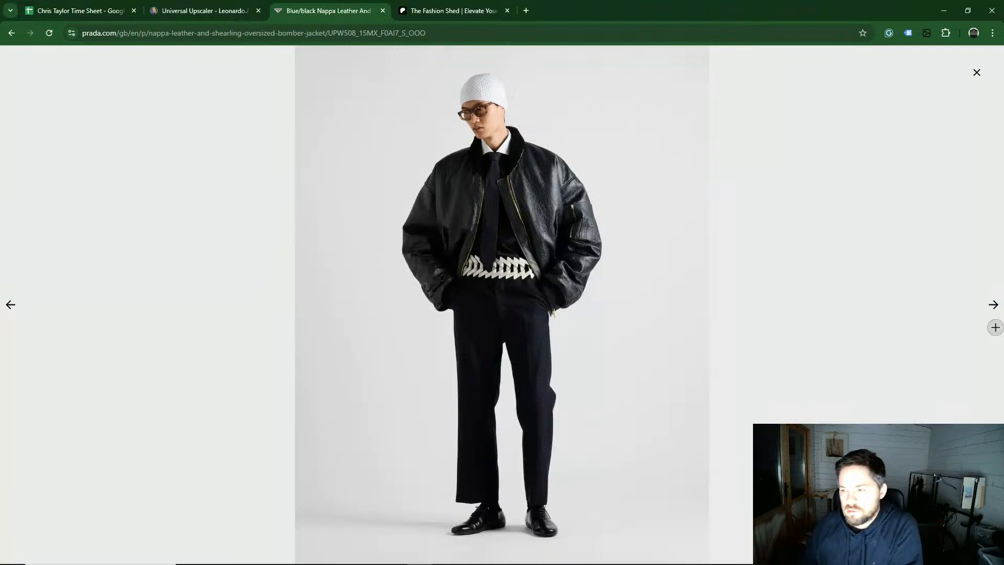
Step: View the next Prada bomber jacket reference photo and switch over to CLO
click(993, 306)
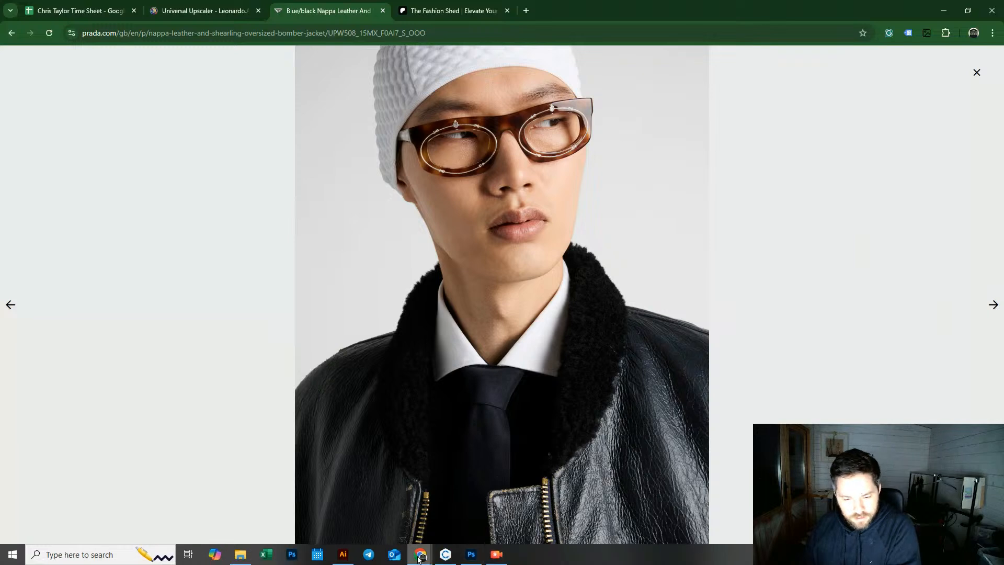
mouse_move(445, 556)
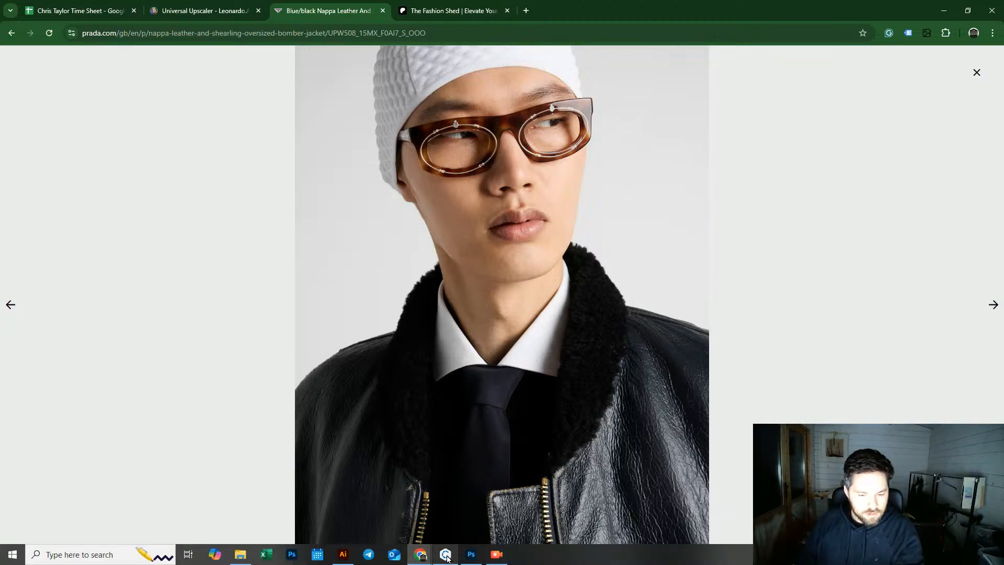
click(446, 555)
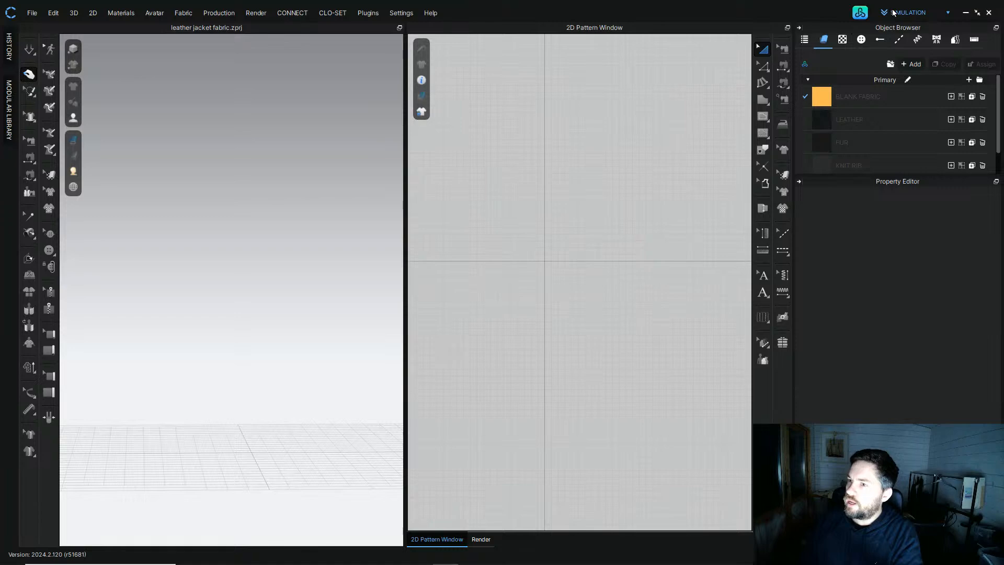
Step: Open the asset library, browse the male avatars and load MV2.1_Leo into the scene
click(860, 13)
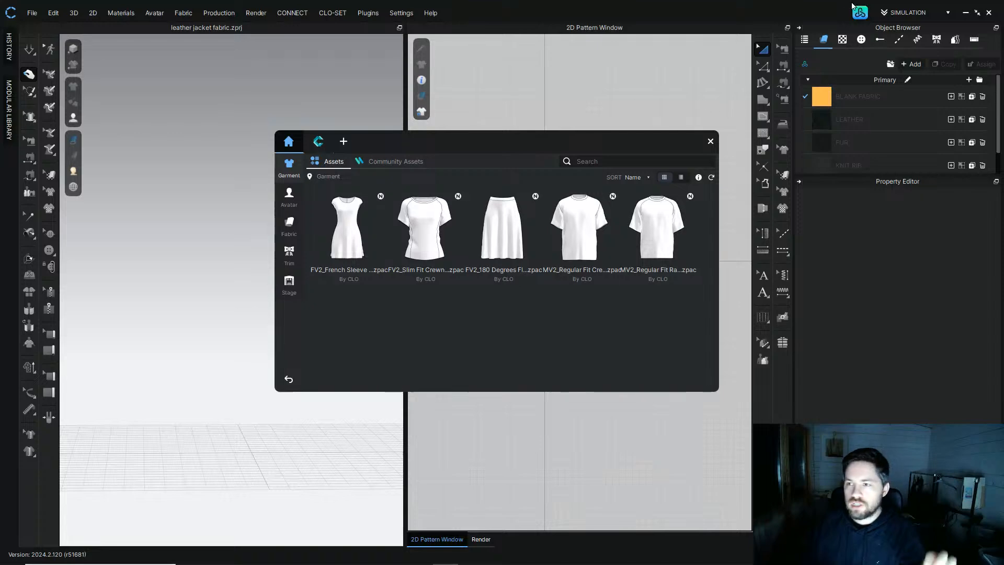
click(289, 198)
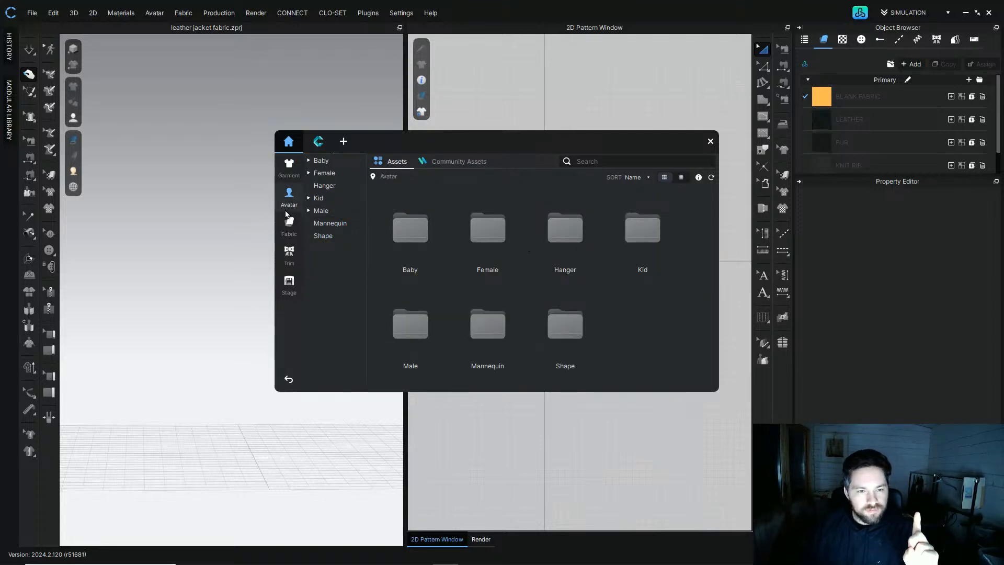
click(459, 161)
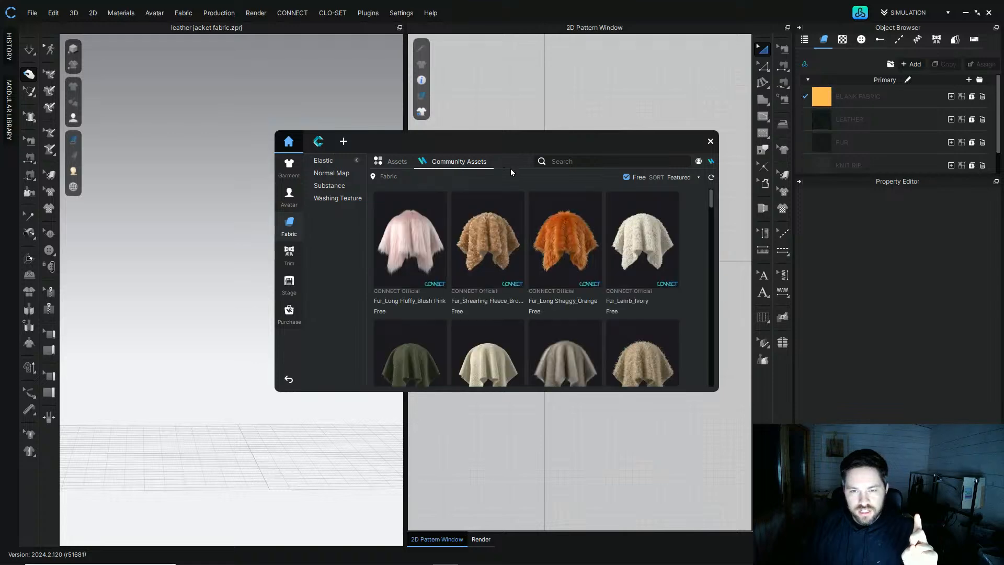
click(289, 196)
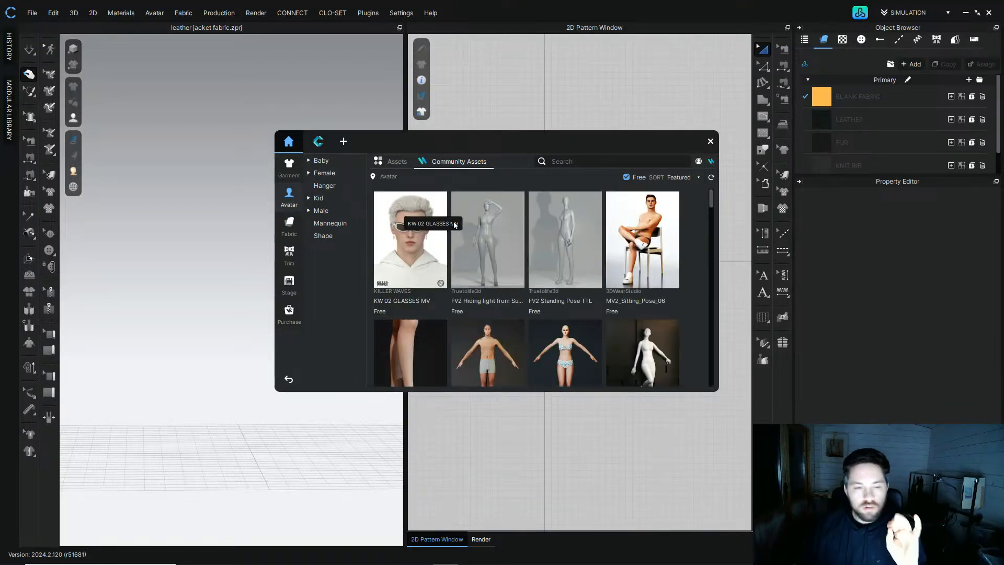
click(321, 211)
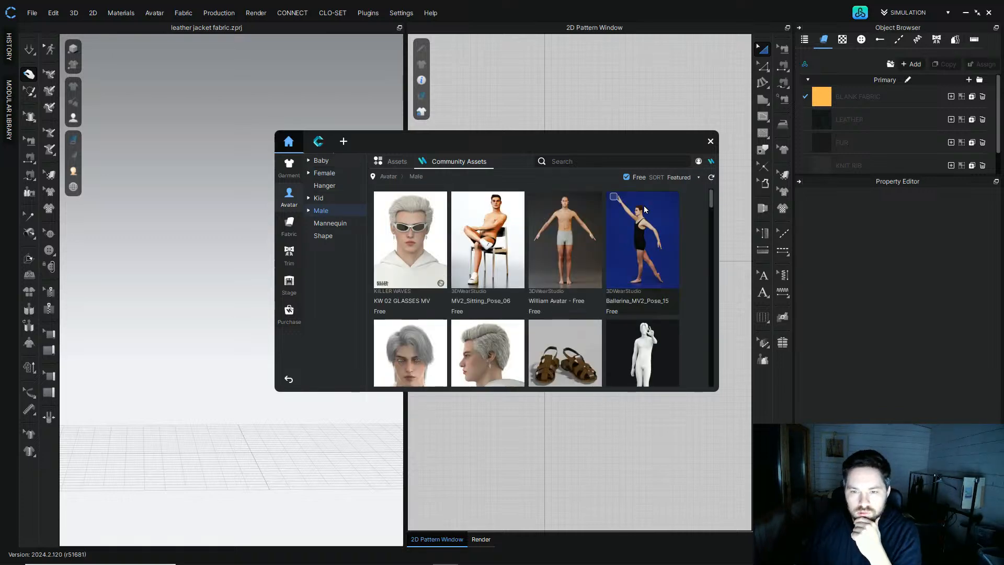
click(394, 161)
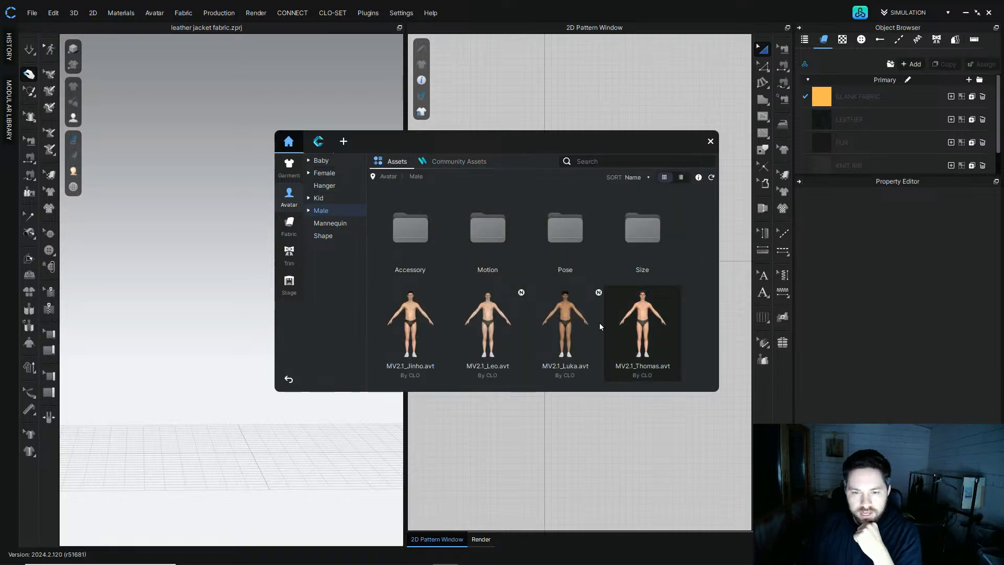
double_click(486, 320)
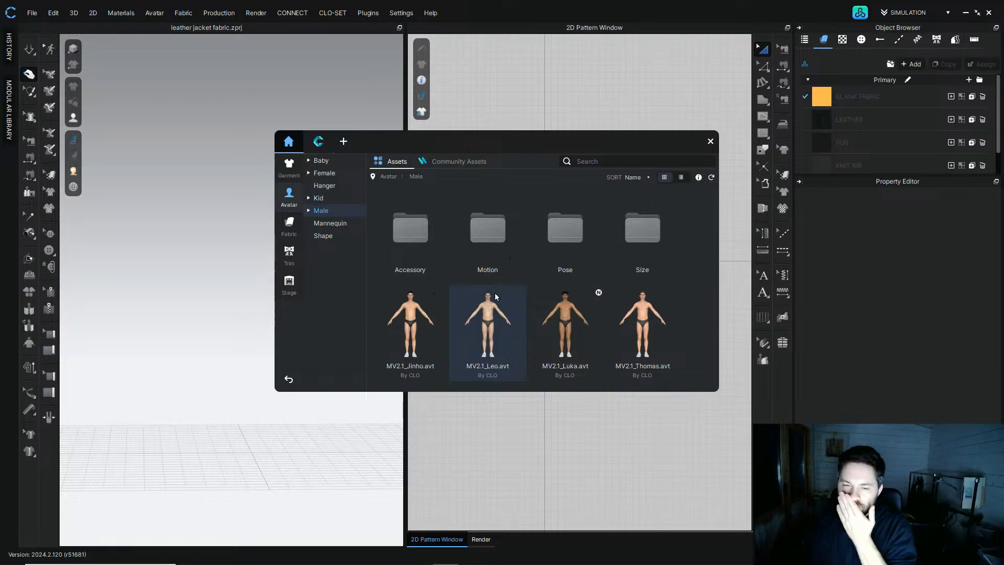
click(710, 141)
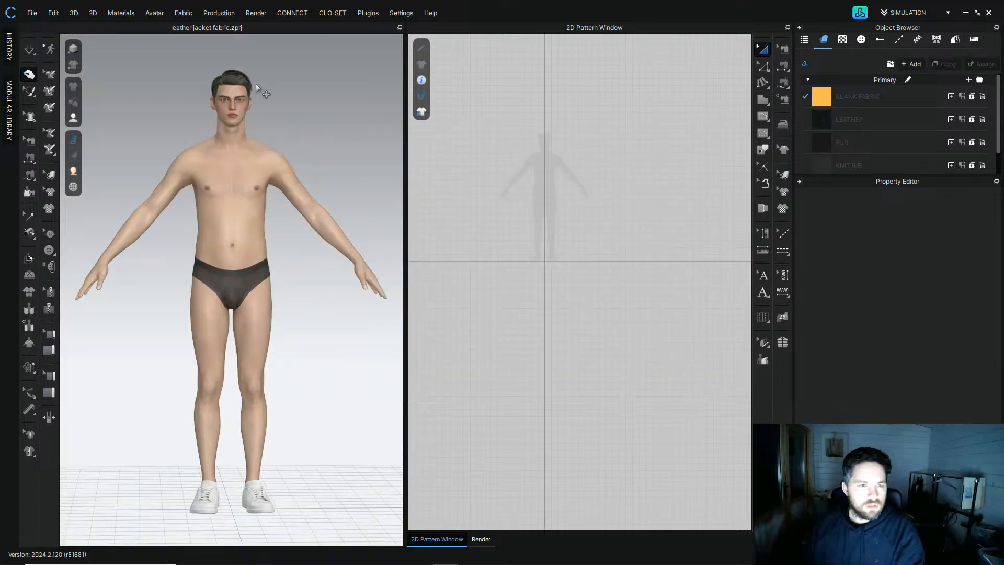
Step: Open the Avatar Editor for the loaded avatar
right_drag(195, 152, 224, 215)
scroll(217, 173, up, 5)
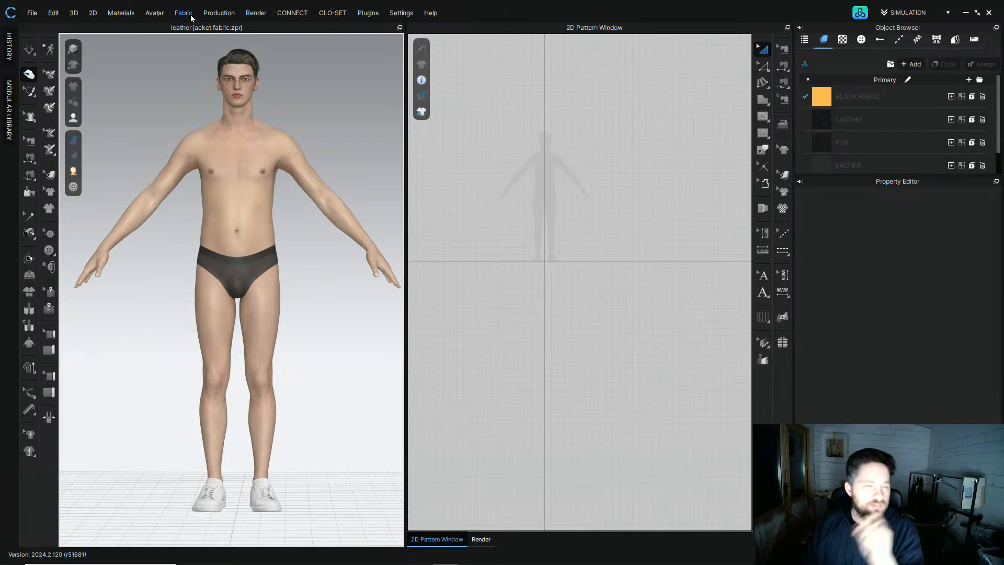
click(156, 13)
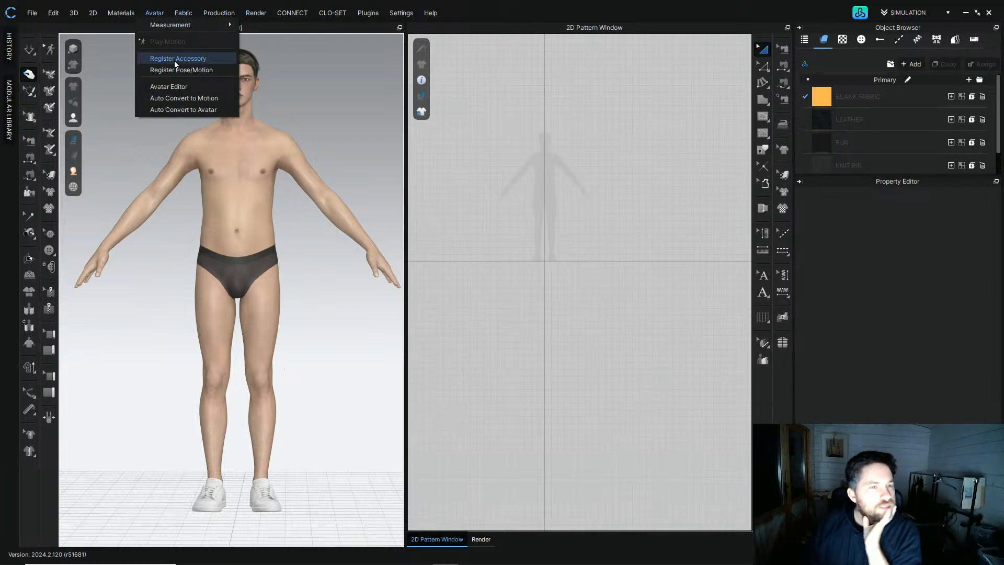
click(181, 87)
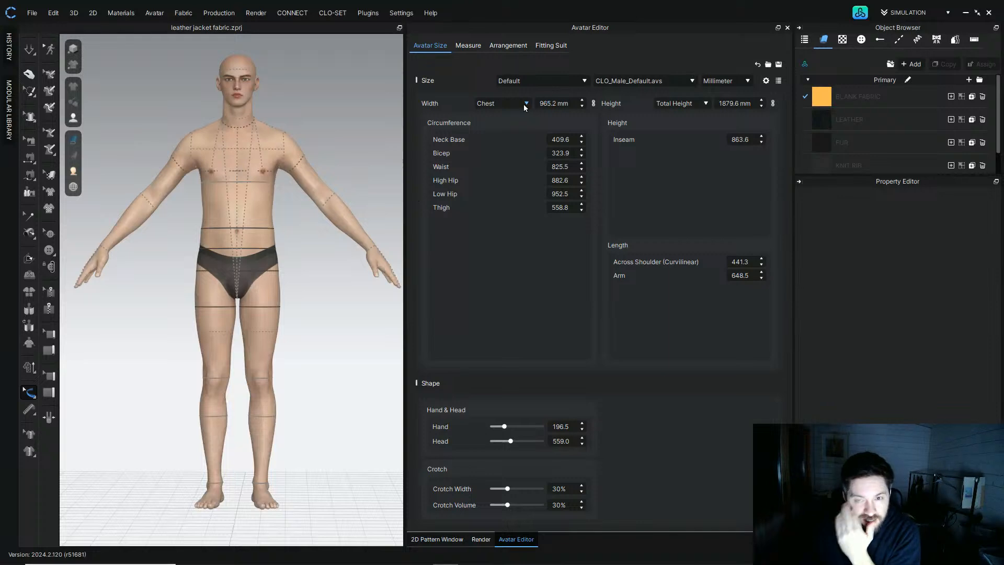
Step: Set the avatar size preset to Standard Sizing with US_ASTM_Male_R_34.avs
click(546, 82)
click(546, 105)
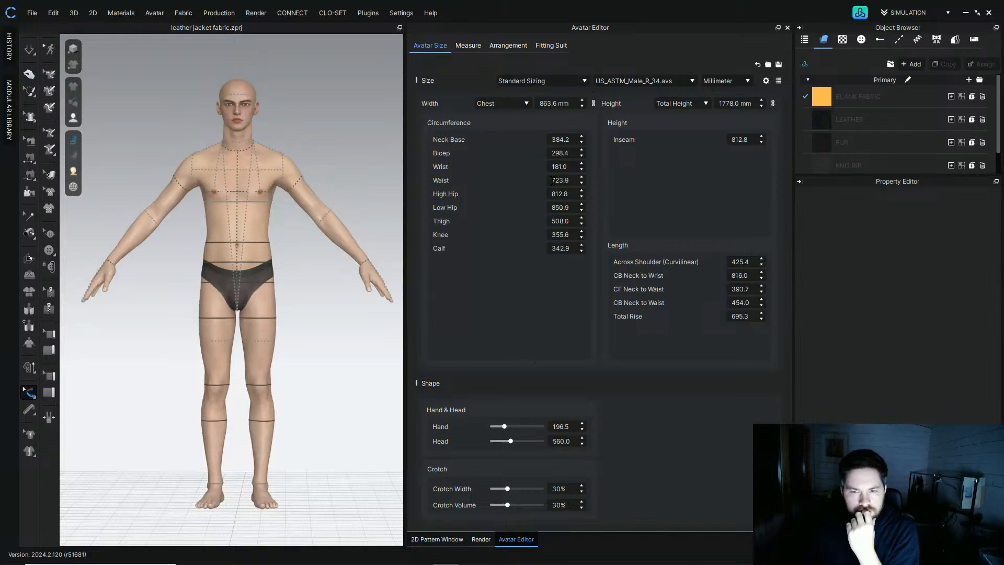
click(523, 101)
click(523, 100)
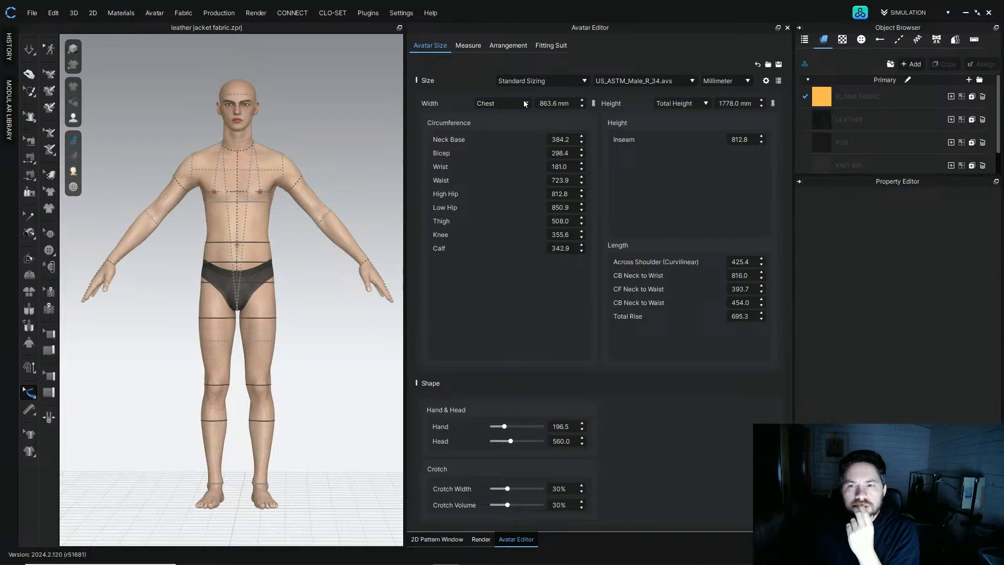
click(669, 81)
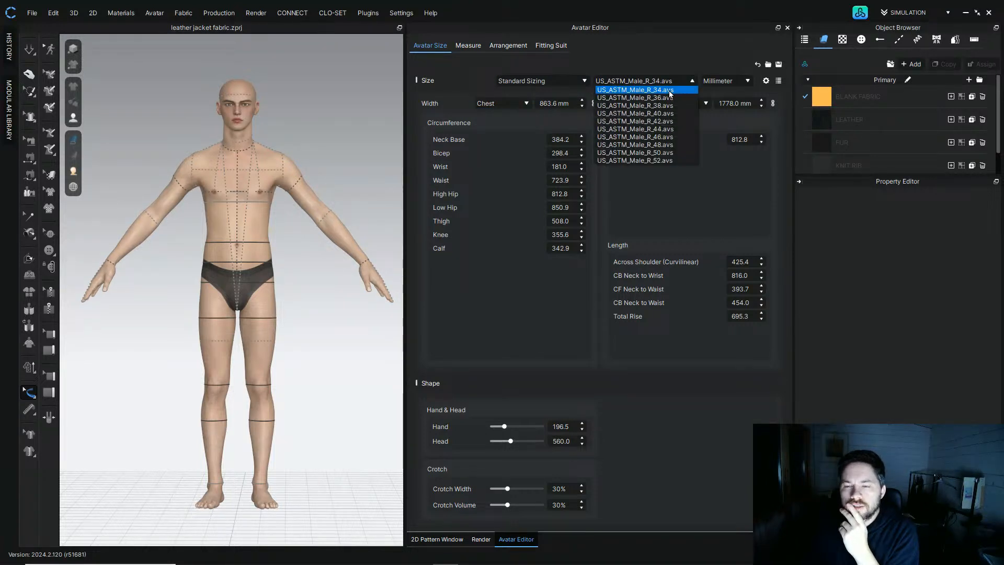
click(664, 90)
Step: Examine the avatar from the side and select its total height value for editing
right_drag(343, 187, 366, 162)
scroll(242, 157, up, 3)
scroll(243, 167, down, 5)
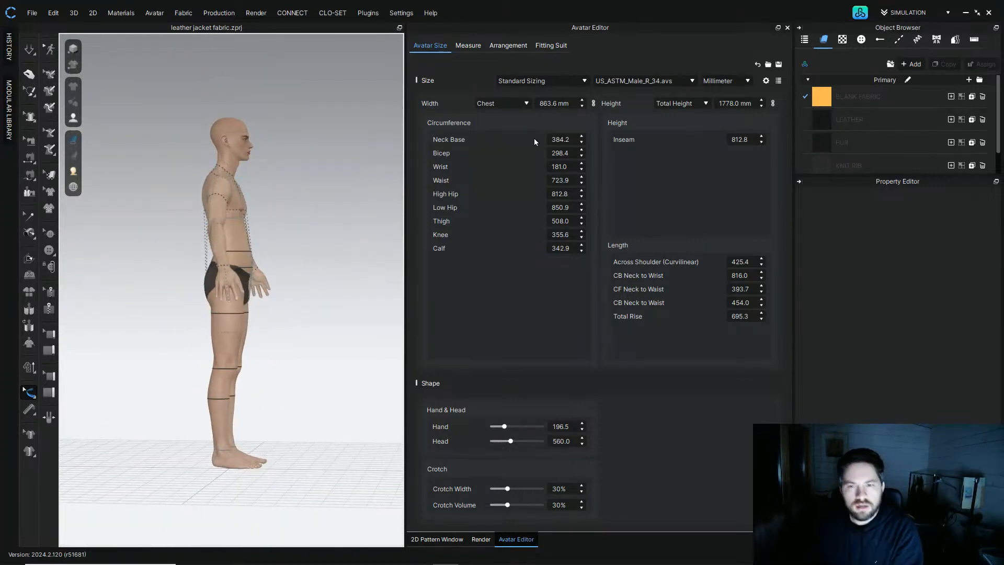
click(549, 103)
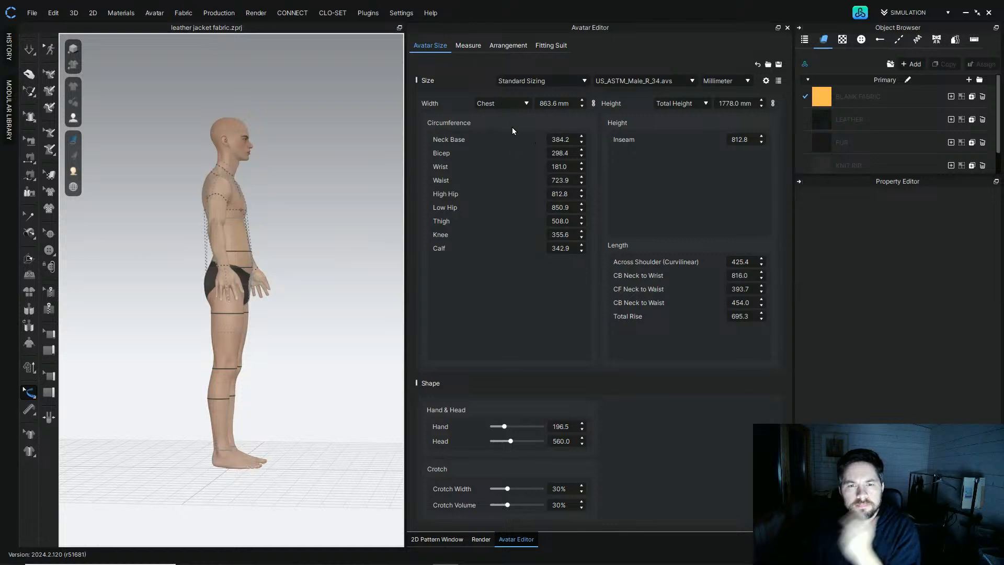
click(743, 104)
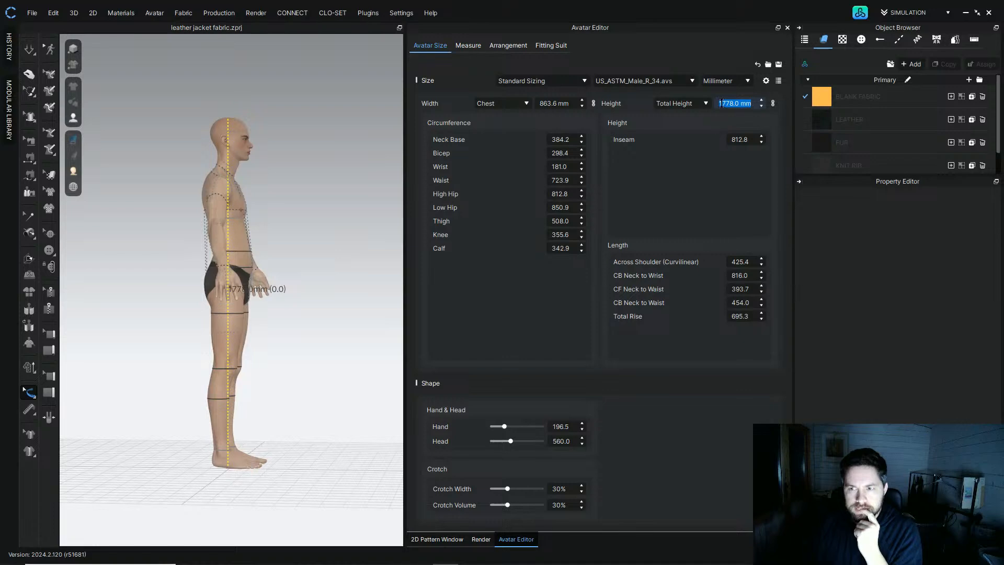
Step: Search the web for 6 foot in mm and copy the converted millimetre value
mouse_move(421, 556)
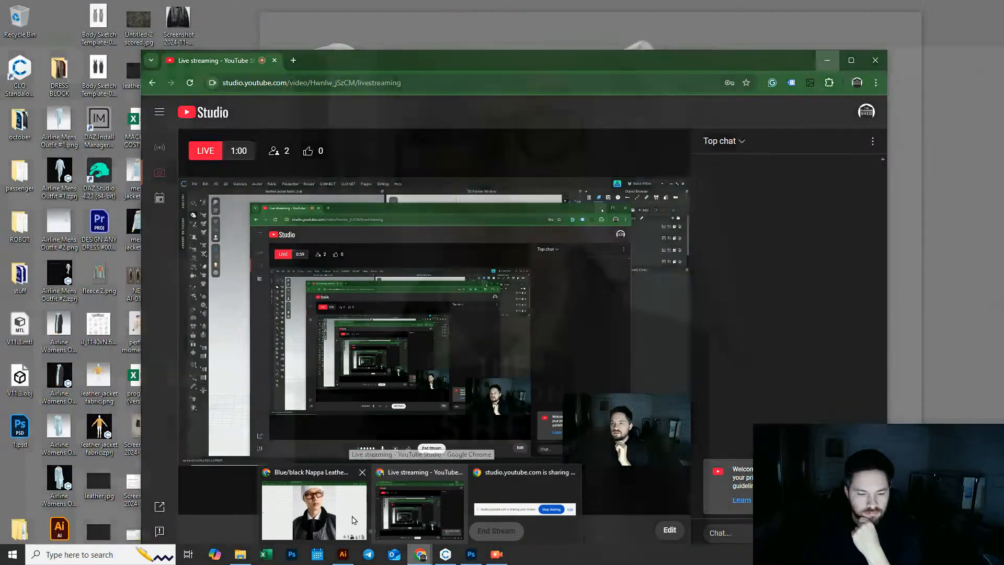
click(353, 520)
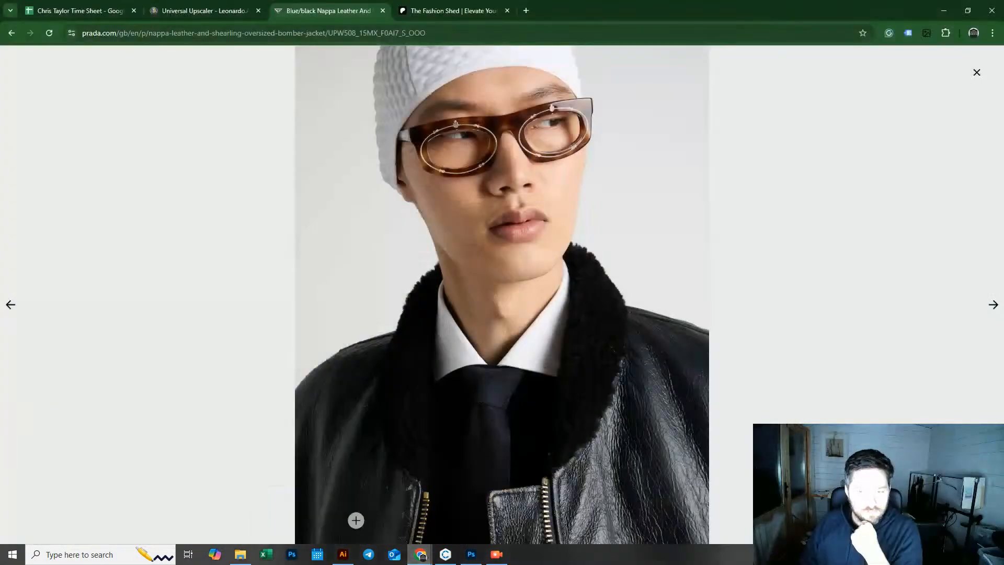
key(ctrl+t)
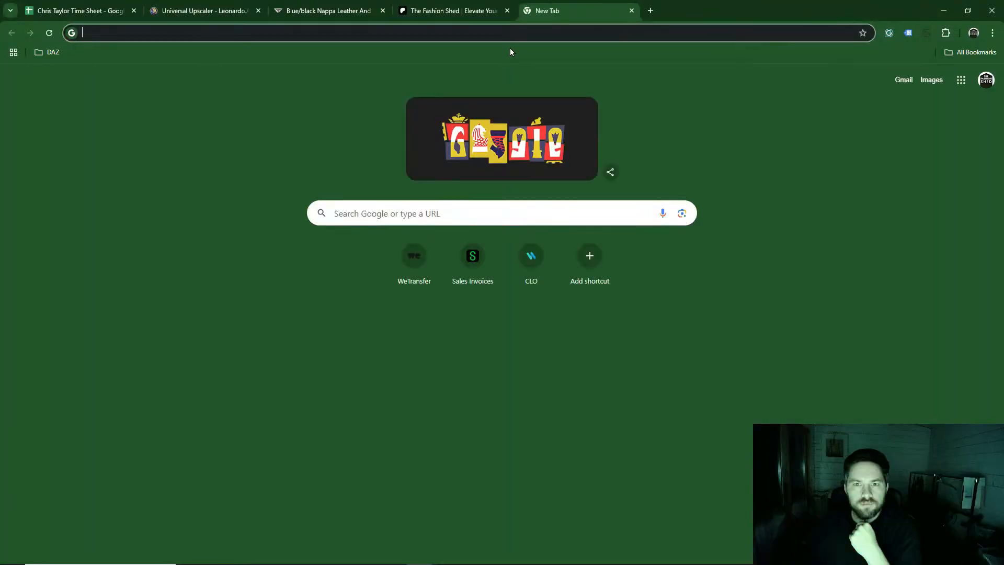
click(483, 209)
text(6 f)
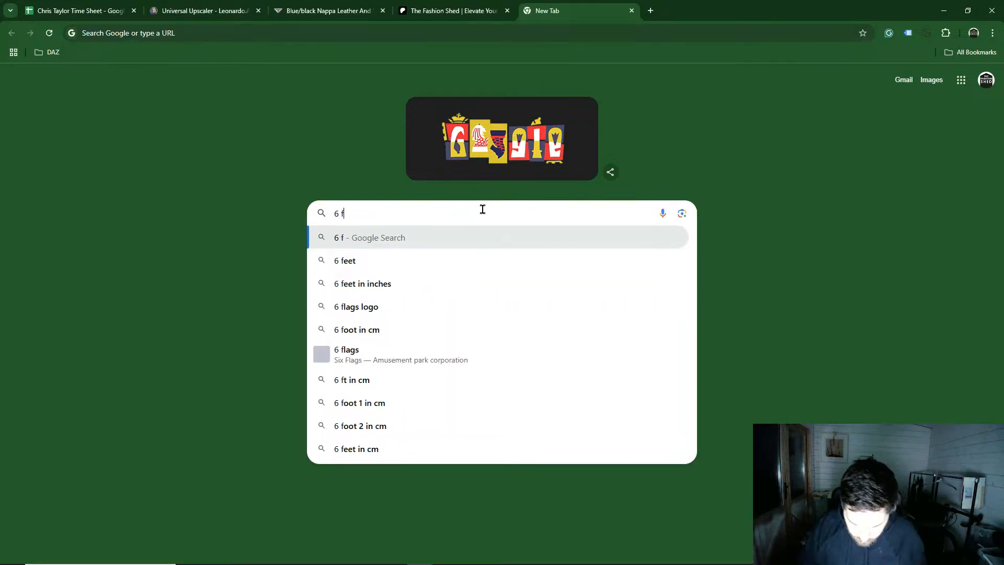
text(oot in mm)
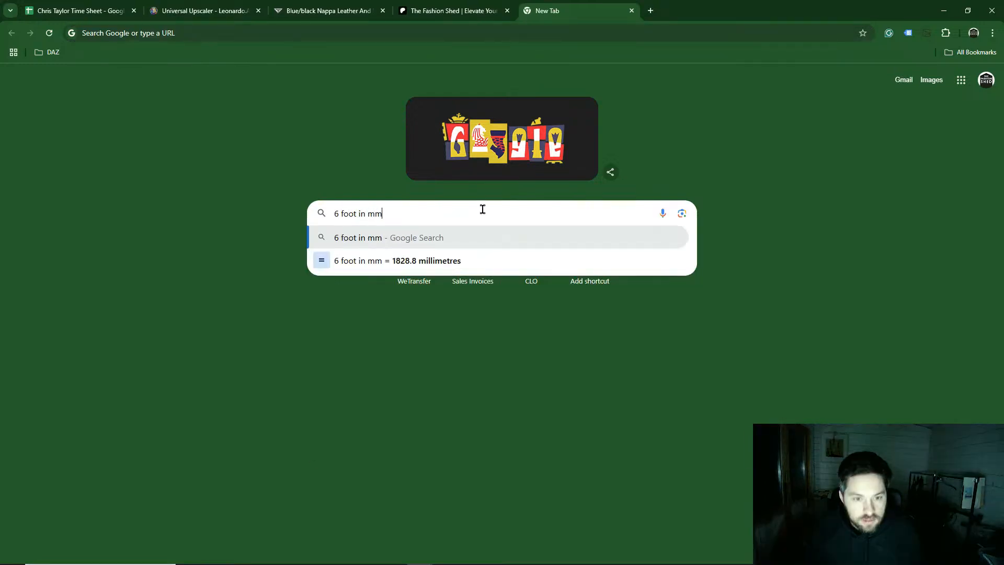
key(Return)
drag(281, 180, 316, 179)
key(ctrl+c)
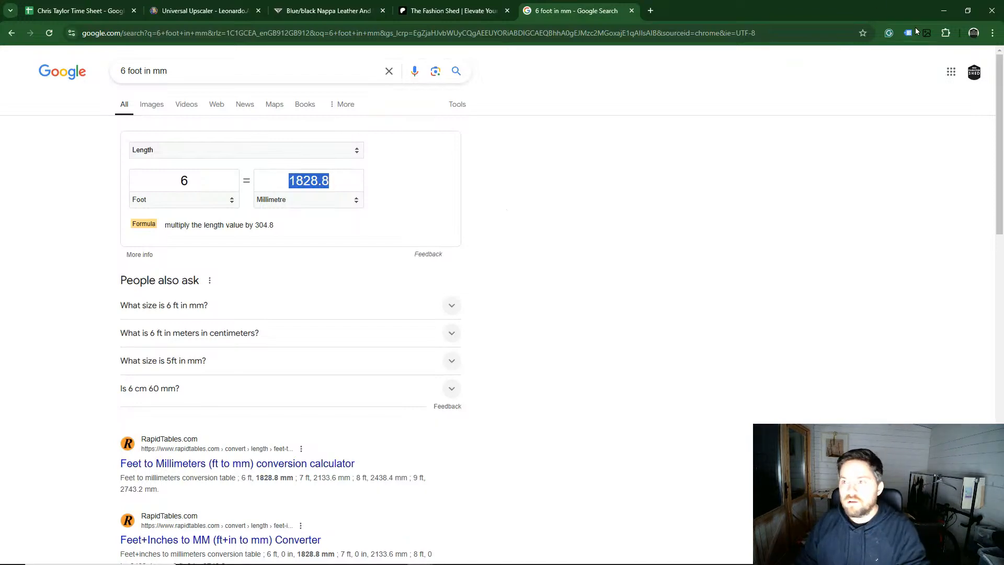
Step: Set the avatar's total height to 1828.8 mm by pasting the converted value
click(944, 10)
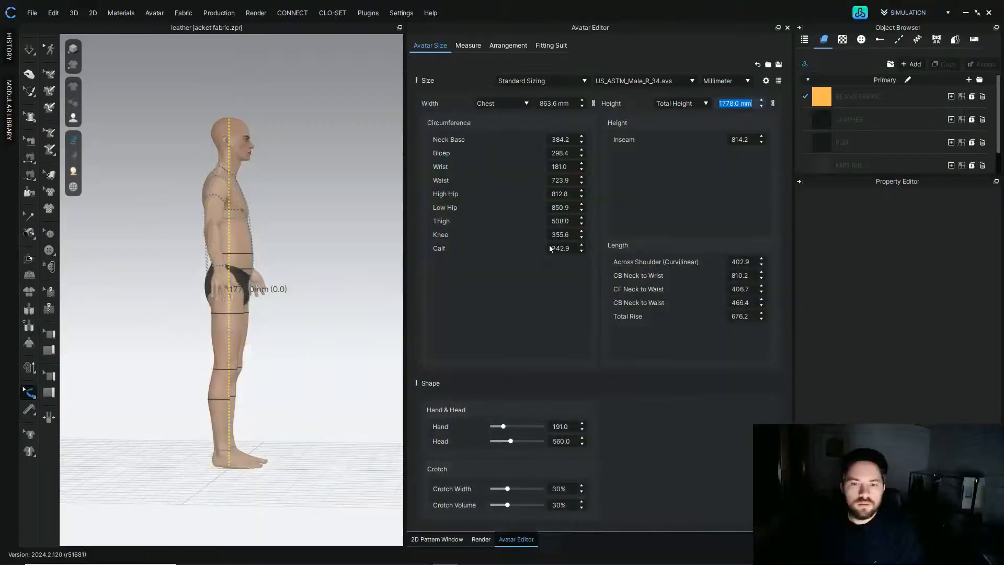
double_click(736, 102)
key(ctrl+v)
key(Return)
Step: Close the Avatar Editor and the Render view to return to the 2D Pattern Window
right_drag(326, 175, 246, 217)
scroll(246, 217, up, 5)
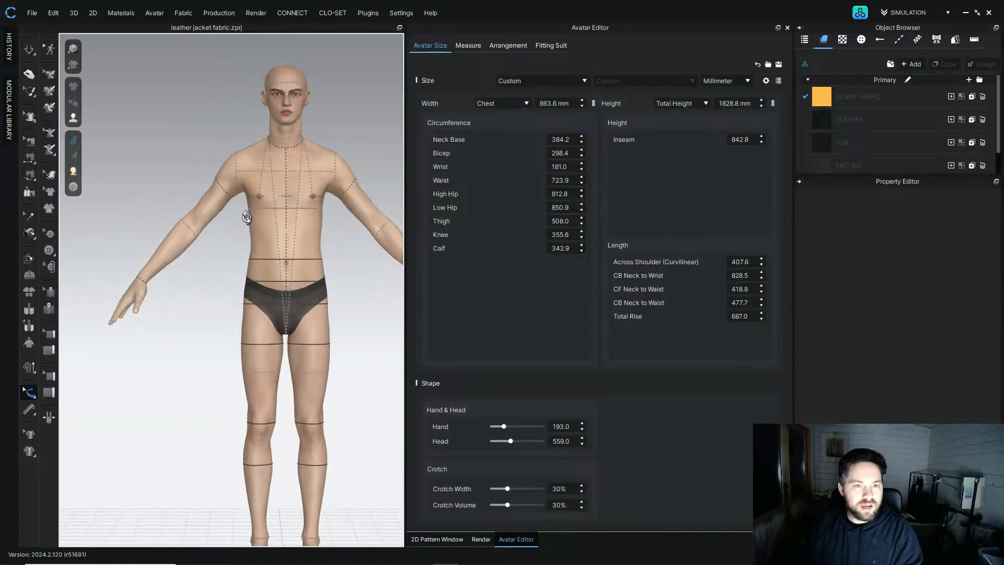
scroll(246, 217, down, 5)
mouse_move(253, 225)
right_down()
mouse_move(387, 223)
mouse_move(247, 217)
right_up()
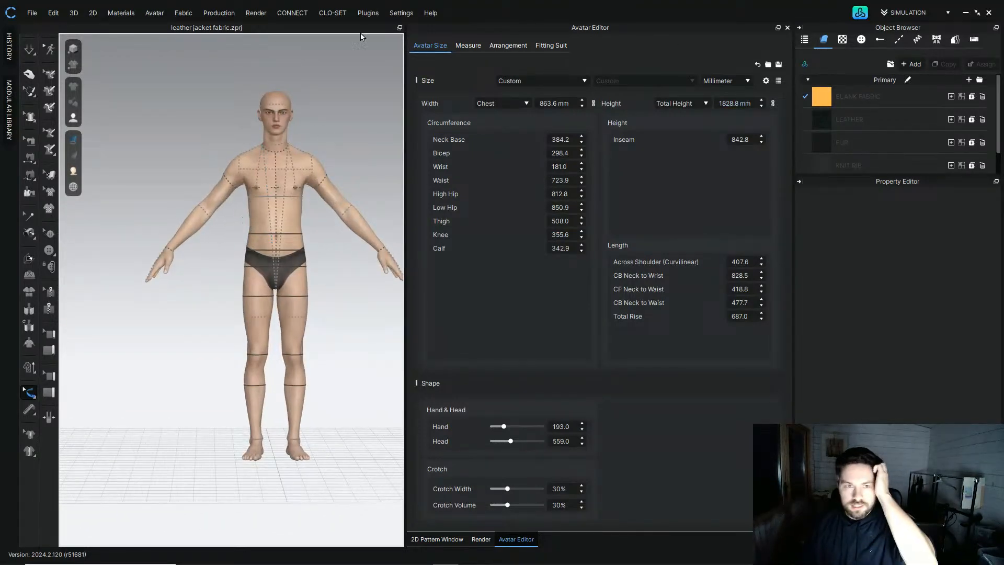
right_drag(338, 90, 333, 89)
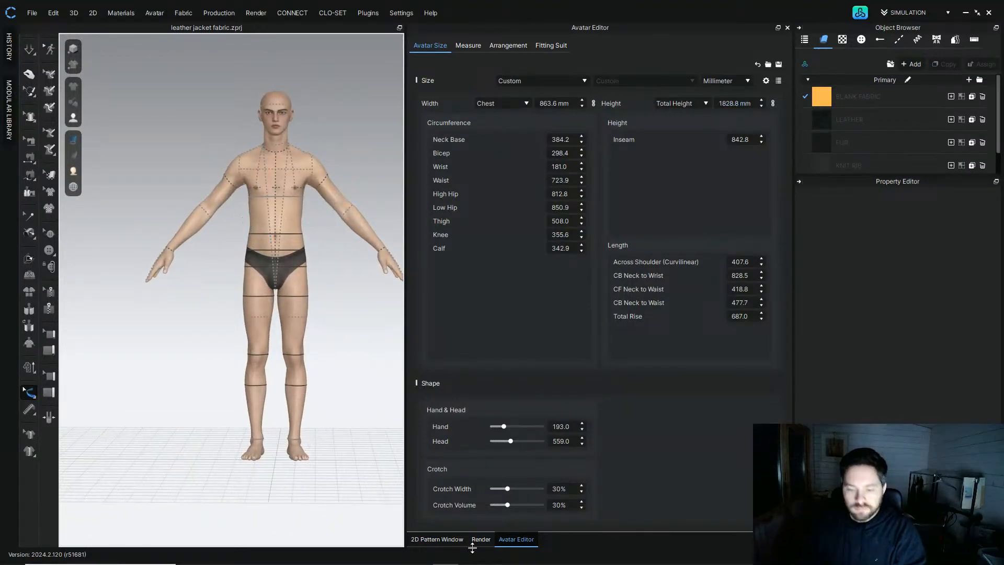
click(787, 28)
scroll(285, 144, down, 3)
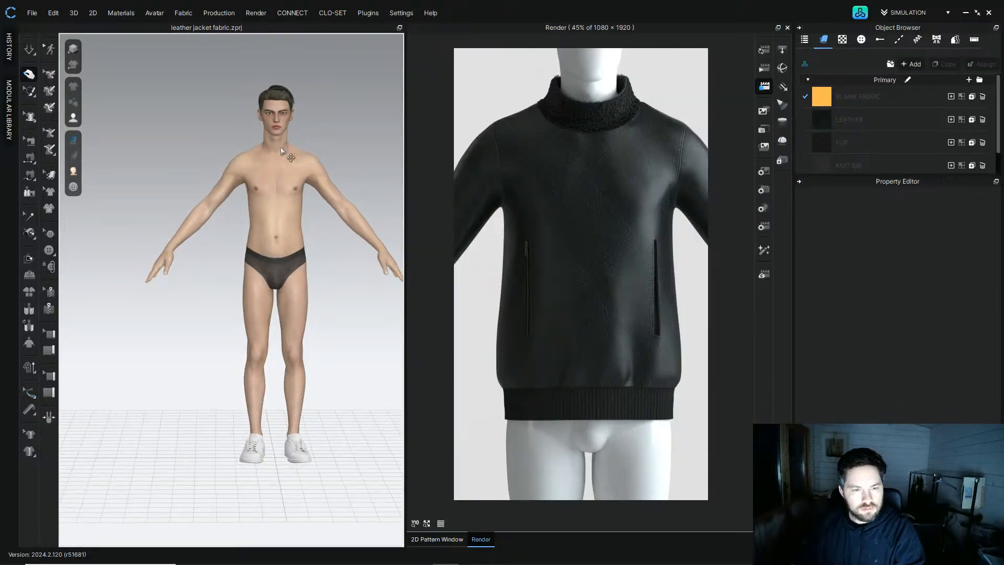
right_drag(269, 203, 537, 205)
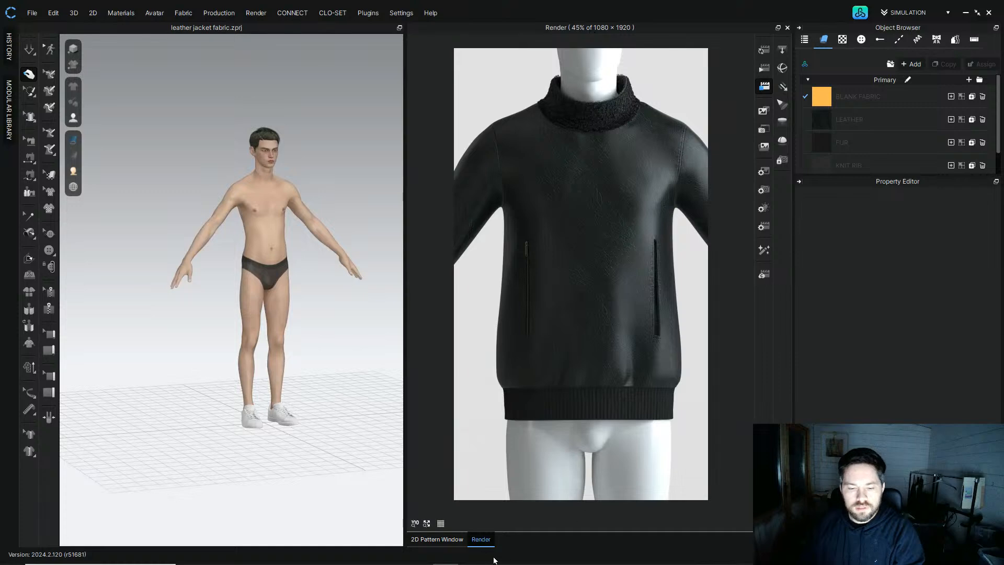
click(786, 29)
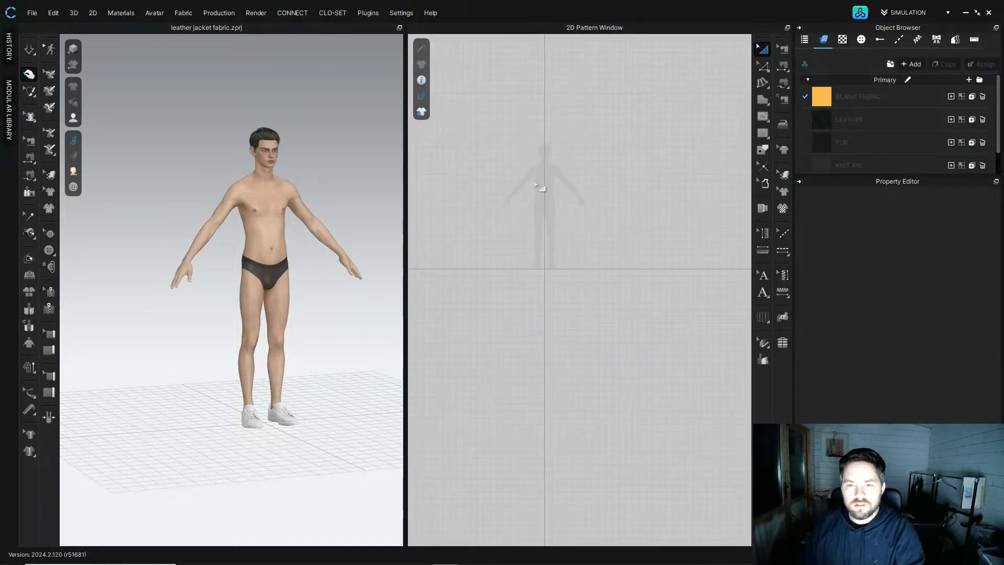
scroll(196, 246, up, 5)
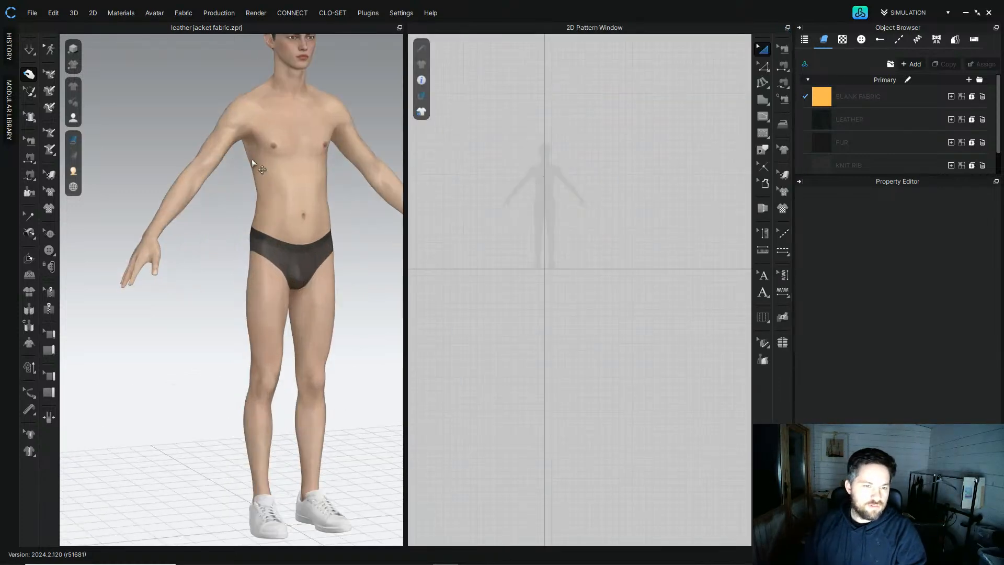
middle_drag(253, 170, 245, 237)
right_drag(244, 237, 221, 241)
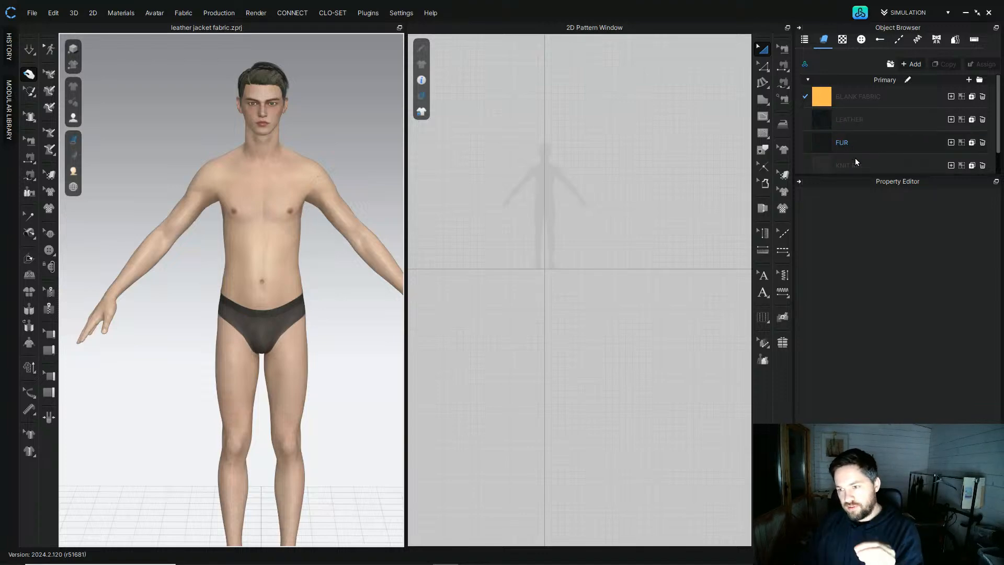
Step: Load a reference photo of the leather bomber jacket as the 2D pattern window's background image
click(818, 90)
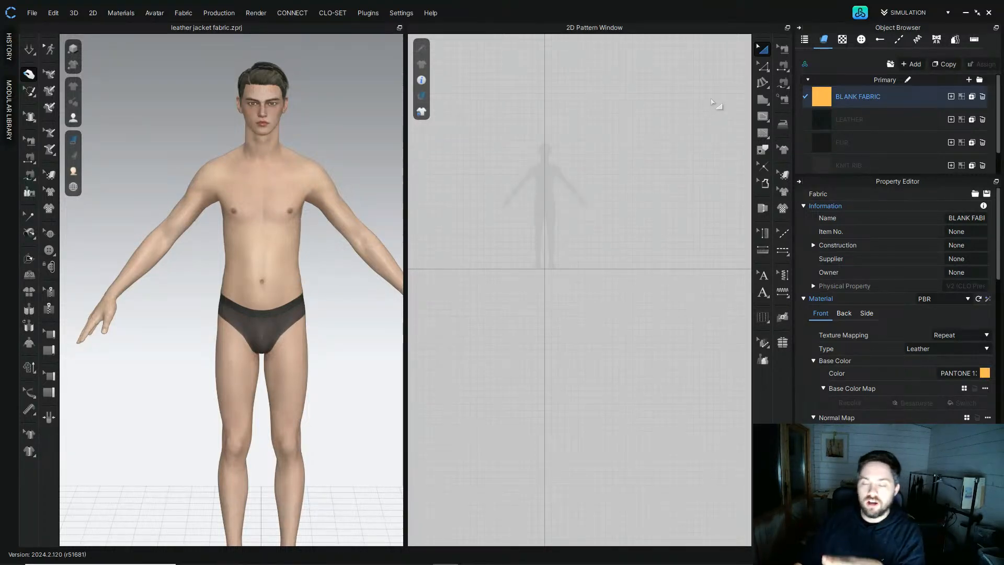
click(762, 50)
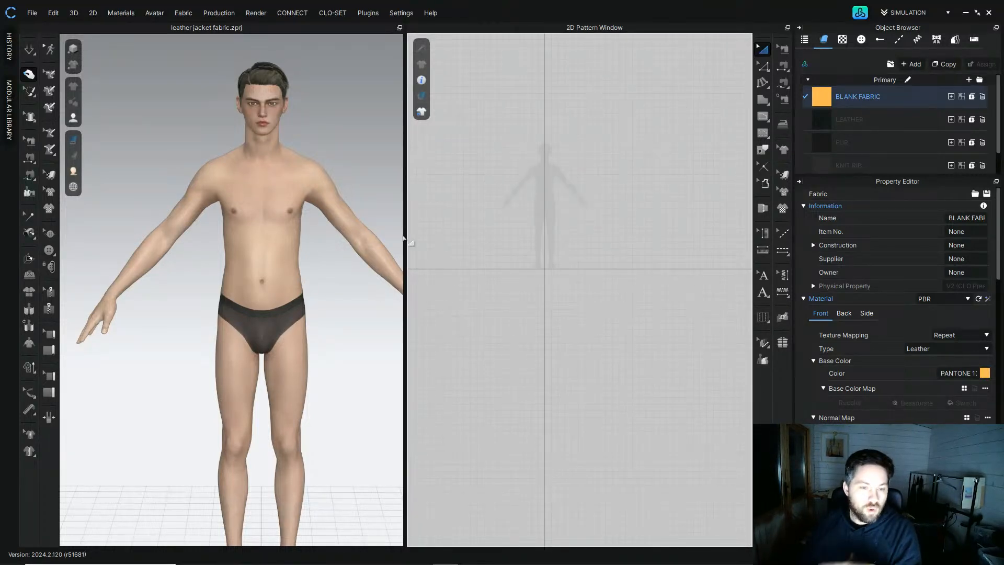
scroll(546, 204, up, 5)
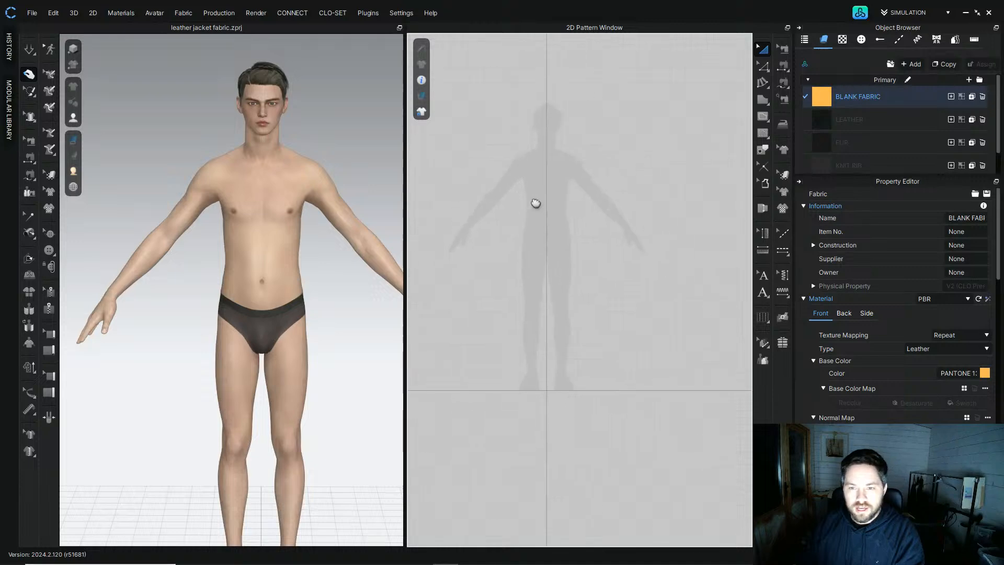
right_click(553, 205)
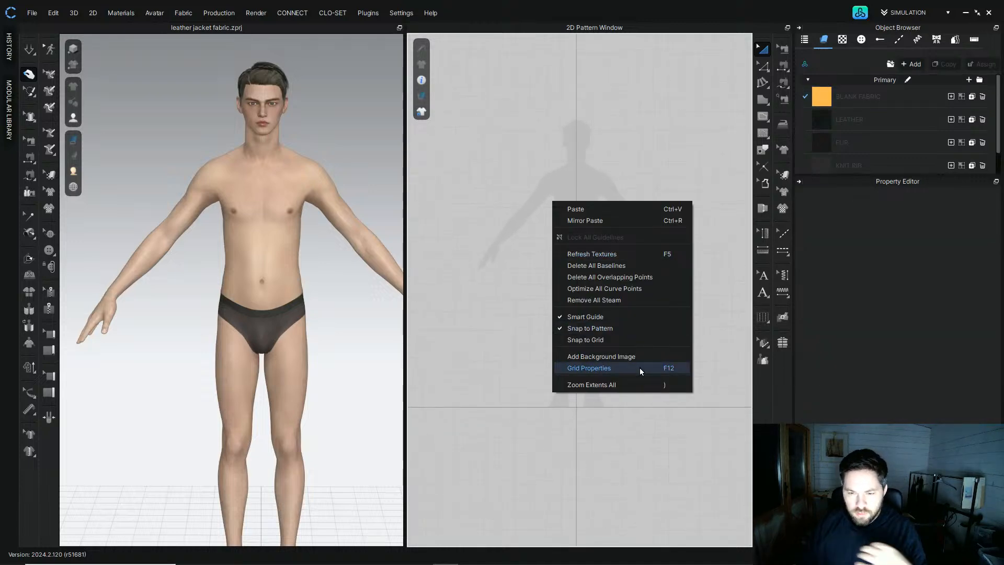
click(629, 355)
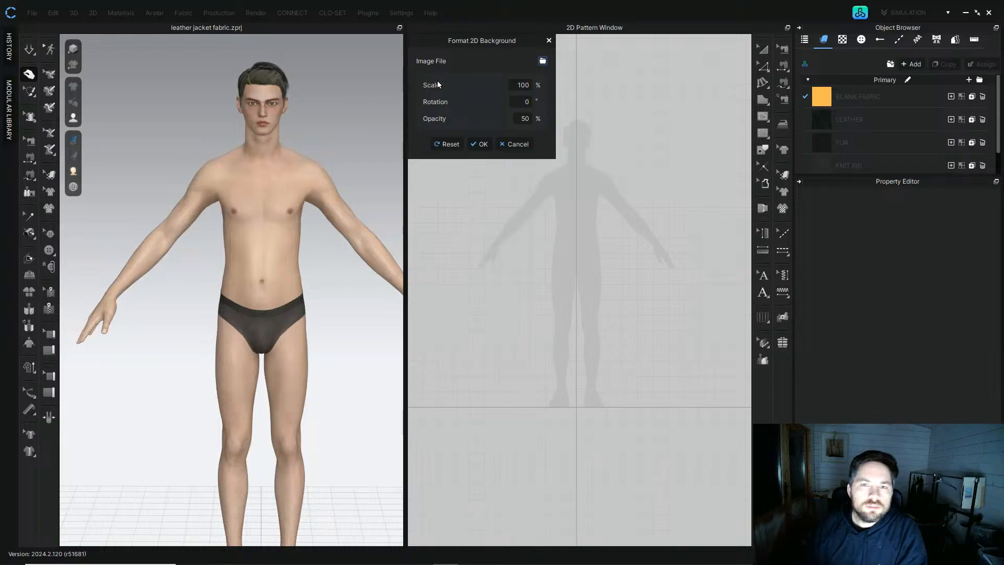
click(543, 61)
click(225, 129)
click(799, 418)
Step: Move the jacket background image over the avatar silhouette and scale it to 117%
drag(585, 301, 578, 230)
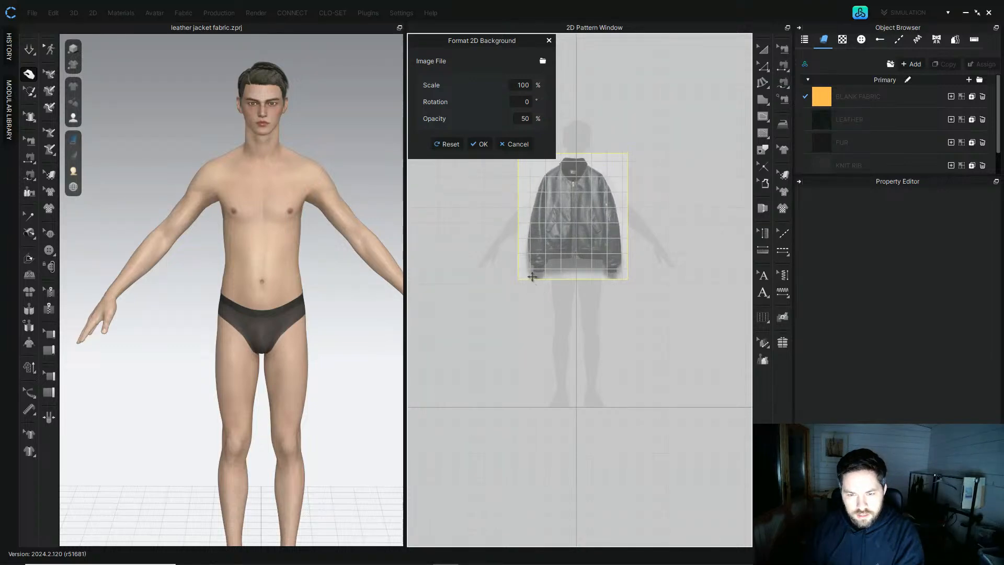
mouse_move(569, 189)
mouse_down()
mouse_move(570, 208)
mouse_move(571, 188)
mouse_up()
click(524, 85)
scroll(524, 85, up, 11)
scroll(578, 224, up, 6)
mouse_move(580, 222)
mouse_down()
mouse_move(578, 241)
mouse_move(577, 228)
mouse_up()
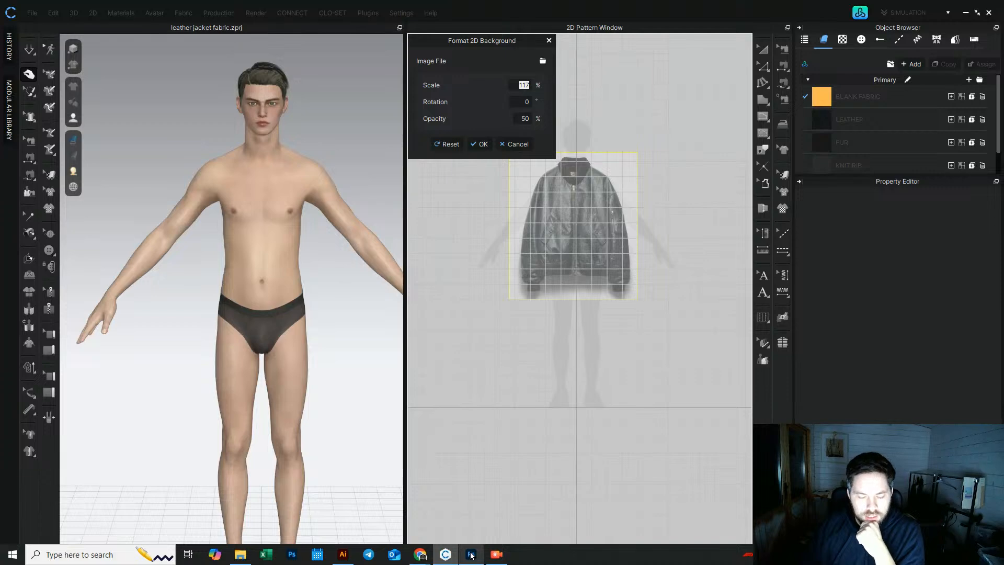
Step: Switch to the browser and page through the Prada bomber jacket product photos for reference
mouse_move(471, 556)
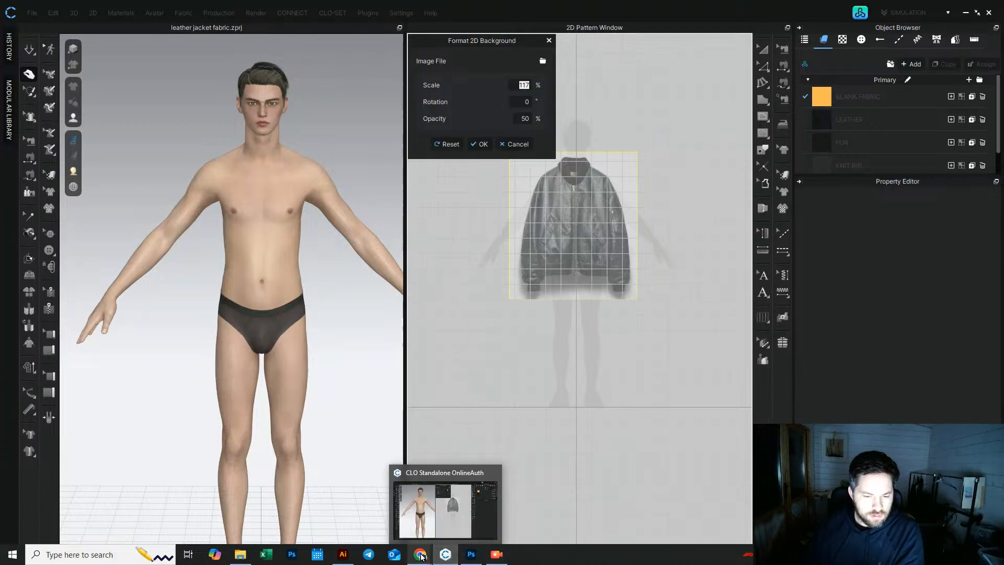
click(410, 514)
click(314, 507)
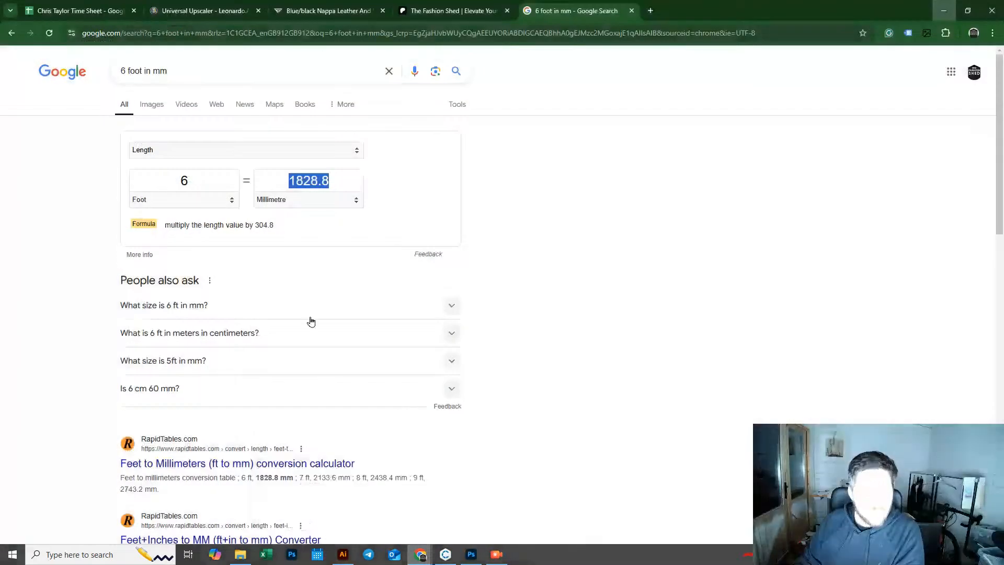
click(315, 13)
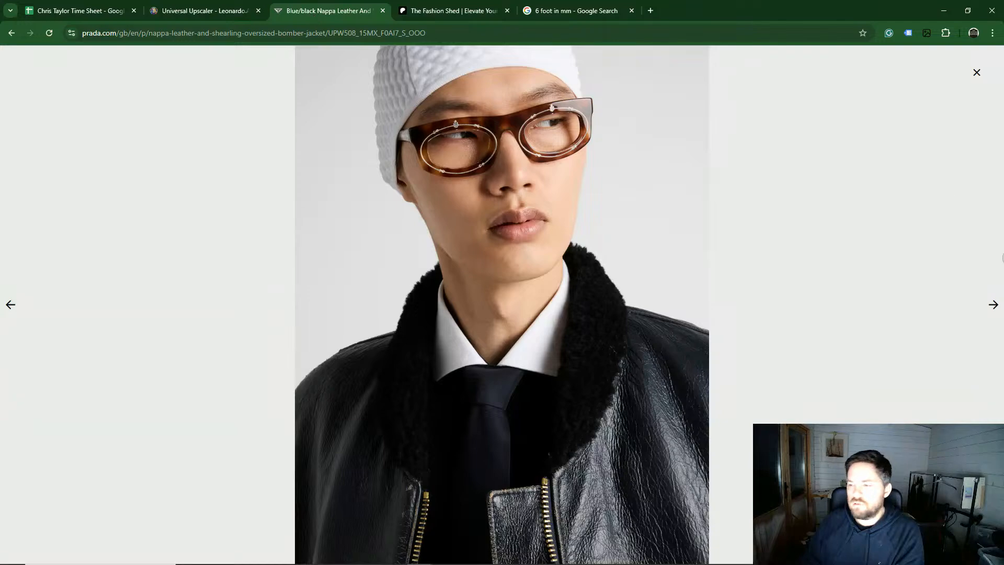
click(992, 305)
click(992, 306)
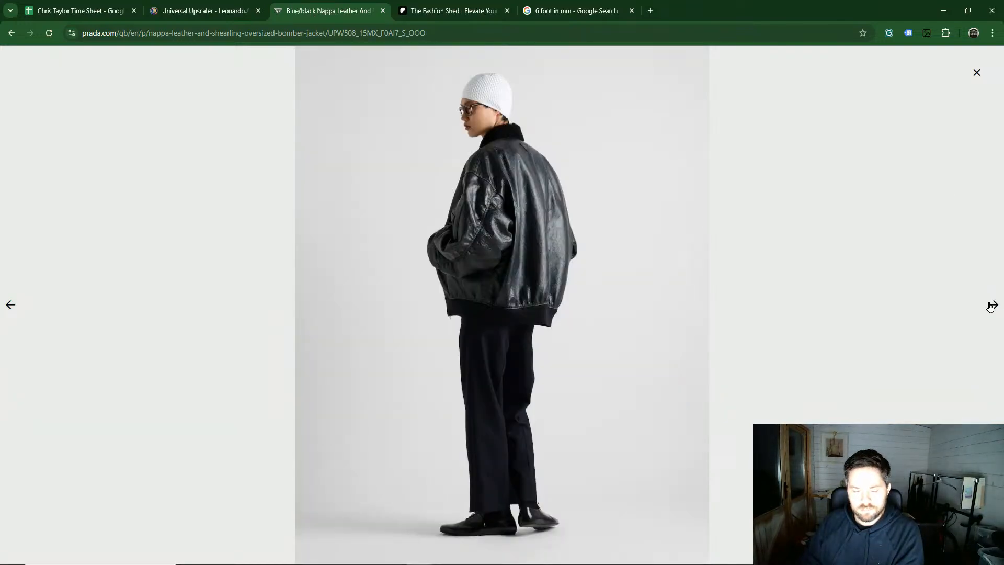
click(991, 305)
click(992, 306)
click(992, 306)
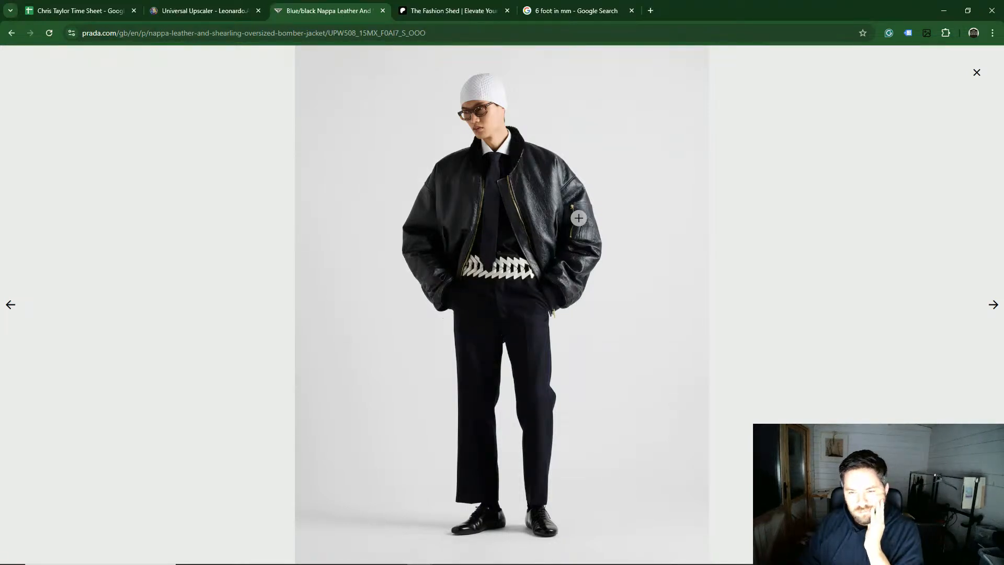
mouse_move(497, 555)
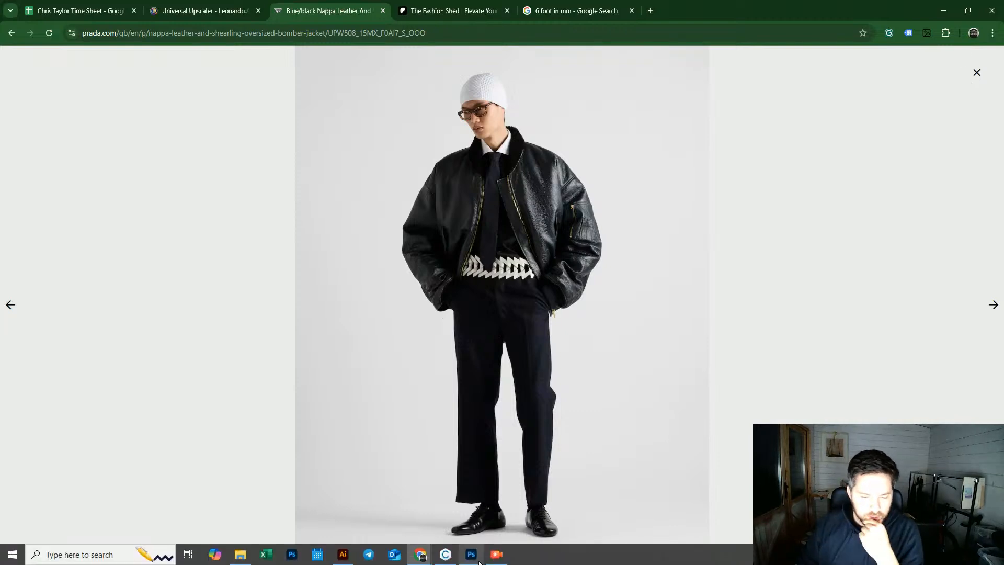
Step: Return to CLO and reposition the jacket background image against the avatar silhouette
click(447, 556)
drag(579, 238, 643, 230)
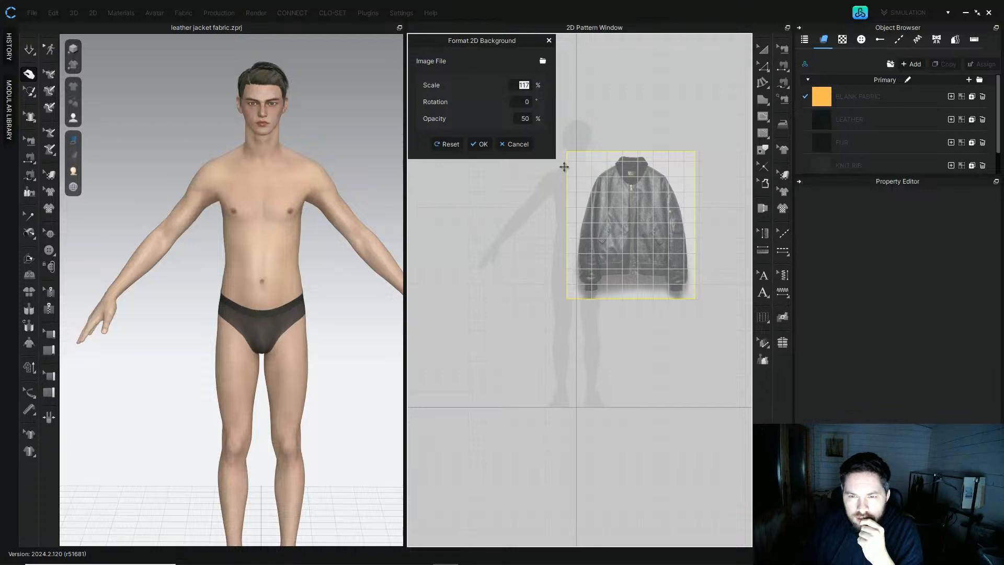
scroll(558, 164, up, 5)
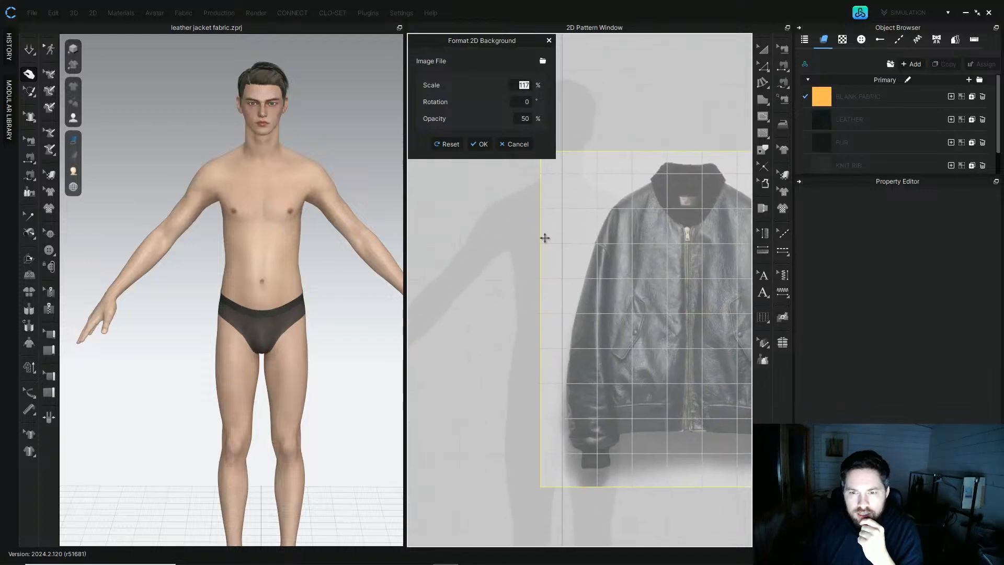
drag(689, 242, 651, 244)
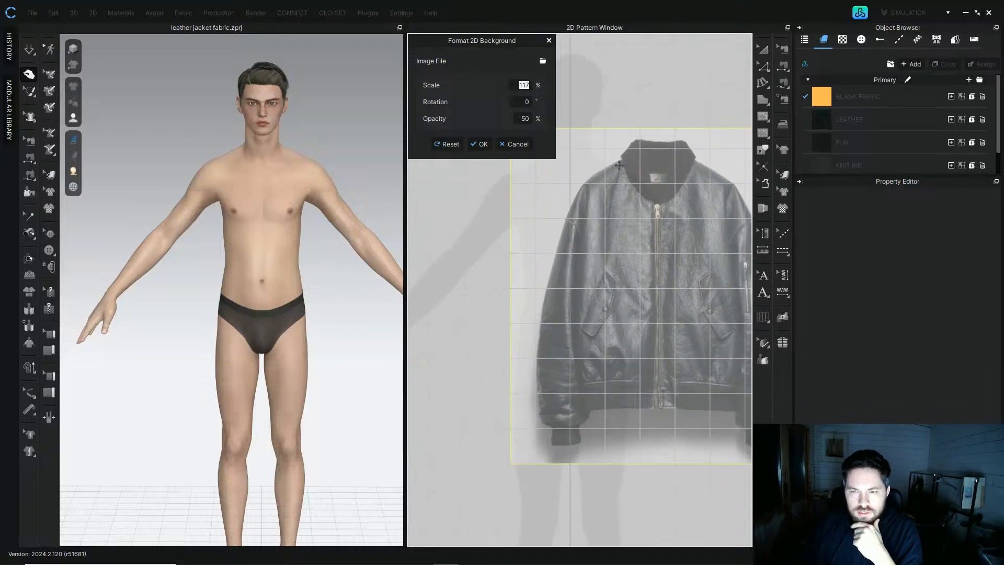
middle_drag(549, 255, 552, 222)
scroll(613, 340, up, 3)
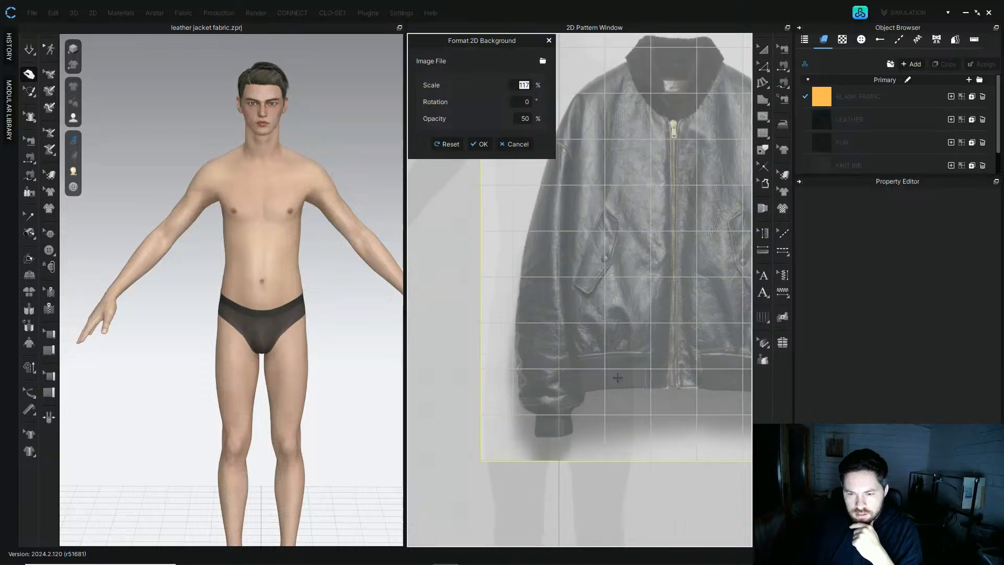
scroll(623, 388, down, 5)
drag(619, 347, 682, 344)
middle_drag(587, 397, 558, 360)
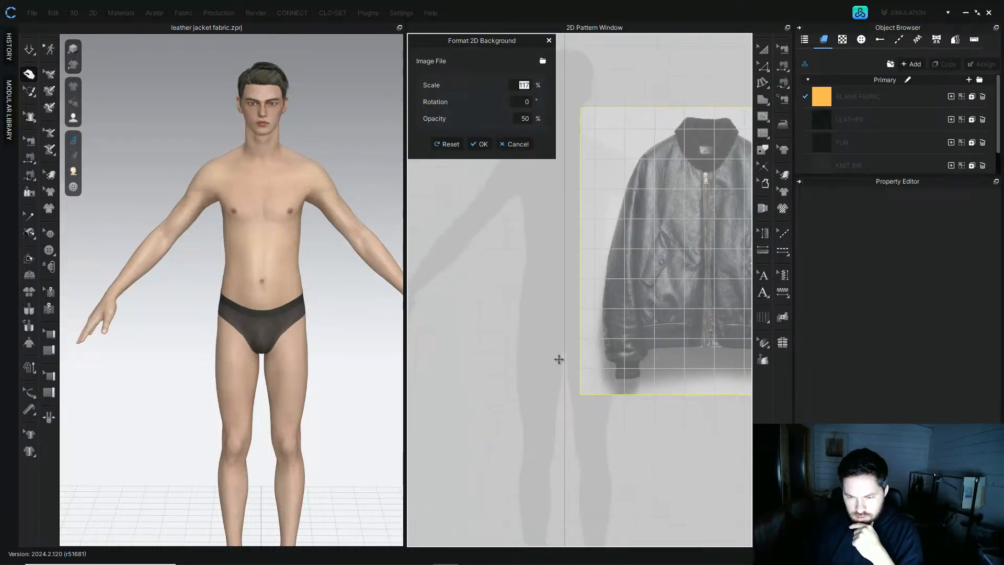
drag(669, 295, 540, 263)
Step: Set the background image scale to 121%, centre it on the avatar, and confirm the background settings
click(523, 89)
scroll(523, 90, up, 4)
drag(551, 212, 598, 229)
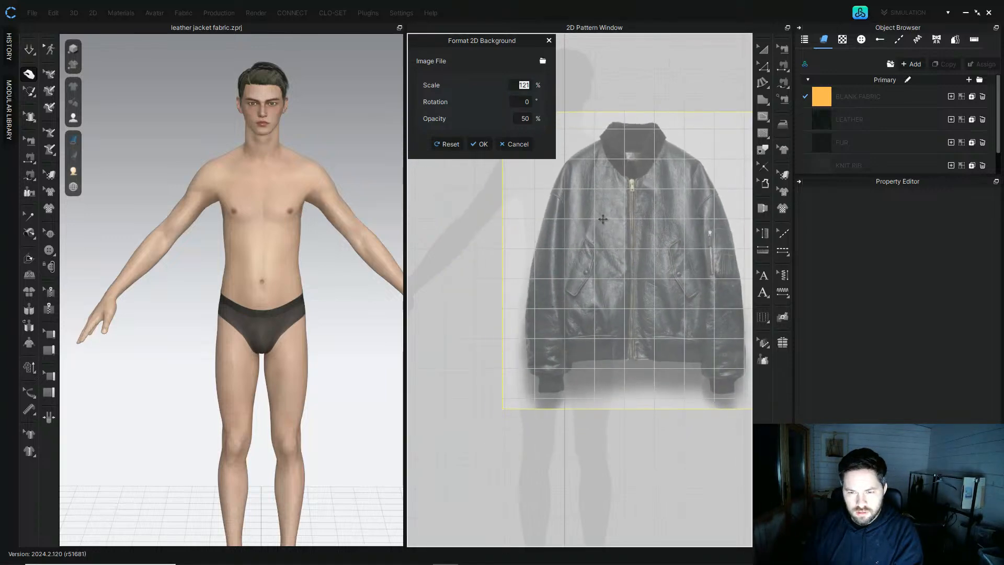
drag(692, 286, 606, 265)
scroll(630, 277, down, 3)
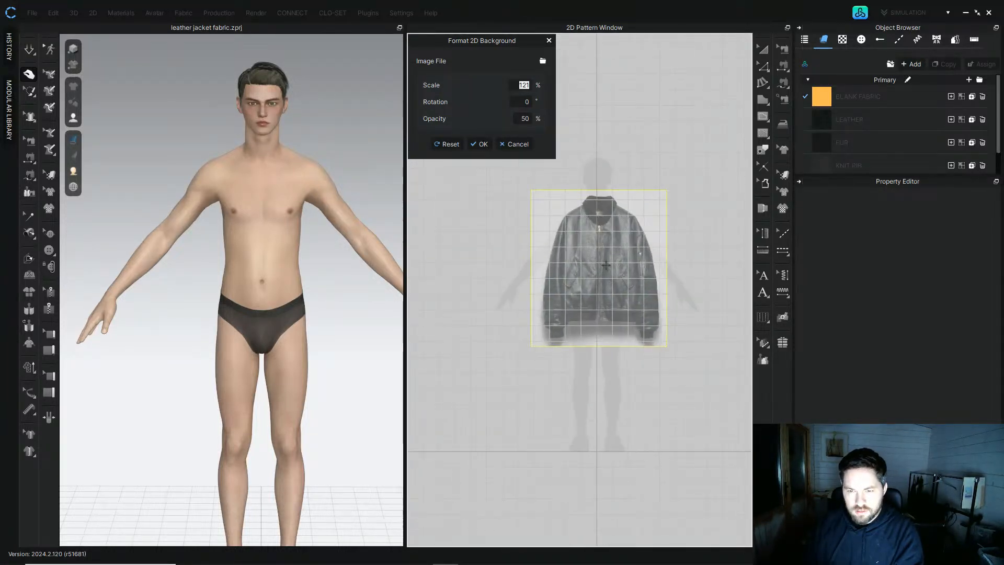
click(480, 144)
Step: Start a polygon pattern at the shoulder-neck point, curving the front neckline down to the centre front zip
scroll(565, 254, down, 2)
scroll(536, 242, up, 4)
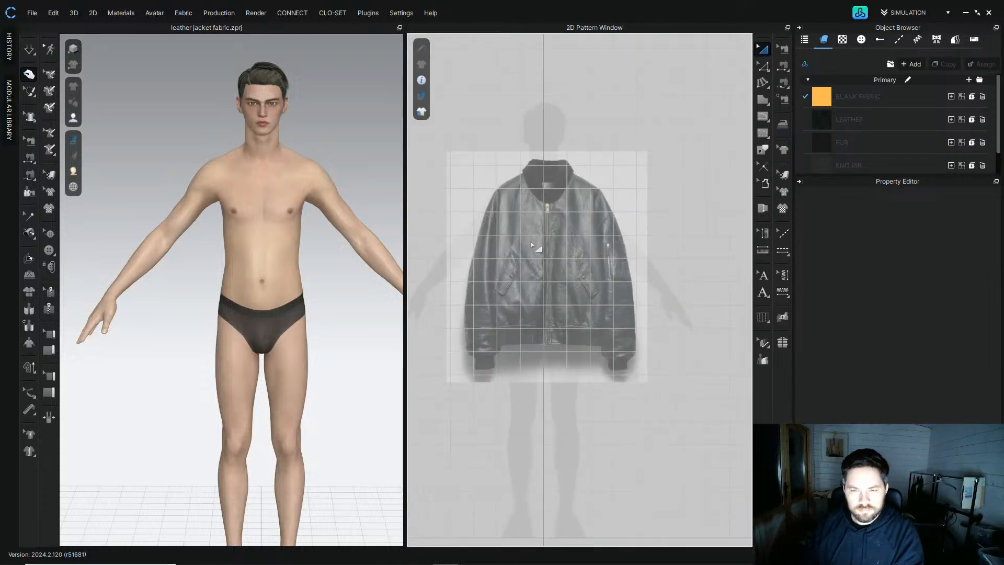
scroll(575, 224, up, 3)
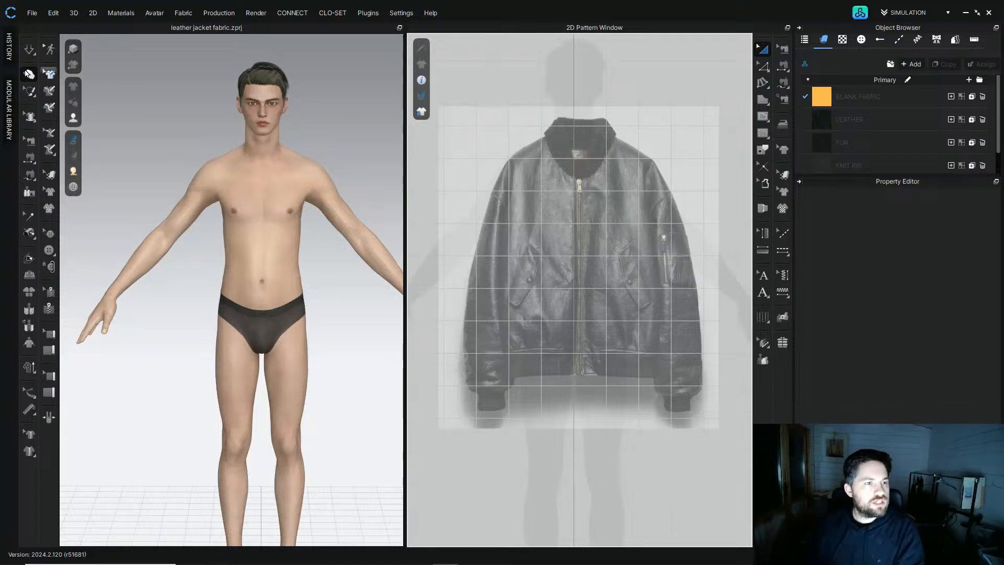
click(761, 99)
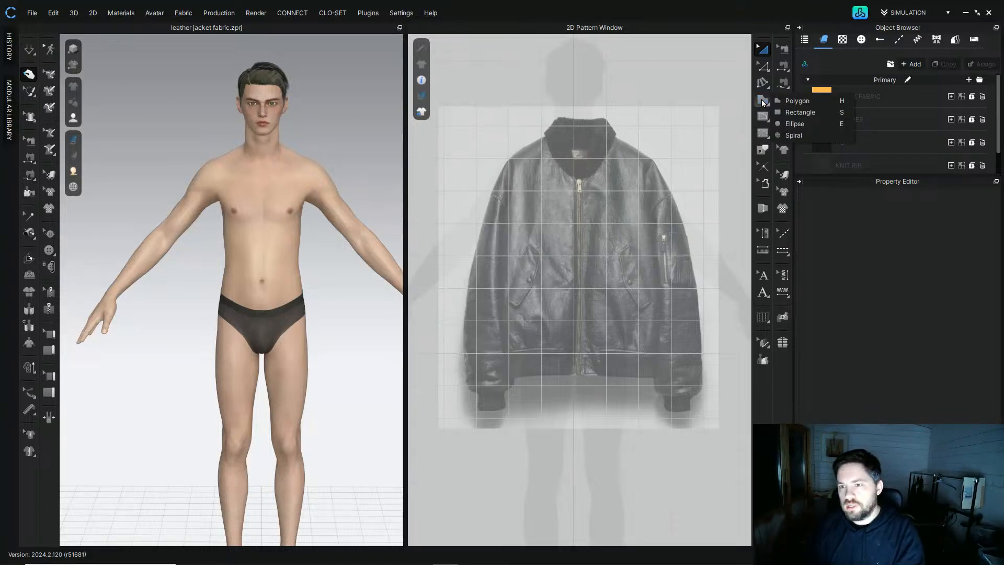
click(814, 99)
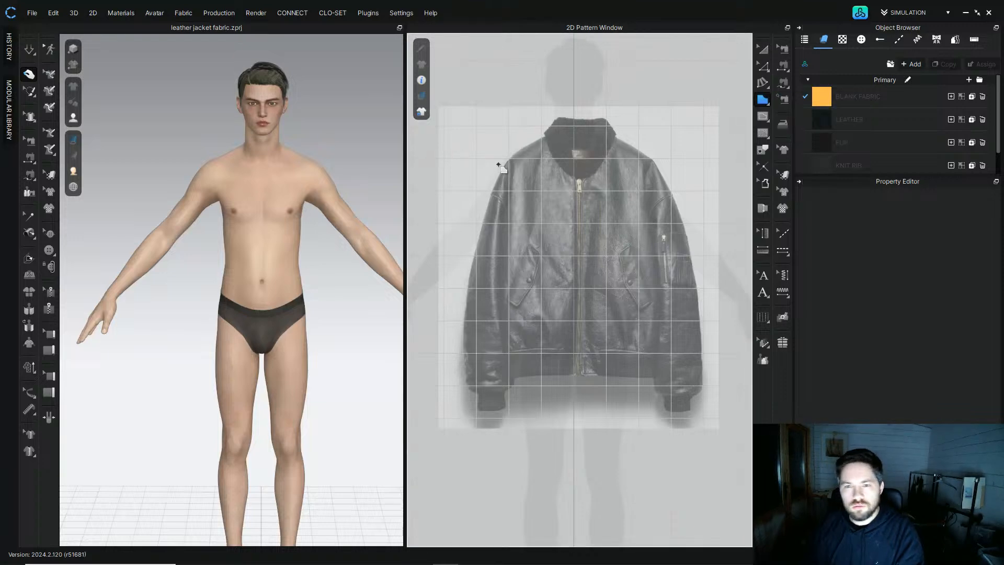
scroll(502, 162, up, 5)
click(560, 127)
drag(630, 221, 704, 261)
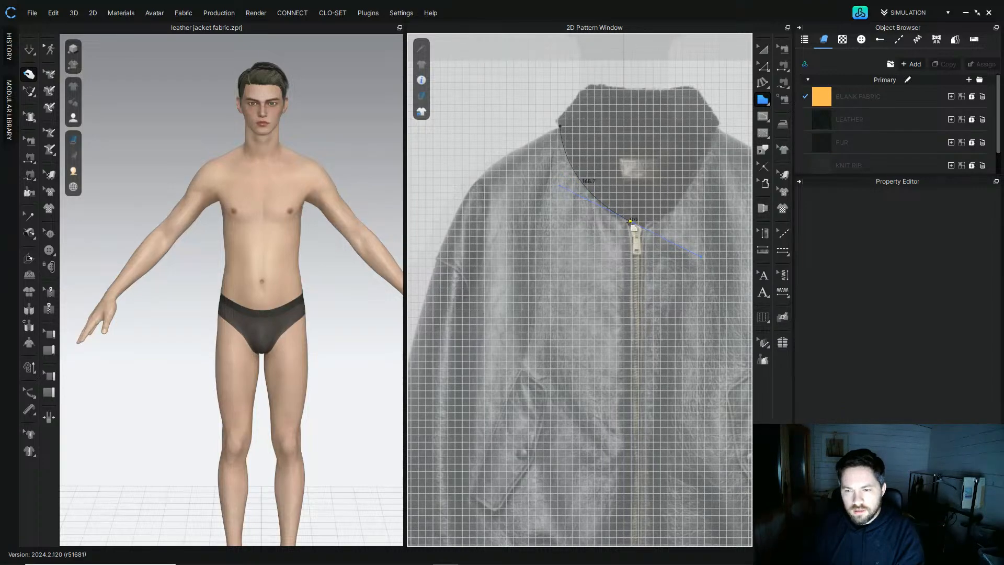
scroll(634, 228, down, 4)
scroll(612, 219, up, 5)
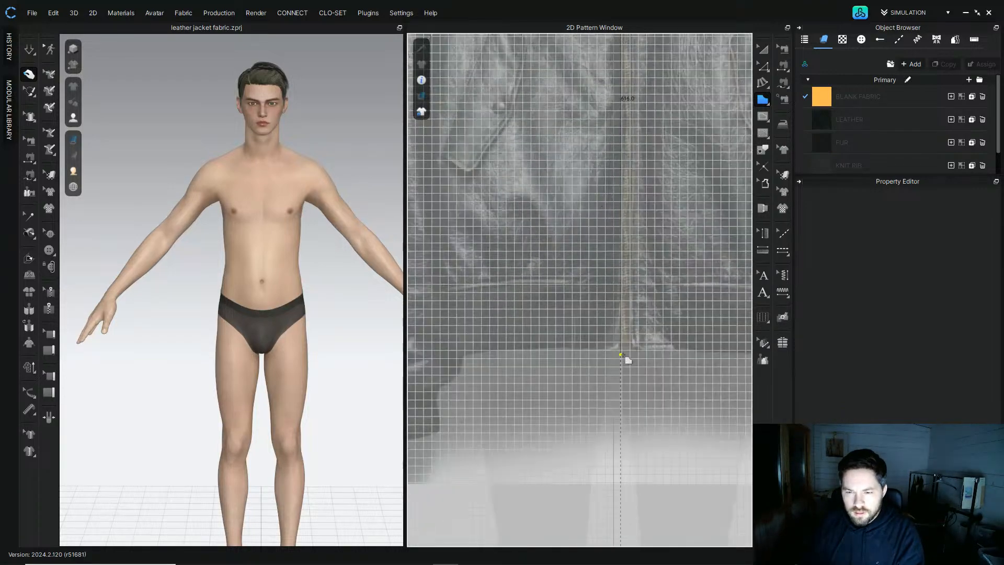
Step: Continue the polygon along the hem, side seam, curved armhole and shoulder, closing it into the front body panel
click(622, 348)
click(573, 349)
click(574, 284)
middle_drag(451, 291, 574, 288)
scroll(574, 288, down, 3)
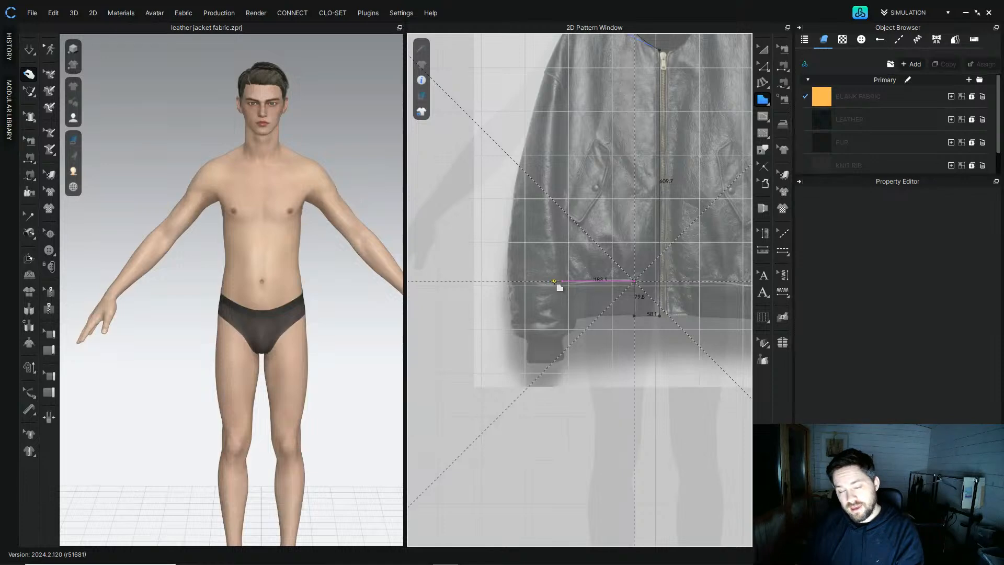
click(553, 281)
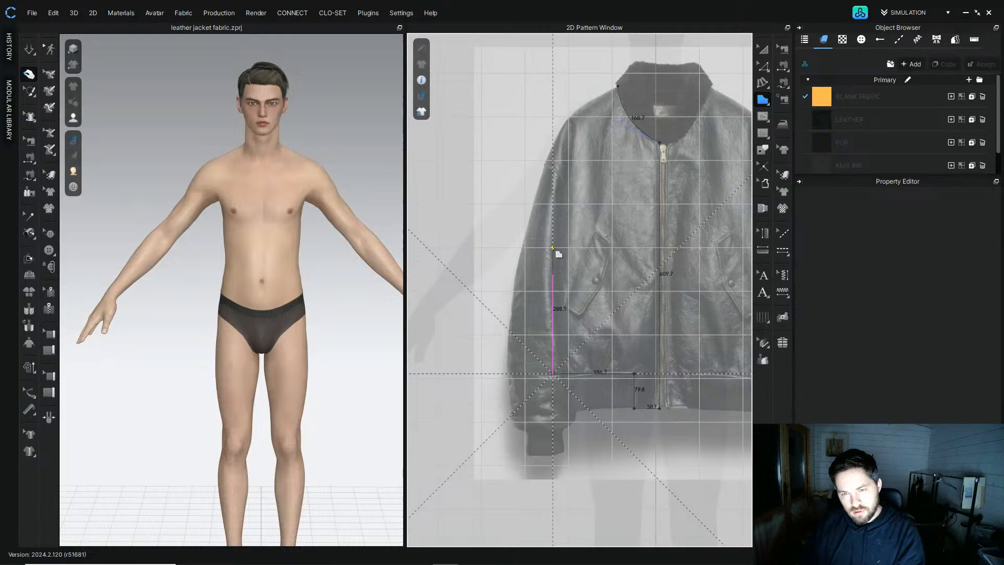
click(552, 247)
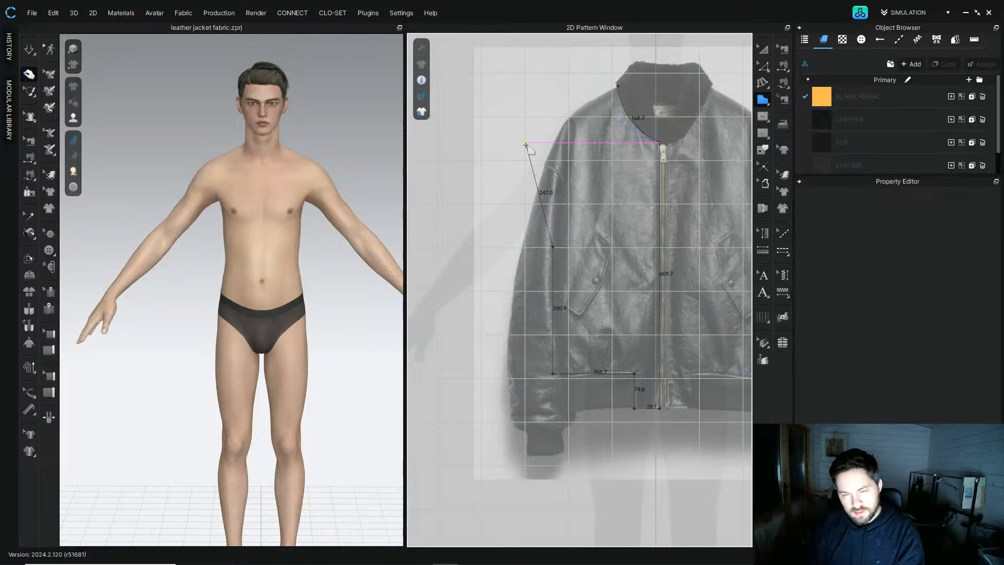
drag(526, 144, 481, 111)
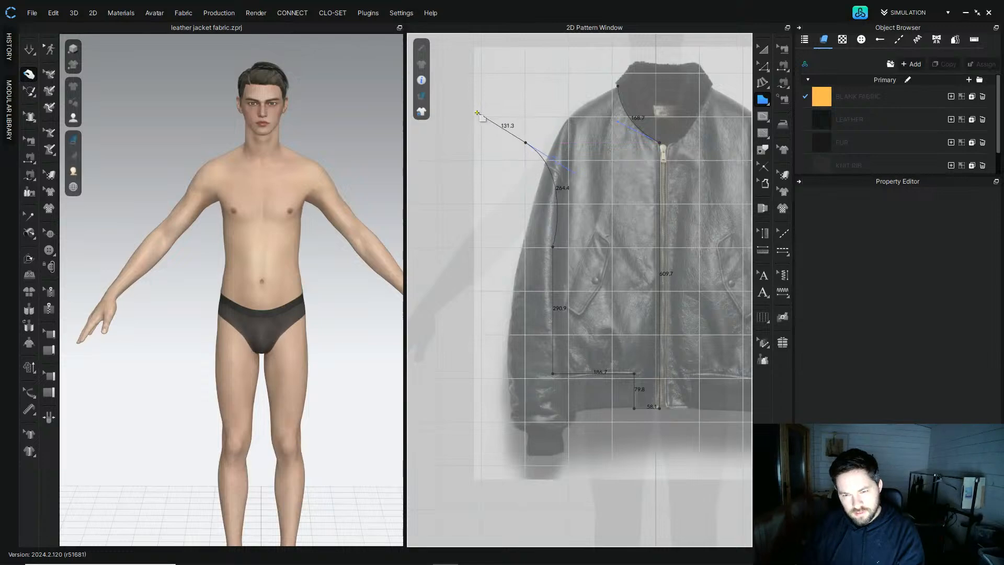
drag(477, 114, 497, 106)
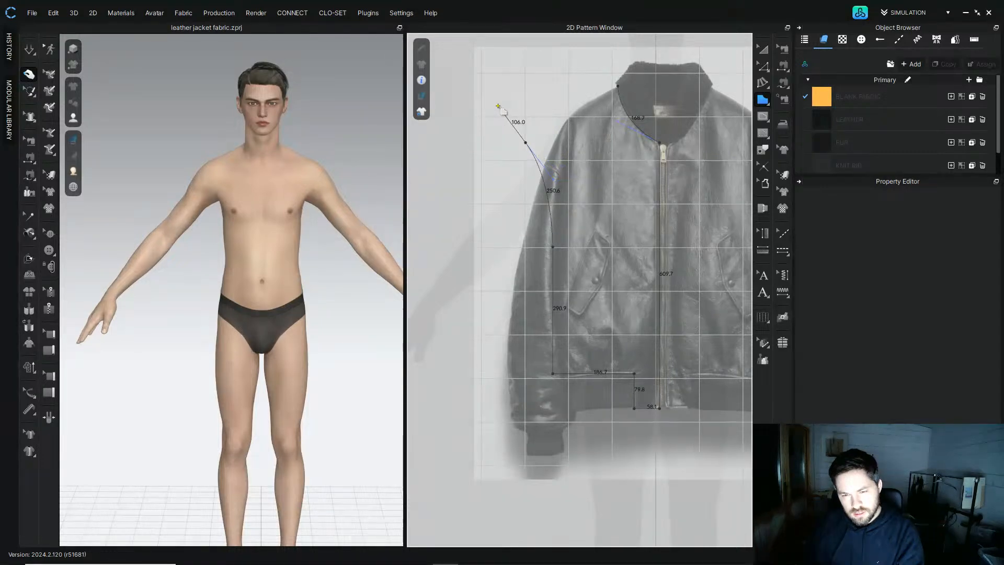
click(526, 142)
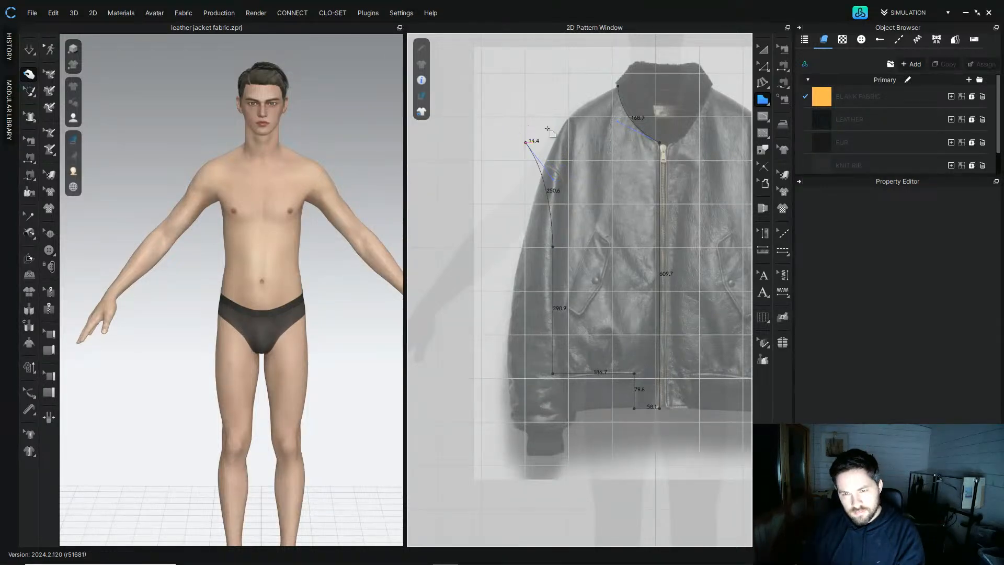
click(621, 86)
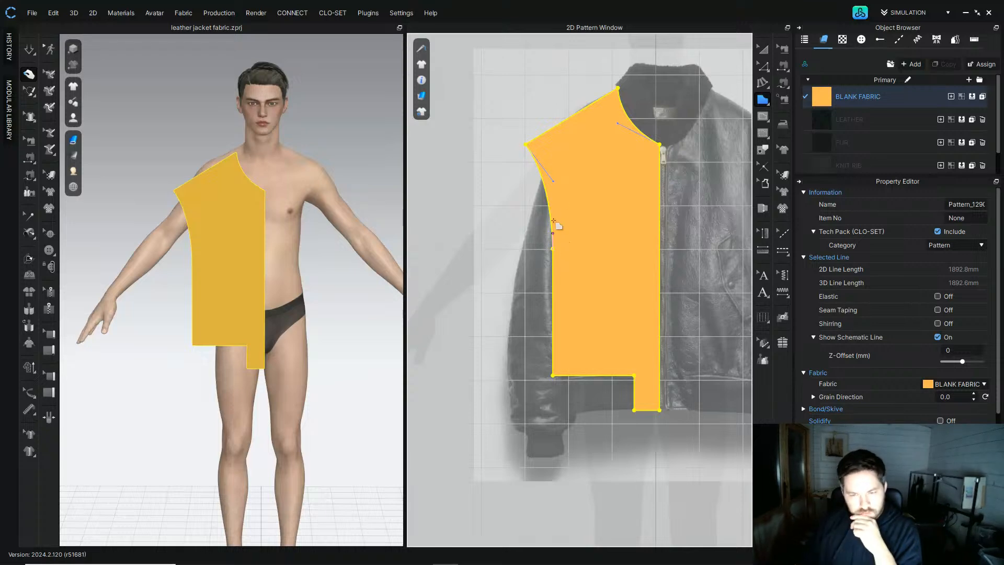
Step: Bend the front panel's armhole into an inward curve matching the jacket's sleeve seam
click(763, 66)
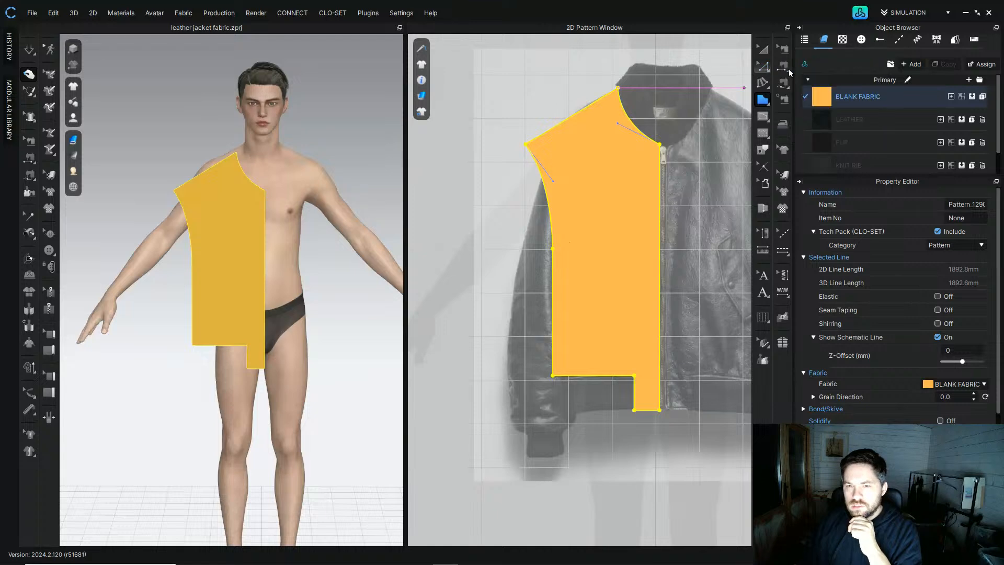
scroll(541, 210, up, 2)
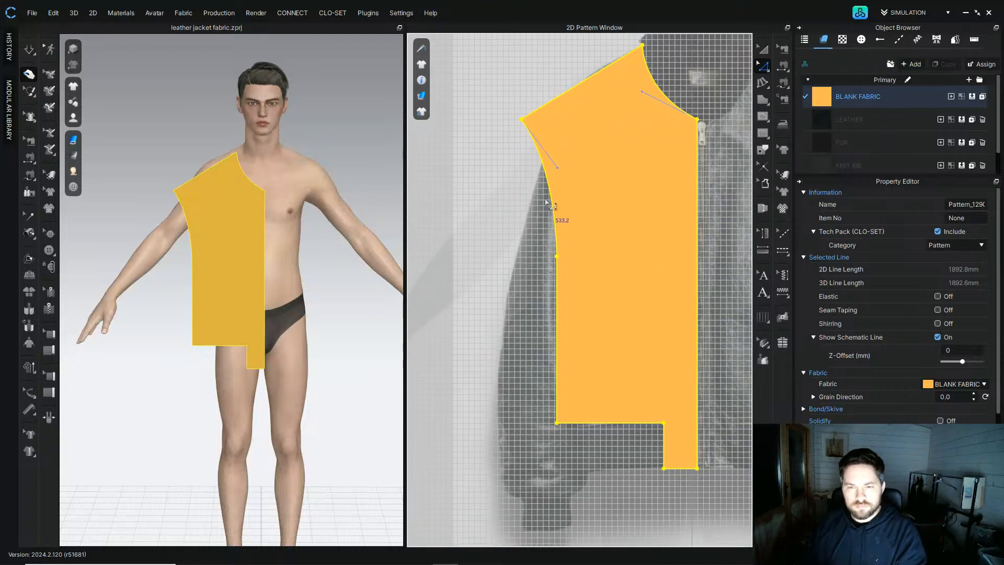
click(555, 356)
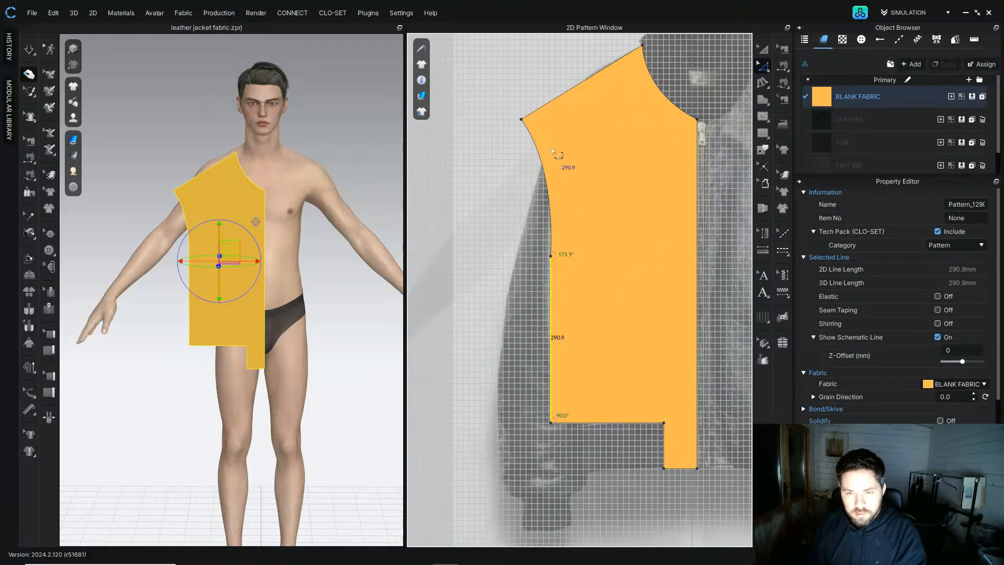
click(522, 120)
drag(557, 168, 594, 234)
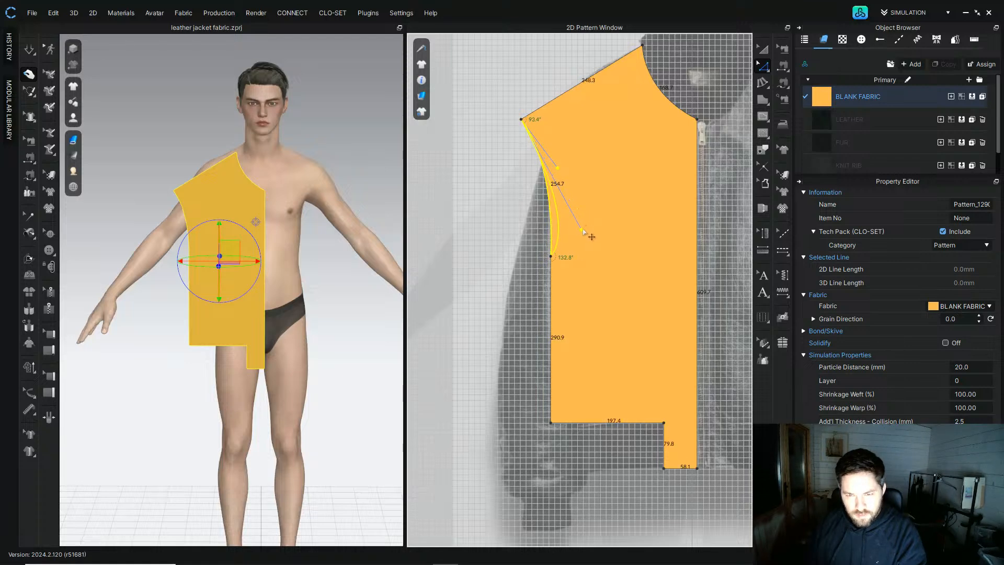
drag(589, 239, 597, 232)
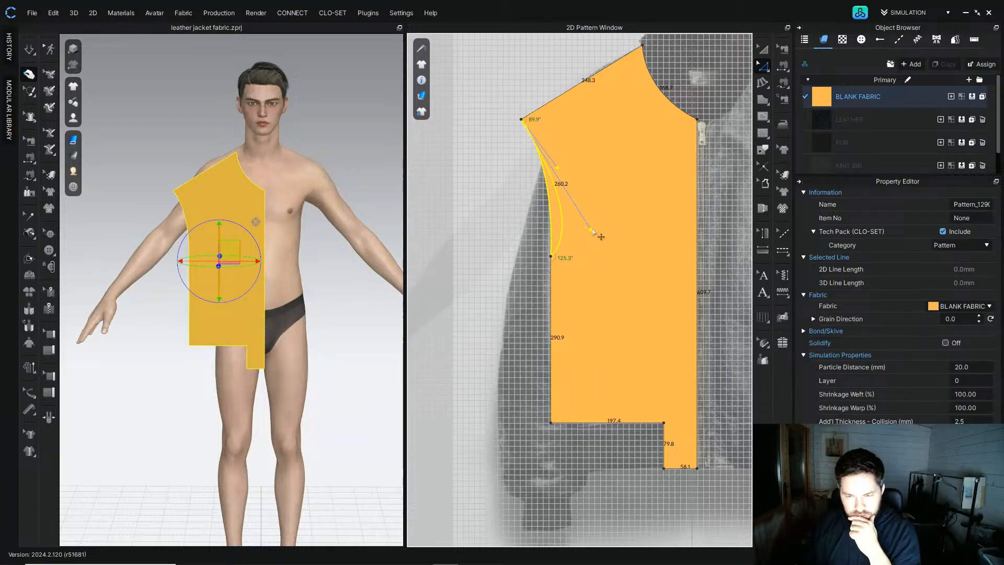
drag(592, 233, 590, 235)
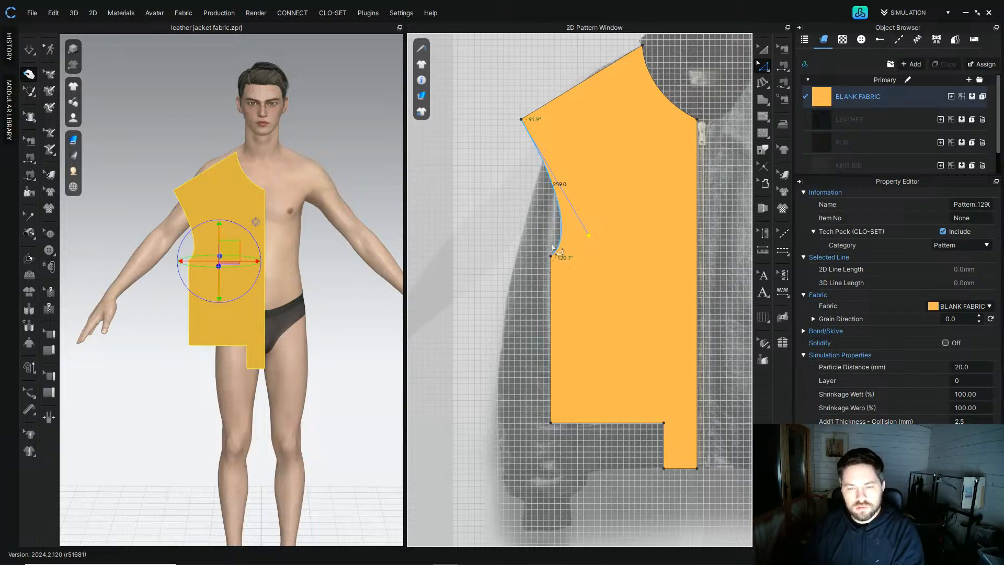
Step: Reshape the front neckline into a deeper curve running from the shoulder-neck point down to the zip
click(766, 56)
scroll(580, 192, down, 6)
click(598, 93)
middle_drag(598, 93, 549, 153)
scroll(563, 185, up, 5)
scroll(562, 186, up, 2)
click(562, 163)
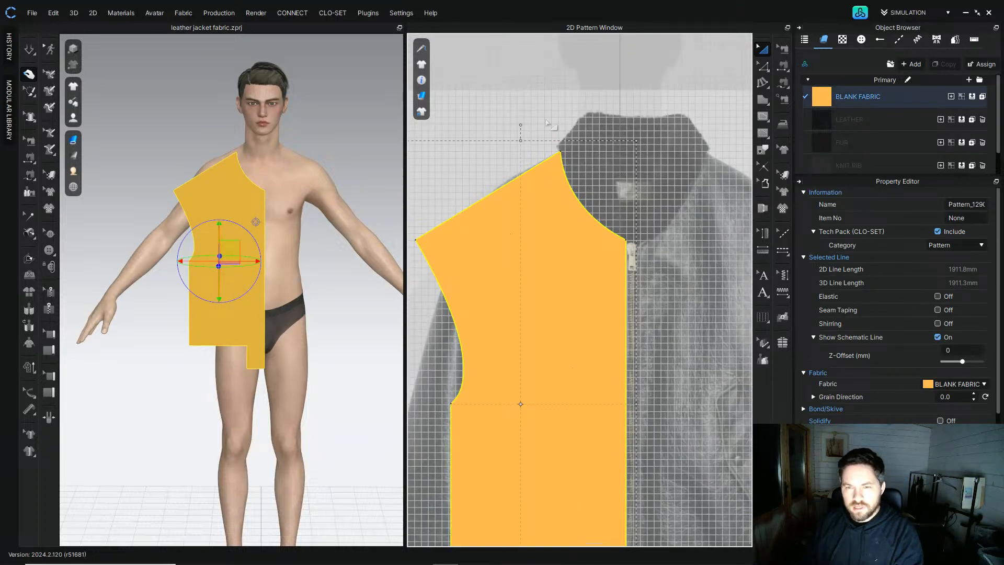
click(763, 66)
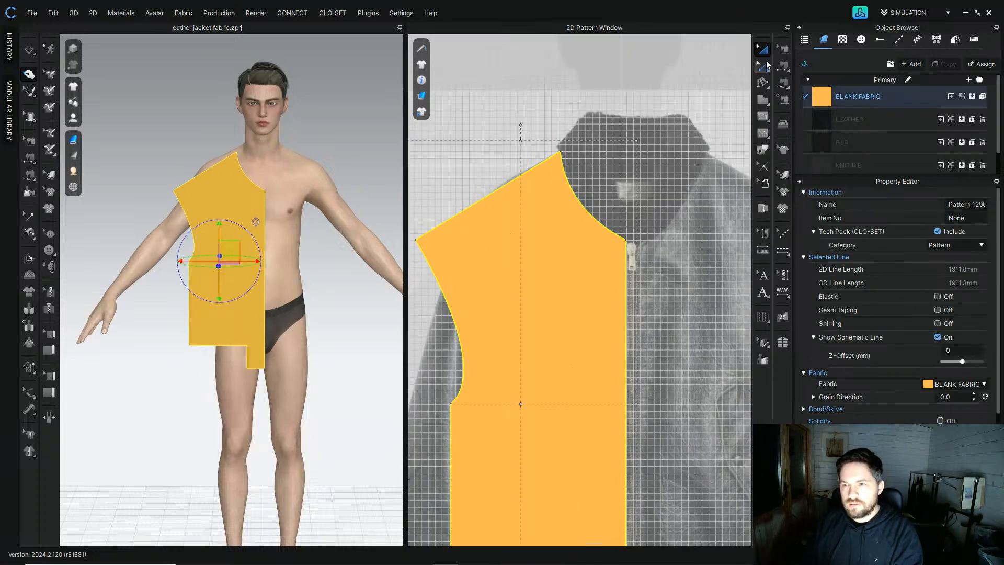
click(561, 152)
click(626, 241)
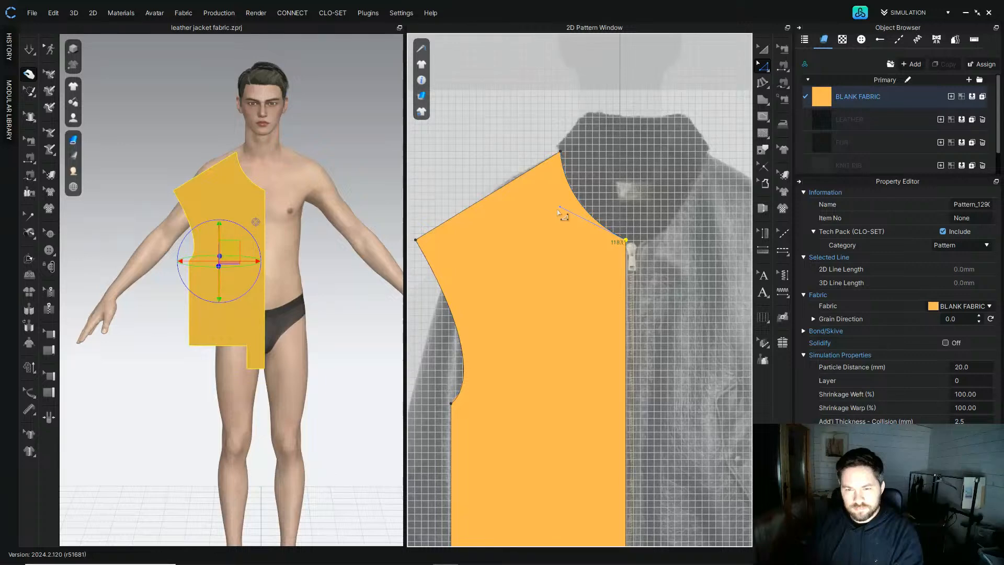
mouse_move(561, 209)
mouse_down()
mouse_move(570, 233)
mouse_move(565, 228)
mouse_up()
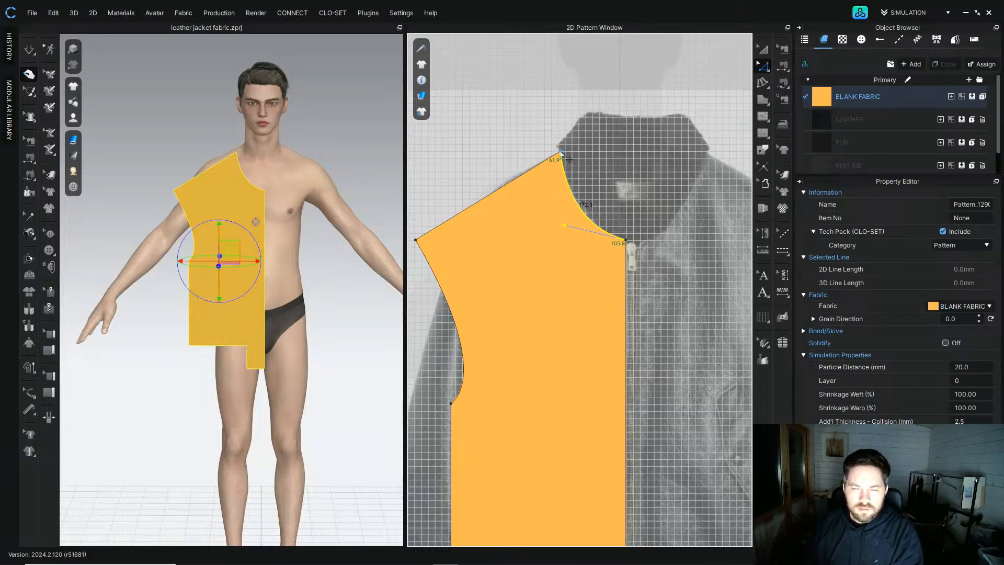
drag(561, 152, 555, 156)
click(567, 192)
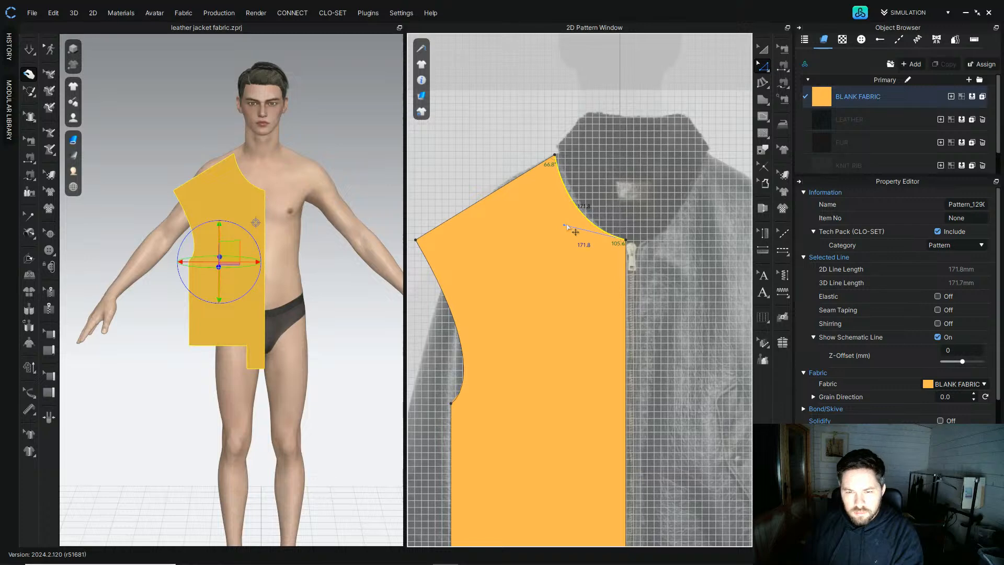
drag(565, 227, 567, 206)
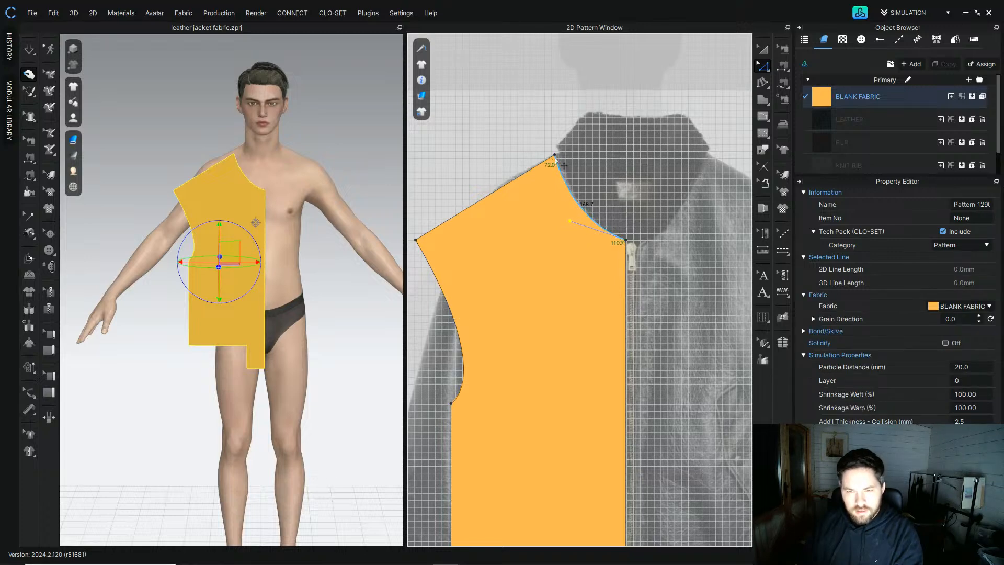
Step: Duplicate the front panel and place the copy beside the original
click(764, 50)
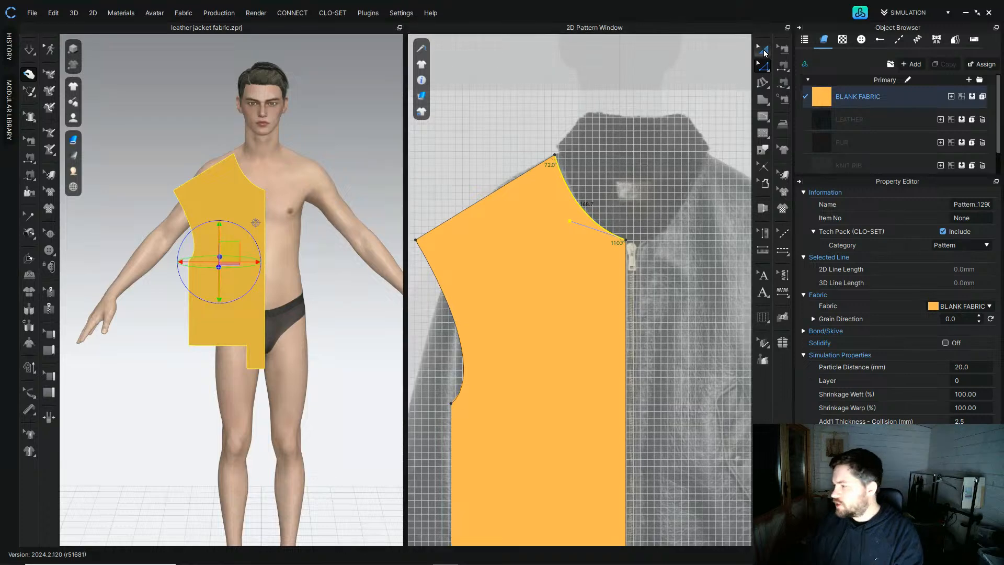
click(501, 252)
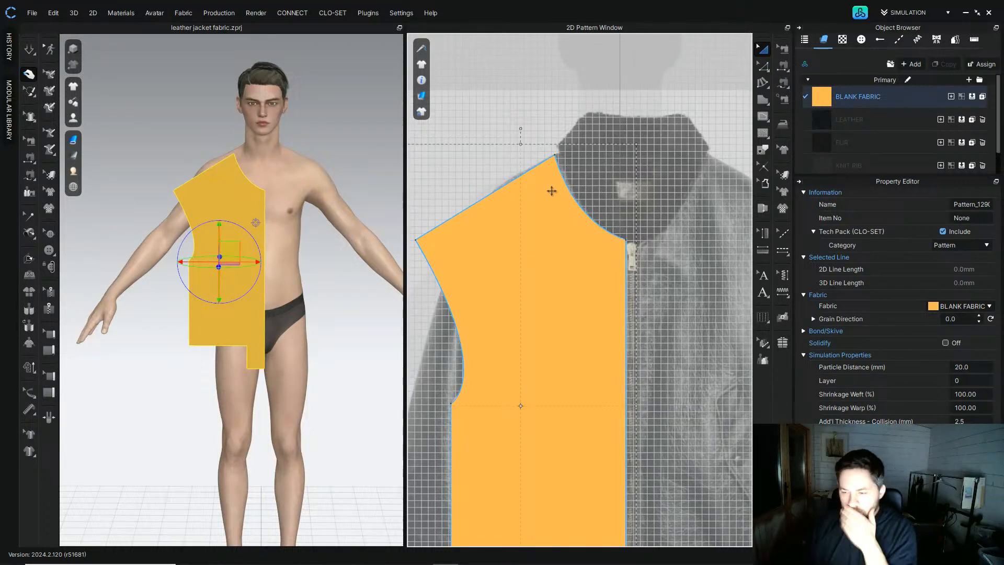
click(725, 296)
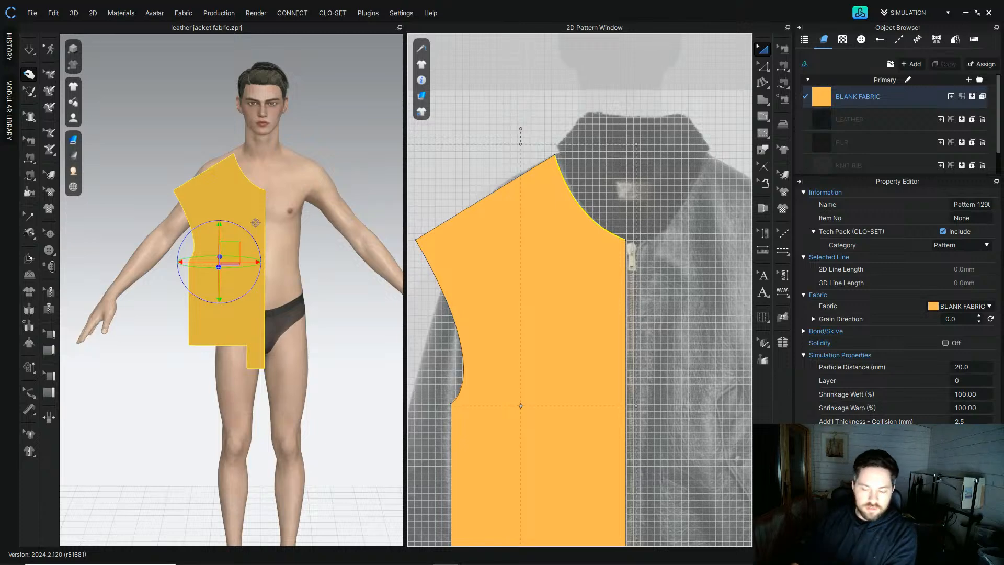
click(543, 276)
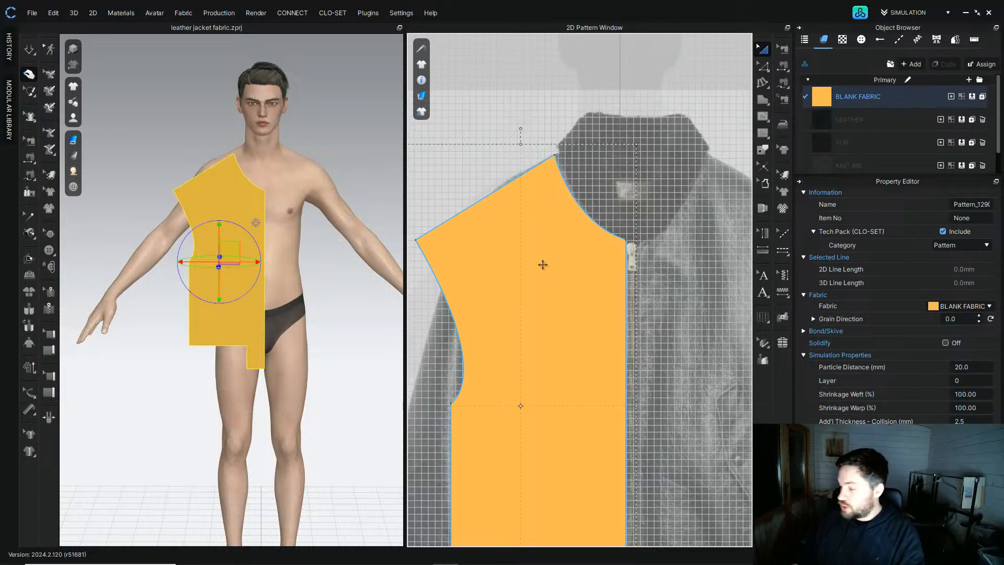
scroll(548, 295, down, 2)
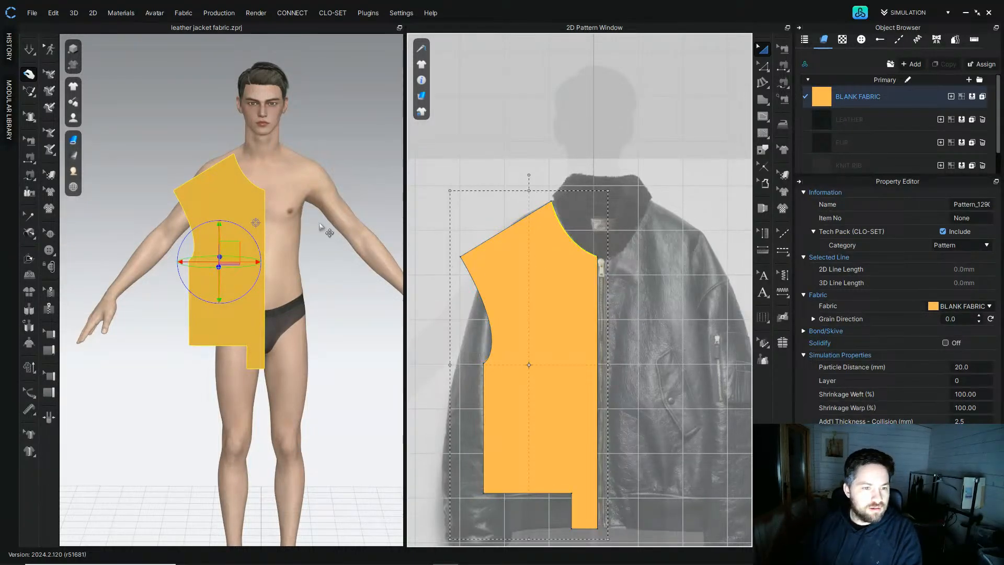
scroll(543, 363, down, 4)
middle_drag(542, 363, 539, 270)
scroll(529, 244, up, 5)
scroll(526, 200, down, 4)
mouse_move(533, 216)
shift+mouse_down()
mouse_move(623, 193)
mouse_move(523, 204)
shift+mouse_up()
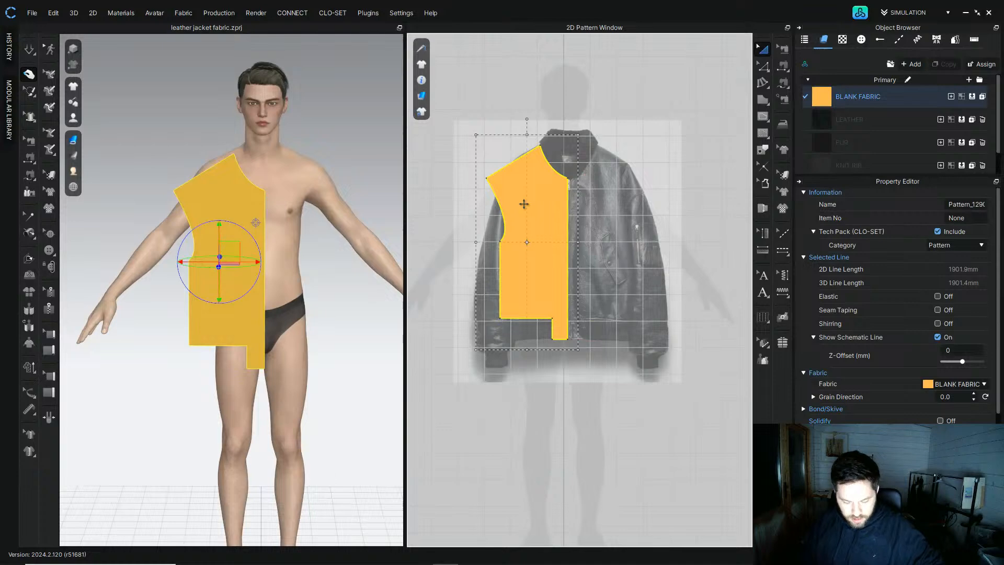
key(ctrl+v)
middle_drag(596, 239, 574, 245)
shift+click(614, 245)
shift+drag(608, 220, 707, 219)
Step: Raise and flatten the copied panel's neckline to form a higher back neck
click(765, 66)
scroll(510, 210, up, 3)
click(578, 180)
scroll(578, 180, up, 4)
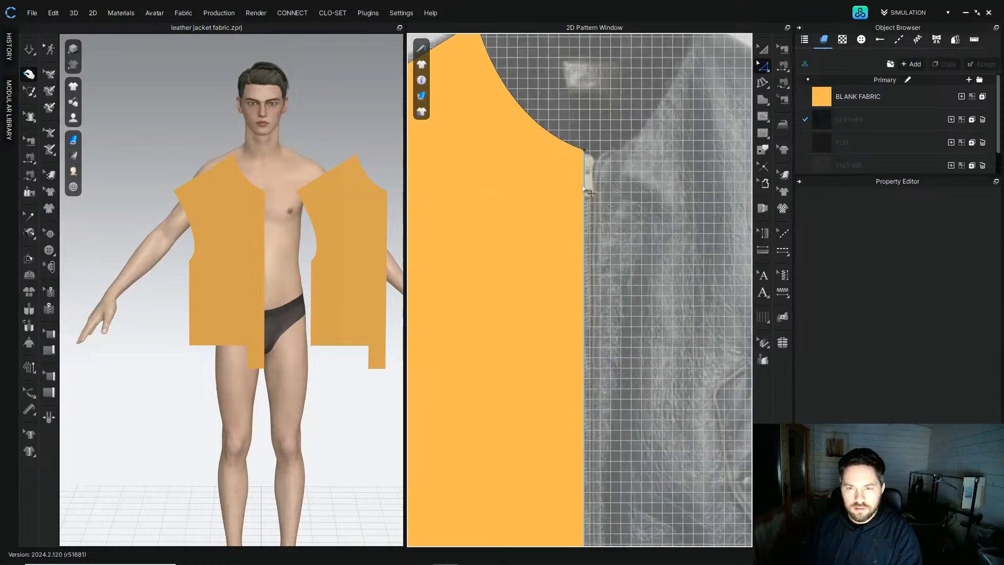
click(585, 191)
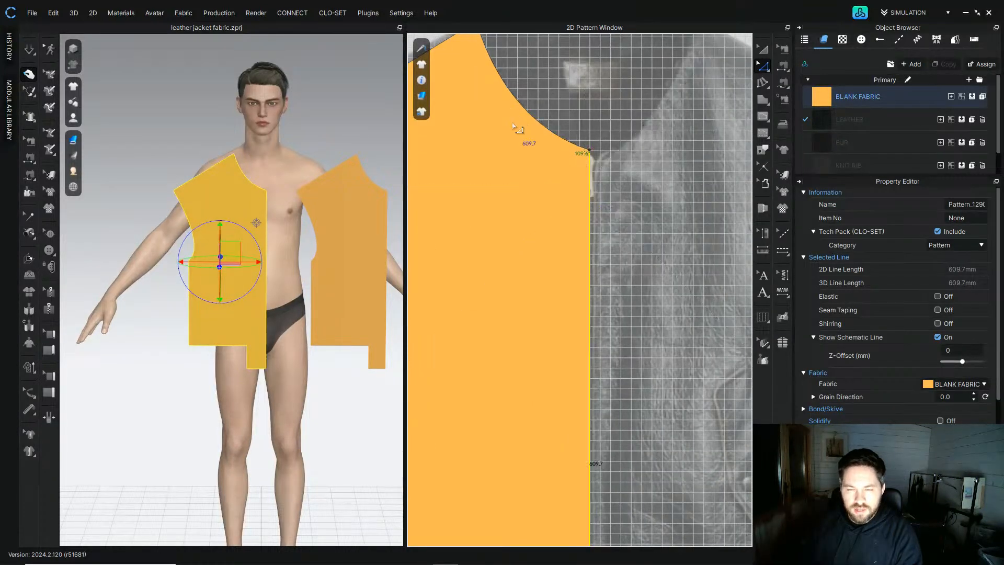
middle_drag(513, 125, 511, 273)
drag(588, 297, 588, 173)
drag(498, 144, 499, 172)
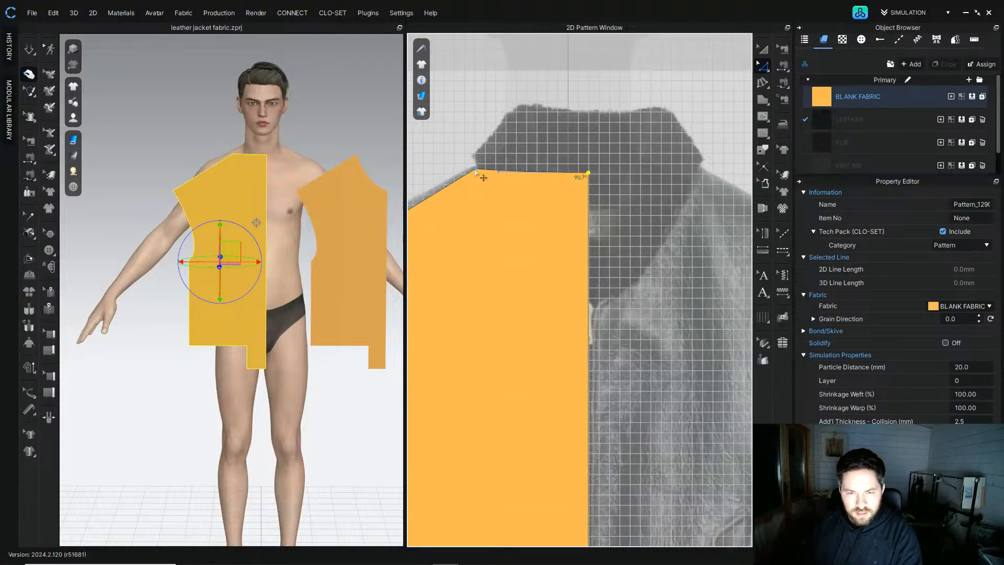
drag(589, 173, 590, 183)
scroll(536, 213, down, 4)
scroll(508, 201, up, 5)
drag(525, 200, 514, 202)
click(542, 146)
scroll(540, 145, down, 5)
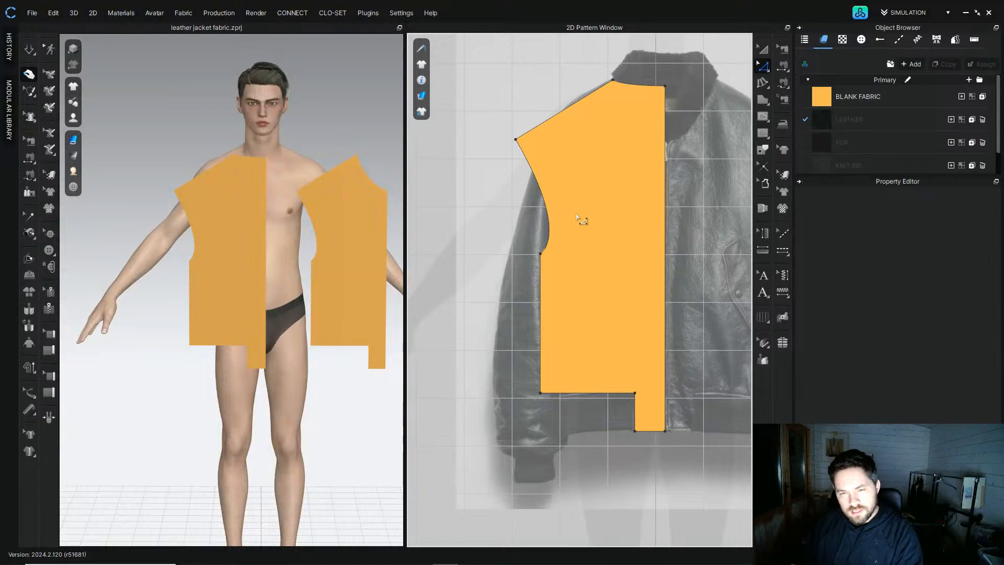
Step: Square off the copied panel's hem by aligning its corner point to the top and deleting the zip extension points
click(546, 209)
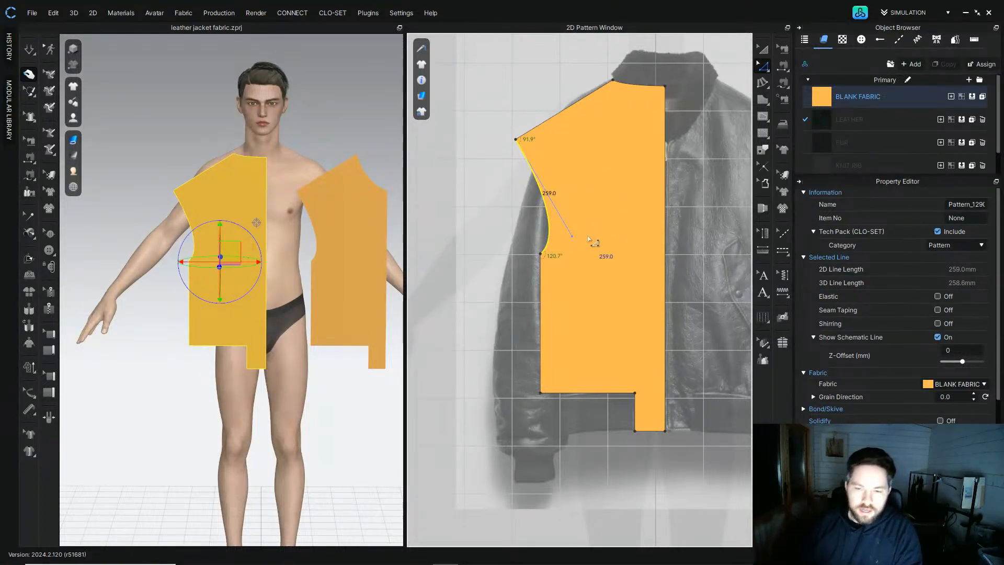
middle_drag(554, 302, 519, 286)
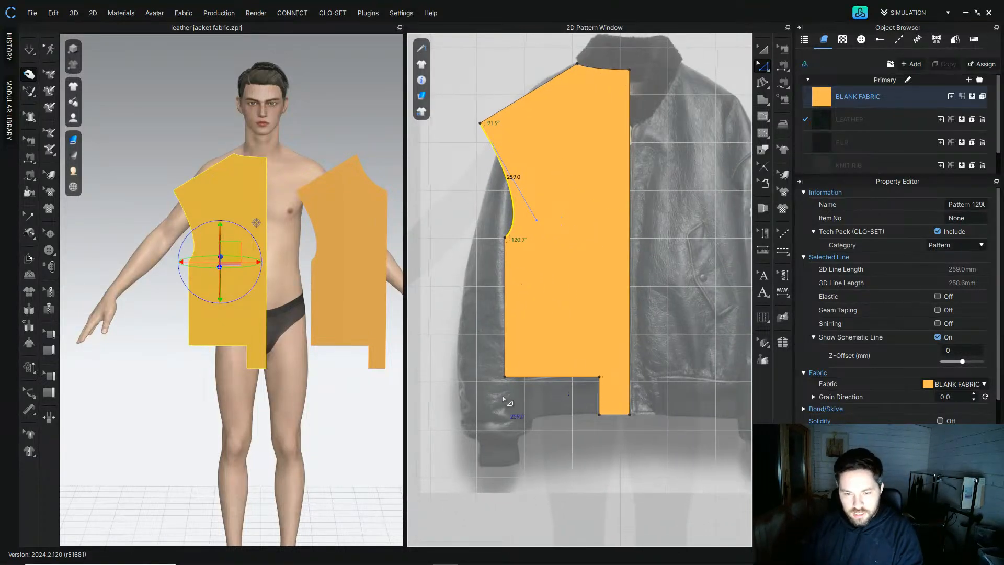
middle_drag(601, 400, 546, 380)
scroll(545, 381, down, 3)
scroll(544, 405, up, 5)
scroll(513, 320, up, 2)
middle_drag(513, 320, 498, 343)
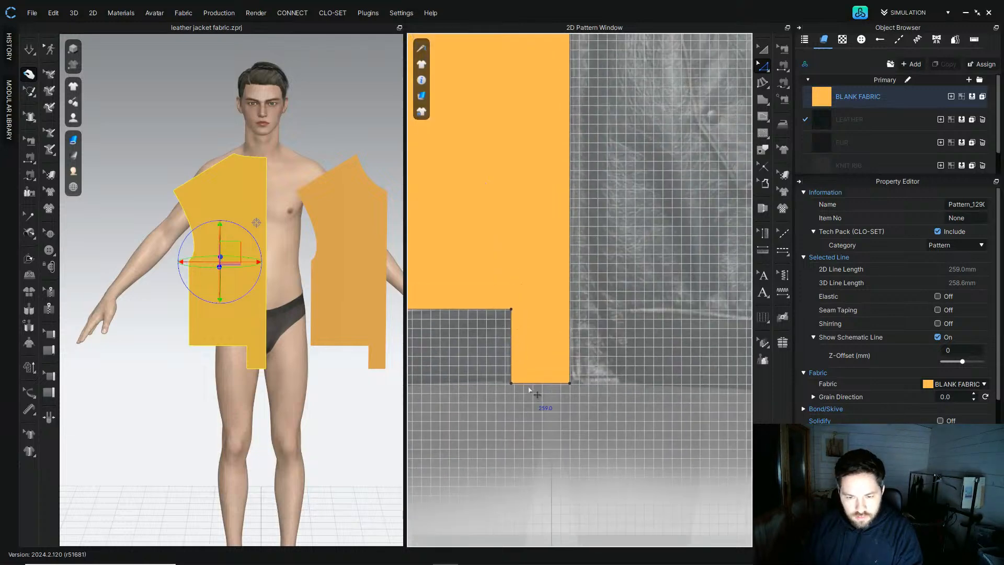
click(569, 384)
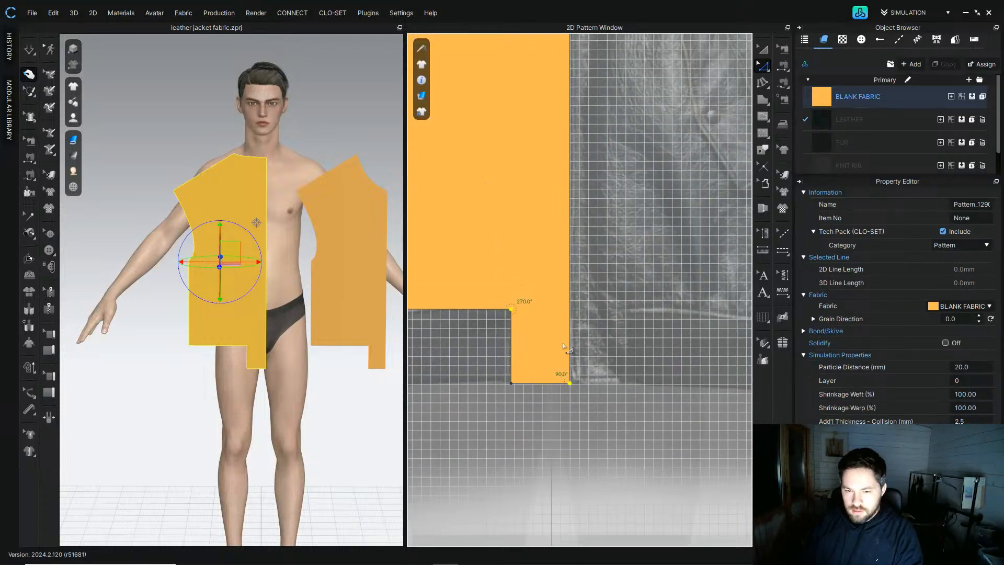
right_click(512, 310)
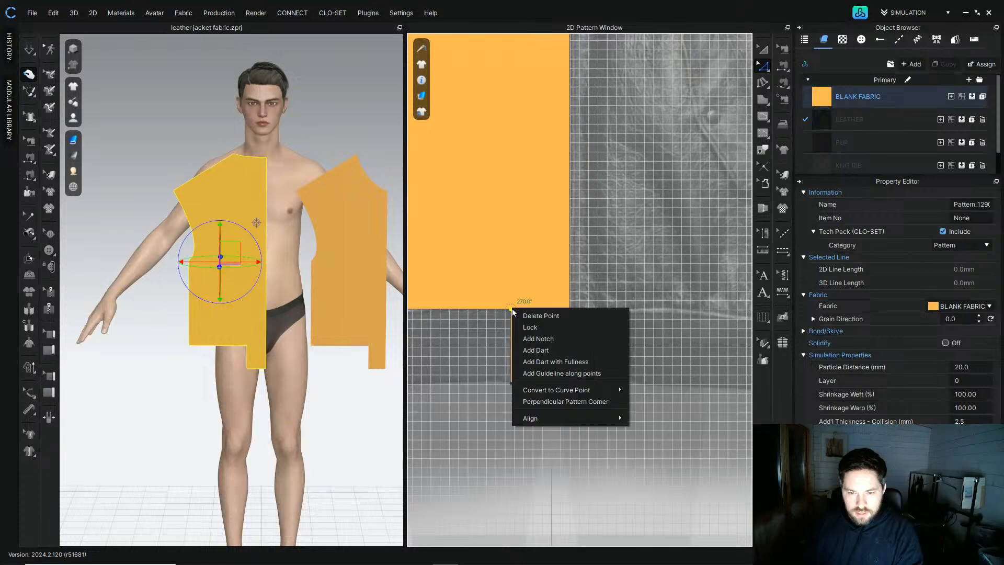
mouse_move(580, 419)
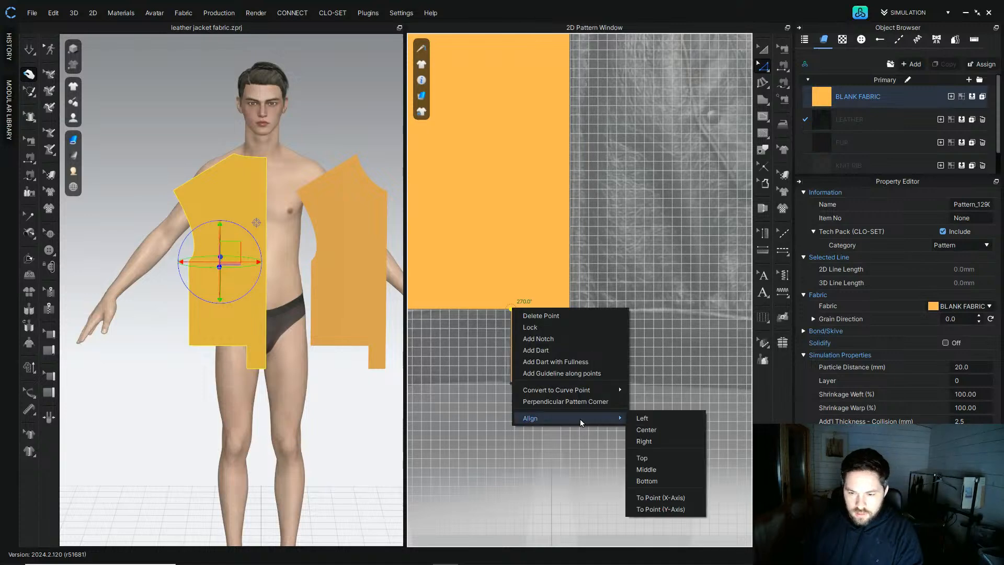
click(664, 455)
click(512, 383)
key(Delete)
drag(489, 333, 523, 293)
key(Delete)
Step: Unfold the copied panel along its centre line into a full-width back panel
scroll(510, 329, down, 8)
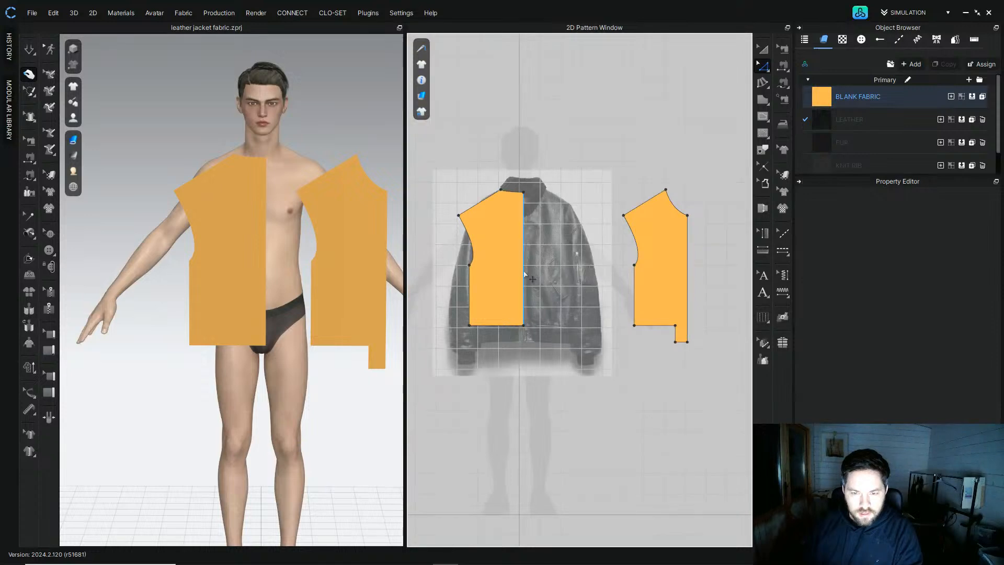
click(524, 275)
right_click(524, 274)
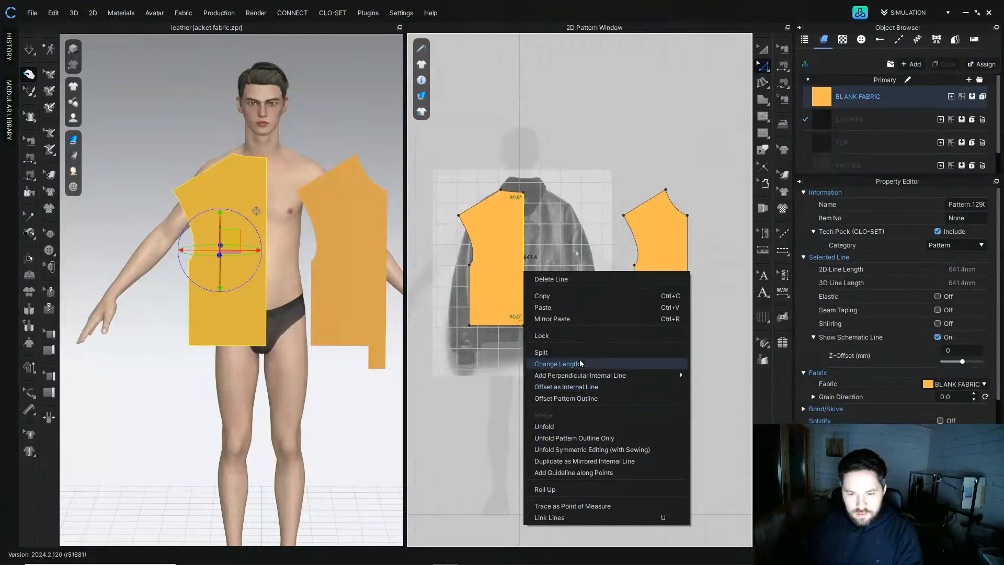
click(588, 433)
Step: Arrange the back panel in the centre with the front panel placed to its right
click(763, 50)
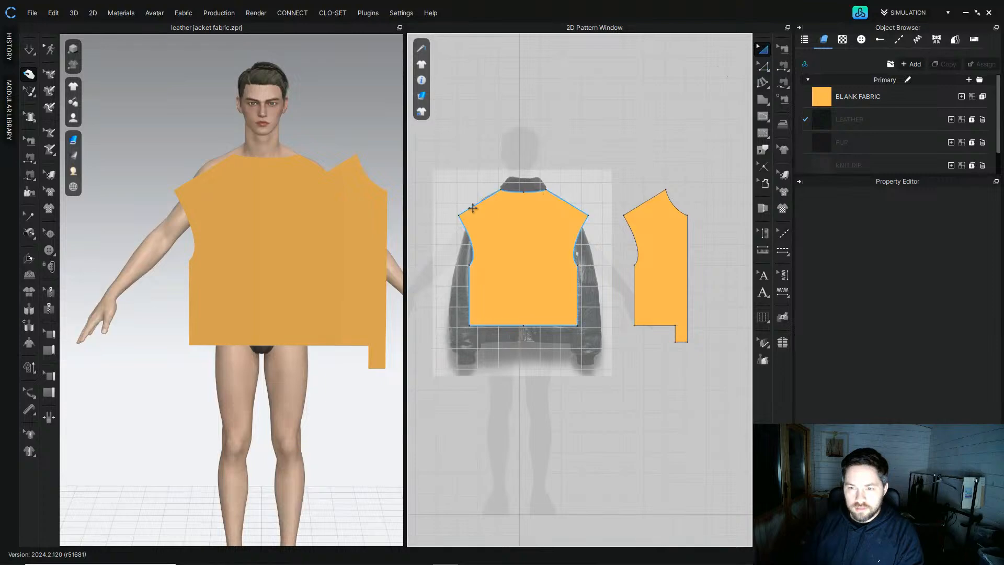
scroll(473, 211, down, 2)
middle_drag(482, 214, 453, 217)
shift+drag(474, 255, 680, 249)
middle_drag(597, 262, 489, 271)
shift+drag(489, 270, 680, 266)
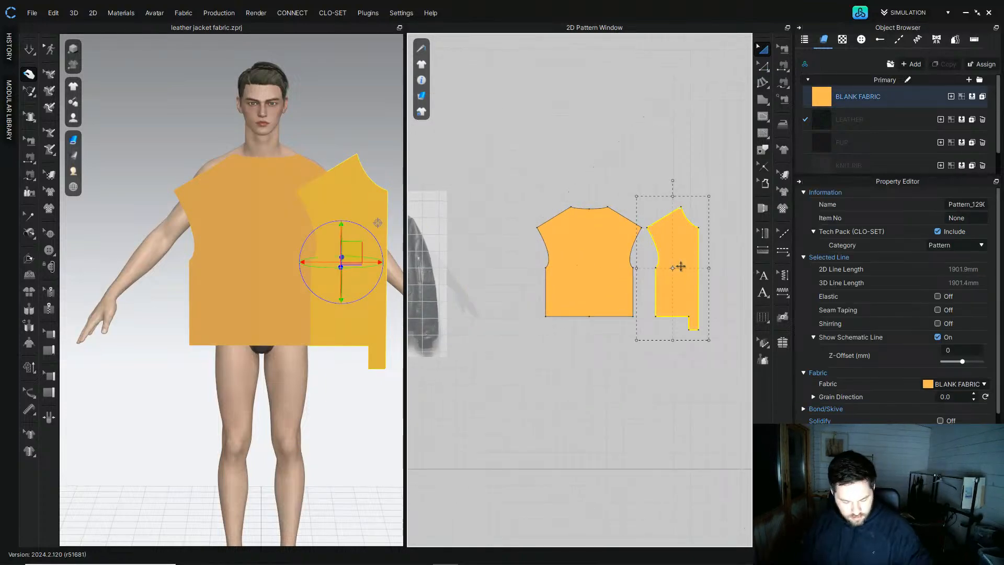
Step: Mirror-paste the front panel to place the opposite front panel on the back panel's left
key(ctrl+r)
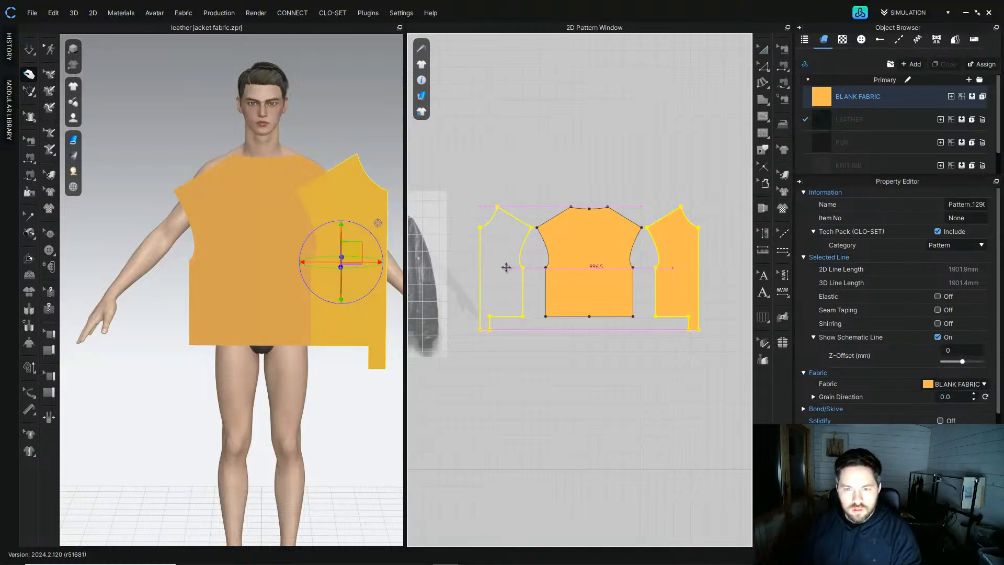
click(503, 267)
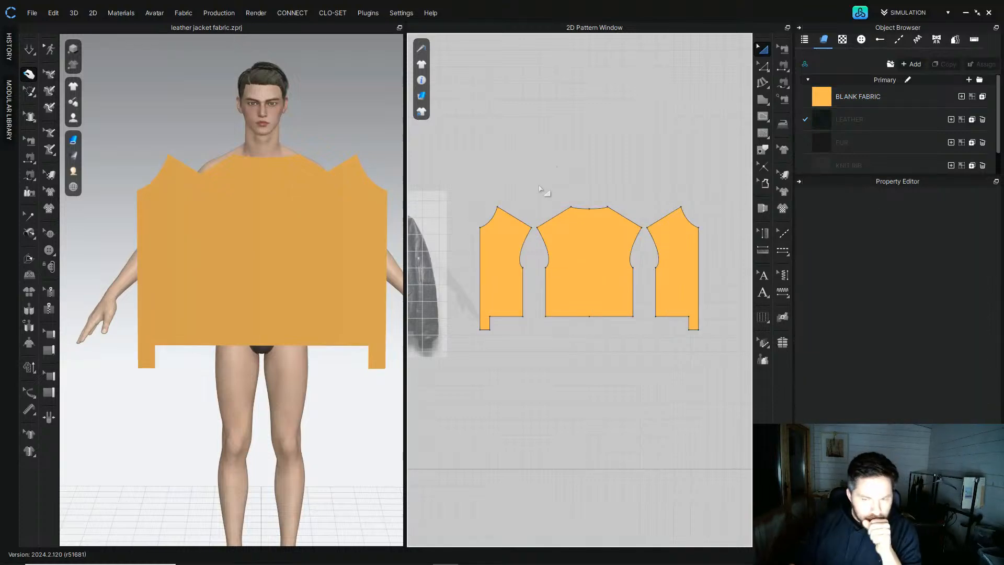
scroll(531, 222, up, 3)
scroll(545, 292, down, 5)
click(487, 313)
right_drag(247, 215, 269, 213)
middle_drag(440, 208, 612, 166)
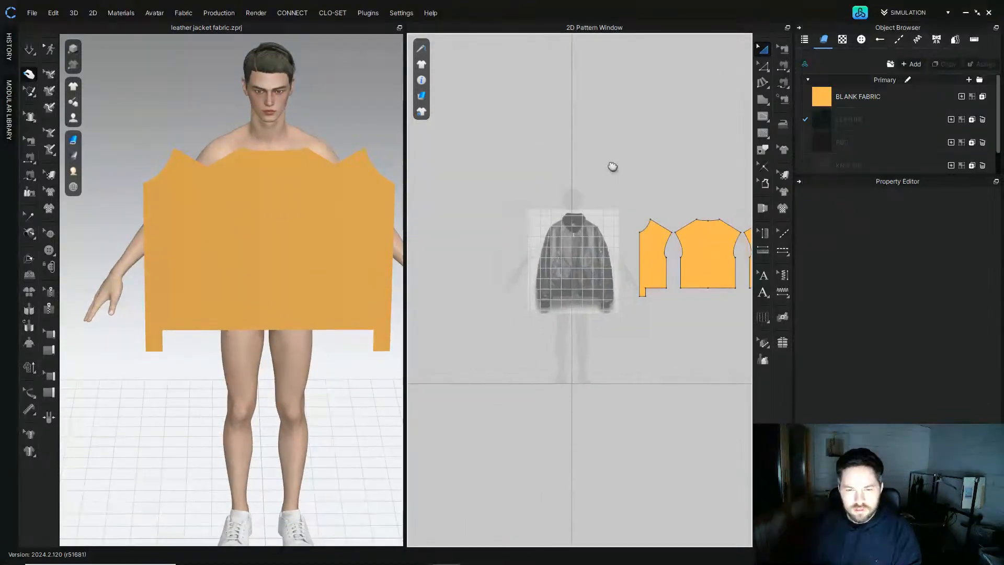
Step: Move the front panel onto the reference jacket image, aligning it with the jacket's front
scroll(576, 225, up, 4)
scroll(574, 248, up, 2)
click(269, 212)
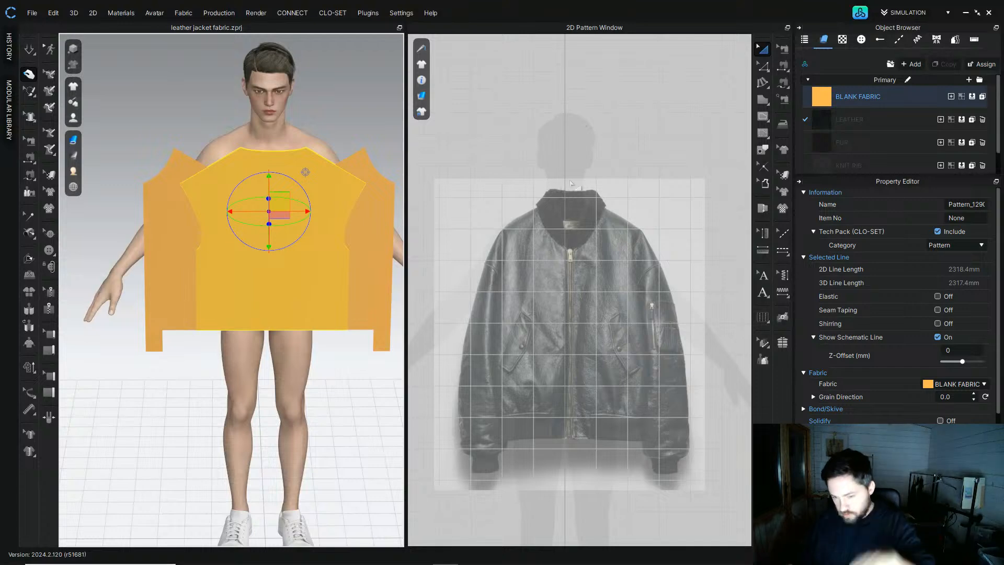
scroll(572, 183, up, 5)
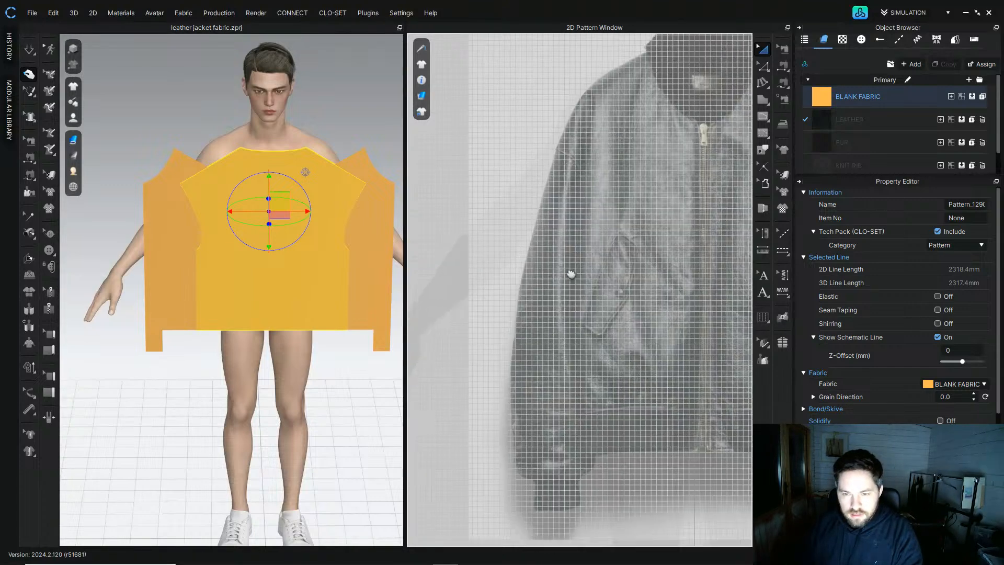
scroll(553, 231, down, 5)
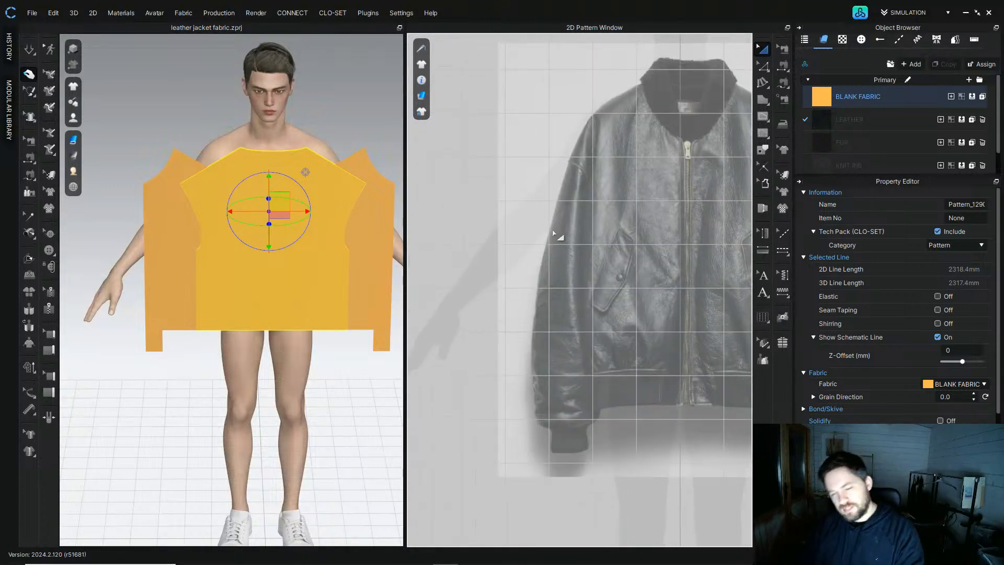
click(761, 97)
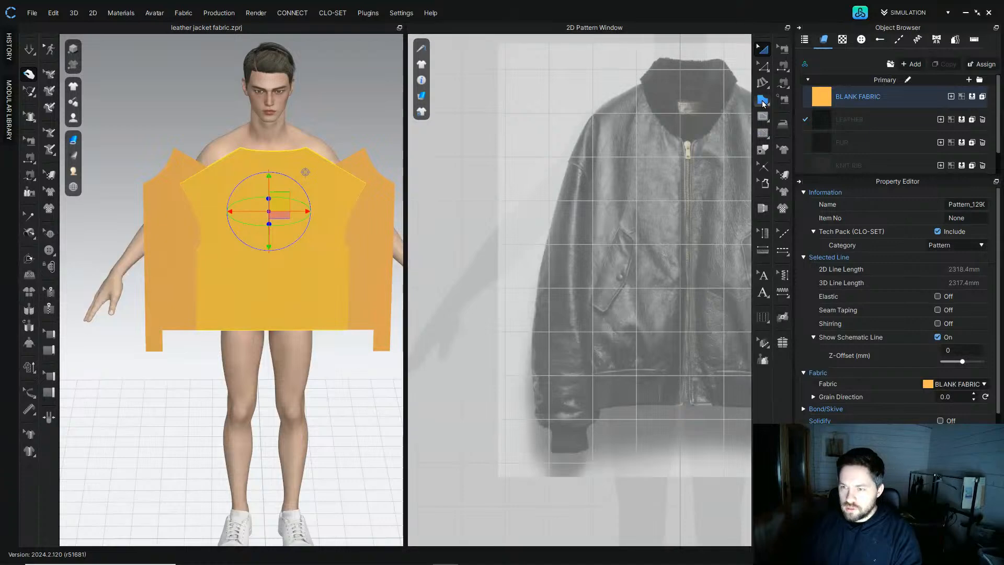
click(763, 49)
scroll(625, 195, down, 8)
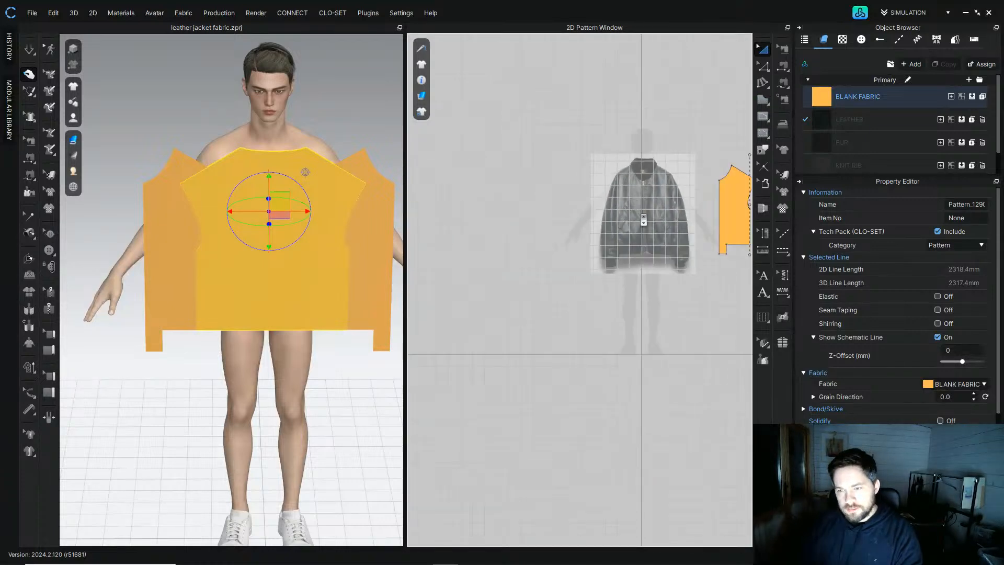
middle_drag(657, 226, 608, 223)
scroll(677, 203, up, 2)
middle_drag(680, 205, 577, 209)
drag(704, 231, 458, 232)
middle_drag(456, 229, 564, 243)
scroll(564, 241, down, 4)
scroll(565, 241, up, 5)
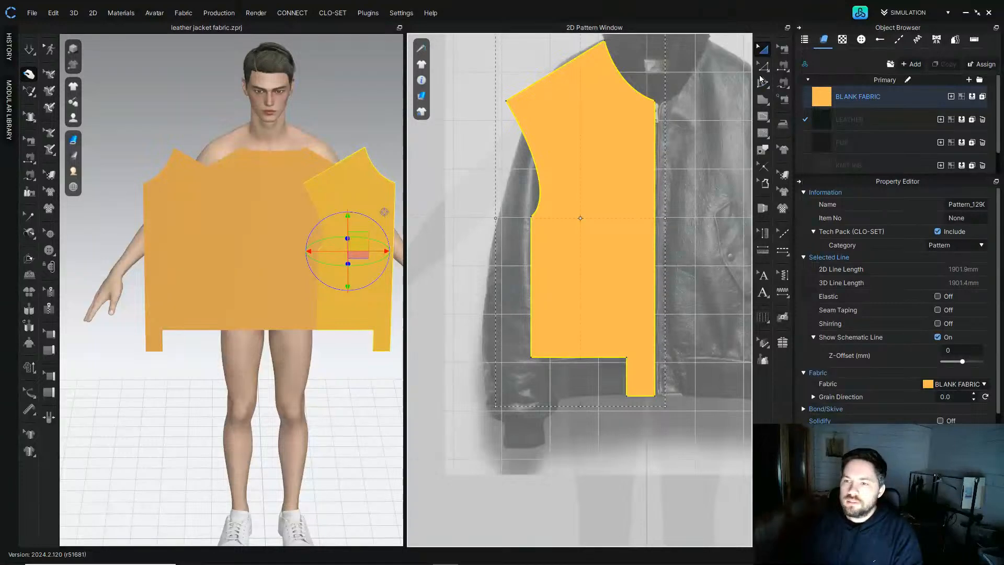
Step: Draw a sleeve pattern as a polygon from the front armhole down along the reference jacket's sleeve
click(762, 100)
middle_drag(502, 141, 563, 162)
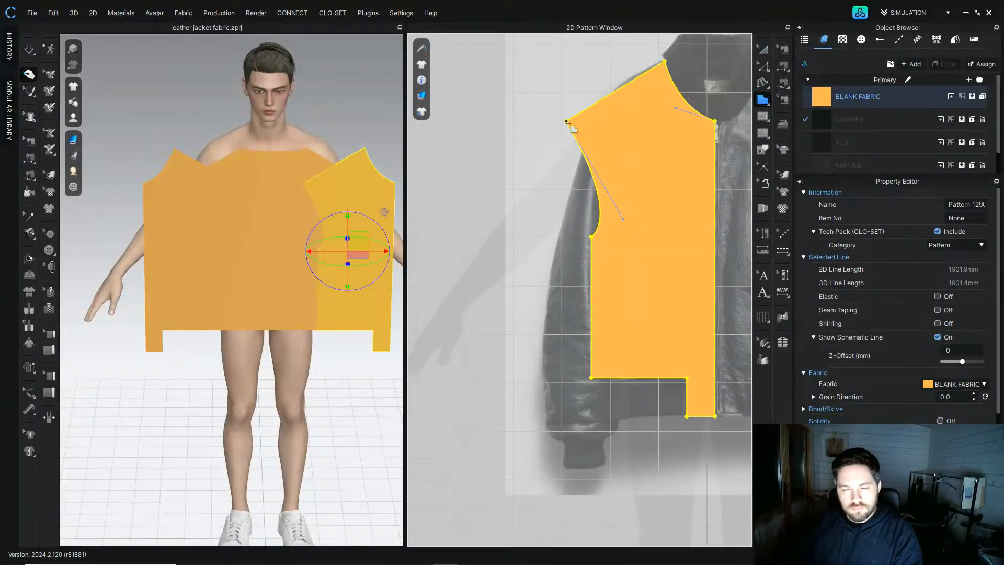
click(568, 123)
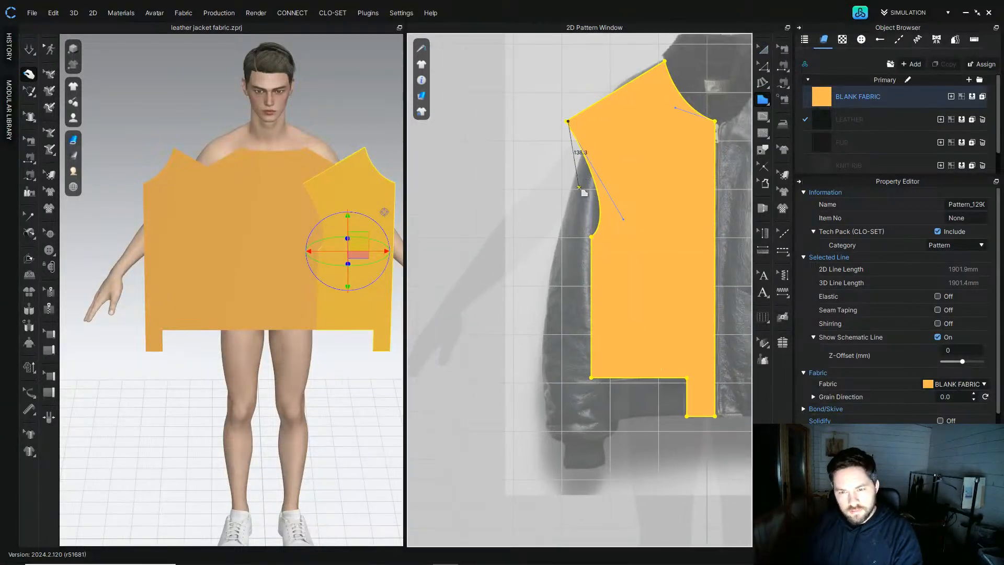
drag(581, 192, 581, 215)
click(591, 236)
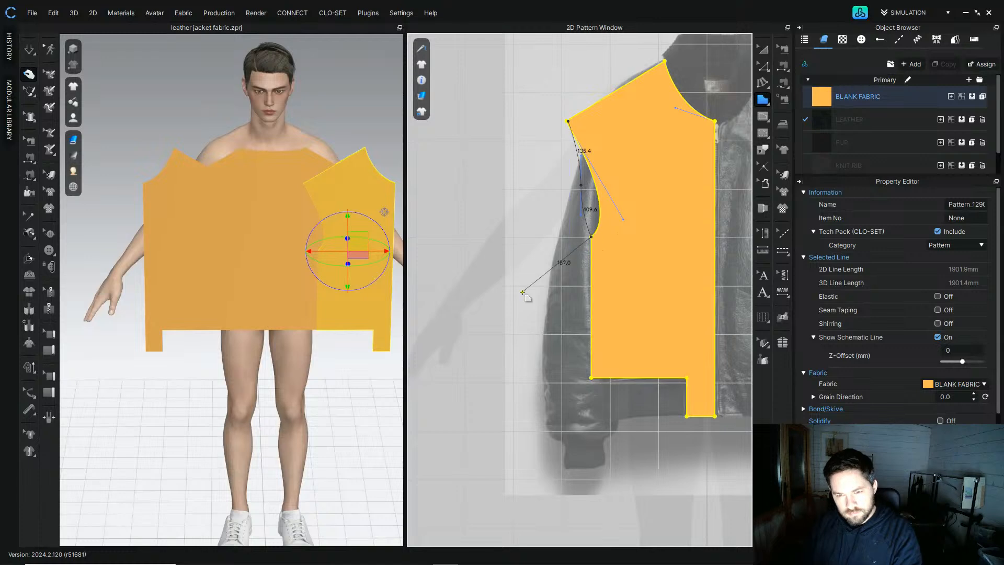
middle_drag(523, 292, 572, 267)
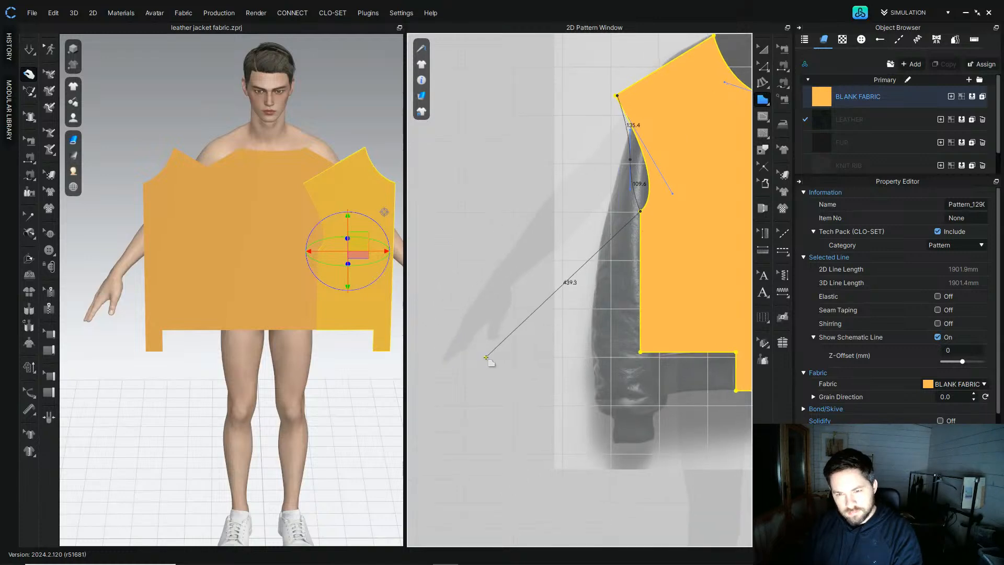
click(445, 313)
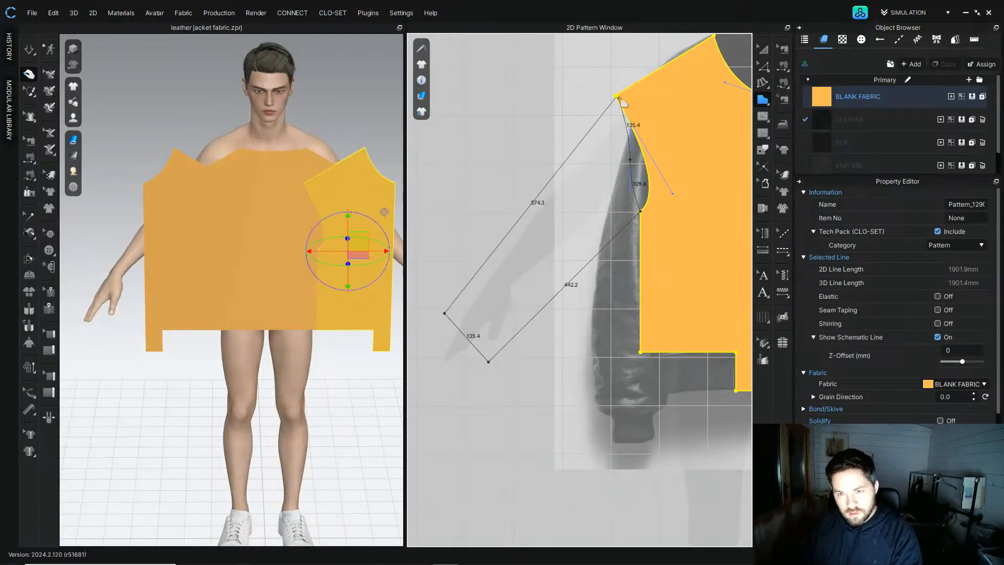
click(617, 95)
Step: Rotate the new sleeve panel upright and reset it along the grain direction
click(763, 48)
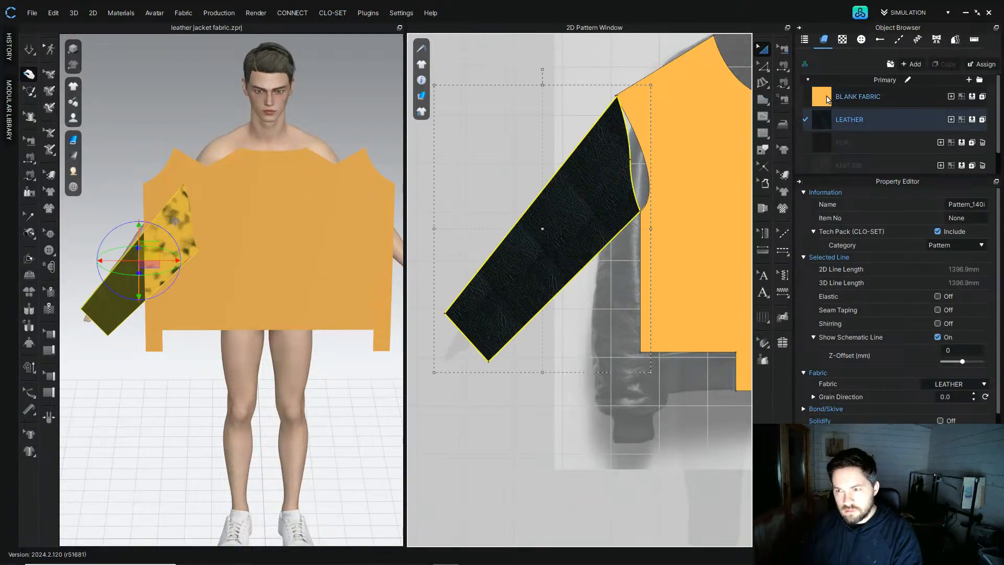
drag(516, 208, 556, 231)
drag(617, 230, 732, 234)
middle_drag(722, 233, 702, 249)
click(548, 251)
middle_drag(563, 212, 565, 183)
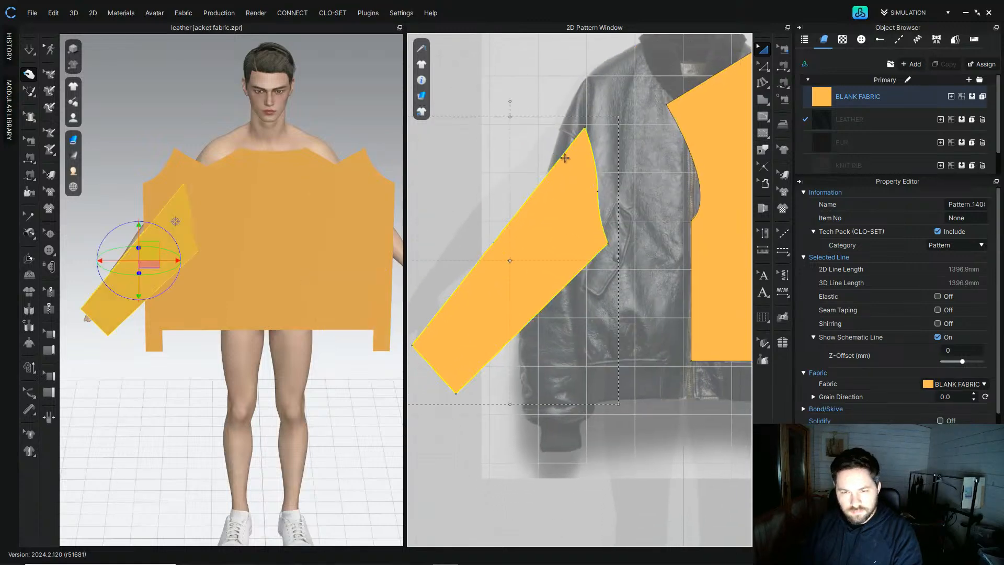
drag(510, 103, 532, 128)
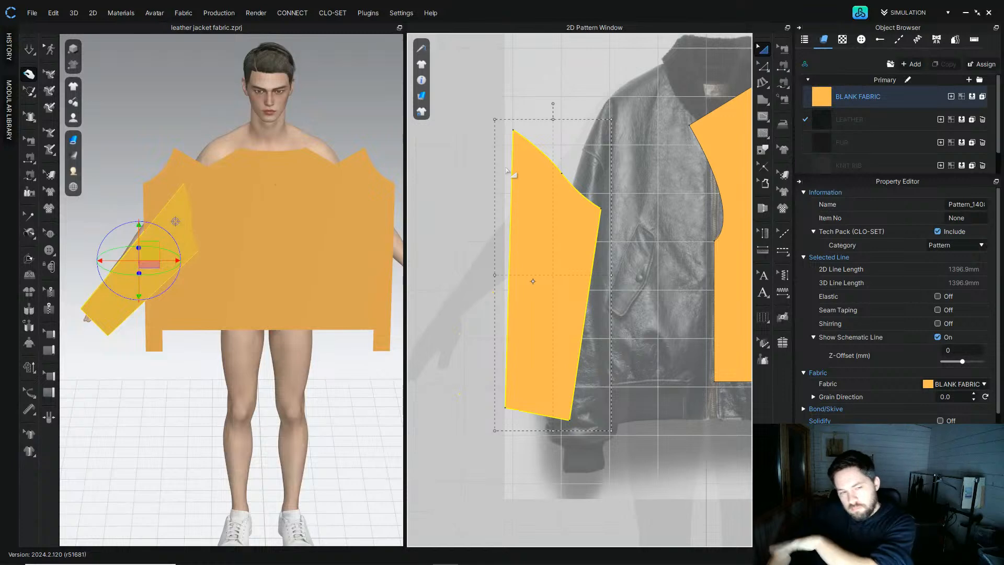
click(767, 66)
click(764, 51)
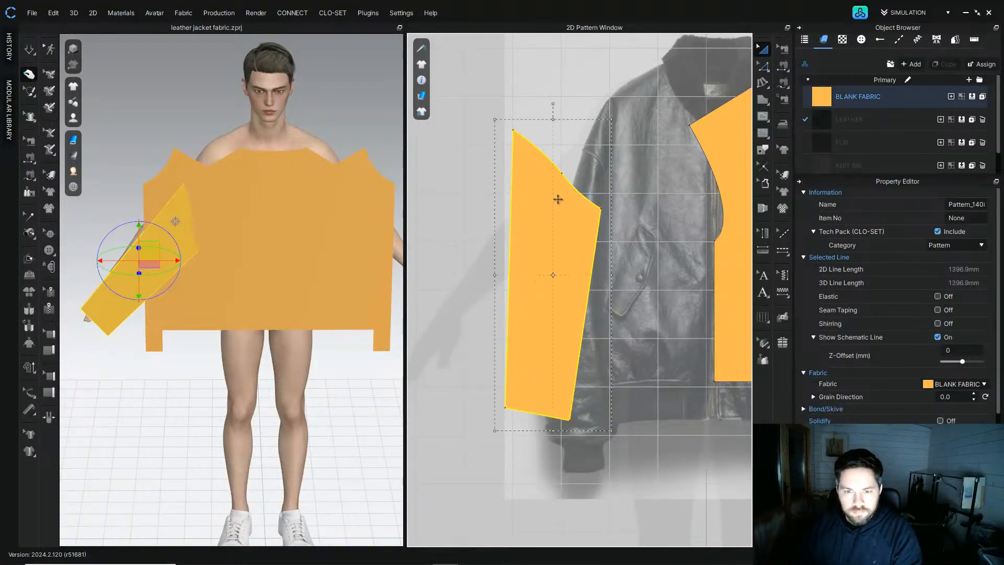
right_click(559, 202)
mouse_move(645, 409)
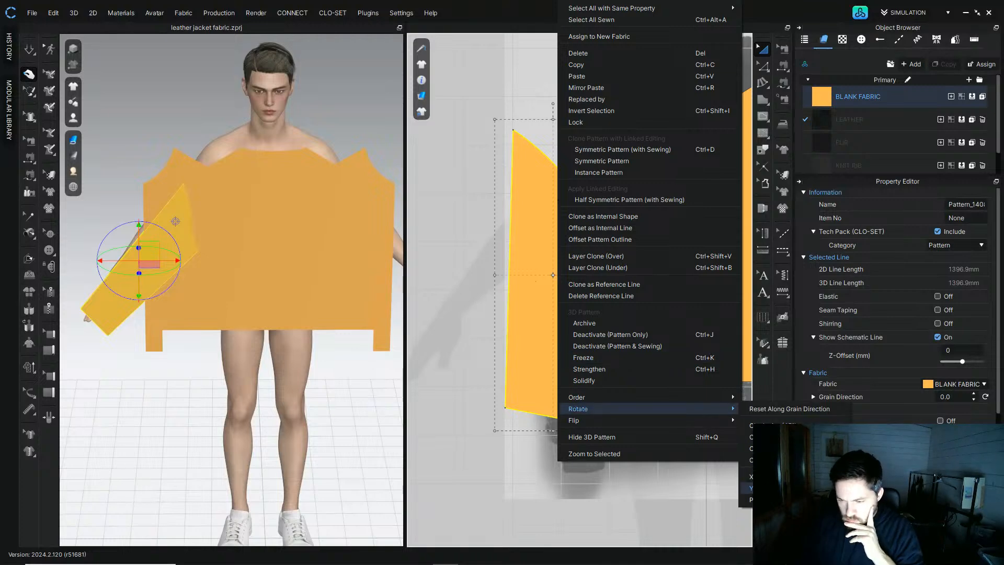
click(789, 409)
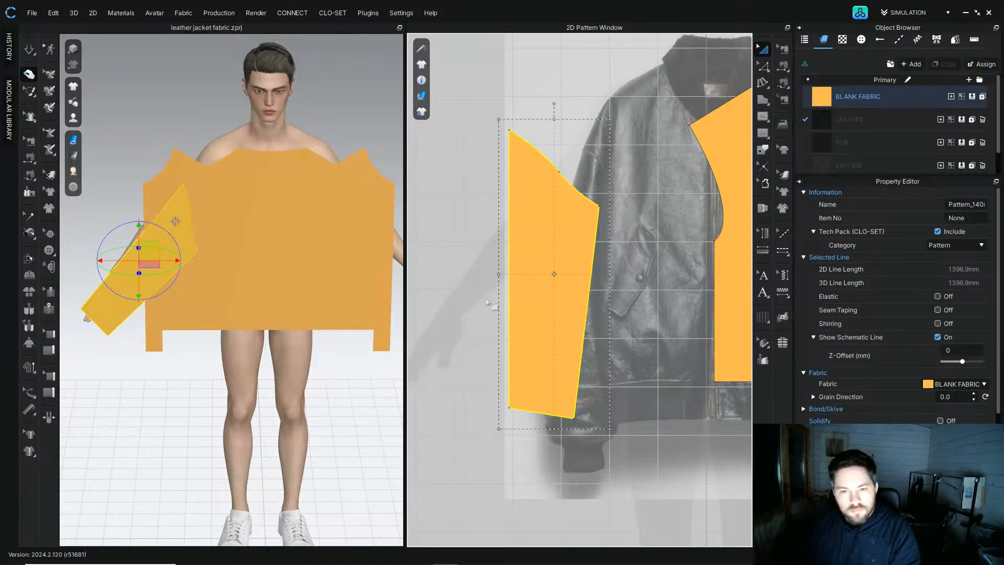
Step: Move the sleeve's cuff-side bottom-left point down to square the cuff corner
middle_drag(461, 296, 419, 271)
drag(511, 258, 554, 294)
click(763, 66)
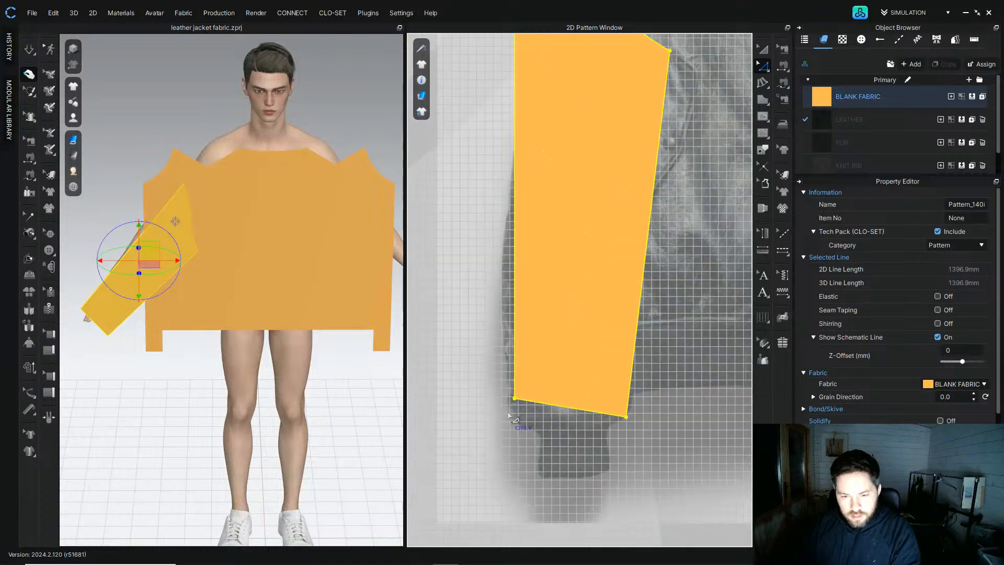
scroll(514, 412, up, 3)
drag(514, 400, 516, 419)
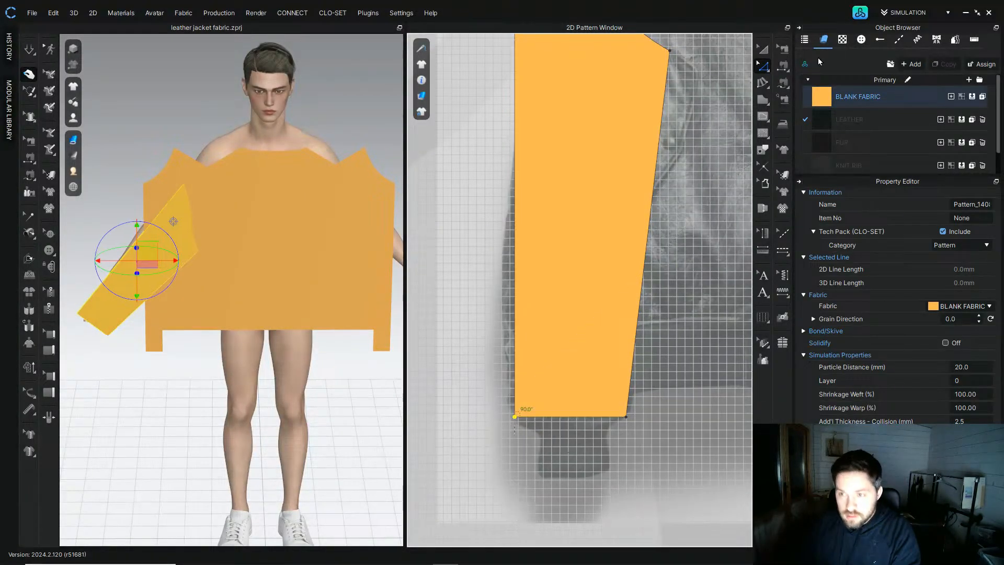
Step: Reposition the sleeve panel beside the front panel over the reference image
click(766, 50)
scroll(591, 233, down, 3)
middle_drag(581, 281, 556, 255)
drag(556, 217, 444, 225)
middle_drag(451, 214, 464, 223)
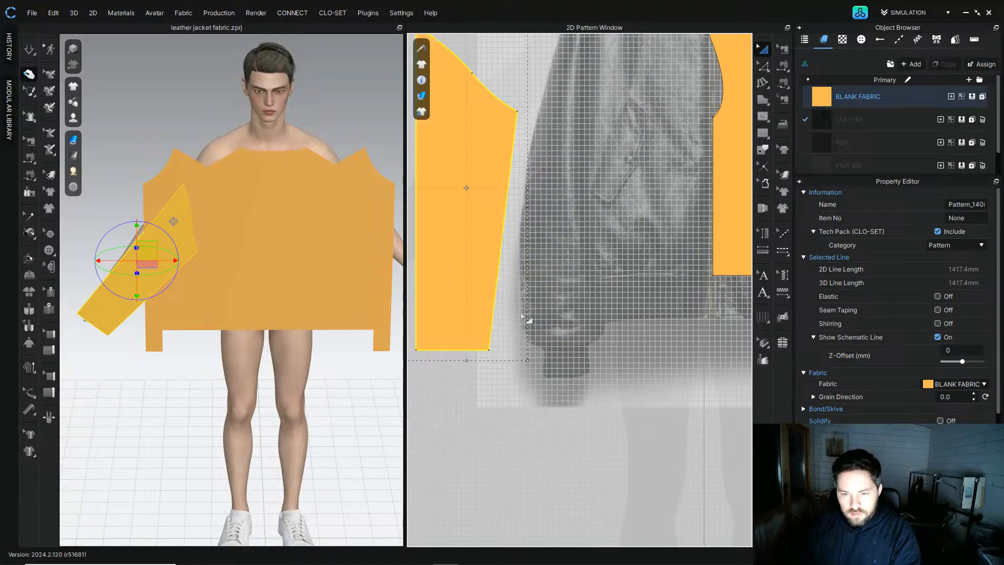
drag(453, 297, 569, 283)
key(z)
scroll(523, 303, up, 3)
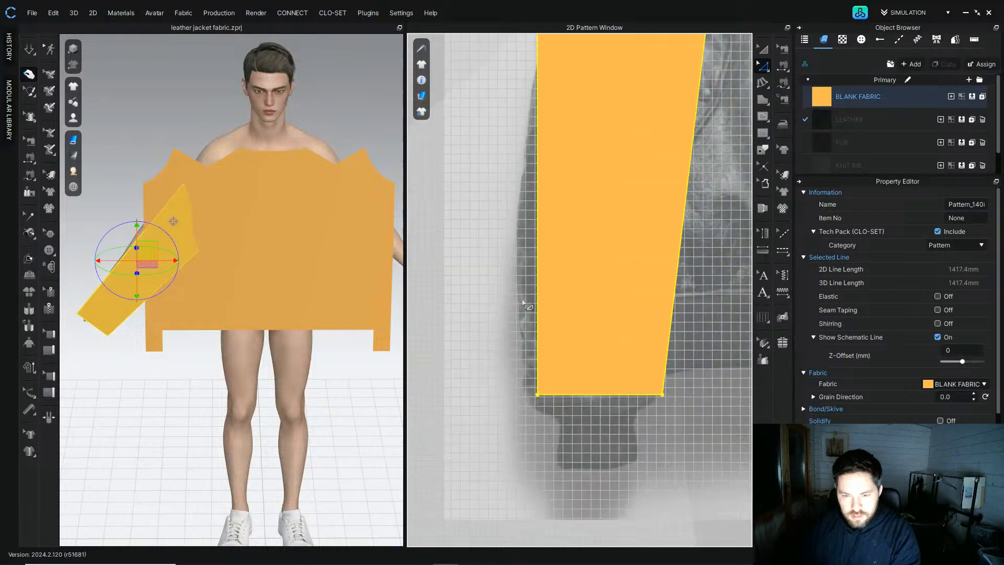
Step: Adjust the sleeve's bottom-right cuff point outward to widen the cuff
middle_drag(637, 317, 623, 356)
click(762, 49)
click(762, 65)
click(637, 442)
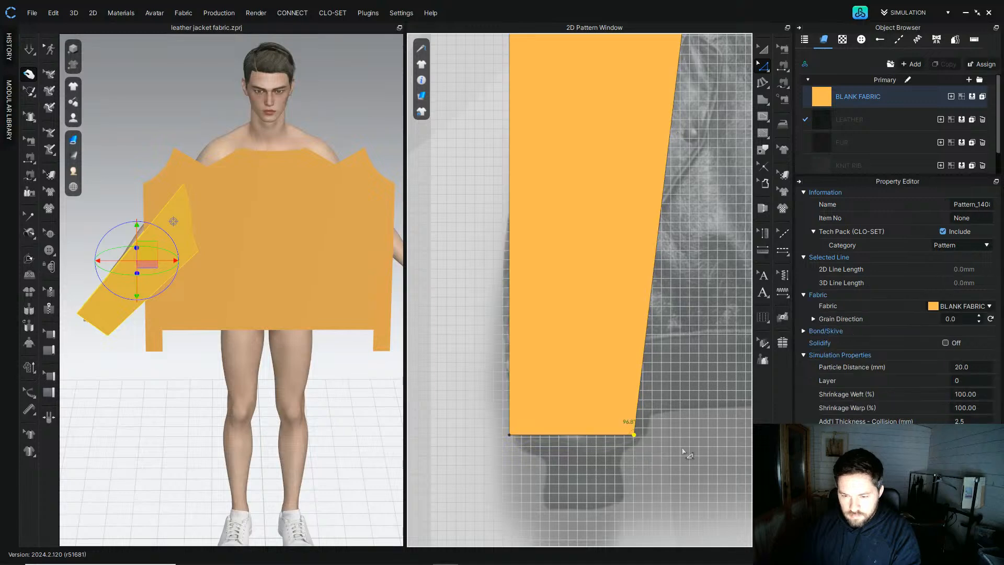
mouse_move(636, 437)
mouse_down()
mouse_move(659, 436)
mouse_move(648, 434)
mouse_up()
scroll(567, 395, down, 5)
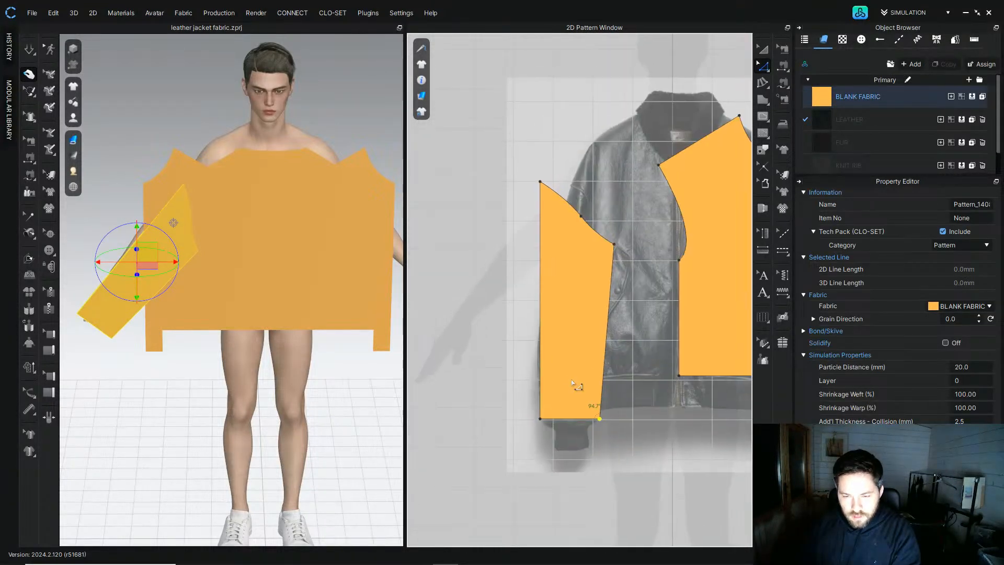
Step: Move the sleeve panel next to the front panel's armhole
click(759, 51)
middle_drag(607, 236, 582, 238)
scroll(531, 280, down, 4)
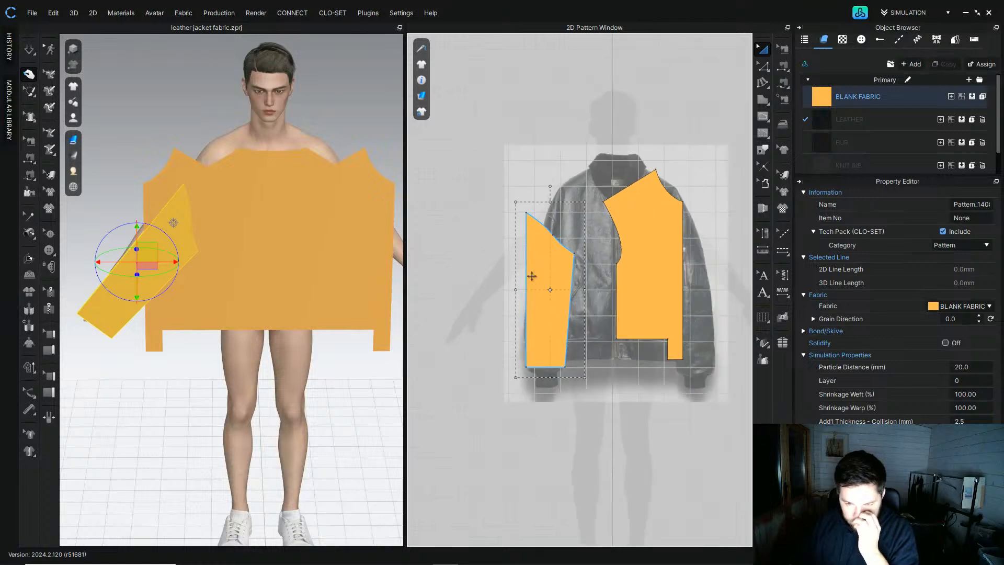
scroll(566, 277, up, 5)
drag(546, 271, 593, 277)
Step: Reshape the sleeve cap's upper edge into a smooth curve by adjusting its points
click(762, 67)
scroll(567, 471, down, 3)
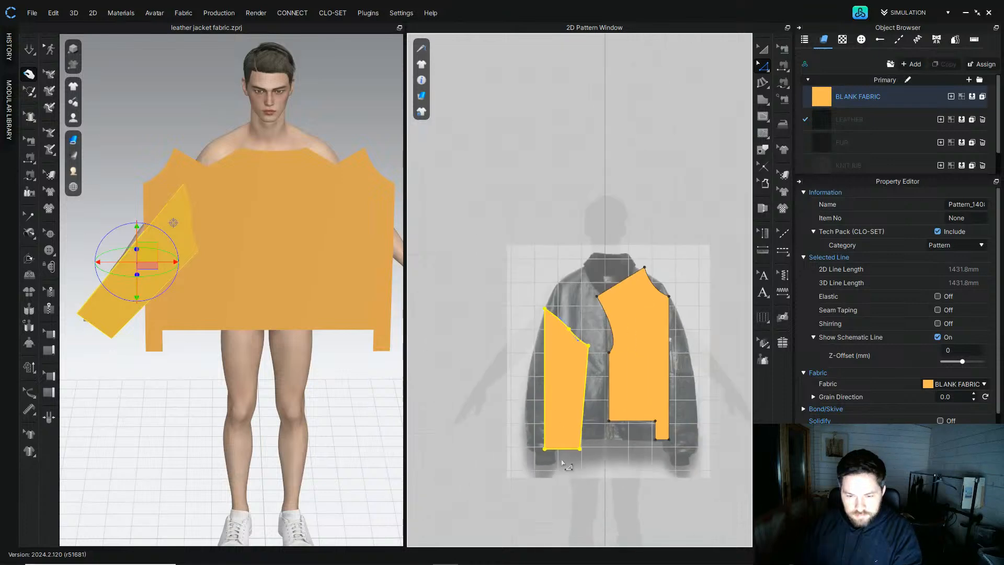
scroll(541, 429, up, 6)
click(545, 430)
click(549, 412)
scroll(545, 418, down, 3)
scroll(550, 314, down, 3)
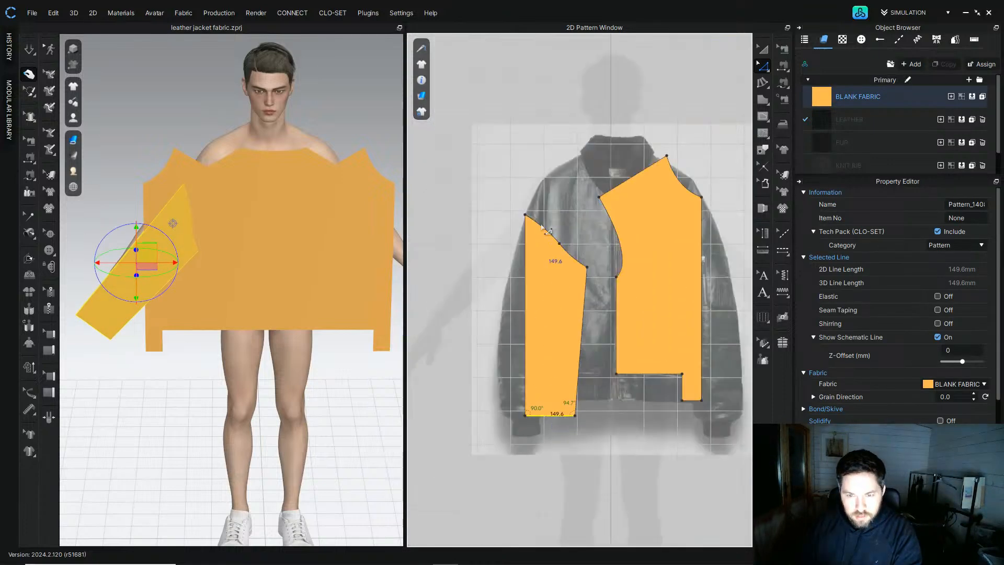
scroll(547, 240, up, 5)
click(585, 277)
drag(506, 210, 566, 301)
drag(633, 308, 665, 361)
key(Up)
key(Up)
click(584, 275)
click(615, 310)
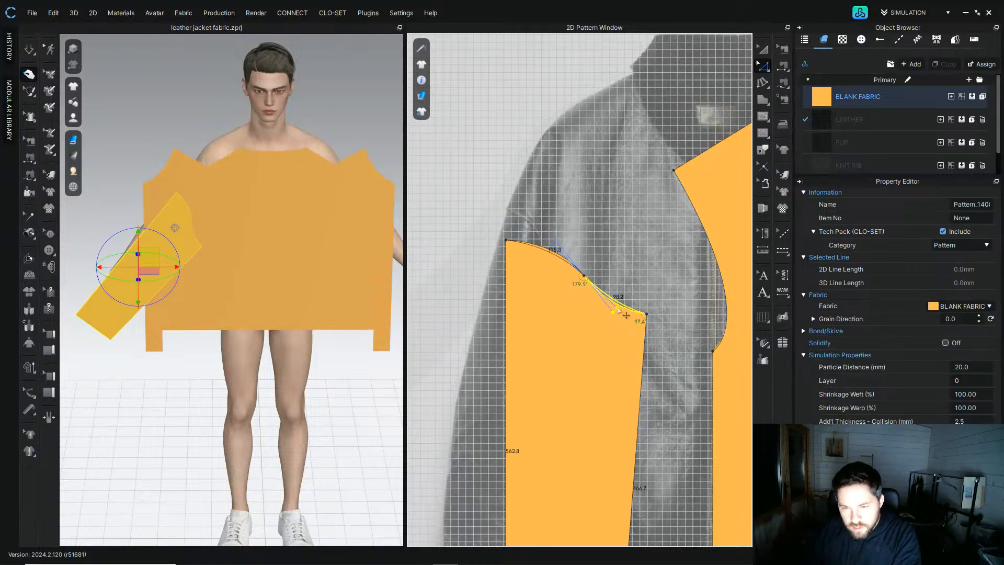
click(584, 229)
scroll(584, 293, down, 3)
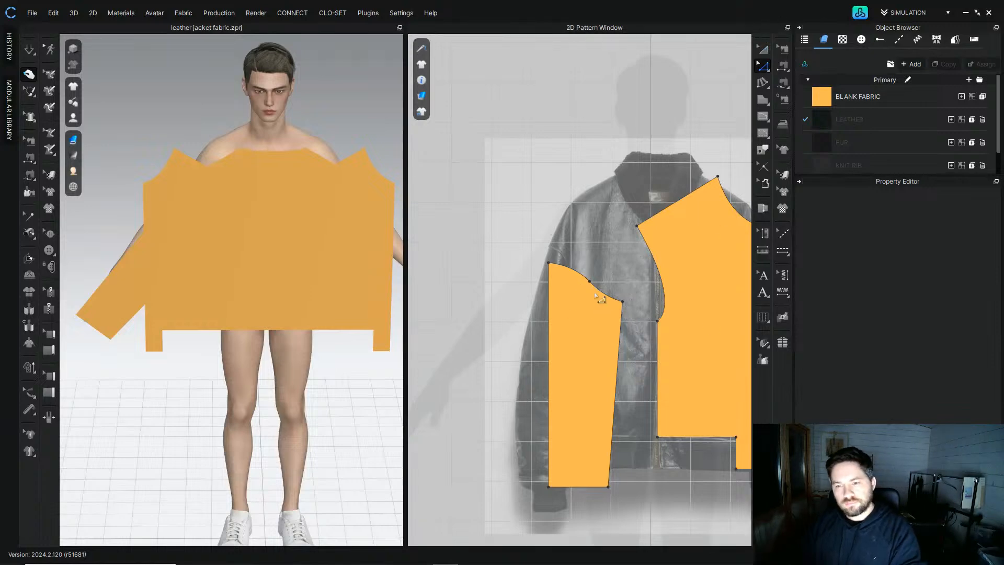
scroll(575, 263, down, 3)
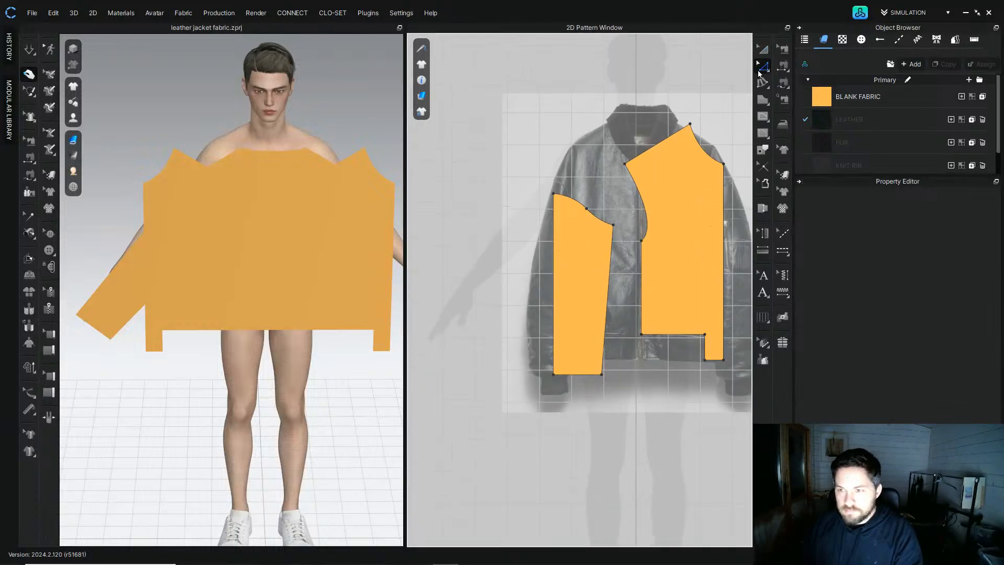
Step: Unfold the sleeve along its straight edge into a full sleeve and place it above the body panels
right_click(556, 264)
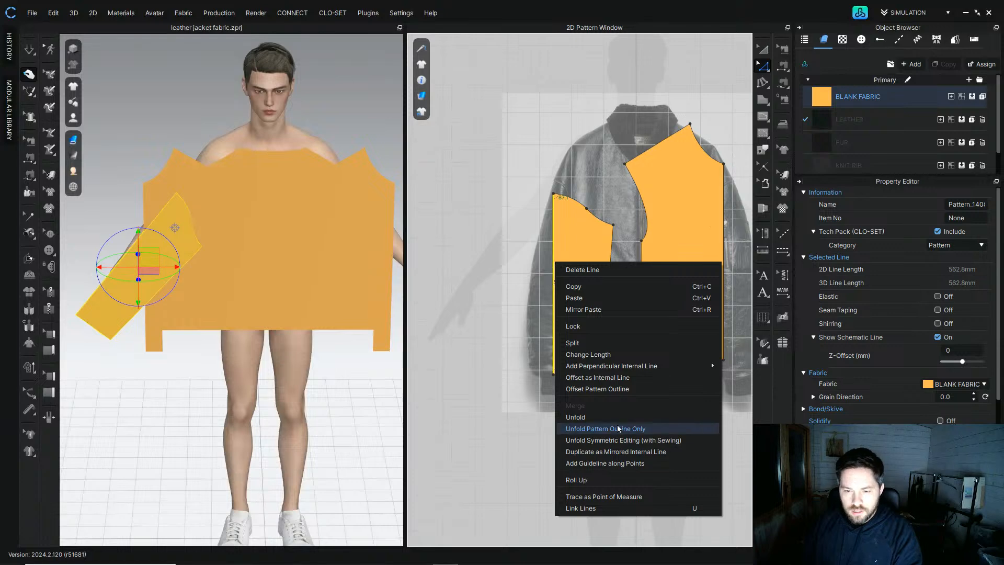
click(571, 239)
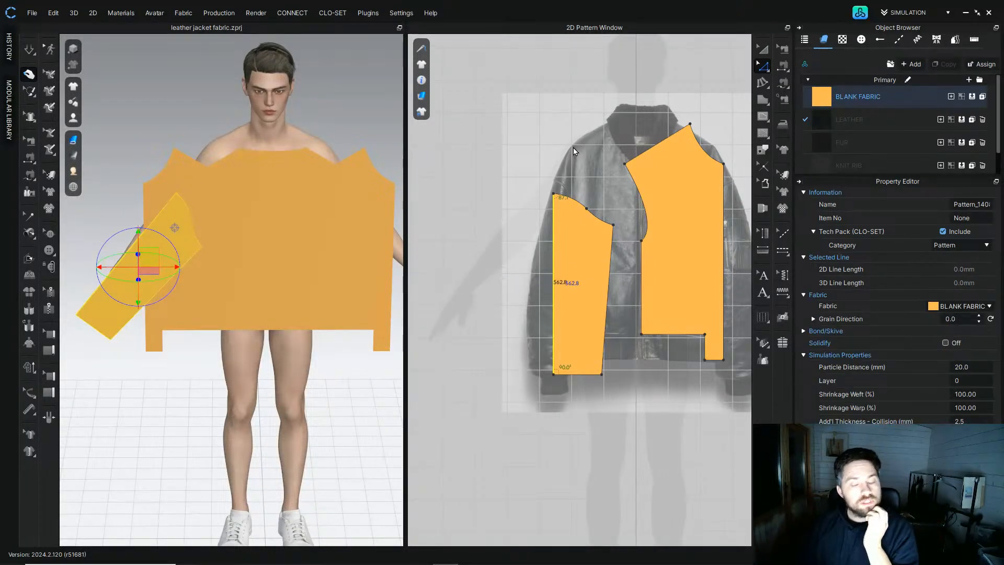
click(763, 49)
scroll(588, 276, down, 4)
middle_drag(588, 276, 515, 281)
drag(510, 286, 574, 112)
middle_drag(608, 230, 550, 265)
scroll(506, 128, up, 3)
scroll(504, 152, down, 3)
middle_drag(510, 319, 510, 287)
drag(509, 280, 560, 273)
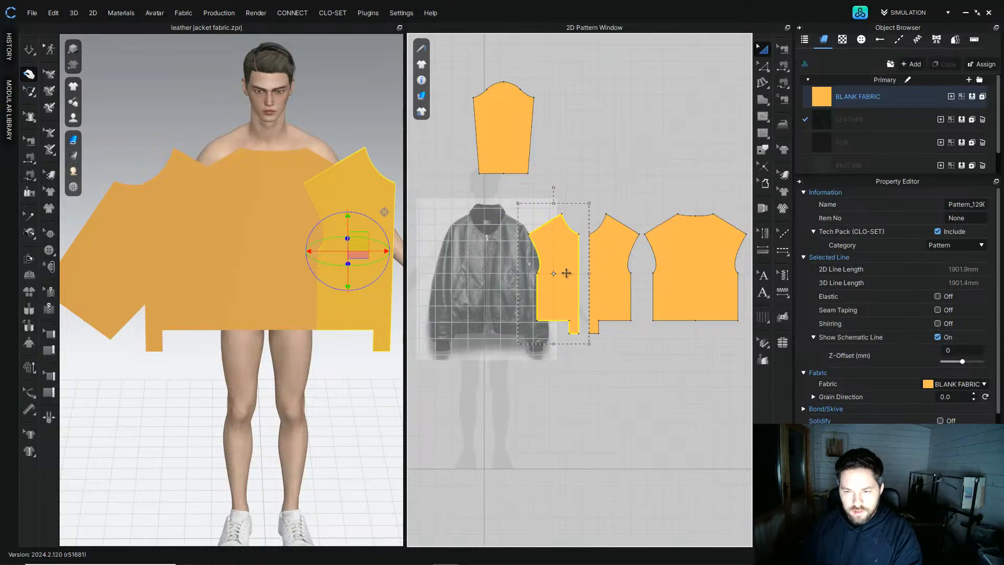
Step: Draw a small rectangle over the reference jacket's sleeve cuff
click(634, 189)
middle_drag(452, 299, 533, 202)
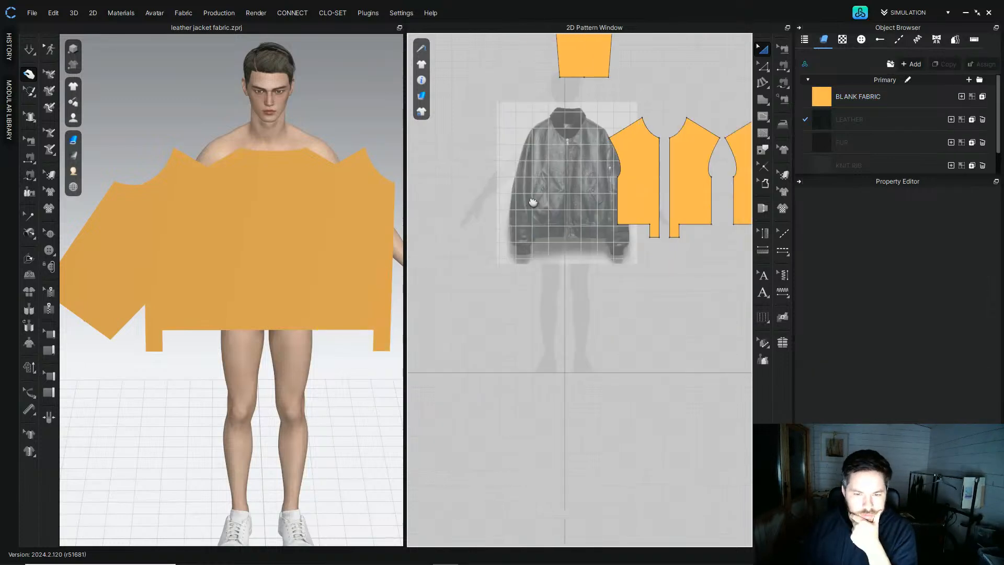
scroll(518, 251, up, 9)
middle_drag(508, 255, 478, 281)
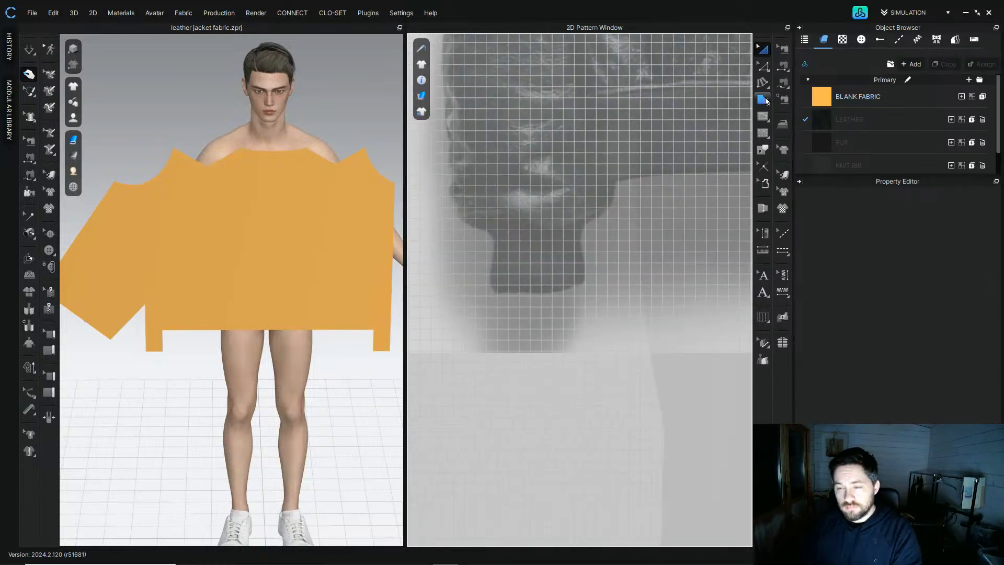
click(763, 99)
click(802, 112)
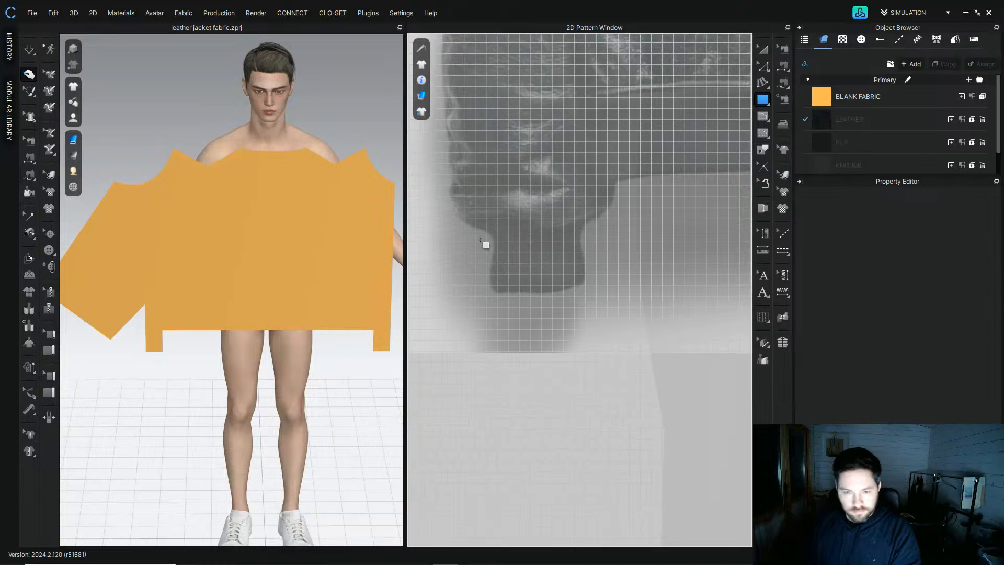
drag(488, 231, 583, 294)
drag(816, 104, 539, 262)
click(687, 234)
click(510, 272)
click(584, 259)
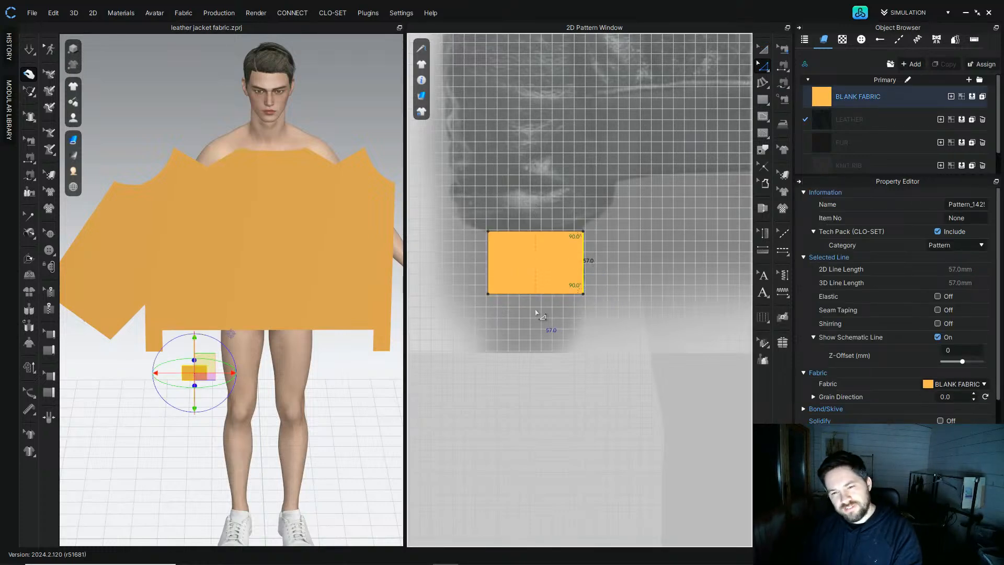
Step: Check the lengths of the rectangle's top and side edges
scroll(542, 313, up, 5)
drag(578, 303, 582, 313)
click(637, 263)
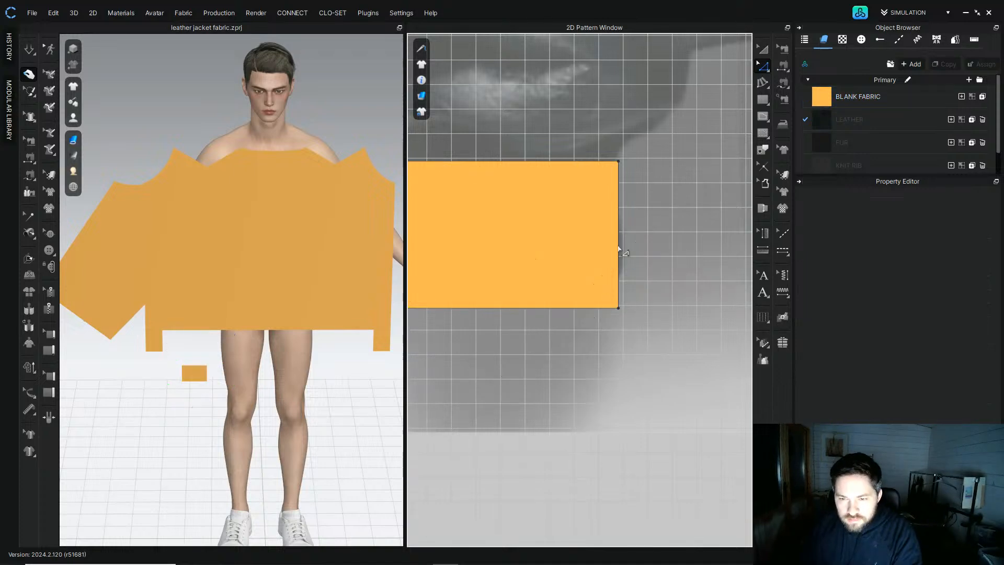
scroll(544, 184, down, 2)
click(544, 174)
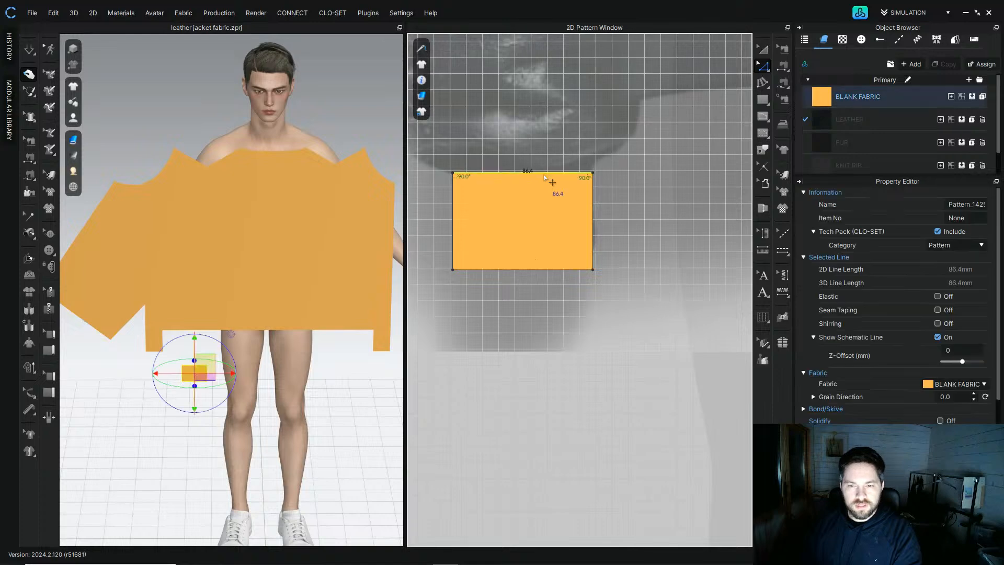
right_click(592, 223)
click(613, 373)
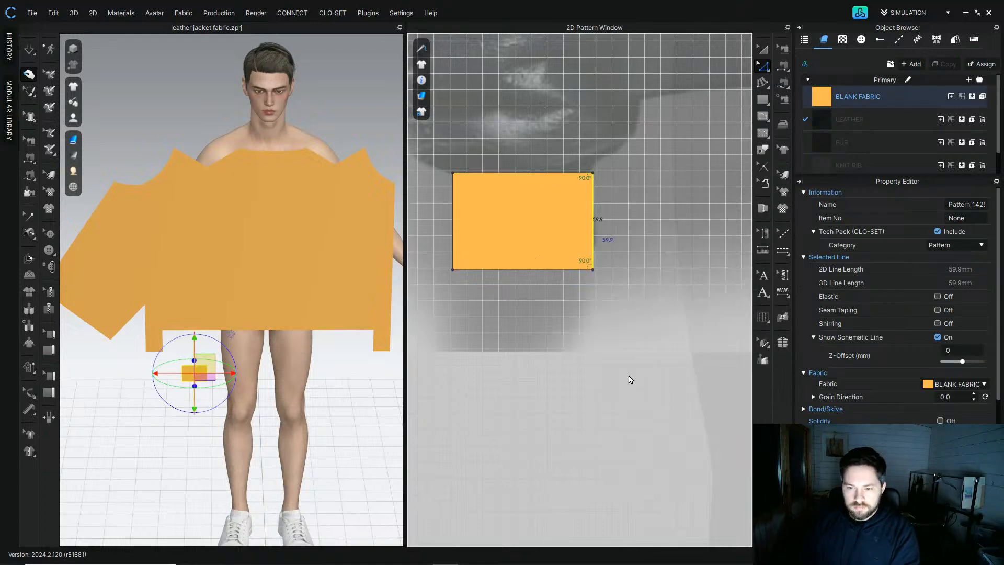
Step: Copy the rectangle and place the copy below the front panel's hem as a waistband piece
scroll(585, 126, down, 5)
click(584, 126)
middle_drag(584, 126, 496, 217)
drag(499, 268, 686, 312)
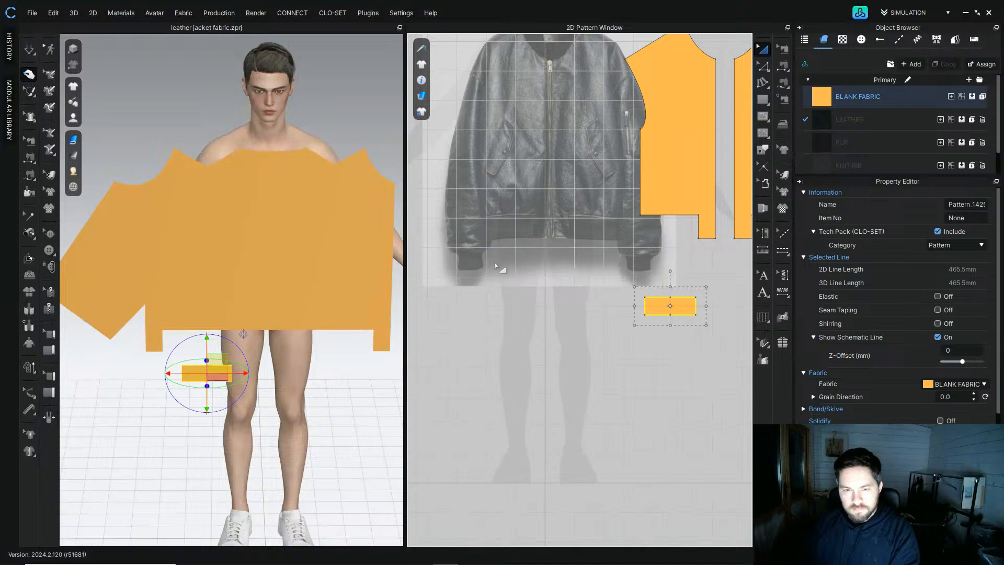
scroll(550, 349, up, 8)
scroll(550, 350, down, 6)
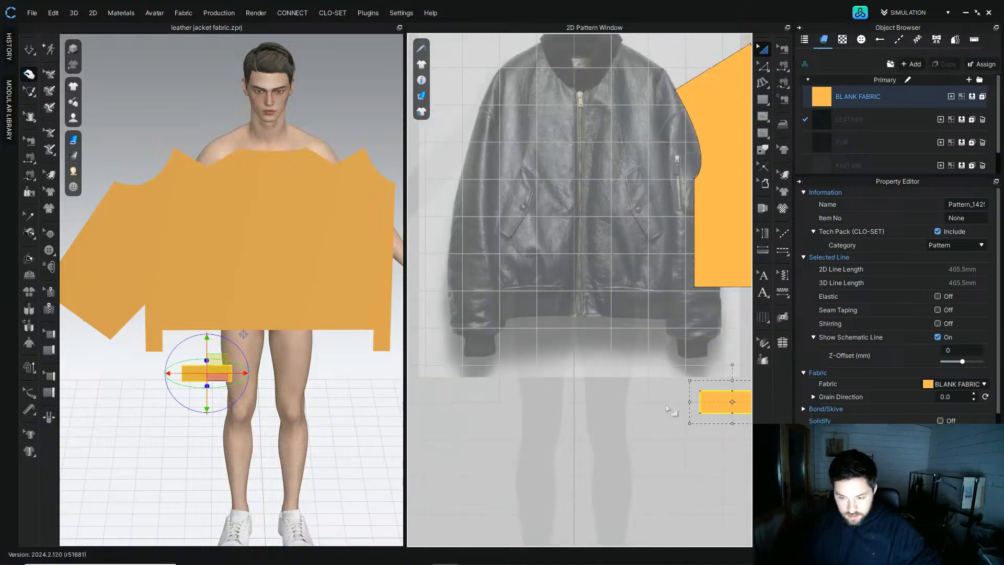
drag(732, 401, 517, 300)
scroll(515, 301, up, 5)
click(527, 315)
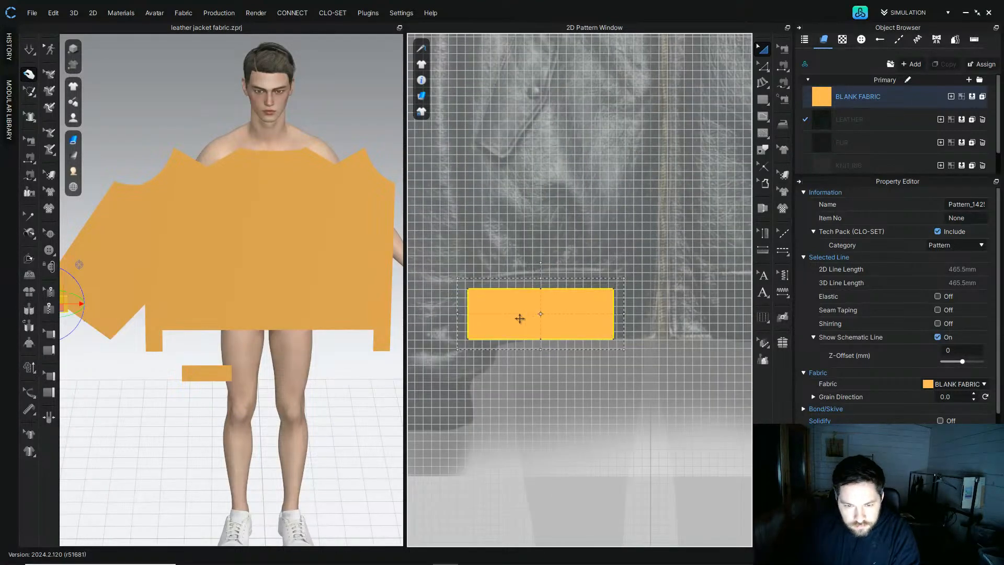
scroll(477, 320, down, 5)
scroll(461, 320, up, 2)
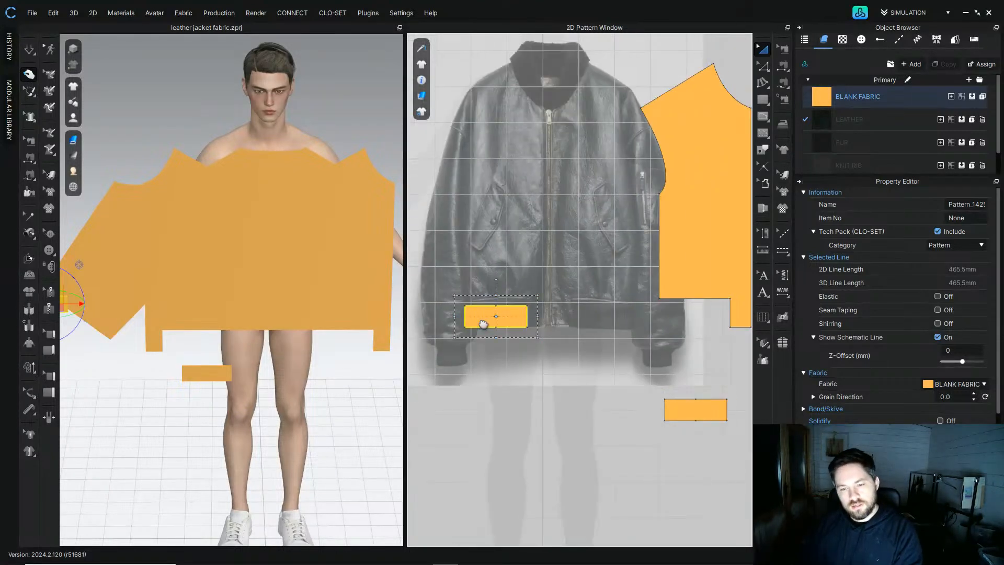
drag(459, 321, 663, 319)
scroll(664, 320, up, 4)
drag(622, 348, 625, 365)
click(660, 393)
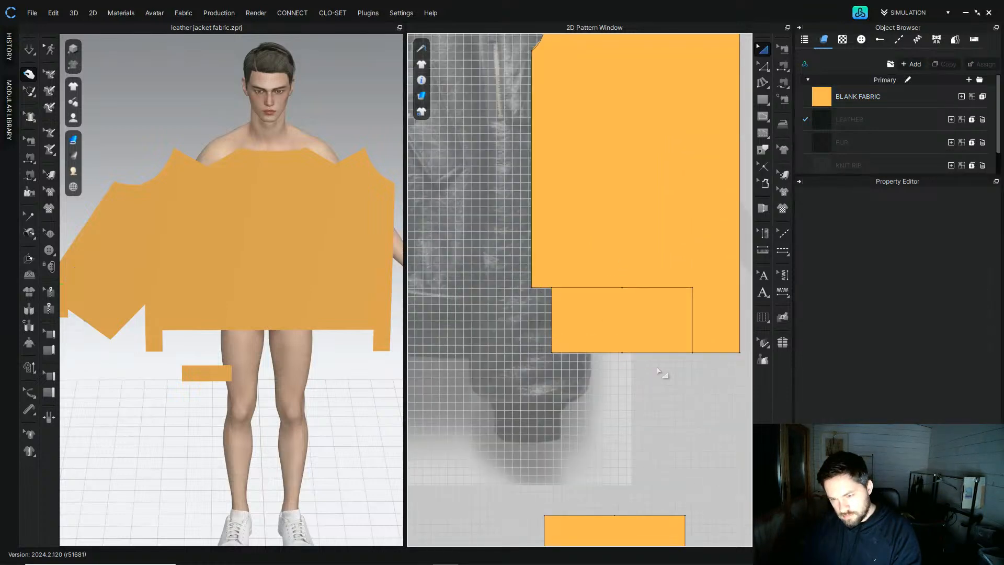
Step: Move the waistband piece below the back panel's hem and unfold it along its left edge
scroll(661, 367, down, 5)
click(587, 322)
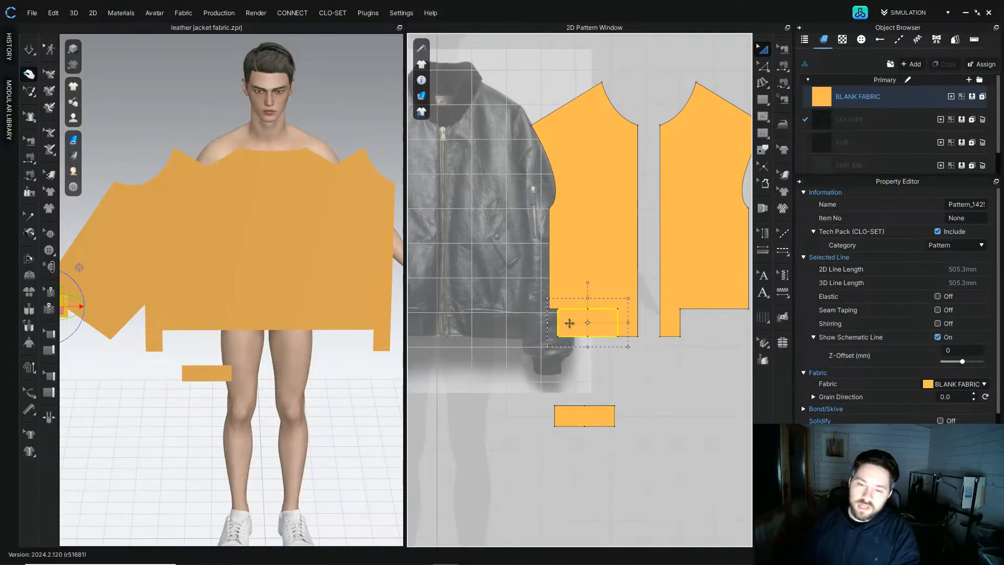
middle_drag(598, 323, 578, 325)
drag(579, 325, 680, 369)
scroll(677, 374, down, 3)
drag(523, 370, 660, 357)
click(764, 66)
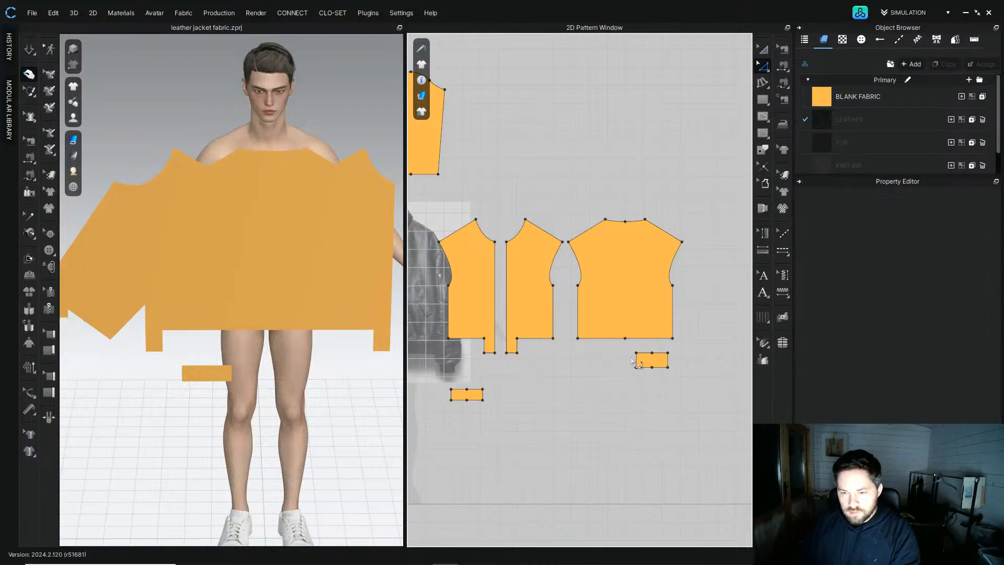
click(646, 366)
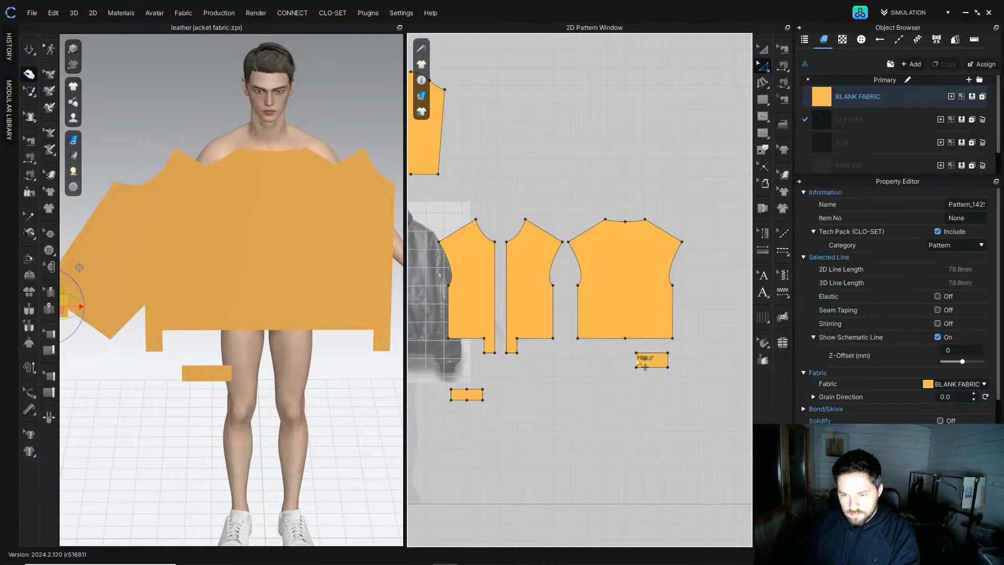
right_click(639, 363)
click(657, 259)
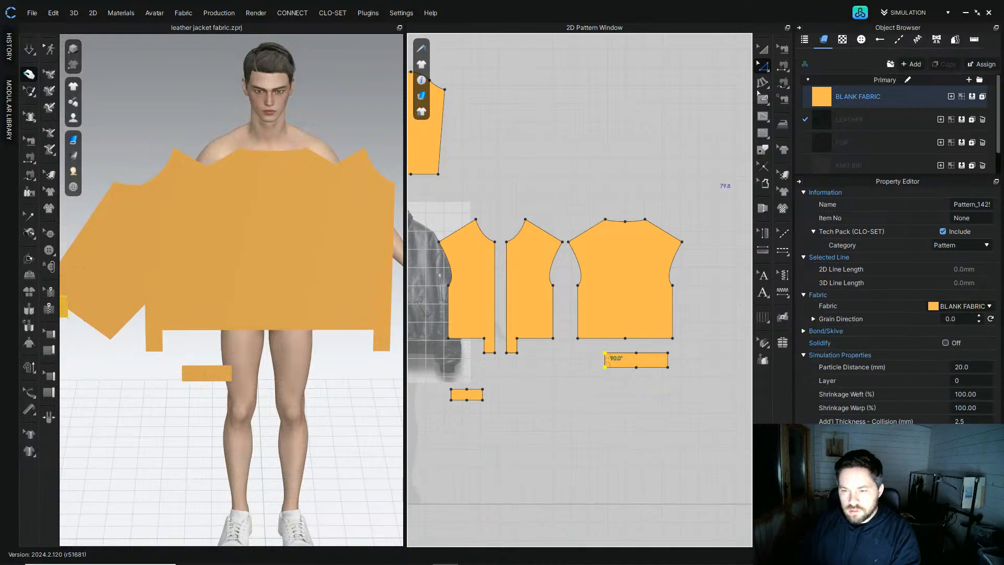
Step: Position the waistband piece under the back panel's hem
click(765, 55)
click(637, 363)
scroll(644, 371, down, 4)
click(658, 396)
scroll(651, 384, up, 6)
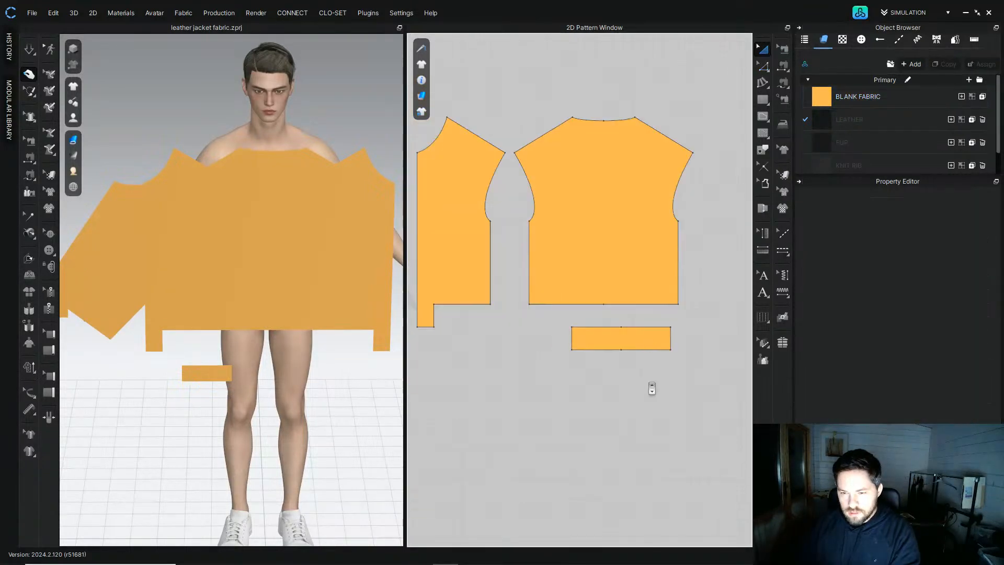
scroll(658, 332, up, 3)
click(625, 345)
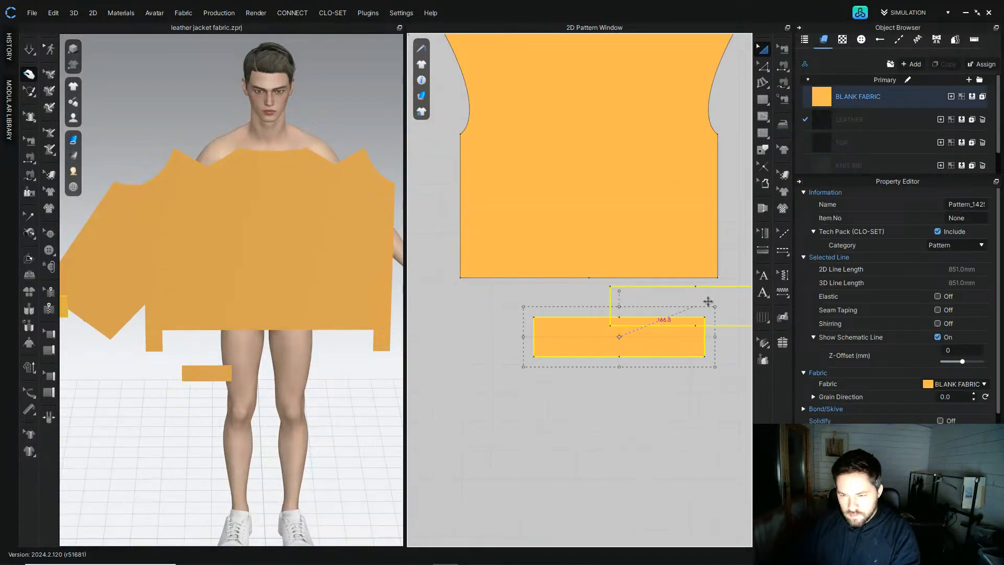
drag(711, 294, 711, 294)
click(765, 55)
click(589, 320)
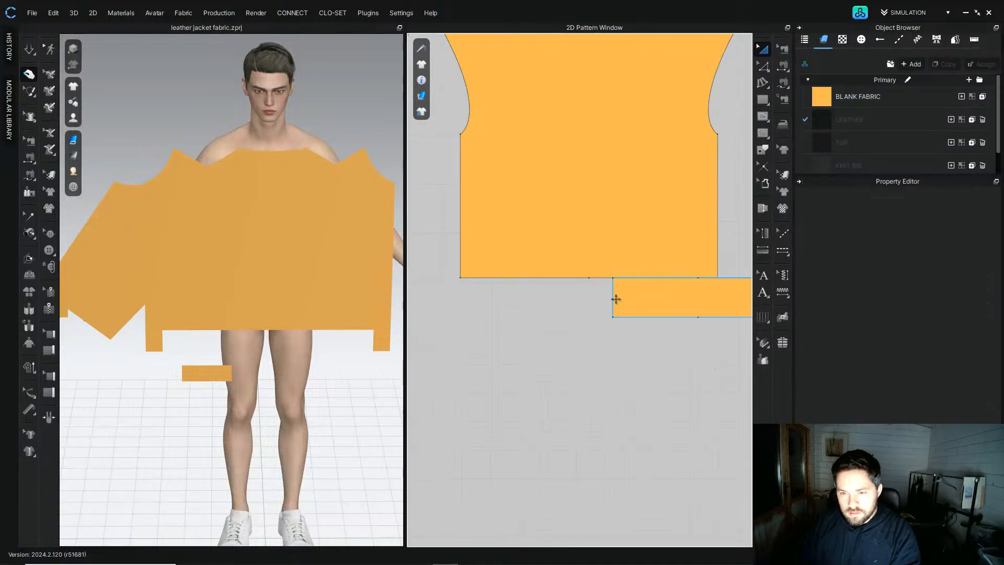
key(z)
click(590, 297)
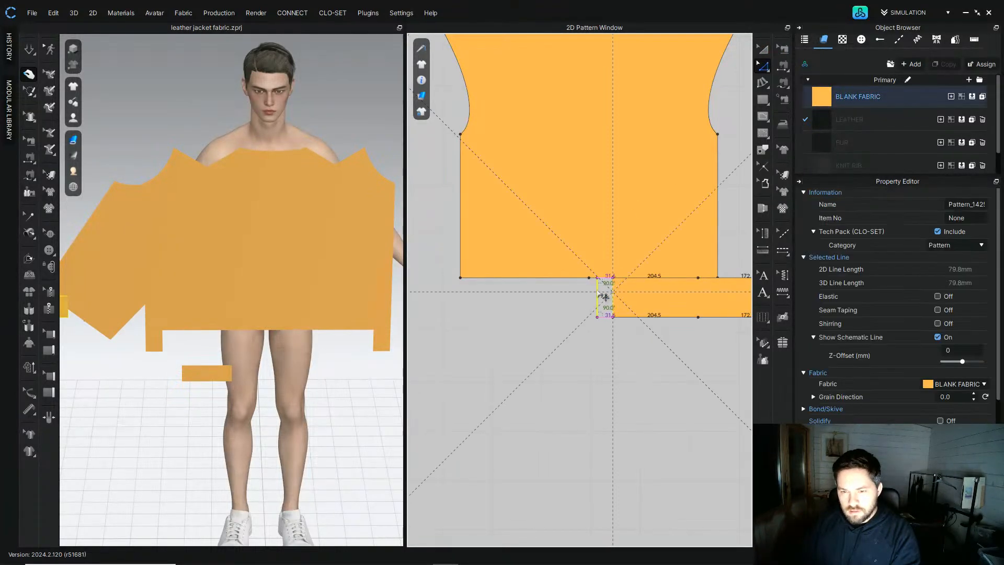
drag(590, 298, 589, 299)
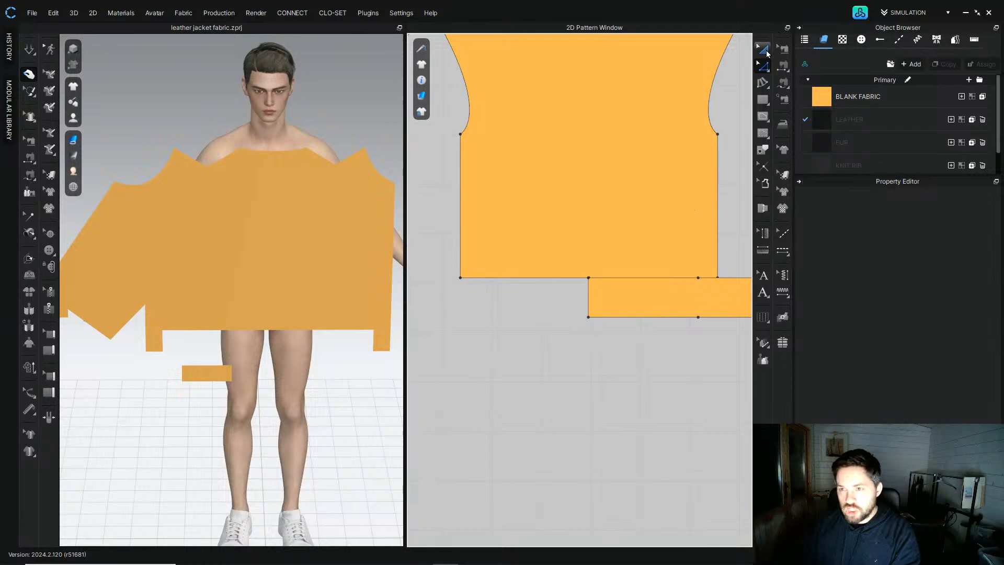
click(763, 49)
scroll(556, 256, down, 5)
drag(576, 256, 561, 307)
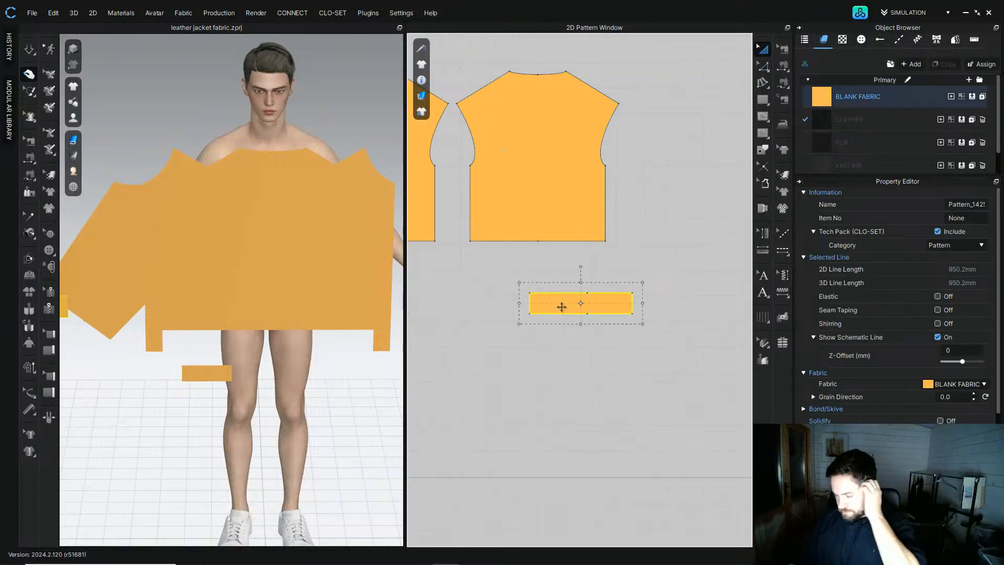
Step: Unfold the waistband again along its left edge so it spans the full back hem
key(z)
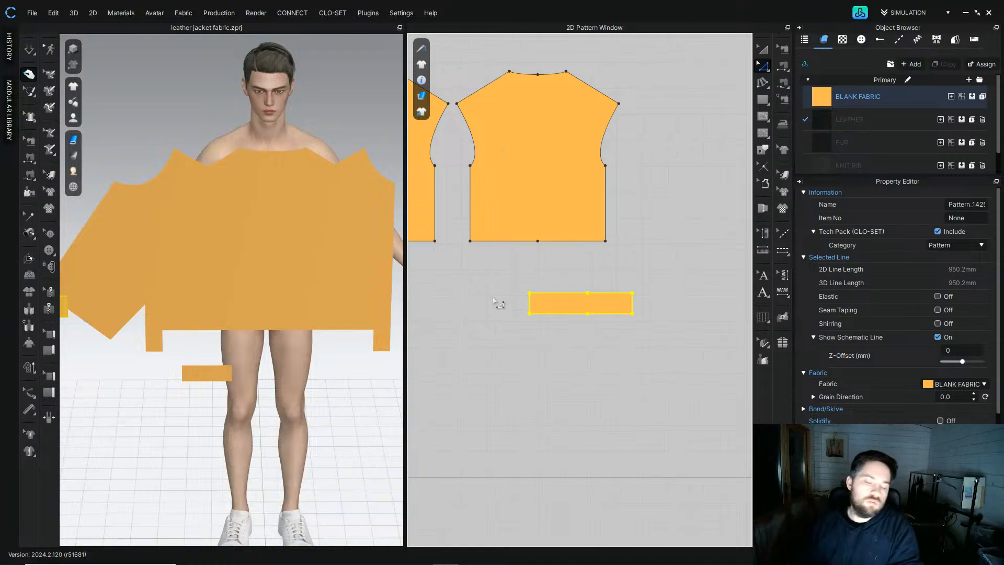
click(509, 312)
click(529, 305)
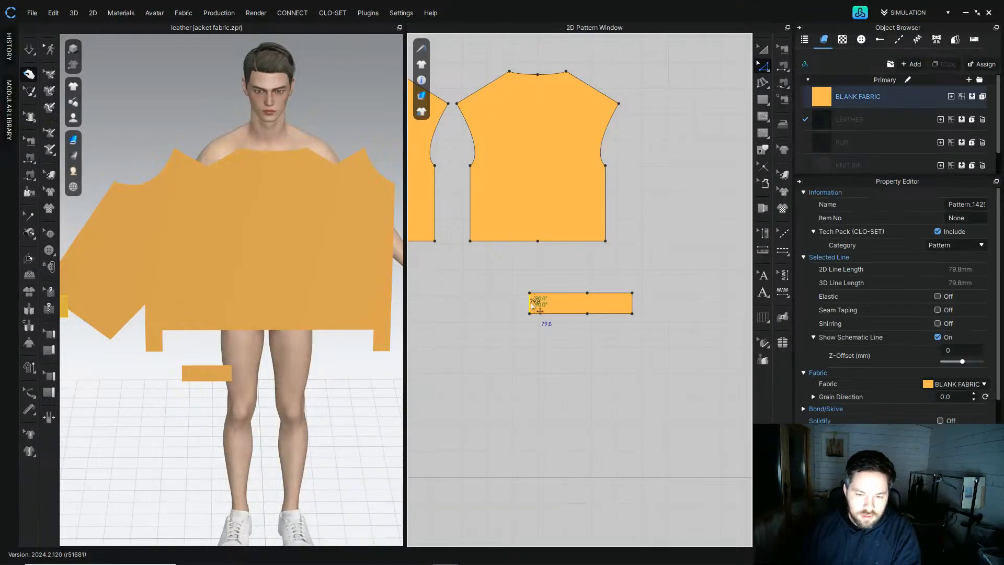
right_click(529, 303)
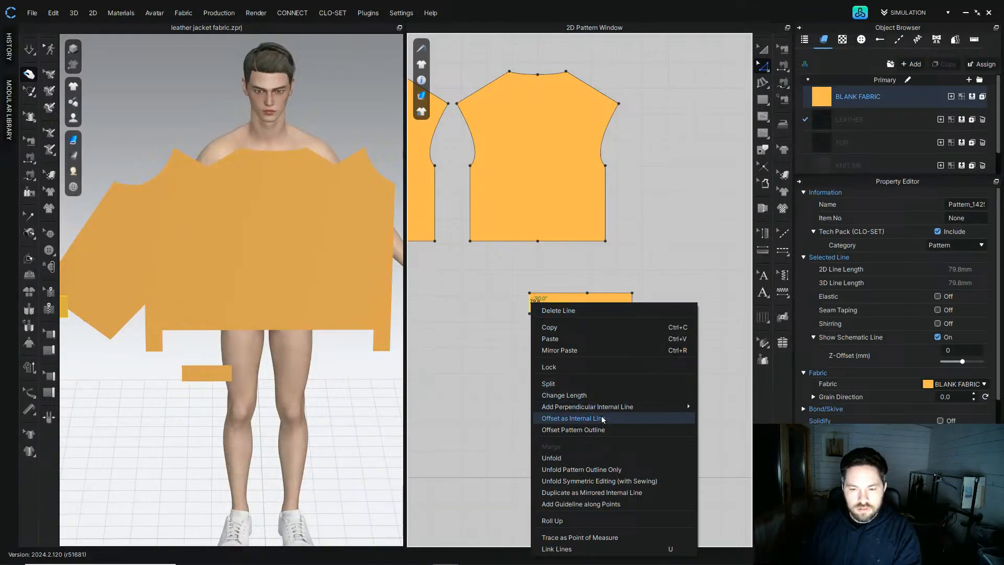
click(583, 458)
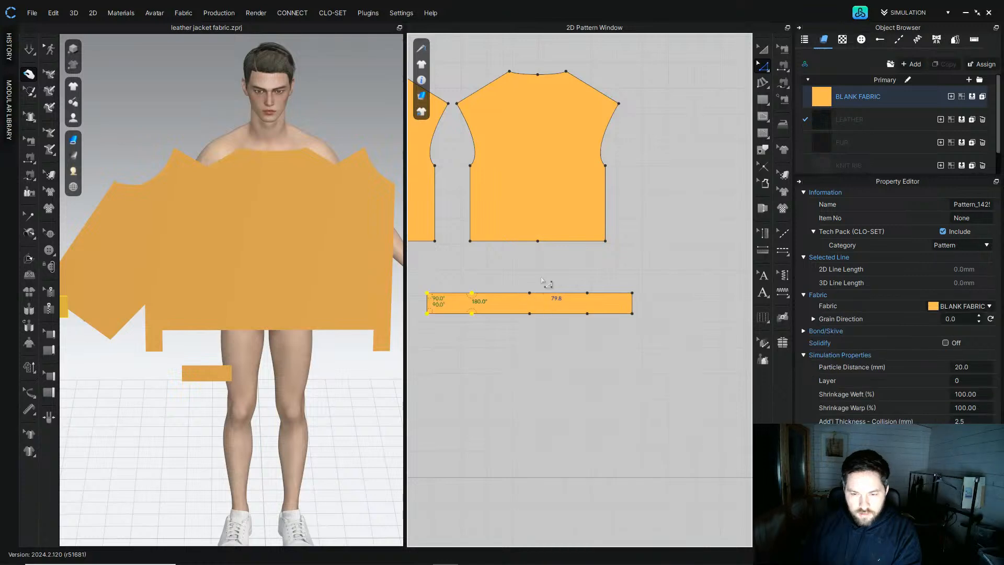
right_drag(528, 263, 560, 256)
scroll(614, 288, up, 2)
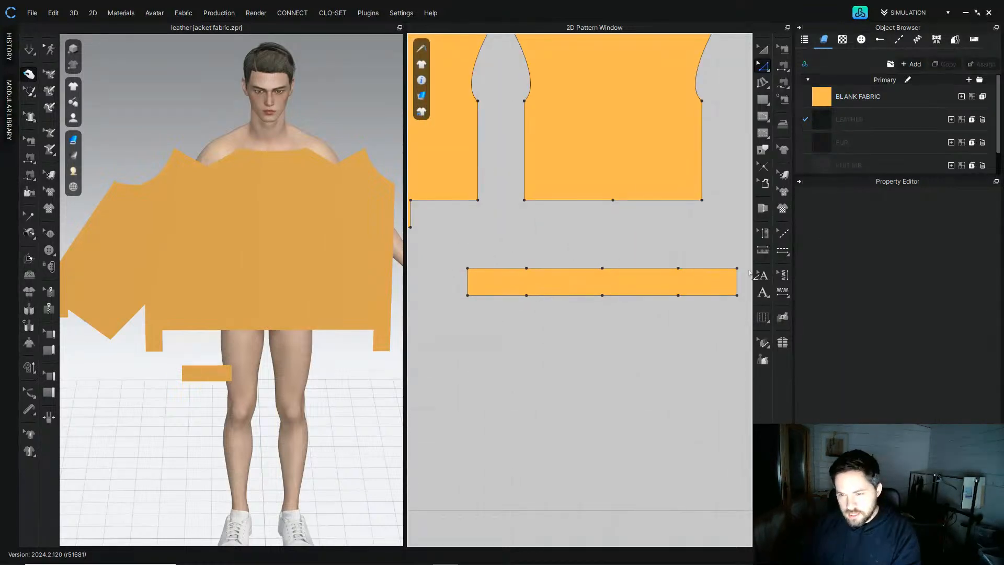
click(765, 50)
scroll(581, 251, down, 3)
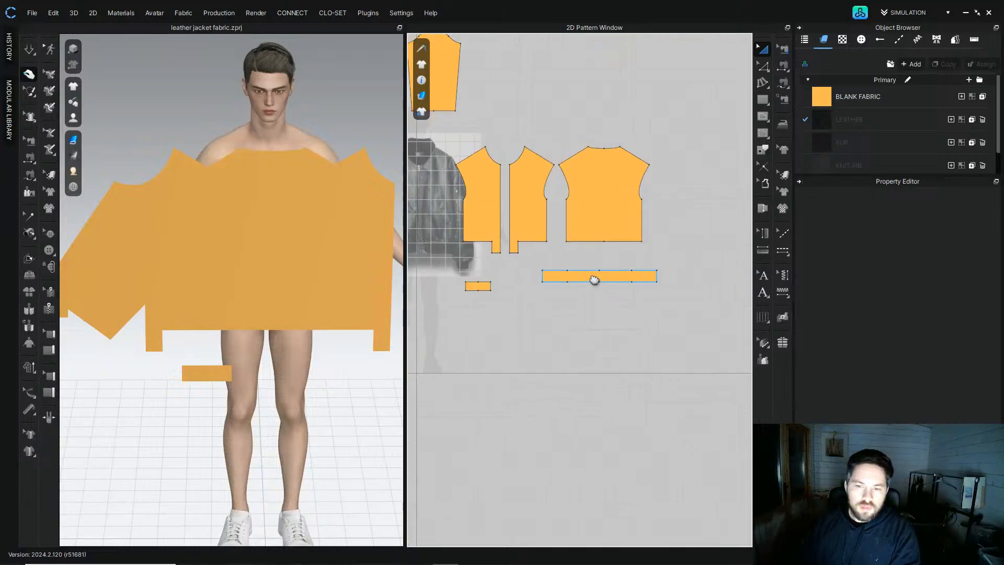
Step: Move the cuff rectangle directly below the sleeve's hem
scroll(486, 306, up, 3)
click(473, 333)
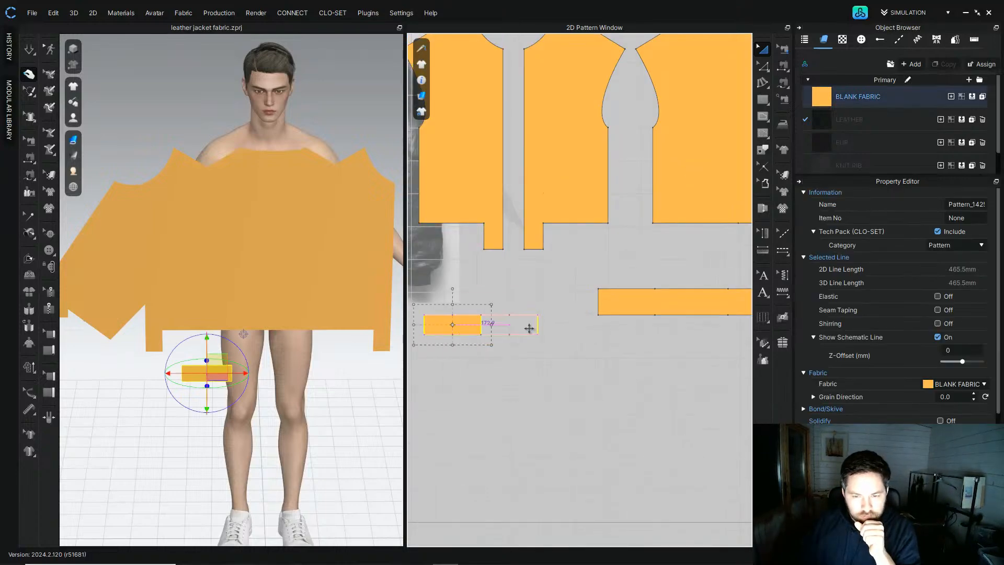
scroll(531, 325, down, 5)
click(502, 360)
drag(511, 309, 461, 189)
Step: Select the sleeve with its cuff and clone them as a symmetric second set beside the originals
drag(501, 88, 443, 198)
drag(463, 150, 560, 140)
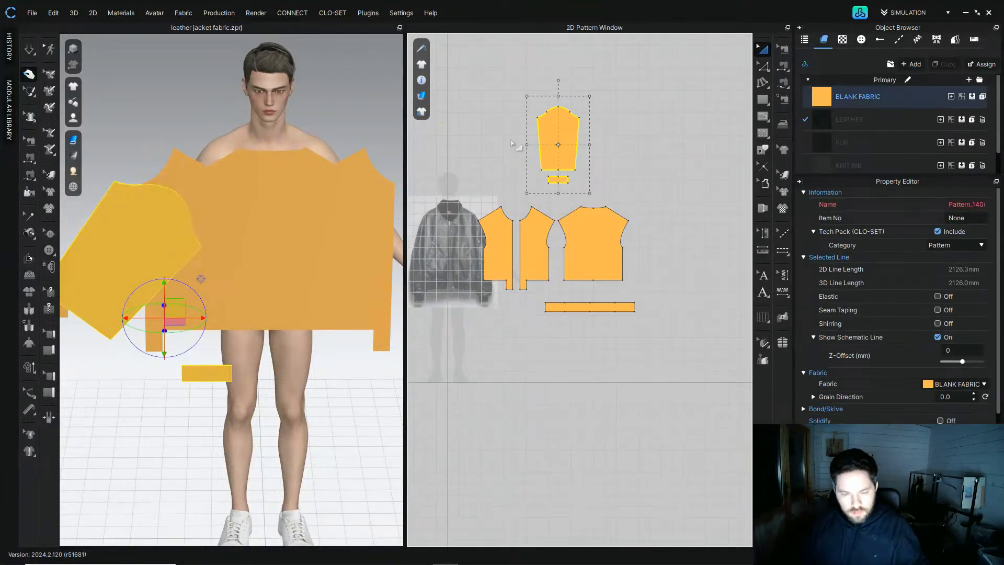
key(ctrl+d)
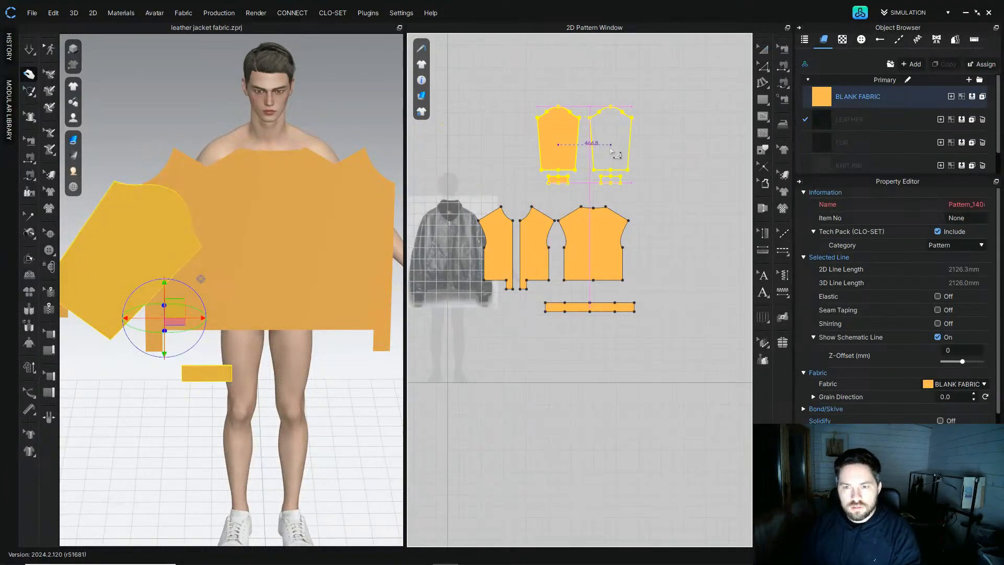
click(614, 153)
click(698, 121)
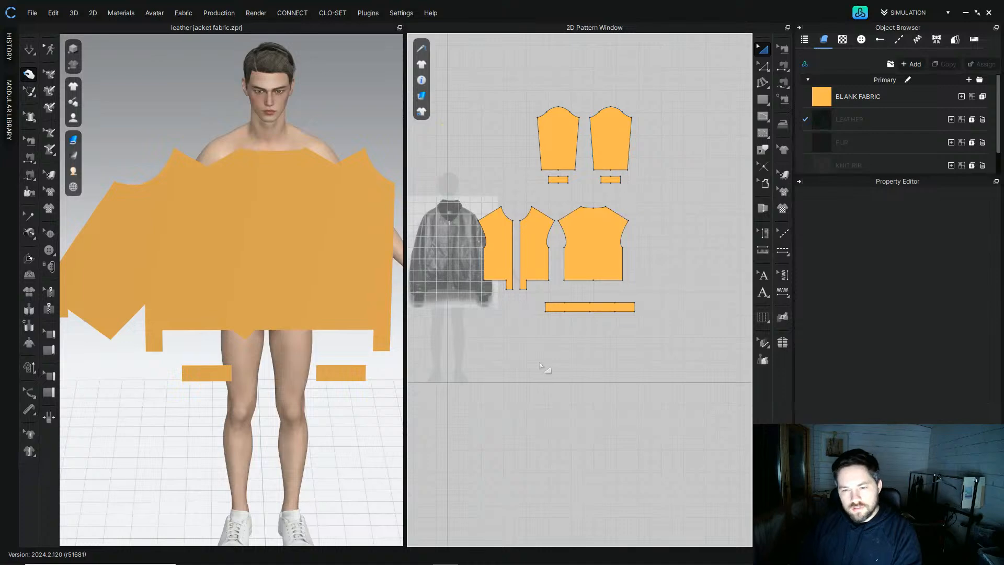
Step: Examine the reference jacket's shearling collar around the front panel's neckline
scroll(405, 215, down, 2)
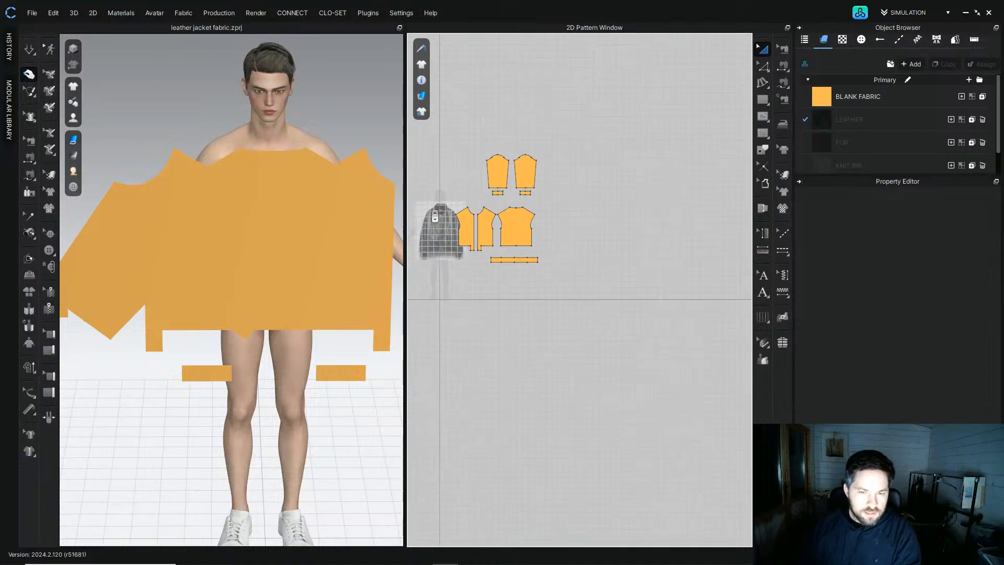
scroll(450, 225, up, 10)
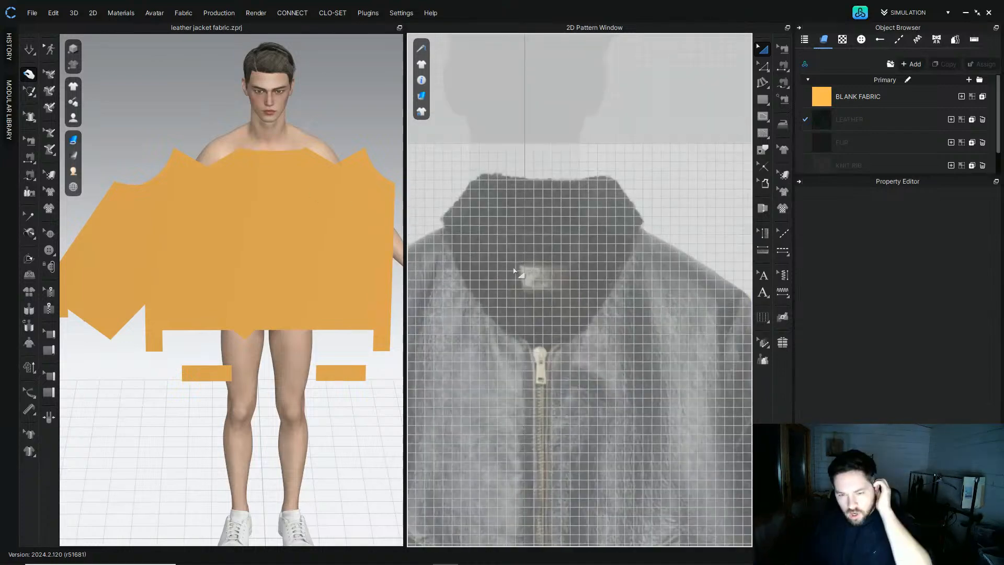
scroll(467, 232, down, 8)
middle_drag(602, 312, 749, 307)
drag(729, 291, 512, 289)
click(567, 168)
scroll(578, 217, up, 5)
scroll(593, 246, up, 2)
scroll(613, 261, down, 3)
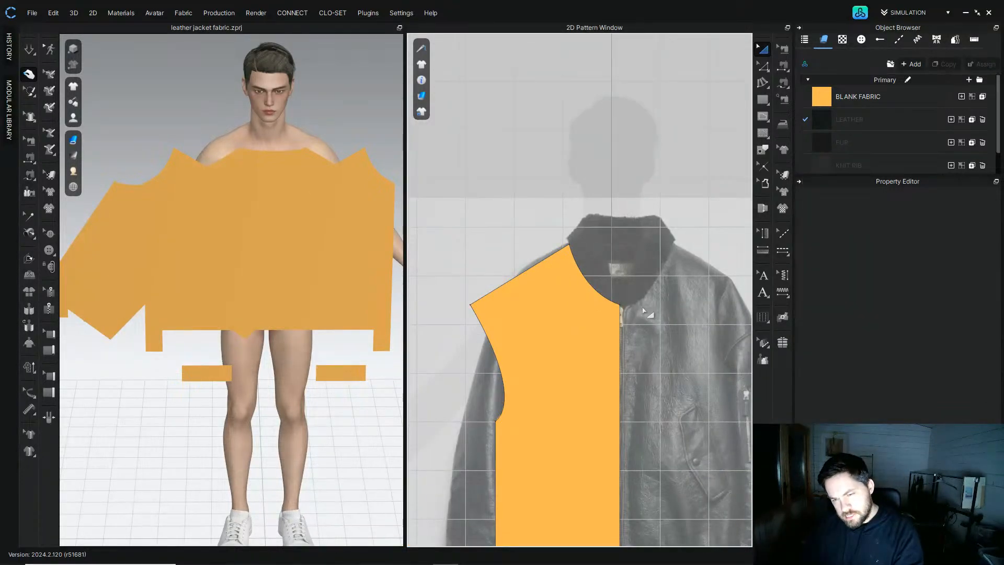
scroll(617, 299, up, 5)
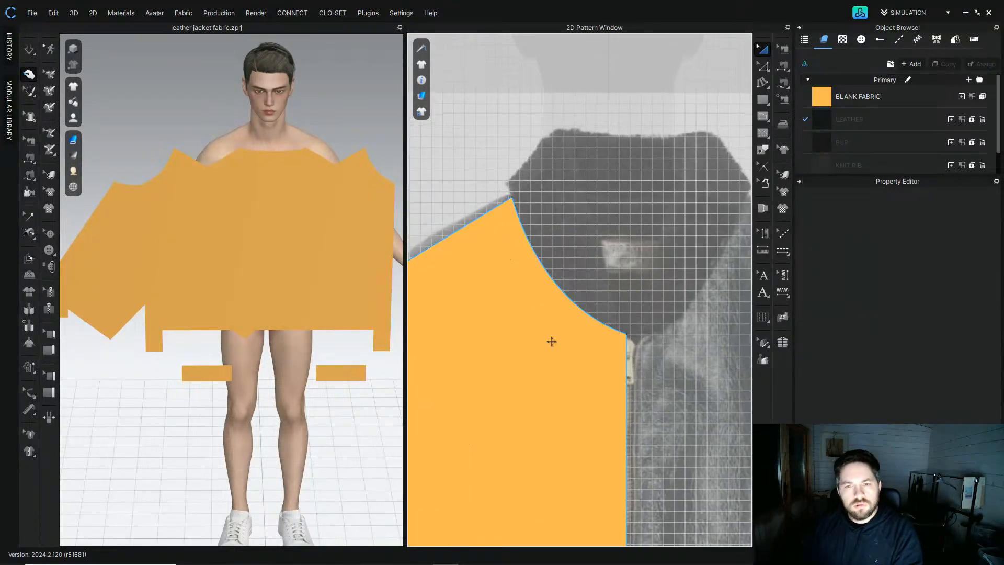
click(549, 337)
click(761, 68)
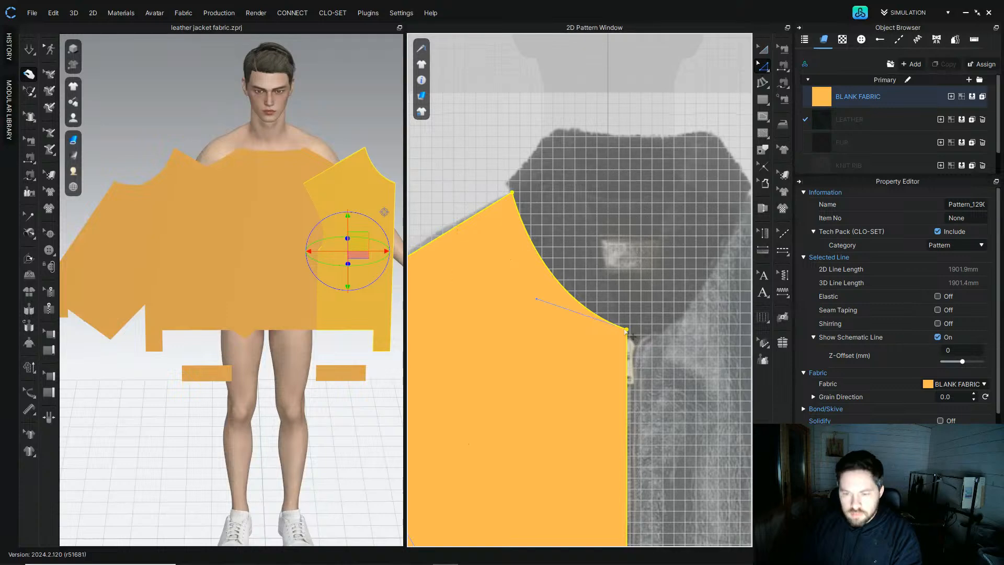
click(769, 69)
click(766, 92)
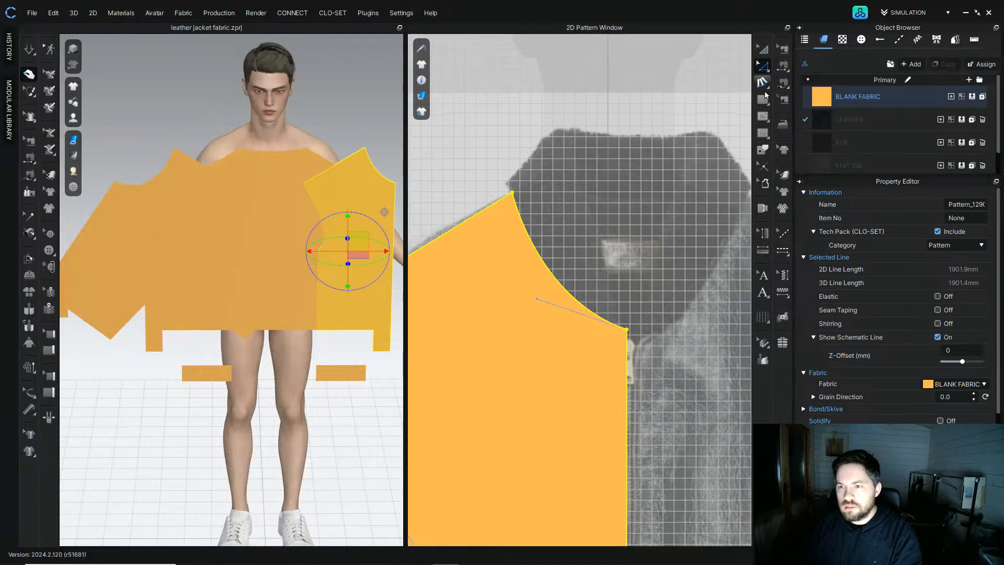
click(764, 99)
click(513, 194)
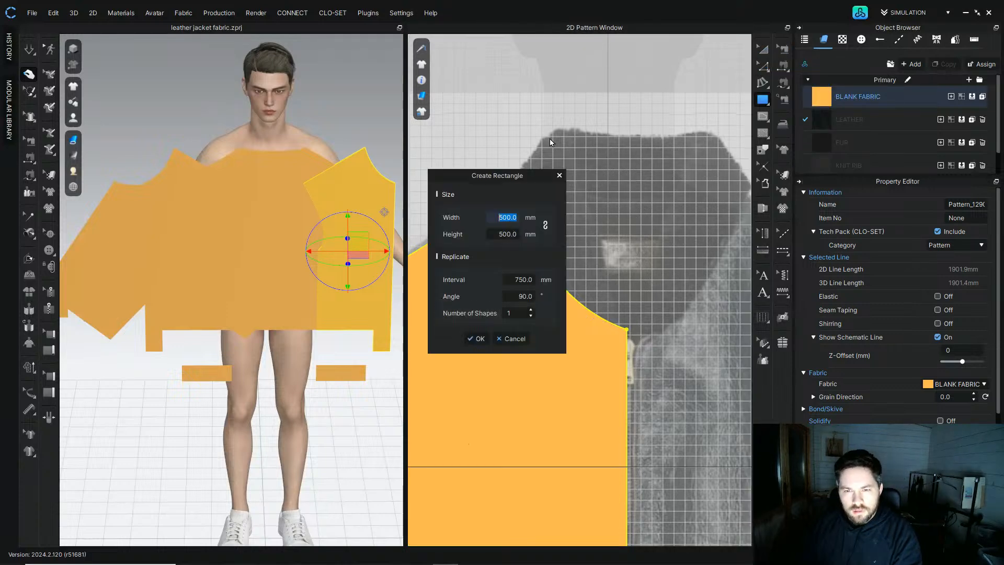
click(512, 338)
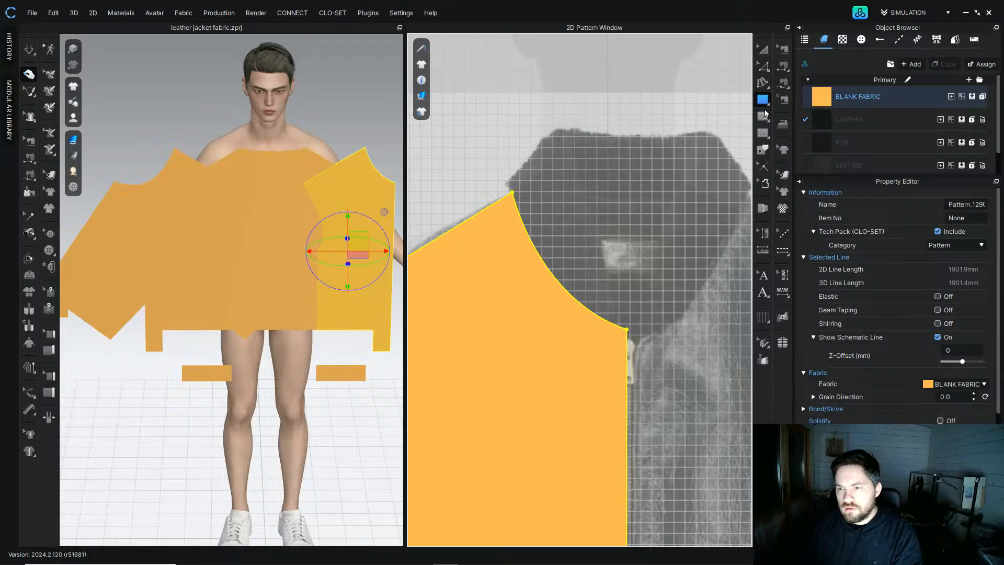
Step: Try drawing a triangular collar pattern from the front neckline points with the Polygon tool, then undo it
click(764, 115)
click(764, 101)
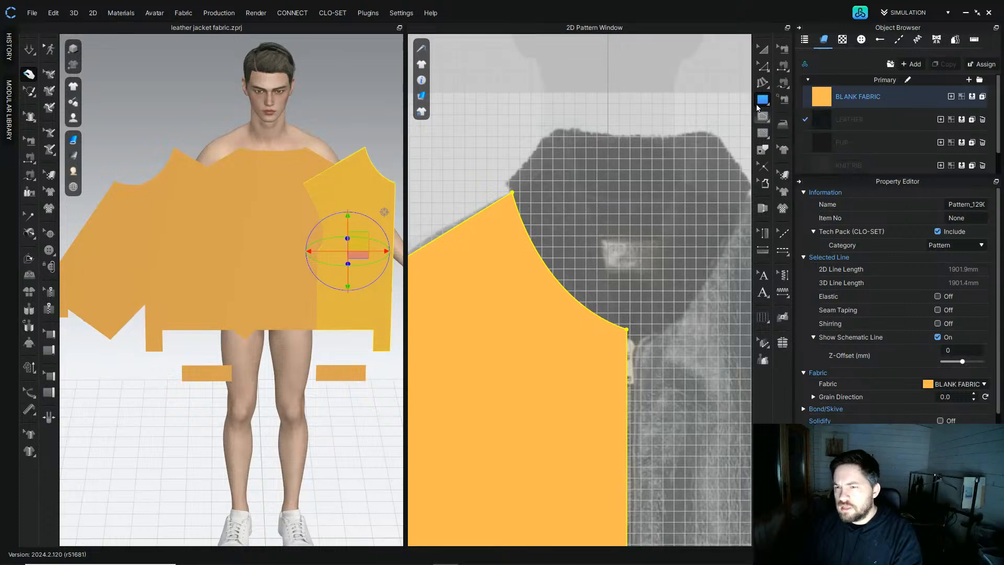
click(764, 101)
click(797, 106)
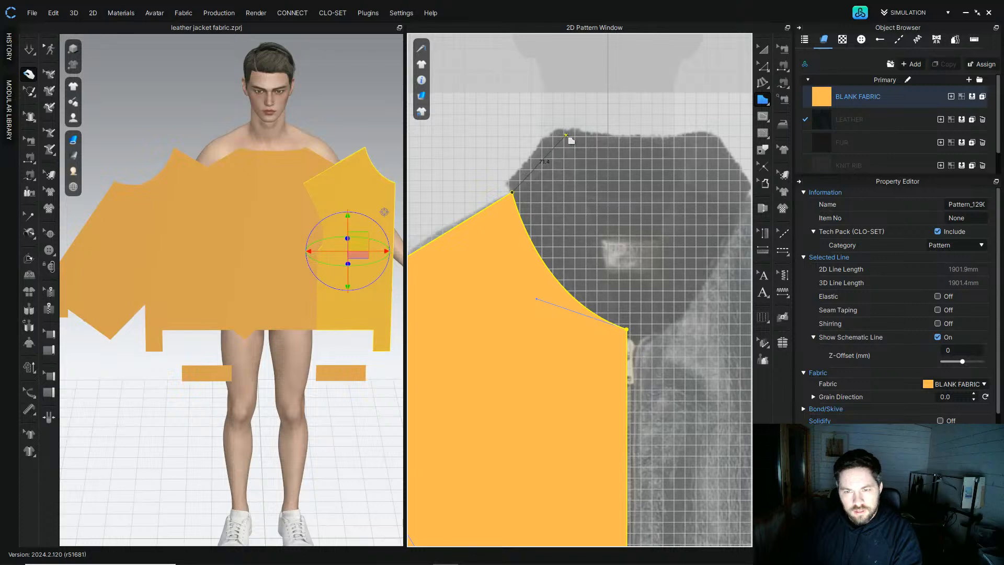
click(562, 134)
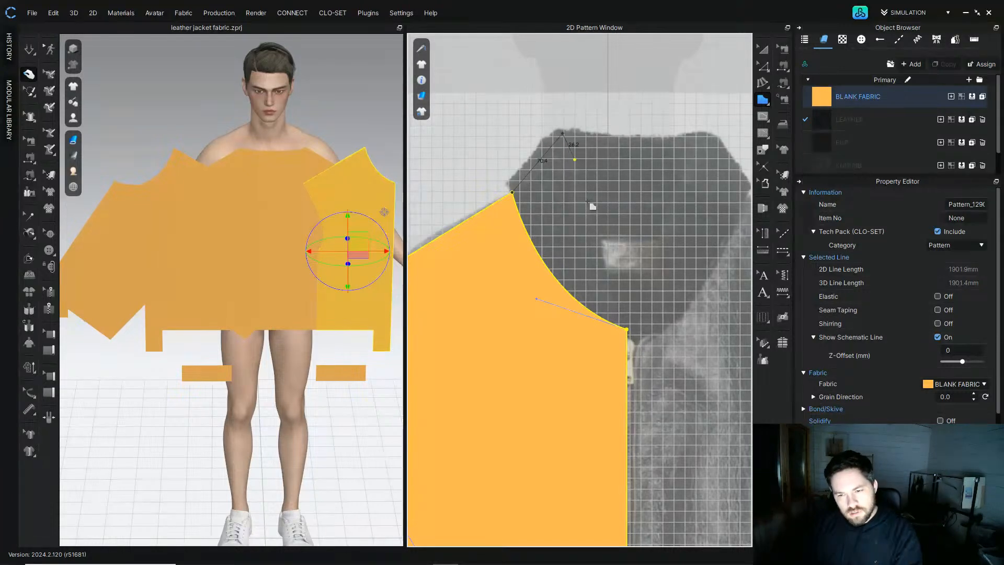
click(627, 329)
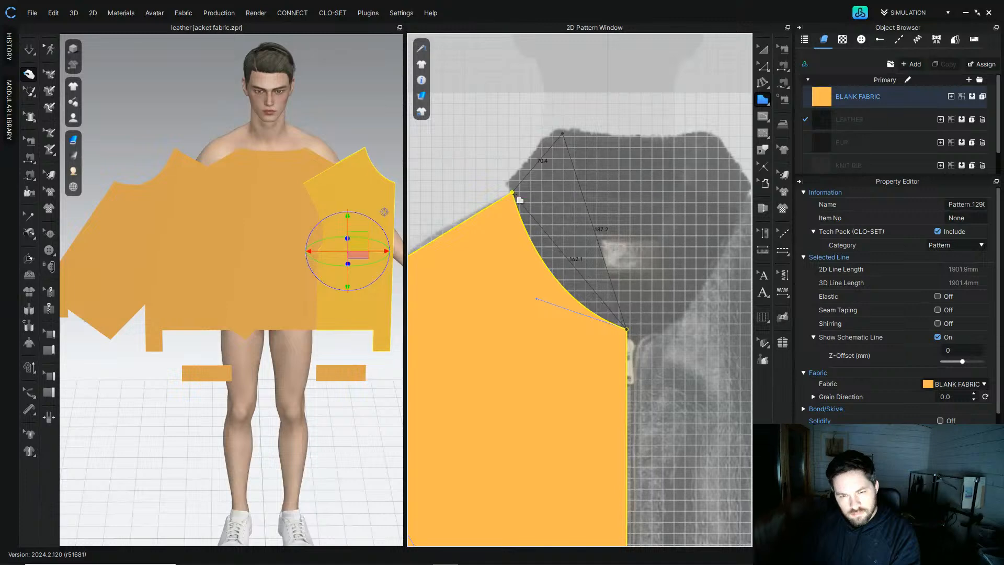
click(513, 193)
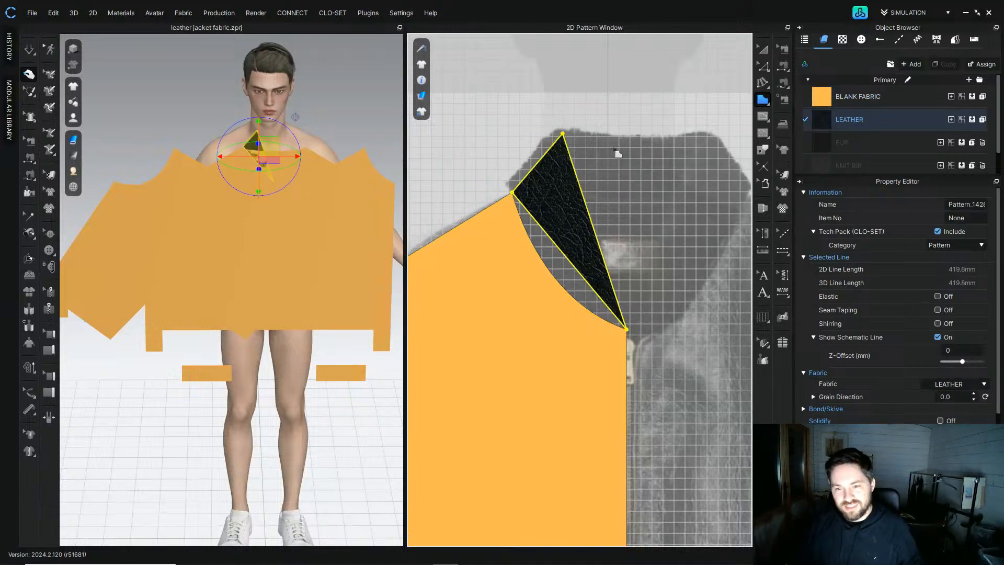
key(ctrl+z)
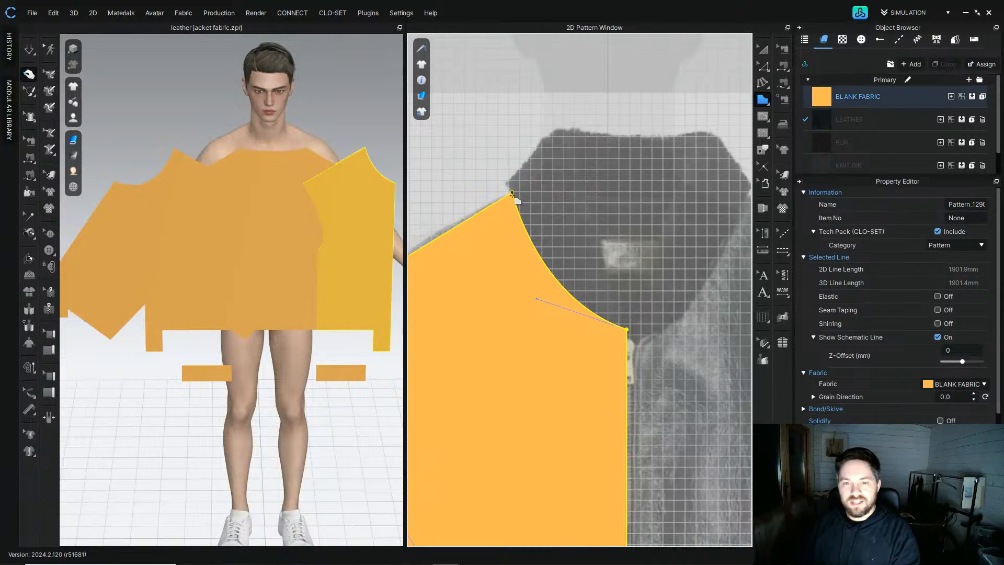
Step: Draw a triangular collar piece from the neck point to the centre-front neck and the reference collar tip, applying Blank Fabric
click(512, 192)
click(627, 330)
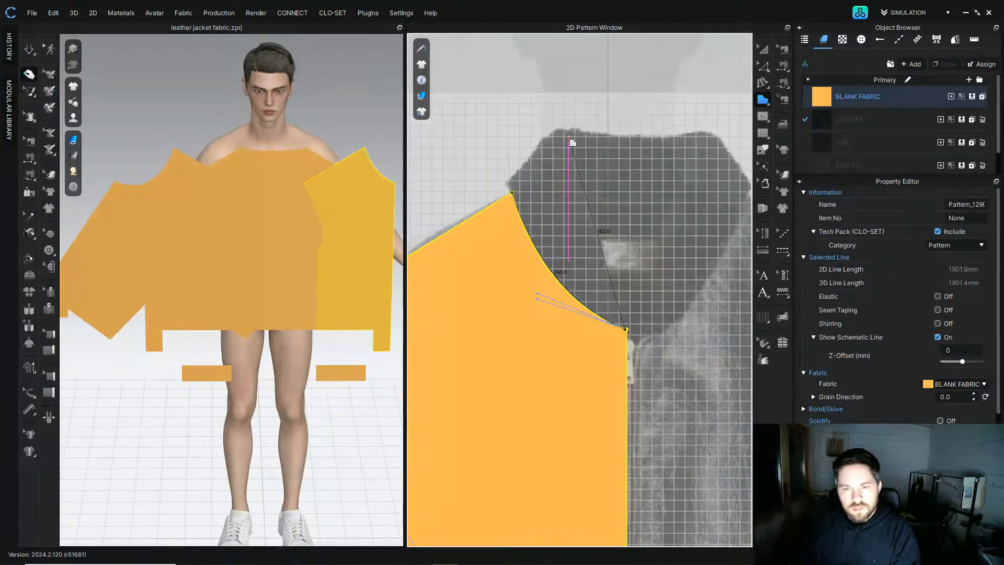
click(569, 140)
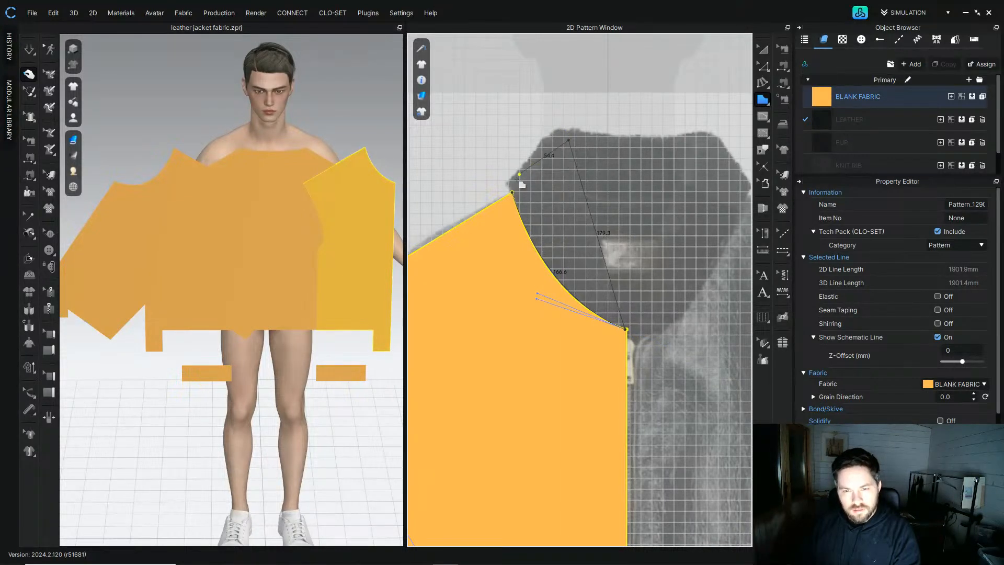
click(513, 194)
click(762, 49)
drag(856, 97, 569, 176)
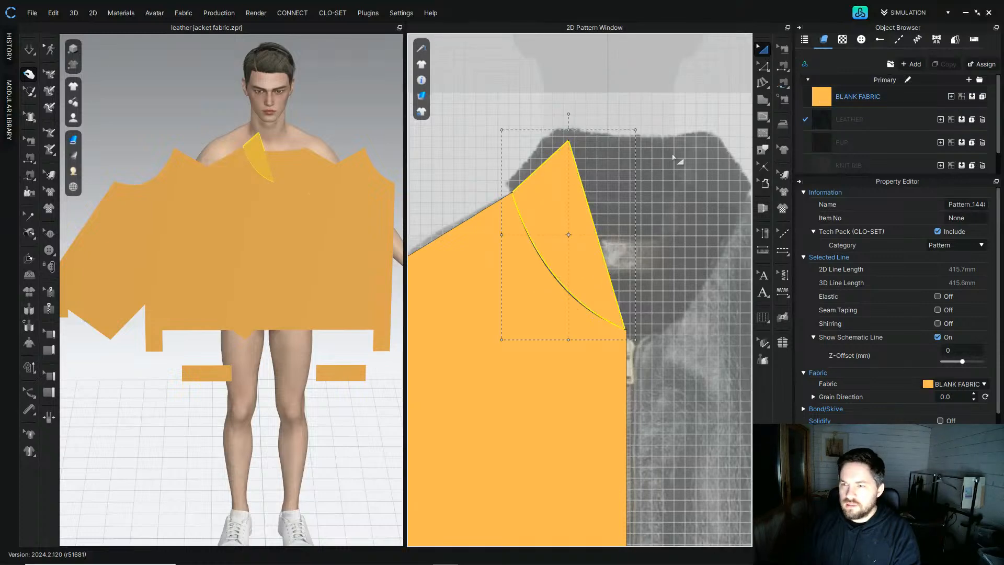
Step: Flip the triangular collar piece horizontally
scroll(657, 204, down, 3)
click(594, 213)
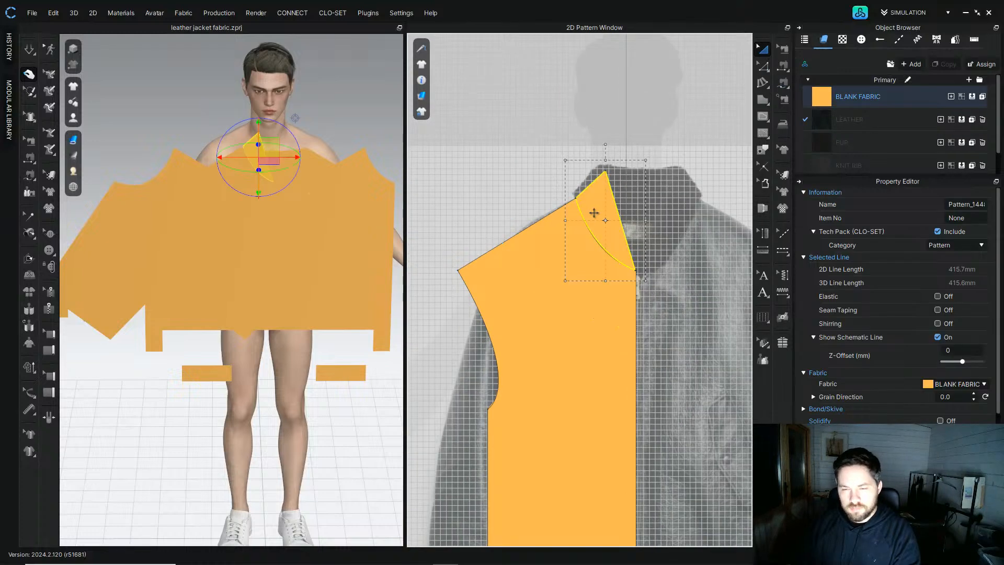
scroll(608, 192, up, 3)
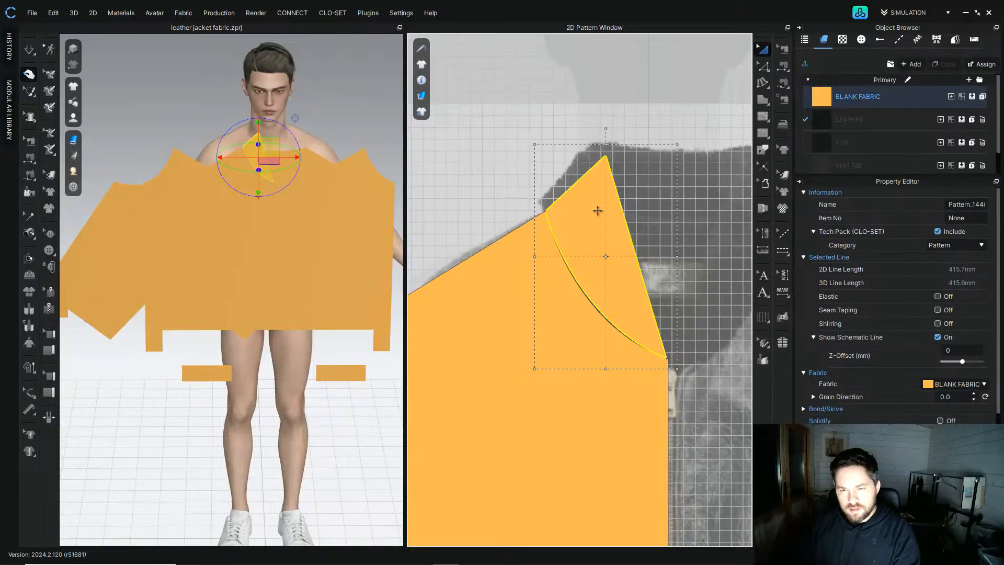
right_click(595, 213)
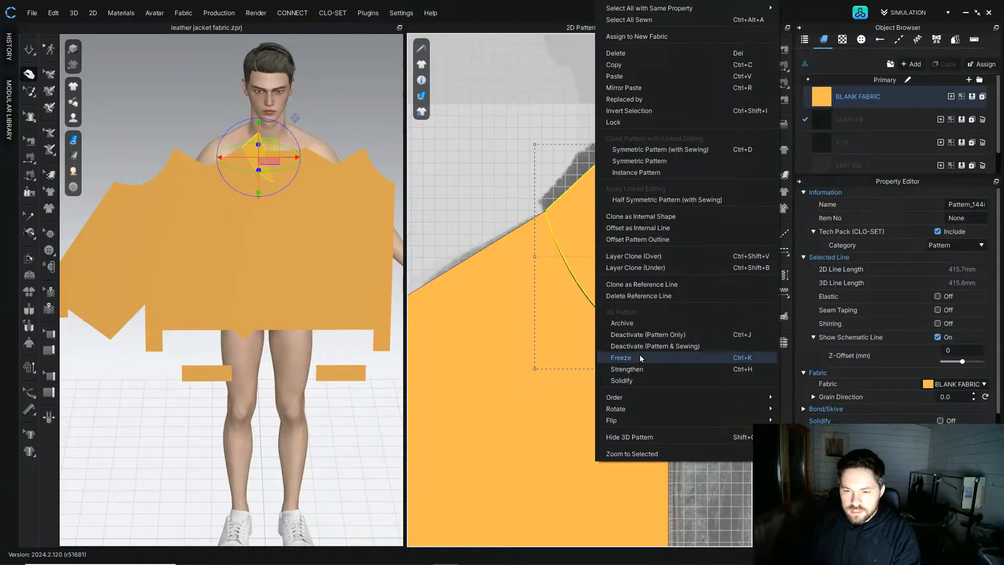
mouse_move(652, 420)
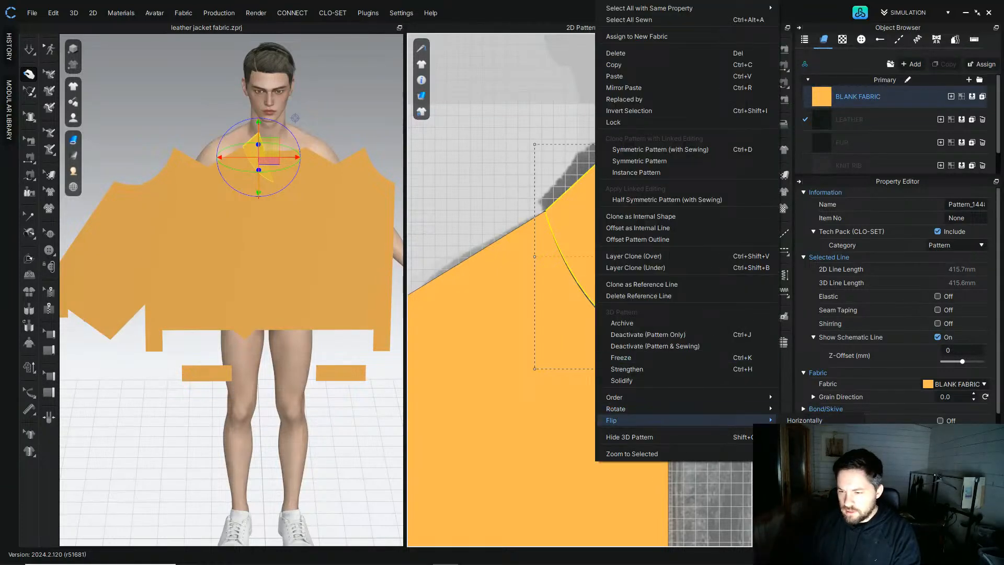
click(804, 421)
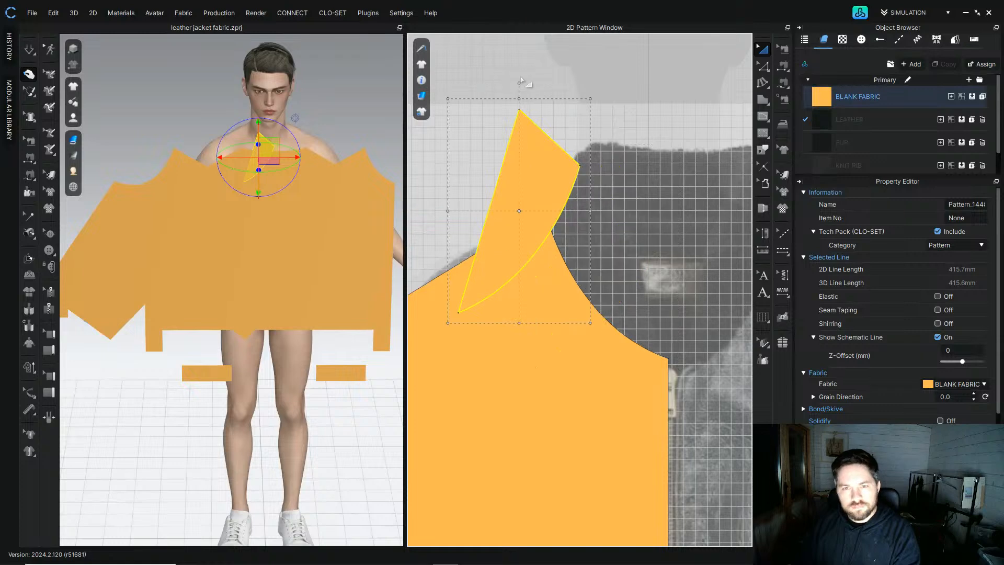
Step: Rotate and move the flipped collar piece above and left of the front neckline
drag(517, 81, 560, 174)
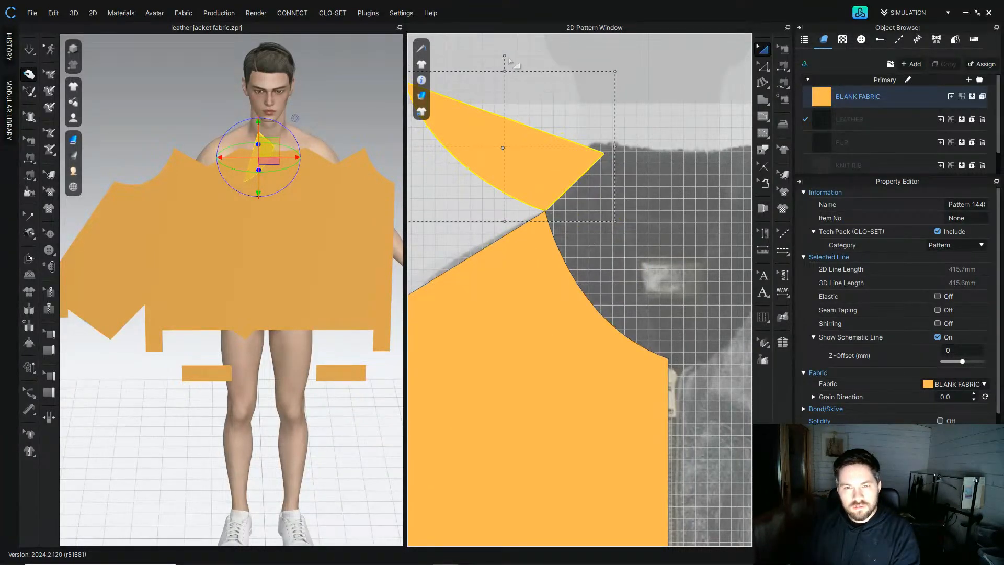
drag(507, 56, 500, 56)
drag(543, 162, 538, 164)
middle_drag(672, 124, 599, 155)
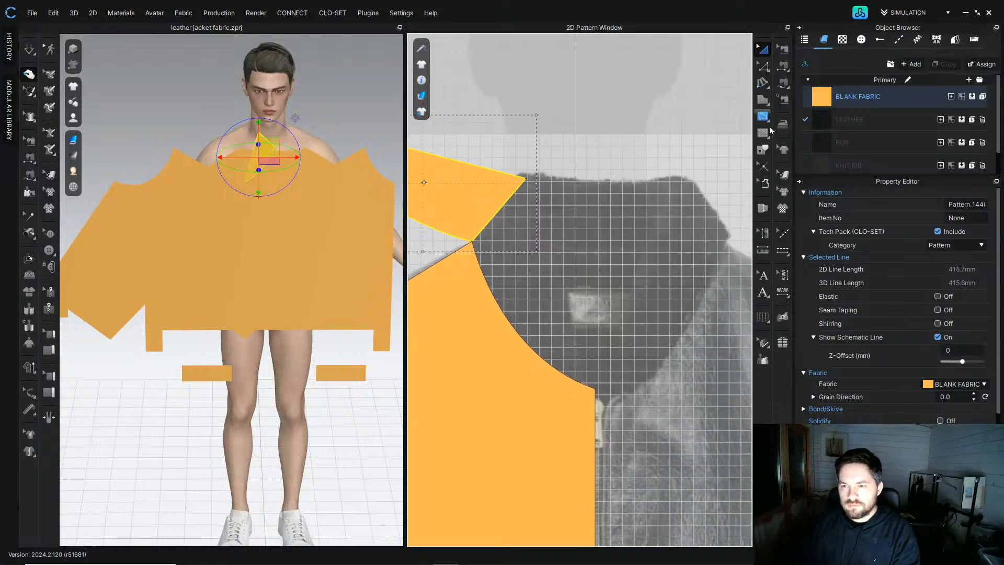
Step: Draw a four-sided collar stand polygon from the neckline point across to the reference collar's edge
click(763, 101)
click(473, 242)
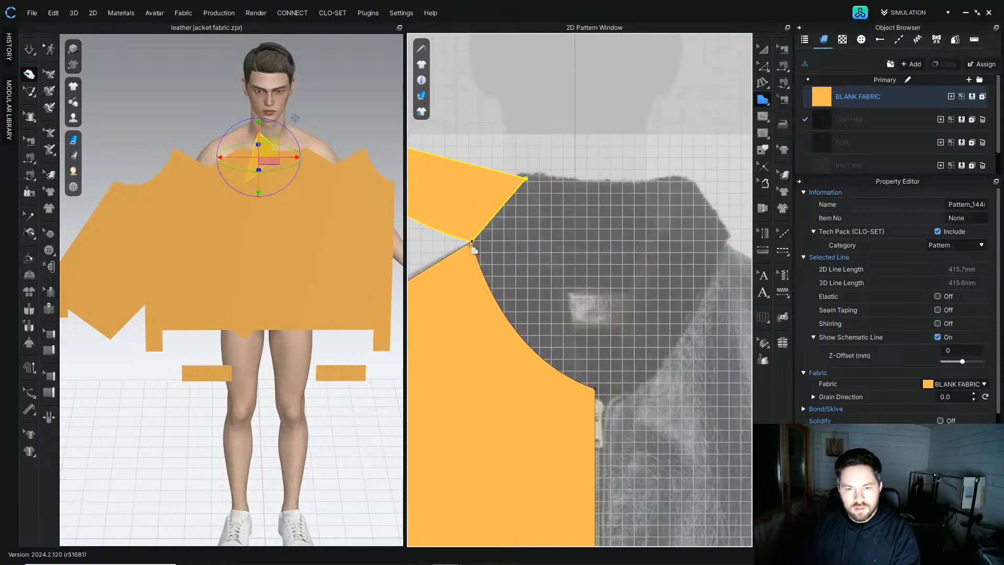
click(599, 258)
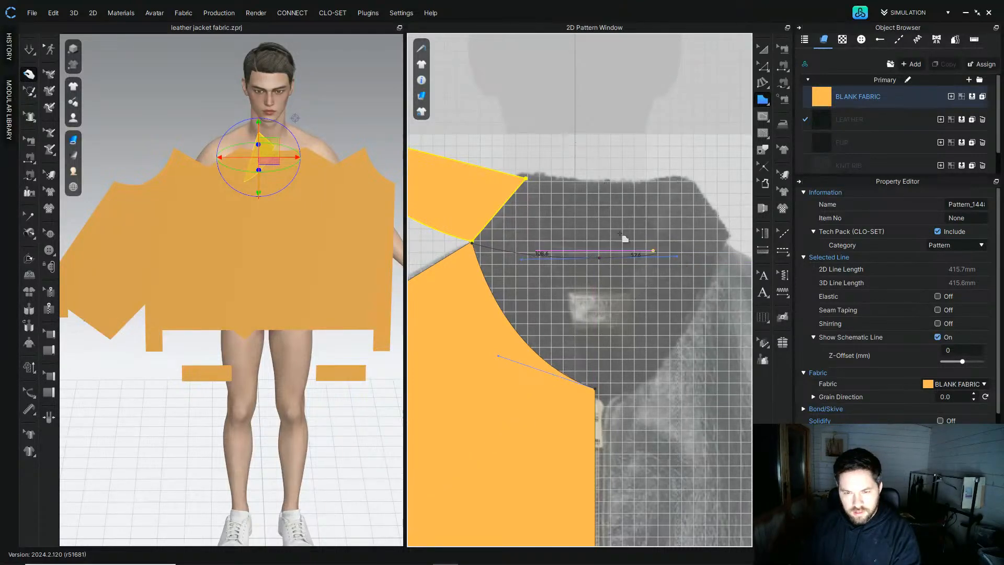
click(596, 181)
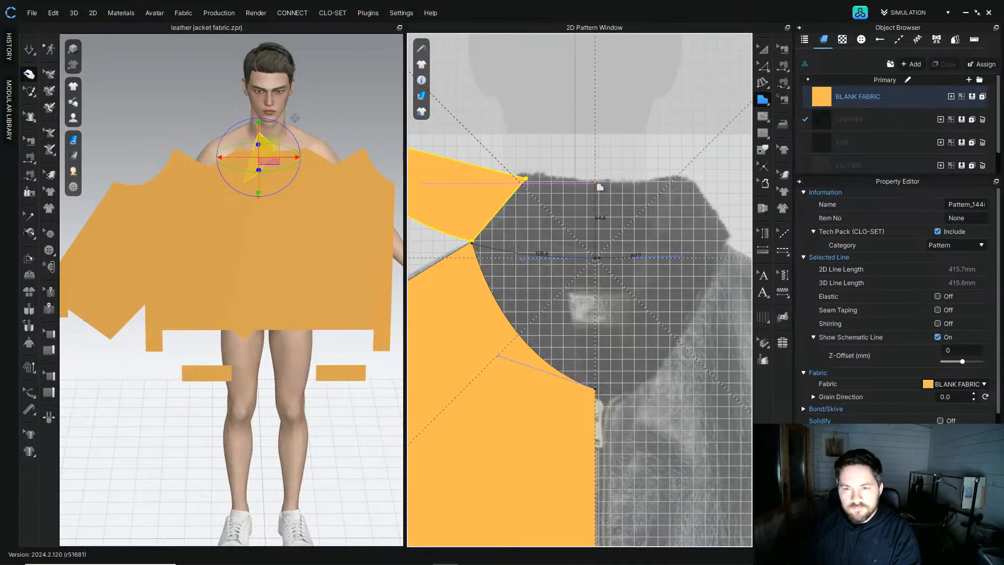
click(525, 178)
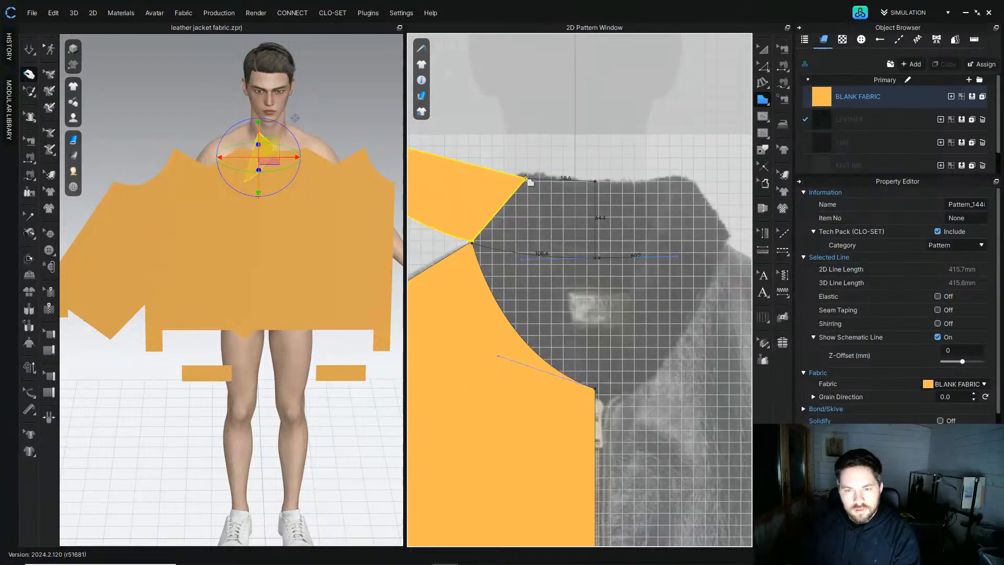
click(473, 243)
click(501, 313)
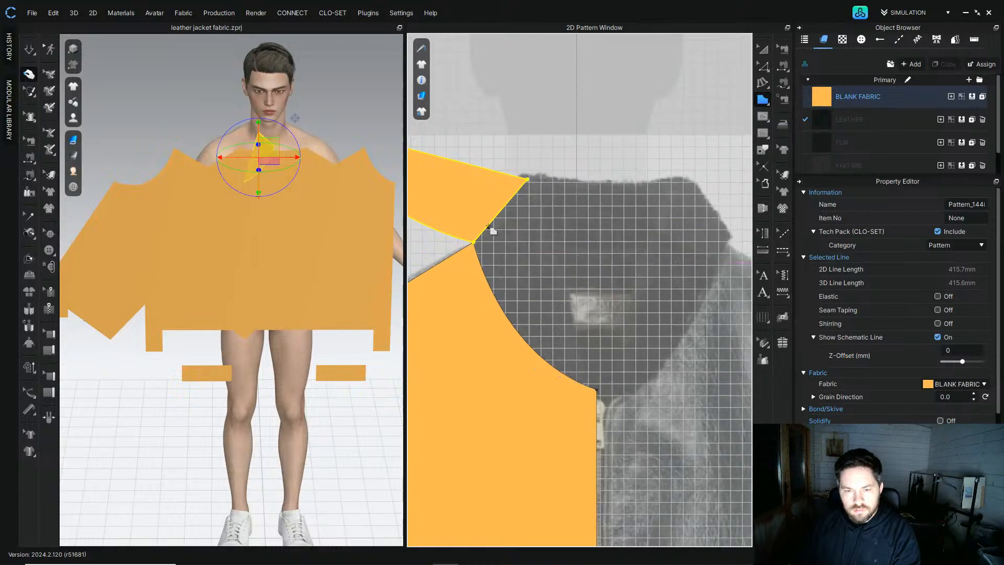
scroll(462, 246, up, 3)
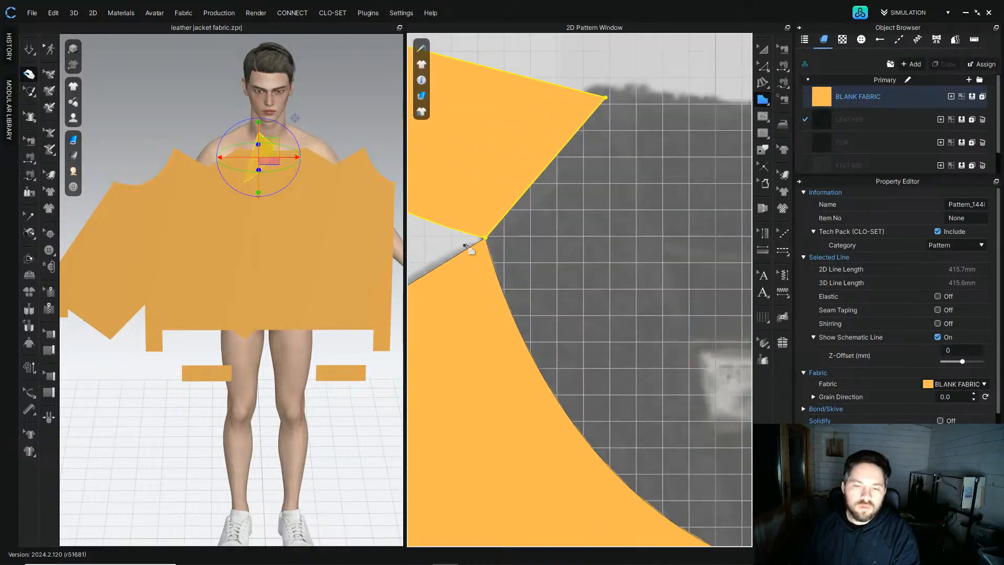
click(487, 239)
scroll(564, 293, down, 3)
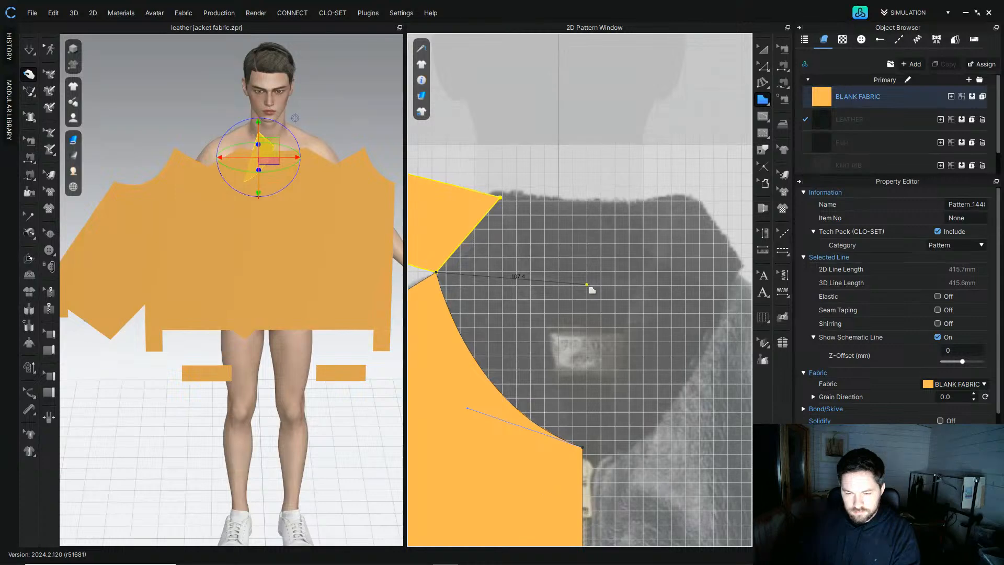
click(587, 292)
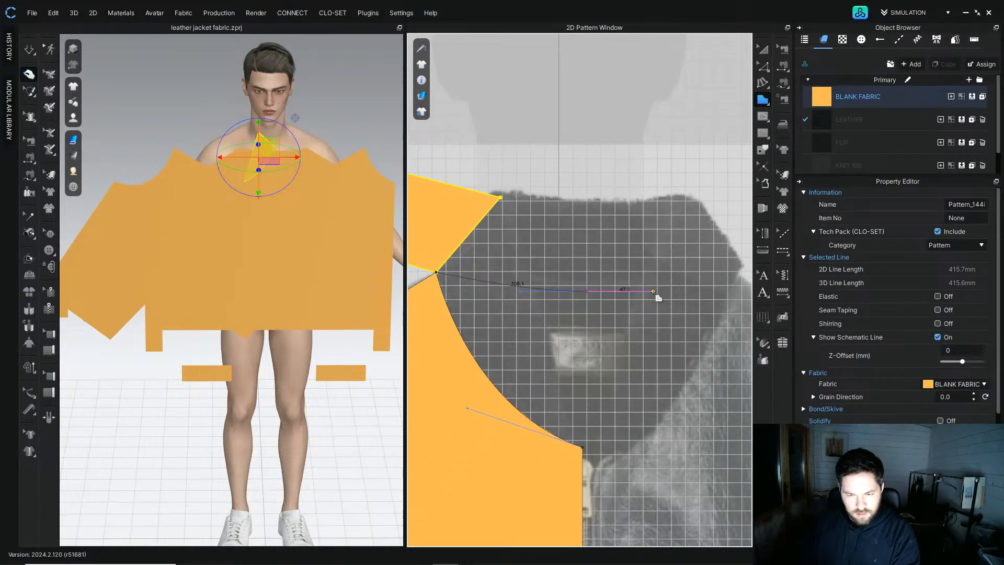
click(587, 202)
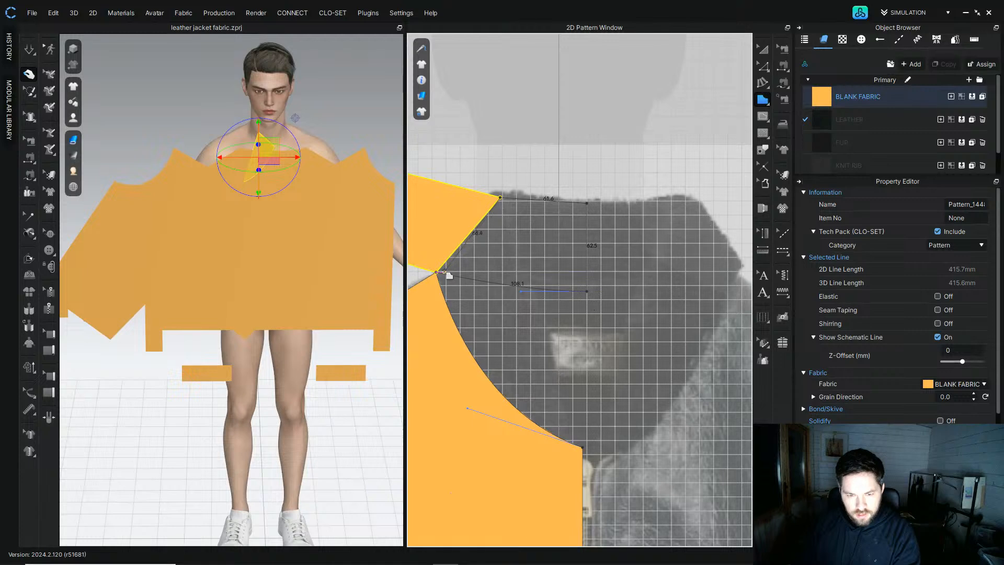
click(438, 273)
Step: Apply Blank Fabric to the collar stand and move the triangular piece so its edge meets the stand
click(765, 51)
drag(822, 93, 535, 235)
scroll(503, 181, down, 3)
middle_drag(505, 177, 569, 251)
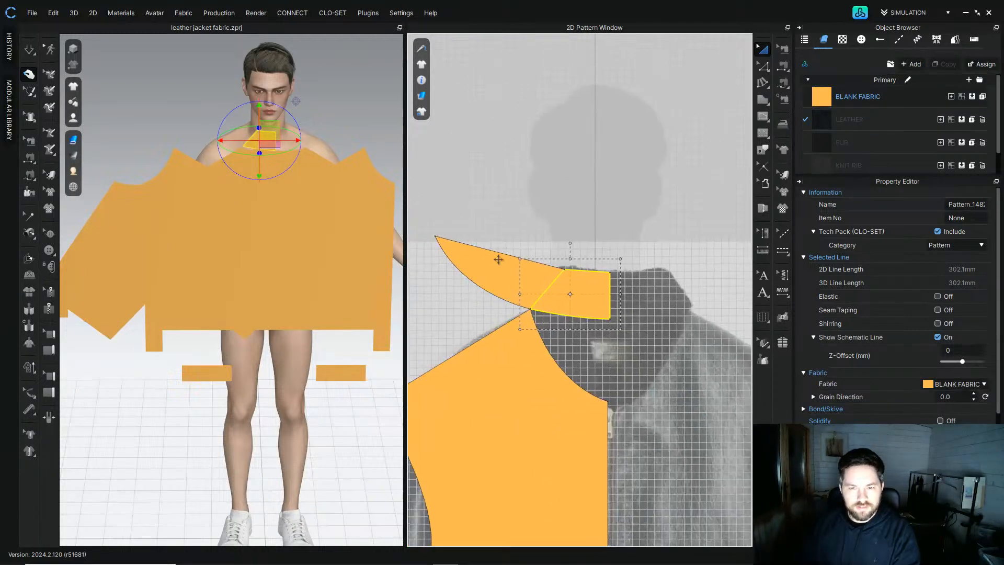
drag(497, 267, 484, 231)
click(648, 130)
Step: Merge the triangular piece and collar stand along their matching edges into one collar pattern
click(762, 68)
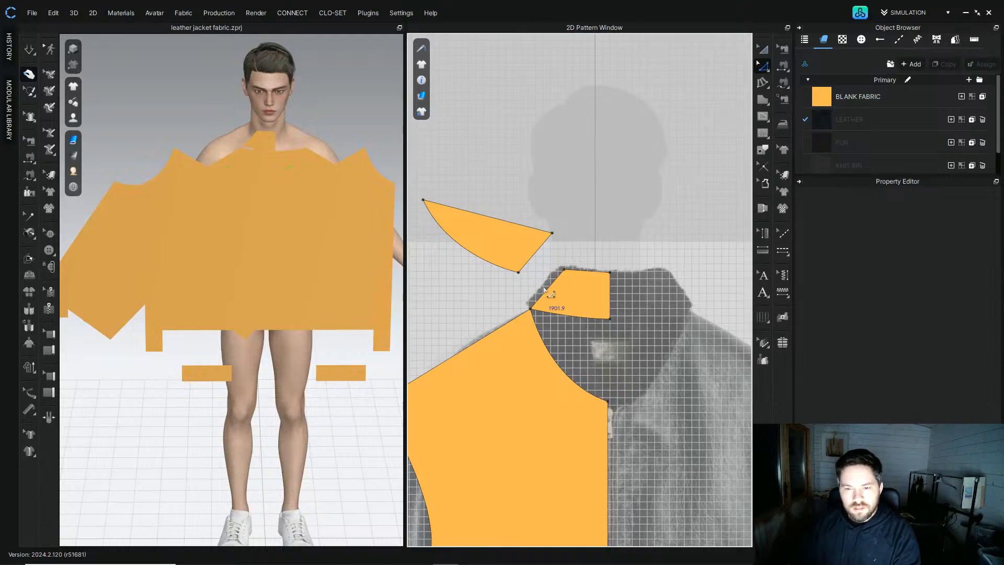
click(551, 284)
right_click(538, 251)
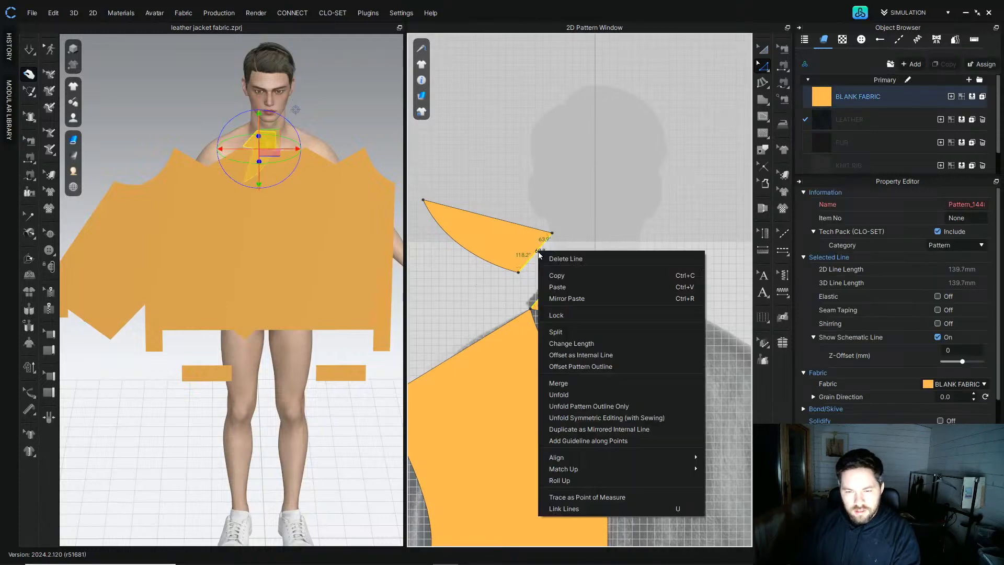
click(579, 384)
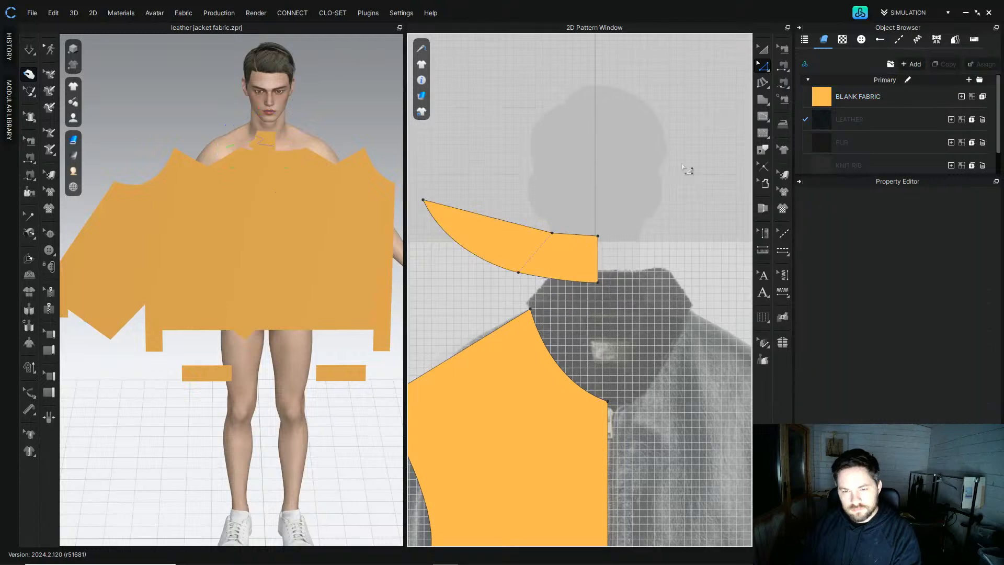
Step: Smooth the collar's outer edge at the merged corner point with Smooth Curve
click(765, 71)
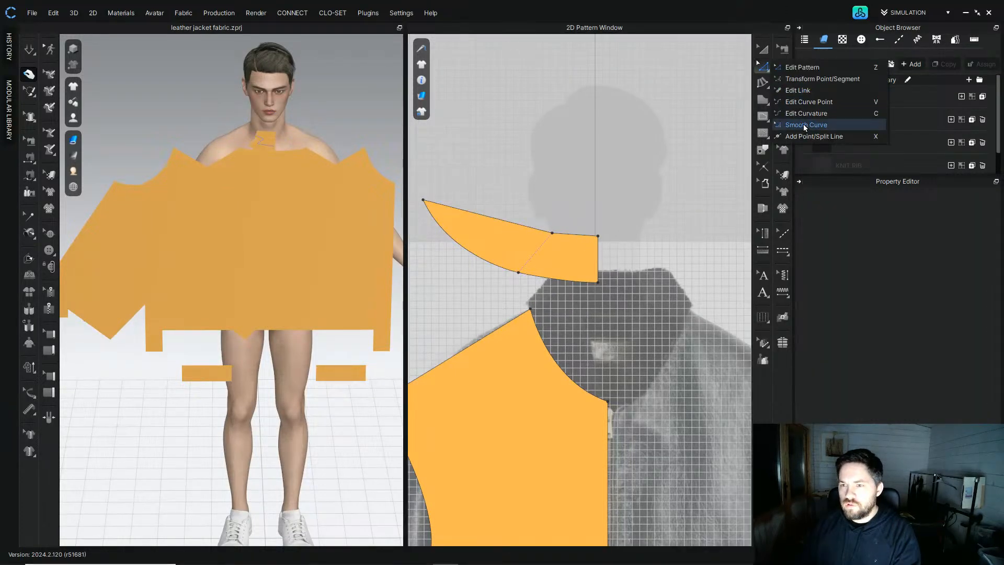
click(806, 125)
click(547, 230)
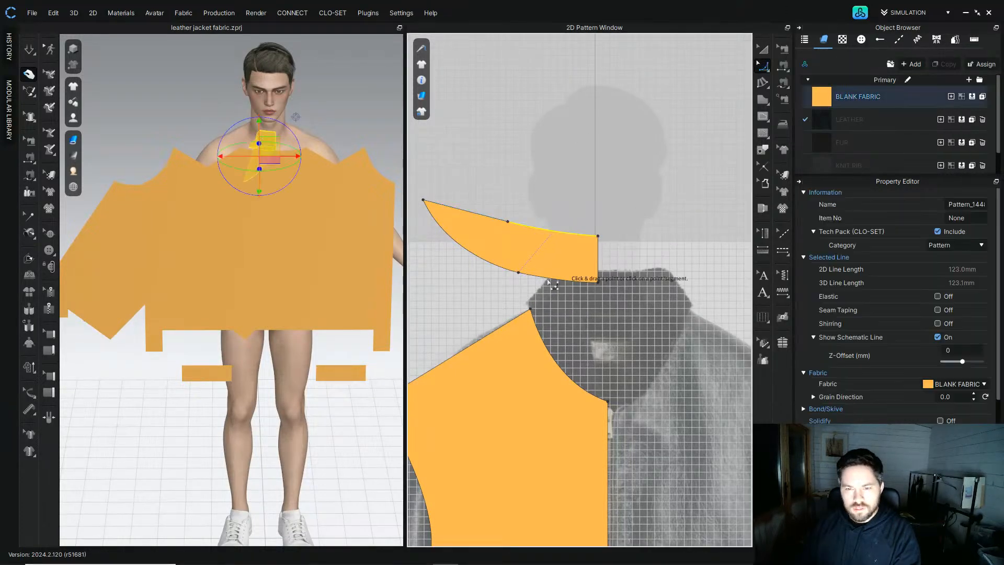
Step: Curve the collar's lower edge downward by dragging its point, then unfold the collar into one full symmetric pattern
click(519, 274)
drag(518, 274, 515, 301)
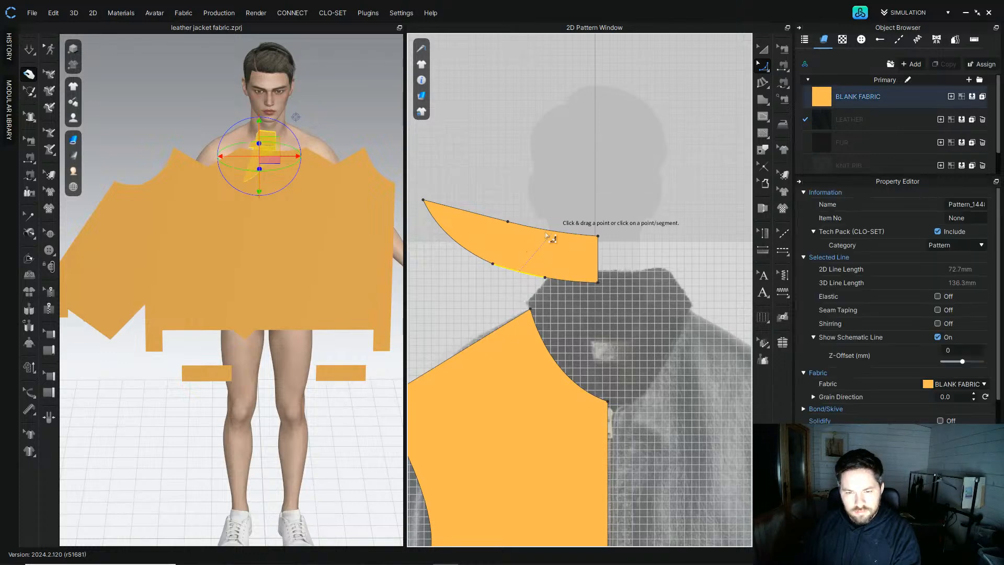
click(764, 50)
right_click(765, 68)
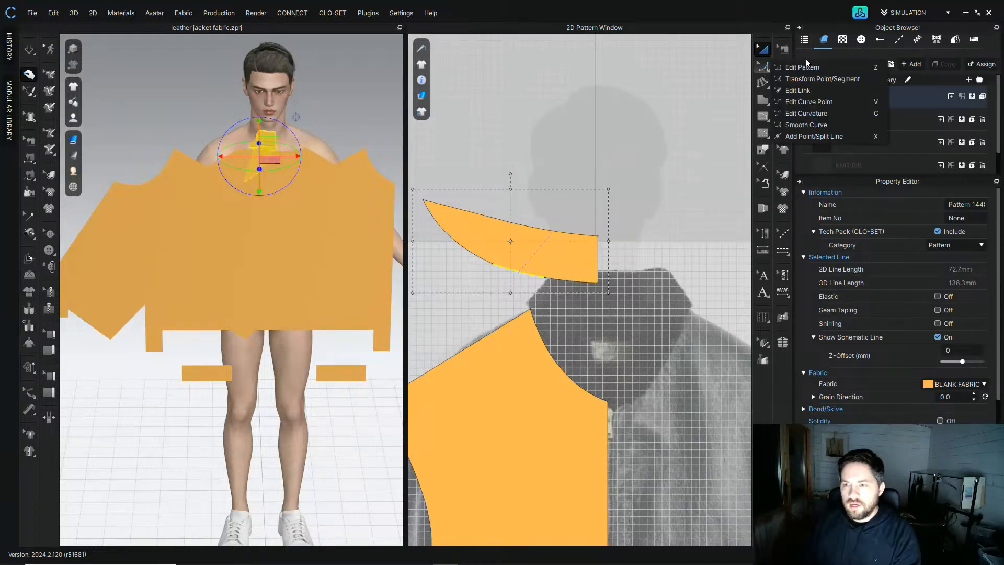
click(805, 66)
right_click(600, 260)
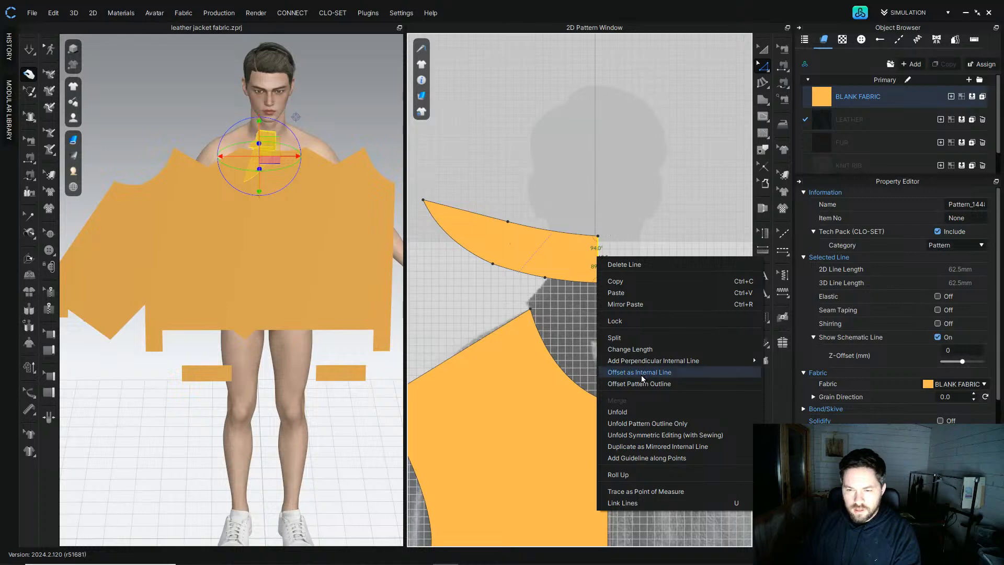
click(650, 414)
click(763, 50)
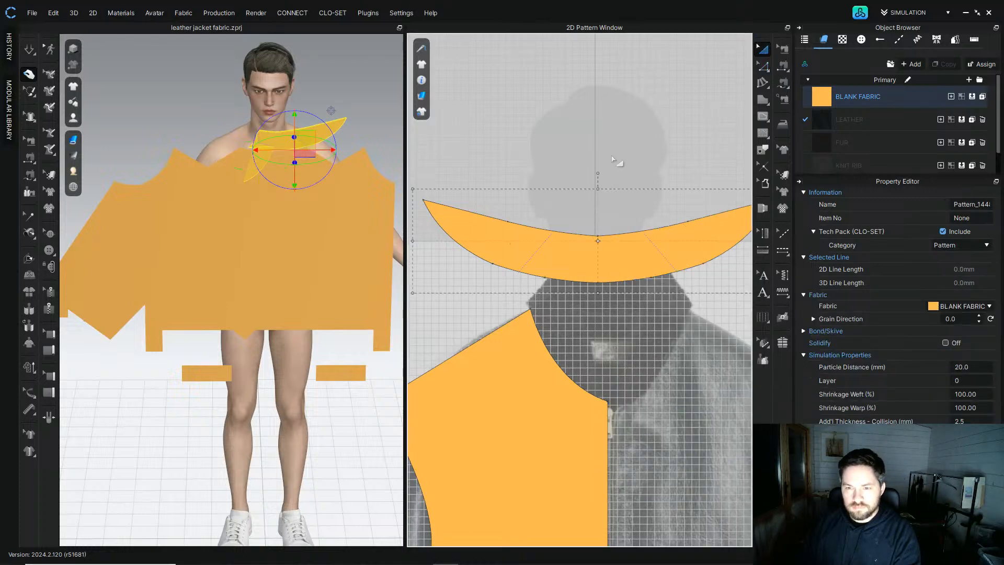
Step: Smooth the unfolded collar's centre point with Smooth Curve
scroll(594, 162, down, 4)
click(594, 155)
scroll(590, 202, up, 4)
scroll(599, 237, up, 2)
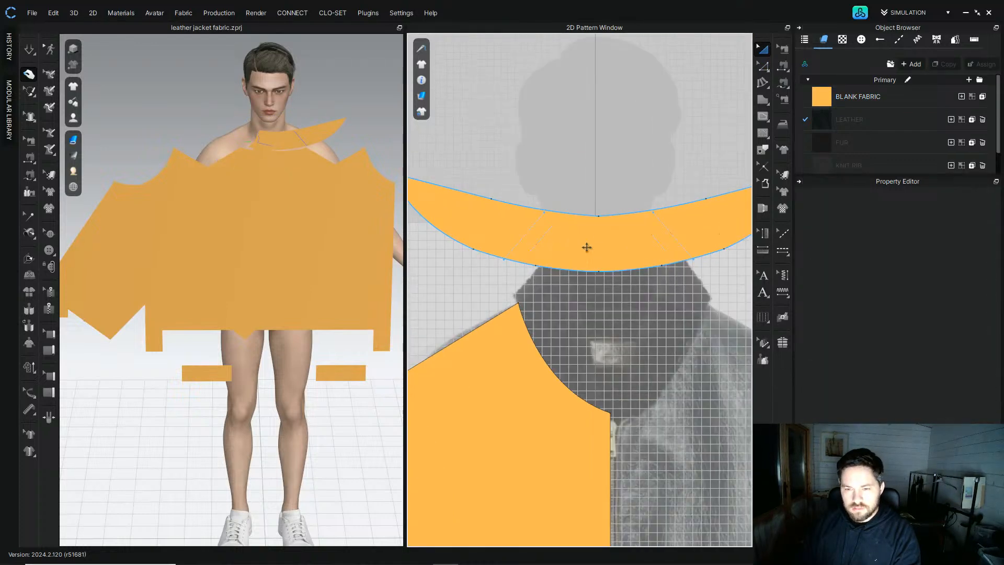
click(764, 69)
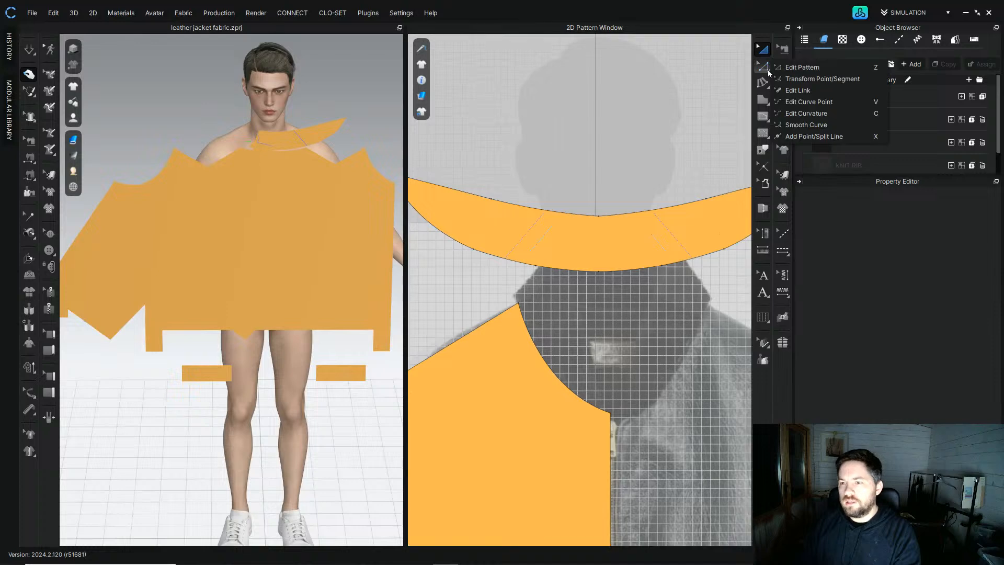
click(806, 125)
click(599, 215)
drag(600, 150, 600, 151)
click(763, 48)
click(619, 126)
scroll(553, 151, down, 3)
scroll(553, 157, up, 3)
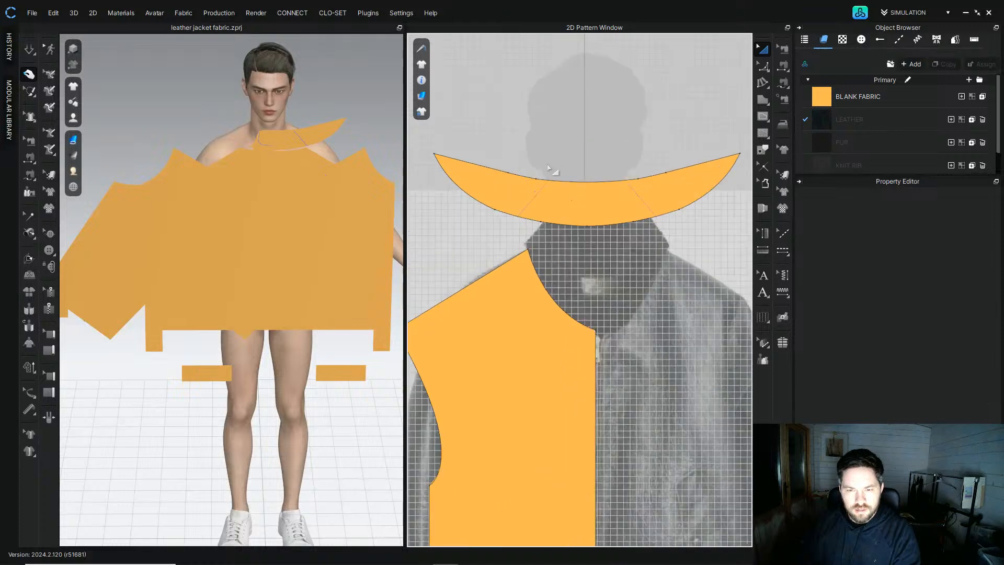
Step: Rearrange the pattern pieces in the 2D window: sleeves, fronts, back, collar, cuffs and waistband
scroll(549, 157, down, 3)
click(544, 158)
right_drag(292, 131, 309, 152)
scroll(580, 227, down, 5)
scroll(597, 245, up, 2)
middle_drag(602, 248, 494, 262)
scroll(419, 274, down, 1)
scroll(420, 274, down, 2)
middle_drag(420, 273, 453, 284)
drag(453, 279, 622, 284)
click(503, 155)
drag(468, 227, 567, 248)
scroll(575, 241, up, 8)
scroll(567, 249, down, 5)
click(593, 176)
scroll(593, 176, down, 3)
drag(556, 152, 646, 241)
click(498, 194)
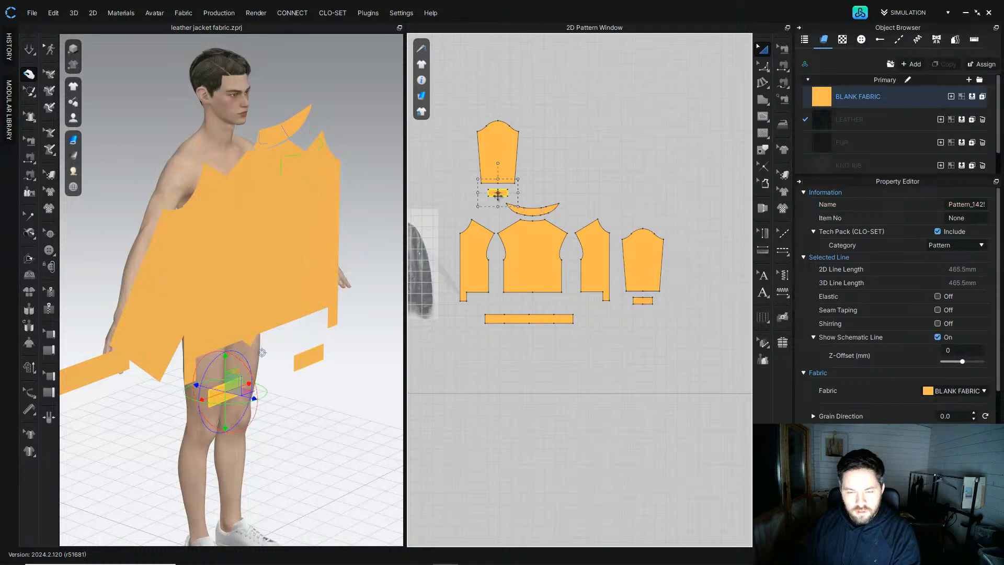
shift+click(484, 164)
middle_drag(487, 166, 563, 156)
drag(582, 124, 511, 233)
click(552, 152)
scroll(548, 154, down, 1)
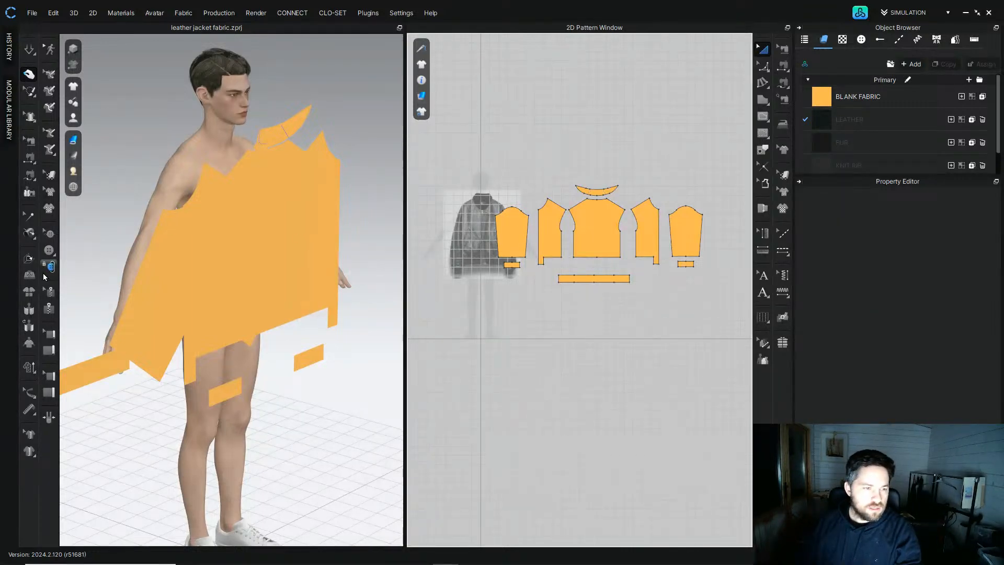
Step: Reset the 2D background through Format 2D Background to remove the reference image
right_click(461, 237)
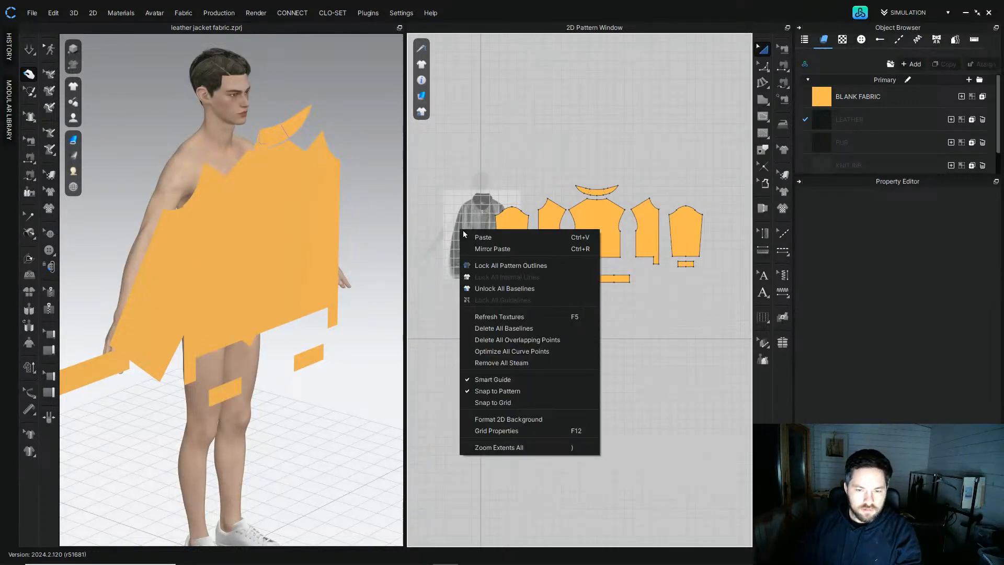
click(539, 418)
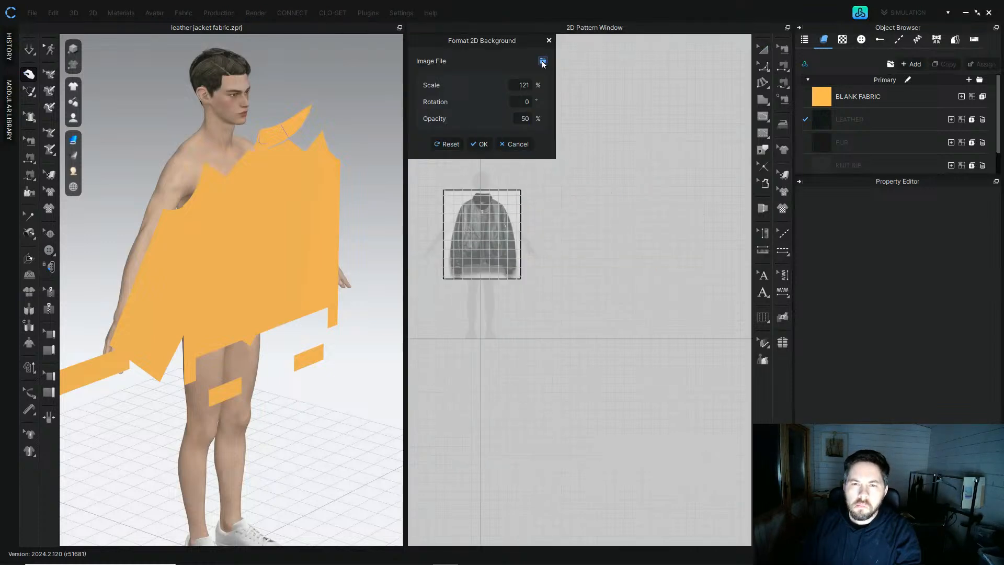
click(542, 62)
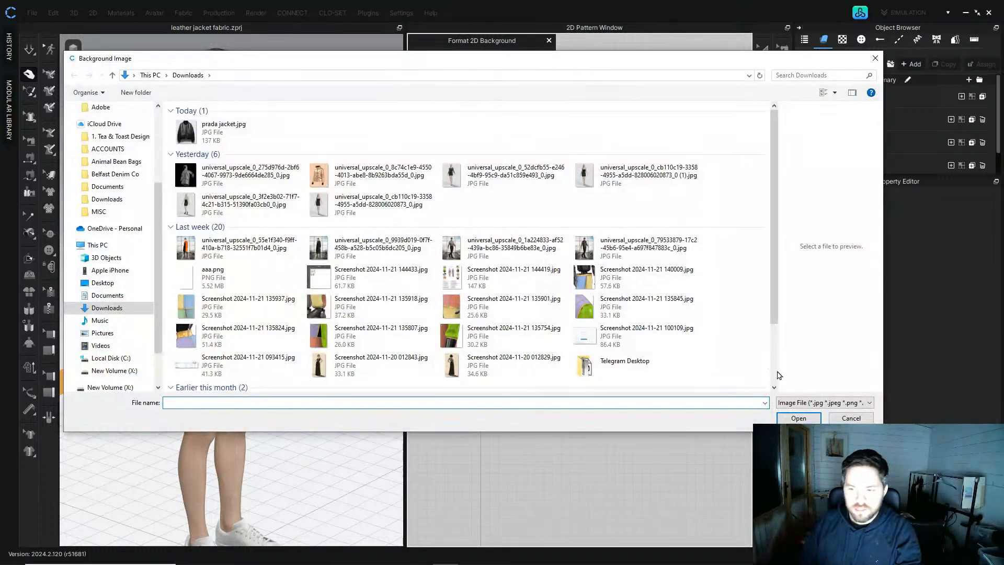
click(851, 418)
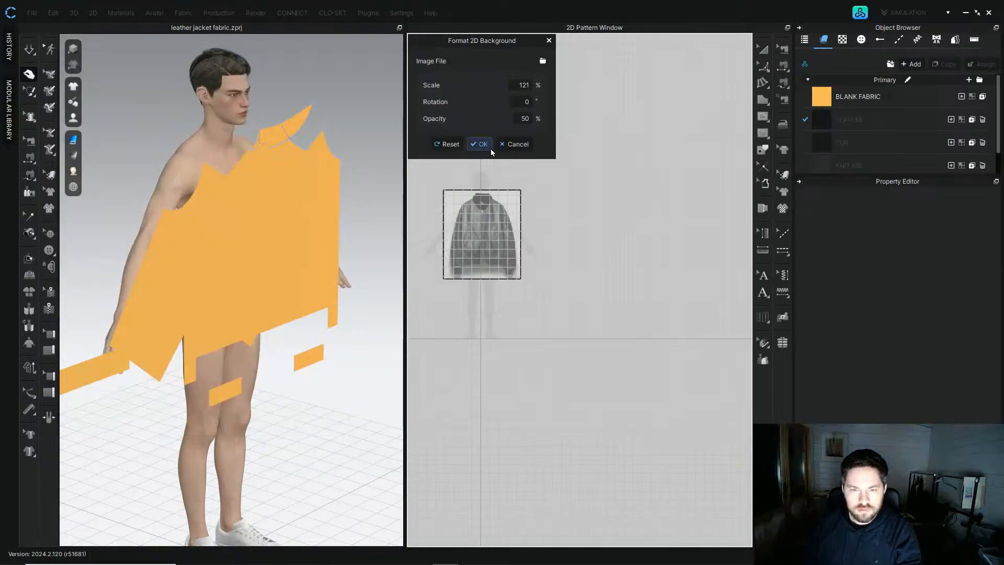
click(448, 143)
Step: Select all pattern pieces and centre them over the avatar silhouette in the 2D window
scroll(523, 169, down, 3)
drag(470, 143, 652, 285)
scroll(539, 197, up, 3)
middle_drag(538, 197, 571, 287)
drag(606, 290, 493, 298)
Step: Reset the arrangement of the selected patterns around the avatar in the 3D view
right_click(251, 234)
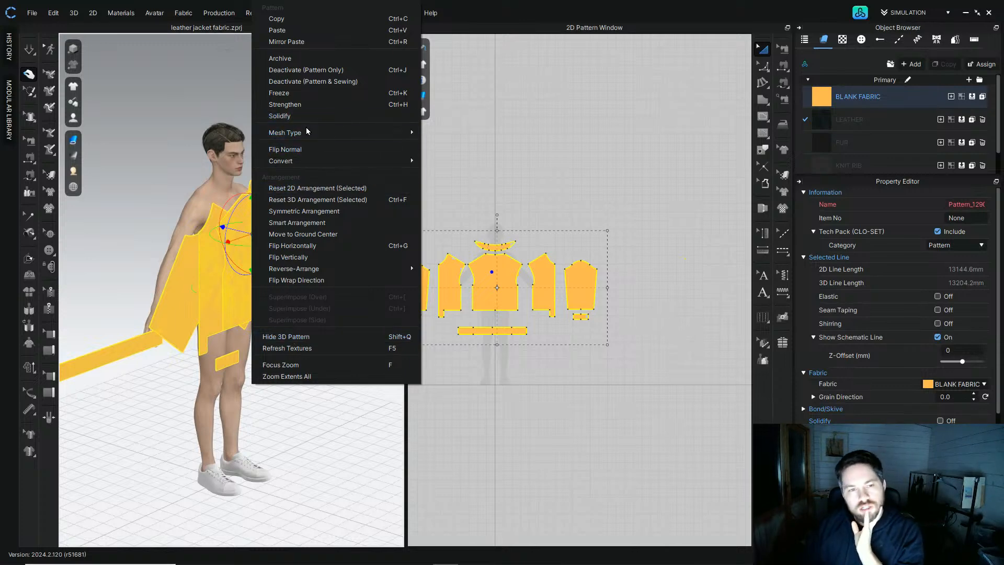
mouse_move(304, 128)
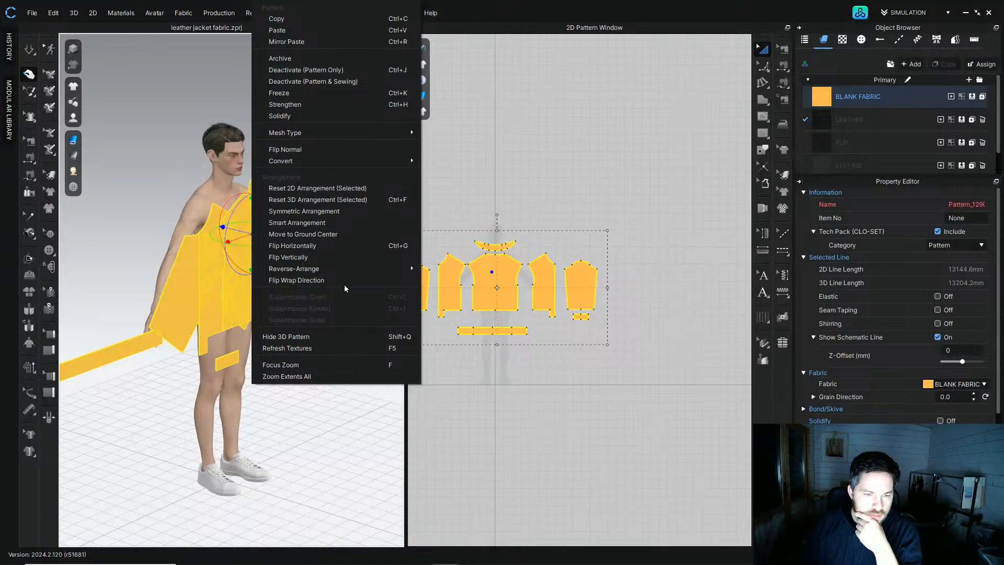
click(308, 201)
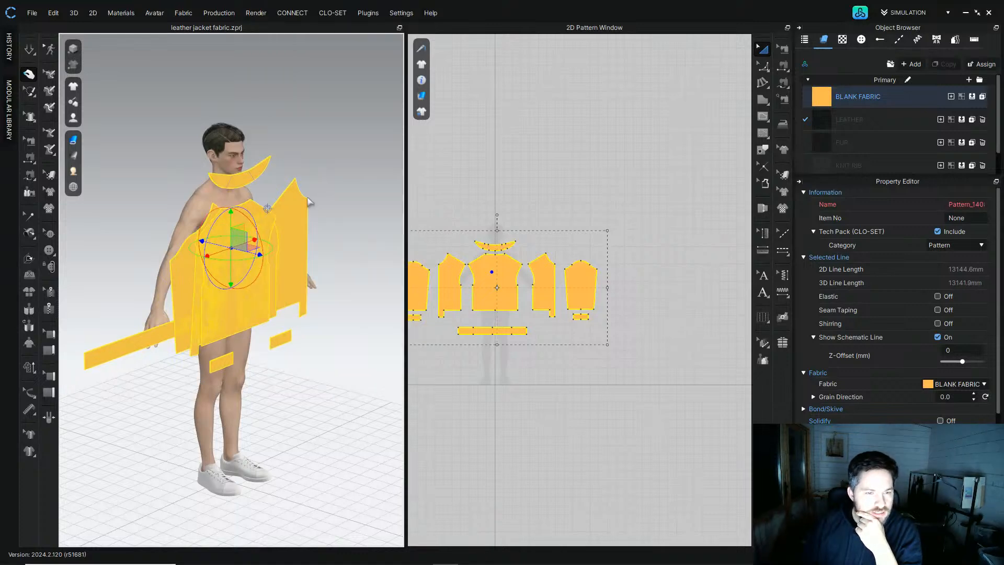
right_click(285, 241)
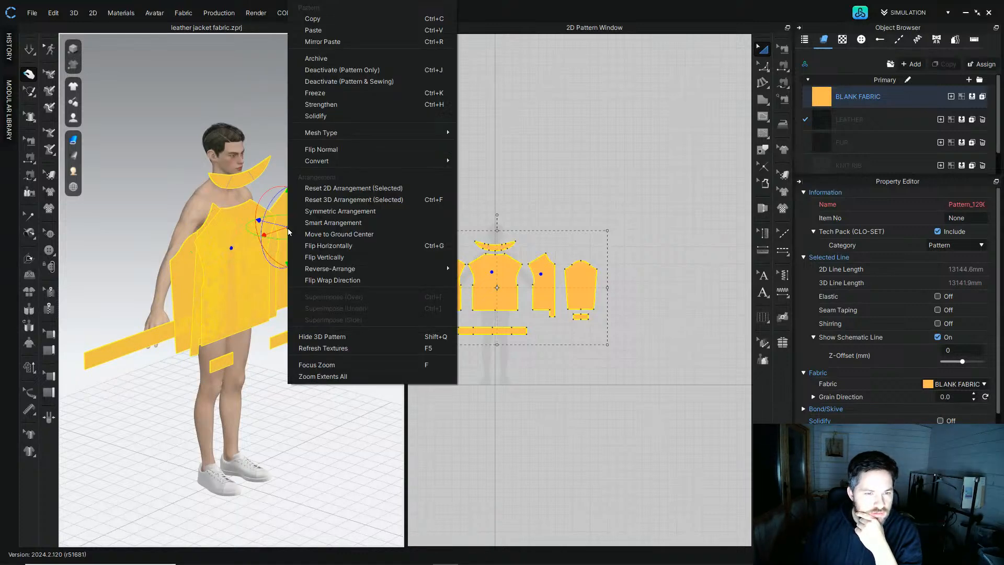
click(345, 189)
right_drag(345, 190, 293, 202)
click(296, 92)
right_drag(250, 176, 298, 179)
scroll(229, 205, up, 4)
mouse_move(230, 205)
middle_down()
mouse_move(218, 165)
mouse_move(218, 203)
middle_up()
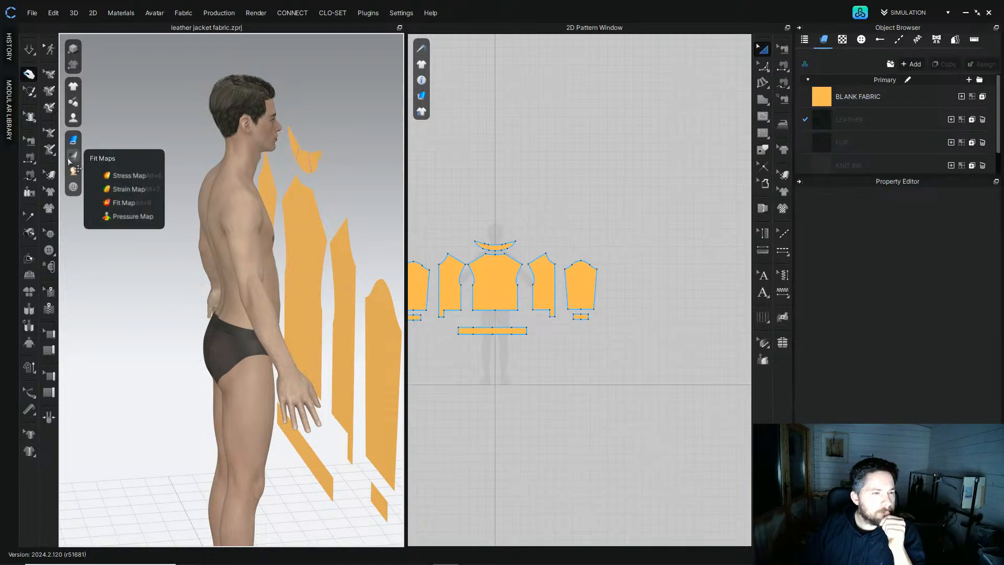
Step: Show the avatar's arrangement points and place the back panel on the avatar's back
mouse_move(74, 119)
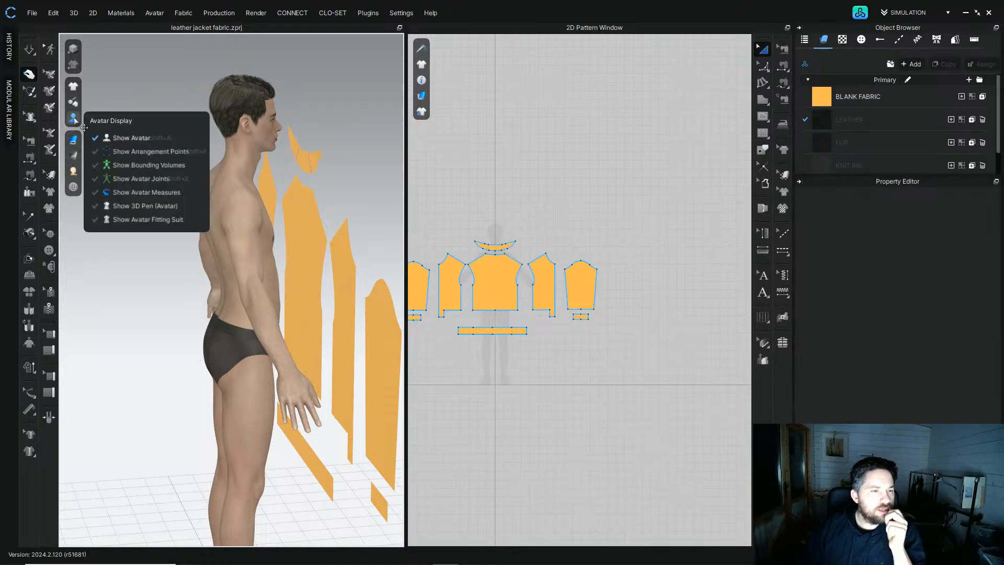
click(152, 153)
click(319, 225)
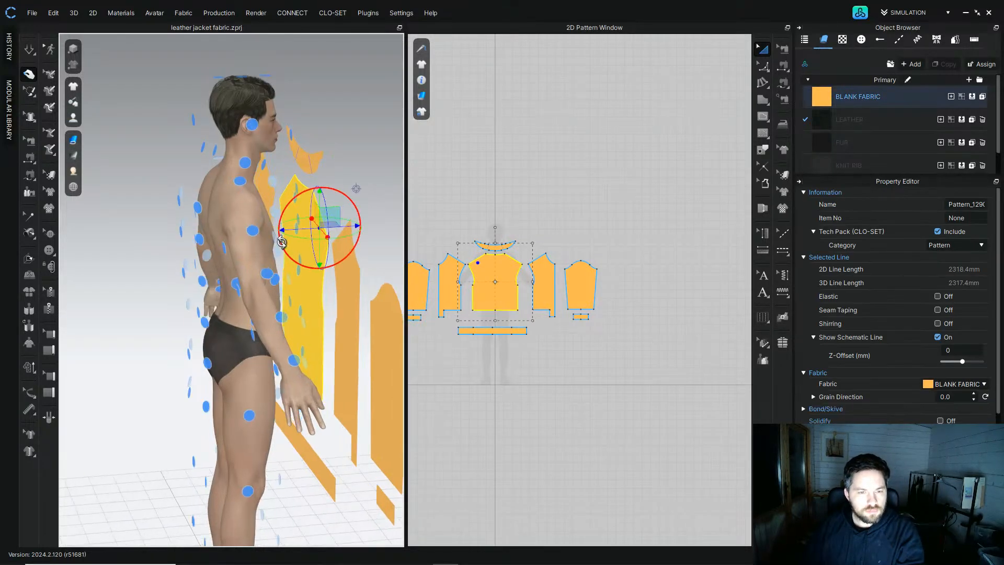
right_drag(283, 242, 327, 240)
click(213, 247)
right_drag(243, 215, 219, 214)
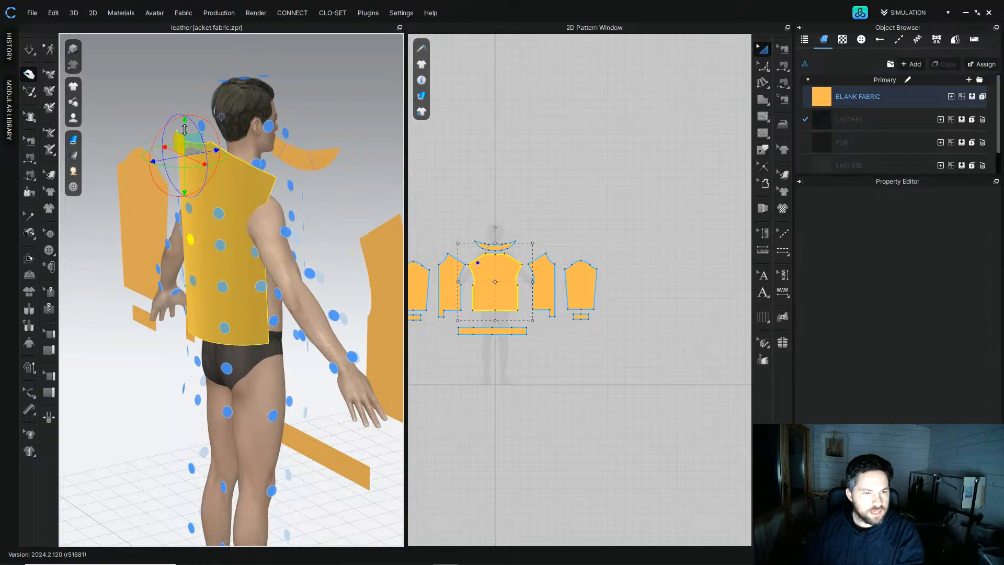
click(161, 140)
right_drag(161, 140, 281, 203)
click(207, 201)
click(257, 211)
right_drag(362, 191, 188, 260)
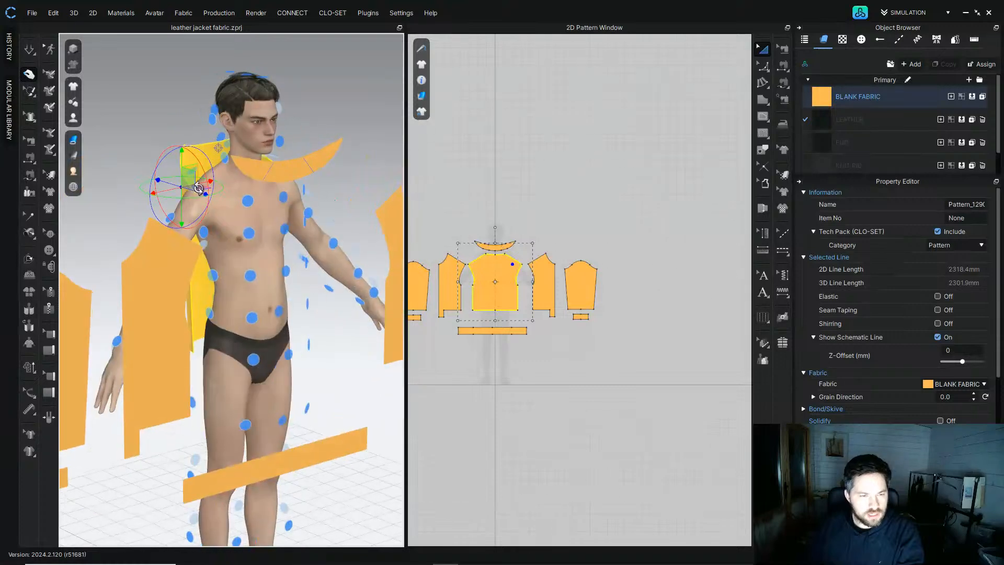
Step: Place the two front panels on the avatar's chest arrangement points
click(104, 259)
right_drag(257, 285, 195, 287)
click(297, 269)
middle_drag(301, 283, 235, 273)
click(371, 265)
click(152, 260)
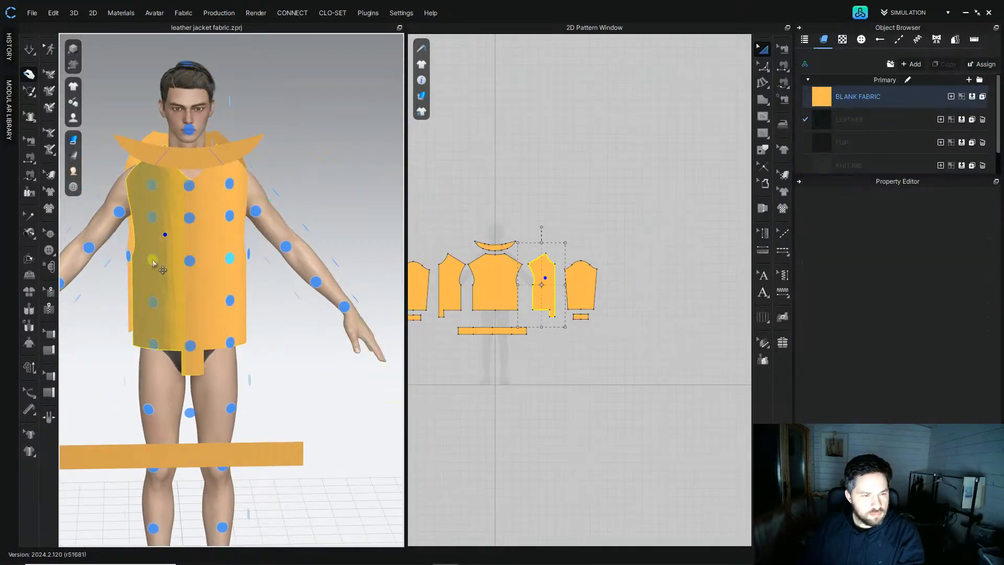
Step: Place the collar on the arrangement point around the avatar's neck
scroll(178, 271, down, 3)
right_drag(180, 270, 213, 264)
click(199, 199)
right_drag(209, 195, 379, 189)
scroll(203, 181, up, 4)
right_drag(218, 289, 161, 298)
click(174, 229)
right_drag(174, 229, 238, 236)
scroll(237, 293, down, 3)
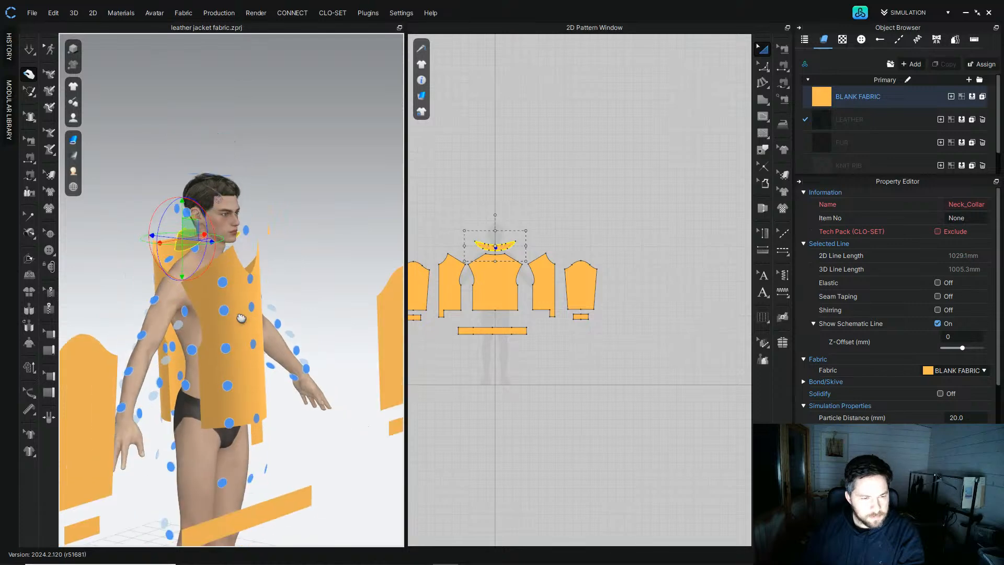
Step: Place one sleeve and its cuff on the avatar's right arm arrangement points
middle_drag(229, 345, 302, 217)
click(173, 247)
middle_drag(458, 274, 515, 257)
right_drag(238, 212, 159, 287)
click(225, 240)
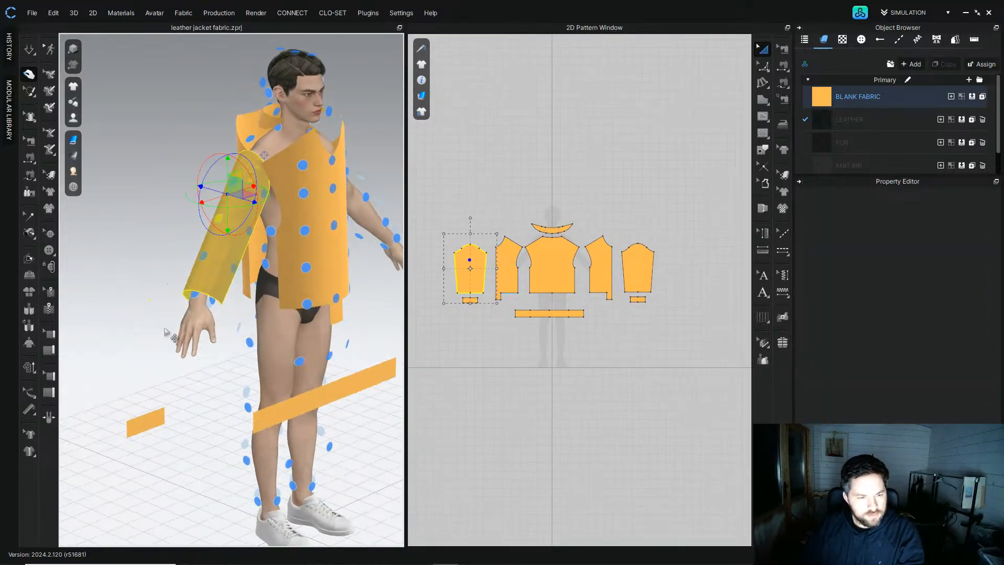
click(152, 426)
click(198, 296)
right_drag(266, 277, 212, 272)
middle_drag(270, 255, 233, 248)
right_drag(233, 248, 283, 246)
Step: Place the other sleeve and cuff on the avatar's left arm arrangement points
click(637, 268)
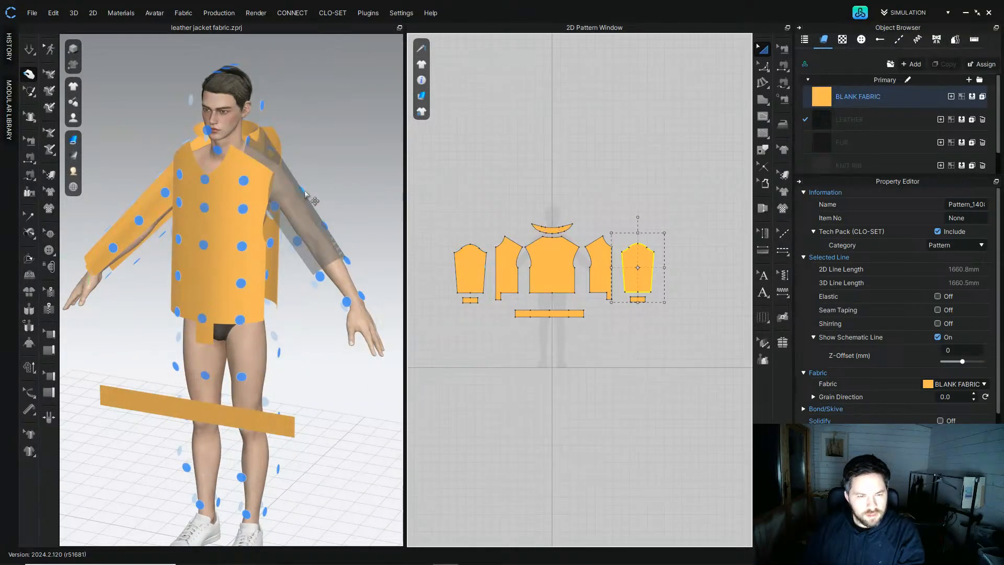
click(321, 225)
click(644, 300)
click(368, 296)
Step: Place the waistband on the arrangement point around the avatar's waist
right_drag(207, 360, 236, 350)
click(209, 403)
right_drag(214, 400, 396, 383)
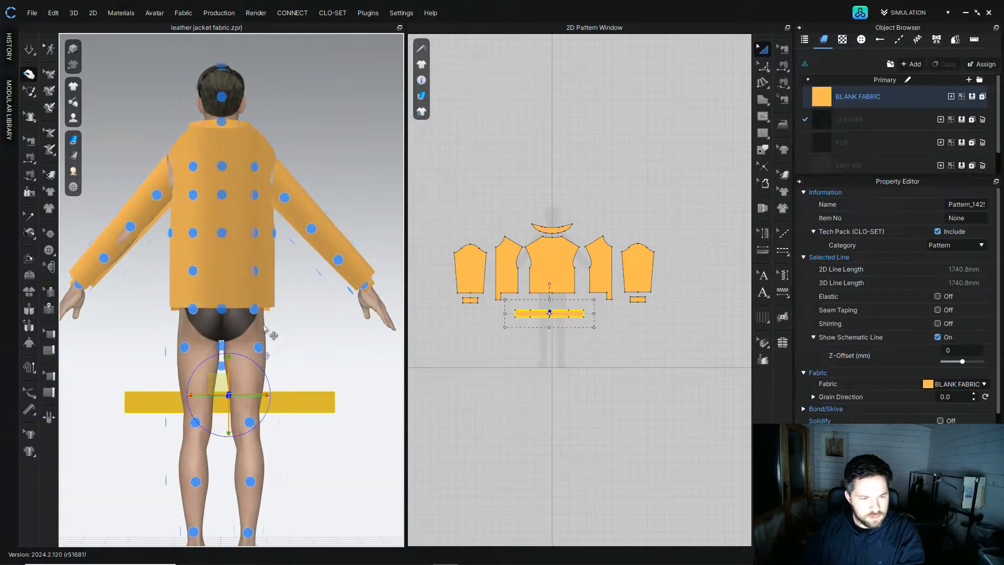
click(222, 312)
right_drag(223, 313, 303, 130)
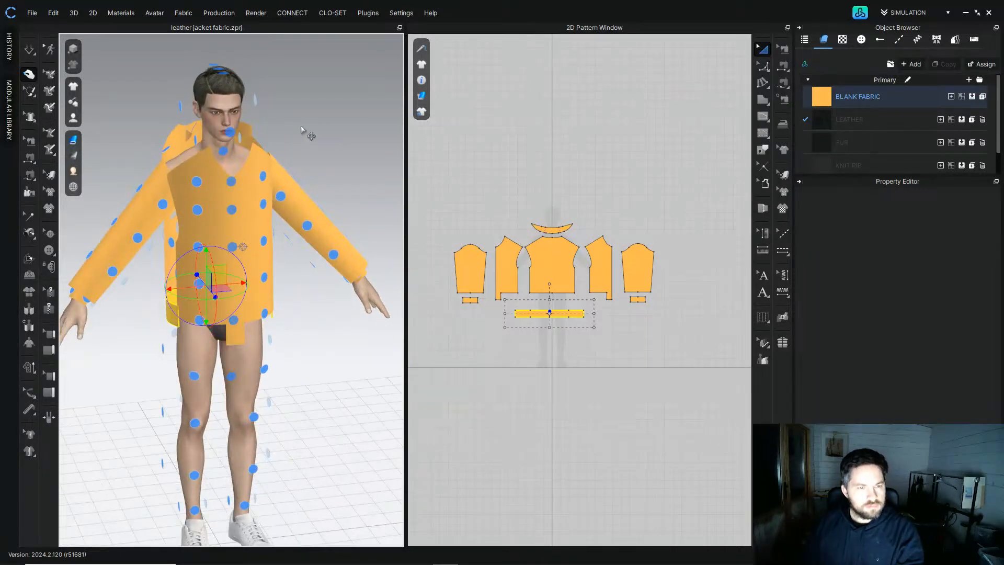
click(302, 130)
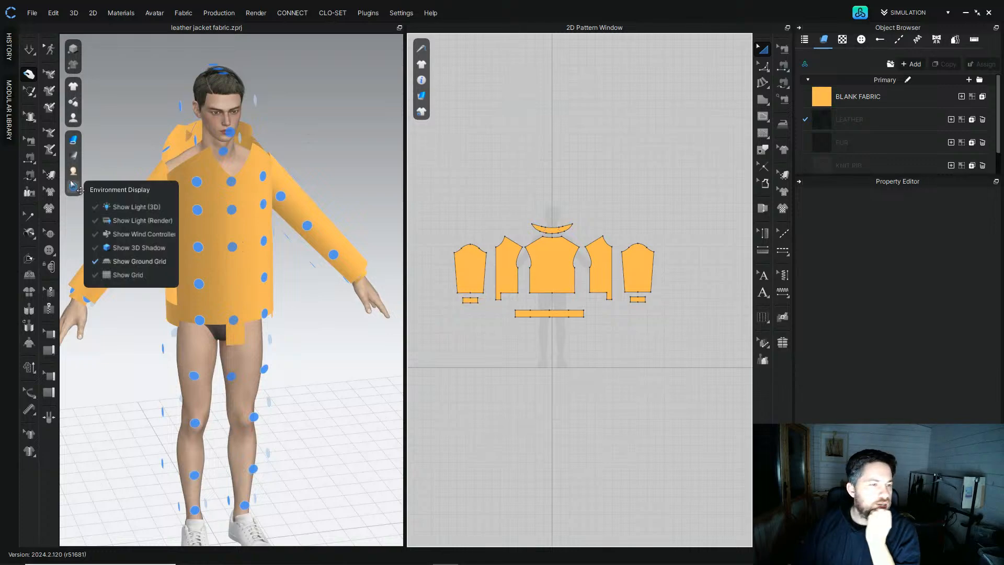
Step: Sew the sleeve's two underarm edges together with segment sewing
click(31, 176)
scroll(511, 292, up, 5)
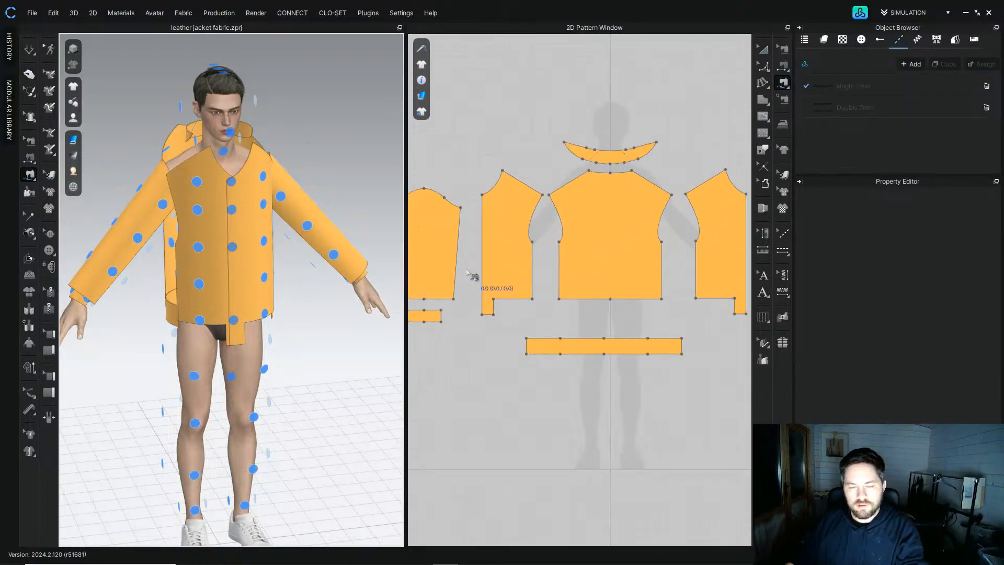
middle_drag(487, 236, 590, 283)
click(491, 255)
click(497, 345)
click(564, 255)
click(558, 346)
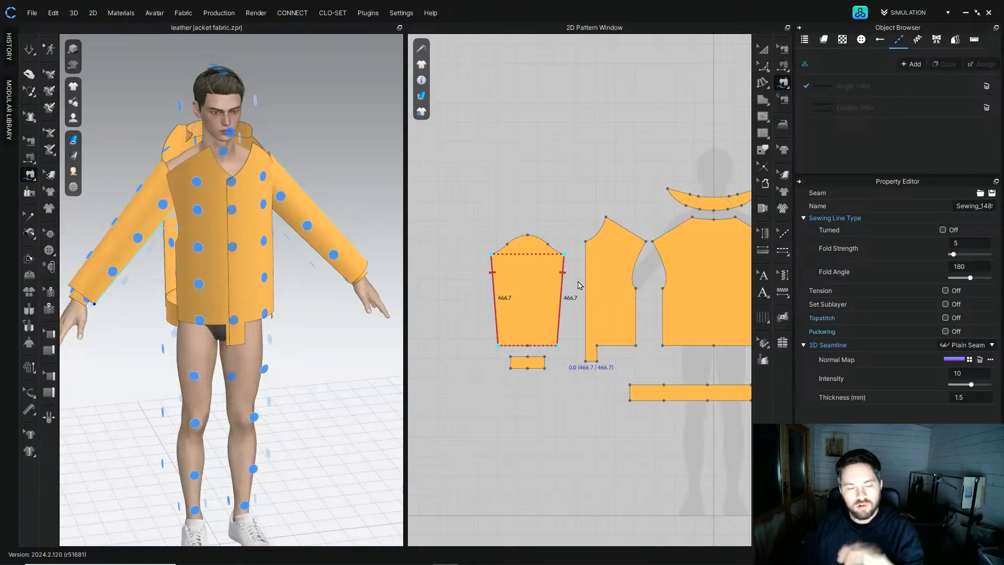
Step: Sew the left front panel's side edge to the back panel's side edge
right_drag(639, 287, 573, 255)
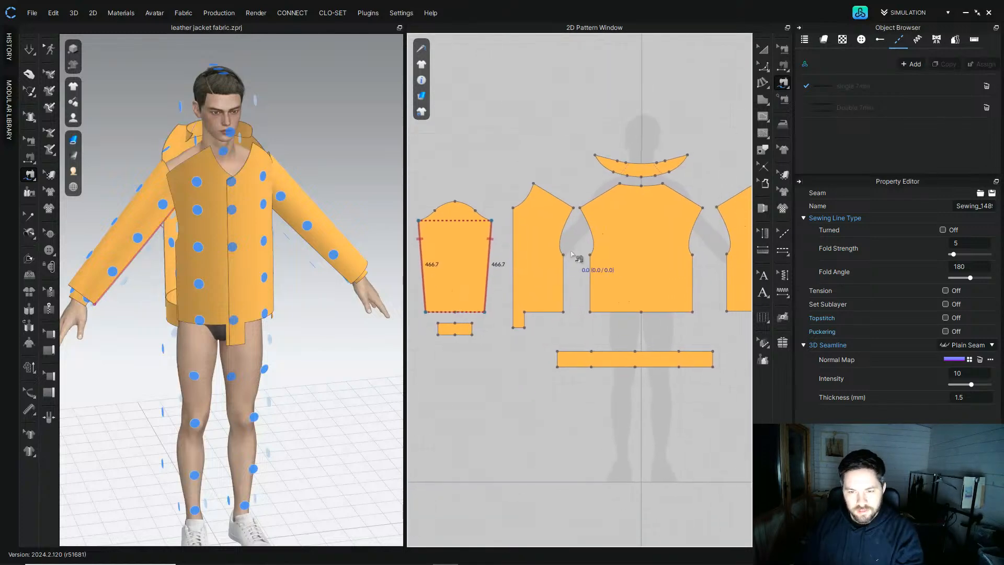
click(564, 255)
click(563, 312)
click(590, 255)
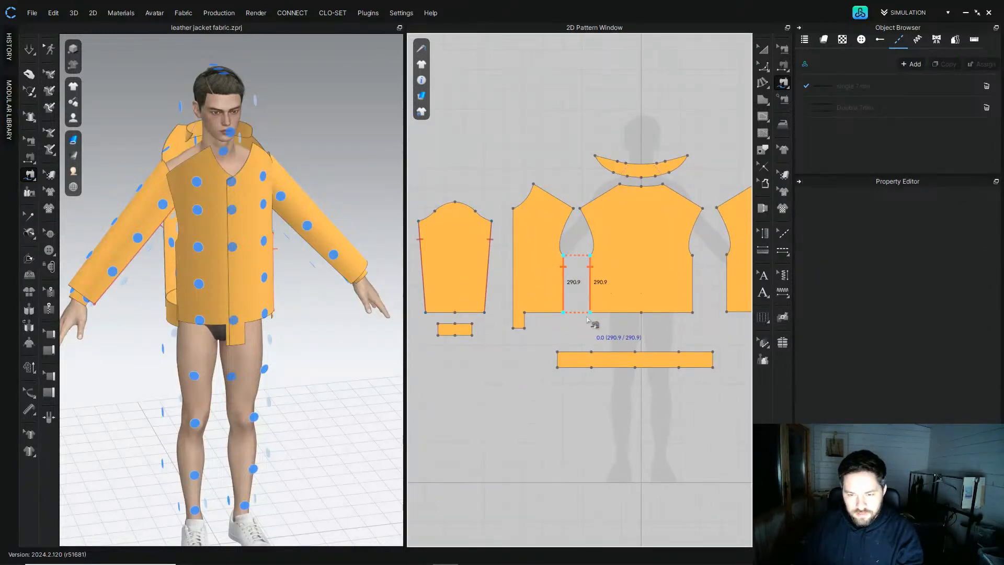
click(589, 314)
Step: Sew the back panel's other side edge to the right front panel's side edge
right_drag(703, 267, 616, 271)
click(606, 258)
click(605, 315)
click(641, 257)
click(640, 316)
Step: Sew the waistband's upper edge to the back panel's bottom edge in two segments
right_drag(677, 281, 594, 281)
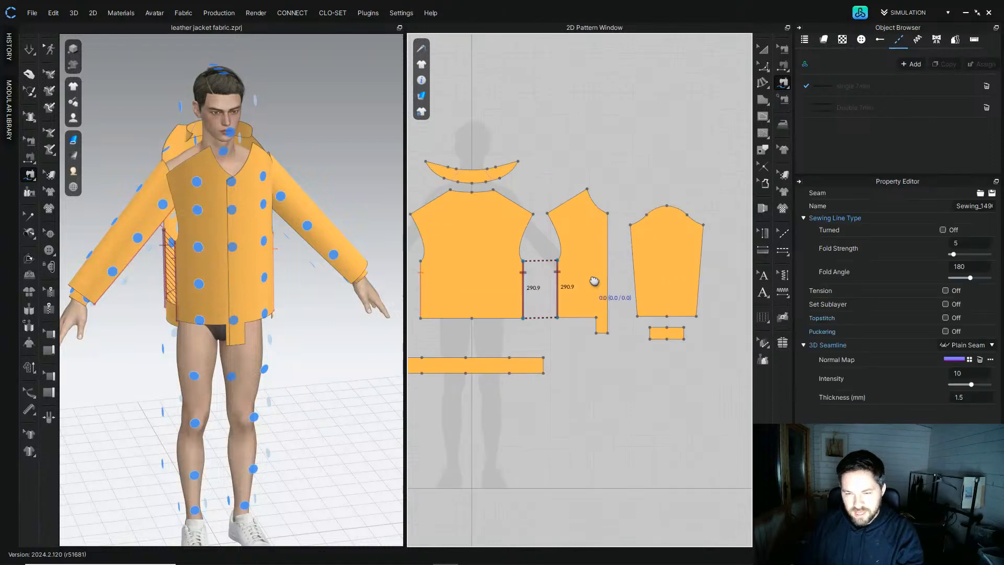
middle_drag(490, 352, 589, 316)
click(564, 322)
click(521, 321)
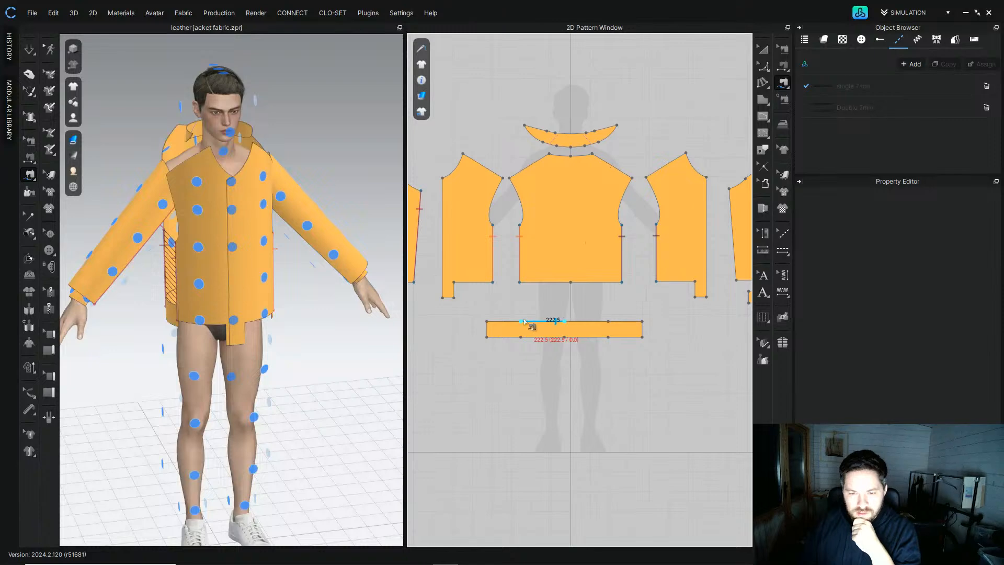
click(565, 283)
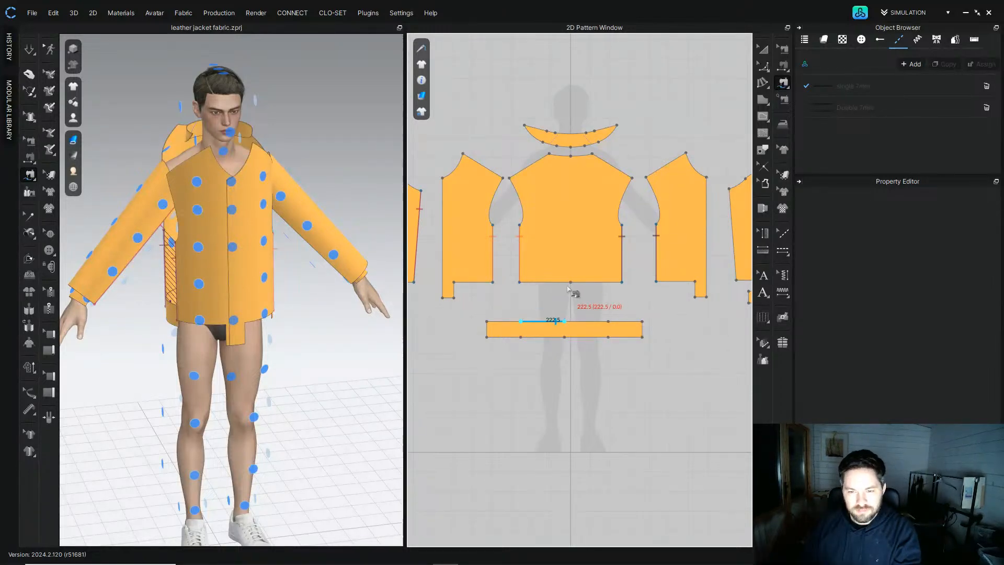
click(520, 282)
click(572, 321)
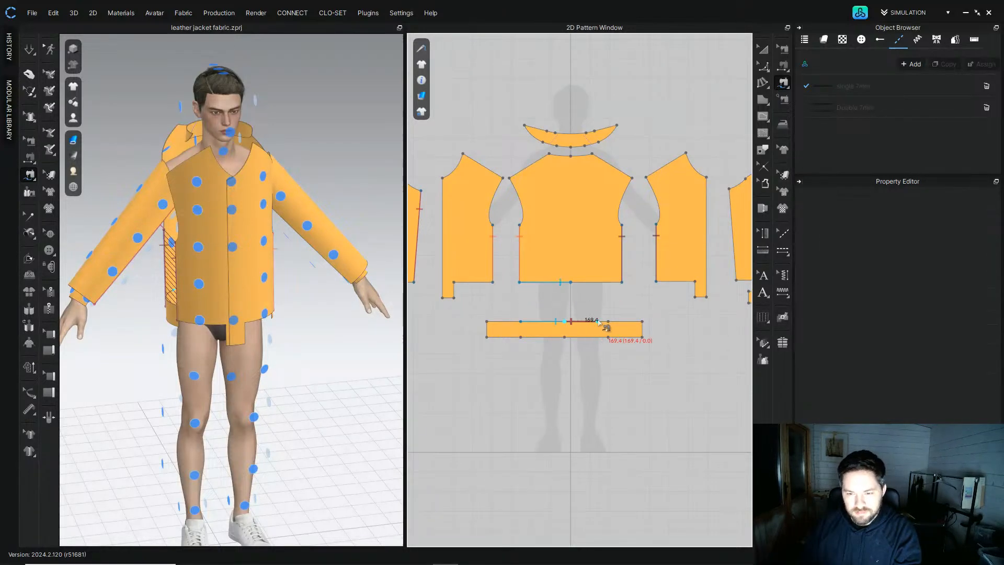
click(608, 322)
click(570, 282)
click(622, 283)
Step: Sew the remaining waistband upper edge to both front panels' bottom edges
click(608, 322)
click(643, 322)
click(657, 282)
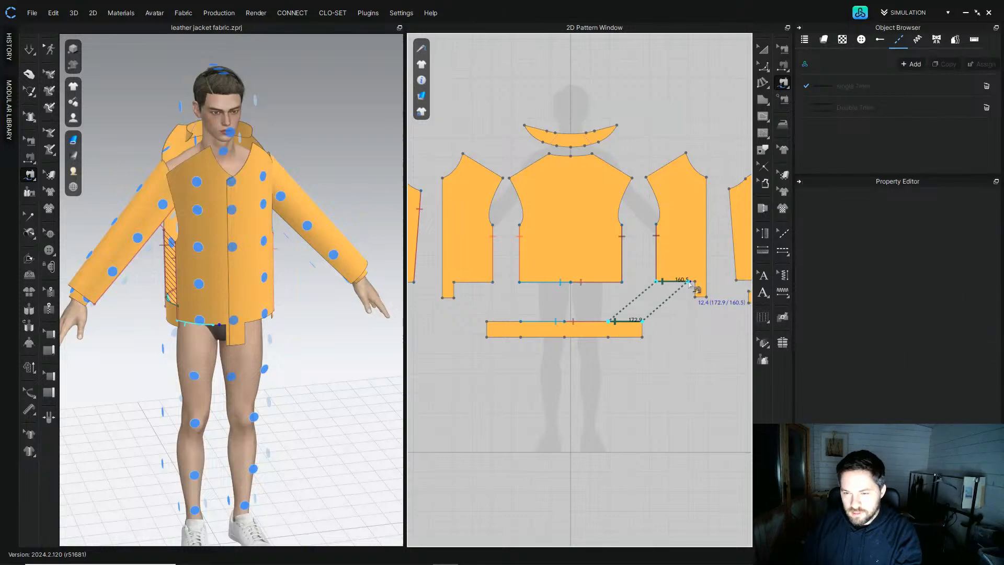
click(695, 282)
click(520, 322)
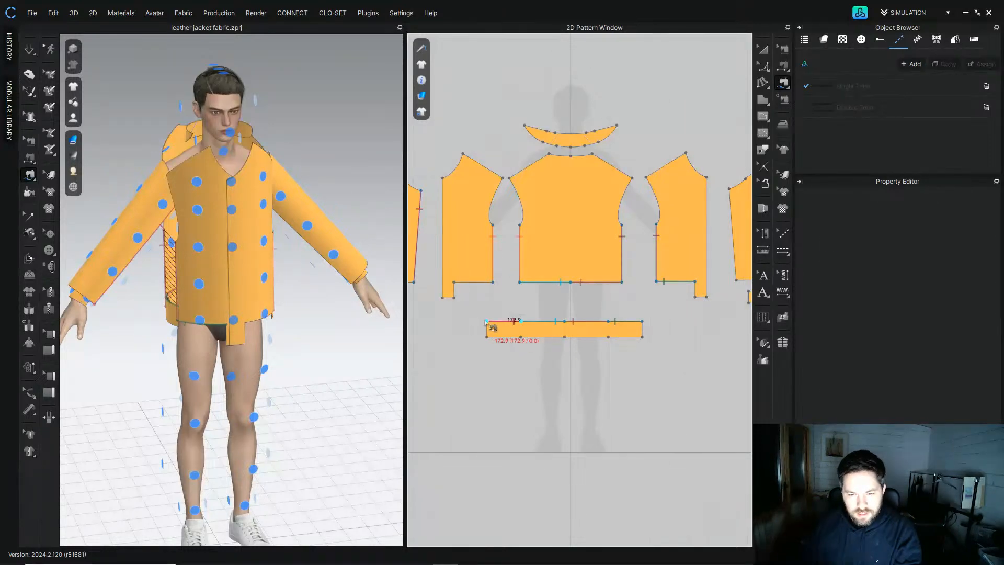
click(493, 283)
click(454, 283)
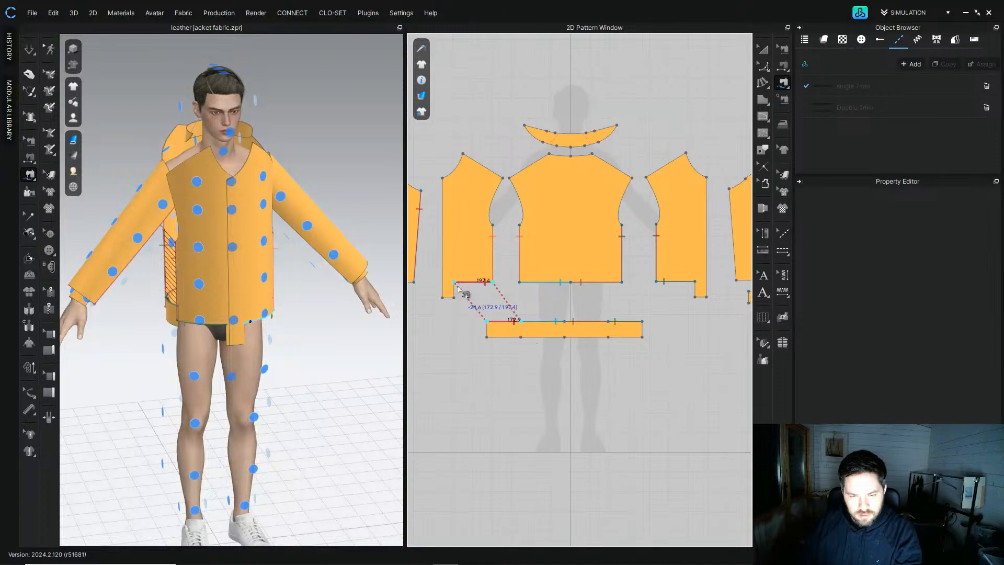
Step: Sew each short end of the waistband to the matching front panel's lower step edge
click(486, 338)
click(454, 296)
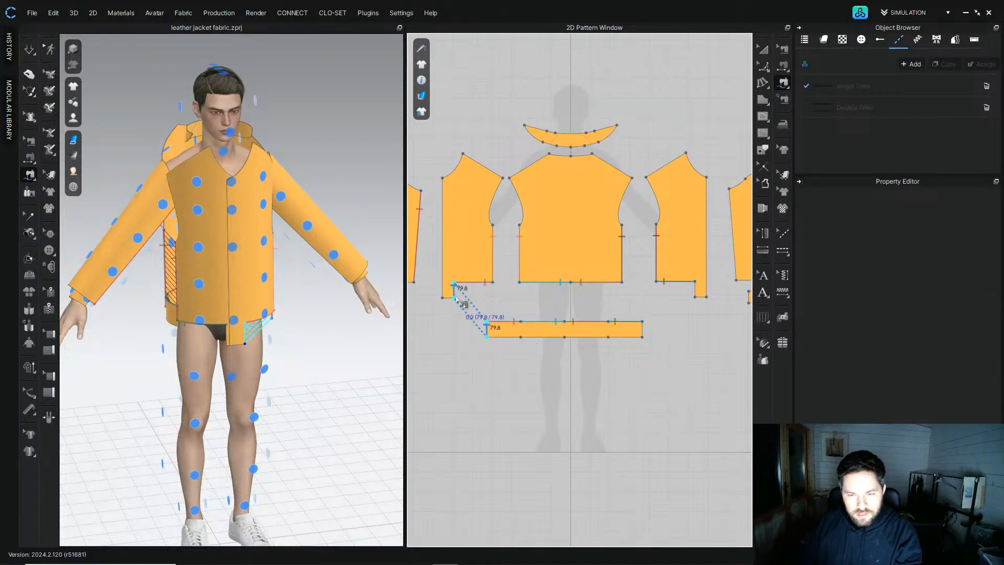
click(641, 335)
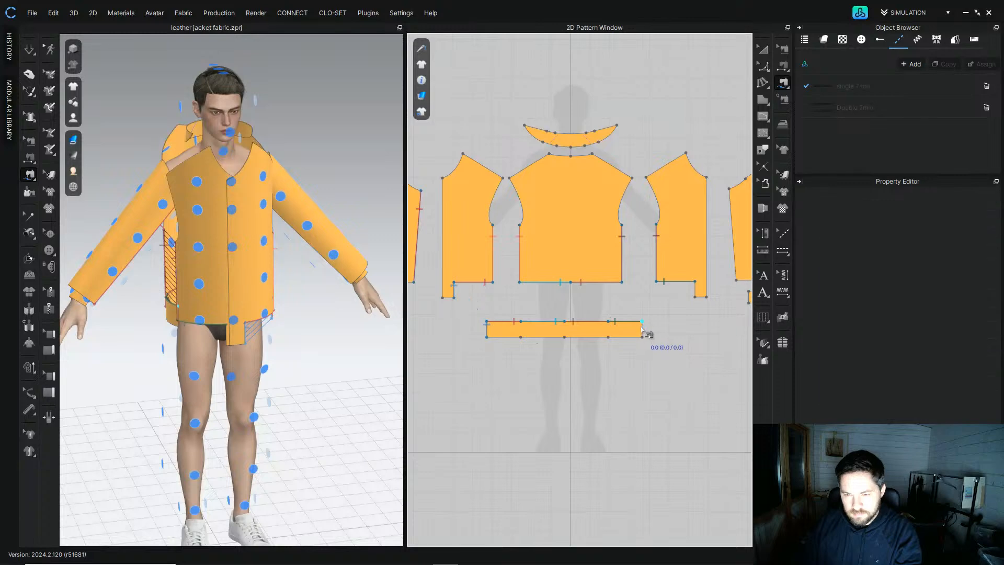
click(698, 300)
Step: Sew the collar's inner edge to the back neckline in two segments
middle_drag(656, 190, 642, 243)
scroll(542, 209, up, 4)
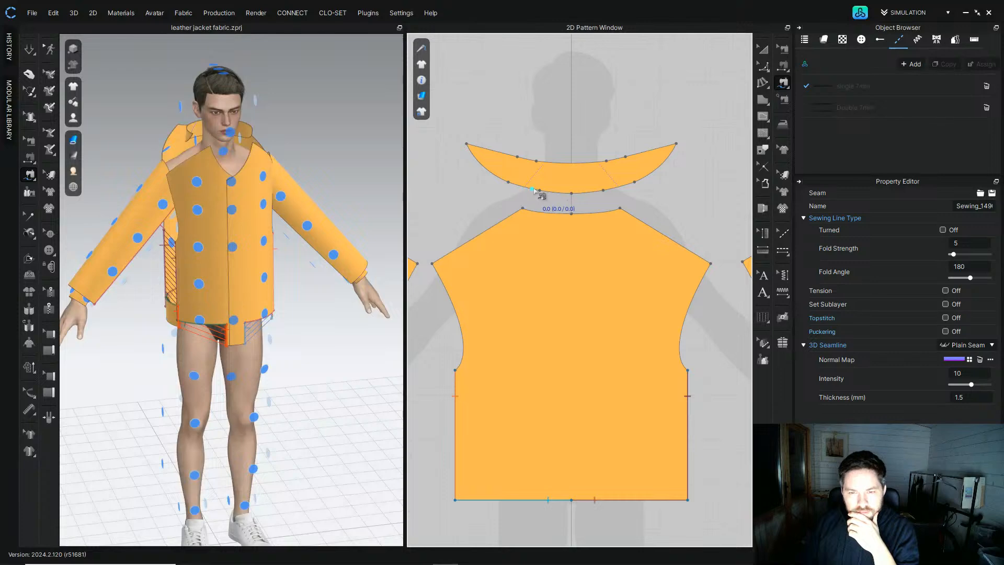
click(567, 213)
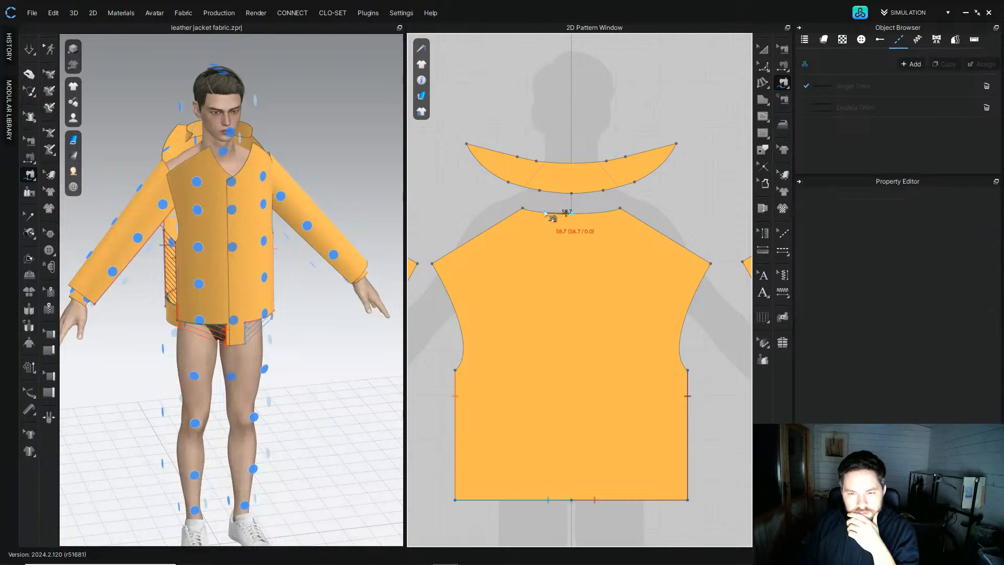
click(523, 208)
click(571, 193)
click(524, 187)
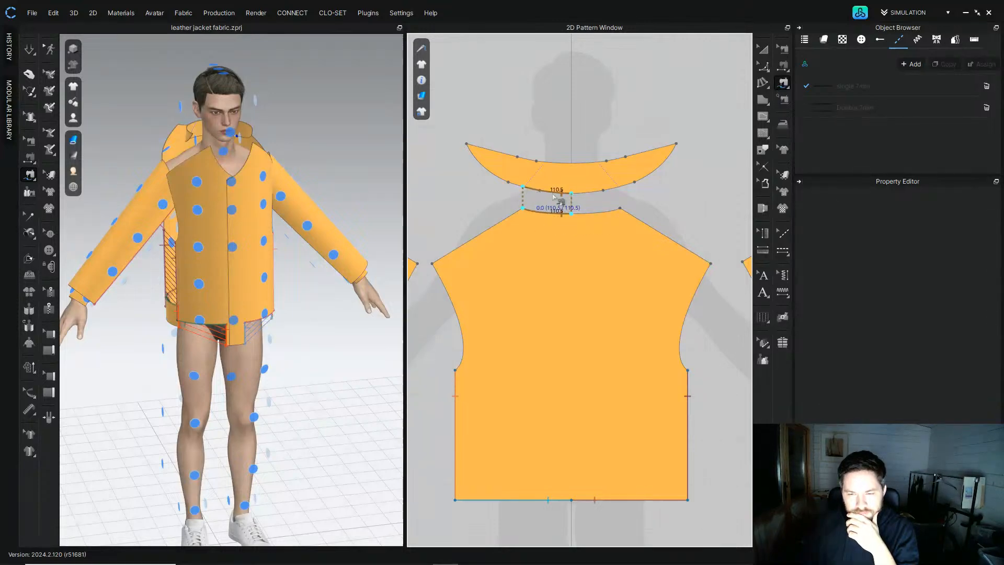
click(572, 214)
click(572, 193)
click(622, 190)
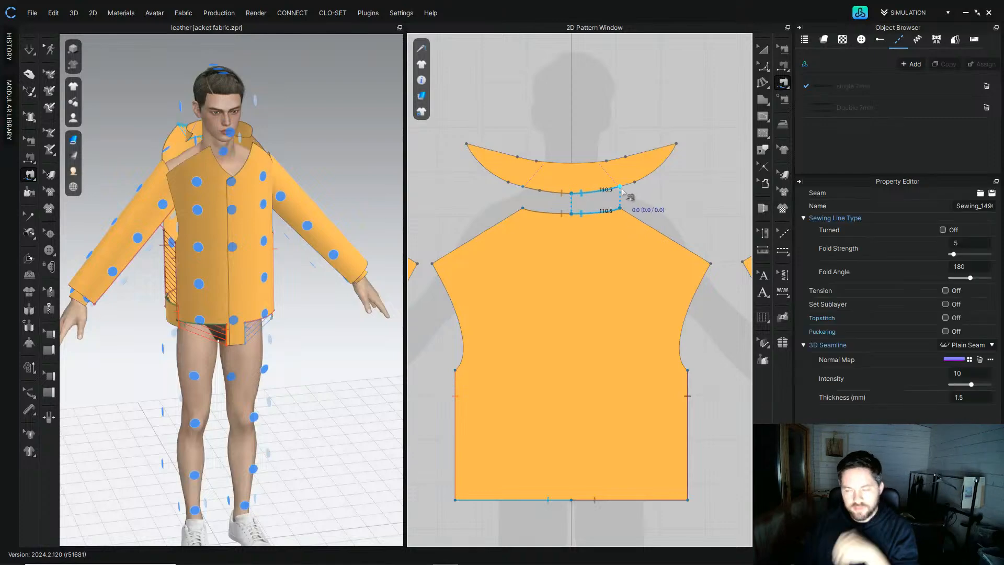
Step: Sew one end of the collar's inner edge to the right front panel's neckline
scroll(633, 196, down, 2)
middle_drag(624, 203, 580, 237)
click(580, 223)
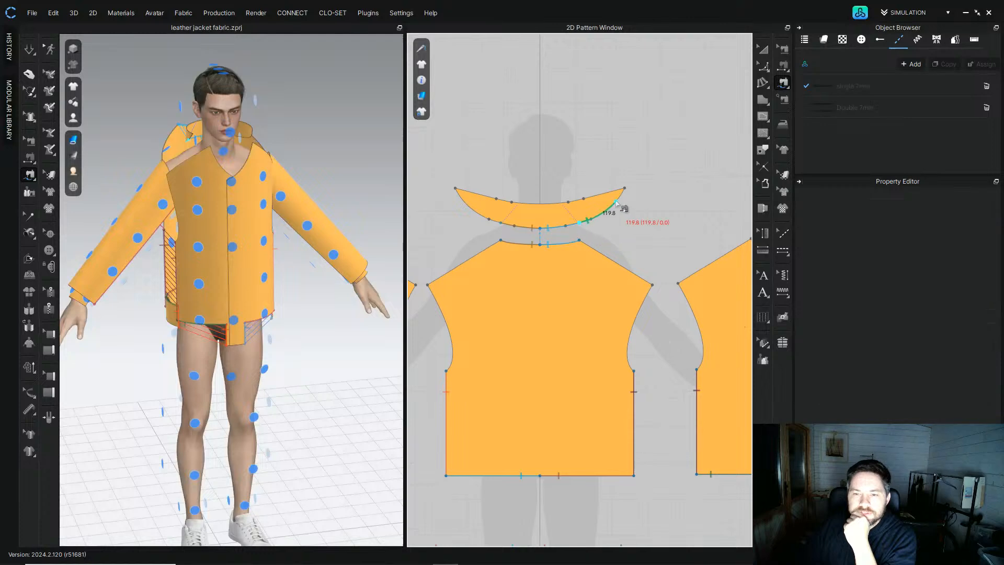
key(Escape)
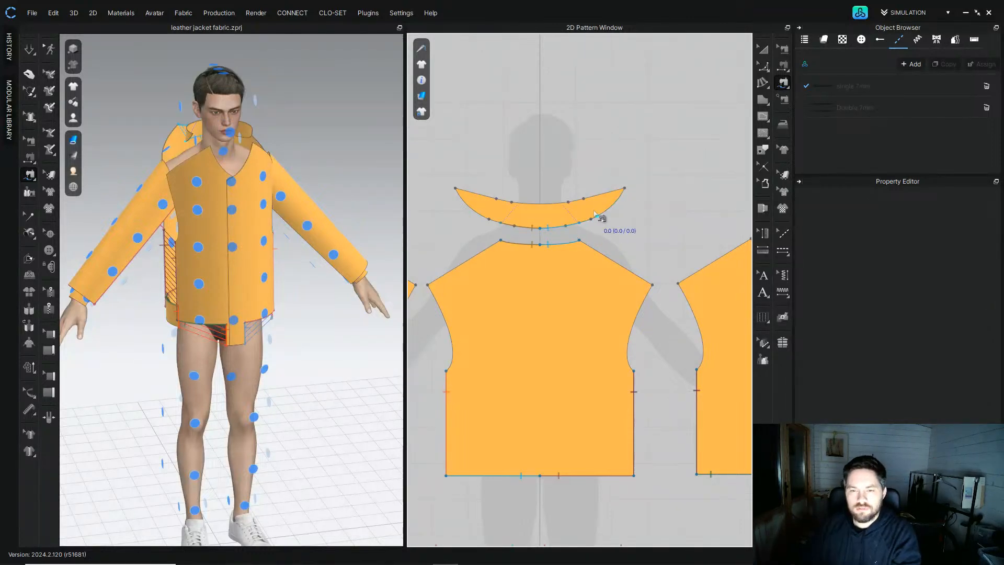
click(579, 224)
click(625, 190)
middle_drag(673, 190, 482, 193)
click(561, 242)
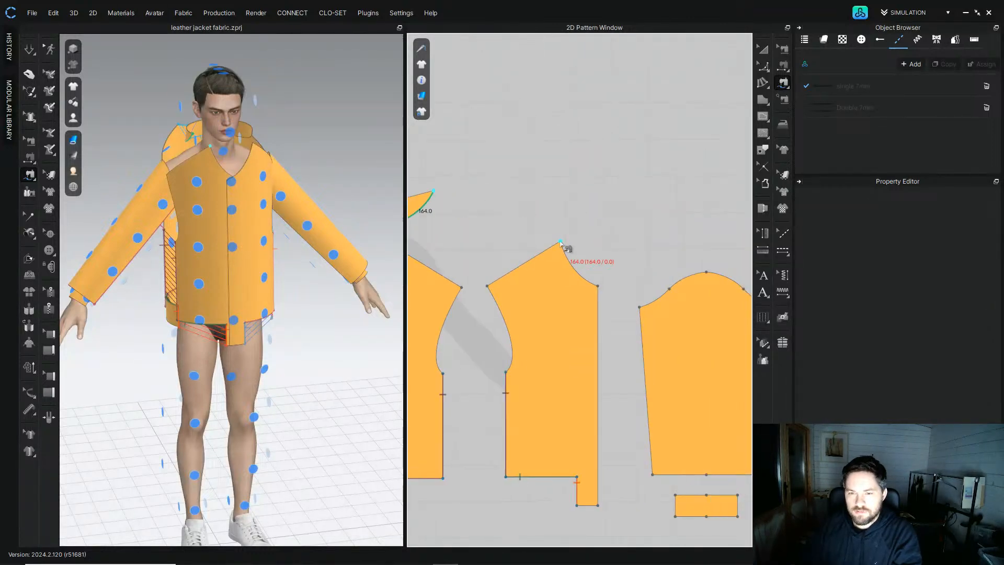
click(597, 287)
Step: Sew the other end of the collar's inner edge to the left front panel's neckline
scroll(670, 251, down, 3)
scroll(668, 255, up, 3)
scroll(643, 238, up, 2)
click(651, 235)
click(610, 204)
middle_drag(482, 208, 649, 189)
click(575, 244)
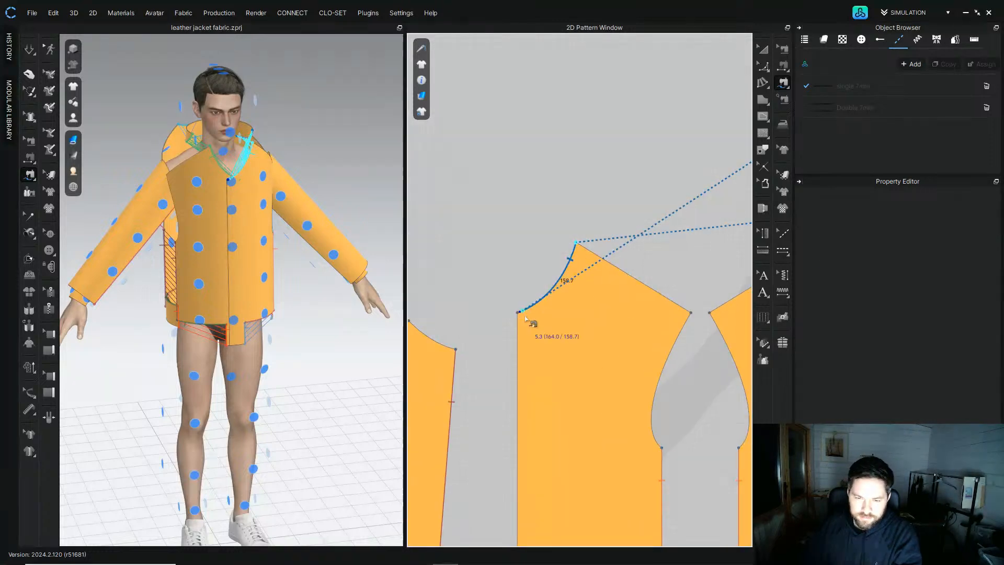
click(517, 313)
scroll(530, 225, down, 3)
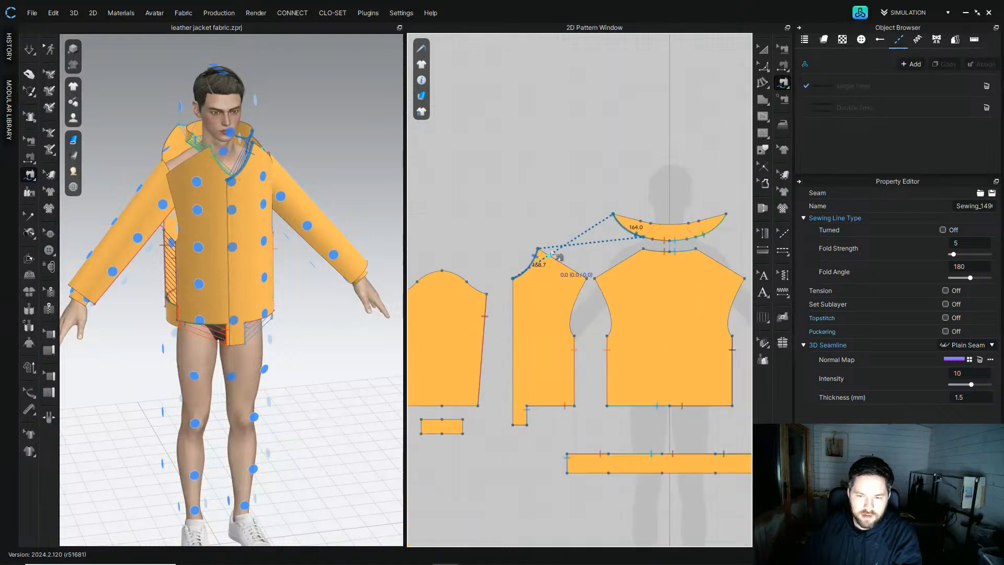
Step: Sew both front panels' shoulder edges to the back panel's shoulder edges
click(497, 287)
click(545, 316)
click(603, 286)
middle_drag(626, 294, 546, 295)
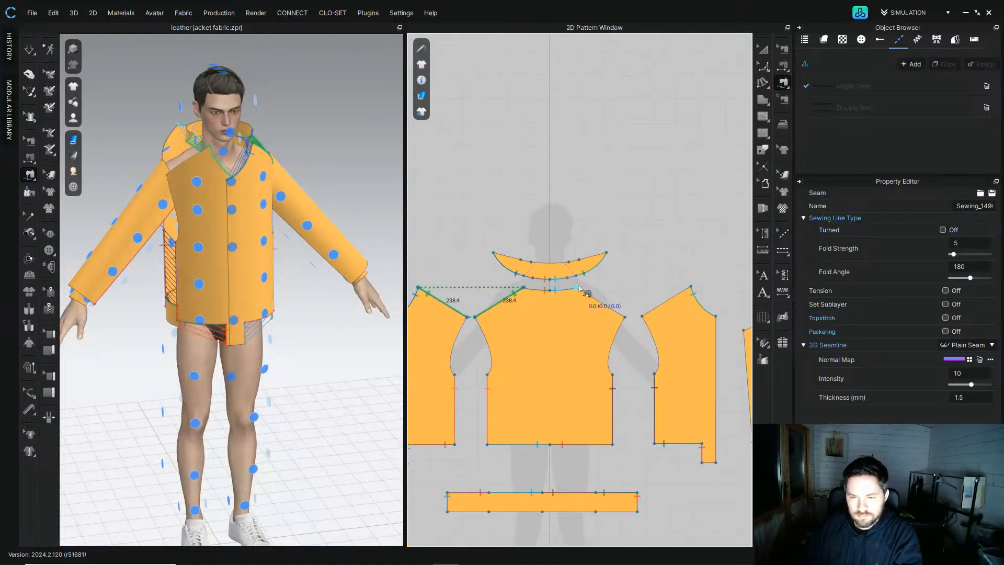
click(576, 287)
click(625, 317)
click(690, 289)
click(643, 317)
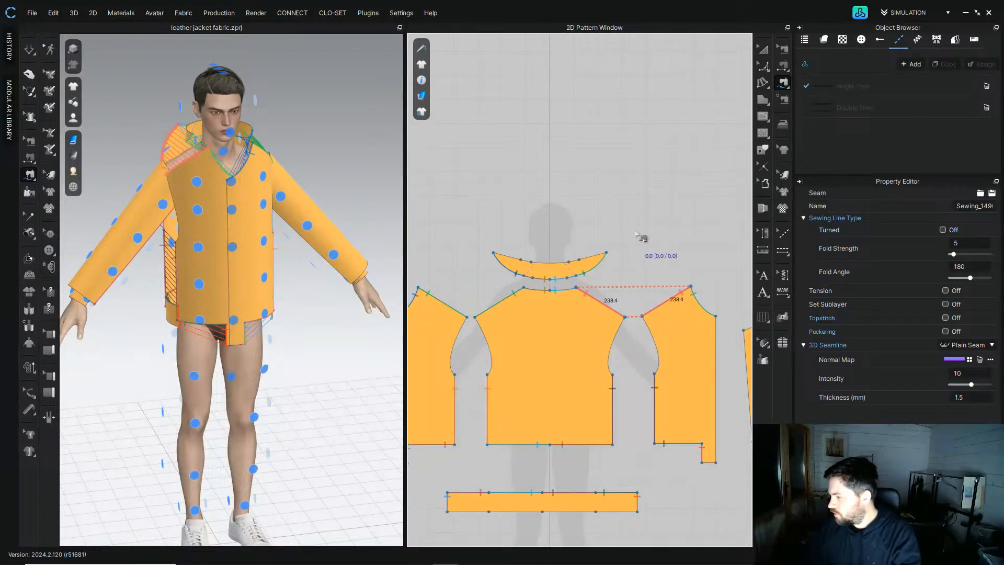
Step: Sew the sleeve's bottom edge to the cuff's upper edge
scroll(613, 240, down, 3)
scroll(559, 291, up, 3)
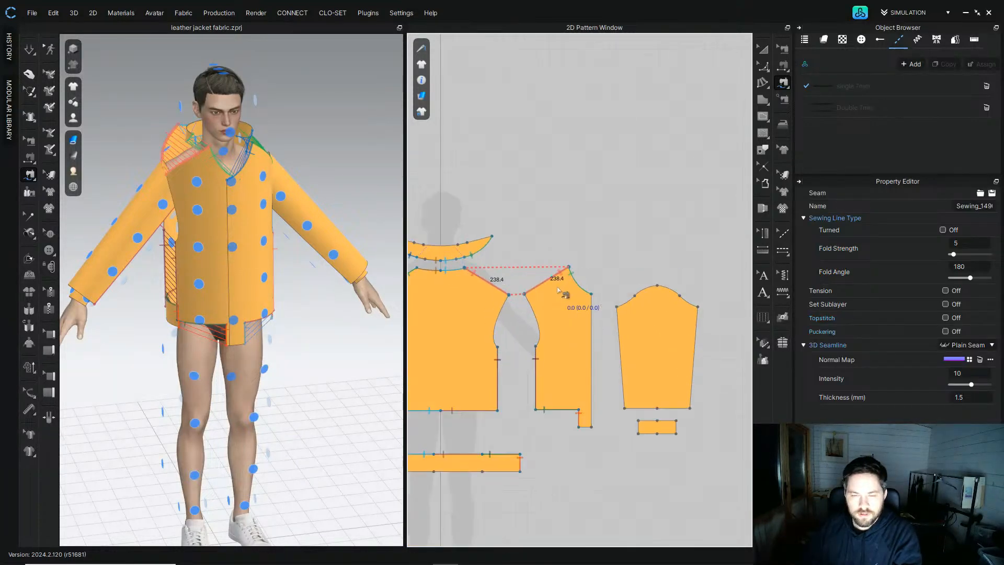
middle_drag(239, 239, 267, 229)
right_drag(267, 229, 264, 197)
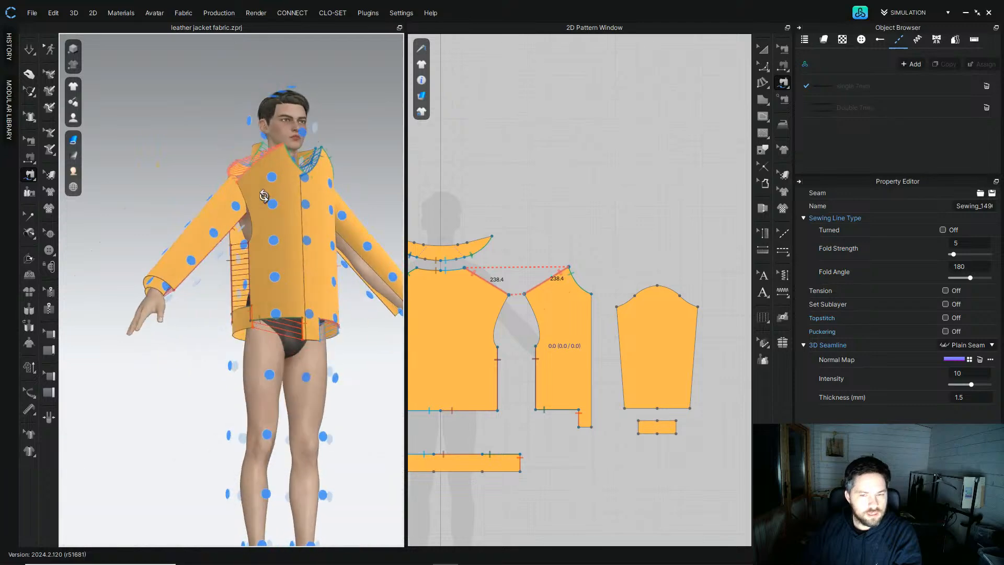
click(619, 312)
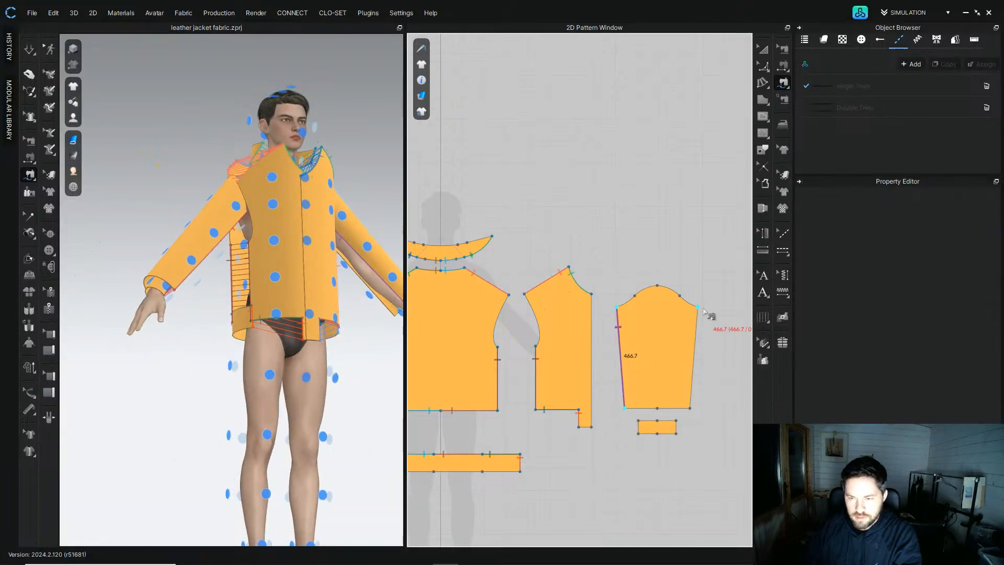
click(651, 410)
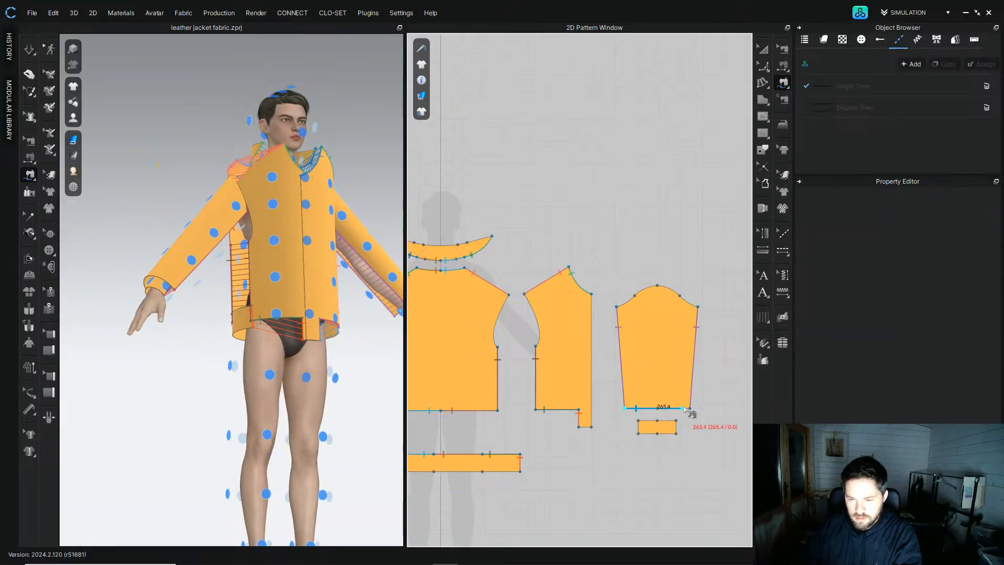
click(663, 424)
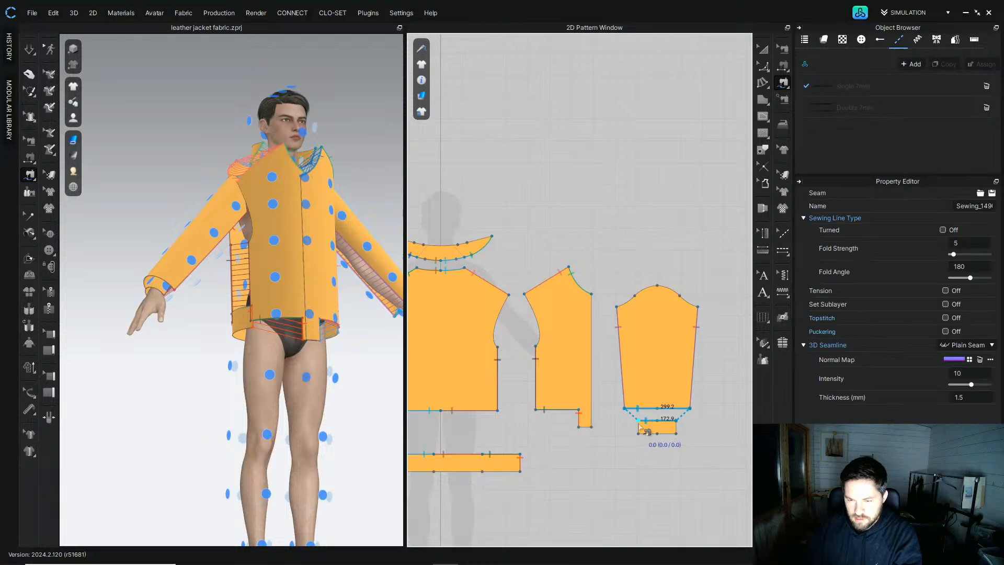
click(678, 421)
click(677, 434)
scroll(675, 435, down, 5)
middle_drag(489, 411, 620, 372)
scroll(619, 370, up, 6)
click(669, 375)
click(715, 380)
click(602, 363)
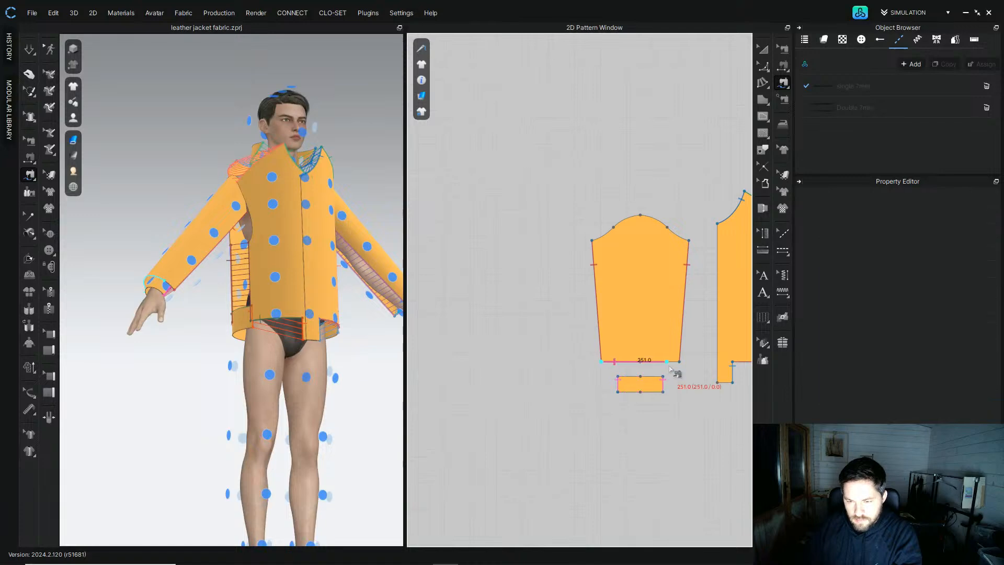
click(677, 366)
Step: Inspect the sewn jacket on the avatar from different angles in the 3D view
middle_drag(622, 202, 497, 225)
scroll(580, 260, down, 4)
middle_drag(727, 79, 699, 144)
click(764, 49)
right_drag(351, 260, 226, 327)
click(330, 241)
middle_drag(681, 311, 482, 294)
scroll(549, 288, up, 4)
right_drag(235, 314, 335, 272)
click(165, 198)
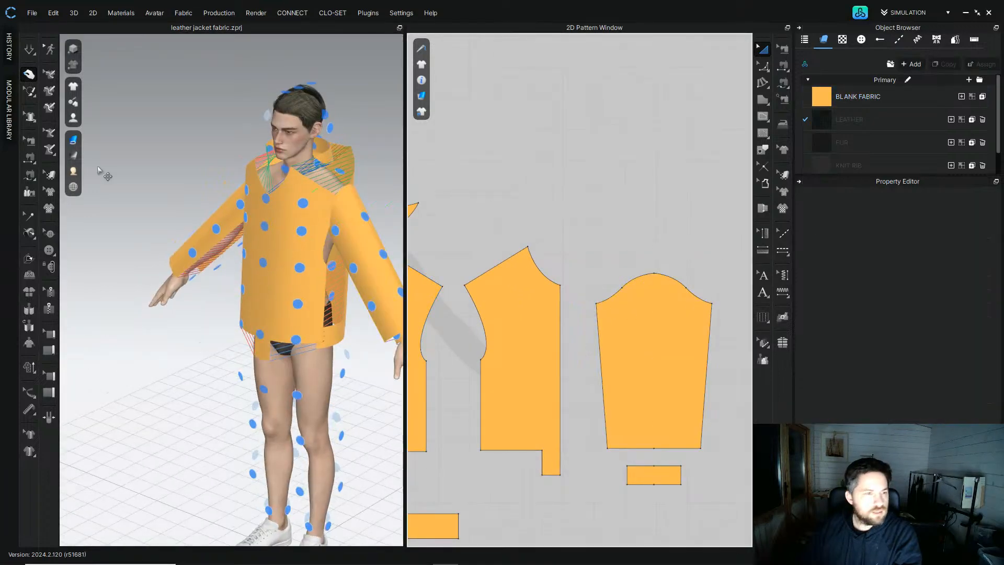
Step: Sew the sleeve cap to the front and back panels' armholes
click(30, 176)
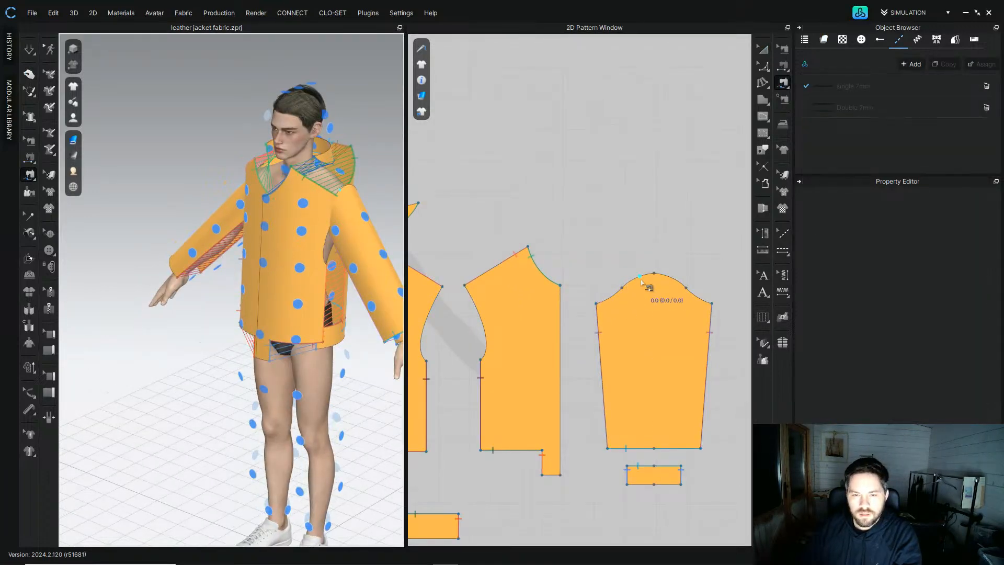
middle_drag(494, 299, 577, 258)
middle_drag(652, 231, 582, 252)
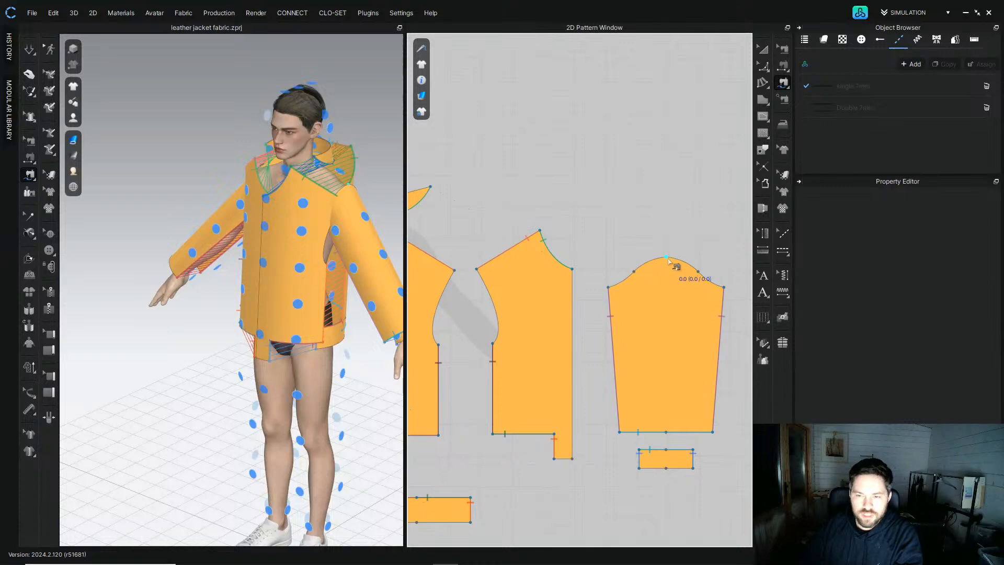
click(666, 263)
click(611, 289)
middle_drag(469, 293, 545, 269)
click(535, 252)
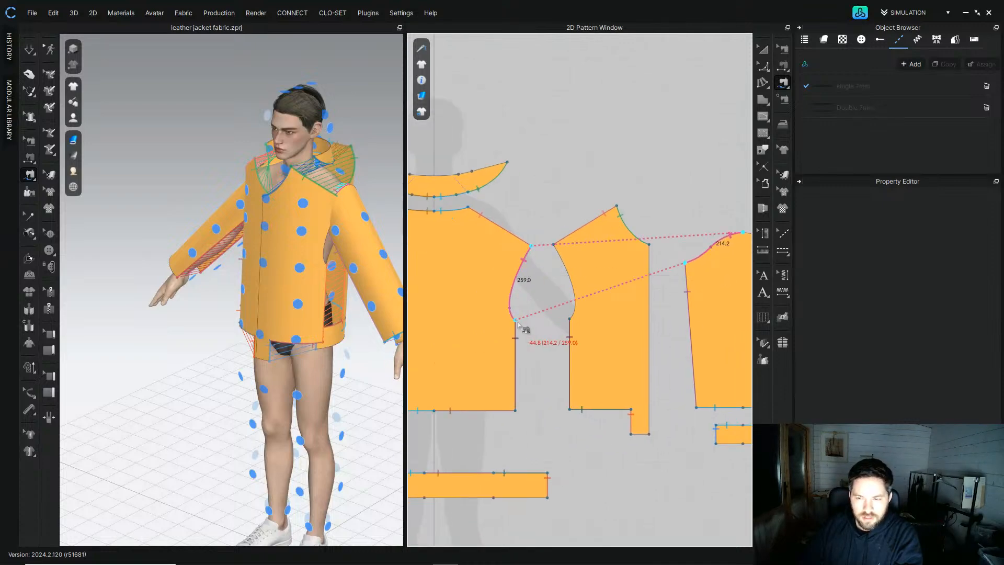
Step: Convert a point on the sleeve cap to a curve point with Convert Only
middle_drag(589, 160, 657, 120)
click(763, 49)
click(763, 66)
middle_drag(648, 154, 546, 159)
click(764, 69)
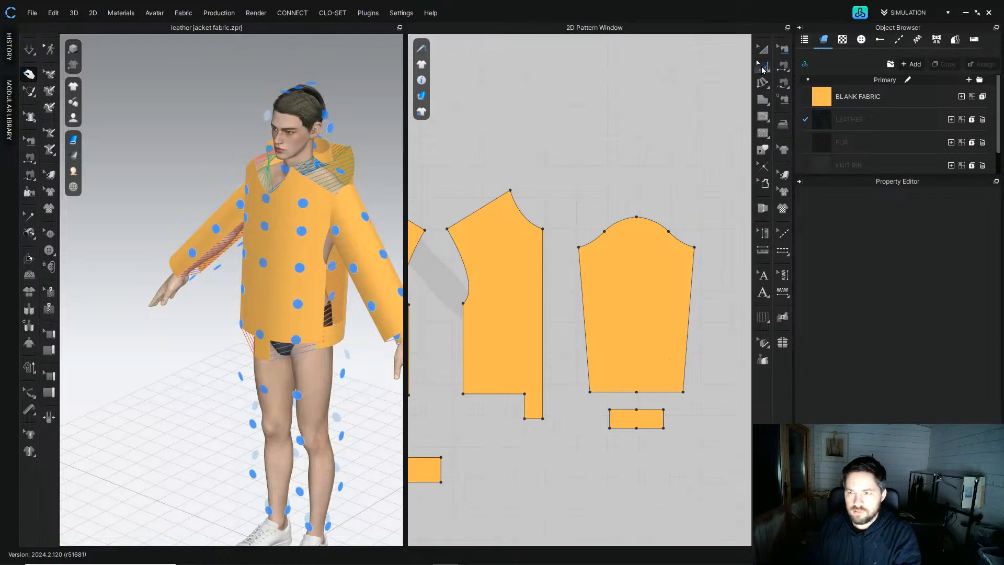
click(807, 68)
click(606, 232)
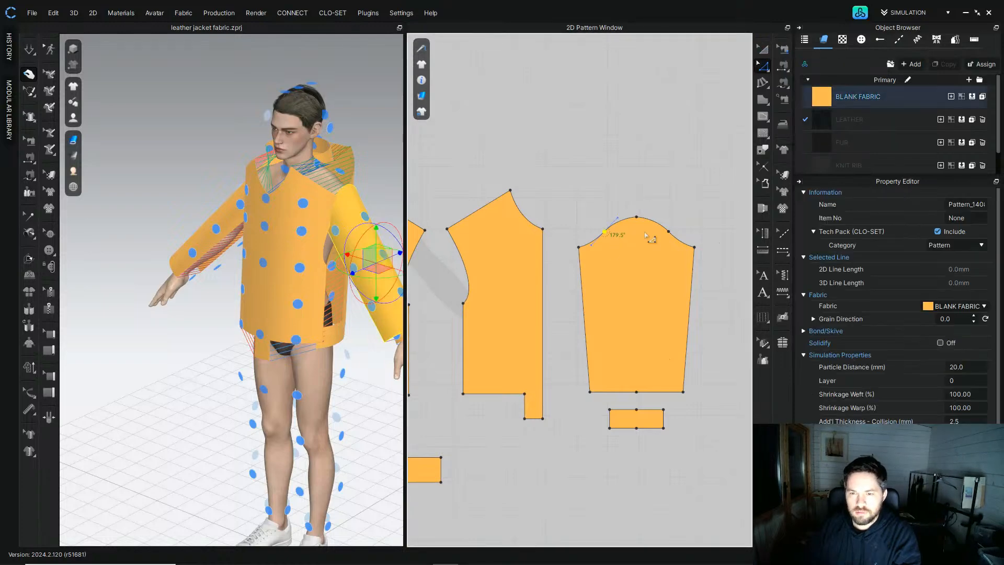
right_click(669, 233)
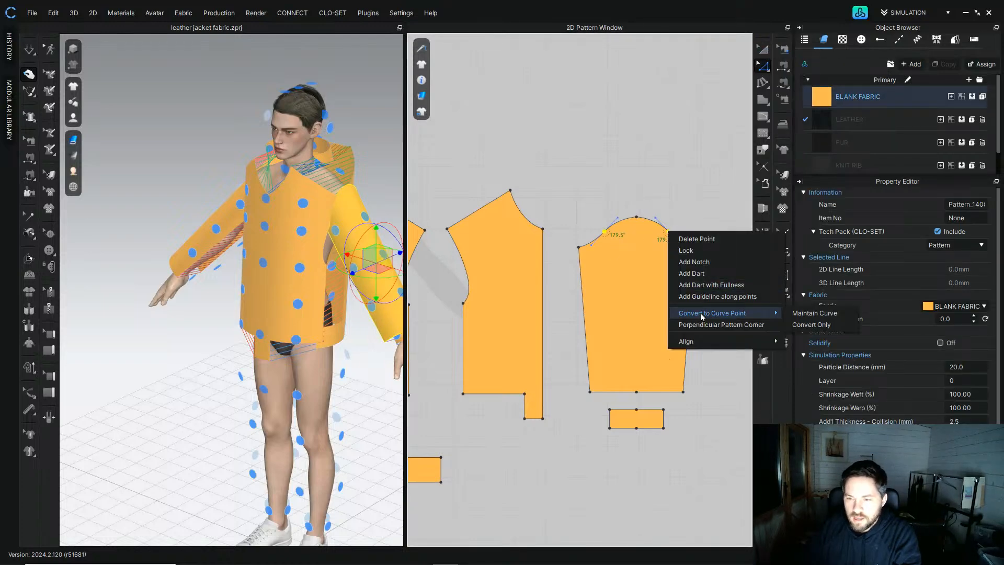
click(810, 325)
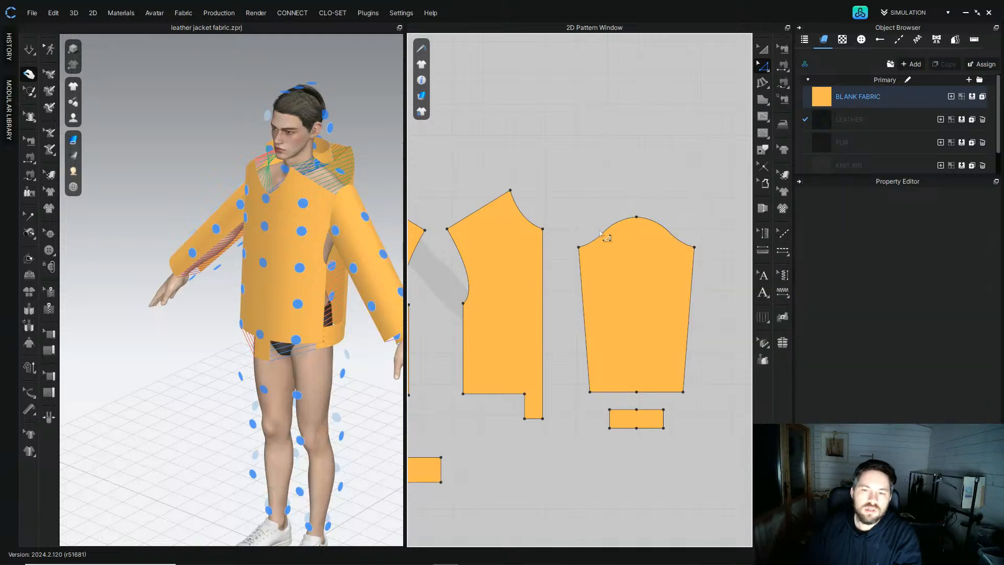
Step: Delete the sleeve on the avatar's right arm in the 3D view
scroll(291, 208, down, 2)
right_drag(308, 209, 341, 211)
click(213, 250)
key(Delete)
Step: Rotate and zoom the 3D view to examine the remaining sleeve on the avatar's arm
mouse_move(203, 238)
right_down()
mouse_move(247, 229)
mouse_move(195, 222)
right_up()
scroll(312, 214, up, 3)
right_drag(312, 213, 364, 221)
click(346, 205)
drag(376, 228, 387, 232)
right_drag(386, 233, 346, 226)
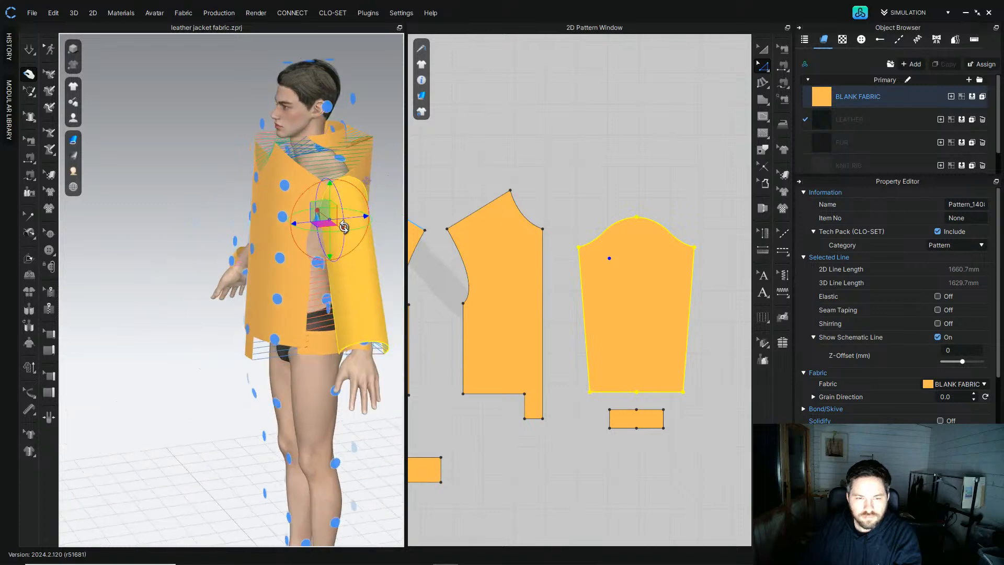
scroll(598, 183, down, 2)
click(596, 181)
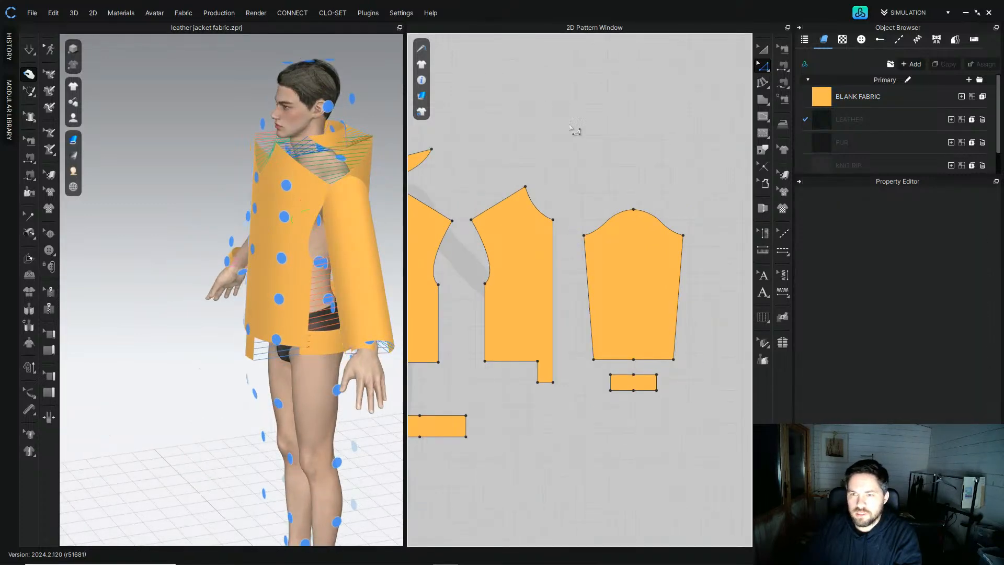
Step: Set the length of the sleeve cap's front curve segment to 223 mm with Change Length
click(604, 224)
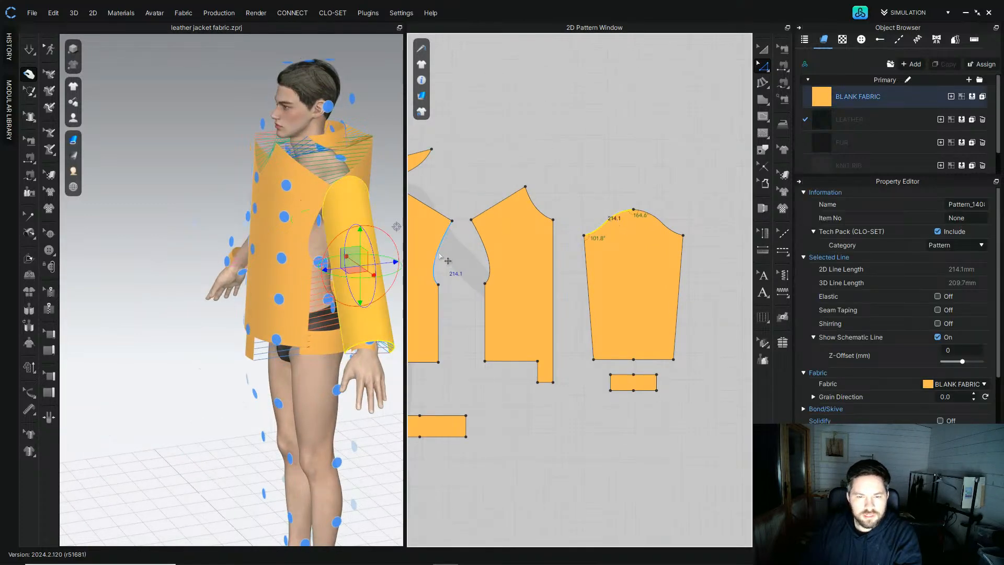
click(441, 256)
scroll(444, 259, up, 2)
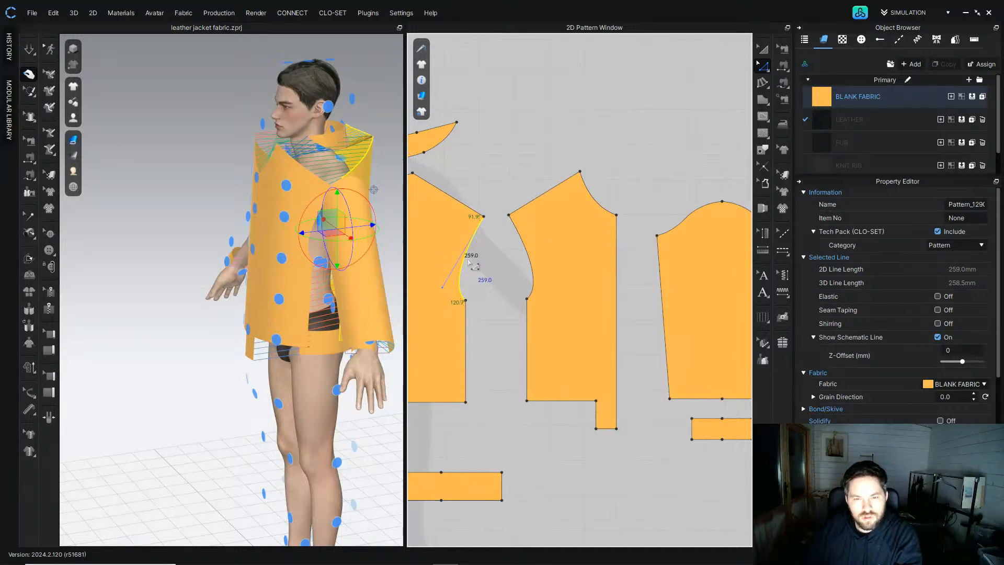
click(690, 222)
right_click(678, 224)
right_click(691, 216)
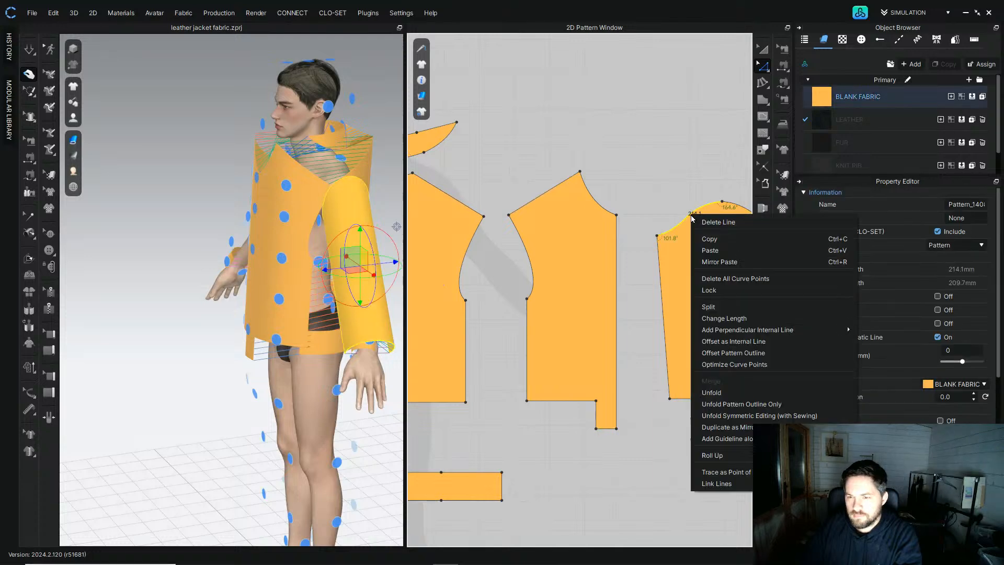
click(738, 321)
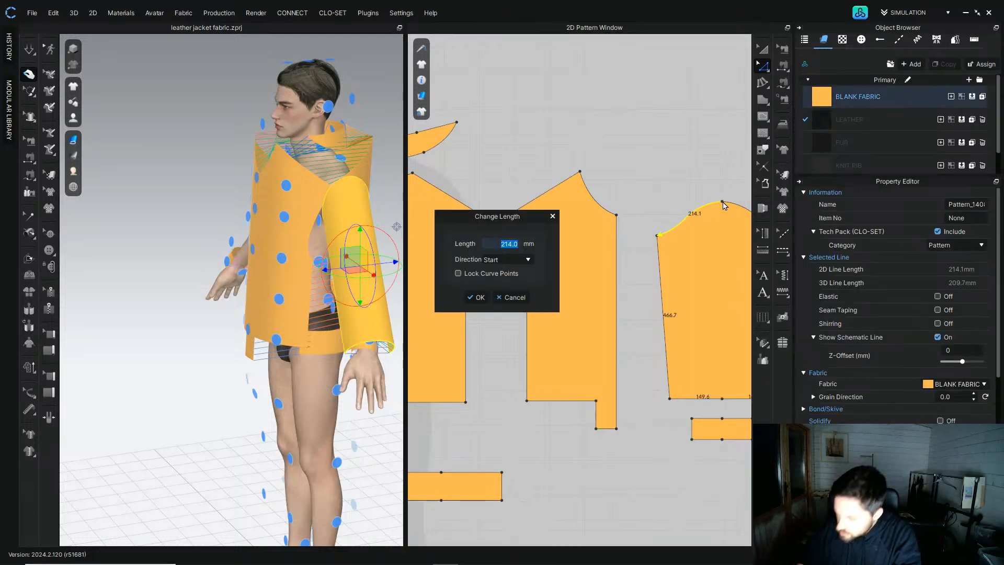
text(223)
key(Return)
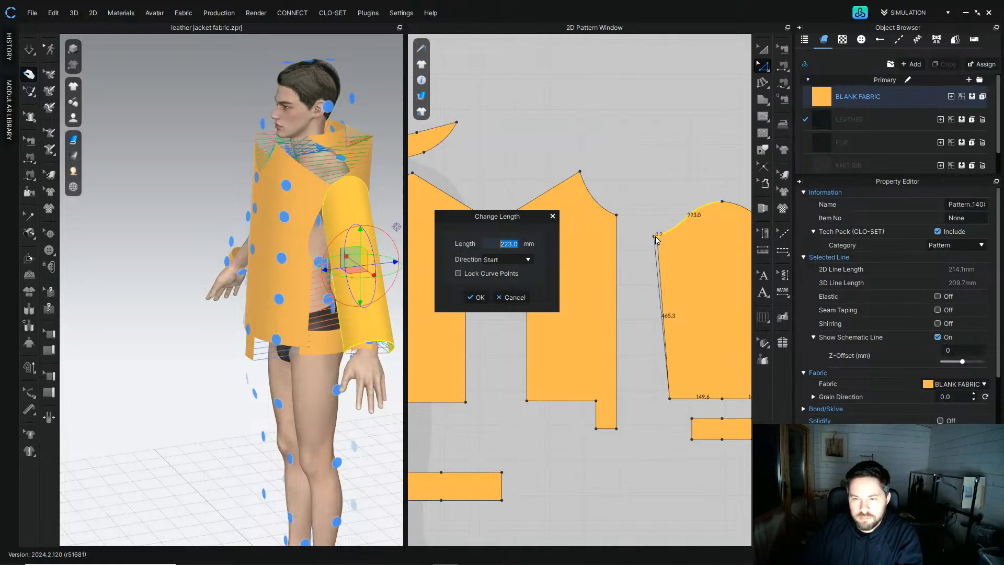
click(473, 299)
Step: Set the sleeve cap's back curve segment to 223 mm, changing length from the segment's end
middle_drag(673, 189, 633, 190)
click(481, 248)
click(491, 255)
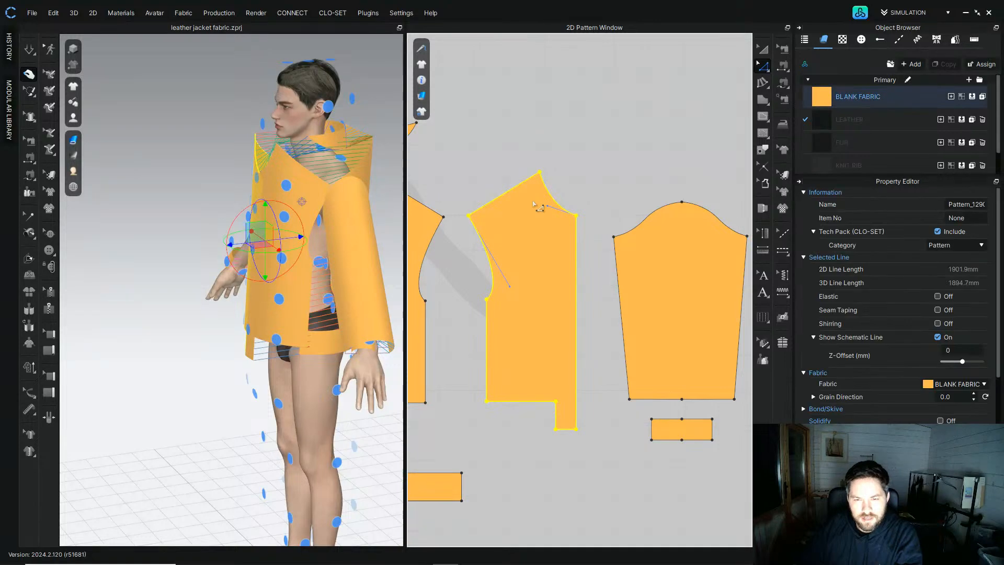
click(495, 280)
middle_drag(508, 267, 453, 286)
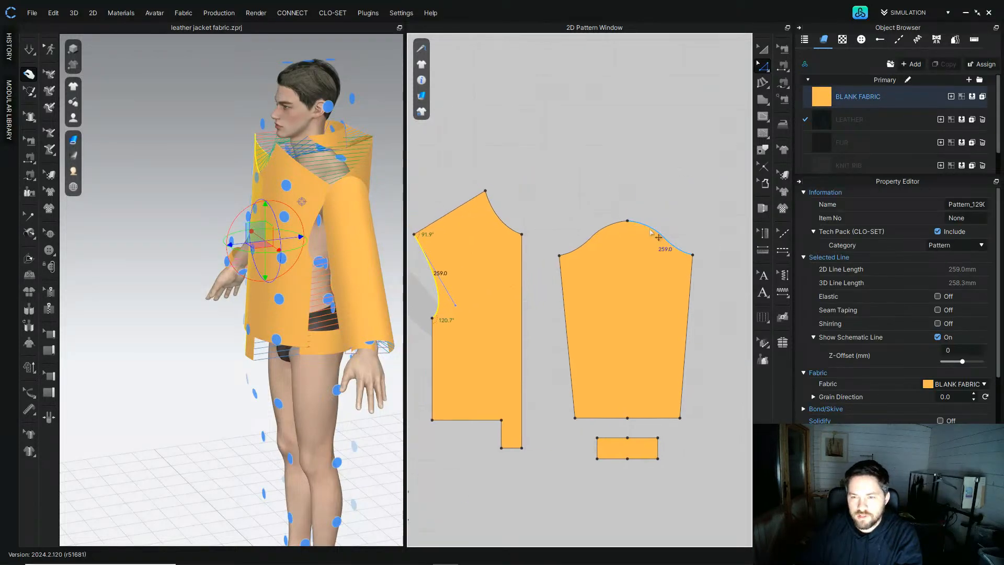
click(648, 228)
right_click(651, 230)
click(701, 333)
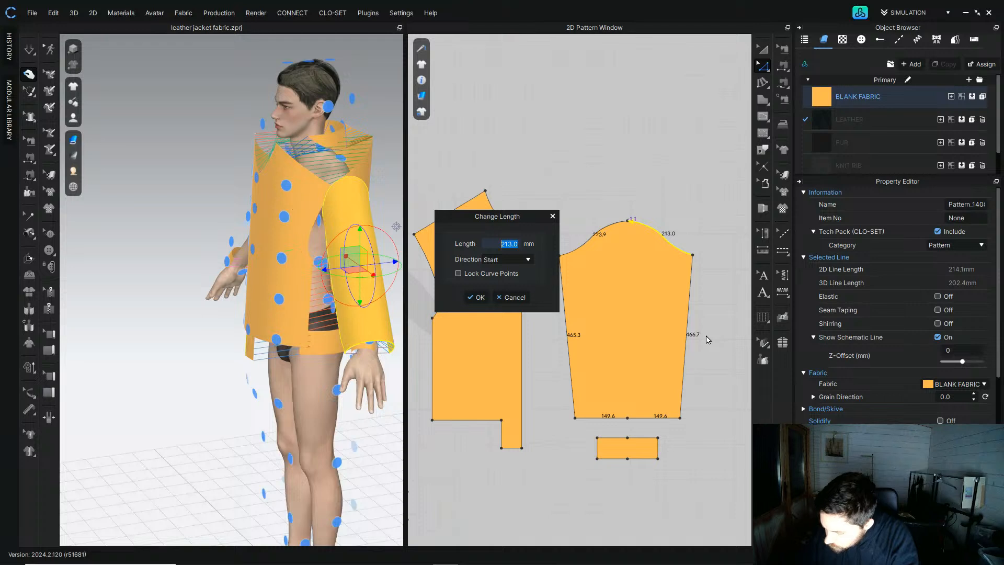
text(223)
key(Return)
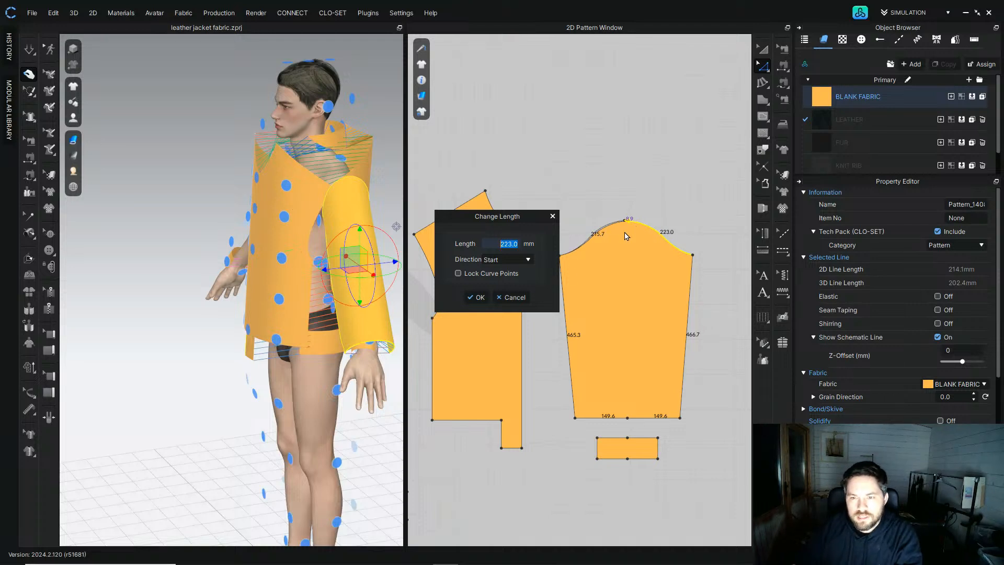
click(522, 259)
click(517, 276)
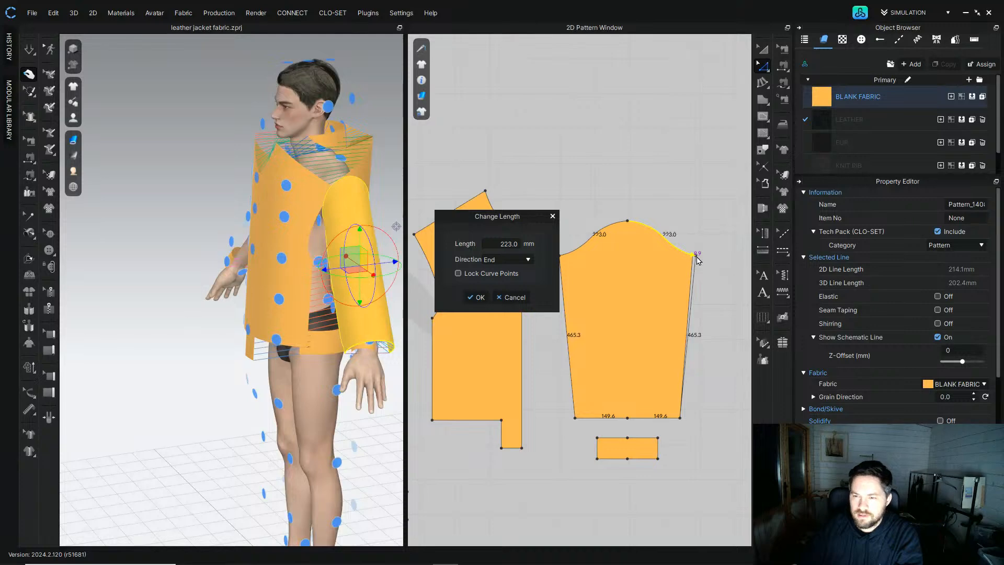
click(478, 297)
Step: Sew the sleeve cap's front curve segment to the matching bodice armhole with segment sewing
scroll(623, 197, down, 3)
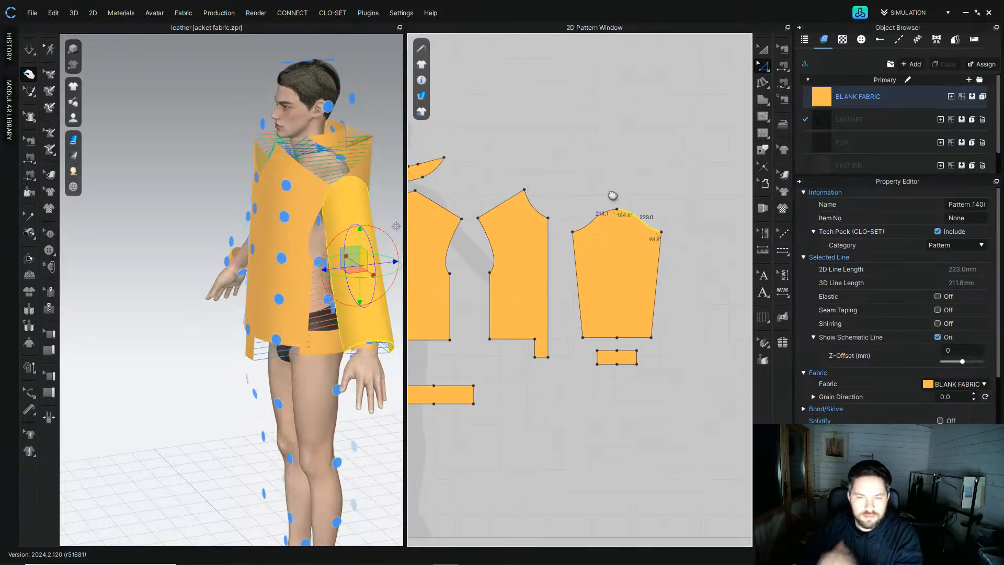
click(624, 195)
click(31, 175)
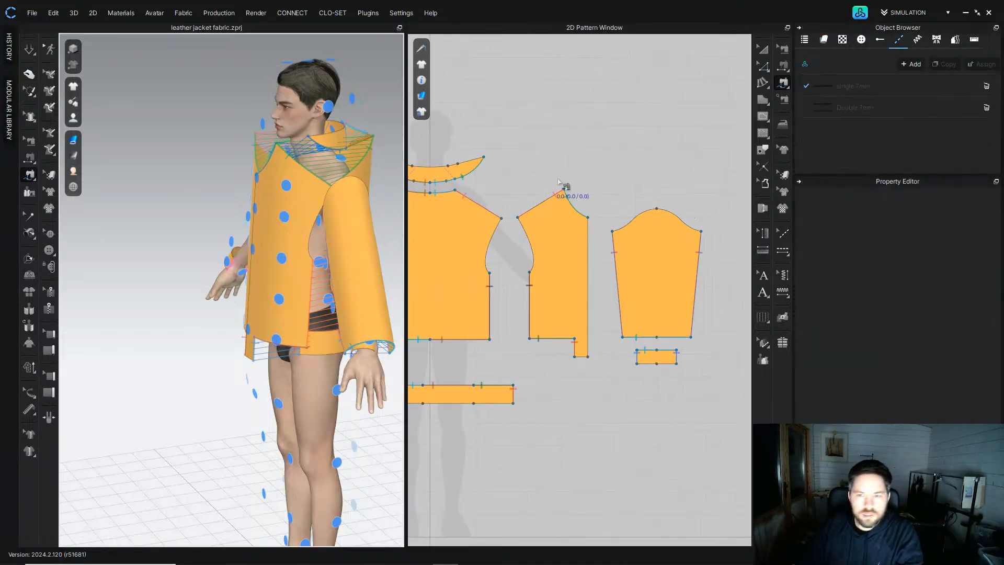
click(656, 209)
click(613, 232)
click(501, 218)
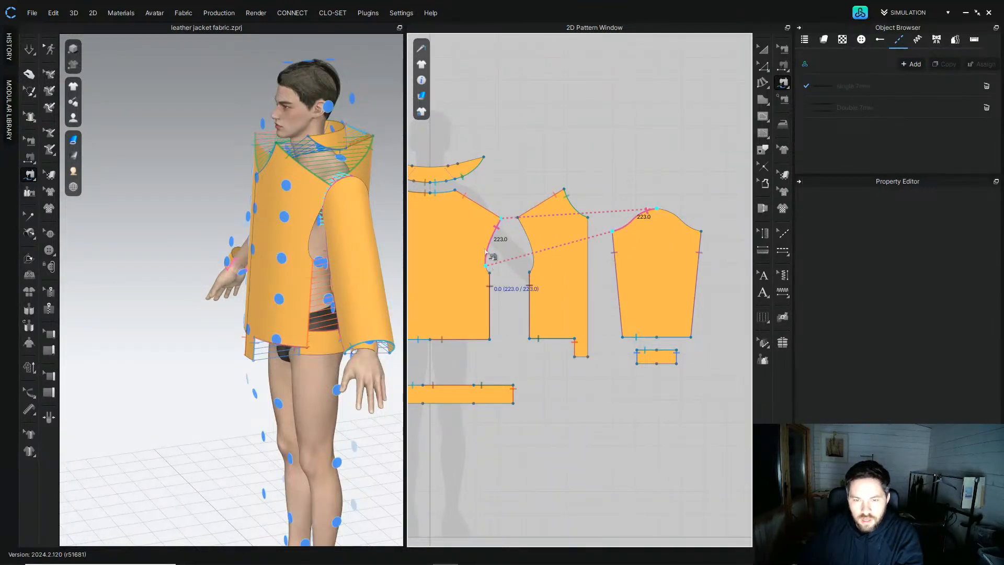
click(486, 266)
scroll(486, 266, down, 3)
scroll(486, 266, up, 5)
scroll(536, 234, down, 2)
scroll(535, 234, up, 4)
scroll(535, 235, down, 5)
middle_drag(695, 147, 656, 188)
key(z)
scroll(482, 287, up, 1)
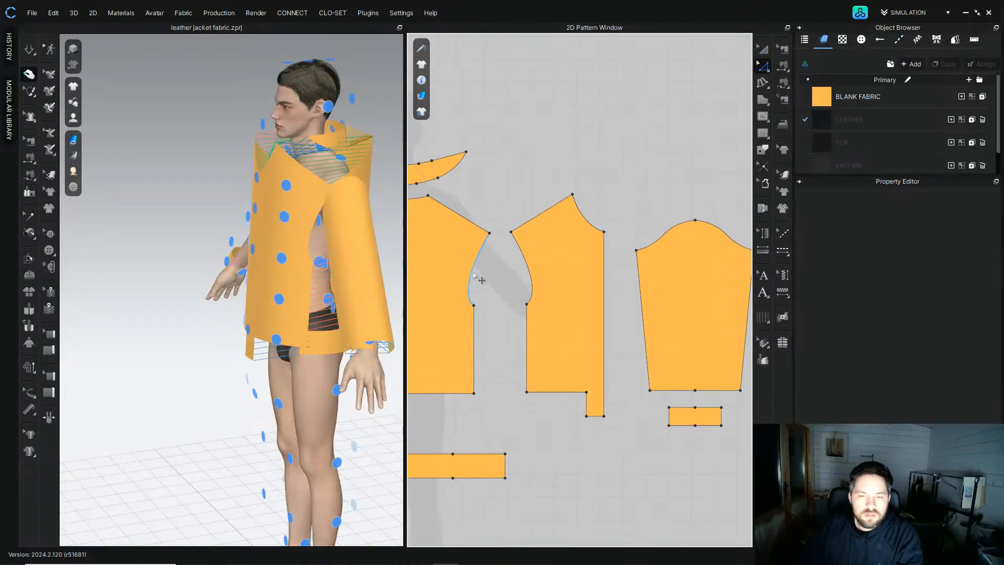
Step: Compare the armhole and sleeve cap lengths, then set the sleeve cap's front segment to 231 mm
click(477, 282)
scroll(473, 293, up, 3)
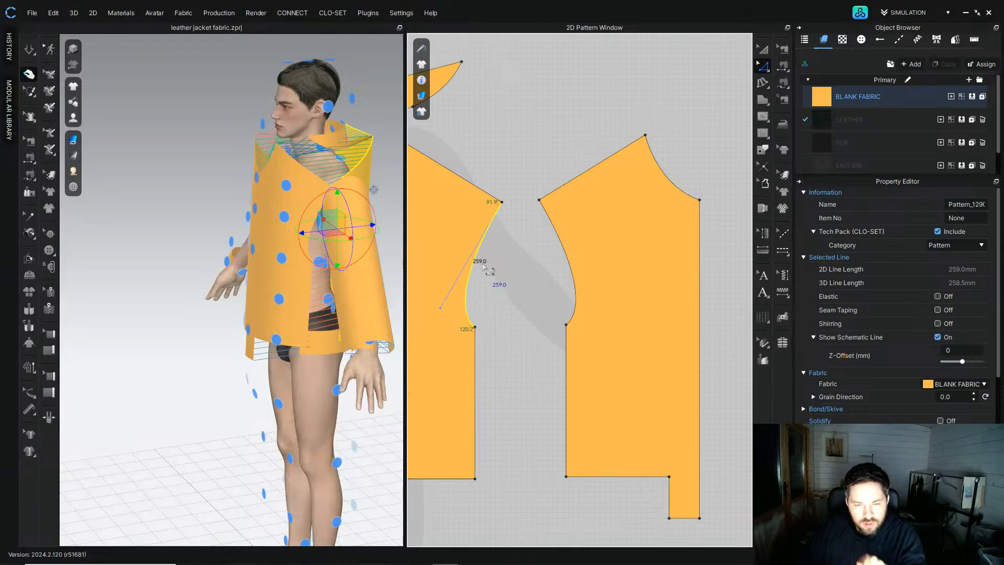
scroll(485, 268, down, 3)
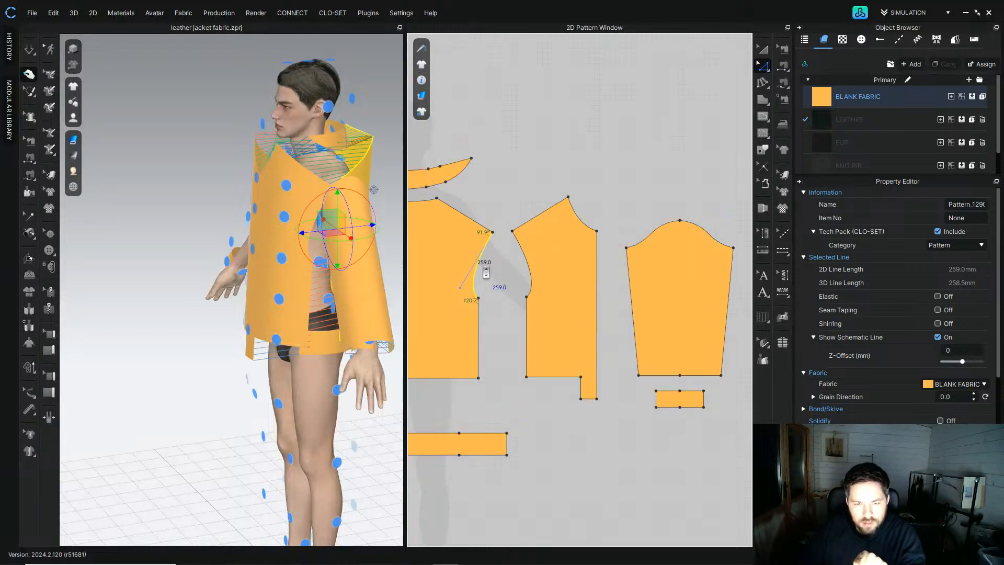
click(639, 246)
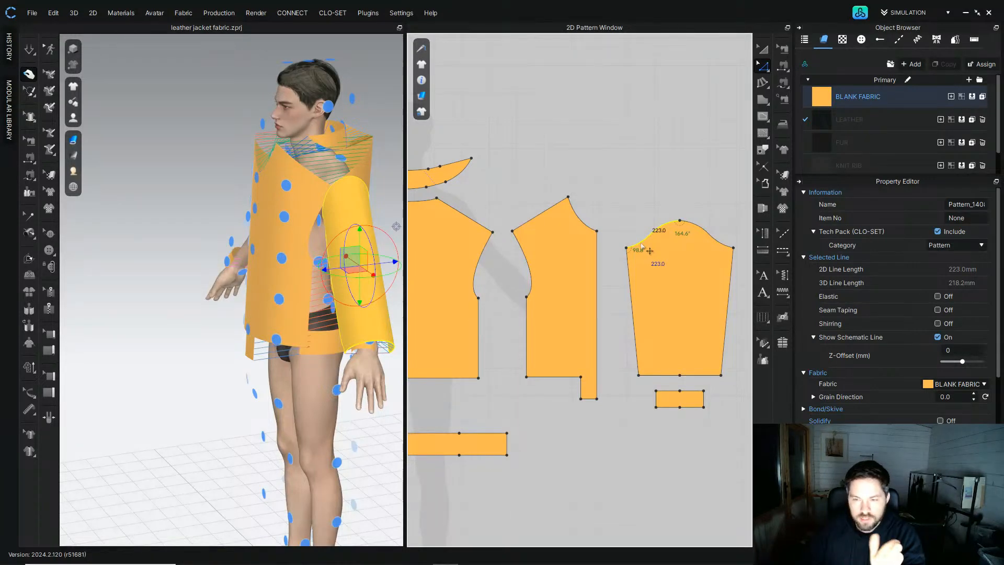
click(497, 264)
click(482, 269)
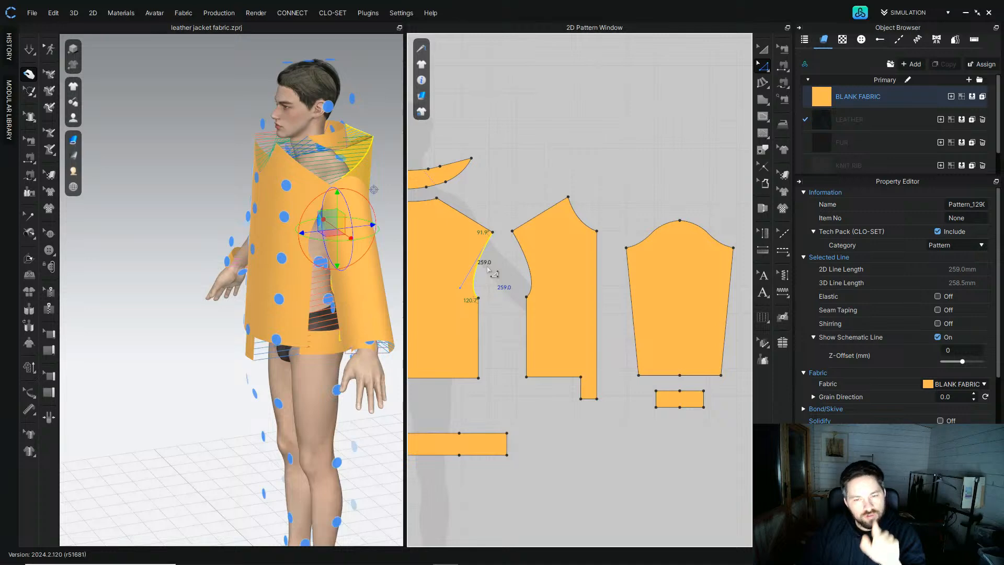
click(655, 235)
right_click(655, 236)
click(632, 223)
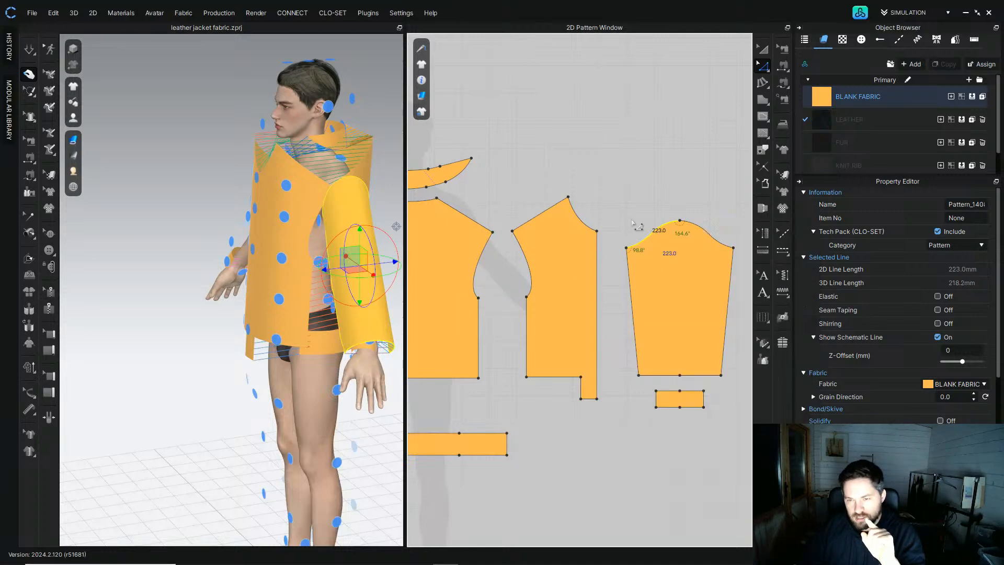
click(643, 244)
right_click(643, 245)
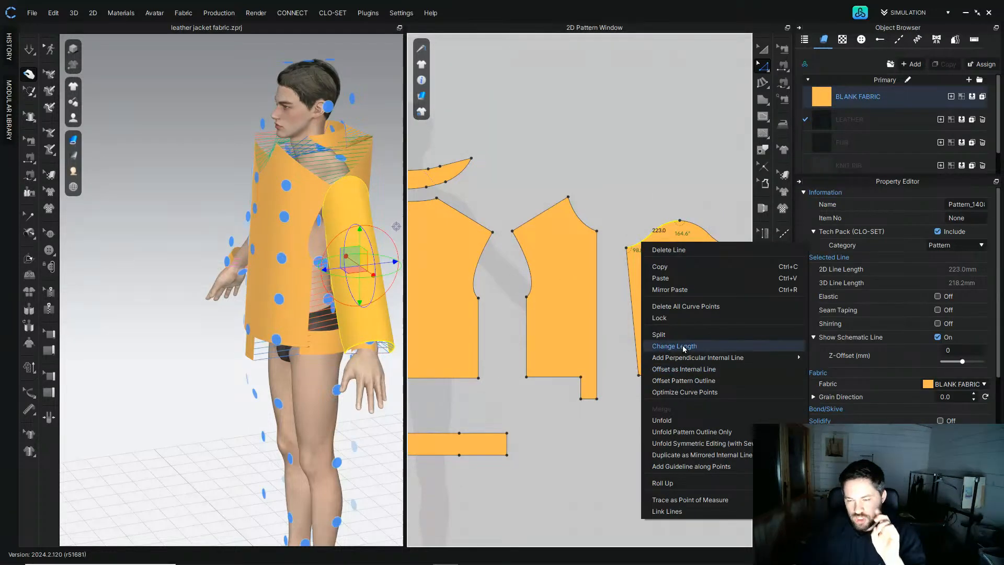
click(674, 346)
key(Down)
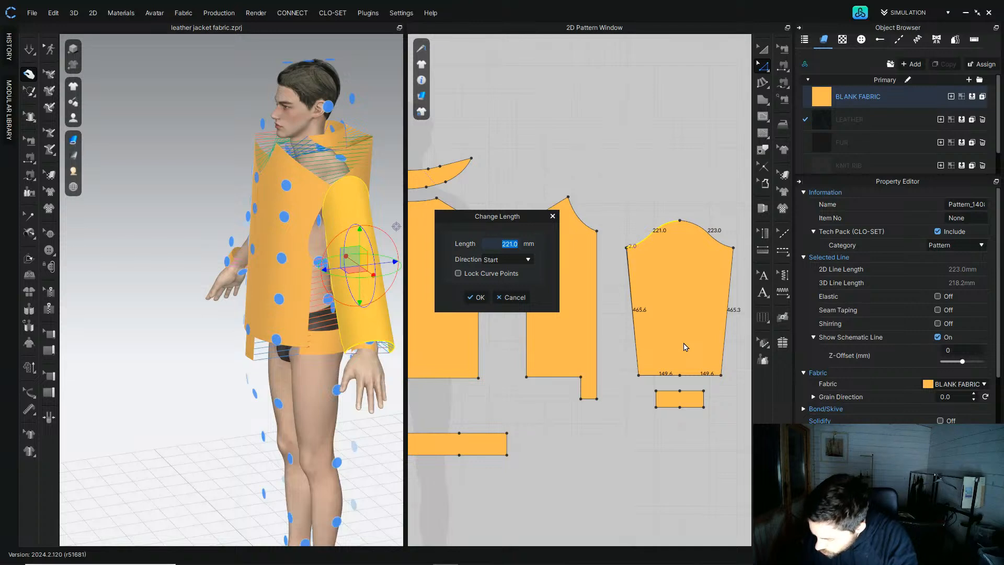
key(Page_Up)
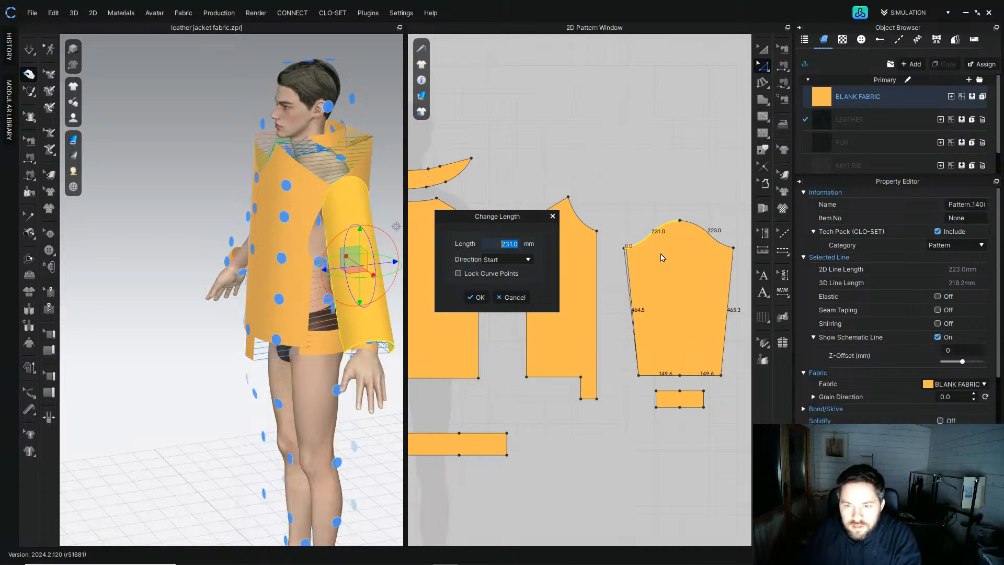
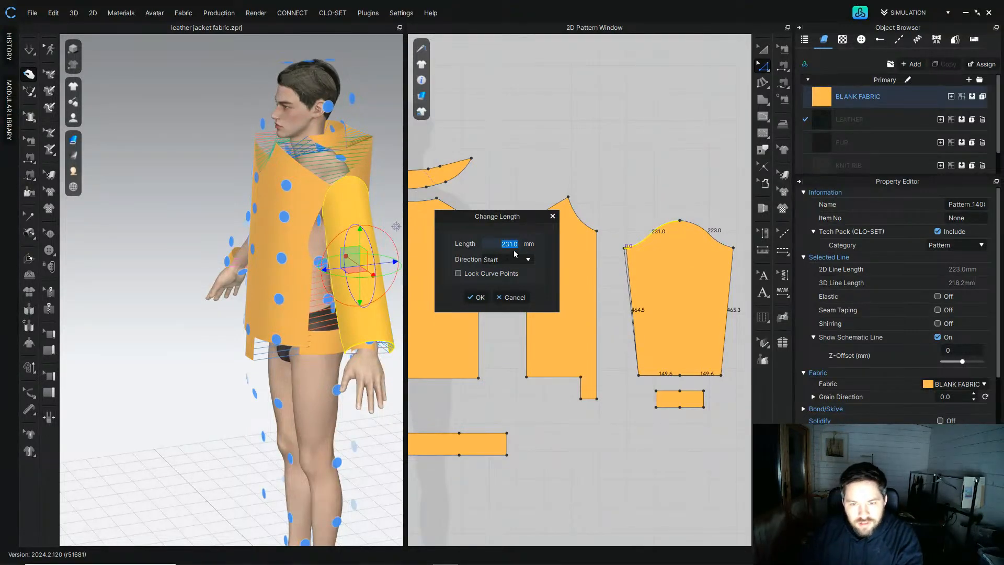
Step: Set the sleeve cap's front curve segment length to 259 mm
text(259)
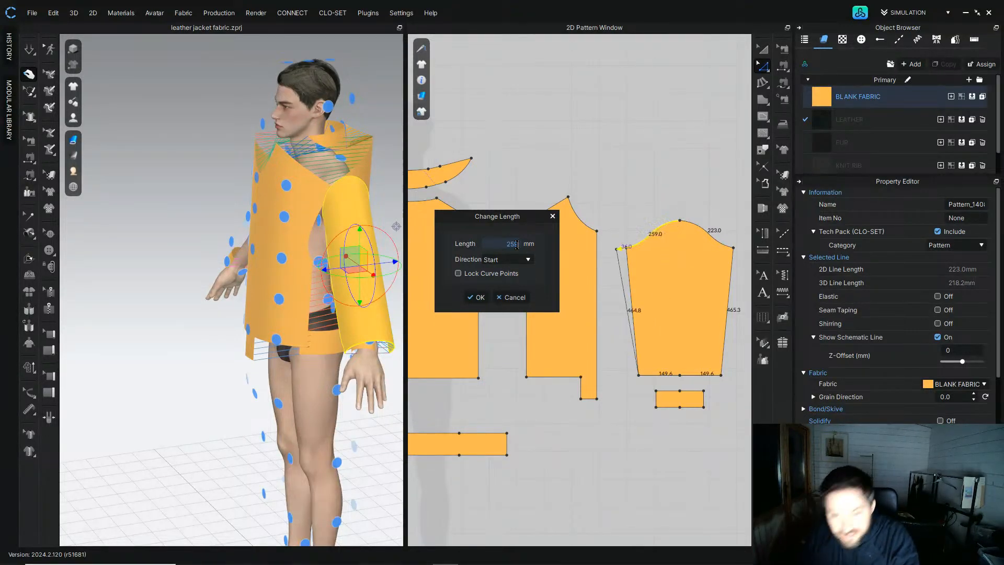
click(477, 297)
Step: Set the sleeve cap's back curve segment to 259 mm with Change Length, changing it from the End direction
click(703, 230)
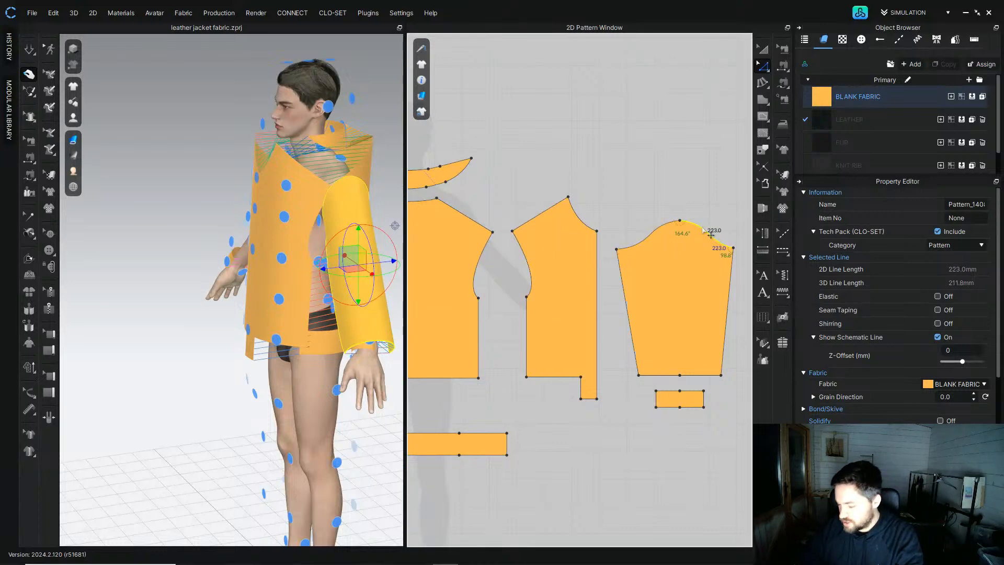
right_click(704, 234)
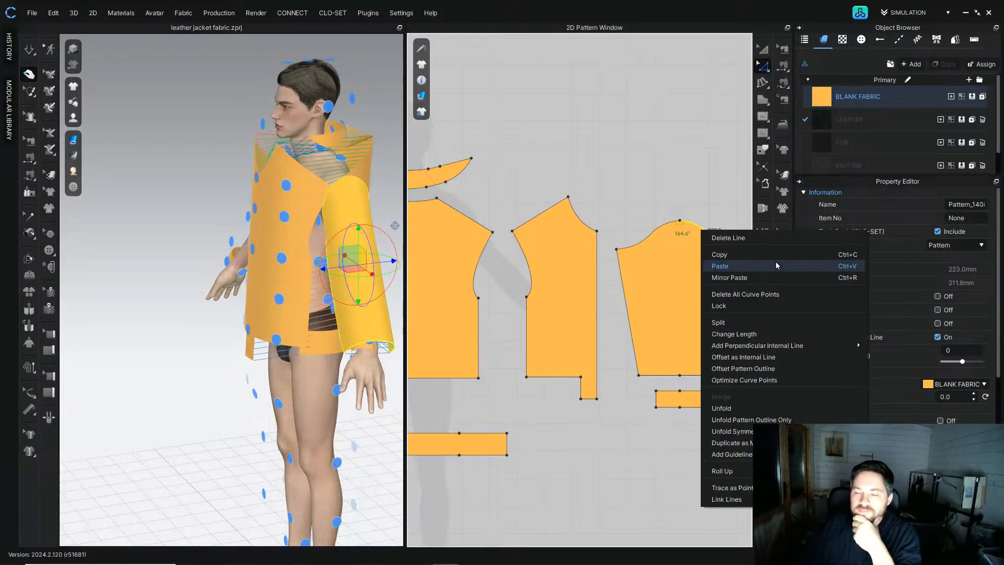
click(761, 341)
text(259)
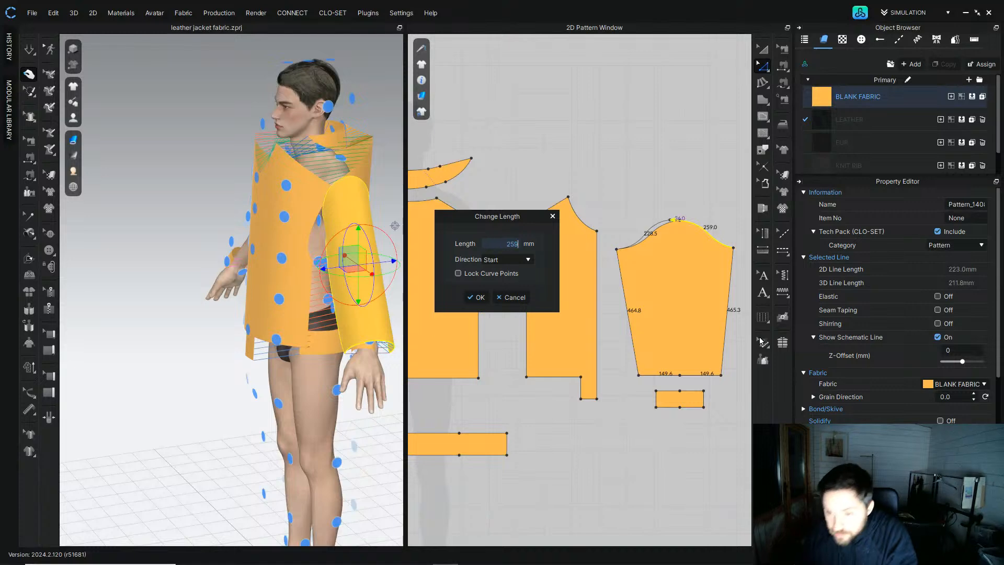
click(529, 259)
click(497, 275)
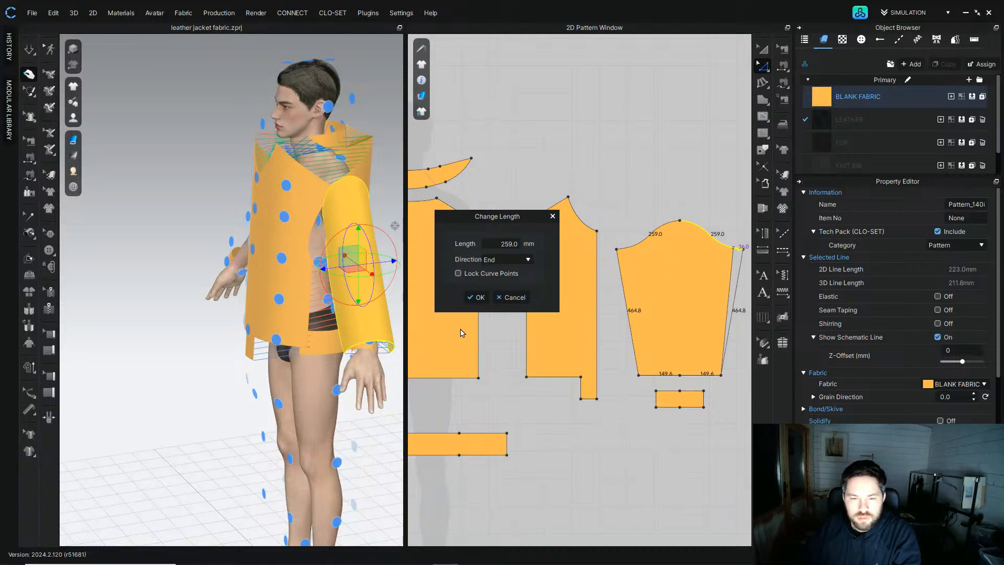
click(476, 297)
Step: Sew the sleeve cap's front and back curve segments to the matching bodice armholes with segment sewing
click(601, 174)
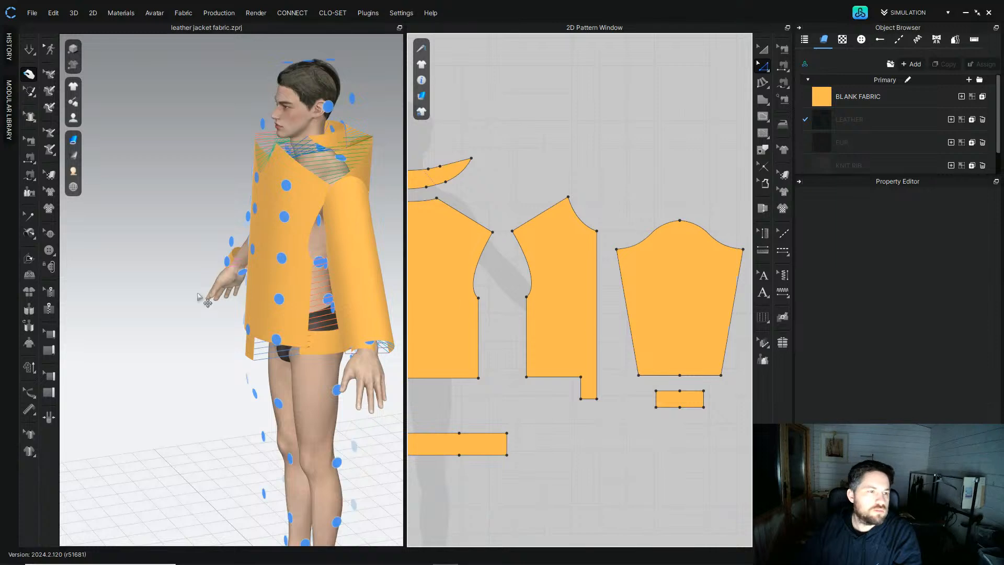
click(37, 172)
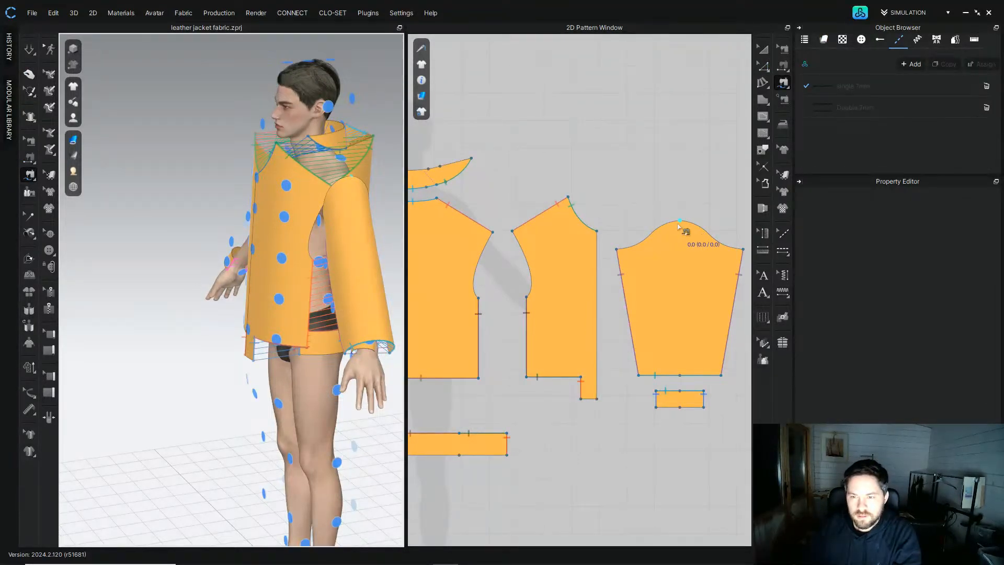
click(617, 250)
click(492, 232)
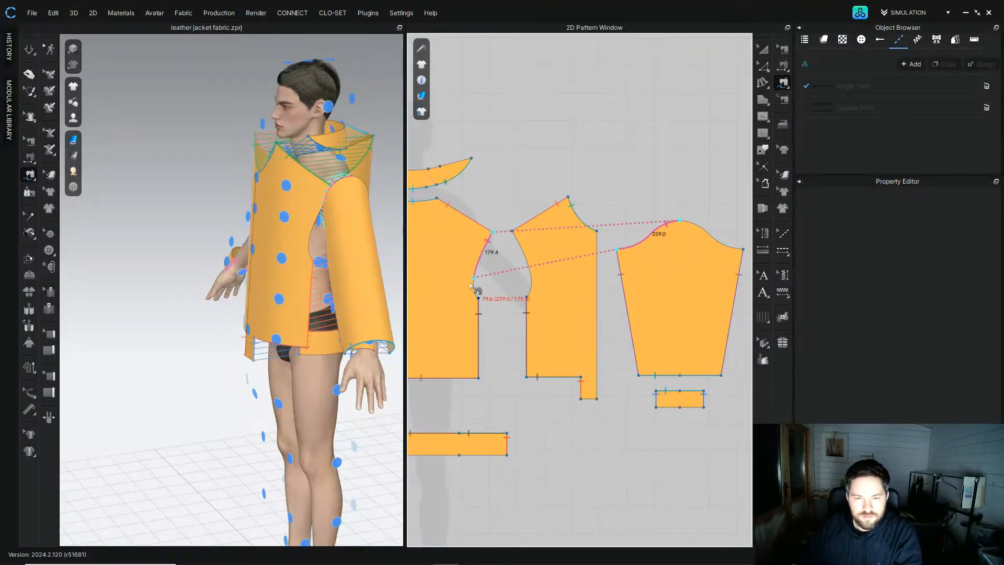
click(681, 221)
click(743, 249)
click(514, 231)
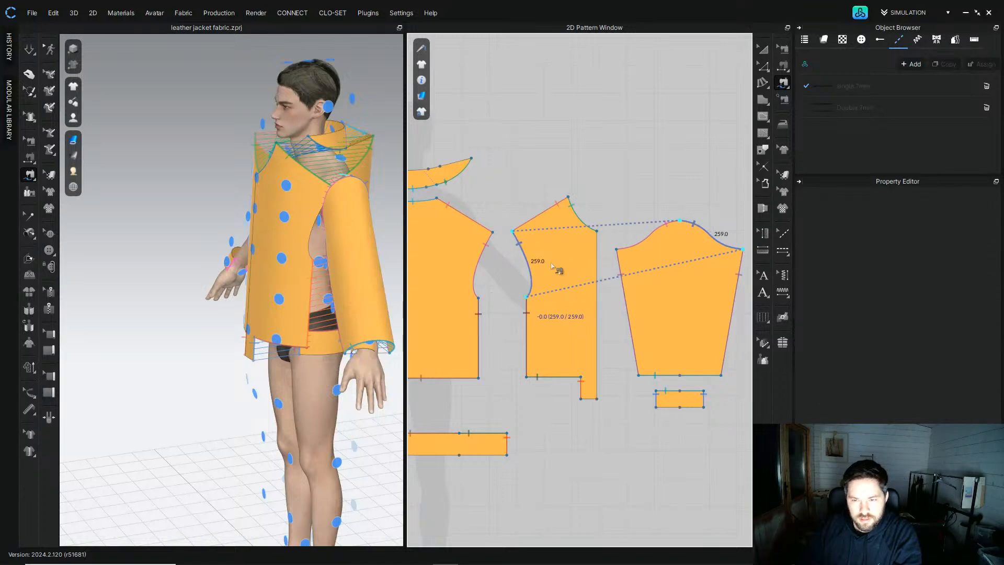
click(526, 297)
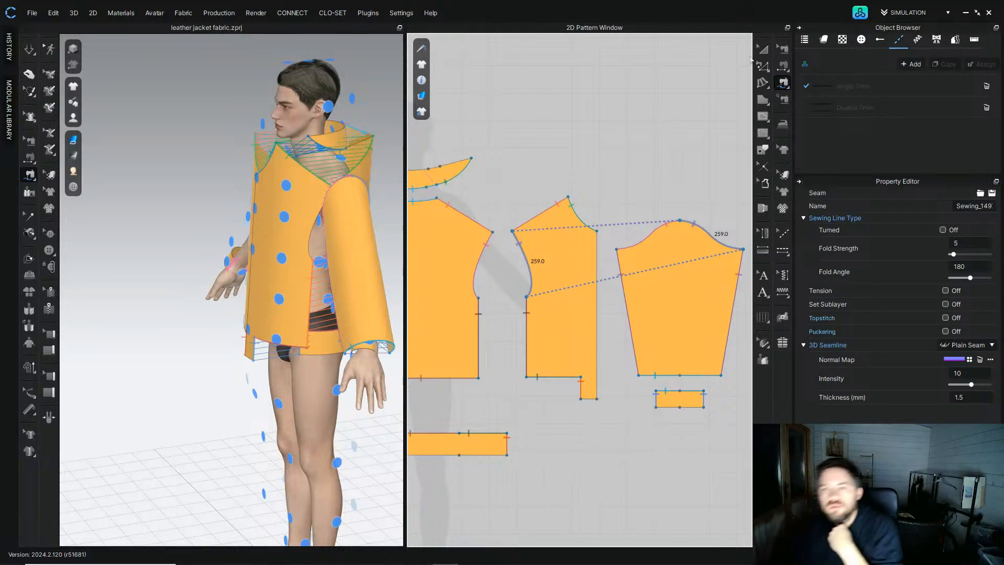
Step: Place a symmetric copy of the sleeve and cuff on the opposite side of the bodice patterns
click(761, 53)
click(654, 287)
scroll(651, 288, down, 2)
scroll(650, 289, down, 3)
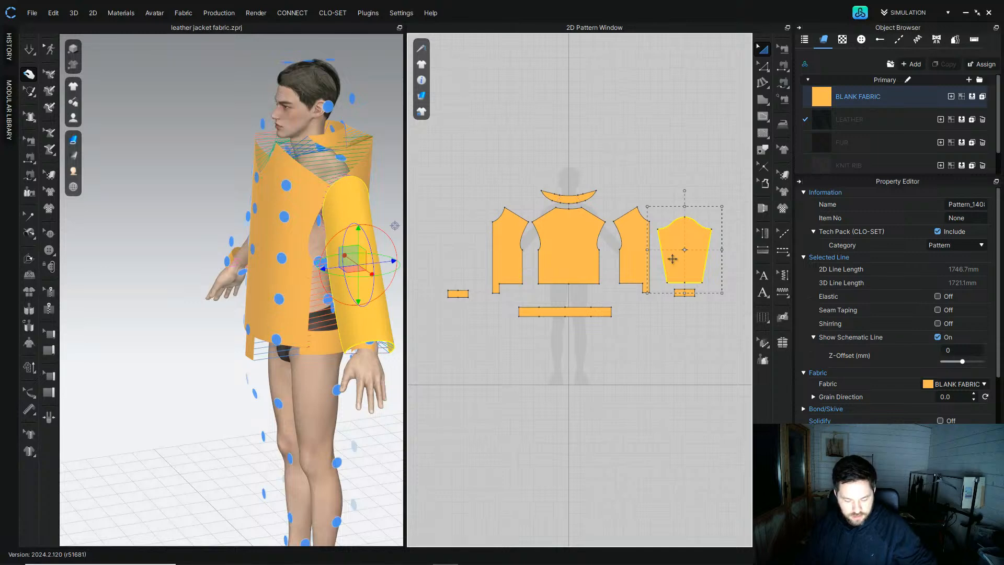
drag(672, 258, 508, 241)
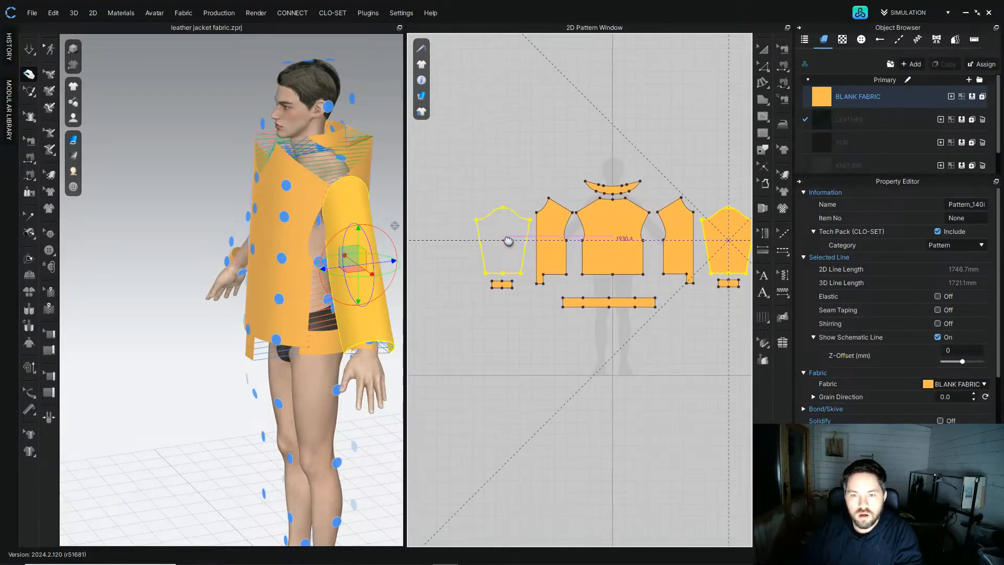
click(504, 240)
click(456, 215)
Step: Move the new sleeve in 3D so it sits beside the avatar's other arm
right_drag(245, 212, 336, 206)
scroll(165, 233, up, 2)
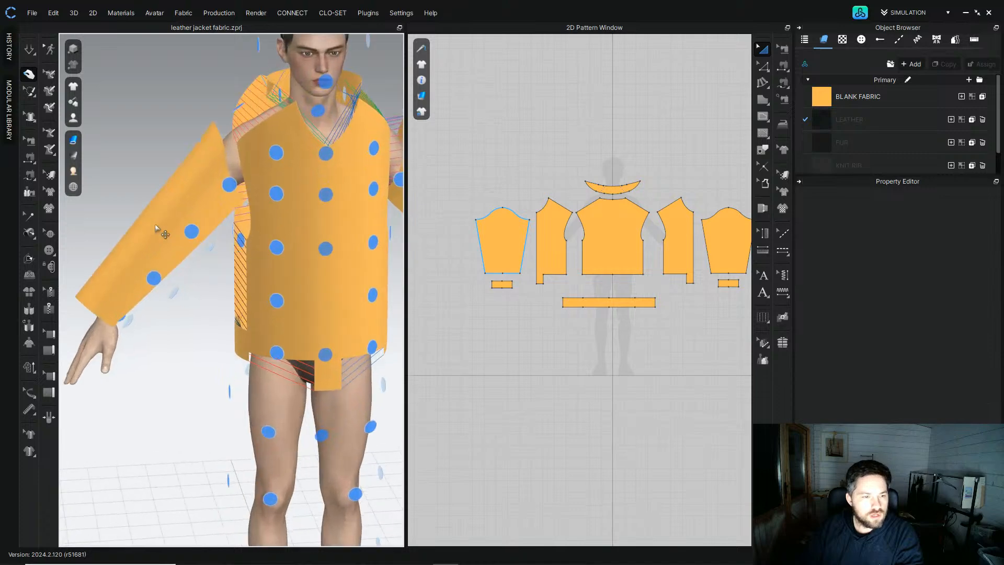
middle_drag(161, 232, 200, 219)
right_drag(200, 219, 216, 197)
click(215, 191)
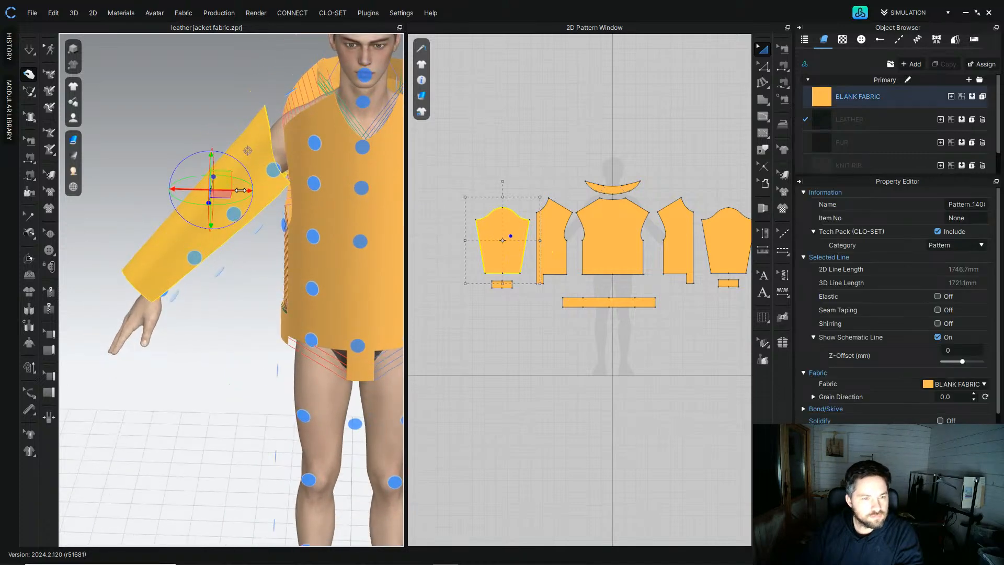
drag(243, 190, 252, 191)
click(551, 125)
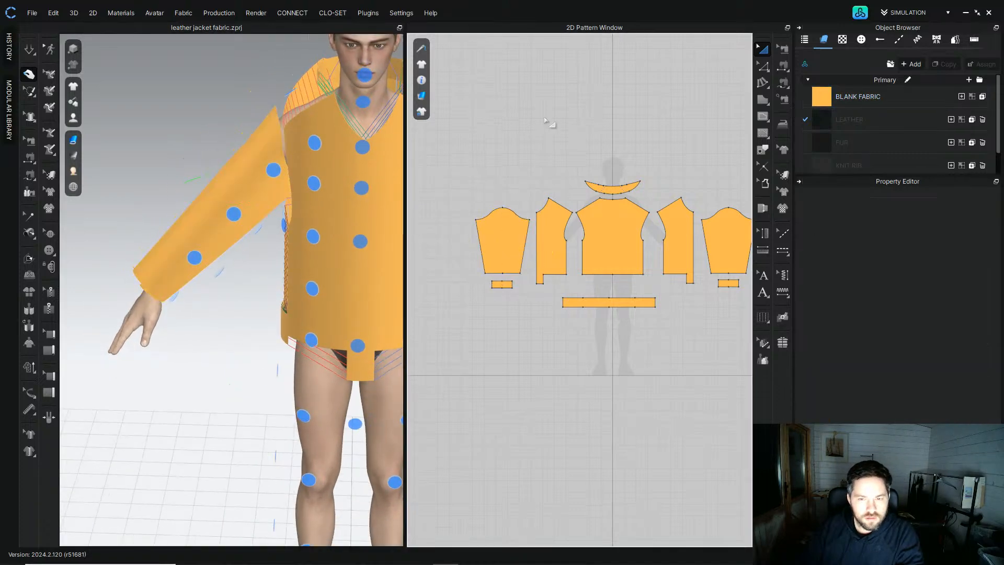
Step: Sew the new sleeve's hem to its cuff with segment sewing
click(30, 175)
scroll(489, 256, up, 3)
scroll(501, 271, up, 2)
click(477, 291)
click(557, 291)
click(493, 310)
click(538, 310)
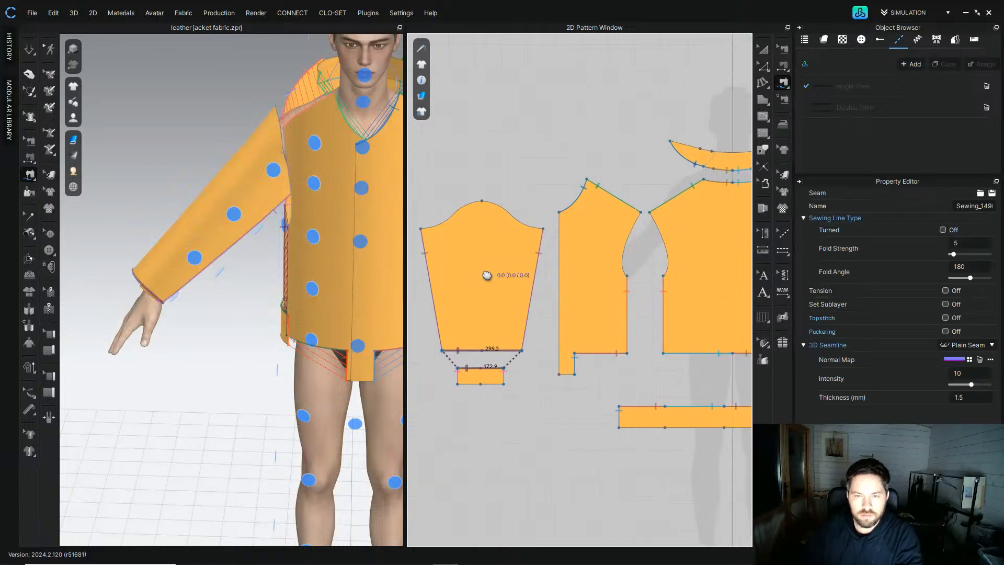
Step: Sew the new sleeve's cap back curve segment to the neighbouring bodice armhole
click(476, 217)
click(537, 243)
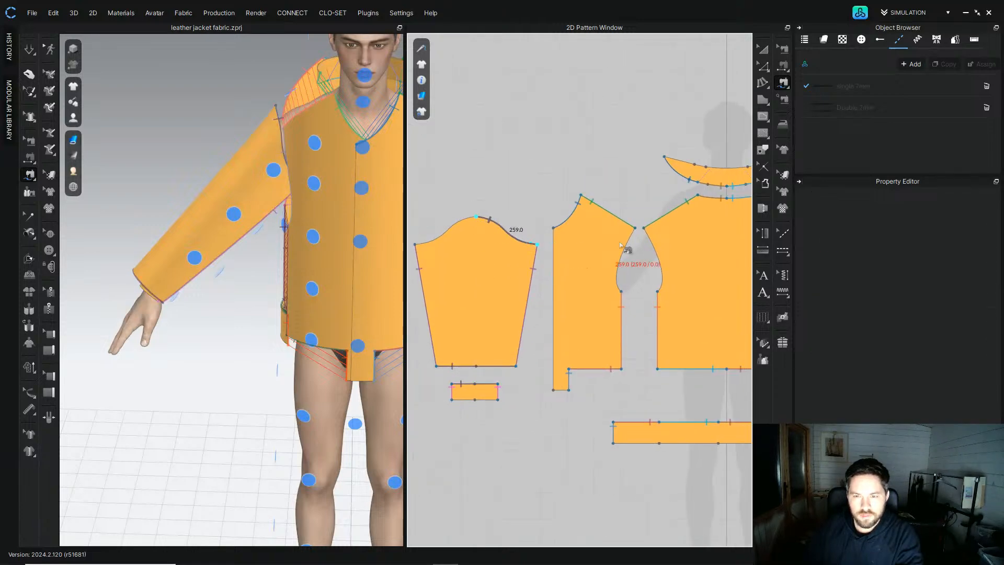
middle_drag(632, 235, 655, 241)
right_drag(256, 209, 326, 236)
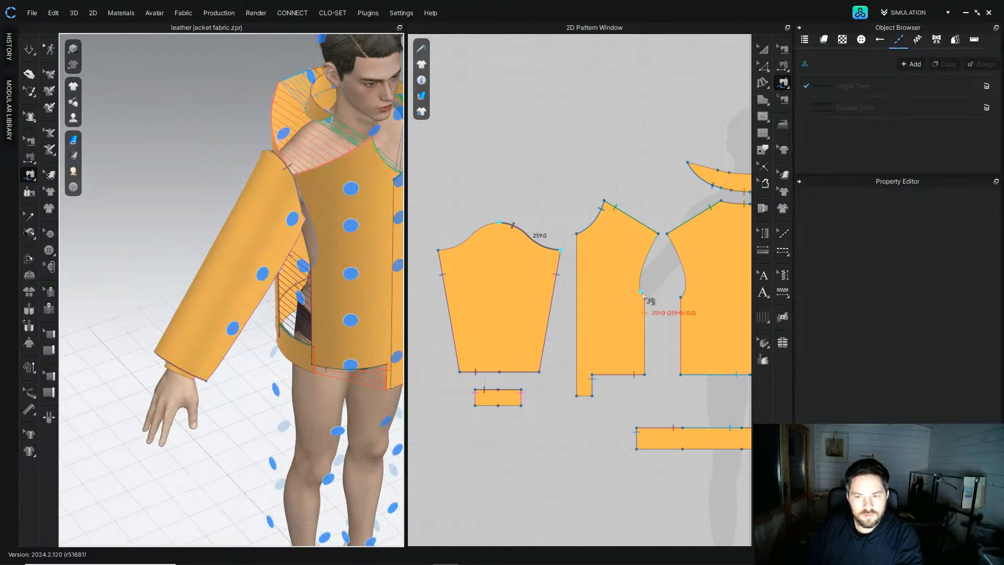
right_drag(372, 220, 240, 213)
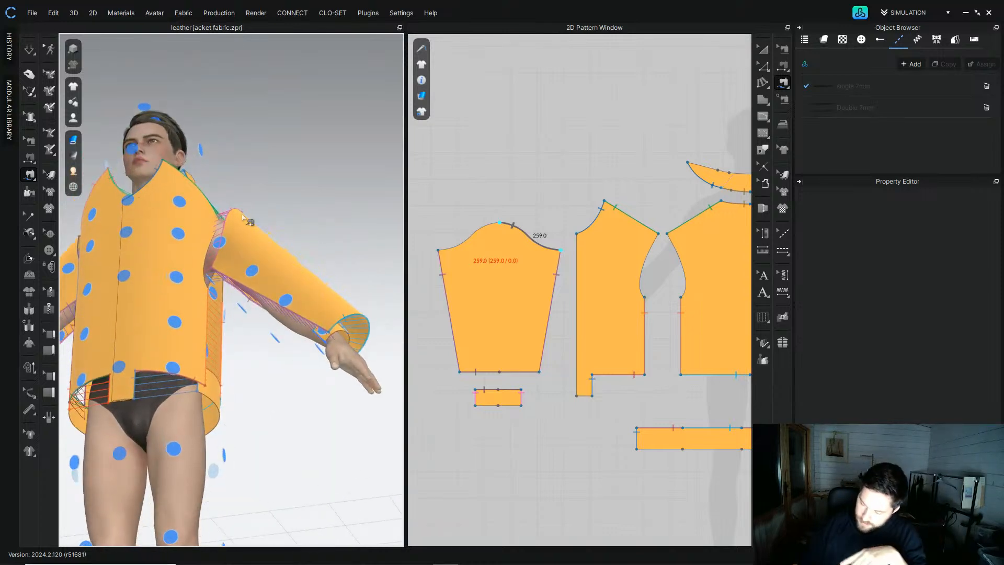
Step: Select and delete two incorrectly placed sleeve-to-armhole seams
click(28, 147)
scroll(570, 241, down, 3)
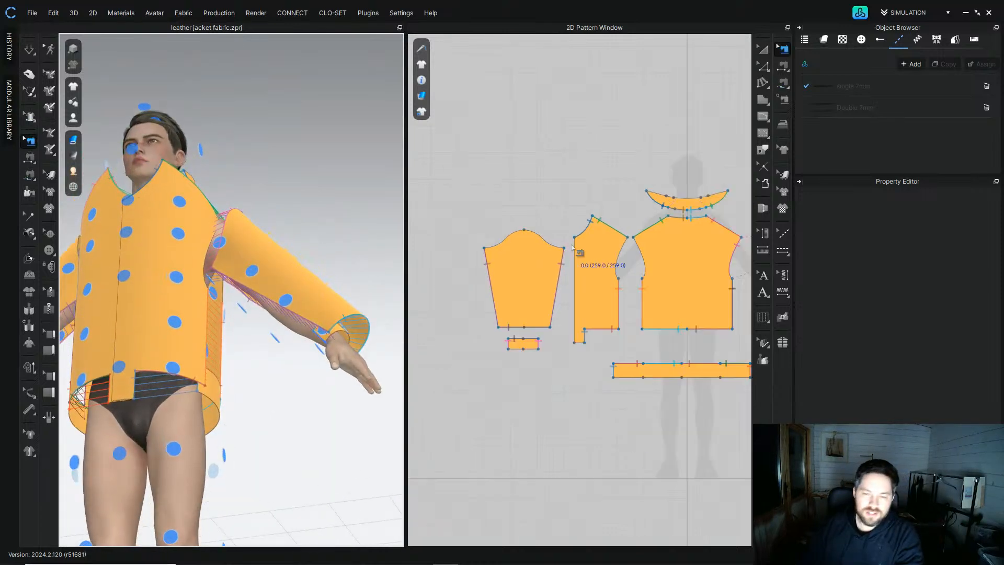
middle_drag(678, 268, 557, 281)
click(598, 276)
key(Delete)
click(615, 274)
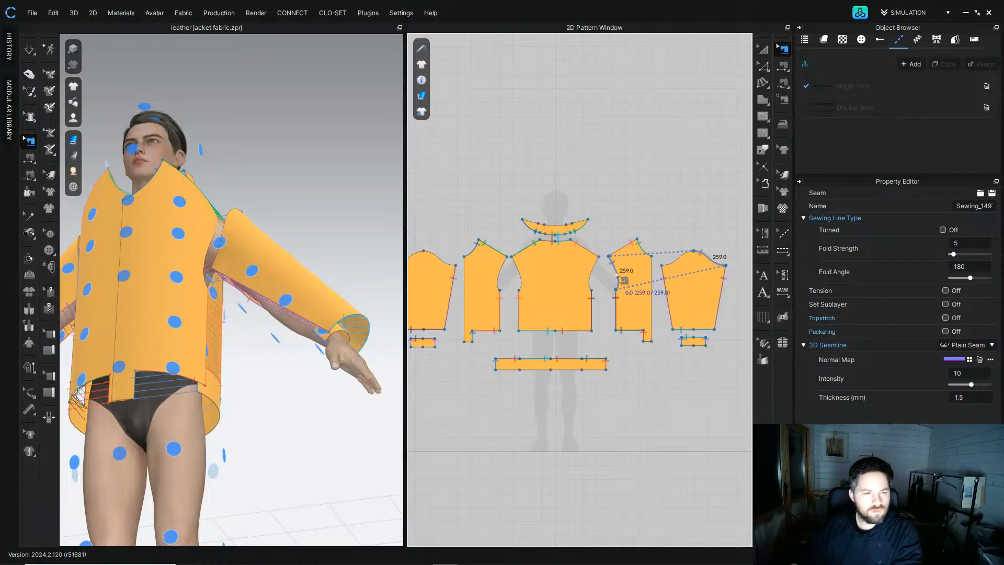
key(Delete)
right_drag(259, 226, 234, 260)
Step: Rearrange the sleeve and cuff patterns so one sleeve sits on each side of the bodice pieces
click(763, 49)
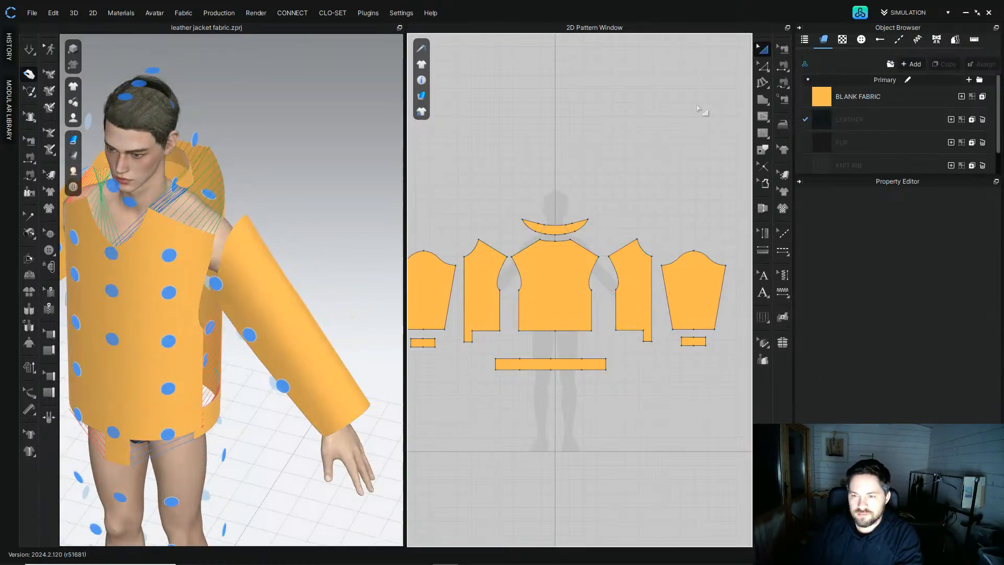
click(693, 273)
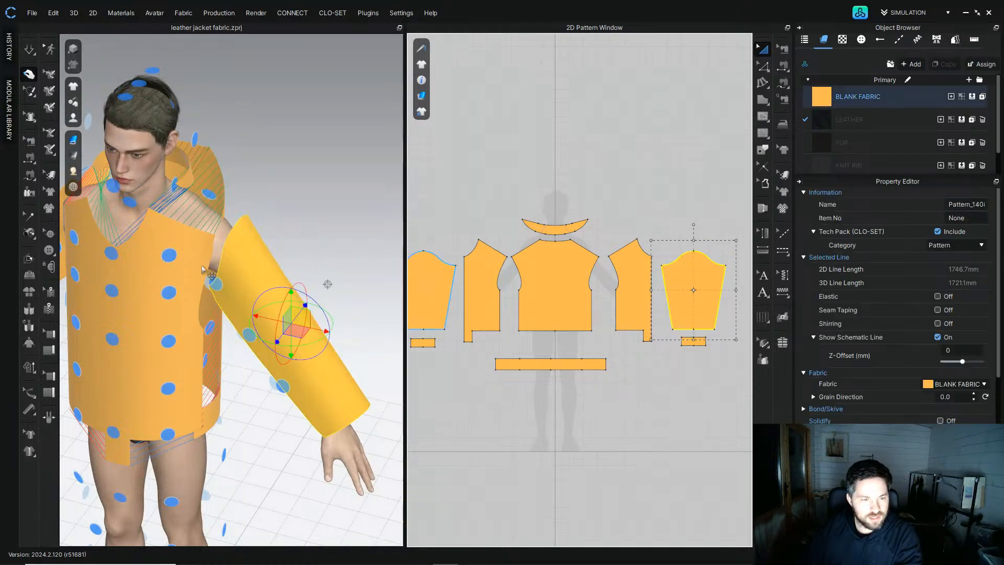
click(187, 271)
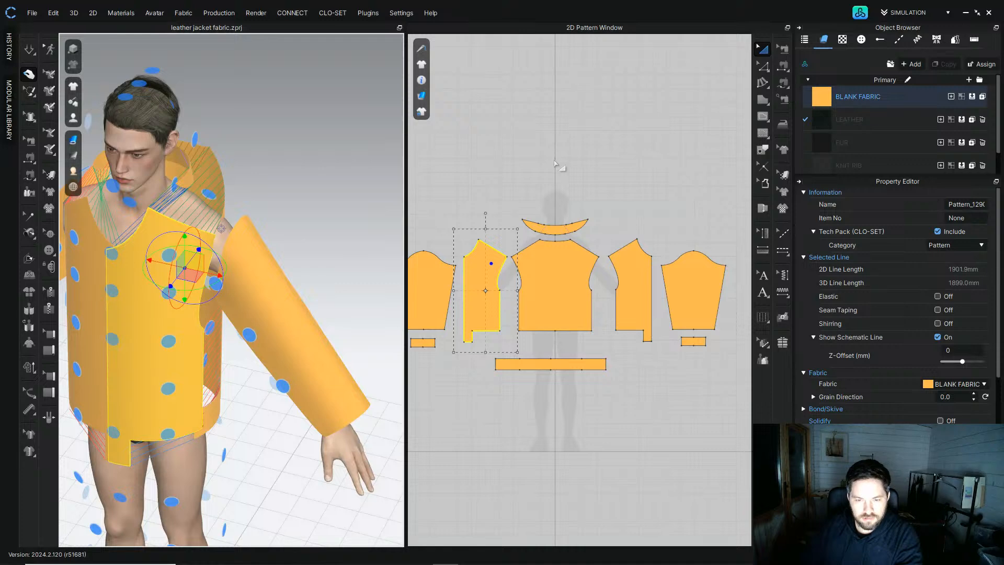
scroll(562, 155, down, 2)
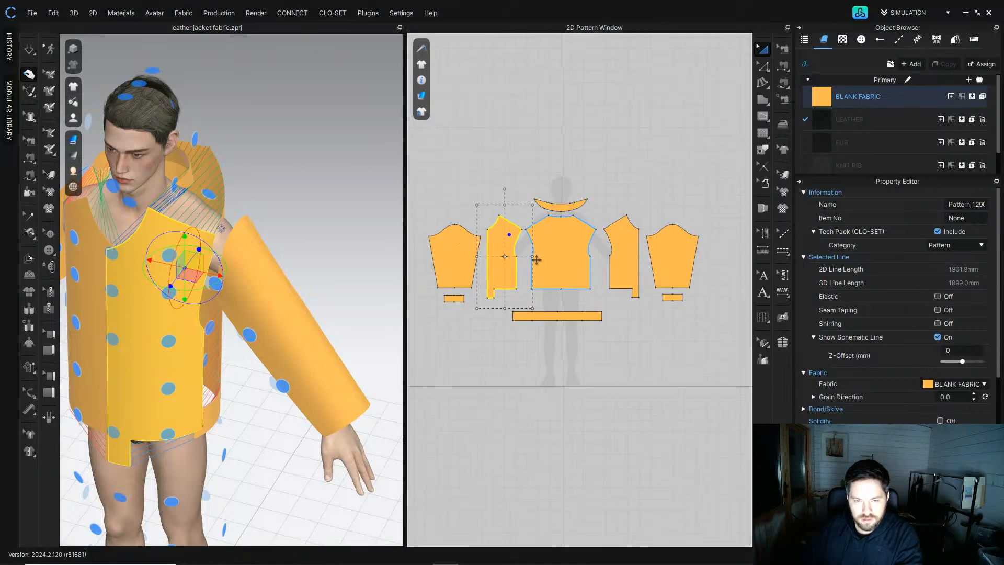
click(459, 265)
shift+click(462, 299)
shift+drag(455, 271, 741, 272)
click(677, 272)
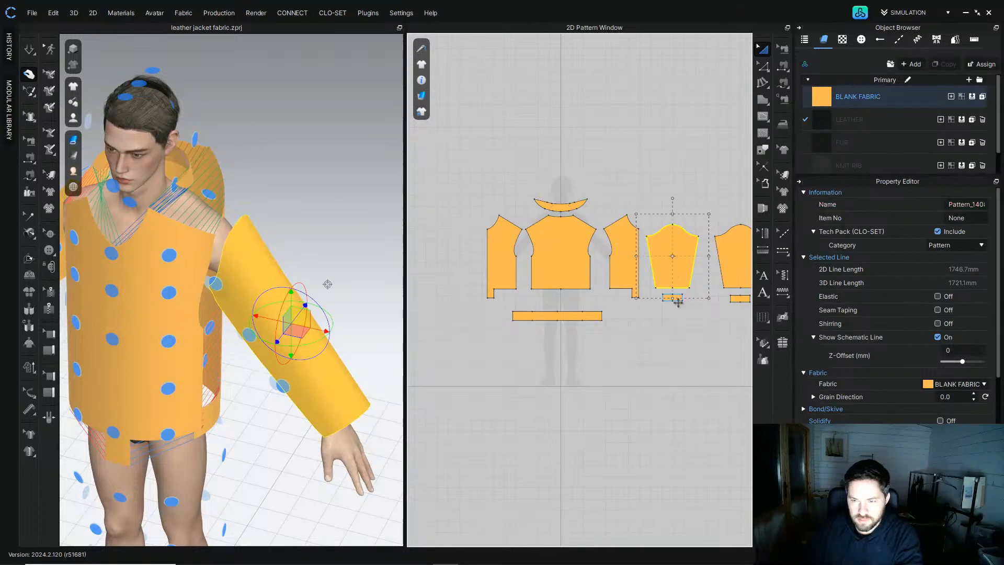
shift+drag(675, 264, 456, 267)
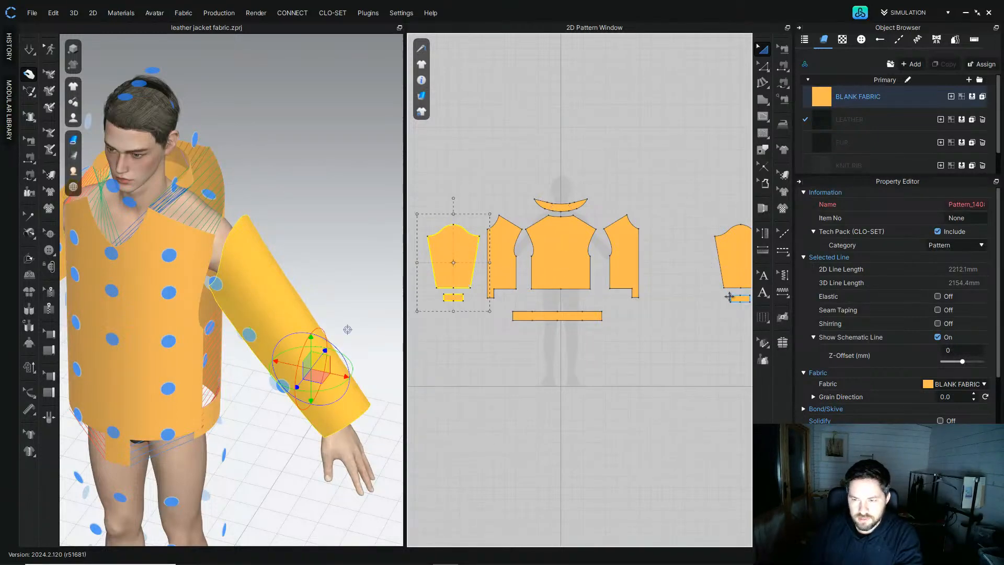
click(734, 298)
shift+click(732, 257)
shift+drag(737, 249, 671, 248)
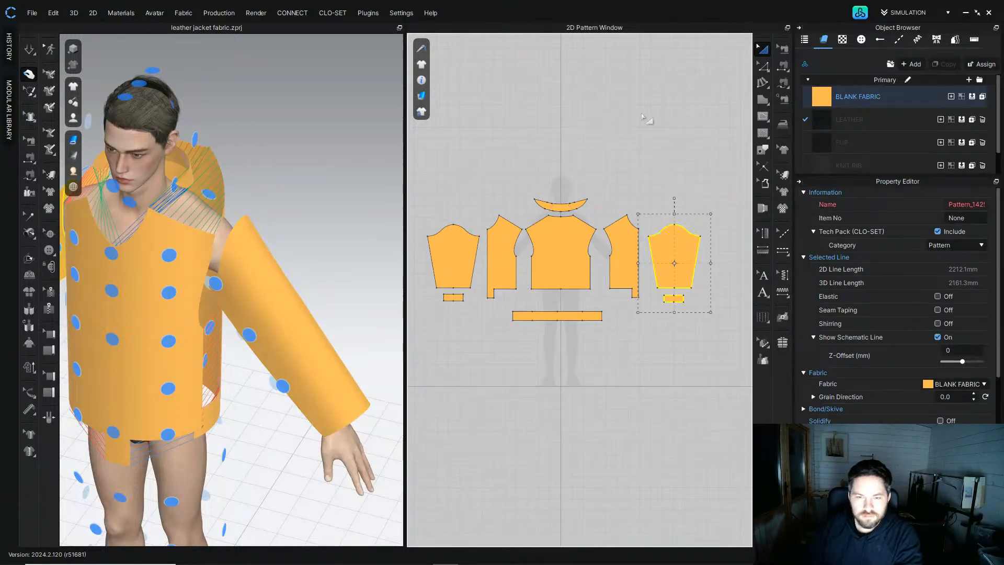
click(643, 116)
Step: Sew the left sleeve's cap curve segment to the adjacent front armhole with segment sewing
click(29, 175)
scroll(637, 282, up, 4)
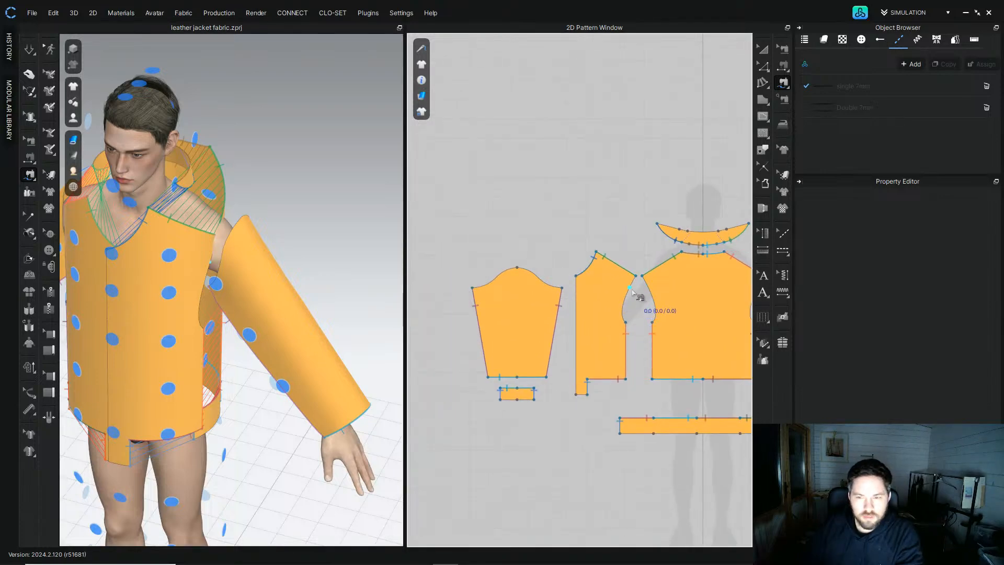
click(636, 277)
click(626, 323)
click(518, 267)
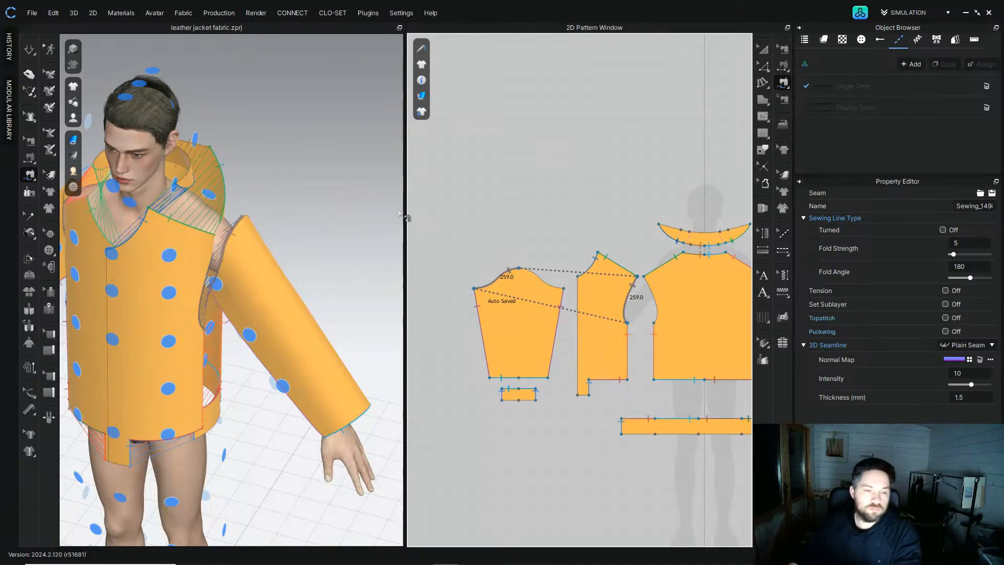
click(519, 268)
click(564, 289)
Step: Sew the remaining sleeve cap curve segment to its matching bodice armhole
right_drag(386, 189, 244, 168)
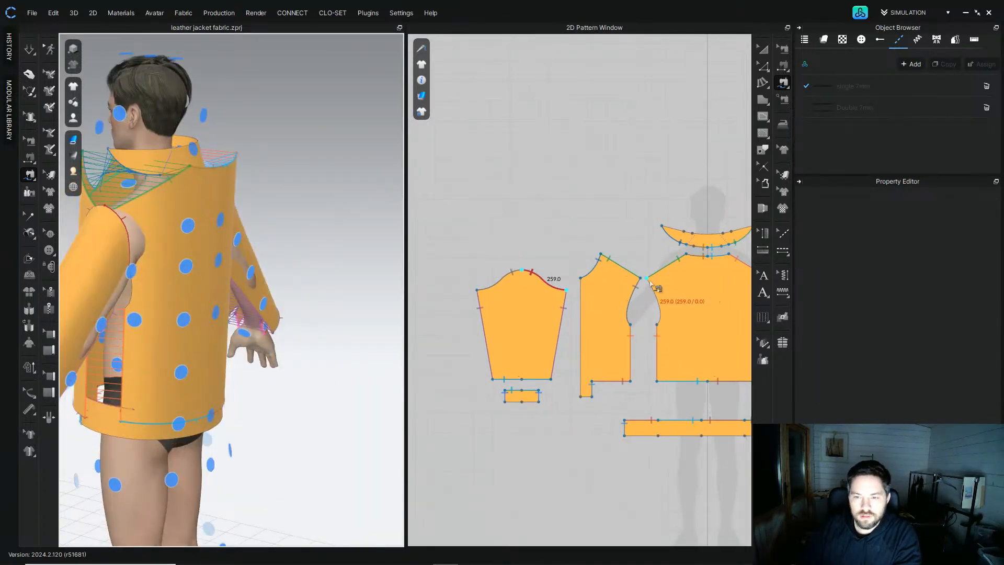
click(649, 281)
right_drag(168, 226, 191, 212)
right_drag(245, 137, 450, 239)
scroll(615, 319, up, 3)
click(658, 273)
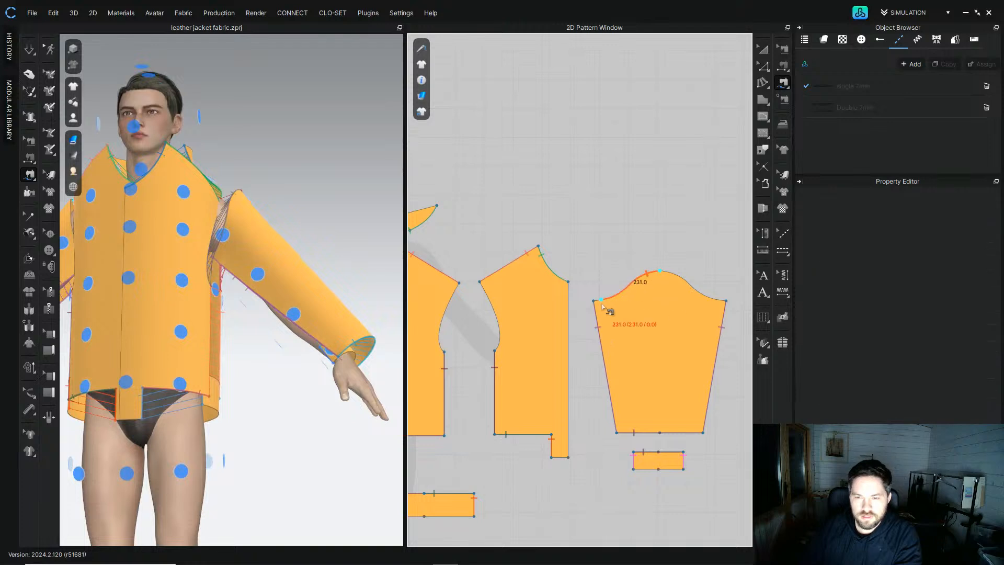
click(496, 349)
click(662, 271)
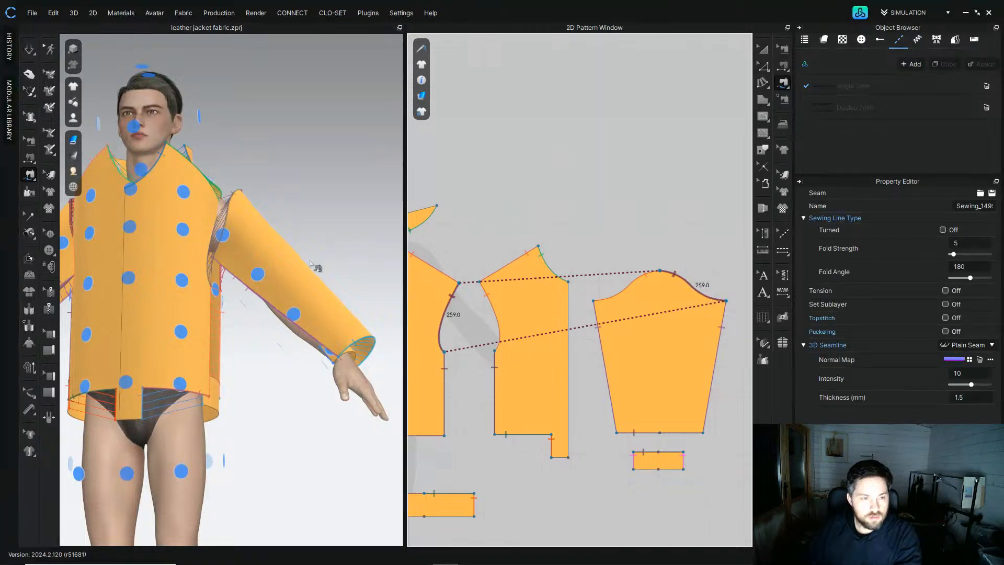
right_drag(136, 256, 204, 313)
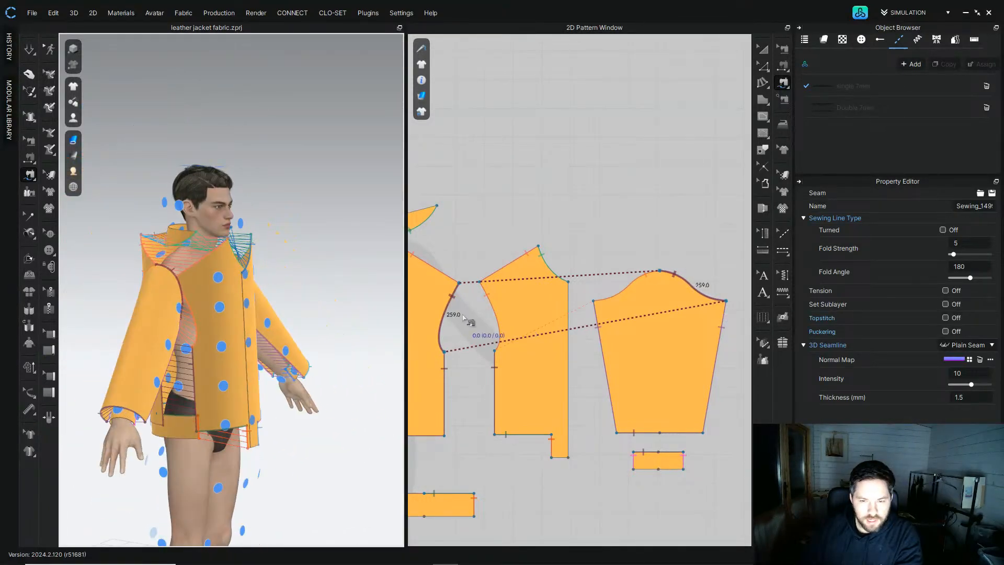
middle_drag(619, 321, 686, 295)
click(634, 256)
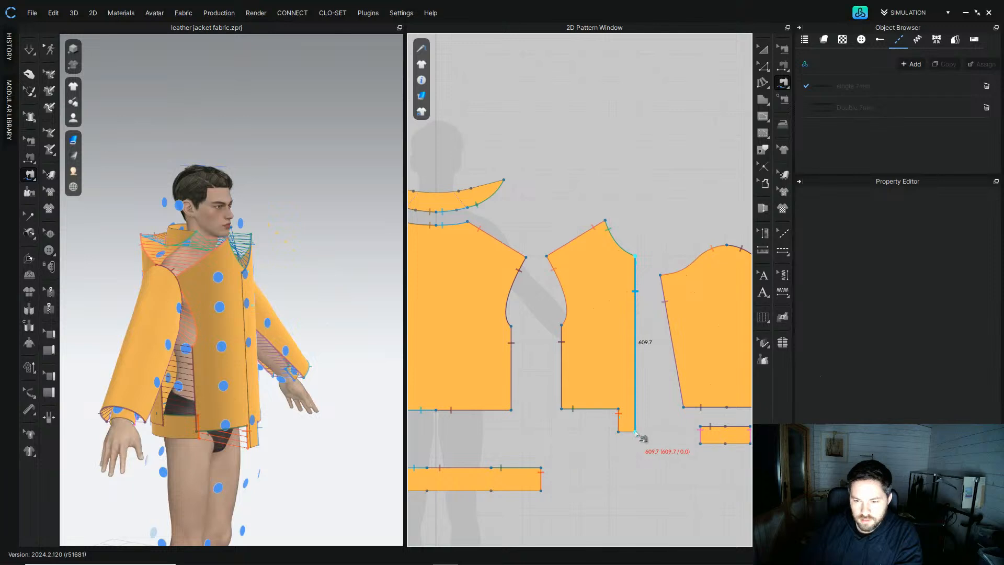
scroll(521, 334, down, 8)
middle_drag(521, 334, 625, 308)
scroll(553, 305, up, 5)
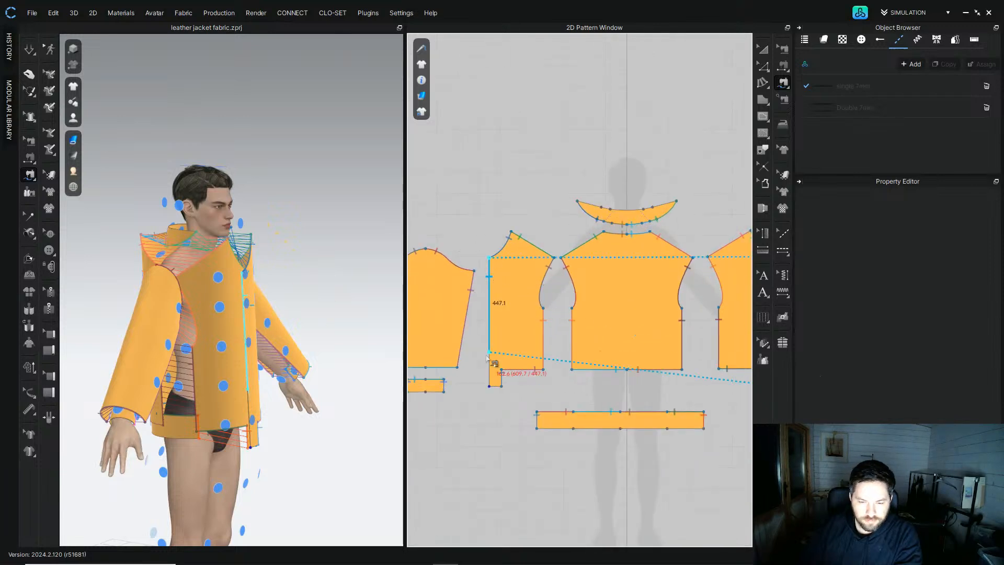
click(762, 49)
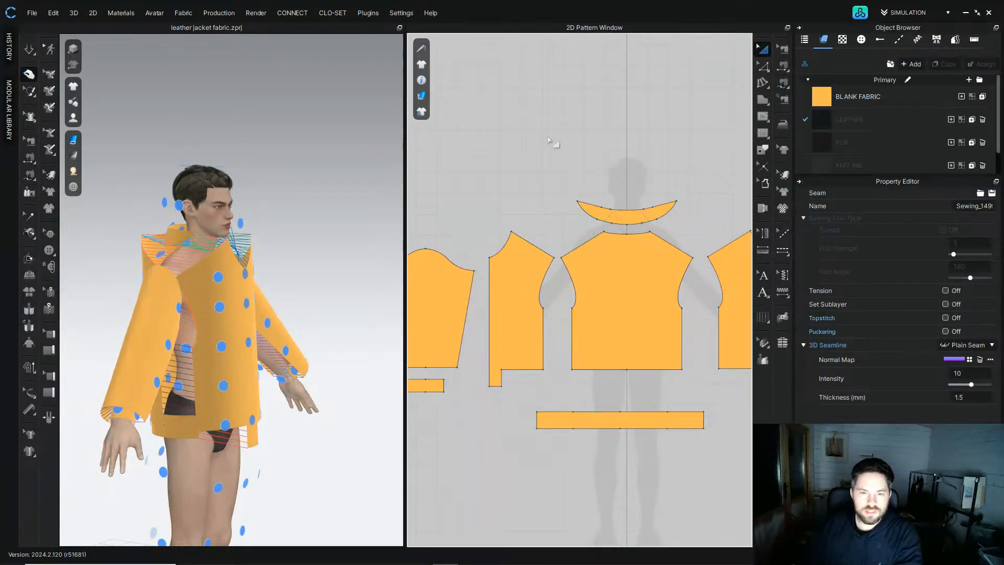
Step: Run the simulation to drape the jacket on the avatar, inspect the sleeves, and undo an accidental sleeve change
scroll(307, 215, down, 2)
right_drag(307, 215, 230, 225)
scroll(243, 231, up, 3)
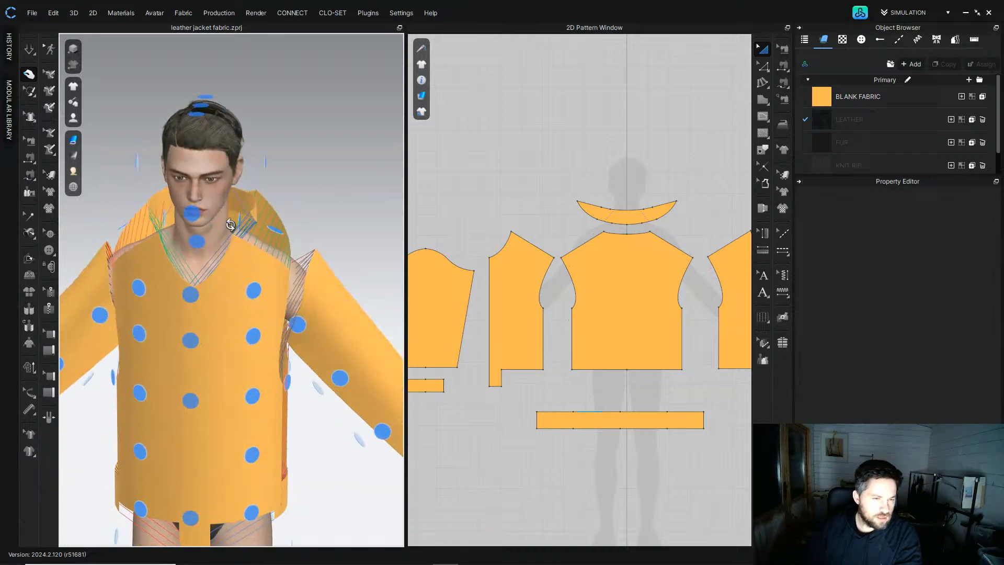
click(29, 50)
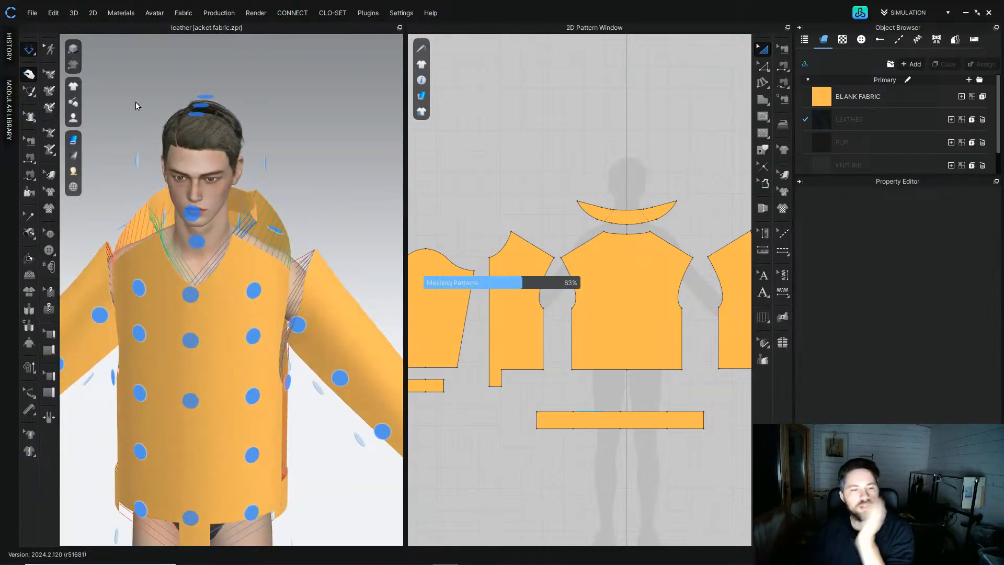
scroll(240, 309, down, 2)
middle_drag(215, 308, 242, 224)
right_drag(242, 224, 254, 229)
drag(134, 270, 158, 241)
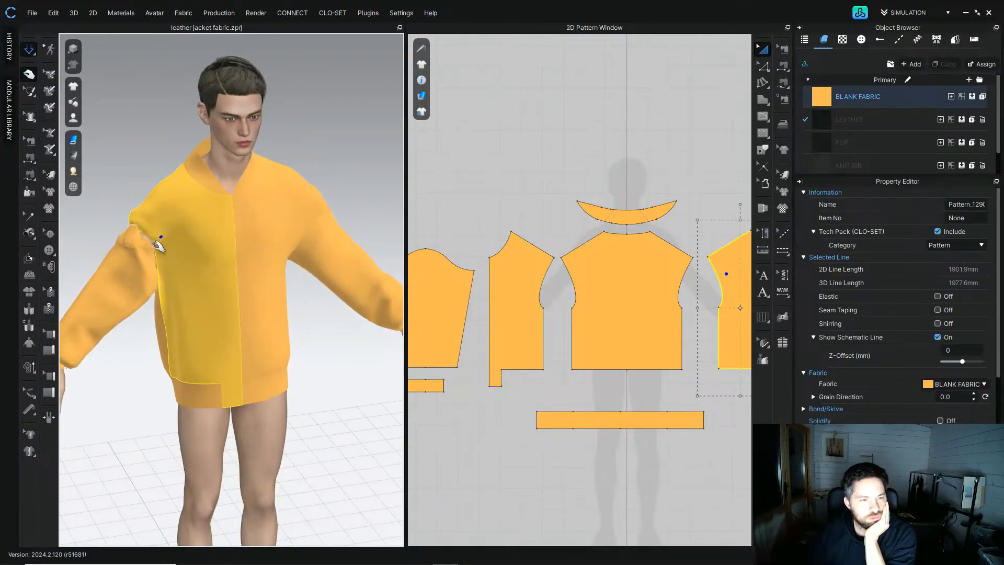
right_drag(158, 240, 239, 246)
scroll(139, 235, up, 5)
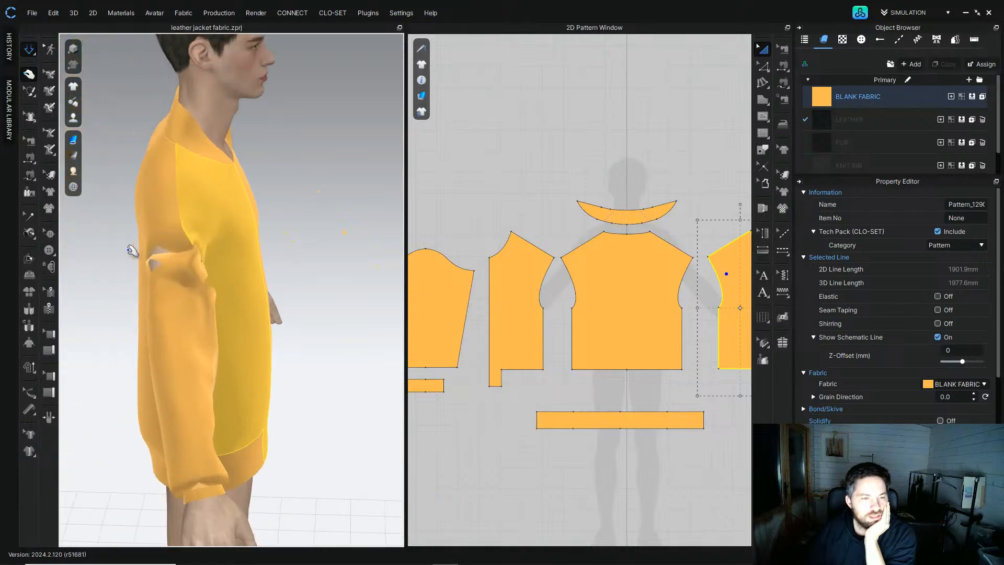
mouse_move(168, 254)
mouse_down()
mouse_move(82, 278)
mouse_move(197, 260)
mouse_move(304, 272)
mouse_move(172, 253)
mouse_up()
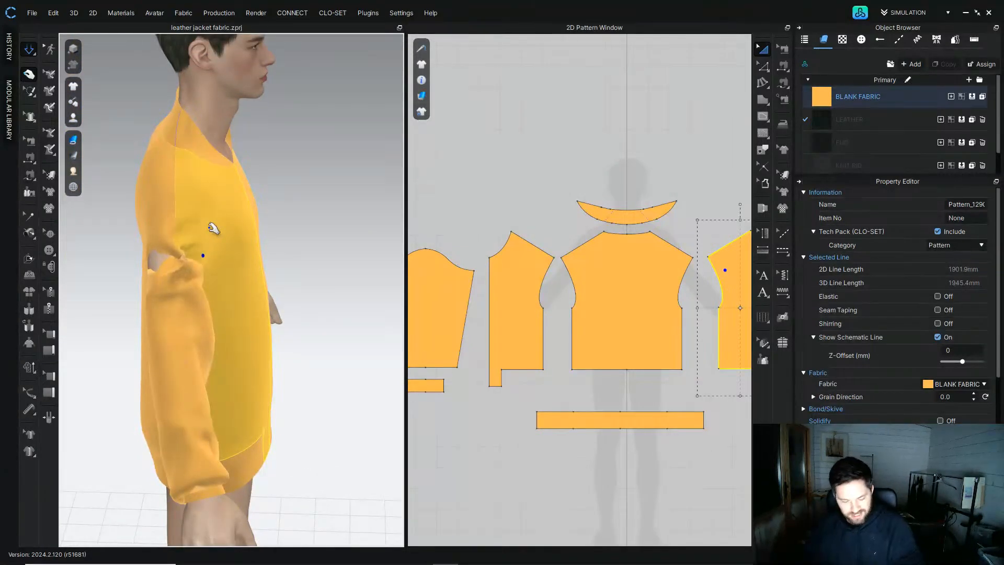
click(246, 242)
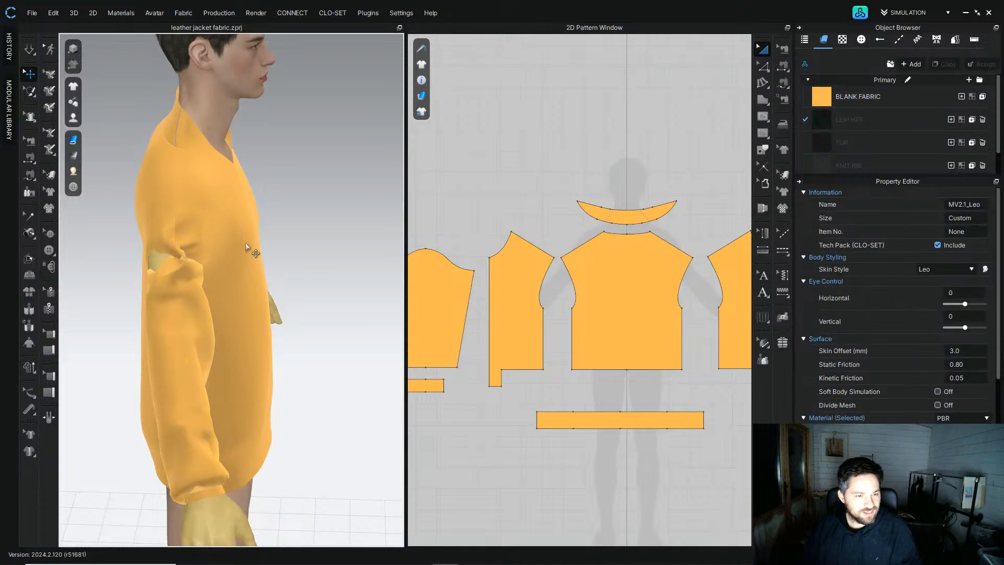
key(ctrl+z)
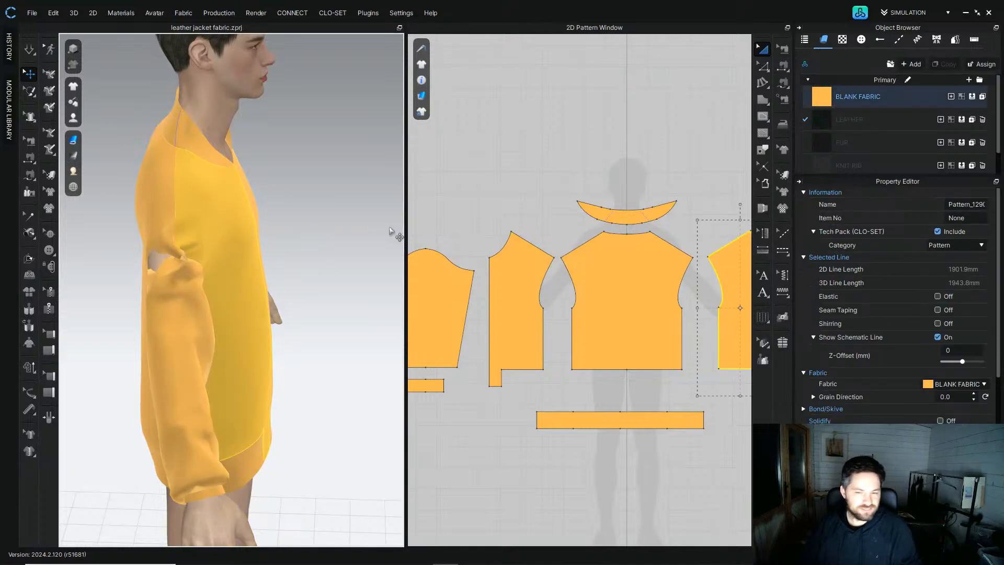
Step: Select the sleeve in the 3D view and delete the two seams on its sleeve cap
scroll(600, 215, down, 5)
click(165, 293)
scroll(664, 233, up, 5)
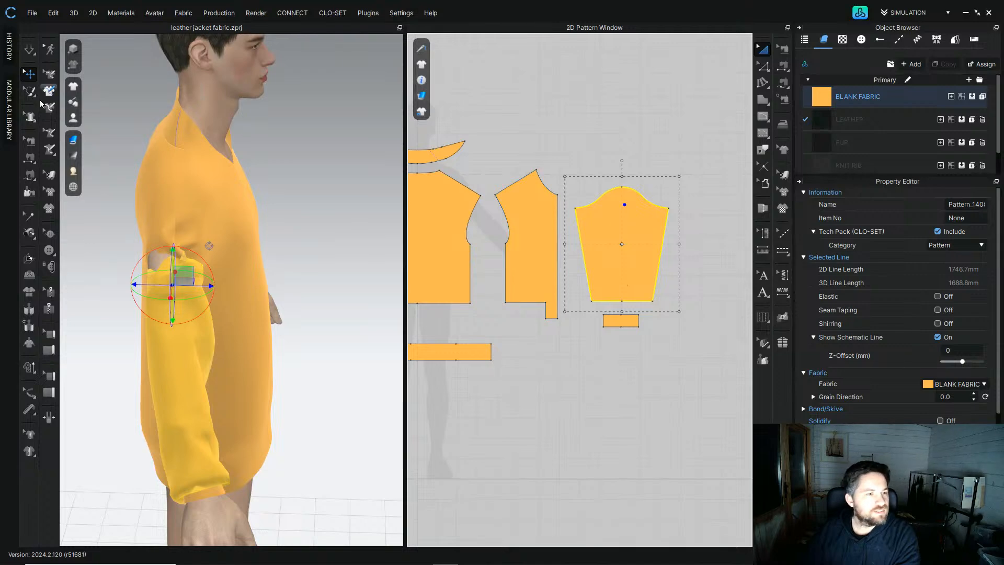
click(29, 141)
click(597, 201)
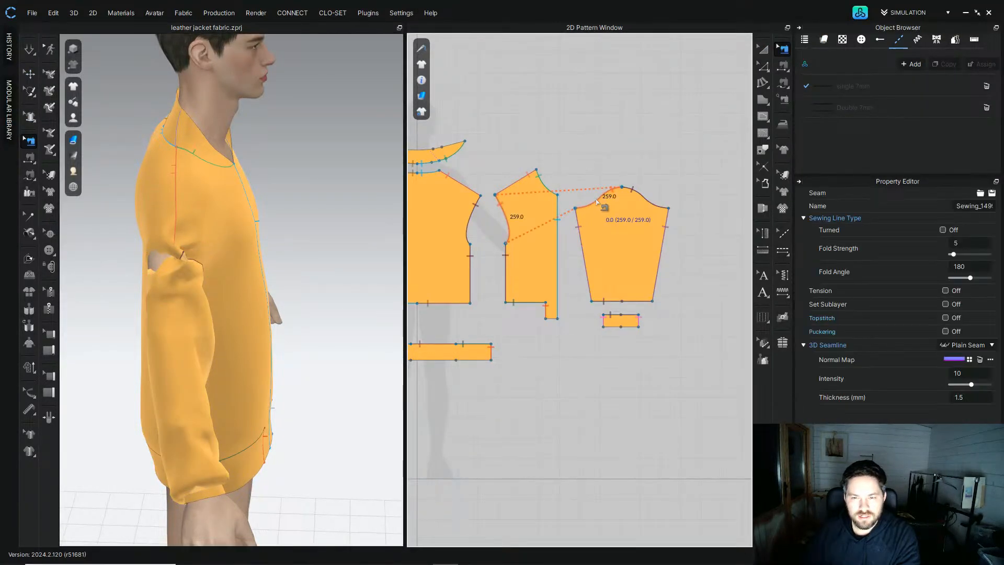
click(652, 207)
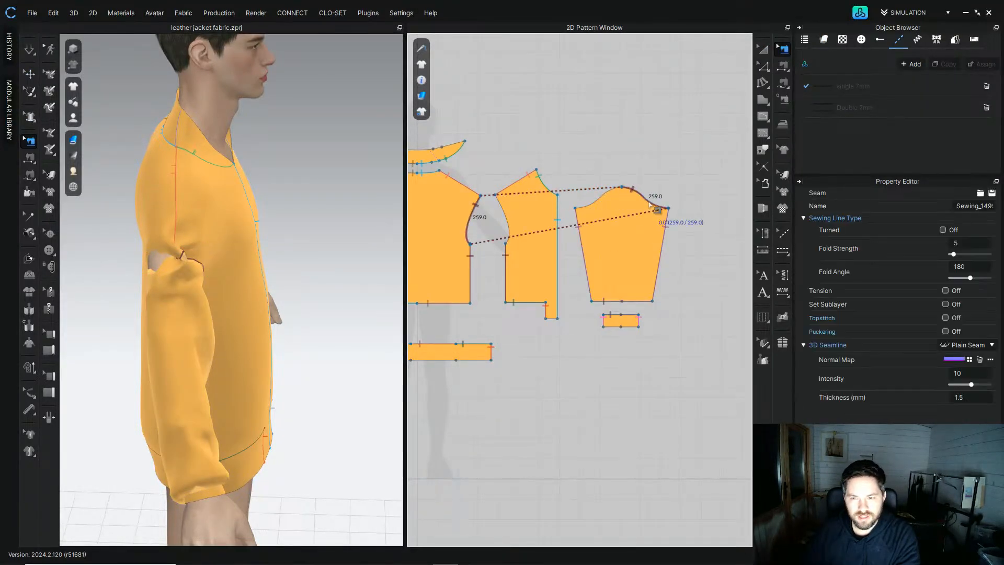
key(Delete)
Step: Sew the sleeve cap's front curve segment to the front armhole with segment sewing
click(30, 176)
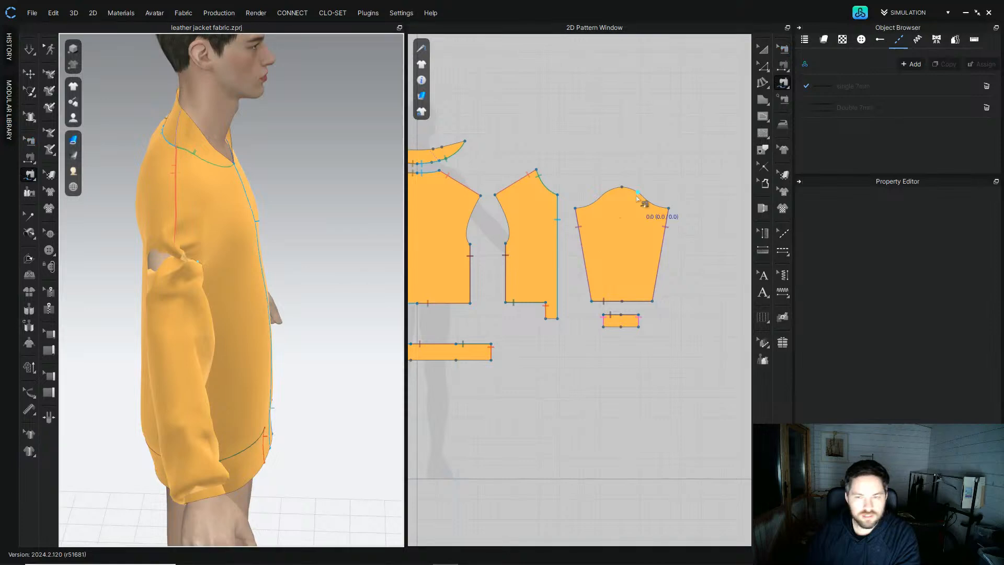
click(621, 187)
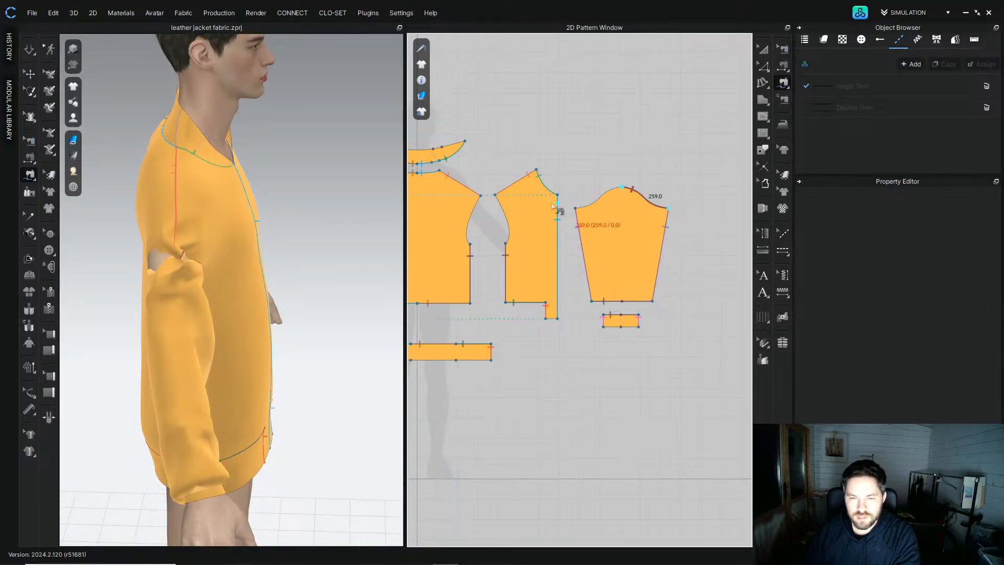
click(622, 188)
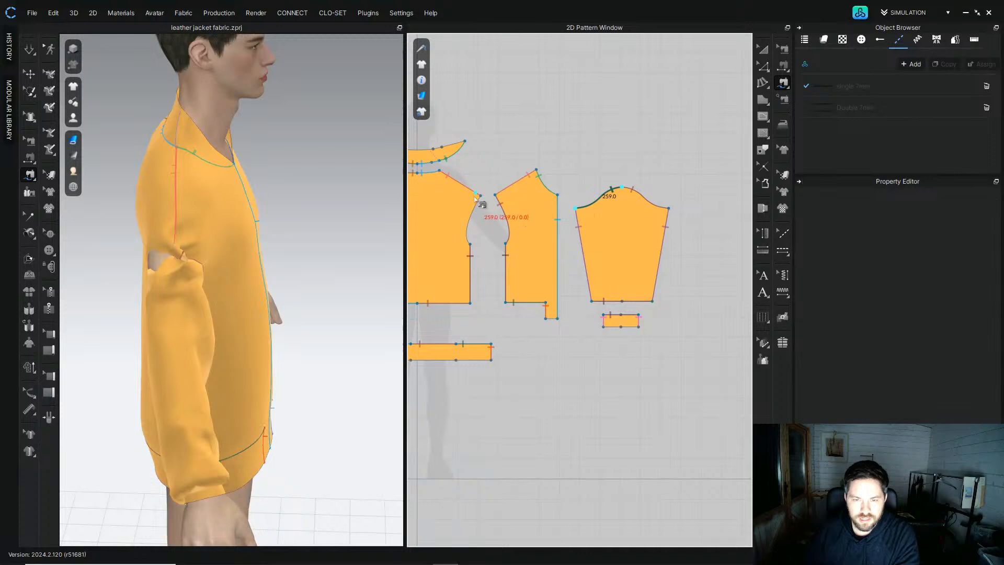
Step: Simulate and pull the sleeve and bodice fabric into position around the avatar's arm and shoulder
click(31, 50)
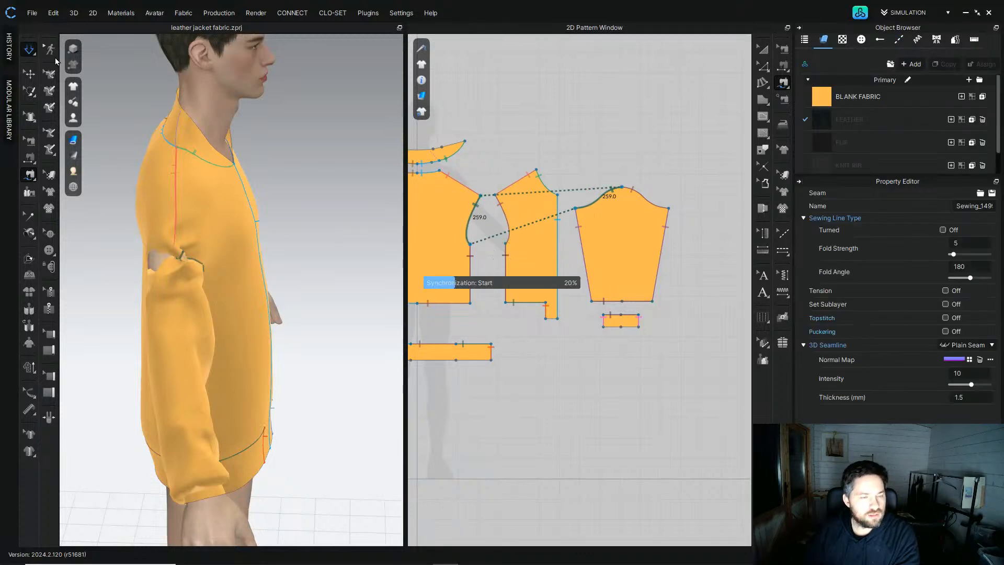
click(171, 275)
right_drag(170, 275, 138, 282)
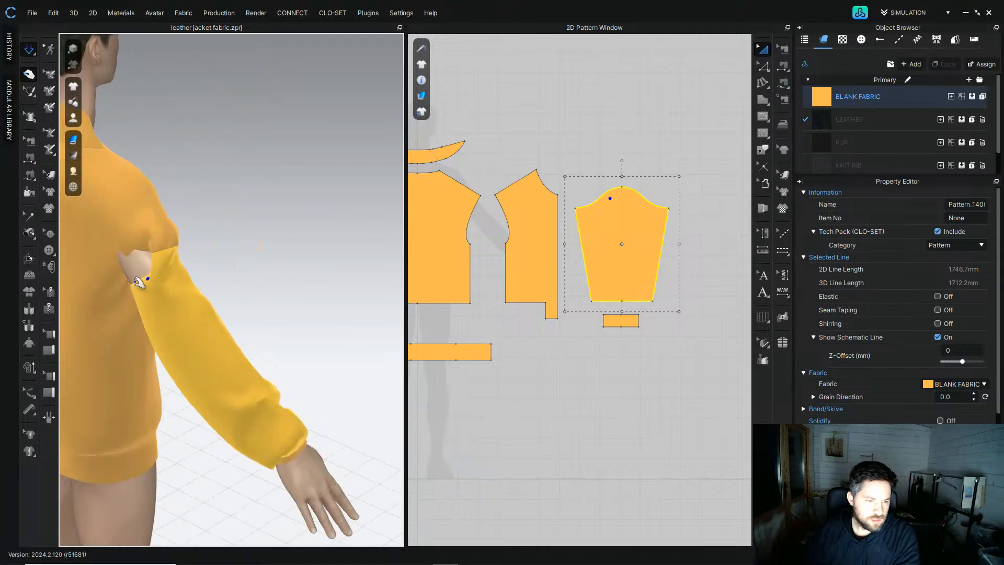
drag(139, 287, 129, 276)
drag(148, 243, 82, 281)
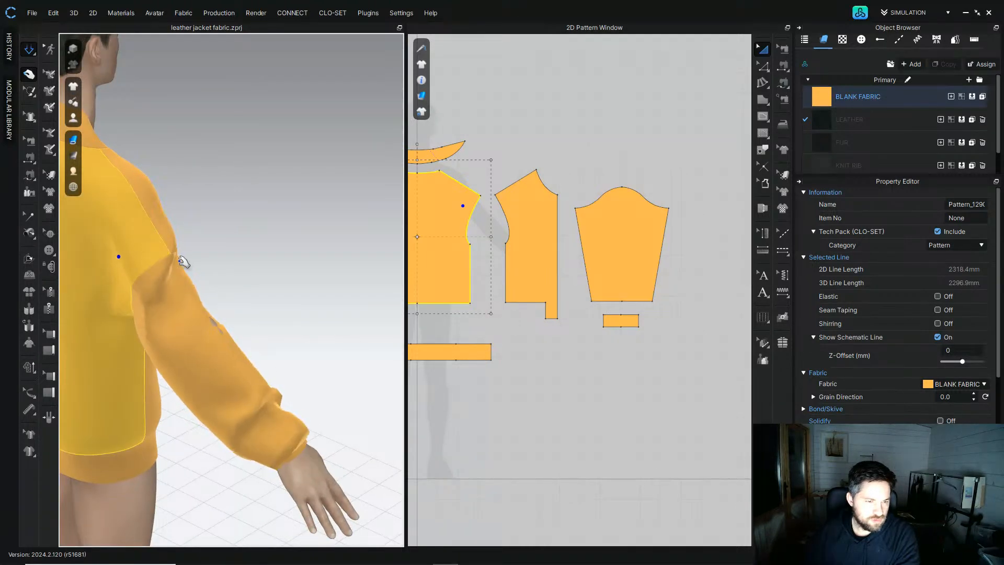
right_drag(184, 262, 164, 282)
drag(164, 282, 126, 390)
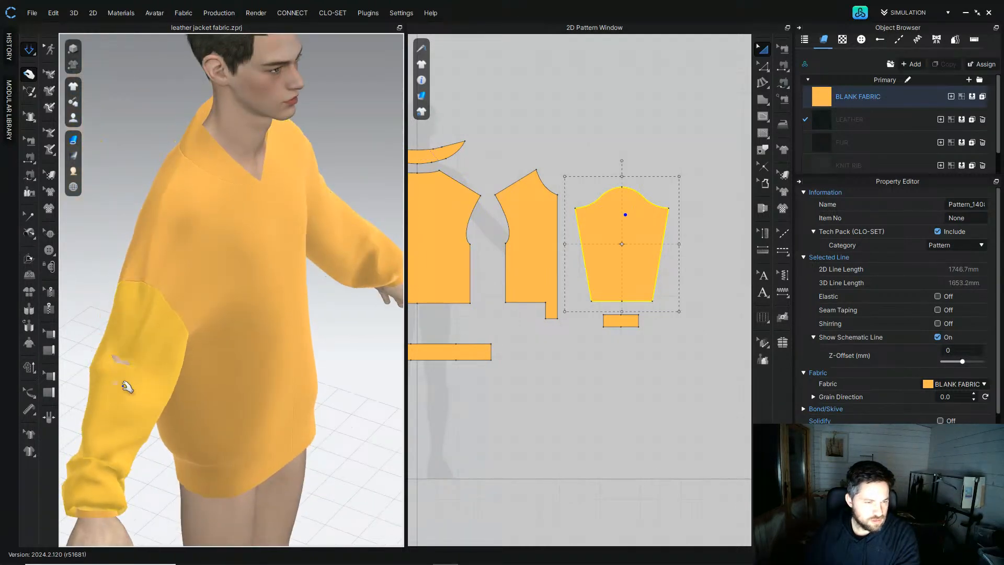
right_drag(185, 361, 253, 336)
click(281, 288)
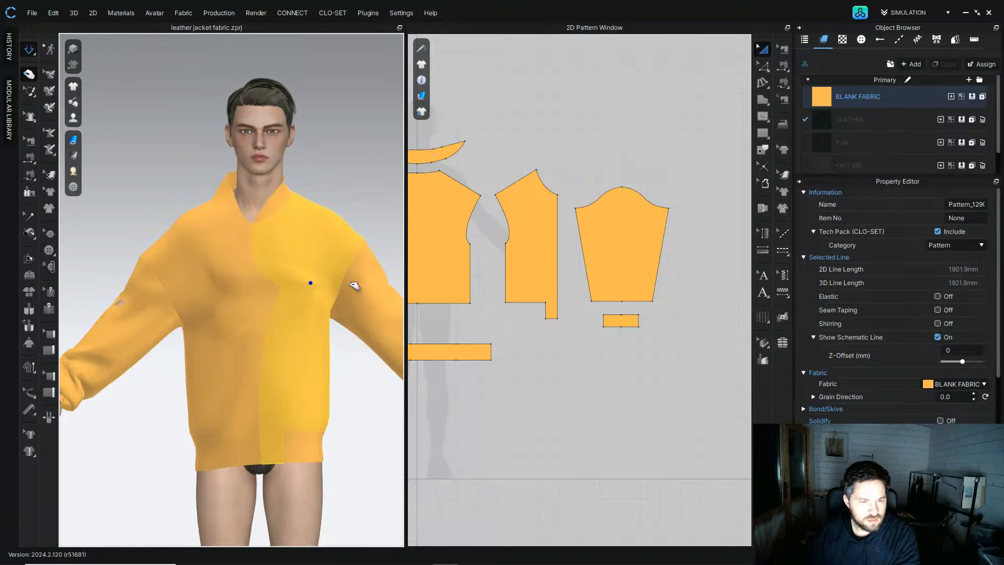
drag(309, 213, 314, 235)
drag(242, 217, 190, 235)
right_drag(159, 282, 191, 298)
drag(170, 298, 177, 294)
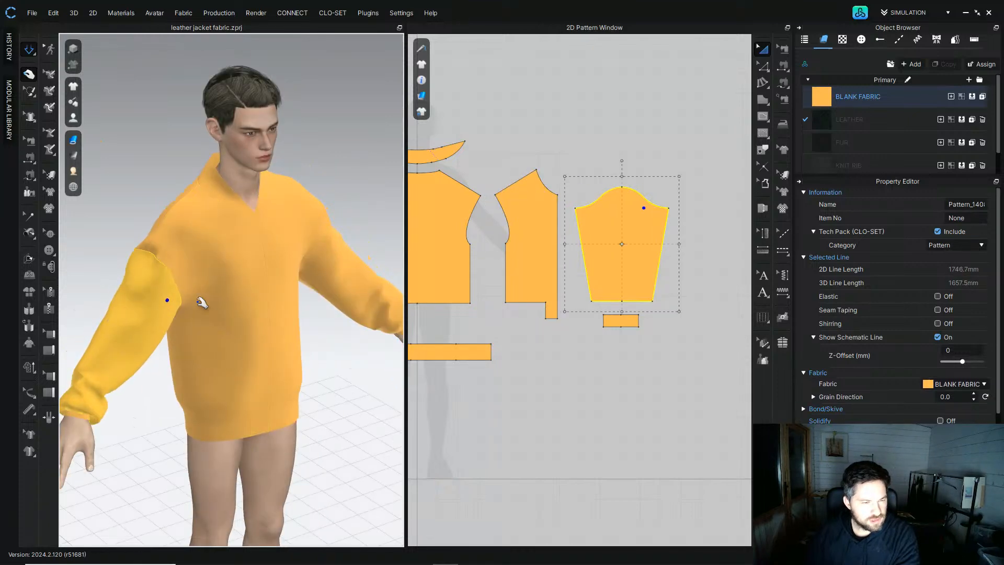
right_drag(235, 368, 216, 385)
middle_drag(212, 383, 243, 283)
right_drag(240, 283, 273, 304)
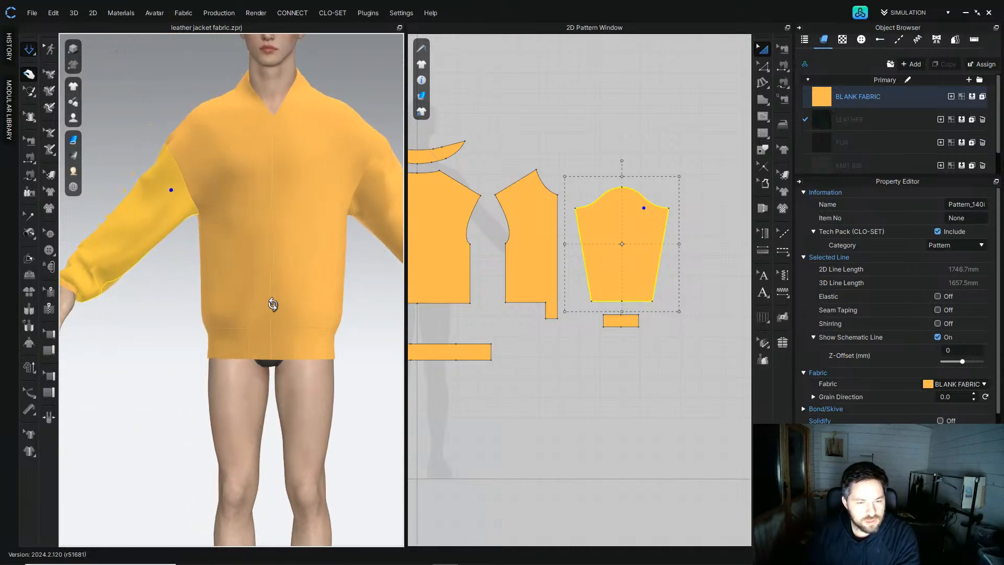
Step: Inspect the shoulder and sleeve join from several angles while the simulation runs
scroll(298, 278, down, 2)
mouse_move(313, 260)
right_down()
mouse_move(275, 255)
mouse_move(316, 253)
right_up()
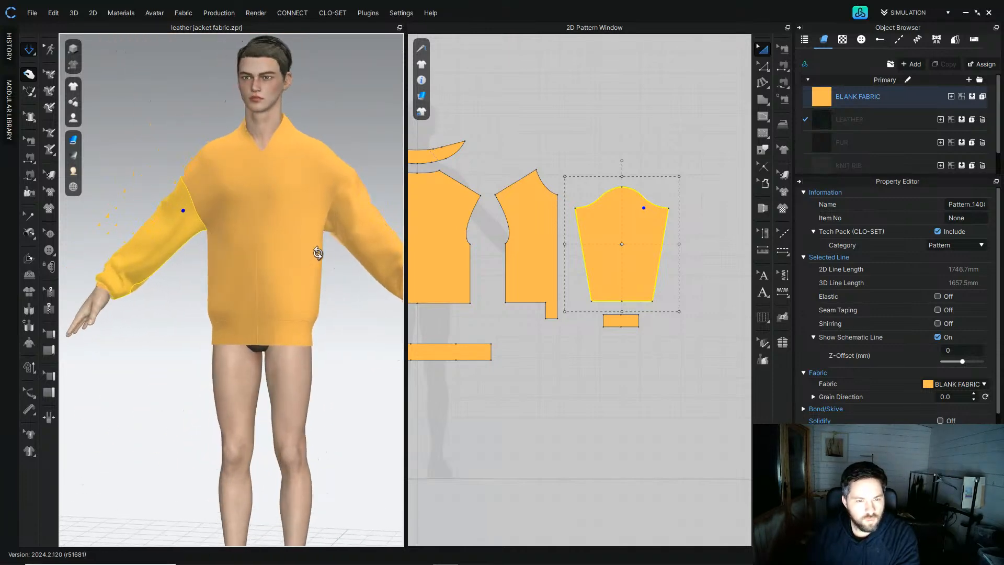
mouse_move(268, 227)
right_down()
mouse_move(328, 291)
mouse_move(337, 225)
mouse_move(309, 247)
mouse_move(257, 224)
right_up()
scroll(172, 256, up, 4)
right_drag(230, 293, 209, 287)
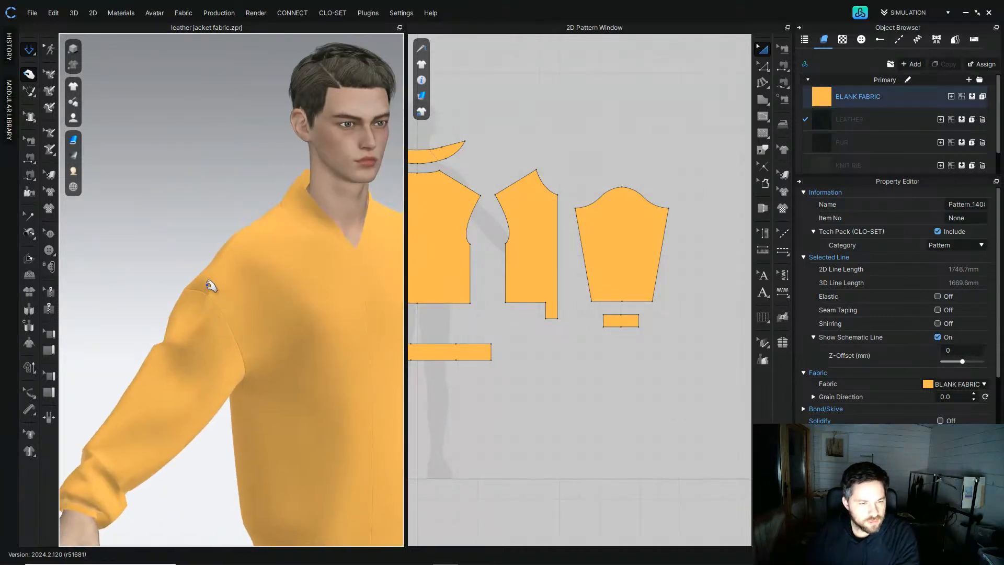
drag(206, 284, 220, 268)
right_drag(220, 269, 202, 285)
drag(199, 286, 183, 279)
right_drag(220, 316, 340, 308)
drag(201, 294, 223, 272)
right_drag(224, 273, 103, 275)
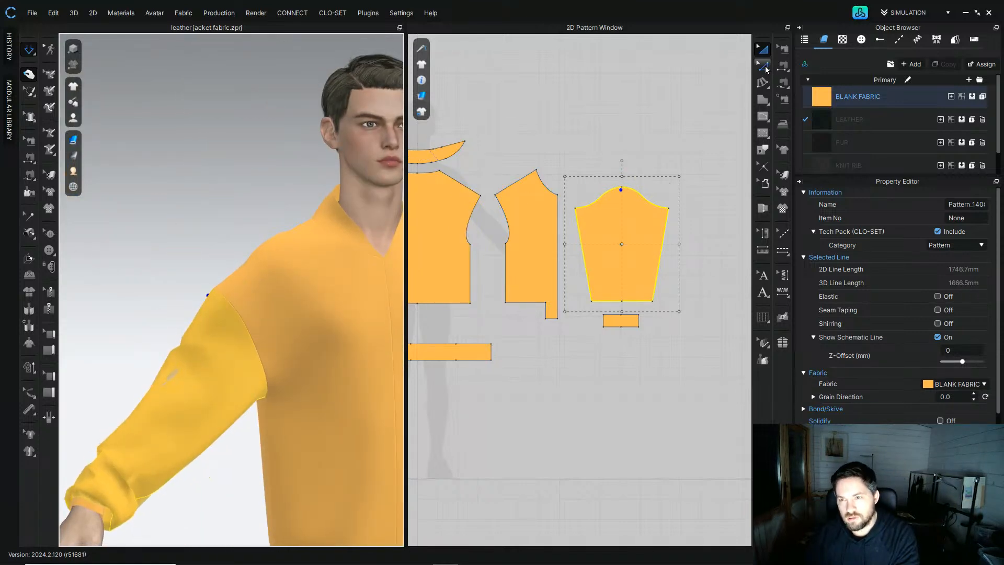
Step: Lower the sleeve cap's top point slightly with the Edit Pattern tool and stop the simulation
click(764, 66)
scroll(628, 189, up, 5)
drag(594, 172, 645, 208)
key(Down)
key(Down)
key(Down)
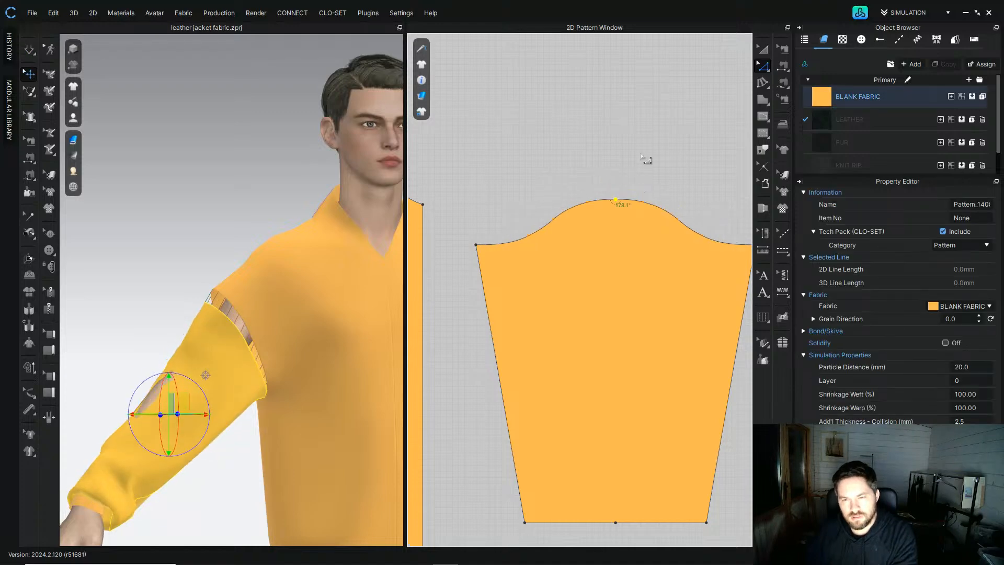
scroll(639, 222, down, 4)
click(604, 230)
scroll(591, 236, up, 4)
click(538, 243)
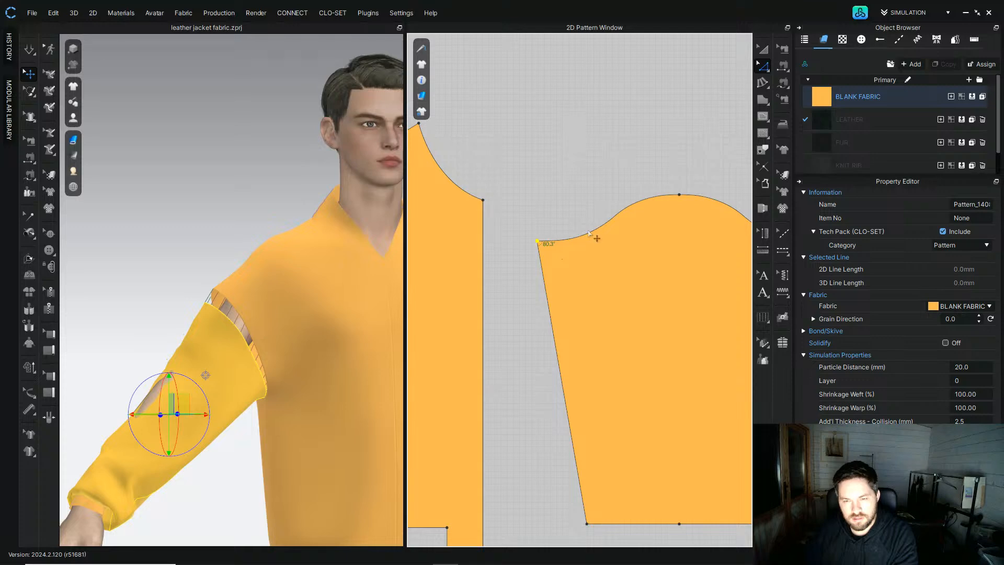
click(31, 51)
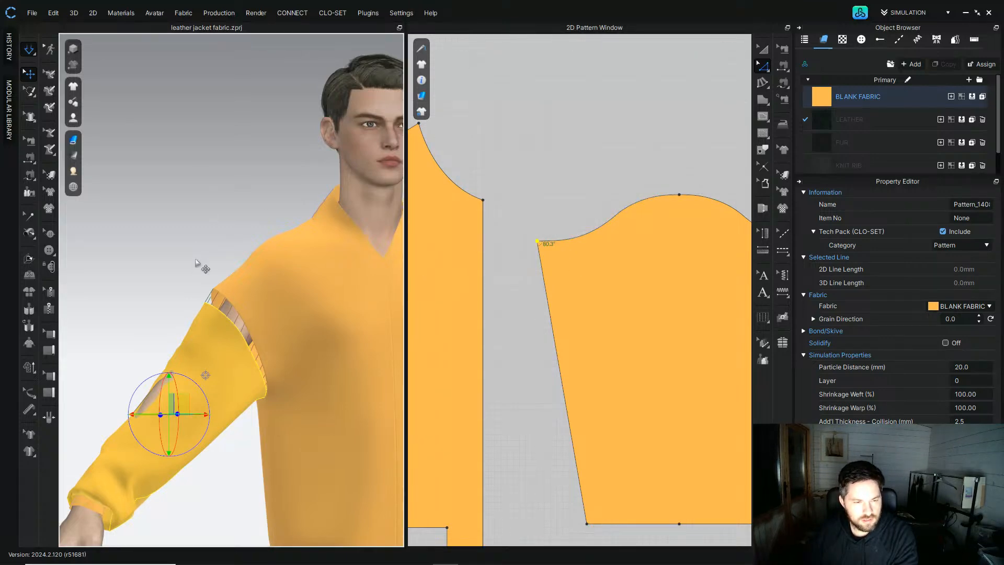
Step: Select the sleeve cap curve and delete all its curve points
click(223, 312)
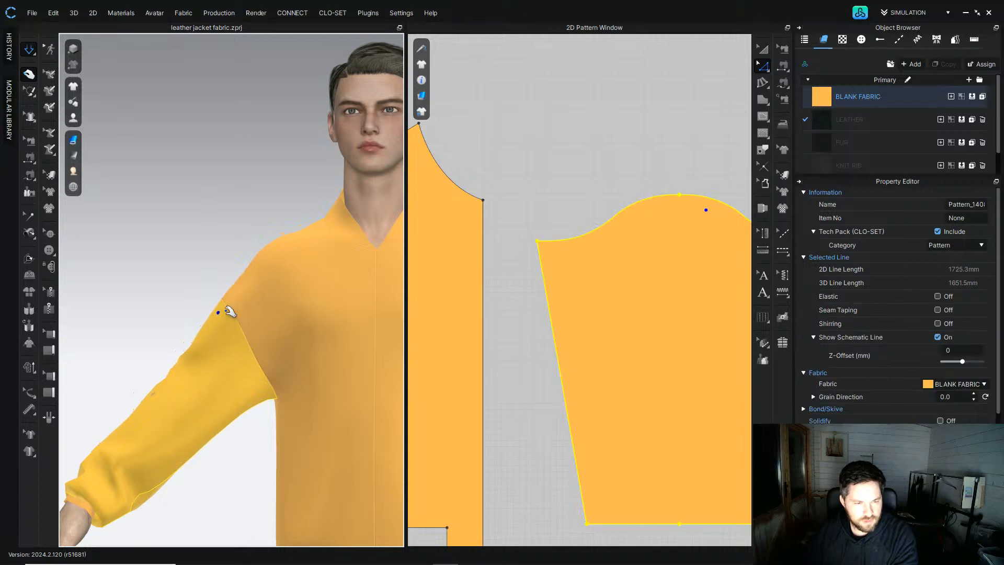
right_drag(624, 232, 588, 277)
click(582, 268)
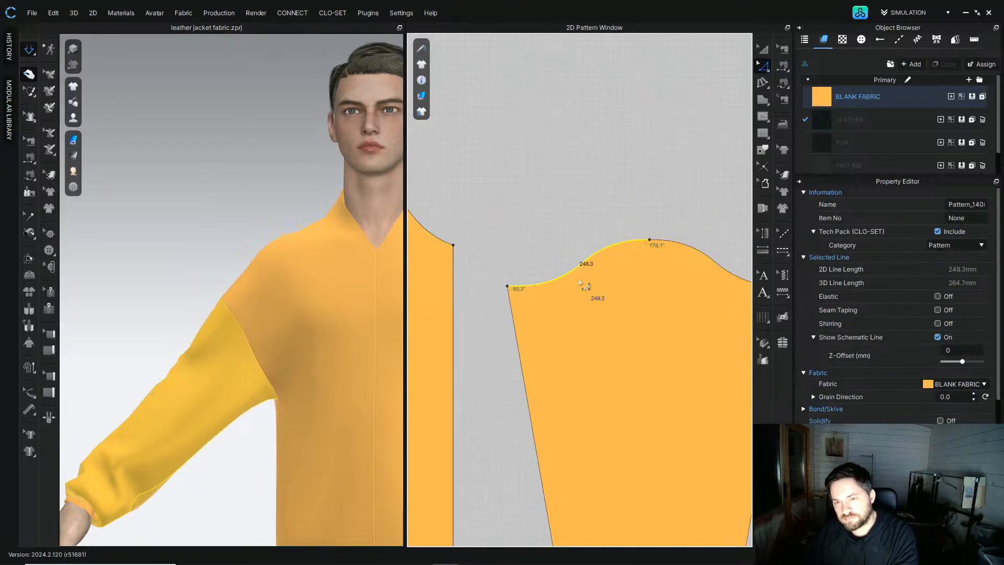
right_click(703, 258)
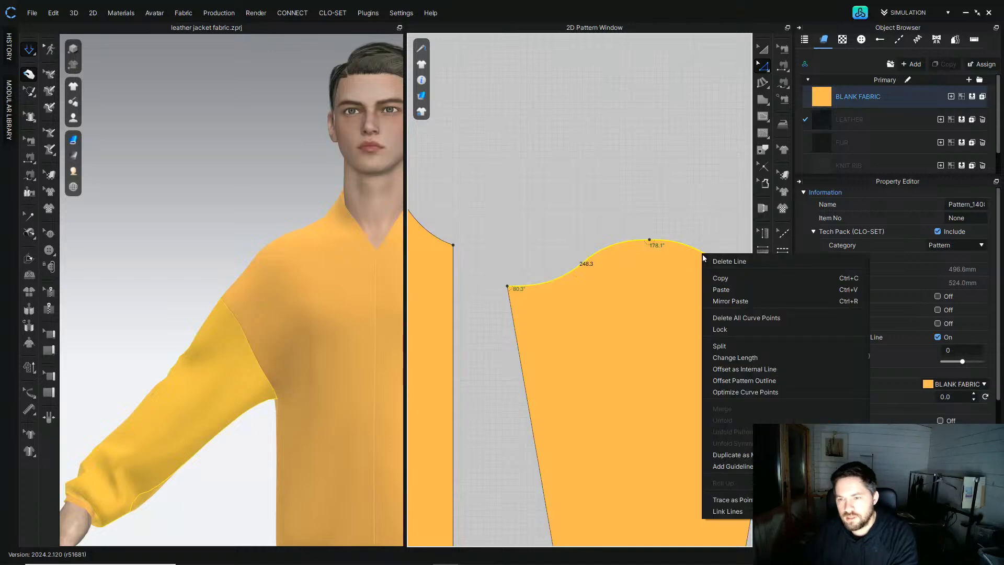
click(742, 318)
Step: Reshape the sleeve cap into a single smooth arched curve with the curve editing tool
scroll(649, 201, down, 3)
click(648, 201)
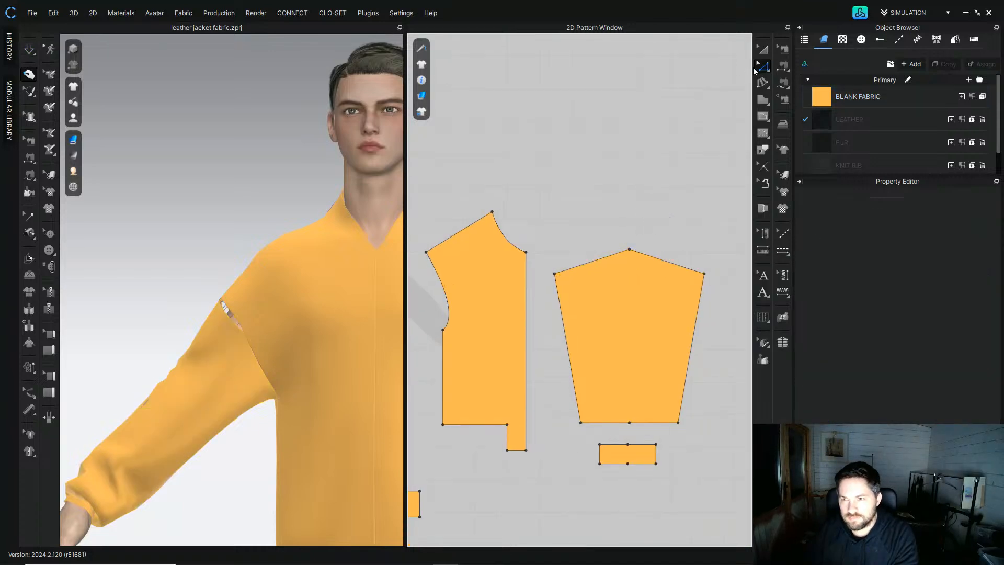
click(759, 68)
click(800, 125)
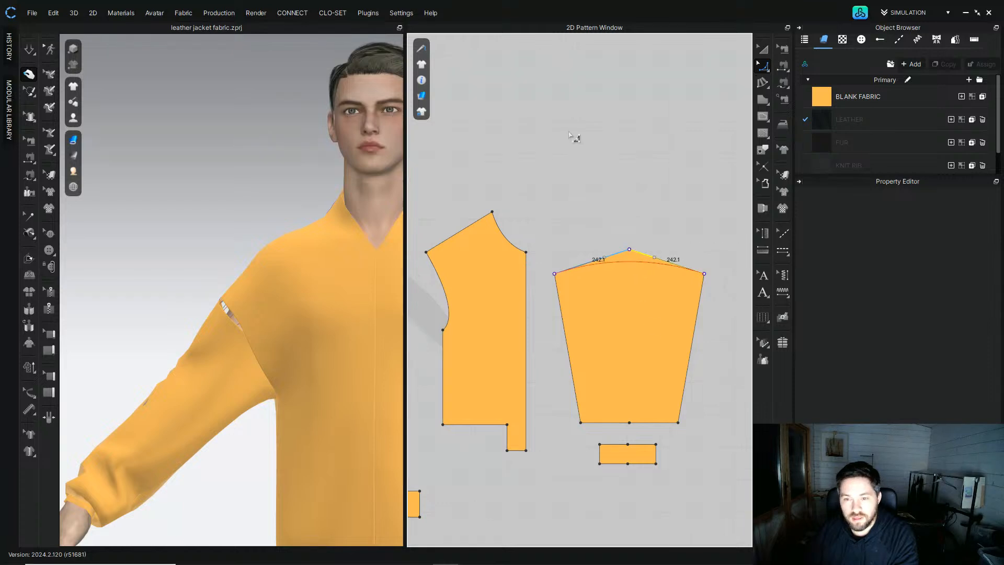
drag(569, 135, 570, 134)
click(762, 49)
key(Escape)
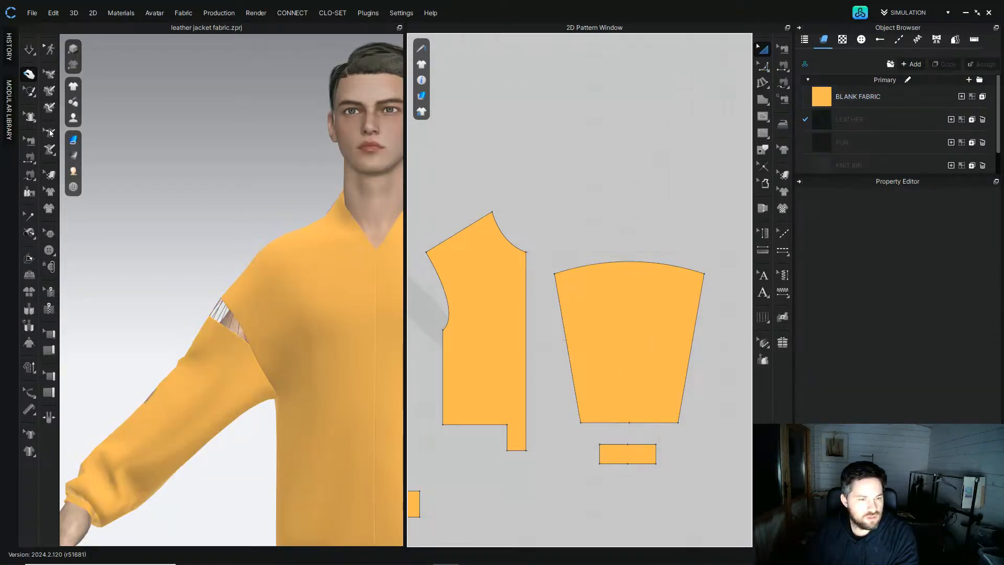
Step: Resimulate, select the sleeve cap line and split it into two equal segments with Uniform Split
click(30, 51)
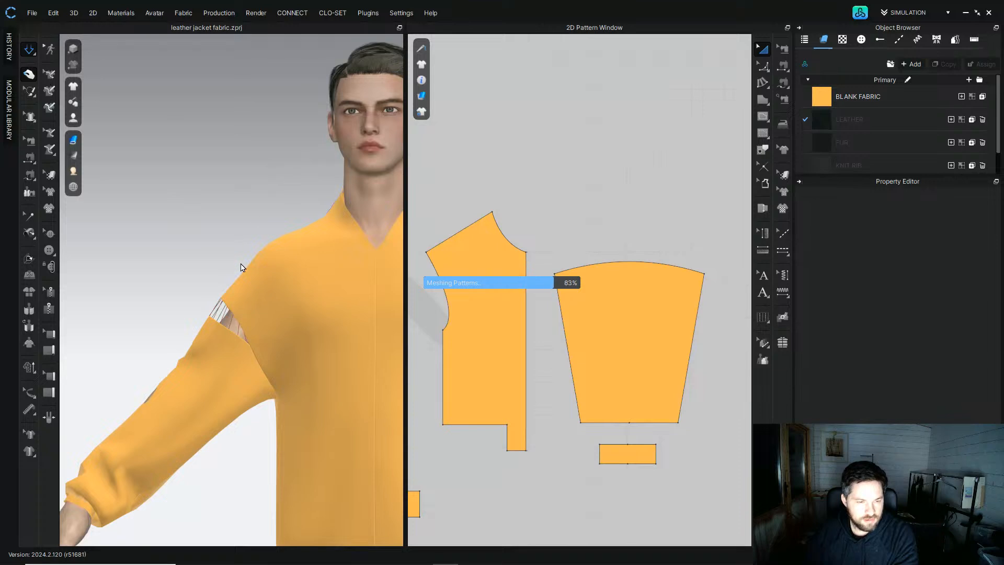
click(202, 300)
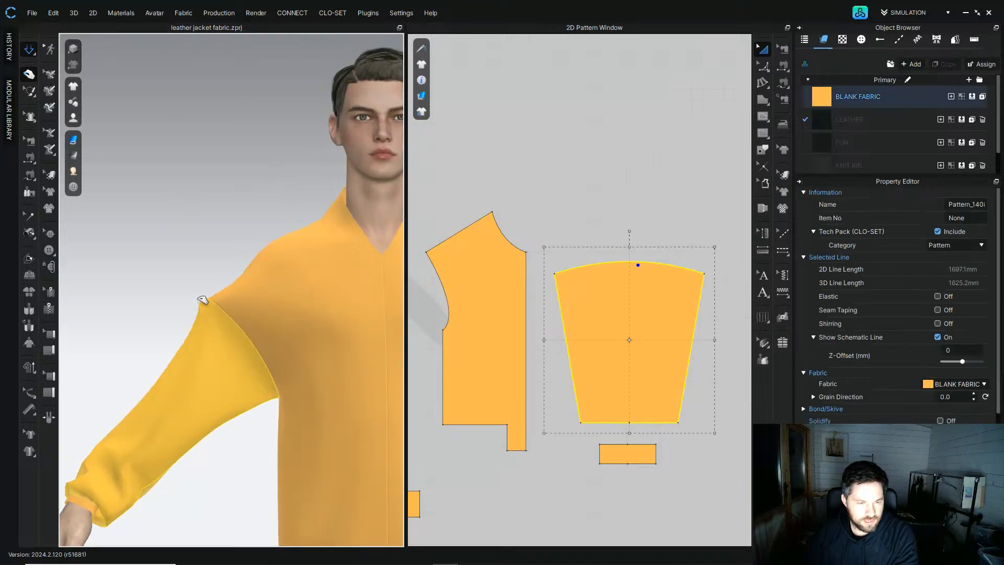
right_drag(206, 321, 455, 333)
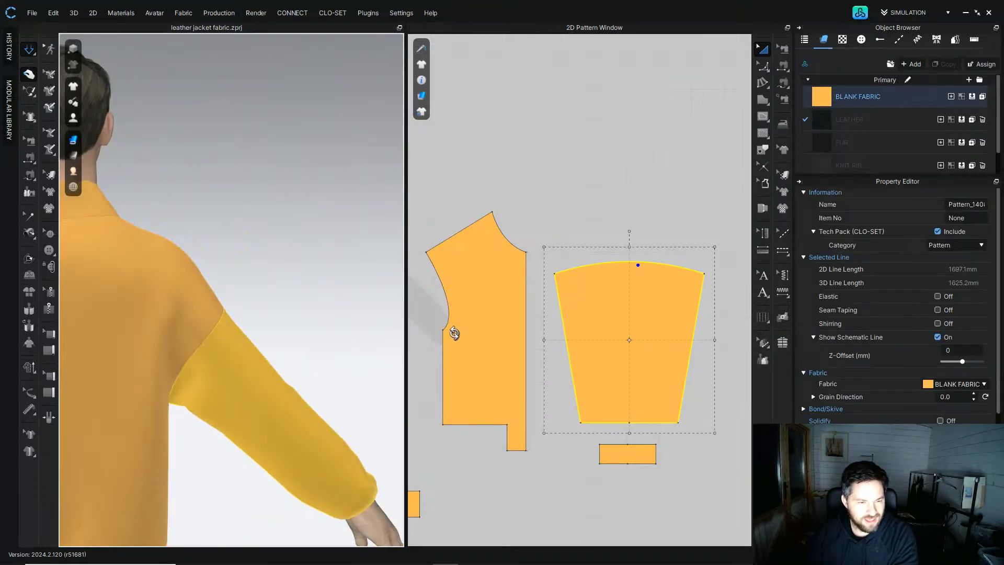
click(763, 67)
click(630, 263)
right_click(631, 262)
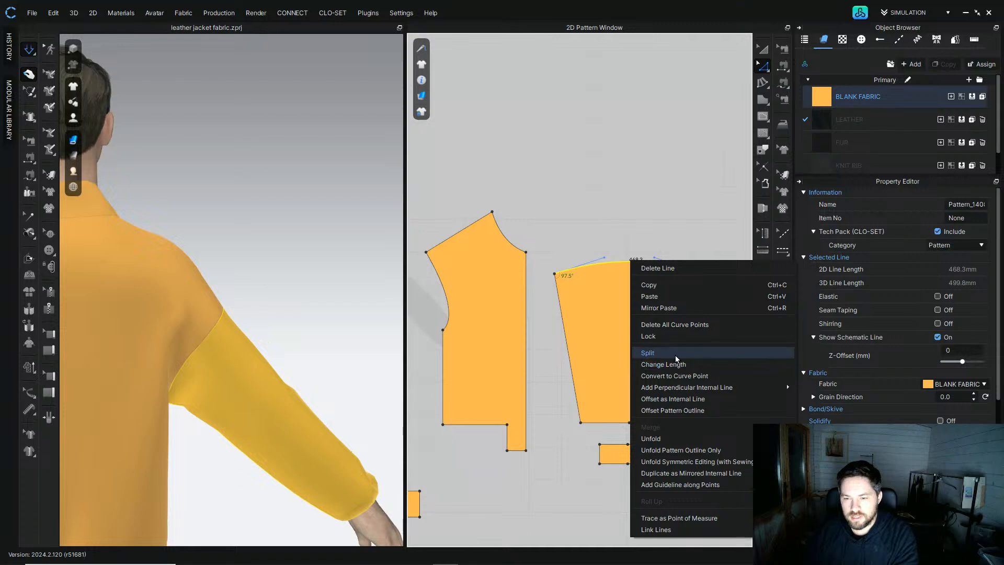
click(676, 355)
click(426, 304)
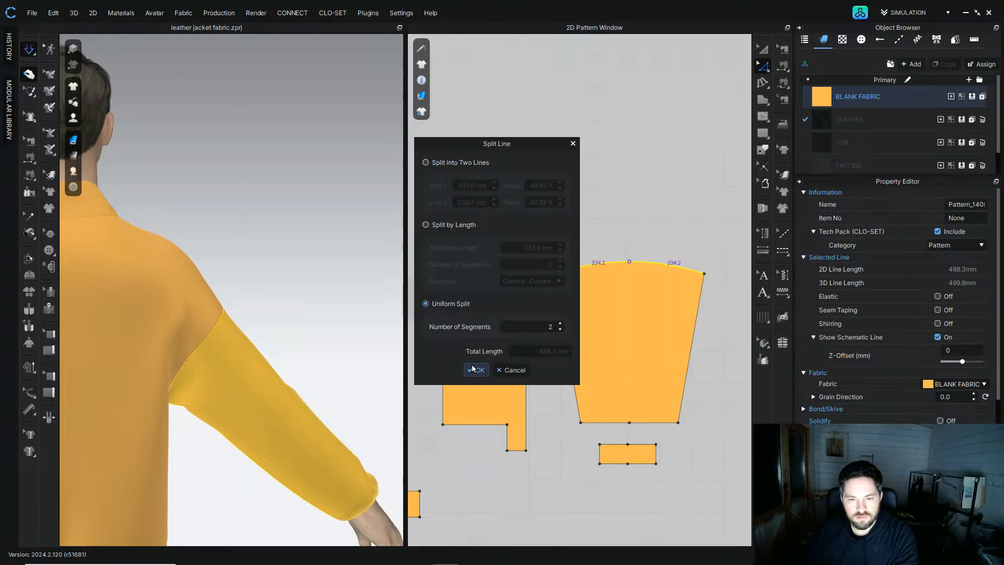
click(476, 370)
Step: Resimulate the garment and check the sleeve cap fit on the avatar from the front
drag(650, 293, 652, 212)
click(634, 214)
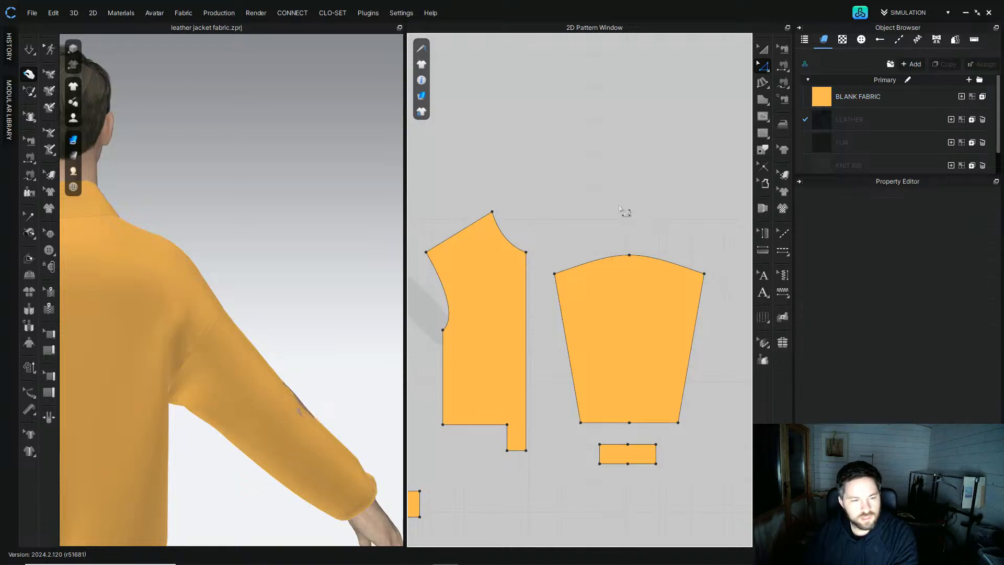
key(space)
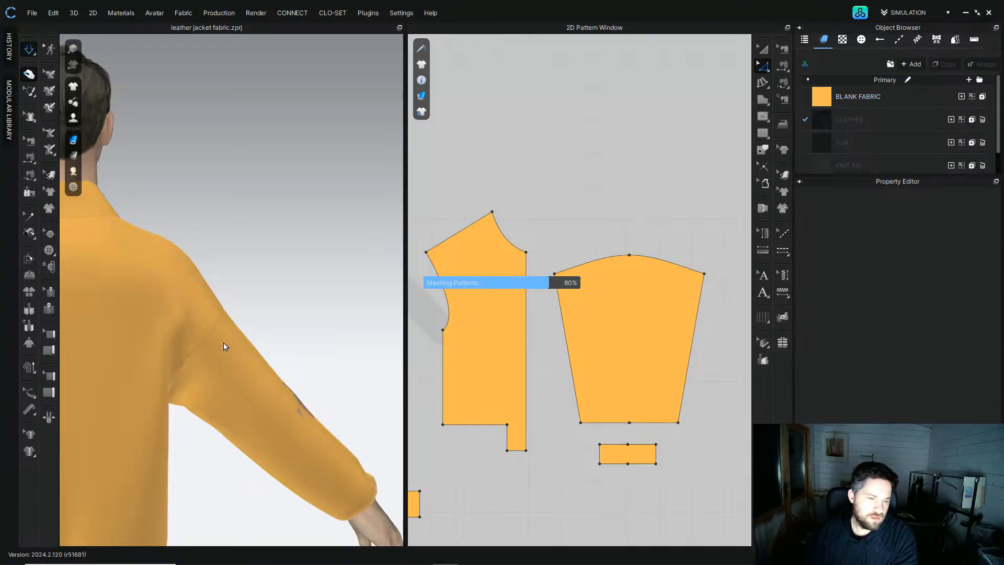
click(251, 305)
mouse_move(251, 305)
right_down()
mouse_move(172, 302)
mouse_move(256, 291)
right_up()
scroll(261, 292, down, 2)
key(2)
scroll(282, 326, down, 3)
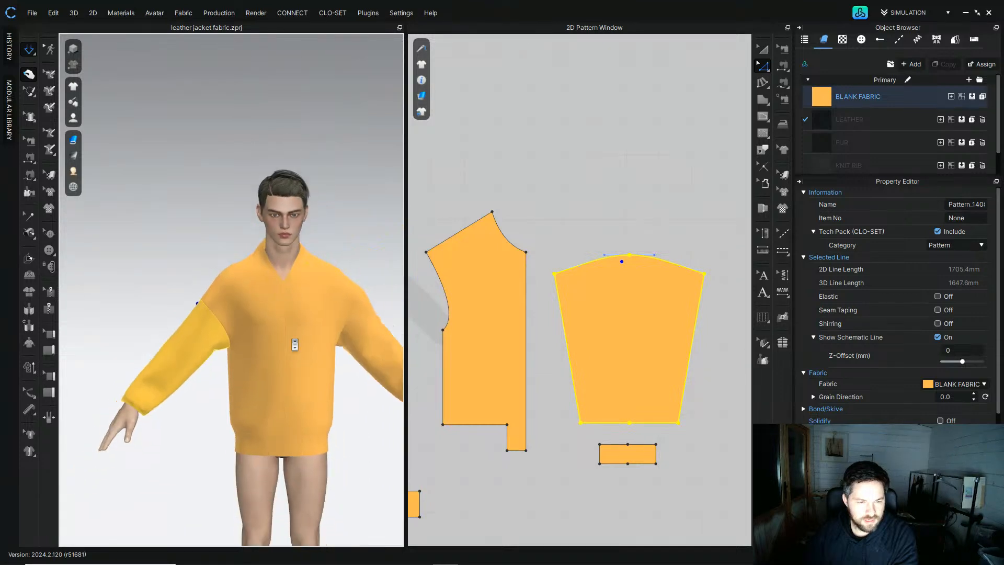
scroll(253, 254, up, 4)
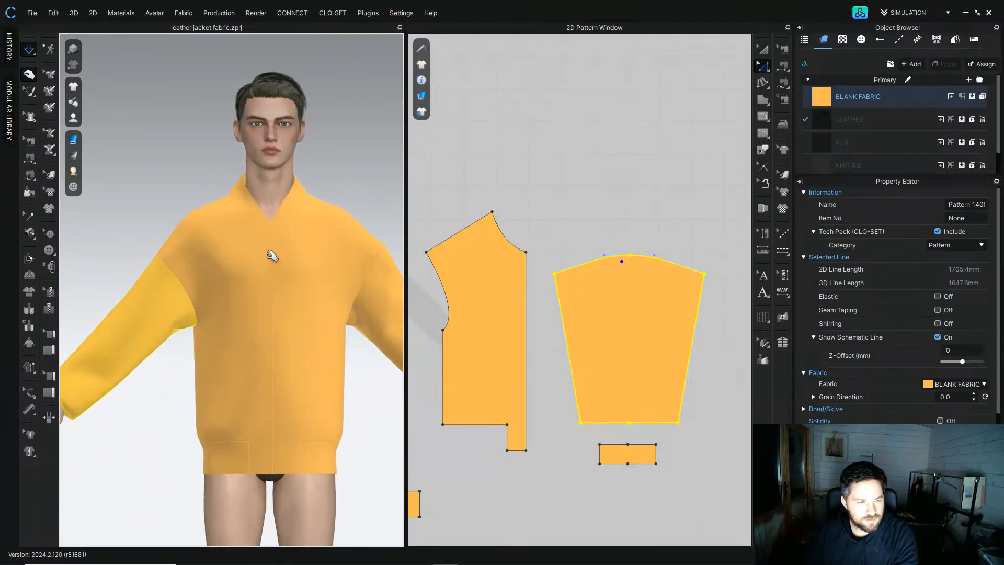
Step: Pull the sleeve and bodice fabric into place around the shoulders in the 3D view
right_drag(272, 255, 222, 270)
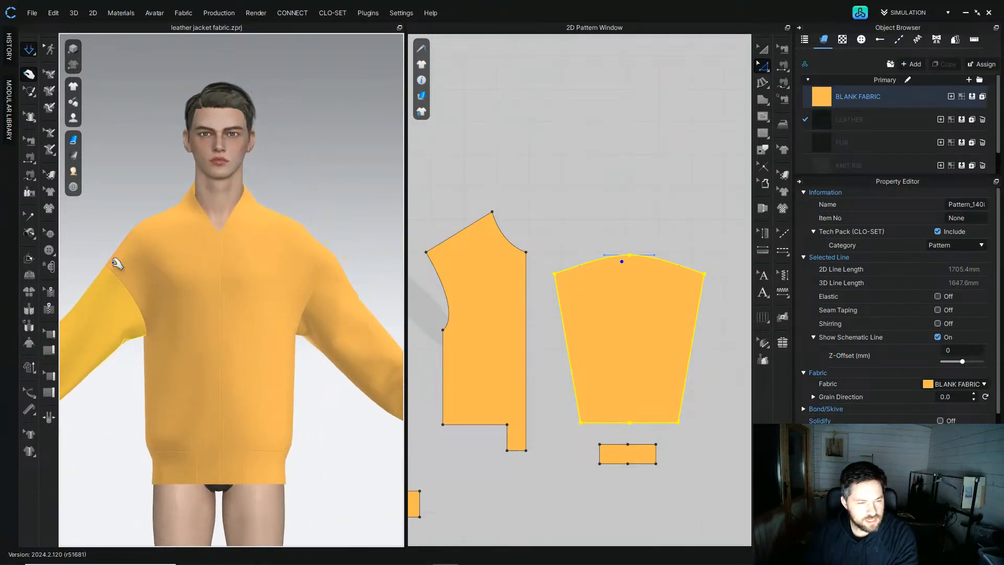
drag(332, 259, 339, 250)
click(336, 269)
right_drag(366, 352, 395, 252)
scroll(605, 296, down, 6)
middle_drag(544, 240, 581, 219)
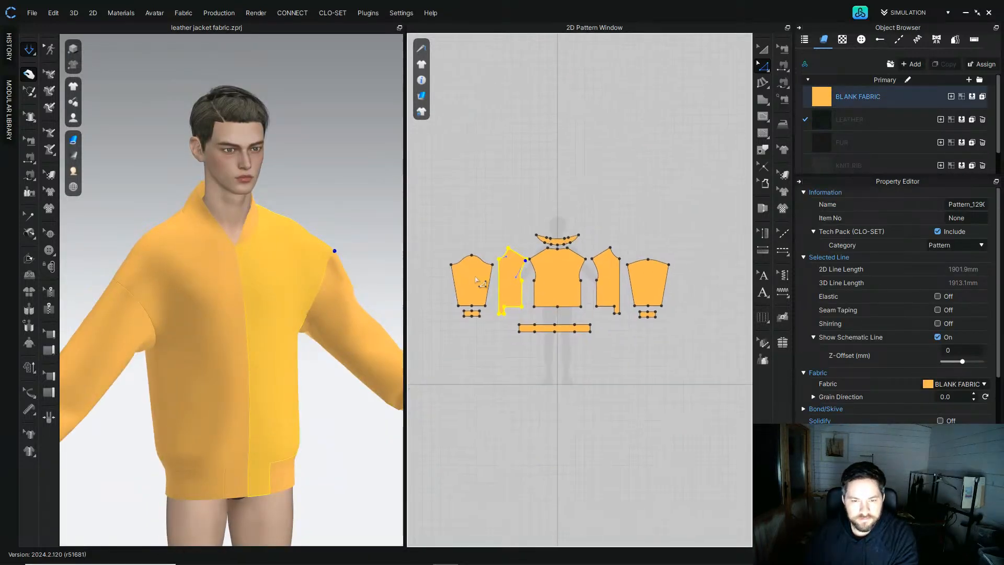
scroll(123, 284, down, 3)
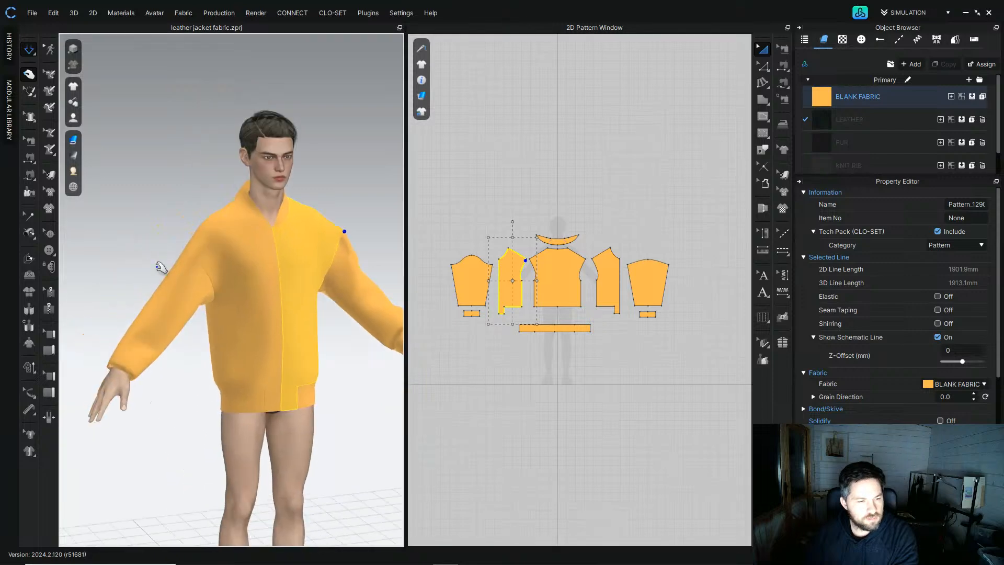
Step: Select the sleeve in 3D and pull it into position along the arm
click(147, 320)
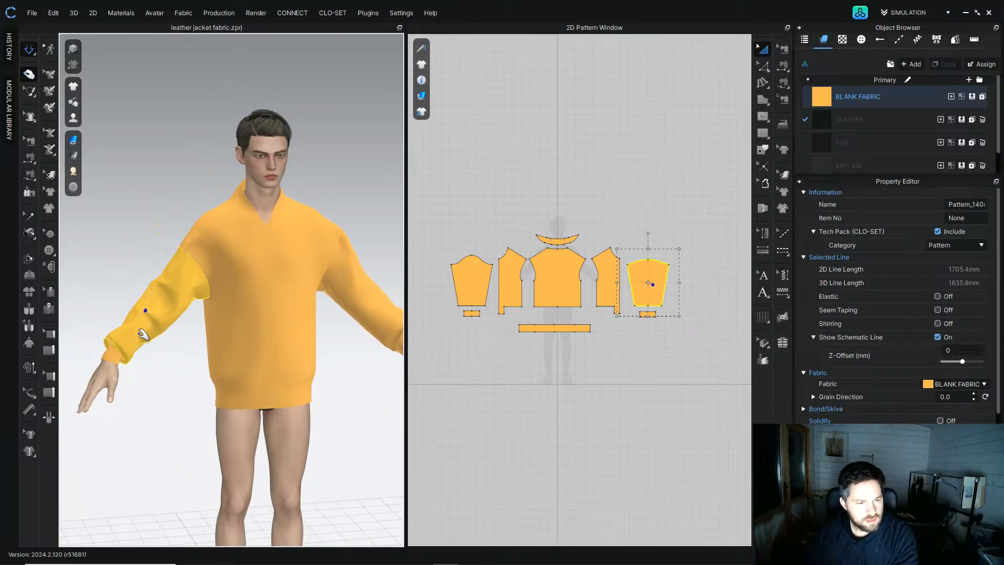
scroll(172, 318, up, 6)
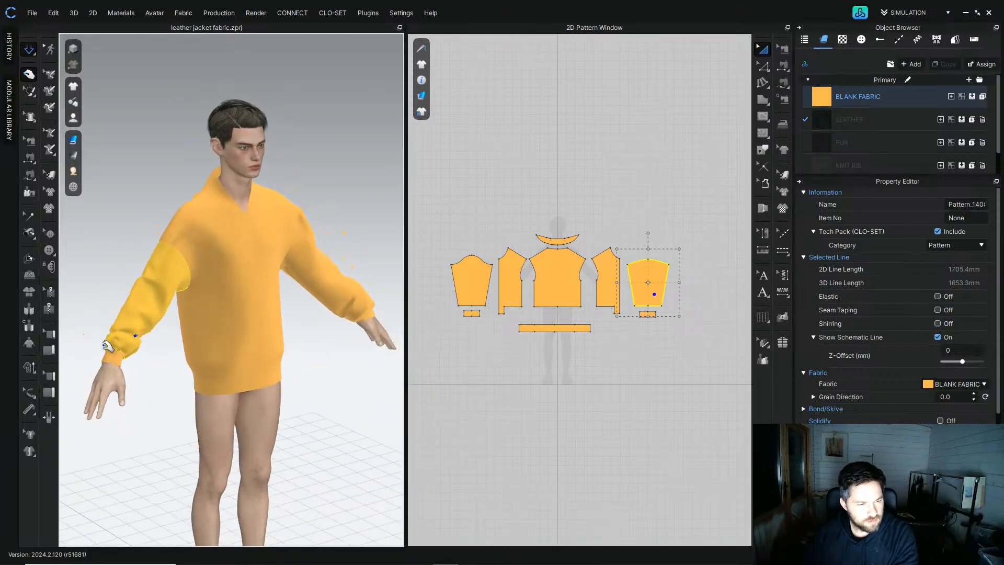
drag(188, 357, 215, 382)
right_drag(215, 381, 180, 377)
drag(214, 402, 267, 342)
Step: Raise the sleeve's hem line slightly with the Edit Pattern tool and resimulate
click(762, 71)
scroll(675, 248, up, 3)
drag(677, 364, 600, 345)
drag(613, 354, 613, 350)
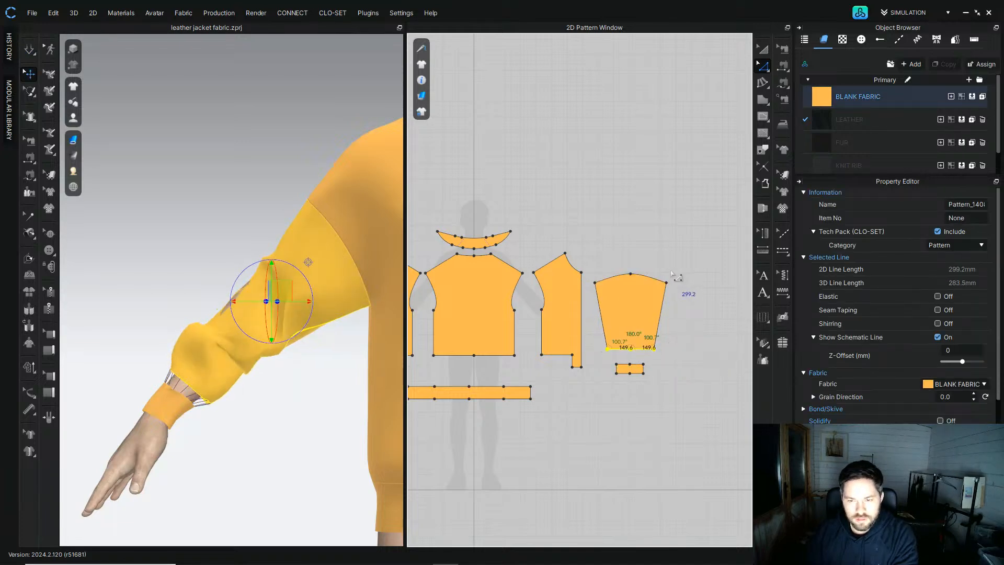
key(space)
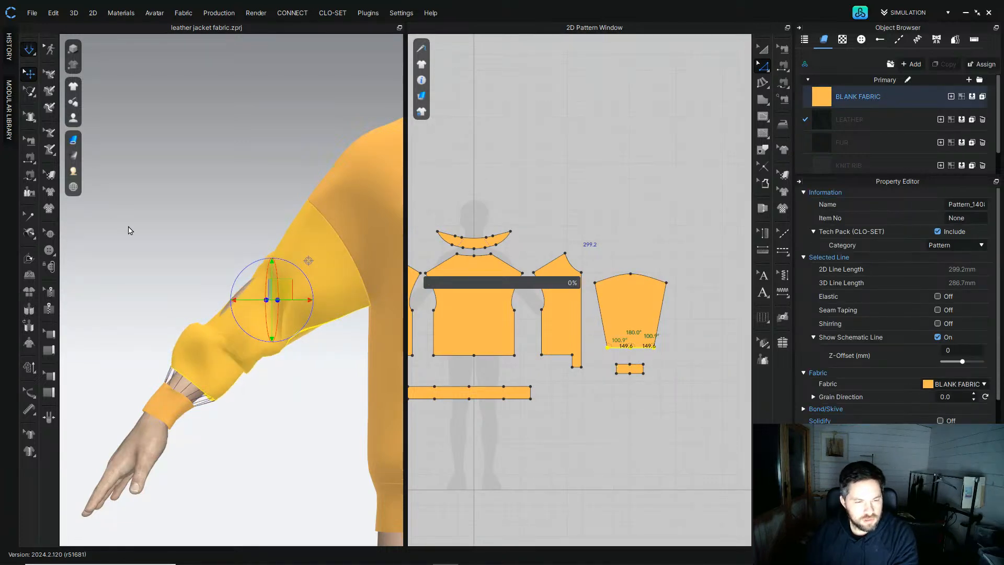
Step: Pull the sleeve fabric into shape around the forearm and cuff in the 3D view
drag(223, 337, 257, 355)
right_drag(257, 354, 216, 346)
drag(227, 285, 224, 258)
right_drag(224, 257, 171, 255)
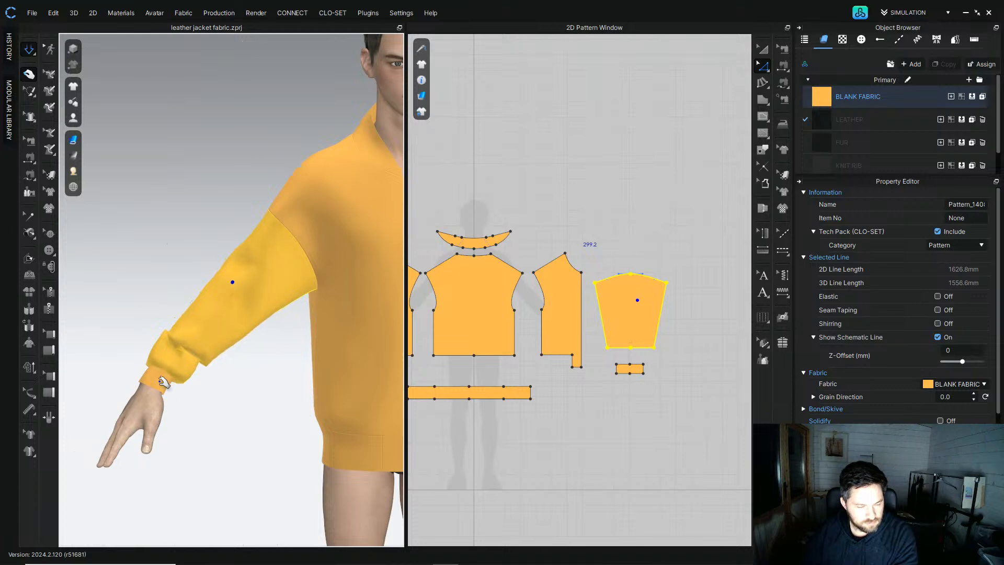
scroll(164, 382, down, 5)
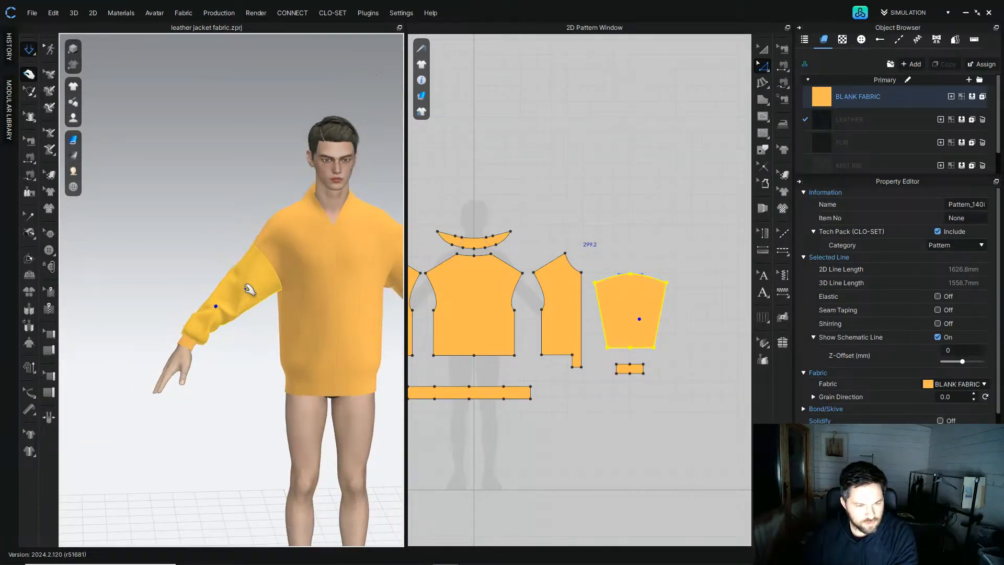
scroll(238, 301, up, 5)
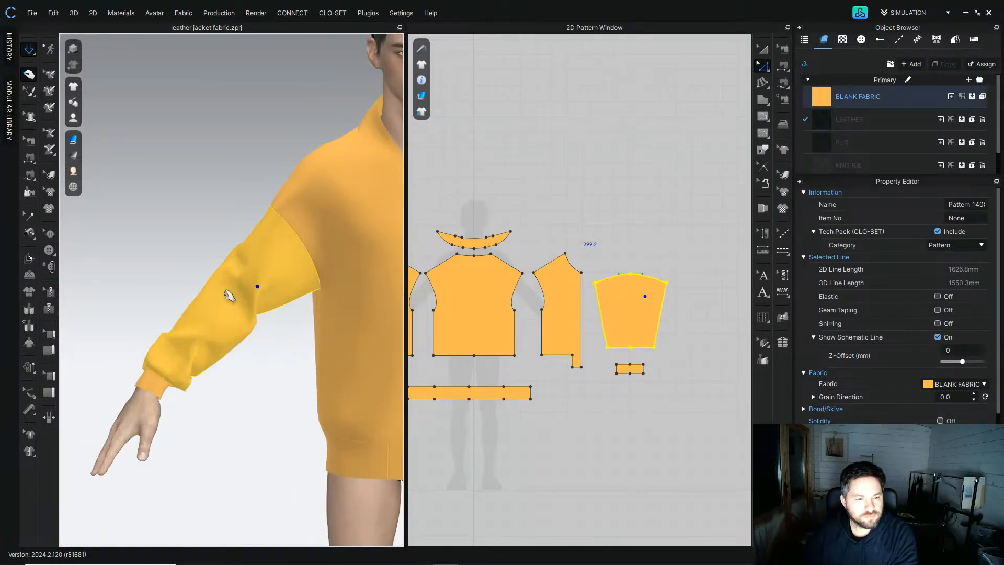
right_drag(222, 326, 270, 227)
mouse_move(201, 242)
right_down()
mouse_move(225, 242)
mouse_move(213, 246)
right_up()
scroll(222, 260, down, 4)
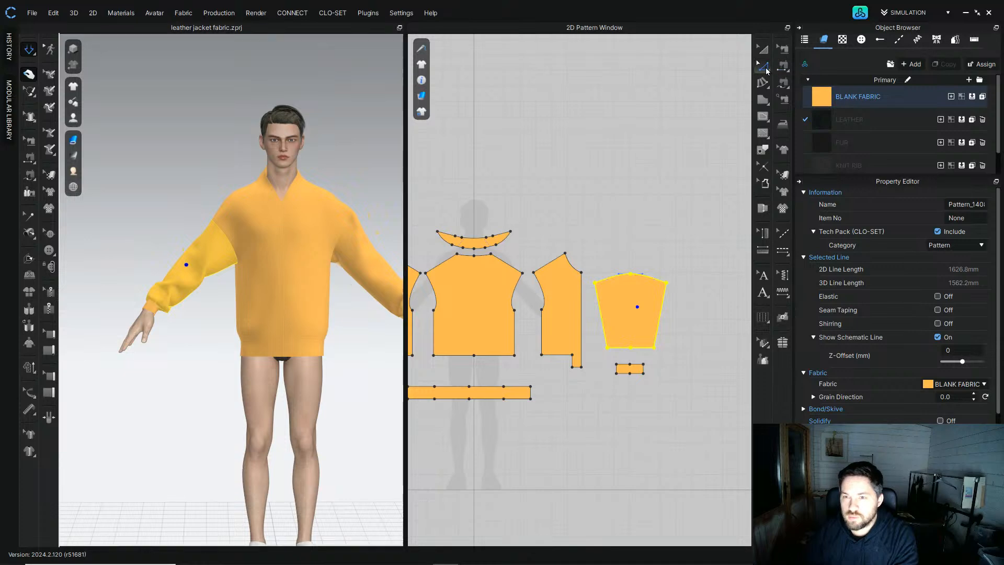
Step: Move the front piece's side seam line slightly outward with the Edit Pattern tool
click(562, 116)
right_drag(511, 307, 556, 253)
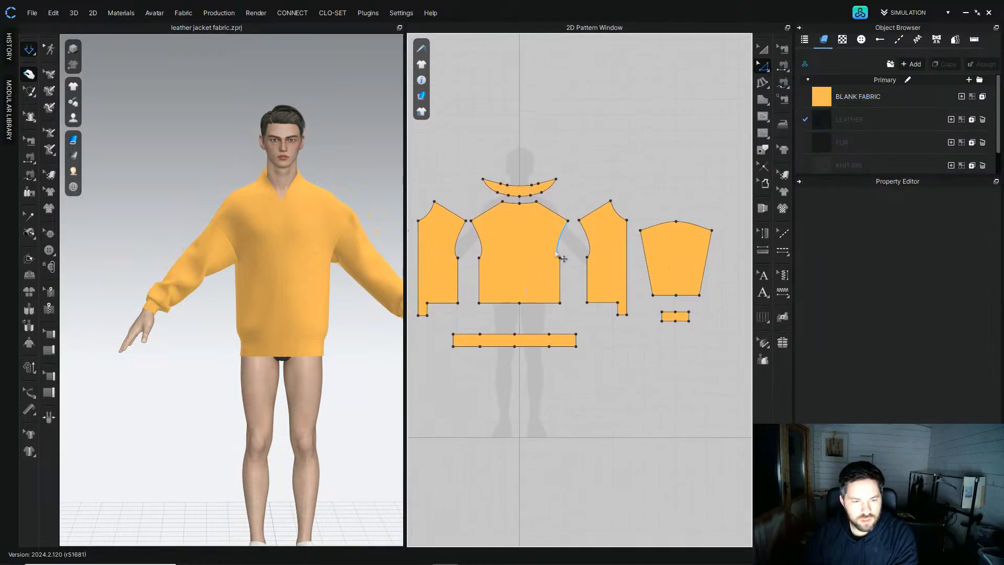
click(567, 283)
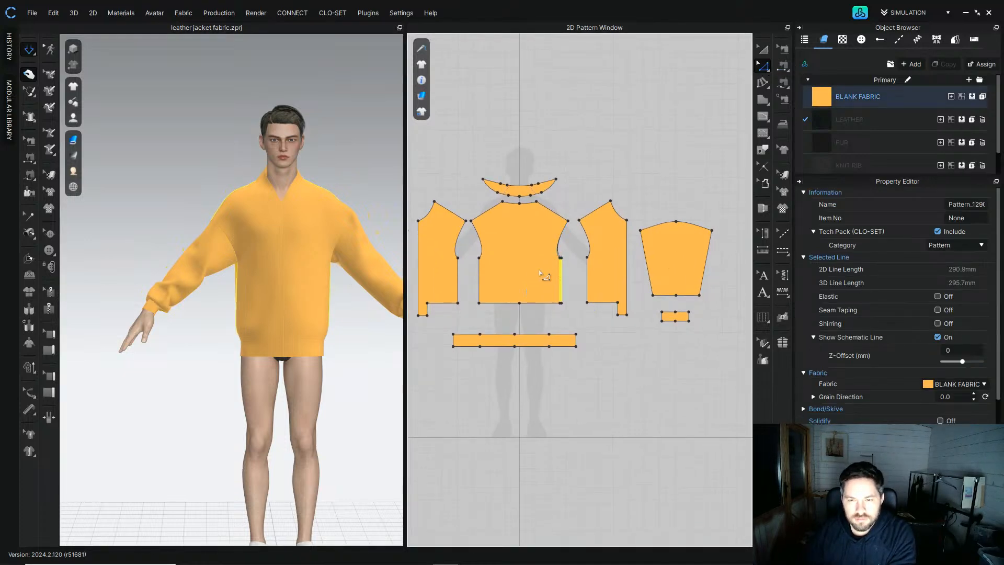
key(space)
scroll(554, 256, down, 3)
scroll(559, 252, up, 5)
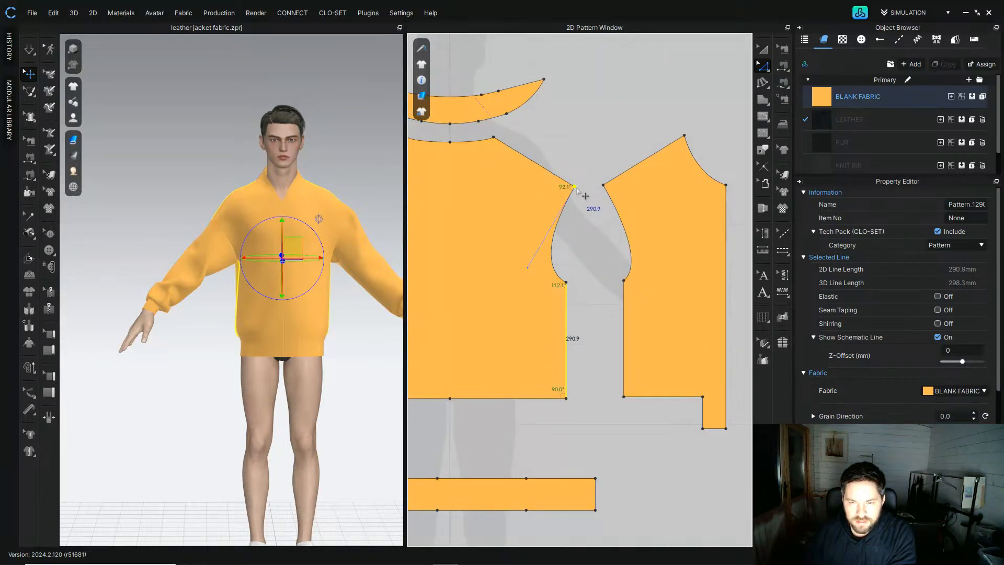
right_click(576, 188)
mouse_move(632, 259)
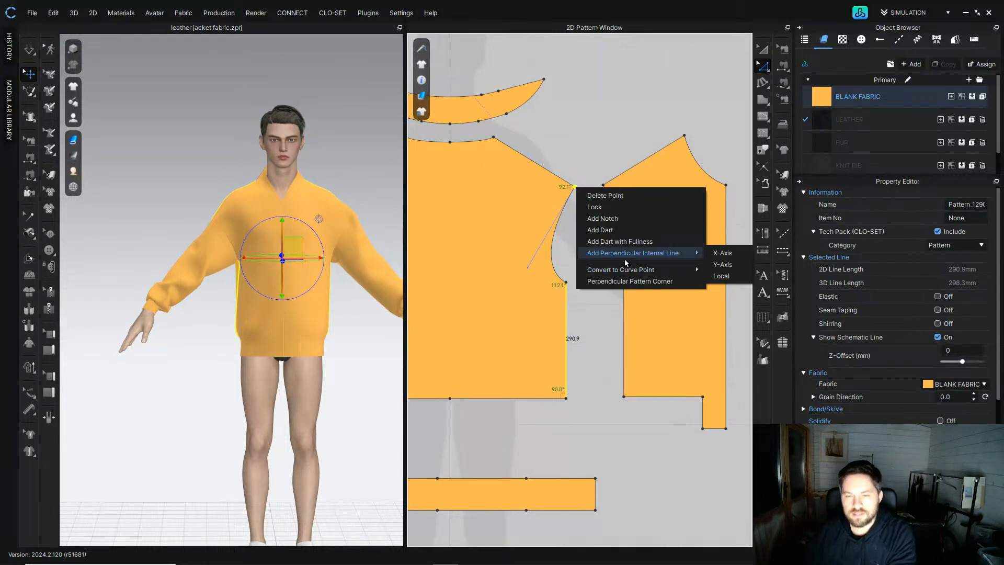
click(570, 294)
click(567, 292)
drag(571, 296, 575, 297)
drag(578, 190, 575, 188)
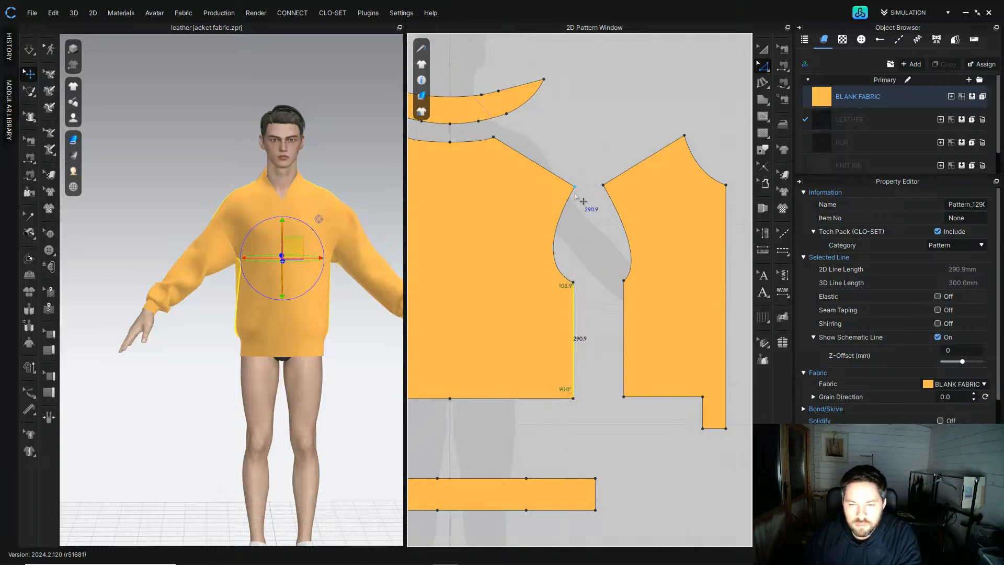
Step: Move the back piece's side seam line slightly outward to widen the body
right_drag(577, 287, 480, 291)
click(520, 292)
drag(529, 303, 513, 303)
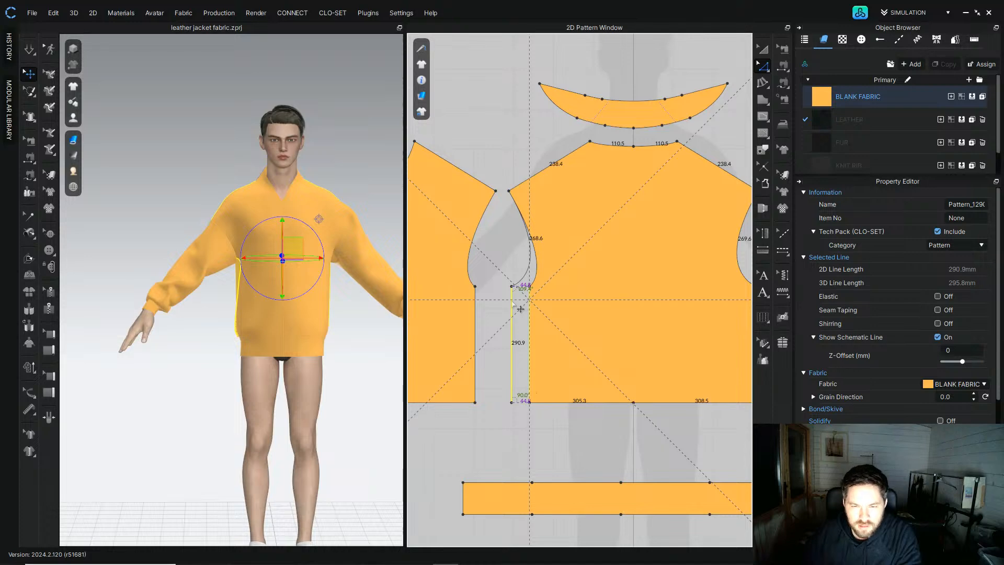
click(506, 265)
scroll(511, 269, down, 5)
key(a)
click(585, 212)
scroll(549, 258, up, 3)
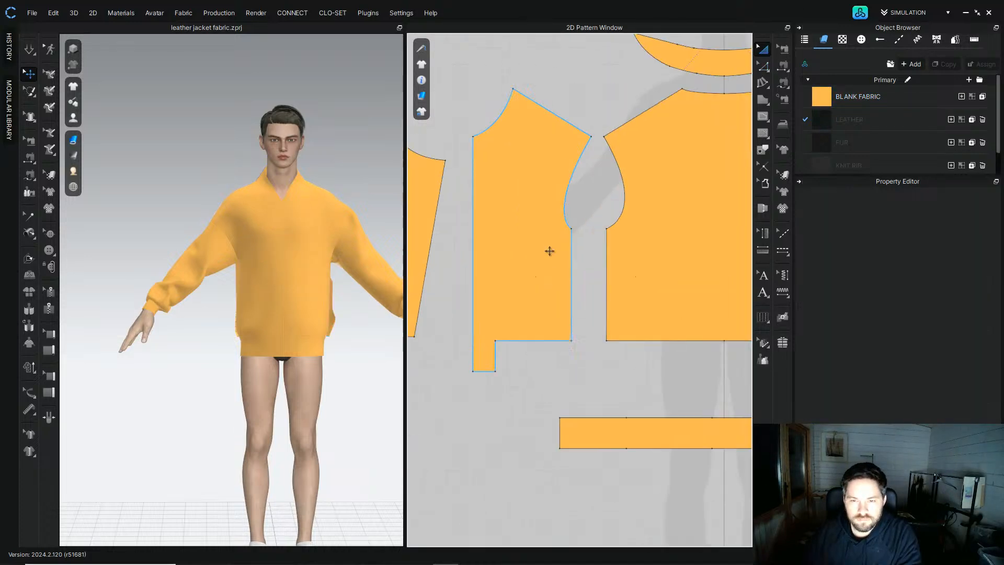
Step: Adjust the back piece's other side seam line outward to match
click(531, 246)
click(763, 66)
click(558, 262)
drag(555, 262, 571, 257)
scroll(571, 257, down, 4)
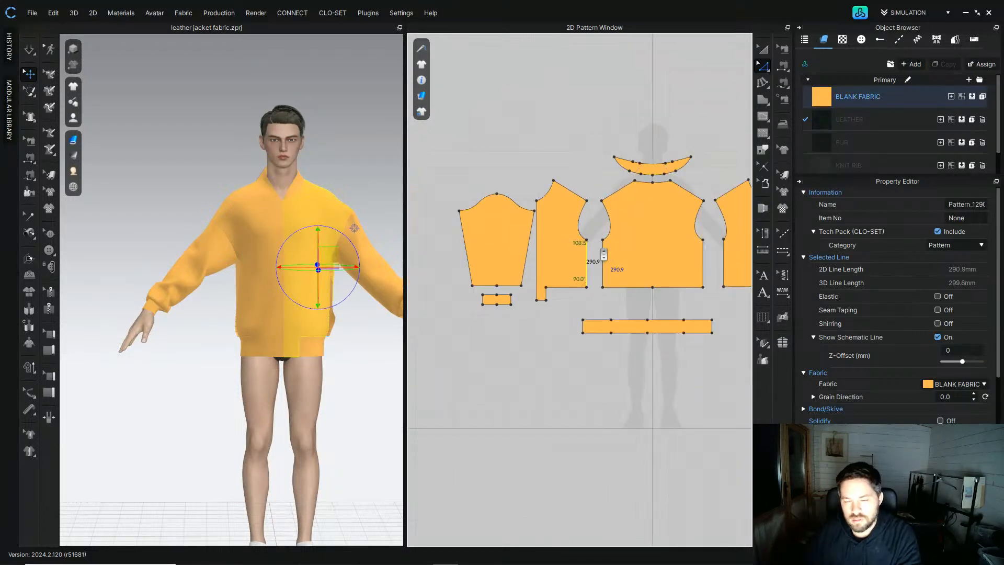
scroll(617, 273, up, 5)
scroll(565, 231, up, 2)
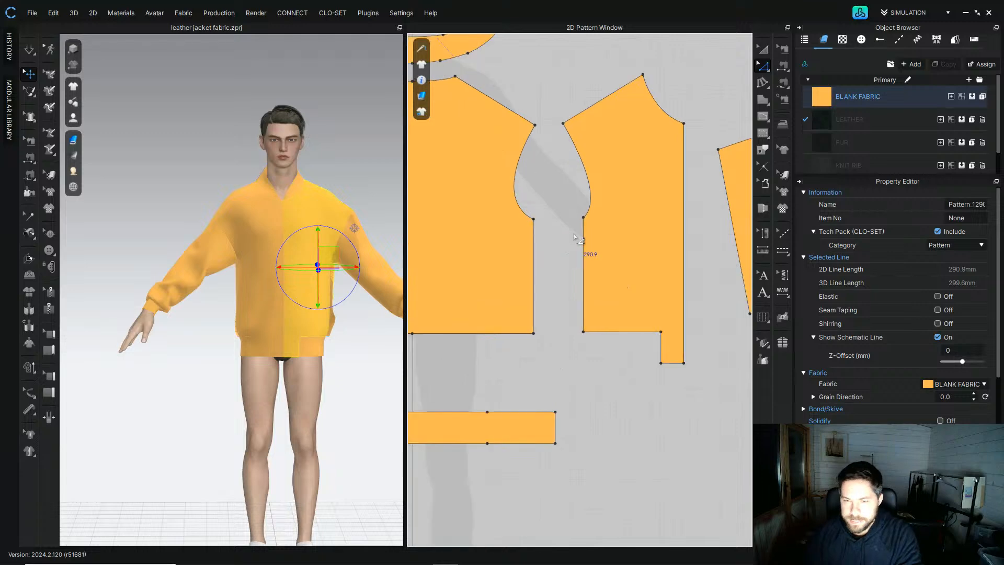
drag(584, 256, 568, 255)
click(570, 172)
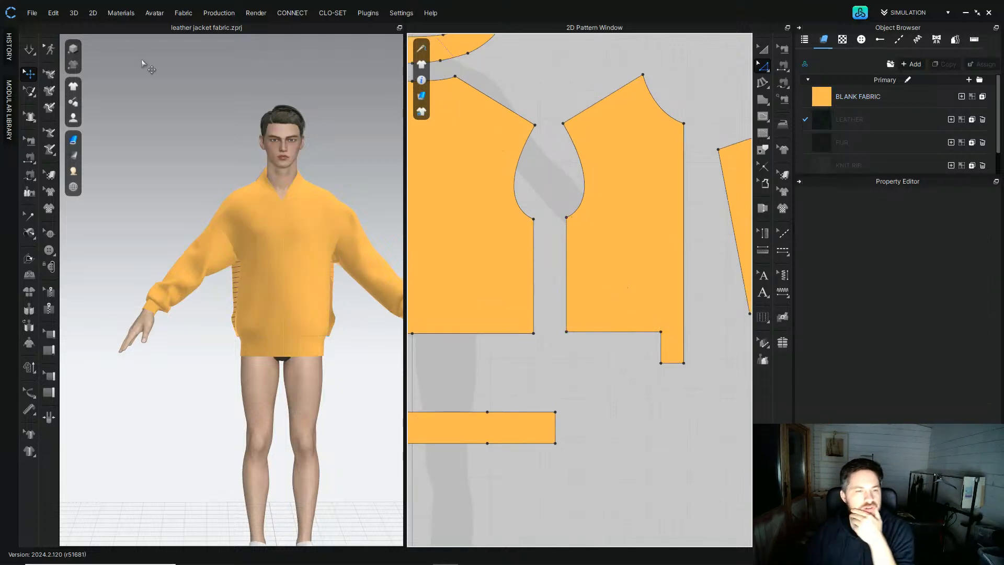
Step: Resimulate and inspect the body fit from the side
key(space)
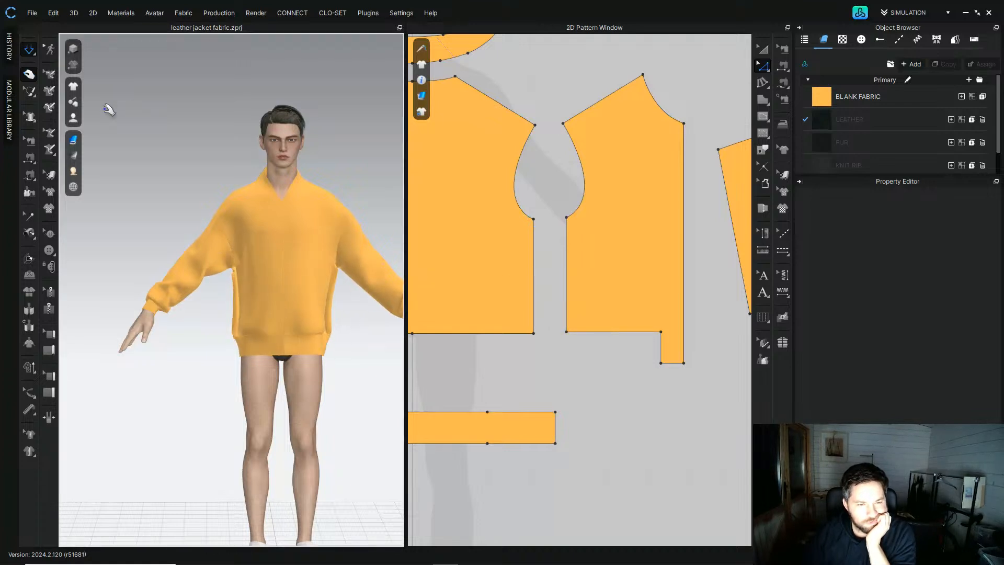
right_drag(222, 300, 291, 287)
scroll(274, 293, up, 4)
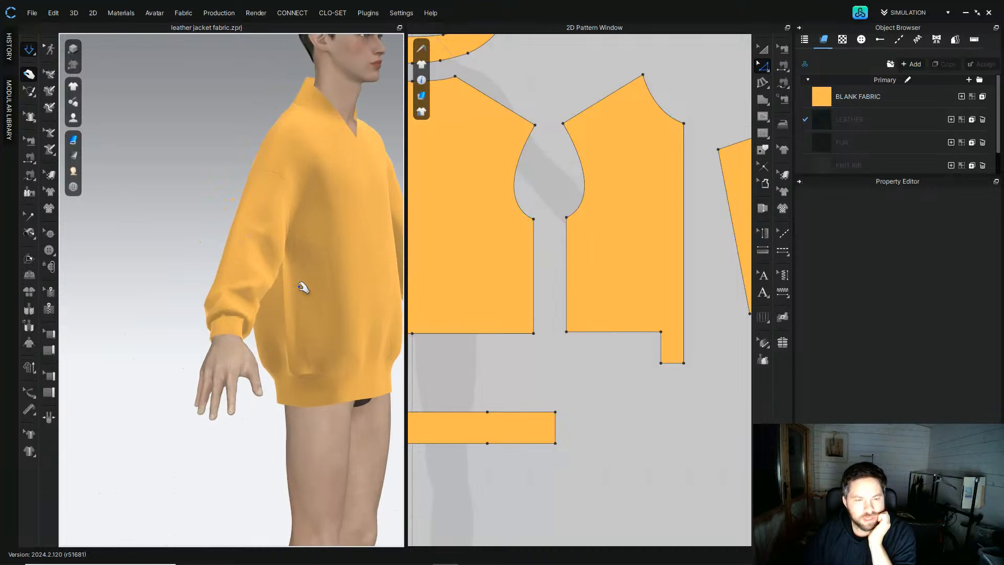
Step: Examine the jacket's body fit in the 3D view from several angles
click(303, 288)
right_drag(343, 313, 323, 299)
middle_drag(323, 299, 253, 298)
right_drag(291, 306, 150, 291)
click(205, 308)
click(228, 312)
right_drag(230, 314, 405, 340)
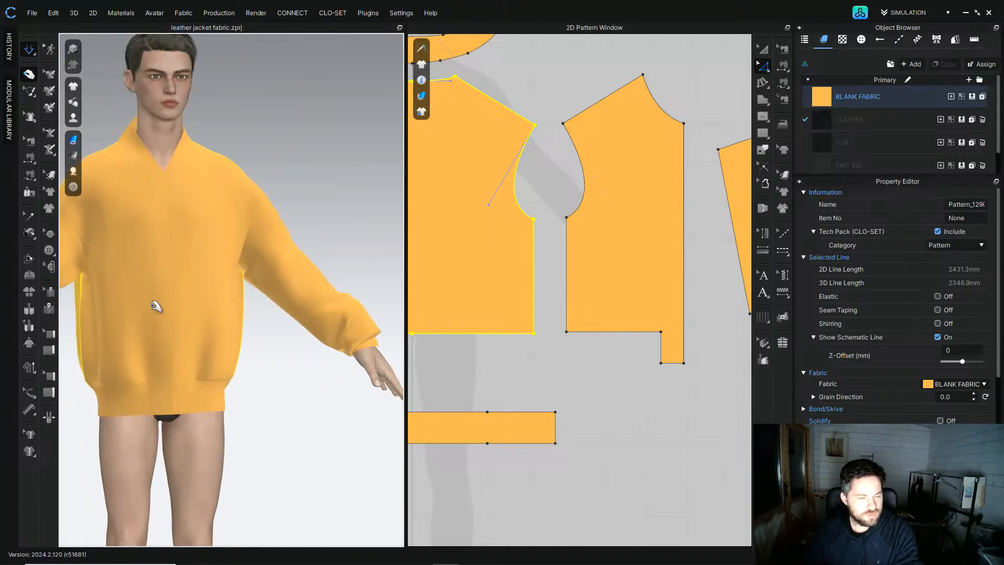
scroll(164, 308, down, 2)
middle_drag(165, 307, 206, 240)
right_drag(206, 240, 183, 235)
Step: Lengthen the front waistband piece by moving its end edge outward with the Edit Pattern tool
click(763, 65)
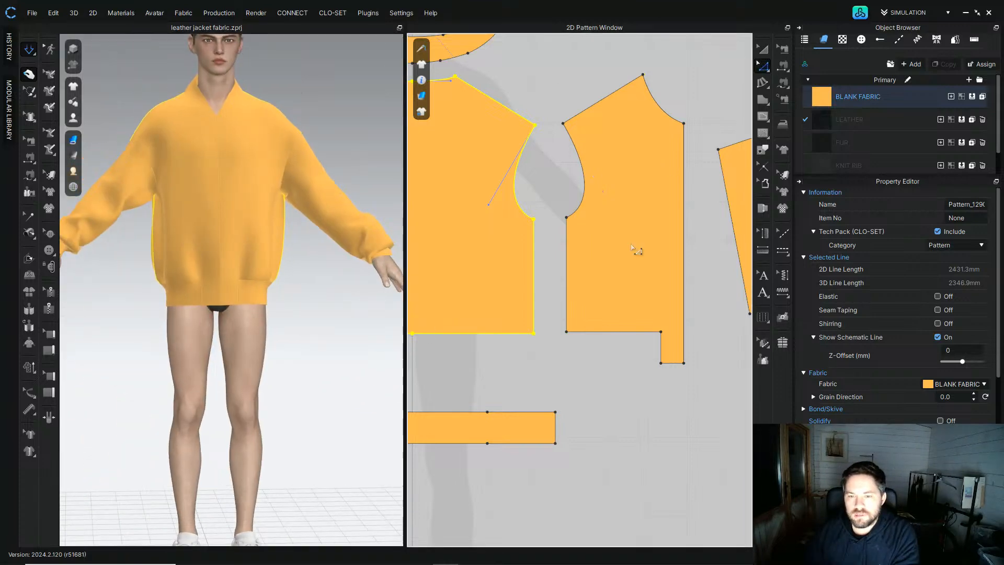
click(763, 49)
scroll(645, 249, down, 4)
drag(560, 338, 567, 307)
scroll(567, 306, up, 3)
click(761, 67)
middle_drag(662, 297, 585, 295)
drag(558, 375, 701, 284)
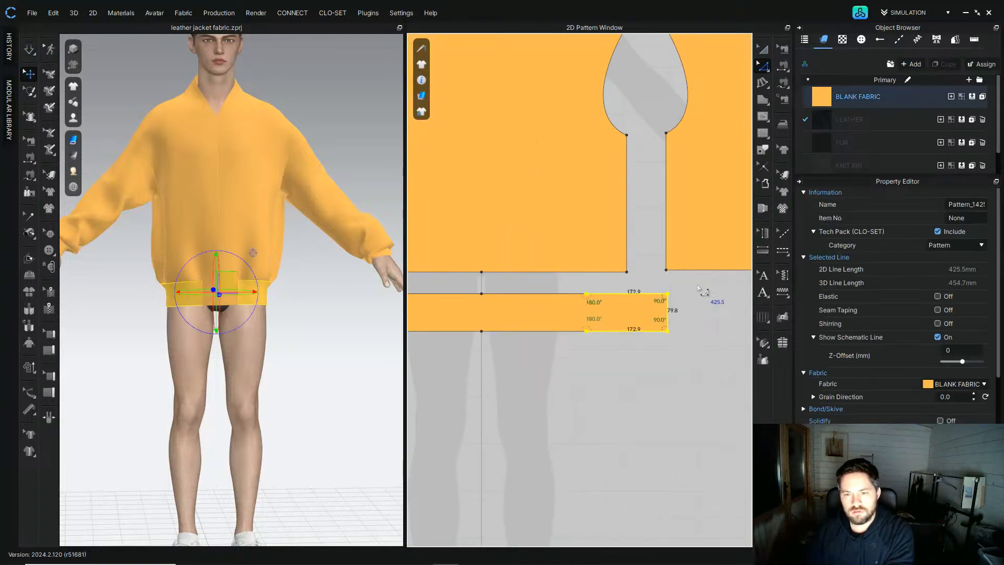
key(Right)
key(Right)
key(Right)
click(510, 371)
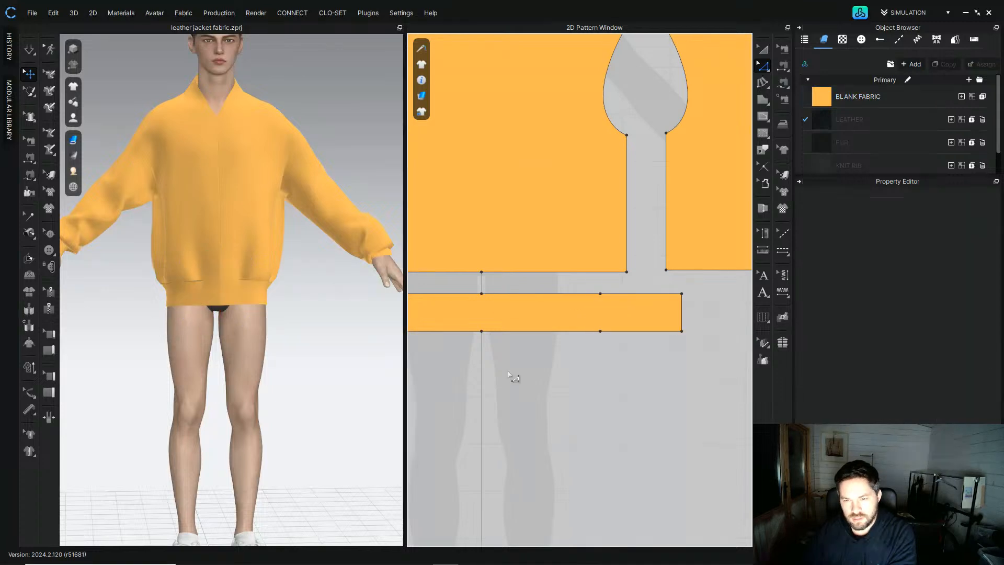
Step: Extend the back waistband piece's end edge to match the widened body panels
middle_drag(511, 373, 696, 377)
drag(583, 371, 467, 296)
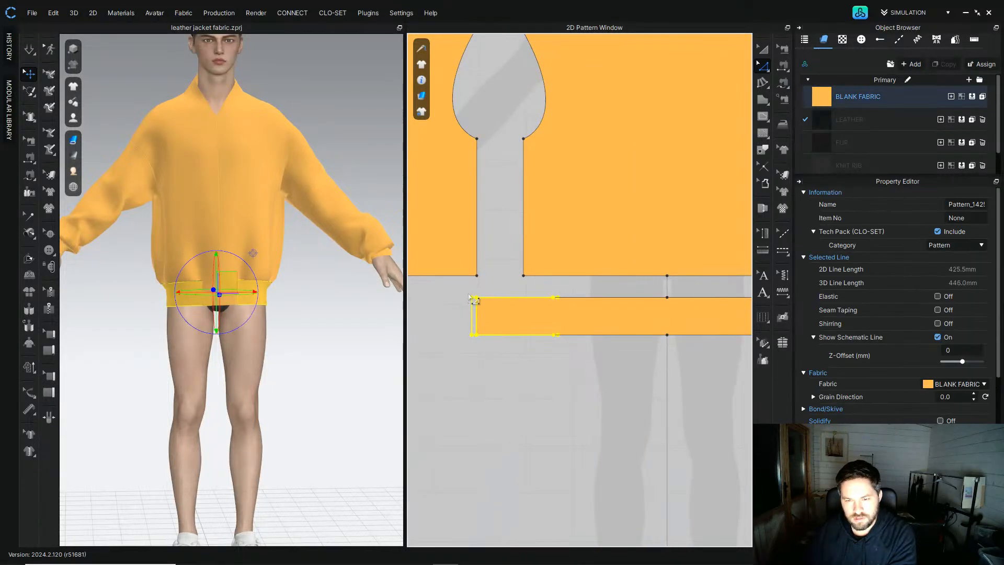
middle_drag(590, 375, 453, 392)
scroll(526, 390, down, 1)
middle_drag(536, 384, 576, 367)
key(Left)
click(521, 313)
click(623, 314)
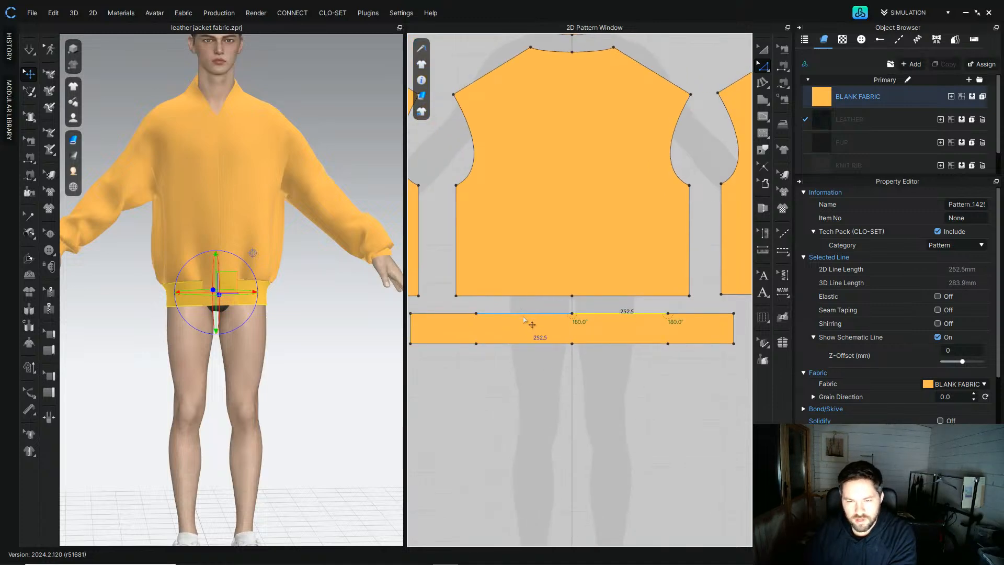
Step: Reposition the front waistband piece below its front panel and resimulate the garment
middle_drag(628, 373, 502, 385)
click(763, 49)
click(601, 337)
drag(602, 337, 655, 326)
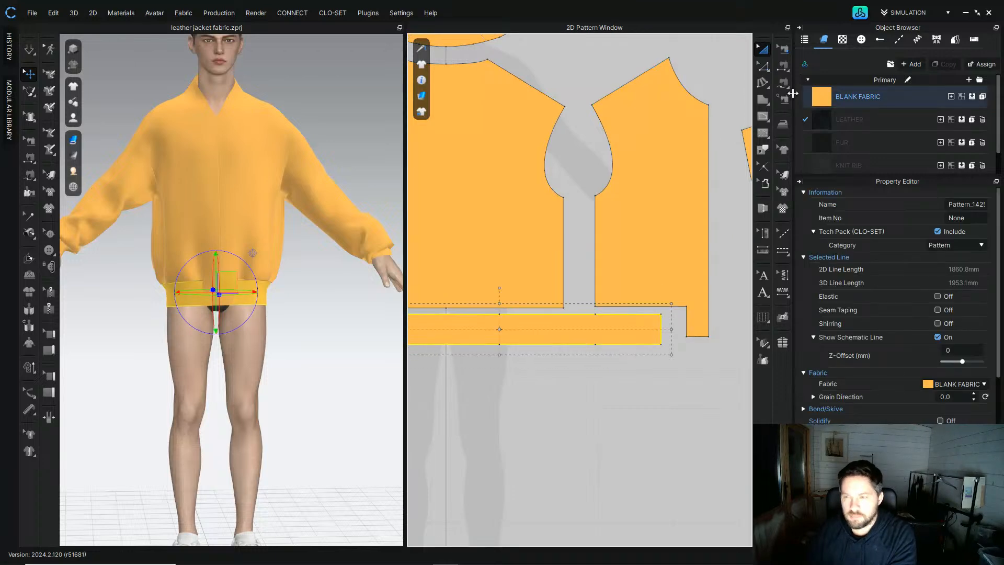
click(764, 67)
click(643, 417)
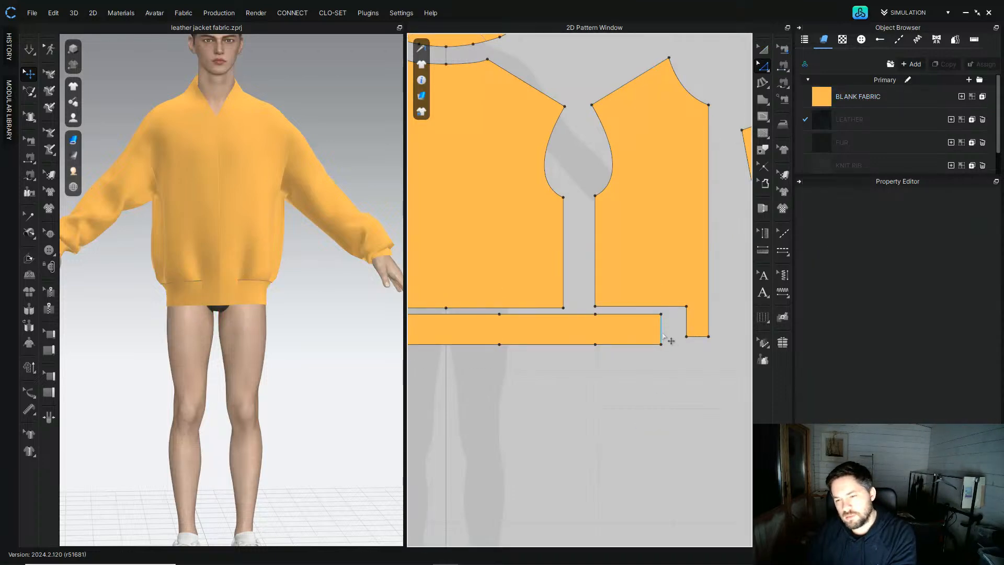
click(662, 334)
scroll(635, 348, down, 3)
scroll(597, 336, up, 4)
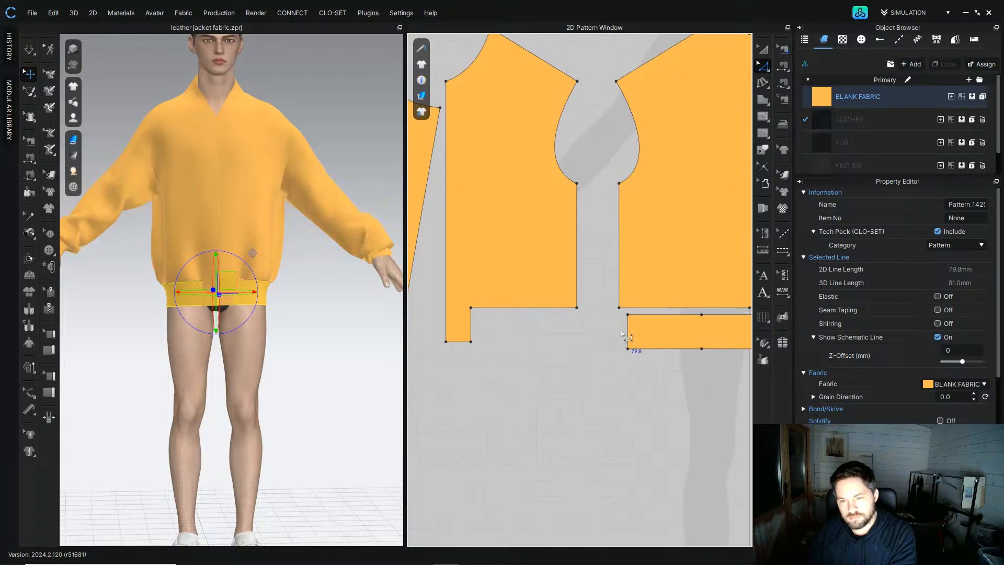
click(614, 405)
key(space)
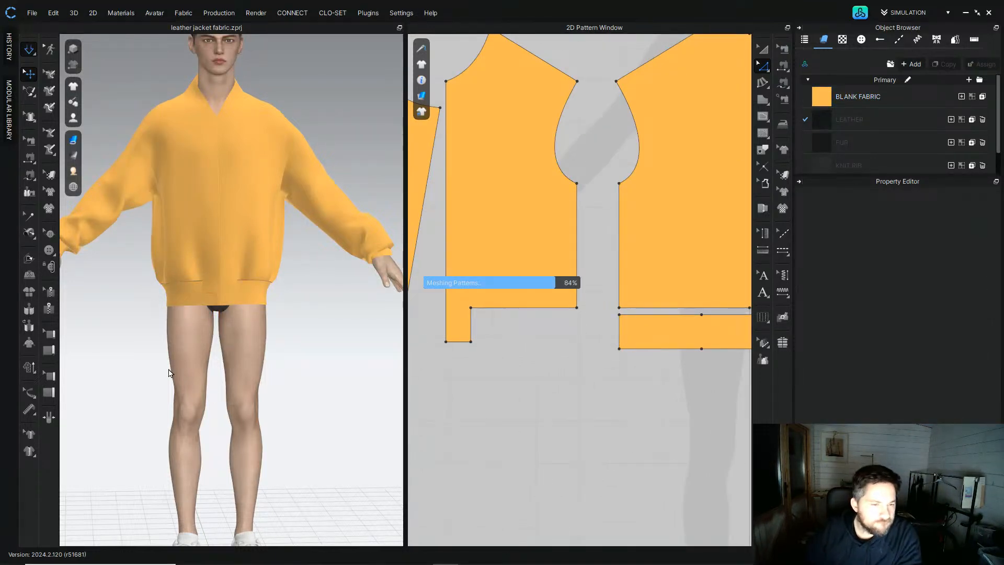
Step: Inspect the simulated jacket fit from the back and front in the 3D view
mouse_move(233, 309)
right_down()
mouse_move(215, 321)
mouse_move(164, 309)
mouse_move(245, 320)
mouse_move(219, 314)
right_up()
middle_drag(194, 231, 198, 274)
right_drag(197, 274, 314, 246)
click(298, 265)
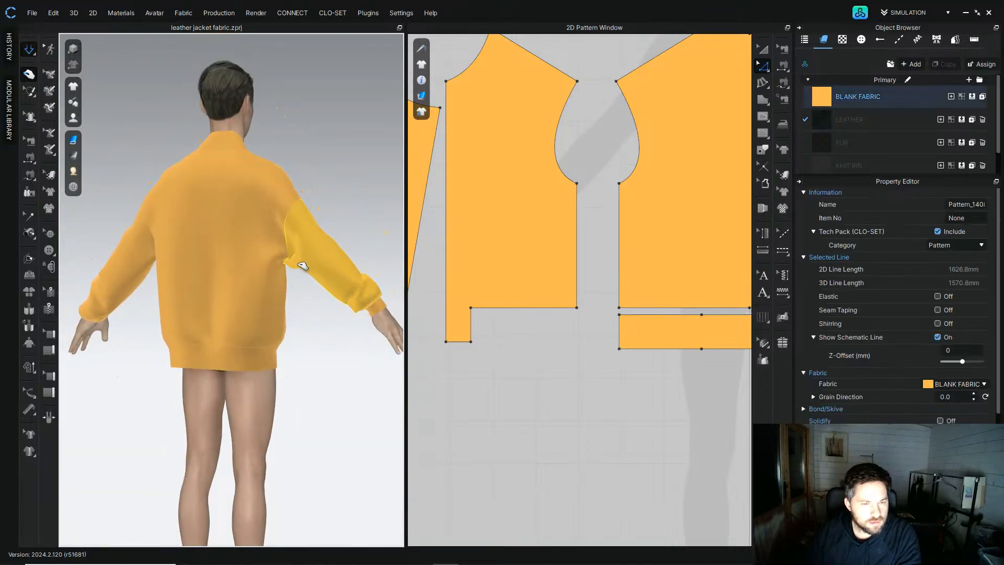
click(238, 284)
right_drag(242, 296, 195, 257)
middle_drag(115, 238, 142, 314)
right_drag(141, 314, 272, 294)
scroll(272, 294, down, 4)
middle_drag(271, 293, 251, 230)
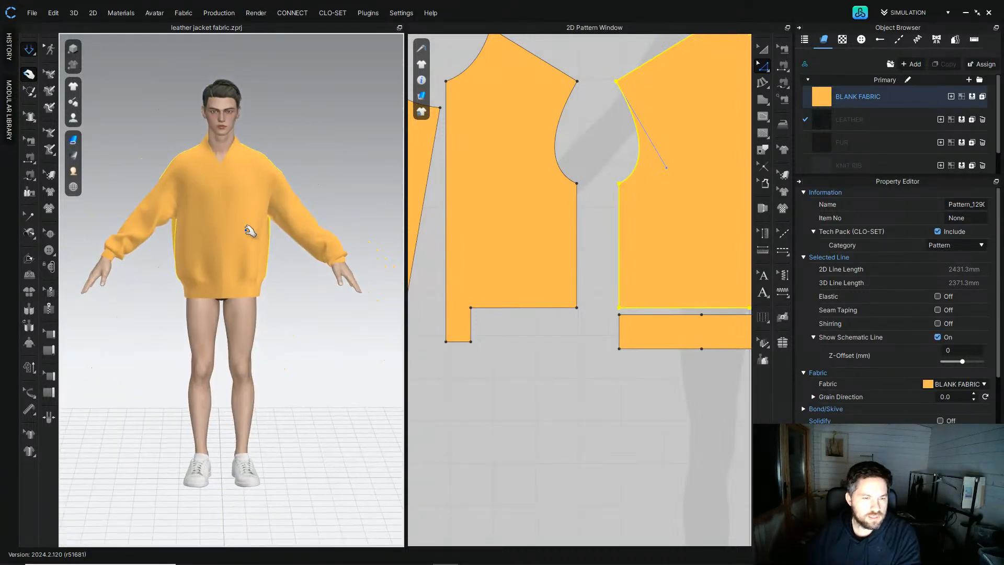
right_drag(251, 231, 244, 229)
click(153, 230)
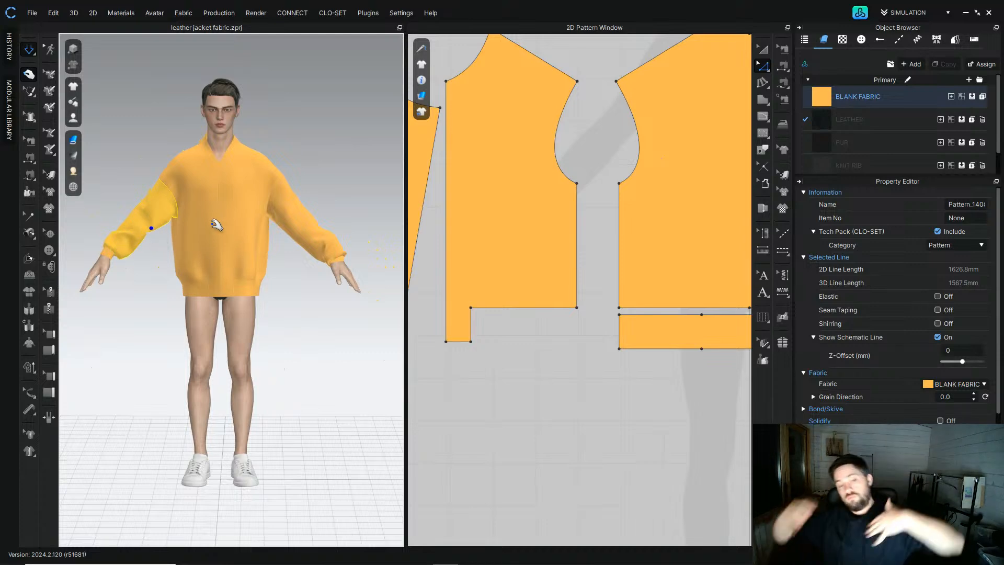
scroll(201, 201, up, 5)
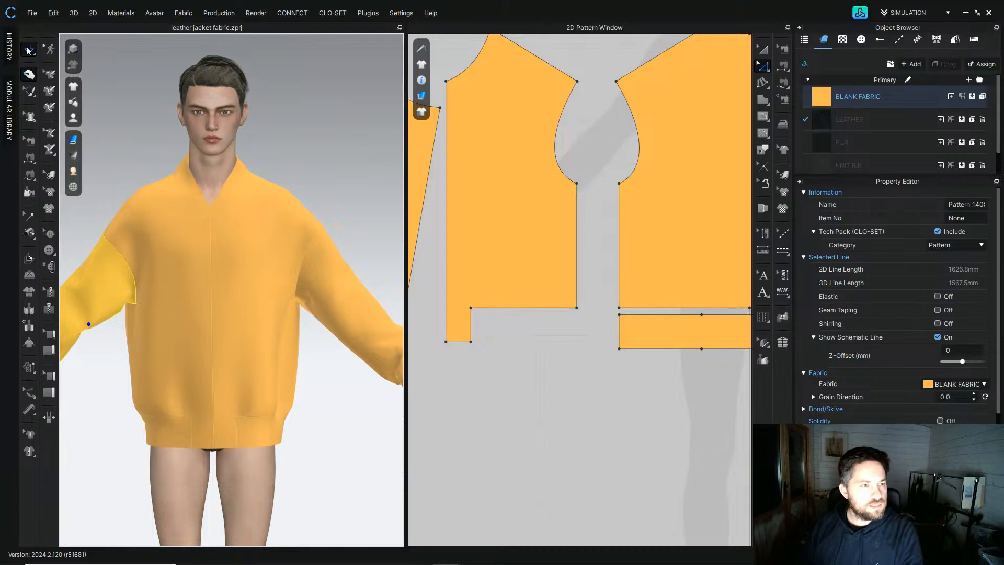
Step: Delete the center front seam joining the two front panels and resimulate so the jacket opens
click(576, 136)
scroll(587, 157, down, 8)
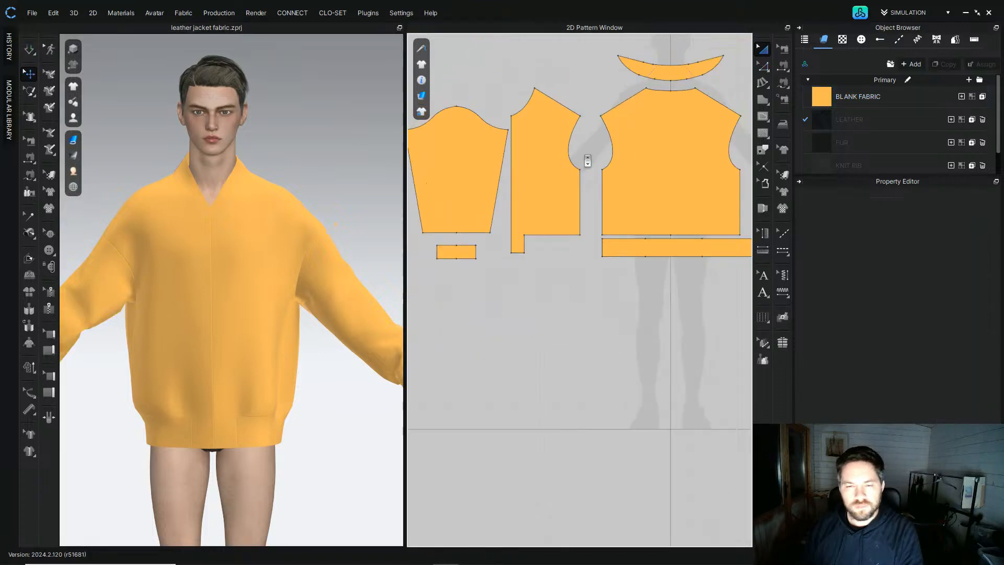
scroll(478, 234, up, 5)
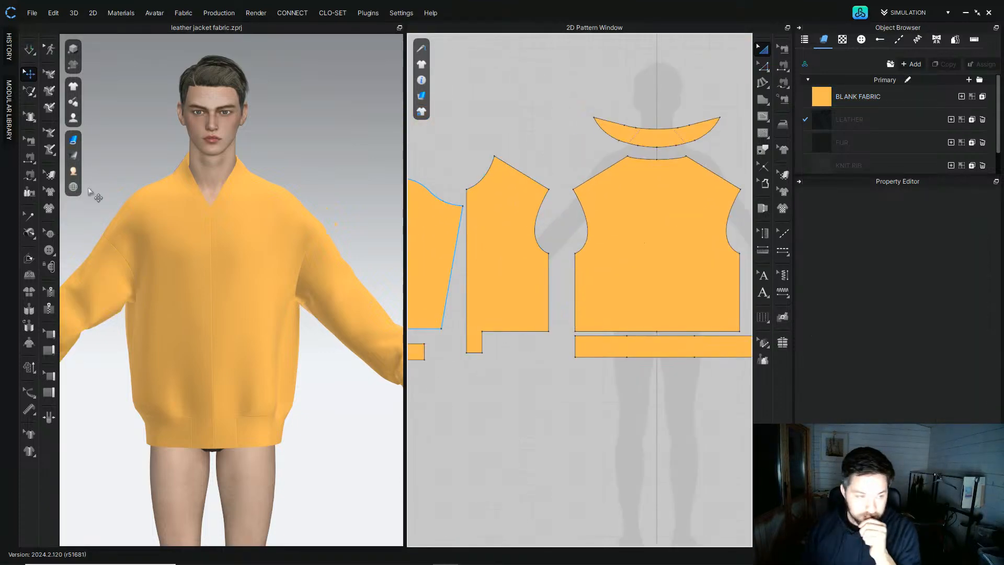
click(30, 140)
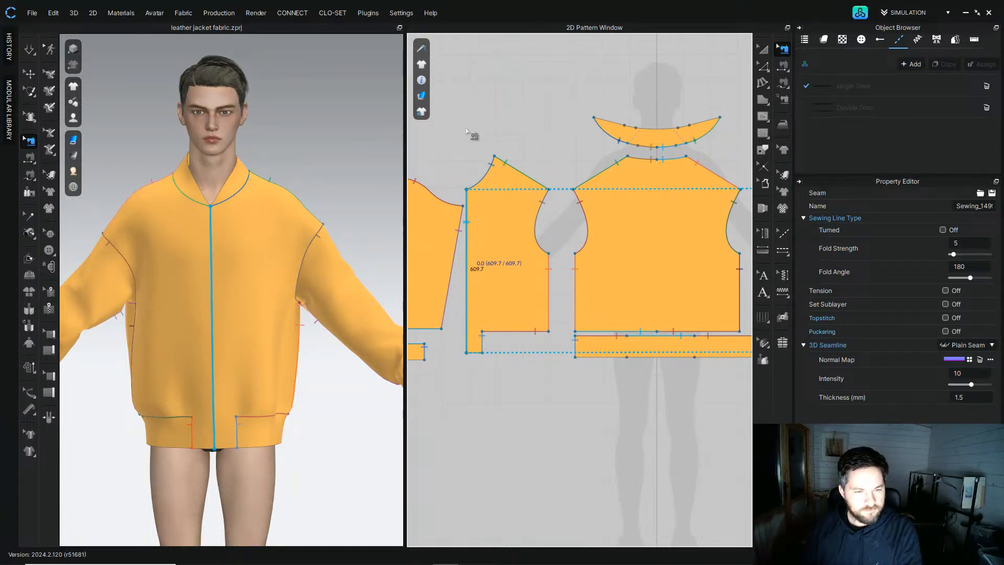
click(468, 132)
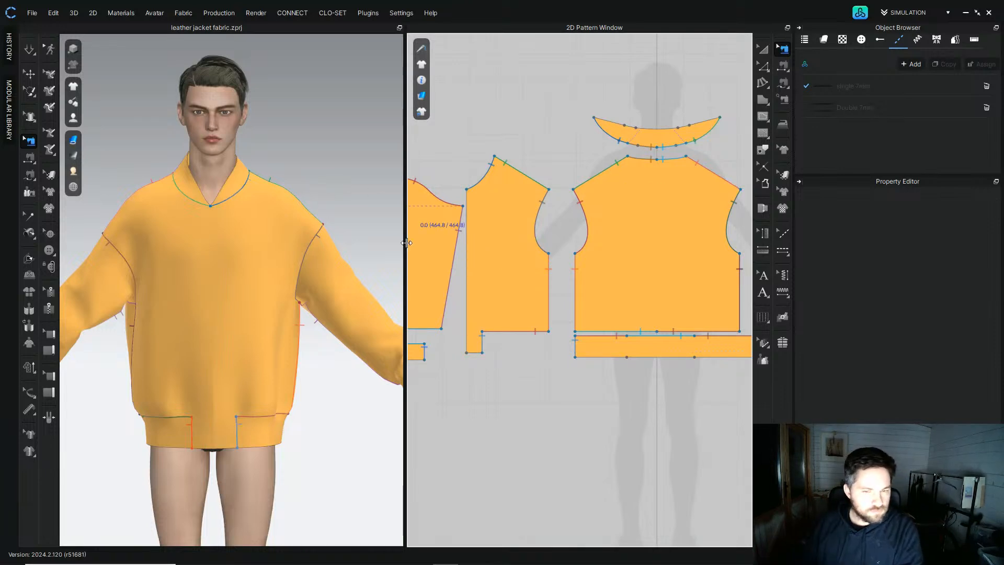
scroll(460, 220, down, 3)
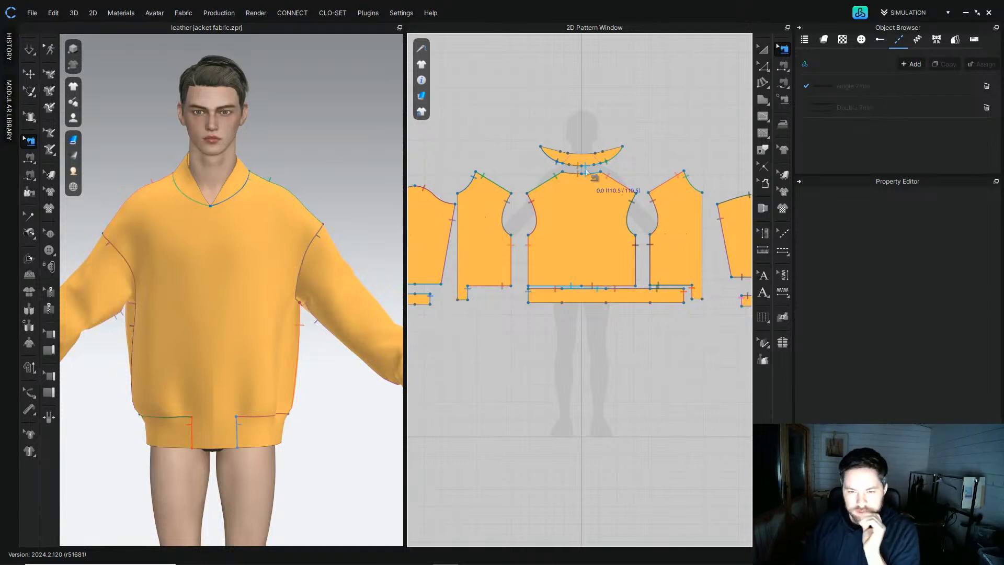
click(29, 51)
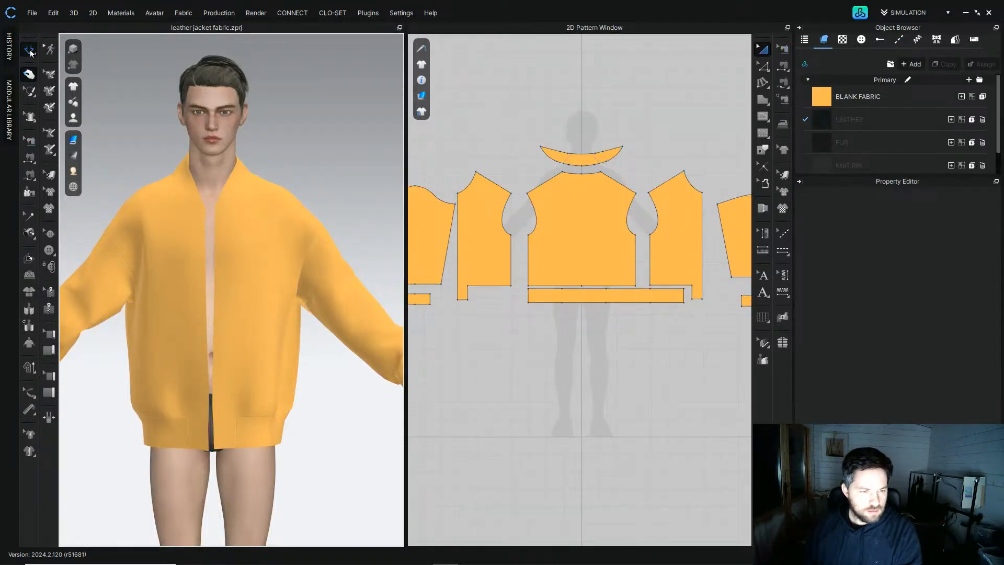
Step: Add a zipper along the center front edges of the left and right front panels
click(29, 140)
scroll(235, 288, up, 5)
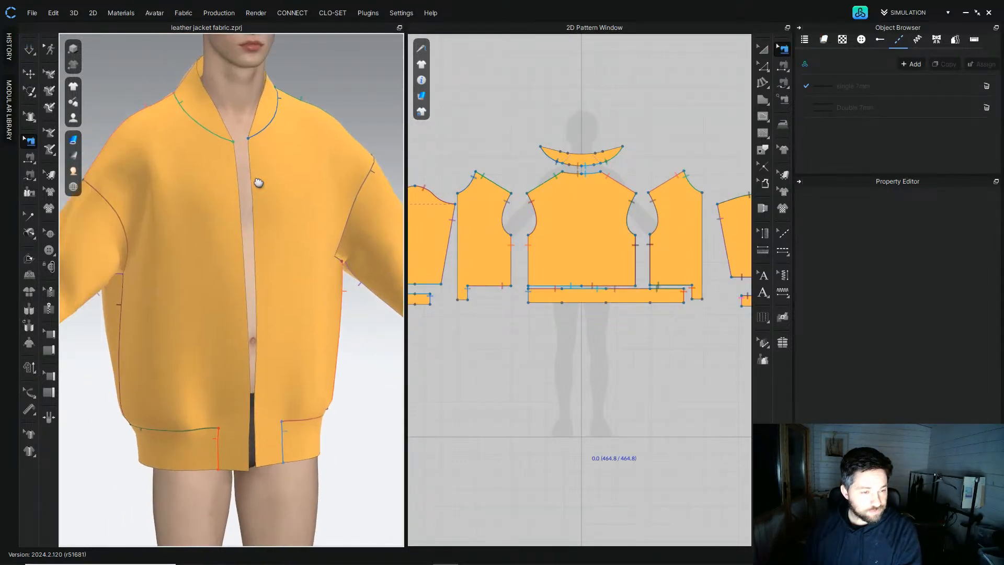
click(48, 308)
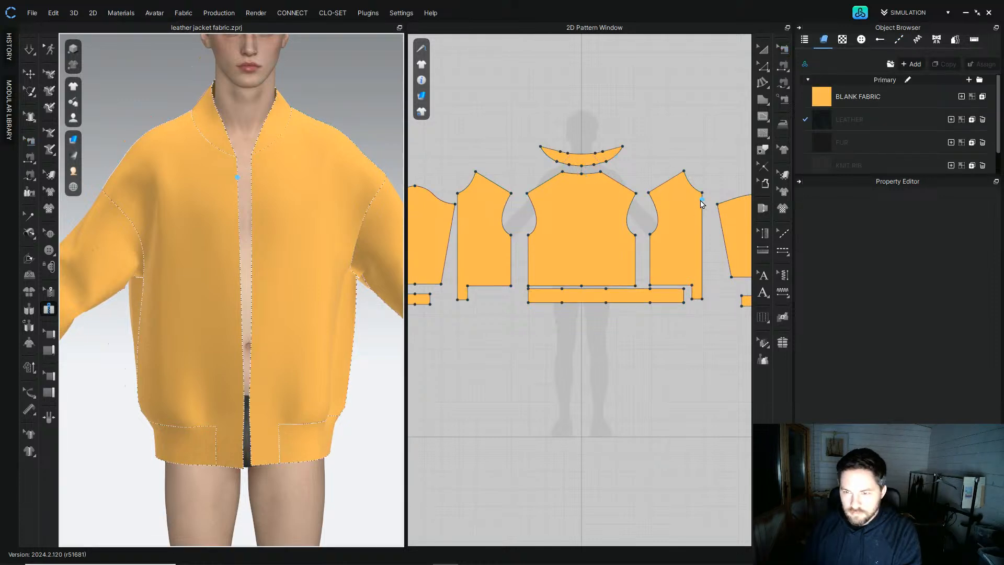
right_drag(704, 203, 671, 188)
click(671, 185)
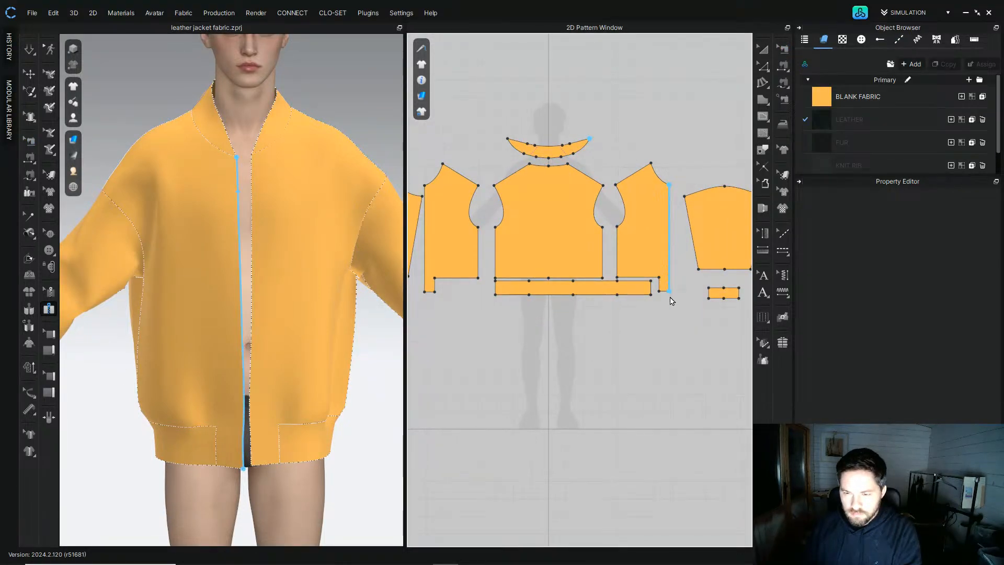
double_click(670, 291)
right_drag(442, 223, 485, 218)
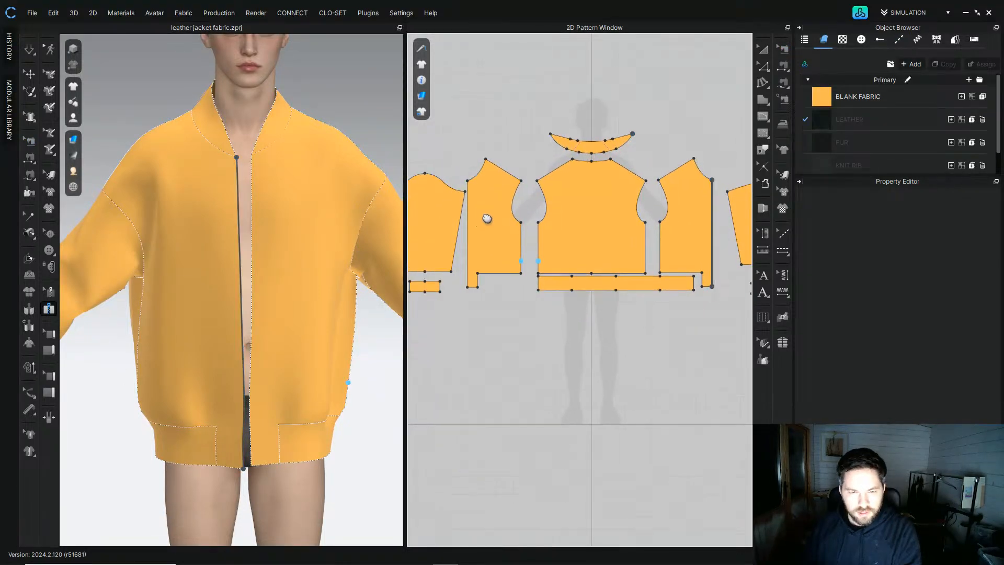
click(467, 179)
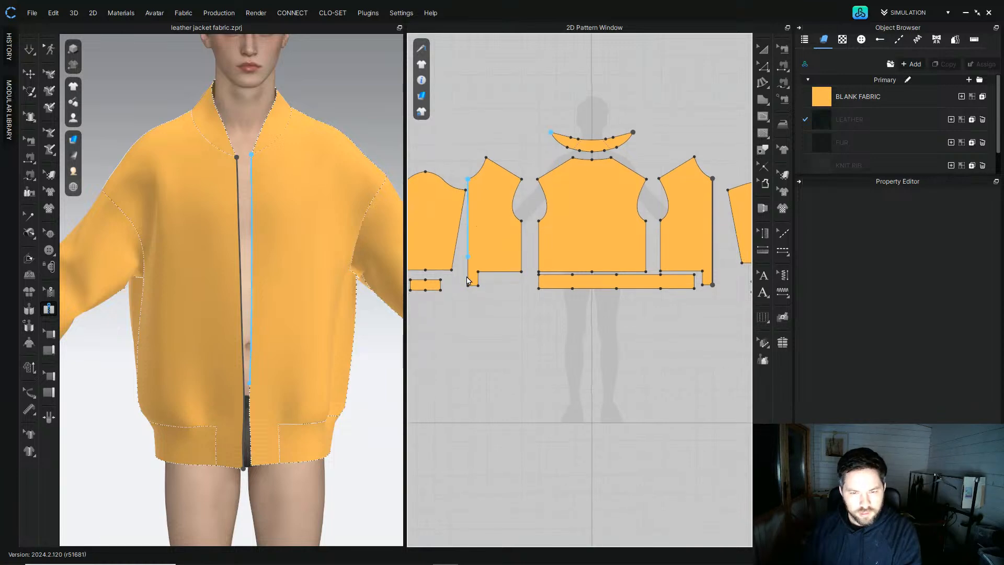
double_click(495, 323)
scroll(243, 126, up, 5)
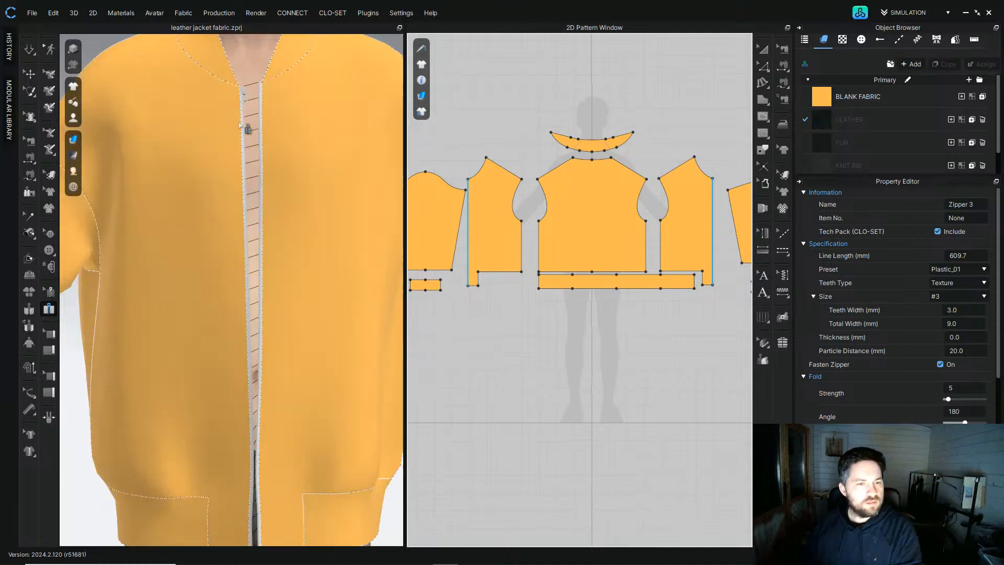
Step: Set the zipper's preset to Metal
middle_drag(235, 107, 220, 260)
scroll(220, 259, up, 3)
right_drag(225, 196, 234, 198)
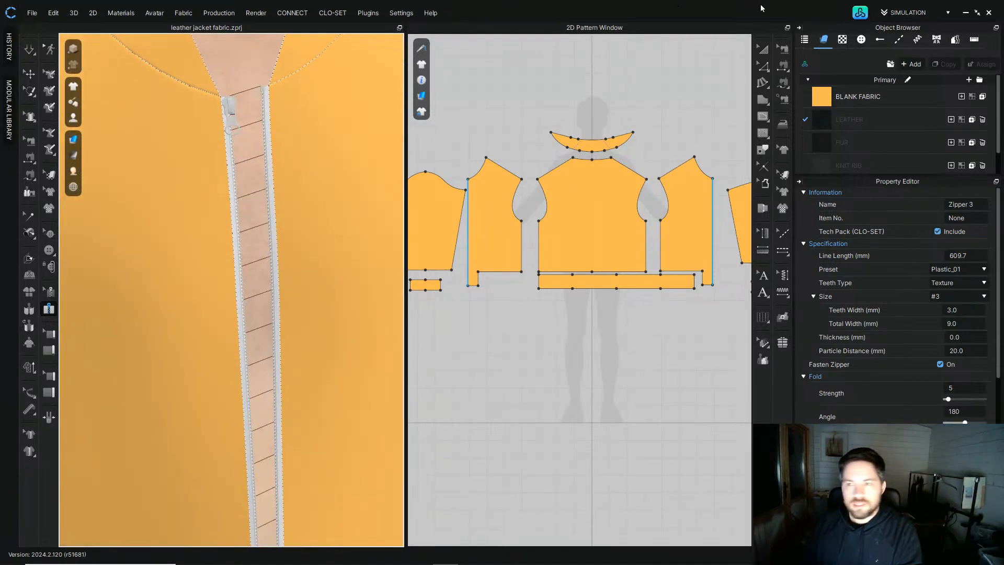
click(764, 51)
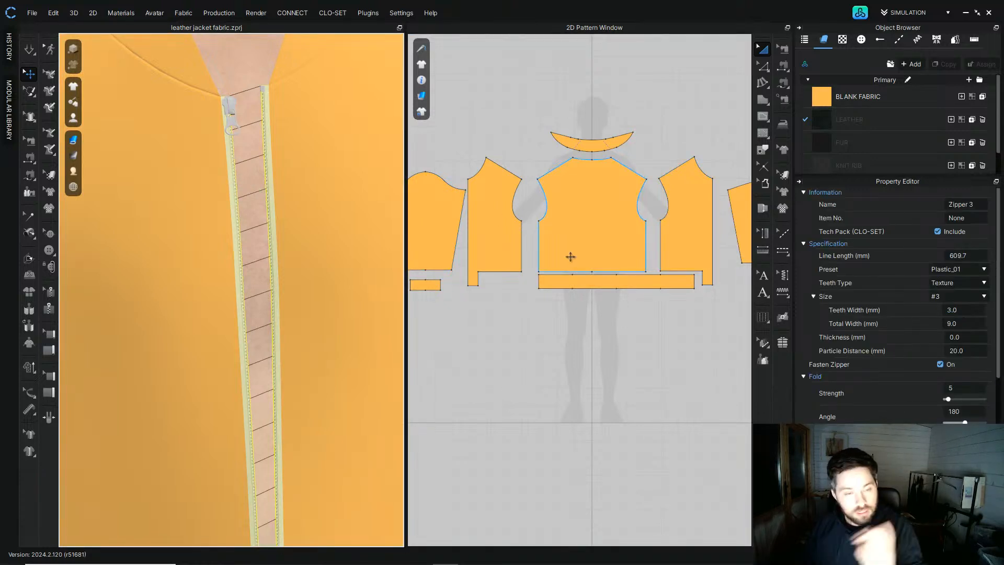
click(969, 271)
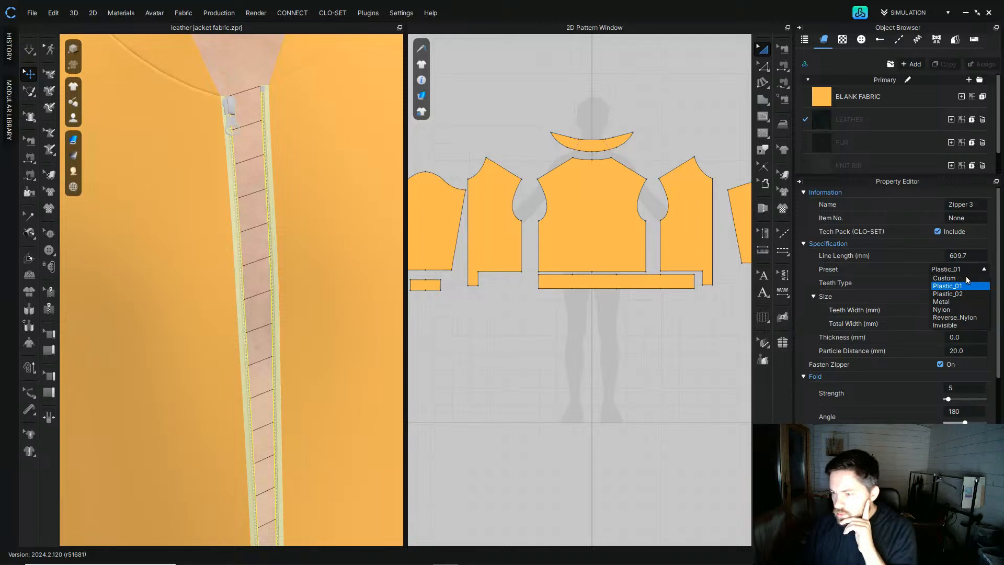
click(942, 302)
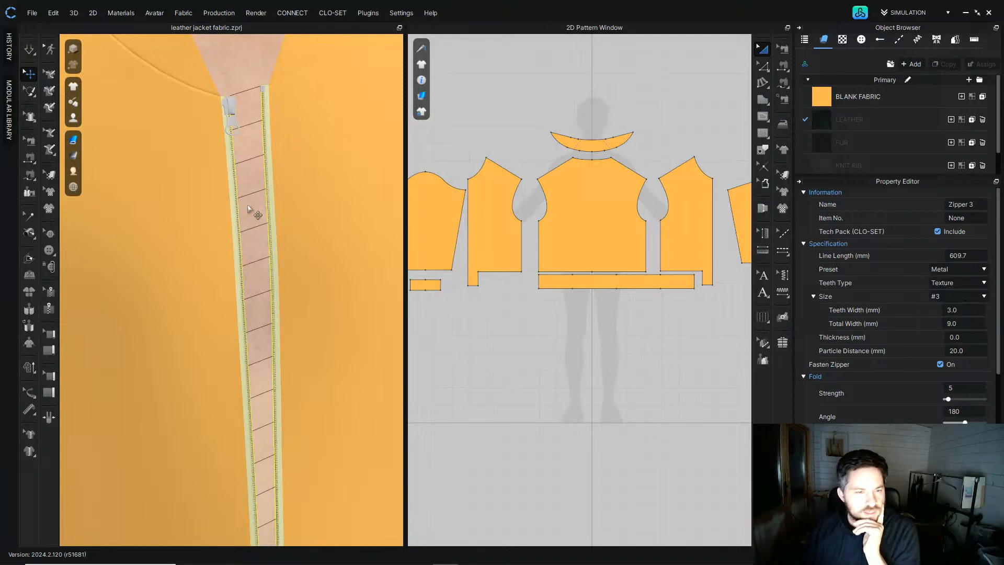
Step: Set the zipper's size to #8
scroll(251, 213, up, 3)
click(955, 296)
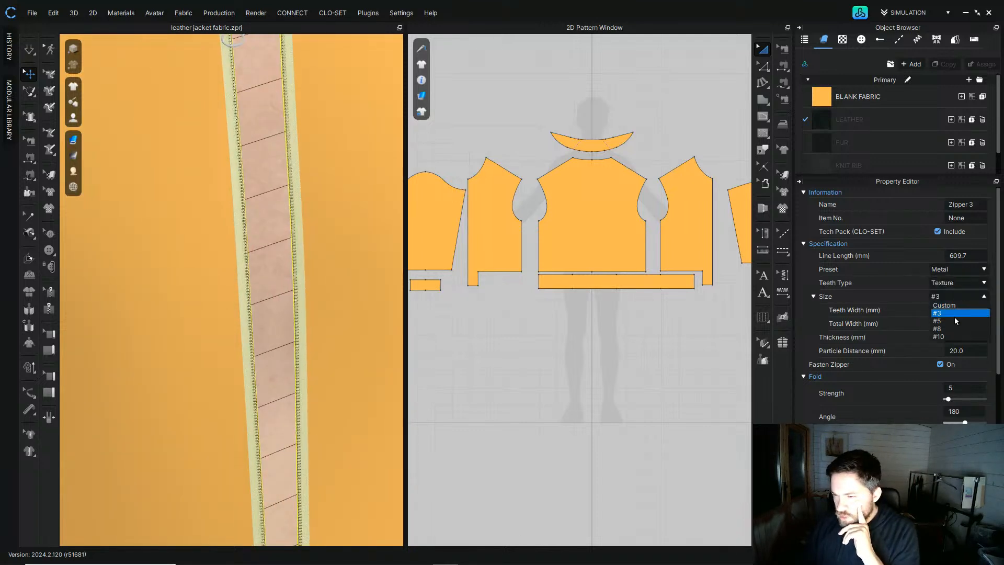
scroll(289, 231, down, 2)
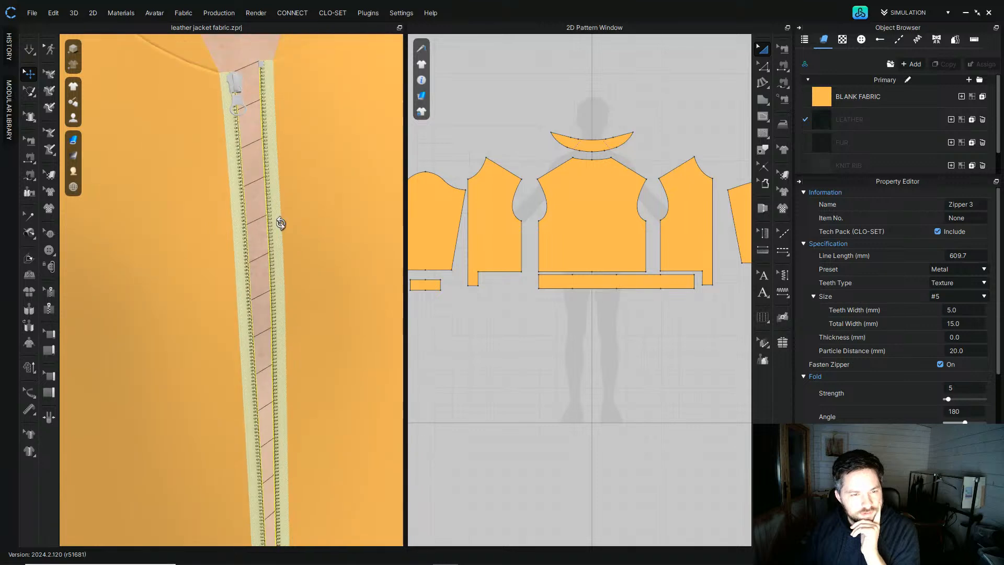
right_drag(292, 228, 267, 220)
click(944, 301)
click(951, 333)
scroll(281, 263, down, 5)
right_drag(278, 264, 273, 239)
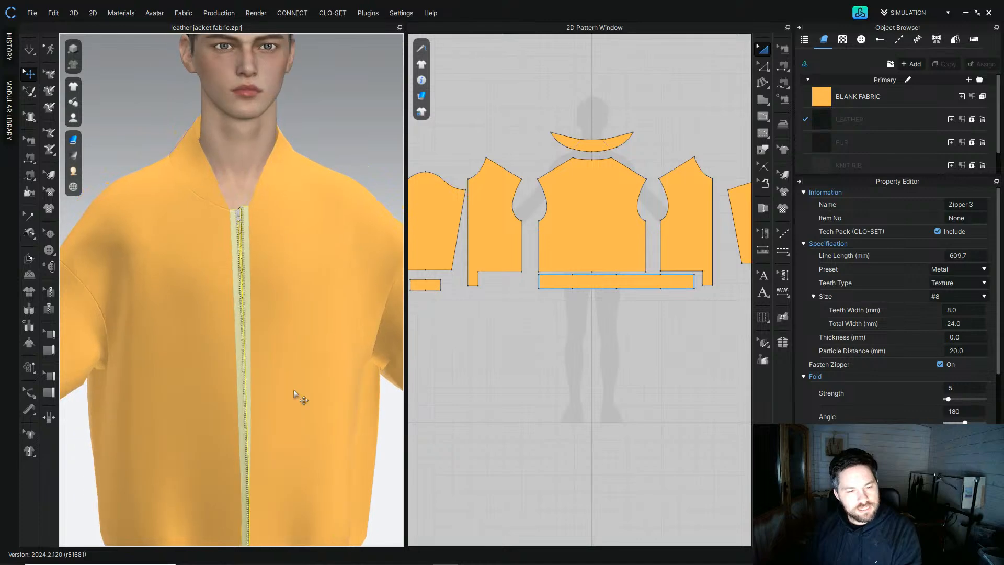
Step: Switch to the browser to view the Prada bomber jacket reference image
mouse_move(318, 561)
mouse_move(420, 555)
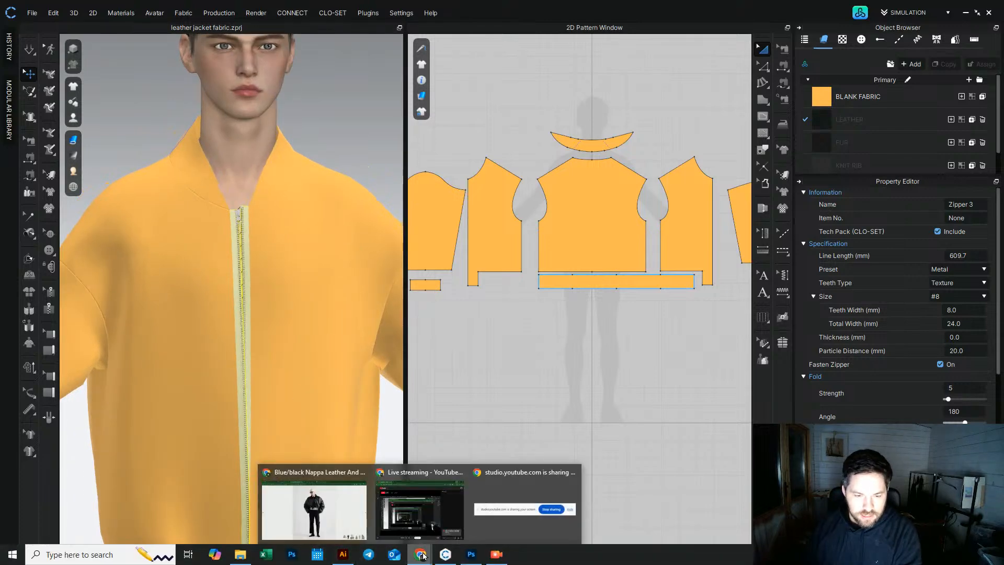
click(325, 520)
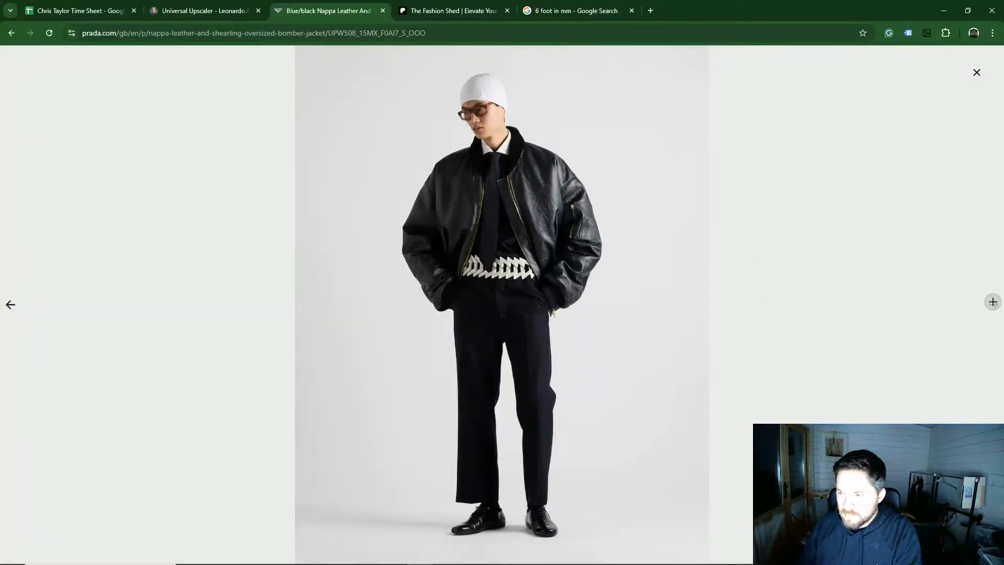
Step: Examine the close-up reference photo of the shearling collar and gold zipper, then return to CLO
click(991, 305)
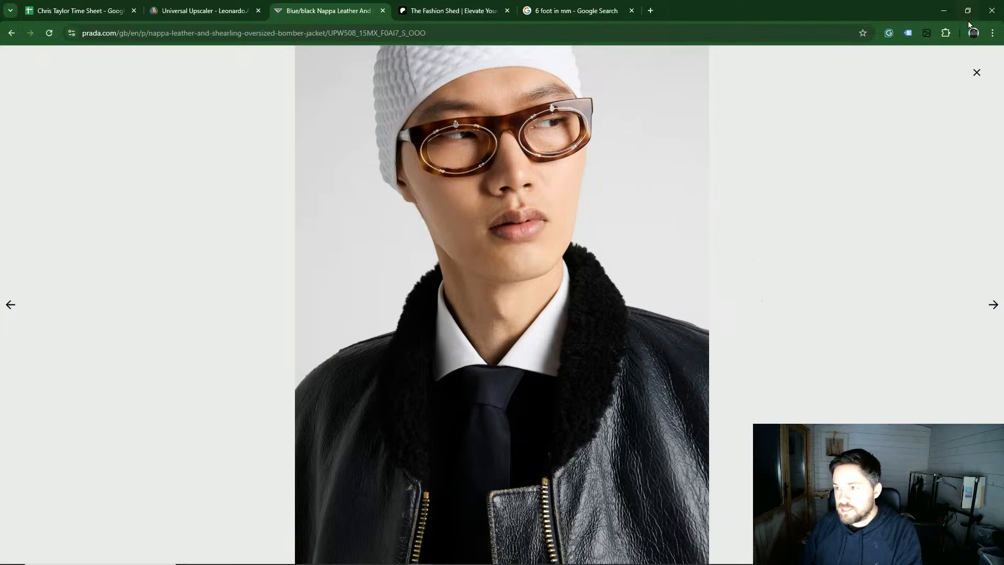
mouse_move(421, 552)
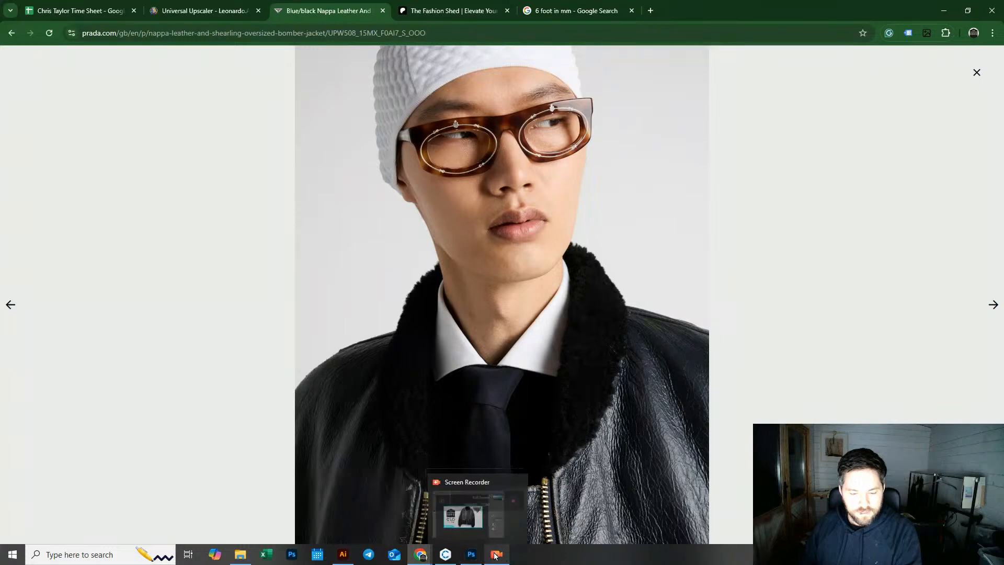
click(444, 557)
scroll(231, 260, up, 5)
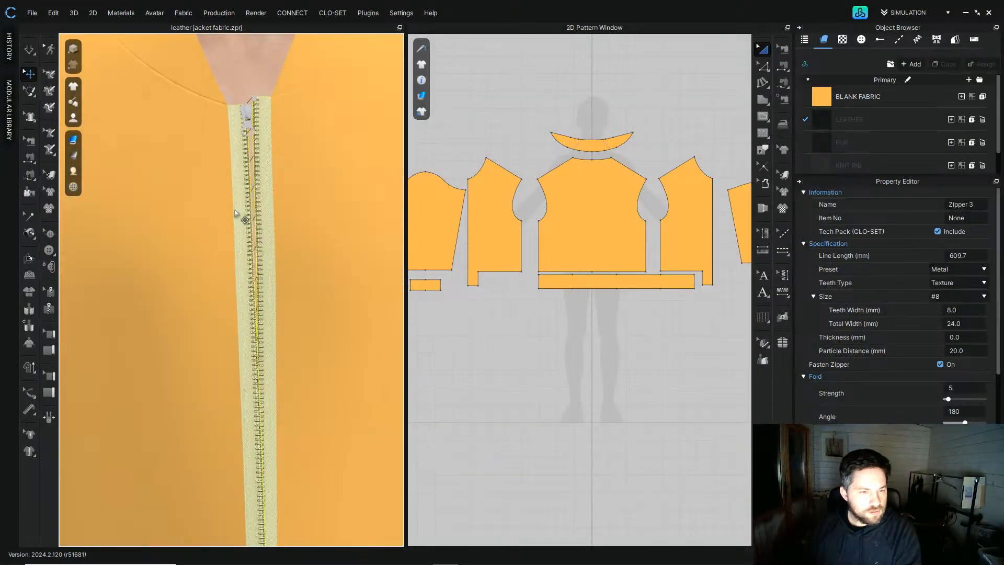
Step: Set the front zipper's total width to 14 mm
click(959, 311)
click(966, 324)
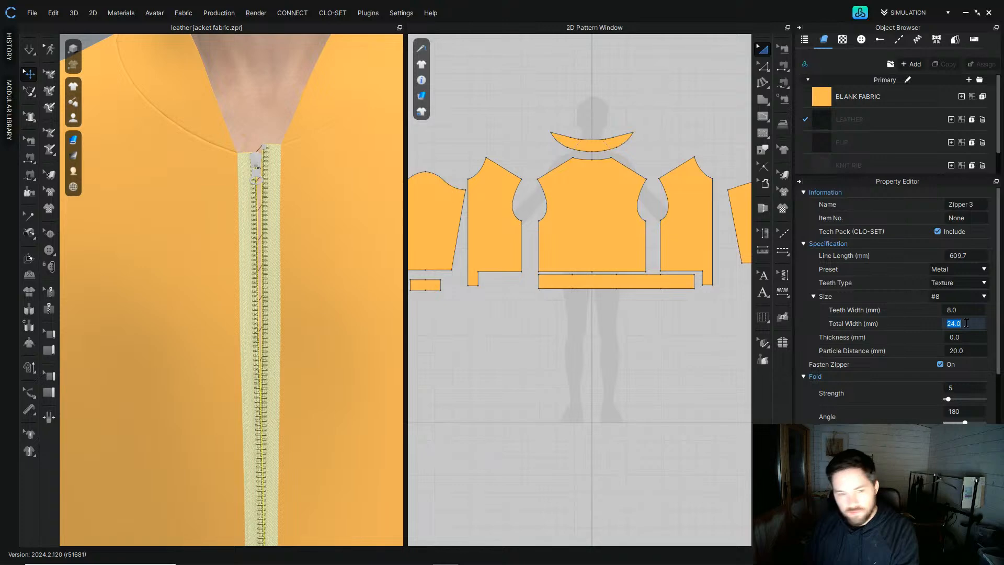
key(Down)
key(Down)
key(Down)
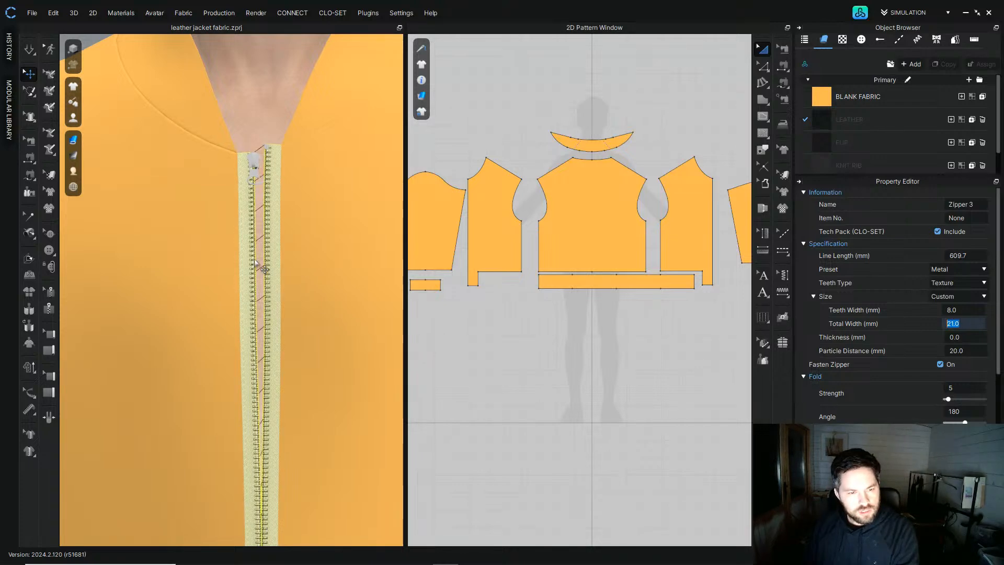
key(Down)
key(Down)
key(Down)
key(Down)
key(Down)
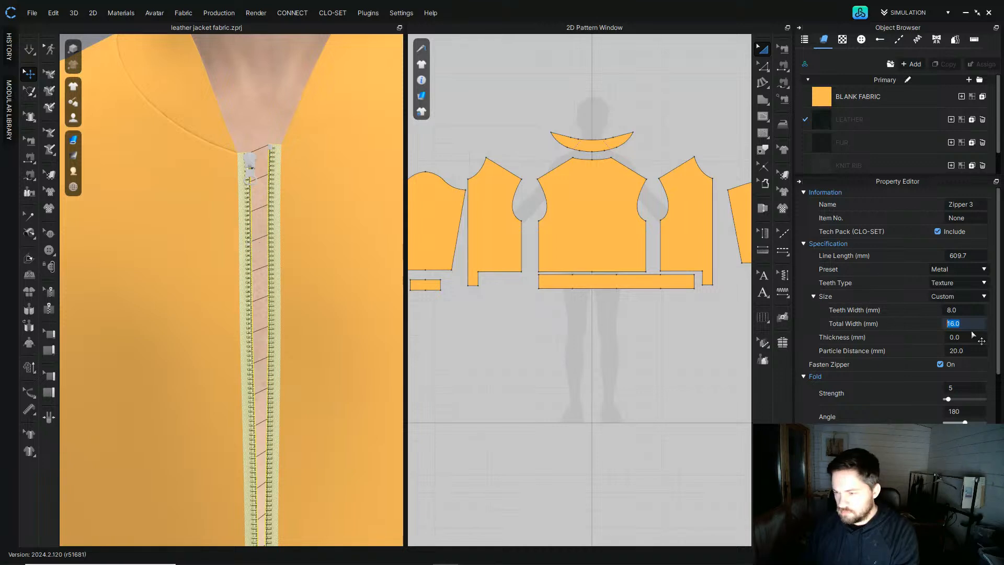
text(8.0)
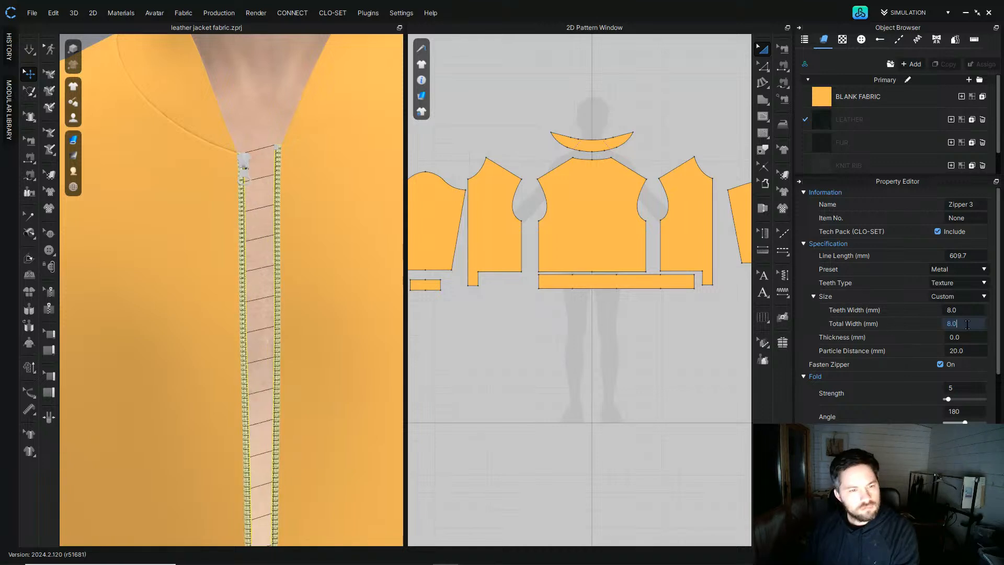
key(Up)
key(Up)
key(Up)
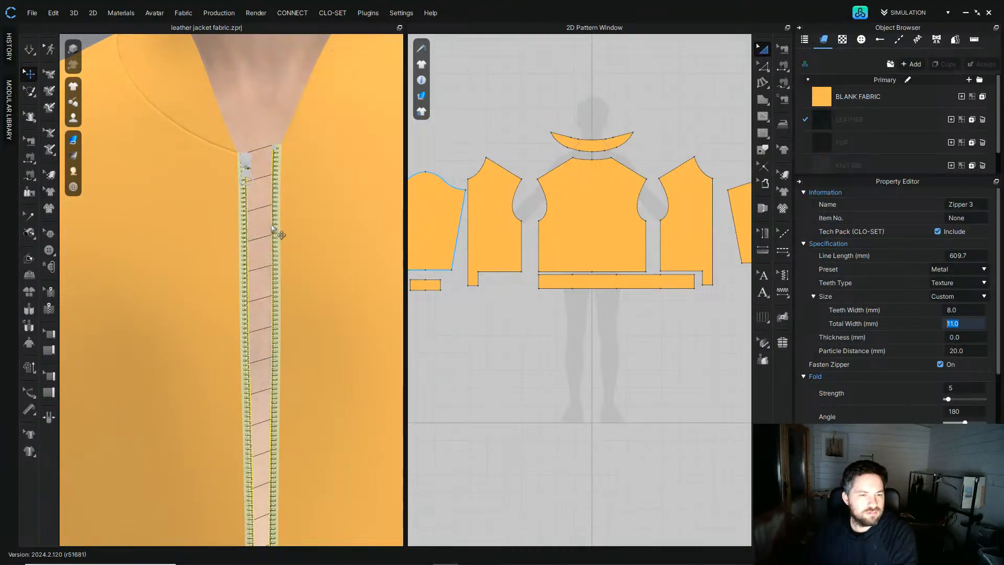
key(Up)
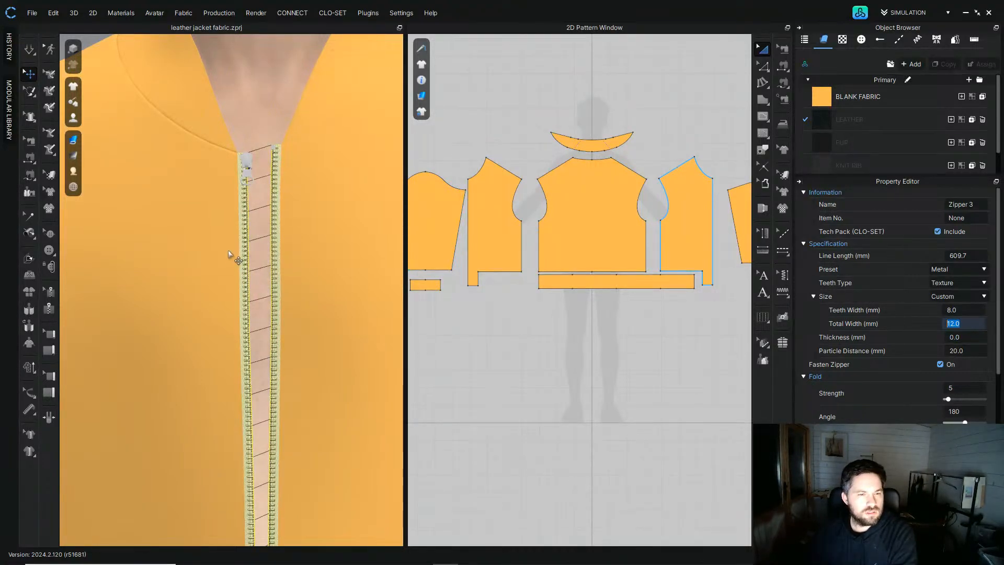
key(Up)
text(14)
key(Return)
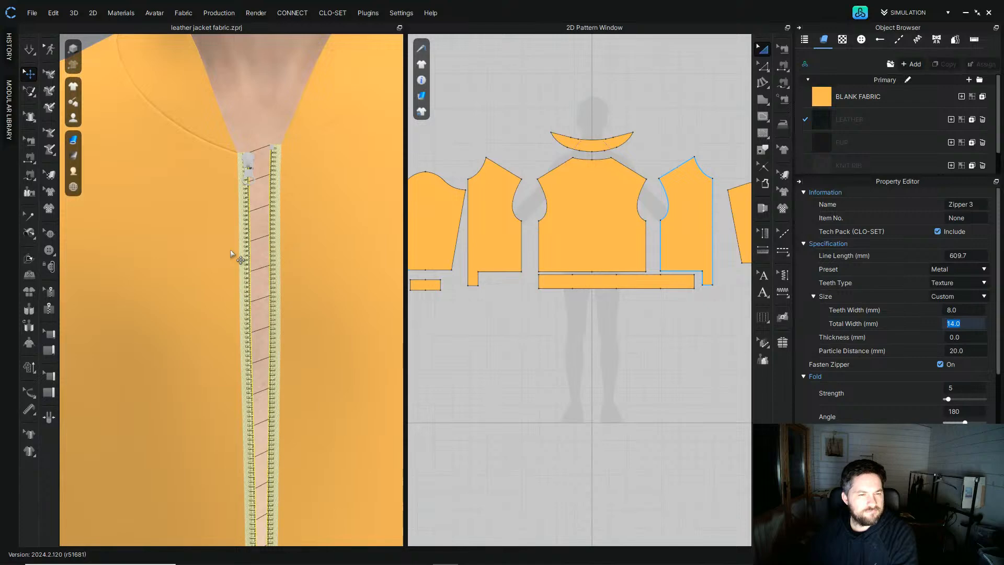
Step: Select the zipper slider and change its puller to a different shape
click(573, 82)
scroll(207, 310, down, 4)
right_drag(208, 310, 219, 316)
scroll(220, 316, down, 2)
middle_drag(221, 314, 226, 216)
right_drag(225, 215, 235, 225)
middle_drag(236, 225, 229, 403)
scroll(237, 285, up, 6)
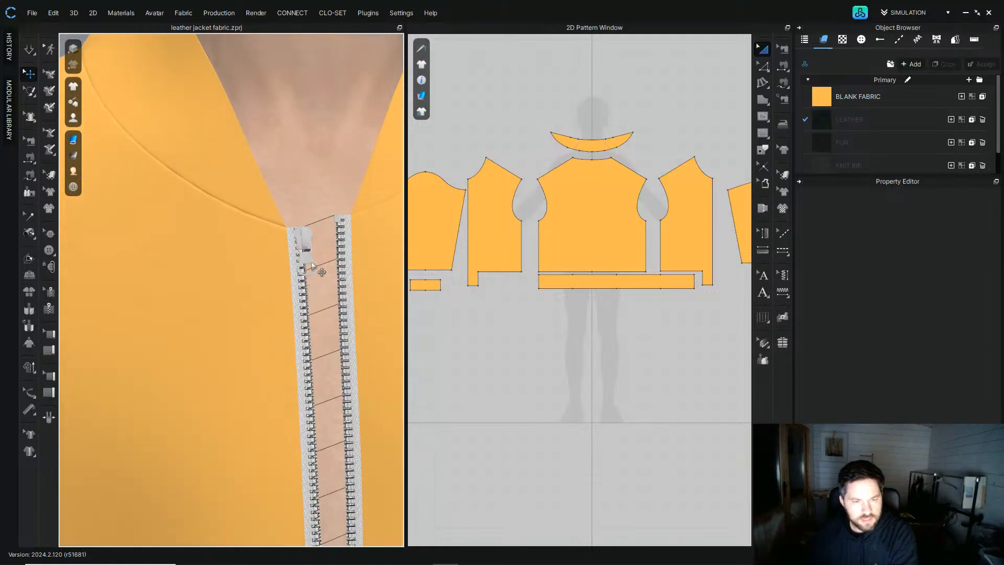
click(317, 266)
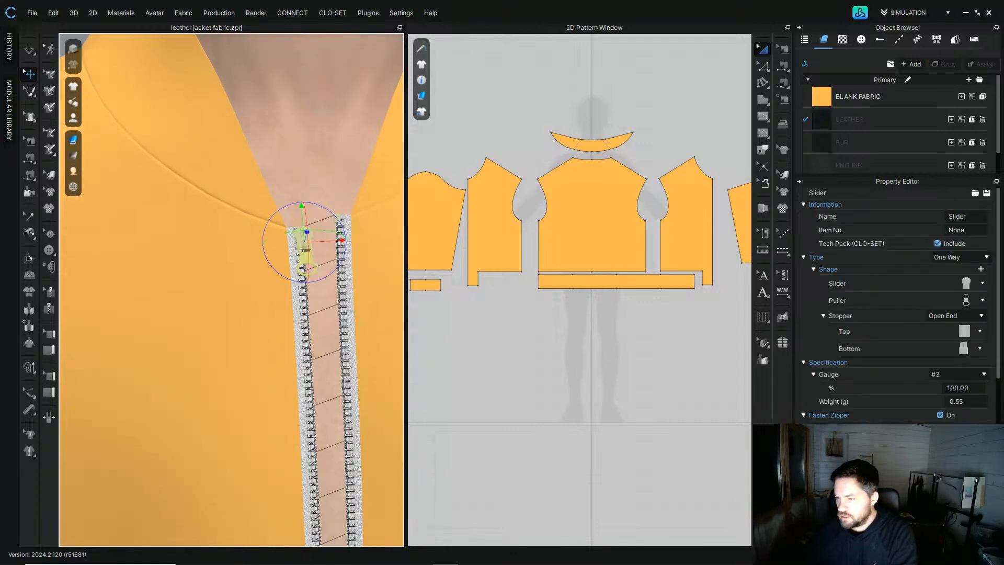
click(982, 301)
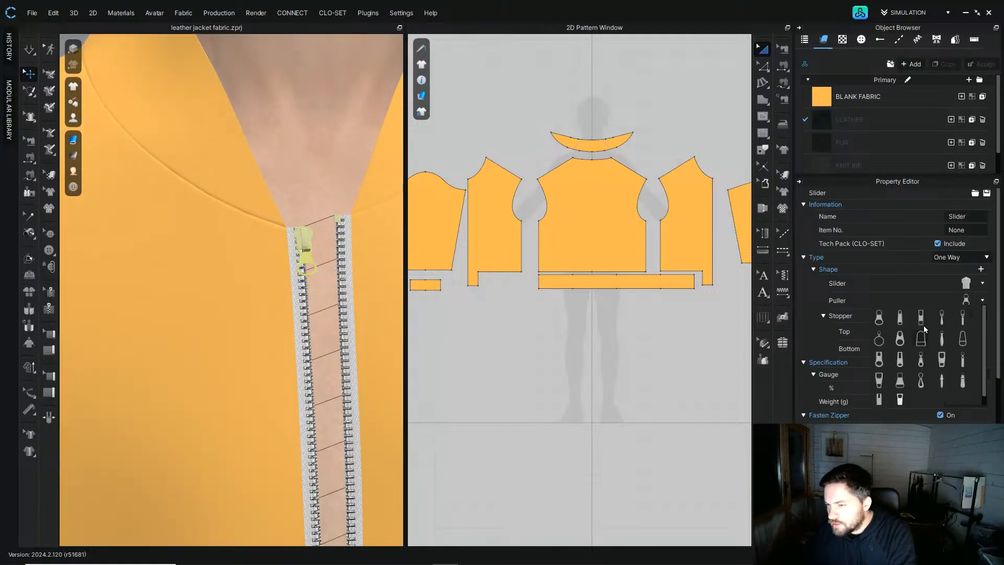
click(900, 318)
Step: Set the zipper slider's gauge to #5
mouse_move(310, 304)
right_down()
mouse_move(343, 307)
mouse_move(327, 314)
right_up()
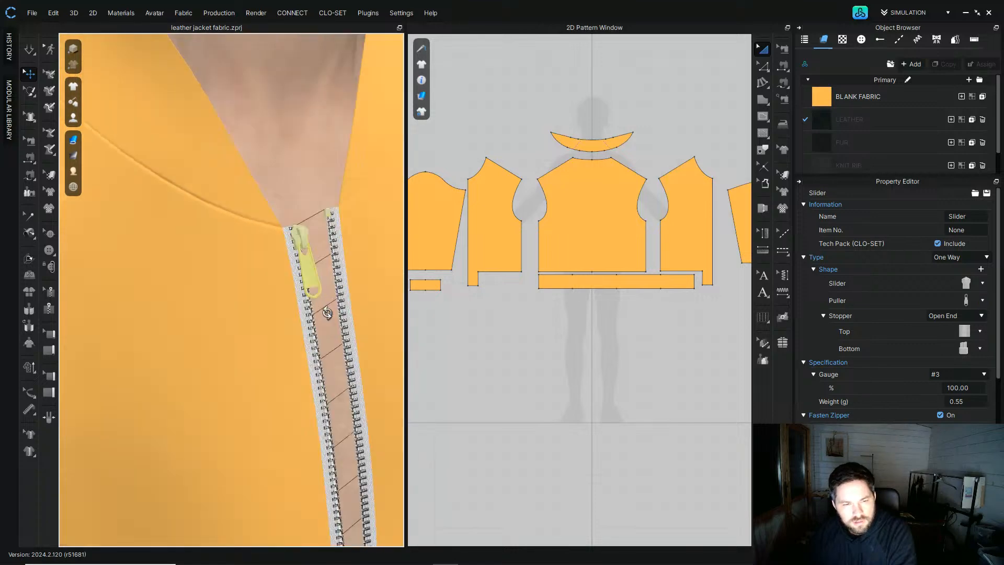
click(965, 372)
click(949, 407)
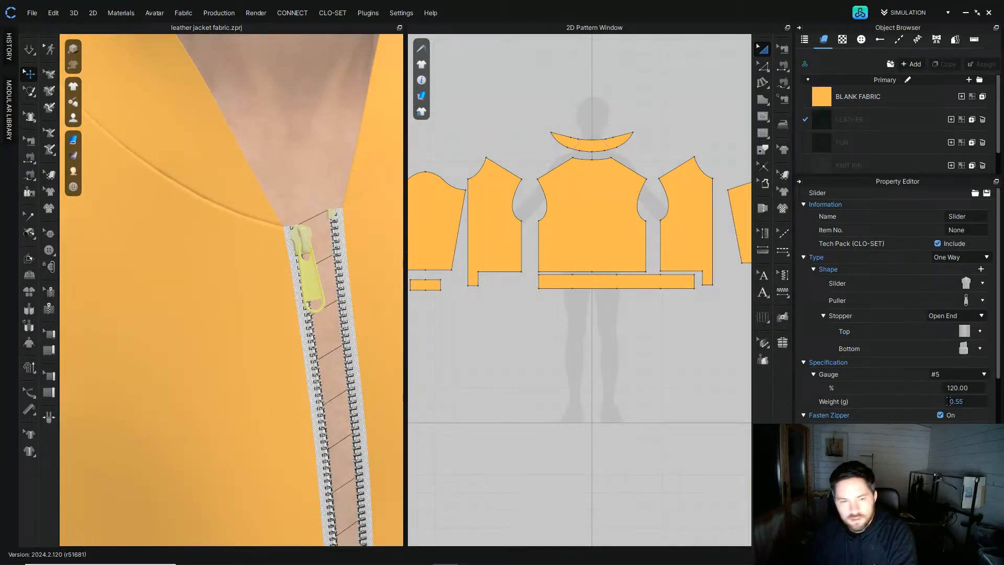
Step: Reselect the zipper slider and try a different gauge size
scroll(328, 301, down, 5)
click(348, 135)
right_drag(347, 135, 284, 297)
click(256, 287)
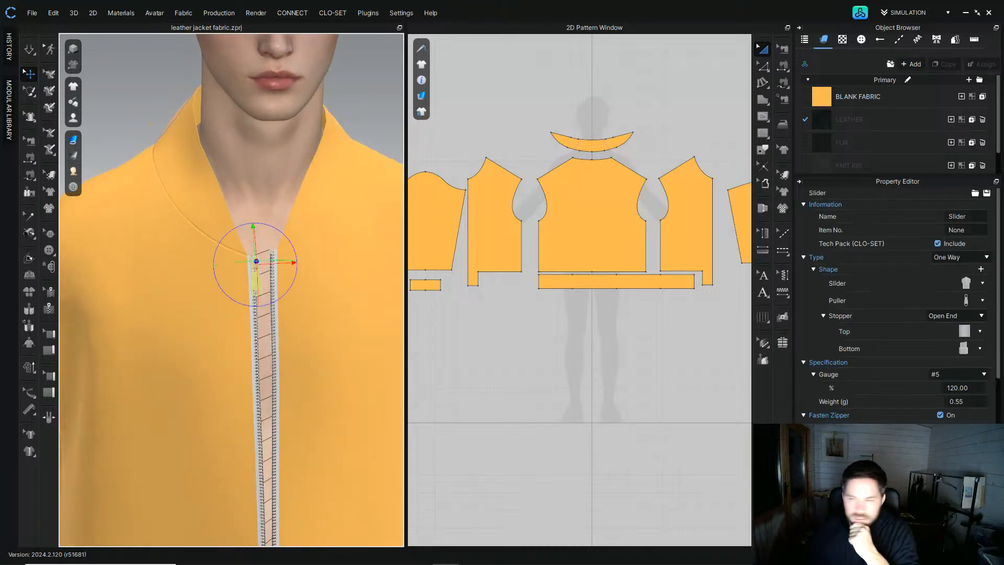
click(974, 375)
click(959, 416)
click(372, 104)
scroll(269, 278, down, 3)
right_drag(269, 278, 320, 277)
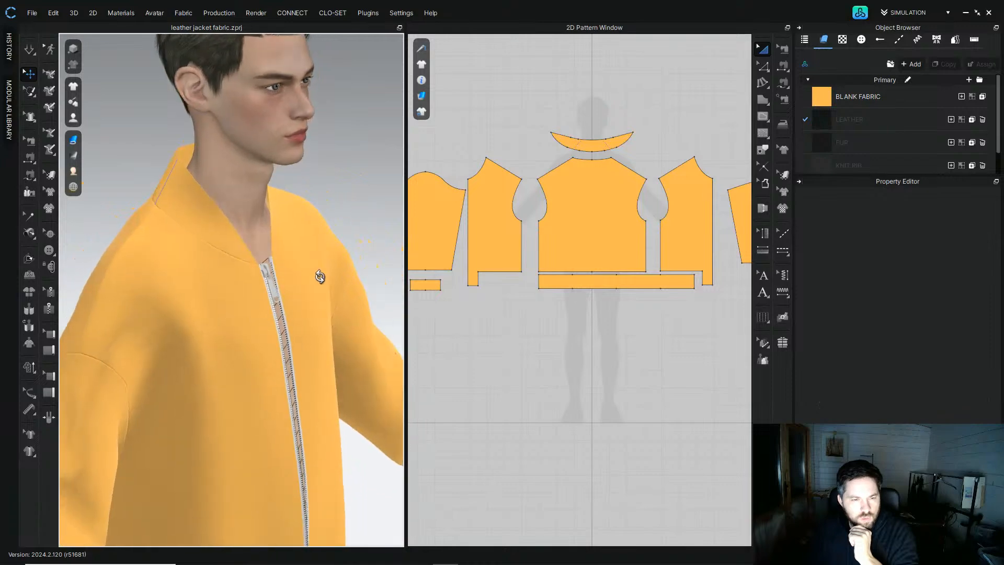
Step: Reselect the zipper slider and change its gauge once more
scroll(320, 276, up, 5)
click(313, 251)
click(960, 376)
click(959, 403)
scroll(365, 300, down, 5)
click(351, 109)
right_drag(351, 109, 208, 273)
scroll(208, 273, down, 3)
right_drag(258, 309, 229, 234)
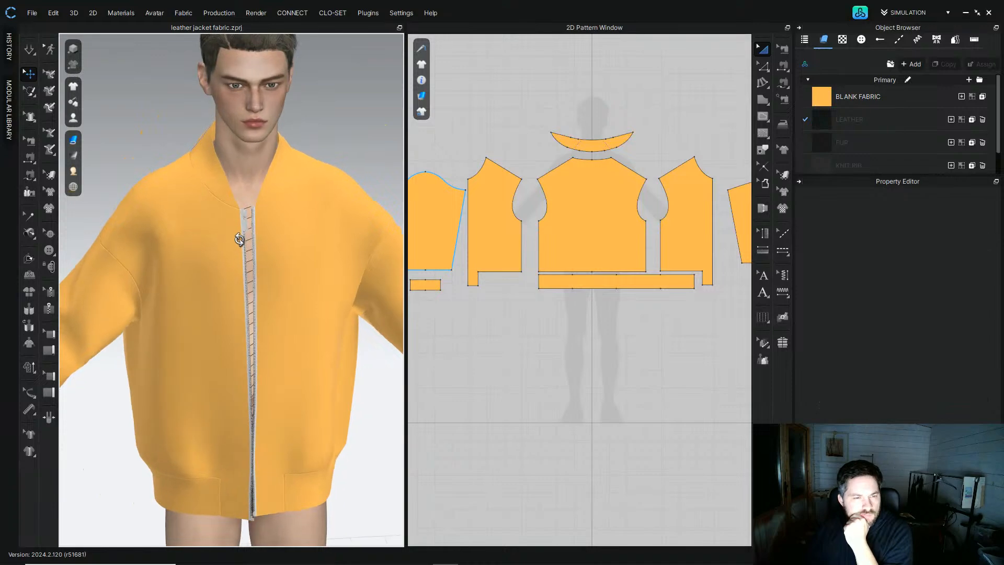
Step: Compare with the side-view reference photo of the Prada jacket in the browser, then return to CLO
mouse_move(421, 556)
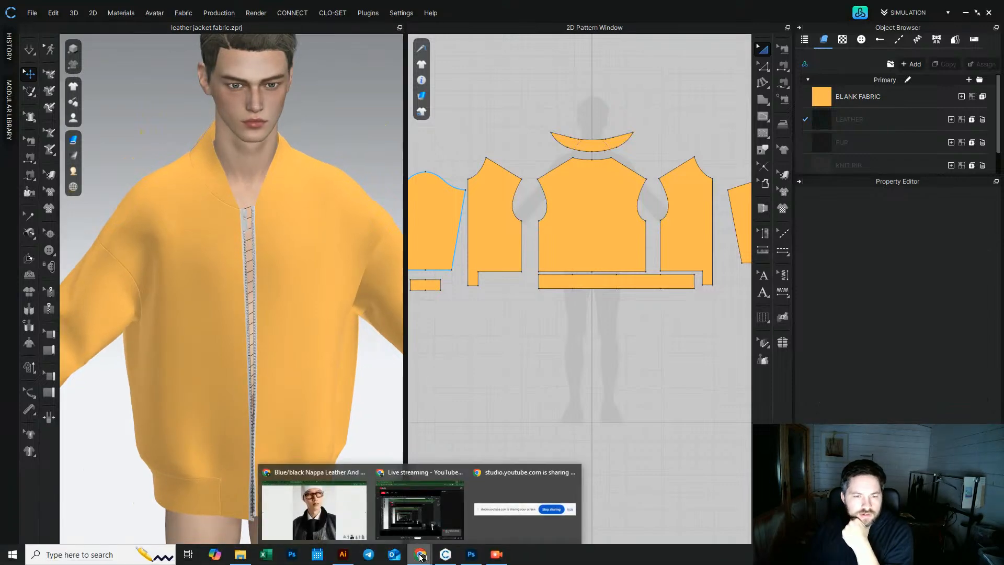
click(313, 504)
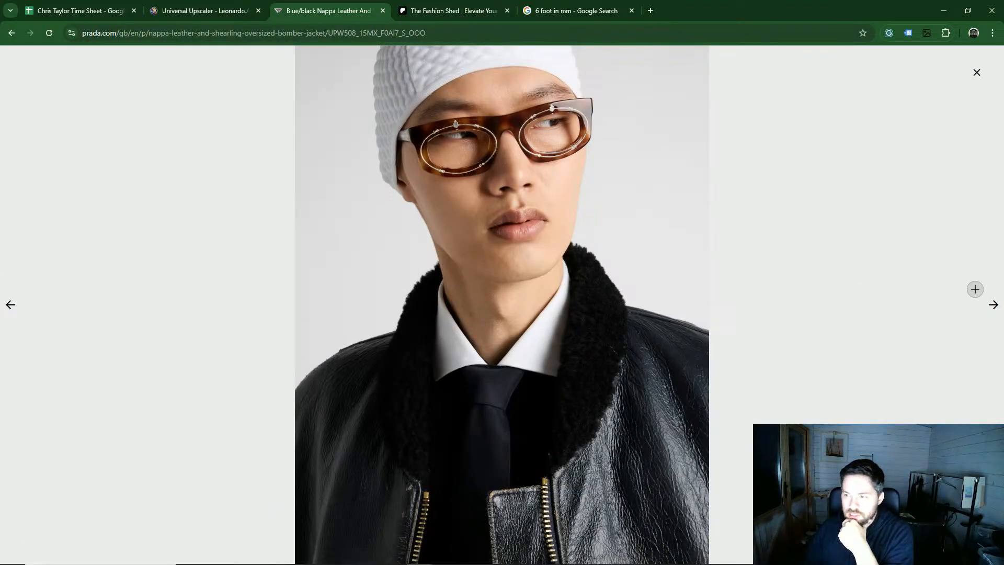
click(993, 305)
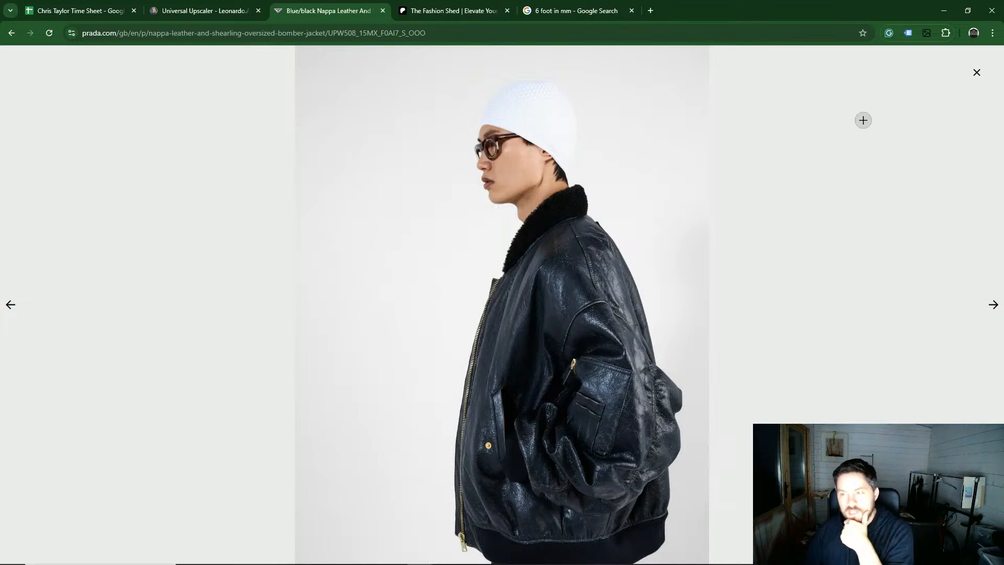
click(944, 11)
Step: Turn on simulation to drape the jacket with the new zipper
right_drag(216, 212, 247, 227)
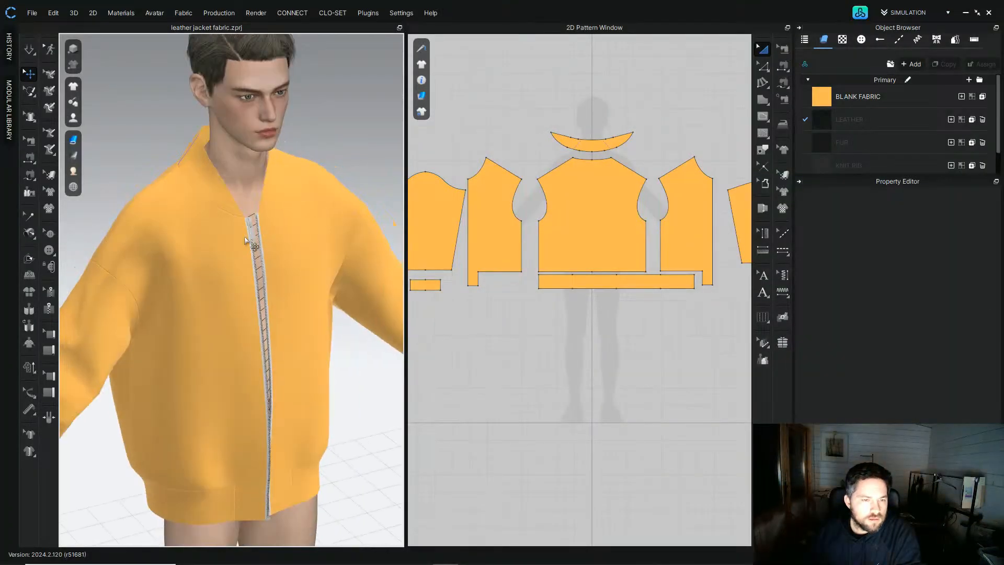
scroll(249, 230, up, 5)
middle_drag(249, 229, 272, 281)
mouse_move(272, 280)
right_down()
mouse_move(224, 266)
mouse_move(271, 274)
right_up()
scroll(273, 228, down, 5)
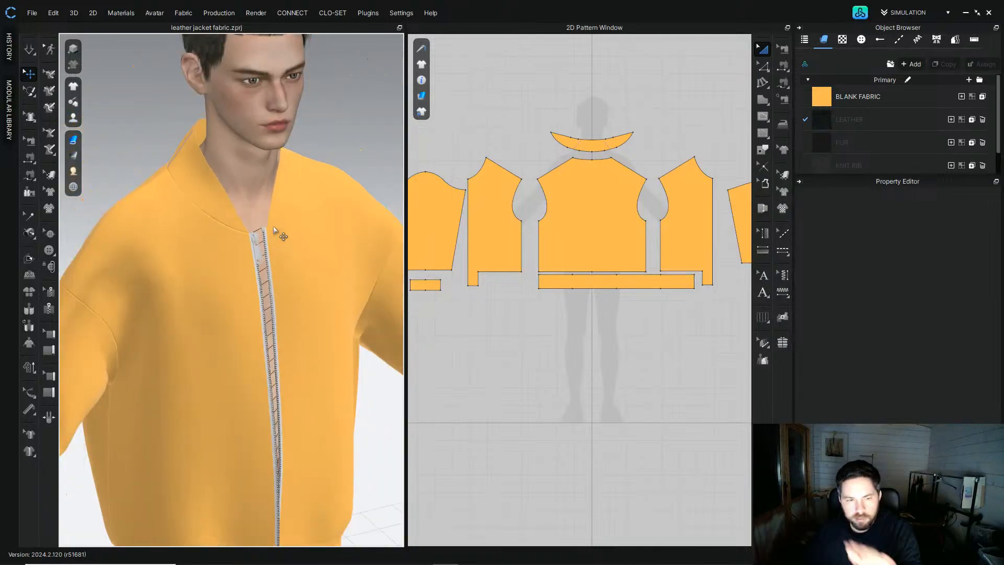
scroll(282, 261, down, 3)
click(30, 51)
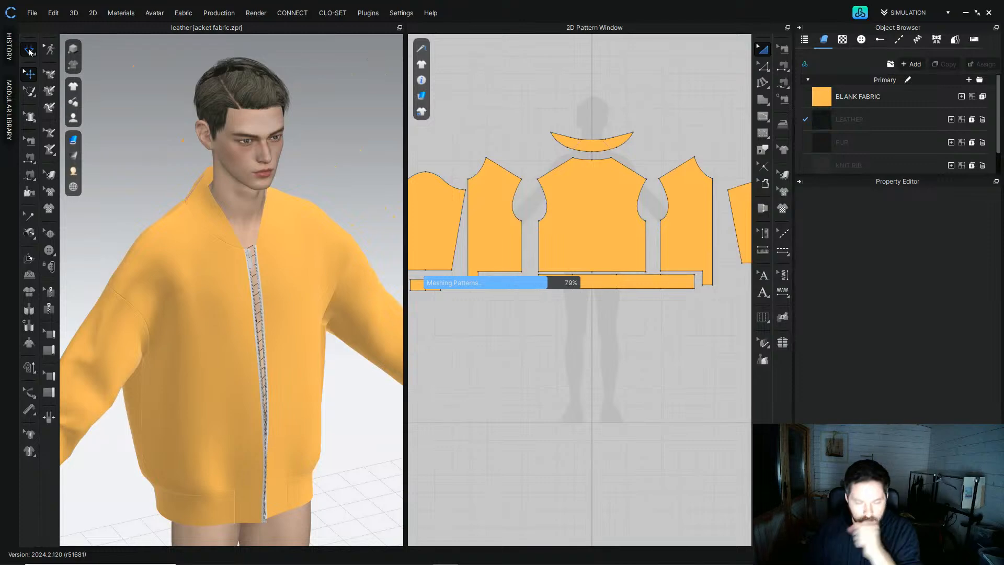
right_drag(168, 399, 215, 327)
scroll(229, 338, up, 3)
middle_drag(230, 336, 230, 246)
right_drag(230, 246, 222, 292)
scroll(240, 292, down, 2)
scroll(249, 218, up, 8)
scroll(267, 234, down, 8)
right_drag(260, 233, 239, 212)
Step: Select the front zipper and set its teeth width to 7 mm
click(239, 212)
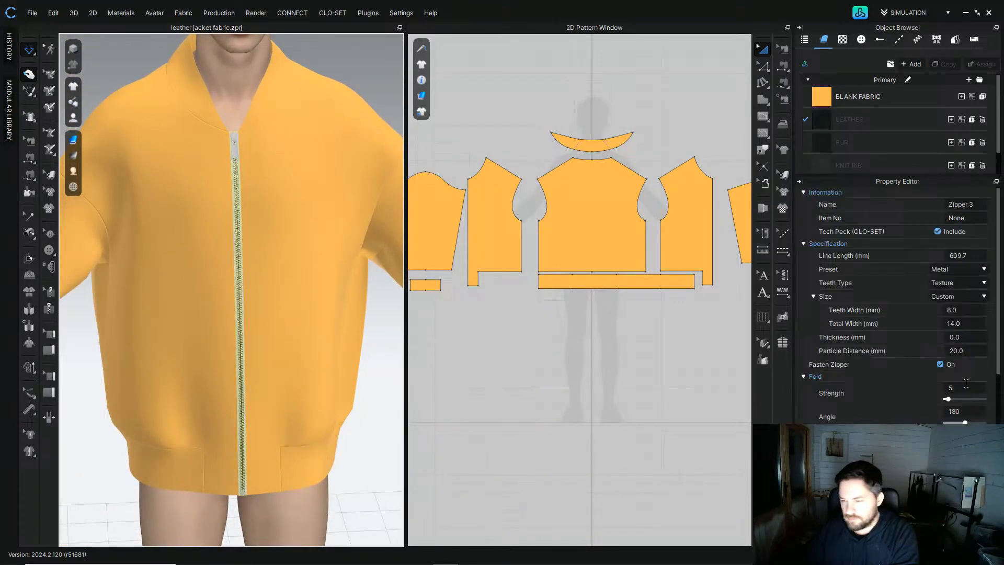
click(971, 309)
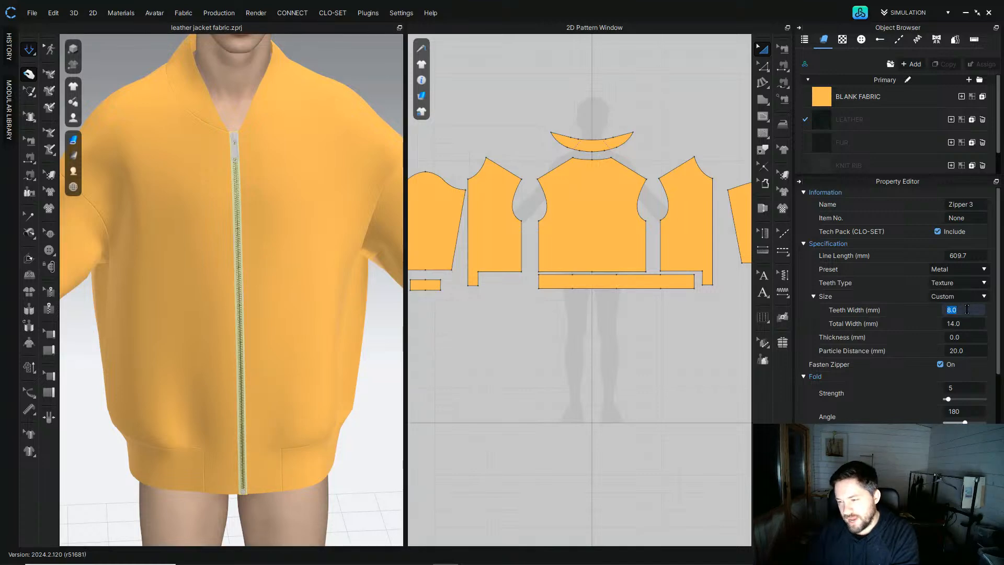
text(7)
key(Return)
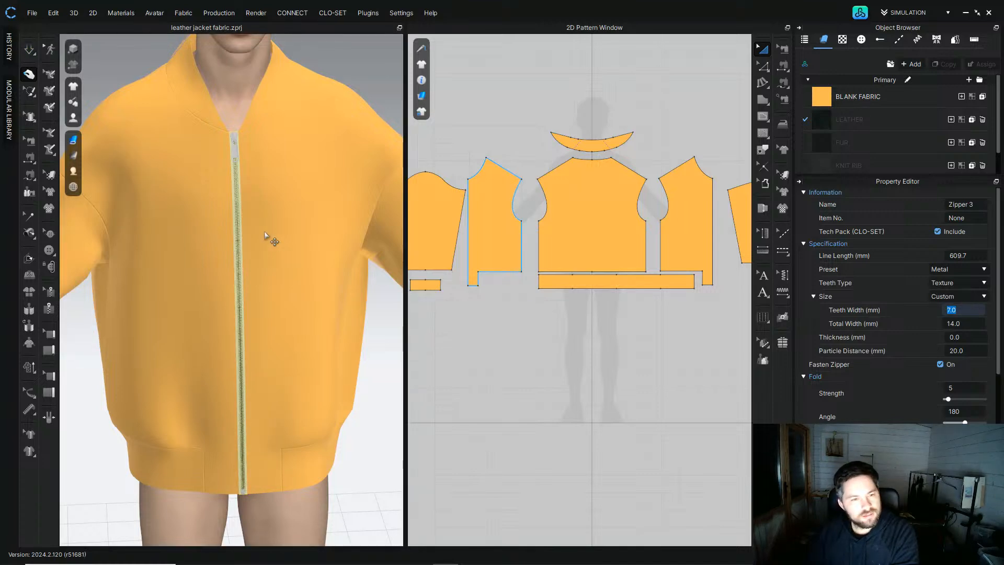
Step: Inspect the jacket and front zipper from several angles in the 3D view
click(351, 82)
scroll(246, 243, up, 5)
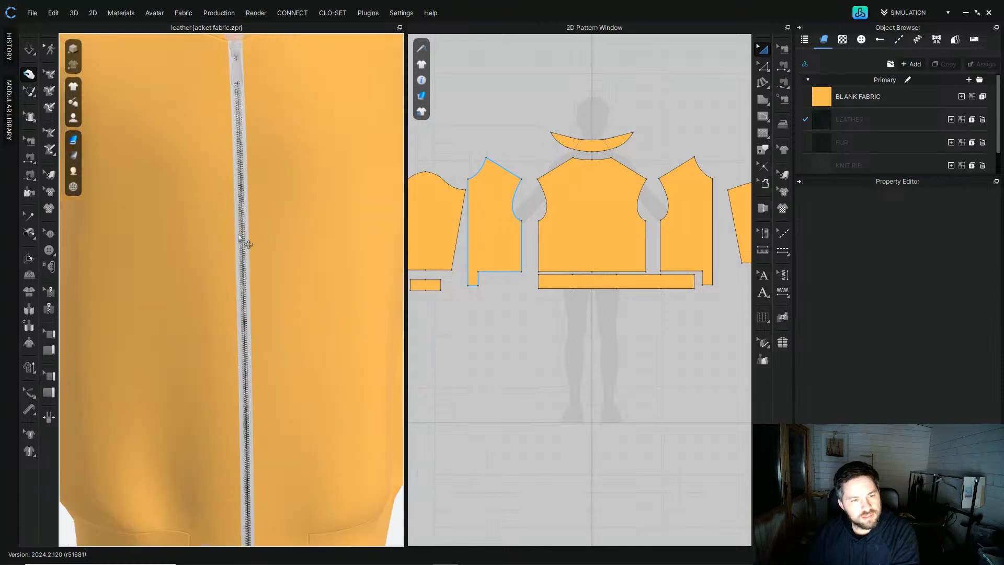
scroll(263, 307, down, 4)
scroll(263, 307, down, 5)
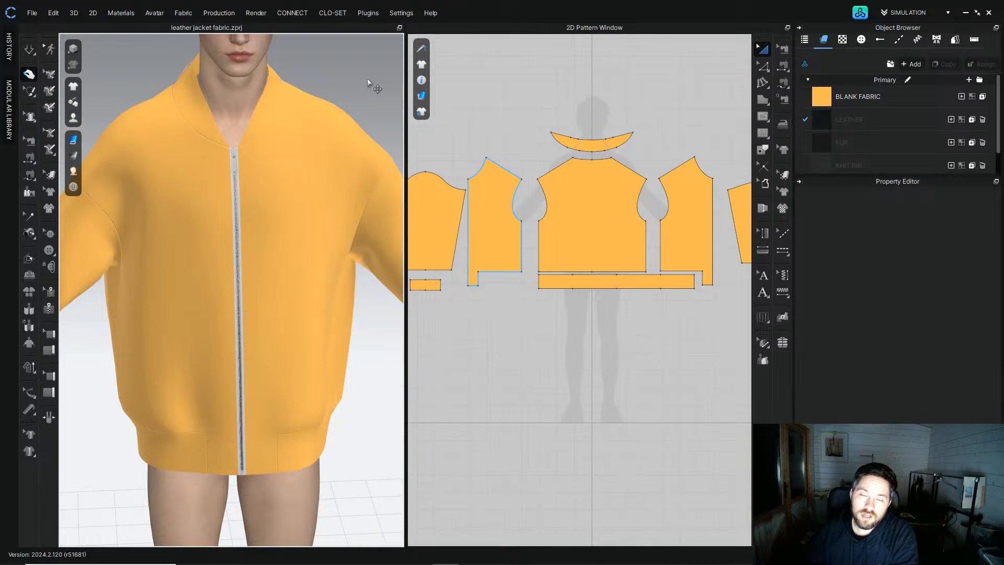
click(569, 114)
click(764, 50)
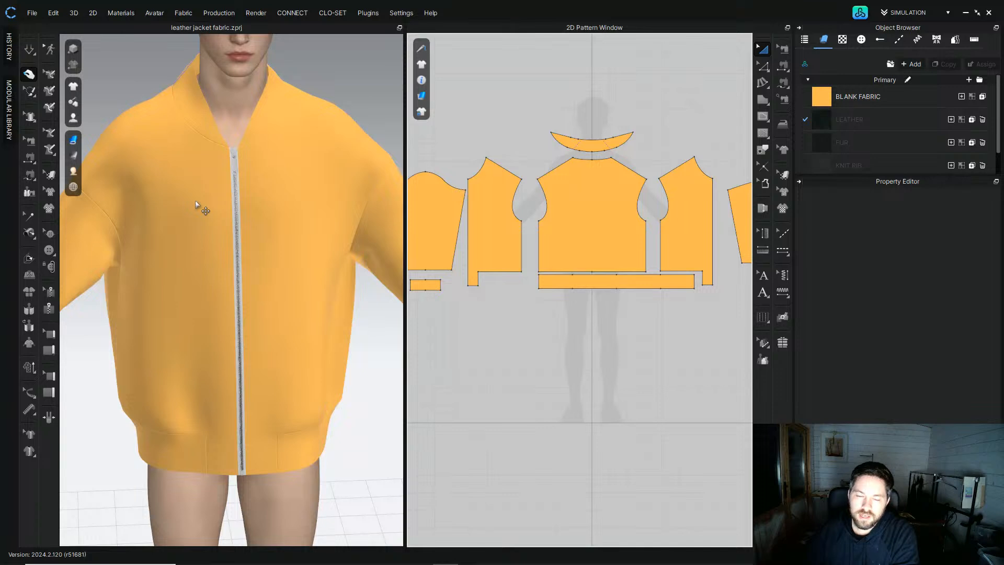
scroll(253, 280, down, 2)
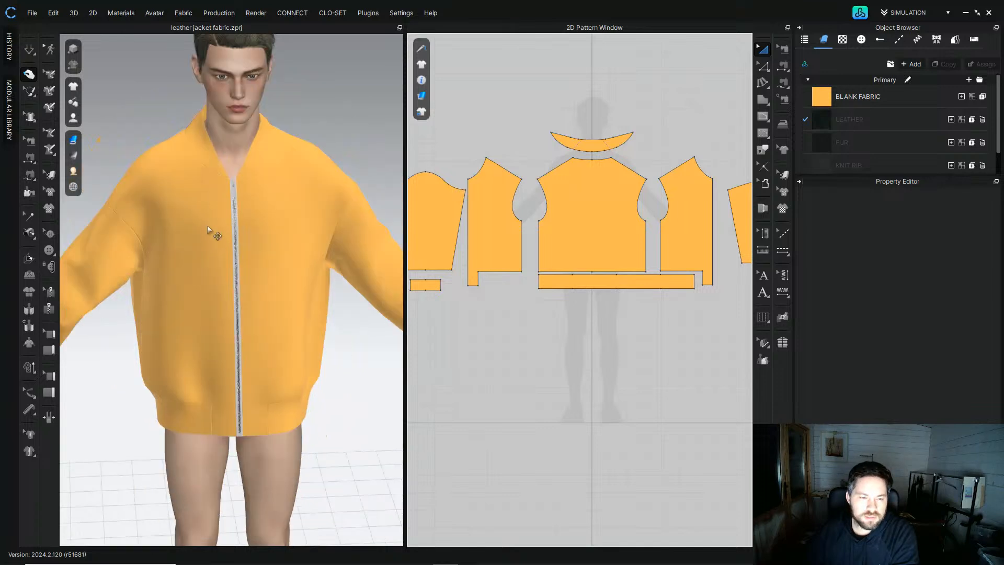
scroll(217, 236, up, 6)
mouse_move(230, 276)
right_down()
mouse_move(272, 273)
mouse_move(215, 269)
right_up()
scroll(220, 300, down, 2)
scroll(219, 299, down, 2)
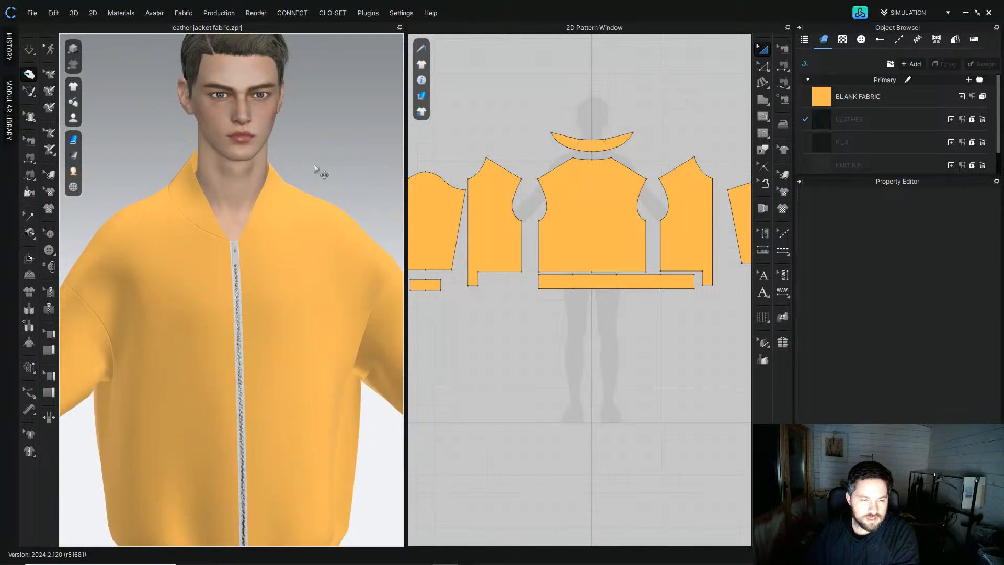
scroll(202, 218, down, 3)
right_drag(206, 224, 233, 231)
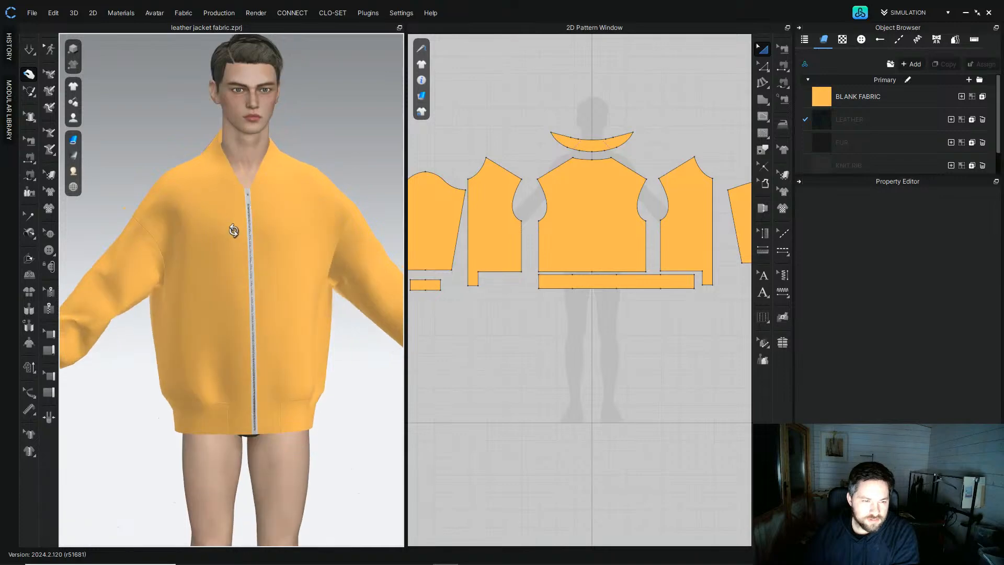
scroll(233, 230, down, 2)
middle_drag(193, 303, 218, 263)
right_drag(220, 266, 178, 342)
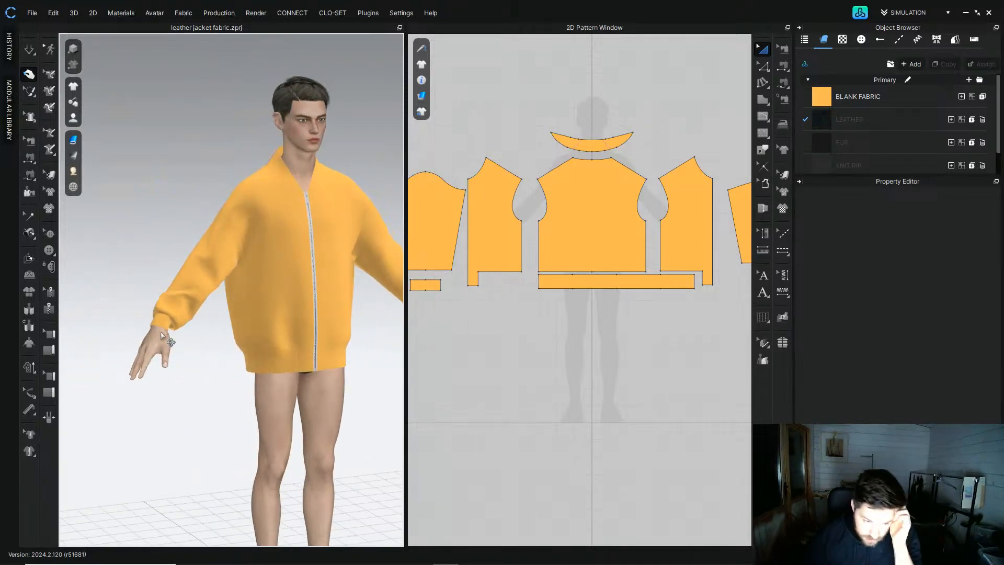
Step: Review the Prada bomber jacket product photos in the browser, then return to CLO
click(166, 320)
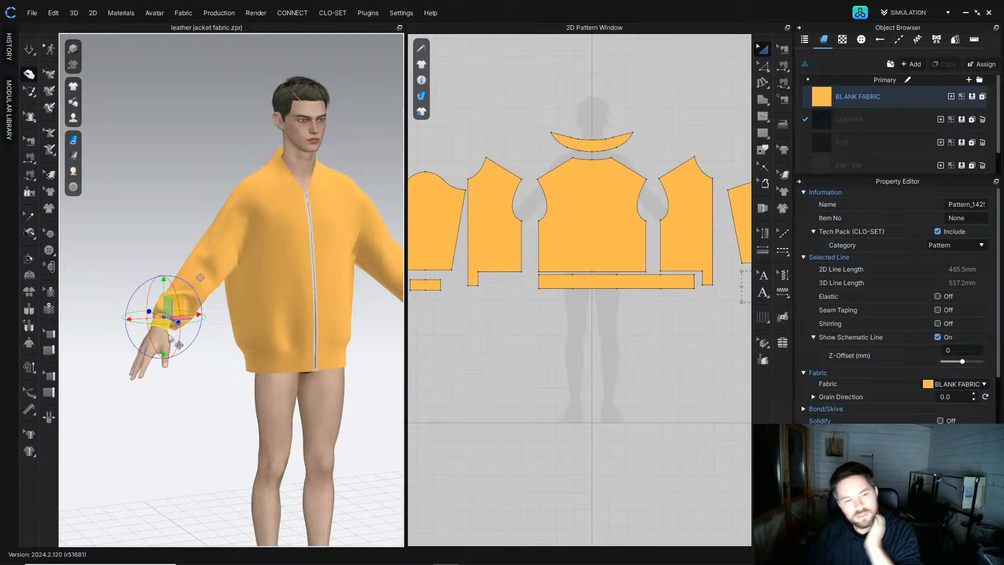
mouse_move(332, 563)
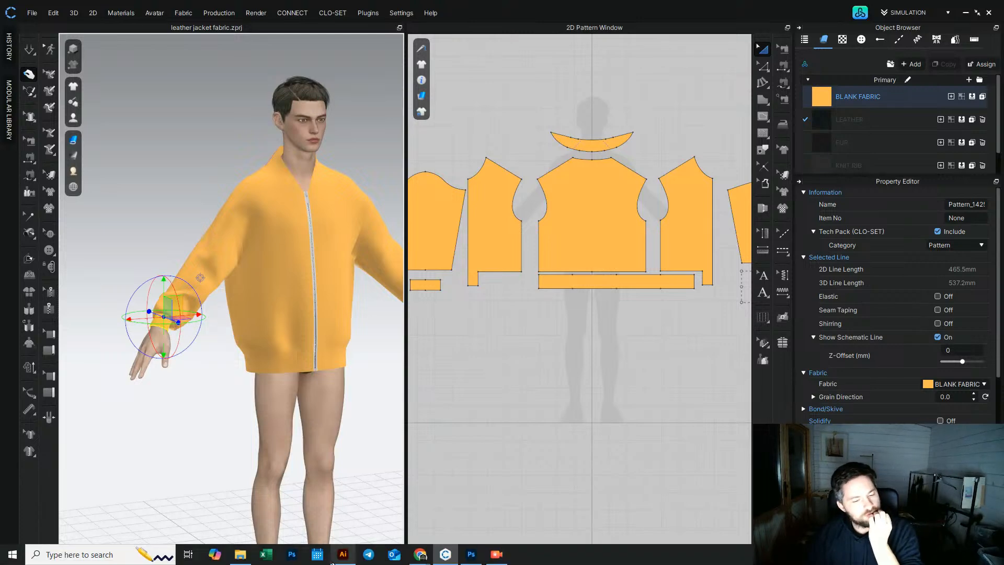
mouse_move(420, 555)
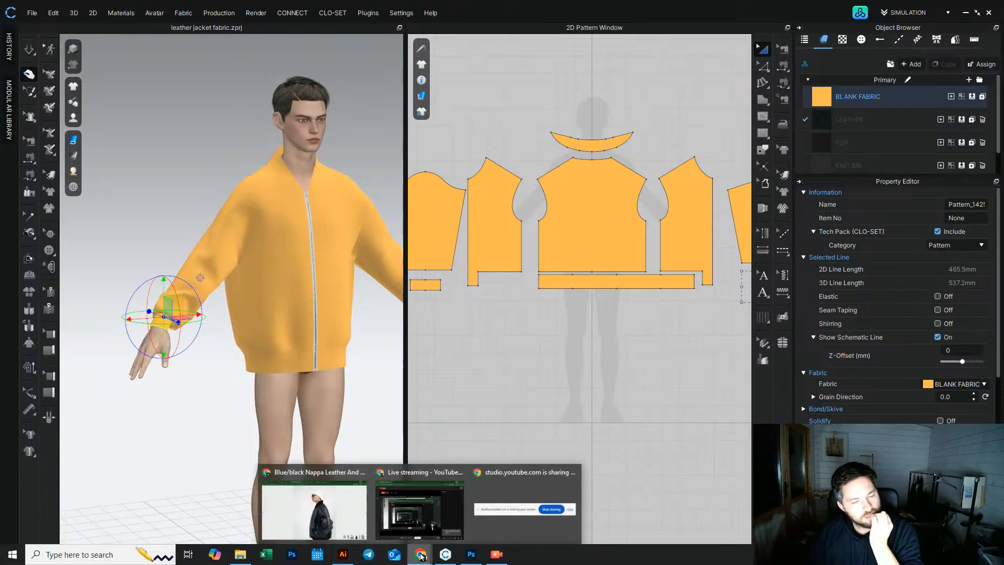
click(350, 523)
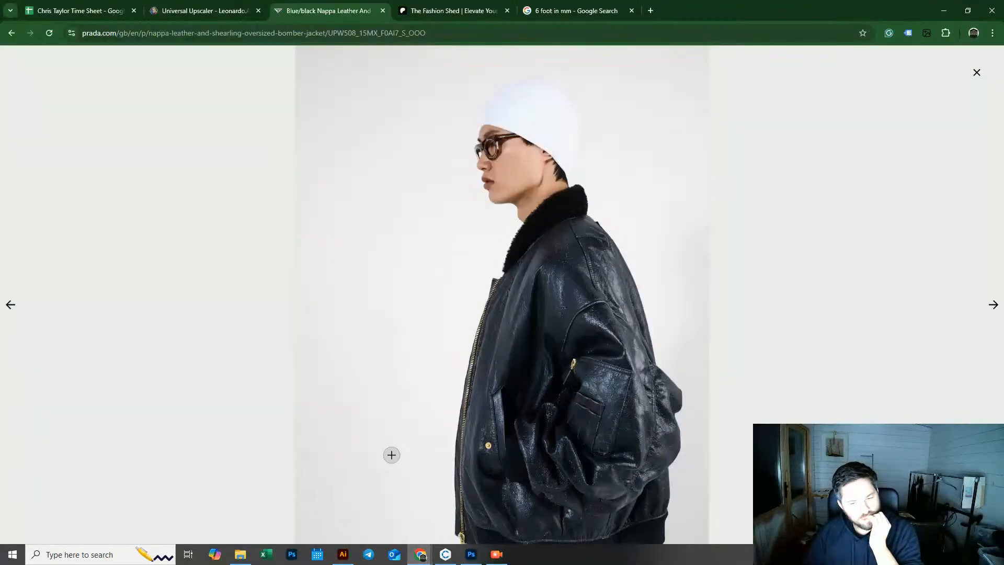
click(994, 304)
click(995, 305)
click(995, 306)
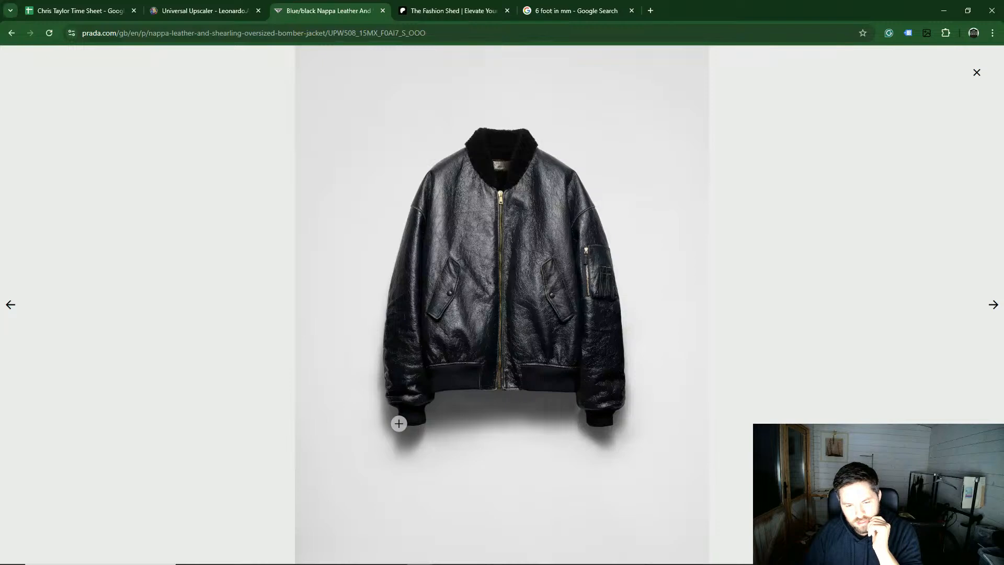
click(944, 11)
Step: Widen the sleeve cuff pattern by moving its side edges outward to about 545 mm long
click(176, 207)
right_drag(177, 207, 224, 239)
right_drag(263, 271, 301, 274)
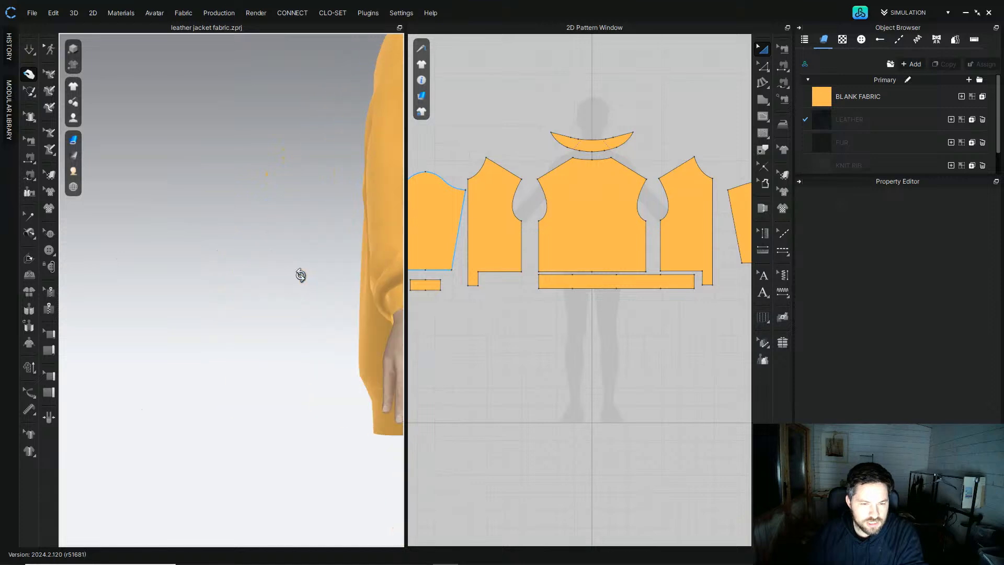
middle_drag(361, 293, 147, 328)
scroll(151, 345, up, 5)
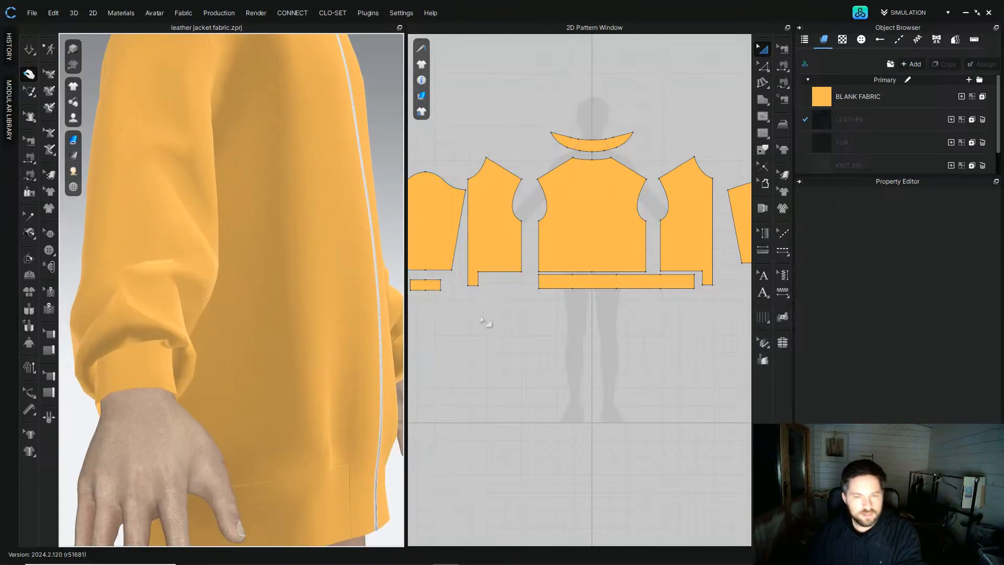
middle_drag(480, 316, 510, 329)
scroll(501, 294, up, 3)
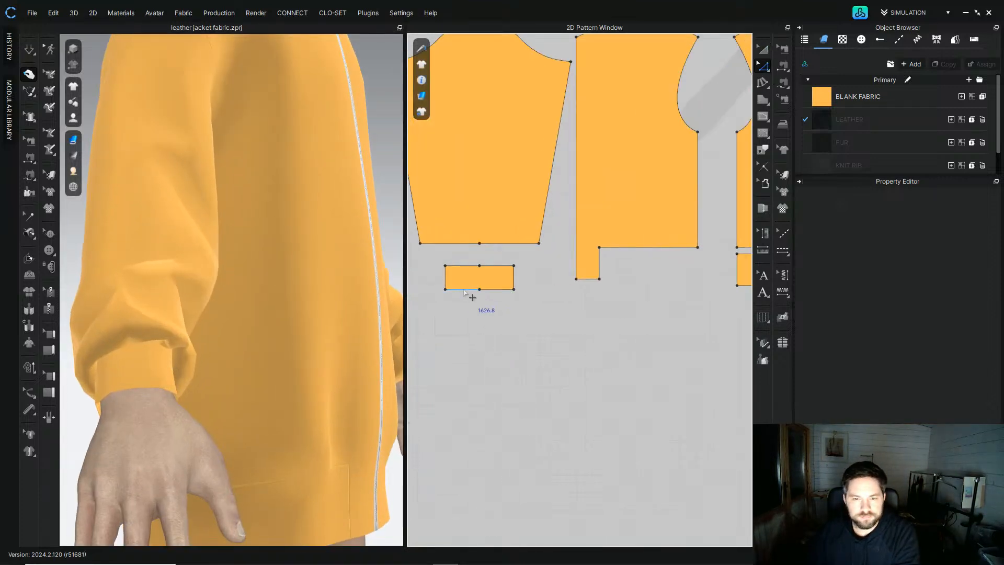
middle_drag(443, 317, 474, 330)
drag(478, 302, 469, 302)
drag(546, 298, 567, 298)
scroll(549, 331, down, 5)
scroll(512, 340, up, 5)
scroll(517, 318, up, 4)
drag(589, 312, 578, 312)
drag(694, 312, 706, 313)
click(695, 262)
middle_drag(586, 270, 529, 282)
click(29, 50)
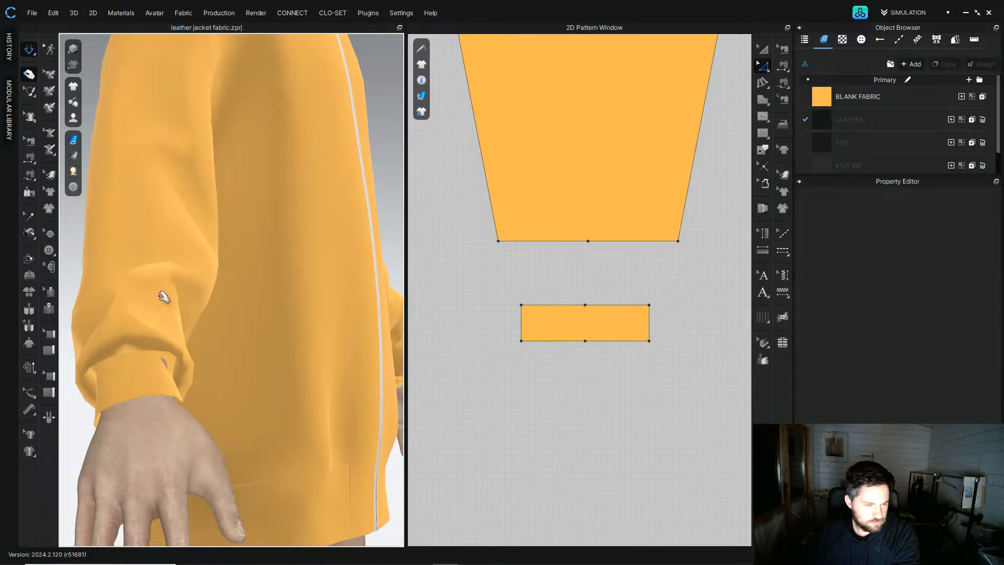
Step: Inspect the widened cuff on the sleeve from several angles in the 3D view
scroll(160, 296, down, 4)
right_drag(178, 302, 104, 324)
click(188, 379)
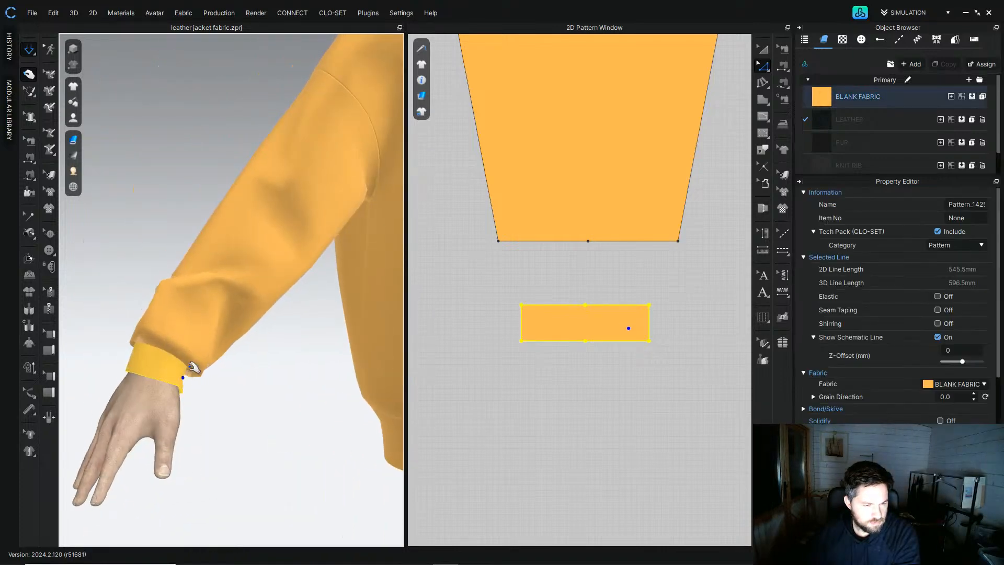
click(231, 293)
drag(287, 231, 295, 204)
drag(249, 254, 196, 297)
right_drag(187, 304, 268, 325)
scroll(273, 323, down, 2)
right_drag(304, 291, 218, 315)
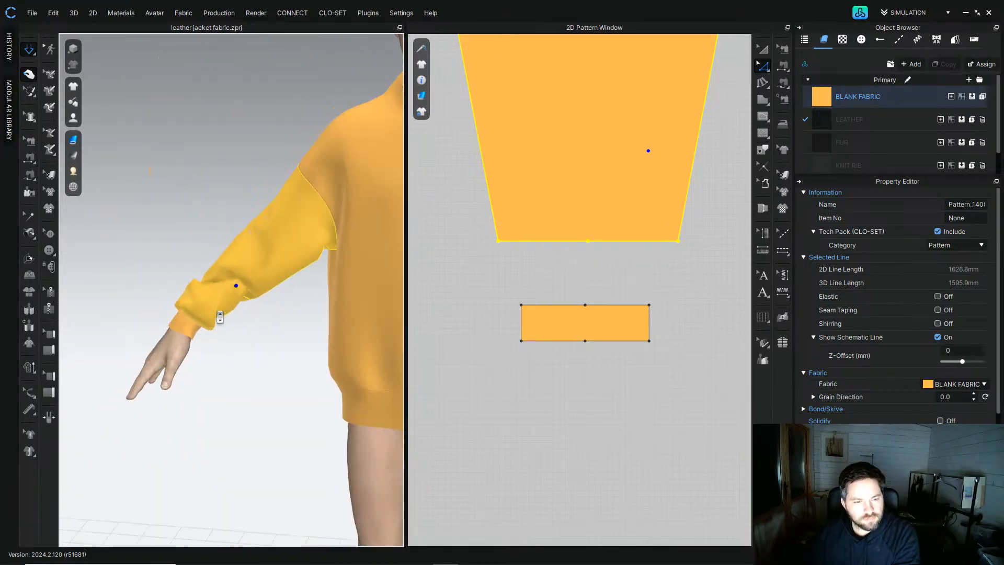
scroll(259, 326, down, 3)
drag(252, 273, 273, 260)
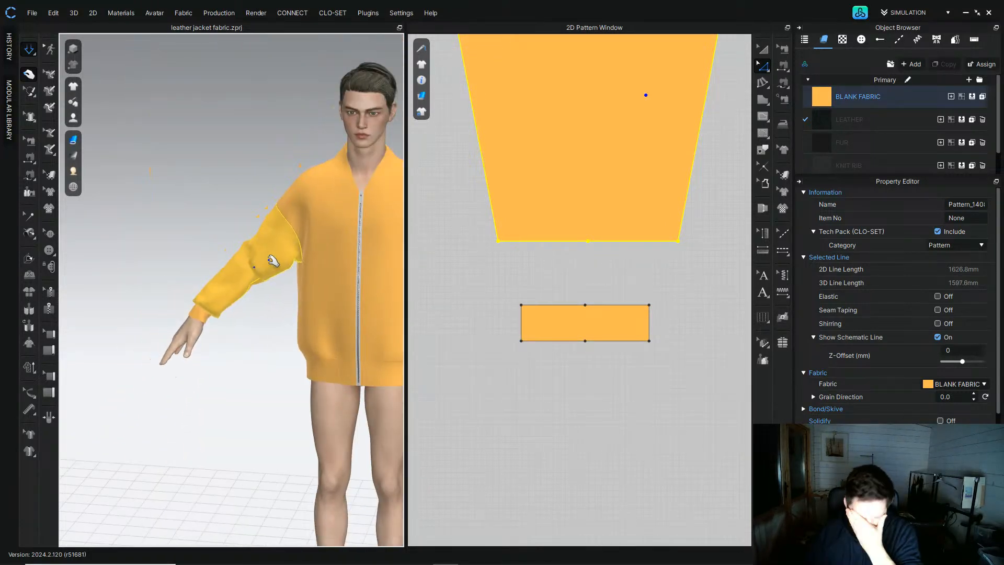
Step: Delete one sleeve pattern together with its cuff
click(759, 48)
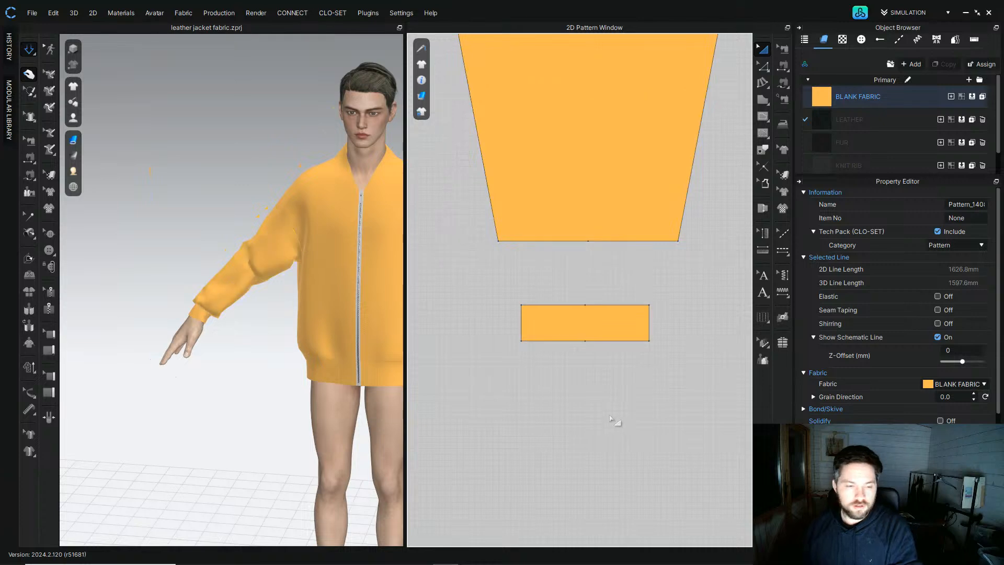
click(616, 422)
scroll(546, 368, down, 4)
middle_drag(535, 308, 669, 308)
scroll(536, 332, down, 3)
middle_drag(487, 324, 653, 322)
click(579, 309)
shift+click(580, 341)
key(Delete)
scroll(265, 248, down, 3)
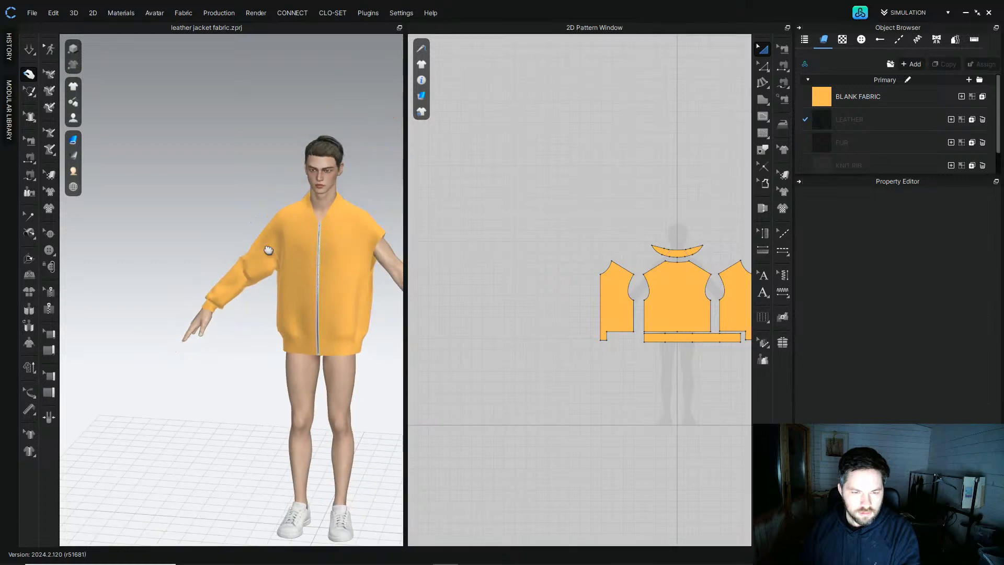
Step: Clone the remaining sleeve and cuff as a symmetric copy on the opposite side
middle_drag(267, 252, 195, 244)
middle_drag(625, 250, 451, 222)
drag(696, 224, 588, 342)
key(ctrl+d)
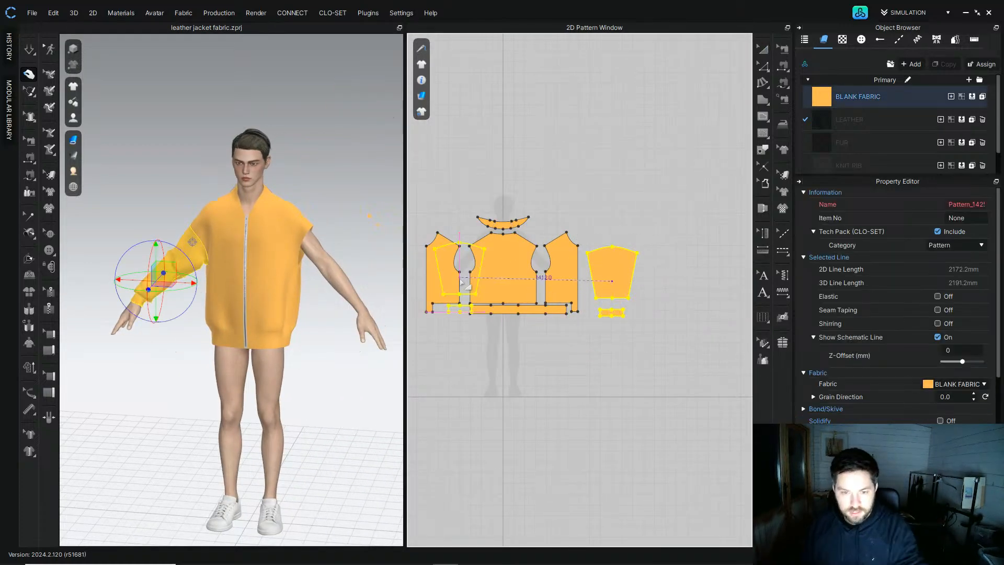
middle_drag(460, 295, 550, 296)
click(491, 289)
scroll(384, 254, up, 5)
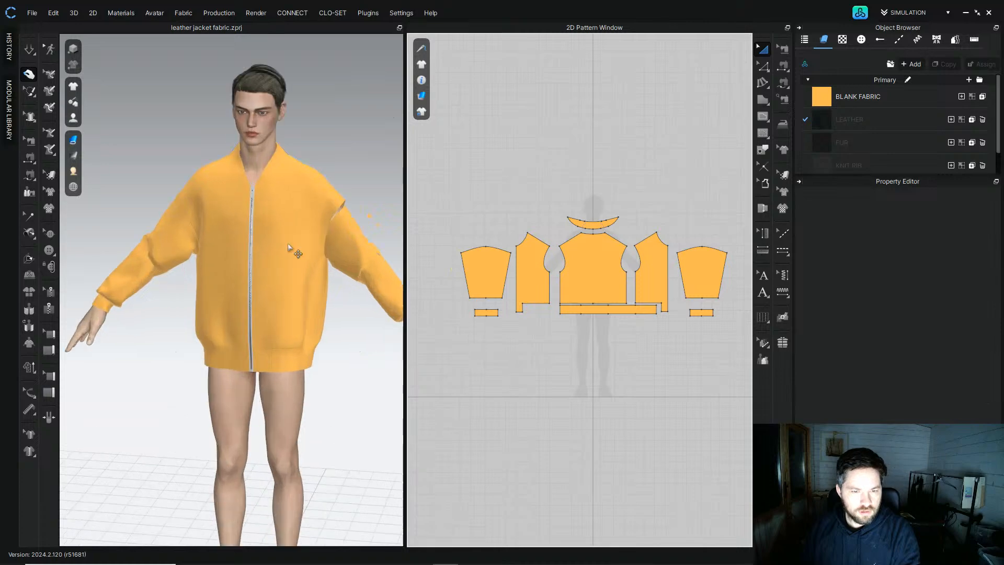
Step: Sew the front armhole segment to the sleeve cap with the sewing tool
click(30, 175)
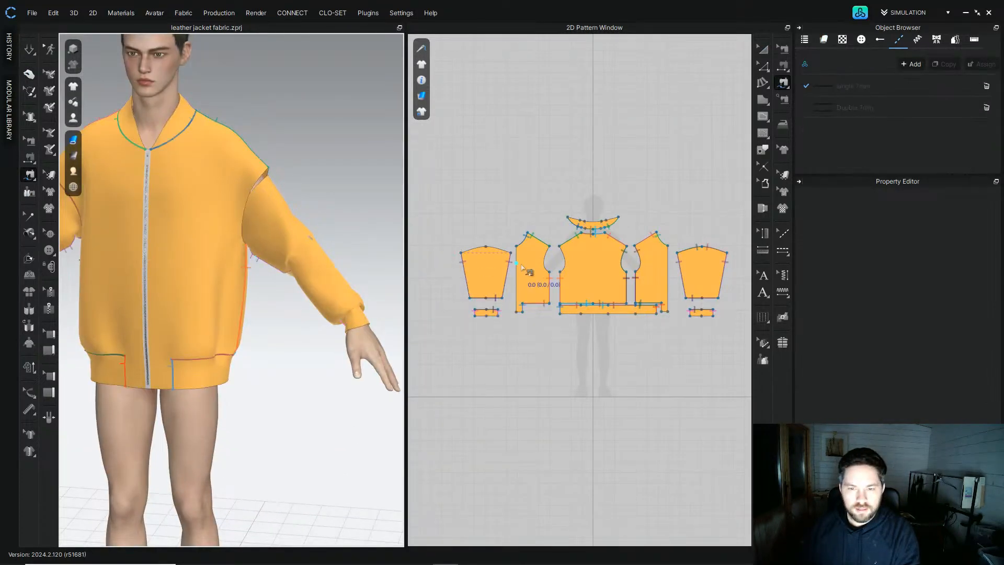
scroll(466, 237, up, 3)
click(595, 227)
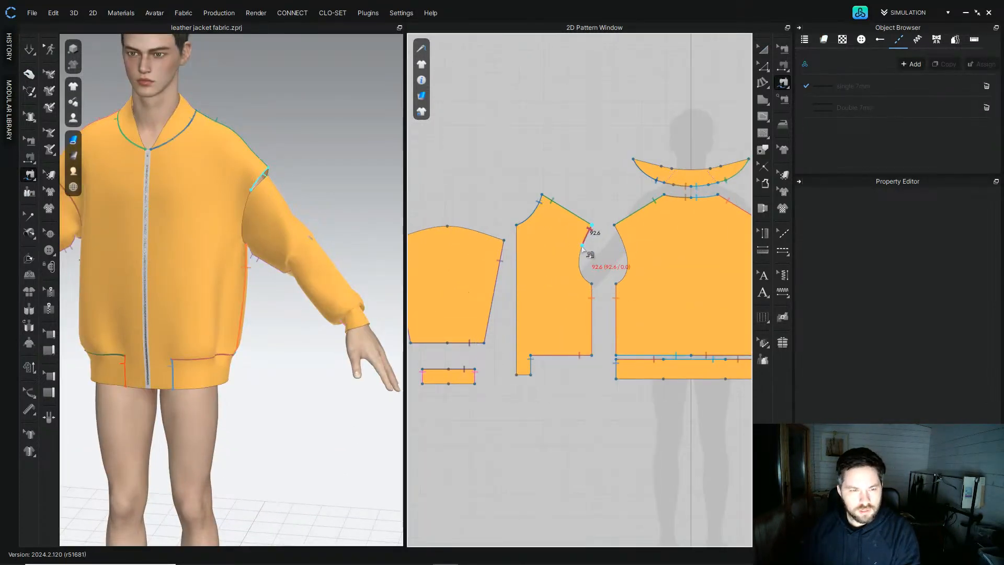
click(592, 285)
middle_drag(459, 247, 530, 267)
click(521, 249)
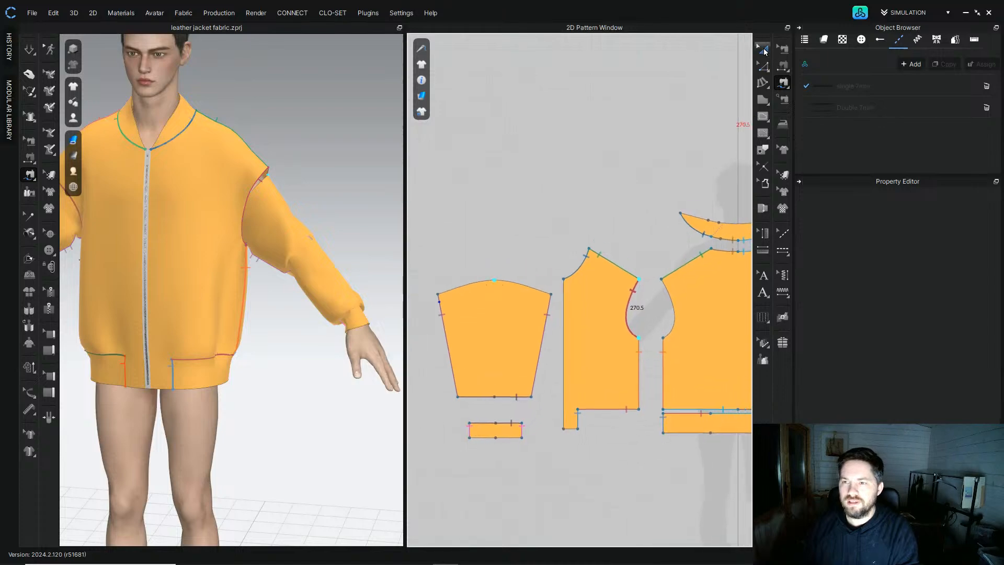
Step: Select and delete an element of the left sleeve pattern
click(762, 49)
scroll(509, 293, down, 4)
click(508, 291)
shift+click(505, 381)
key(Delete)
Step: Inspect the sleeve fit and armhole seams in the 3D and 2D views
scroll(521, 328, down, 5)
middle_drag(522, 328, 537, 311)
middle_drag(181, 262, 335, 251)
scroll(166, 246, up, 2)
middle_drag(166, 246, 188, 305)
scroll(209, 306, up, 2)
middle_drag(249, 305, 276, 276)
scroll(651, 302, up, 3)
middle_drag(567, 271, 637, 253)
scroll(636, 252, up, 2)
click(29, 140)
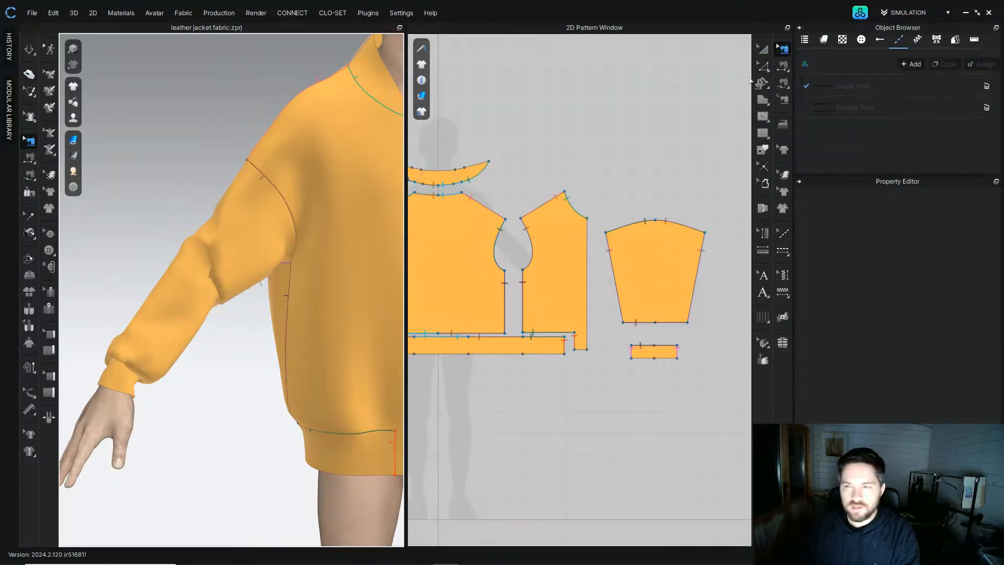
Step: Check both armhole lengths, then set the sleeve cap's left segment to 269 mm with direction End
click(763, 65)
click(532, 248)
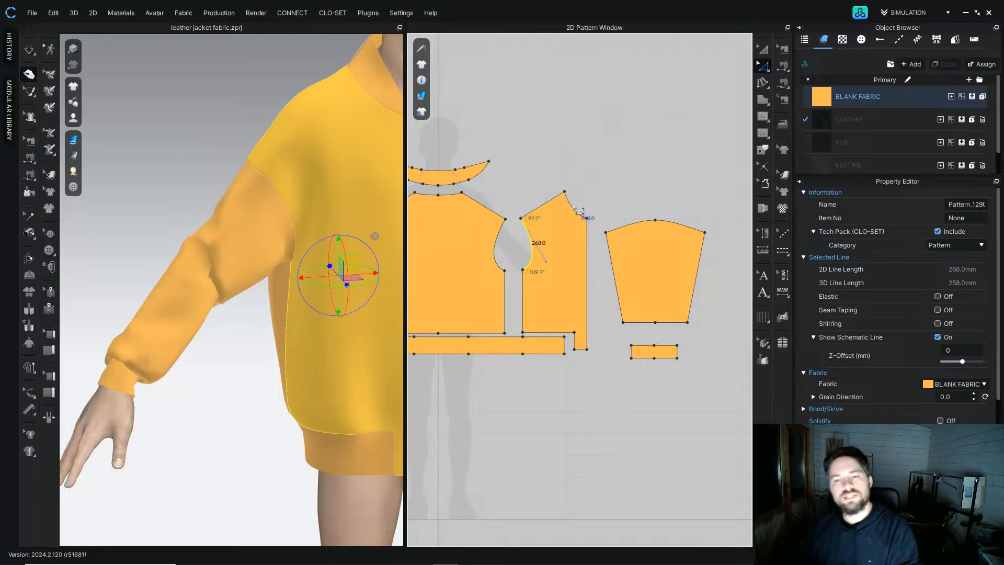
click(652, 165)
click(498, 250)
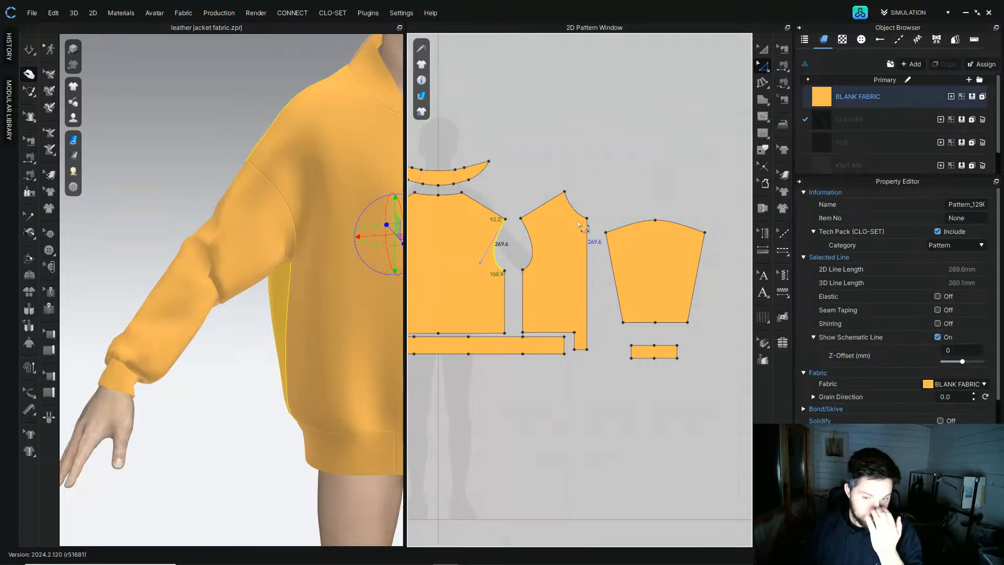
right_drag(516, 170, 532, 175)
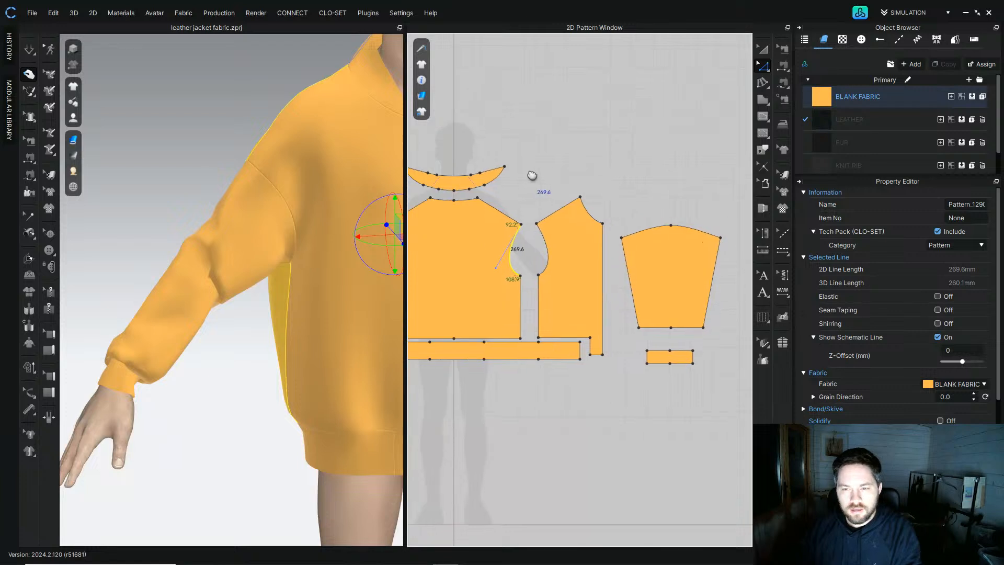
click(645, 231)
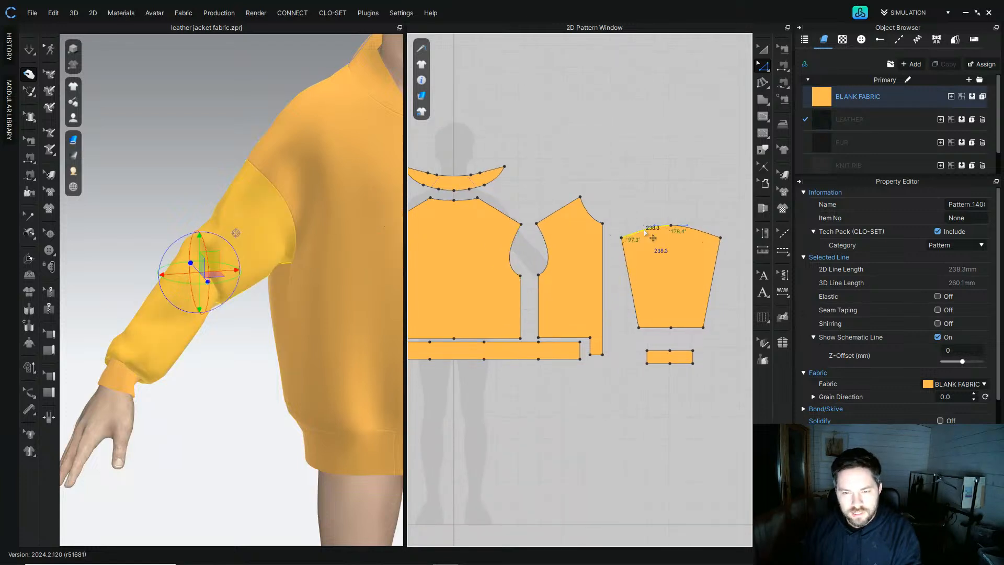
right_click(645, 231)
click(682, 332)
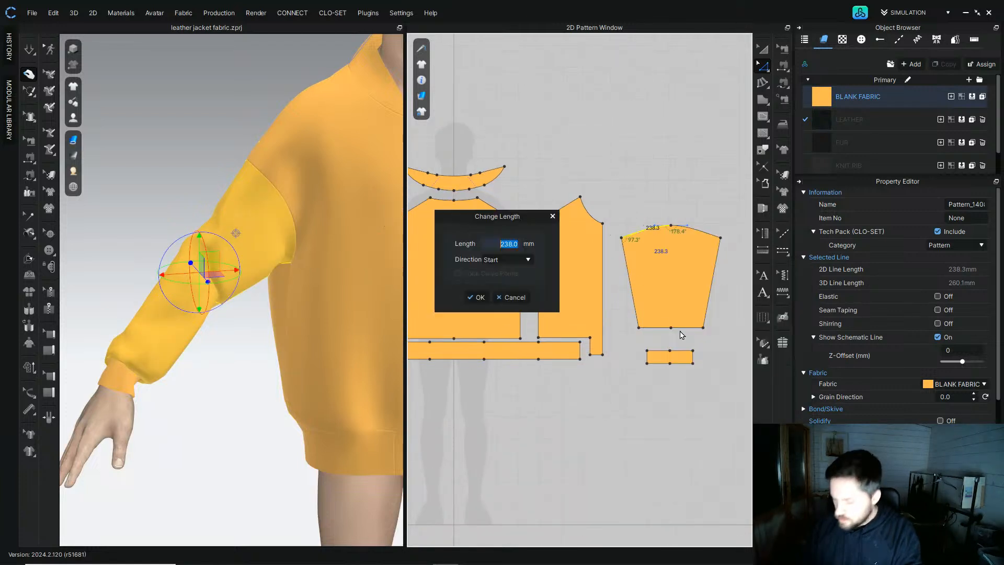
text(269)
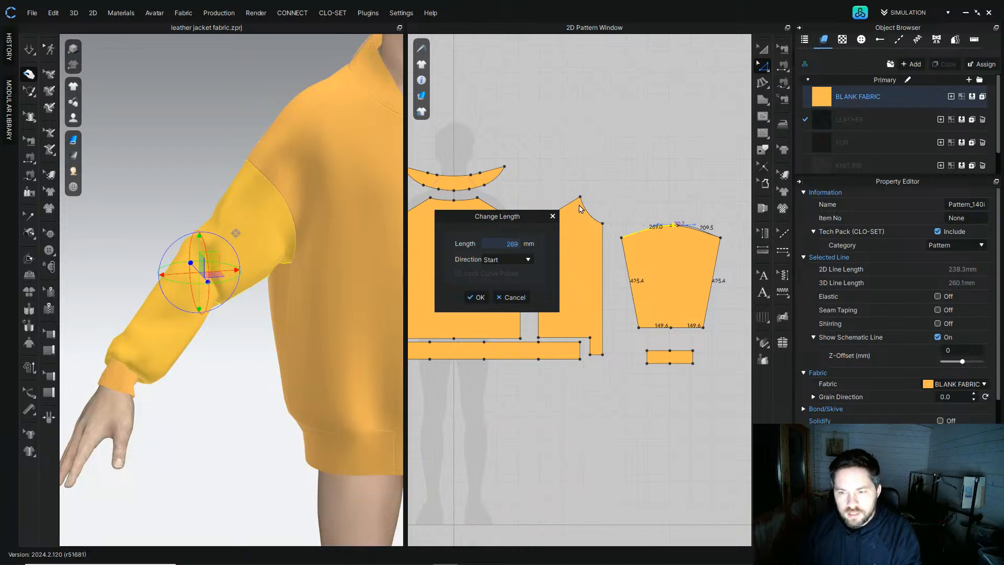
click(507, 259)
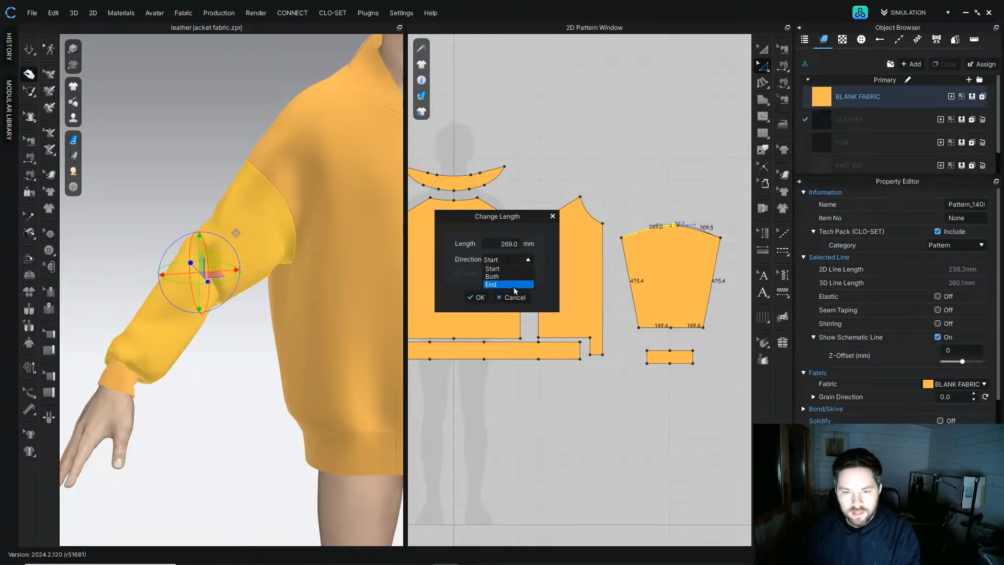
click(511, 285)
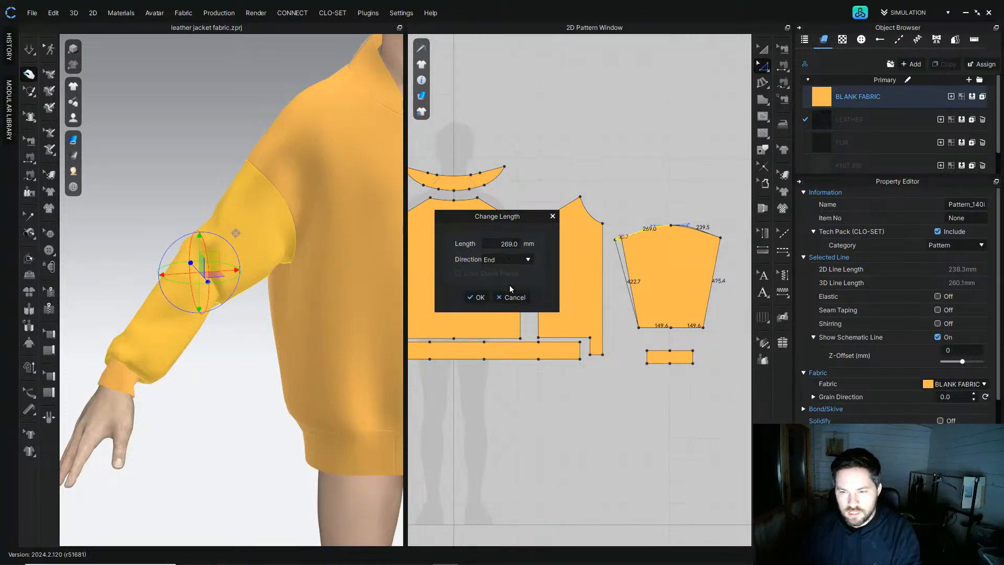
click(478, 297)
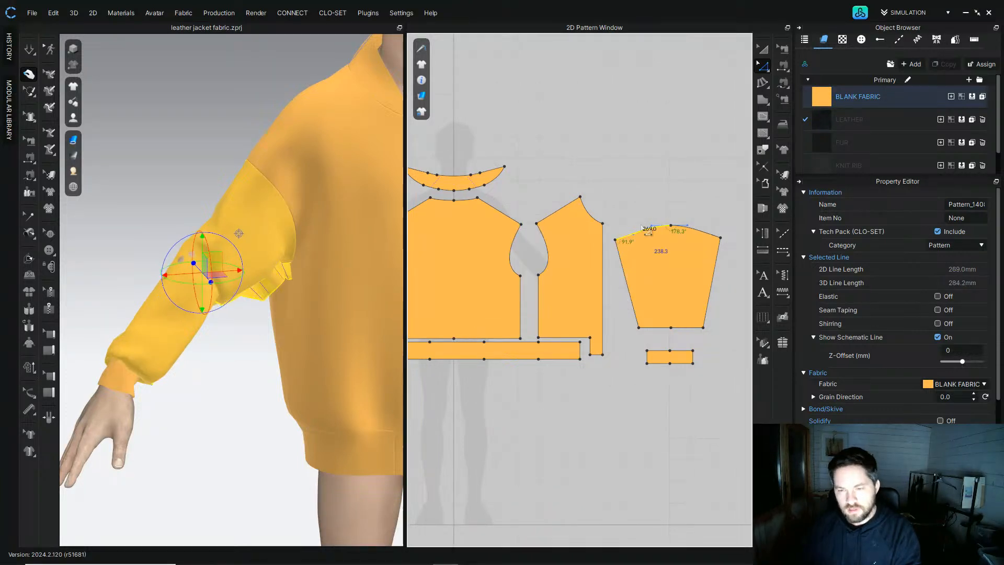
Step: Set the sleeve cap's right segment length to 268 mm to match the front armhole
click(546, 253)
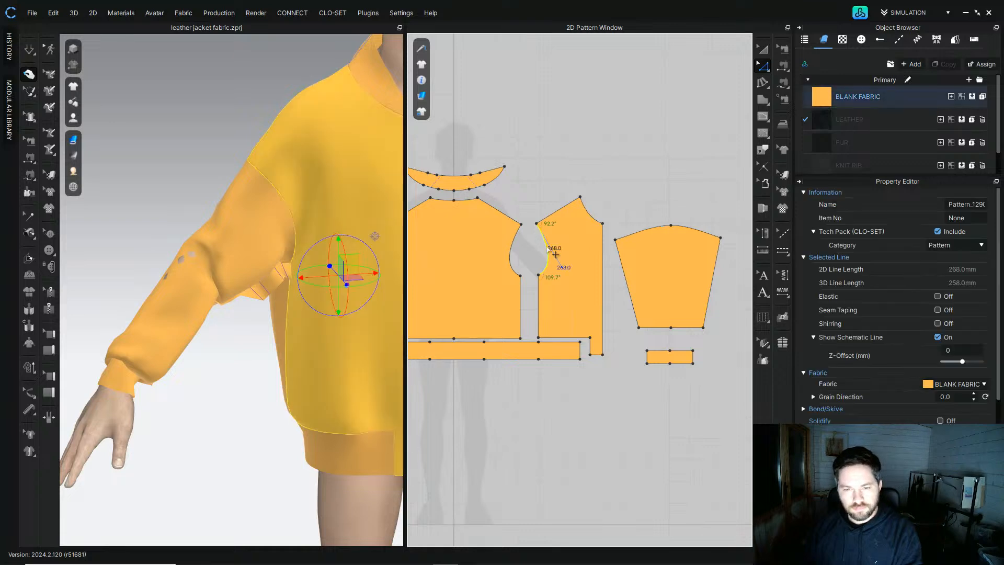
right_click(701, 233)
click(733, 337)
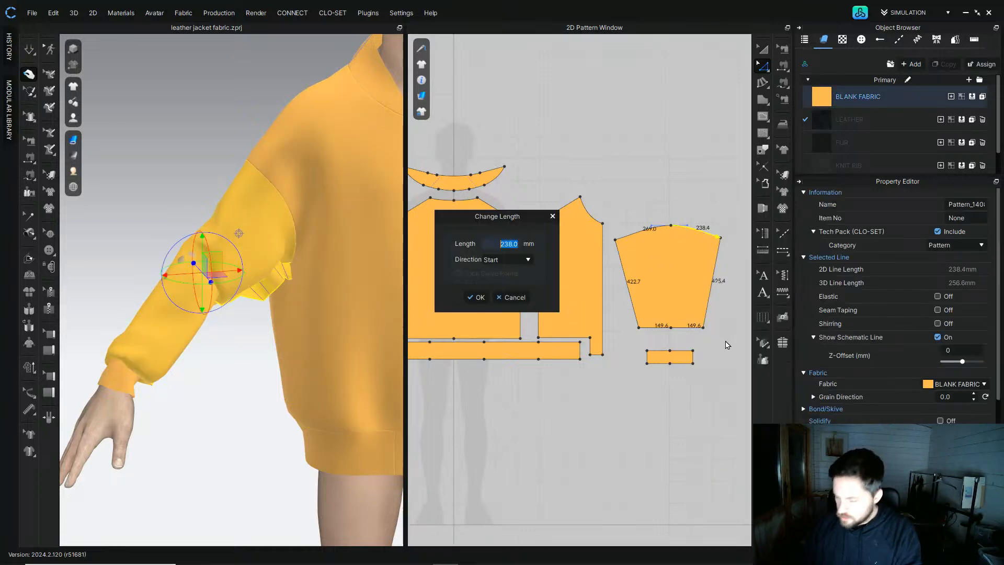
text(268)
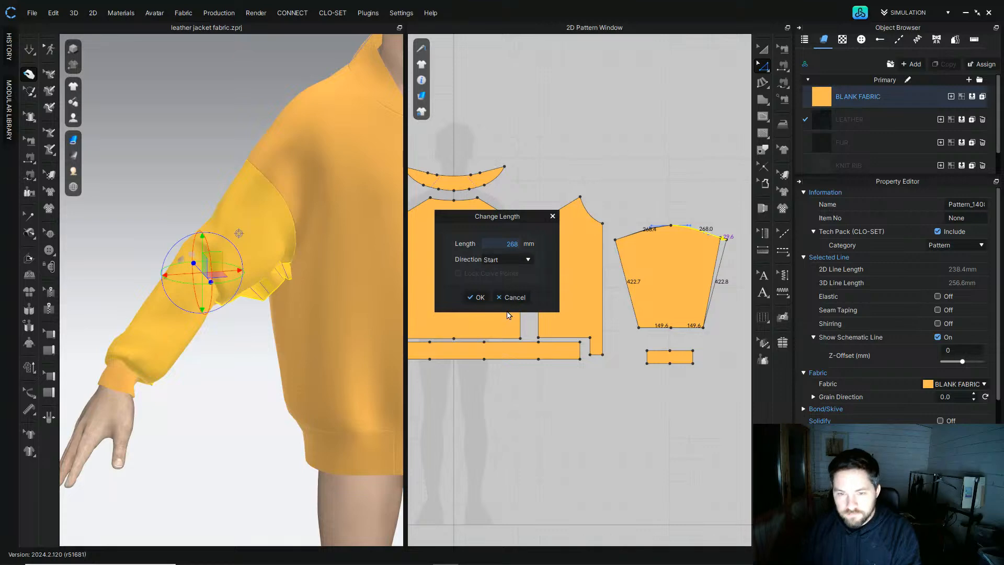
click(476, 297)
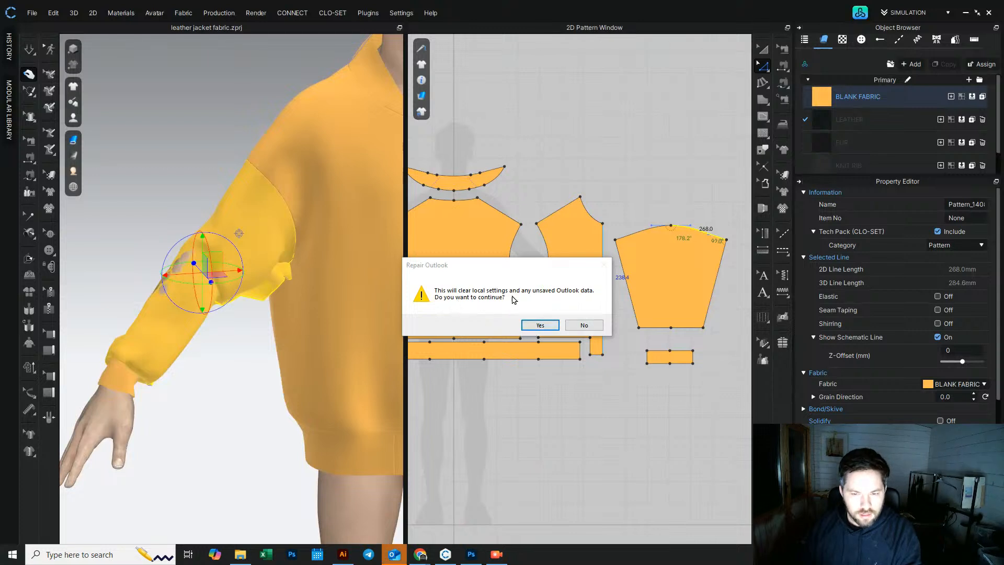
click(582, 324)
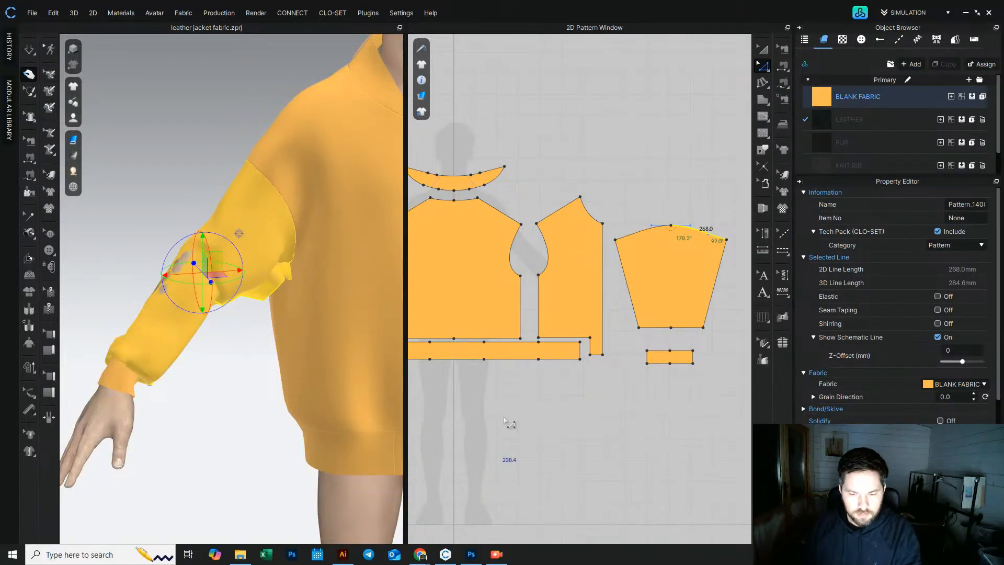
click(762, 52)
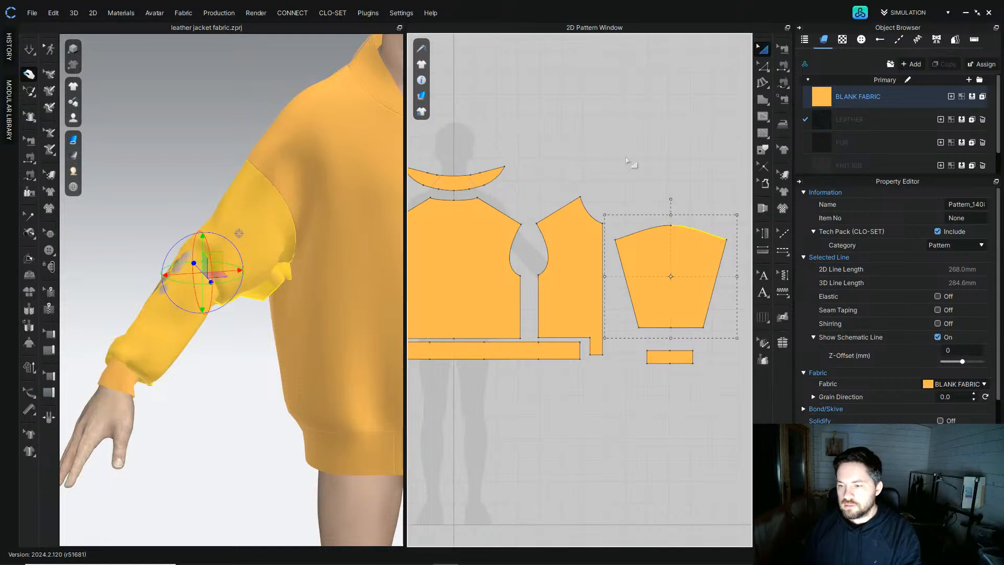
Step: Simulate the garment and pull the sleeve into place on the avatar's arm
click(630, 138)
key(space)
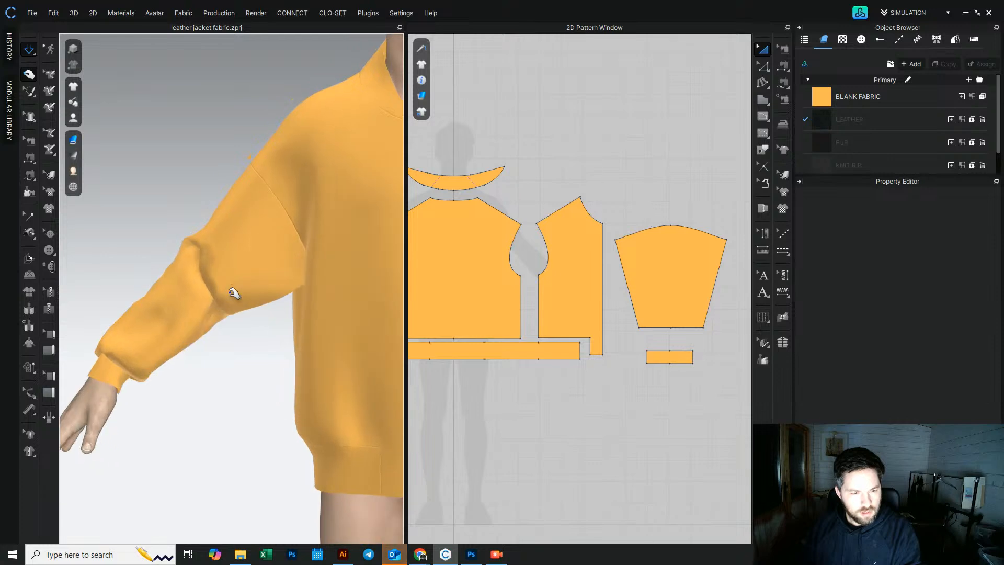
click(257, 291)
right_drag(214, 266, 306, 222)
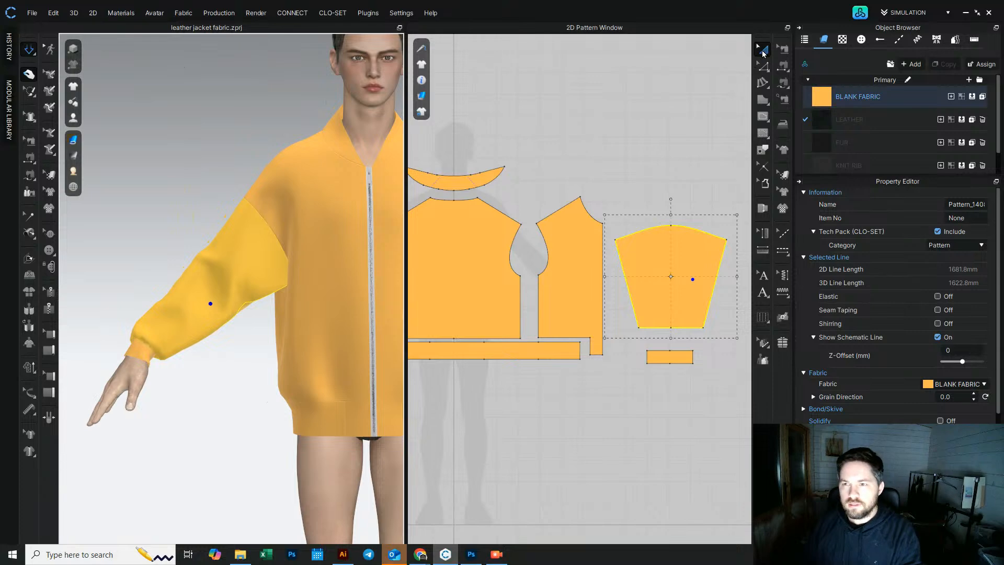
Step: Clone the sleeve and cuff patterns as a symmetric pair for the opposite arm and place them on the other side
click(689, 159)
scroll(663, 244, down, 2)
click(666, 273)
shift+click(673, 337)
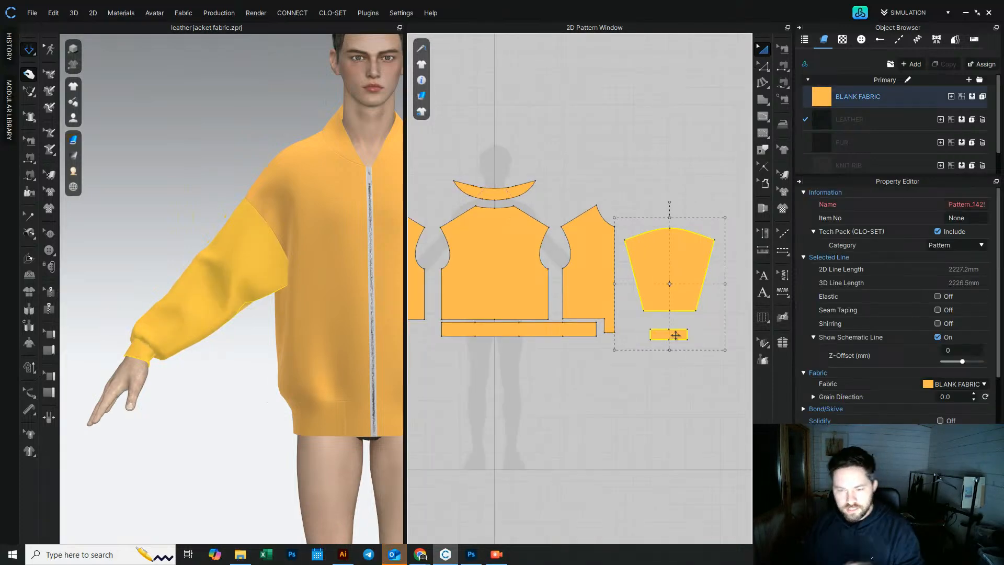
key(ctrl+d)
scroll(591, 333, down, 4)
middle_drag(601, 320, 667, 320)
click(537, 318)
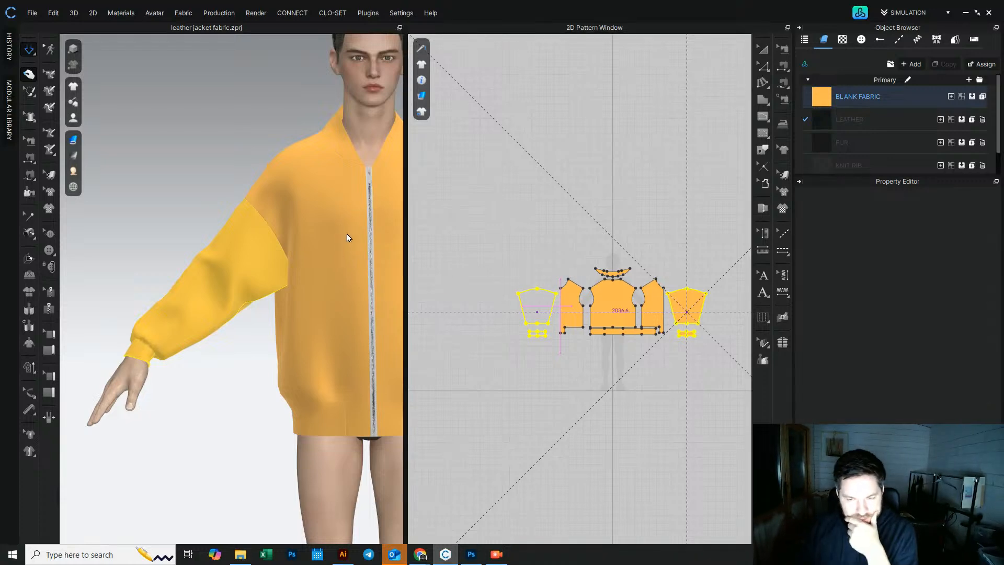
Step: Sew the cloned sleeve's cap to the front panel's armhole
click(497, 292)
middle_drag(357, 269, 148, 270)
right_drag(297, 271, 281, 278)
click(28, 174)
scroll(576, 293, up, 3)
scroll(498, 290, up, 2)
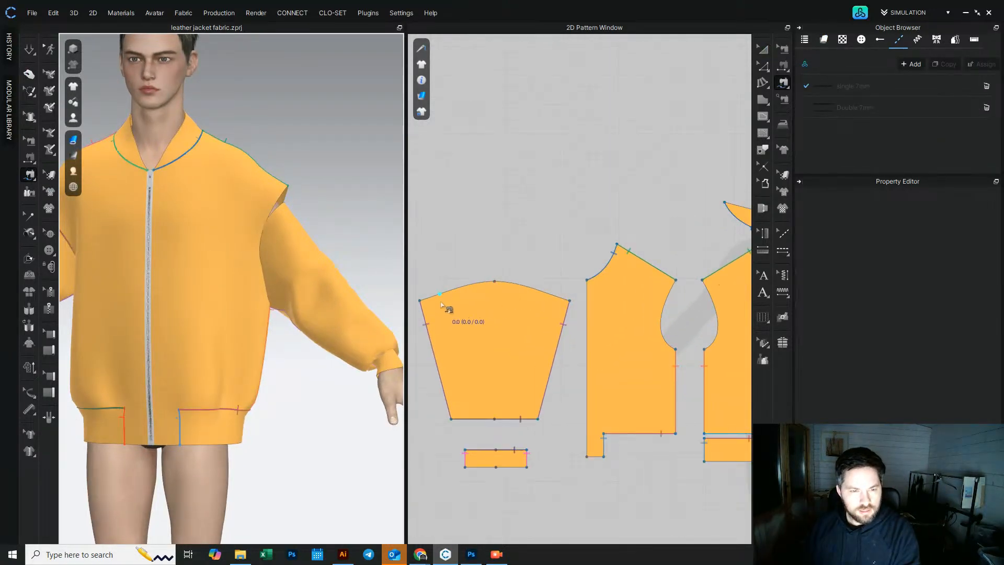
click(489, 288)
click(418, 302)
middle_drag(592, 282, 473, 272)
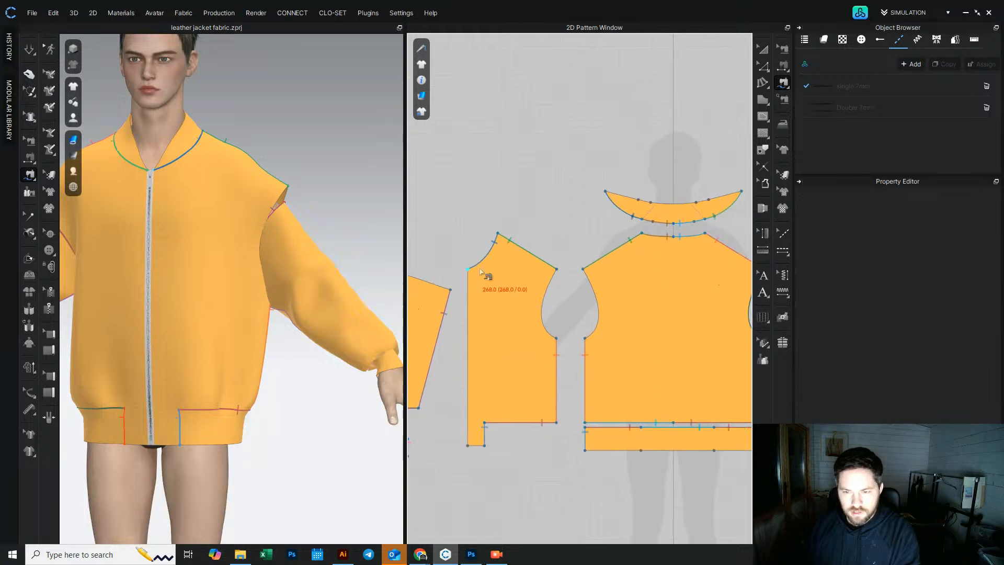
Step: Sew the remaining sleeve cap segment to the back panel's armhole
click(558, 270)
click(557, 338)
middle_drag(490, 322, 557, 325)
click(442, 273)
click(517, 292)
click(649, 271)
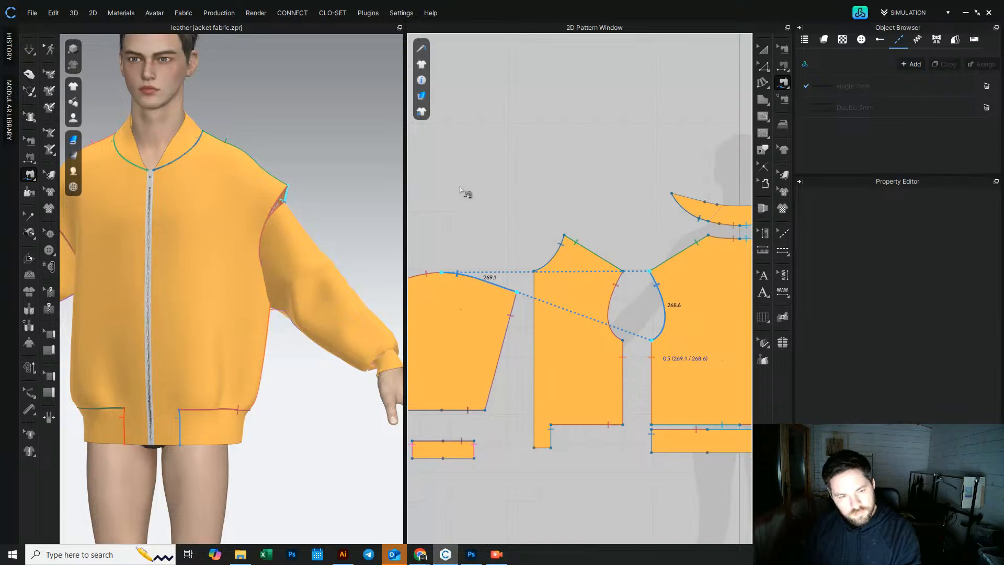
click(762, 49)
click(763, 50)
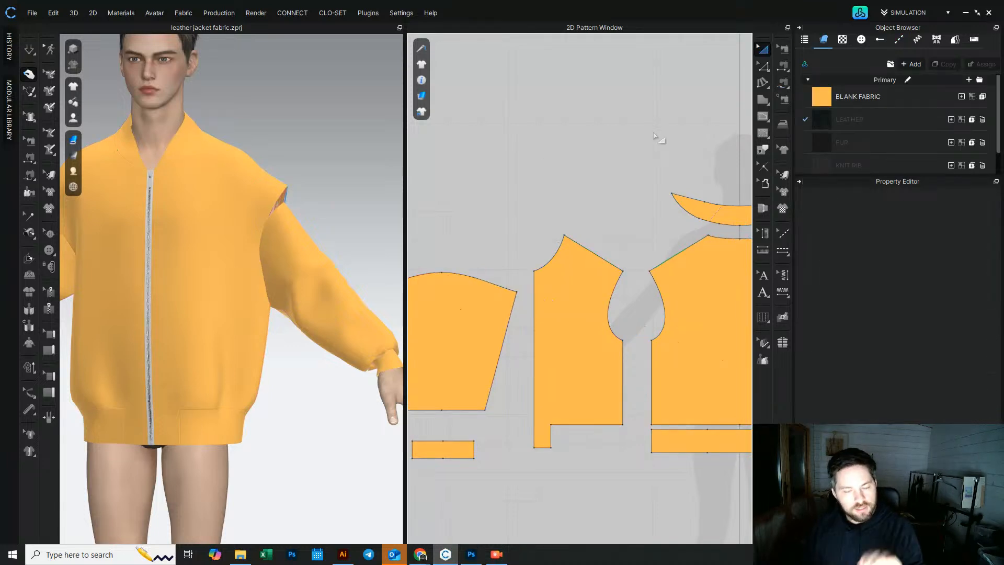
Step: Inspect the jacket's sleeves and overall fit in the 3D view
click(34, 50)
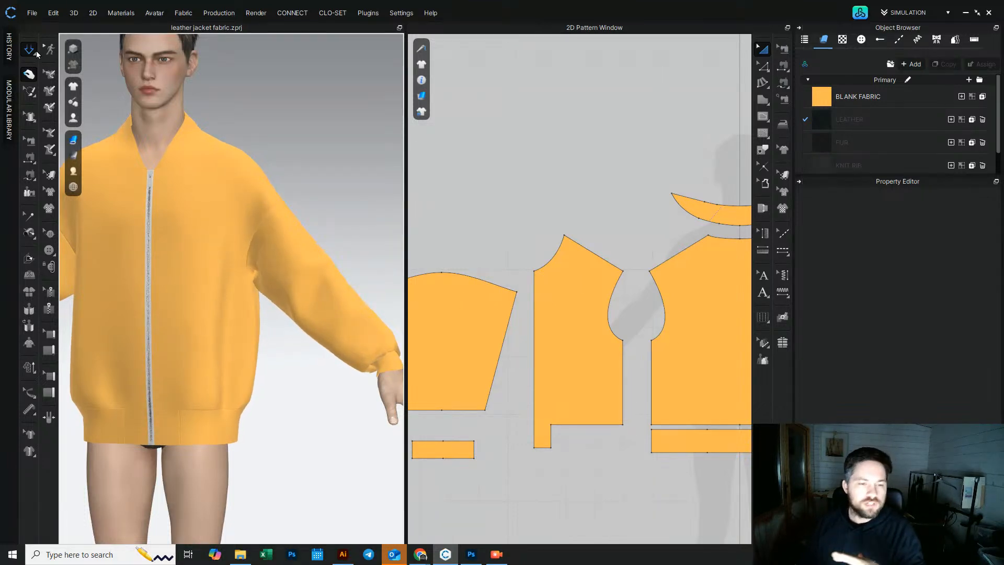
click(262, 289)
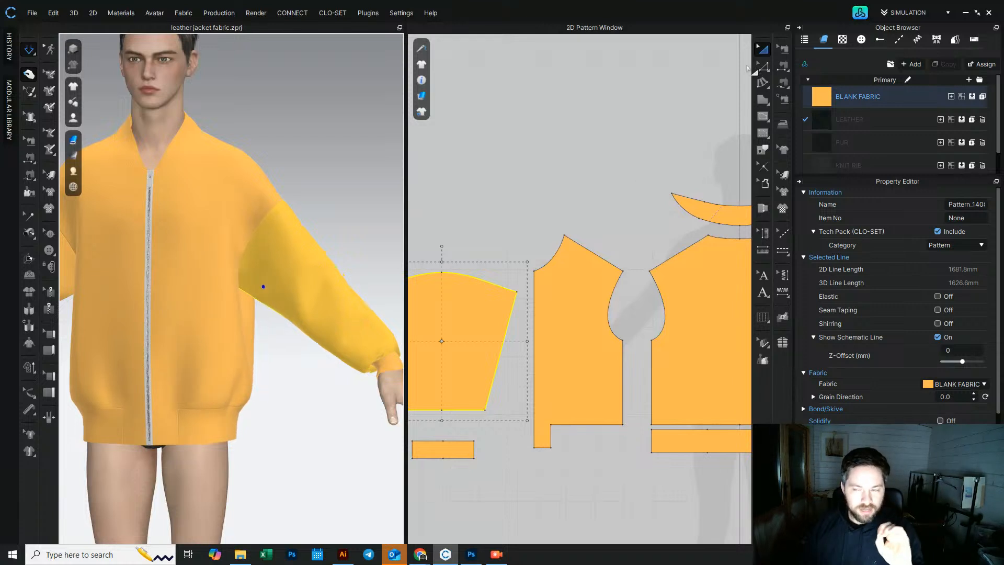
click(641, 152)
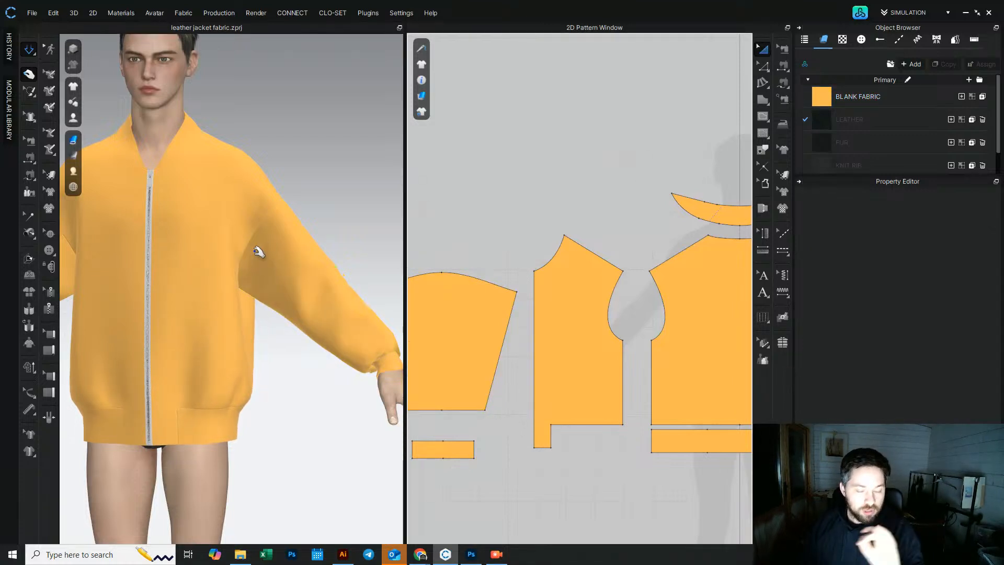
scroll(291, 287, down, 3)
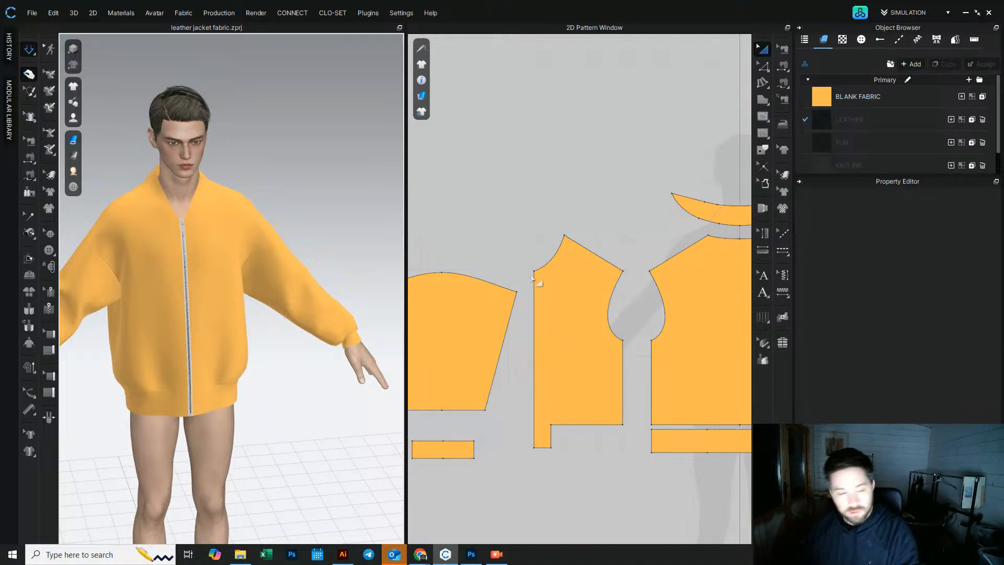
right_drag(166, 202, 148, 207)
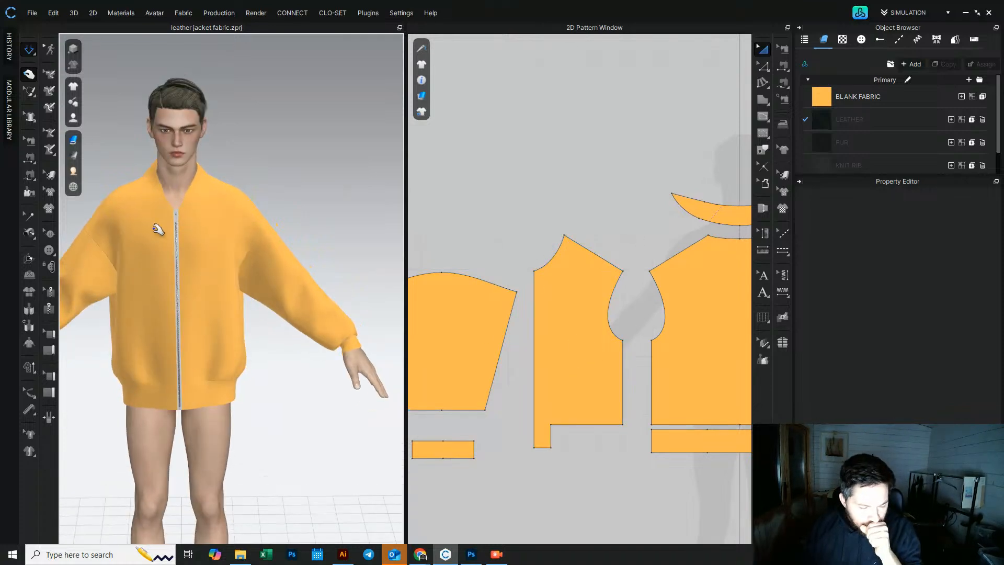
mouse_move(165, 275)
right_down()
mouse_move(152, 287)
mouse_move(397, 280)
mouse_move(155, 282)
mouse_move(161, 274)
right_up()
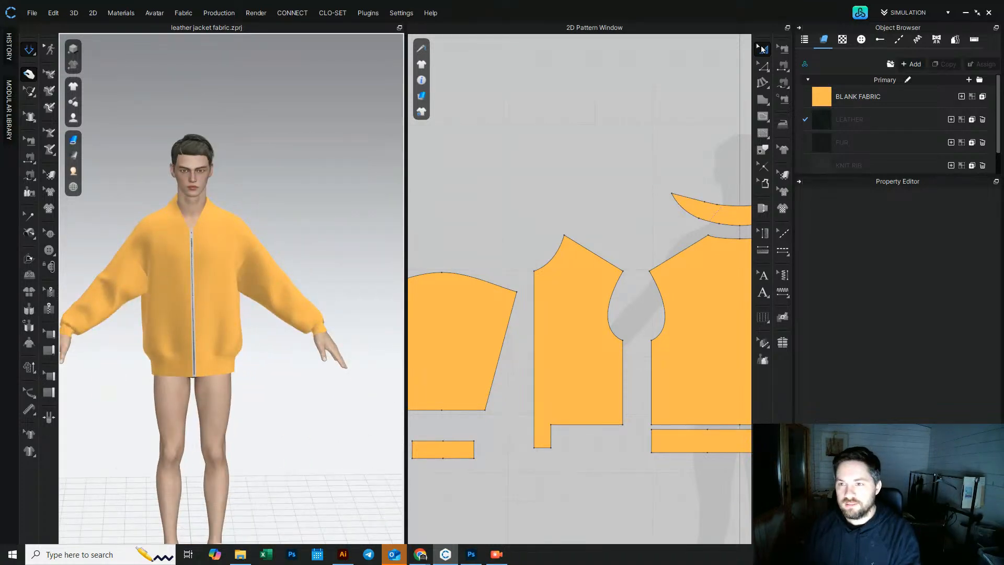
scroll(520, 358, down, 4)
middle_drag(566, 359, 513, 331)
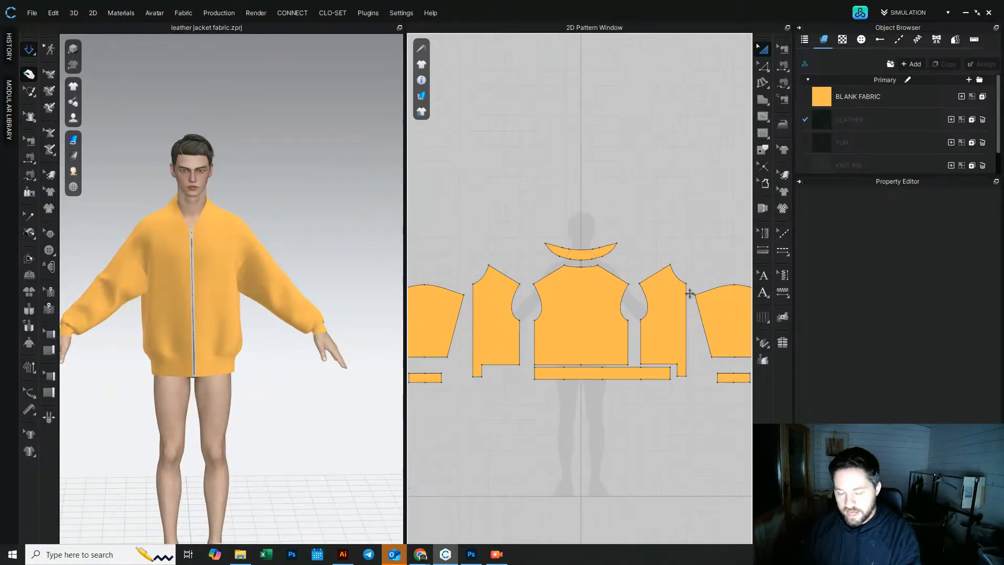
Step: Shift the waistband pattern in the 2D layout and simulate the jacket
drag(610, 375, 585, 392)
key(space)
click(637, 195)
scroll(184, 215, up, 3)
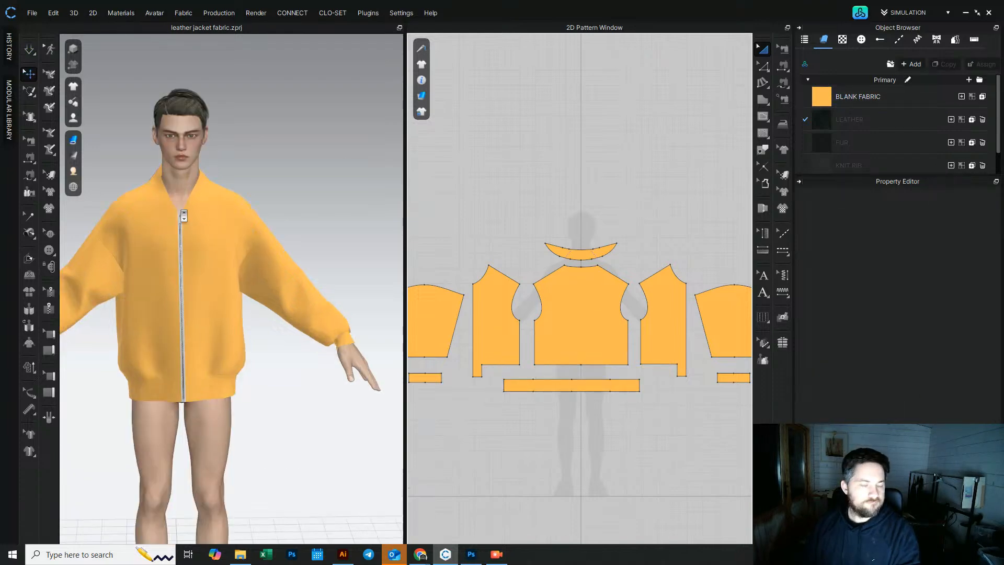
scroll(184, 216, up, 3)
middle_drag(146, 214, 246, 249)
scroll(247, 249, down, 2)
mouse_move(247, 248)
right_down()
mouse_move(341, 242)
mouse_move(219, 240)
mouse_move(247, 241)
right_up()
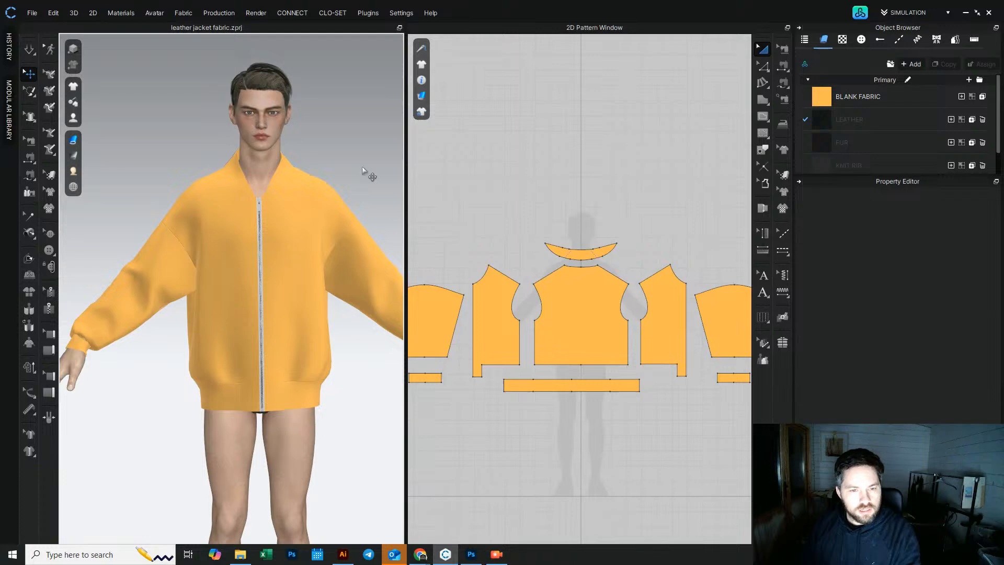
middle_drag(369, 175, 343, 164)
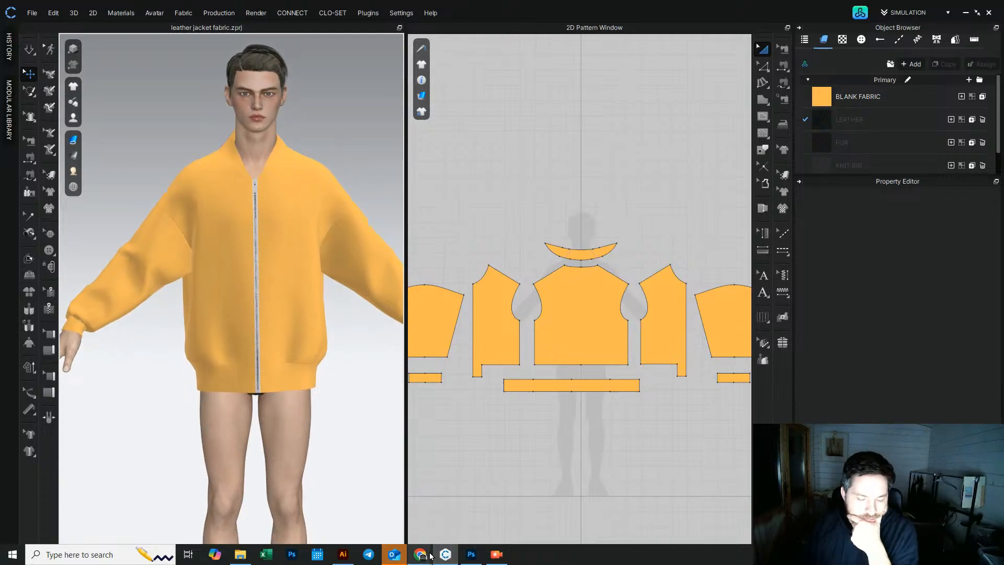
Step: Compare the jacket with the Prada bomber reference photo in the browser
mouse_move(431, 556)
click(314, 500)
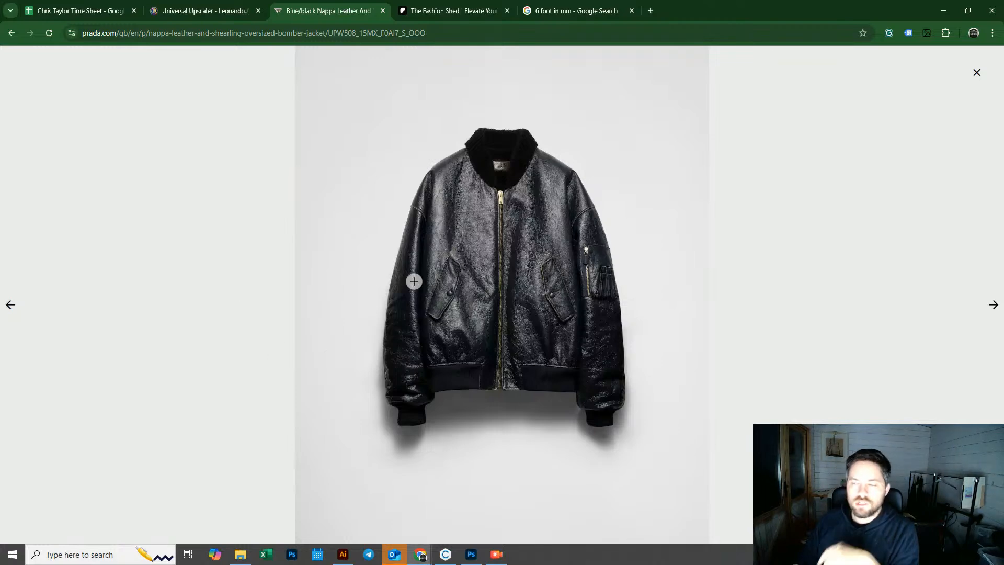
click(946, 11)
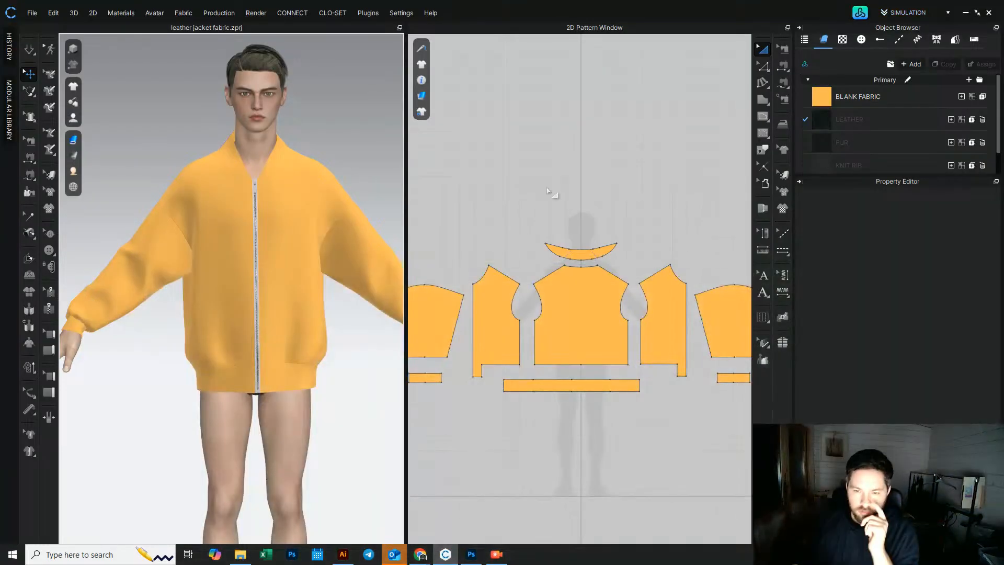
right_click(548, 205)
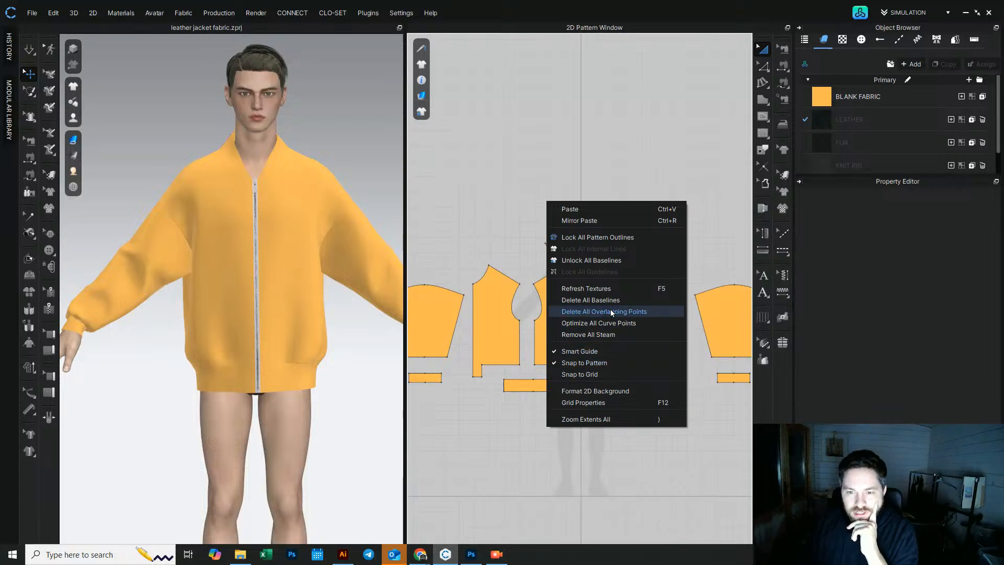
click(532, 227)
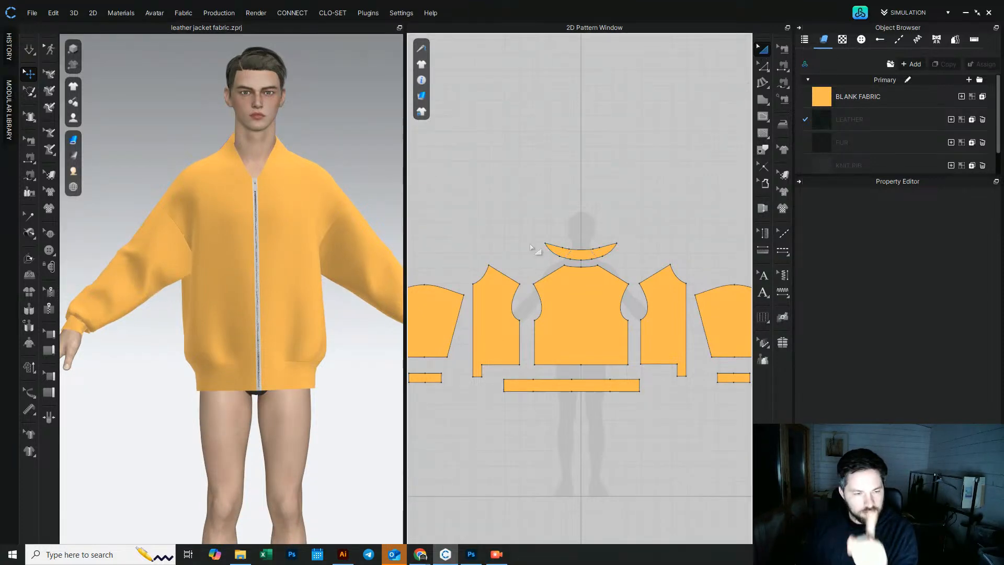
Step: Add a 250 × 12 mm internal rectangle on the left front panel for the pocket welt
scroll(578, 341, up, 5)
middle_drag(524, 327, 675, 323)
click(563, 322)
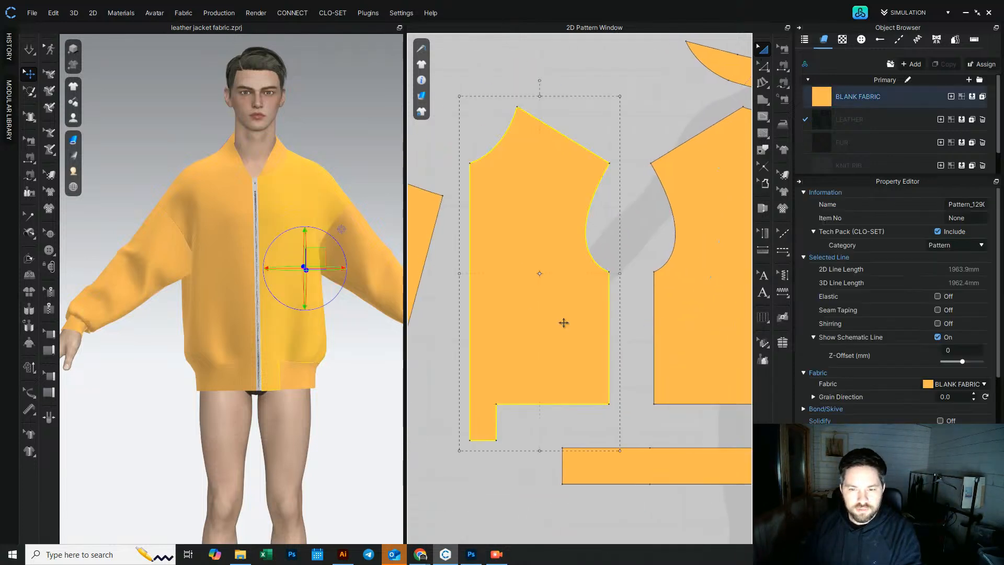
click(763, 117)
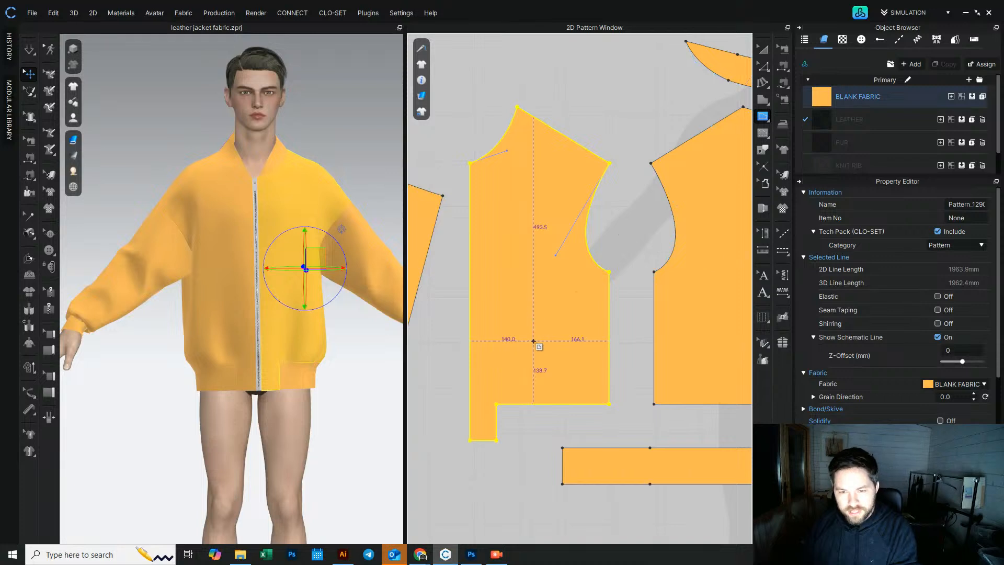
middle_drag(710, 229, 651, 281)
click(762, 99)
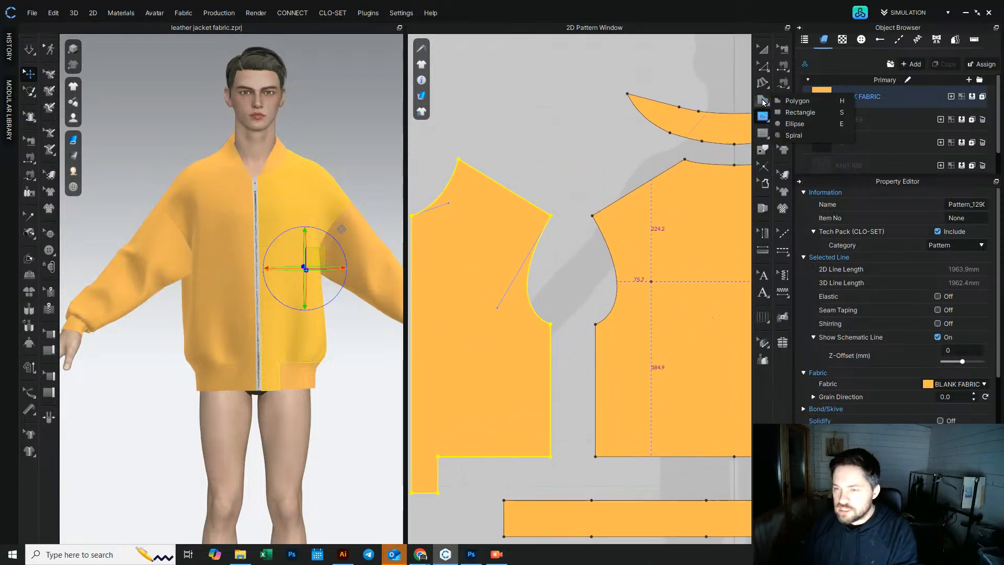
click(762, 118)
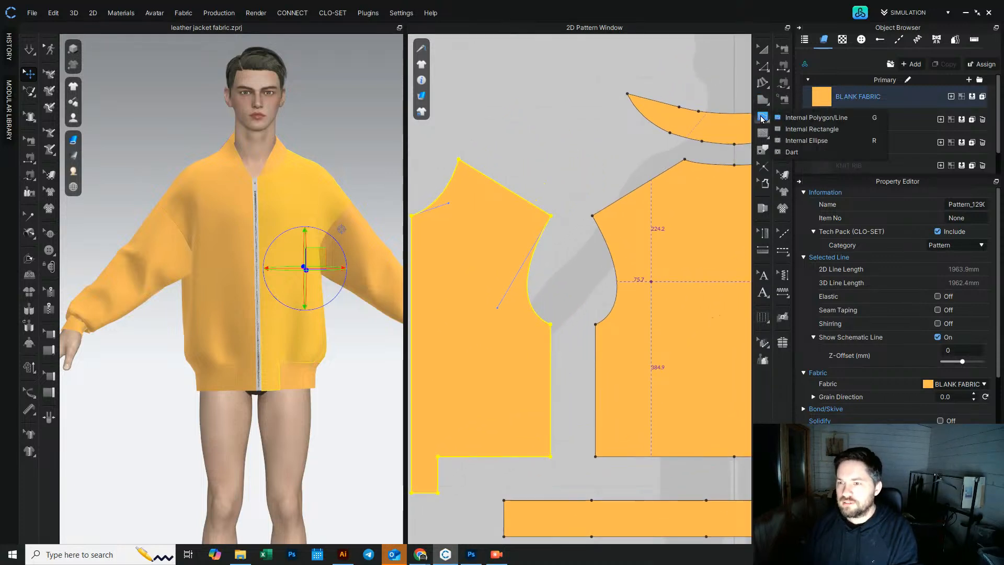
click(812, 128)
click(462, 343)
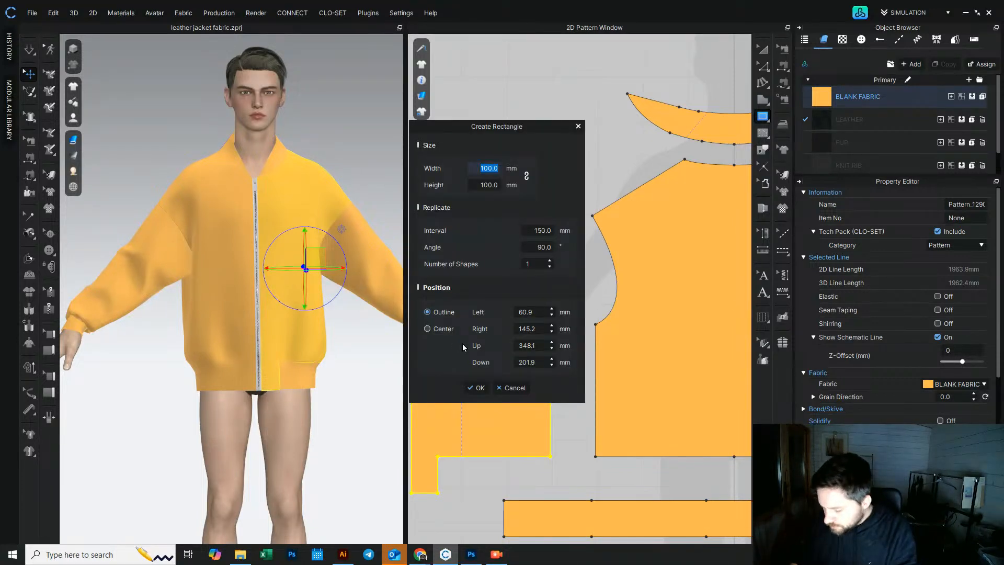
text(2)
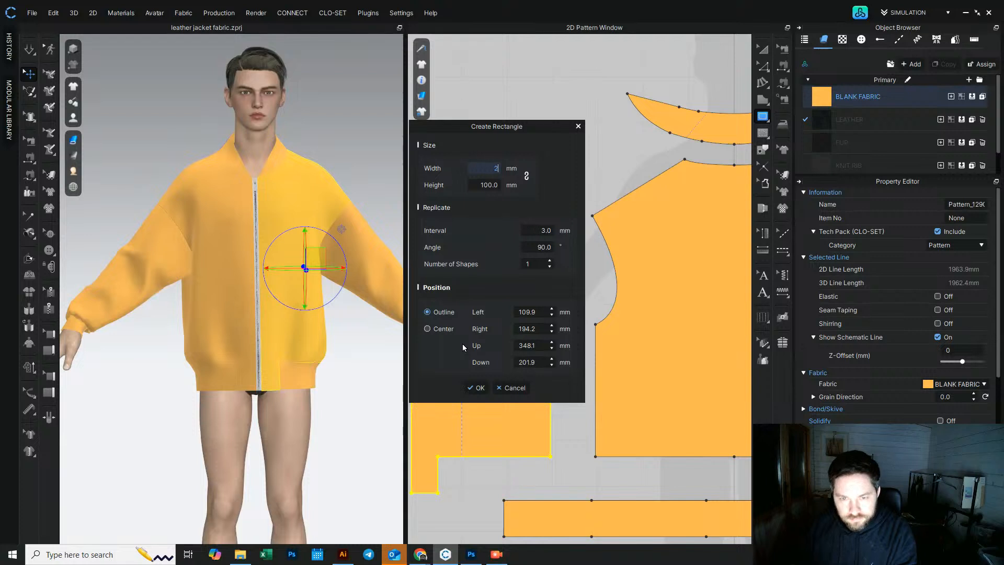
text(50)
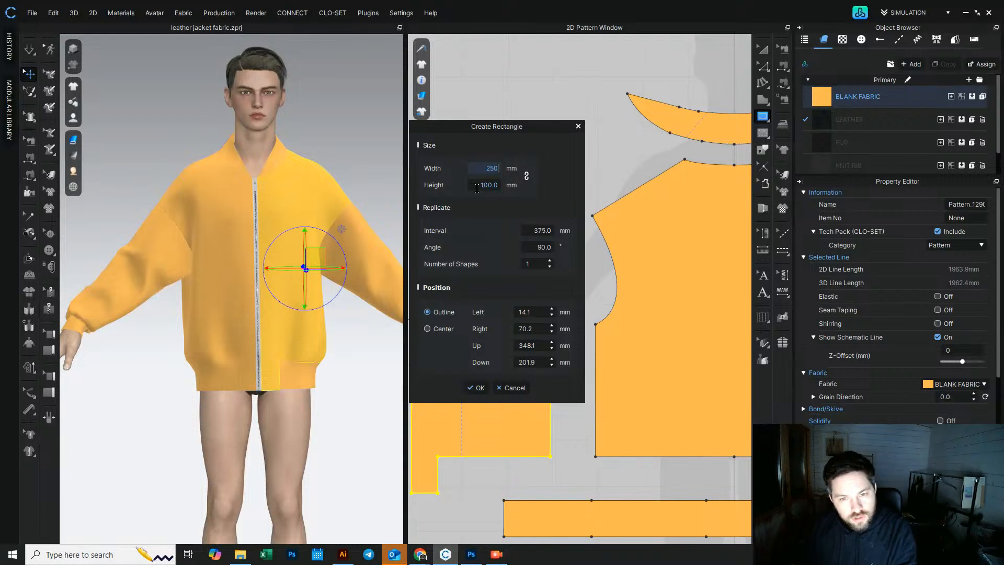
click(498, 184)
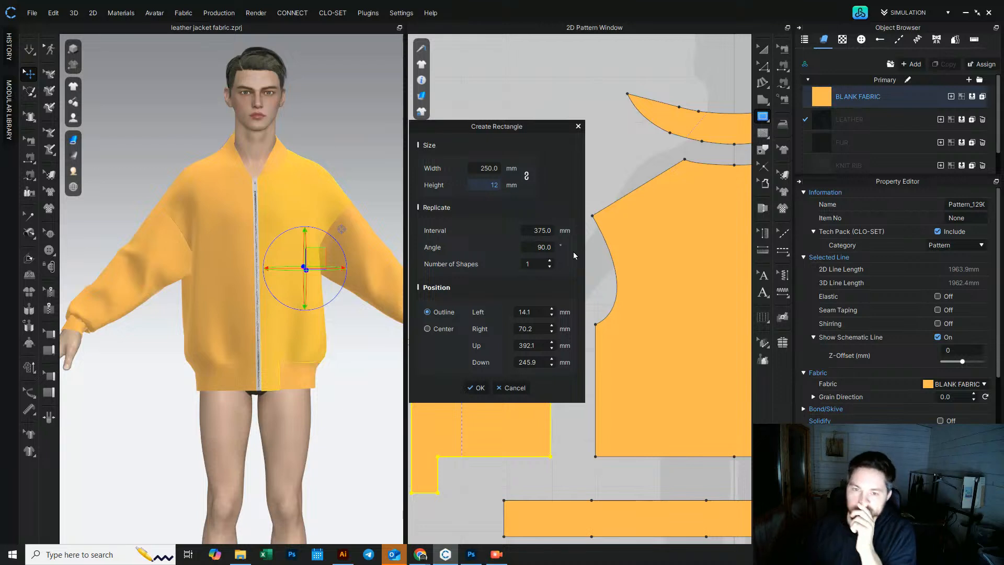
click(479, 388)
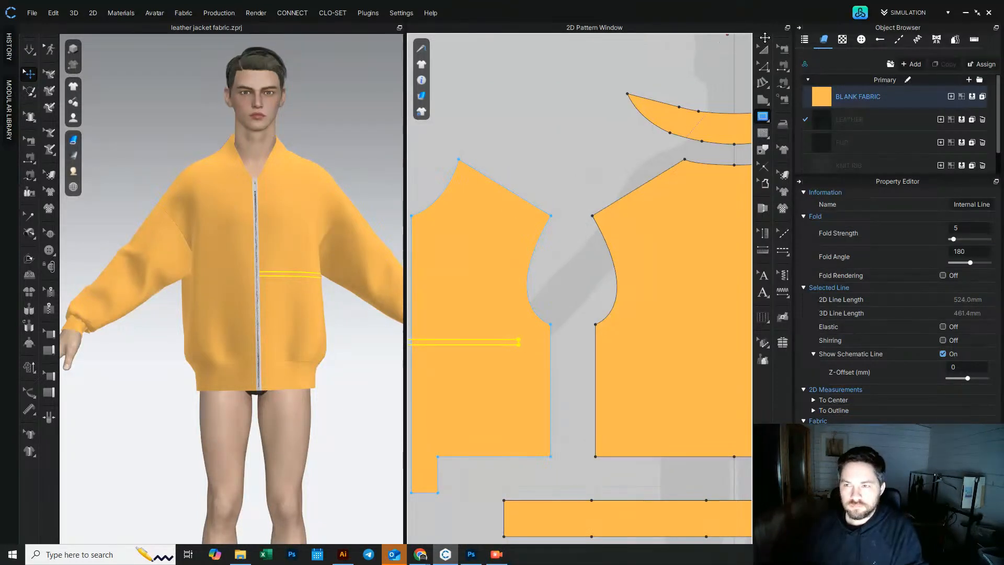
Step: Rotate the welt rectangle to a slanted vertical angle and position it in the front panel's pocket area
click(766, 50)
right_drag(261, 265, 254, 266)
middle_drag(469, 342, 518, 332)
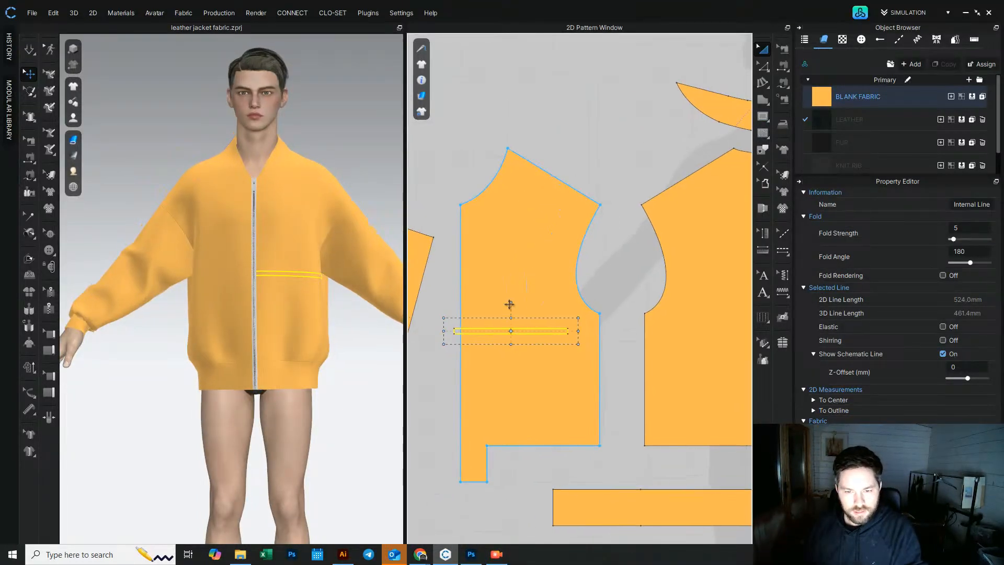
drag(512, 301, 557, 373)
right_drag(343, 279, 309, 289)
scroll(309, 287, up, 4)
middle_drag(310, 287, 259, 268)
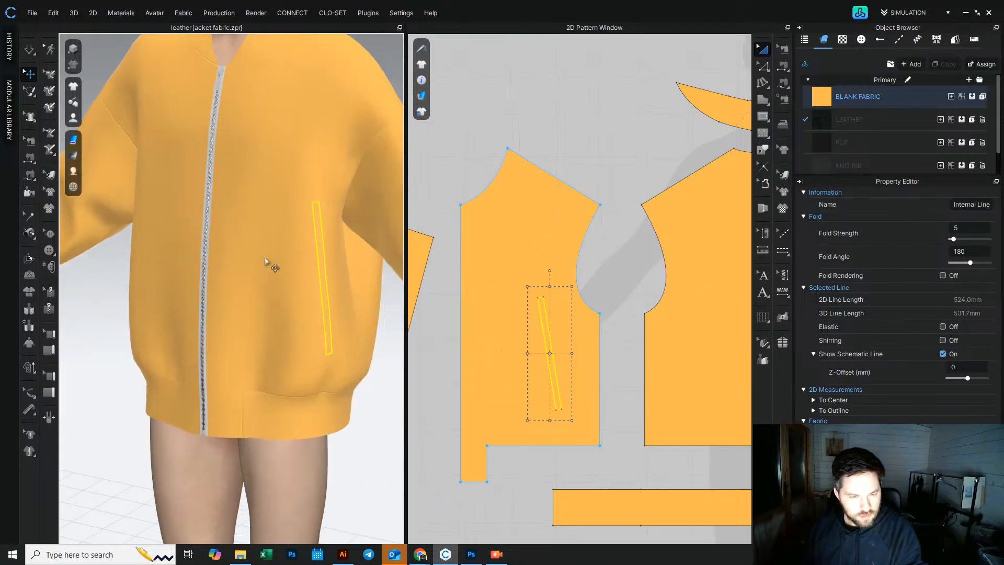
right_drag(260, 271, 329, 224)
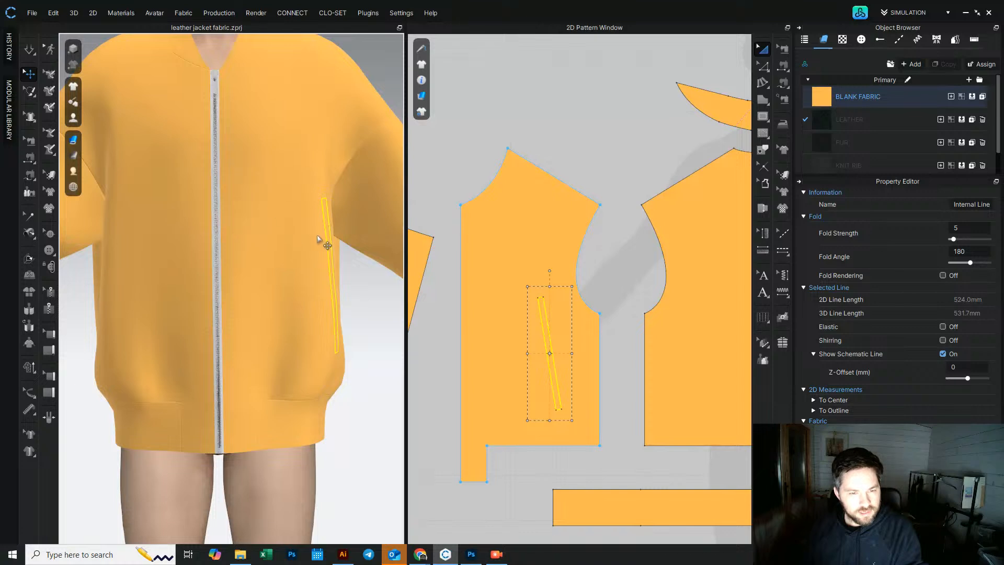
drag(545, 348, 544, 356)
mouse_move(331, 294)
right_down()
mouse_move(262, 287)
mouse_move(316, 292)
right_up()
scroll(323, 291, down, 3)
scroll(322, 292, down, 4)
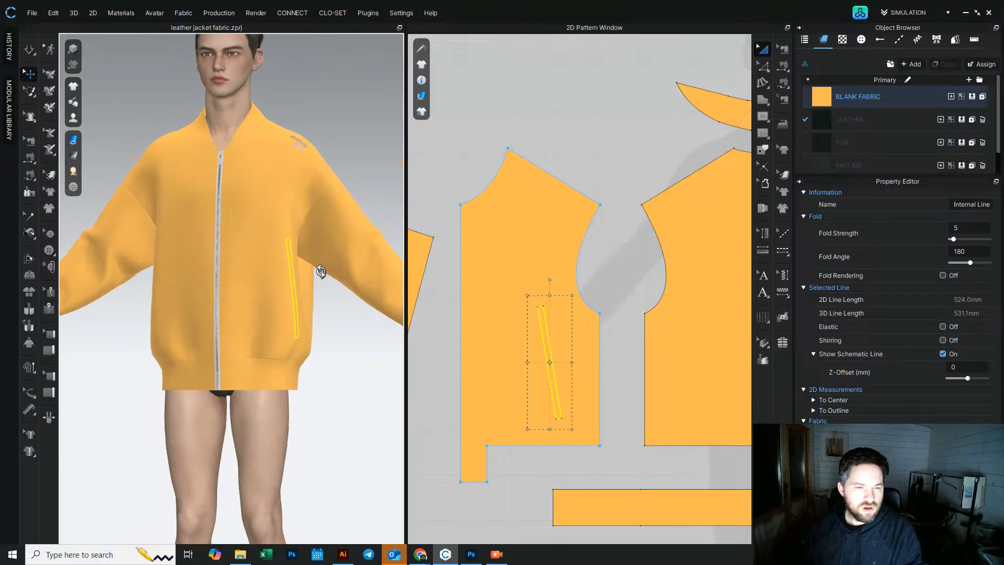
Step: Delete the slanted welt and add a new 200 × 13 mm internal rectangle on the left front panel
scroll(296, 283, down, 3)
mouse_move(295, 283)
right_down()
mouse_move(268, 274)
mouse_move(265, 287)
mouse_move(293, 290)
mouse_move(240, 258)
mouse_move(186, 246)
mouse_move(71, 251)
mouse_move(302, 269)
right_up()
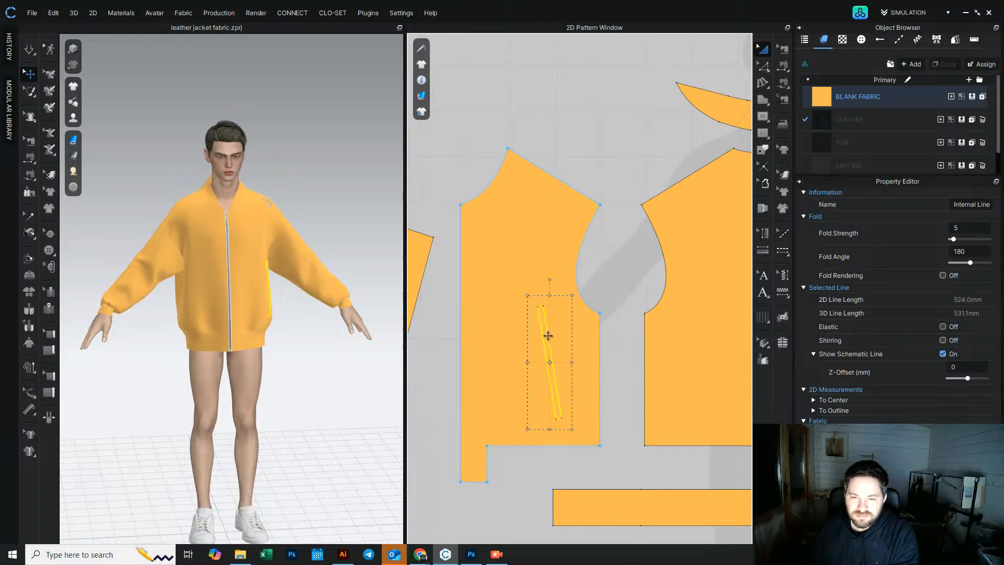
key(Delete)
click(761, 120)
click(535, 277)
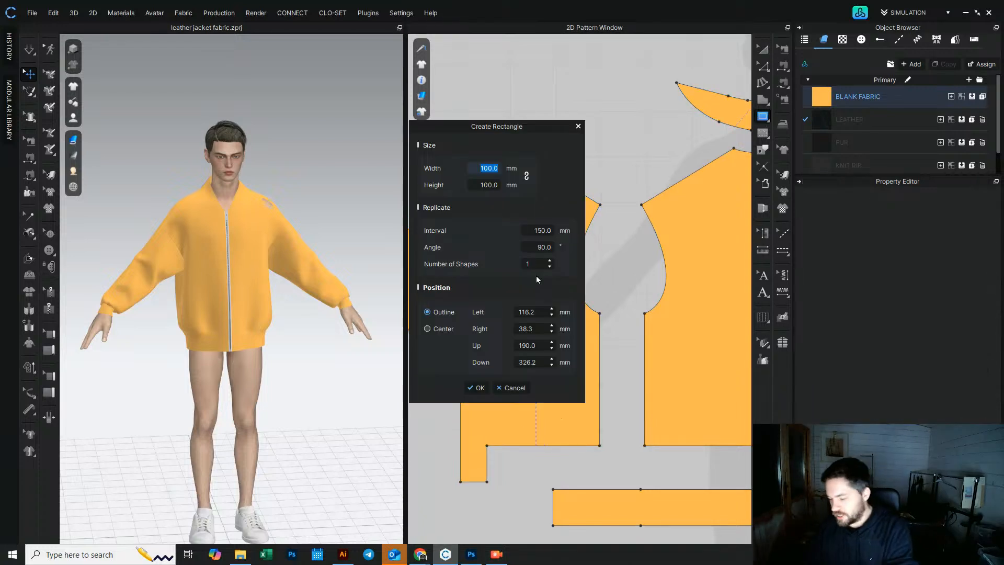
text(200)
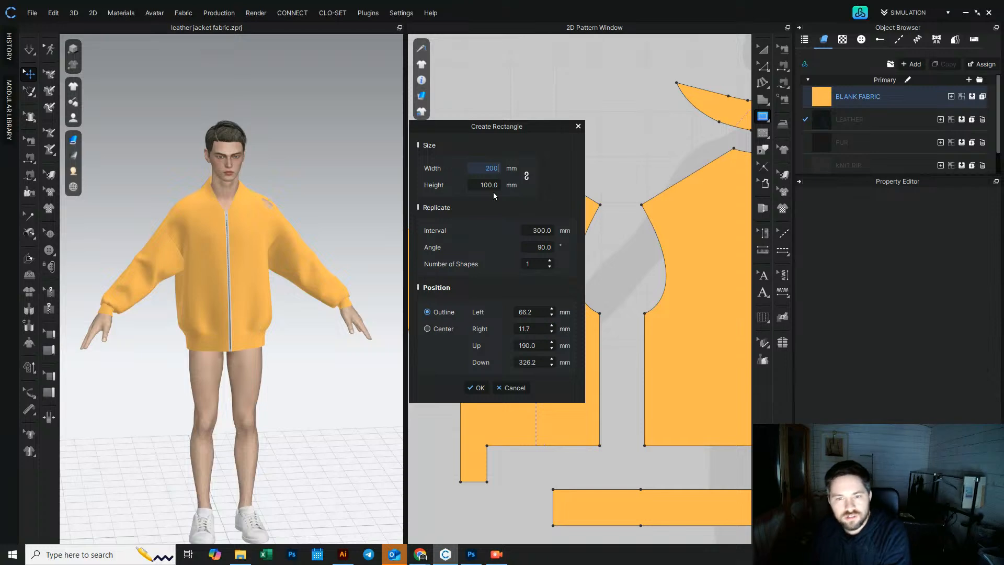
drag(478, 184, 508, 185)
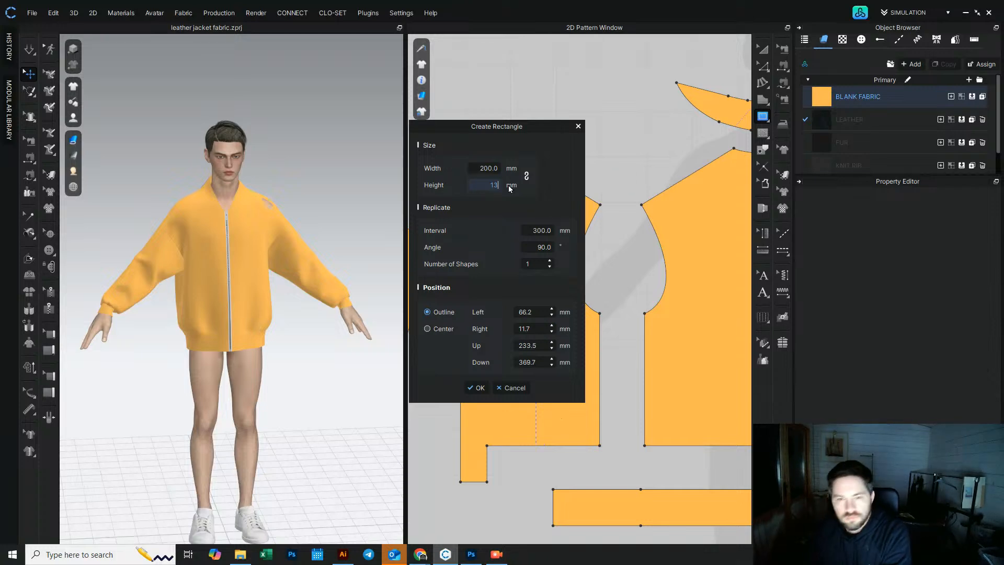
click(479, 388)
Step: Rotate the new welt rectangle to a slanted vertical angle and nudge it into the front panel's pocket area
click(763, 49)
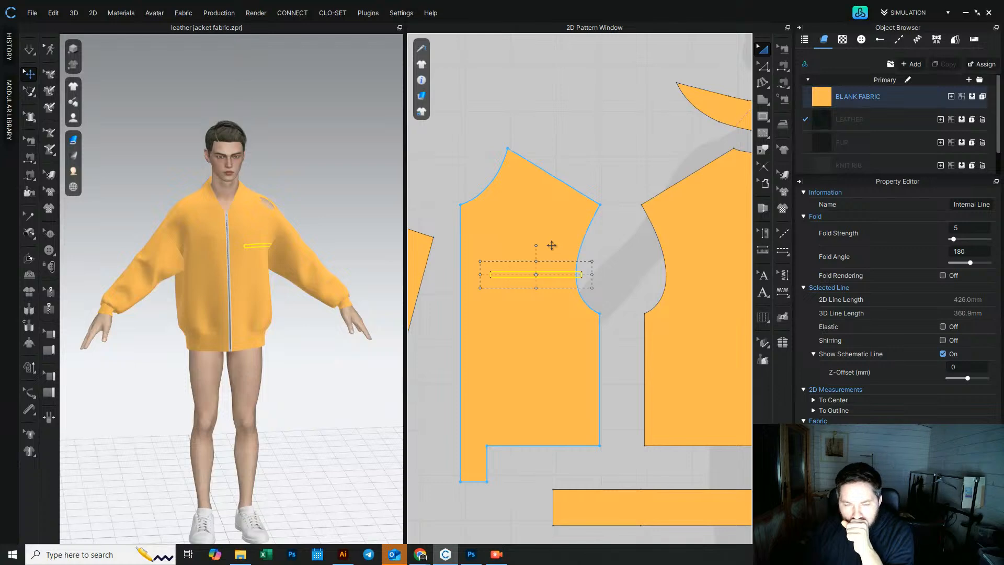
drag(536, 245, 564, 393)
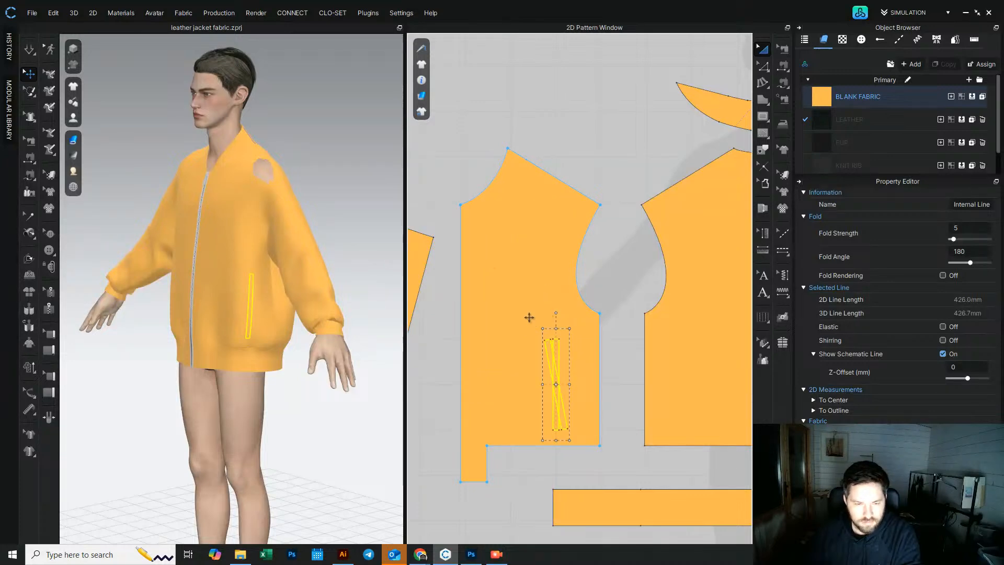
right_drag(260, 299, 279, 292)
right_drag(290, 290, 297, 289)
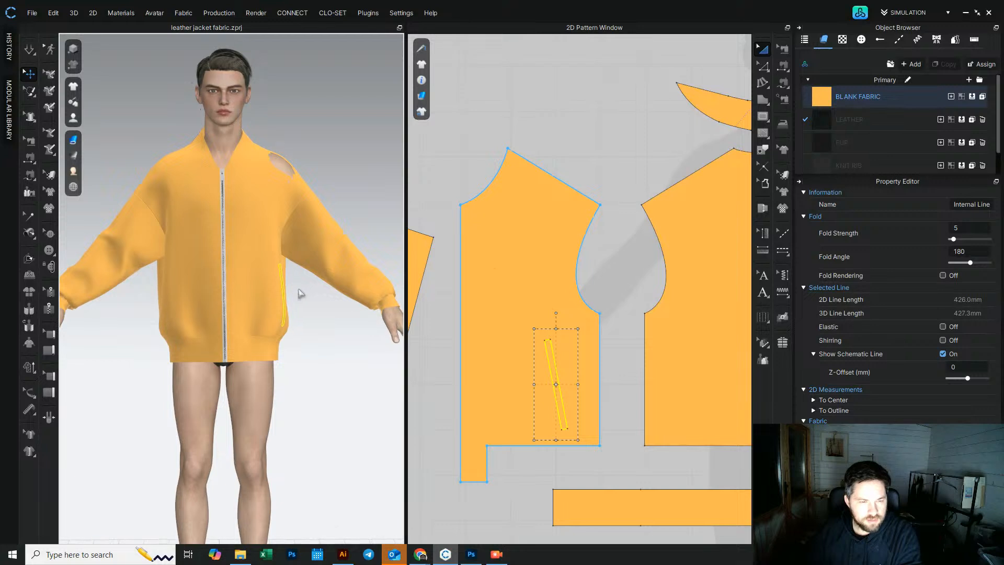
scroll(298, 287, up, 3)
drag(553, 383, 536, 371)
click(573, 101)
scroll(513, 332, down, 4)
middle_drag(513, 331, 446, 349)
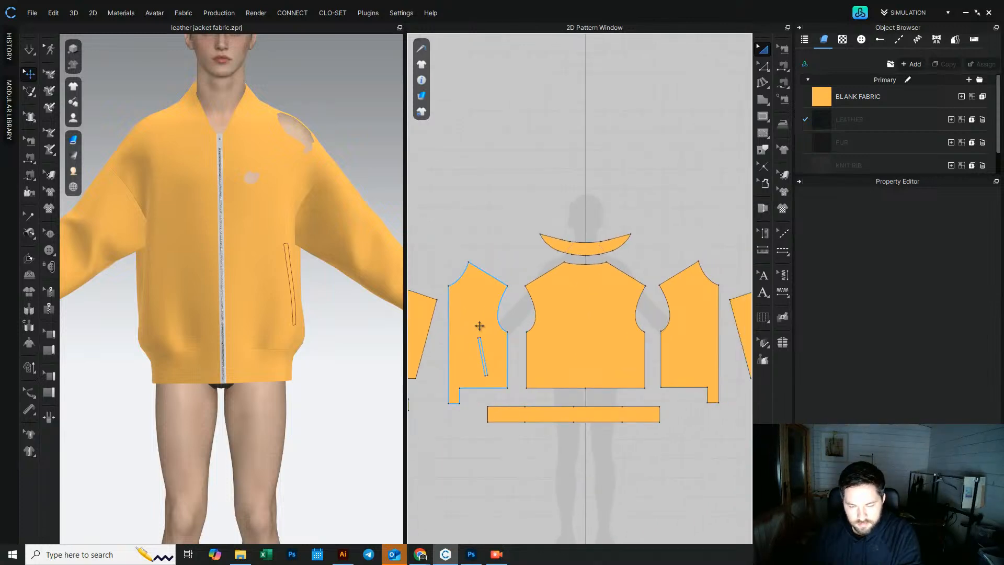
Step: Copy the welt rectangle onto the right front panel's pocket area and remove the extra copy
click(479, 326)
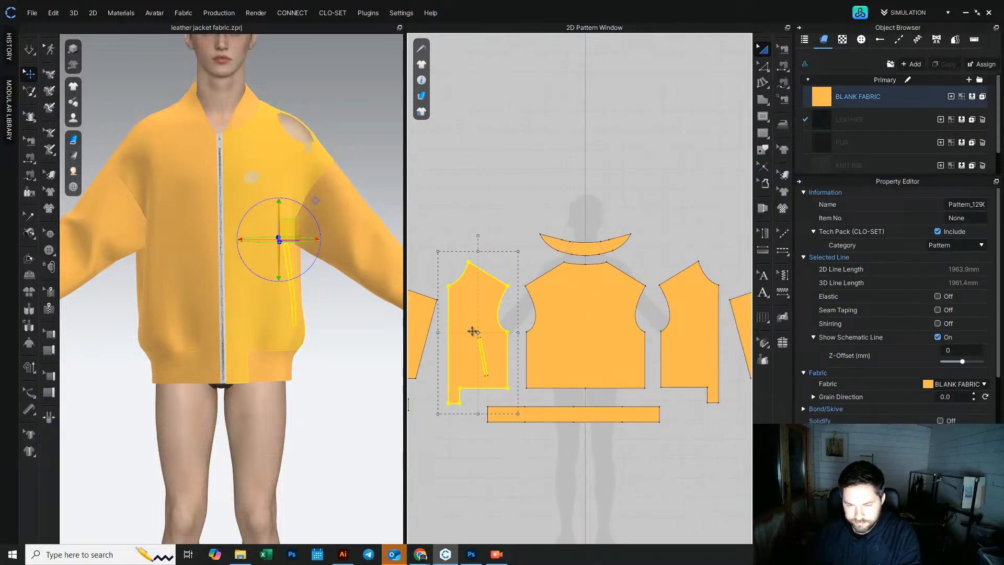
drag(475, 324, 576, 419)
click(569, 433)
key(ctrl+c)
key(ctrl+v)
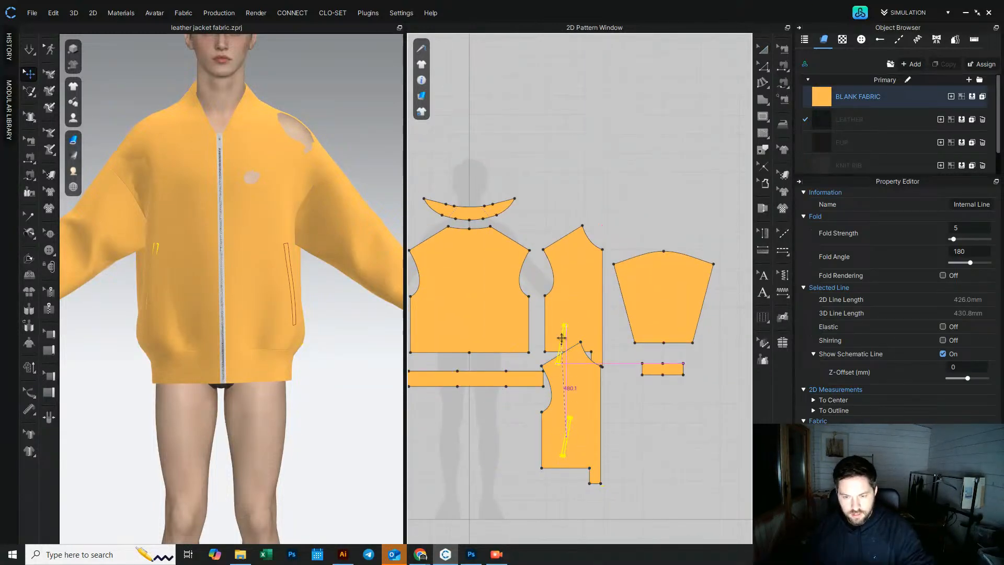
shift+click(569, 321)
click(626, 460)
click(552, 429)
key(Delete)
Step: Examine the positions of the two welt rectangles on both front panels
scroll(514, 382, down, 2)
middle_drag(514, 382, 619, 411)
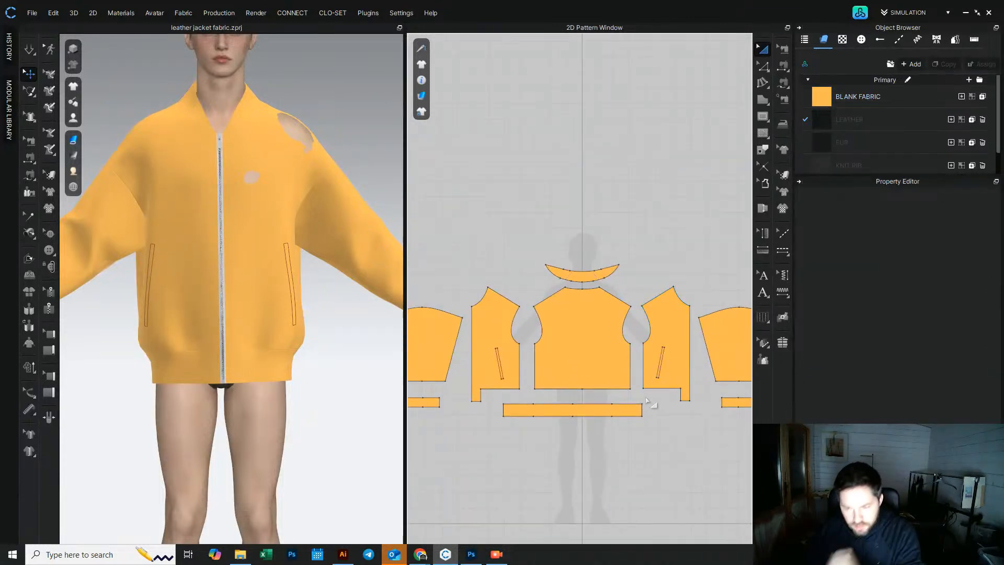
drag(578, 368, 579, 517)
drag(677, 361, 554, 363)
scroll(505, 393, up, 10)
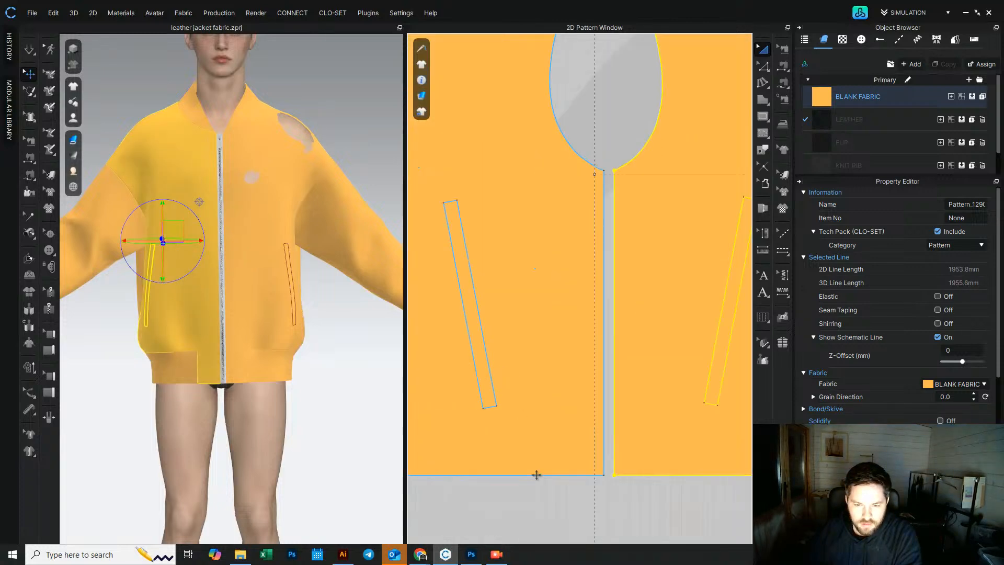
click(567, 518)
middle_drag(567, 517, 523, 474)
scroll(520, 469, down, 4)
click(763, 117)
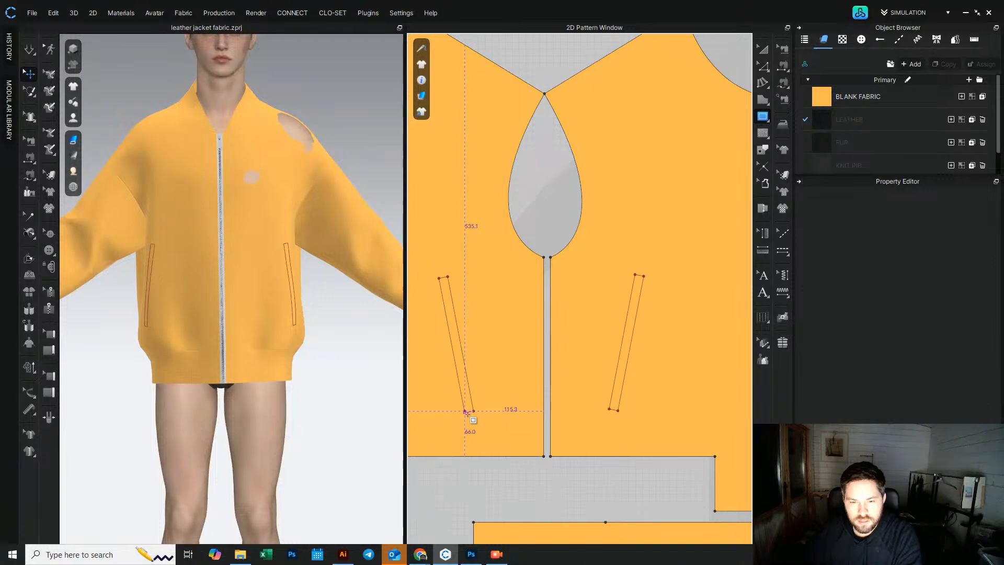
click(763, 48)
Step: Select both welt rectangles and align them by their top edges
click(459, 362)
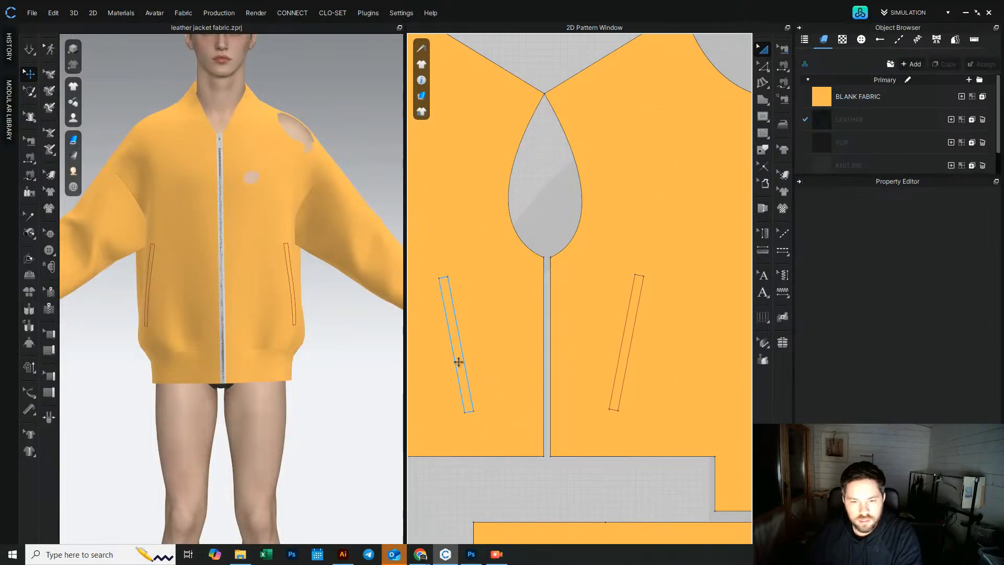
click(459, 361)
shift+click(620, 358)
right_click(620, 357)
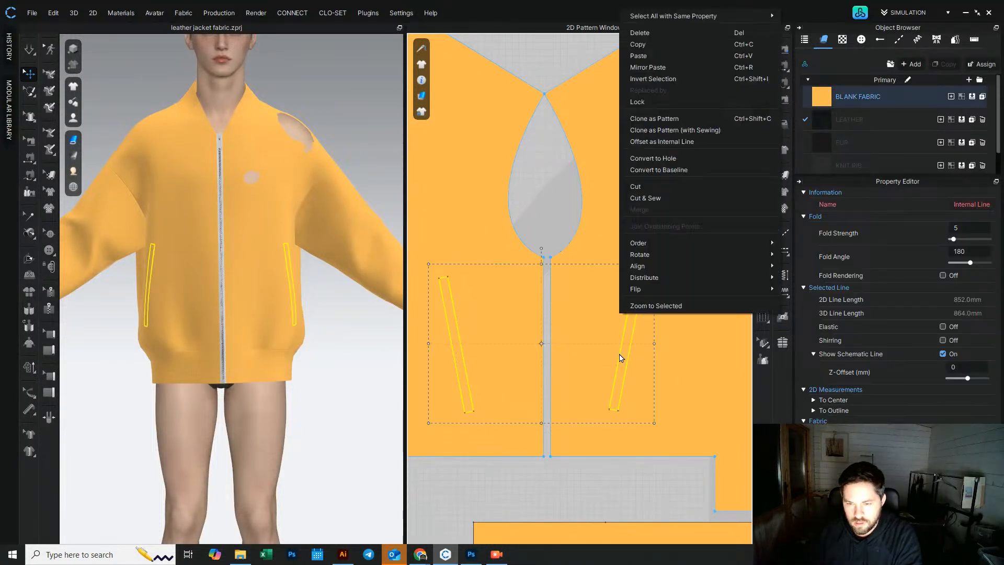
mouse_move(665, 265)
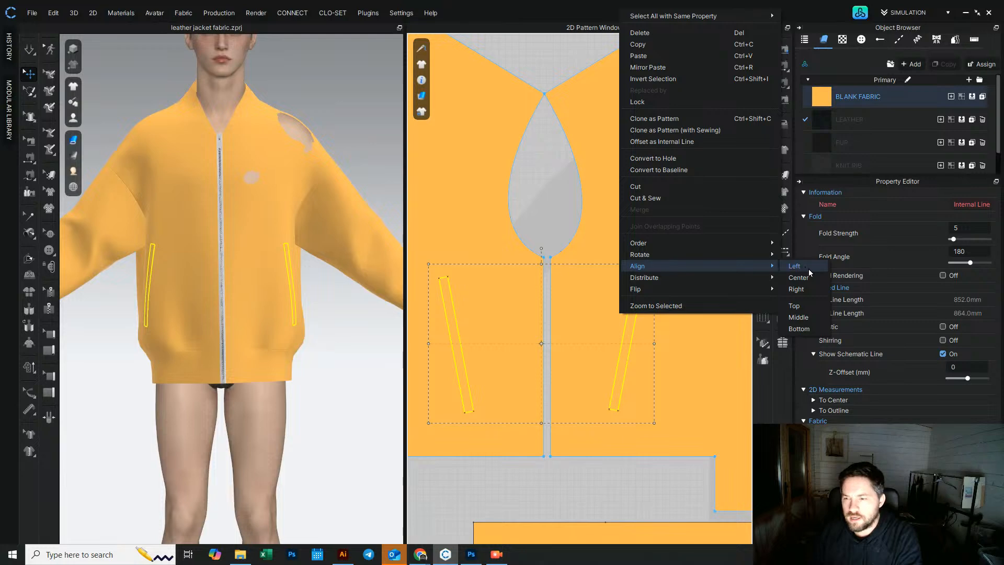
click(806, 307)
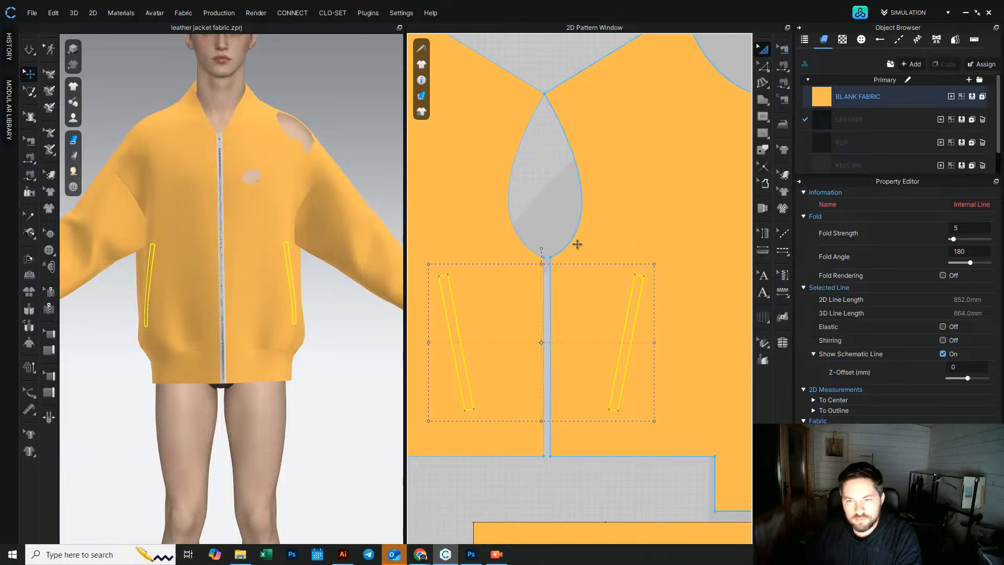
Step: Apply Cut & Sew to both welt rectangles on the front panels
scroll(577, 245, down, 6)
click(638, 422)
click(640, 297)
drag(615, 306, 703, 307)
click(589, 426)
drag(647, 430, 642, 313)
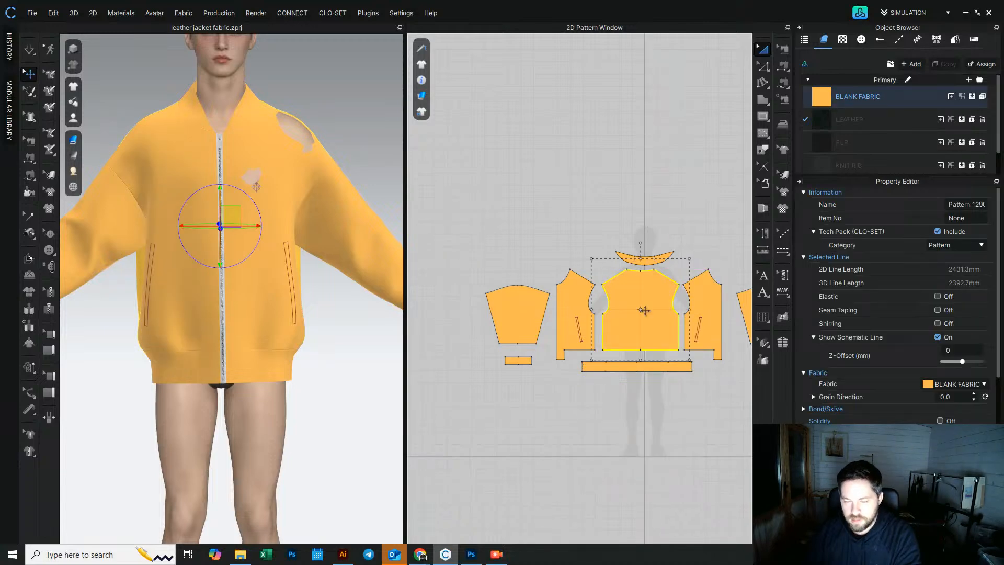
click(670, 206)
scroll(703, 339, up, 5)
click(693, 330)
shift+click(422, 320)
right_click(423, 321)
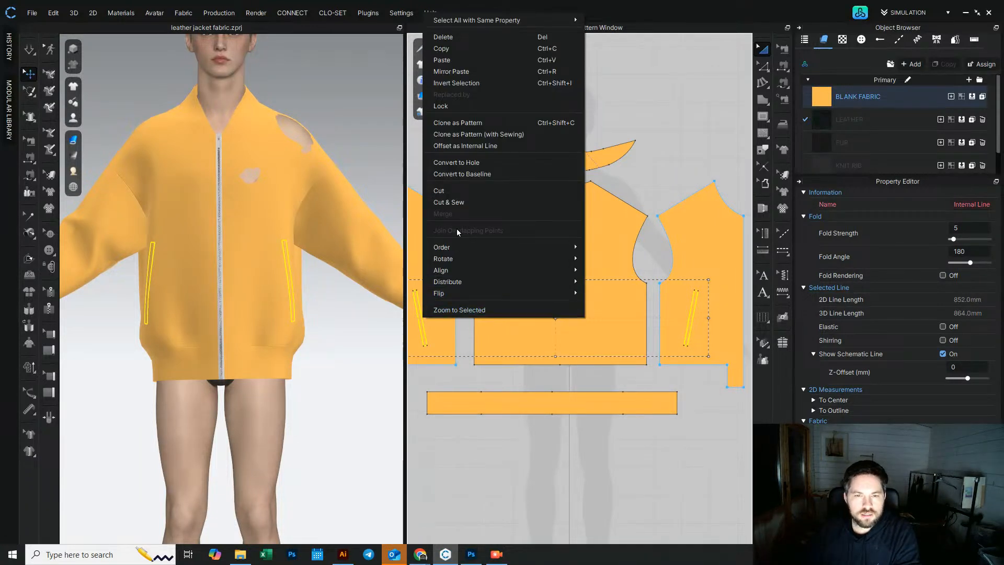
click(467, 202)
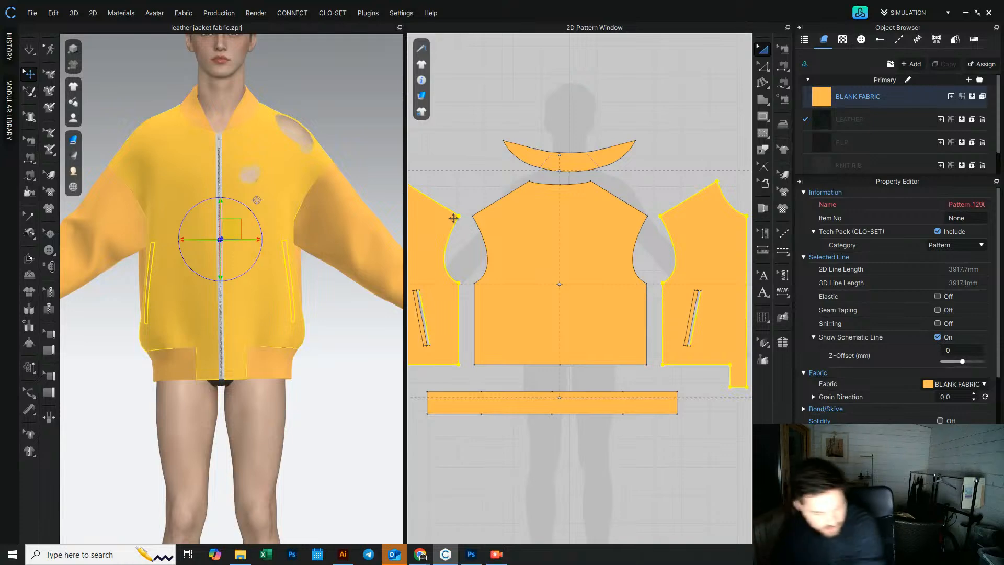
click(549, 273)
key(ctrl+c)
key(ctrl+v)
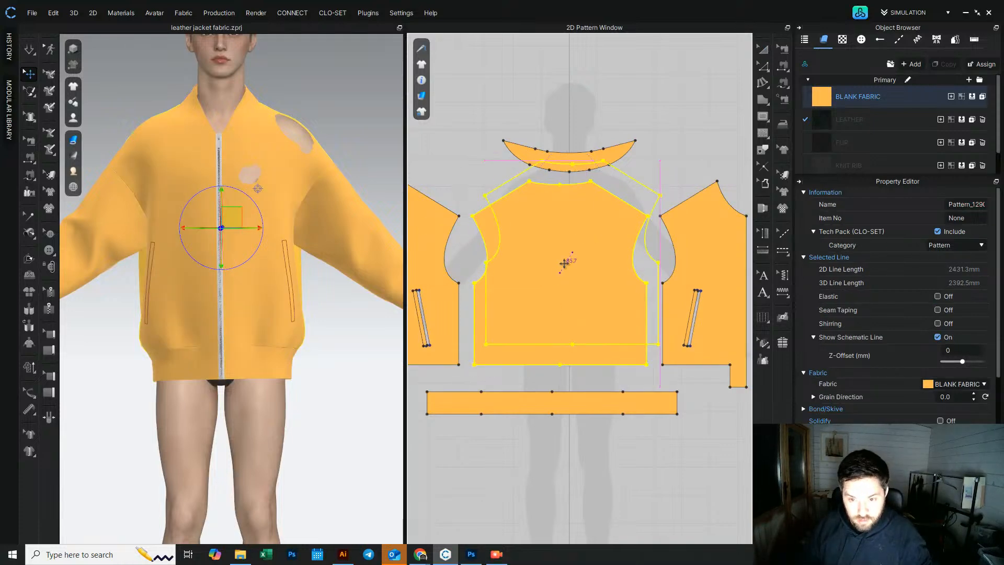
scroll(563, 300, down, 4)
click(566, 156)
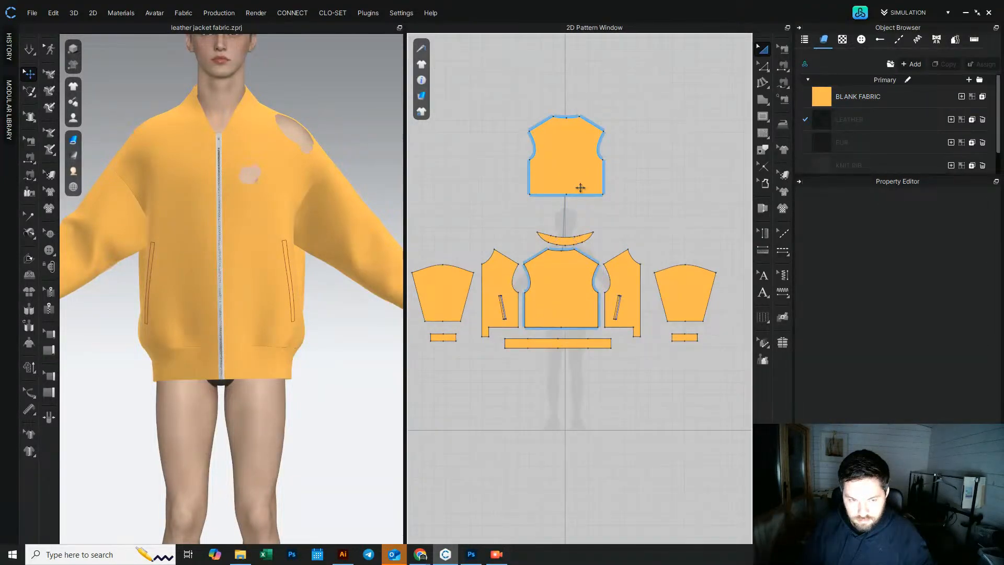
click(587, 186)
click(767, 49)
click(579, 172)
key(Delete)
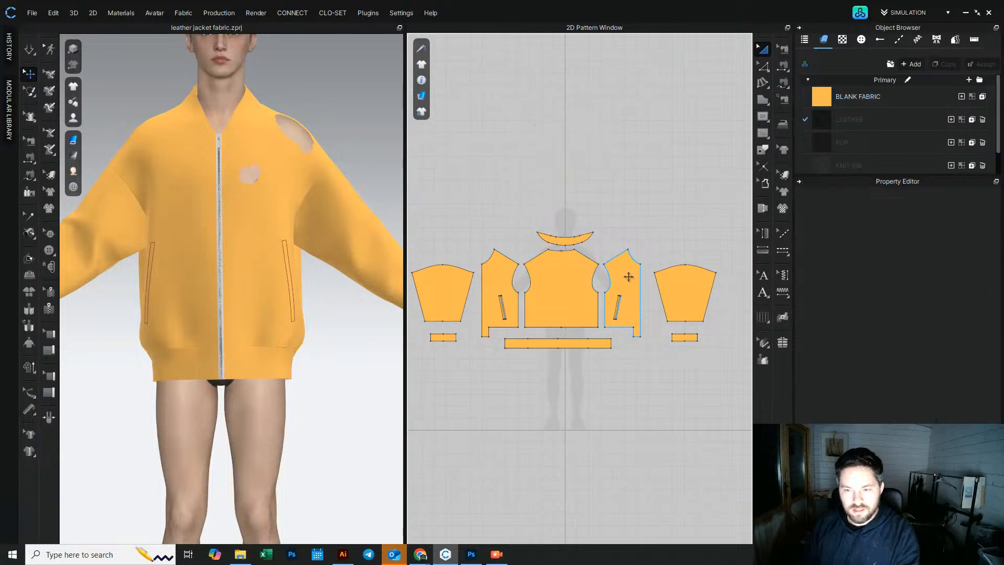
click(629, 277)
drag(627, 279, 546, 172)
click(636, 210)
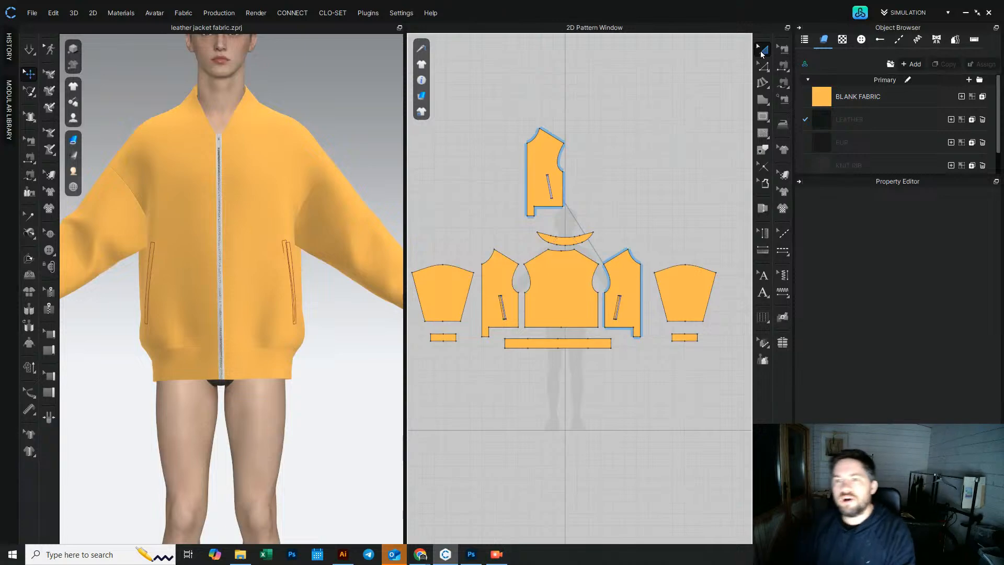
click(556, 157)
key(Delete)
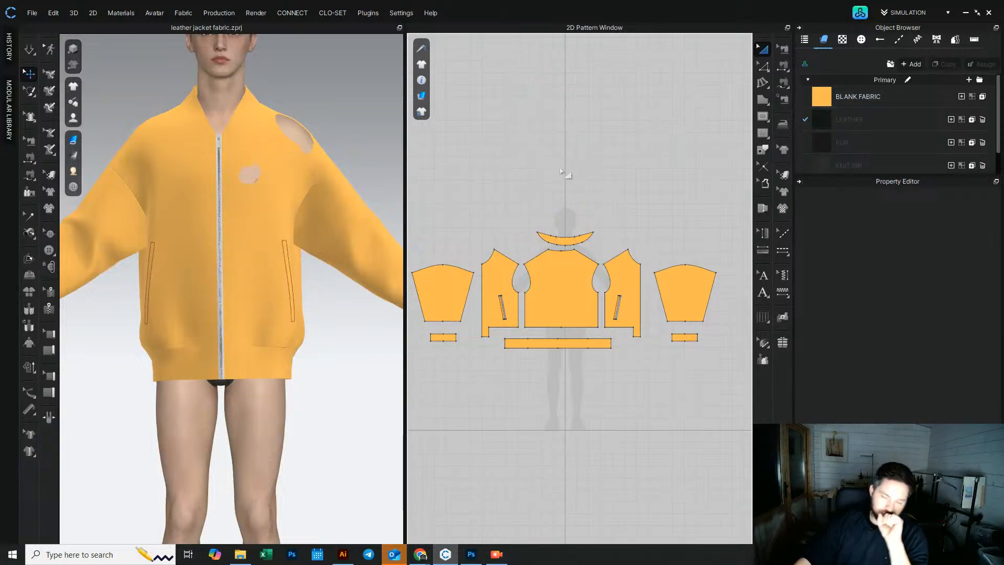
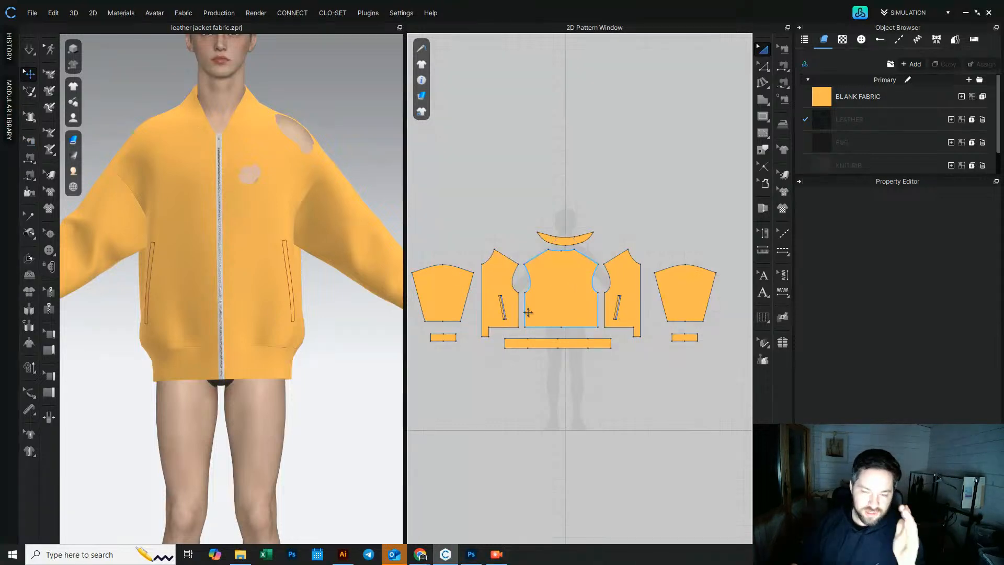
Step: Delete the cut-out welt piece from the front panel's pocket opening
scroll(491, 299, up, 5)
scroll(492, 335, down, 2)
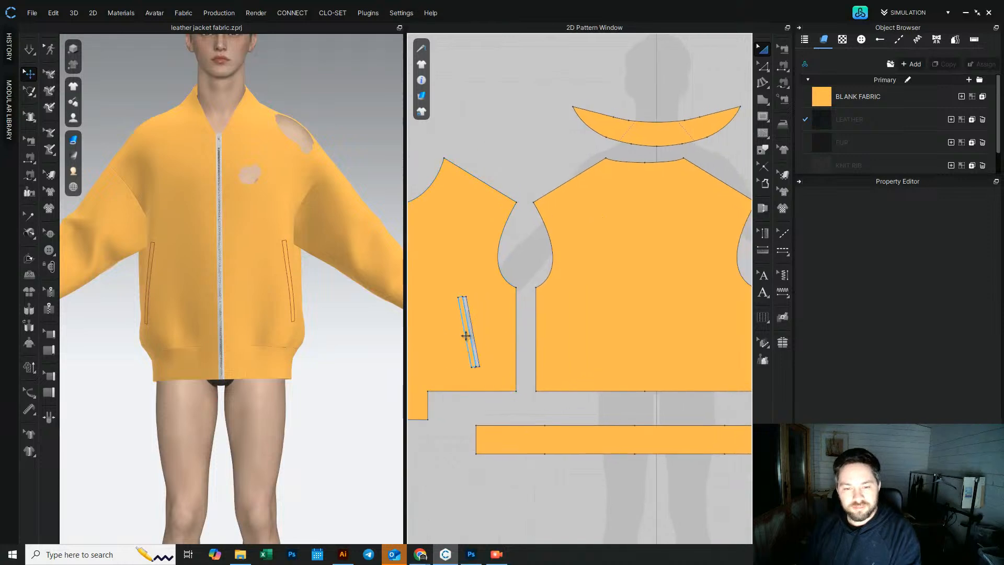
click(463, 337)
scroll(489, 320, up, 2)
shift+click(515, 326)
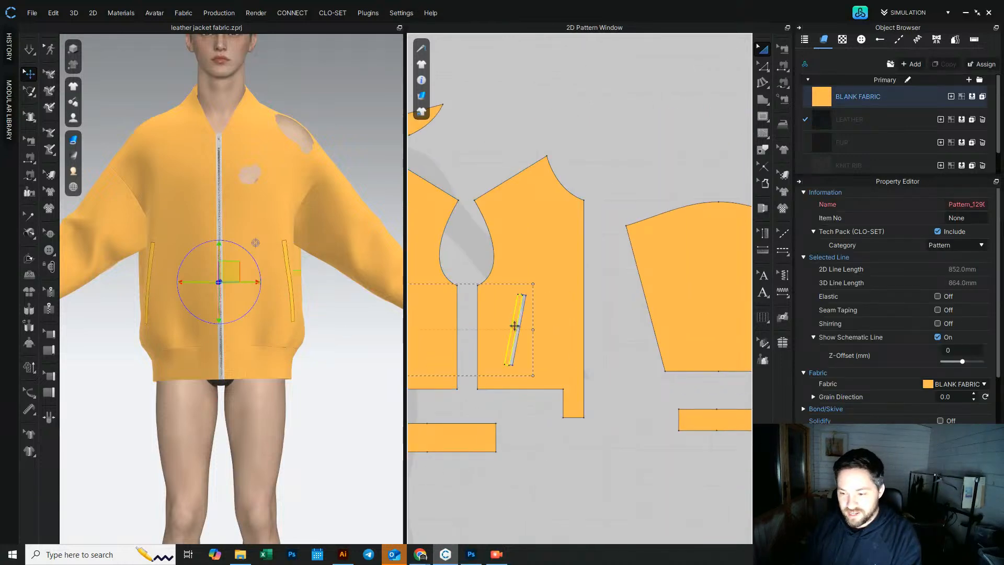
key(Delete)
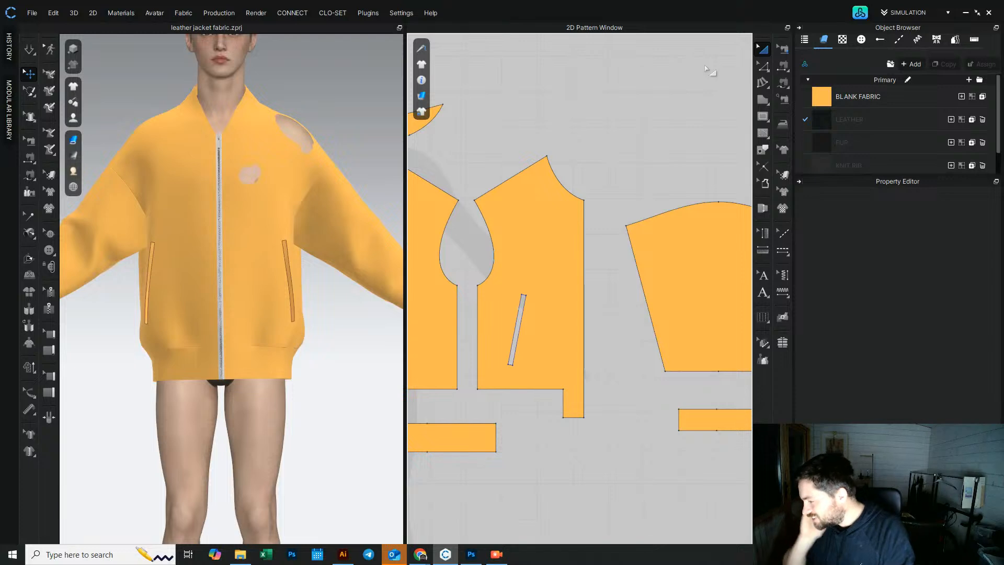
scroll(574, 155, down, 5)
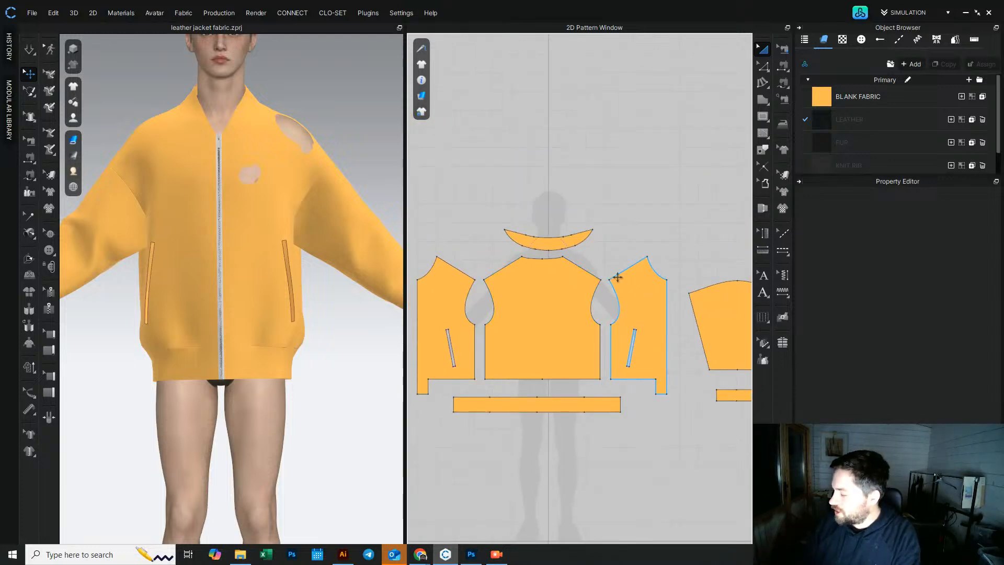
scroll(539, 303, down, 3)
middle_drag(546, 299, 591, 265)
scroll(589, 241, up, 6)
click(596, 212)
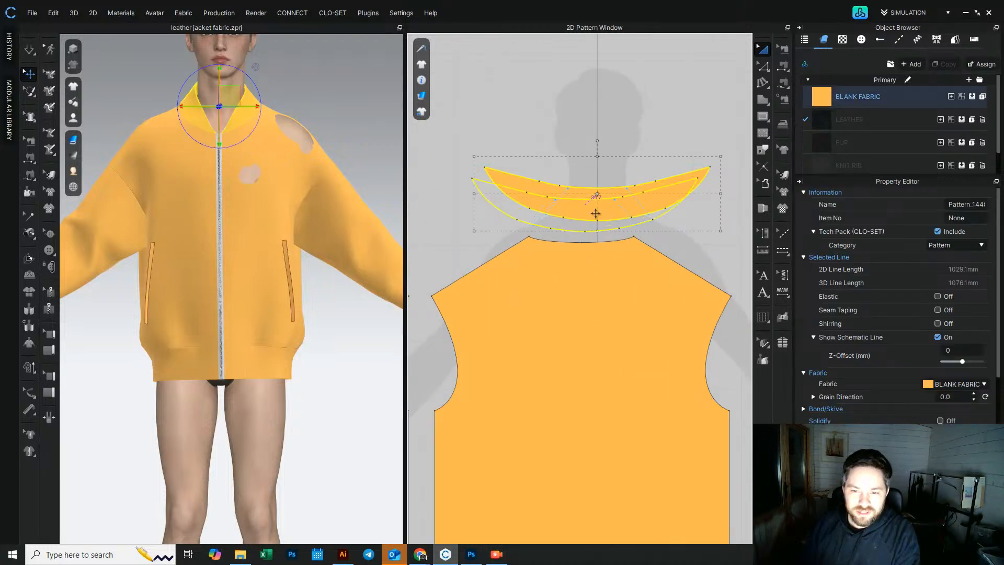
click(606, 146)
right_drag(197, 356, 227, 359)
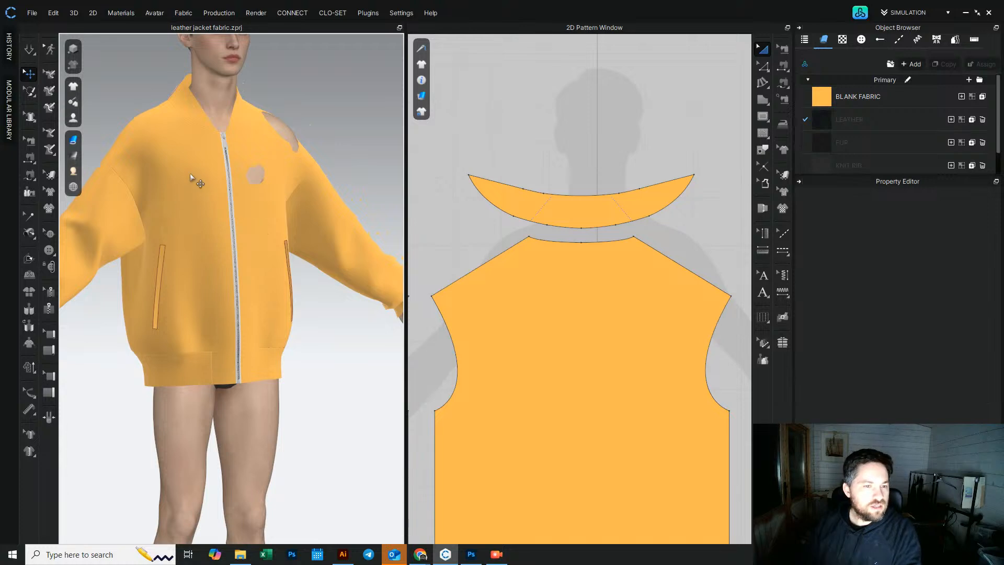
scroll(565, 313, down, 6)
middle_drag(551, 344, 586, 329)
scroll(226, 214, up, 5)
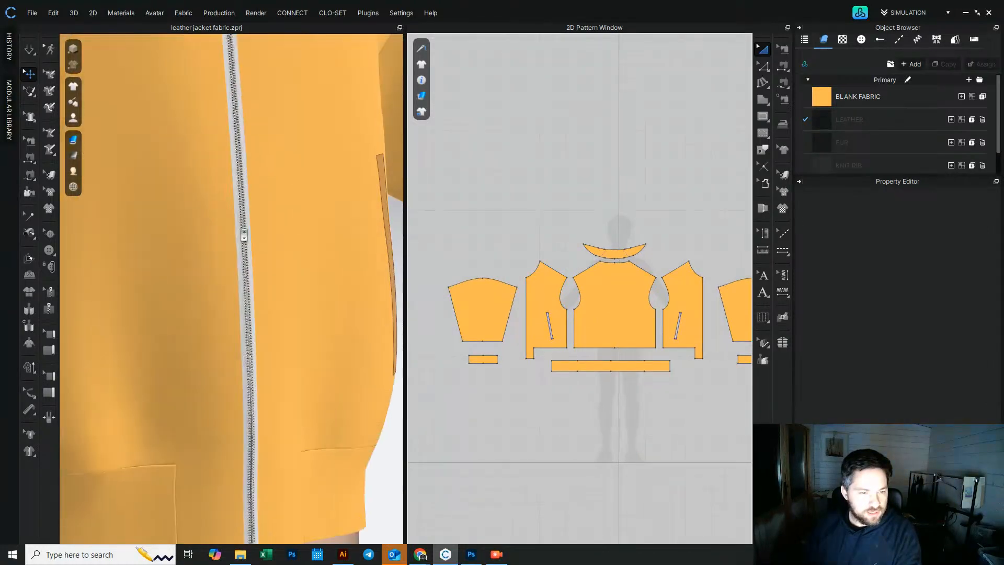
Step: Add a zipper along both long edges of the first front pocket opening
click(244, 237)
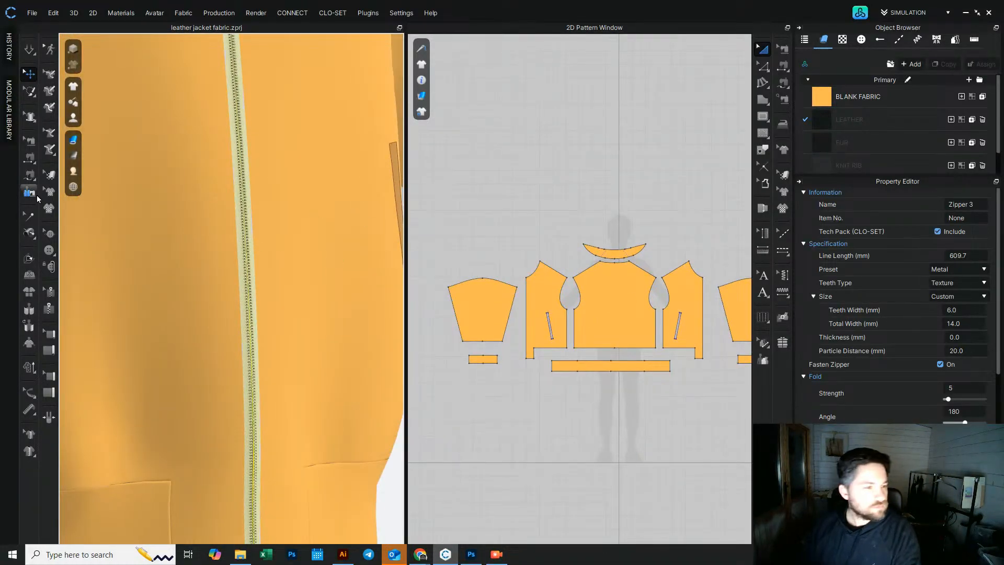
click(47, 309)
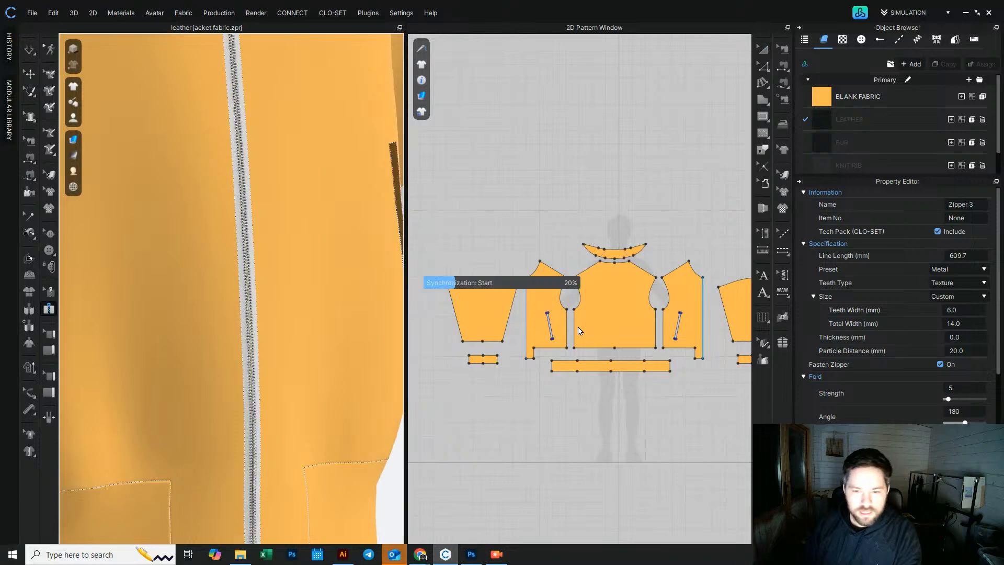
scroll(537, 313, up, 10)
middle_drag(536, 362, 503, 225)
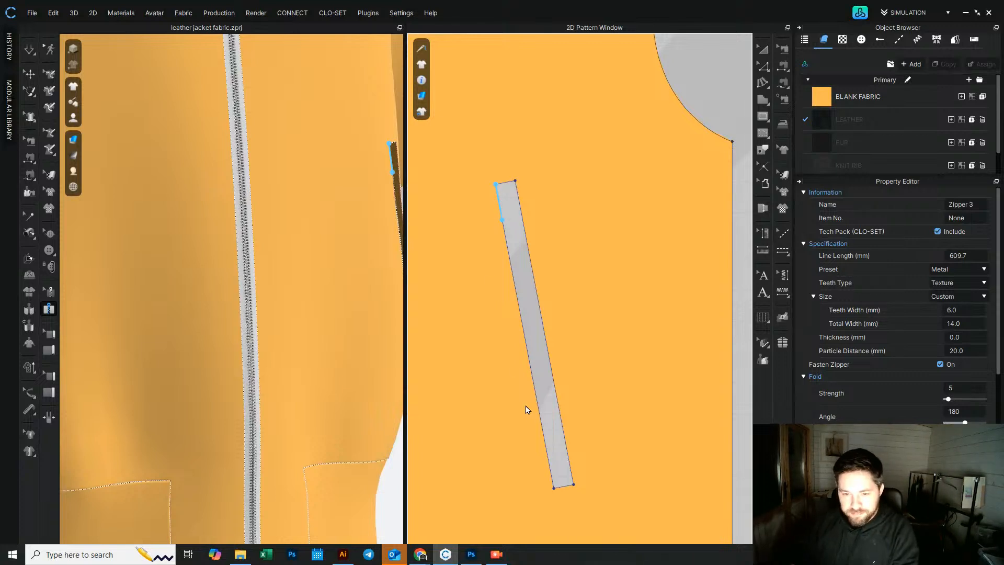
double_click(554, 489)
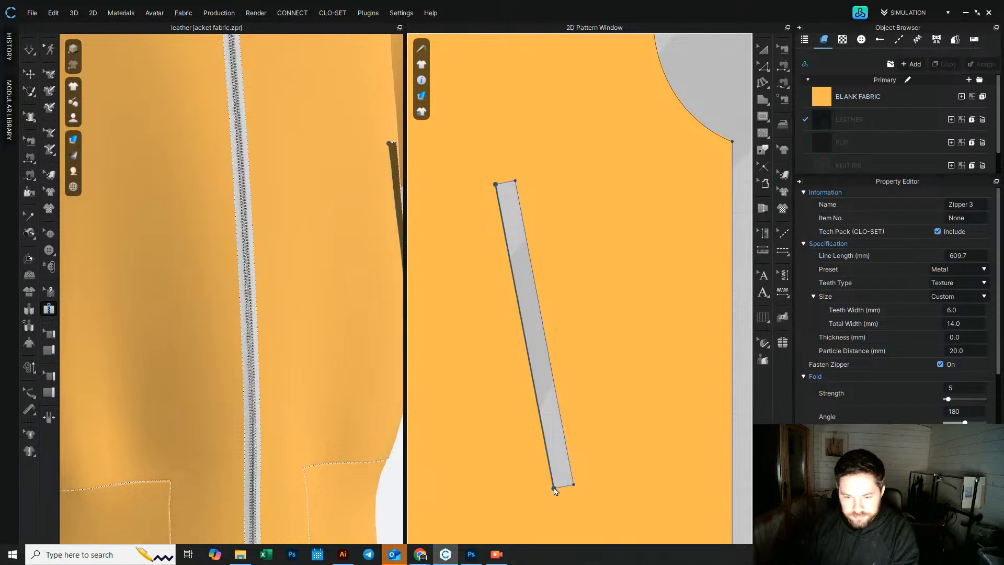
click(516, 181)
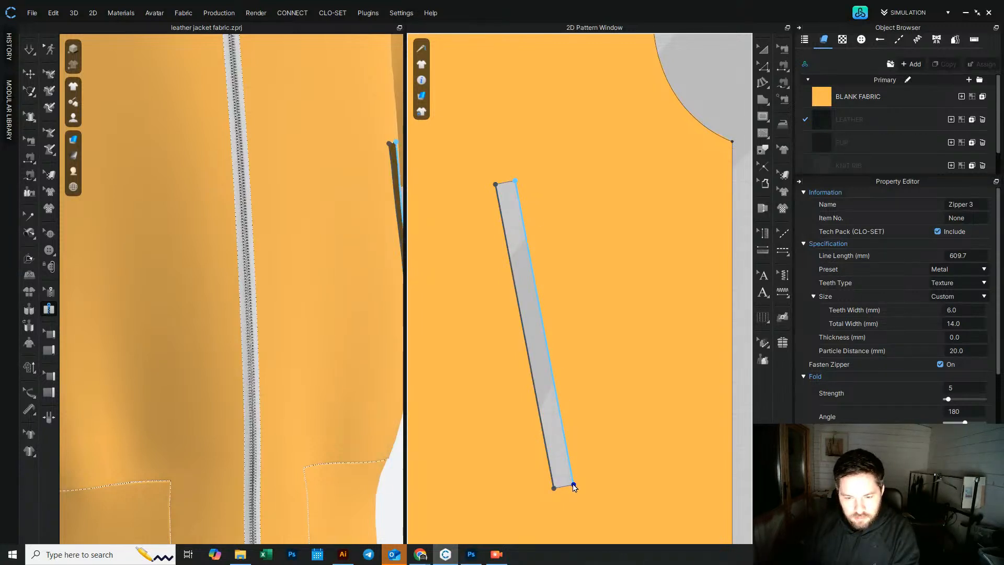
double_click(578, 388)
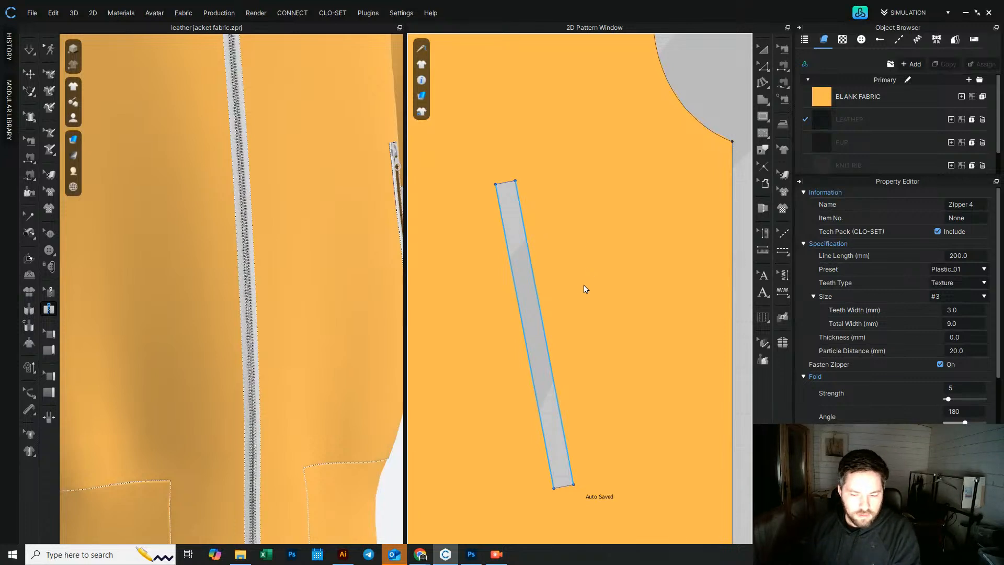
Step: Add a zipper along both long edges of the other front pocket opening
scroll(608, 260, down, 3)
mouse_move(361, 215)
right_down()
mouse_move(278, 217)
mouse_move(364, 234)
right_up()
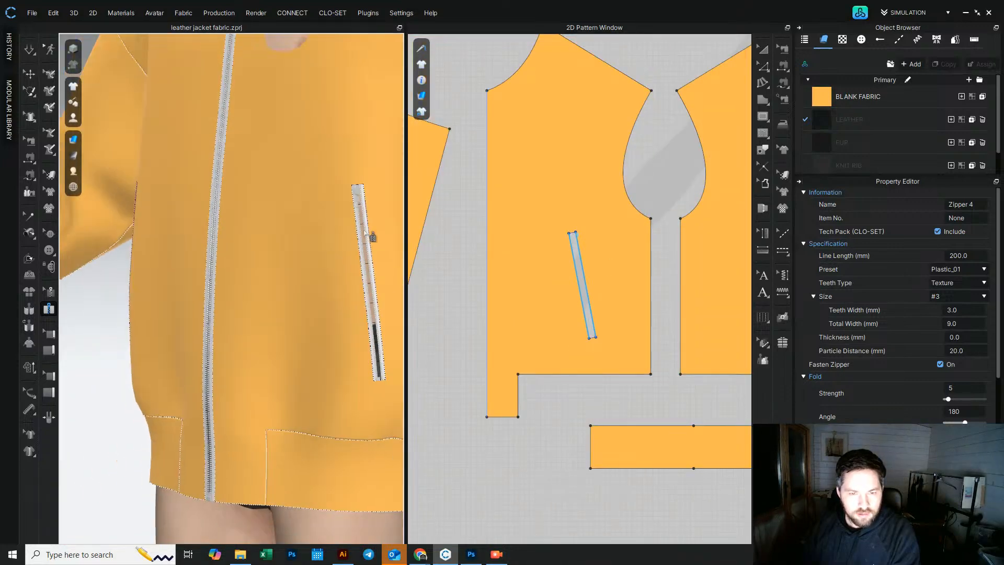
middle_drag(725, 275, 517, 219)
scroll(591, 249, down, 3)
scroll(703, 239, up, 6)
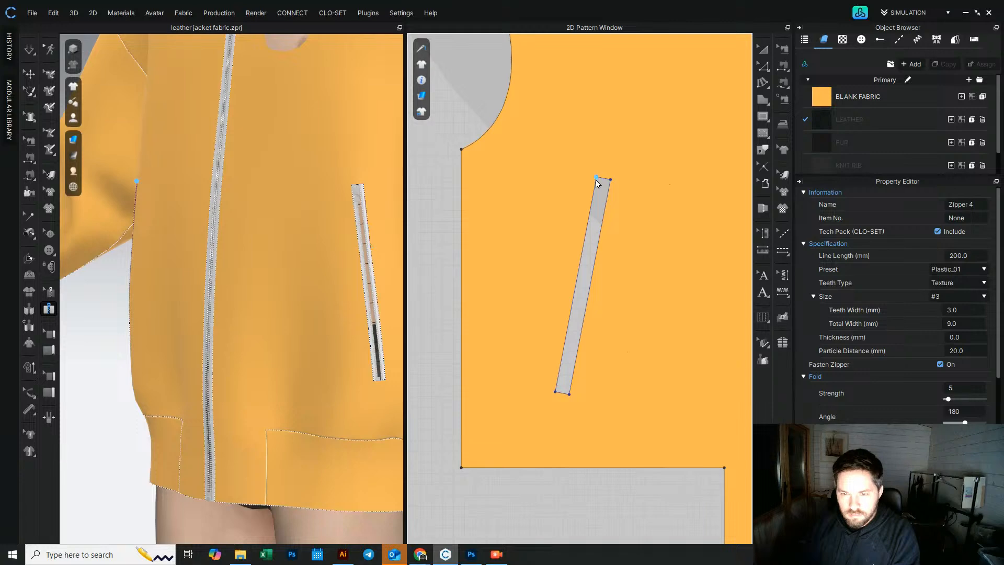
middle_drag(254, 208, 289, 202)
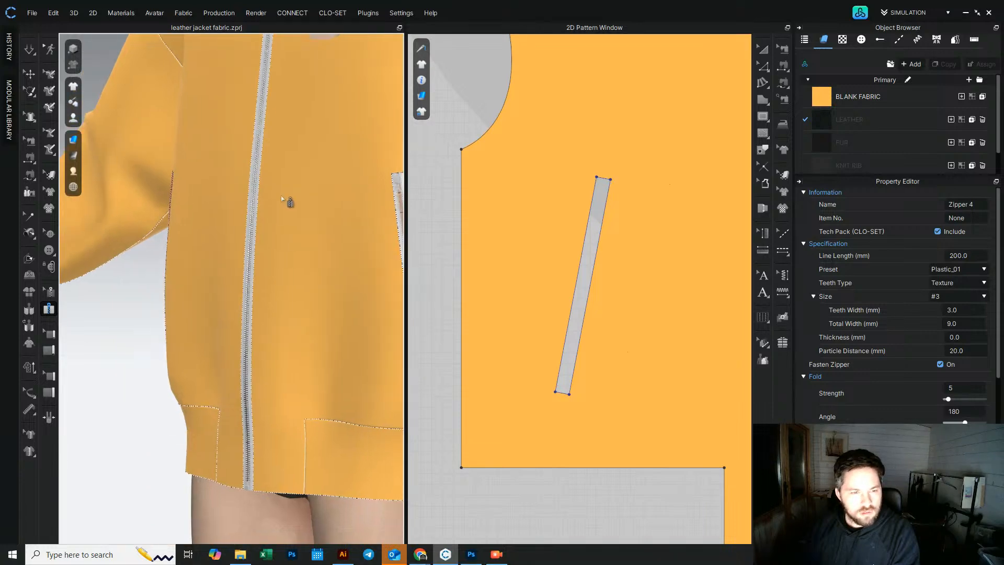
right_drag(225, 210, 281, 216)
scroll(137, 181, up, 3)
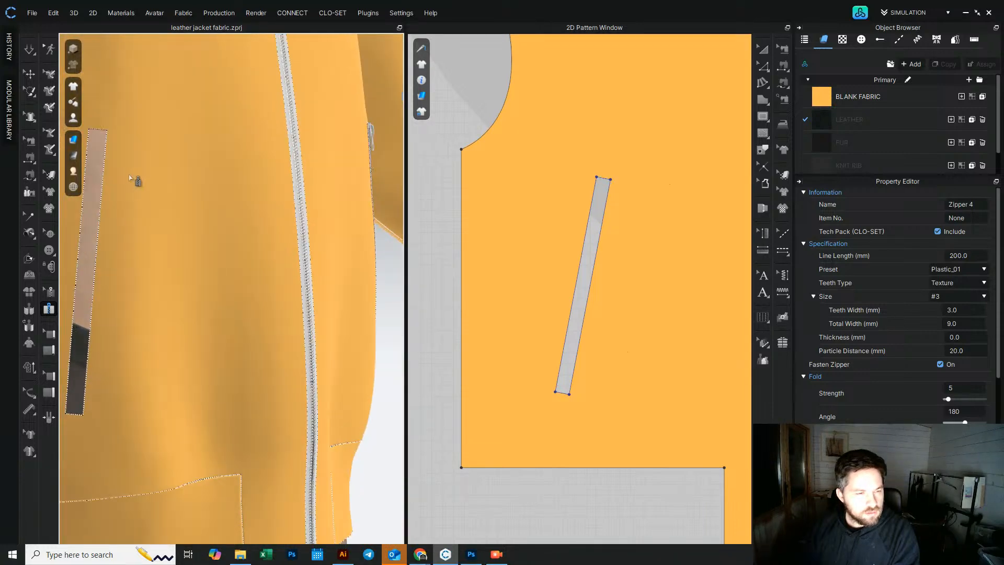
middle_drag(139, 182, 220, 167)
click(199, 149)
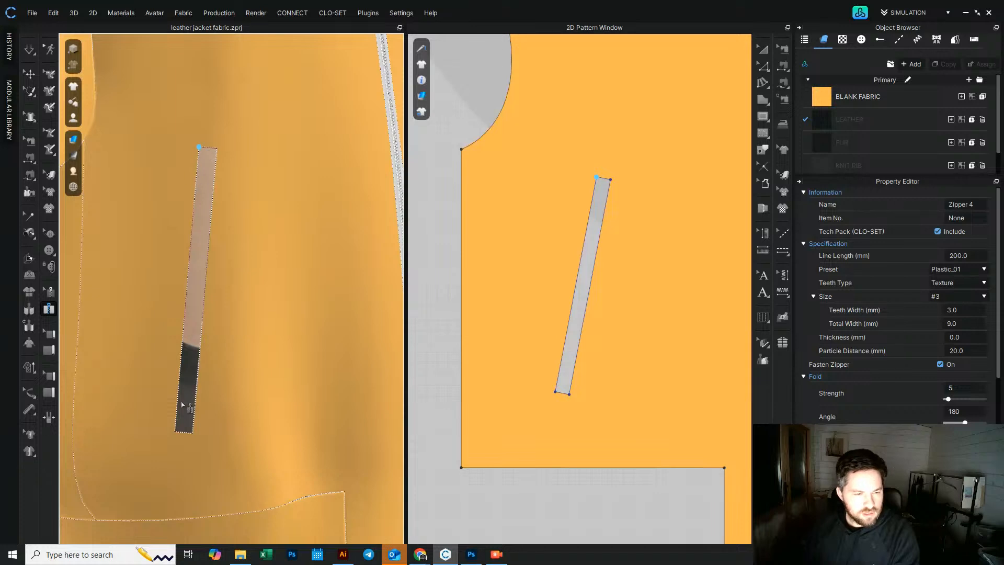
double_click(175, 432)
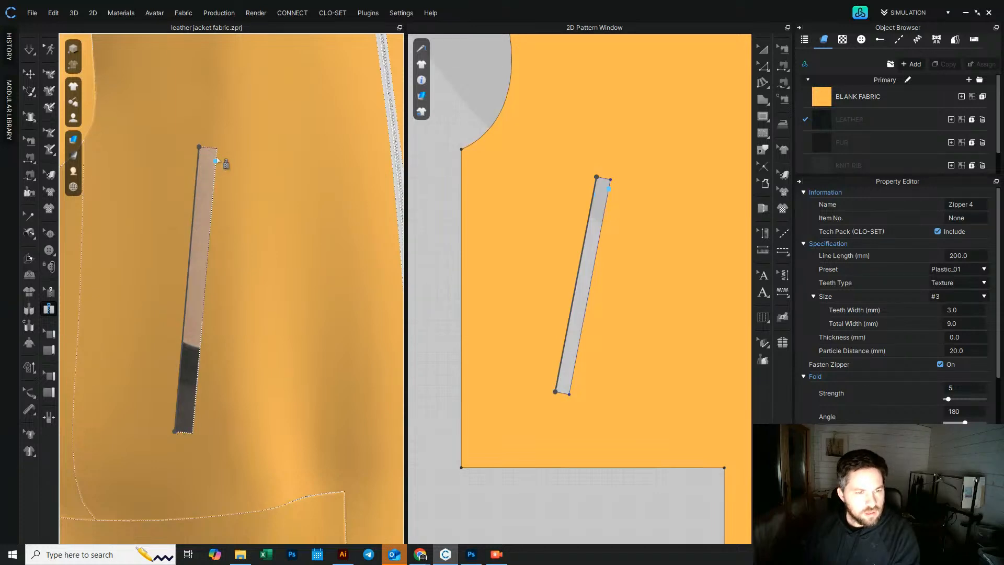
double_click(194, 436)
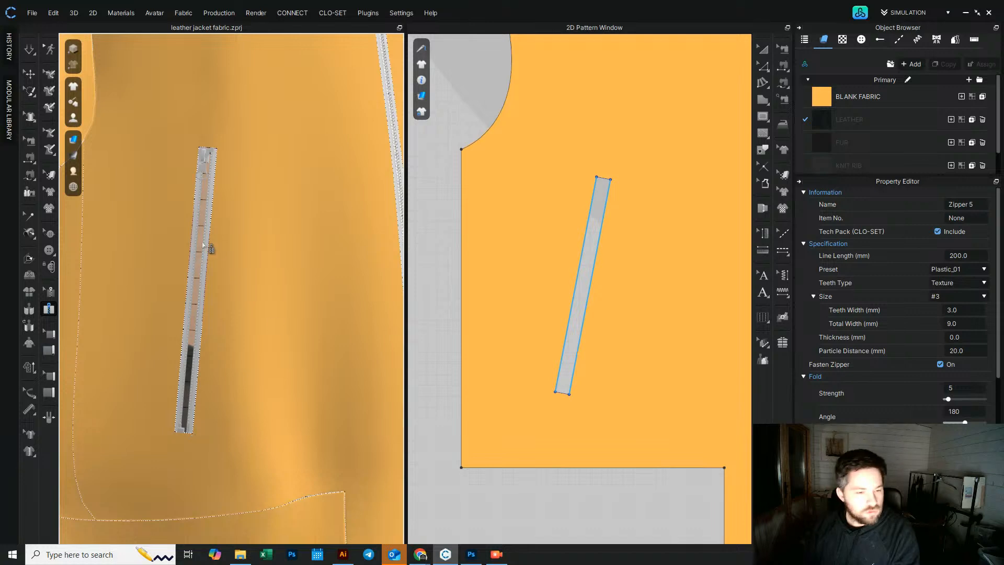
Step: Select the second pocket zipper and set its size to #8
click(764, 49)
scroll(224, 204, up, 5)
click(361, 249)
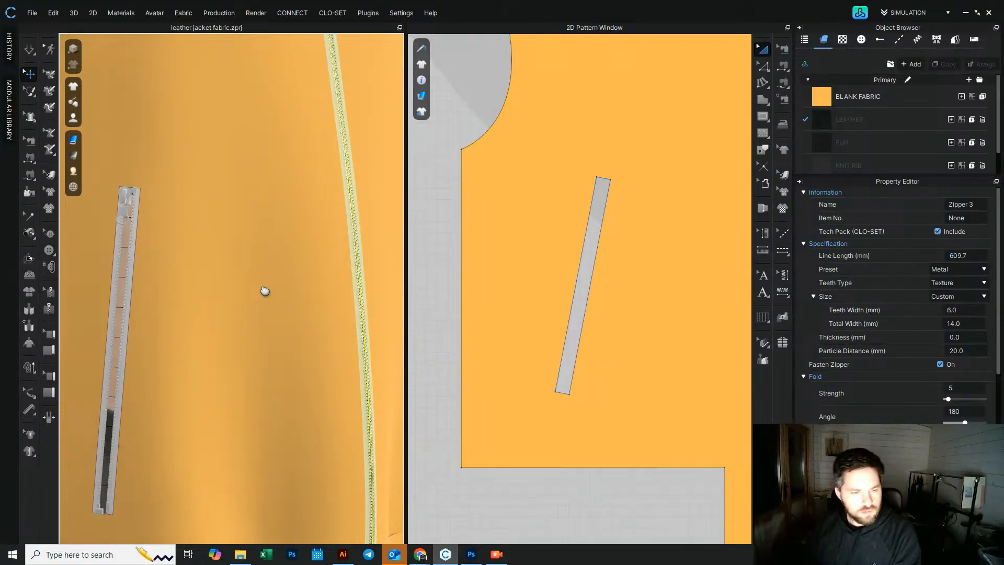
middle_drag(265, 292, 303, 279)
click(166, 282)
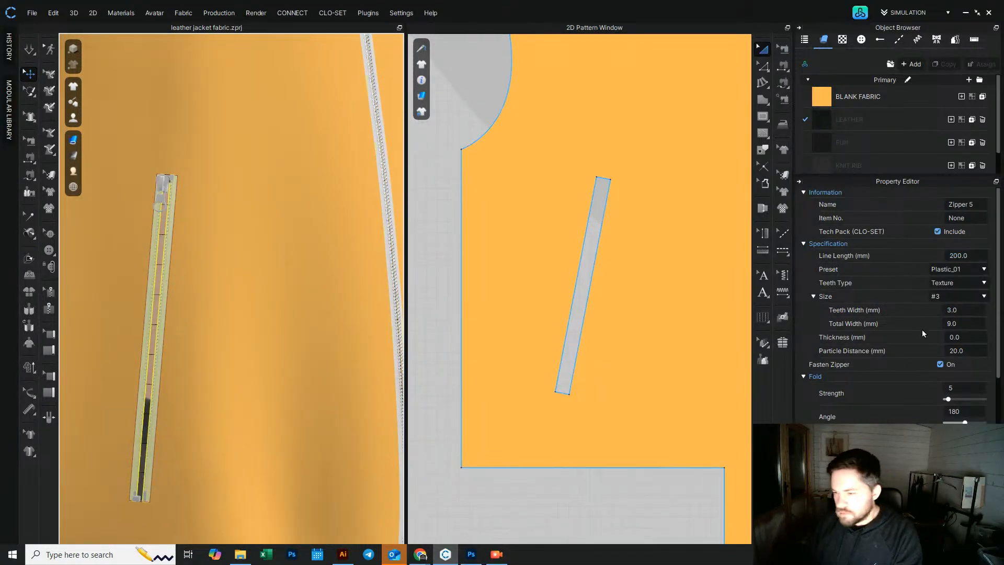
click(959, 296)
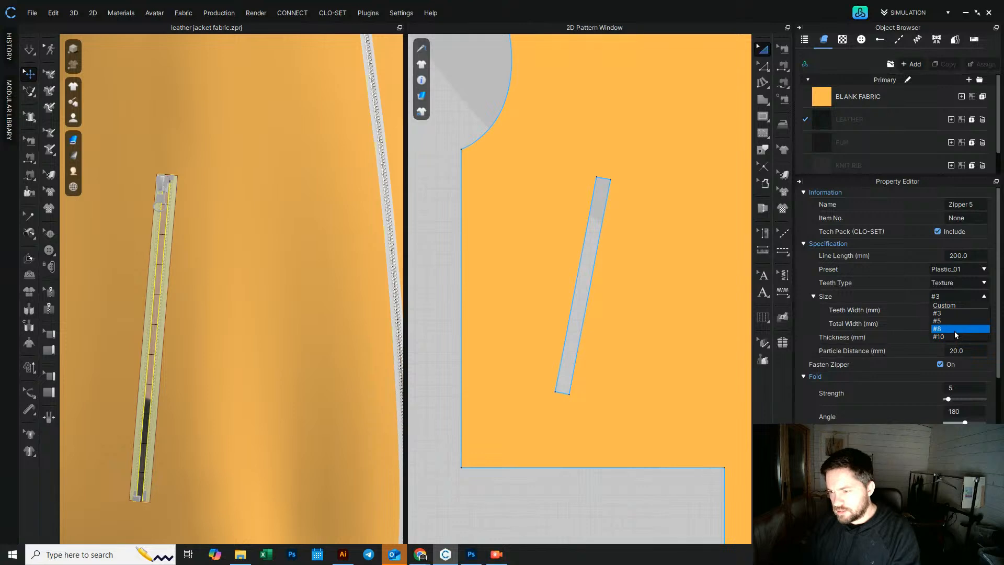
click(965, 321)
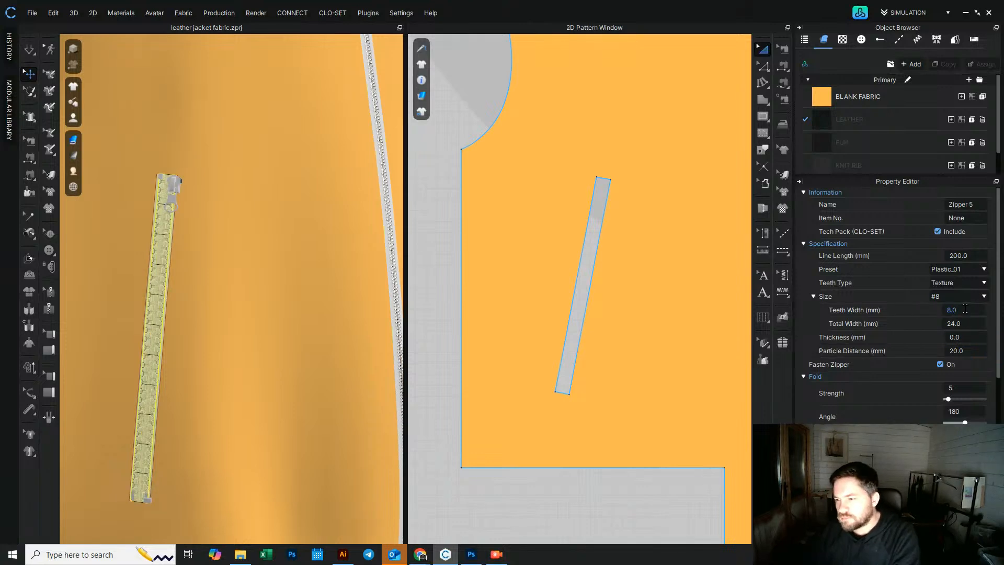
Step: Set the pocket zipper's teeth width to 6 mm and total width to 13 mm
click(965, 309)
text(6)
key(Return)
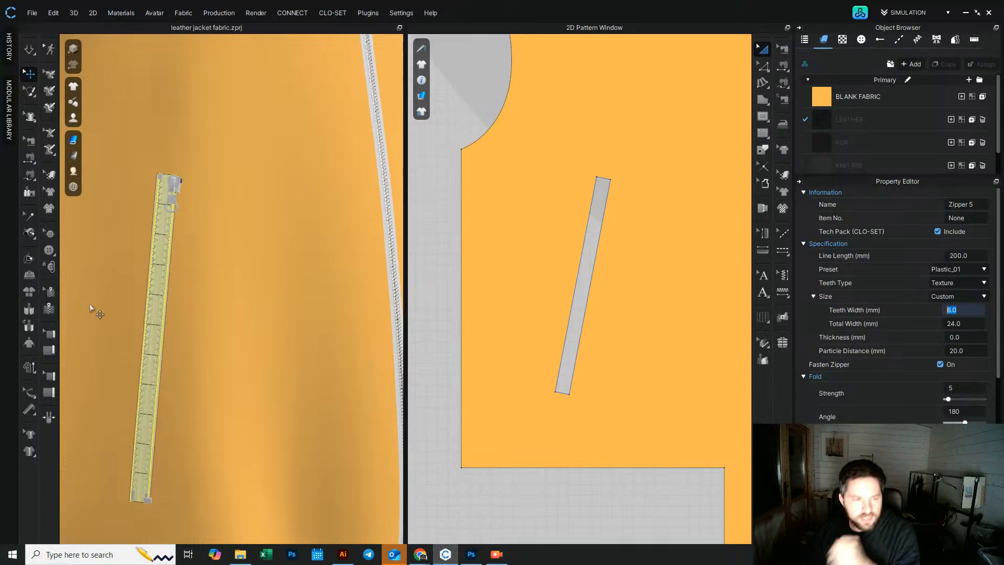
click(965, 326)
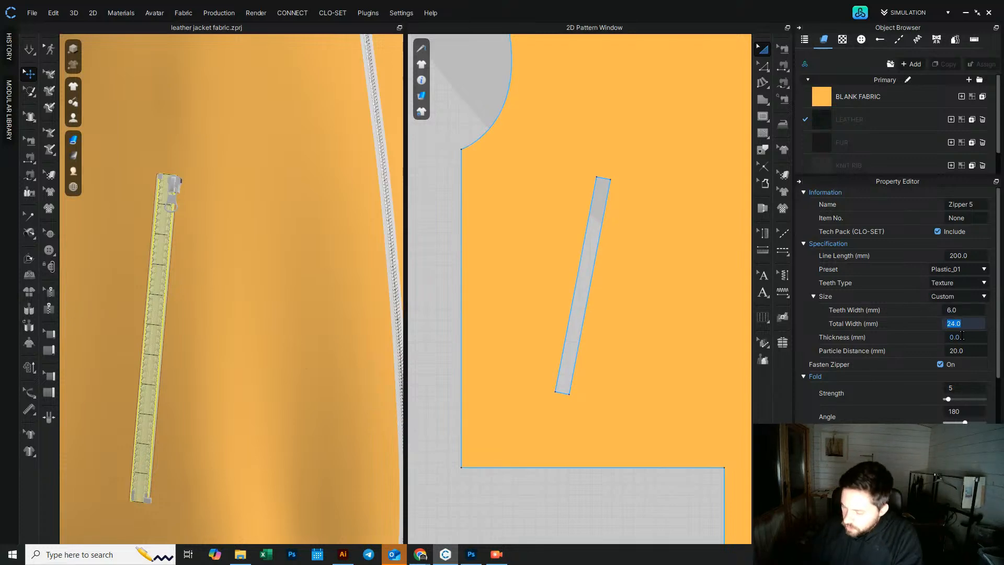
key(Return)
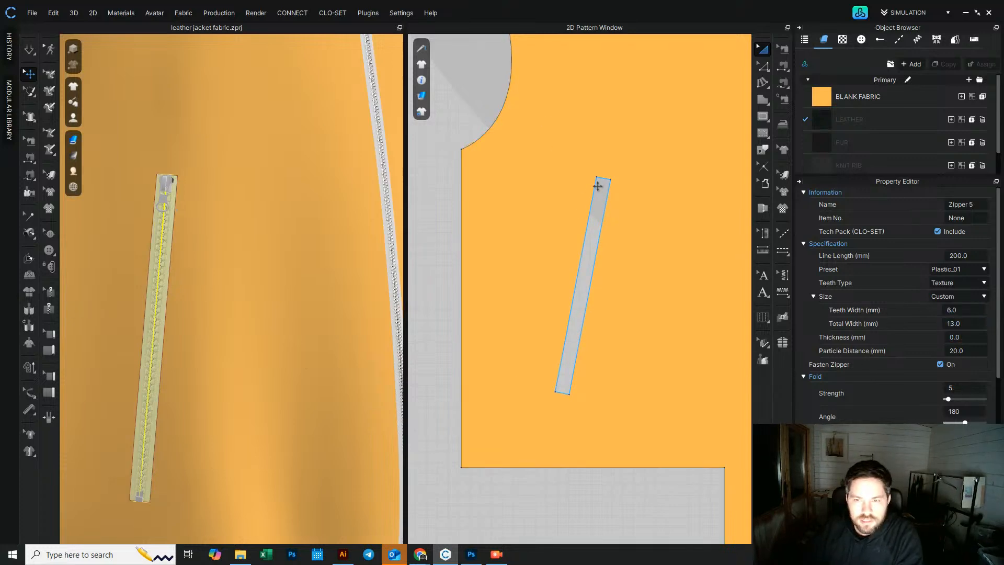
Step: Change the pocket zipper's preset to Metal
click(984, 270)
click(958, 302)
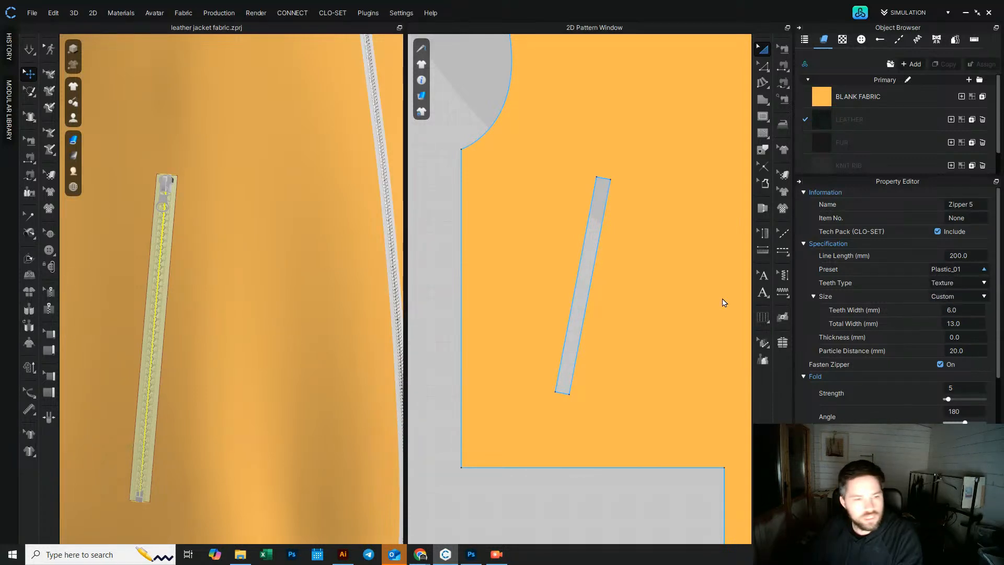
right_drag(161, 287, 140, 291)
scroll(143, 474, up, 5)
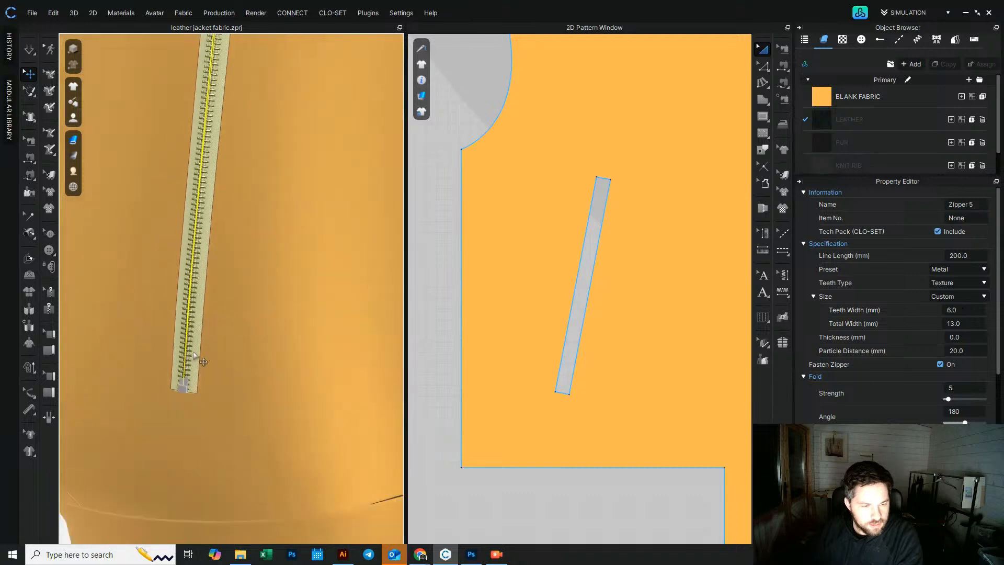
Step: Select the zipper's slider and set its stopper to Closed End
click(163, 425)
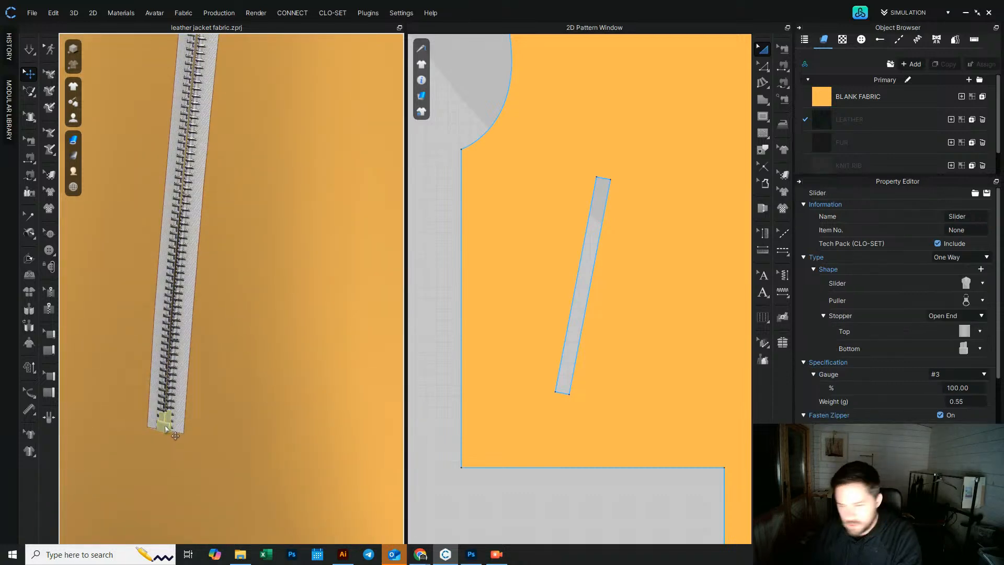
click(969, 318)
click(971, 336)
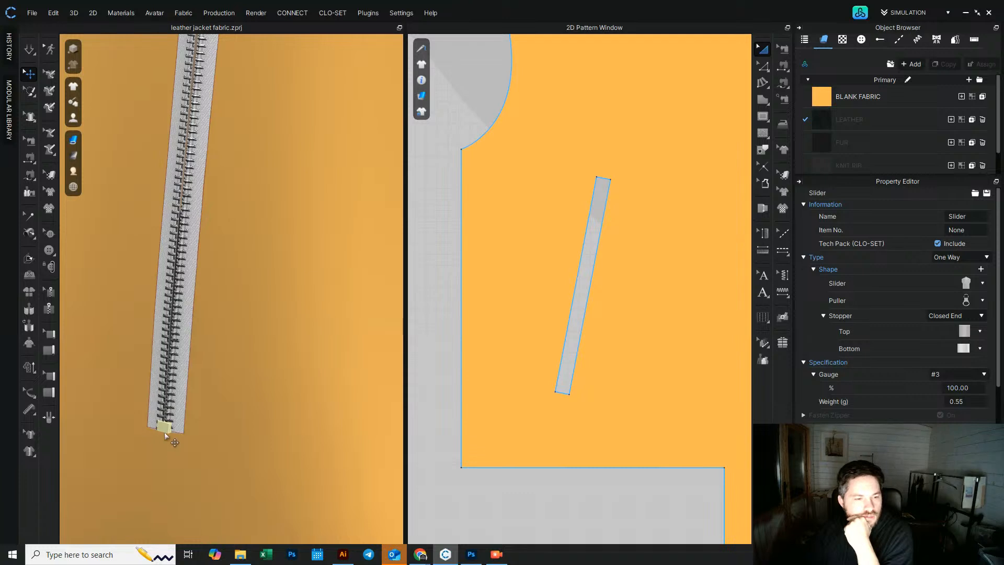
Step: Hide the bottom stopper of the pocket zipper
mouse_move(172, 429)
right_down()
mouse_move(219, 439)
mouse_move(174, 430)
right_up()
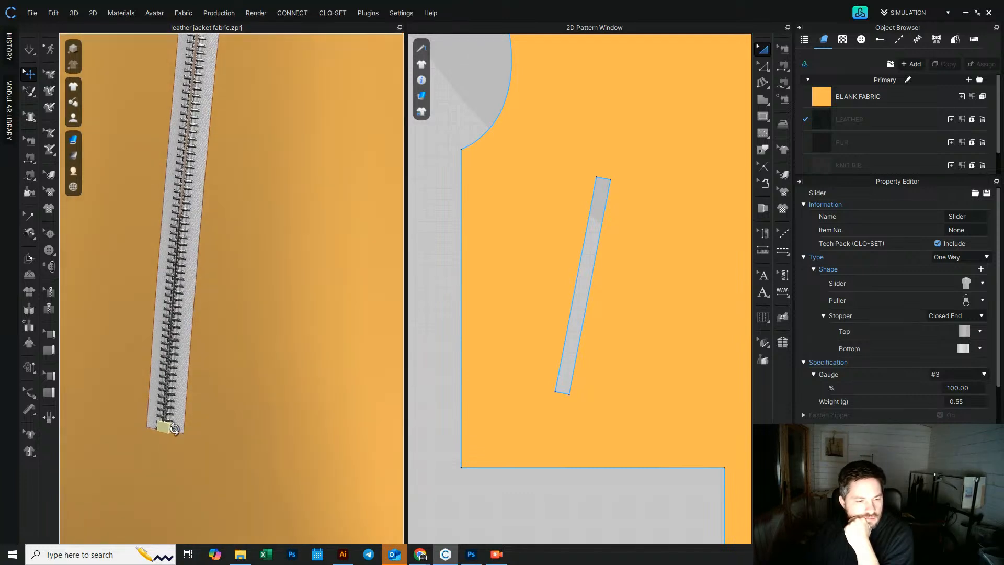
right_click(165, 426)
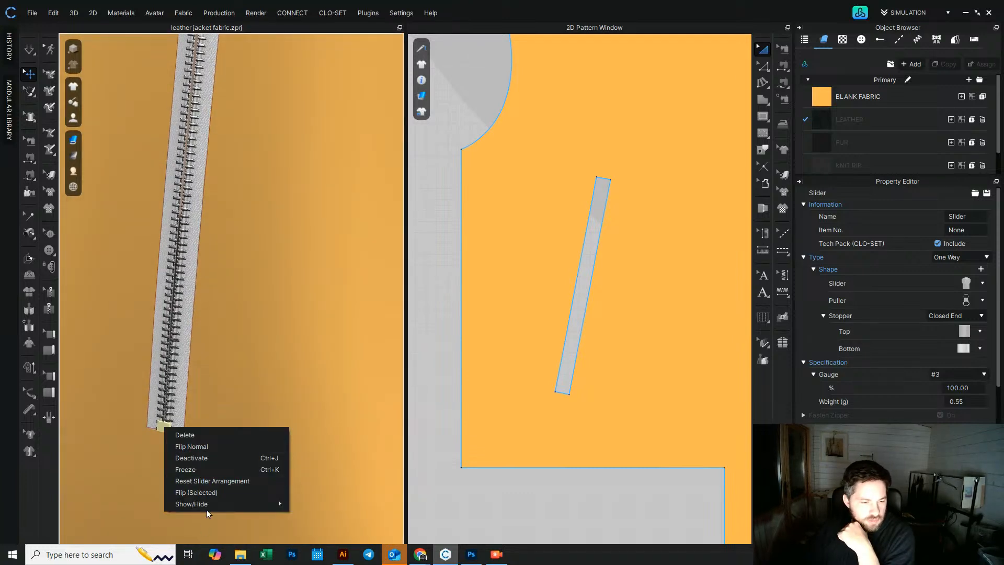
mouse_move(208, 507)
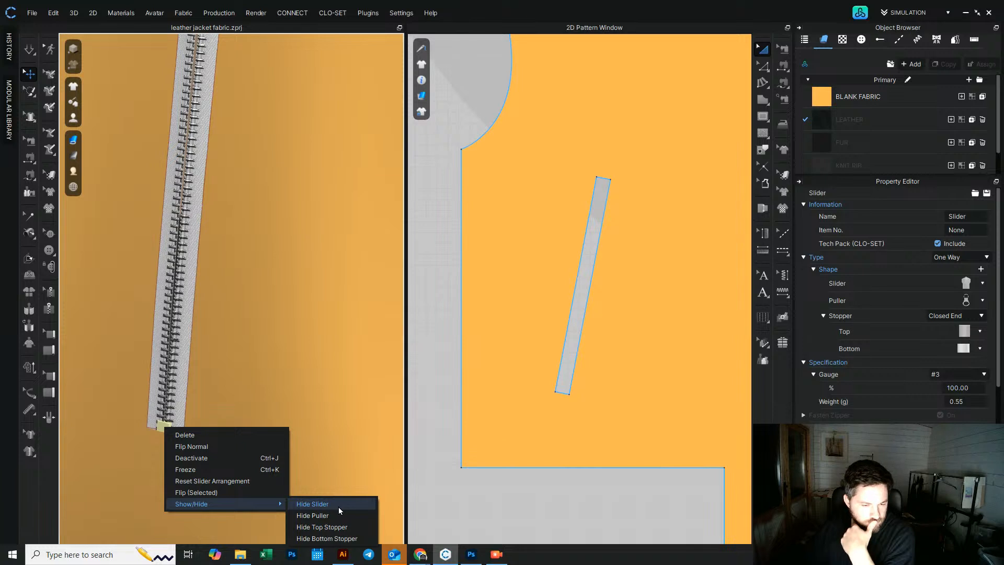
click(336, 539)
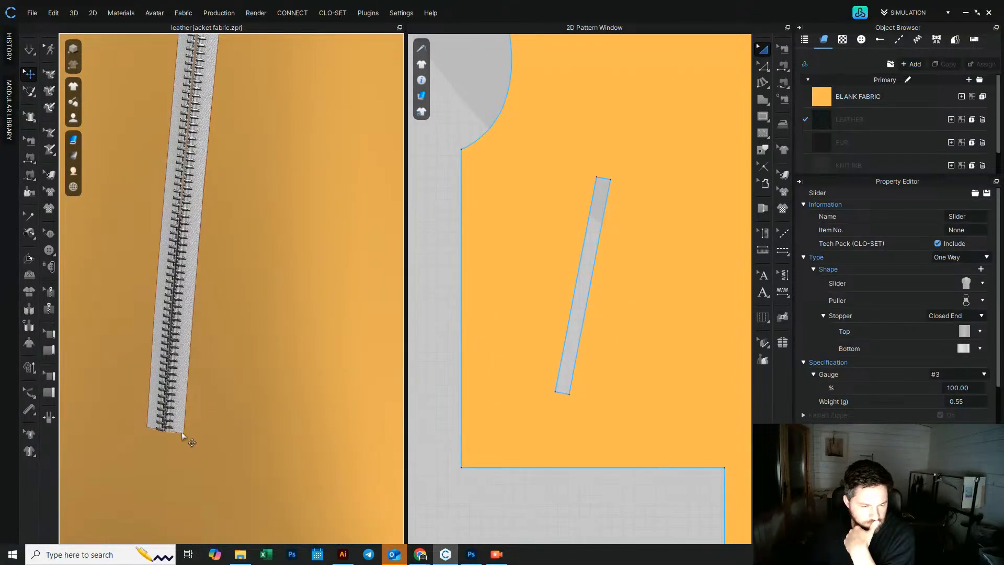
Step: Inspect the pocket zipper's slider and puller, and the front zipper's slider settings for comparison
scroll(219, 318, down, 4)
middle_drag(223, 58, 220, 330)
scroll(221, 345, up, 4)
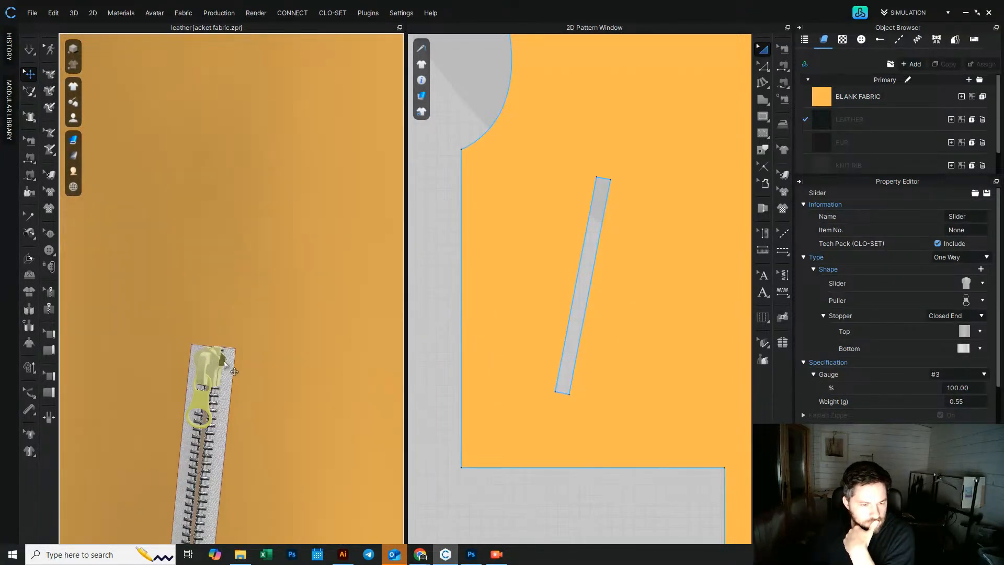
click(236, 371)
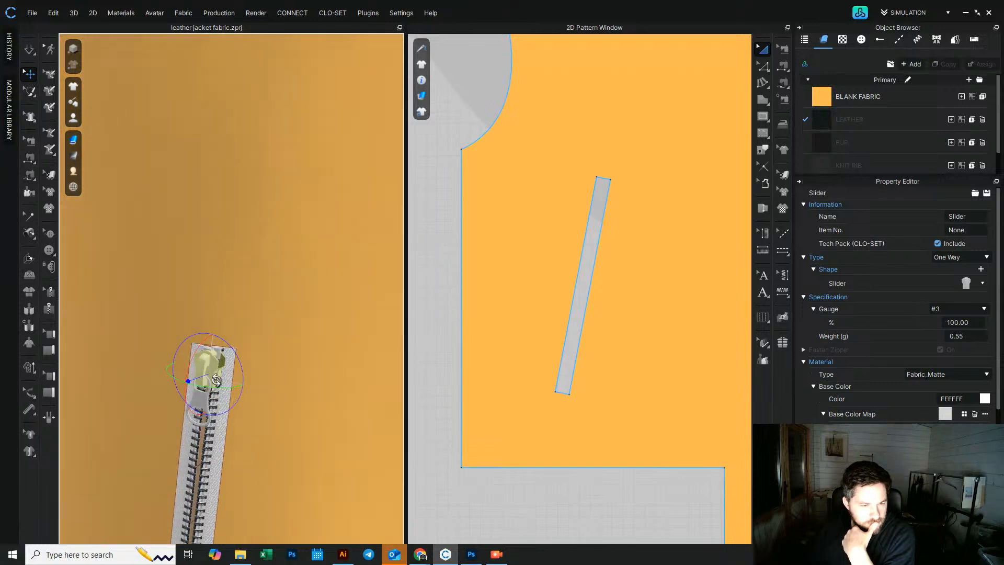
click(207, 406)
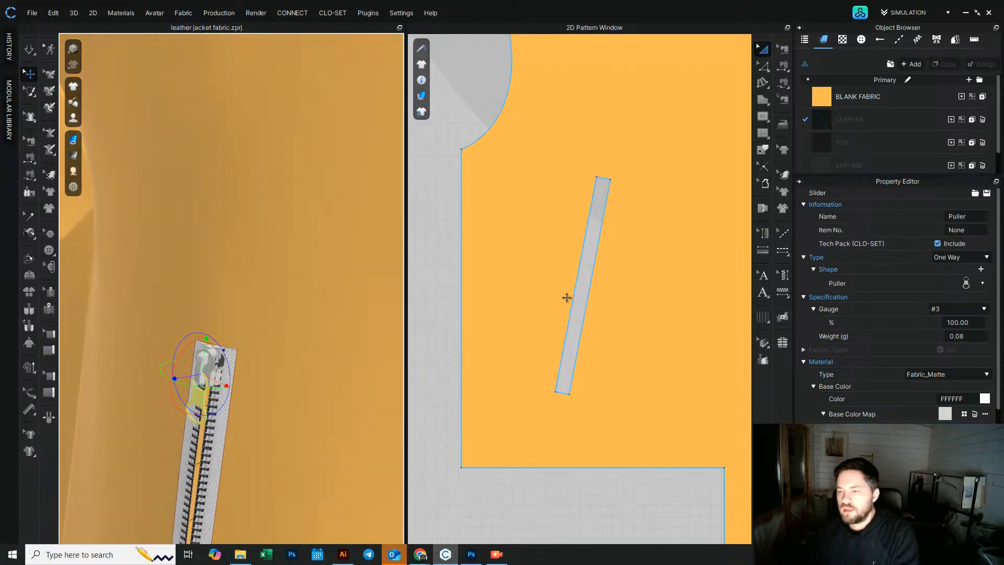
scroll(310, 282, down, 5)
middle_drag(322, 201, 293, 313)
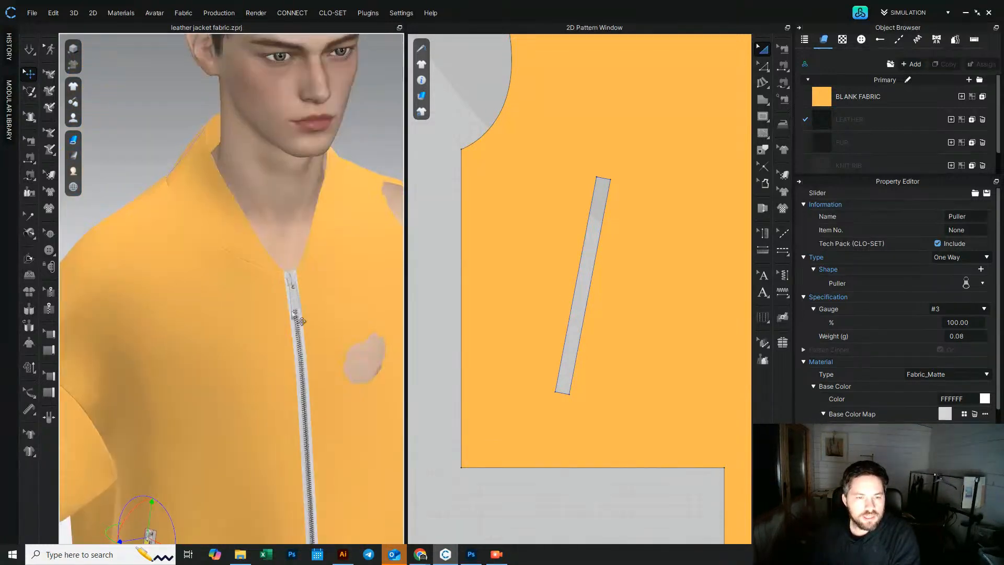
scroll(299, 320, up, 3)
click(318, 285)
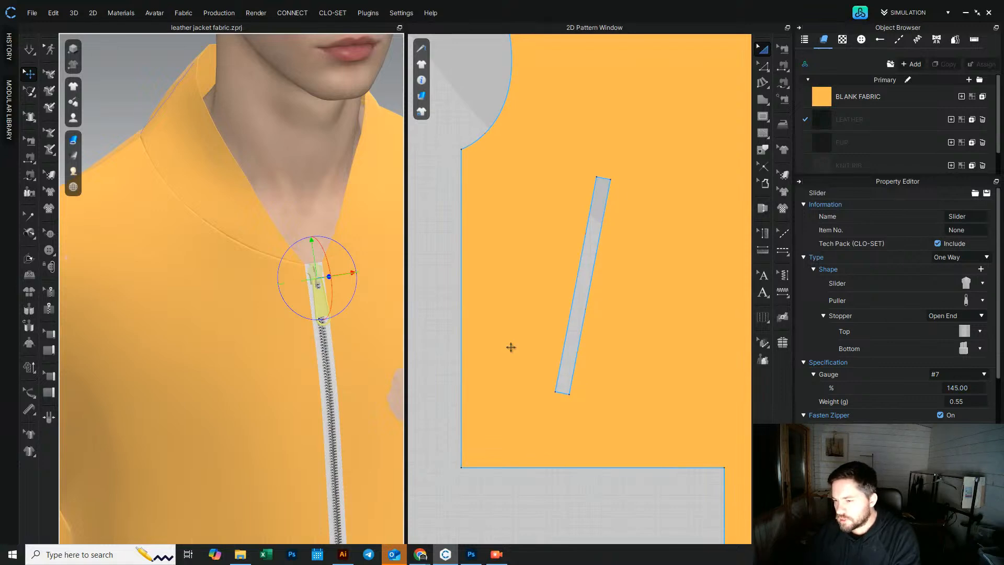
Step: On the pocket zipper's slider, choose a different puller style and set the gauge to #7
middle_drag(244, 429, 400, 102)
click(271, 322)
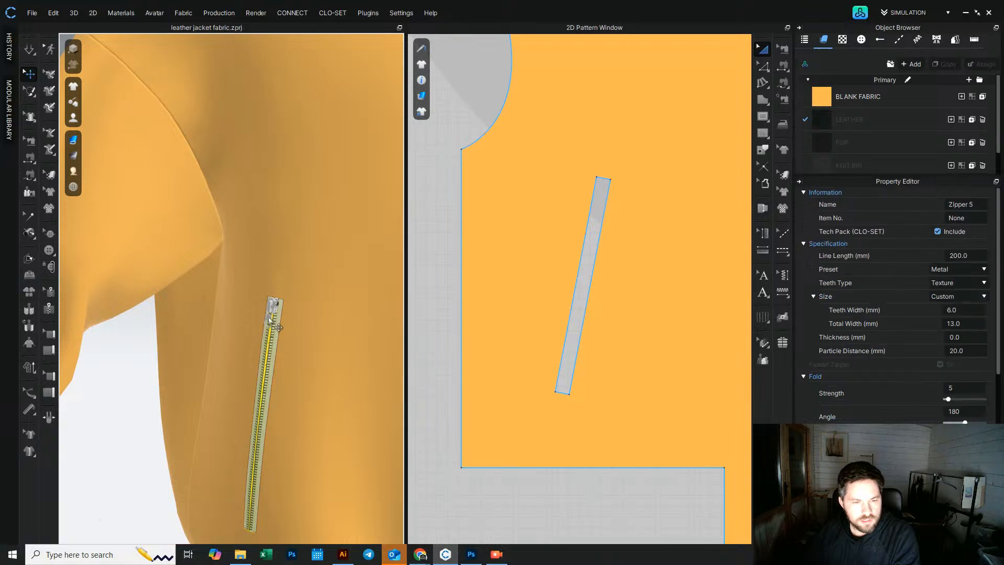
click(277, 326)
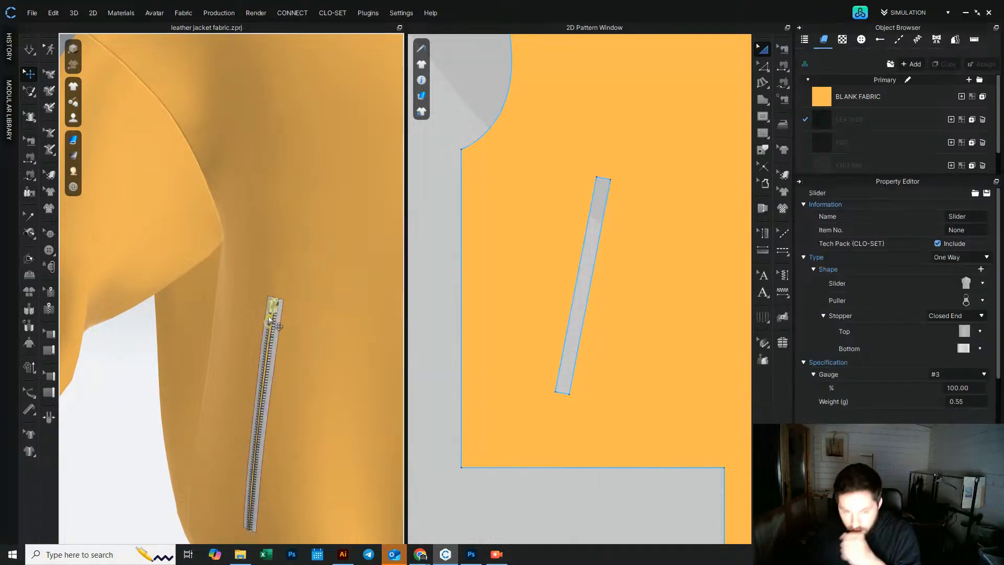
click(982, 302)
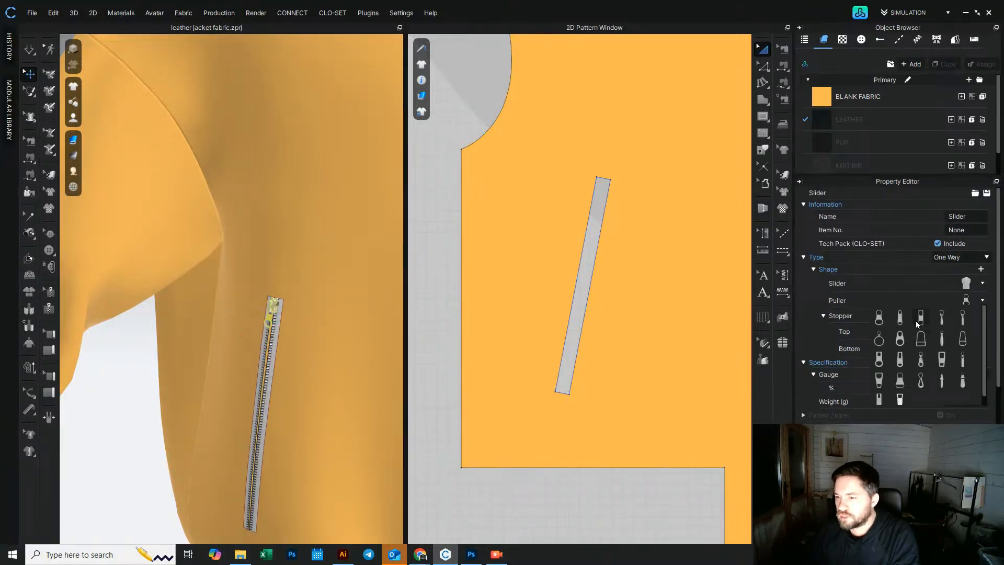
click(900, 318)
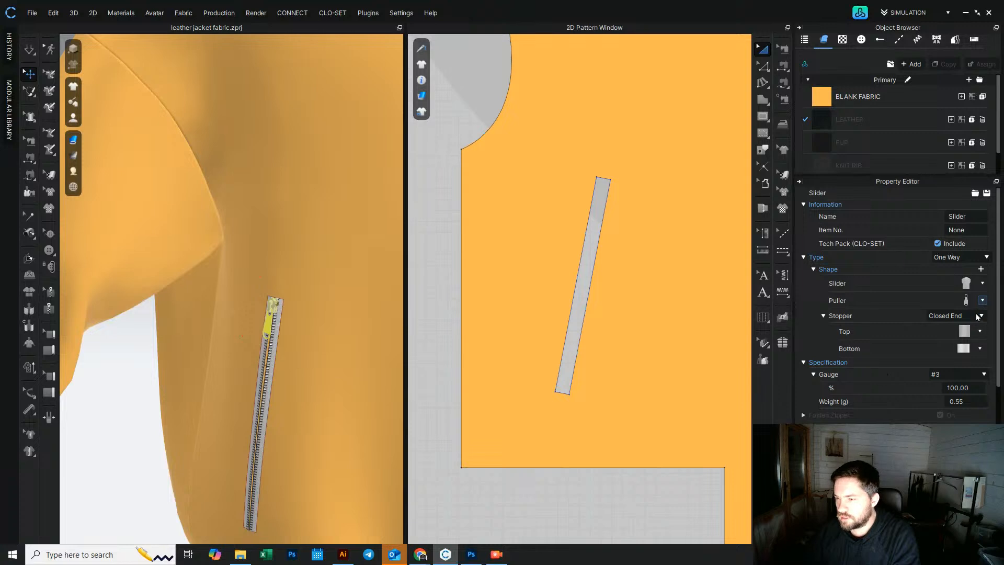
click(977, 376)
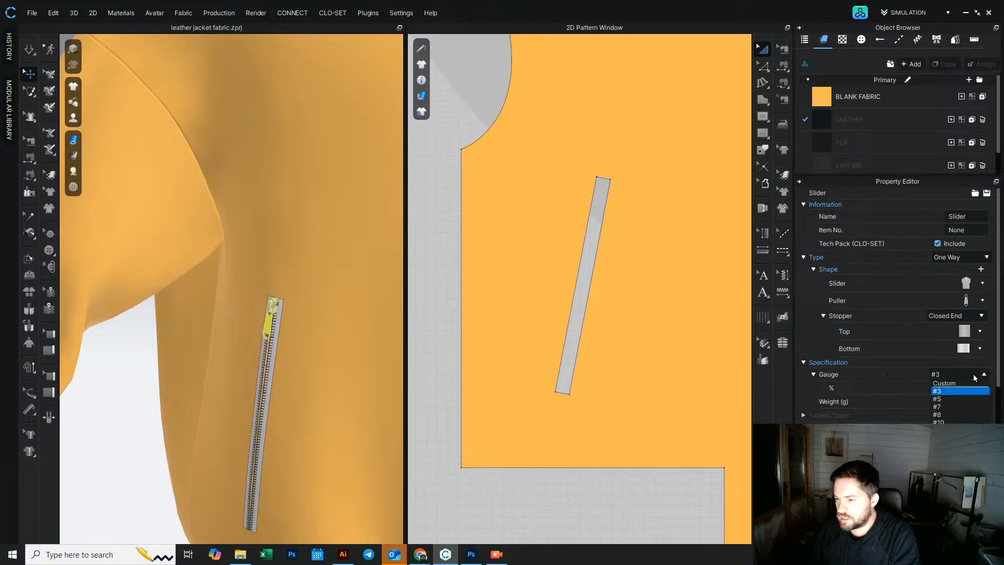
click(958, 407)
Step: Select the second pocket zipper and set its teeth width to 6 mm and total width to 13 mm
right_drag(231, 291, 190, 227)
scroll(214, 183, up, 4)
scroll(152, 152, down, 4)
right_drag(318, 249, 230, 215)
scroll(230, 215, down, 3)
right_drag(319, 215, 294, 208)
scroll(389, 287, up, 3)
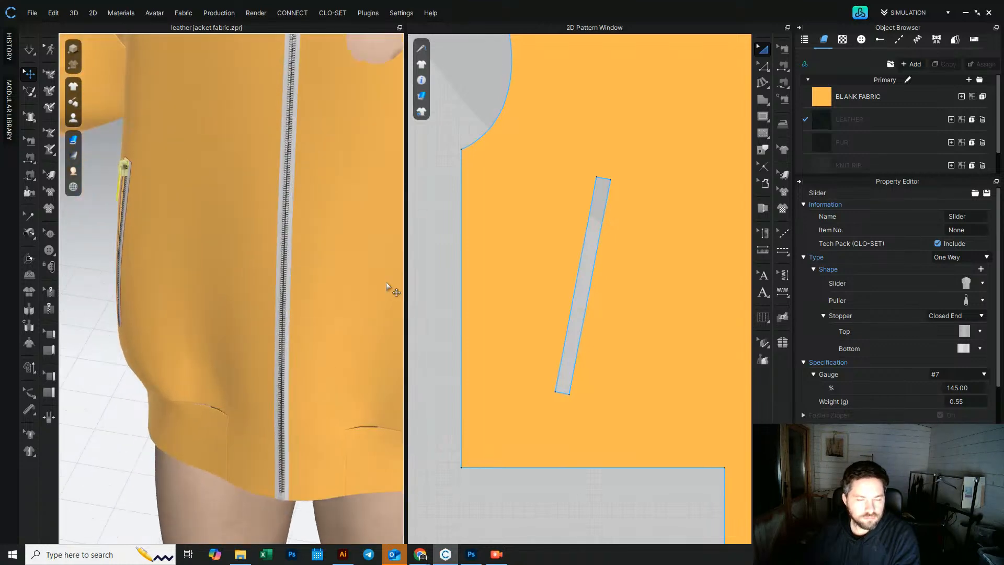
right_drag(392, 291, 261, 256)
scroll(264, 222, up, 3)
click(273, 235)
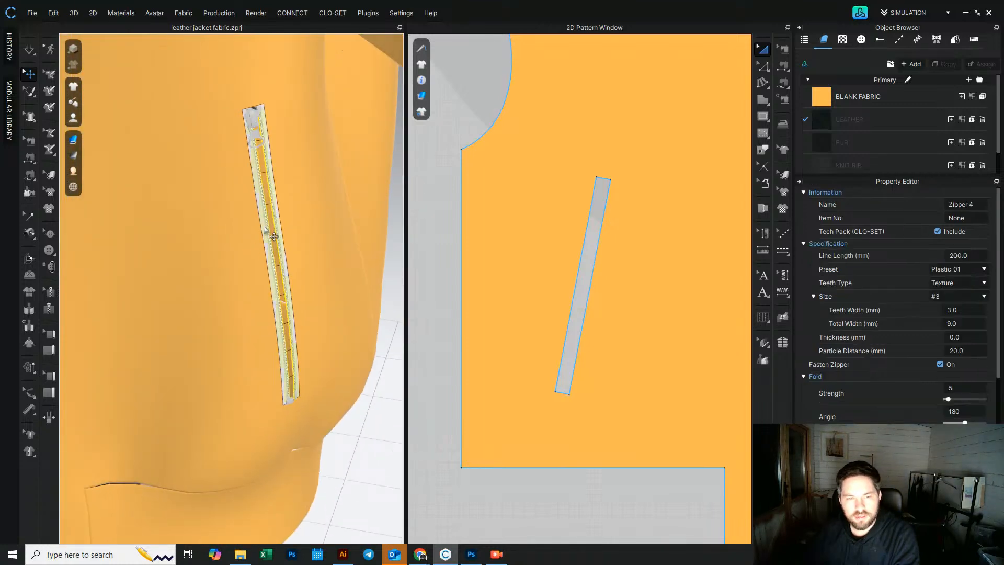
click(961, 296)
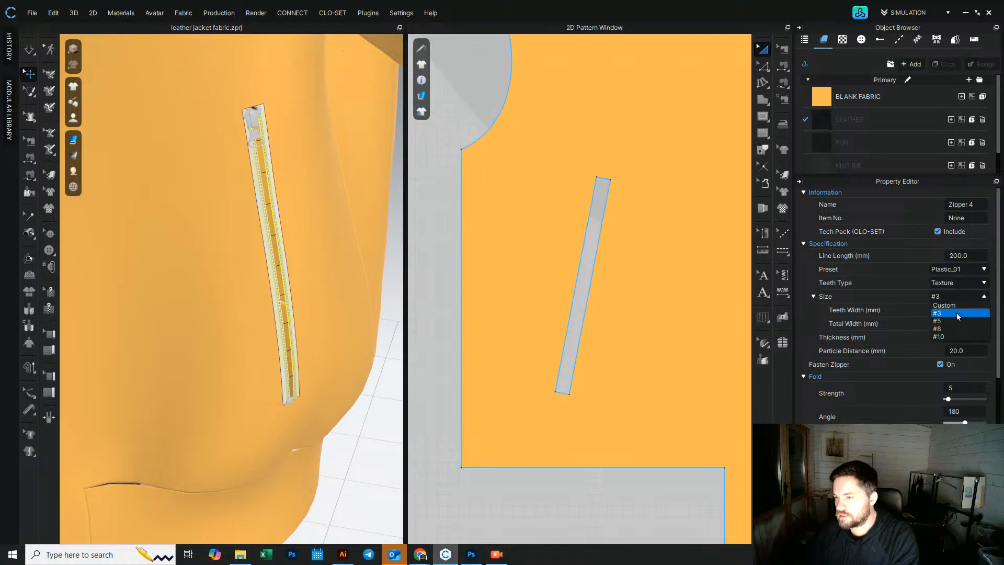
click(958, 328)
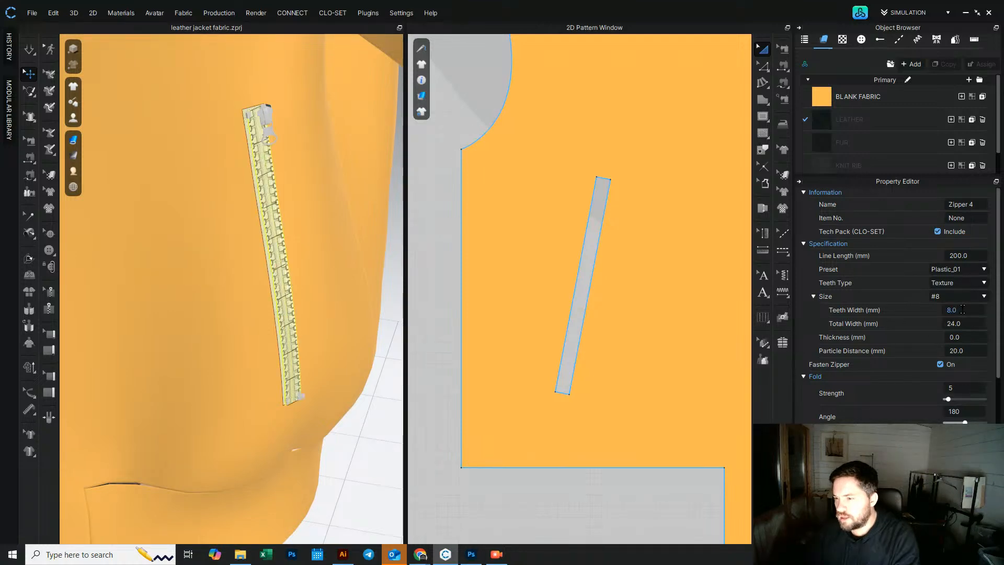
click(963, 310)
text(6)
key(Return)
click(967, 323)
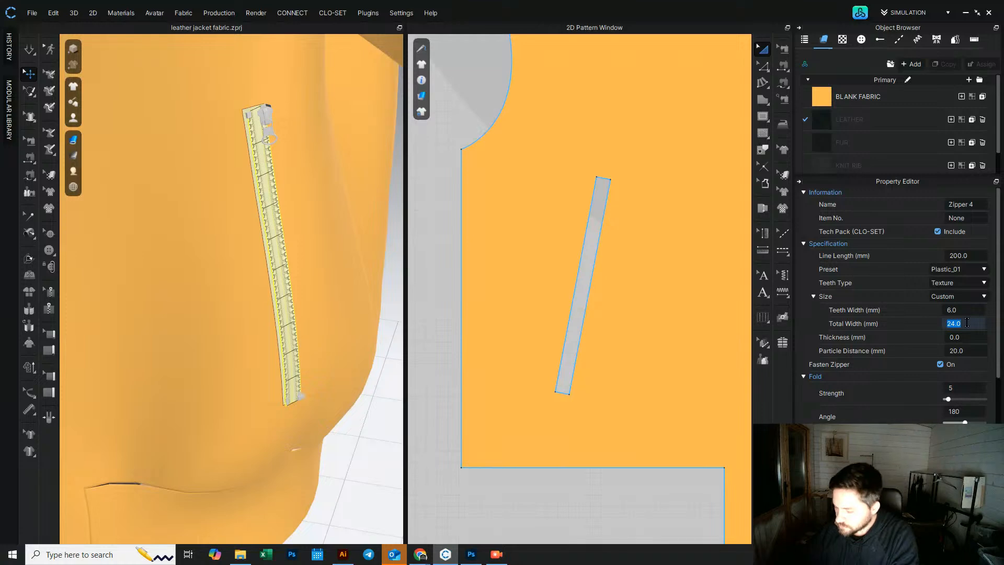
key(Return)
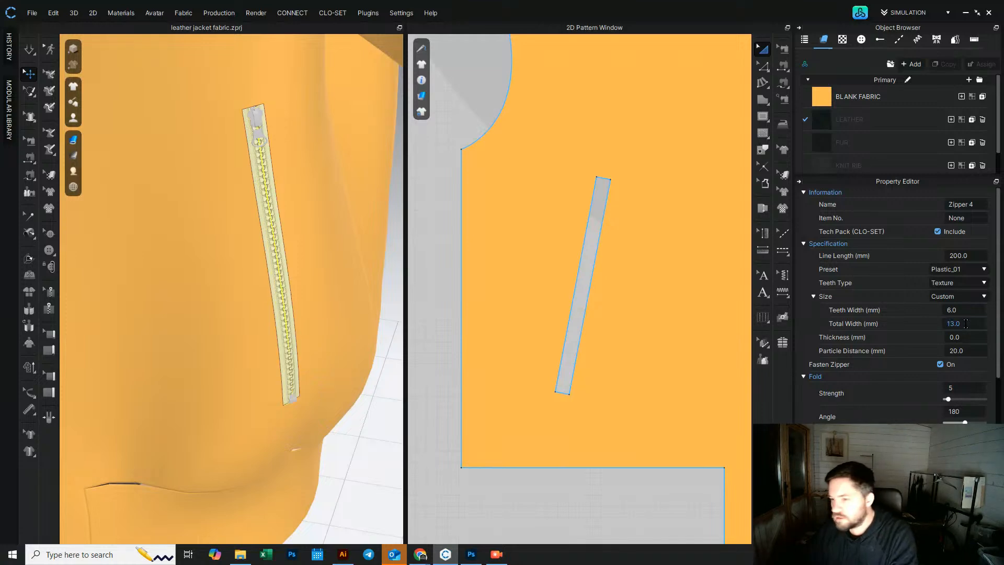
Step: Change the second pocket zipper's preset to Metal
click(972, 270)
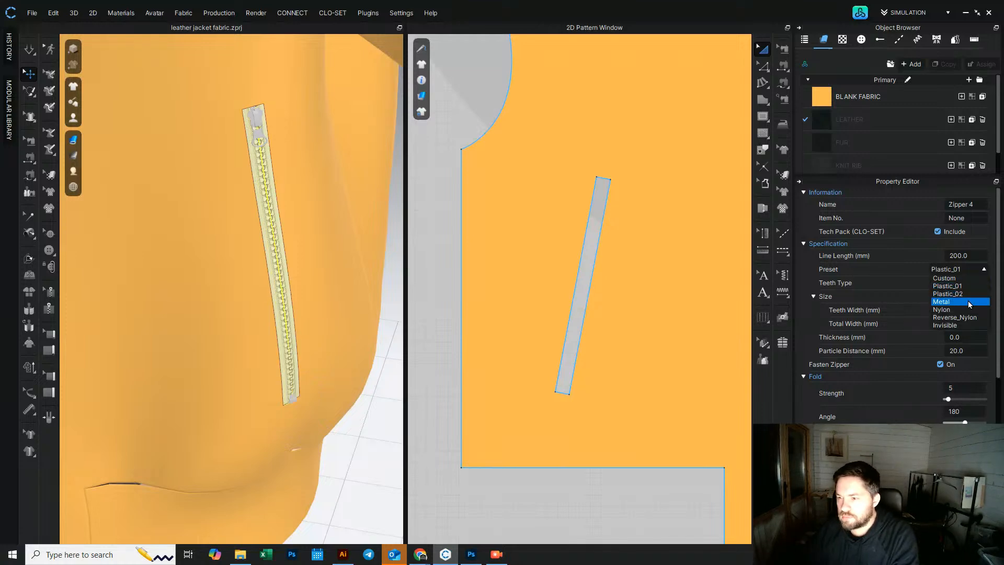
click(968, 301)
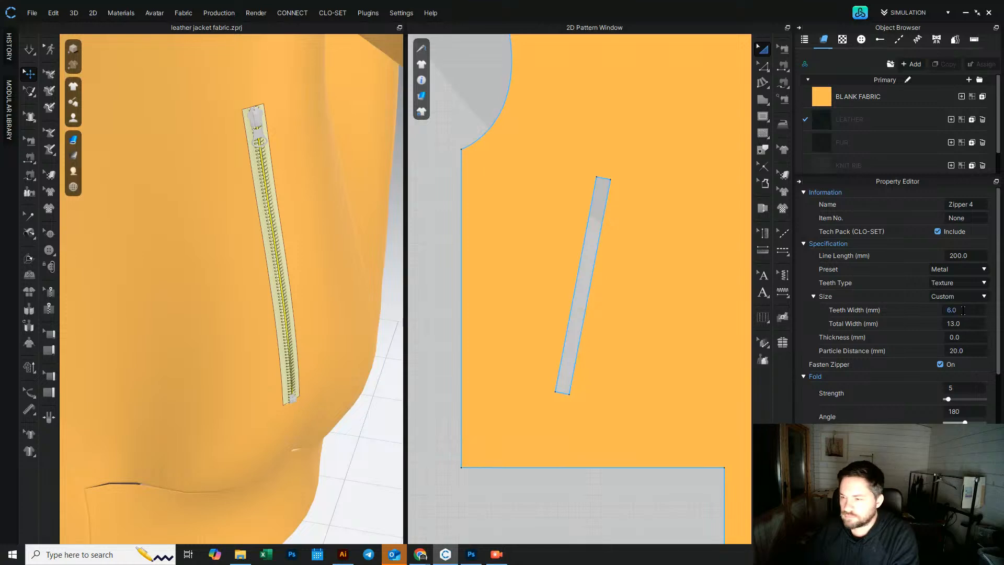
click(293, 262)
click(272, 261)
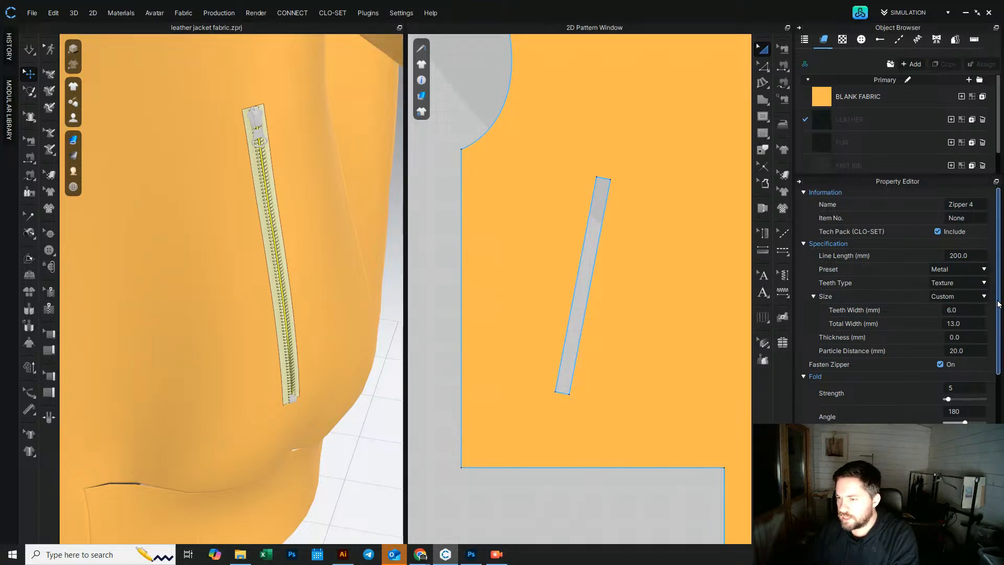
drag(999, 345, 999, 484)
scroll(977, 360, up, 10)
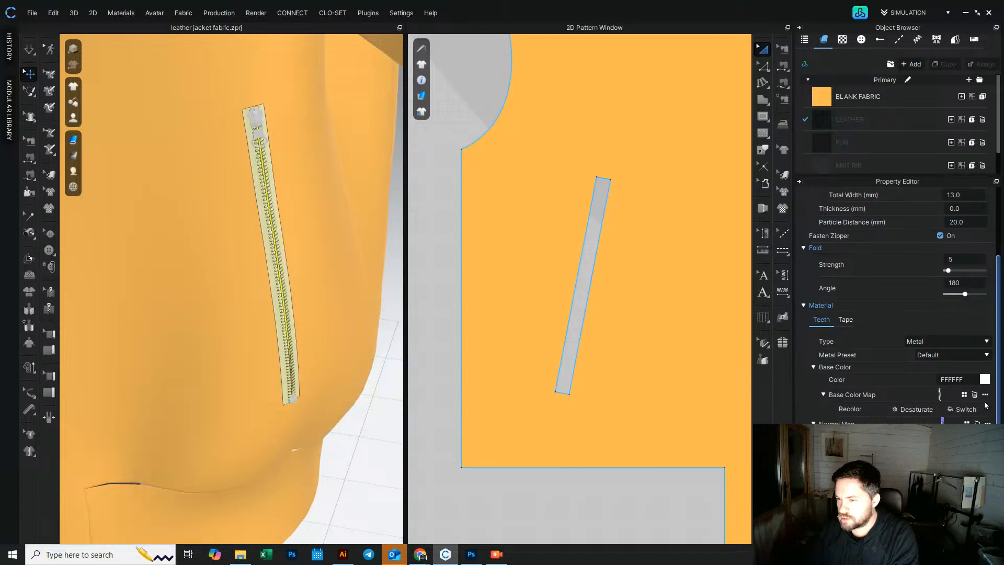
scroll(977, 358, up, 2)
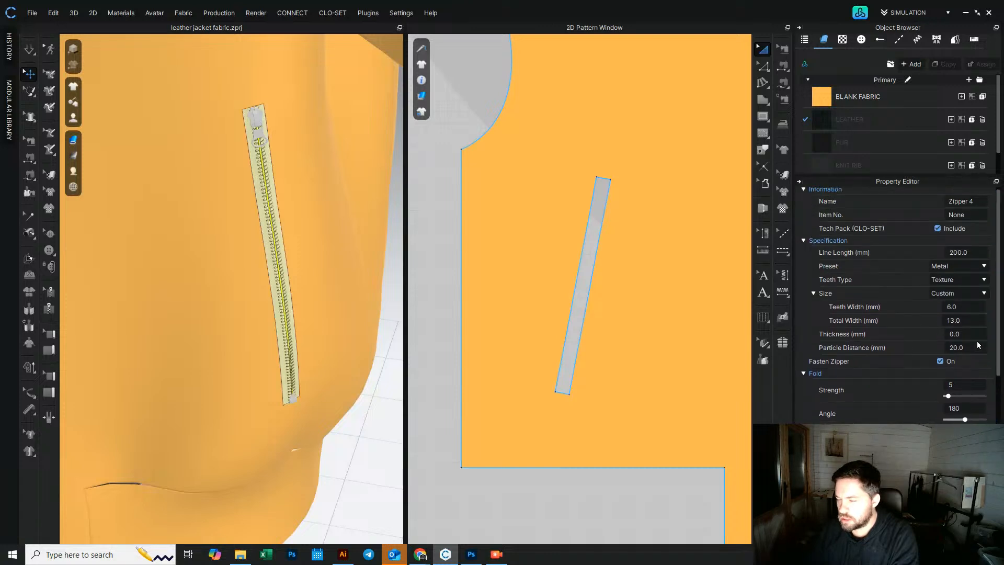
click(338, 418)
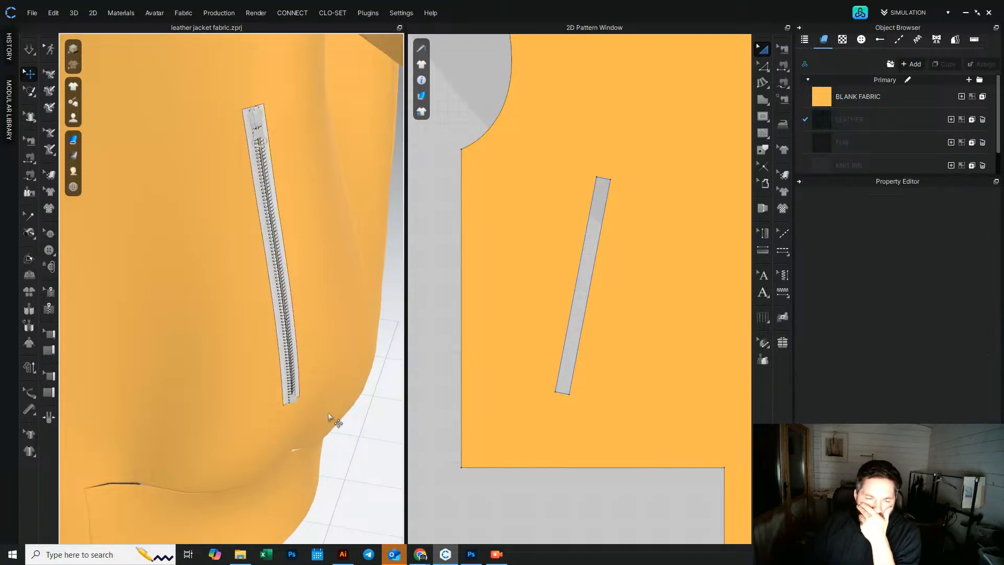
Step: Select the second pocket zipper's slider, set its stopper to Closed End and choose the matching puller style
click(260, 140)
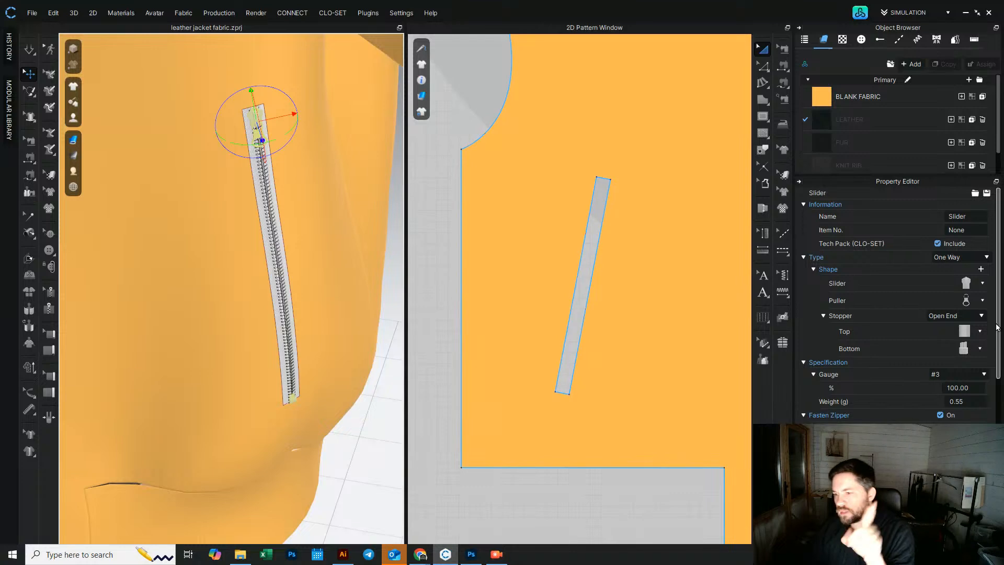
click(966, 318)
click(962, 332)
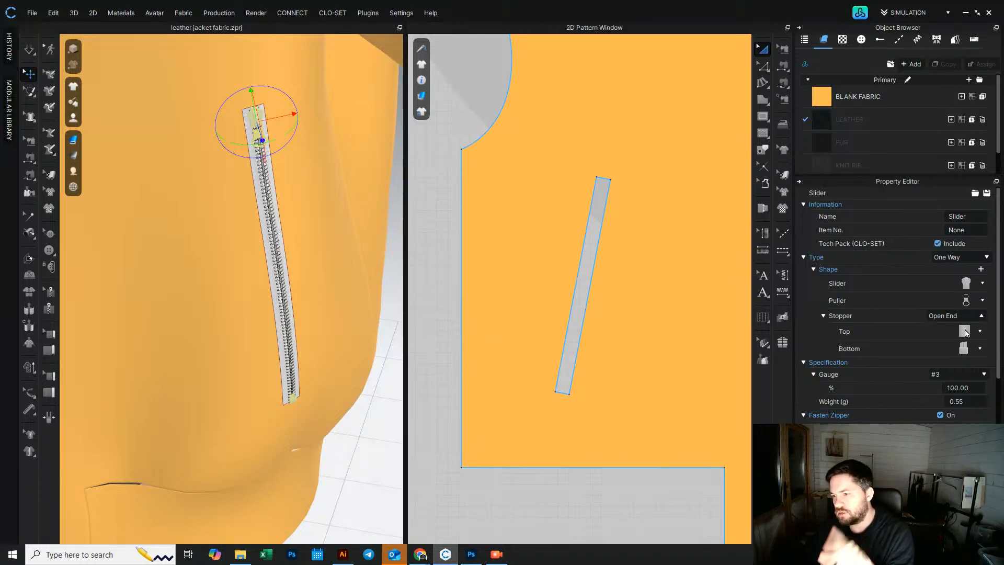
click(982, 301)
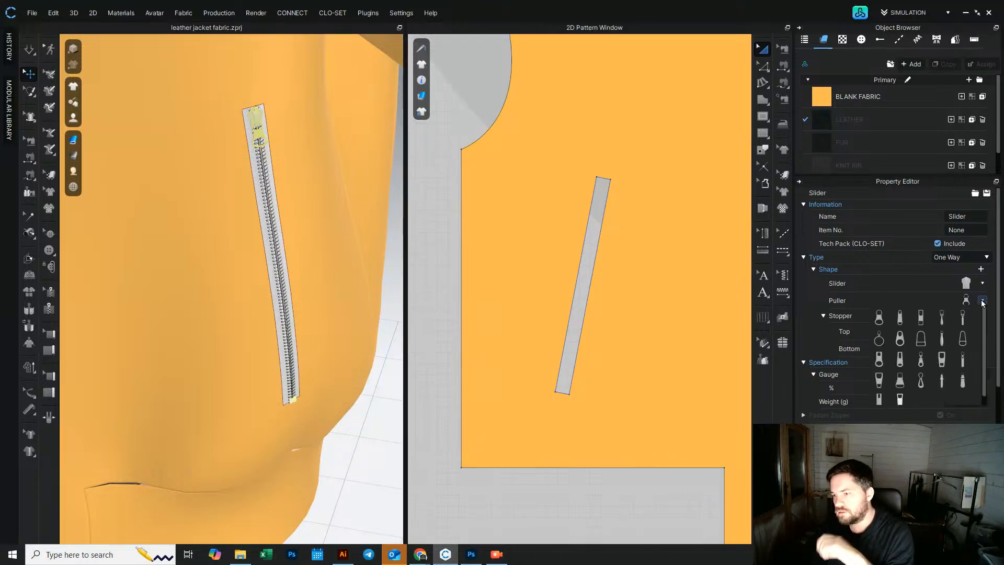
click(899, 317)
Step: Set the second pocket zipper slider's gauge to #5
click(976, 375)
click(962, 414)
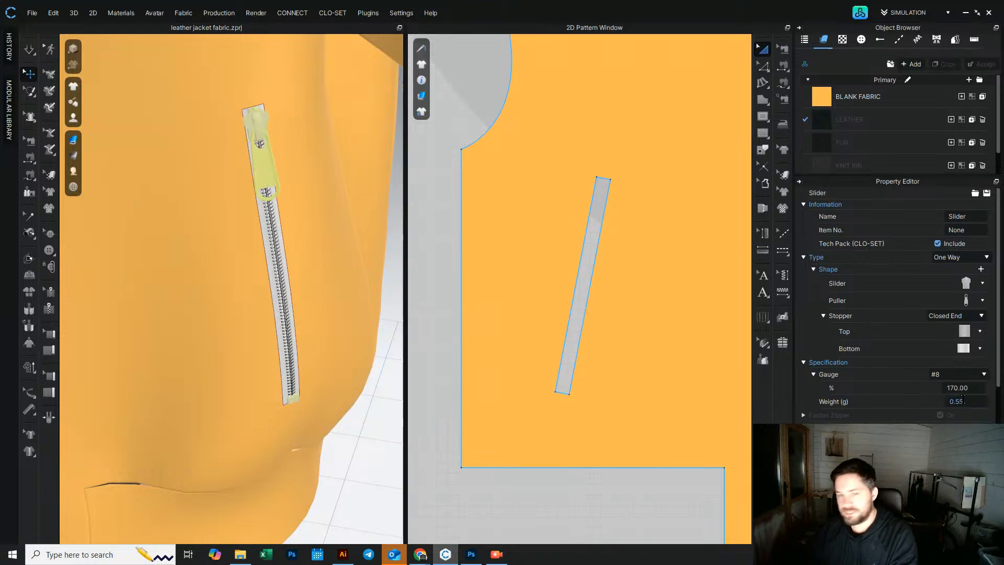
click(965, 373)
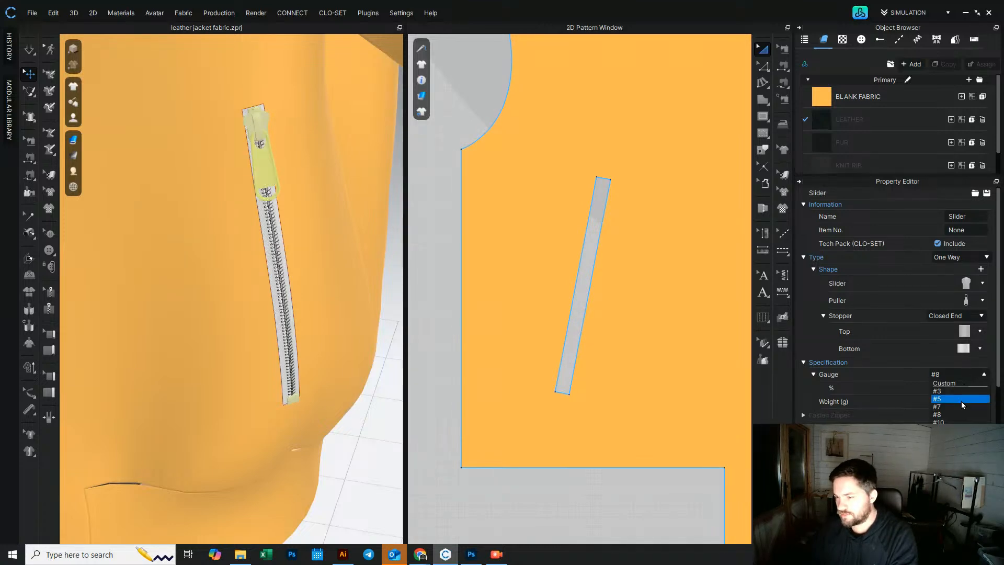
click(961, 403)
click(381, 403)
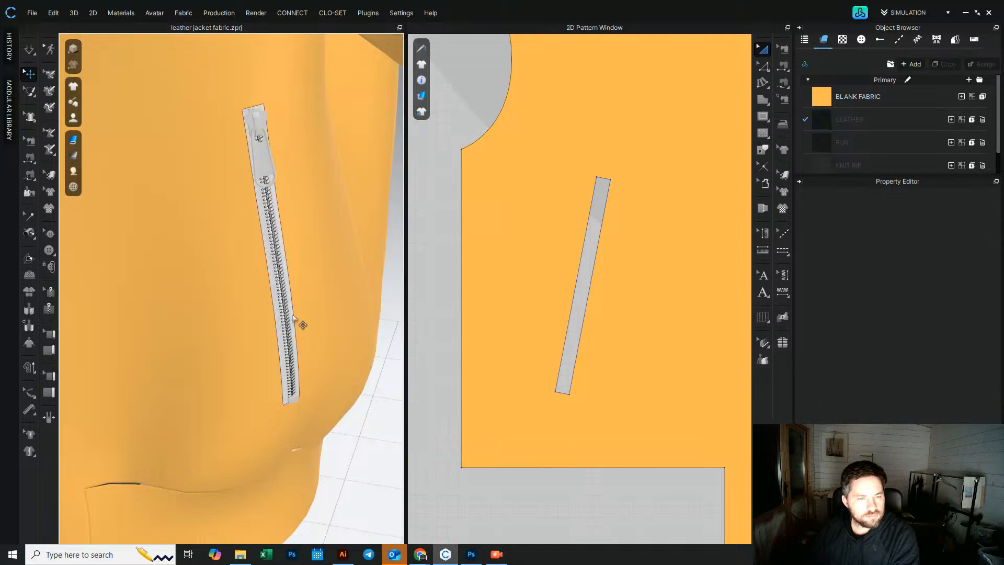
Step: Select the first pocket zipper's slider and set its gauge to #5
scroll(292, 281, up, 5)
middle_drag(265, 175, 301, 312)
scroll(267, 297, down, 5)
right_drag(265, 296, 340, 294)
click(107, 303)
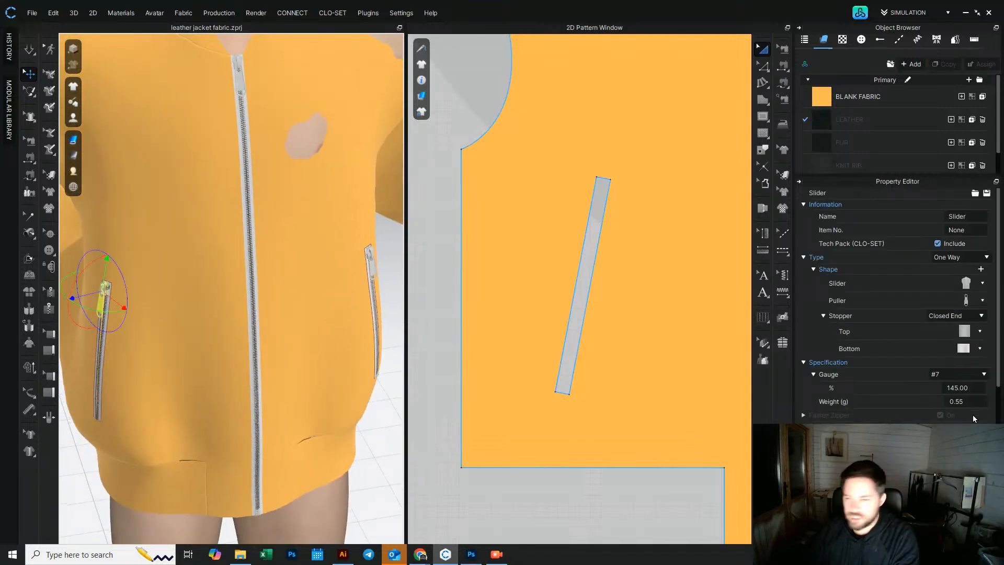
click(985, 376)
click(966, 400)
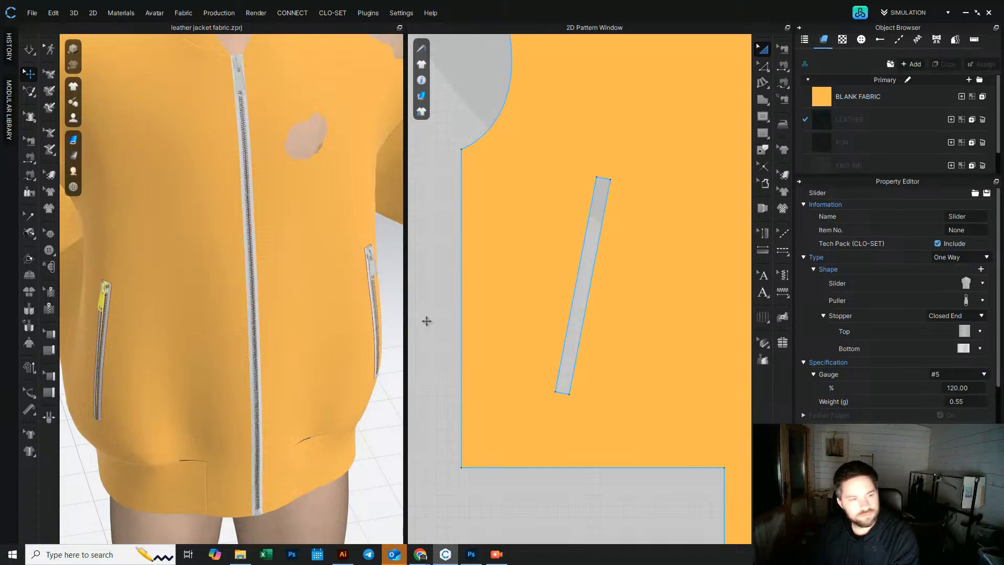
Step: Select the other pocket slider and set its gauge to #5 as well
right_drag(324, 300, 232, 284)
scroll(232, 284, up, 4)
middle_drag(264, 256, 265, 170)
click(264, 256)
click(984, 376)
click(966, 400)
Step: Select the pocket zipper's slider and hide its bottom stopper
scroll(278, 306, down, 2)
scroll(278, 307, down, 2)
middle_drag(277, 305, 281, 155)
click(313, 346)
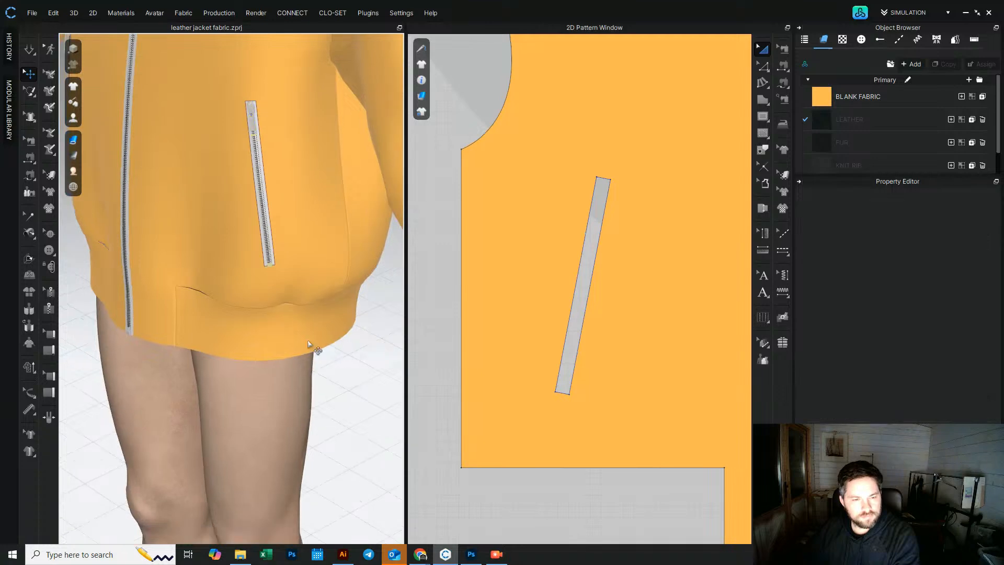
right_drag(228, 277, 255, 285)
scroll(309, 252, up, 4)
middle_drag(309, 252, 256, 363)
scroll(300, 350, up, 3)
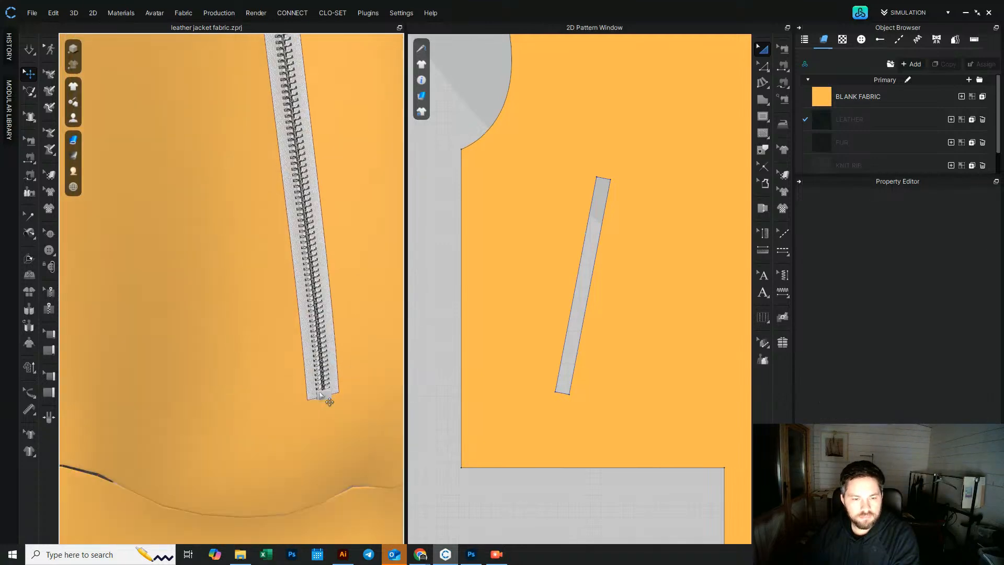
click(323, 395)
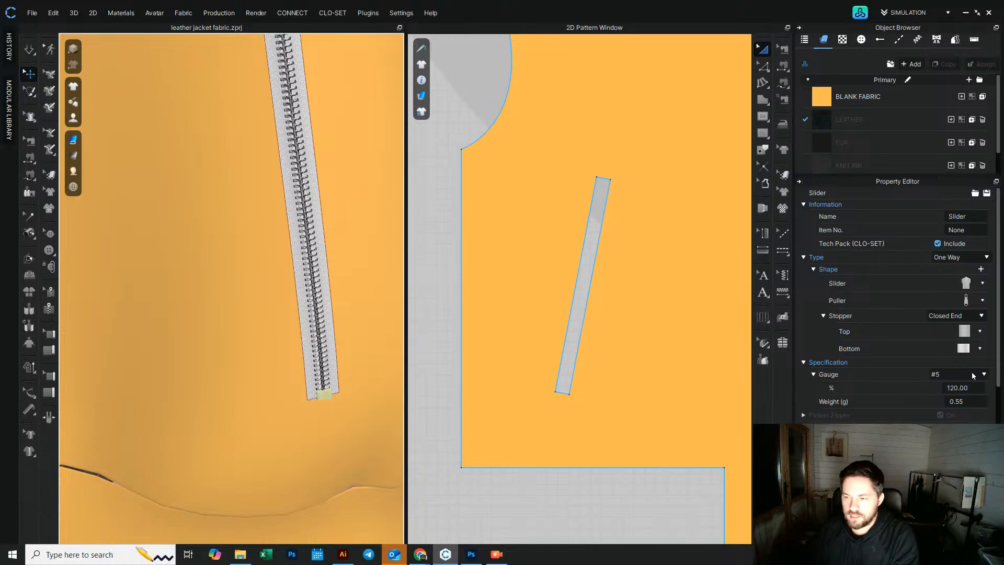
right_click(328, 396)
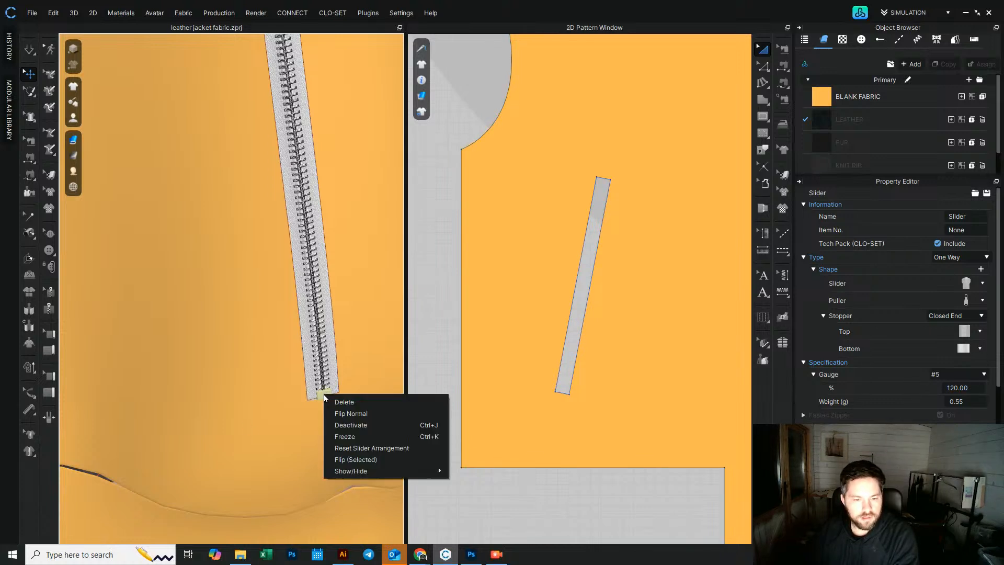
mouse_move(368, 471)
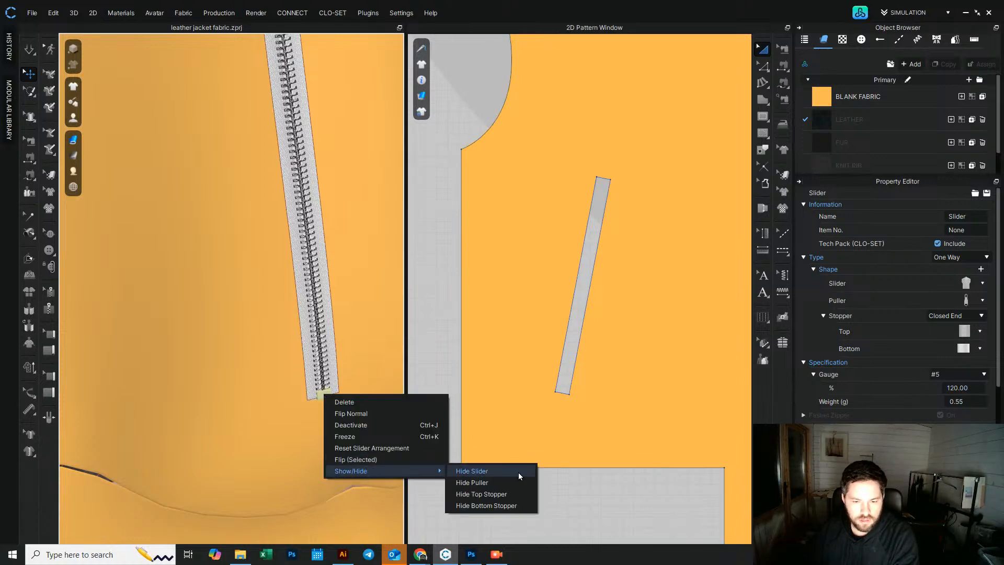
click(506, 510)
Step: Run the simulation to drape the jacket with the finished pocket zippers on the avatar
scroll(359, 413, down, 5)
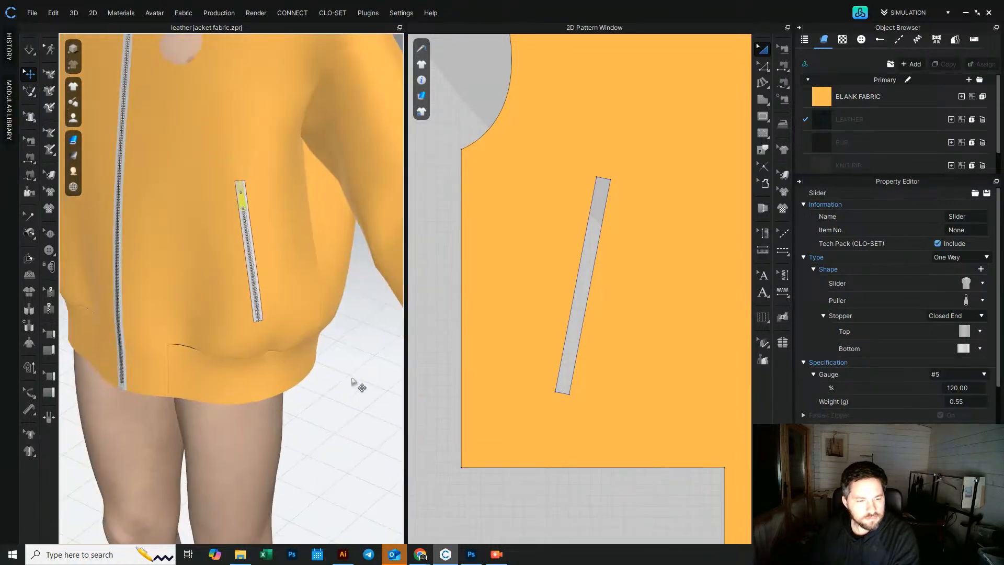
scroll(254, 315, down, 5)
click(260, 318)
right_drag(260, 318, 265, 307)
click(30, 51)
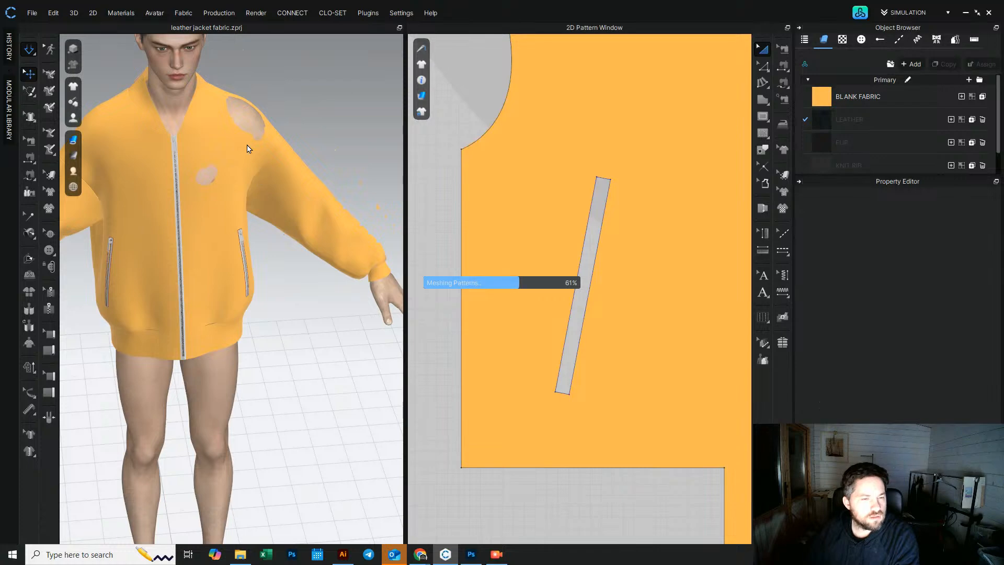
mouse_move(305, 117)
right_down()
mouse_move(187, 109)
mouse_move(322, 109)
right_up()
middle_drag(209, 168, 289, 276)
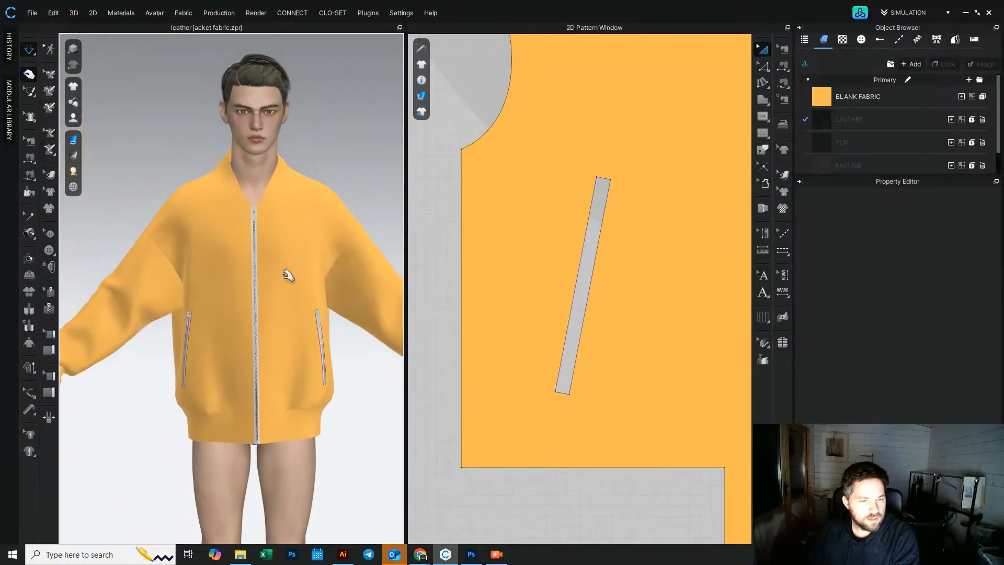
scroll(266, 272, down, 3)
right_drag(266, 271, 240, 227)
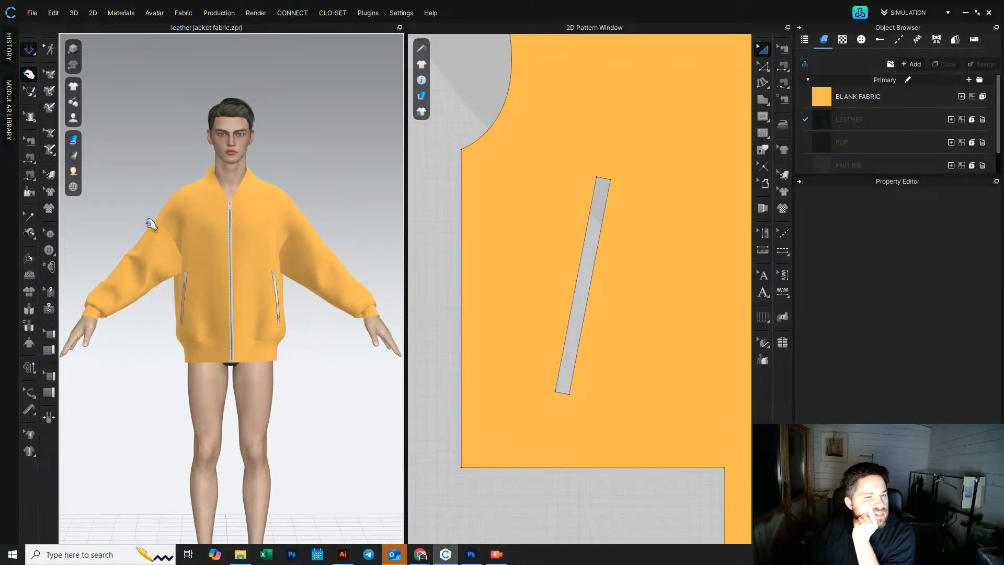
right_drag(100, 211, 105, 224)
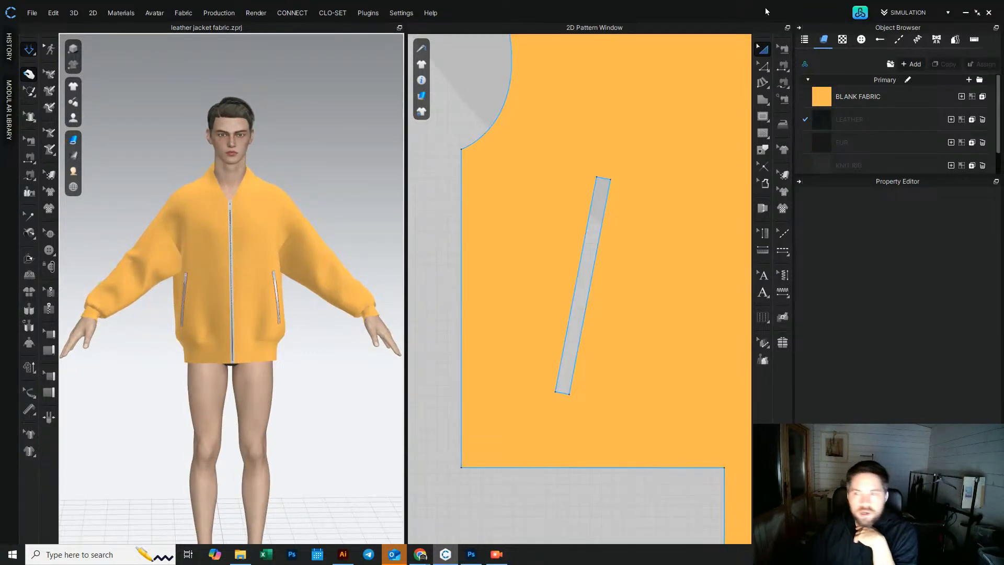
Step: Apply the MV2_A_Narrow pose to the male avatar, keeping the avatar size
click(860, 13)
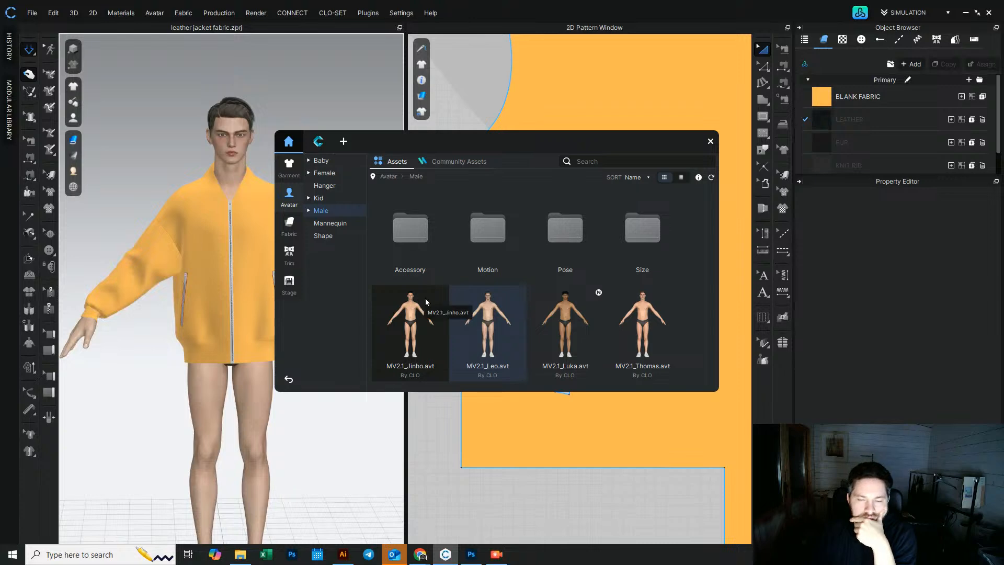
double_click(568, 232)
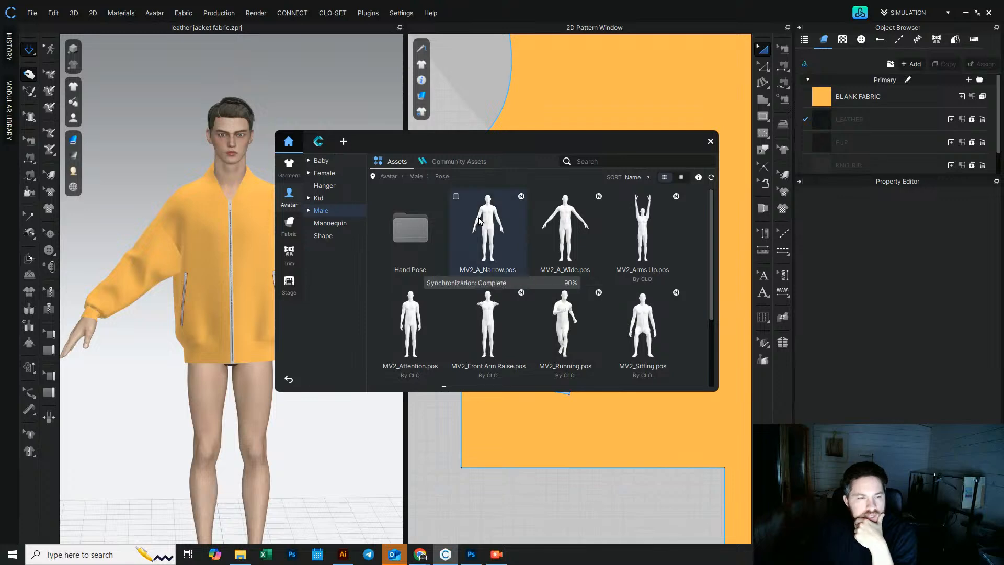
double_click(506, 291)
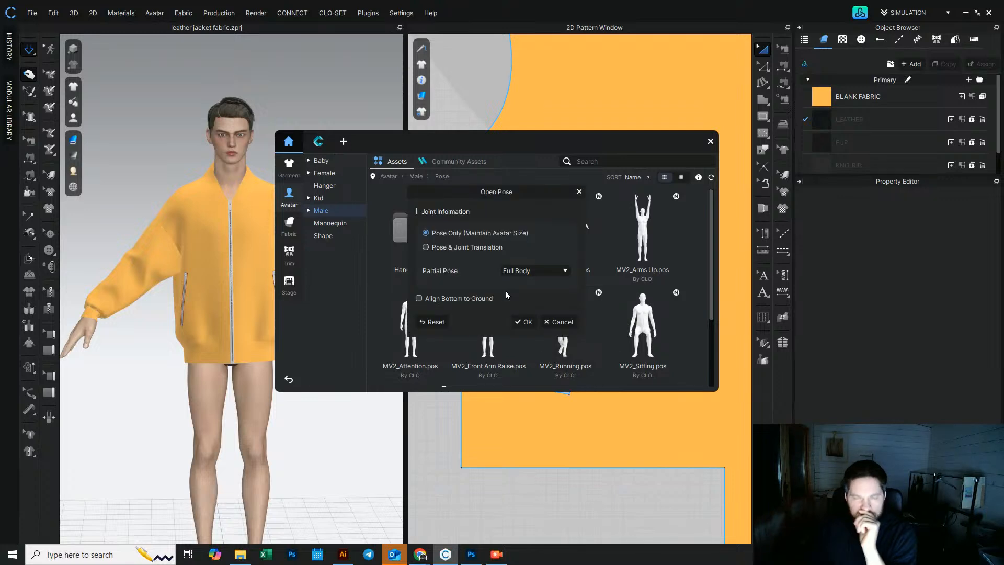
click(525, 320)
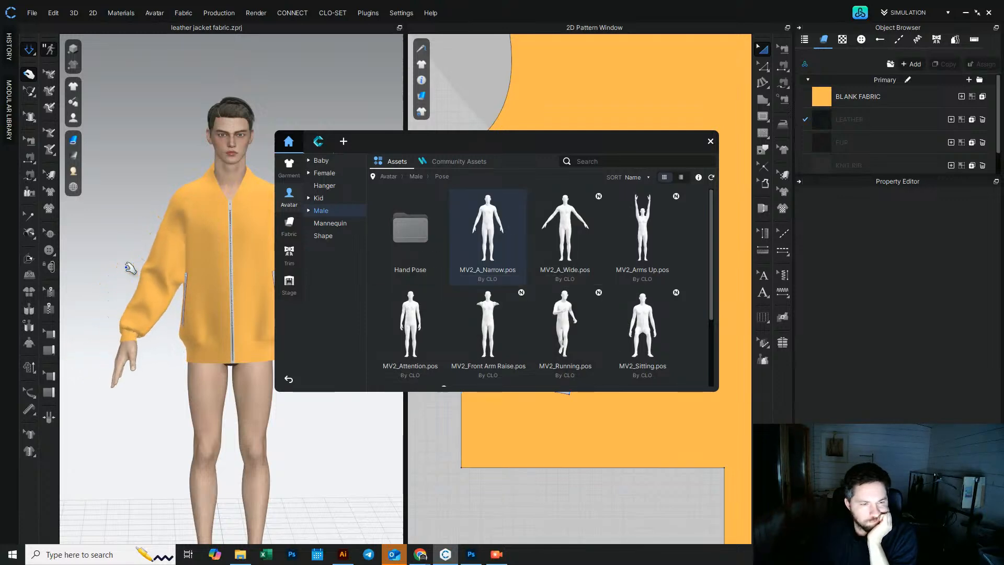
Step: Move the asset library aside and pull the sleeve into place while the simulation runs
drag(670, 140, 869, 111)
mouse_move(318, 189)
right_down()
mouse_move(260, 189)
mouse_move(309, 190)
right_up()
click(283, 271)
mouse_move(287, 274)
right_down()
mouse_move(320, 242)
mouse_move(291, 271)
right_up()
mouse_move(289, 270)
mouse_down()
mouse_move(309, 252)
mouse_move(300, 265)
mouse_up()
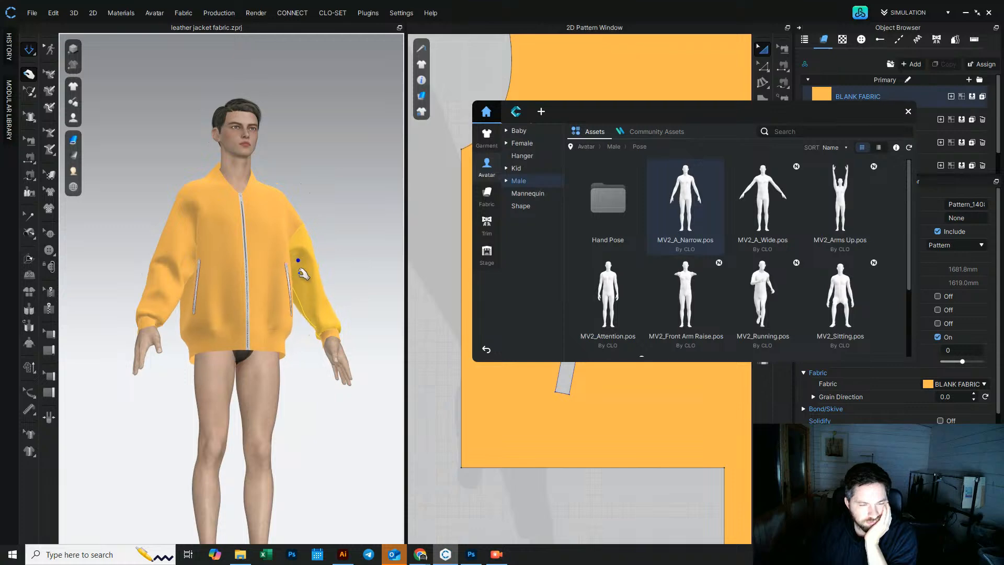
right_drag(300, 265, 290, 285)
mouse_move(289, 274)
mouse_down()
mouse_move(310, 284)
mouse_move(287, 269)
mouse_move(299, 266)
mouse_up()
mouse_move(295, 285)
right_down()
mouse_move(251, 280)
mouse_move(312, 276)
right_up()
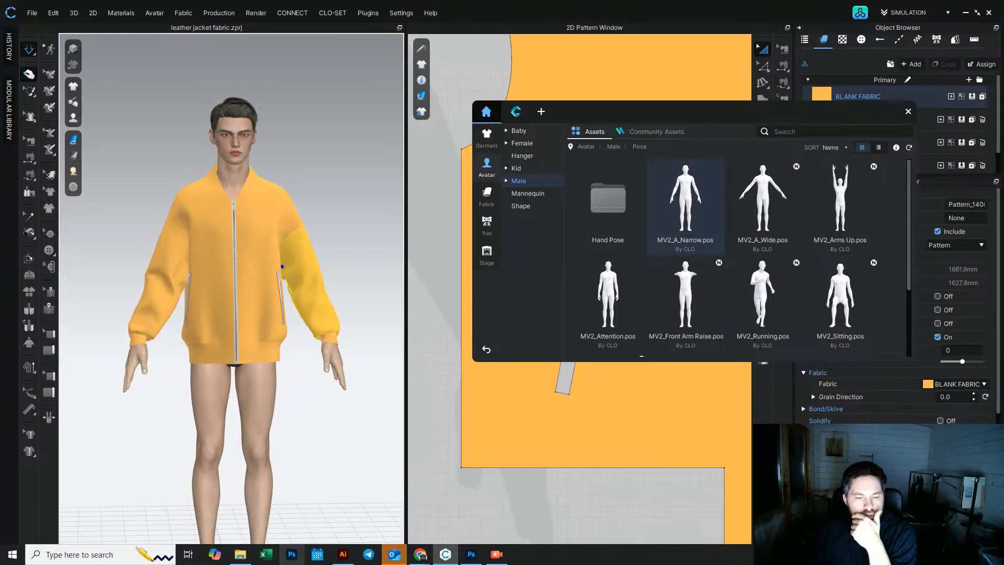
Step: Switch to the browser to view the Prada bomber jacket reference photos, then return
mouse_move(417, 556)
click(314, 505)
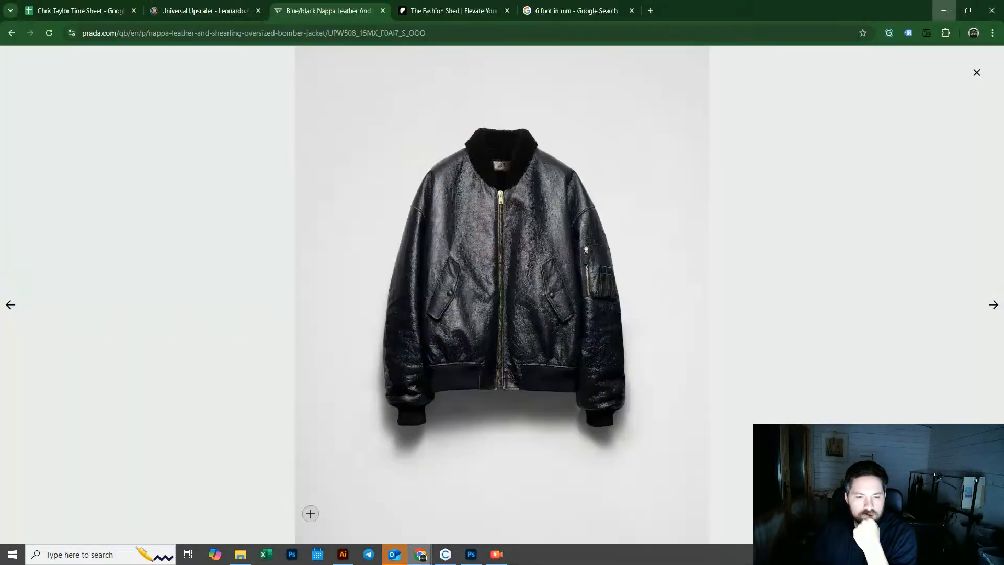
click(993, 304)
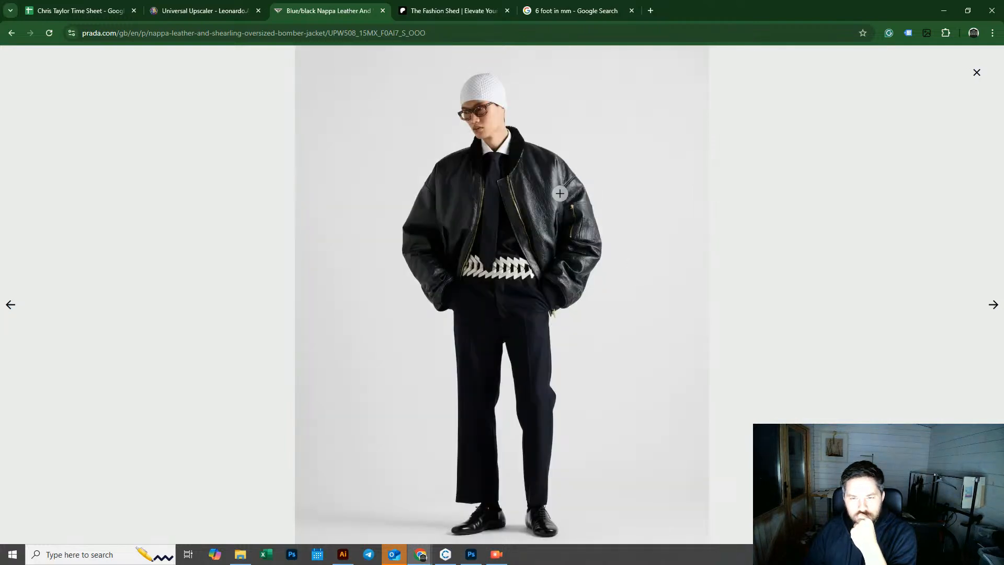
click(944, 10)
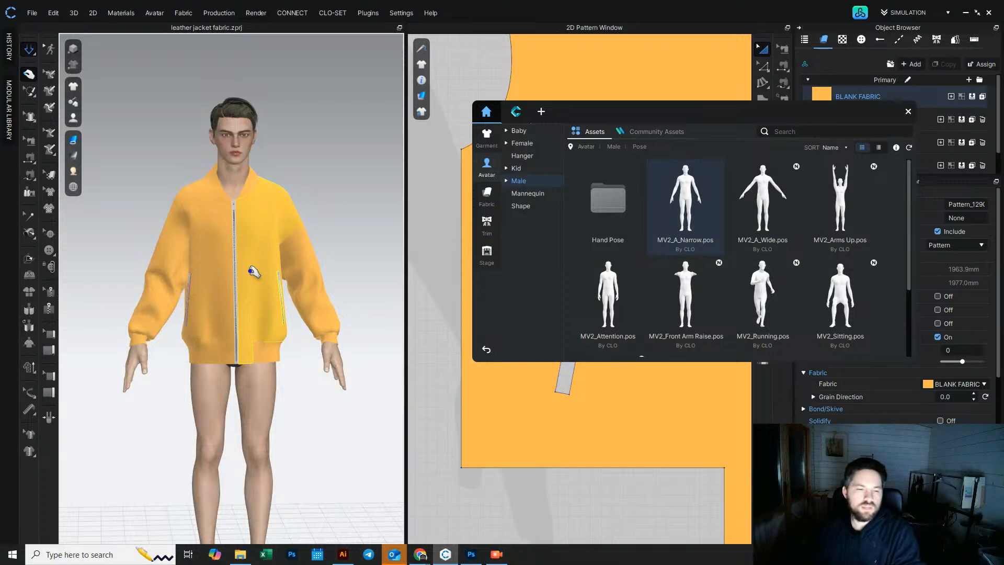
Step: Close the library, select the jacket body patterns and layer-clone them underneath, placing the copies below
click(207, 281)
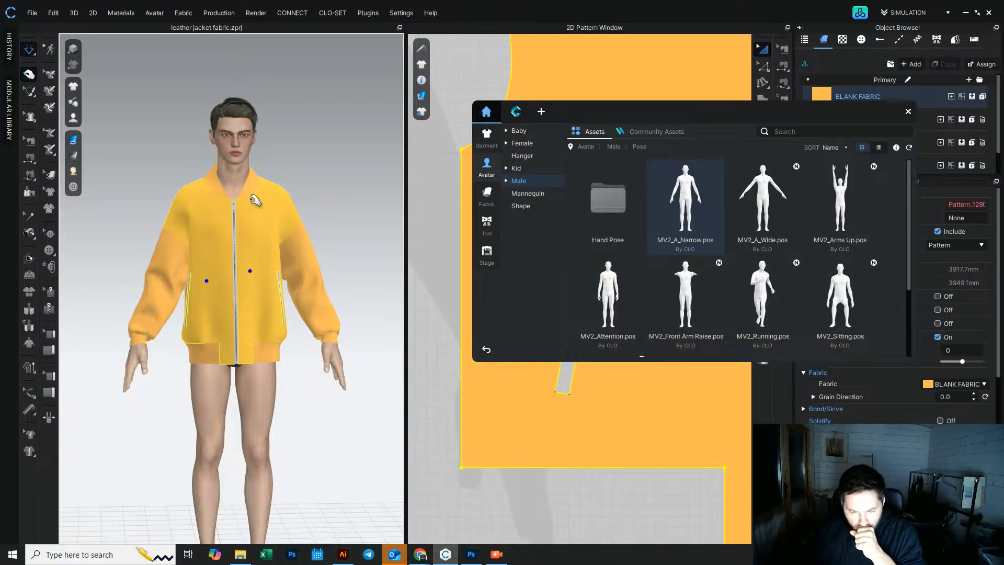
click(909, 113)
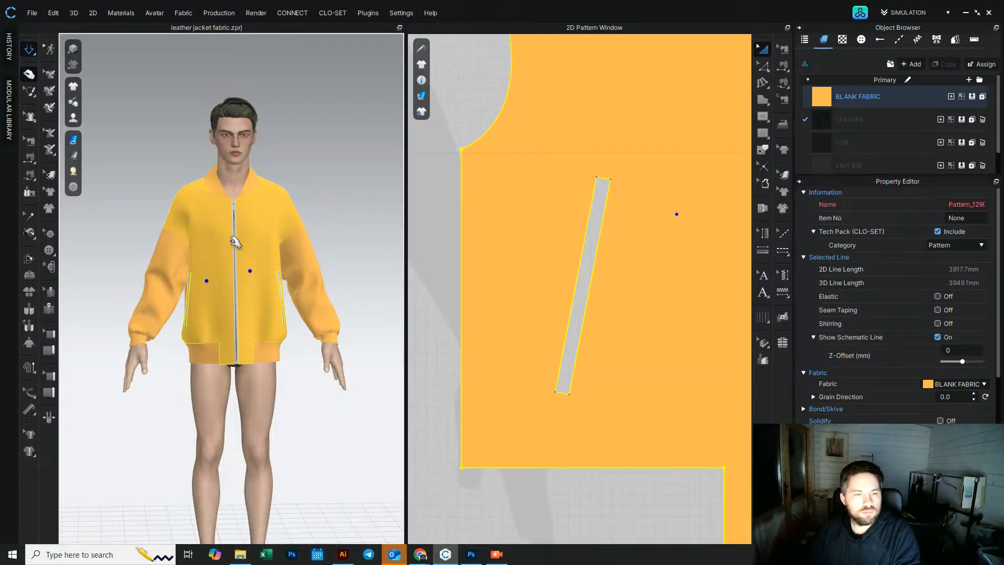
right_drag(254, 243, 394, 253)
click(249, 246)
right_click(249, 245)
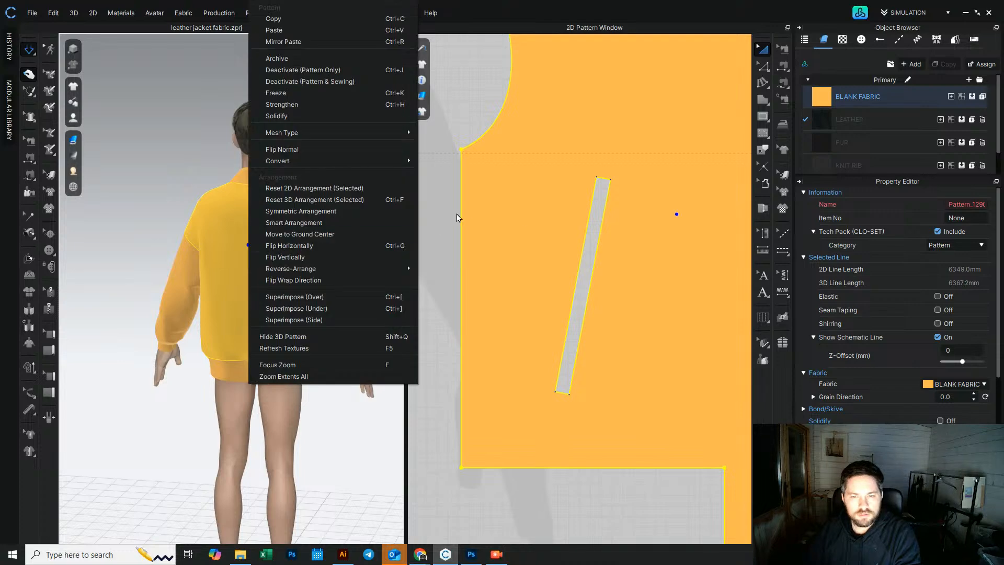
click(442, 227)
scroll(503, 268, down, 10)
click(518, 241)
shift+click(475, 251)
shift+click(430, 251)
right_drag(350, 231, 130, 222)
scroll(153, 235, up, 3)
middle_drag(150, 234, 207, 234)
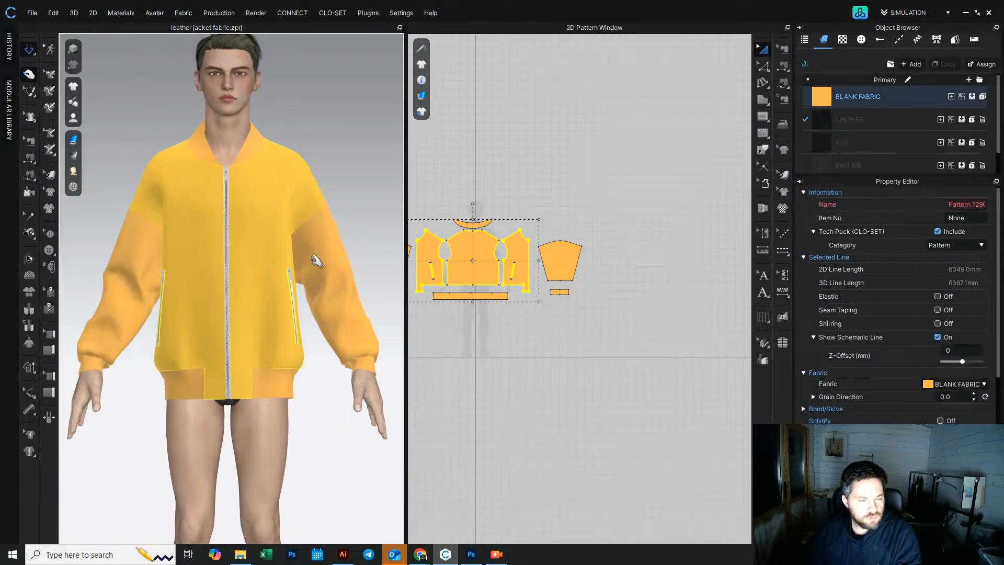
right_click(460, 251)
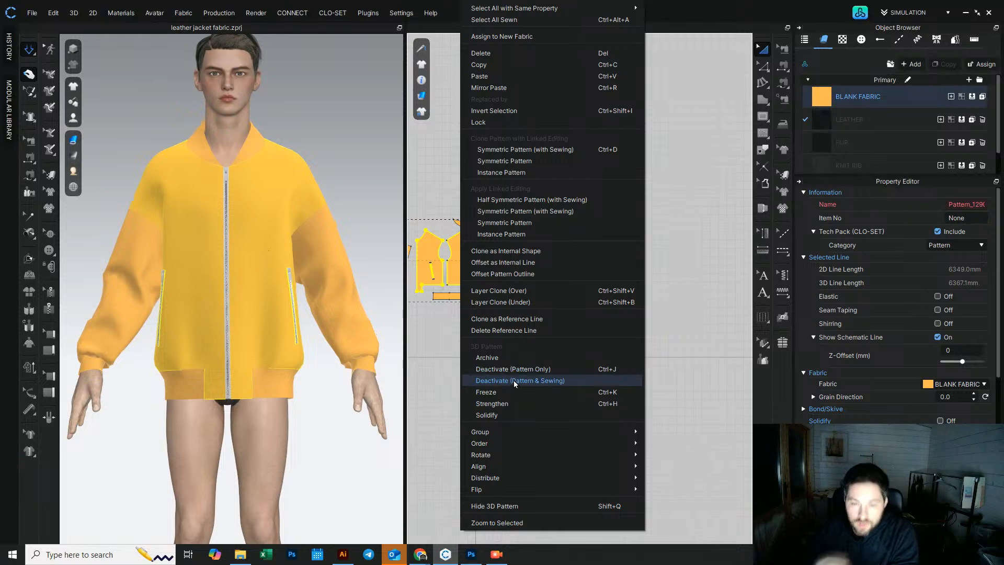
click(509, 302)
scroll(523, 349, up, 2)
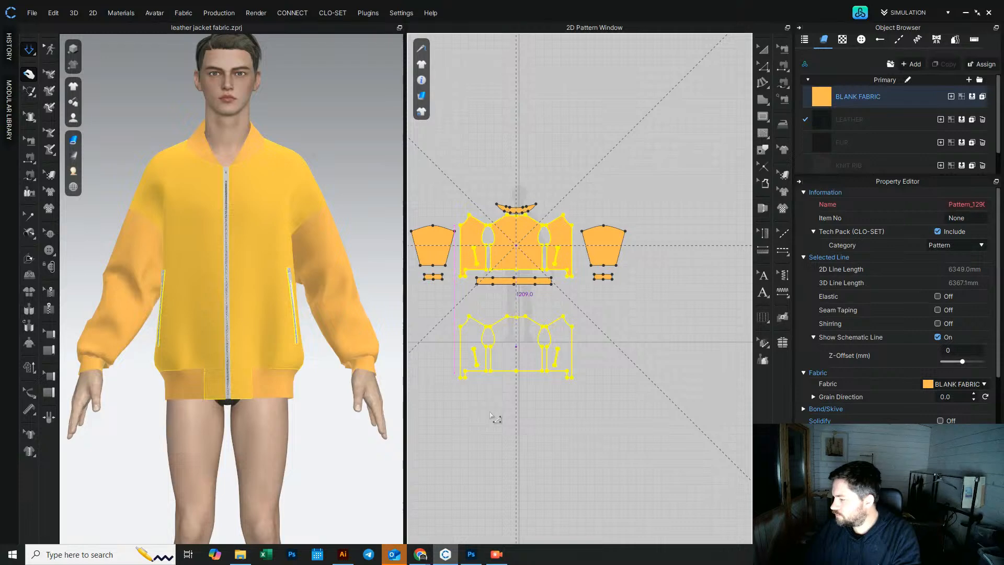
click(489, 416)
click(478, 432)
Step: Run the simulation and tug the jacket body to settle it on the avatar
click(29, 50)
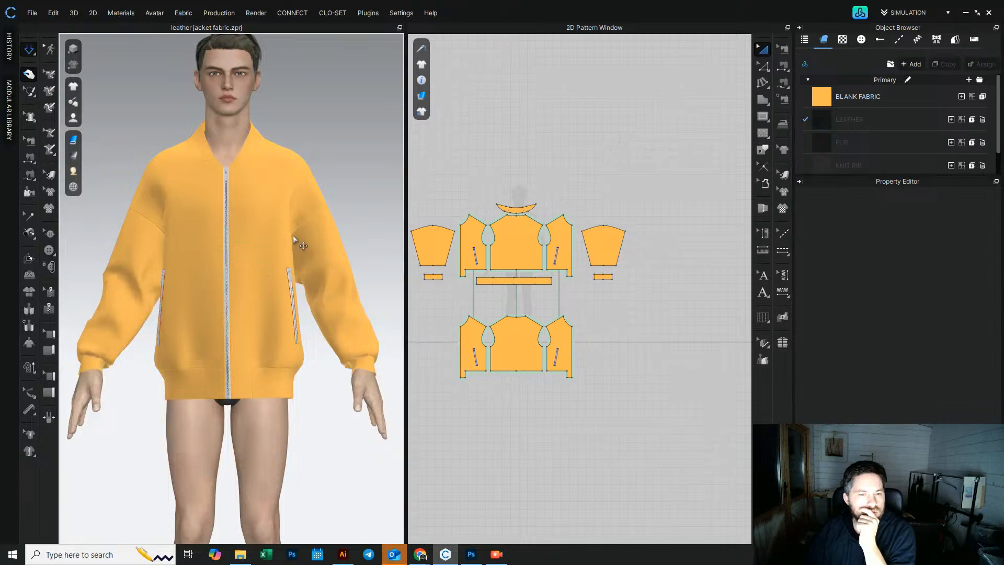
mouse_move(301, 241)
right_down()
mouse_move(282, 243)
mouse_move(297, 245)
right_up()
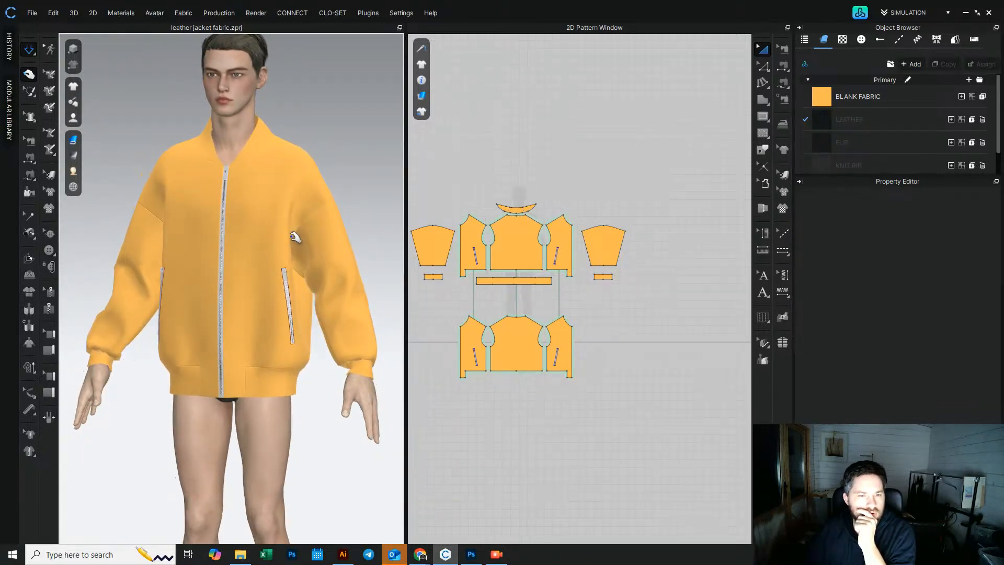
click(295, 238)
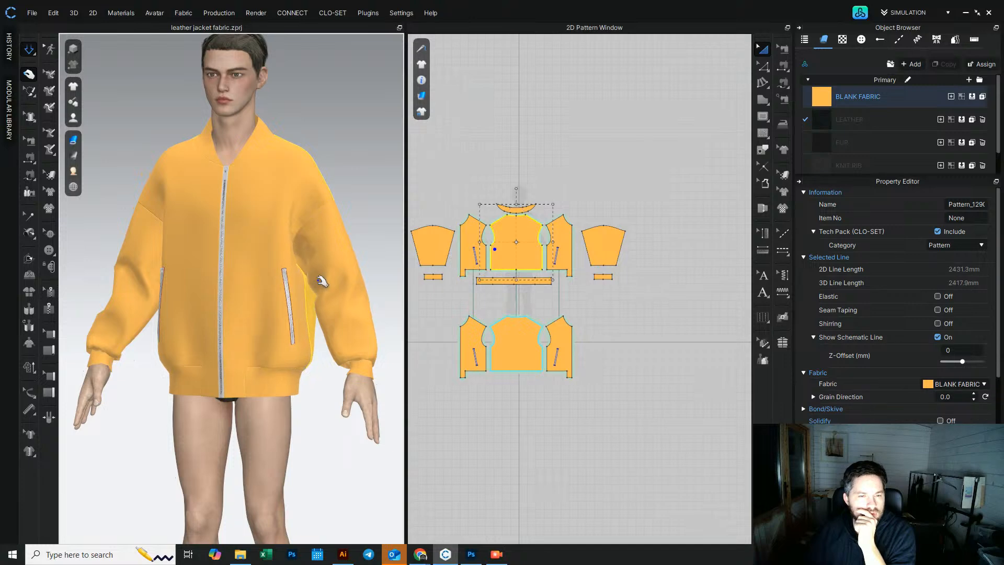
right_drag(307, 285, 347, 247)
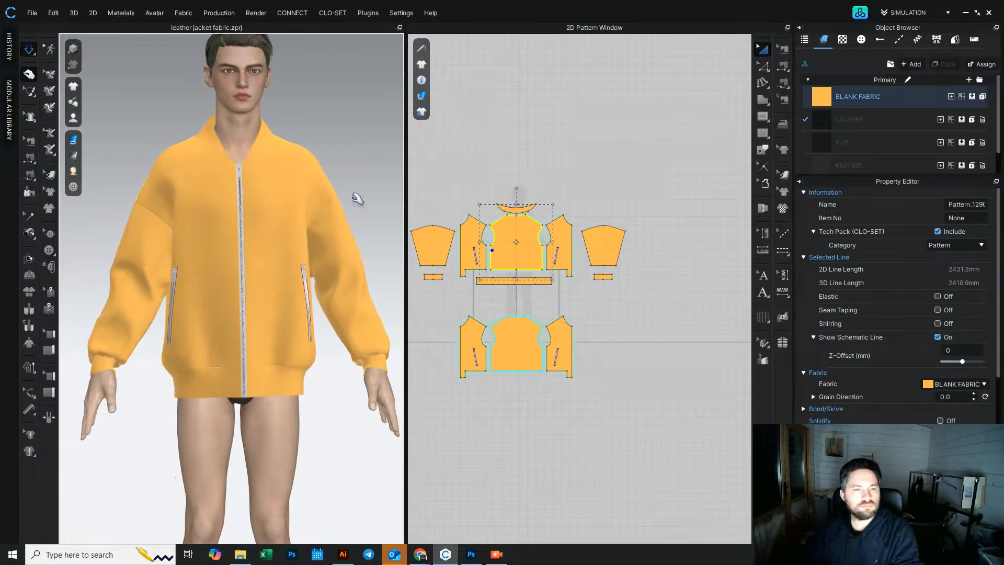
click(374, 152)
Step: Select the jacket body patterns and set their pressure to 5 in the simulation properties
click(473, 237)
shift+click(529, 249)
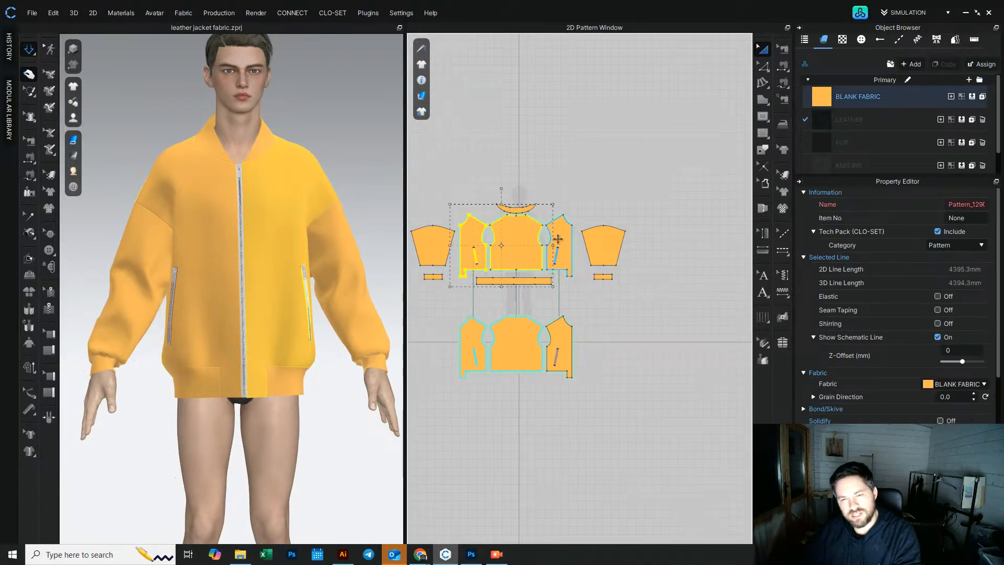
shift+click(562, 239)
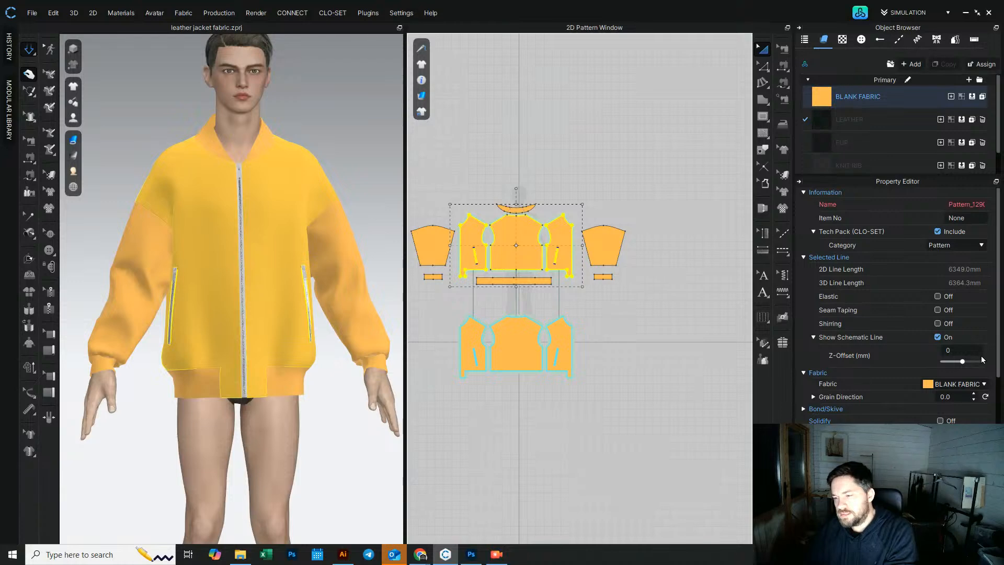
scroll(961, 397, down, 3)
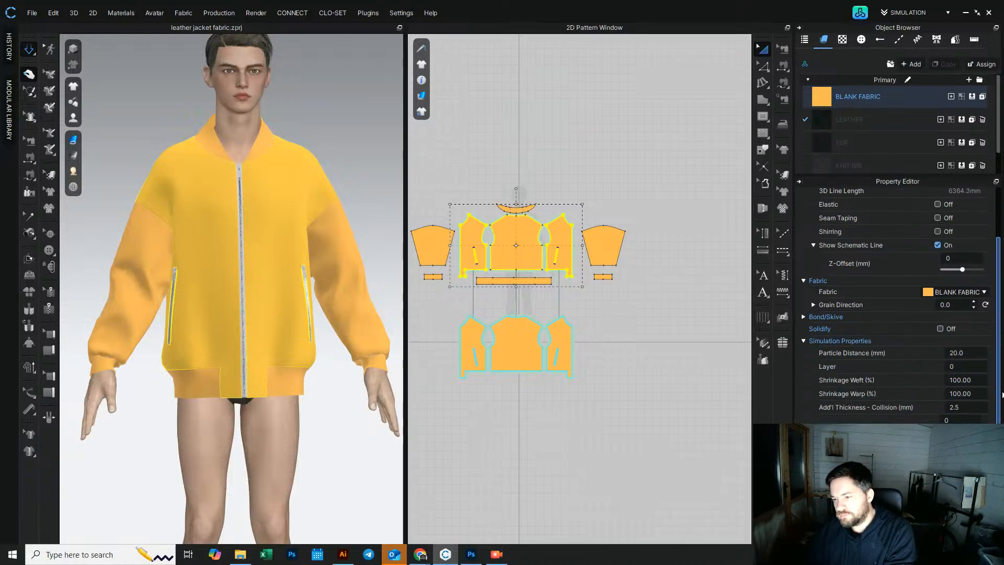
text(5)
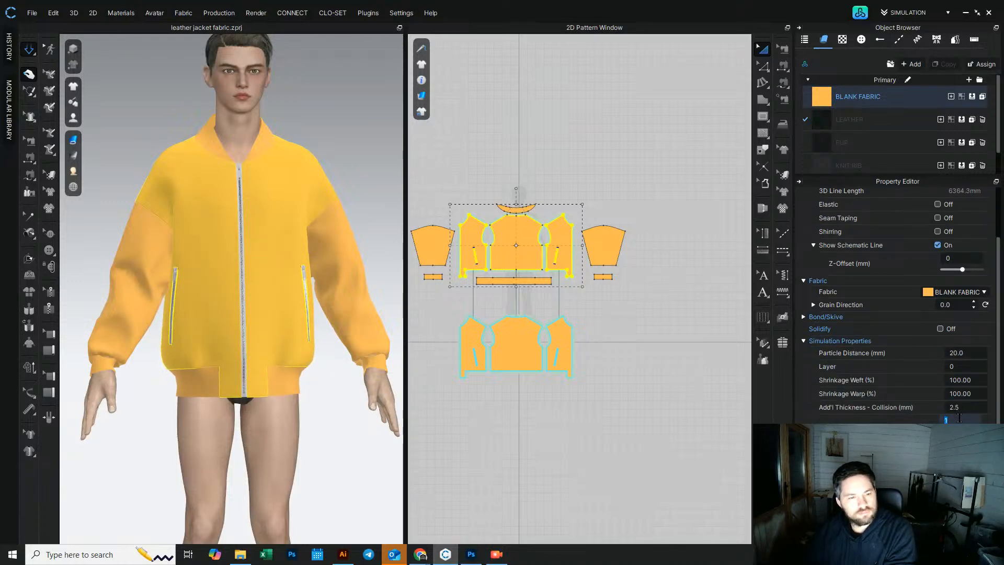
scroll(960, 418, up, 3)
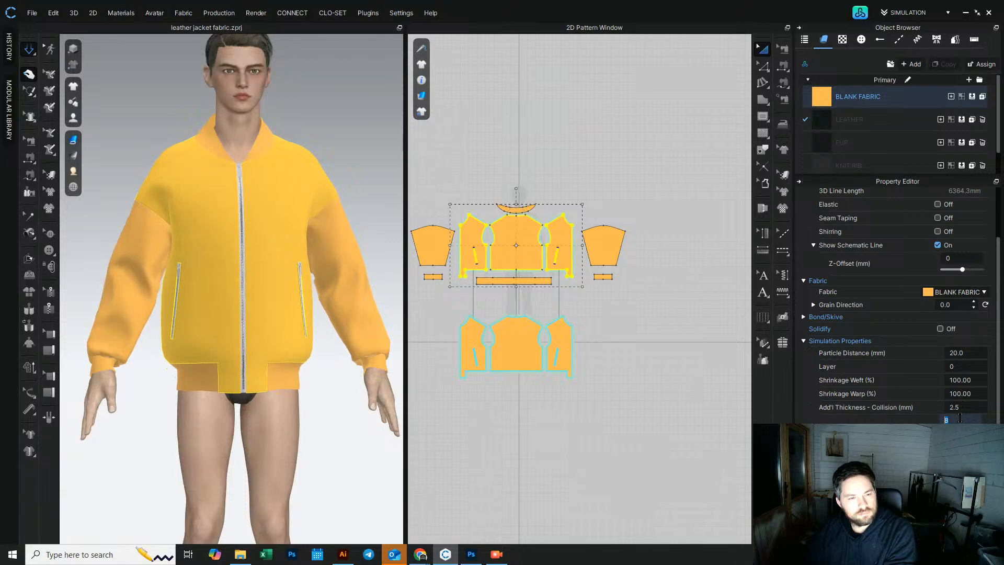
scroll(960, 418, up, 4)
right_drag(230, 202, 387, 218)
scroll(967, 418, down, 8)
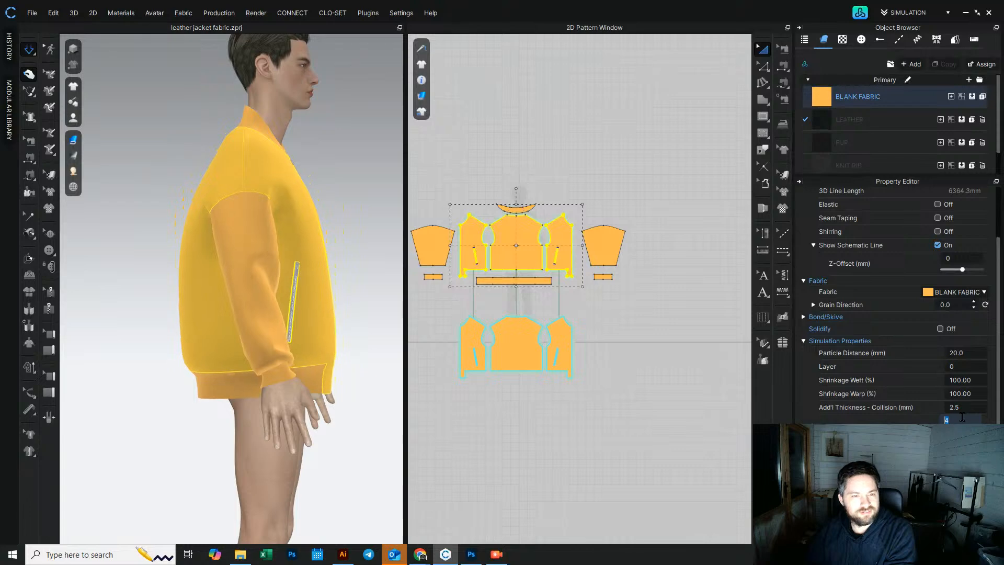
Step: Select both sleeve patterns and set their pressure to 3 in the simulation properties
scroll(963, 417, down, 2)
right_drag(283, 219, 180, 228)
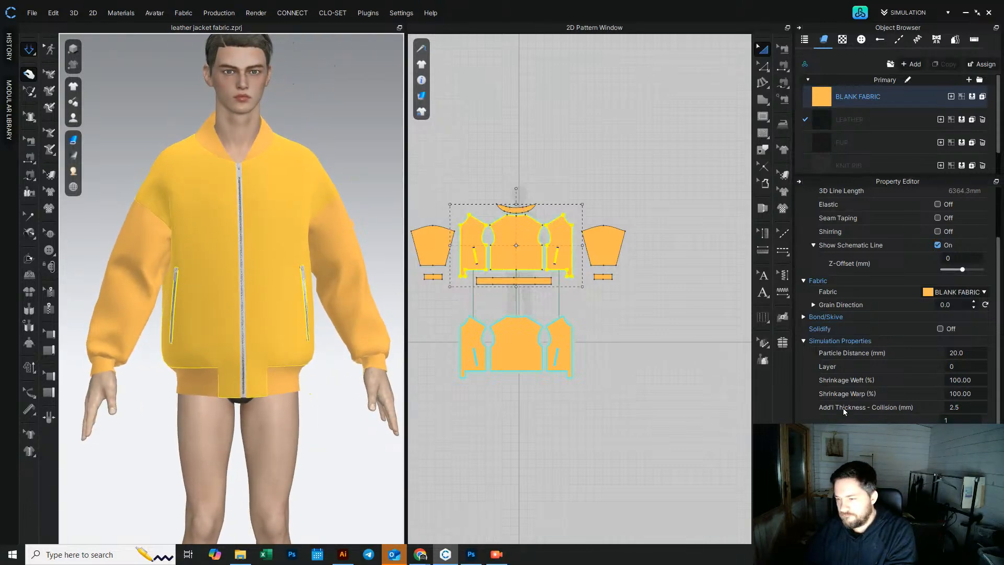
click(347, 174)
click(341, 250)
shift+click(145, 248)
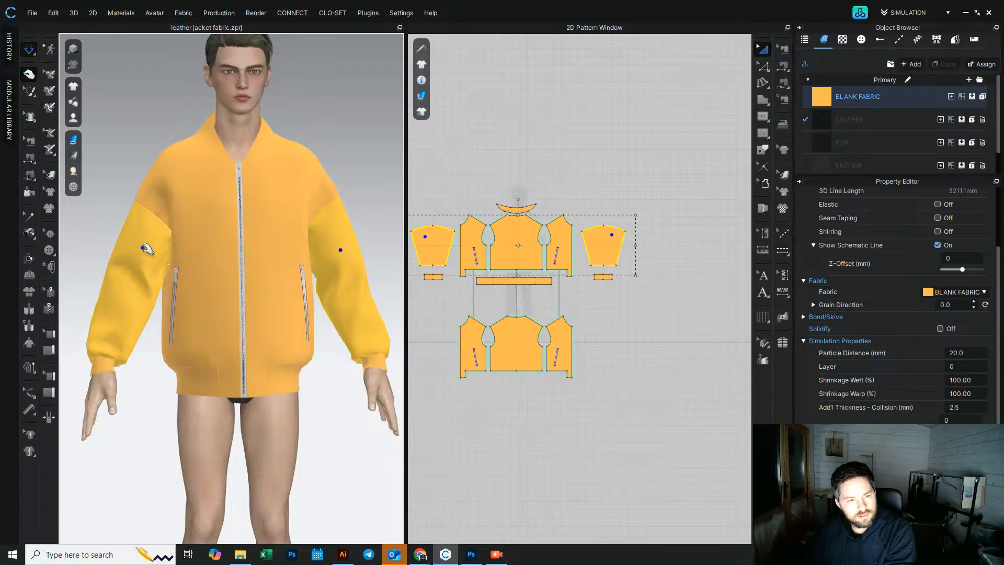
click(967, 418)
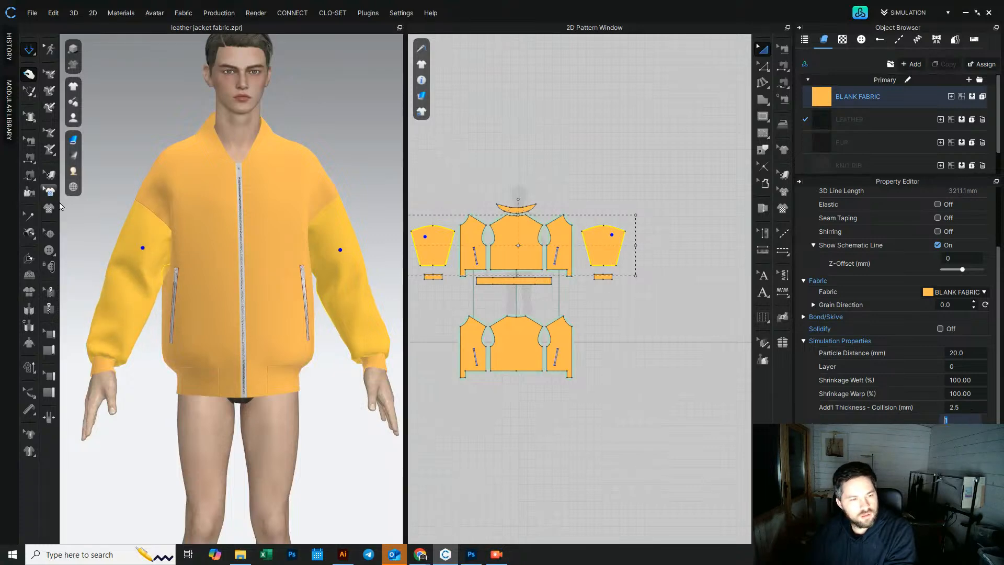
right_drag(210, 258, 255, 267)
click(971, 420)
text(4)
key(Return)
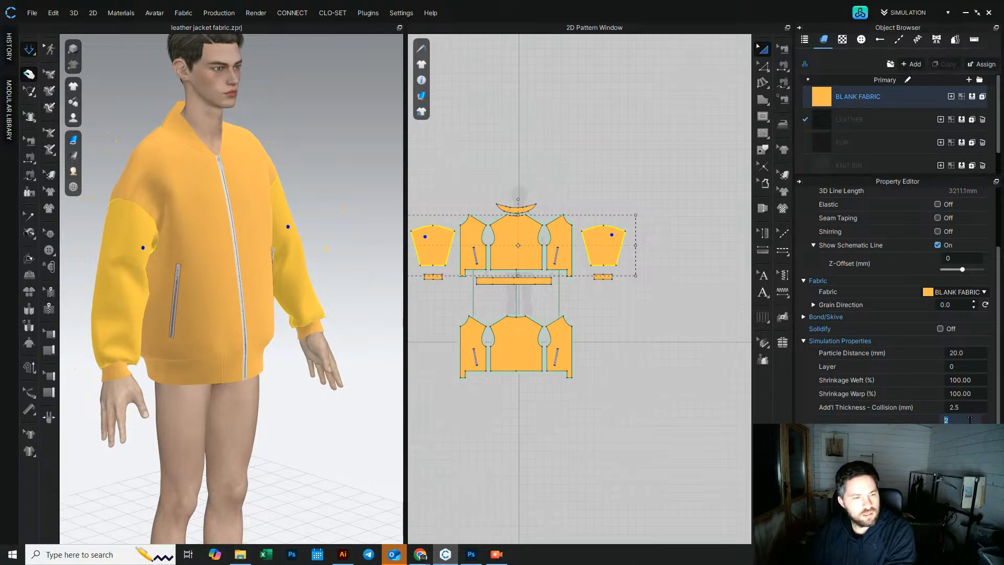
right_drag(334, 255, 258, 235)
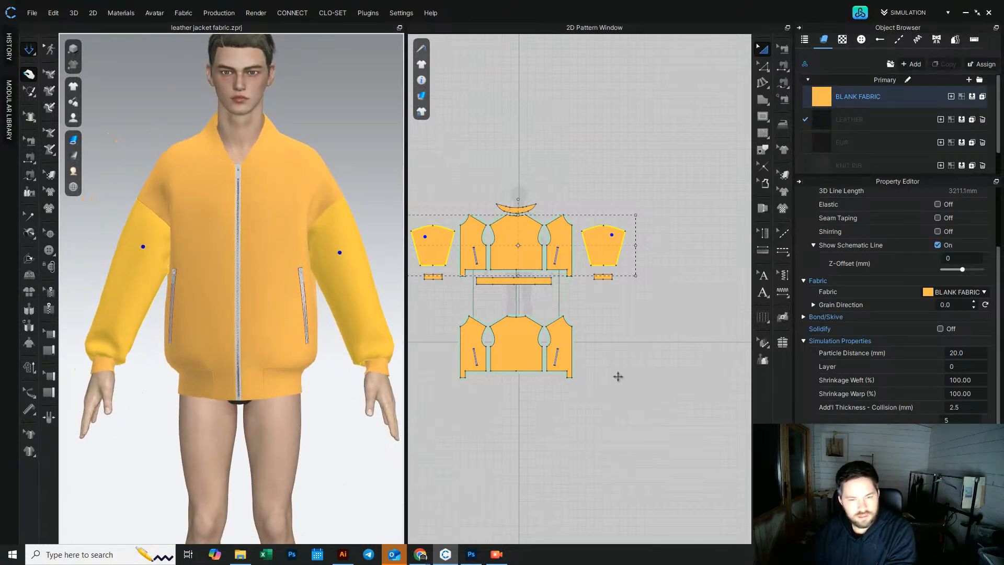
click(968, 419)
text(3)
key(Return)
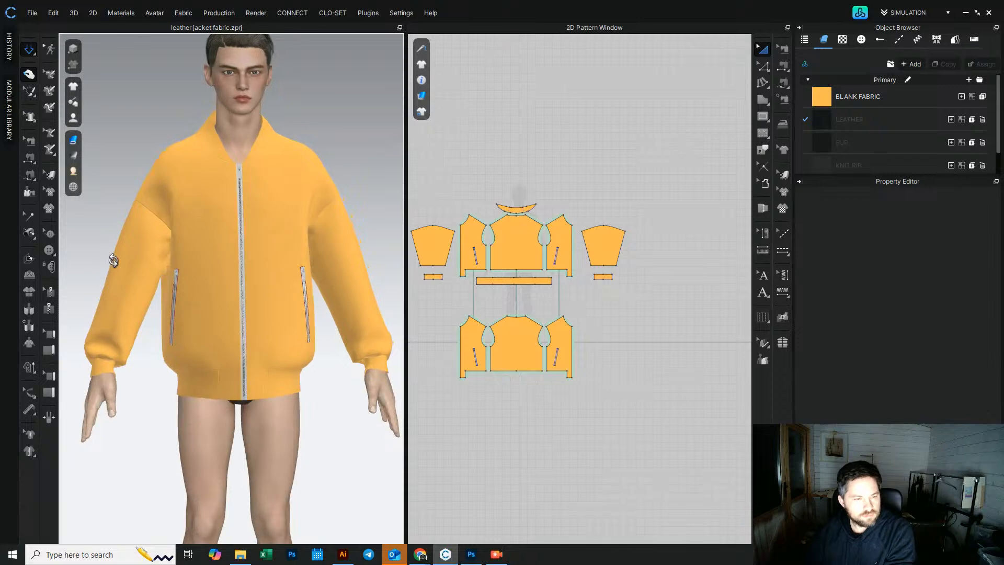
Step: Tug the sleeve on the avatar to settle it during simulation
right_drag(108, 258, 157, 264)
click(150, 253)
drag(148, 257, 218, 316)
Step: Select both sleeves and layer-clone them underneath, placing the copies below
shift+click(444, 250)
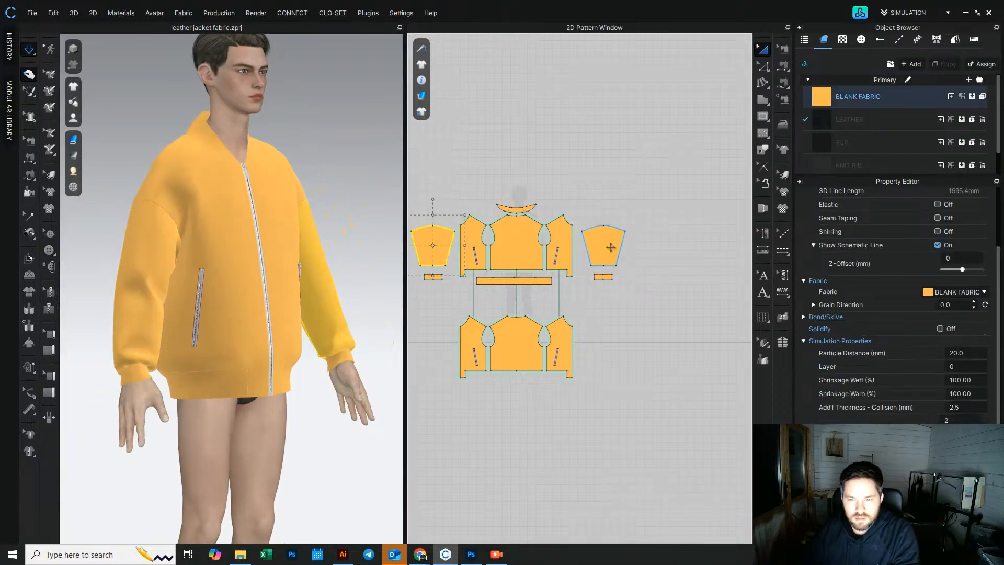
right_click(610, 246)
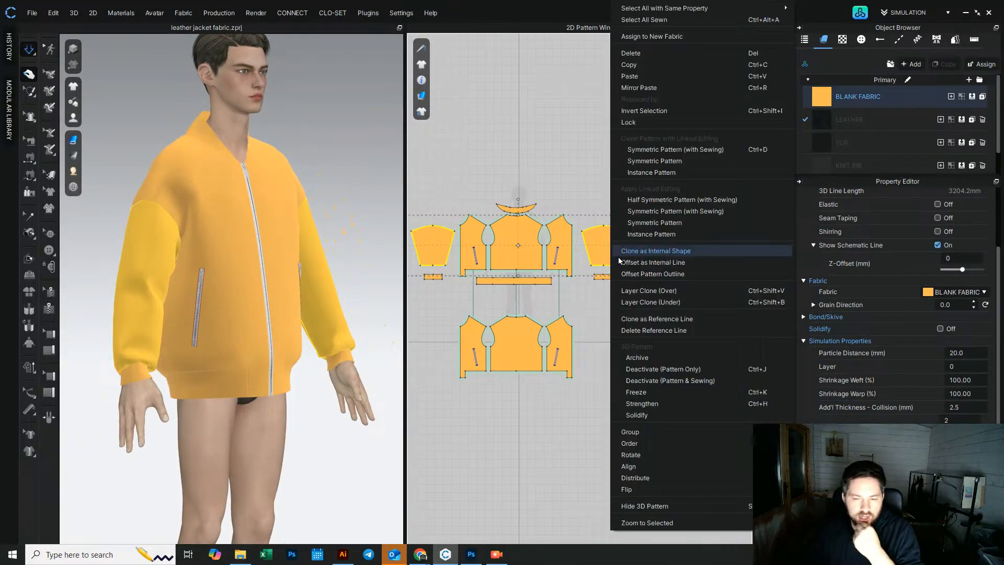
click(672, 303)
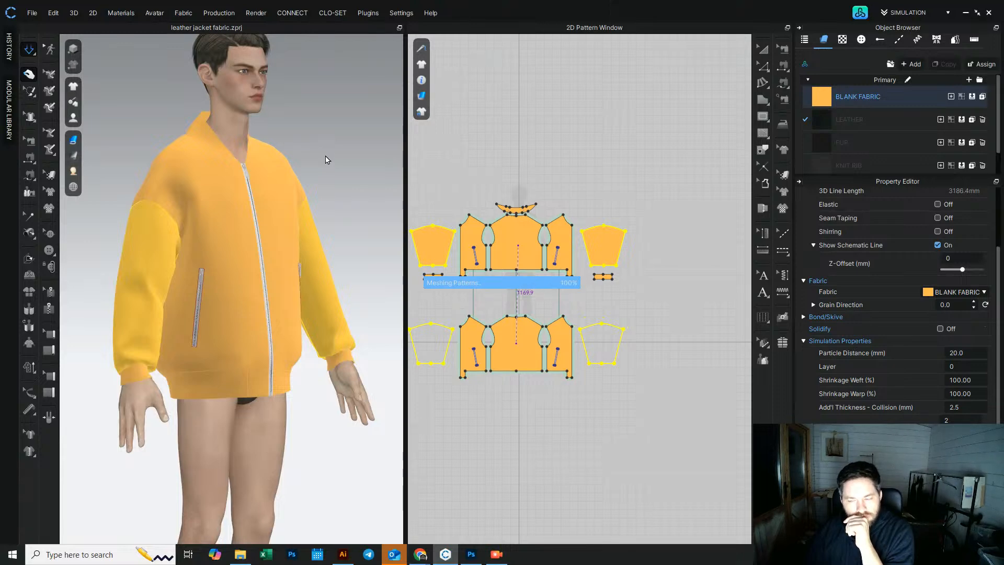
click(439, 358)
Step: Select the lower row of cloned patterns and inspect their pressure value
drag(669, 419, 385, 303)
click(951, 418)
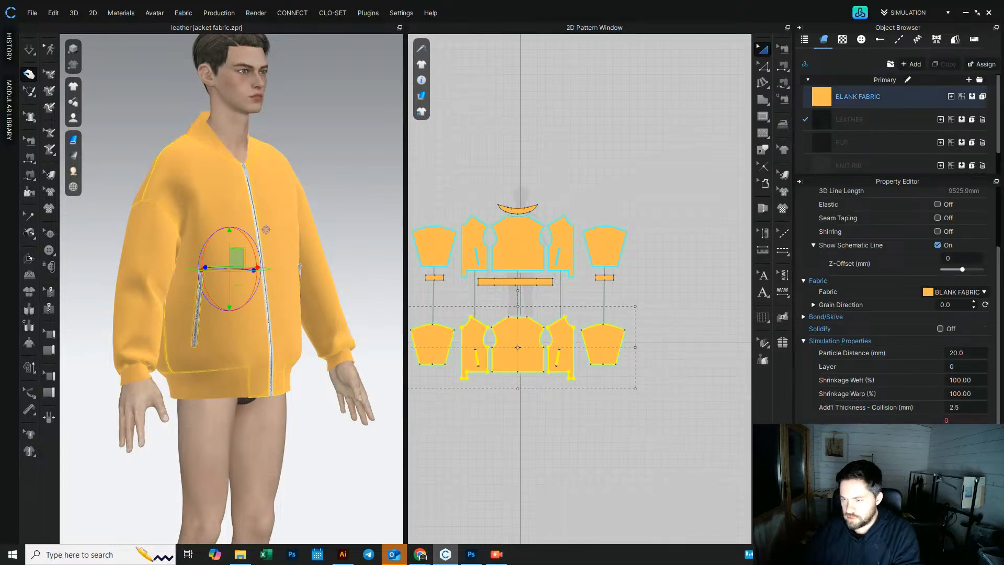
click(584, 432)
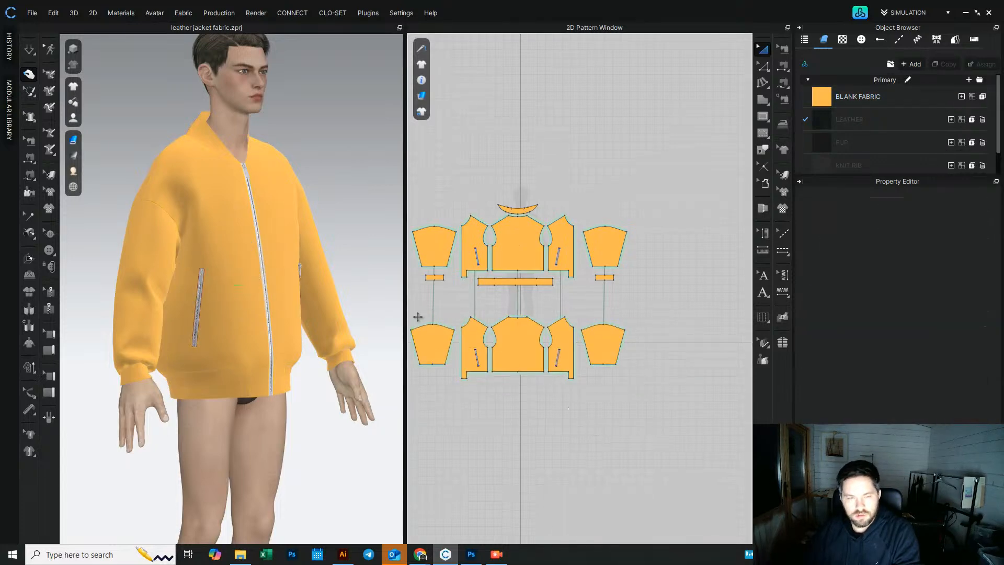
Step: Examine the simulated jacket from the side
click(34, 50)
right_drag(264, 235, 356, 251)
scroll(142, 249, up, 5)
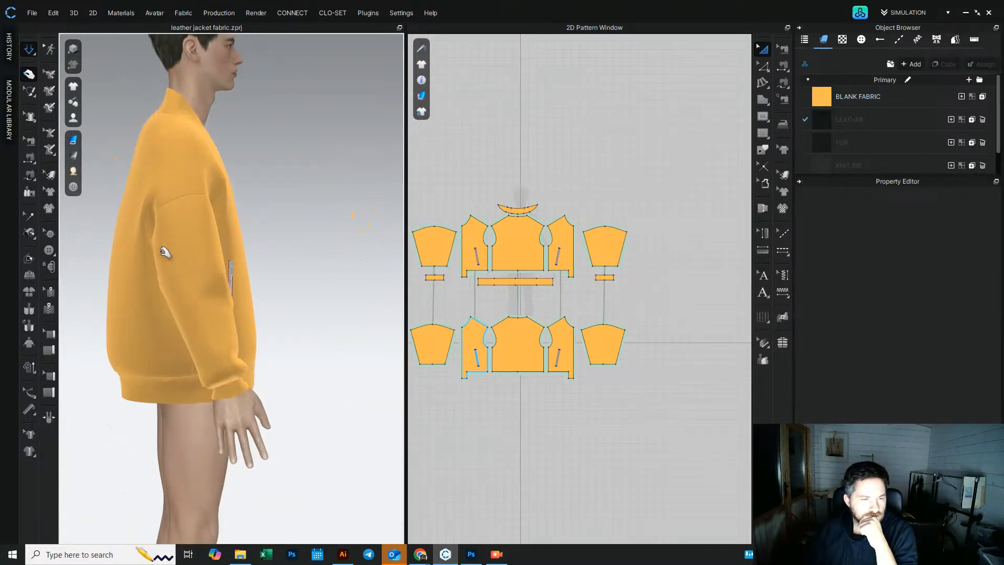
right_drag(152, 295, 148, 291)
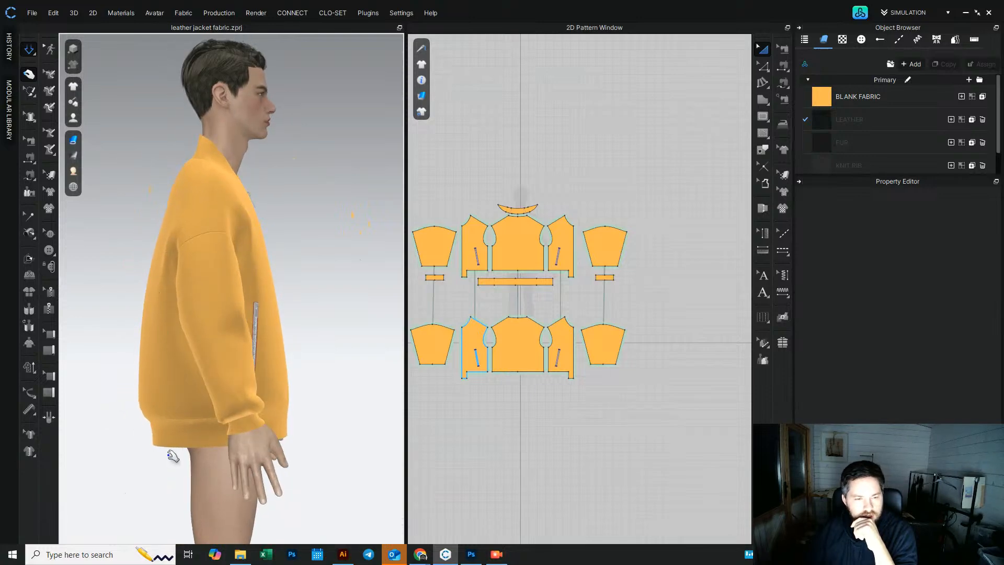
Step: Switch to the browser to view the Prada bomber jacket reference photos, then return
mouse_move(420, 555)
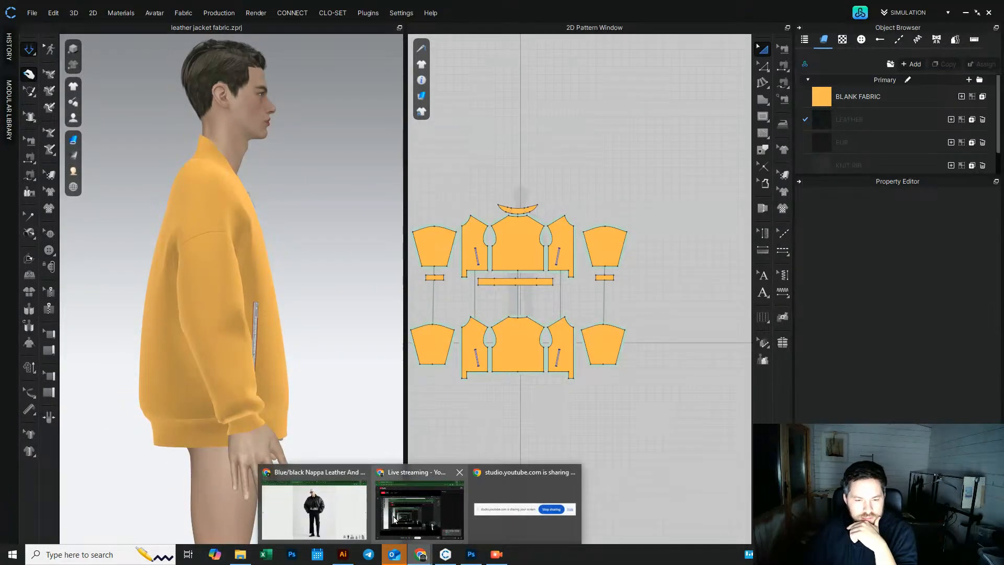
click(321, 511)
click(993, 304)
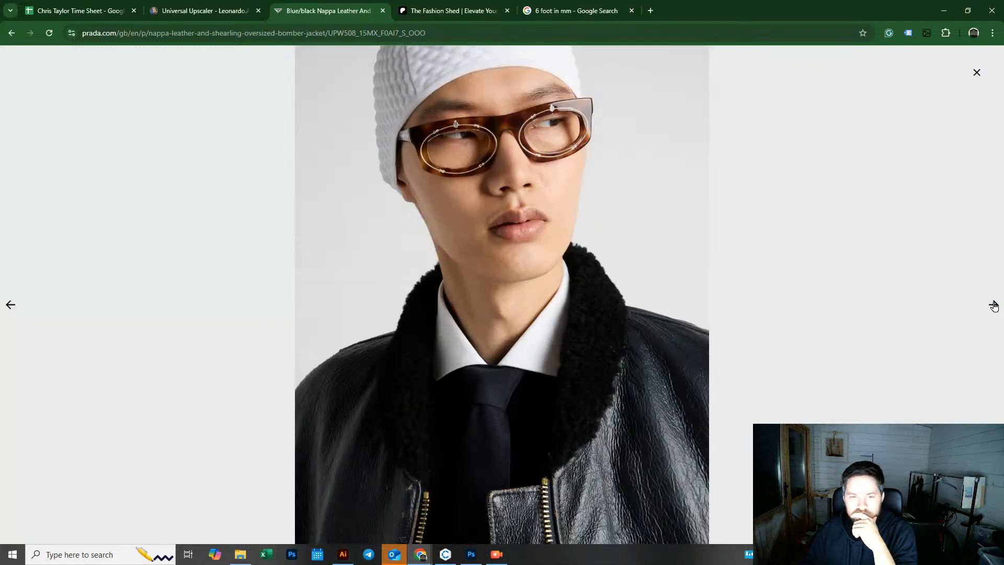
click(994, 305)
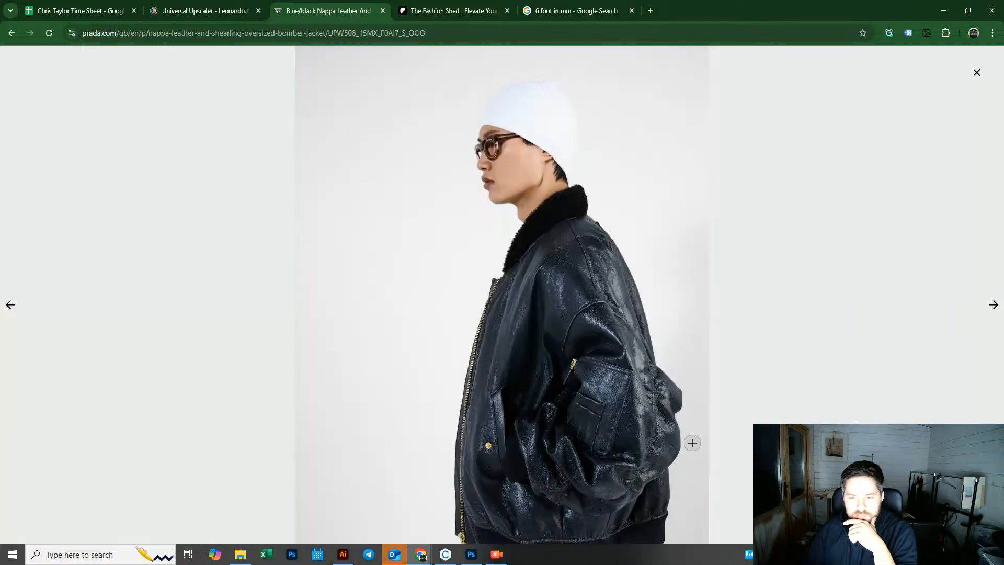
click(992, 306)
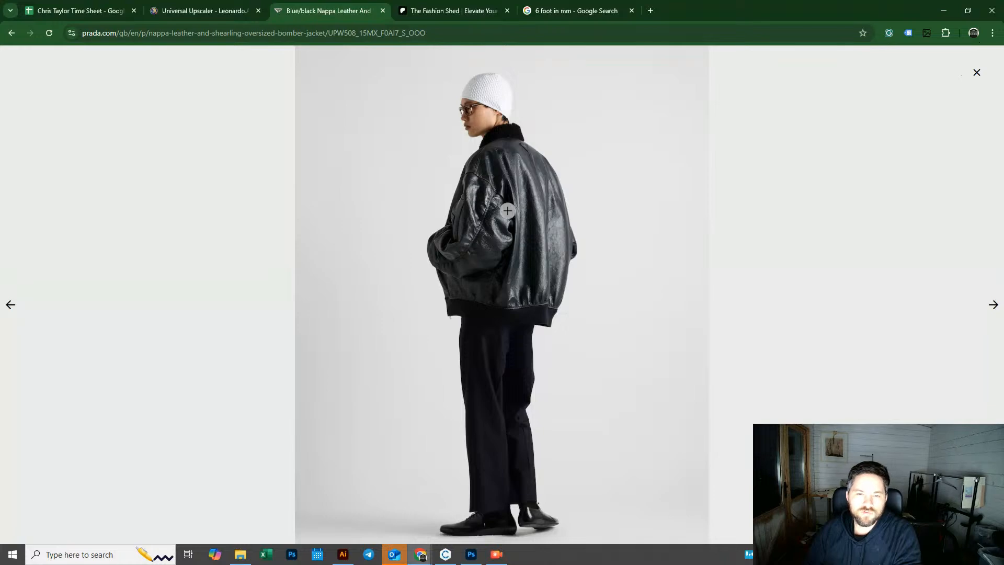
click(944, 10)
Step: Tug the jacket's back panel to settle it on the avatar
right_drag(296, 242, 386, 269)
click(219, 262)
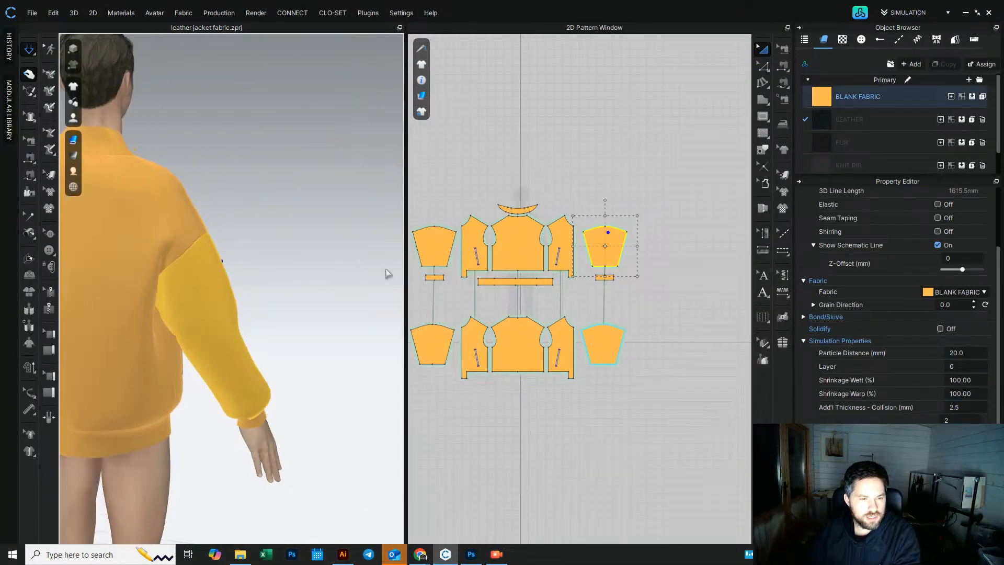
scroll(206, 291, down, 5)
right_drag(284, 234, 219, 225)
click(224, 195)
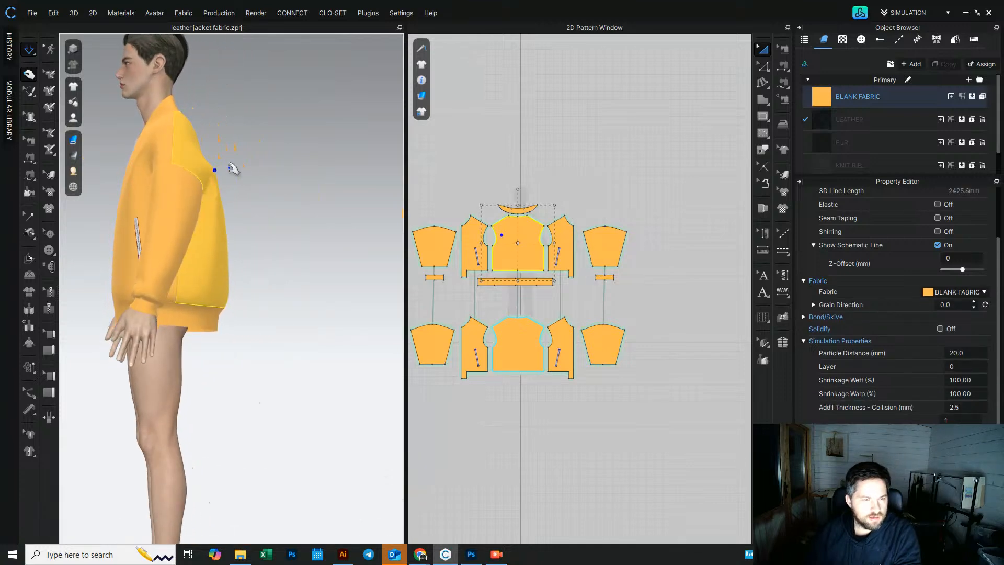
drag(230, 168, 235, 168)
right_drag(235, 167, 217, 170)
drag(222, 160, 250, 141)
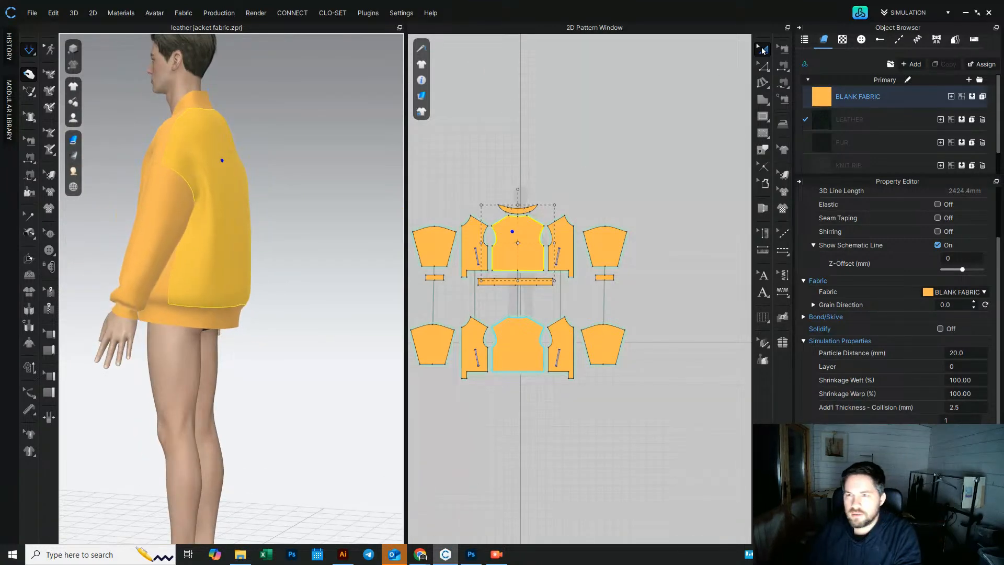
Step: Open the blank fabric's properties and scroll through its physical settings
click(821, 96)
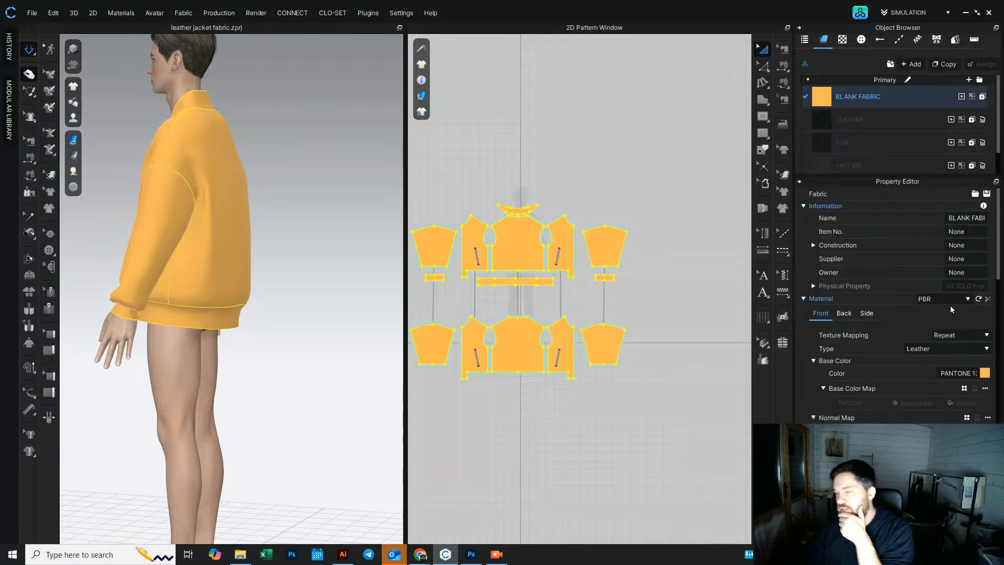
right_drag(231, 229, 278, 216)
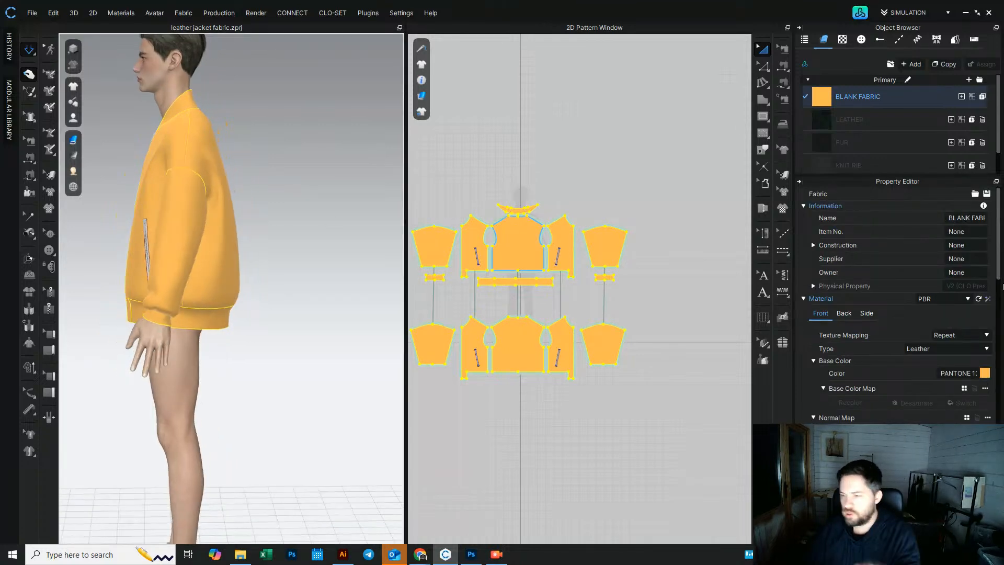
scroll(1001, 258, down, 15)
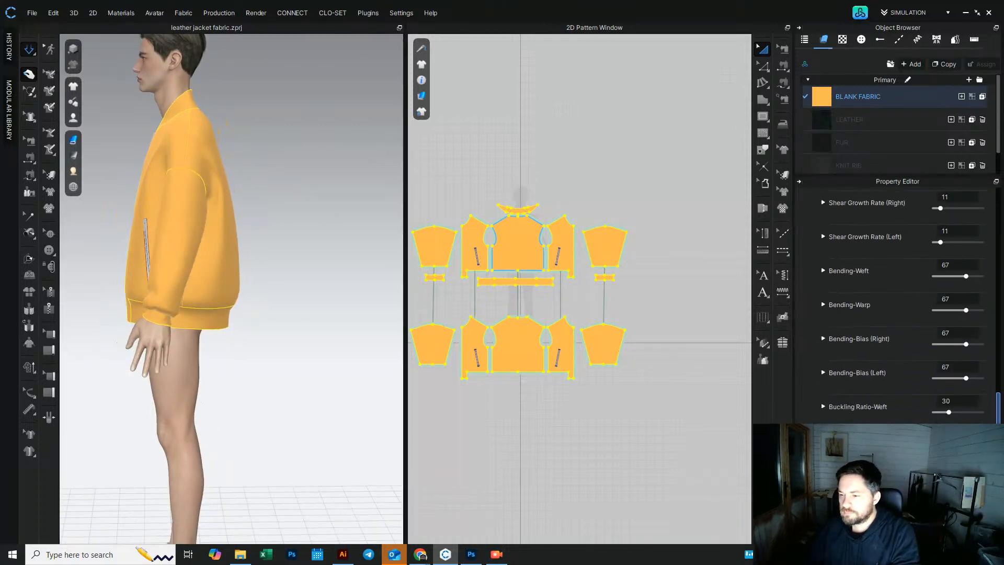
scroll(1001, 259, down, 1)
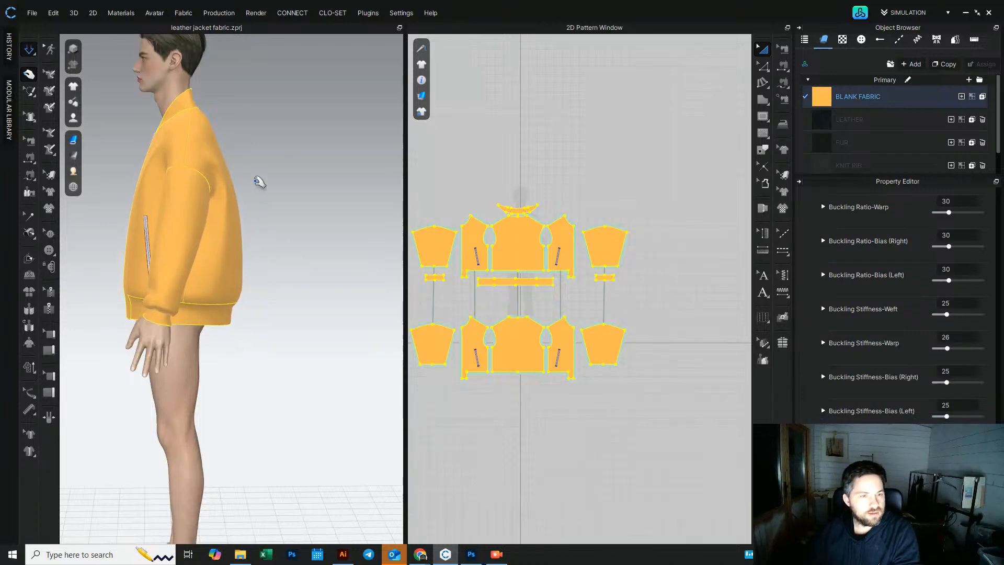
Step: Tug the sleeve and front panel to settle the jacket on the avatar
right_drag(256, 189, 373, 187)
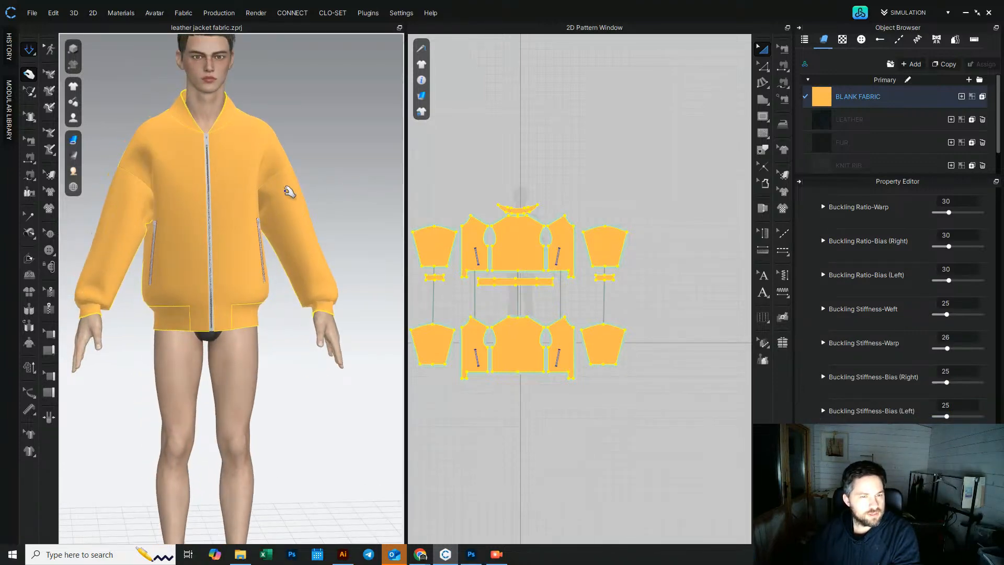
right_drag(287, 195, 269, 195)
click(268, 197)
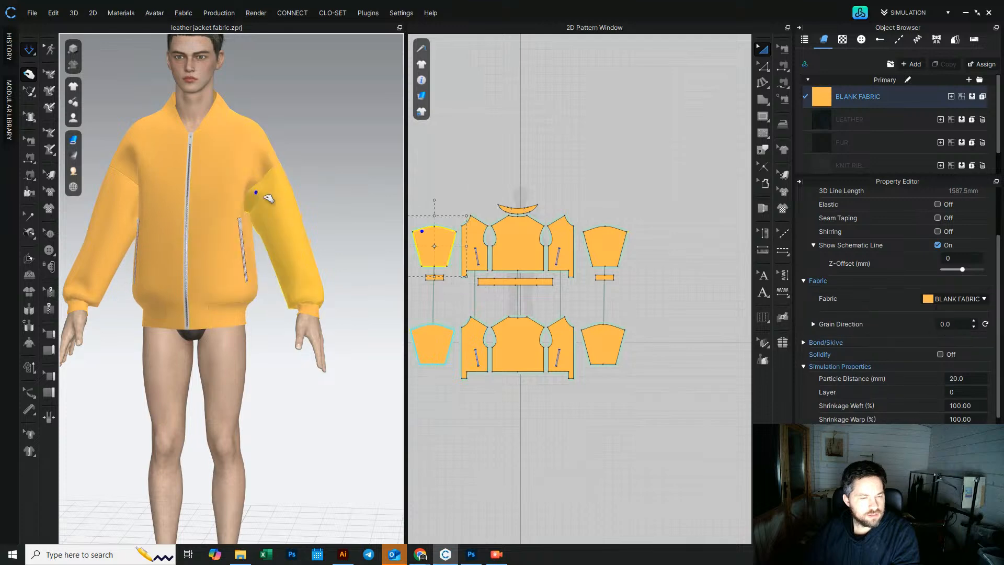
right_drag(158, 178, 177, 179)
click(139, 179)
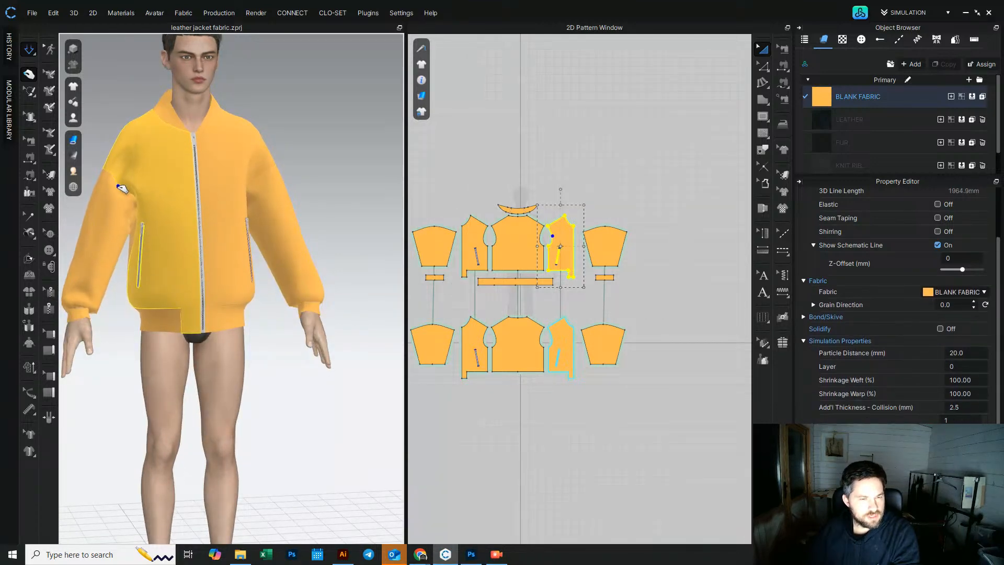
Step: Select all patterns and set the blank fabric's bending weft, warp and bias values to 55
key(ctrl+a)
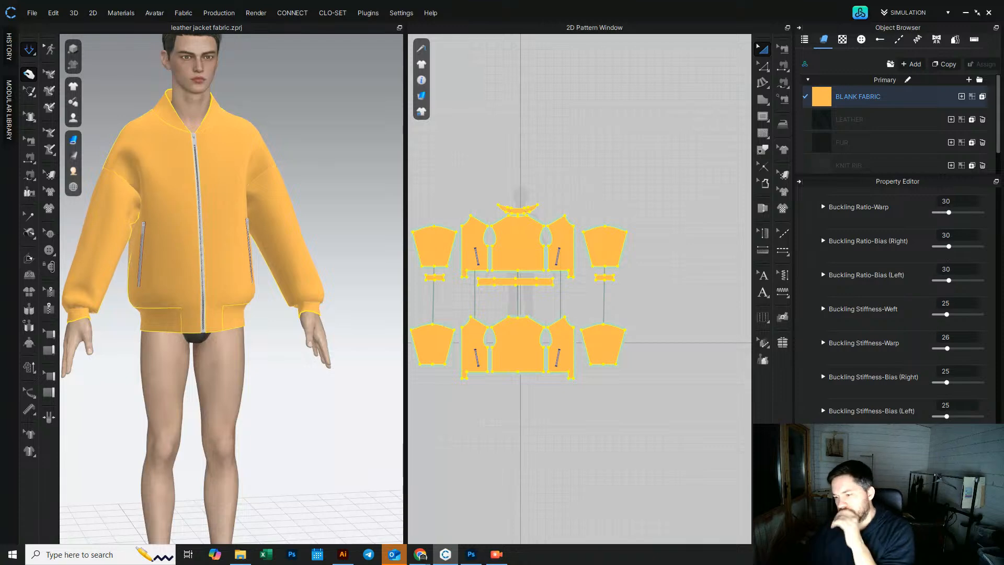
scroll(1001, 398, up, 7)
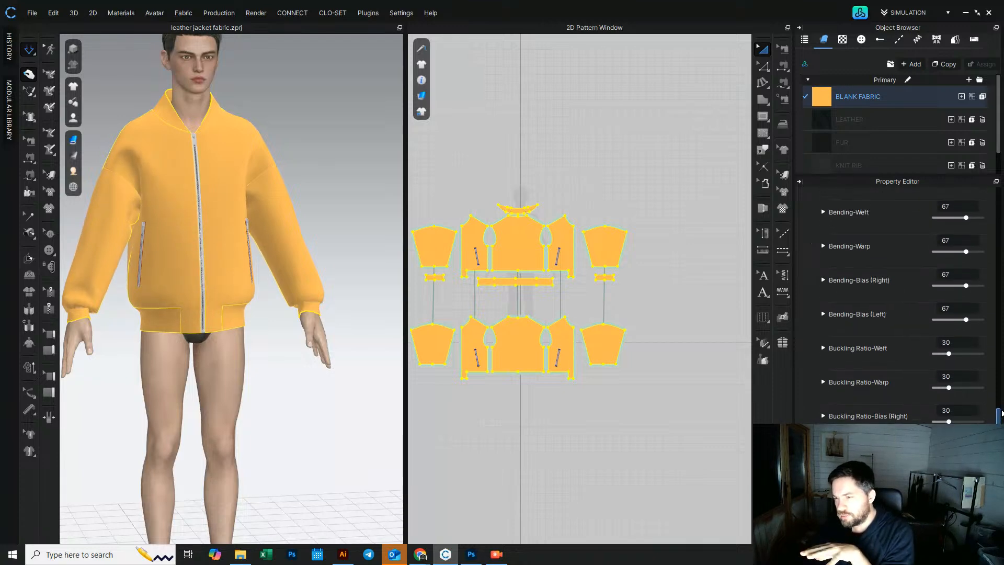
scroll(1002, 398, up, 1)
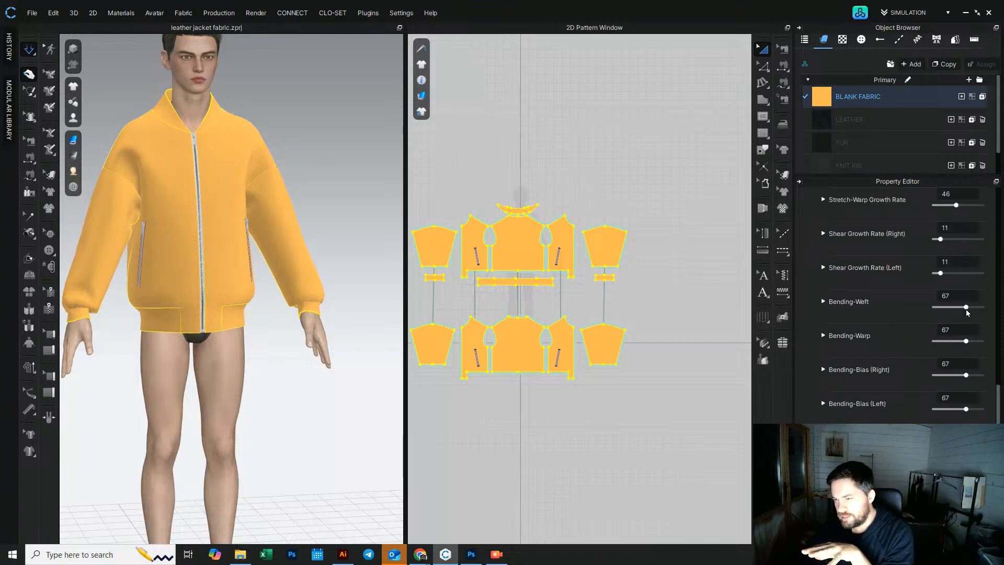
double_click(952, 296)
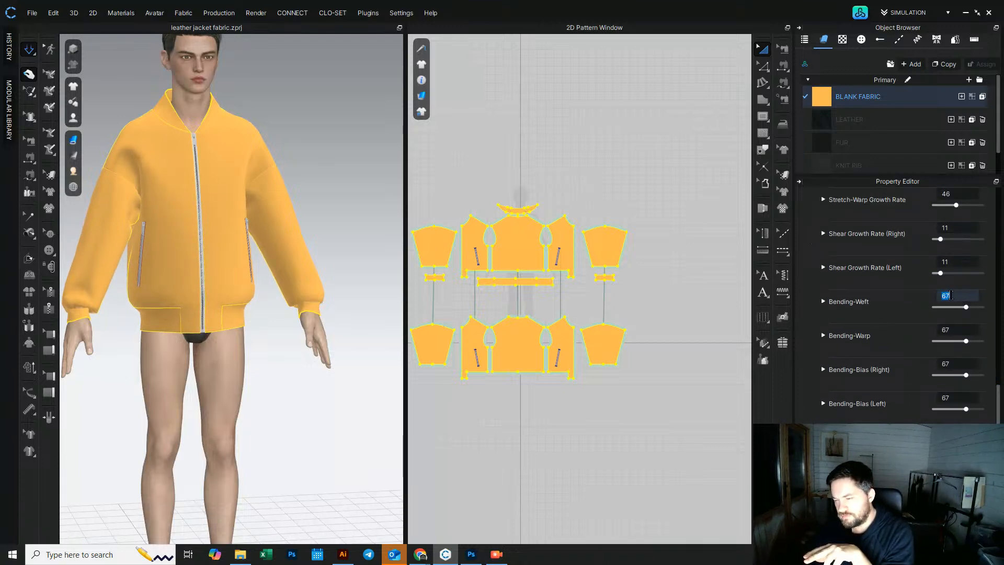
double_click(962, 329)
text(55)
double_click(966, 364)
text(55)
double_click(964, 398)
text(5)
click(98, 73)
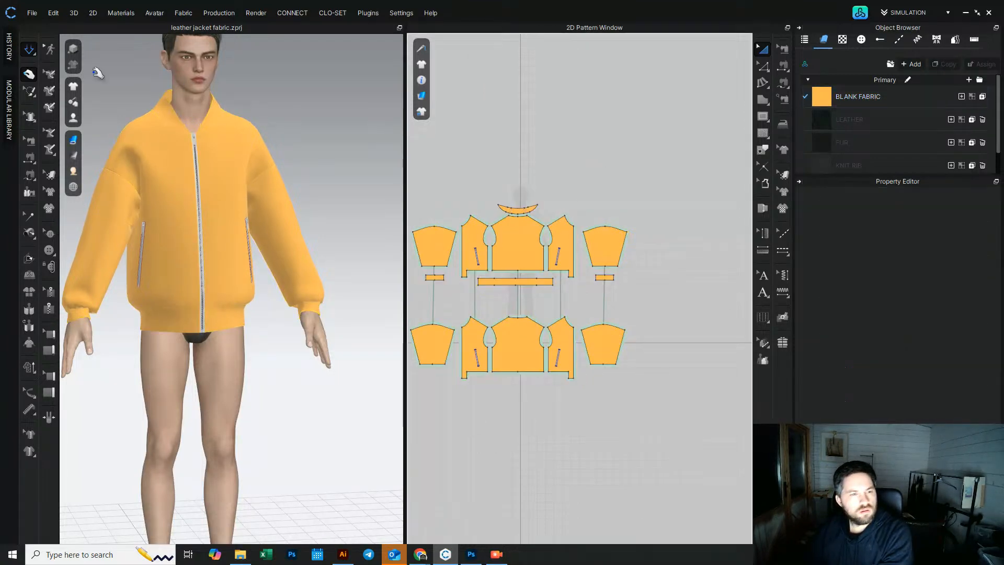
Step: Select all patterns through the blank fabric and set its bending weft, warp and bias values to 40
click(32, 48)
click(252, 177)
click(124, 184)
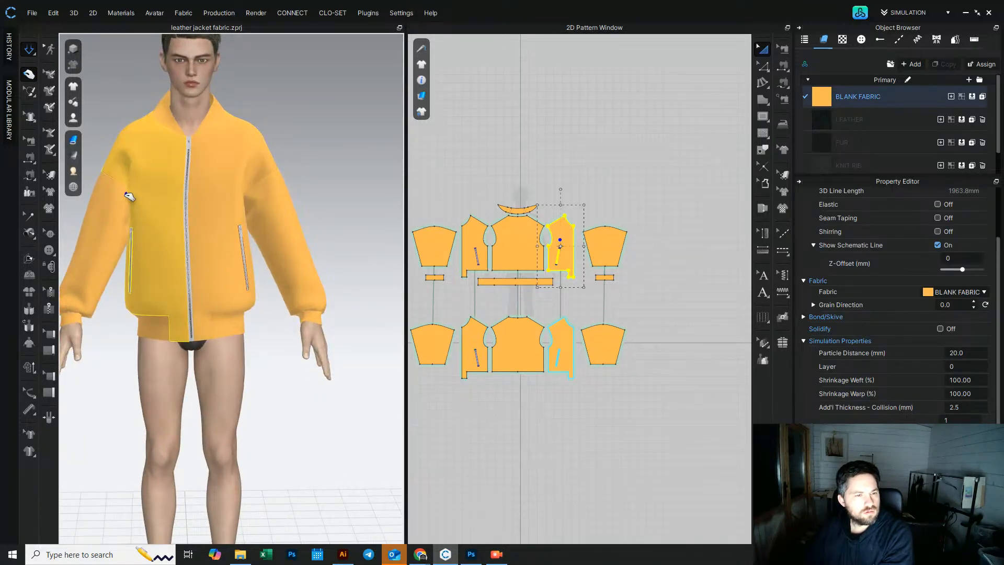
shift+click(510, 249)
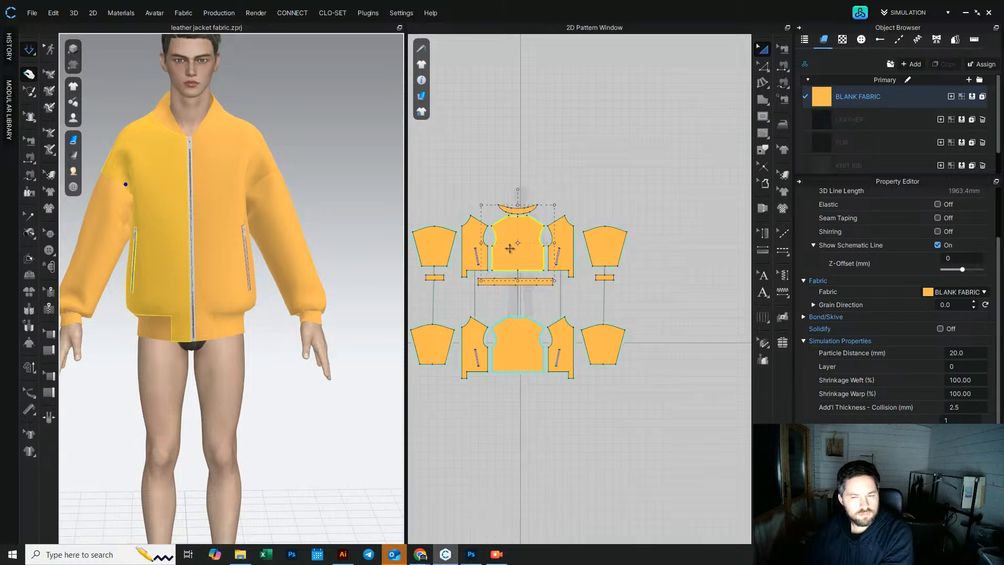
right_click(509, 248)
click(489, 184)
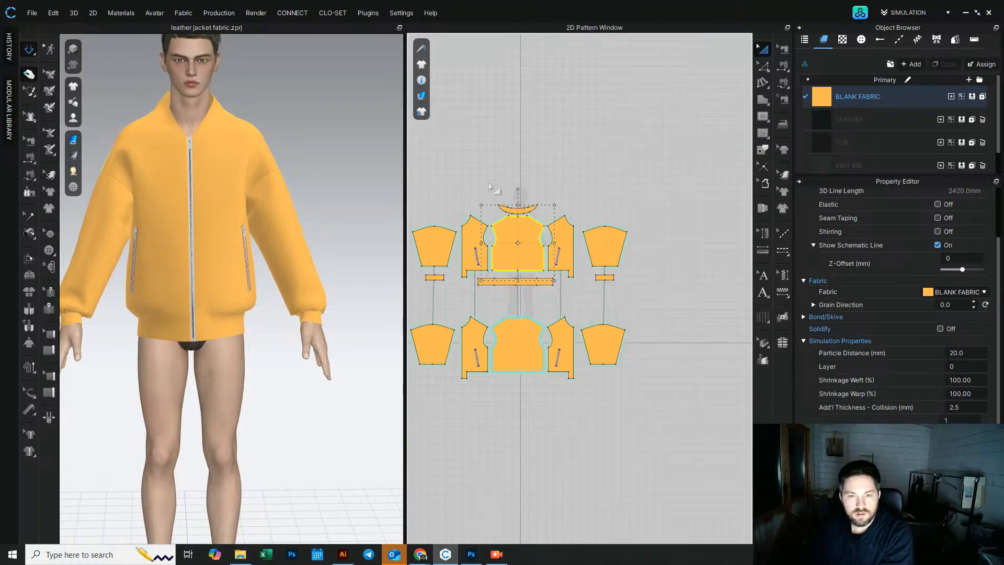
click(491, 186)
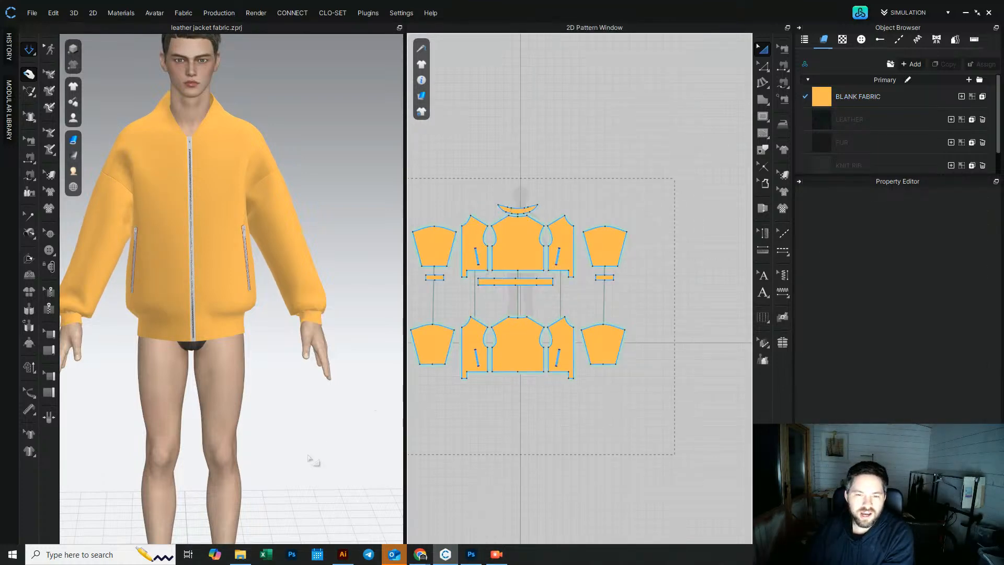
key(ctrl+a)
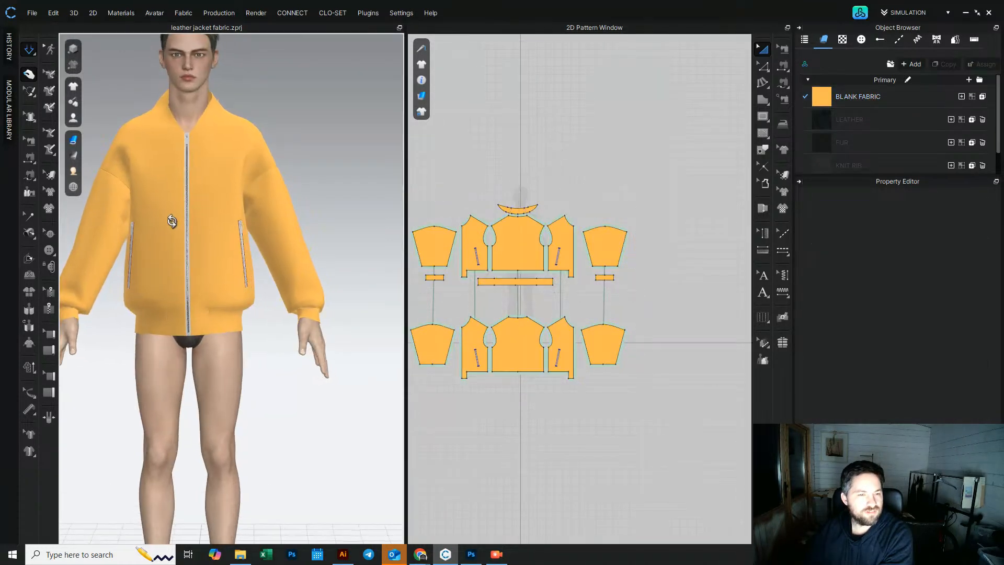
click(264, 194)
click(261, 186)
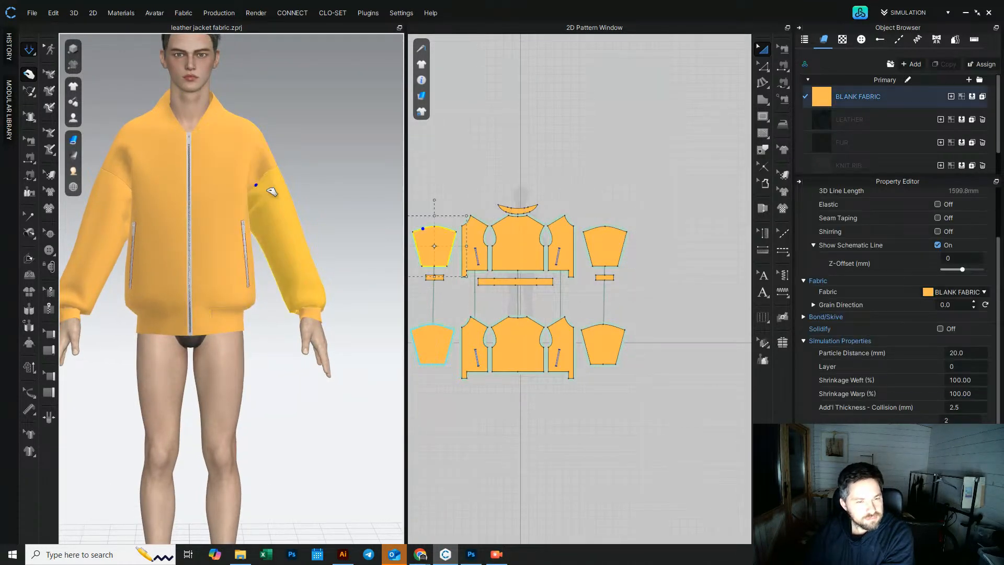
click(827, 99)
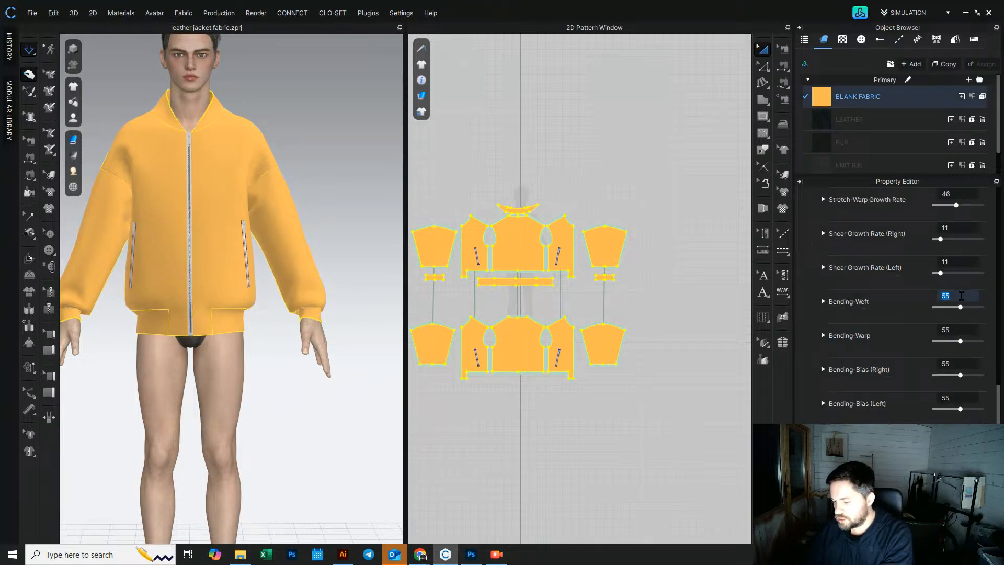
click(957, 327)
click(960, 364)
text(40)
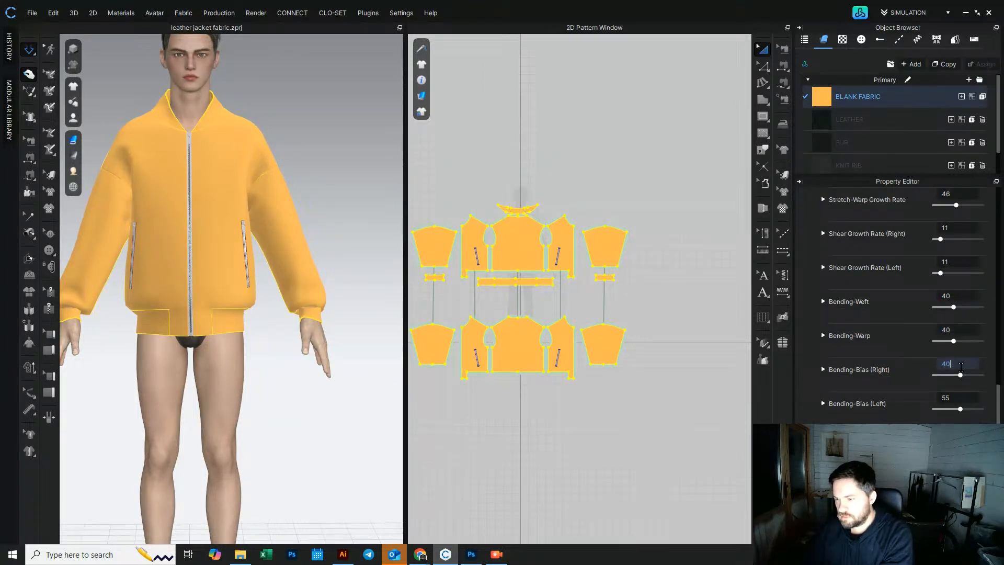
click(961, 396)
text(40)
click(631, 365)
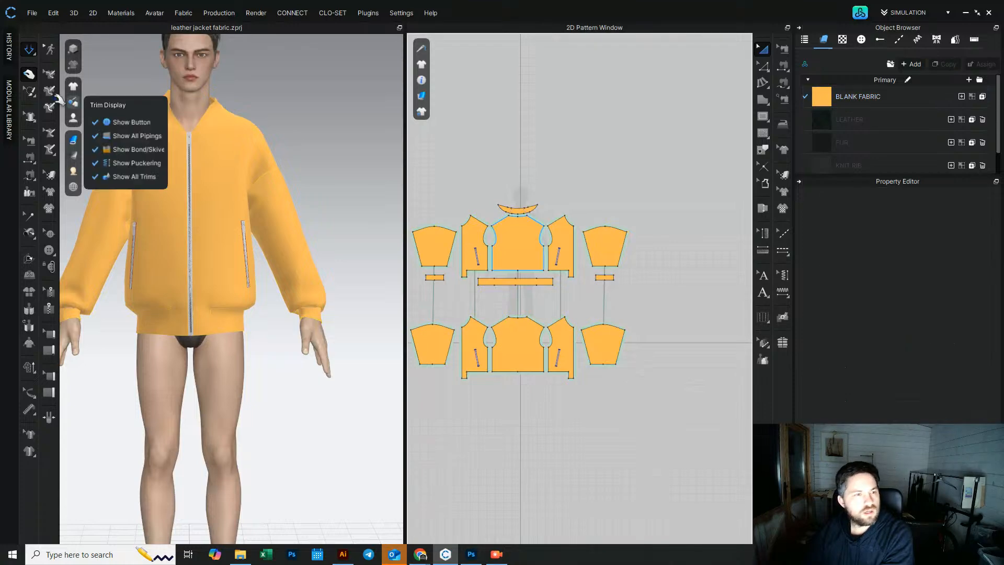
Step: Simulate the jacket and apply Solidify to the collar pattern
click(28, 51)
right_drag(211, 248, 361, 281)
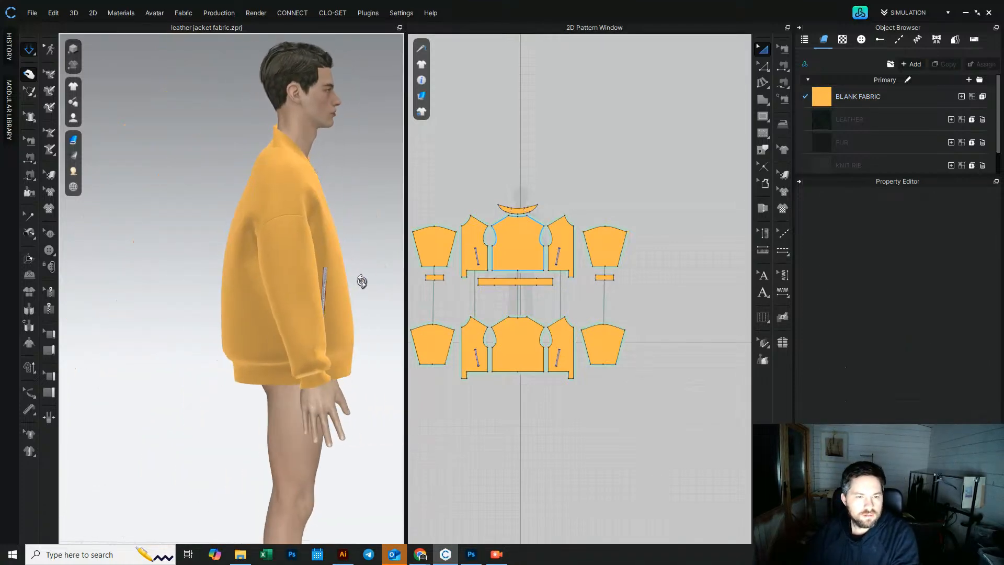
click(234, 329)
click(243, 288)
right_drag(251, 313, 369, 315)
right_drag(172, 281, 231, 298)
right_click(250, 204)
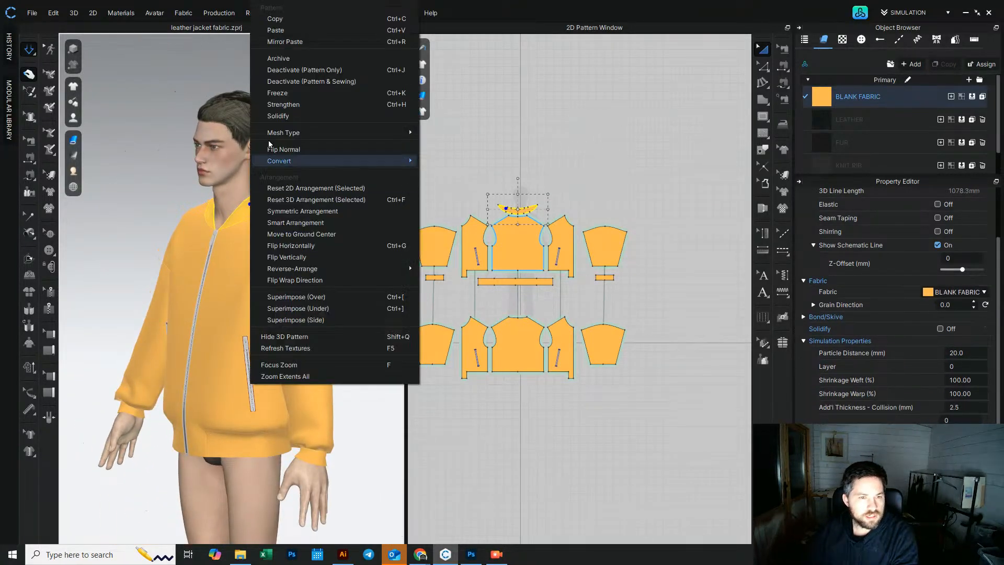
click(277, 115)
right_drag(278, 152, 253, 268)
scroll(211, 324, down, 4)
click(30, 74)
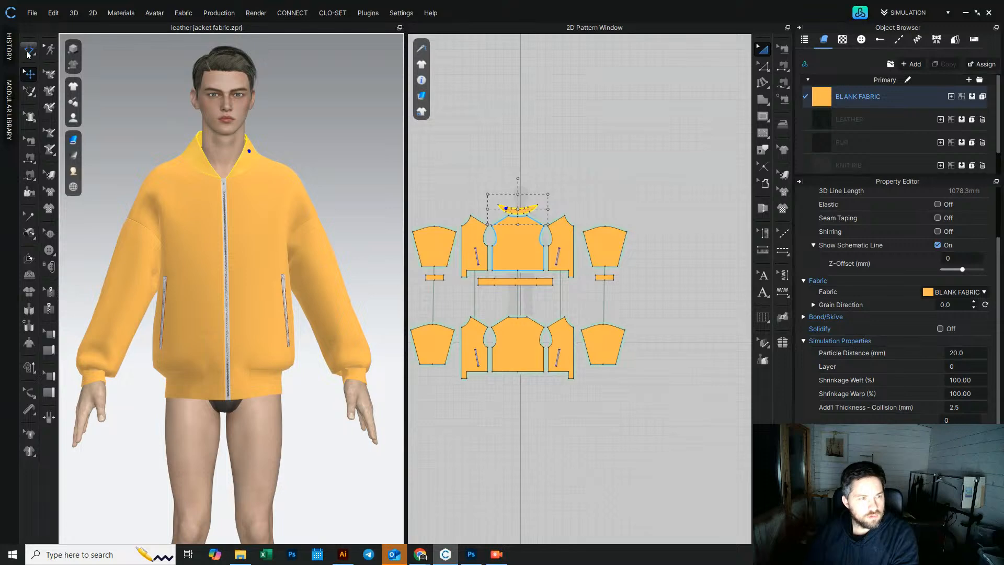
Step: Select both sleeve cuff patterns and apply Strengthen to them
click(764, 54)
click(865, 98)
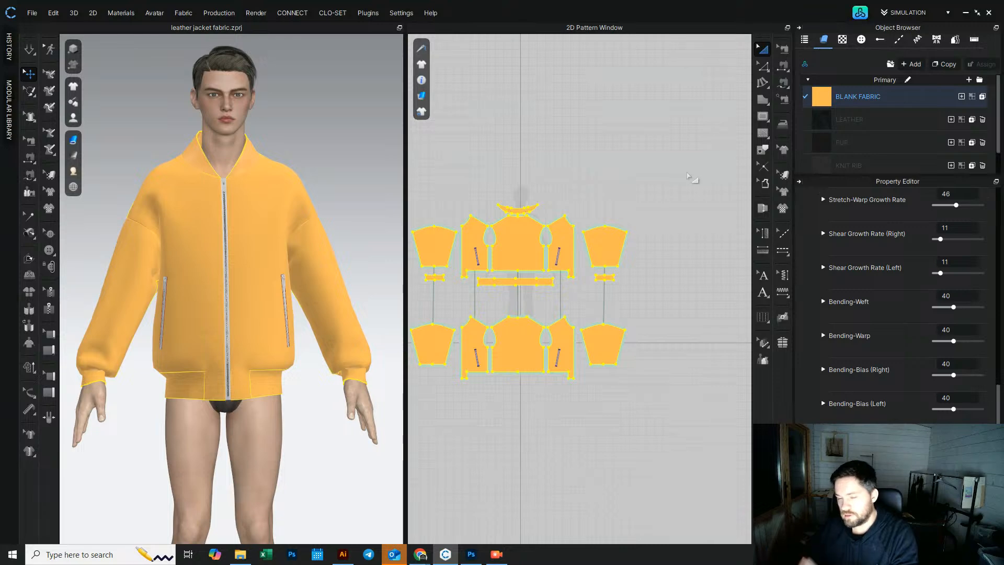
click(764, 50)
click(641, 180)
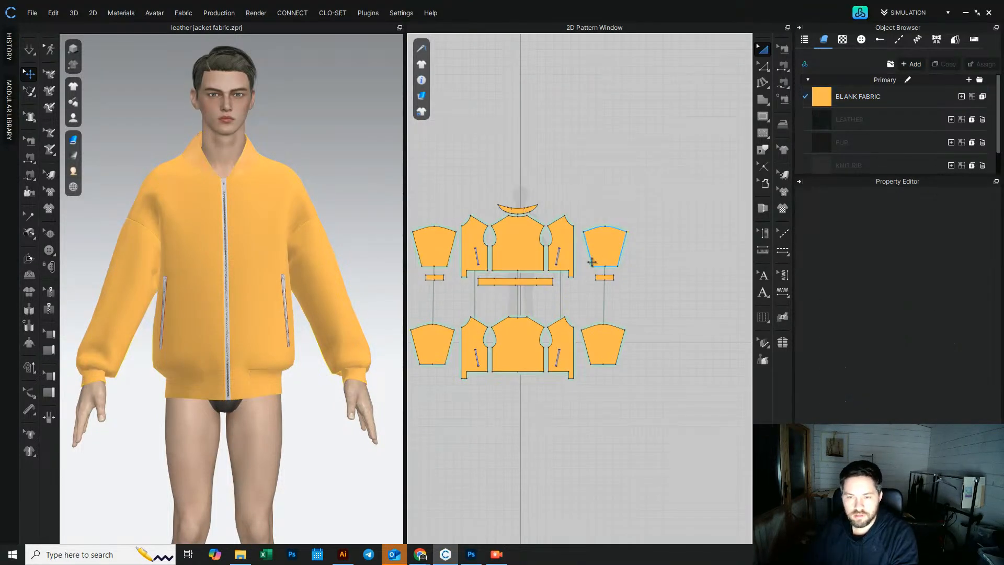
click(601, 278)
right_click(435, 278)
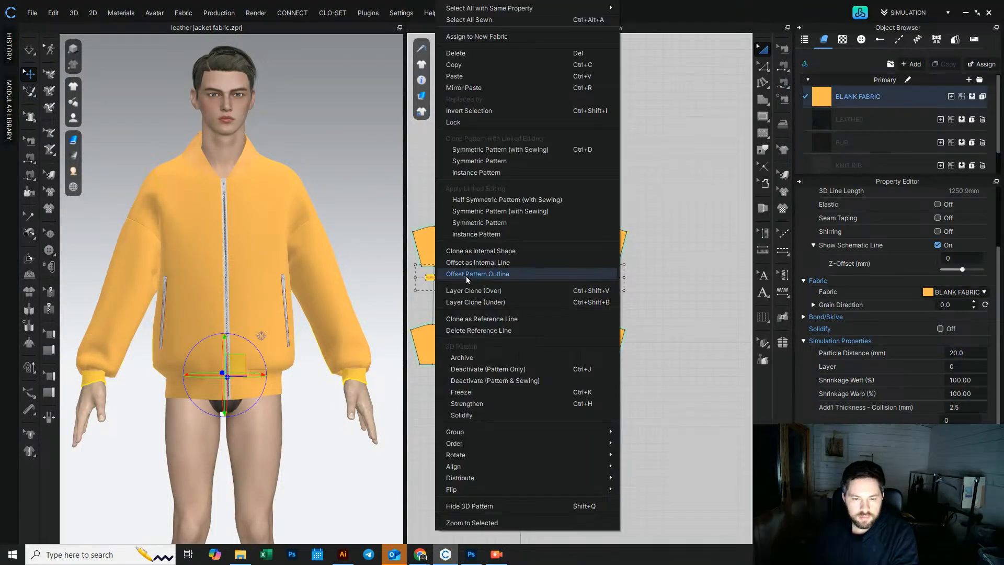
click(487, 407)
Step: Simulate and tug the sleeves and front panels to settle them on the avatar
click(30, 50)
click(145, 306)
drag(140, 299, 142, 322)
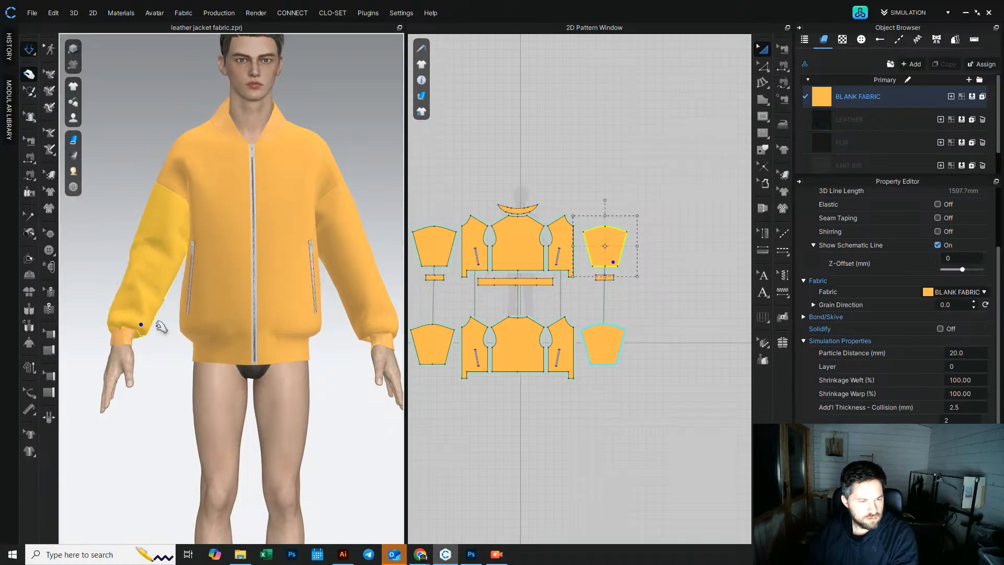
middle_drag(188, 299, 127, 314)
drag(301, 323, 331, 320)
click(327, 343)
click(334, 269)
right_drag(334, 269, 304, 273)
Step: Select all patterns and set their particle distance to 10, then resume simulation
middle_drag(497, 255, 570, 284)
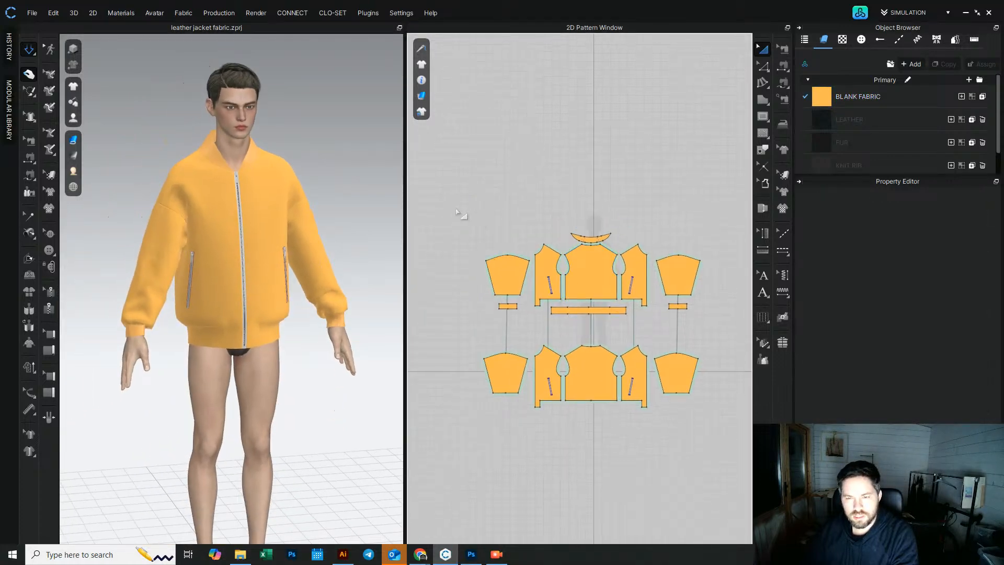
drag(457, 212, 726, 475)
click(977, 350)
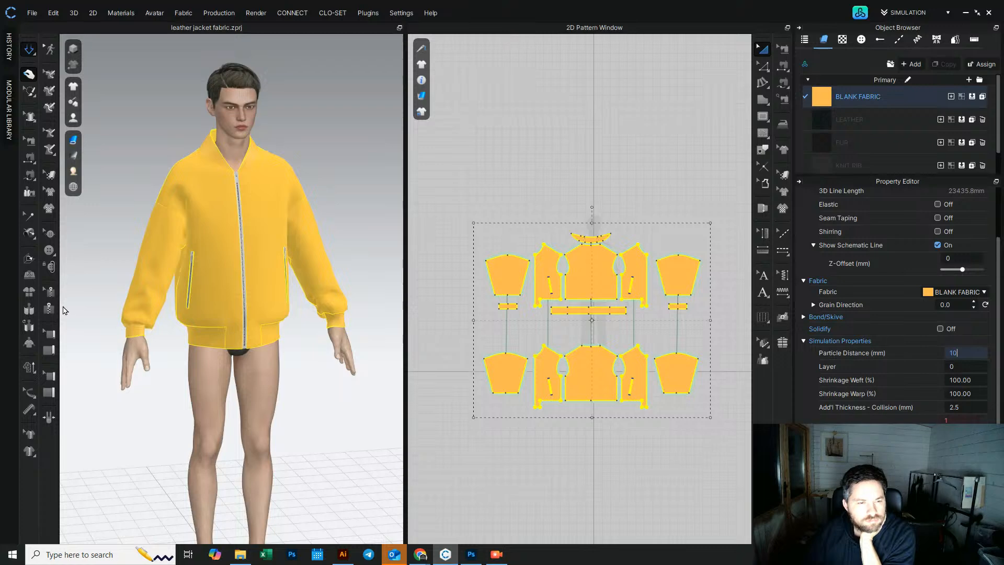
click(218, 266)
click(24, 48)
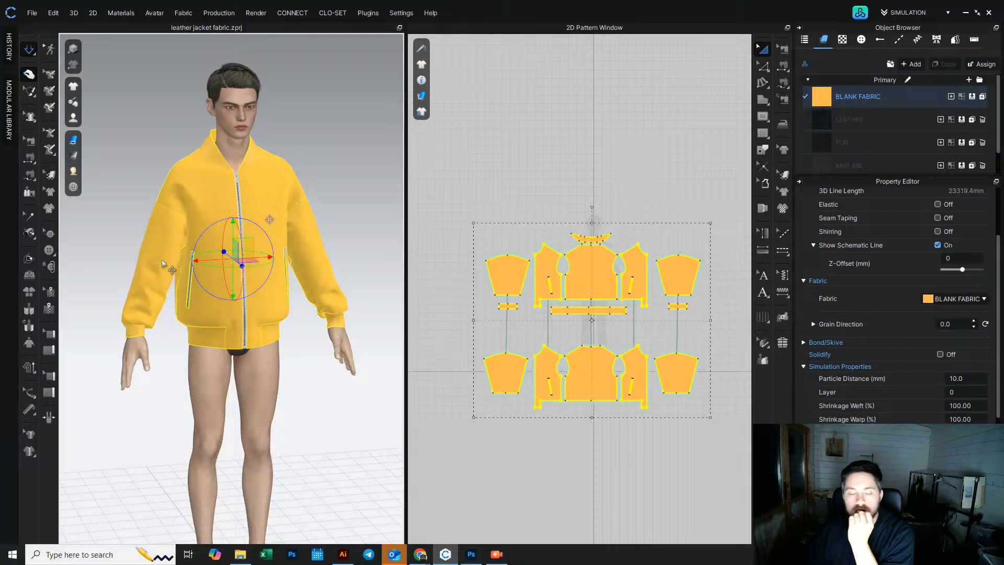
Step: Tug the sleeves and waistband from front and side to settle the jacket on the avatar
key(2)
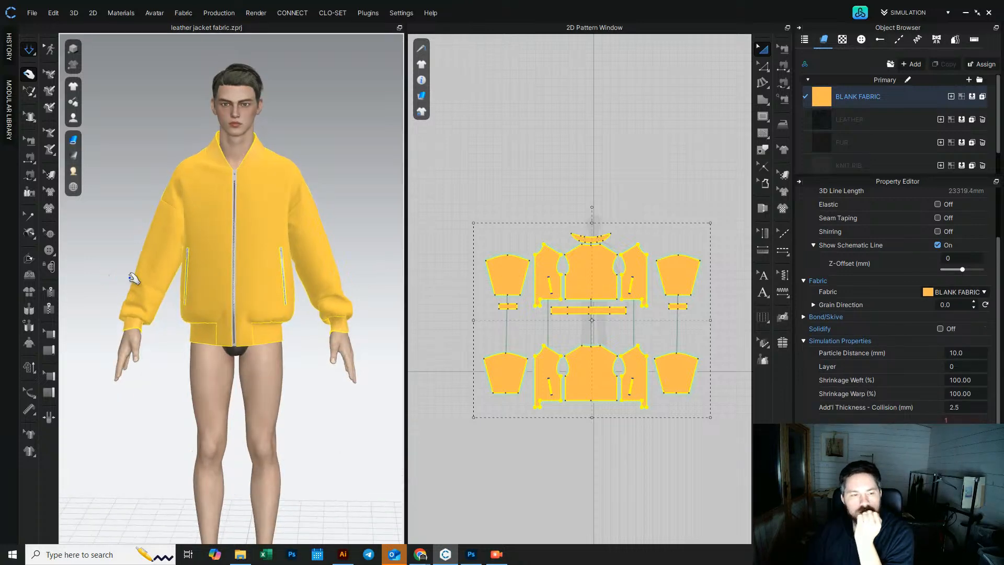
scroll(132, 276, up, 2)
mouse_move(137, 255)
mouse_down()
mouse_move(150, 221)
mouse_move(136, 274)
mouse_up()
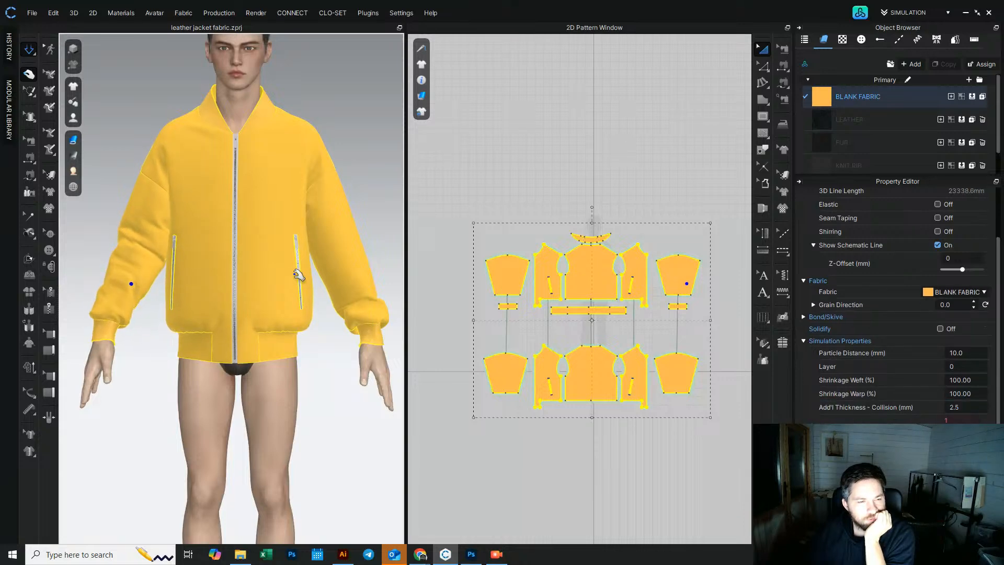
drag(339, 261, 325, 222)
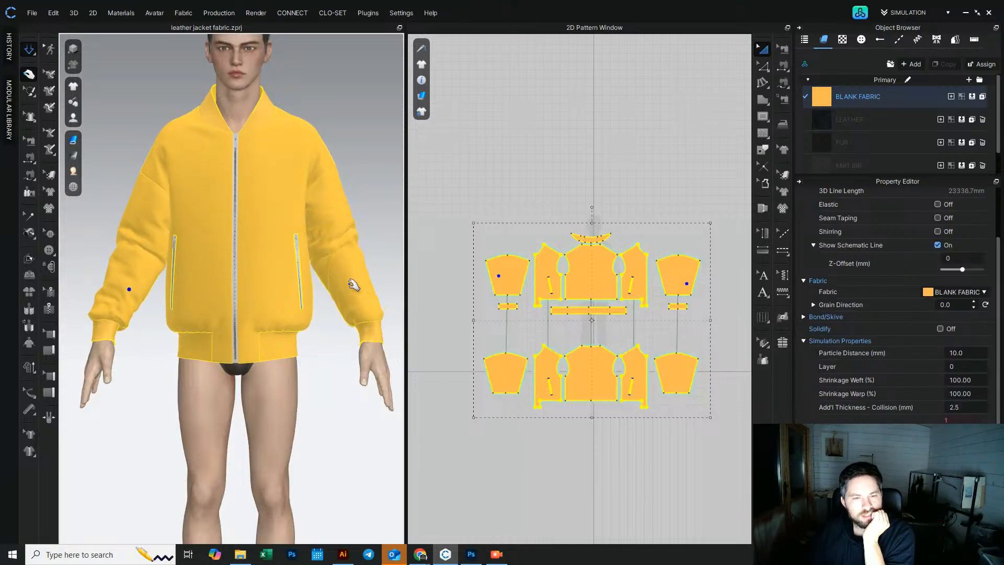
right_drag(220, 278, 352, 375)
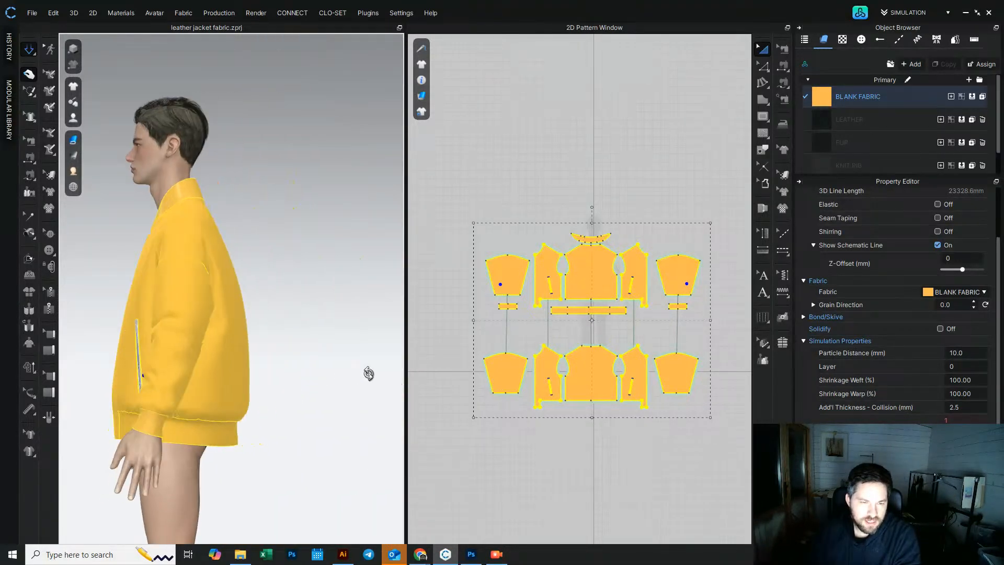
right_drag(167, 313, 224, 277)
scroll(223, 271, up, 2)
click(250, 385)
right_drag(276, 387, 243, 386)
drag(303, 385, 321, 387)
right_drag(238, 389, 271, 391)
drag(182, 394, 189, 394)
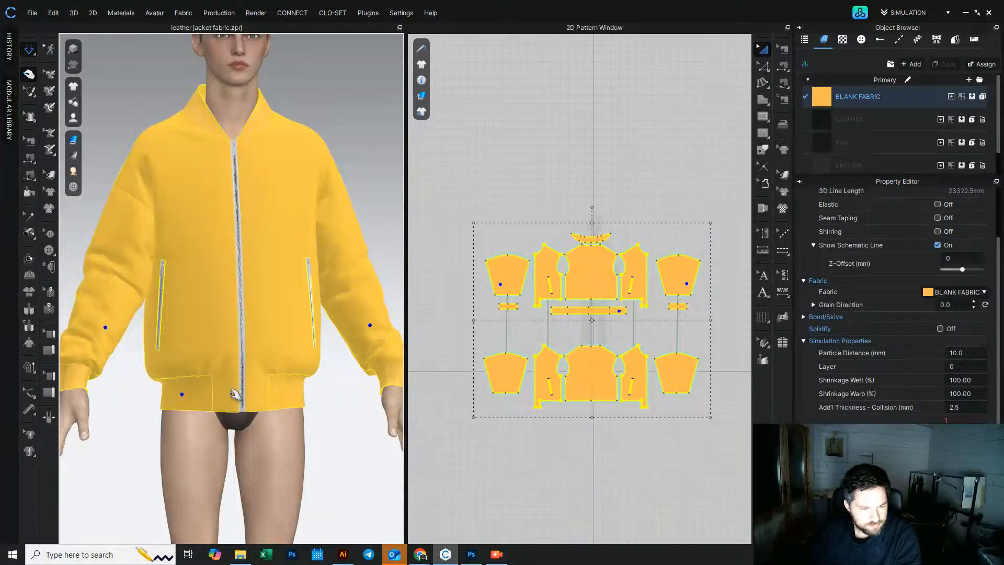
middle_drag(205, 398, 206, 354)
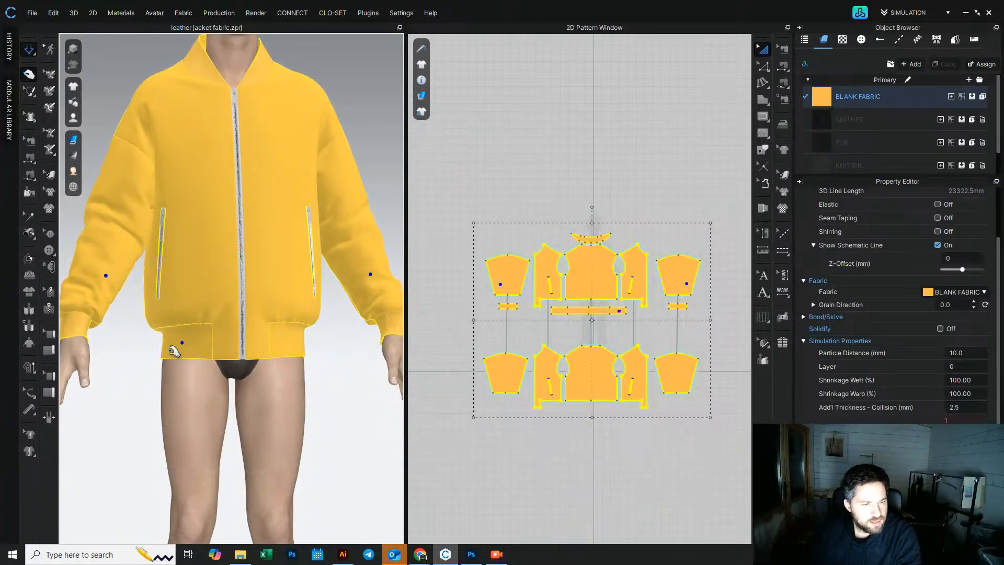
click(25, 50)
scroll(617, 314, up, 8)
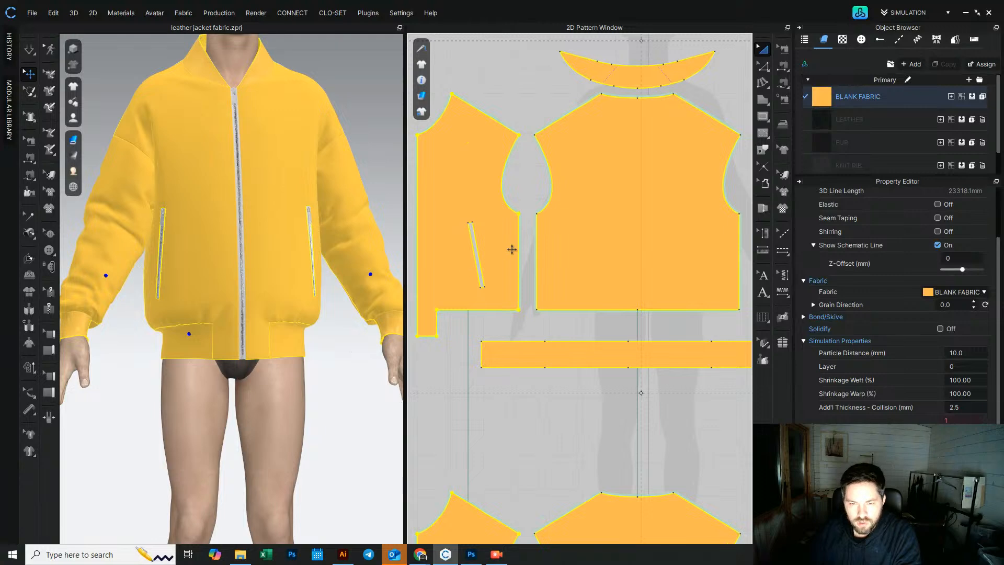
Step: Shorten the waistband pattern by moving its end edge inward and reposition it below the body panels
click(525, 251)
drag(525, 253, 540, 243)
scroll(539, 240, up, 5)
scroll(575, 300, down, 7)
scroll(603, 296, up, 5)
drag(603, 296, 570, 294)
scroll(617, 403, up, 5)
scroll(610, 402, down, 8)
drag(544, 408, 522, 382)
middle_drag(740, 386, 647, 401)
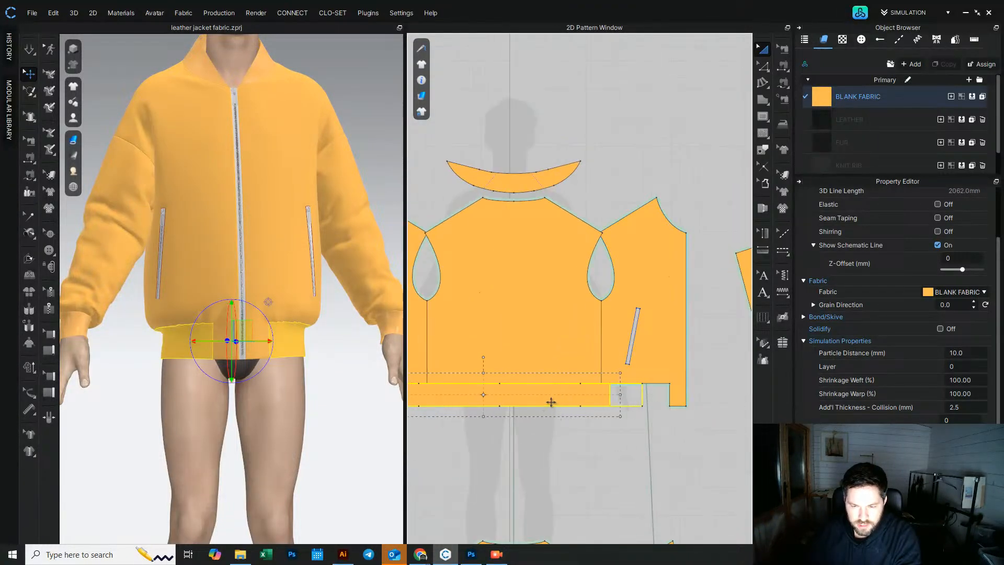
middle_drag(537, 407, 595, 343)
drag(602, 331, 612, 343)
scroll(562, 415, down, 4)
middle_drag(561, 416, 575, 387)
click(29, 50)
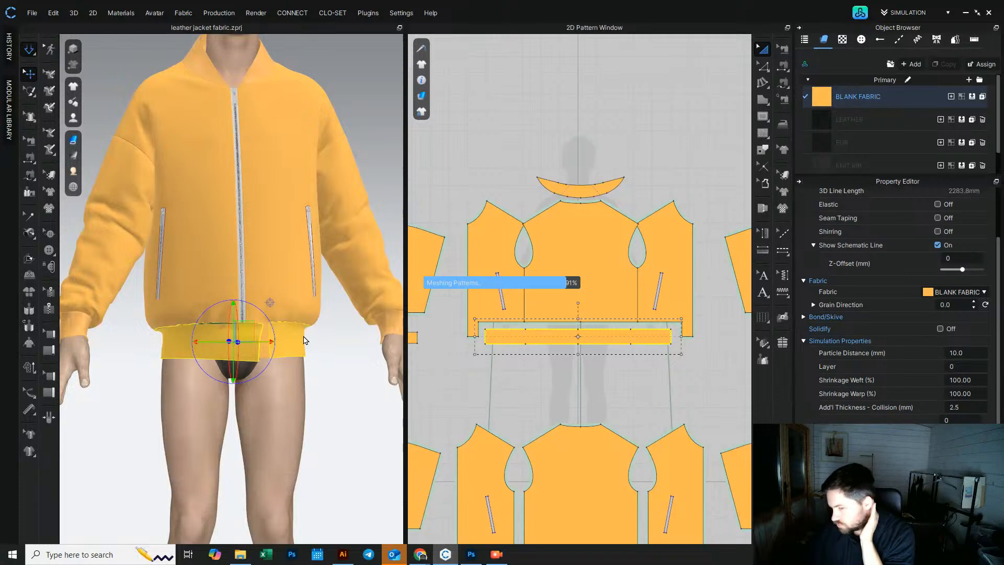
Step: Simulate and tug the waistband around the hips from several angles to smooth it
key(space)
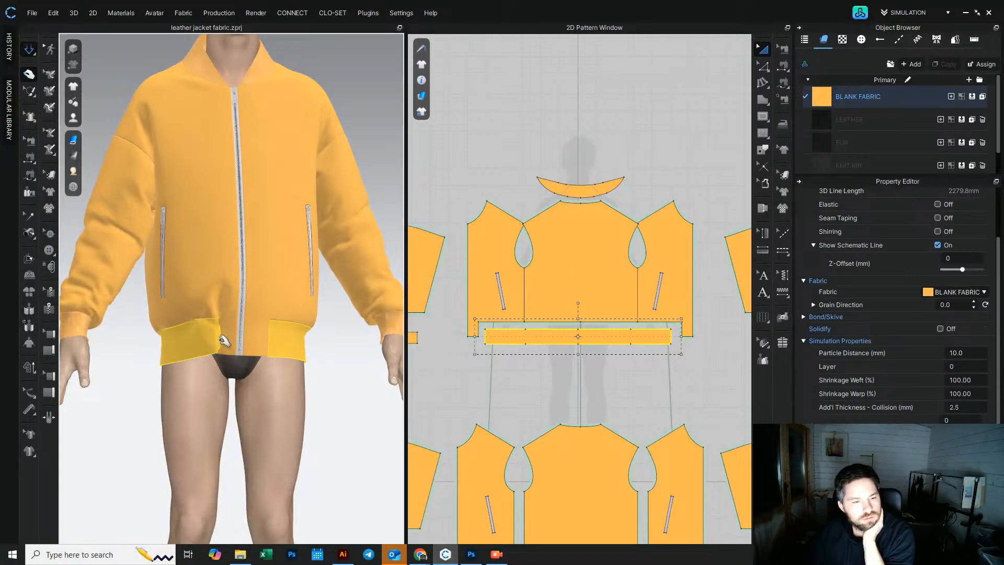
drag(187, 351, 167, 357)
click(221, 335)
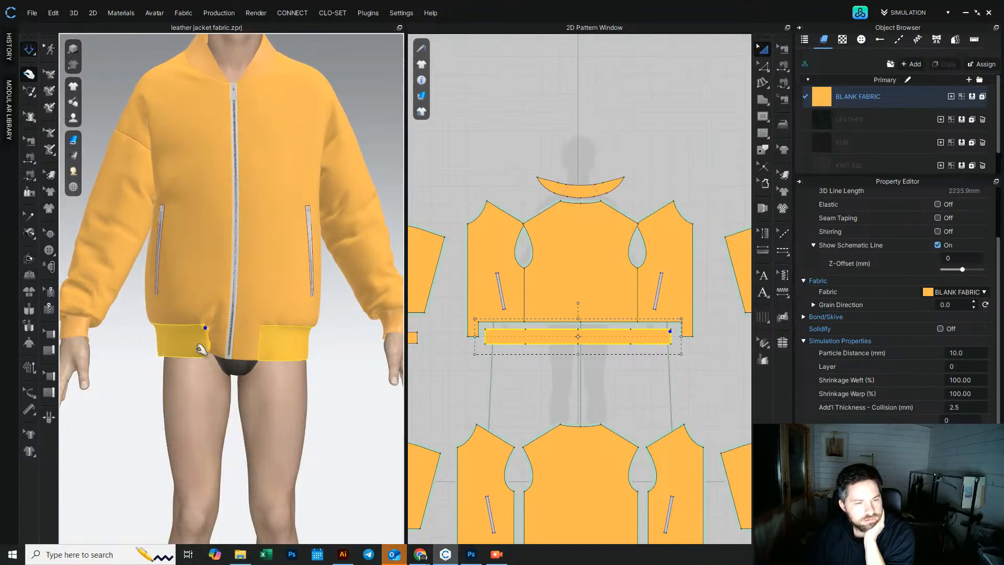
scroll(241, 308, up, 5)
scroll(244, 288, up, 2)
right_drag(247, 275, 292, 270)
drag(273, 337, 344, 298)
right_drag(340, 303, 270, 424)
right_drag(257, 262, 246, 304)
drag(234, 299, 251, 399)
scroll(257, 405, down, 8)
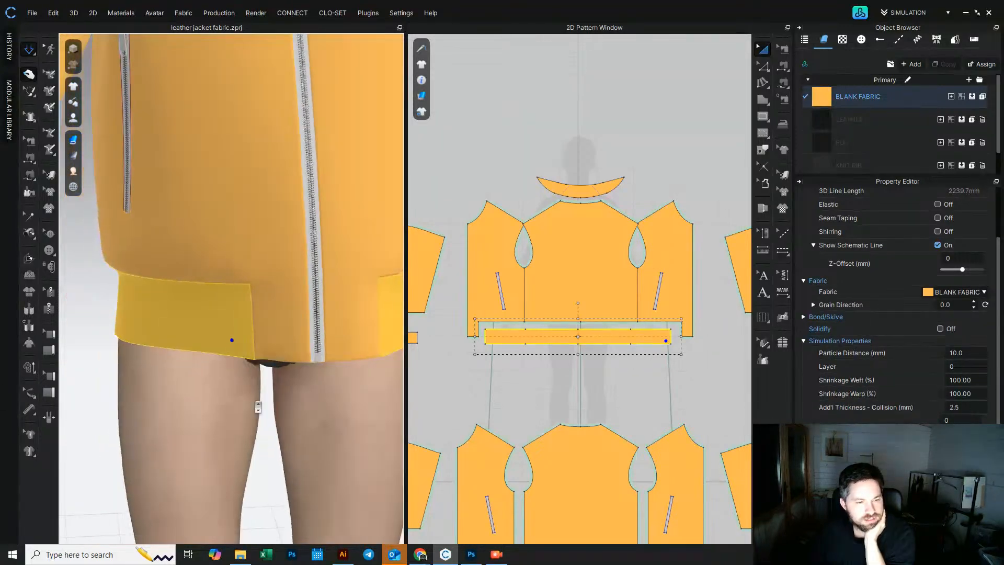
right_drag(265, 340, 377, 332)
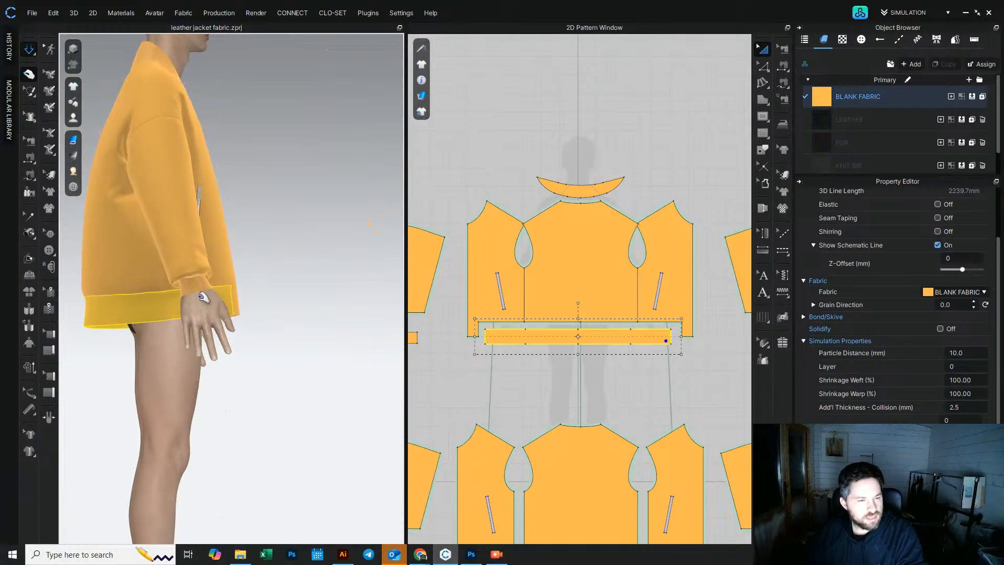
right_drag(175, 358, 202, 371)
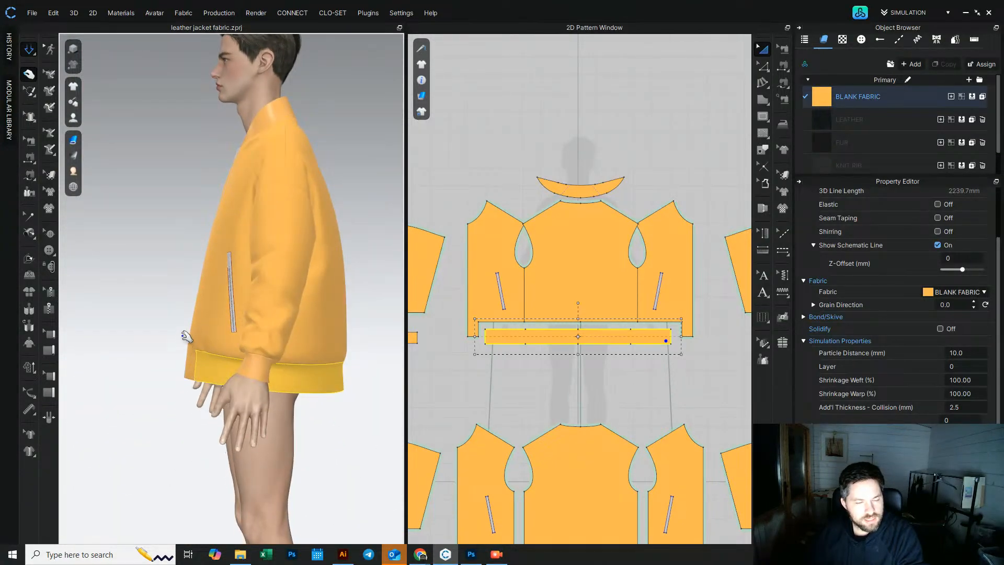
right_drag(228, 394, 262, 383)
mouse_move(267, 380)
mouse_down()
mouse_move(292, 379)
mouse_move(236, 375)
mouse_move(264, 380)
mouse_up()
right_drag(264, 379, 147, 370)
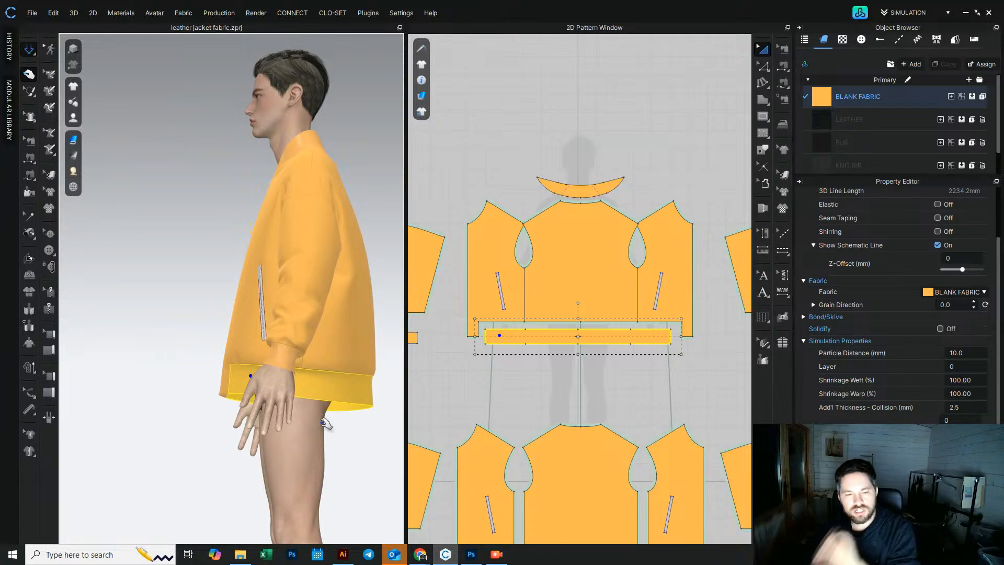
Step: Increase the waistband's pressure value in its simulation properties step by step
click(965, 419)
key(Up)
right_drag(210, 390, 292, 320)
key(Up)
key(Up)
key(Up)
key(Up)
key(Up)
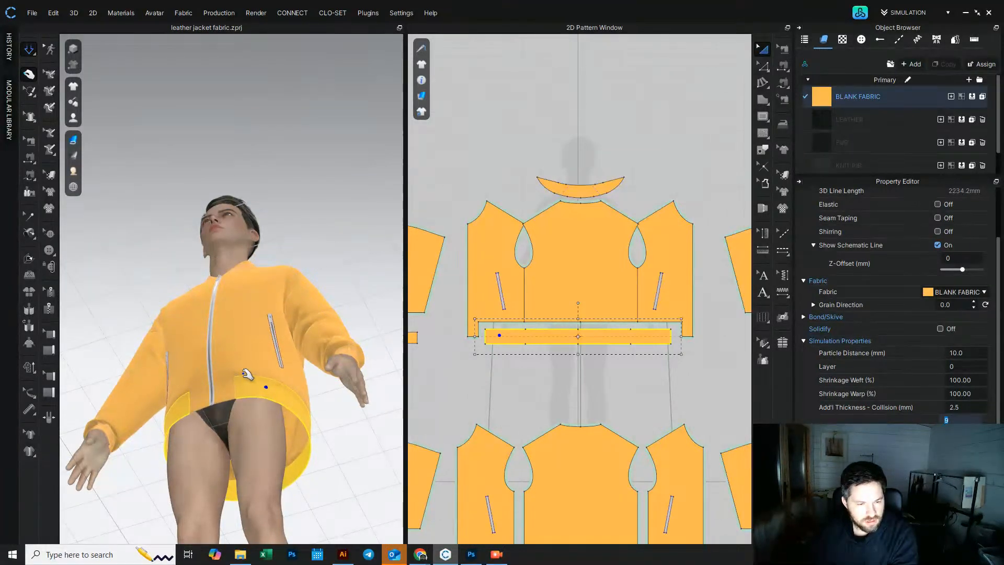
Step: Adjust the waistband's pressure value and tug the waistband around the hips from front and side to settle it
key(Down)
key(Down)
key(Down)
right_drag(266, 388, 161, 439)
middle_drag(310, 384, 244, 408)
mouse_move(309, 409)
mouse_down()
mouse_move(275, 416)
mouse_move(293, 414)
mouse_up()
right_drag(162, 416, 260, 341)
scroll(222, 432, down, 3)
scroll(247, 446, up, 3)
middle_drag(259, 341, 249, 373)
right_drag(249, 373, 236, 378)
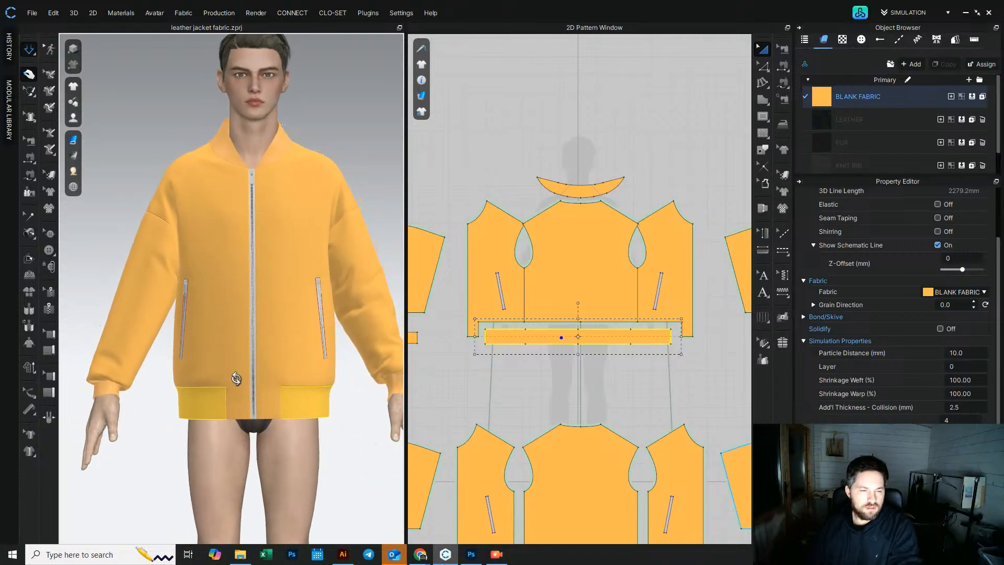
Step: Select the front and back body panels, tug the hem, and set their pressure to 1
click(629, 299)
shift+click(663, 265)
shift+click(484, 250)
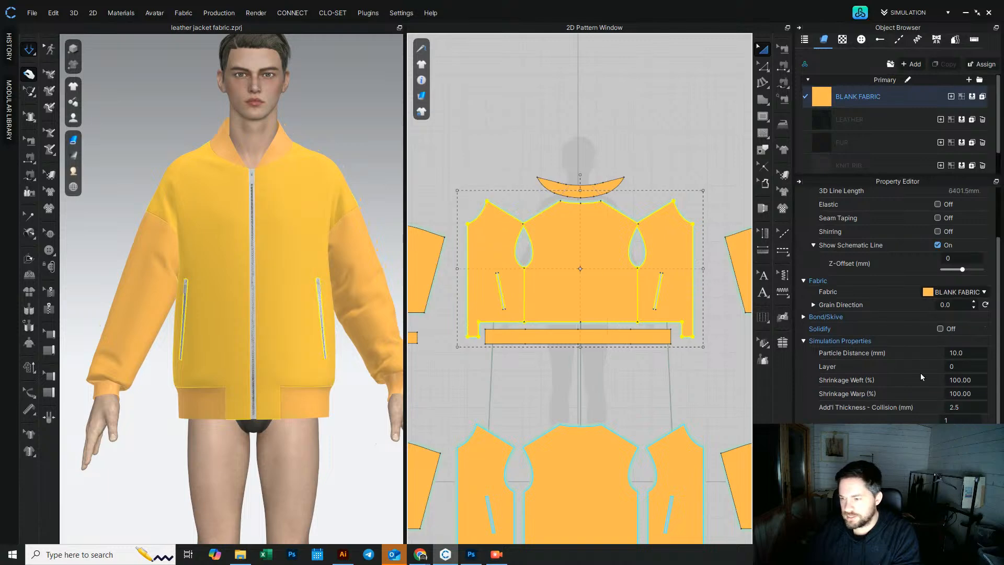
right_drag(236, 398, 348, 399)
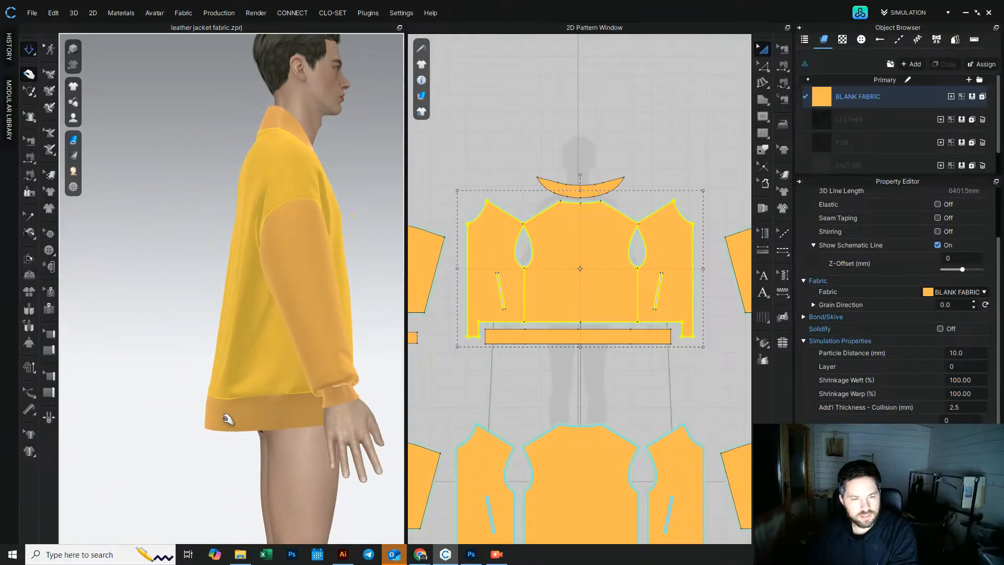
mouse_move(226, 422)
right_down()
mouse_move(281, 421)
mouse_move(209, 413)
mouse_move(217, 421)
right_up()
click(963, 420)
text(1)
key(Return)
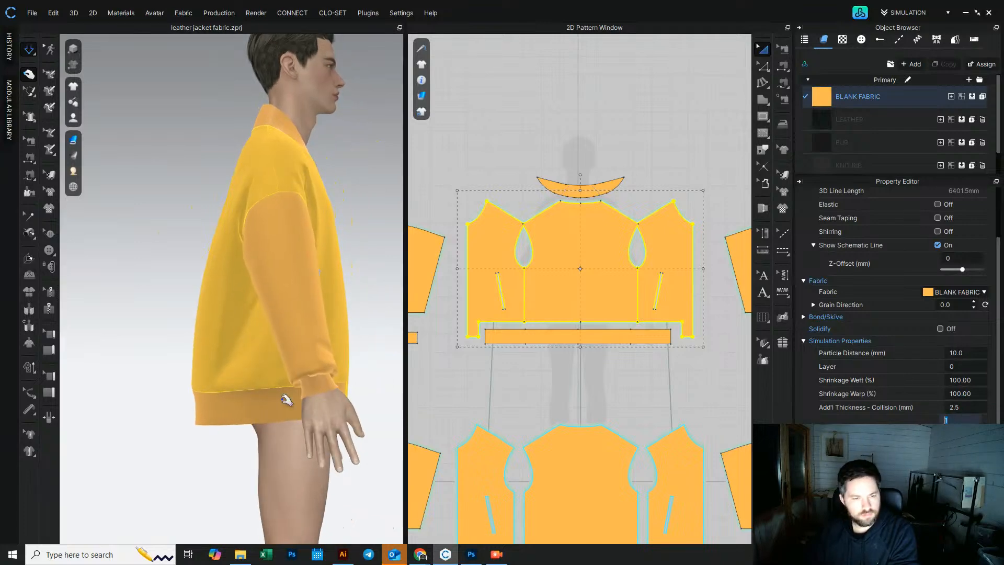
Step: Tug the jacket body and waistband from the side to settle the fit
right_drag(152, 336, 165, 341)
drag(241, 211, 225, 207)
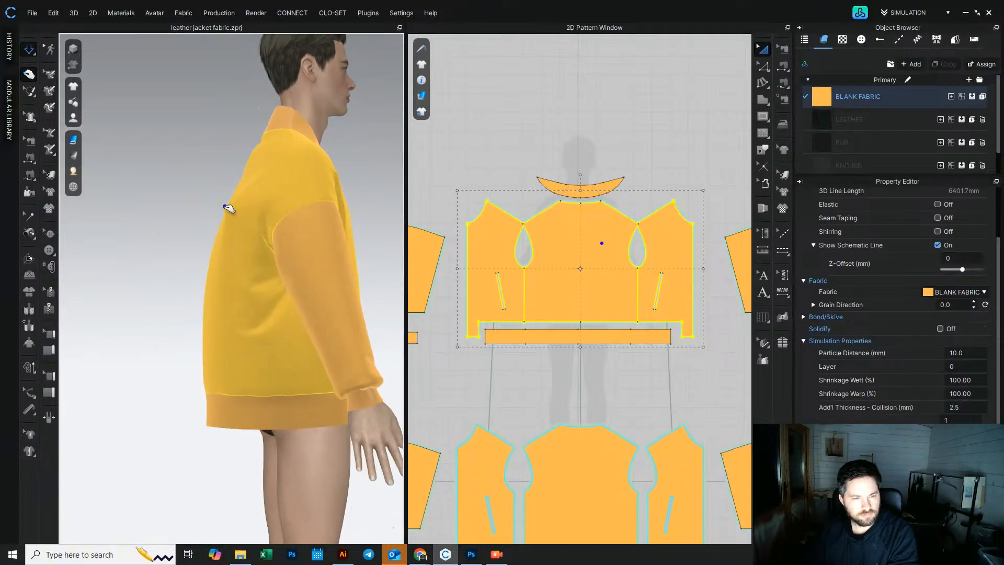
mouse_move(215, 298)
right_down()
mouse_move(234, 283)
mouse_move(224, 285)
right_up()
click(249, 416)
right_drag(249, 416, 255, 447)
right_drag(273, 352, 157, 340)
right_drag(208, 361, 272, 359)
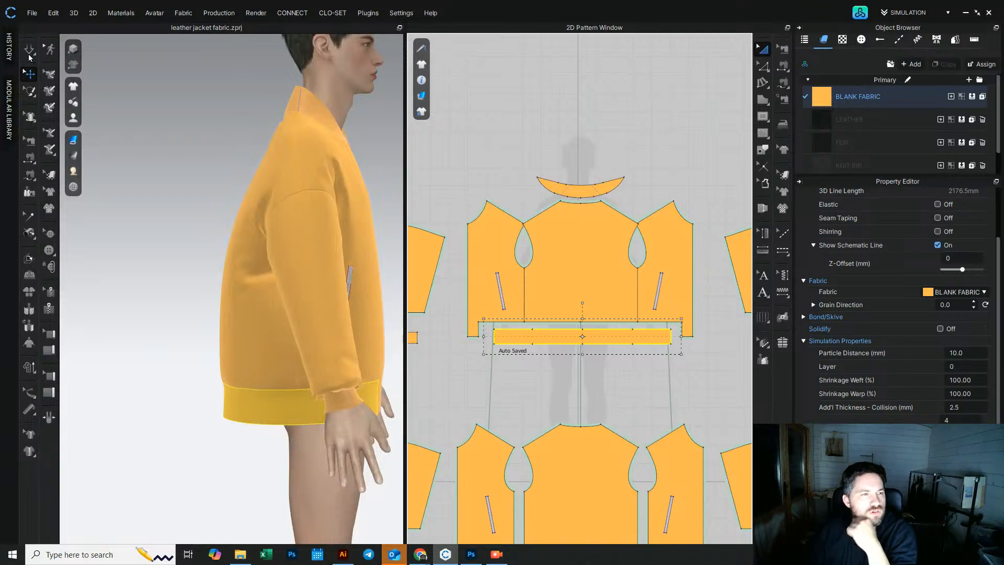
Step: Tug the waistband at the back and sides to smooth it around the hips
click(29, 49)
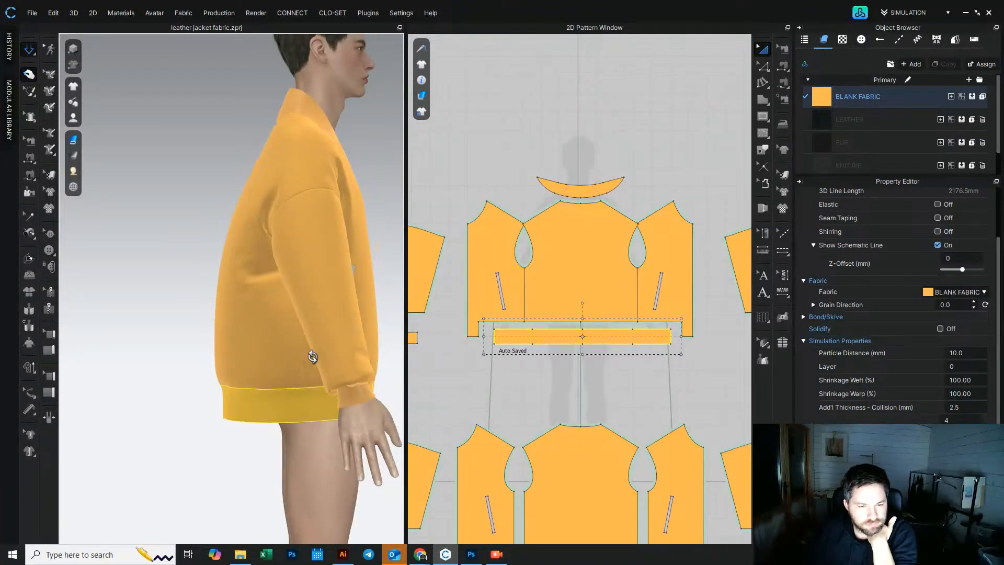
mouse_move(251, 410)
mouse_down()
mouse_move(280, 411)
mouse_move(249, 403)
mouse_up()
right_drag(249, 403, 233, 411)
drag(230, 418, 249, 424)
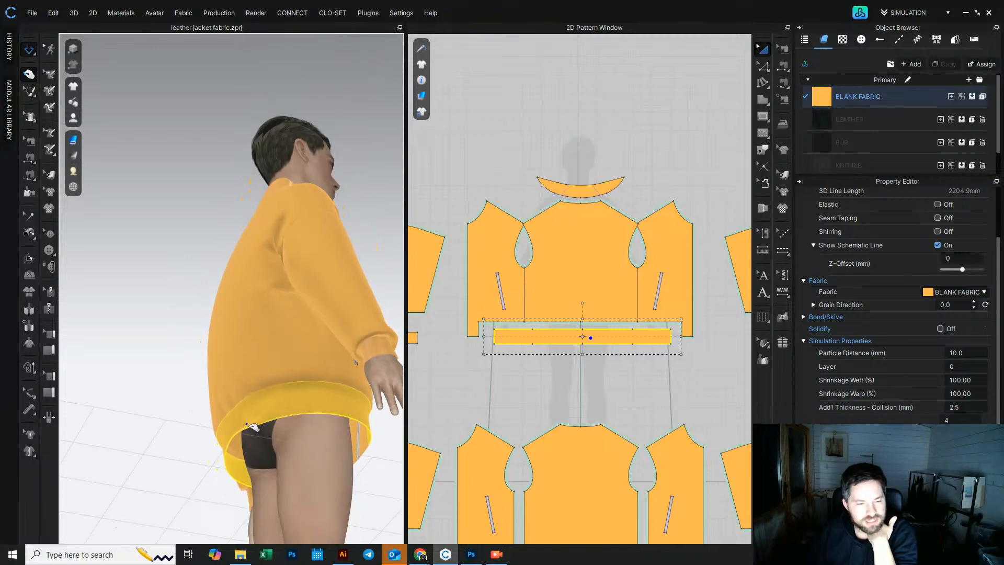
right_drag(249, 427, 226, 382)
scroll(205, 412, down, 3)
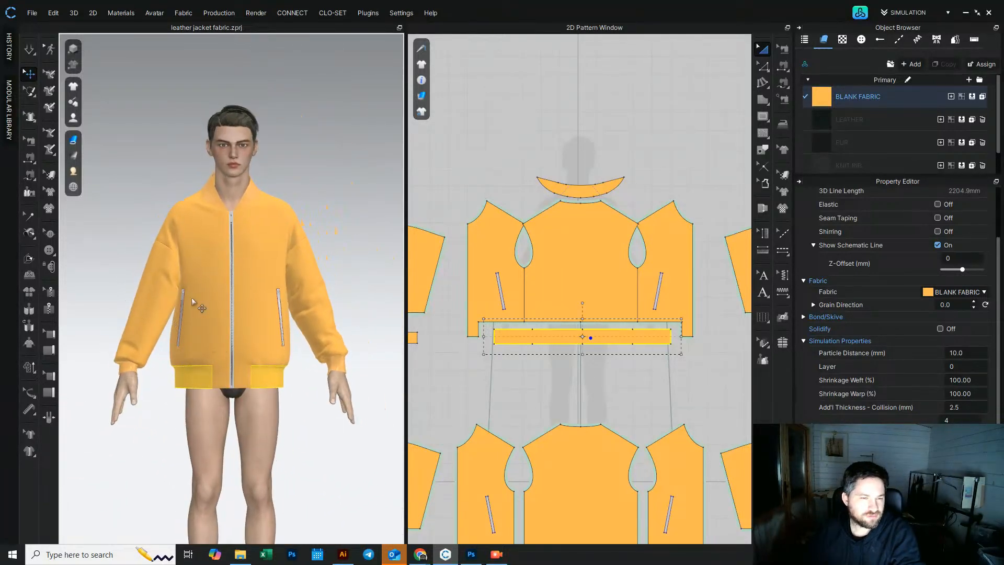
scroll(189, 296, up, 2)
right_drag(189, 296, 171, 310)
Step: Set the blank fabric's Bending-Weft, Bending-Warp and Bending-Bias (Right) to 55 and resume simulation
click(831, 100)
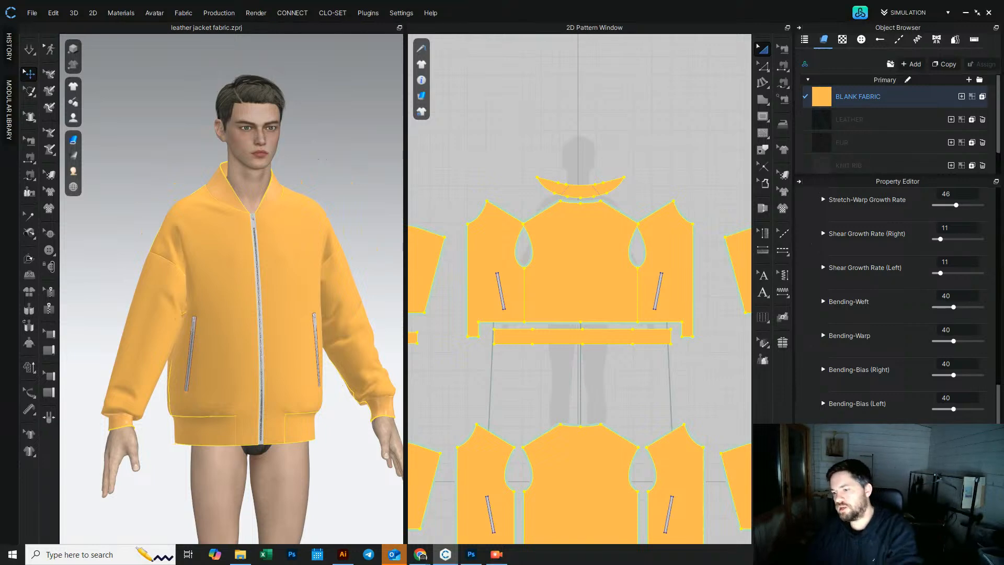
scroll(887, 337, up, 1)
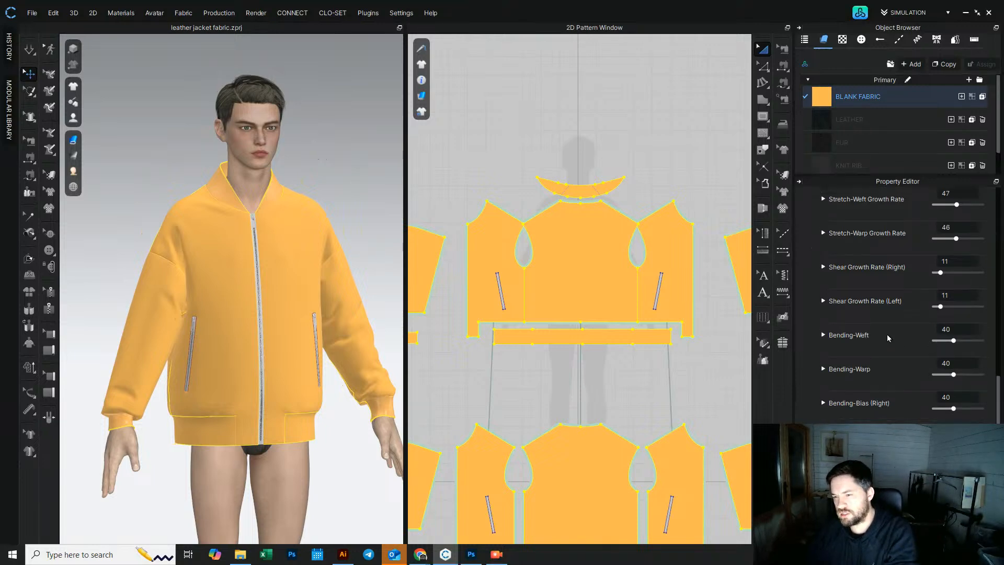
click(970, 361)
text(55)
click(961, 399)
text(55)
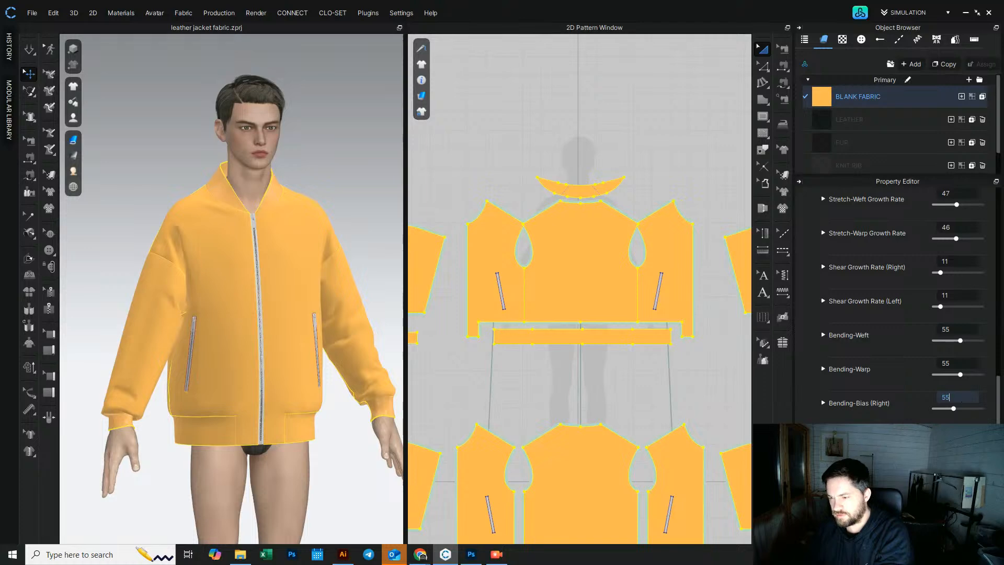
click(629, 396)
key(space)
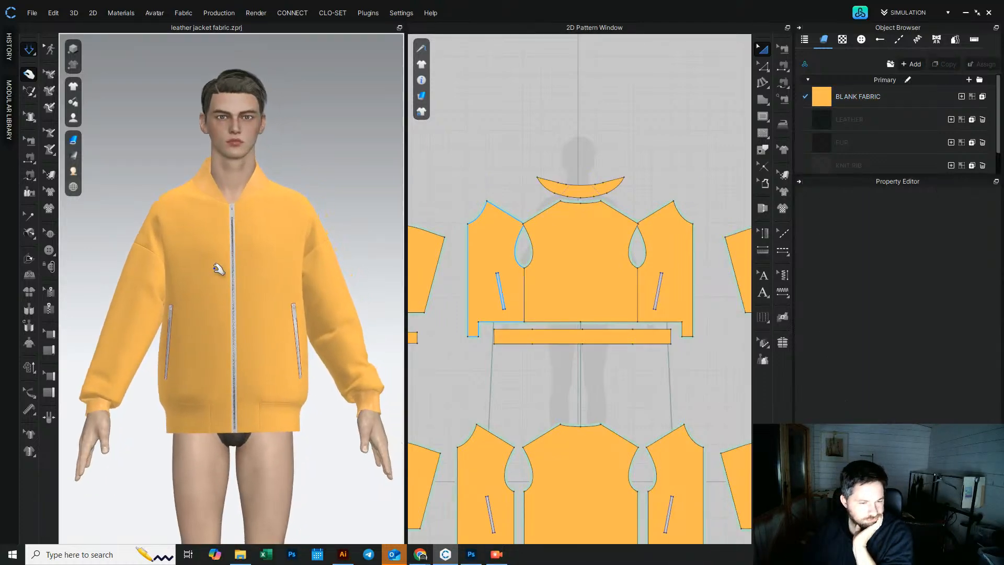
Step: Tug the front panels near the pockets from the side to smooth the drape
right_drag(175, 287, 291, 292)
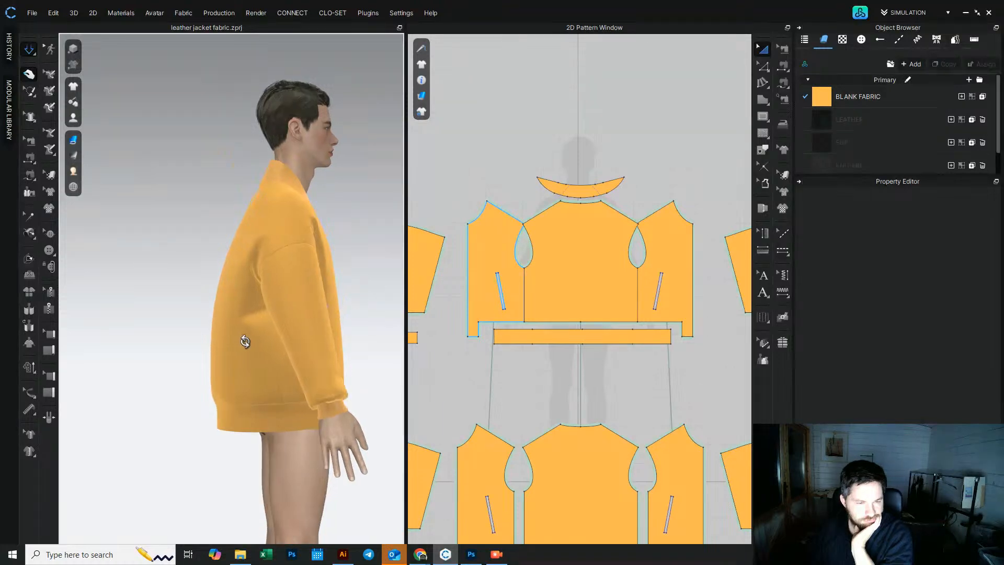
right_drag(226, 356, 437, 361)
middle_drag(233, 307, 290, 303)
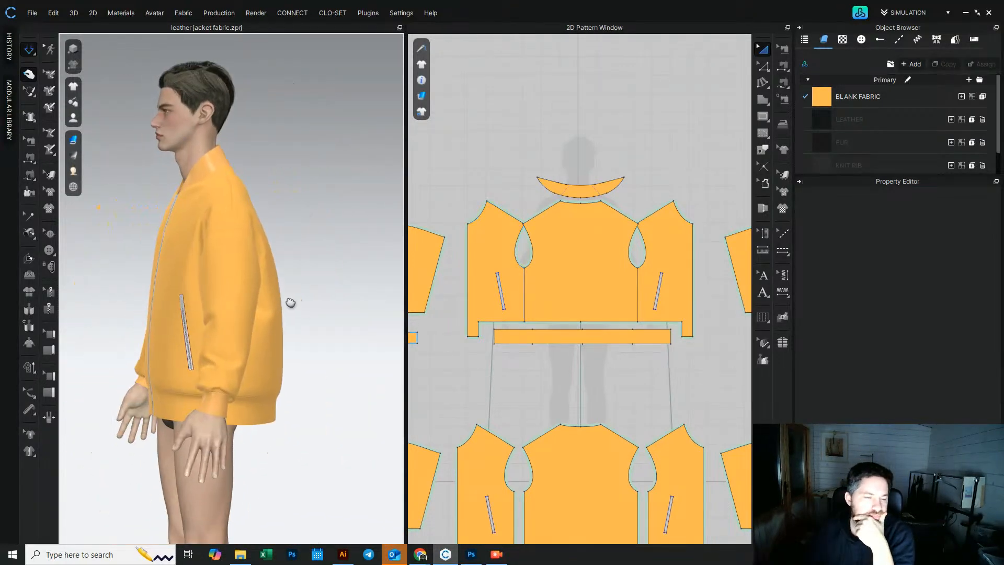
scroll(291, 303, up, 2)
right_drag(321, 316, 301, 317)
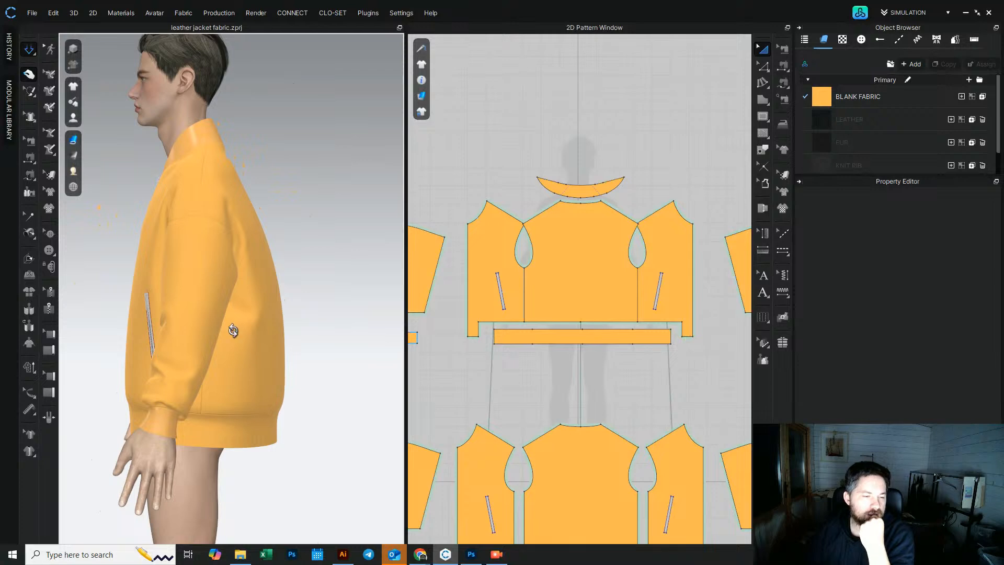
right_drag(238, 329, 184, 394)
click(144, 424)
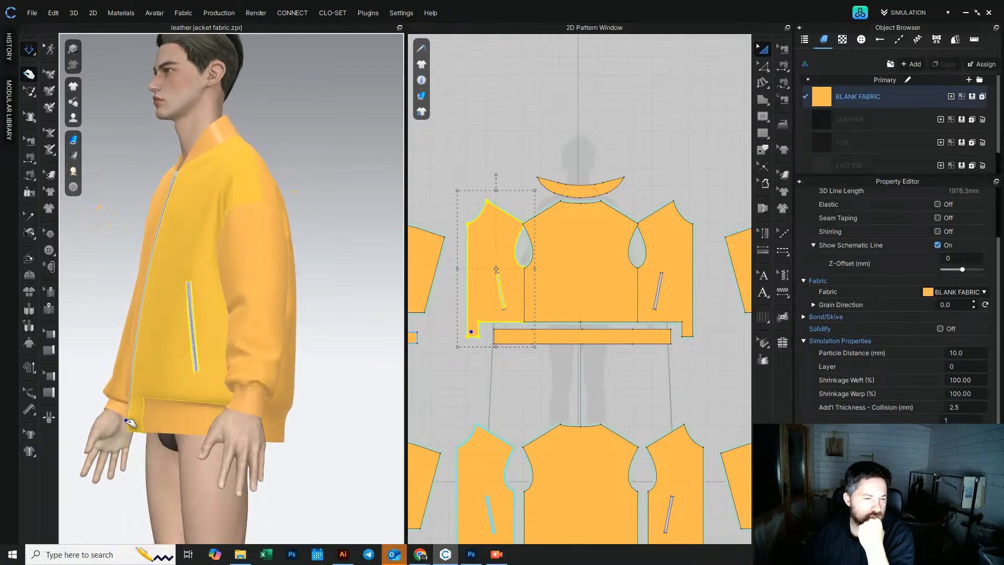
right_drag(126, 421, 201, 369)
click(341, 323)
right_drag(342, 331, 176, 332)
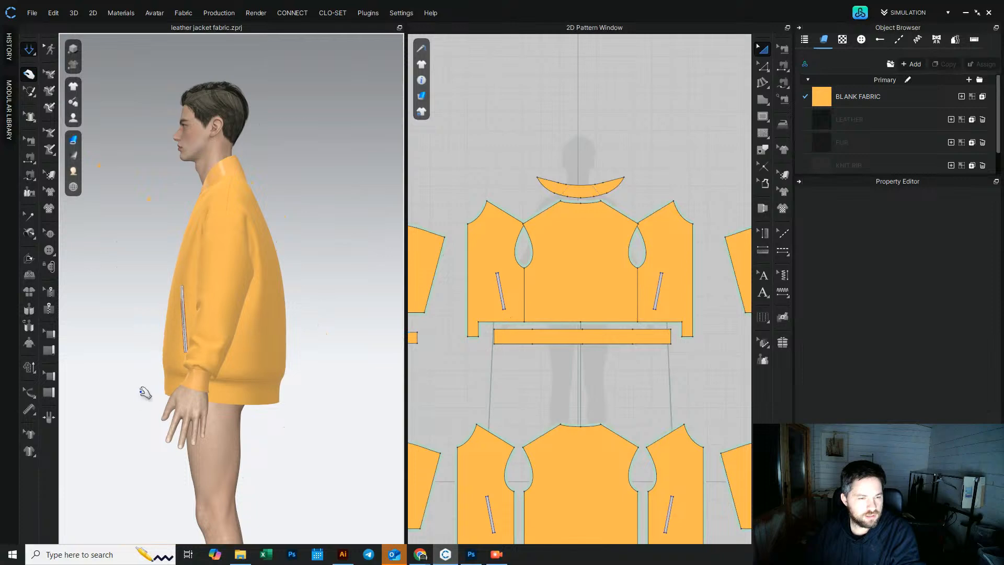
right_drag(297, 408, 309, 417)
click(196, 339)
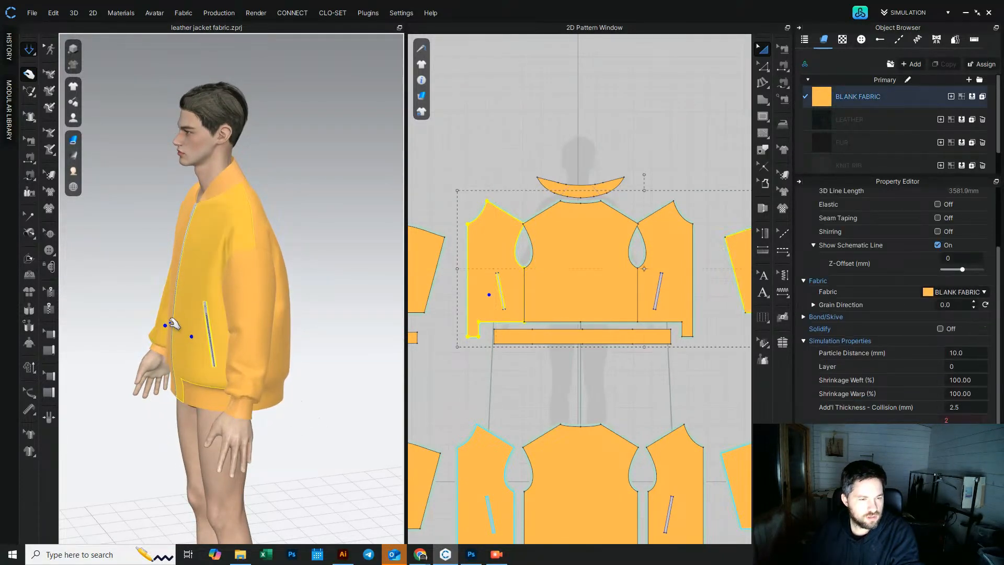
right_drag(171, 323, 204, 334)
Step: Select both front panels and set their pressure to 2
click(108, 252)
click(155, 274)
shift+click(185, 289)
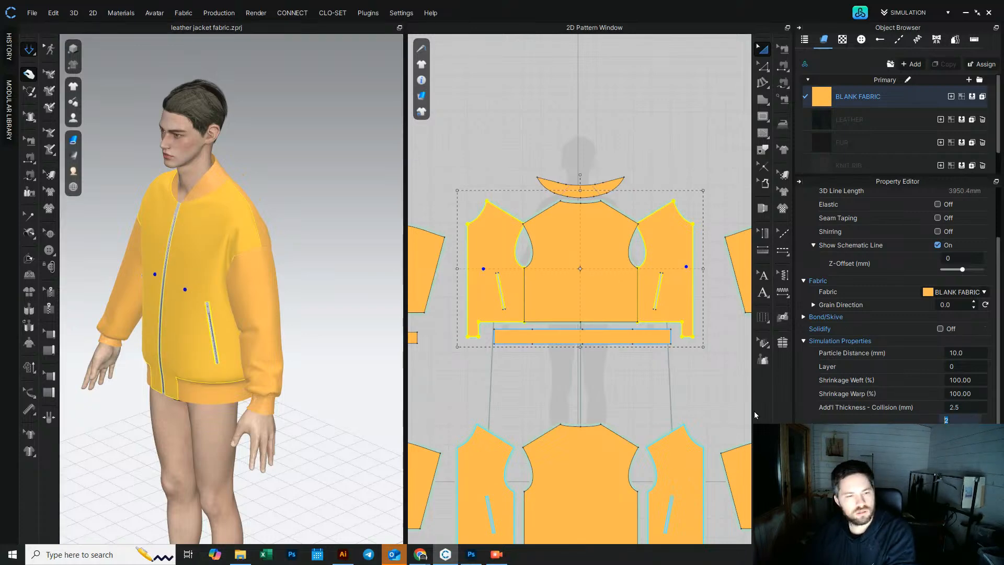
right_drag(274, 343, 230, 313)
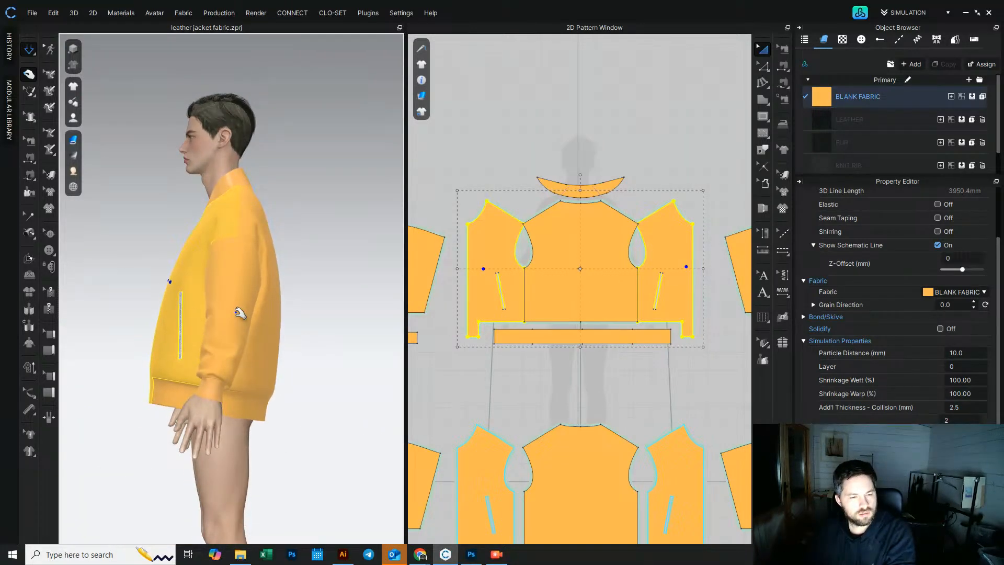
right_drag(156, 314, 291, 329)
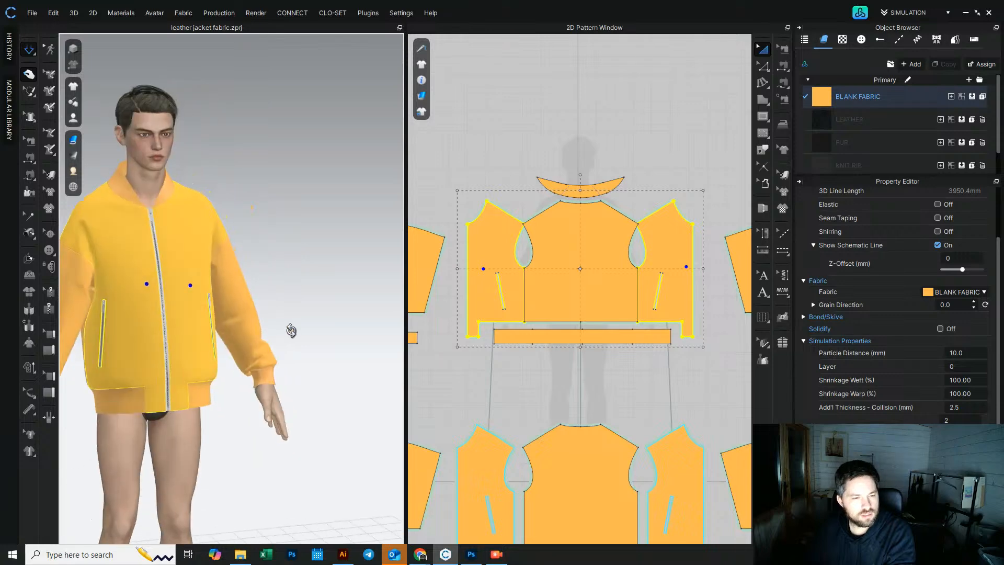
click(964, 416)
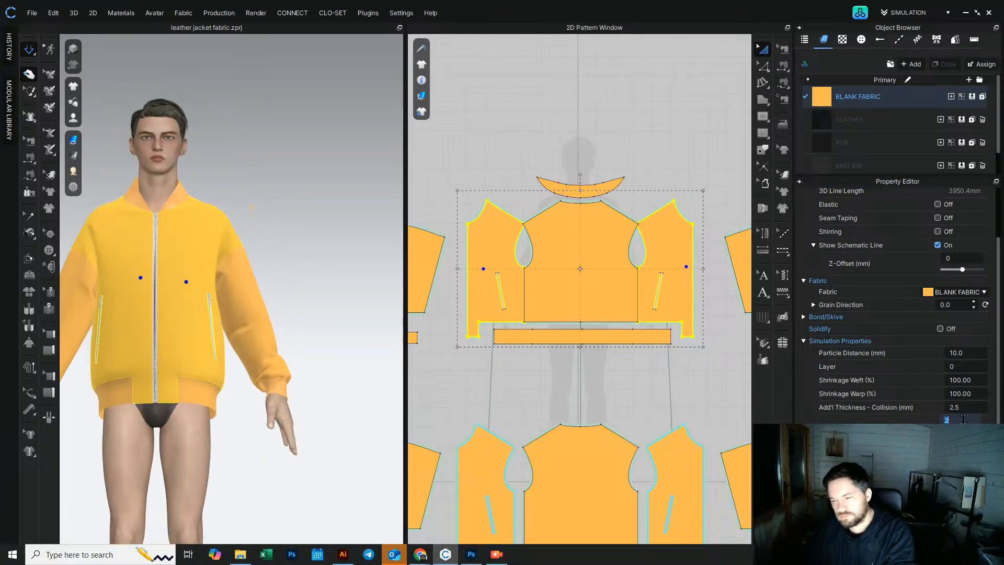
right_drag(231, 354, 151, 348)
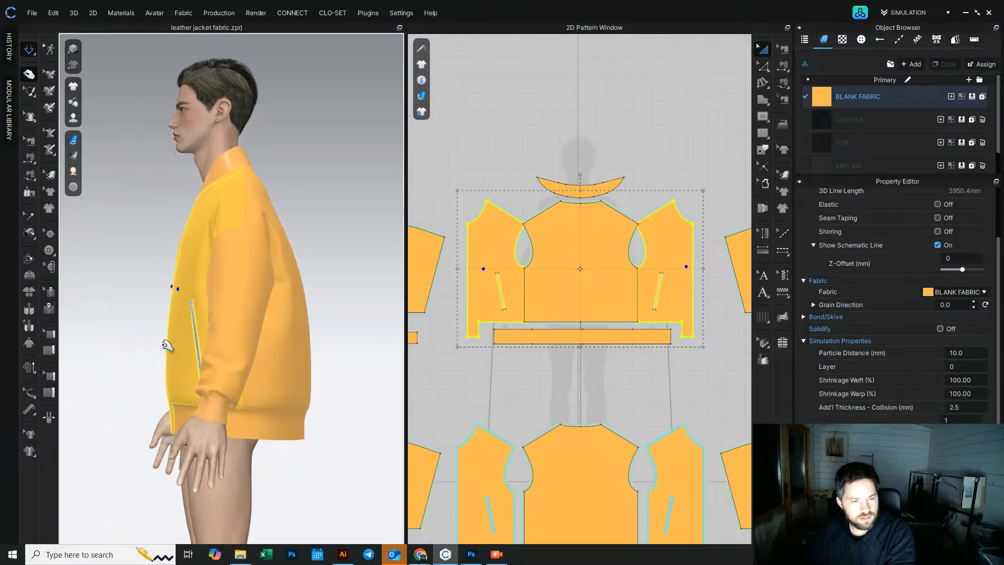
click(968, 418)
text(2)
key(Return)
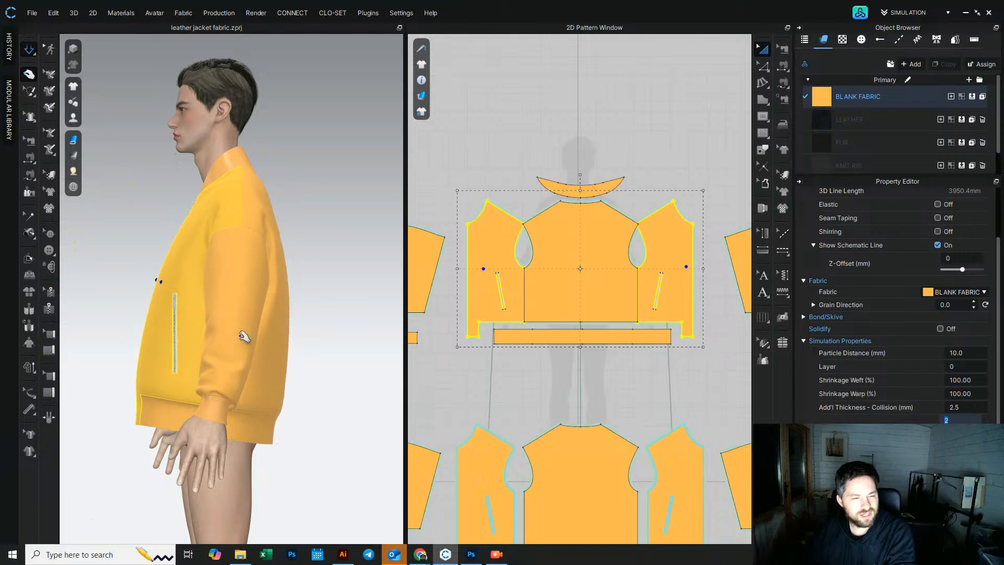
Step: Select the back panel and tug it from the side to smooth it
mouse_move(241, 308)
right_down()
mouse_move(293, 229)
mouse_move(228, 314)
right_up()
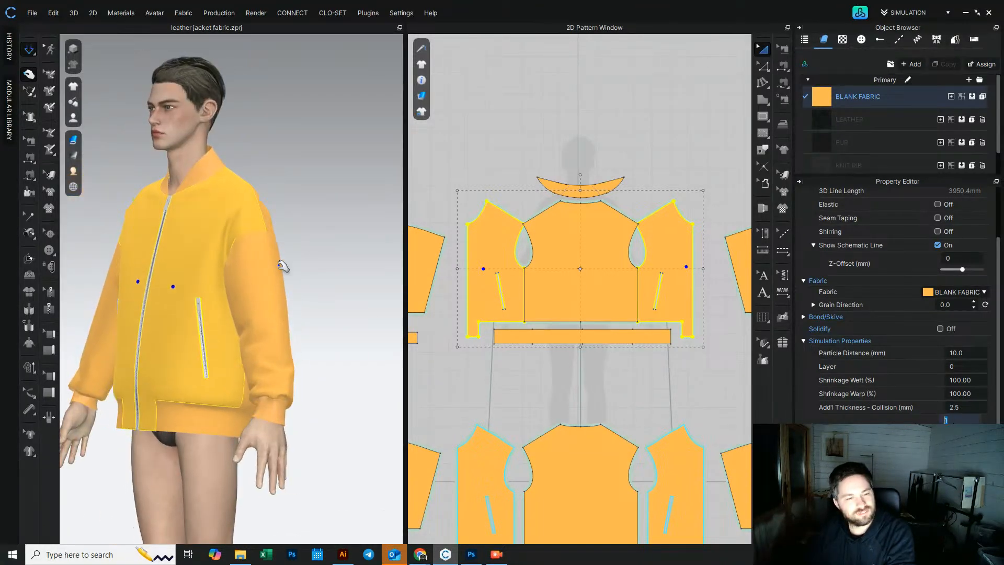
drag(330, 246, 339, 247)
right_drag(340, 247, 272, 250)
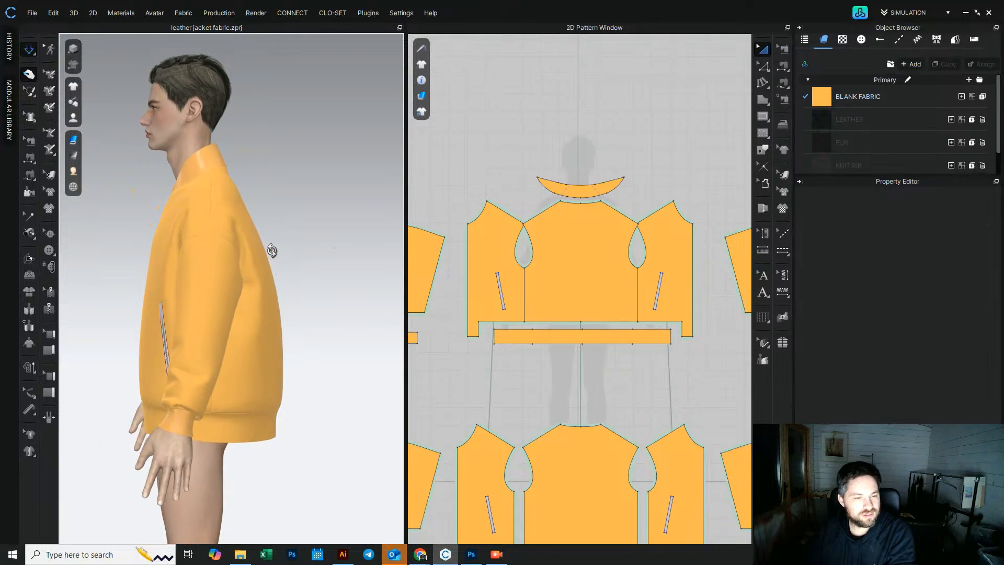
click(266, 323)
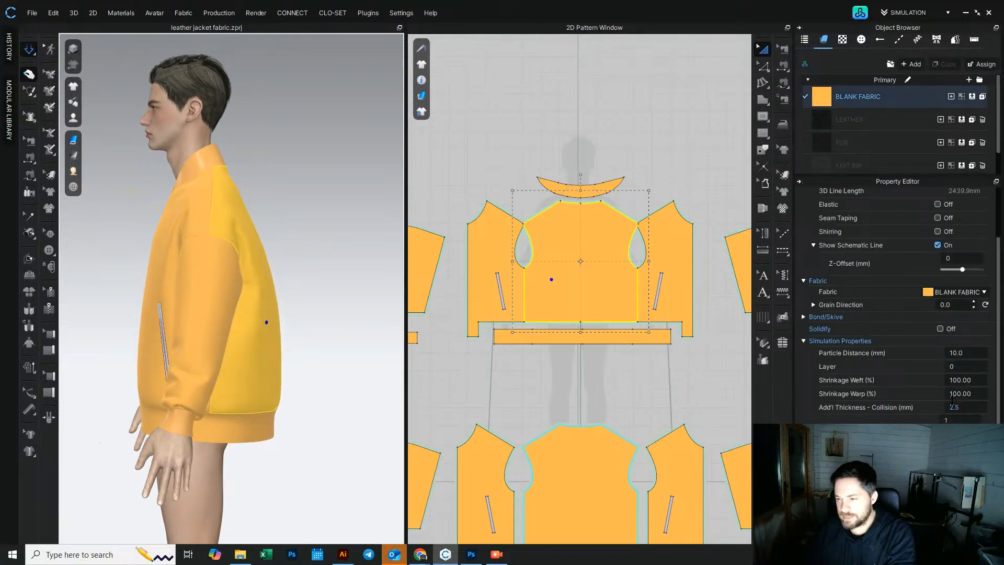
right_drag(274, 267, 298, 267)
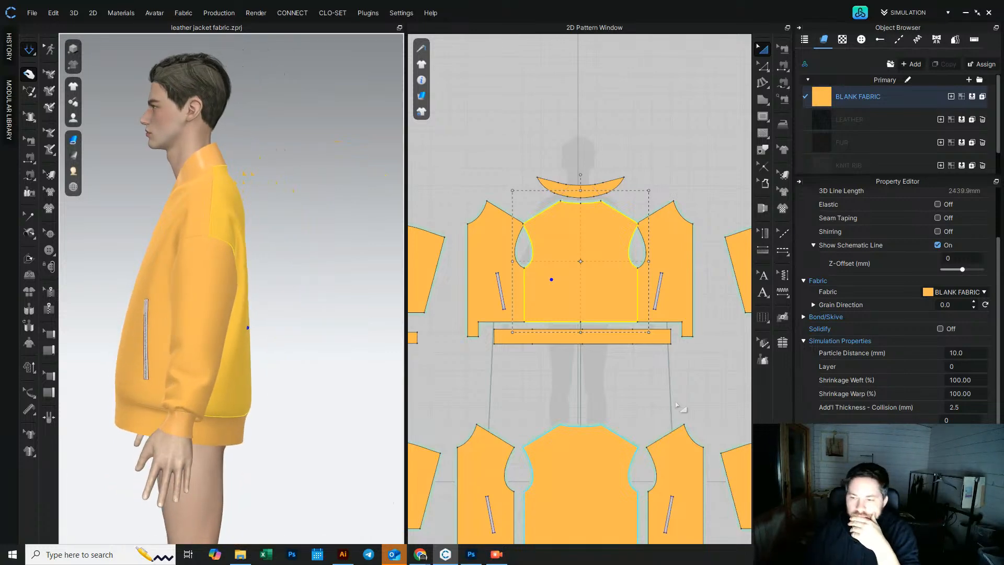
Step: Try tugging the front chest panels, then undo the last two changes
click(168, 285)
right_drag(168, 285, 230, 291)
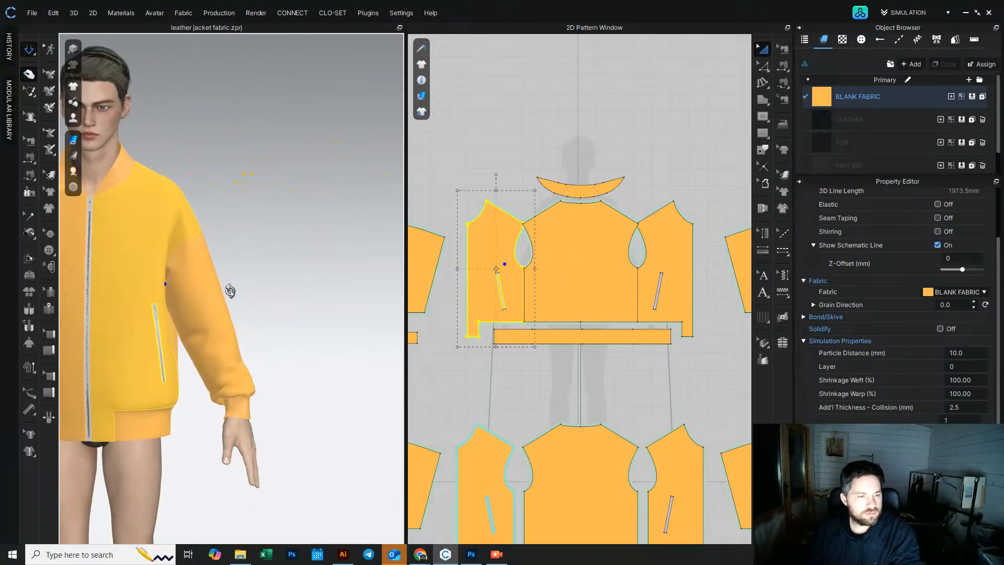
right_click(81, 266)
click(170, 296)
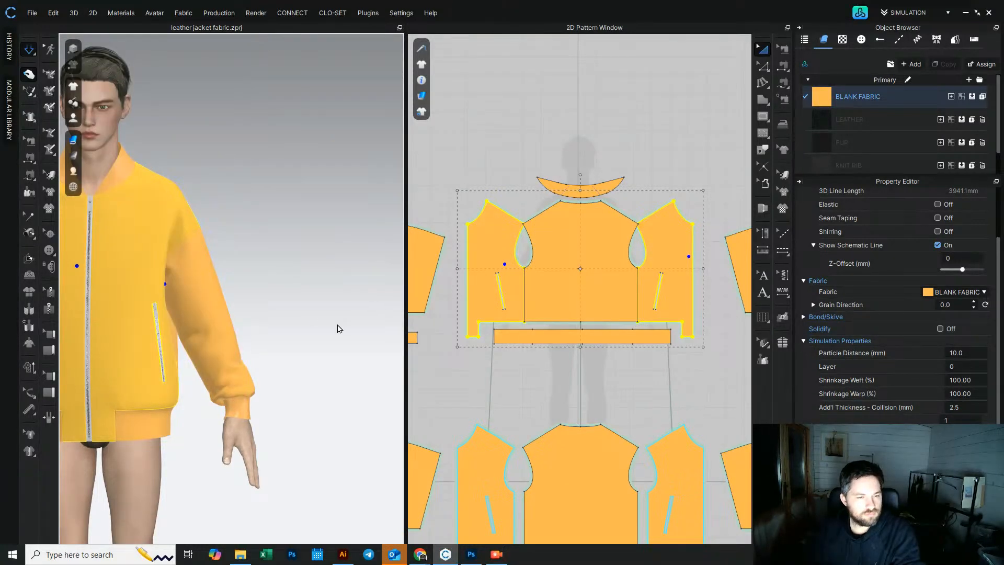
middle_drag(118, 274, 250, 303)
click(294, 208)
mouse_move(155, 225)
middle_down()
mouse_move(284, 221)
mouse_move(156, 226)
middle_up()
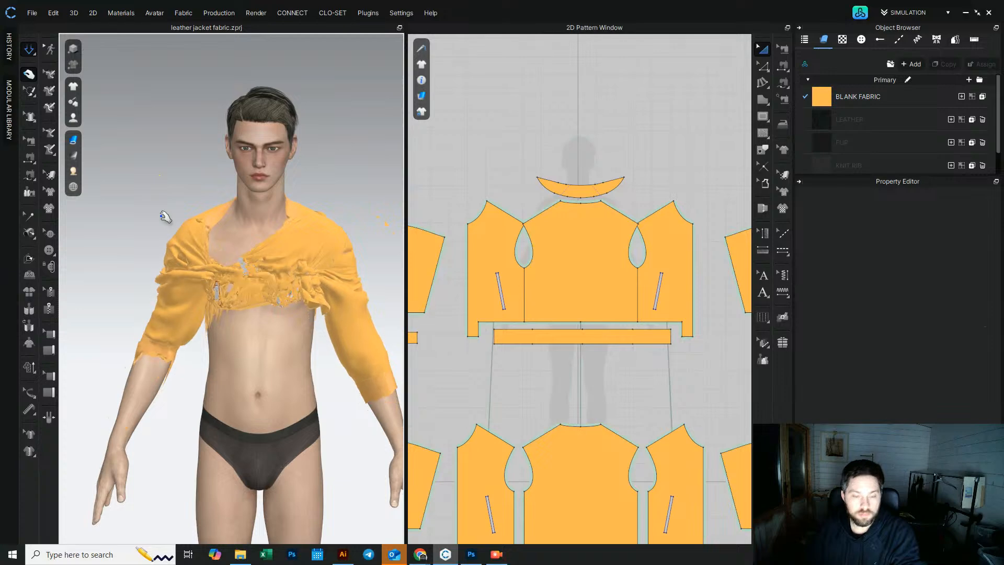
key(ctrl+z)
key(ctrl+z)
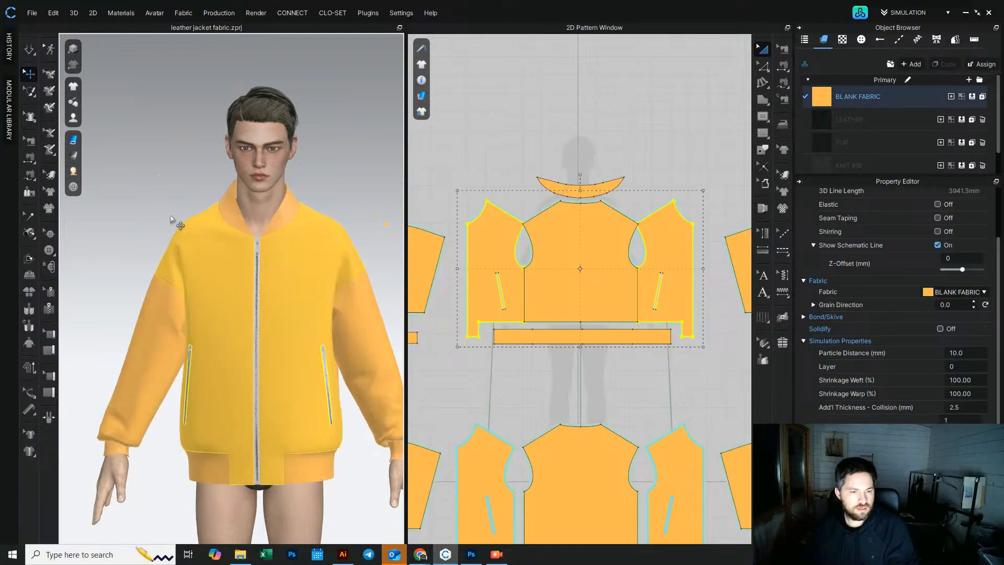
Step: Select both front chest panels and the back panel to check their pressure settings
click(355, 190)
click(300, 275)
shift+click(230, 282)
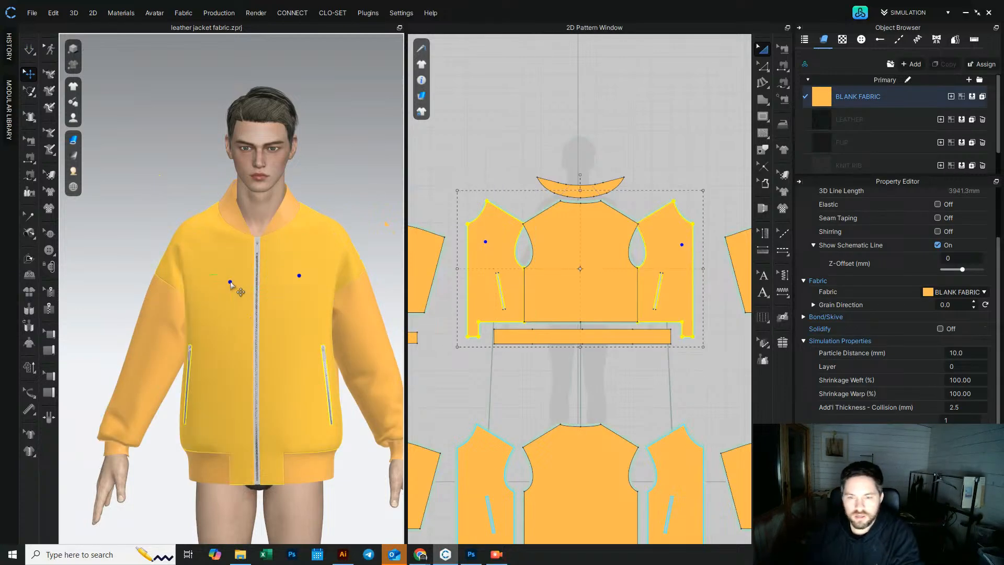
click(963, 418)
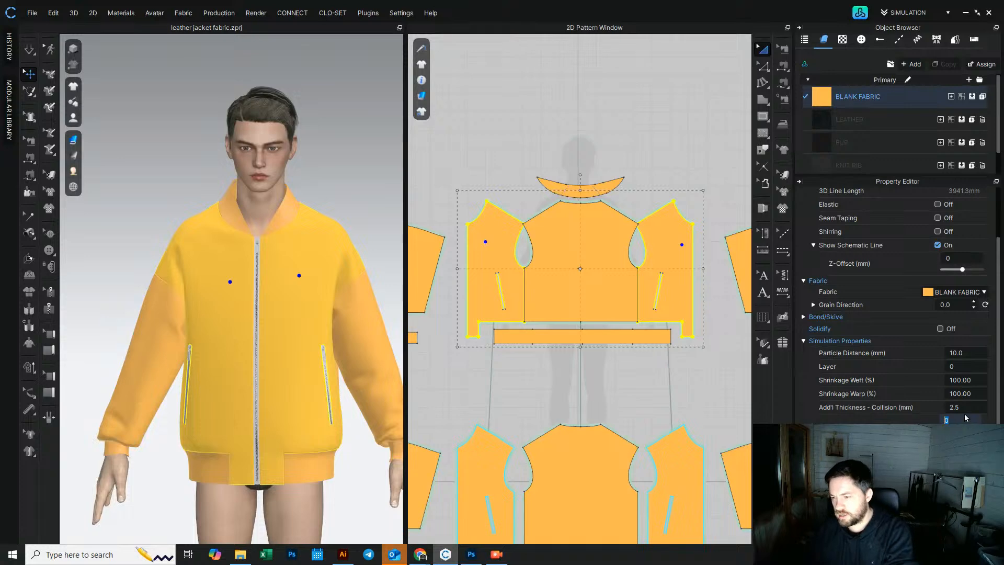
click(519, 149)
click(567, 314)
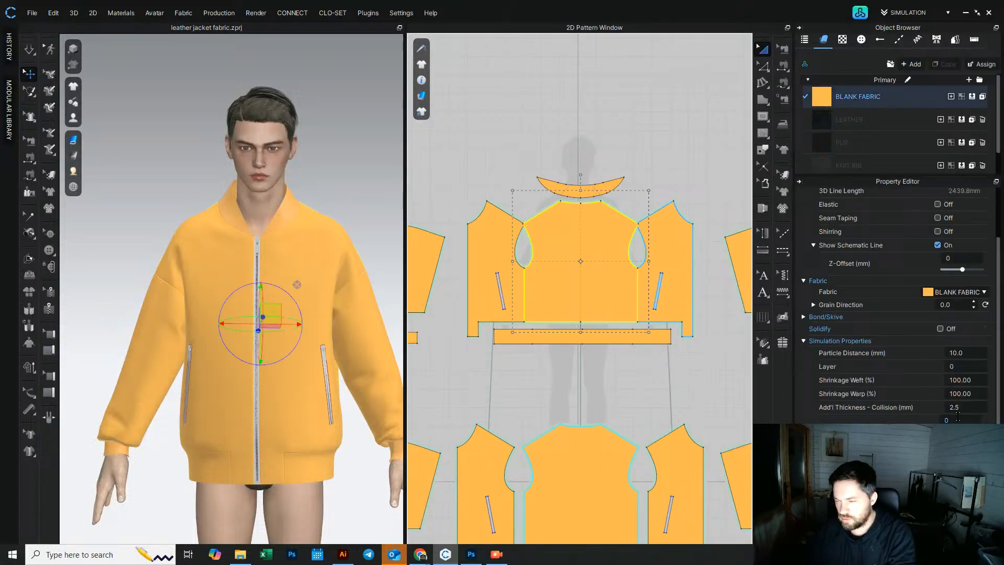
Step: Orbit around the jacket and apply Strengthen to the selected body patterns
click(30, 50)
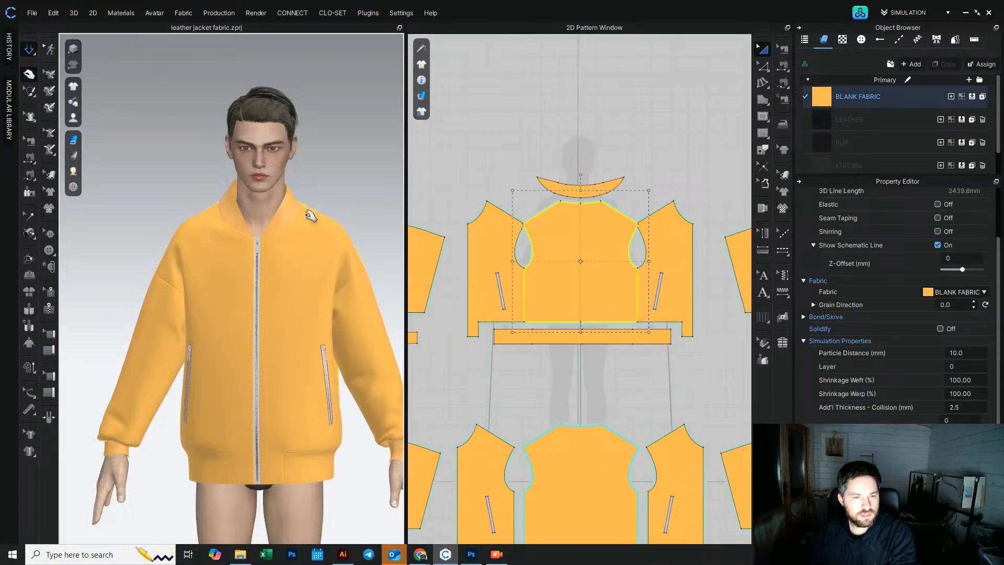
right_drag(312, 217, 213, 207)
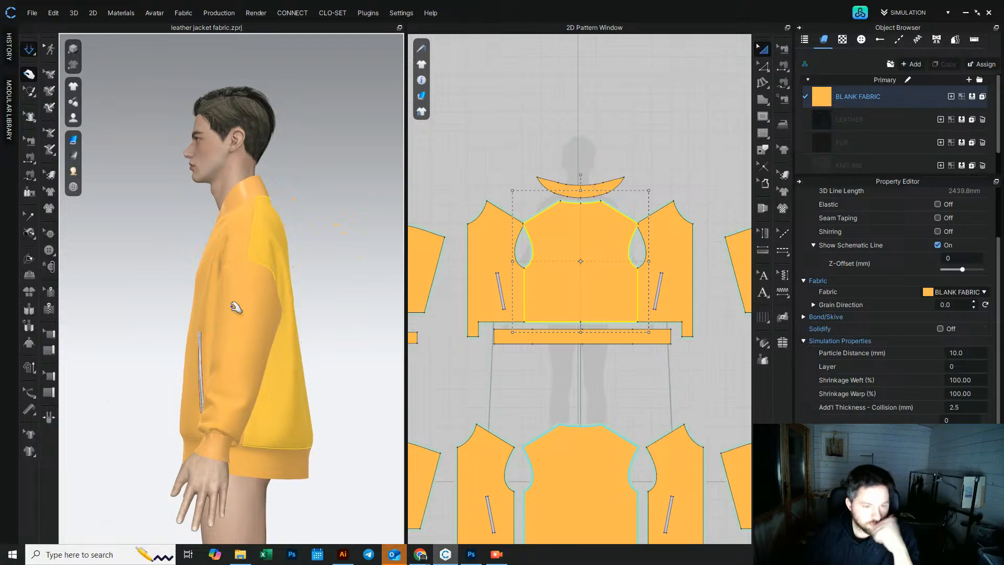
right_drag(186, 289, 301, 298)
scroll(513, 398, down, 5)
click(504, 381)
right_click(578, 384)
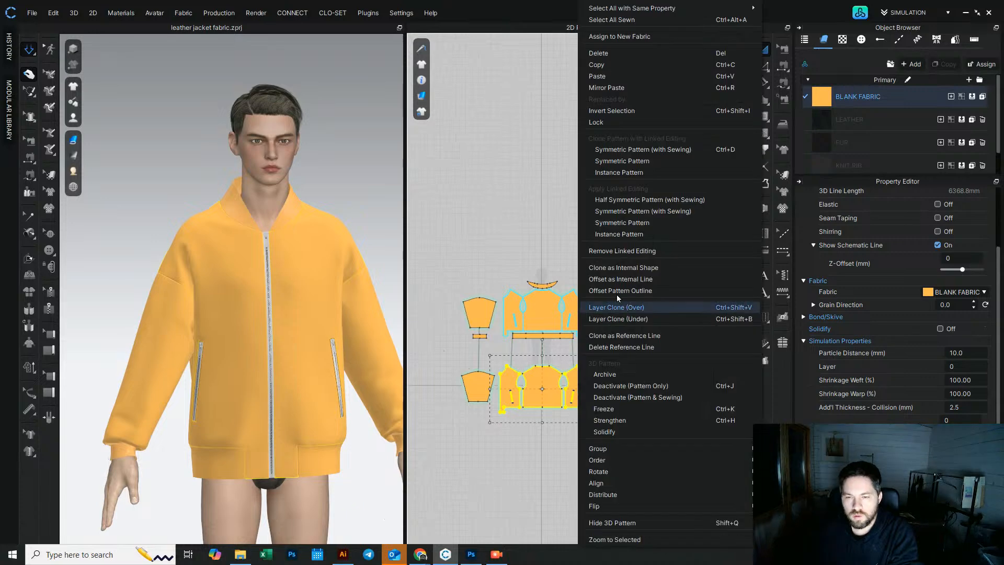
click(609, 420)
Step: Check the jacket's side profile and reapply Strengthen to the body patterns
right_drag(269, 320, 335, 325)
middle_drag(317, 316, 266, 302)
click(227, 253)
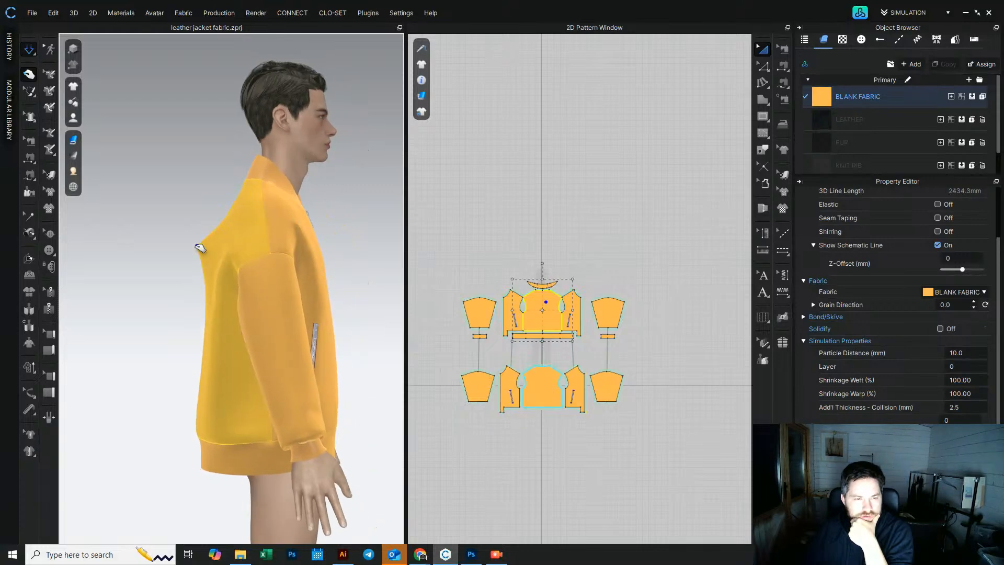
right_drag(215, 325, 574, 304)
click(268, 314)
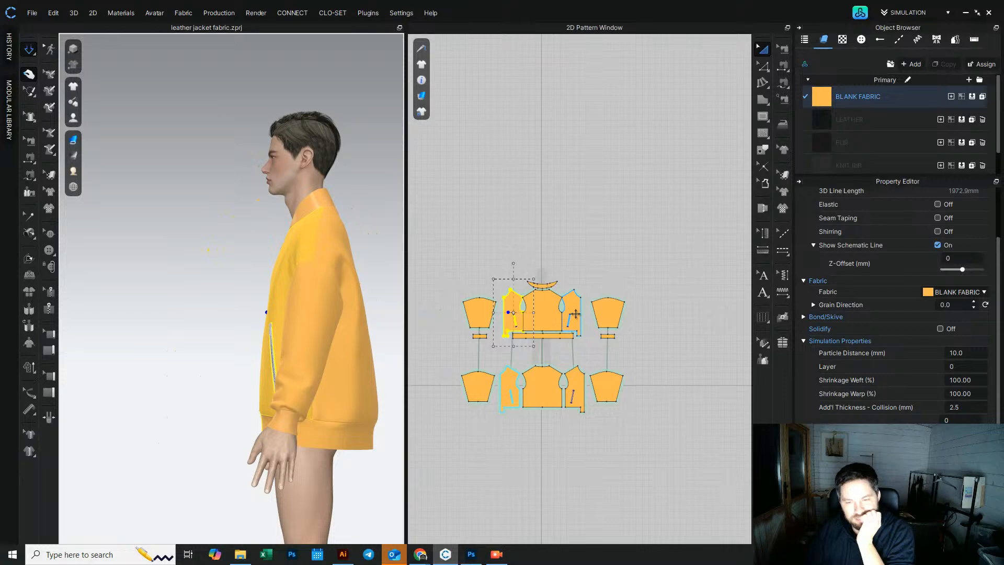
click(507, 384)
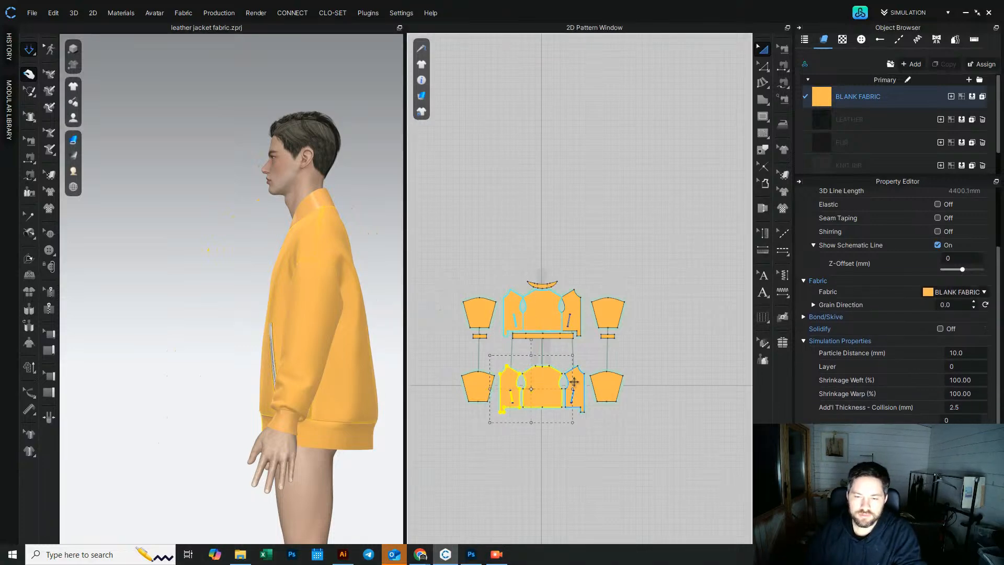
right_click(574, 381)
click(591, 419)
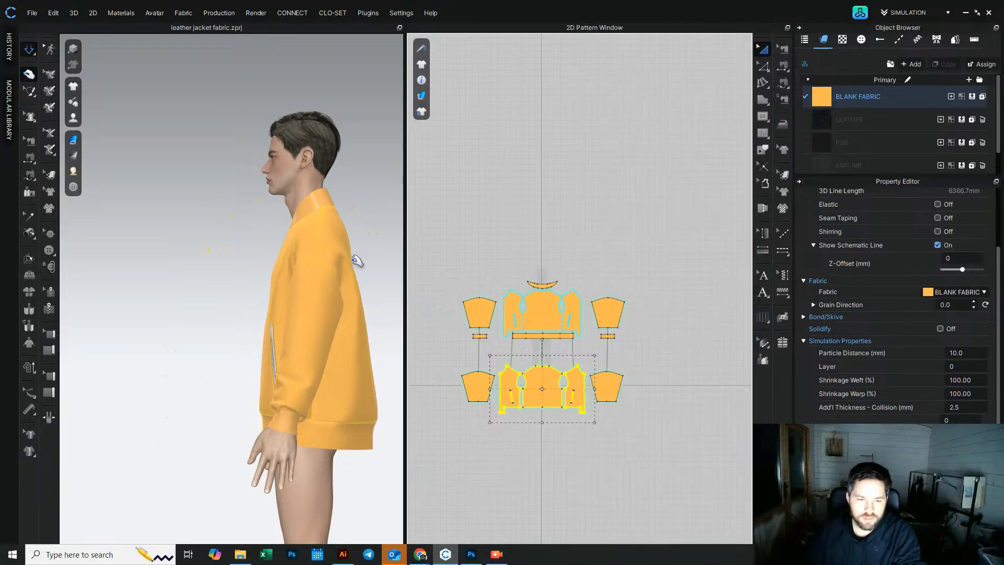
Step: Select the waistband and open its pressure setting
click(370, 436)
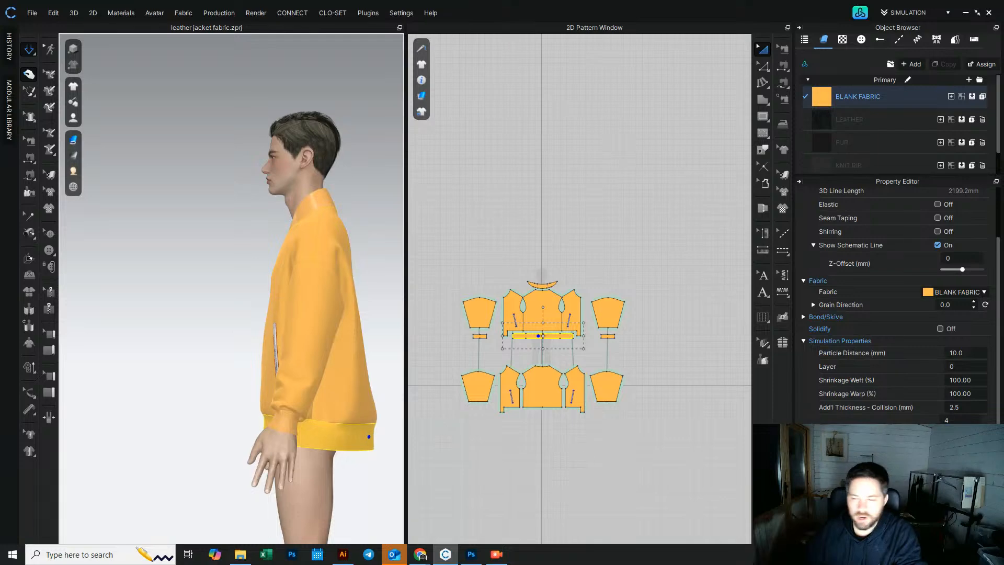
click(965, 420)
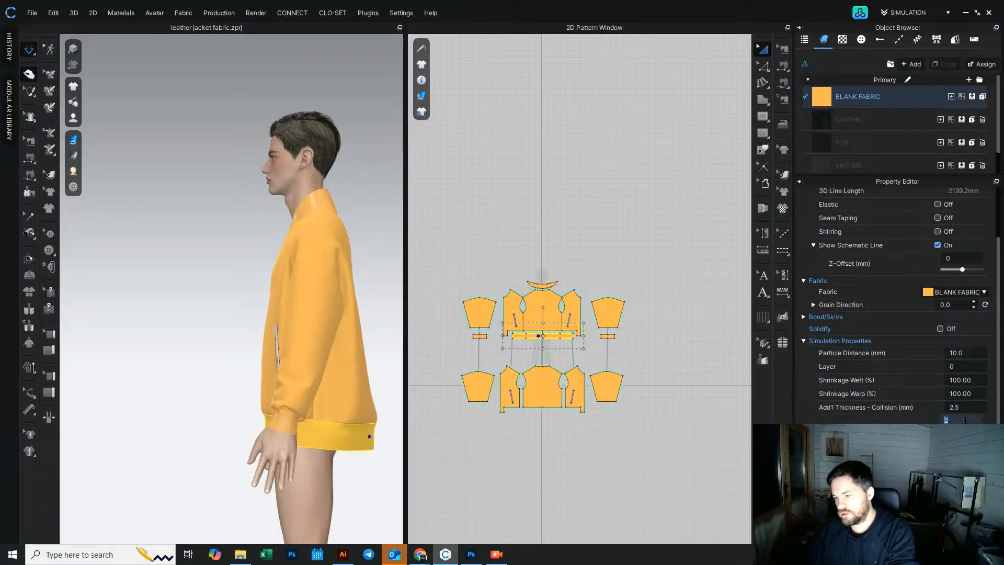
right_drag(387, 442, 352, 436)
right_click(353, 436)
click(402, 159)
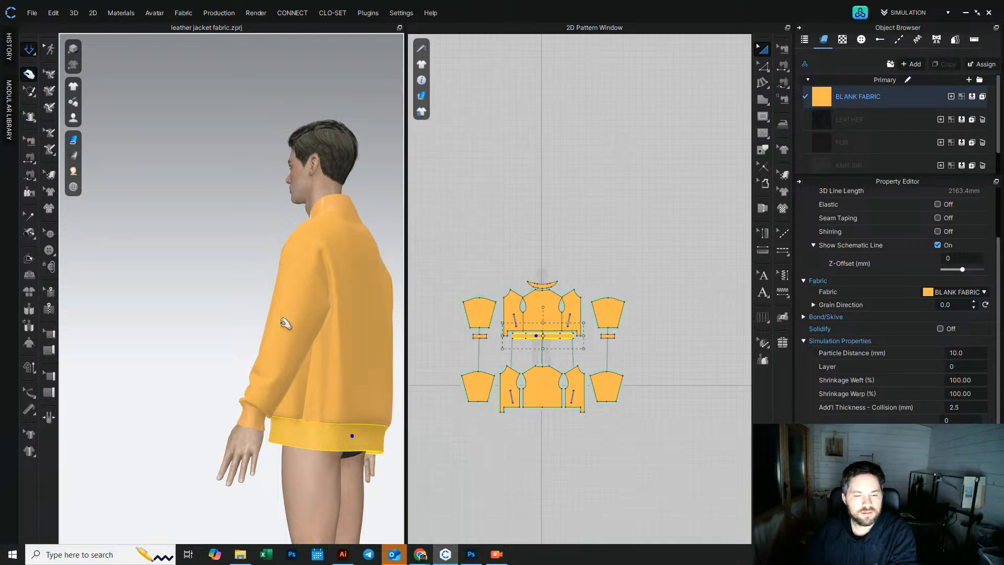
Step: Select the body patterns again and toggle Strengthen on them
right_drag(211, 374, 231, 377)
scroll(316, 385, up, 2)
middle_drag(320, 384, 253, 347)
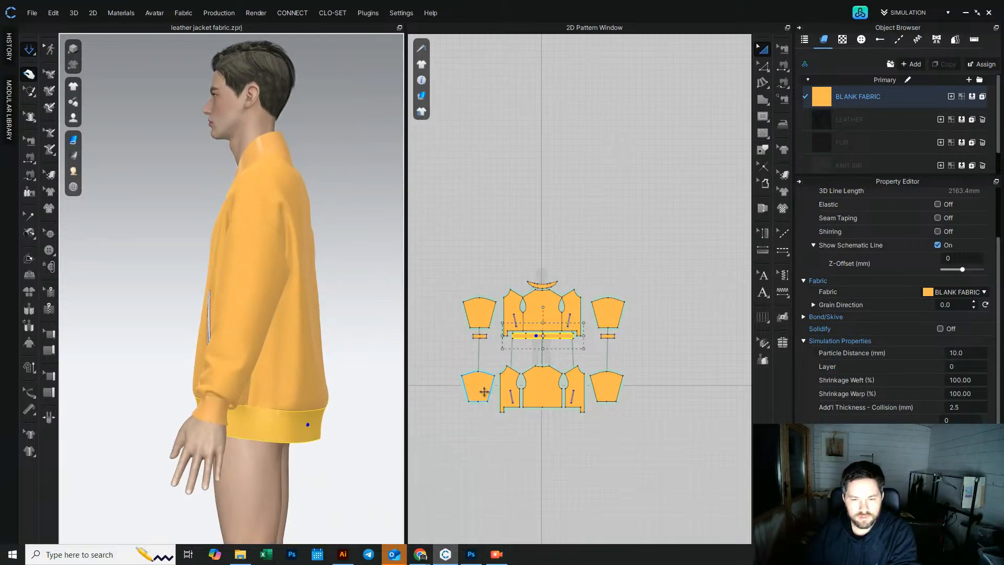
click(510, 389)
right_click(574, 386)
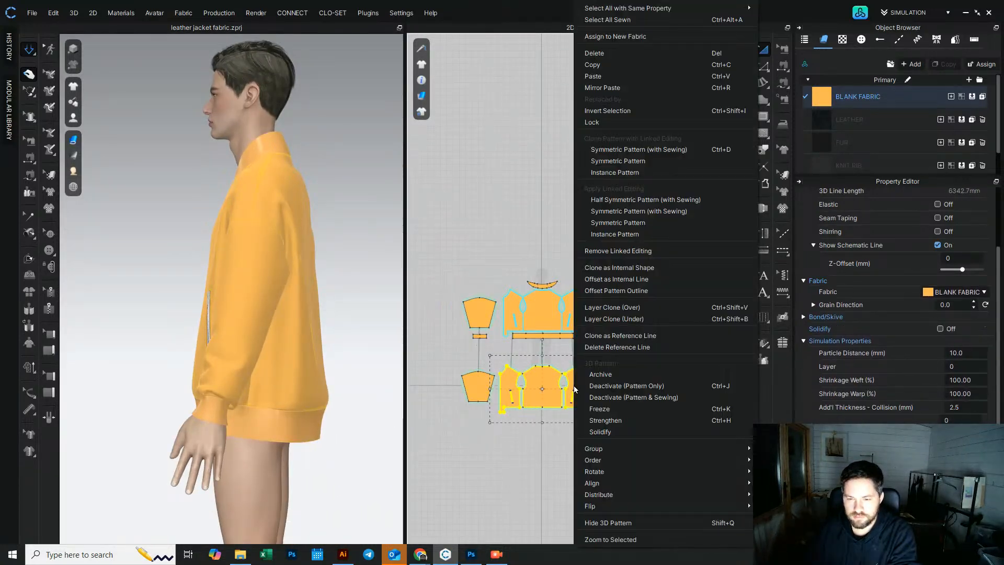
click(614, 421)
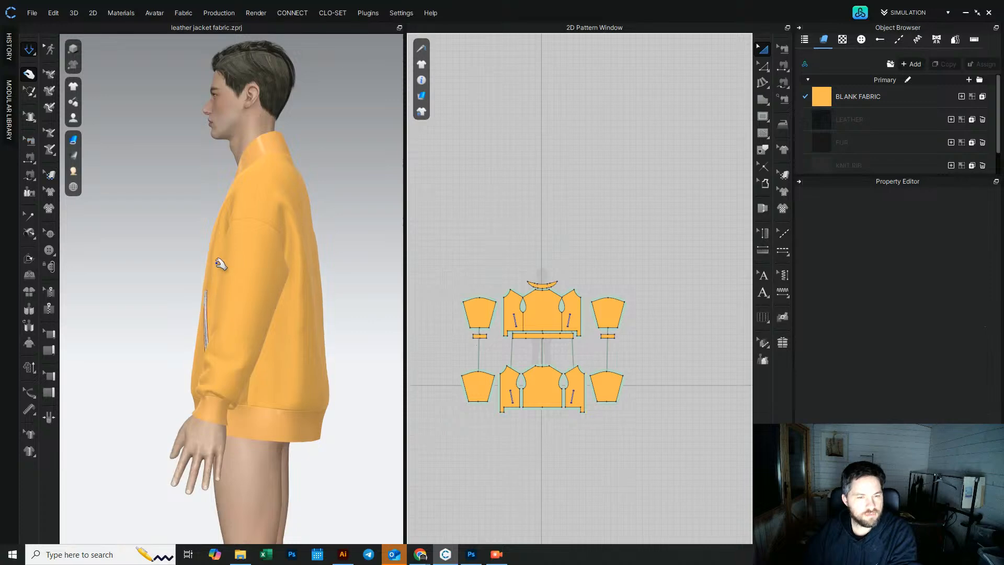
Step: Tug the back panel near the upper back to smooth its drape
right_drag(329, 284, 323, 253)
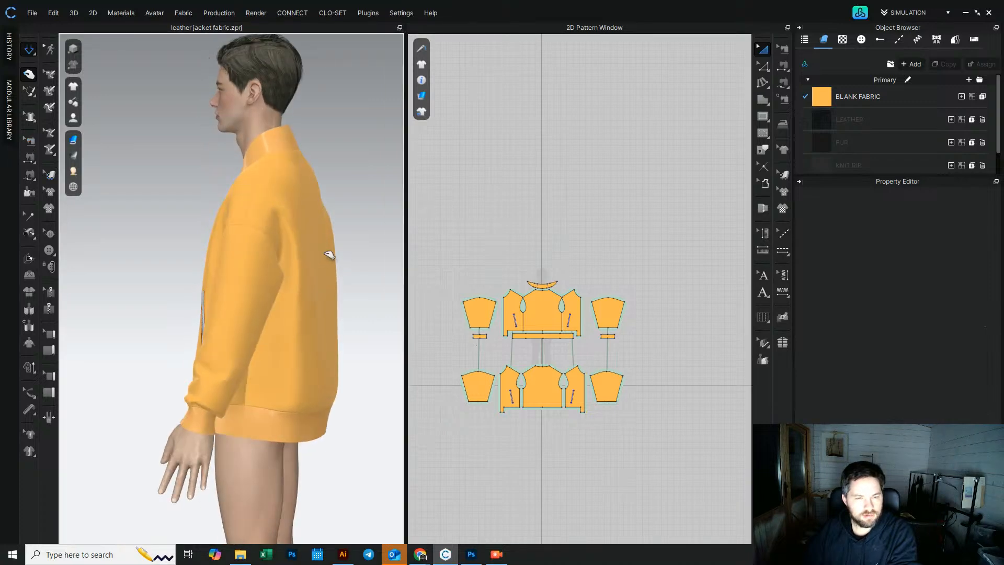
click(340, 250)
click(316, 216)
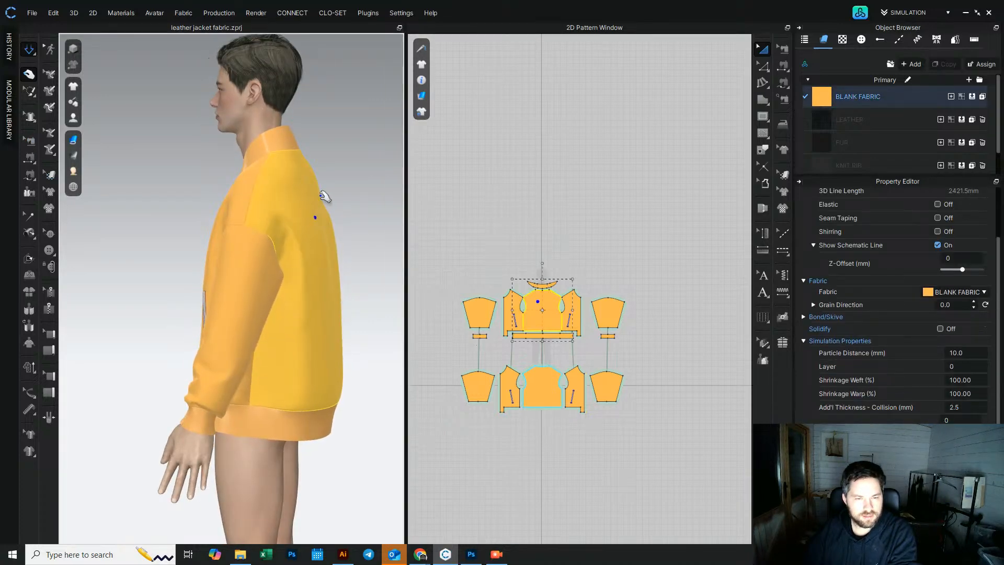
drag(328, 193, 339, 166)
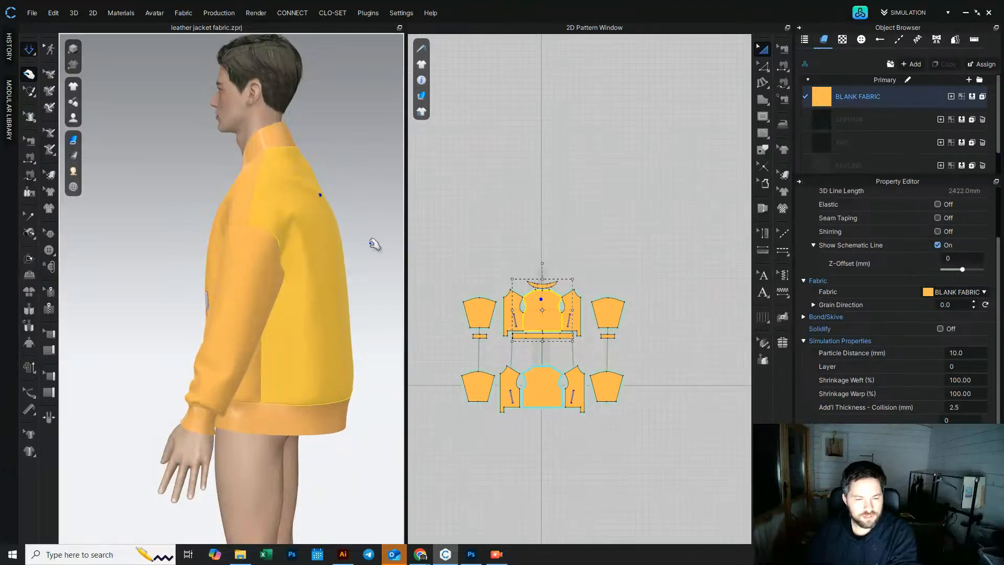
click(372, 240)
right_drag(241, 262, 340, 323)
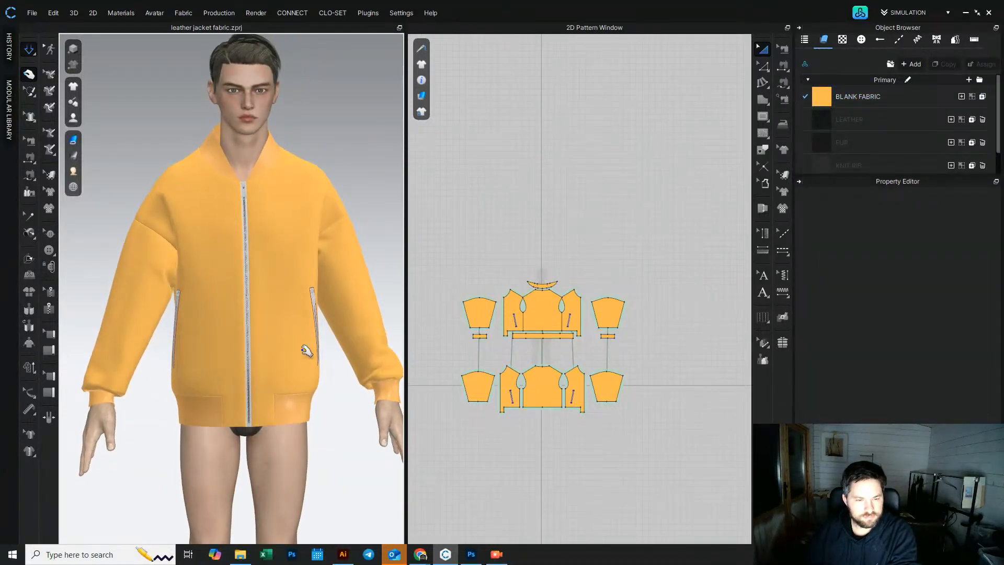
Step: Select the waistband from below and open its pressure setting
mouse_move(291, 372)
right_down()
mouse_move(292, 291)
mouse_move(297, 390)
right_up()
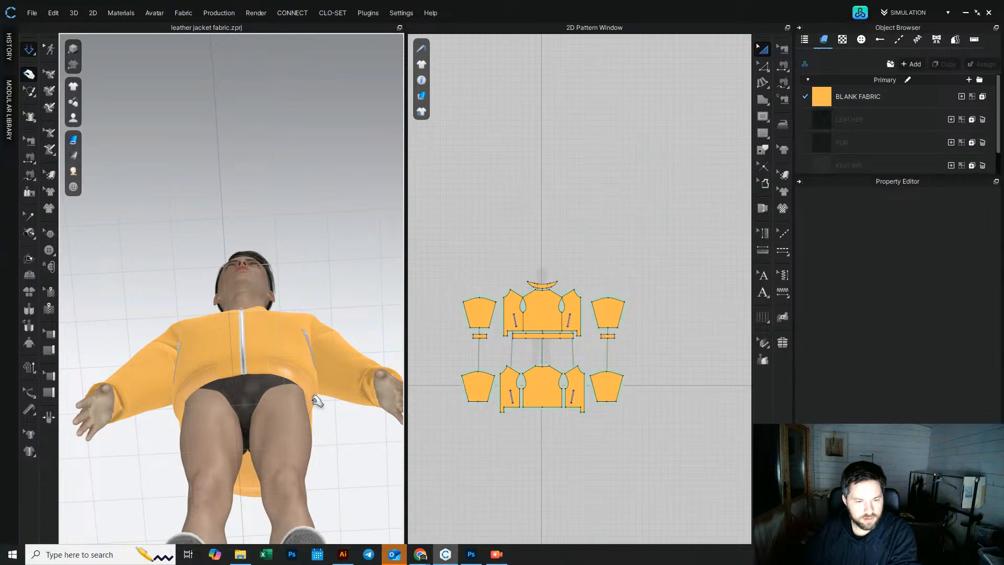
click(315, 400)
click(953, 418)
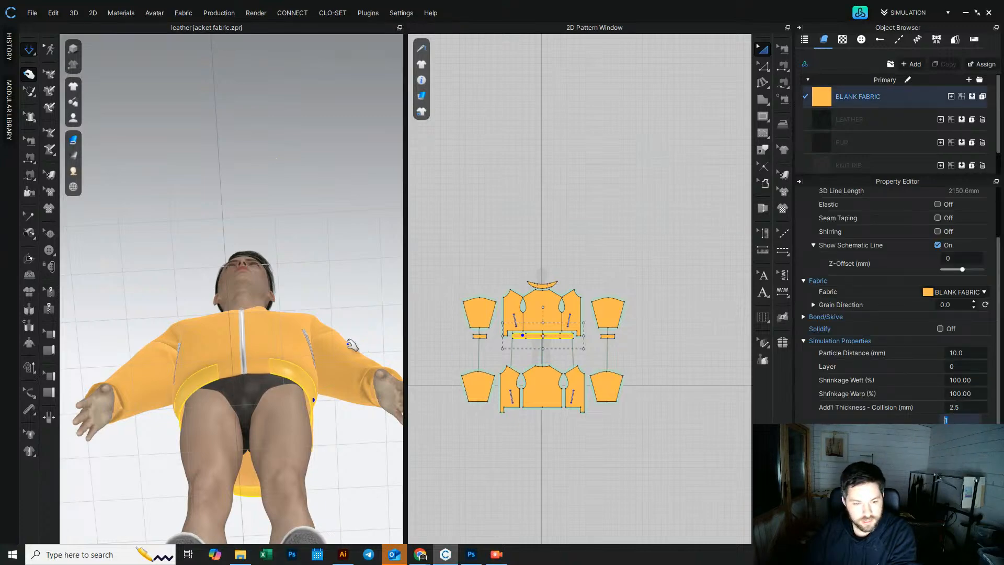
Step: Tug the front hem and the back panel from the side to smooth the drape
right_drag(254, 312, 178, 403)
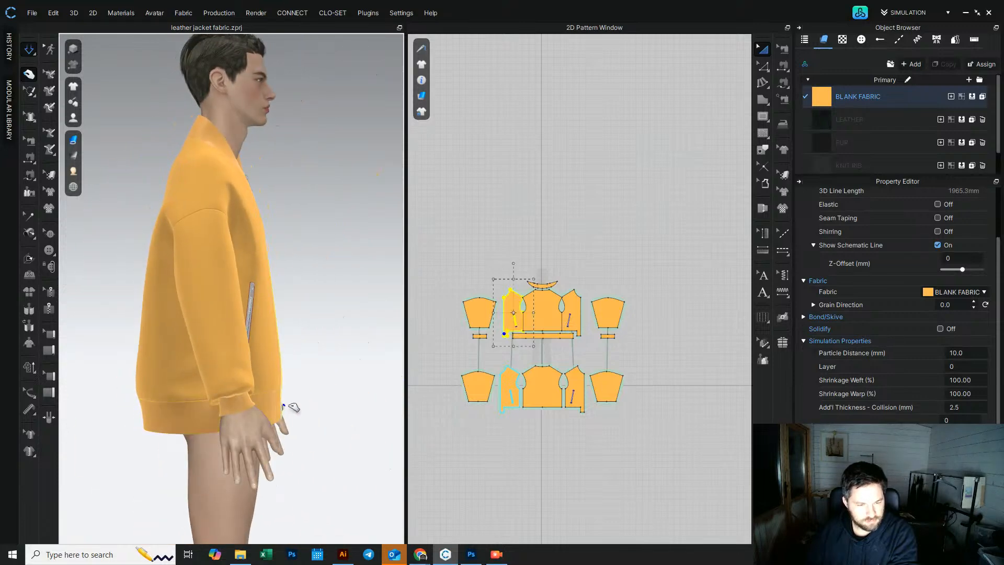
drag(304, 406, 359, 393)
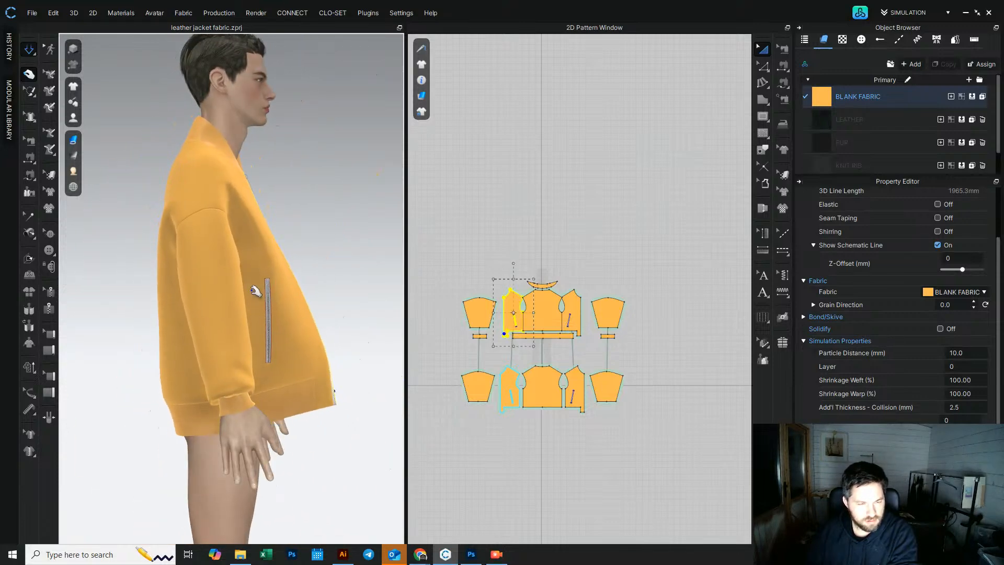
right_drag(244, 189, 321, 197)
click(244, 201)
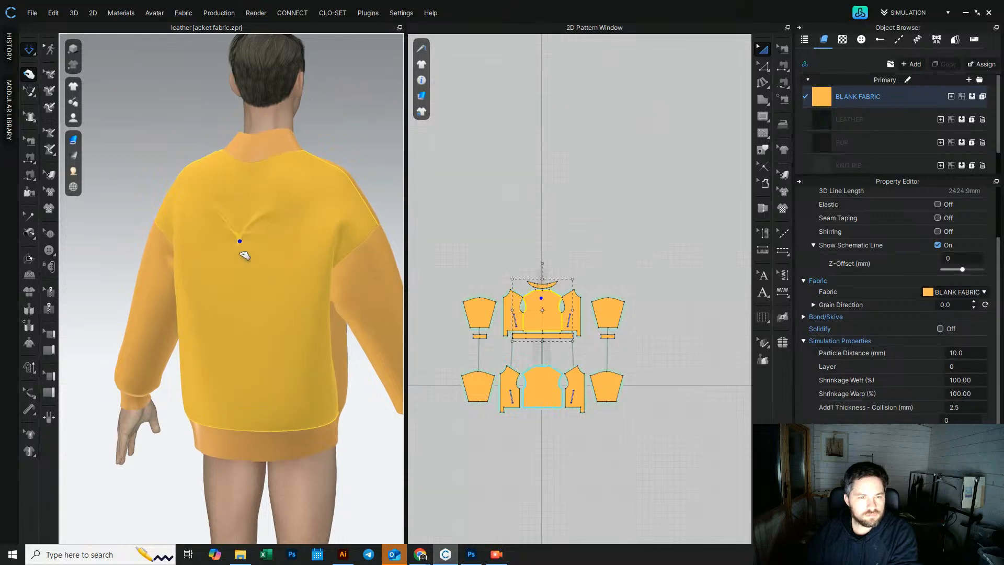
drag(311, 202, 299, 243)
right_drag(247, 221, 267, 293)
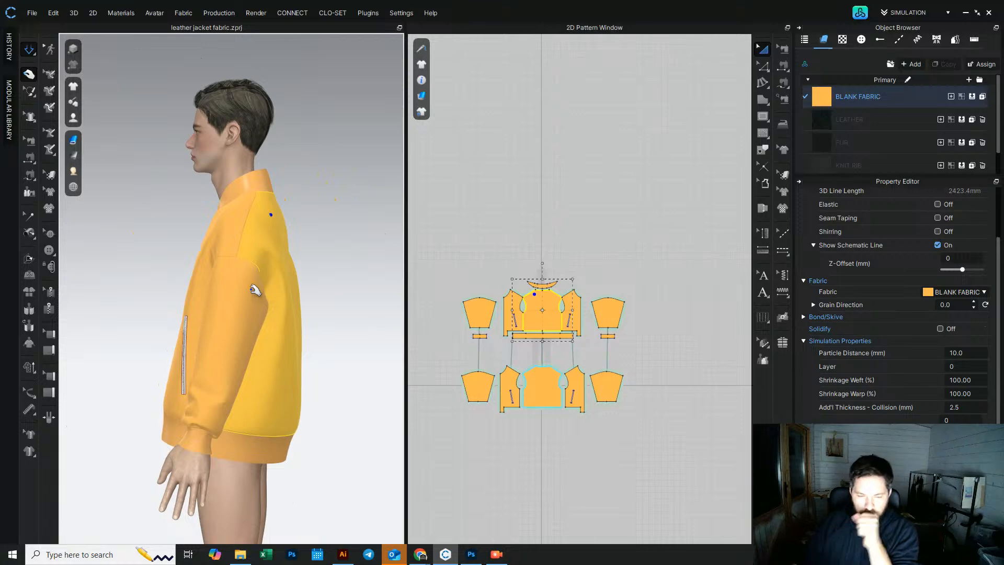
Step: Tug the front chest panel from the side to smooth it and return to the front view
mouse_move(208, 307)
right_down()
mouse_move(336, 298)
mouse_move(253, 314)
mouse_move(208, 305)
right_up()
click(192, 249)
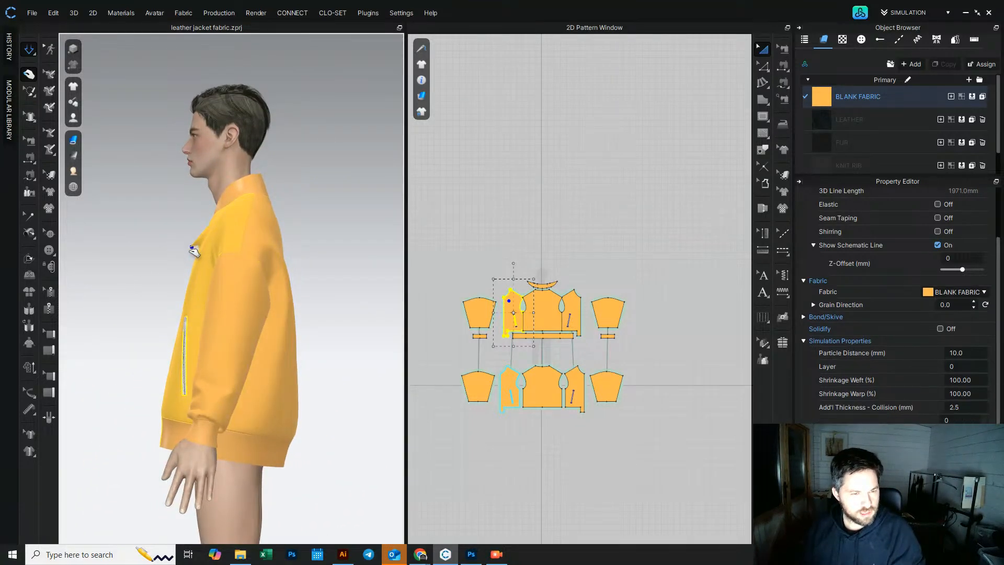
right_drag(239, 216, 192, 273)
click(163, 262)
click(344, 159)
right_drag(169, 227, 222, 239)
scroll(218, 244, up, 3)
scroll(218, 245, up, 1)
middle_drag(218, 245, 209, 291)
click(211, 293)
right_drag(196, 303, 160, 277)
click(187, 303)
click(130, 214)
scroll(166, 284, down, 3)
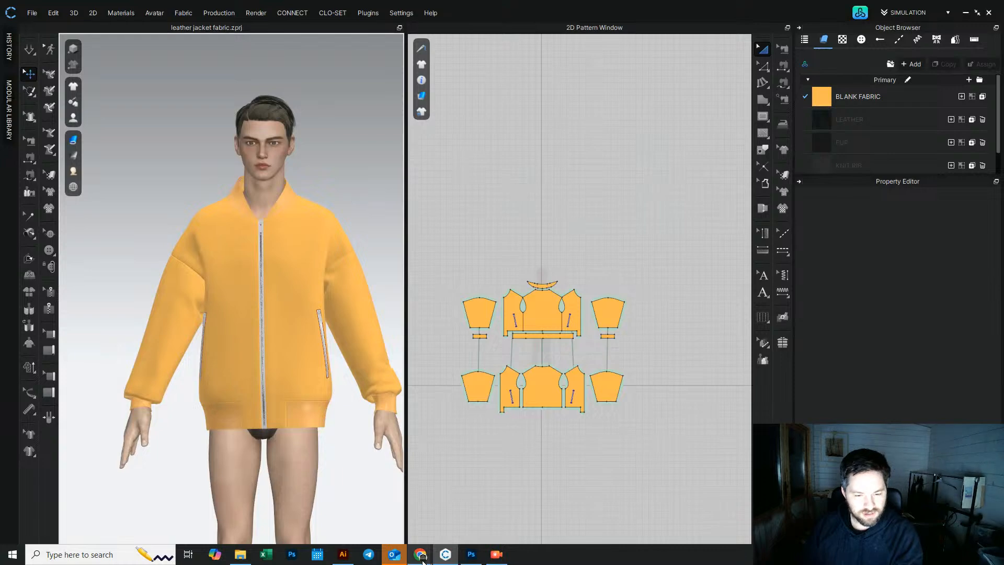
Step: Switch to the browser and look through the Prada bomber jacket reference photos
mouse_move(420, 555)
click(312, 514)
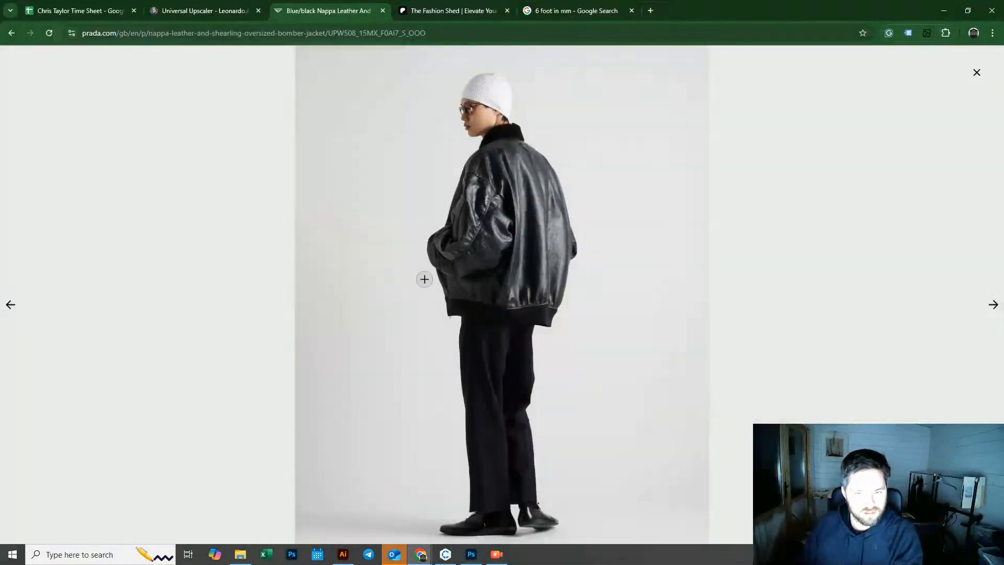
click(8, 304)
click(8, 304)
click(8, 304)
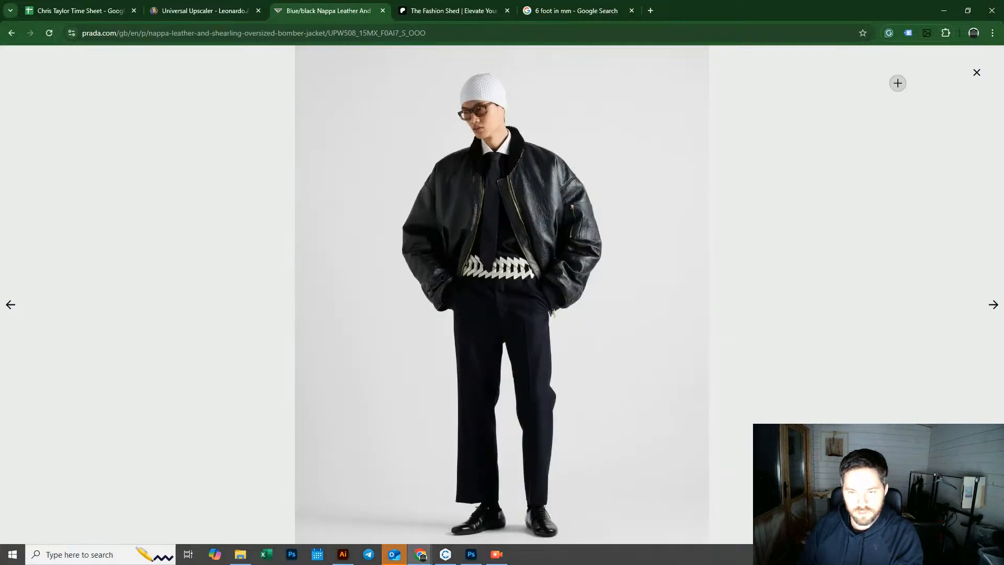
click(945, 11)
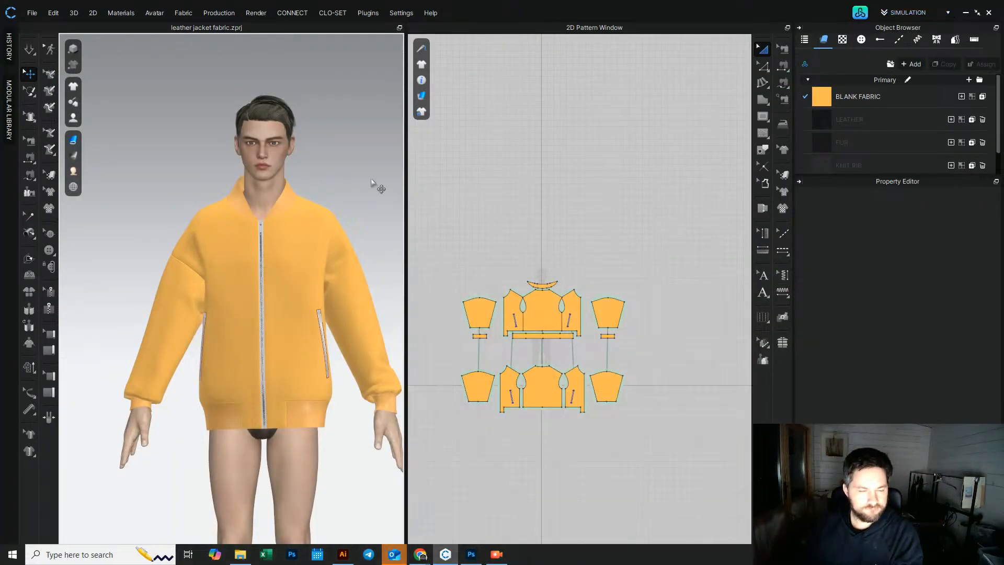
Step: Select the front panels and review the LEATHER fabric's physical properties
click(294, 272)
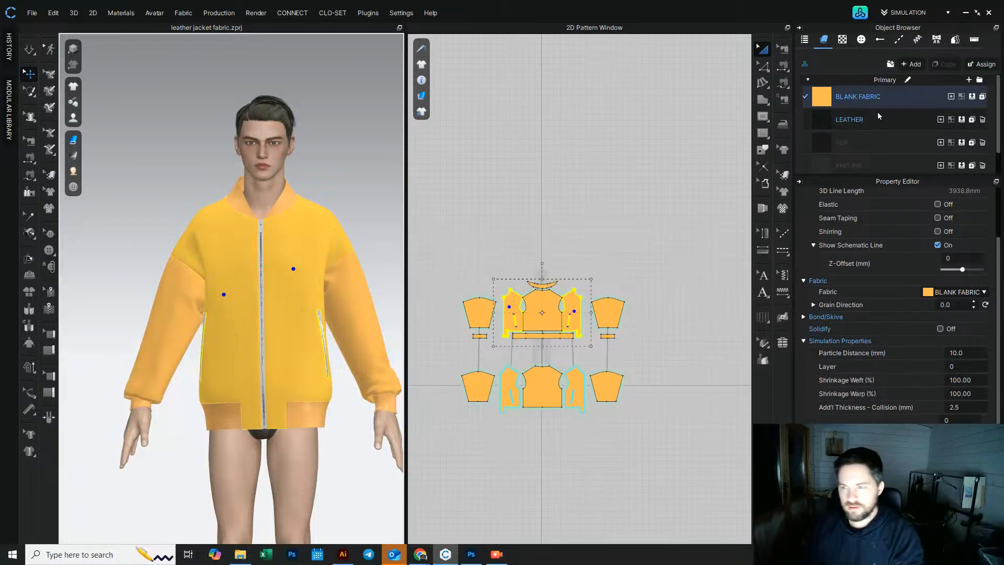
click(824, 98)
click(824, 123)
drag(999, 415, 1001, 398)
scroll(967, 375, down, 3)
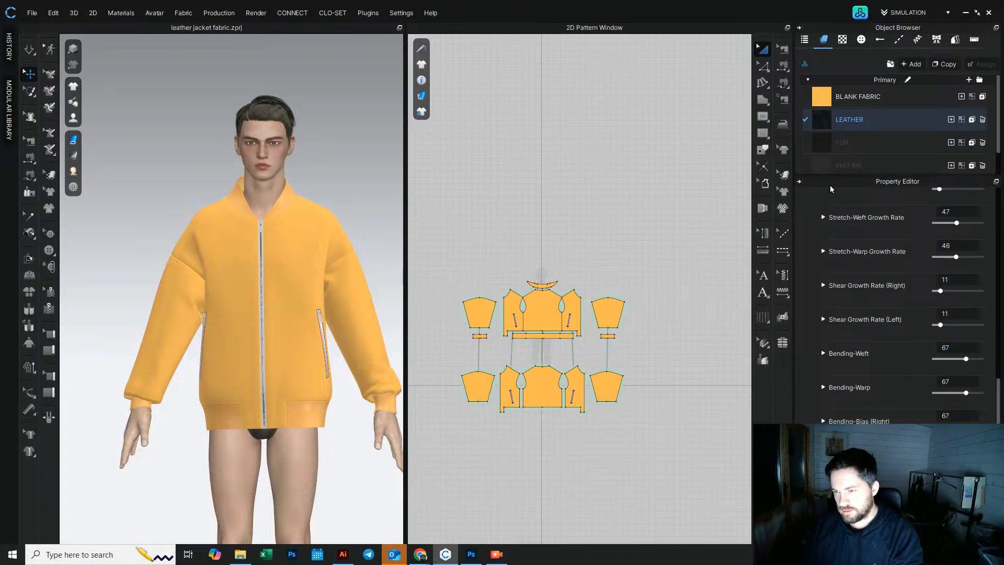
Step: Set the BLANK FABRIC's Bending-Bias (Right) to 45
click(826, 99)
click(963, 354)
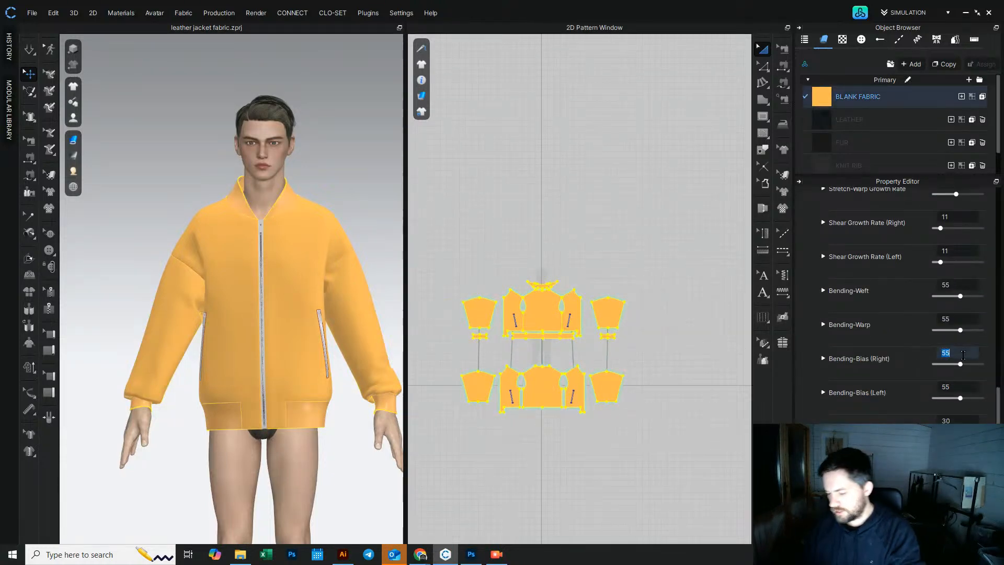
text(45)
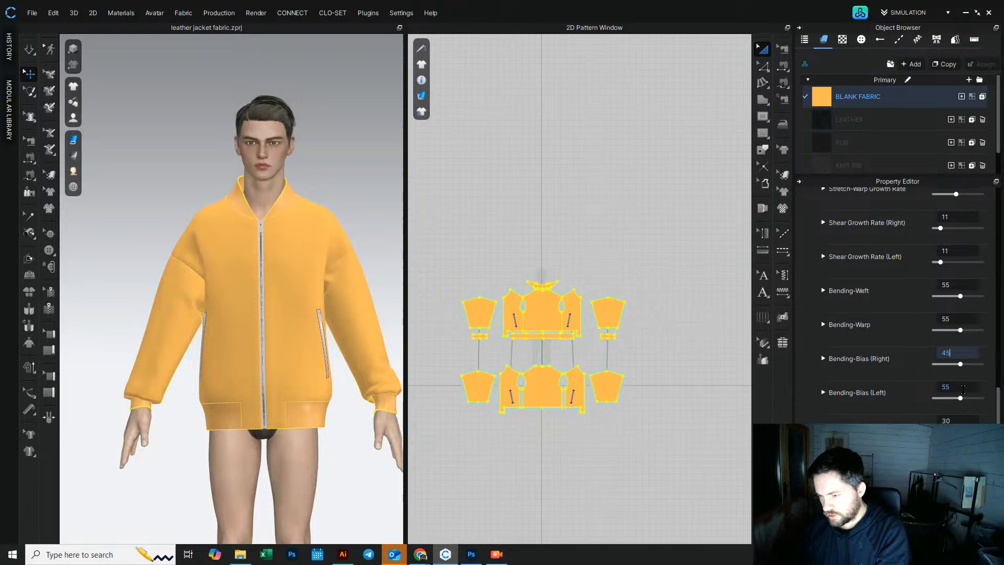
Step: Set the BLANK FABRIC's Bending-Bias (Left), Bending-Warp and Bending-Weft to 45
key(Tab)
text(45)
key(Return)
click(957, 314)
text(45)
click(959, 285)
text(45)
key(Return)
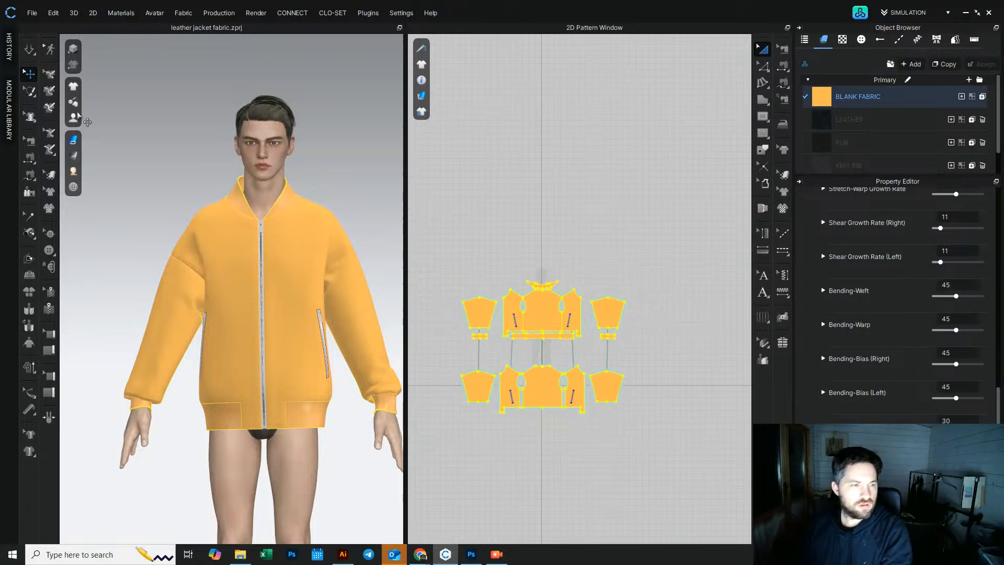
Step: Simulate the jacket and tug the fabric in the 3D view to let it settle with the new bending values
click(30, 50)
right_drag(229, 351, 260, 358)
drag(205, 278, 261, 283)
right_drag(310, 268, 282, 263)
mouse_move(341, 273)
mouse_down()
mouse_move(349, 275)
mouse_move(343, 267)
mouse_up()
drag(181, 349, 161, 364)
right_drag(167, 390, 255, 405)
key(space)
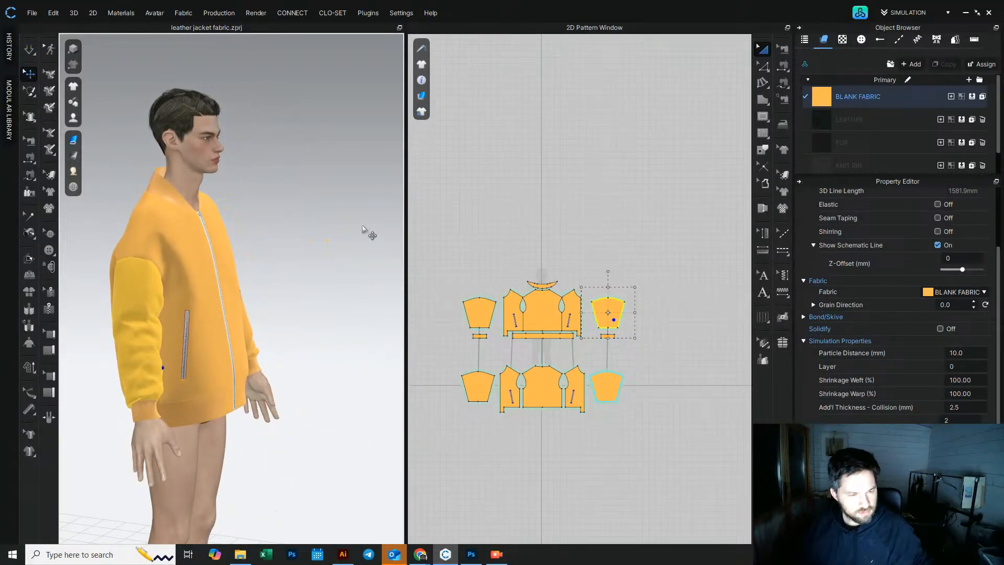
Step: Duplicate the BLANK FABRIC to create a second fabric copy
click(858, 96)
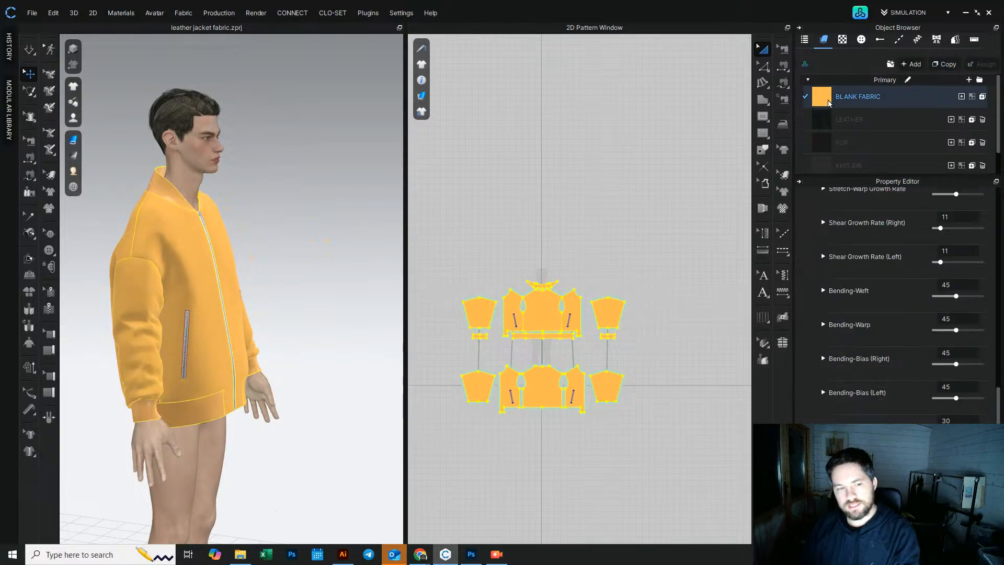
click(945, 63)
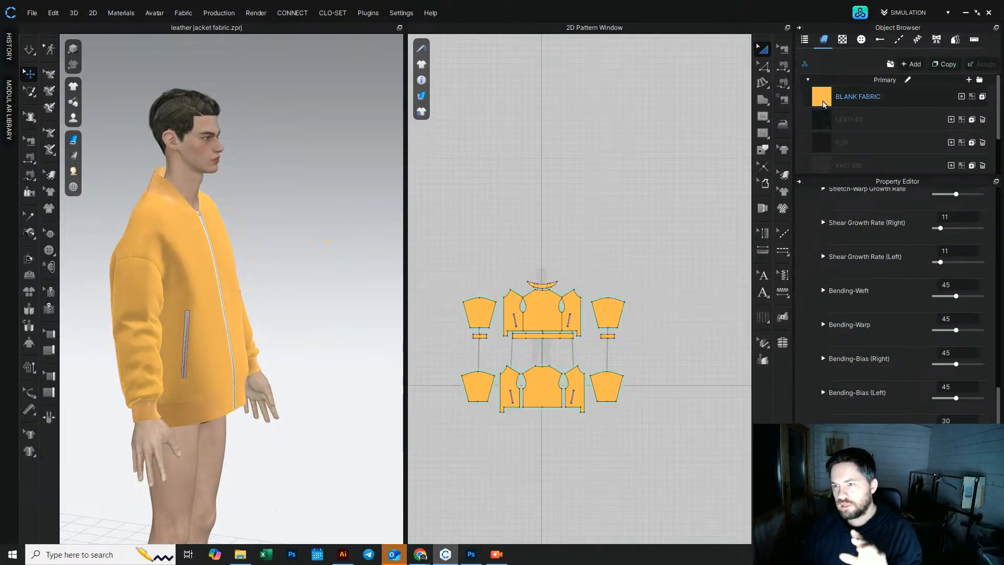
drag(889, 174, 889, 230)
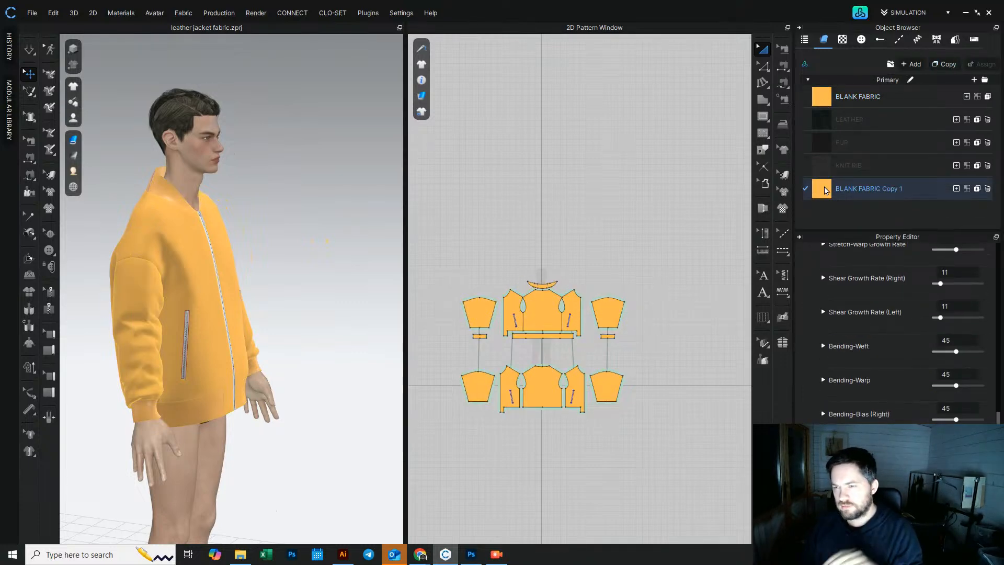
Step: Assign the BLANK FABRIC Copy 1 fabric to the sleeve pieces
click(630, 214)
key(ctrl+a)
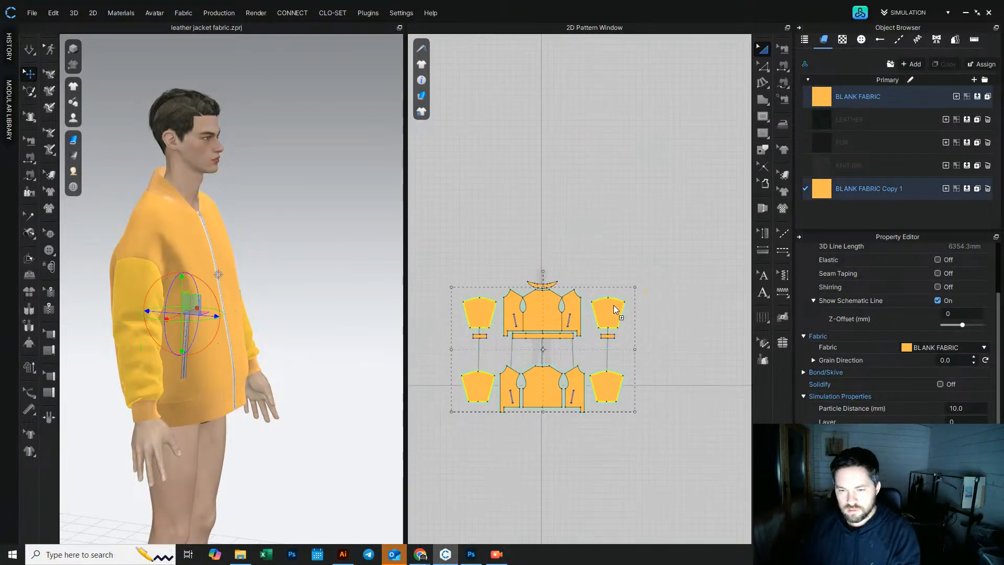
drag(614, 305, 613, 306)
click(678, 223)
click(822, 189)
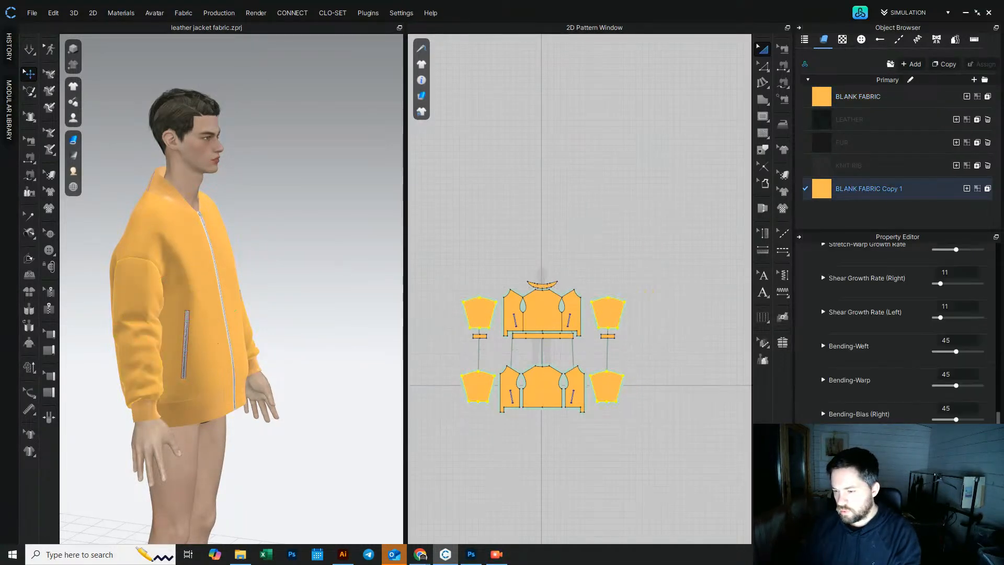
scroll(897, 335, down, 5)
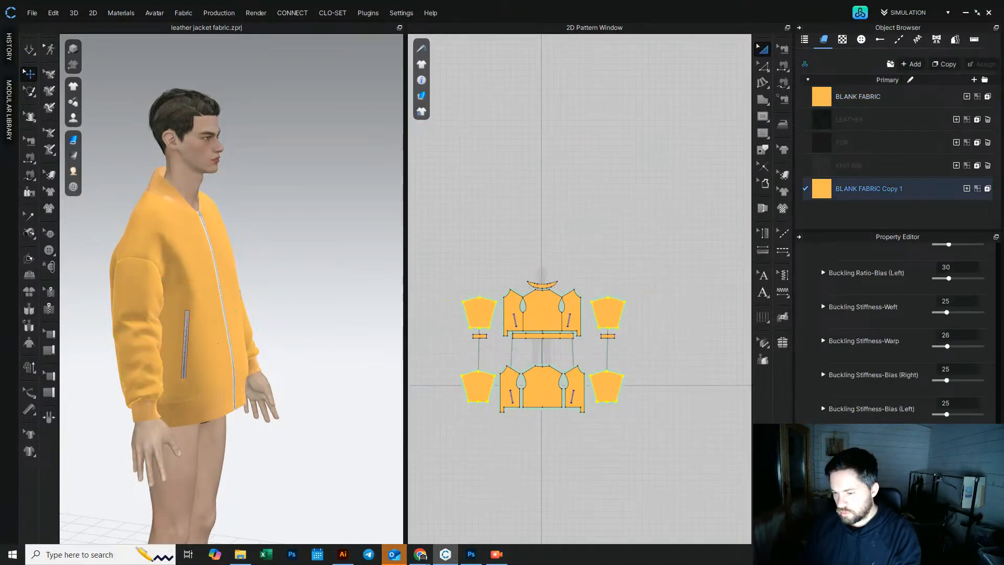
click(617, 312)
click(608, 387)
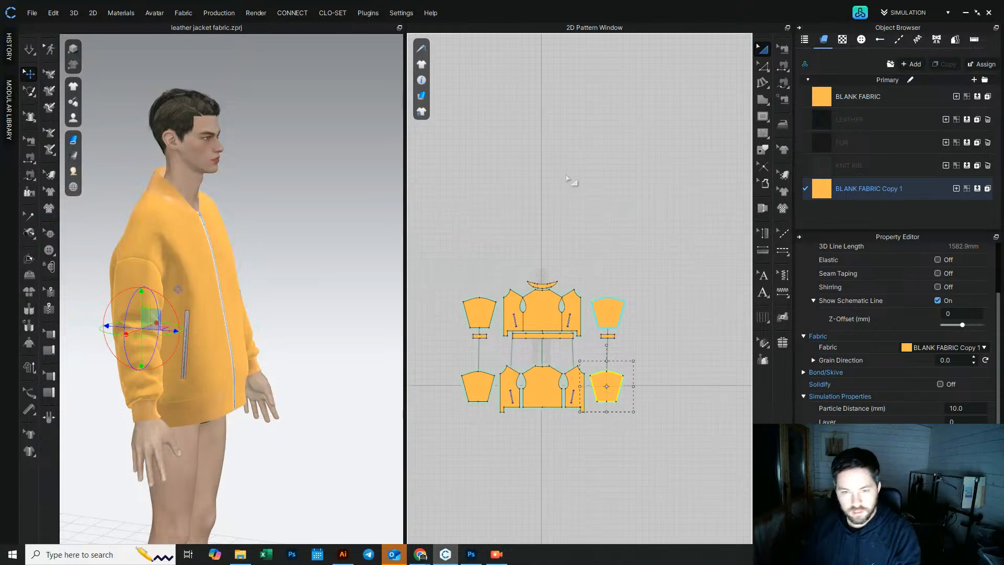
click(567, 176)
click(30, 50)
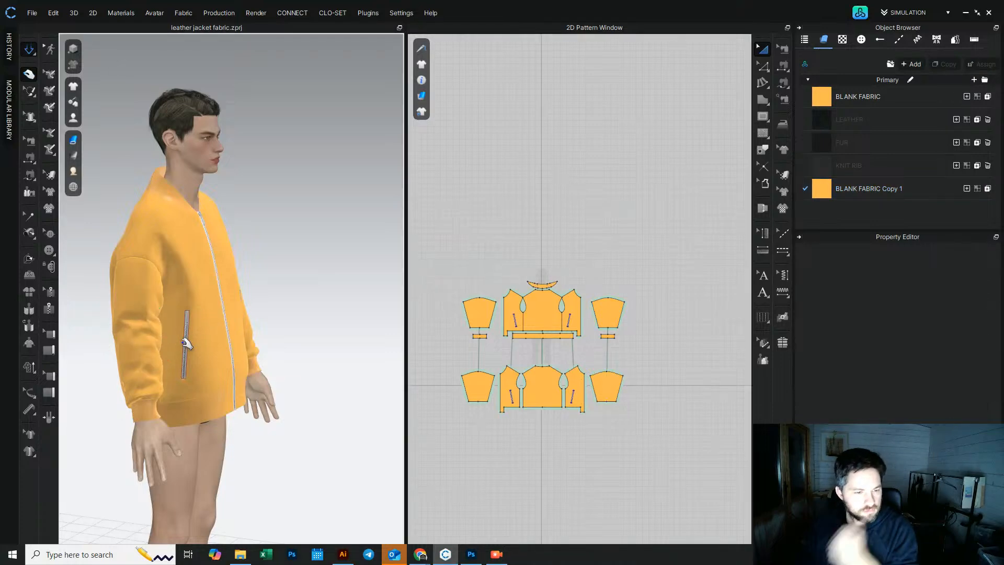
Step: Tug the sleeve and body fabric in the 3D view to settle the draping
right_drag(231, 344, 145, 353)
scroll(141, 356, up, 2)
drag(121, 369, 127, 341)
right_drag(130, 343, 173, 387)
drag(157, 384, 158, 348)
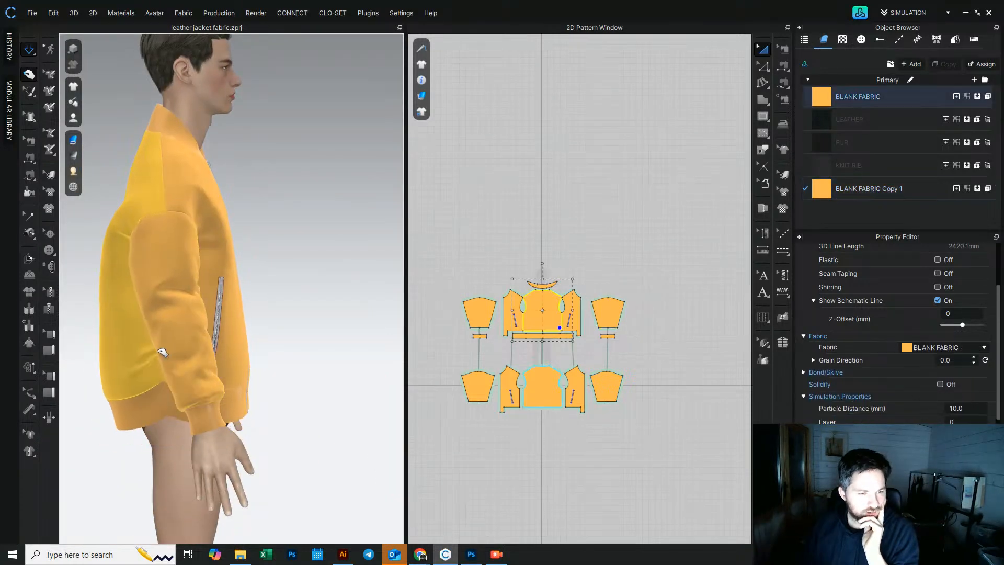
drag(182, 393, 172, 365)
click(204, 420)
right_drag(309, 383, 108, 385)
middle_drag(316, 378, 208, 398)
click(265, 347)
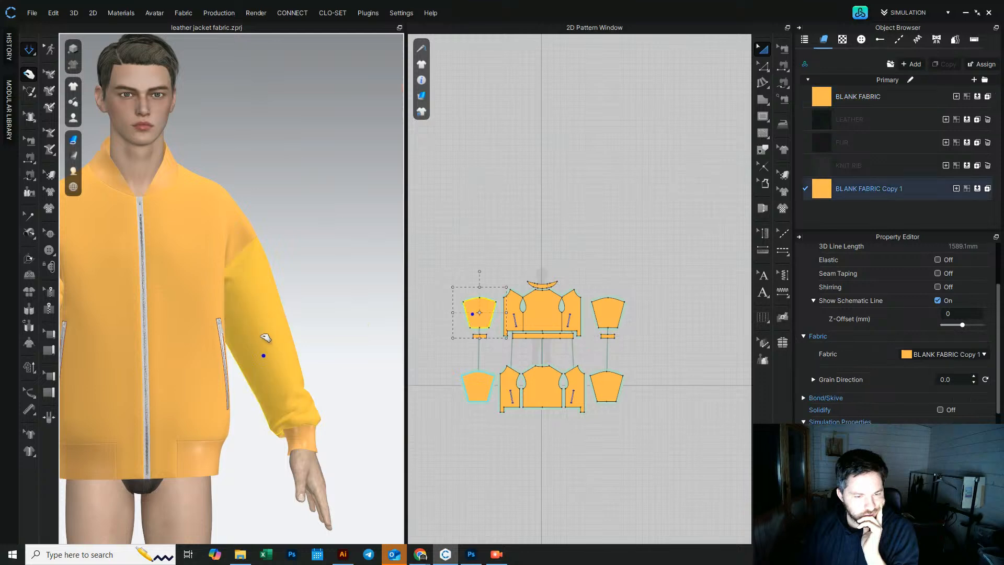
drag(272, 368, 275, 385)
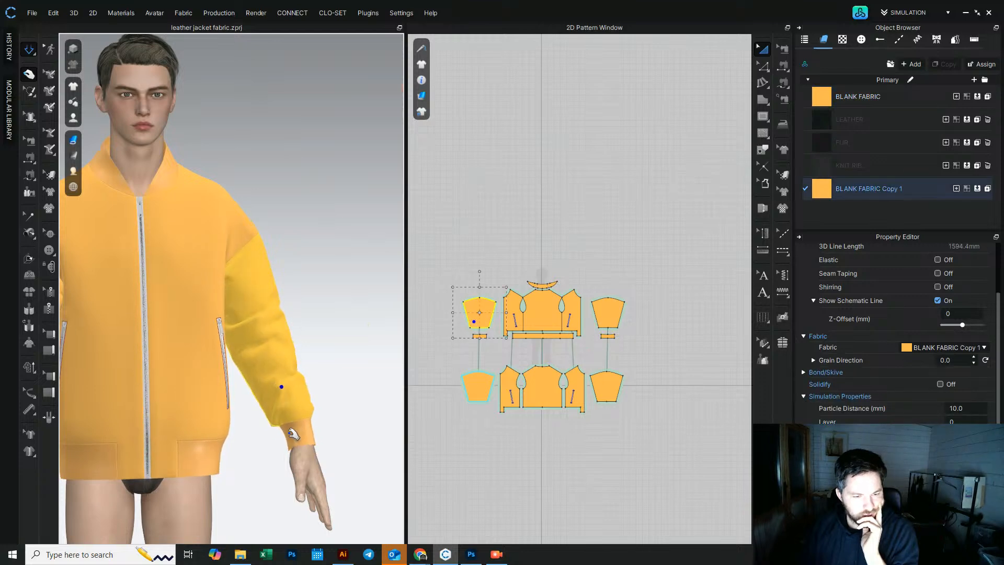
drag(292, 432, 271, 445)
drag(274, 386, 268, 365)
right_drag(276, 388, 247, 353)
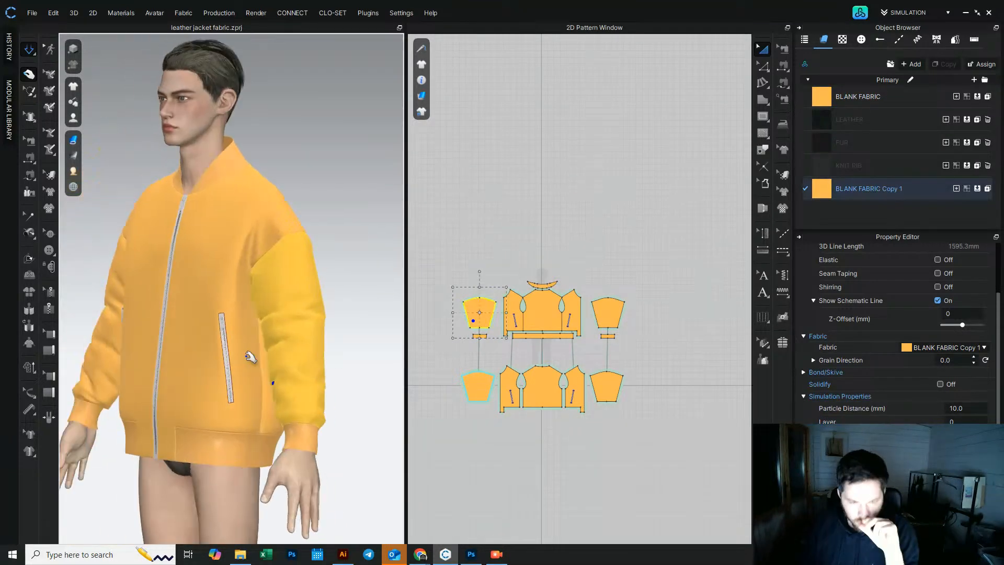
Step: Inspect both sleeves on the avatar from the front, selecting each sleeve to check its fabric
scroll(255, 361, down, 4)
right_drag(284, 292, 246, 285)
click(319, 268)
scroll(246, 285, up, 3)
right_drag(165, 303, 234, 302)
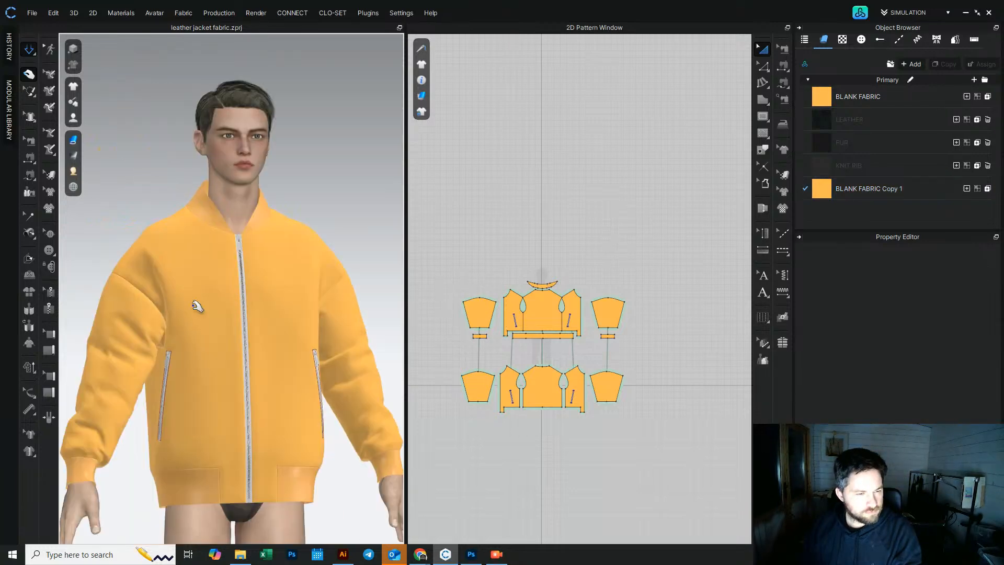
click(124, 304)
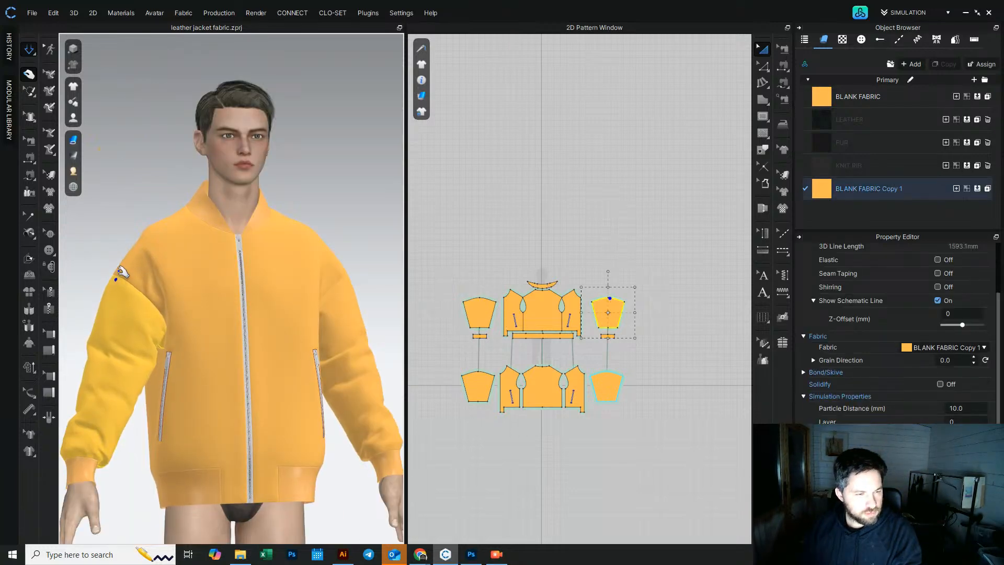
scroll(320, 288, down, 2)
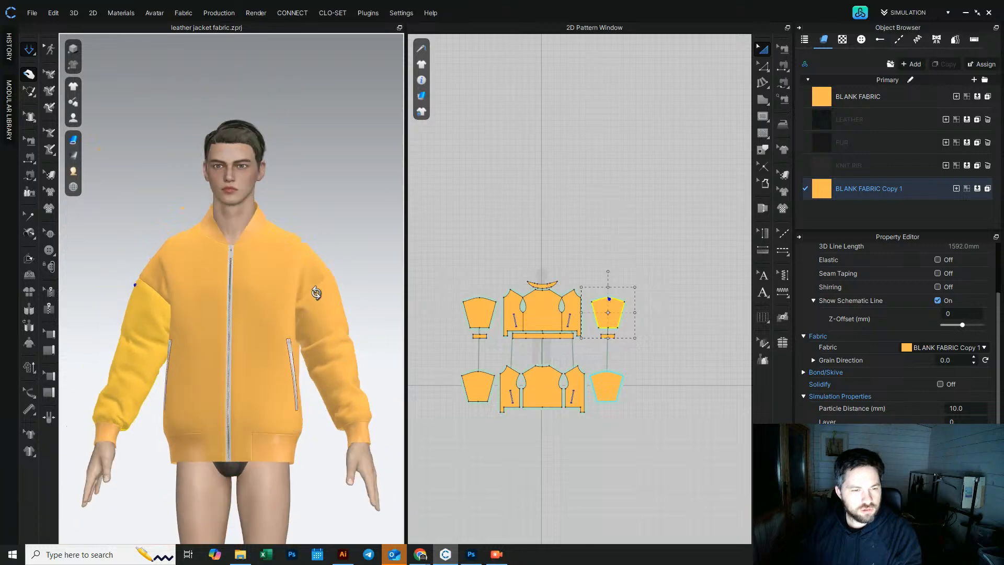
click(320, 294)
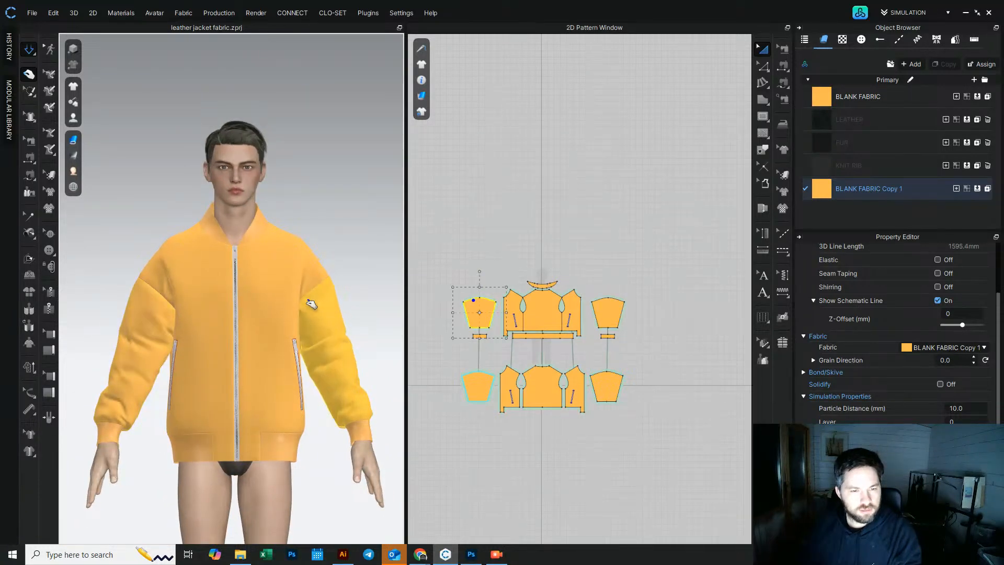
click(359, 278)
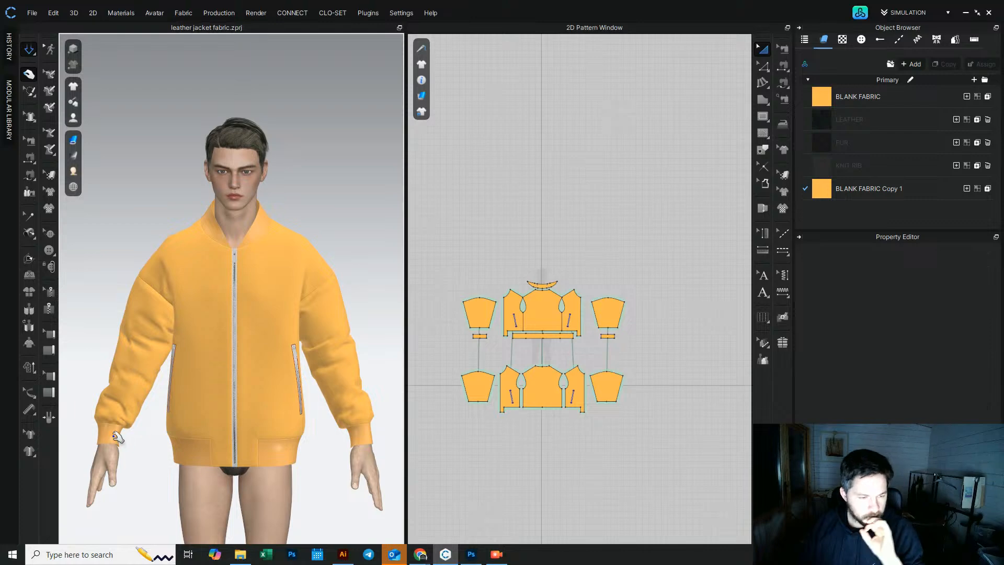
scroll(194, 412, down, 5)
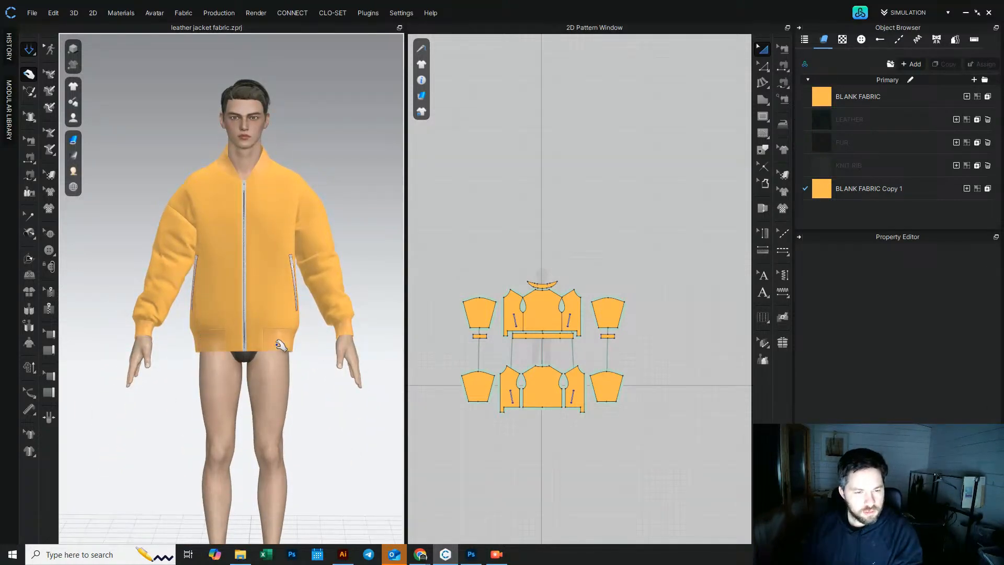
Step: Switch to the browser and view the Prada bomber jacket product photo, then return to the jacket
mouse_move(418, 553)
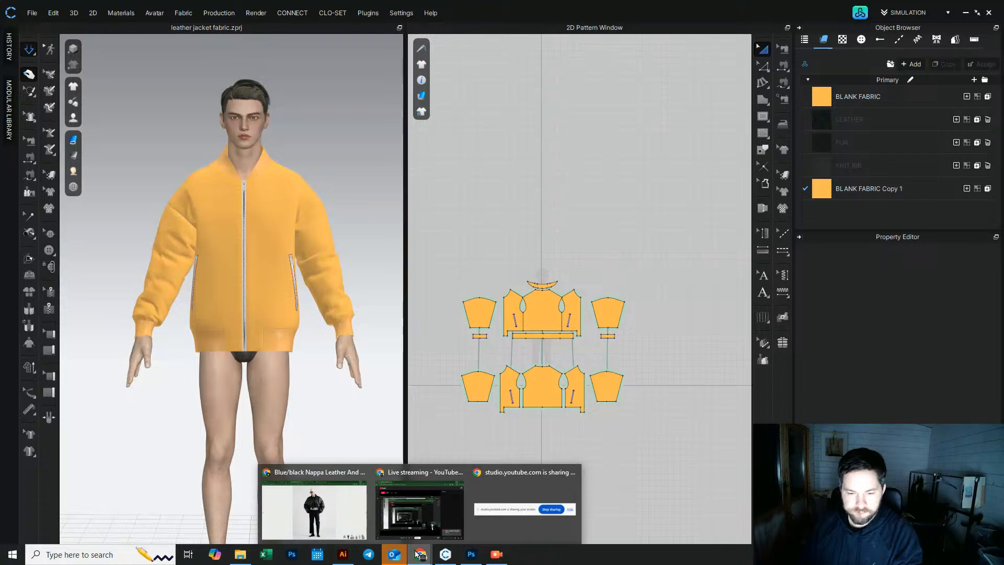
click(328, 518)
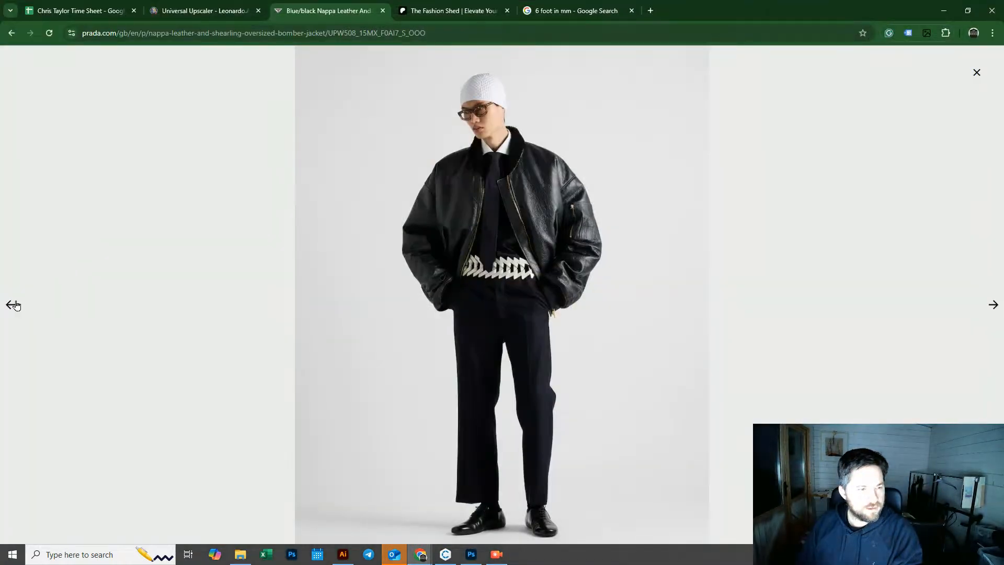
click(12, 304)
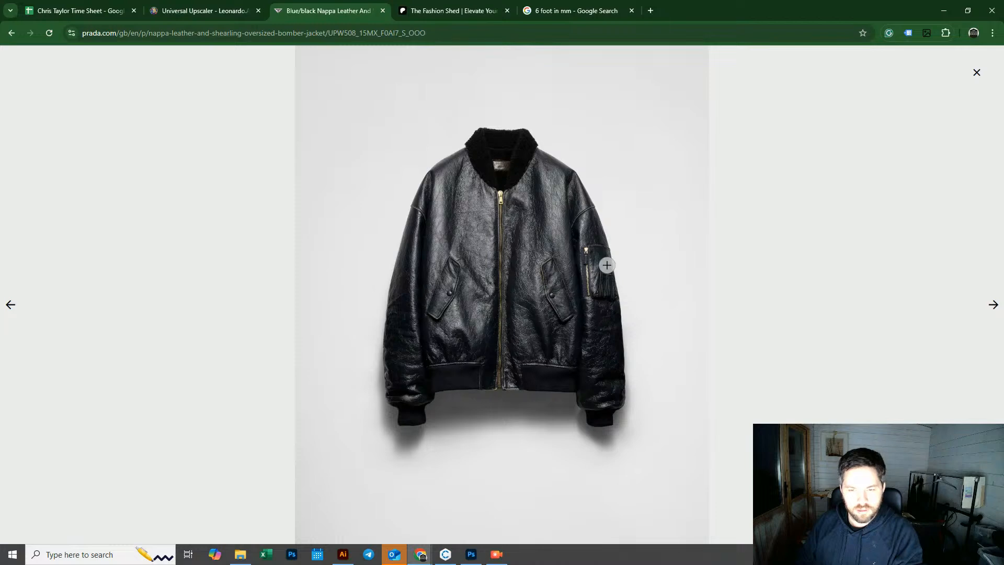
click(944, 11)
Step: Select the hem edges of the front and back bodice panels with Edit Pattern and nudge them upward
right_drag(294, 271, 322, 268)
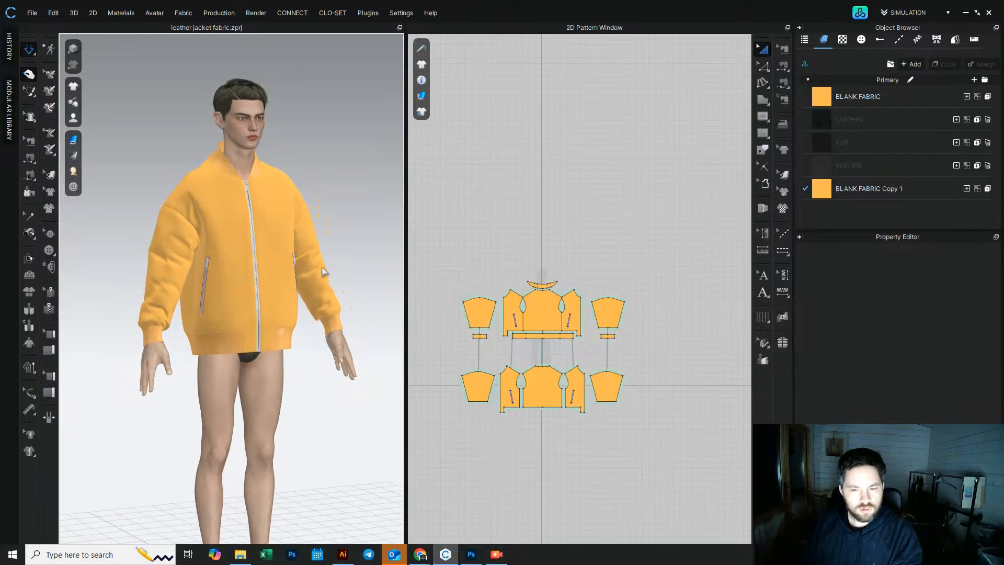
click(764, 66)
scroll(519, 326, up, 3)
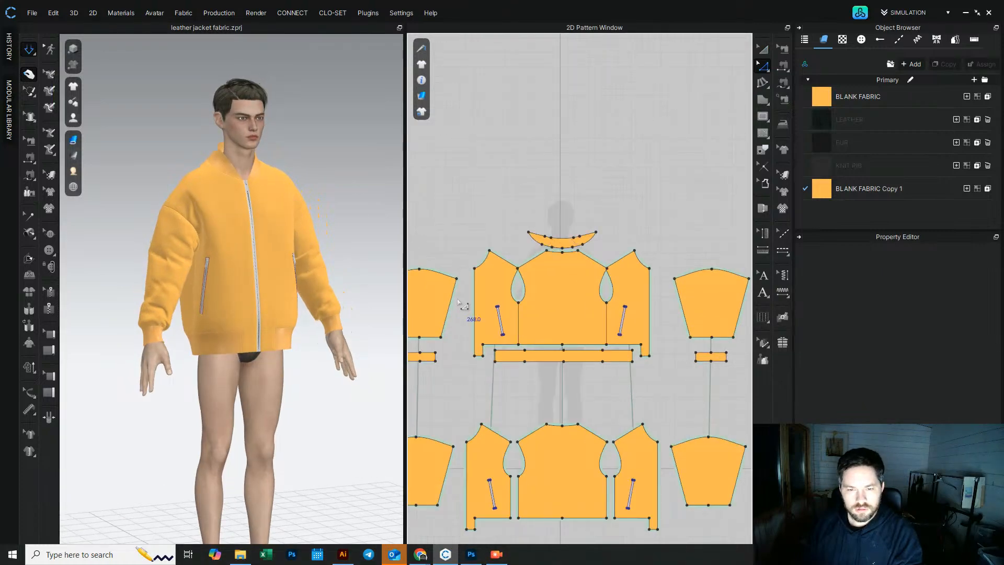
mouse_move(459, 304)
mouse_down()
mouse_move(635, 385)
mouse_move(662, 384)
mouse_move(473, 309)
mouse_move(464, 321)
mouse_up()
middle_drag(453, 396, 467, 281)
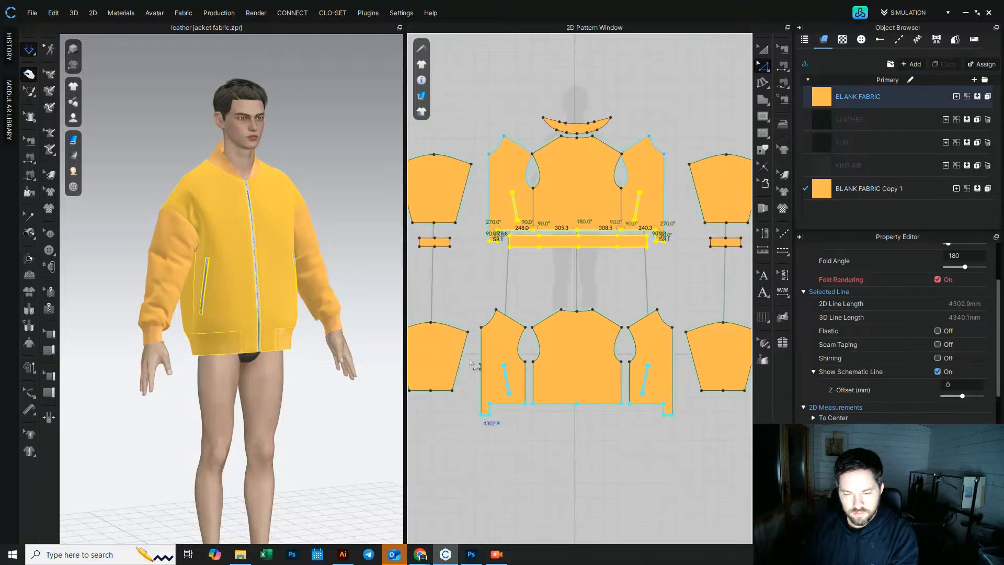
key(Up)
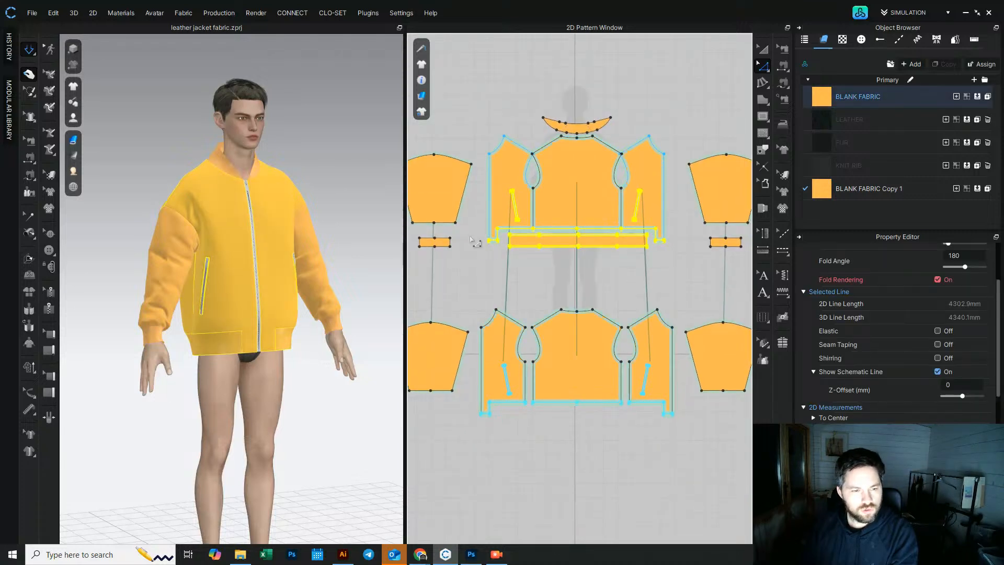
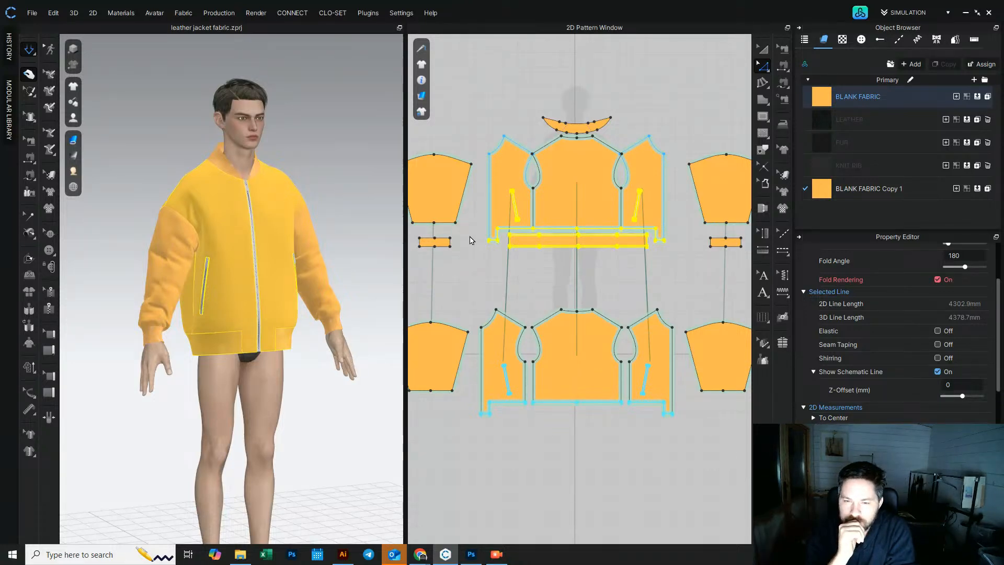
Step: Run the simulation to drape the jacket on the avatar and turn the 3D view to the back
key(space)
key(Up)
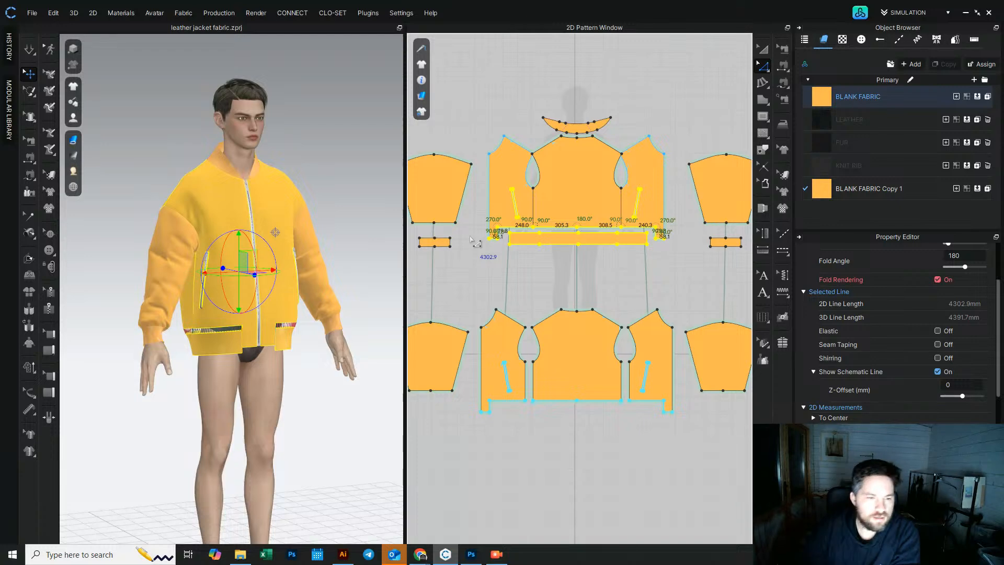
click(162, 155)
click(31, 49)
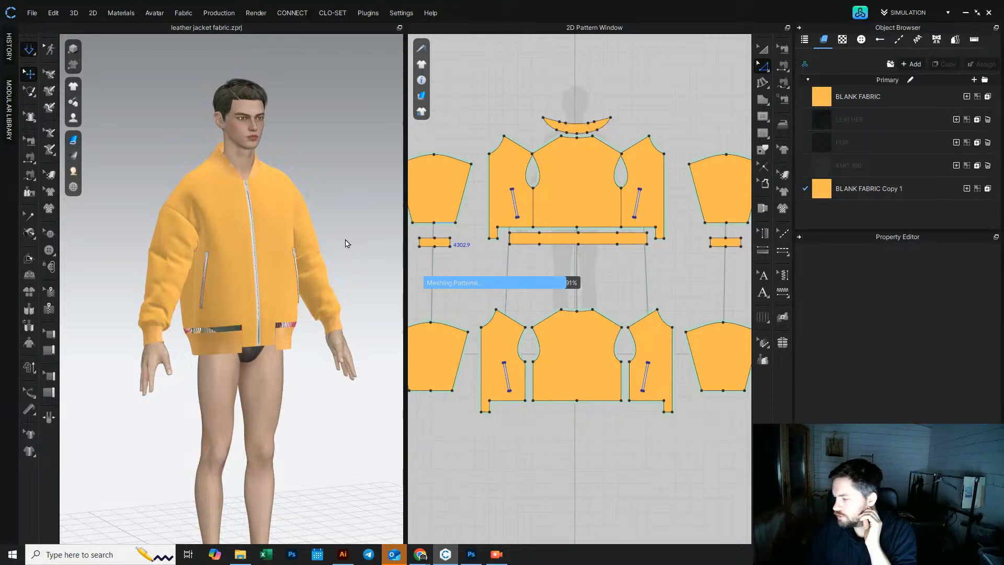
right_drag(343, 192, 293, 209)
scroll(276, 218, up, 5)
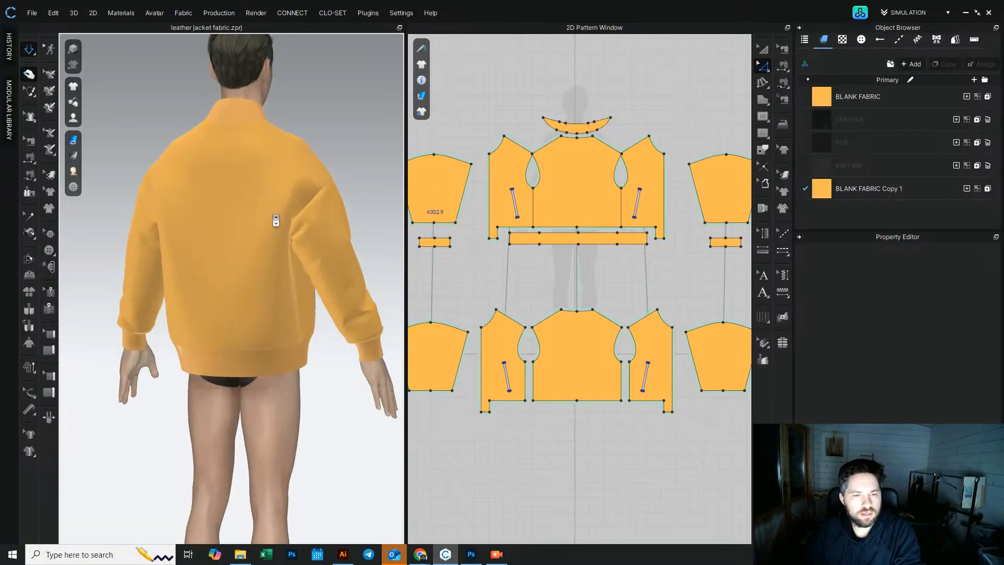
scroll(206, 218, up, 2)
right_drag(316, 155, 354, 162)
Step: Draw a vertical internal line down the centre of the back panel, about 621 mm long
key(space)
click(213, 167)
scroll(582, 206, up, 5)
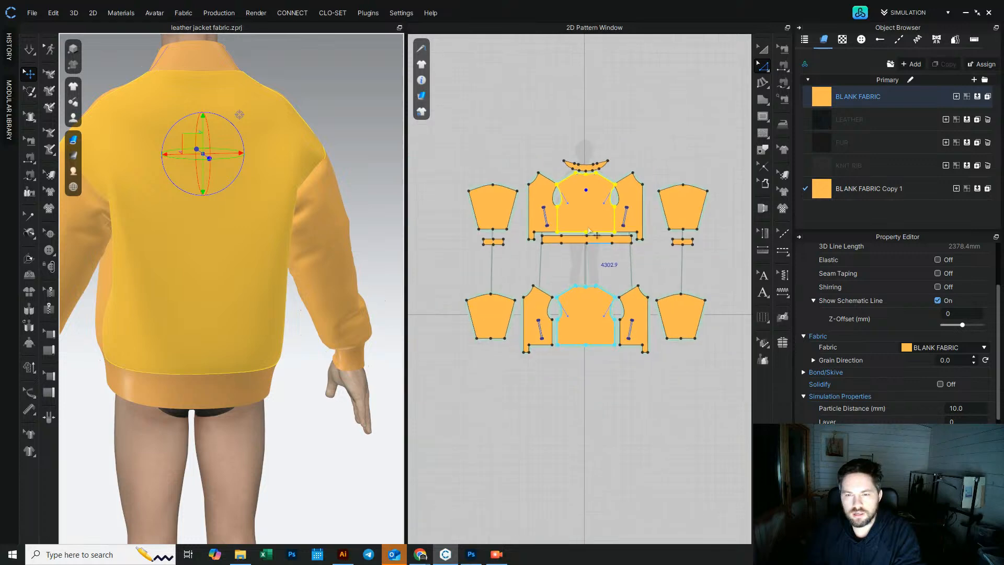
click(763, 116)
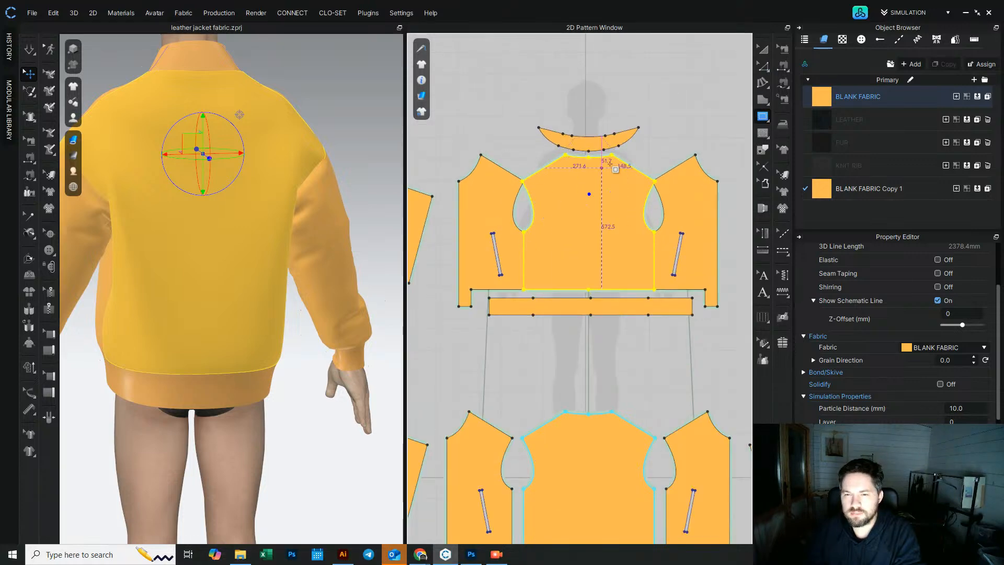
click(599, 253)
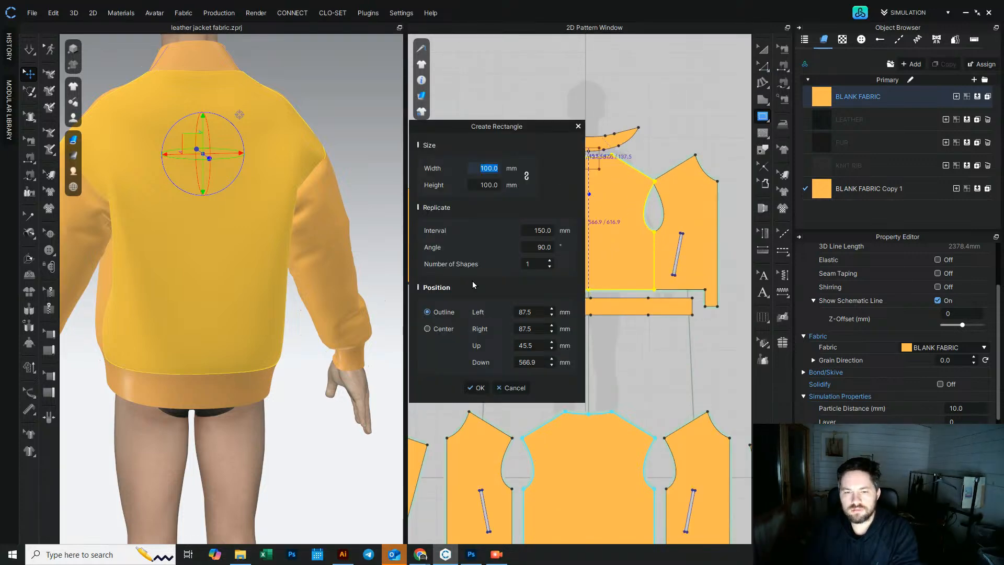
click(512, 388)
click(763, 118)
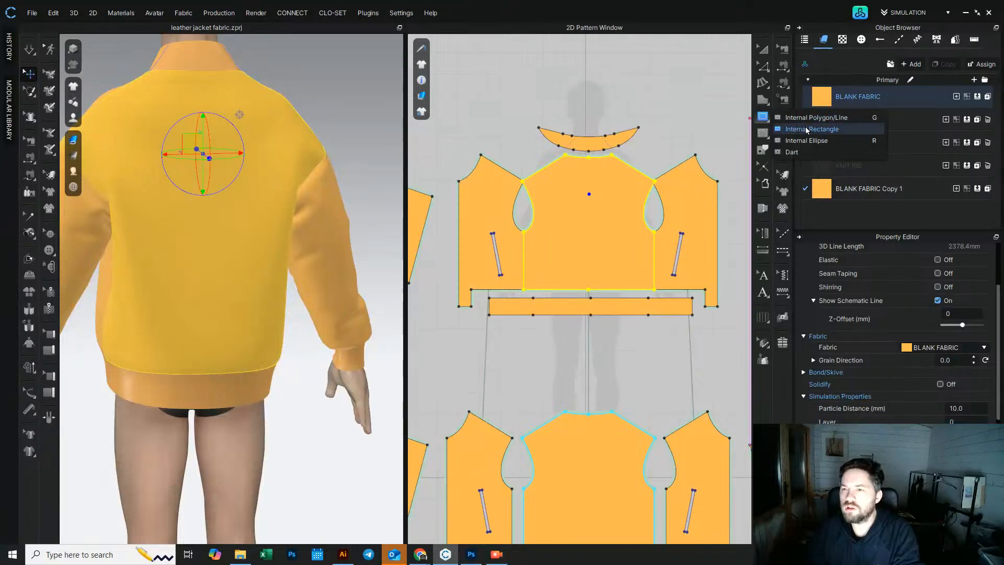
click(811, 129)
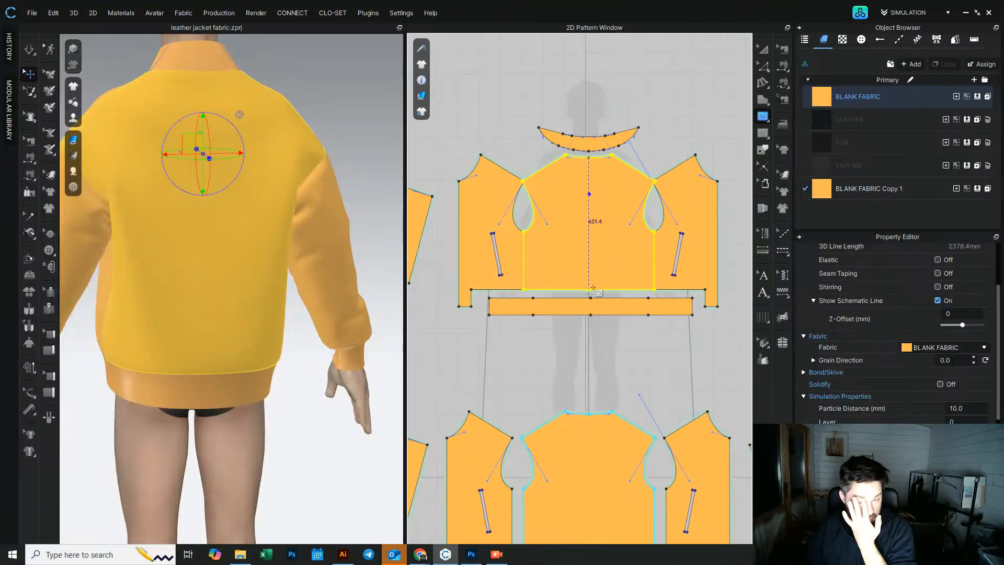
click(590, 288)
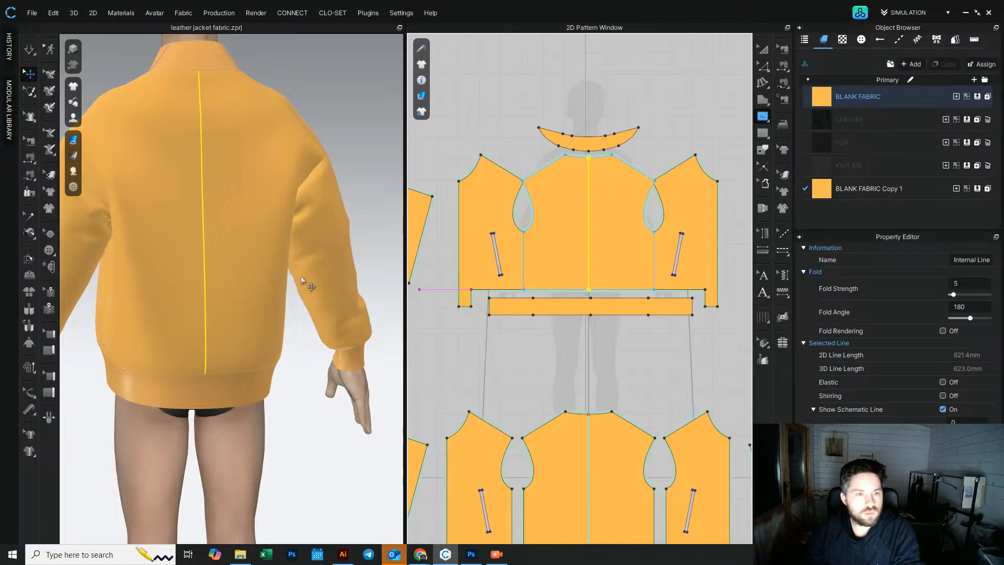
Step: Draw an internal line along the back of one sleeve, about 452 mm long
right_drag(259, 150, 304, 193)
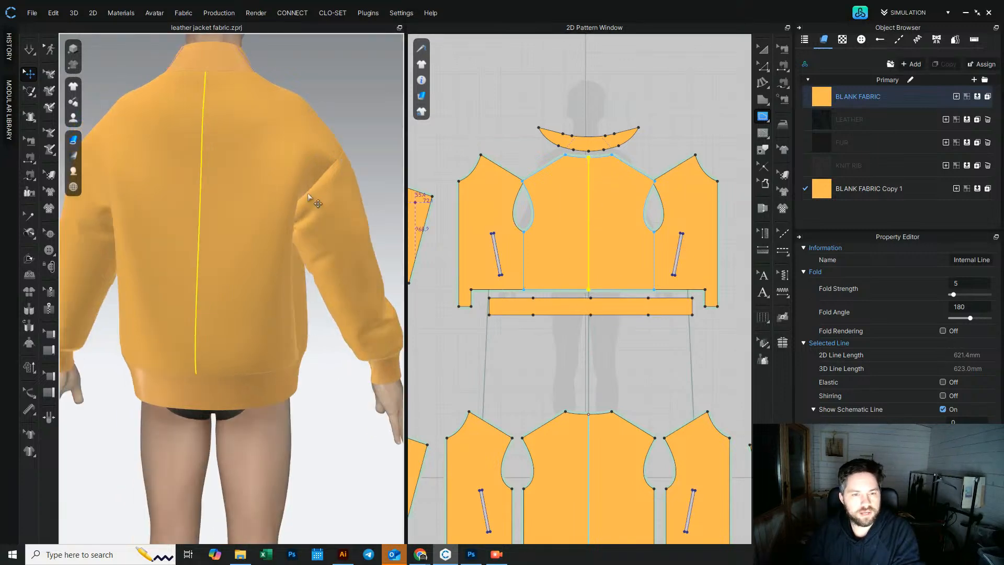
click(310, 196)
scroll(652, 279, up, 6)
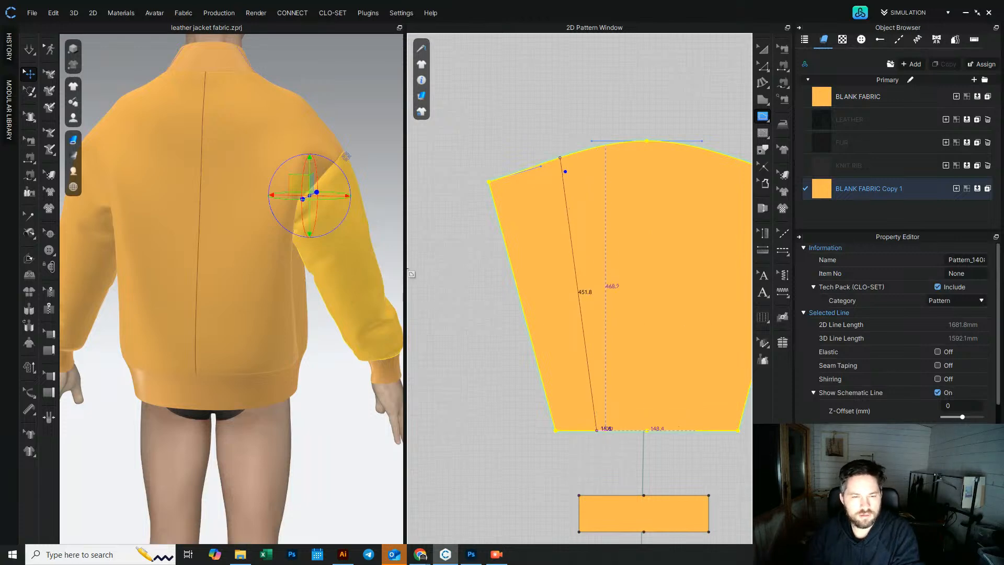
scroll(311, 264, down, 4)
click(763, 49)
scroll(638, 231, down, 6)
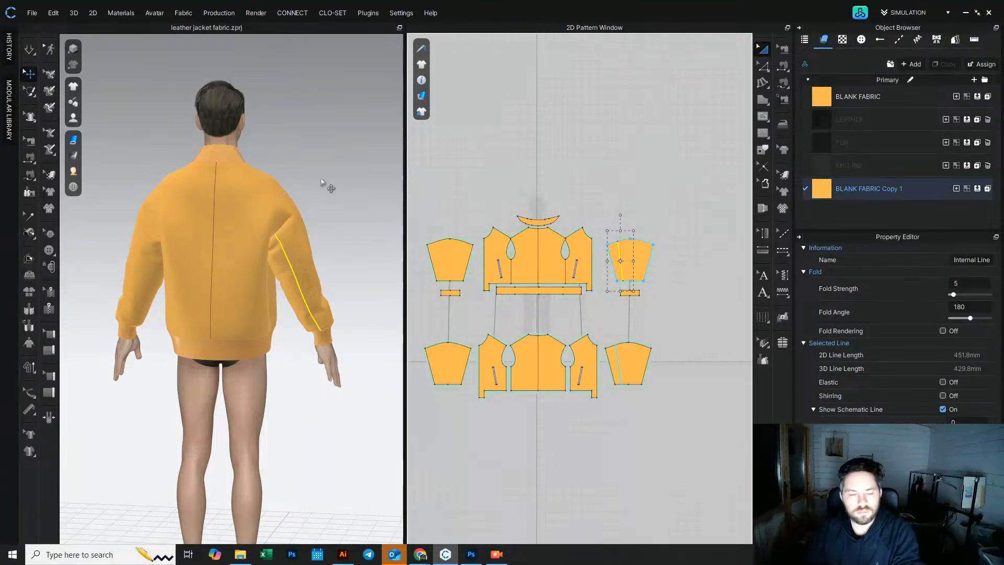
Step: Mirror-paste a copy of that sleeve with its internal line and place it above the patterns
click(637, 250)
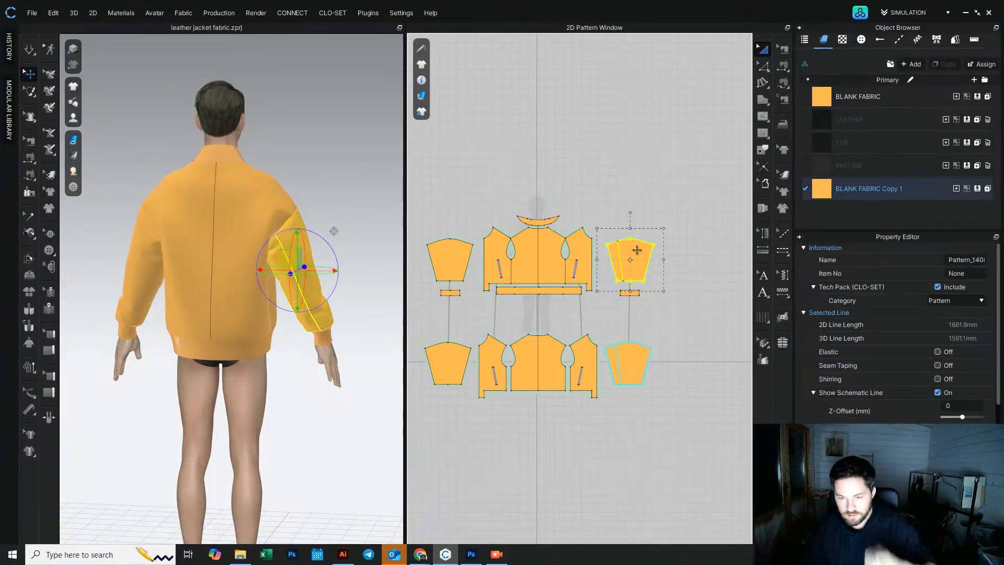
key(ctrl+c)
key(ctrl+r)
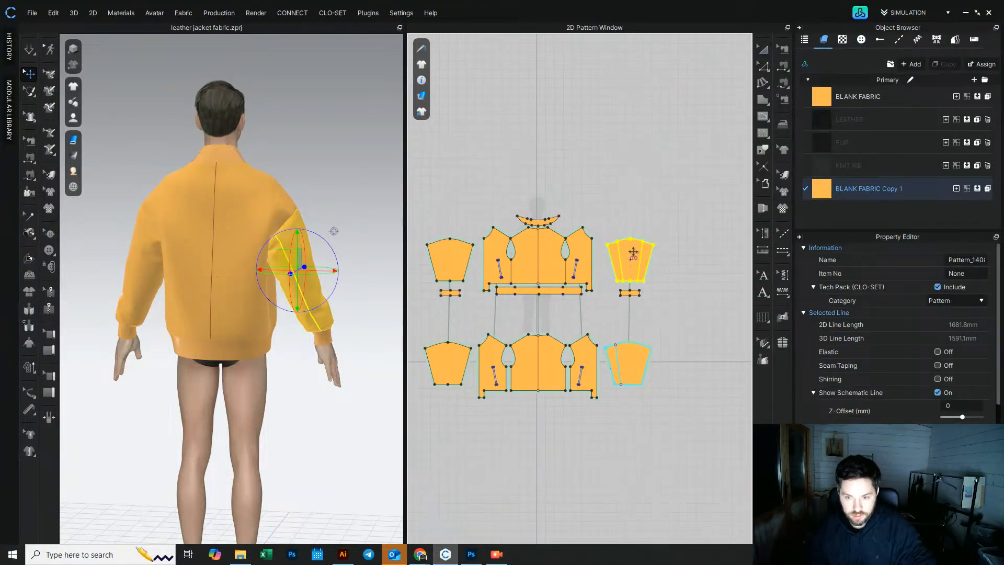
scroll(490, 265, up, 4)
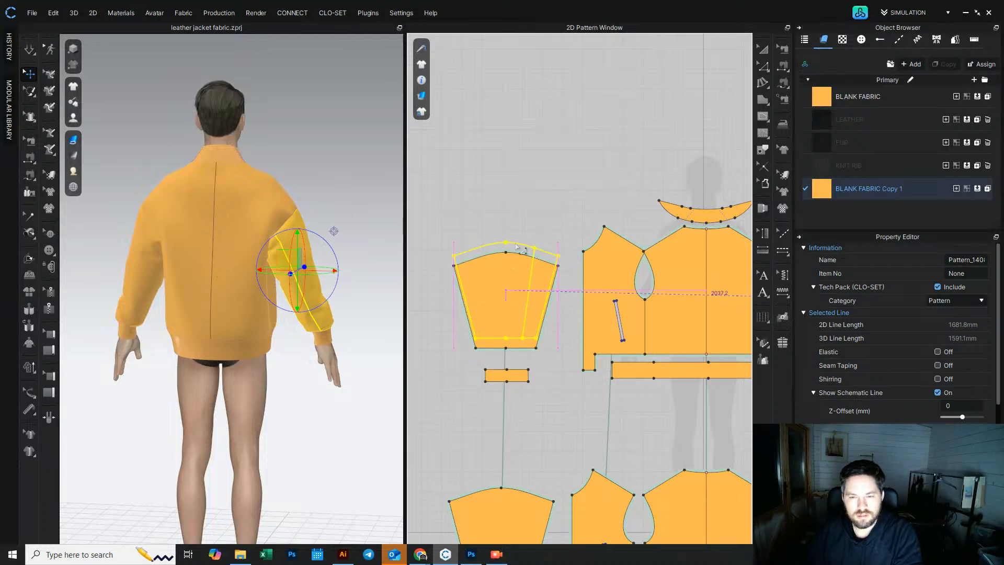
click(528, 190)
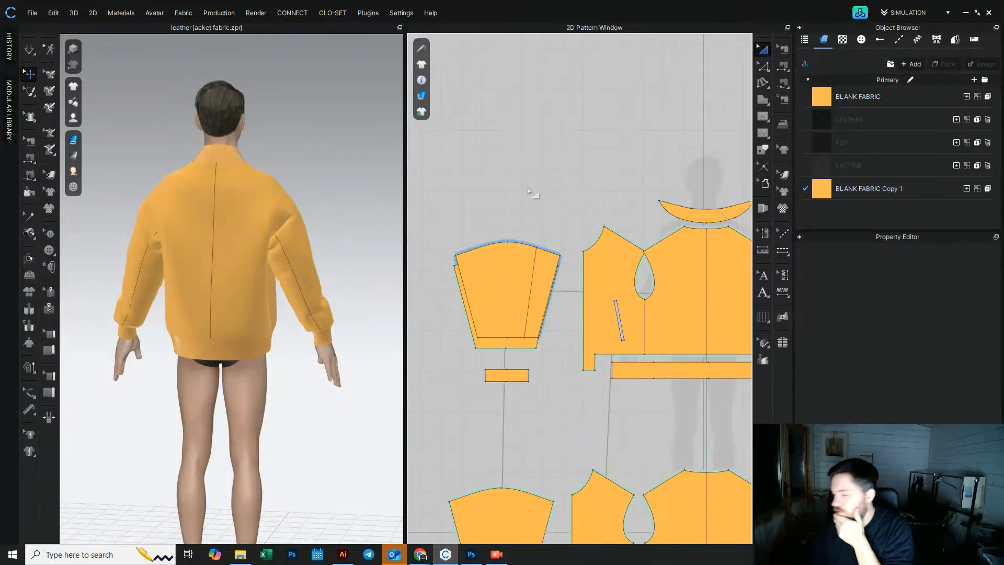
drag(502, 276, 506, 175)
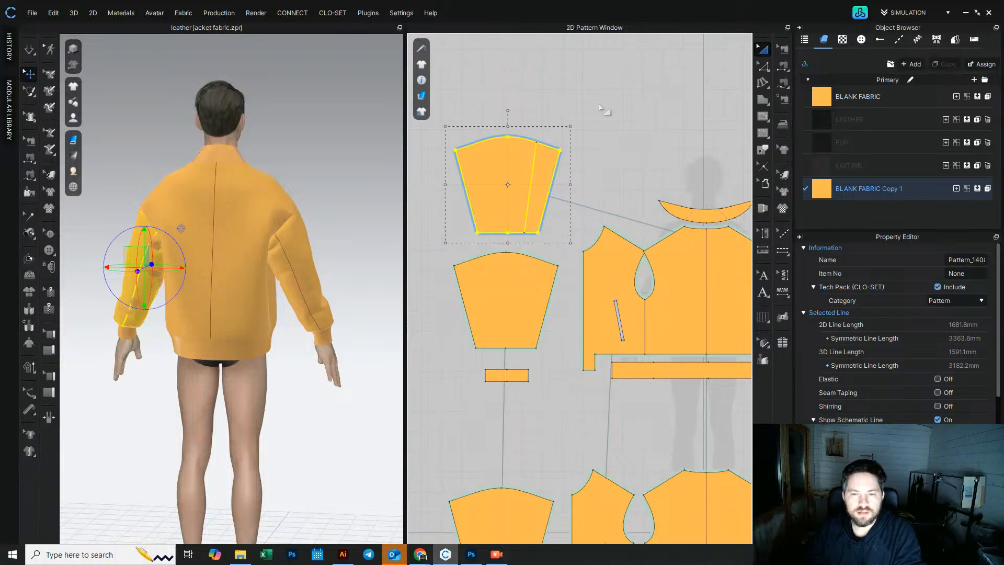
Step: Copy the mirrored internal line and paste it onto the opposite sleeve in the matching position
click(531, 190)
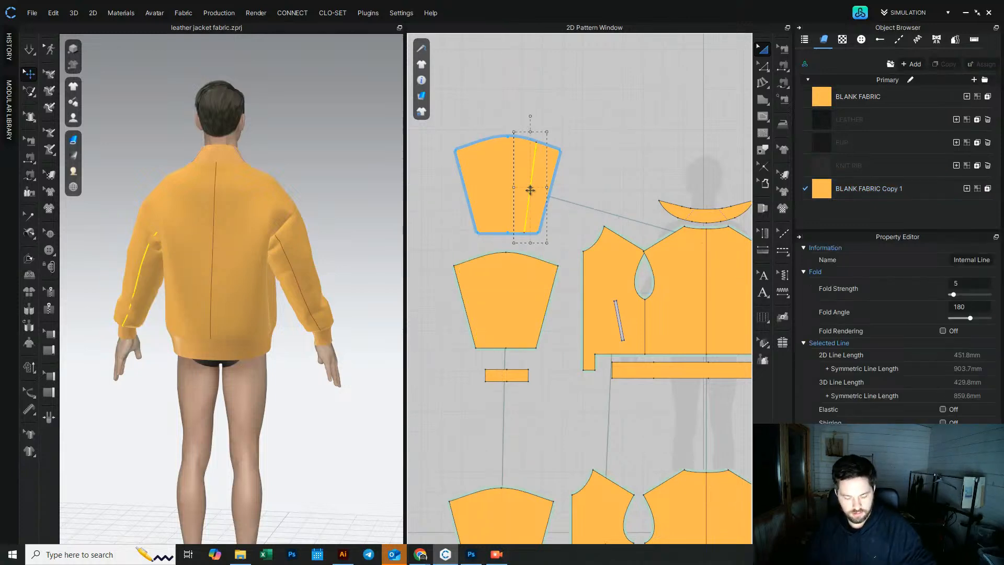
key(ctrl+d)
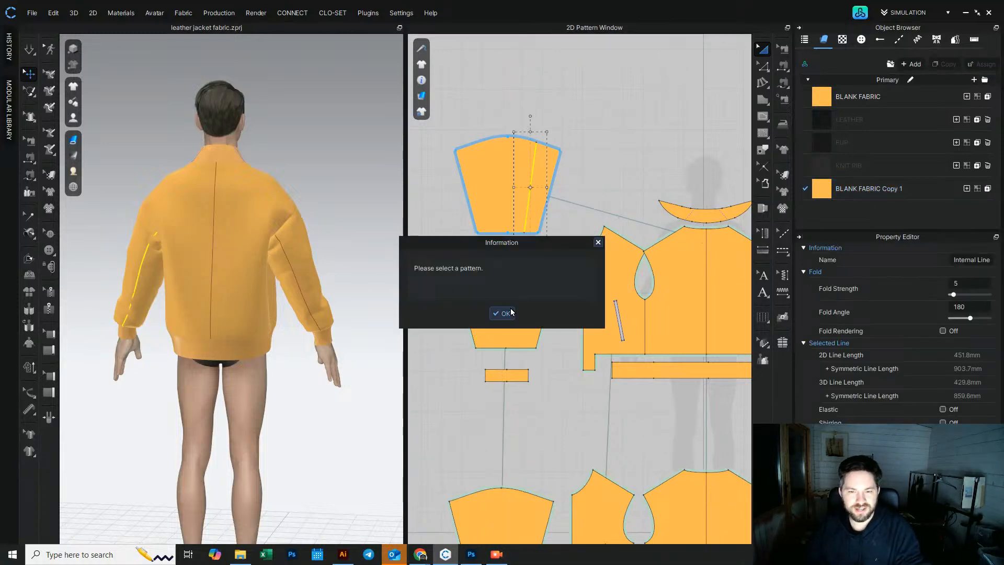
click(598, 242)
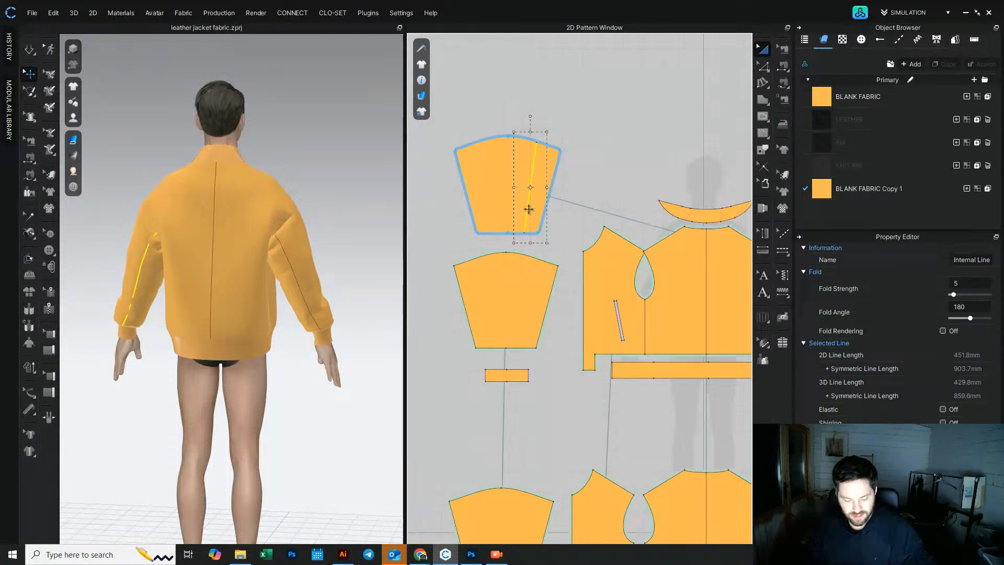
key(ctrl+v)
scroll(525, 310, up, 4)
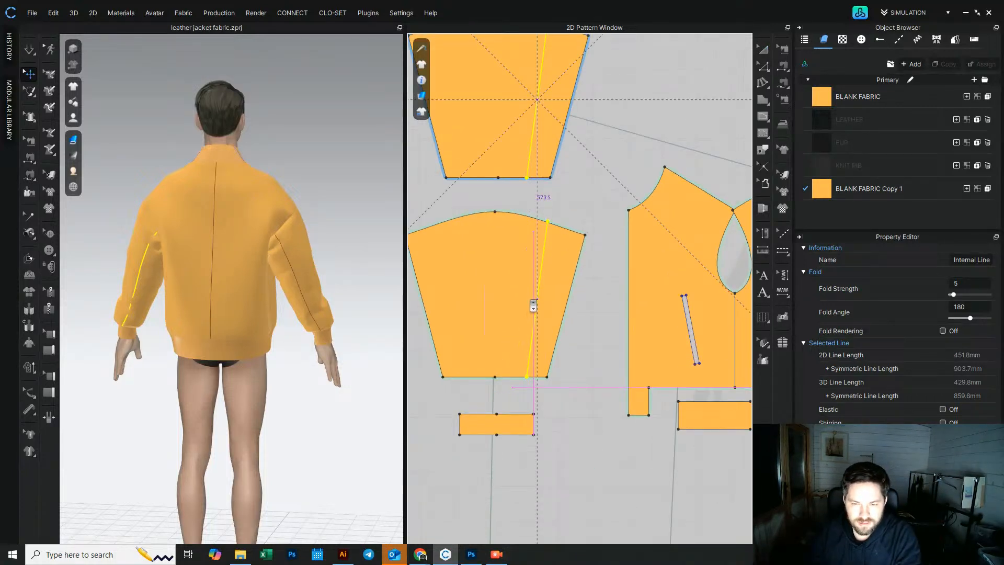
click(591, 332)
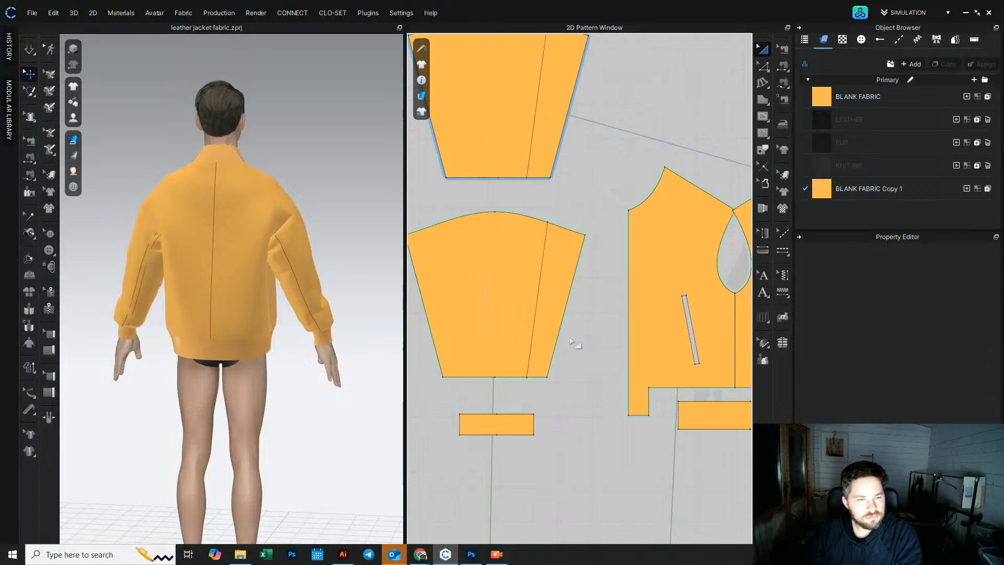
Step: Delete the temporary mirrored sleeve copy
click(496, 146)
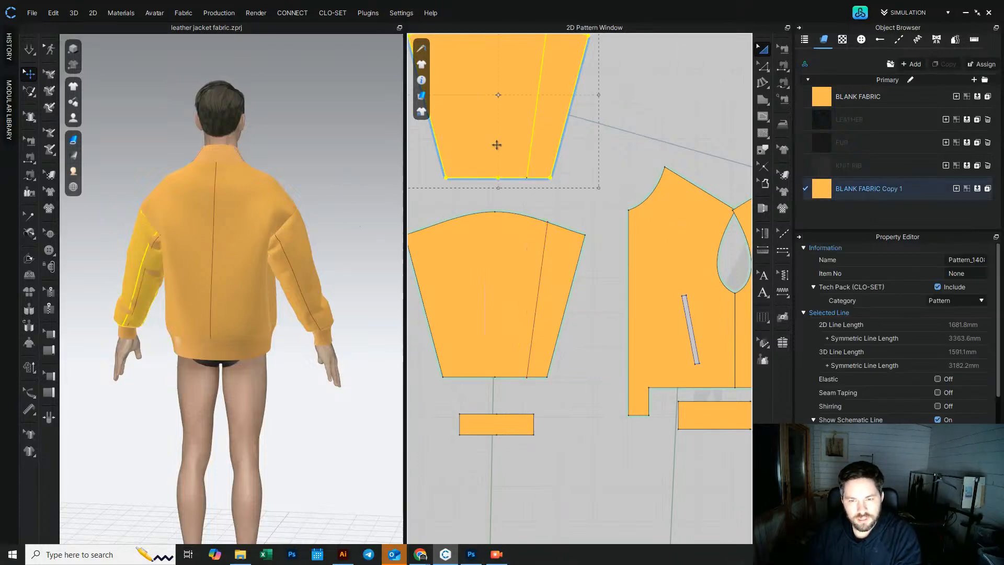
key(Delete)
right_drag(133, 297, 191, 303)
scroll(486, 382, down, 5)
scroll(486, 382, up, 2)
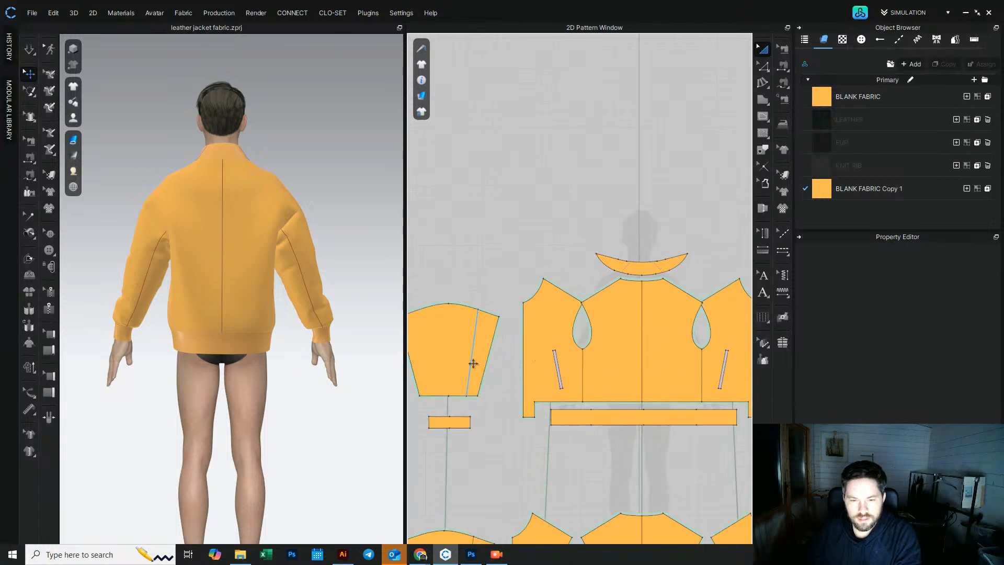
Step: Apply Cut & Sew to the sleeve along its internal line, splitting it into two panels
click(469, 363)
middle_drag(702, 363, 562, 377)
shift+click(681, 356)
right_click(682, 359)
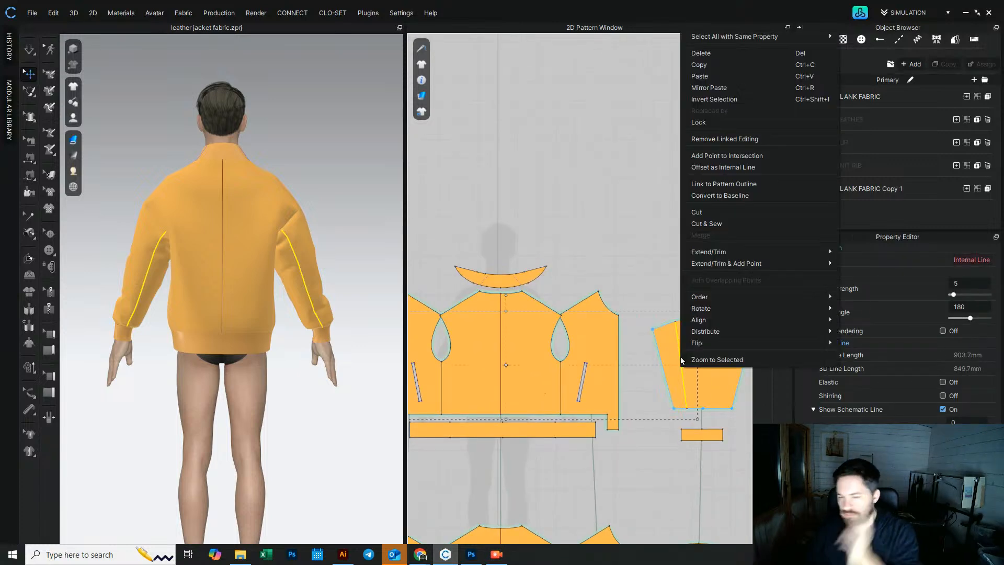
click(720, 224)
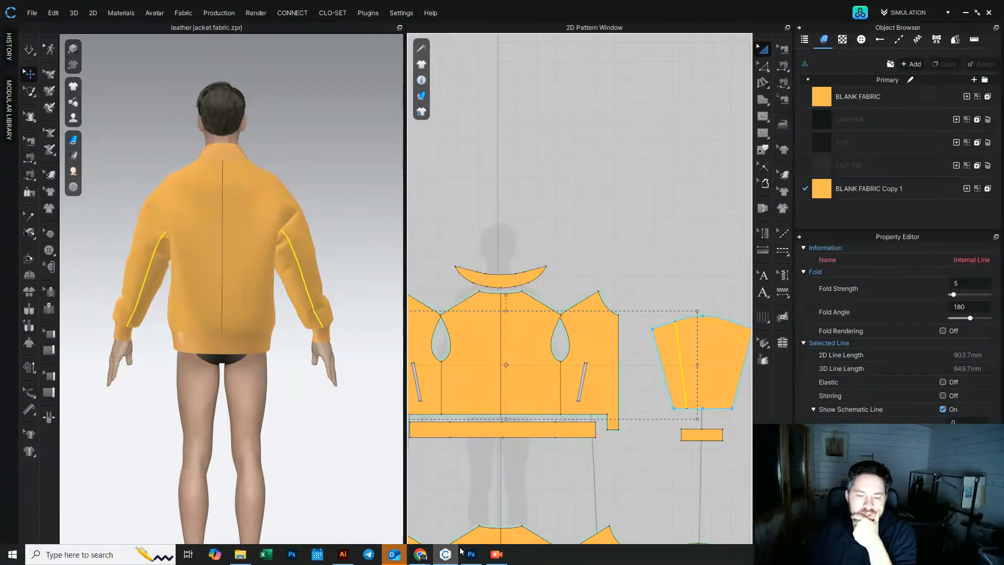
Step: Review the reference bomber jacket photos in the browser, then return to the pattern software
mouse_move(420, 554)
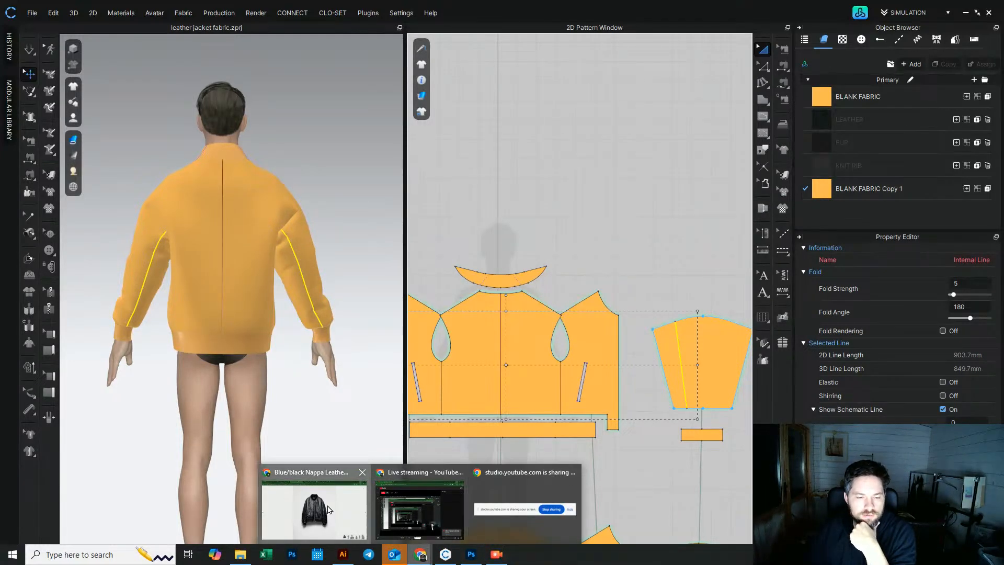
click(329, 509)
click(991, 308)
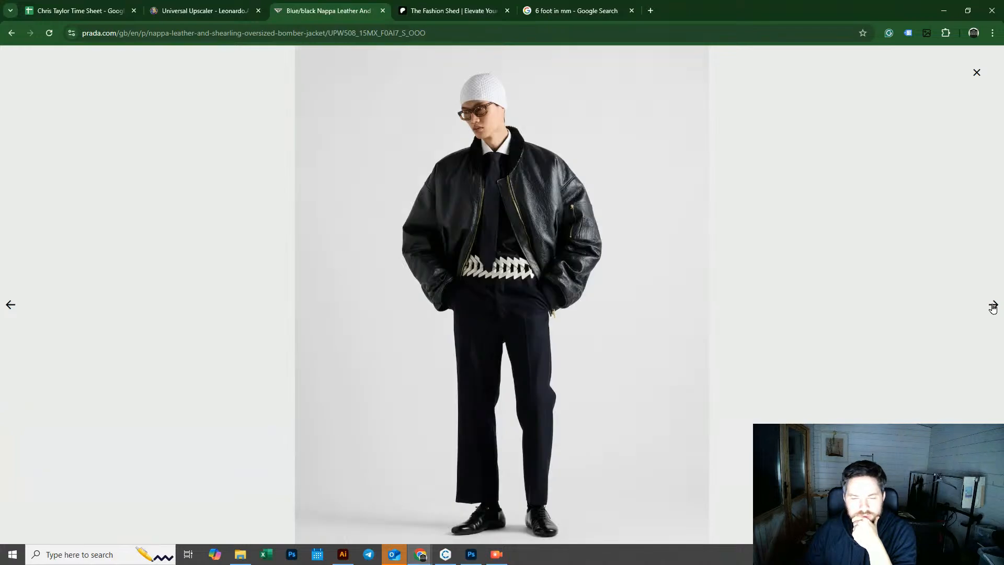
click(991, 307)
click(992, 308)
click(993, 308)
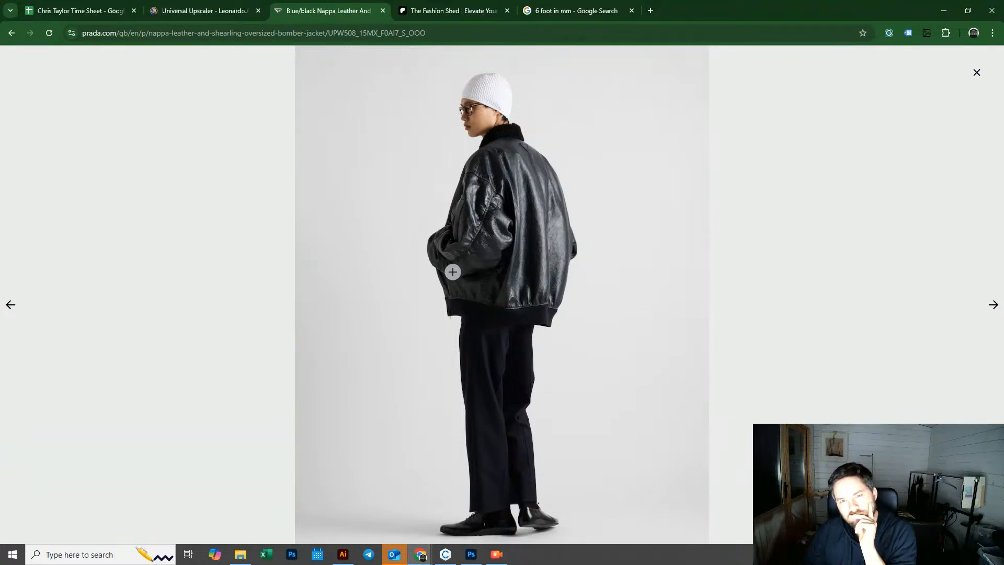
click(943, 12)
Step: Move the sleeve's main panel away from the narrow cut strip
middle_drag(651, 310, 623, 245)
drag(686, 281, 695, 281)
middle_drag(679, 204, 627, 172)
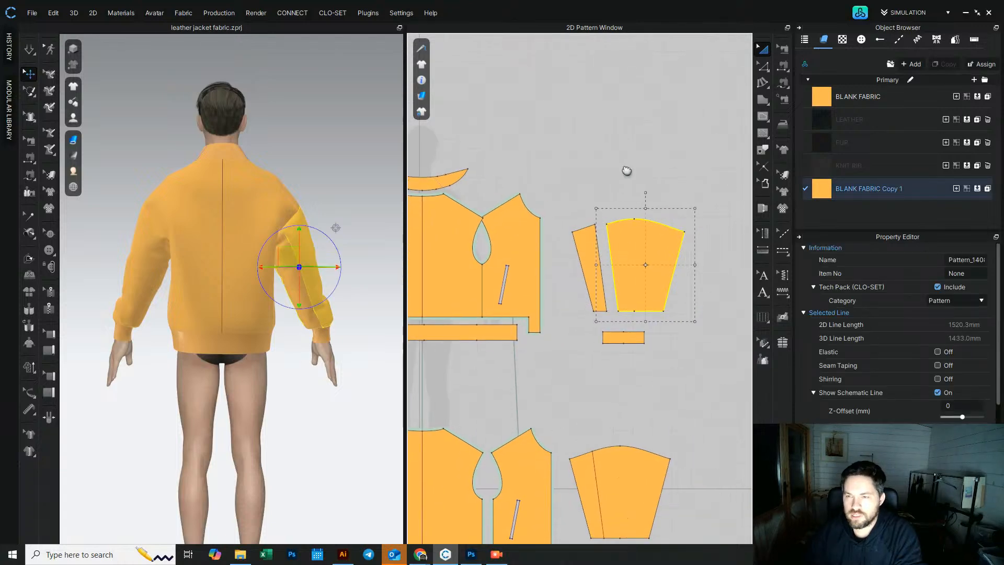
click(629, 168)
Step: Add fullness to the main sleeve panel with the Fullness tool, raising the slash line length to 510.8 mm
click(761, 85)
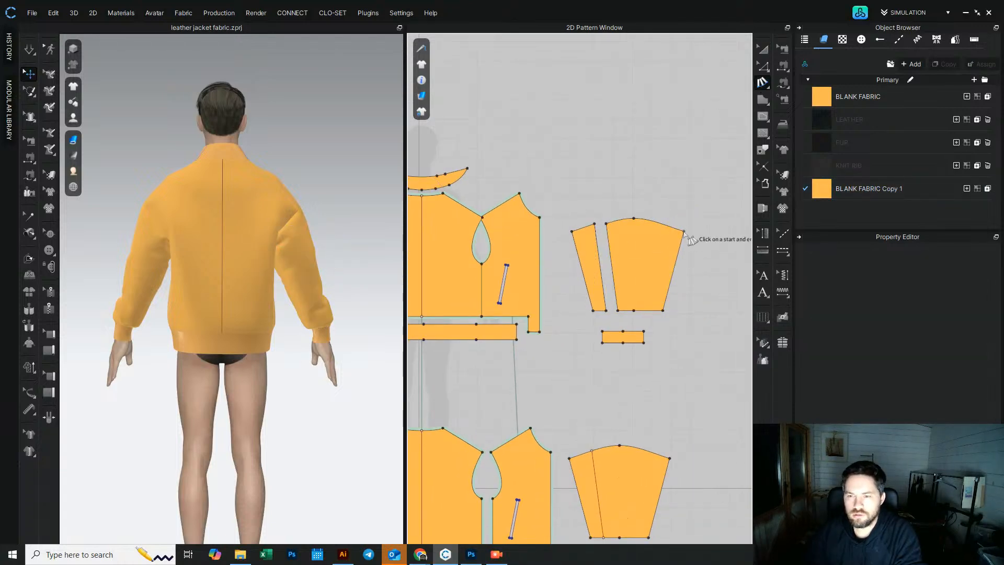
scroll(664, 313, up, 5)
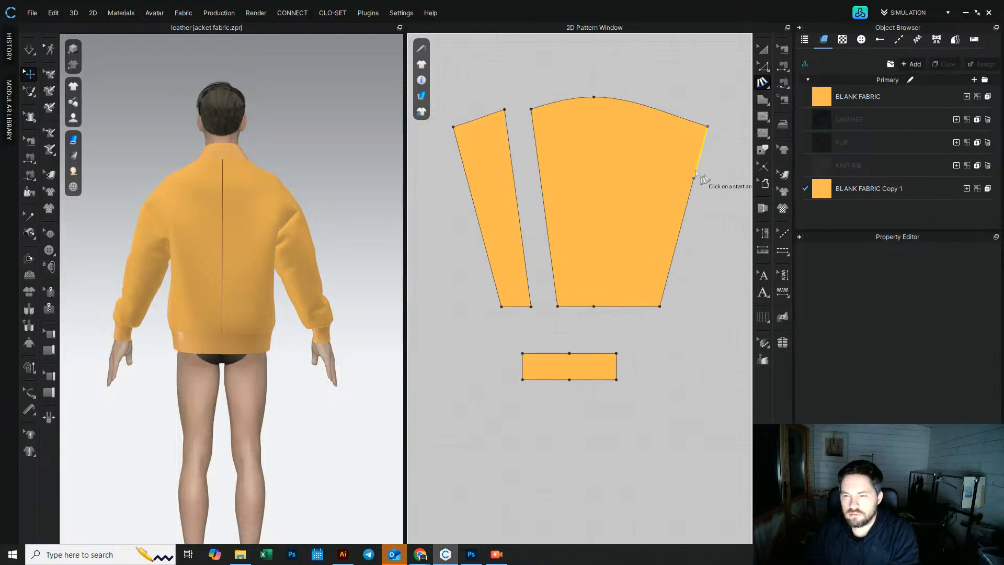
click(530, 109)
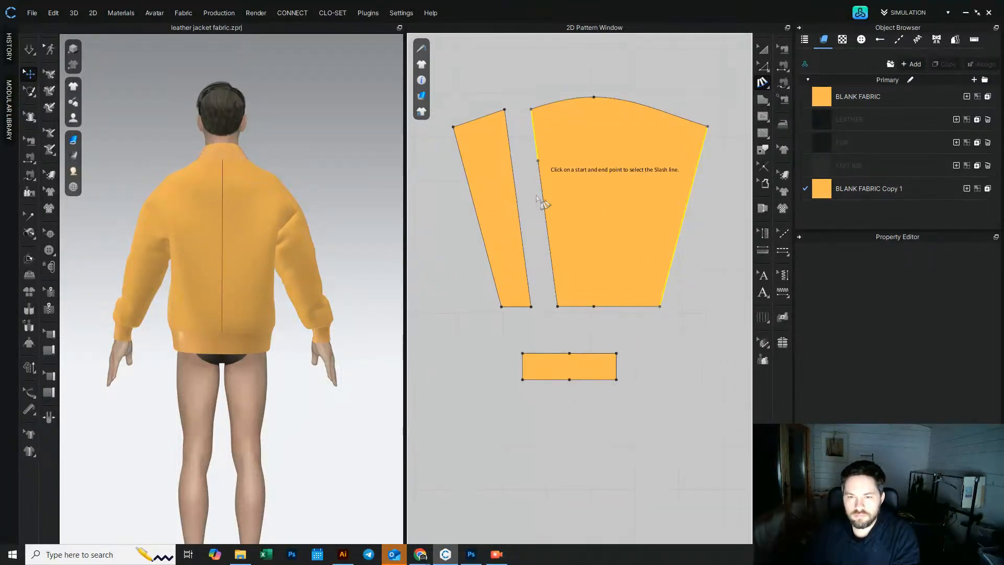
click(557, 307)
click(558, 307)
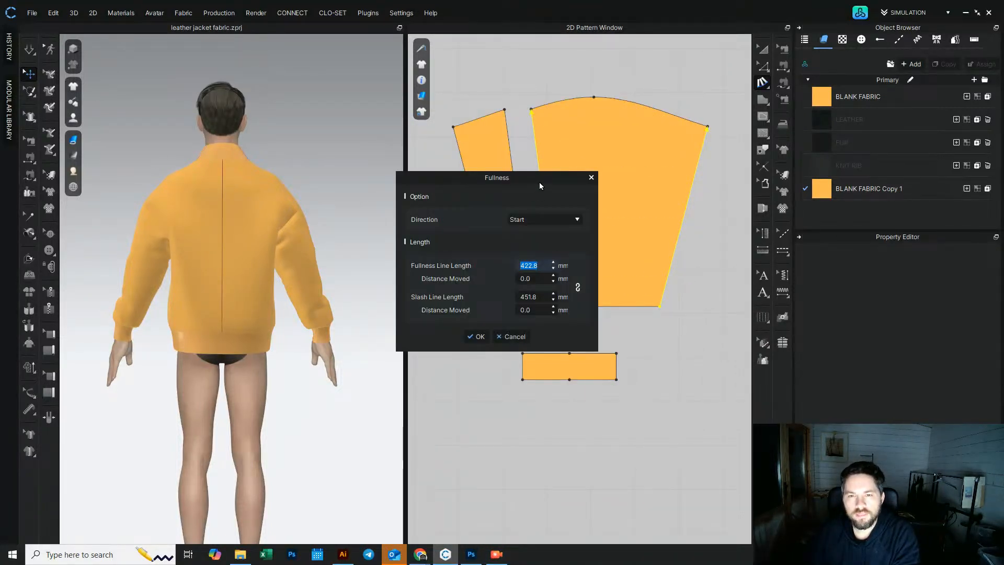
drag(540, 186, 393, 211)
double_click(396, 322)
key(Up)
key(Up)
key(Up)
key(Up)
key(Up)
key(Up)
key(Up)
key(Up)
key(Up)
key(Up)
key(Up)
key(Up)
key(Up)
key(Up)
key(Up)
key(Up)
key(Up)
key(Up)
key(Up)
key(Up)
key(Up)
key(Up)
key(Up)
key(Up)
key(Up)
key(Up)
key(Up)
key(Up)
key(Up)
key(Up)
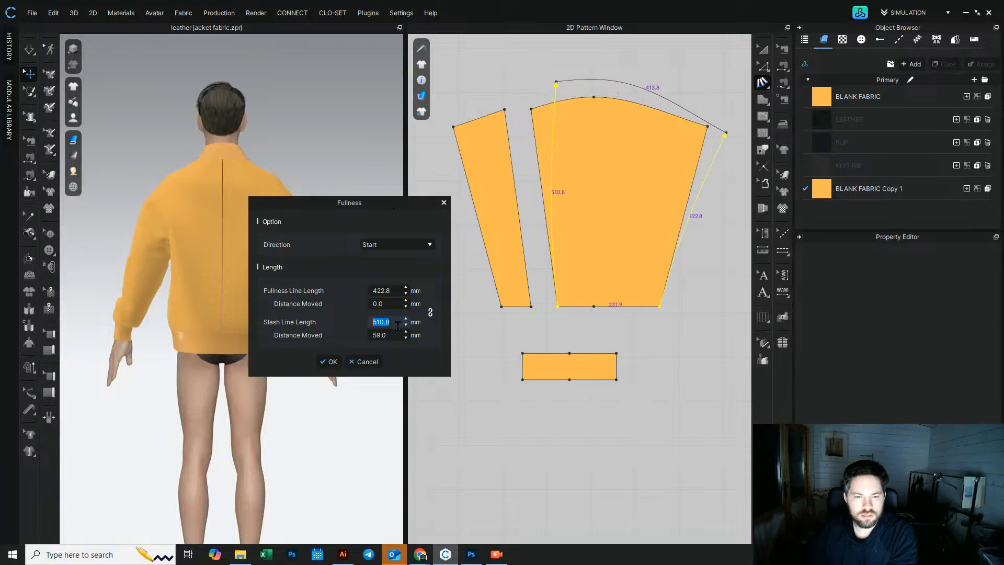
click(329, 362)
Step: Add fullness along the main sleeve panel's opposite edge, setting the fullness line length to 510.8 mm
scroll(574, 372, down, 5)
middle_drag(575, 373, 821, 359)
scroll(593, 311, up, 3)
click(650, 239)
click(633, 362)
scroll(654, 249, up, 3)
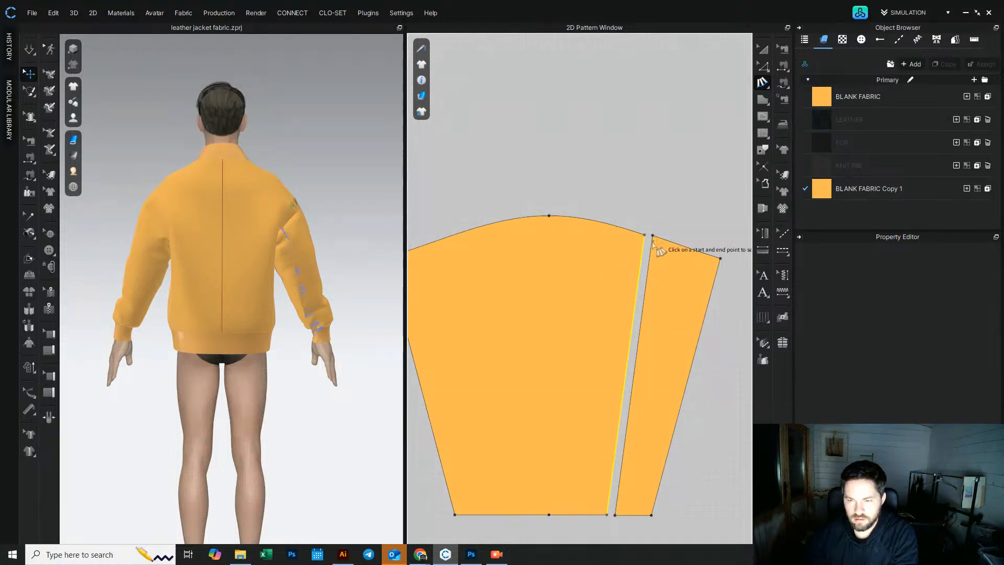
scroll(634, 391, down, 3)
click(527, 331)
click(555, 440)
click(621, 440)
click(637, 321)
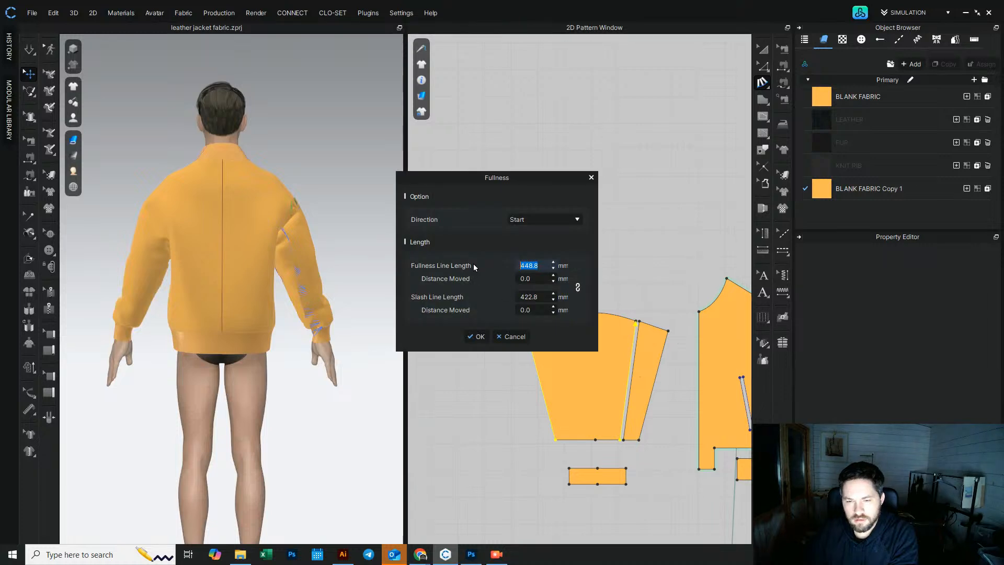
drag(549, 261, 542, 285)
key(Up)
key(Up)
key(Up)
key(Up)
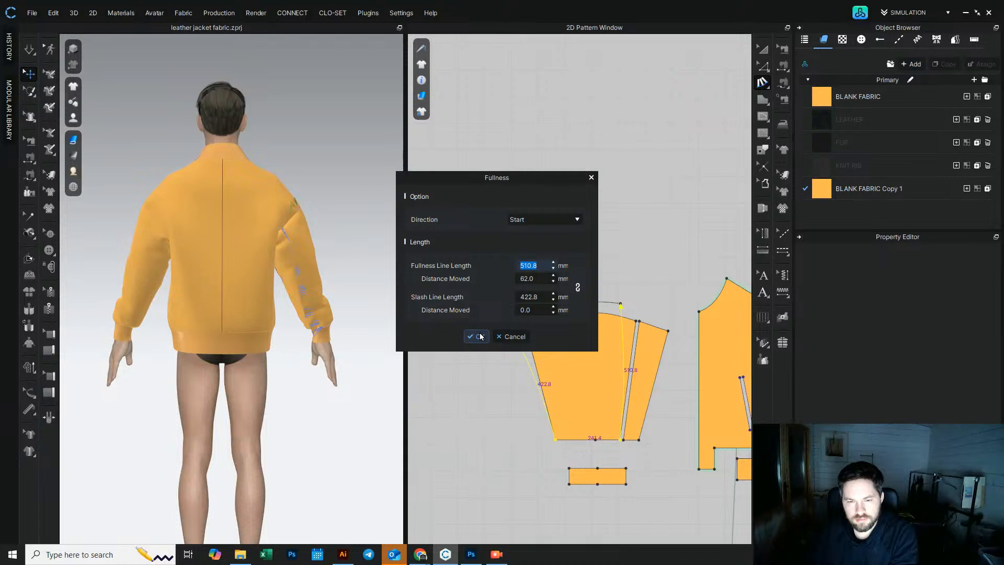
click(480, 337)
Step: Simulate the jacket and pull the sleeve fabric into place while checking it from several angles
click(763, 49)
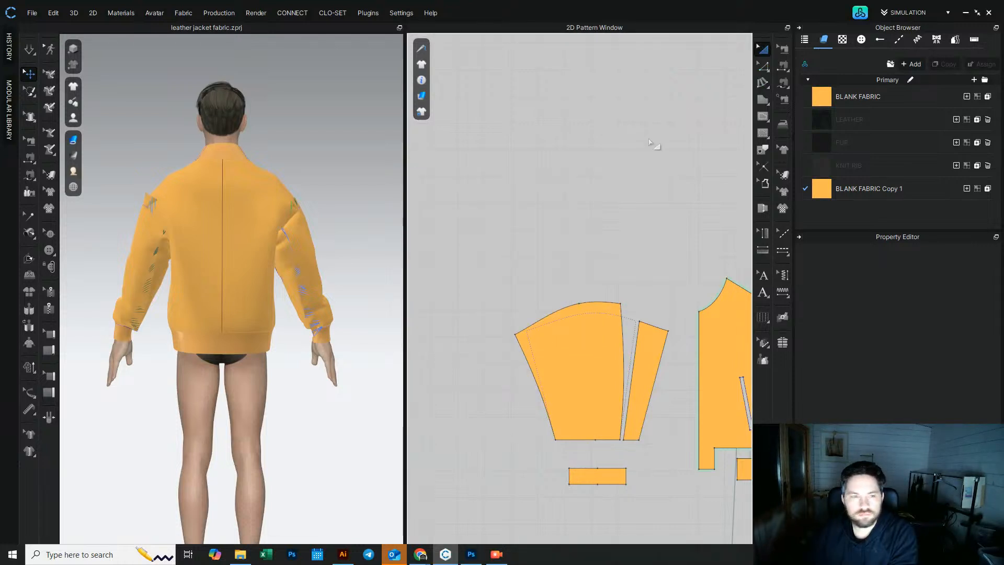
right_drag(170, 230, 193, 232)
click(29, 52)
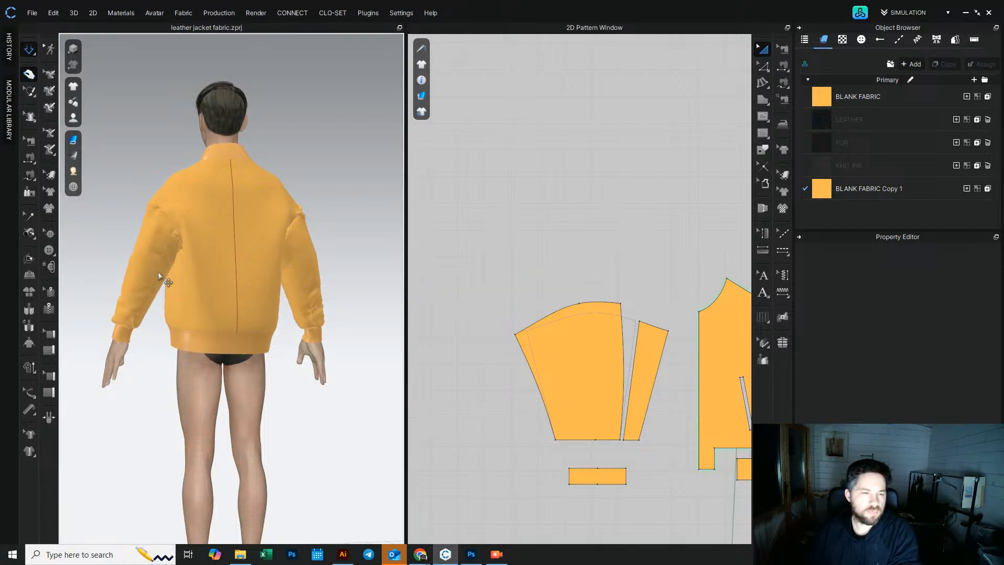
scroll(156, 277, up, 3)
click(155, 297)
drag(152, 295, 131, 341)
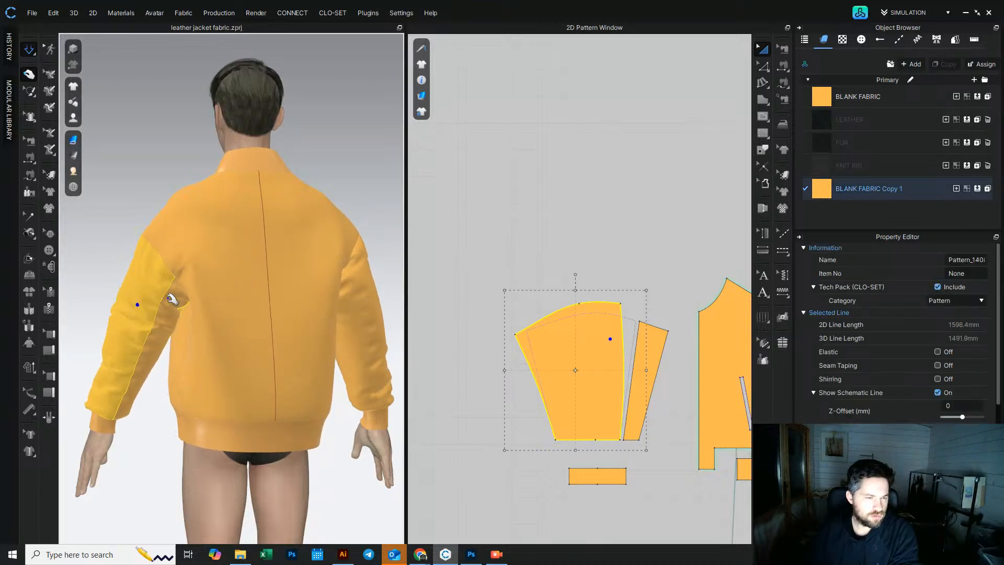
click(376, 310)
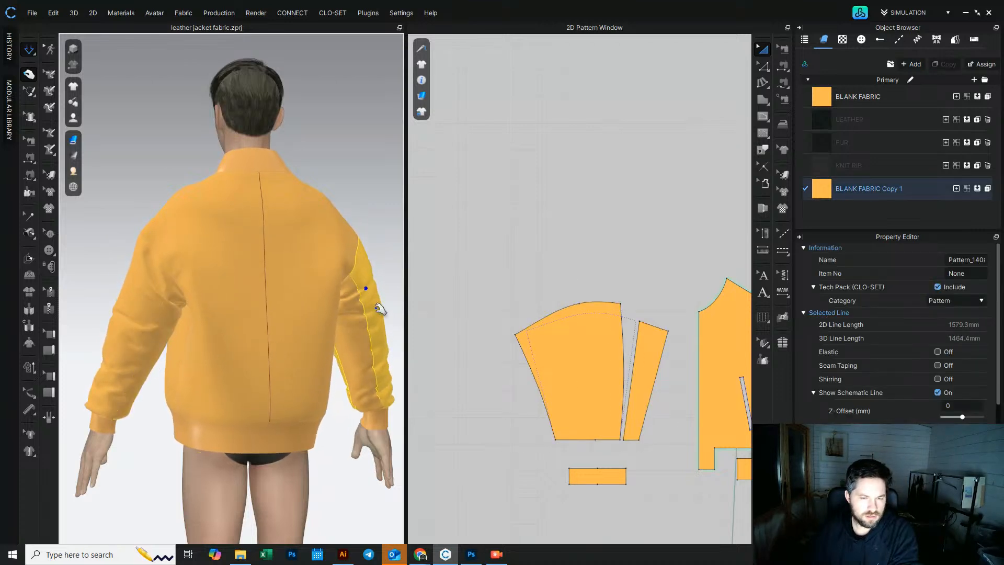
right_drag(377, 308, 373, 320)
drag(357, 311, 379, 341)
right_drag(269, 323, 322, 372)
click(181, 308)
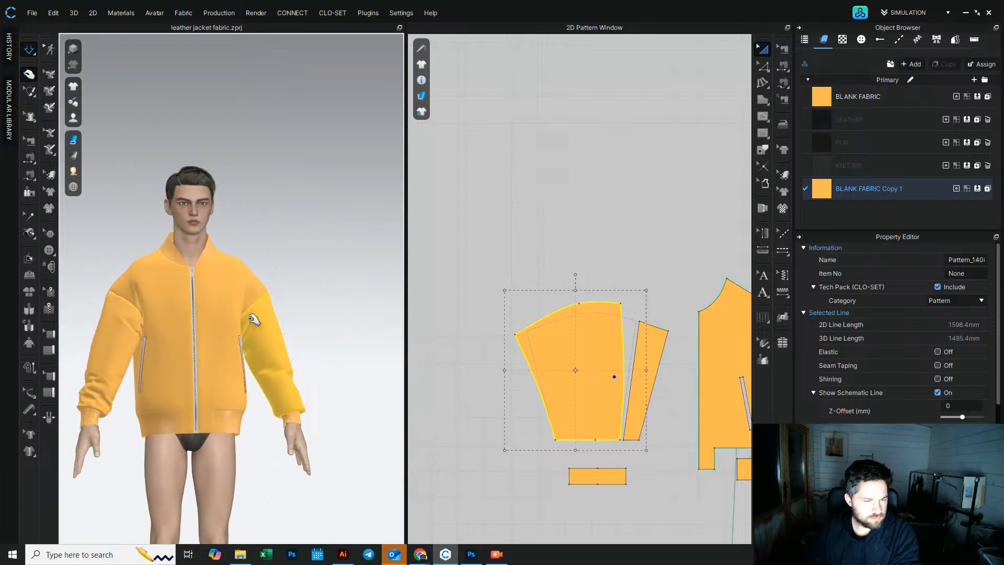
right_drag(285, 287, 263, 299)
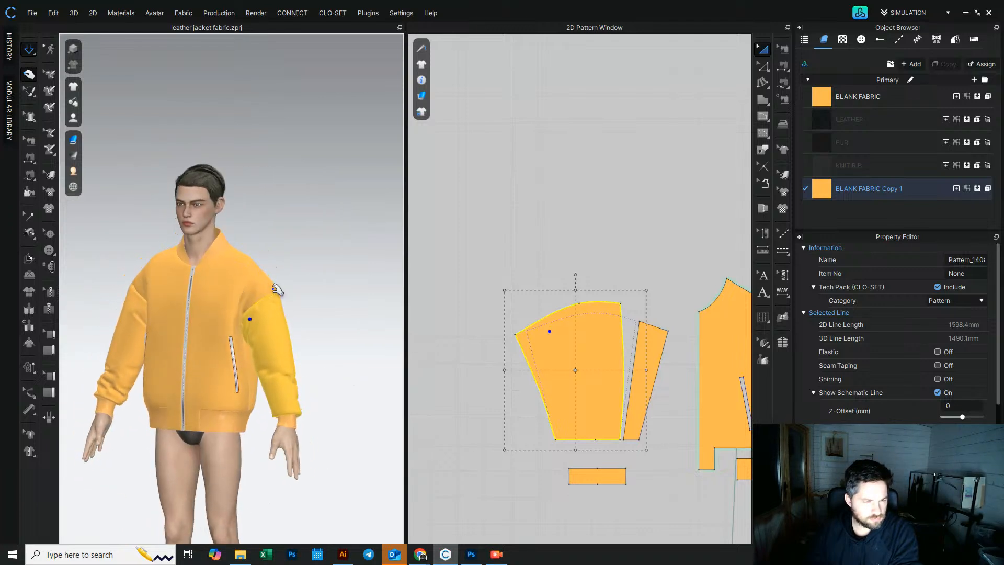
click(274, 289)
right_drag(305, 261, 271, 311)
click(136, 299)
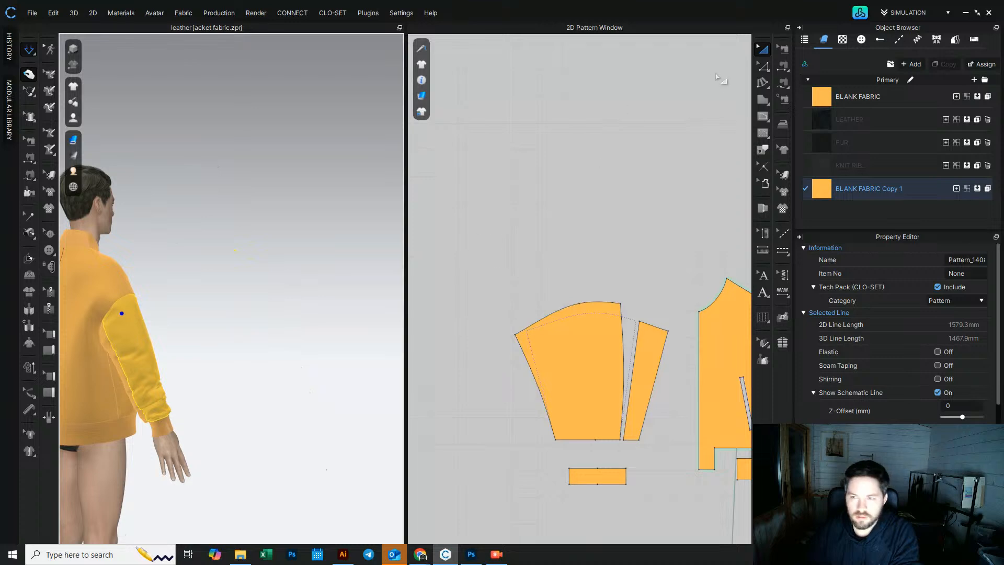
click(227, 335)
right_drag(226, 335, 209, 361)
Step: Delete the two old unsplit sleeve patterns from the lower pattern set
scroll(600, 413, down, 5)
right_drag(600, 412, 541, 310)
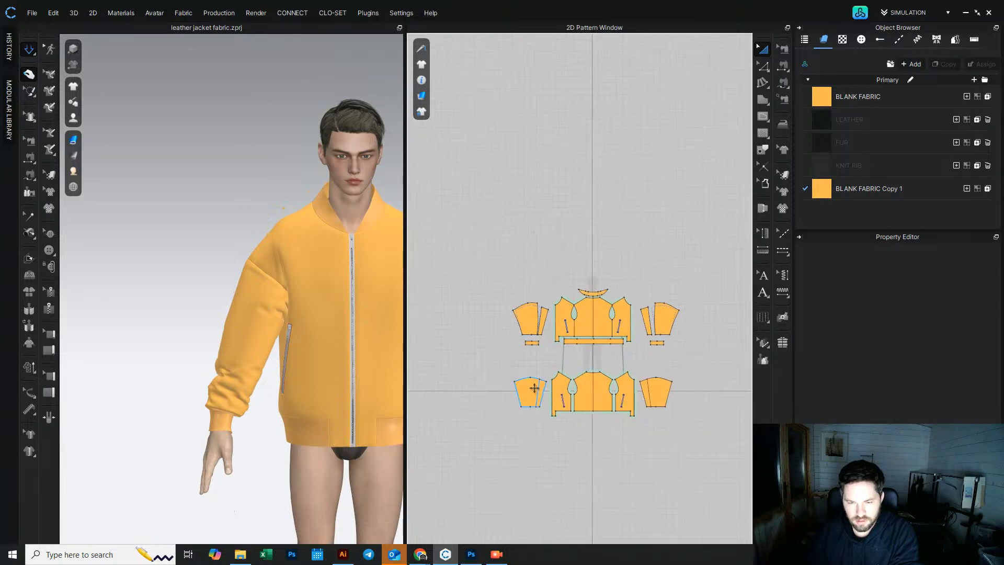
click(531, 391)
shift+click(664, 391)
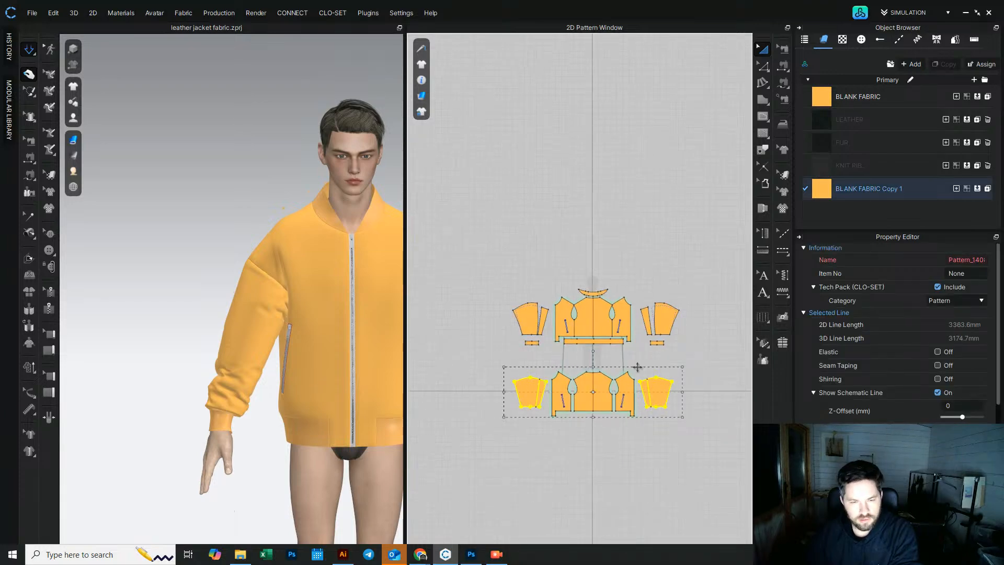
key(Delete)
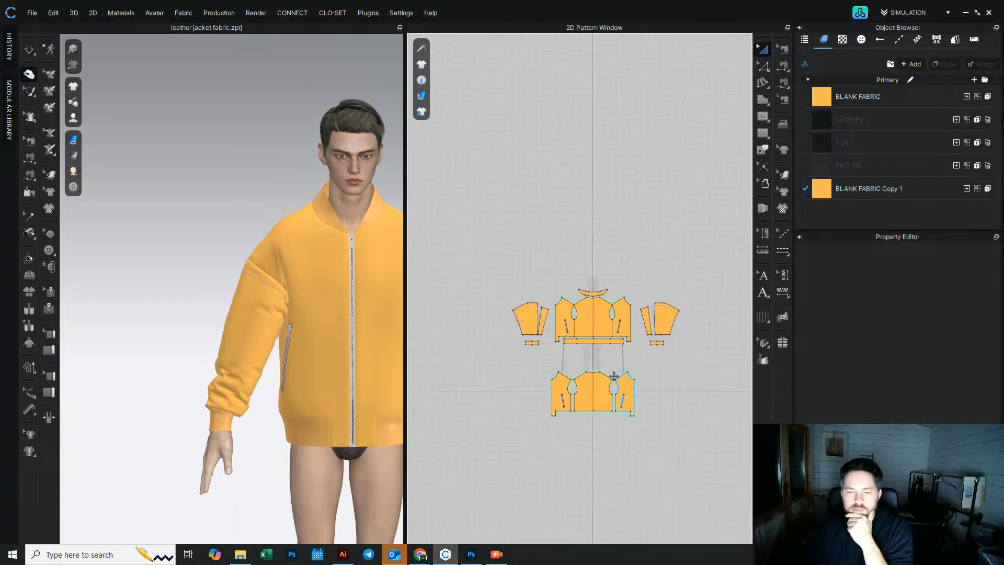
Step: Resume the simulation and view the sleeve from the side
click(30, 50)
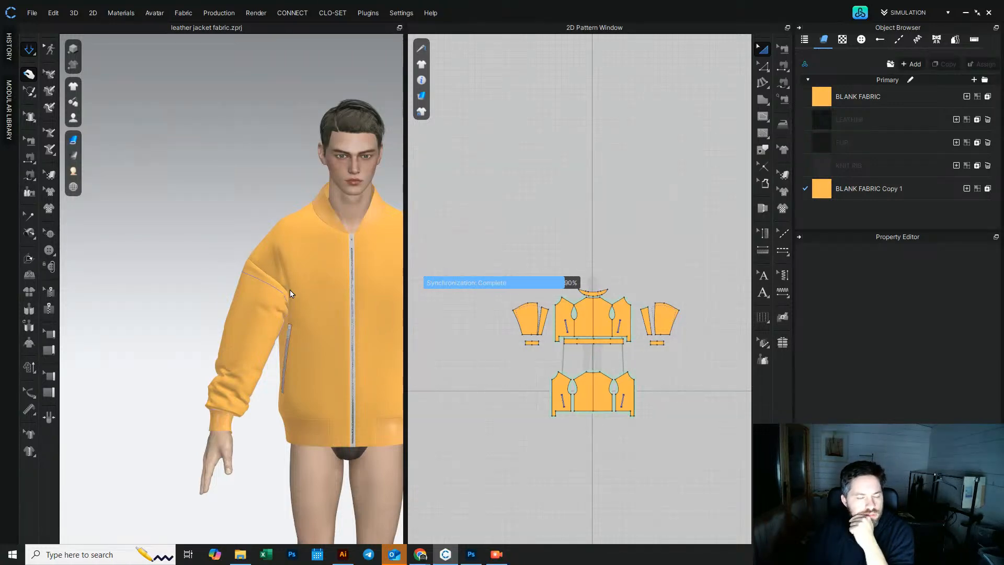
click(241, 294)
drag(249, 265, 258, 272)
right_drag(258, 272, 337, 285)
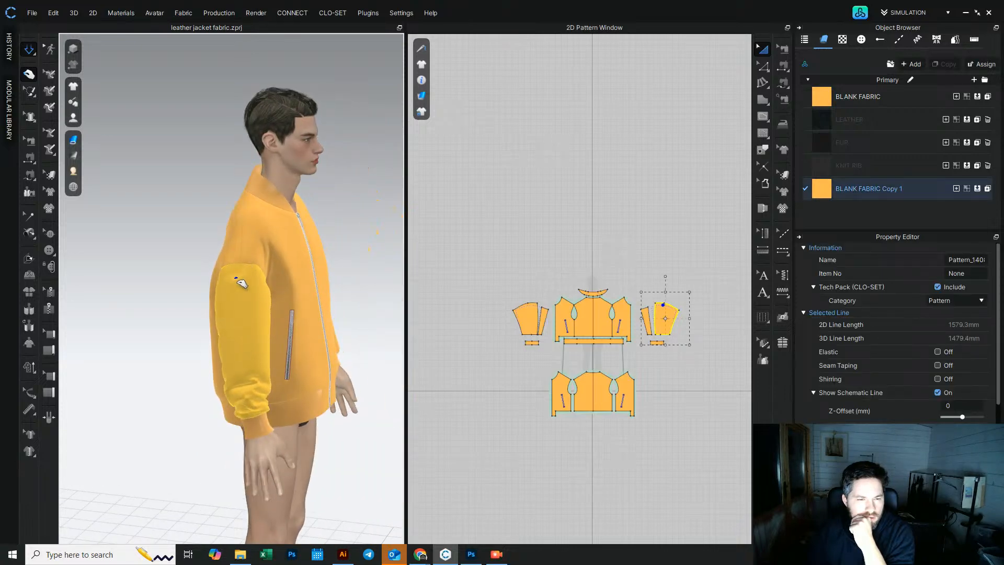
Step: Try adding a curve point to the main sleeve panel's cap, then undo it
scroll(545, 328, up, 6)
scroll(506, 281, up, 2)
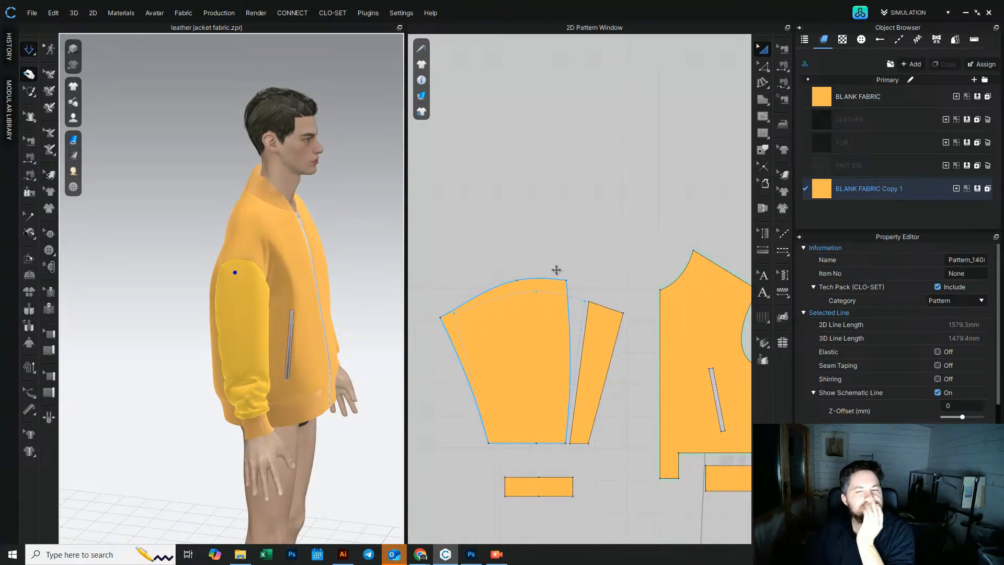
click(764, 66)
click(798, 124)
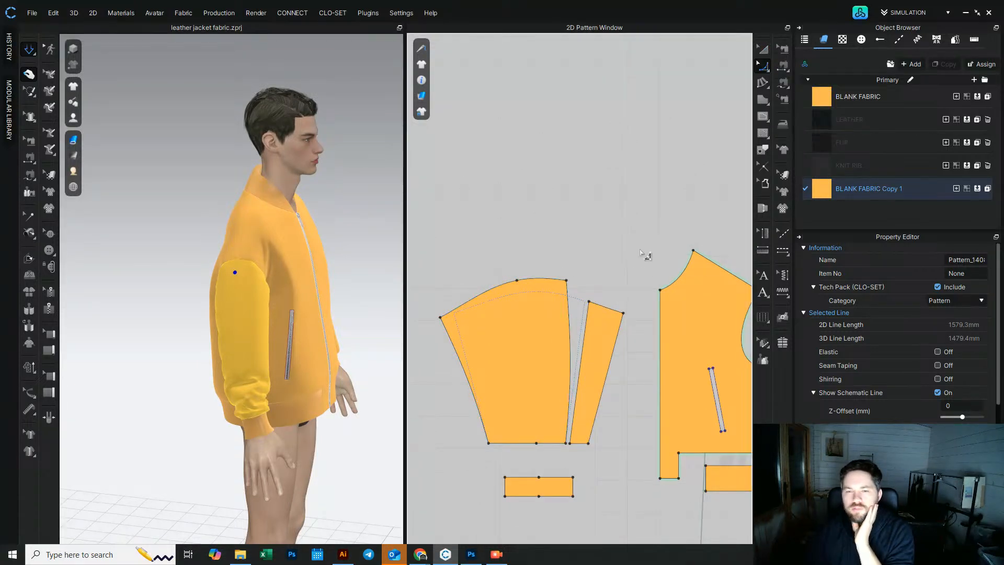
click(517, 282)
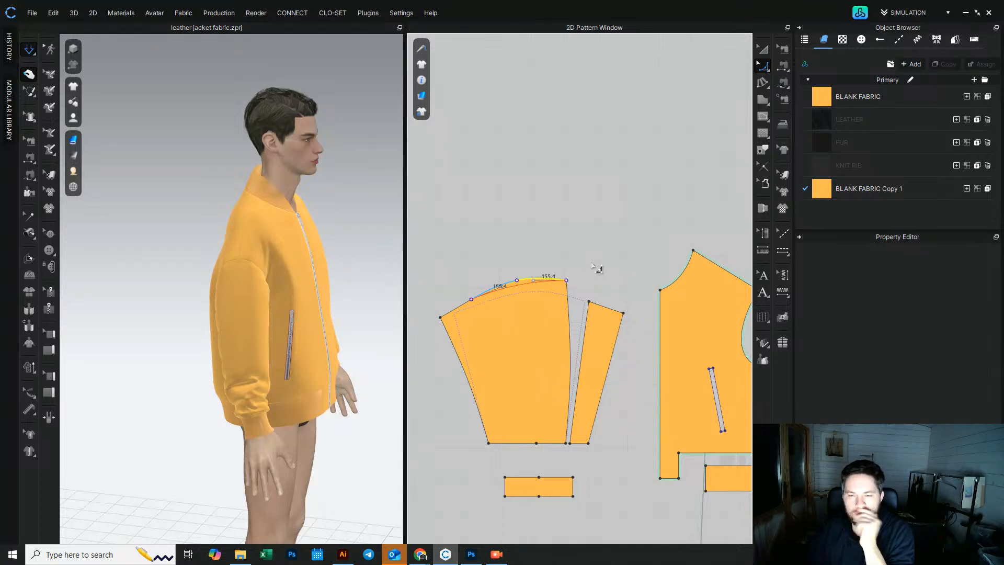
key(ctrl+z)
Step: Simulate the jacket and inspect the sleeves from the front and back
scroll(589, 268, down, 4)
middle_drag(744, 261, 528, 271)
scroll(534, 270, up, 2)
click(637, 288)
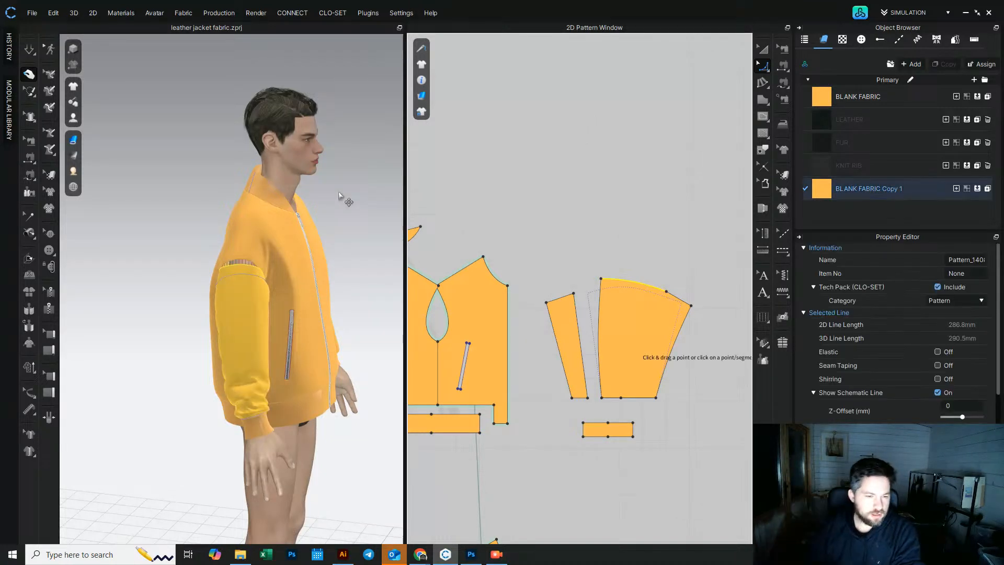
right_drag(247, 226, 195, 222)
middle_drag(195, 221, 146, 162)
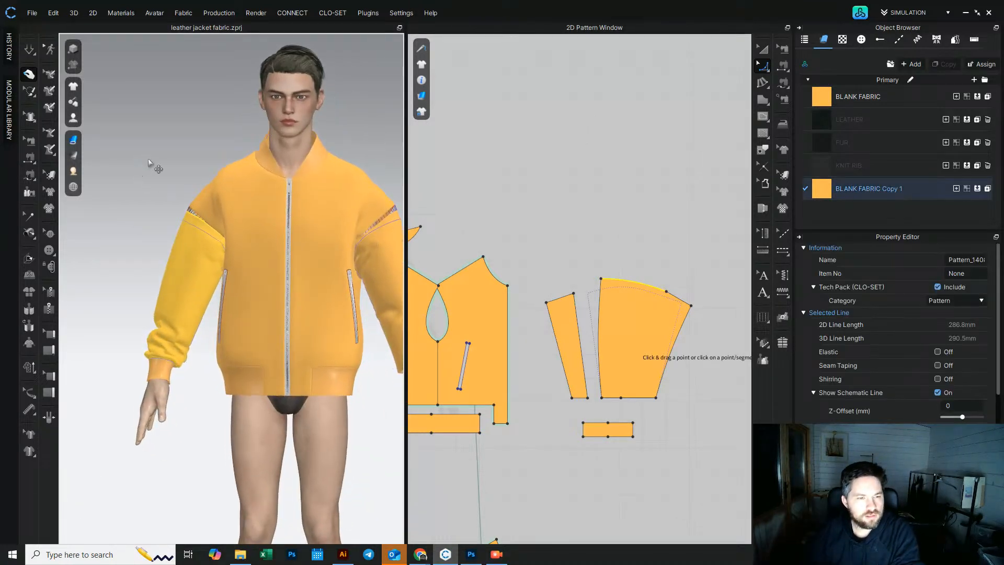
click(30, 50)
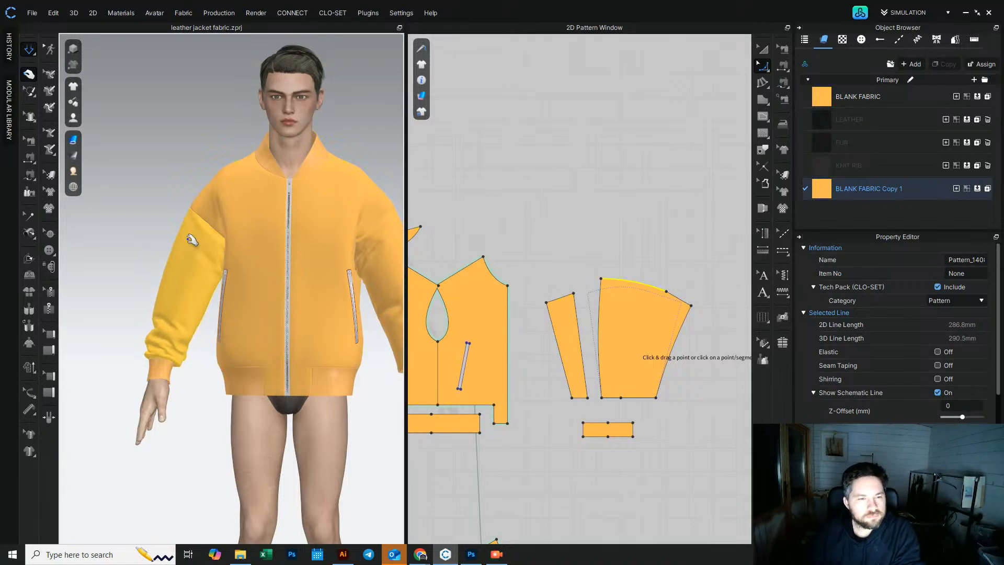
click(198, 215)
right_drag(194, 213, 412, 215)
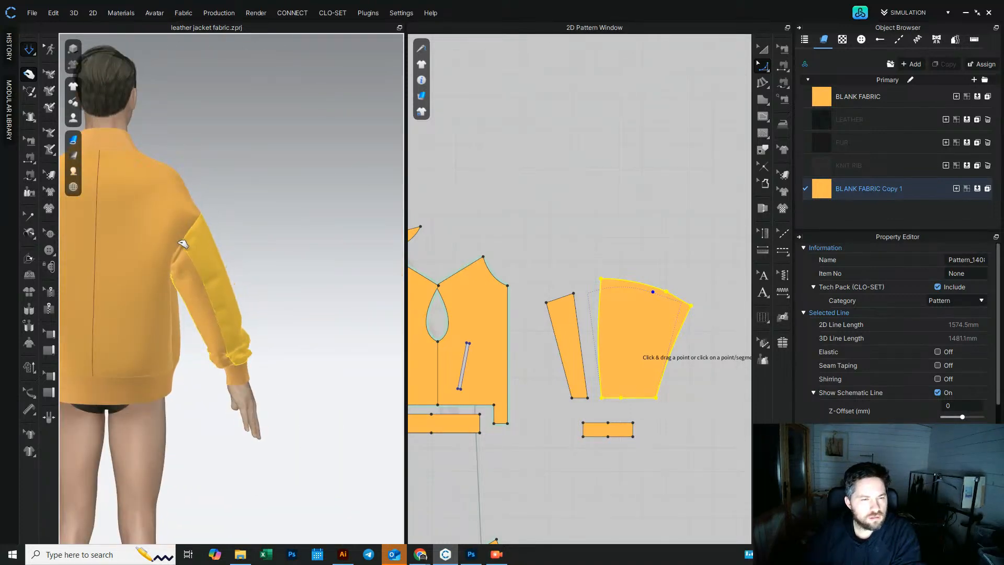
click(189, 228)
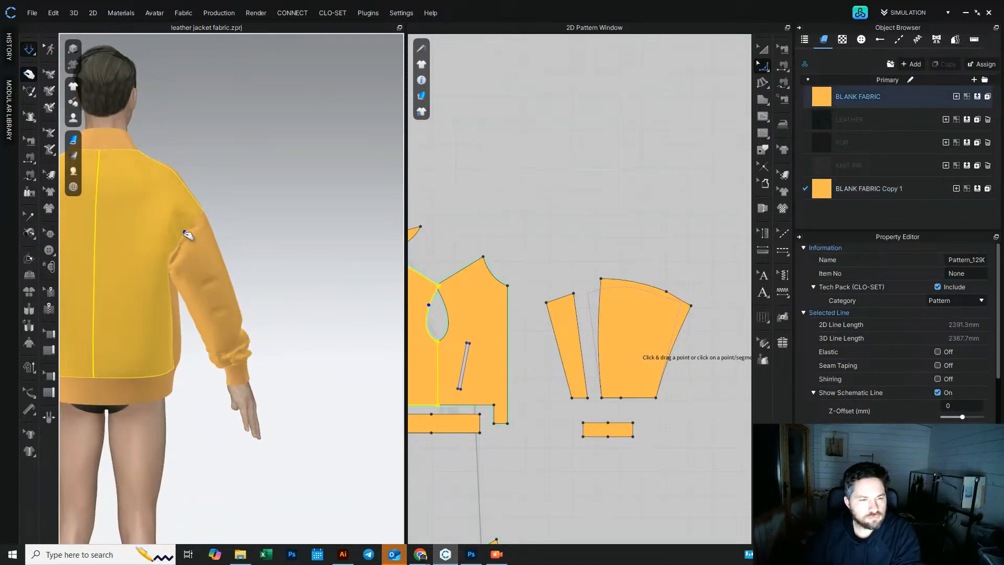
right_drag(296, 218, 83, 228)
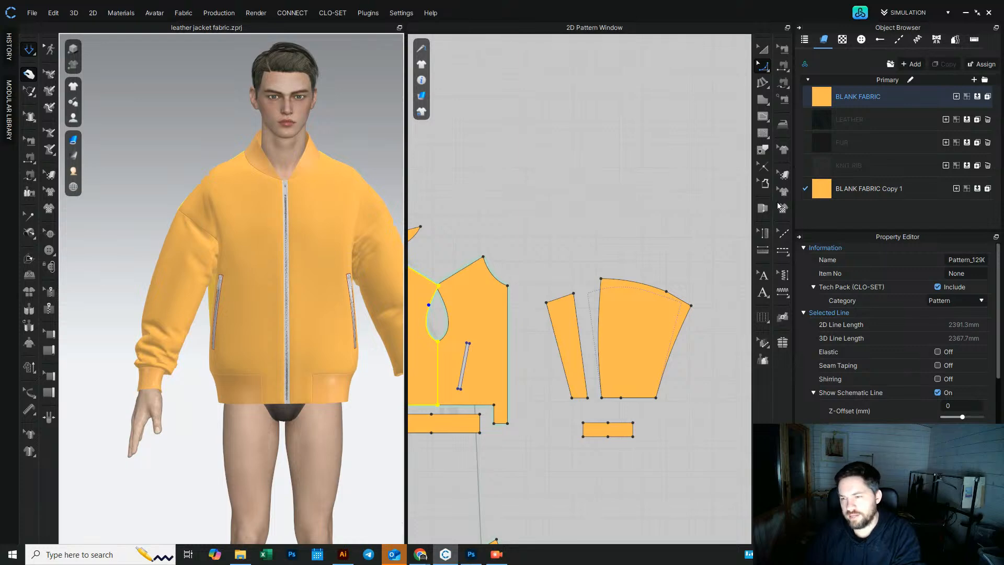
Step: Apply BLANK FABRIC to the split sleeve panels and simulate the jacket
click(817, 191)
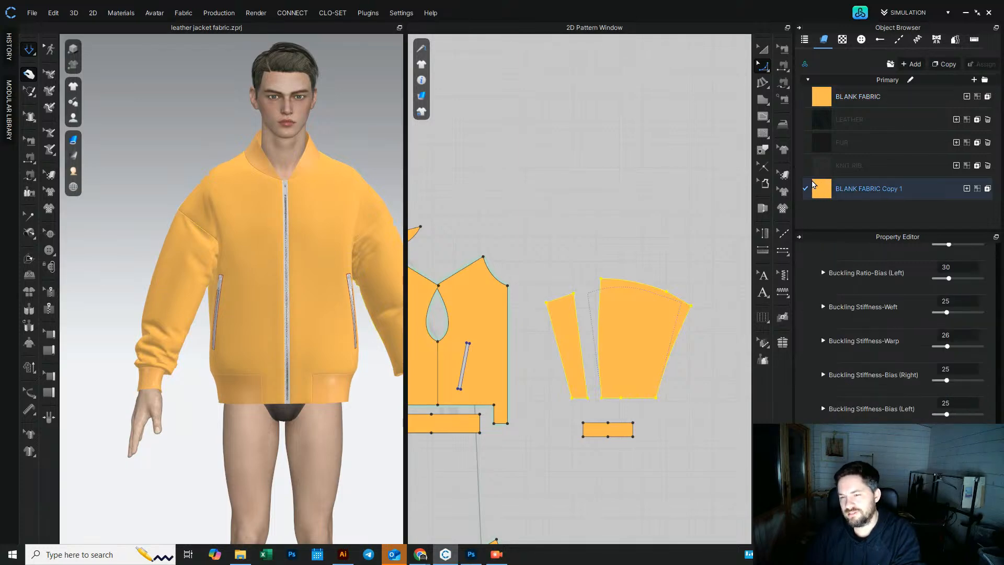
click(763, 50)
scroll(614, 279, down, 5)
middle_drag(614, 280, 697, 237)
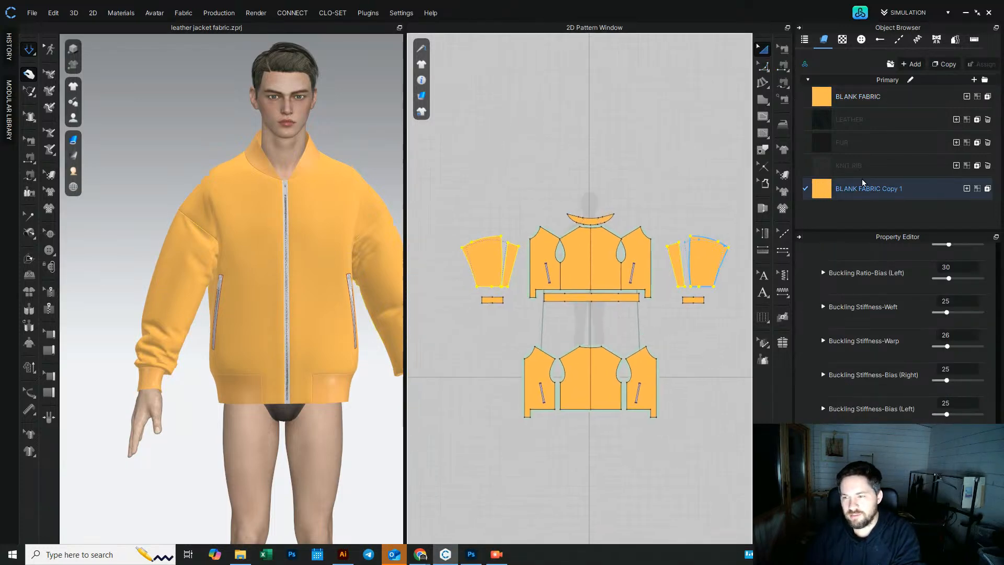
click(486, 265)
shift+click(671, 256)
shift+click(698, 243)
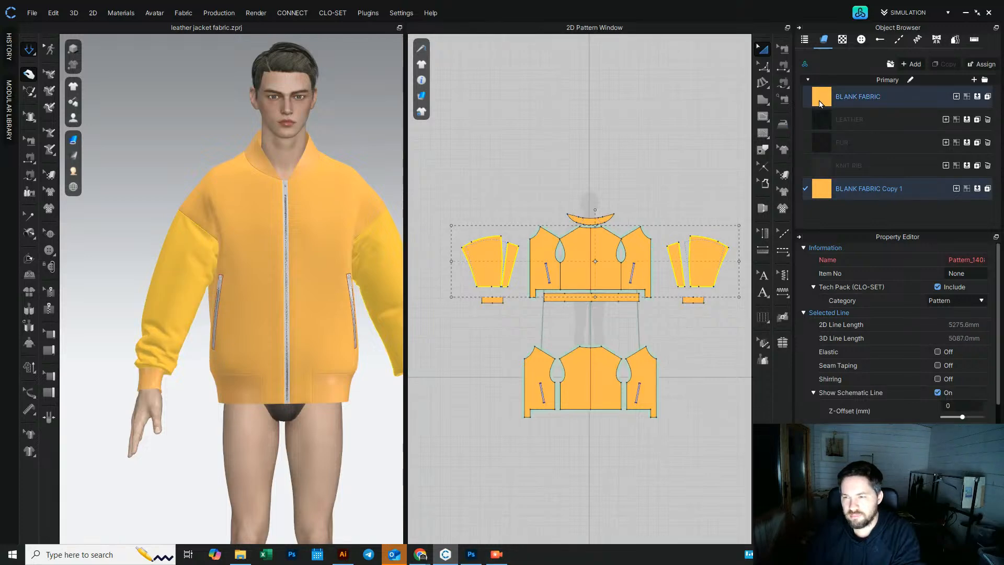
click(699, 155)
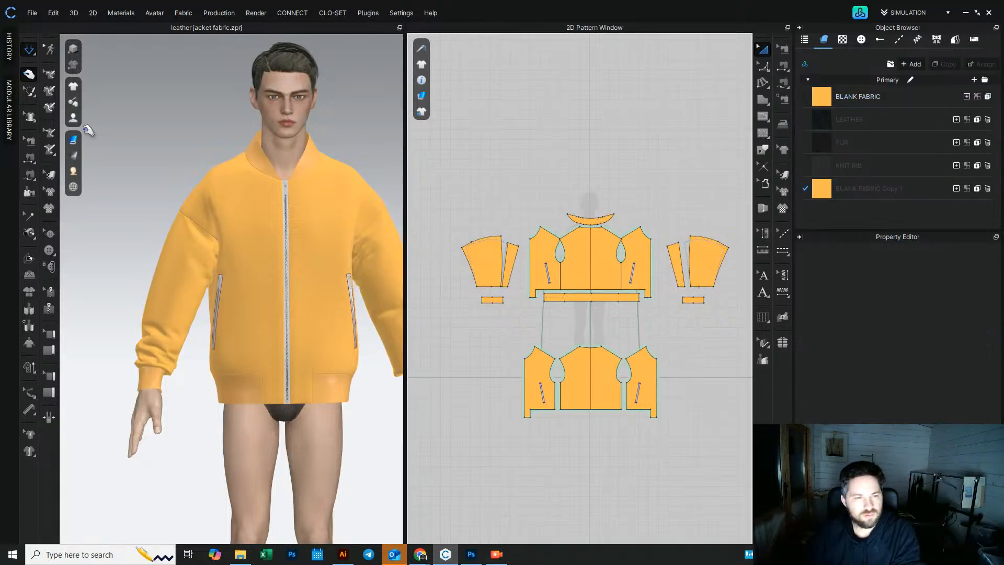
click(28, 56)
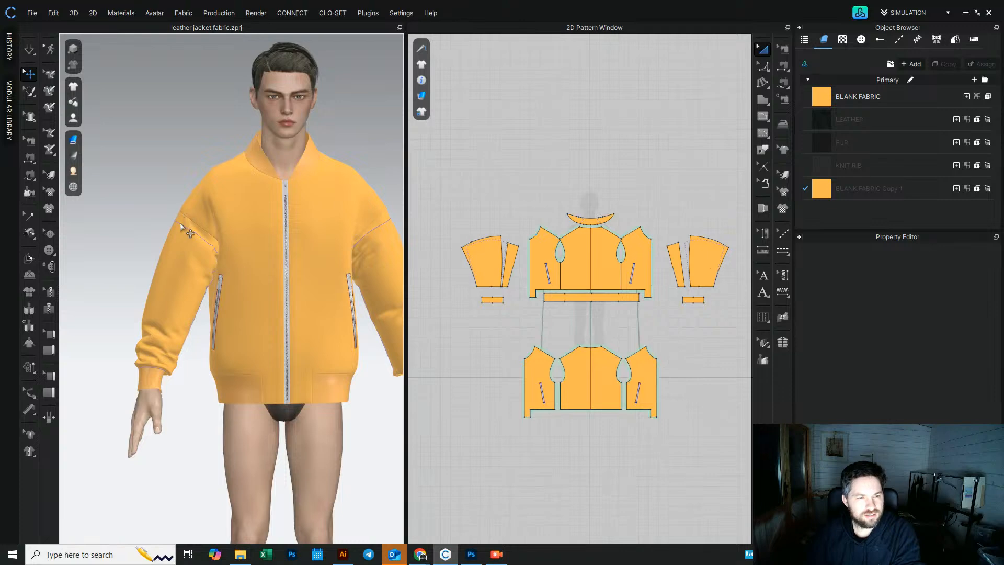
right_drag(182, 227, 186, 225)
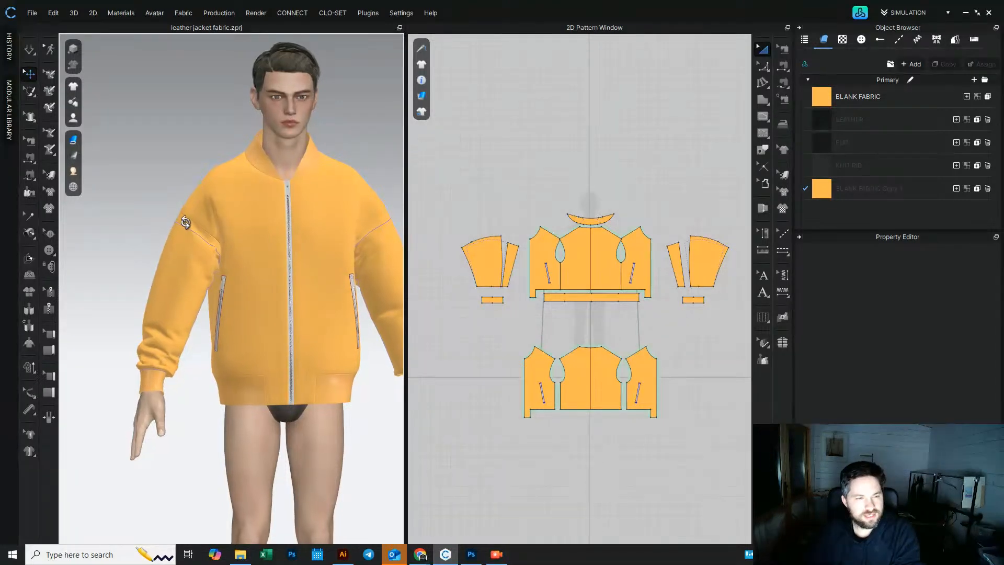
Step: Inspect the split sleeve on the avatar from back and front, and zoom the 2D view onto the sleeve panels
click(29, 51)
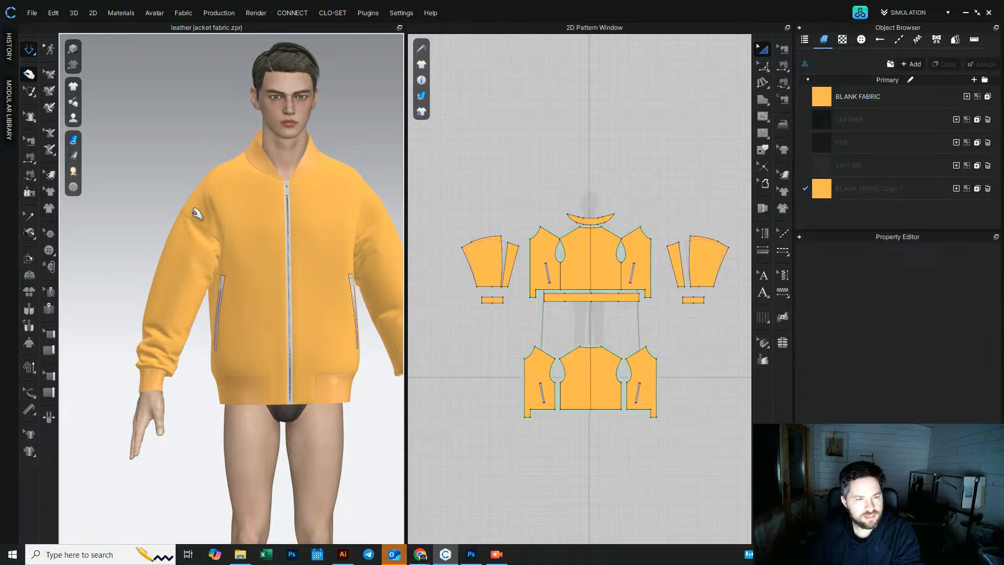
right_drag(206, 240, 280, 257)
click(282, 270)
drag(280, 269, 298, 318)
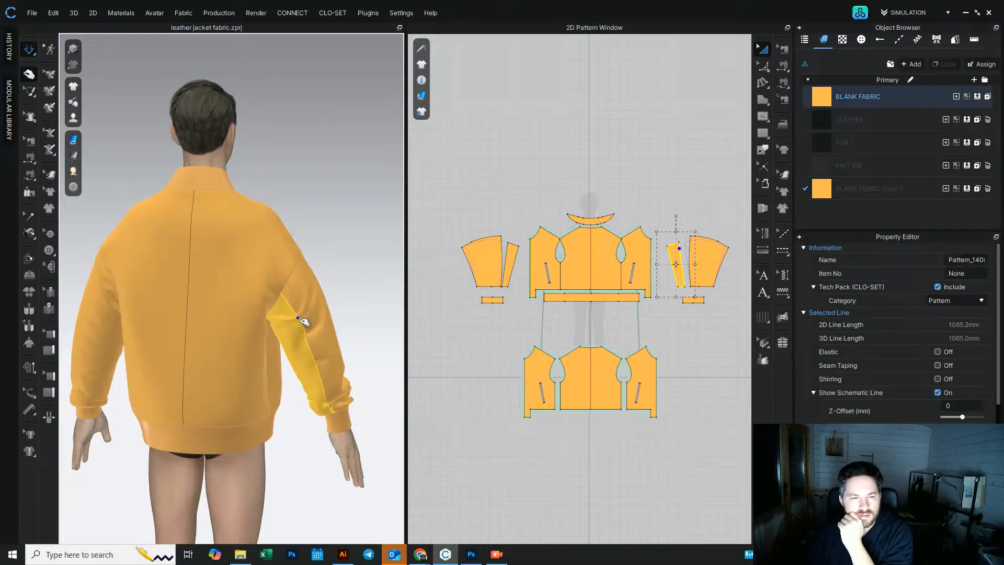
right_drag(95, 276, 278, 258)
click(149, 293)
drag(348, 297, 362, 277)
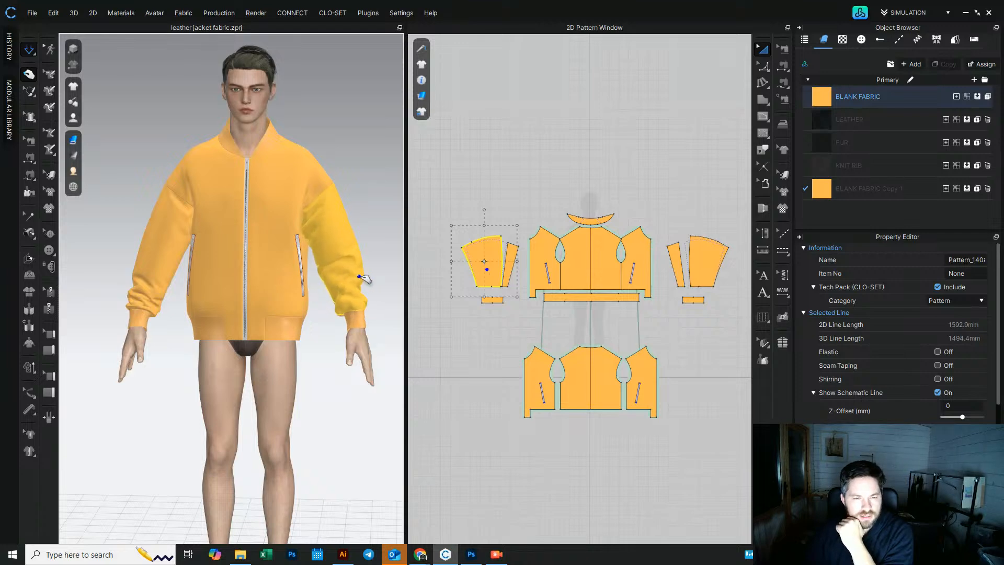
key(space)
scroll(251, 274, down, 2)
click(313, 181)
right_drag(313, 188, 323, 183)
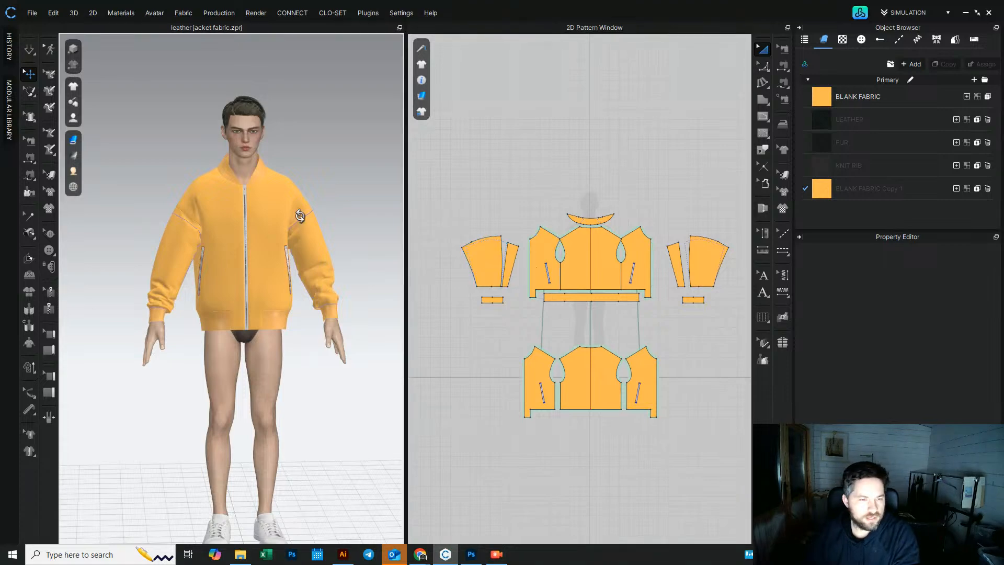
right_drag(300, 216, 286, 216)
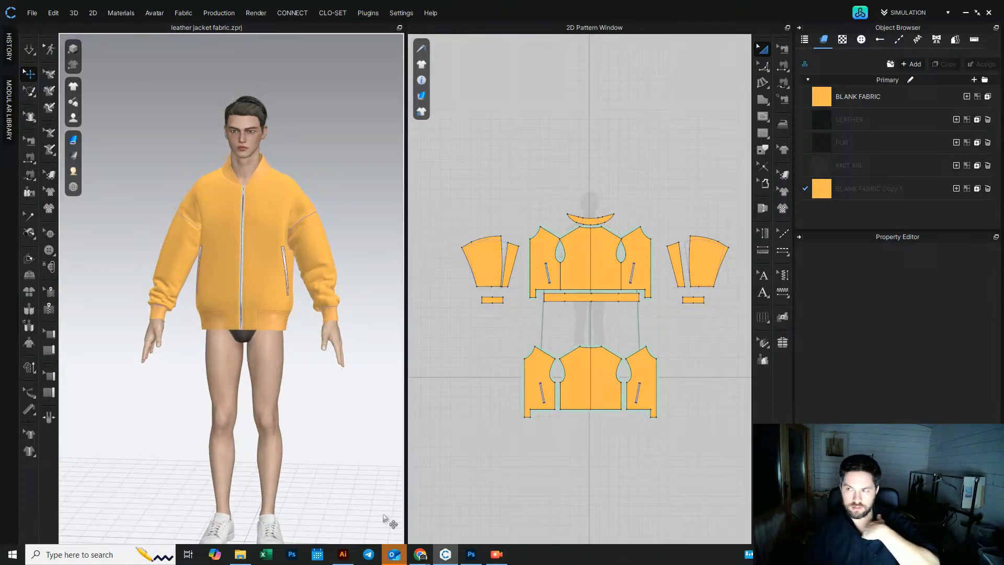
click(316, 230)
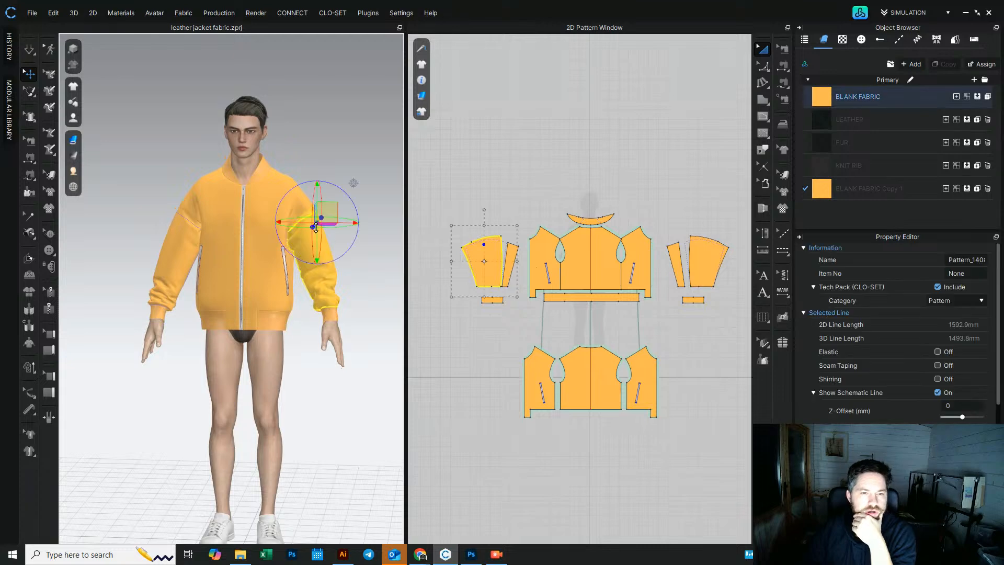
scroll(501, 269, up, 5)
click(493, 83)
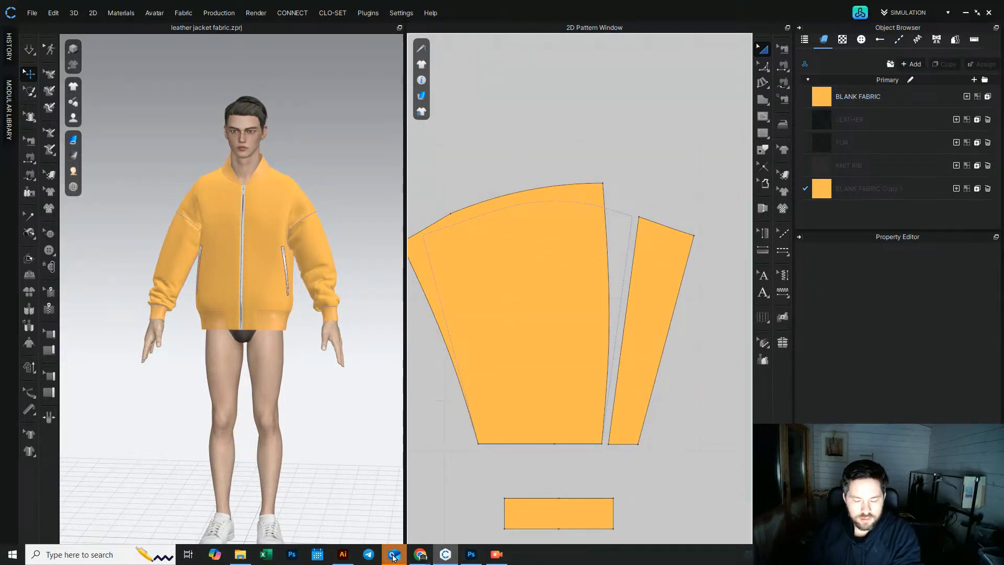
Step: Switch to the browser and examine the Prada reference bomber images, zooming in on the sleeve pocket
mouse_move(393, 558)
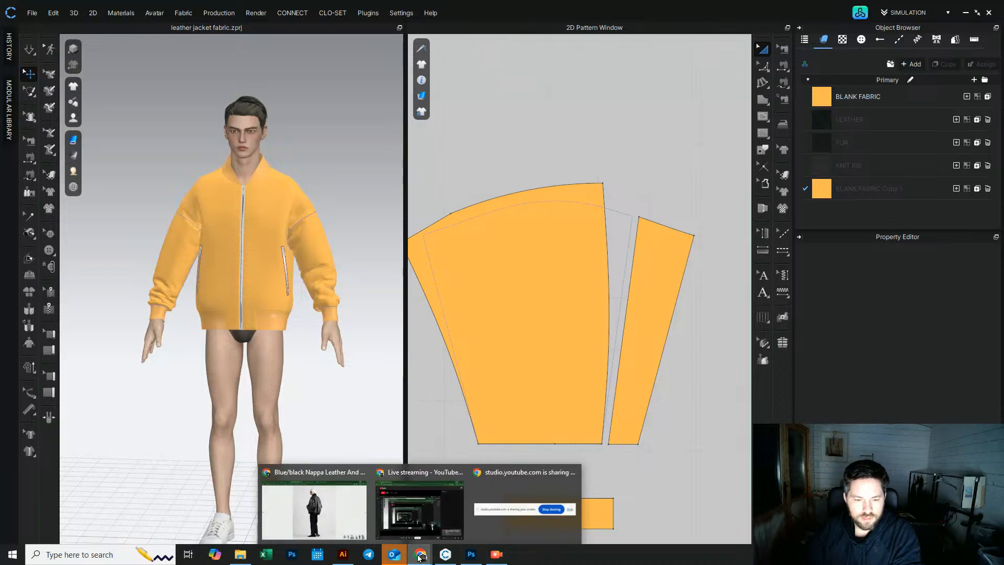
click(313, 511)
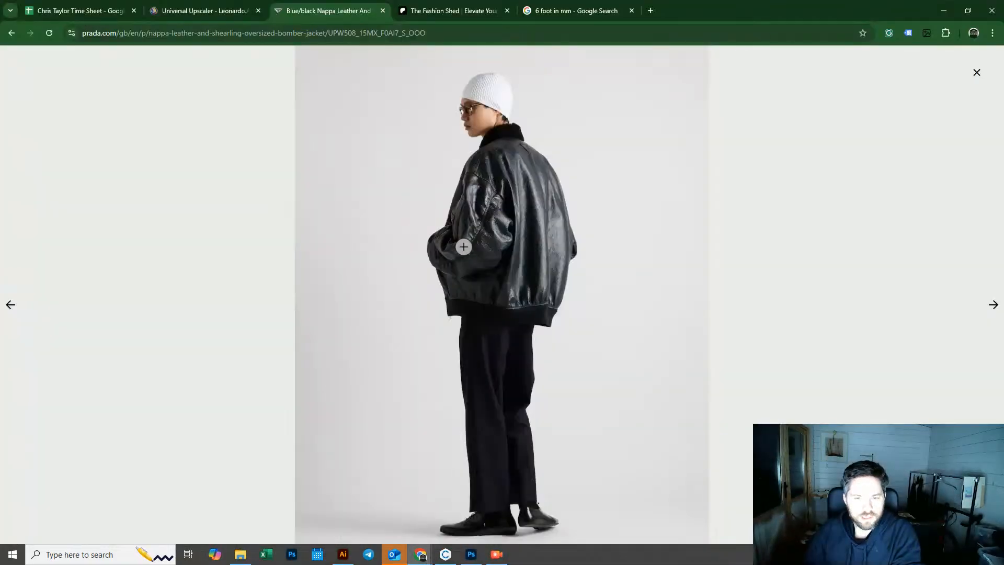
click(993, 306)
click(994, 306)
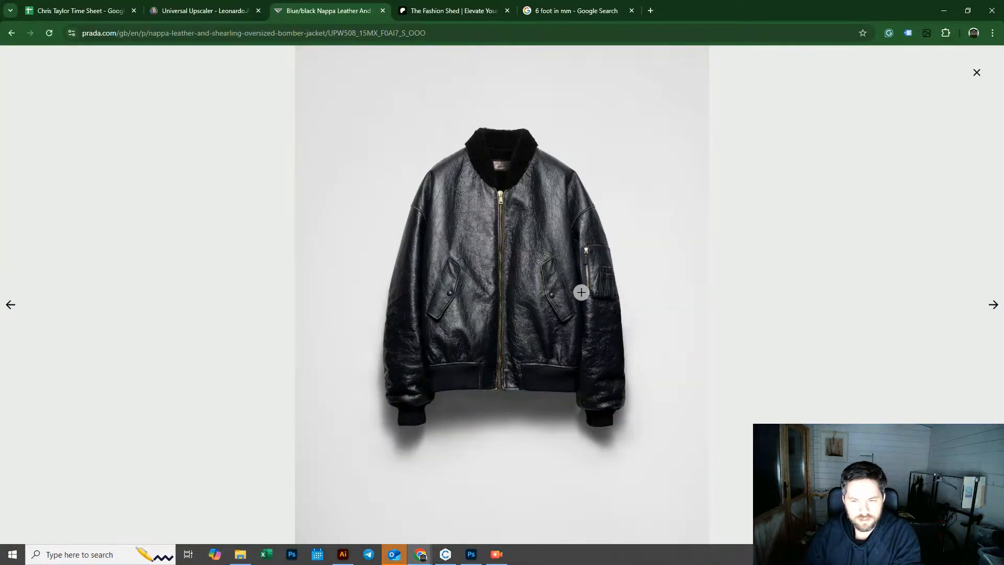
click(602, 276)
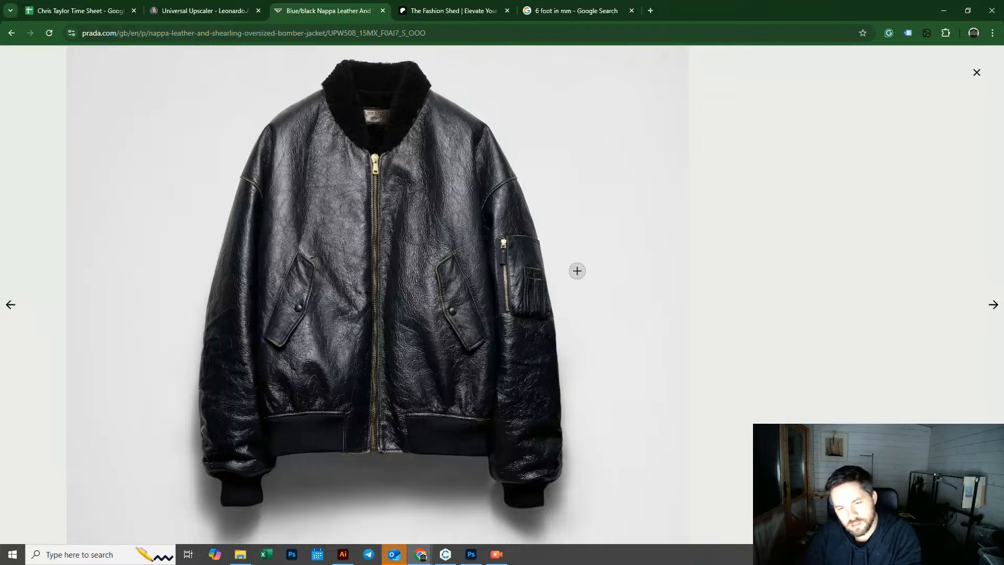
click(942, 11)
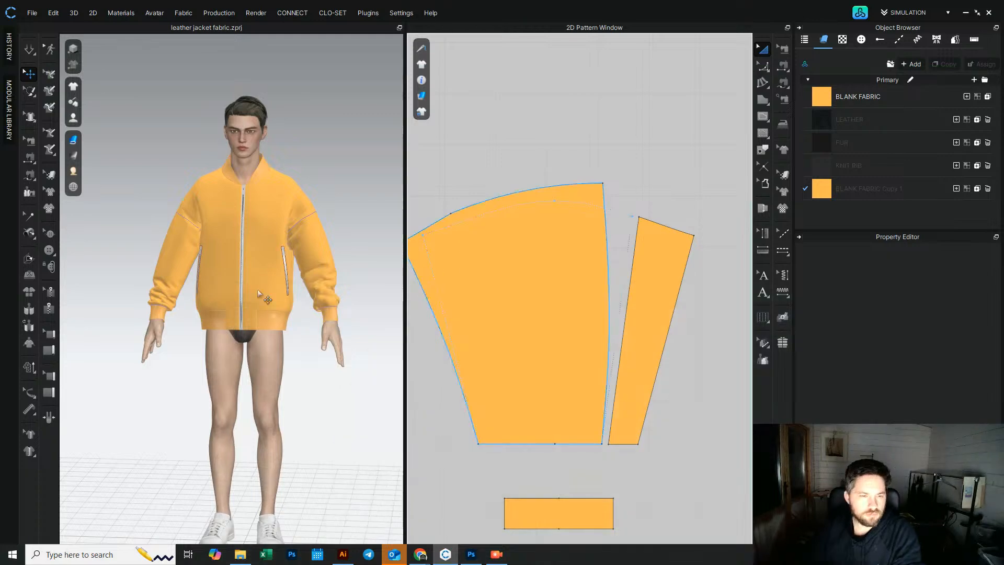
Step: Draw an internal rectangle on the upper main sleeve panel for the sleeve pocket
scroll(309, 229, up, 5)
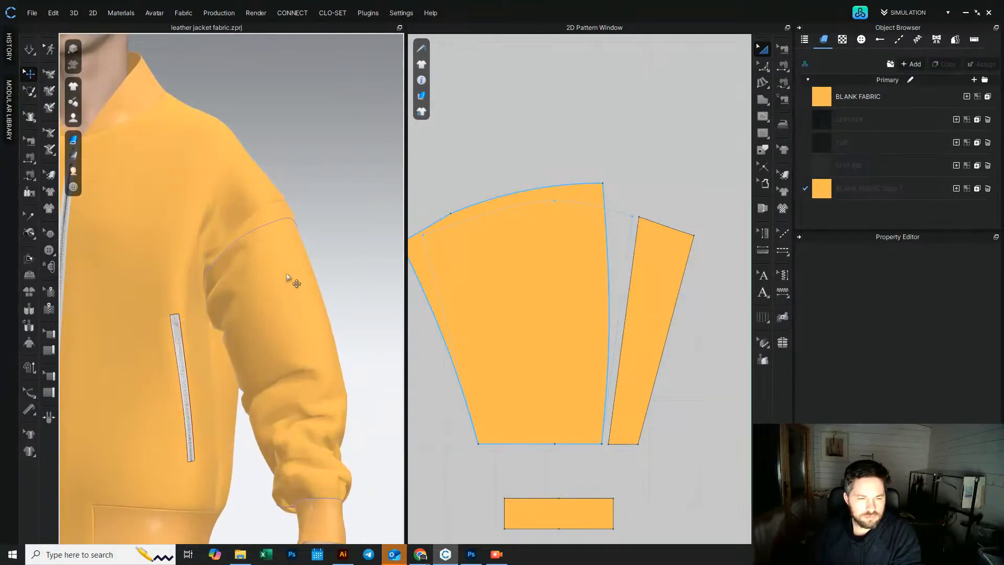
click(274, 271)
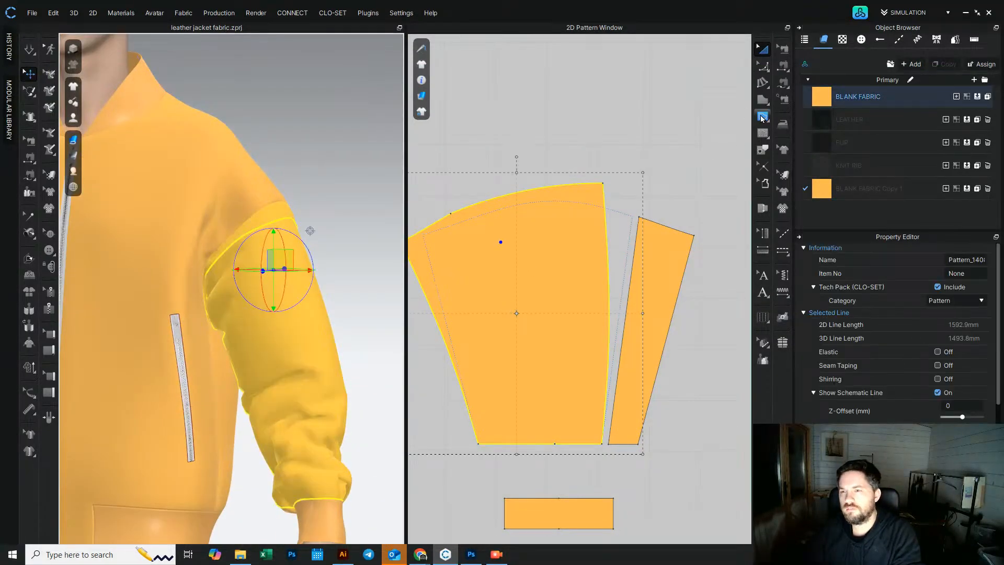
click(762, 120)
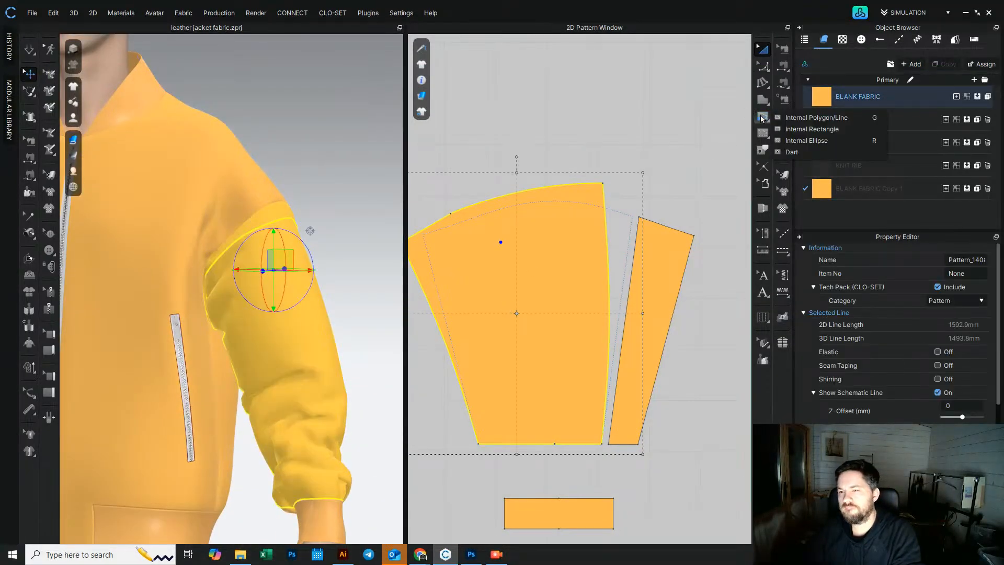
click(793, 129)
drag(478, 243, 542, 322)
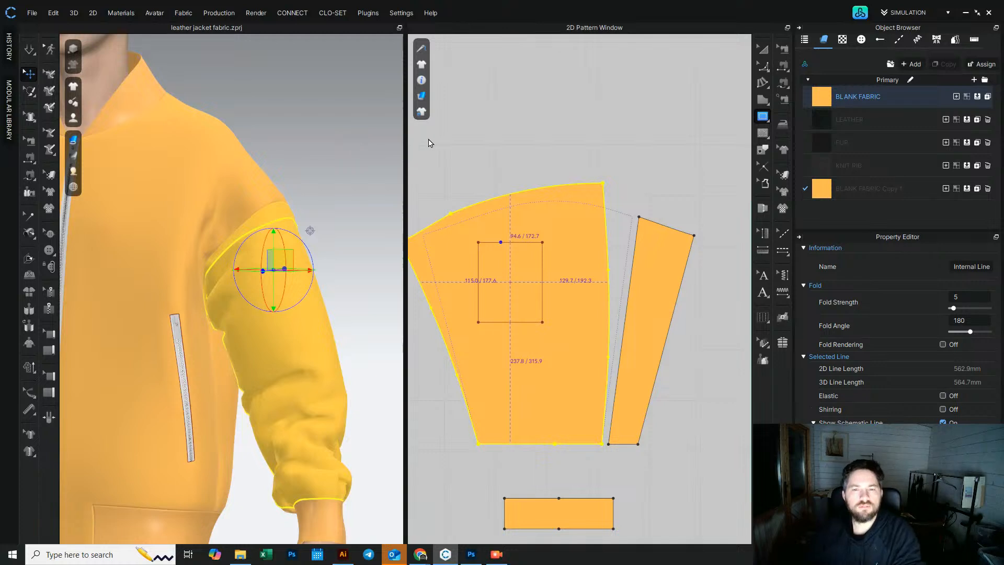
Step: Rotate the pocket rectangle to follow the sleeve angle and enlarge it slightly from its corner
click(762, 51)
right_drag(323, 217, 355, 217)
drag(528, 245, 504, 214)
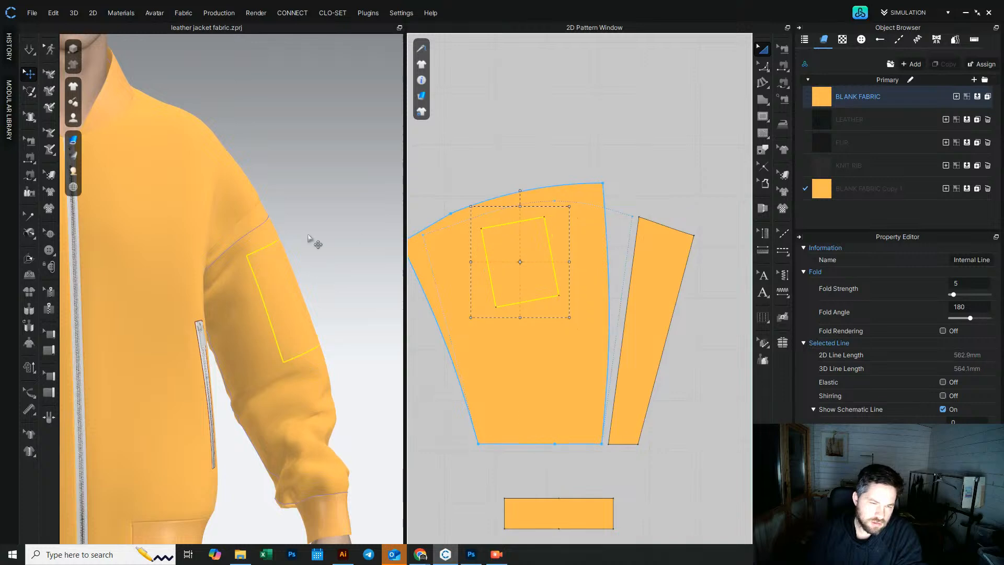
click(368, 255)
scroll(365, 257, down, 6)
middle_drag(300, 253, 293, 226)
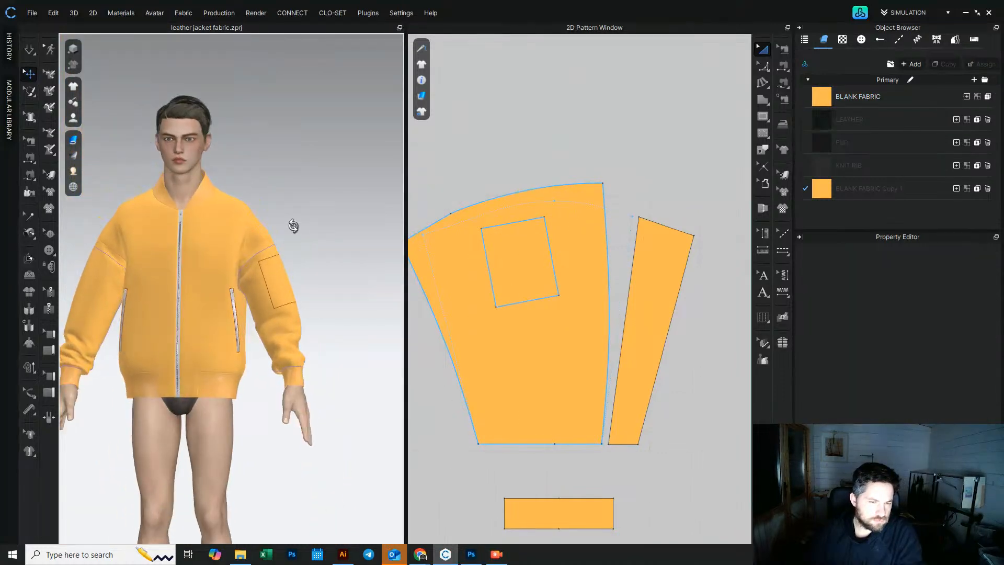
click(511, 225)
scroll(511, 225, up, 5)
mouse_move(532, 197)
mouse_down()
mouse_move(536, 206)
mouse_move(538, 195)
mouse_up()
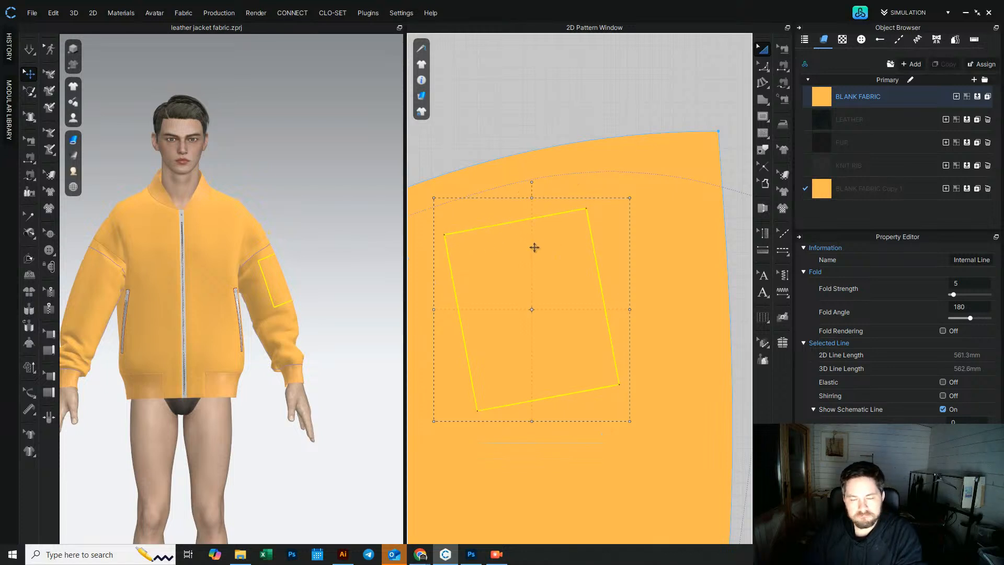
drag(434, 197, 453, 208)
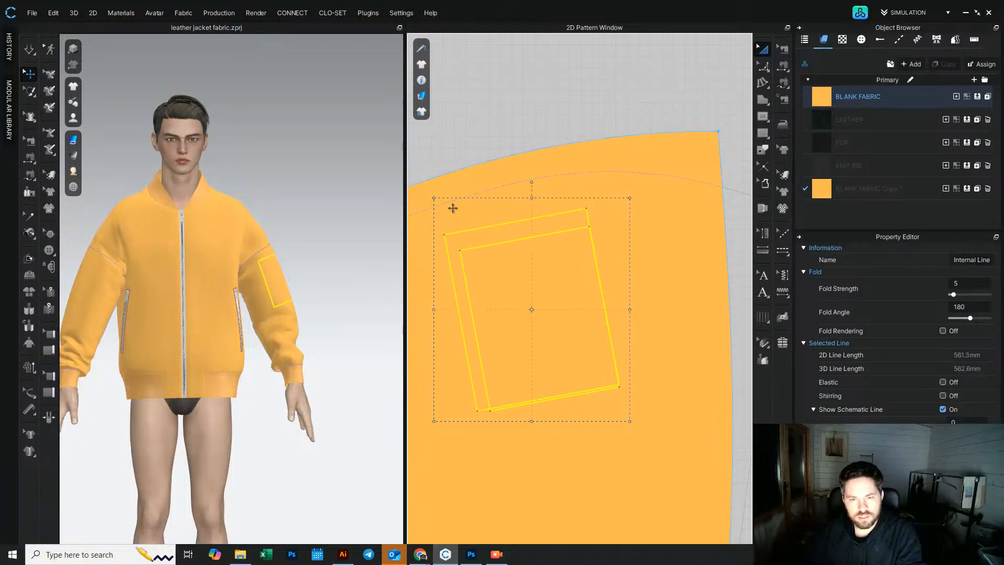
click(506, 129)
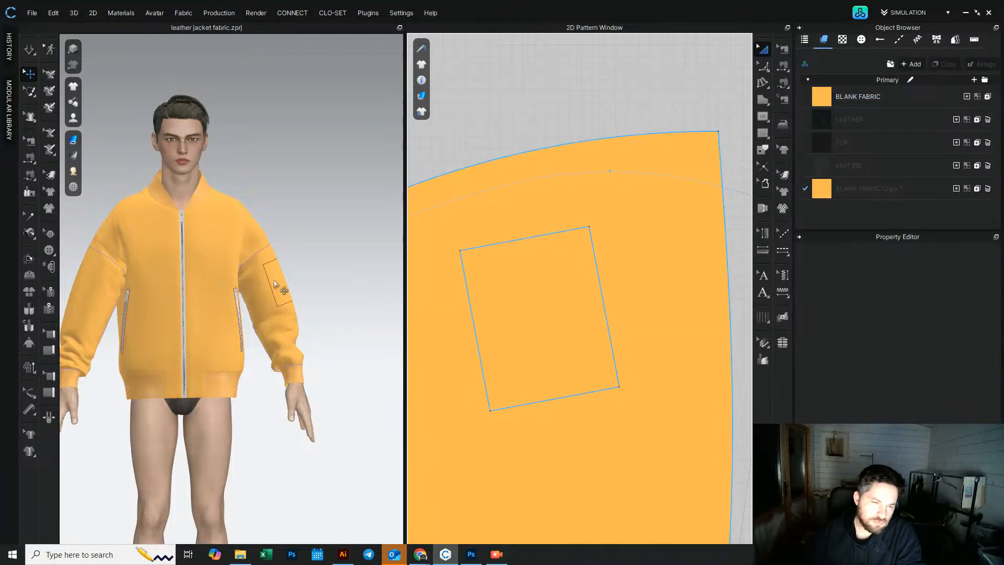
Step: Offset the pocket rectangle's left edge as an internal line 13 mm inward
click(507, 405)
click(749, 75)
click(762, 70)
click(776, 69)
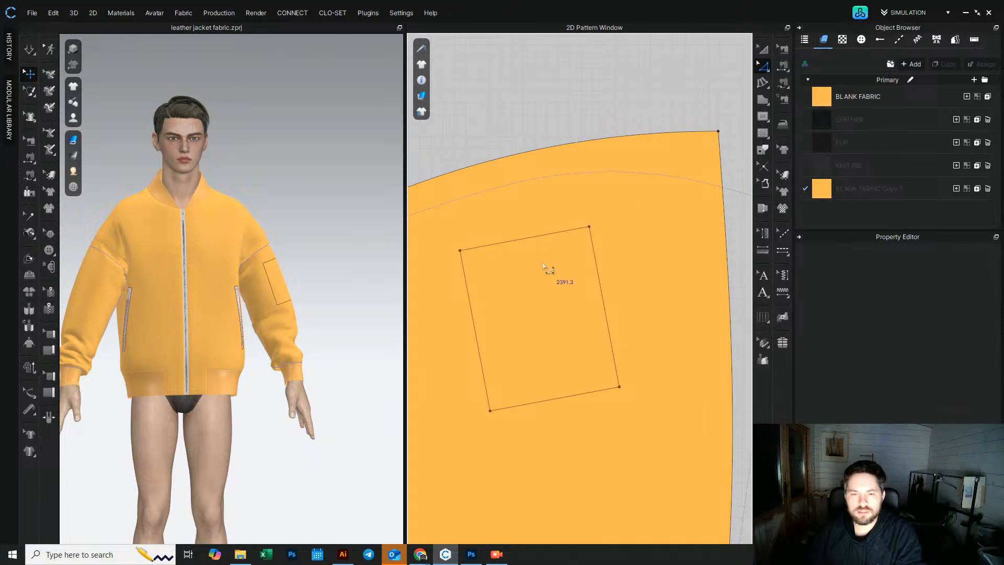
click(472, 315)
middle_drag(482, 289, 546, 289)
scroll(542, 312, up, 3)
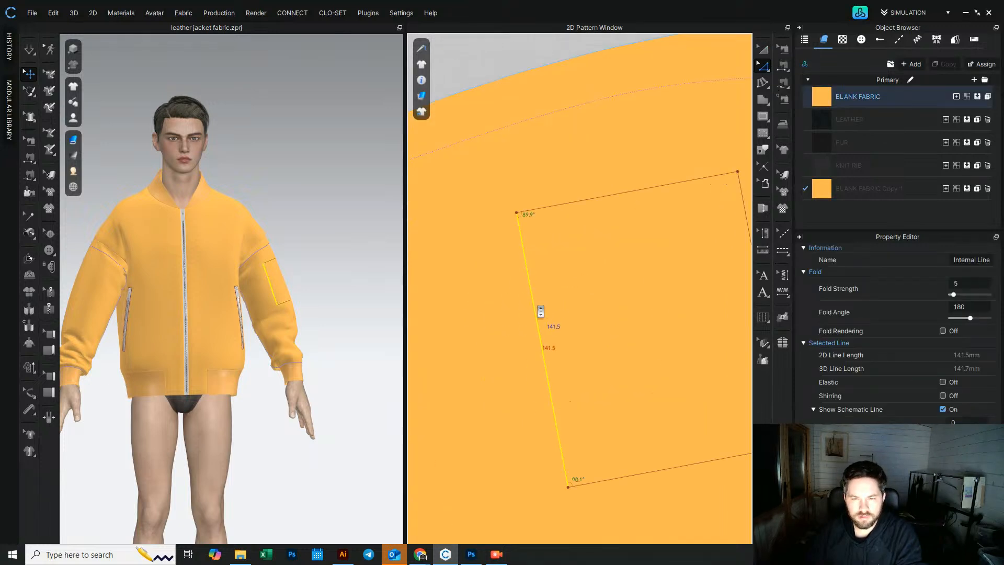
click(765, 67)
click(832, 67)
scroll(528, 306, down, 3)
right_click(529, 305)
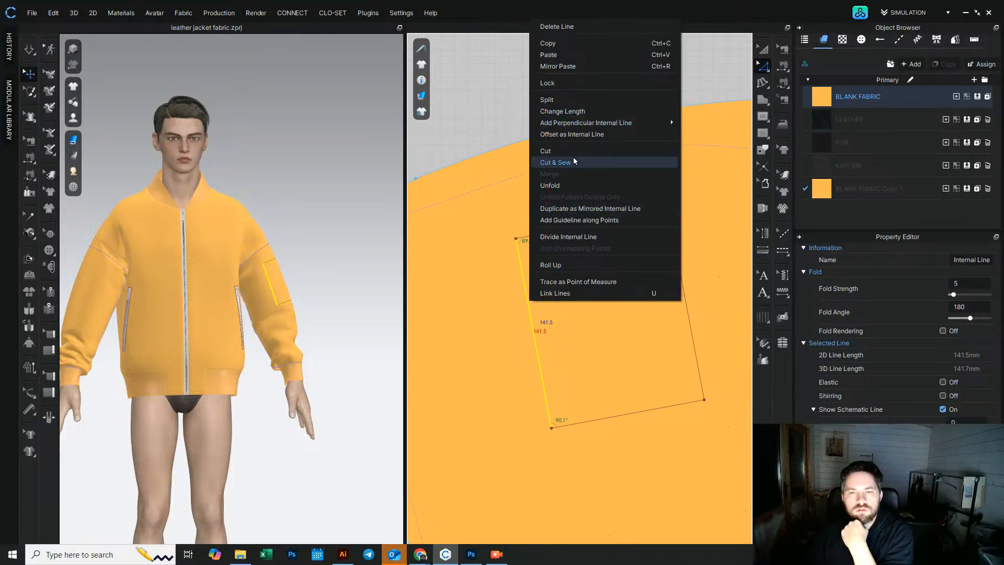
click(494, 117)
right_click(522, 272)
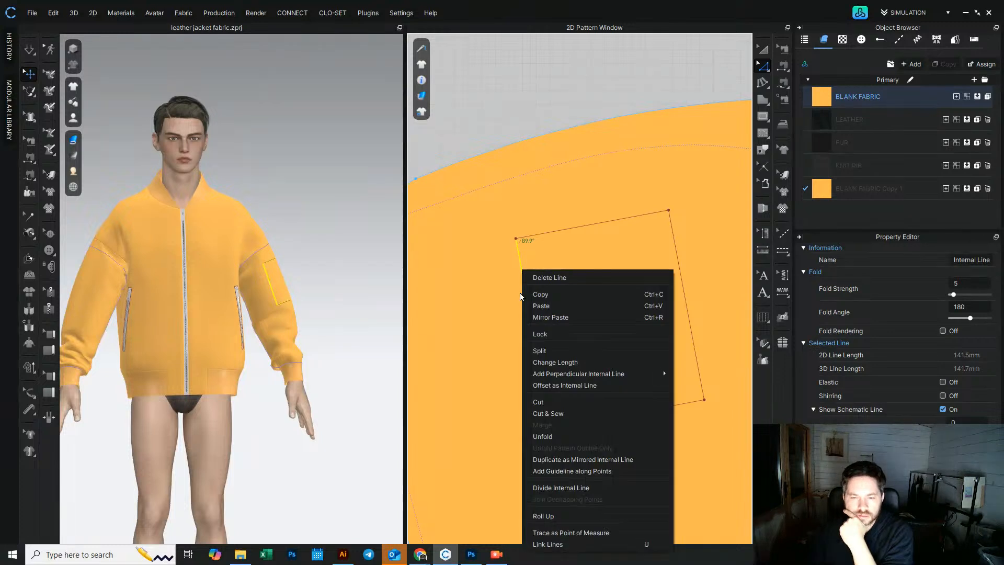
click(582, 385)
drag(548, 177, 386, 176)
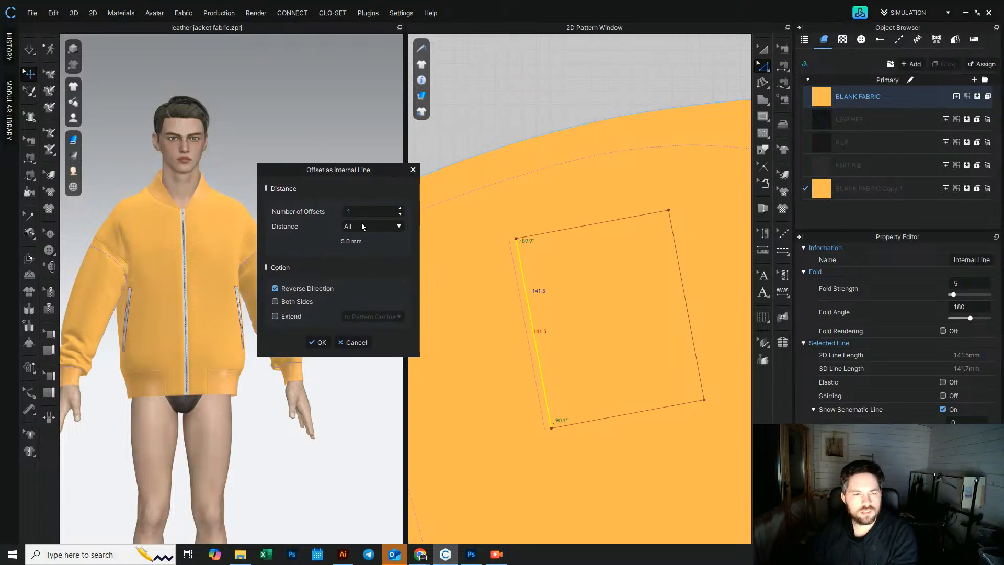
double_click(347, 241)
click(387, 239)
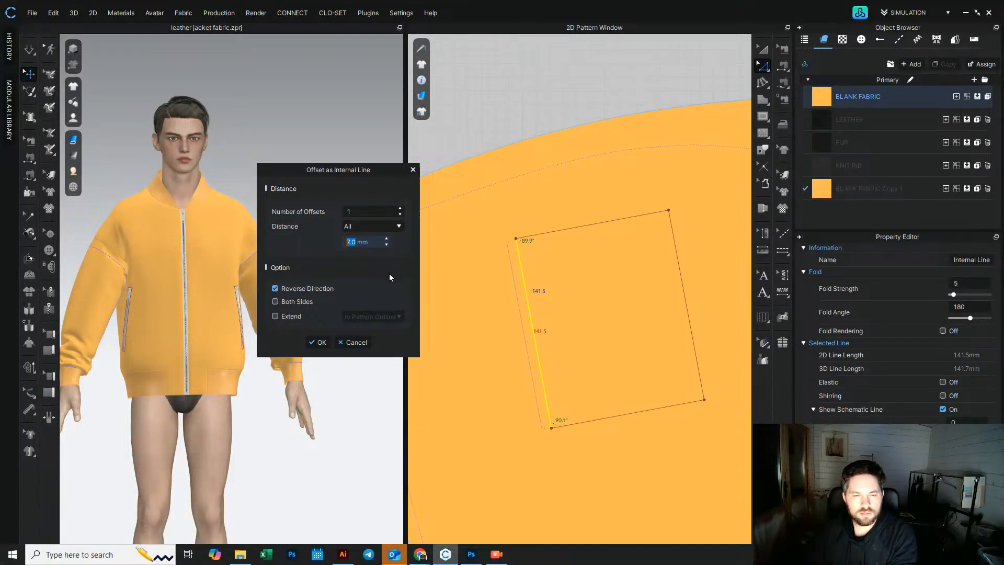
key(Up)
key(Up)
key(Up)
key(Up)
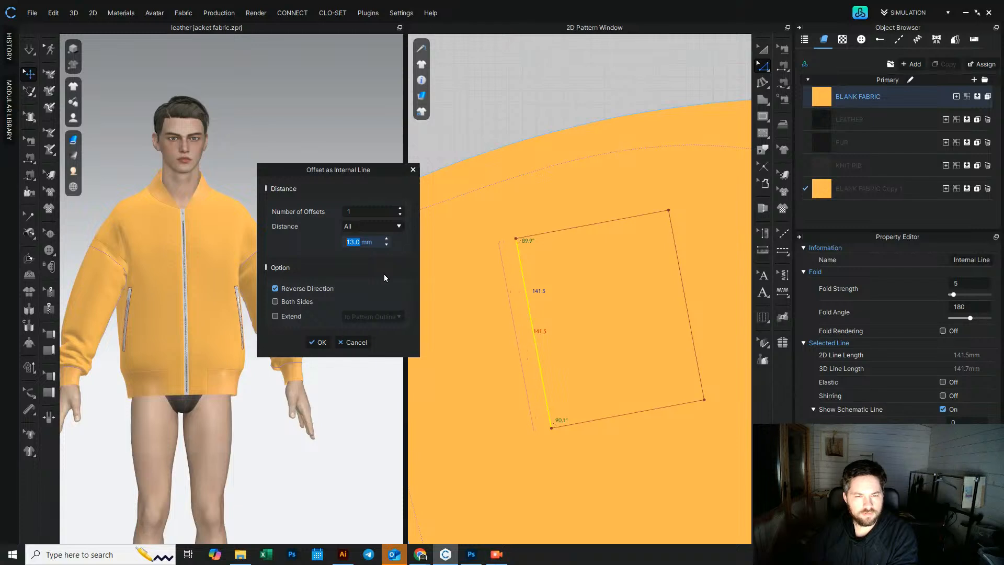
click(320, 341)
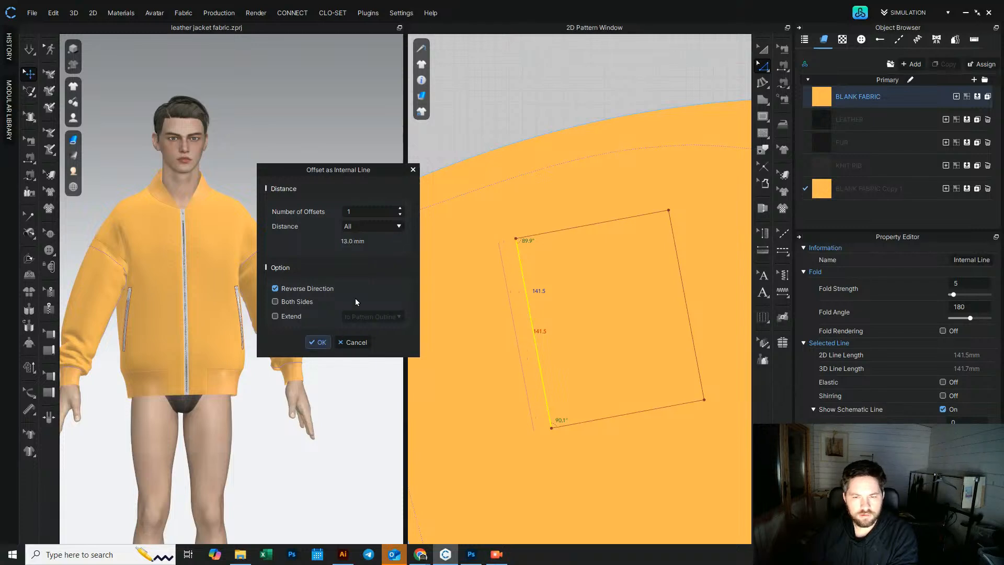
click(534, 112)
click(764, 123)
click(500, 246)
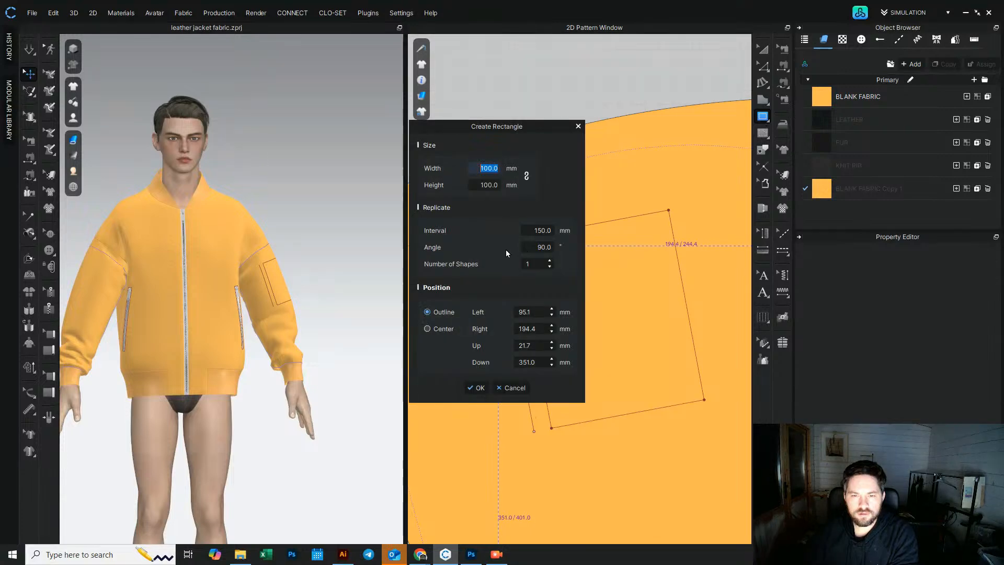
click(510, 388)
scroll(506, 246, up, 5)
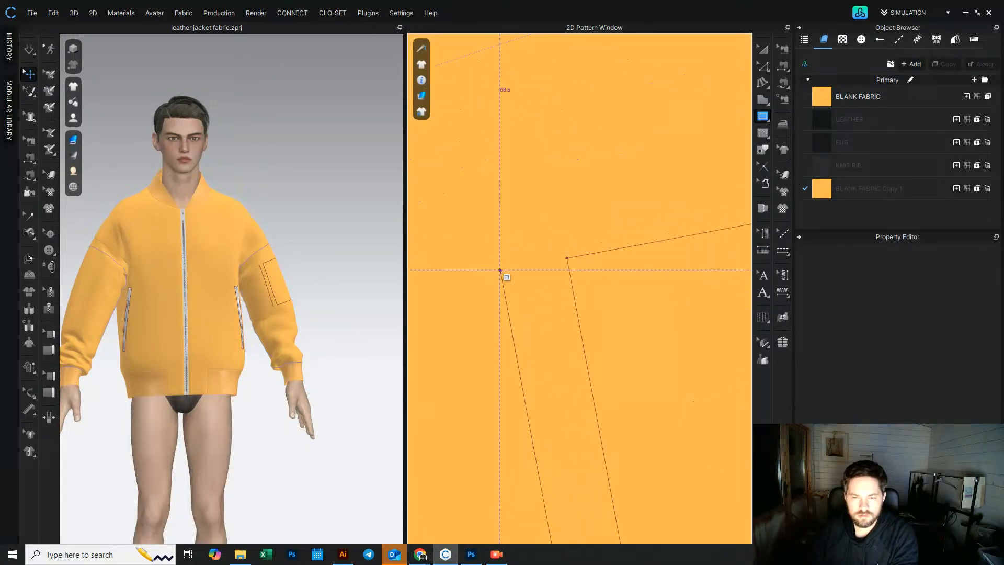
click(500, 271)
click(516, 386)
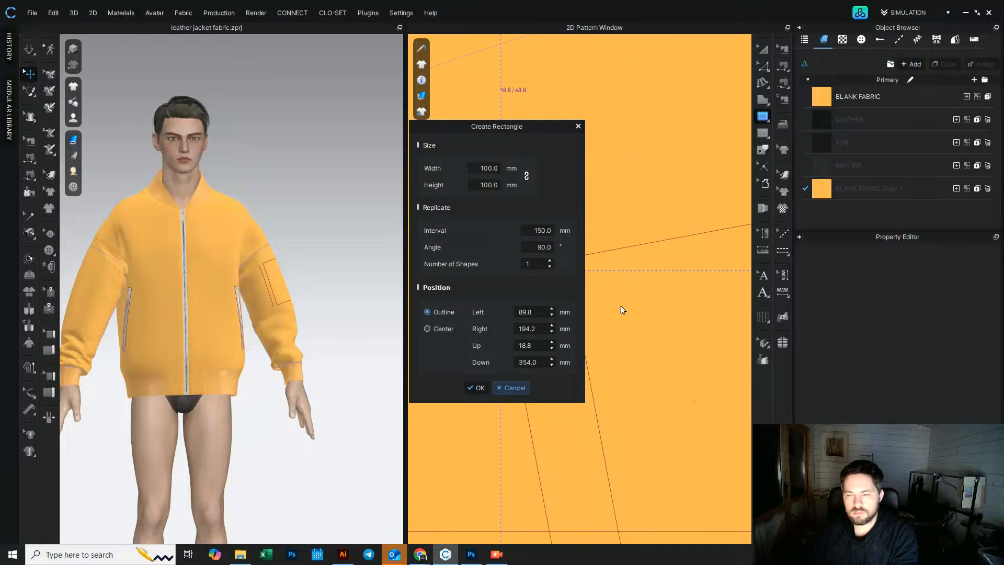
Step: Draw an internal line joining the top of the offset line to the rectangle's top-left corner
click(767, 118)
click(794, 117)
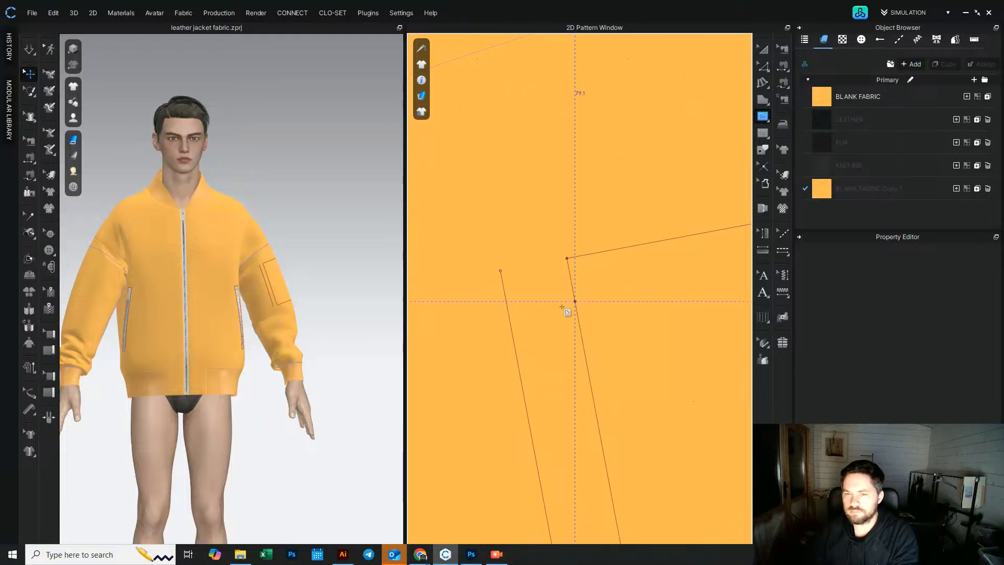
click(500, 271)
click(567, 258)
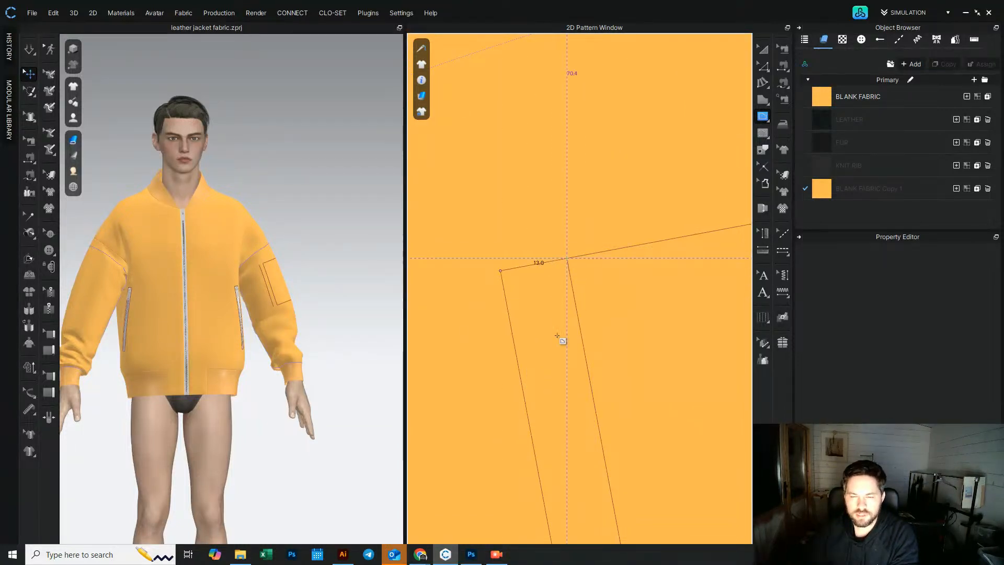
key(Return)
Step: Draw an internal line joining the bottom of the offset line to the pocket rectangle's bottom-left corner
scroll(564, 365, up, 8)
middle_drag(569, 365, 497, 168)
scroll(498, 211, down, 5)
click(510, 391)
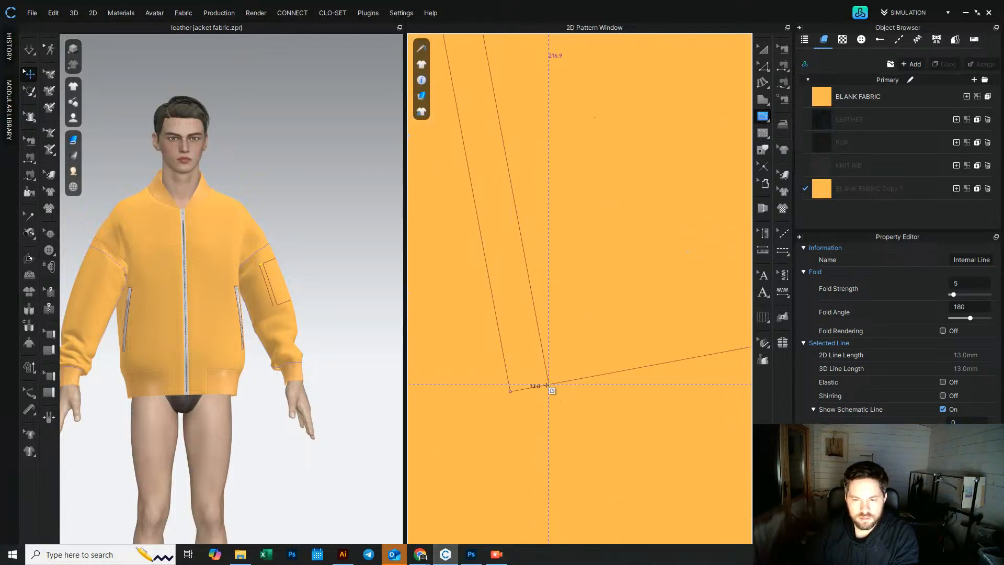
double_click(548, 384)
Step: Join the overlapping points at the pocket rectangle's bottom-left corner
click(766, 47)
scroll(491, 275, down, 5)
click(763, 66)
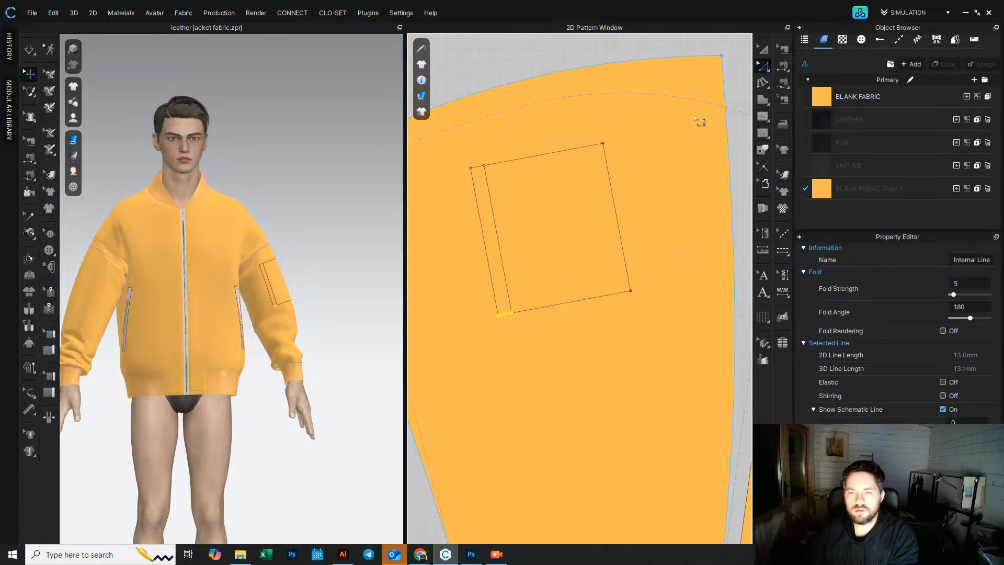
click(471, 168)
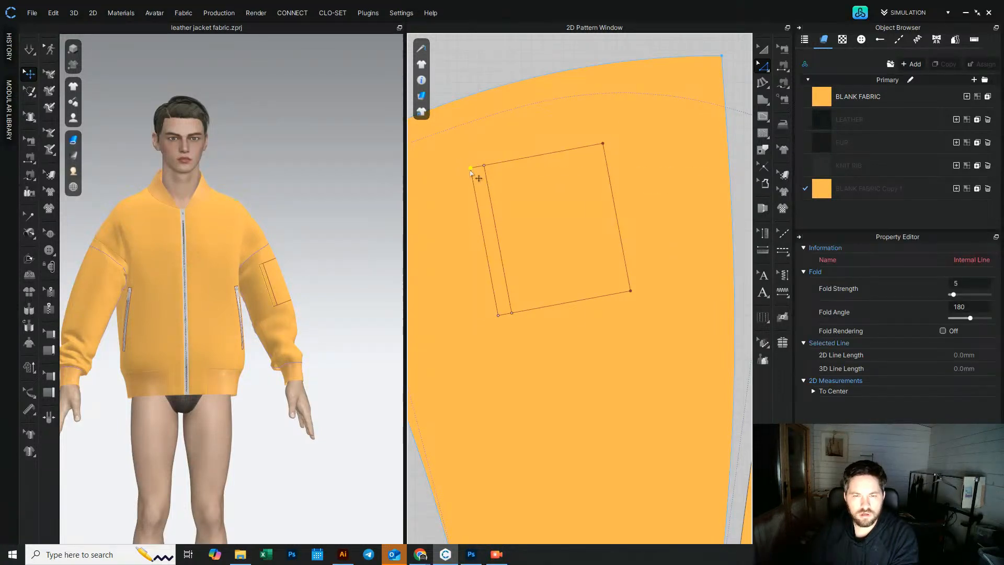
right_click(471, 169)
key(Escape)
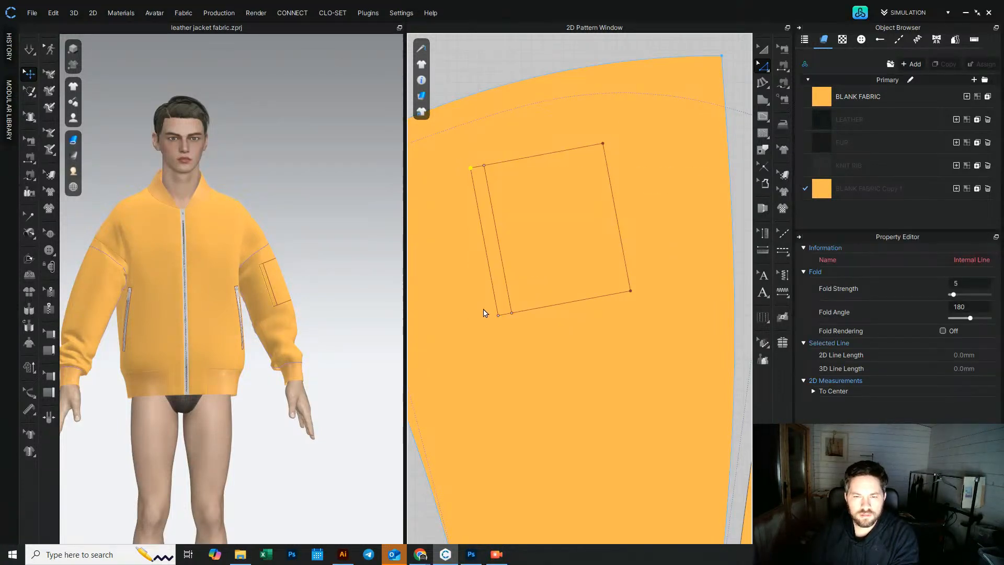
click(498, 316)
right_click(499, 316)
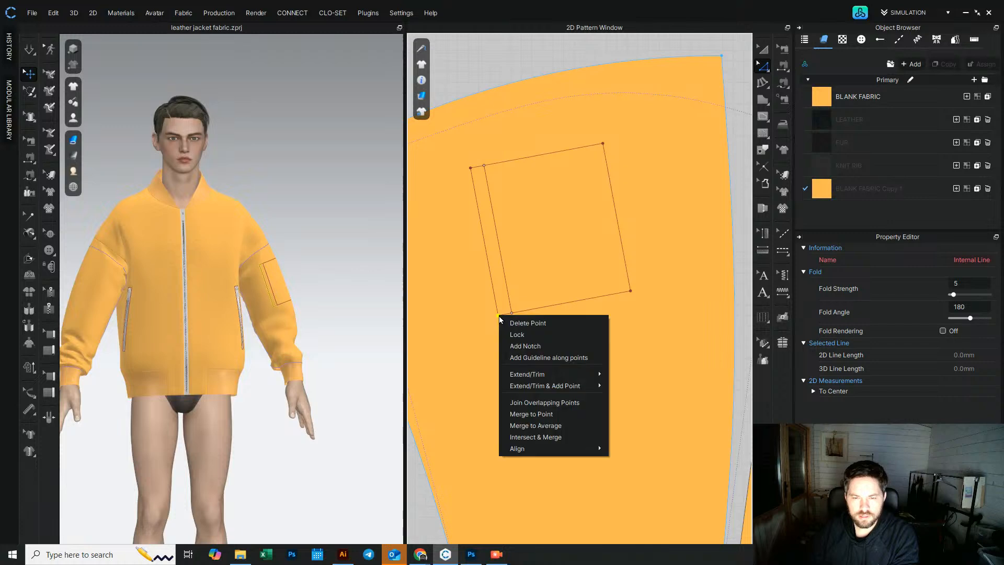
click(552, 402)
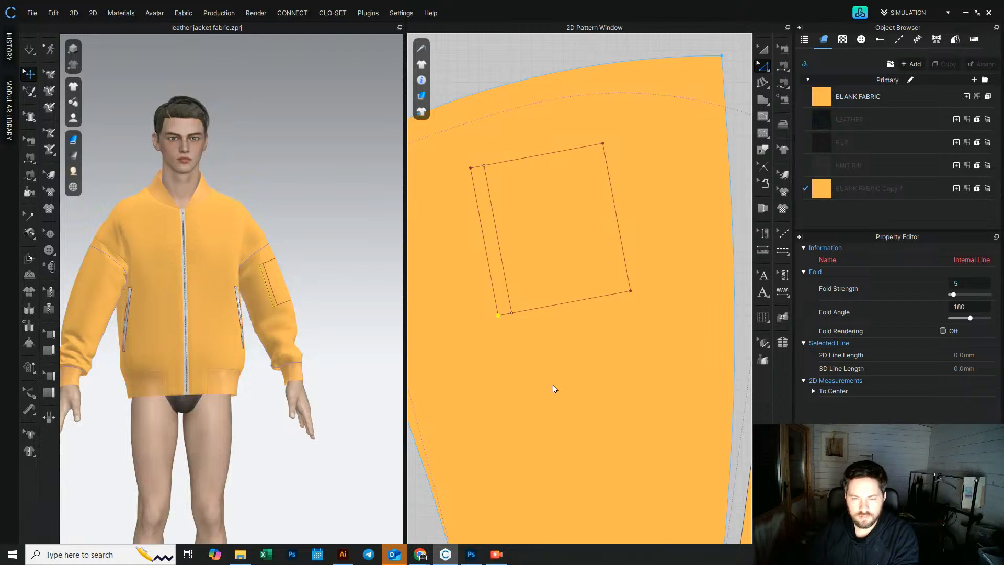
Step: Create a layer clone of the upper sleeve panel over the original and place it above the panel
click(727, 54)
click(765, 48)
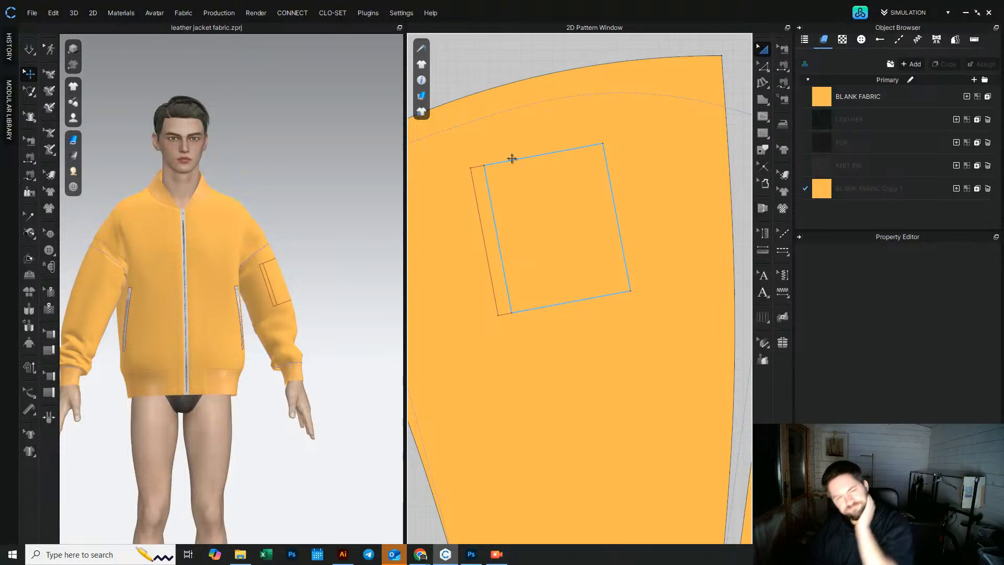
click(484, 174)
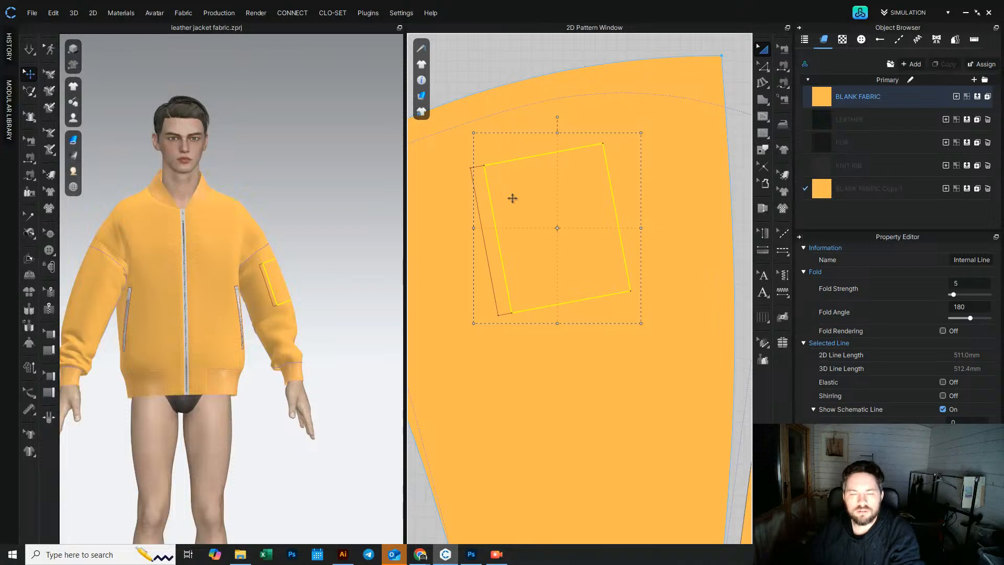
click(575, 354)
right_click(595, 320)
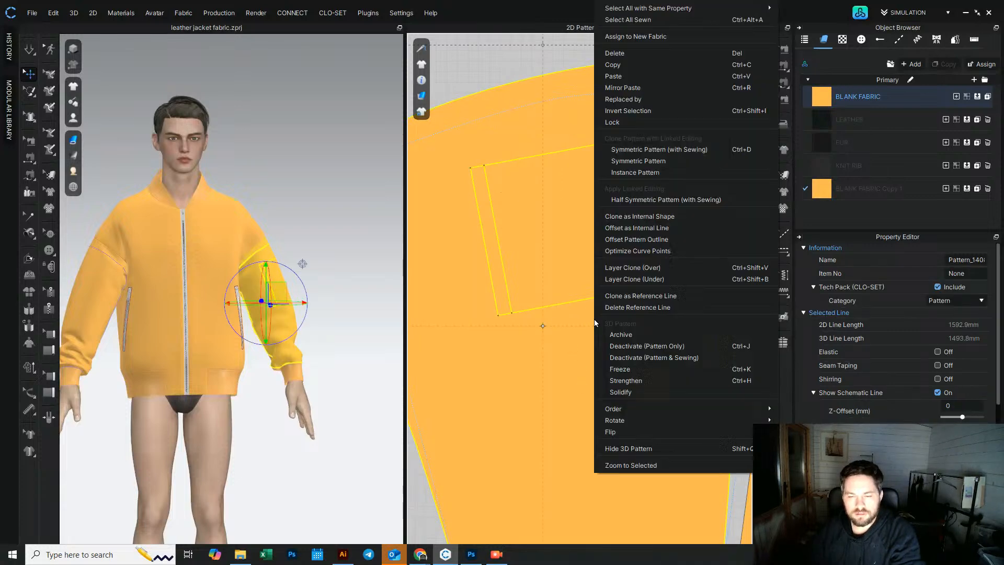
click(634, 268)
scroll(617, 315, down, 4)
middle_drag(612, 295, 610, 409)
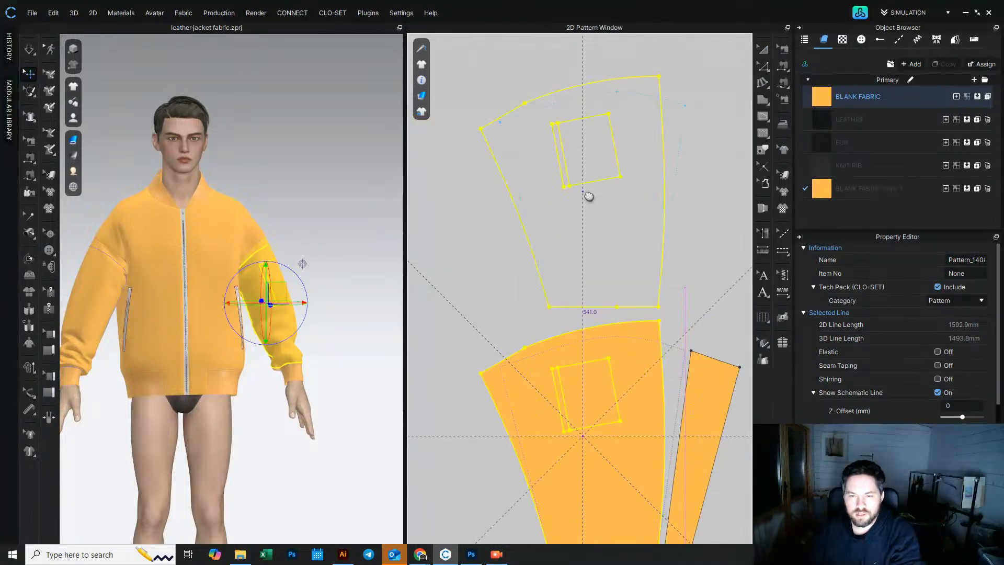
click(641, 157)
Step: Draw an internal line along the pocket rectangle's left edge from its top-left to bottom-left corner
scroll(544, 427, up, 5)
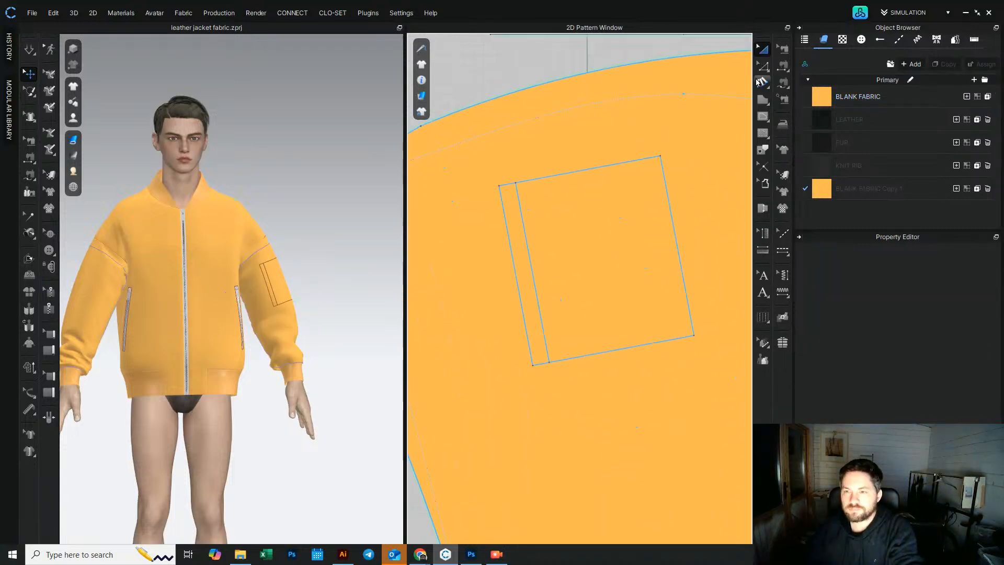
click(763, 117)
click(516, 183)
click(550, 362)
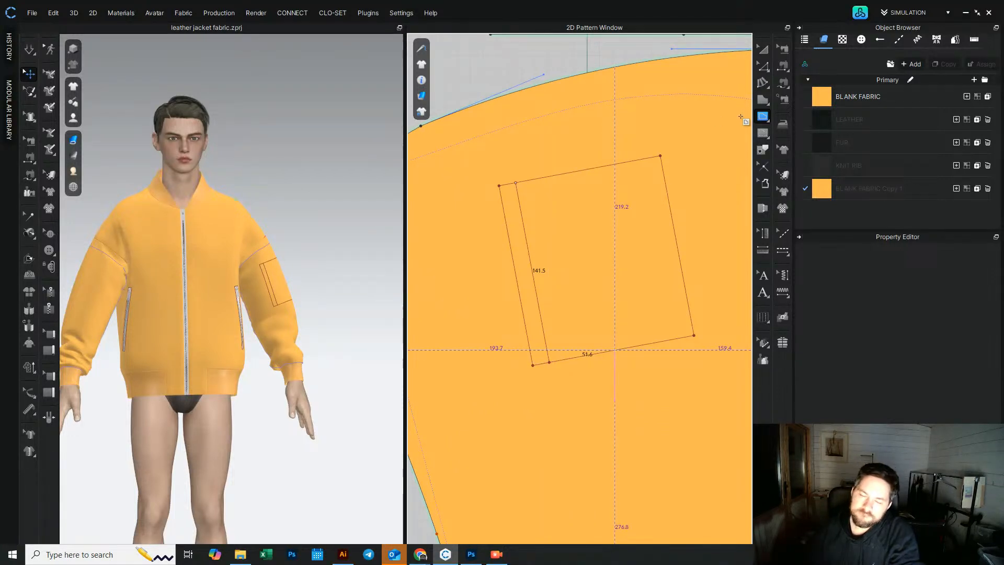
key(Return)
Step: Join the overlapping points at the top and bottom ends of the new pocket edge line
click(763, 66)
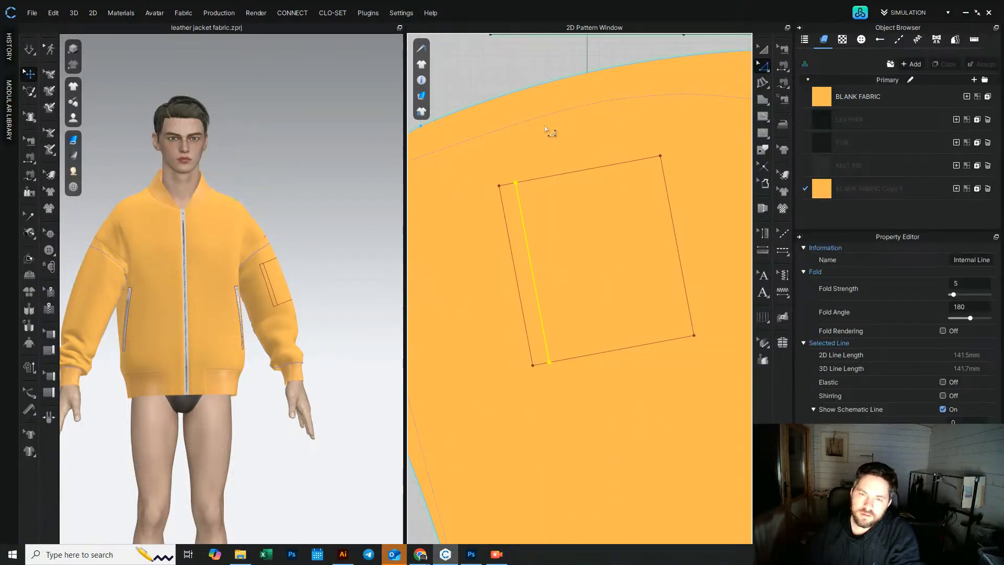
click(516, 184)
right_click(517, 184)
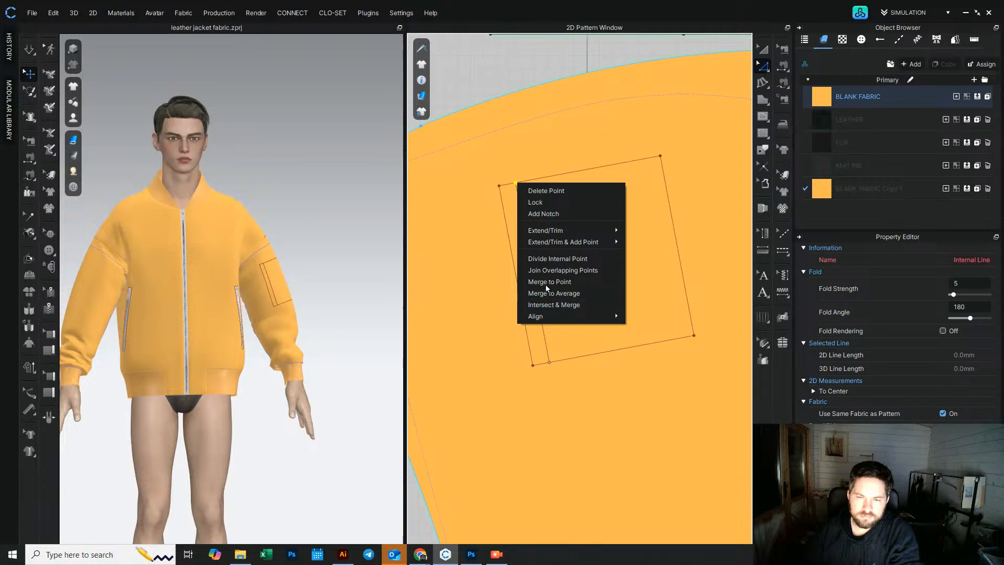
click(565, 270)
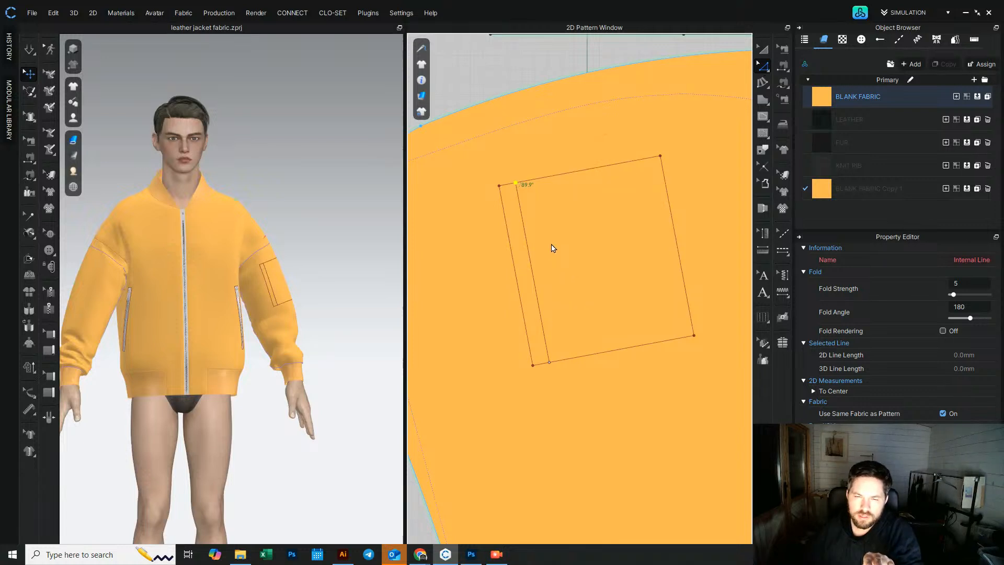
click(481, 191)
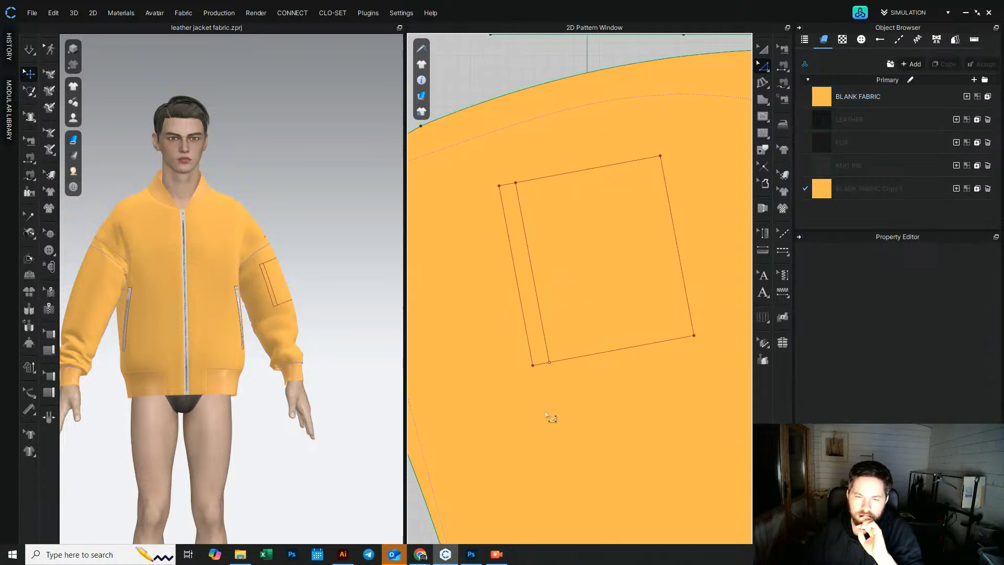
click(550, 364)
right_click(550, 365)
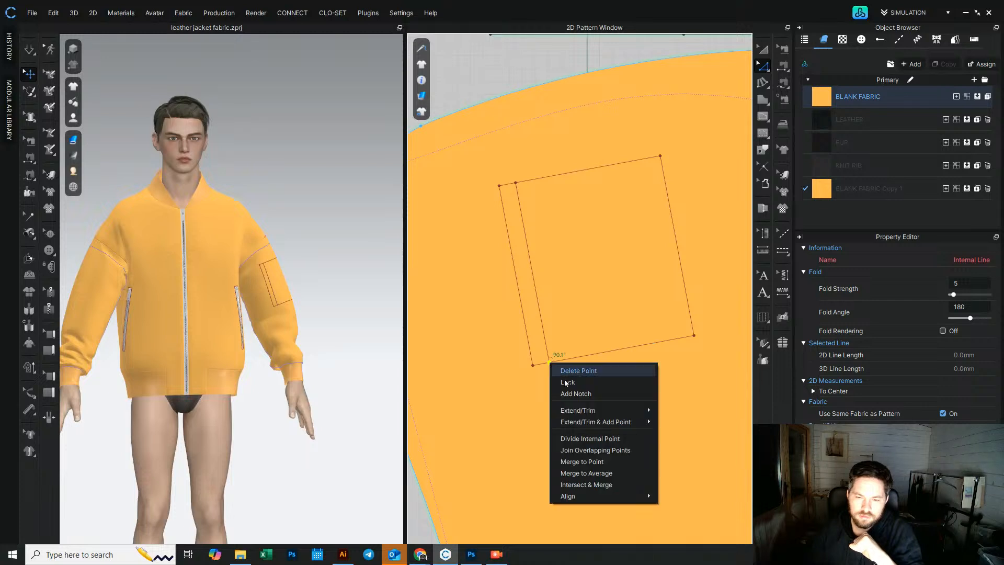
click(599, 450)
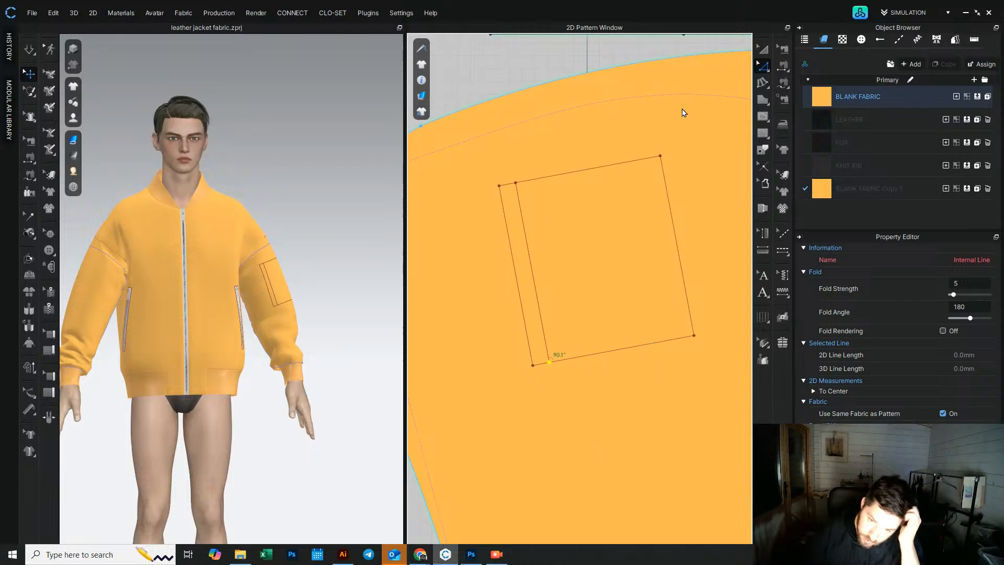
Step: Cut the narrow zip strip out of the pocket rectangle along its inner offset line
click(763, 49)
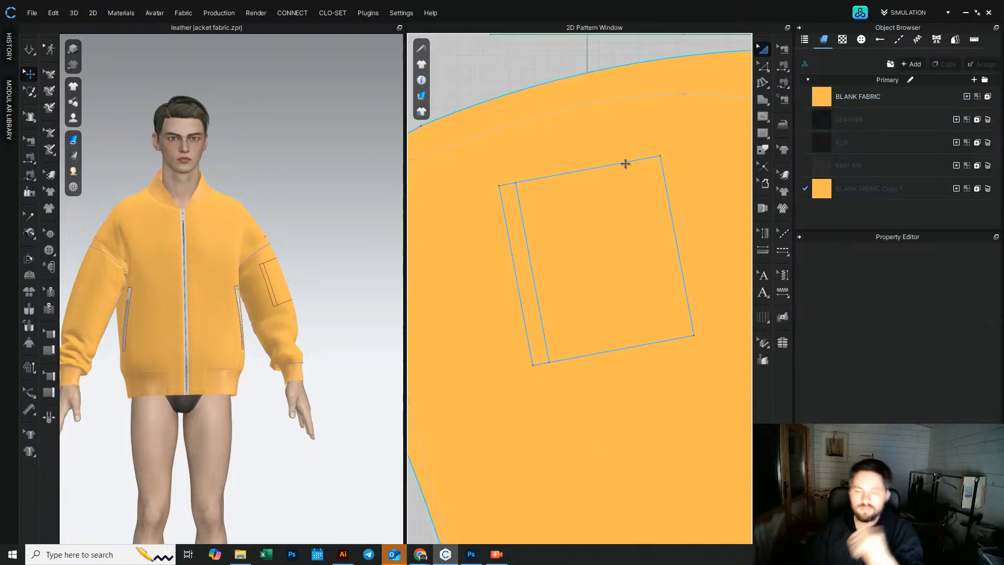
click(515, 264)
click(607, 169)
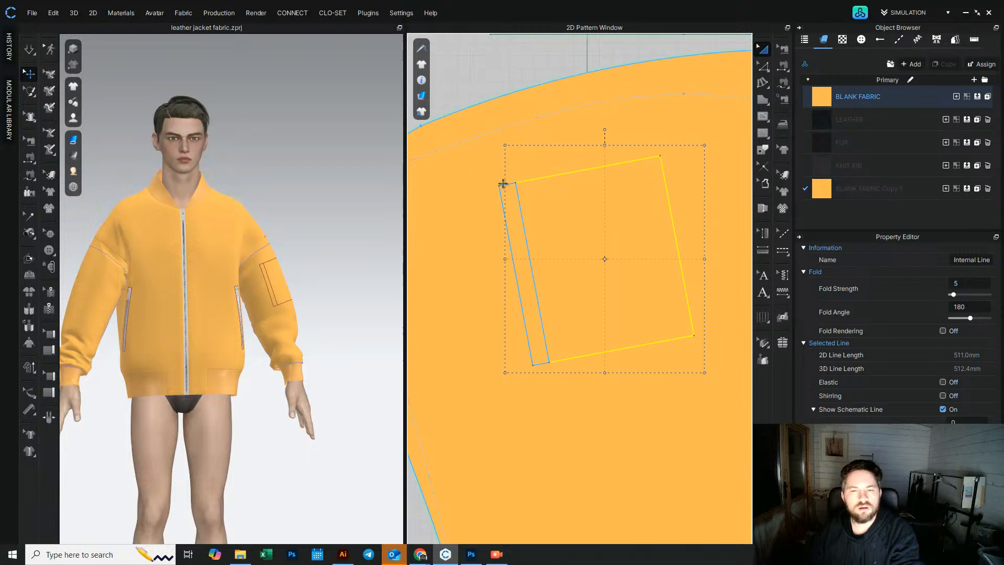
click(515, 245)
right_click(511, 243)
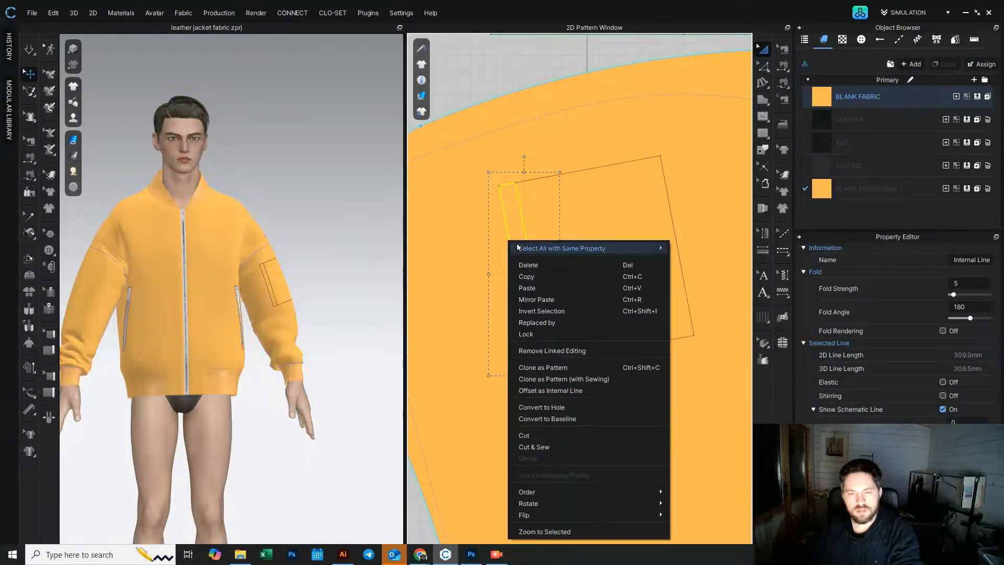
click(575, 434)
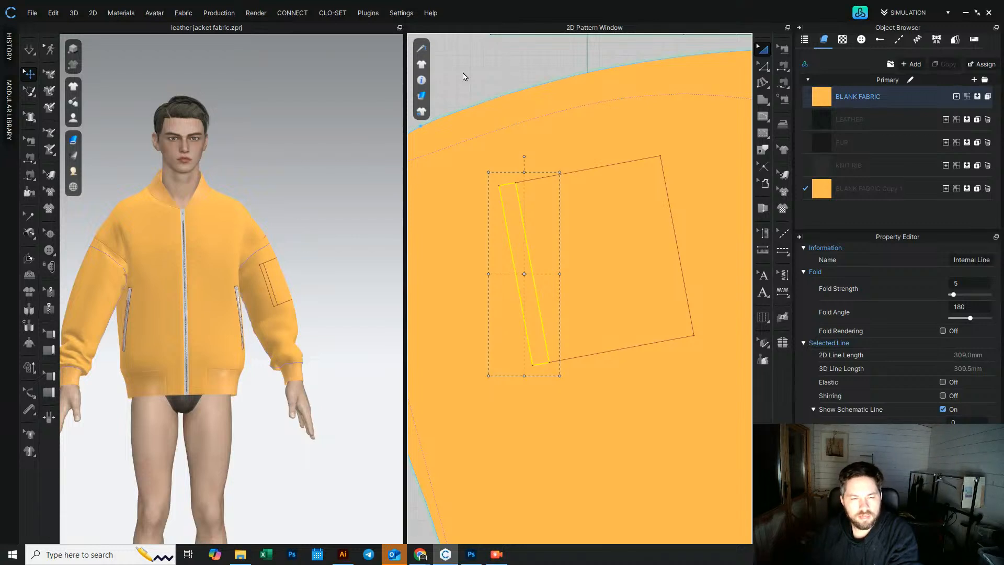
click(518, 285)
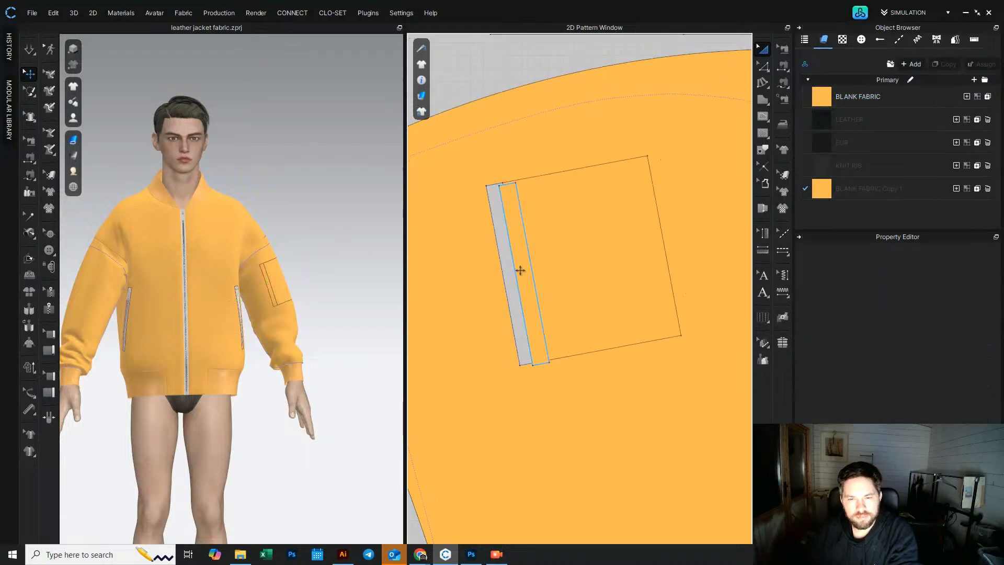
Step: Move the pocket rectangle with its zip strip slightly to the right on the sleeve panel
click(366, 215)
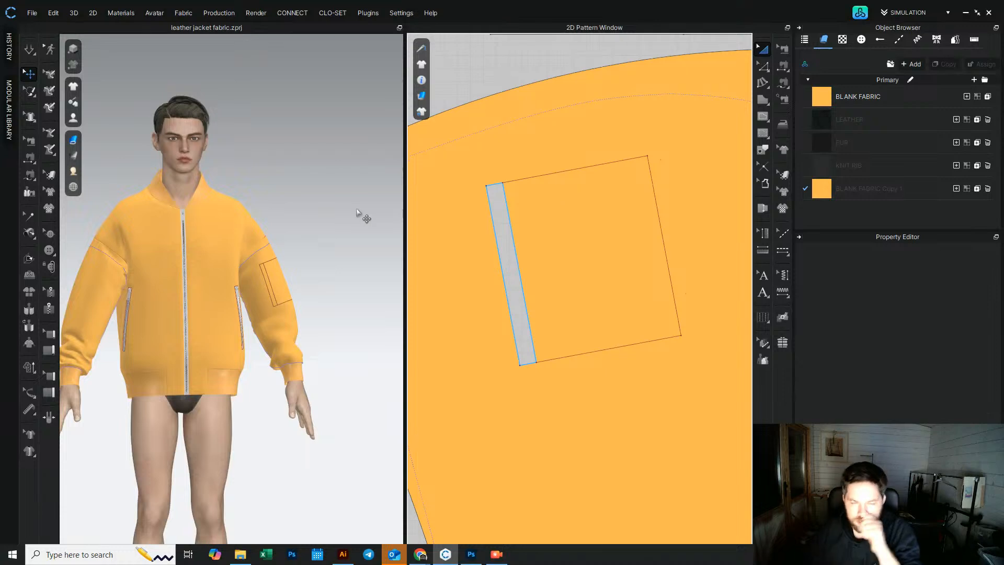
right_drag(330, 231, 245, 244)
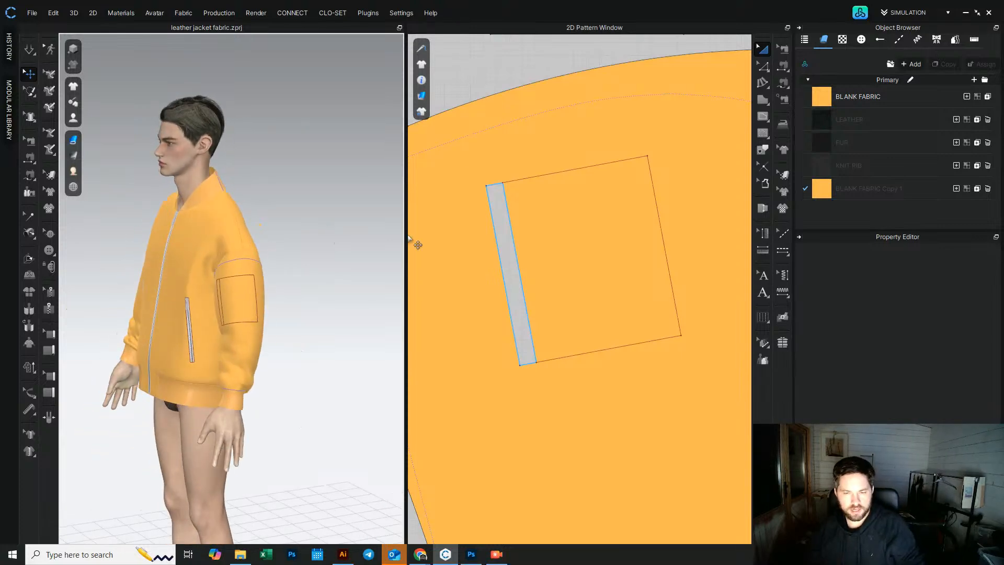
click(512, 237)
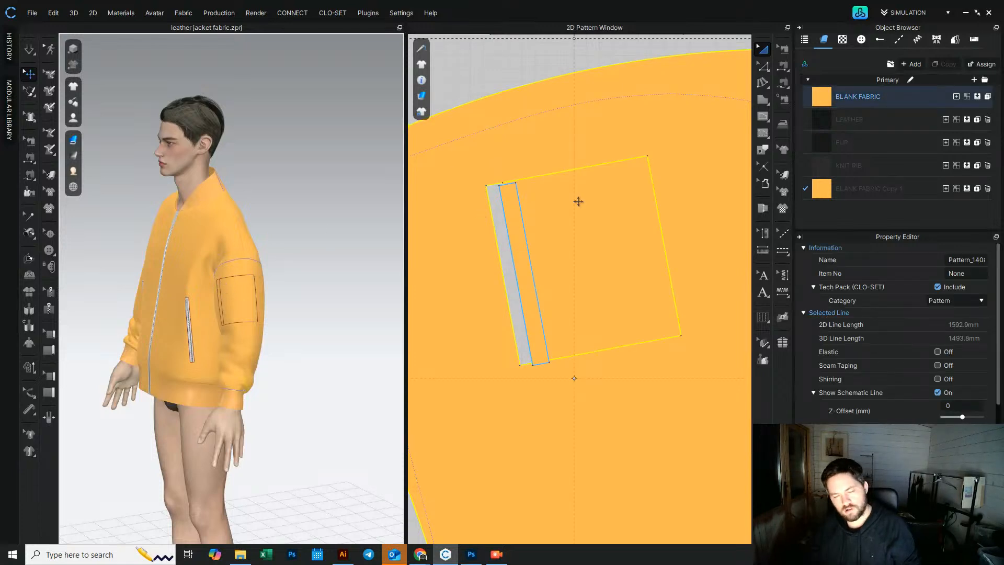
click(501, 78)
click(515, 277)
right_drag(225, 241, 286, 231)
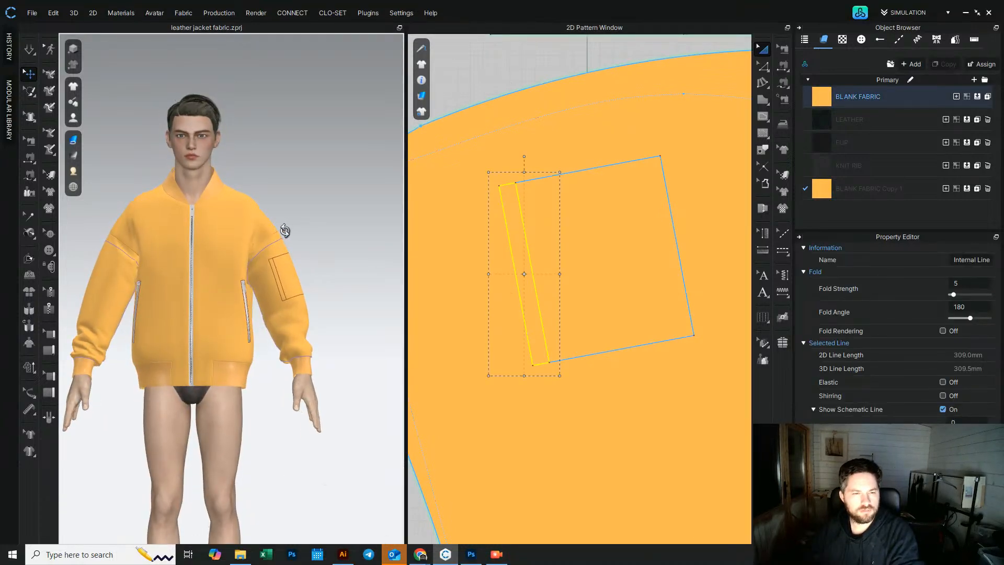
shift+click(608, 350)
drag(547, 328, 588, 317)
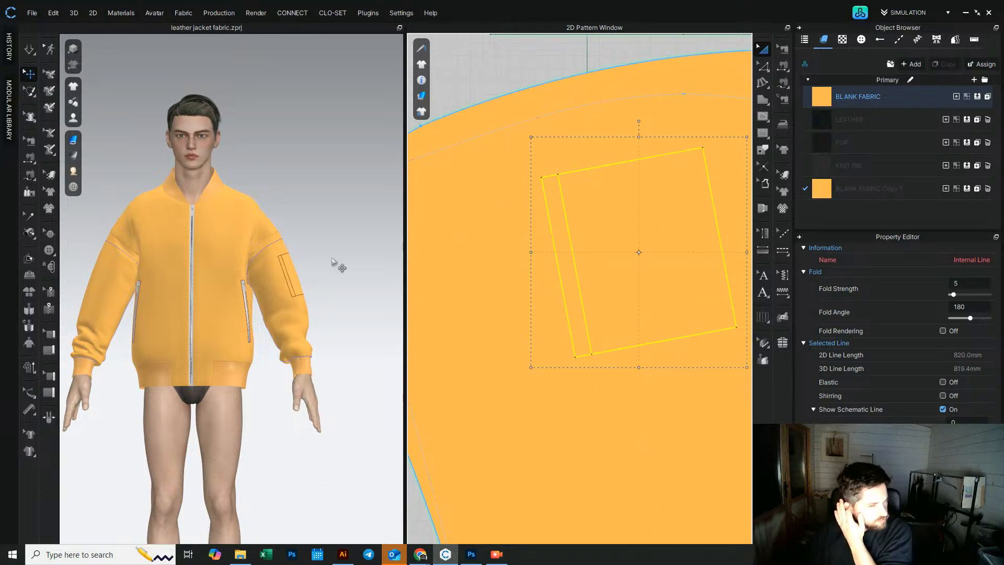
Step: Cut the zip strip out of the repositioned pocket rectangle
click(337, 242)
scroll(662, 256, down, 4)
scroll(642, 270, up, 3)
click(583, 269)
right_click(584, 276)
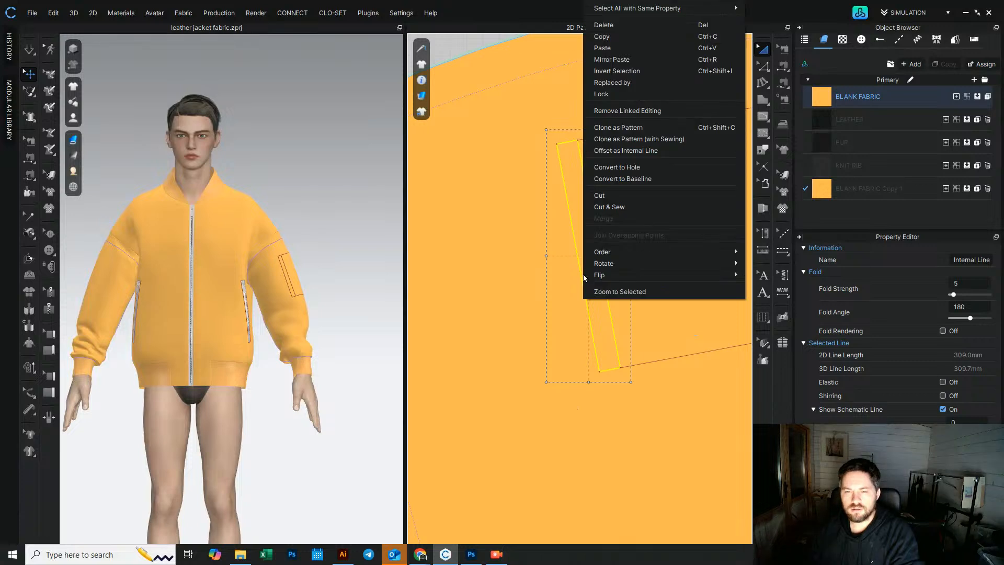
click(630, 197)
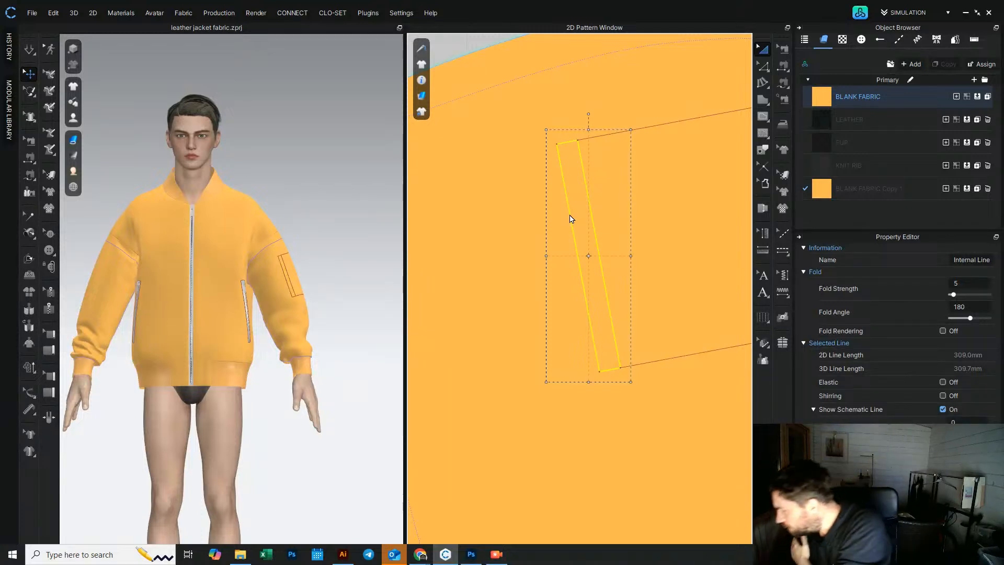
click(558, 188)
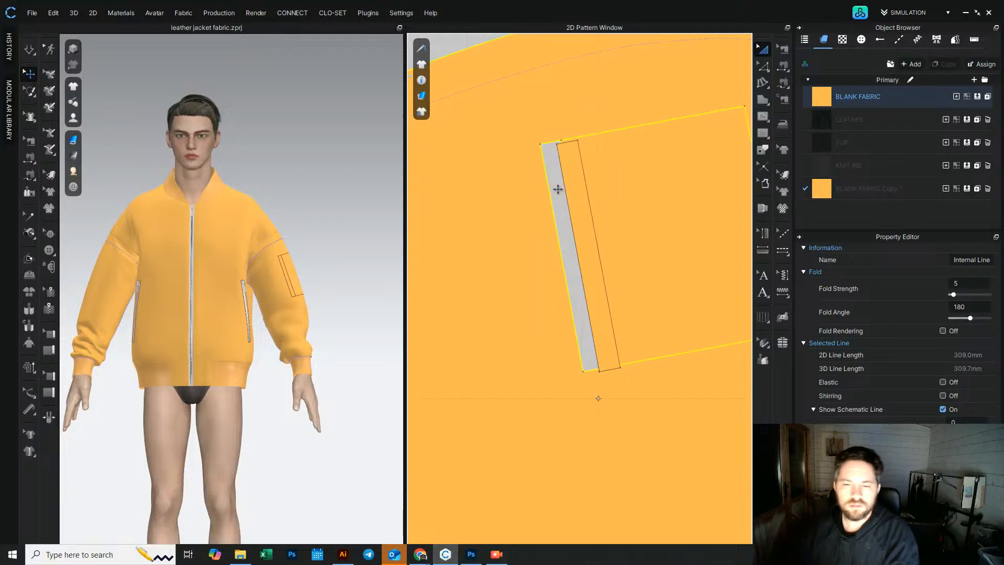
Step: Cut the pocket rectangle out of the copied sleeve panel as a separate pattern piece
scroll(582, 212, down, 5)
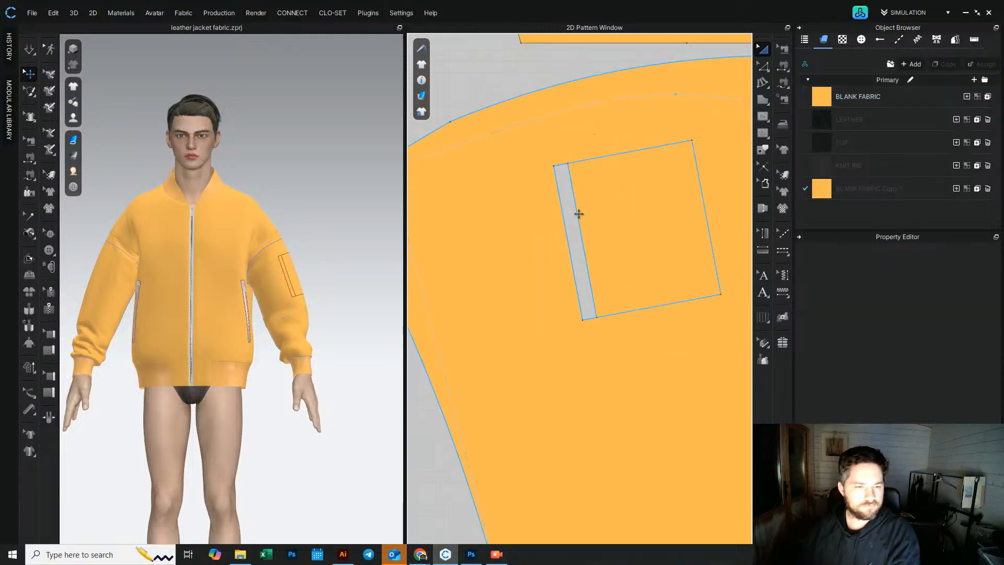
click(583, 208)
click(602, 173)
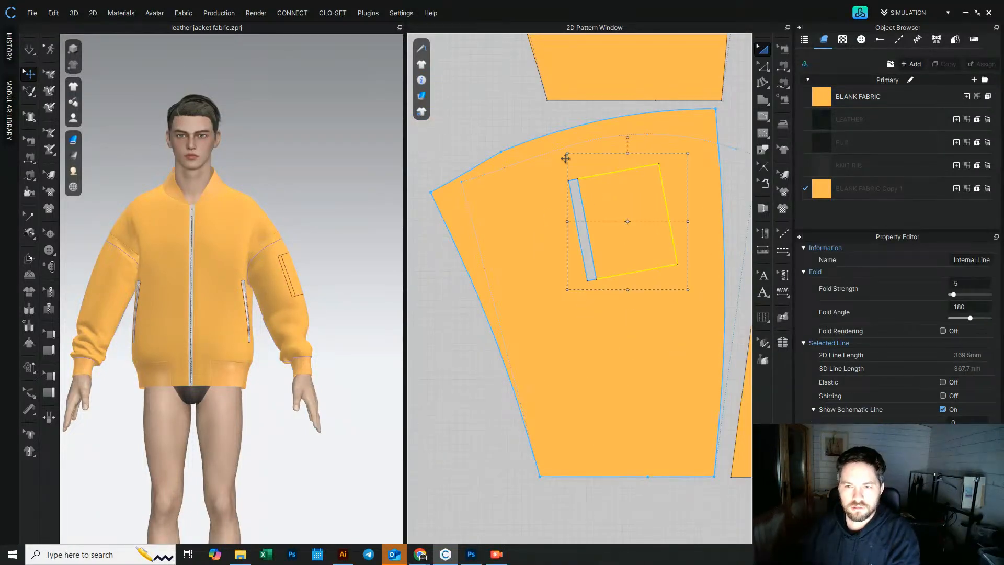
scroll(457, 230, down, 5)
click(532, 186)
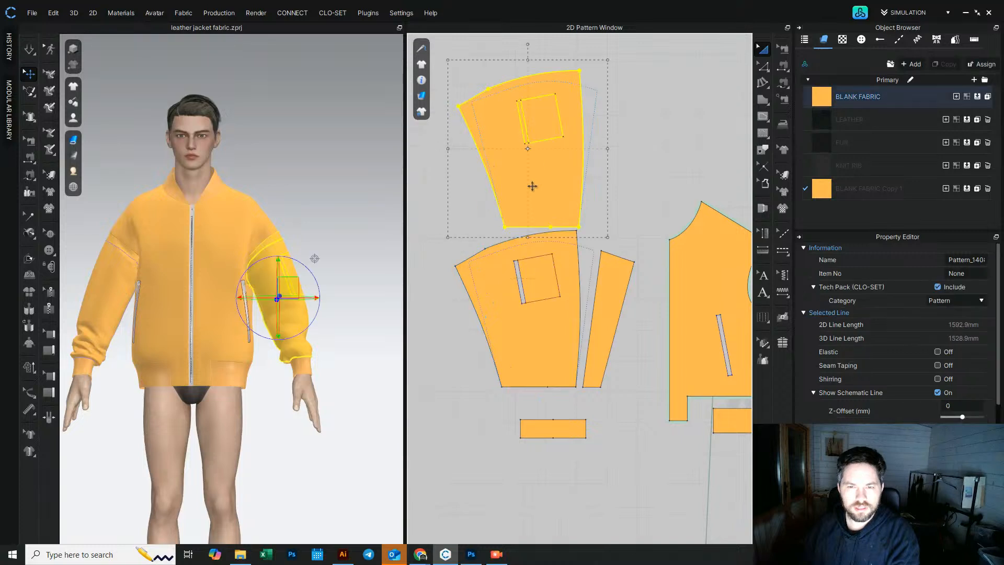
click(550, 143)
right_click(547, 142)
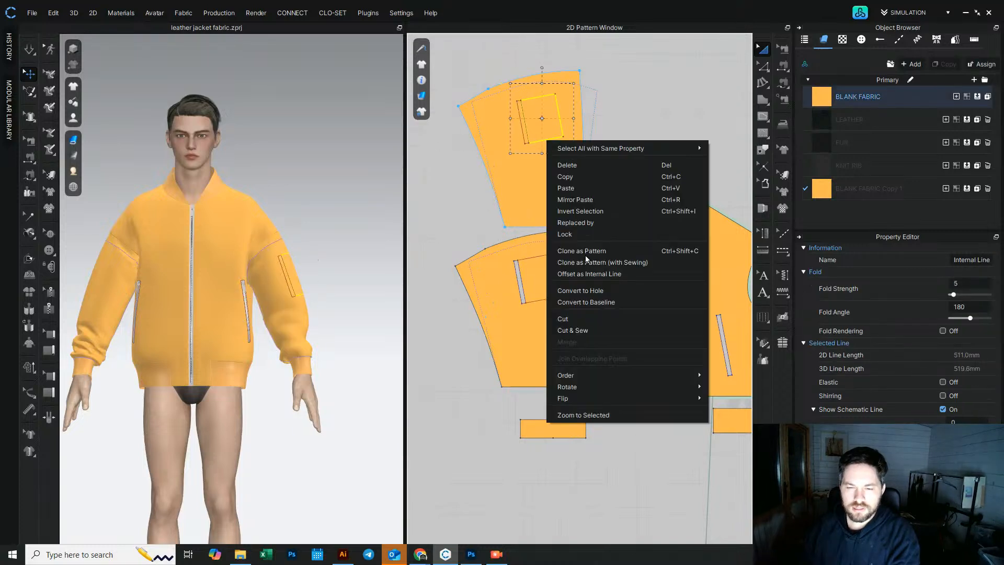
click(587, 323)
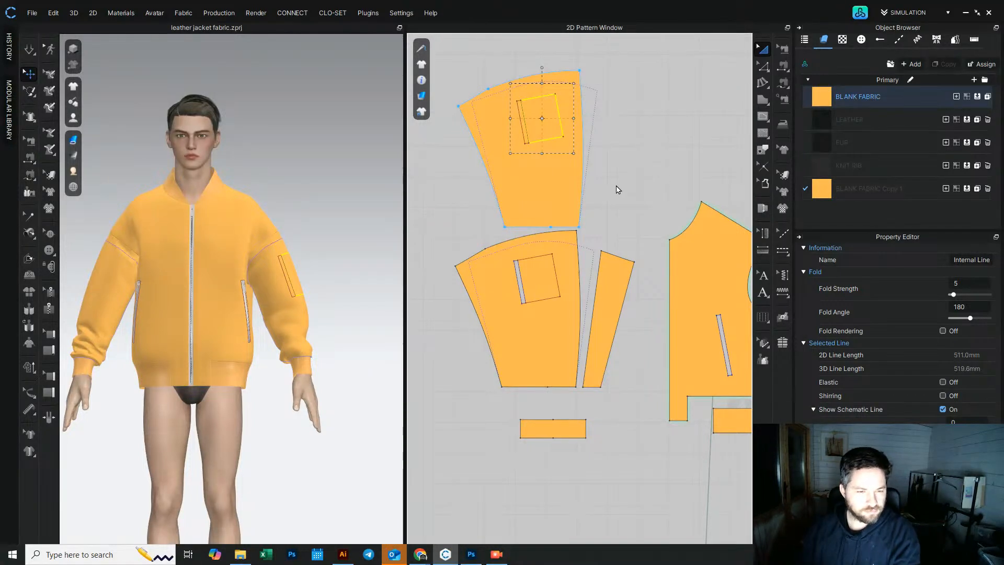
Step: Delete the leftover sleeve copy and reposition the separated pocket piece above the sleeve
click(545, 189)
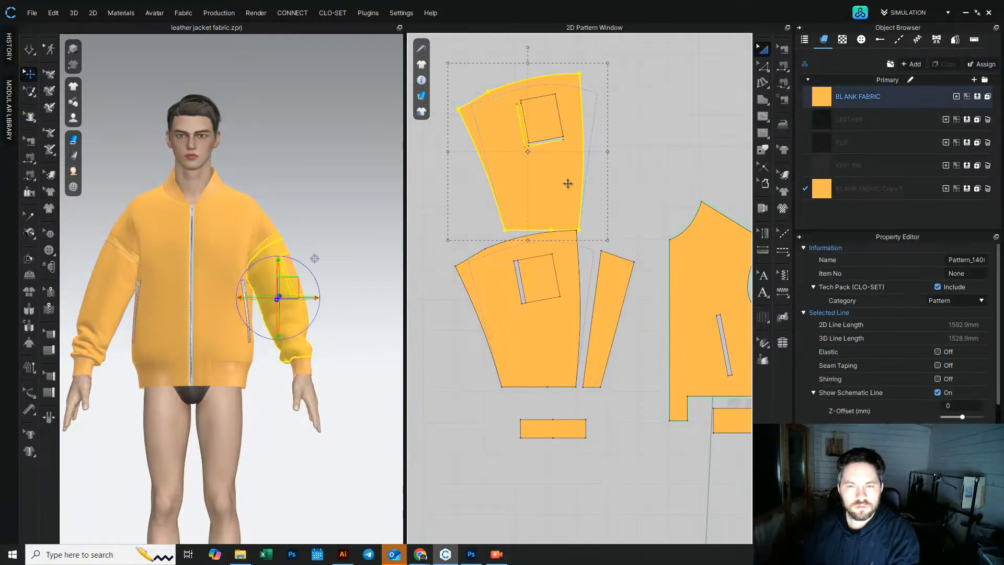
key(Delete)
drag(539, 119, 525, 202)
click(490, 206)
scroll(500, 235, up, 10)
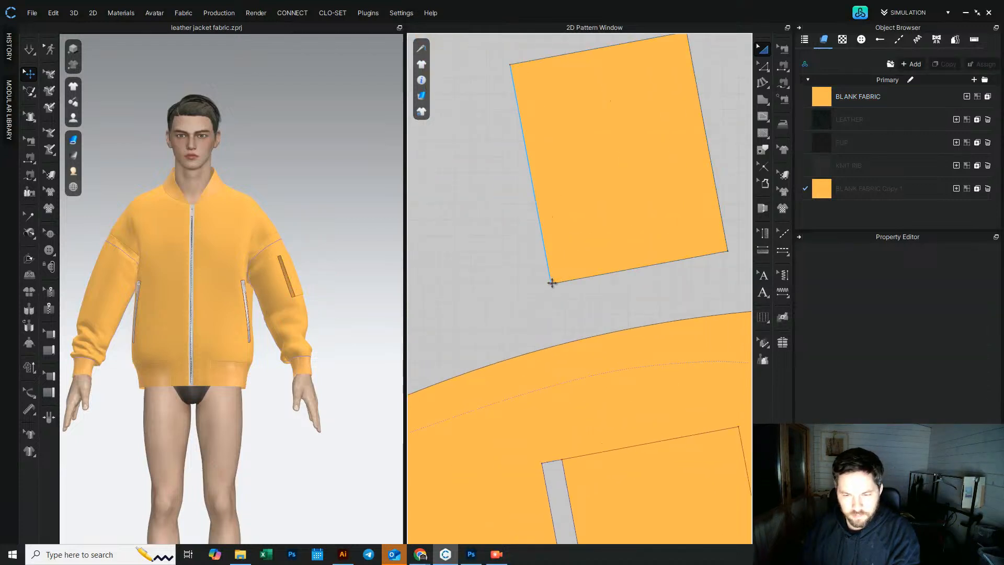
Step: Rotate the pocket piece back to align with its grain direction
right_click(616, 134)
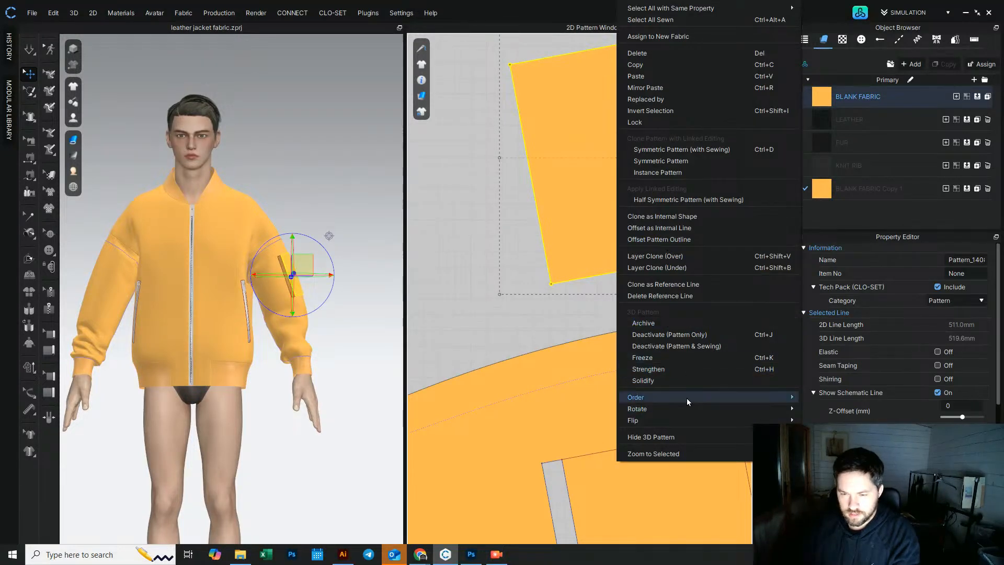
mouse_move(686, 412)
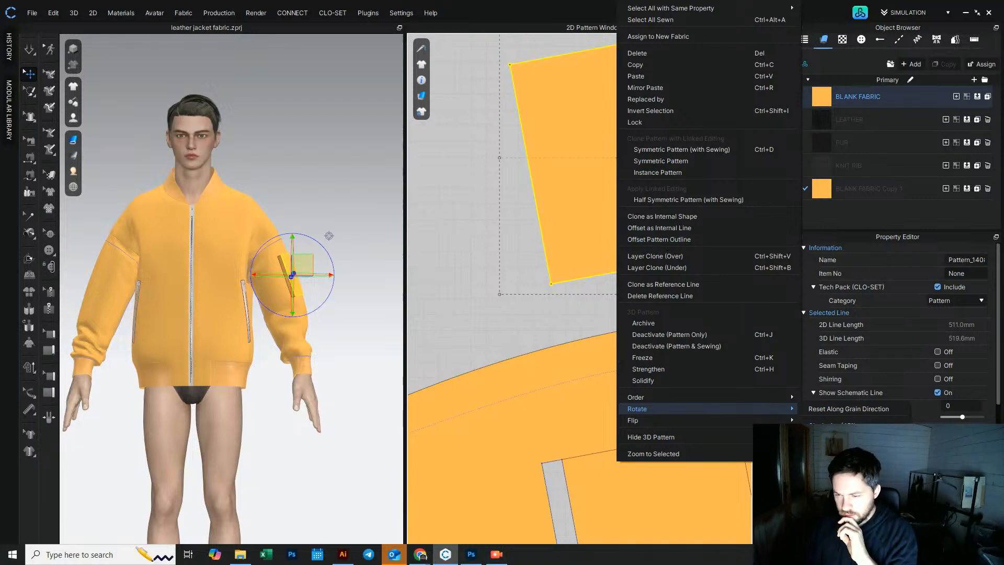
click(837, 483)
click(547, 256)
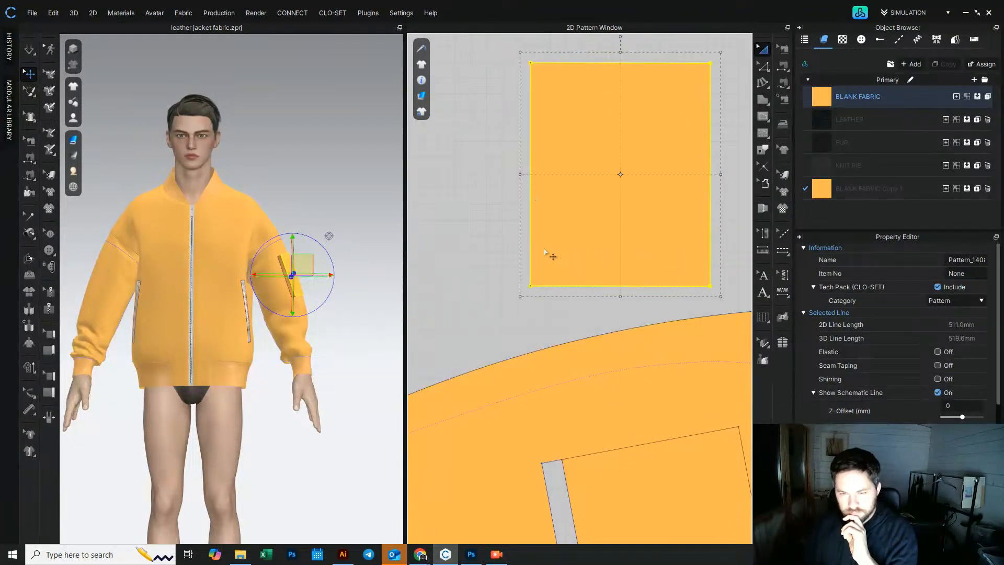
Step: Select the pocket piece's bottom-left corner point and nudge it outward to the left
click(763, 66)
click(510, 245)
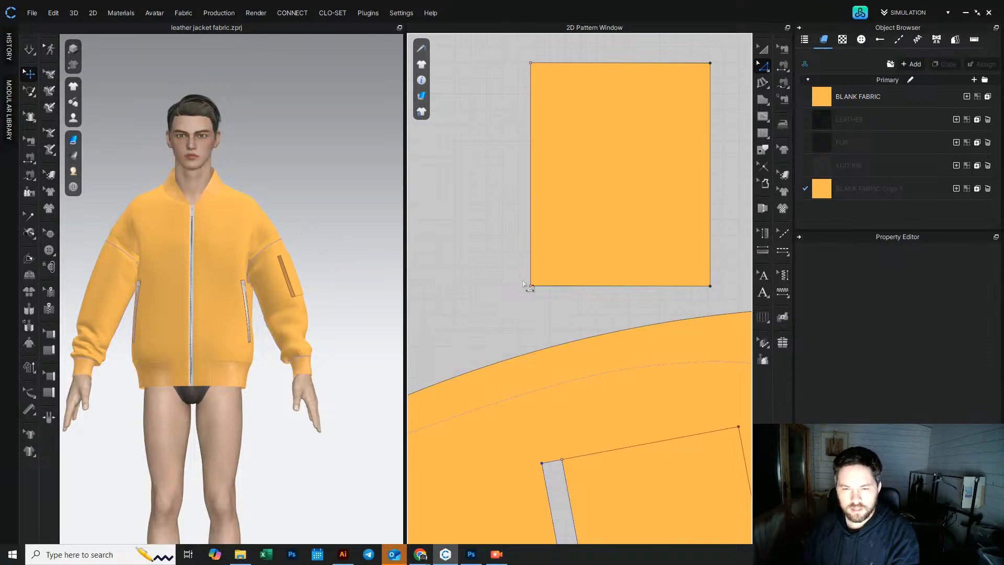
click(531, 285)
click(510, 273)
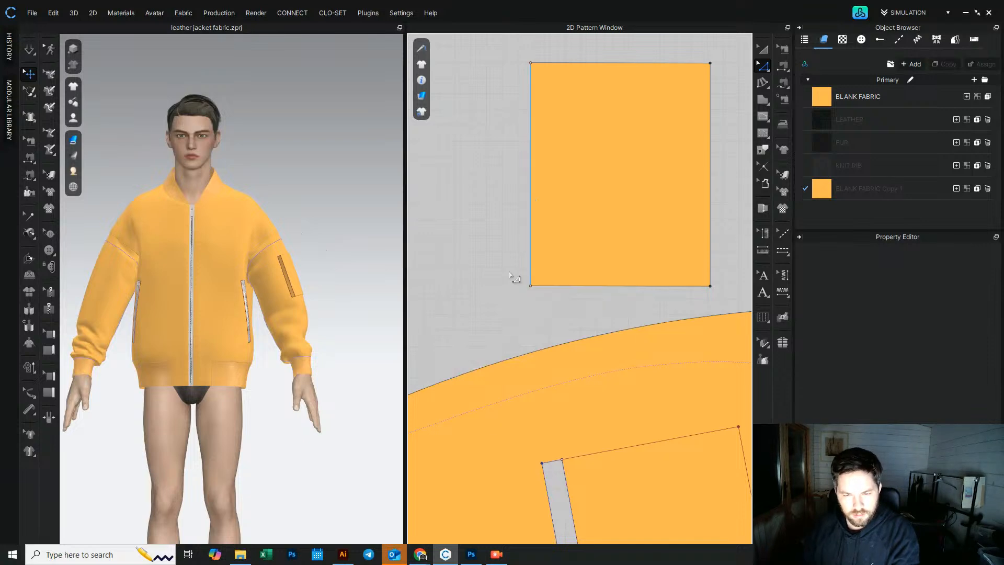
click(530, 287)
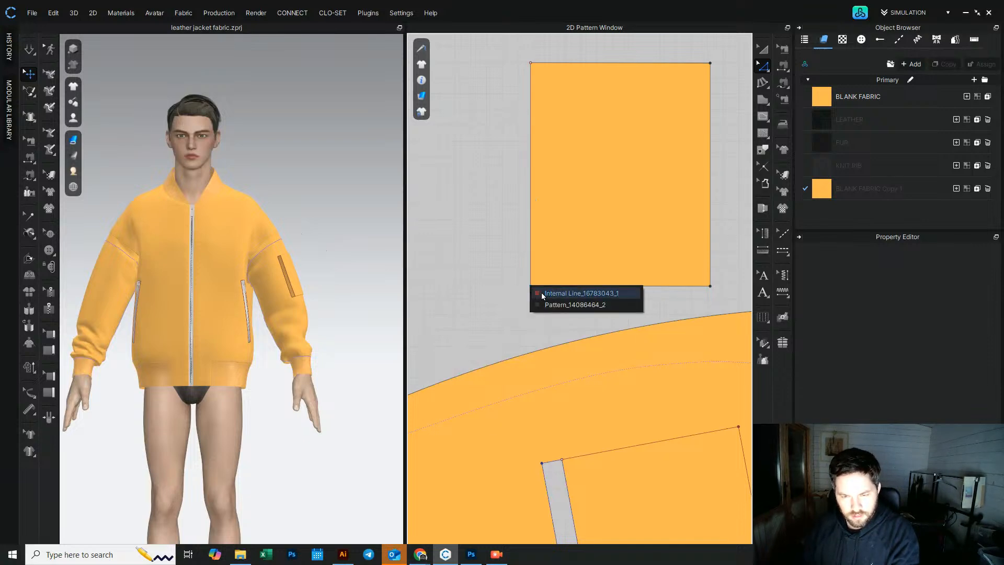
click(542, 292)
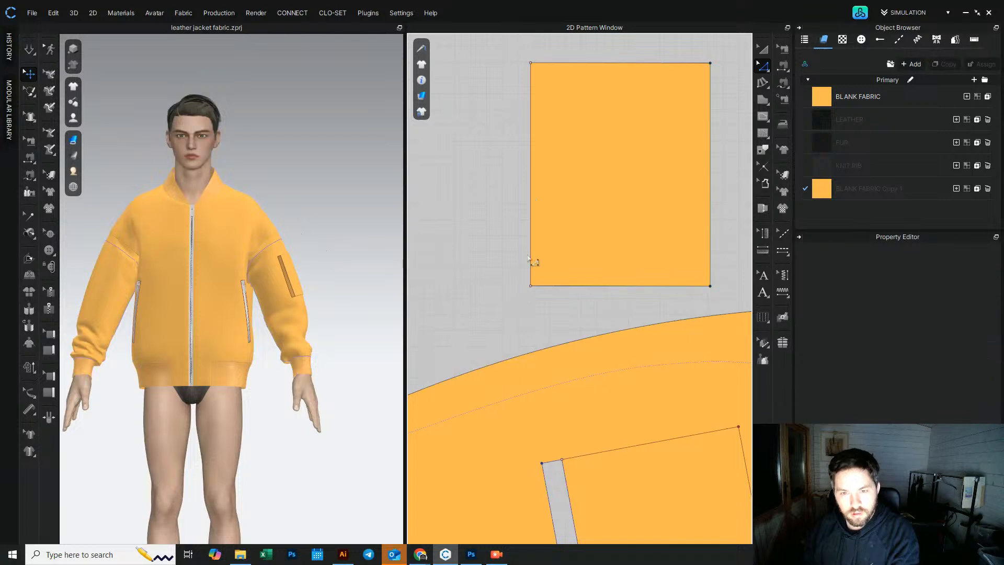
click(532, 263)
click(547, 268)
click(525, 287)
click(546, 300)
middle_drag(511, 323, 498, 335)
click(498, 333)
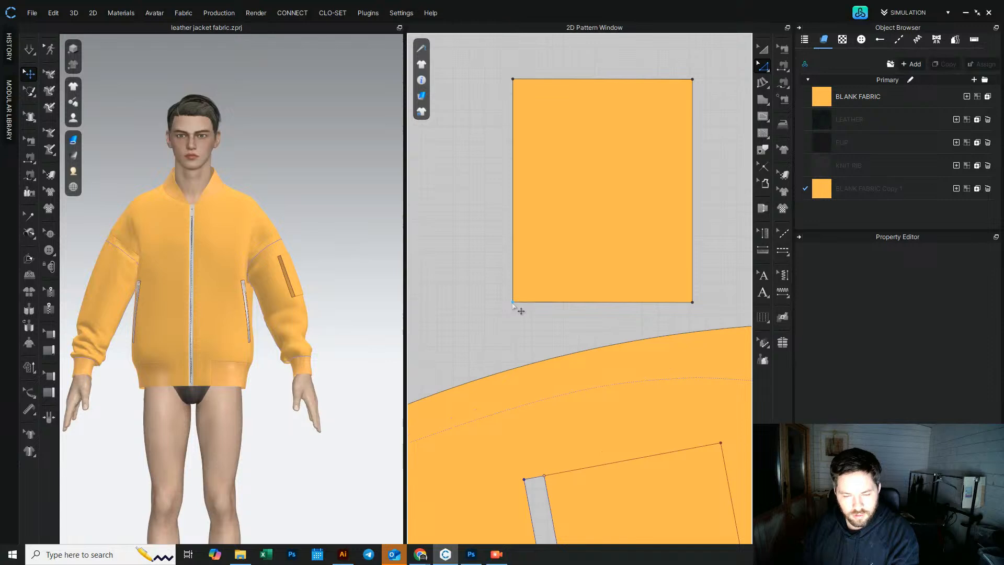
click(513, 302)
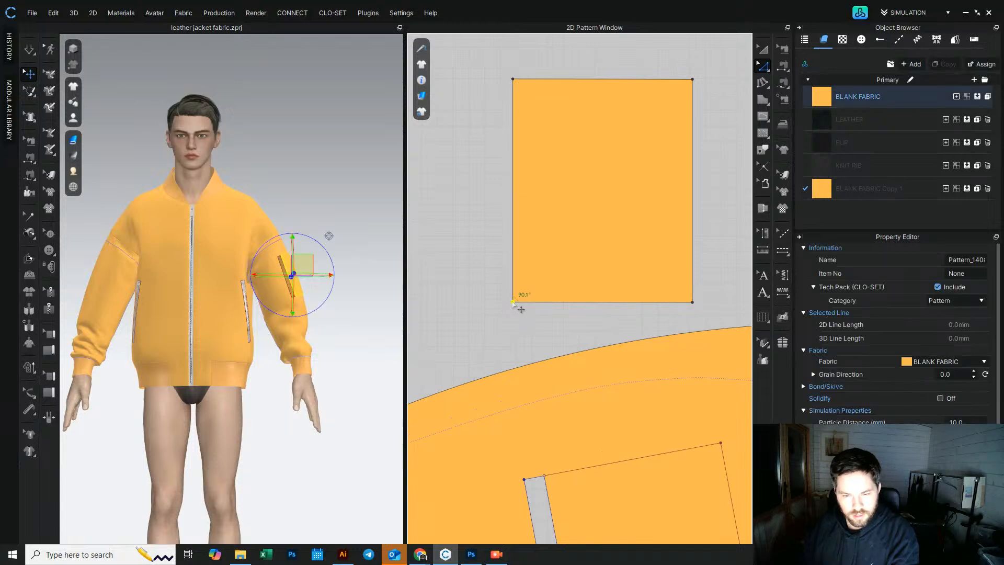
key(Left)
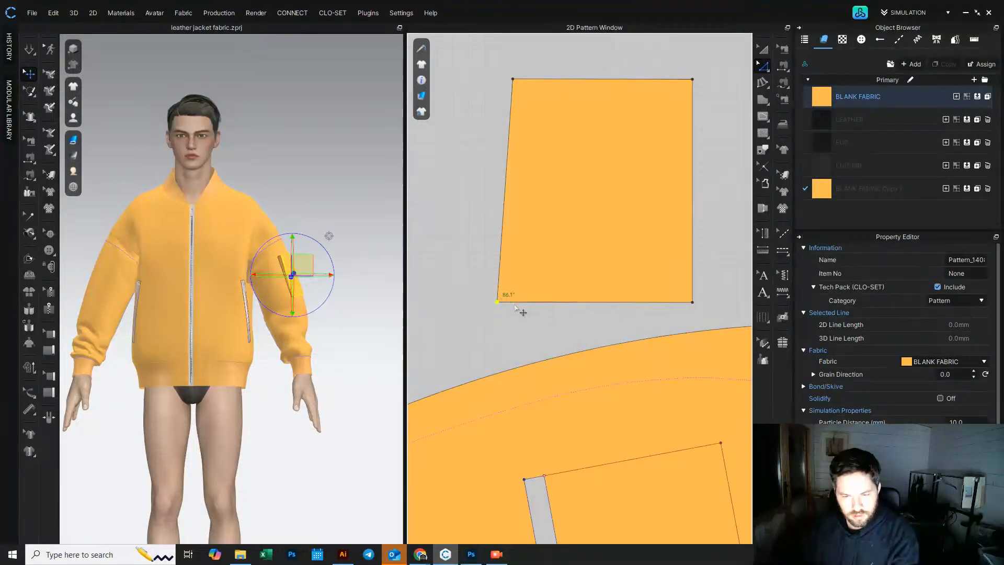
Step: Split the pocket piece's bottom edge 10 mm from the left corner
right_click(514, 303)
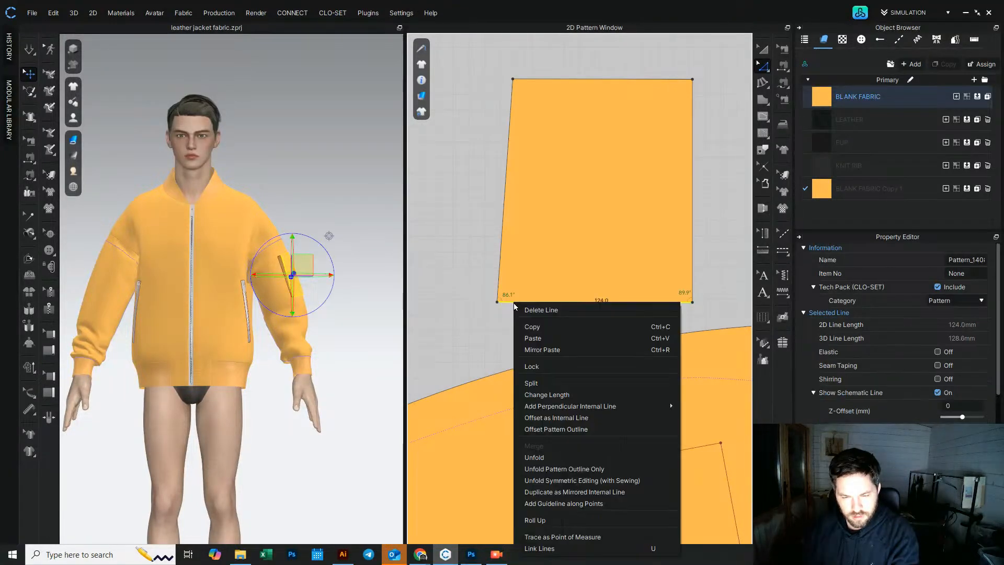
click(544, 395)
text(1)
drag(526, 143, 432, 144)
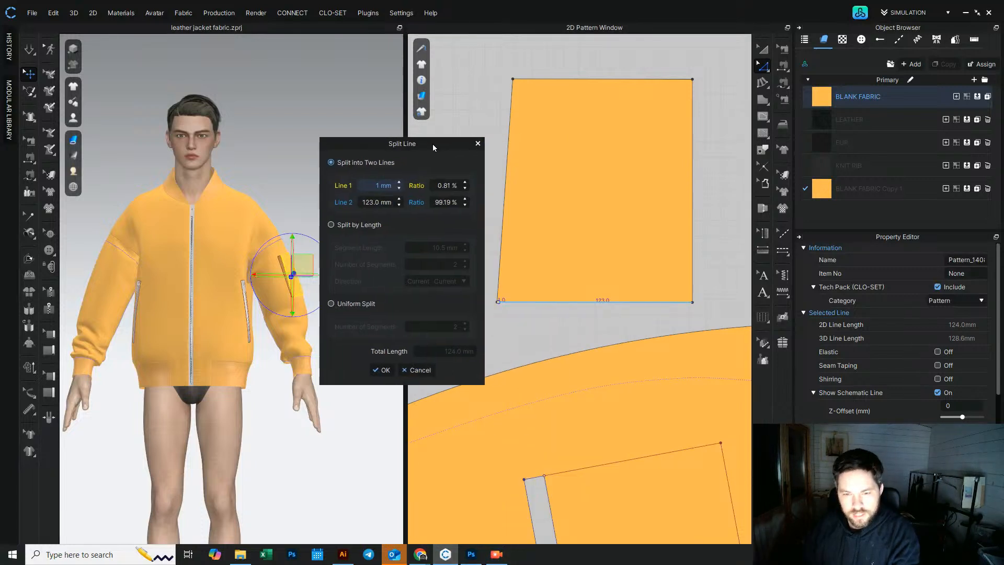
text(0)
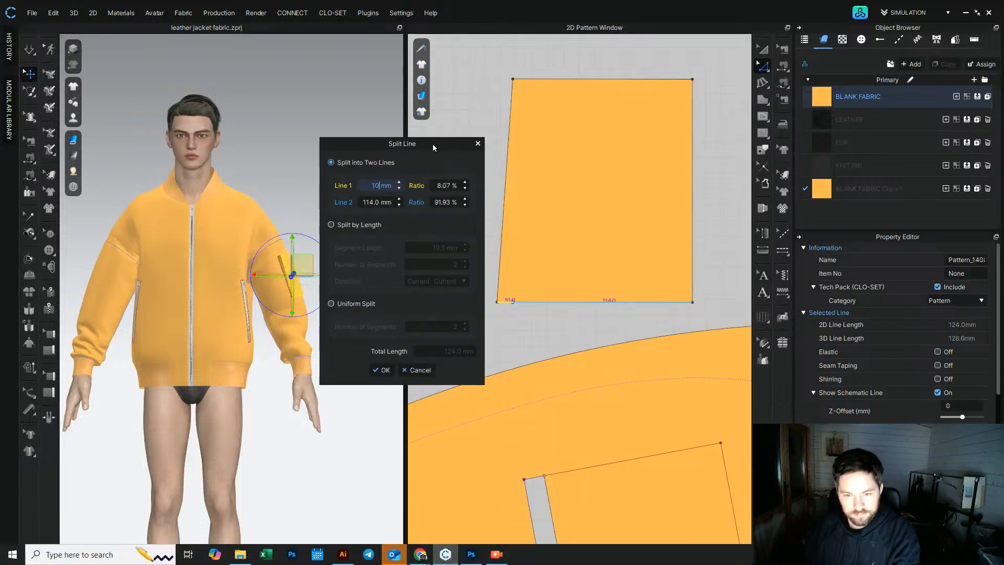
click(385, 371)
Step: Split the bottom edge a second time at 10 mm and shape the split into a small step notch at the corner
click(513, 316)
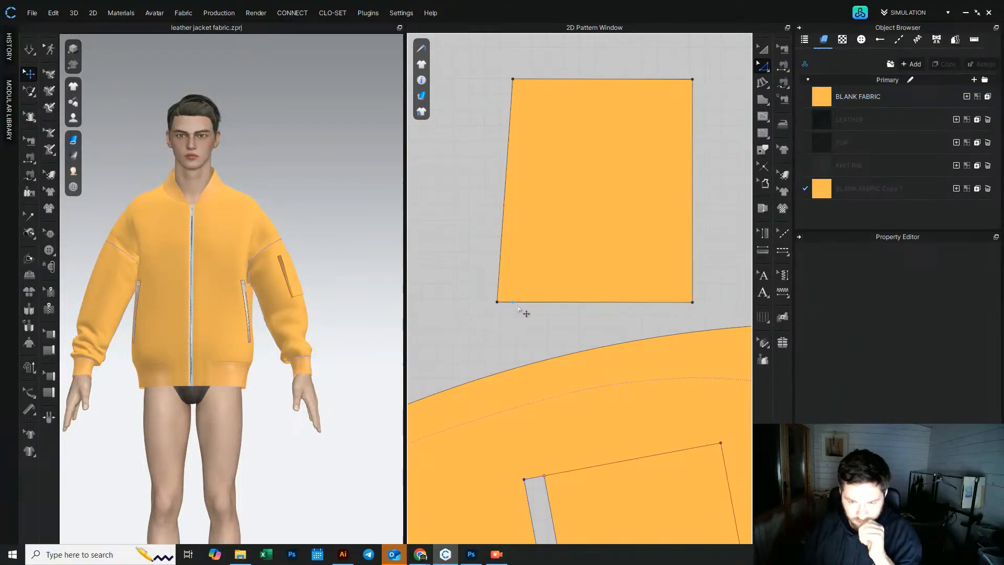
click(523, 308)
right_click(524, 308)
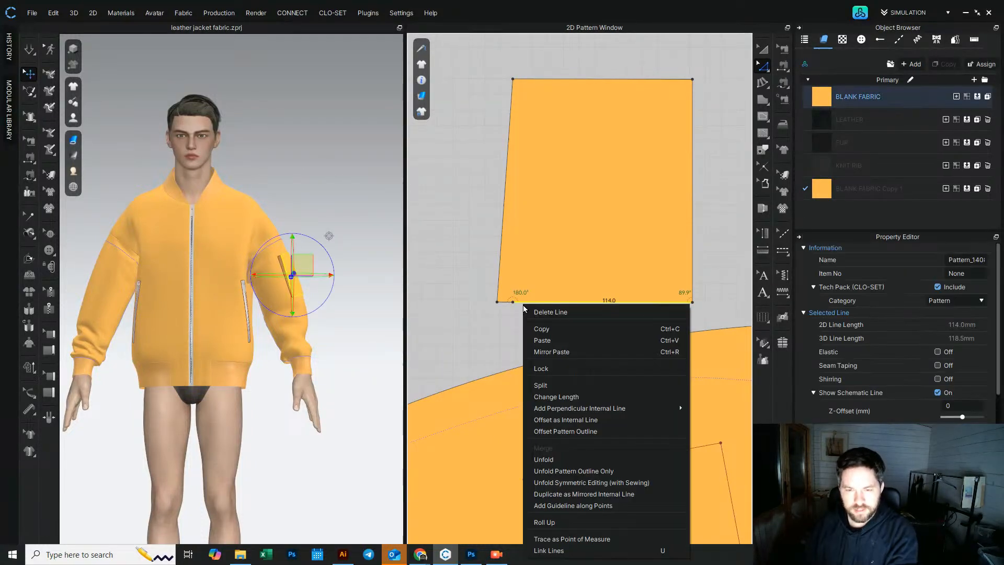
click(544, 385)
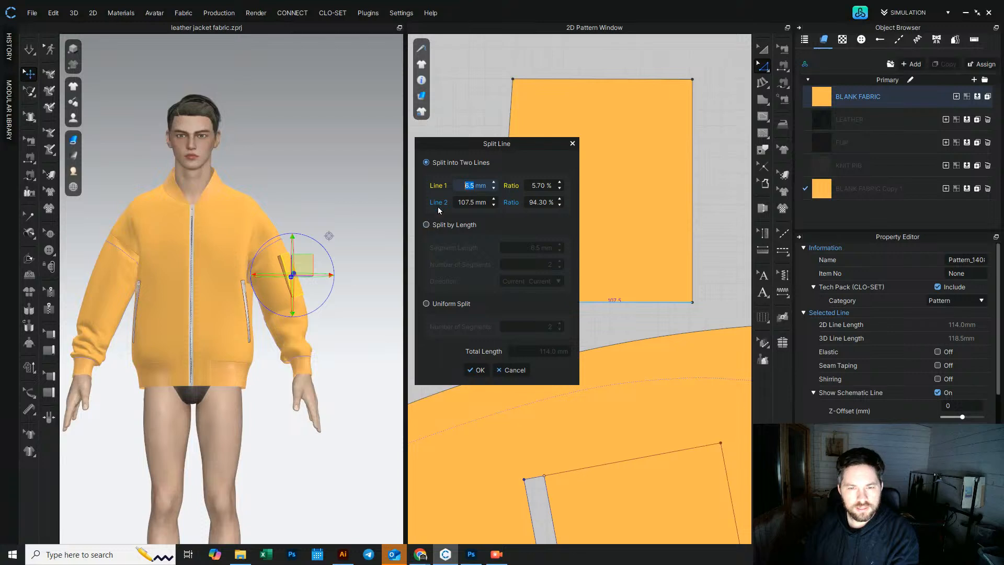
text(10)
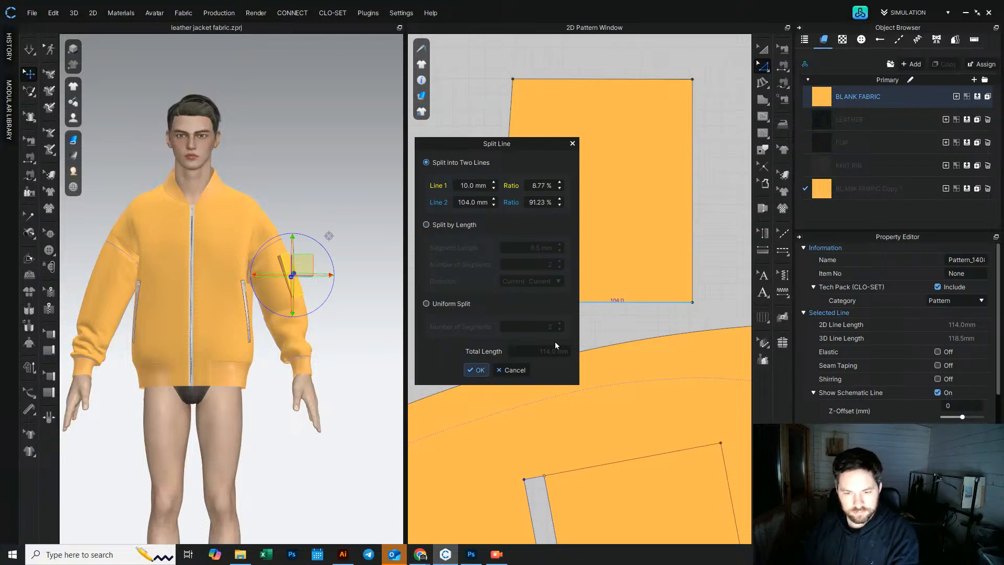
click(477, 369)
click(504, 337)
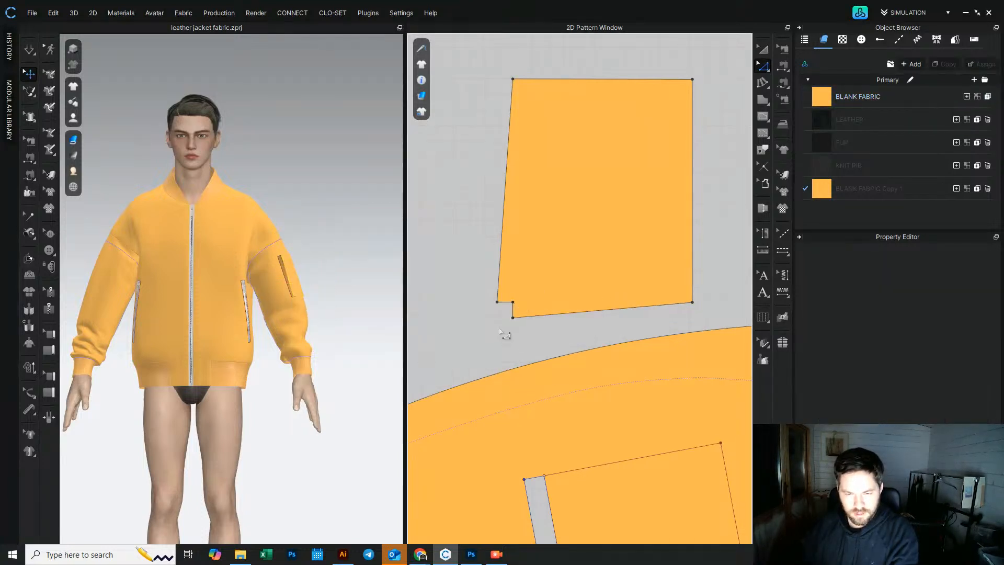
middle_drag(589, 314, 534, 340)
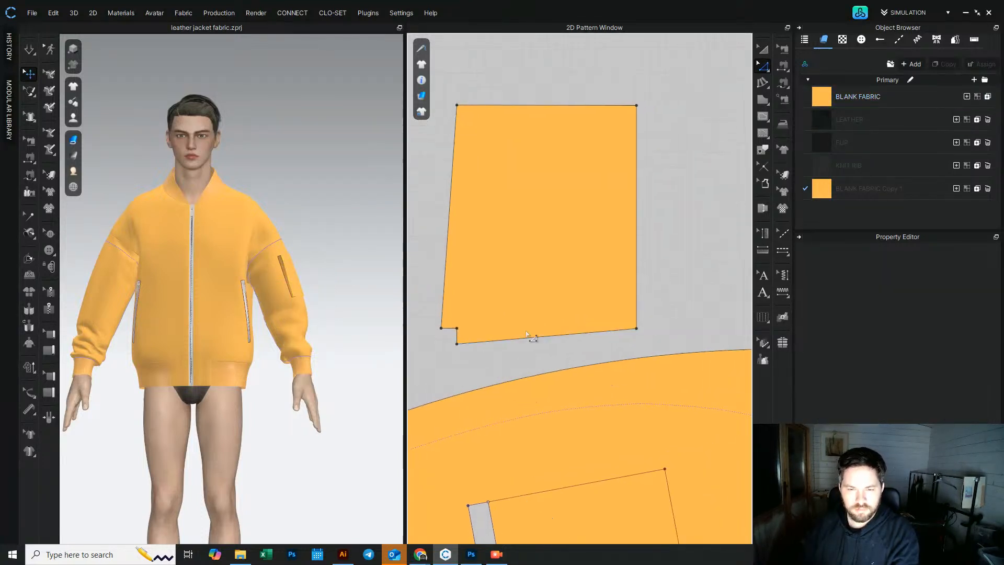
click(637, 330)
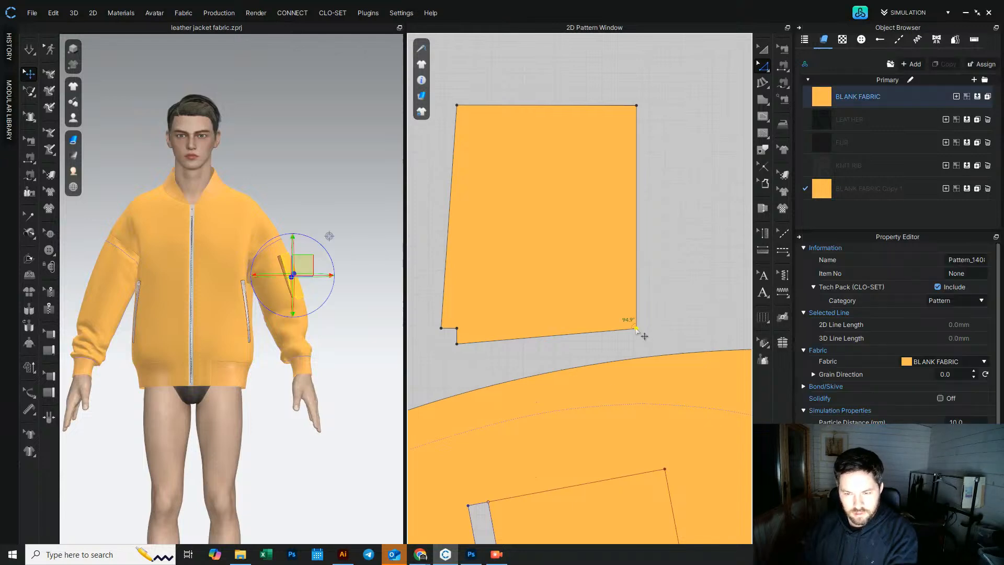
right_click(637, 333)
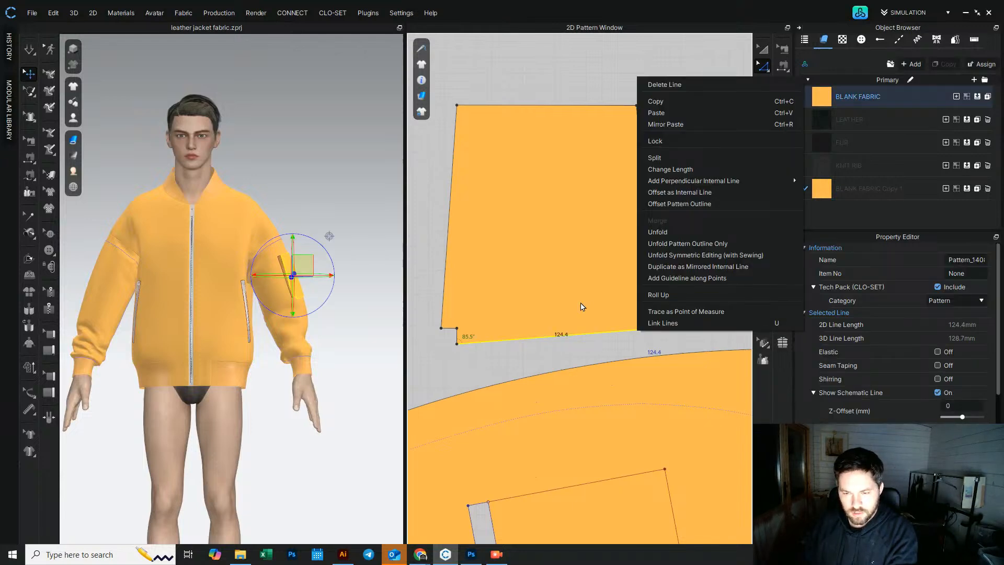
click(571, 354)
key(ctrl+z)
key(ctrl+z)
key(ctrl+z)
Step: Split the pocket piece's right edge uniformly into two segments
click(675, 320)
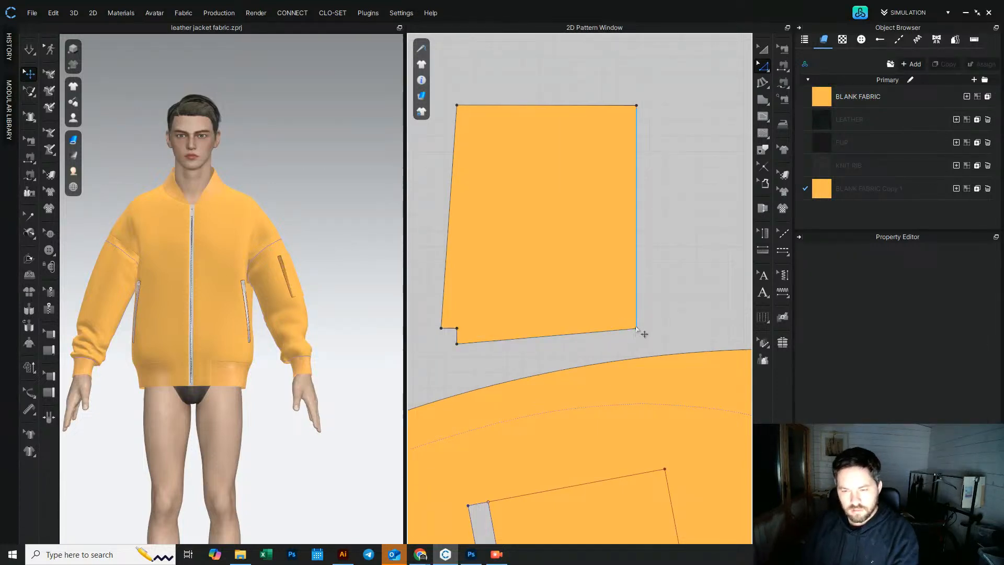
click(637, 322)
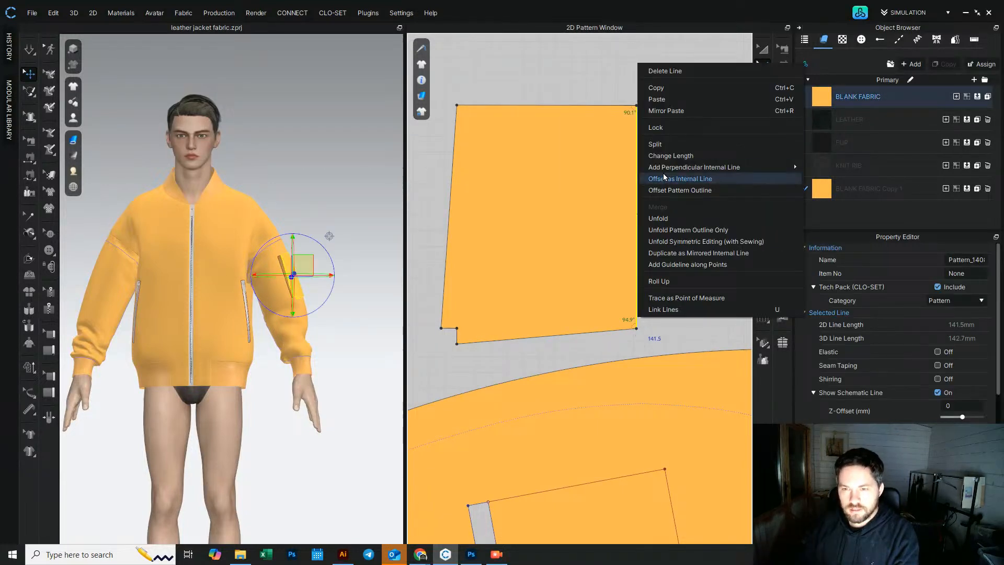
click(669, 144)
click(427, 304)
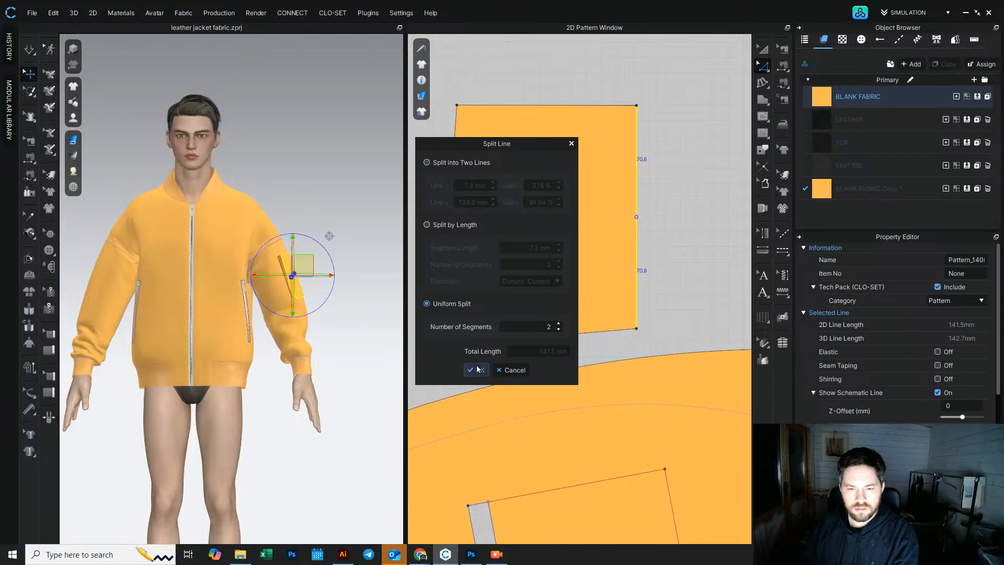
click(477, 369)
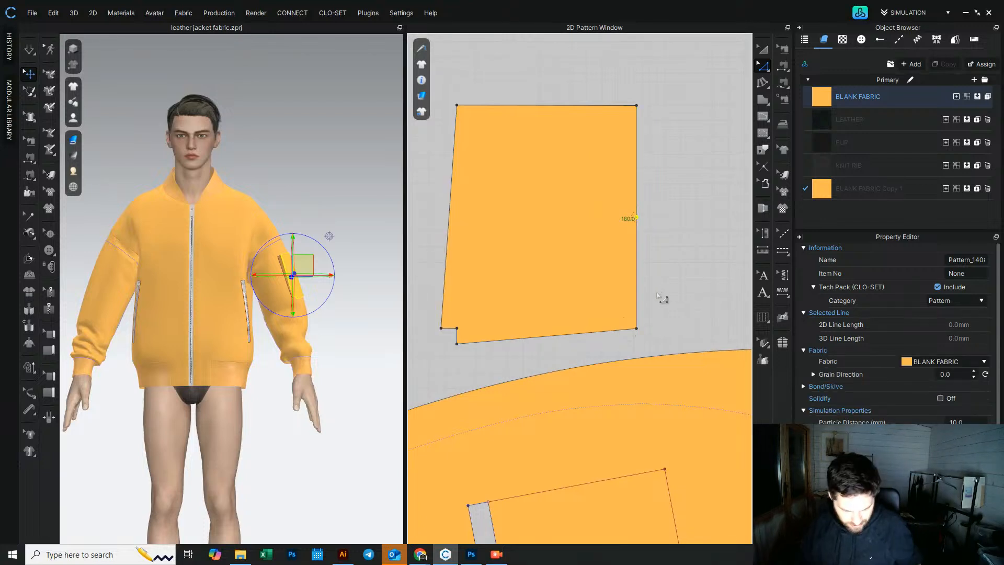
Step: Split the pocket piece's right edge 10 mm from the bottom and drag the lower corner point outward to the right
click(638, 318)
right_click(639, 320)
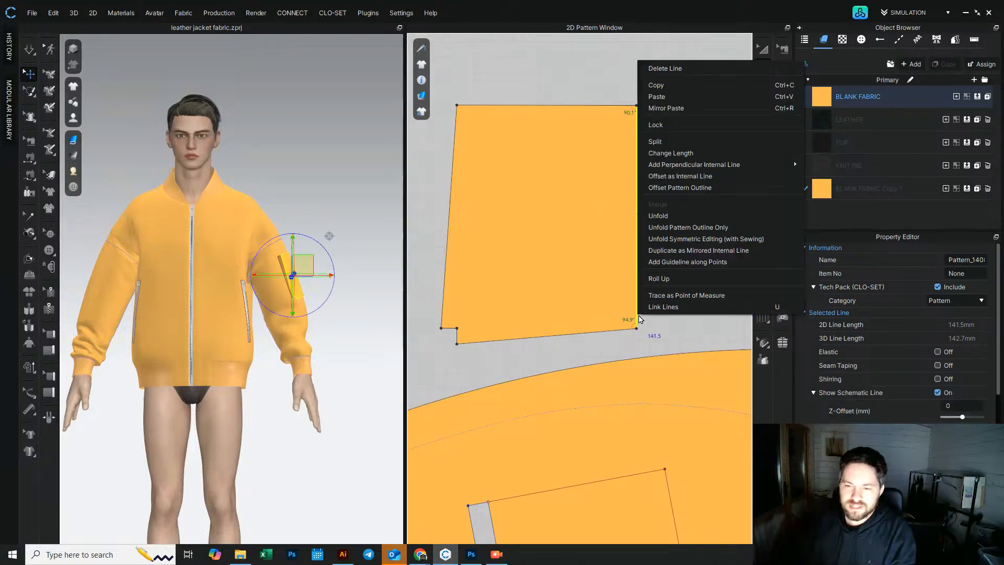
click(657, 155)
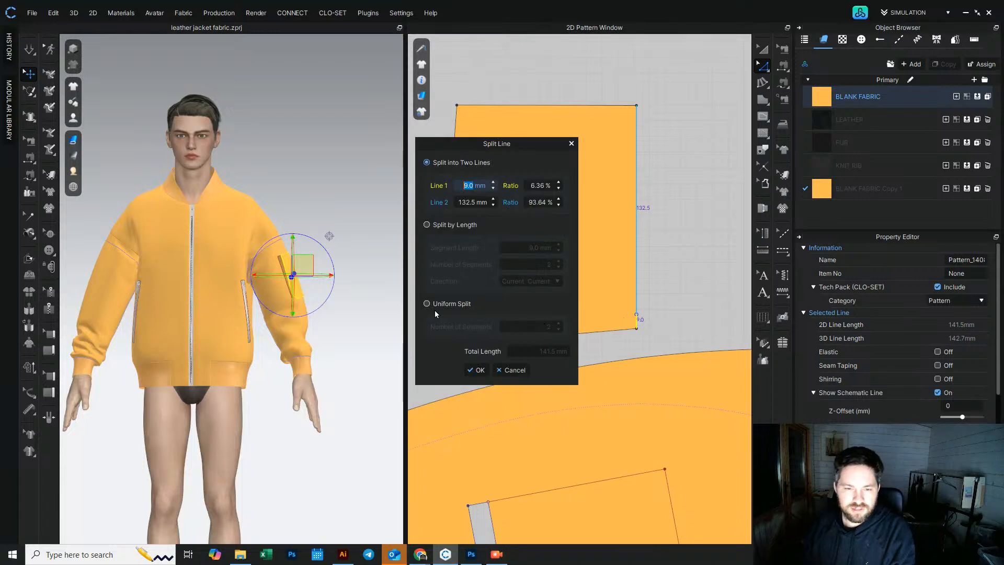
text(10)
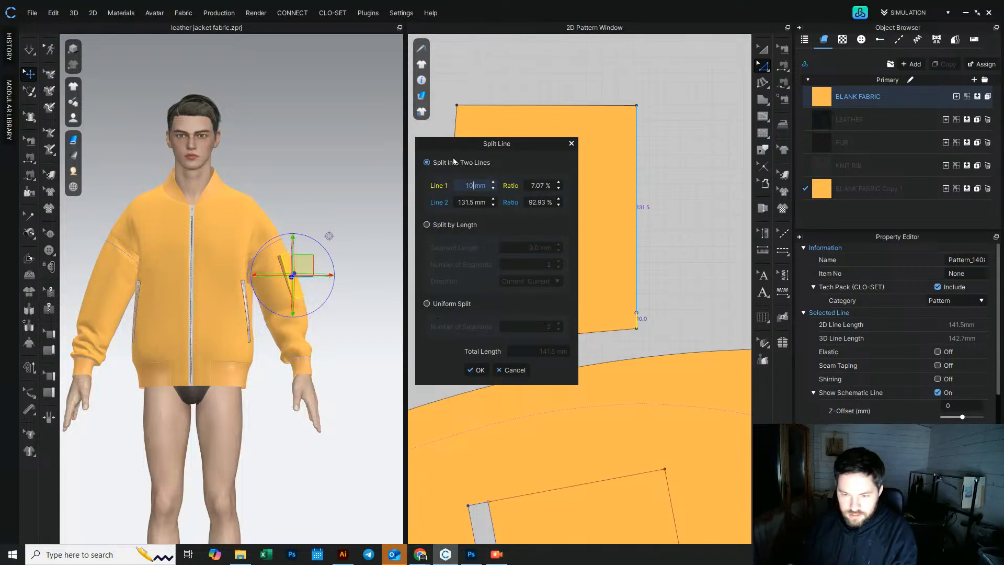
click(480, 370)
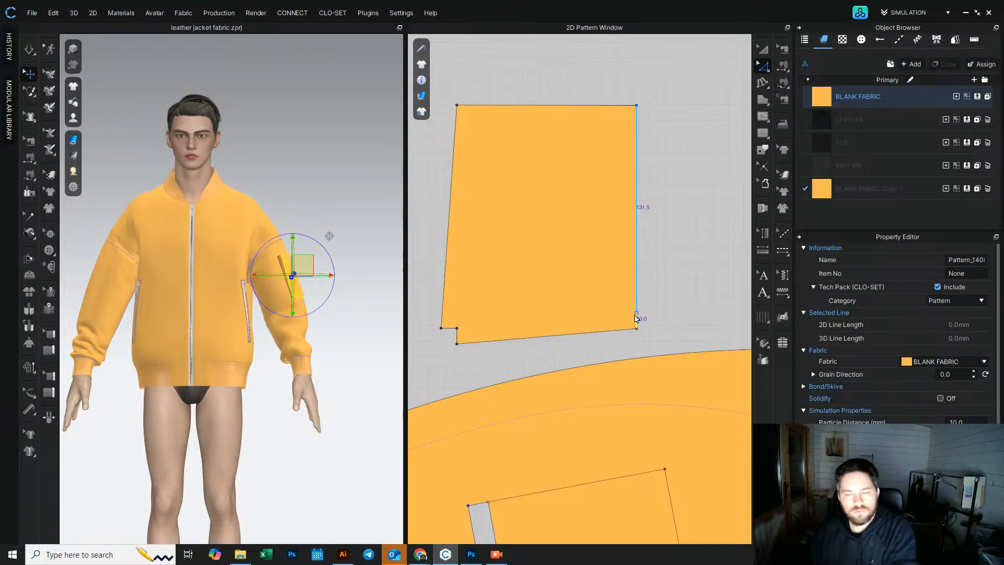
drag(637, 317, 652, 329)
click(696, 303)
Step: Split the pocket piece's bottom edge 10 mm from the right corner
click(622, 333)
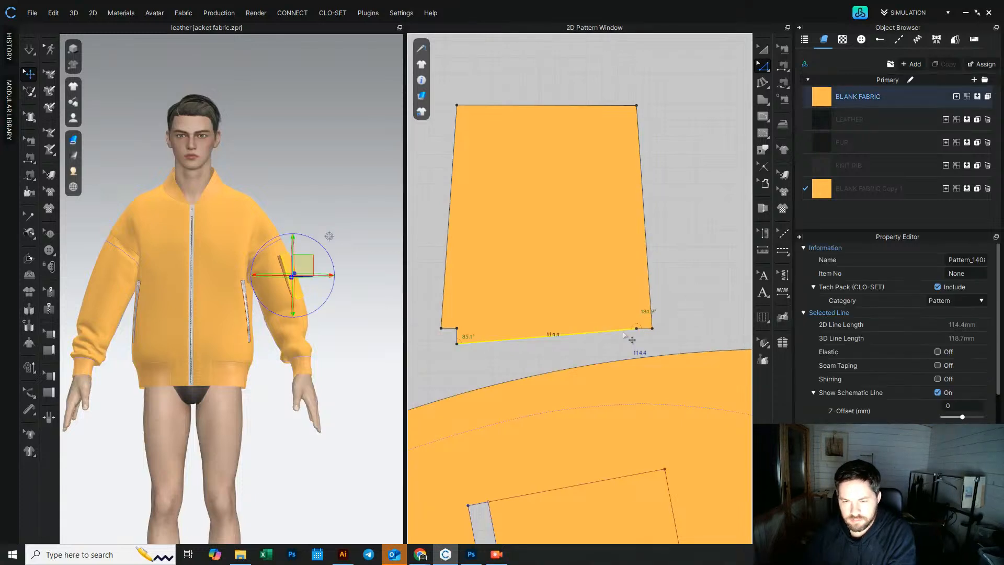
right_click(623, 333)
click(656, 164)
text(10)
key(Return)
click(480, 370)
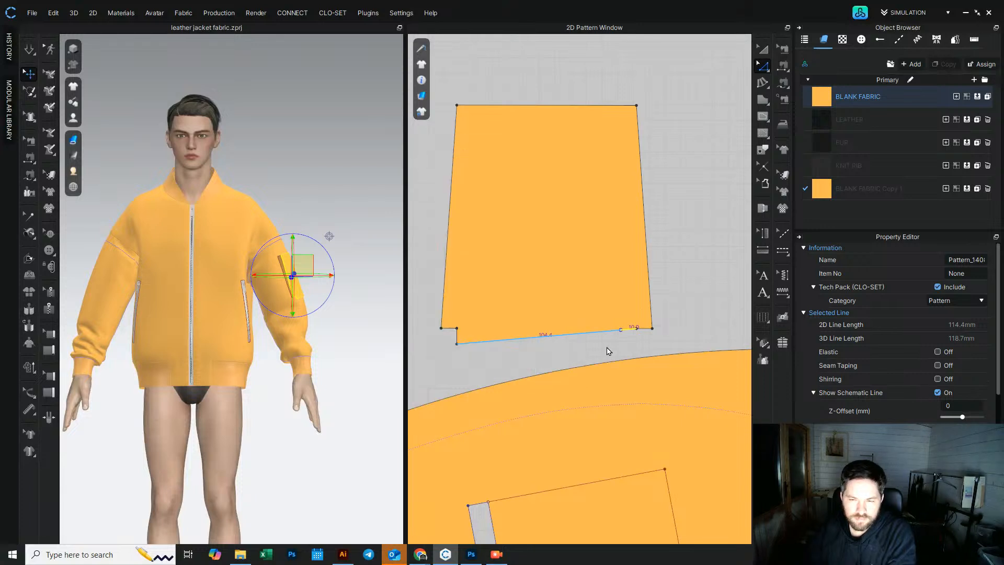
Step: Align the bottom-edge points to the bottom so the right corner forms a step notch matching the left
right_click(457, 344)
mouse_move(523, 454)
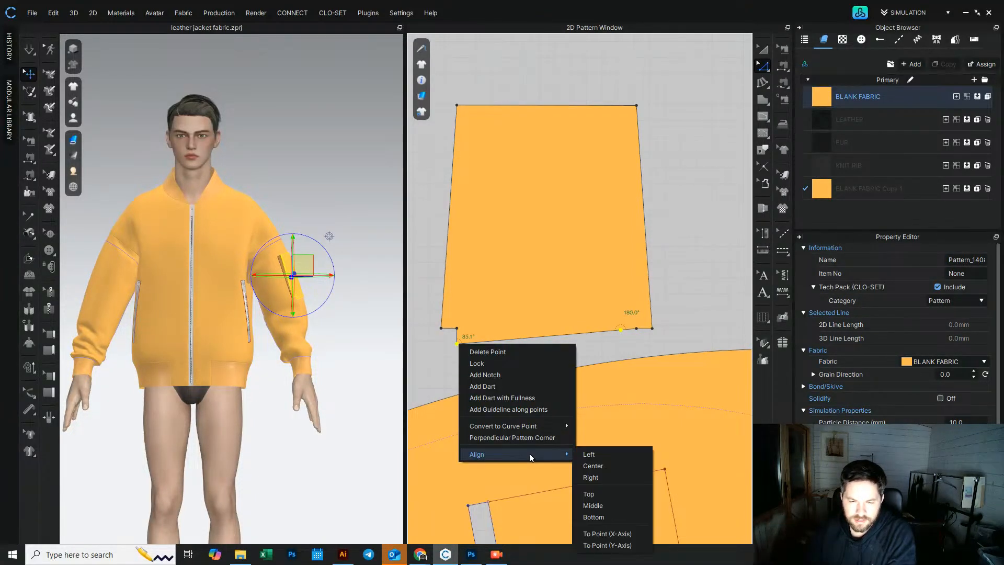
click(615, 517)
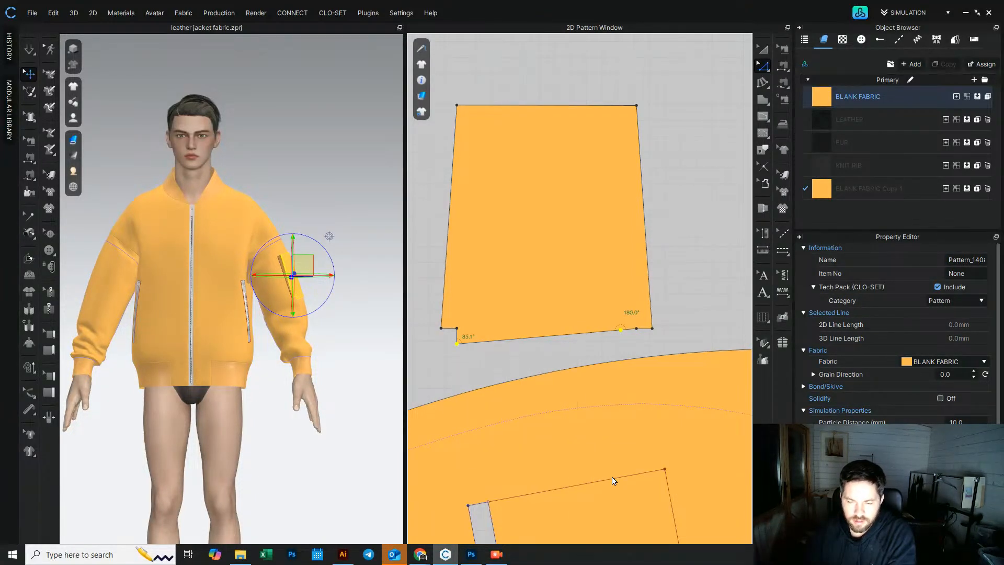
right_click(637, 330)
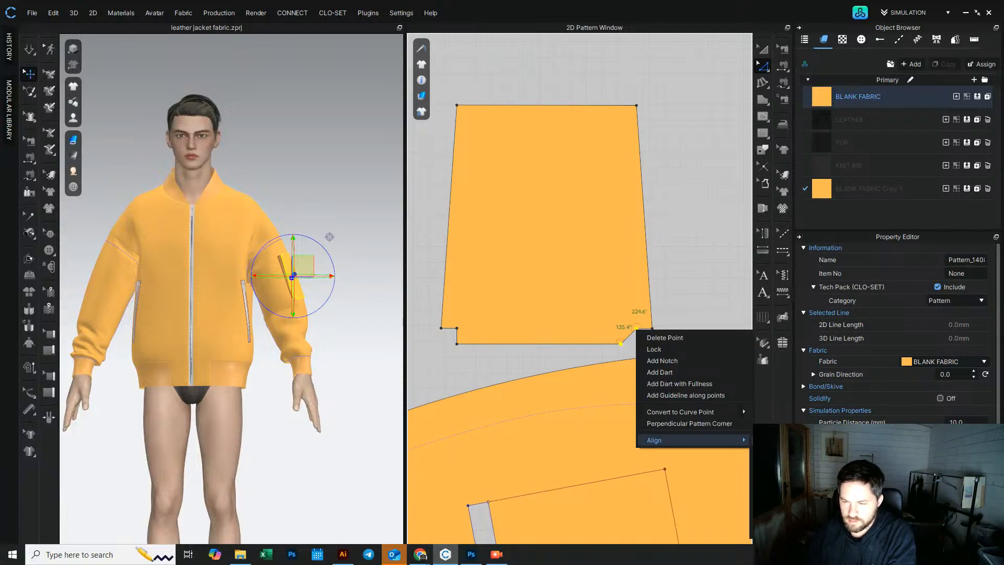
click(784, 463)
click(640, 277)
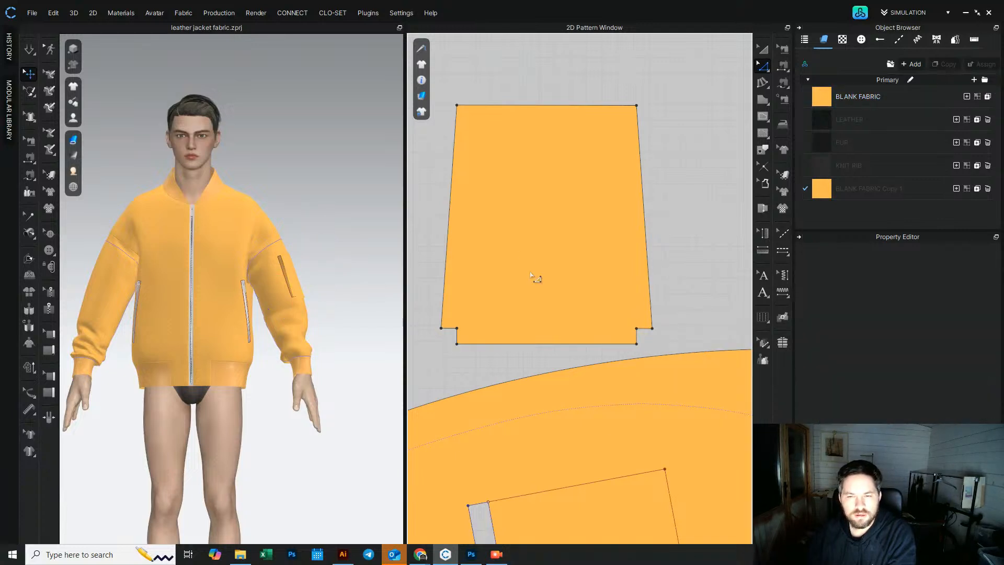
Step: Move the inner notch points at both bottom corners to make slanted V-shaped cuts
right_drag(346, 275, 294, 294)
scroll(582, 334, down, 6)
scroll(559, 387, up, 3)
middle_drag(543, 330, 526, 270)
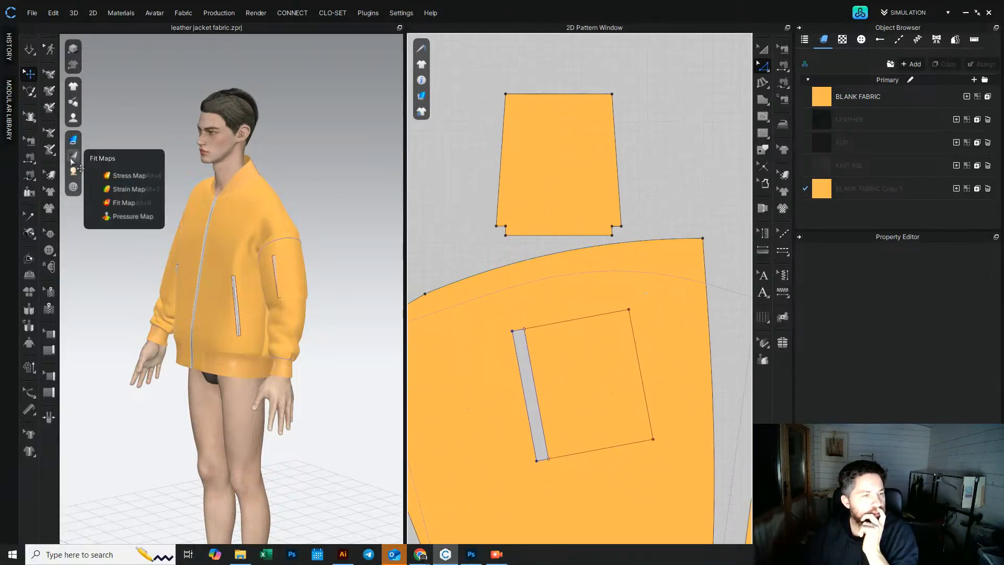
scroll(510, 230, up, 4)
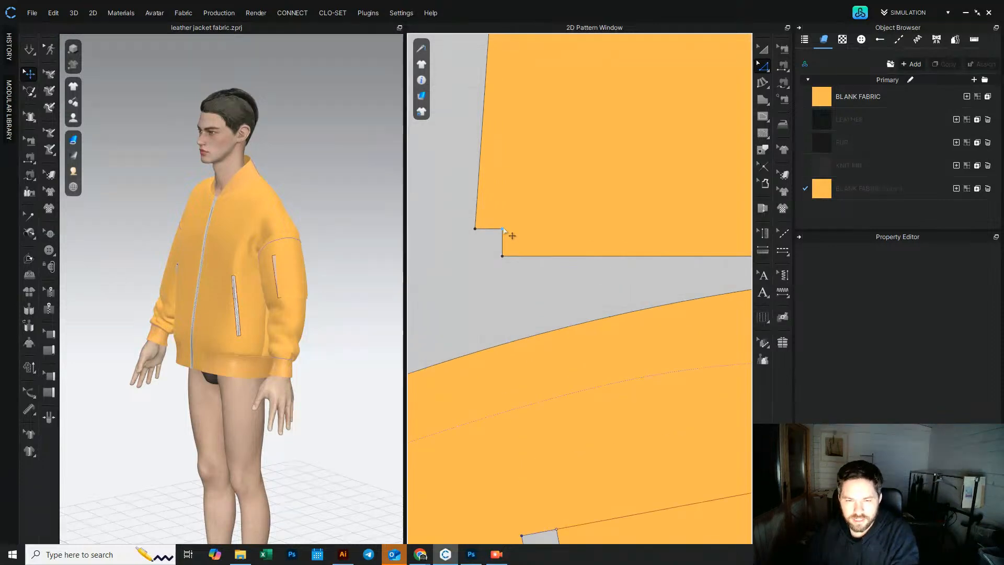
click(503, 229)
key(Right)
key(Up)
scroll(547, 280, down, 3)
middle_drag(656, 255, 510, 281)
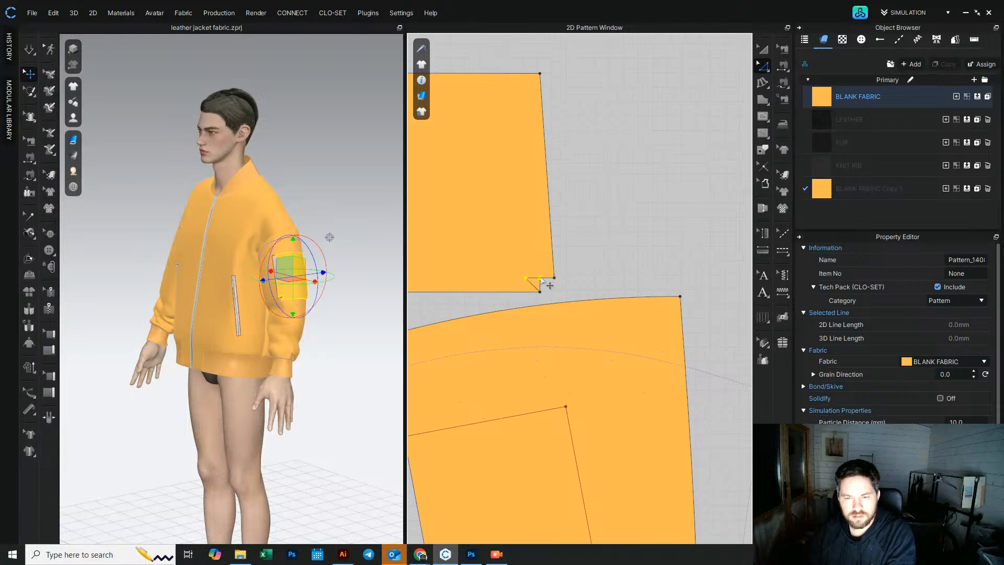
click(578, 240)
scroll(581, 232, down, 3)
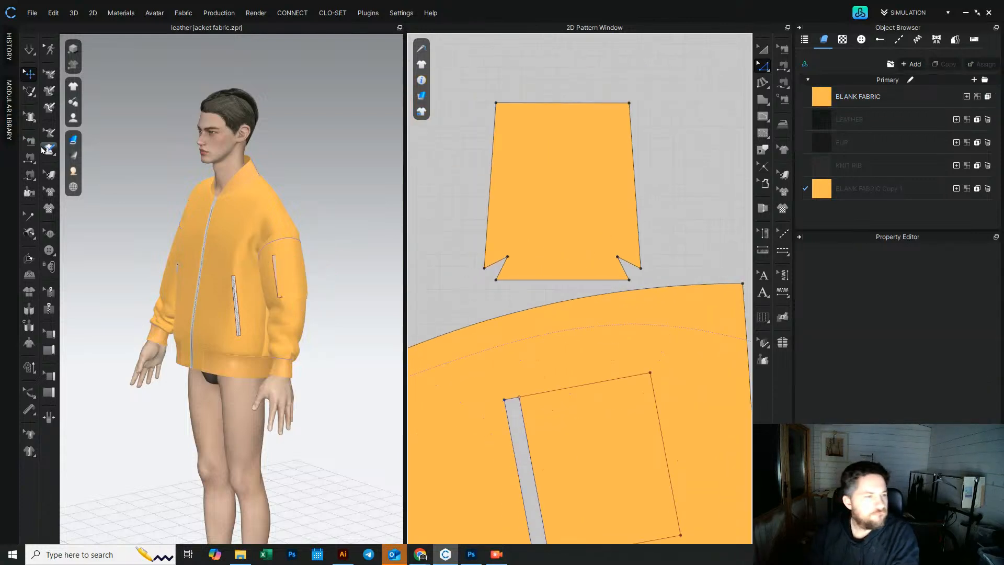
Step: Sew the two edges of each bottom corner notch on the pocket piece together
click(29, 157)
scroll(496, 267, up, 3)
click(492, 264)
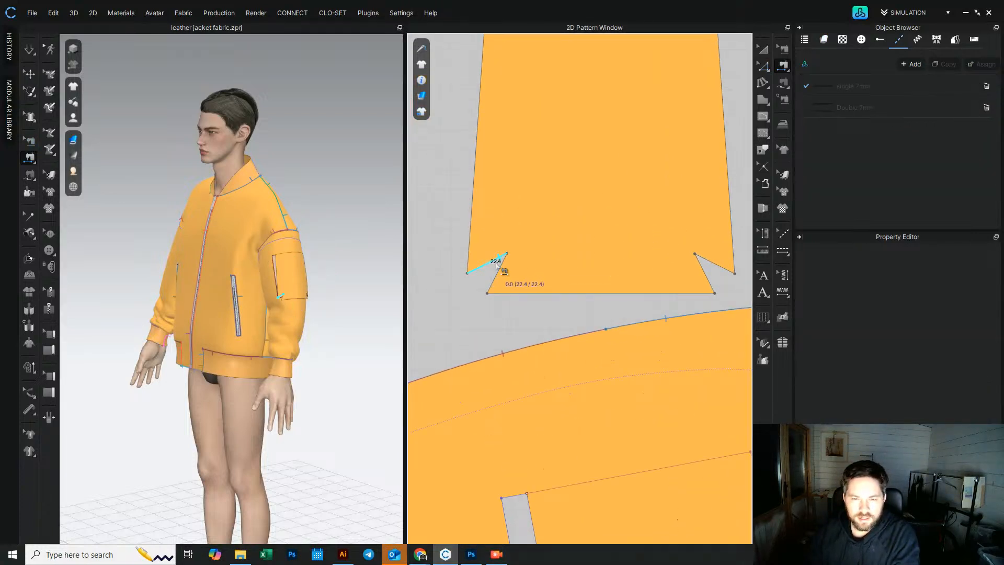
click(500, 270)
click(700, 268)
click(709, 261)
Step: Sew the pocket piece's top and side edges to the matching edges of the sleeve pocket opening
scroll(708, 270, down, 4)
middle_drag(706, 282, 661, 264)
click(672, 185)
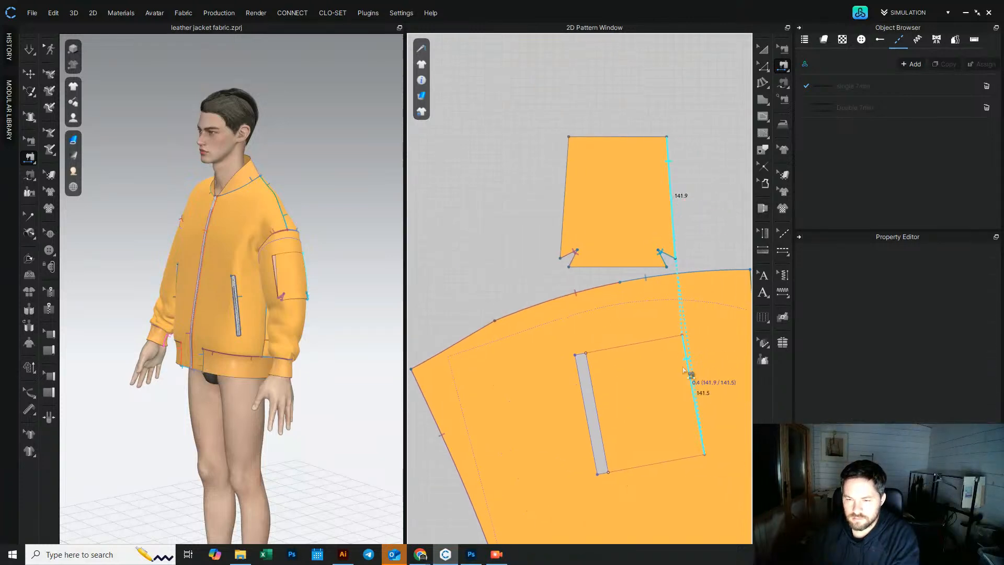
click(624, 142)
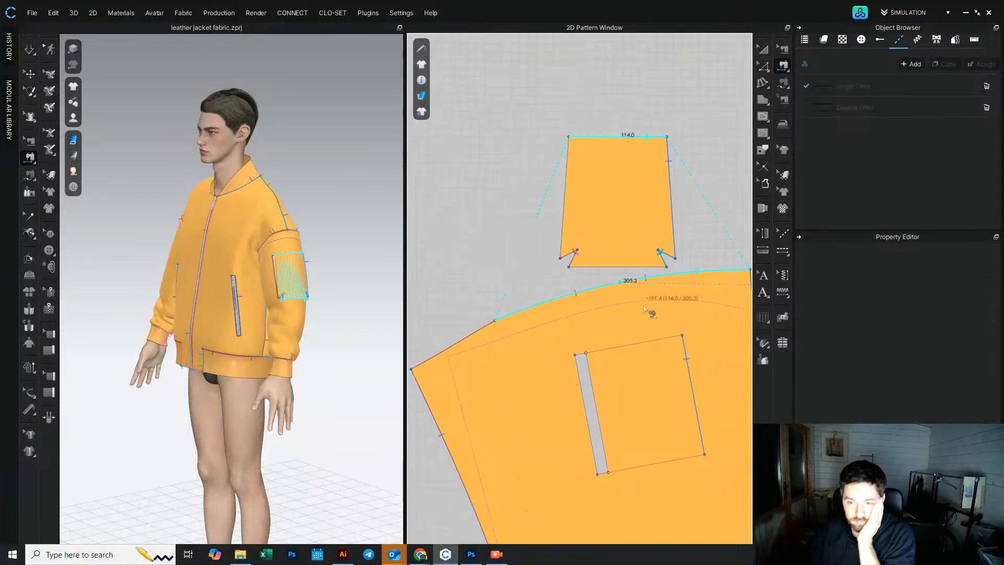
click(660, 341)
click(645, 268)
click(681, 459)
click(566, 193)
click(588, 375)
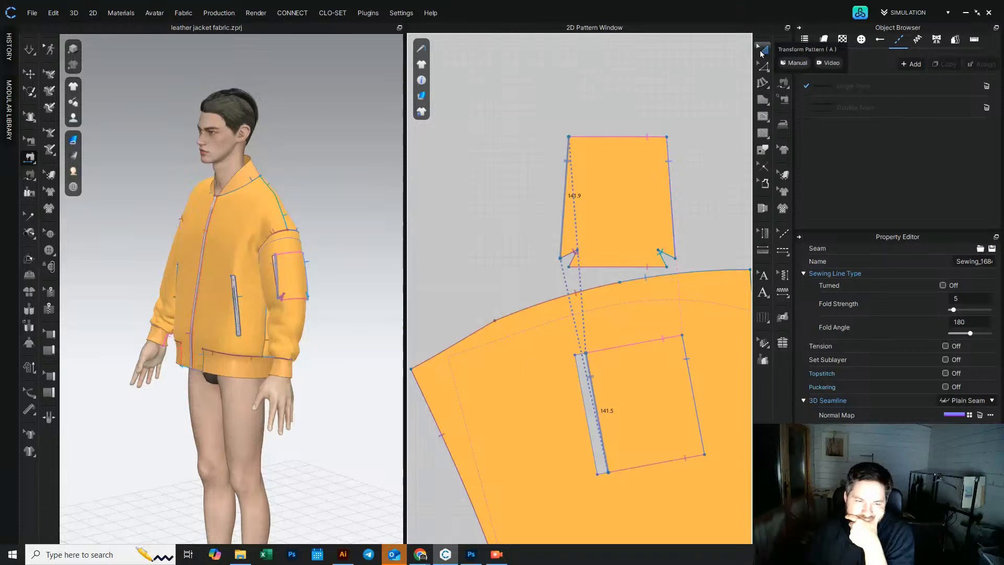
Step: Simulate the garment to drape the new pocket piece on the sleeve
click(759, 53)
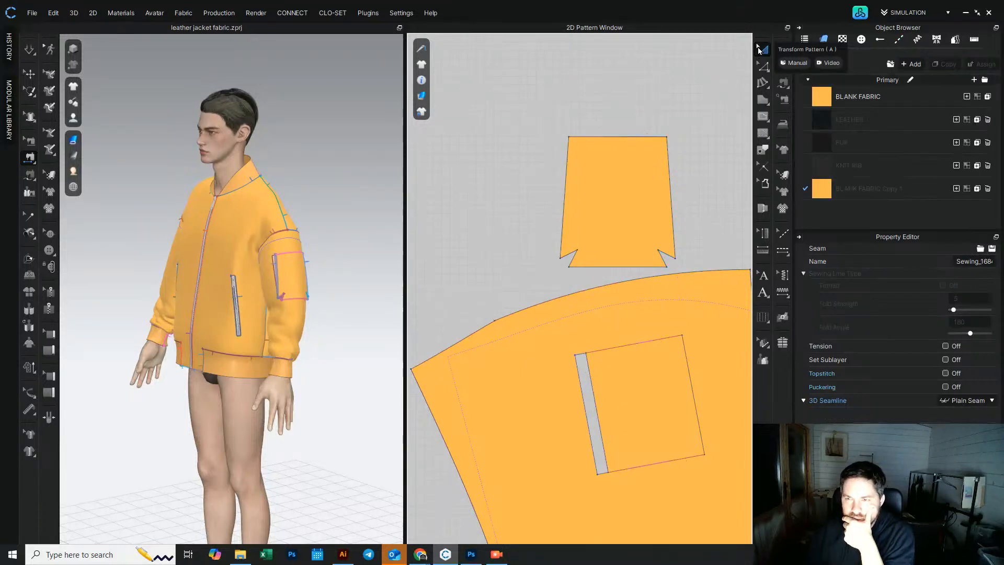
scroll(307, 232, up, 4)
scroll(306, 233, up, 2)
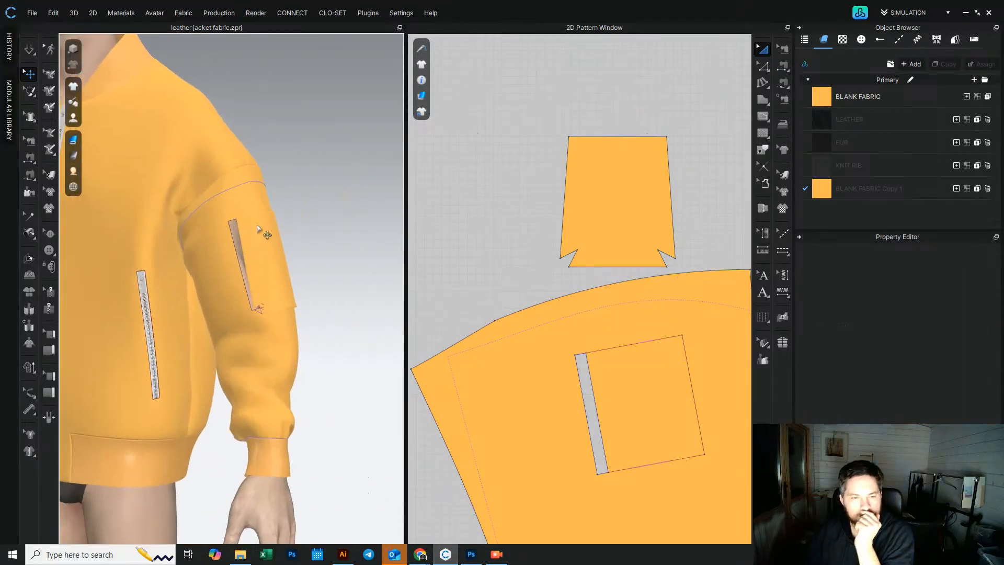
click(27, 54)
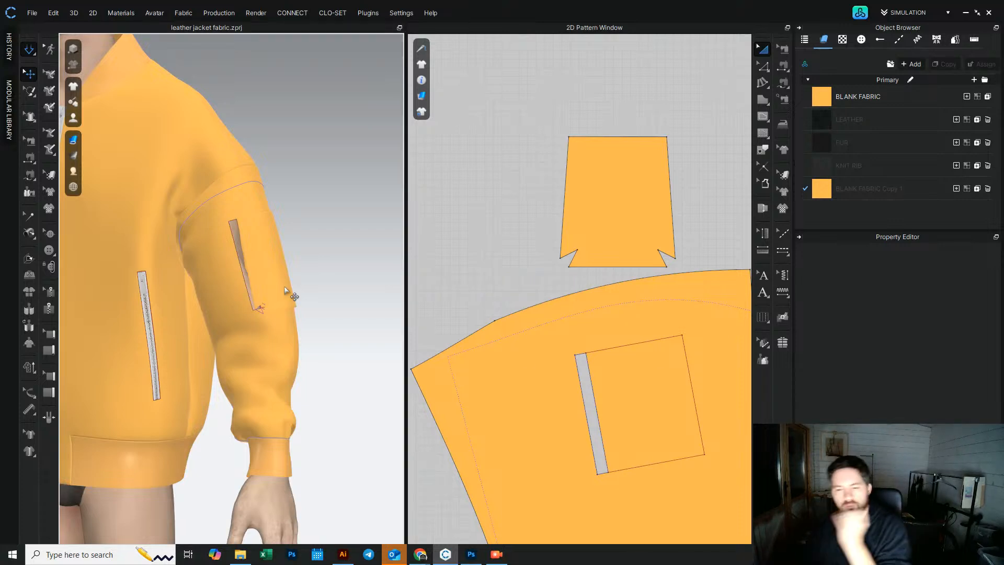
mouse_move(285, 291)
right_down()
mouse_move(305, 300)
mouse_move(216, 299)
mouse_move(293, 293)
right_up()
click(600, 303)
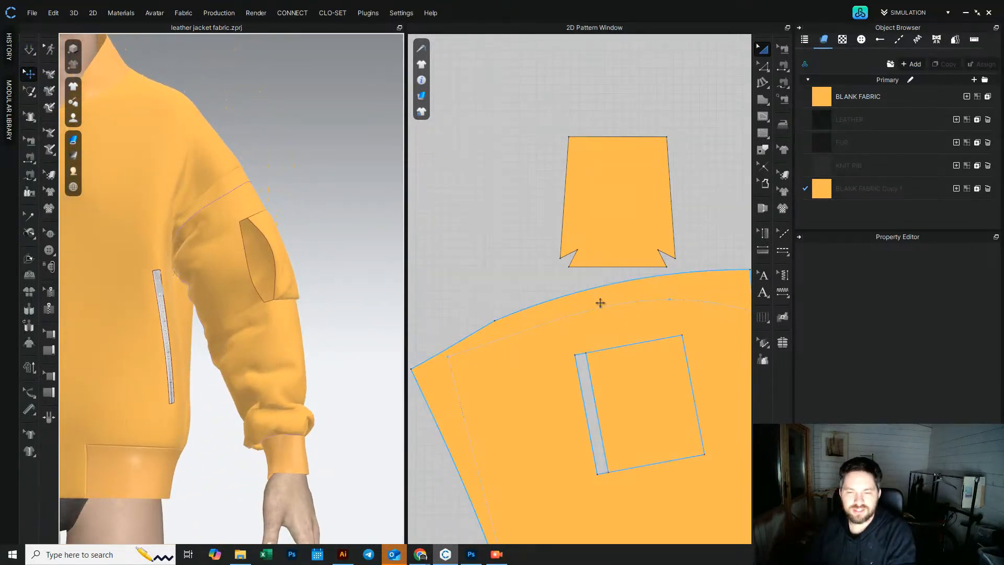
Step: Add a zipper along both sides of the sleeve pocket opening and simulate it closed
click(48, 308)
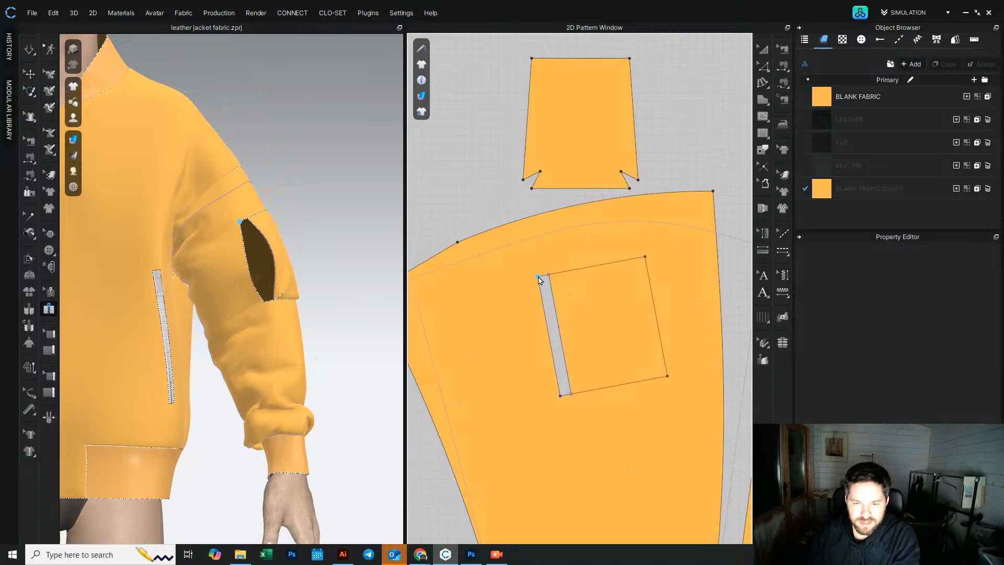
click(537, 276)
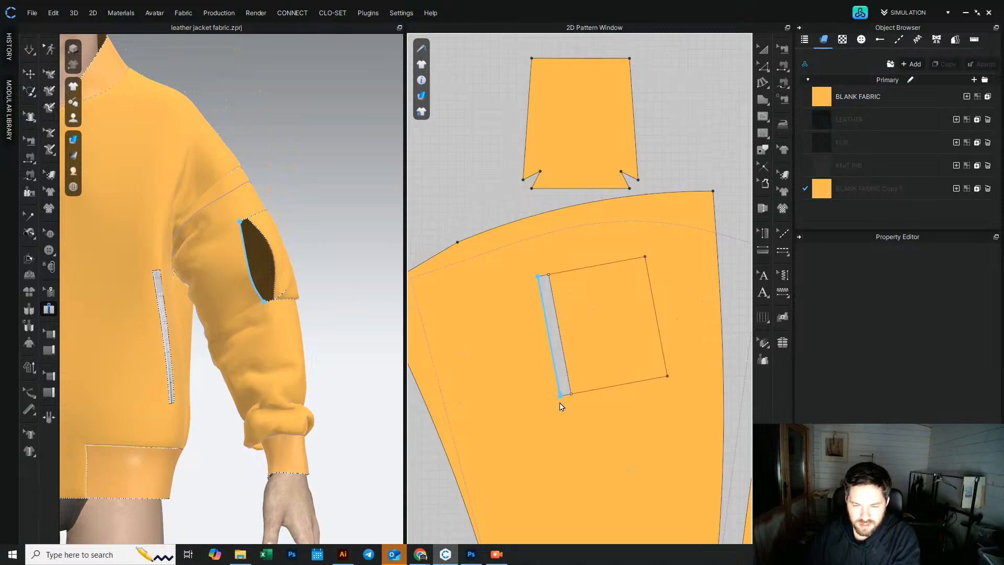
double_click(560, 407)
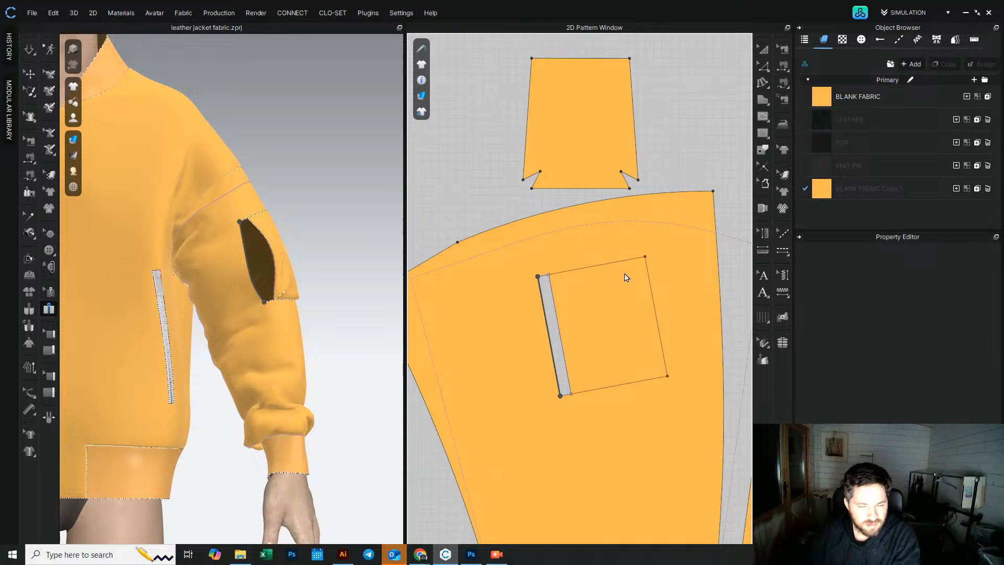
click(549, 276)
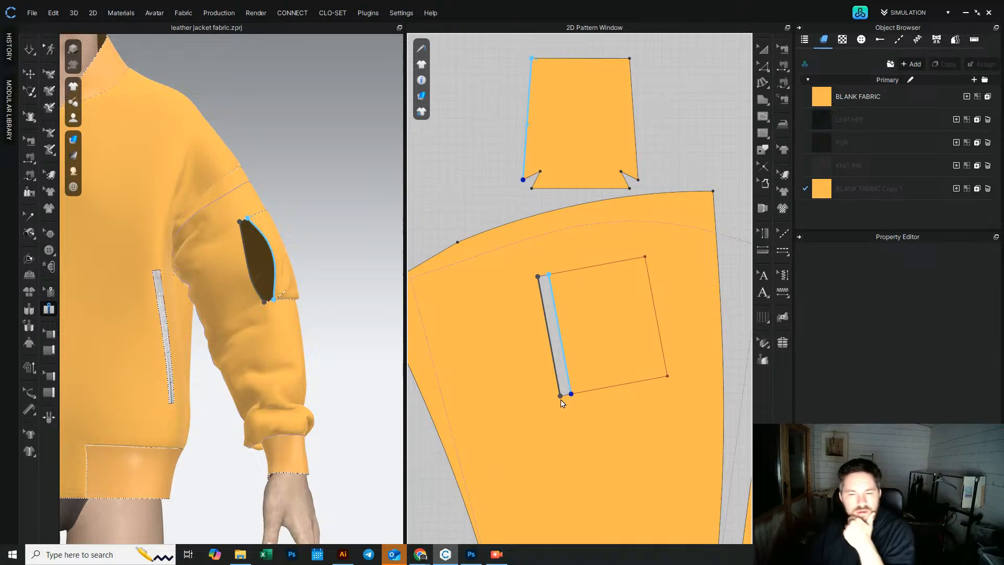
double_click(565, 352)
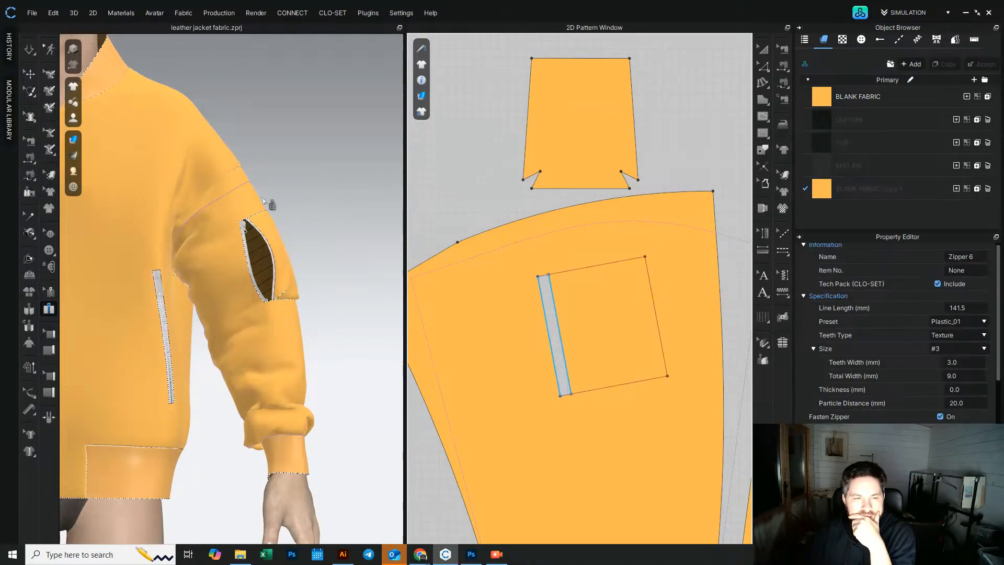
scroll(269, 204, up, 5)
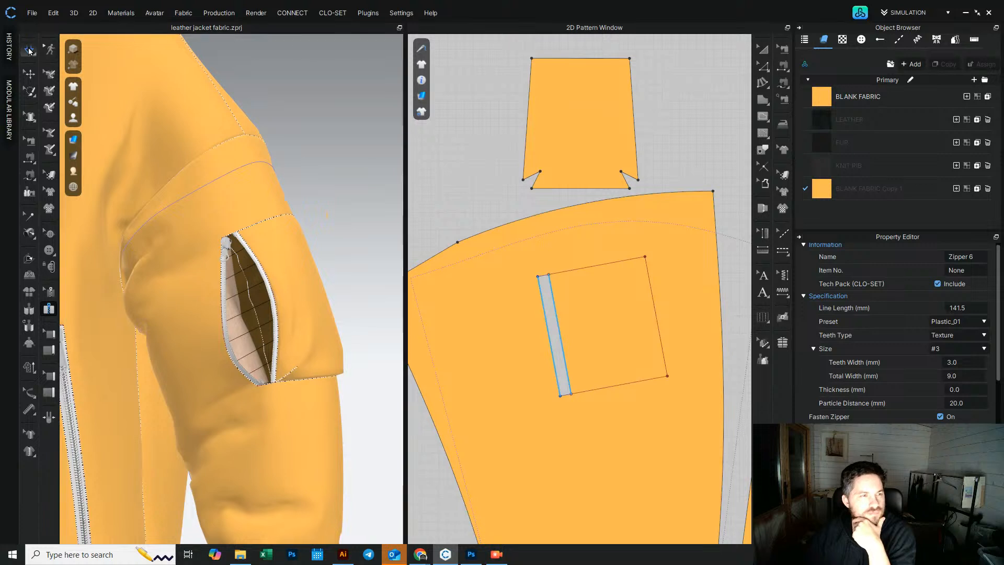
click(30, 50)
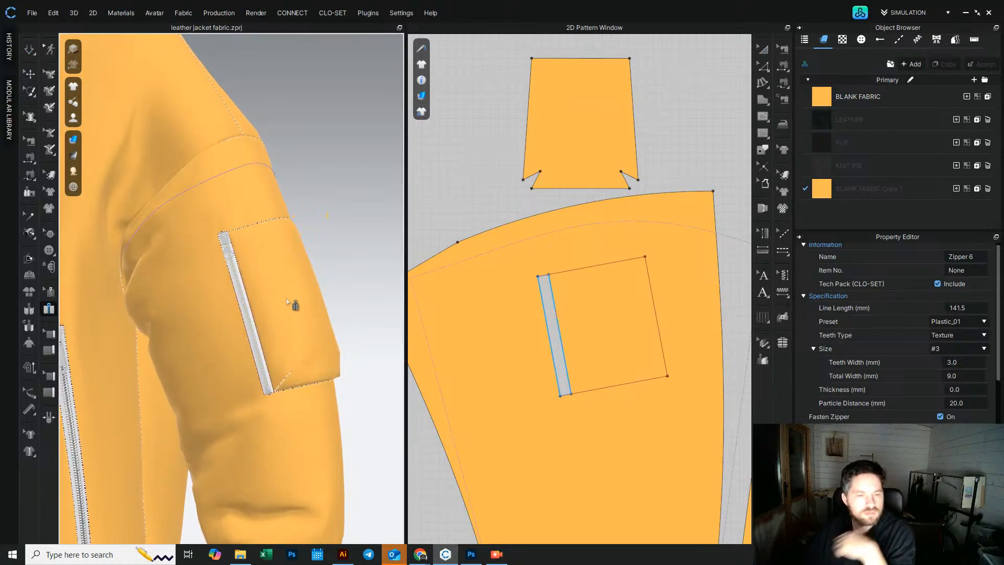
Step: Set the sleeve zipper to size #5 with a custom teeth width of 7.0 mm
click(763, 66)
scroll(541, 270, up, 5)
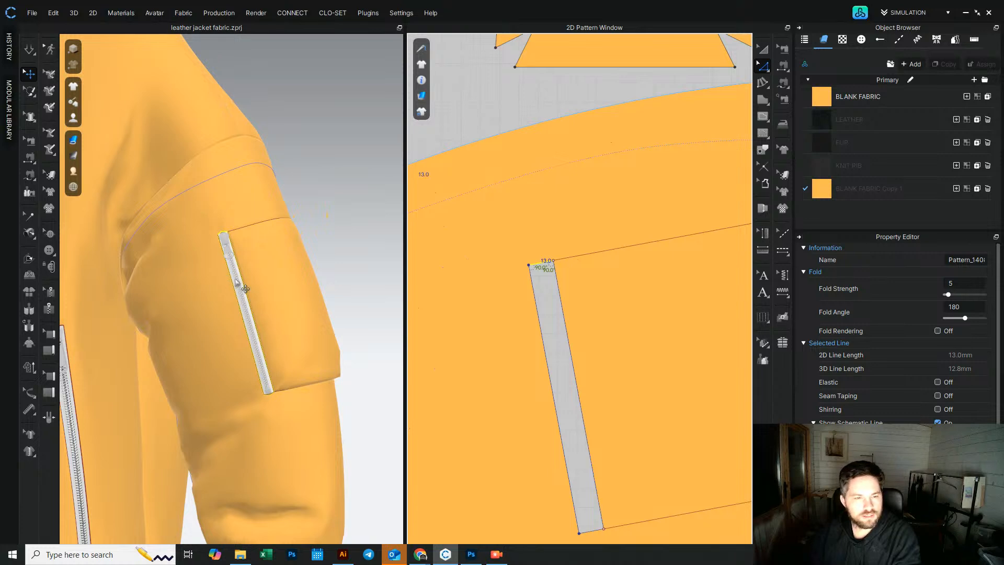
click(972, 345)
click(935, 381)
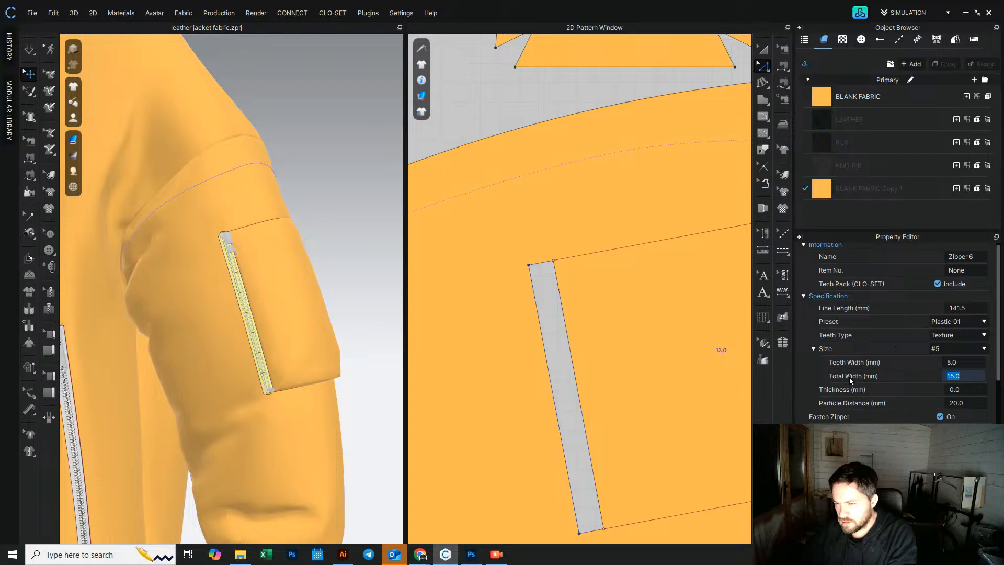
click(968, 365)
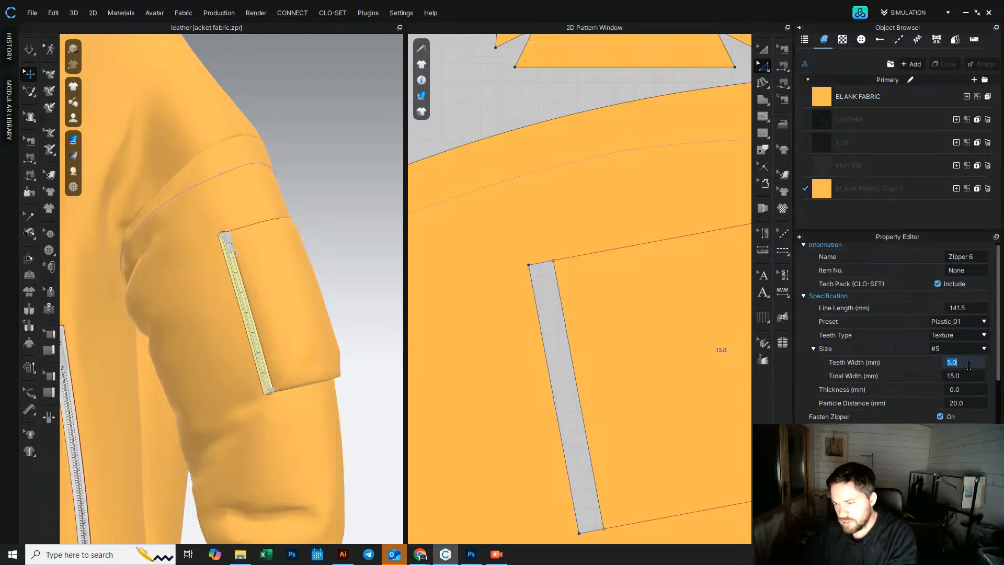
scroll(968, 362, up, 1)
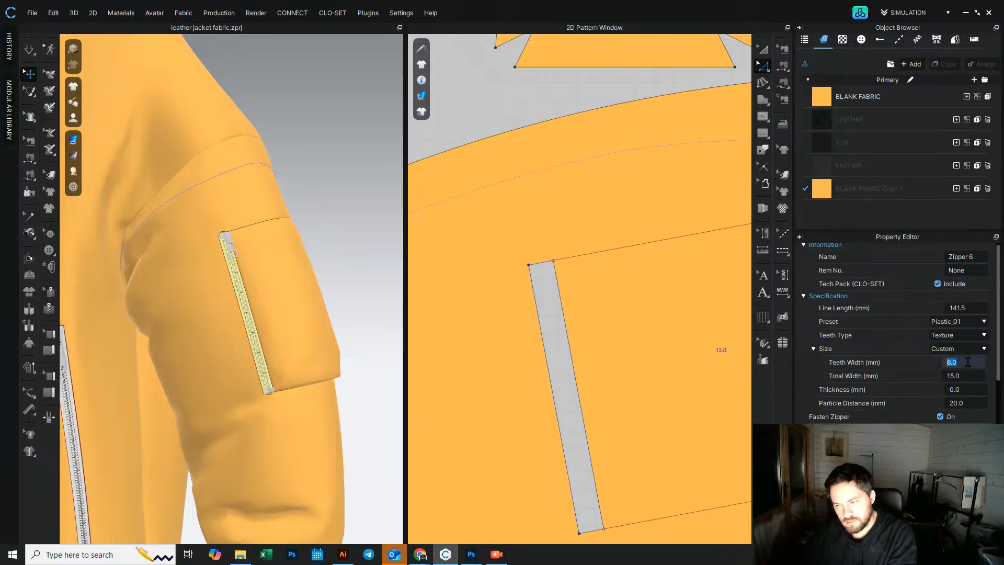
click(343, 204)
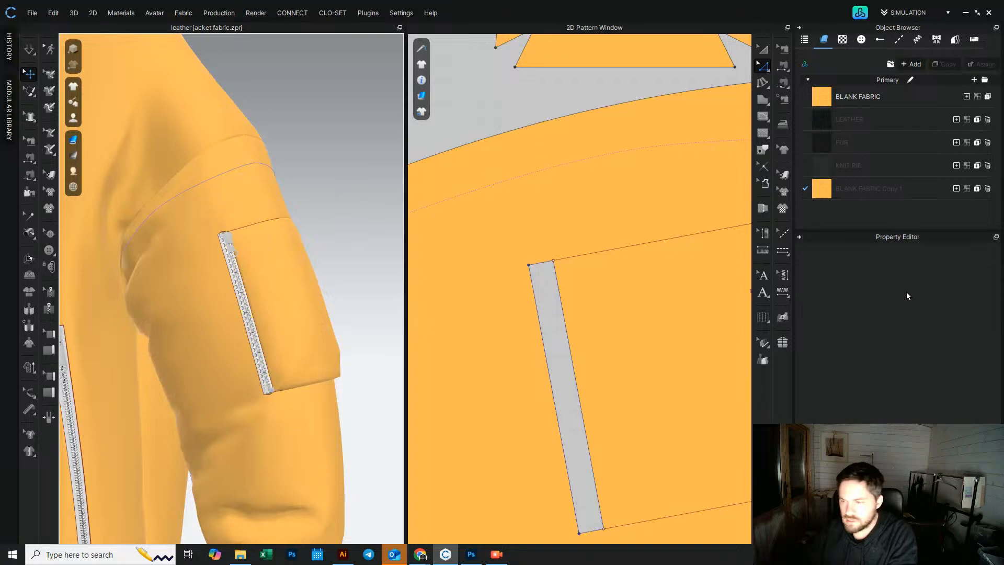
click(249, 321)
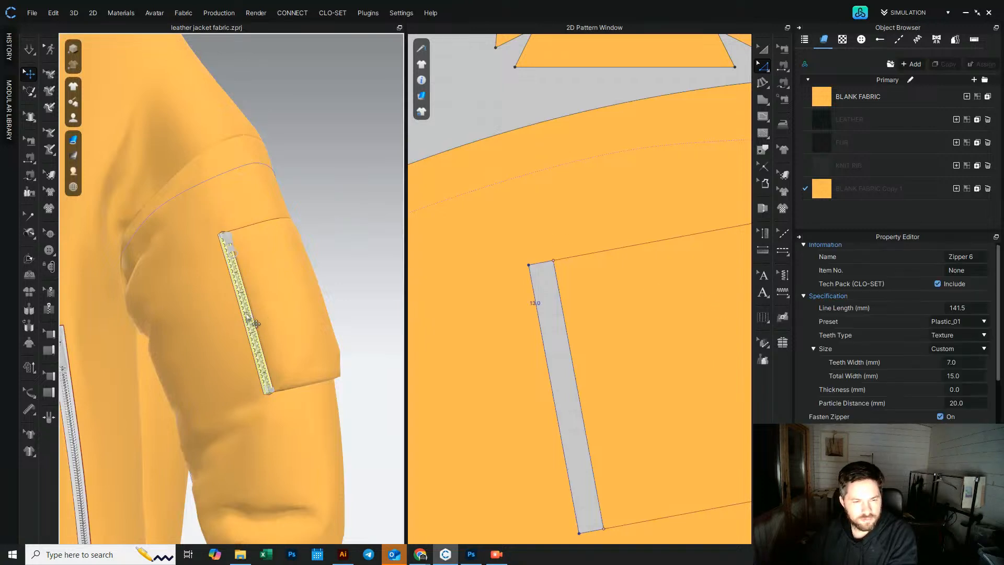
click(970, 326)
click(960, 354)
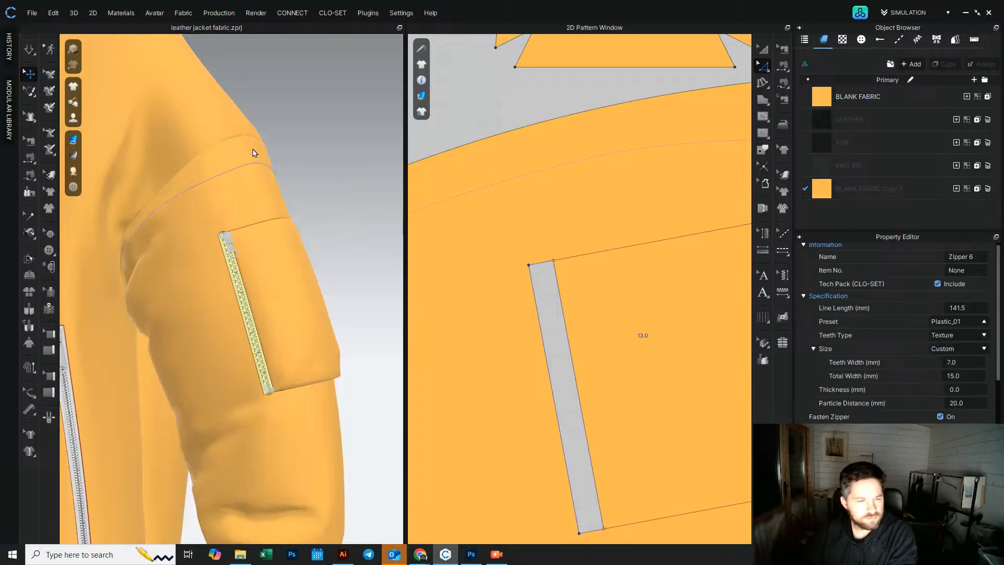
click(321, 160)
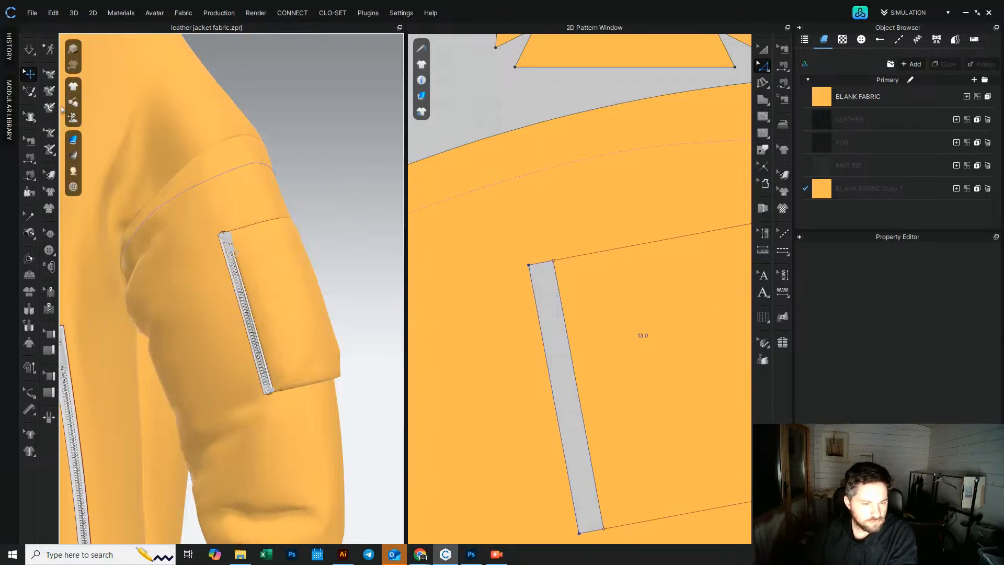
click(29, 48)
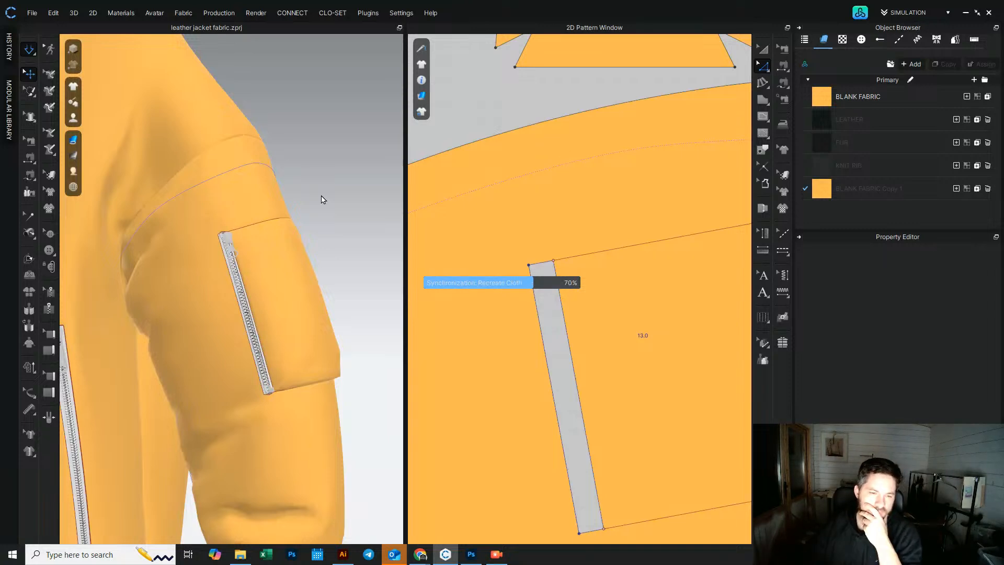
Step: Simulate the garment and settle the new pocket piece and zipper on the sleeve
key(space)
right_drag(246, 386, 235, 367)
scroll(278, 323, up, 2)
scroll(278, 323, up, 3)
scroll(212, 392, down, 5)
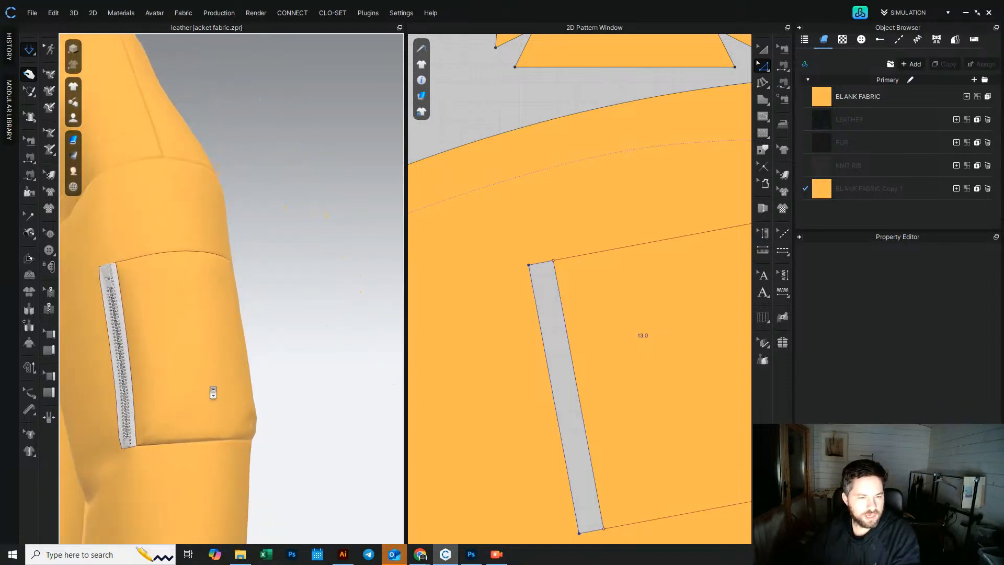
middle_drag(203, 368, 226, 261)
scroll(241, 258, down, 2)
right_drag(254, 253, 316, 230)
click(316, 230)
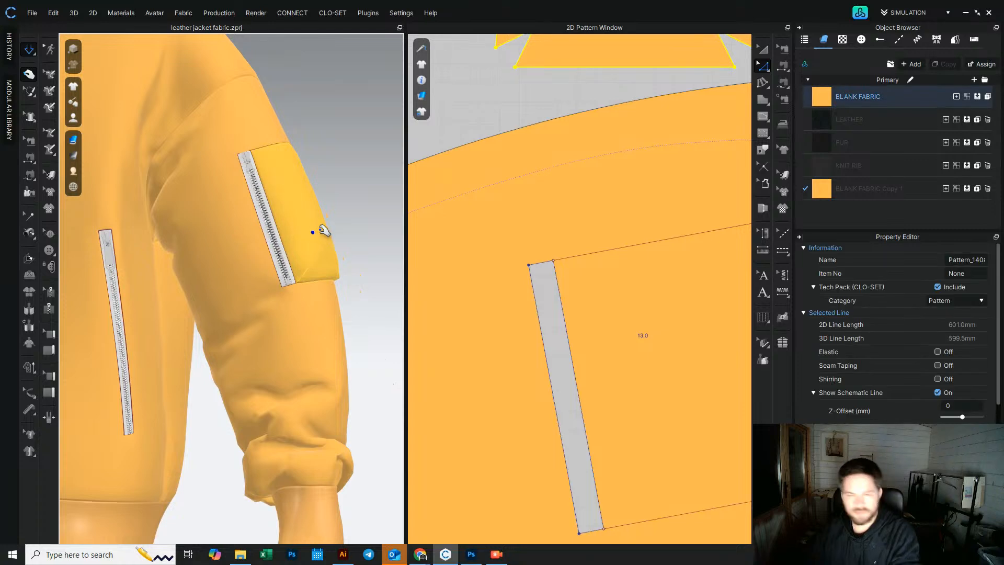
scroll(1003, 382, down, 5)
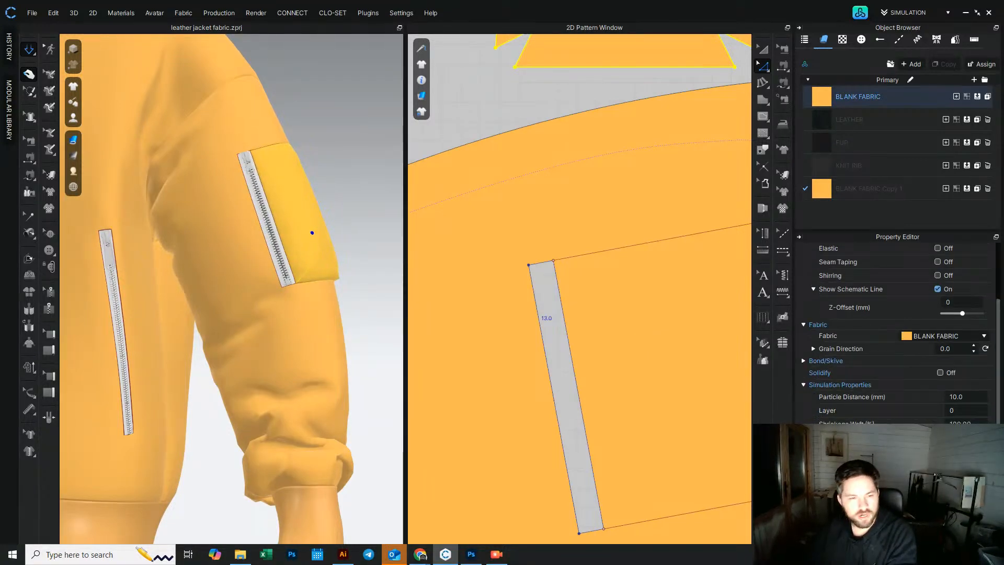
click(377, 198)
right_drag(377, 199, 297, 259)
click(300, 259)
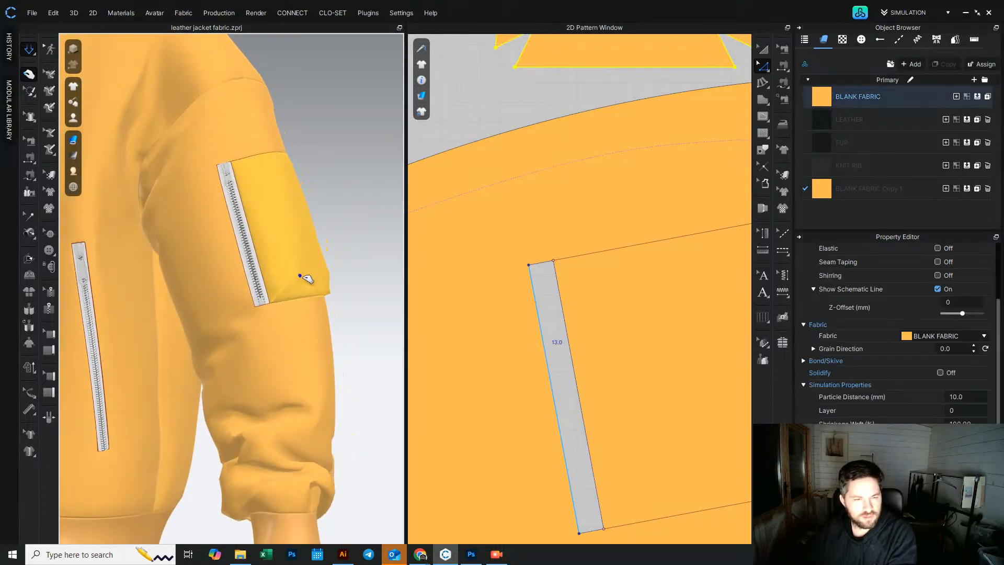
mouse_move(320, 175)
right_down()
mouse_move(240, 193)
mouse_move(131, 153)
mouse_move(330, 194)
mouse_move(325, 187)
right_up()
click(325, 187)
scroll(230, 140, up, 3)
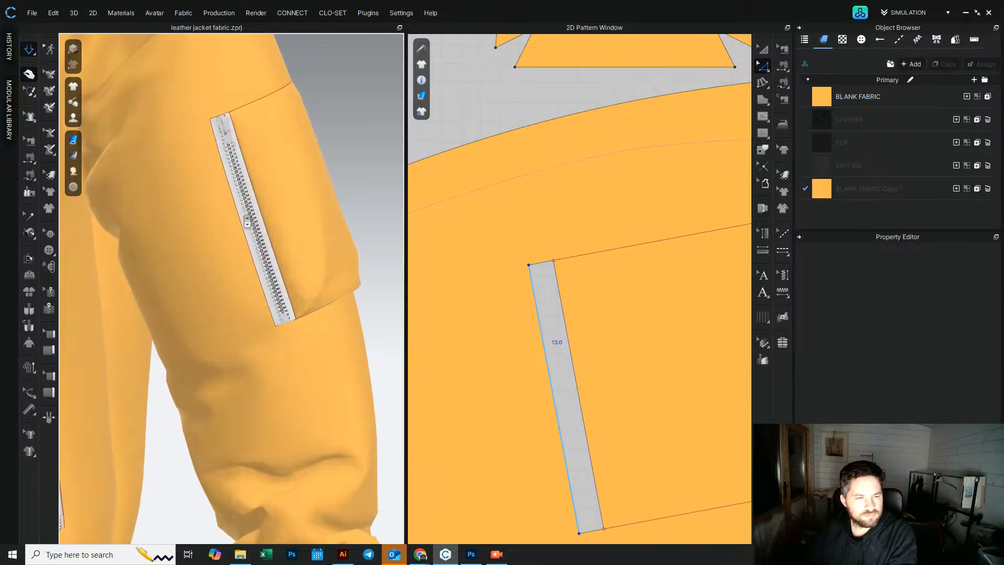
Step: Review the sleeve zipper slider's puller shape options while simulating the garment
click(230, 141)
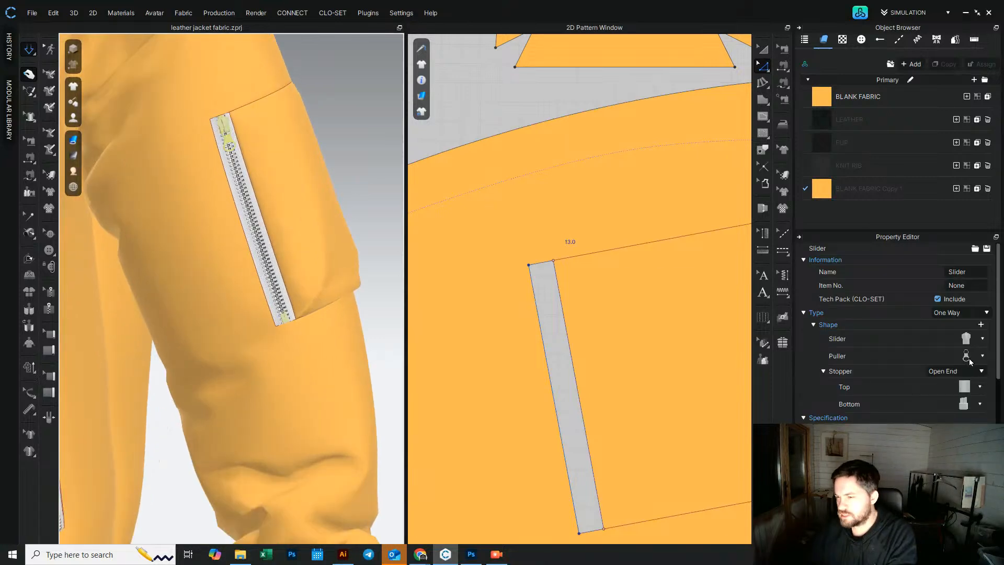
click(983, 357)
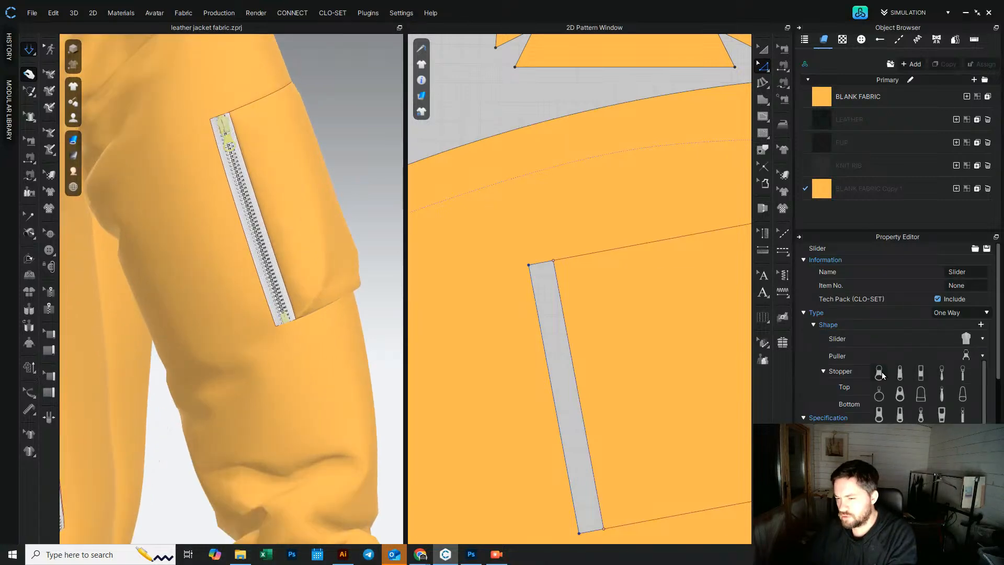
key(space)
click(341, 159)
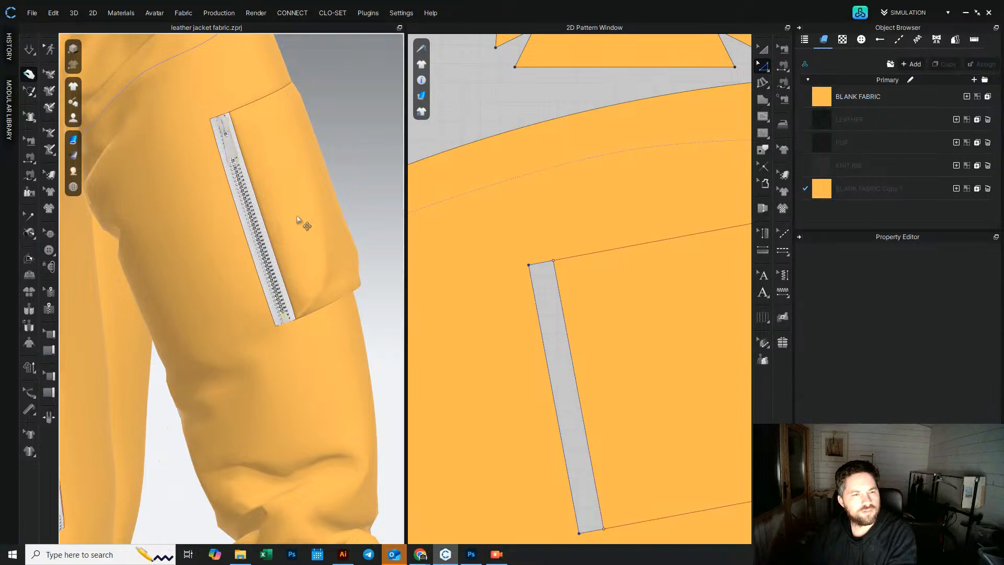
scroll(262, 238, down, 4)
mouse_move(243, 242)
right_down()
mouse_move(253, 244)
mouse_move(242, 240)
right_up()
scroll(271, 238, up, 5)
mouse_move(243, 240)
middle_down()
mouse_move(272, 238)
mouse_move(236, 239)
middle_up()
scroll(305, 316, up, 1)
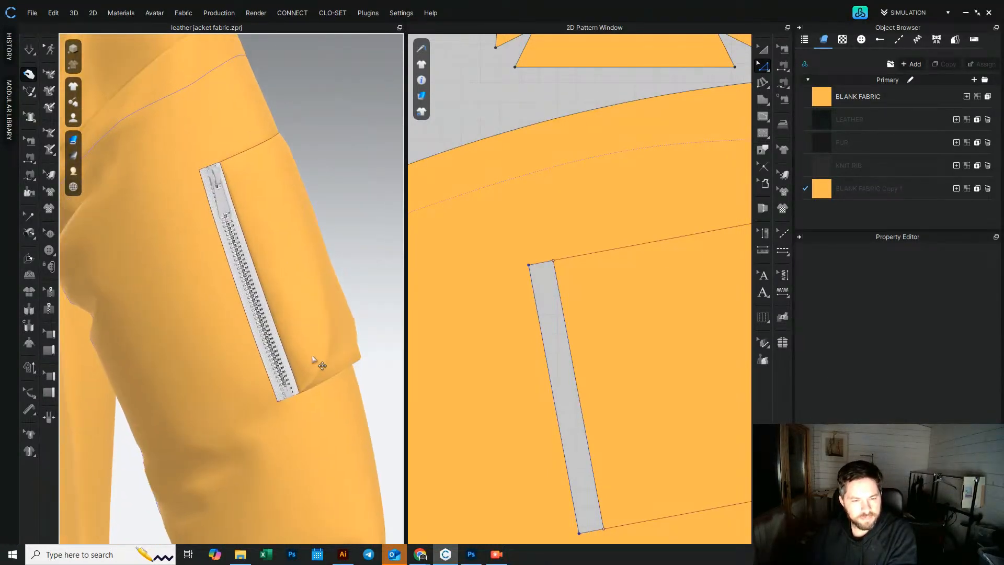
click(314, 354)
Step: Compare the pocket piece against the Prada reference photo of the bomber jacket sleeve pocket
scroll(599, 374, down, 3)
scroll(600, 377, down, 2)
click(682, 230)
scroll(619, 235, up, 6)
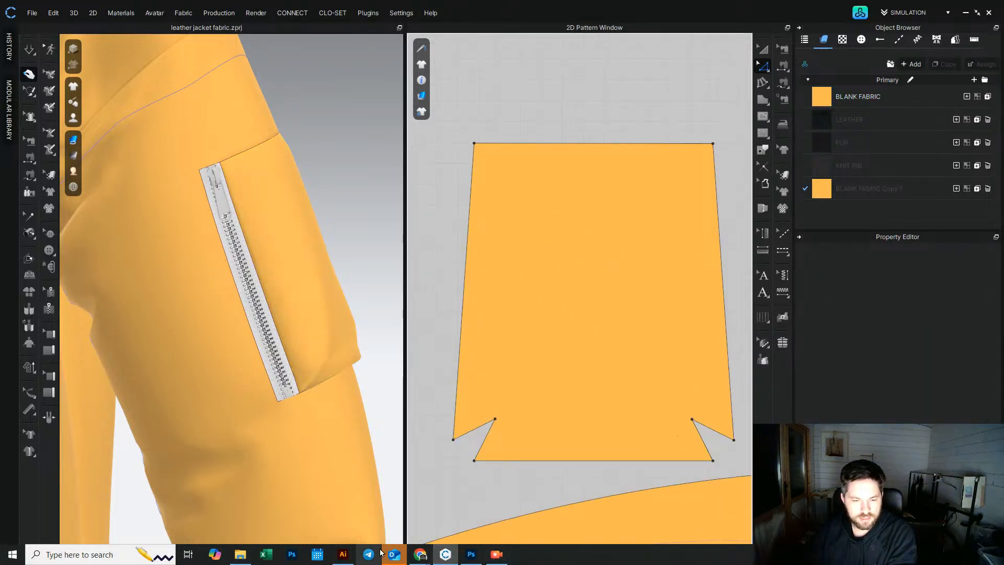
mouse_move(420, 555)
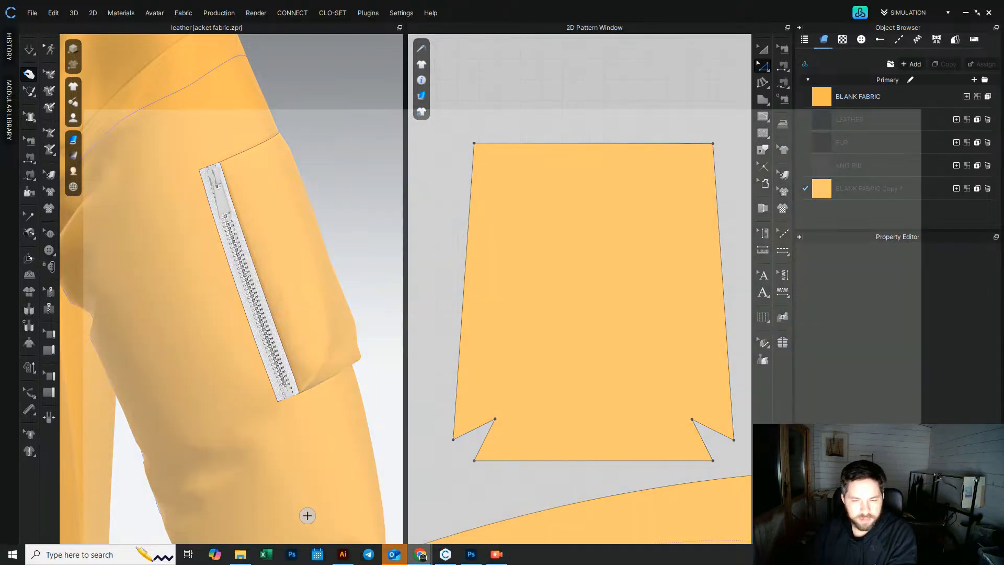
click(309, 513)
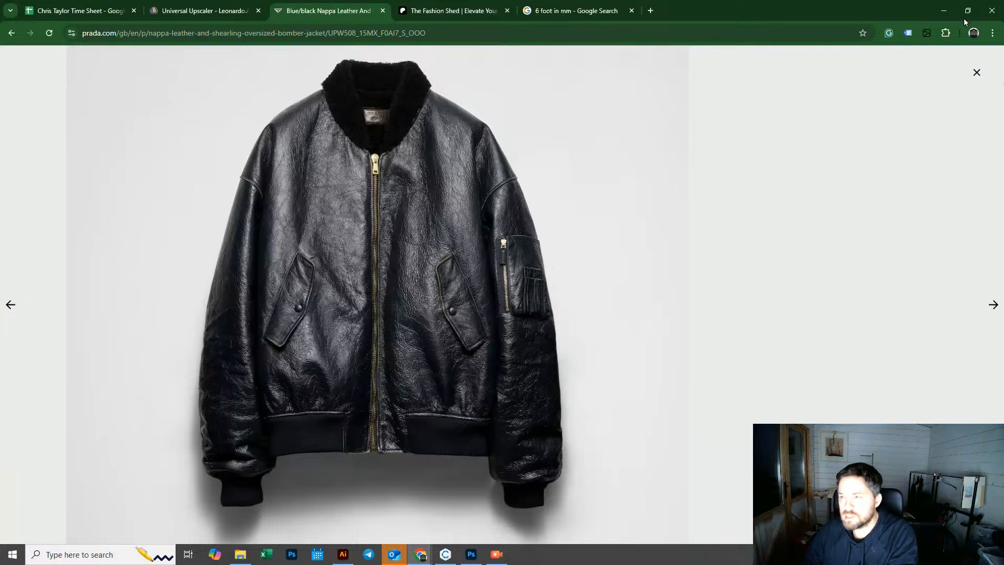
click(941, 10)
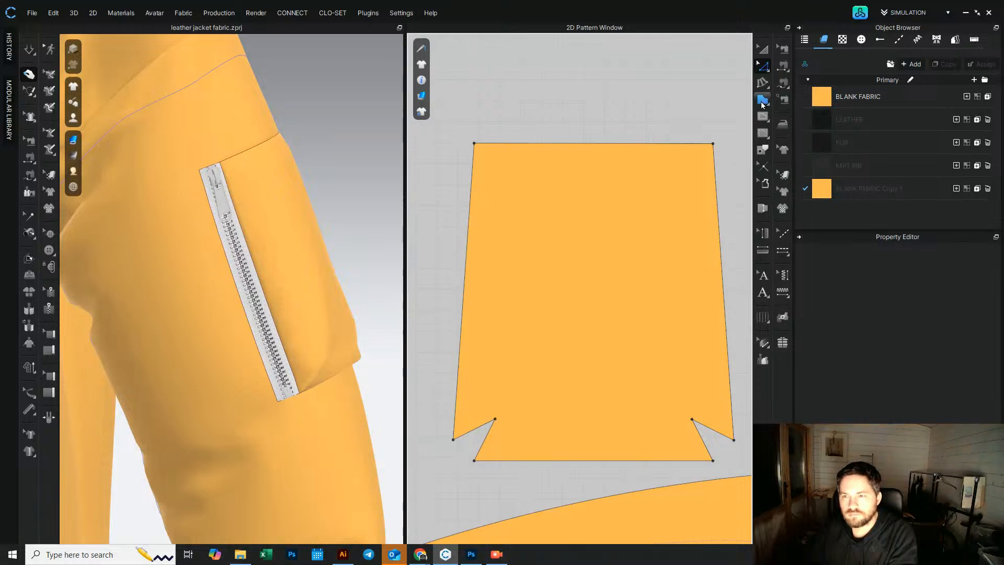
Step: Draw an internal rectangle on the pocket piece and position it centred near the piece's lower edge
click(763, 116)
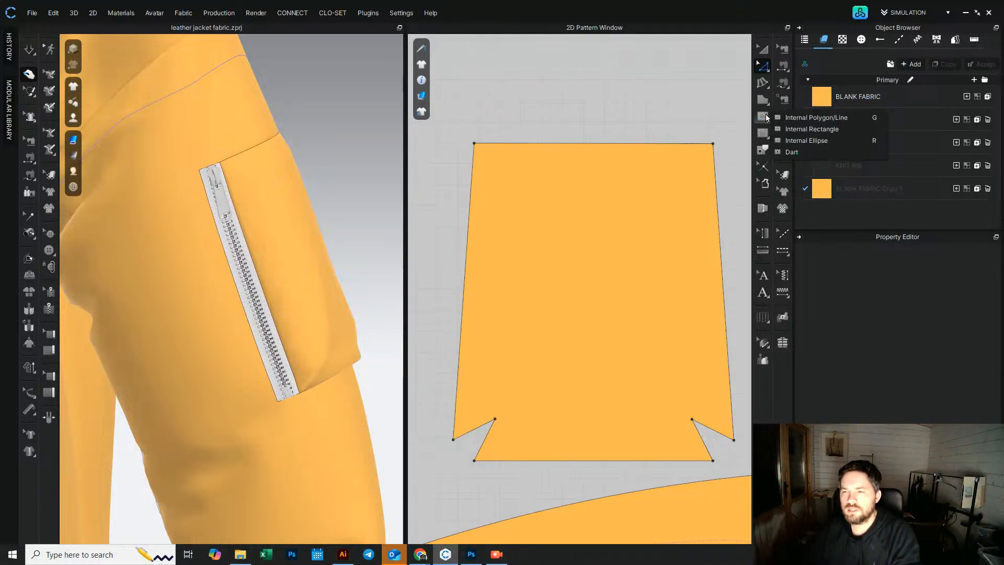
click(800, 119)
click(762, 122)
click(829, 129)
scroll(591, 309, down, 4)
middle_drag(571, 311, 544, 255)
drag(528, 227, 610, 355)
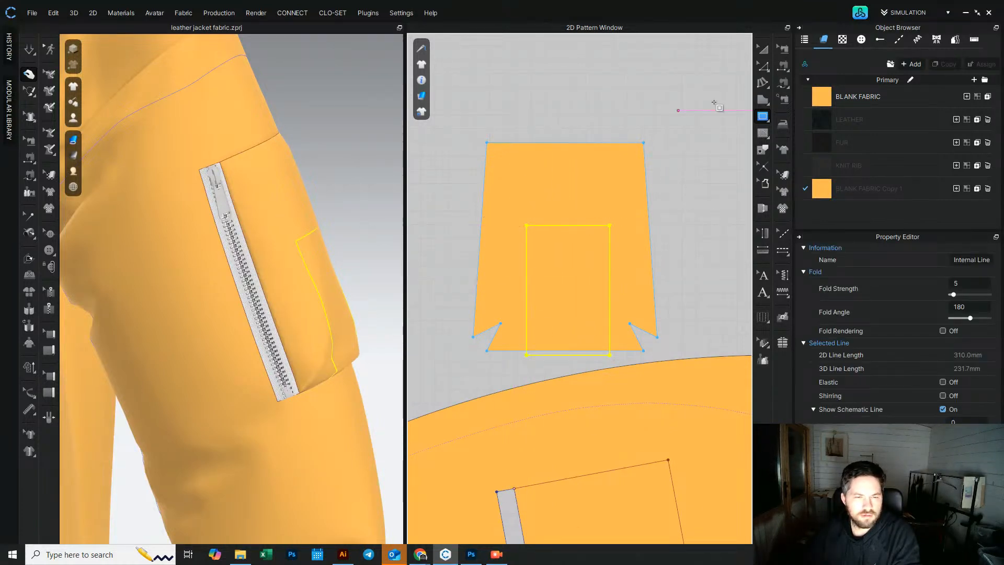
click(764, 50)
drag(515, 288, 501, 289)
right_drag(352, 269, 463, 257)
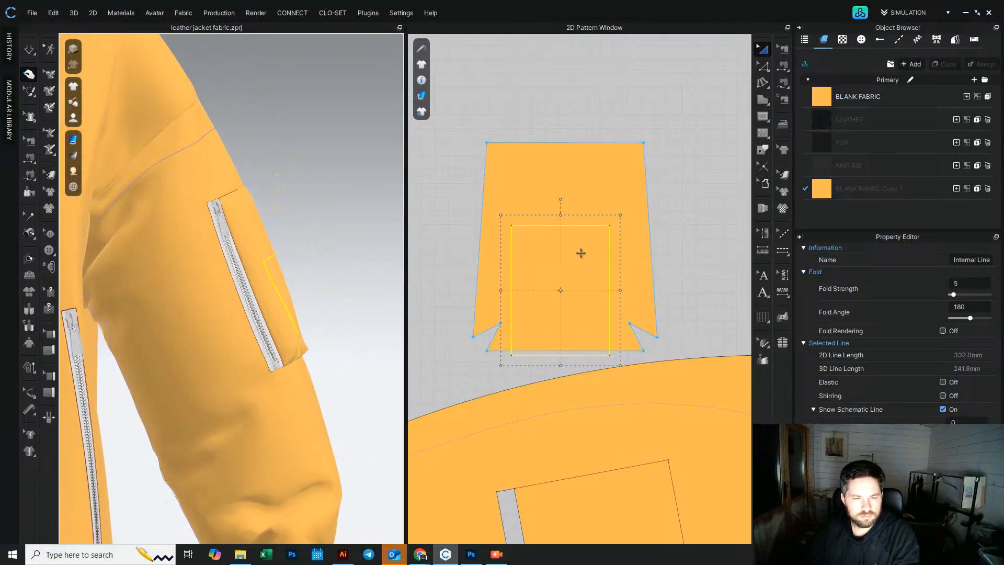
drag(611, 279, 621, 276)
click(672, 258)
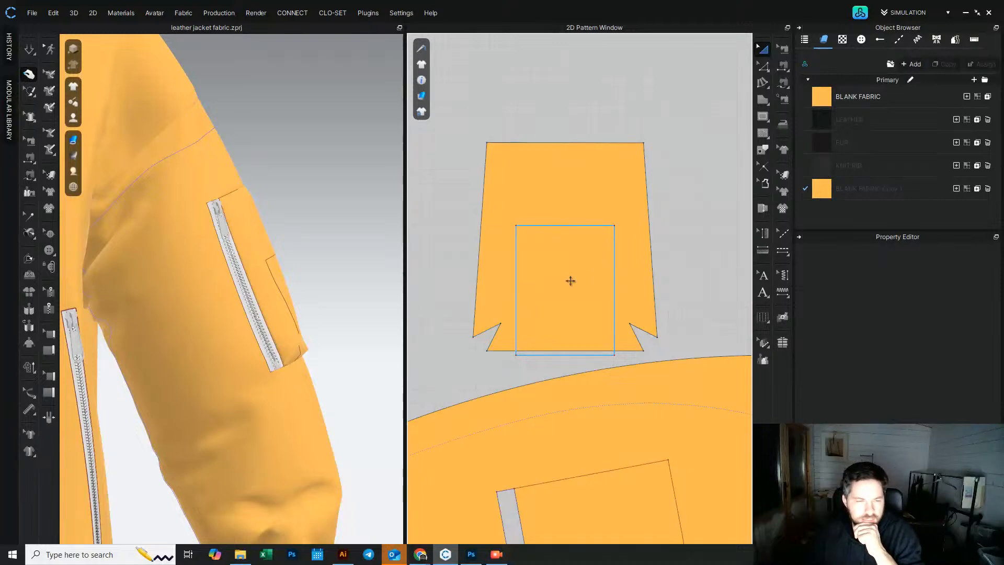
Step: Extend the internal rectangle's top edge upward on the pocket piece
click(568, 226)
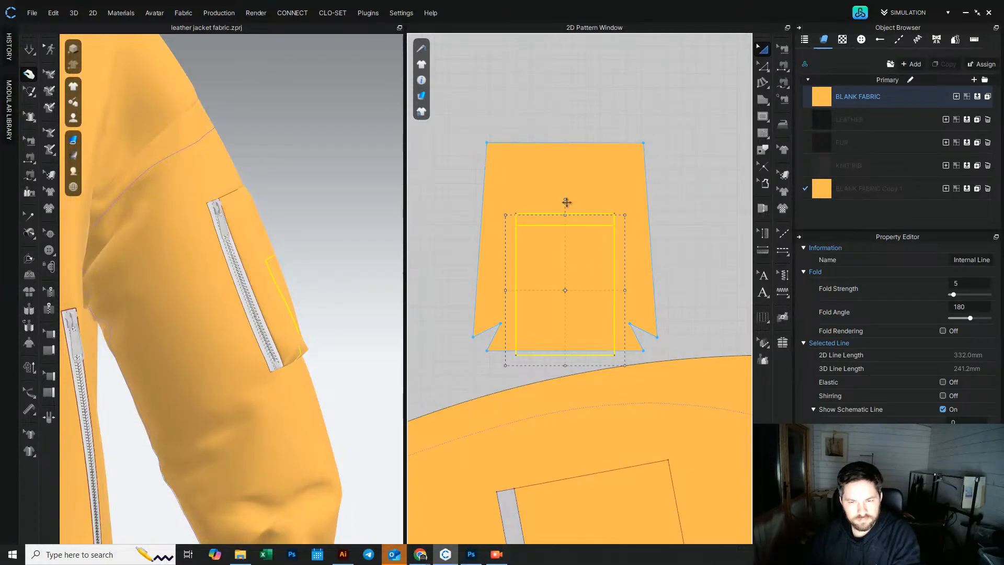
drag(568, 192, 568, 190)
right_drag(320, 232, 275, 241)
click(316, 245)
click(567, 198)
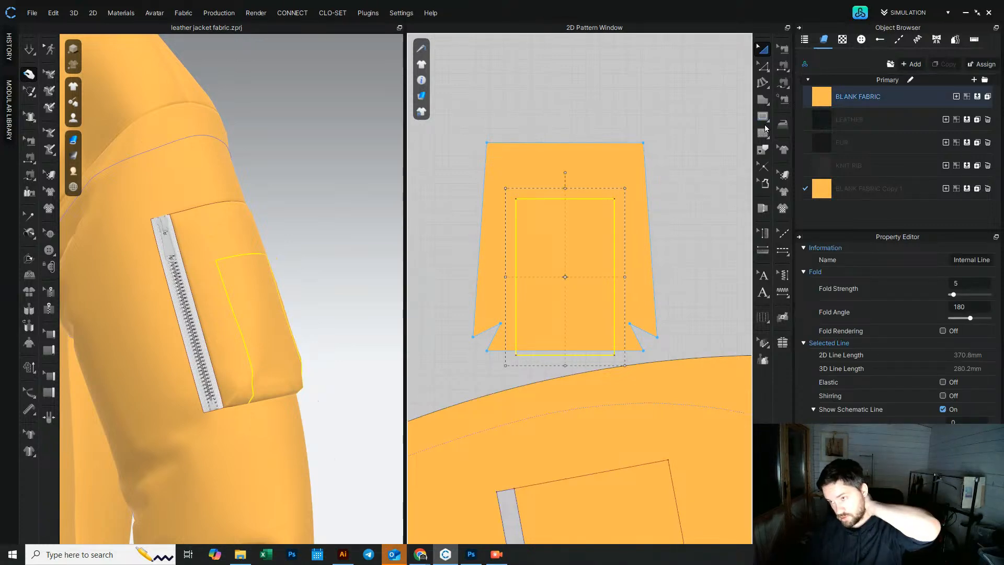
click(763, 116)
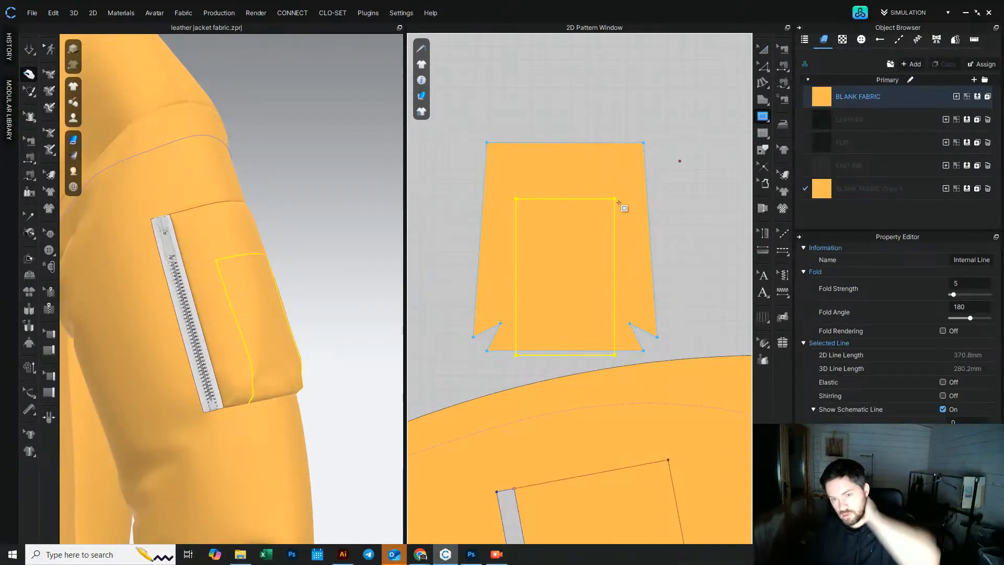
scroll(519, 235, up, 2)
click(514, 234)
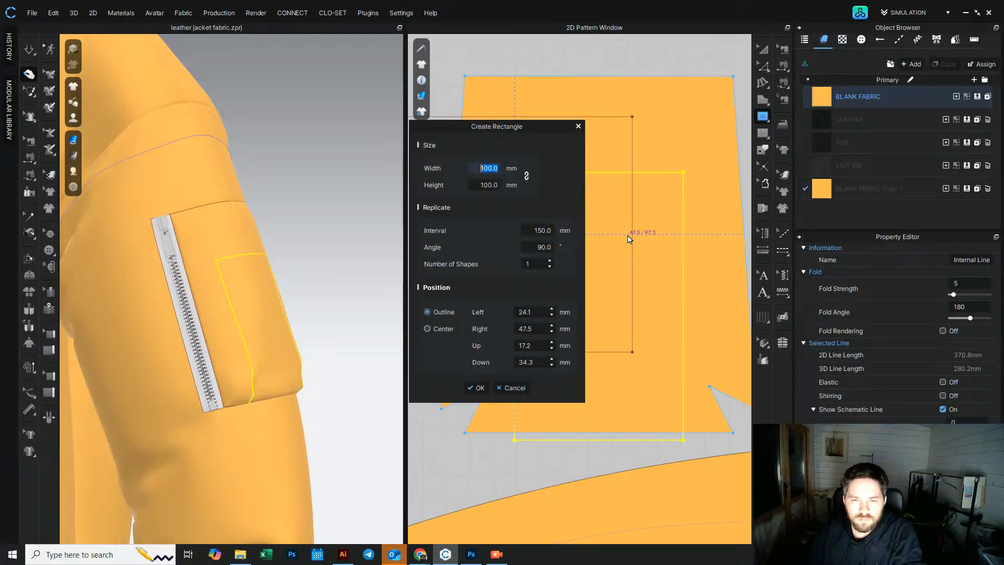
click(513, 387)
Step: Draw a horizontal internal line across the rectangle near its top
click(763, 117)
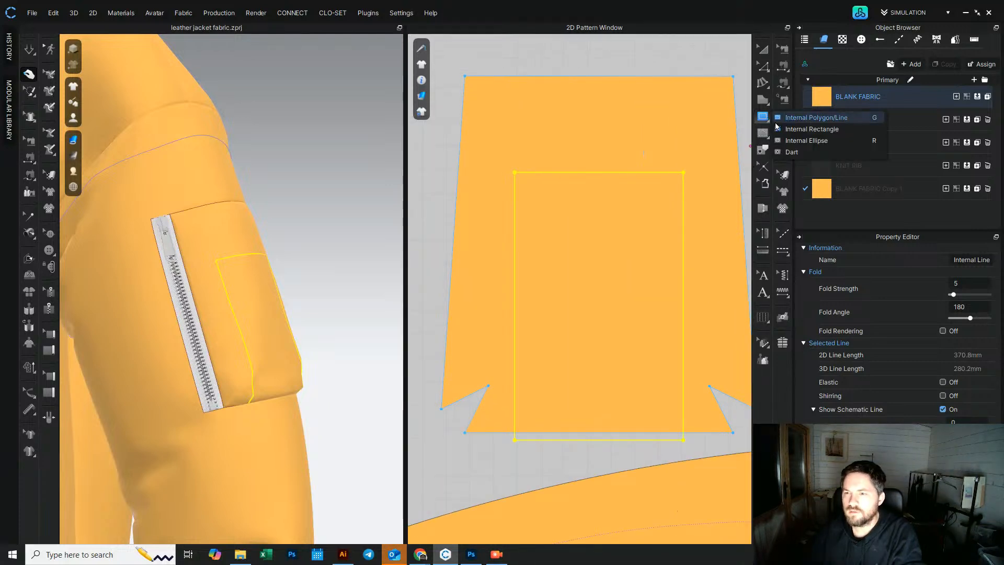
click(790, 128)
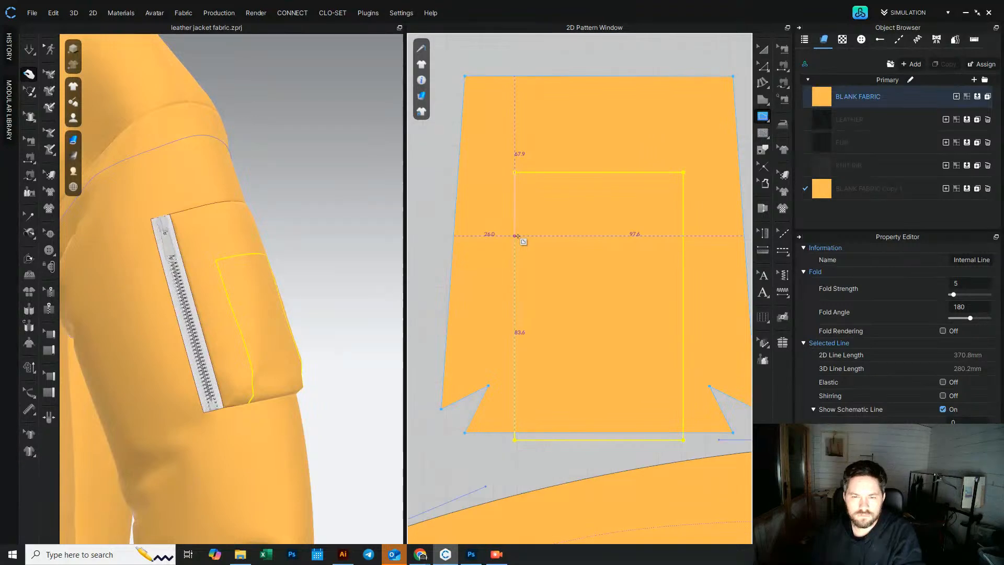
click(683, 235)
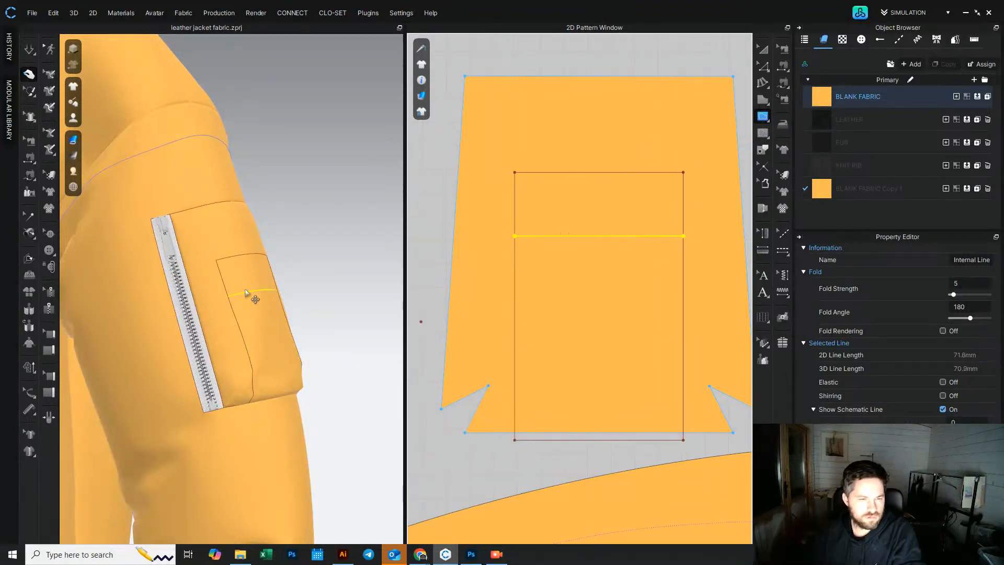
Step: Draw three vertical internal lines from top to bottom across the rectangle
click(599, 172)
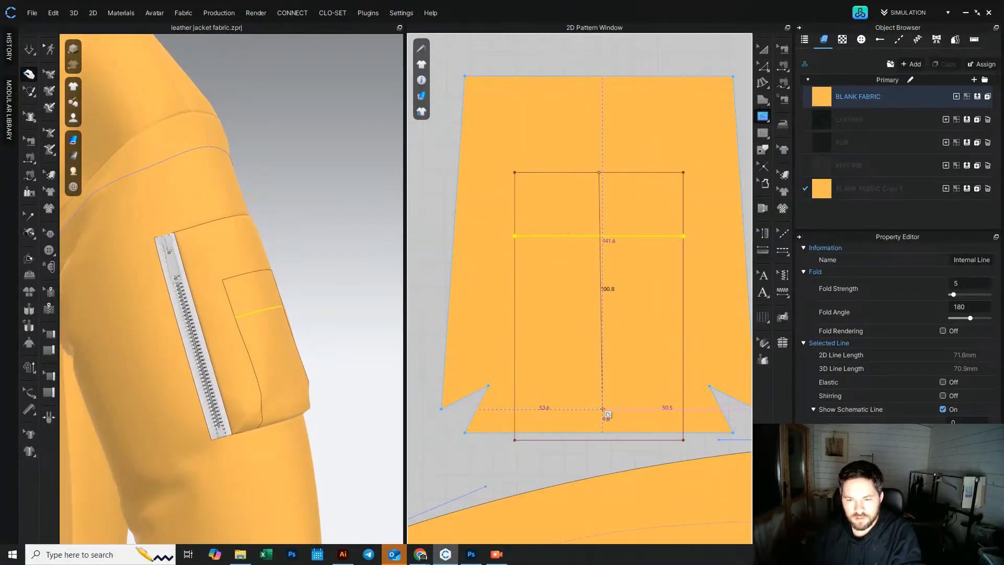
double_click(596, 440)
right_drag(271, 295, 248, 285)
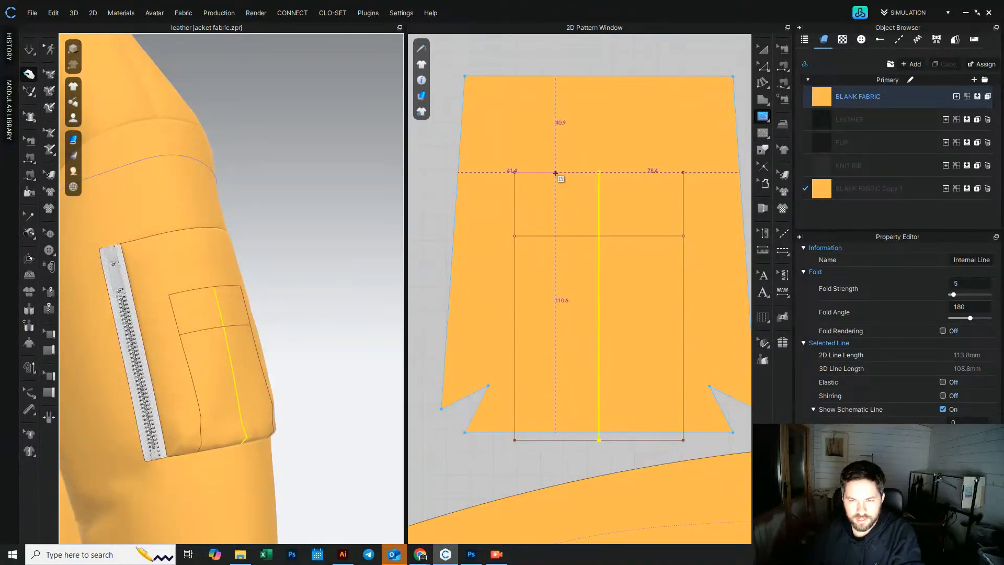
click(556, 172)
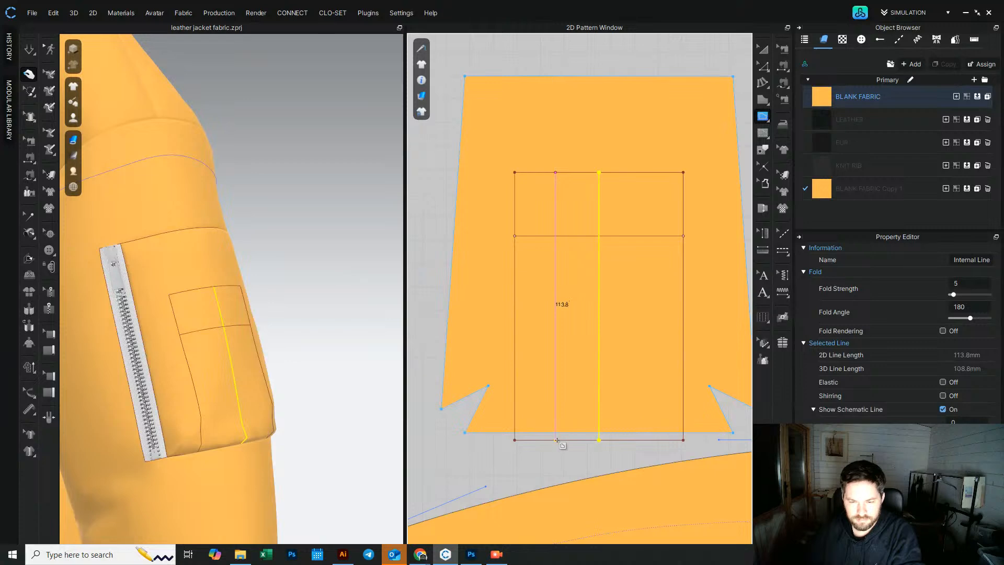
double_click(557, 438)
click(643, 173)
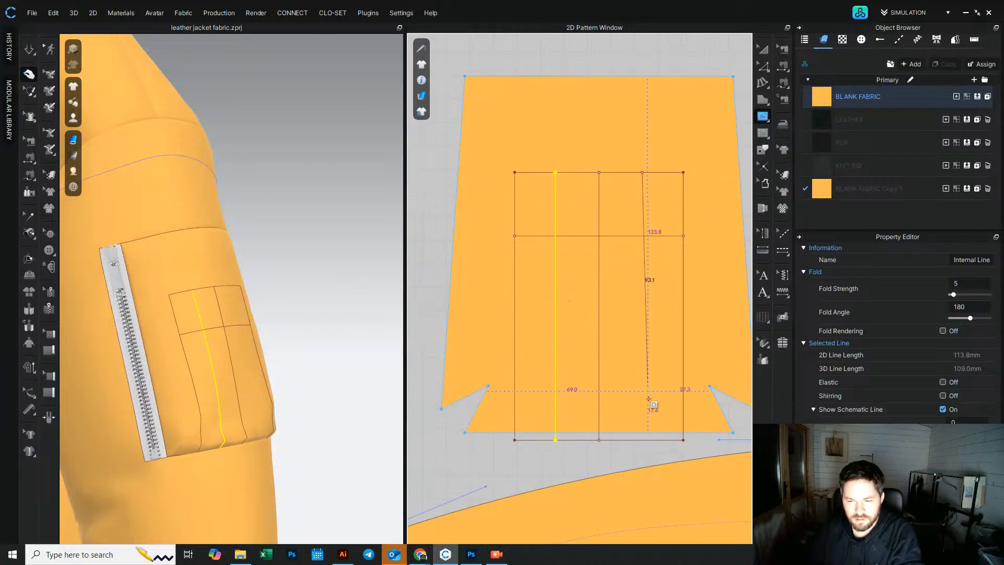
double_click(644, 439)
Step: Delete the left and right vertical internal lines, keeping only the middle one
mouse_move(197, 251)
right_down()
mouse_move(162, 233)
mouse_move(205, 239)
right_up()
click(764, 50)
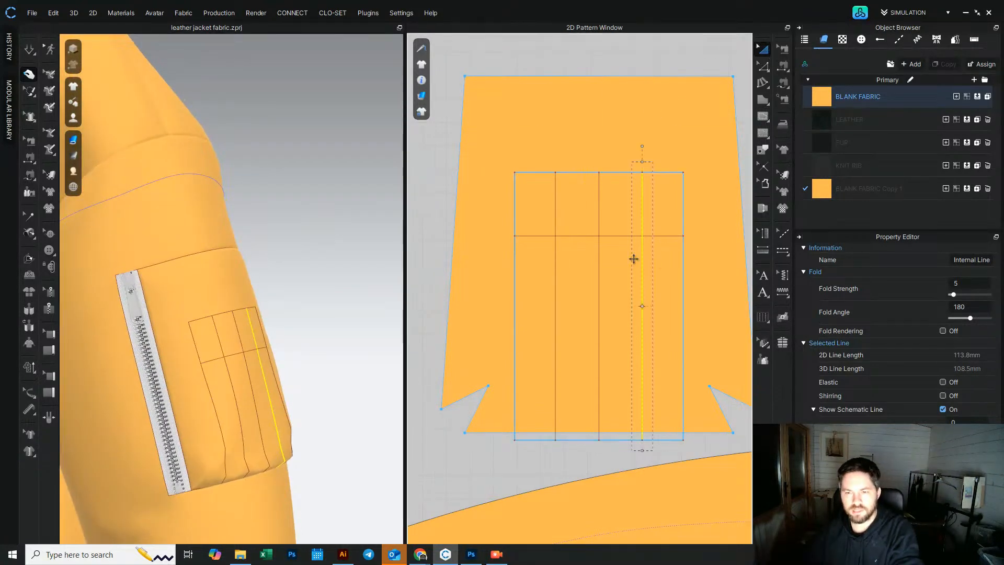
key(Delete)
click(555, 258)
click(582, 268)
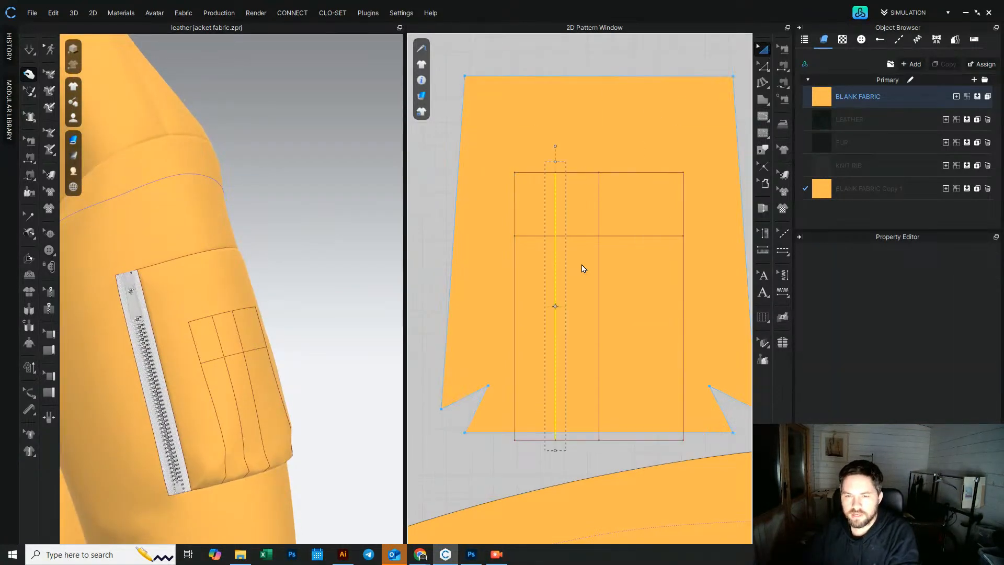
Step: Split the rectangle's top edge into 3 uniform segments
click(747, 84)
click(763, 66)
click(627, 173)
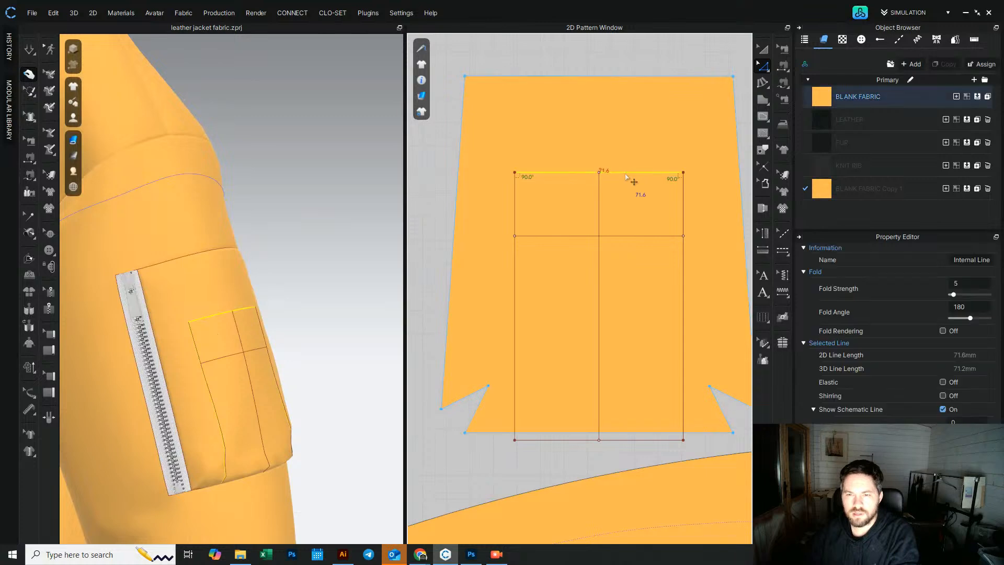
right_click(629, 174)
click(643, 255)
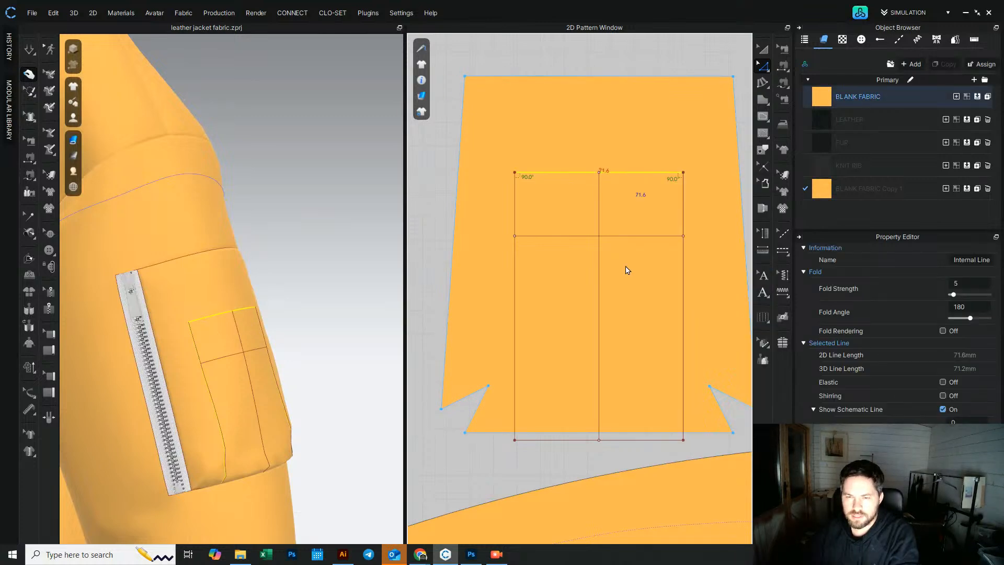
click(429, 304)
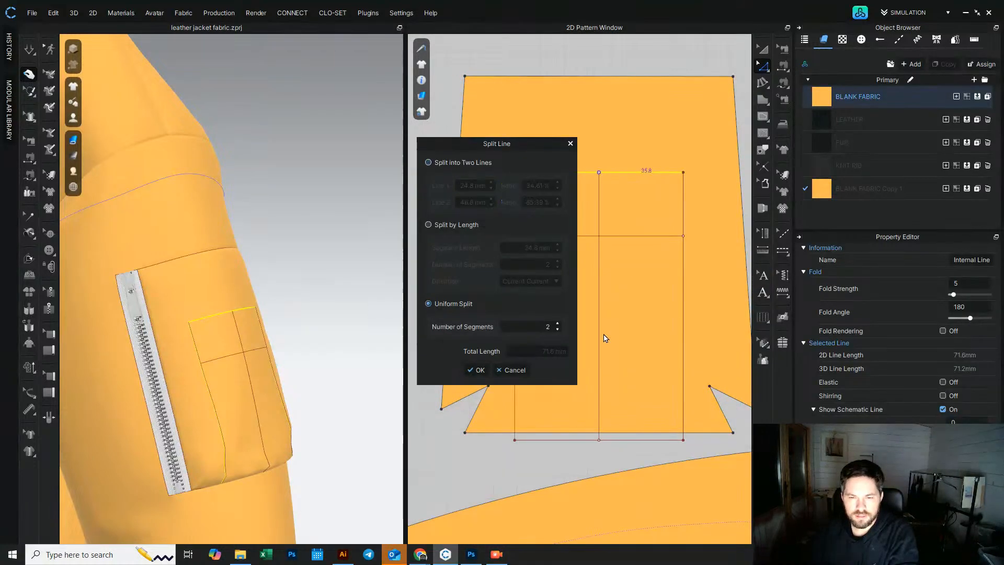
click(557, 323)
drag(537, 149, 476, 160)
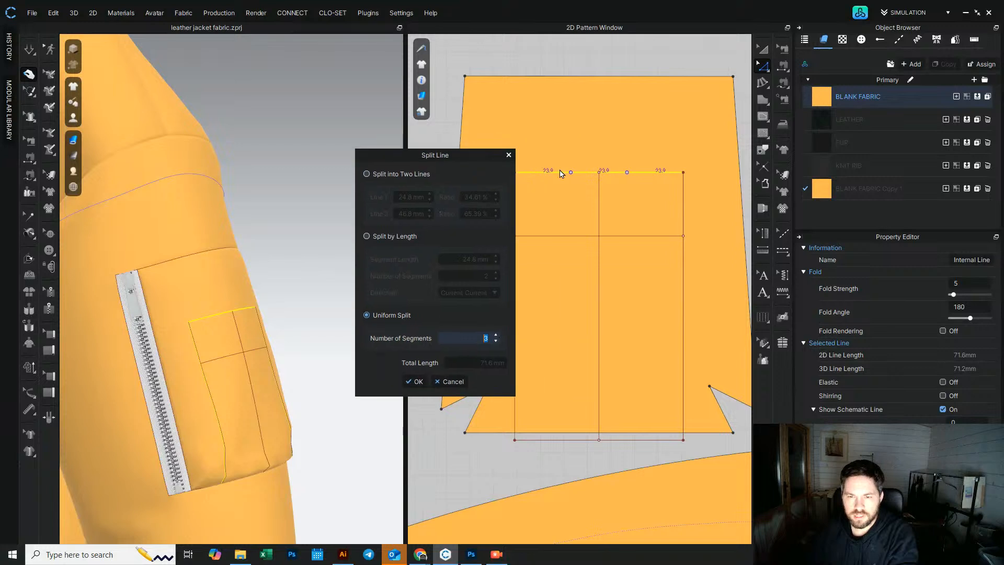
click(414, 382)
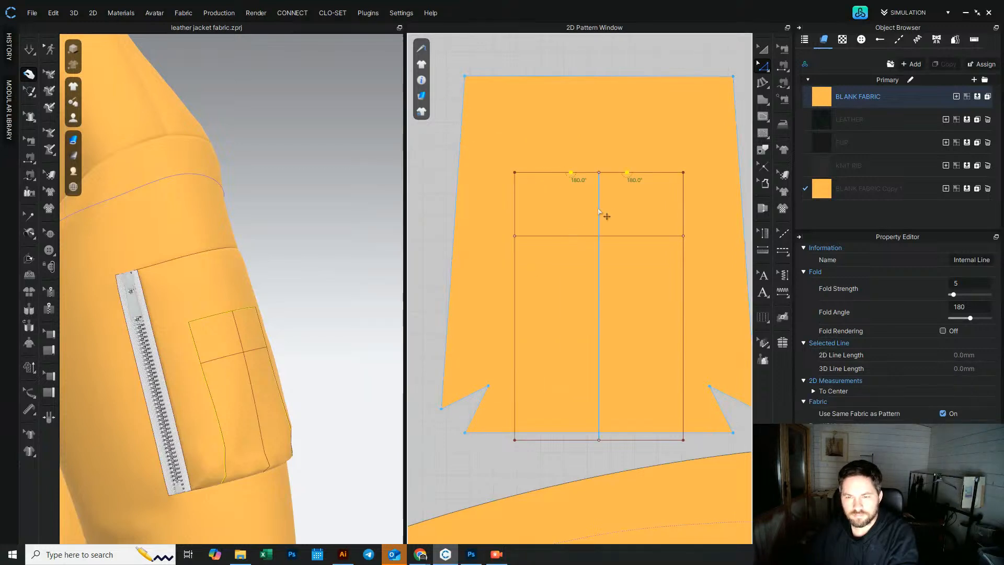
Step: Delete the middle vertical line and draw two vertical internal lines from the new top split points down to the rectangle's bottom
click(599, 210)
key(Delete)
click(762, 117)
click(627, 172)
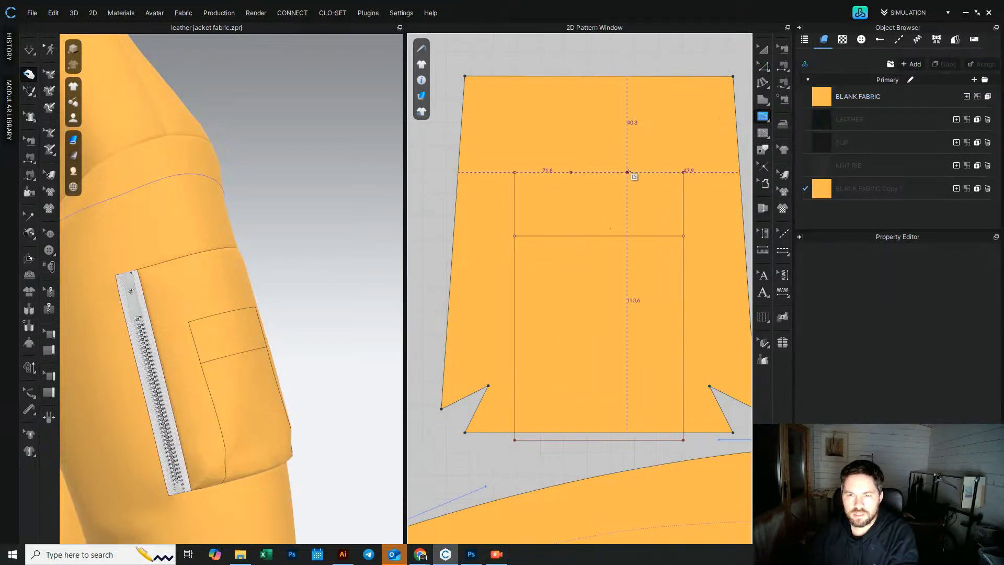
click(628, 439)
click(571, 172)
click(570, 440)
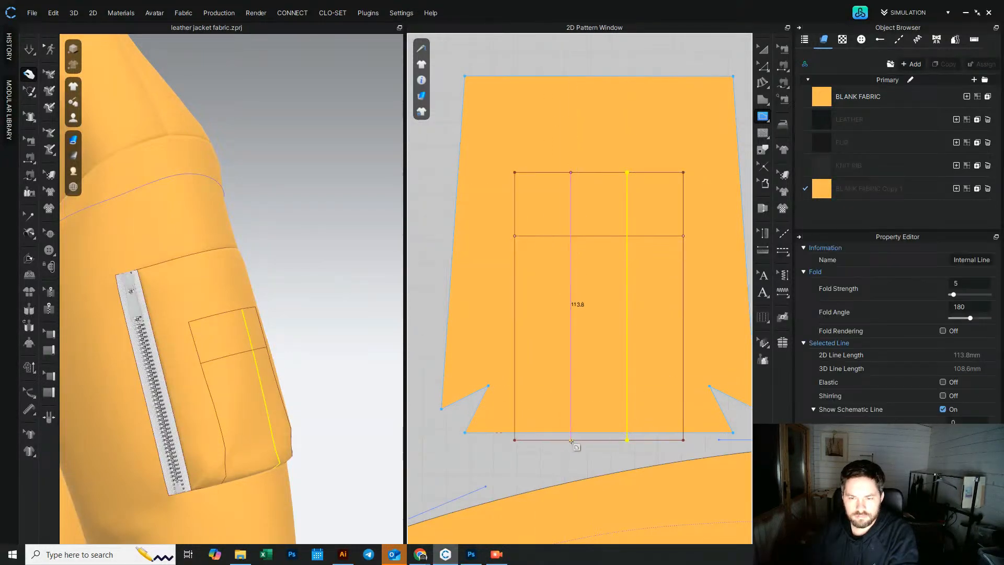
key(Return)
Step: Clone the sleeve pattern and place the copy above the original piece
scroll(220, 308, down, 4)
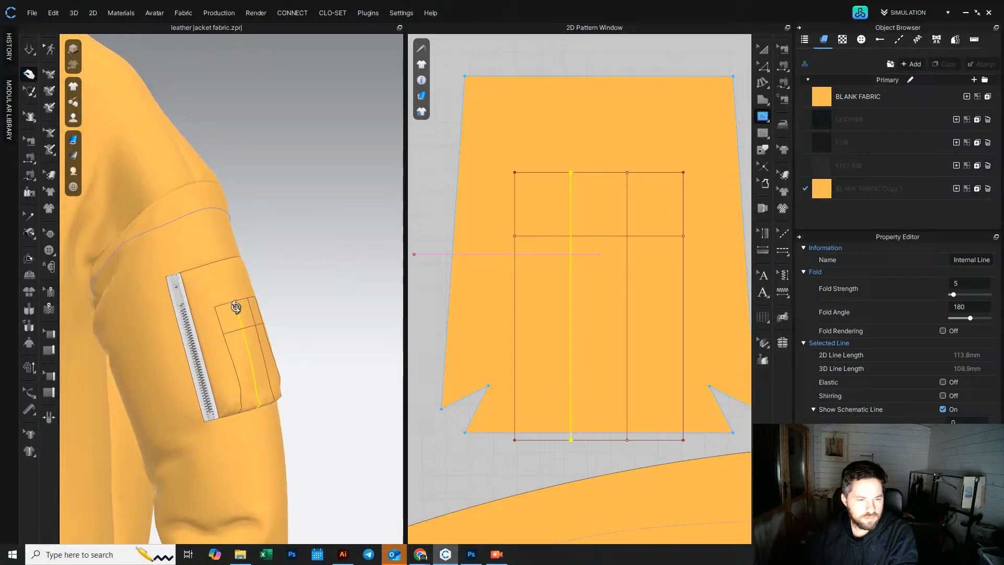
right_drag(235, 305, 285, 301)
click(765, 50)
scroll(621, 264, down, 3)
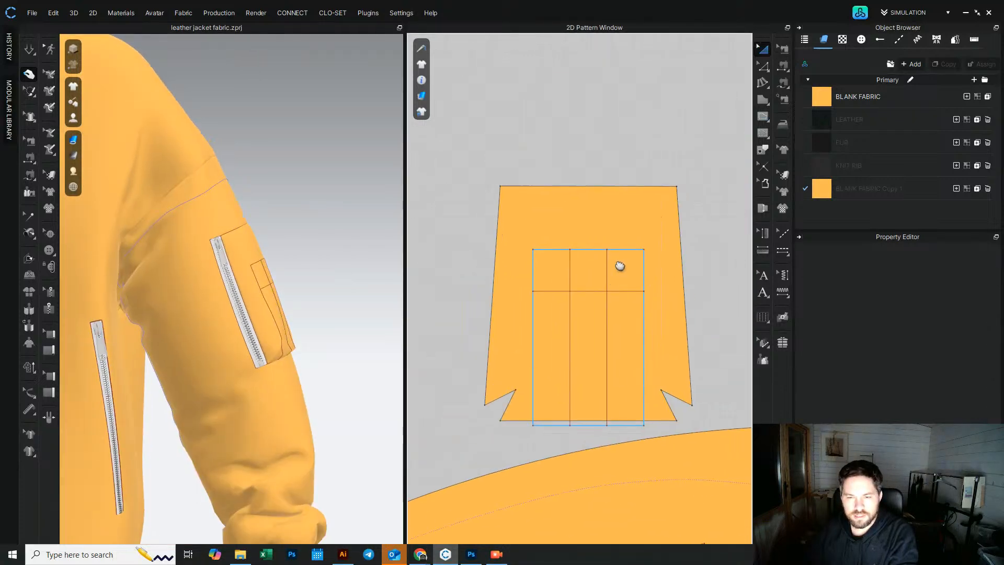
right_click(669, 290)
click(714, 258)
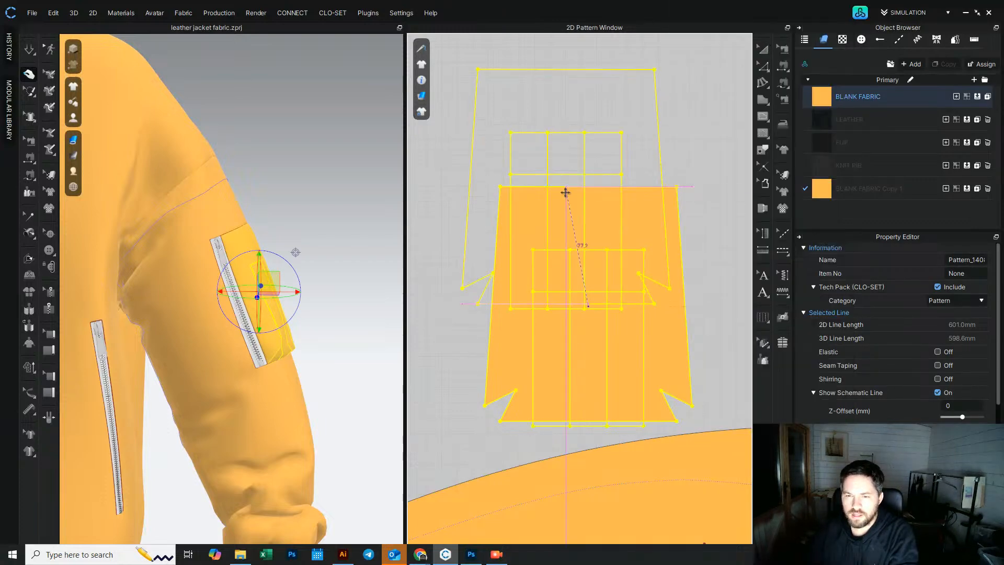
click(601, 185)
middle_drag(594, 128, 590, 348)
right_click(607, 190)
click(651, 276)
click(456, 225)
Step: Cut and sew the internal rectangle out of the cloned sleeve piece
click(531, 166)
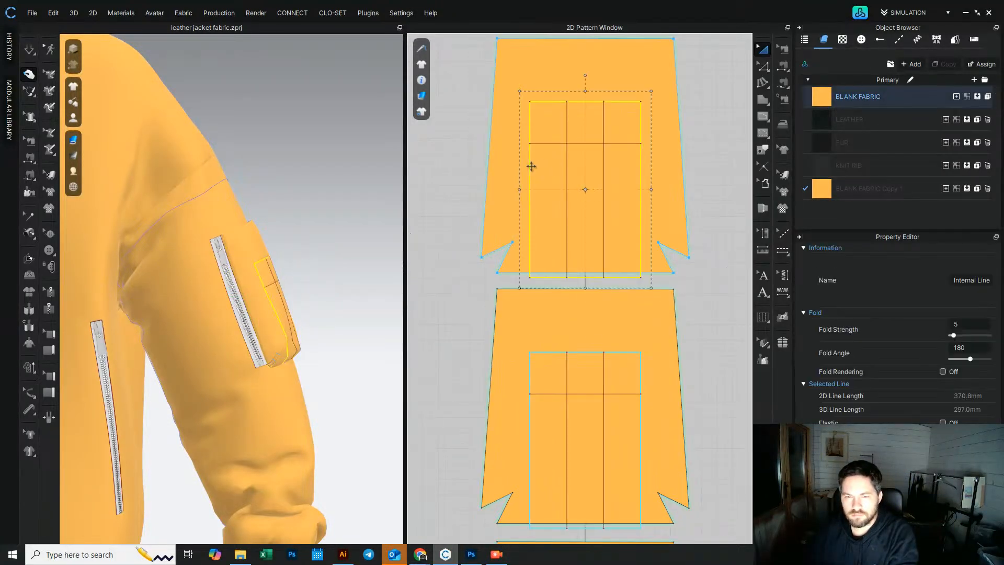
right_click(532, 166)
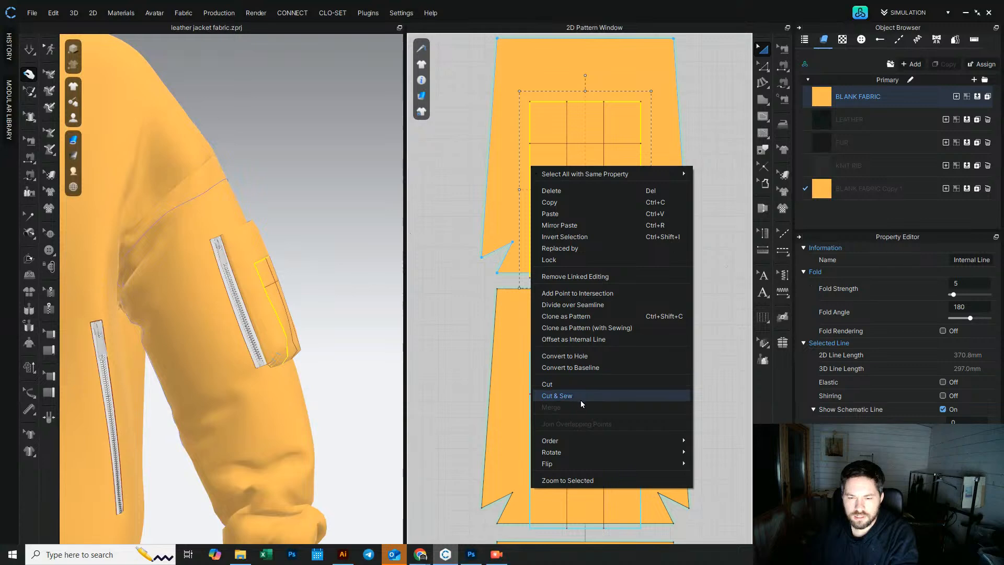
click(580, 395)
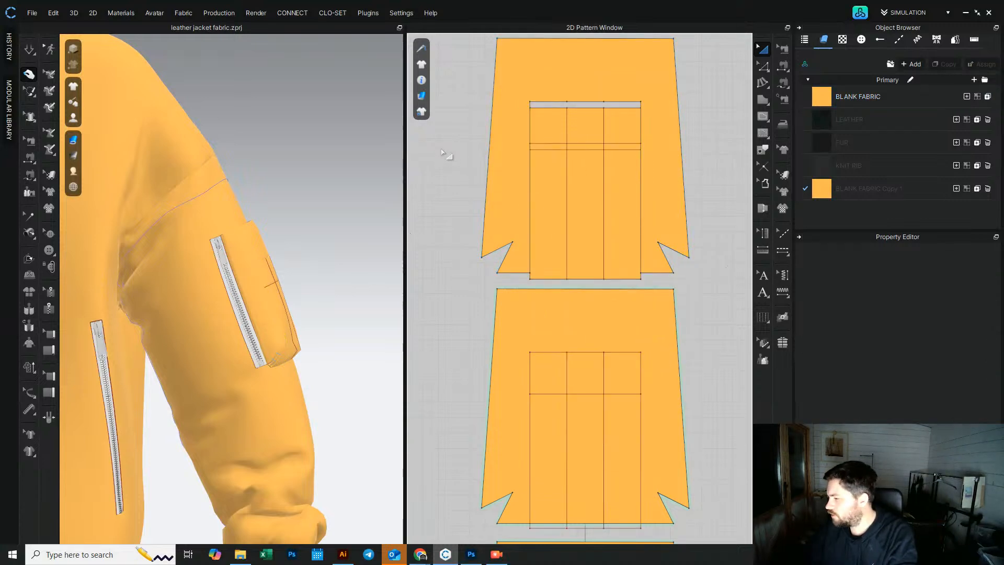
Step: Delete the cloned sleeve's outer remainder, keeping only the cut-out rectangle piece
click(563, 150)
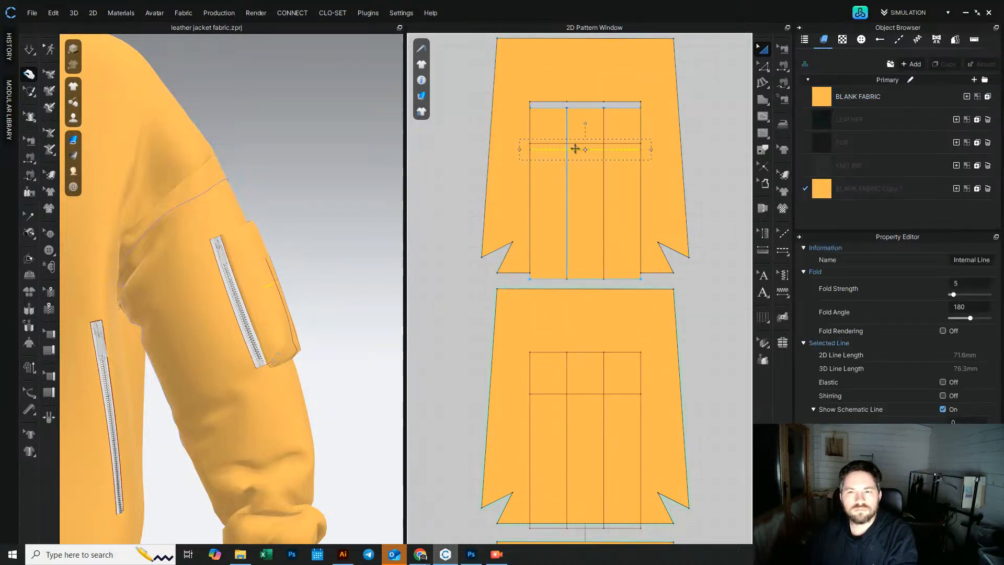
drag(631, 74, 508, 81)
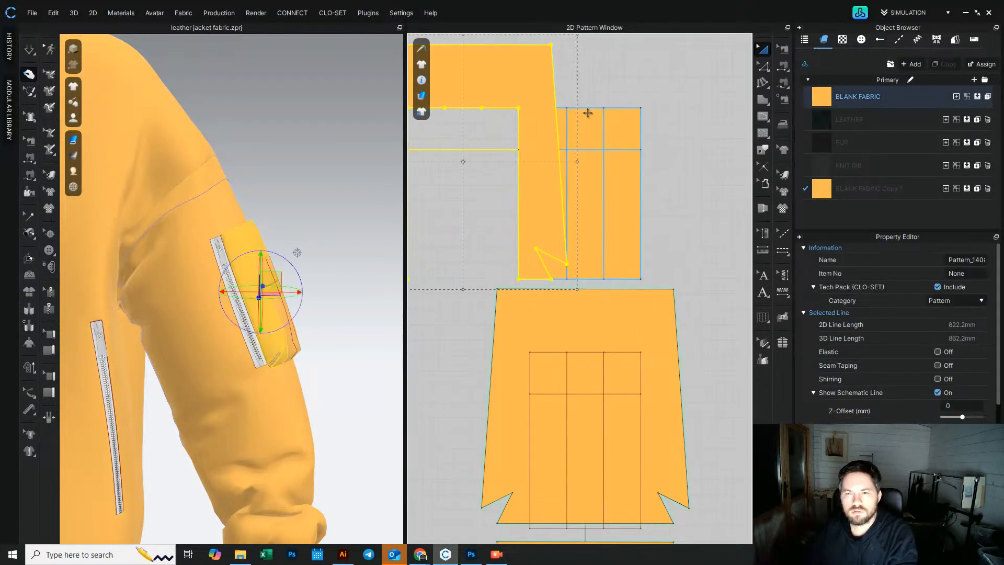
key(Delete)
Step: Cut and sew the rectangle piece along its horizontal line and delete the top strip
right_click(626, 150)
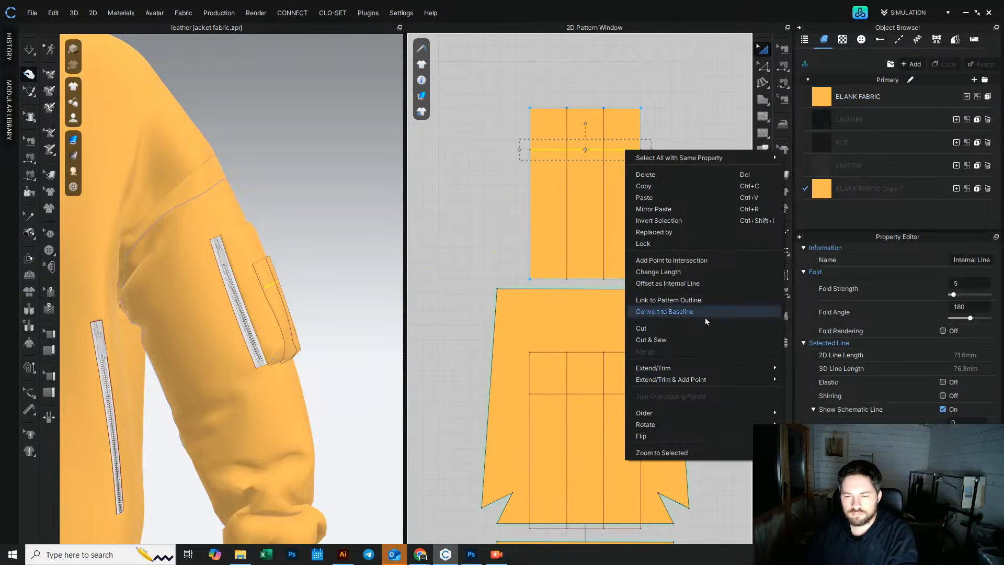
click(686, 335)
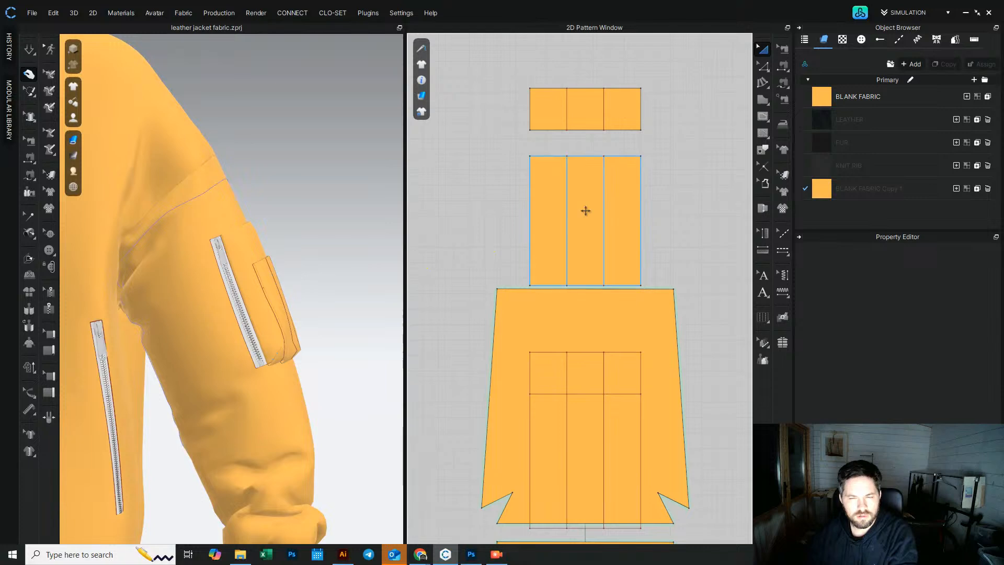
click(588, 112)
key(Delete)
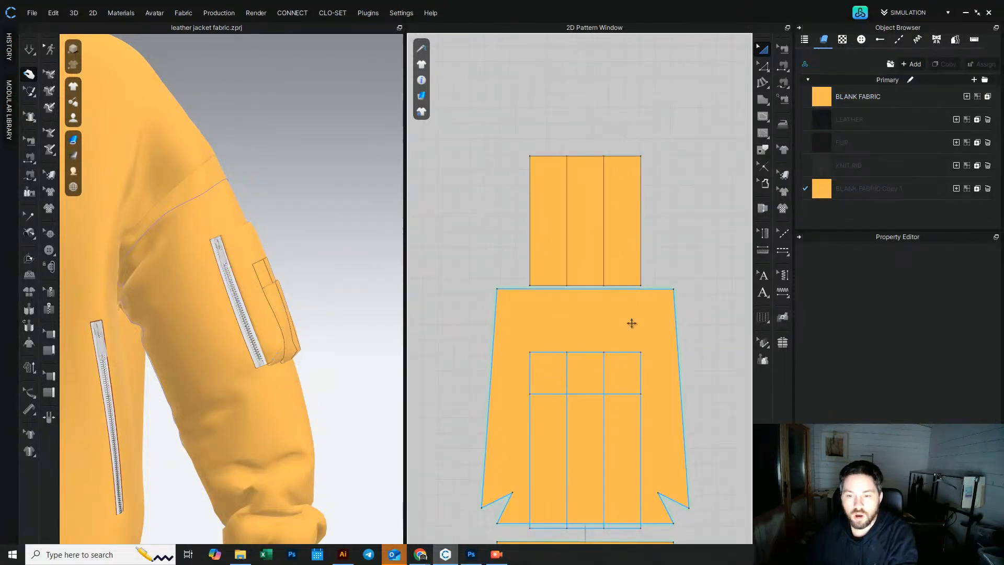
Step: Cut and sew the internal rectangle out of the original sleeve piece and delete a leftover element
click(616, 352)
right_click(616, 352)
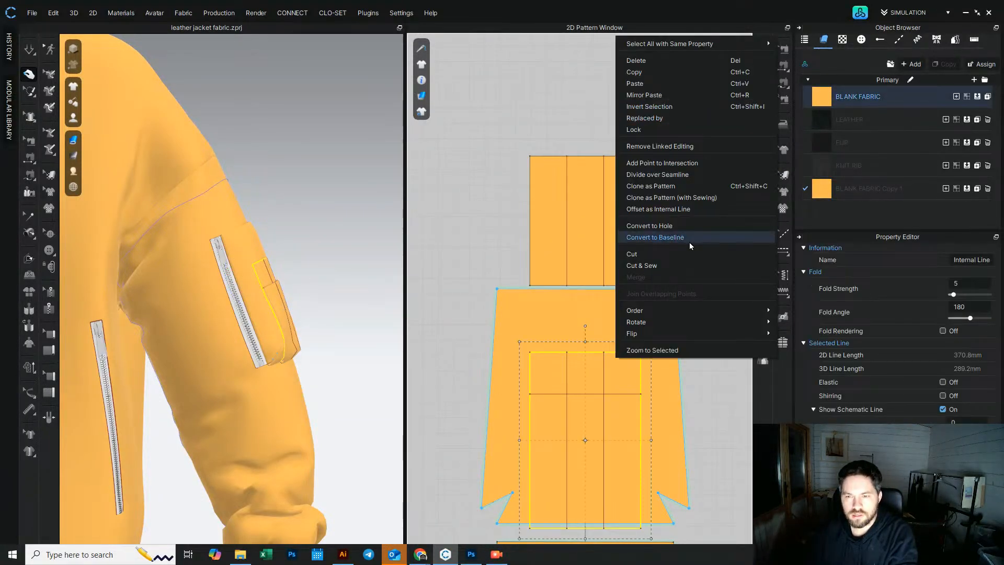
click(673, 265)
click(636, 327)
key(Delete)
Step: Inspect the new pocket pieces on the sleeve in the 3D and 2D views
scroll(624, 370, down, 3)
middle_drag(624, 371, 619, 314)
drag(618, 314, 619, 294)
click(327, 295)
right_drag(326, 296, 268, 291)
scroll(261, 311, up, 4)
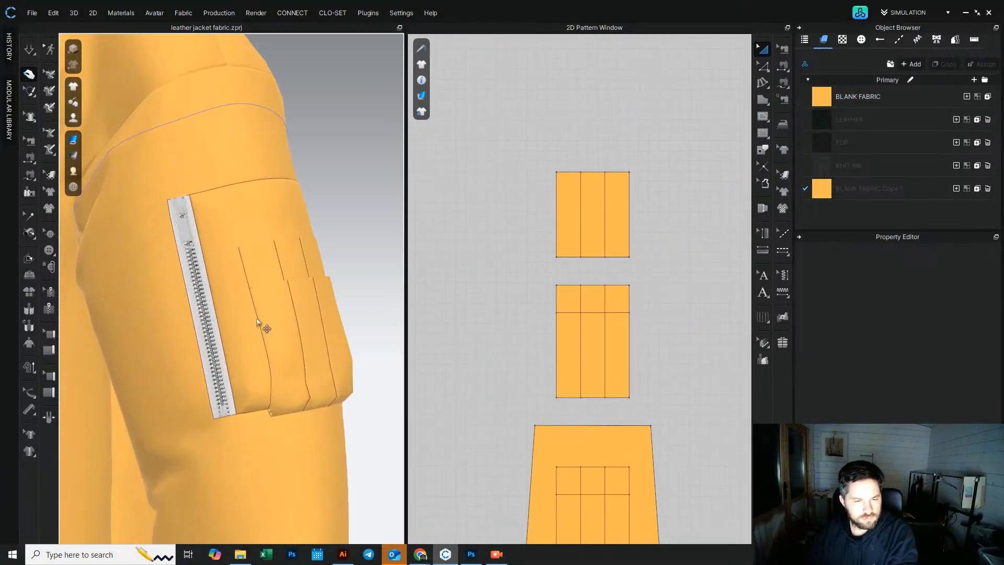
scroll(635, 298, down, 3)
scroll(605, 375, up, 5)
middle_drag(607, 341, 605, 398)
scroll(605, 396, down, 3)
Step: Sew the pleated pocket piece's left edge to the left edge of the sleeve's pocket rectangle using segment sewing
click(29, 175)
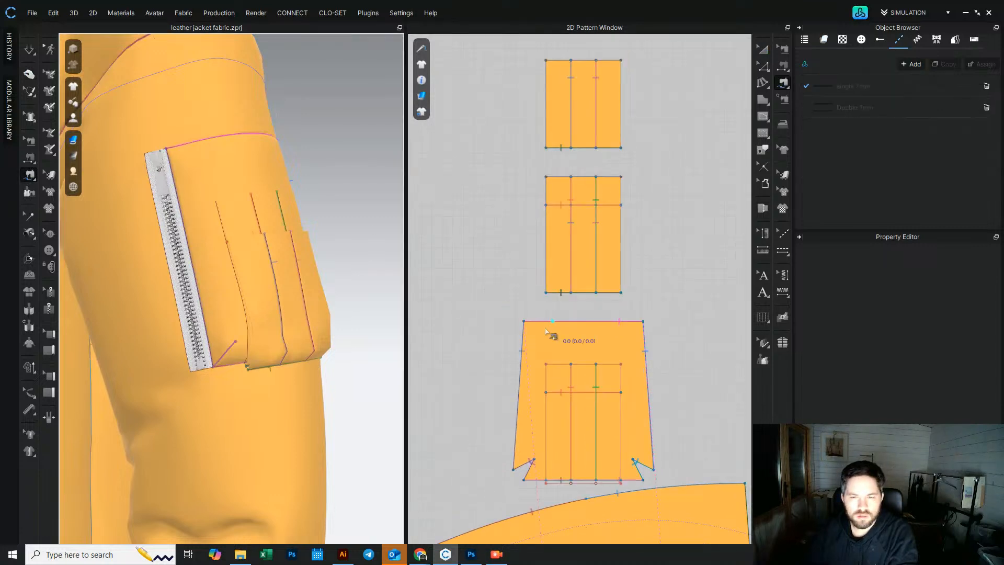
click(546, 178)
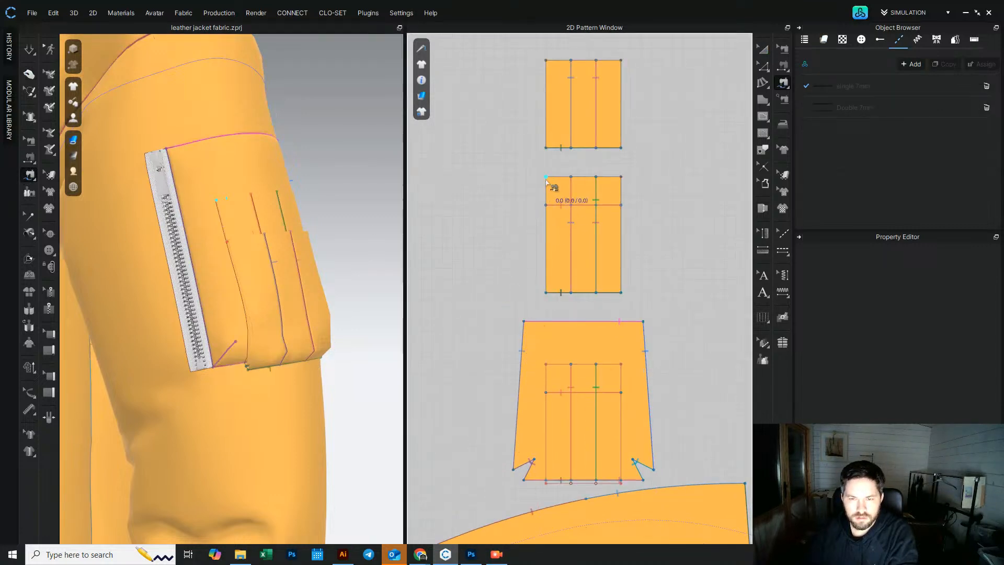
click(546, 292)
scroll(541, 372, up, 4)
middle_drag(542, 372, 550, 273)
click(560, 255)
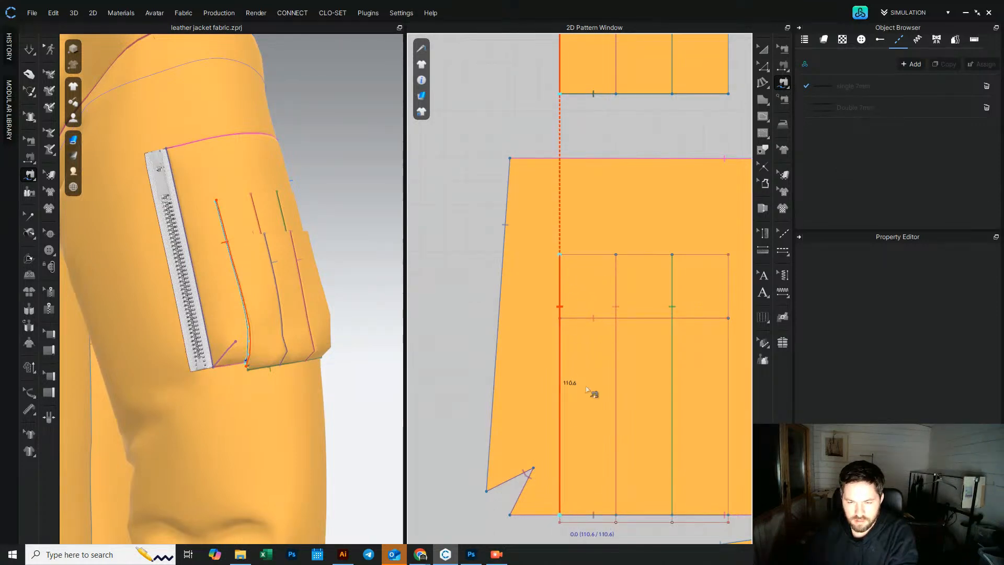
click(644, 312)
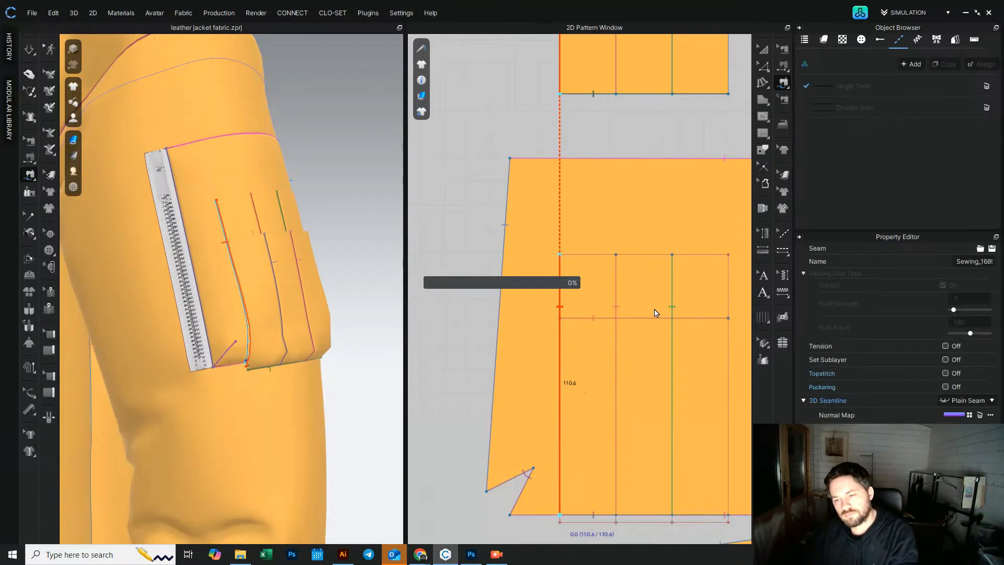
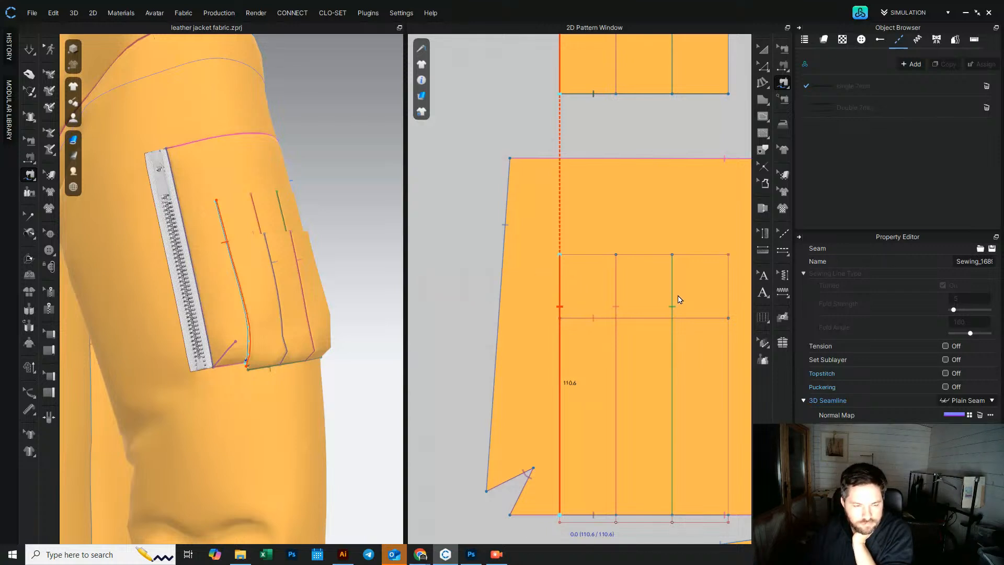
Step: Try to sew the pleated pocket piece's right edge to the pocket rectangle's right edge, and undo the seam
scroll(683, 299, down, 3)
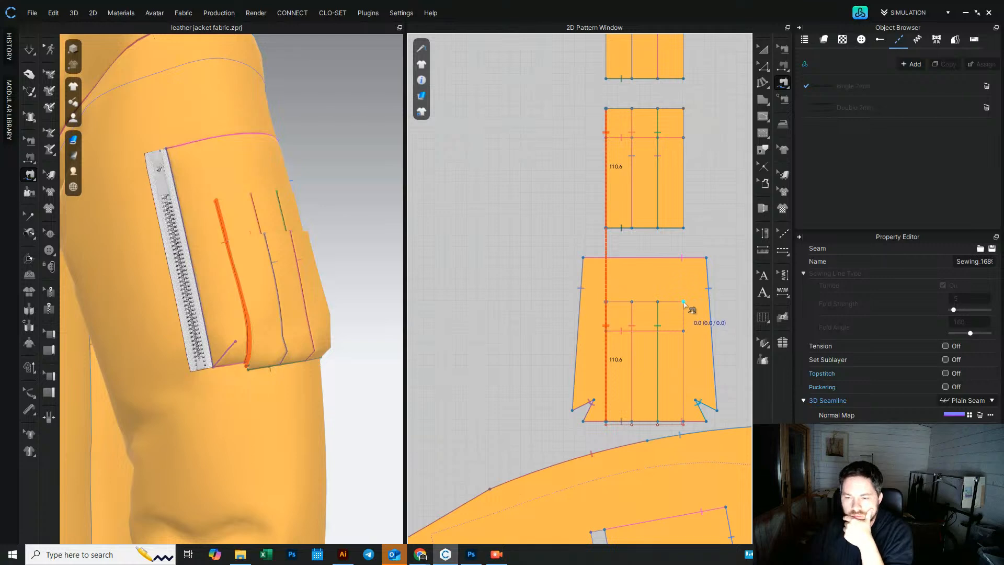
click(683, 303)
scroll(688, 382, up, 3)
scroll(681, 454, up, 4)
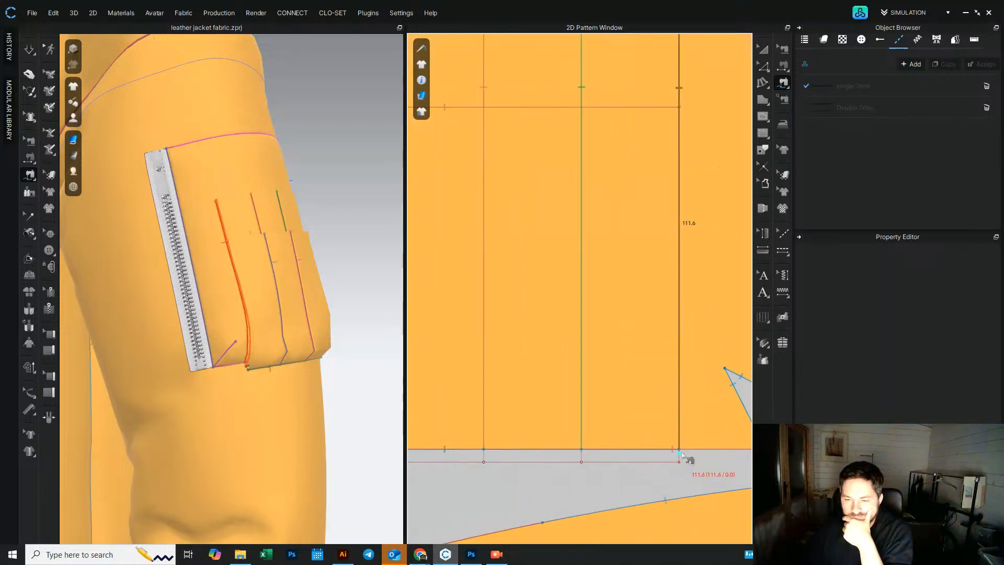
click(680, 450)
scroll(680, 450, down, 7)
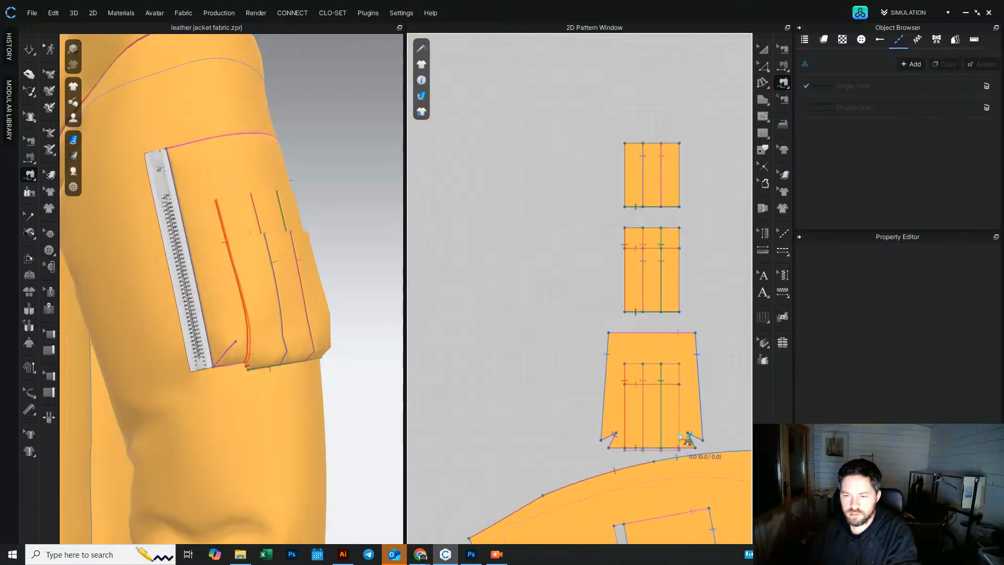
scroll(683, 426, up, 4)
click(653, 260)
scroll(654, 293, up, 5)
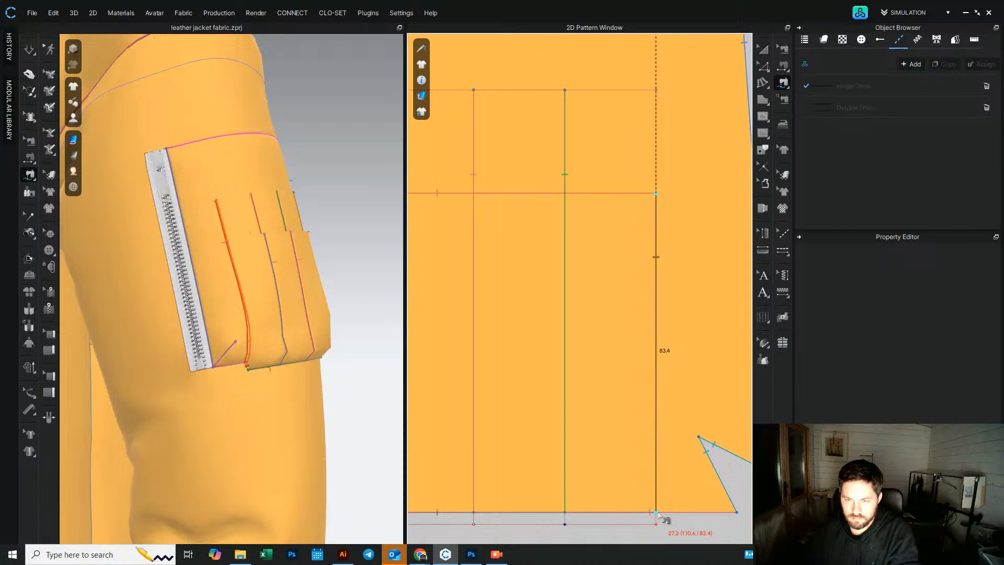
click(658, 513)
scroll(680, 489, down, 6)
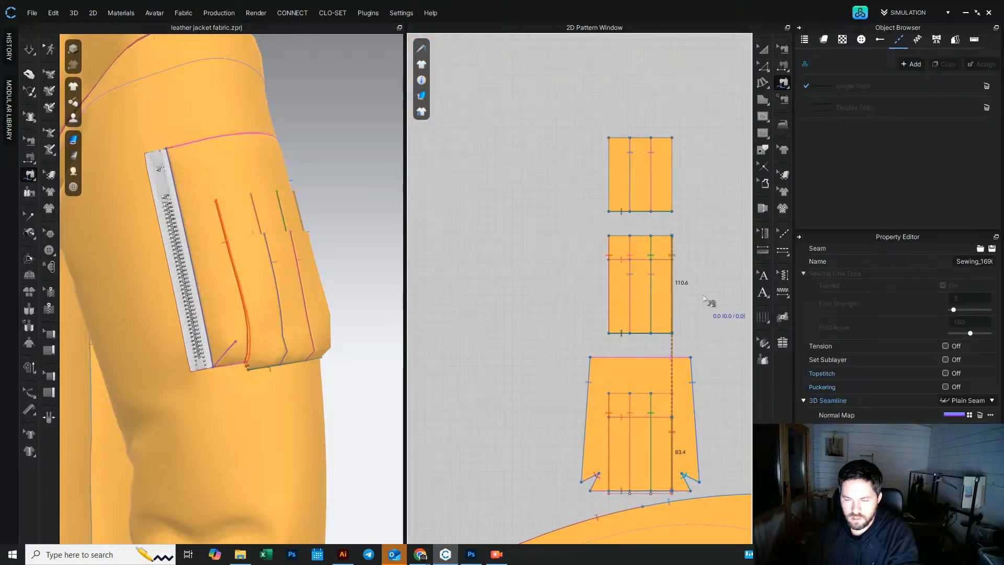
key(ctrl+z)
Step: Sew the pleated pocket piece's right edge to the right edge of the sleeve's pocket rectangle using segment sewing
click(677, 241)
click(680, 337)
scroll(676, 436, up, 3)
middle_drag(675, 437, 660, 327)
scroll(660, 282, up, 1)
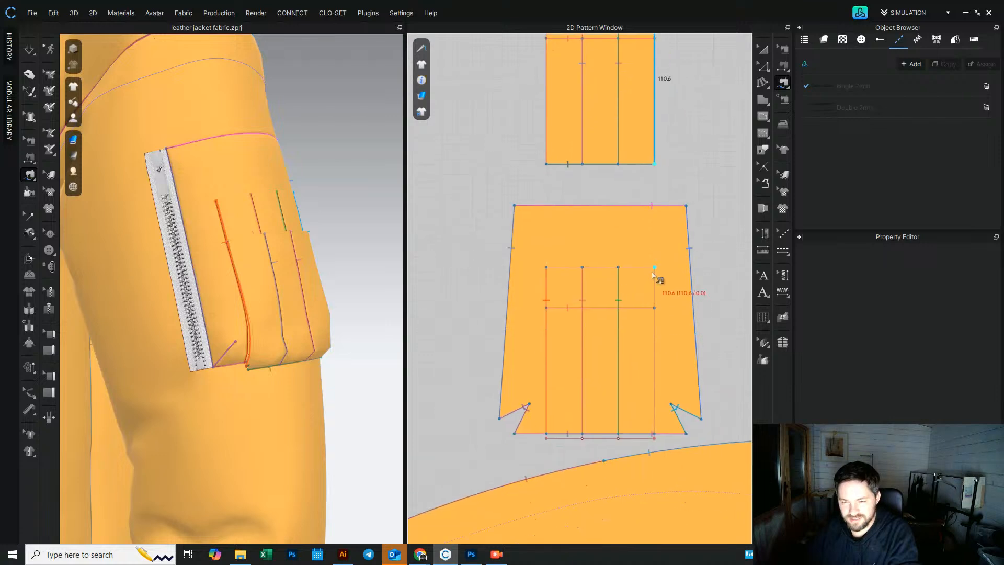
click(658, 273)
scroll(659, 396, up, 3)
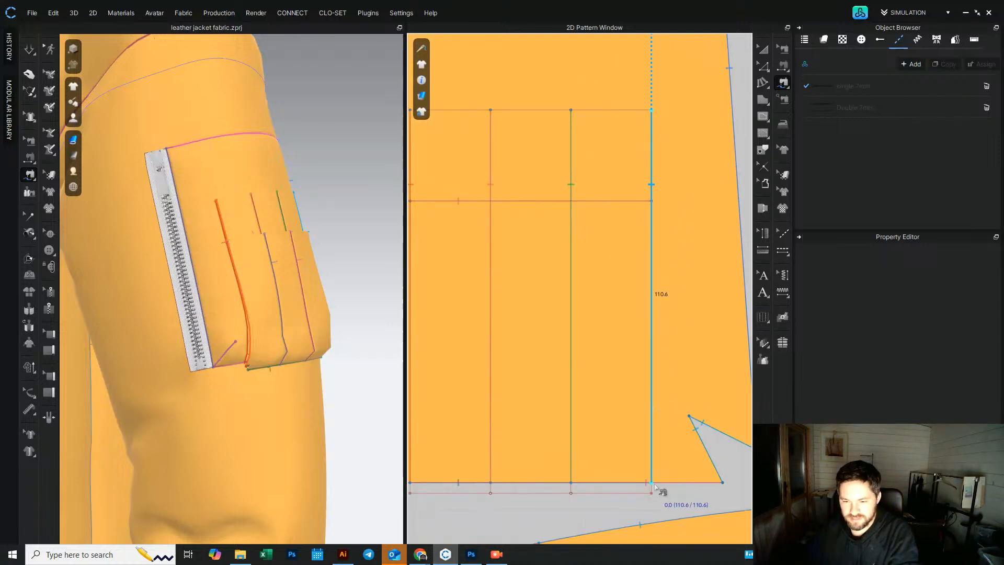
click(662, 490)
Step: Sew the upper pocket strip's left and right edges to the middle pocket piece's side edges below its horizontal line
scroll(657, 282, down, 5)
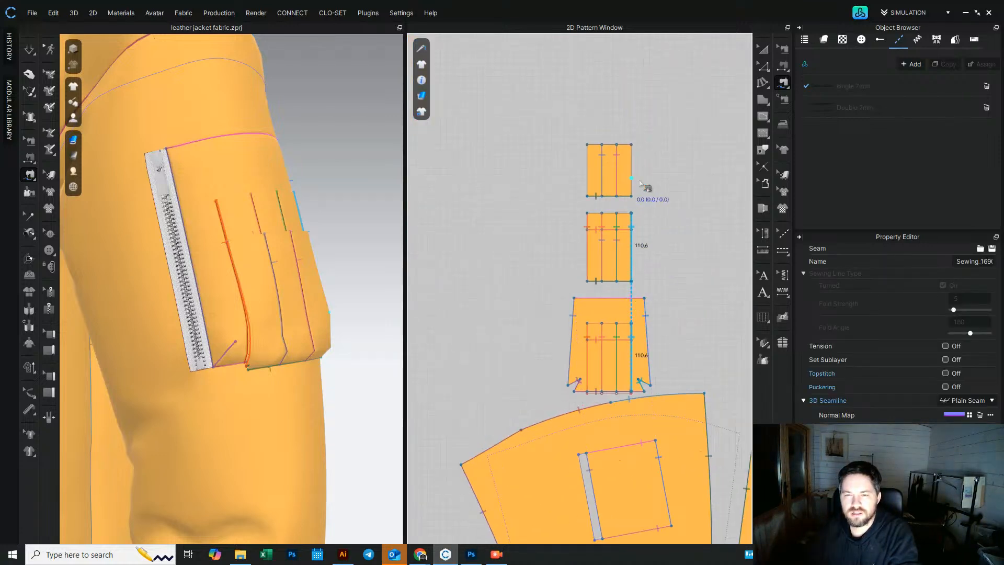
scroll(588, 167, up, 3)
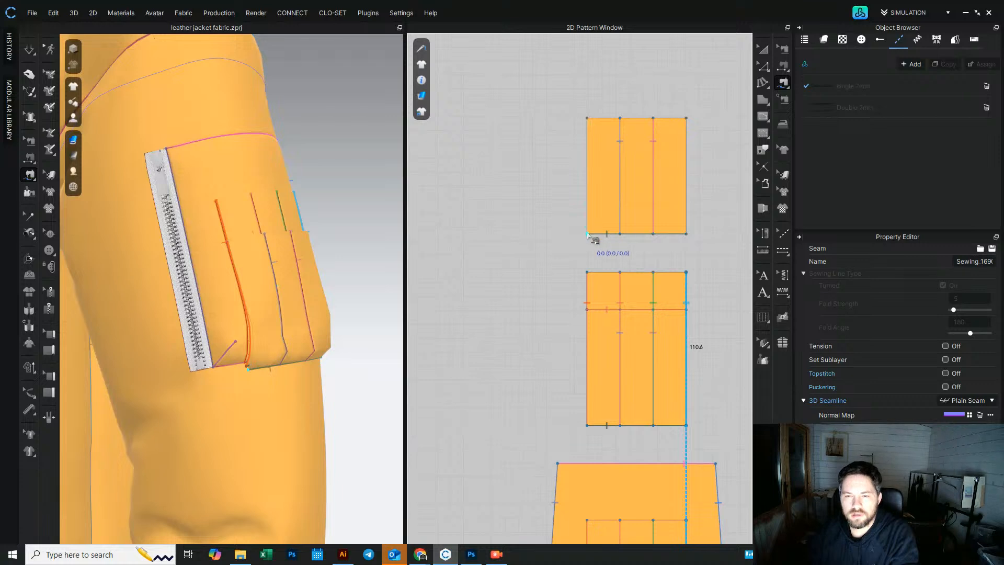
click(587, 233)
click(587, 119)
click(586, 425)
click(587, 309)
click(686, 234)
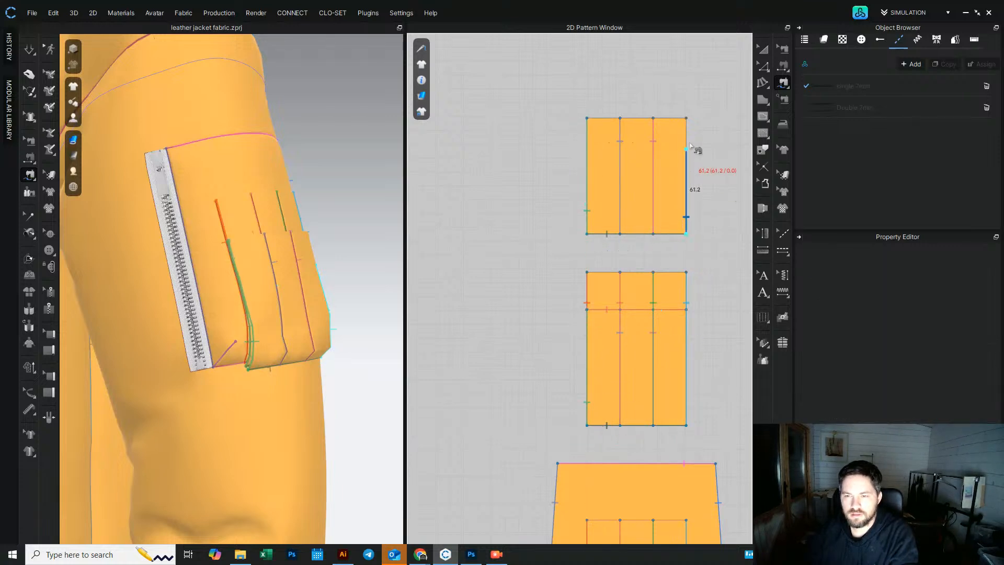
click(686, 119)
click(686, 425)
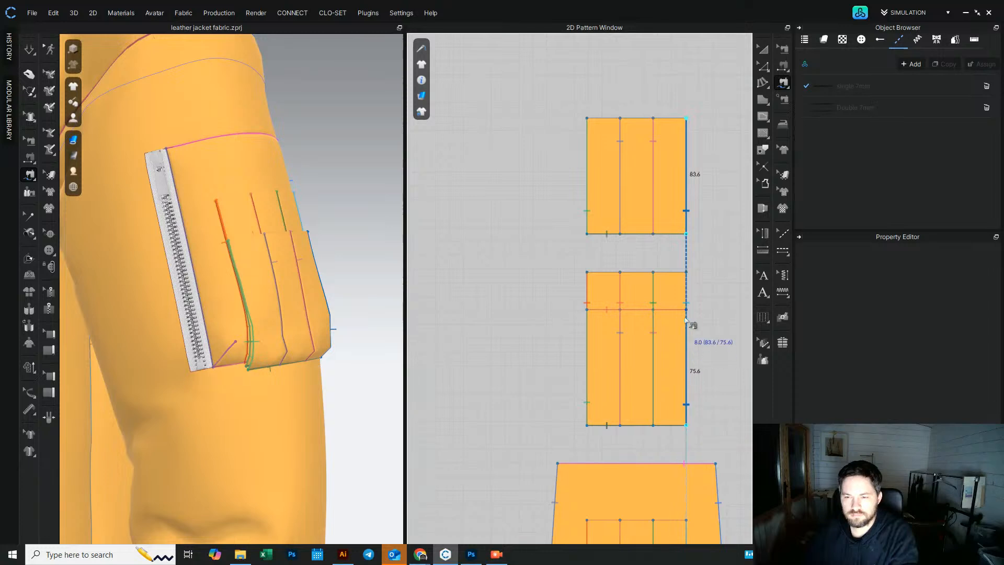
click(686, 309)
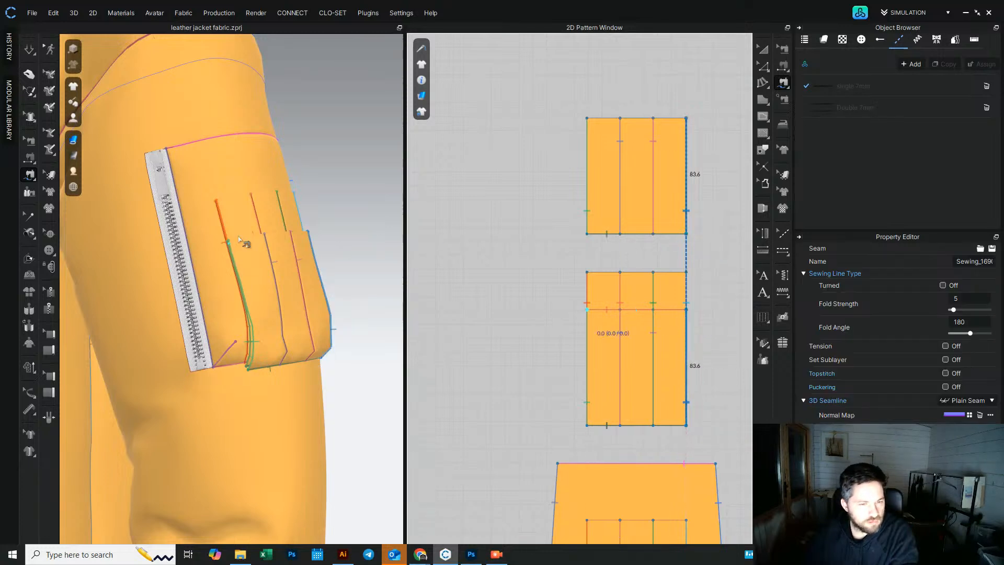
Step: Inspect the finished sleeve pocket with textures shown in the 3D view
click(762, 50)
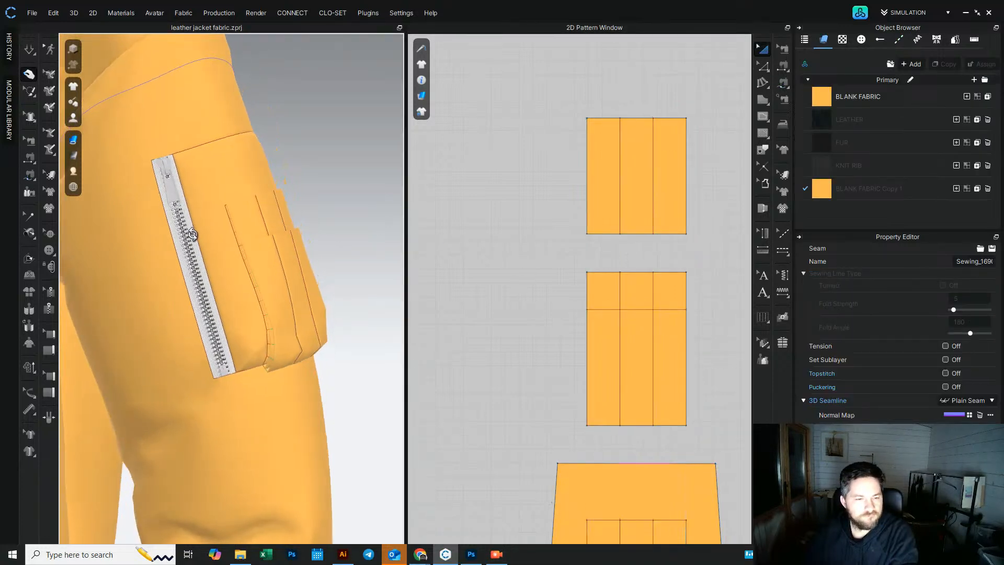
click(29, 50)
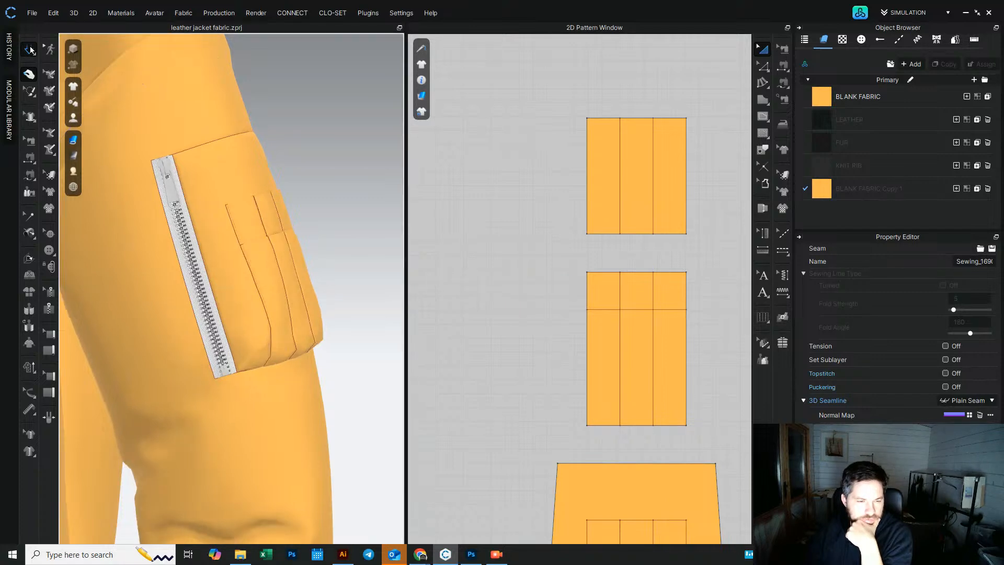
click(29, 49)
right_drag(281, 213, 185, 237)
right_drag(109, 225, 306, 241)
scroll(307, 241, down, 2)
click(307, 235)
scroll(293, 235, down, 4)
middle_drag(285, 235, 356, 155)
right_drag(356, 155, 372, 164)
scroll(251, 189, down, 3)
middle_drag(250, 190, 309, 201)
mouse_move(309, 200)
right_down()
mouse_move(85, 179)
mouse_move(105, 193)
mouse_move(320, 189)
mouse_move(308, 196)
right_up()
scroll(309, 165, down, 2)
middle_drag(307, 164, 321, 225)
mouse_move(320, 225)
right_down()
mouse_move(177, 226)
mouse_move(252, 228)
mouse_move(222, 281)
mouse_move(318, 210)
right_up()
click(765, 49)
Step: Select the sleeve and body patterns and apply the LEATHER fabric to them
scroll(470, 313, down, 10)
middle_drag(418, 362, 484, 187)
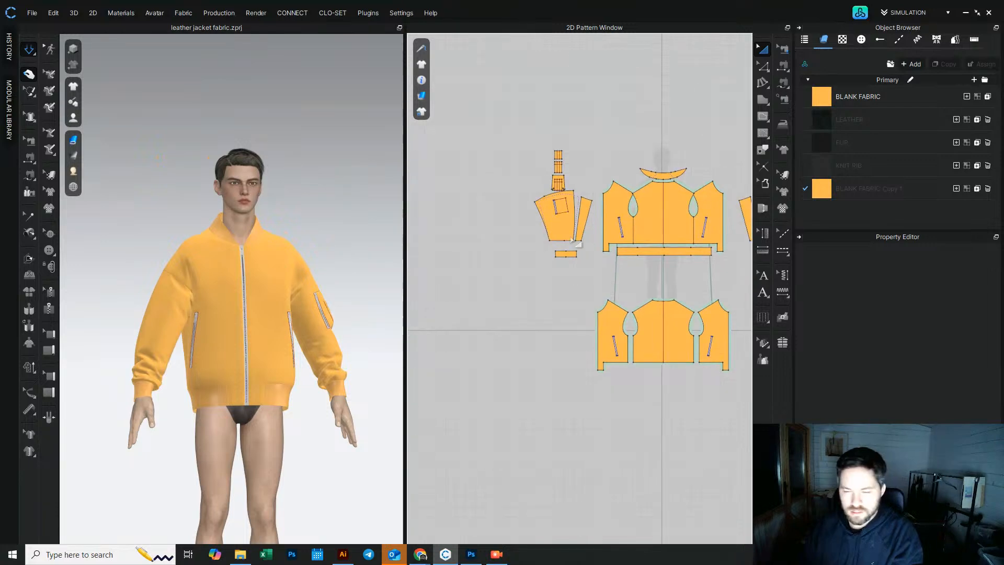
middle_drag(575, 242, 534, 271)
click(543, 225)
shift+click(589, 237)
shift+click(642, 240)
shift+click(688, 232)
shift+click(504, 256)
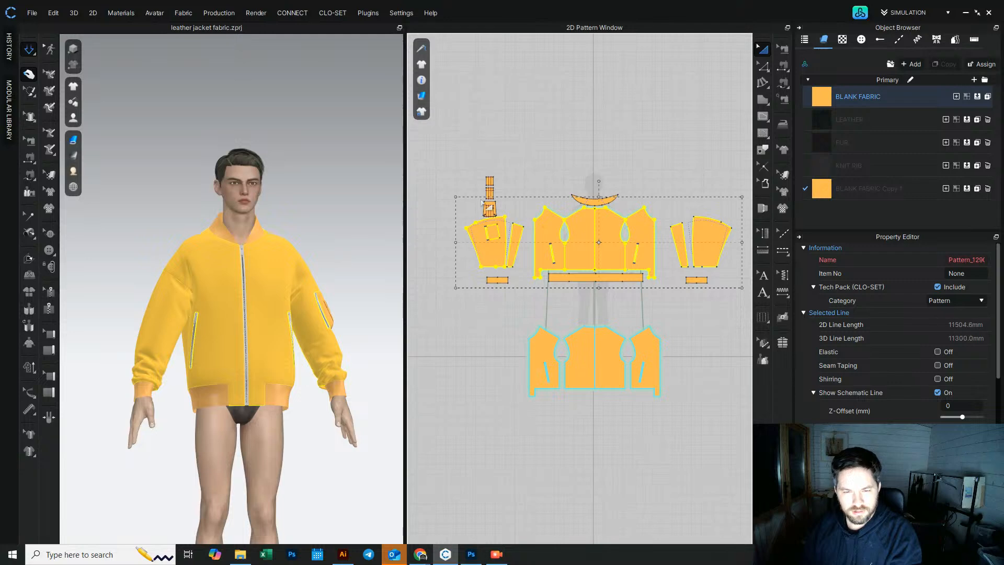
scroll(482, 196, up, 6)
shift+drag(457, 124, 567, 263)
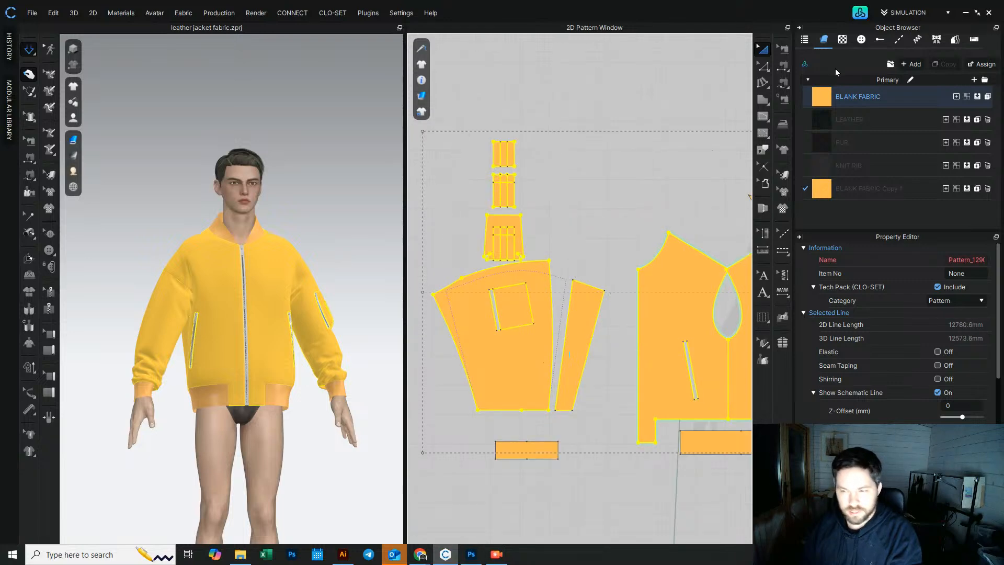
drag(825, 121, 633, 227)
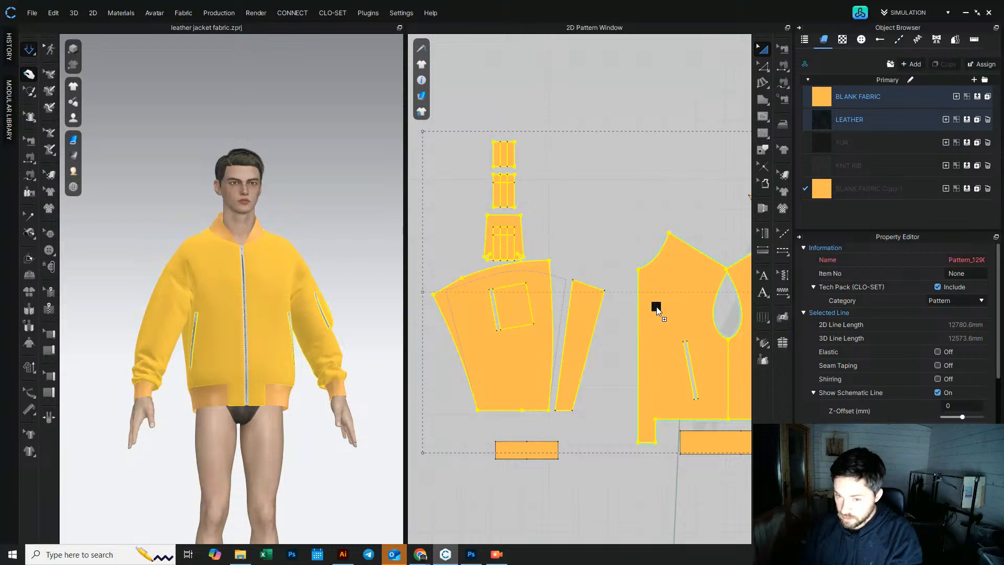
drag(657, 310, 656, 310)
Step: Examine the leather jacket from the front in the 3D view
scroll(245, 316, up, 5)
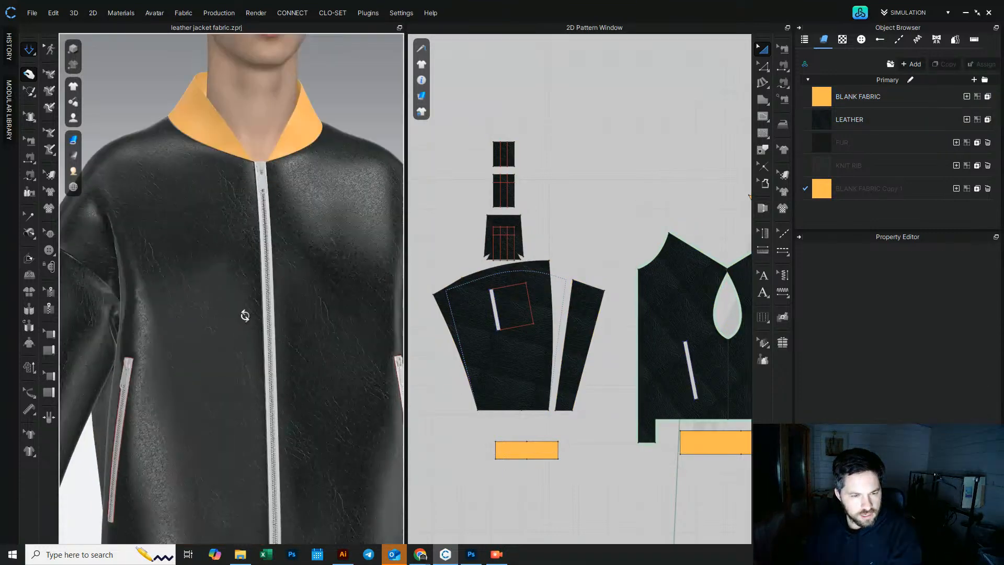
scroll(244, 315, down, 5)
right_drag(251, 286, 265, 285)
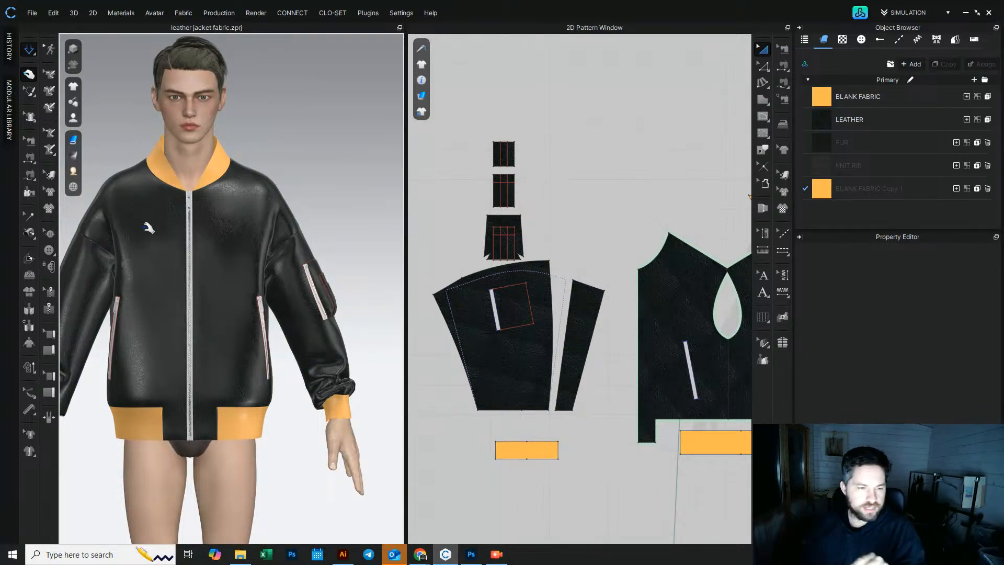
right_drag(115, 199, 190, 218)
scroll(191, 205, up, 5)
middle_drag(190, 204, 246, 320)
scroll(244, 318, down, 2)
right_drag(237, 311, 319, 210)
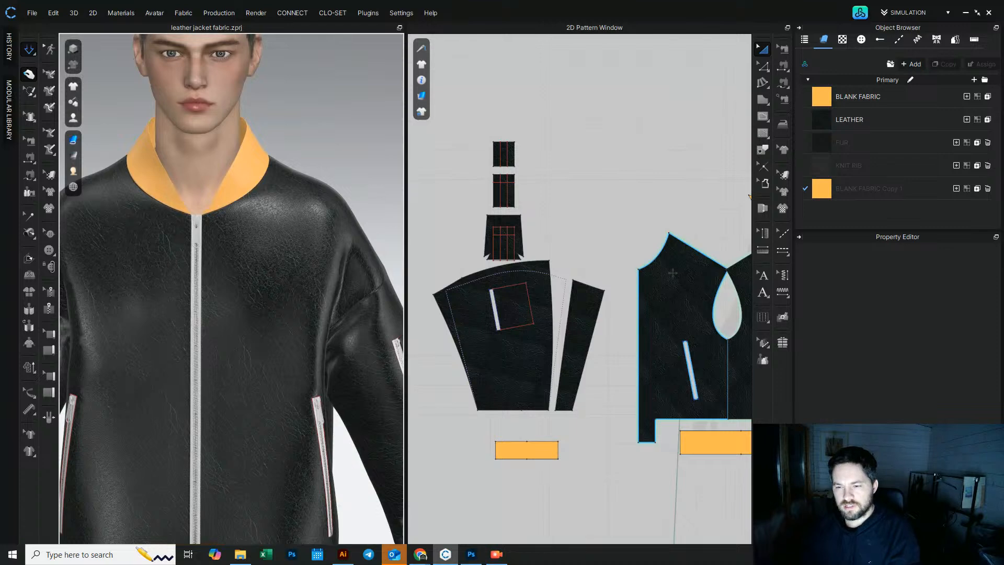
middle_drag(670, 270, 616, 277)
scroll(551, 216, down, 3)
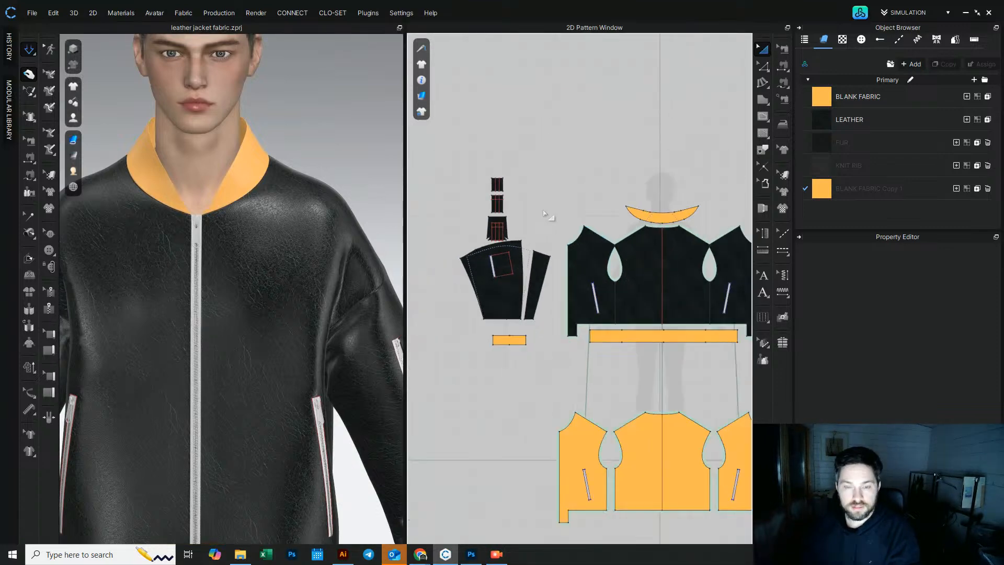
Step: Apply the FUR fabric to the collar pattern
drag(646, 213, 650, 177)
drag(824, 146, 656, 189)
click(664, 211)
Step: Select the hem band and cuff patterns and apply the KNIT RIB fabric to them
middle_drag(524, 354, 487, 290)
click(478, 275)
shift+click(605, 274)
middle_drag(730, 285, 551, 285)
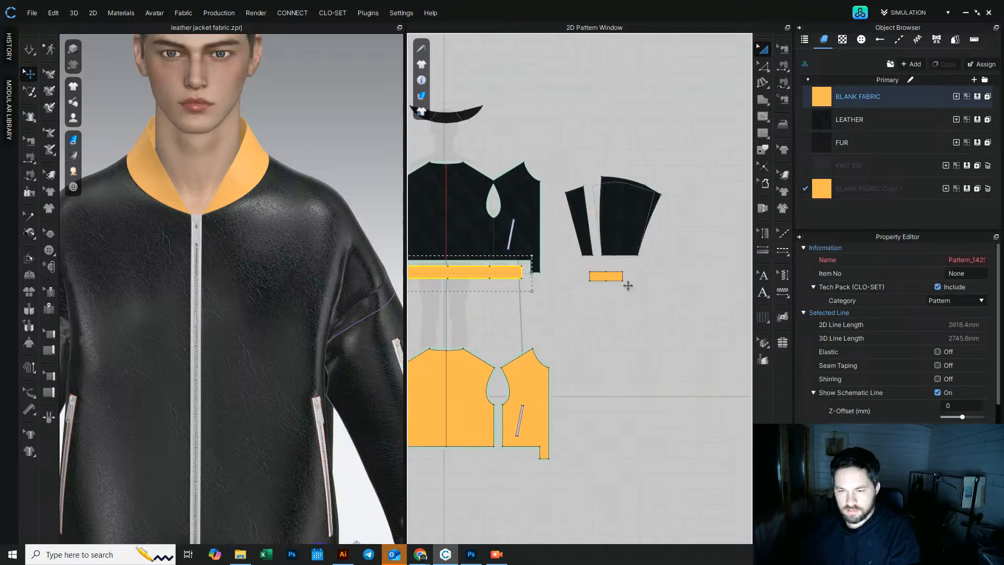
drag(821, 159, 612, 279)
Step: Unstrengthen the hem rib band on the avatar in the 3D view
click(361, 174)
middle_drag(295, 363, 290, 200)
scroll(277, 251, up, 3)
scroll(272, 254, up, 2)
right_click(250, 261)
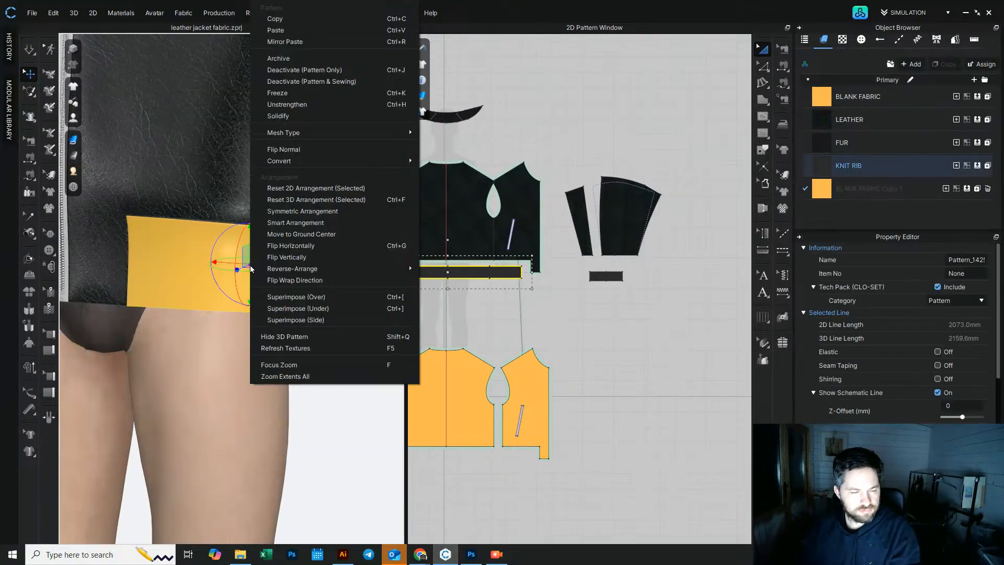
click(299, 107)
click(280, 293)
mouse_move(281, 293)
right_down()
mouse_move(303, 291)
mouse_move(264, 283)
right_up()
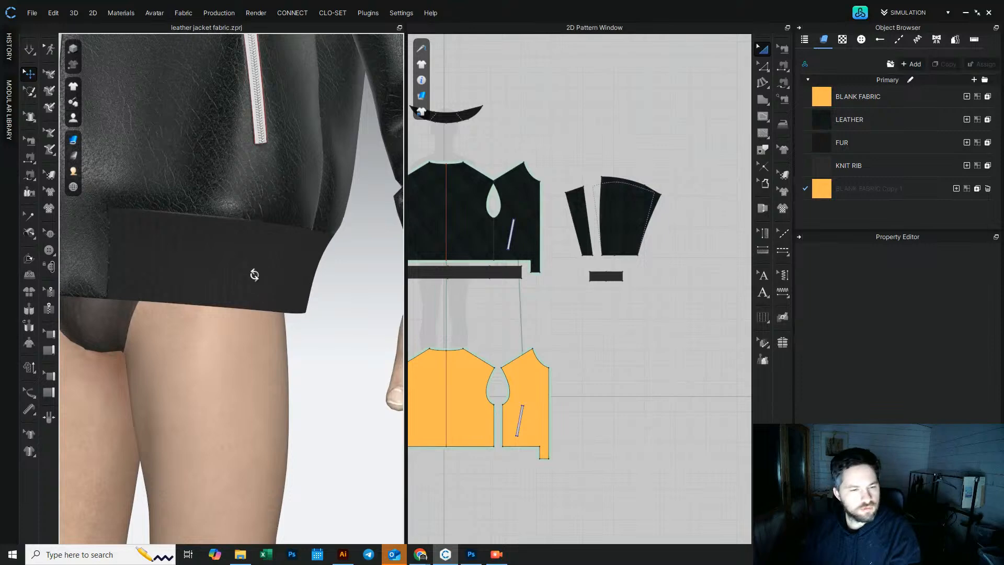
right_click(254, 275)
click(304, 109)
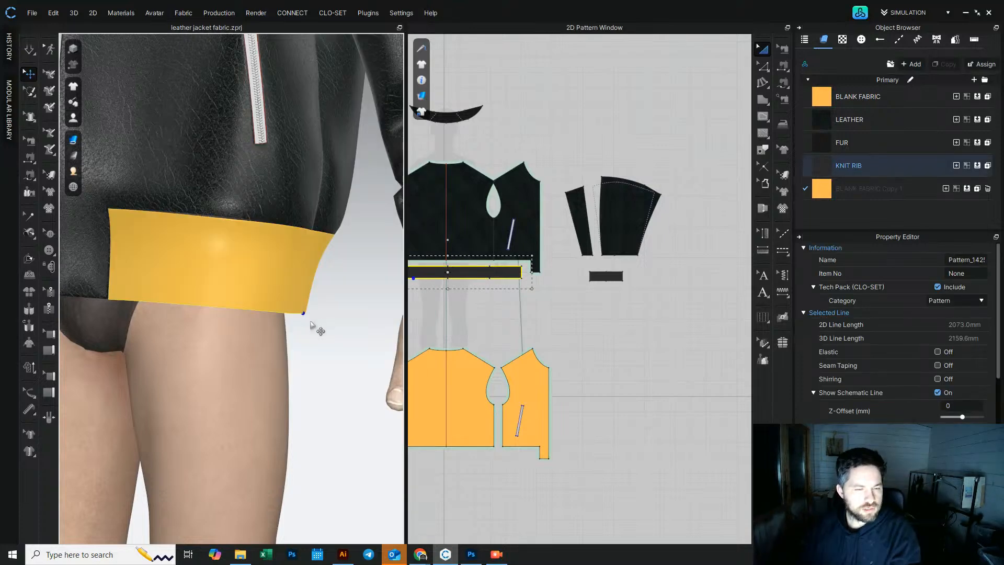
Step: Examine the jacket's sleeves and rib bands from several angles in the 3D view
scroll(311, 324, down, 5)
click(288, 357)
right_drag(196, 209, 222, 211)
scroll(221, 211, down, 2)
middle_drag(222, 210, 293, 336)
click(30, 50)
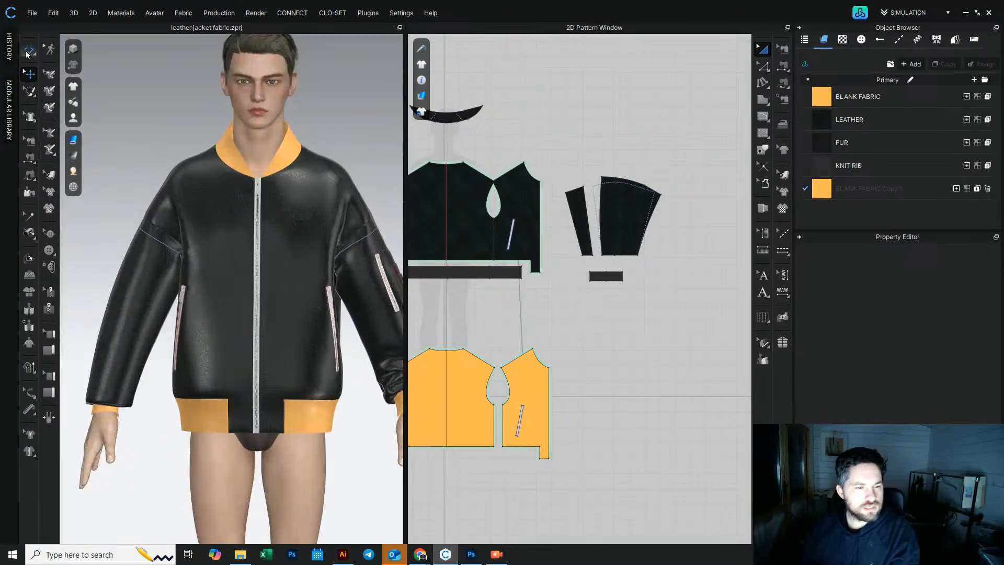
click(126, 351)
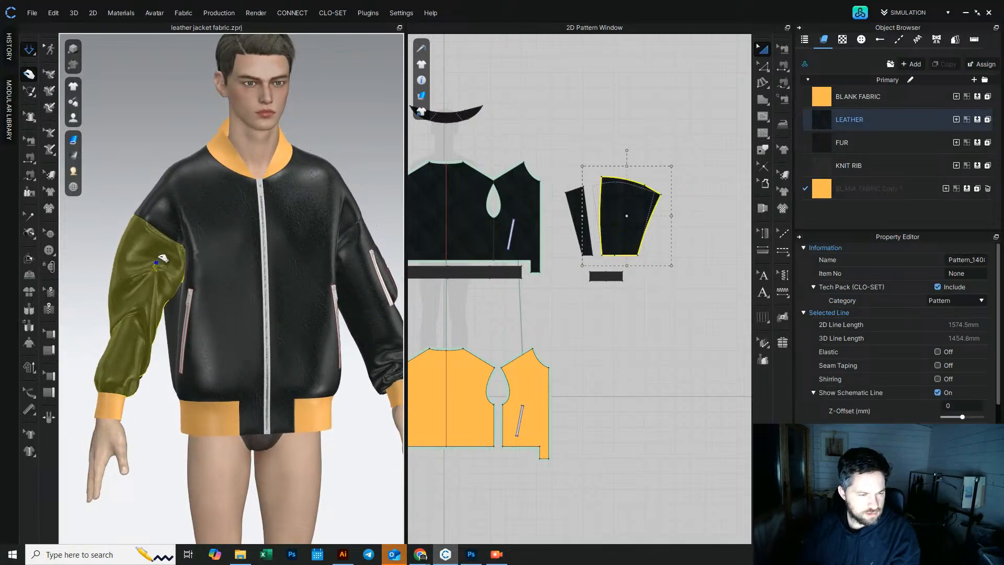
drag(130, 348, 121, 380)
right_drag(128, 357, 142, 356)
mouse_move(136, 300)
mouse_down()
mouse_move(124, 270)
mouse_move(127, 348)
mouse_up()
drag(116, 307, 122, 402)
right_drag(125, 403, 61, 408)
right_drag(369, 378, 272, 399)
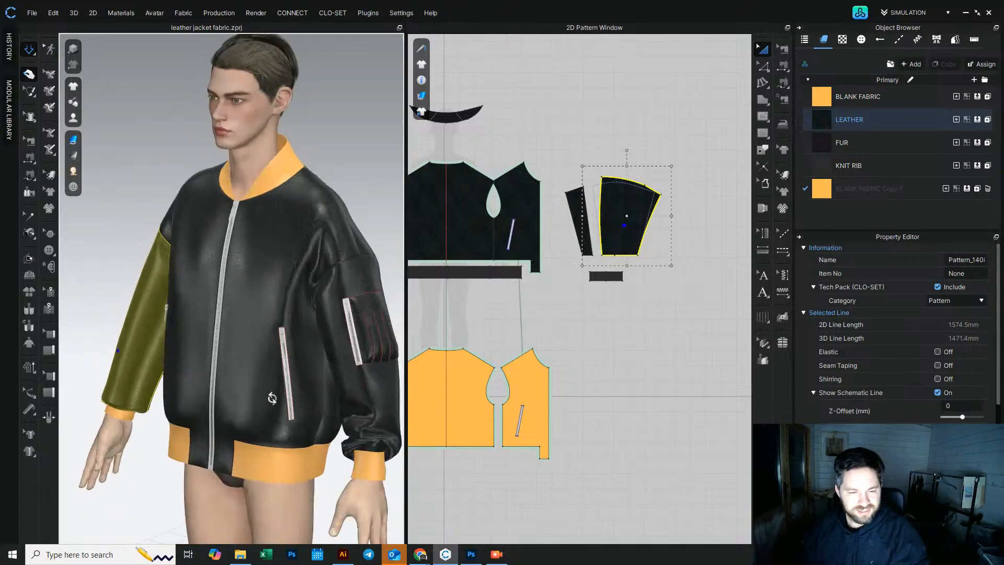
middle_drag(272, 399, 225, 377)
right_drag(225, 377, 79, 338)
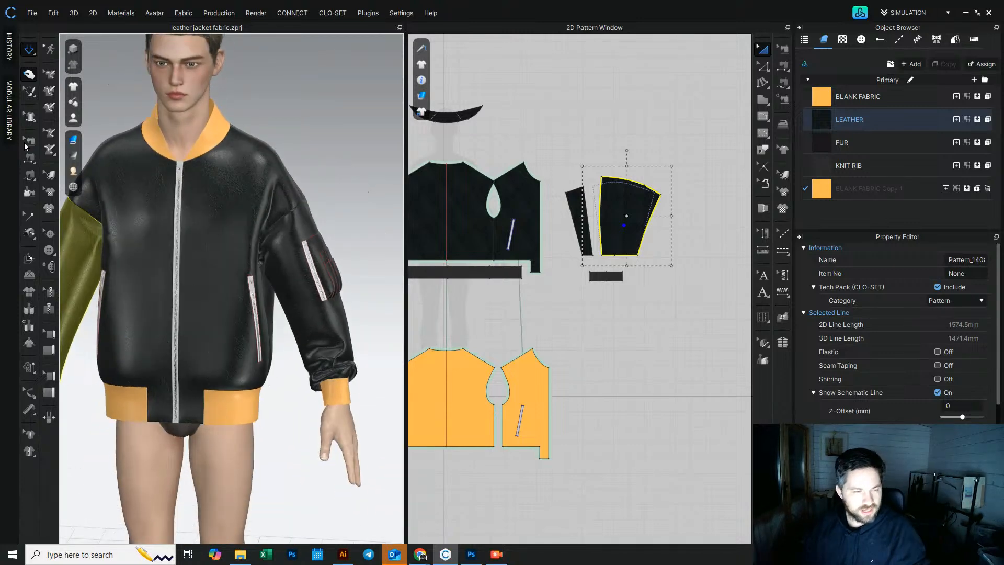
Step: Set the Fold Strength of both cuff-to-sleeve seams to 100
click(28, 50)
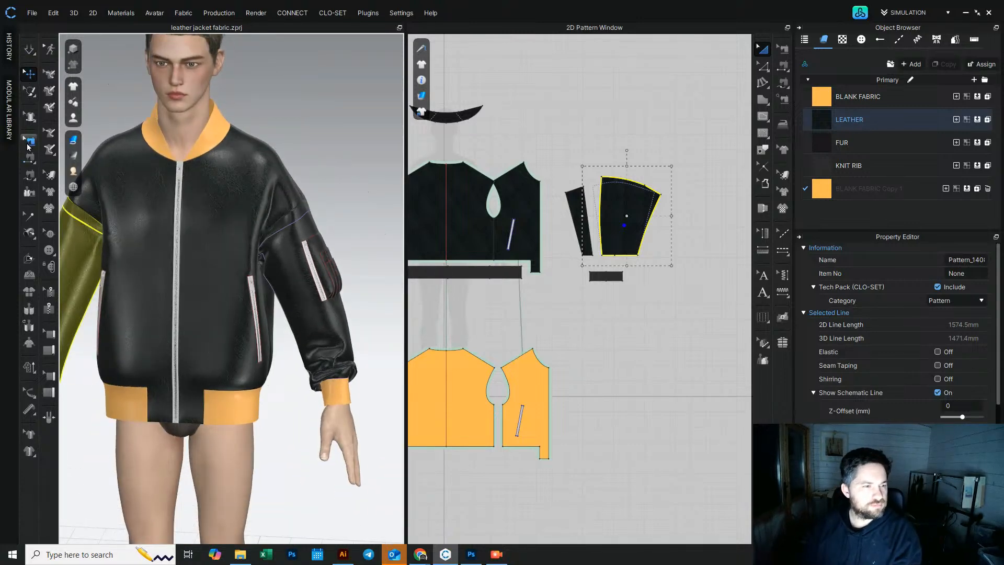
click(27, 146)
middle_drag(583, 301, 619, 319)
scroll(649, 300, up, 5)
click(649, 278)
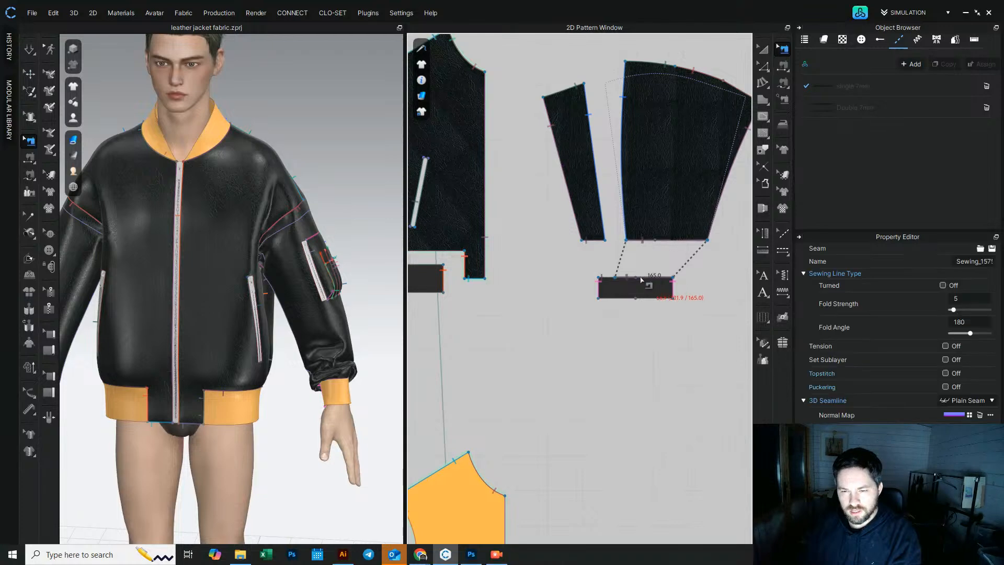
scroll(610, 287, down, 5)
scroll(628, 309, up, 5)
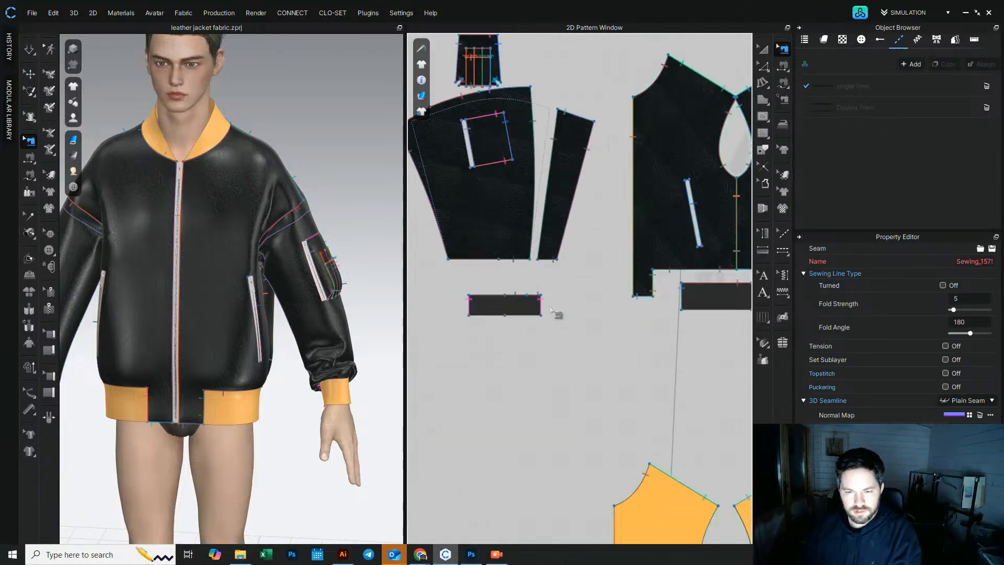
click(480, 300)
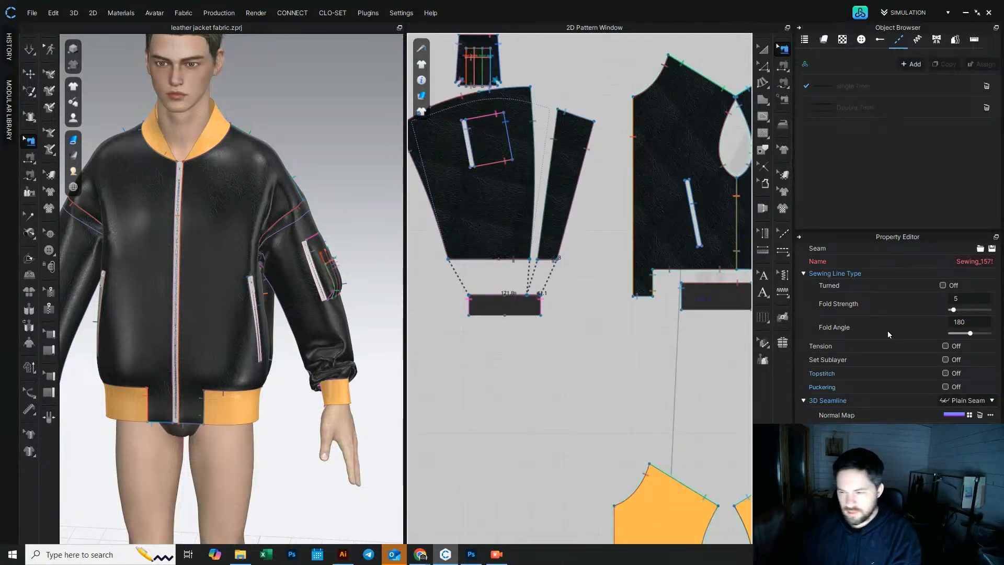
drag(953, 309, 1002, 309)
click(29, 49)
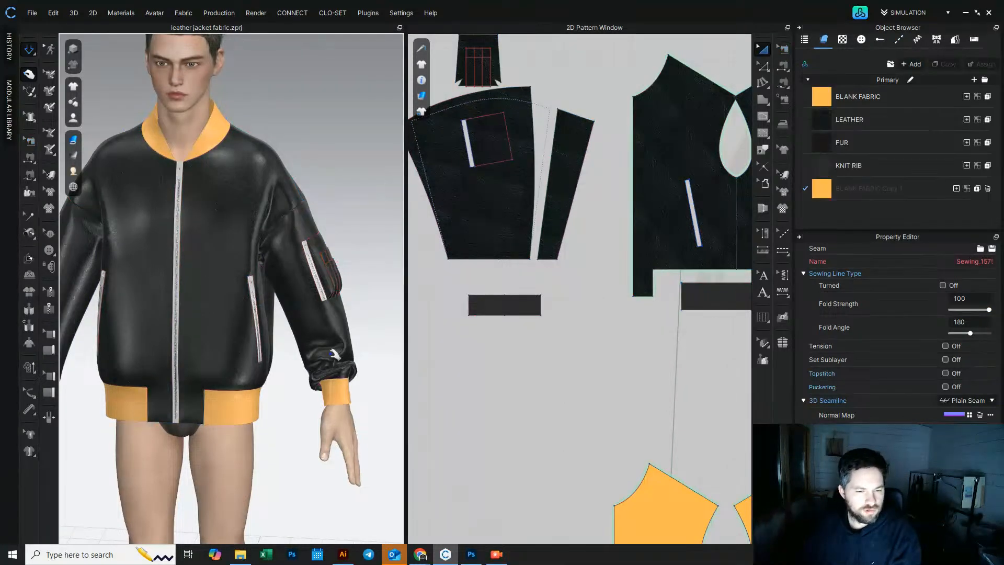
Step: Select the pocket sleeve and examine it from several angles in the 3D view
click(341, 349)
drag(341, 350, 316, 331)
right_drag(316, 330, 225, 334)
drag(382, 353, 383, 325)
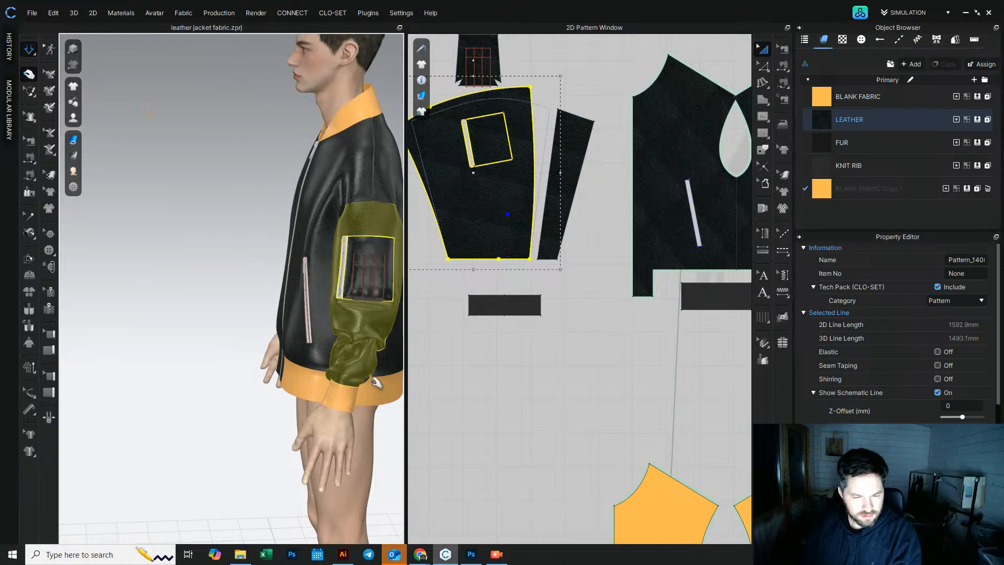
right_drag(353, 377, 387, 383)
drag(323, 351, 334, 374)
right_drag(251, 367, 292, 368)
click(208, 279)
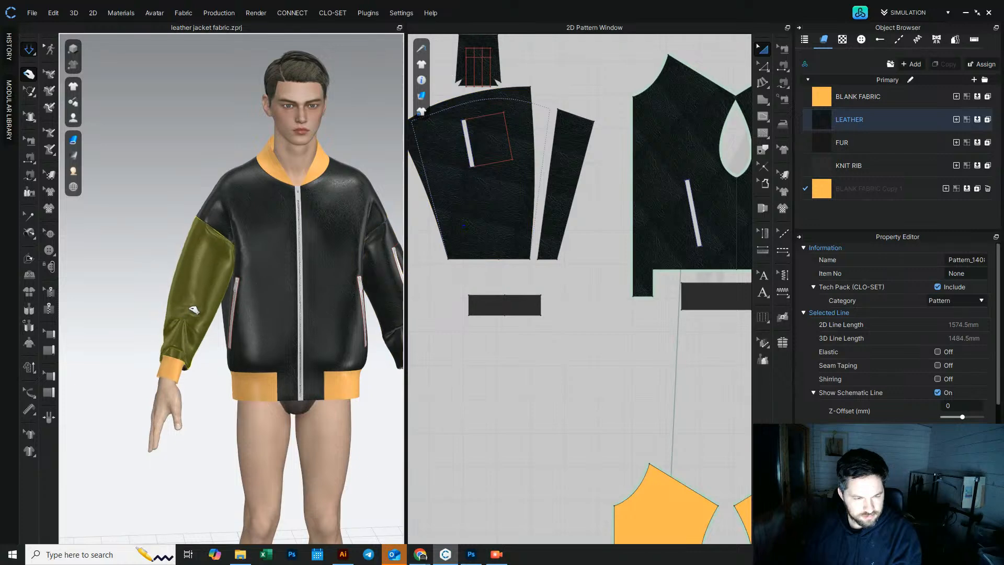
drag(208, 278, 223, 235)
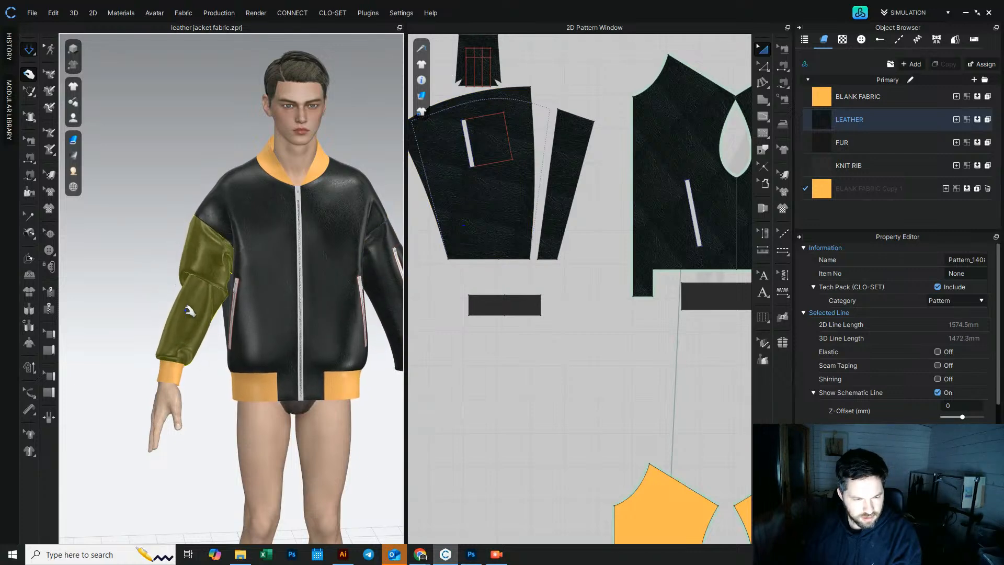
right_drag(195, 321, 177, 347)
scroll(176, 347, up, 5)
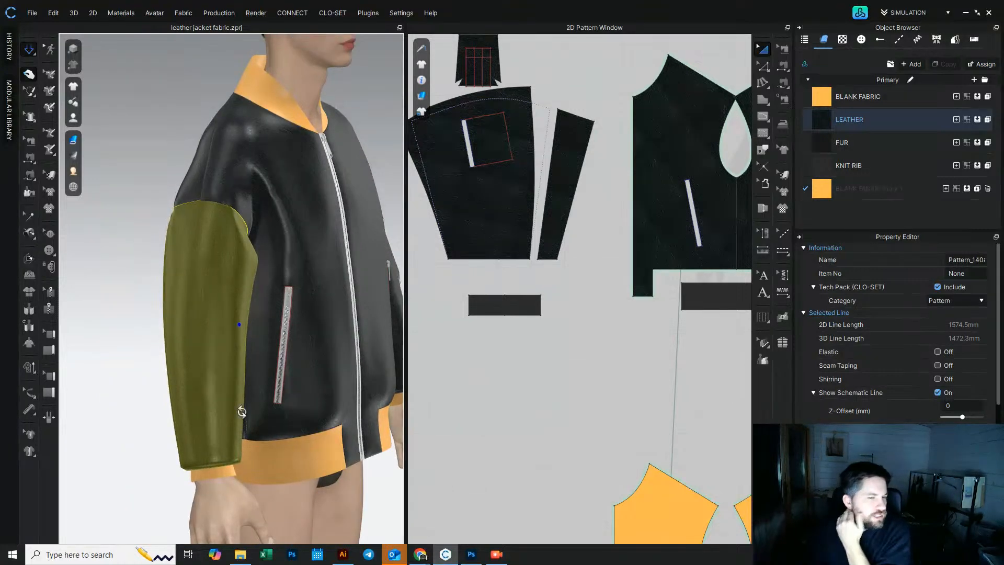
right_drag(242, 411, 179, 395)
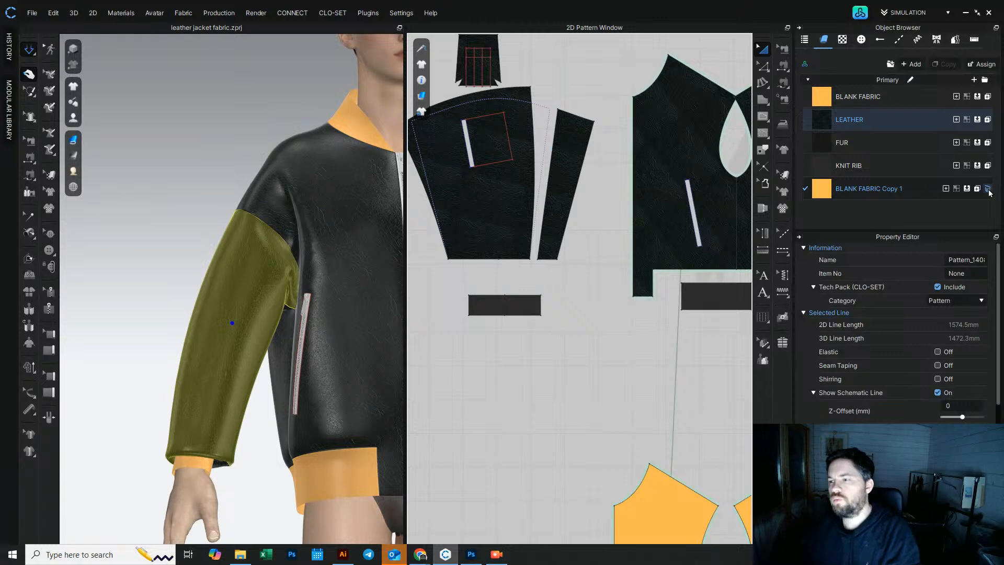
Step: Copy the LEATHER fabric for the sleeves and name the copy LEATHER sleeves
click(875, 117)
click(947, 64)
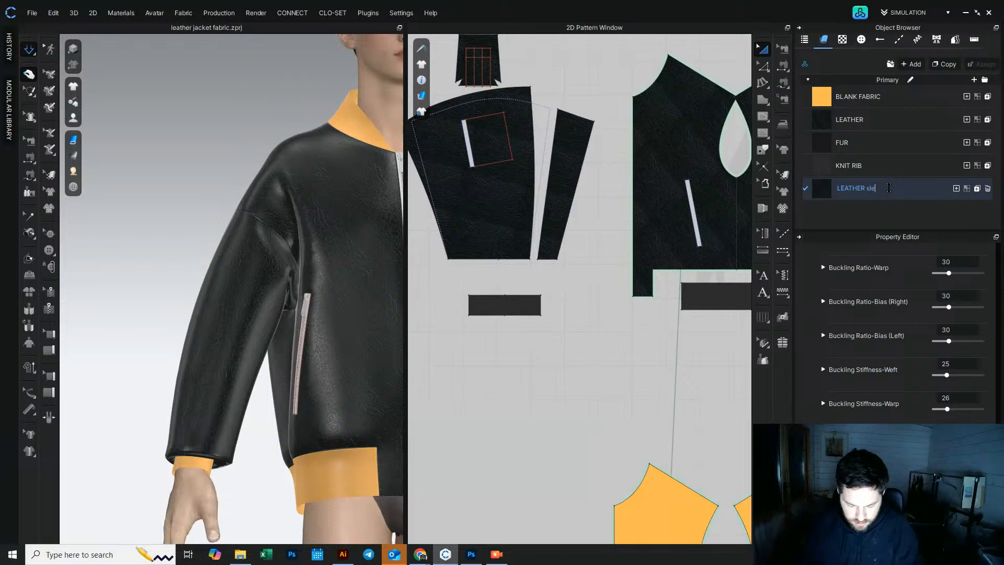
click(917, 182)
Step: Examine the full pattern layout and the jacket from several angles
scroll(582, 379, down, 5)
middle_drag(572, 388, 517, 362)
scroll(515, 359, up, 3)
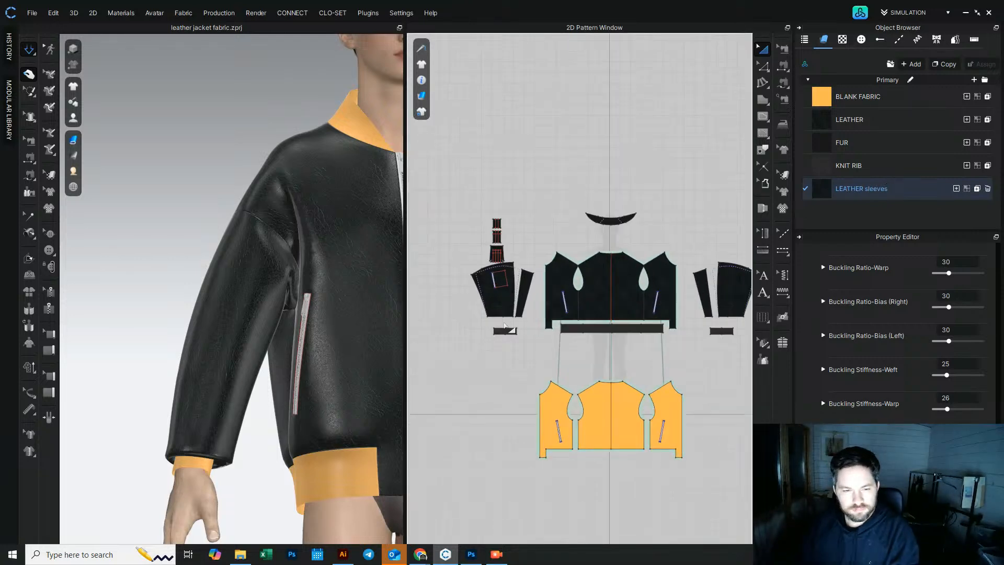
scroll(365, 323, down, 5)
right_drag(337, 254, 195, 204)
middle_drag(195, 204, 303, 260)
right_drag(302, 260, 198, 258)
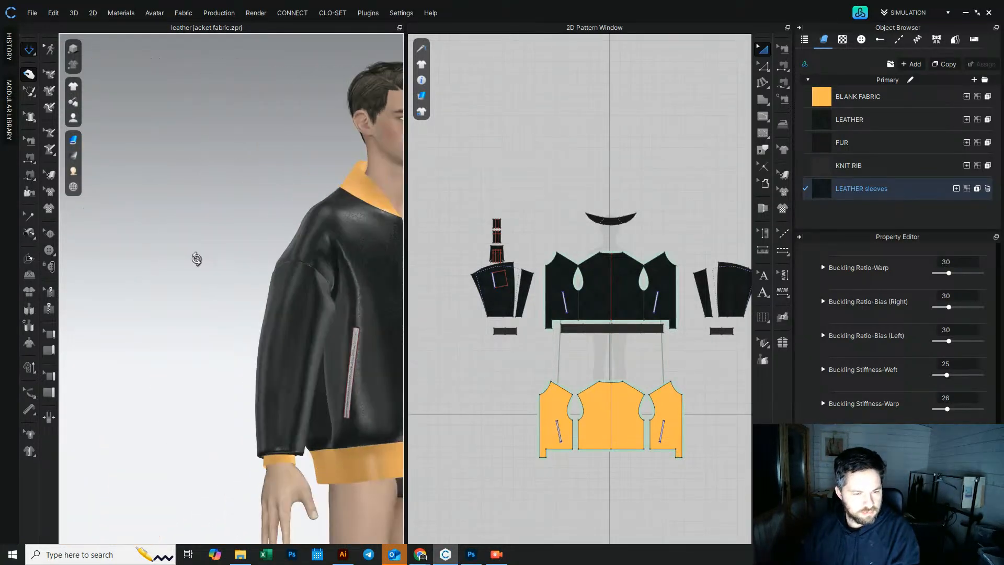
middle_drag(301, 310, 178, 272)
right_drag(395, 293, 328, 291)
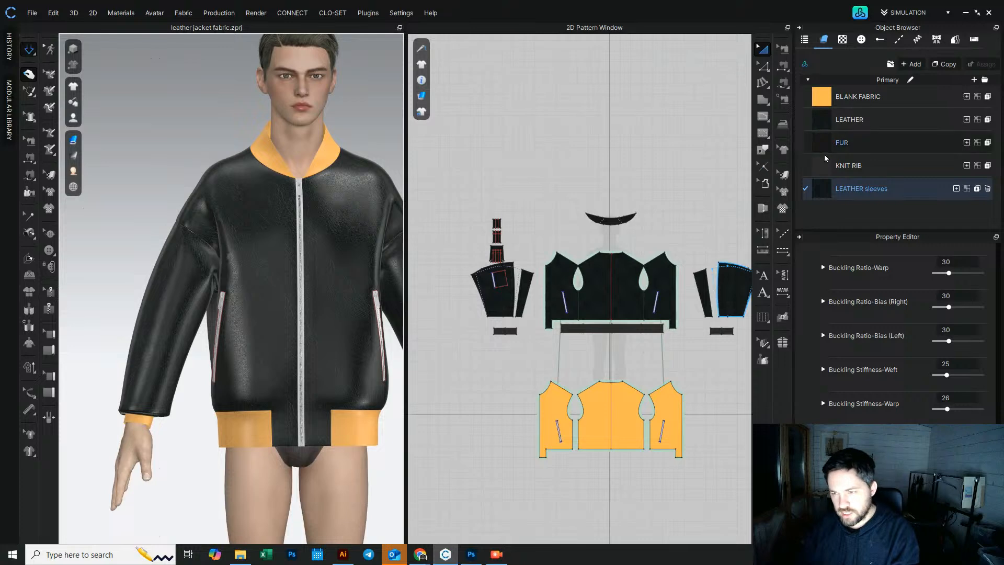
Step: Select the patterns using each fabric and edit the LEATHER fabric's Bending-Weft value
click(818, 121)
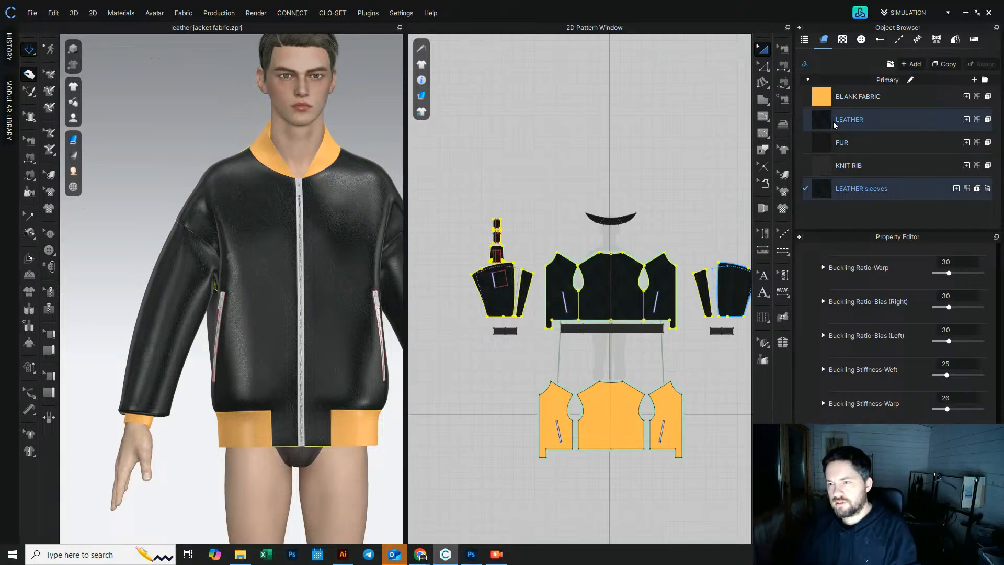
click(848, 97)
scroll(897, 334, up, 10)
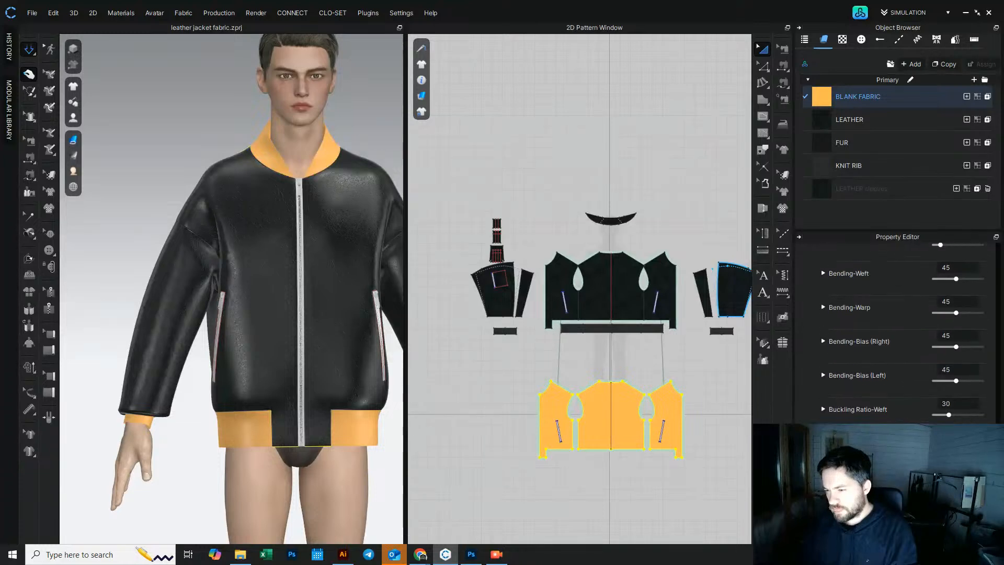
click(820, 188)
ctrl+click(818, 119)
click(955, 408)
text(4)
key(Return)
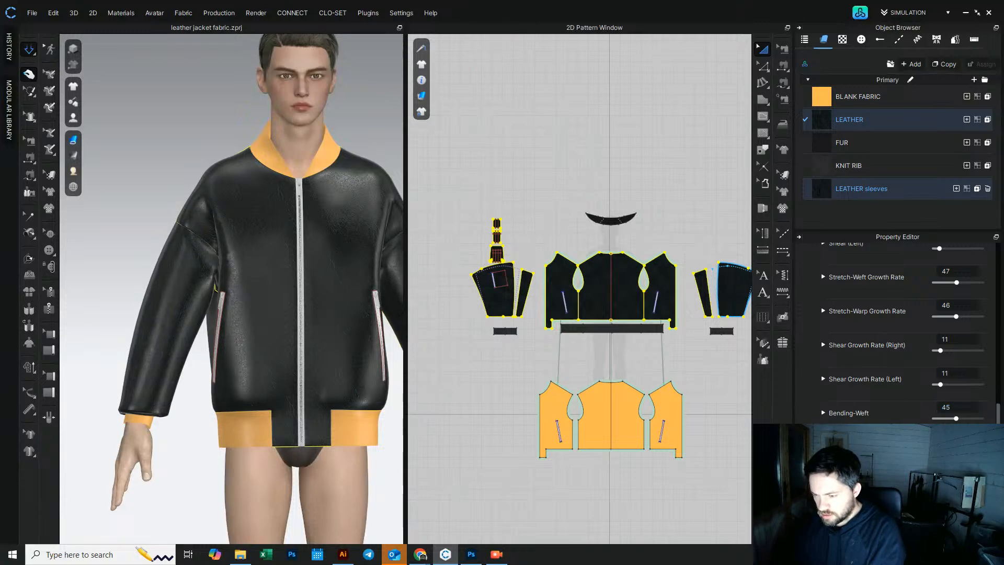
click(632, 513)
key(b)
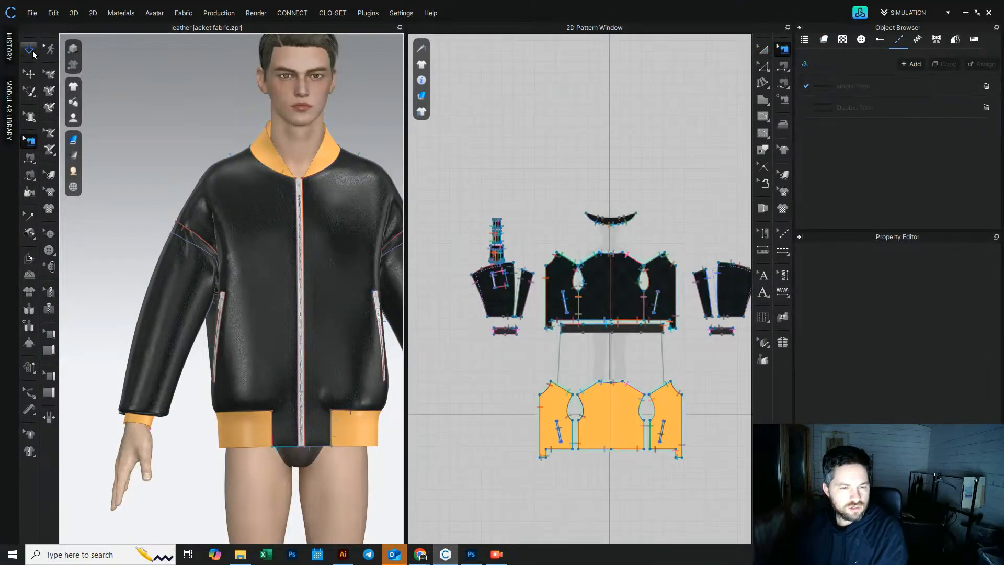
click(29, 49)
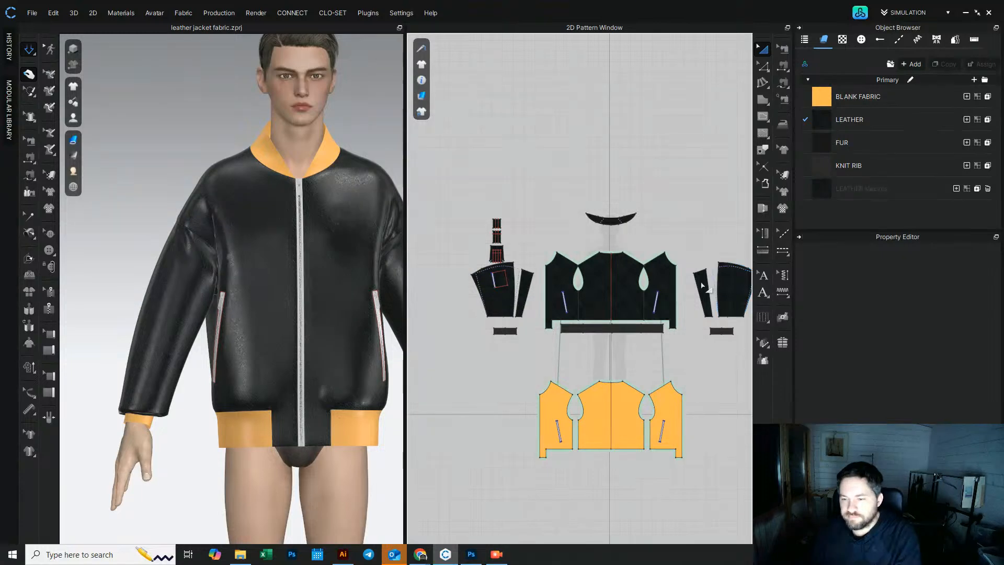
right_click(536, 555)
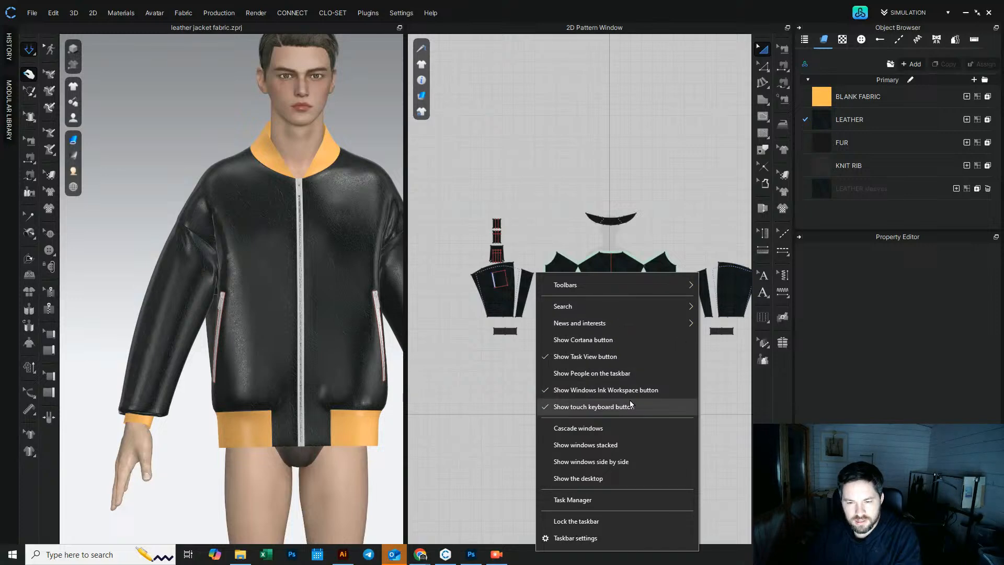
mouse_move(633, 282)
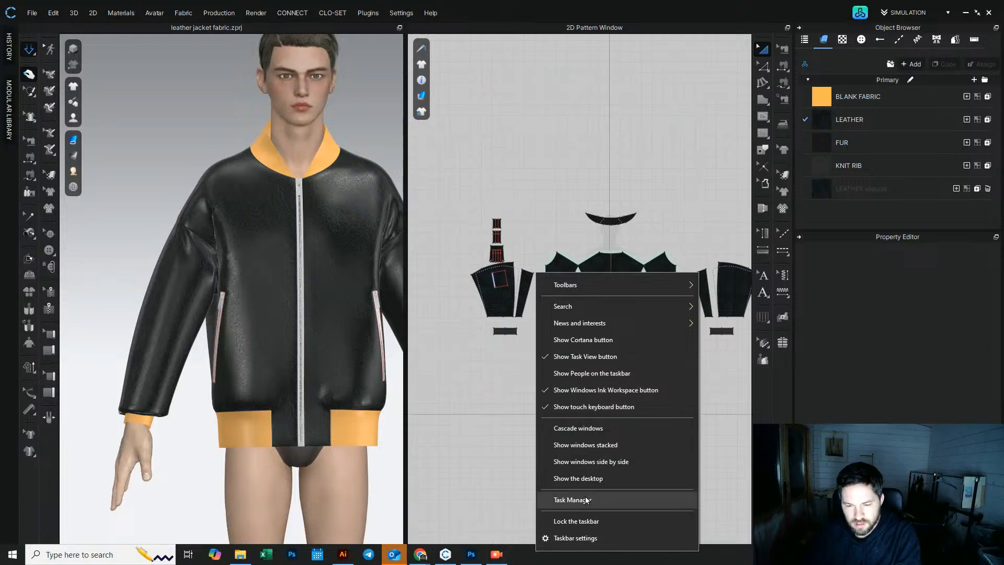
click(516, 510)
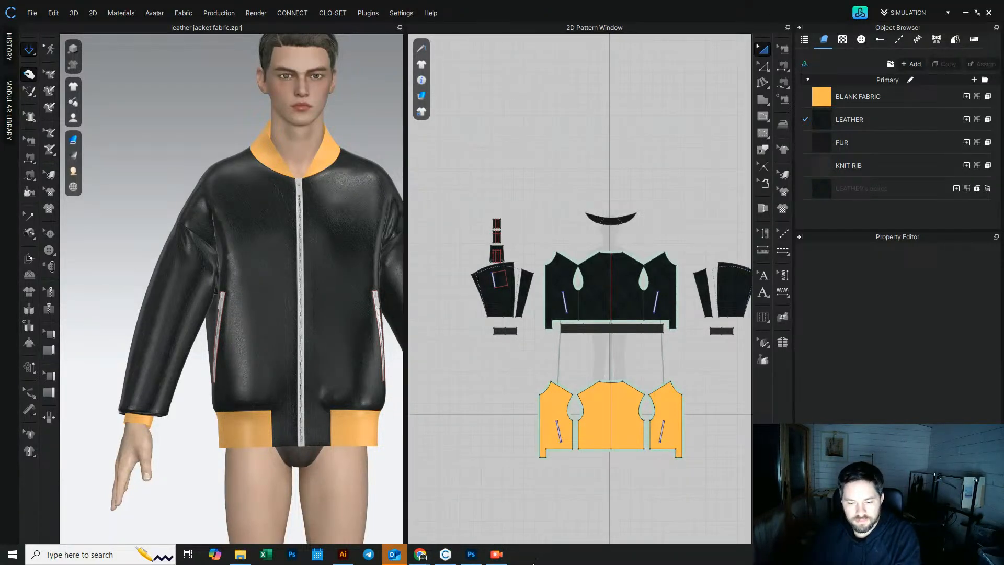
right_click(538, 545)
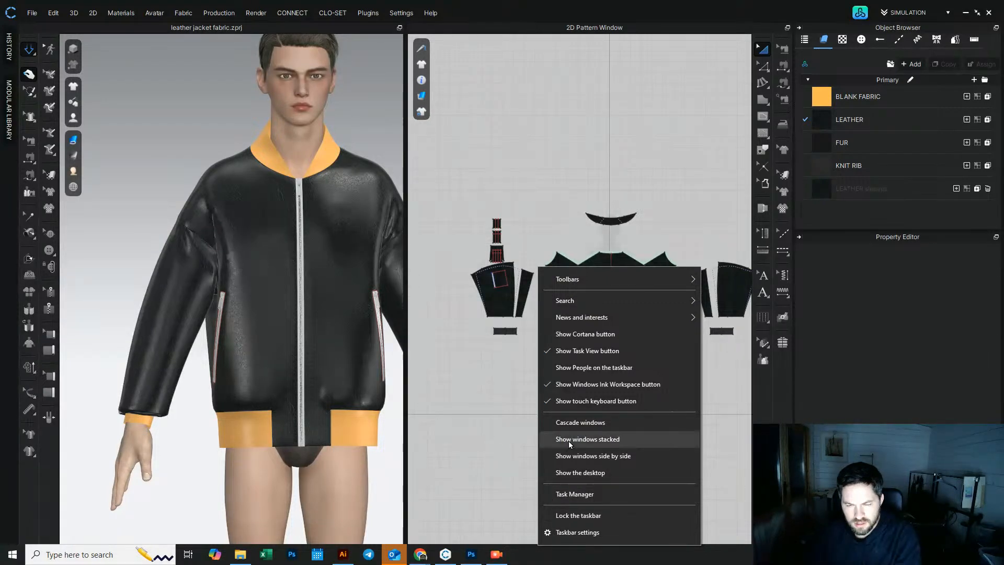
click(497, 440)
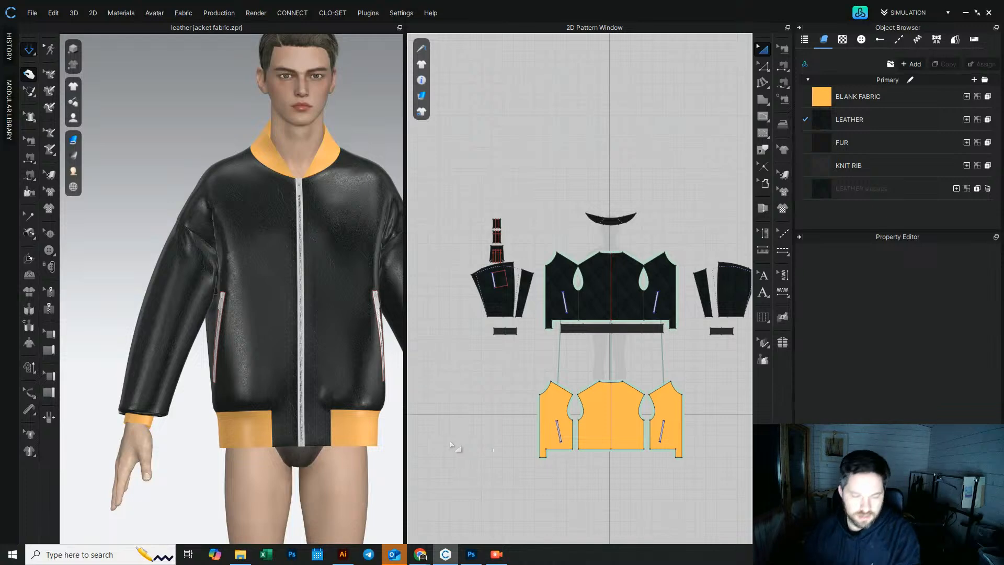
Step: Render a preview of the jacket, then close the render window
right_drag(313, 276, 189, 205)
click(30, 56)
key(b)
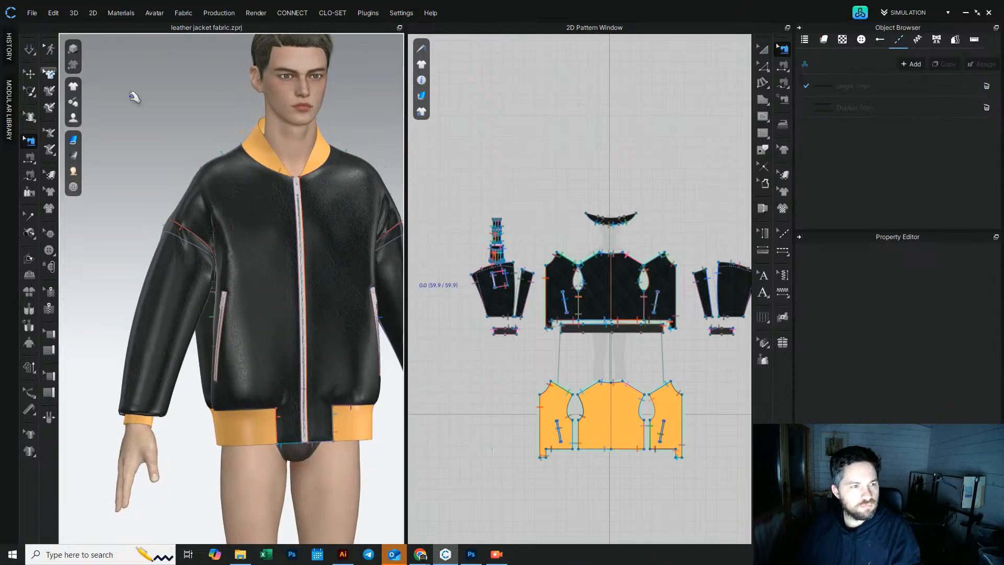
click(267, 12)
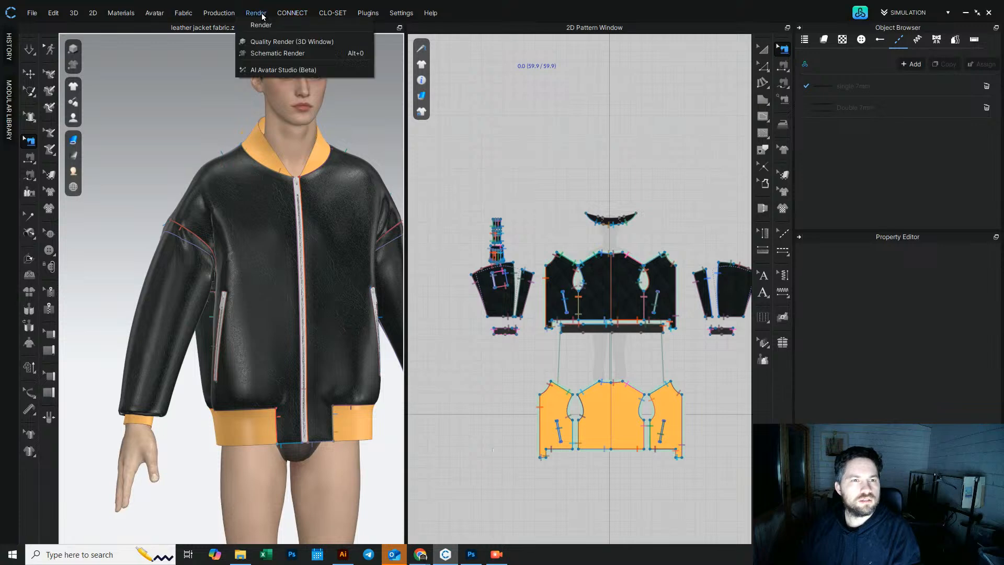
click(262, 25)
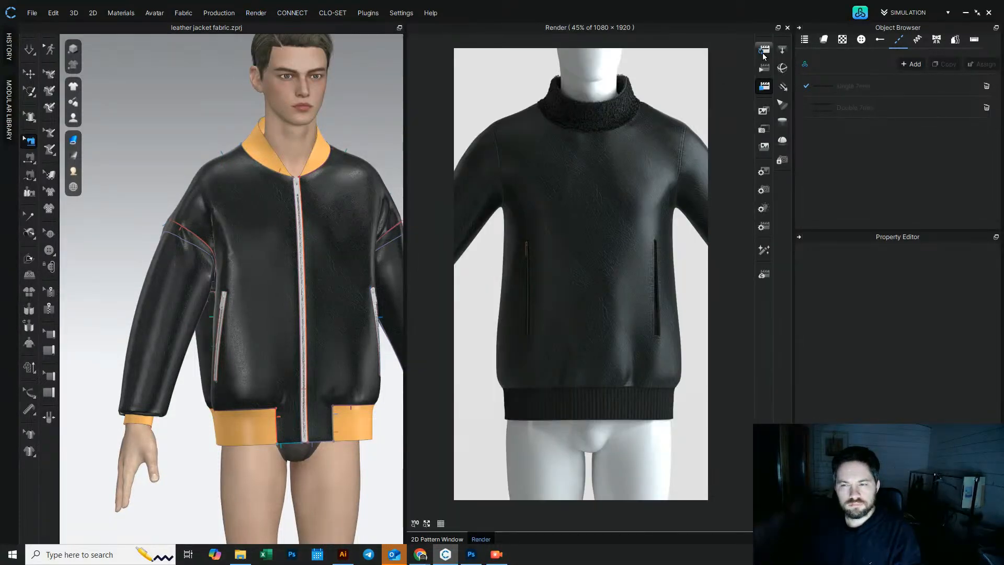
click(787, 27)
right_drag(172, 217, 195, 260)
right_drag(189, 192, 121, 208)
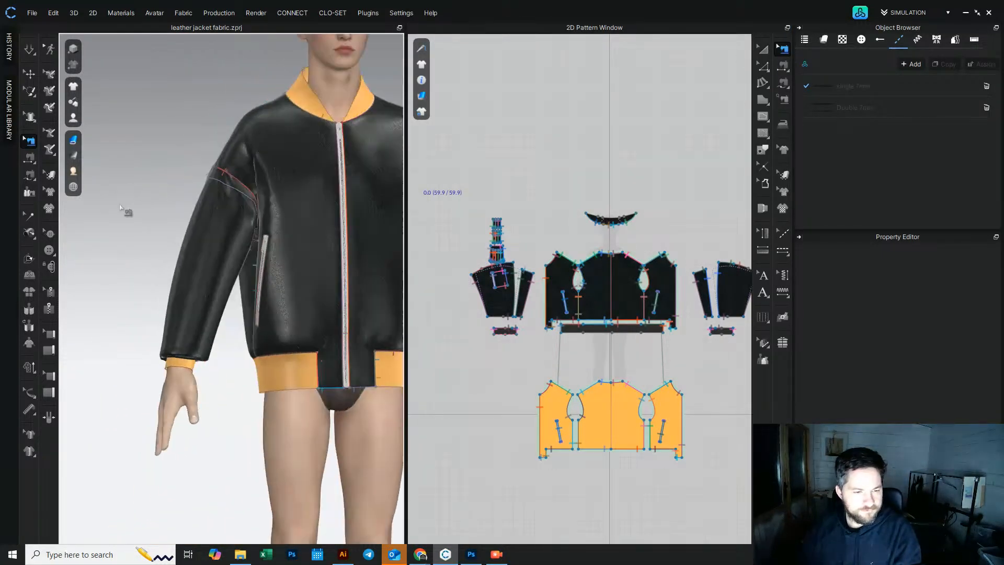
Step: Select the right sleeve and examine the sleeves from several angles in the 3D view
click(29, 48)
click(239, 217)
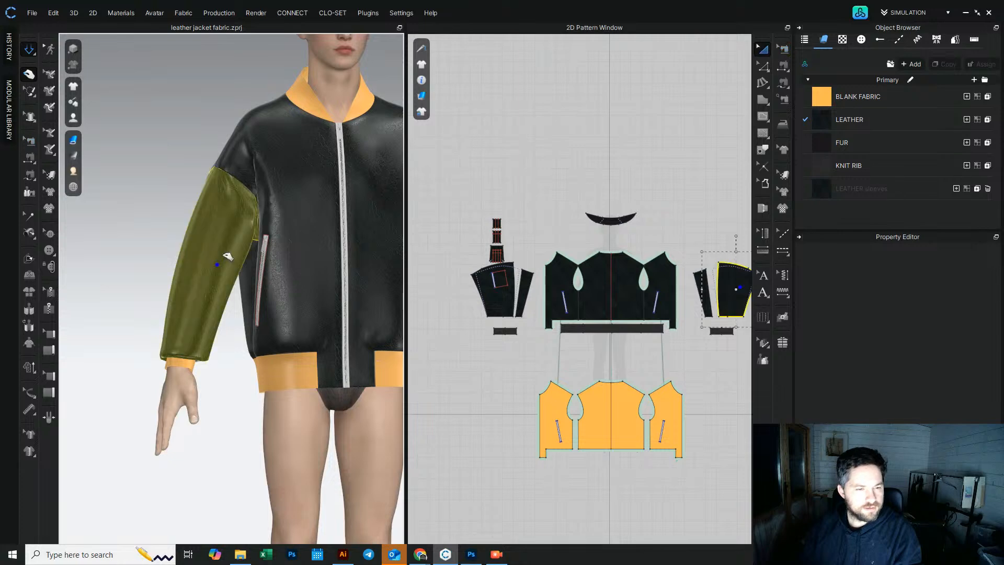
drag(233, 218, 209, 278)
right_drag(197, 297, 252, 319)
drag(204, 276, 219, 255)
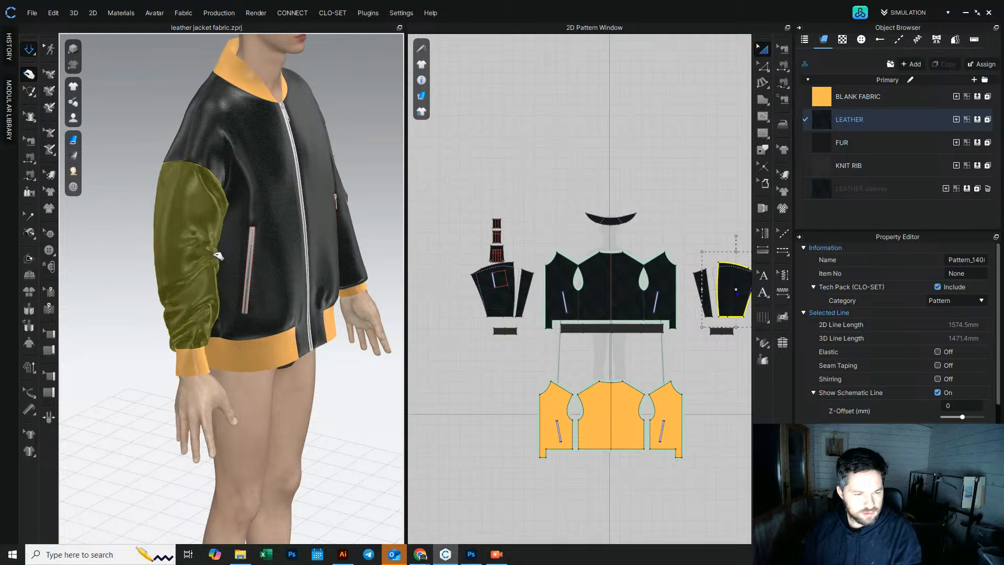
right_drag(216, 253, 175, 248)
scroll(215, 293, down, 3)
middle_drag(290, 289, 196, 285)
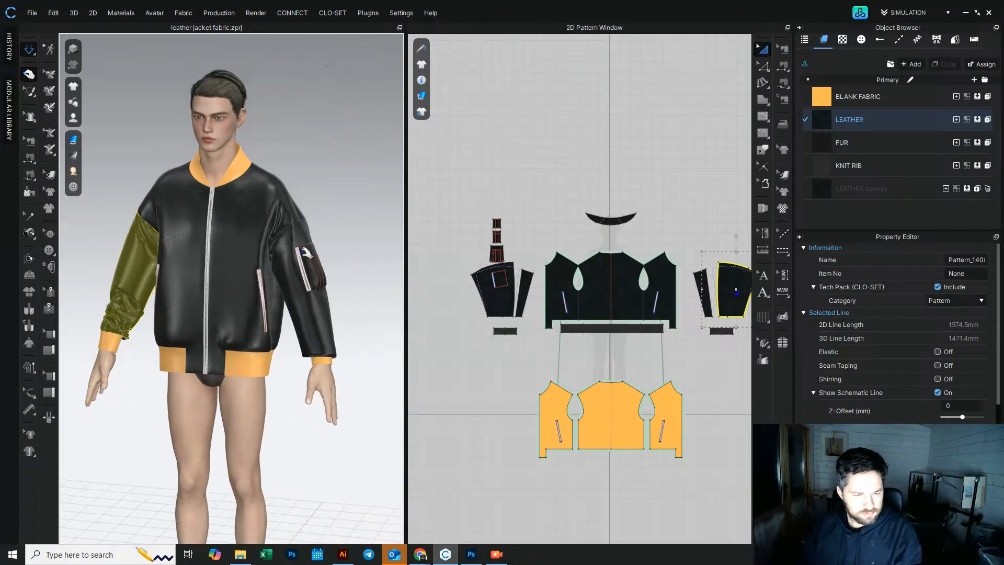
Step: Select both sleeve patterns and Layer Clone them underneath, placing the clones below the layout
click(328, 225)
right_drag(330, 298, 311, 307)
click(307, 308)
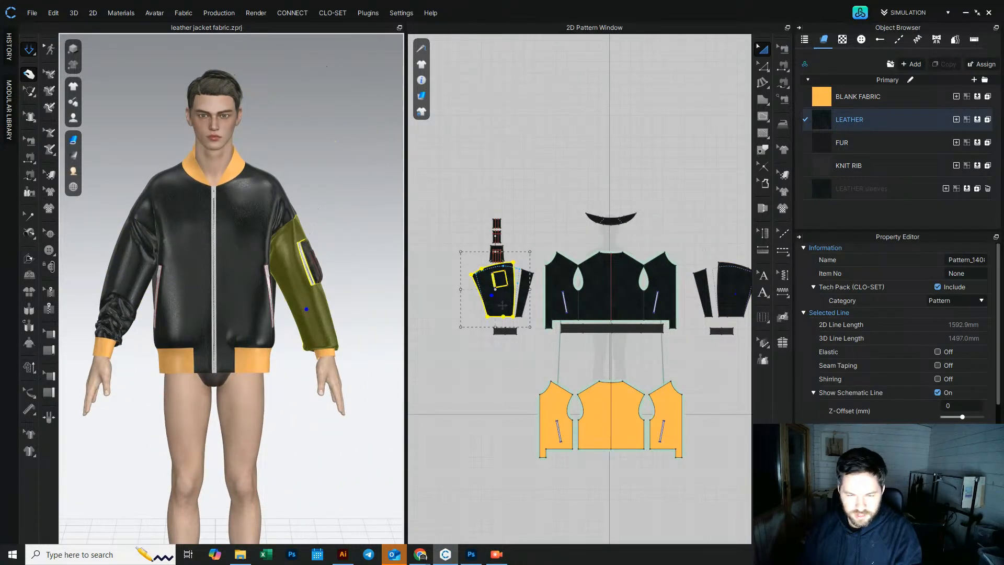
shift+click(732, 296)
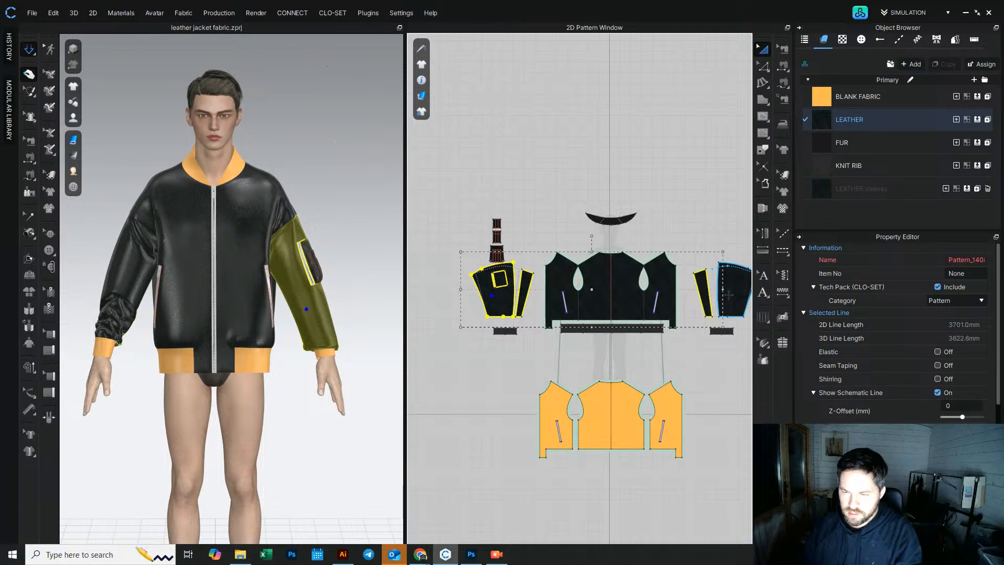
right_click(732, 299)
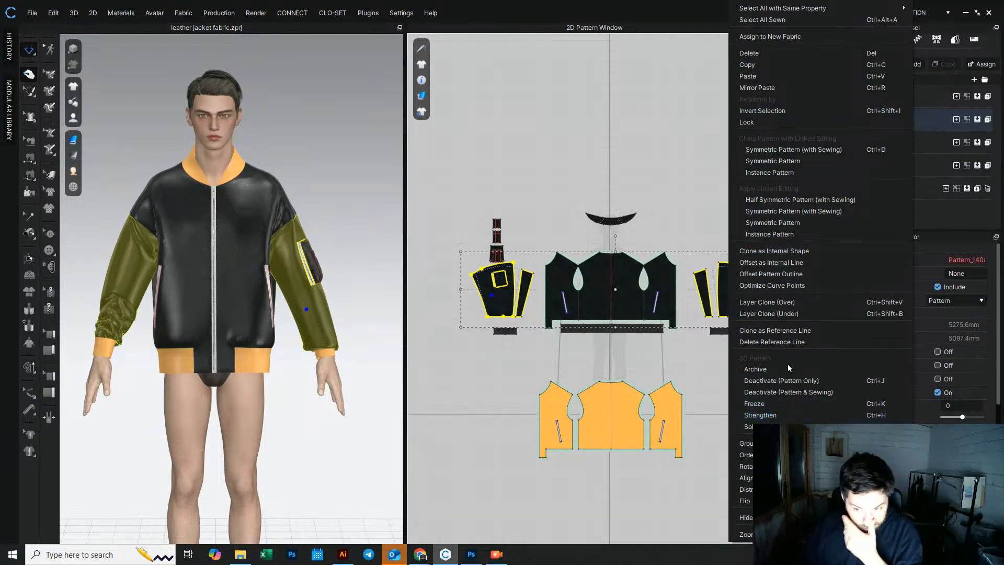
click(793, 314)
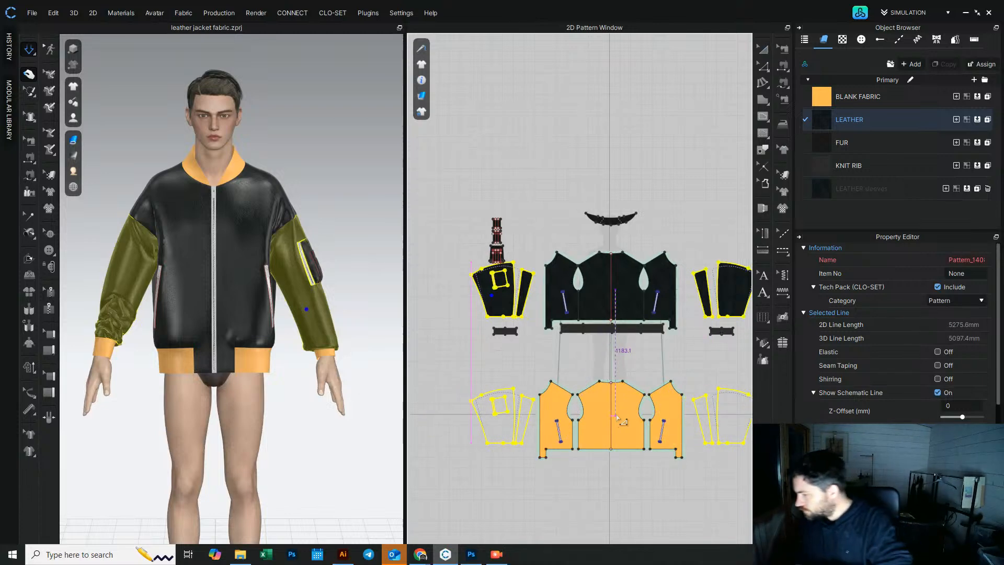
click(616, 416)
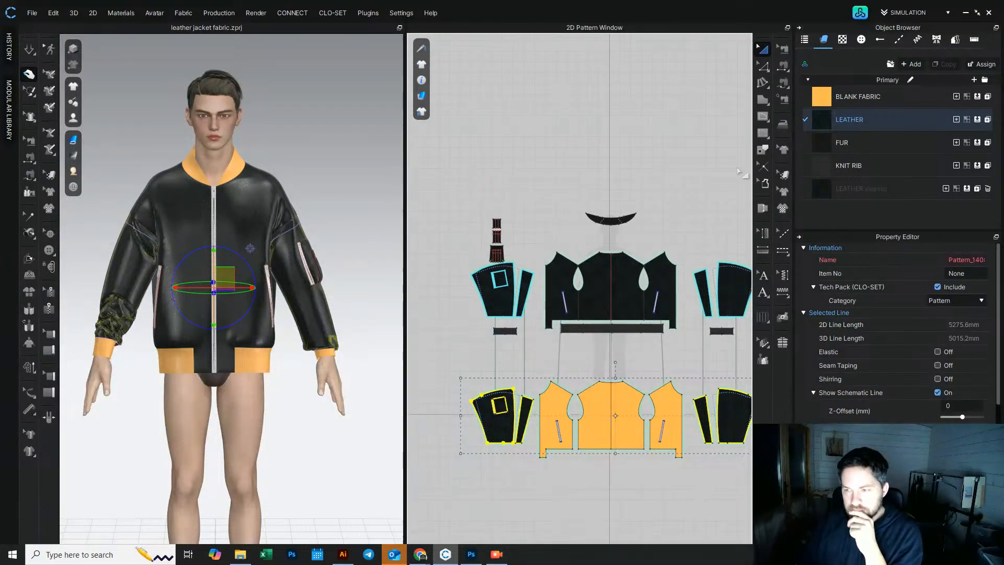
drag(494, 429, 496, 433)
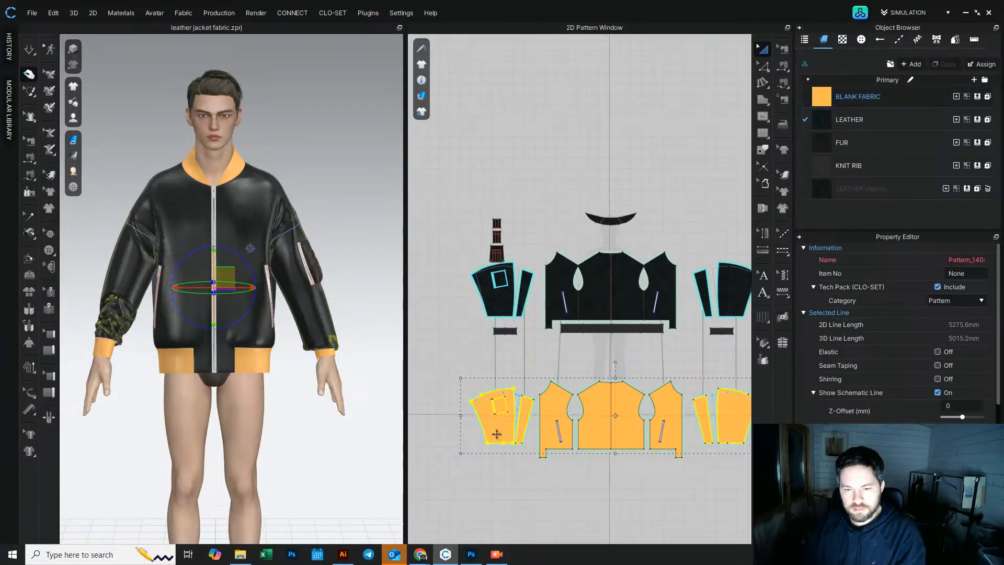
click(468, 352)
click(28, 50)
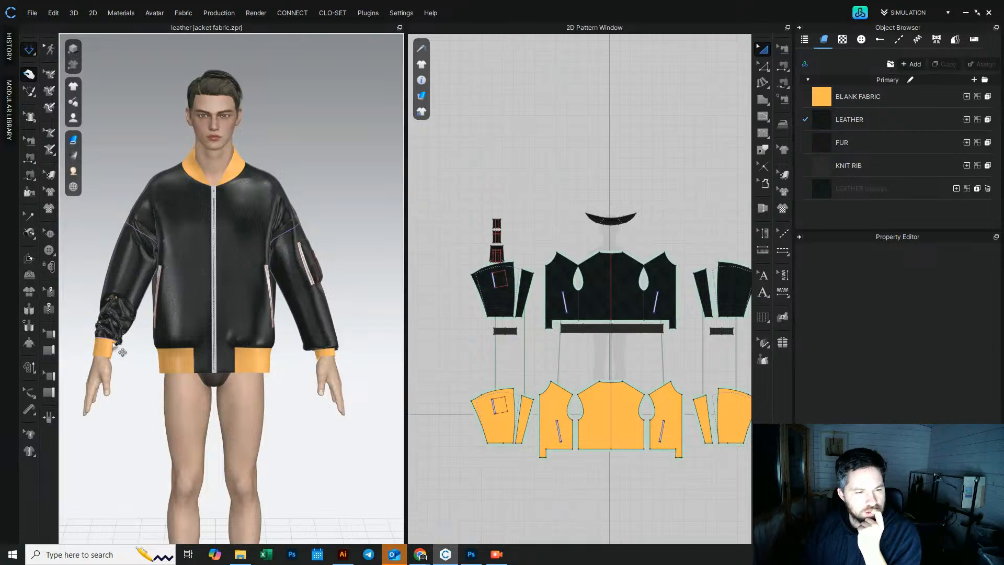
Step: Select the sleeve and cuff pieces and examine the sleeves and cuffs from several angles in the 3D view
click(138, 258)
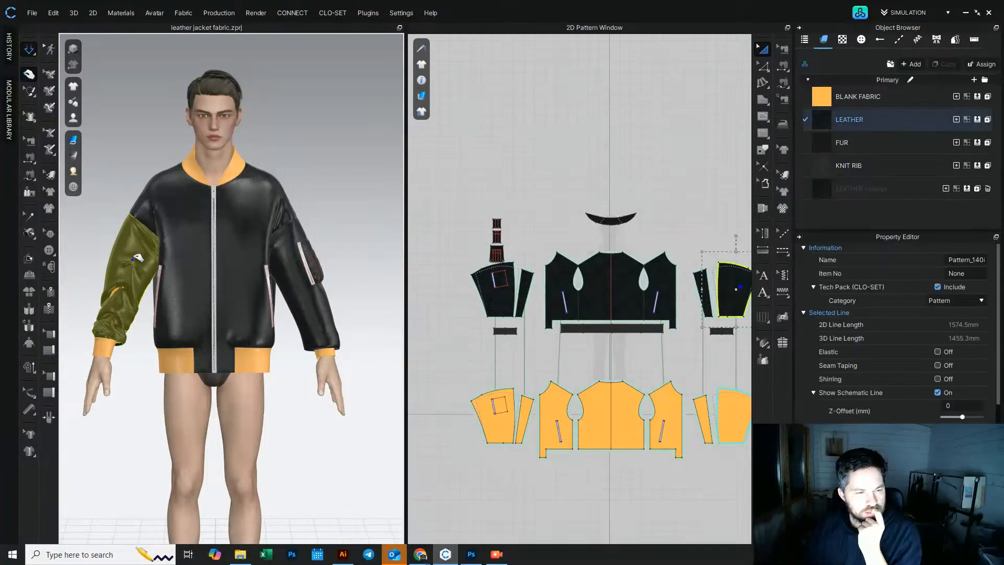
right_drag(120, 281, 261, 293)
scroll(262, 325, up, 3)
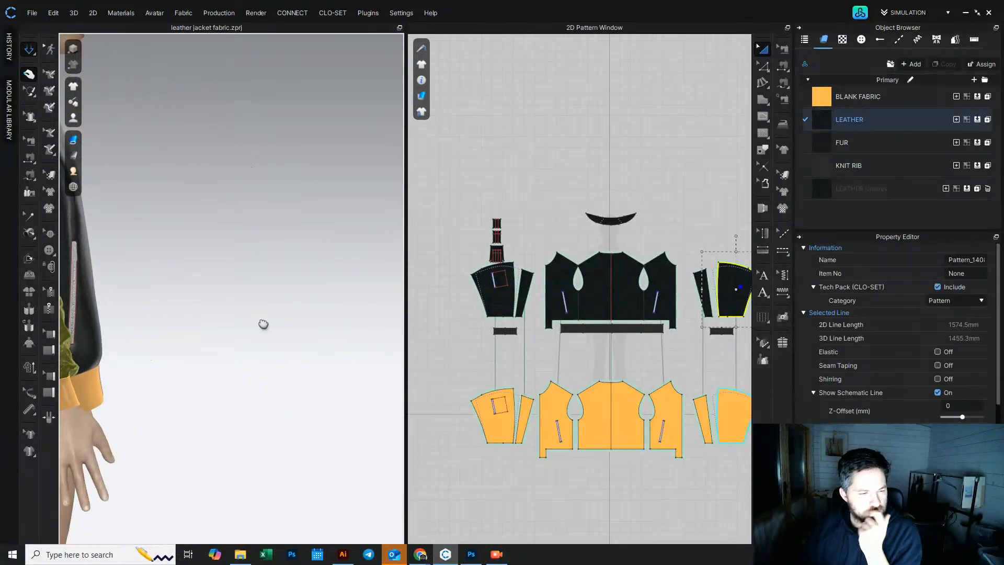
middle_drag(126, 325, 289, 336)
drag(258, 326, 287, 316)
right_drag(287, 316, 189, 315)
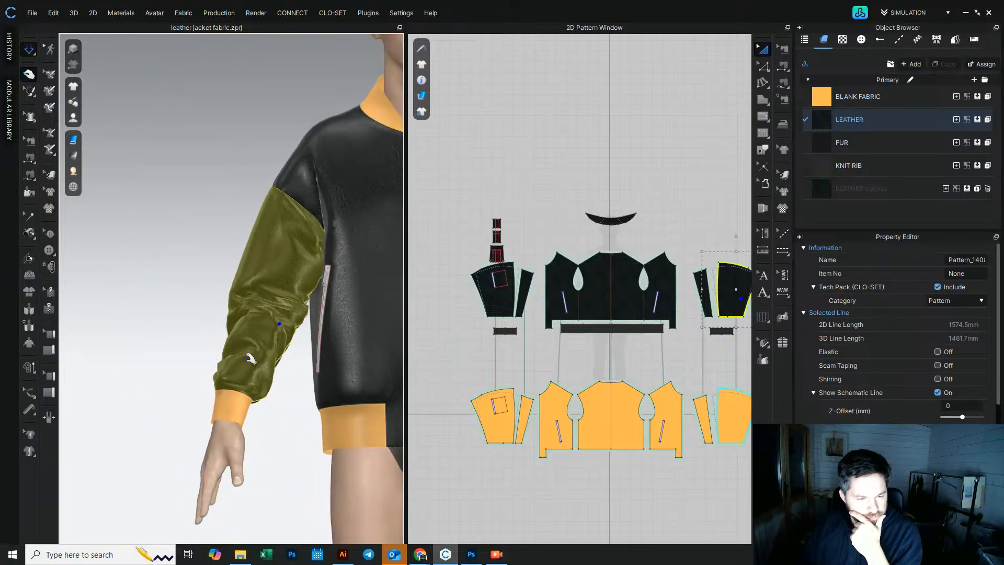
scroll(285, 364, down, 4)
middle_drag(285, 365, 186, 354)
click(365, 341)
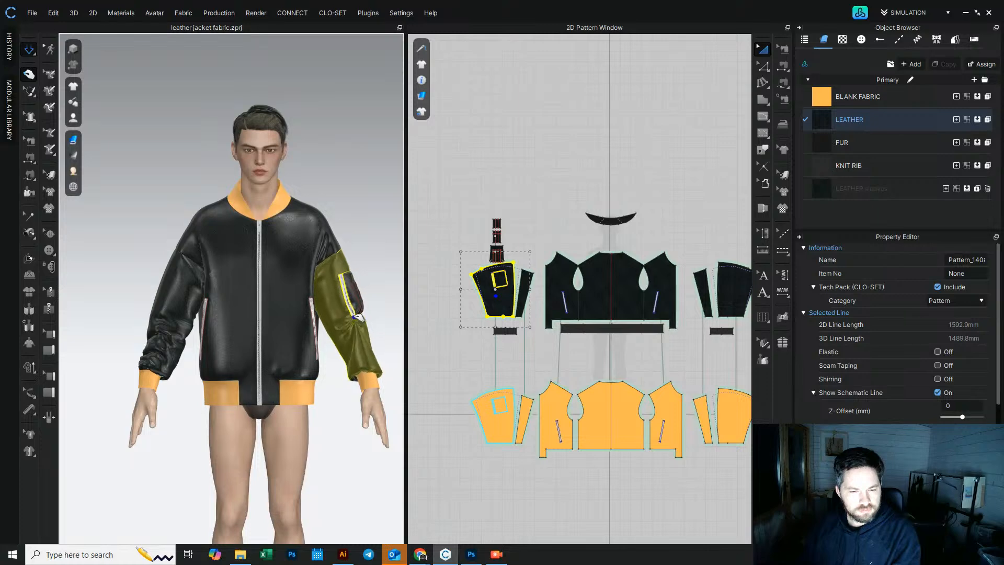
right_drag(355, 336, 398, 356)
drag(394, 340, 408, 300)
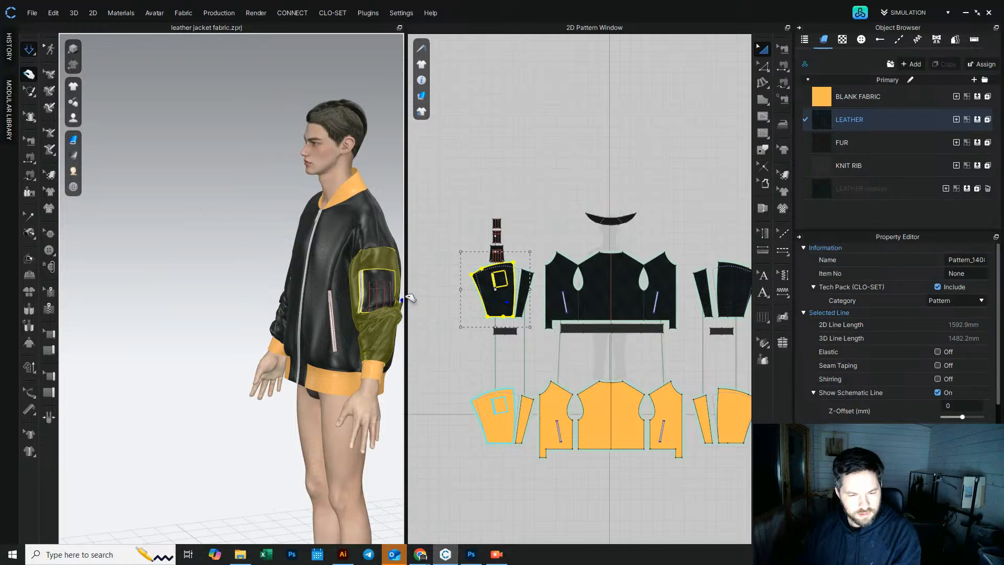
right_drag(377, 361, 443, 366)
click(378, 380)
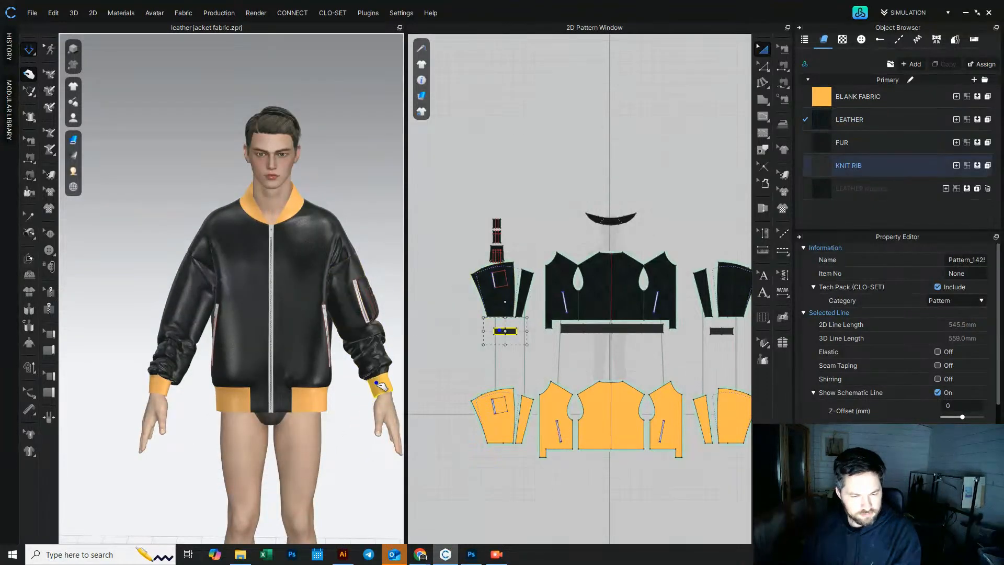
mouse_move(206, 366)
right_down()
mouse_move(219, 369)
mouse_move(202, 364)
right_up()
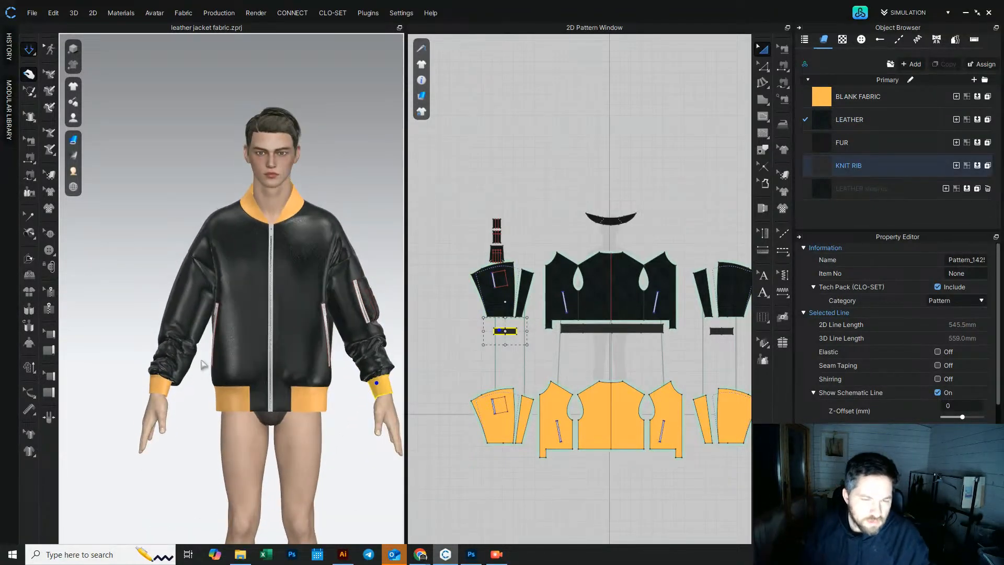
Step: Examine the jacket front, sleeves and cuffs by orbiting and zooming the 3D view
key(space)
scroll(254, 350, up, 3)
middle_drag(330, 335, 244, 354)
right_drag(244, 354, 312, 370)
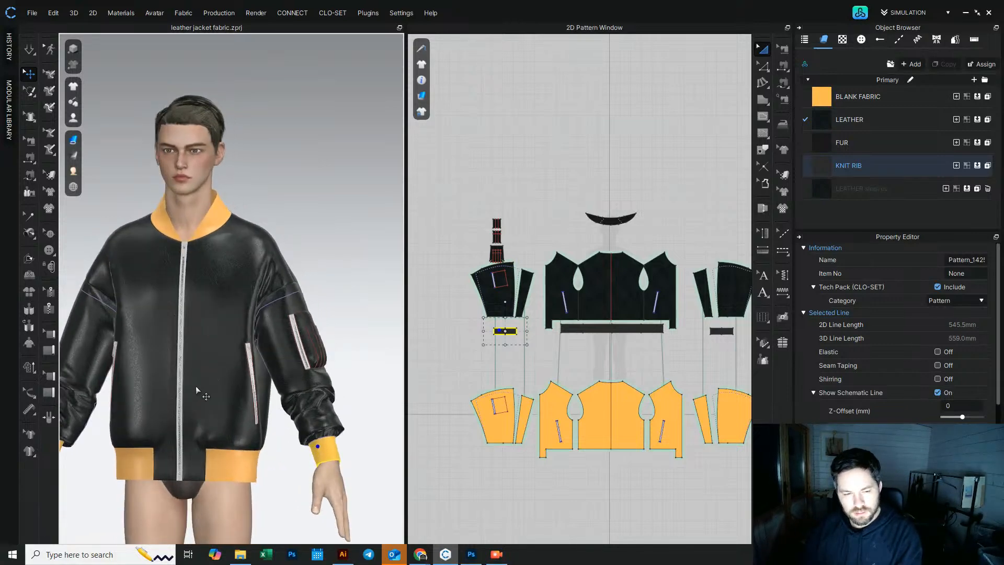
middle_drag(75, 465, 193, 381)
right_drag(167, 388, 244, 380)
scroll(225, 379, up, 3)
middle_drag(224, 379, 133, 337)
right_drag(194, 344, 174, 356)
right_drag(252, 385, 155, 246)
scroll(237, 382, down, 4)
scroll(155, 246, up, 5)
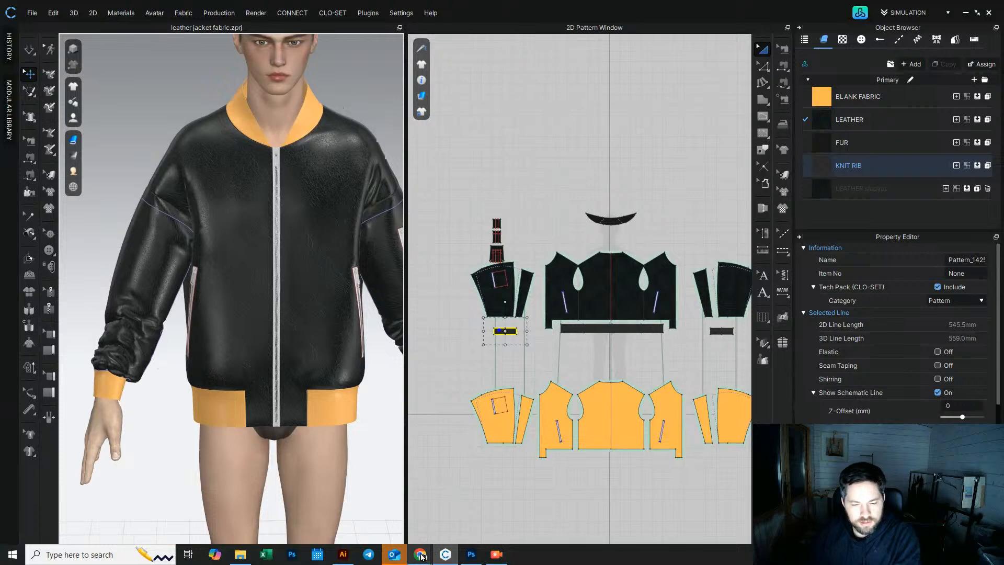
Step: Switch to the browser and page through the Prada bomber jacket reference images, then return to CLO 3D
mouse_move(421, 554)
click(343, 518)
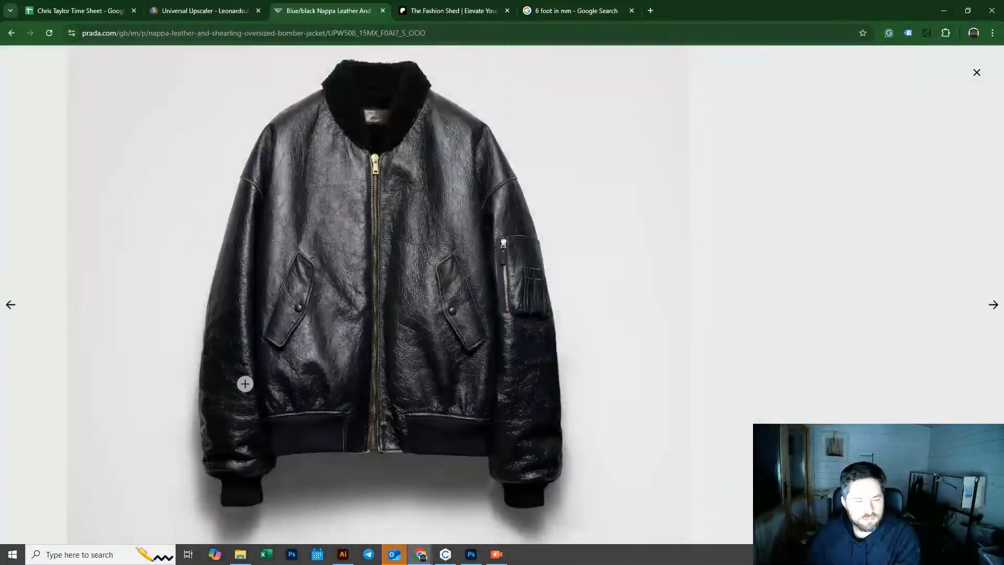
click(992, 305)
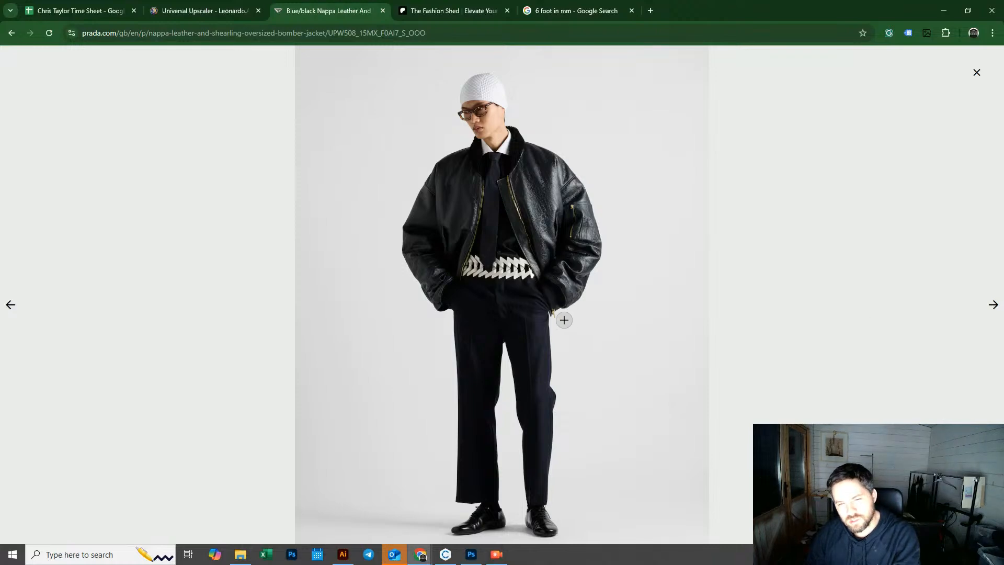
click(991, 307)
click(992, 308)
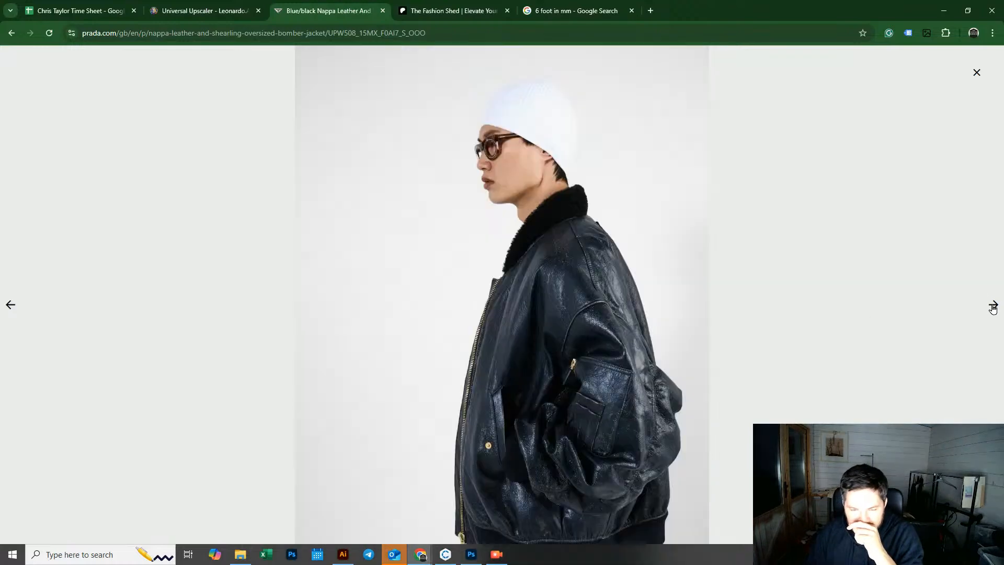
click(992, 307)
click(992, 307)
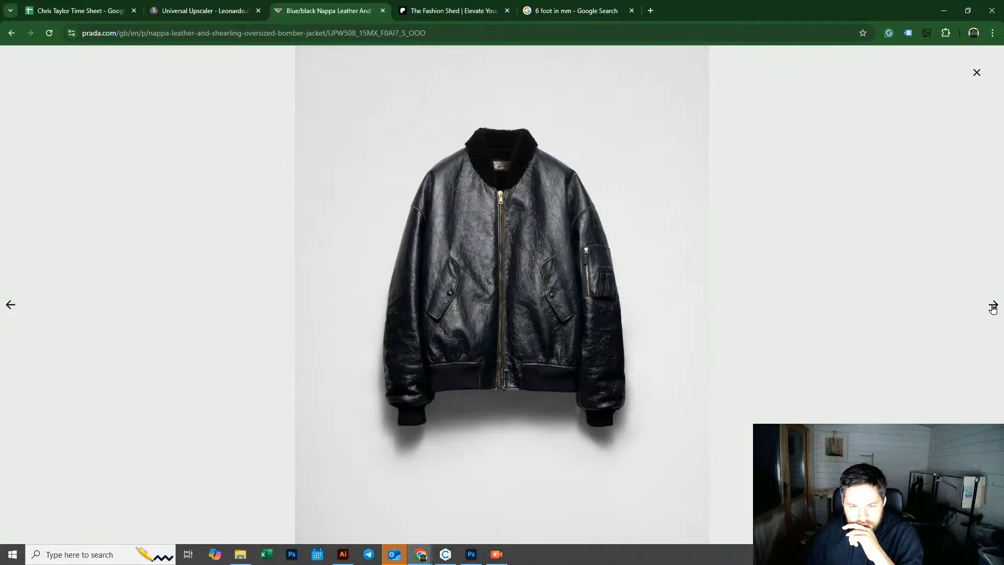
click(992, 307)
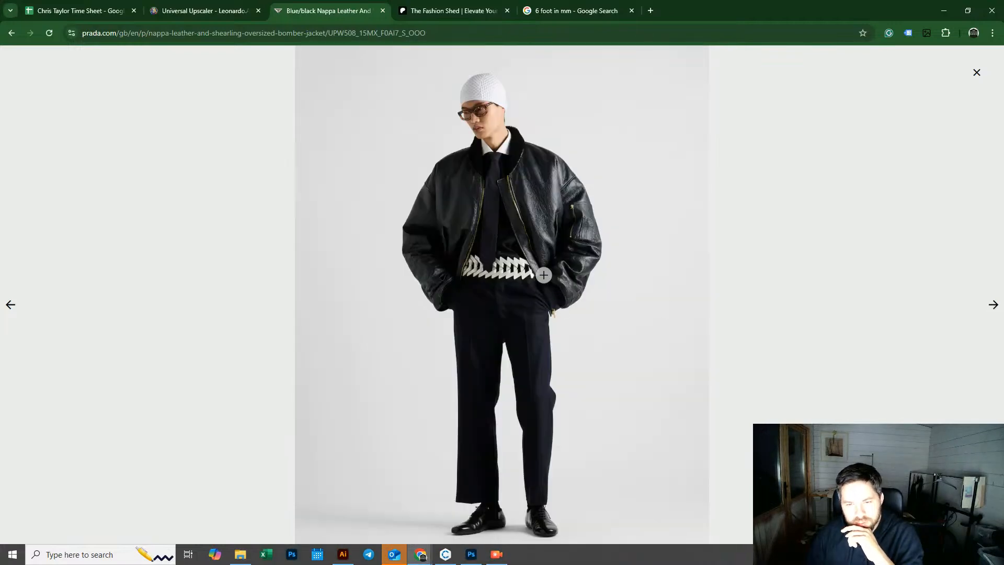
click(944, 10)
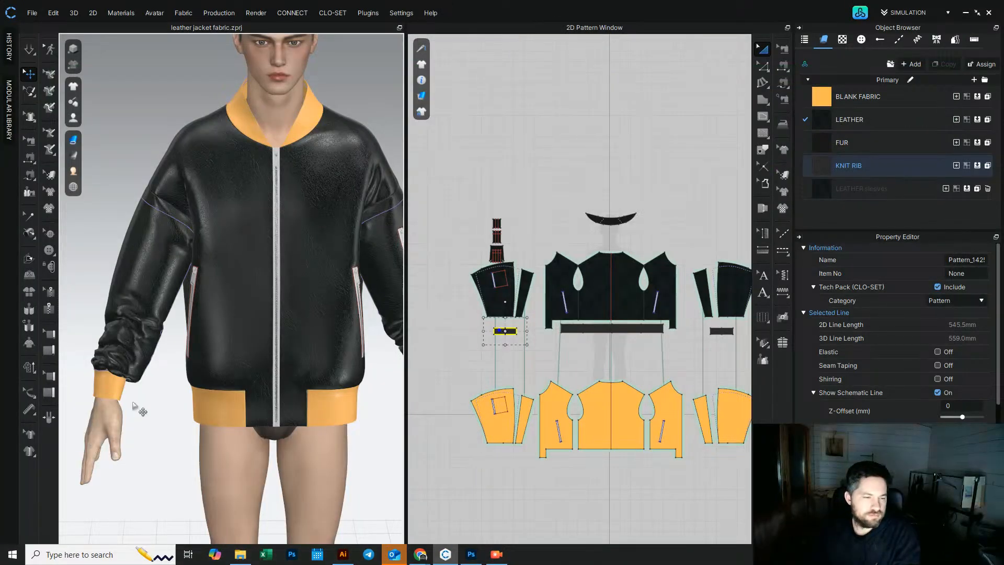
Step: Select both knit rib cuffs, reposition the left cuff piece in the 2D layout, and simulate
scroll(132, 407, down, 1)
middle_drag(132, 408, 131, 378)
click(122, 343)
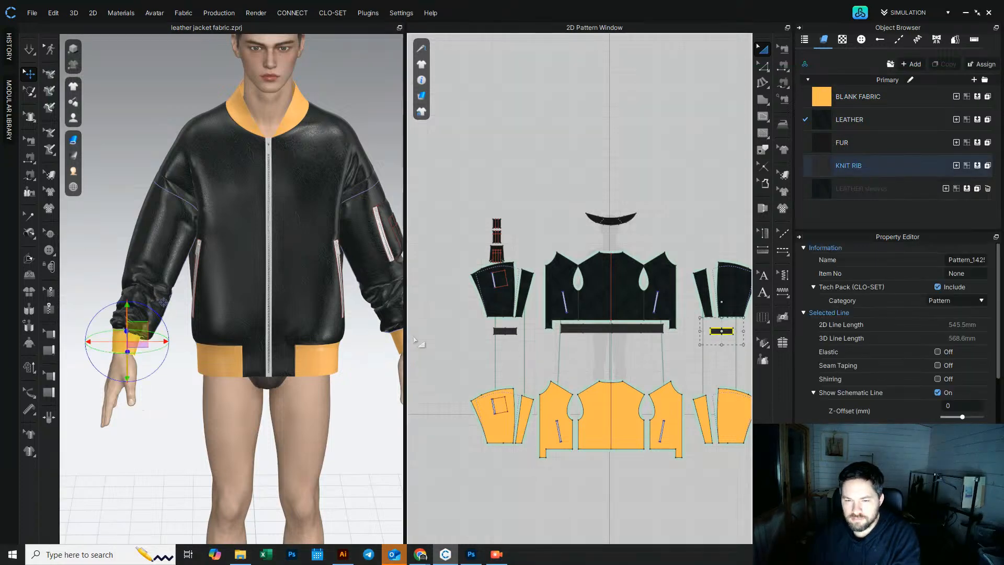
shift+click(503, 332)
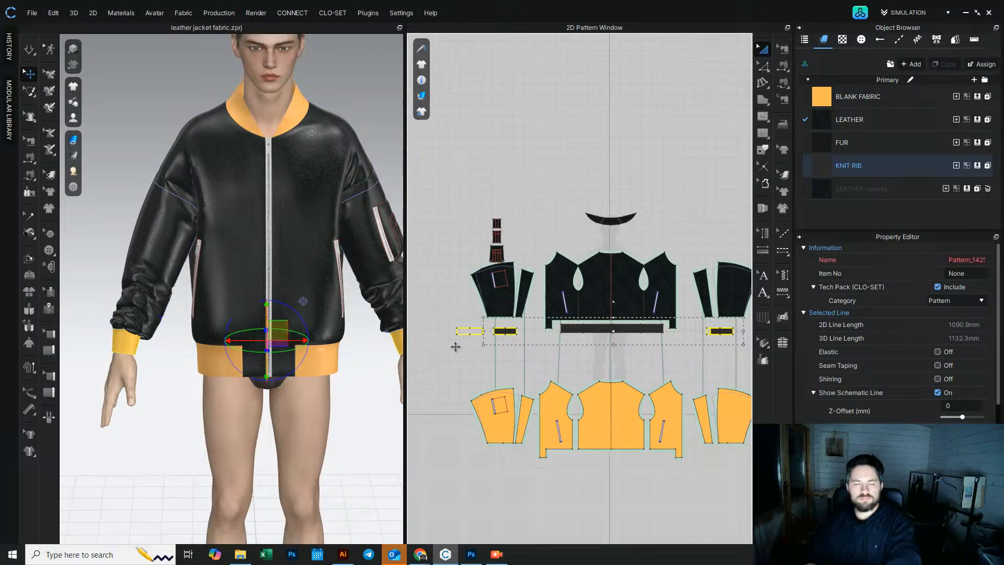
drag(455, 347, 455, 348)
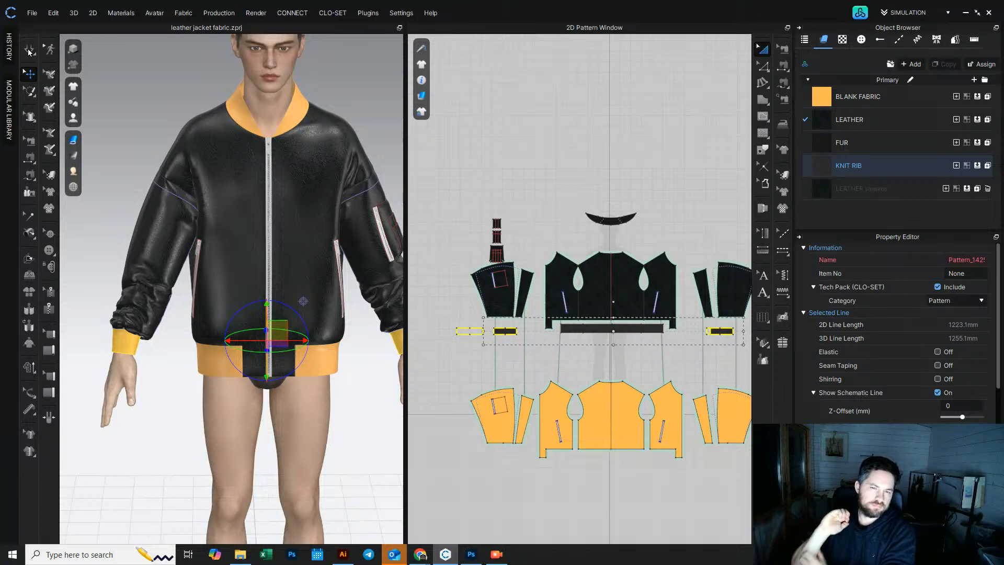
click(29, 50)
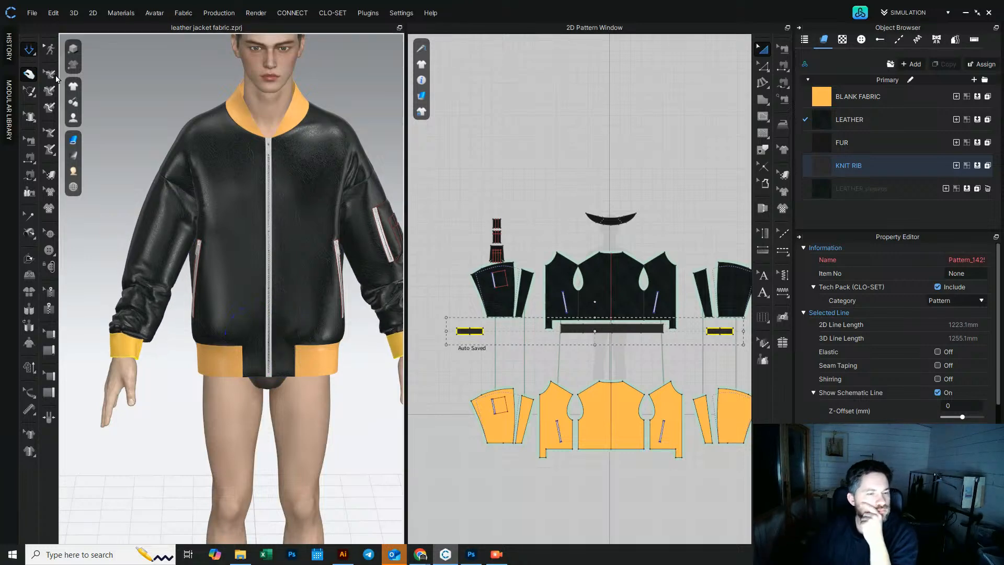
Step: Inspect the sleeve hem and cuff closely in 3D and compare them with the Prada reference photo
right_drag(144, 361, 89, 340)
right_drag(242, 344, 325, 341)
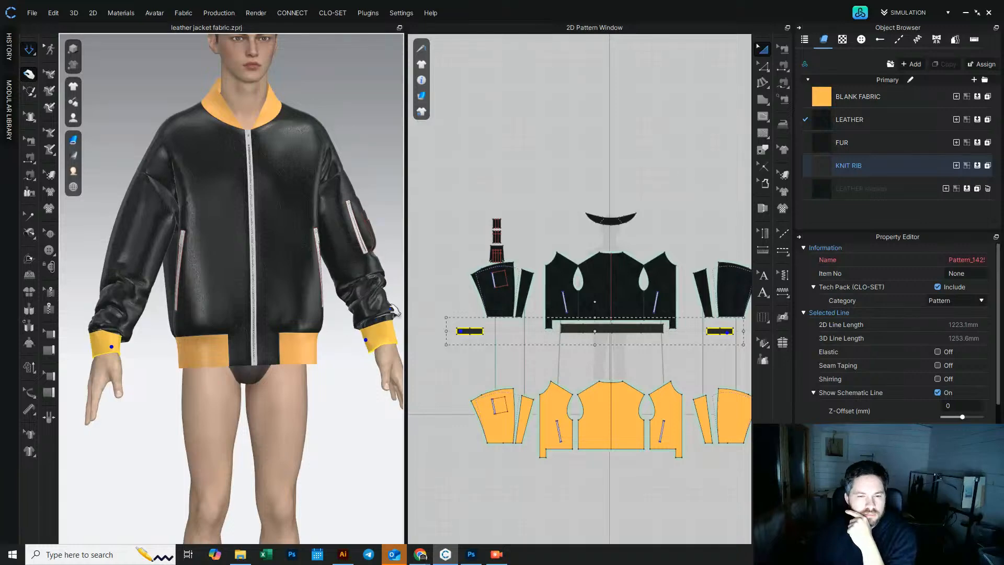
click(386, 282)
drag(385, 281, 381, 278)
drag(356, 313, 391, 305)
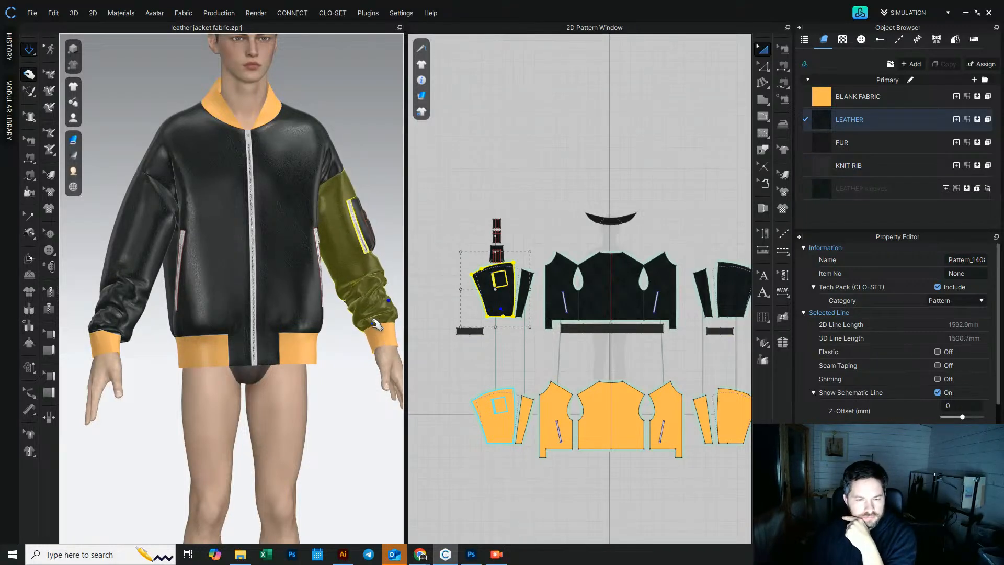
scroll(306, 434, up, 5)
right_drag(306, 434, 276, 326)
click(30, 51)
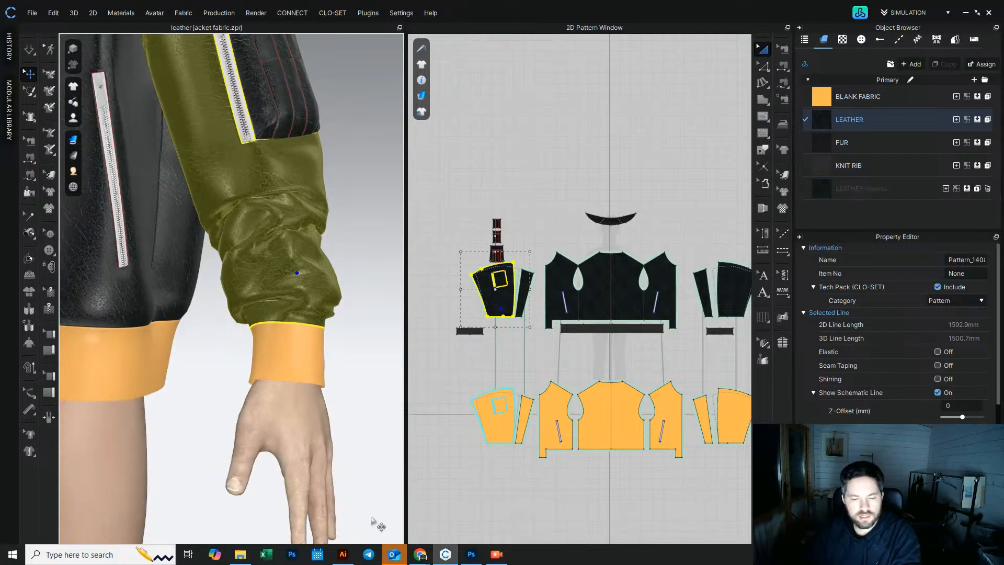
click(314, 502)
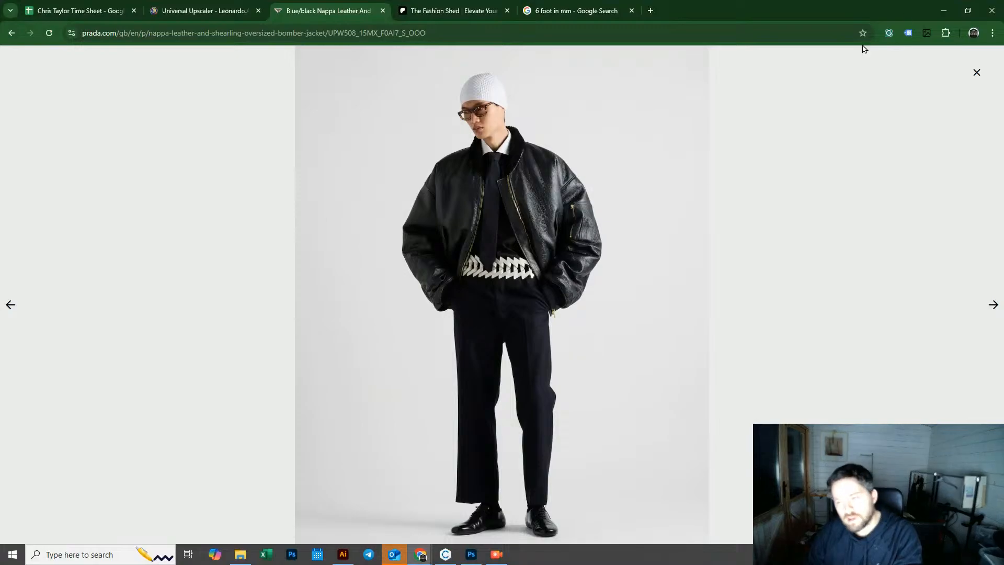
click(944, 11)
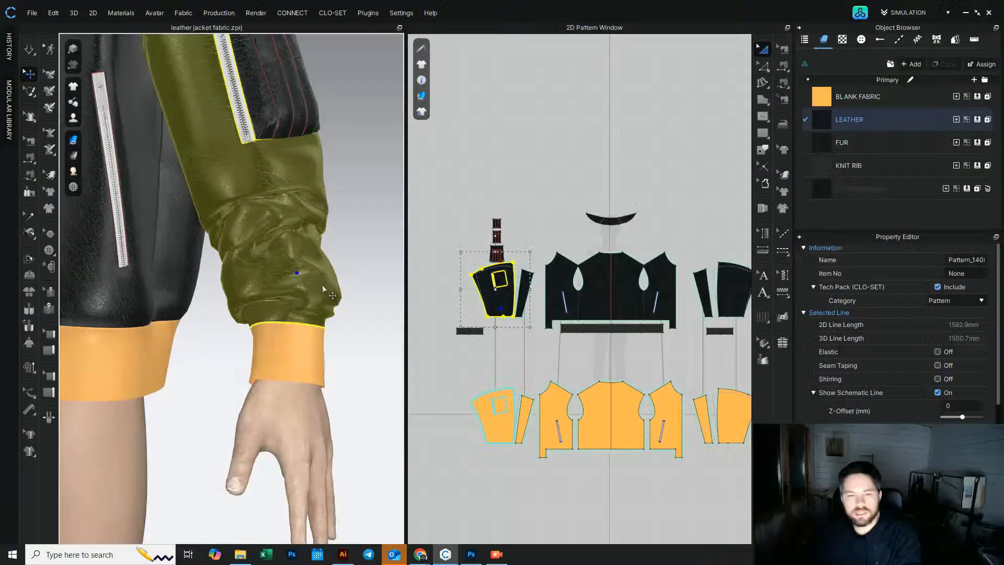
Step: Select the seam joining the sleeve hem to the knit rib cuff and set its Fold Angle to 200 while simulating
click(481, 323)
click(31, 144)
scroll(630, 302, up, 5)
middle_drag(629, 302, 525, 334)
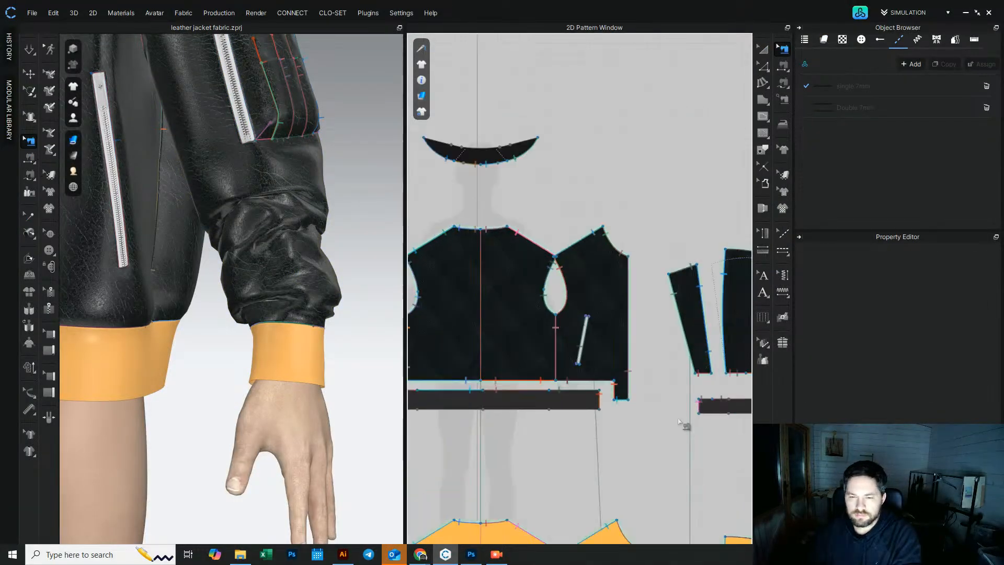
middle_drag(710, 418, 548, 395)
click(589, 355)
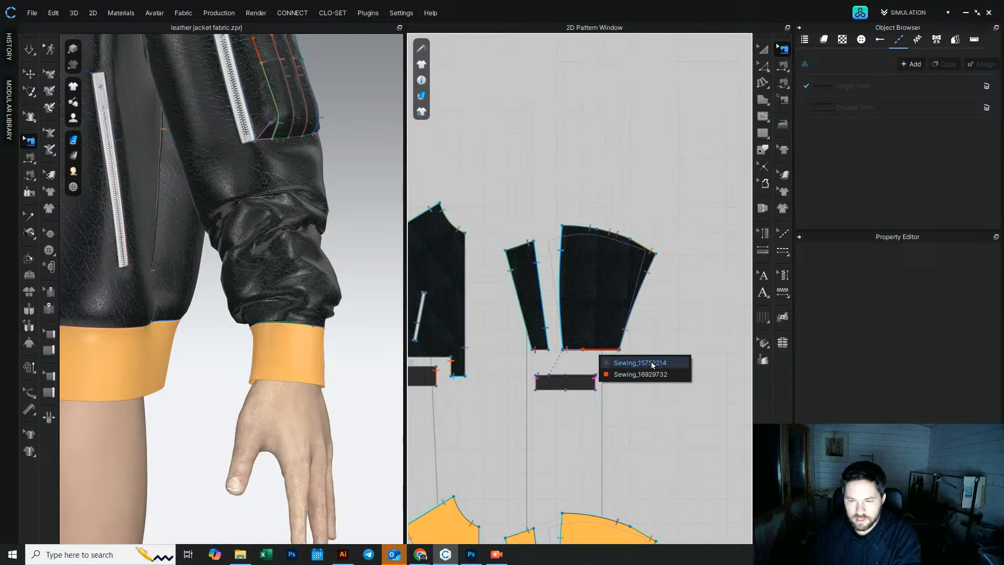
click(607, 360)
drag(512, 341, 666, 377)
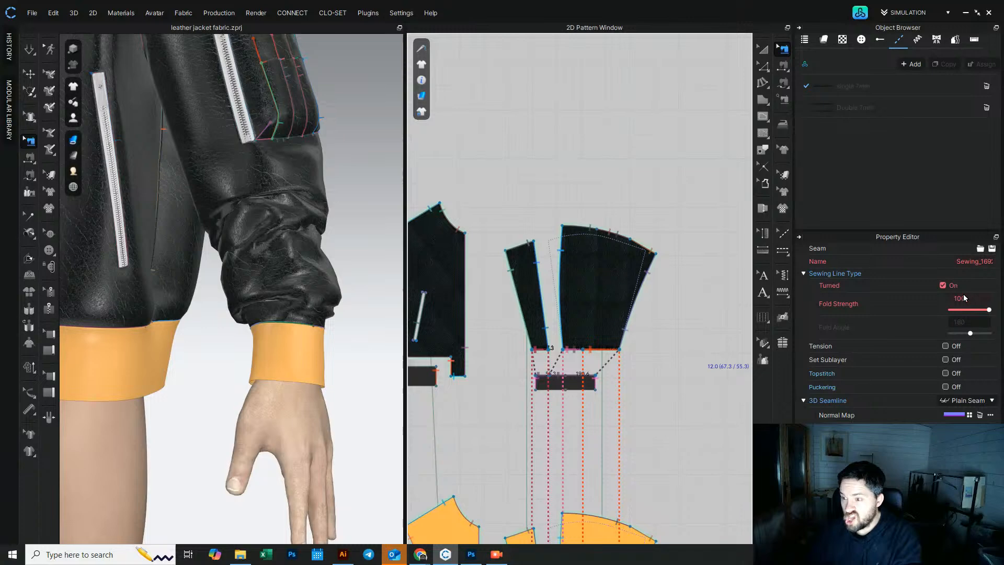
click(706, 465)
click(599, 355)
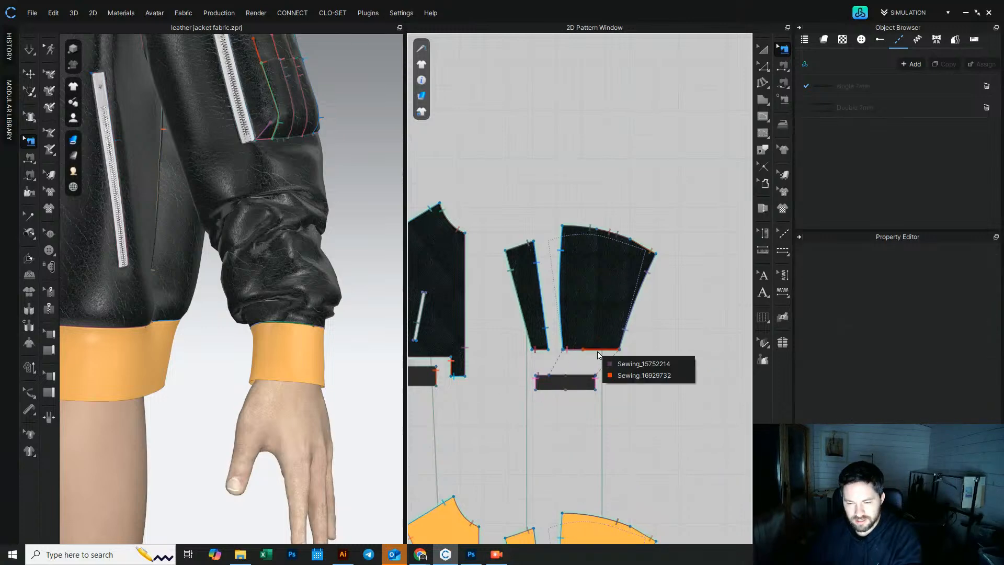
click(644, 363)
scroll(546, 385, up, 5)
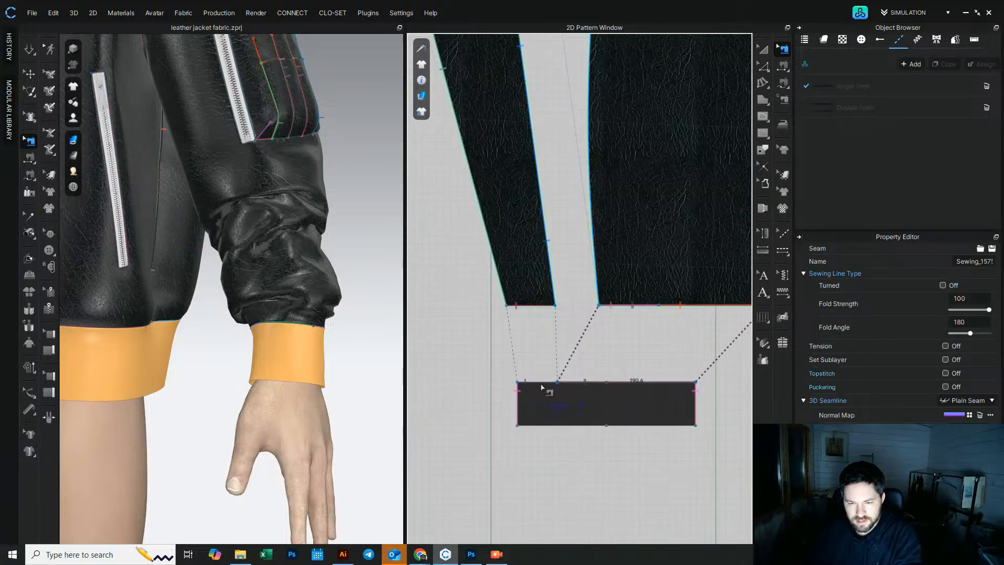
double_click(975, 298)
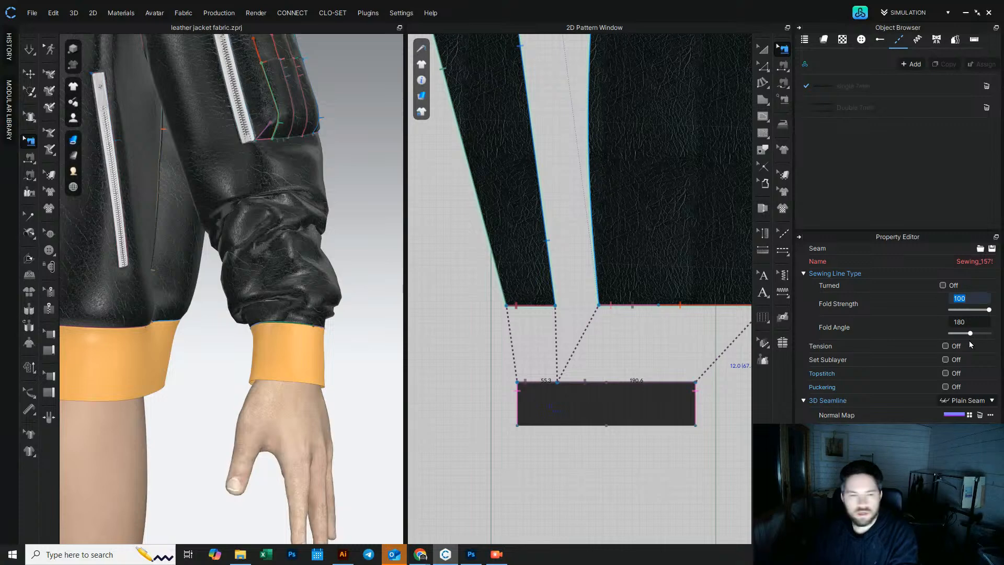
click(31, 50)
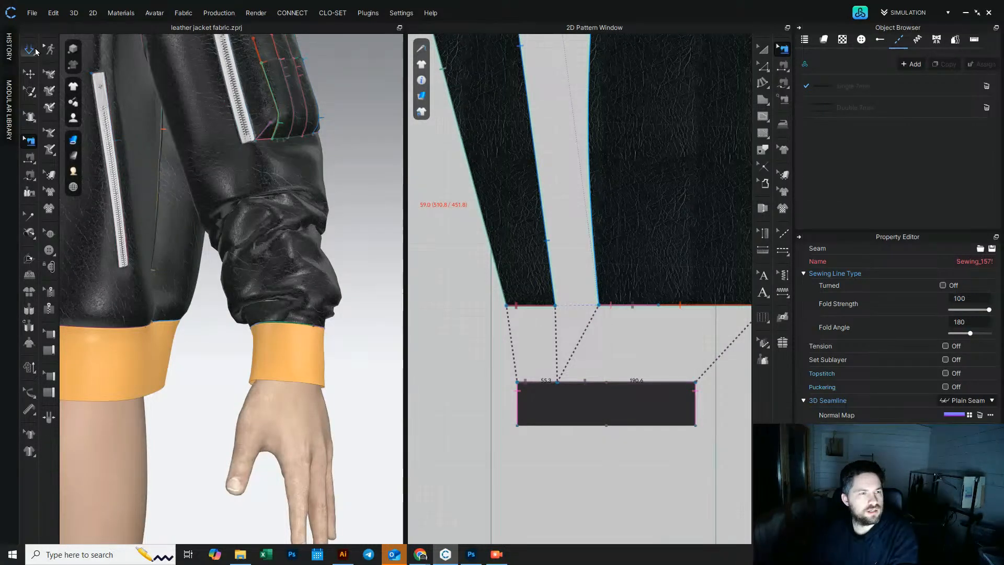
drag(970, 334, 977, 336)
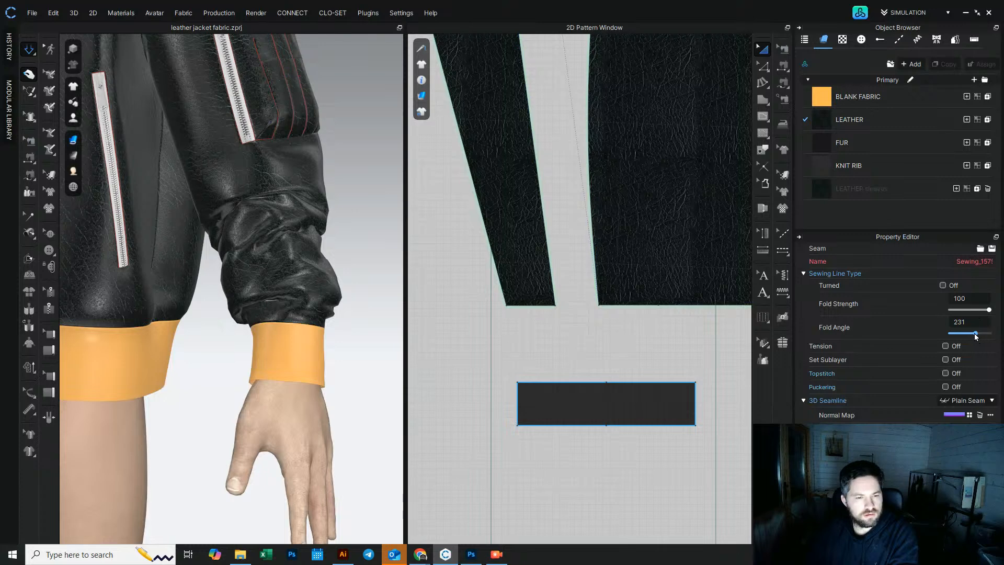
right_drag(239, 348, 125, 334)
scroll(197, 340, up, 4)
right_drag(197, 340, 175, 377)
middle_drag(175, 377, 313, 336)
mouse_move(974, 334)
mouse_down()
mouse_move(960, 335)
mouse_move(972, 334)
mouse_up()
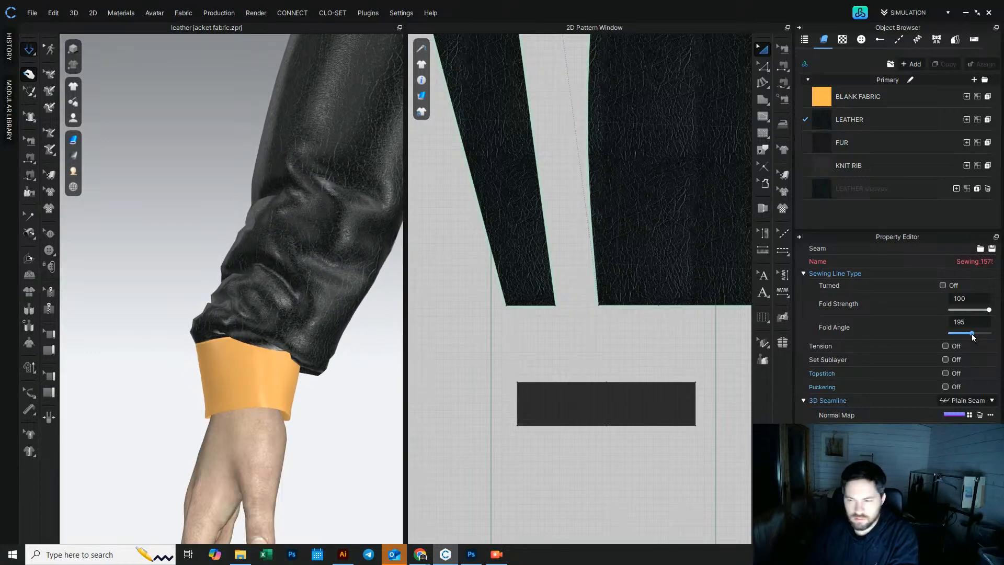
double_click(971, 323)
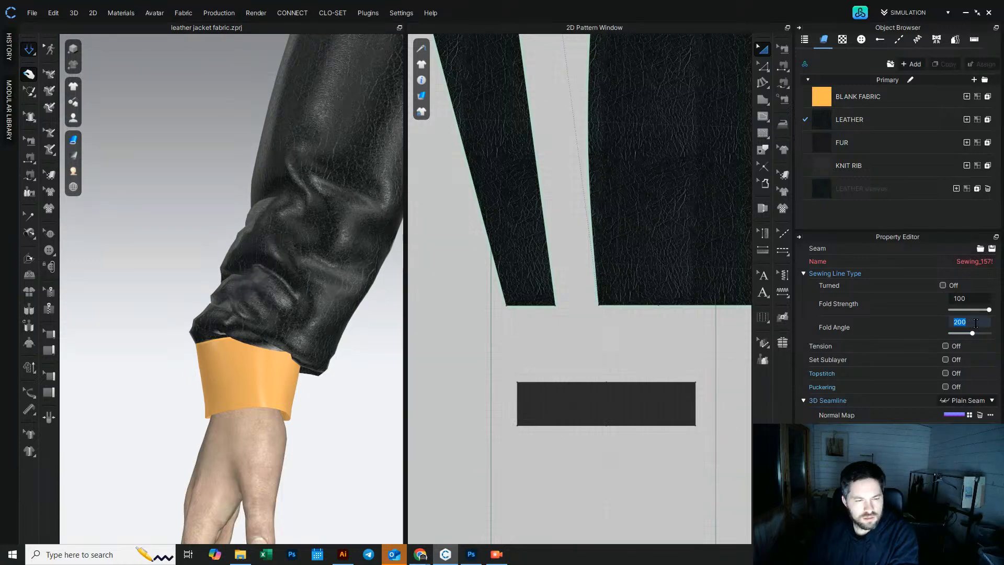
scroll(493, 381, down, 10)
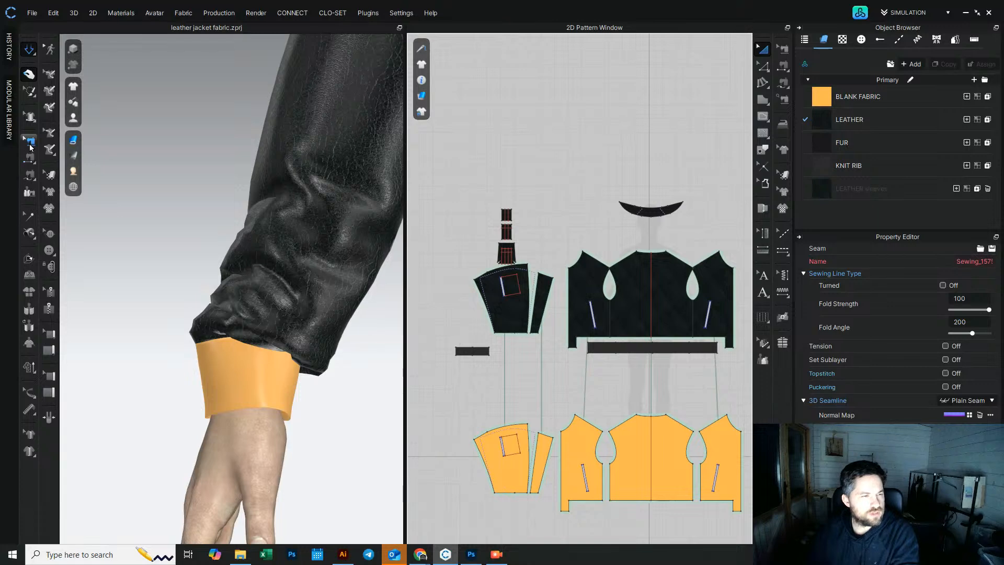
Step: Select the other sleeve hem-to-cuff seam and set its Fold Angle to 200
click(28, 149)
scroll(475, 352, up, 4)
click(476, 342)
shift+click(505, 343)
double_click(960, 321)
text(200)
key(Return)
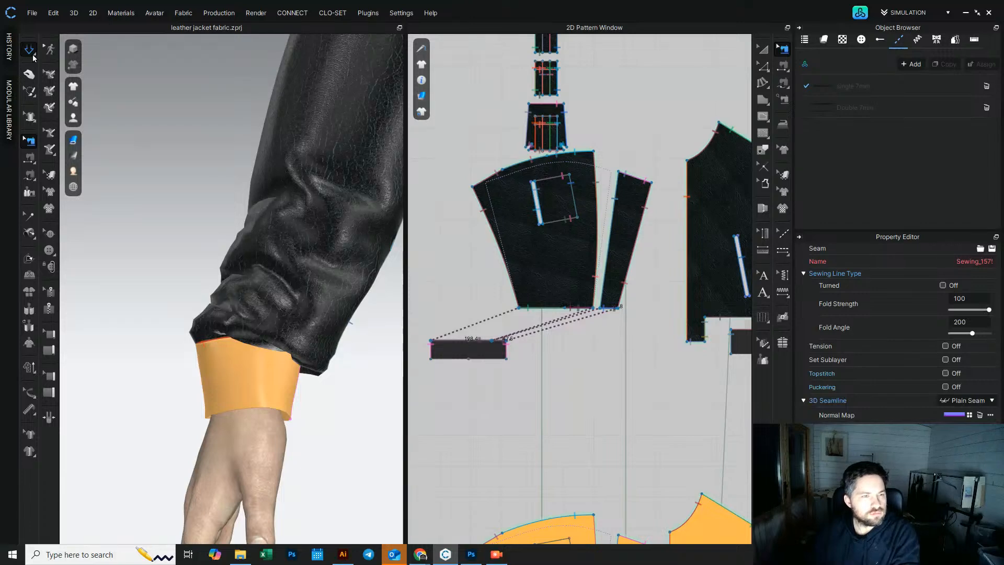
Step: Run the simulation and tug the leather sleeve in 3D to settle its drape over the knit rib cuff
click(762, 64)
scroll(596, 298, down, 4)
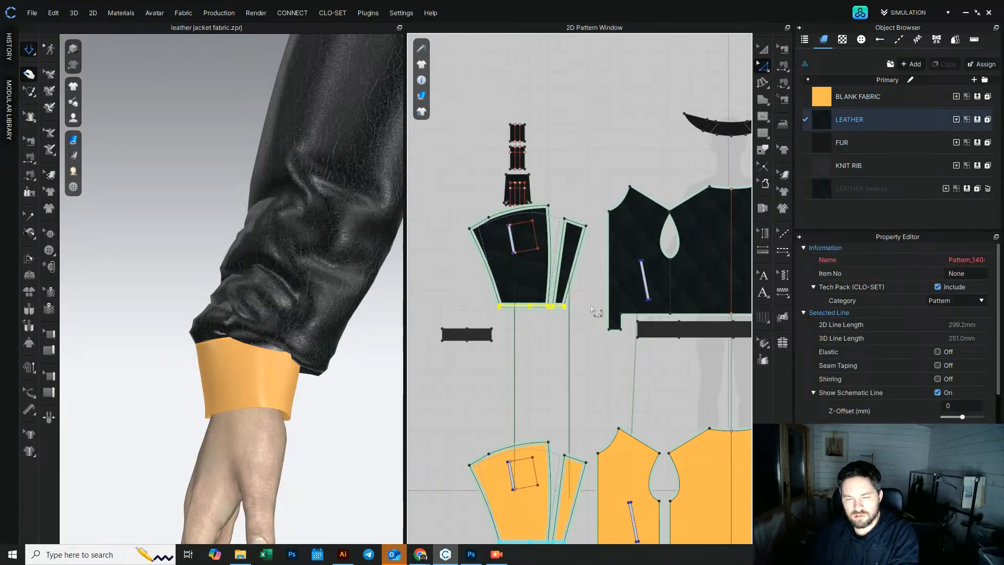
key(space)
scroll(572, 370, down, 2)
middle_drag(580, 371, 442, 366)
middle_drag(744, 354, 607, 359)
drag(529, 337, 650, 319)
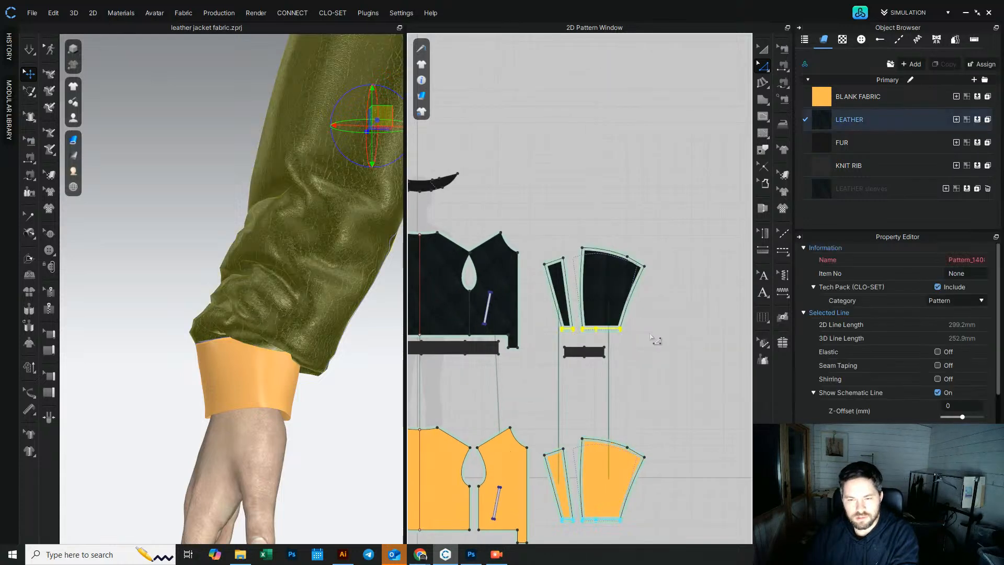
click(672, 336)
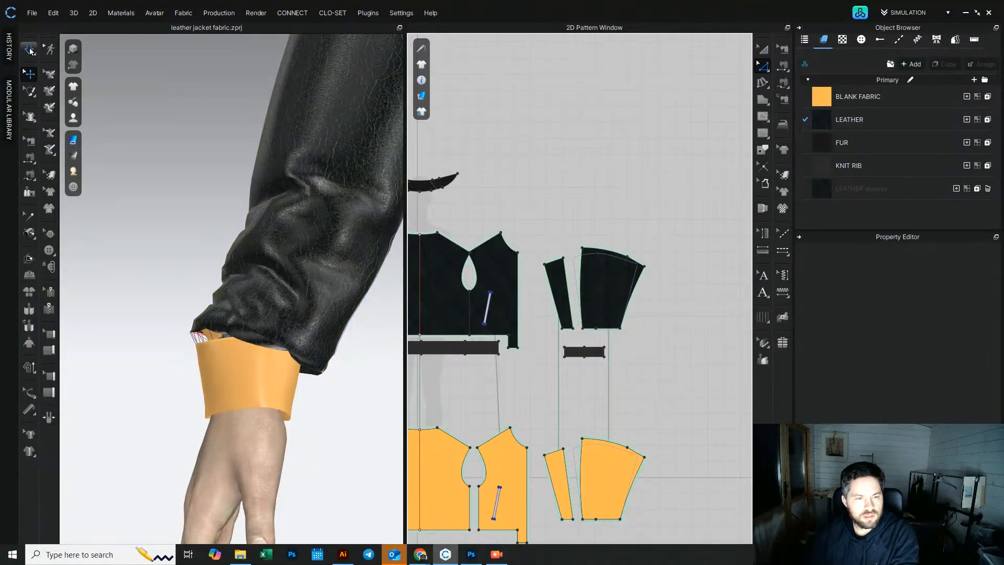
click(31, 50)
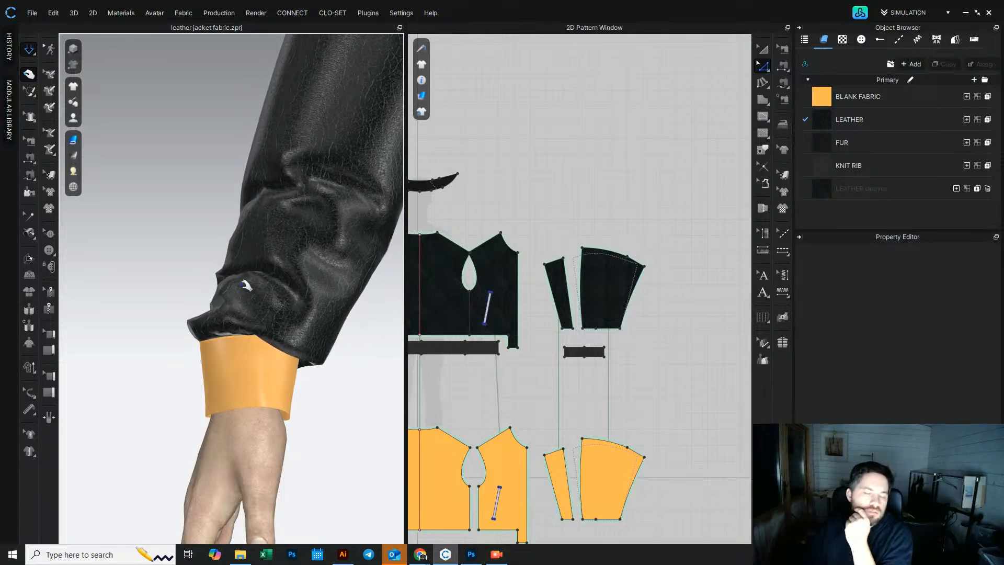
scroll(310, 262, down, 2)
scroll(311, 261, down, 2)
click(230, 225)
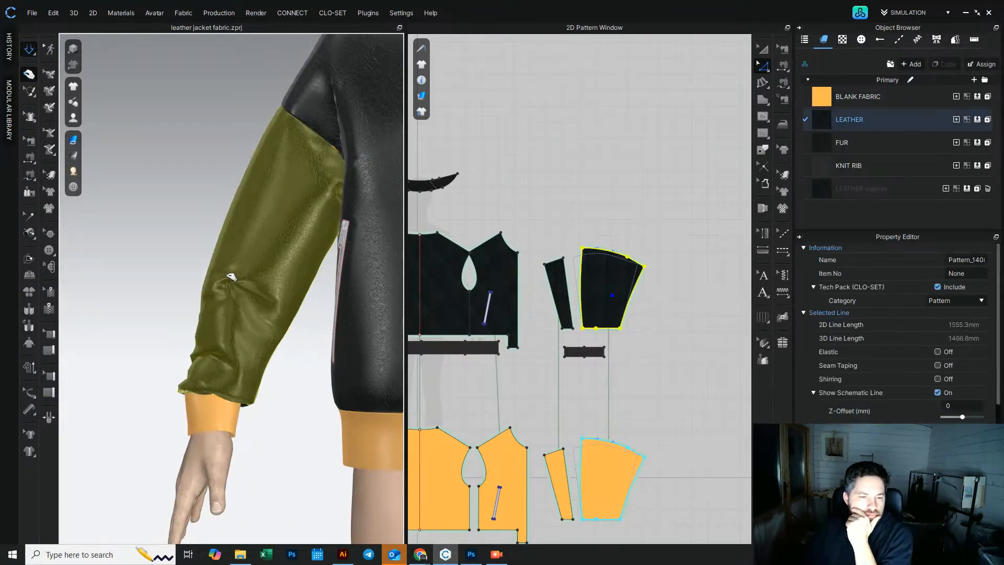
drag(231, 225, 254, 283)
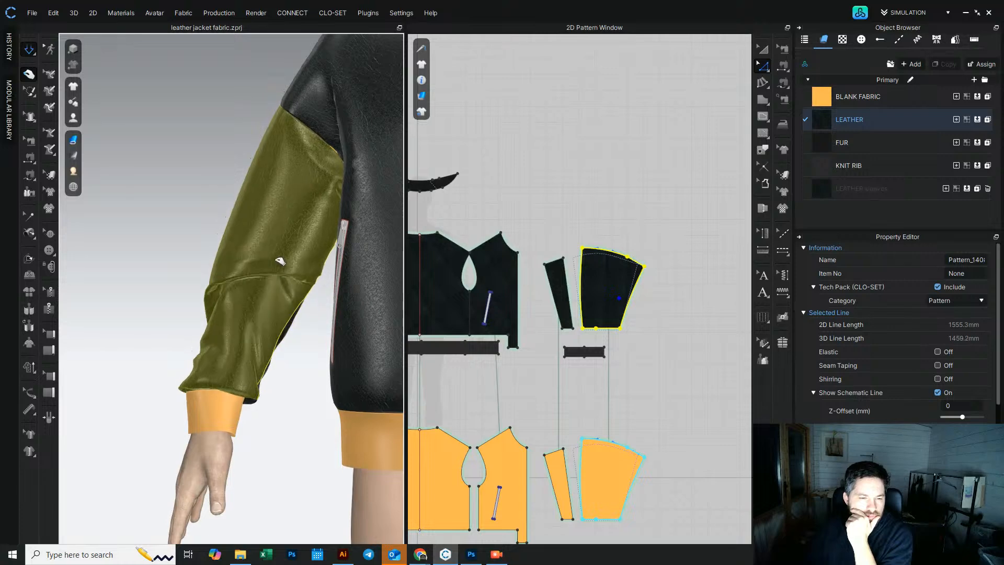
drag(239, 329, 210, 283)
key(space)
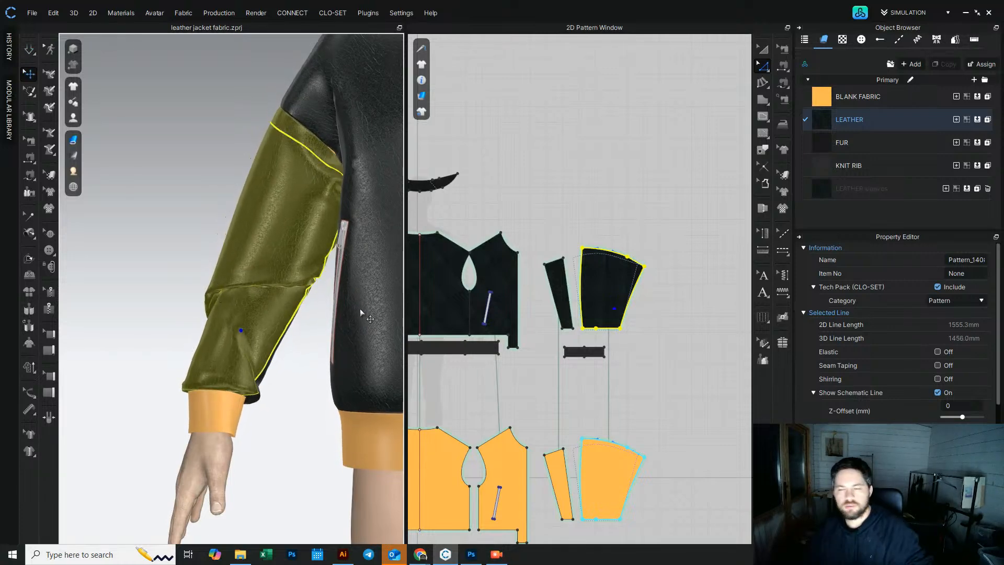
Step: Select both sleeve pattern pieces and apply the LEATHER sleeves fabric to them
click(871, 127)
click(862, 188)
scroll(604, 328, down, 3)
click(660, 272)
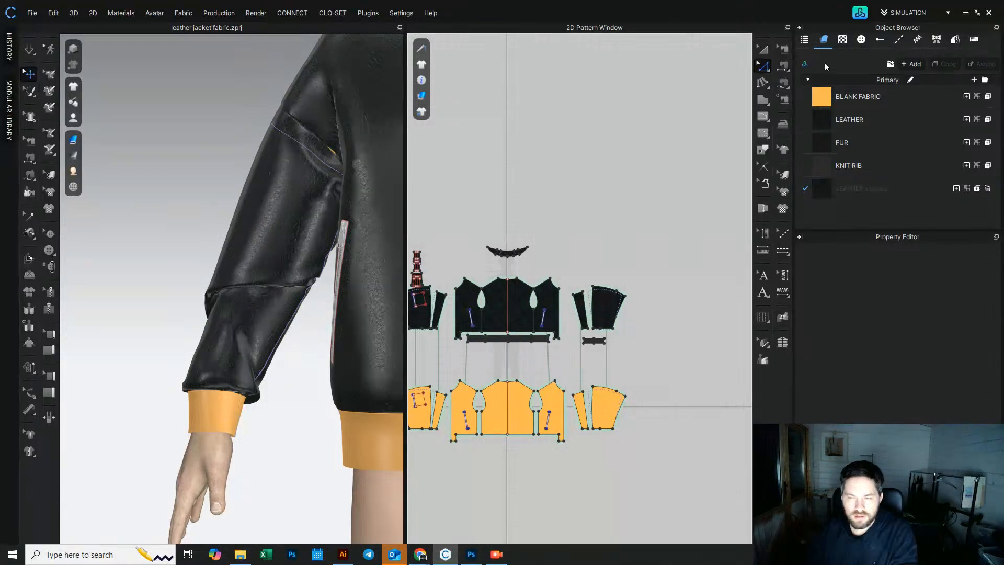
click(763, 49)
click(610, 310)
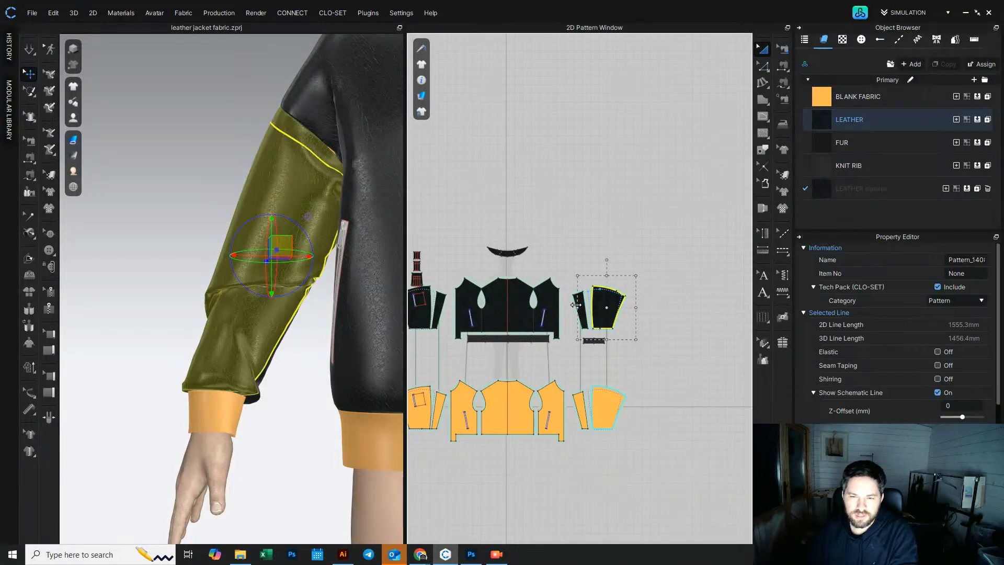
shift+click(581, 300)
middle_drag(516, 241, 636, 250)
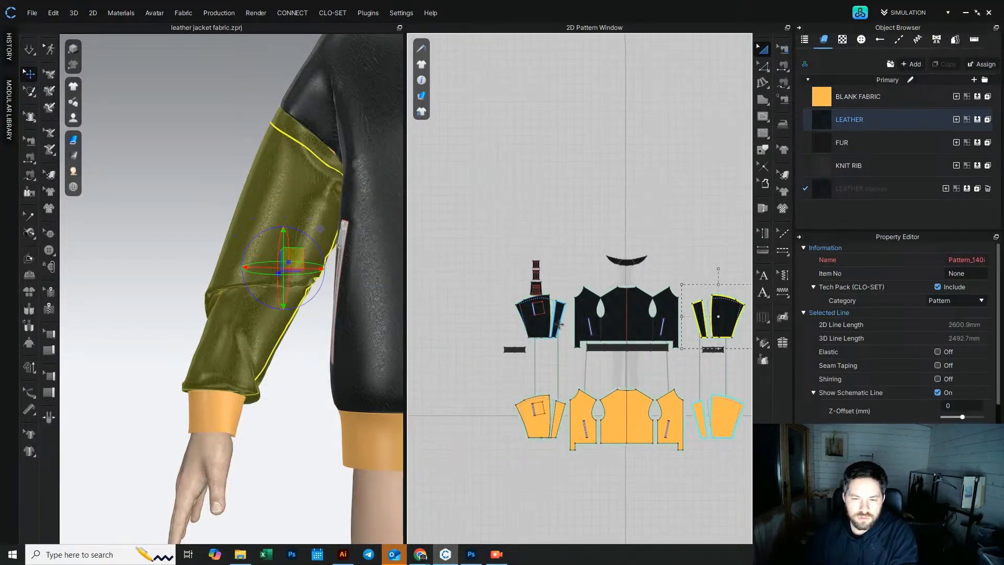
shift+click(557, 326)
shift+click(535, 321)
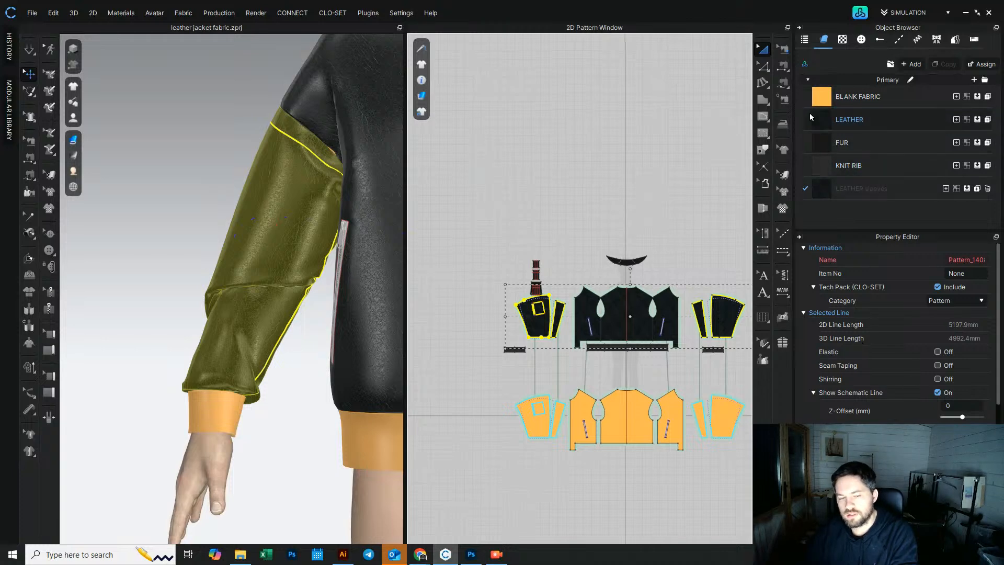
drag(819, 195, 544, 321)
click(572, 241)
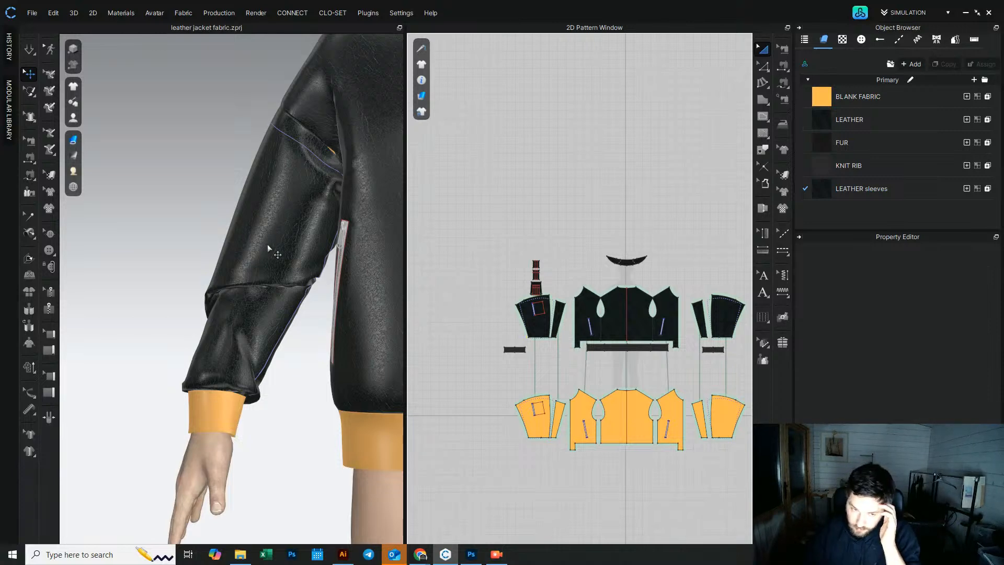
Step: Check the buckling physical properties of the LEATHER sleeves fabric
scroll(277, 251, down, 5)
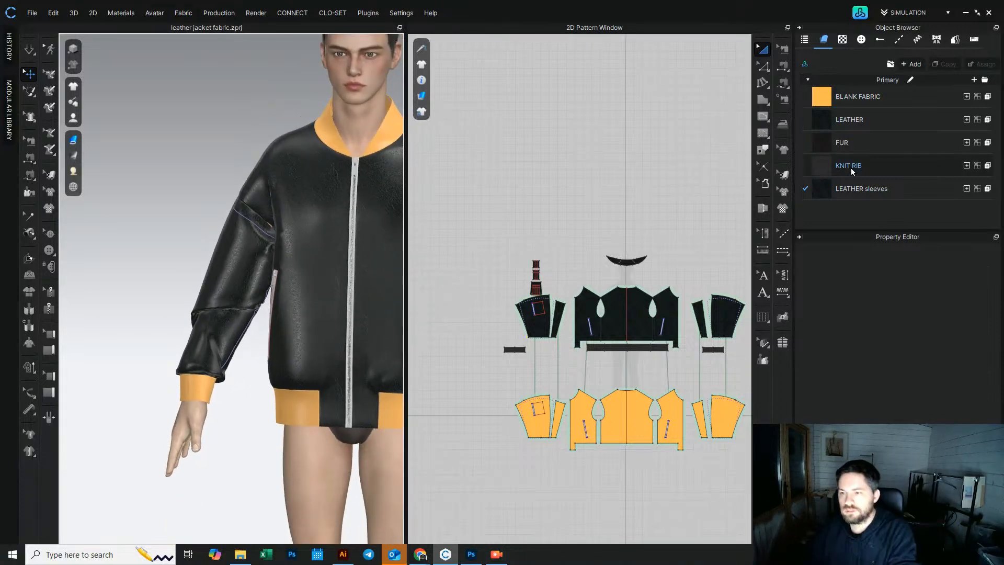
click(864, 197)
scroll(905, 332, down, 5)
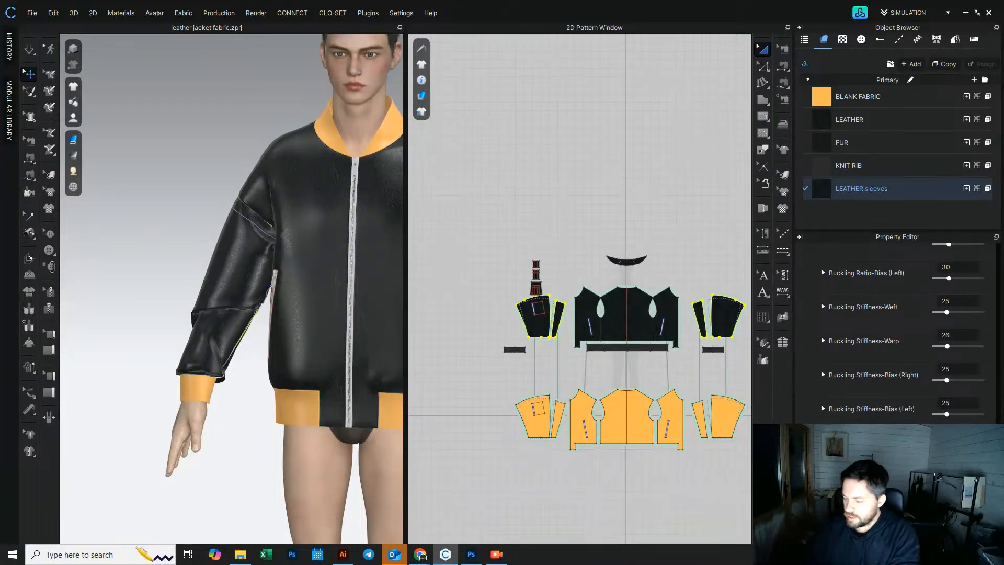
click(29, 49)
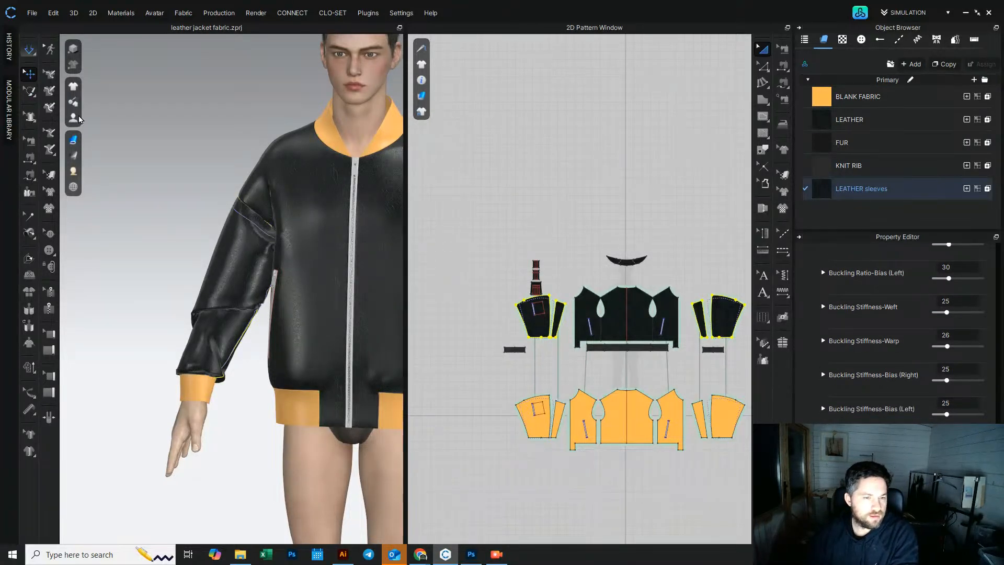
Step: Pull and reposition both leather sleeves in 3D while simulating to smooth their drape
right_drag(193, 264, 234, 269)
mouse_move(257, 298)
mouse_down()
mouse_move(255, 277)
mouse_move(267, 336)
mouse_move(250, 348)
mouse_move(270, 320)
mouse_move(240, 363)
mouse_move(234, 313)
mouse_up()
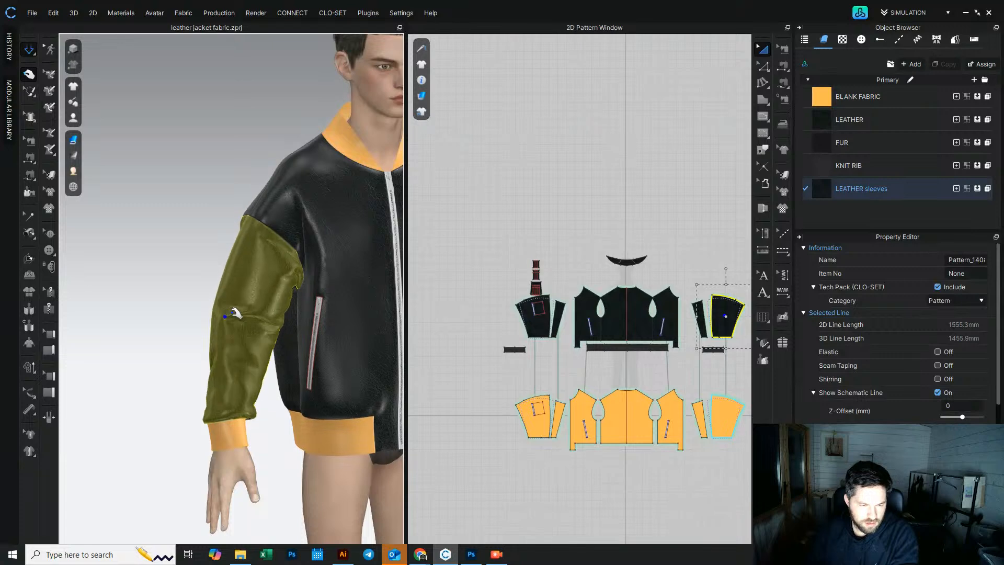
right_drag(235, 314, 185, 316)
right_drag(235, 375, 273, 357)
click(309, 338)
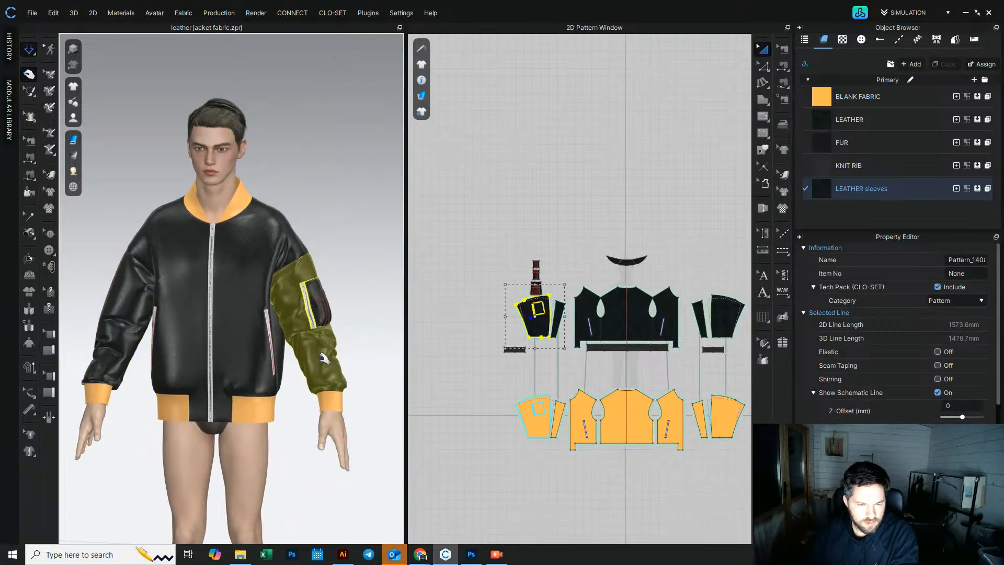
click(346, 340)
mouse_move(346, 340)
right_down()
mouse_move(372, 341)
mouse_move(361, 339)
right_up()
click(286, 305)
right_drag(149, 340, 184, 336)
scroll(185, 337, up, 5)
middle_drag(198, 352, 245, 370)
right_drag(245, 369, 332, 360)
middle_drag(332, 360, 171, 265)
scroll(170, 264, up, 2)
right_drag(170, 265, 256, 272)
scroll(322, 275, down, 3)
middle_drag(325, 276, 265, 289)
right_drag(265, 289, 126, 298)
middle_drag(125, 298, 294, 317)
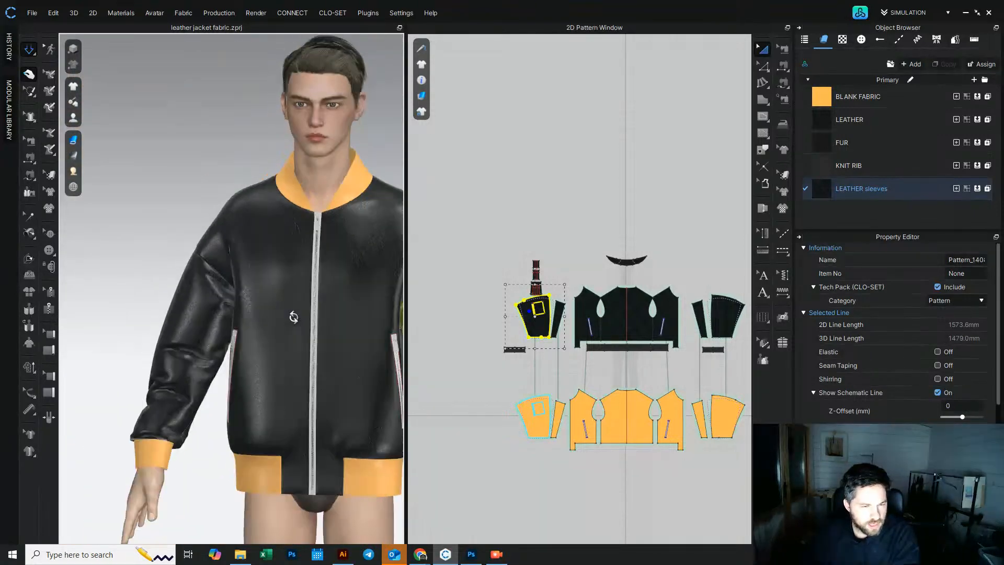
scroll(230, 282, up, 5)
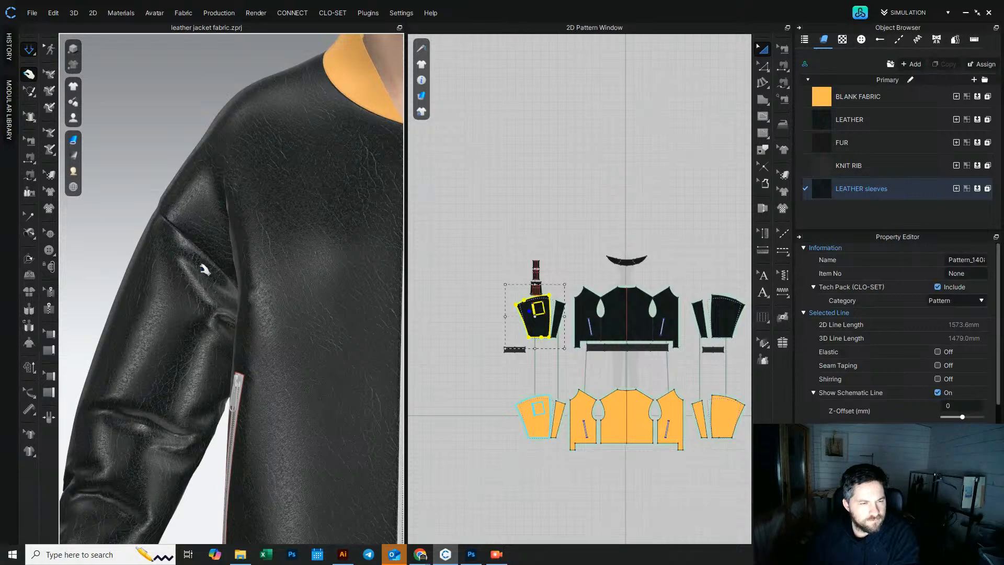
key(space)
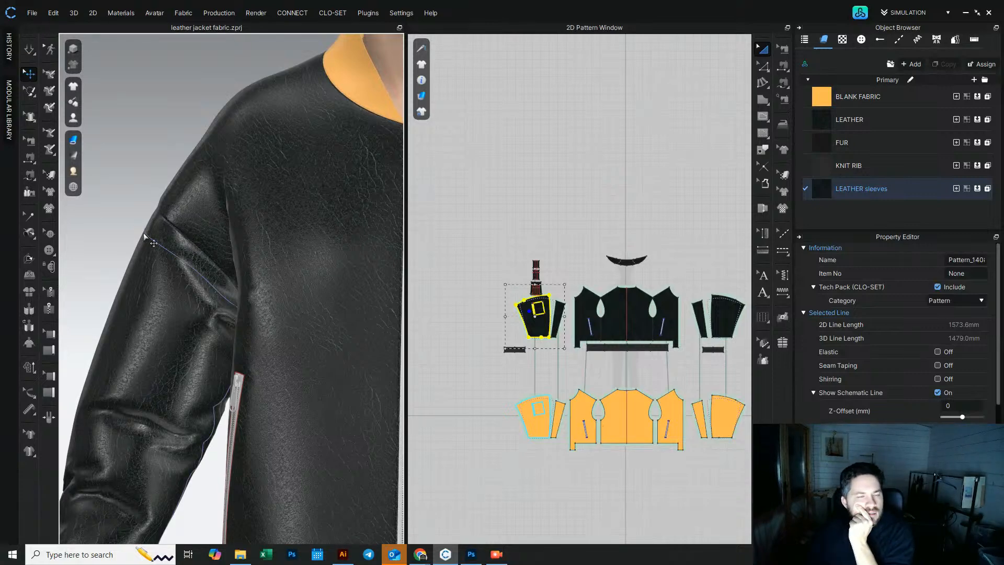
Step: Select the sleeve cap seam and switch its Turned option off
click(30, 142)
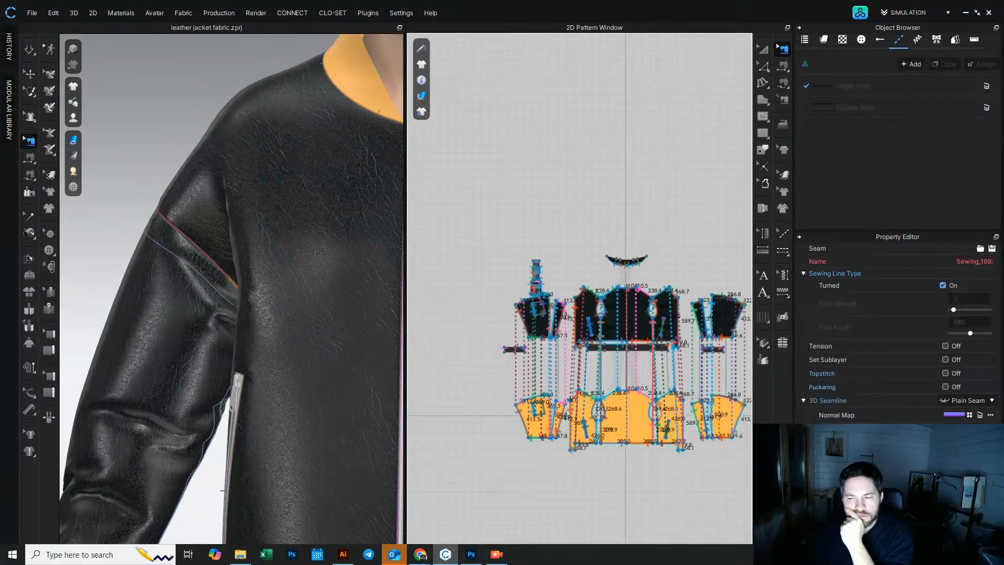
click(980, 415)
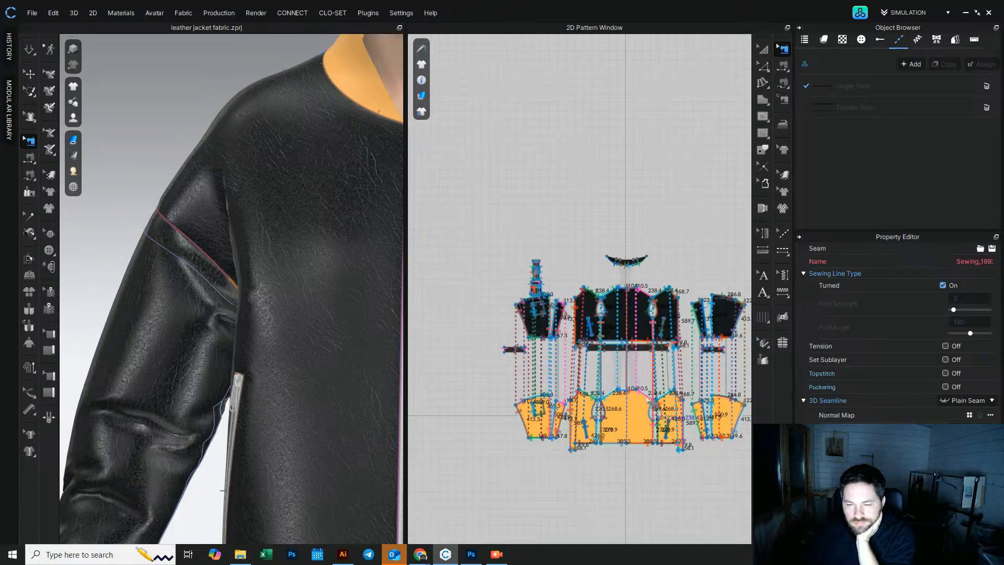
click(943, 285)
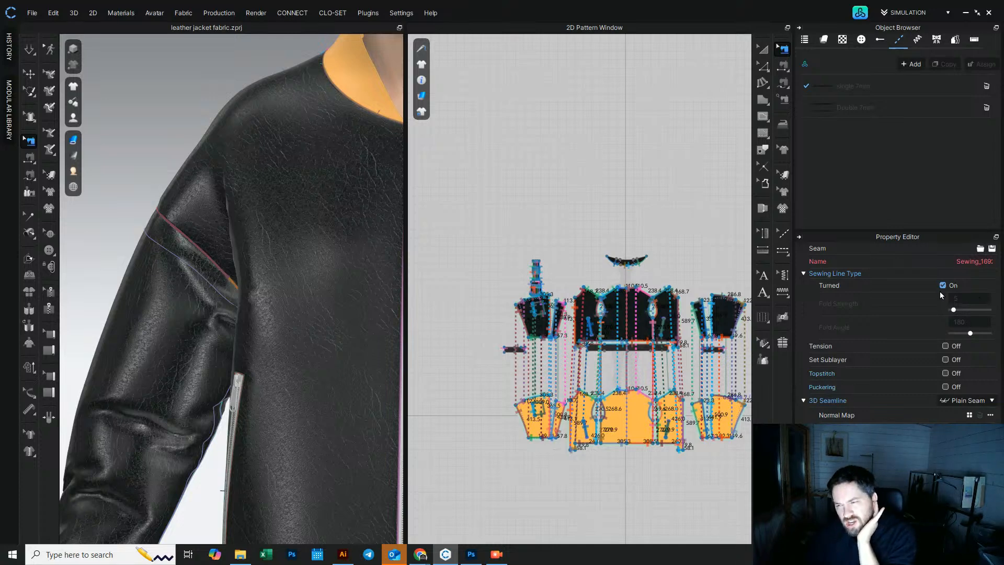
click(962, 297)
key(Return)
click(764, 49)
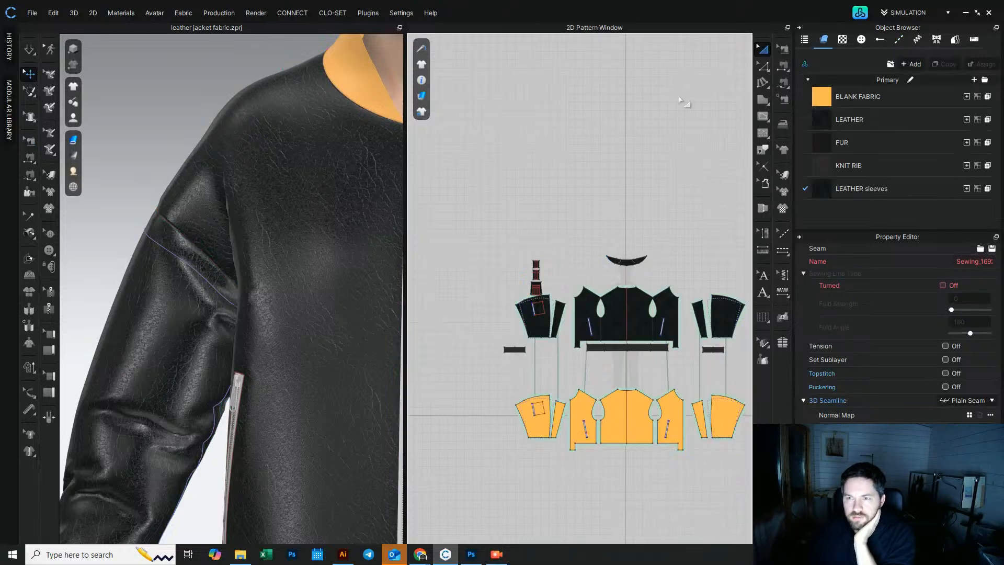
Step: Simulate and pull the sleeve cap fabric near the shoulder to settle the seam
click(29, 49)
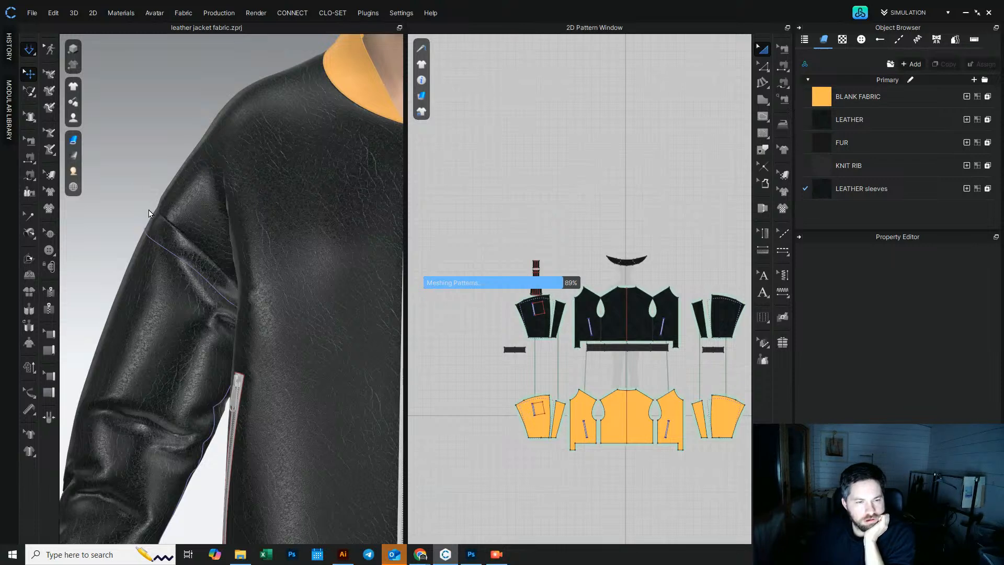
key(space)
right_drag(177, 271, 227, 274)
click(230, 317)
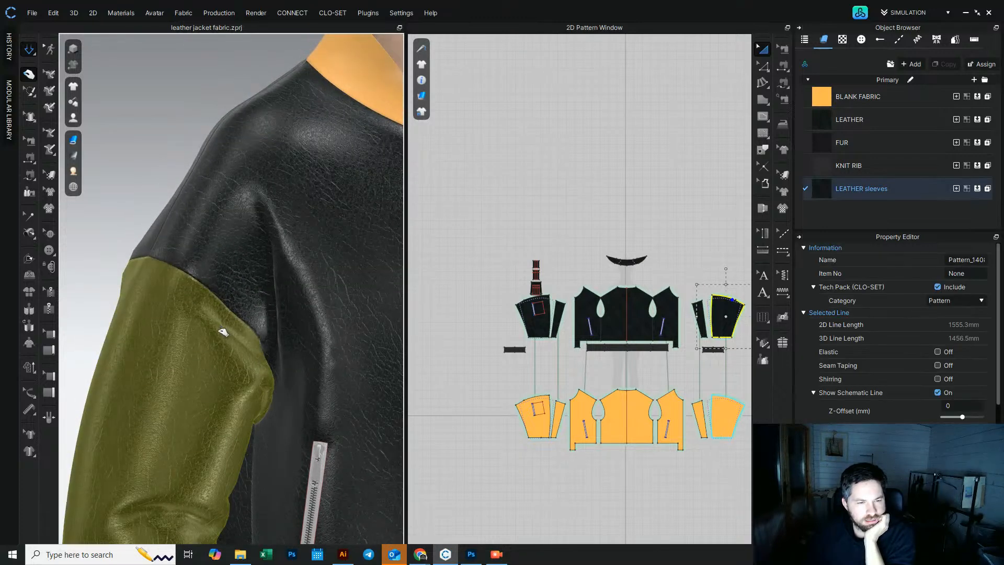
right_drag(195, 320, 271, 277)
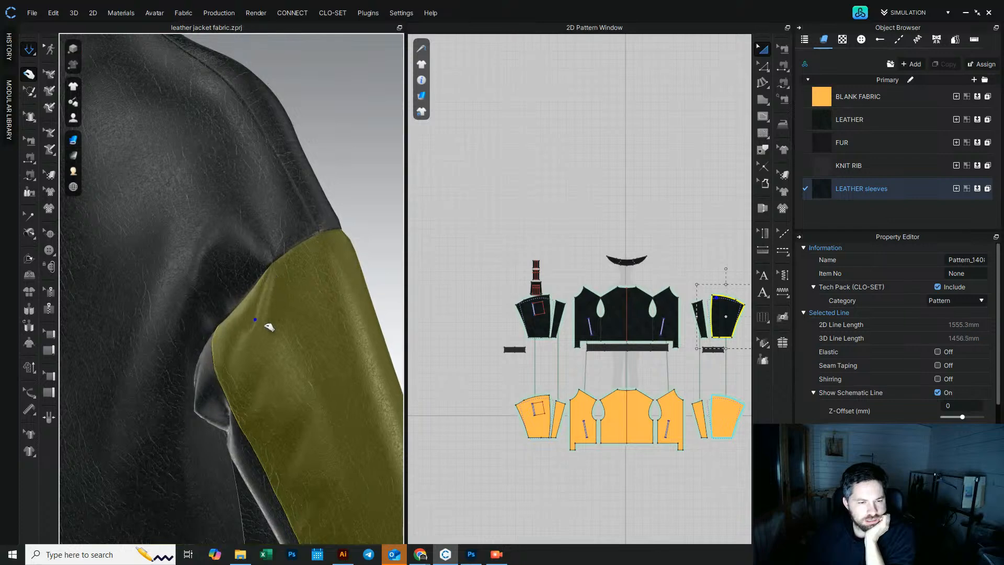
drag(244, 361, 280, 341)
scroll(279, 340, down, 6)
right_drag(262, 337, 294, 240)
middle_drag(104, 248, 213, 292)
right_drag(175, 292, 209, 287)
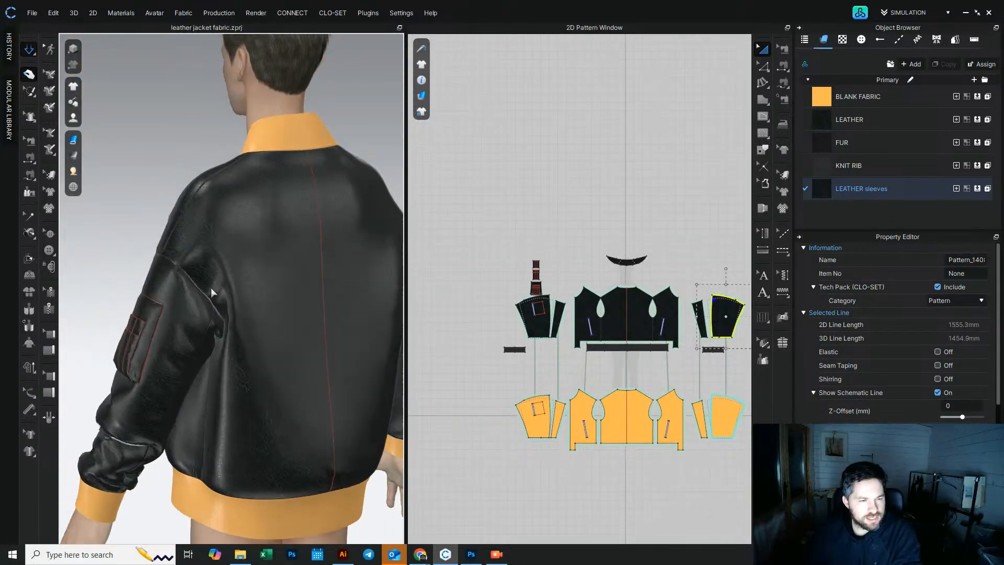
drag(222, 291, 230, 307)
right_drag(231, 308, 271, 329)
scroll(261, 327, up, 5)
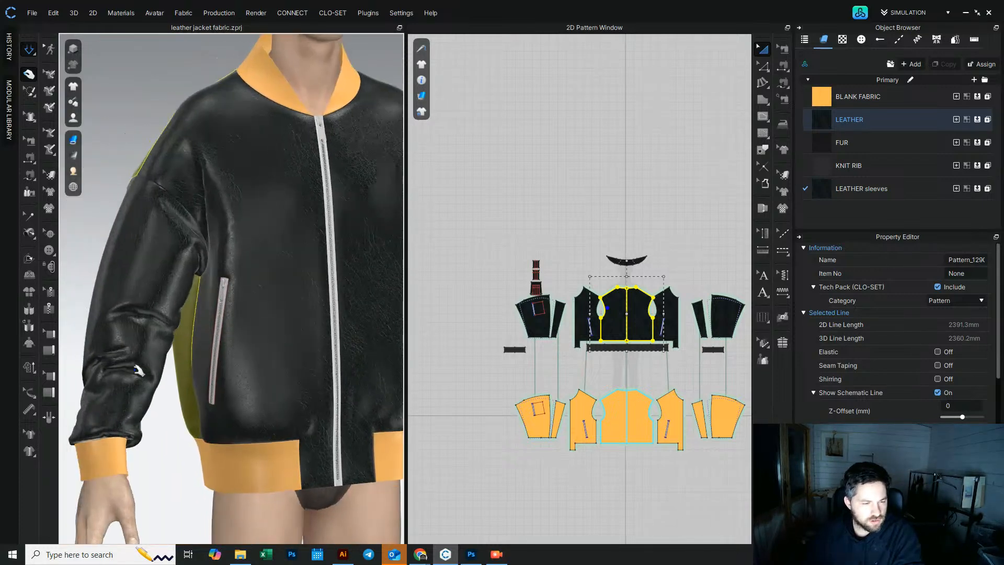
Step: Tug the lower sleeve fabric around the elbow and cuff in 3D to refine the drape
right_drag(97, 350, 70, 360)
middle_drag(70, 361, 135, 389)
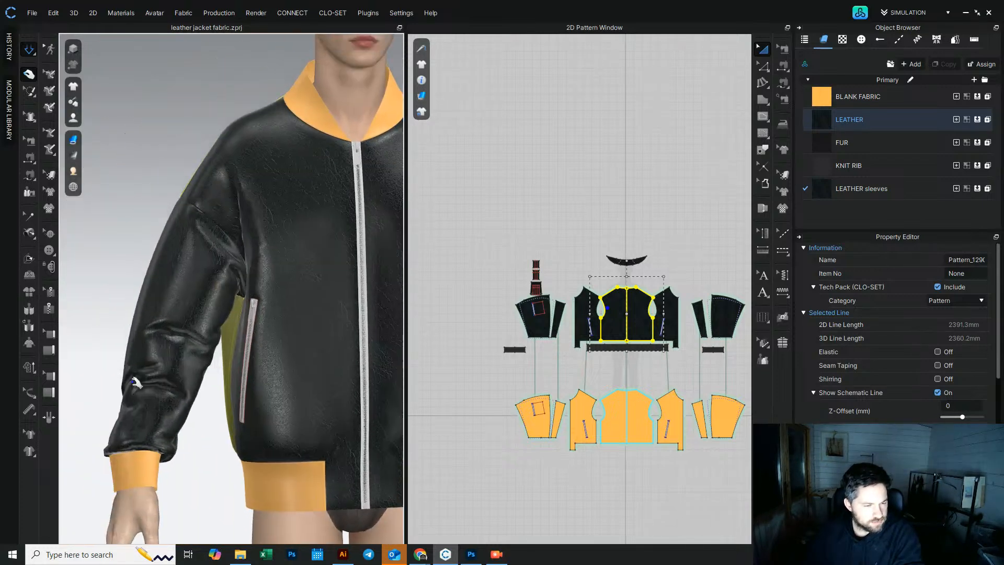
drag(131, 379, 120, 374)
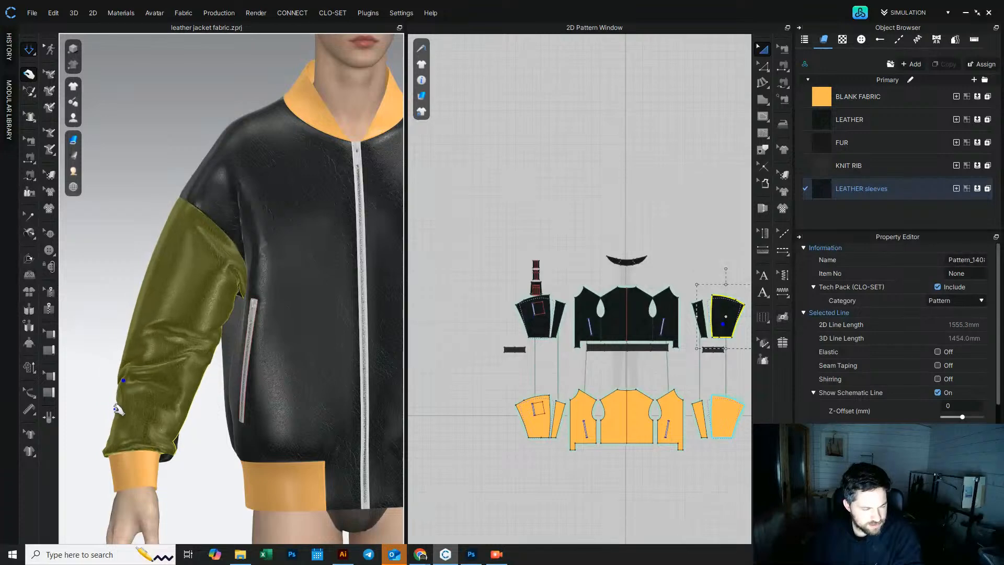
right_drag(190, 411, 155, 357)
click(198, 420)
click(160, 373)
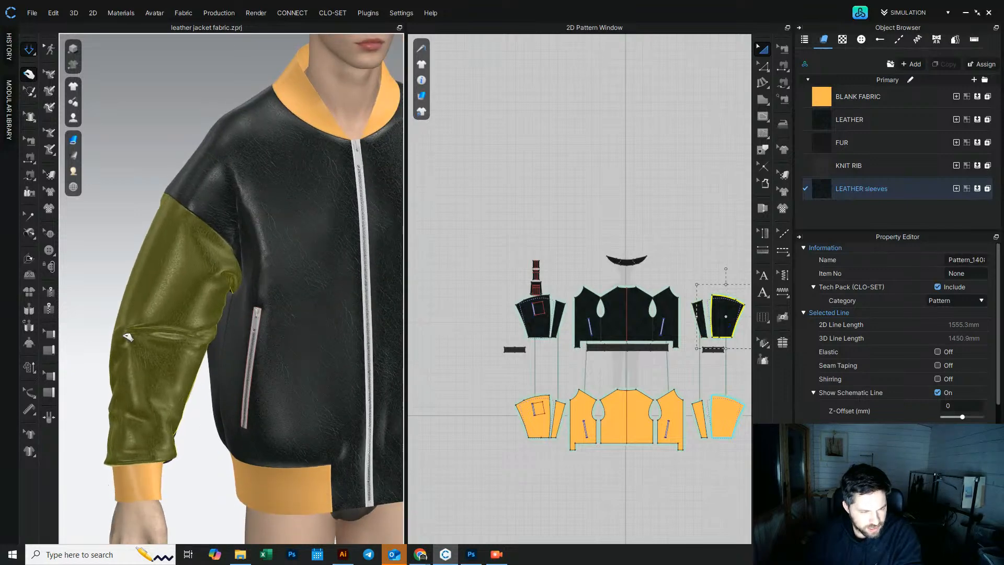
scroll(188, 405, down, 3)
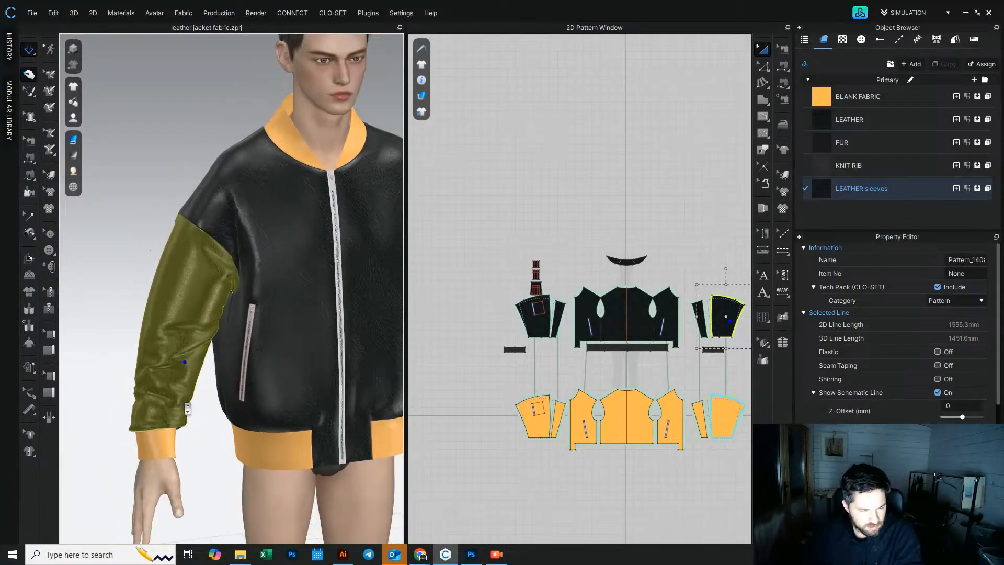
right_drag(213, 397, 325, 351)
click(326, 352)
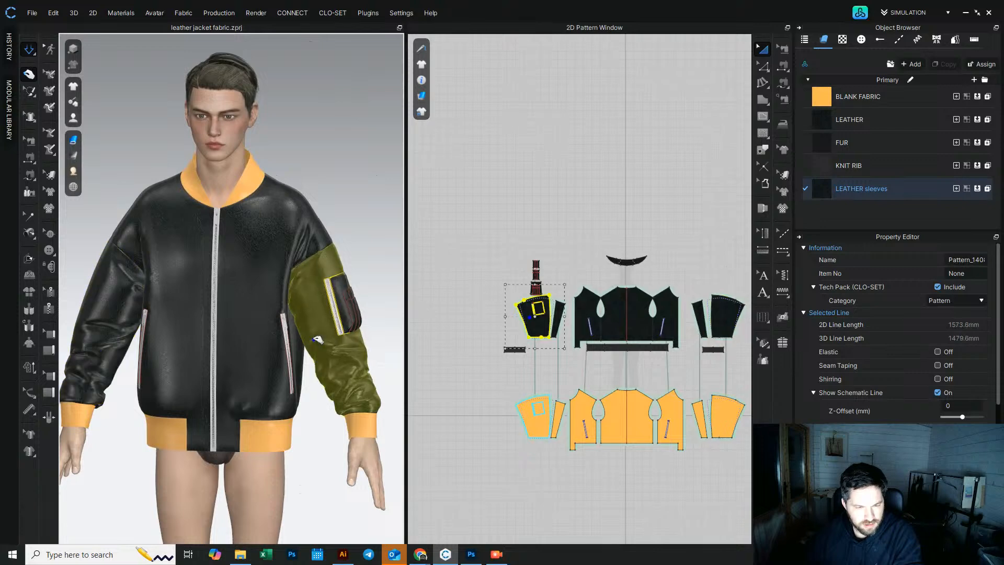
Step: Resume simulation and tug the jacket front in 3D to settle the leather drape
key(space)
click(312, 456)
right_drag(170, 397, 195, 394)
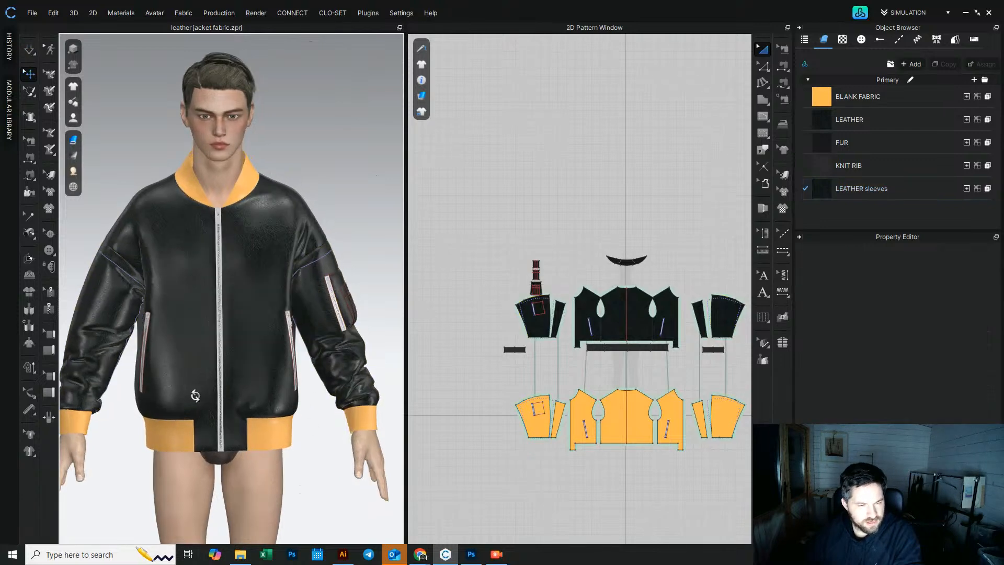
Step: Zoom in to inspect the fur collar, then orbit round to examine the jacket's back
mouse_move(315, 204)
right_down()
mouse_move(282, 197)
mouse_move(307, 199)
right_up()
scroll(226, 225, up, 1)
scroll(226, 229, up, 6)
right_drag(202, 291, 190, 339)
click(191, 339)
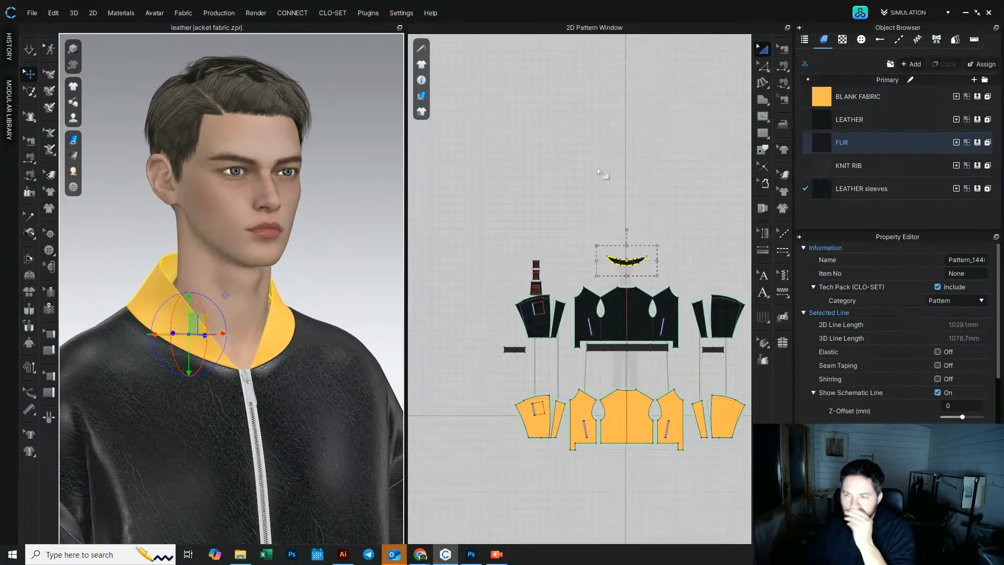
scroll(686, 269, up, 4)
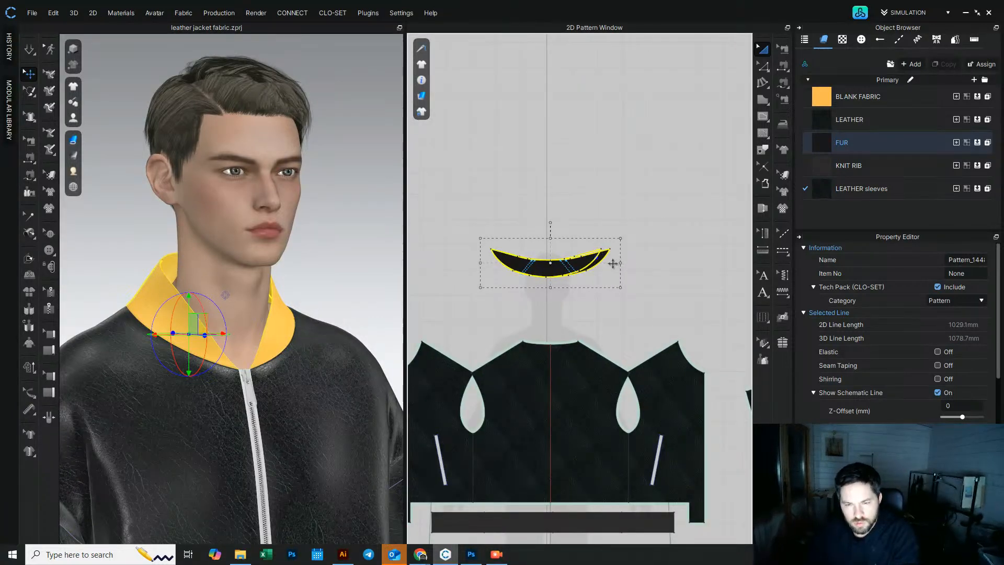
click(616, 182)
click(29, 49)
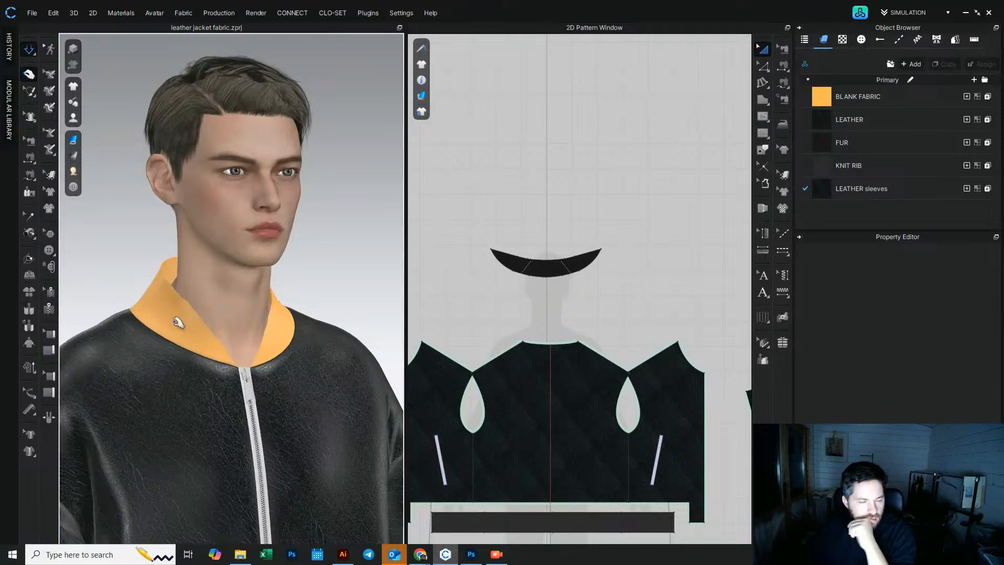
scroll(179, 323, down, 6)
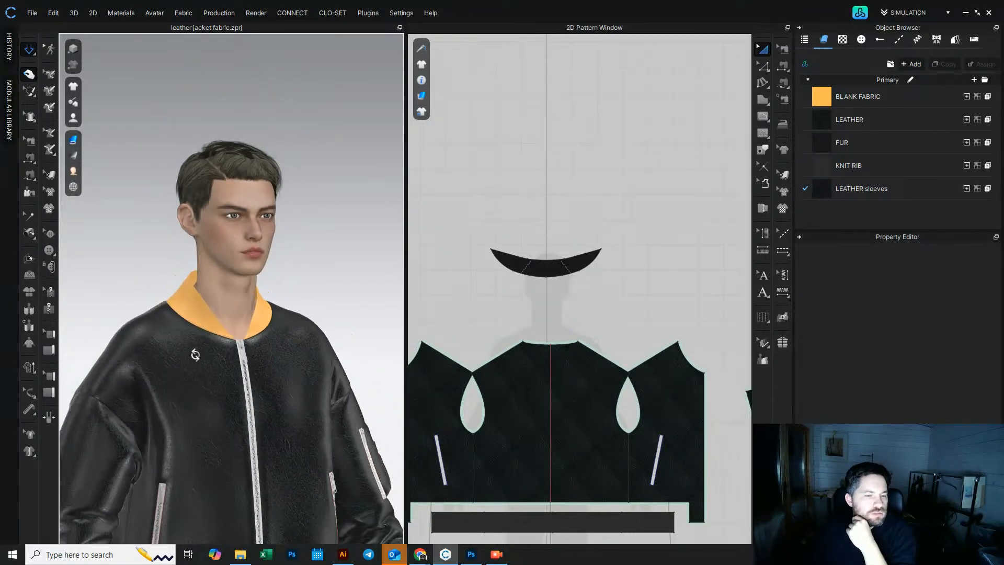
scroll(192, 357, down, 3)
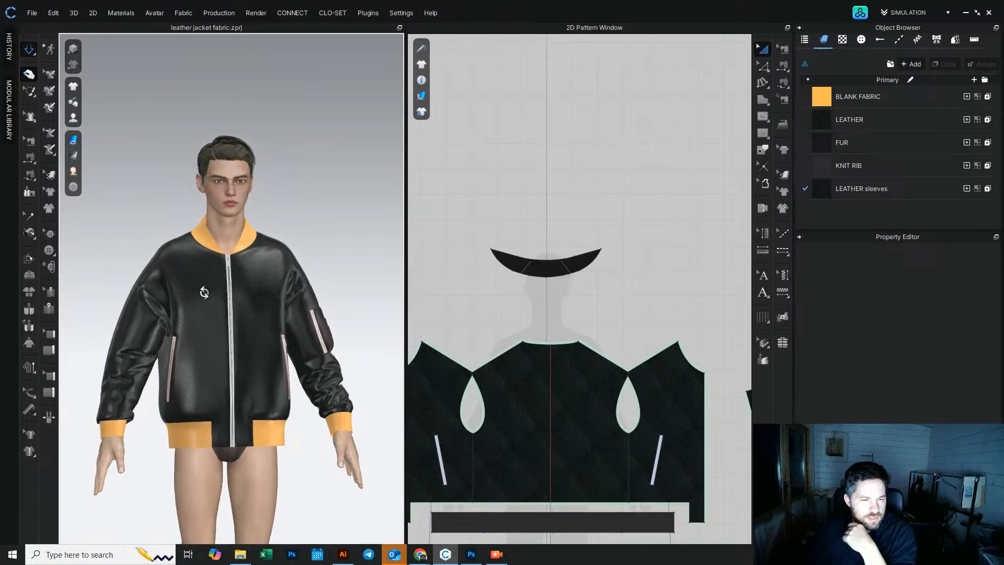
right_drag(196, 282, 439, 247)
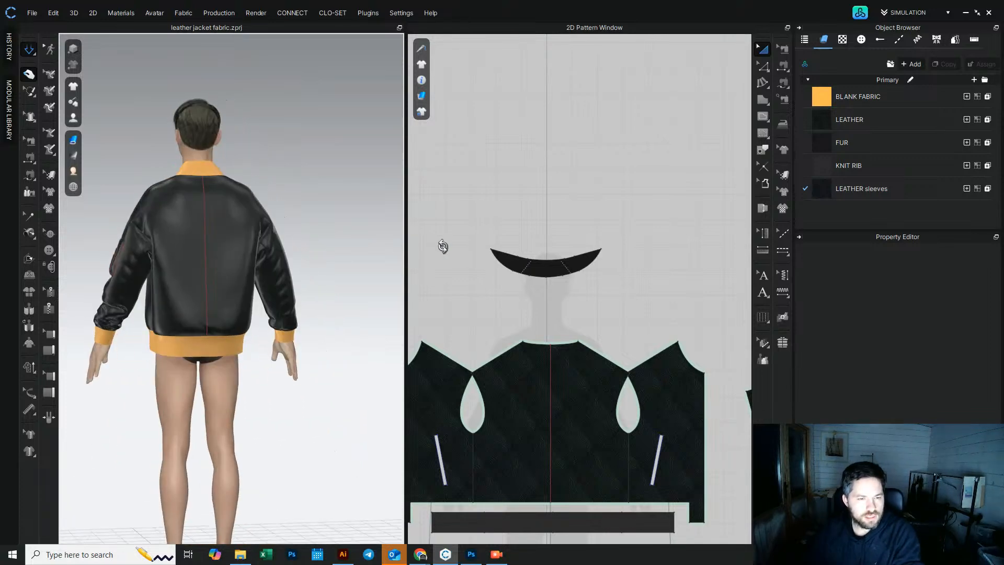
Step: Cut and sew the back panel along its center-back internal line
click(763, 49)
right_click(550, 385)
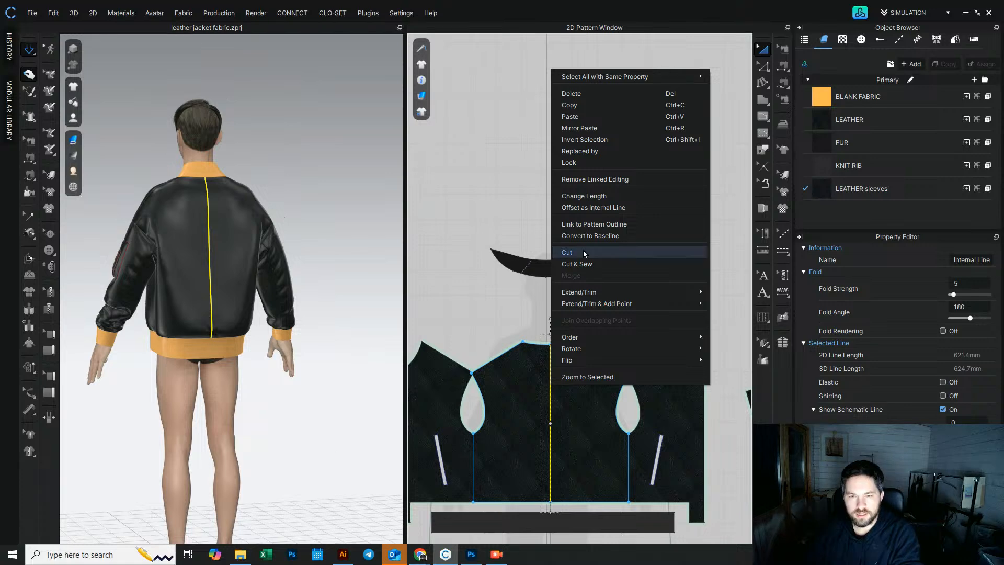
click(592, 265)
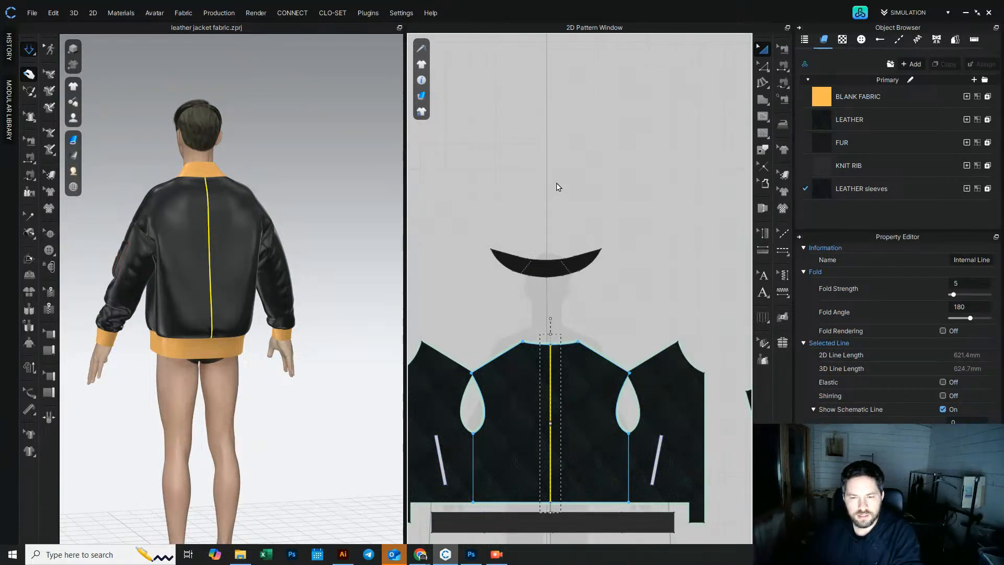
click(297, 167)
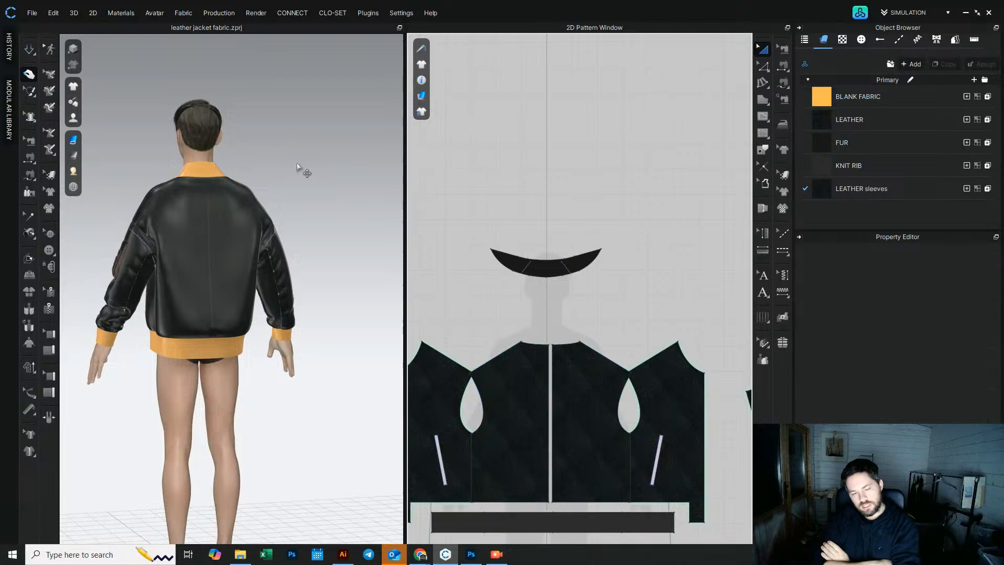
Step: Open the Colorway Editor and set the Zipper 3 teeth, tape, slider, puller and stoppers to color 161616
scroll(185, 222, up, 3)
right_drag(182, 220, 417, 352)
scroll(186, 241, down, 6)
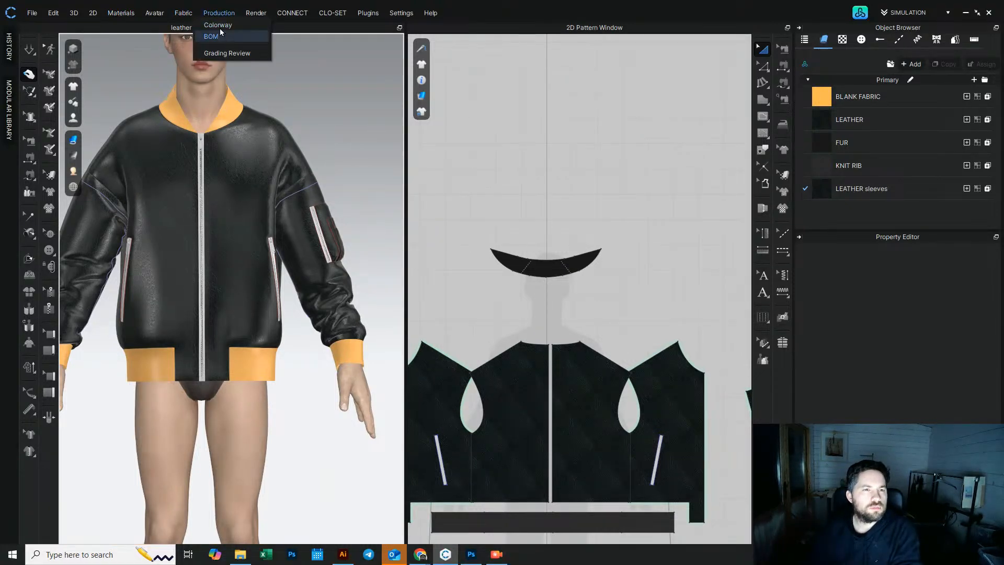
click(220, 26)
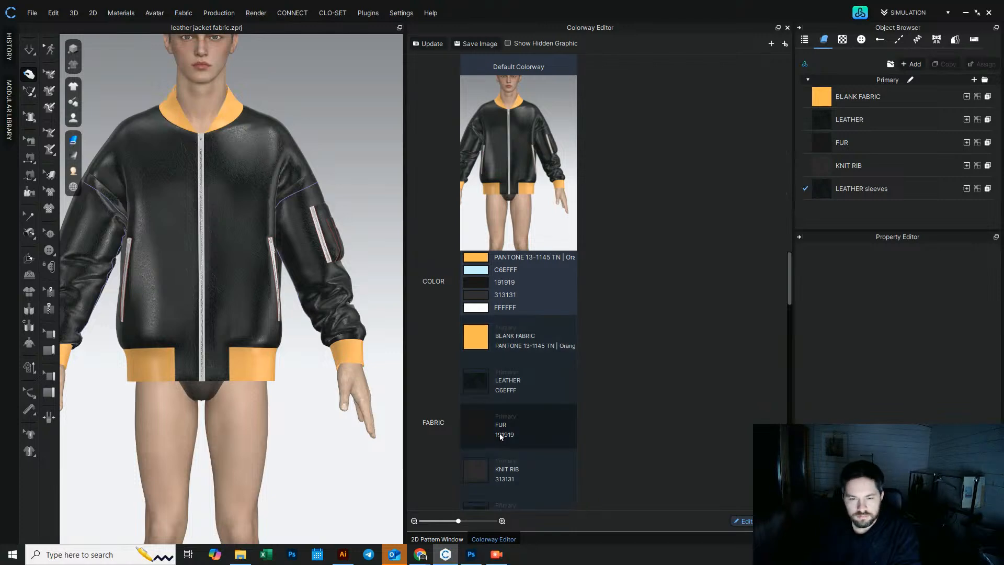
scroll(500, 435, down, 10)
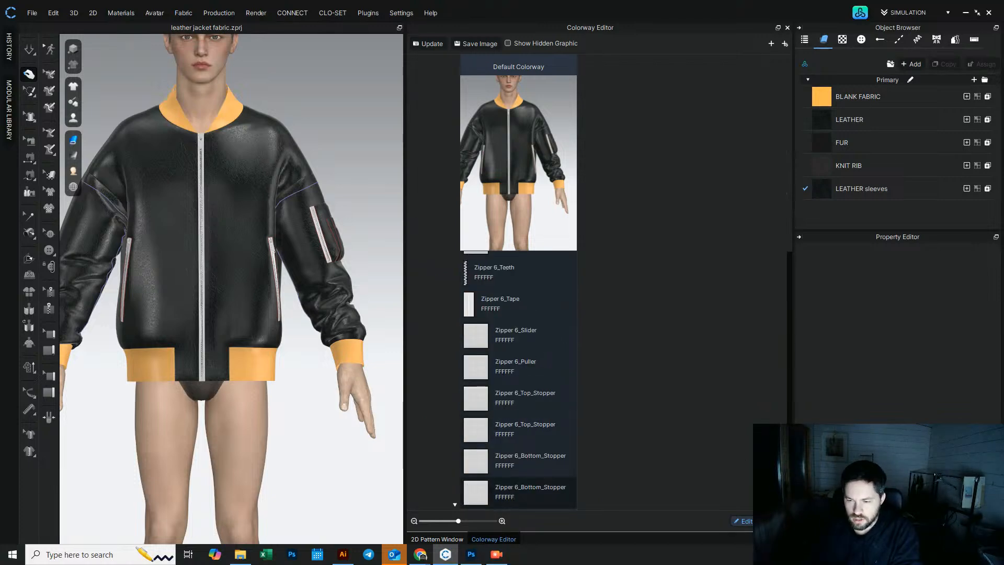
drag(789, 488, 780, 329)
click(482, 371)
click(483, 371)
click(985, 284)
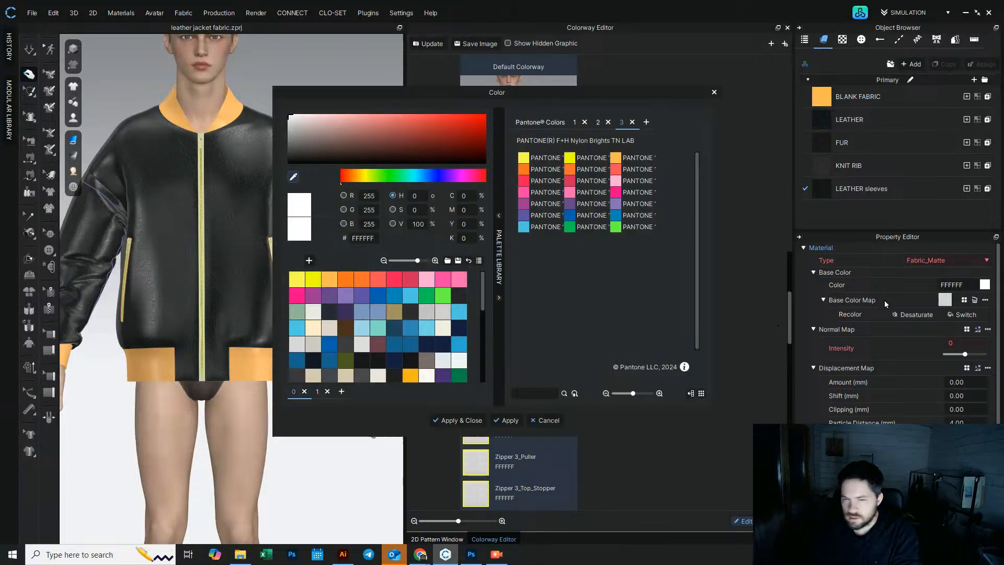
click(286, 161)
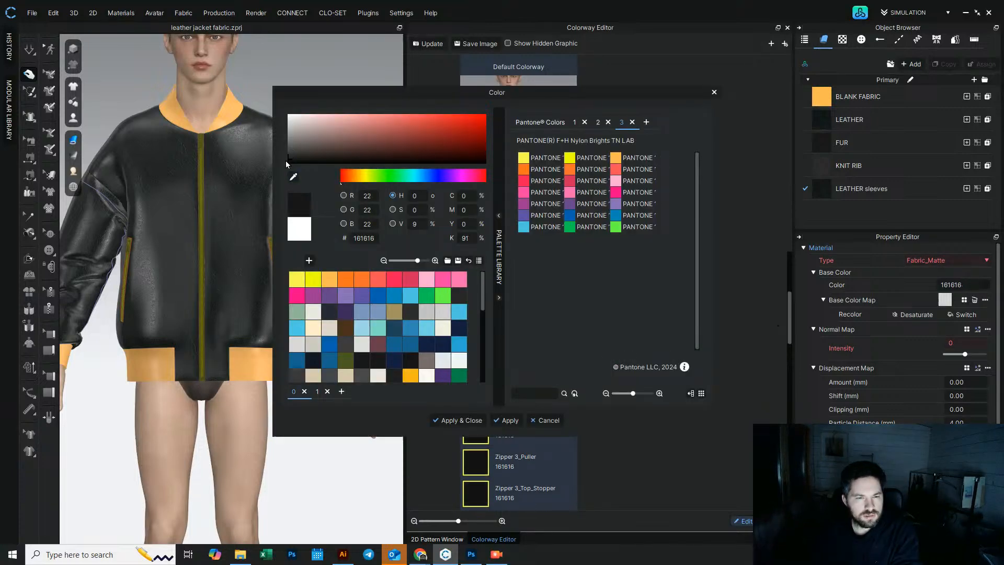
click(505, 420)
click(538, 421)
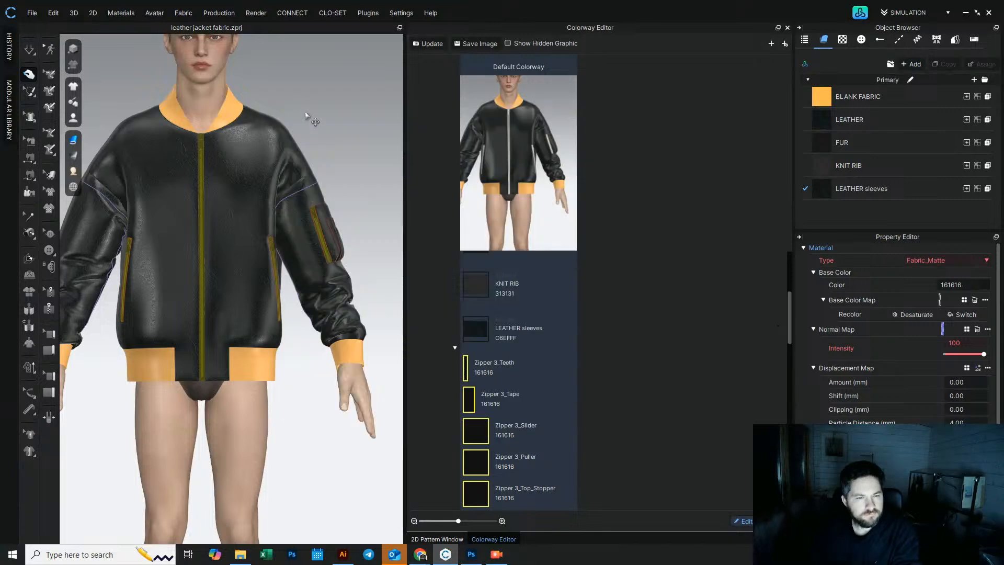
Step: Select all the orange blank-fabric lining patterns and assign the LEATHER fabric to them
click(307, 93)
scroll(206, 179, up, 10)
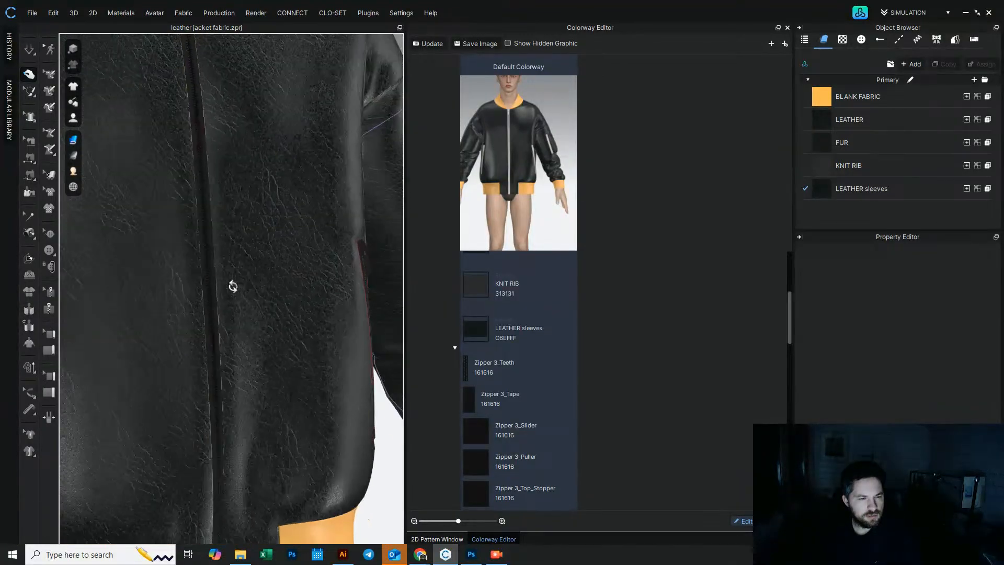
right_drag(254, 275, 233, 273)
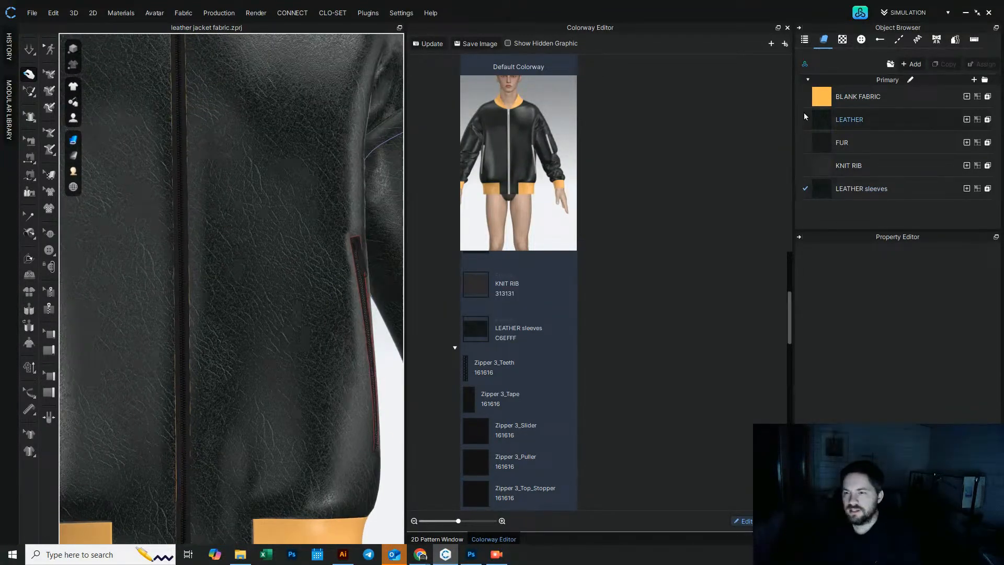
click(824, 98)
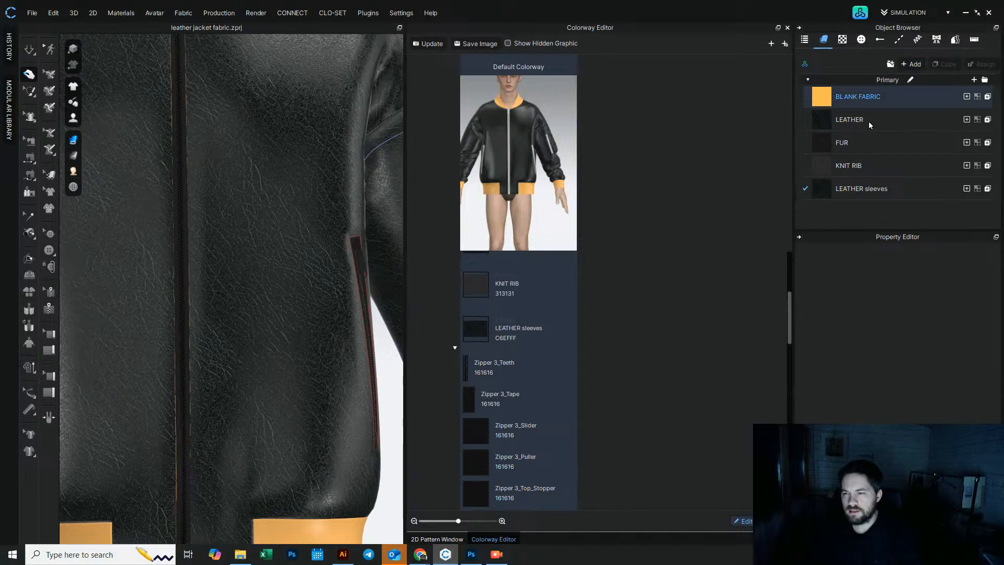
click(437, 539)
scroll(506, 369, down, 5)
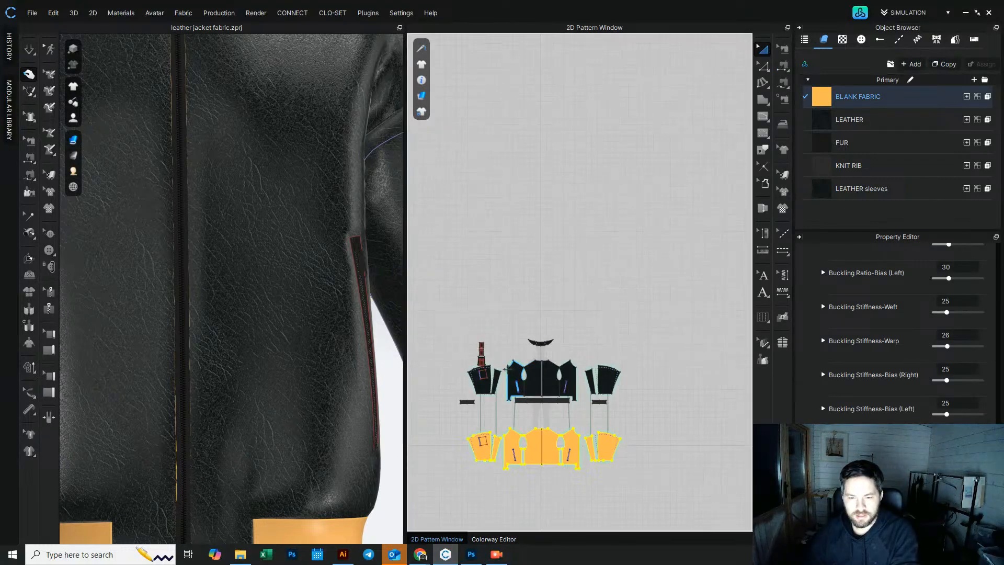
scroll(506, 369, up, 3)
drag(457, 361, 687, 436)
drag(751, 485, 751, 485)
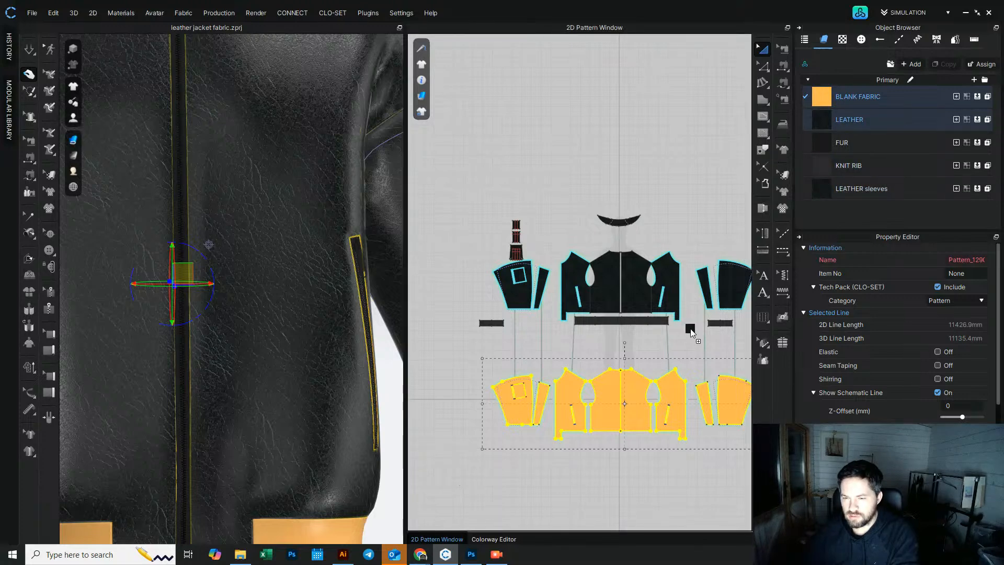
drag(672, 386, 671, 386)
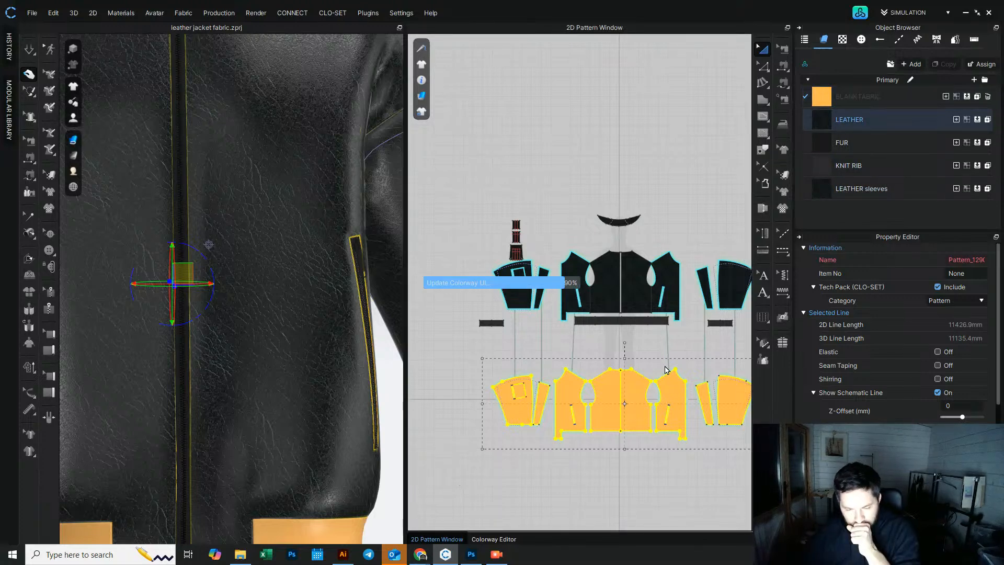
Step: Select both lining sleeve patterns and assign the LEATHER sleeves fabric to them
drag(476, 373, 558, 449)
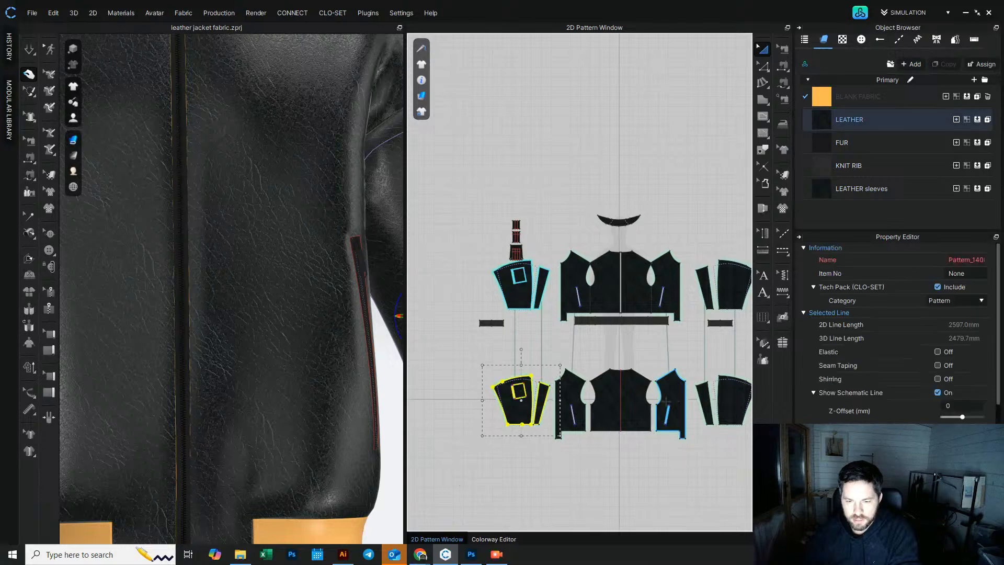
middle_drag(706, 400, 581, 389)
shift+drag(675, 345, 573, 433)
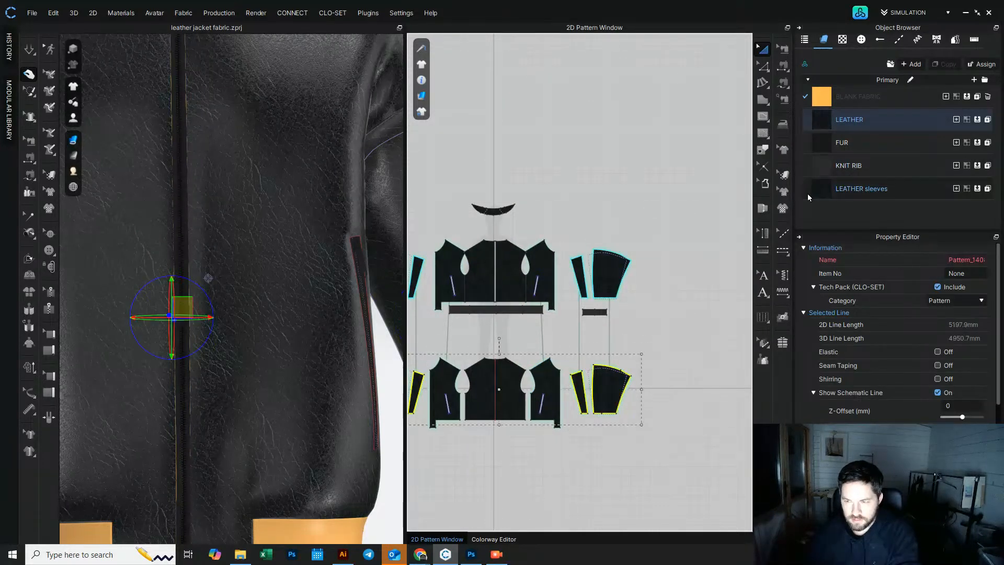
drag(821, 189, 686, 335)
drag(611, 383, 613, 384)
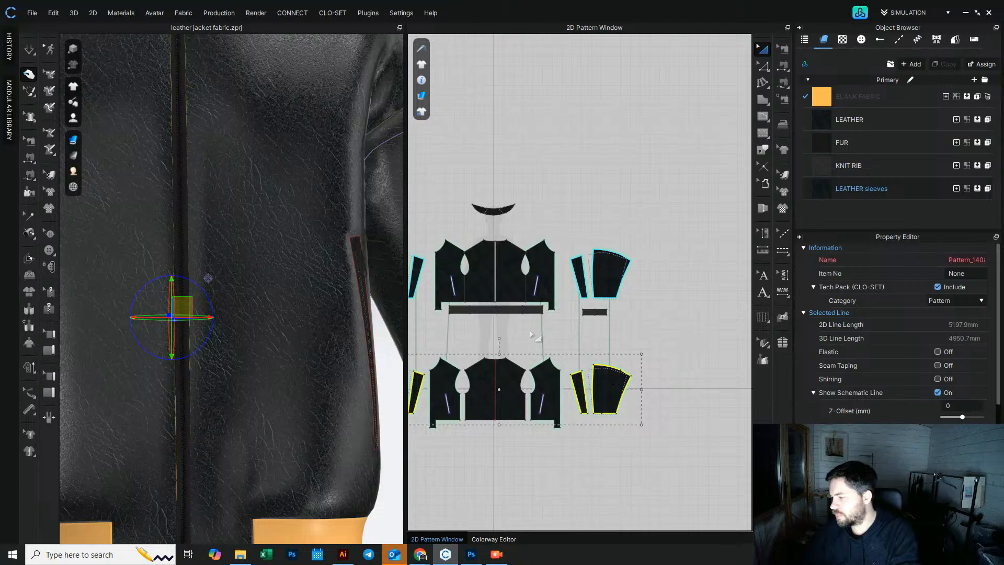
Step: Simulate and inspect the jacket's back, sleeves and front zipper area in 3D
scroll(175, 271, down, 8)
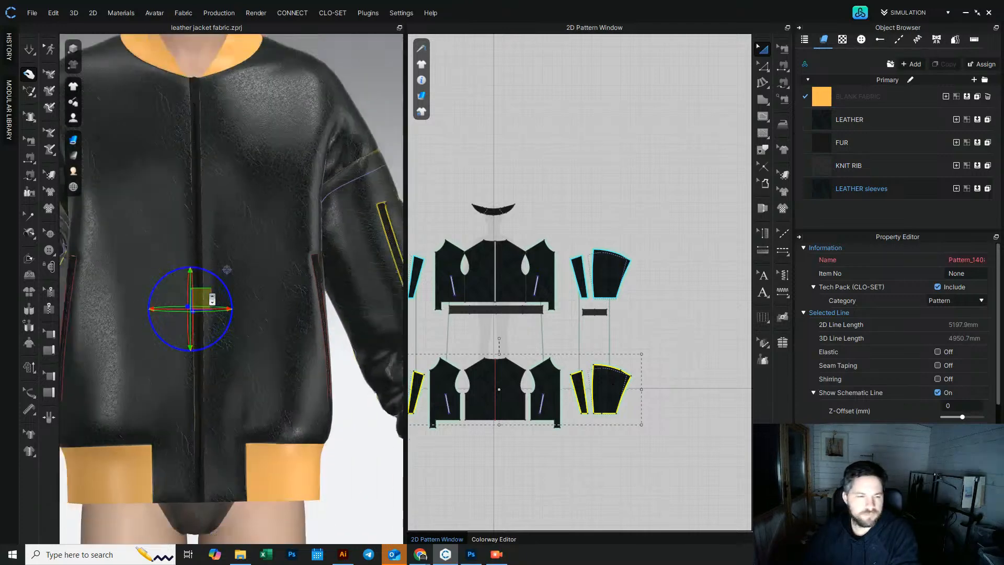
click(26, 51)
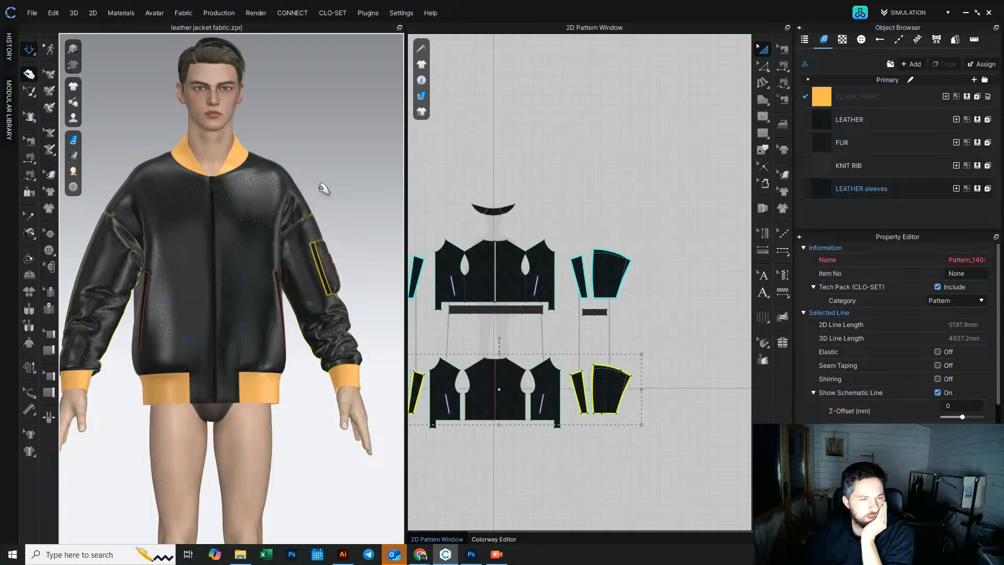
key(space)
right_drag(107, 292, 332, 285)
scroll(282, 277, up, 5)
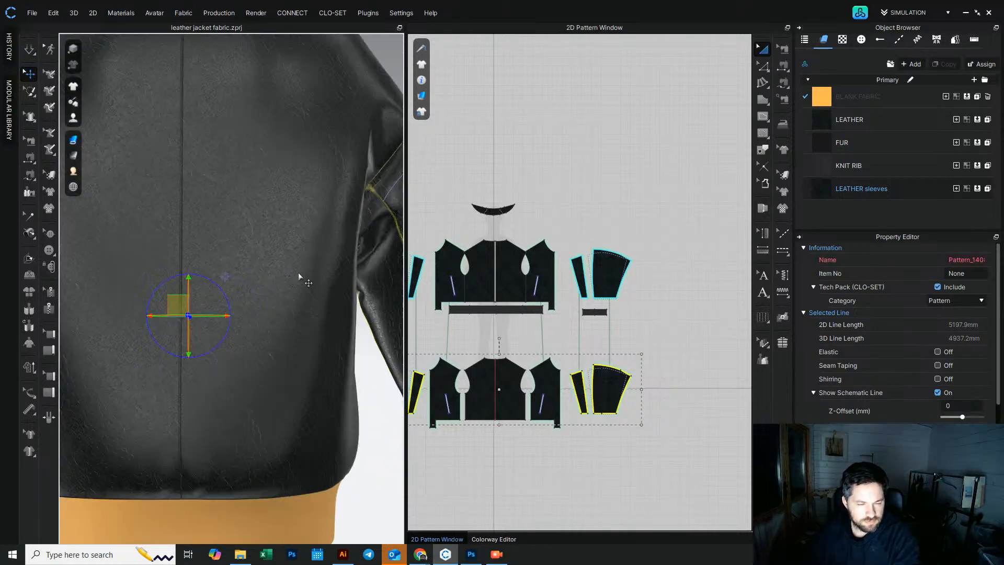
middle_drag(387, 273, 300, 274)
scroll(301, 275, down, 5)
right_drag(307, 285, 343, 264)
click(334, 235)
middle_drag(217, 262, 258, 338)
scroll(188, 354, up, 3)
right_drag(181, 353, 139, 358)
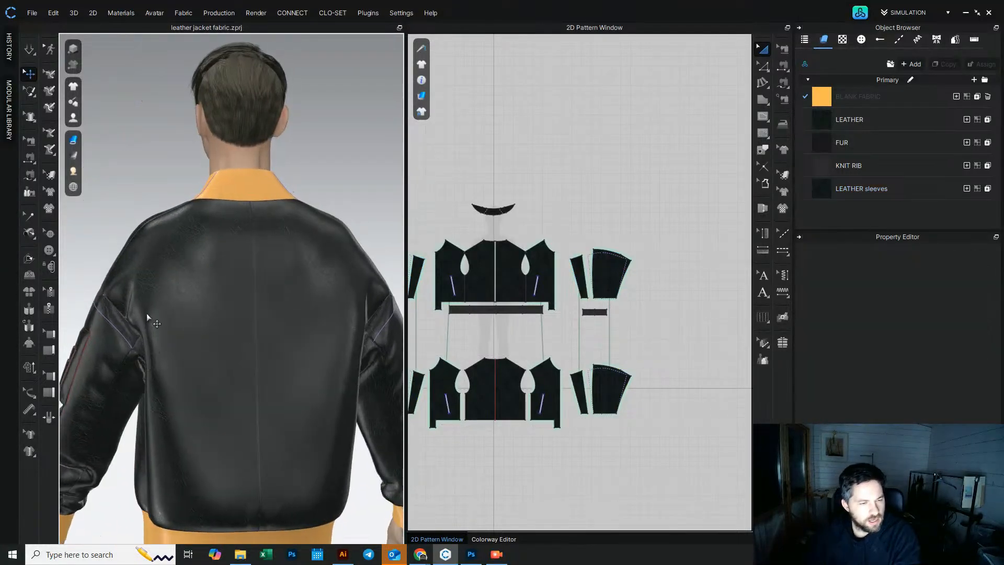
scroll(206, 247, down, 5)
right_drag(206, 251, 359, 274)
scroll(230, 276, up, 8)
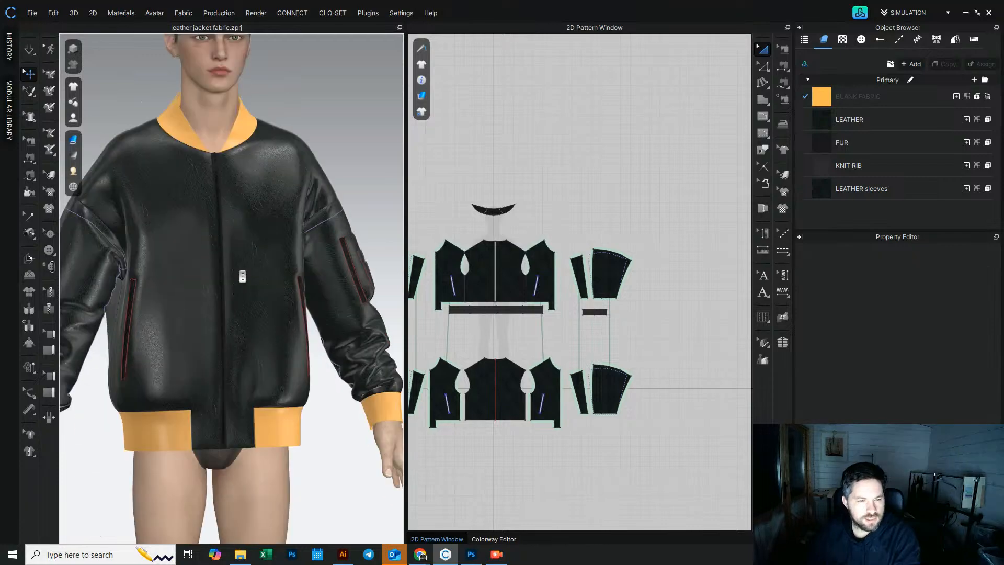
scroll(225, 245, down, 5)
mouse_move(218, 217)
right_down()
mouse_move(213, 167)
mouse_move(209, 213)
right_up()
scroll(208, 251, up, 8)
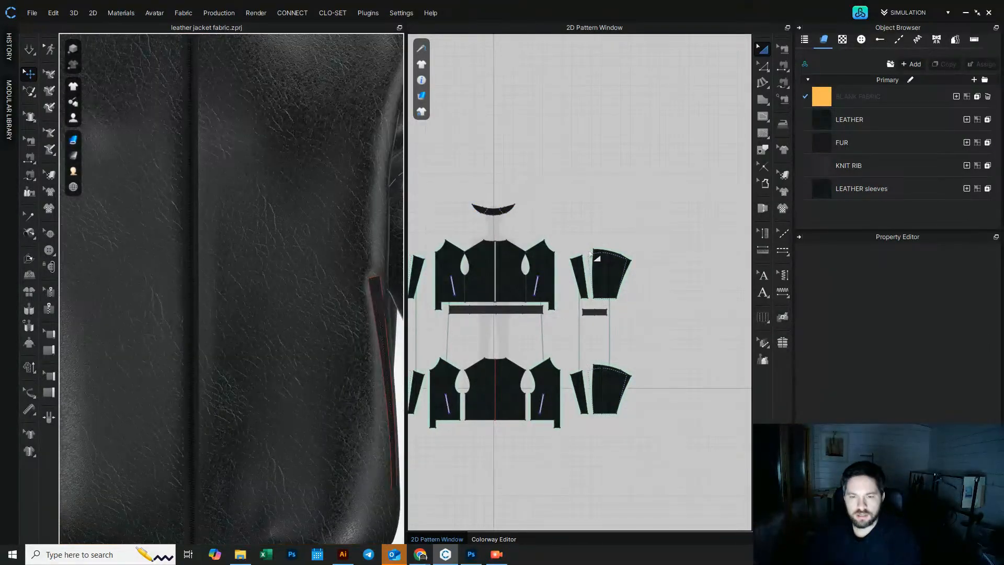
Step: Add a Double 7mm segment topstitch along the right sleeve's cap edge
click(898, 40)
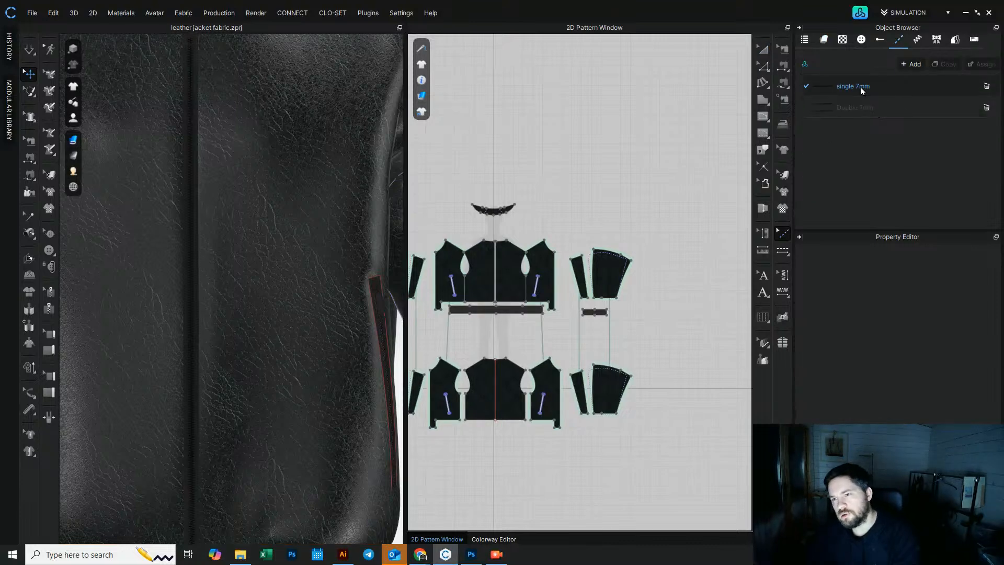
click(856, 109)
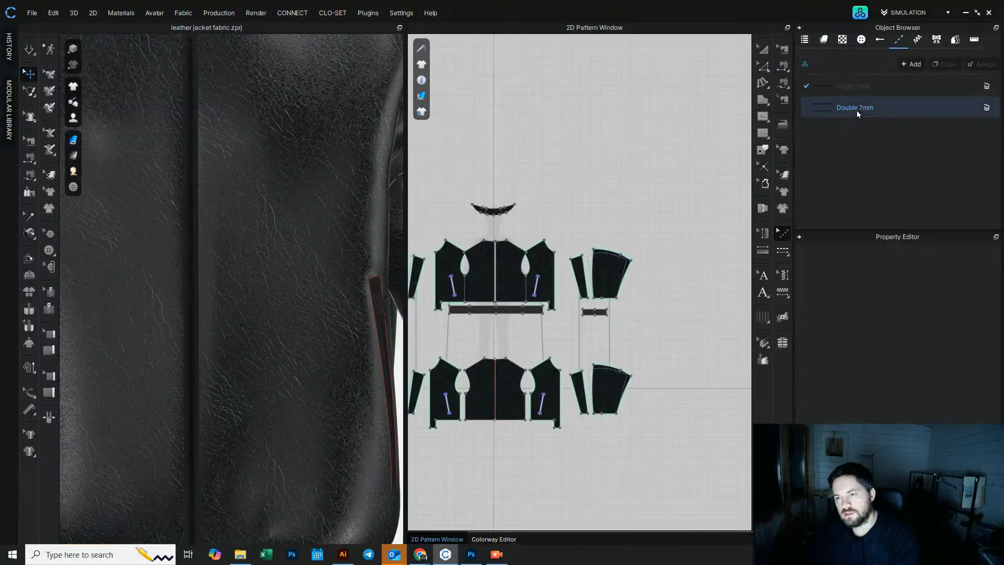
click(783, 251)
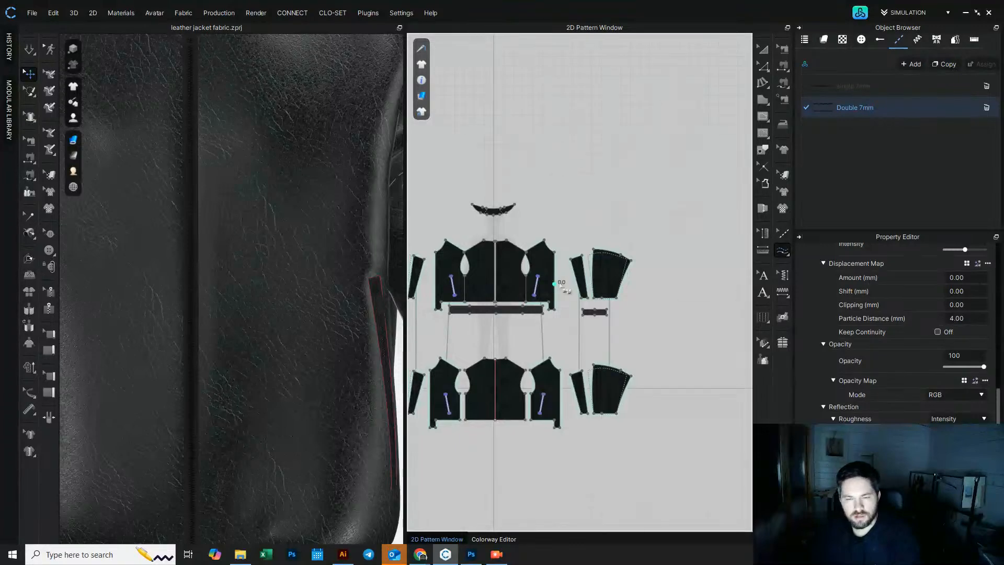
scroll(576, 283, up, 4)
click(619, 213)
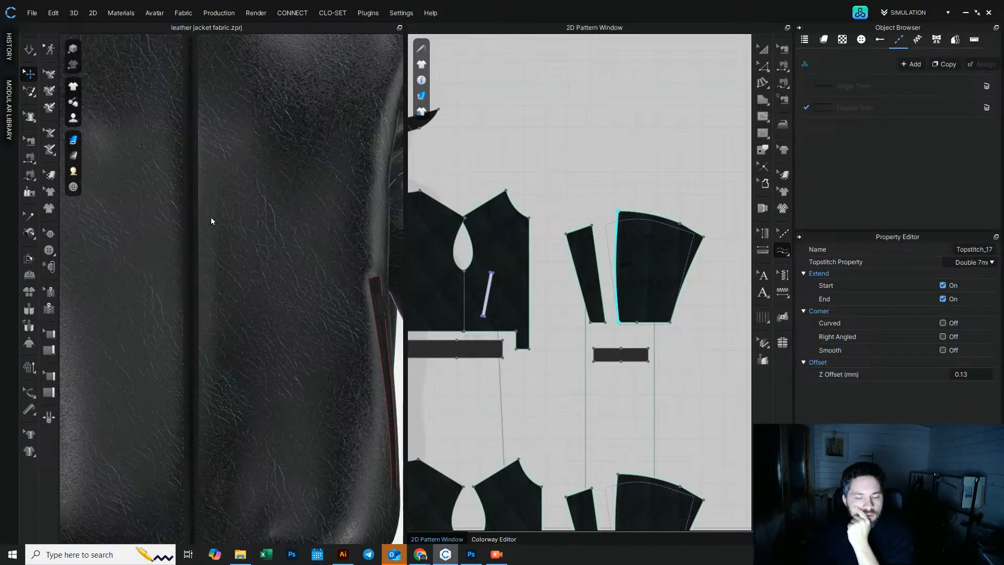
Step: Inspect the right sleeve's new cap topstitch from several angles in the 3D view
scroll(212, 216, down, 8)
right_drag(215, 245, 437, 212)
scroll(292, 285, up, 4)
middle_drag(291, 284, 108, 298)
right_drag(251, 286, 179, 293)
scroll(168, 332, up, 6)
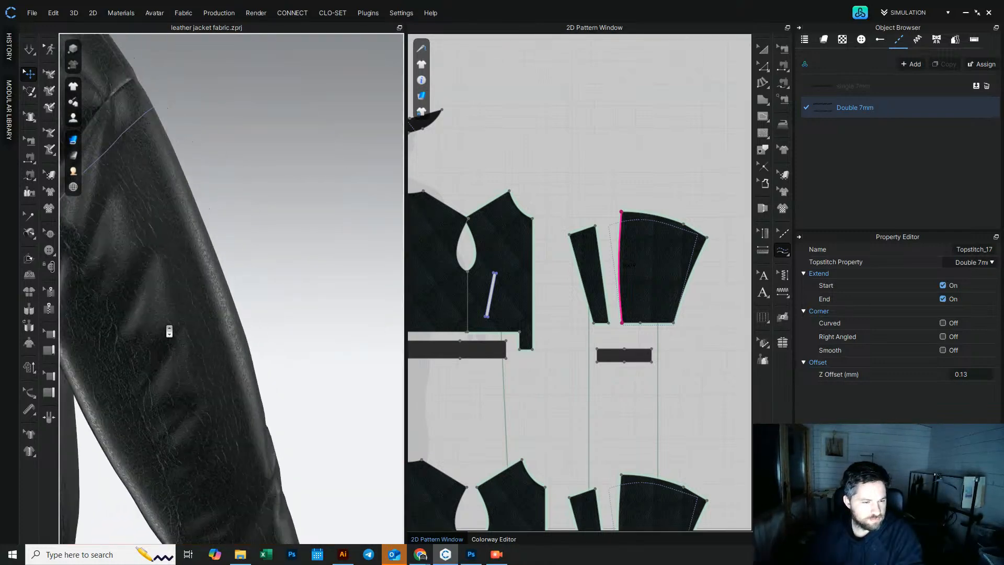
middle_drag(168, 332, 246, 318)
scroll(246, 318, down, 3)
right_drag(247, 317, 315, 257)
scroll(253, 269, down, 4)
scroll(312, 327, up, 2)
middle_drag(312, 327, 234, 246)
scroll(235, 246, up, 2)
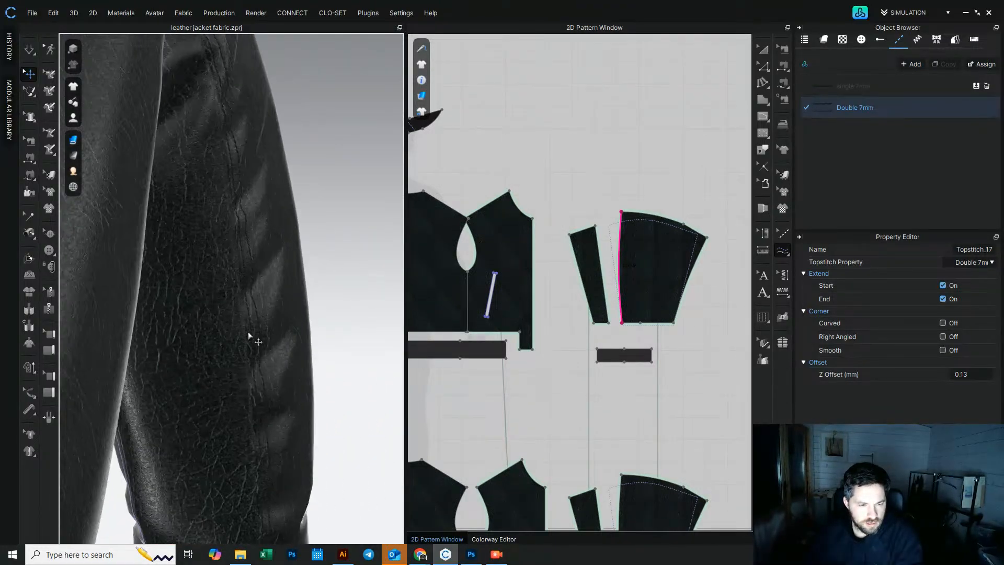
scroll(247, 337, down, 5)
middle_drag(250, 334, 398, 312)
middle_drag(110, 224, 273, 313)
Step: Add a Double 7mm topstitch along the inner seam edge of the pocketed sleeve panel
middle_drag(532, 294, 856, 283)
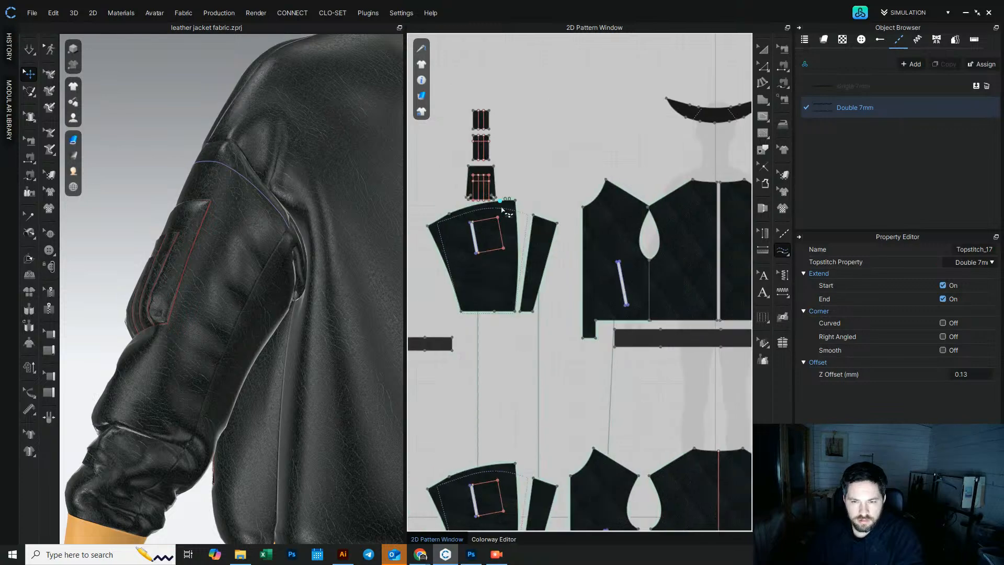
click(516, 312)
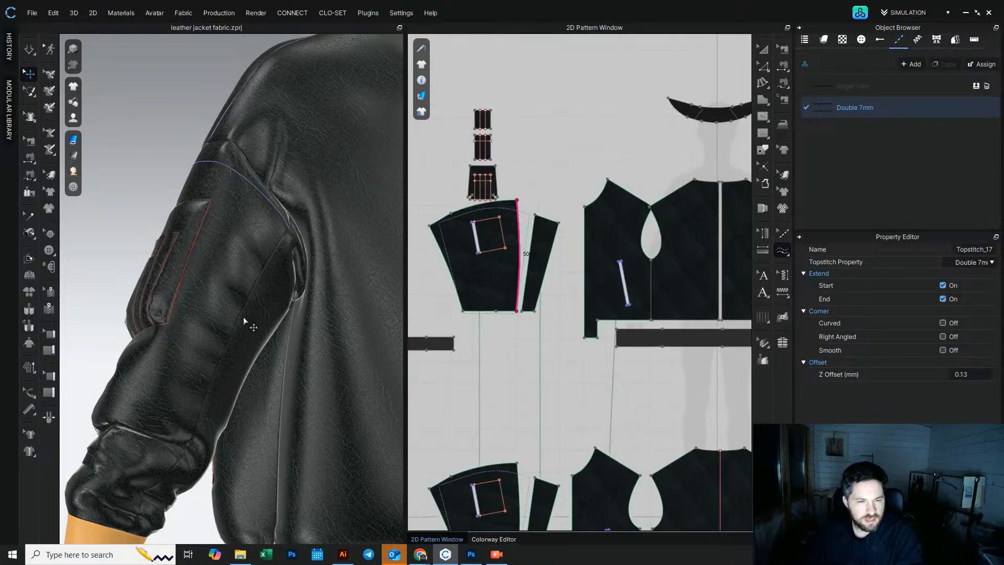
right_drag(265, 291, 240, 332)
scroll(224, 345, up, 3)
middle_drag(217, 342, 227, 305)
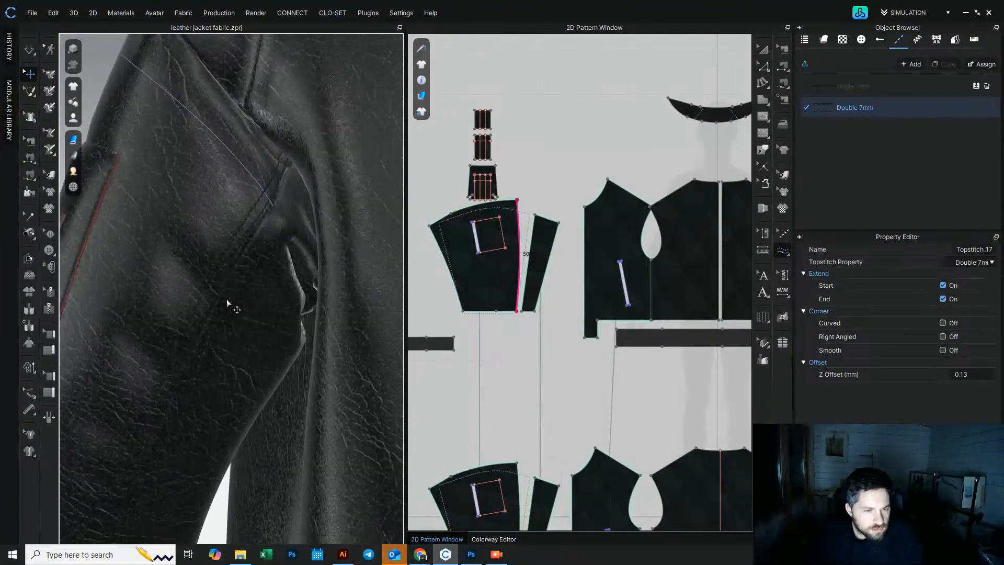
scroll(229, 312, down, 6)
right_drag(208, 307, 210, 334)
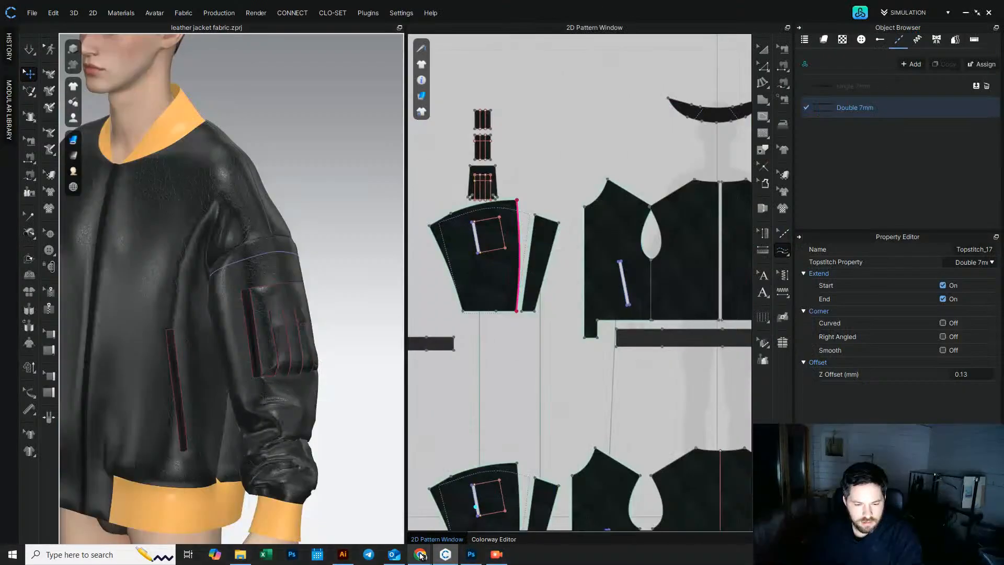
Step: Switch to the browser and page through the Prada reference photos of the jacket's front, side and back
mouse_move(421, 556)
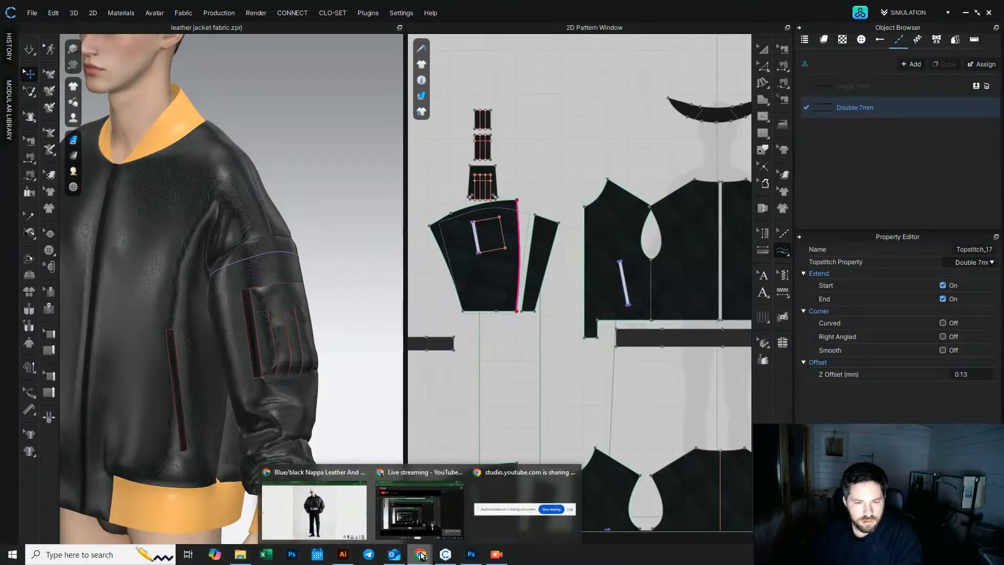
click(313, 503)
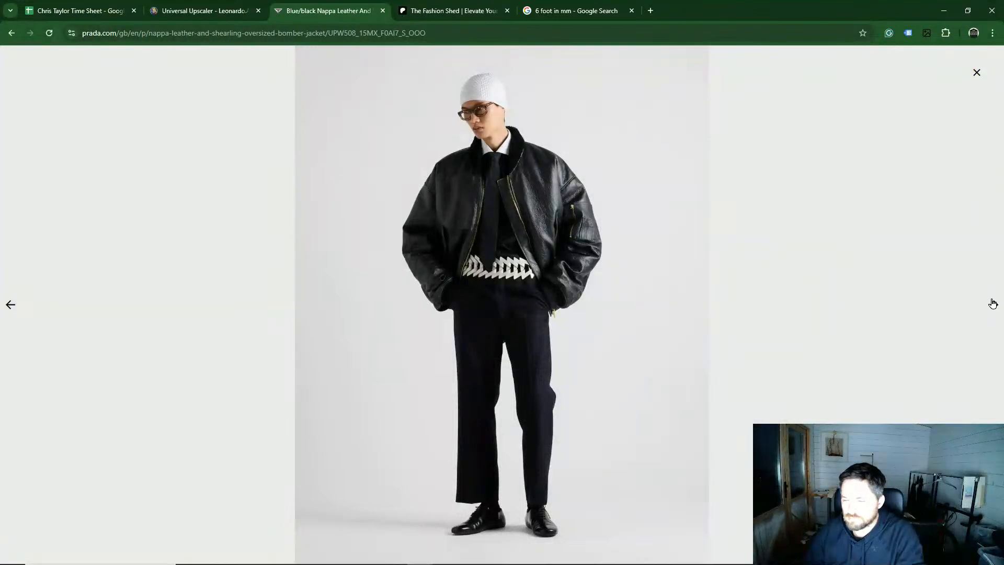
click(993, 305)
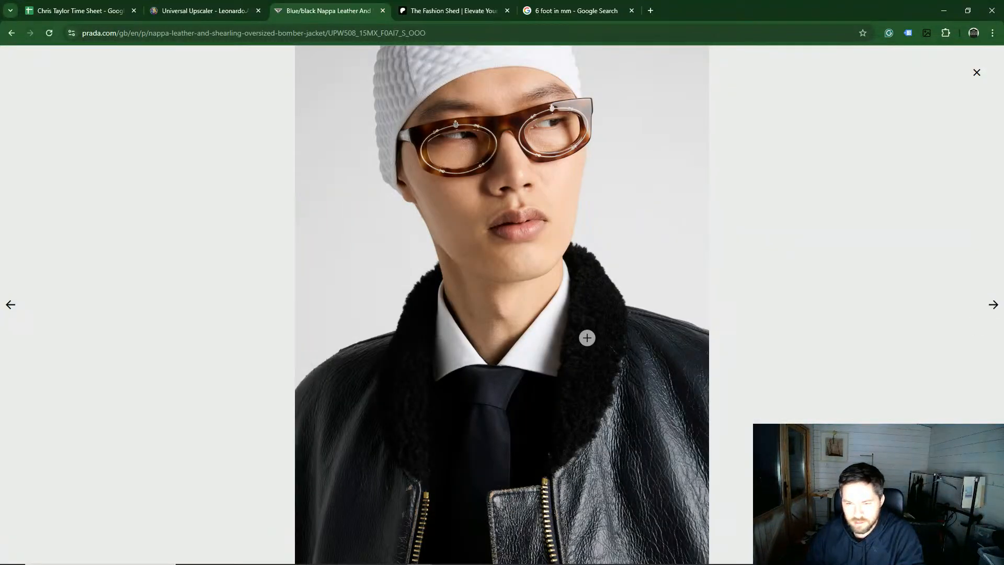
click(993, 306)
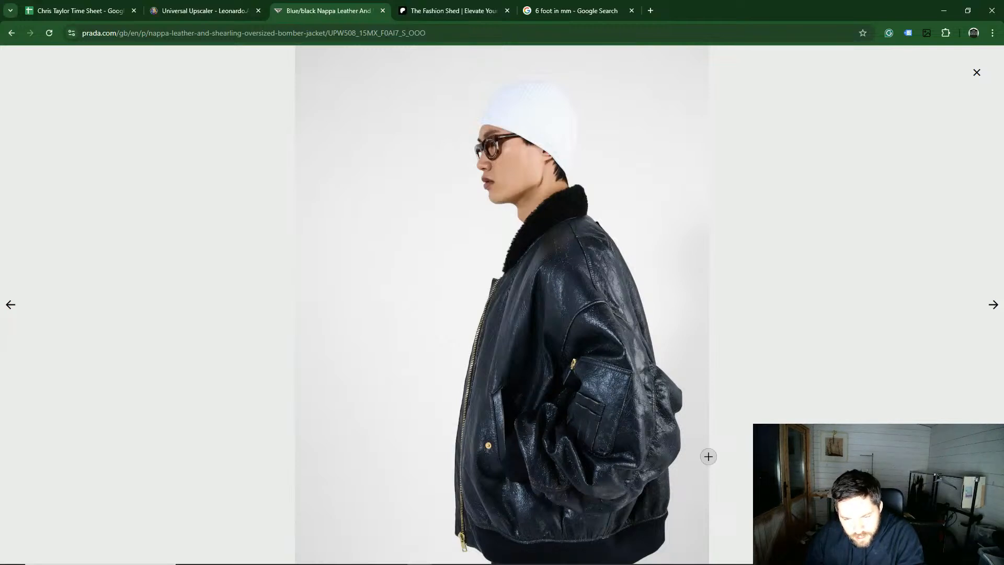
click(994, 306)
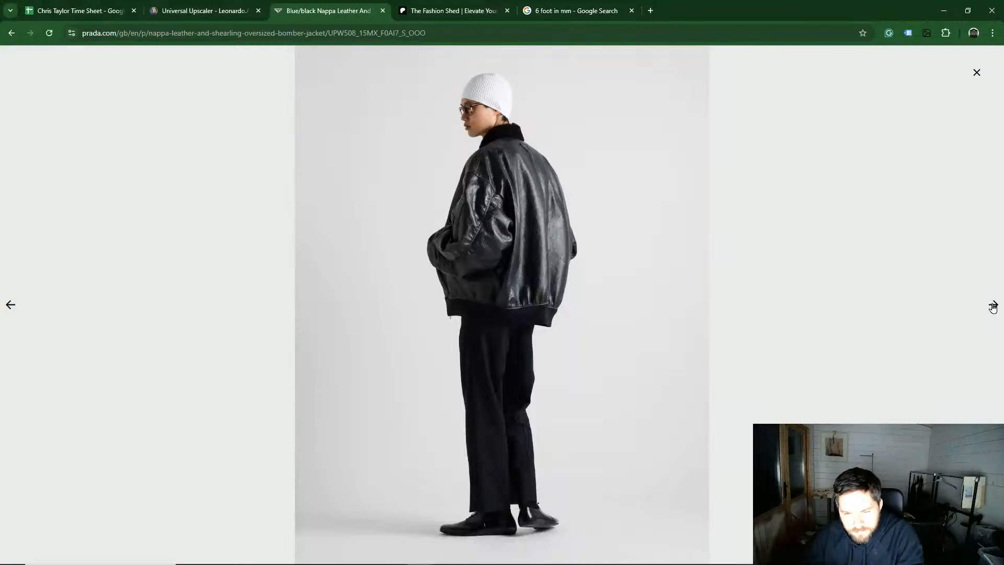
click(993, 307)
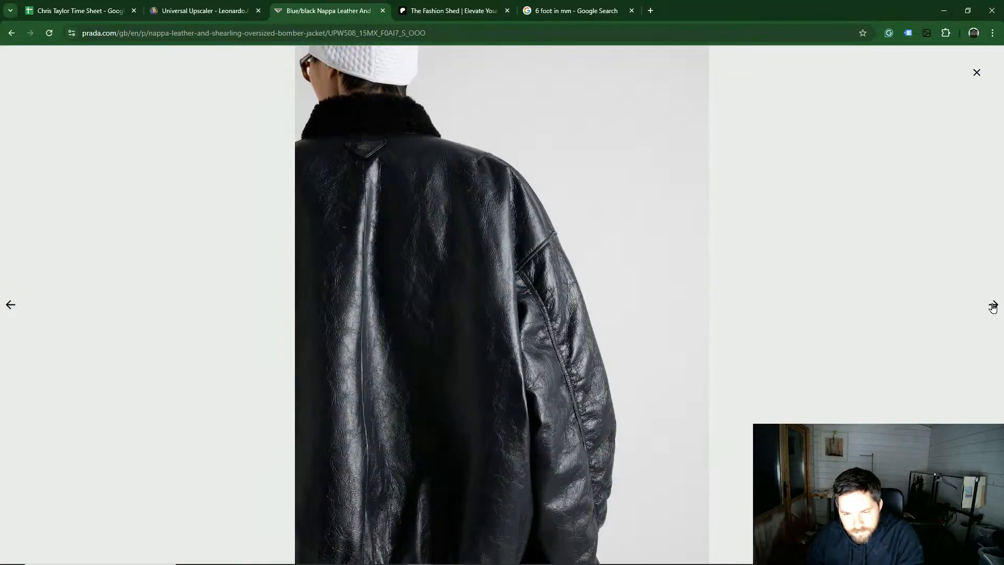
click(946, 17)
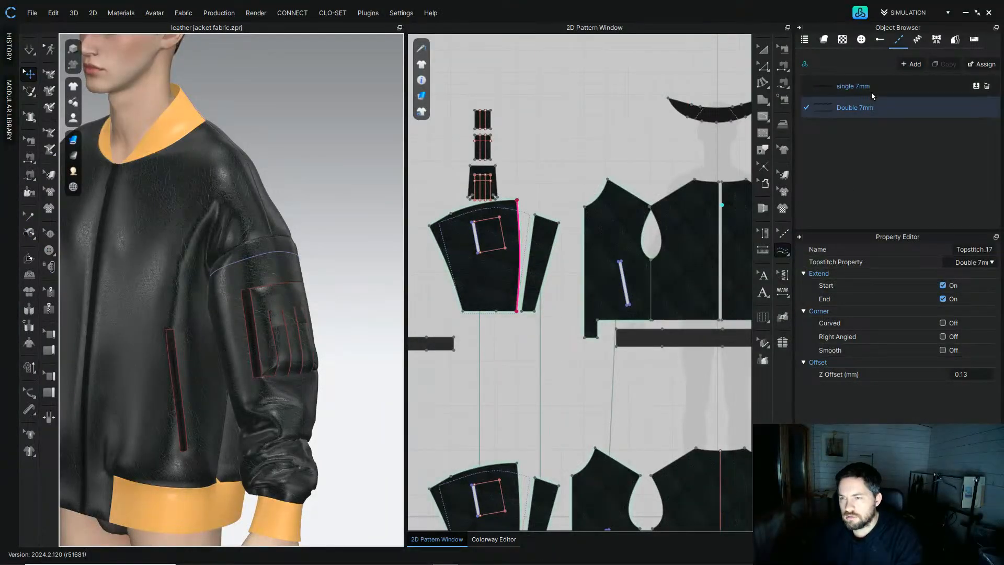
Step: Add a Double 7mm topstitch along the top and left edges of the sleeve pocket pattern
scroll(467, 178, down, 3)
scroll(467, 167, up, 8)
middle_drag(467, 153, 542, 183)
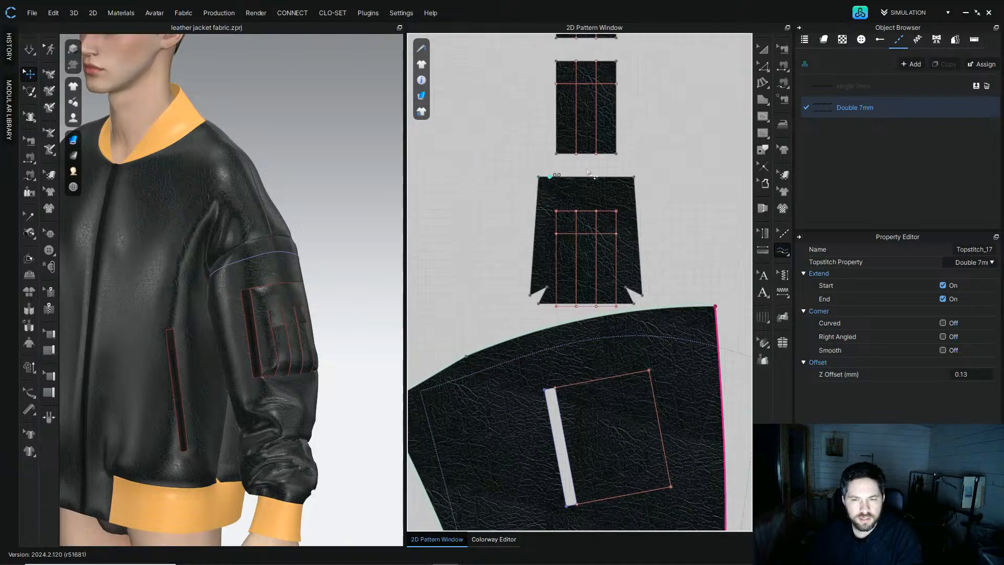
scroll(285, 224, up, 8)
middle_drag(265, 280, 237, 228)
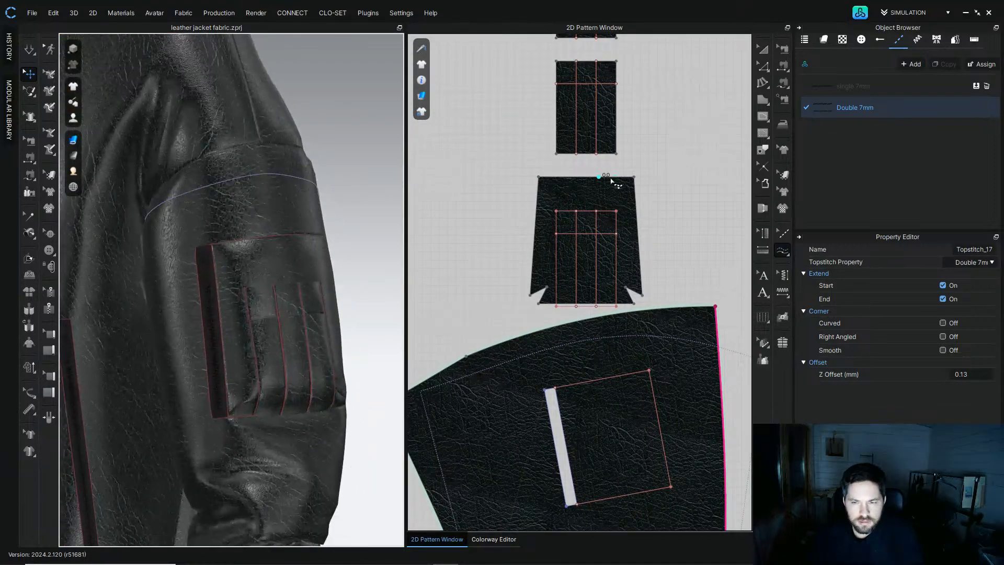
click(632, 183)
click(529, 297)
right_drag(246, 275, 269, 265)
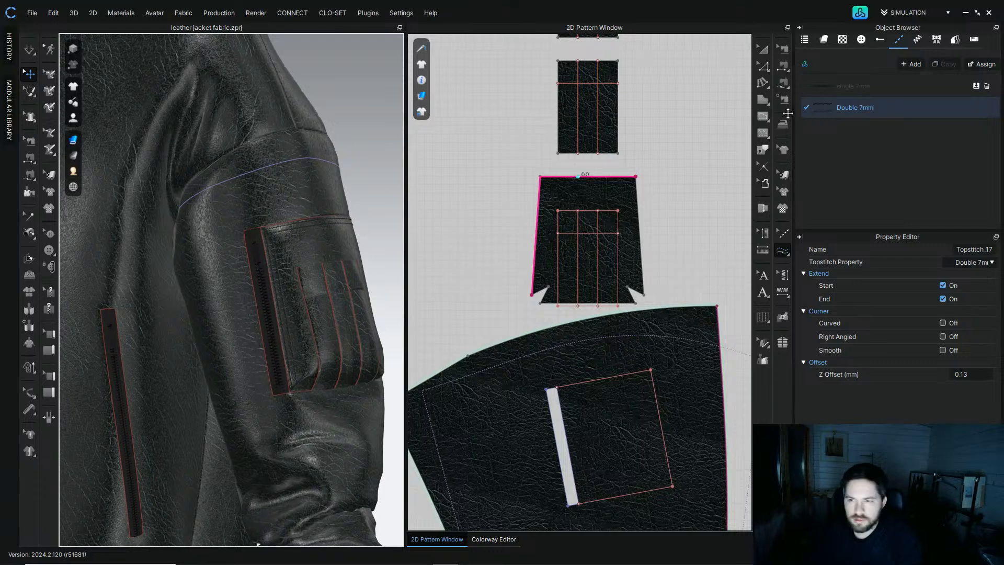
Step: Add topstitching along the sleeve pocket pattern's bottom and right edges
click(833, 85)
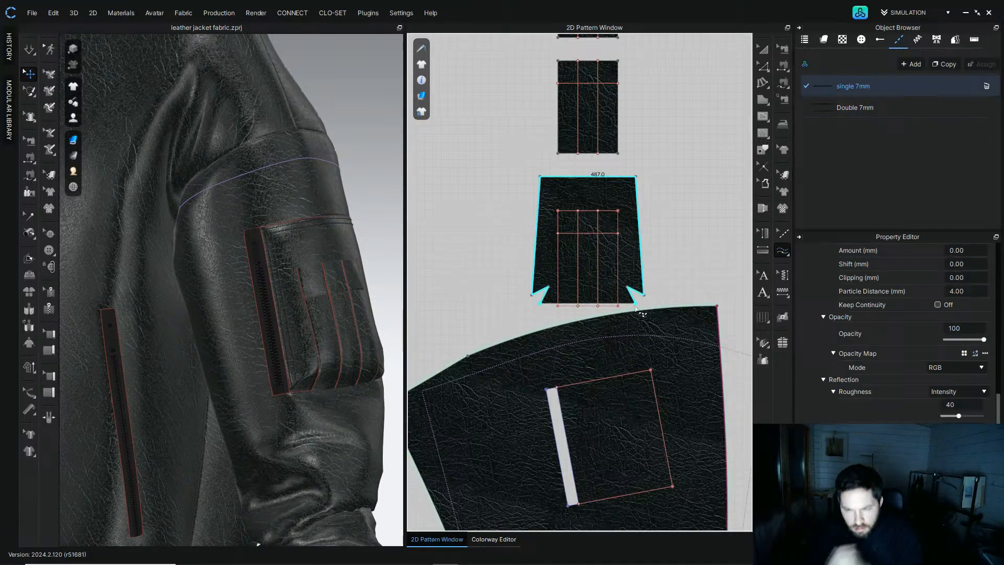
click(542, 304)
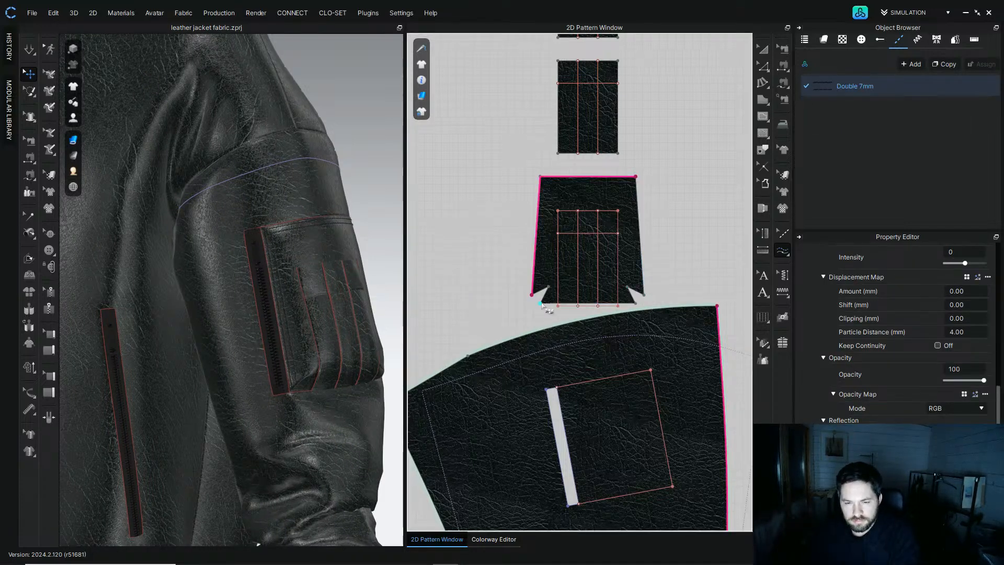
click(637, 304)
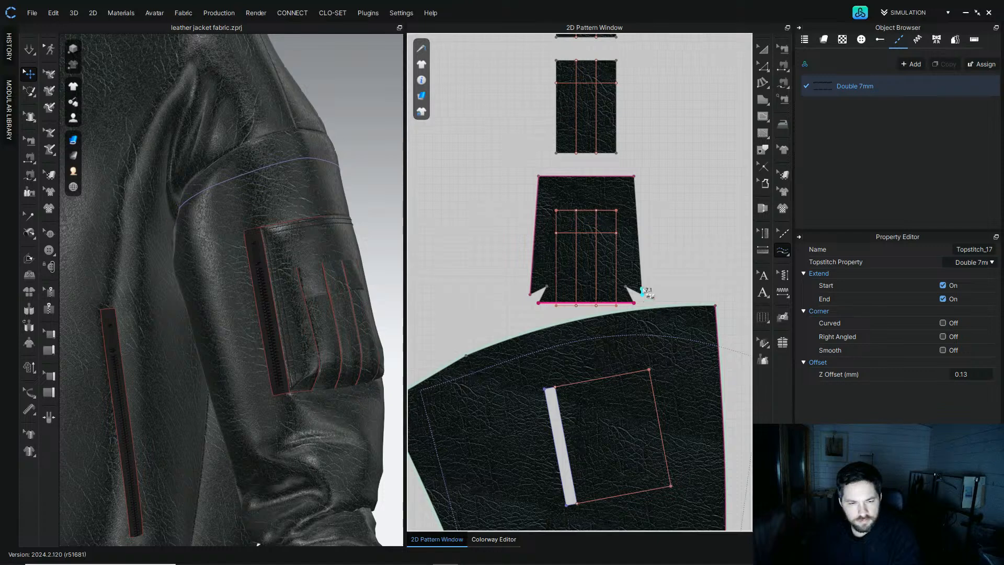
click(637, 181)
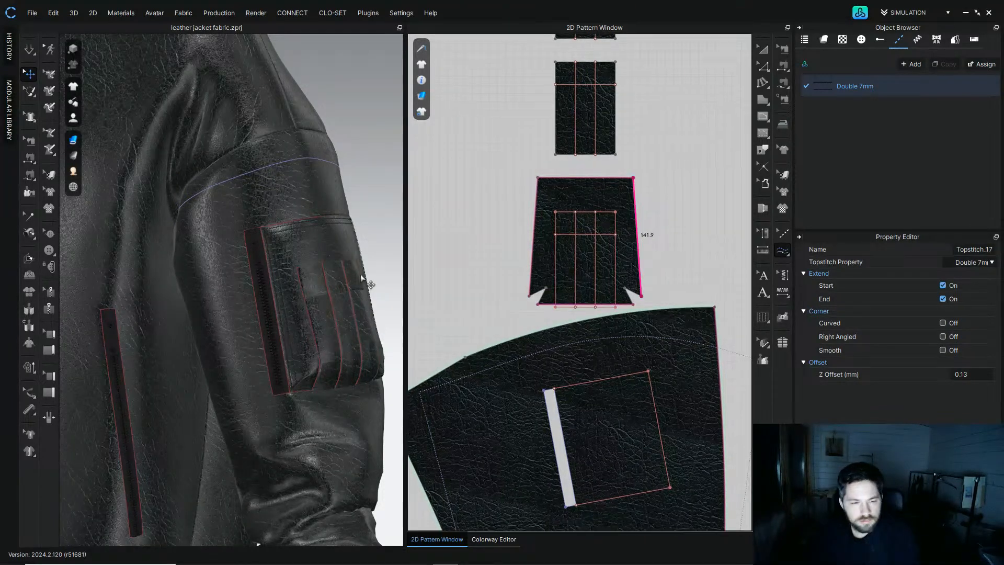
right_drag(357, 270, 352, 271)
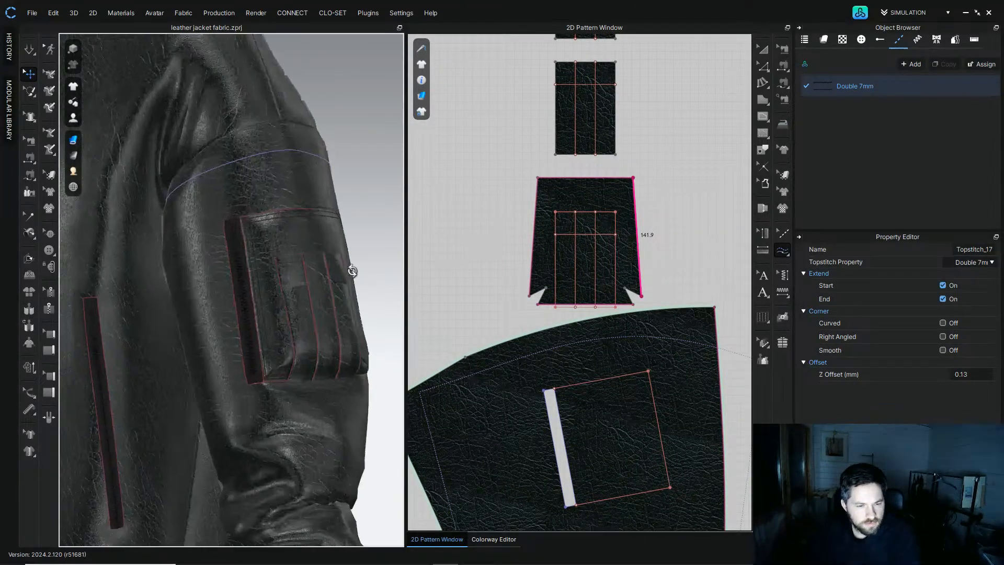
Step: Topstitch the edges of the two rectangular pocket flap patterns, then undo the last two topstitches
click(557, 156)
click(615, 155)
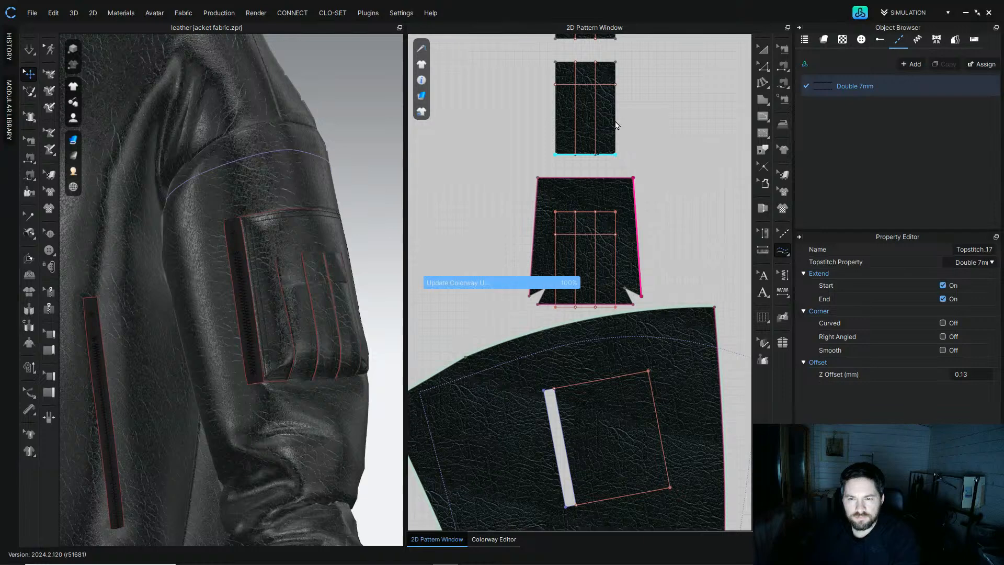
middle_drag(588, 107, 588, 197)
click(555, 152)
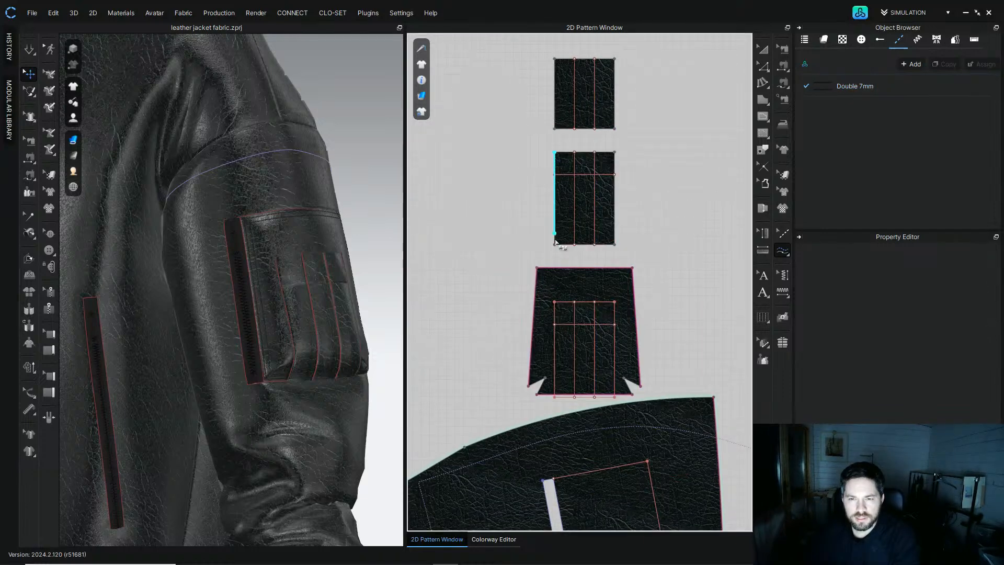
click(617, 158)
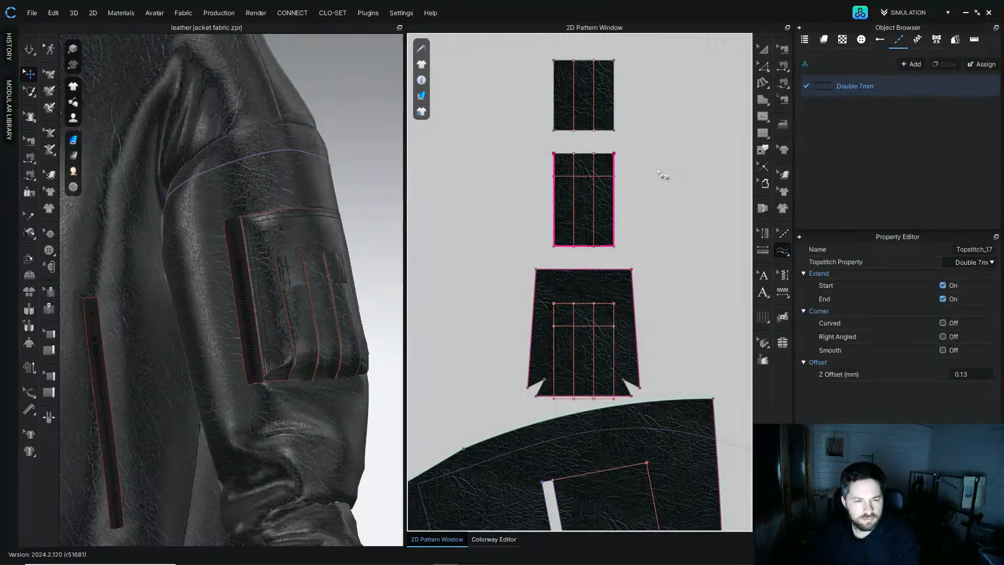
middle_drag(666, 171, 657, 280)
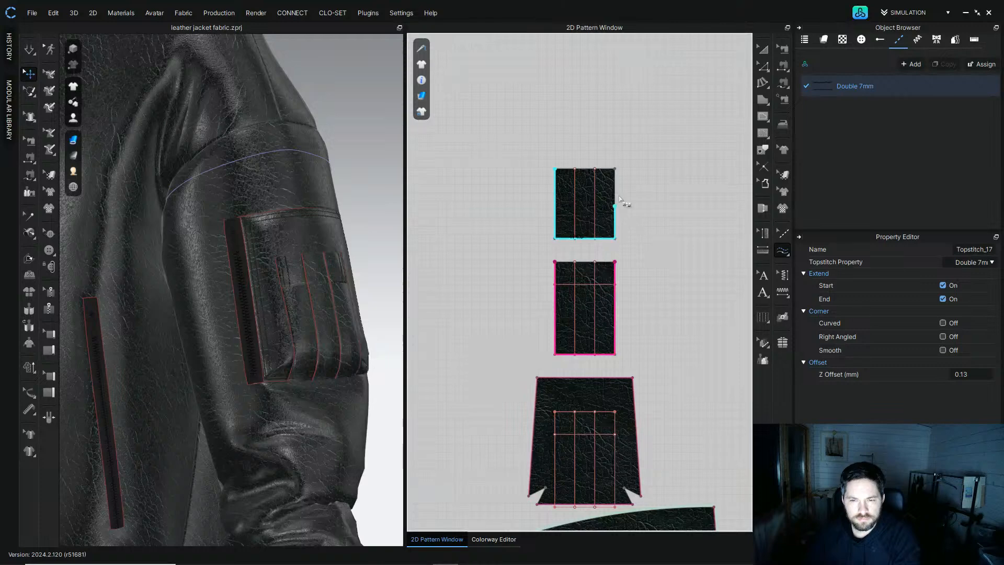
click(615, 172)
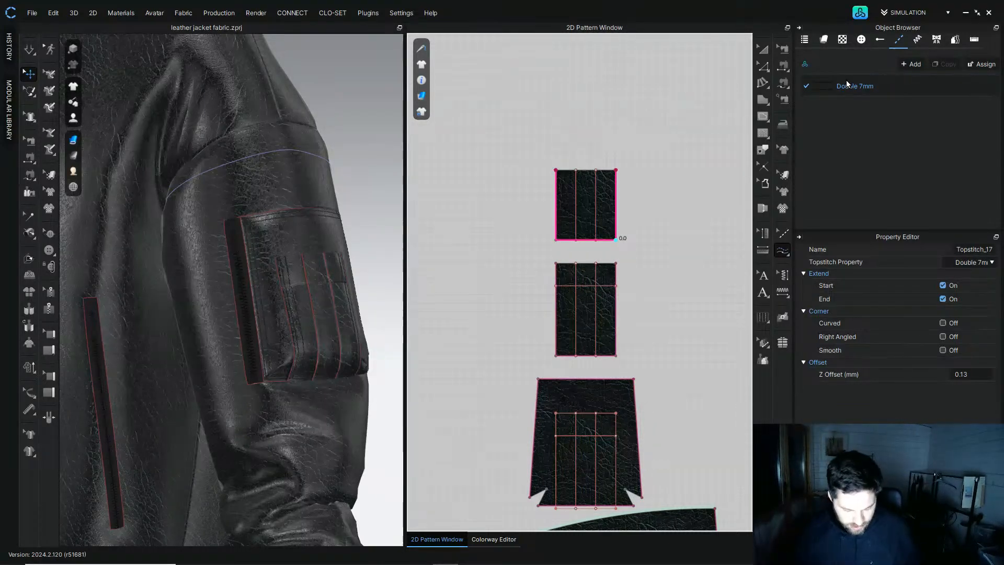
key(ctrl+z)
key(ctrl+z)
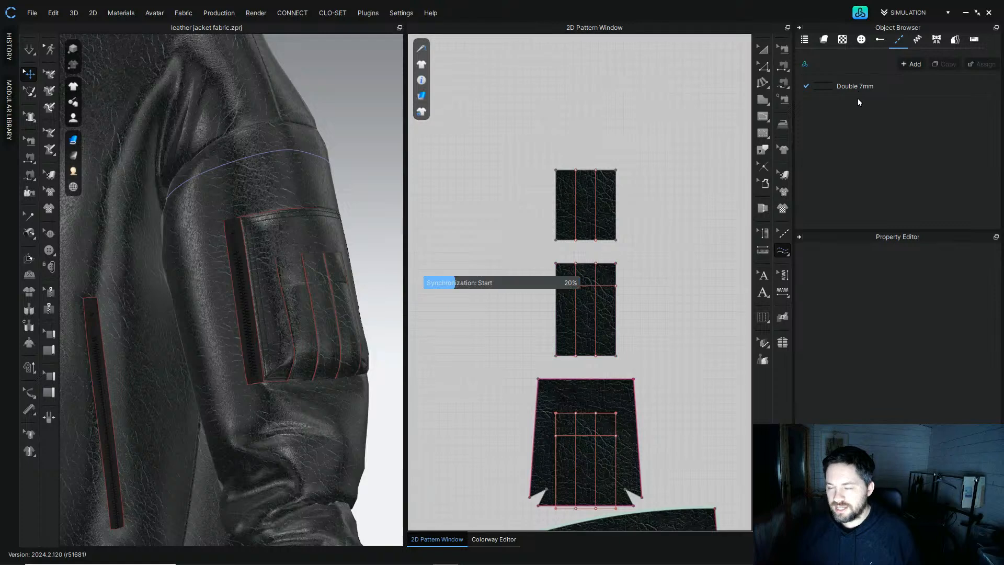
Step: Switch to the single 7mm topstitch and apply it along the pocket pattern's bottom and right edges
click(844, 86)
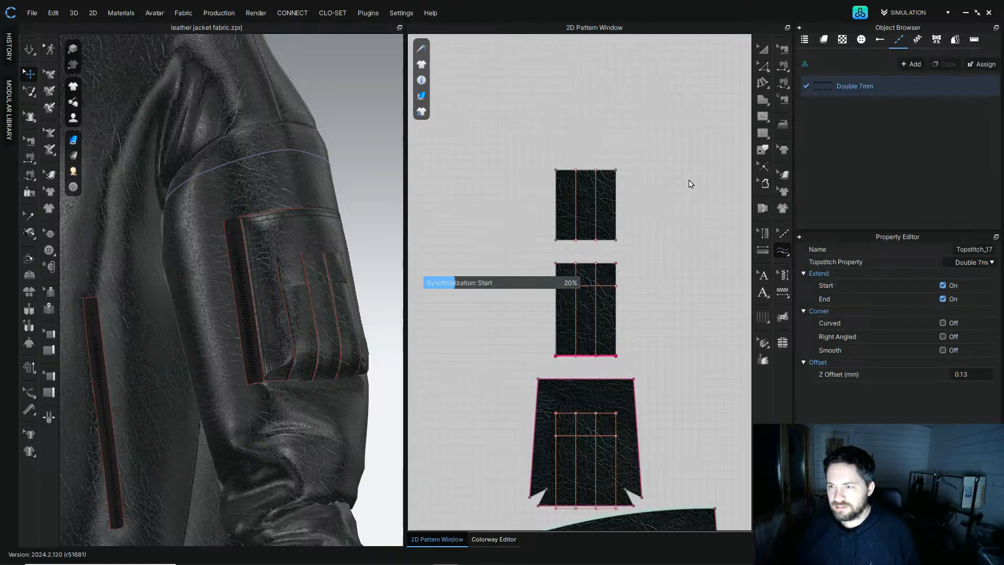
click(835, 92)
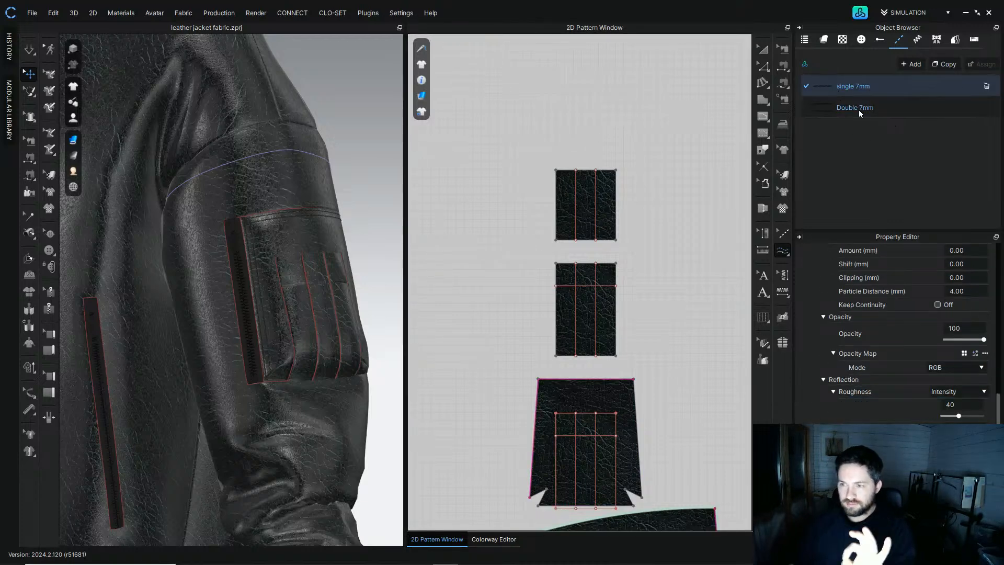
middle_drag(537, 500, 511, 385)
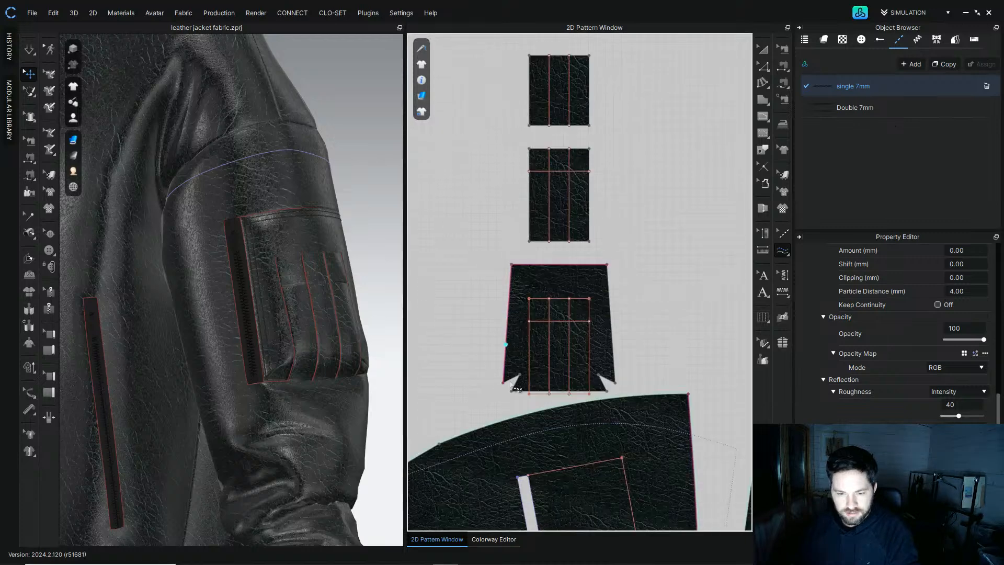
click(609, 392)
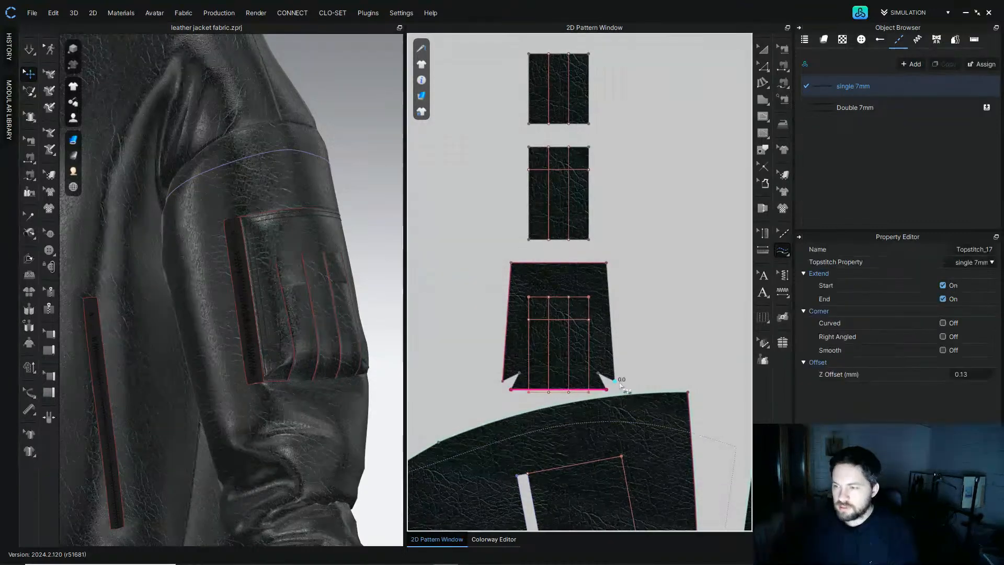
click(606, 262)
click(614, 379)
Step: Add single 7mm topstitches across the top edges of both rectangular flap patterns
click(528, 53)
click(589, 53)
click(529, 148)
click(590, 148)
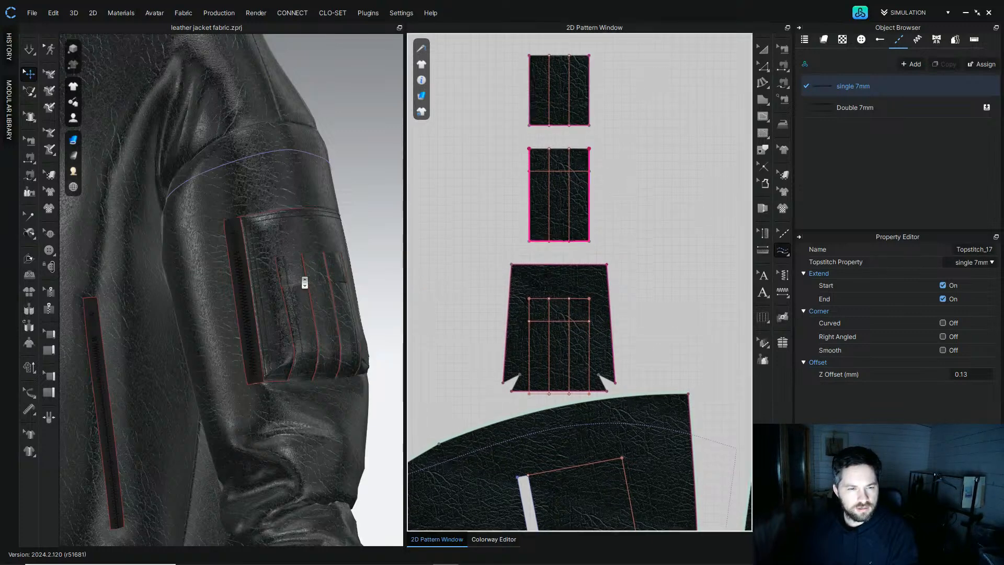
Step: Undo the last three topstitch additions on the pocket patterns
scroll(304, 275, up, 3)
right_drag(366, 250, 307, 242)
middle_drag(204, 293, 297, 225)
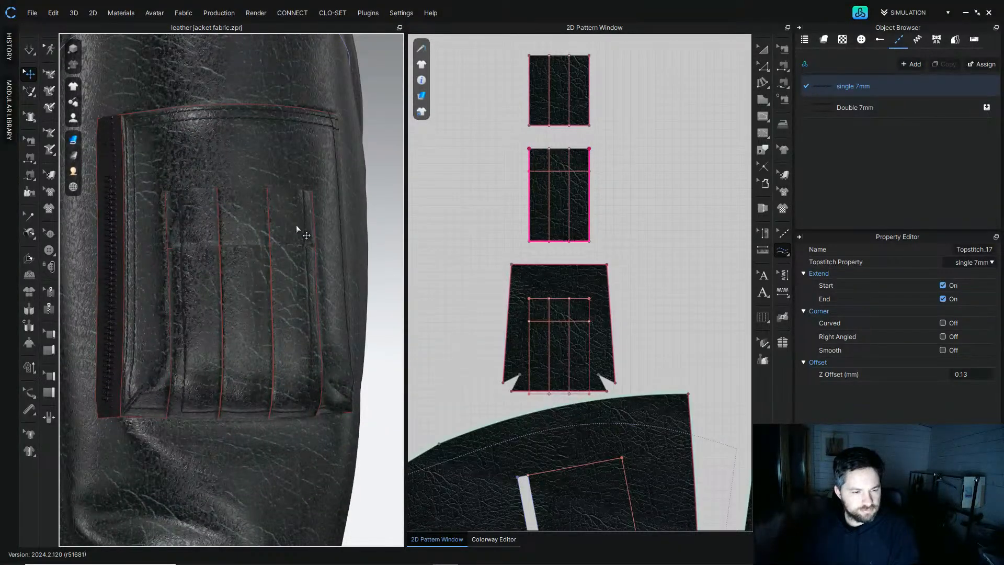
key(ctrl+z)
key(ctrl+z)
key(ctrl+z)
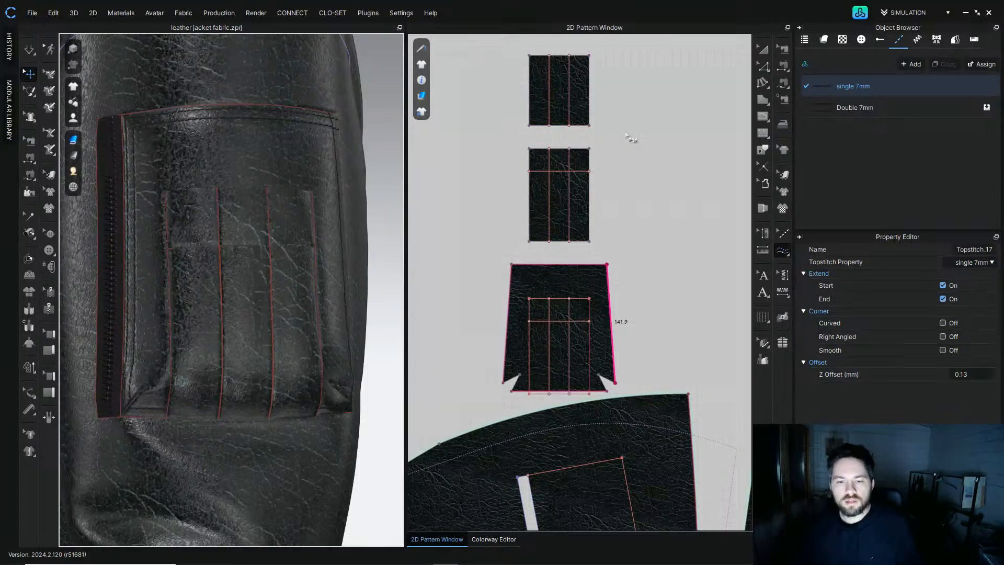
right_drag(183, 309, 178, 294)
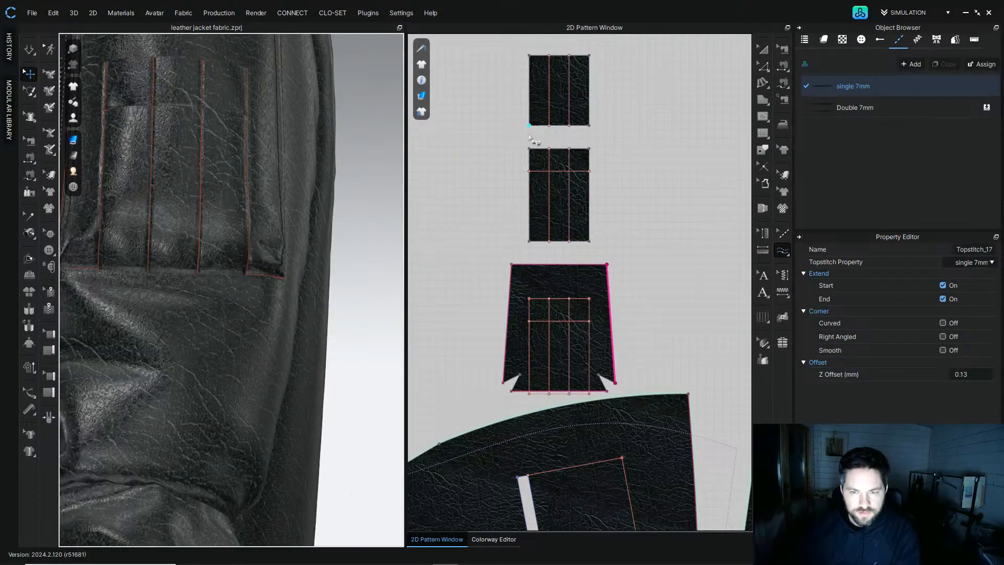
Step: Topstitch the bottom edge of the upper flap pattern with the single 7mm style
click(529, 136)
click(592, 134)
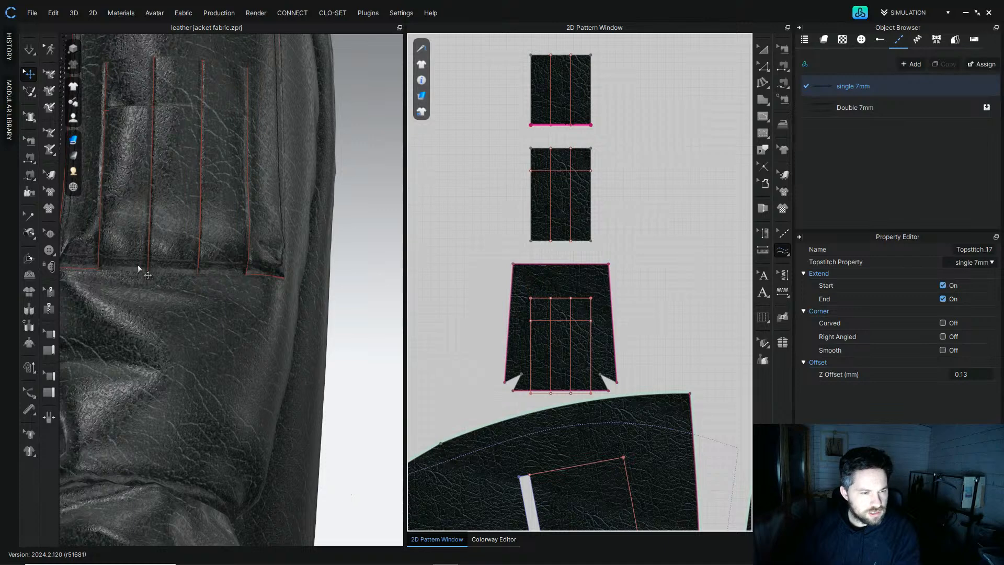
right_drag(182, 277, 186, 336)
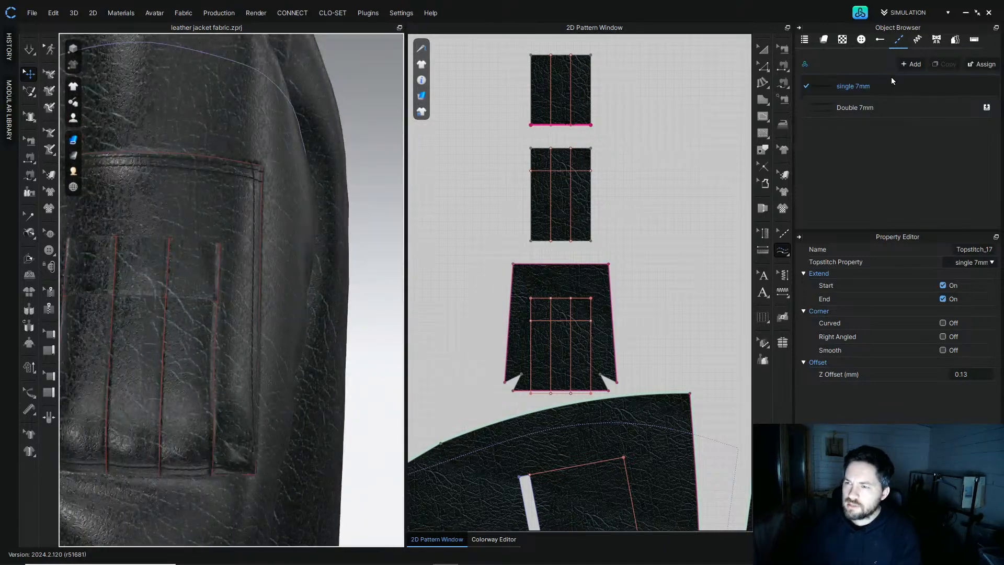
Step: Duplicate the single 7mm topstitch style and rename the copy single 2mm
click(891, 92)
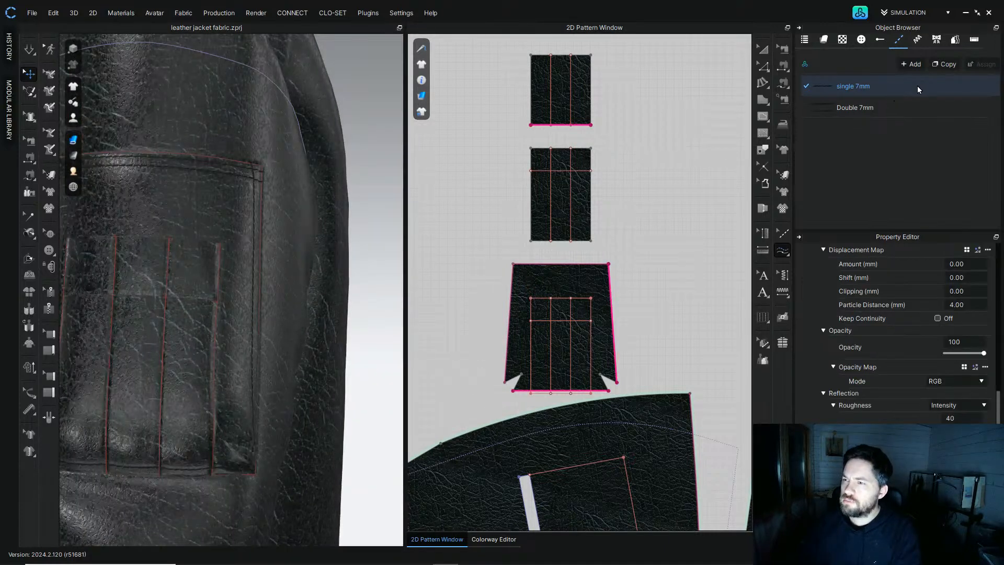
click(939, 64)
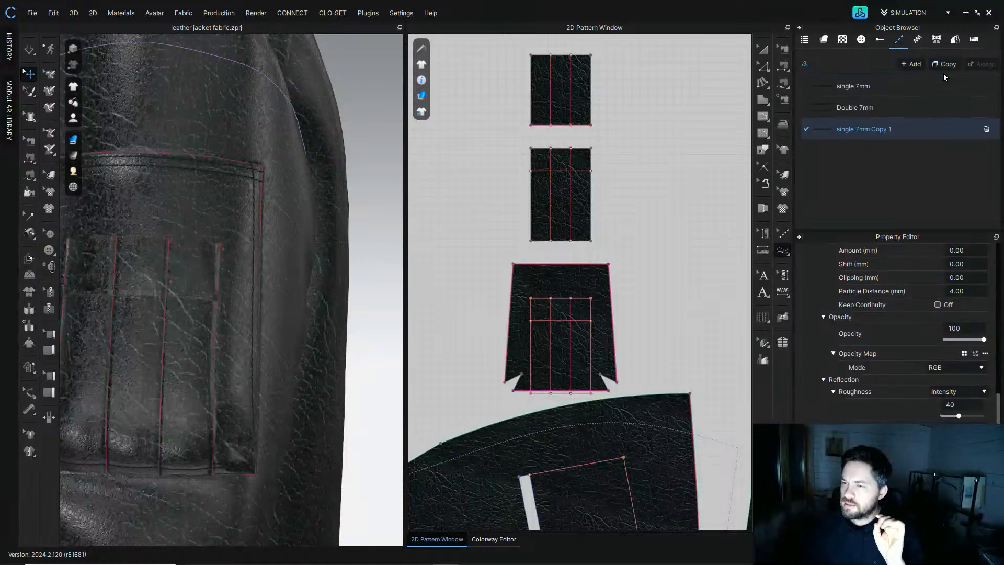
double_click(891, 130)
key(Right)
key(BackSpace)
key(BackSpace)
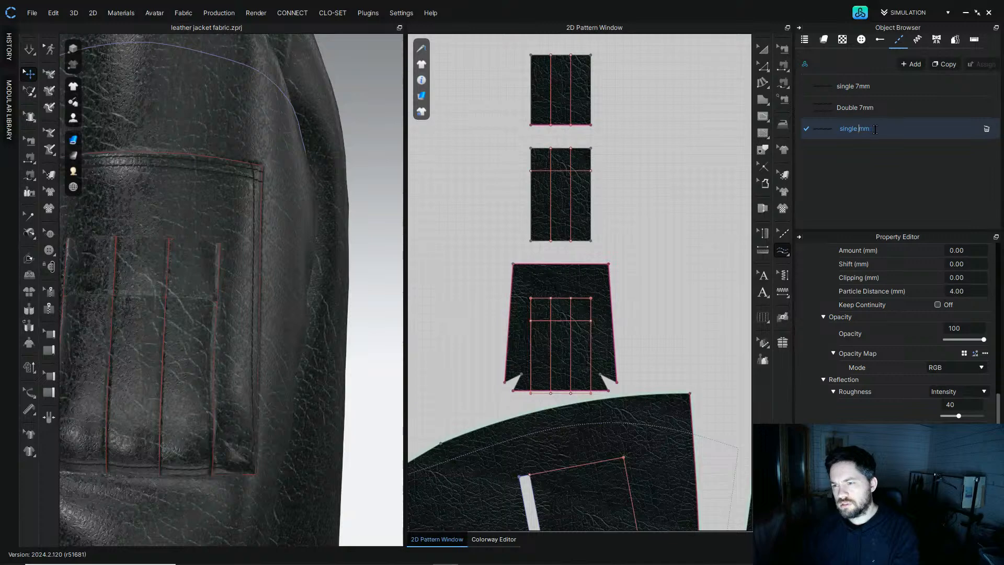
key(Return)
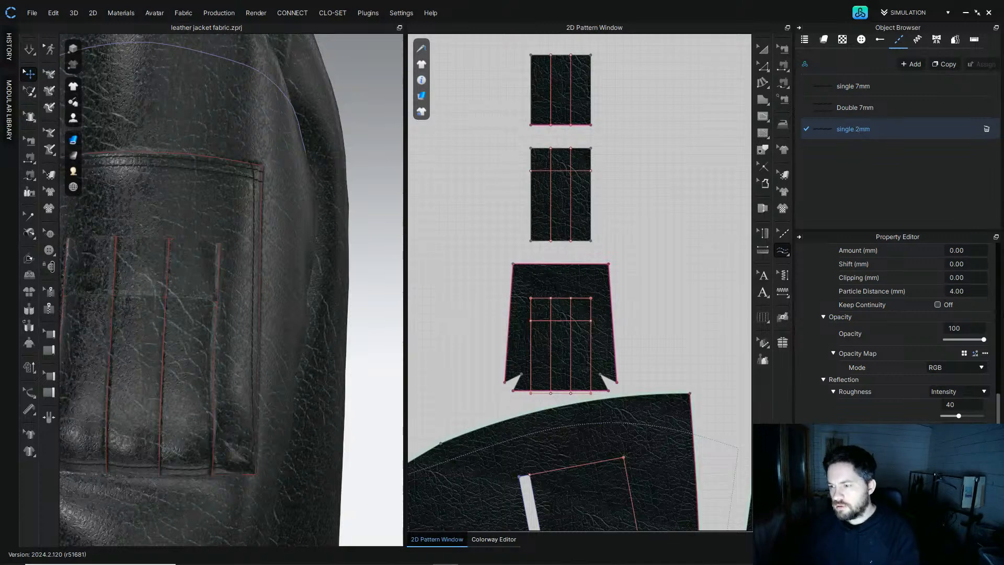
Step: Set the single 2mm style's offset to 1/16"
scroll(983, 381, up, 5)
scroll(995, 296, up, 3)
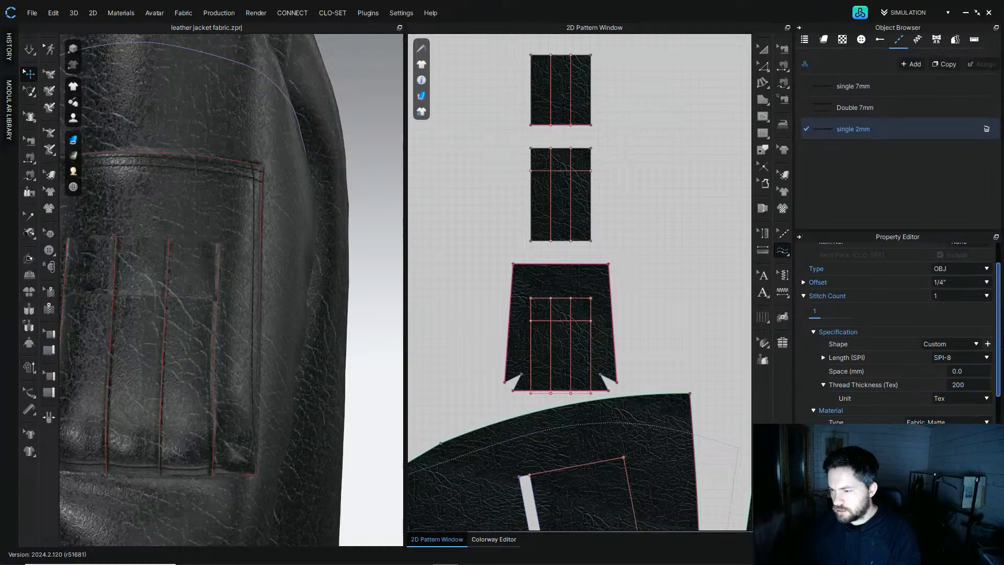
click(947, 300)
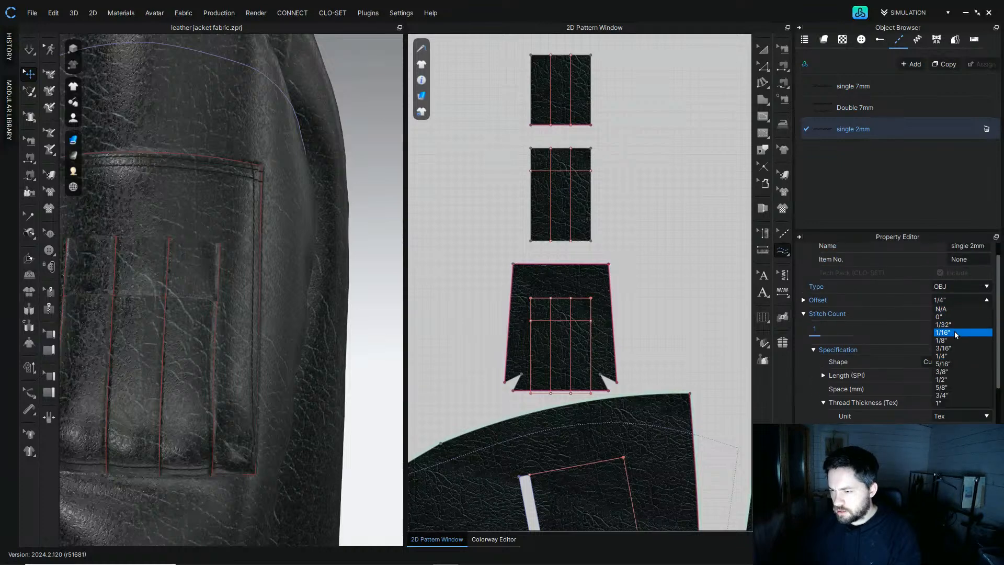
click(947, 325)
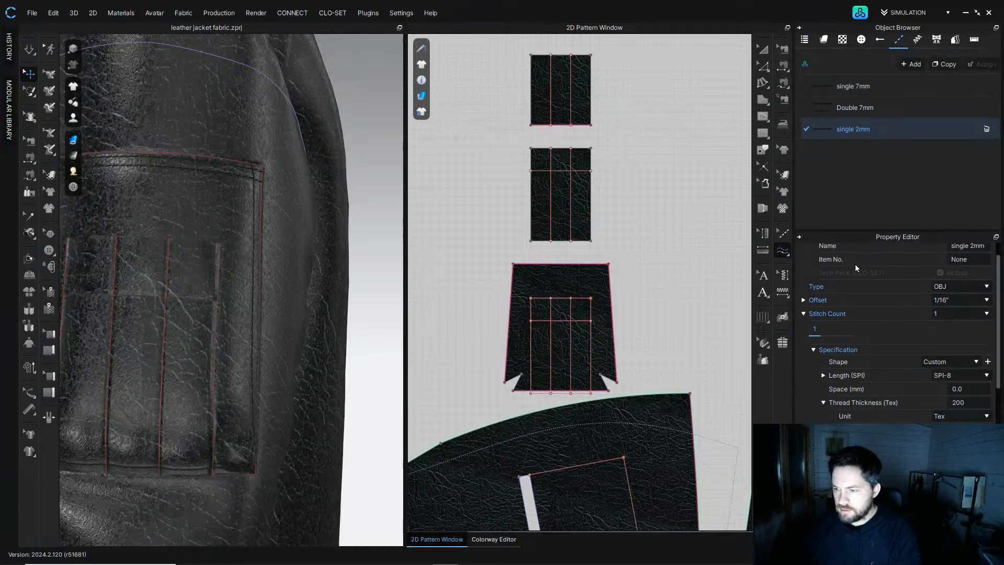
Step: Apply the single 2mm topstitch to the upper flap pattern's bottom edge
click(585, 124)
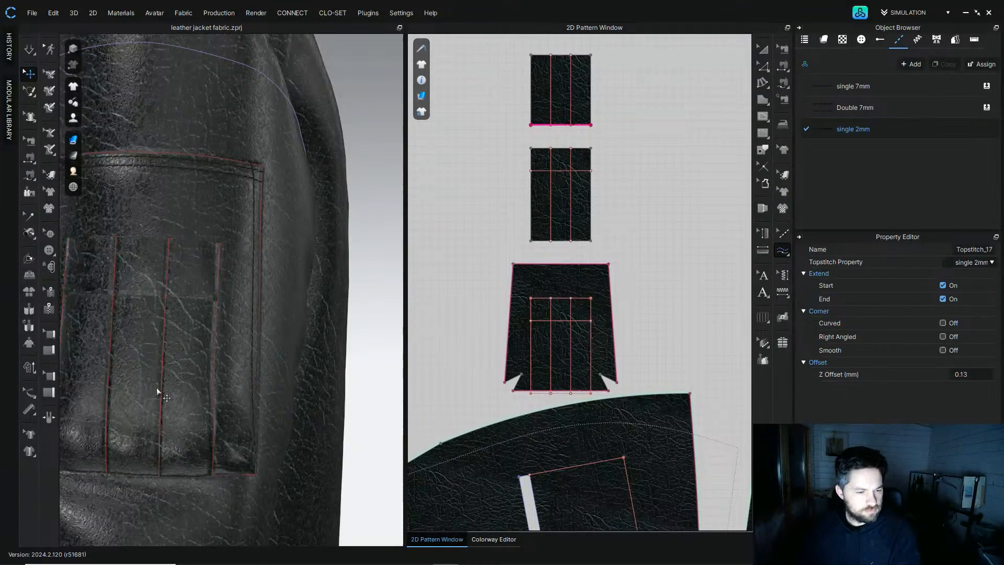
right_drag(156, 387, 193, 380)
scroll(354, 366, up, 3)
middle_drag(339, 381, 285, 338)
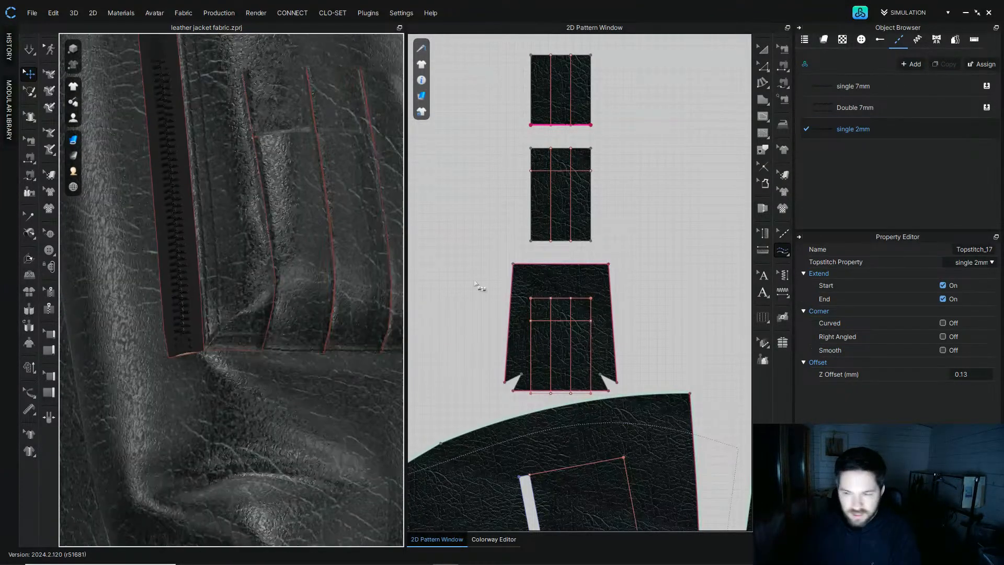
Step: Change the single 2mm style's offset to 1/8"
click(898, 131)
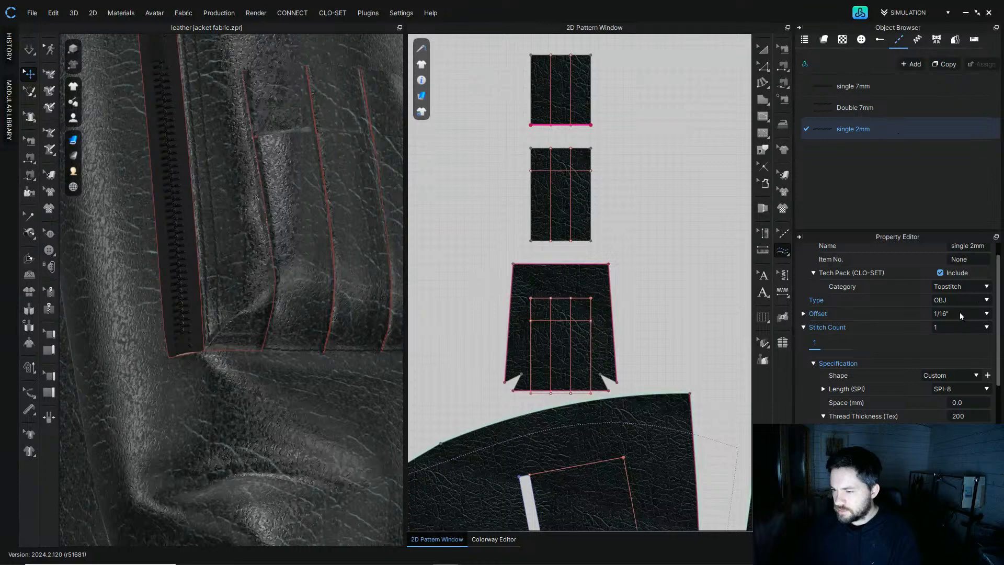
click(959, 313)
click(957, 354)
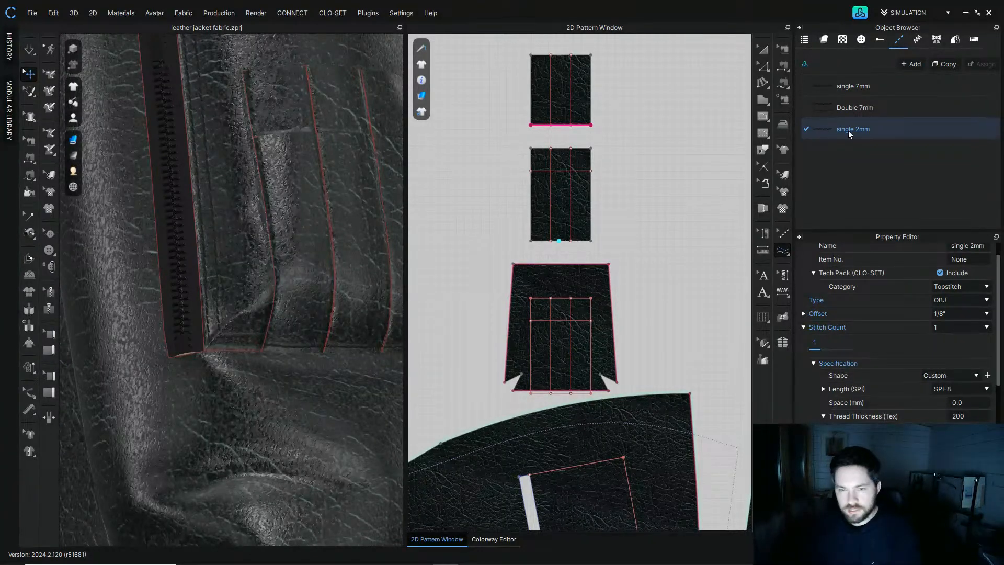
Step: Apply the single 2mm topstitch along the pocket pattern's bottom and right edges
click(556, 391)
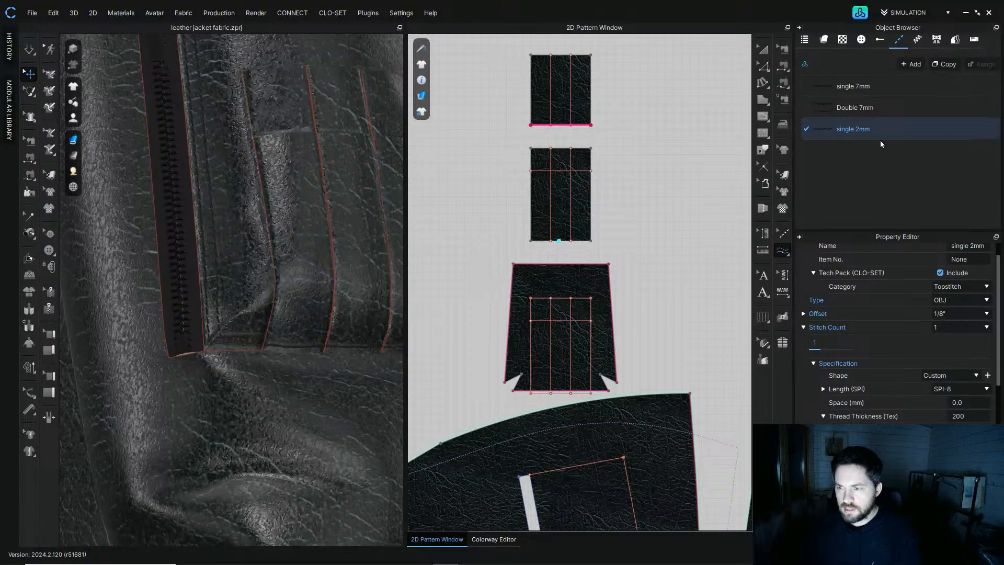
click(614, 346)
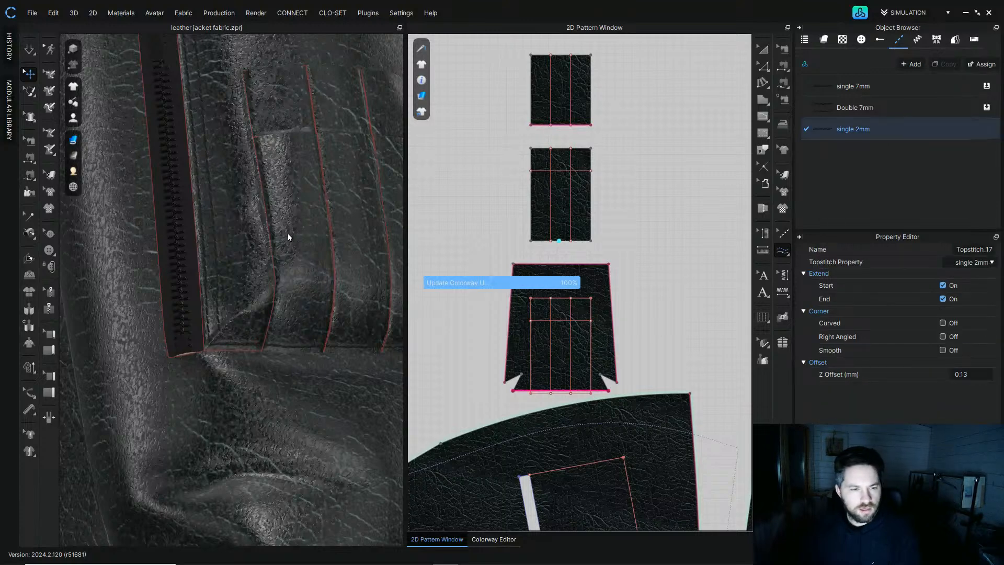
scroll(310, 215, up, 5)
scroll(226, 281, down, 5)
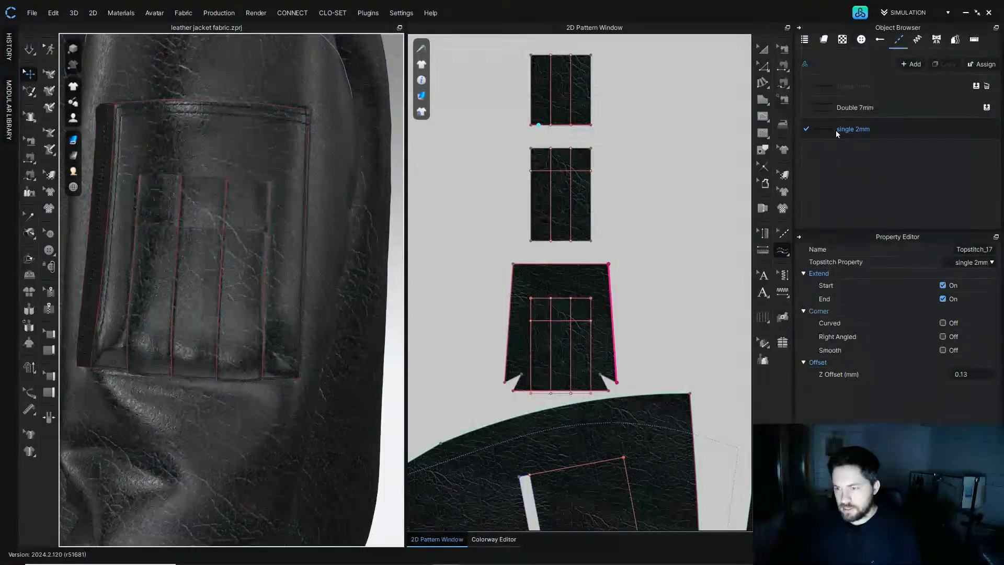
Step: Apply the single 2mm topstitch to the side edges of the upper flap pattern
click(855, 128)
click(783, 252)
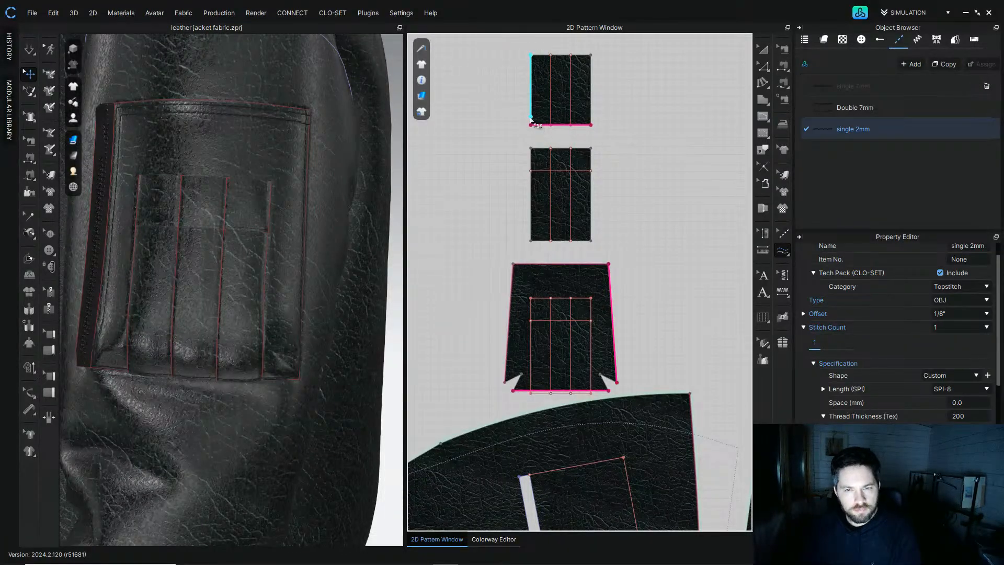
click(554, 94)
click(590, 131)
right_drag(165, 252, 327, 240)
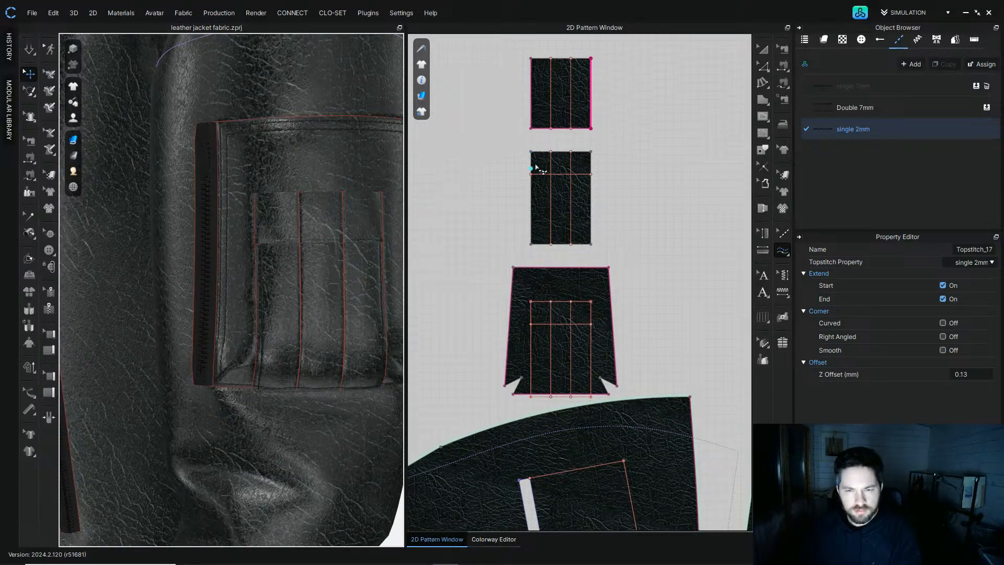
Step: Apply the single 2mm topstitch to both side edges of the lower flap pattern
click(531, 151)
click(528, 248)
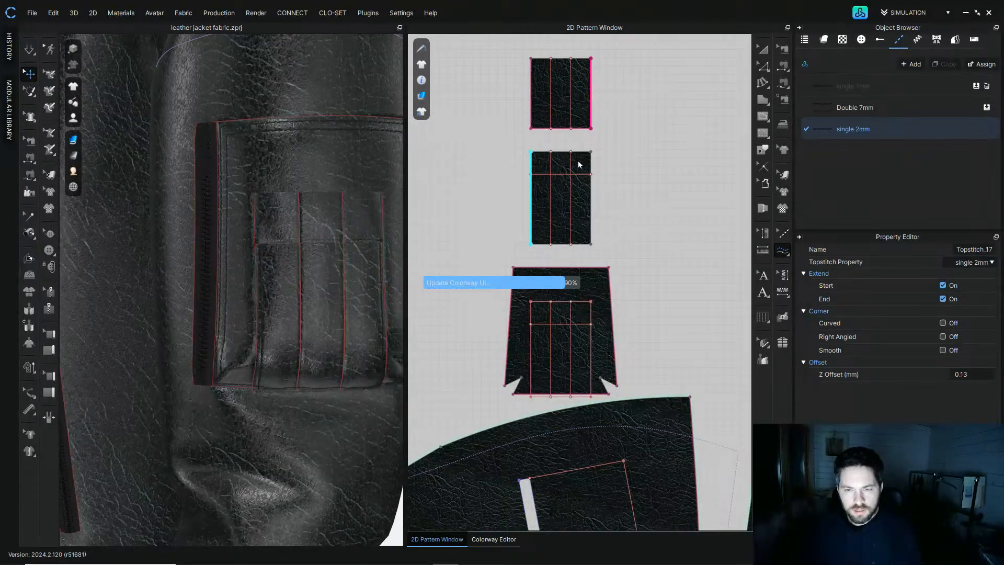
click(590, 152)
click(590, 244)
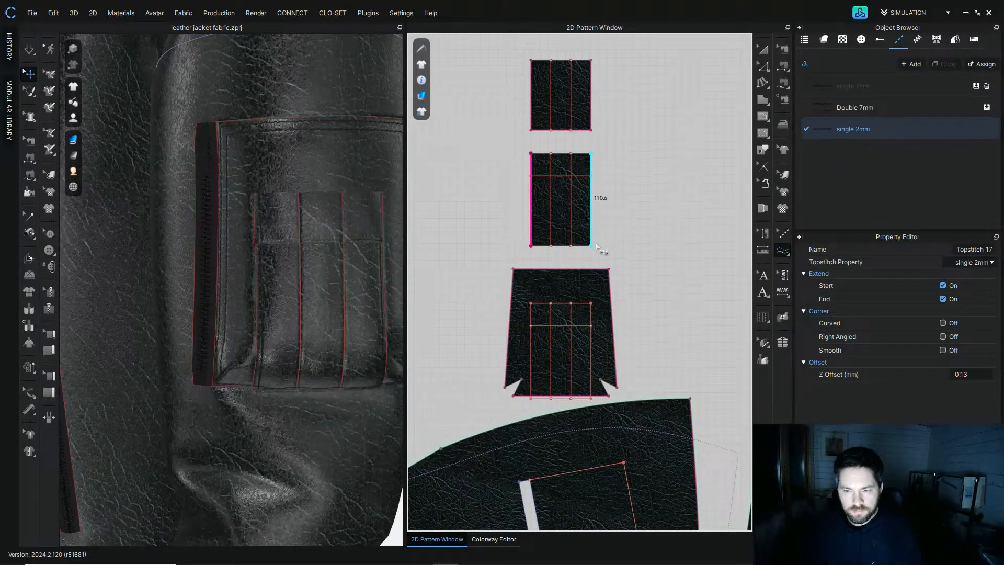
Step: Duplicate the single 2mm style as a new style named single 0mm with a 0" offset
click(899, 134)
click(944, 64)
double_click(857, 151)
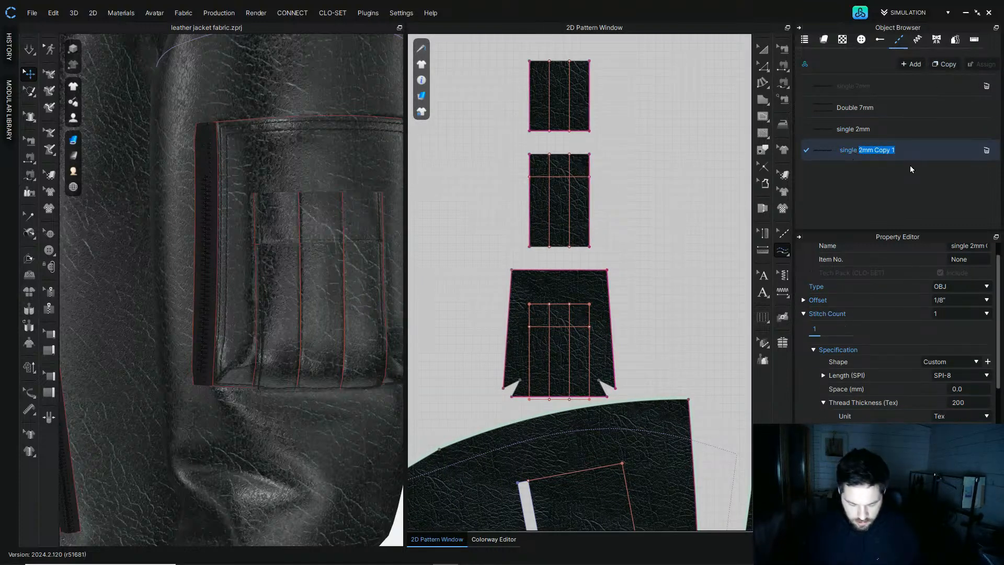
text(0mm)
key(Return)
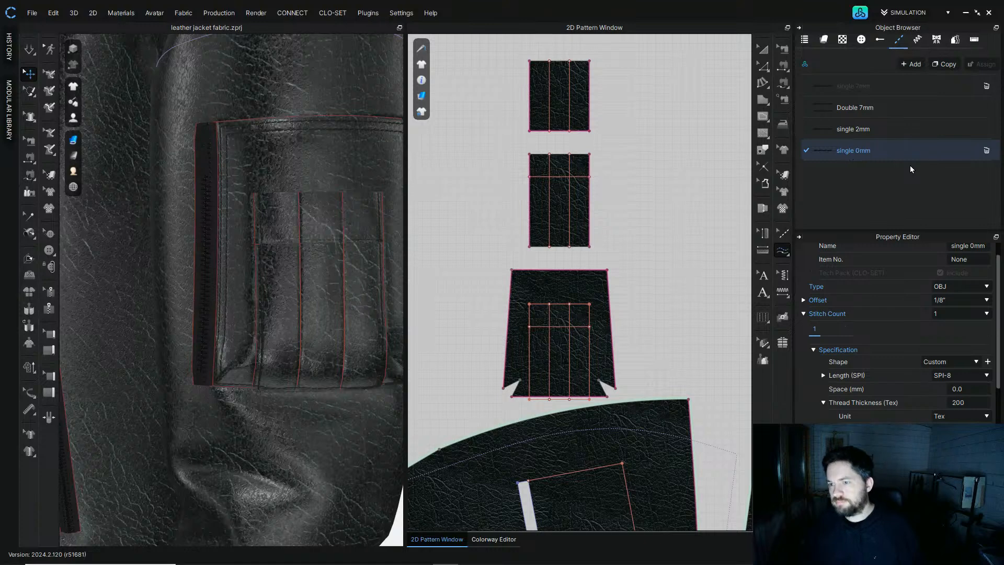
click(976, 301)
click(939, 314)
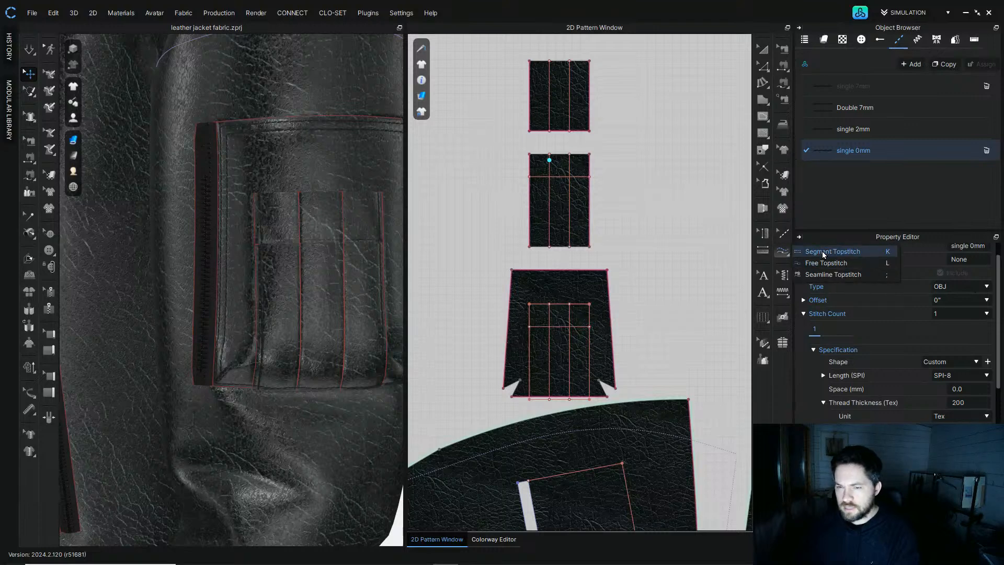
Step: Apply the single 0mm topstitch to the internal lines of both flap patterns
click(783, 251)
click(550, 115)
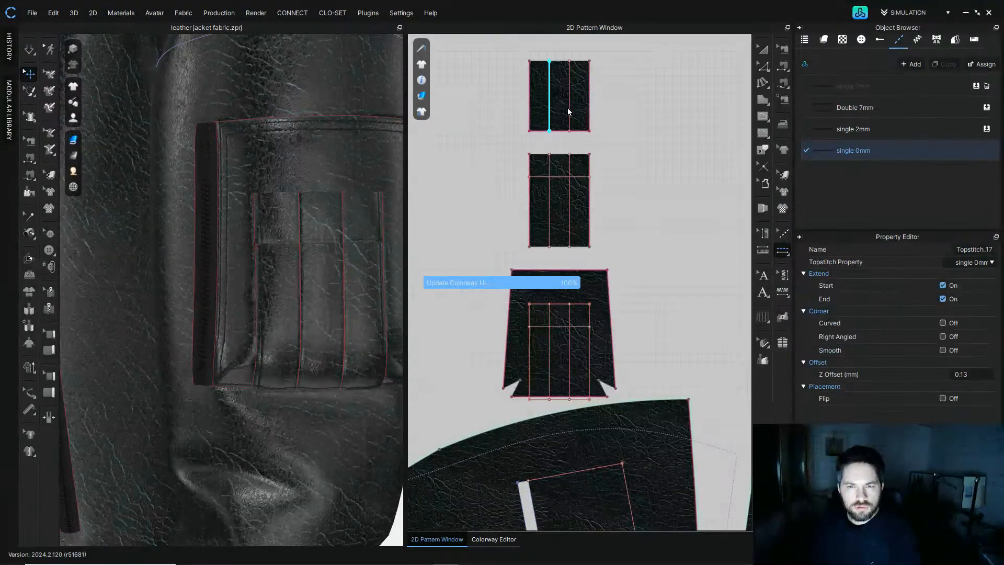
click(568, 109)
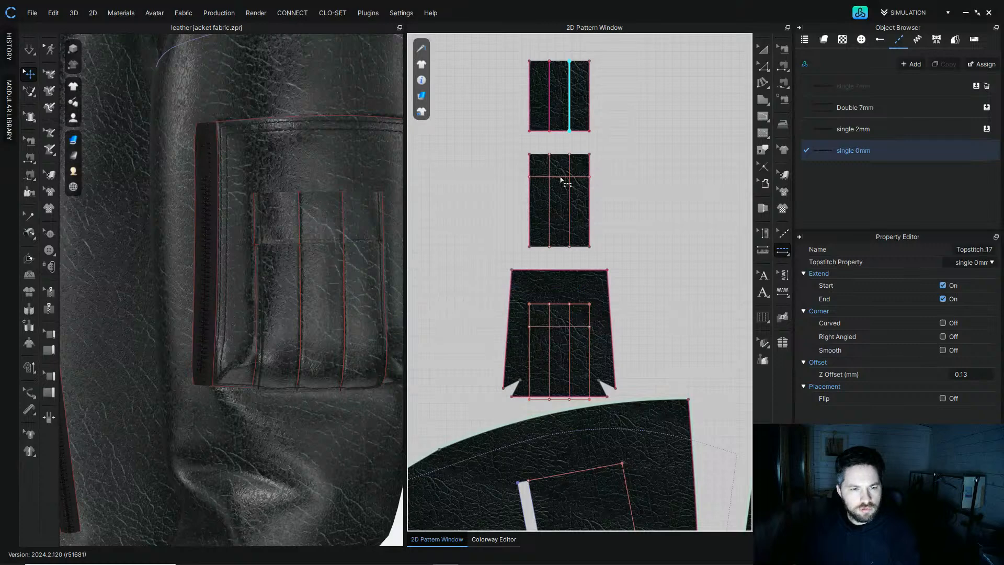
click(557, 177)
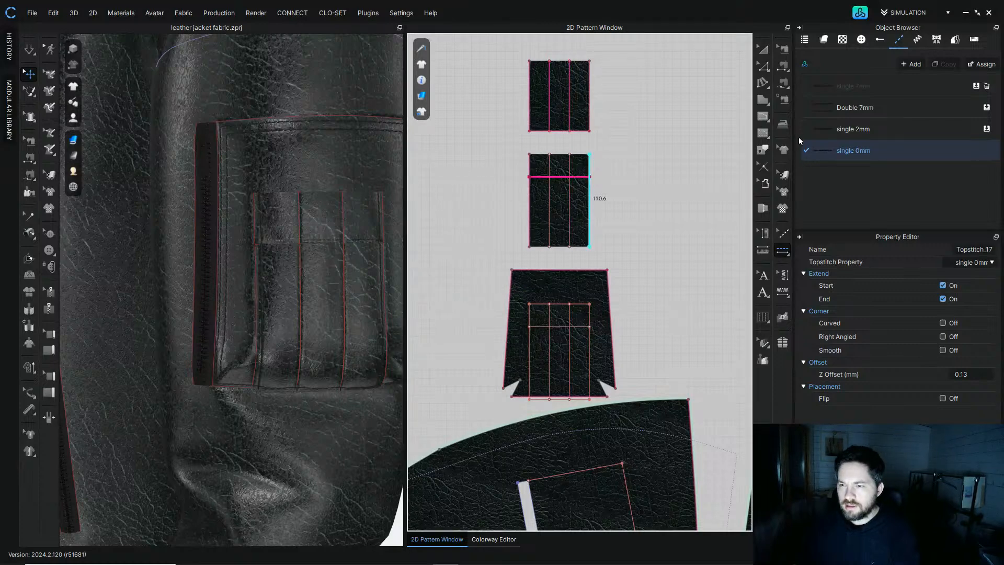
Step: Apply the single 7mm topstitch across the top edges of both flap patterns
click(783, 233)
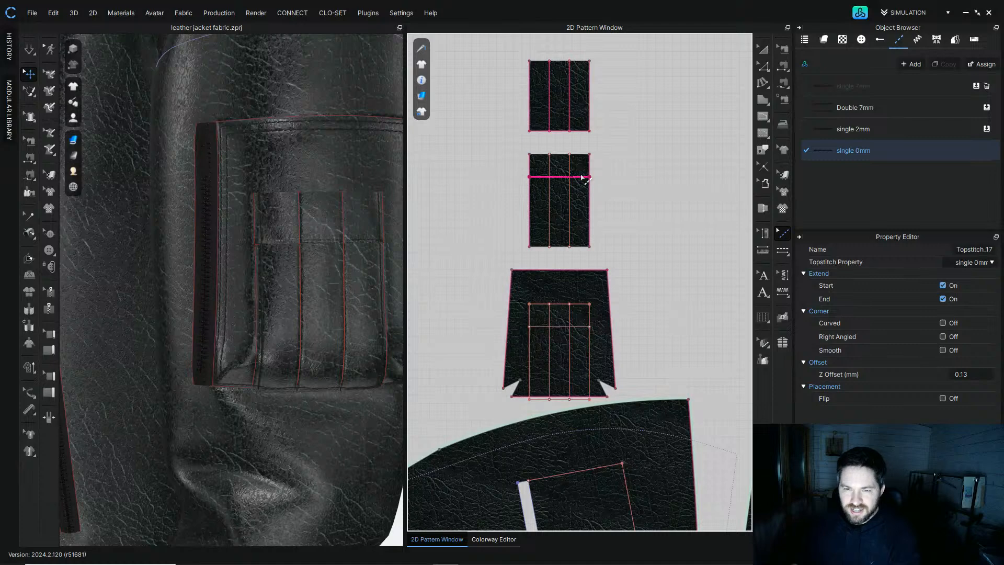
click(817, 171)
click(844, 134)
click(855, 114)
click(854, 92)
click(782, 250)
click(566, 62)
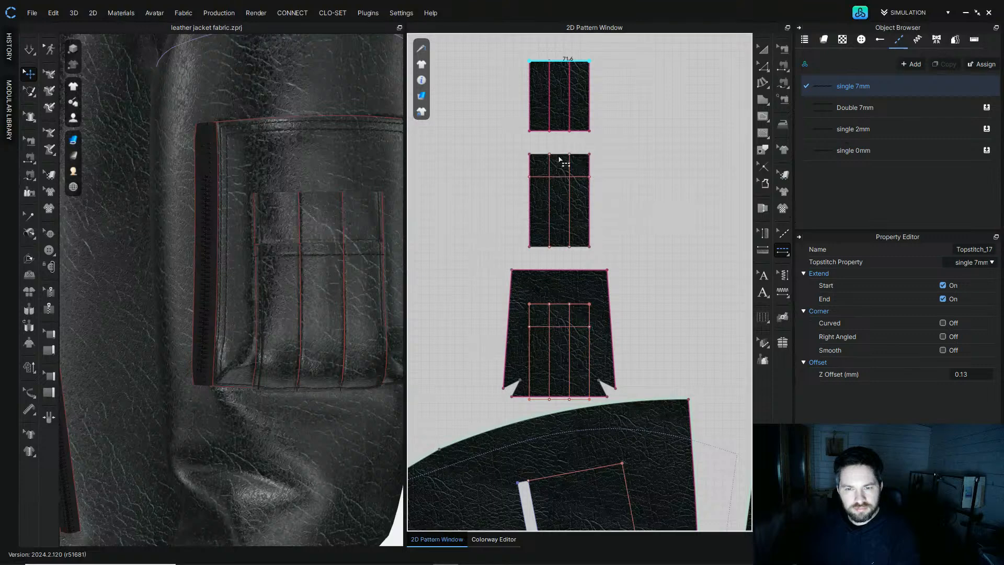
click(560, 155)
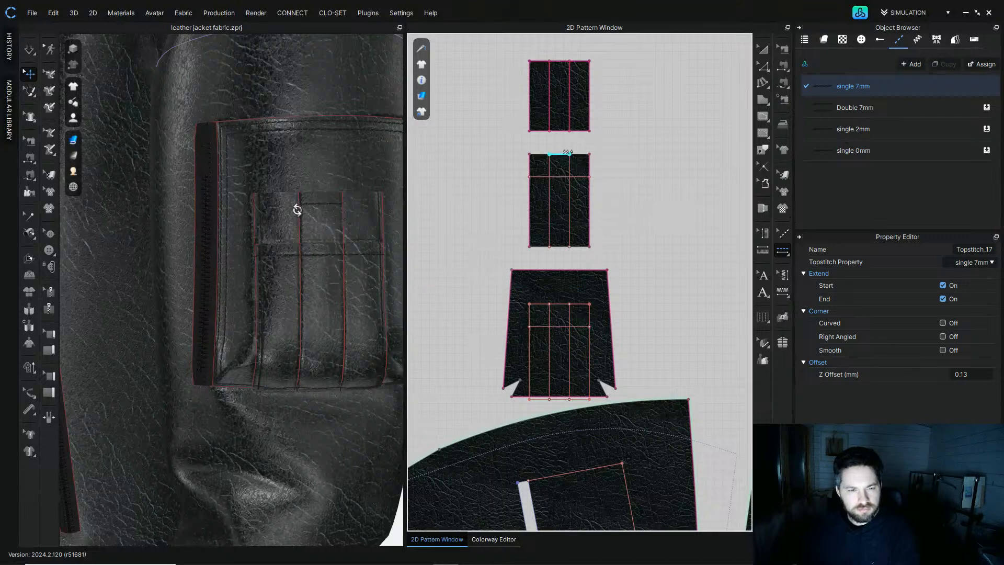
right_drag(290, 206, 305, 213)
middle_drag(305, 213, 258, 215)
click(544, 155)
click(575, 155)
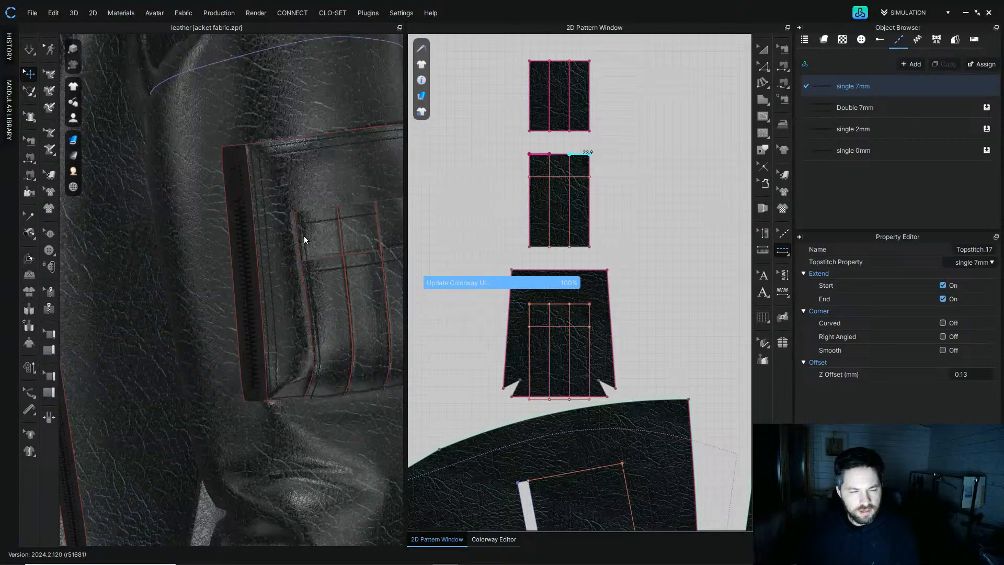
right_drag(308, 240, 239, 213)
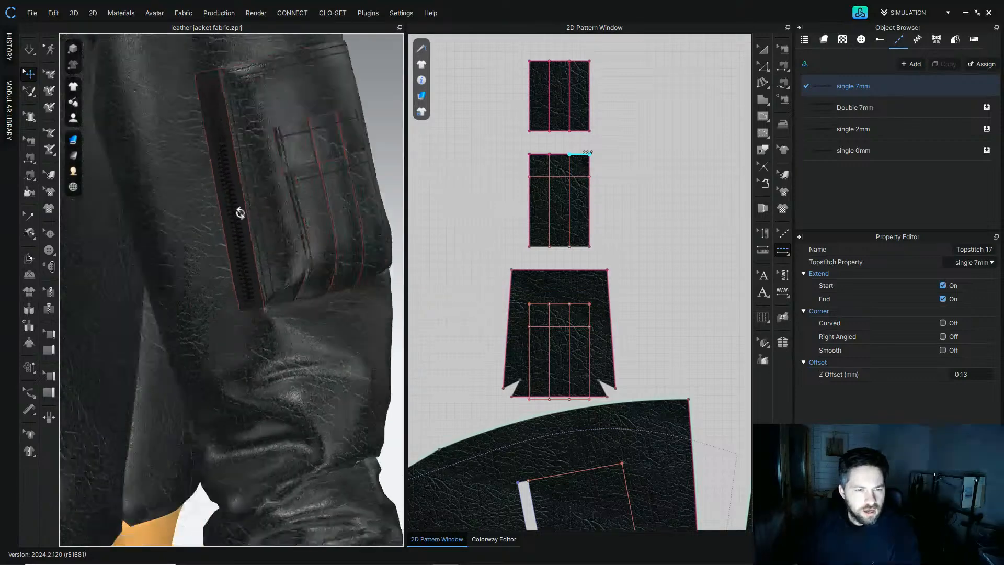
scroll(309, 180, down, 3)
right_drag(310, 180, 315, 234)
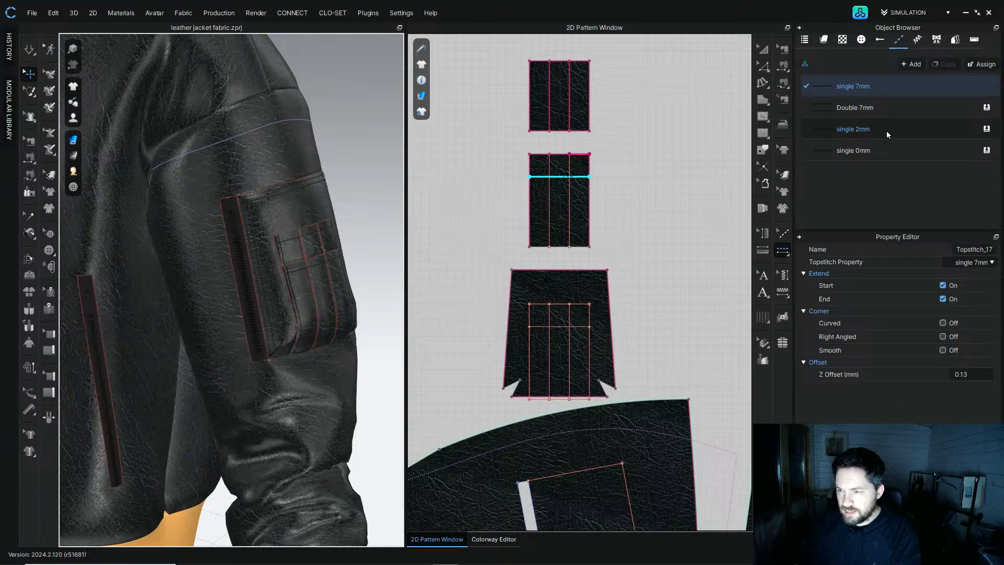
Step: Apply the single 2mm topstitch along the edge of the sleeve zipper opening
click(853, 129)
scroll(586, 204, down, 3)
scroll(586, 204, up, 5)
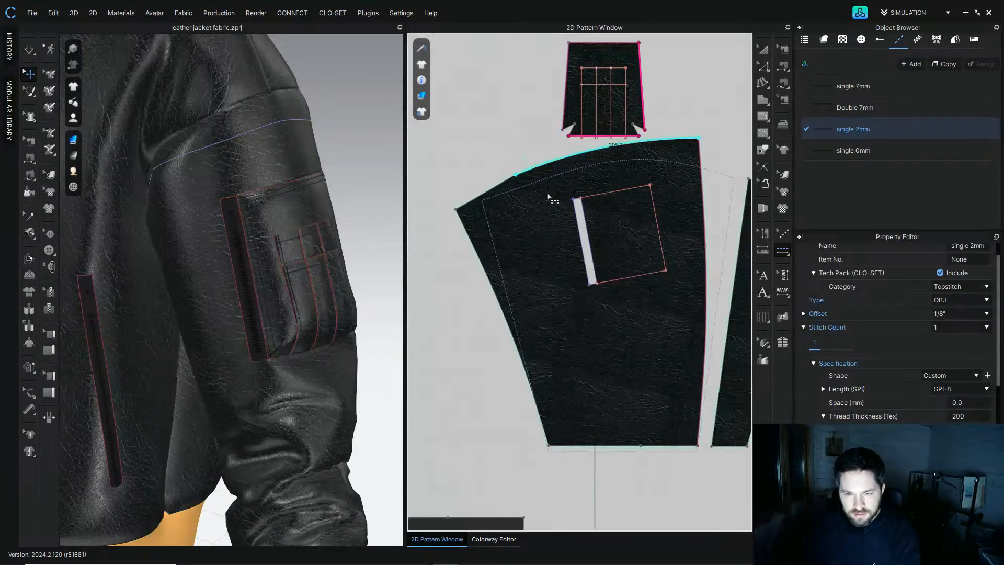
scroll(586, 202, up, 4)
click(566, 234)
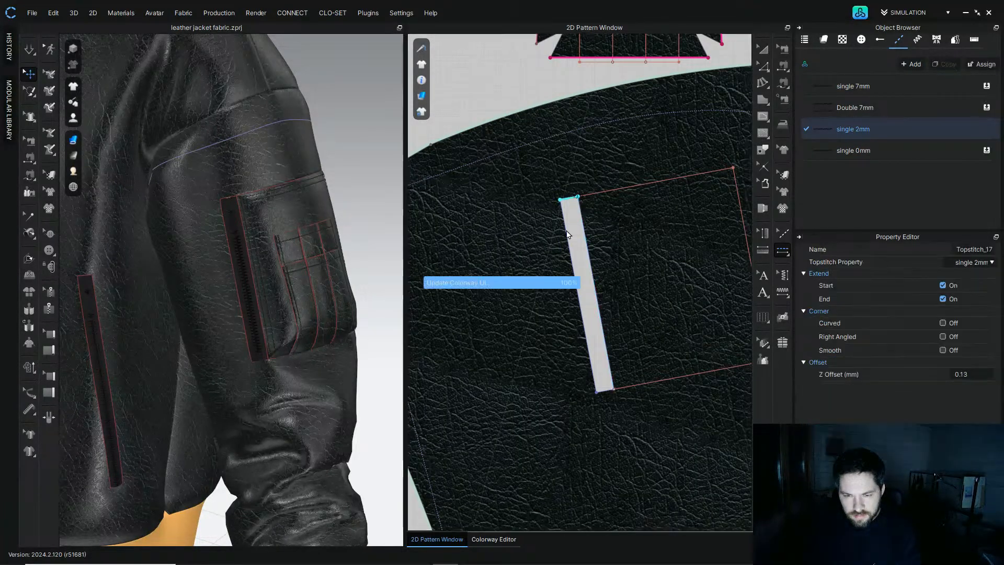
click(567, 234)
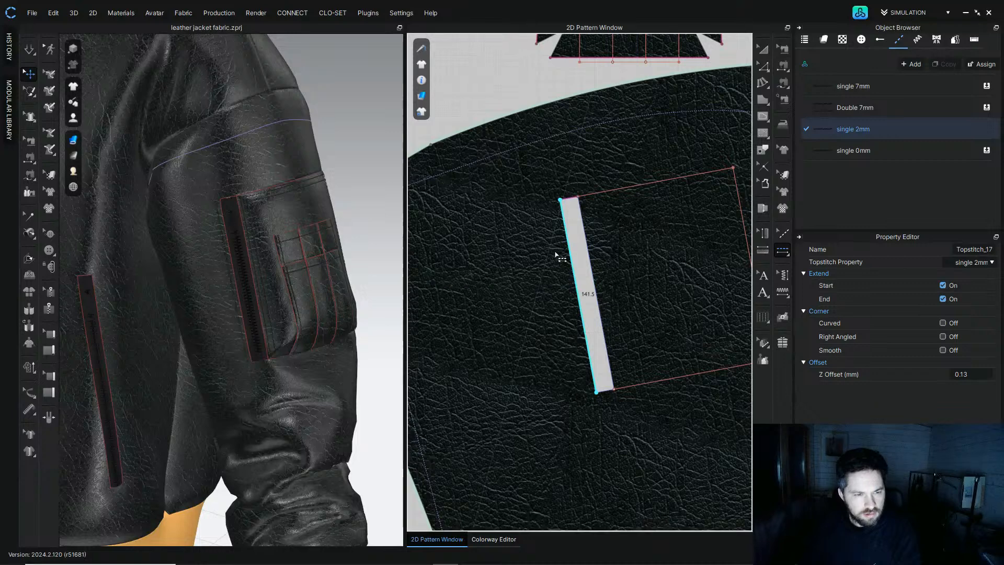
Step: Finish the single 2mm topstitch segment down the side edge of the sleeve zipper opening
scroll(230, 283, up, 5)
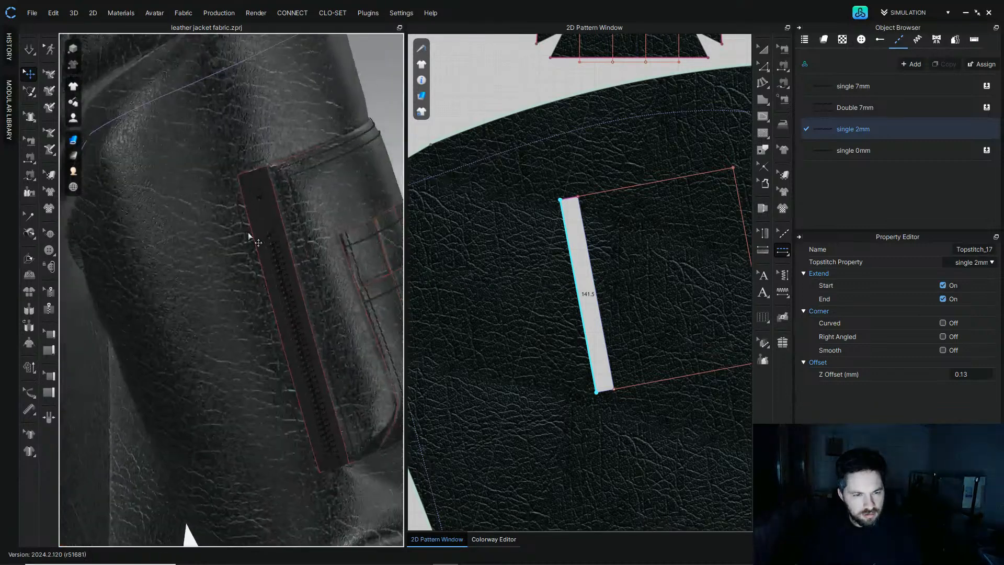
click(605, 391)
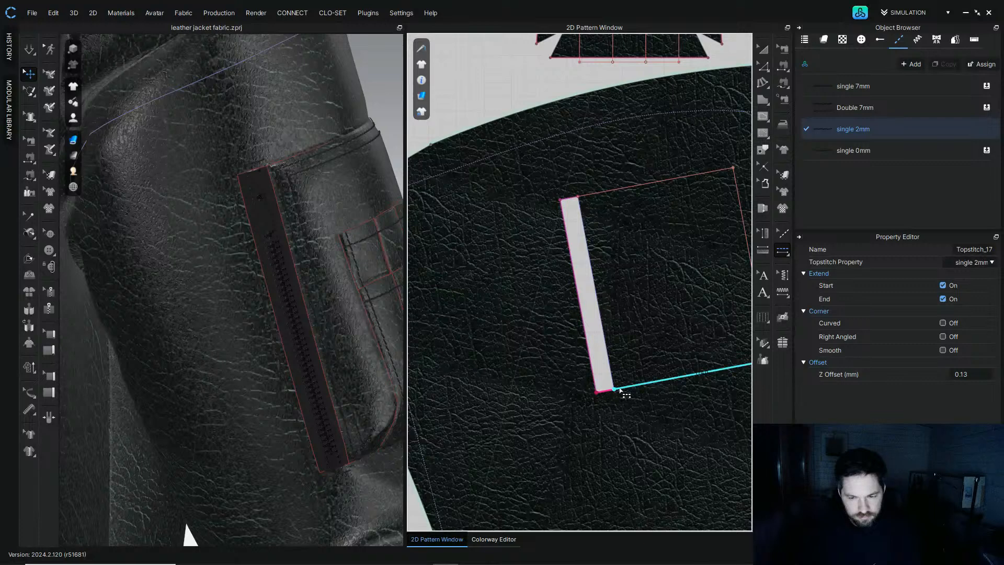
scroll(277, 262, down, 5)
right_drag(277, 262, 237, 251)
scroll(215, 308, down, 2)
middle_drag(215, 308, 259, 164)
scroll(639, 394, down, 5)
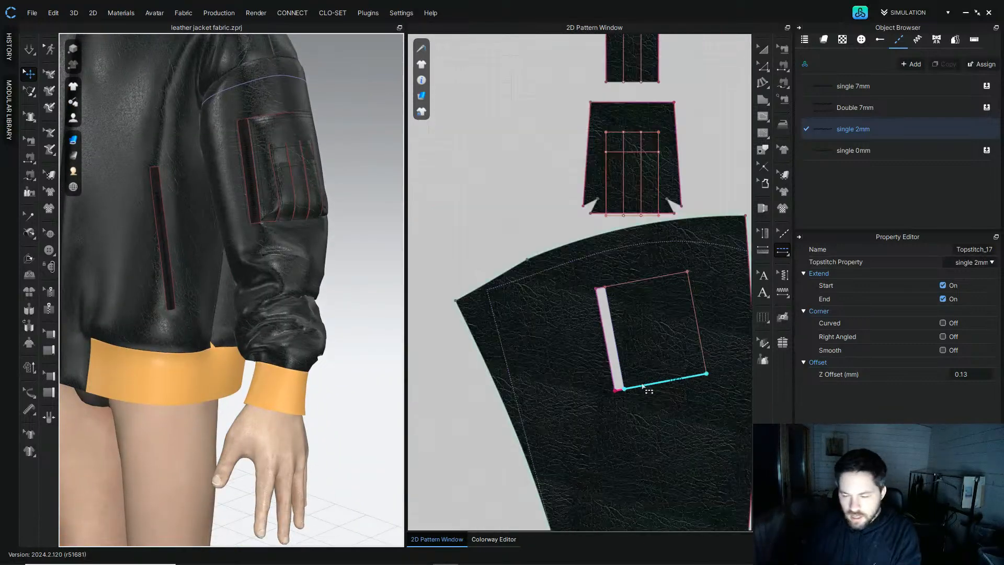
Step: Add single 2mm topstitch along the hem edges of both sleeve panels
click(779, 256)
click(825, 260)
click(553, 273)
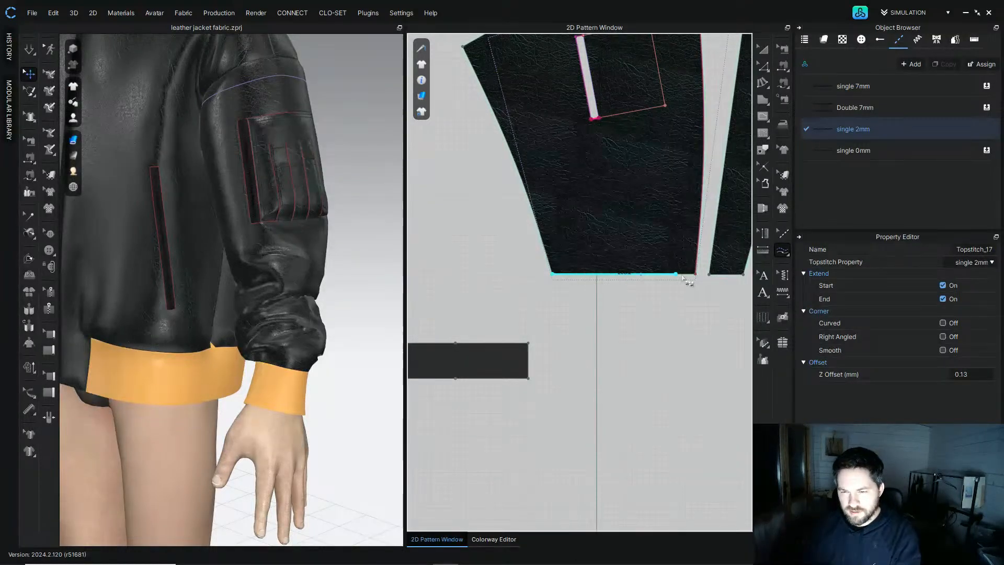
click(694, 274)
click(709, 274)
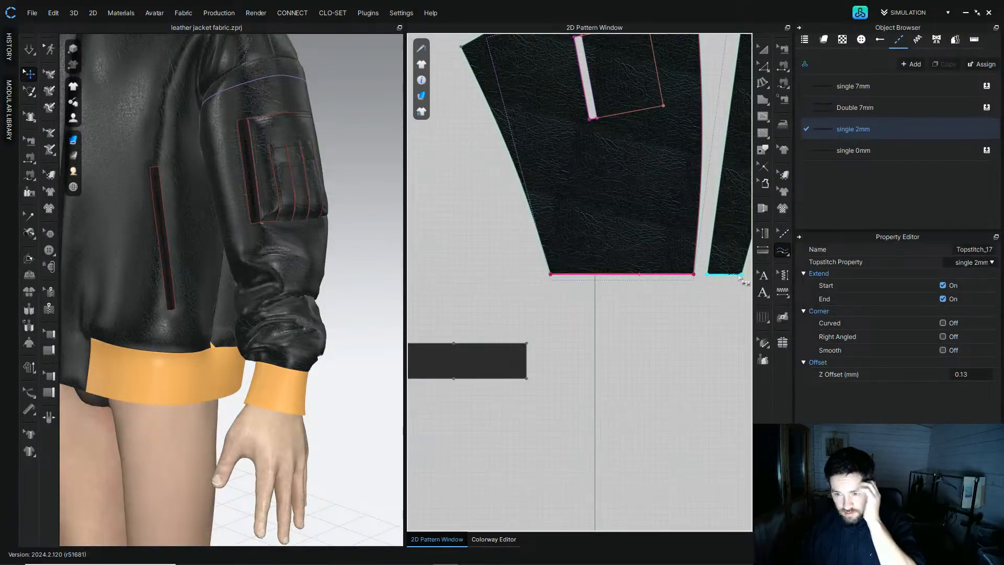
click(740, 275)
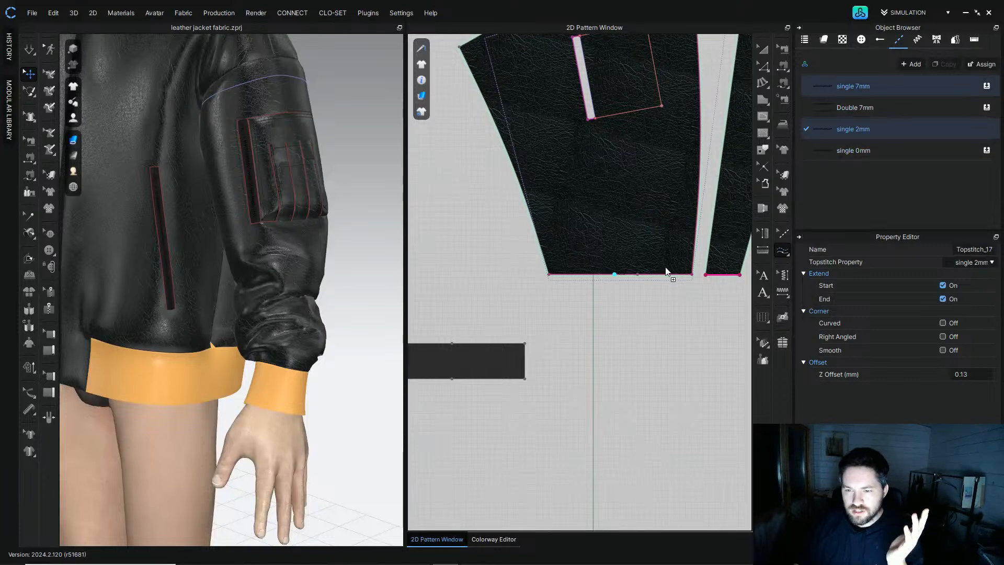
Step: Switch the sleeve hem topstitches to the single 7mm style and make single 7mm the active style
click(905, 87)
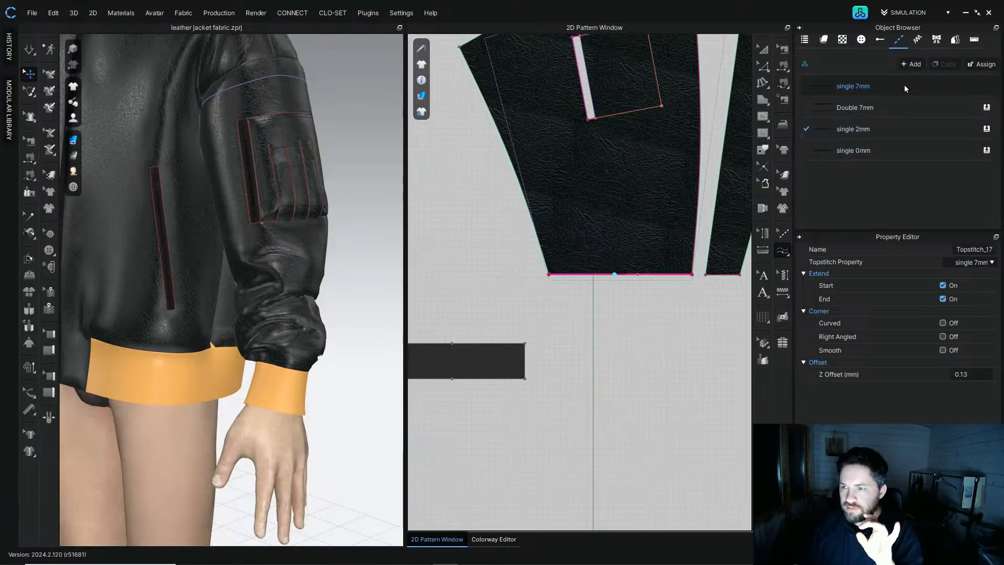
click(727, 276)
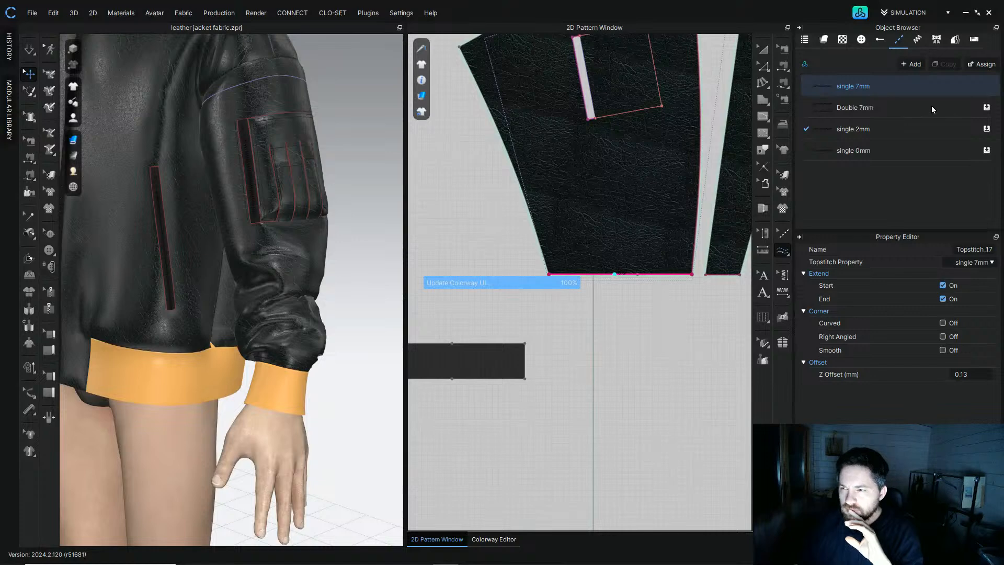
click(910, 87)
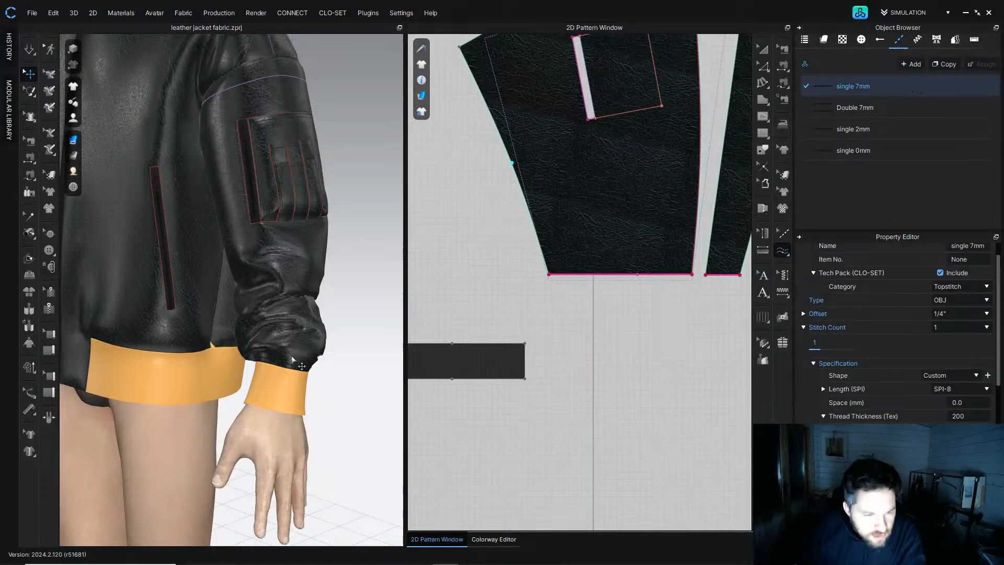
Step: Apply single 7mm topstitch along the lower hem edge of the left front panel
scroll(294, 361, up, 5)
scroll(306, 447, down, 4)
scroll(642, 337, down, 7)
middle_drag(675, 323, 522, 293)
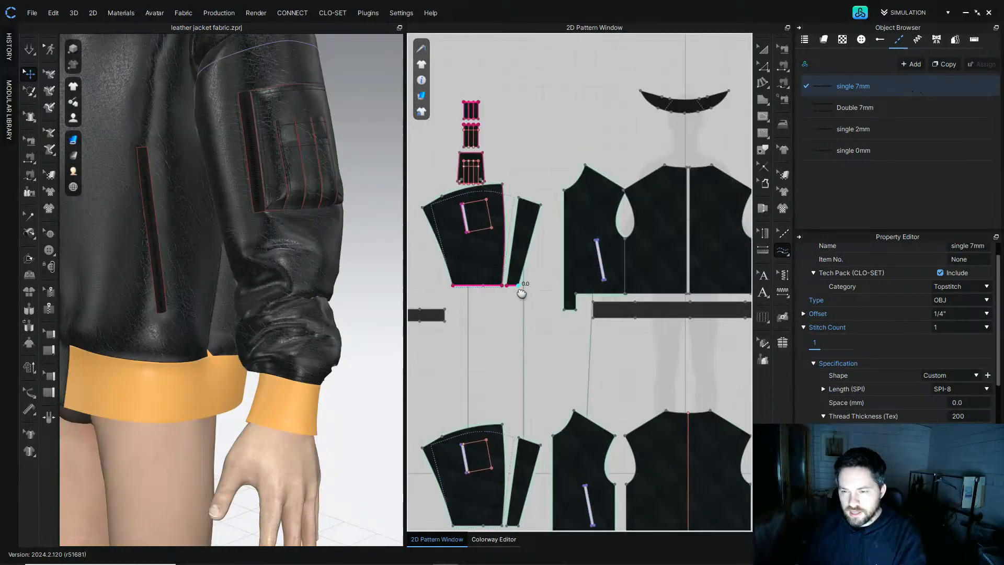
scroll(573, 312, up, 3)
click(572, 313)
middle_drag(572, 312, 513, 346)
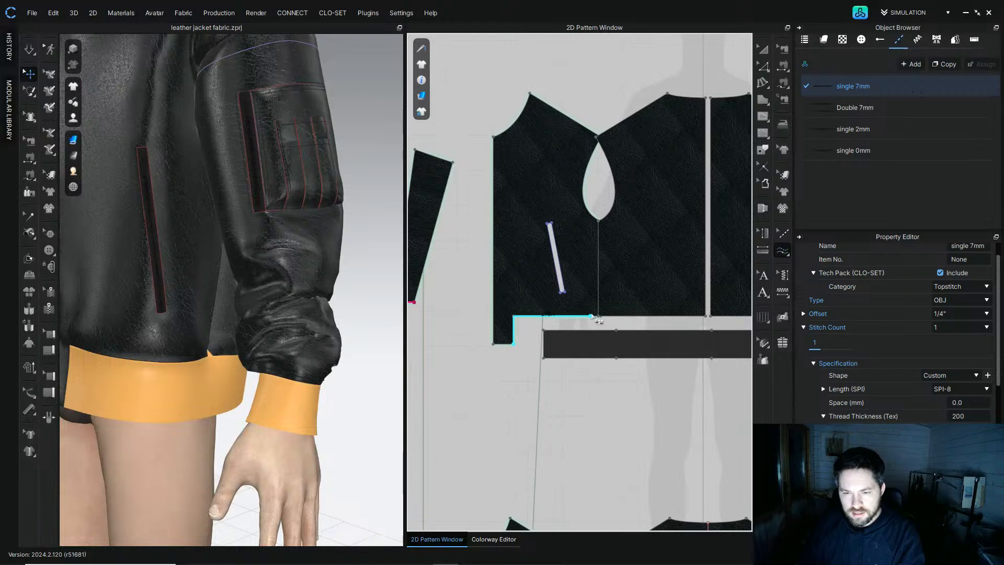
middle_drag(675, 311, 555, 337)
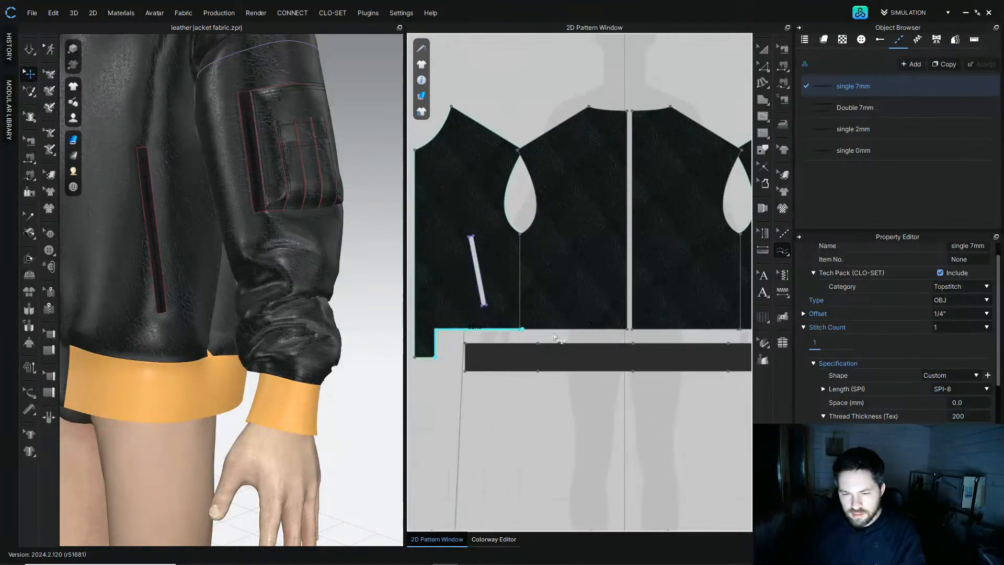
click(525, 330)
click(763, 49)
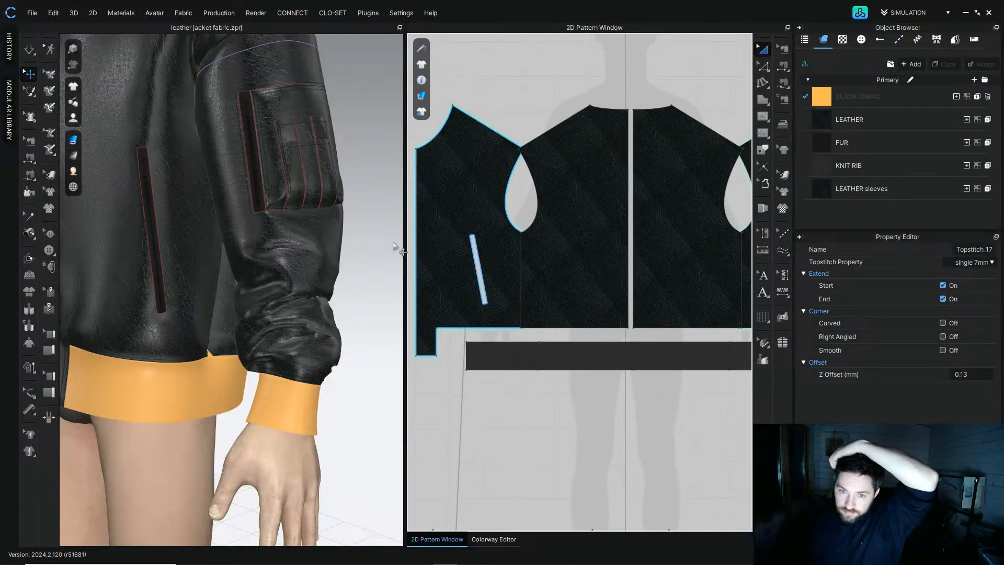
Step: Topstitch the bottom hem edges of the back and right front bodice panels with single 7mm
drag(459, 202, 445, 203)
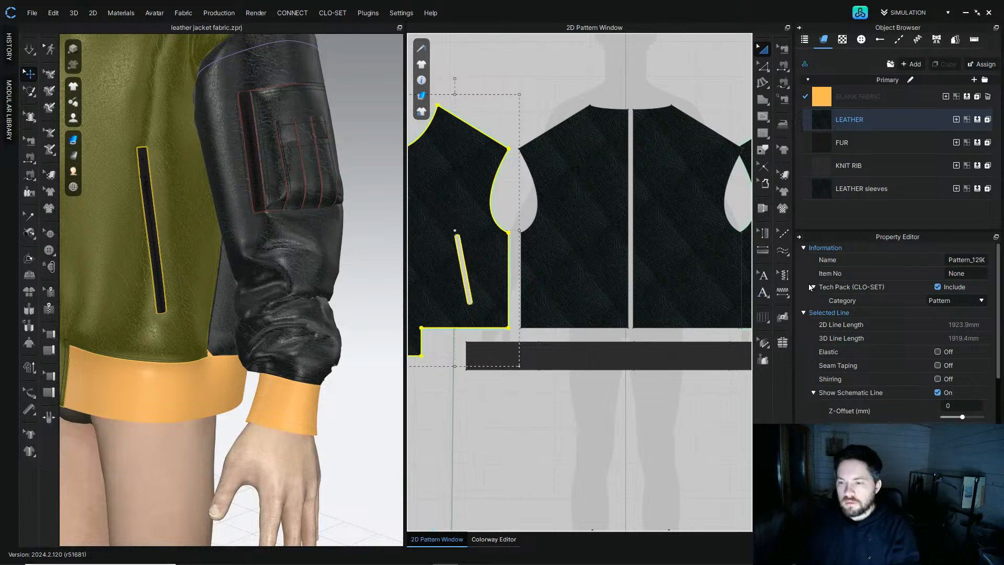
click(783, 250)
click(862, 85)
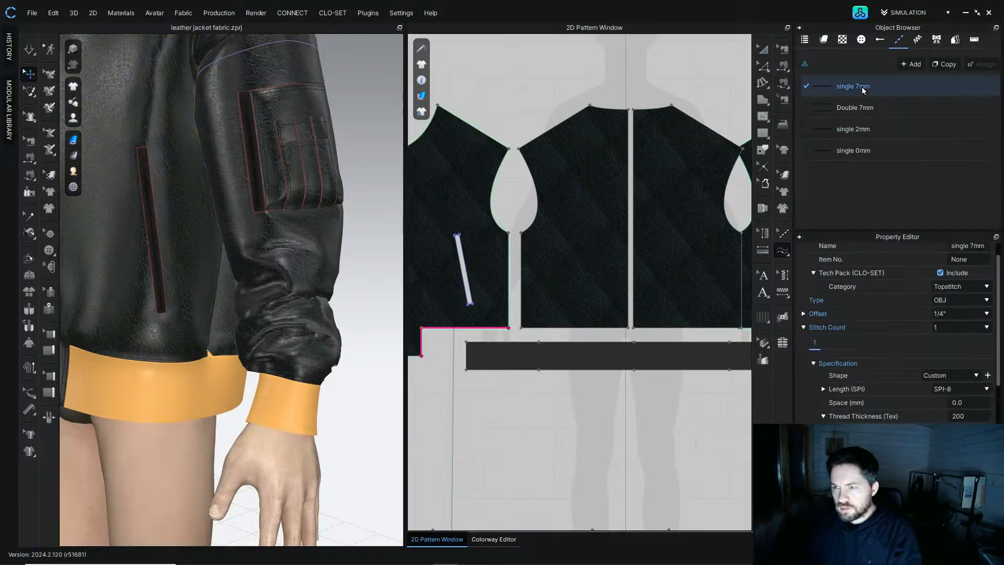
click(522, 328)
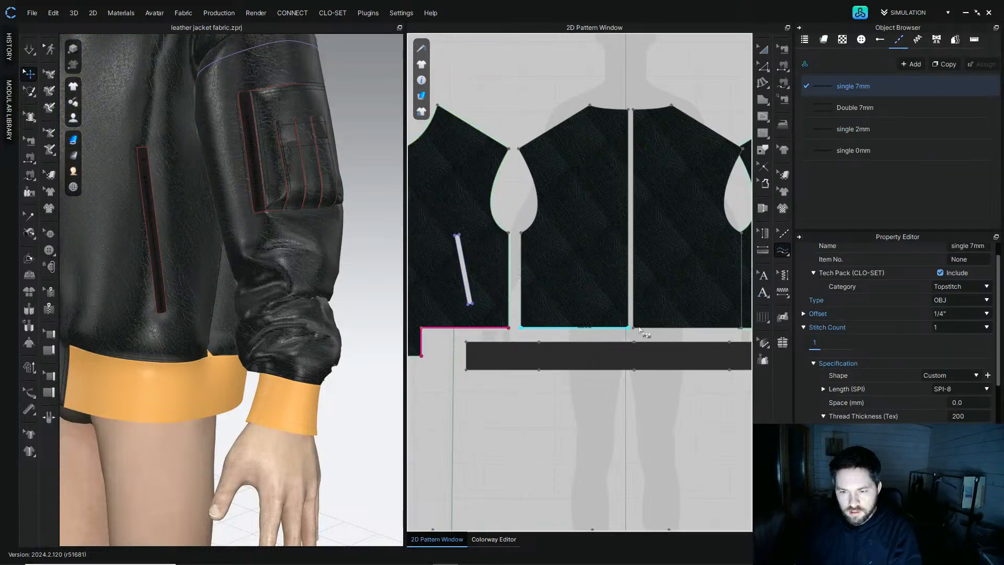
click(640, 328)
middle_drag(640, 328, 604, 328)
click(600, 328)
click(706, 330)
middle_drag(705, 330, 574, 327)
click(658, 353)
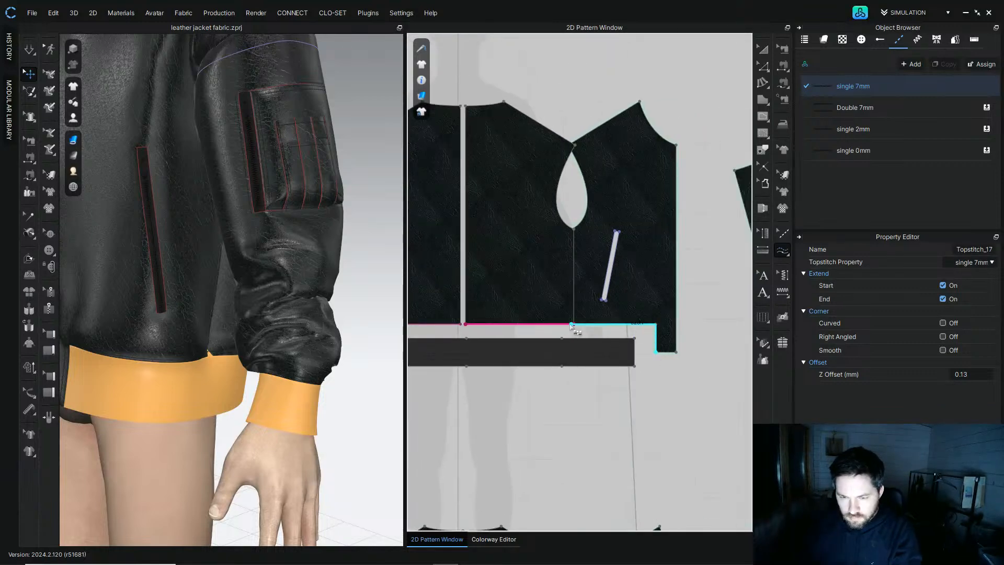
click(564, 326)
Step: Topstitch both back shoulder seams and the left armhole edge with single 7mm
middle_drag(576, 231, 671, 291)
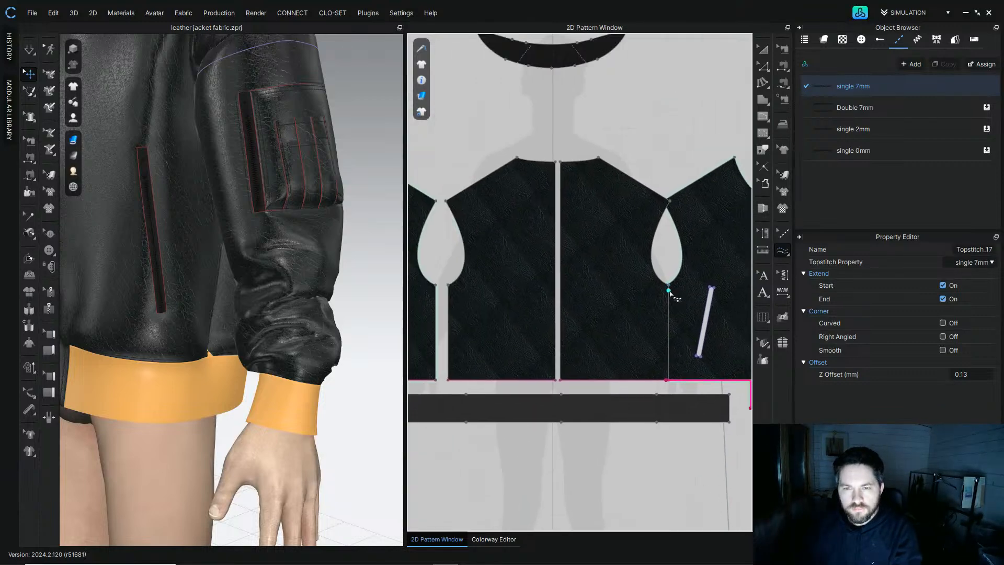
click(609, 164)
click(669, 200)
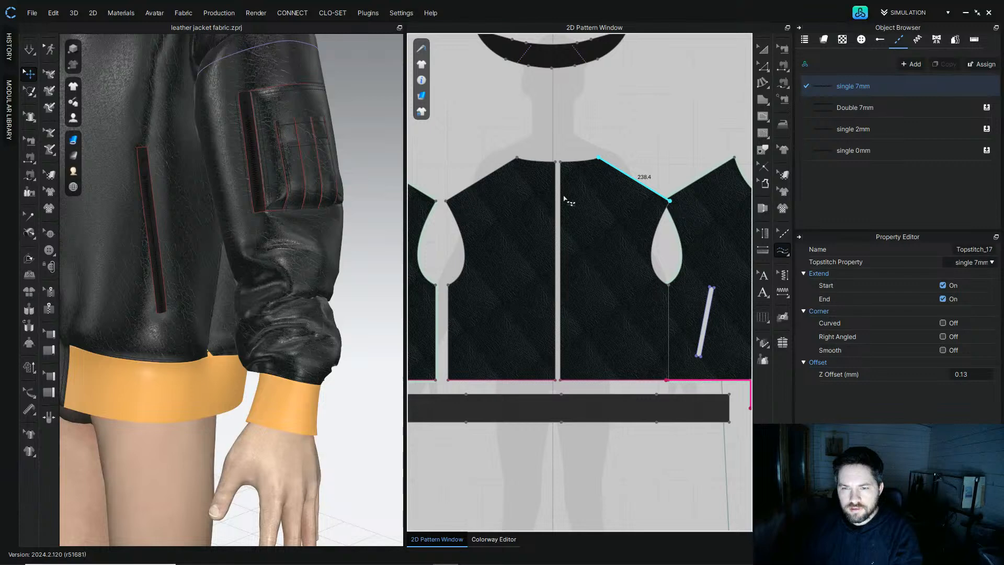
click(518, 158)
click(450, 204)
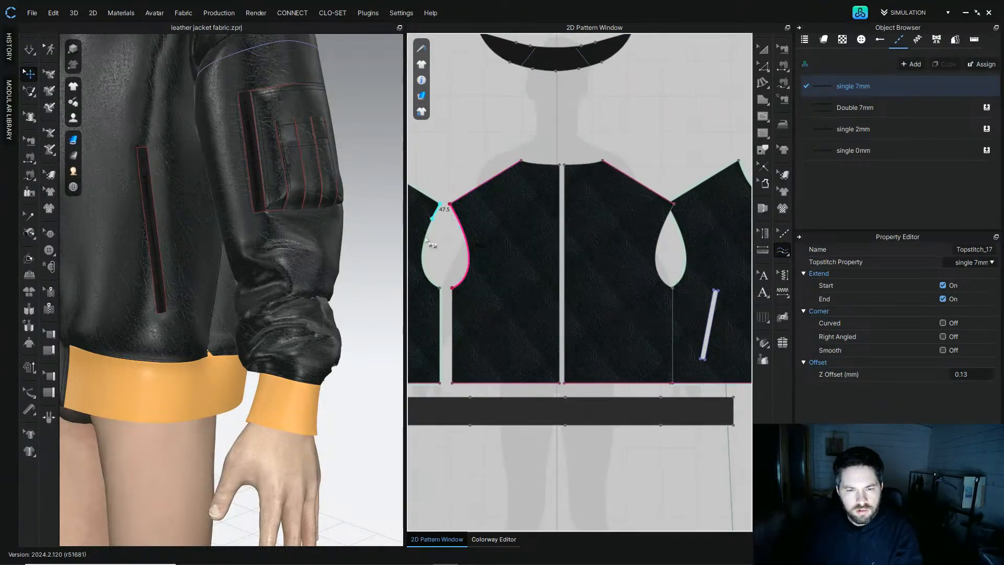
click(439, 289)
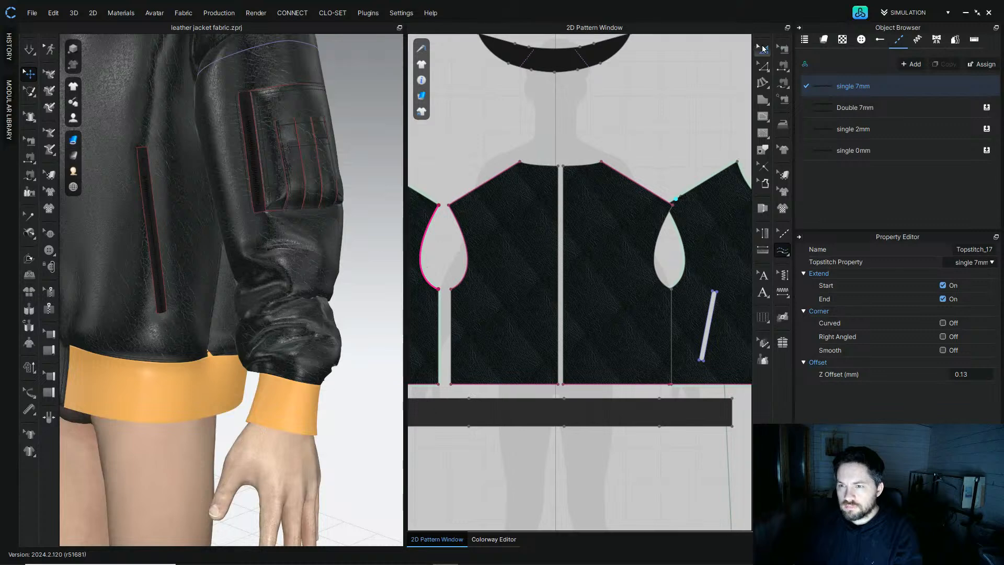
Step: Topstitch the armhole edges of the right back and right front panels with single 7mm
click(762, 49)
middle_drag(710, 230, 663, 213)
drag(664, 213, 675, 213)
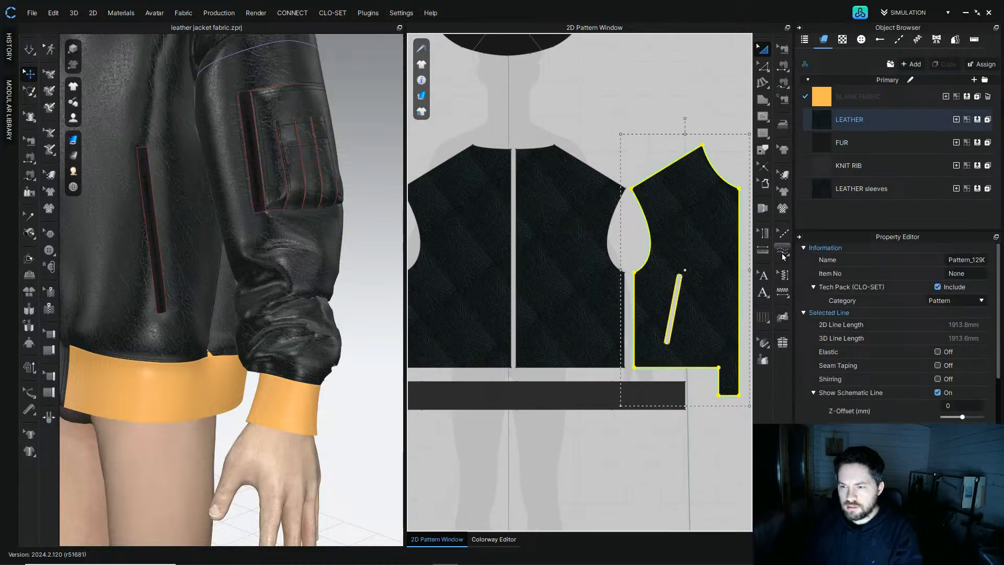
click(783, 252)
click(626, 188)
click(624, 273)
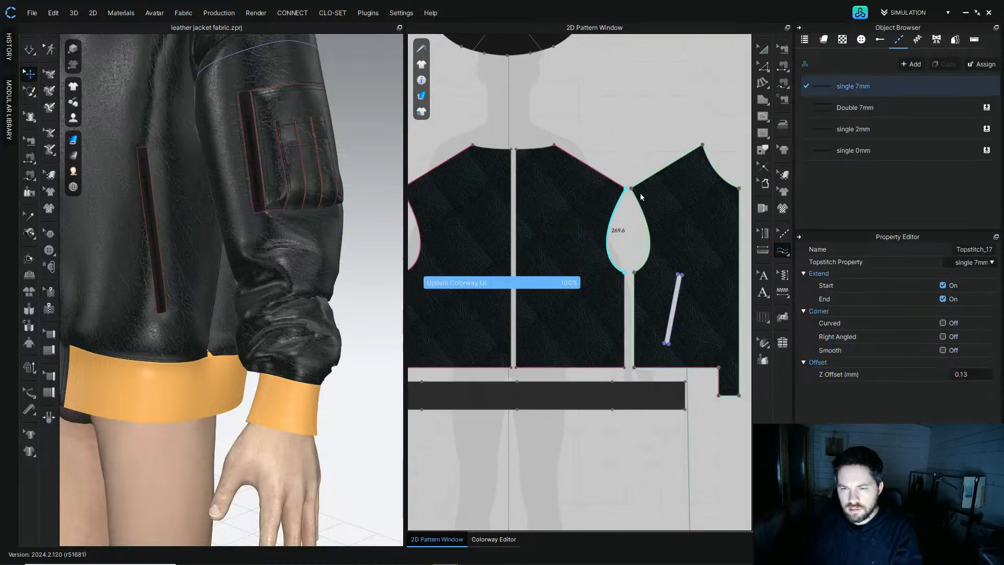
click(631, 190)
click(647, 268)
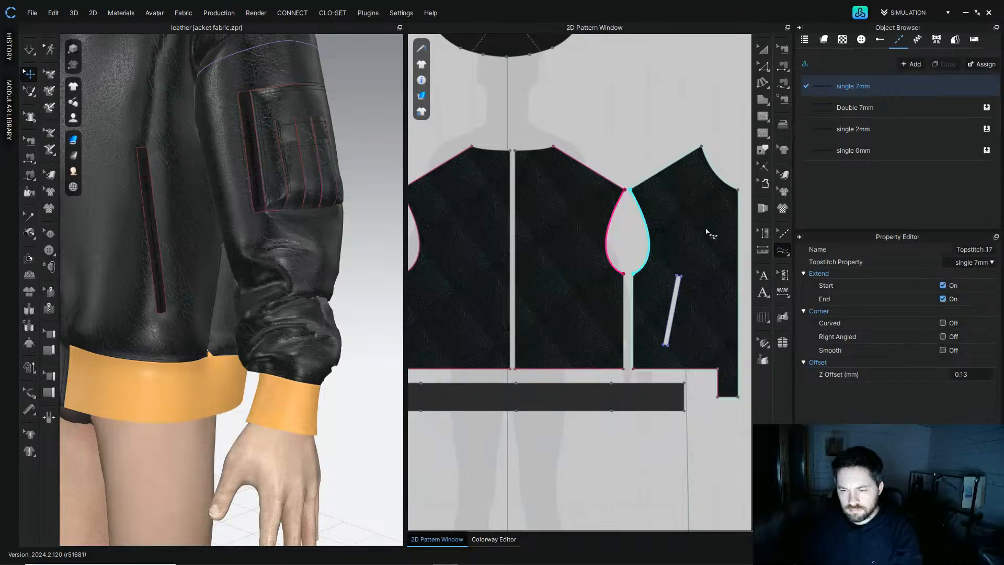
Step: Topstitch the right front panel's centre front and shoulder edge with single 7mm
middle_drag(706, 231, 623, 205)
click(619, 122)
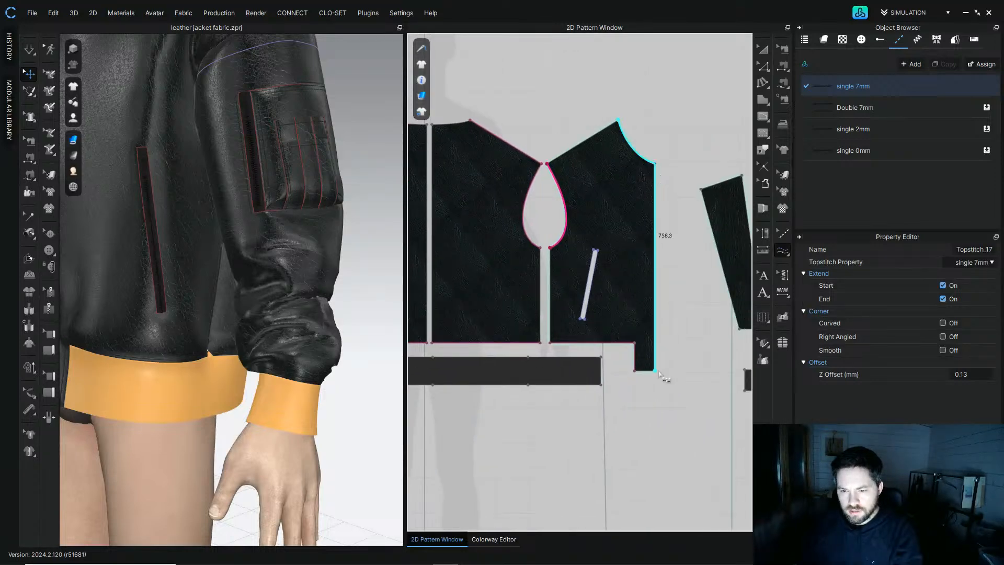
click(656, 370)
Step: Topstitch the left front panel's centre front and shoulder edge with single 7mm
middle_drag(105, 144, 246, 320)
right_drag(247, 321, 267, 280)
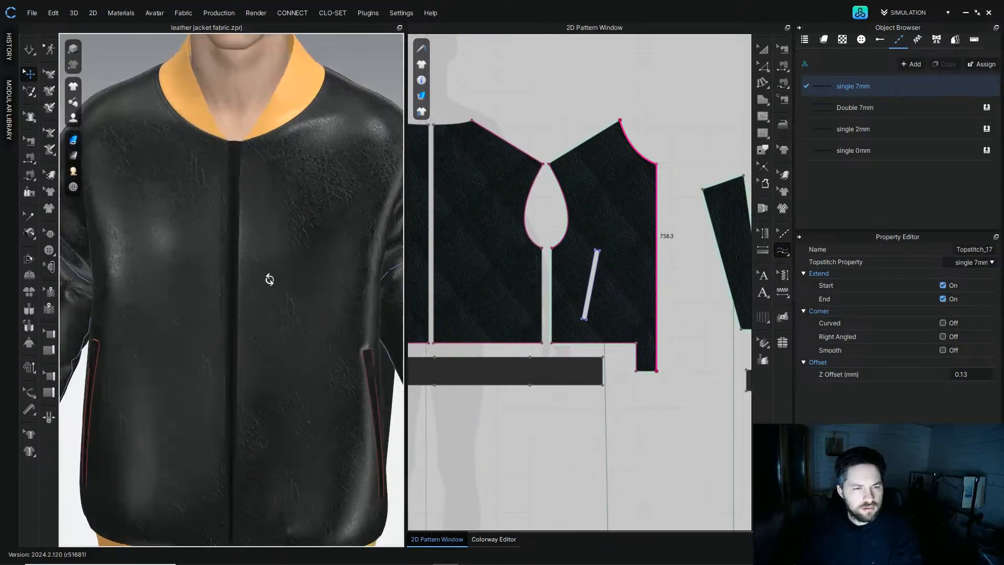
scroll(246, 230, up, 4)
right_drag(222, 186, 275, 245)
scroll(518, 224, down, 4)
middle_drag(517, 224, 631, 228)
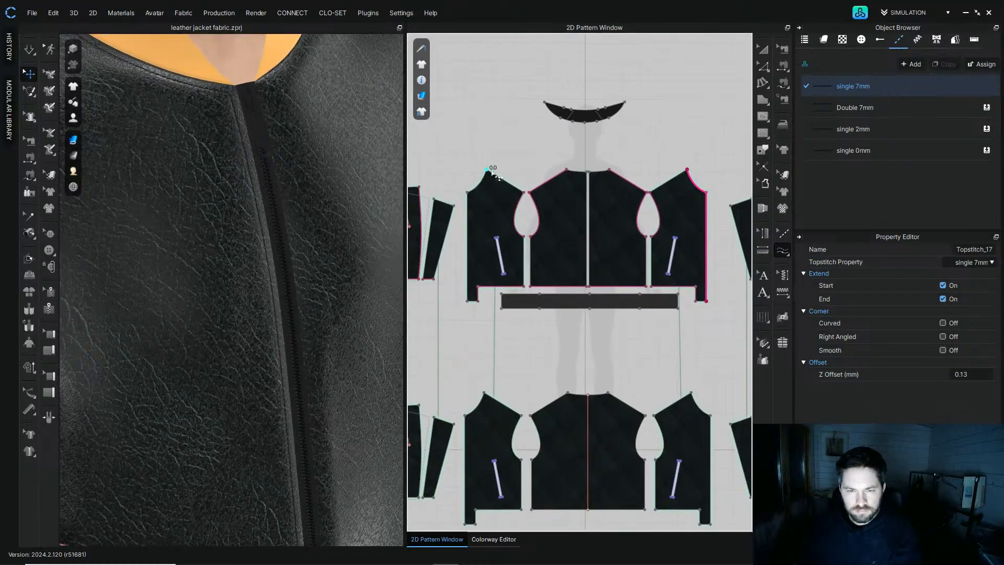
click(467, 305)
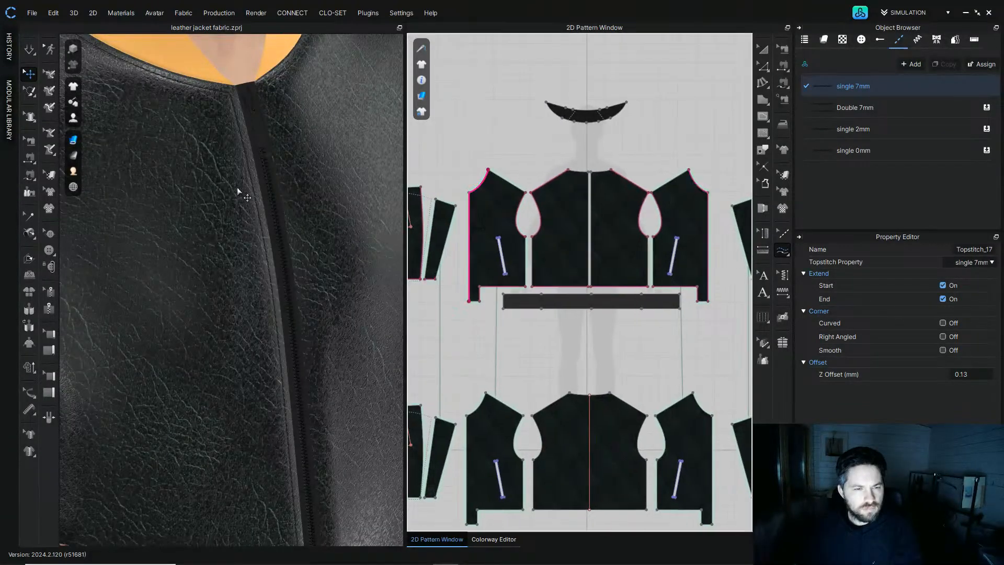
Step: Save the jacket project
scroll(270, 217, down, 6)
right_drag(270, 217, 198, 195)
scroll(199, 194, down, 2)
middle_drag(206, 183, 225, 153)
scroll(225, 153, up, 2)
right_drag(225, 152, 275, 160)
scroll(520, 263, up, 4)
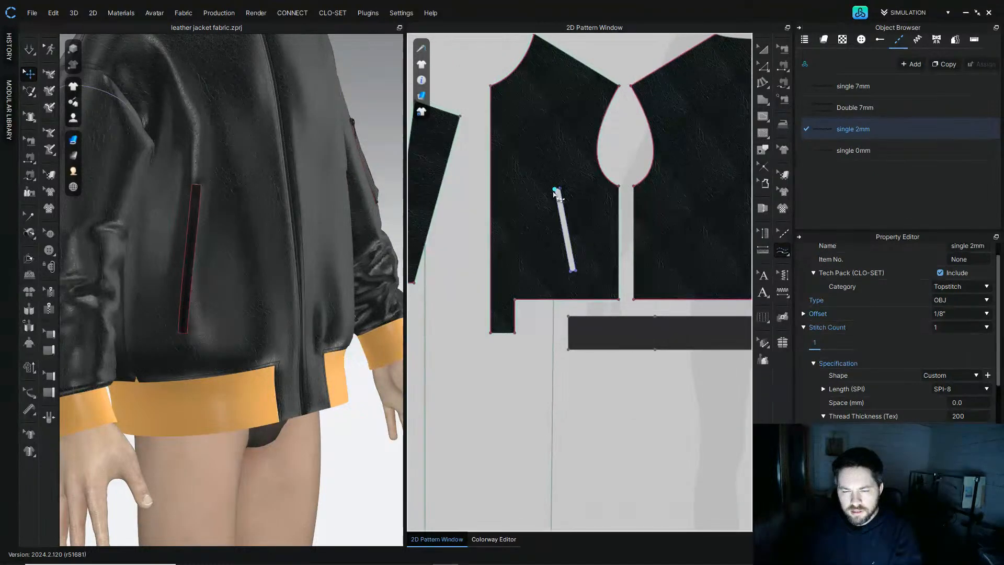
scroll(550, 196, up, 2)
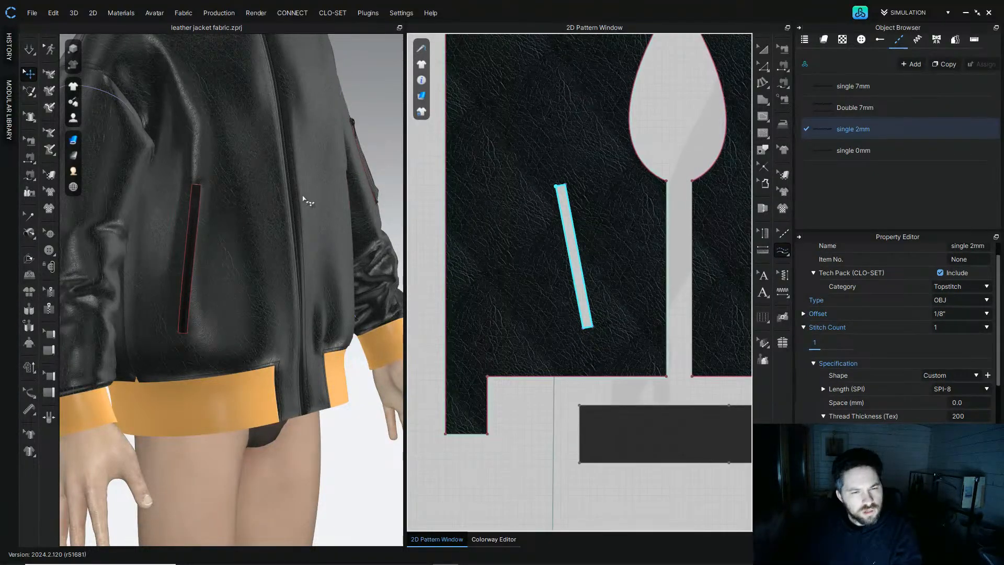
key(ctrl+s)
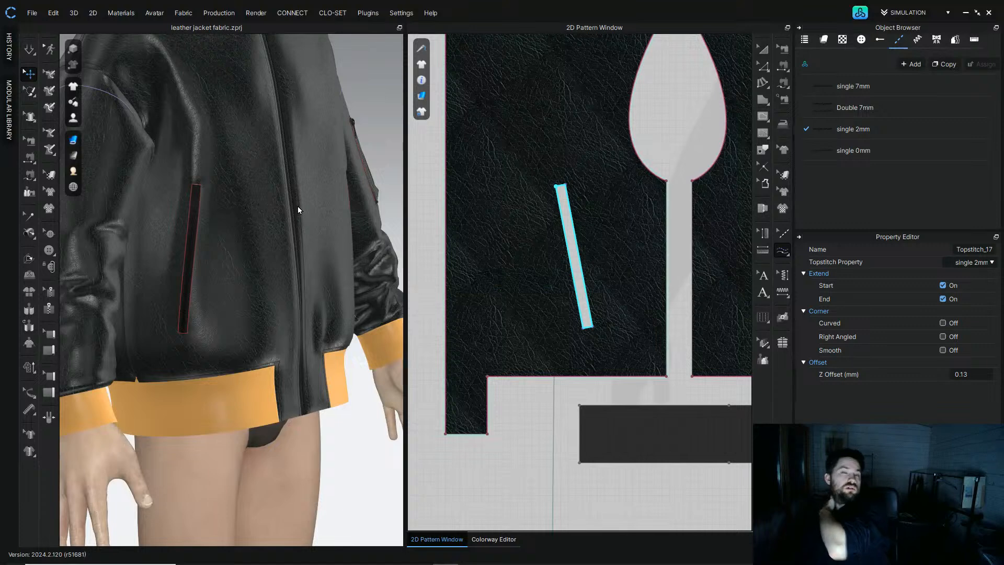
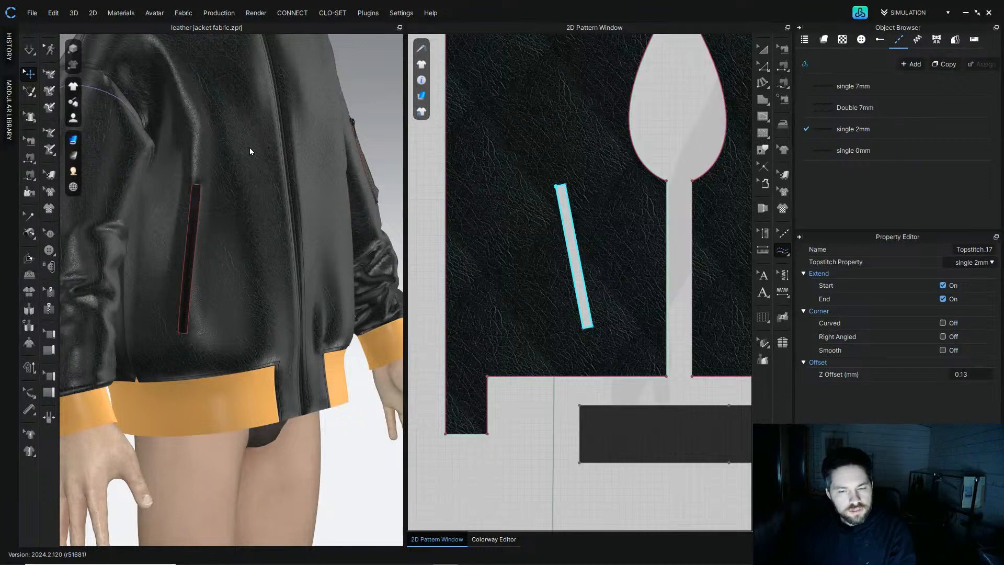
Step: Apply the Double 7mm topstitch to the right front pocket welt
right_drag(356, 115, 250, 122)
scroll(297, 172, up, 3)
middle_drag(297, 171, 185, 204)
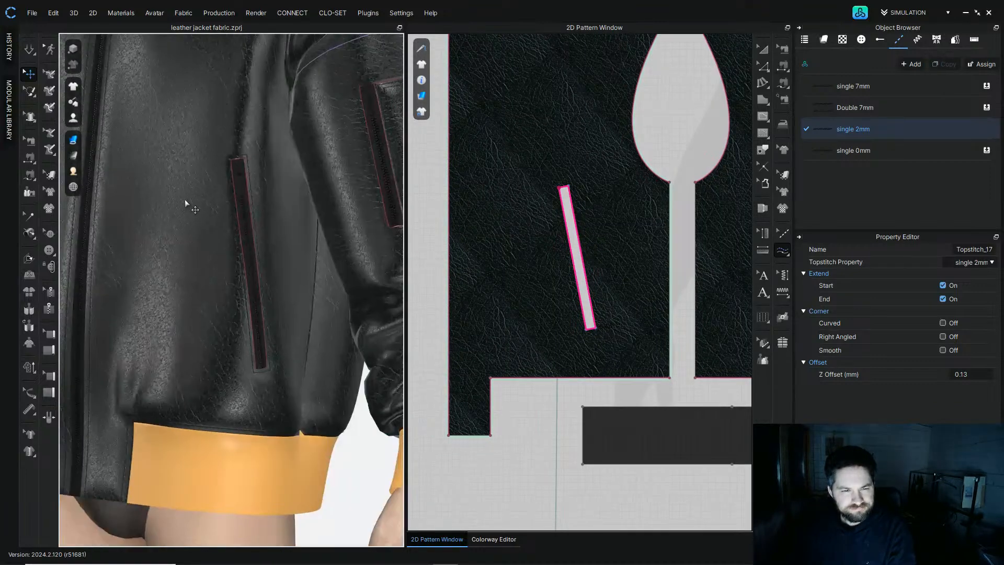
click(867, 108)
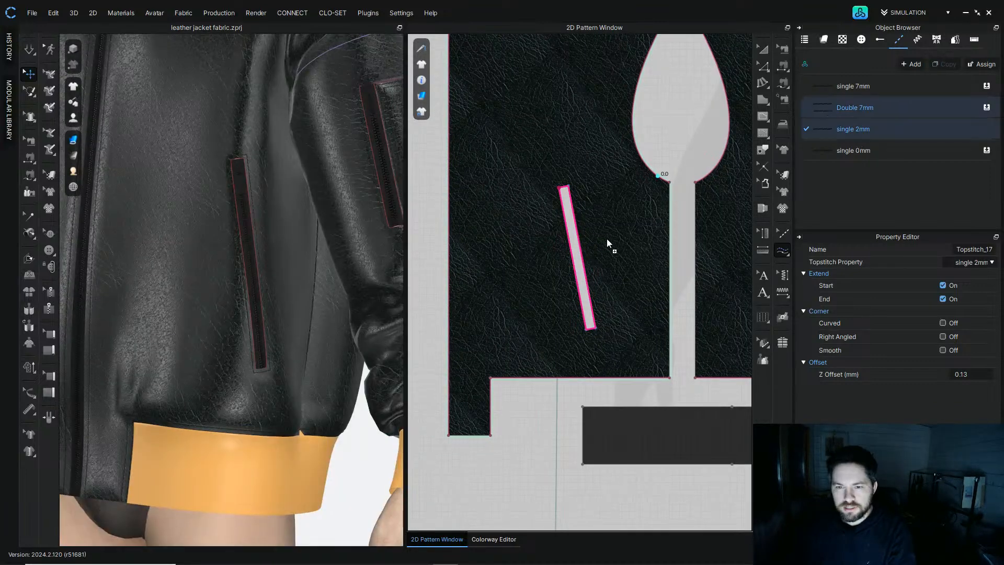
click(580, 243)
Step: Apply the Double 7mm topstitch to the left front pocket welt
scroll(615, 271, down, 3)
middle_drag(573, 267, 488, 293)
scroll(648, 284, up, 1)
middle_drag(725, 277, 502, 242)
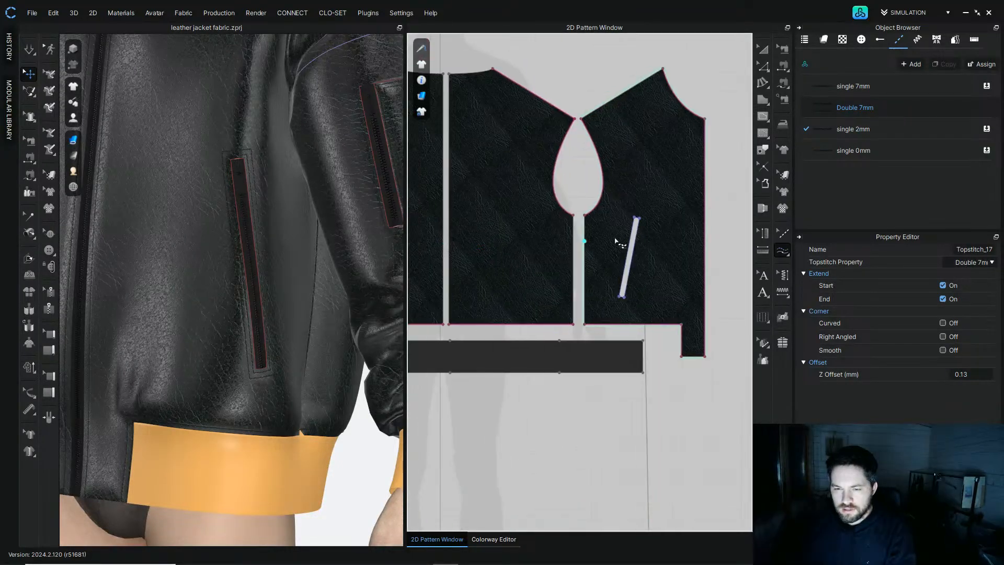
click(635, 220)
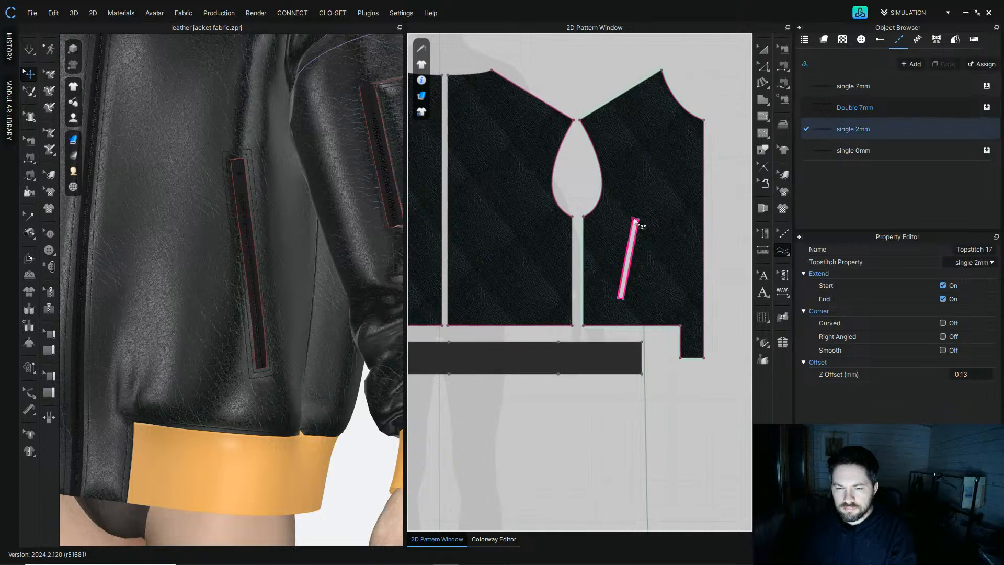
click(856, 107)
click(589, 328)
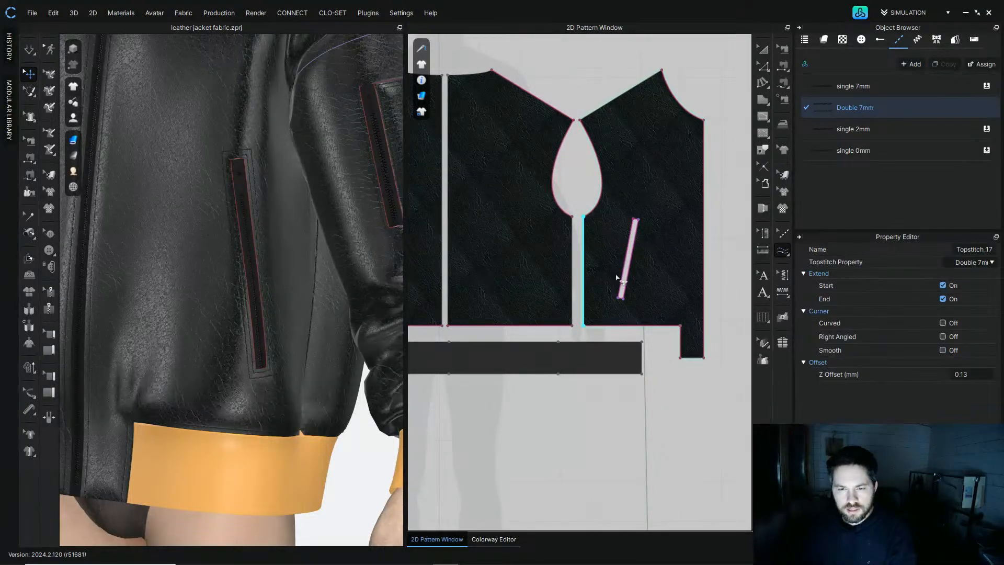
Step: Topstitch the hem edges of both sleeve panels with single 7mm
middle_drag(448, 253, 591, 224)
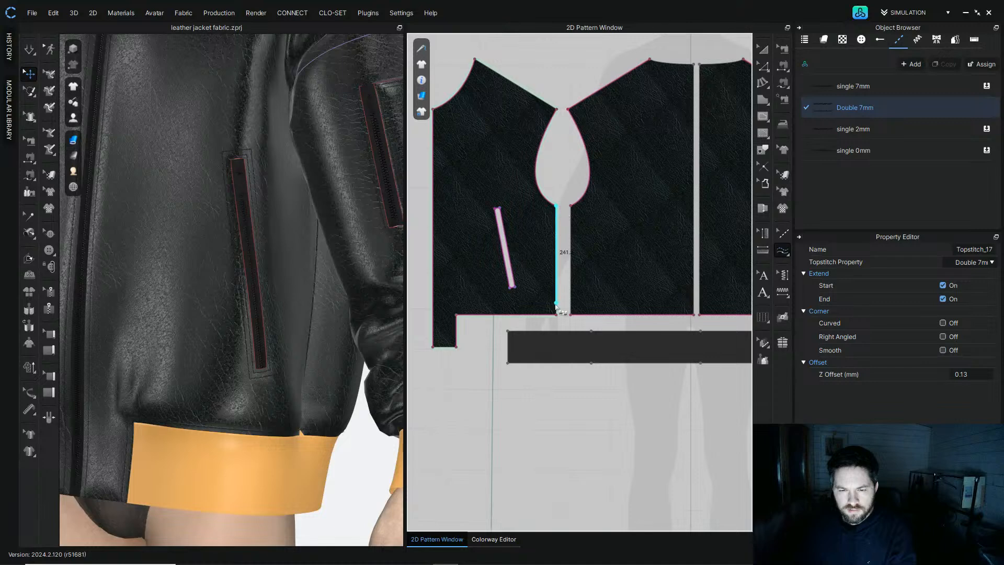
scroll(289, 283, down, 5)
right_drag(289, 283, 381, 262)
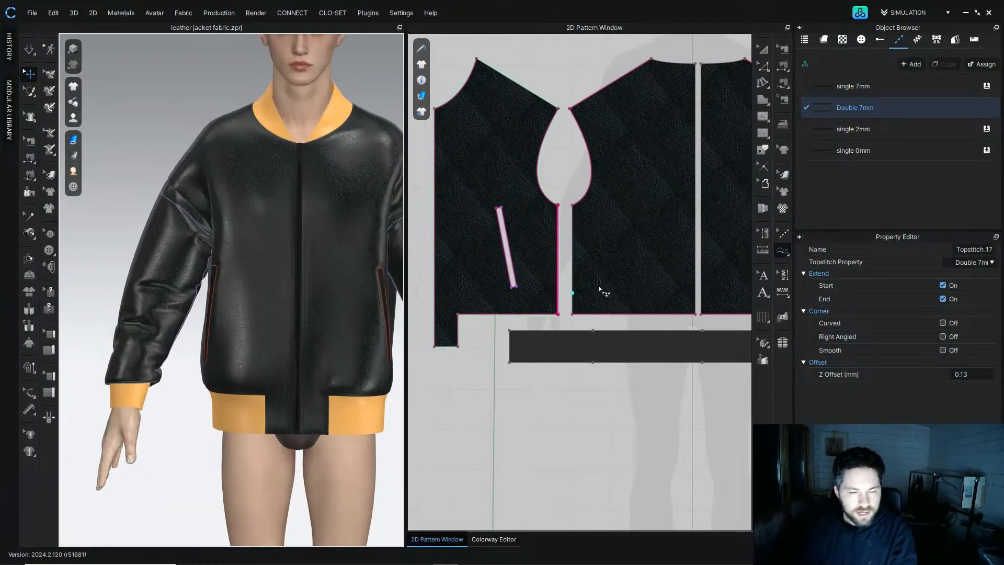
scroll(599, 289, down, 5)
scroll(645, 299, up, 3)
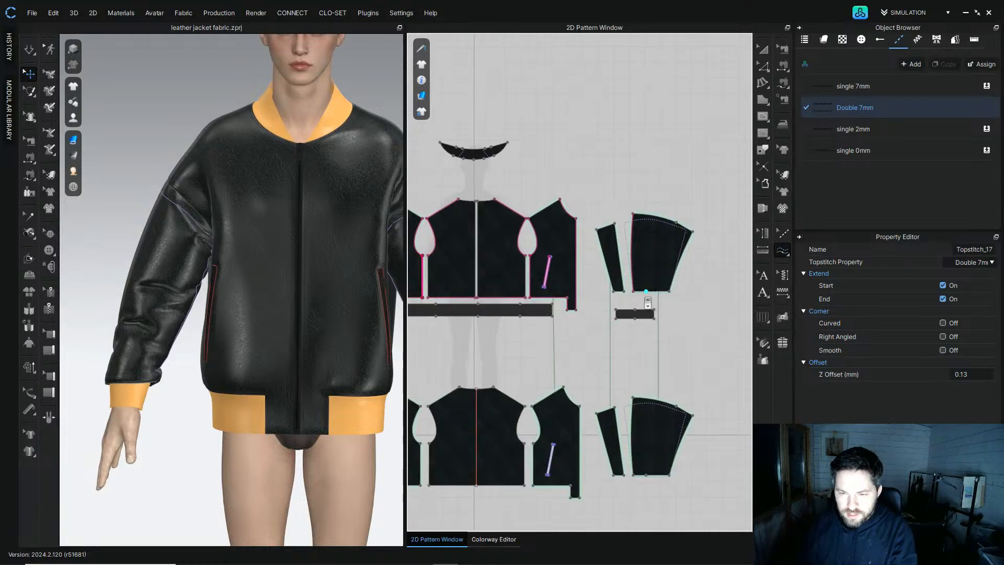
scroll(647, 301, up, 3)
click(855, 87)
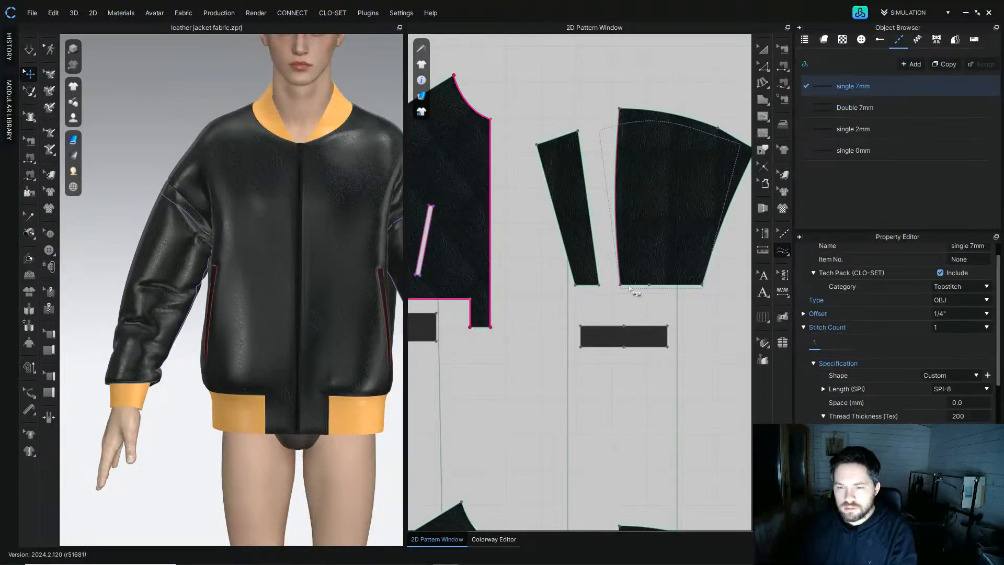
click(682, 287)
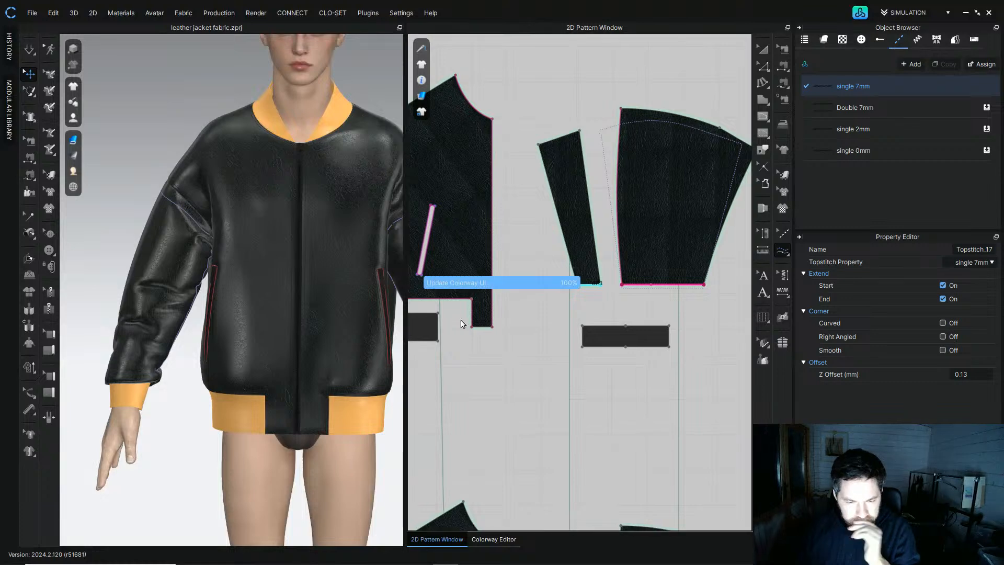
click(599, 285)
Step: Topstitch the neckline edges of both back panels with single 7mm
scroll(554, 376, down, 4)
middle_drag(554, 375, 658, 300)
scroll(658, 301, up, 1)
middle_drag(538, 179, 513, 264)
scroll(547, 223, up, 5)
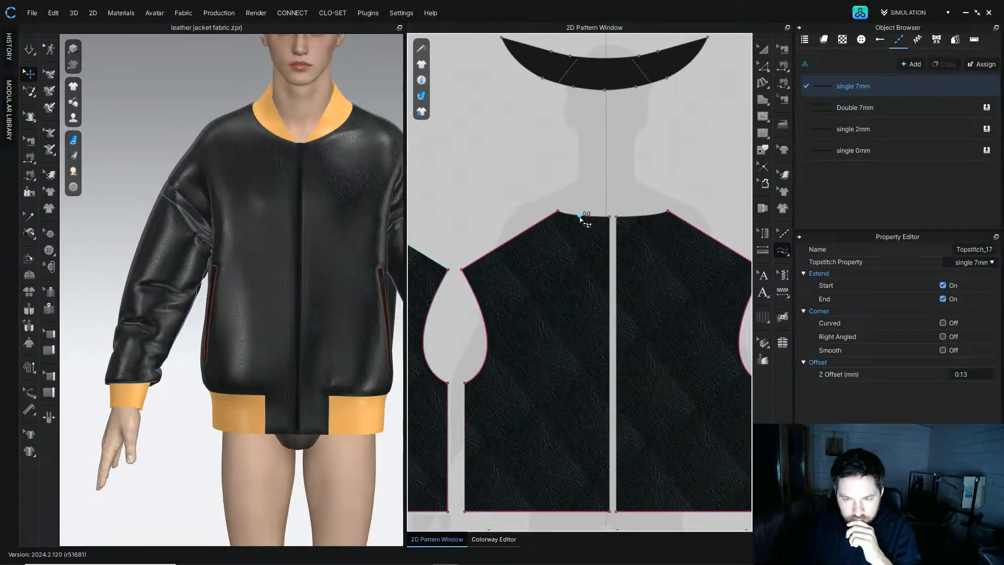
click(611, 217)
right_drag(384, 167, 164, 169)
scroll(334, 202, up, 3)
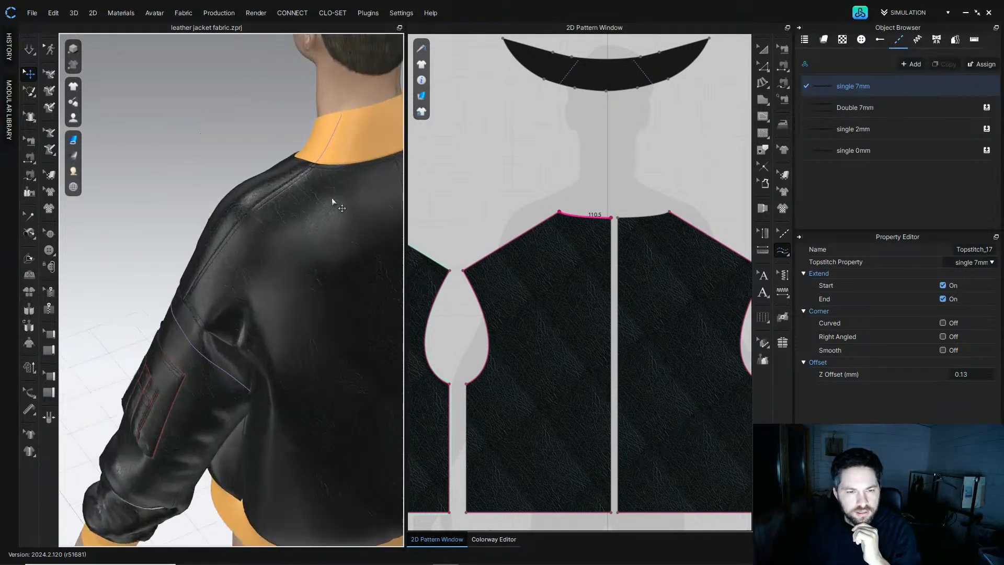
middle_drag(340, 200, 284, 258)
scroll(285, 258, up, 1)
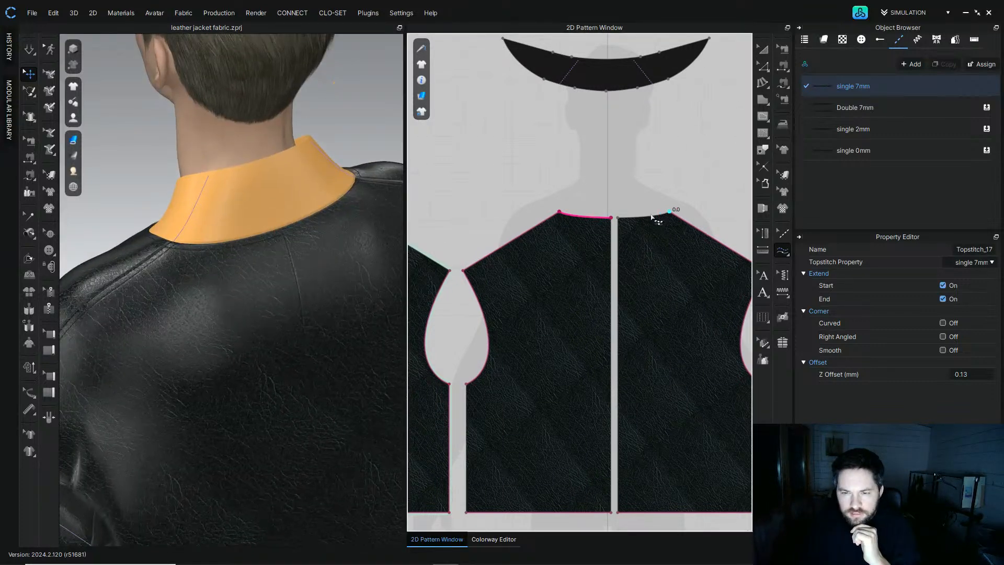
click(618, 222)
Step: Topstitch the centre back edges of both back panels with single 7mm
scroll(591, 195, down, 4)
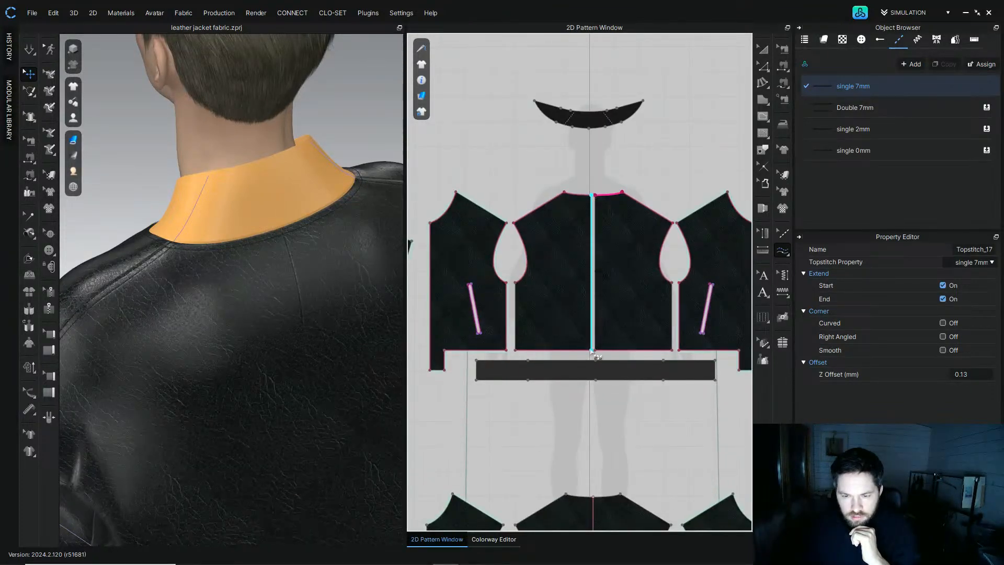
click(591, 349)
right_drag(345, 290, 320, 277)
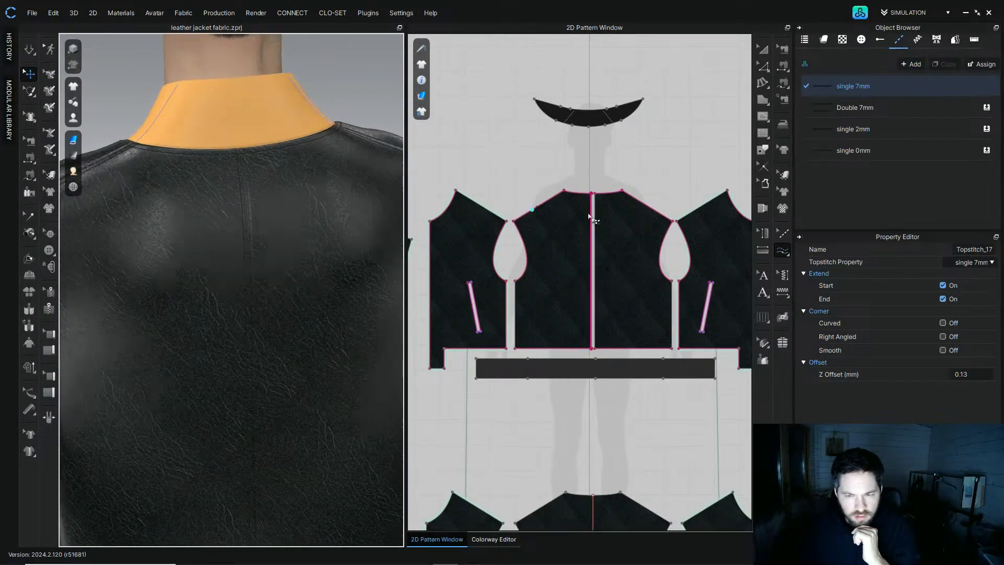
click(602, 349)
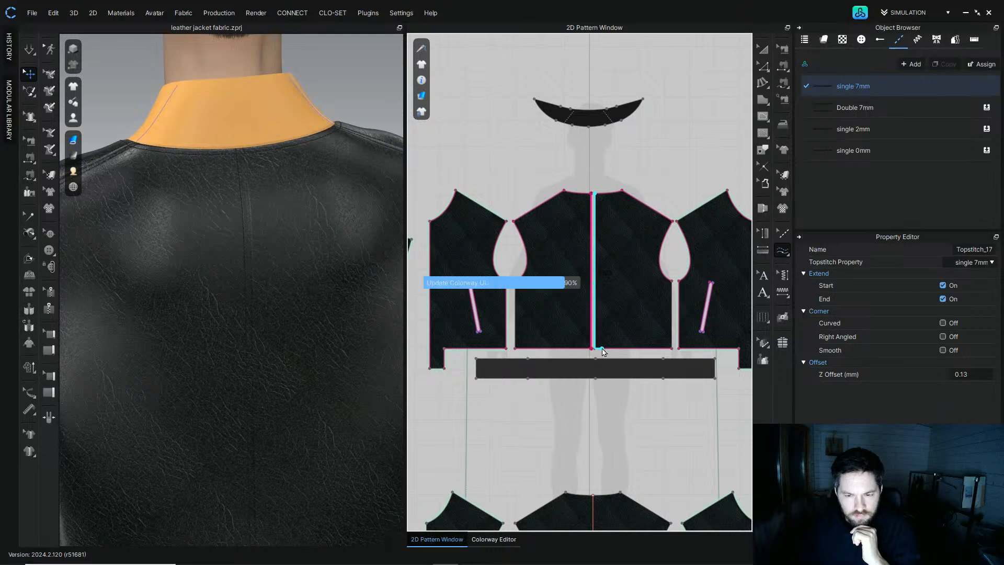
click(599, 350)
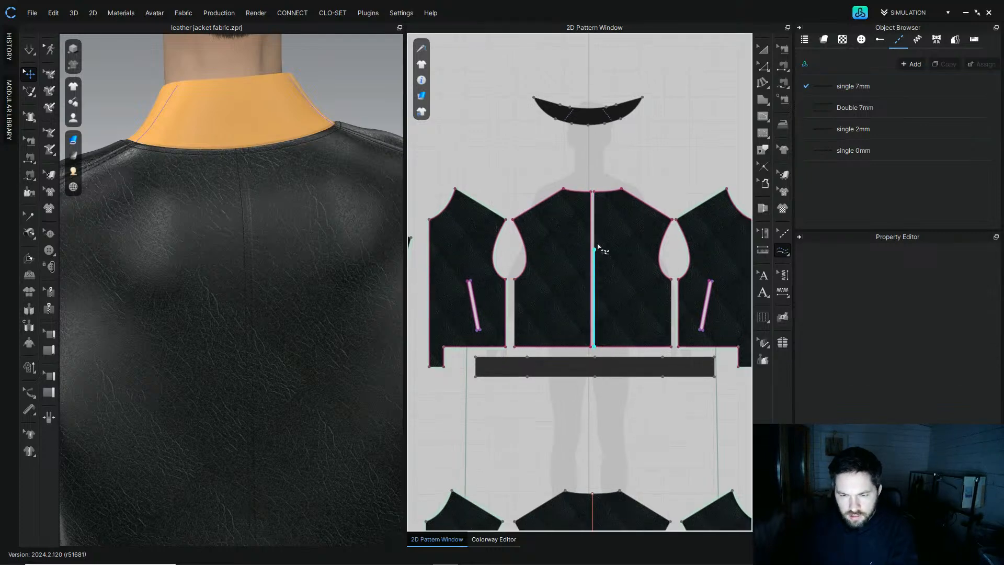
click(256, 210)
scroll(267, 260, down, 8)
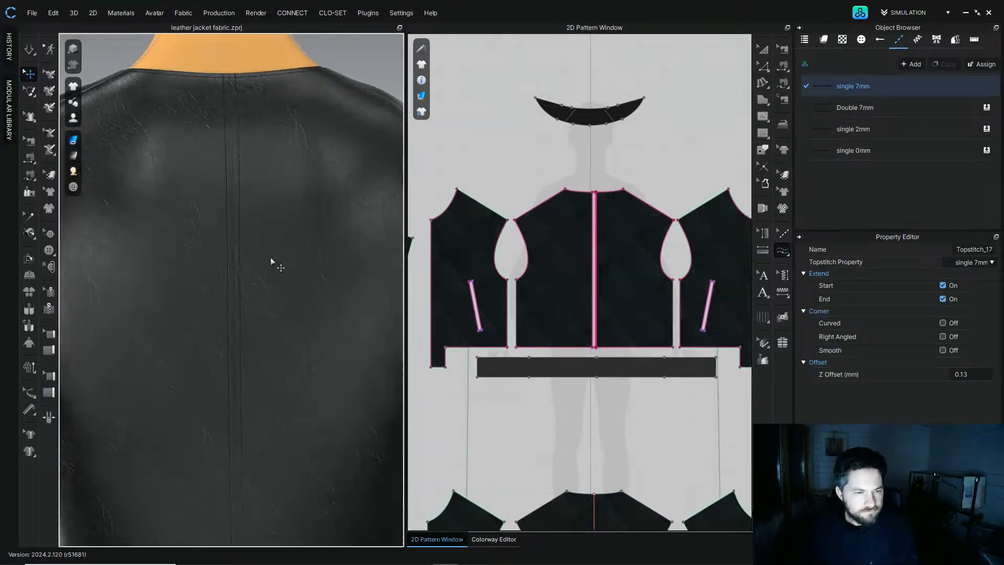
Step: Apply Extreme double puckering to the main sleeve panel's front seam edge
right_drag(252, 193, 217, 189)
scroll(217, 188, up, 10)
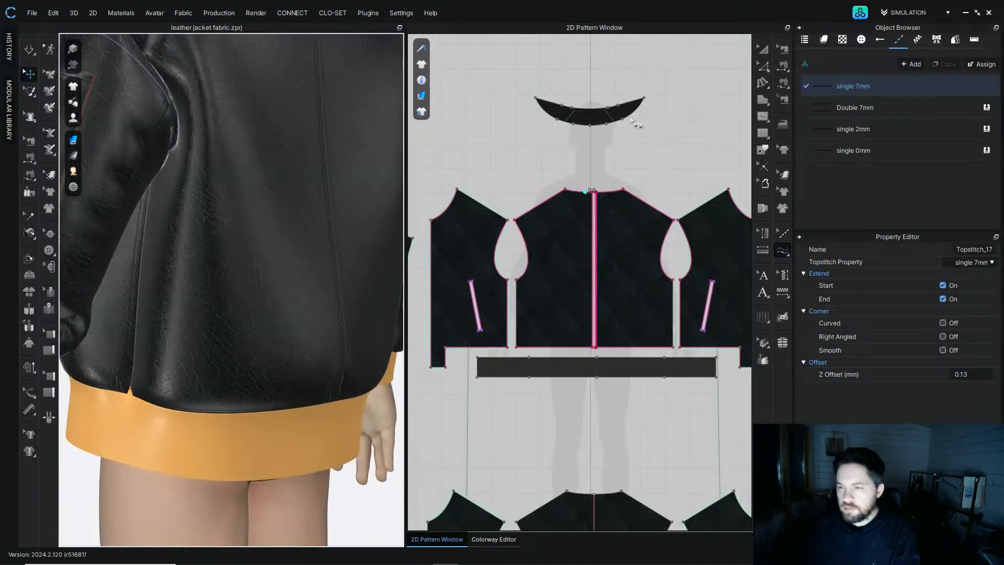
click(782, 275)
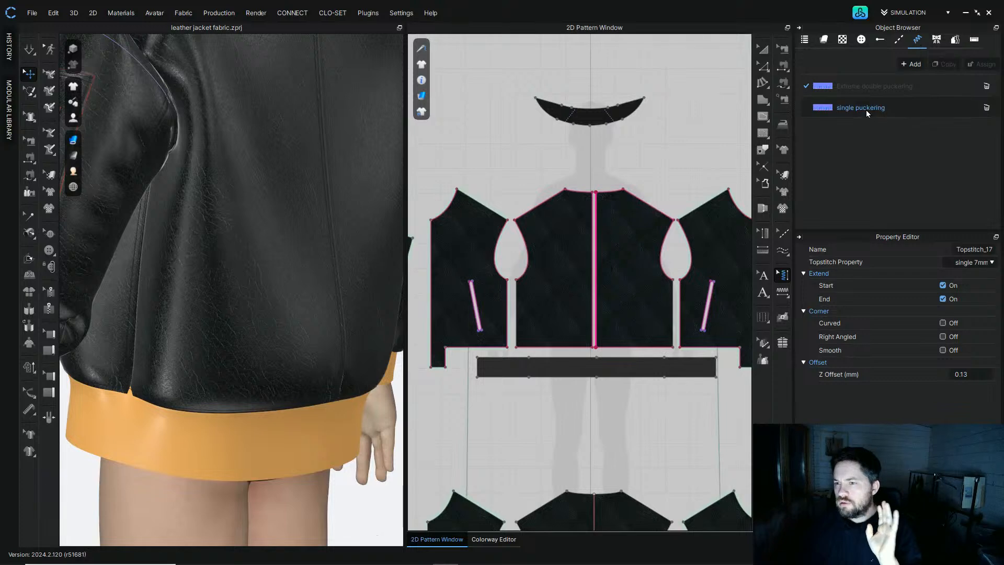
click(886, 87)
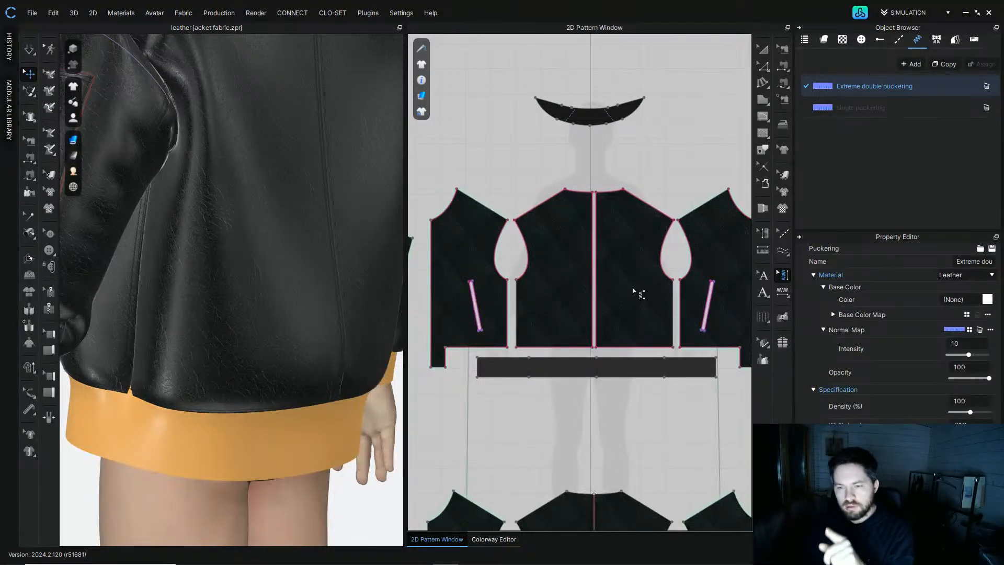
scroll(636, 303, down, 4)
scroll(607, 255, up, 5)
scroll(606, 255, up, 2)
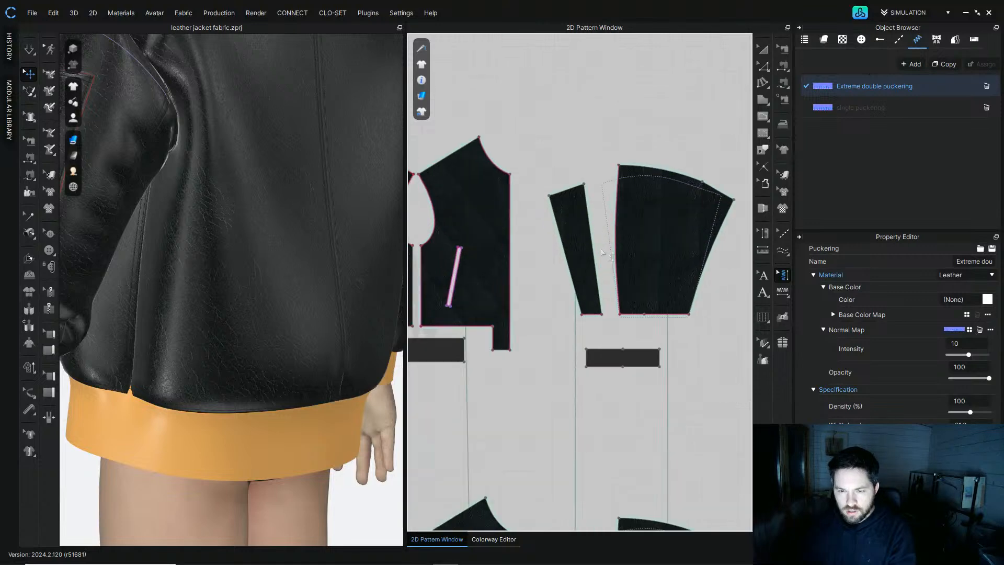
click(783, 292)
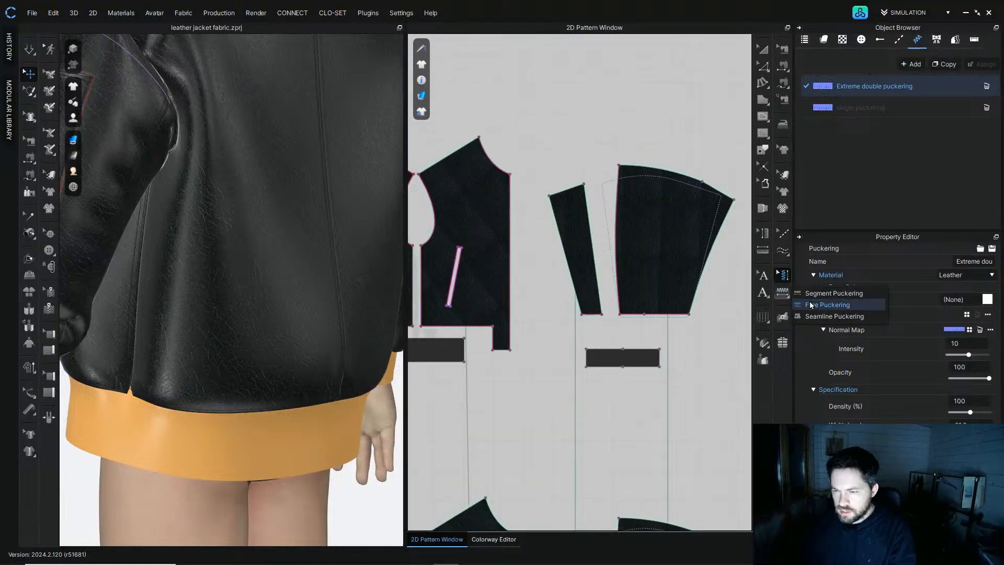
click(618, 167)
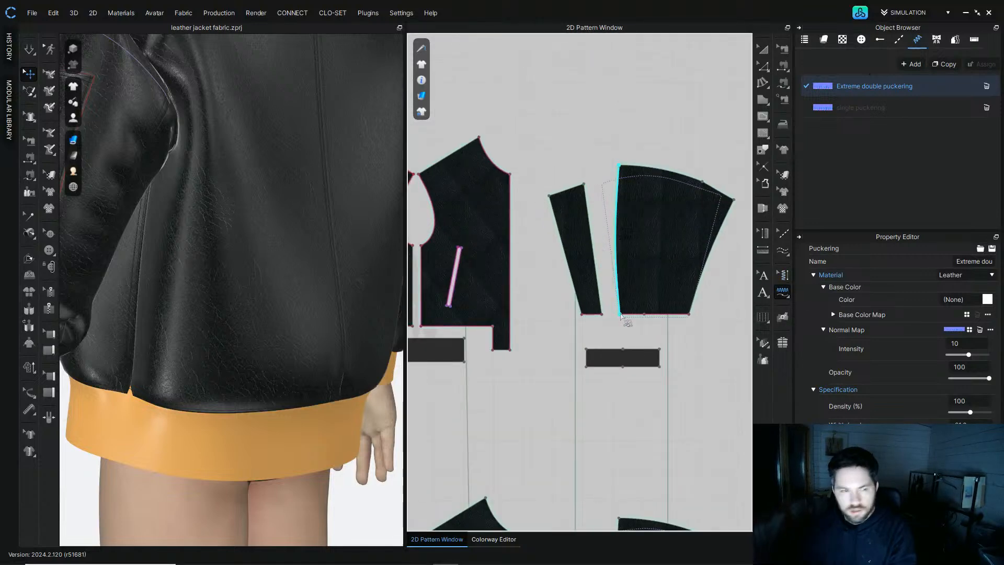
click(201, 181)
right_drag(253, 168, 297, 139)
middle_drag(297, 139, 266, 229)
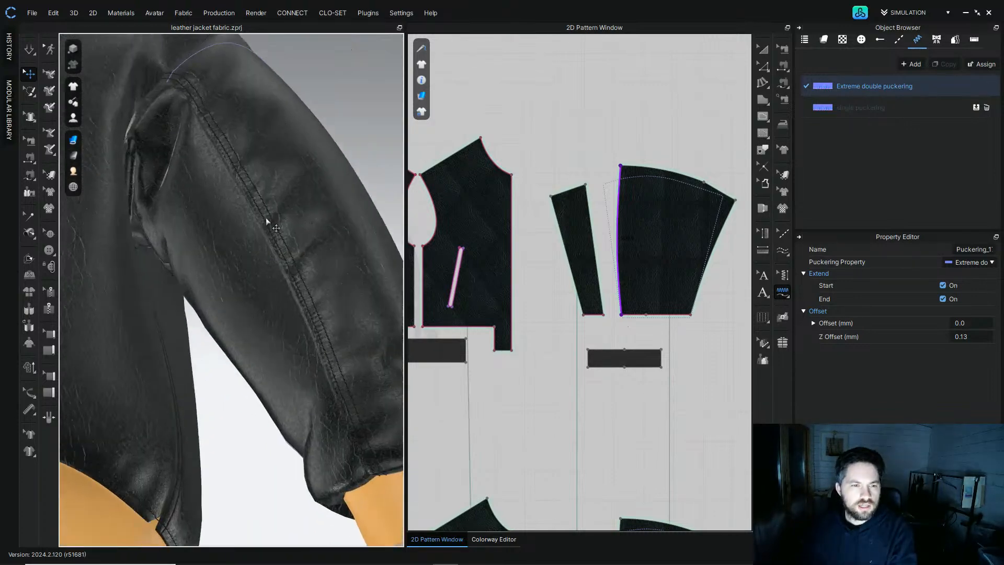
Step: Apply Extreme double puckering to the narrow under-sleeve panel's seam edge
scroll(285, 249, down, 5)
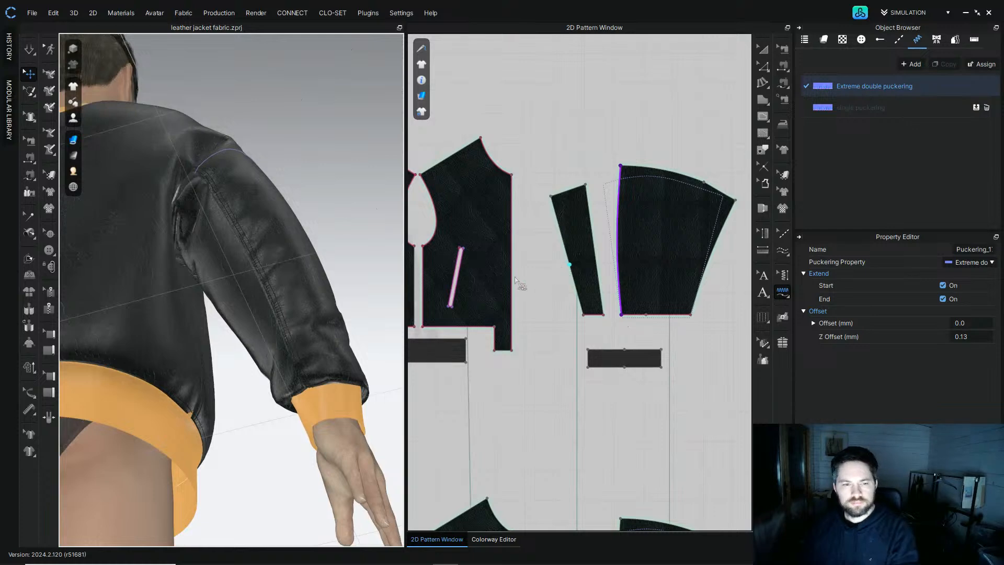
scroll(516, 282, down, 3)
scroll(511, 253, up, 3)
click(538, 200)
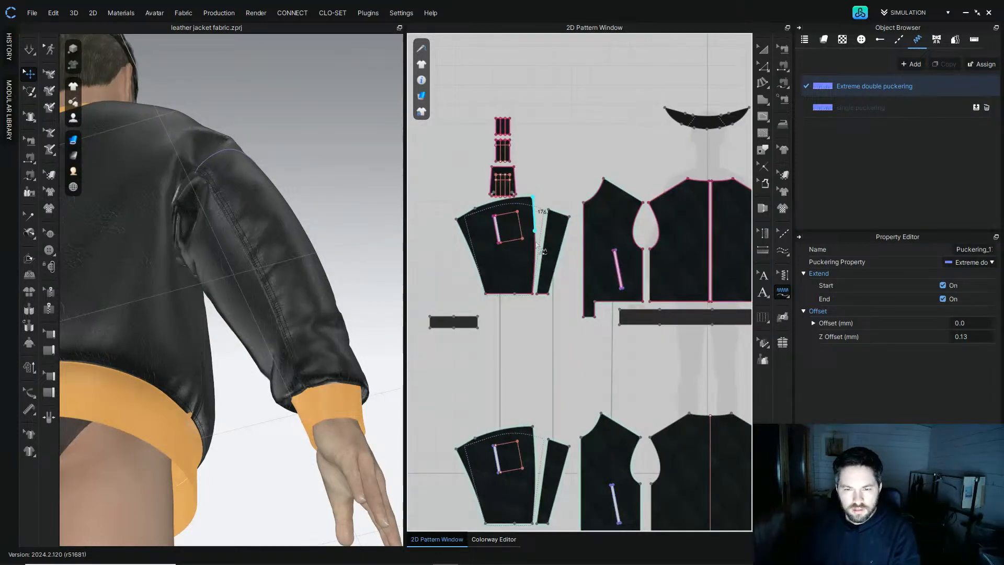
click(520, 291)
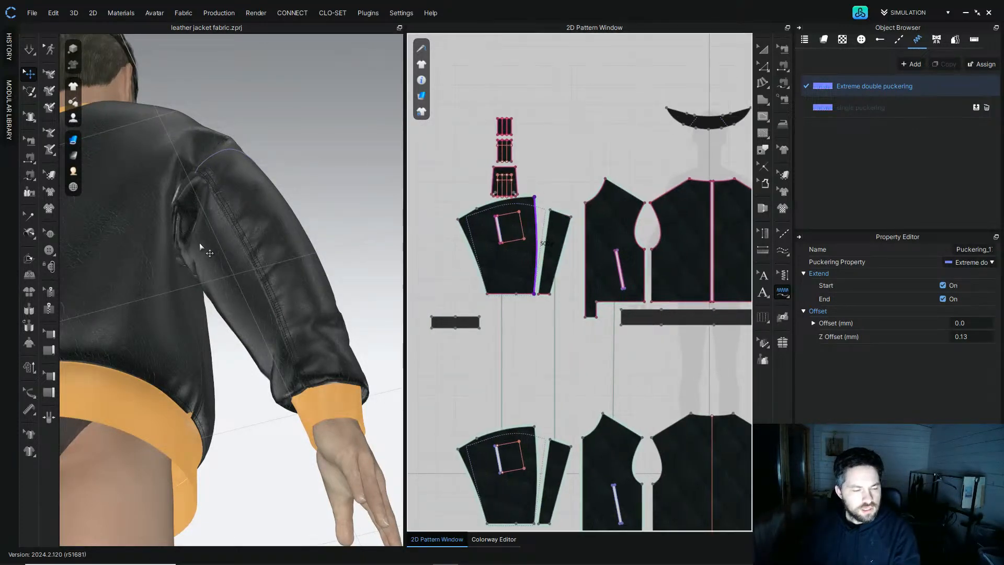
Step: Apply Extreme double puckering to the sleeve pocket panel's edge
right_drag(161, 209, 324, 280)
scroll(505, 222, up, 5)
click(554, 277)
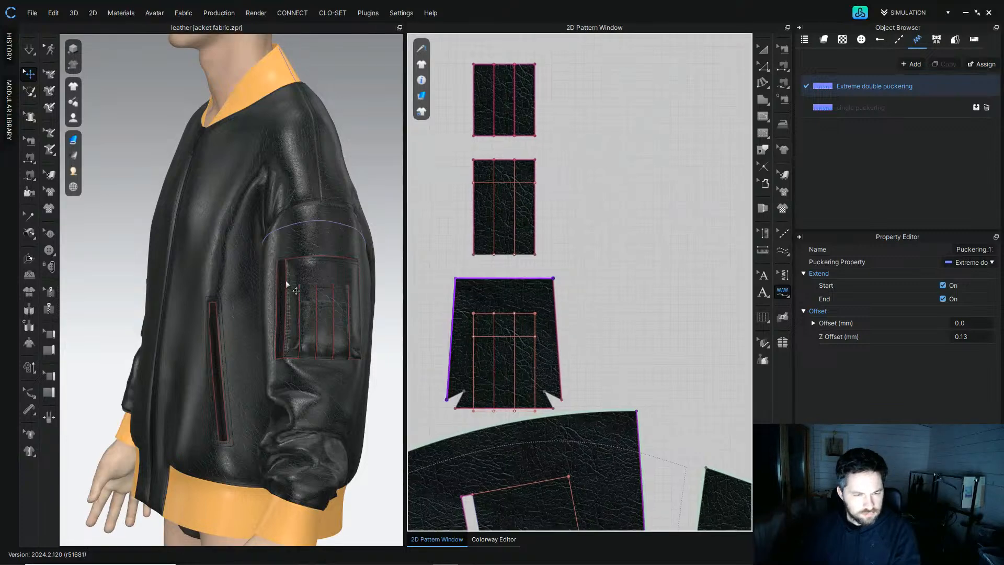
scroll(302, 279, up, 3)
middle_drag(301, 280, 246, 287)
right_drag(246, 287, 326, 295)
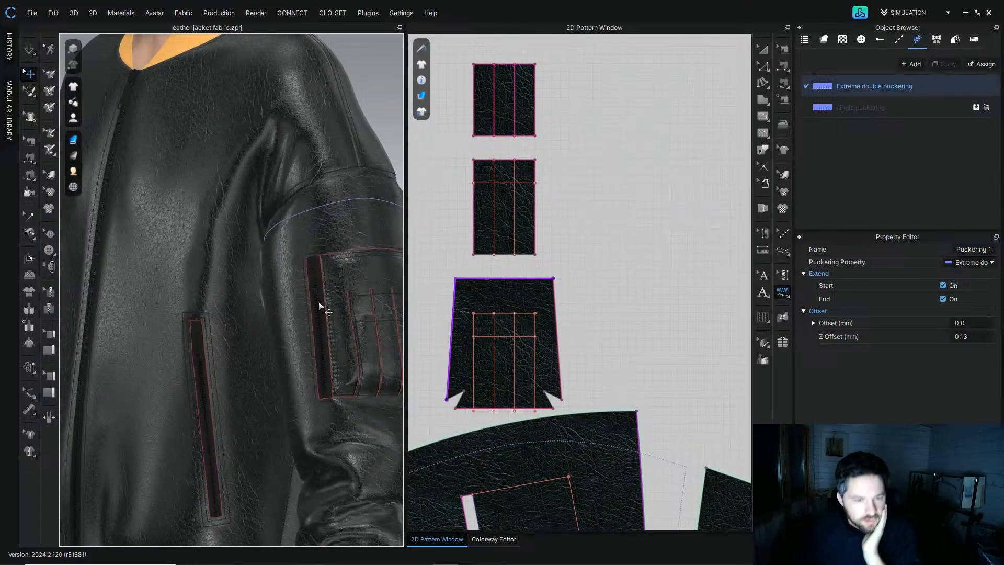
Step: Apply Extreme double puckering to the front pocket welts
scroll(298, 366, down, 5)
scroll(531, 326, down, 4)
middle_drag(606, 450, 438, 210)
scroll(648, 256, down, 5)
scroll(508, 241, up, 7)
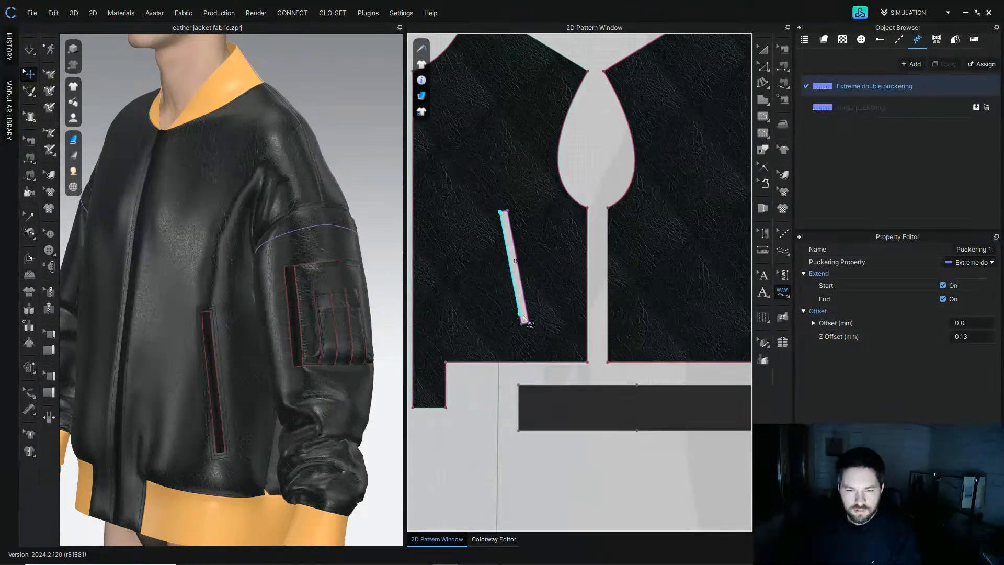
click(503, 211)
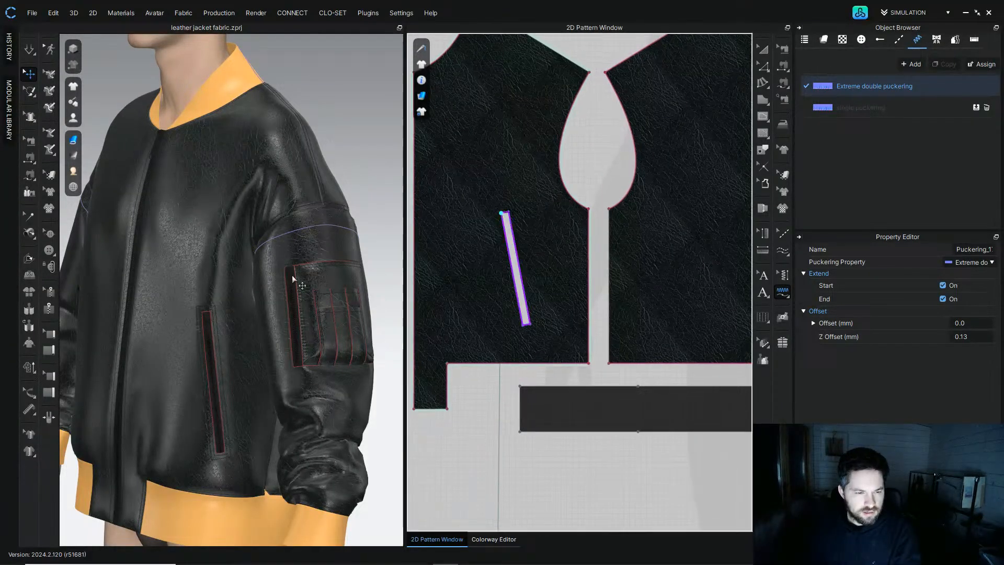
middle_drag(593, 264, 312, 260)
middle_drag(643, 274, 553, 273)
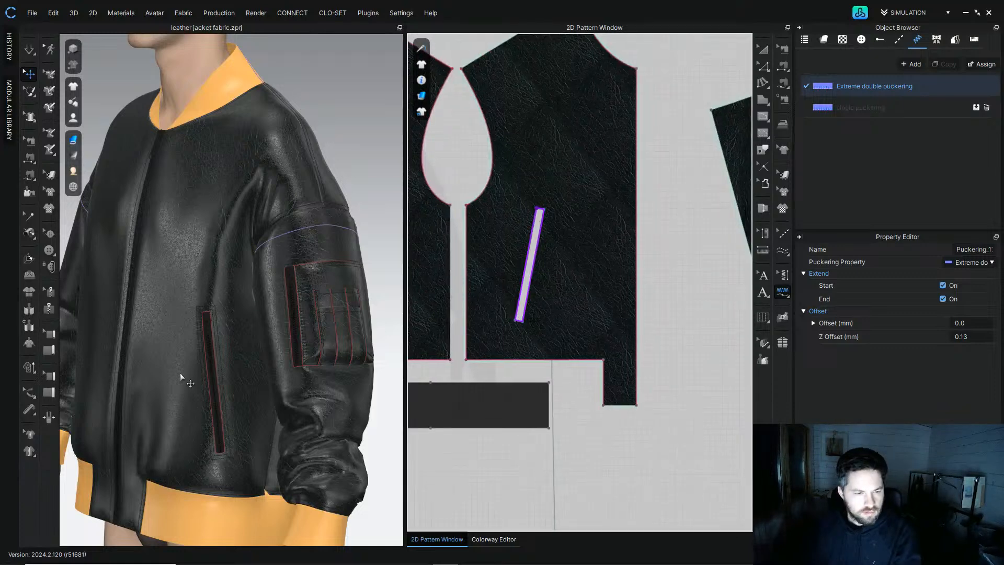
Step: Apply single puckering to the front bodice panel's armhole curve
right_drag(165, 375, 226, 366)
middle_drag(226, 365, 366, 361)
scroll(202, 354, up, 3)
mouse_move(202, 354)
right_down()
mouse_move(242, 347)
mouse_move(246, 291)
mouse_move(233, 338)
mouse_move(203, 349)
right_up()
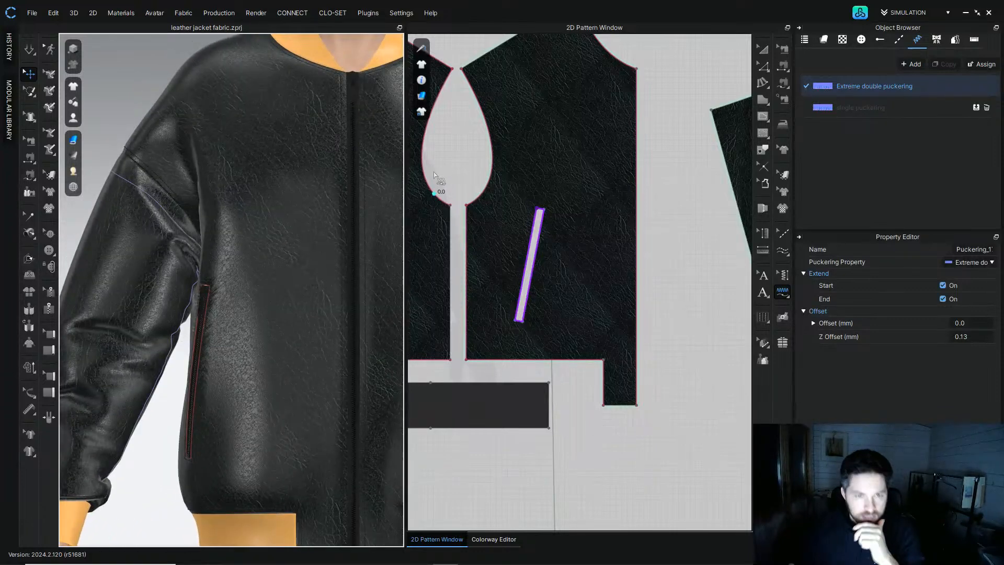
click(868, 108)
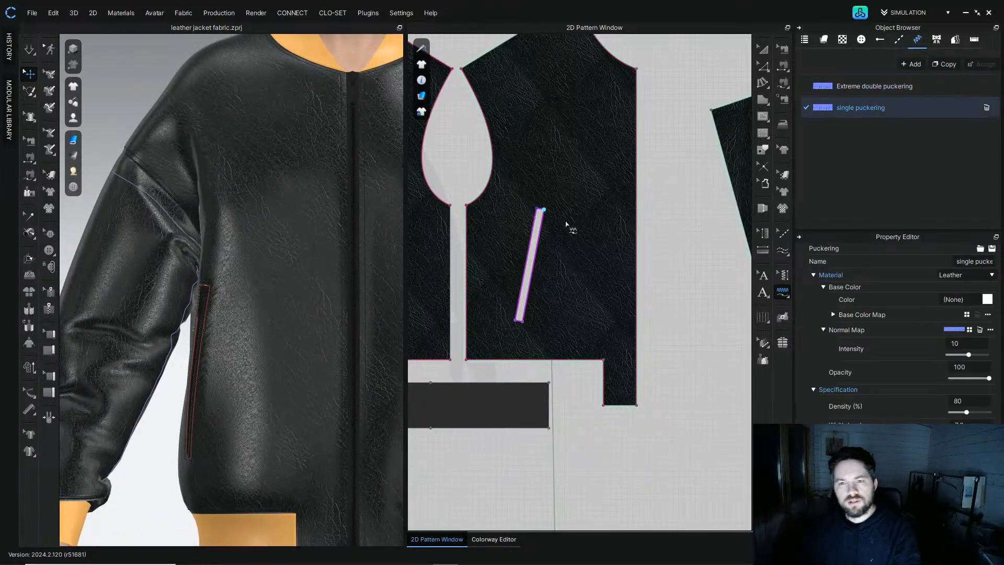
scroll(564, 224, down, 3)
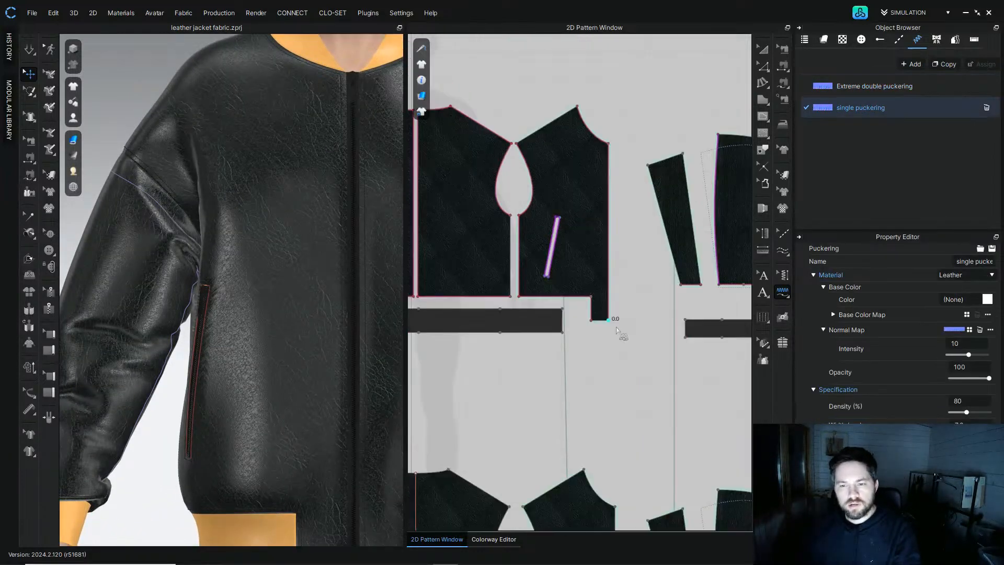
click(577, 111)
Step: Apply single puckering to the front panel's side seam and the back panel's left hem edge
scroll(295, 224, up, 5)
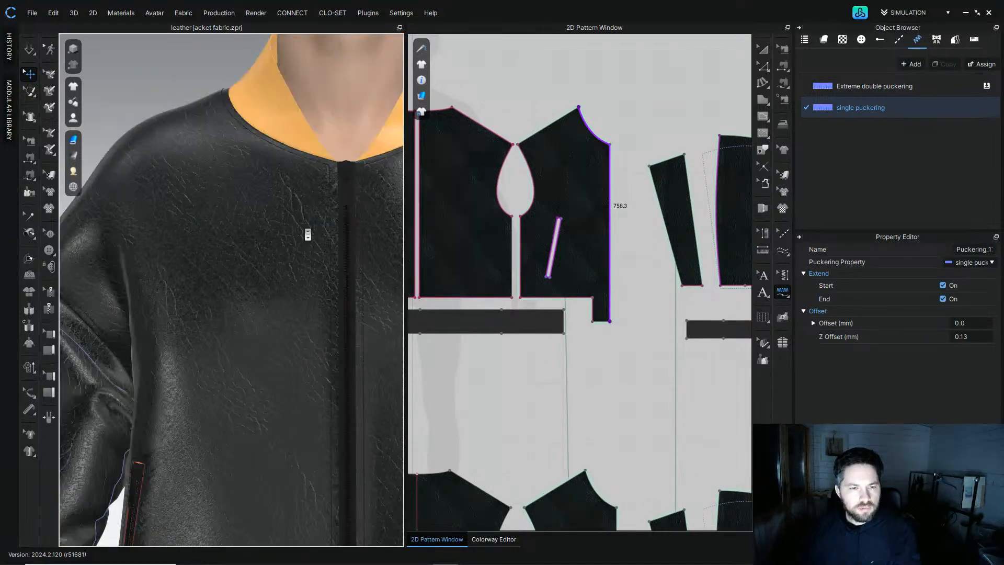
right_drag(284, 221, 387, 236)
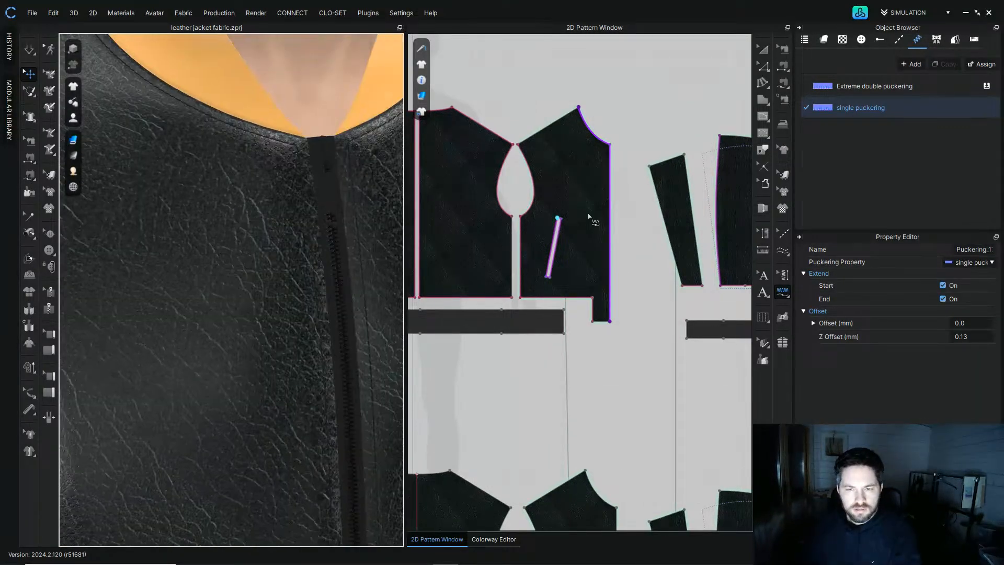
scroll(617, 301, down, 5)
scroll(553, 309, up, 3)
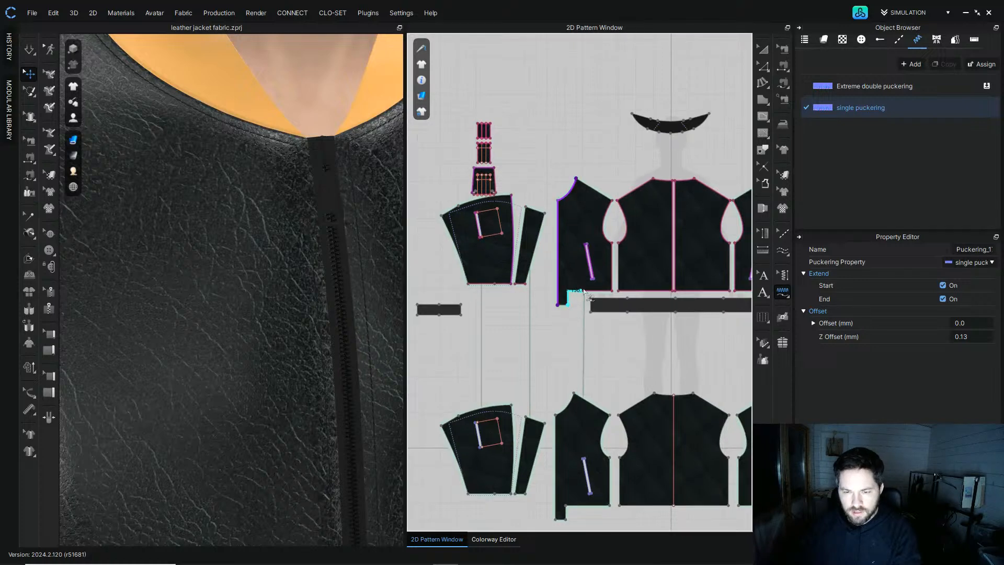
click(613, 290)
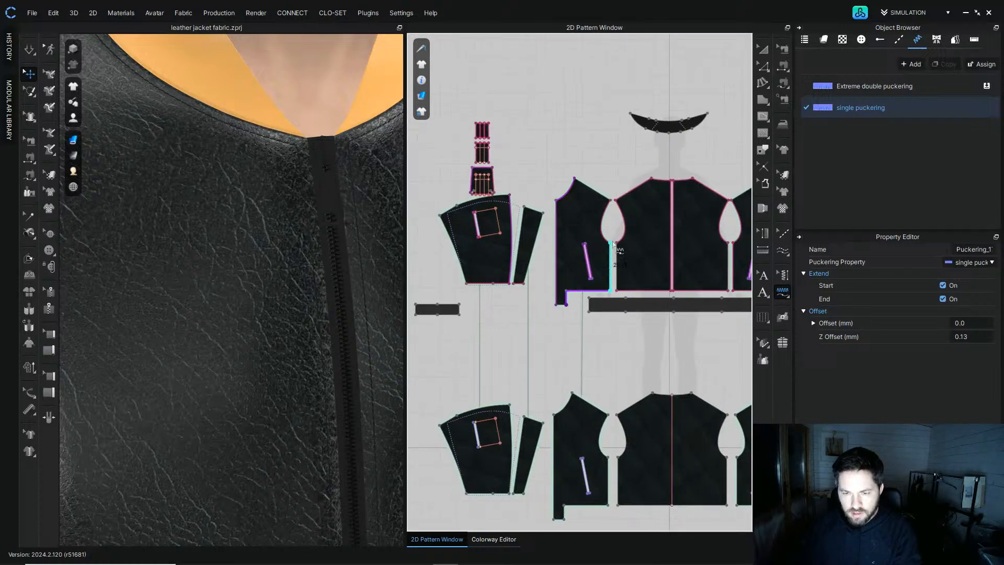
click(618, 291)
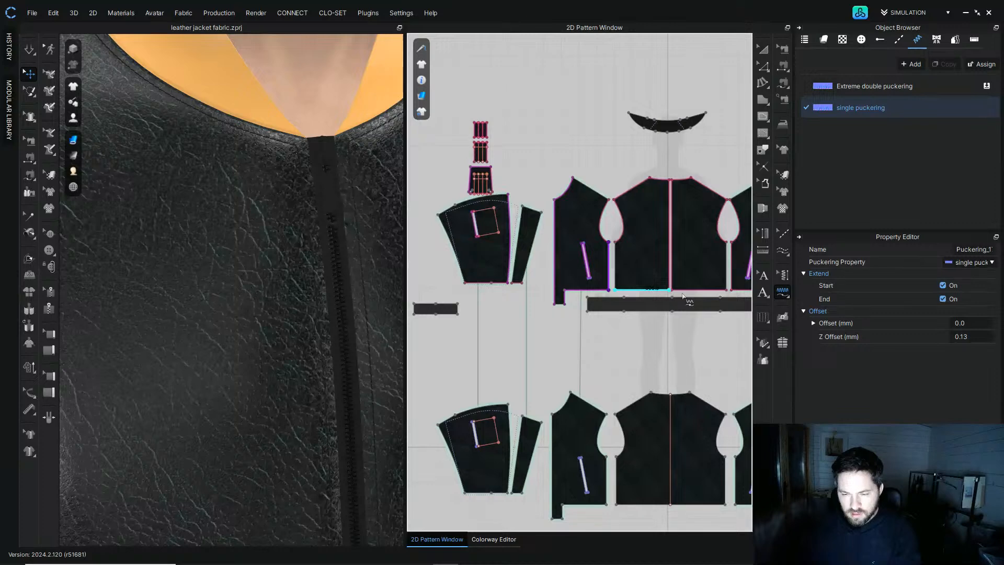
click(678, 296)
middle_drag(680, 294, 613, 289)
Step: Apply single puckering to the back centre seam, the right back hem and the front panel's hem edge
scroll(604, 176, up, 3)
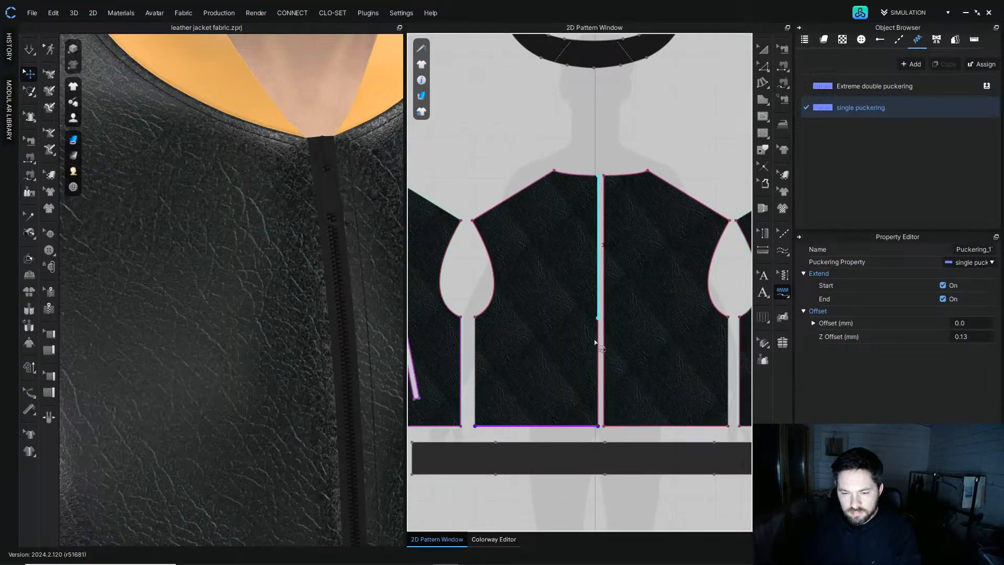
click(599, 389)
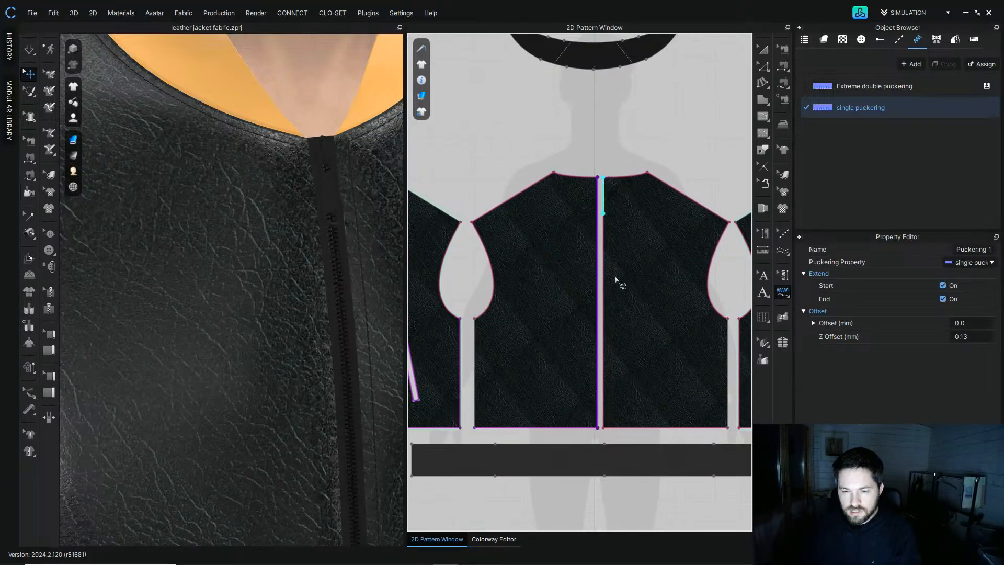
click(605, 430)
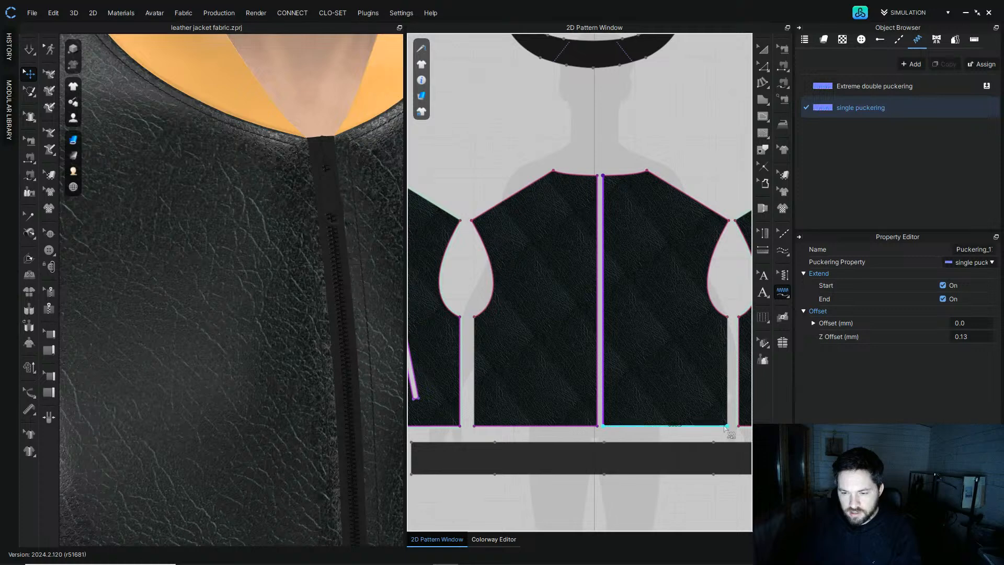
scroll(642, 396, down, 3)
scroll(495, 329, up, 3)
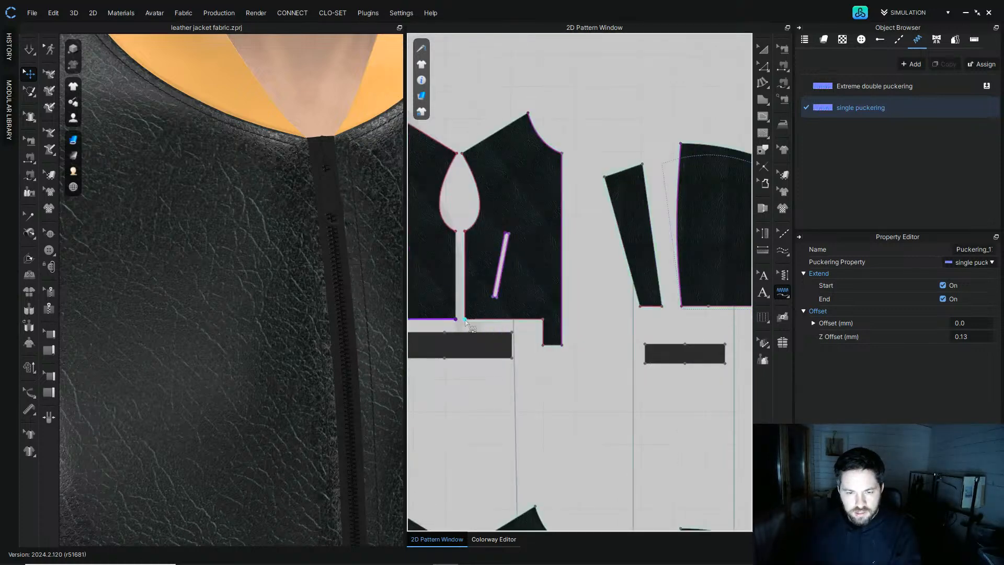
click(477, 310)
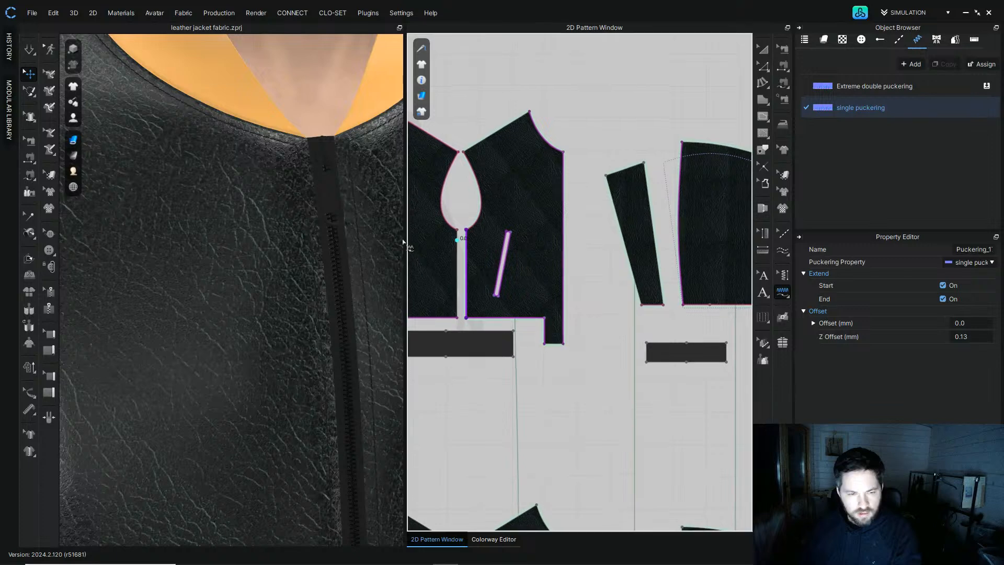
Step: Apply single puckering to the other front panel's armhole curve, undoing one extra edge assignment
scroll(314, 238, down, 10)
scroll(226, 238, up, 3)
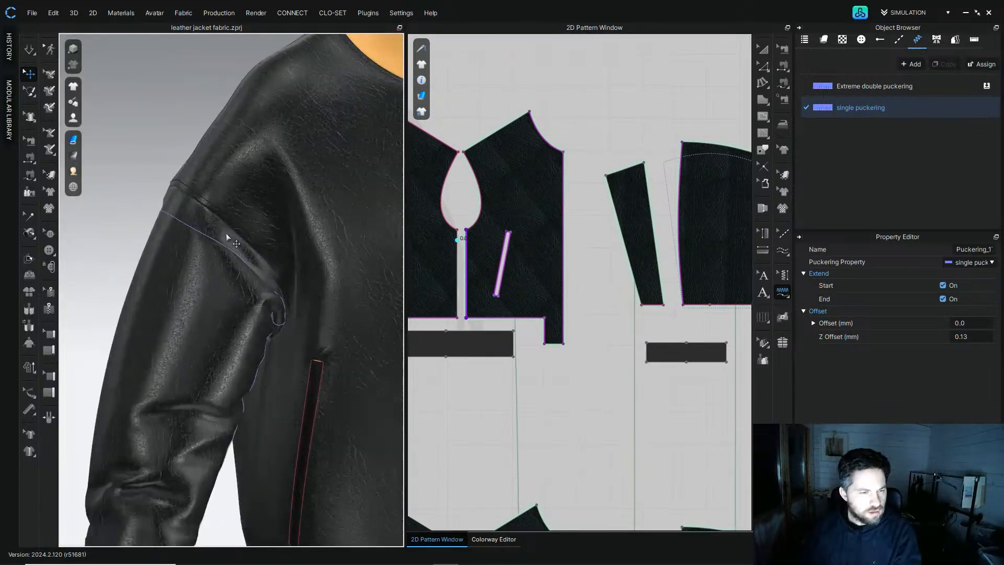
scroll(436, 166, up, 3)
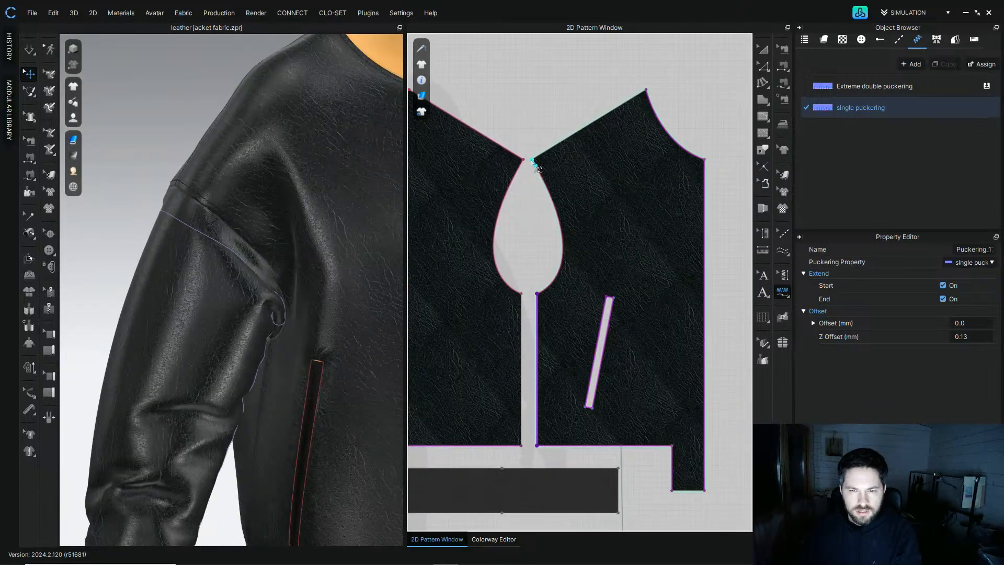
click(533, 163)
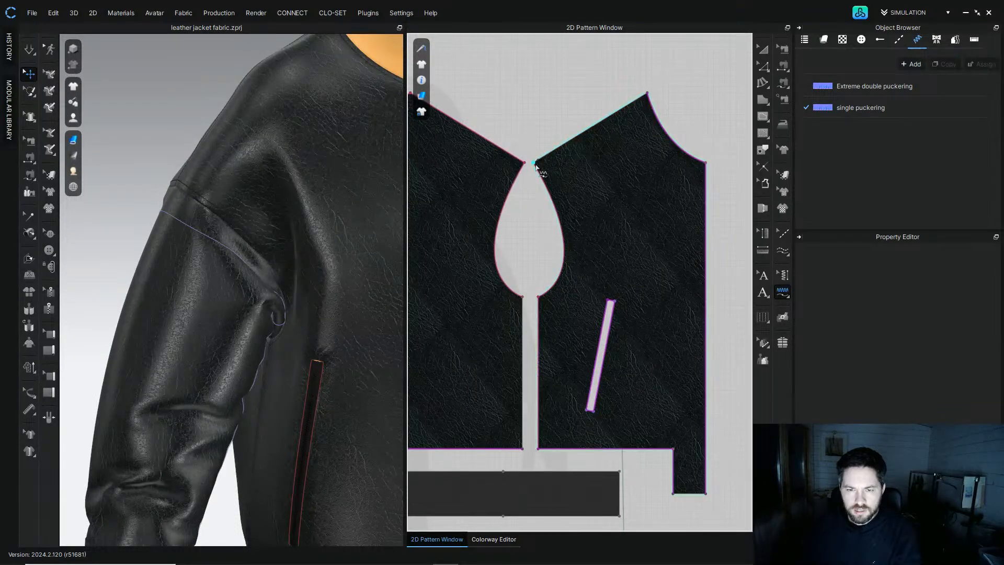
click(542, 299)
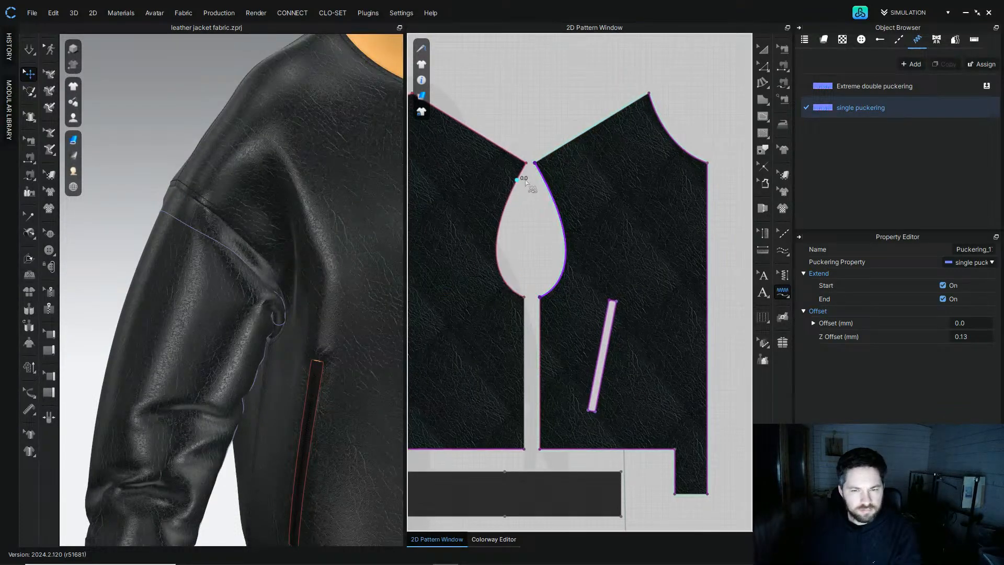
key(ctrl+z)
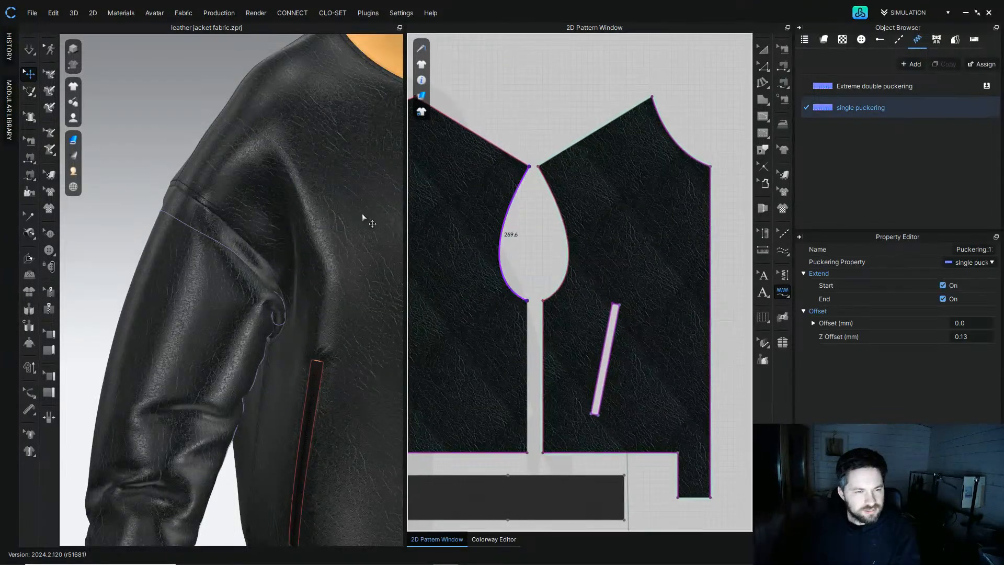
Step: Apply single puckering to the neighbouring panel's armhole curve
scroll(486, 313, down, 5)
scroll(542, 247, up, 3)
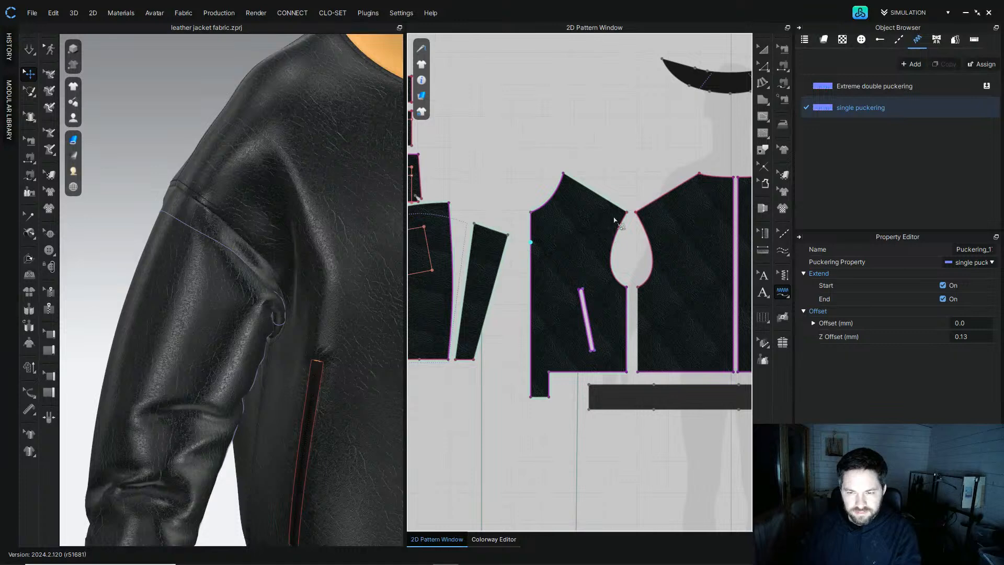
scroll(614, 218, up, 2)
click(632, 338)
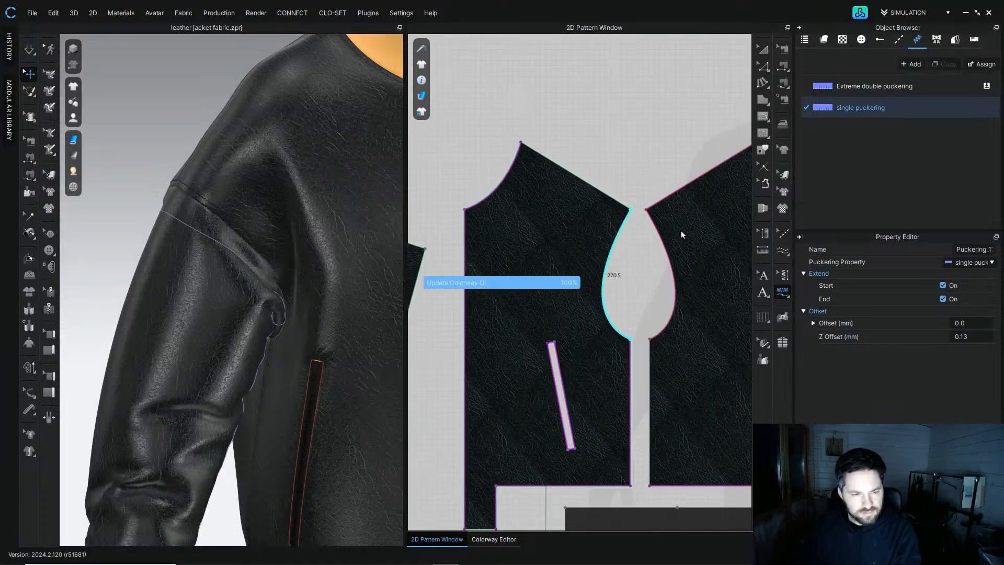
click(649, 341)
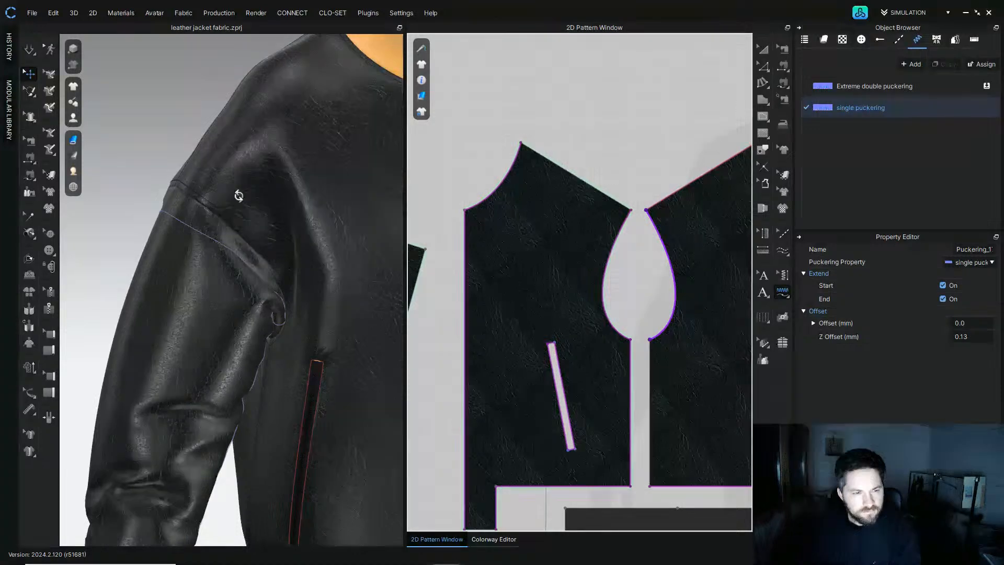
Step: Apply single puckering to the hem edges of the main sleeve and under-sleeve panels
scroll(634, 256, down, 4)
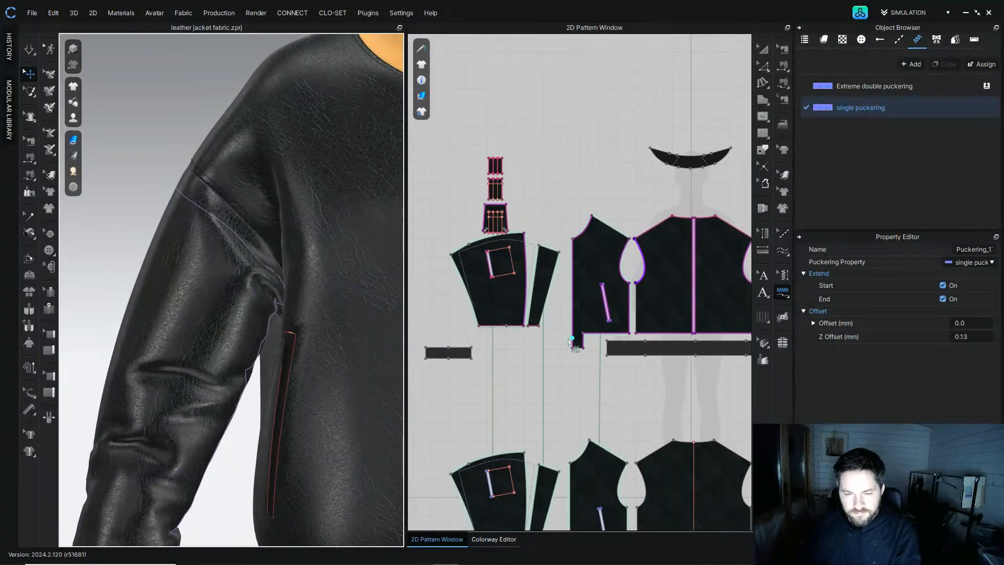
scroll(512, 313, down, 2)
scroll(460, 345, up, 5)
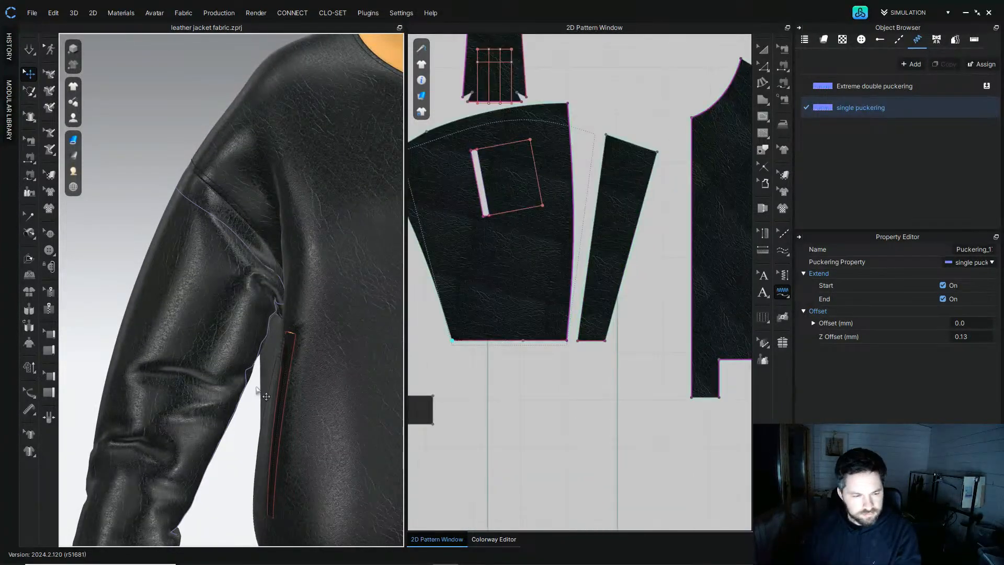
middle_drag(266, 396, 304, 176)
right_drag(241, 301, 238, 272)
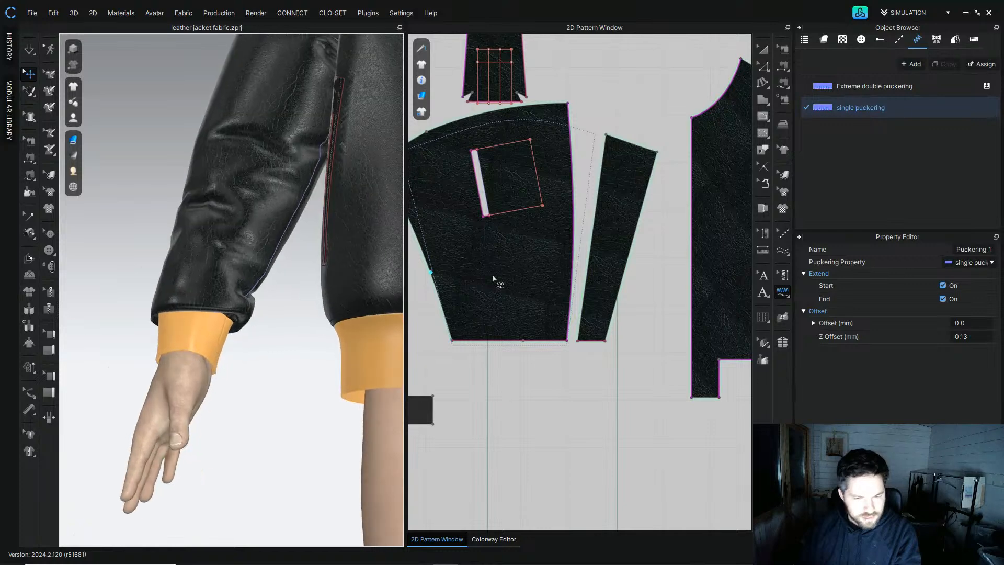
click(453, 341)
click(563, 341)
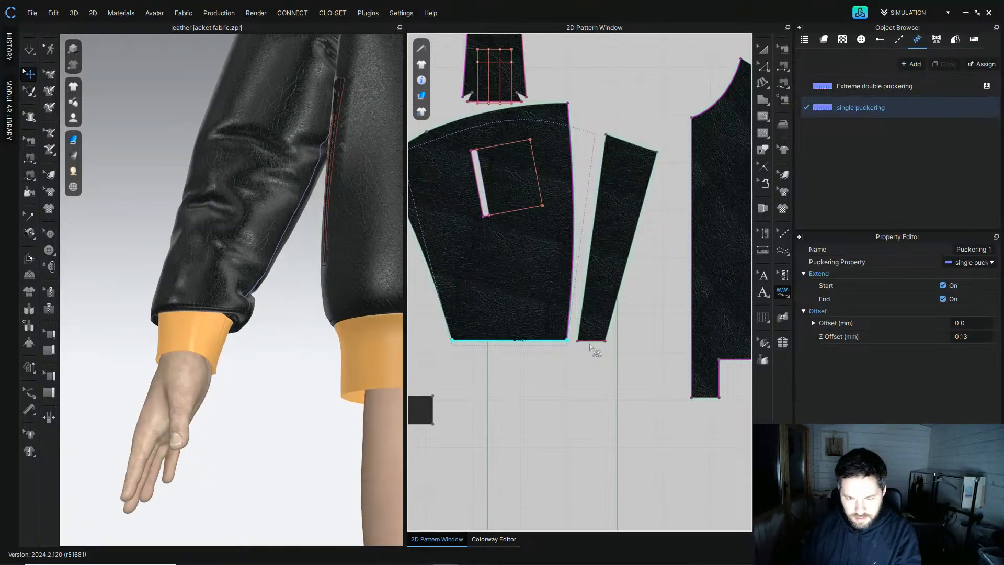
click(578, 339)
Step: Apply single puckering to the second sleeve's hem edges
scroll(605, 347, down, 5)
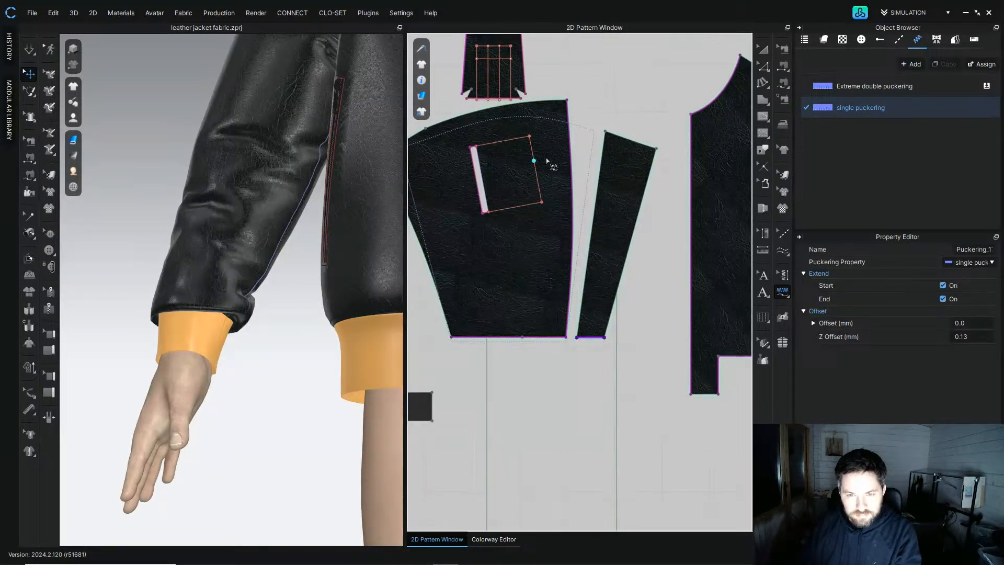
middle_drag(703, 272, 490, 274)
scroll(565, 262, up, 3)
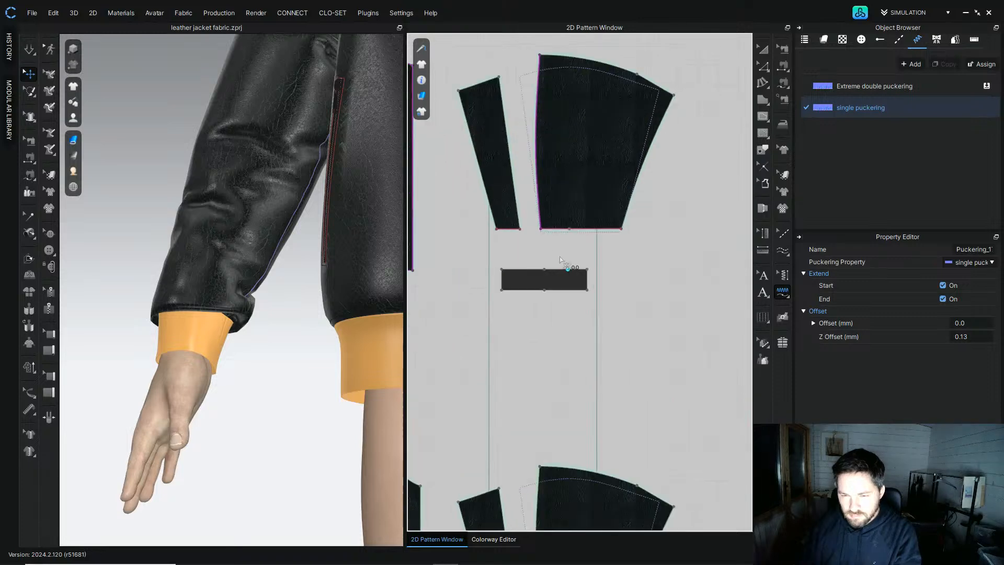
click(542, 230)
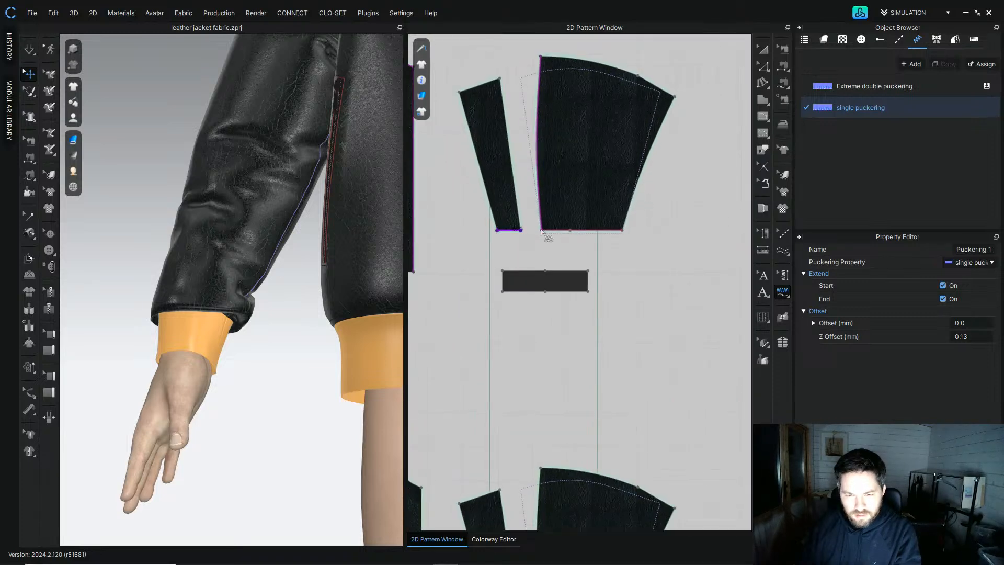
click(623, 234)
Step: Inspect the jacket's hem and waistband area in the 3D view and pattern window
scroll(197, 287, down, 4)
right_drag(217, 273, 276, 343)
scroll(512, 384, down, 5)
middle_drag(473, 385, 642, 341)
scroll(522, 296, up, 4)
mouse_move(464, 289)
middle_down()
mouse_move(488, 295)
mouse_move(463, 294)
middle_up()
scroll(318, 401, up, 3)
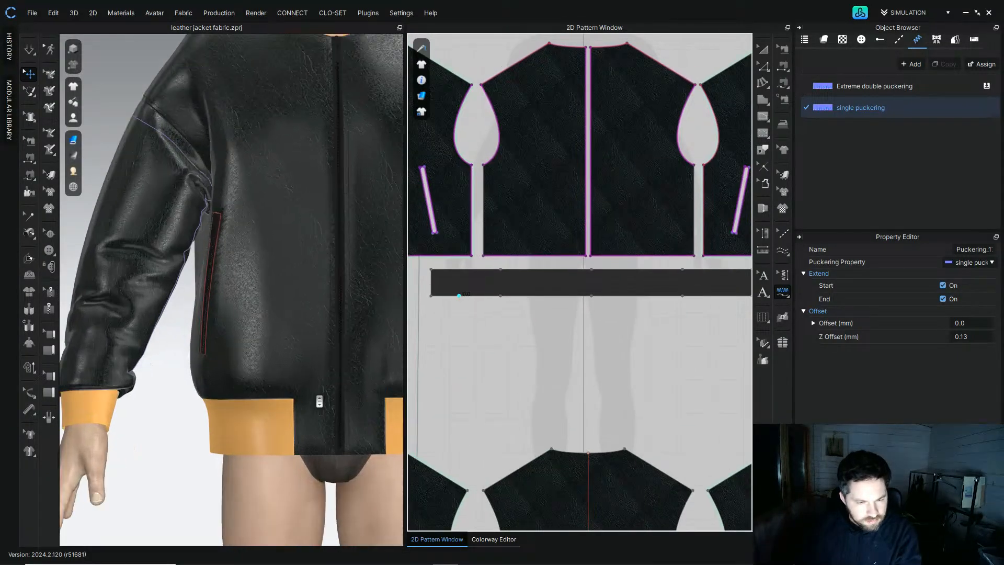
middle_drag(333, 405, 256, 312)
scroll(256, 312, up, 3)
middle_drag(341, 361, 222, 258)
right_drag(222, 258, 264, 220)
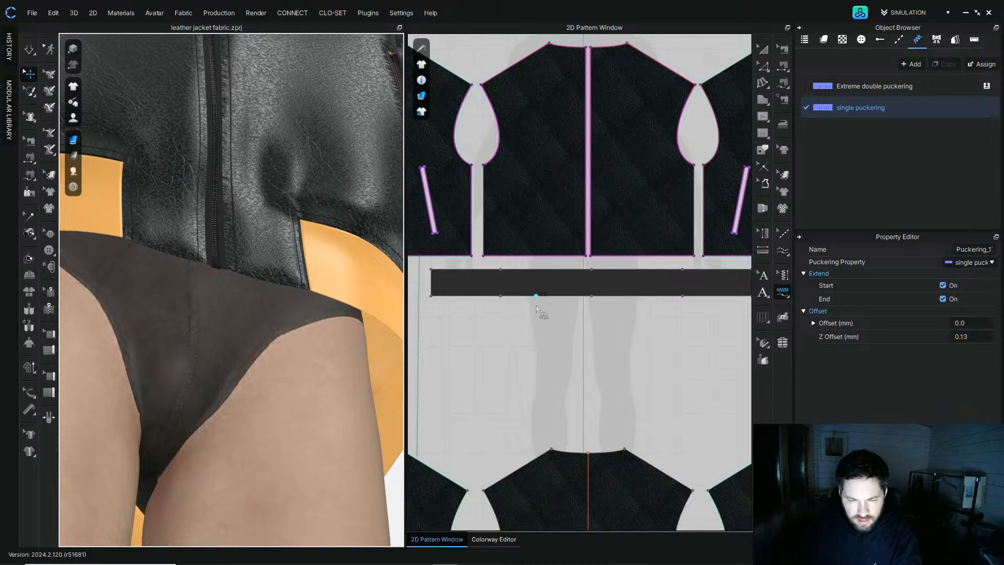
scroll(539, 310, down, 3)
scroll(438, 286, up, 4)
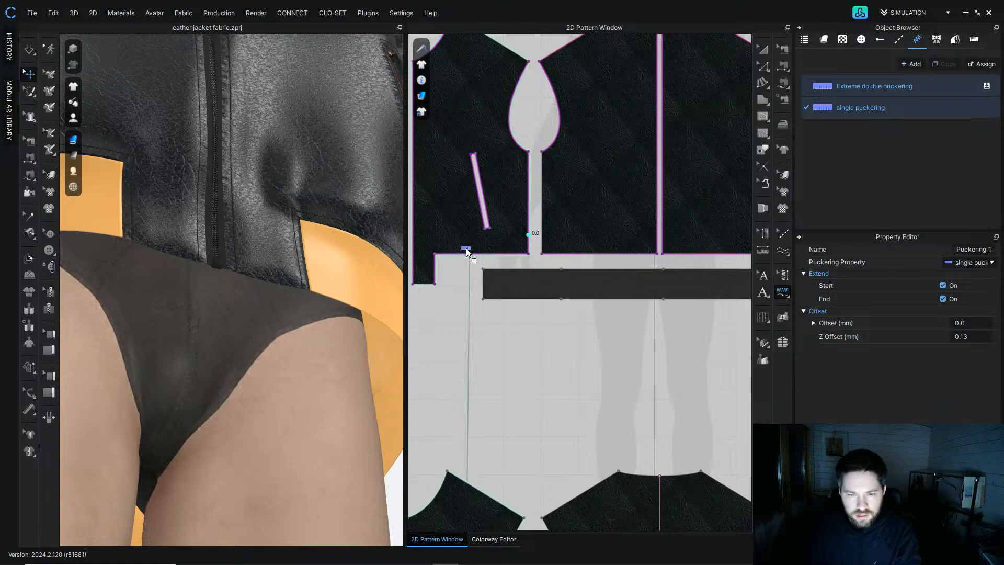
Step: Apply Extreme double puckering to the bodice panels' hem edges above the waistband
drag(467, 259, 469, 258)
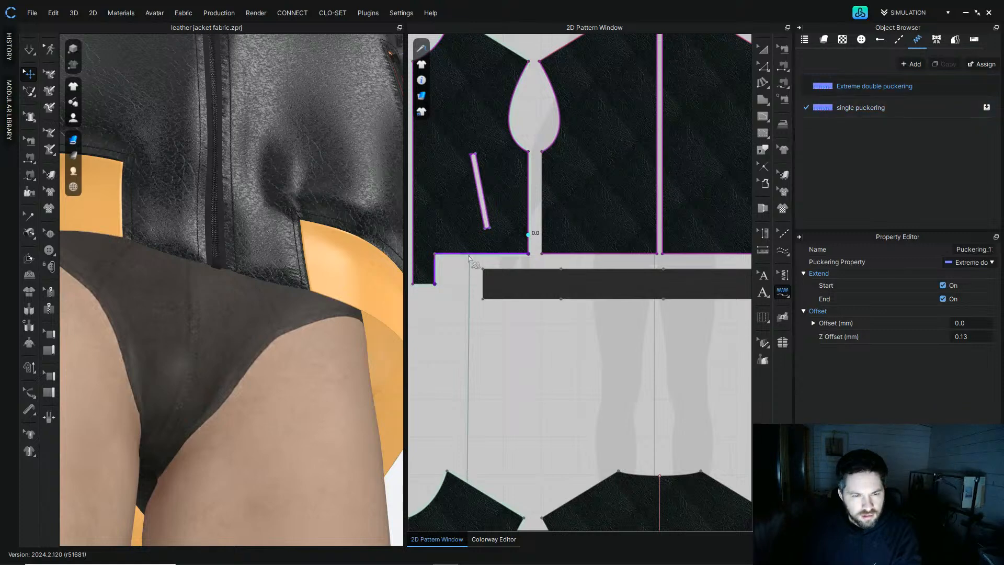
right_drag(298, 252, 286, 273)
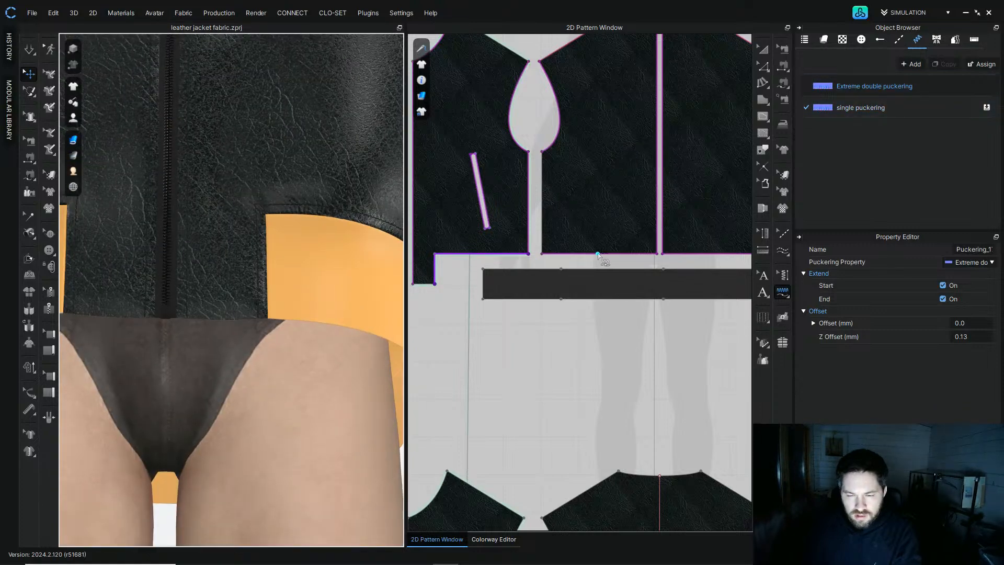
drag(823, 86, 634, 254)
middle_drag(712, 220, 631, 203)
drag(824, 90, 665, 237)
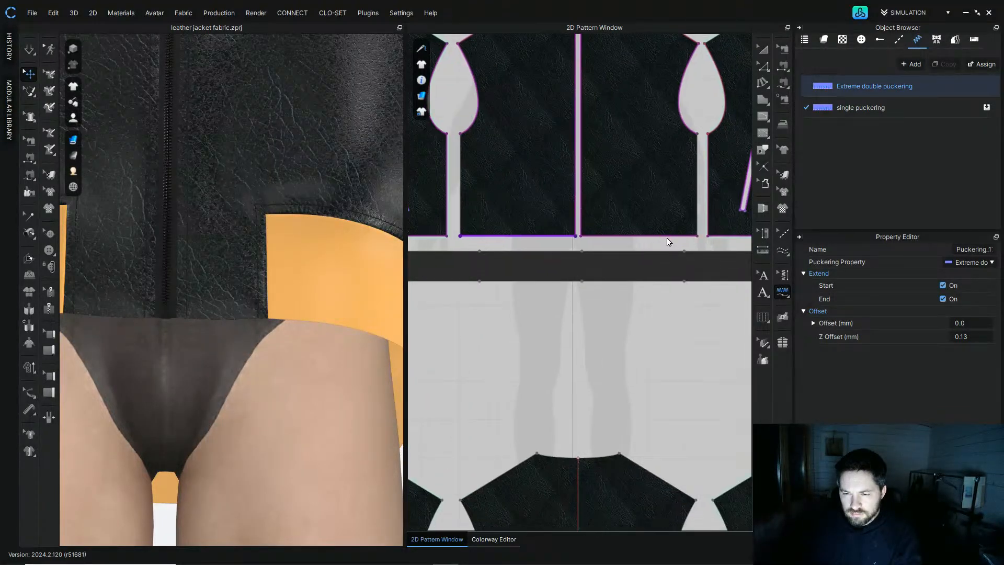
middle_drag(701, 208, 608, 198)
drag(824, 87, 829, 102)
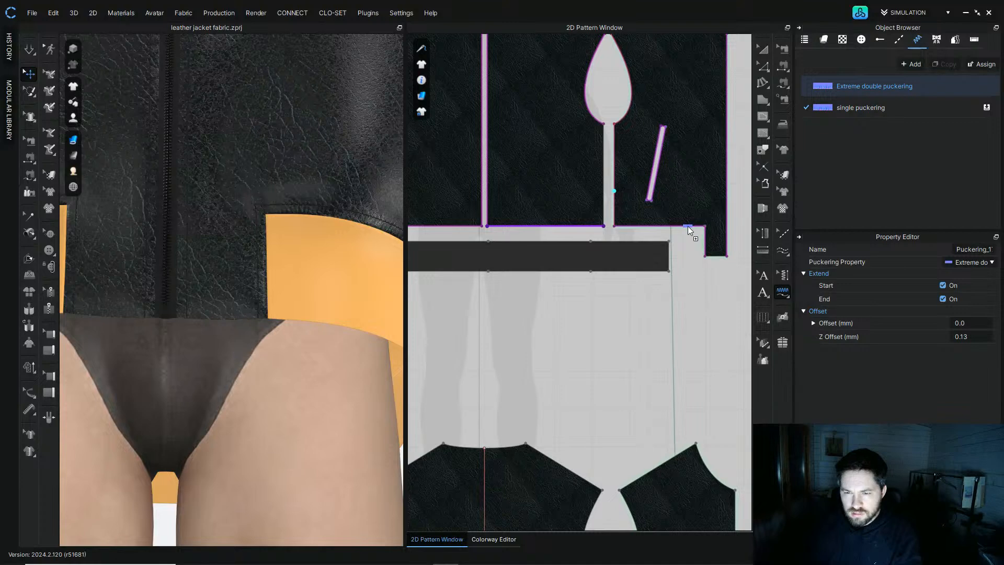
Step: Inspect the jacket back in the 3D view and pan the pattern window to the sleeve pocket pieces
drag(688, 226, 688, 226)
scroll(250, 254, down, 3)
scroll(250, 254, down, 3)
right_drag(244, 207, 268, 247)
middle_drag(267, 181, 296, 307)
scroll(286, 215, up, 2)
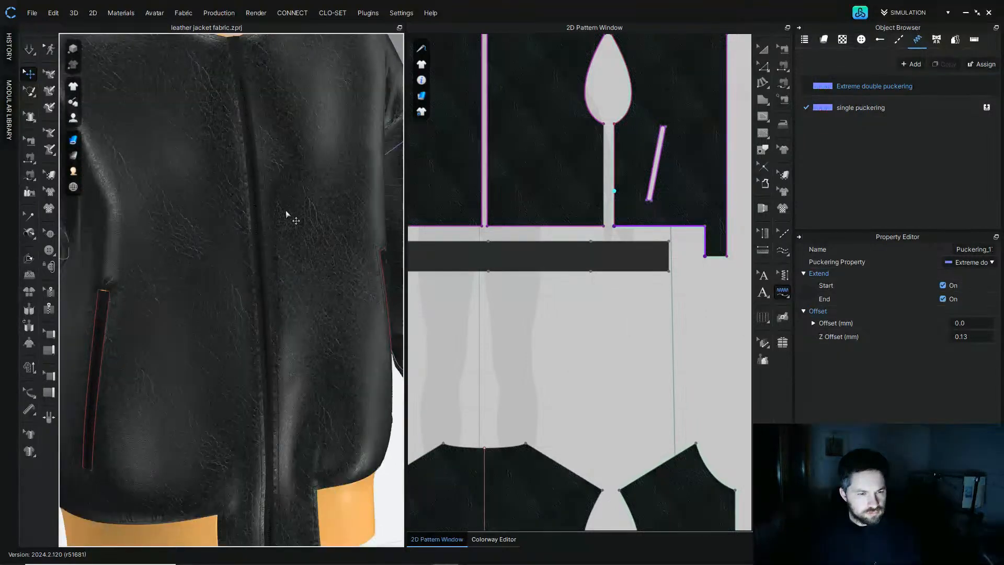
scroll(586, 191, down, 3)
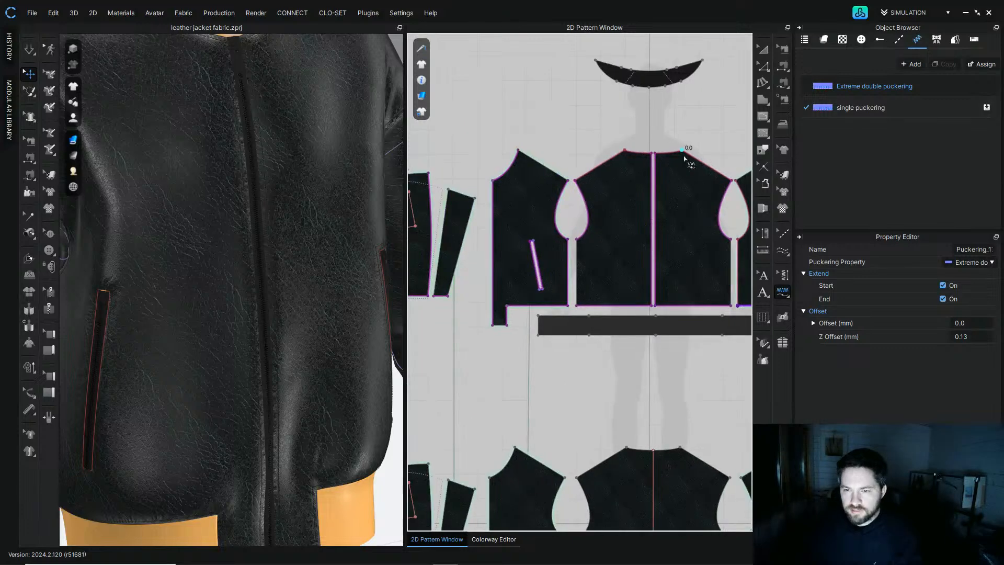
scroll(291, 224, down, 5)
right_drag(291, 224, 184, 197)
scroll(615, 260, down, 1)
middle_drag(608, 267, 650, 287)
scroll(649, 287, down, 1)
scroll(477, 205, up, 7)
middle_drag(538, 148, 525, 246)
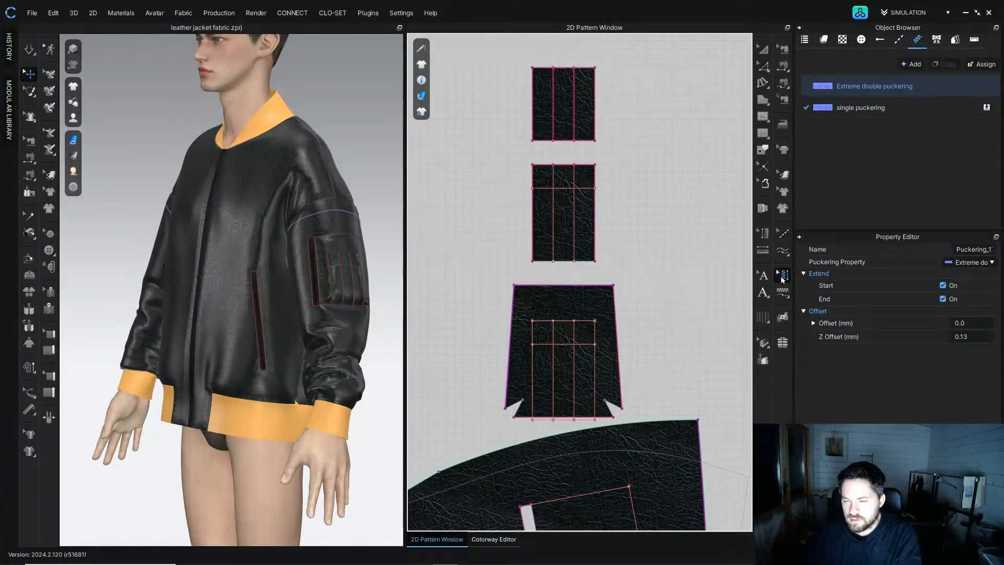
Step: Apply single segment puckering to the internal lines of the two sleeve pocket pieces
click(861, 116)
click(861, 89)
click(856, 108)
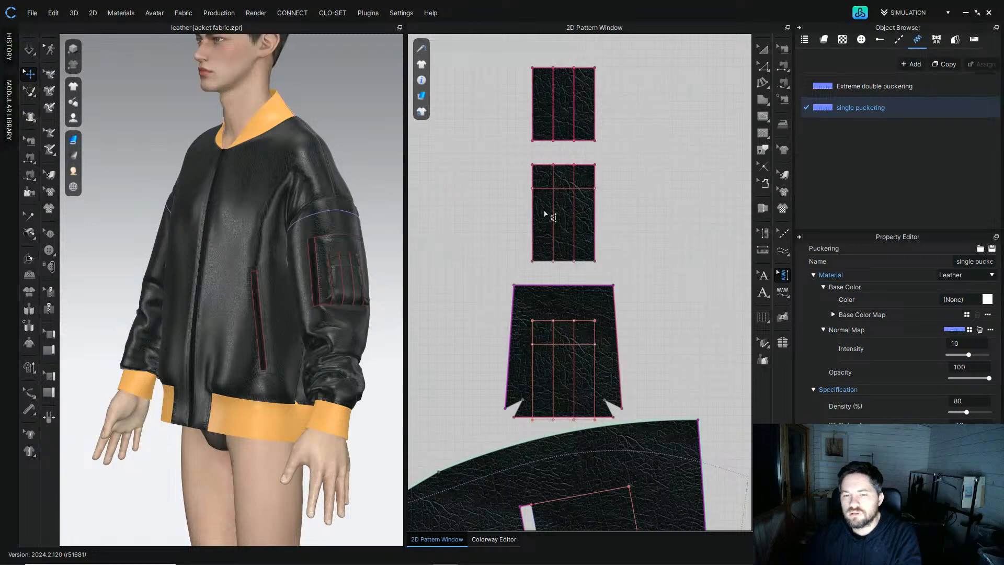
click(783, 292)
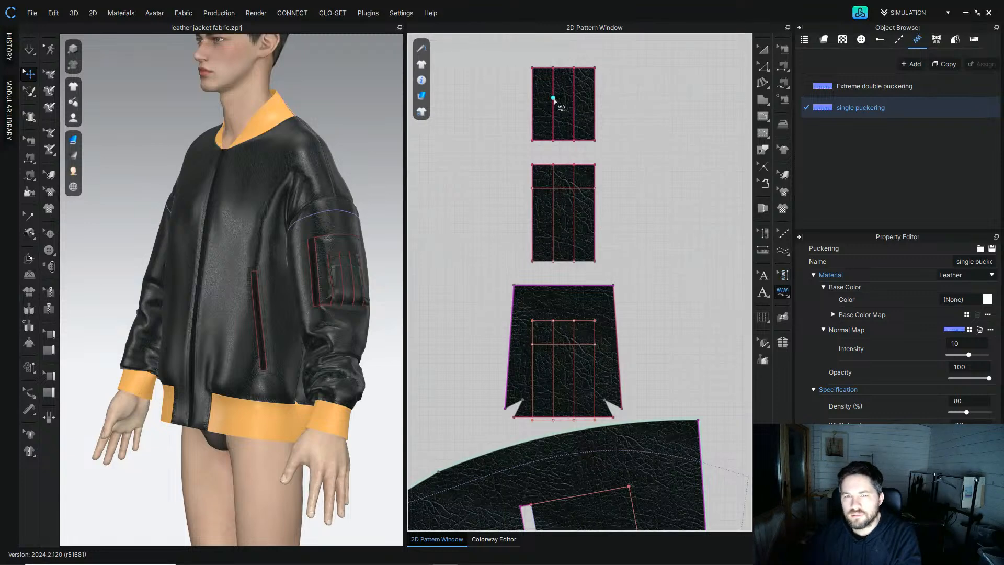
click(787, 294)
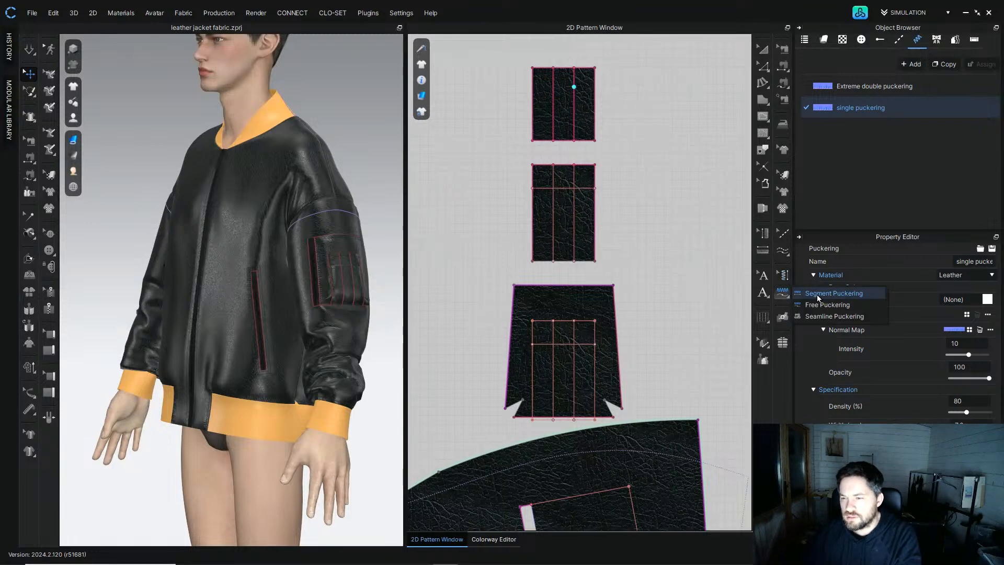
click(575, 99)
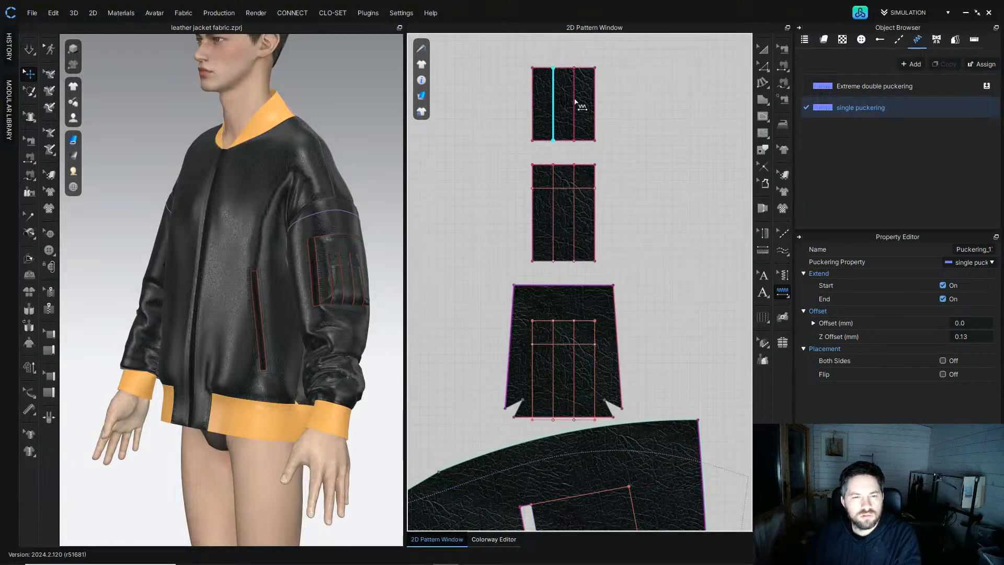
scroll(362, 276, up, 5)
middle_drag(374, 266, 194, 300)
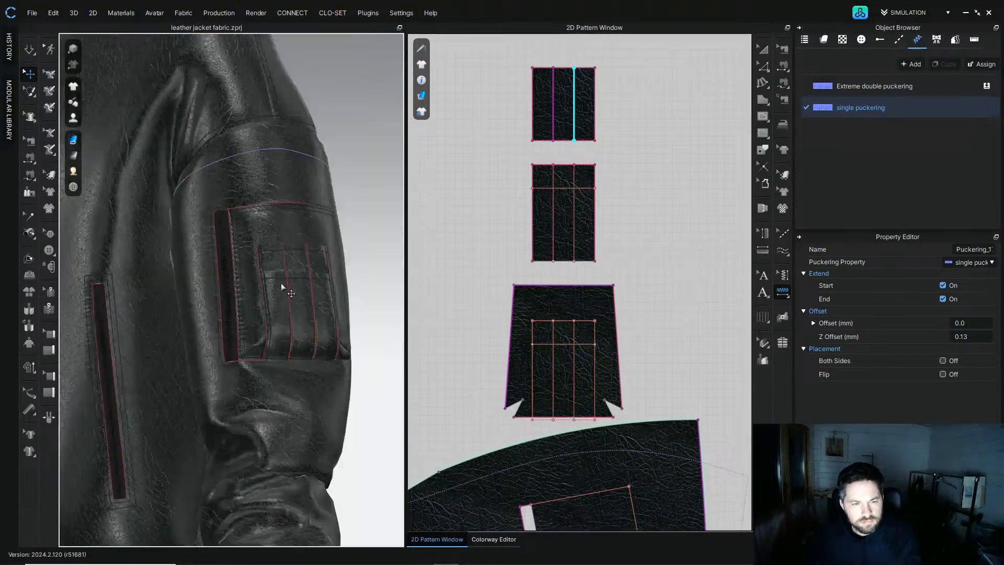
click(552, 233)
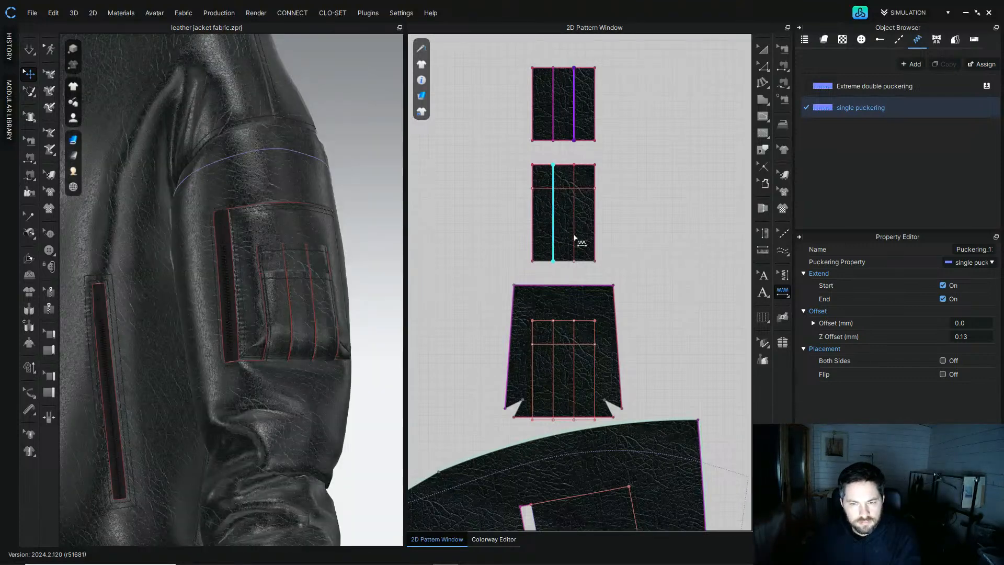
click(573, 238)
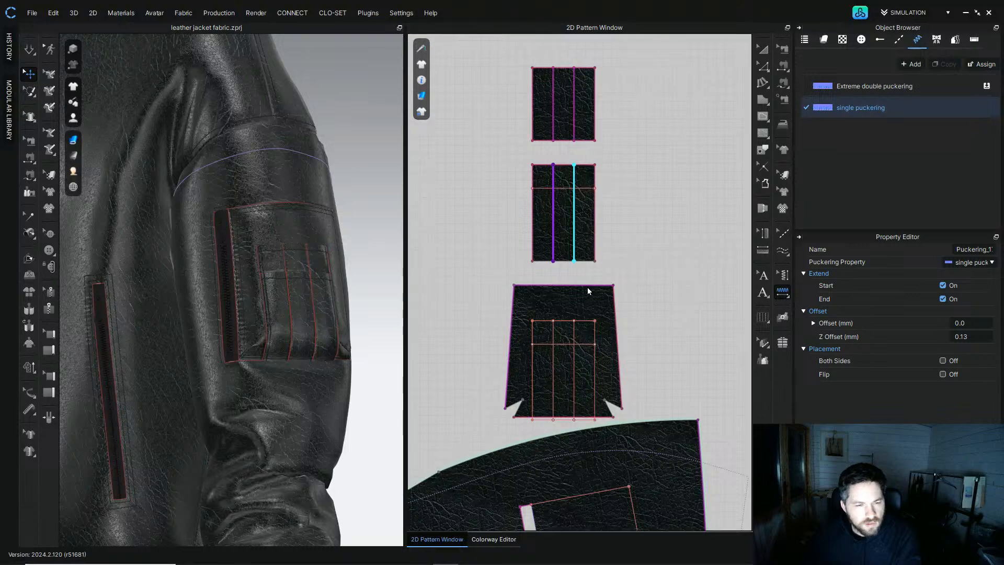
Step: Apply single puckering to the bottom edges of the three sleeve pocket pieces
right_drag(276, 261, 251, 257)
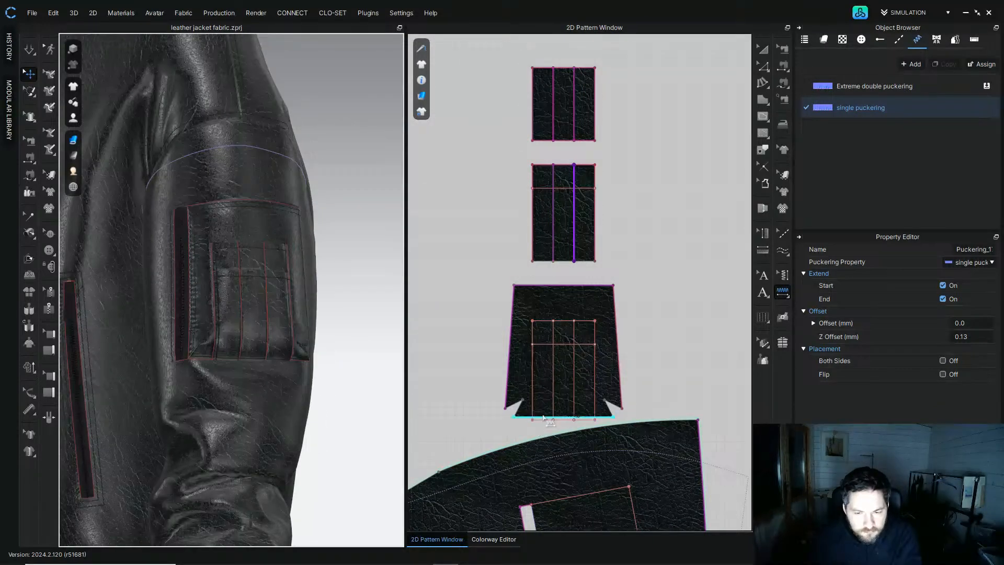
click(543, 417)
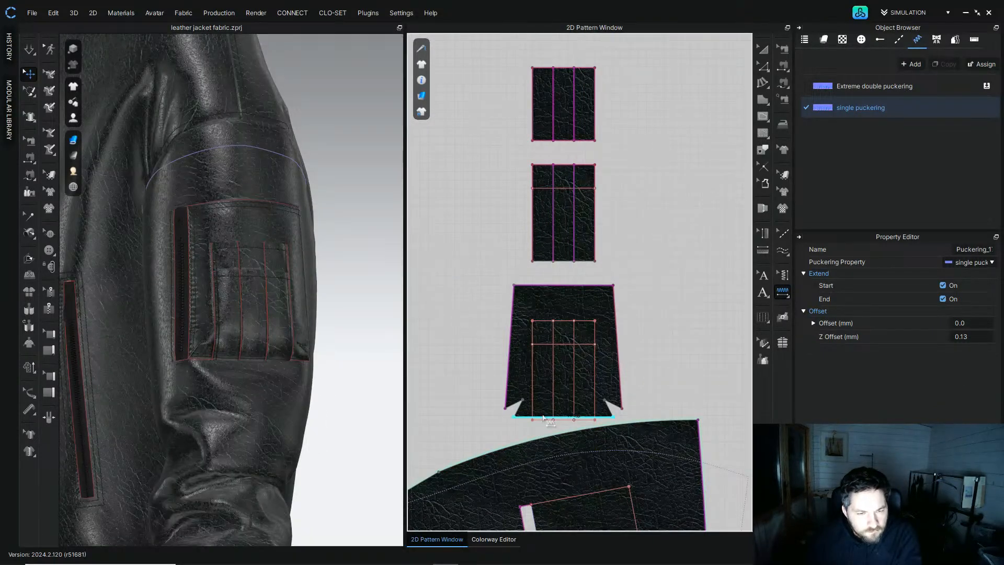
click(567, 262)
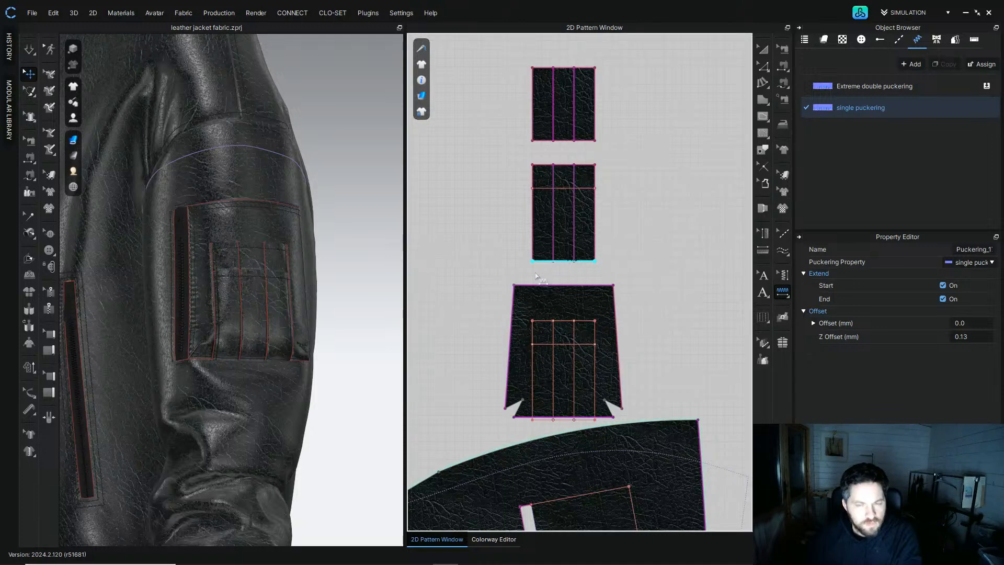
click(566, 140)
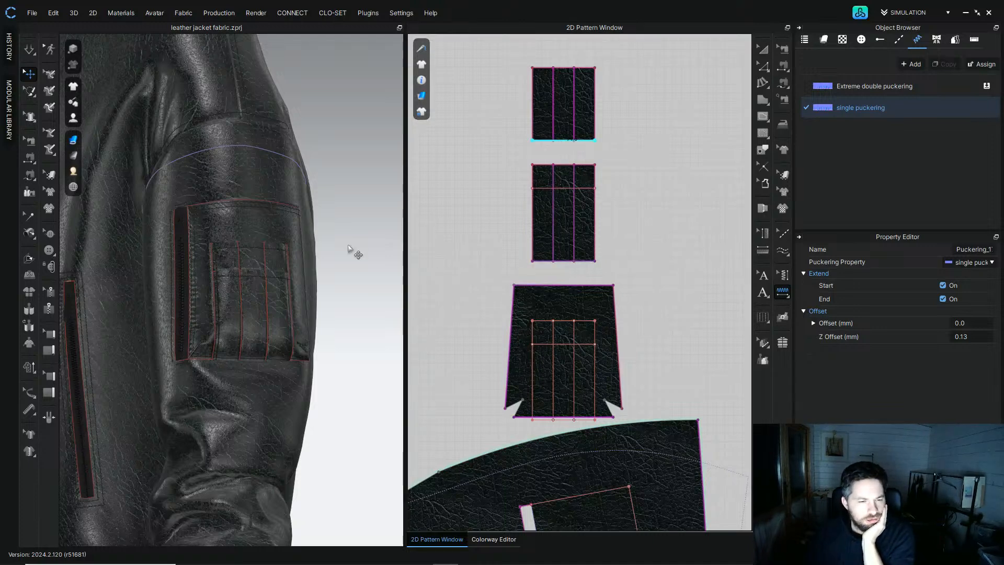
scroll(246, 262, down, 5)
middle_drag(269, 238, 284, 182)
right_drag(284, 182, 288, 179)
middle_drag(202, 256, 225, 307)
scroll(225, 307, up, 4)
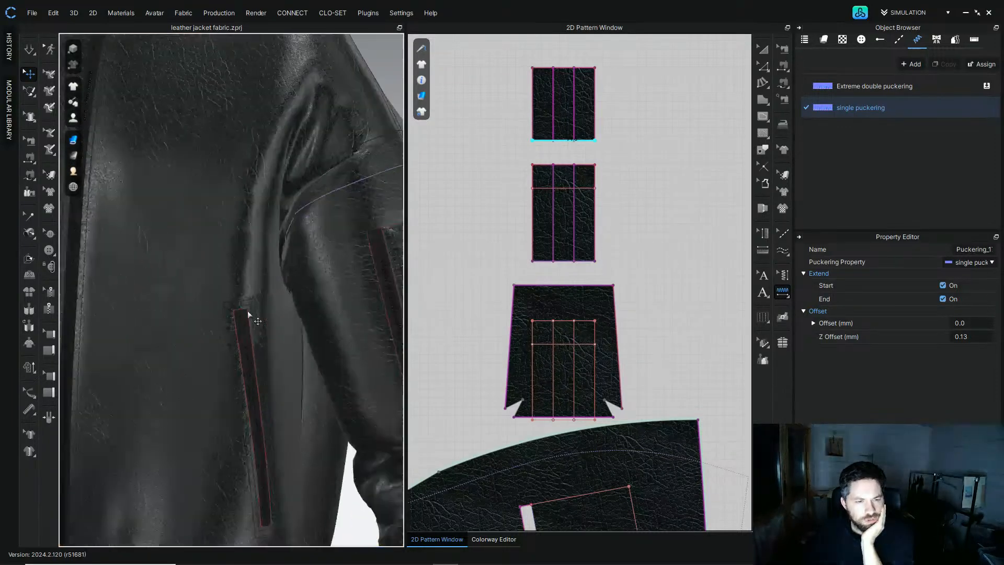
Step: Open the Colorway Editor and select the Zipper 3 teeth, slider, puller and stopper materials
click(763, 50)
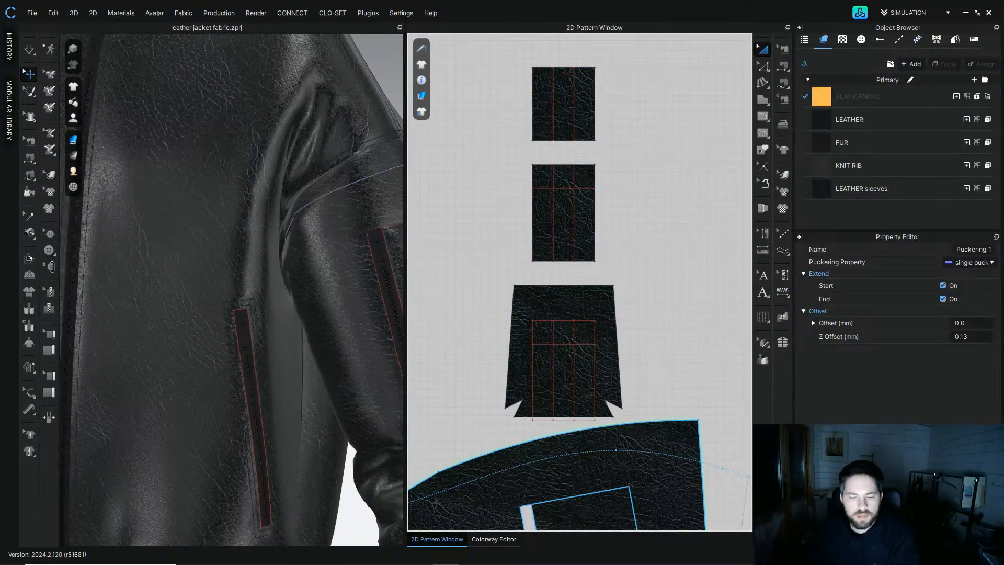
click(495, 539)
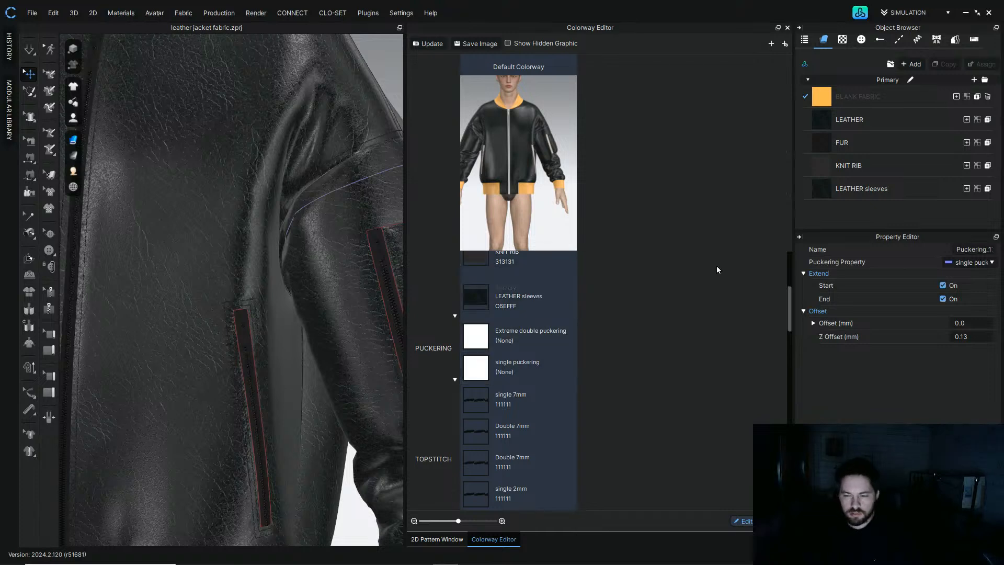
drag(791, 296, 784, 341)
click(466, 311)
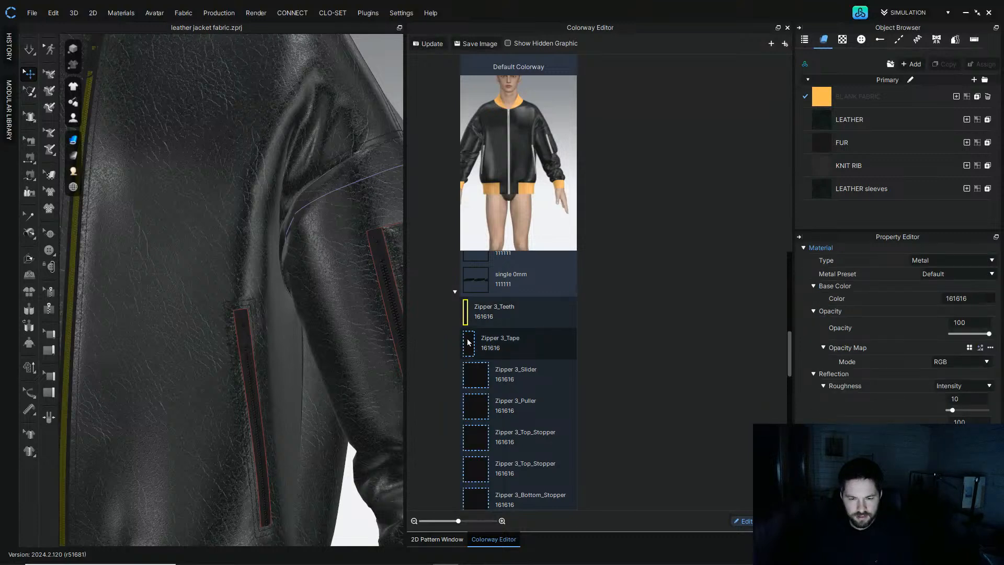
ctrl+click(473, 372)
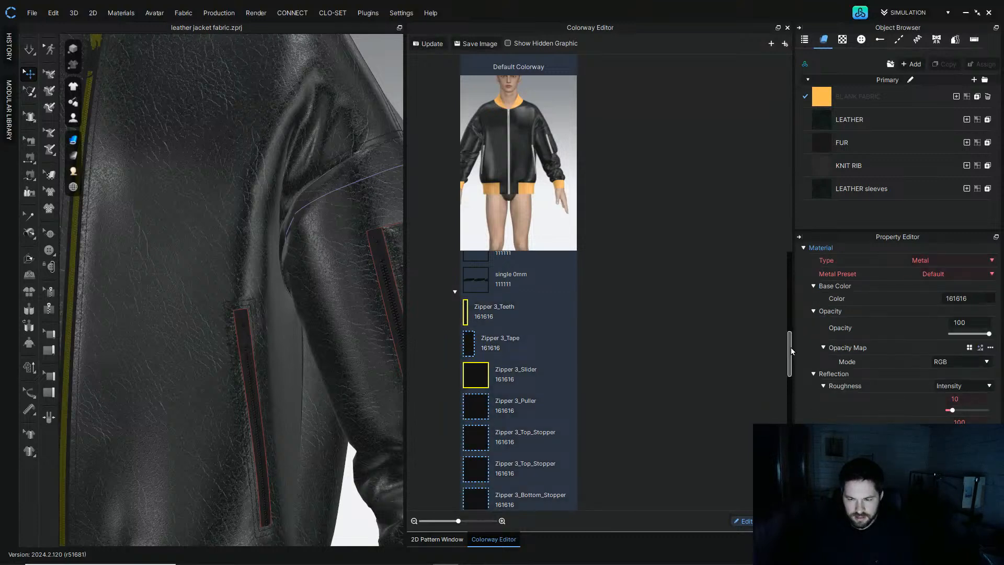
scroll(791, 347, down, 2)
ctrl+click(473, 300)
ctrl+click(472, 330)
ctrl+click(475, 362)
ctrl+click(475, 395)
ctrl+click(476, 425)
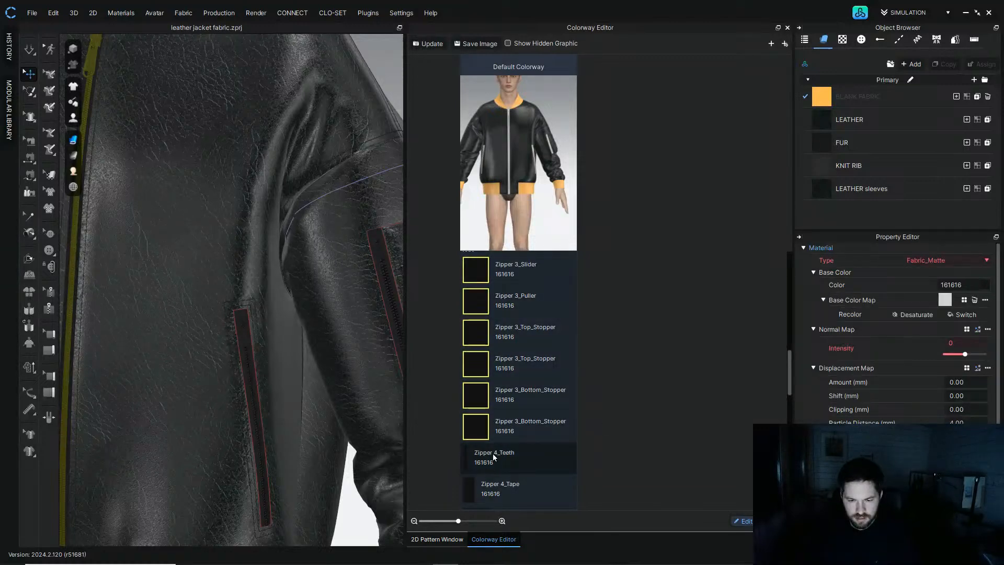
Step: Add the Zipper 4 and Zipper 5 teeth, slider, puller and stopper materials to the selection
drag(789, 374, 787, 406)
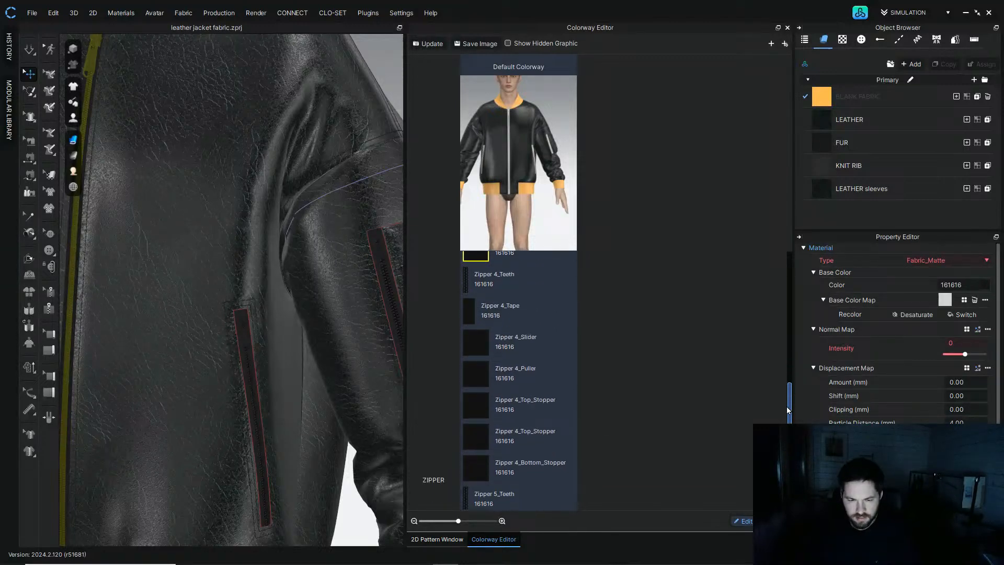
ctrl+click(473, 337)
ctrl+click(475, 369)
ctrl+click(478, 407)
ctrl+click(476, 435)
ctrl+click(475, 466)
ctrl+click(466, 280)
scroll(520, 306, down, 4)
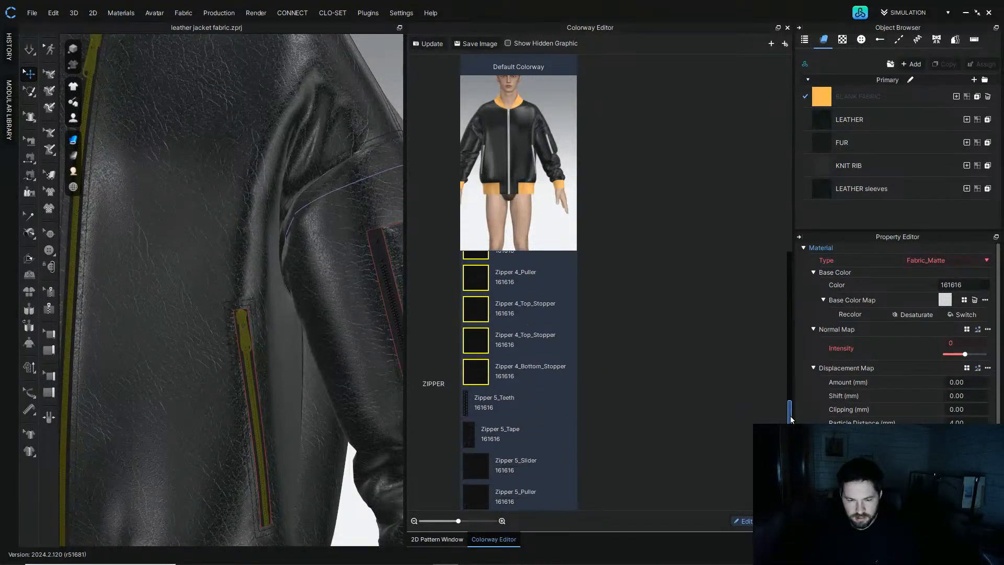
ctrl+click(468, 268)
ctrl+click(474, 338)
ctrl+click(480, 368)
ctrl+click(475, 402)
ctrl+click(475, 433)
ctrl+click(475, 460)
scroll(518, 379, down, 3)
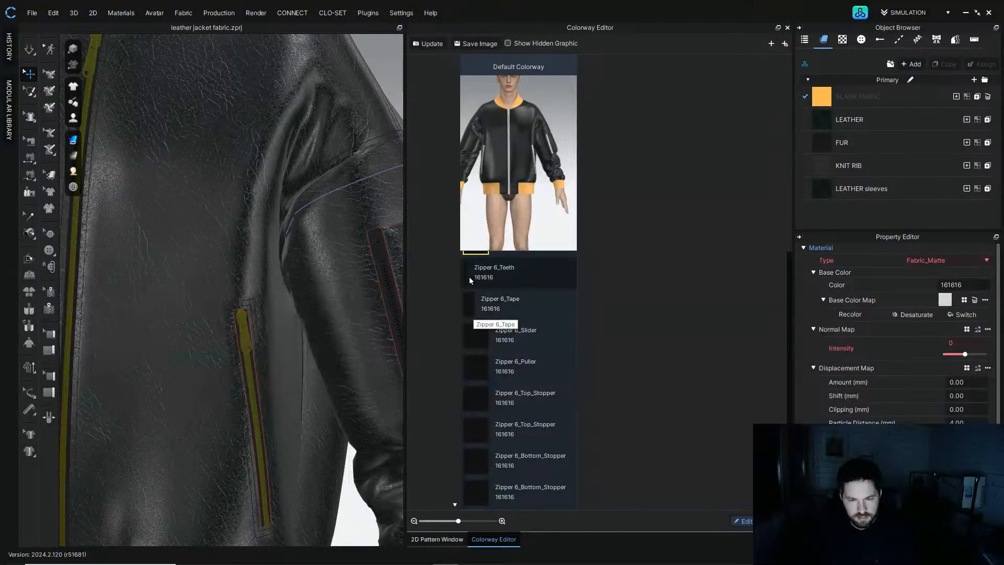
Step: Add the Zipper 6 teeth, slider, puller and stopper materials to the selection
ctrl+click(467, 272)
ctrl+click(476, 336)
ctrl+click(476, 367)
ctrl+click(475, 400)
ctrl+click(474, 431)
ctrl+click(476, 461)
ctrl+click(475, 492)
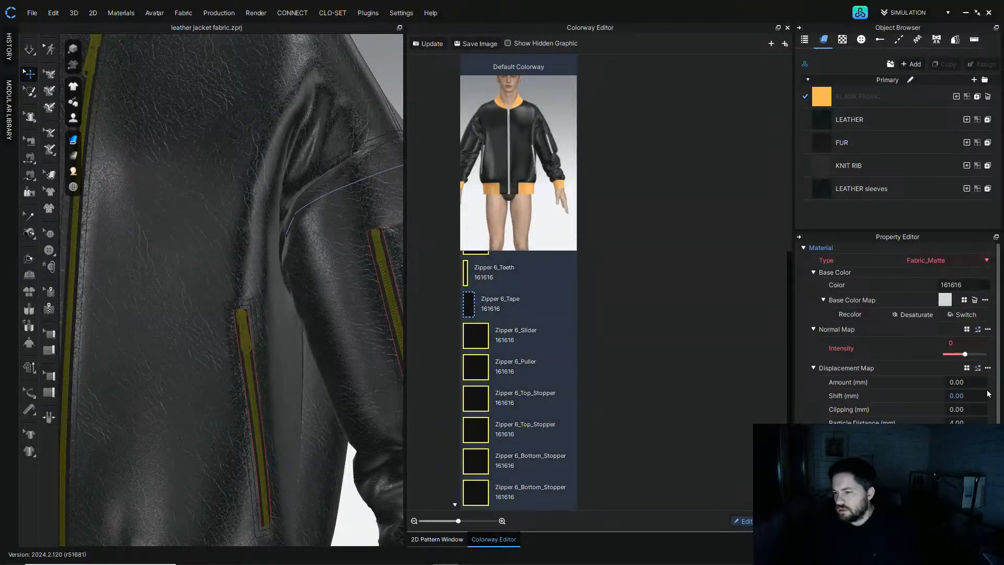
Step: Set the selected zipper materials to Metal with the OJ-Gold preset and roughness intensity 30
click(975, 259)
click(939, 357)
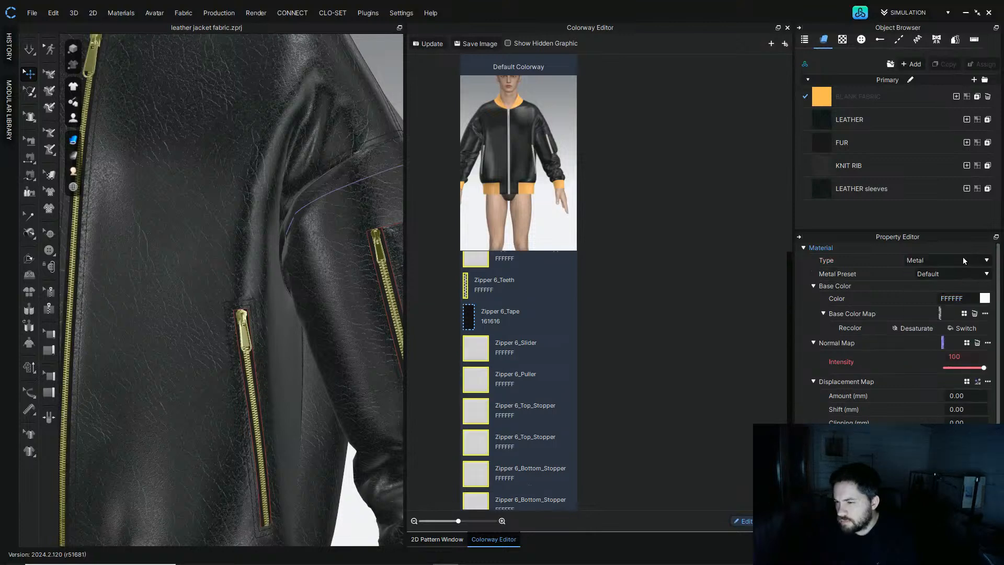
click(961, 272)
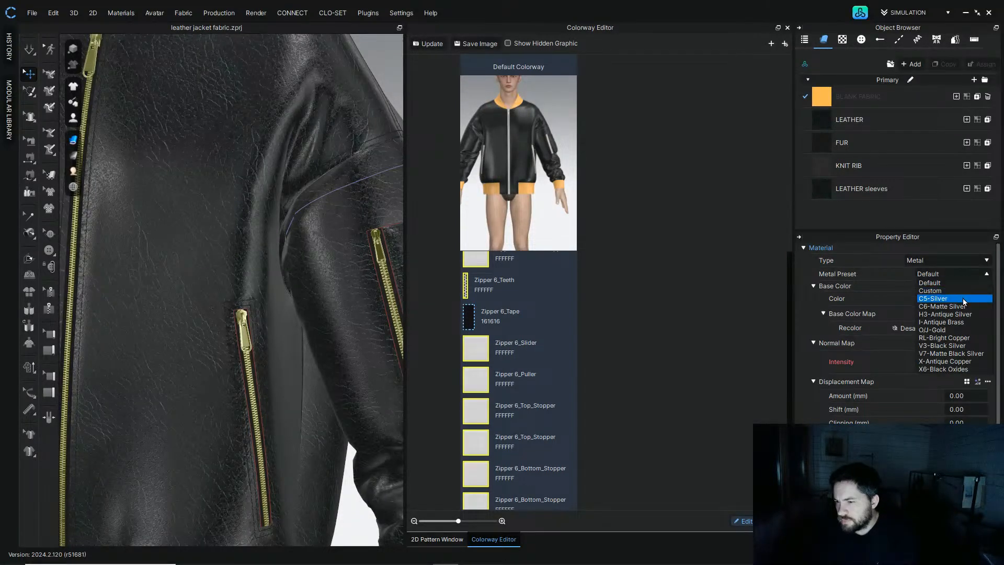
click(962, 330)
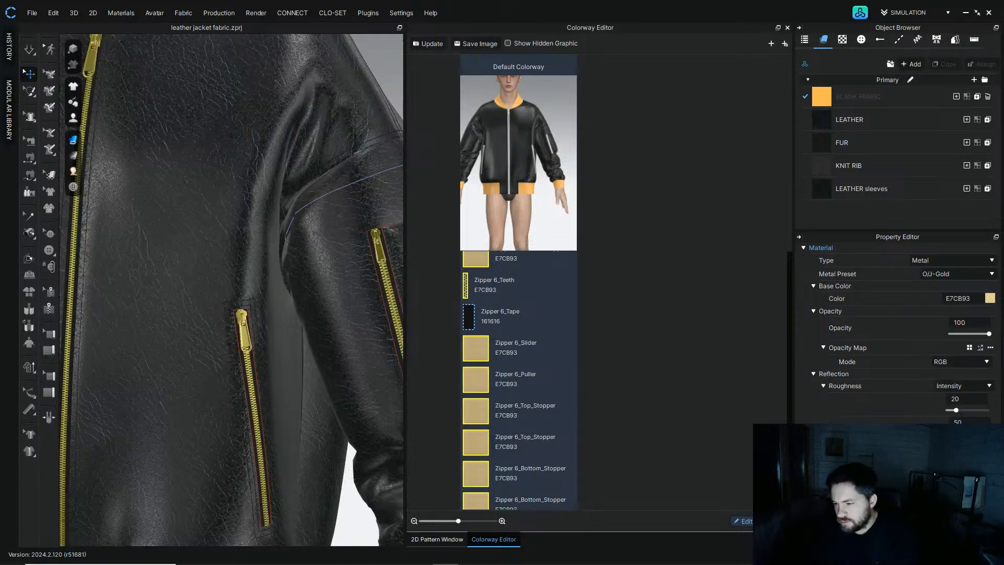
double_click(966, 399)
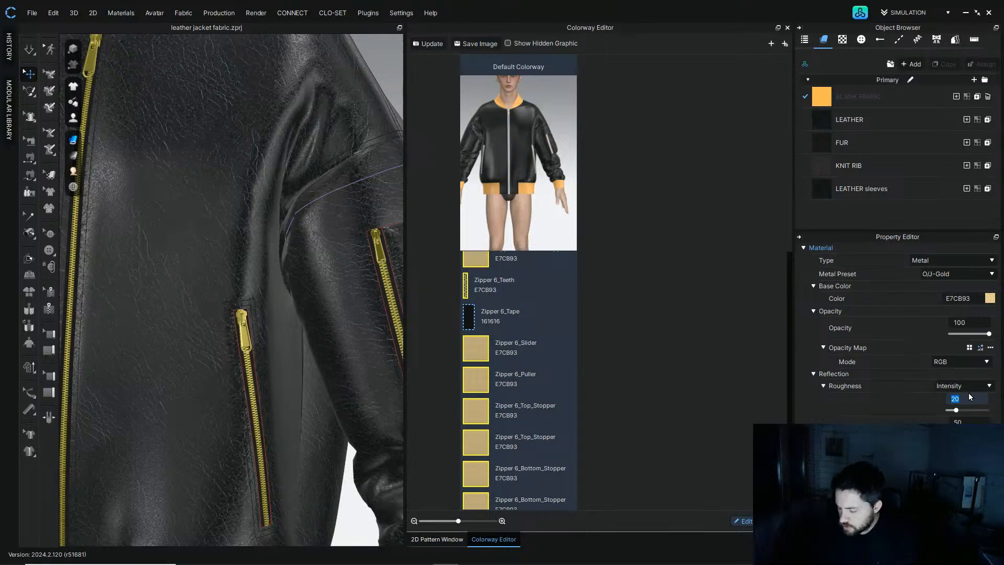
text(30)
key(Return)
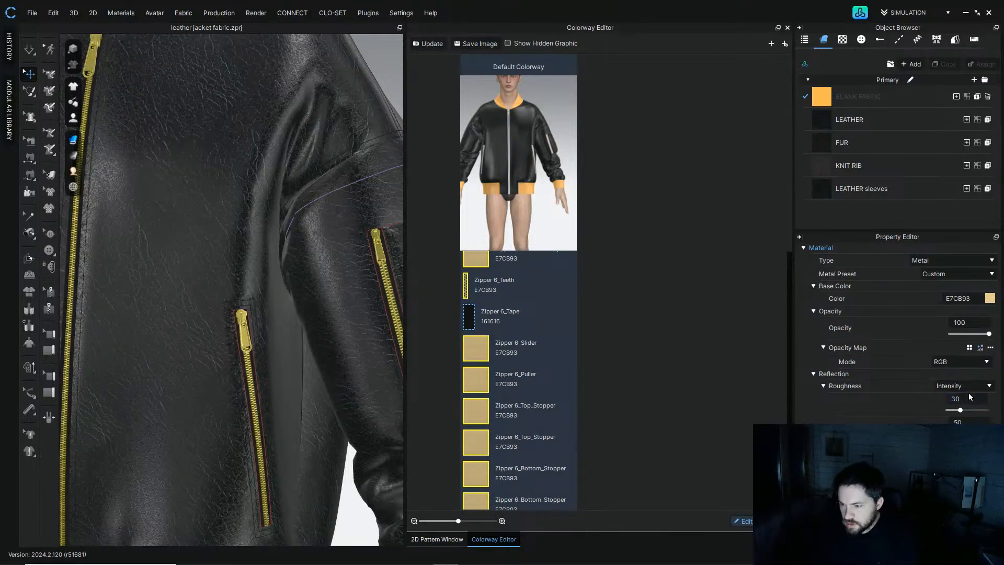
Step: Change the zipper metal's base colour to E7C685
click(990, 298)
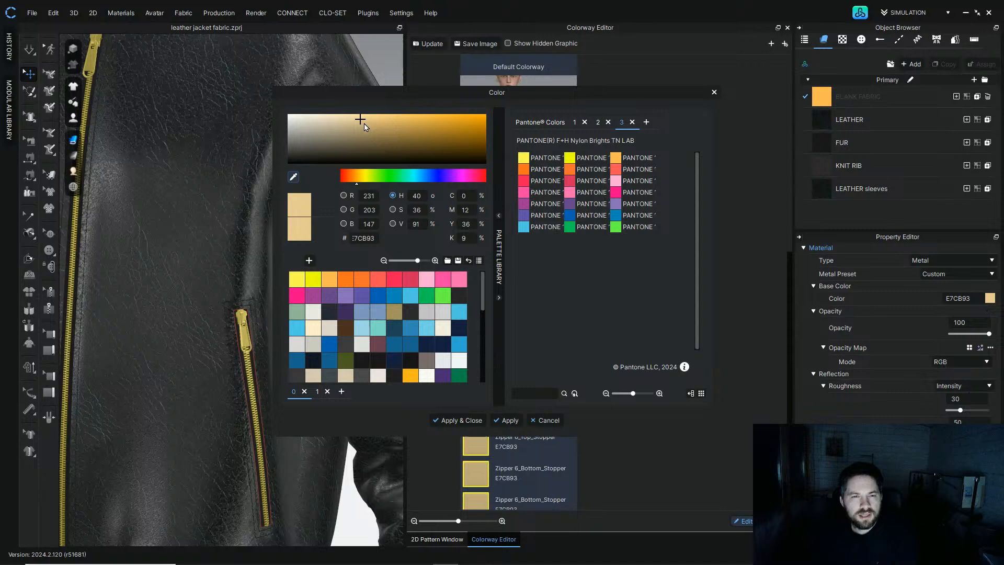
drag(367, 124, 368, 122)
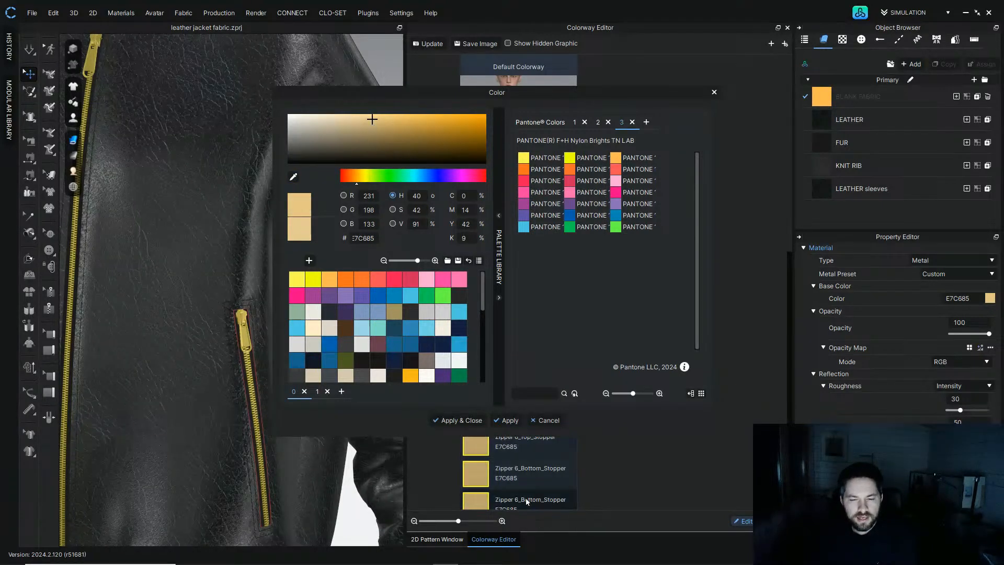
click(507, 420)
click(546, 420)
Step: Inspect the gold zippers on the front and pockets of the jacket in the 3D view
scroll(360, 422, down, 5)
click(330, 504)
right_drag(329, 504, 332, 471)
scroll(276, 448, down, 4)
right_drag(238, 326, 256, 344)
middle_drag(256, 344, 288, 238)
right_drag(288, 238, 270, 249)
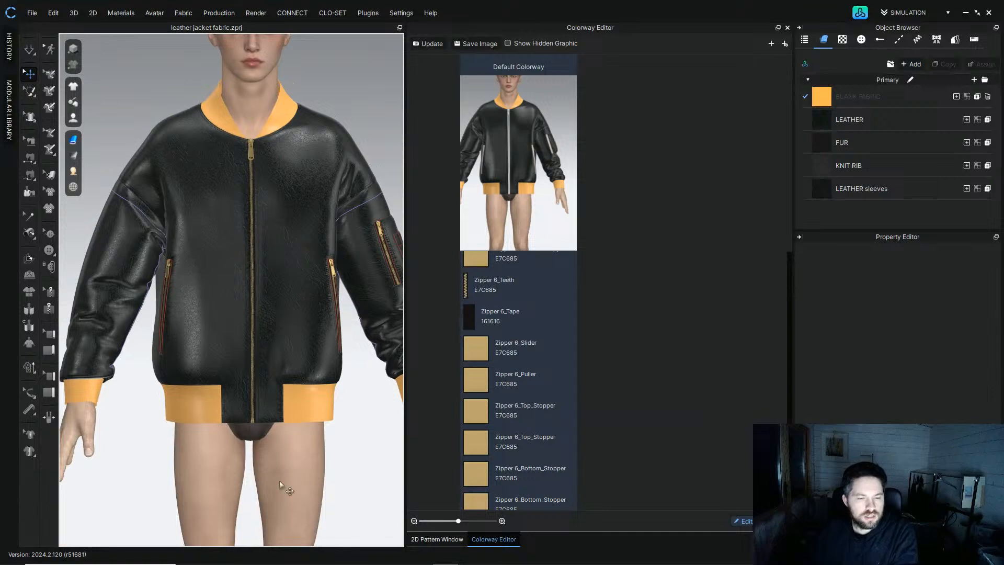
scroll(277, 425, up, 8)
middle_drag(277, 421, 272, 320)
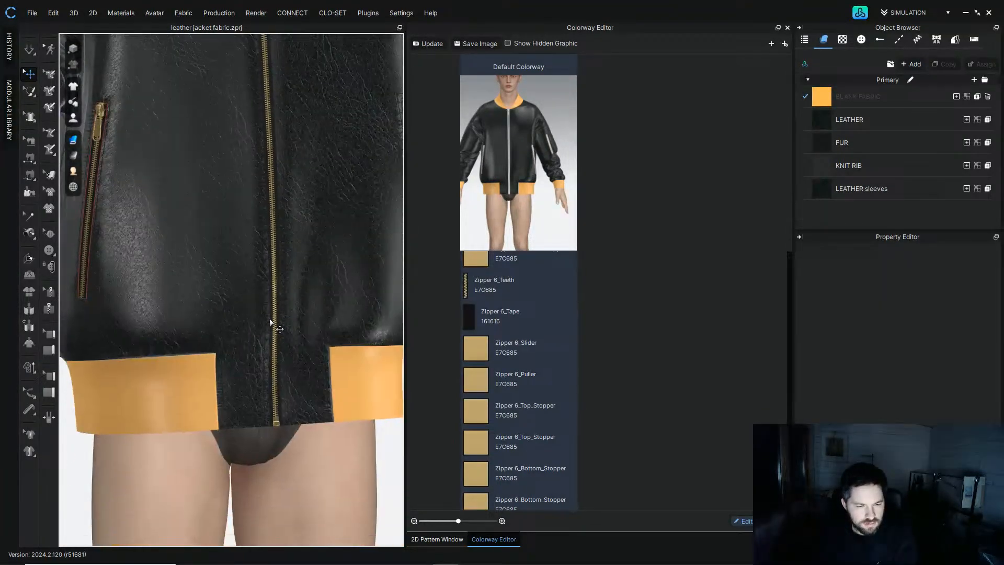
scroll(285, 328, up, 6)
right_drag(220, 350, 274, 344)
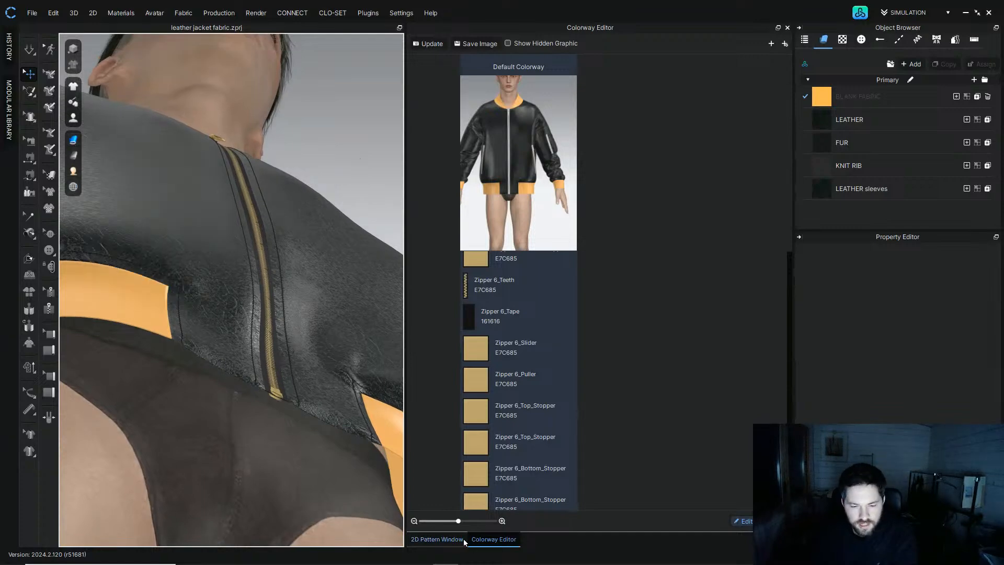
Step: Review the LEATHER and LEATHER sleeves fabric properties, including the front and side material settings
click(827, 120)
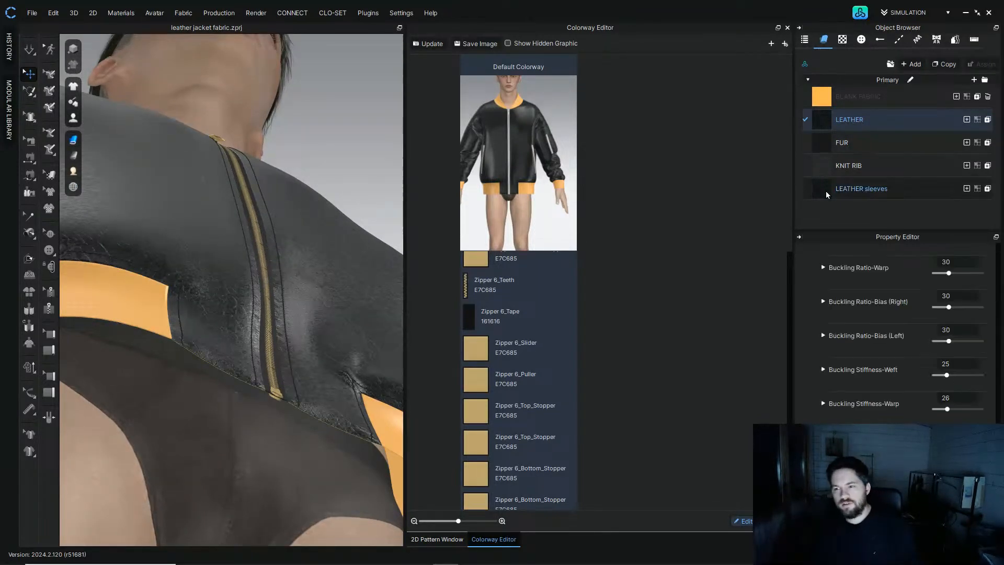
ctrl+click(827, 190)
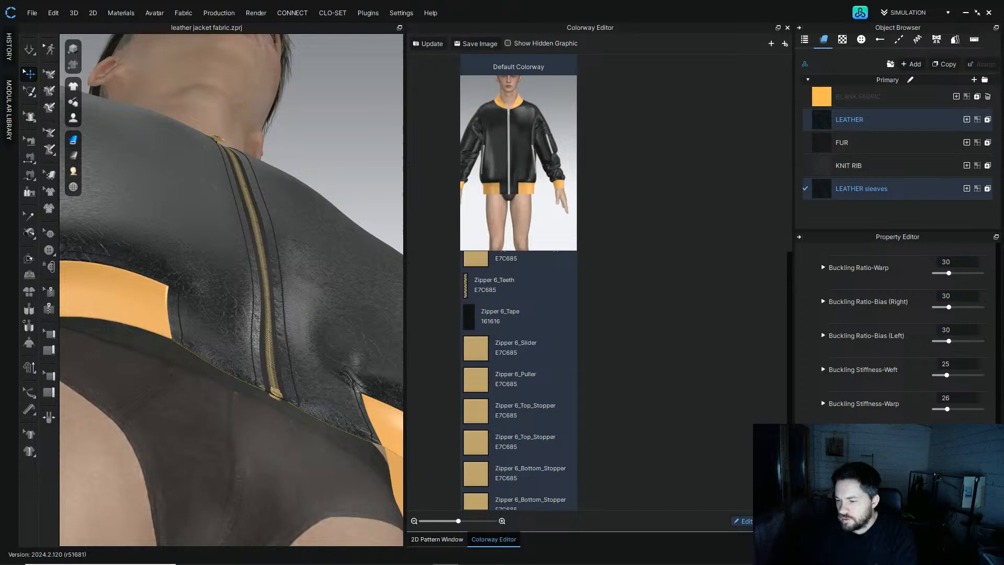
scroll(903, 330, down, 2)
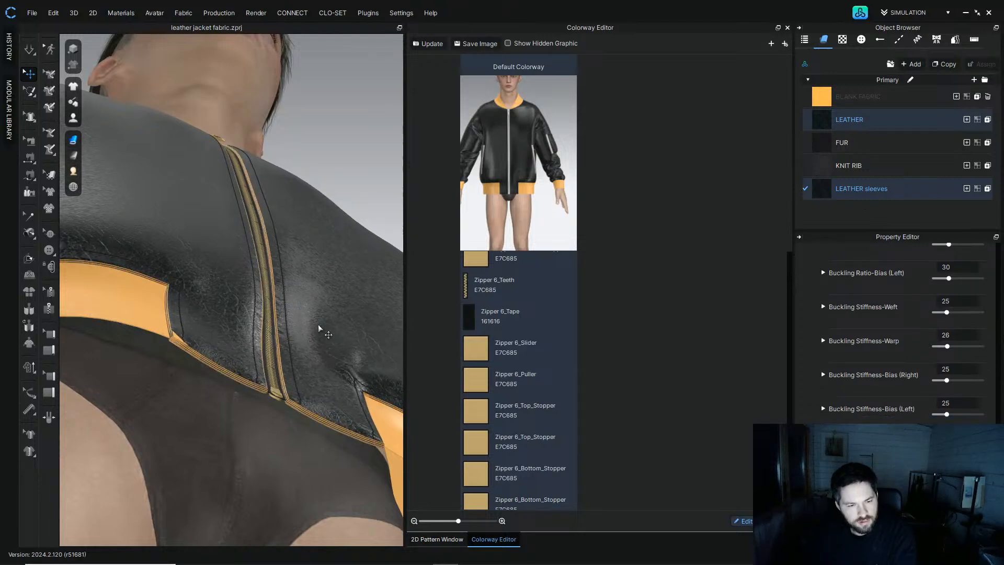
mouse_move(319, 326)
right_down()
mouse_move(287, 346)
mouse_move(312, 351)
mouse_move(308, 313)
right_up()
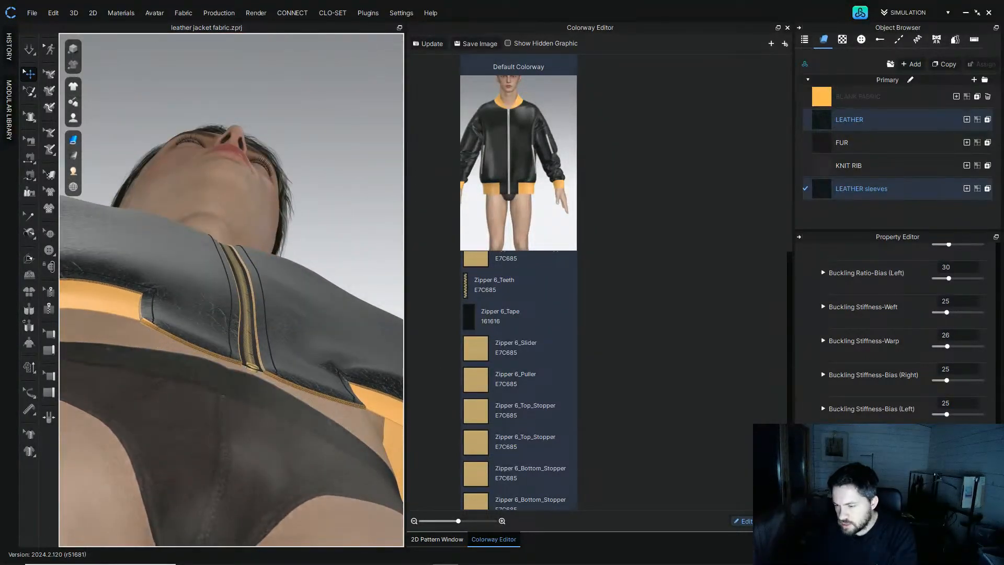
scroll(1002, 328, down, 10)
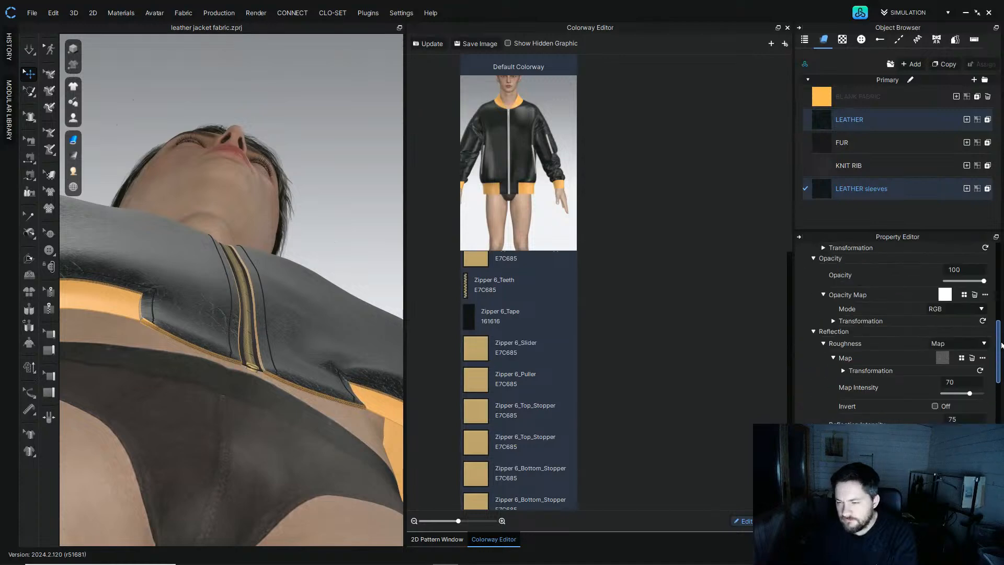
scroll(886, 338, up, 10)
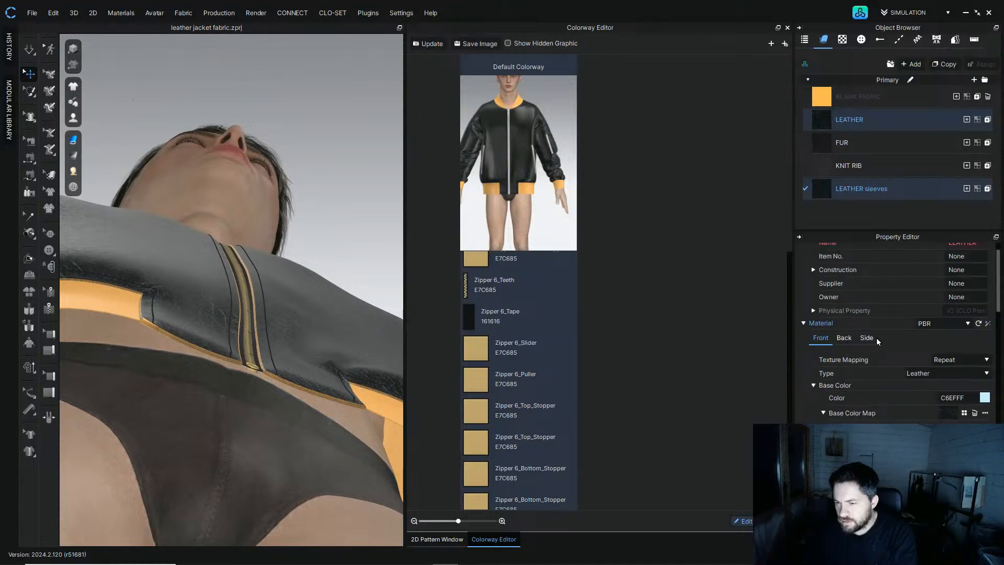
click(843, 338)
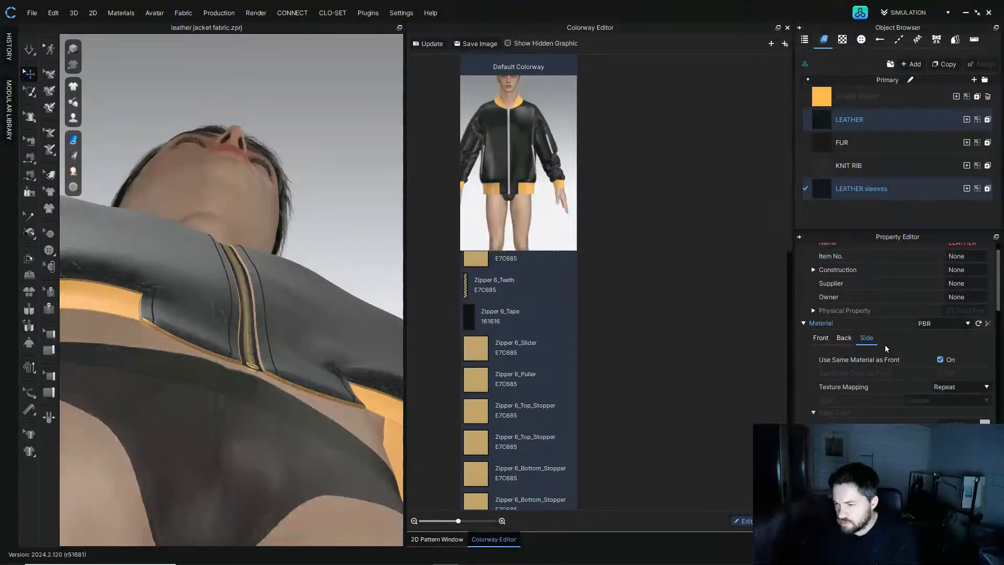
click(821, 340)
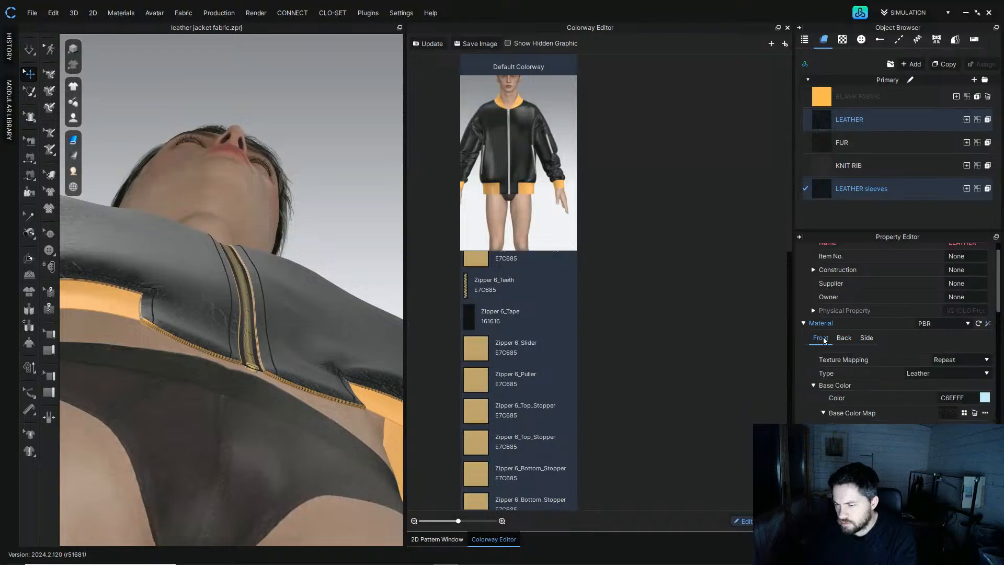
click(308, 192)
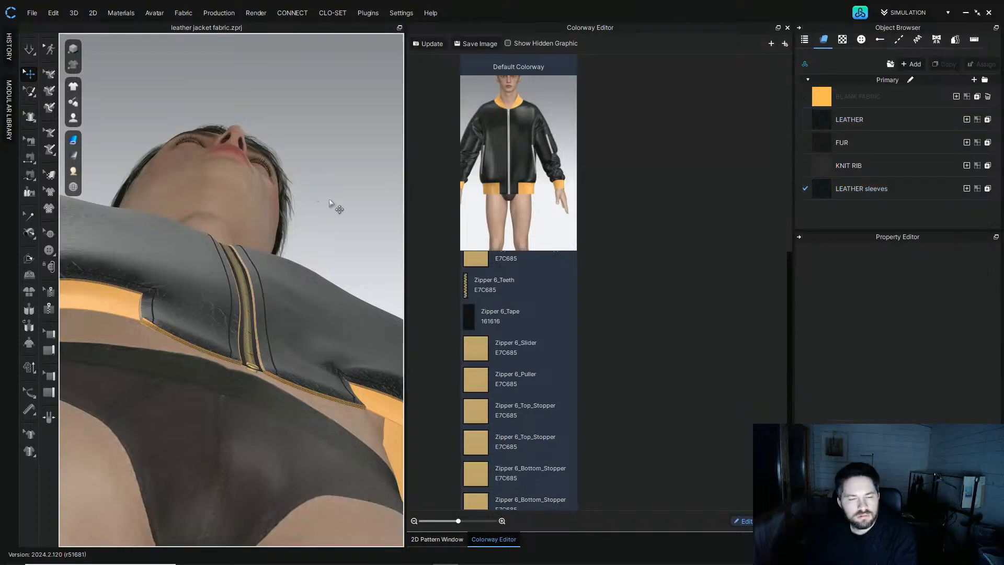
Step: Duplicate the LEATHER fabric and select the new copy together with the lower row of pattern pieces
click(447, 539)
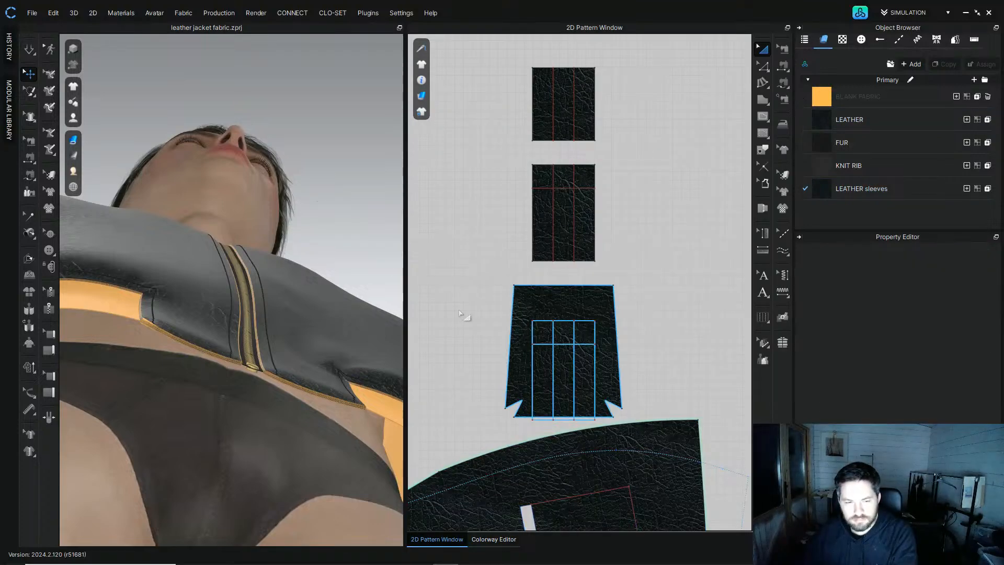
key(2)
scroll(292, 334, down, 5)
scroll(267, 314, down, 3)
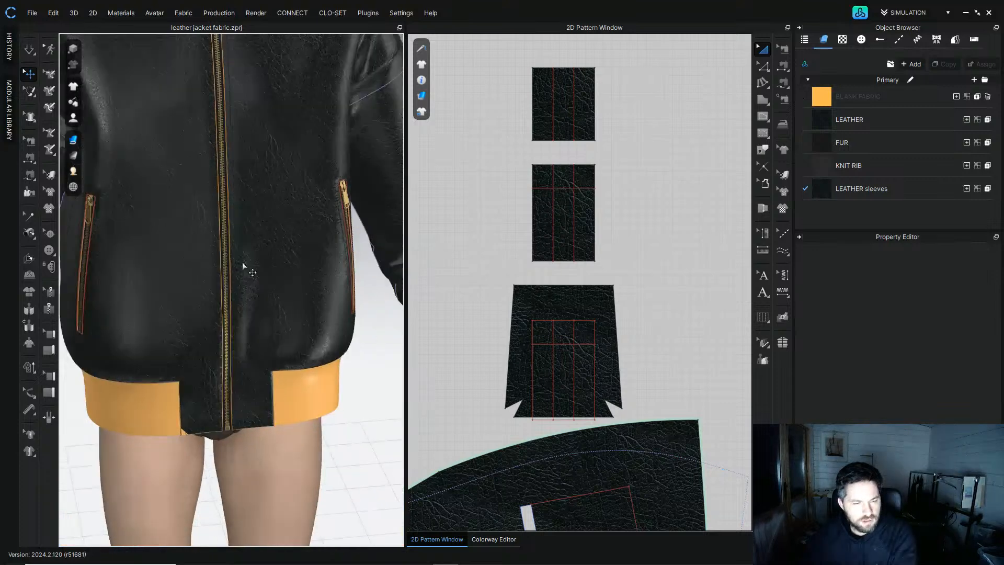
middle_drag(244, 264, 239, 357)
right_drag(238, 358, 240, 327)
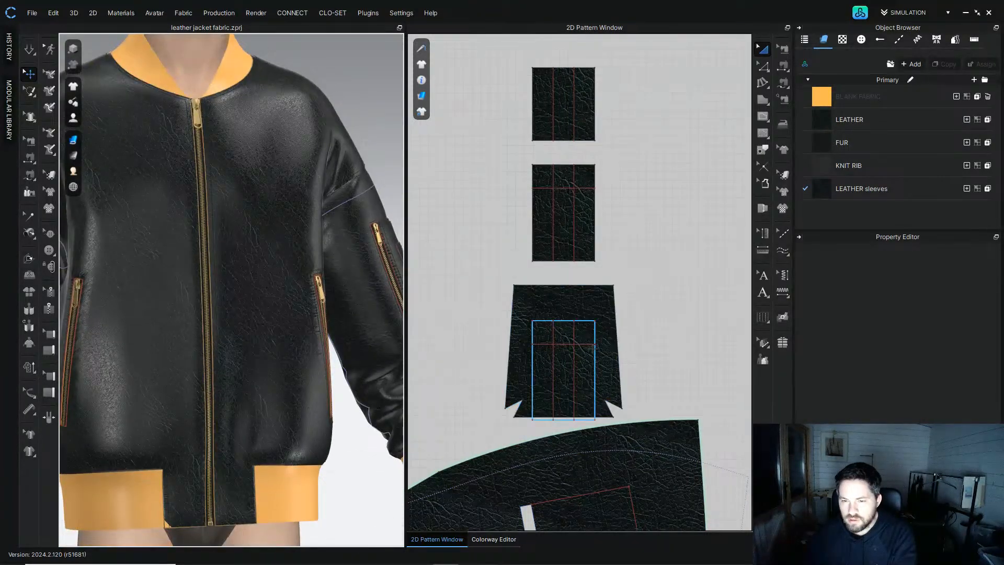
scroll(611, 356, down, 9)
middle_drag(609, 360, 517, 98)
scroll(477, 201, down, 3)
drag(480, 207, 632, 237)
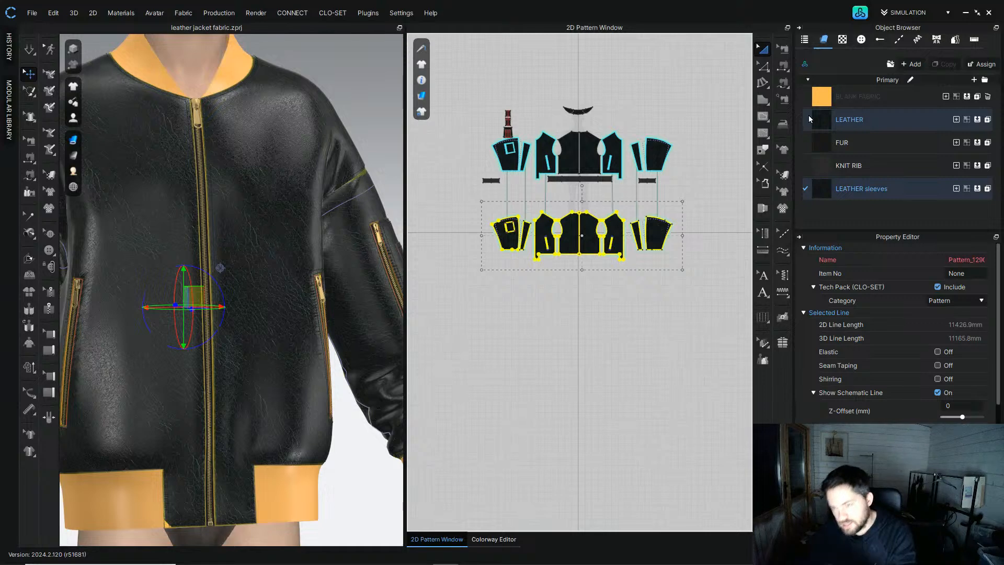
click(828, 121)
click(945, 65)
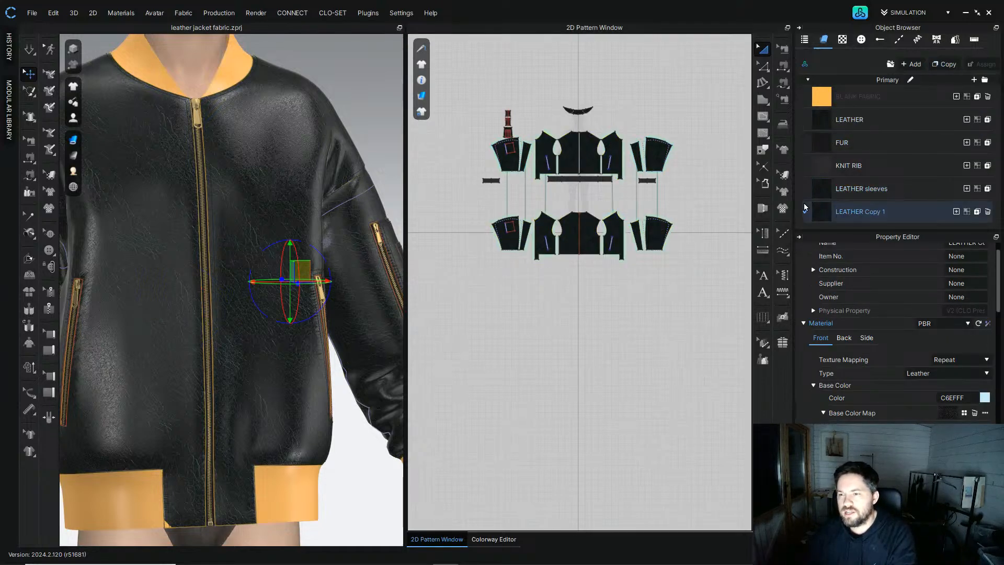
drag(438, 213, 718, 293)
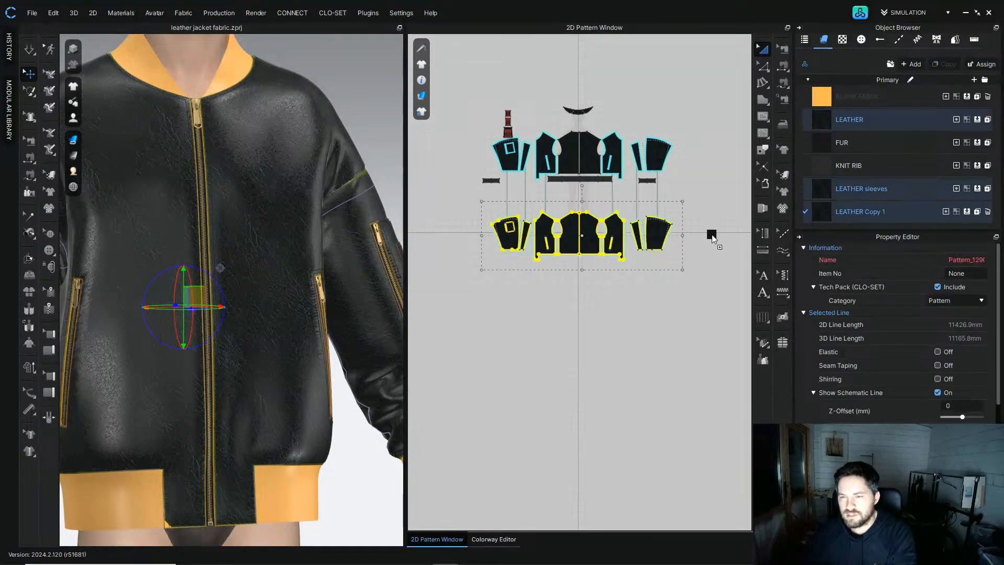
drag(663, 236, 663, 236)
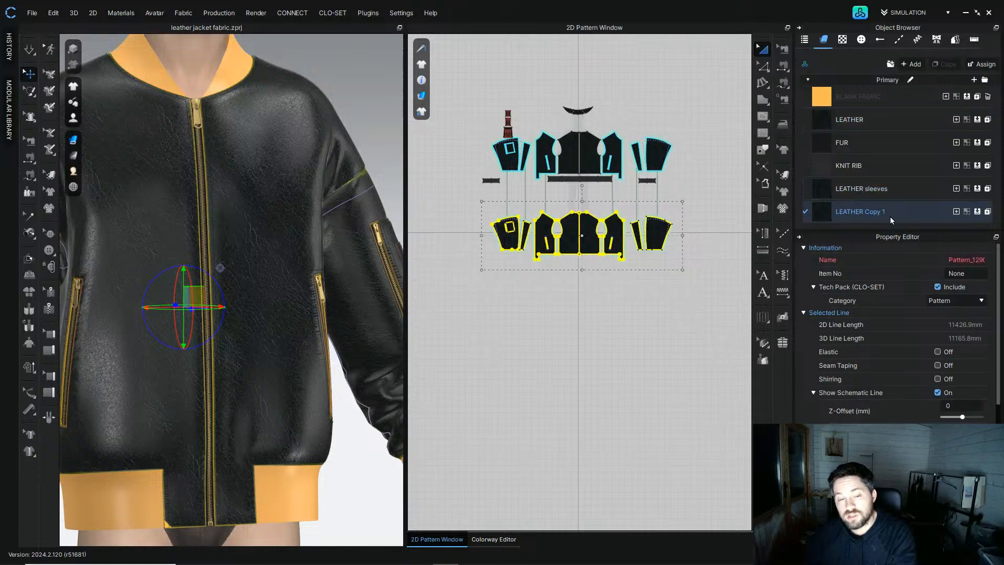
click(891, 220)
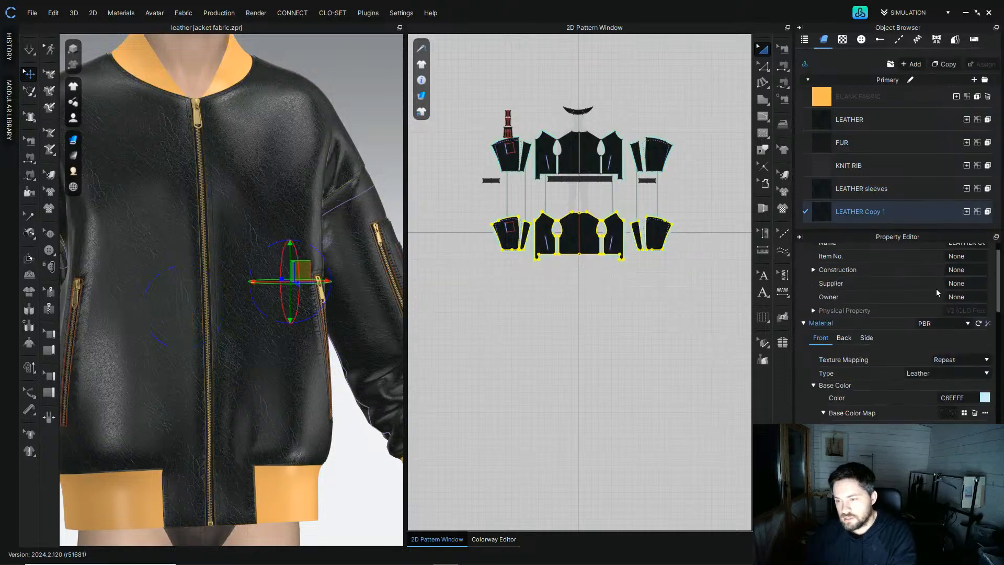
scroll(895, 414, down, 5)
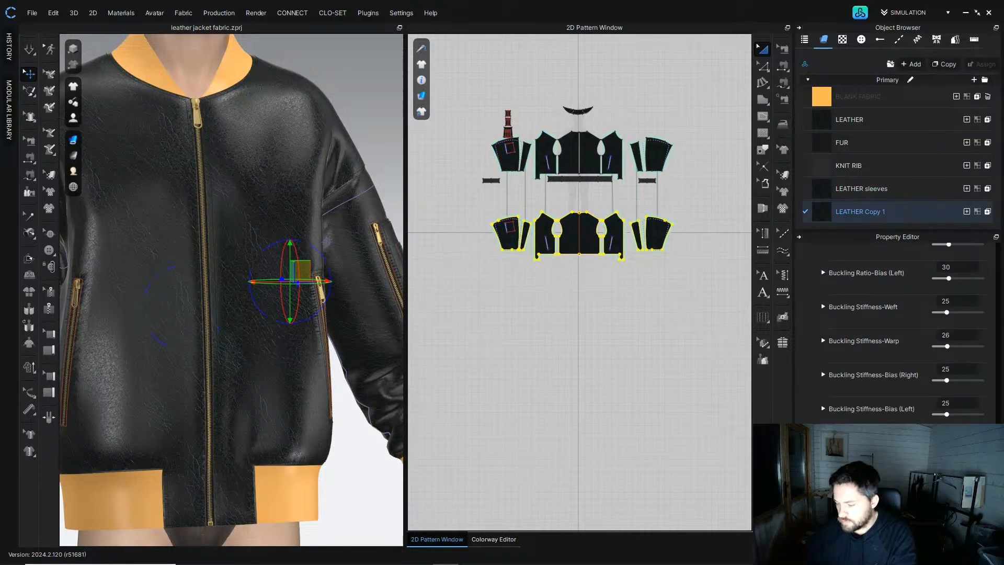
click(358, 487)
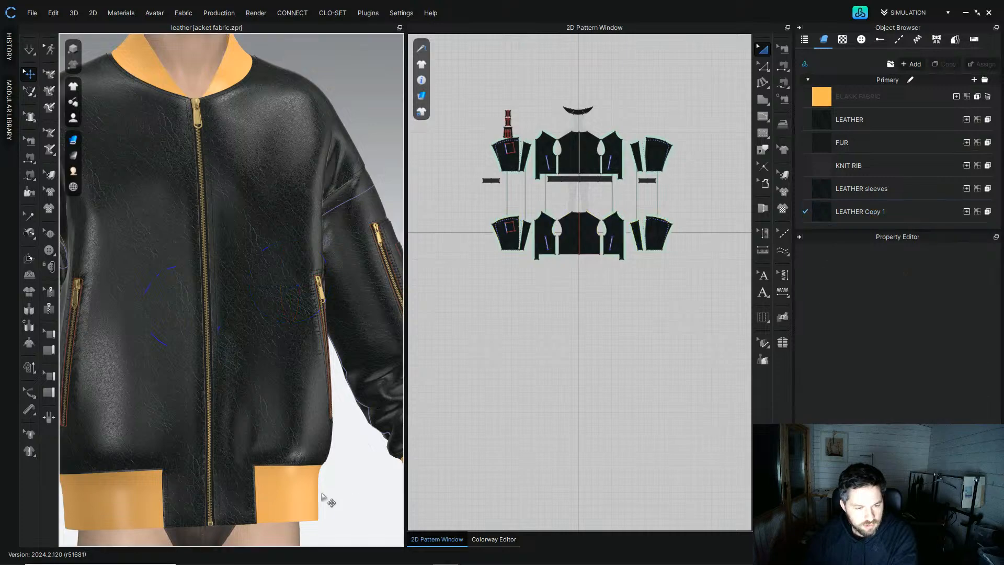
Step: Orbit and zoom around the jacket's collar, zipper and front to review the leather surfaces
right_drag(325, 497, 316, 425)
scroll(225, 466, up, 4)
middle_drag(219, 469, 223, 346)
scroll(223, 345, up, 3)
right_drag(222, 345, 243, 338)
middle_drag(243, 338, 244, 175)
right_drag(244, 175, 247, 121)
middle_drag(248, 120, 254, 301)
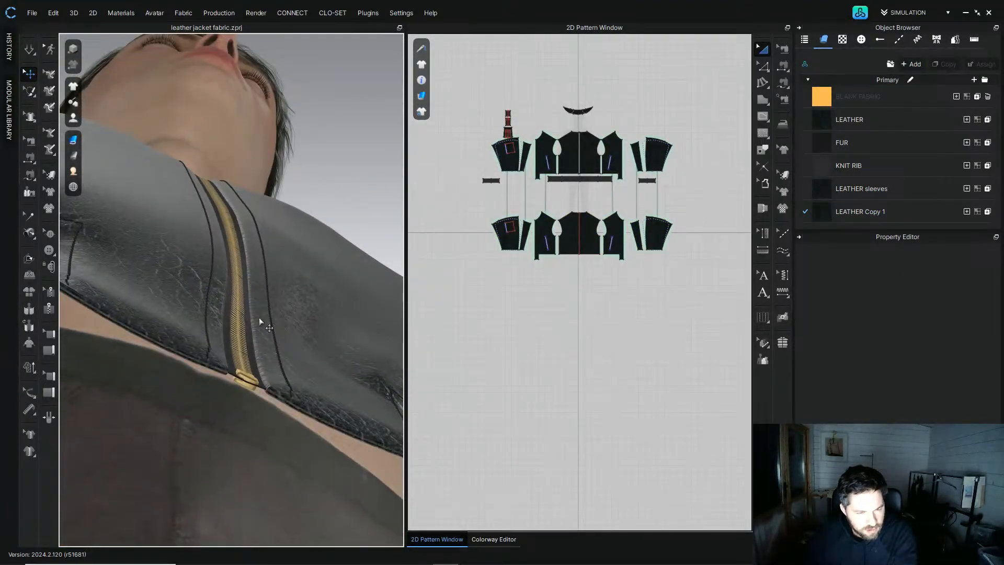
click(878, 120)
right_drag(294, 323, 283, 343)
scroll(283, 343, down, 3)
scroll(283, 342, down, 3)
right_drag(251, 204, 244, 319)
scroll(238, 335, down, 4)
middle_drag(214, 204, 178, 325)
right_drag(178, 326, 295, 281)
middle_drag(343, 396, 392, 380)
scroll(283, 378, down, 5)
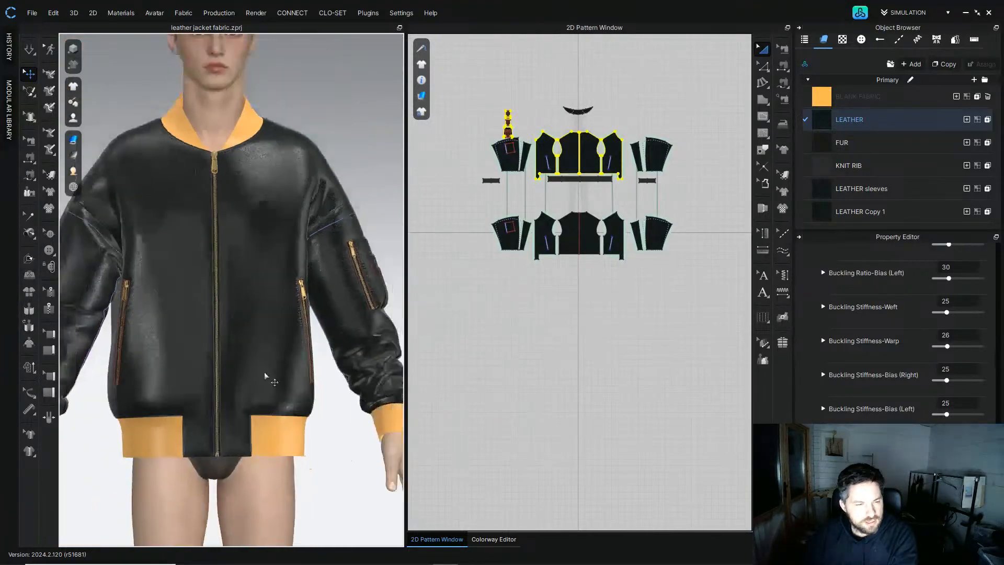
right_drag(177, 242, 157, 280)
middle_drag(157, 280, 228, 256)
right_drag(229, 257, 203, 257)
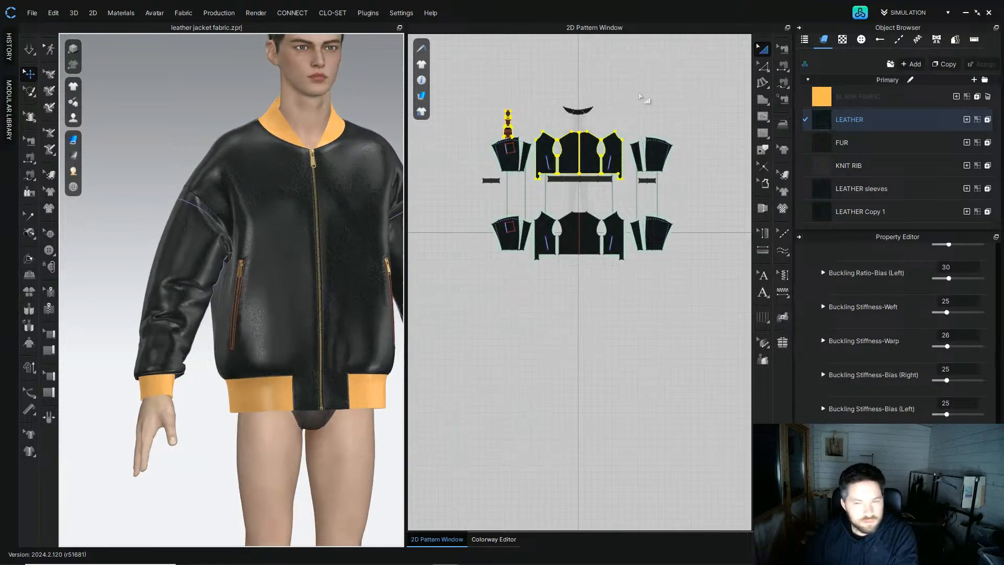
Step: Select all pattern pieces and set their particle distance to 8 mm
click(468, 81)
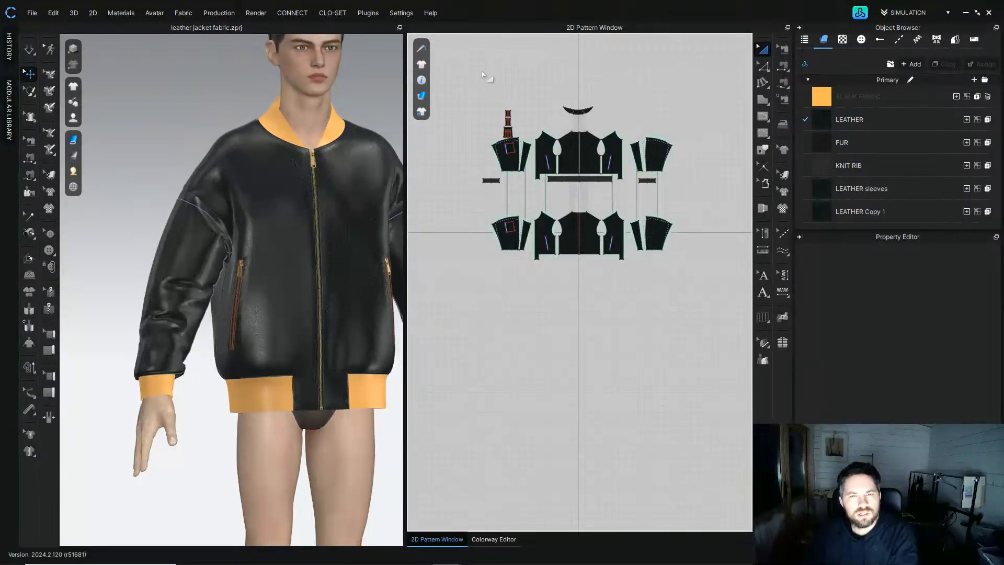
drag(470, 78, 680, 266)
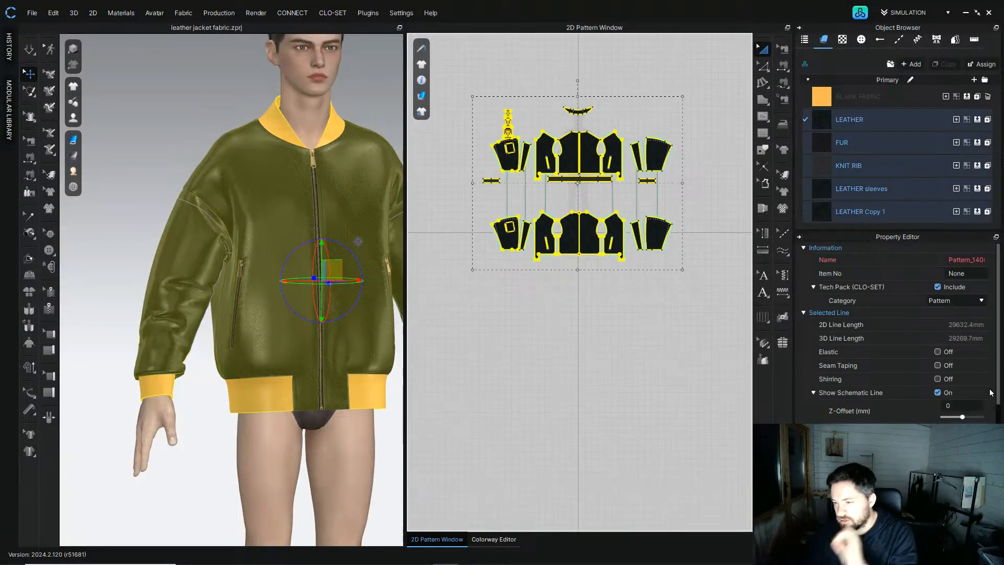
scroll(981, 403, down, 3)
click(976, 418)
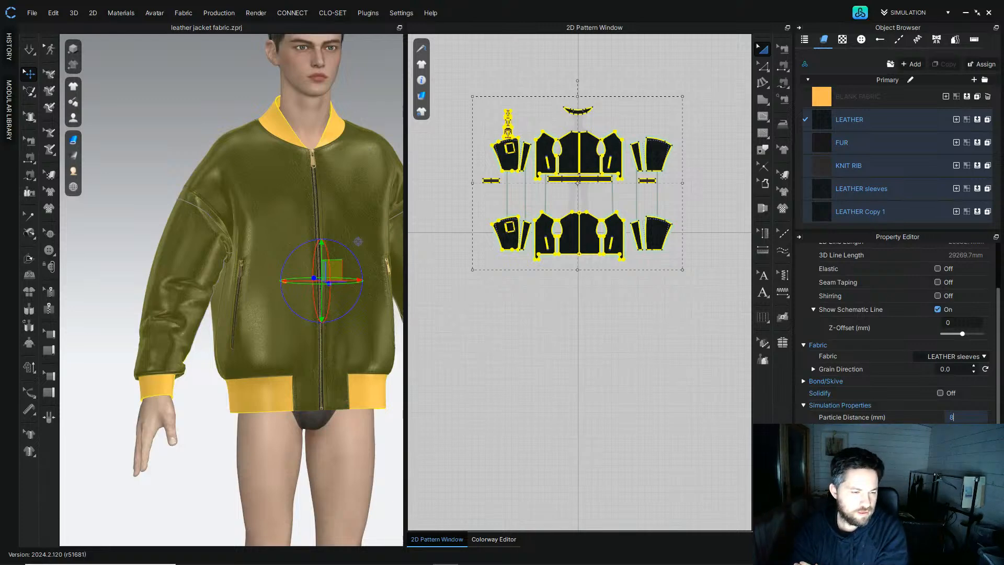
key(Return)
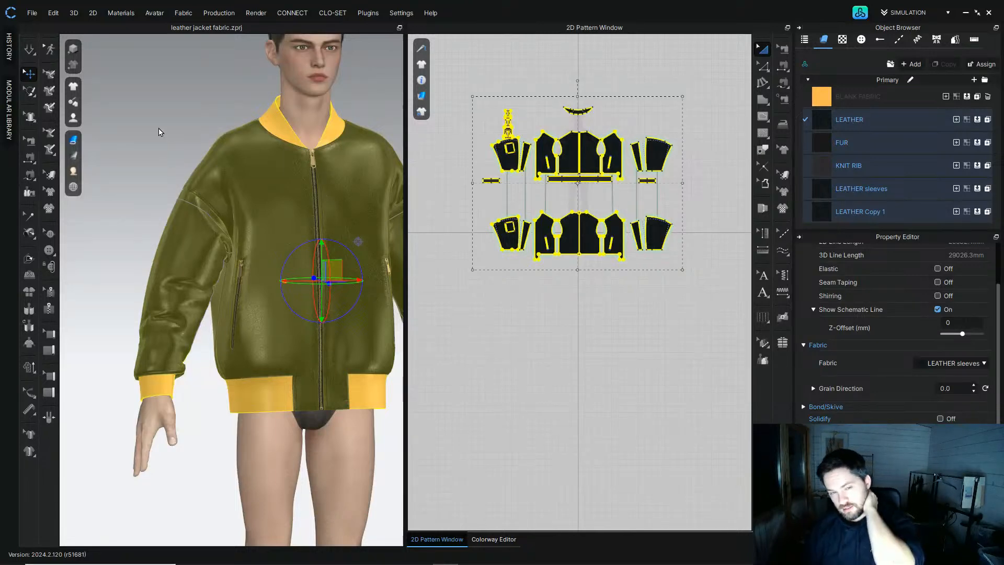
Step: Select each sleeve in the 3D view to check its fabric settings
click(153, 131)
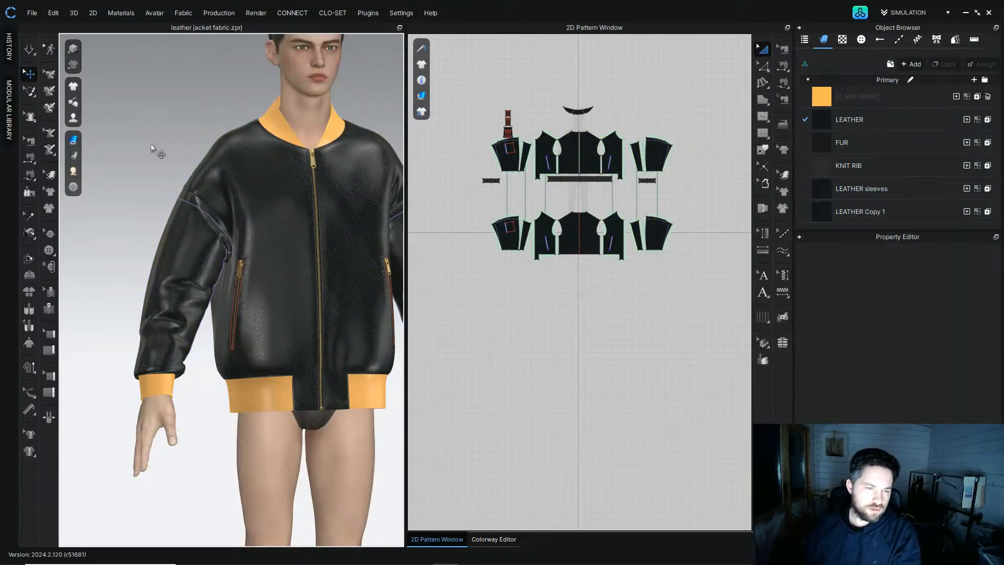
scroll(151, 146, down, 3)
mouse_move(154, 149)
right_down()
mouse_move(134, 147)
mouse_move(142, 138)
right_up()
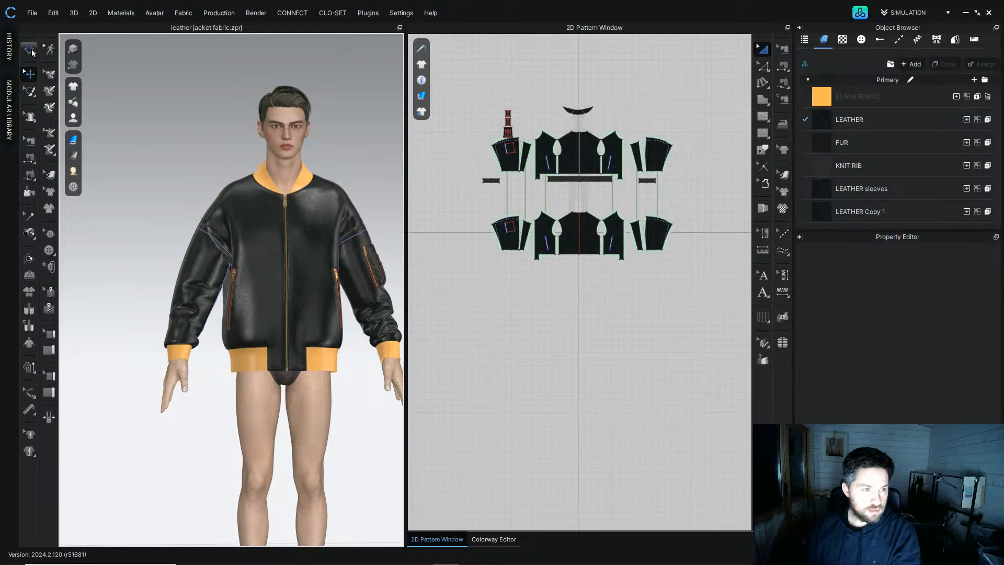
click(30, 50)
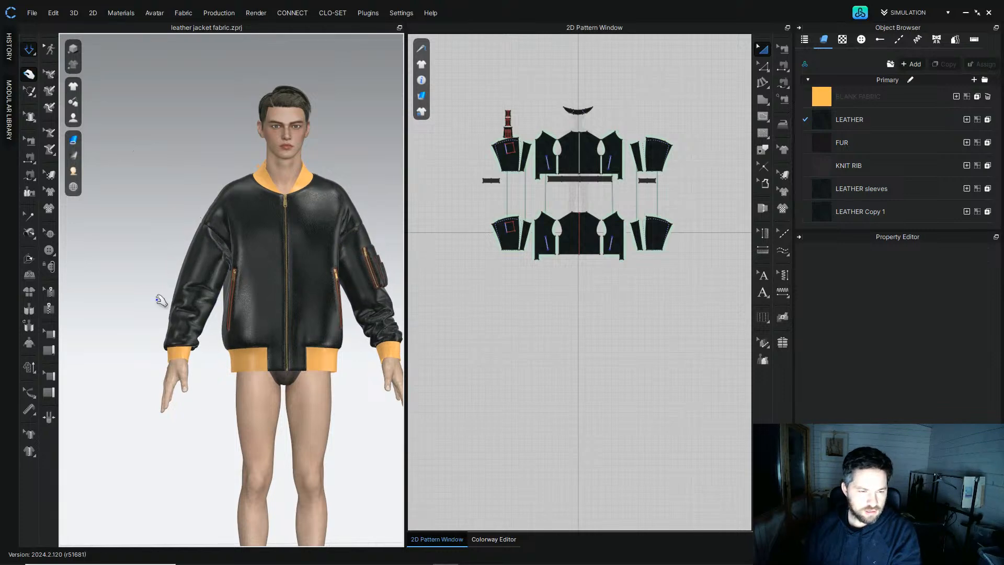
click(194, 318)
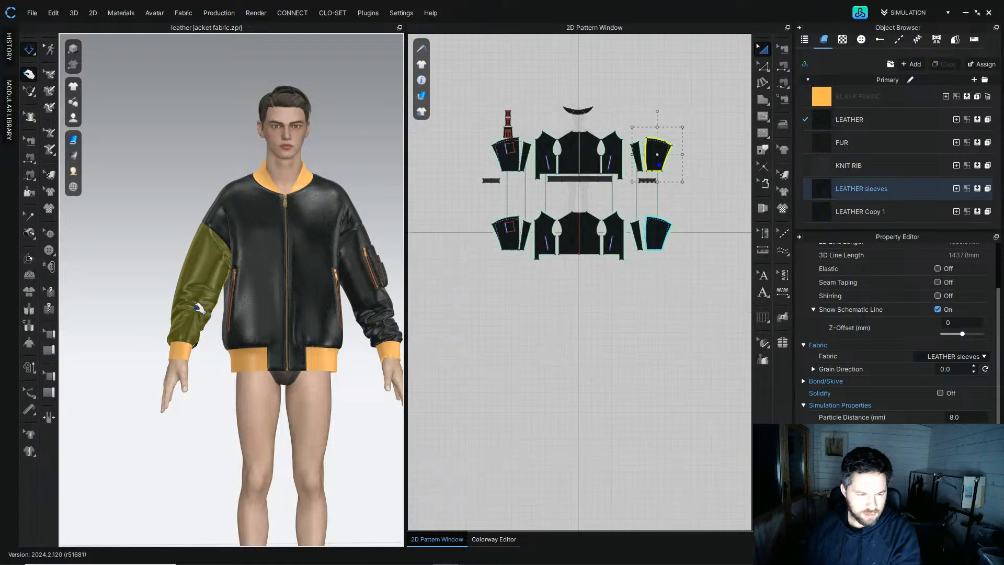
click(363, 299)
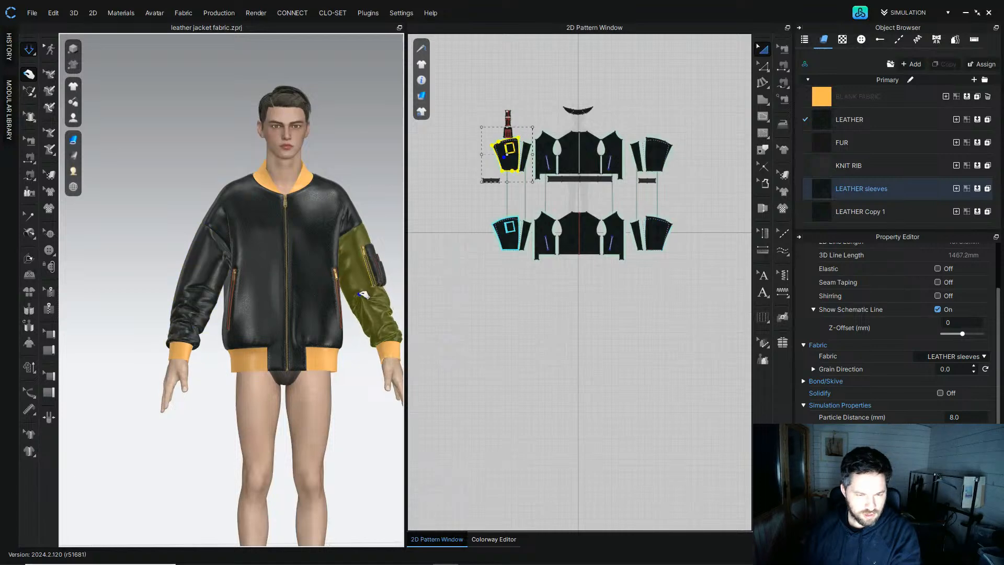
Step: Orbit and zoom around the jacket's back and hem to review the simulated leather
right_drag(327, 306, 253, 218)
scroll(315, 300, up, 1)
scroll(262, 287, up, 5)
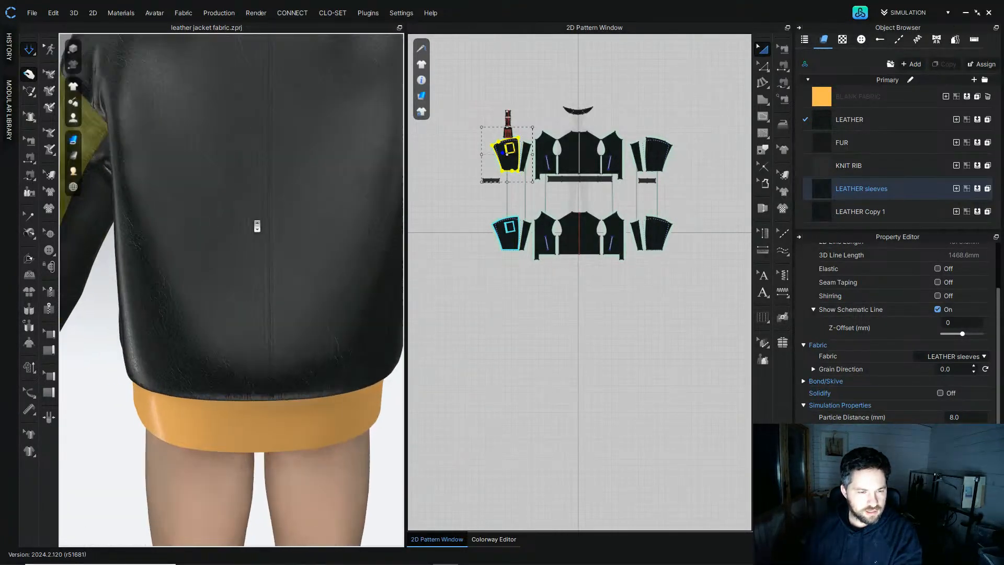
scroll(279, 300, down, 6)
right_drag(237, 340, 288, 336)
key(space)
scroll(183, 312, down, 4)
middle_drag(204, 273, 225, 214)
right_drag(224, 215, 272, 206)
click(270, 191)
right_drag(176, 181, 292, 176)
scroll(144, 317, down, 3)
middle_drag(139, 325, 209, 191)
right_drag(209, 191, 204, 170)
Step: Save the project as Prada Jacket on the Desktop
click(32, 13)
mouse_move(50, 82)
click(143, 82)
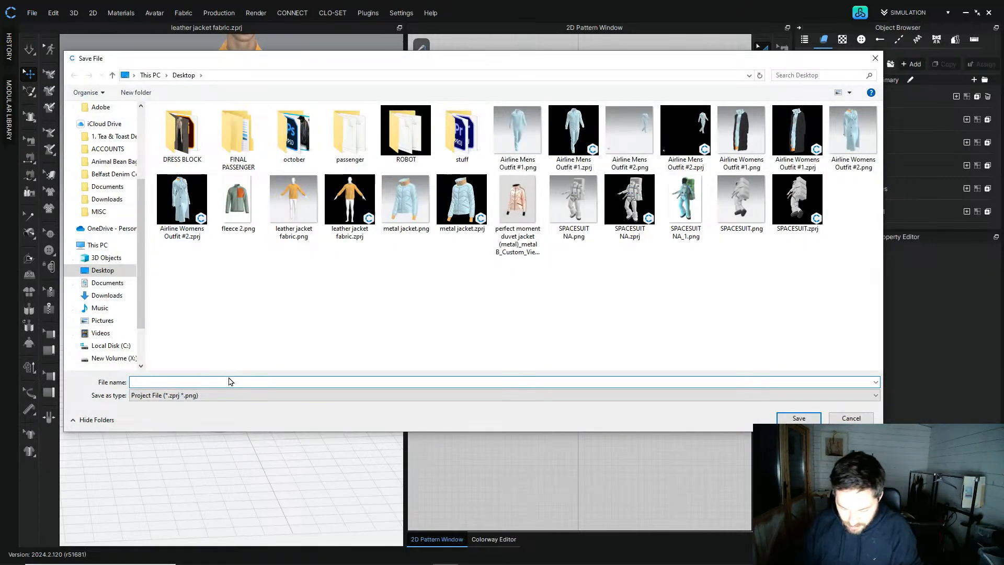
text(Prada Jacket)
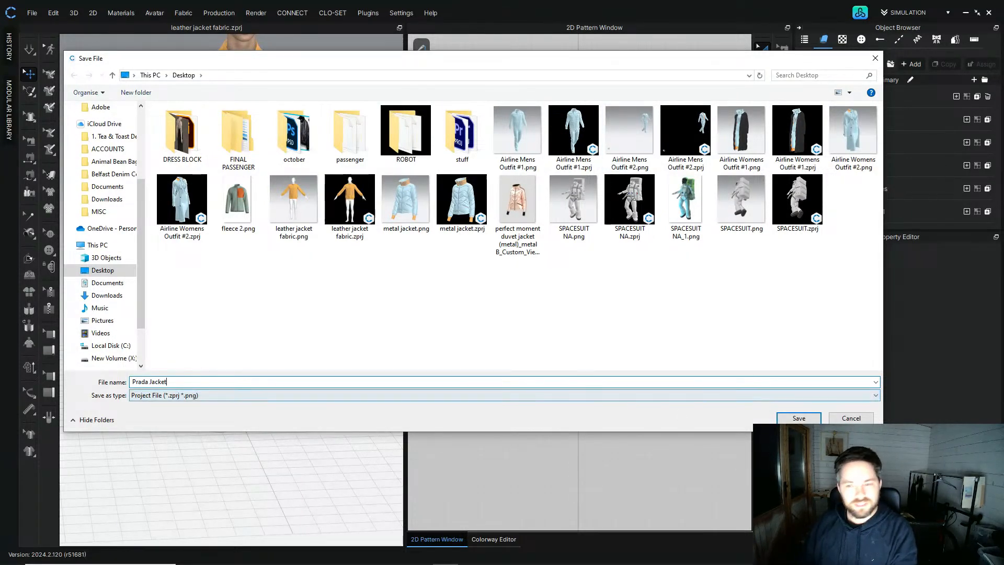
click(798, 418)
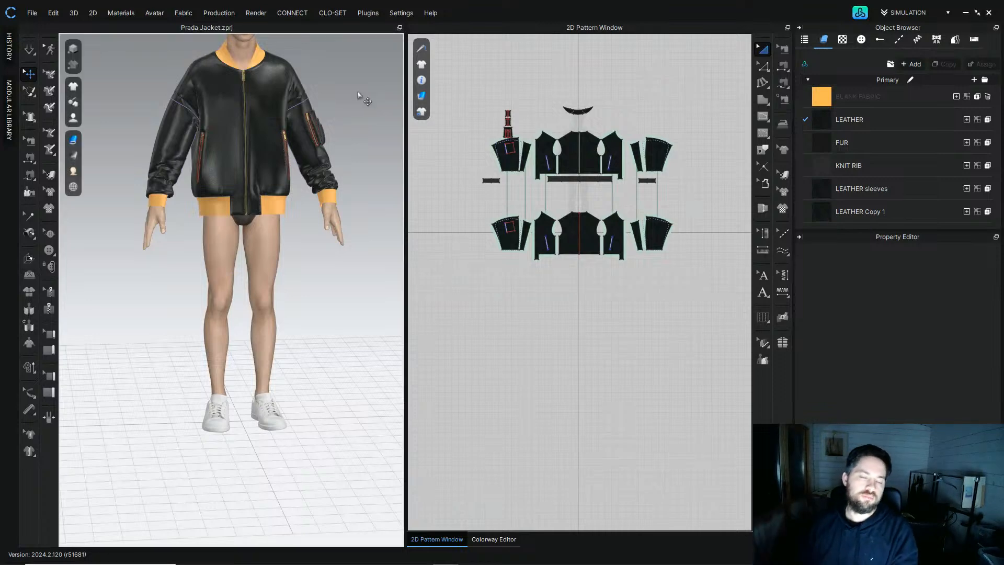
Step: Open the asset library and search the community garment assets for mv2, browsing the results
scroll(356, 225, up, 5)
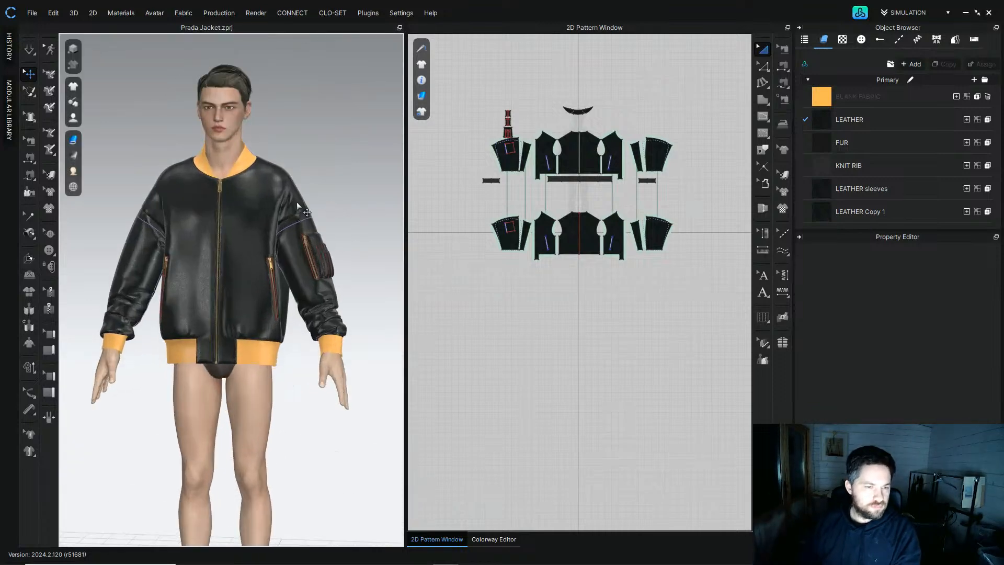
click(861, 13)
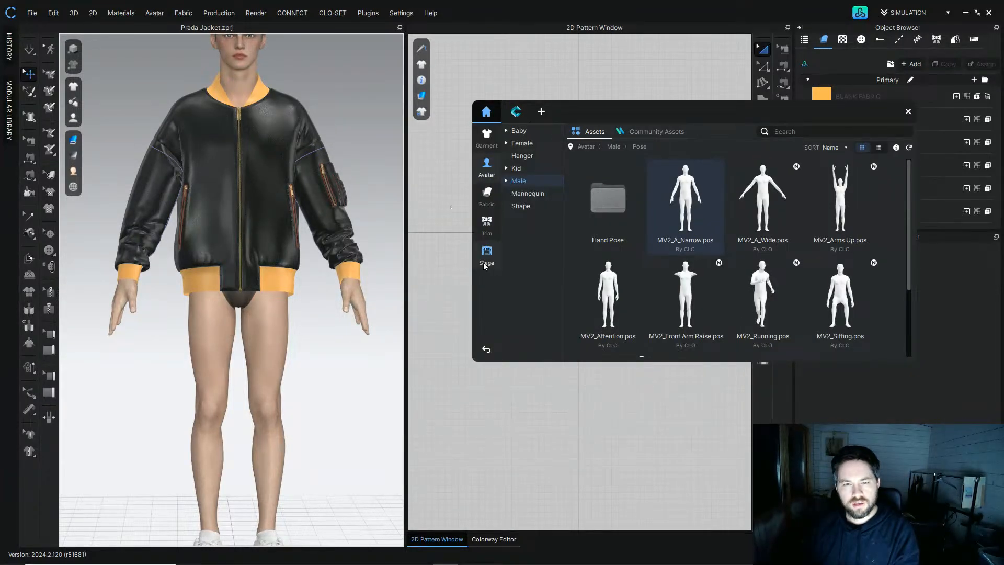
click(491, 143)
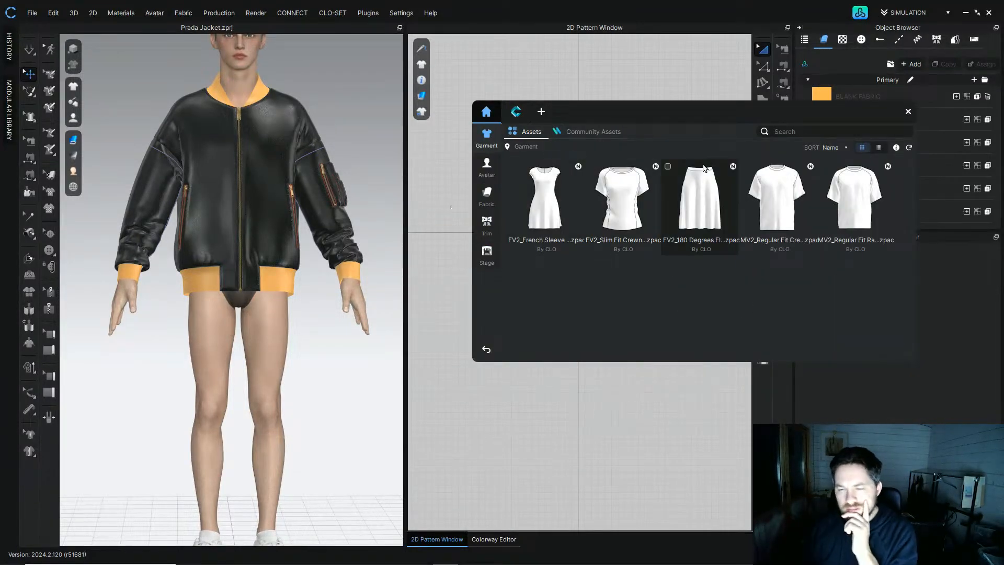
click(595, 134)
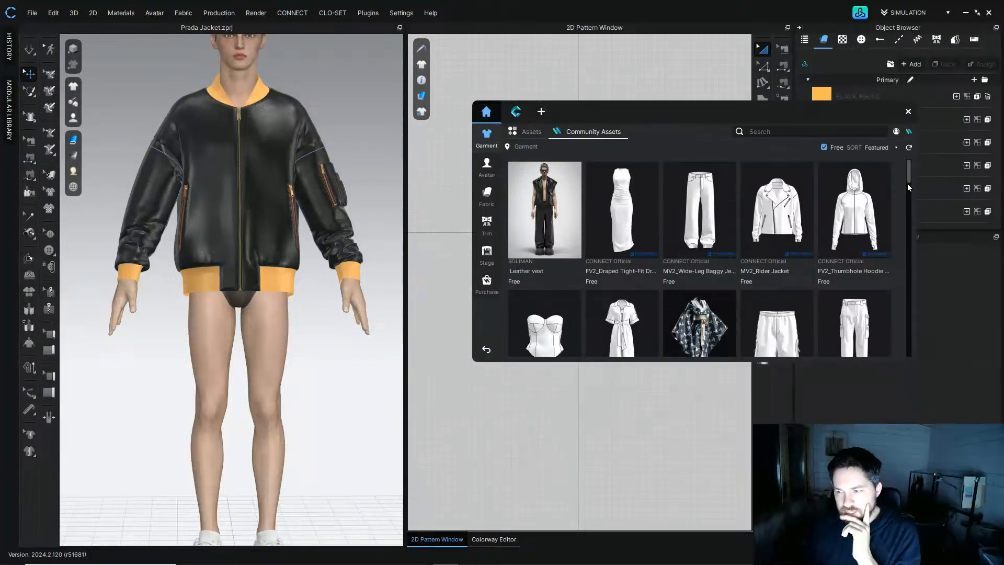
drag(911, 183, 909, 271)
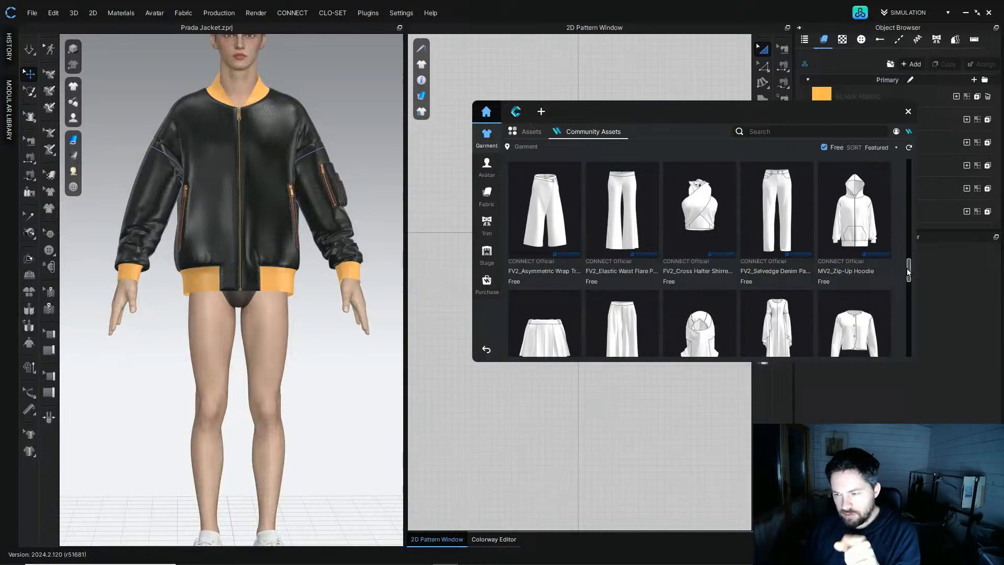
scroll(910, 262, up, 1)
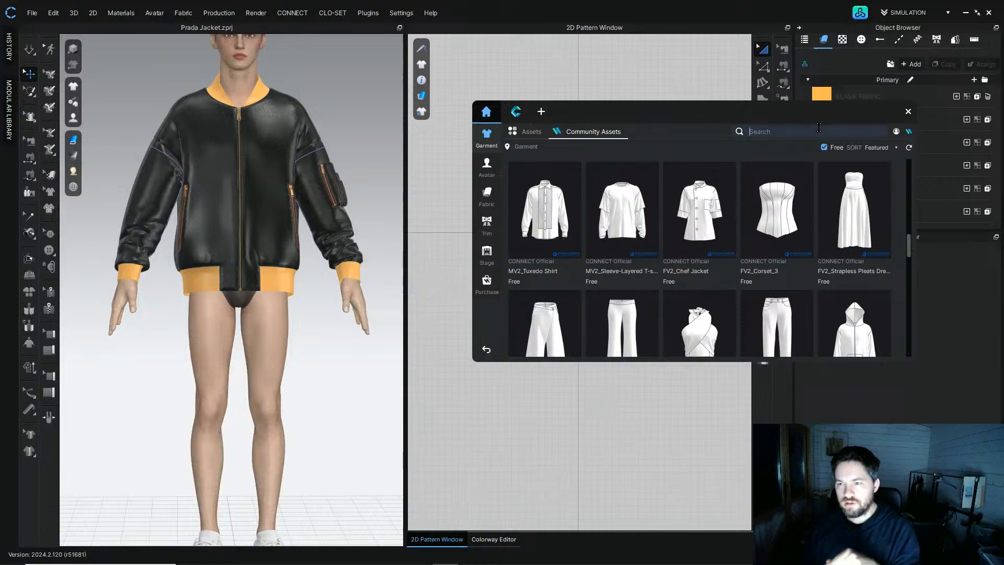
click(820, 129)
text(mv2)
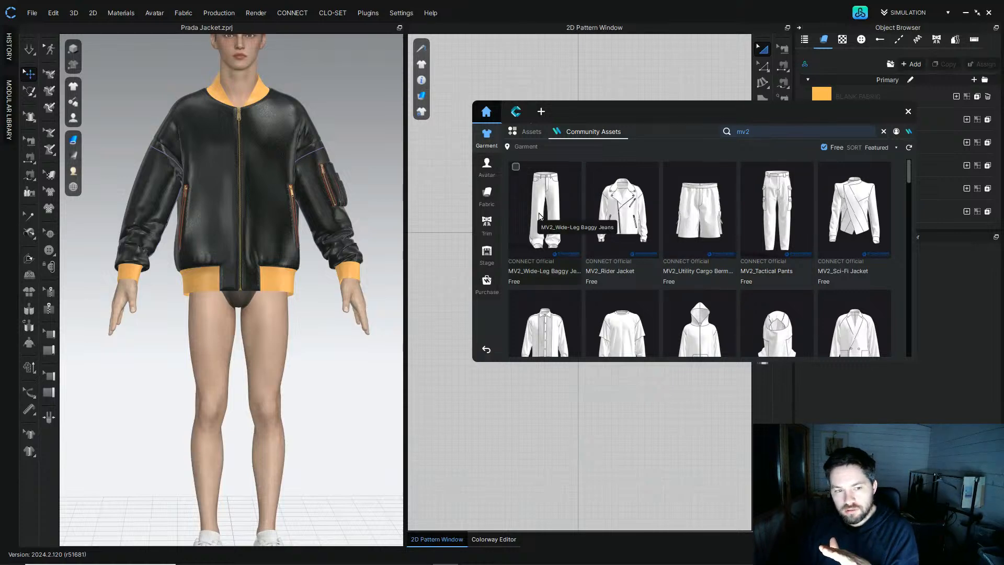
drag(910, 169, 917, 242)
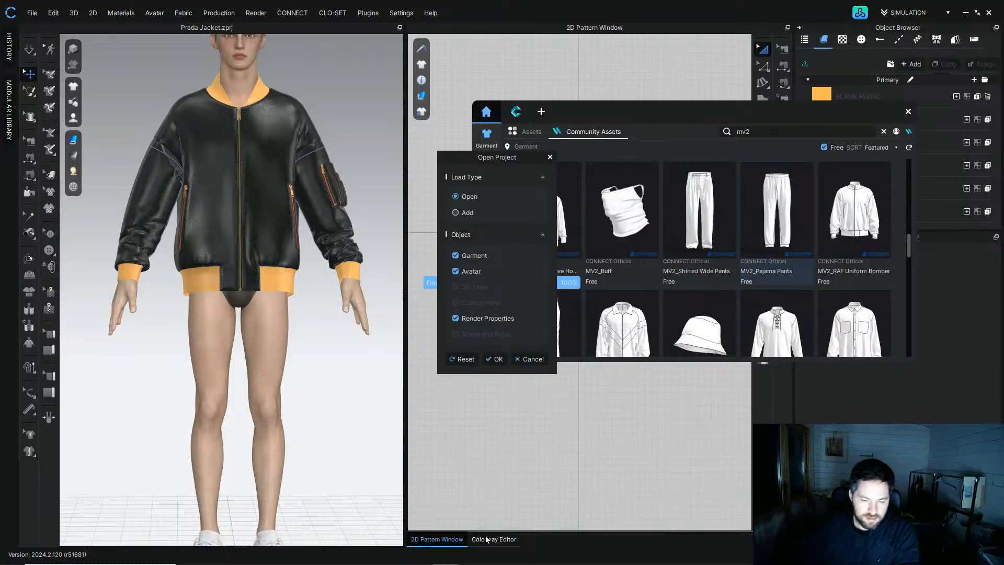
Step: Switch to the browser and review the Prada bomber jacket reference photos
mouse_move(452, 563)
mouse_move(421, 554)
click(309, 497)
click(855, 299)
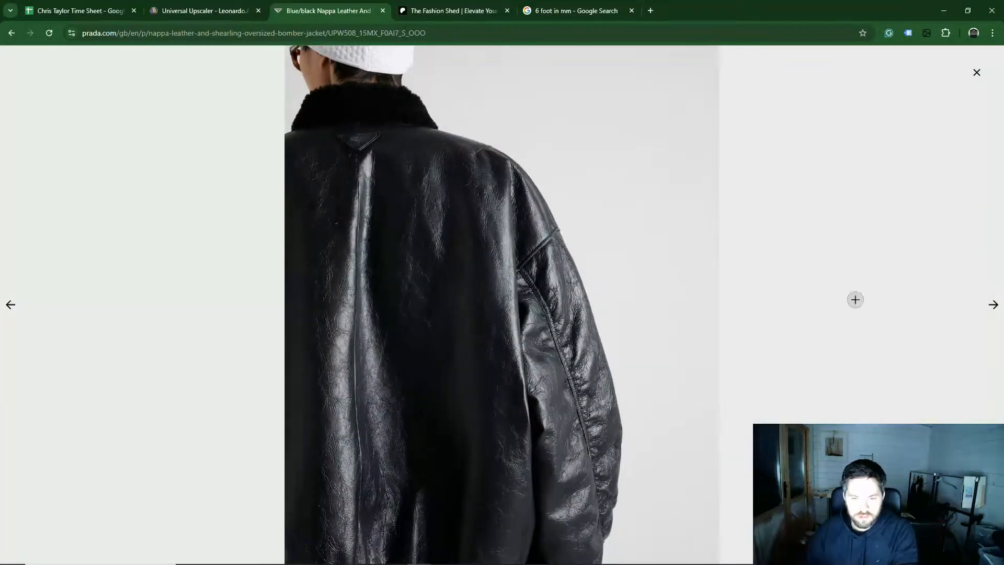
click(992, 306)
click(993, 307)
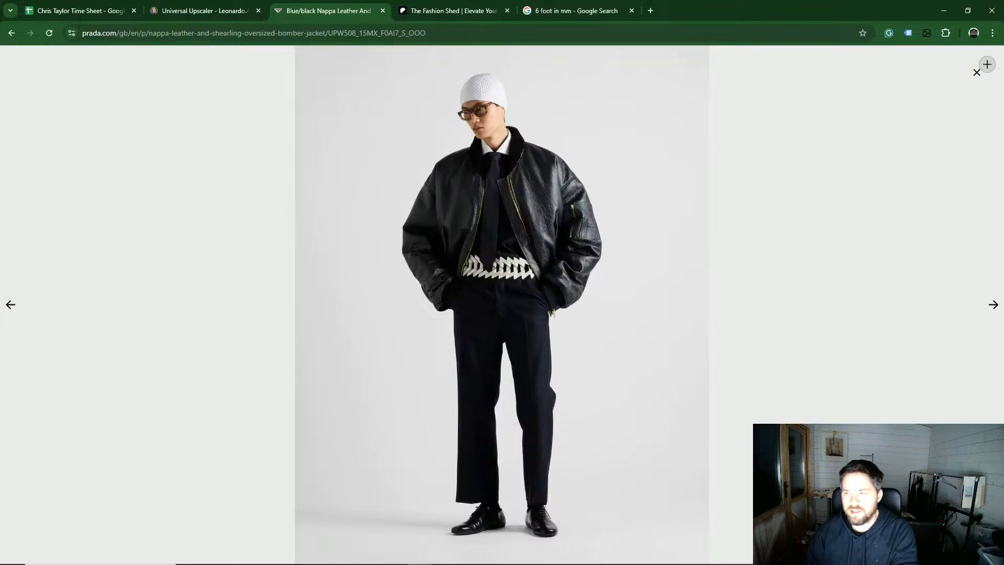
click(944, 10)
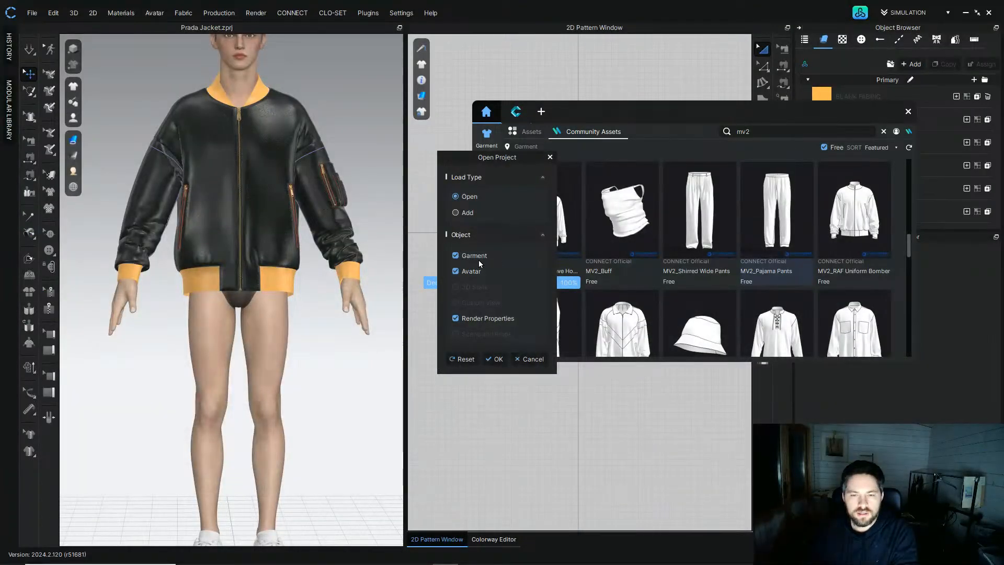
Step: Add MV2_Pajama Pants to the scene without avatar or render properties, keeping the current avatar's size and pose
click(458, 212)
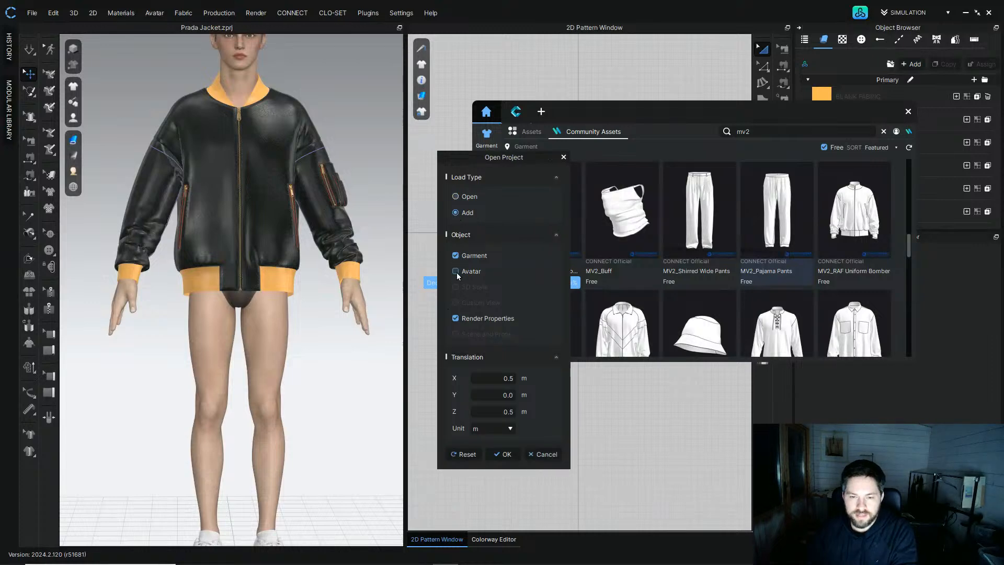
click(456, 318)
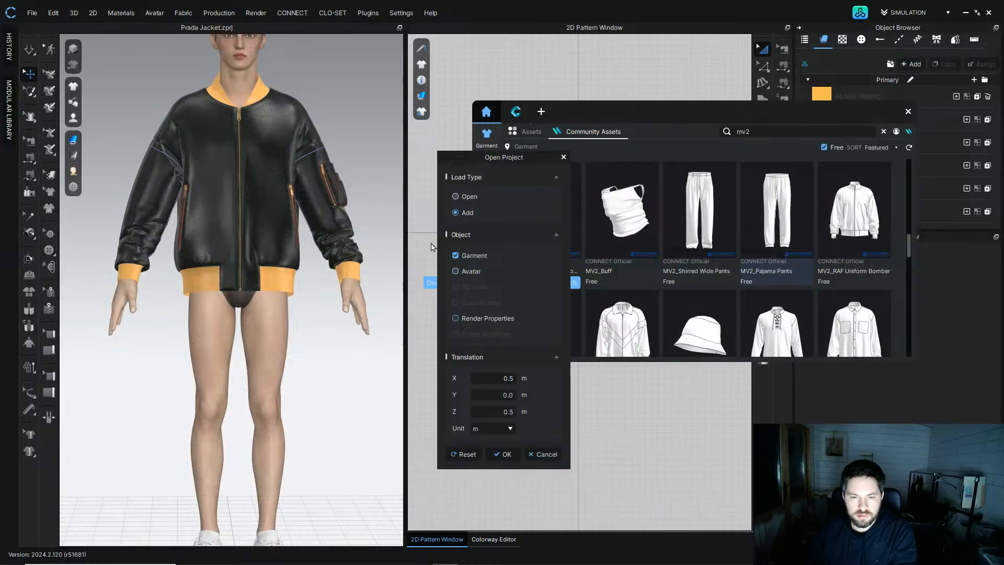
click(502, 453)
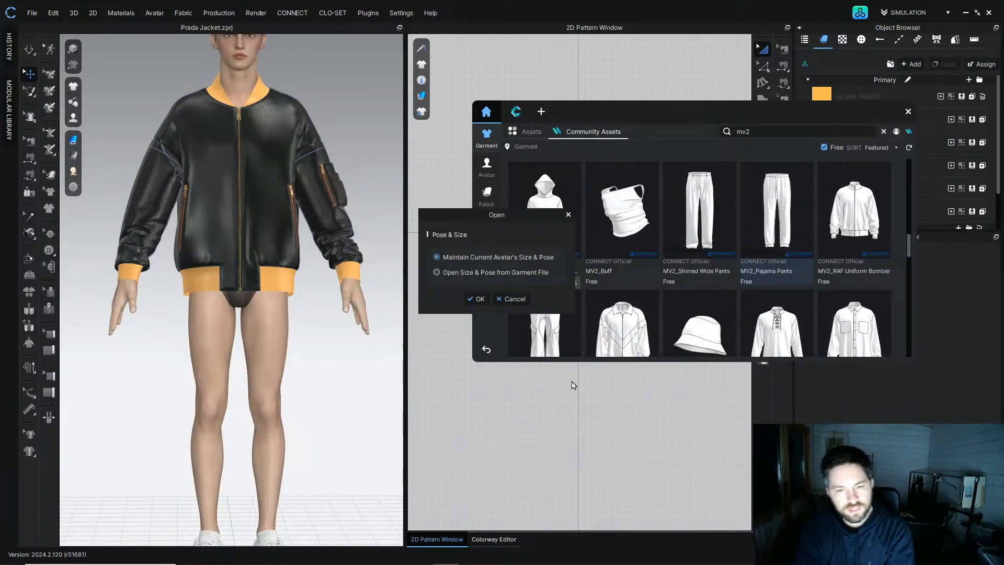
click(477, 300)
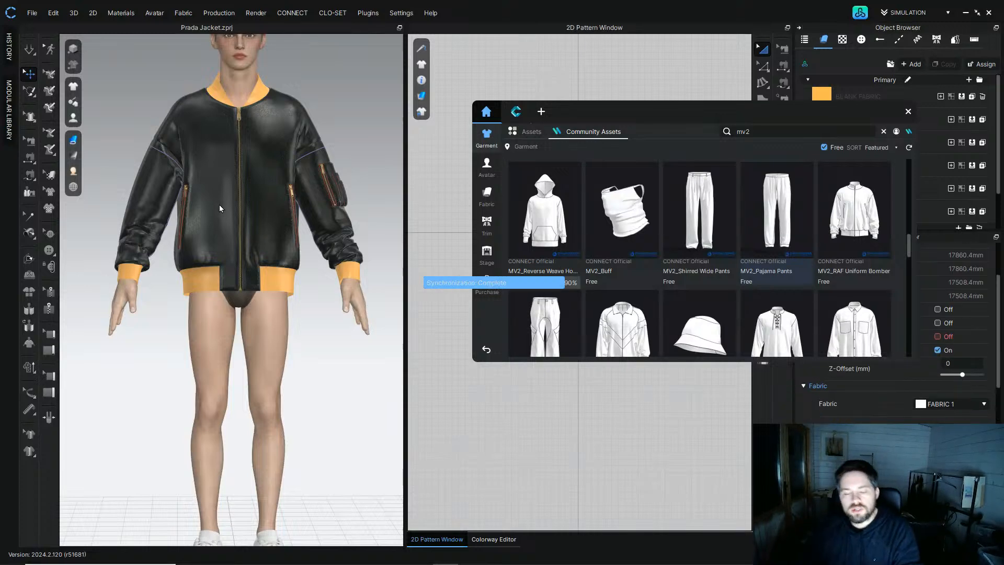
Step: Close the library, place the pants patterns below the jacket patterns and move the pants to ground center
click(908, 112)
scroll(303, 289, down, 3)
scroll(441, 172, down, 3)
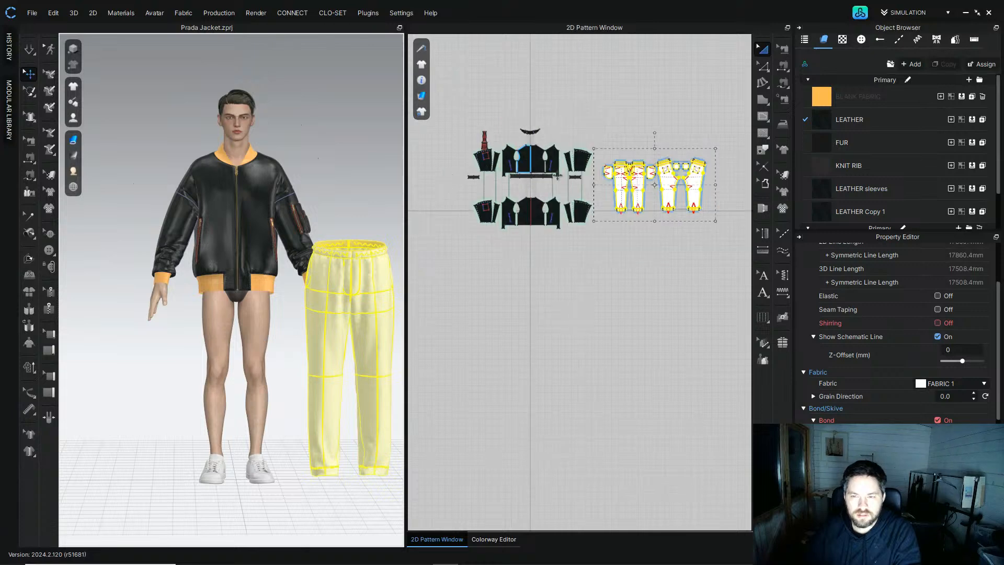
drag(628, 194, 497, 276)
right_drag(282, 285, 356, 313)
right_click(356, 313)
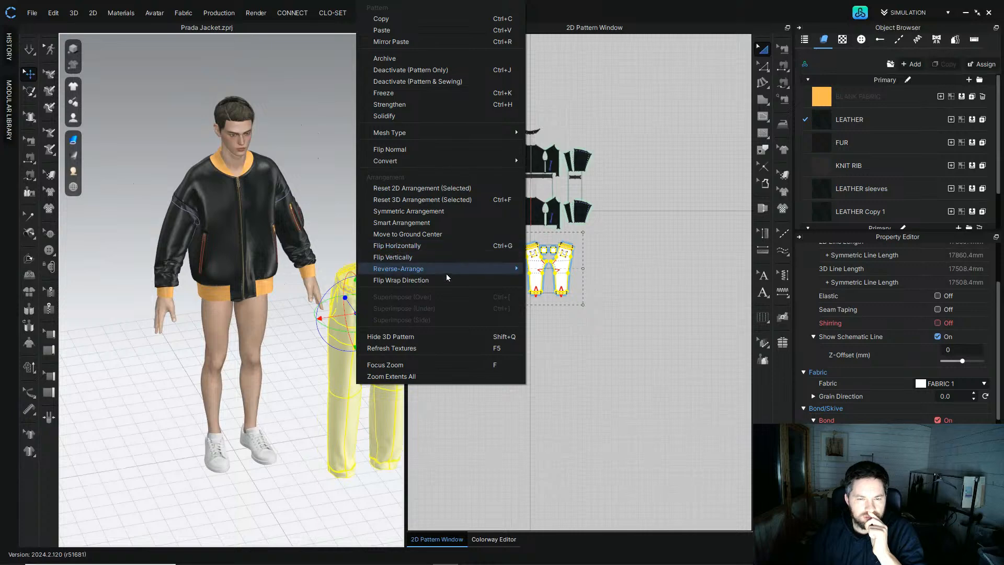
click(453, 235)
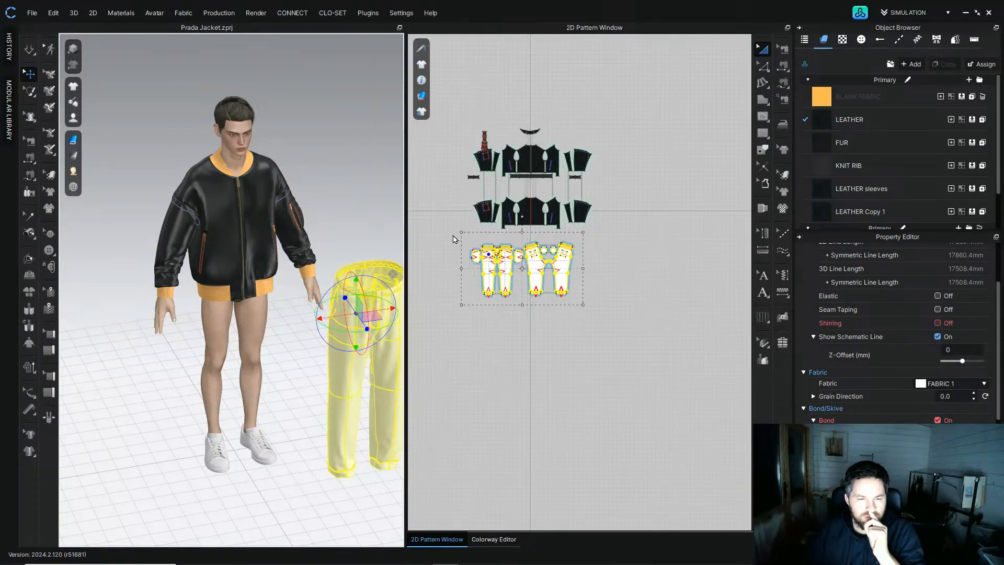
scroll(242, 332, up, 3)
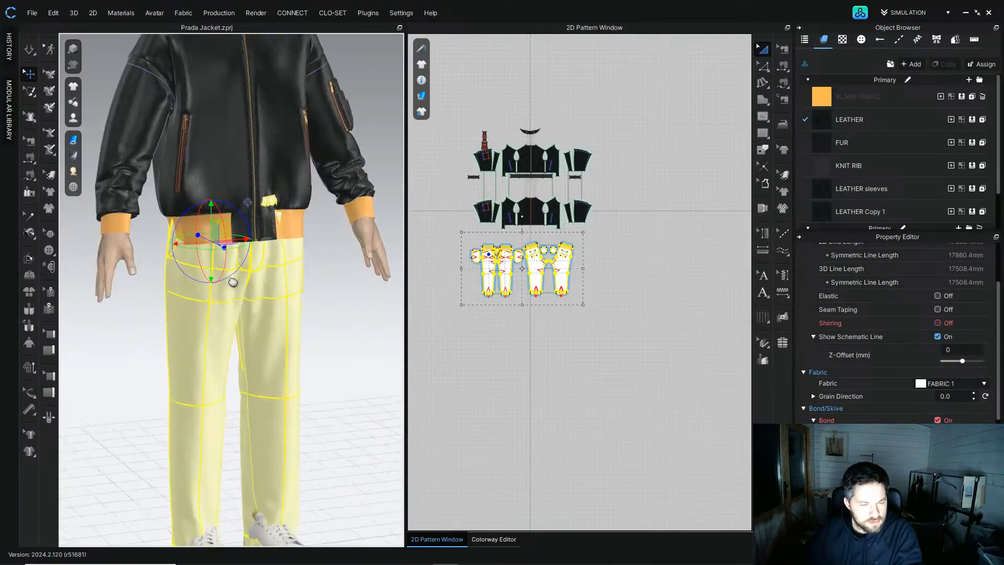
Step: Deactivate all the jacket's pattern pieces so only the pants remain on the avatar
drag(639, 232, 638, 228)
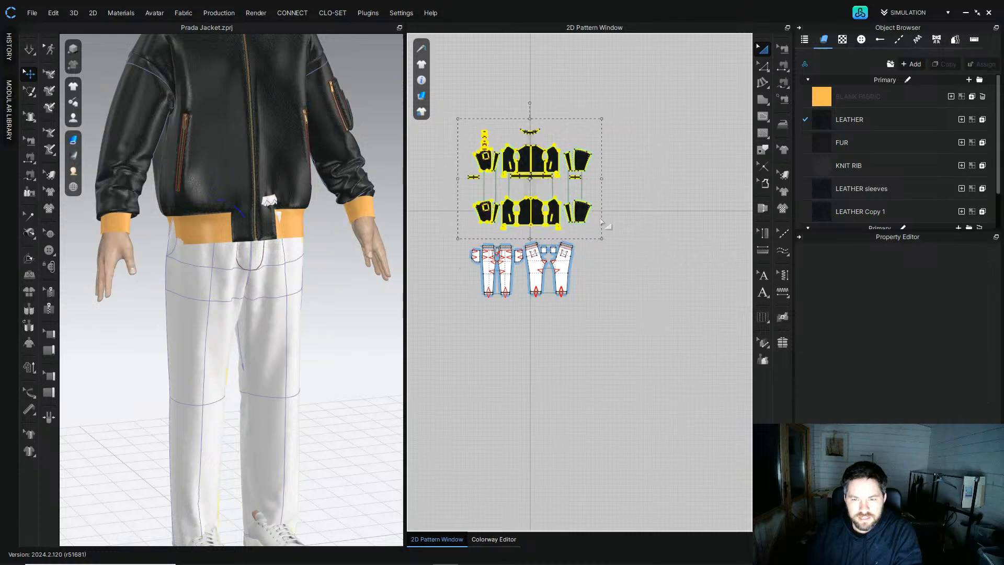
right_click(586, 225)
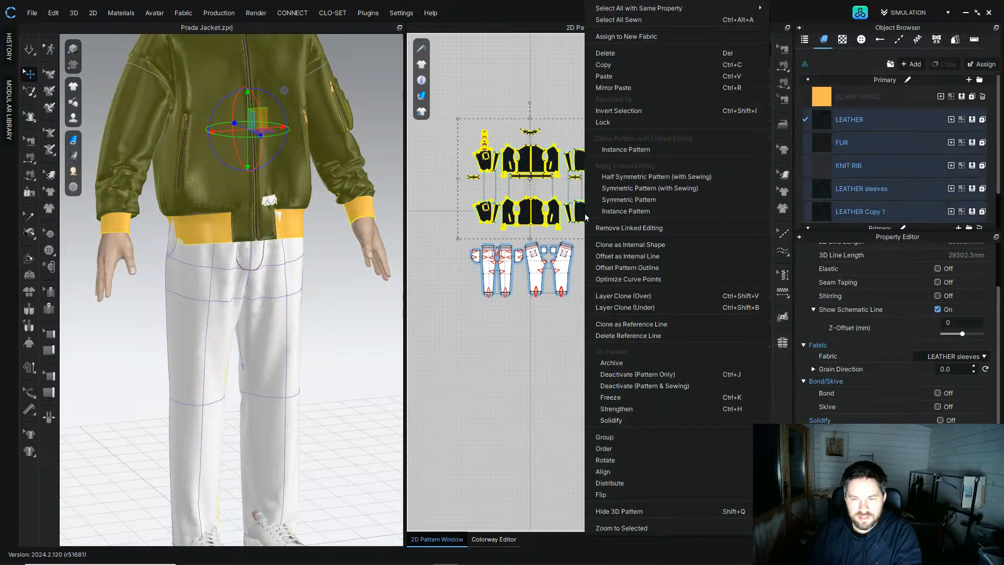
click(639, 369)
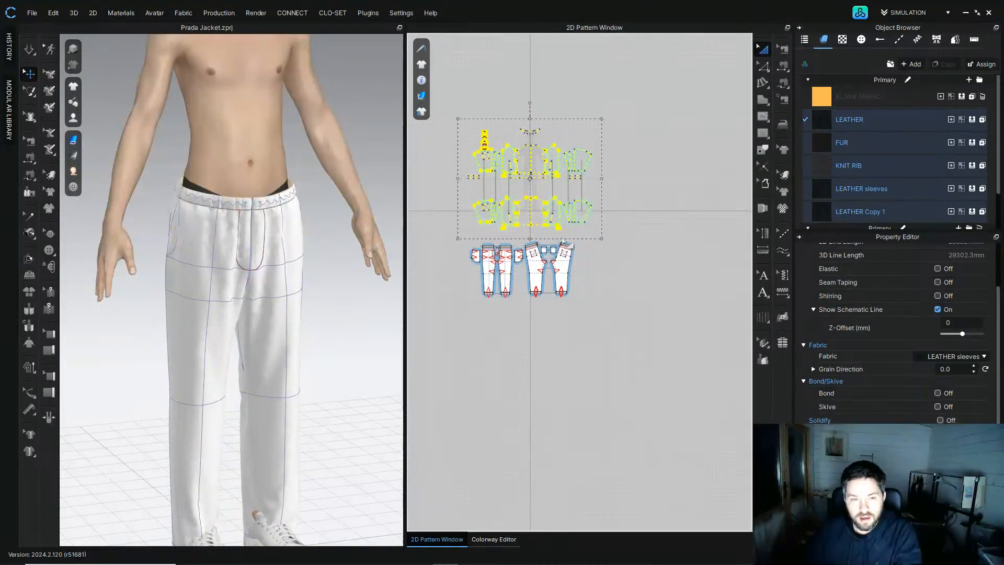
click(523, 326)
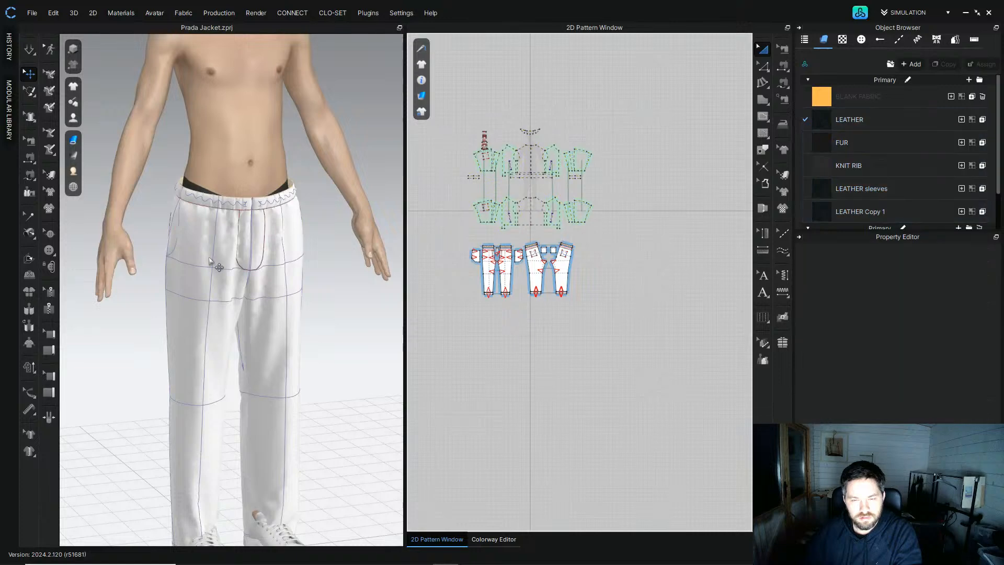
drag(444, 109, 667, 233)
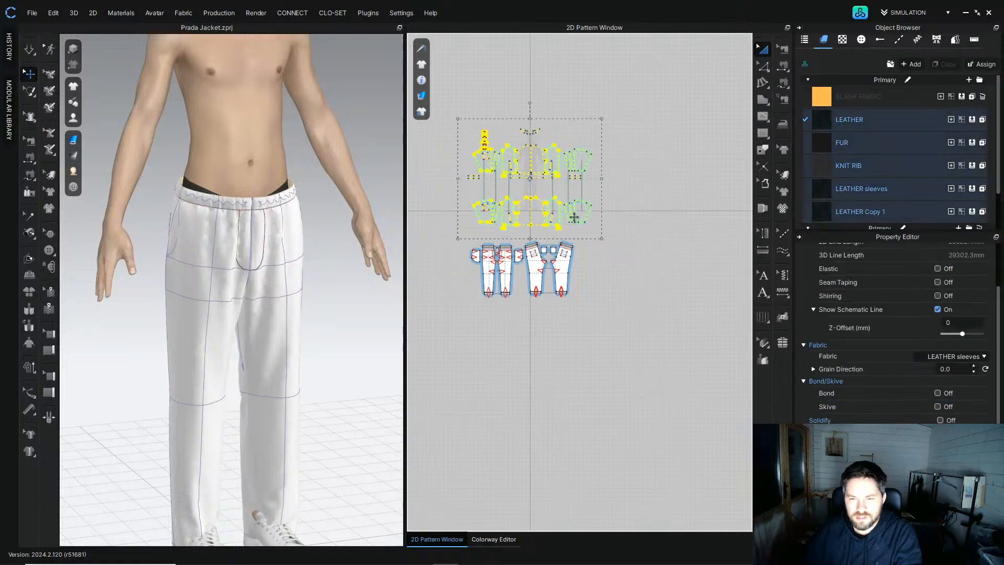
right_click(574, 219)
click(489, 353)
Step: Select all pants pieces, lift them up onto the avatar's waist and simulate them
right_drag(152, 161, 173, 193)
scroll(200, 224, up, 3)
scroll(200, 224, up, 2)
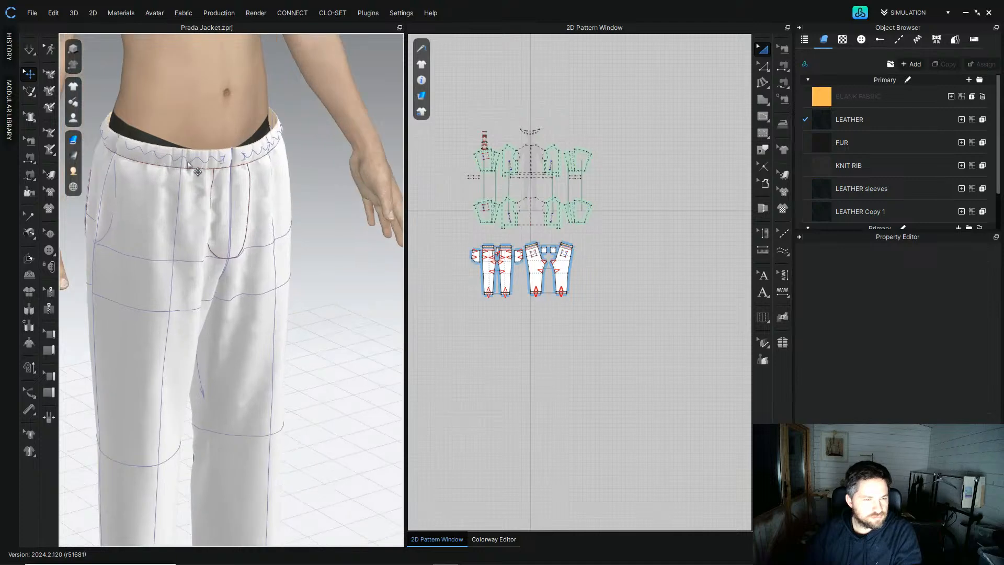
click(187, 163)
scroll(511, 289, up, 5)
click(451, 161)
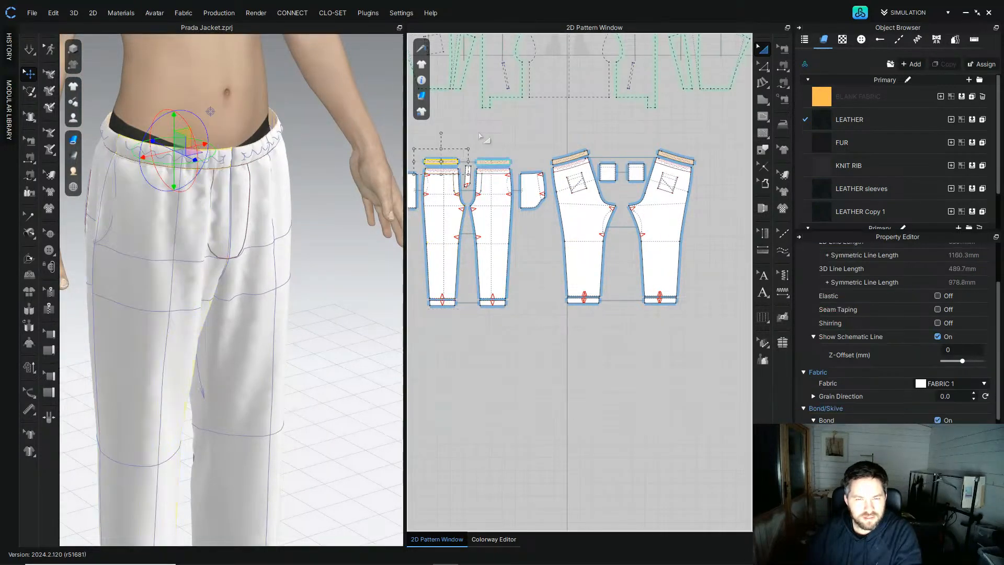
click(486, 142)
scroll(163, 224, down, 2)
drag(717, 387, 412, 192)
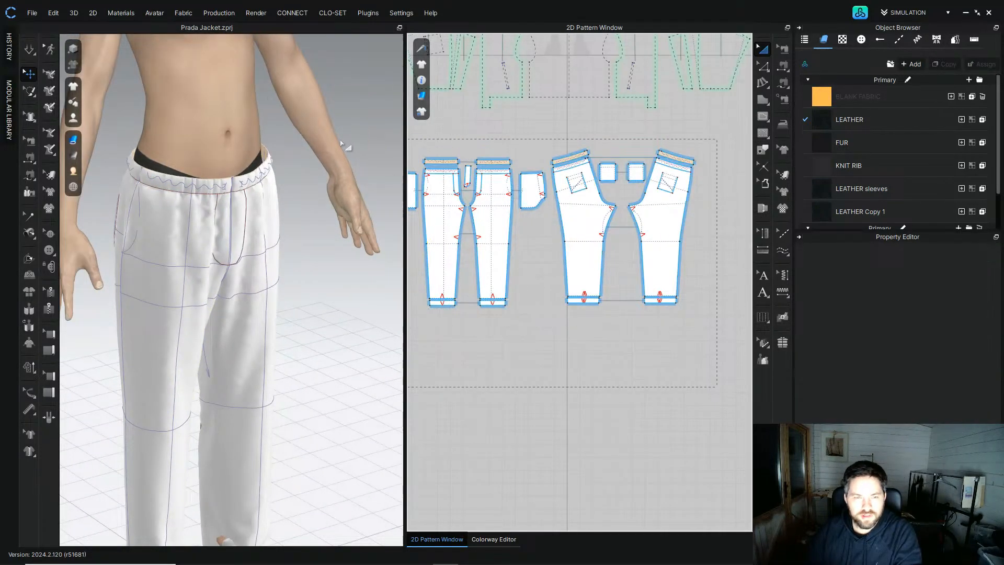
drag(200, 312, 201, 280)
scroll(203, 281, down, 3)
middle_drag(204, 282, 201, 206)
right_drag(184, 212, 203, 205)
middle_drag(300, 268, 291, 316)
right_drag(278, 272, 237, 252)
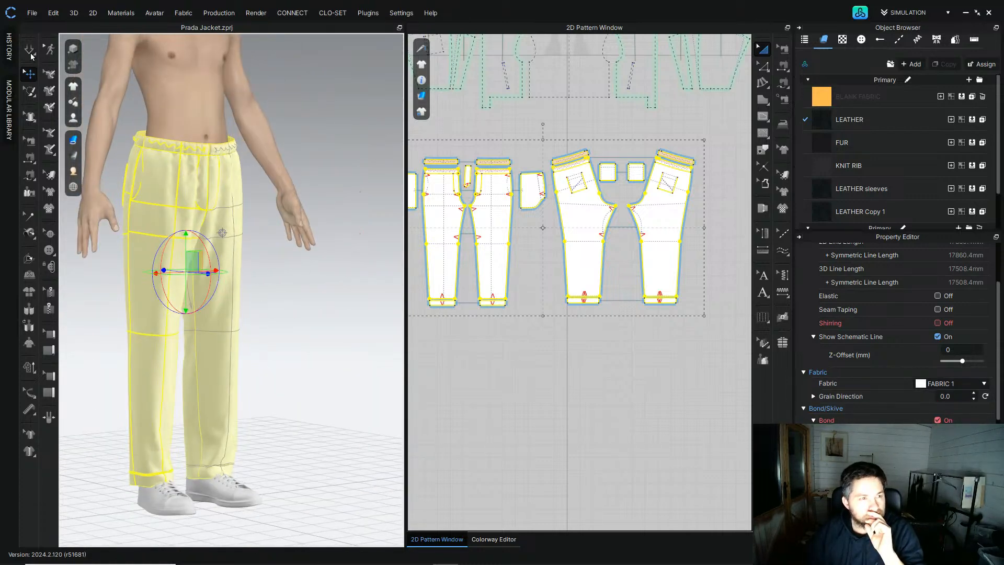
click(29, 53)
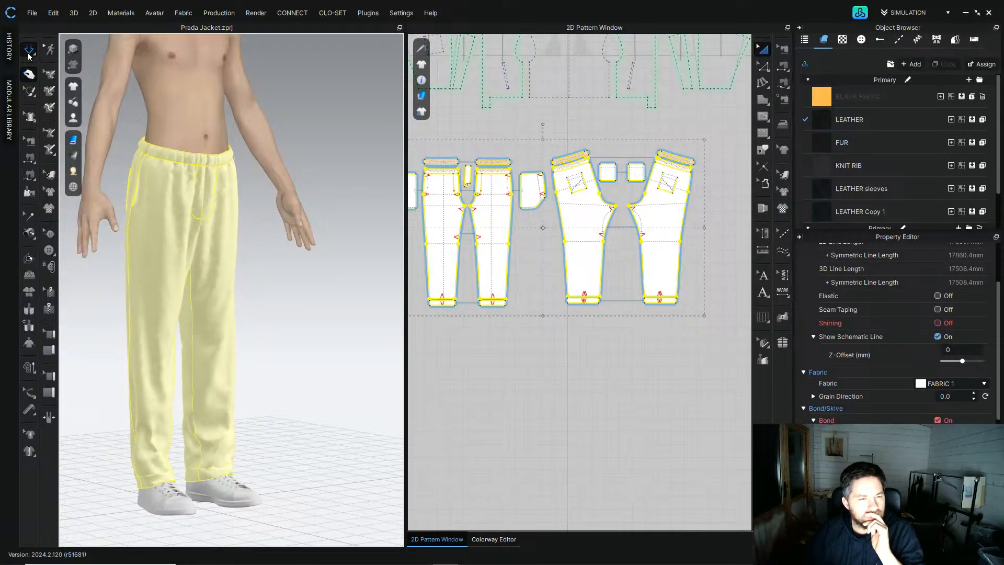
click(29, 52)
Step: Select the pants pieces and inspect their fabric and simulation properties
scroll(563, 217, down, 2)
drag(690, 342, 419, 172)
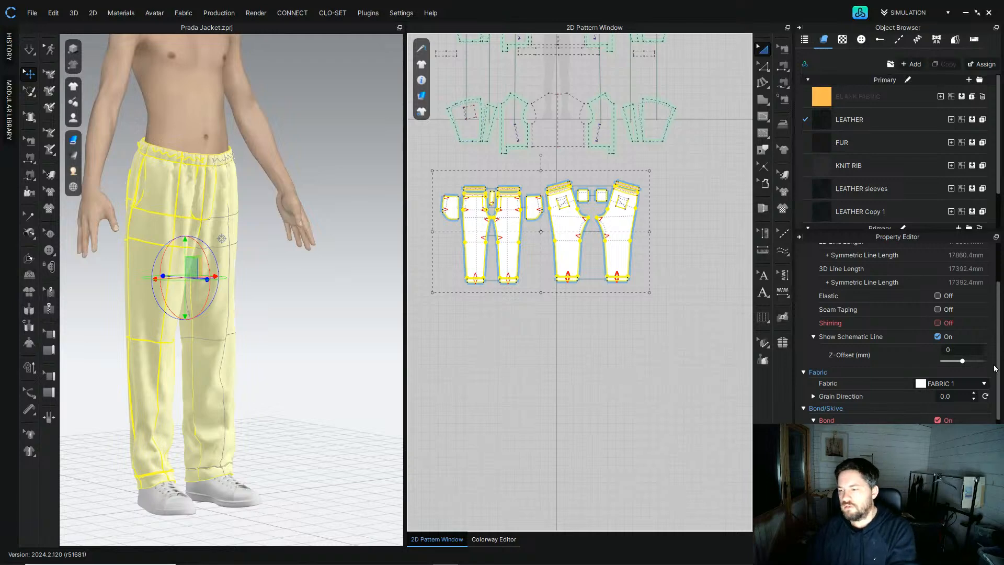
scroll(995, 369, down, 5)
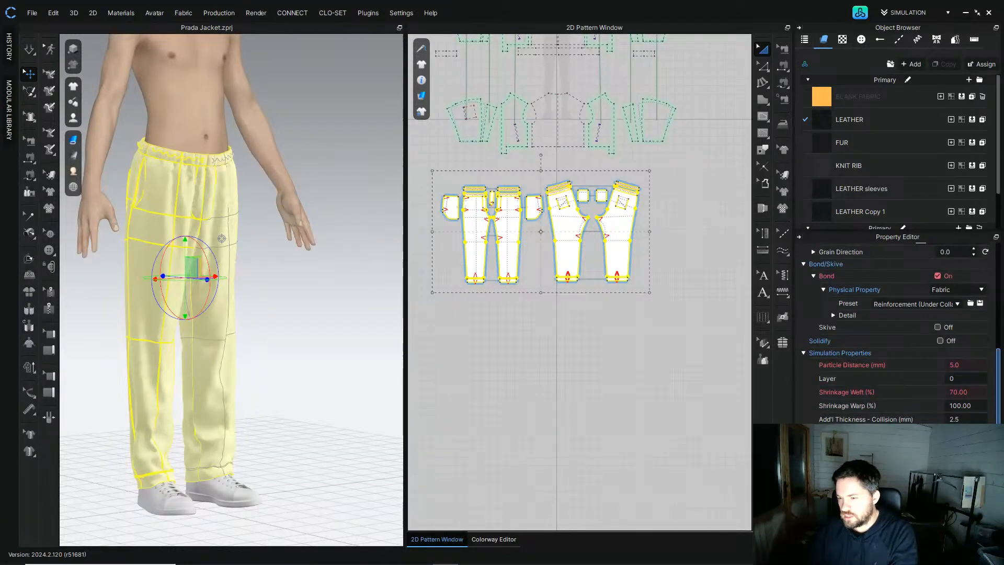
scroll(996, 369, up, 5)
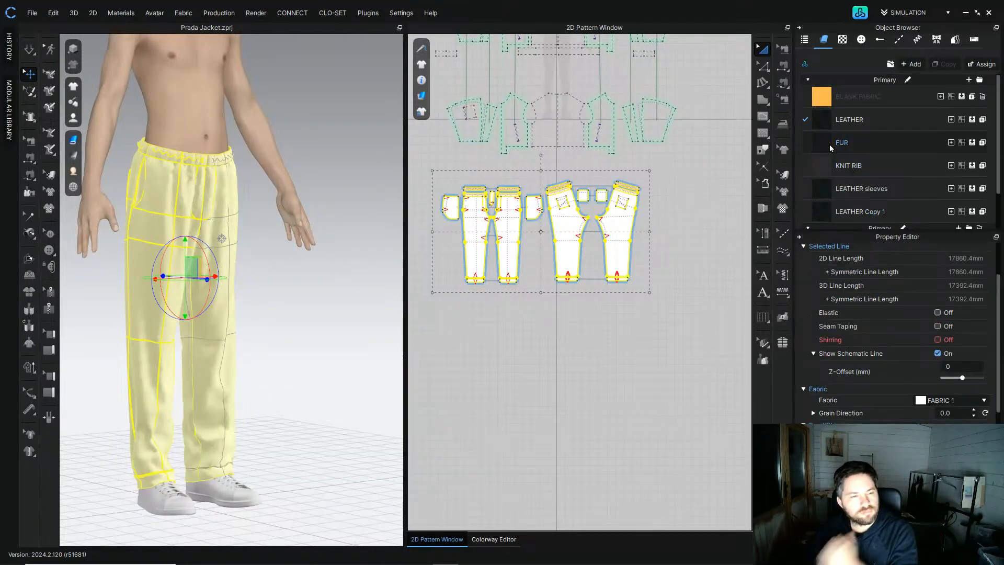
click(690, 255)
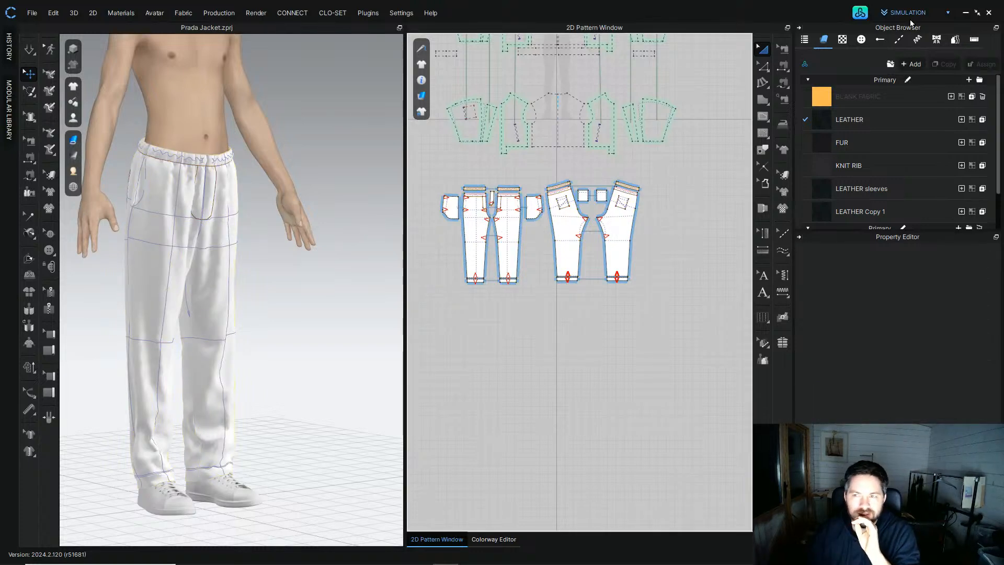
Step: Search the community fabric library for twill and download the green 43429S twill fabric
click(860, 13)
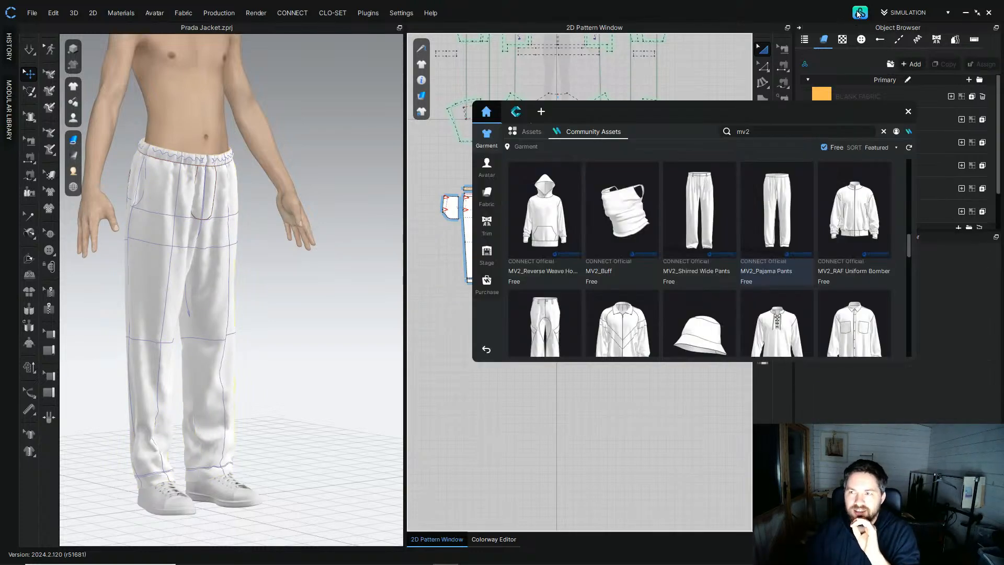
click(490, 193)
click(812, 134)
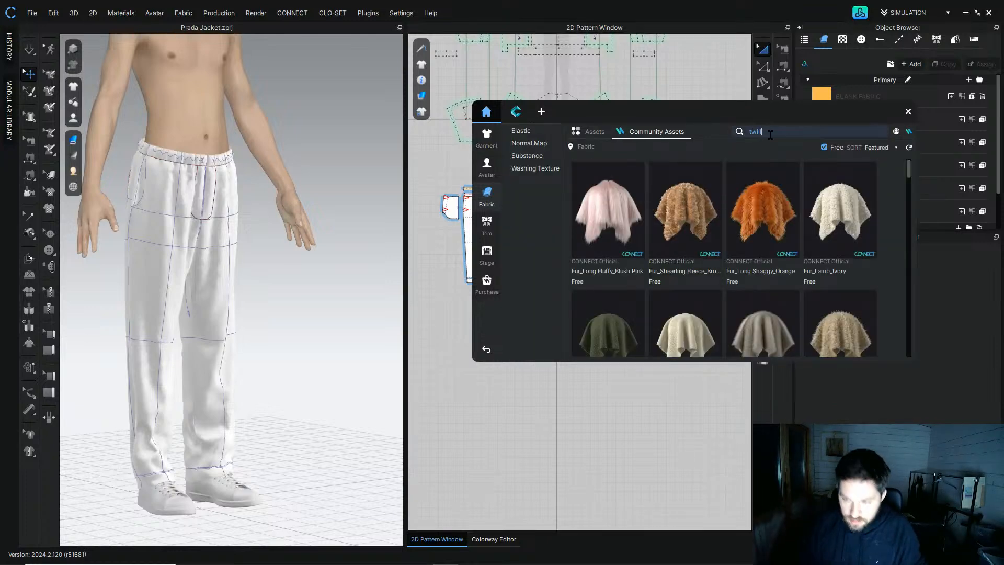
text(twill)
key(Return)
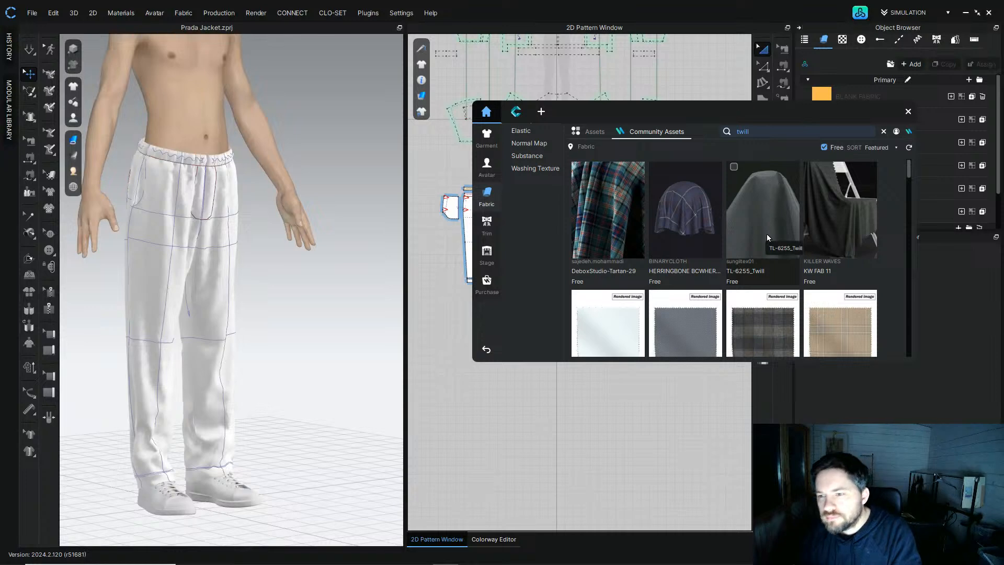
drag(908, 170, 915, 235)
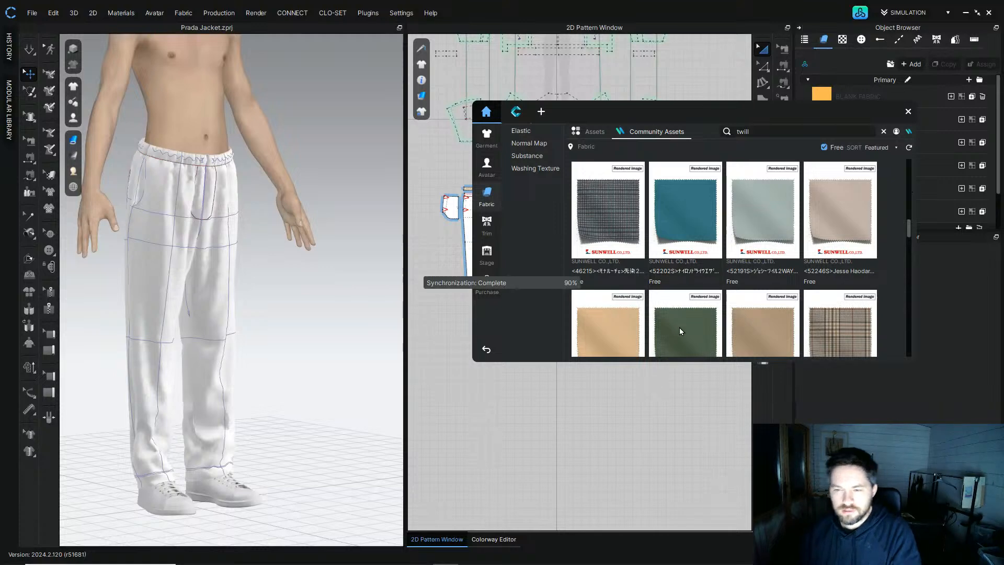
scroll(685, 319, down, 3)
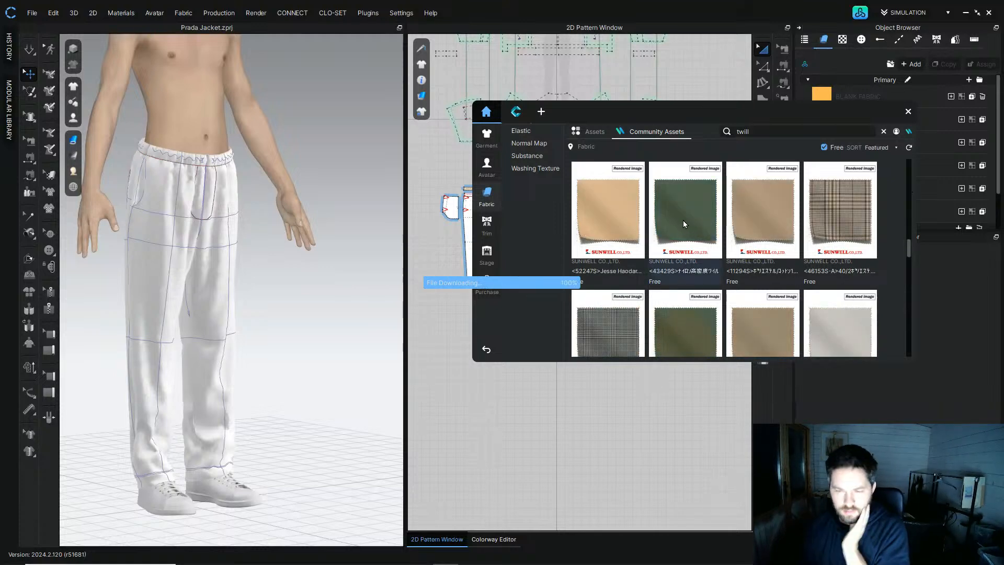
scroll(675, 272, down, 3)
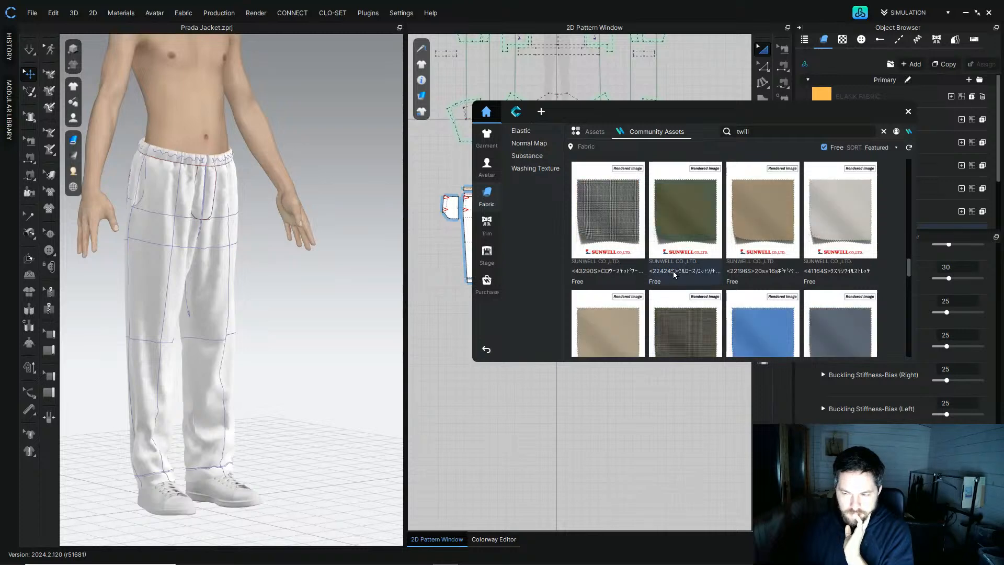
click(909, 112)
Step: Select all pants pieces and apply the 43429S fabric to them
drag(667, 323, 422, 174)
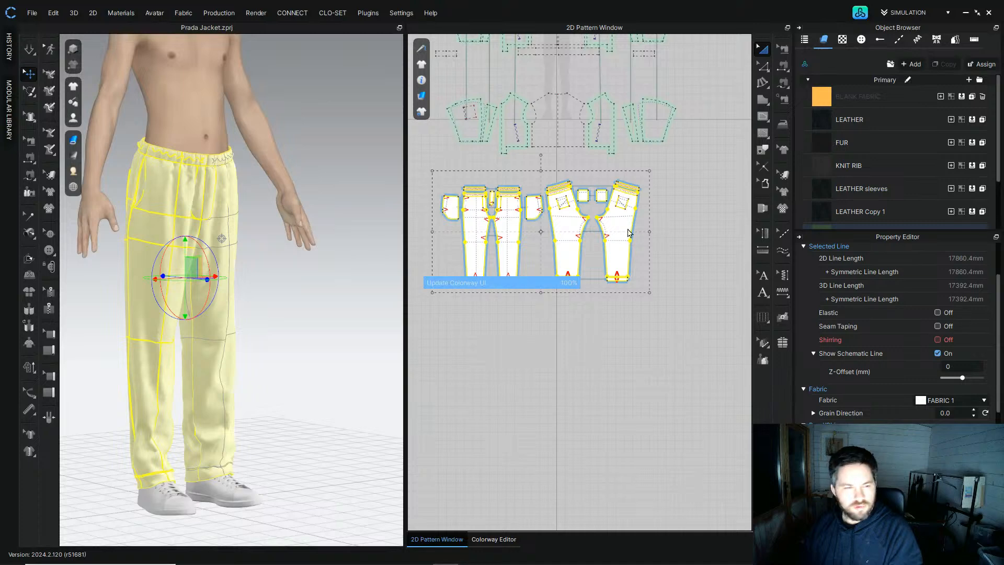
click(716, 240)
right_drag(332, 291, 267, 282)
drag(655, 312, 426, 173)
click(832, 180)
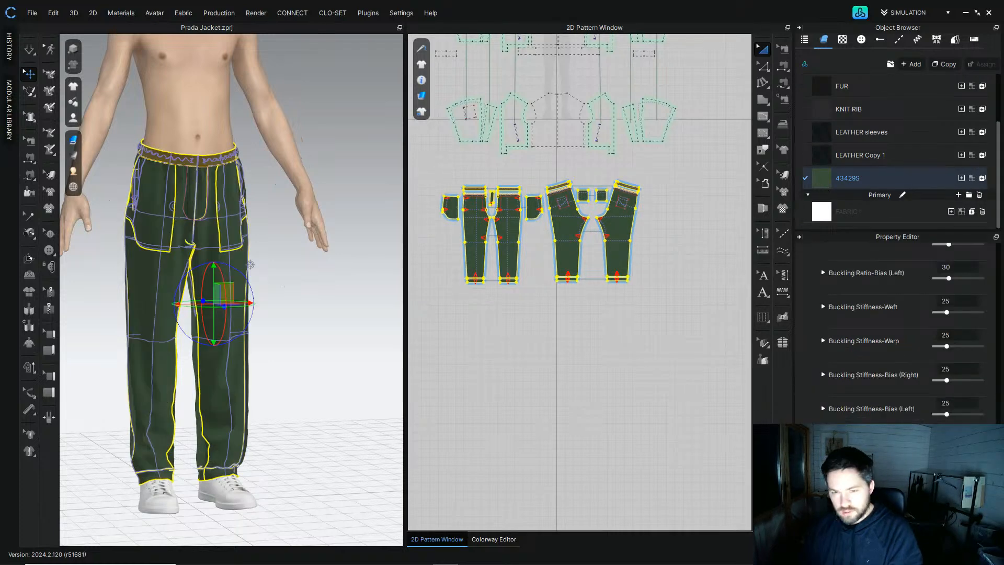
Step: Set the pants pieces' particle distance to 5 mm and simulate
drag(671, 334, 377, 173)
scroll(966, 406, down, 5)
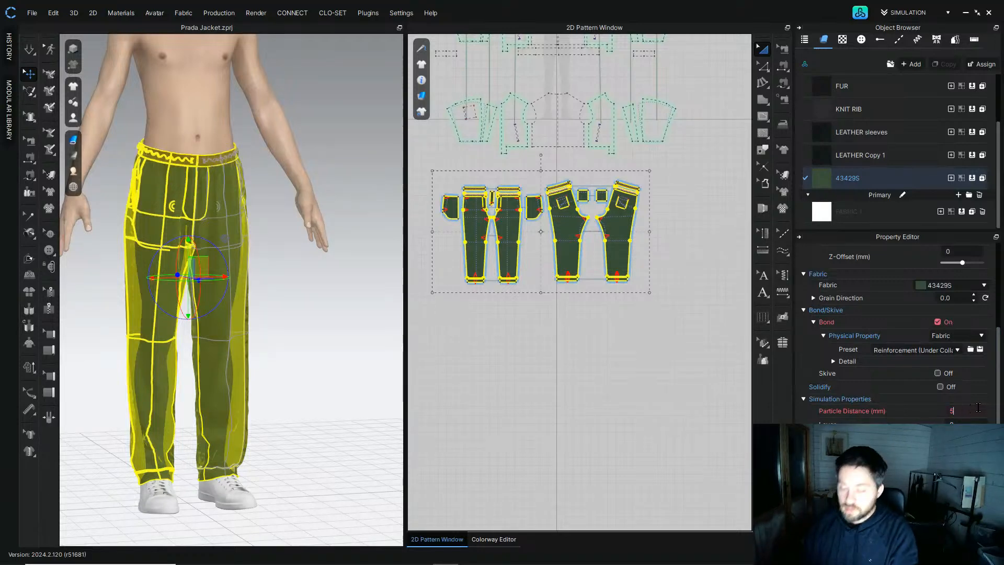
text(5)
key(Return)
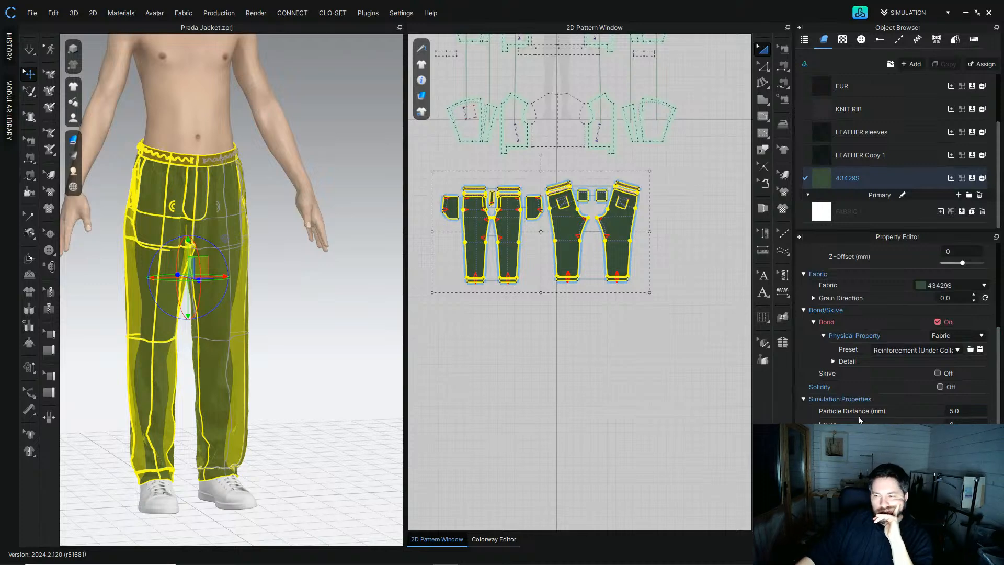
click(450, 305)
right_drag(352, 289, 132, 201)
click(29, 50)
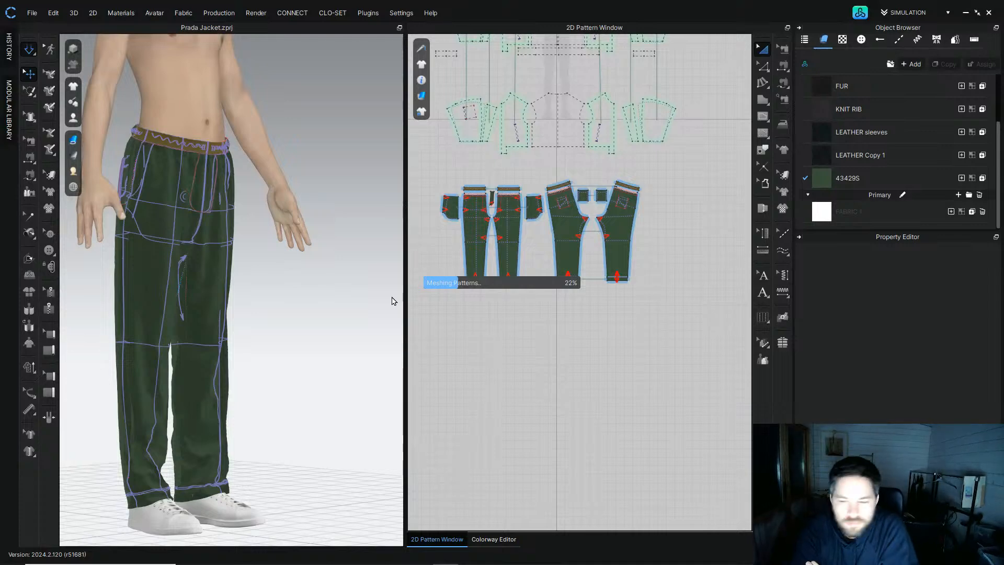
Step: Stop the simulation and inspect the pants' fit and texture from different angles
mouse_move(525, 546)
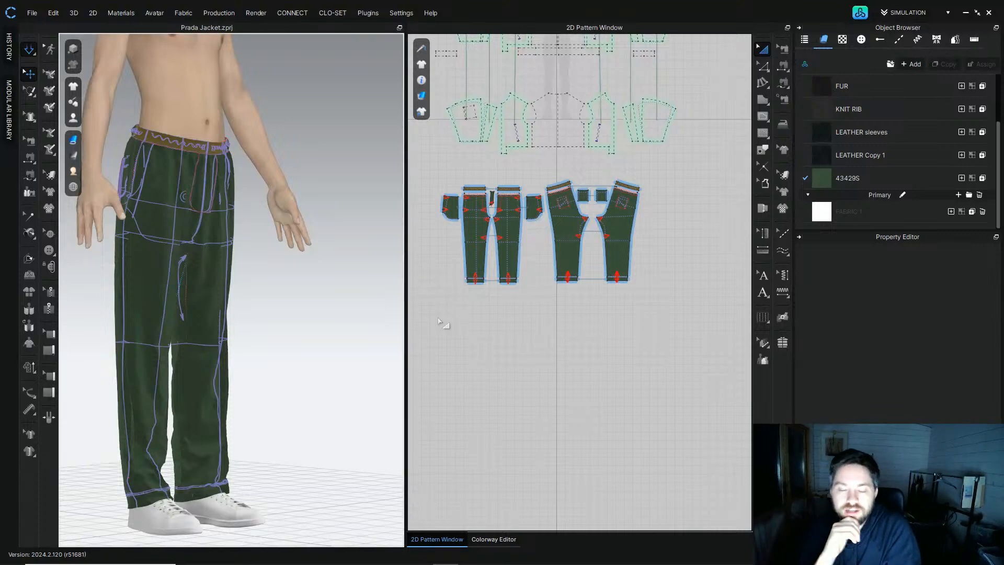
key(space)
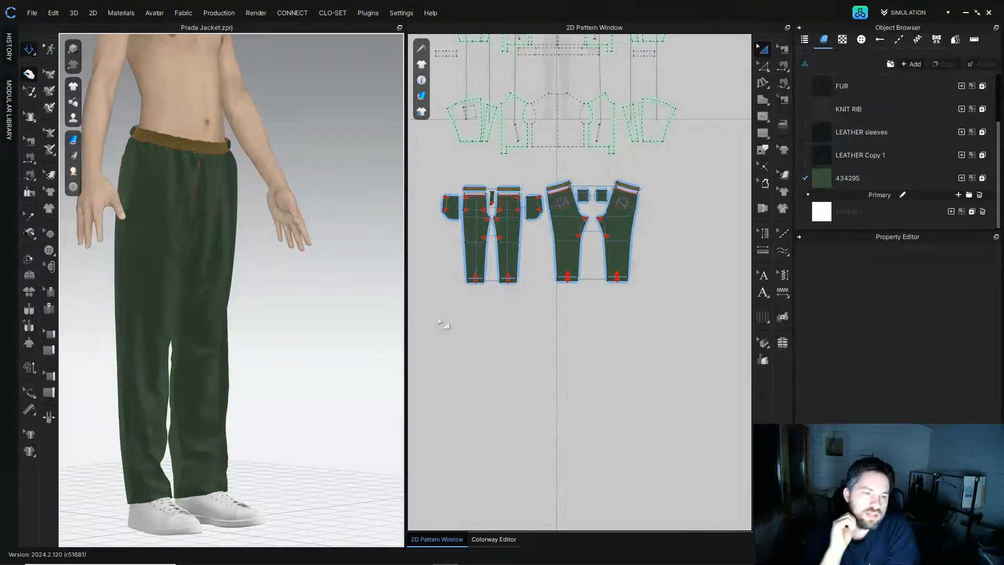
scroll(257, 258, up, 5)
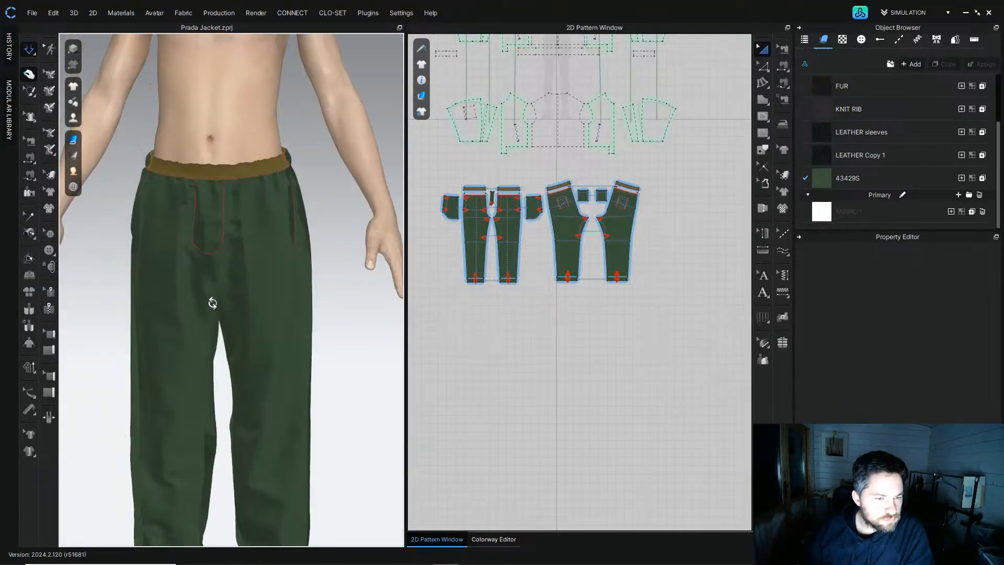
right_drag(212, 209, 437, 269)
click(74, 50)
scroll(283, 216, down, 2)
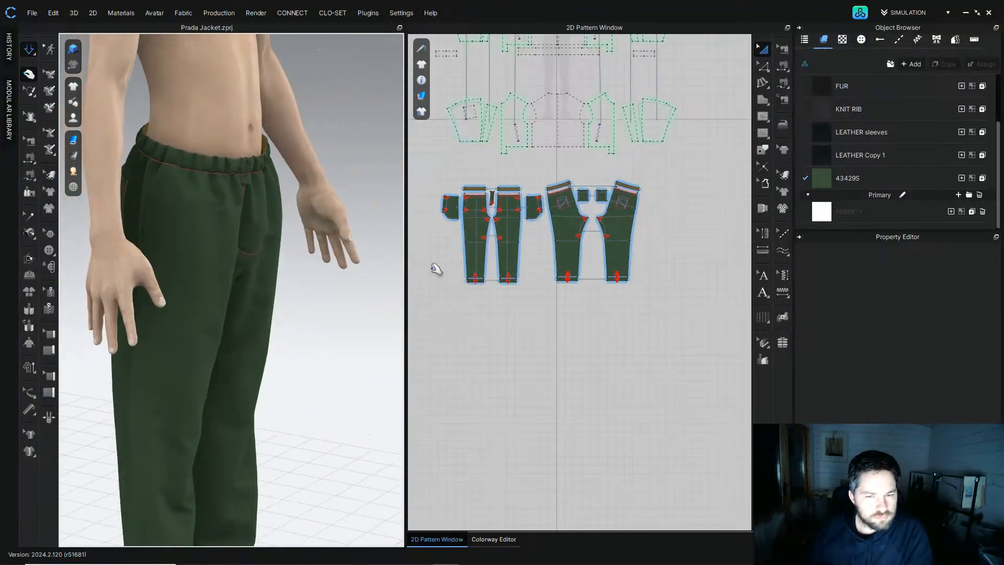
click(568, 231)
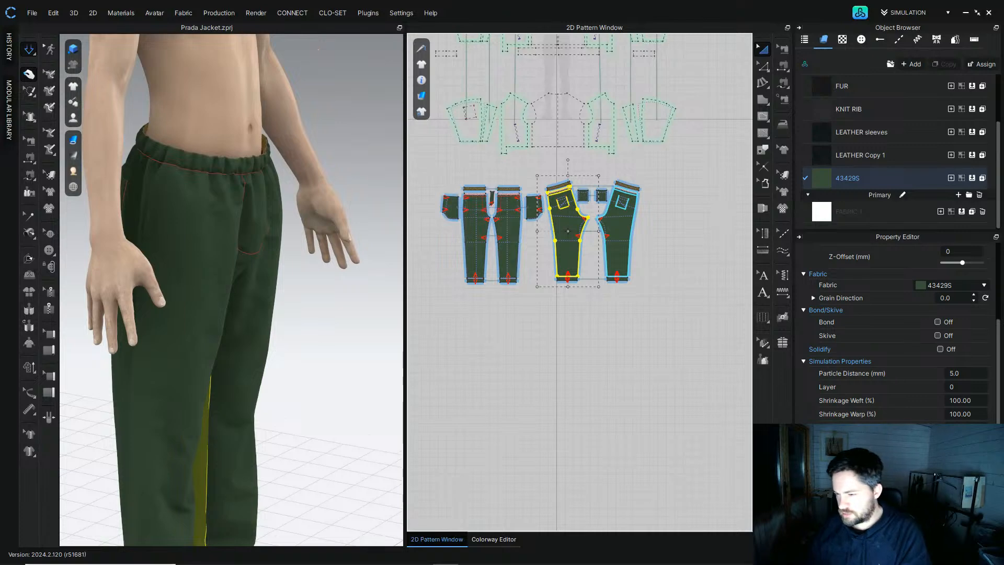
click(520, 340)
right_drag(225, 235, 357, 255)
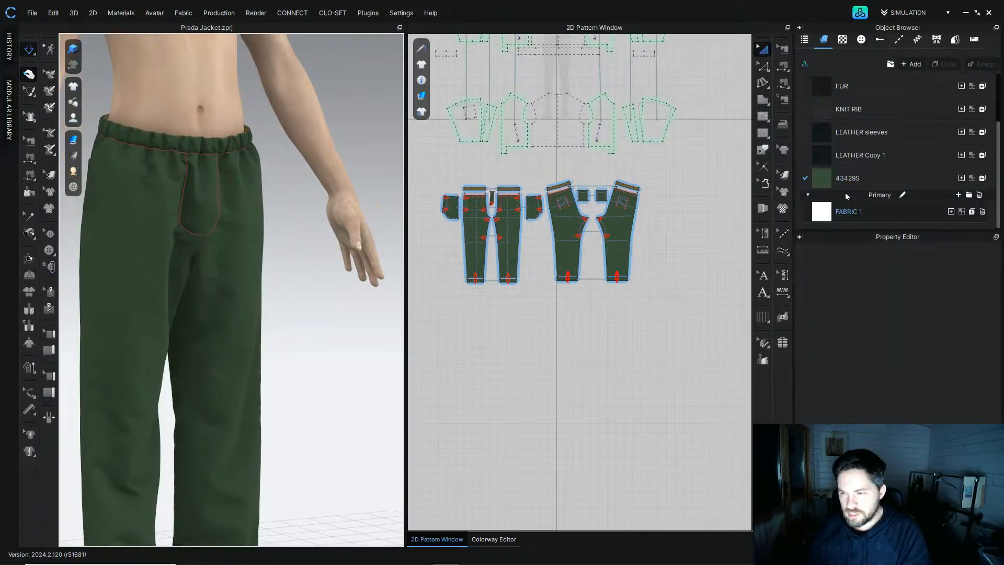
Step: Pick a physical property preset for the 43429S fabric from the preset list
click(826, 182)
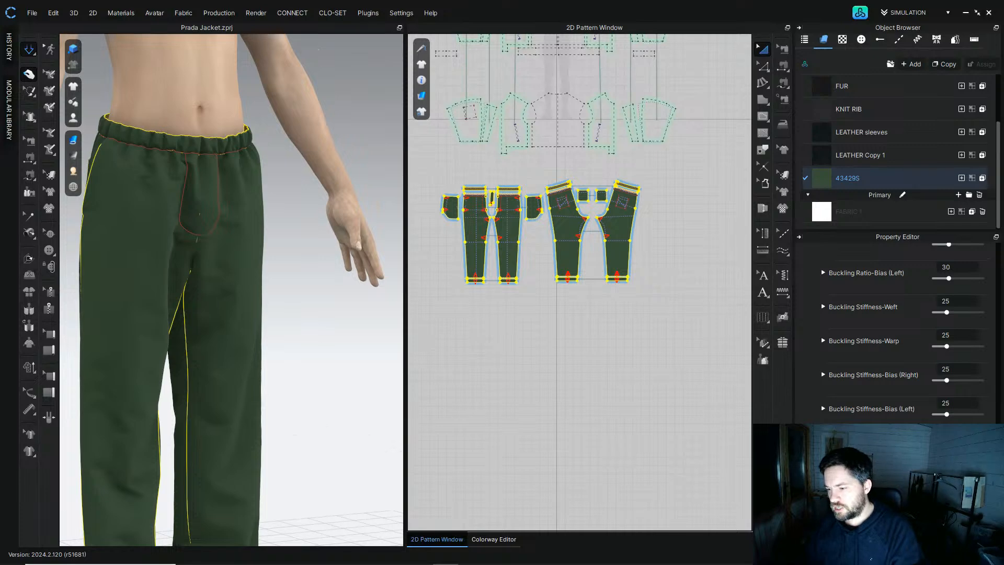
scroll(898, 329, up, 15)
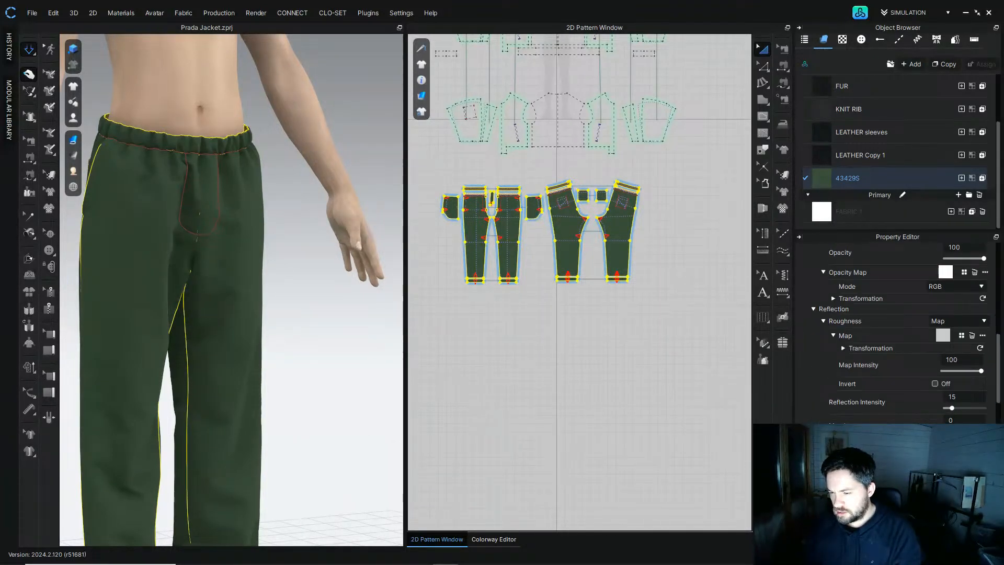
click(946, 481)
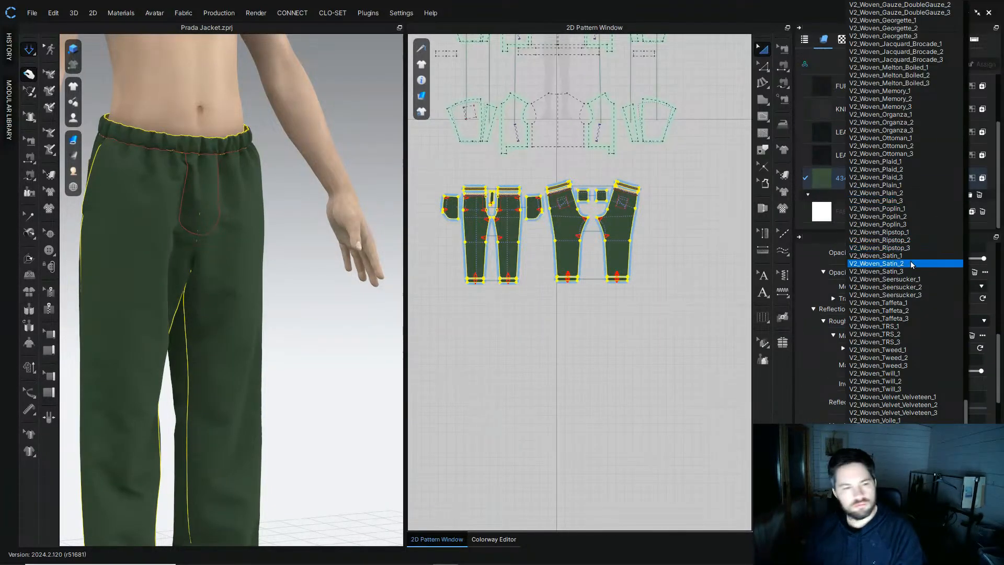
scroll(911, 264, up, 20)
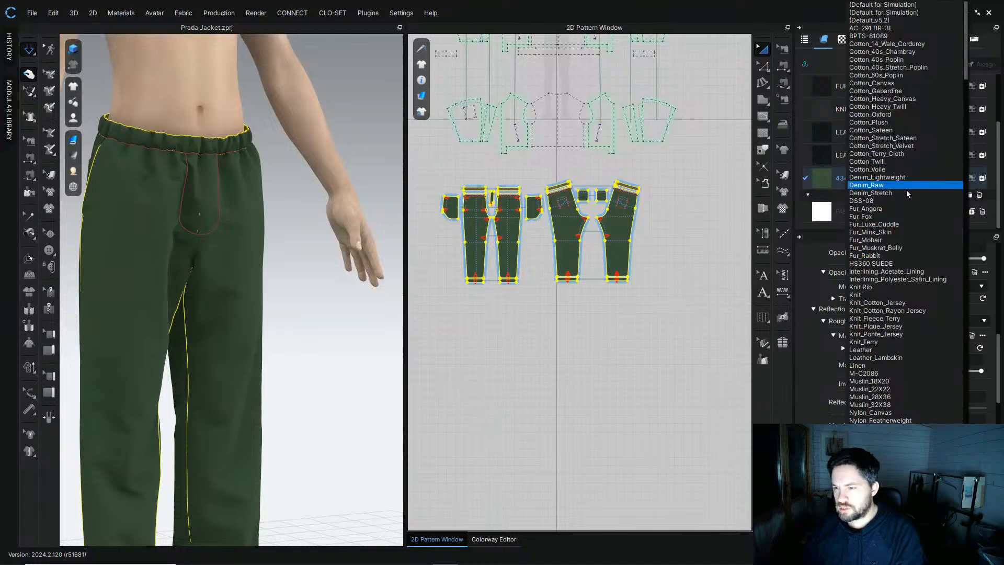
drag(967, 64, 968, 69)
click(888, 296)
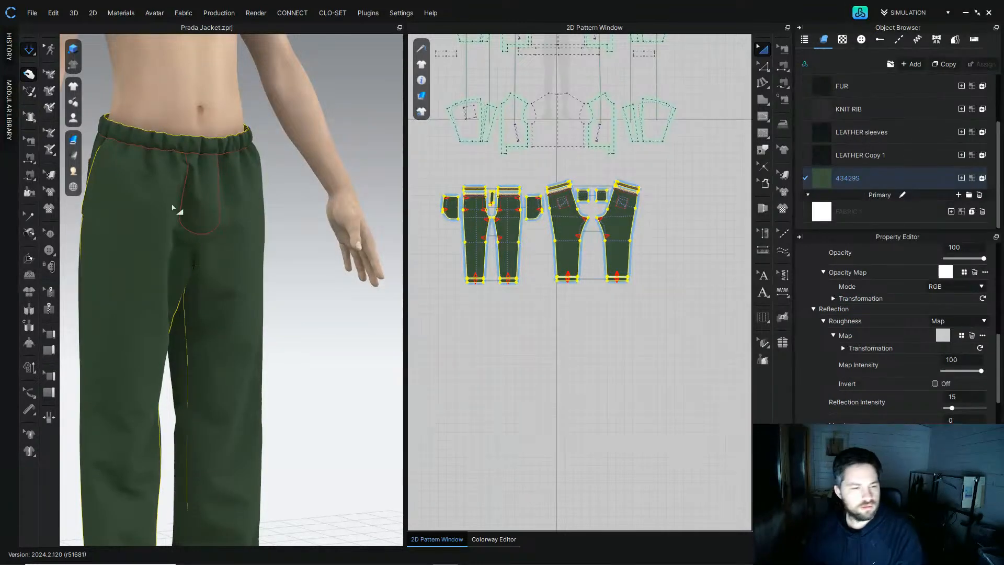
Step: Delete the two back pocket patterns from the pants
right_drag(139, 224, 269, 240)
key(space)
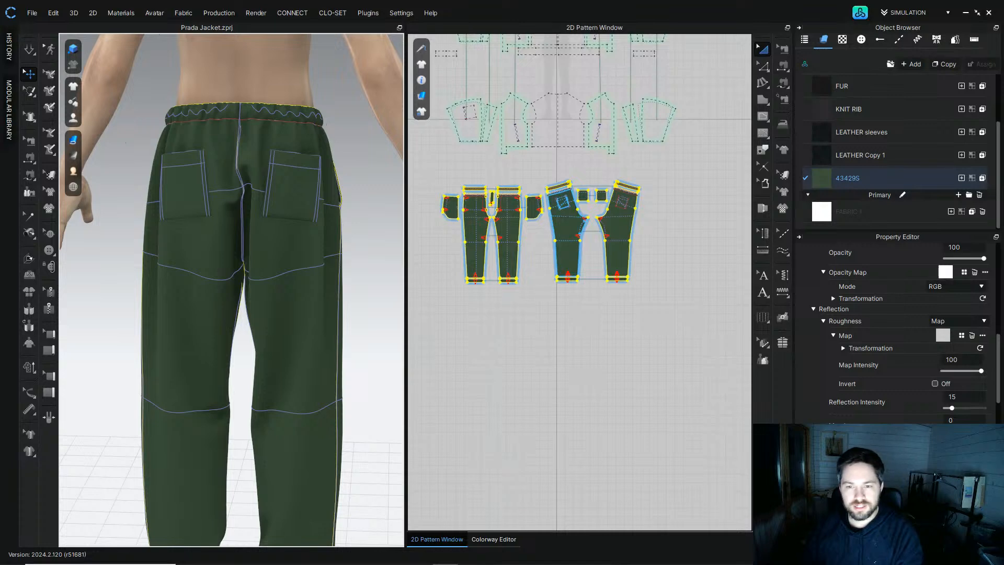
scroll(585, 209, up, 3)
click(567, 181)
shift+click(611, 182)
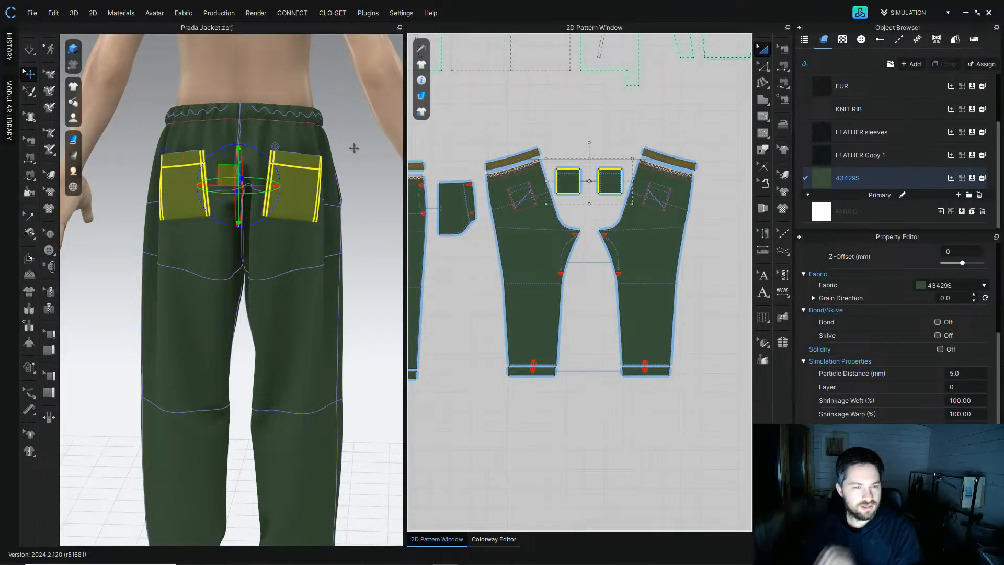
key(Delete)
mouse_move(349, 168)
right_down()
mouse_move(325, 165)
mouse_move(335, 165)
right_up()
Step: Delete all baselines from the patterns
click(92, 14)
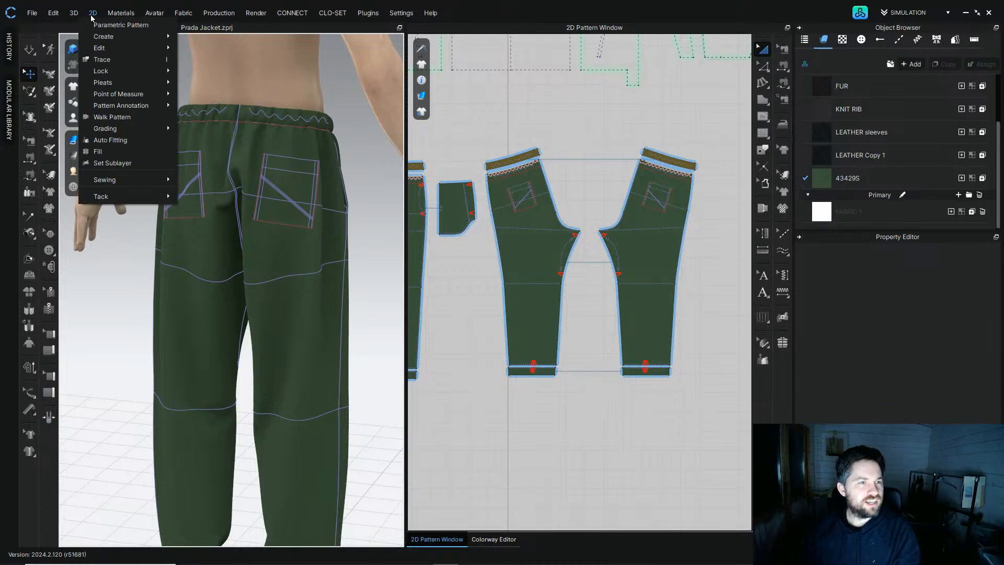
mouse_move(123, 49)
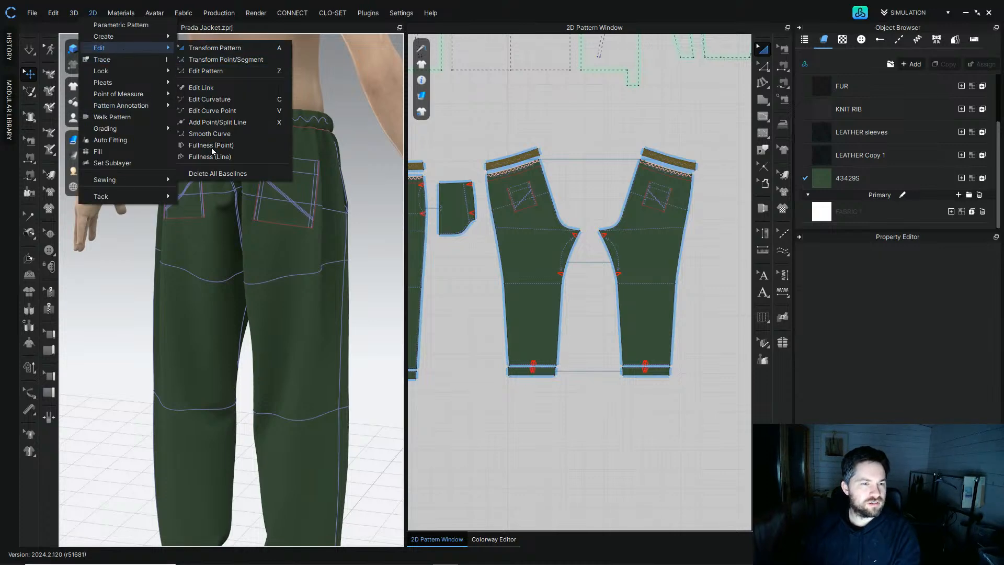
click(213, 174)
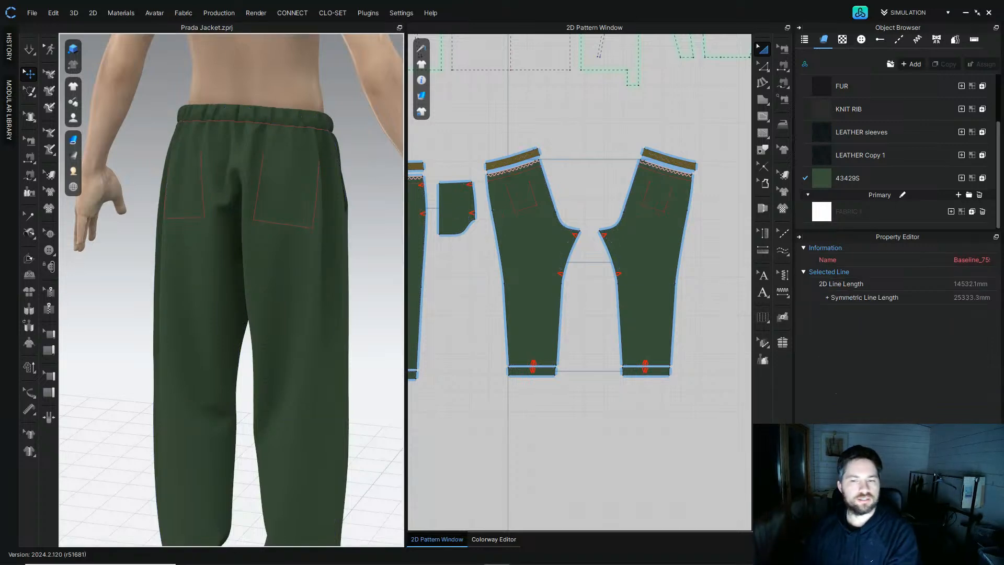
Step: Delete the leftover back pocket internal line on the pants pattern
click(533, 194)
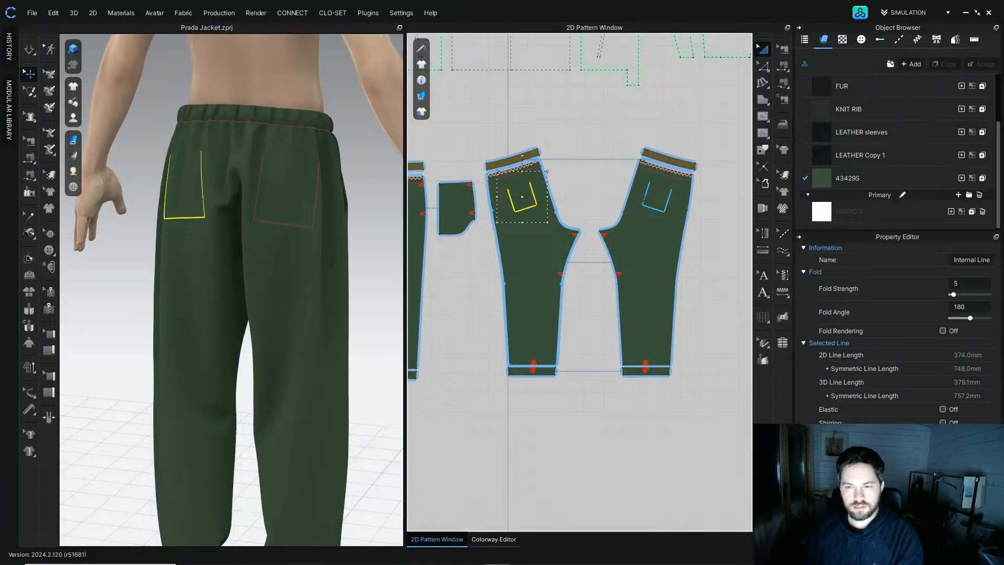
key(Delete)
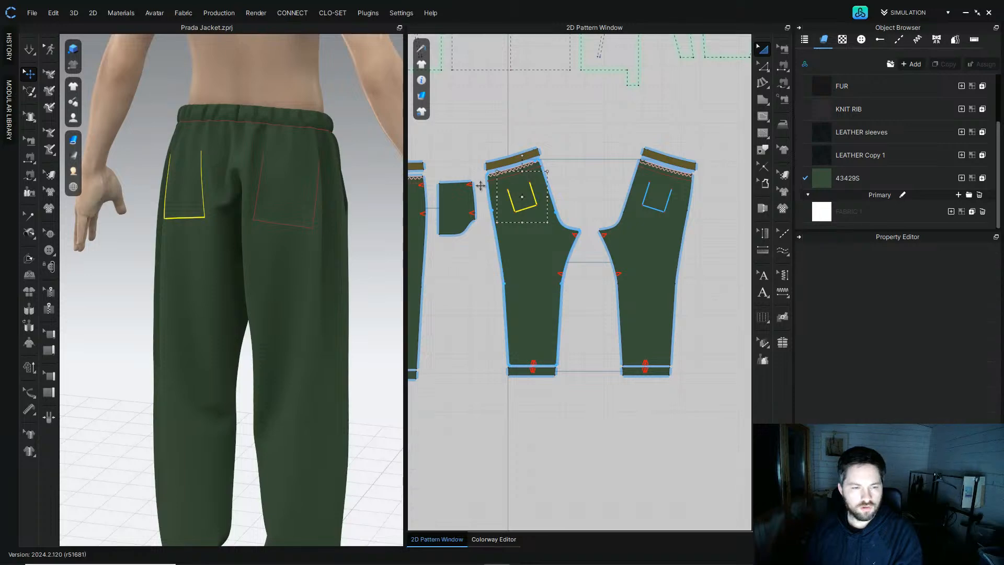
right_drag(310, 198, 192, 203)
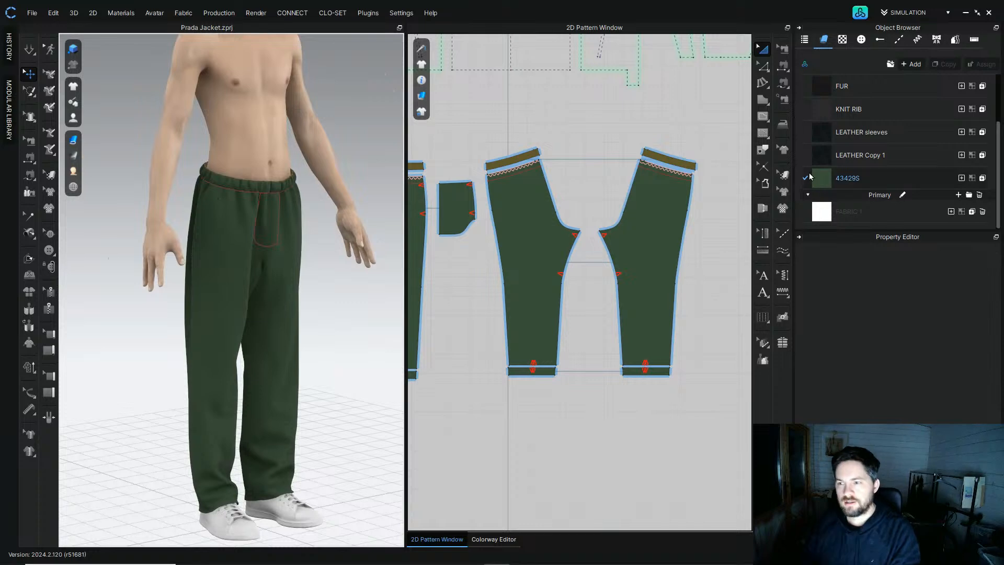
Step: Desaturate the 43429S fabric's base colour map
click(861, 180)
scroll(973, 377, up, 10)
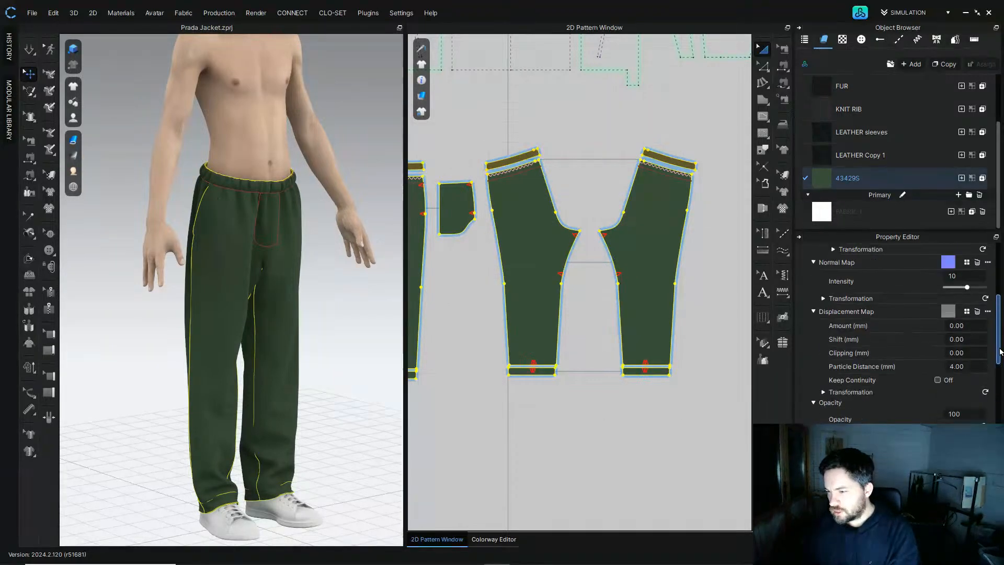
click(914, 368)
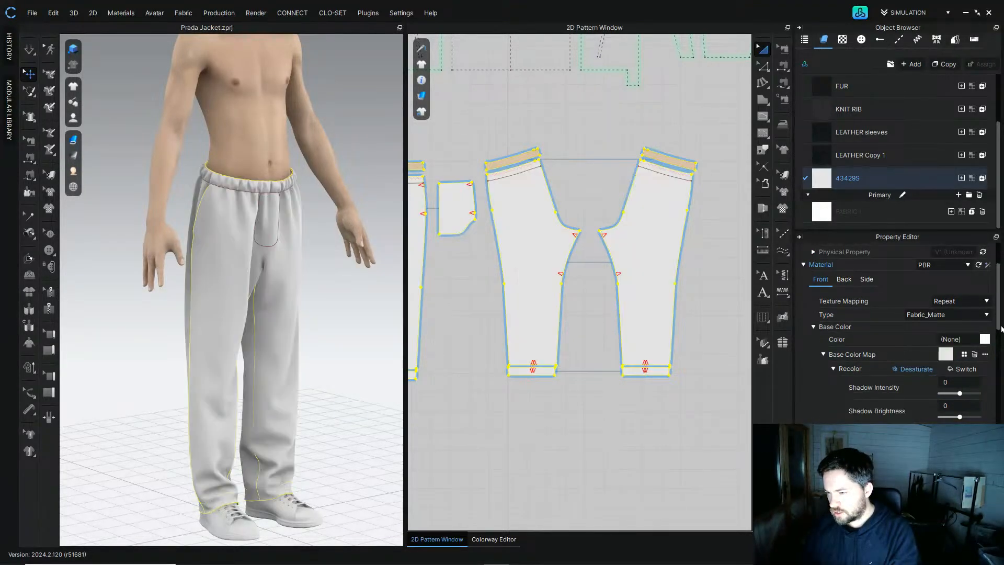
Step: Set the 43429S fabric's base colour to 191818
scroll(1000, 336, down, 1)
scroll(1000, 337, down, 5)
scroll(1000, 338, up, 5)
scroll(1000, 337, up, 1)
click(986, 295)
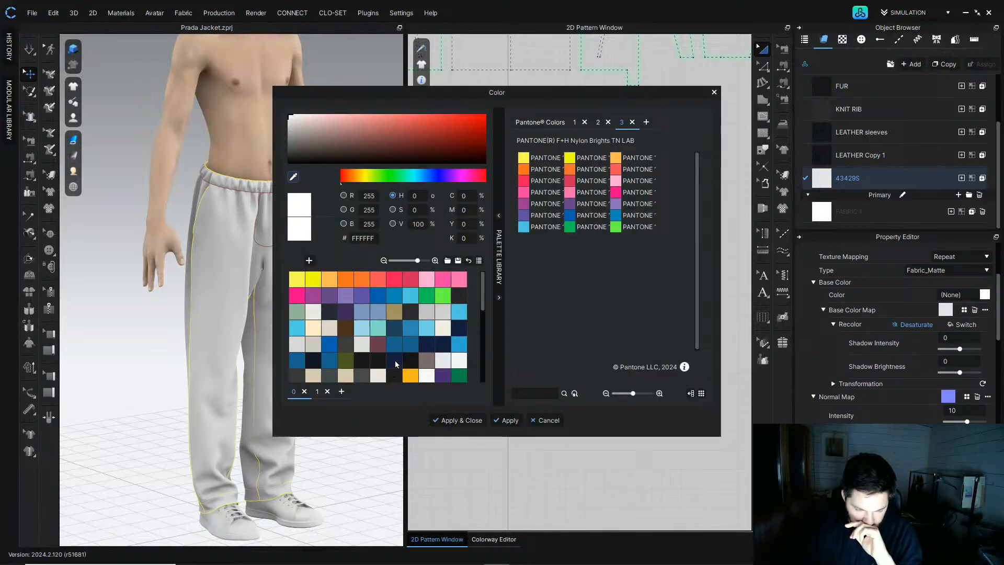
click(377, 361)
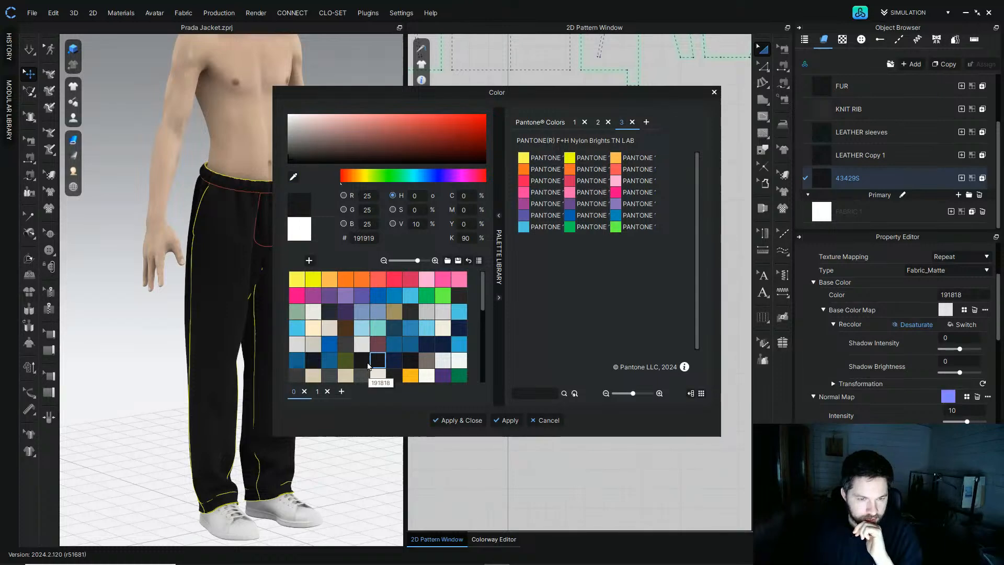
click(505, 419)
click(540, 420)
click(386, 157)
right_drag(386, 157, 320, 143)
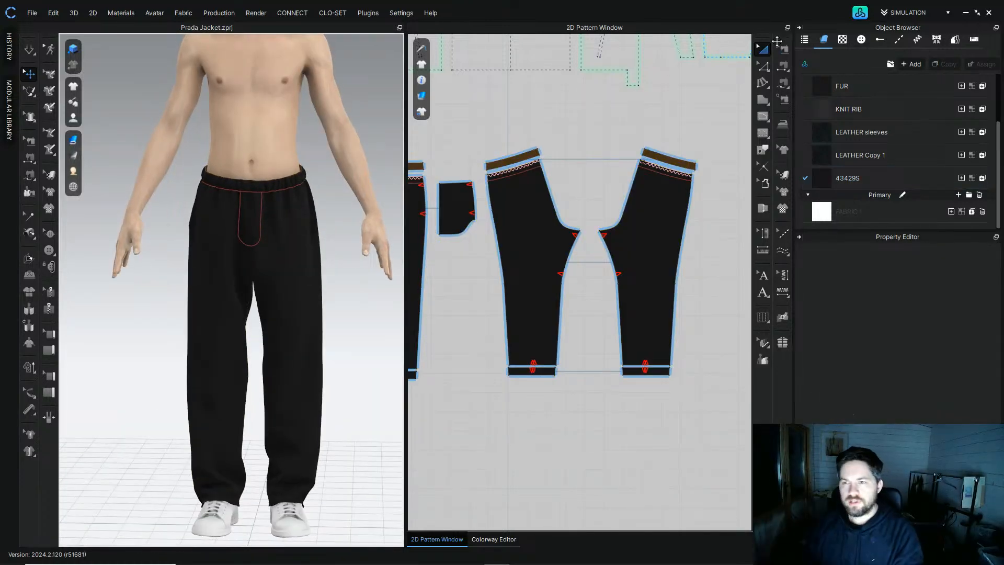
Step: Select all the jacket patterns and unarchive them
scroll(645, 181, down, 5)
middle_drag(646, 181, 637, 300)
drag(701, 270, 450, 85)
right_click(568, 173)
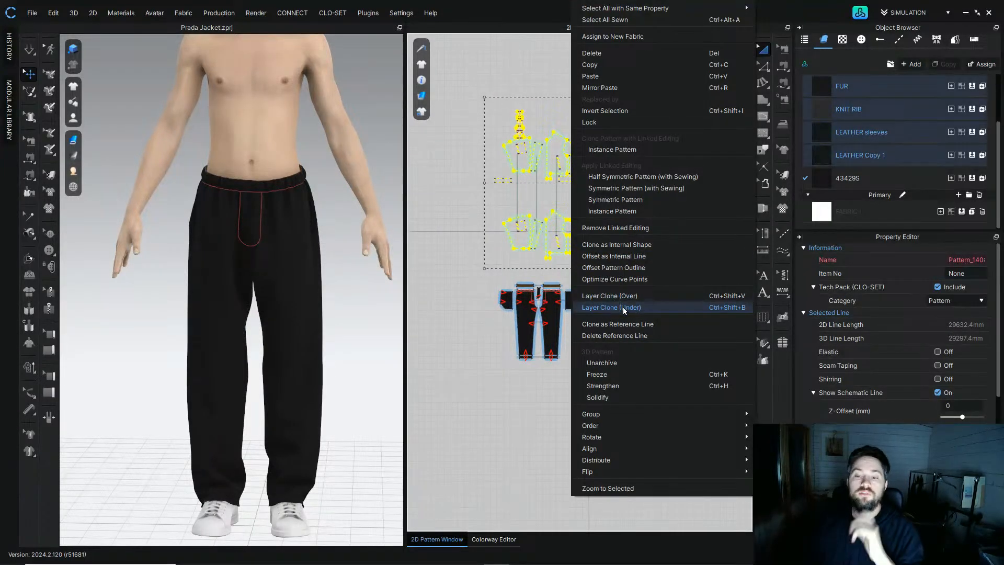
click(604, 363)
Step: Select all the pants patterns and inspect their properties, then deselect them
click(336, 187)
right_drag(336, 189, 357, 180)
drag(471, 262, 703, 405)
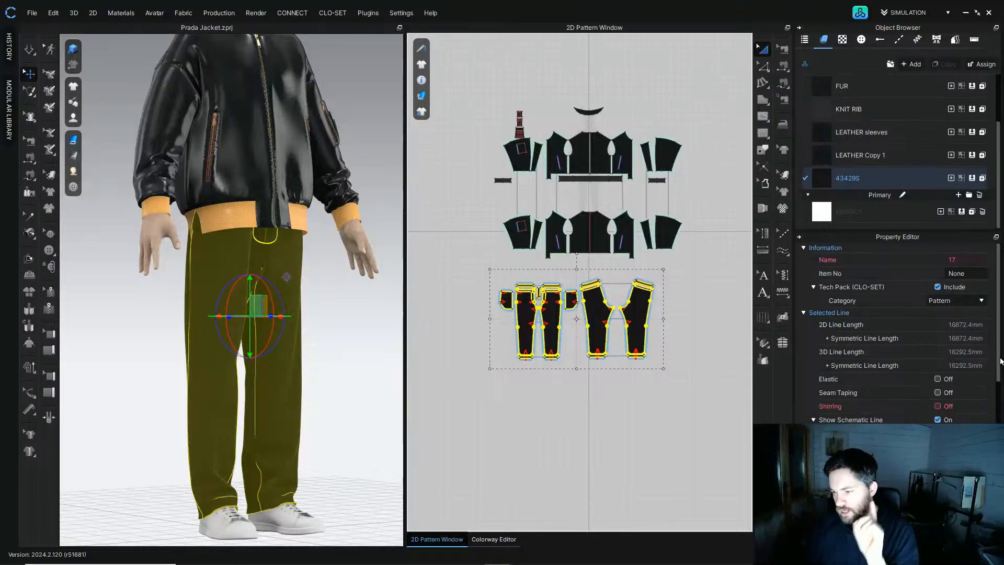
scroll(1002, 361, down, 3)
scroll(1003, 361, up, 3)
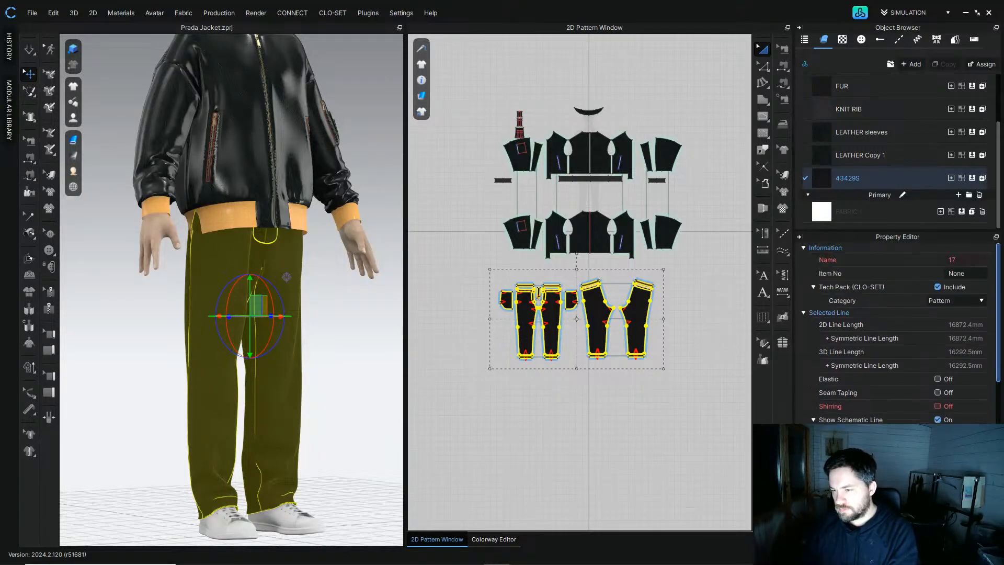
scroll(1002, 314, down, 8)
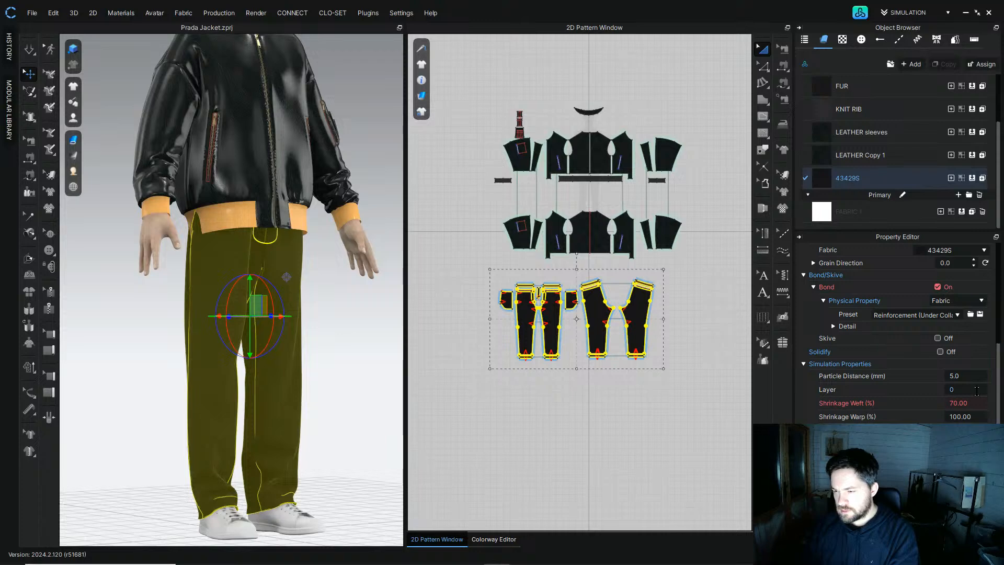
click(661, 442)
Step: Start the simulation and pull the pants waist up so it sits under the jacket hem
click(29, 50)
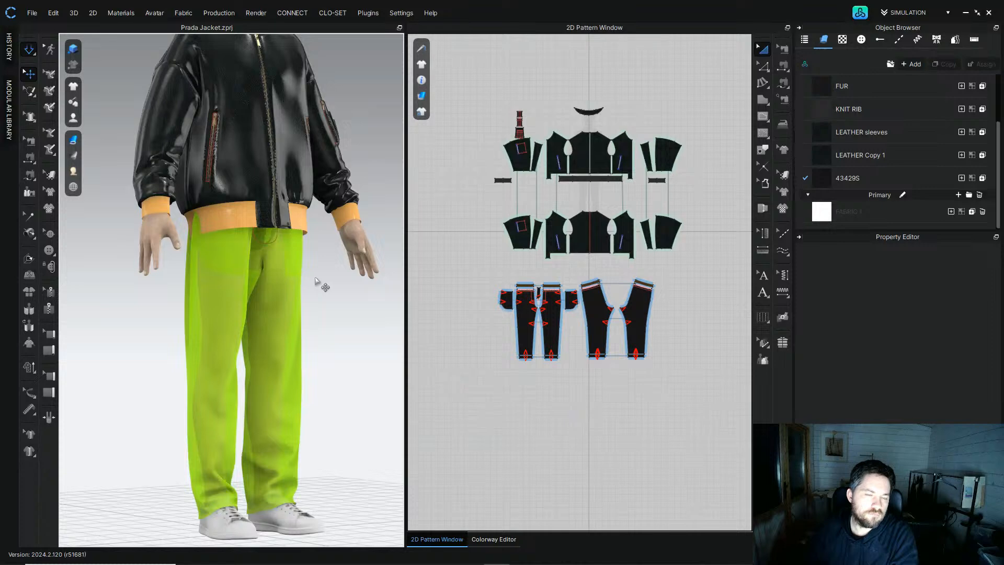
key(q)
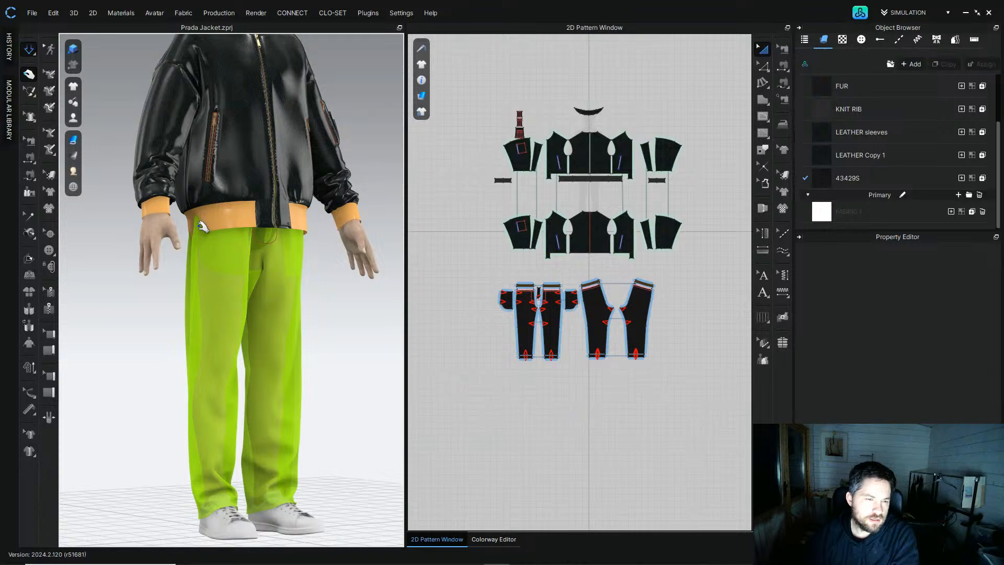
right_drag(179, 227, 156, 225)
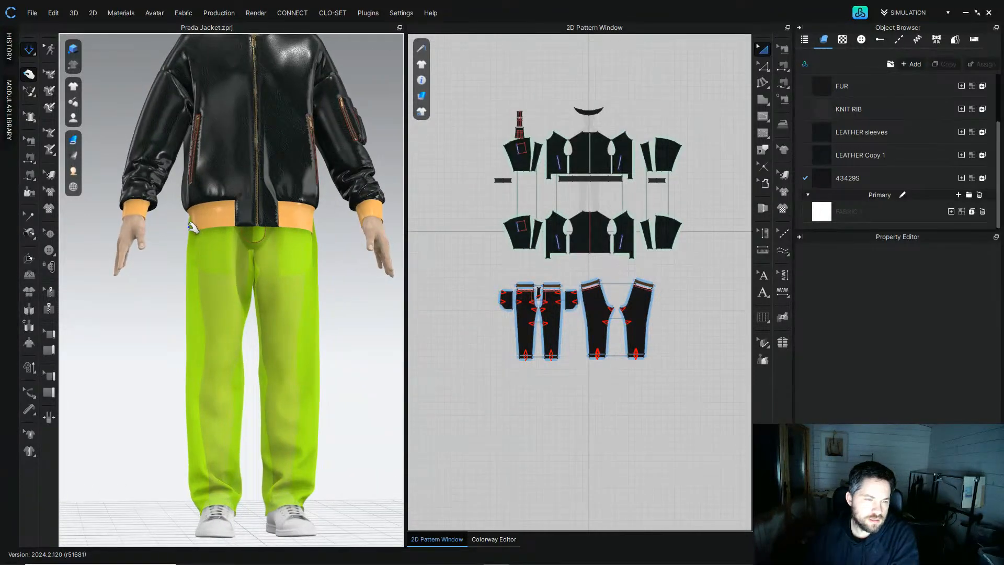
mouse_move(316, 225)
right_down()
mouse_move(303, 232)
mouse_move(324, 230)
right_up()
scroll(323, 226, up, 3)
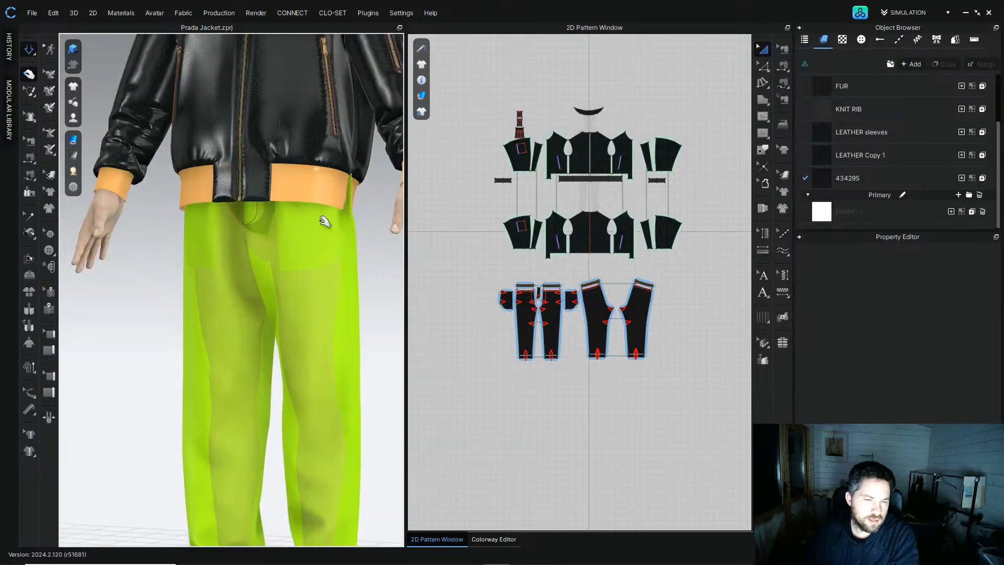
middle_drag(295, 337, 297, 335)
right_drag(301, 334, 314, 329)
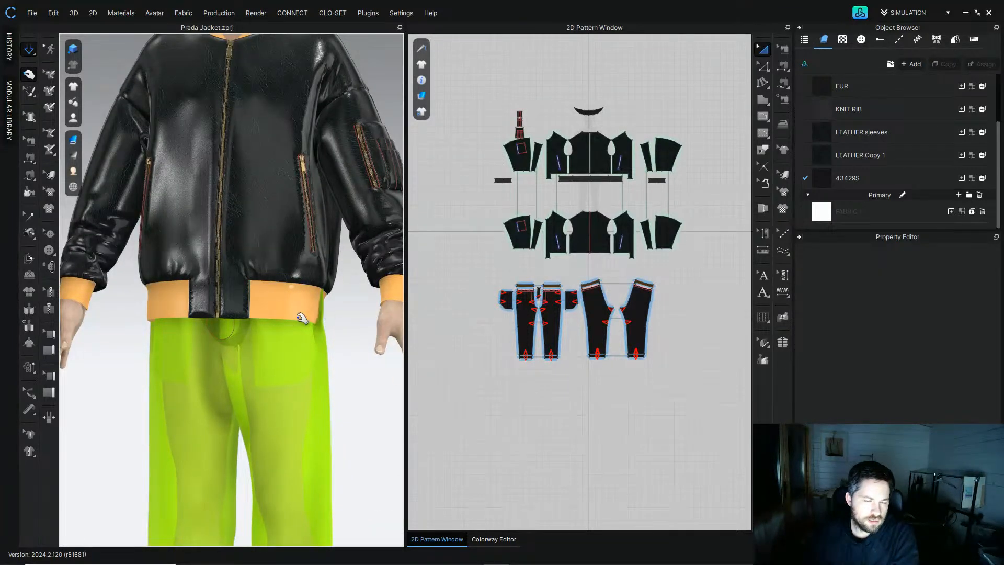
right_drag(329, 320, 293, 313)
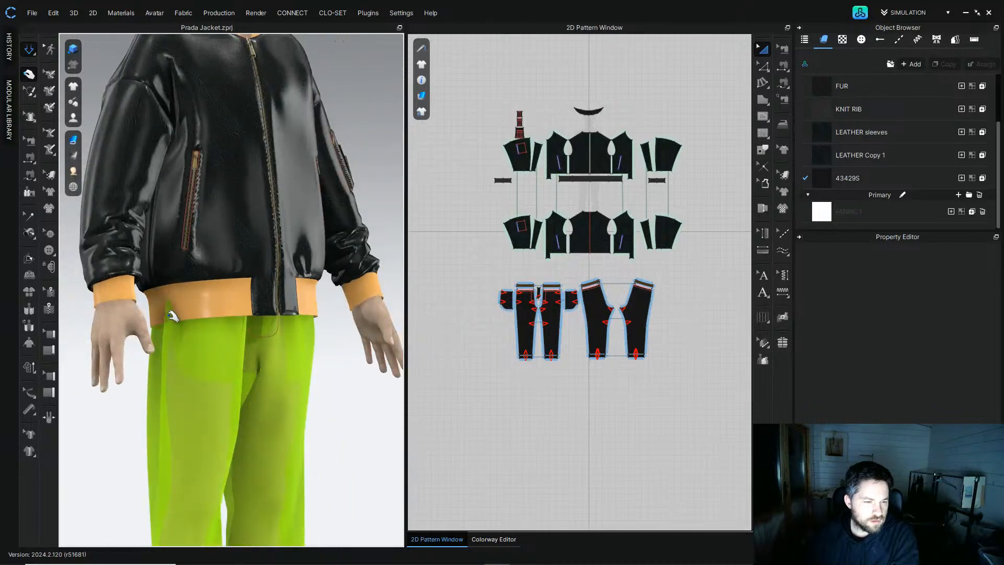
right_drag(173, 314, 170, 308)
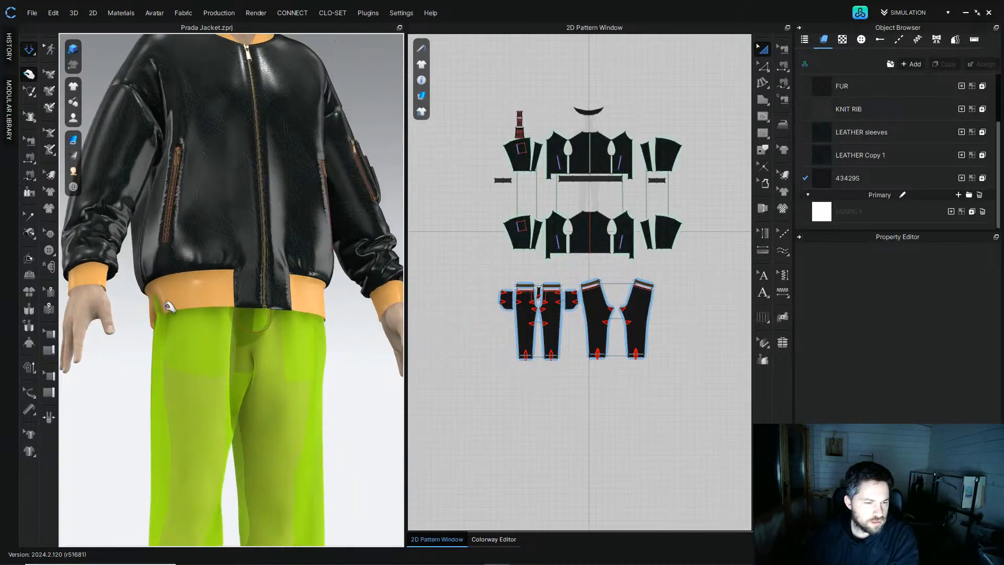
Step: Pull the pants waist and jacket rib band into place in 3D, then stop the simulation
click(170, 307)
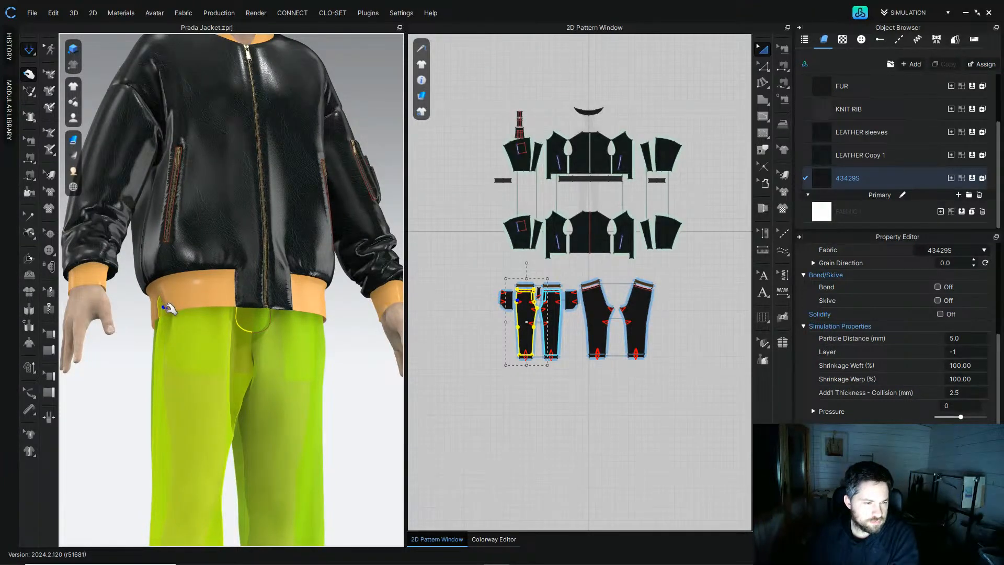
click(156, 302)
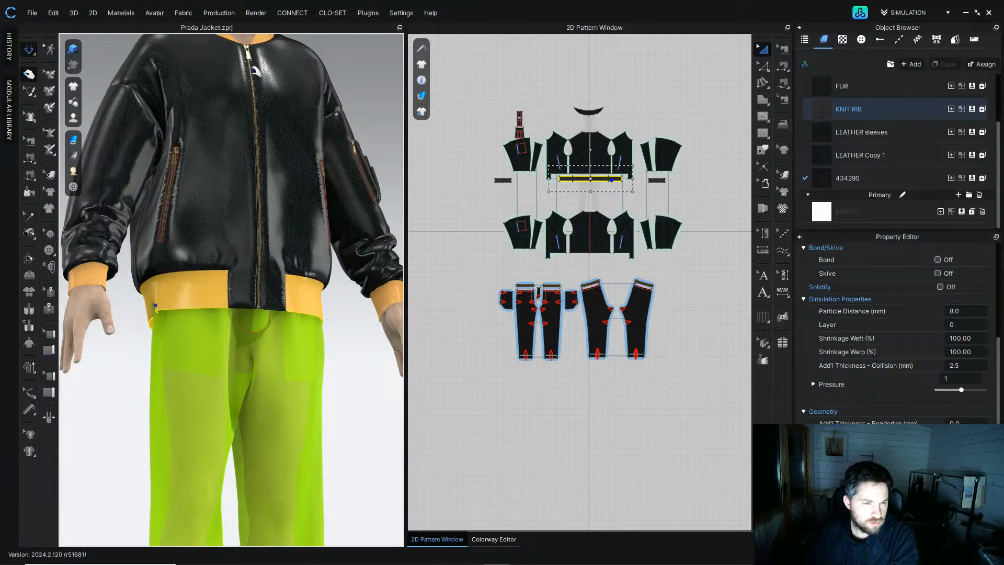
right_drag(320, 321, 333, 314)
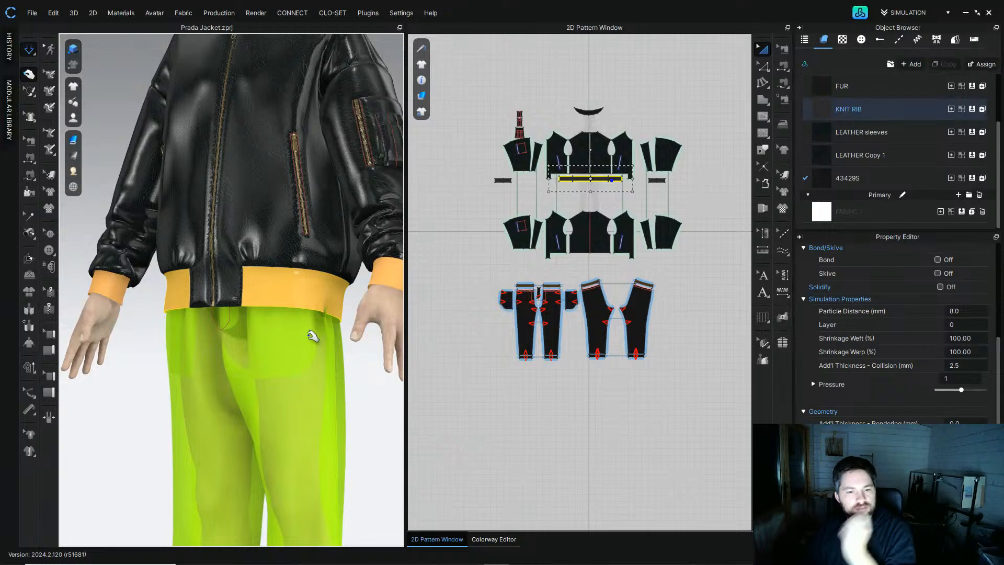
right_drag(275, 331, 93, 349)
middle_drag(93, 349, 313, 348)
key(space)
Step: Review the fitted outfit from several angles around the avatar and save the project
scroll(312, 352, down, 5)
right_drag(313, 353, 216, 303)
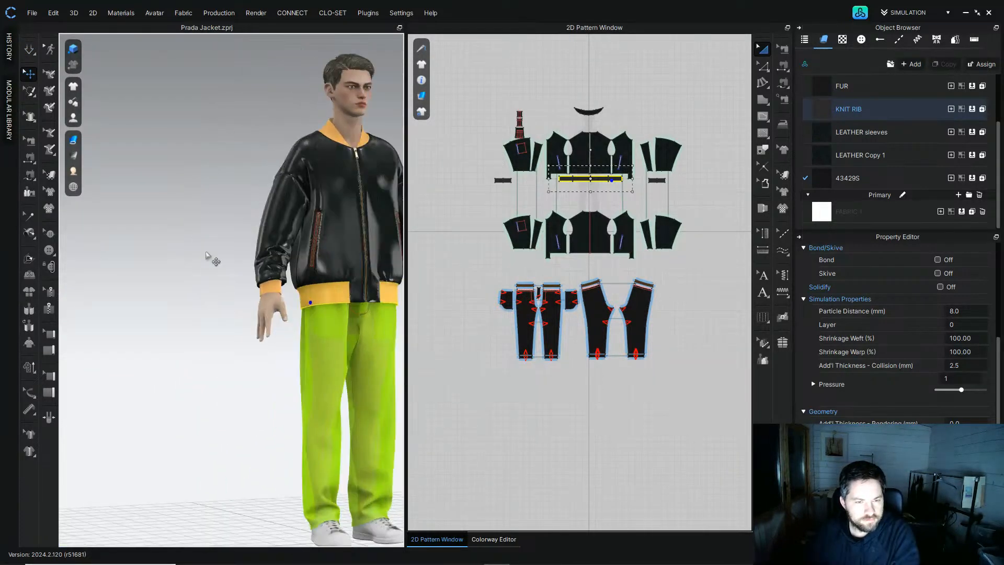
click(213, 234)
right_drag(212, 234, 105, 254)
middle_drag(314, 236, 209, 267)
scroll(209, 266, down, 3)
right_drag(214, 267, 332, 205)
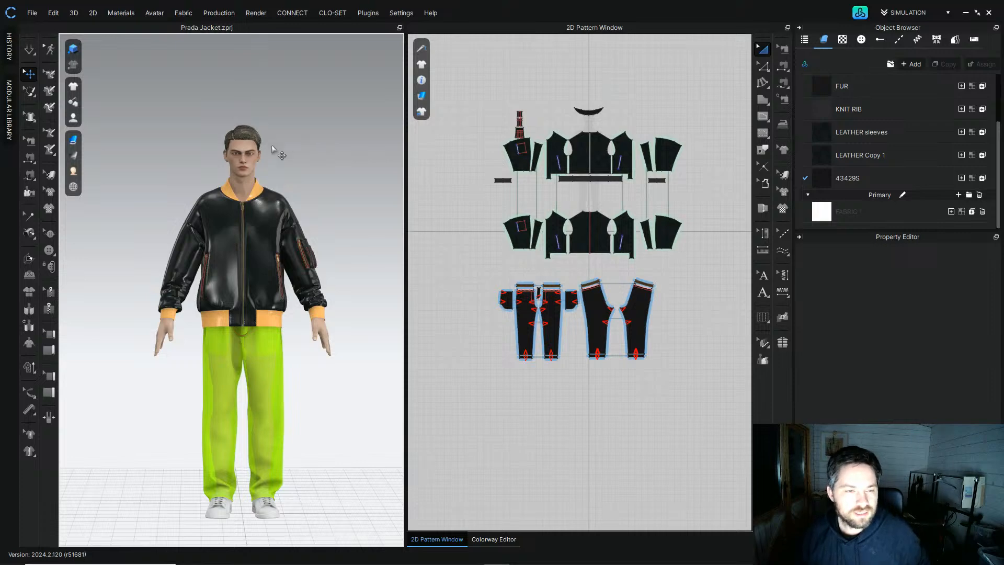
scroll(319, 251, up, 2)
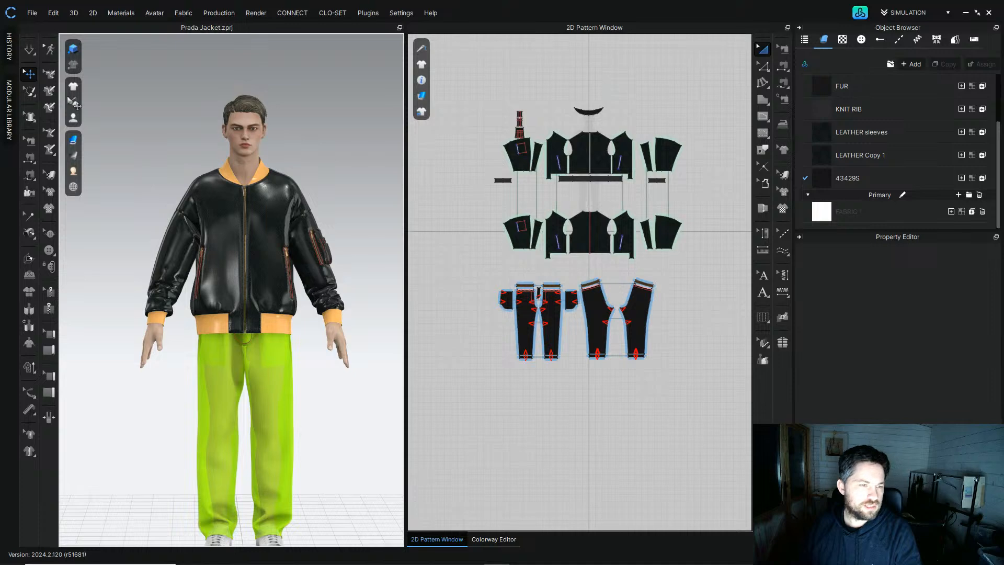
click(35, 16)
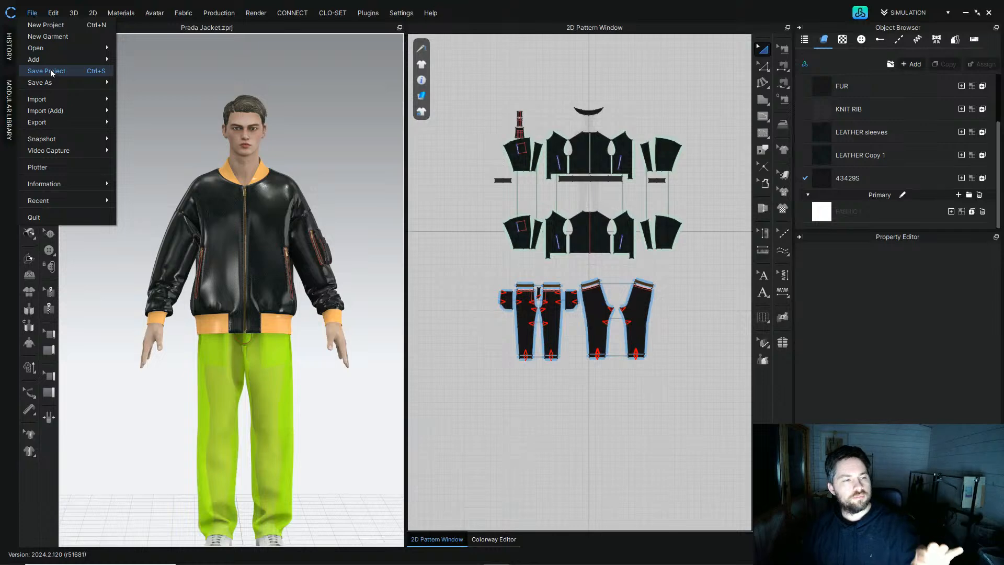
click(52, 71)
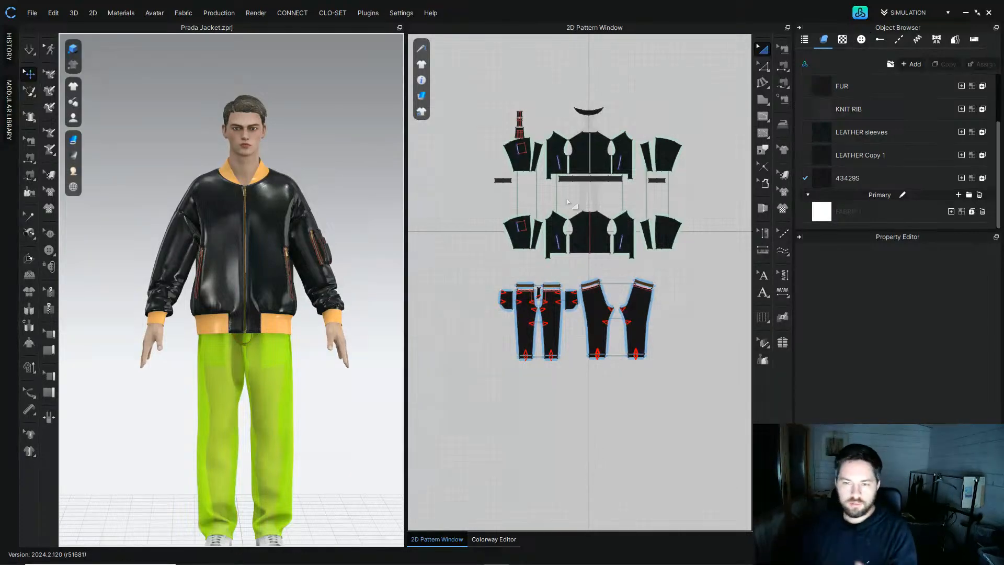
Step: Search the community avatar assets for mv2 and apply the MV2_Standing_18 pose, keeping the avatar size
click(863, 13)
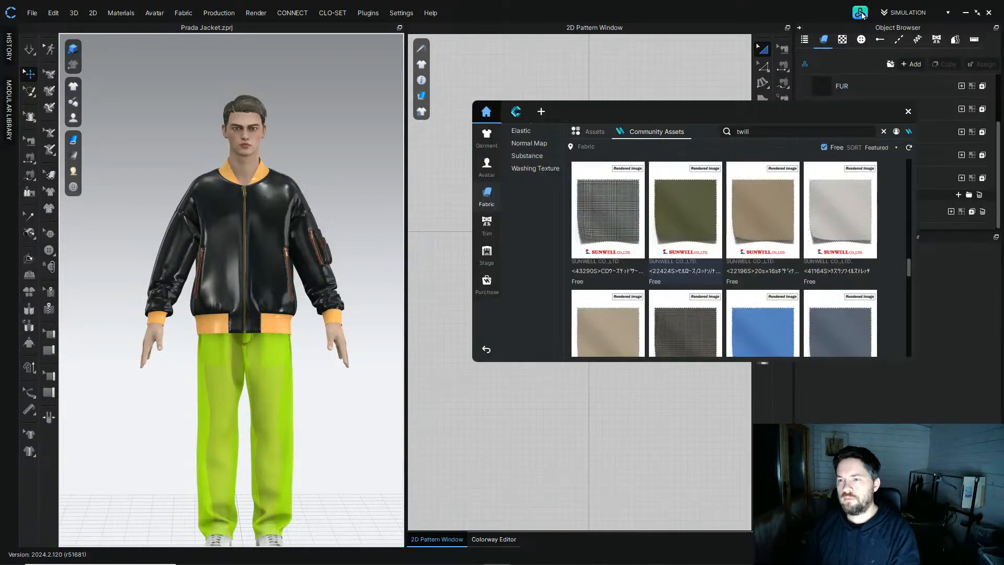
click(487, 168)
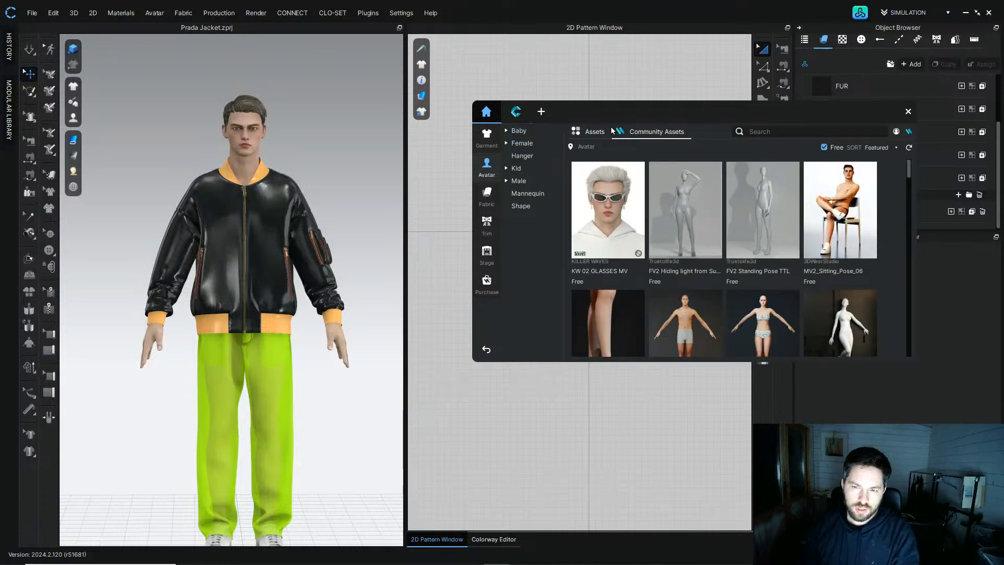
text(mv2)
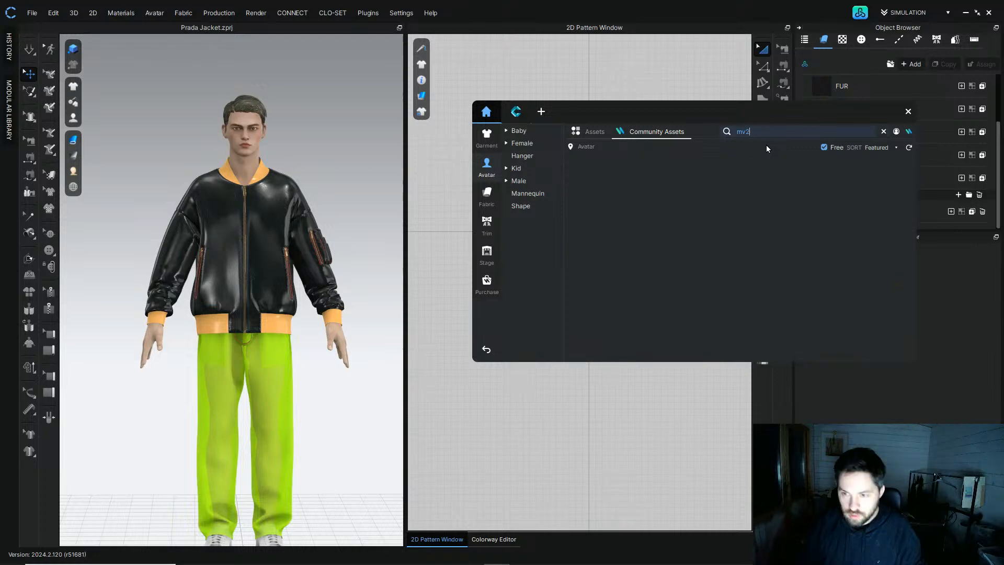
drag(908, 182, 910, 339)
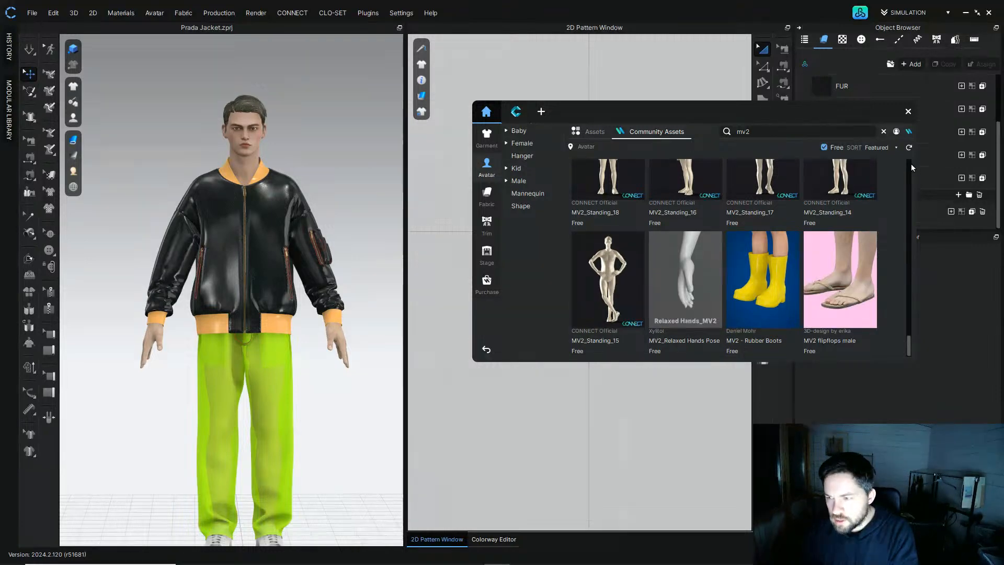
drag(907, 345, 908, 333)
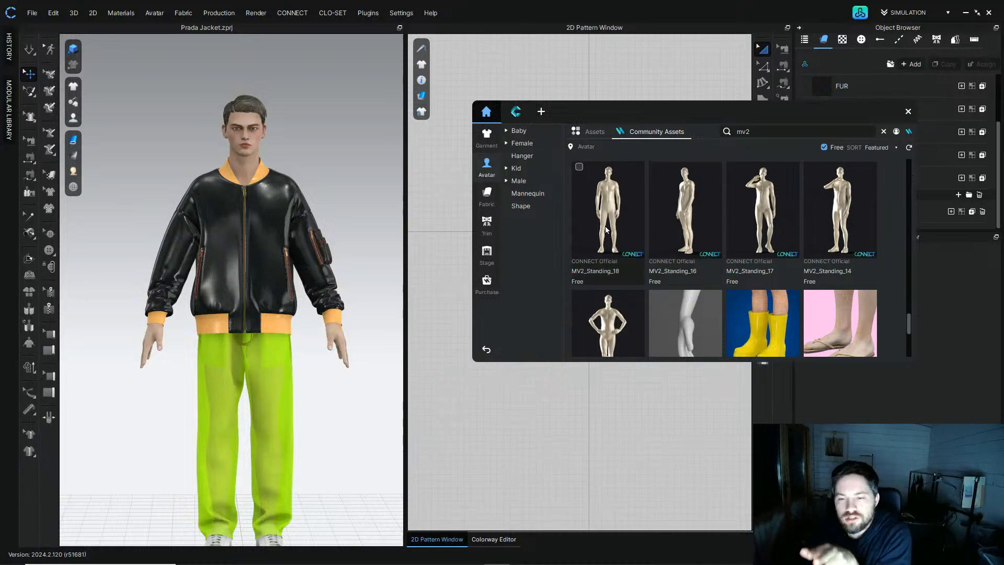
drag(909, 325, 908, 288)
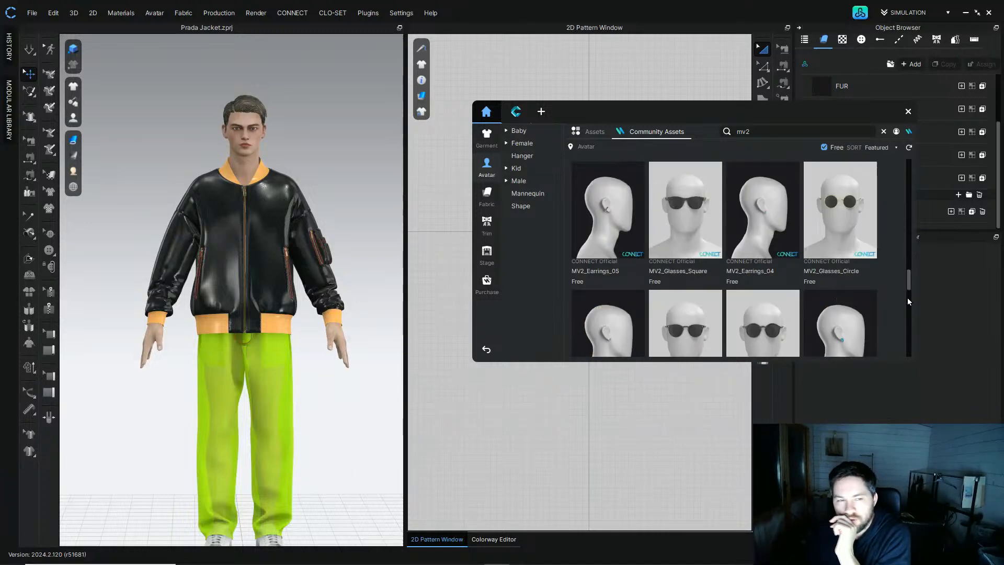
scroll(908, 298, down, 1)
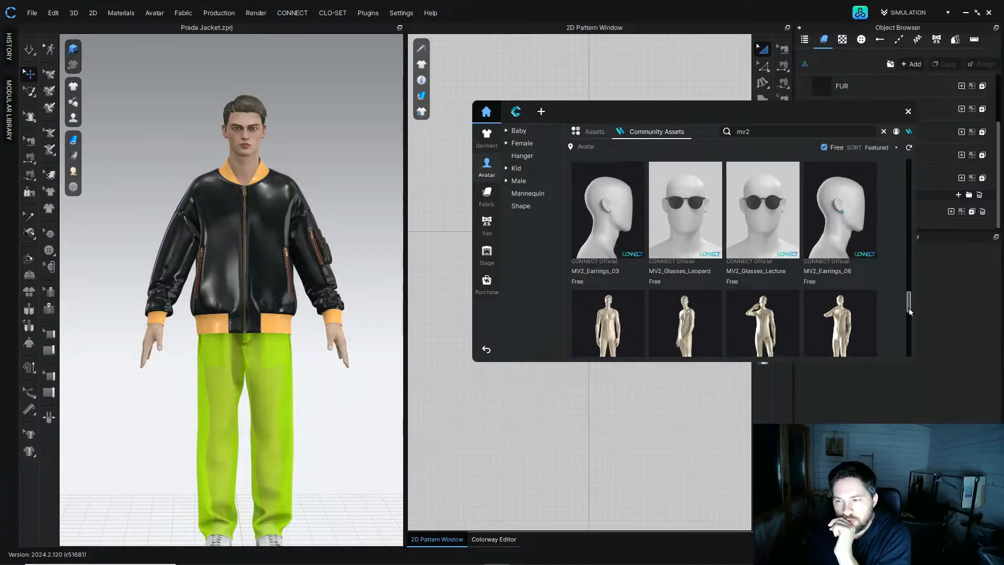
scroll(910, 317, down, 1)
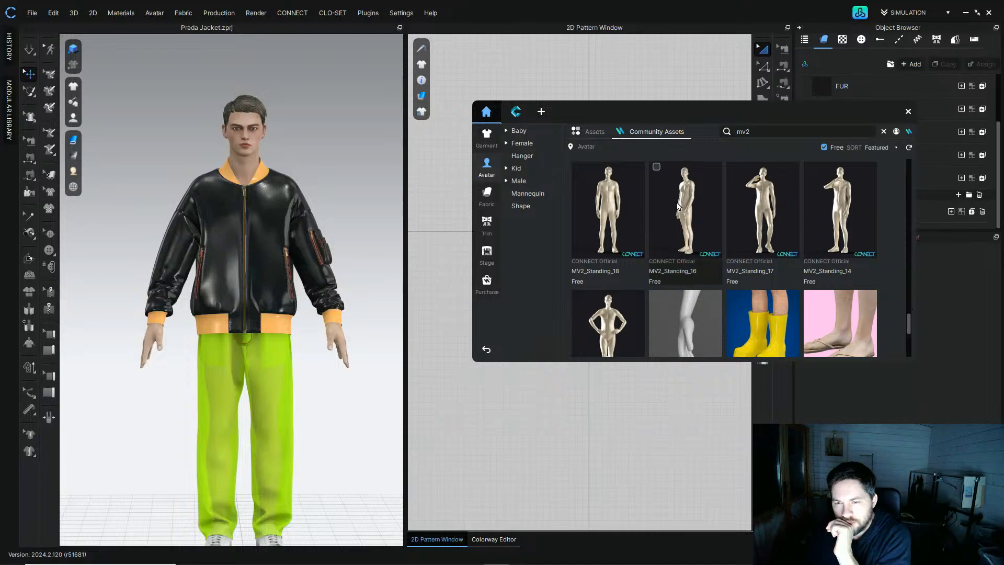
double_click(621, 202)
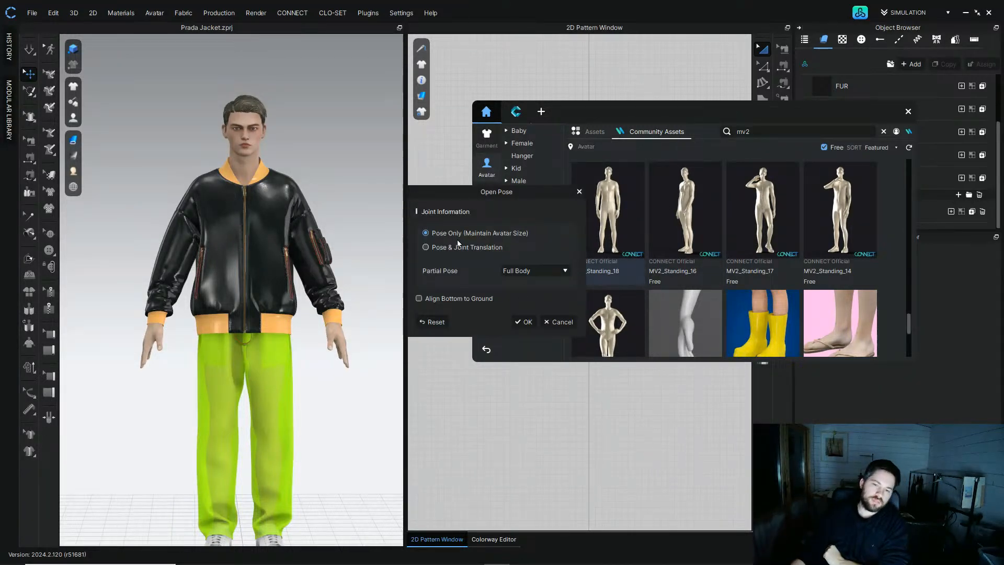
click(526, 319)
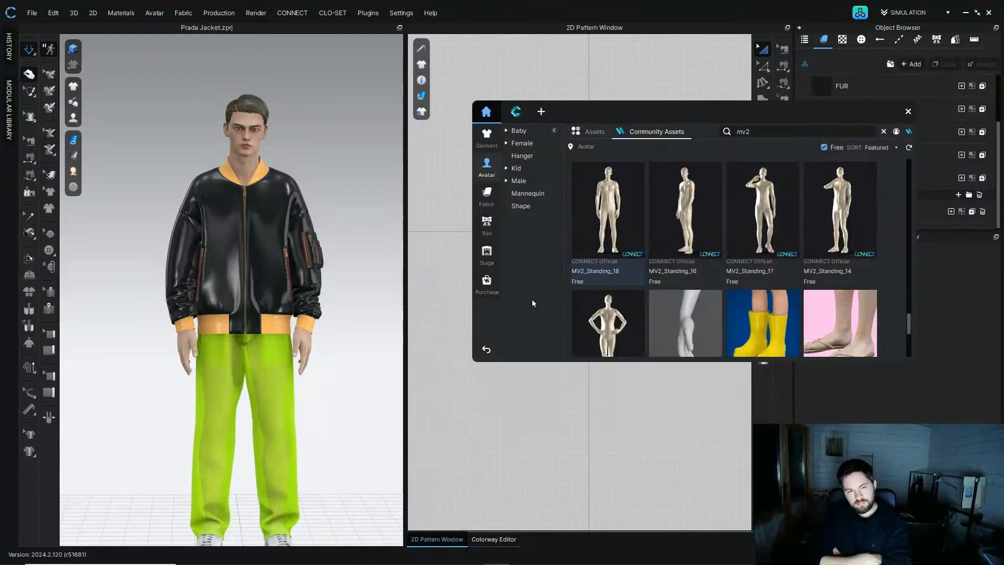
Step: Simulate the outfit on the new pose
key(space)
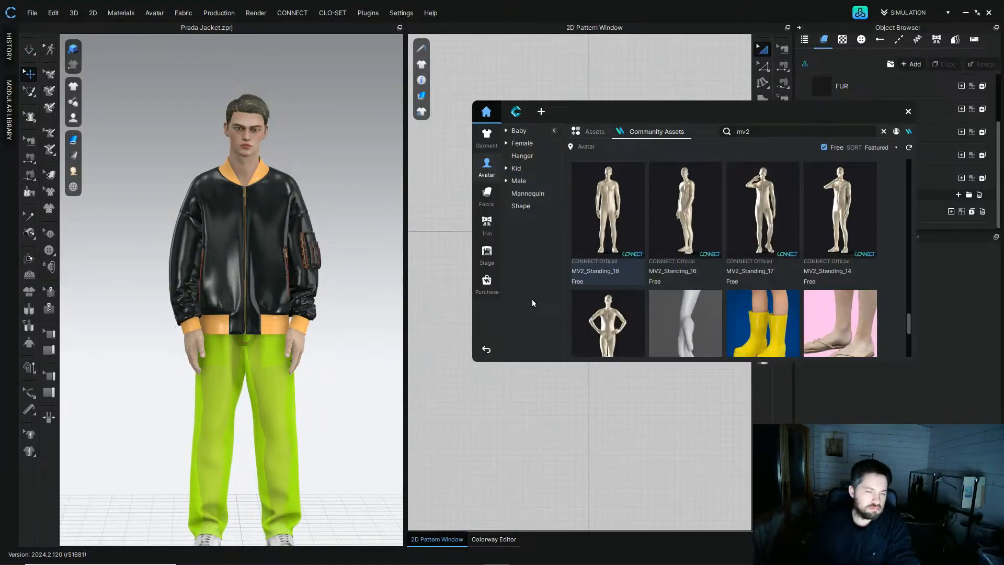
scroll(178, 272, down, 2)
right_drag(173, 264, 299, 281)
scroll(236, 308, up, 4)
right_drag(329, 282, 228, 283)
scroll(326, 290, down, 2)
middle_drag(228, 282, 215, 145)
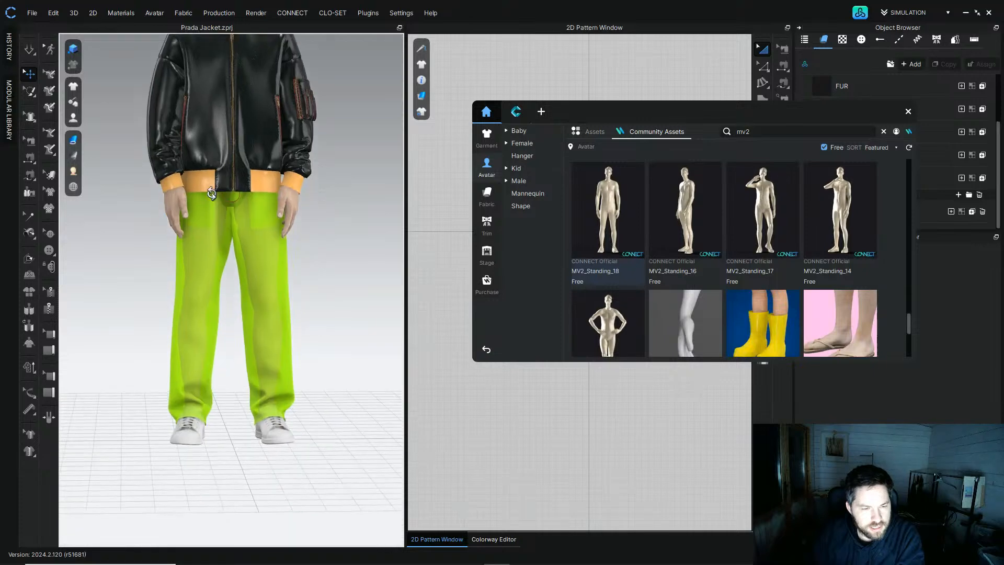
key(space)
middle_drag(227, 268, 226, 291)
scroll(225, 291, down, 2)
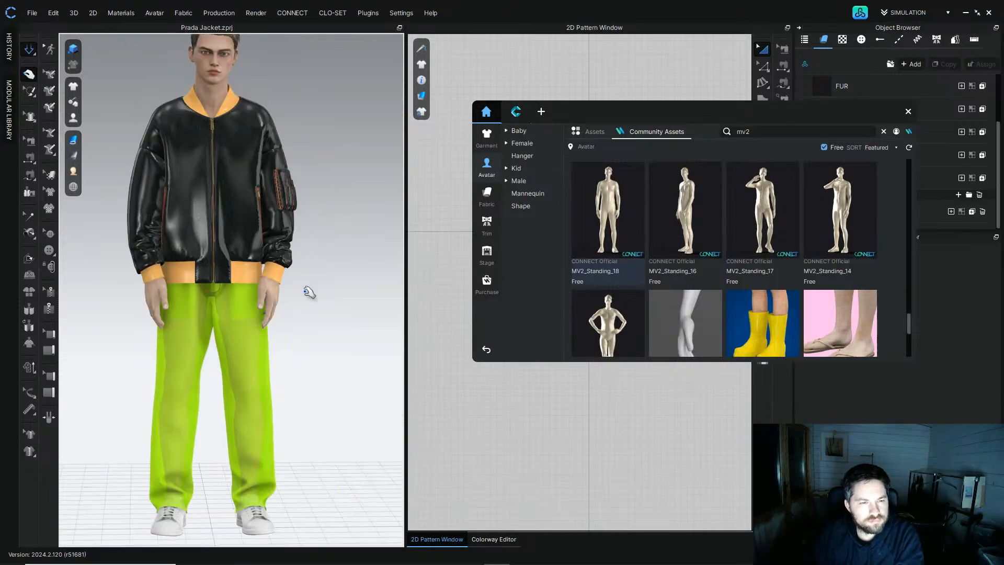
mouse_move(327, 329)
right_down()
mouse_move(438, 321)
mouse_move(293, 324)
mouse_move(314, 325)
right_up()
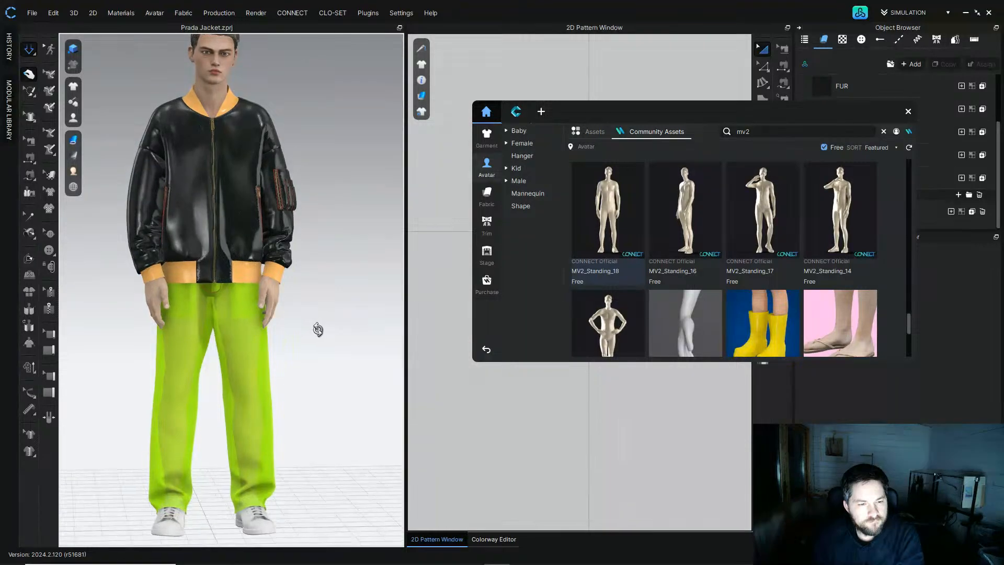
mouse_move(316, 334)
middle_down()
mouse_move(327, 360)
mouse_move(316, 347)
middle_up()
right_drag(314, 354, 348, 362)
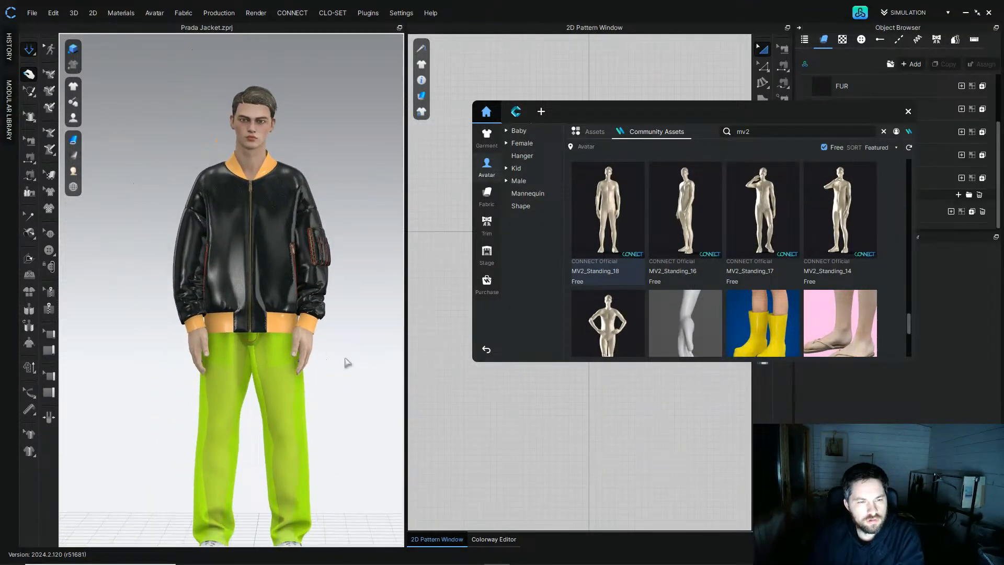
right_drag(337, 419, 340, 381)
scroll(360, 268, up, 4)
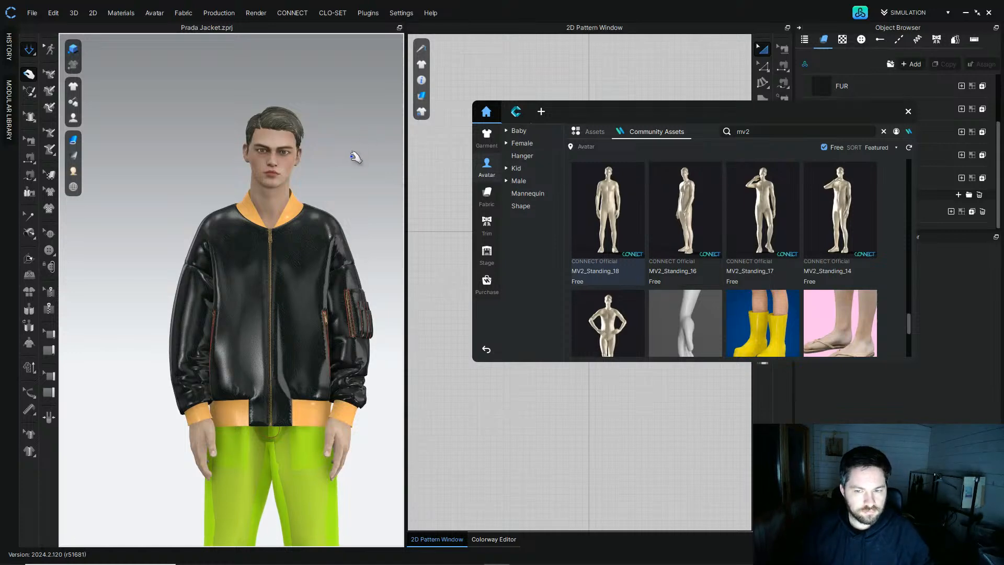
Step: Close the asset browser and save the project as a new file named Prada Jacket in pose.zprj on the Desktop
click(908, 112)
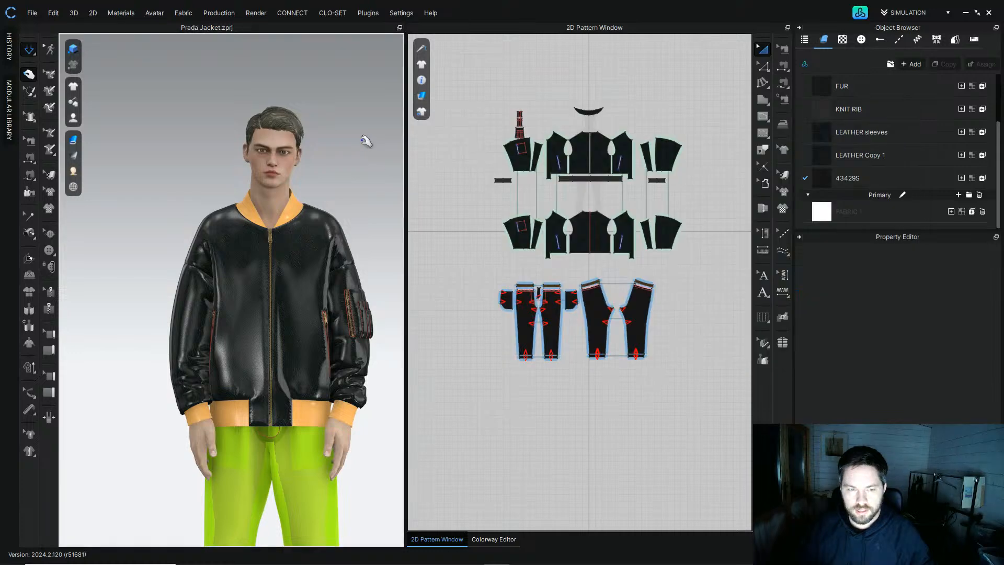
click(32, 13)
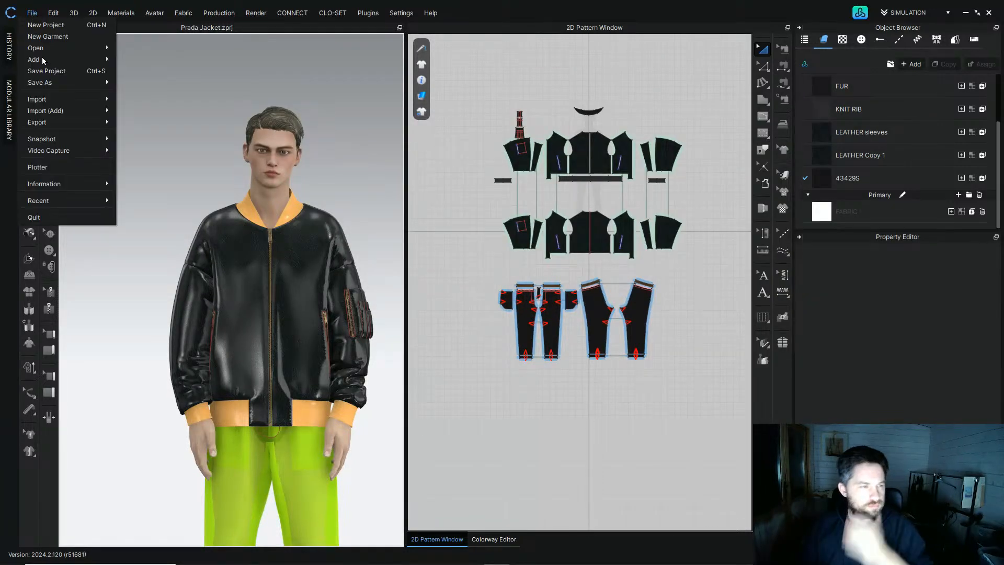
mouse_move(78, 82)
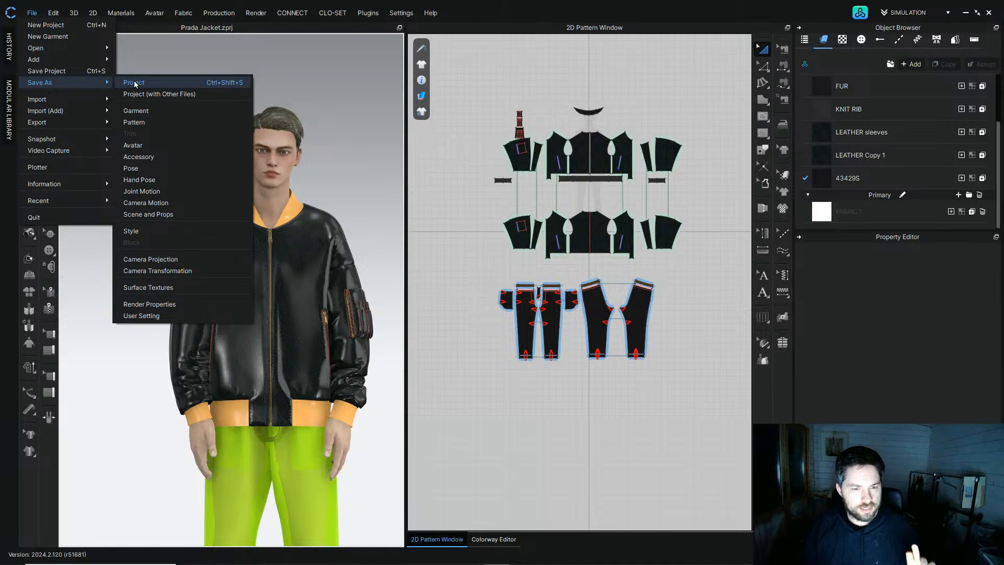
click(134, 83)
scroll(115, 219, up, 5)
click(102, 127)
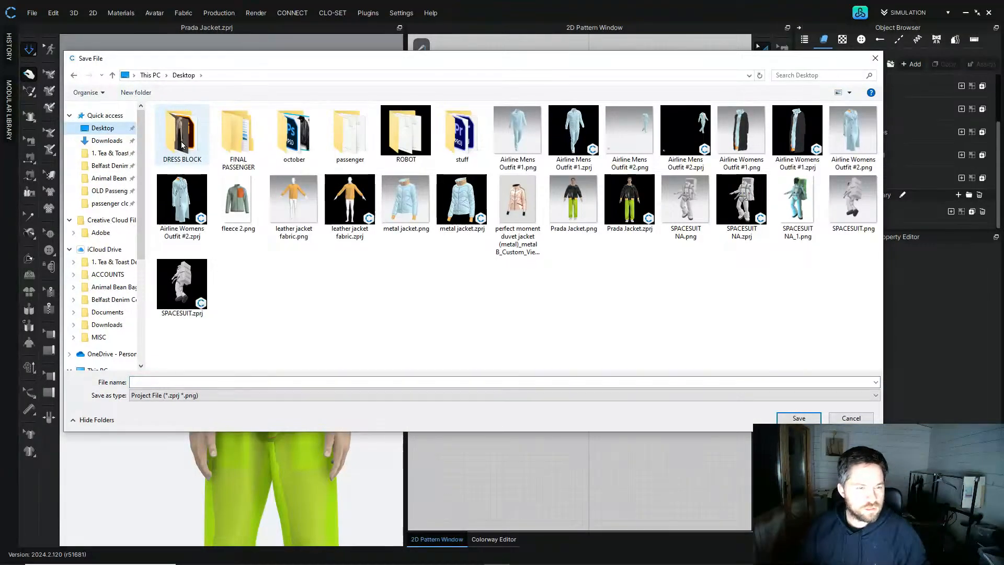
click(629, 201)
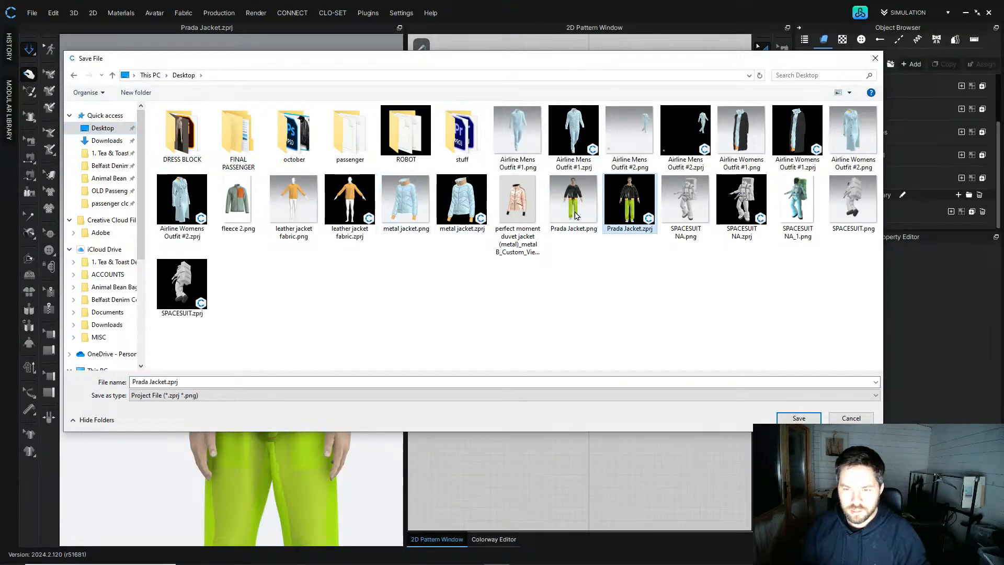
click(165, 381)
click(167, 382)
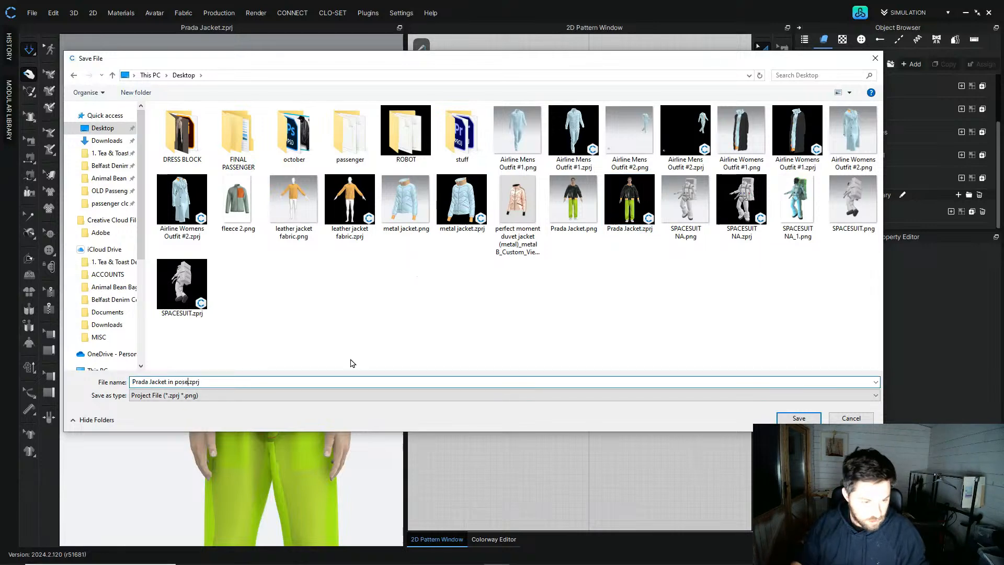
click(798, 418)
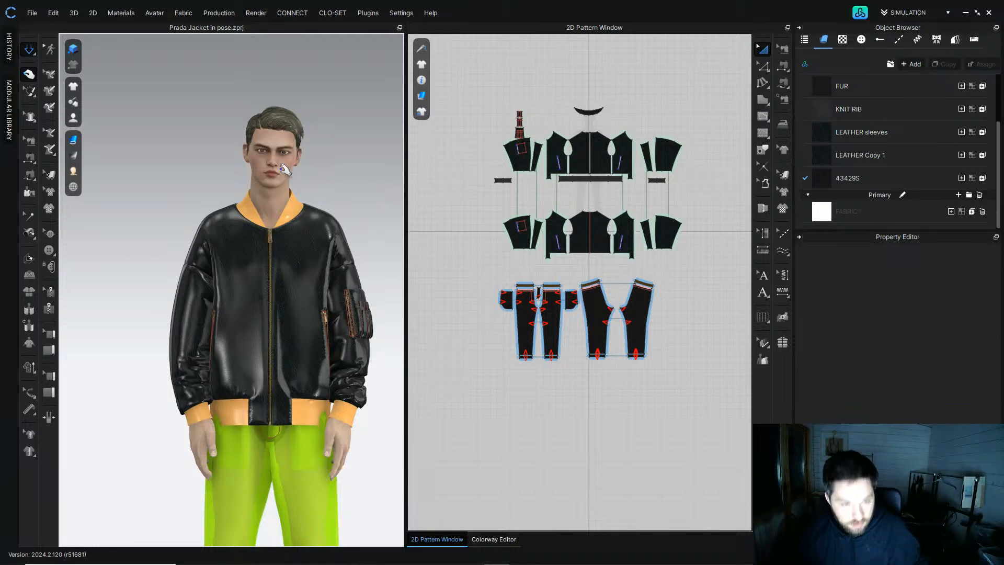
Step: Try to start a Quality Render of the outfit, turning simulation off when required
key(2)
click(255, 12)
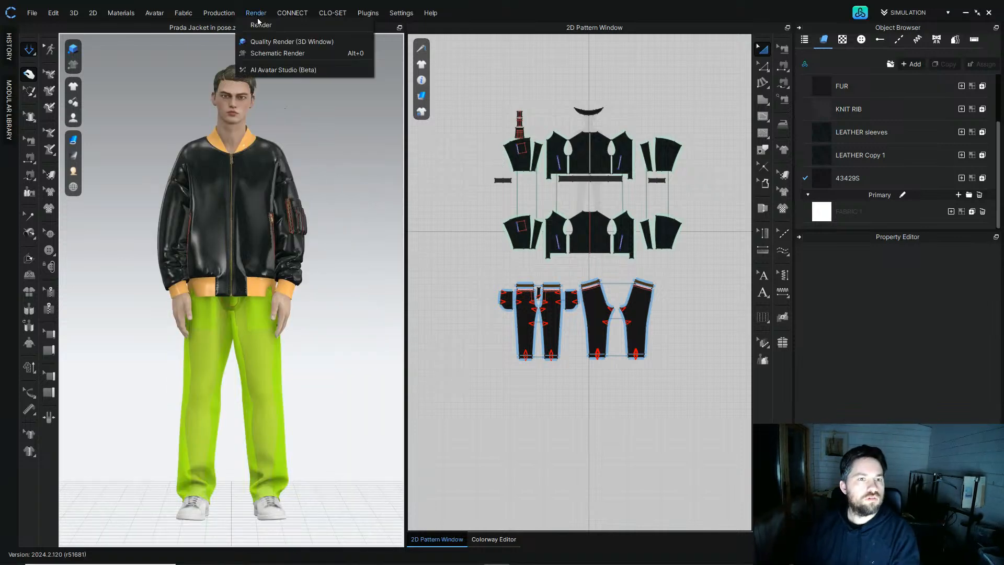
click(265, 40)
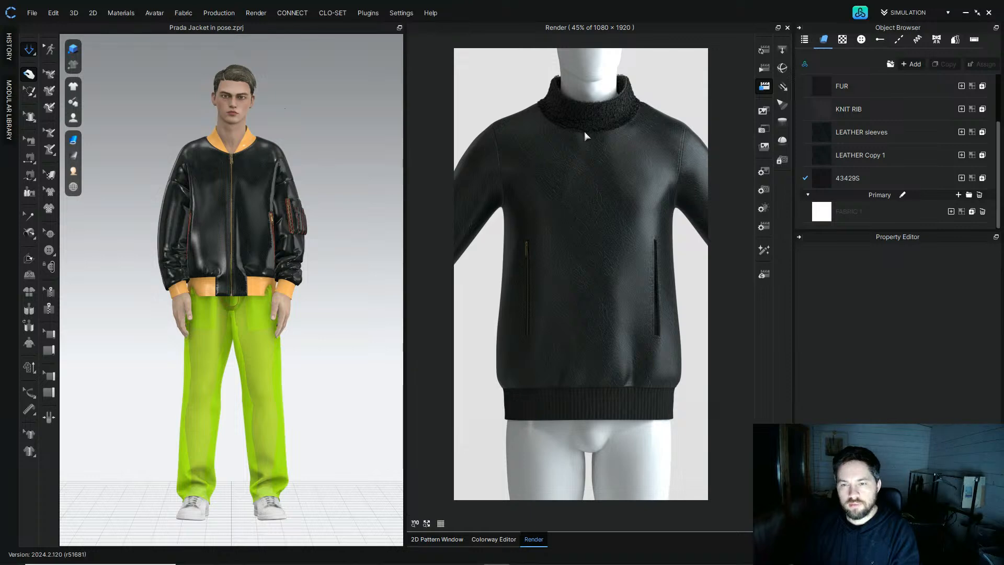
click(764, 51)
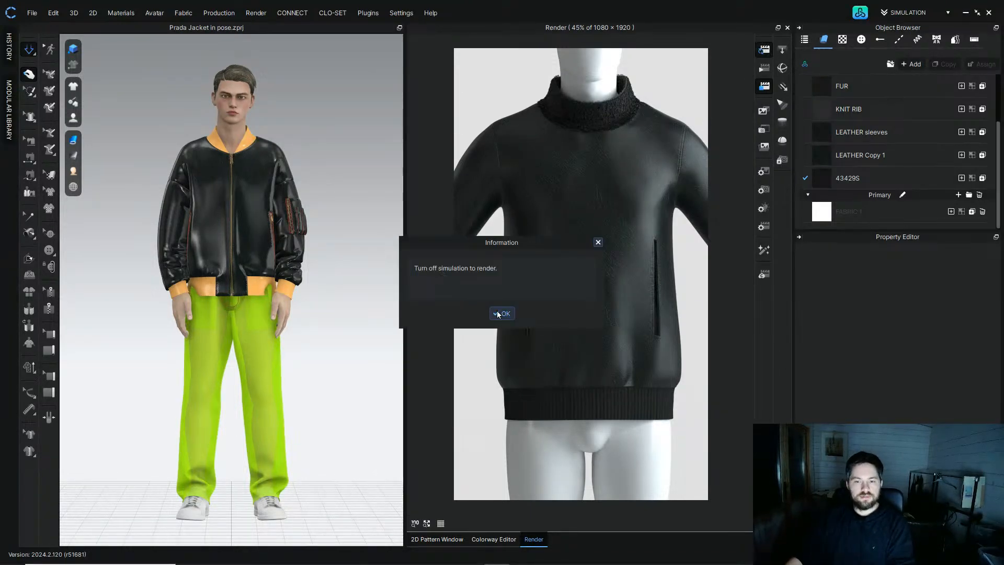
click(503, 313)
click(29, 50)
click(765, 50)
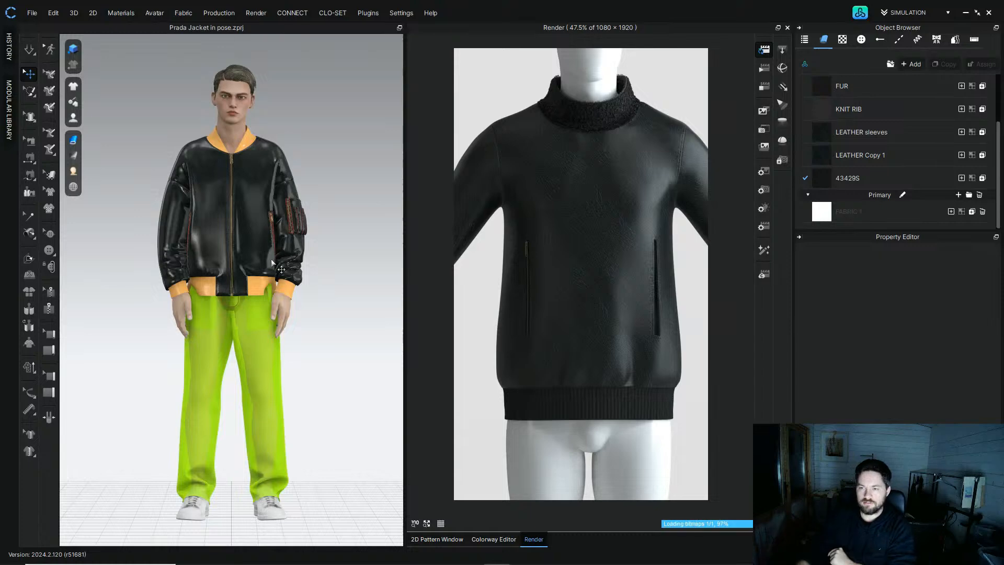
click(764, 86)
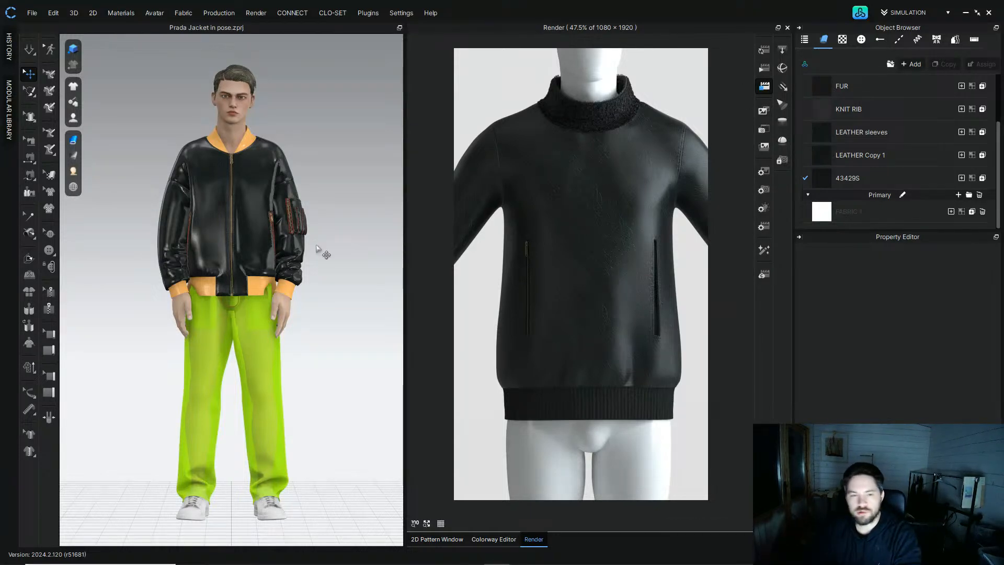
Step: Simulate and pull the pants waist up beneath the jacket's rib band, then stop the simulation
scroll(256, 306, up, 5)
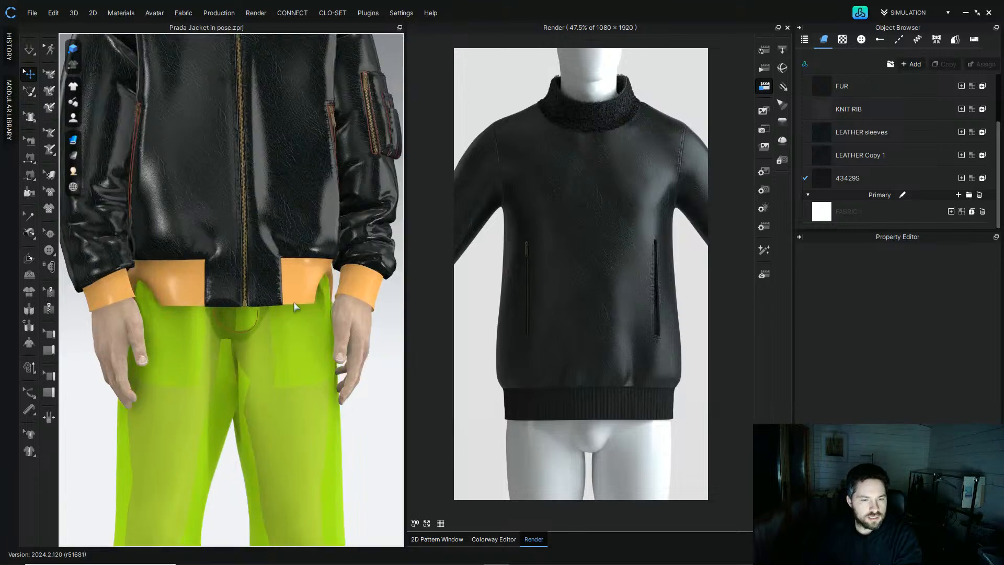
key(space)
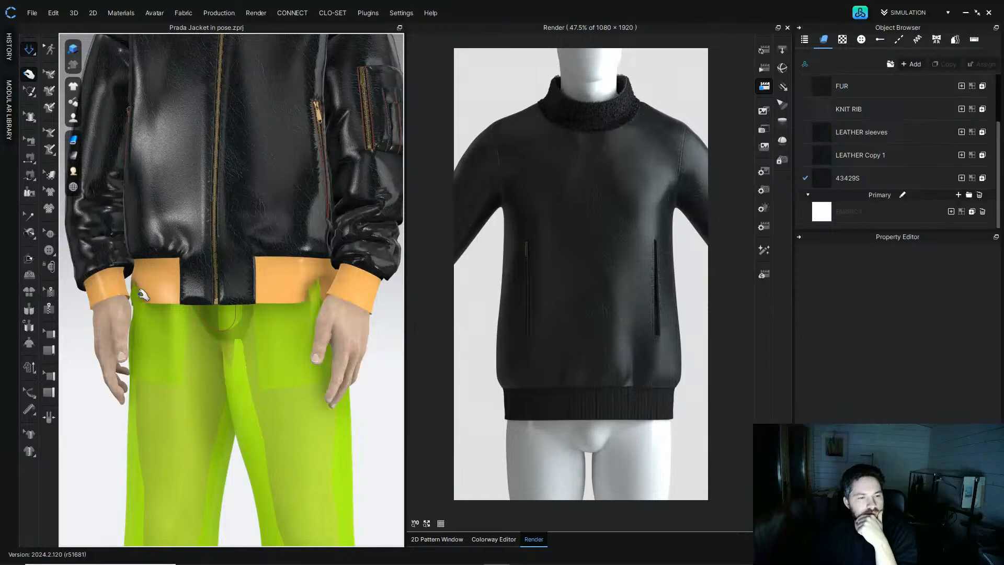
click(153, 296)
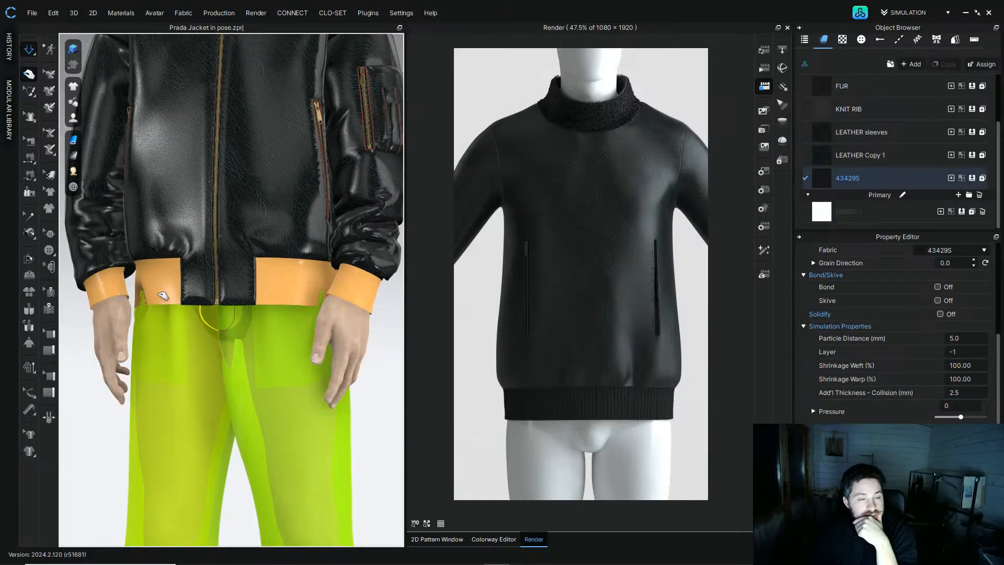
right_drag(241, 323, 289, 325)
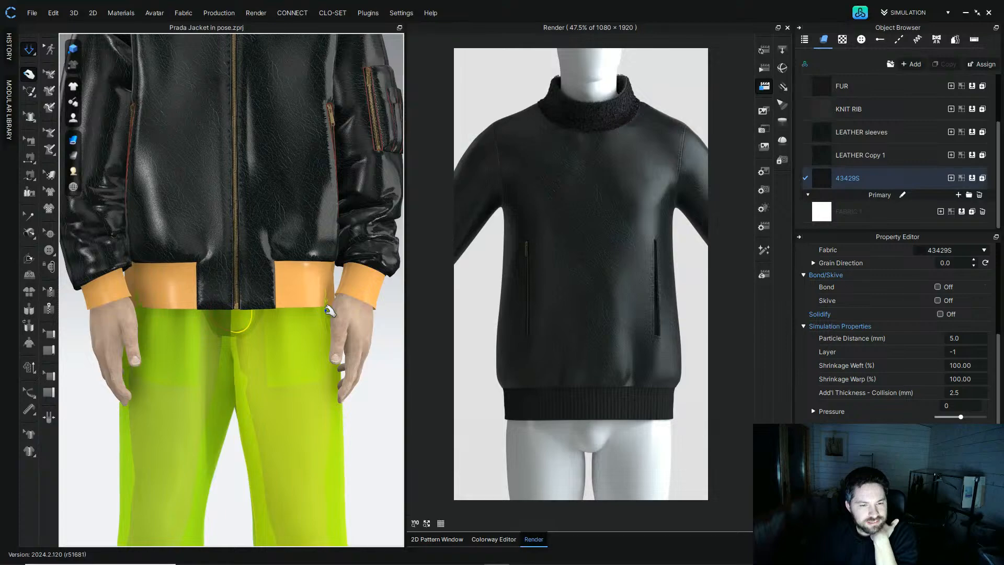
scroll(328, 312, up, 2)
scroll(328, 311, up, 4)
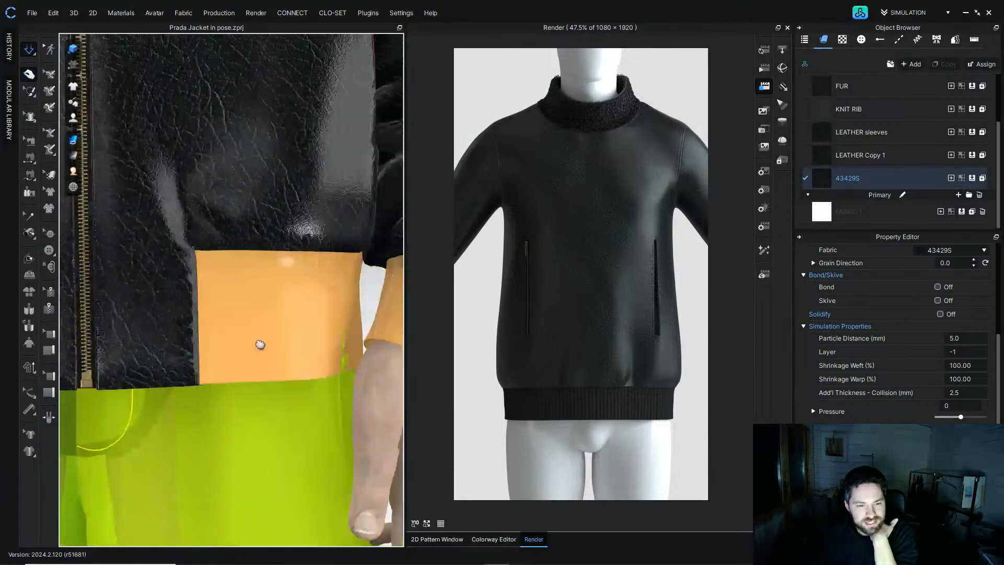
right_drag(258, 347, 287, 359)
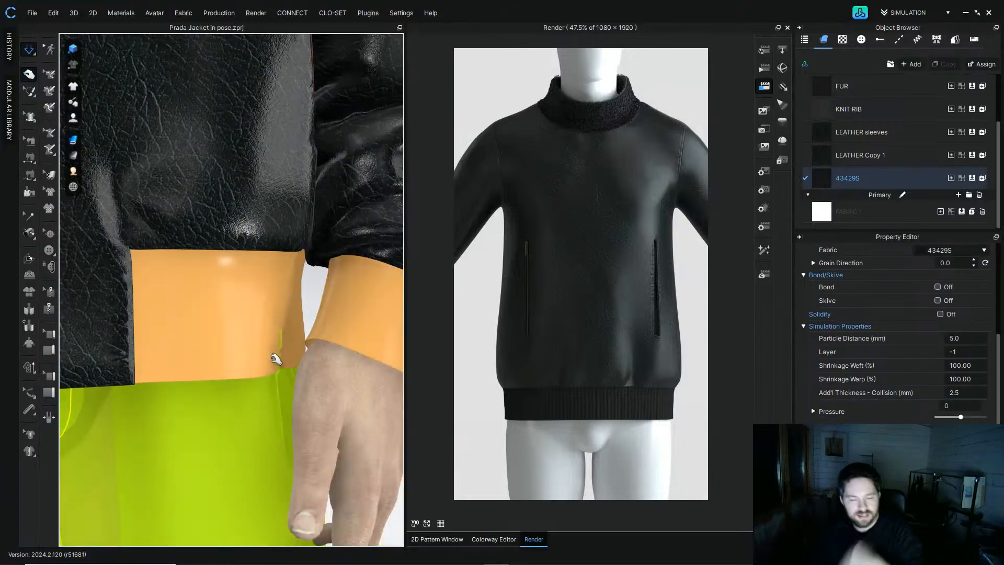
key(space)
scroll(246, 353, down, 3)
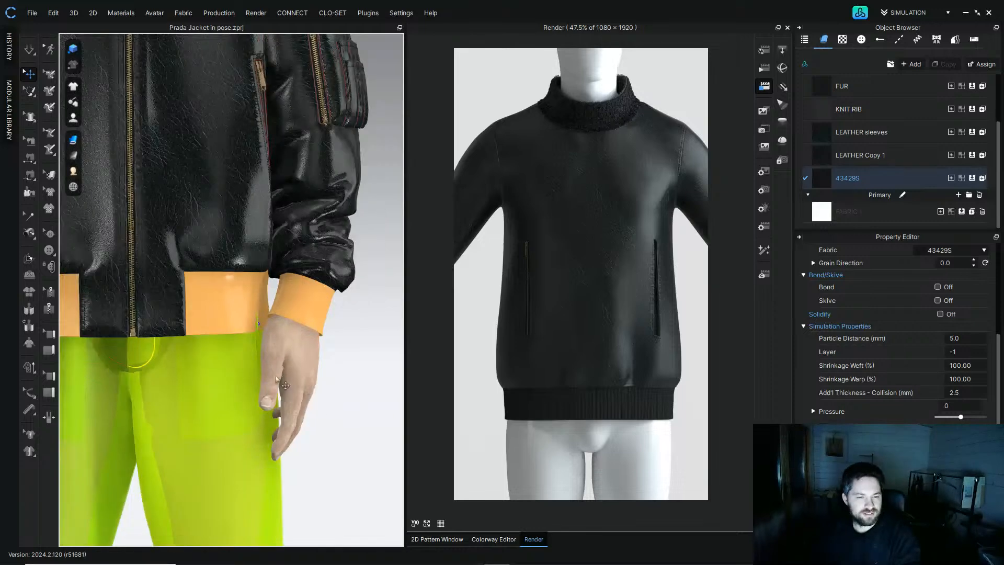
Step: Select all the pants pattern pieces and set their layer to 0
click(437, 539)
drag(482, 396, 695, 274)
click(961, 389)
text(0)
key(Return)
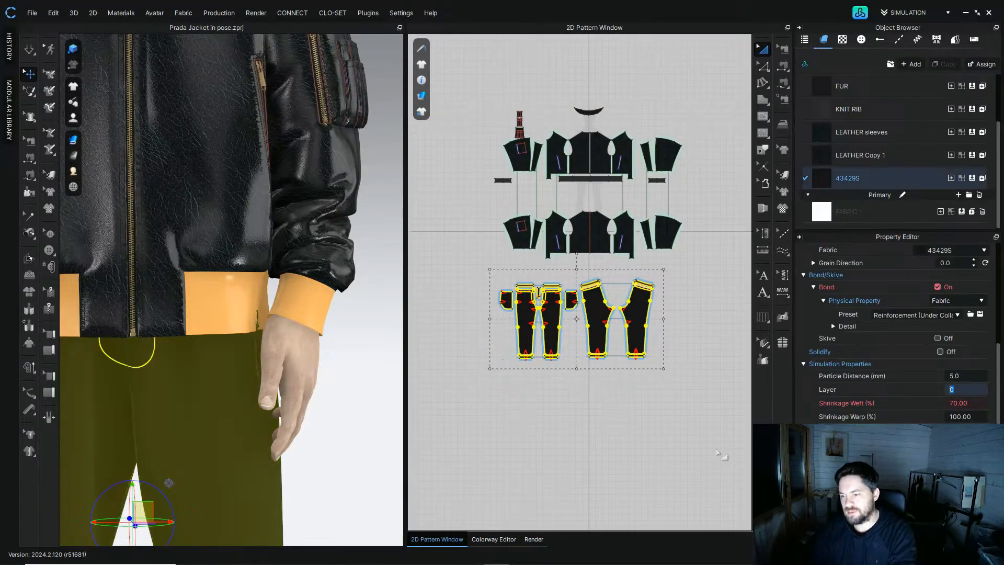
Step: Drag the pants waist and the jacket's rib band into place around the avatar's waist in 3D
click(636, 446)
middle_drag(148, 343, 233, 310)
click(31, 50)
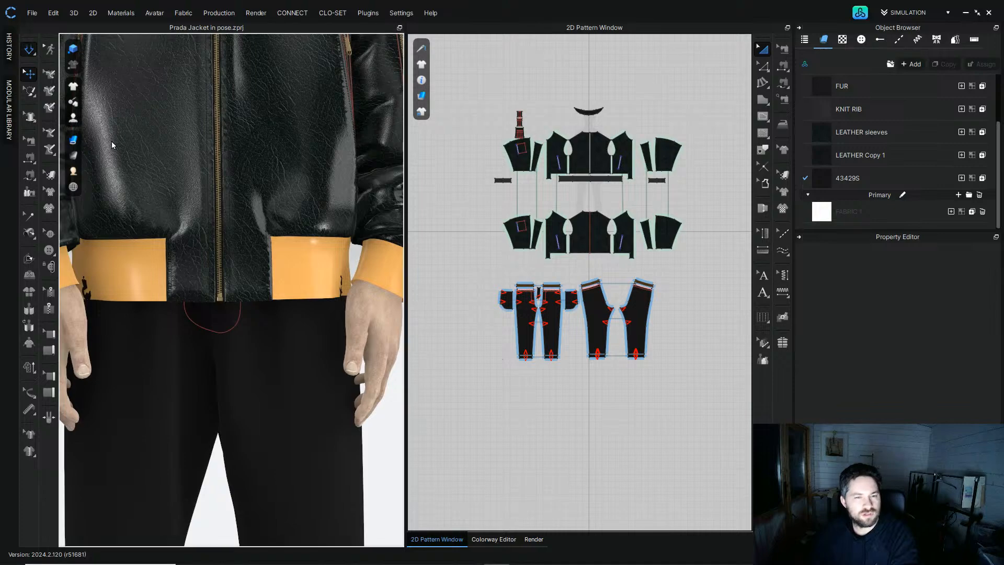
right_drag(339, 313, 317, 313)
right_drag(253, 303, 347, 291)
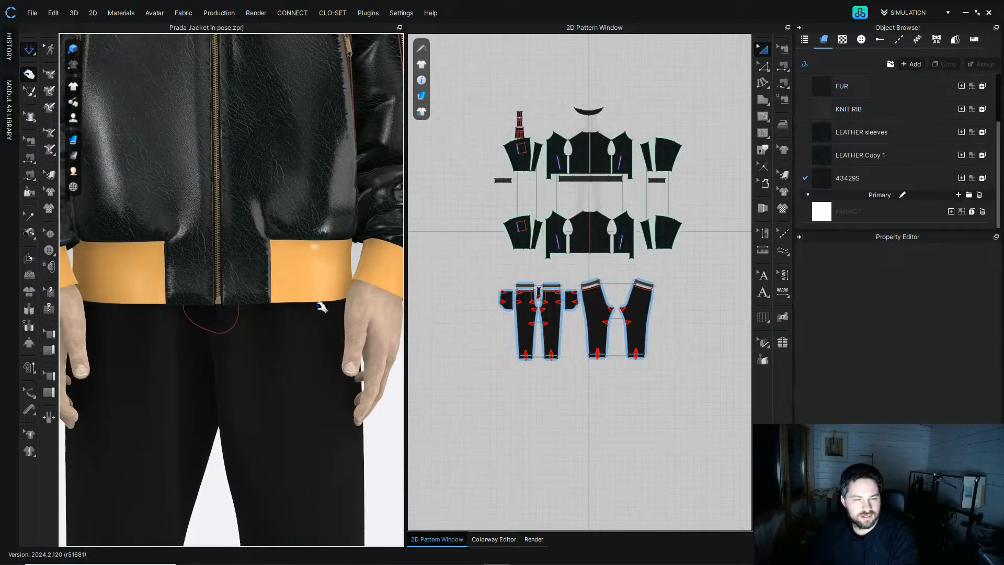
Step: Review the fit of the jacket and pants from the front at different zoom levels
scroll(311, 293, down, 3)
key(b)
scroll(292, 297, down, 3)
right_drag(292, 297, 296, 228)
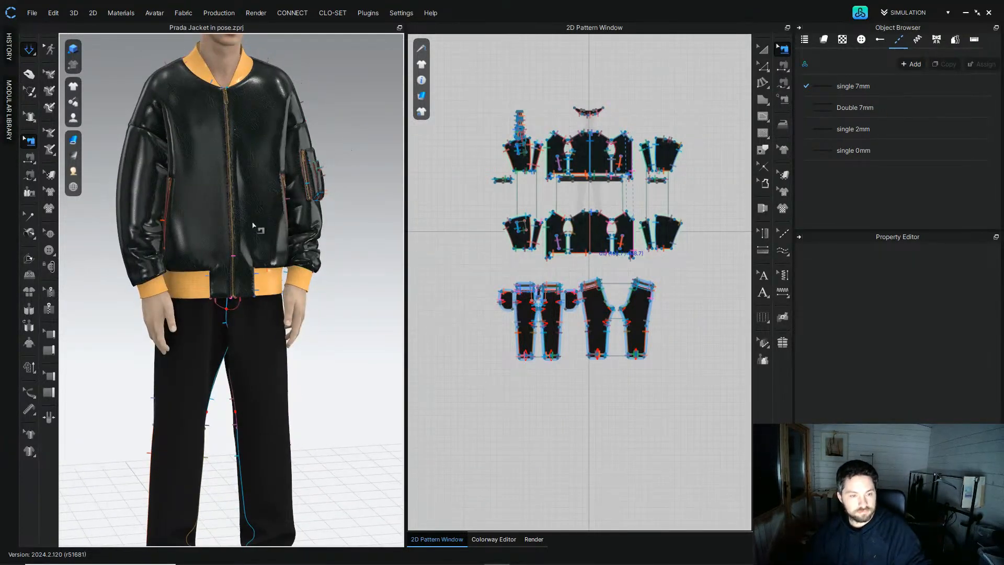
scroll(307, 184, down, 4)
scroll(306, 181, up, 4)
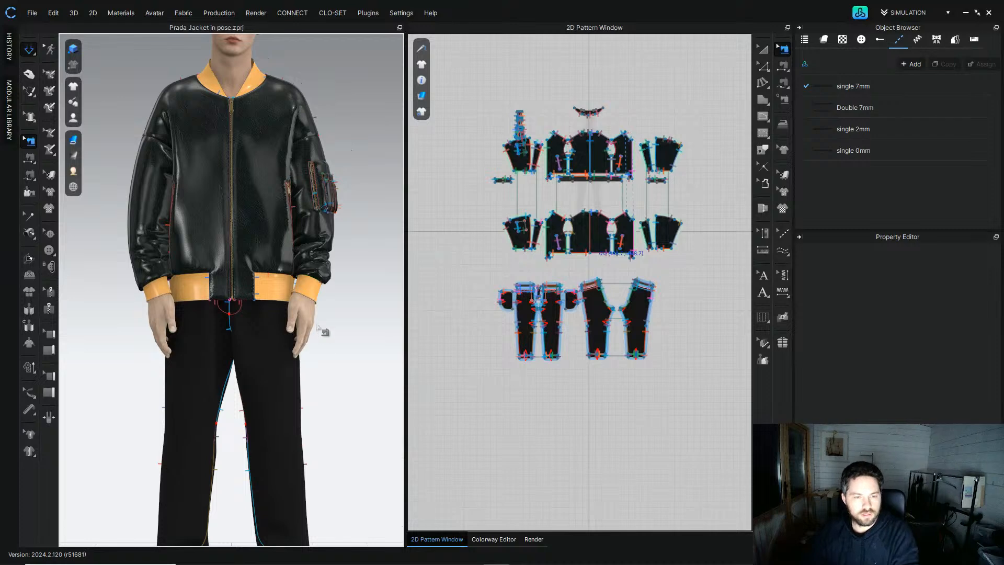
scroll(361, 376, down, 2)
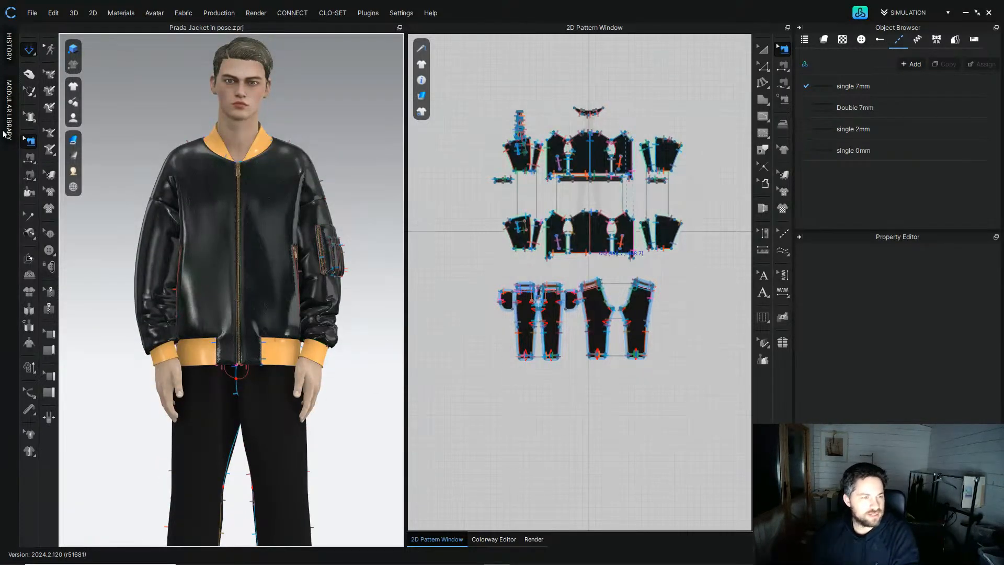
Step: Open the Avatar Editor and set the avatar's hand size to 190 mm
click(160, 15)
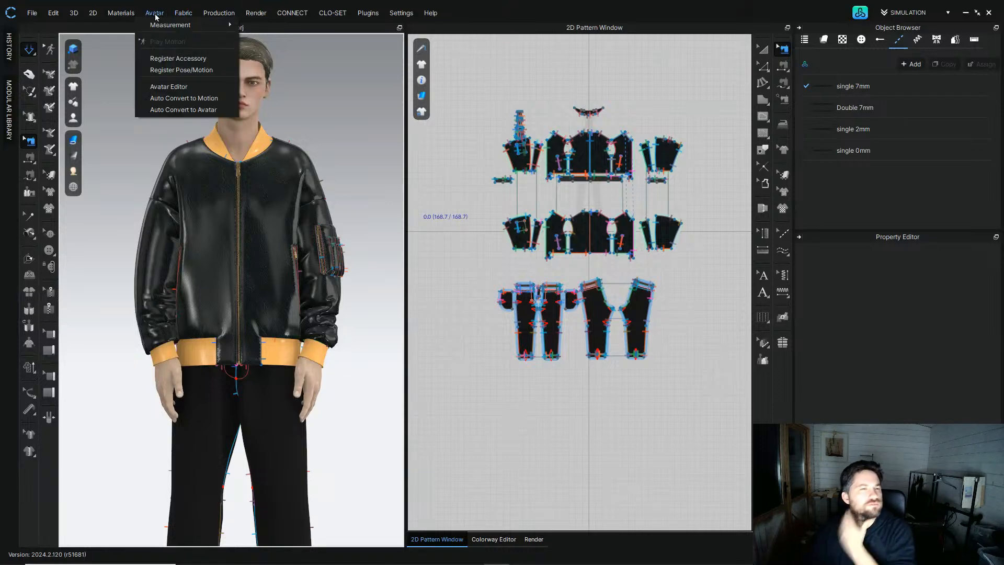
click(168, 88)
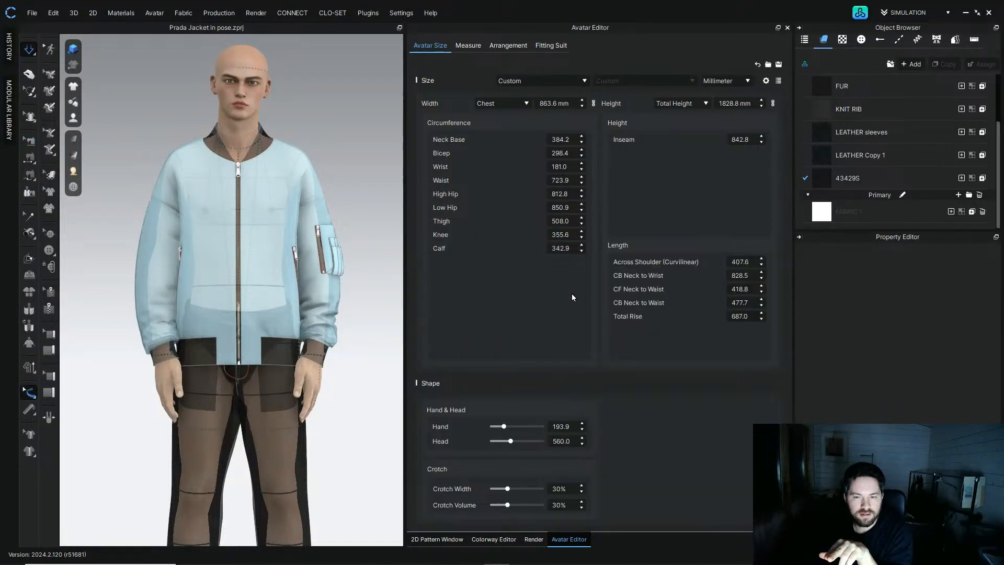
click(571, 426)
click(572, 427)
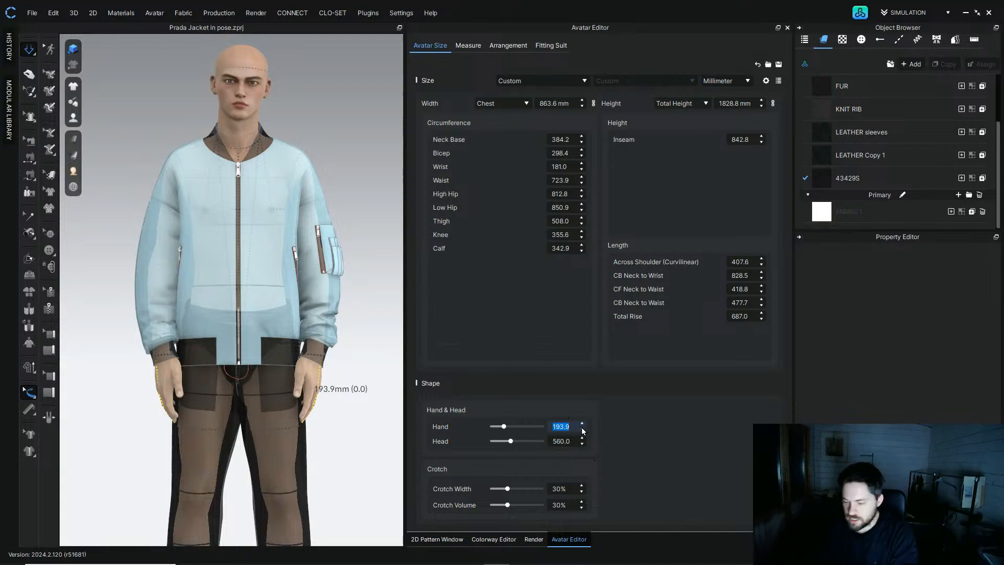
text(150)
key(Return)
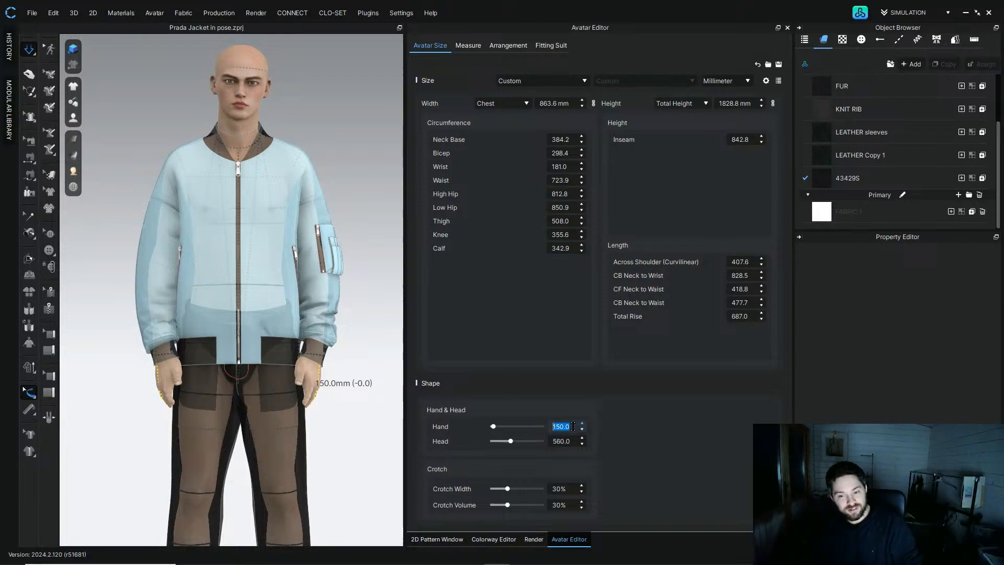
click(678, 32)
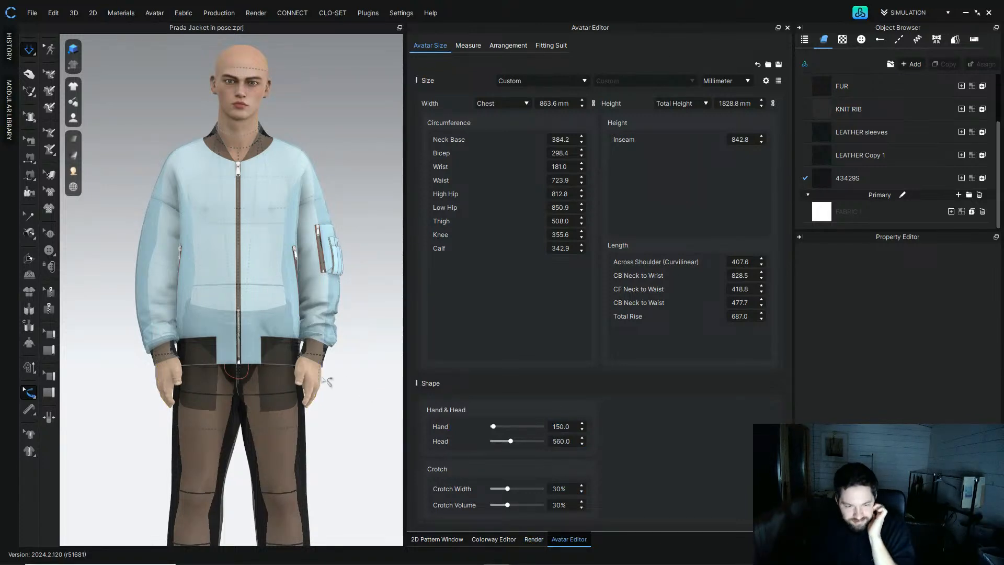
click(573, 428)
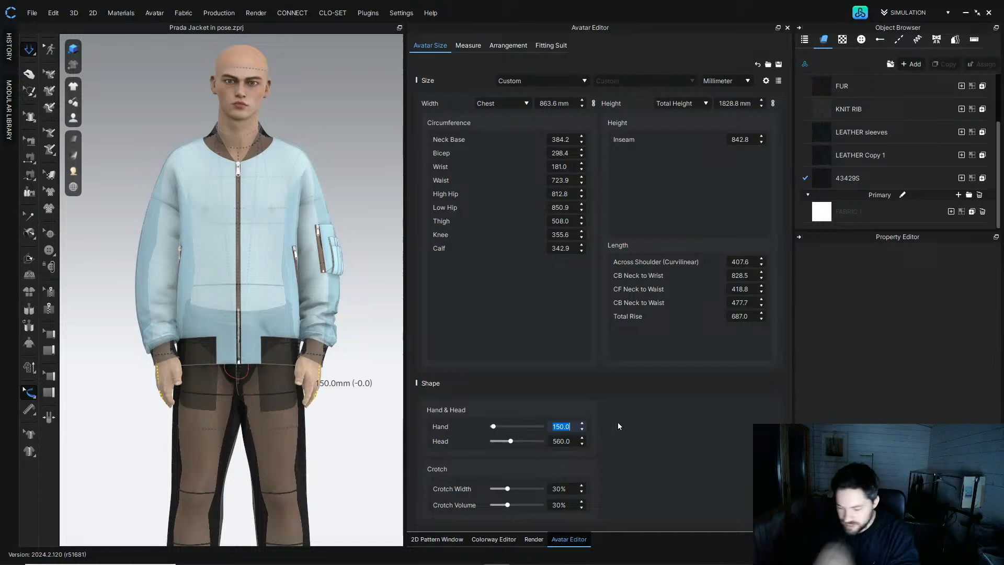
text(190)
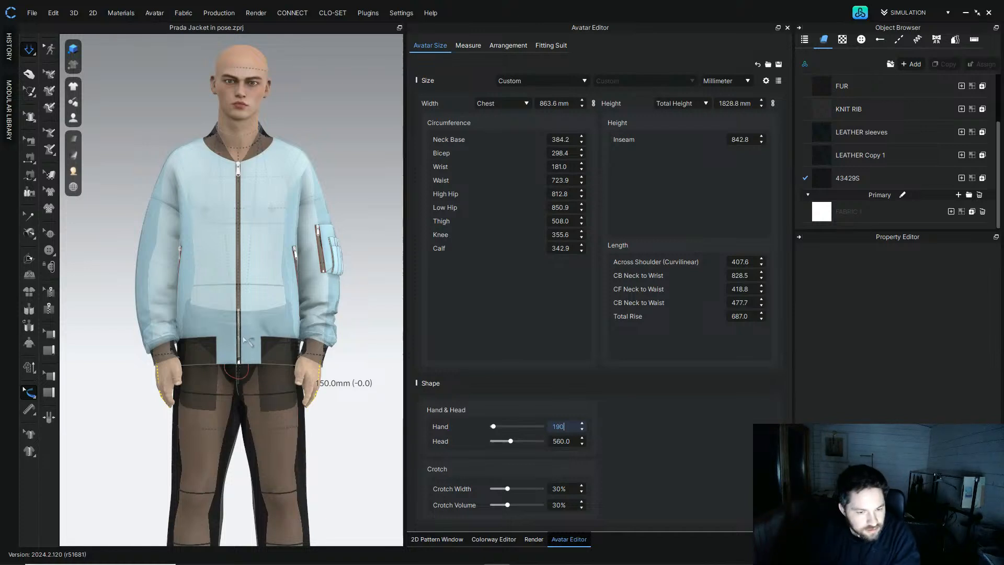
key(Return)
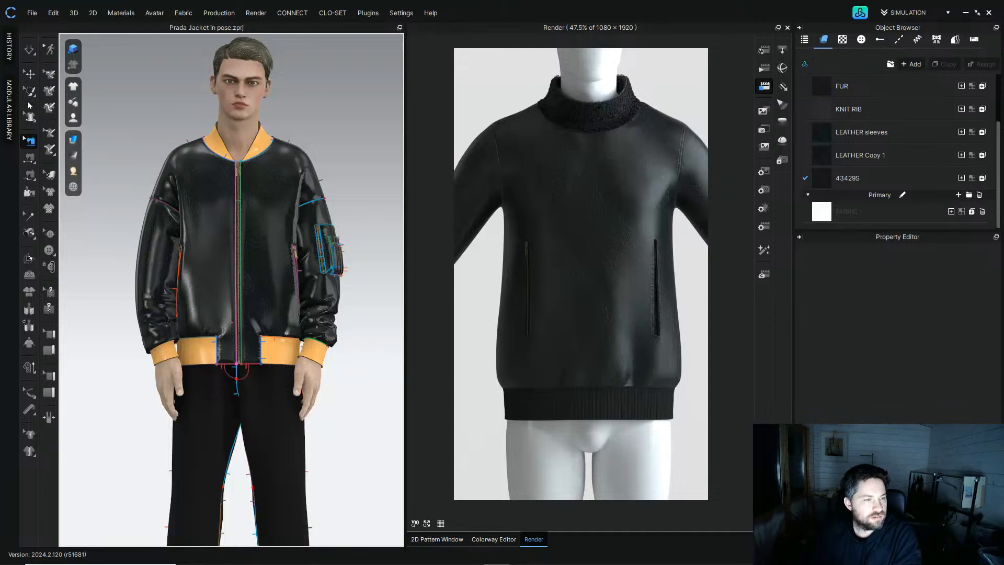
Step: Apply the MV2_Natural hand pose to the male avatar from the Library's Male Pose Hand Pose folder
click(29, 76)
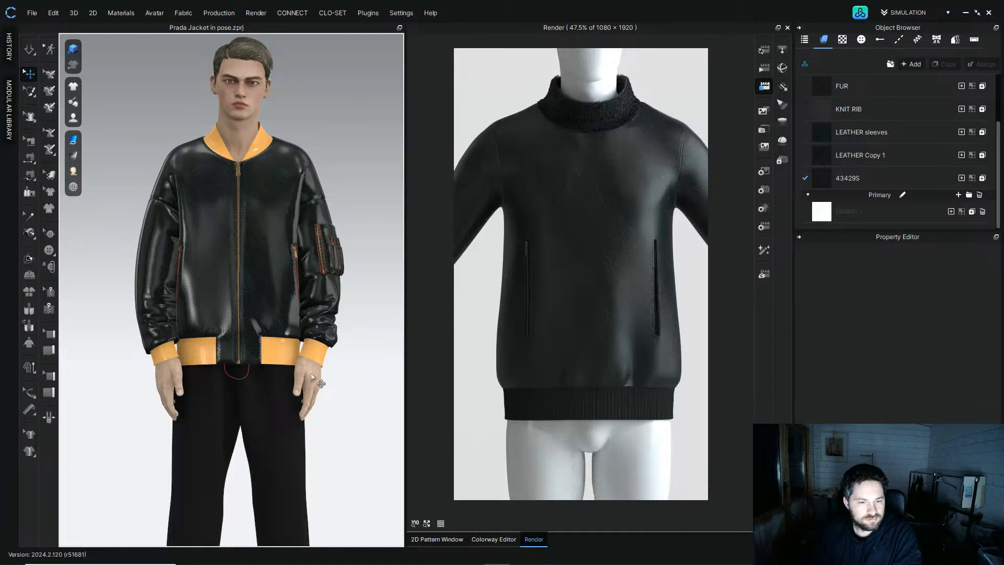
click(864, 14)
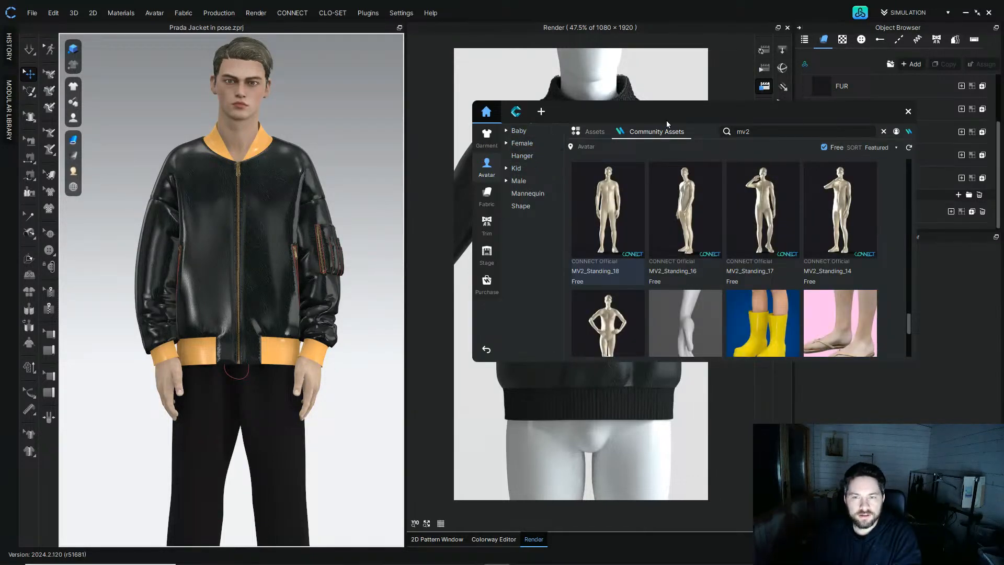
click(595, 131)
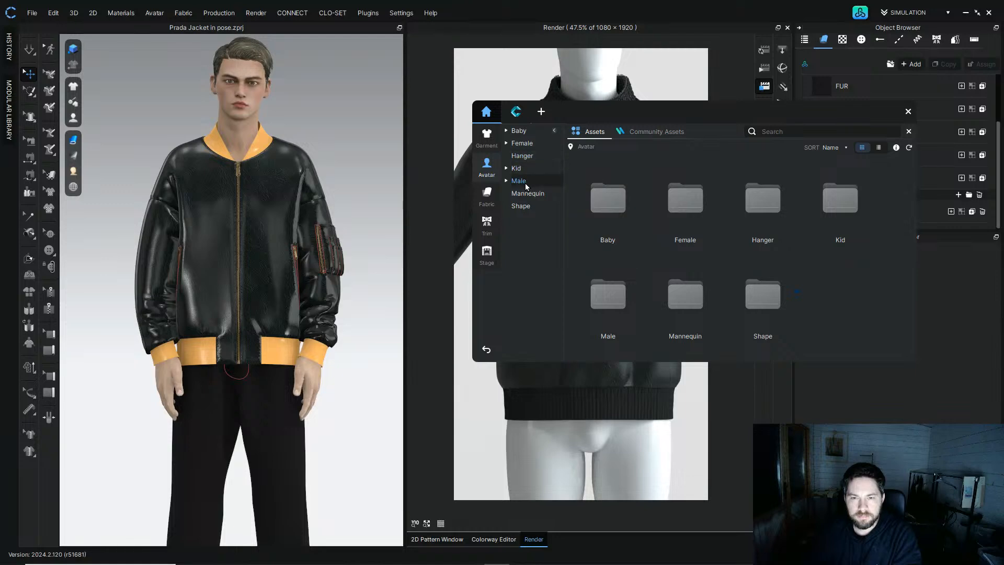
click(523, 181)
double_click(762, 204)
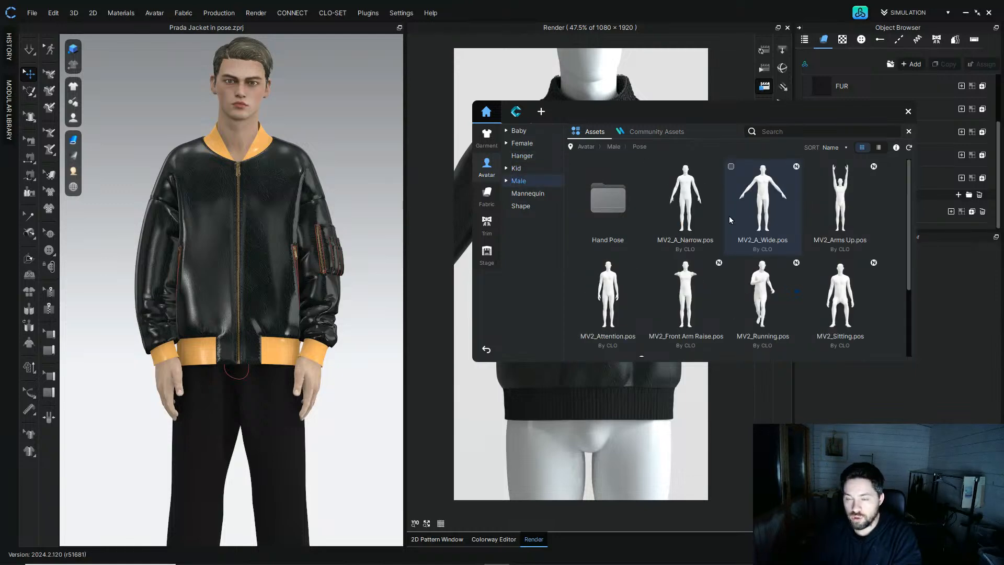
double_click(609, 199)
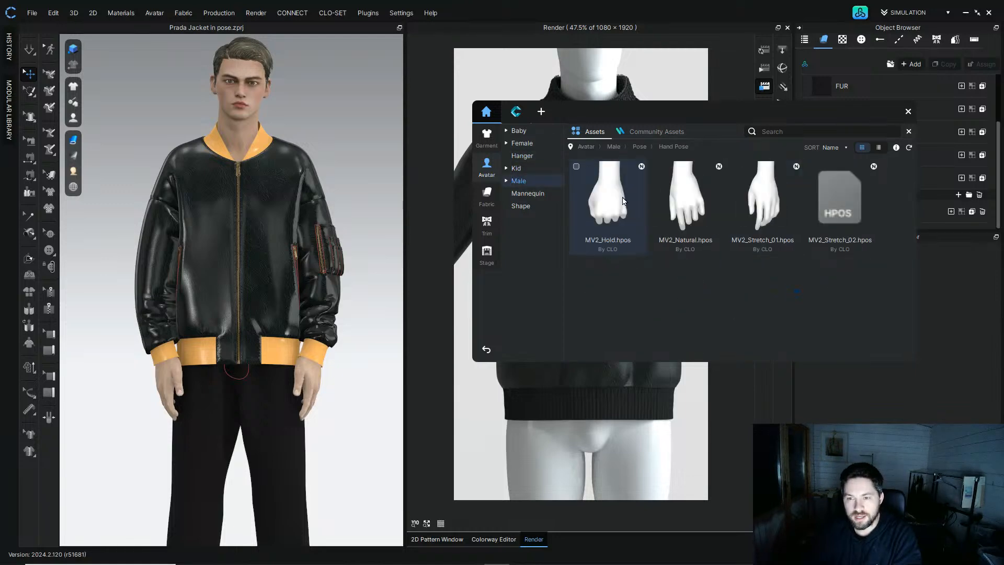
double_click(685, 196)
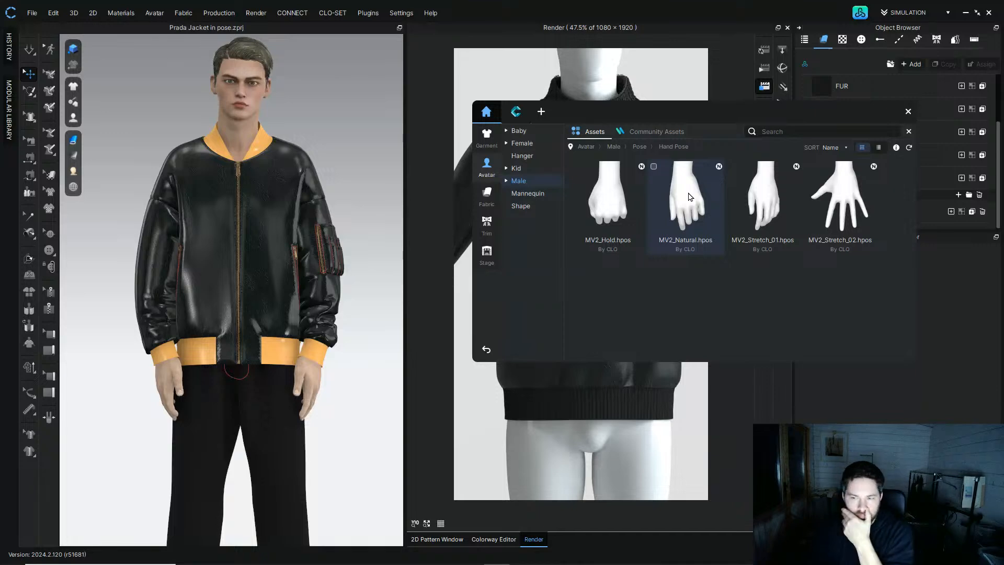
click(526, 300)
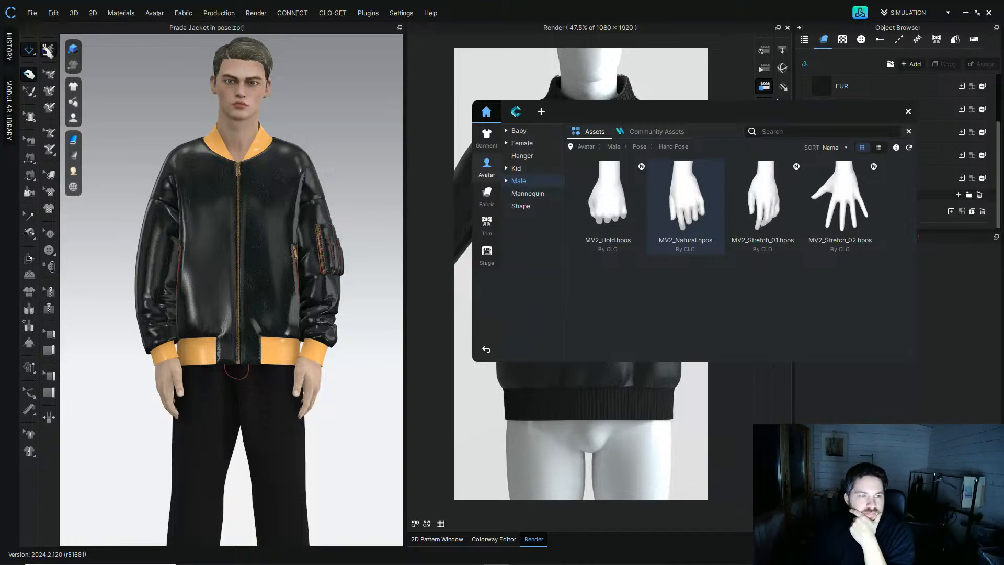
Step: Simulate the outfit, nudge the jacket body slightly into place in 3D, and close the library
click(29, 50)
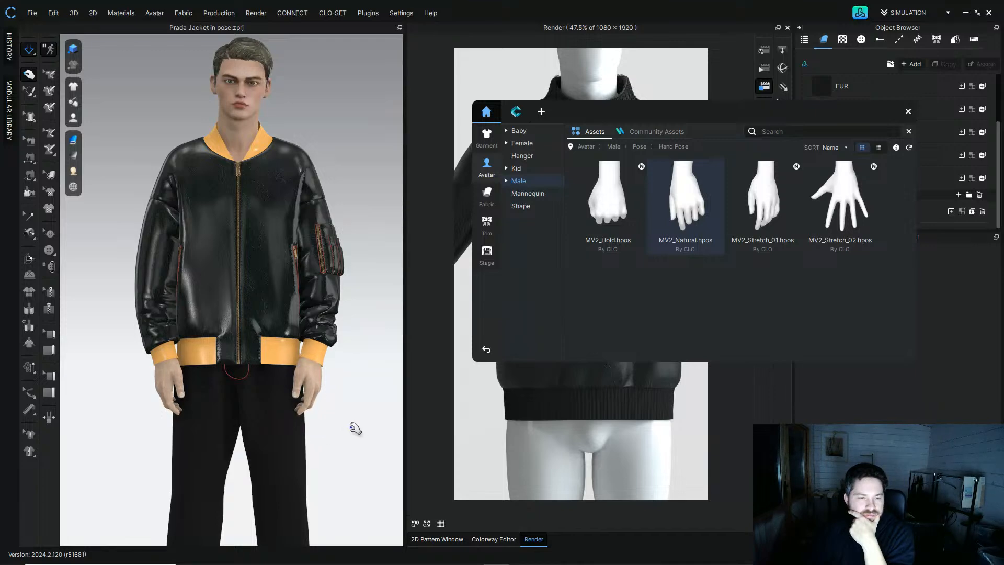
key(q)
right_drag(350, 425, 324, 415)
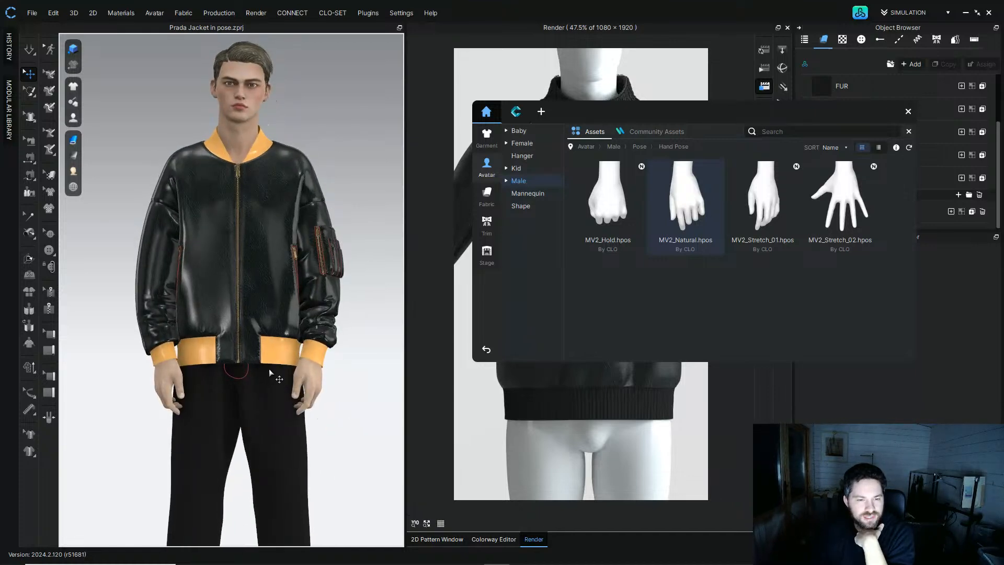
right_drag(264, 324, 262, 331)
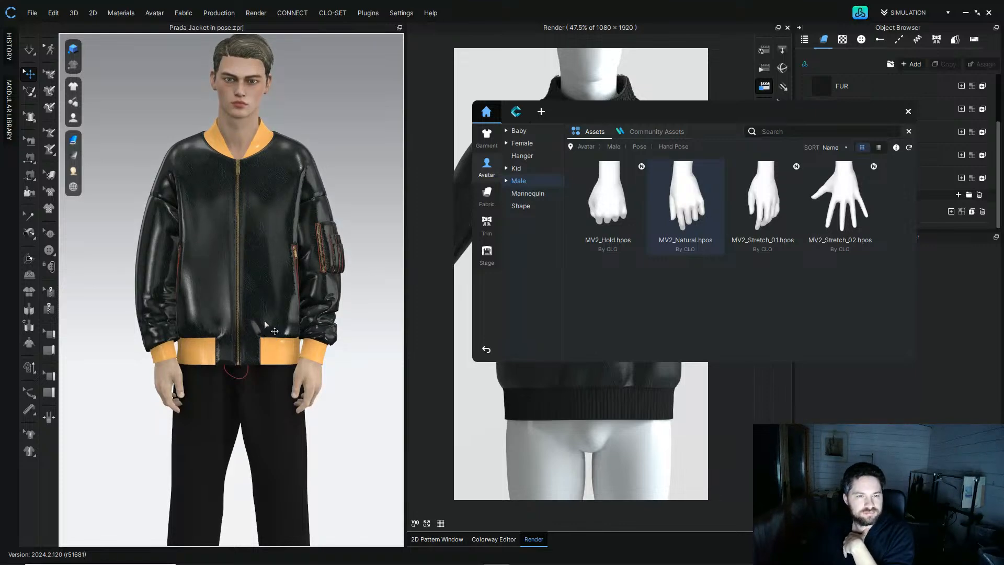
click(908, 113)
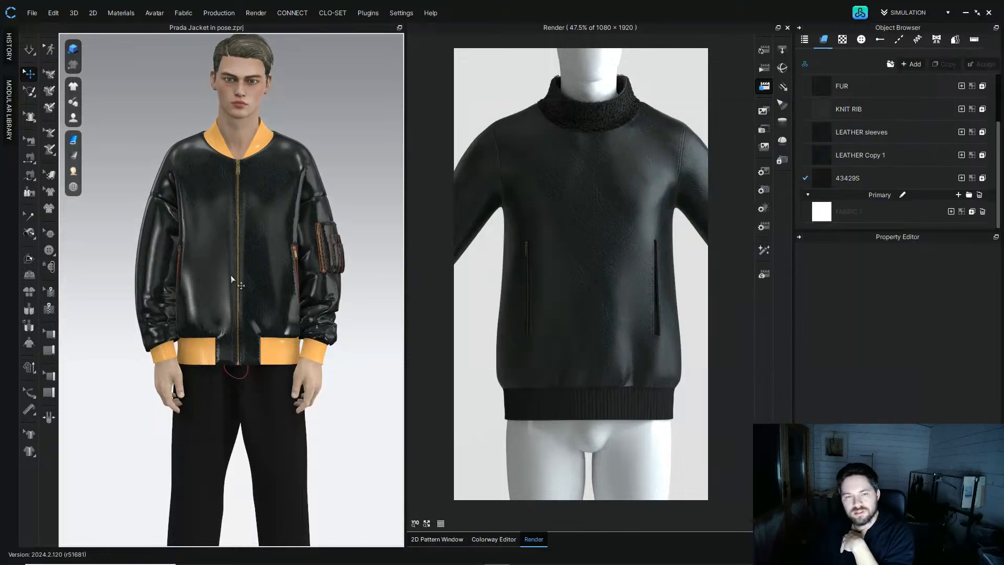
Step: Frame the avatar's upper body and save the view as a new custom camera view
scroll(300, 134, down, 3)
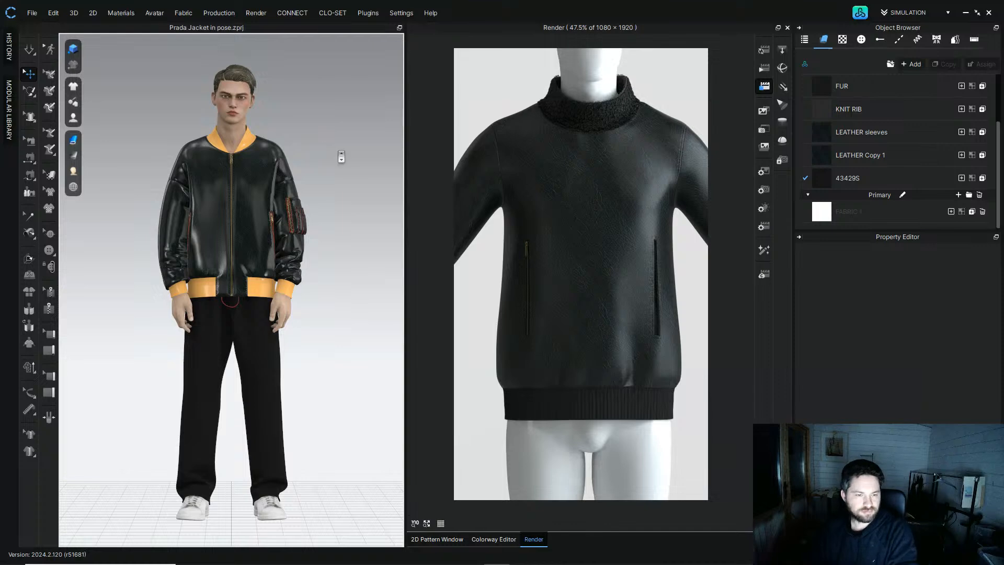
scroll(340, 157, up, 1)
scroll(365, 141, up, 2)
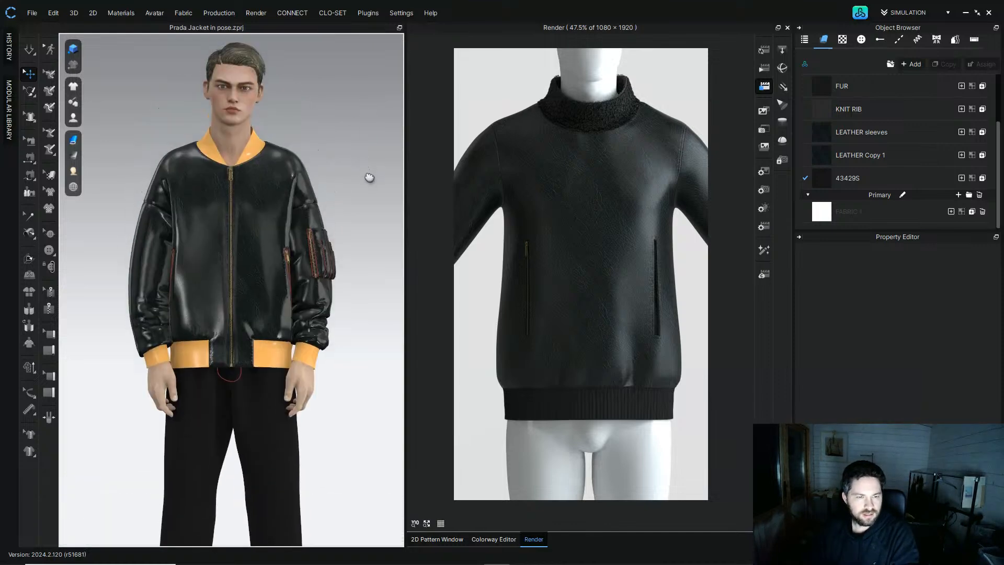
right_click(347, 121)
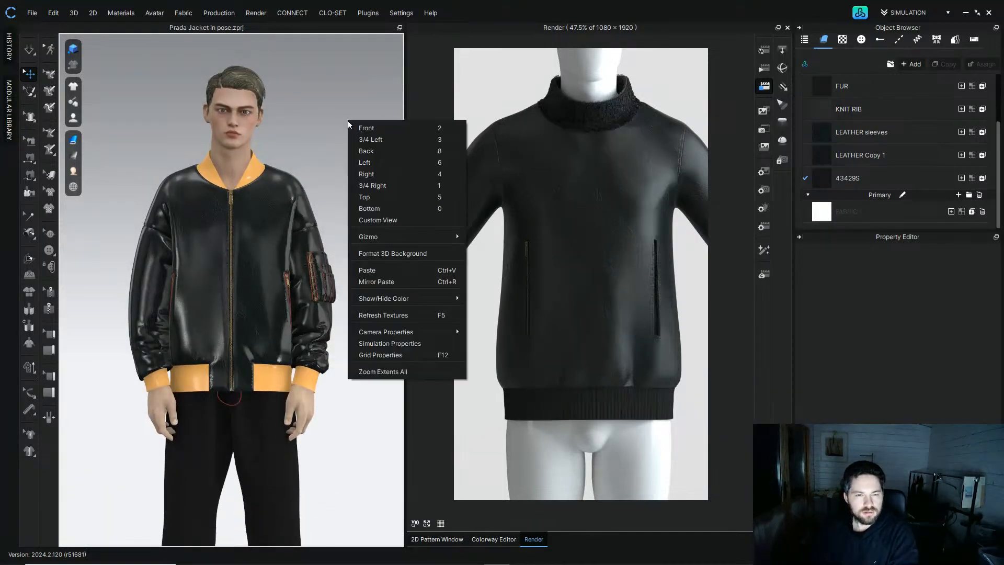
click(405, 222)
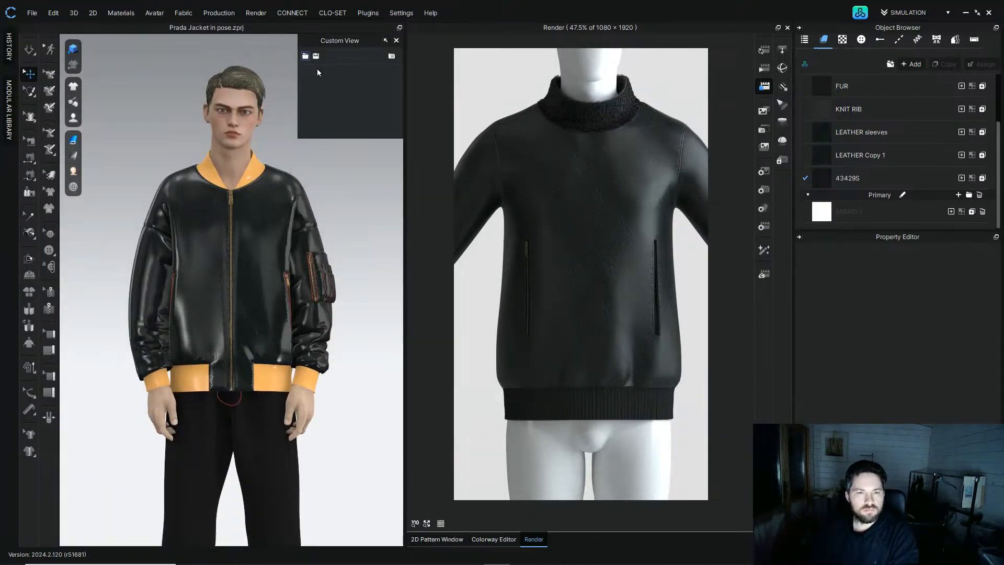
click(391, 57)
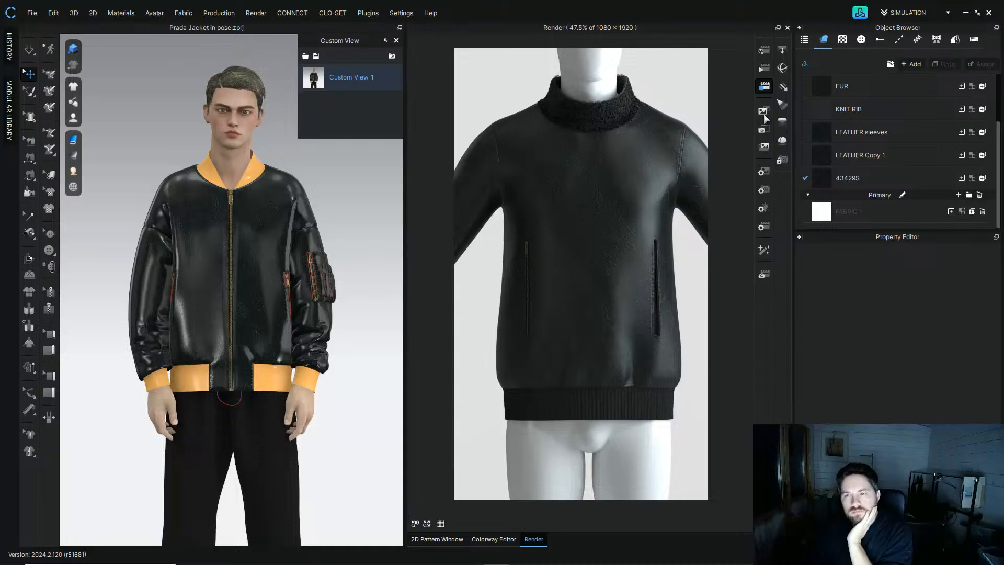
Step: Set a custom portrait render size of 900 × 1200 with Maintain Ratio on, raise the height to 3000 pixels, and start rendering
click(765, 85)
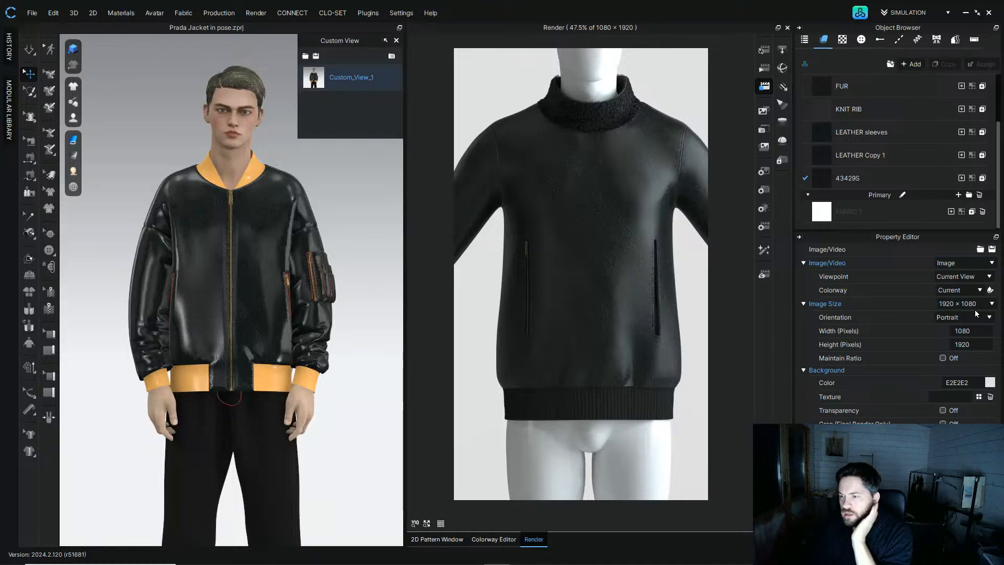
click(974, 345)
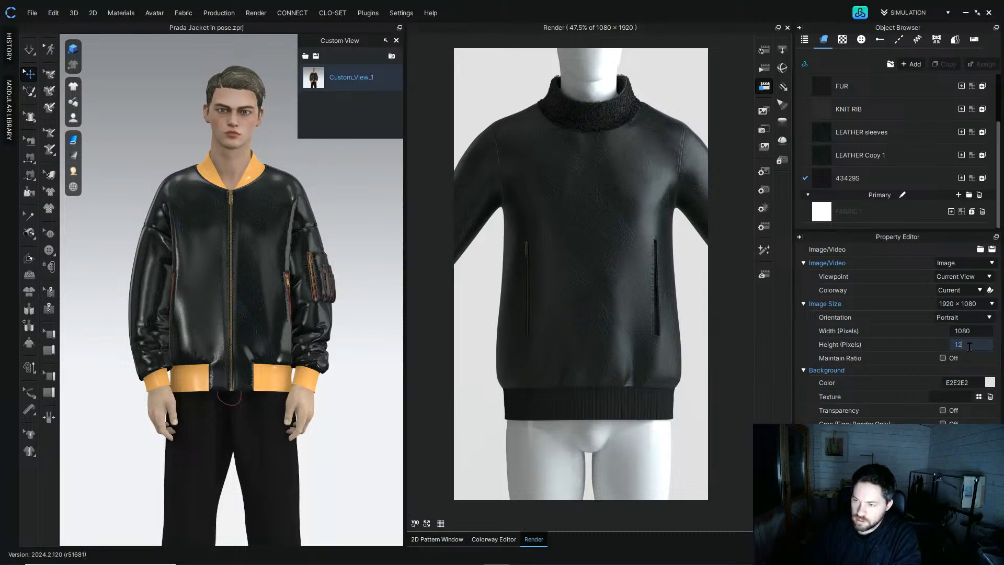
click(977, 331)
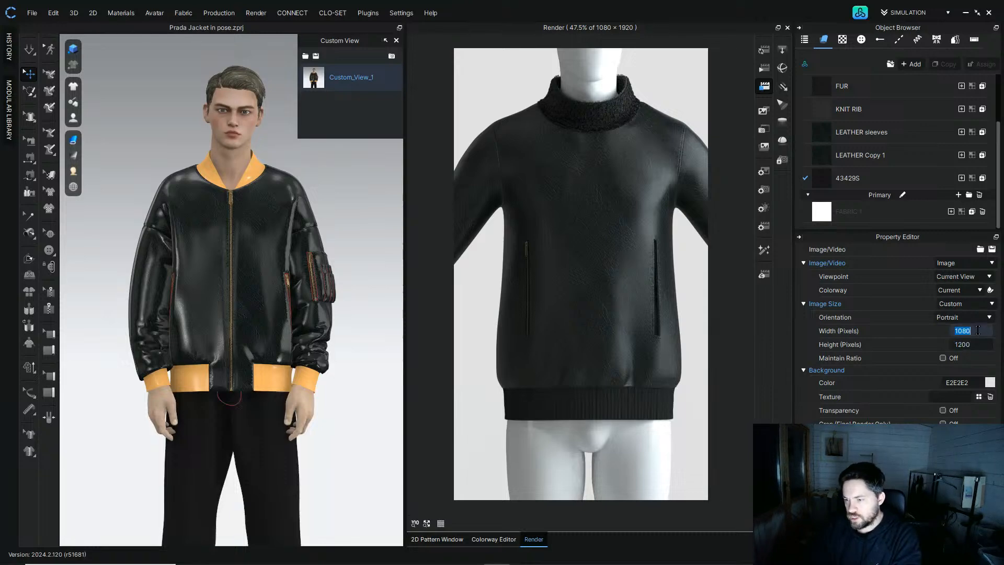
text(9)
key(Return)
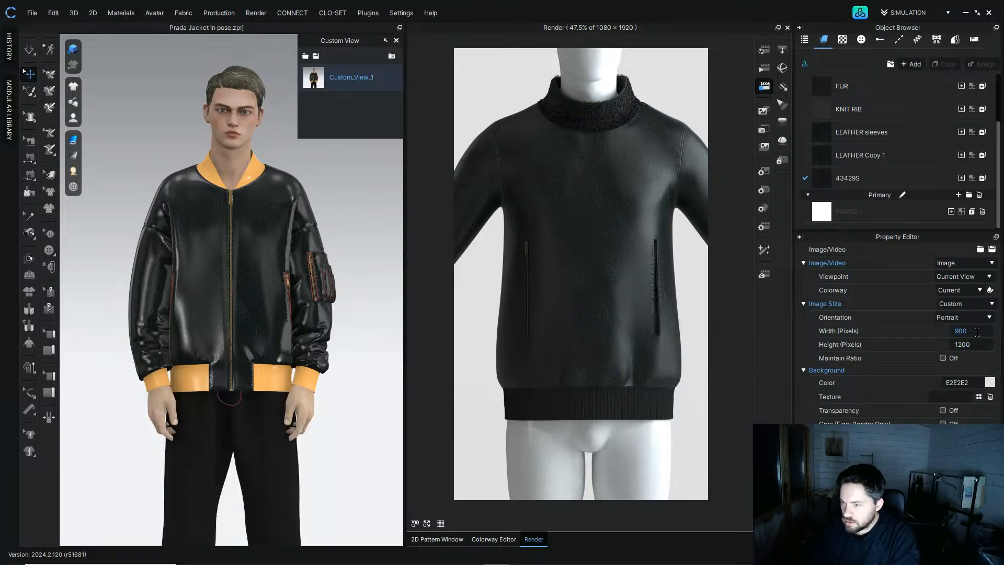
click(942, 359)
click(972, 344)
text(3000)
key(Return)
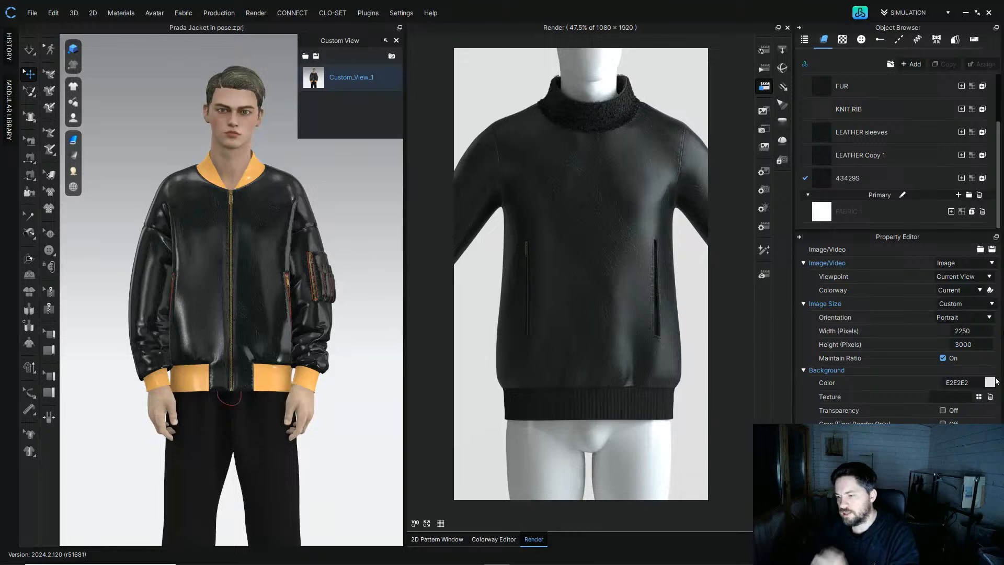
click(758, 55)
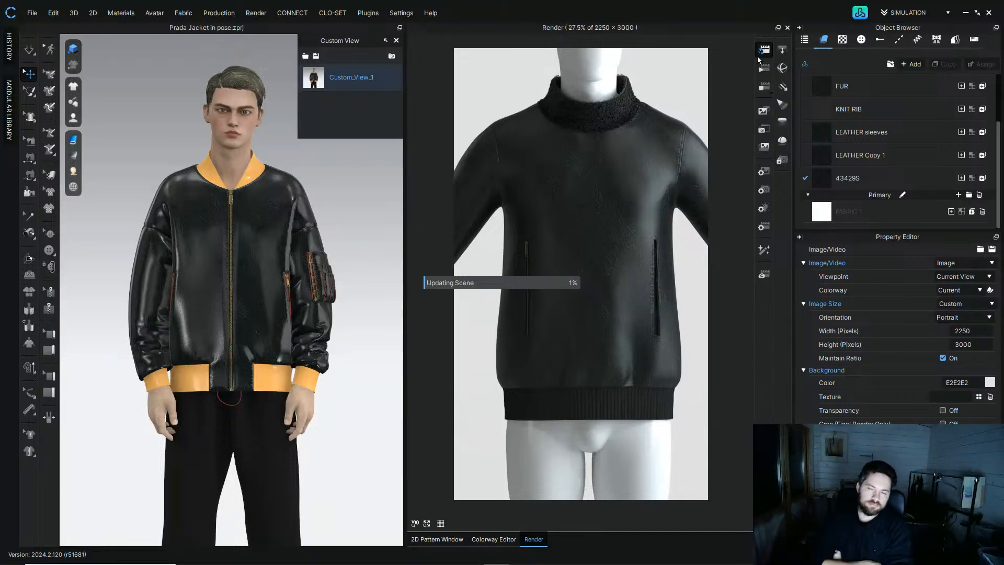
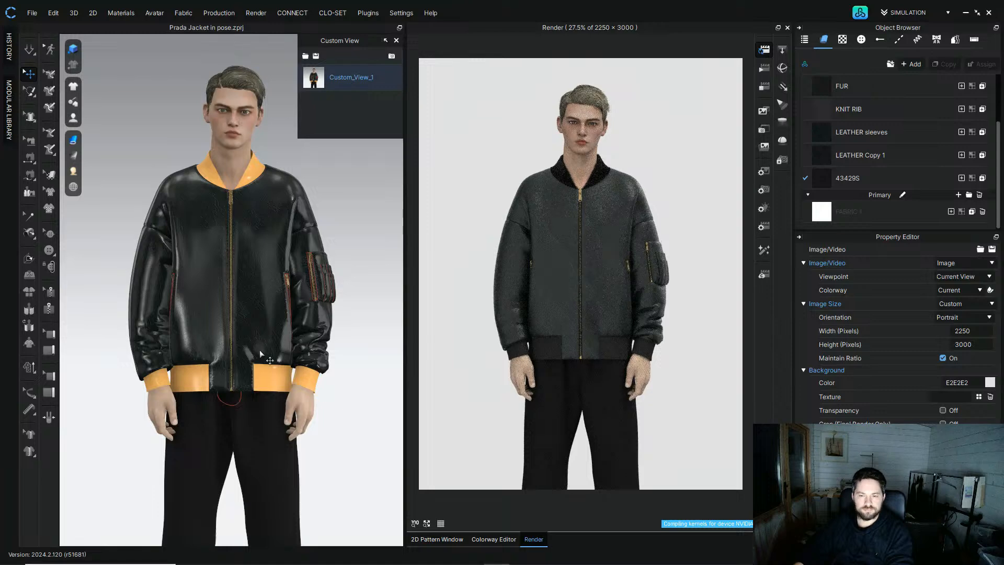
Step: Frame the jacket in the 3D view and save that camera angle as the custom view, replacing the previous one
middle_drag(264, 361, 246, 394)
scroll(246, 394, up, 2)
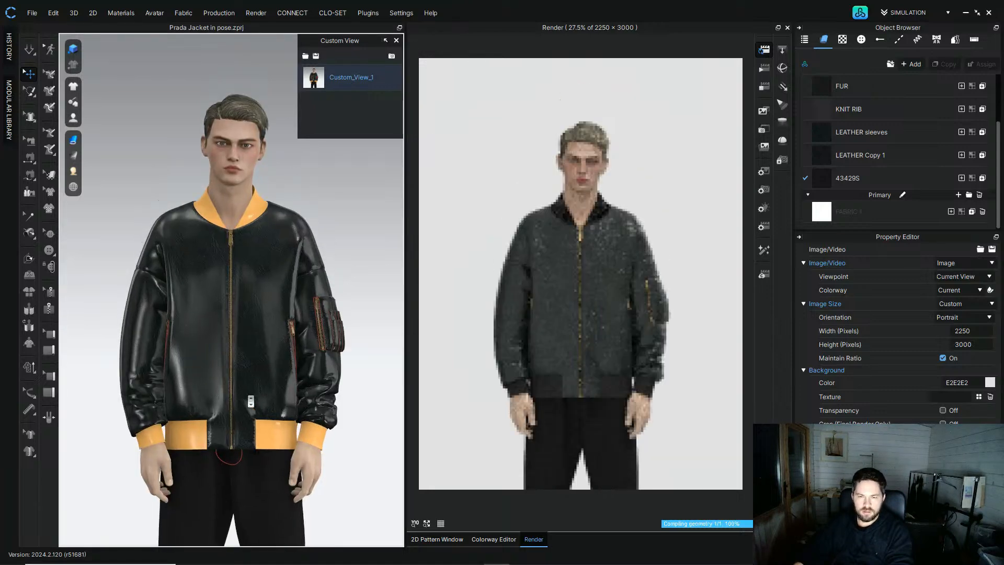
scroll(251, 401, up, 3)
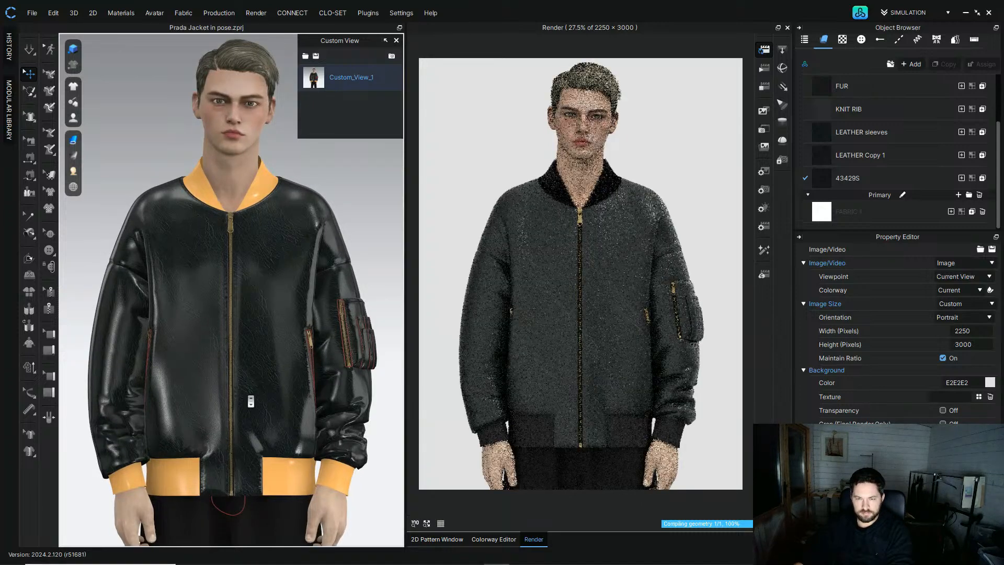
scroll(251, 401, down, 1)
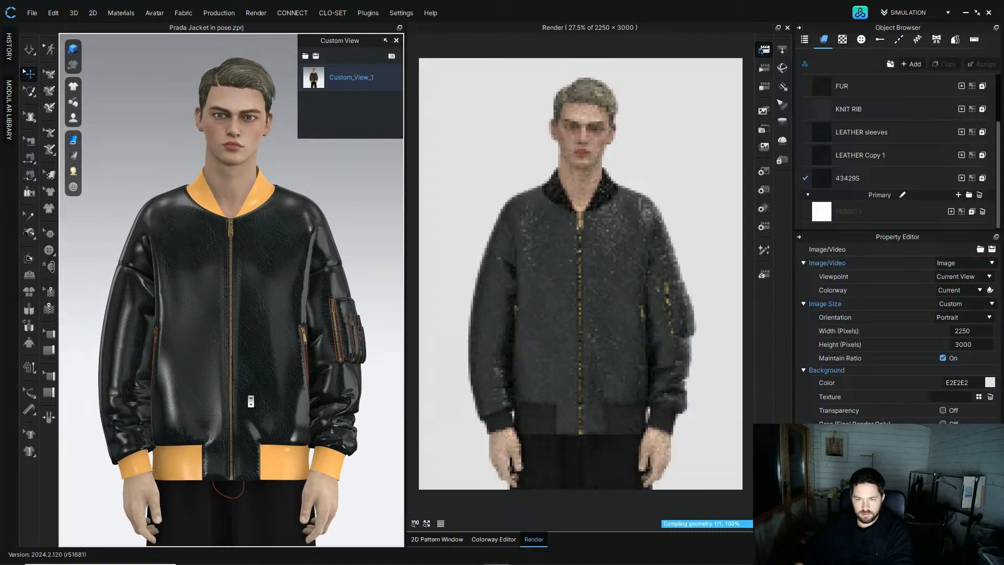
middle_drag(250, 402, 250, 384)
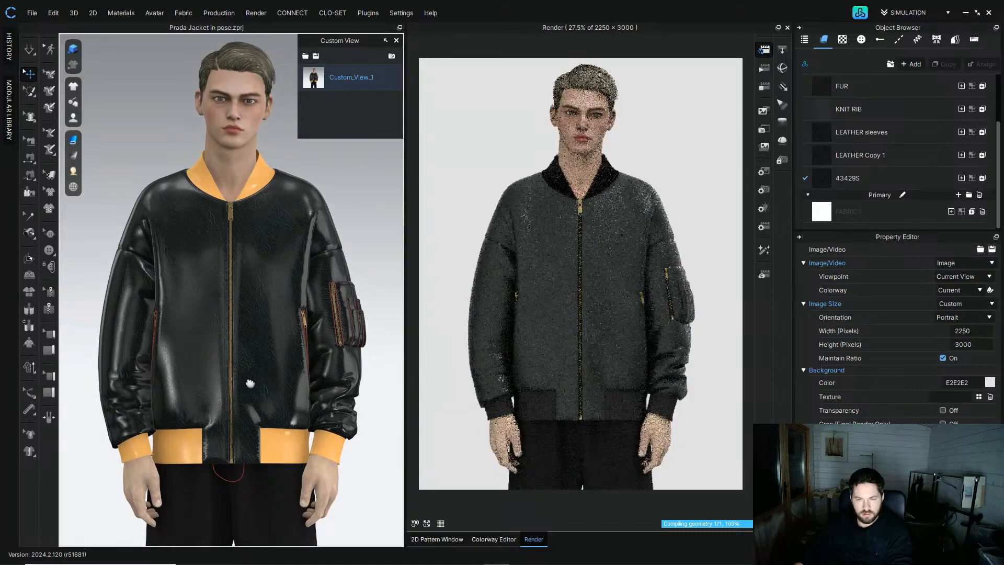
middle_drag(251, 383, 246, 384)
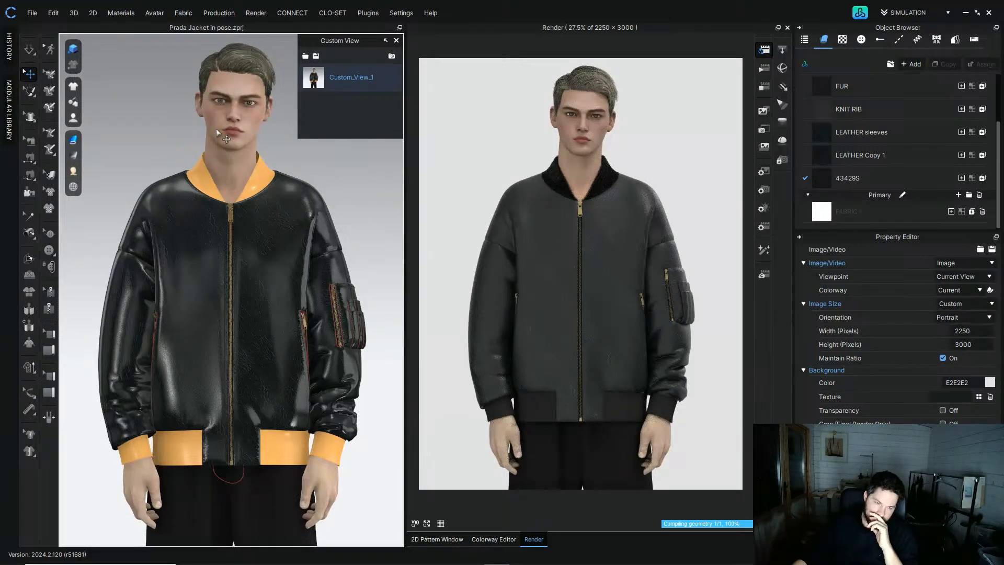
right_click(380, 80)
click(402, 98)
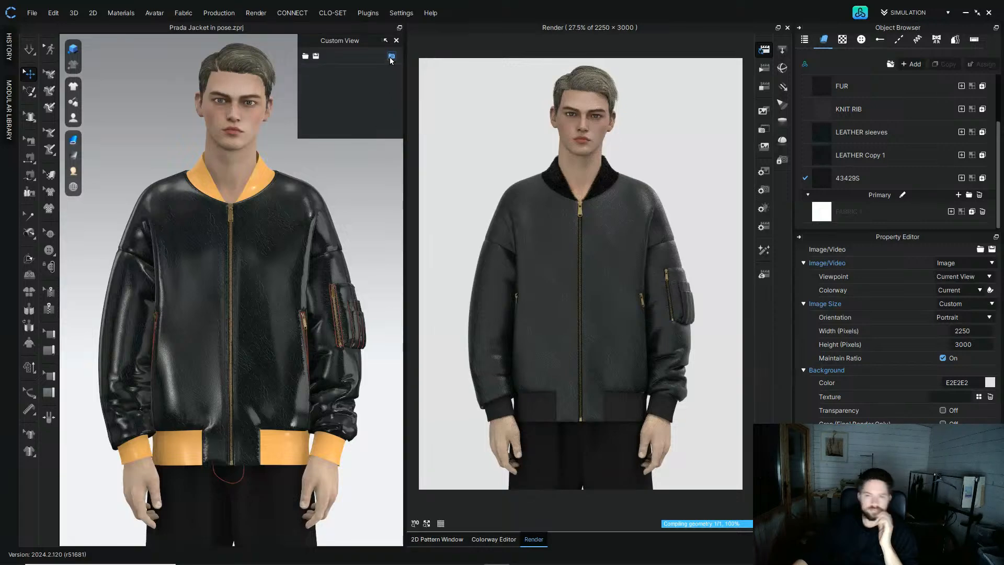
click(392, 56)
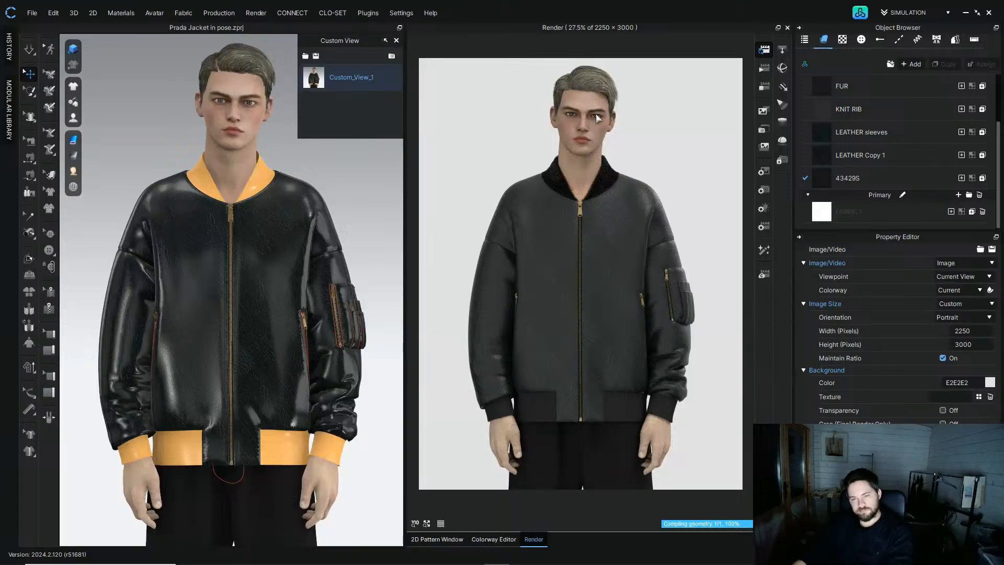
Step: Select all jacket body, sleeve and pocket pattern pieces, set their Shrinkage Weft to 110%, and simulate
click(764, 88)
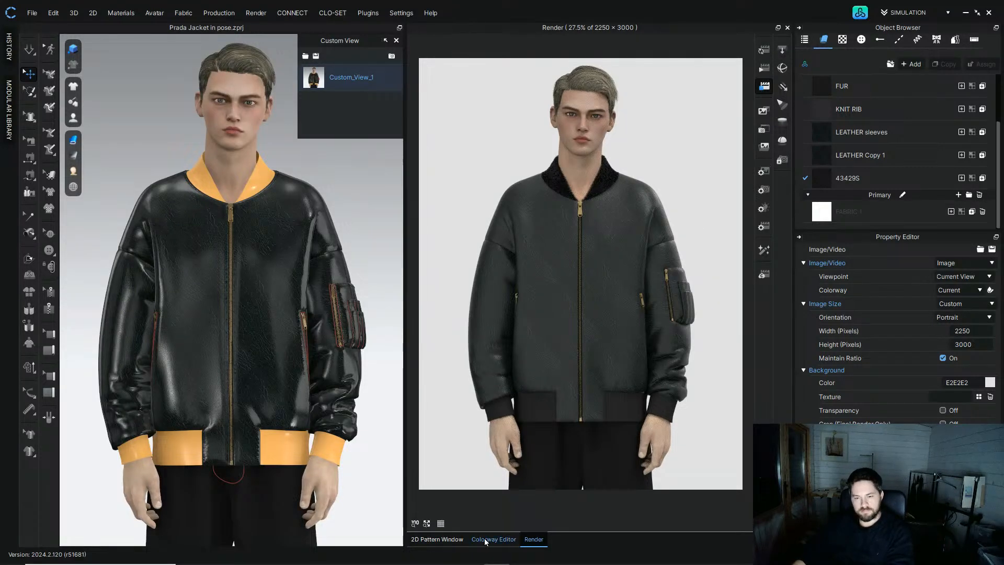
click(441, 539)
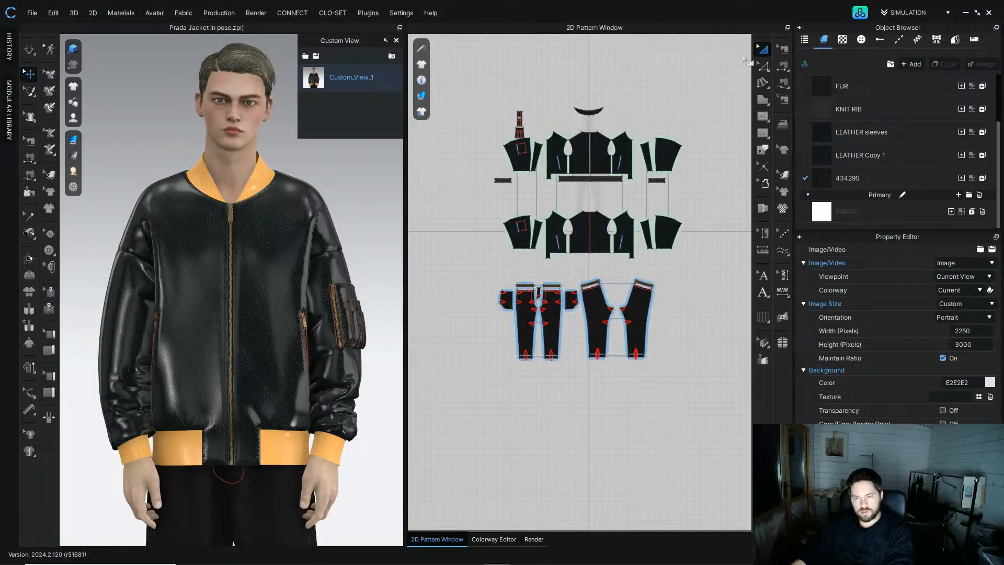
click(762, 49)
click(574, 90)
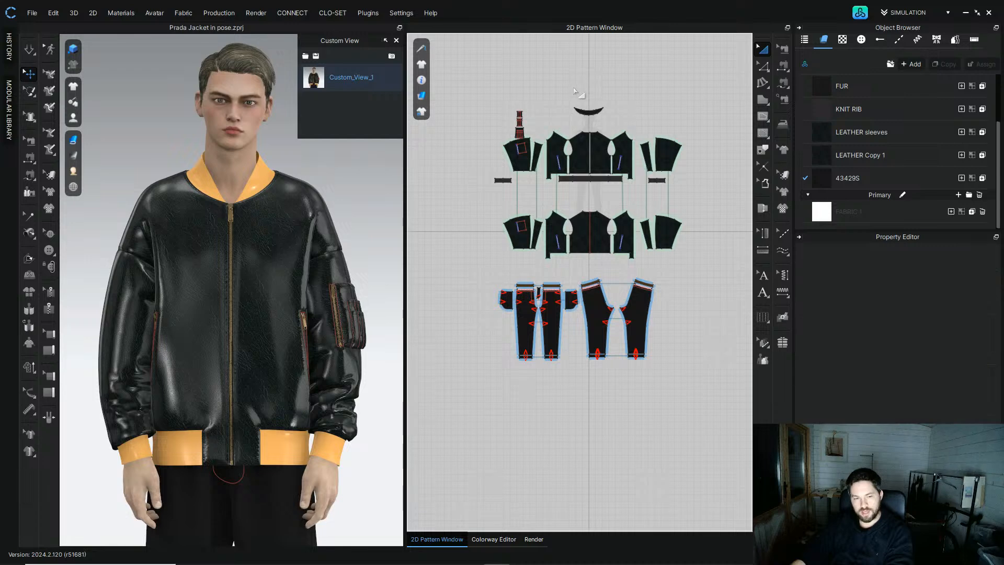
scroll(523, 159, up, 1)
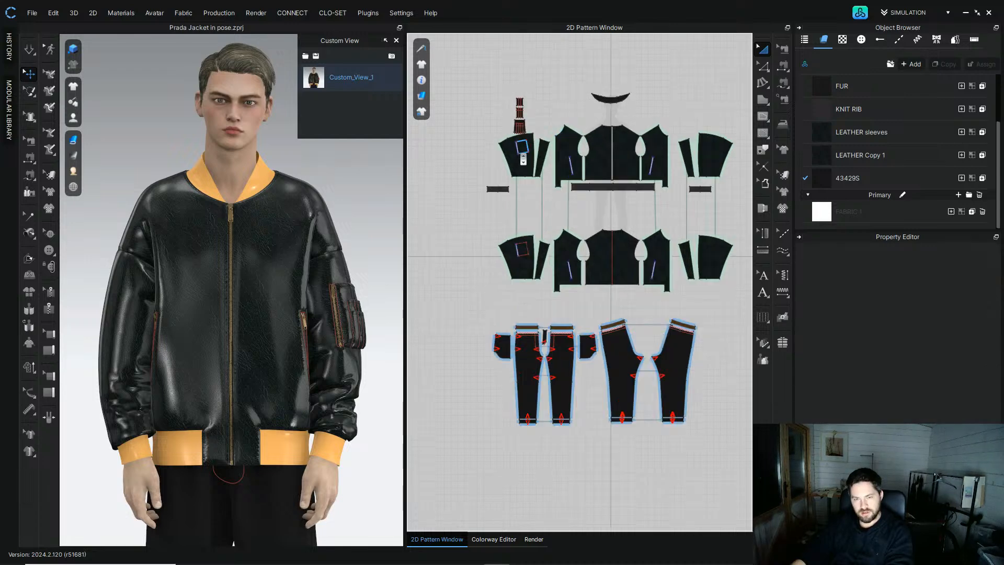
scroll(523, 159, up, 2)
click(497, 213)
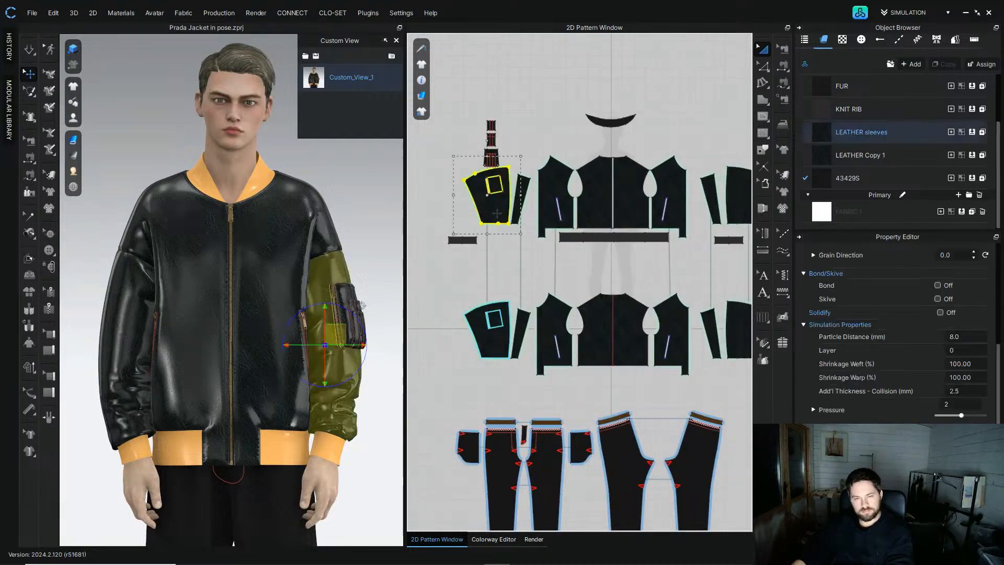
shift+click(523, 190)
shift+click(551, 188)
shift+click(591, 188)
shift+click(630, 189)
shift+click(670, 188)
shift+click(711, 189)
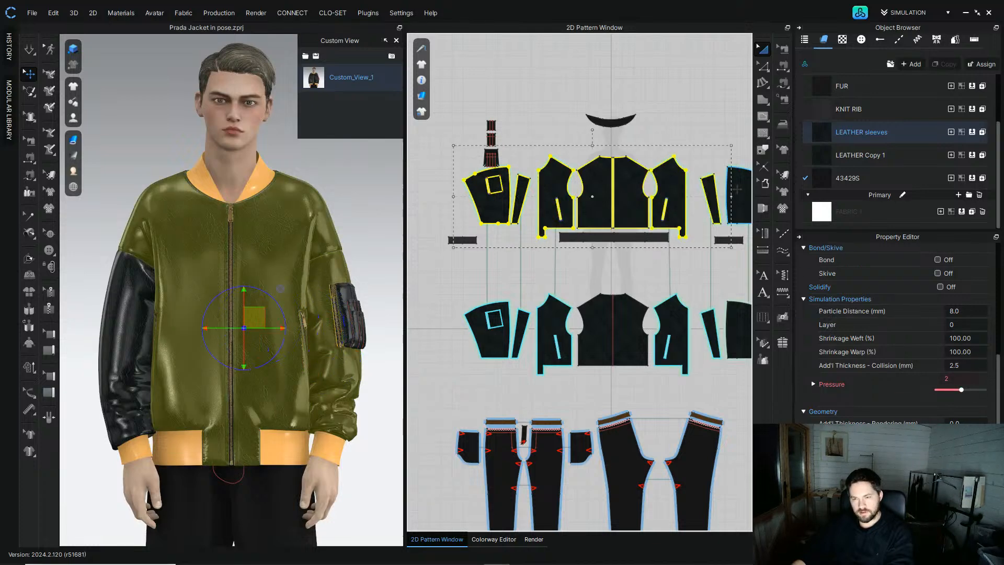
shift+click(737, 189)
shift+click(487, 340)
shift+click(522, 335)
shift+click(551, 315)
shift+click(599, 312)
shift+click(630, 316)
shift+click(667, 339)
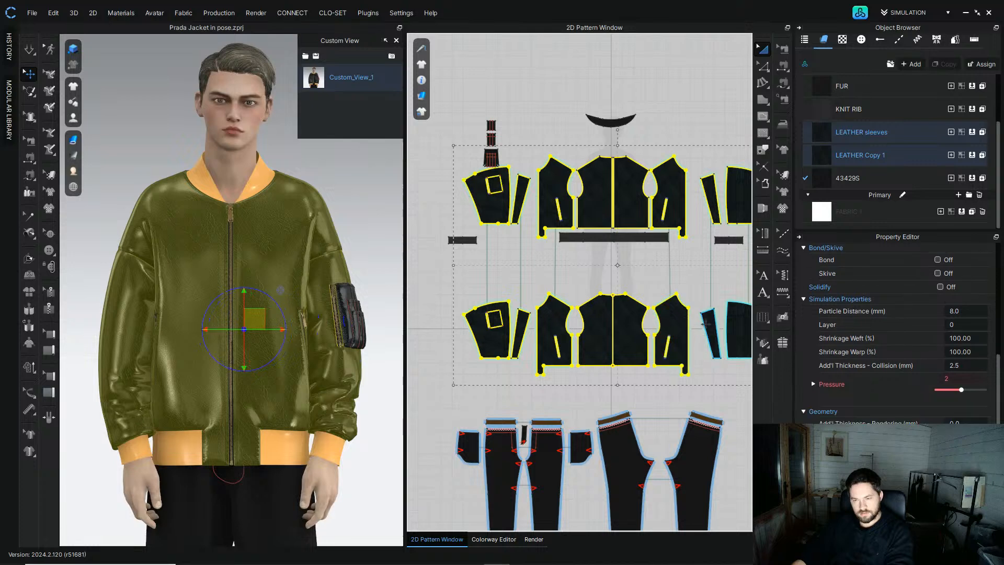
shift+click(710, 329)
shift+click(737, 330)
scroll(549, 345, down, 2)
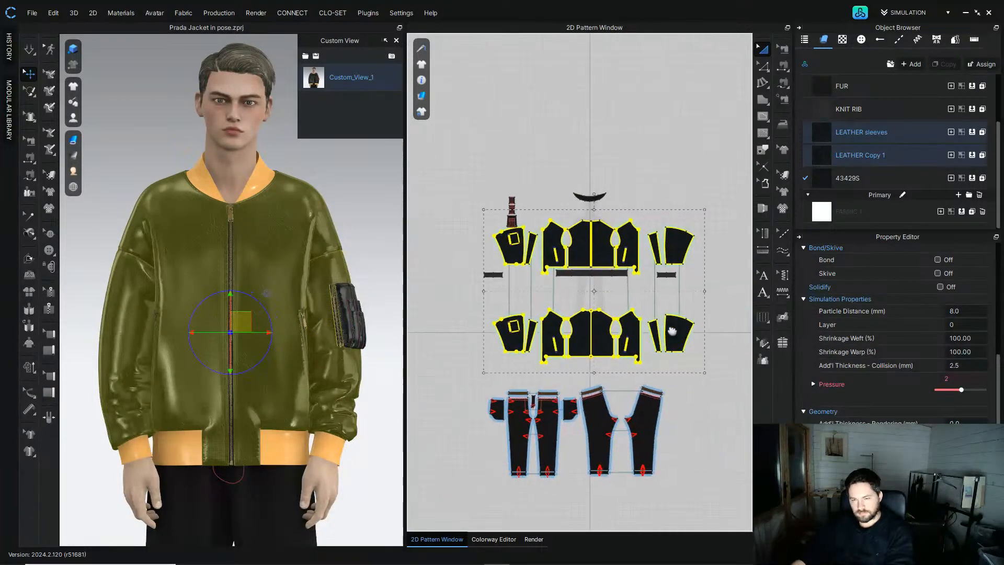
scroll(469, 214, up, 3)
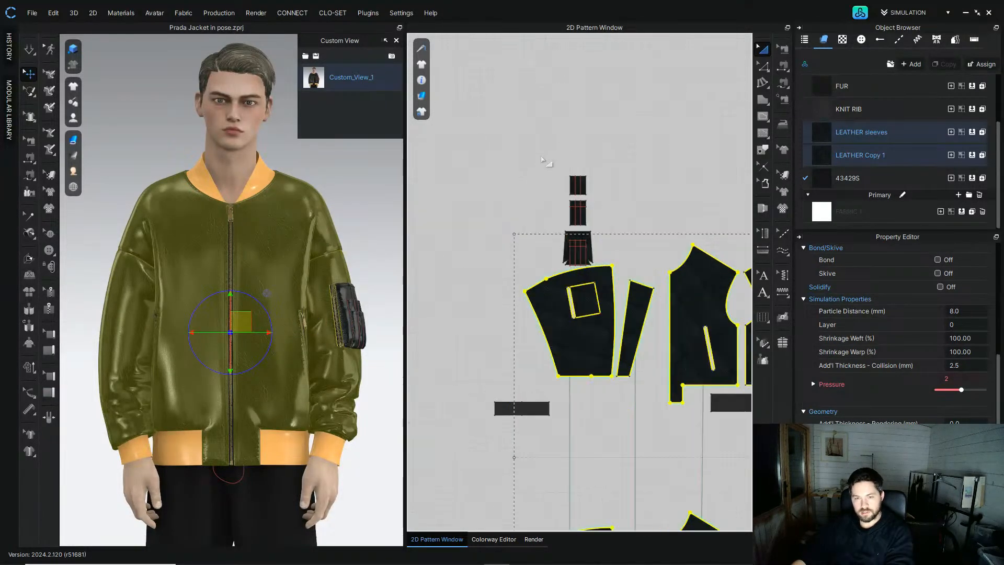
shift+click(578, 251)
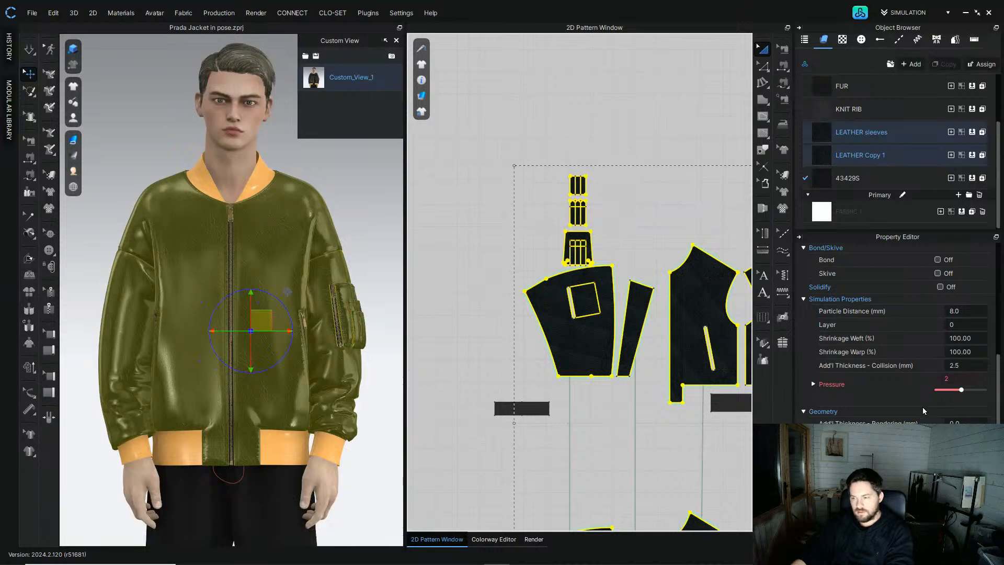
click(967, 338)
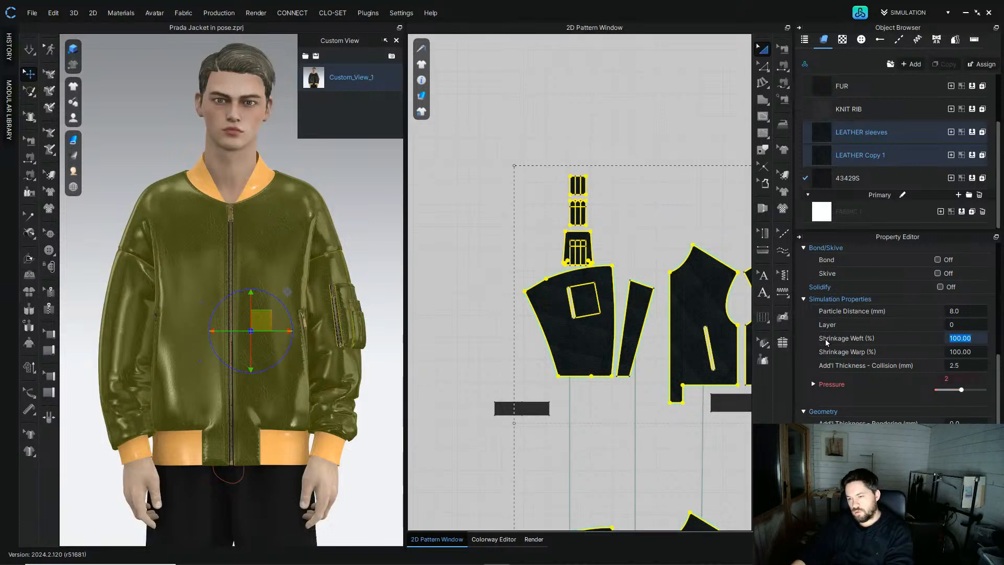
text(1)
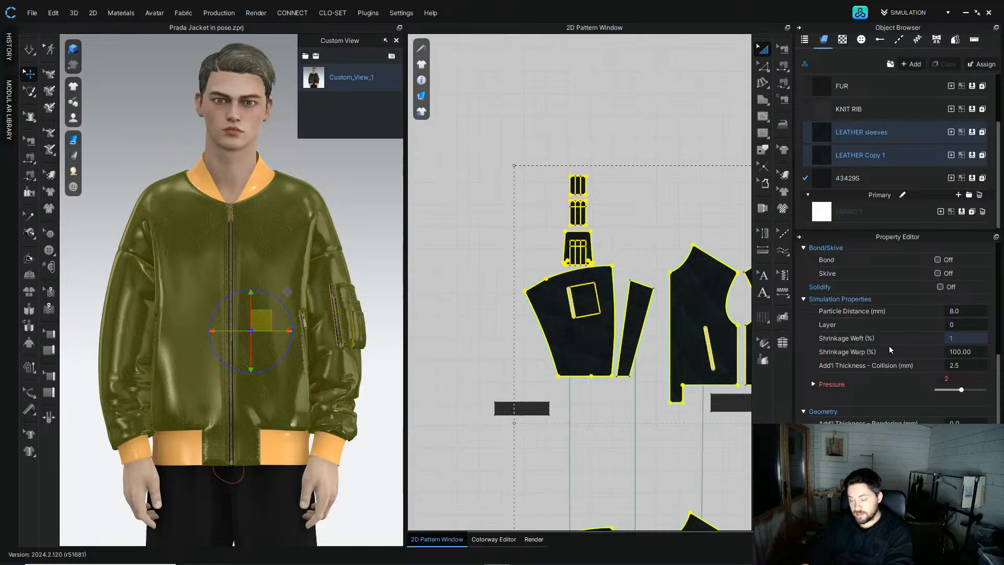
text(10)
key(Return)
click(29, 49)
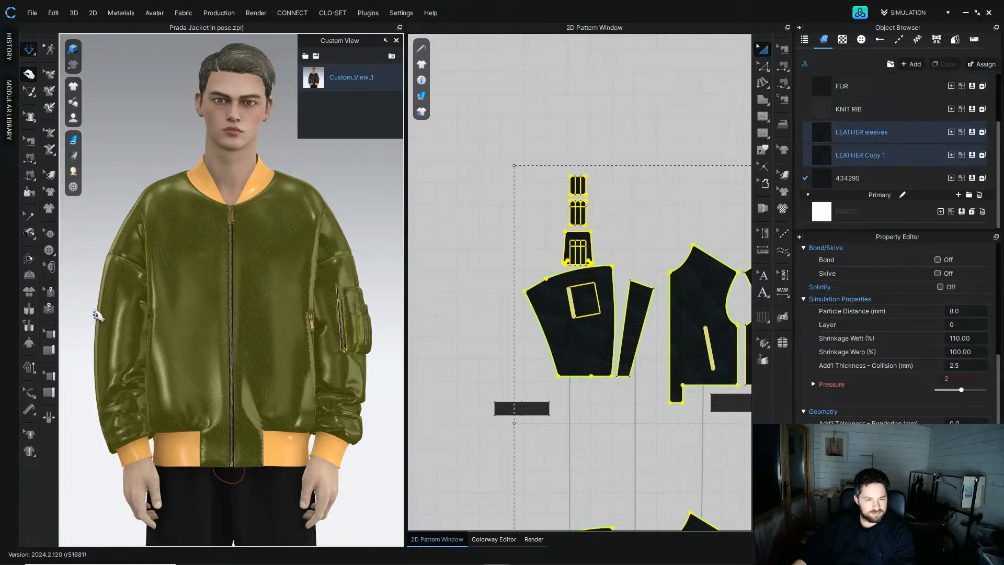
key(space)
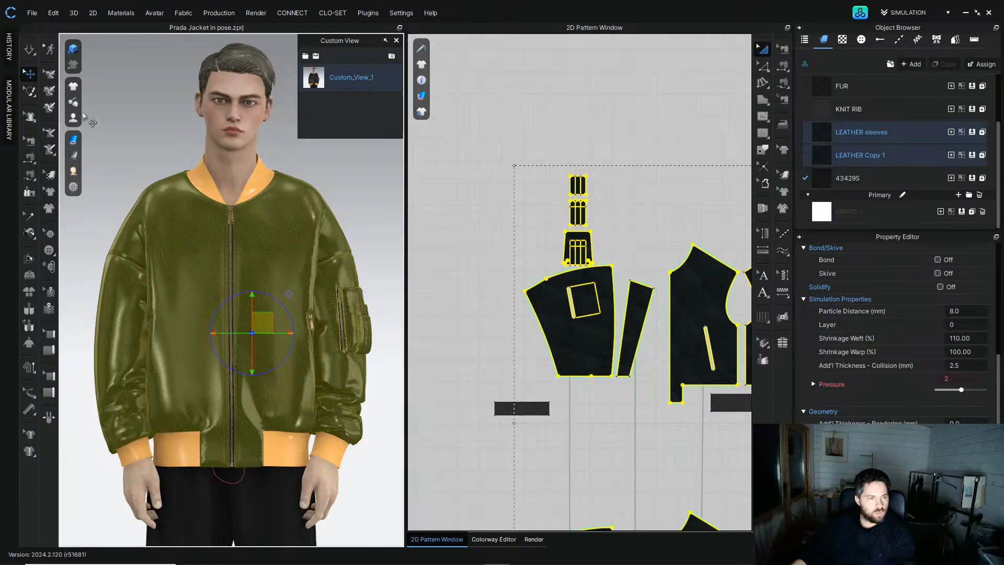
Step: Show the avatar joints and slightly rotate both shoulder joints to adjust the arms under the jacket
mouse_move(85, 92)
mouse_move(73, 118)
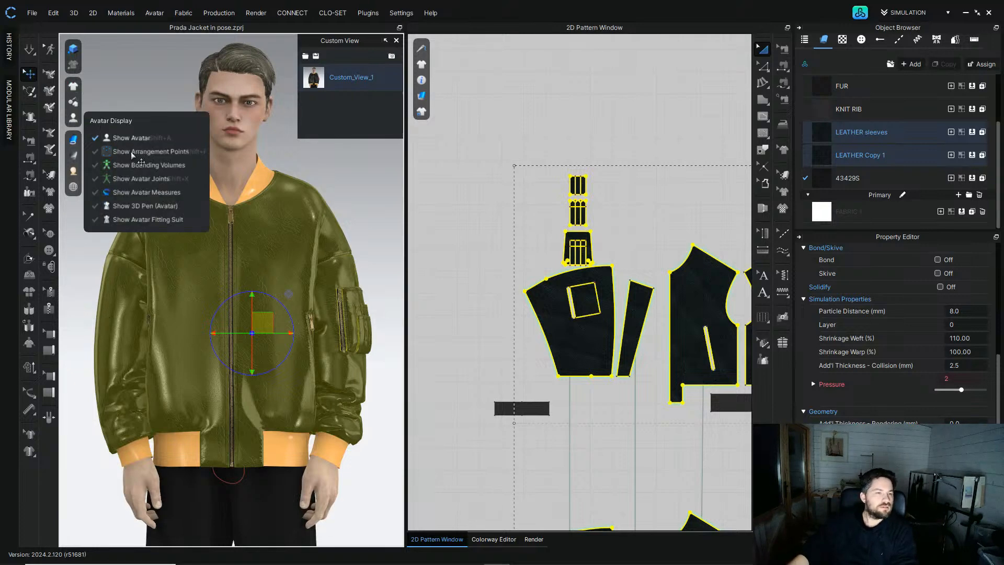
click(131, 181)
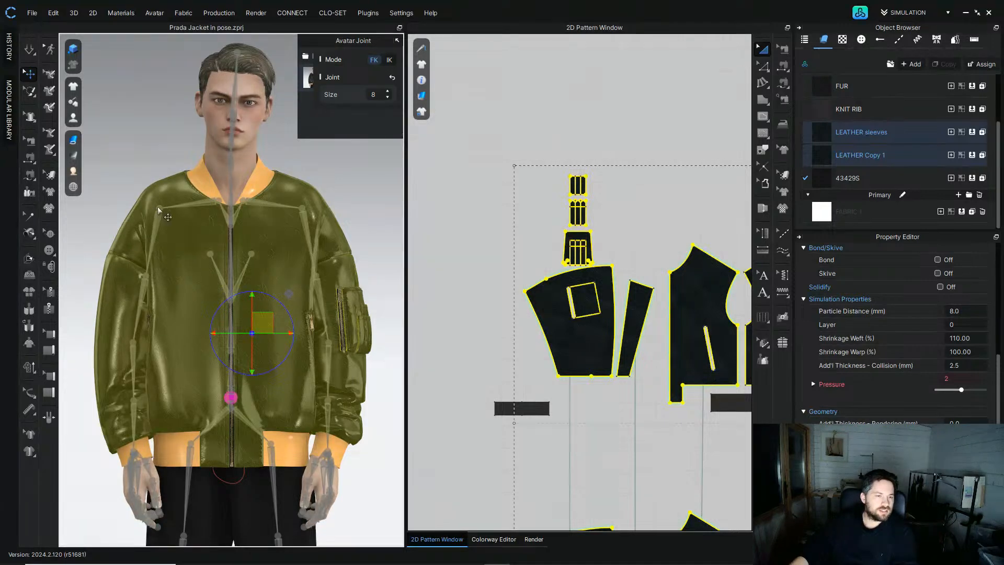
click(160, 210)
click(29, 50)
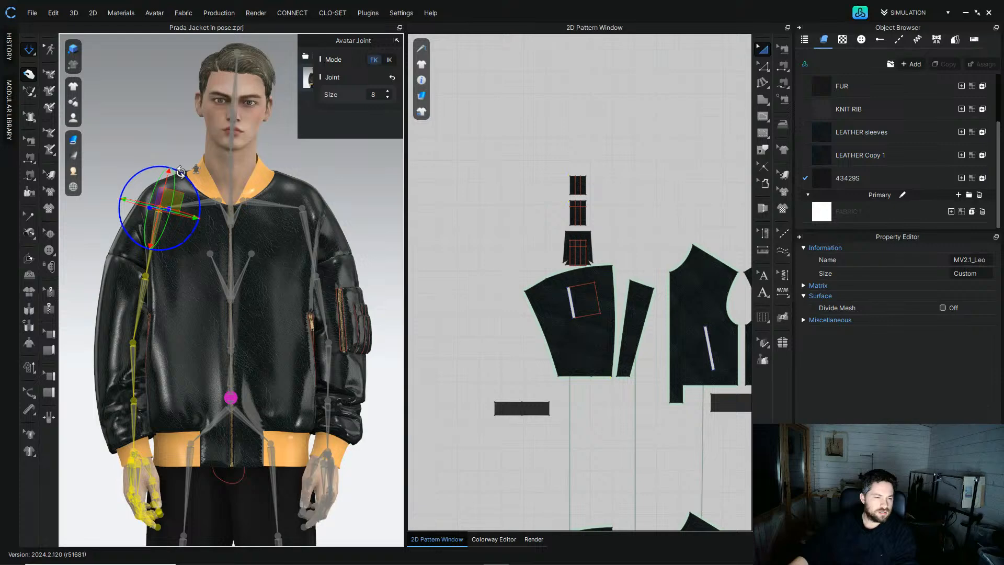
drag(182, 171, 183, 172)
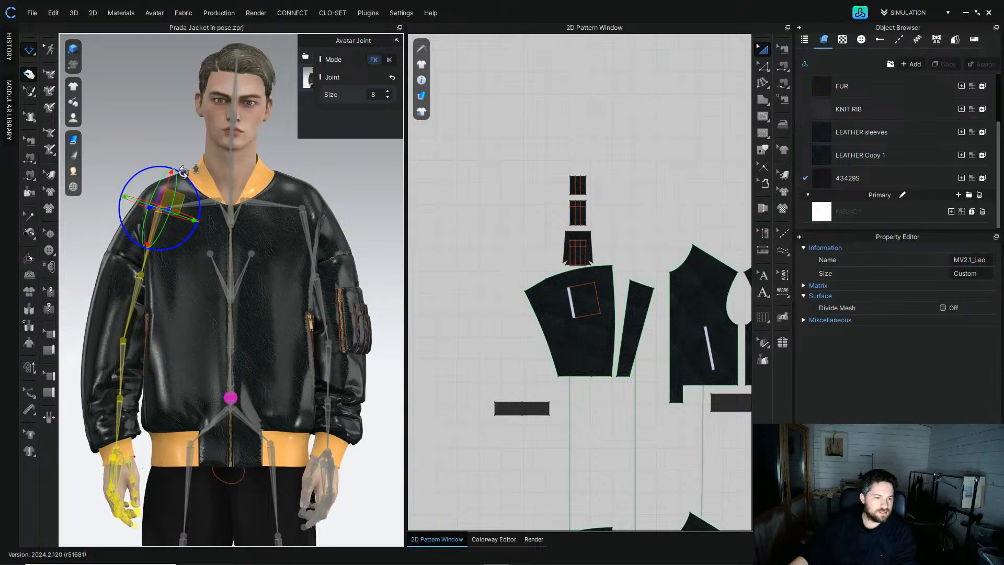
click(309, 211)
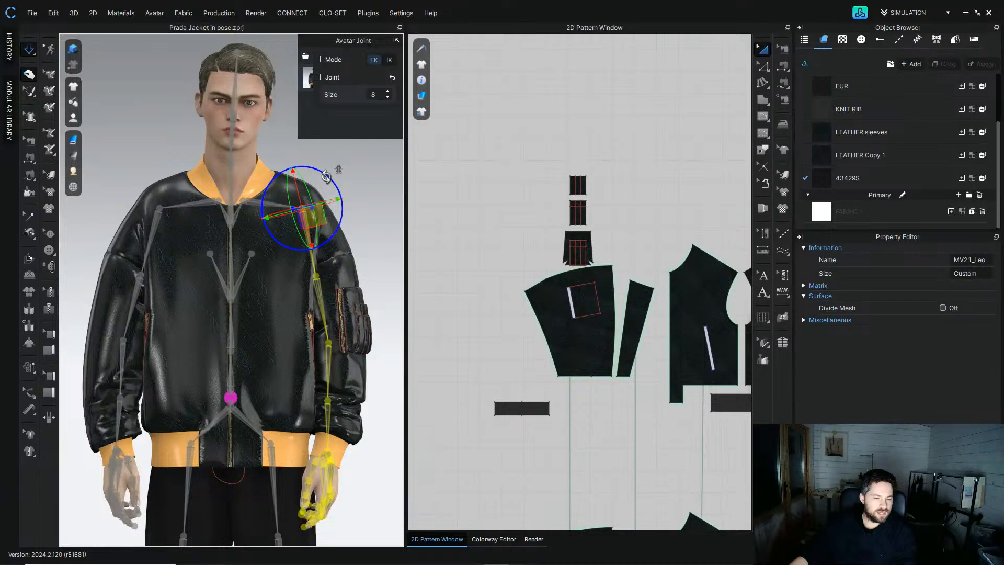
drag(326, 177, 325, 176)
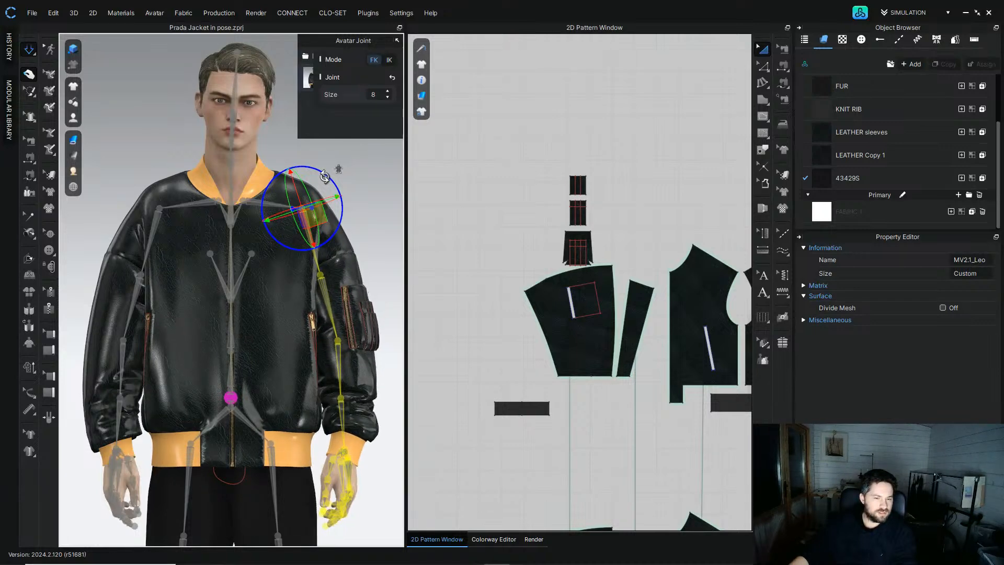
Step: Leave joint editing and re-render the jacket in the Render window
click(30, 51)
click(142, 109)
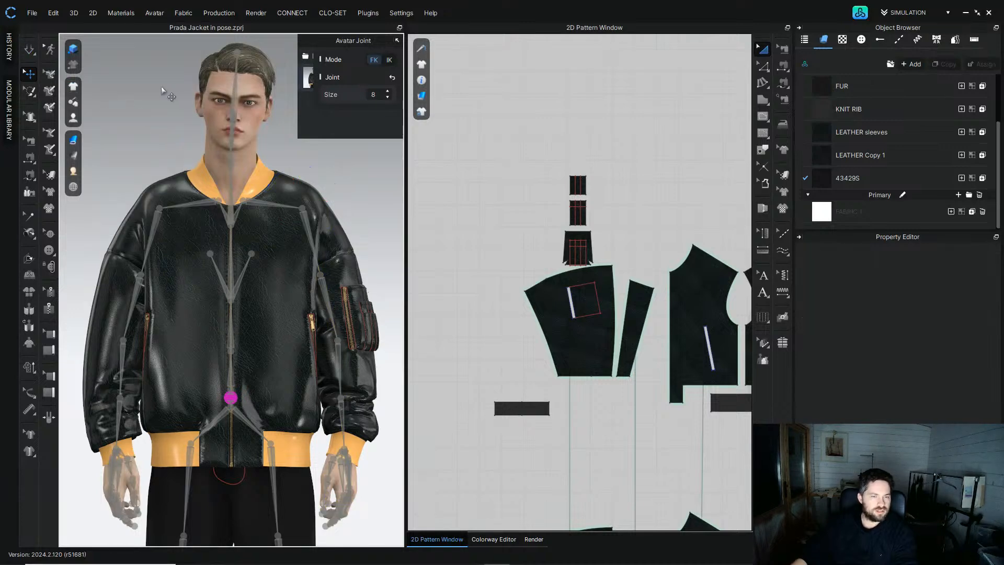
click(309, 78)
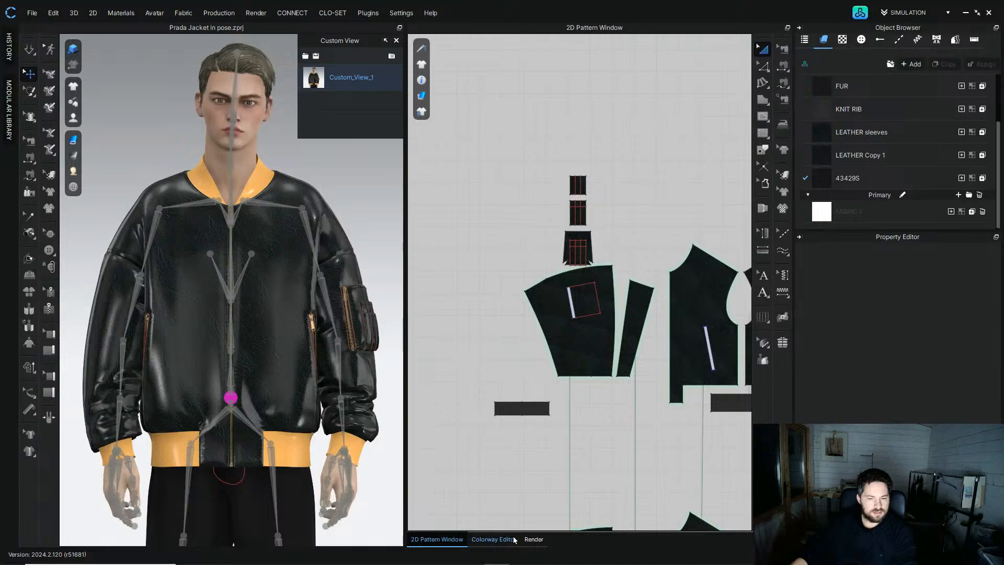
click(534, 539)
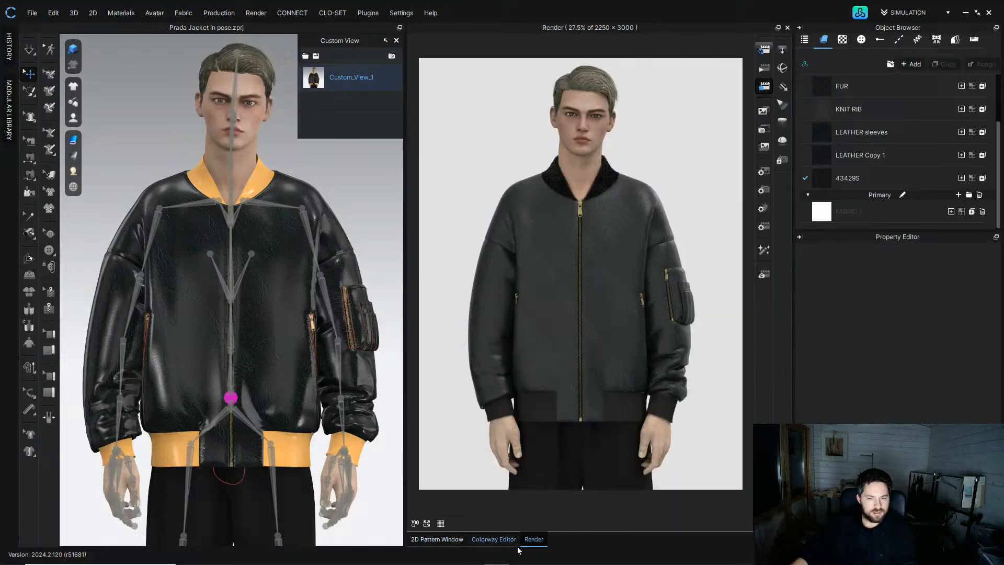
click(764, 51)
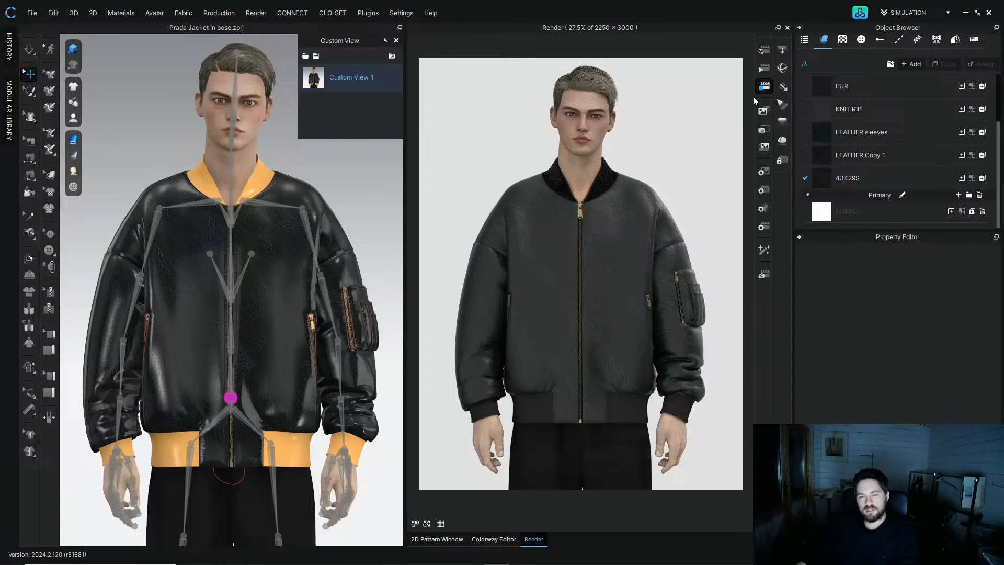
Step: Examine the front panel's pocket line in the 2D pattern window while briefly running the simulation
click(430, 539)
middle_drag(729, 357, 500, 374)
click(576, 349)
scroll(577, 356, down, 5)
scroll(500, 373, up, 4)
scroll(500, 374, up, 2)
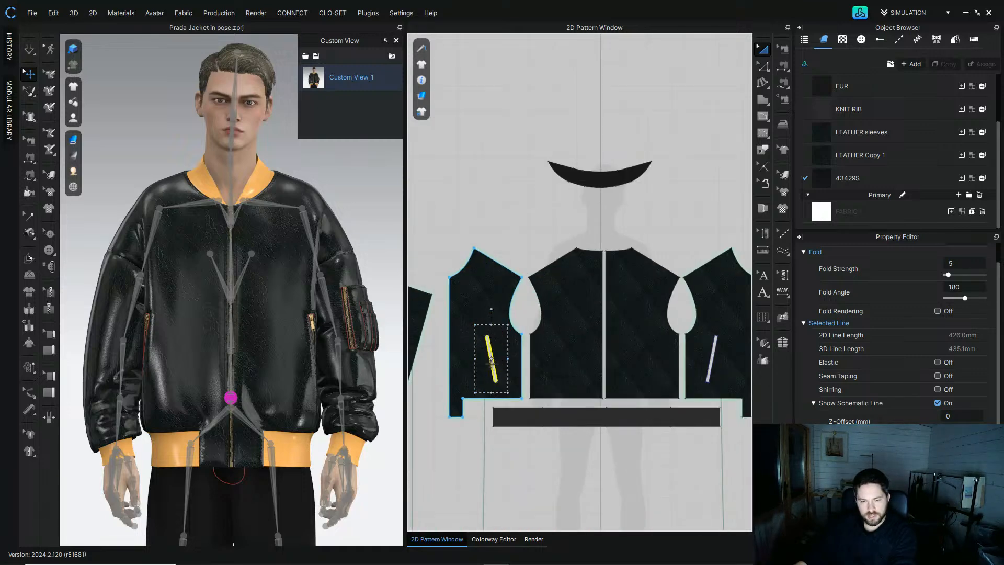
scroll(490, 360, up, 2)
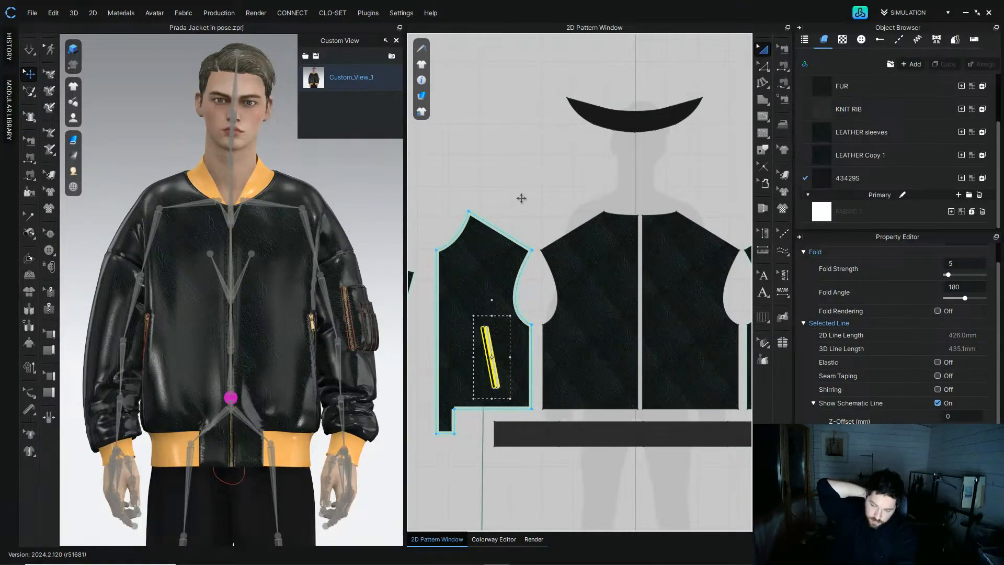
key(space)
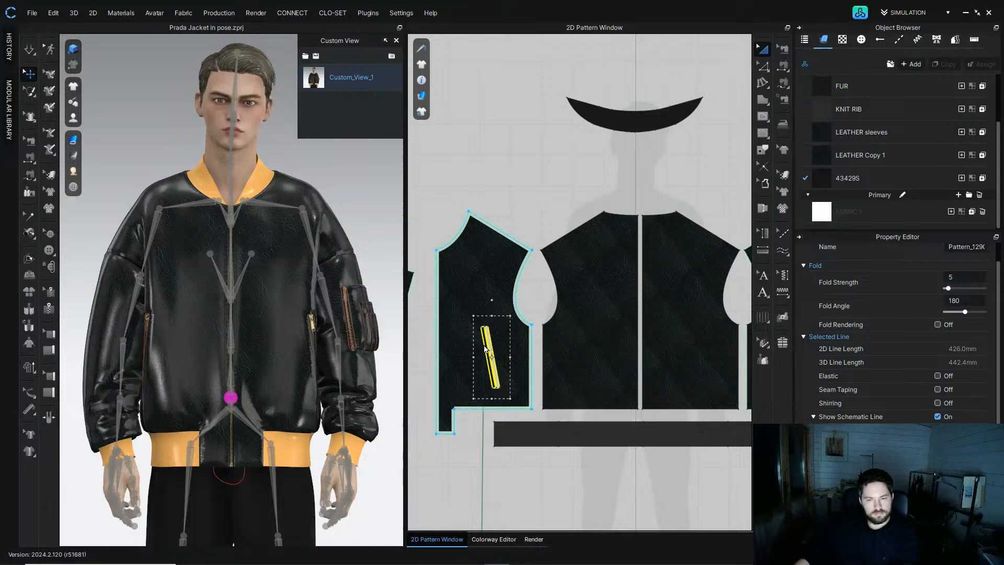
click(520, 206)
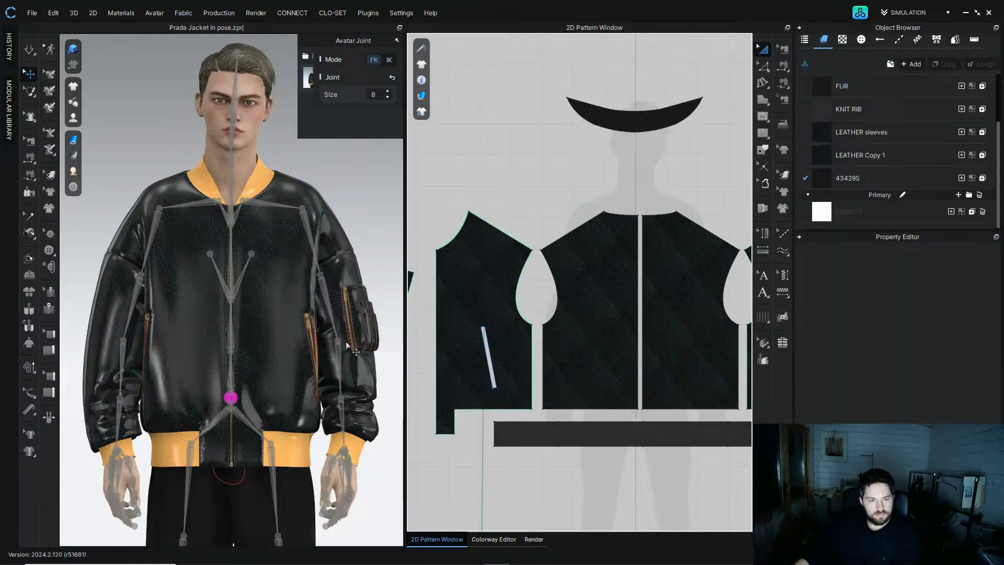
Step: Select the front panel's pocket line in the 2D pattern window and simulate to inspect the pocket on the jacket
middle_drag(538, 355, 386, 362)
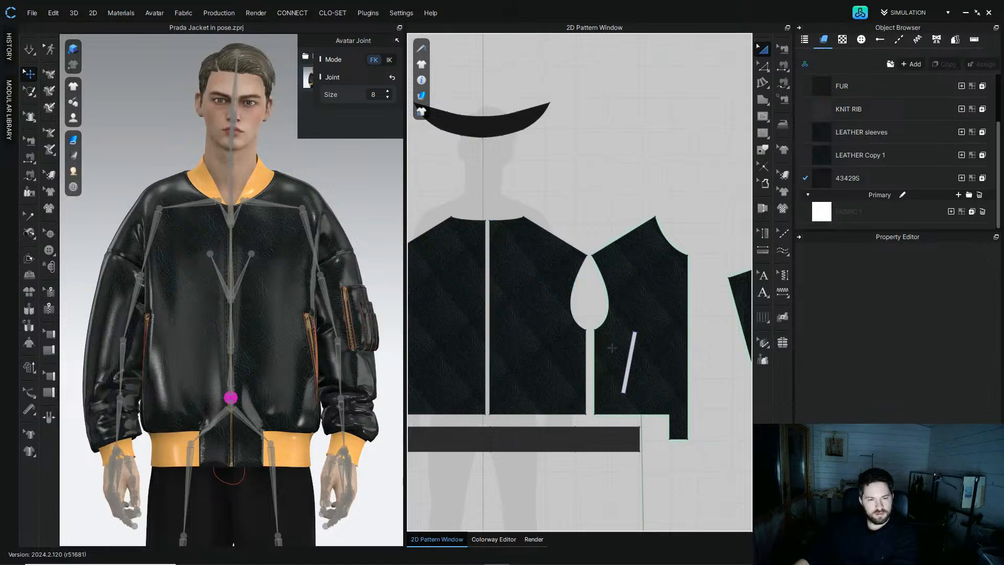
click(631, 354)
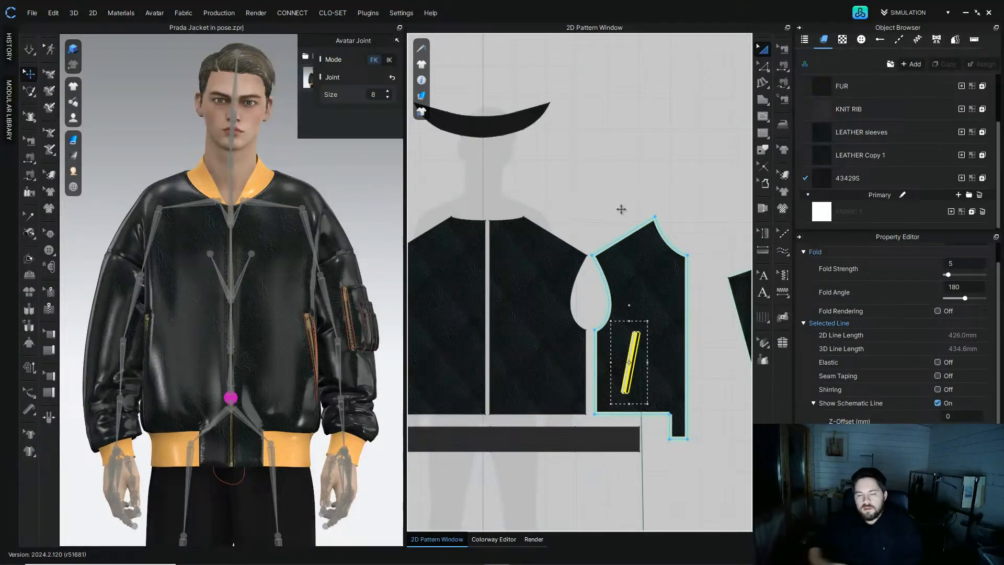
drag(622, 209, 621, 210)
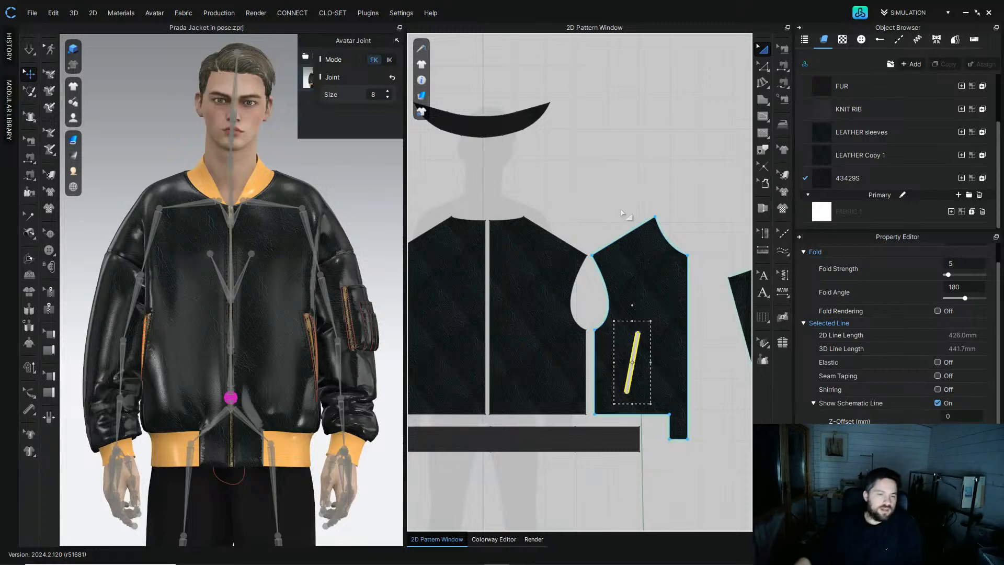
click(30, 50)
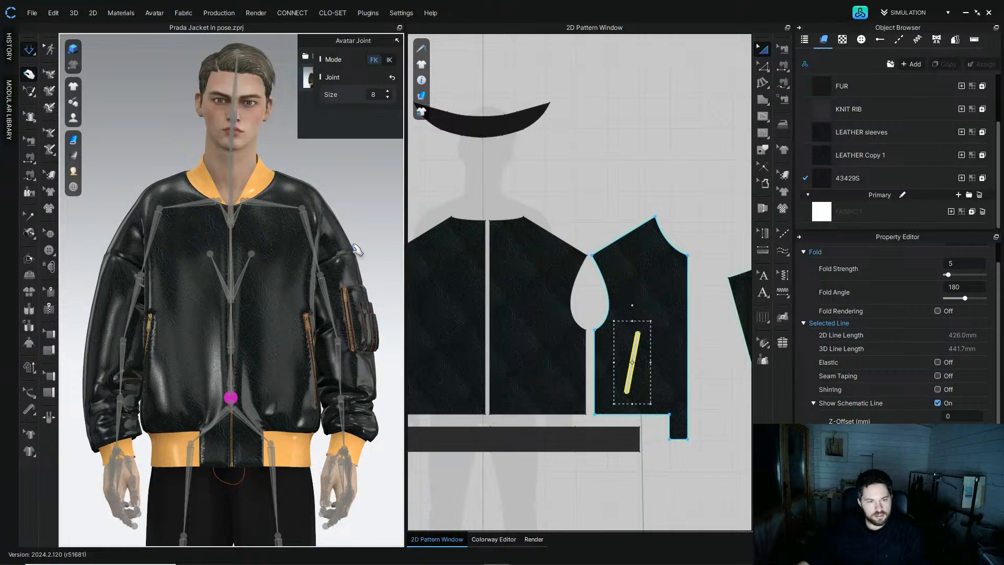
scroll(271, 282, up, 8)
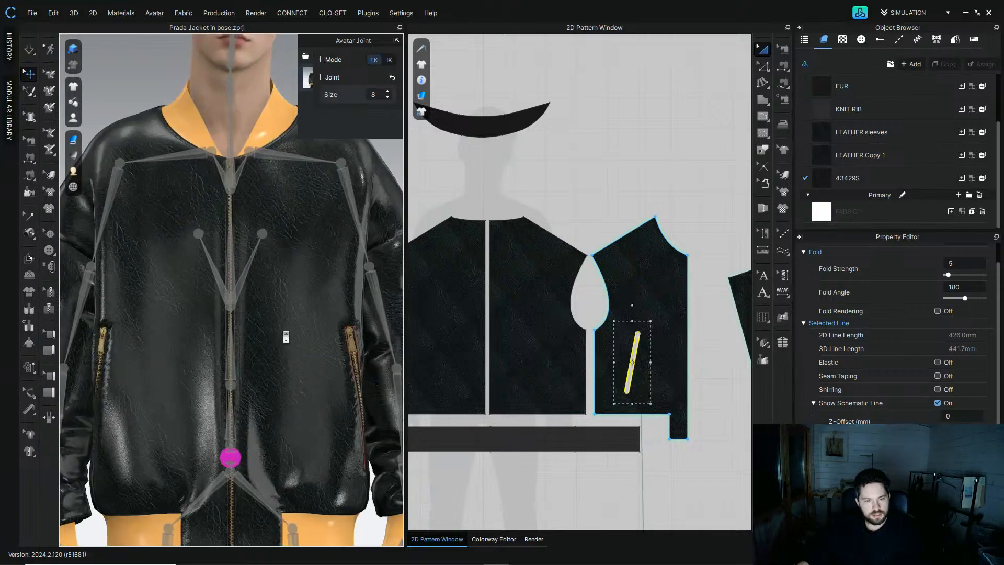
mouse_move(227, 333)
right_down()
mouse_move(238, 332)
mouse_move(217, 348)
right_up()
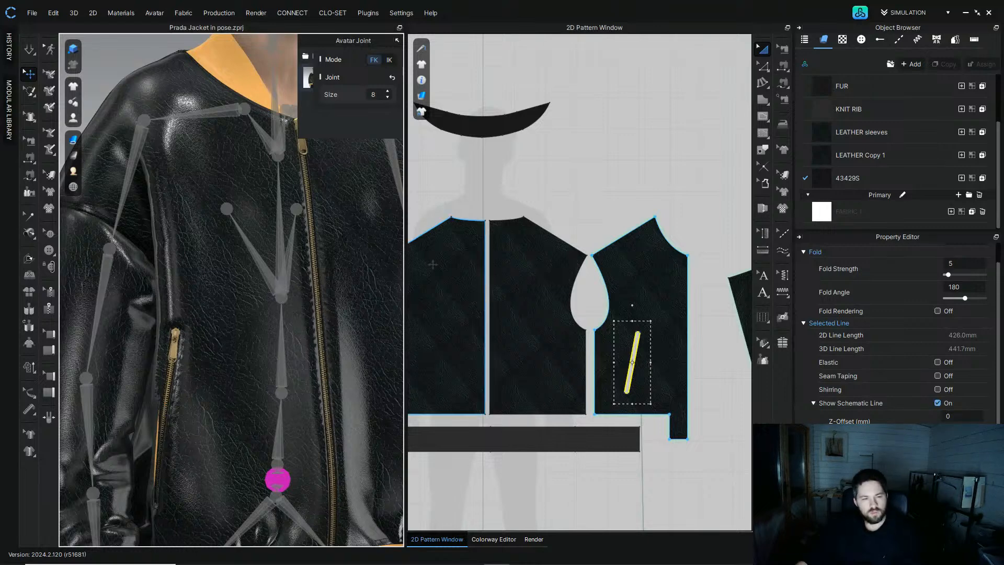
Step: In segment sewing editing, select the front panel's pocket seam and set it to Turned
click(29, 140)
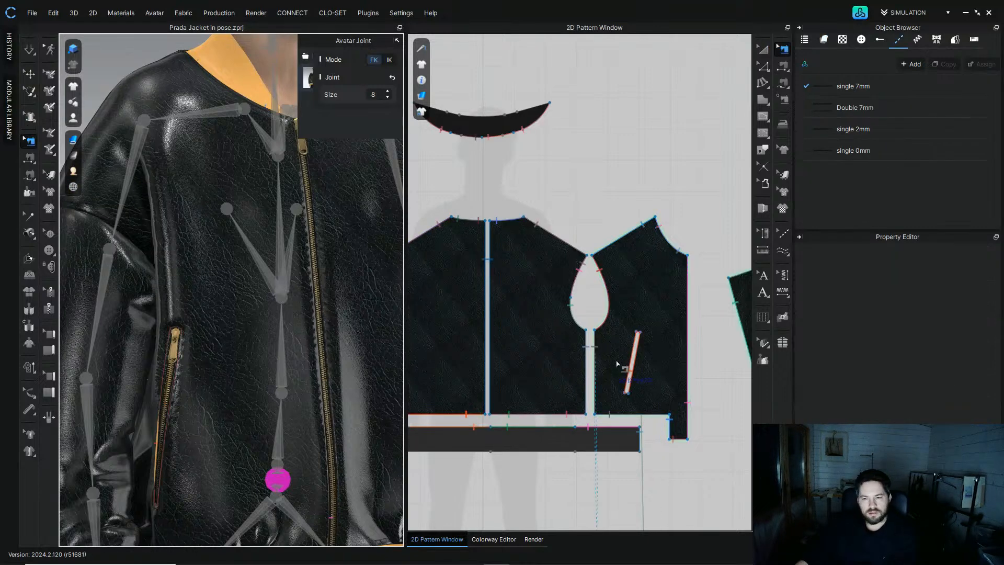
click(637, 357)
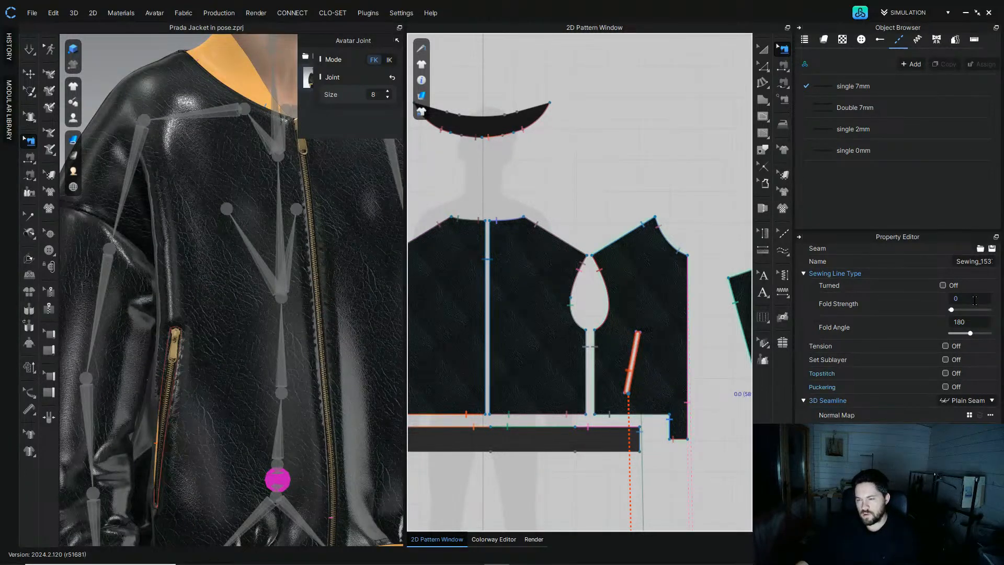
click(943, 286)
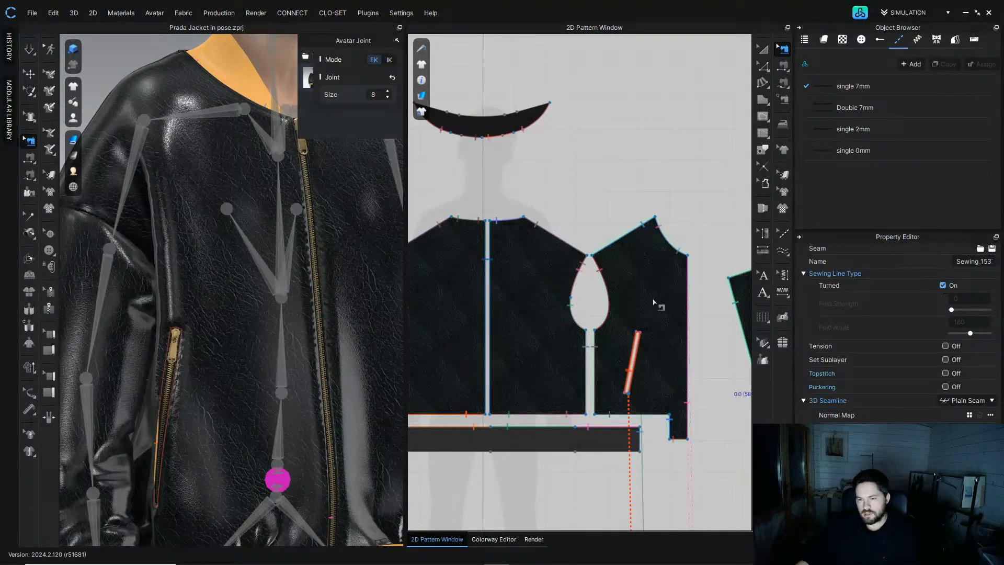
Step: Select the pocket seam on the opposite front panel and set it to Turned as well
right_drag(516, 335, 550, 346)
click(445, 340)
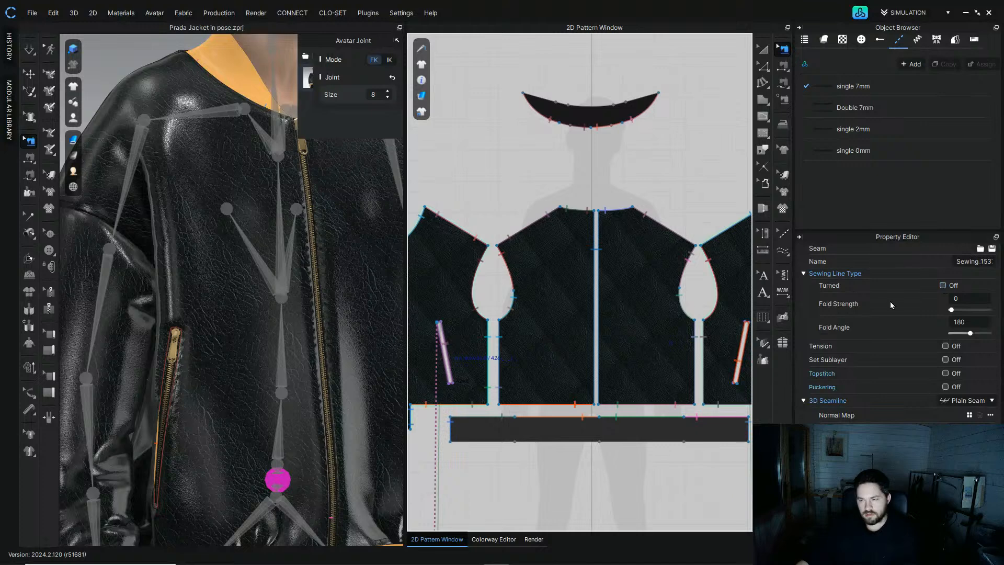
click(943, 286)
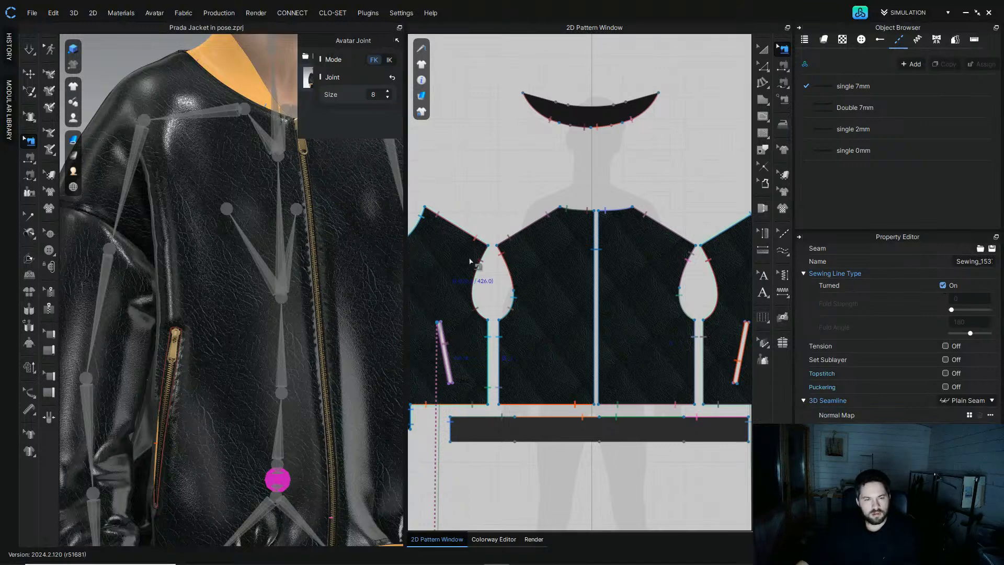
Step: Inspect the front panel's armhole and side seams in the 2D pattern window
scroll(328, 224, down, 8)
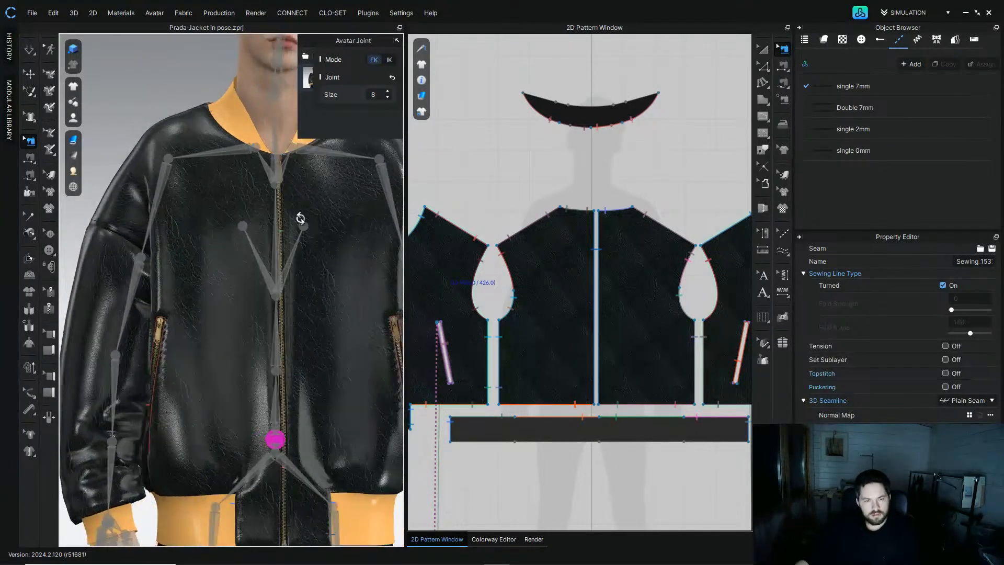
scroll(301, 209, up, 5)
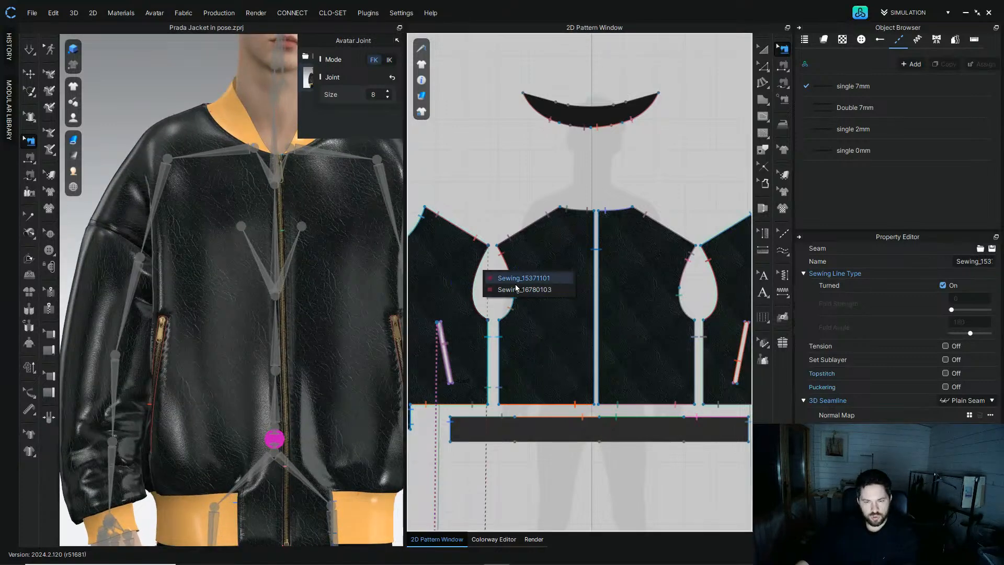
click(460, 213)
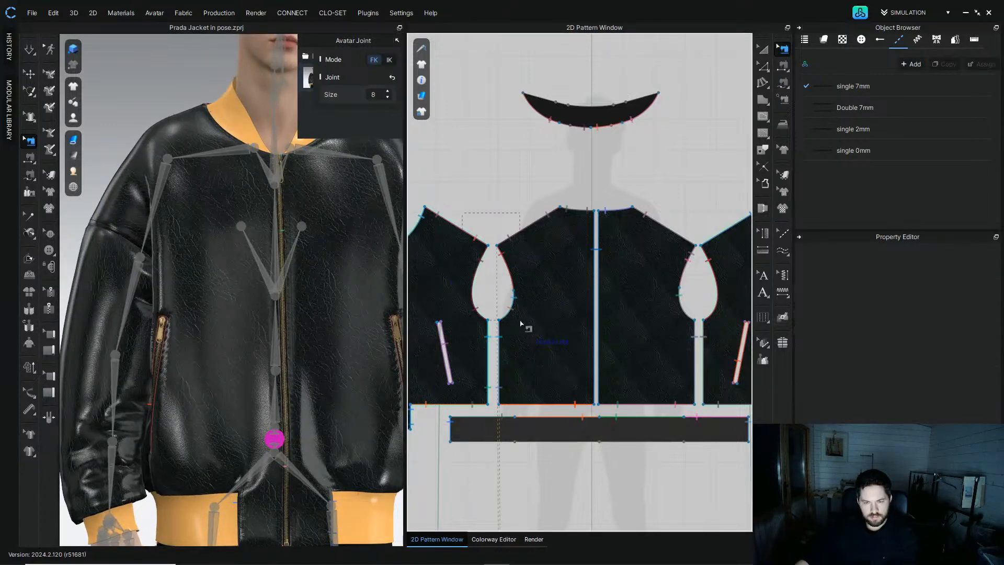
drag(526, 329, 527, 331)
middle_drag(676, 245, 598, 260)
shift+drag(598, 229, 646, 347)
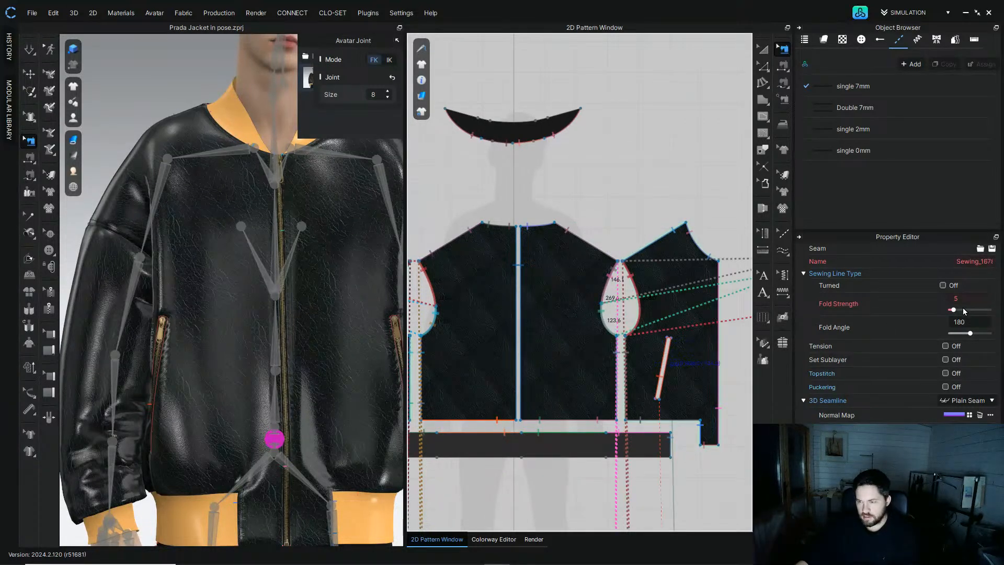
click(607, 194)
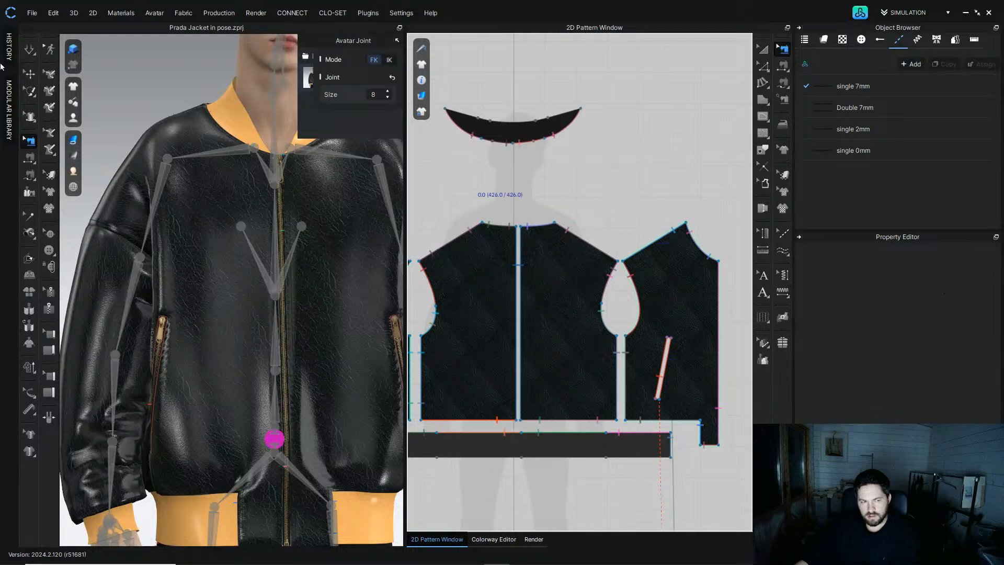
Step: Run the simulation to settle the turned pocket seams and check the jacket front
click(30, 54)
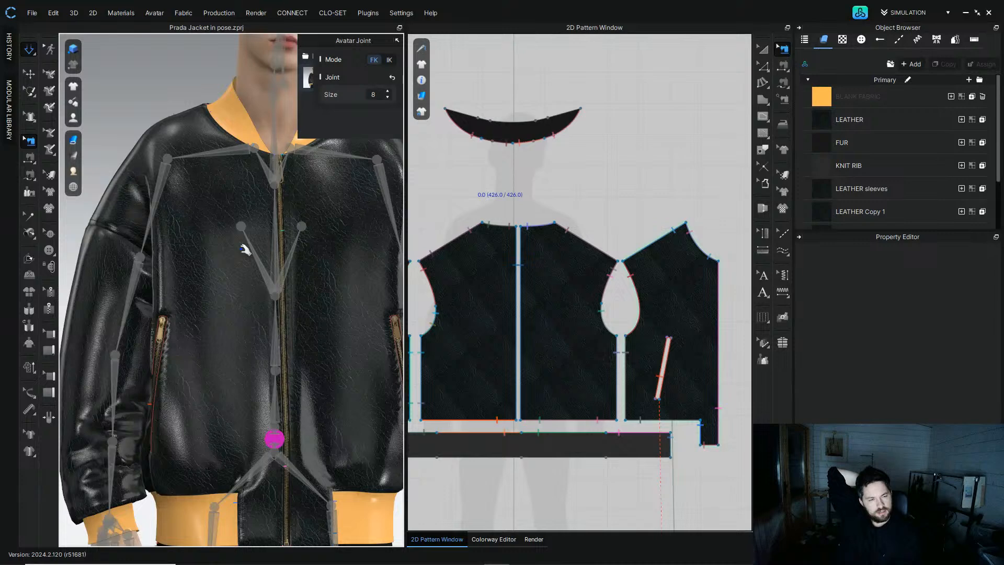
scroll(245, 250, down, 2)
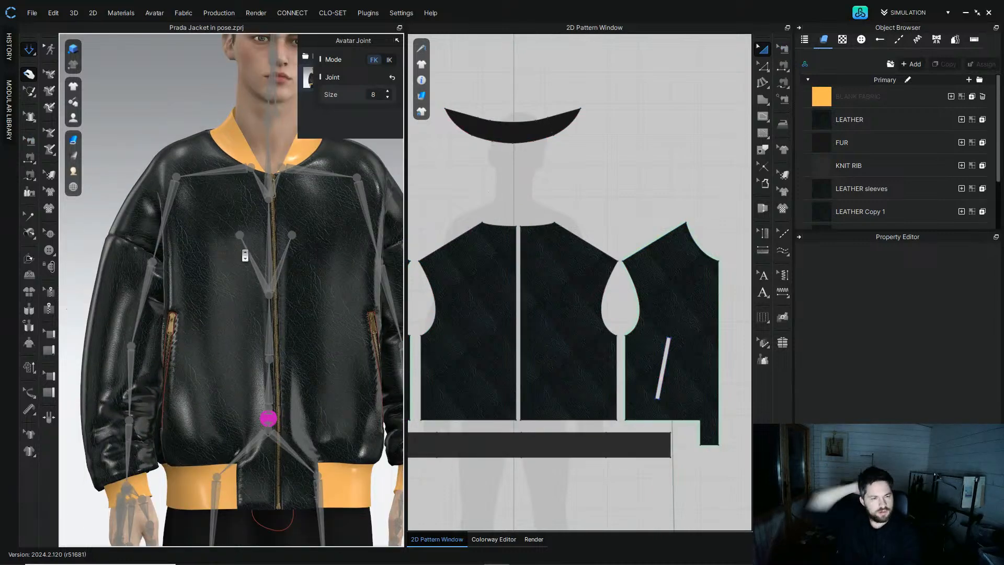
right_drag(190, 275, 191, 279)
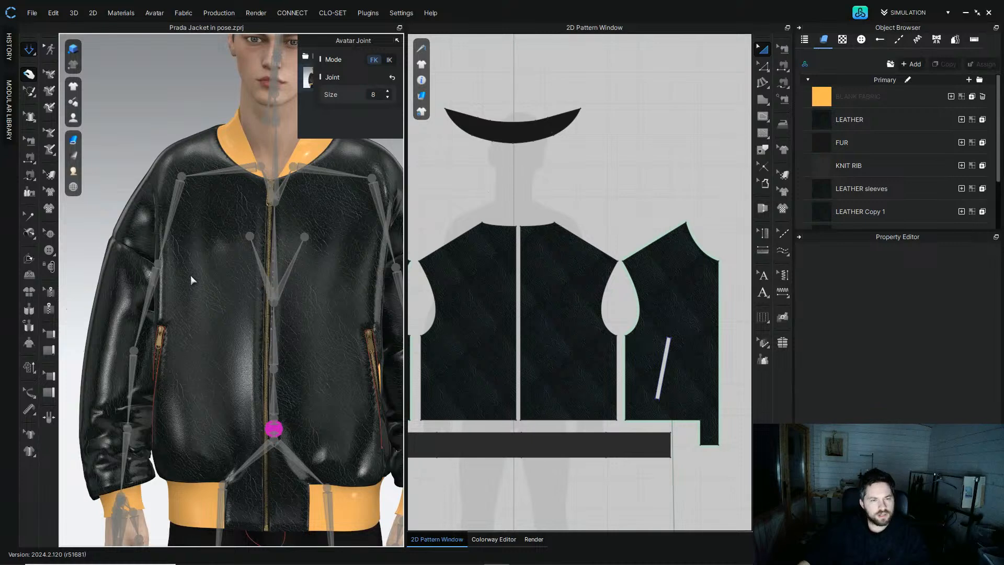
key(b)
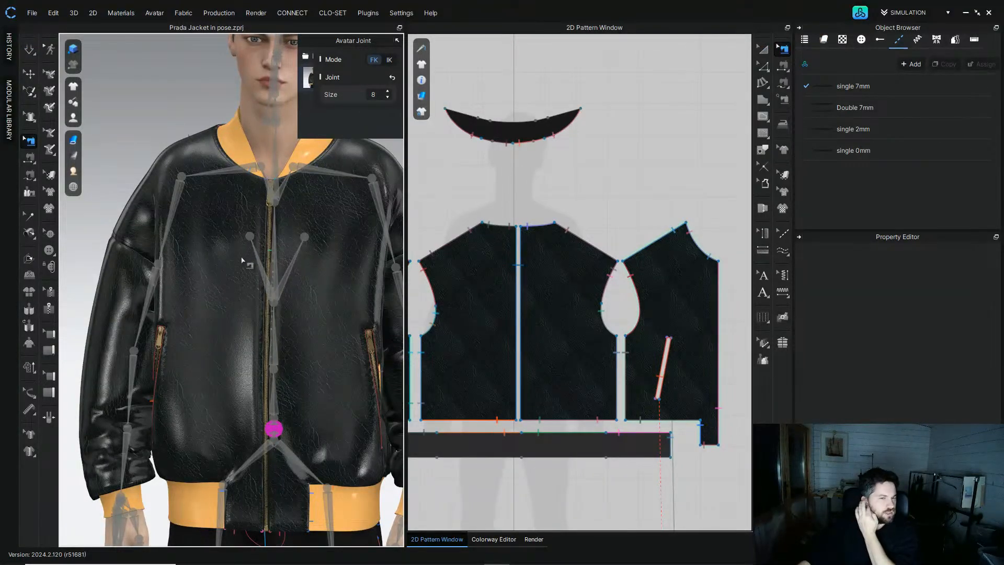
right_drag(189, 304, 233, 294)
Step: Hide the avatar joints and orbit around the jacket to inspect its back and sides
mouse_move(73, 118)
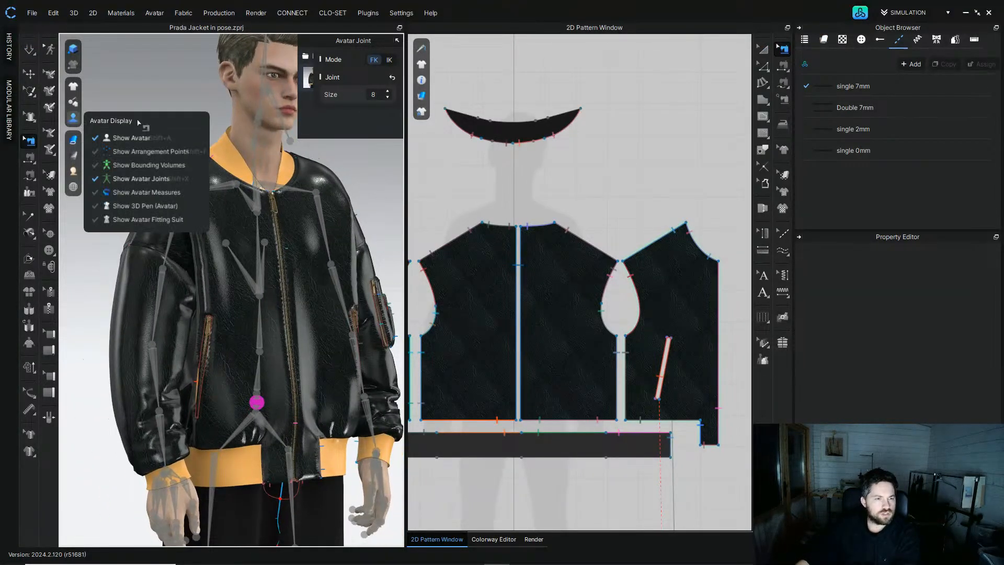
click(143, 182)
right_drag(286, 251, 478, 283)
scroll(258, 410, up, 6)
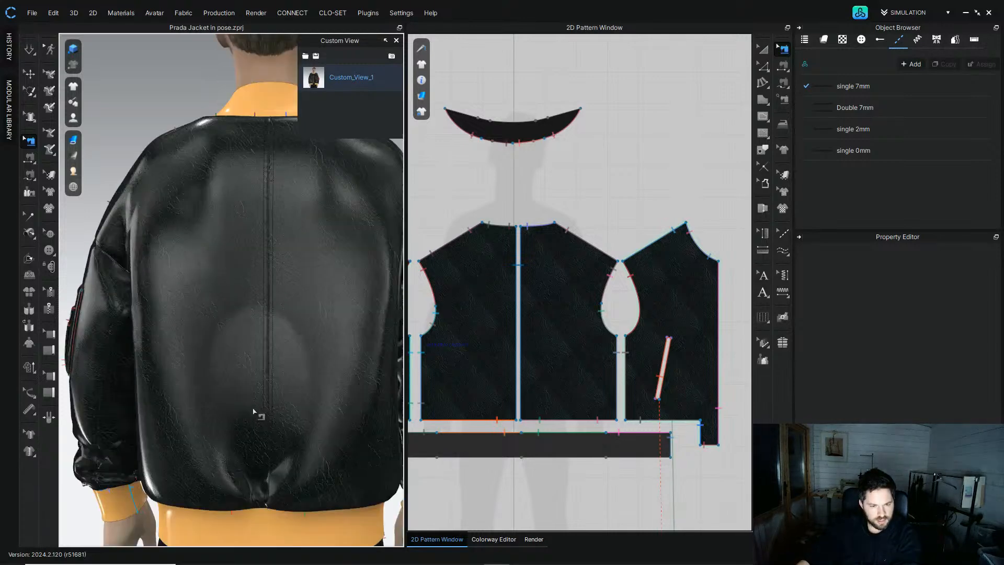
scroll(248, 261, down, 6)
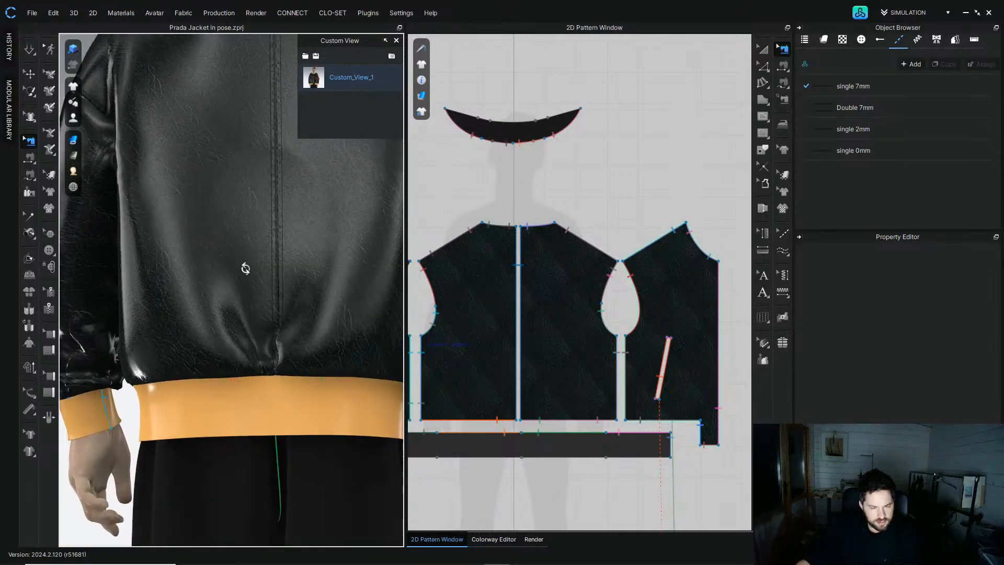
right_drag(258, 303, 334, 293)
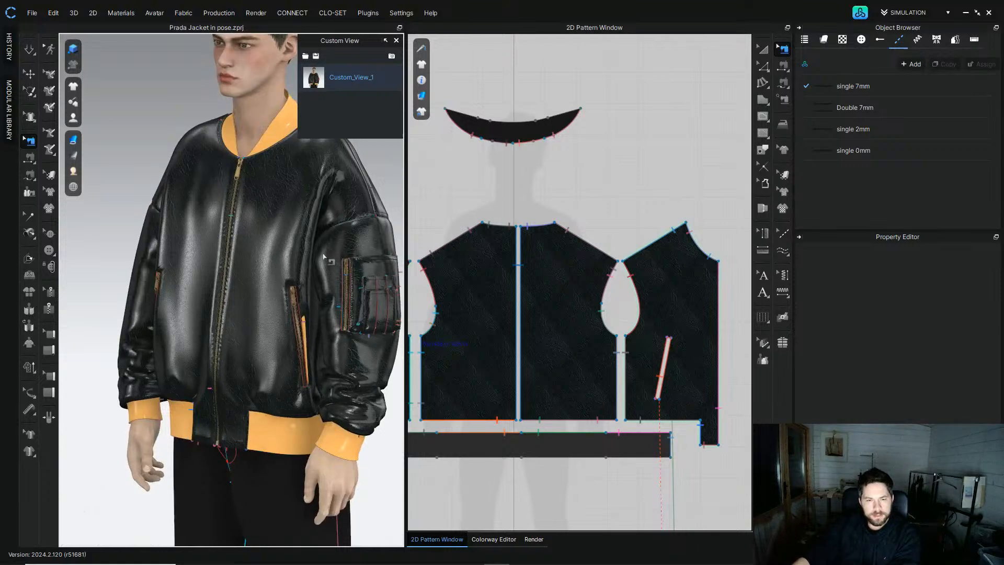
scroll(244, 232, down, 3)
right_drag(243, 230, 283, 204)
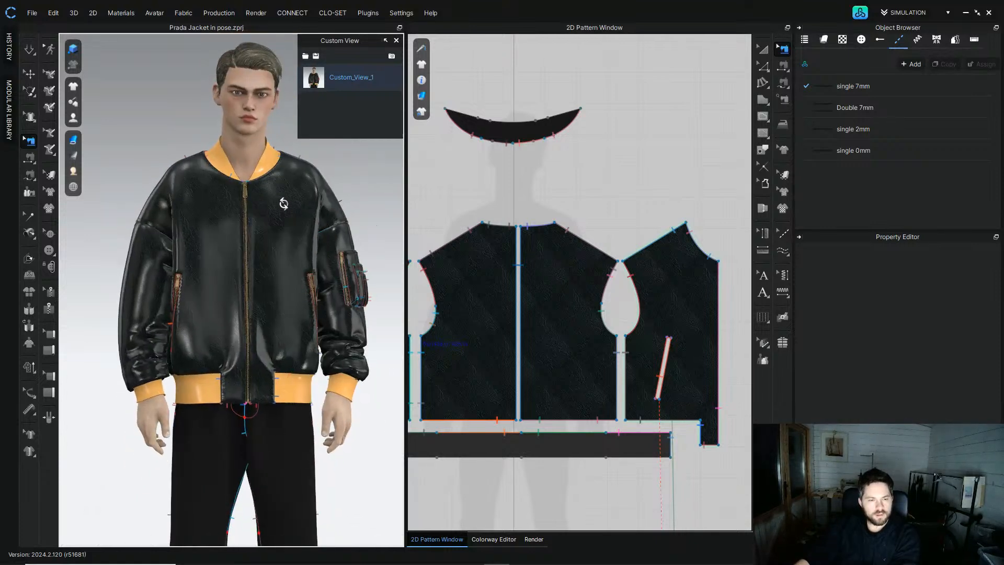
Step: Apply the Custom_View_1 camera view and open the Render window
click(309, 87)
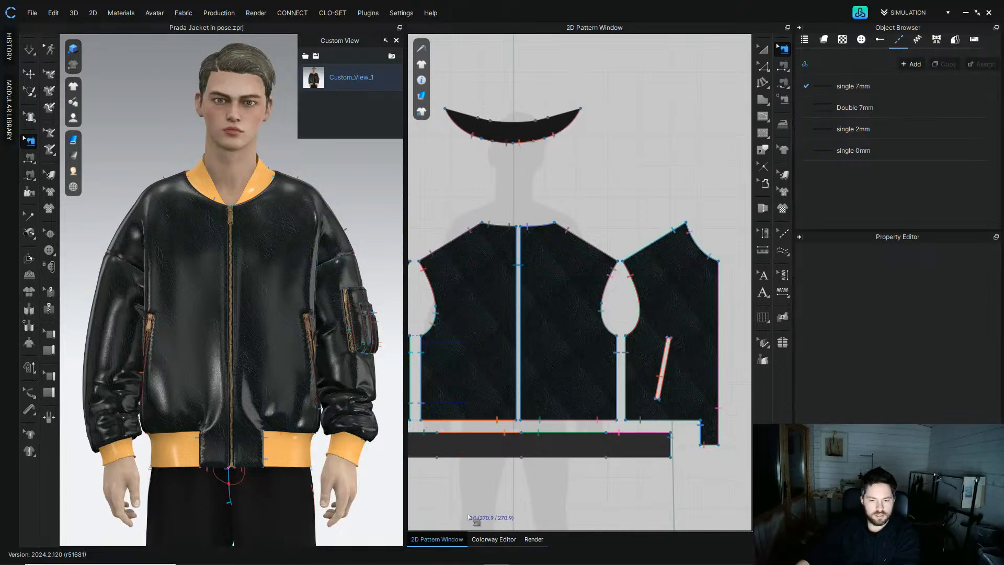
click(494, 539)
click(533, 539)
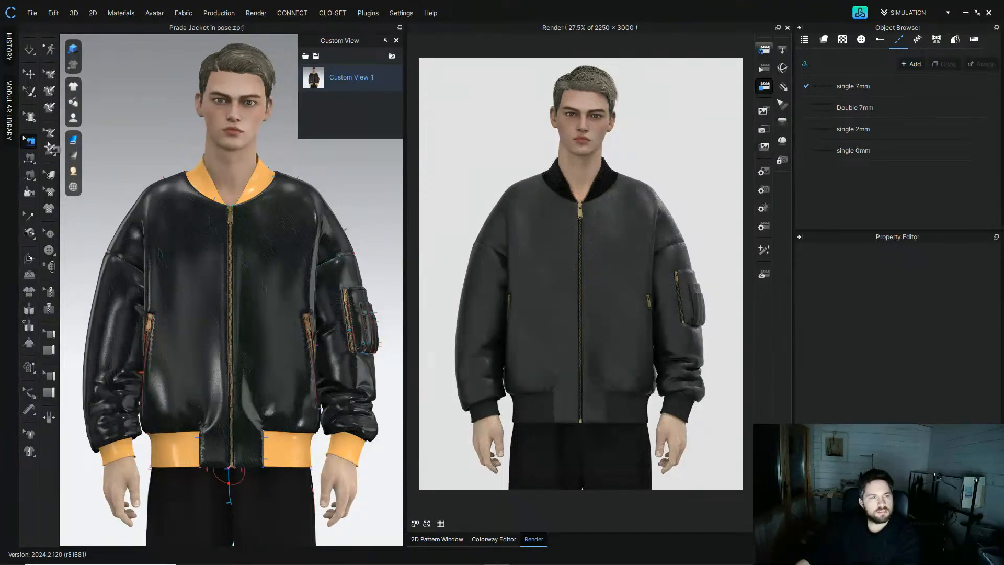
Step: Select the fur collar and review its fabric and simulation properties while zooming in on the collar
click(29, 74)
click(213, 187)
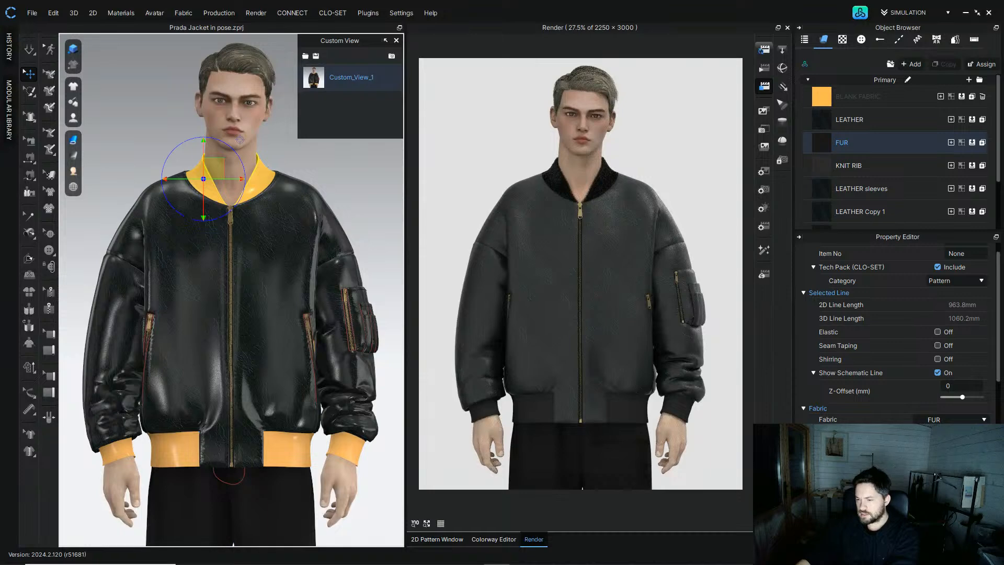
scroll(1000, 369, down, 3)
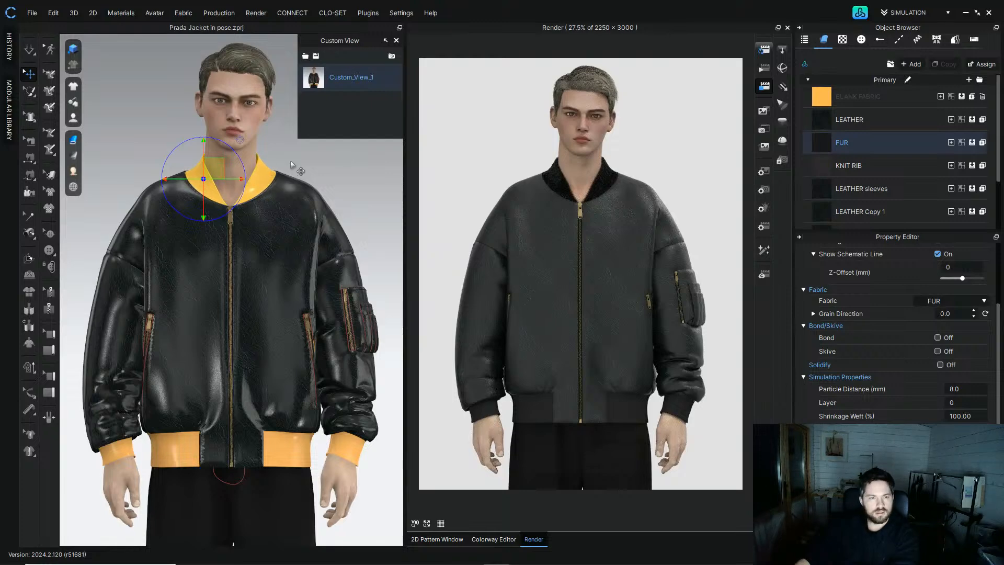
scroll(256, 346, up, 5)
middle_drag(256, 347, 263, 512)
scroll(287, 309, up, 2)
right_drag(289, 305, 334, 256)
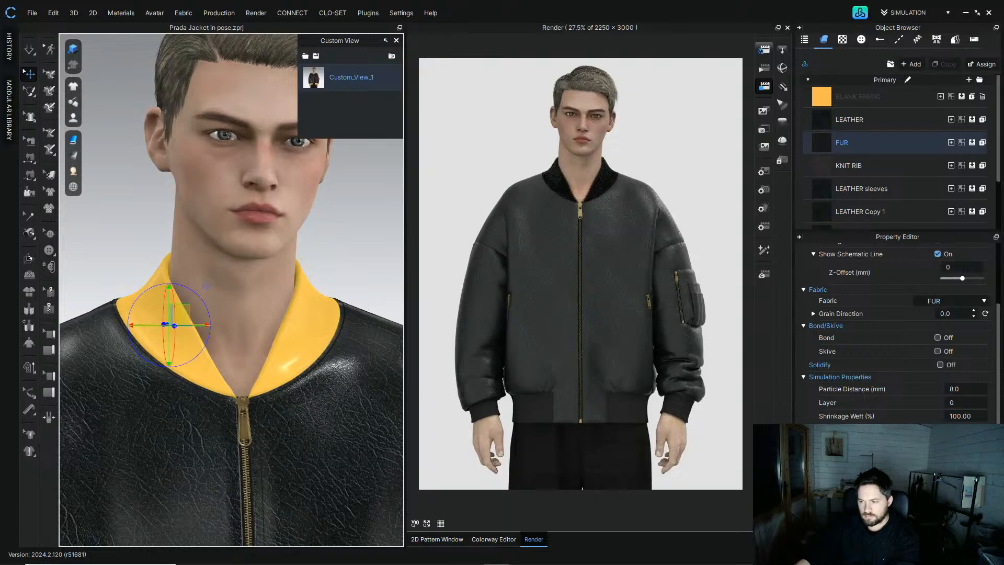
click(343, 265)
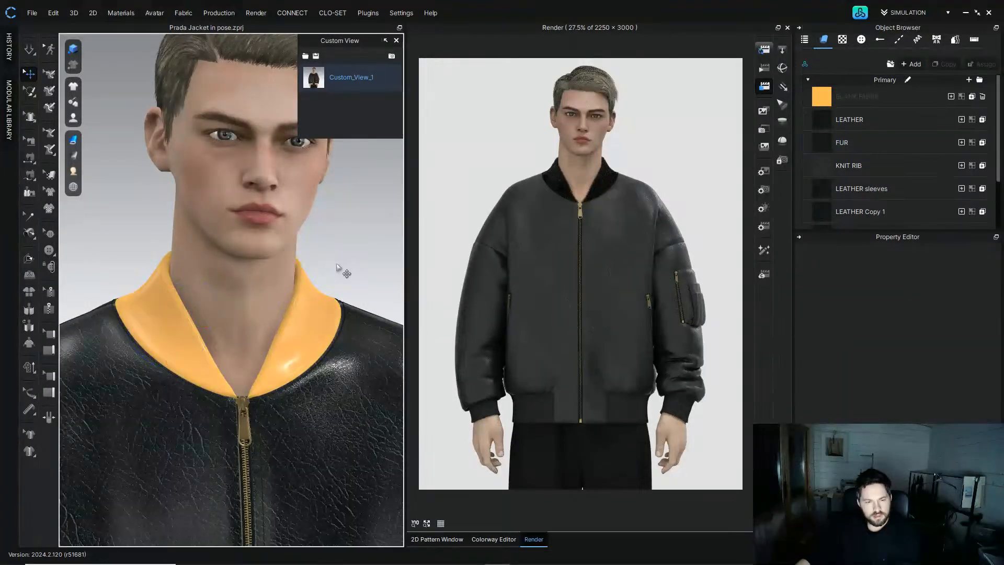
Step: Review the topstitch styles single 2mm, single 0mm and single 7mm in the object browser
scroll(325, 268, down, 2)
scroll(327, 269, down, 2)
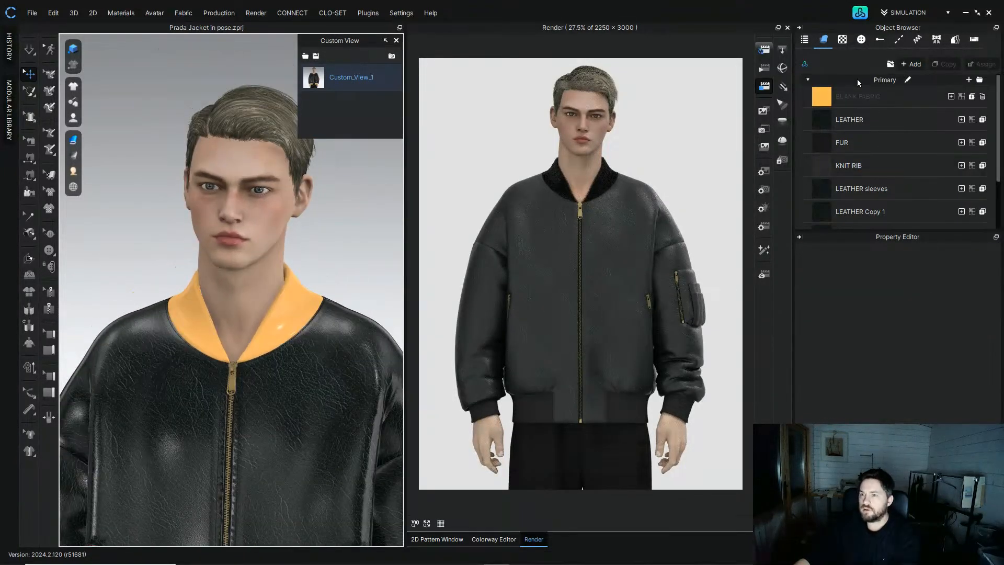
click(900, 40)
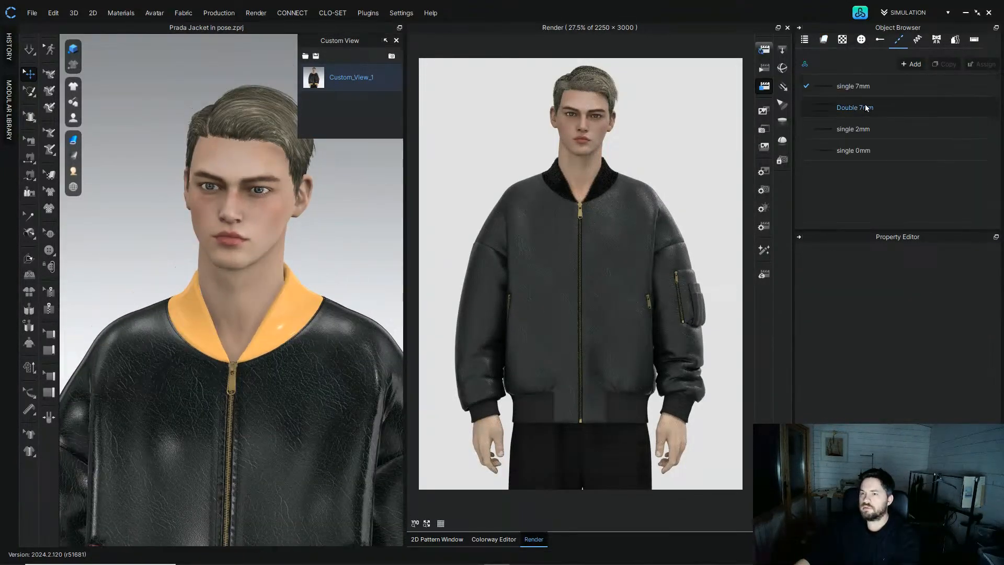
click(893, 133)
click(893, 152)
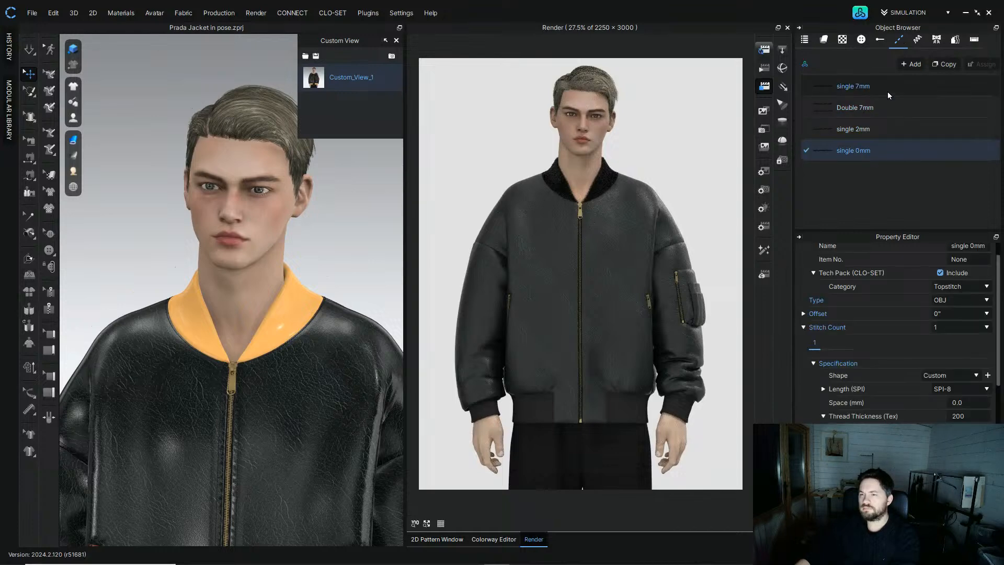
shift+click(887, 88)
scroll(1000, 334, down, 10)
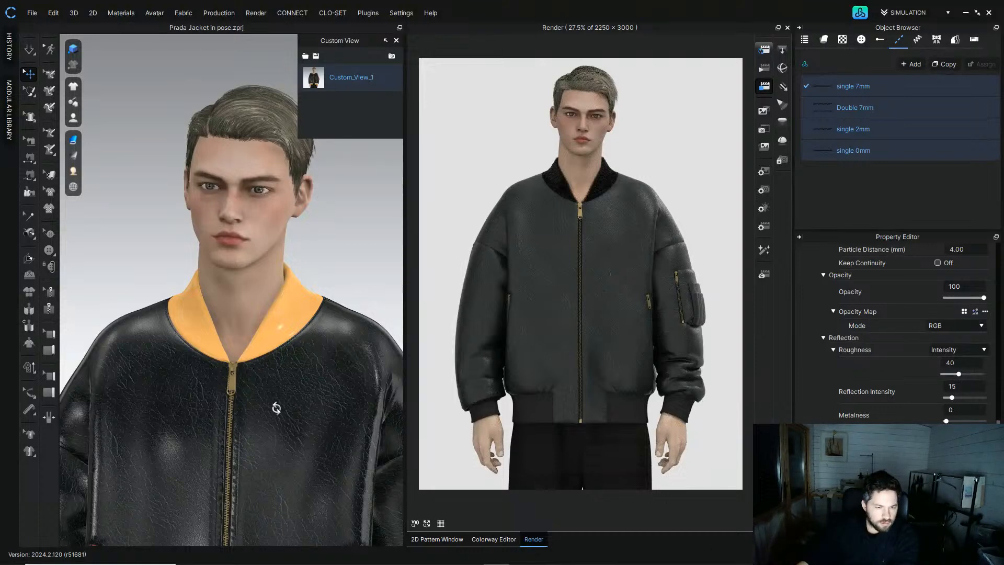
Step: Orbit and zoom around the shoulder and front of the jacket to inspect the topstitching
scroll(276, 408, up, 8)
right_drag(278, 268, 190, 328)
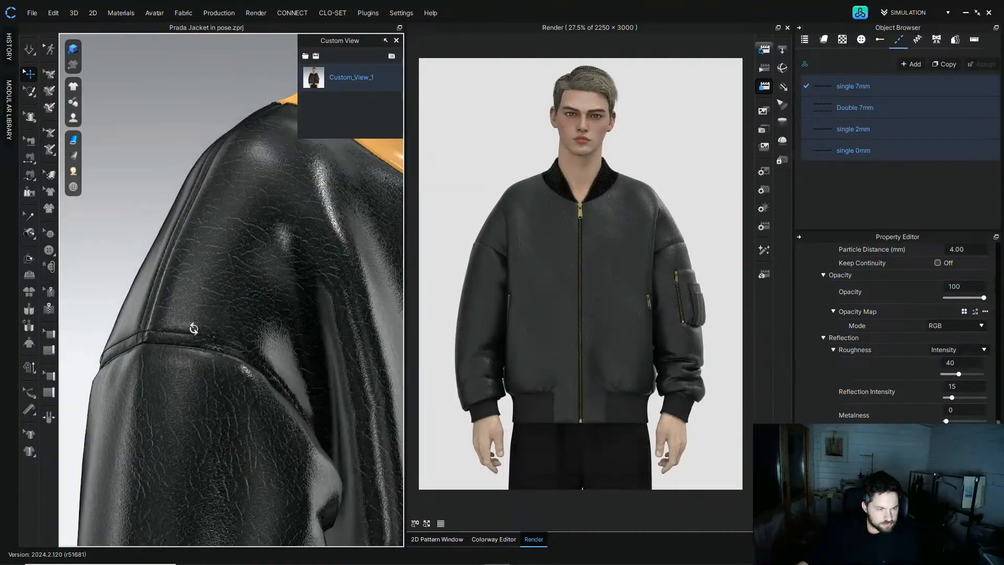
middle_drag(190, 329, 246, 330)
right_drag(273, 325, 246, 340)
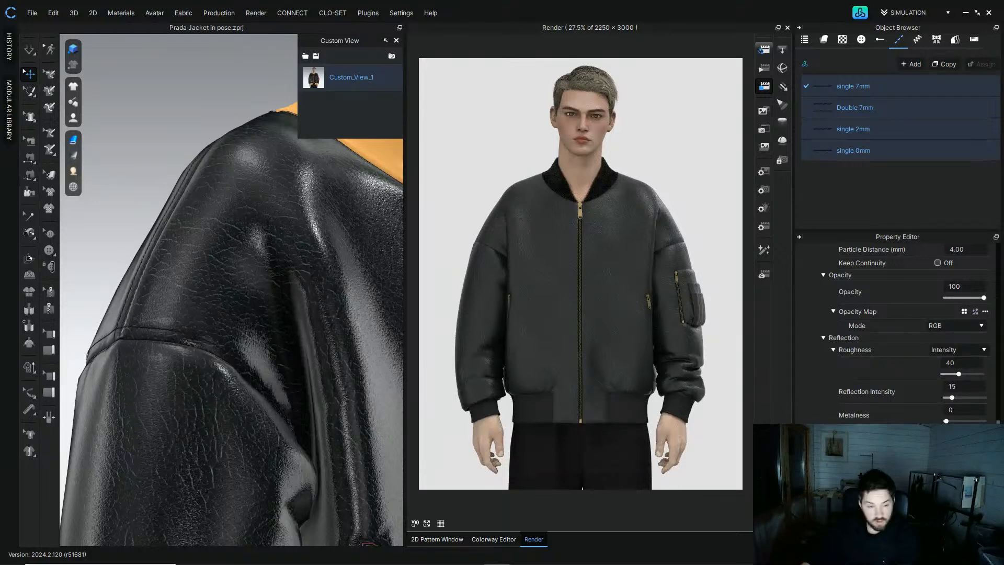
scroll(269, 350, down, 3)
right_drag(256, 335, 215, 381)
scroll(215, 380, down, 2)
middle_drag(198, 334, 141, 210)
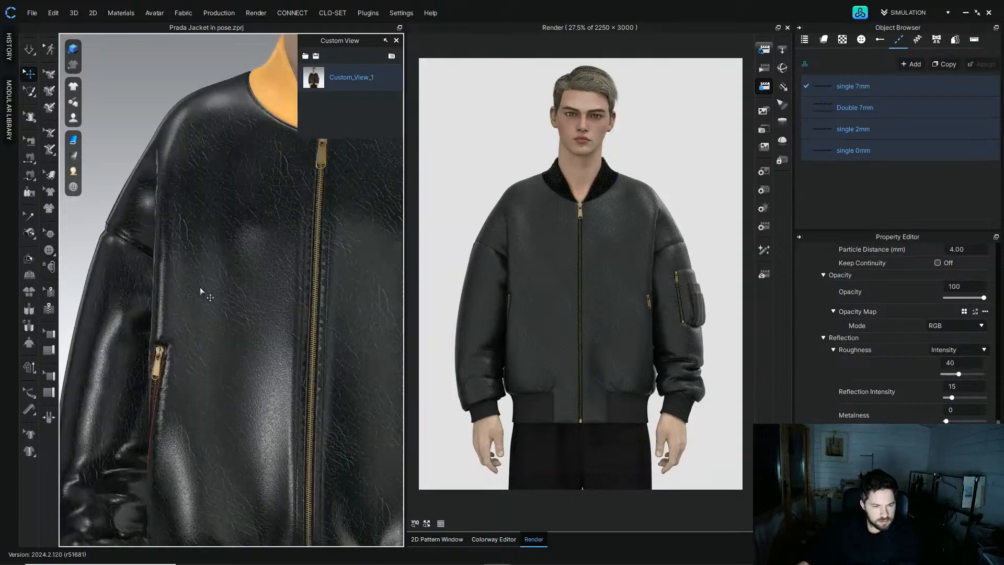
right_drag(264, 279, 301, 283)
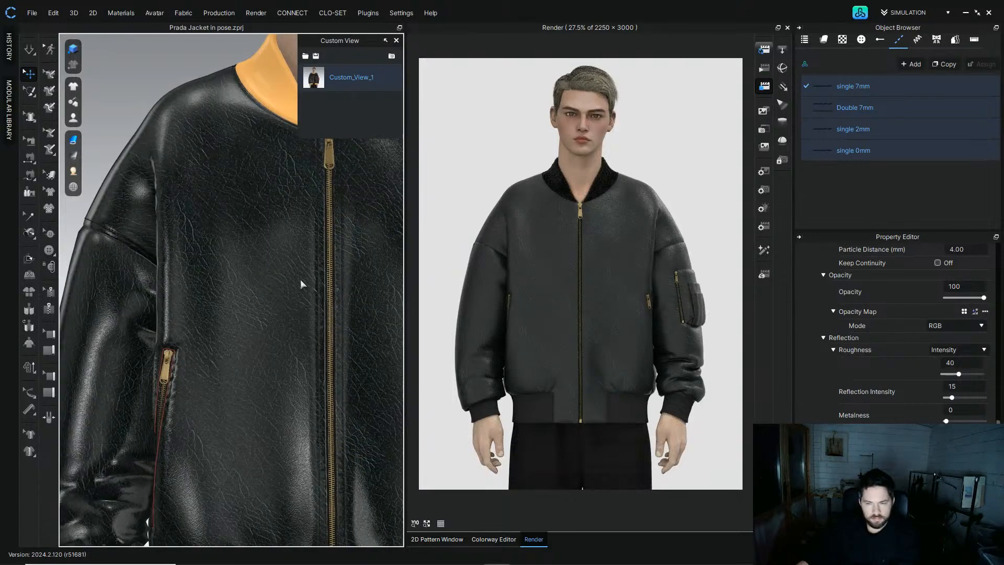
Step: Select the Double 7mm topstitch and inspect its properties and the stitching around the jacket
click(831, 108)
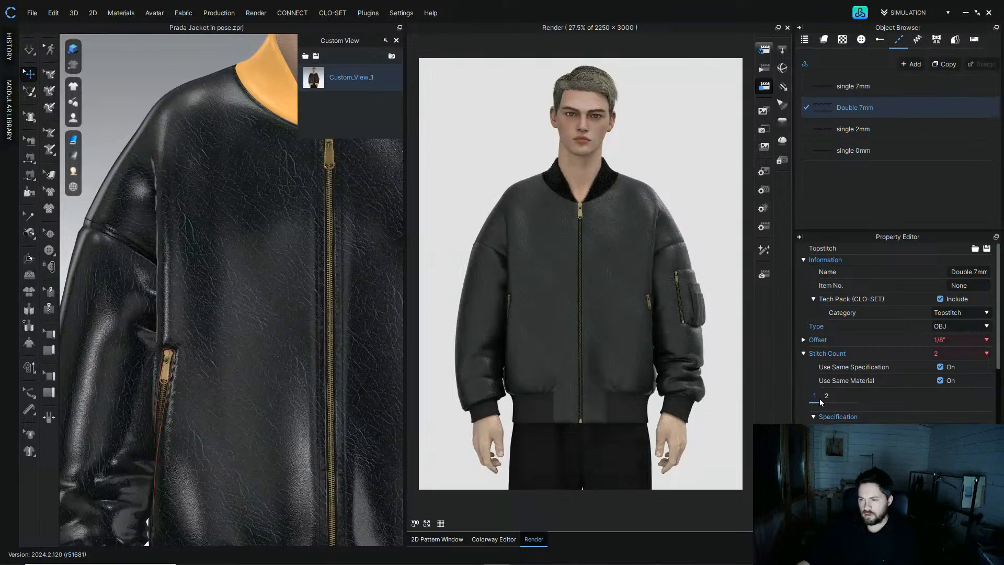
scroll(839, 394, down, 10)
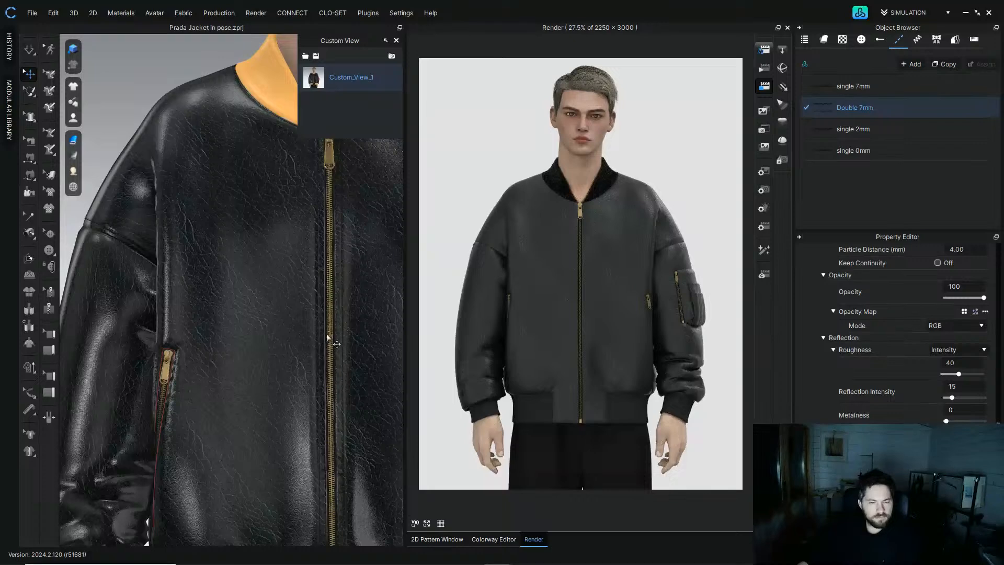
scroll(331, 344, down, 2)
right_drag(324, 355, 325, 343)
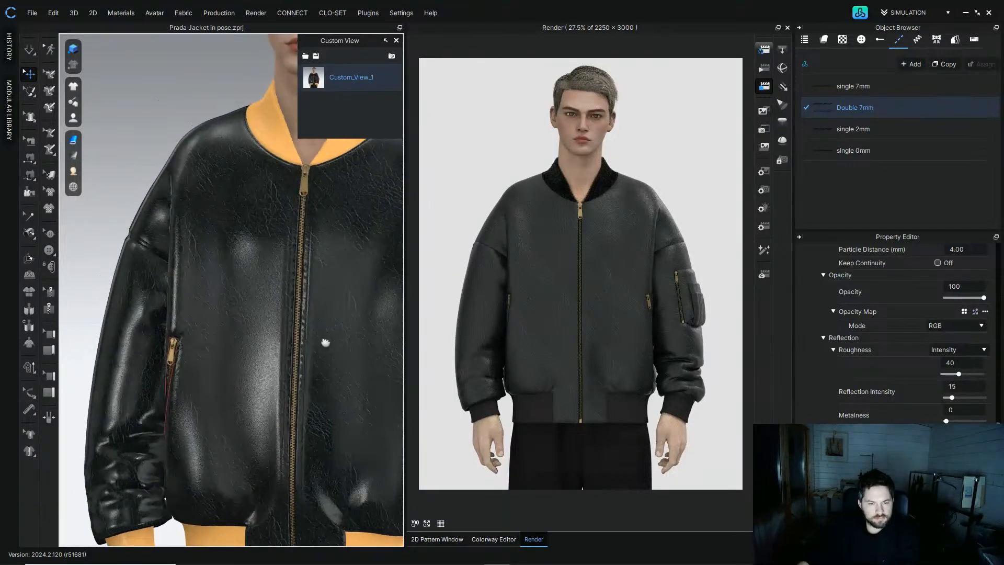
middle_drag(324, 343, 278, 346)
right_drag(277, 347, 229, 276)
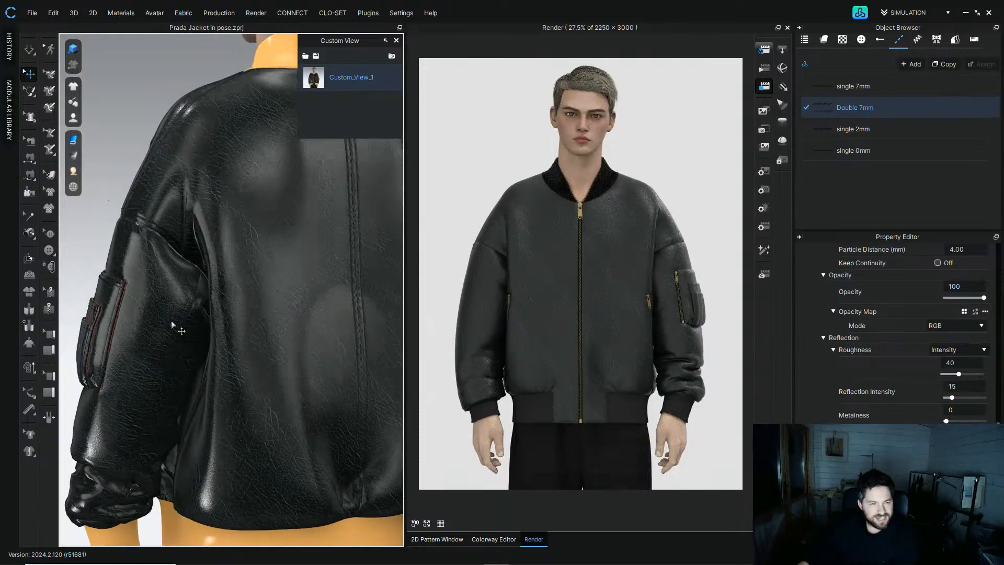
right_drag(198, 246, 370, 224)
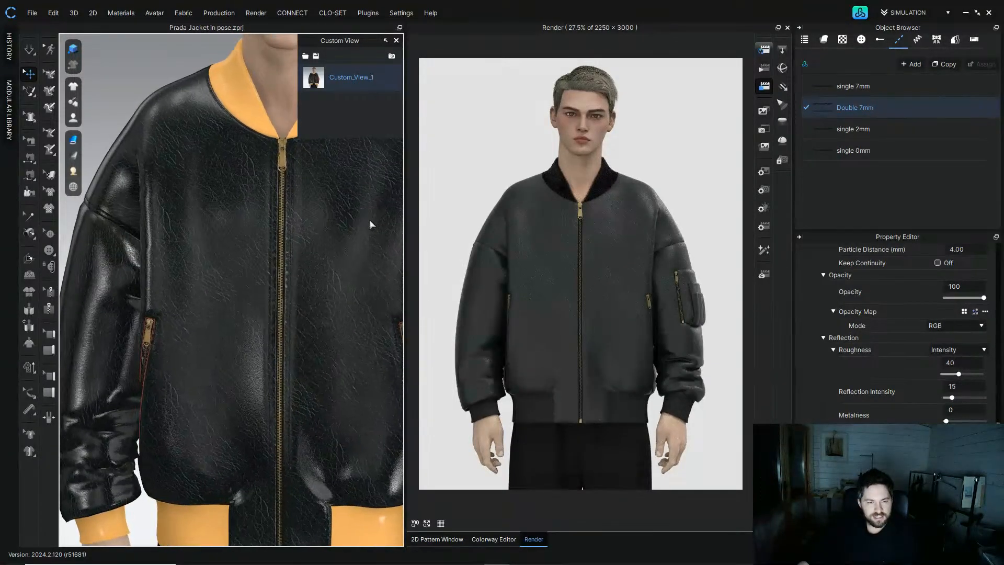
Step: Set the Extreme double puckering style's normal map intensity to 30
click(915, 47)
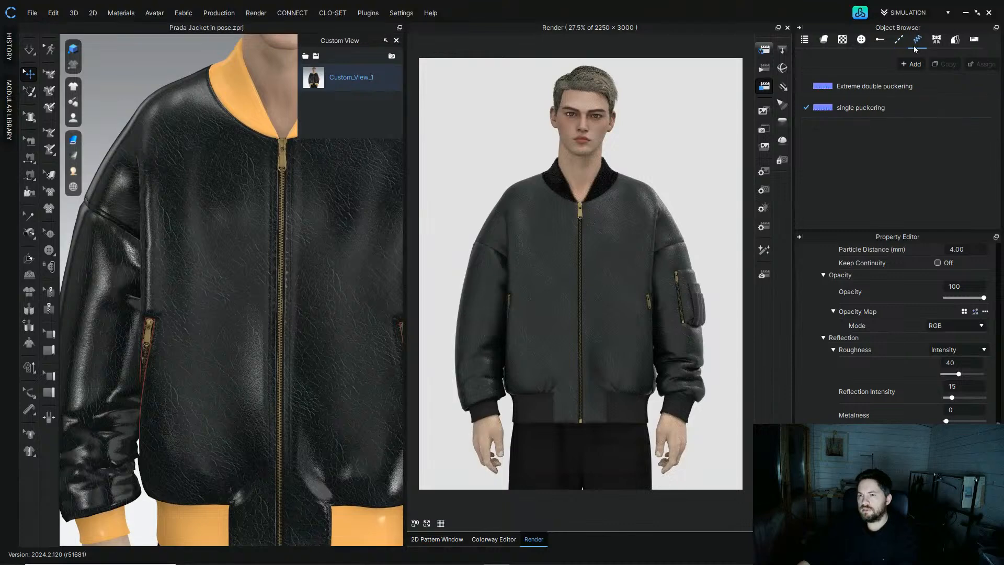
click(890, 88)
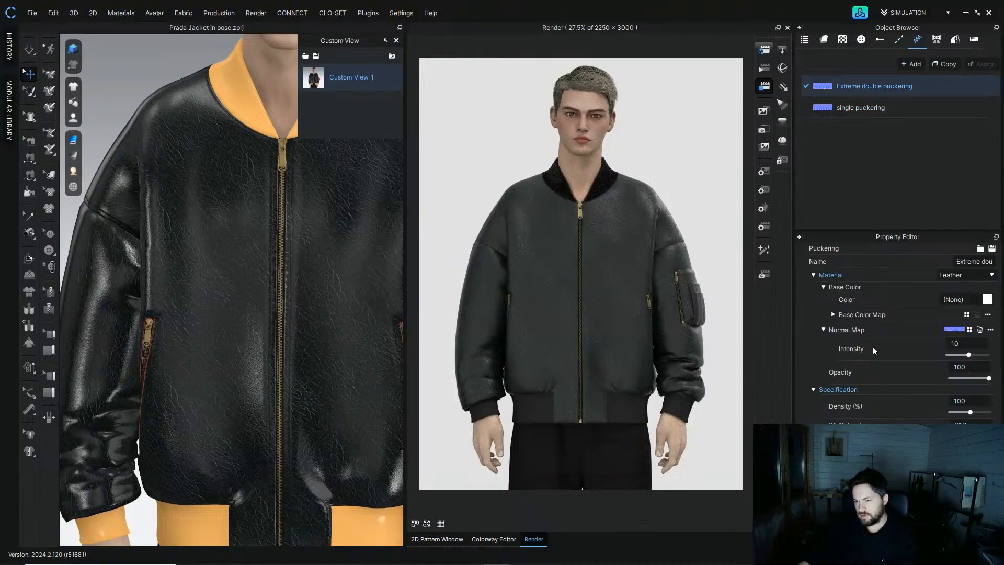
double_click(977, 343)
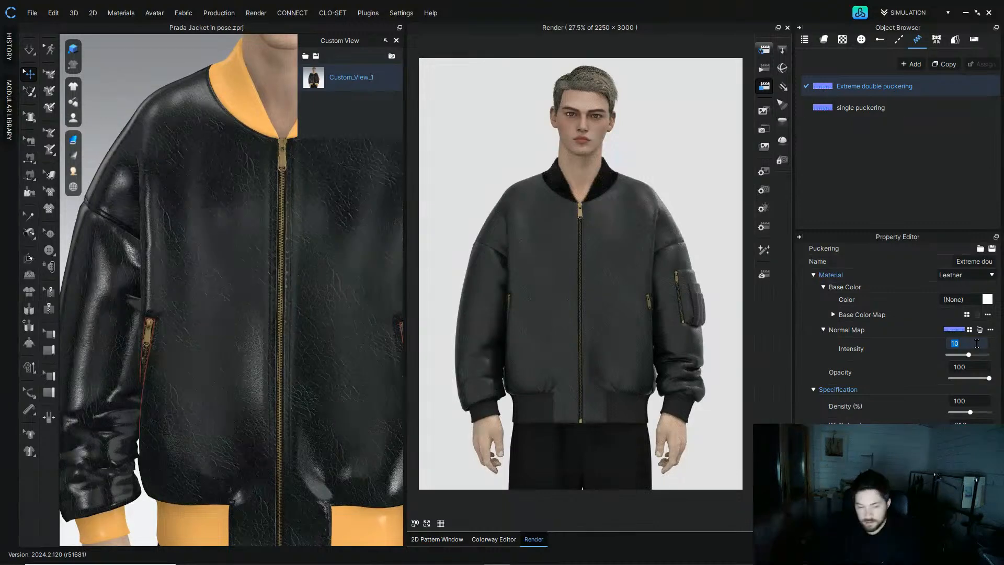
right_drag(241, 298, 454, 282)
middle_drag(305, 282, 119, 308)
mouse_move(288, 306)
right_down()
mouse_move(269, 267)
mouse_move(291, 325)
right_up()
scroll(291, 324, up, 2)
click(965, 344)
text(30)
key(Return)
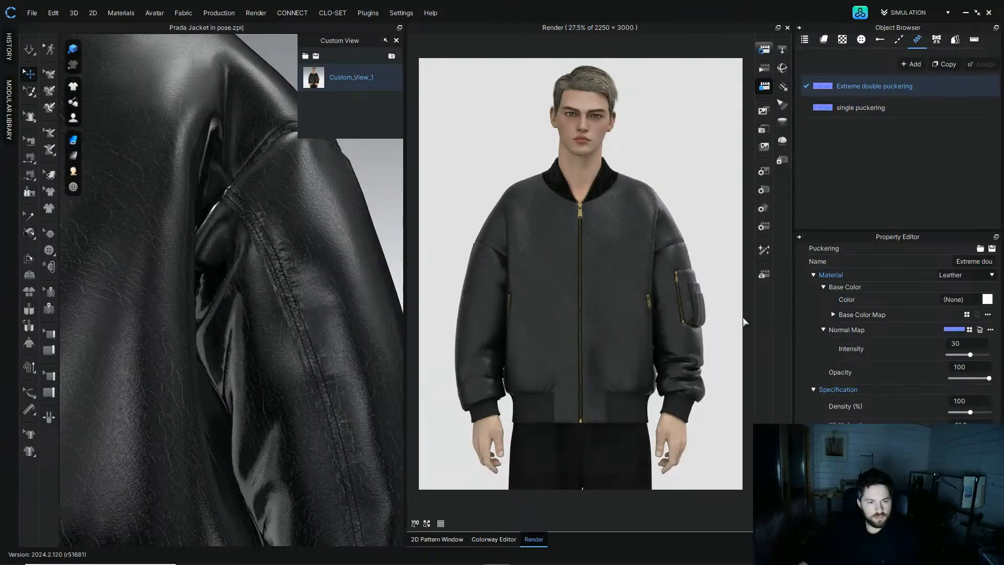
Step: Raise the Extreme double puckering normal map intensity to 50
mouse_move(309, 303)
right_down()
mouse_move(300, 320)
mouse_move(319, 320)
right_up()
click(955, 344)
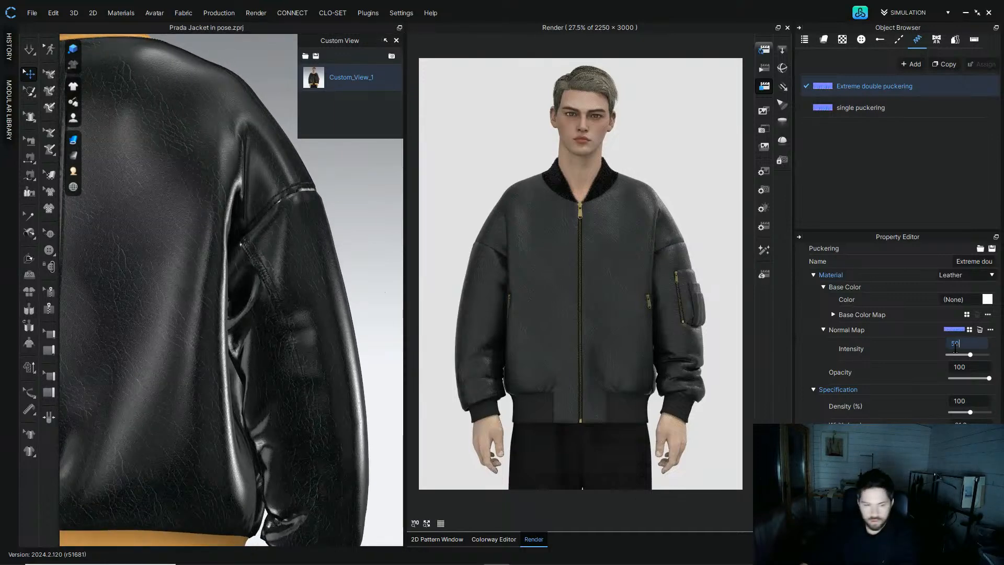
text(50)
key(Return)
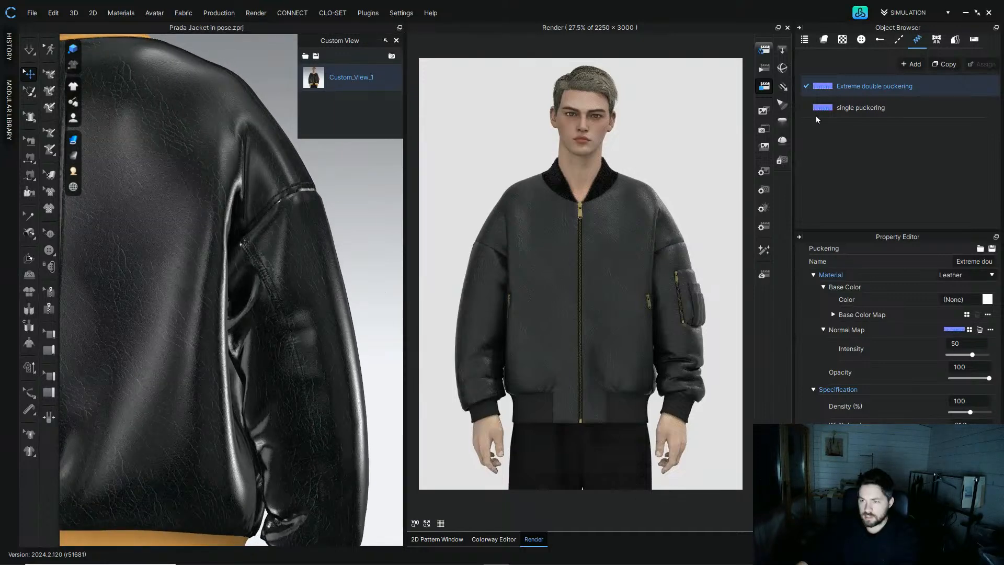
Step: Set the single puckering style's normal map intensity to 30
click(844, 109)
click(965, 344)
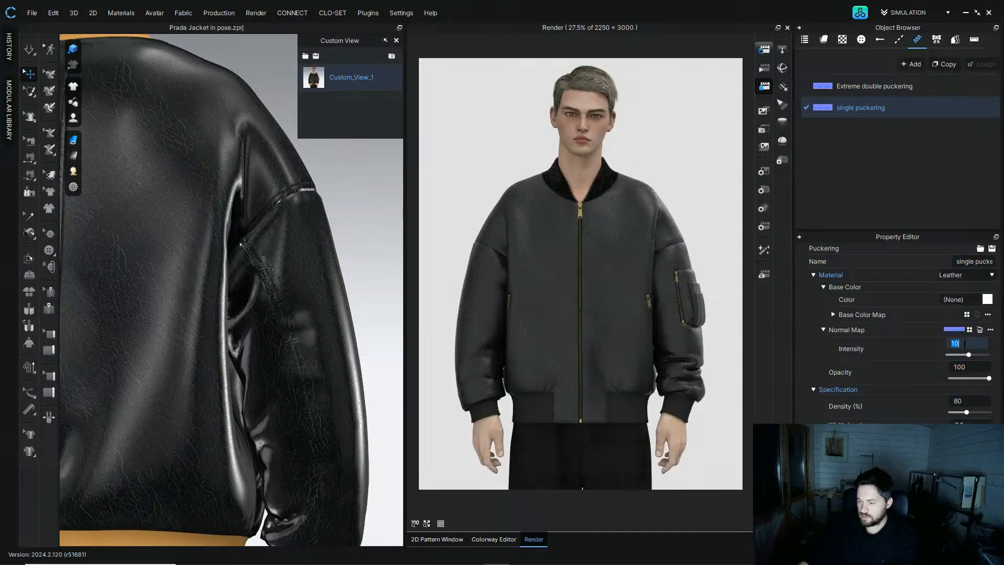
text(30)
key(Return)
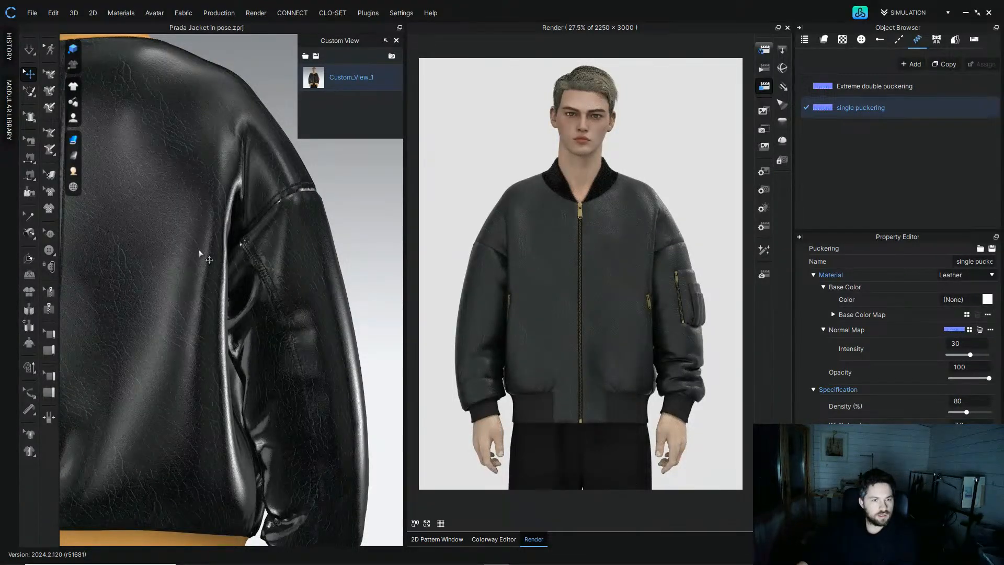
Step: Orbit and zoom in on the sleeve and the side pocket zipper to inspect the puckering
right_drag(262, 312, 334, 303)
scroll(276, 372, down, 3)
right_drag(257, 285, 207, 264)
scroll(264, 312, up, 1)
scroll(264, 313, up, 2)
middle_drag(256, 387, 234, 297)
right_drag(234, 297, 166, 284)
scroll(230, 297, up, 3)
scroll(256, 287, up, 2)
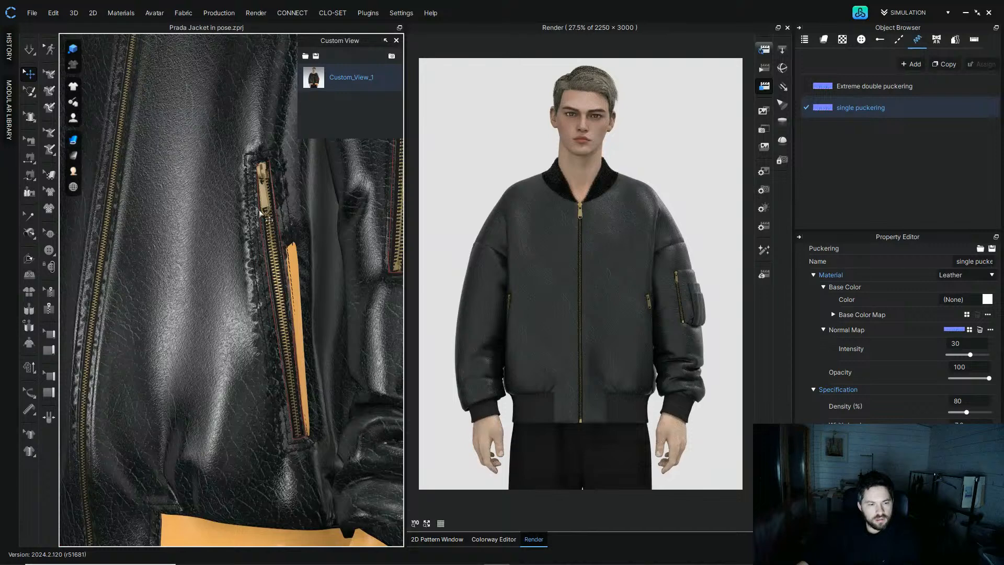
Step: Open the 2D Pattern Window and select the pocket's puckering line on the front panel
click(443, 539)
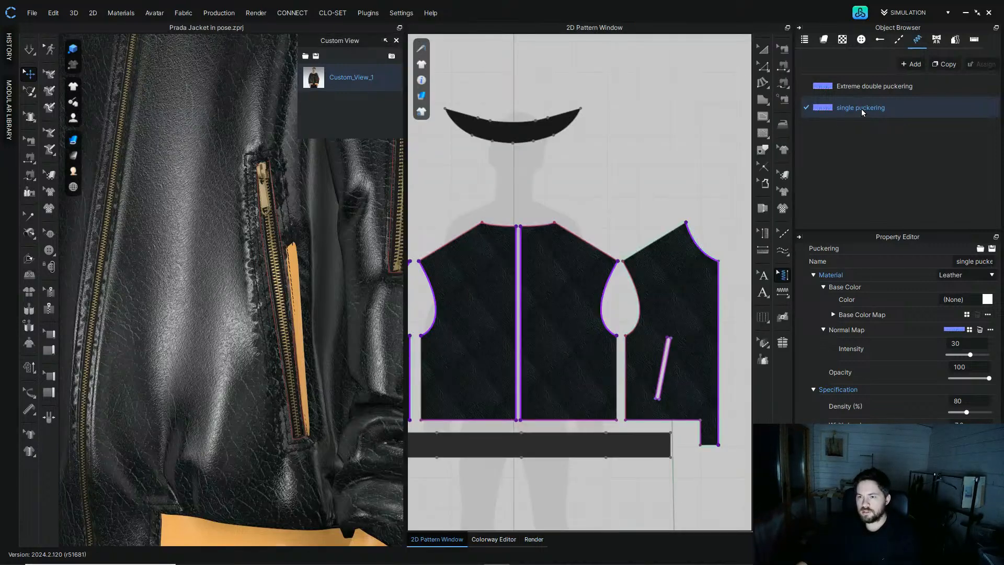
click(665, 361)
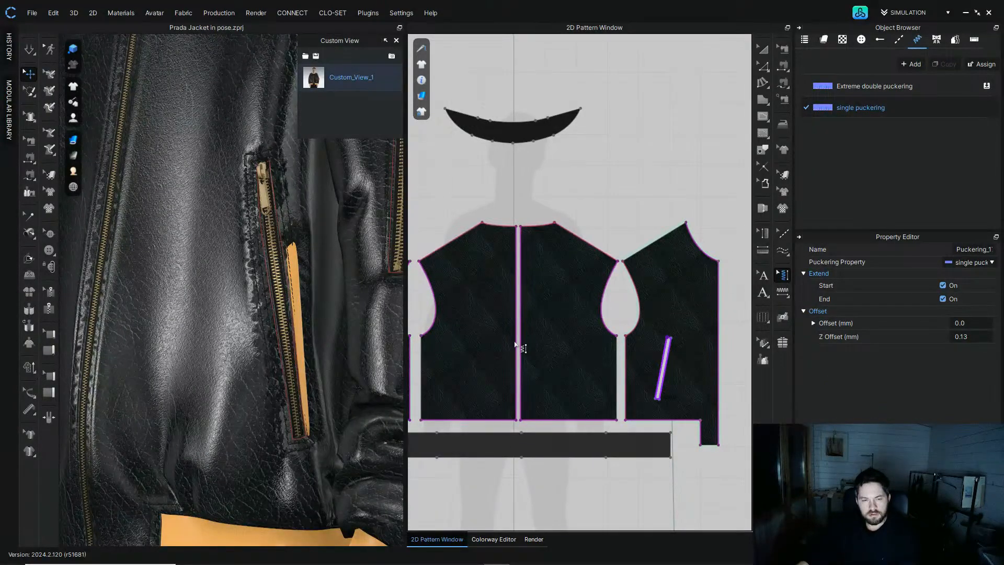
right_drag(289, 318, 271, 342)
right_click(512, 365)
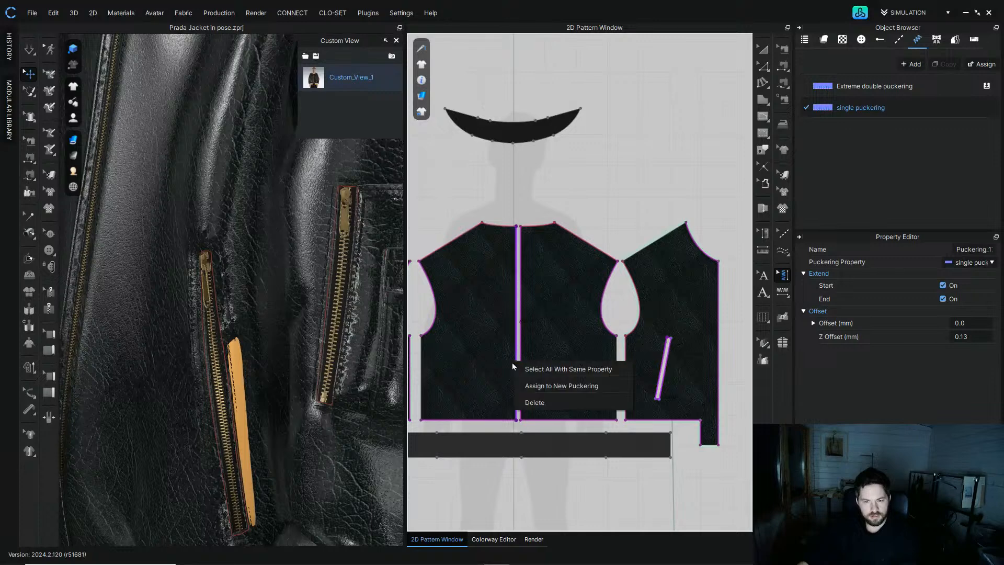
click(474, 271)
middle_drag(474, 271, 671, 183)
scroll(671, 183, up, 3)
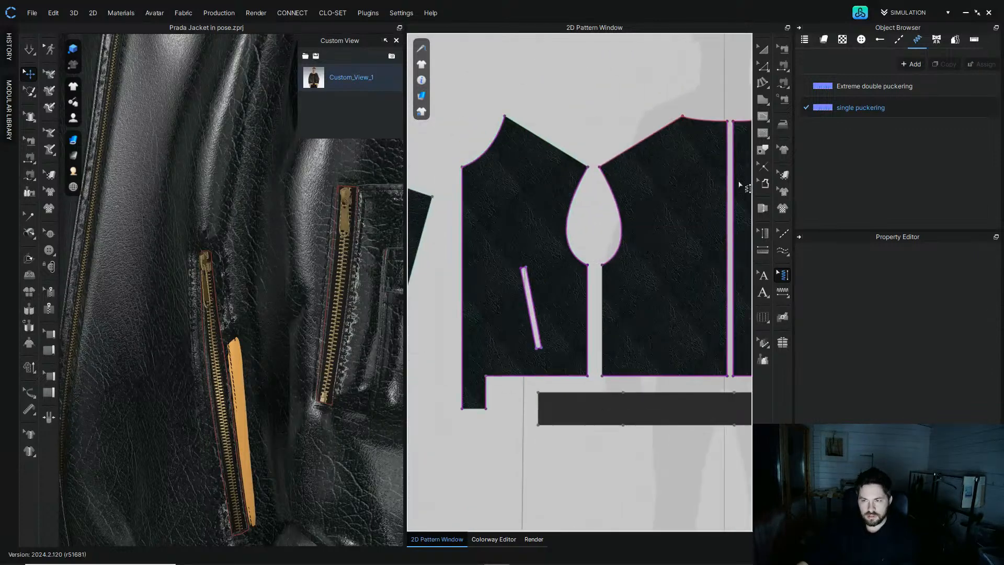
click(534, 310)
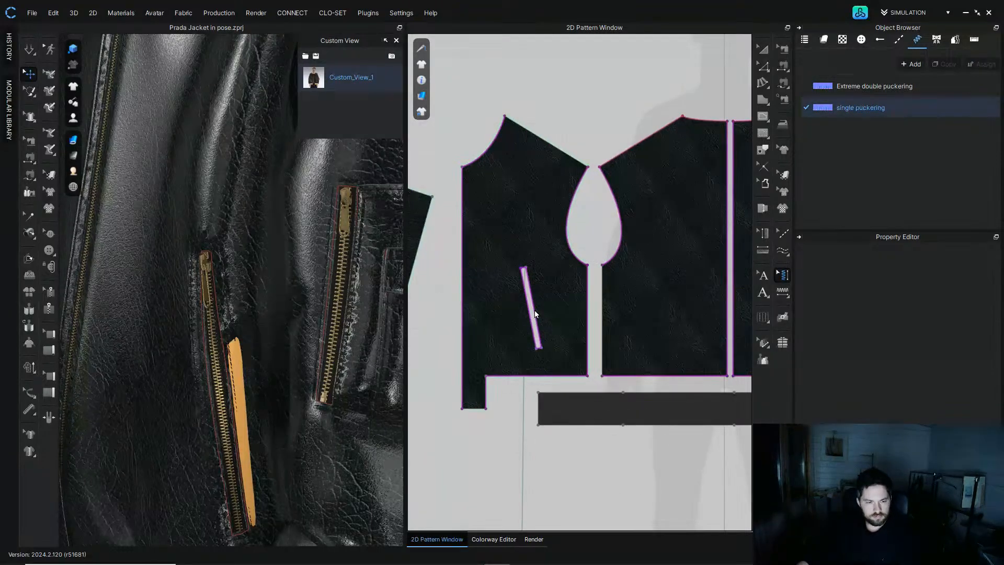
Step: Select the pocket zipper piece on the 3D jacket and locate it among the 2D patterns
right_drag(192, 337, 229, 330)
click(313, 332)
scroll(581, 343, down, 9)
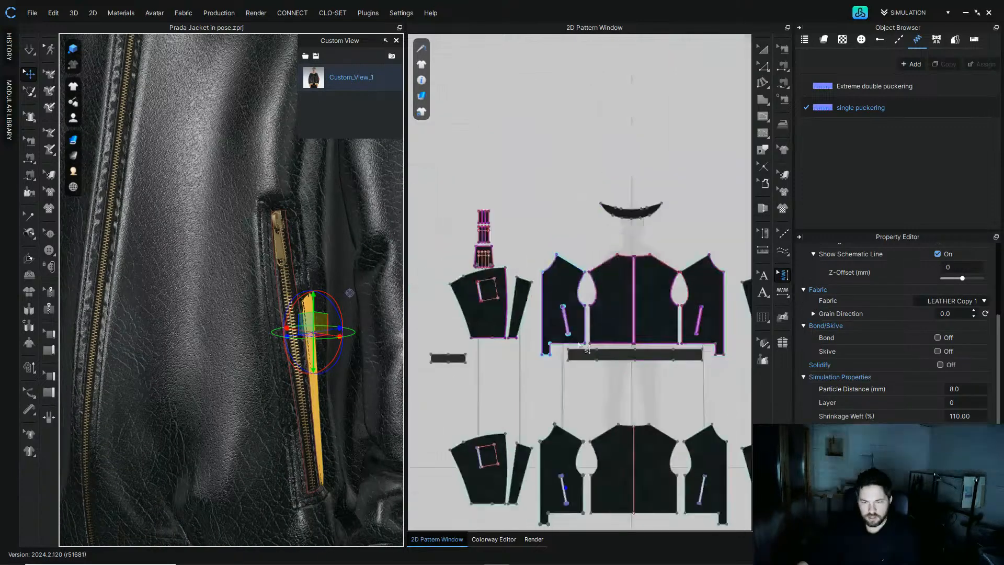
middle_drag(579, 369, 574, 250)
scroll(576, 294, up, 5)
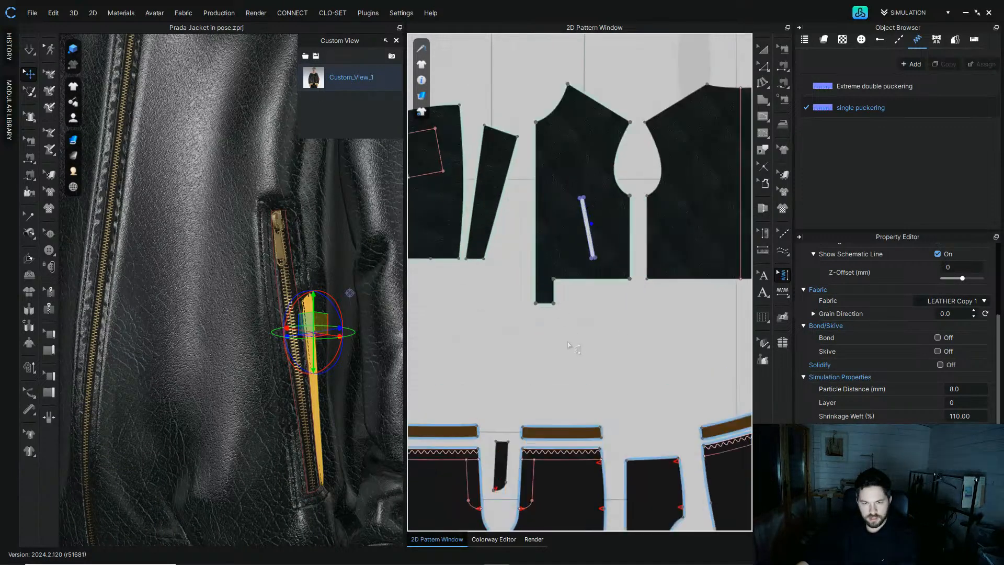
click(577, 292)
Step: Simulate while pulling the pocket bag down behind the zipper into place
key(space)
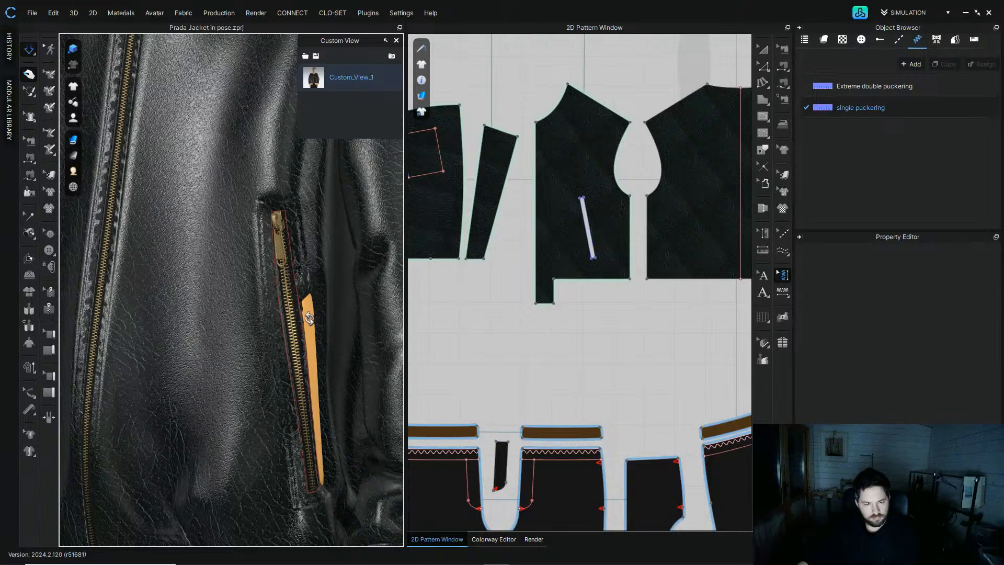
drag(310, 344, 311, 369)
mouse_move(311, 368)
mouse_down()
mouse_move(307, 349)
mouse_move(311, 367)
mouse_up()
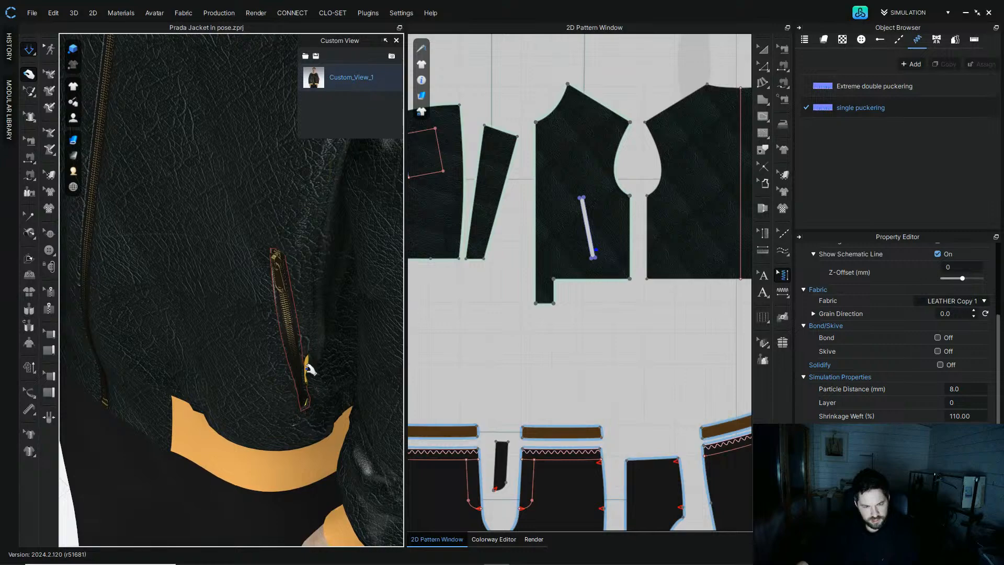
drag(310, 372, 308, 354)
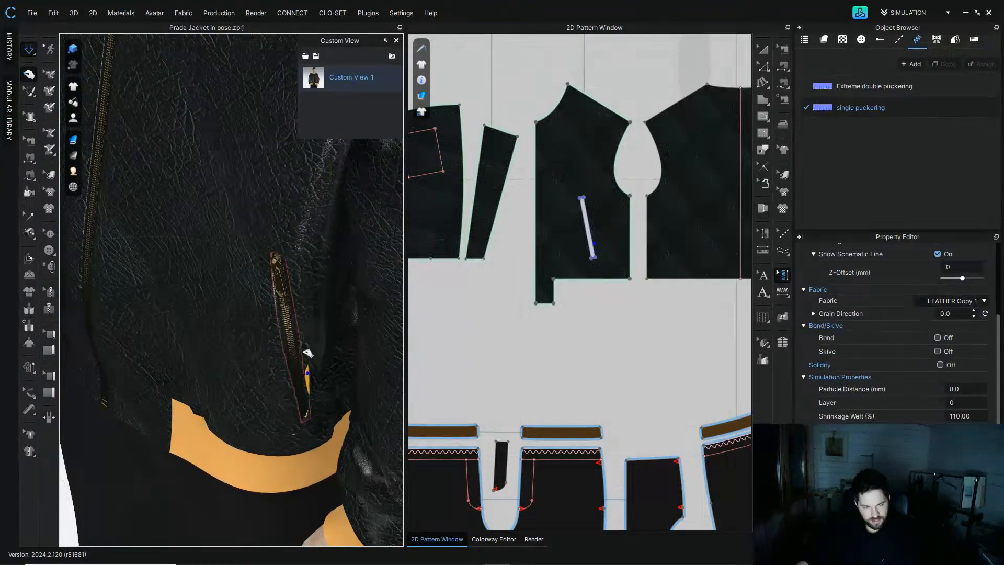
mouse_move(325, 386)
right_down()
mouse_move(319, 323)
mouse_move(411, 331)
mouse_move(325, 377)
mouse_move(338, 372)
right_up()
key(space)
Step: Select the front panels carrying the zippered pockets in the 2D window and on the 3D jacket
scroll(647, 306, down, 5)
middle_drag(647, 302, 574, 370)
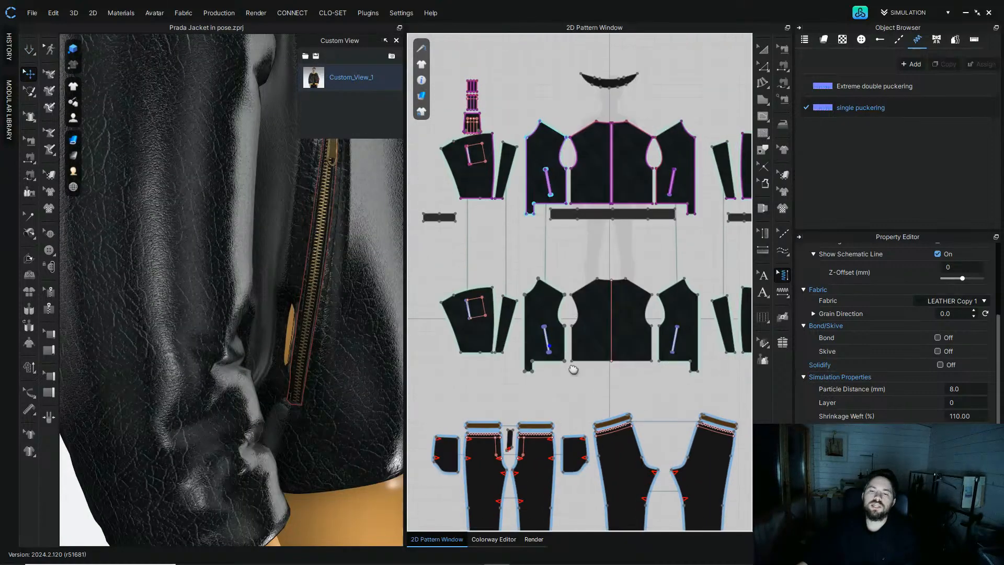
click(763, 49)
click(546, 319)
scroll(547, 251, up, 3)
mouse_move(539, 317)
mouse_down()
mouse_move(545, 112)
mouse_move(539, 328)
mouse_up()
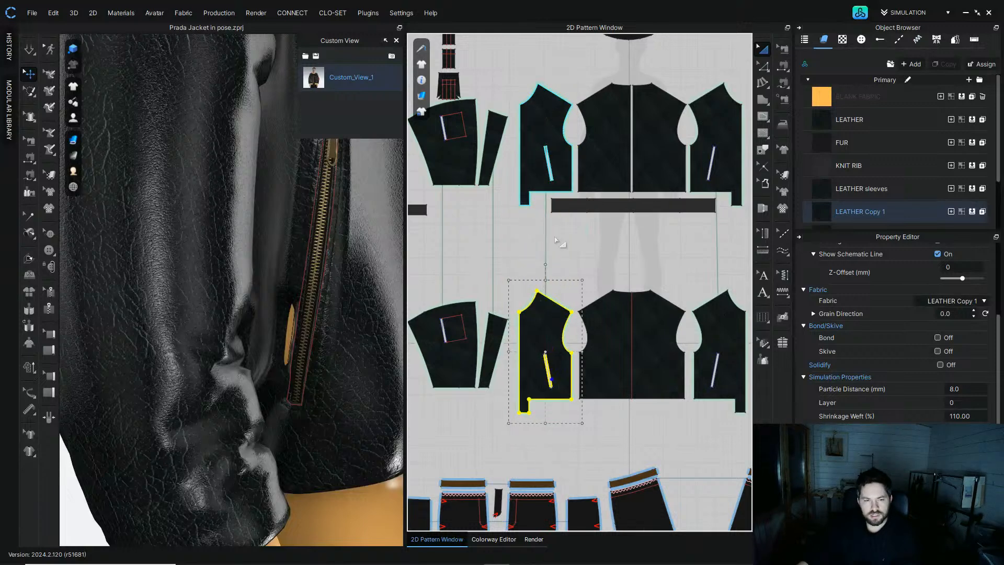
click(560, 244)
click(29, 50)
right_drag(296, 343, 258, 455)
click(269, 429)
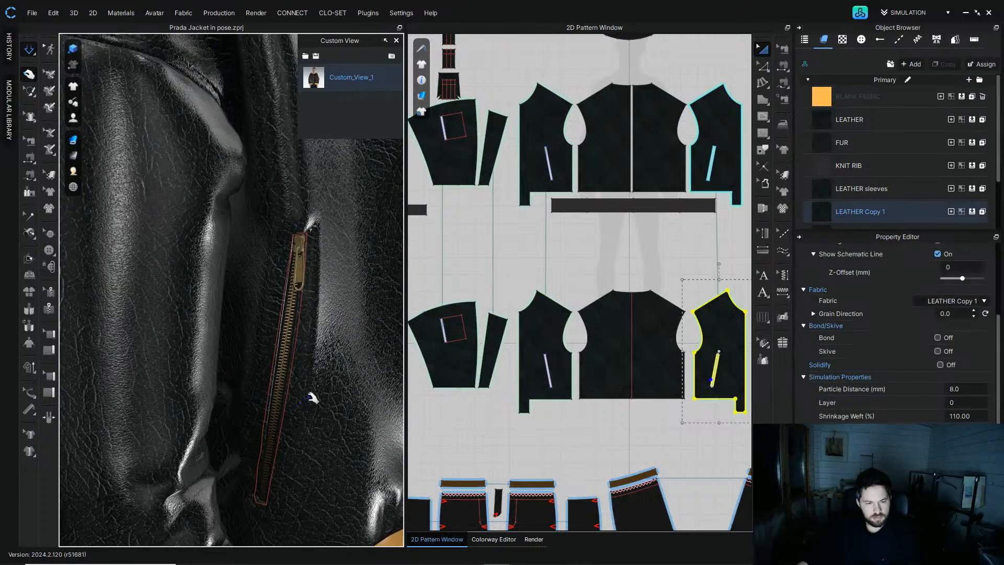
Step: Simulate the jacket from the saved front view while pulling the body hem down over the waistband rib
key(space)
click(314, 77)
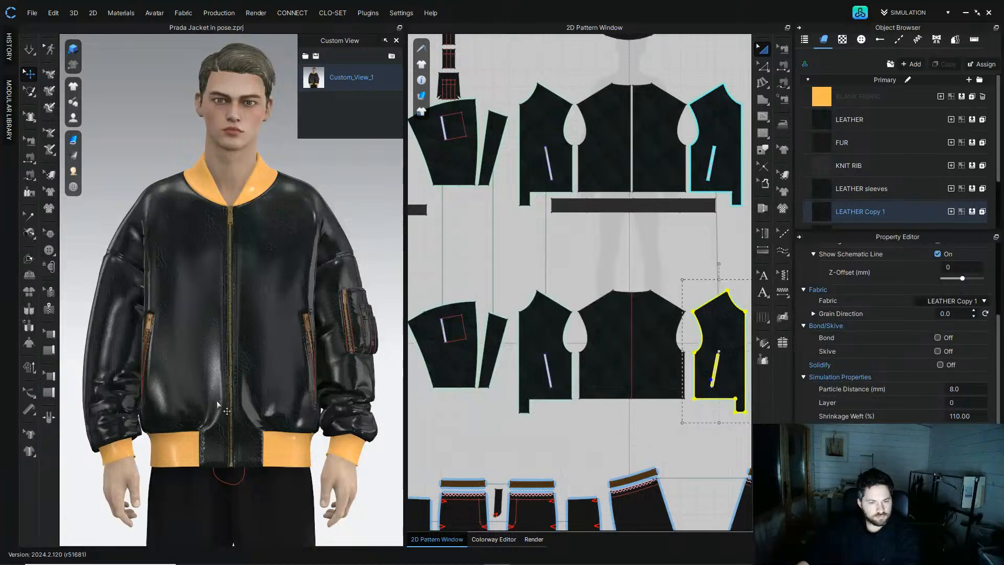
right_drag(236, 392, 218, 426)
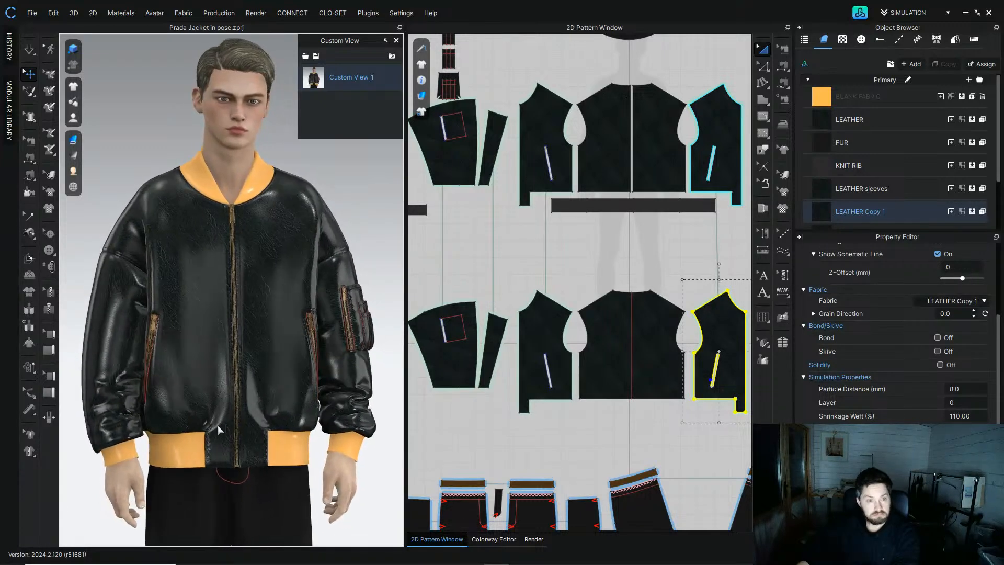
scroll(221, 371, up, 4)
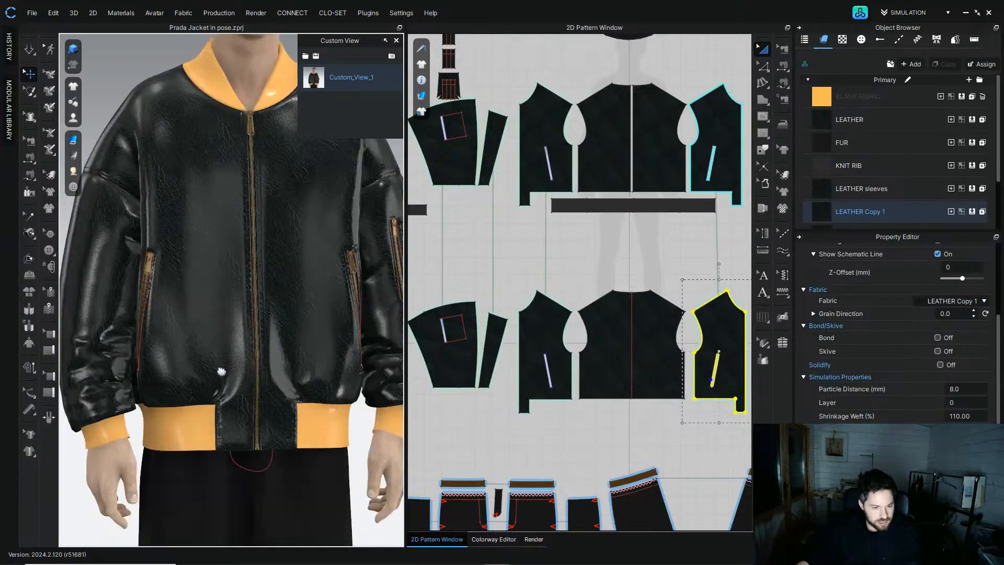
middle_drag(222, 371, 219, 350)
scroll(216, 361, up, 3)
right_drag(206, 386, 205, 301)
Step: Pin the knit rib waistband and cuffs while simulating, pulling the sleeve ends into place
click(85, 388)
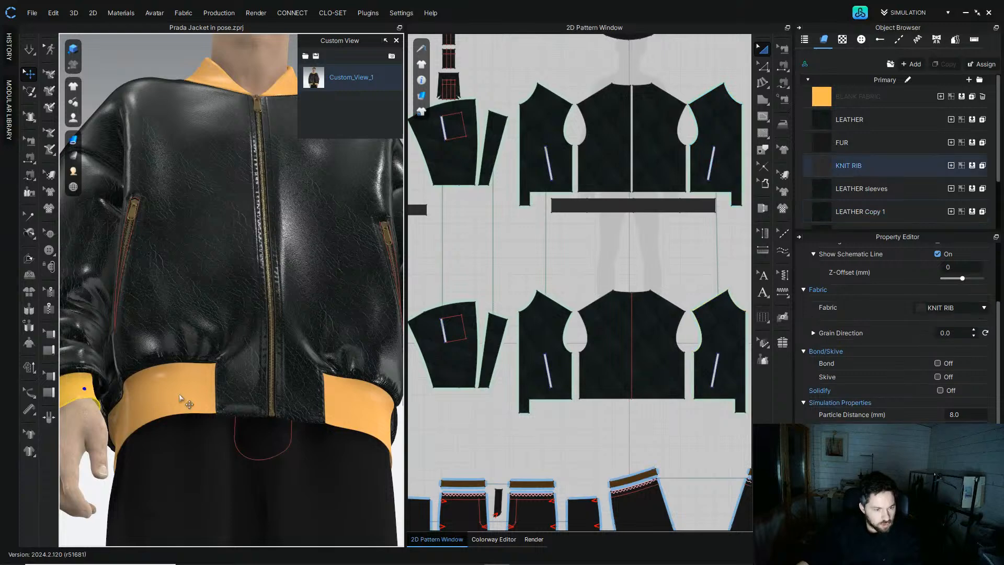
click(361, 414)
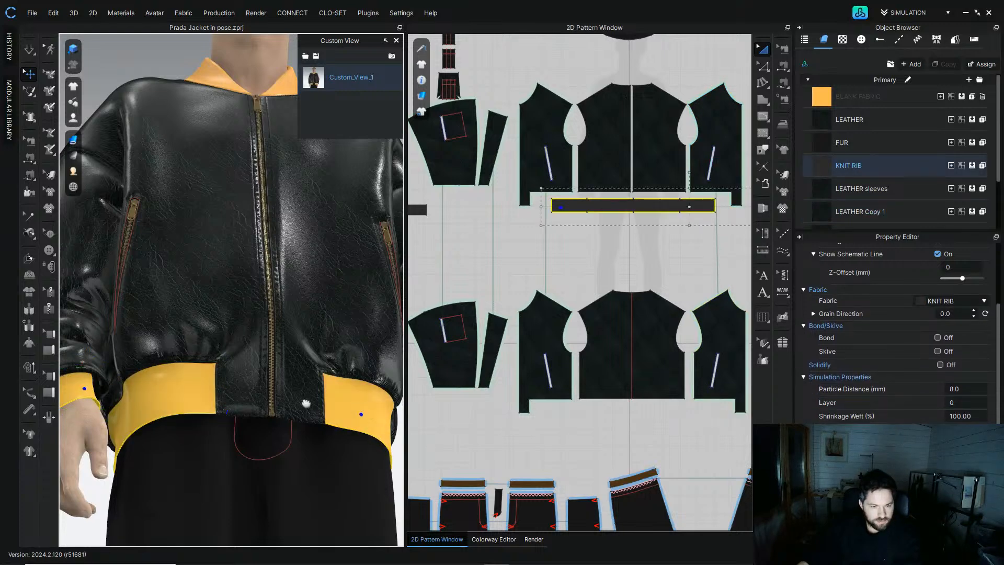
middle_drag(306, 403, 202, 397)
shift+click(367, 421)
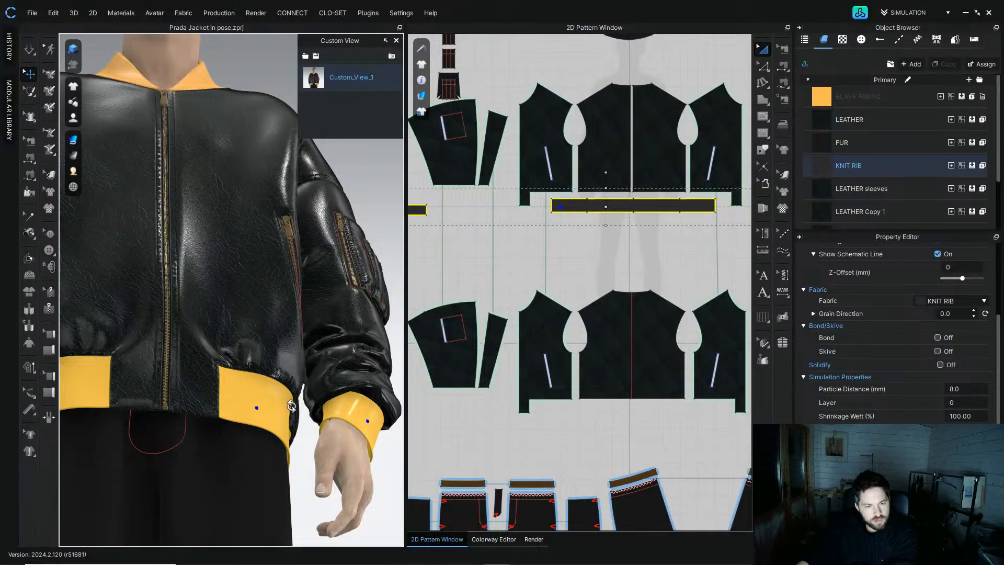
right_drag(293, 405, 290, 434)
scroll(283, 418, up, 10)
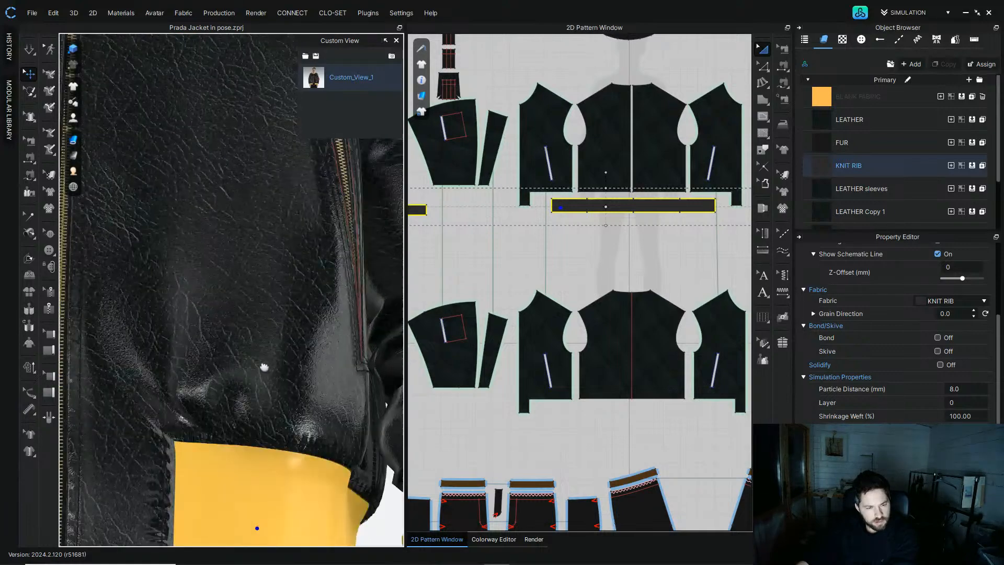
middle_drag(280, 401, 235, 359)
right_drag(372, 419, 303, 408)
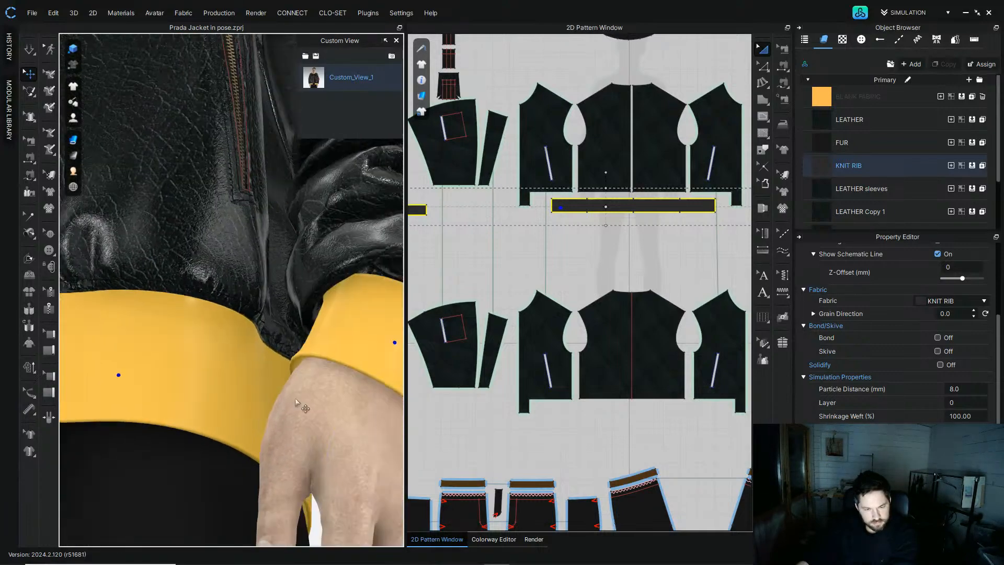
Step: Return to the saved front custom view and clear the pins from the ribs
click(318, 84)
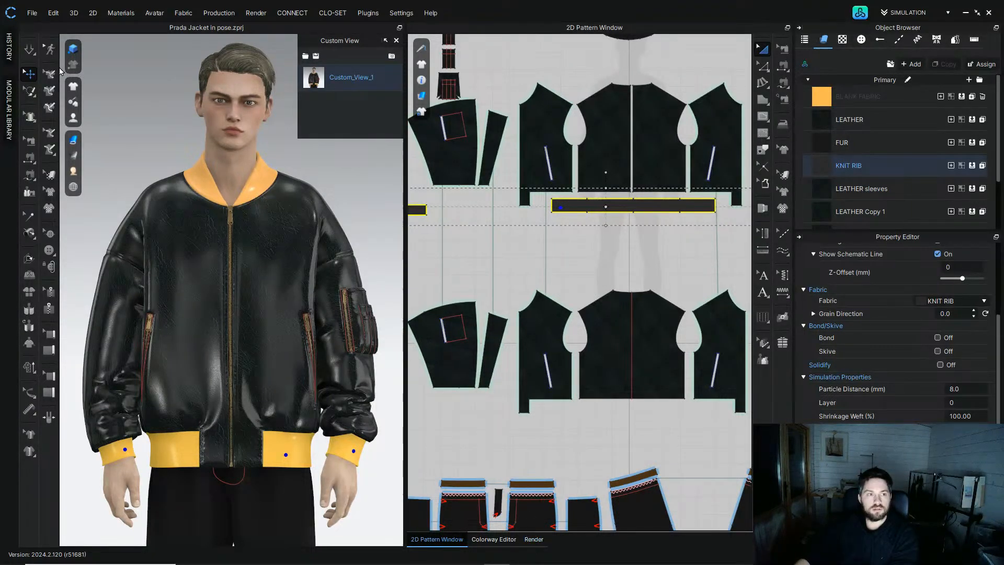
click(32, 13)
click(42, 71)
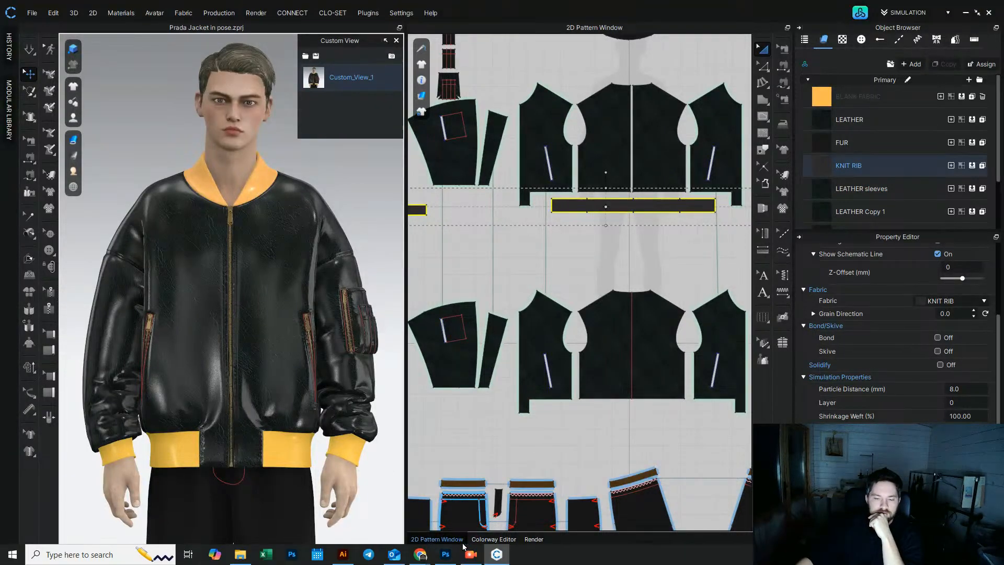
Step: Open the Render window and replace the saved custom view with the current front camera angle
click(533, 539)
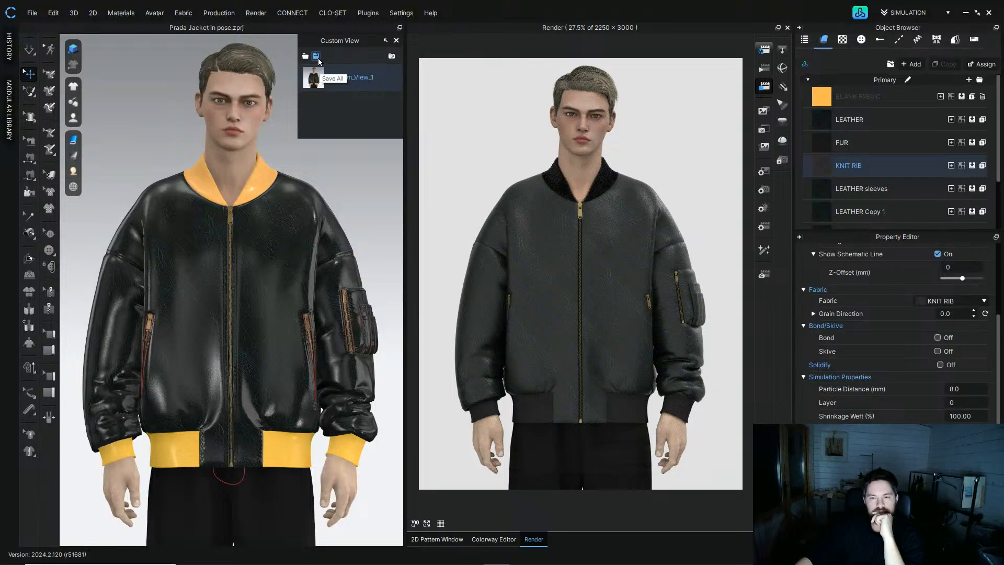
middle_drag(339, 166, 326, 173)
right_click(380, 74)
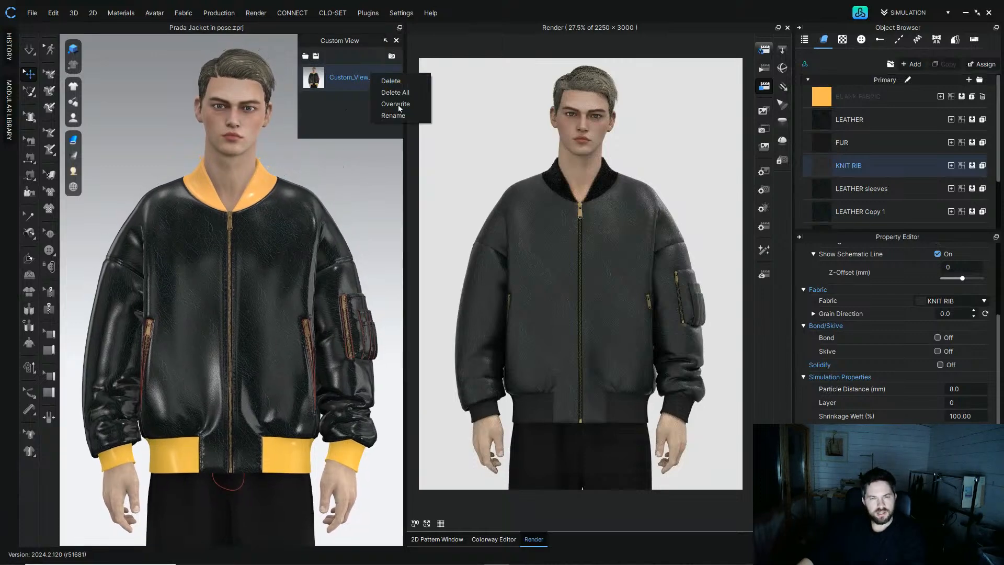
click(395, 97)
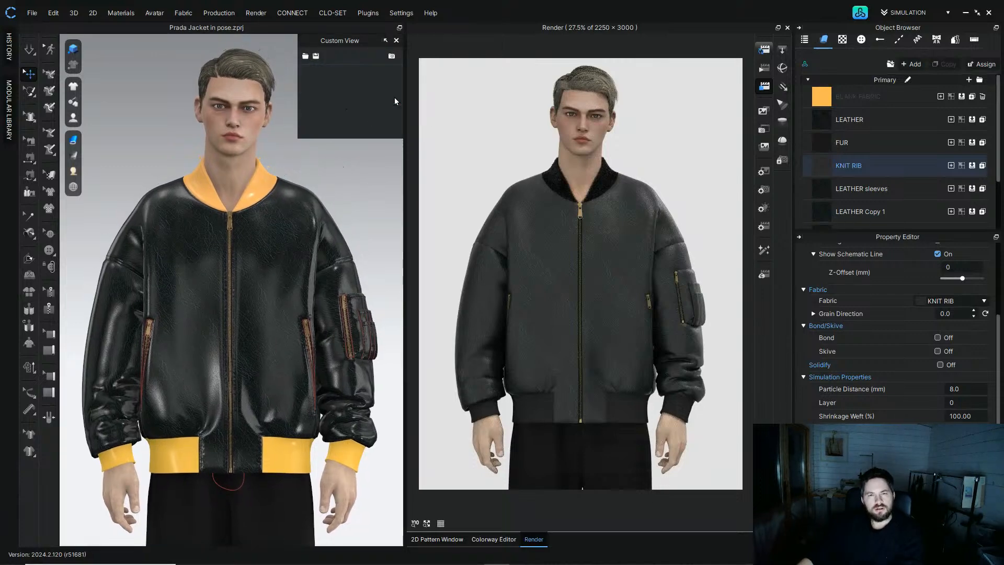
click(391, 57)
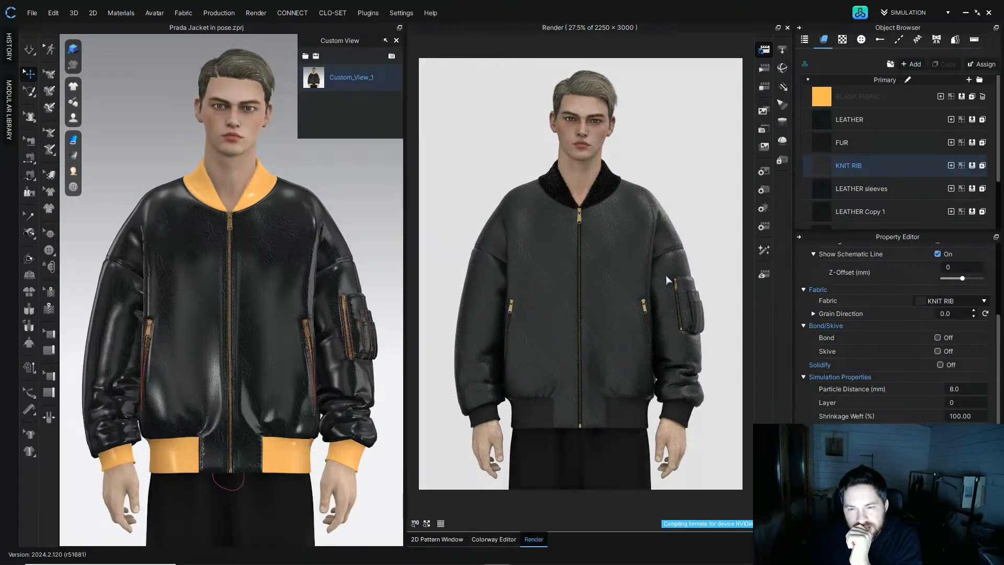
Step: Select the LEATHER, LEATHER sleeves and LEATHER Copy 1 fabrics and set their Reflection Intensity to 30
click(414, 523)
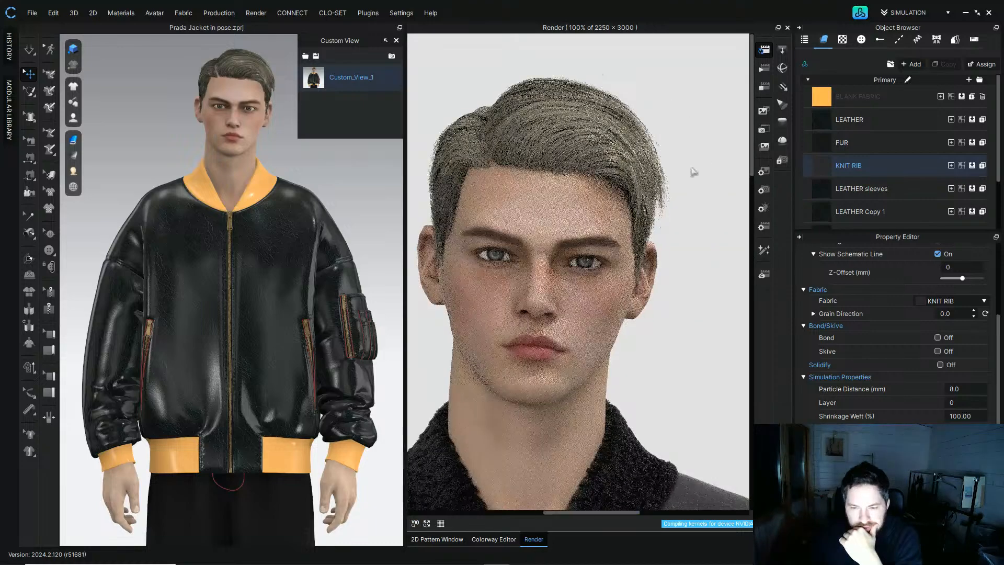
drag(752, 102, 762, 246)
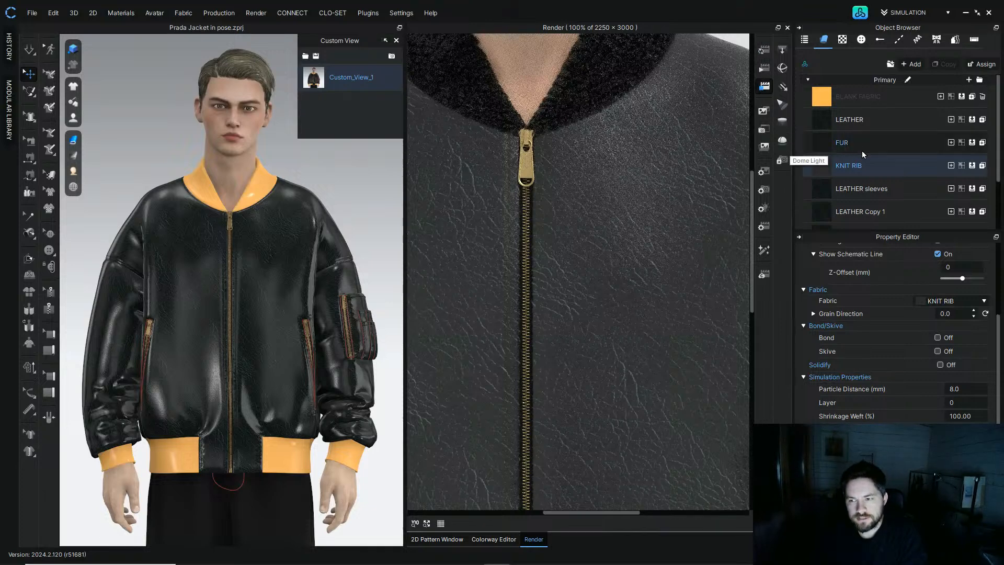
click(827, 126)
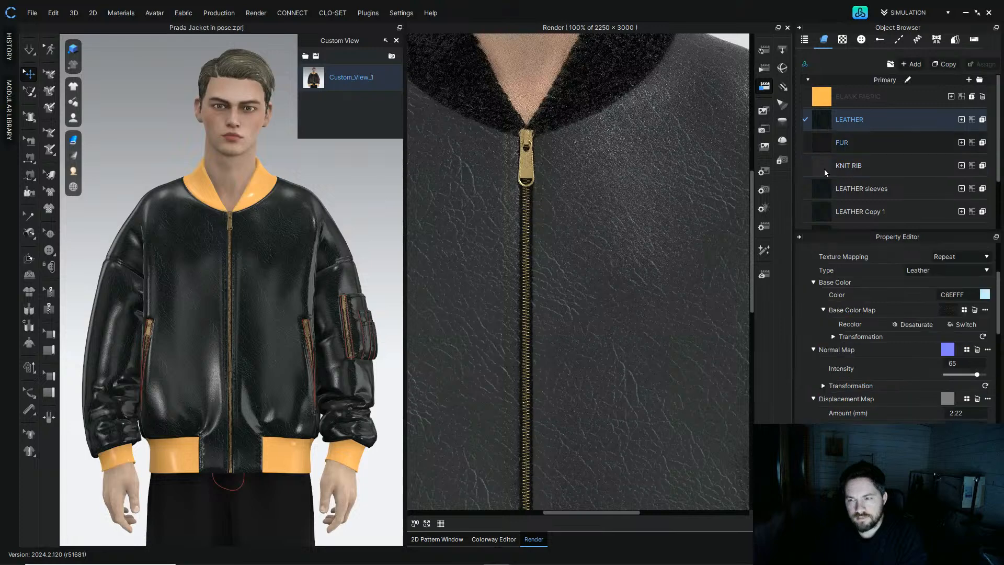
click(820, 188)
click(821, 211)
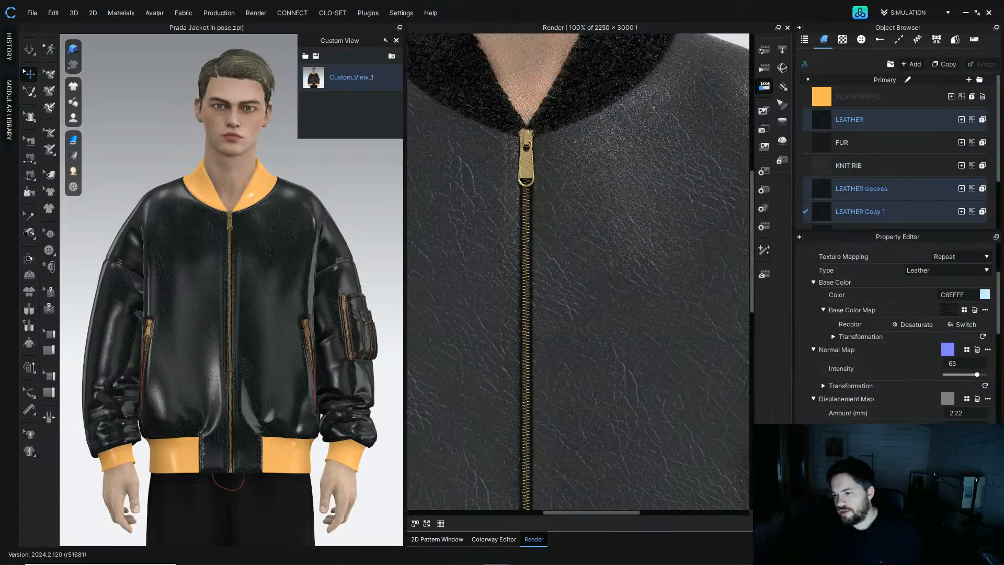
scroll(889, 340, down, 15)
scroll(957, 406, up, 10)
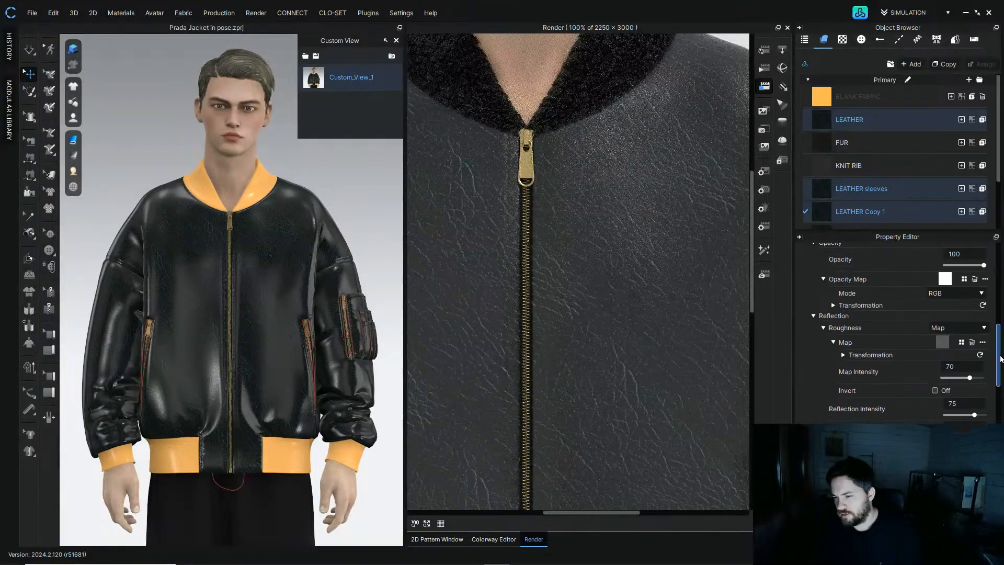
click(953, 406)
text(30)
key(Return)
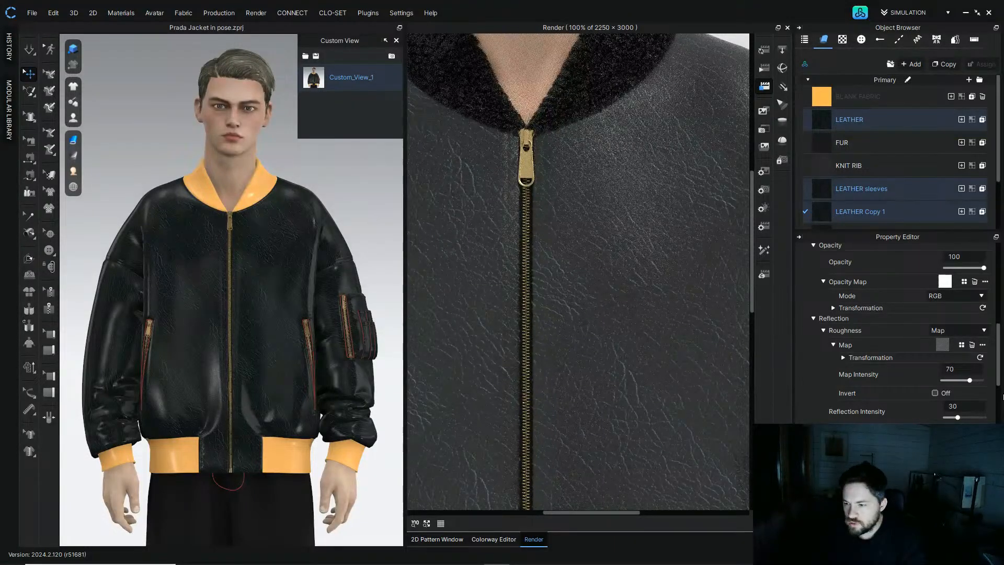
Step: Refresh the render with the new leather settings and inspect it at 100% around the collar zipper
drag(998, 359, 999, 489)
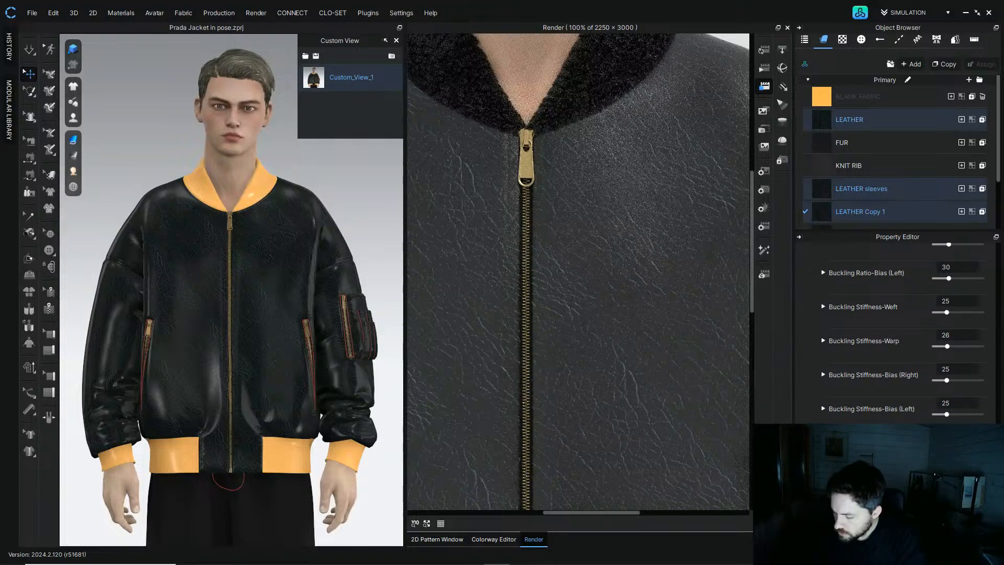
click(361, 230)
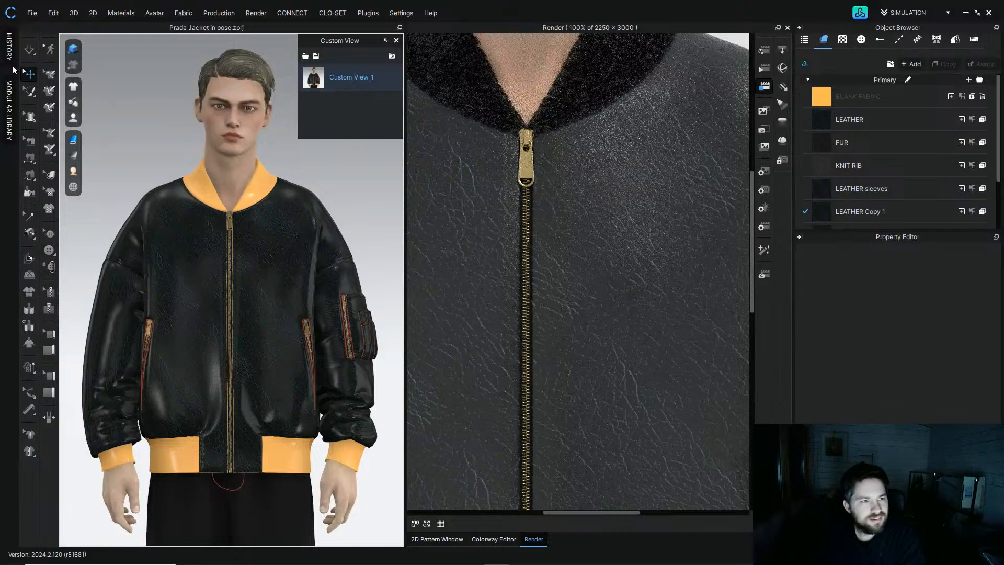
click(29, 49)
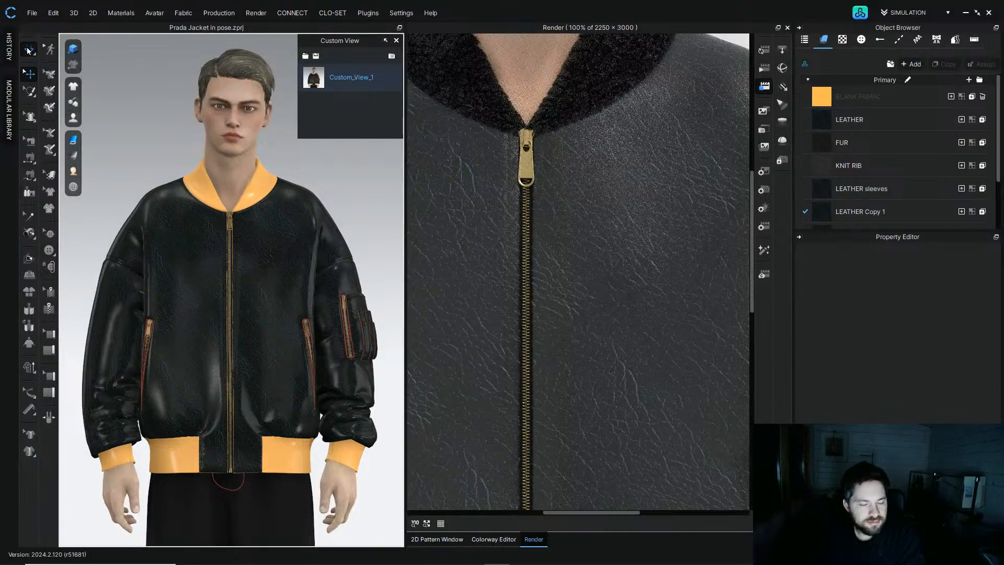
click(28, 50)
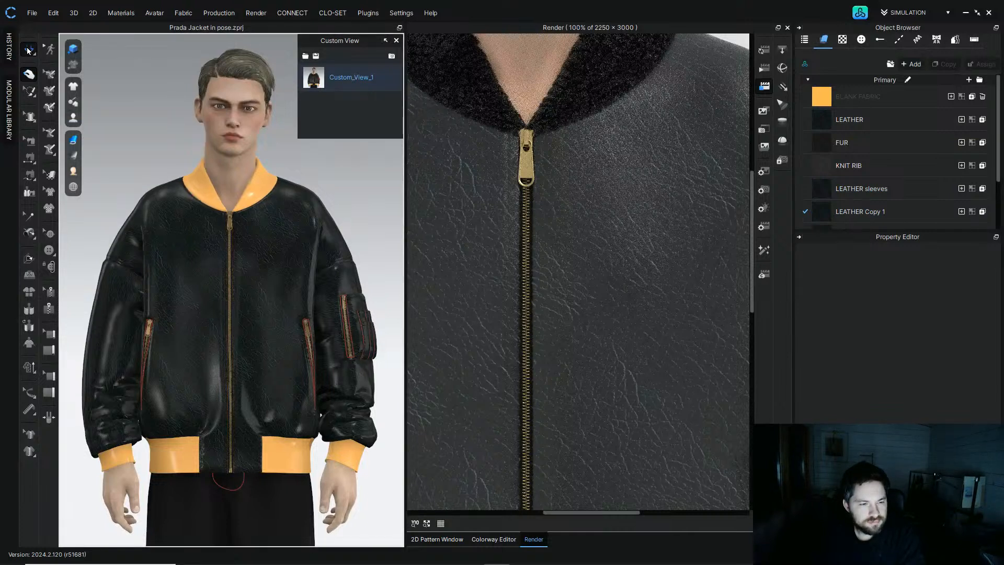
key(space)
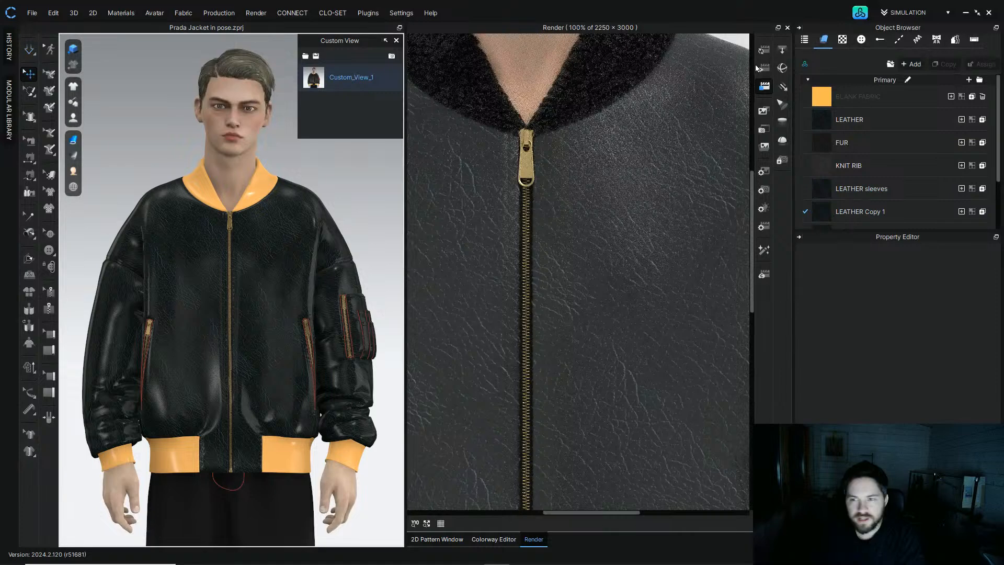
click(764, 52)
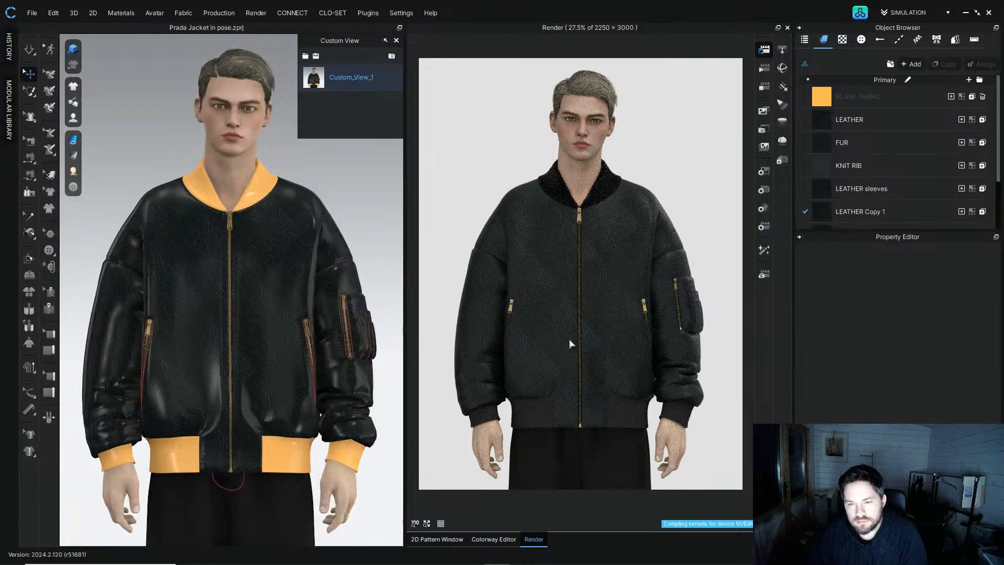
click(415, 523)
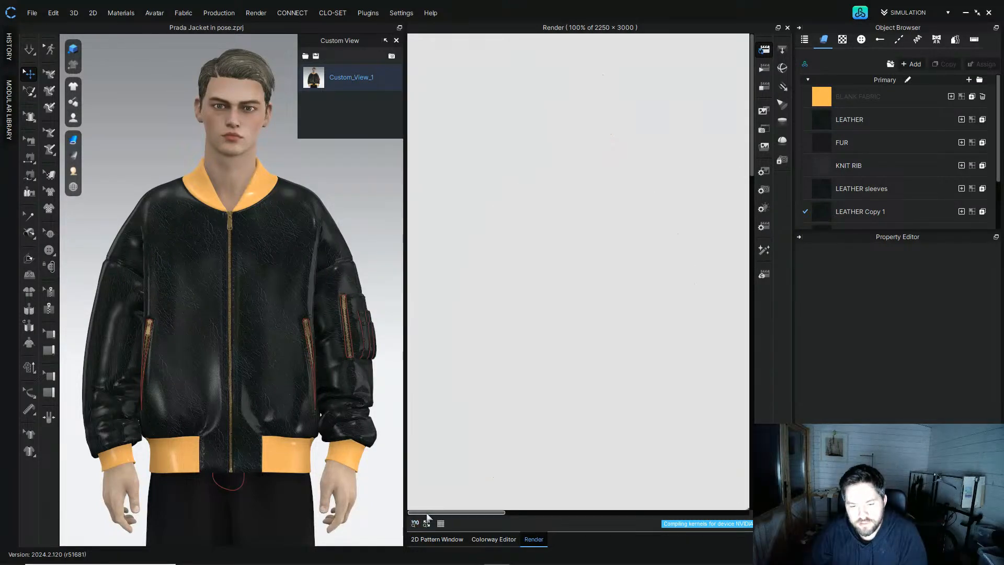
drag(428, 514, 550, 512)
drag(612, 494, 628, 496)
drag(752, 133, 755, 265)
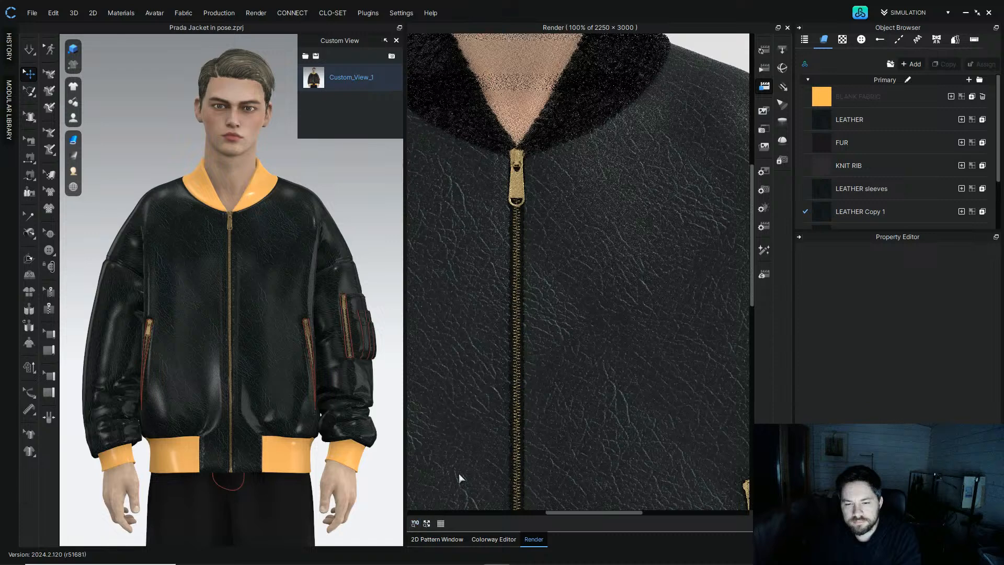
Step: Select all four topstitch styles and set their thread thickness to 100 Tex
click(899, 40)
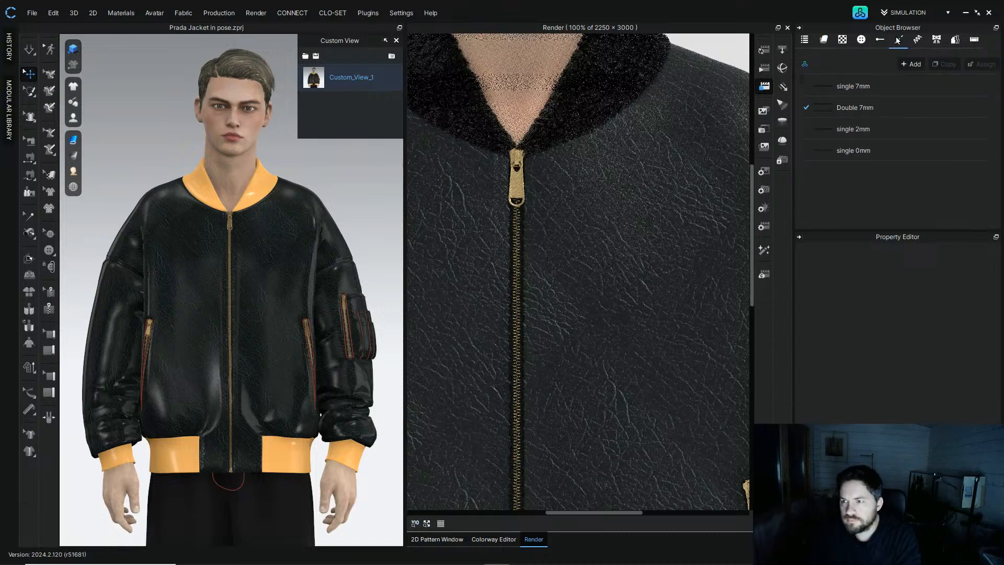
click(895, 94)
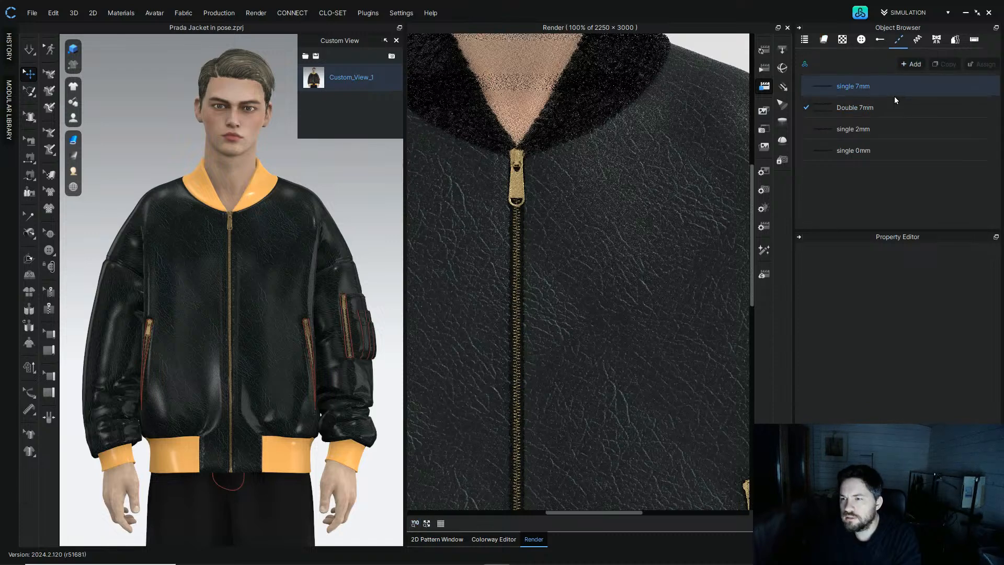
shift+click(888, 152)
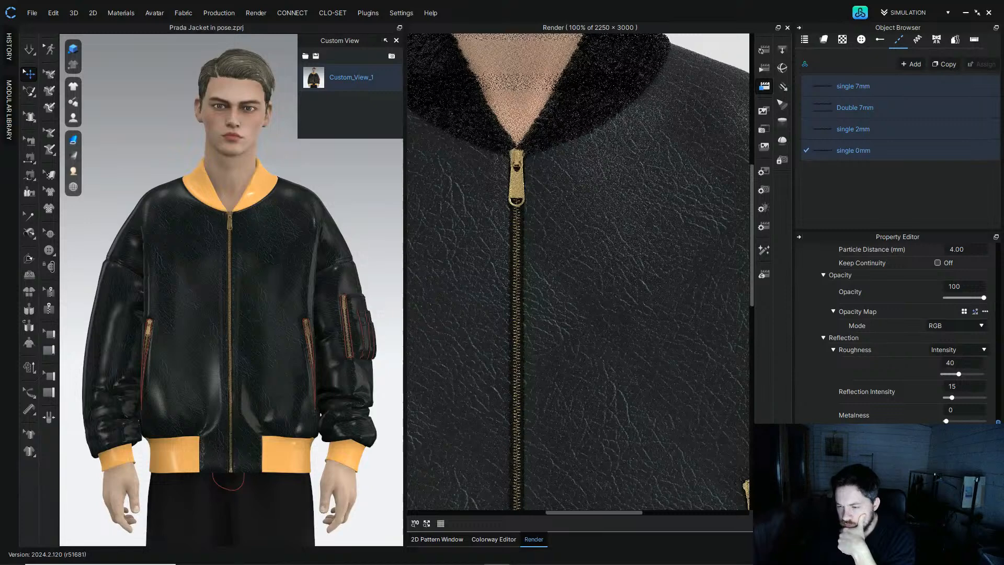
scroll(993, 415, up, 5)
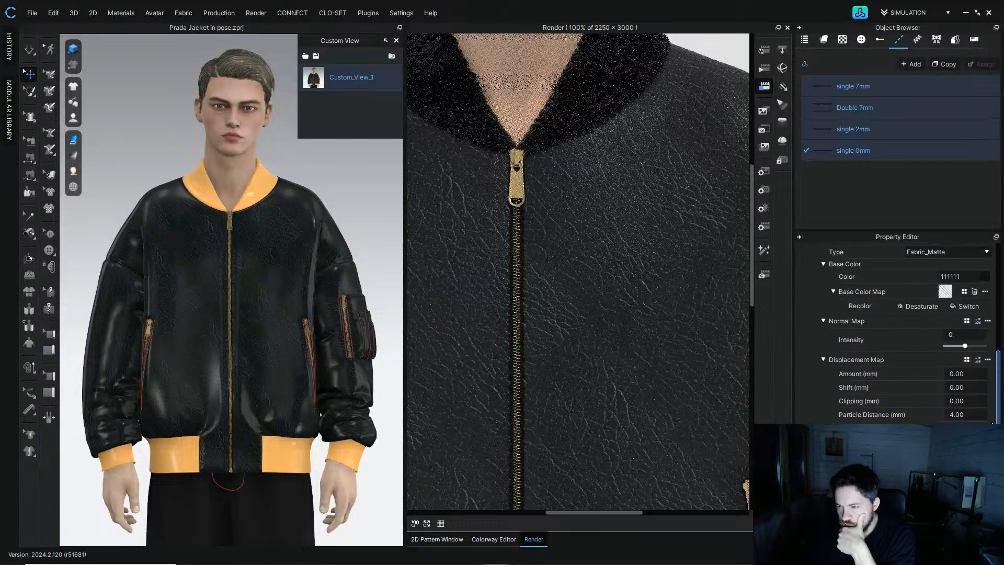
scroll(993, 415, up, 3)
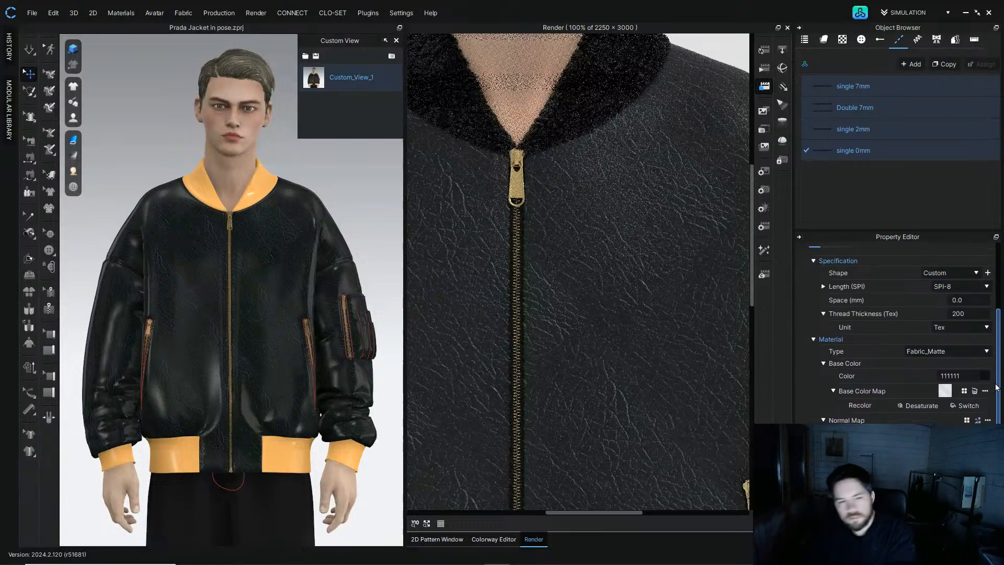
drag(996, 387, 996, 357)
click(974, 391)
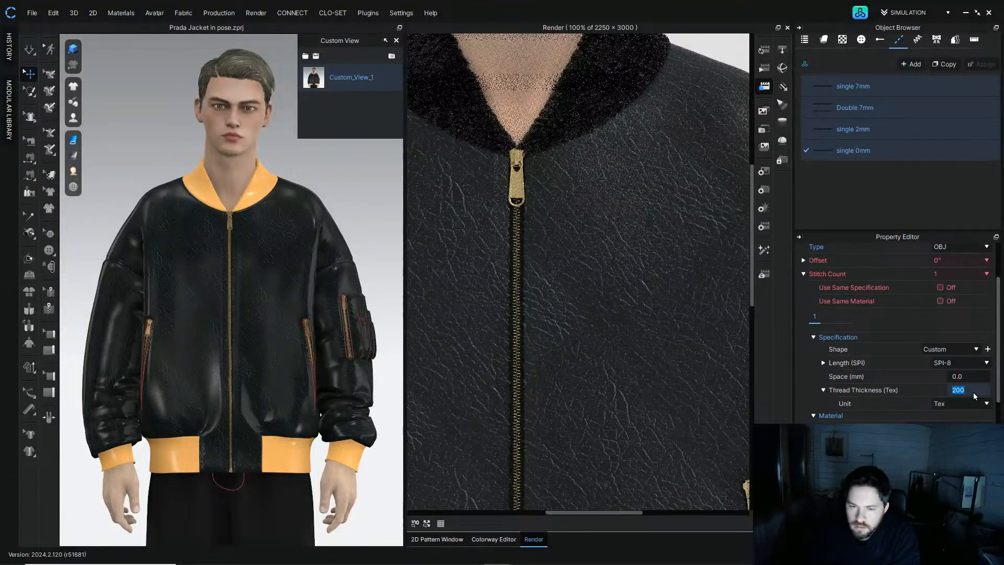
text(100)
key(Return)
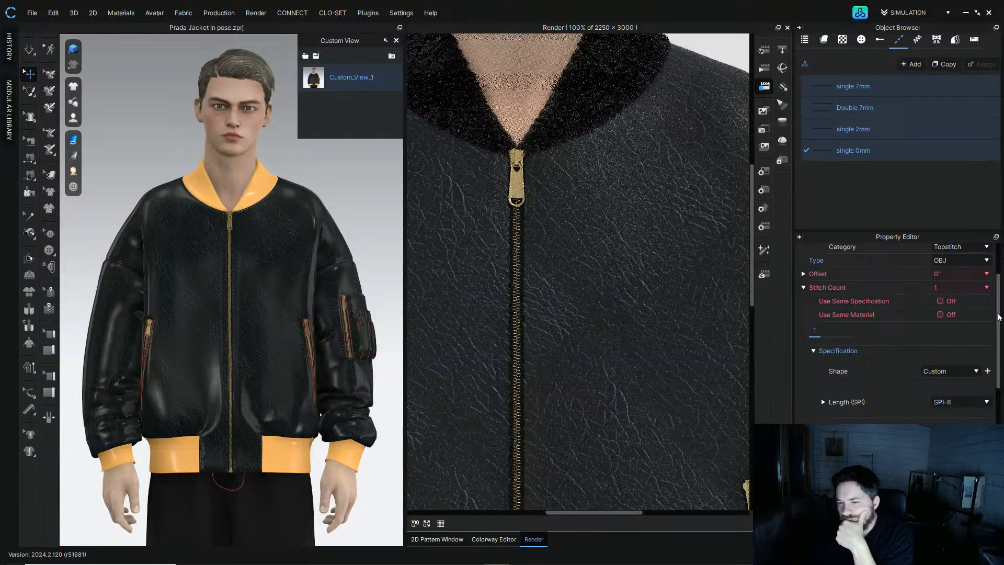
Step: Inspect the front zipper up close in the 3D view
click(336, 186)
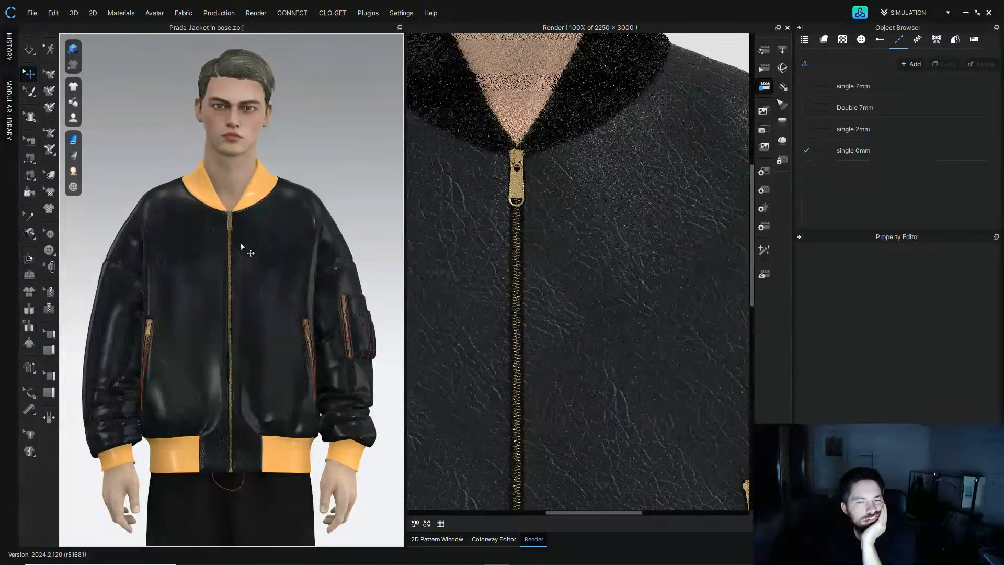
scroll(236, 252, up, 10)
scroll(236, 252, down, 10)
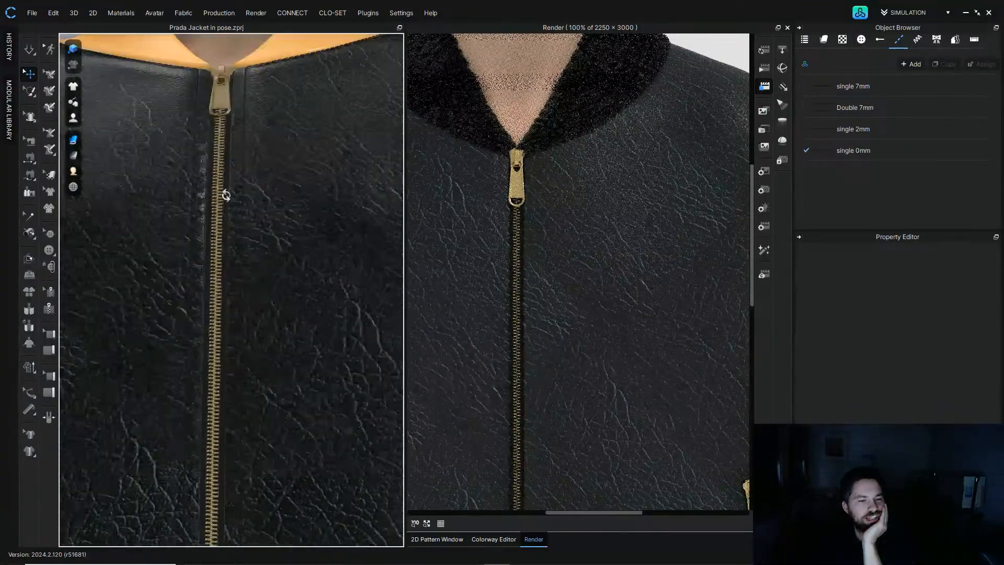
middle_drag(224, 188, 247, 163)
right_drag(248, 163, 246, 340)
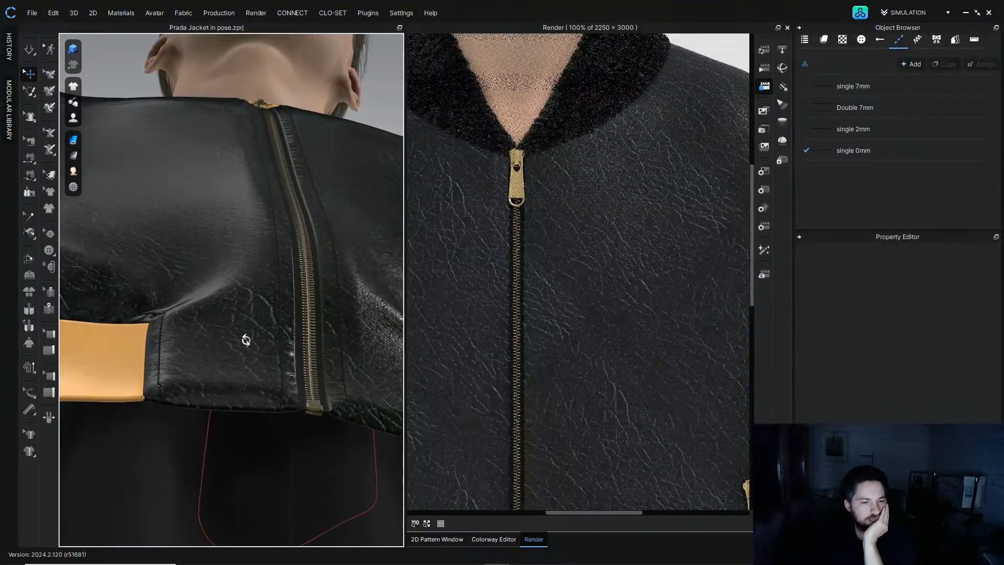
Step: Select all four topstitch styles, review their material settings and render the current close-up view
click(842, 152)
shift+click(877, 93)
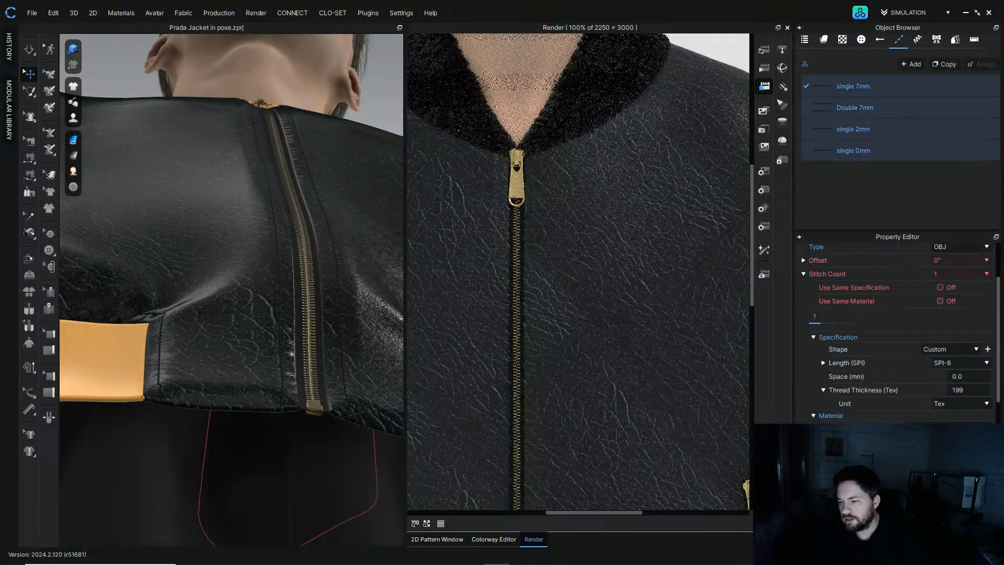
drag(996, 376, 998, 476)
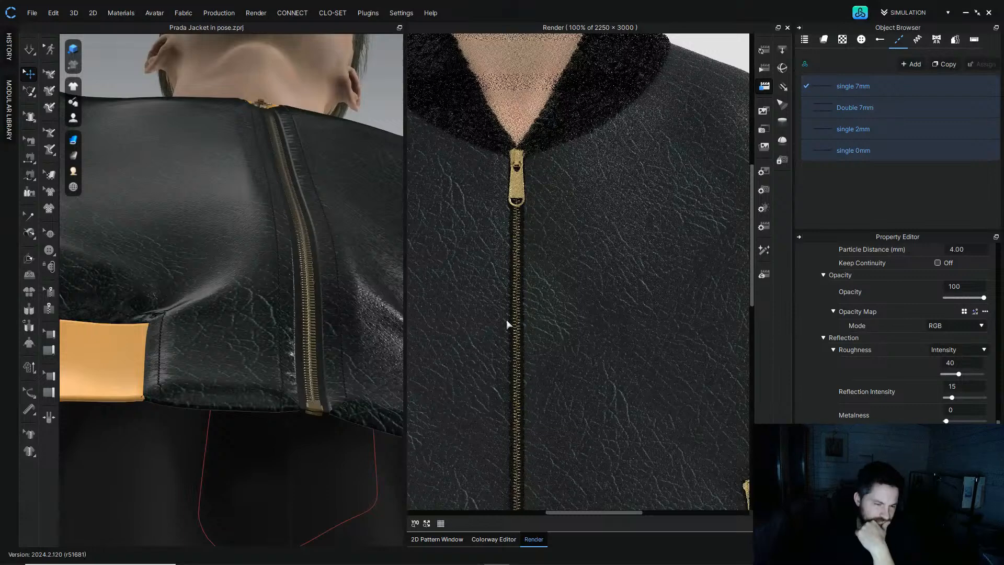
click(764, 52)
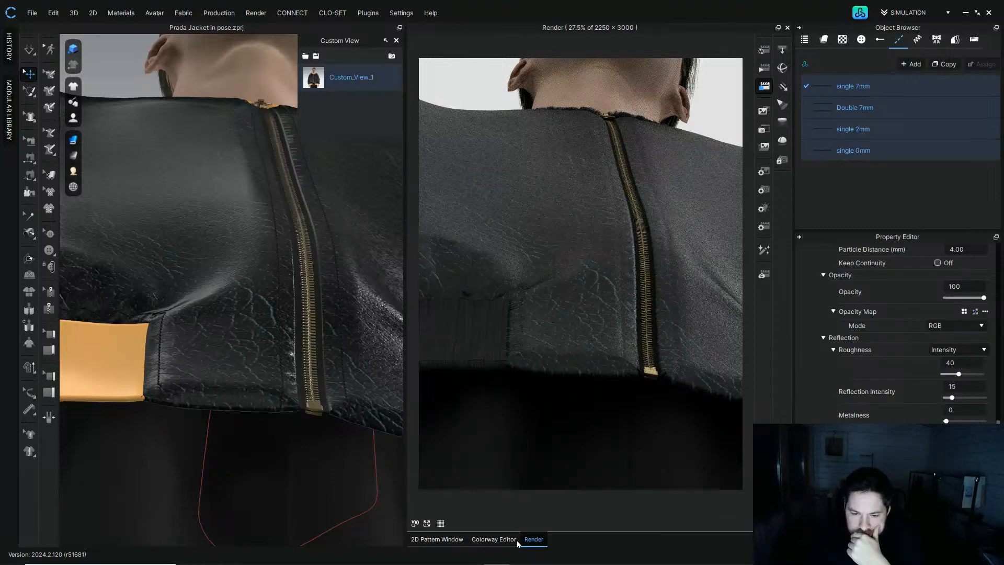
Step: In the 2D pattern window, select all topstitch lines and set their Z Offset to 1.13 mm
click(493, 540)
click(437, 539)
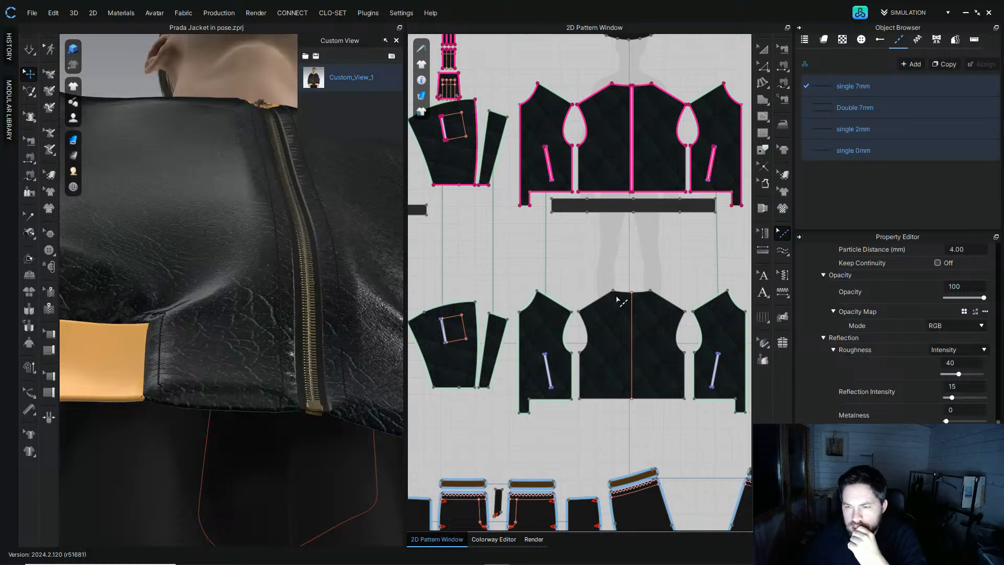
scroll(610, 293, down, 4)
drag(489, 144, 795, 486)
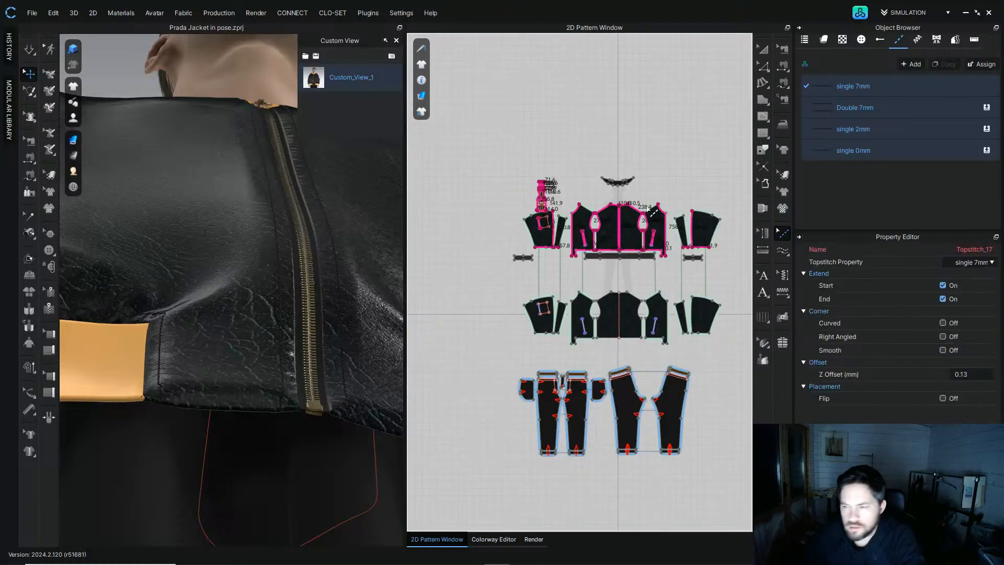
click(976, 373)
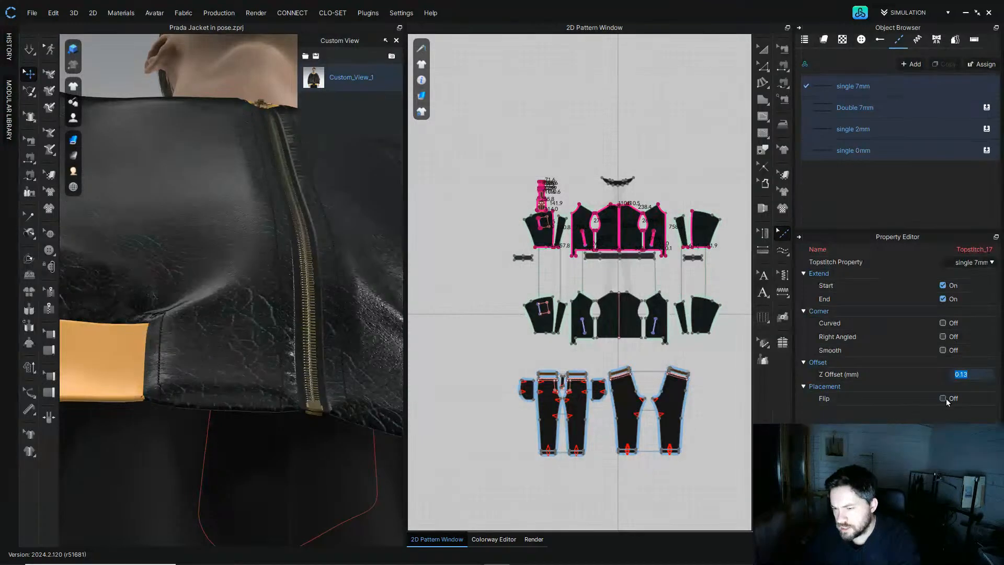
scroll(975, 375, up, 1)
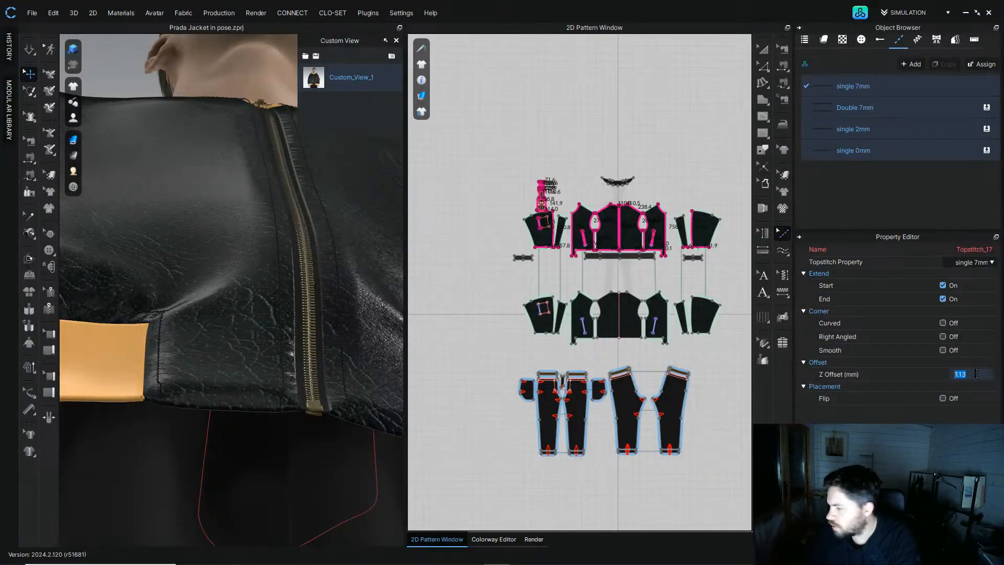
scroll(975, 375, up, 1)
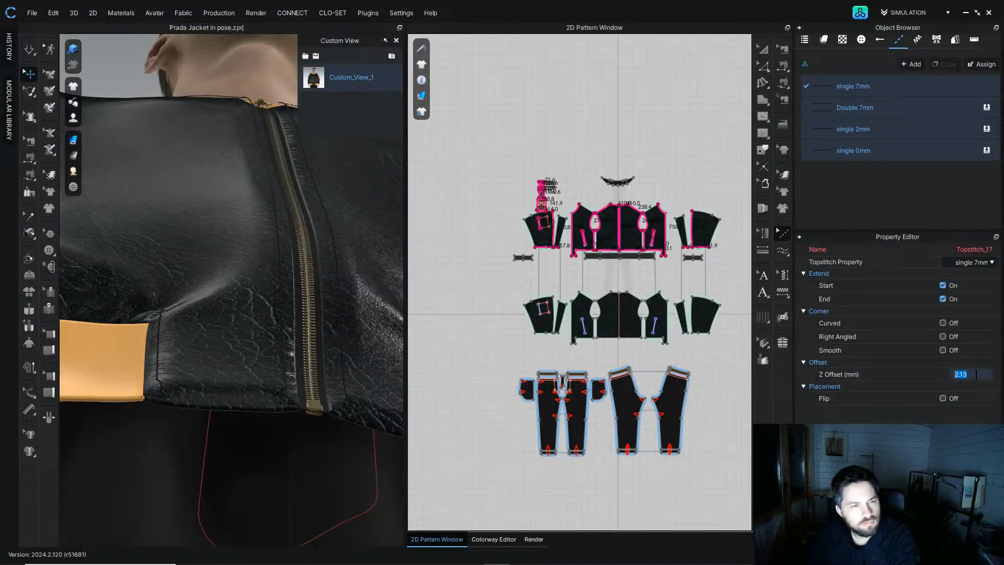
scroll(976, 374, down, 1)
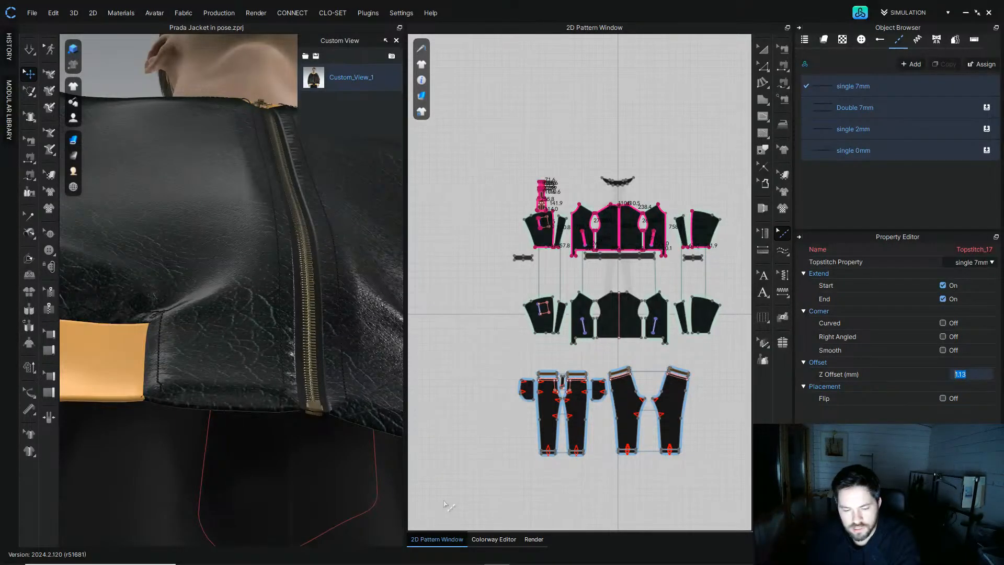
Step: Restore the saved Custom_View_1 front camera and refresh the render
key(2)
double_click(315, 83)
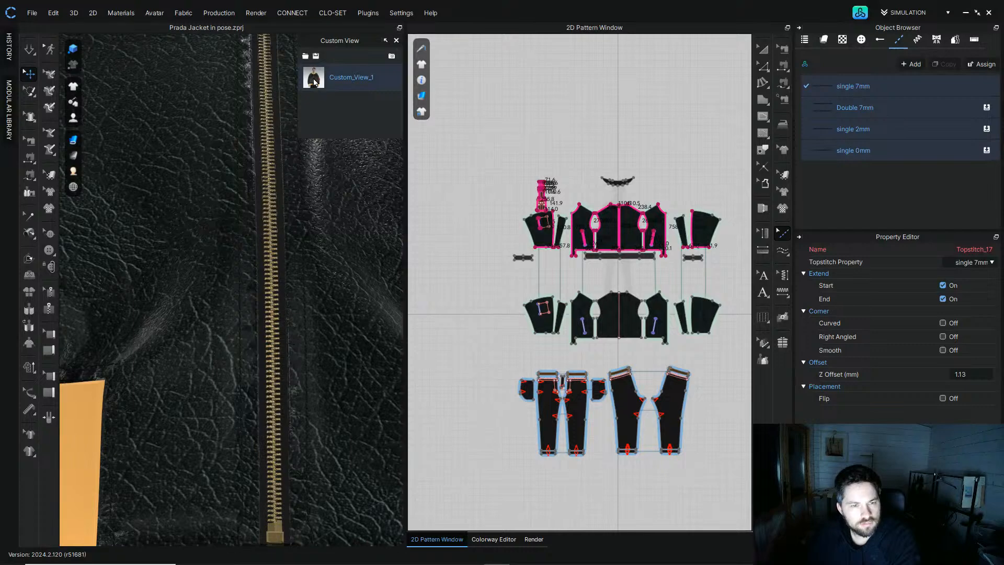
click(534, 539)
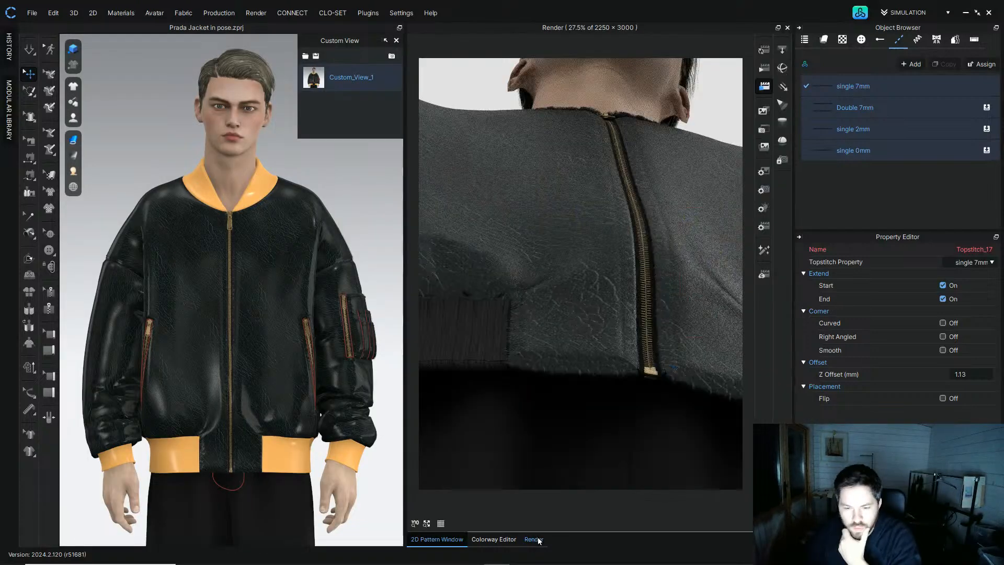
click(765, 50)
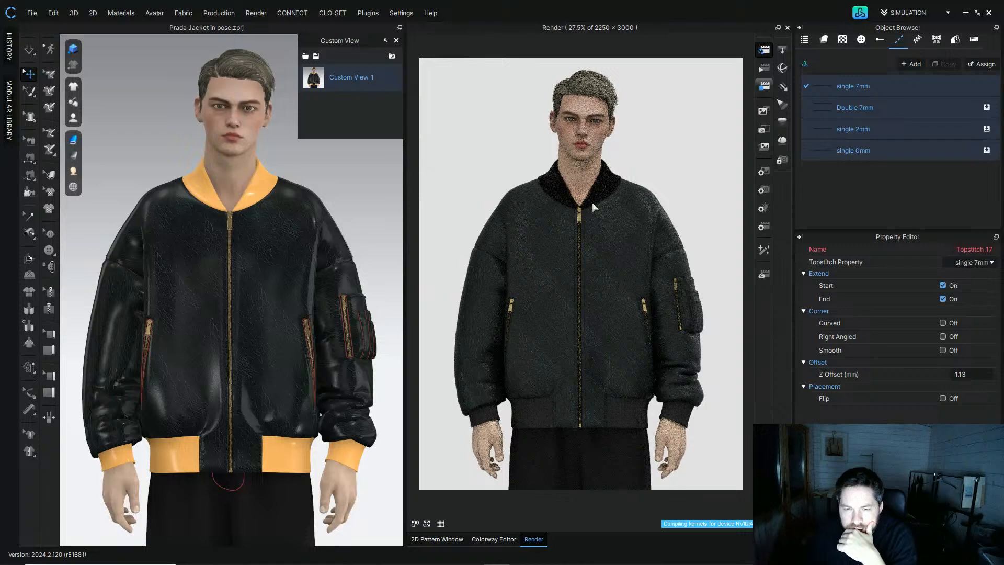
Step: Inspect the new render at 100% along the zipper, sleeve pocket and cuff
click(416, 523)
drag(429, 512, 568, 505)
drag(752, 109, 763, 227)
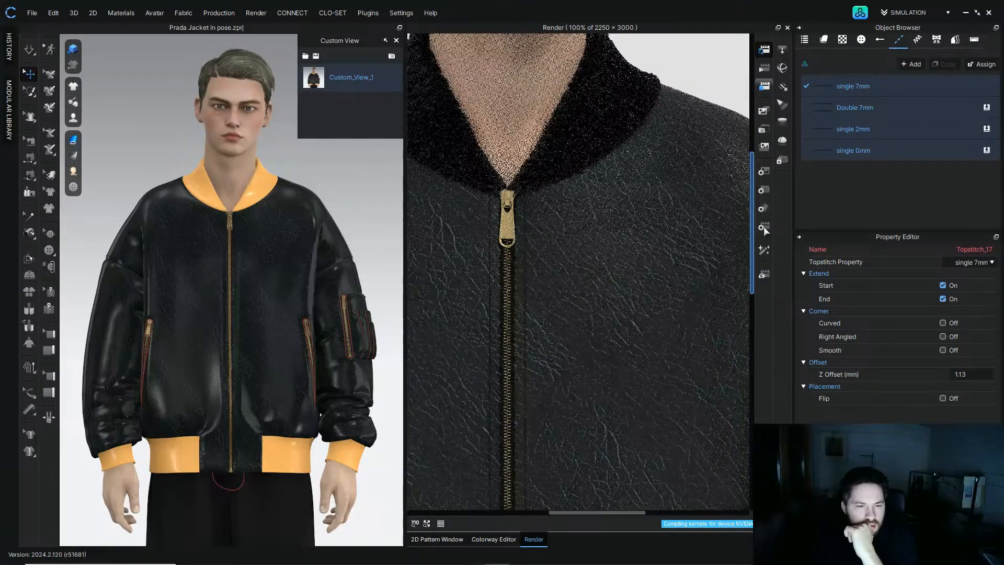
drag(763, 227, 774, 397)
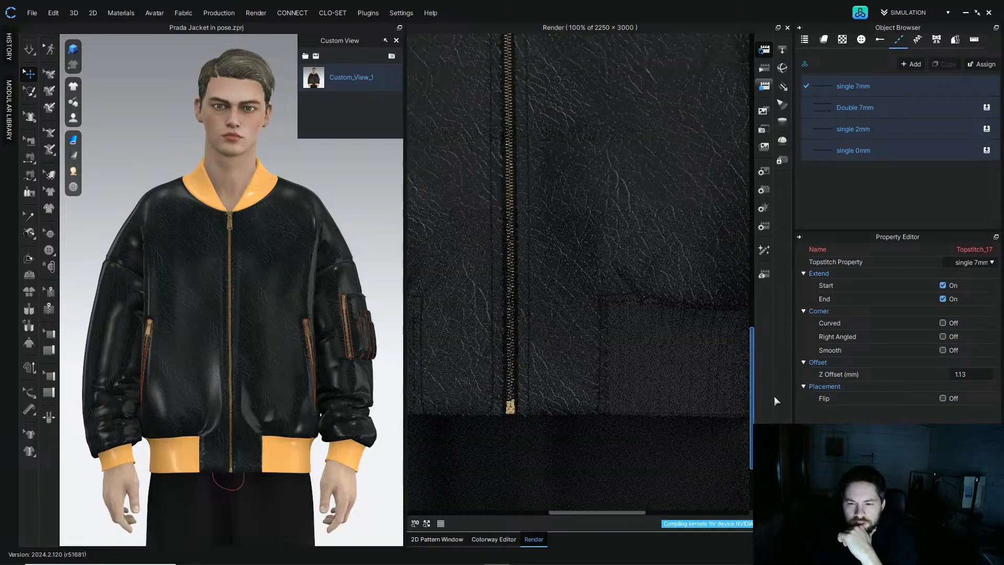
scroll(556, 507, up, 10)
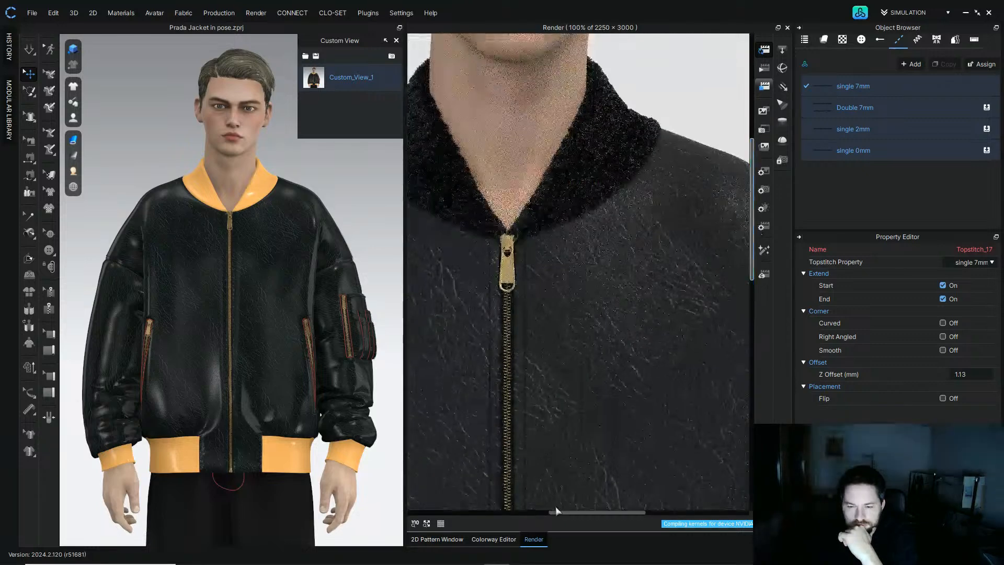
drag(569, 512, 658, 512)
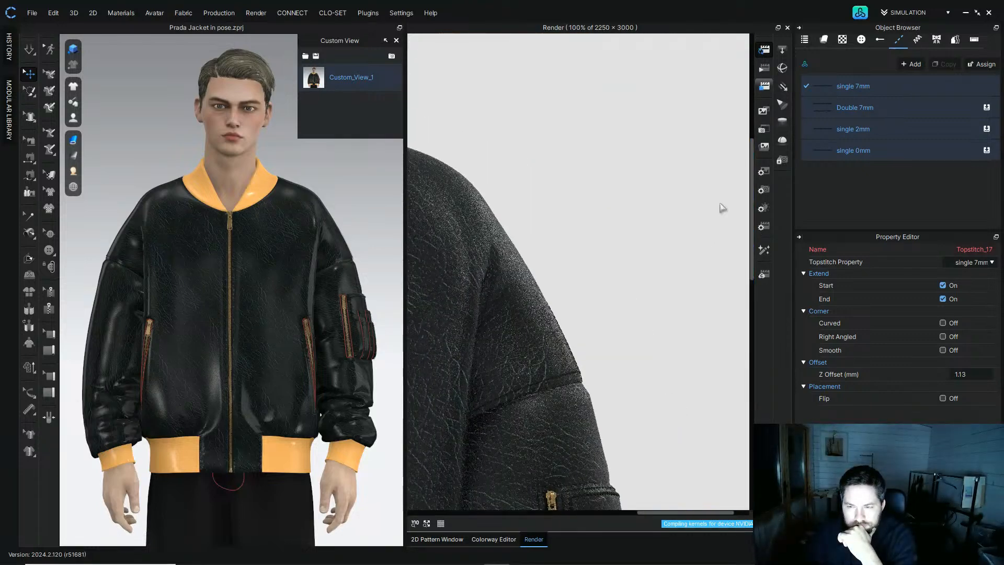
drag(756, 226, 761, 278)
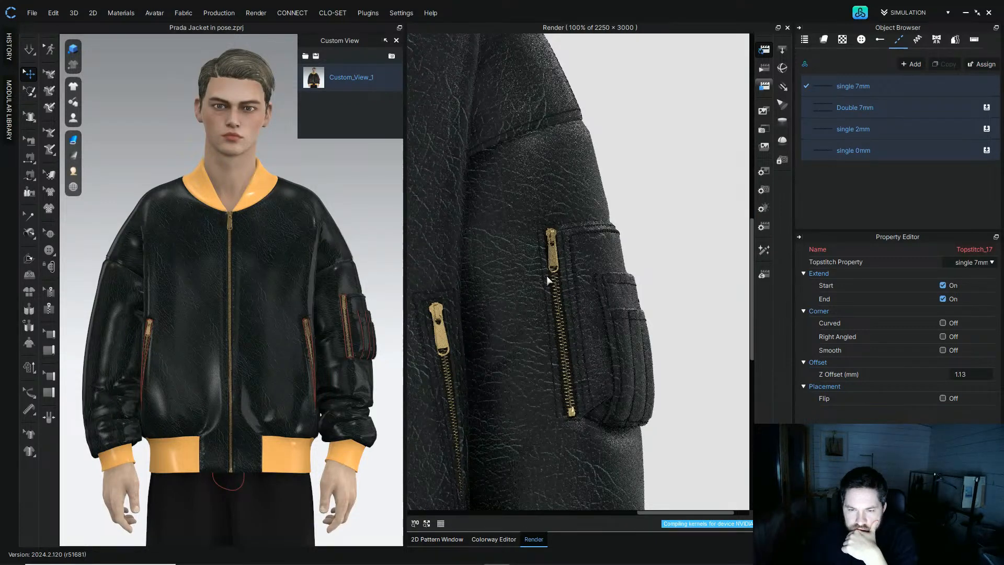
drag(663, 514, 488, 513)
drag(752, 257, 755, 359)
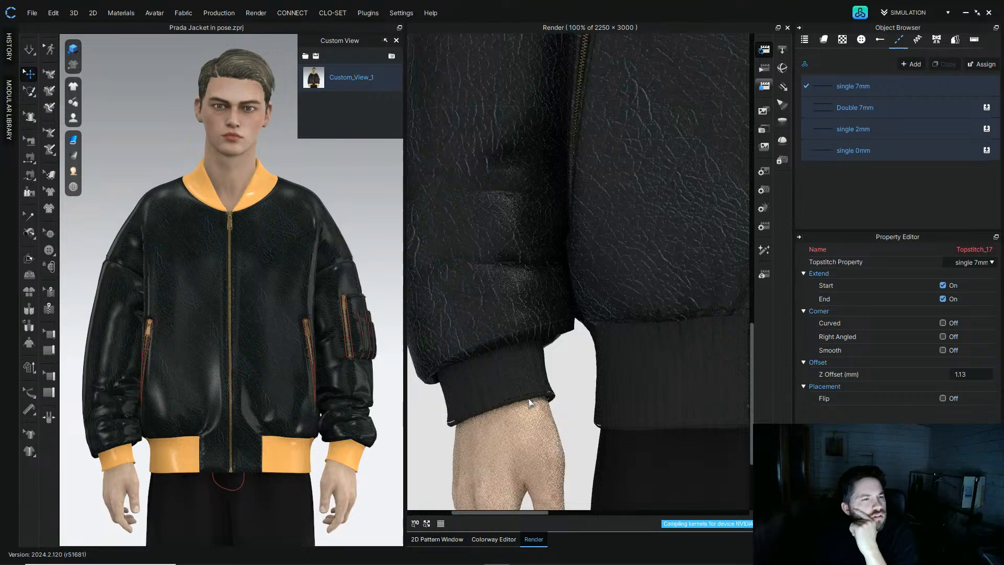
Step: Open the fabric list and review the FUR fabric's properties
click(73, 140)
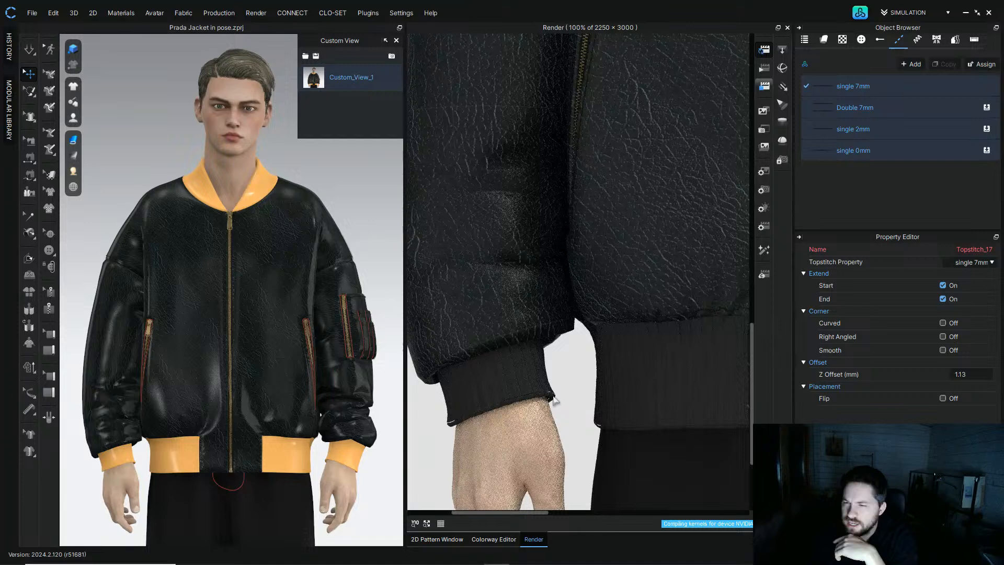
click(765, 89)
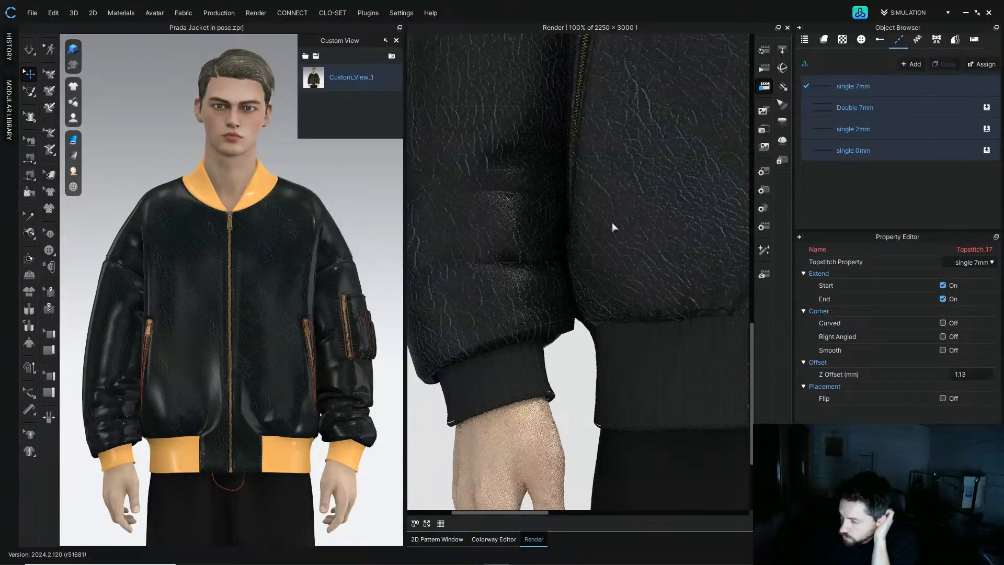
click(842, 41)
click(820, 41)
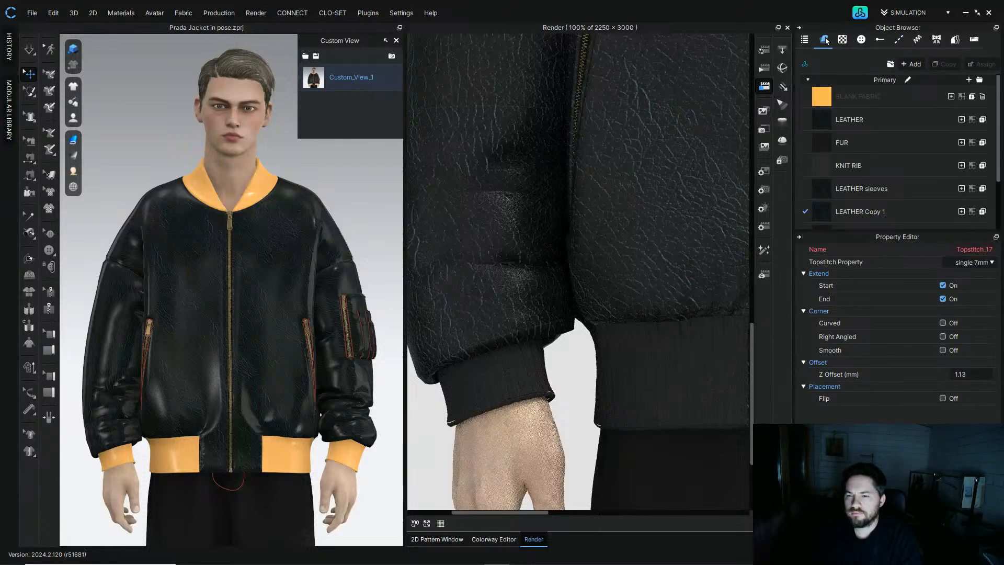
click(821, 141)
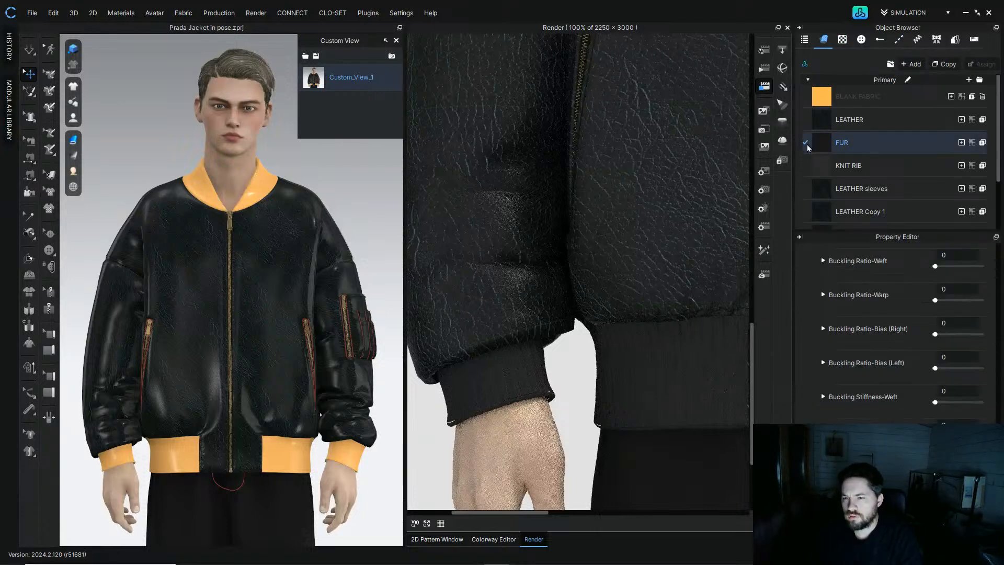
scroll(341, 250, down, 3)
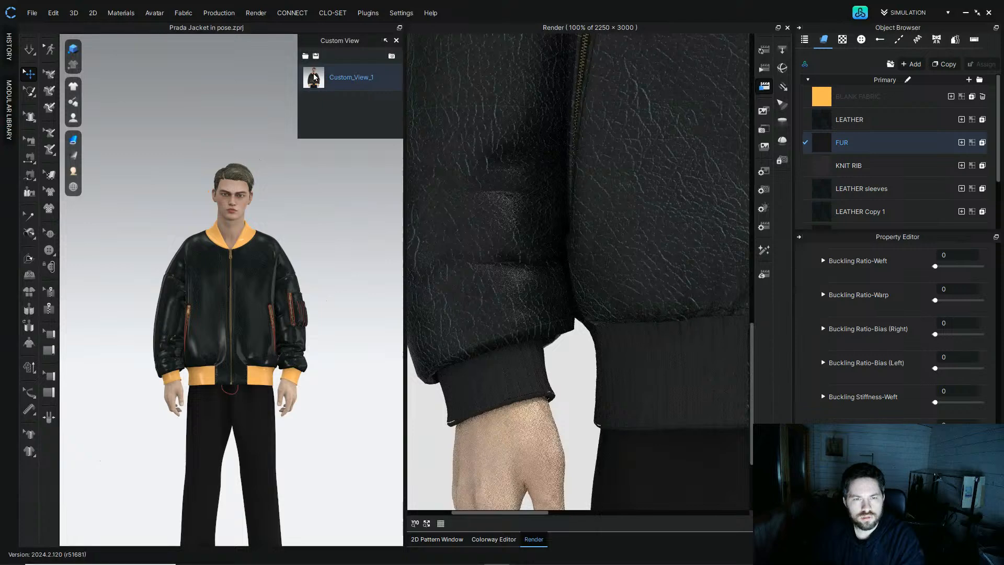
scroll(341, 250, up, 4)
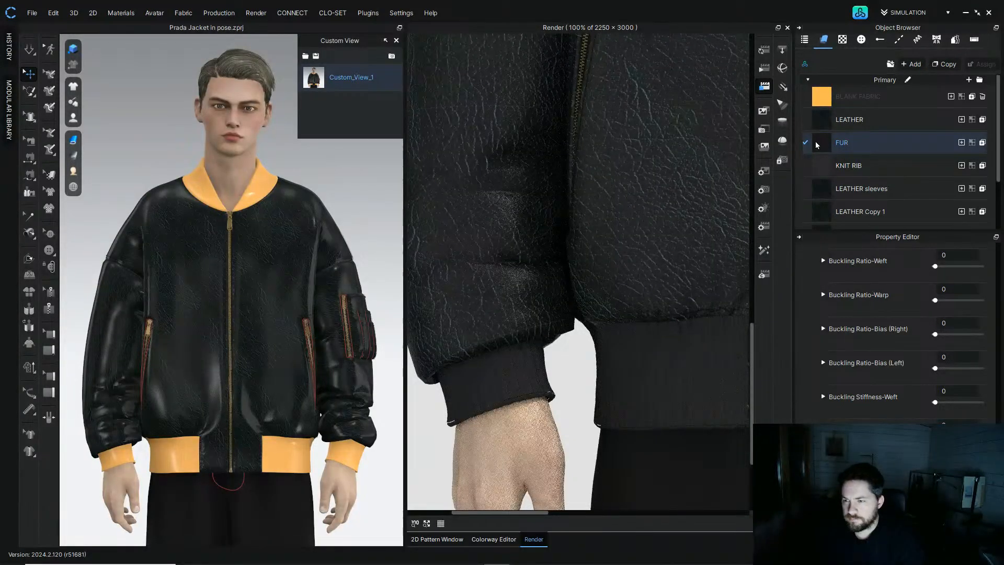
Step: Set the KNIT RIB fabric's base color to 252729 by sampling the rendered cuff with the eyedropper
click(819, 166)
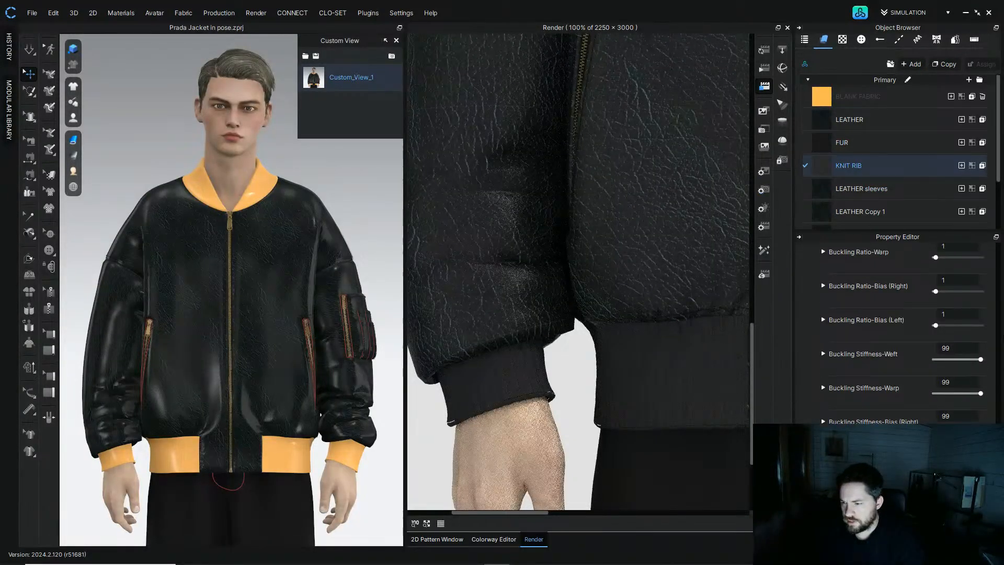
scroll(986, 333, up, 10)
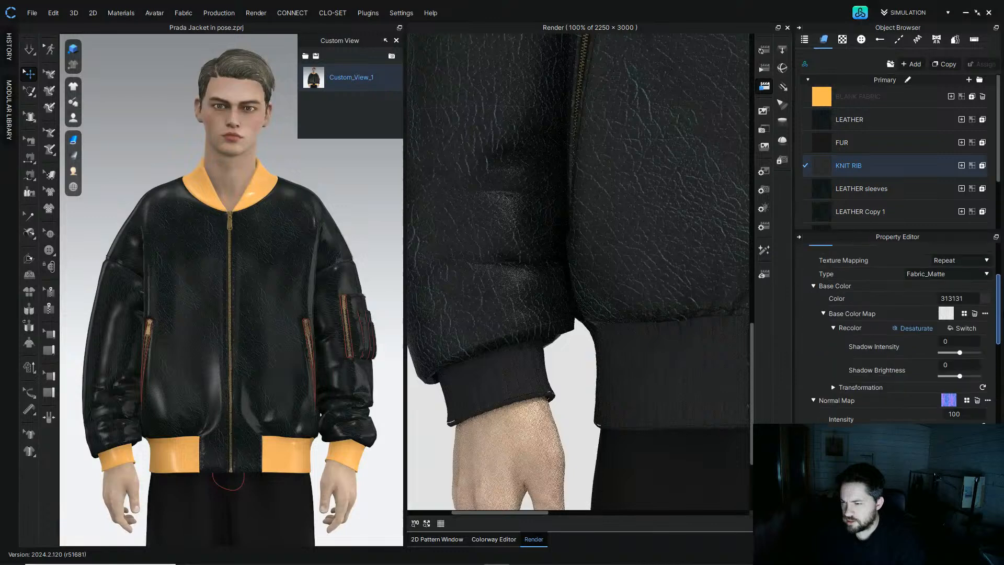
click(986, 333)
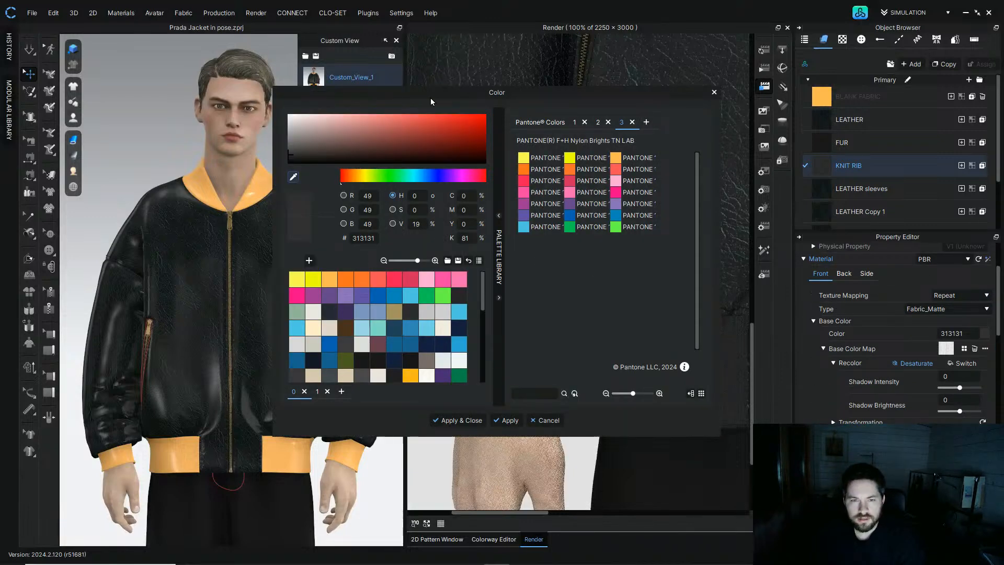
drag(386, 94, 200, 98)
click(109, 180)
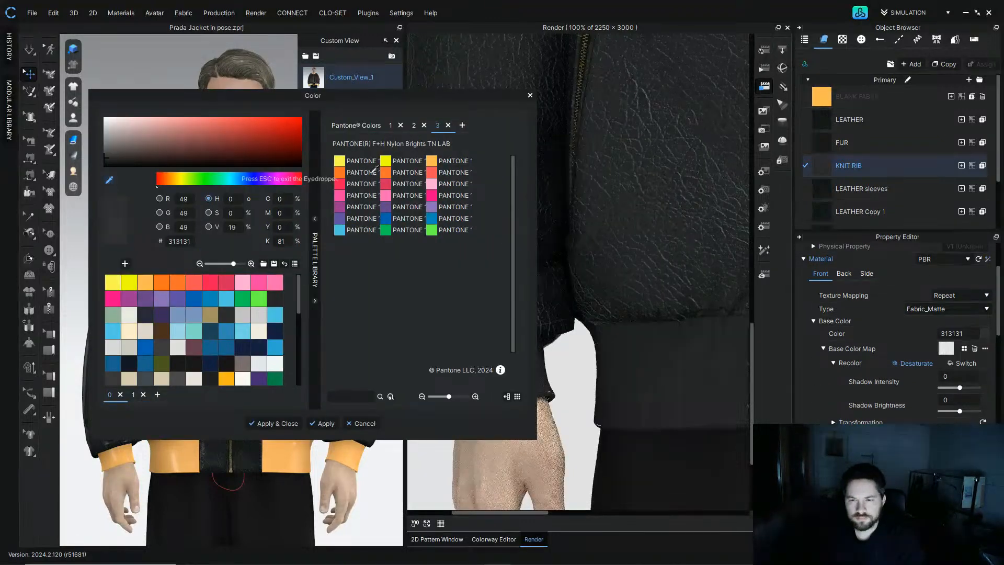
click(644, 201)
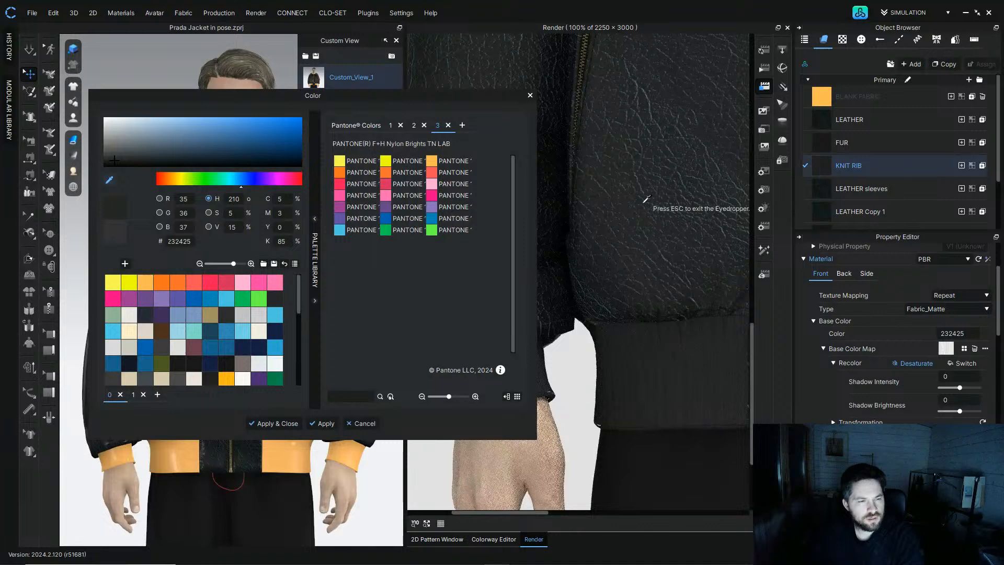
click(646, 200)
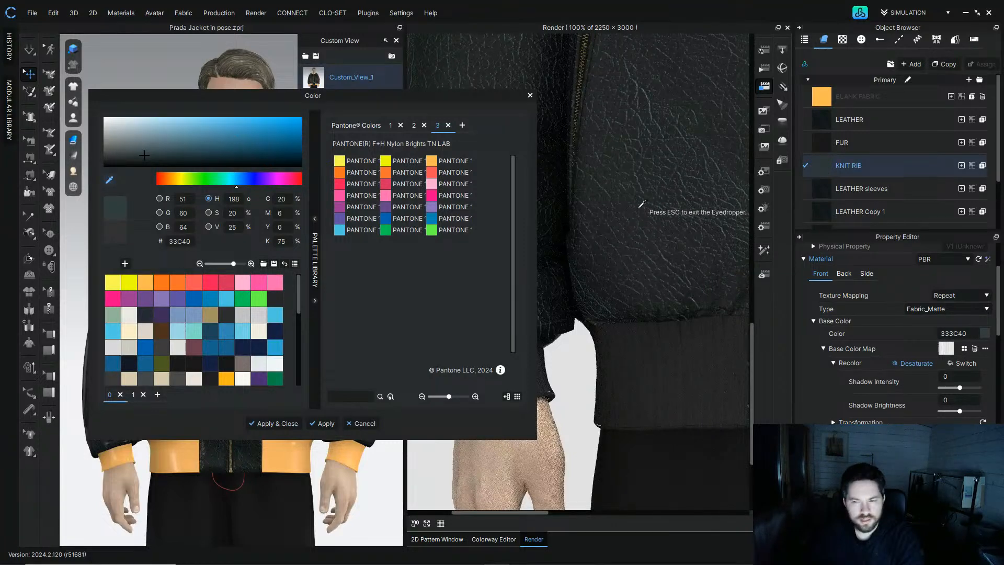
click(635, 212)
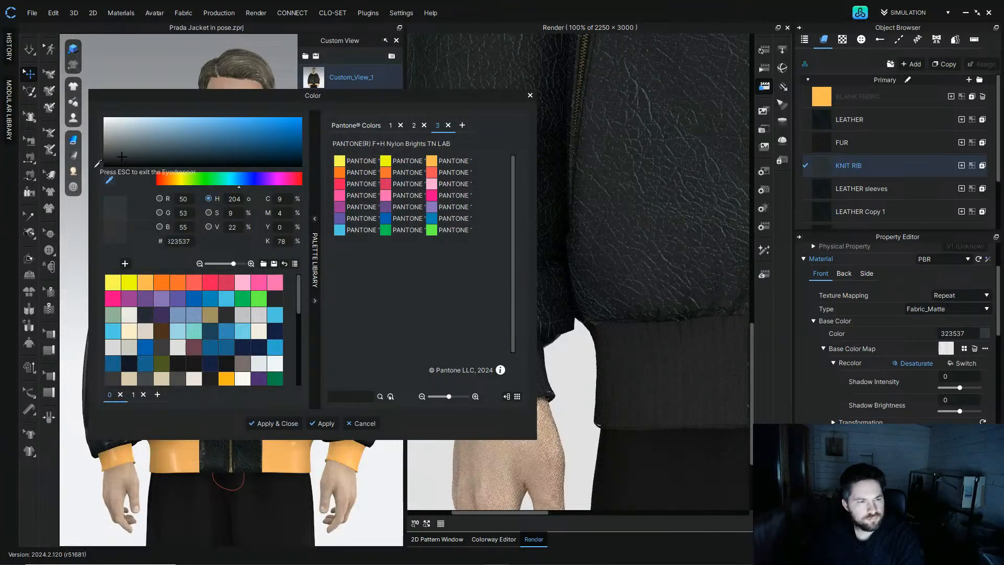
key(Escape)
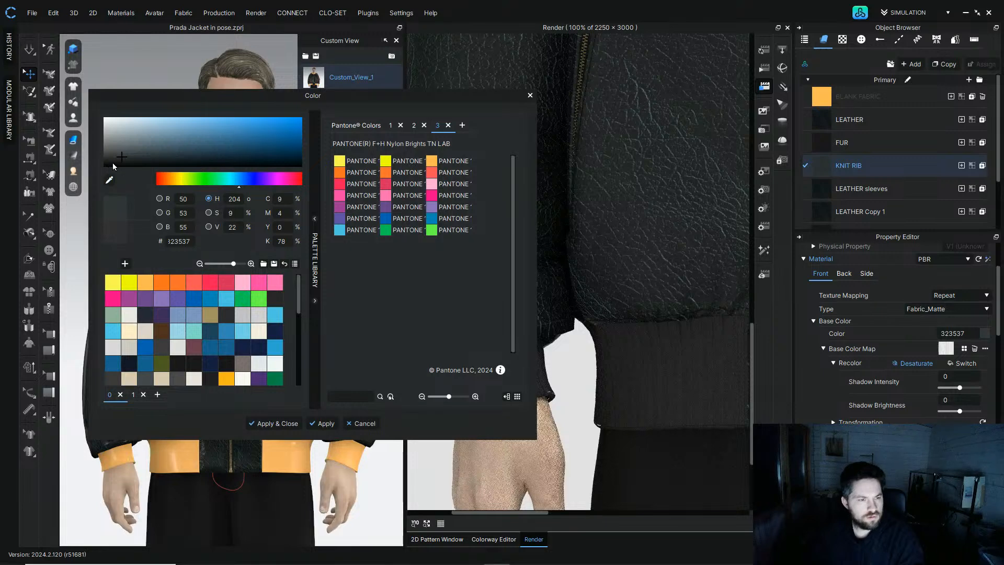
click(123, 161)
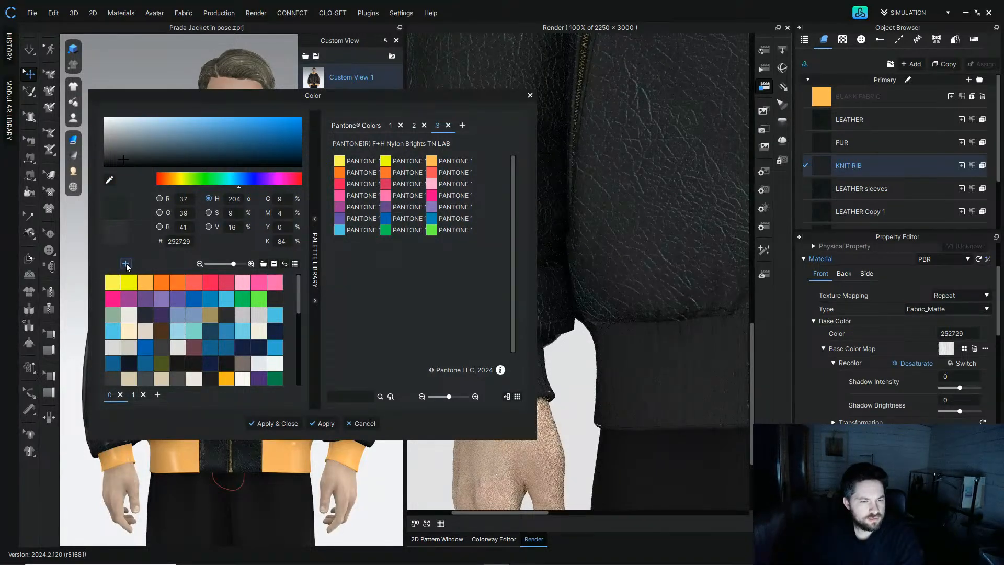
click(338, 426)
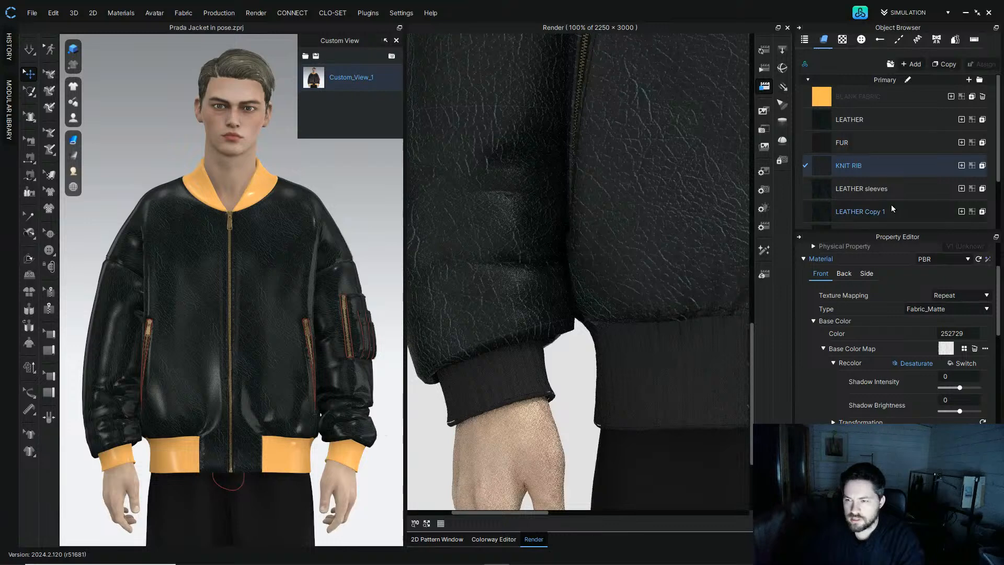
Step: Apply the same 252729 base color from the custom swatch to the fur fabric 43429S
click(829, 142)
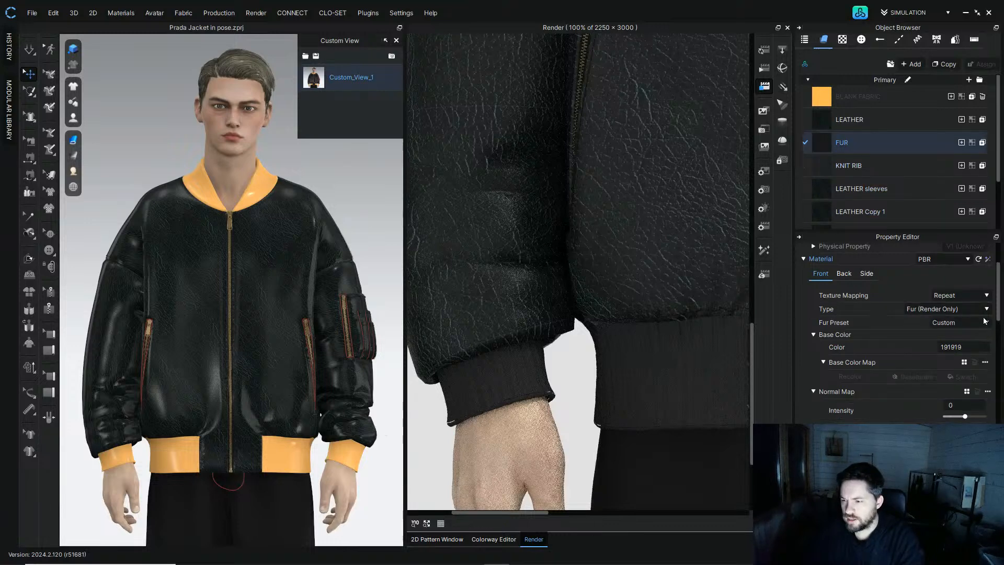
scroll(858, 205, down, 1)
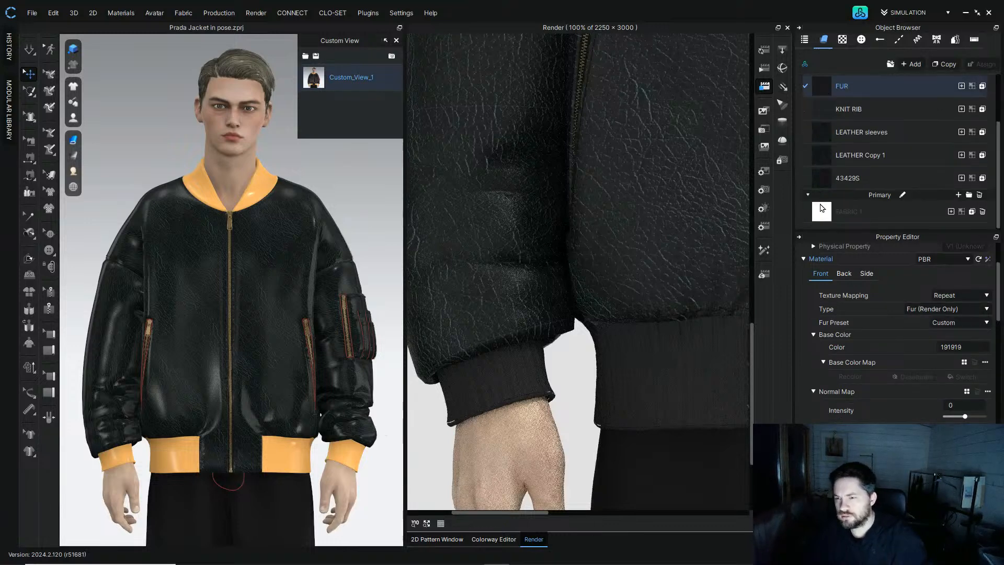
ctrl+click(858, 179)
drag(999, 318, 1000, 298)
scroll(999, 299, down, 3)
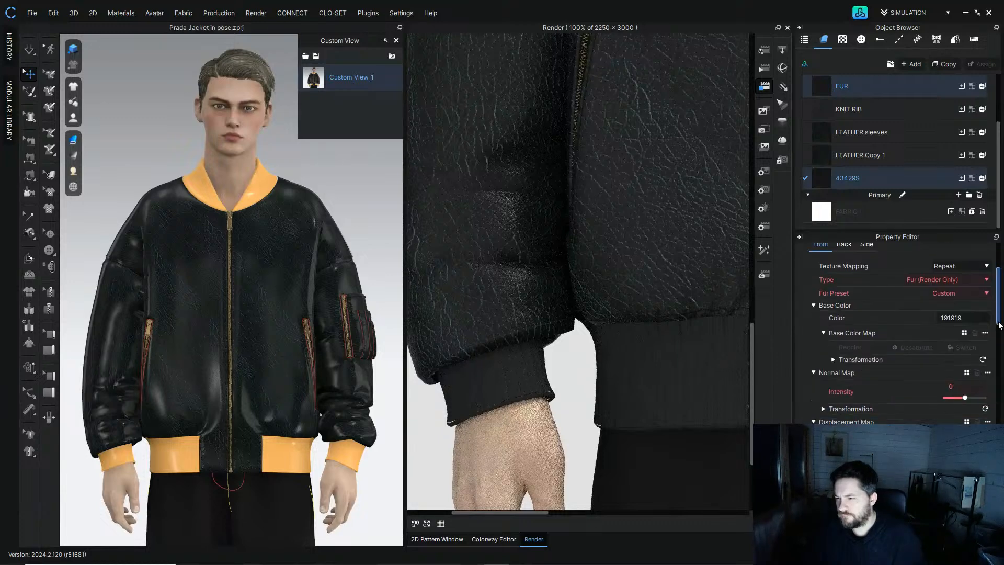
click(944, 313)
scroll(194, 329, down, 5)
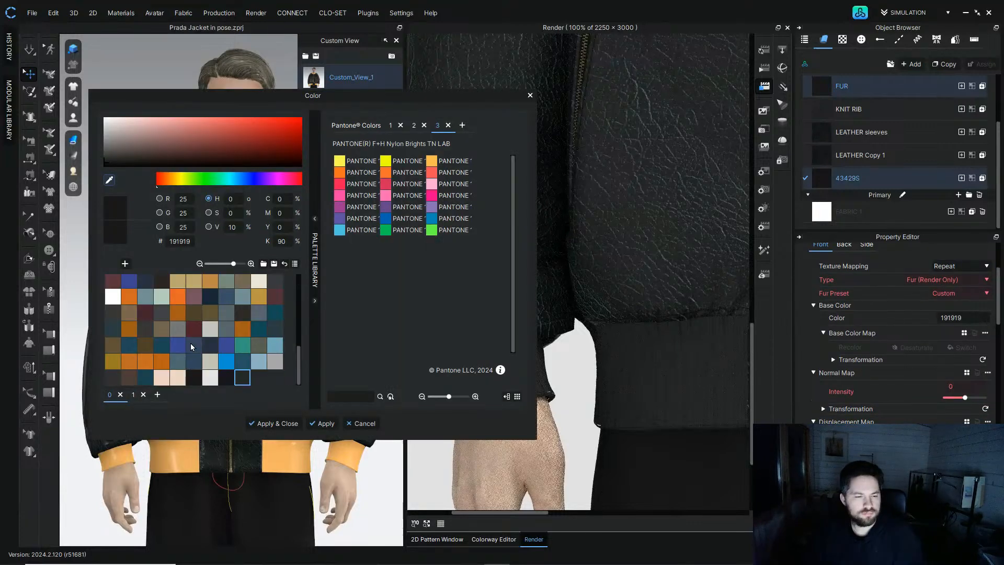
click(242, 377)
click(325, 423)
click(362, 423)
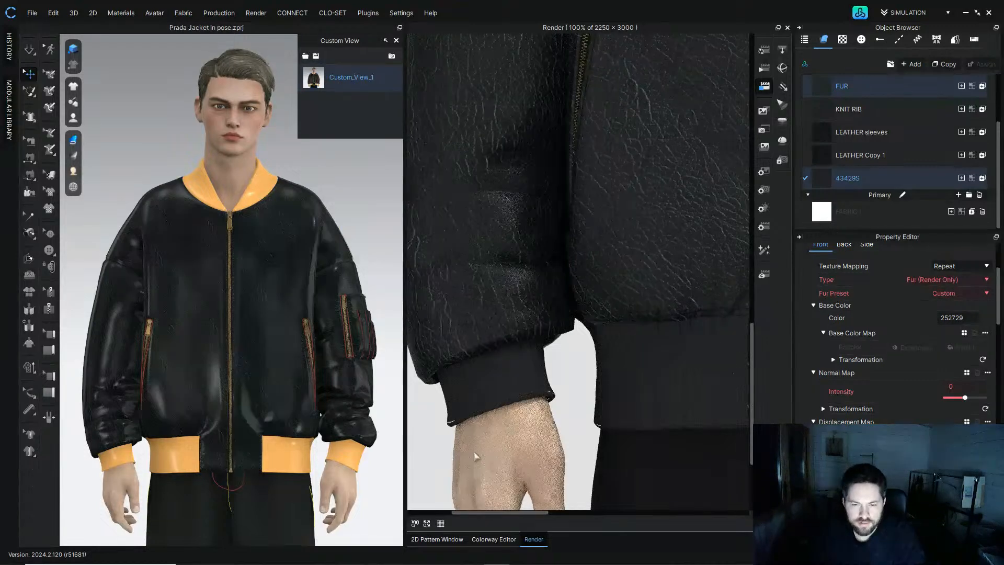
click(475, 540)
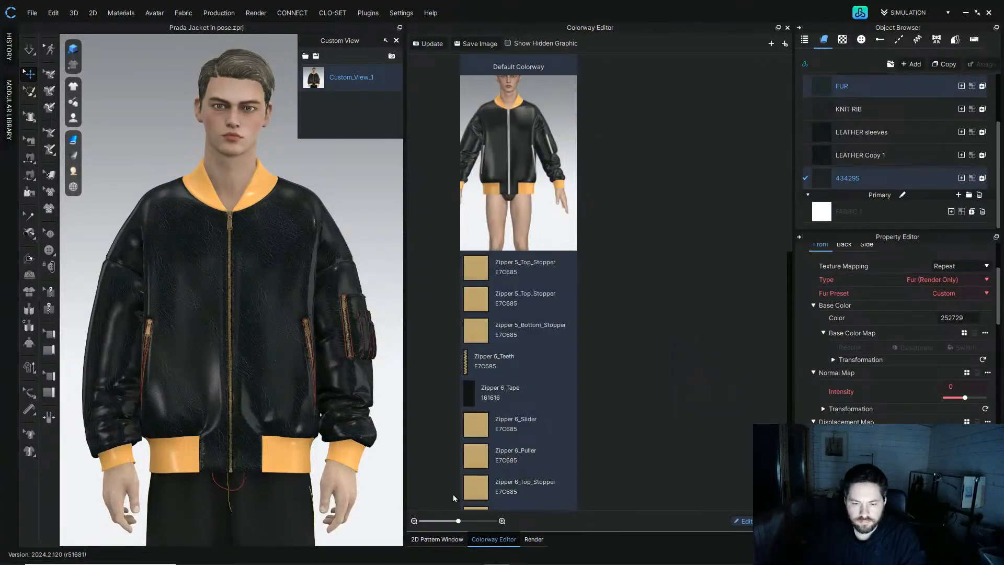
click(457, 539)
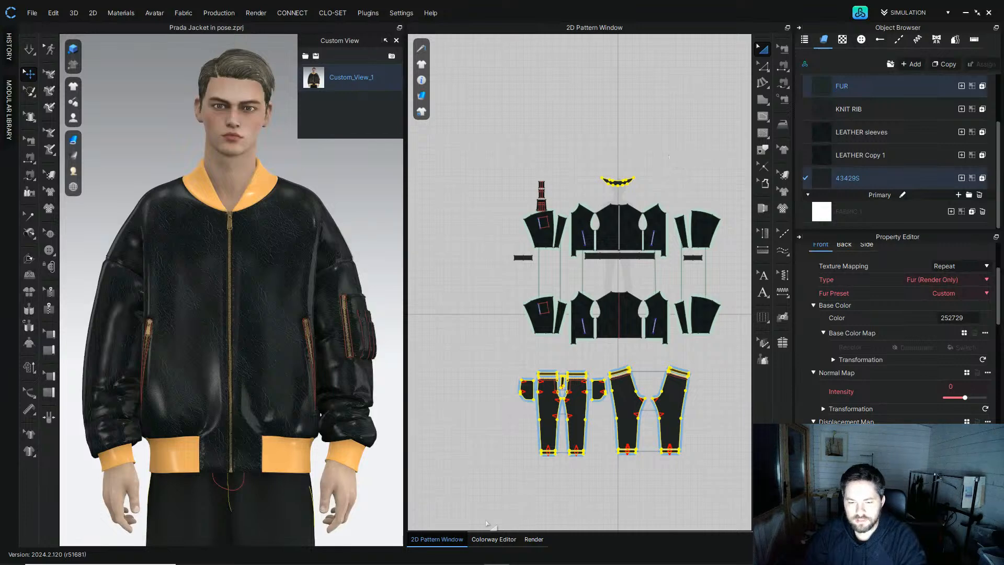
click(534, 539)
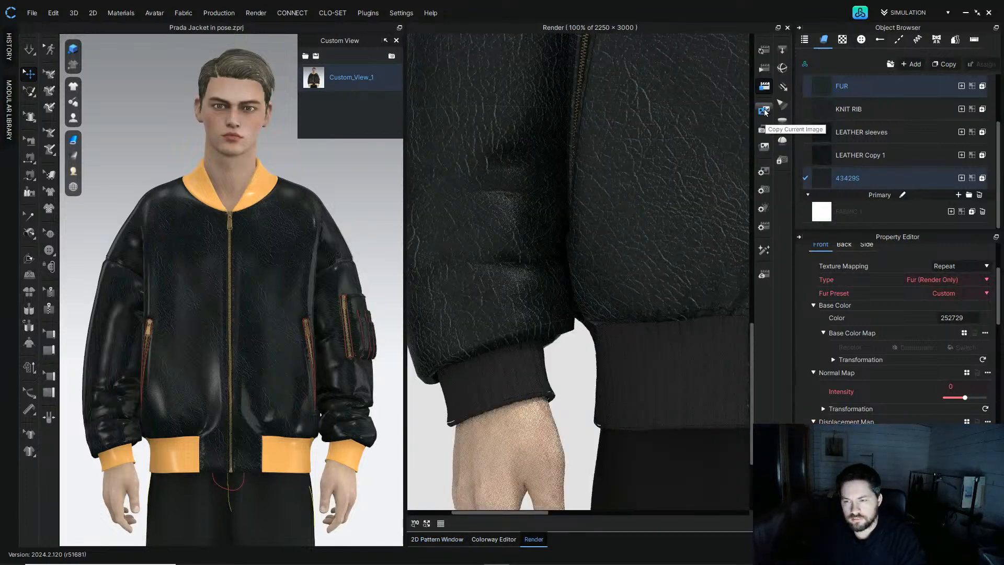
Step: Set the render image save path to the Desktop folder and start the final render
click(765, 173)
click(980, 249)
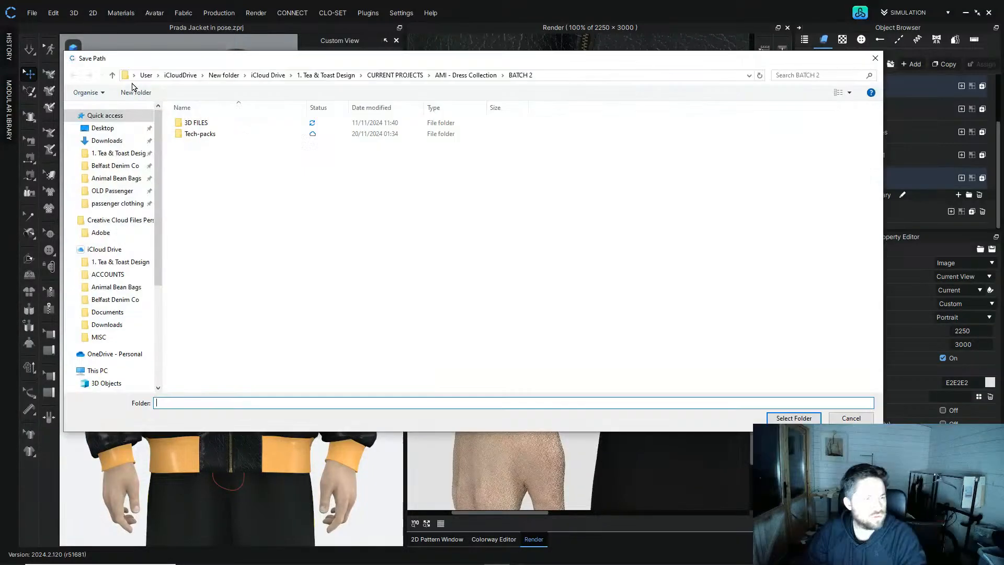
click(102, 128)
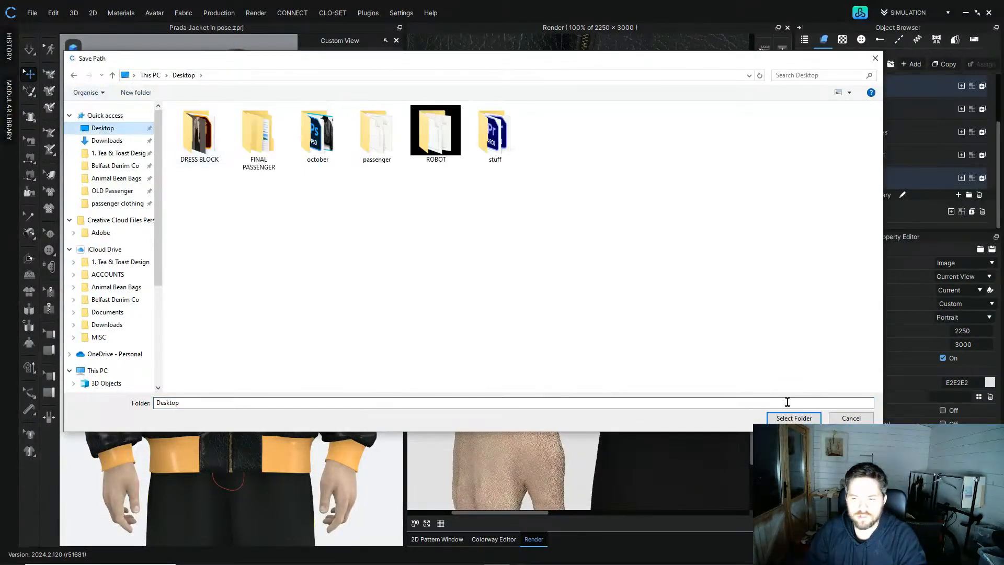
click(792, 418)
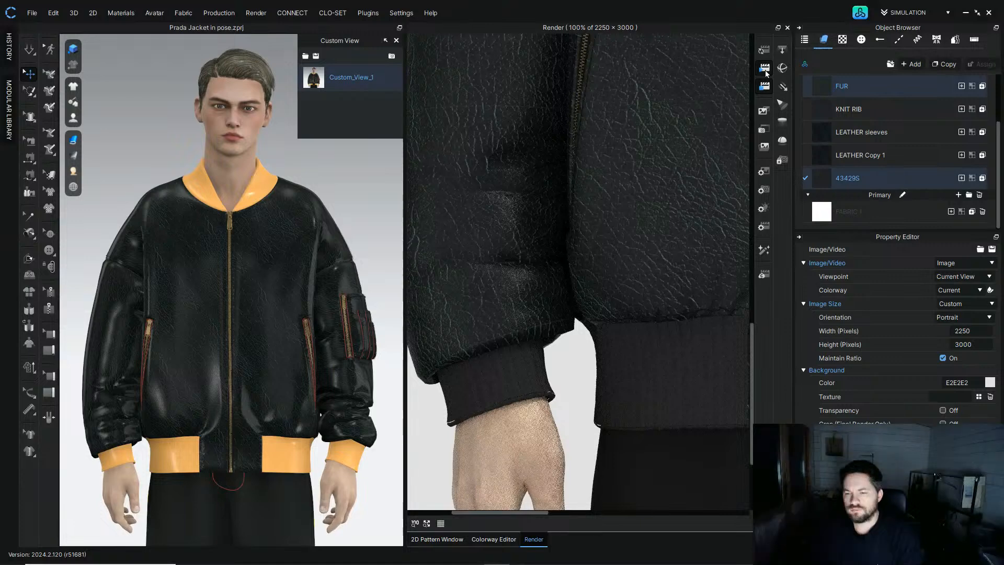
click(755, 82)
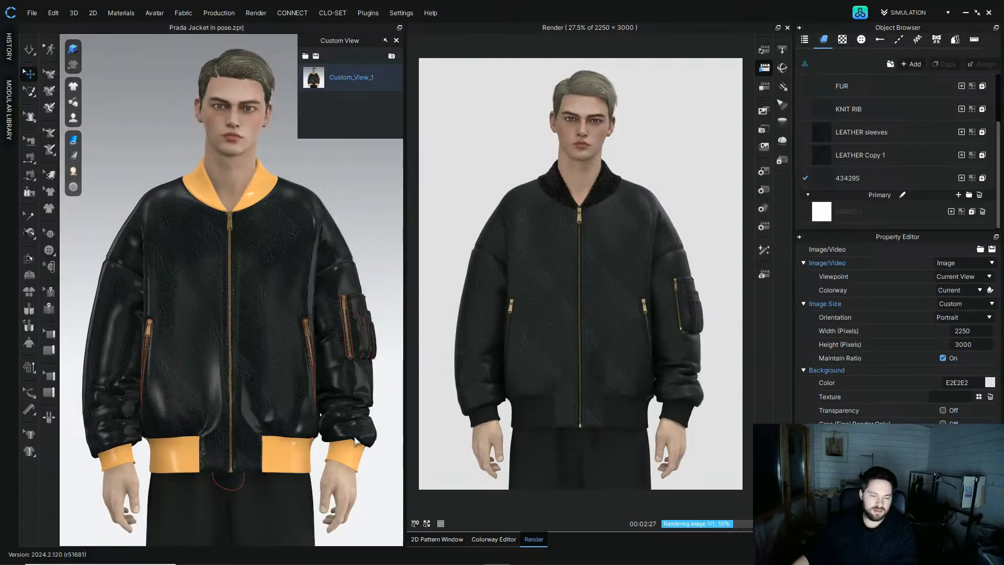
Step: Switch to the browser and open the image input dialog of the Leonardo.Ai Universal Upscaler
mouse_move(364, 557)
mouse_move(422, 558)
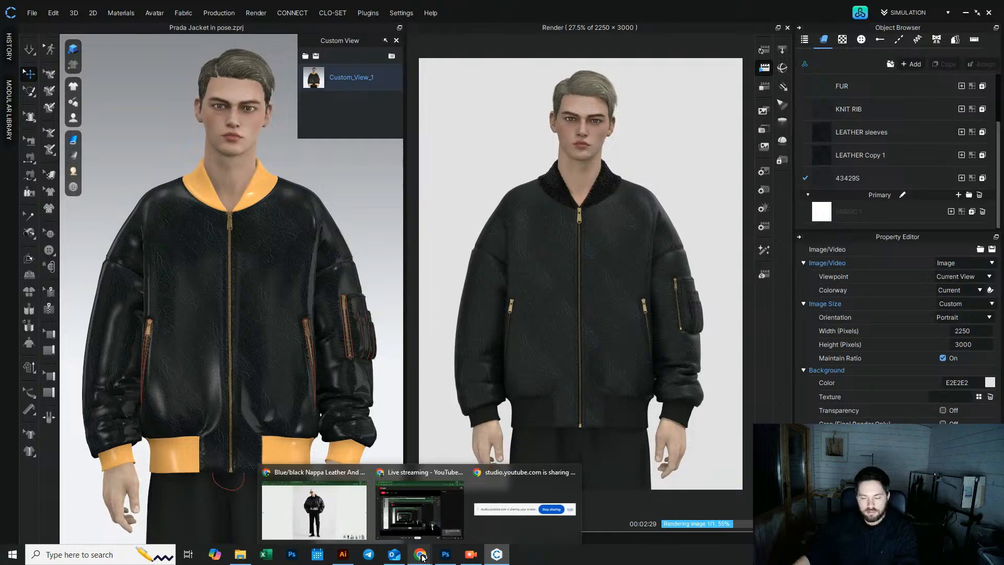
click(336, 517)
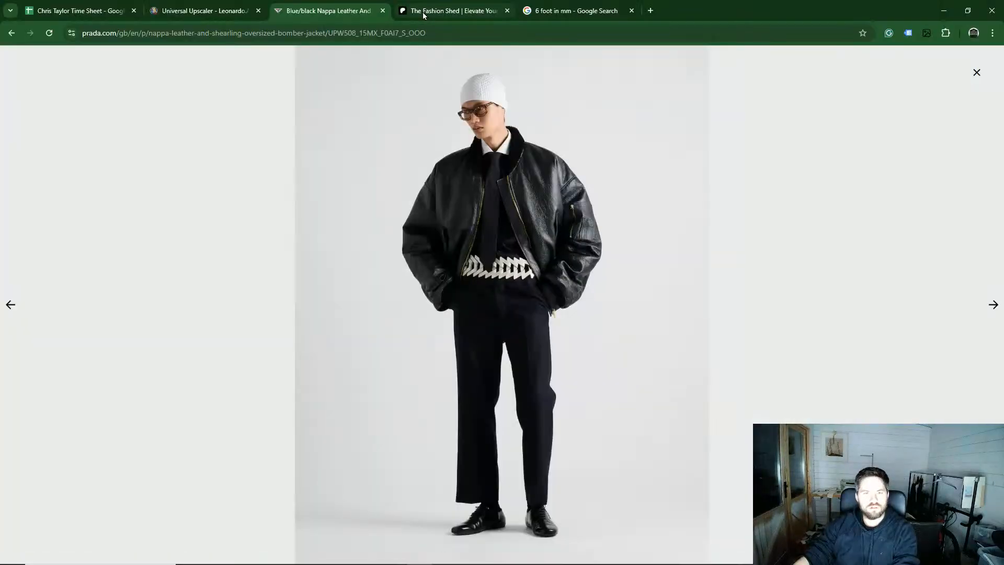
click(225, 14)
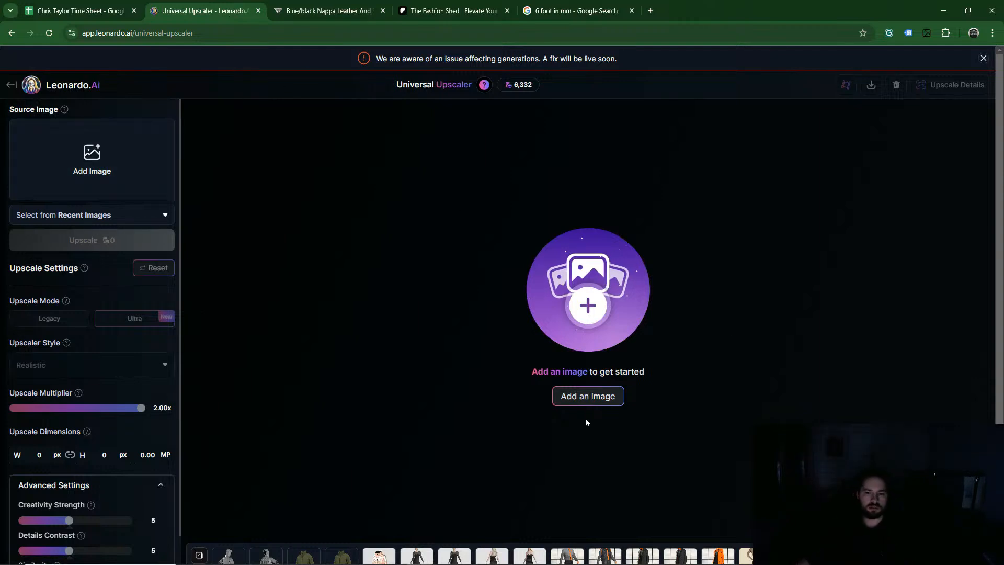
click(104, 159)
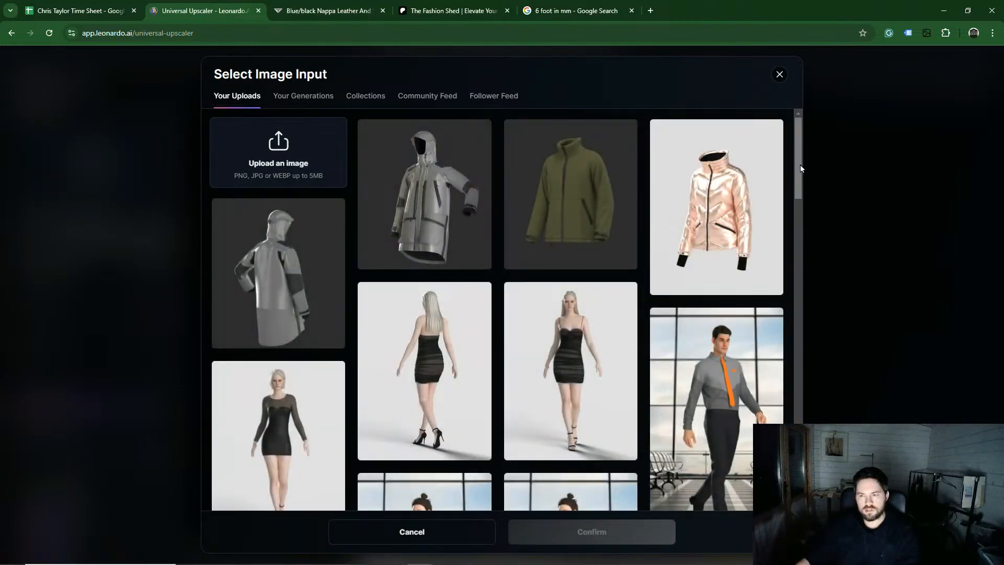
drag(799, 168, 753, 136)
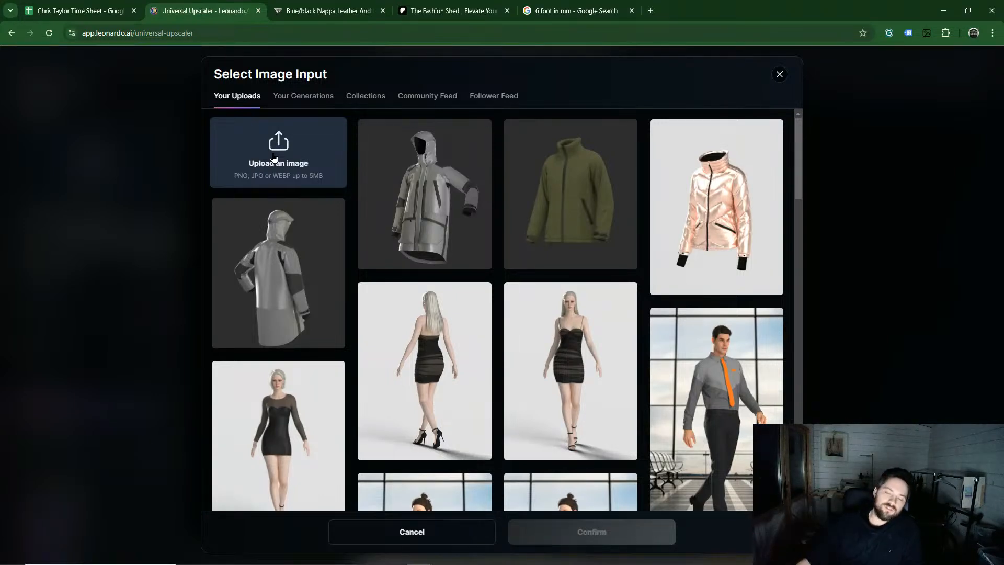
Step: Return to CLO and save the project
mouse_move(426, 562)
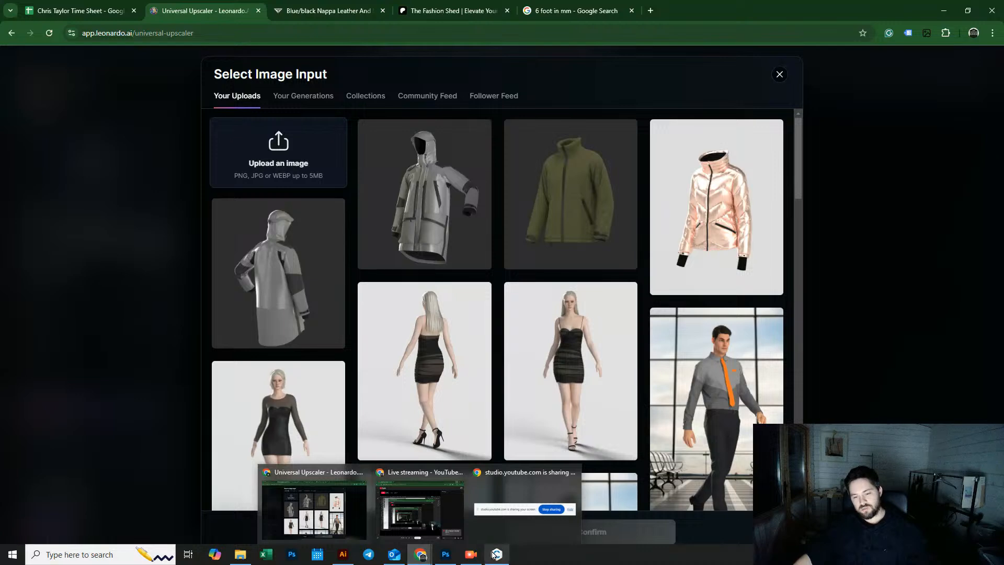
mouse_move(497, 555)
click(494, 507)
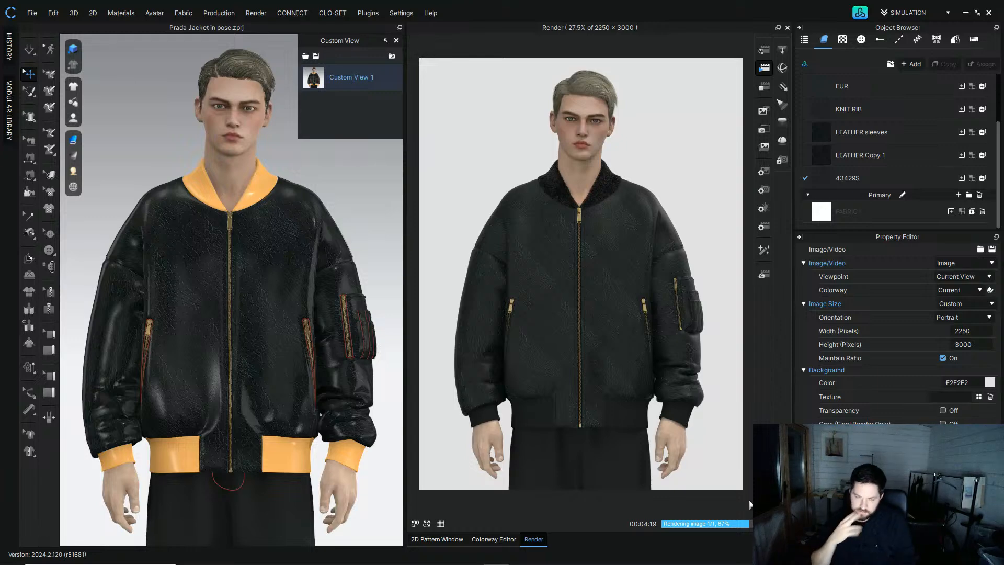
click(32, 13)
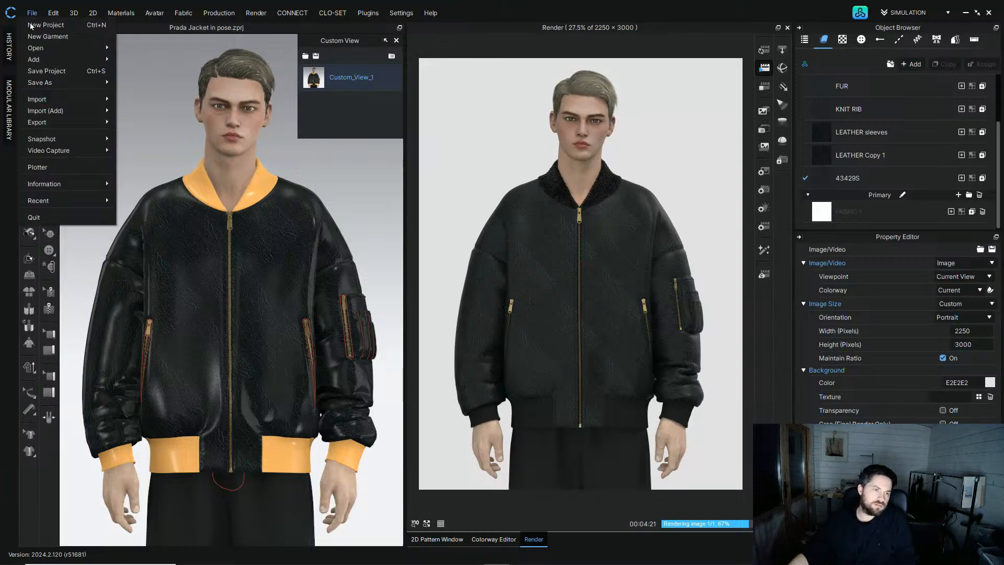
click(44, 71)
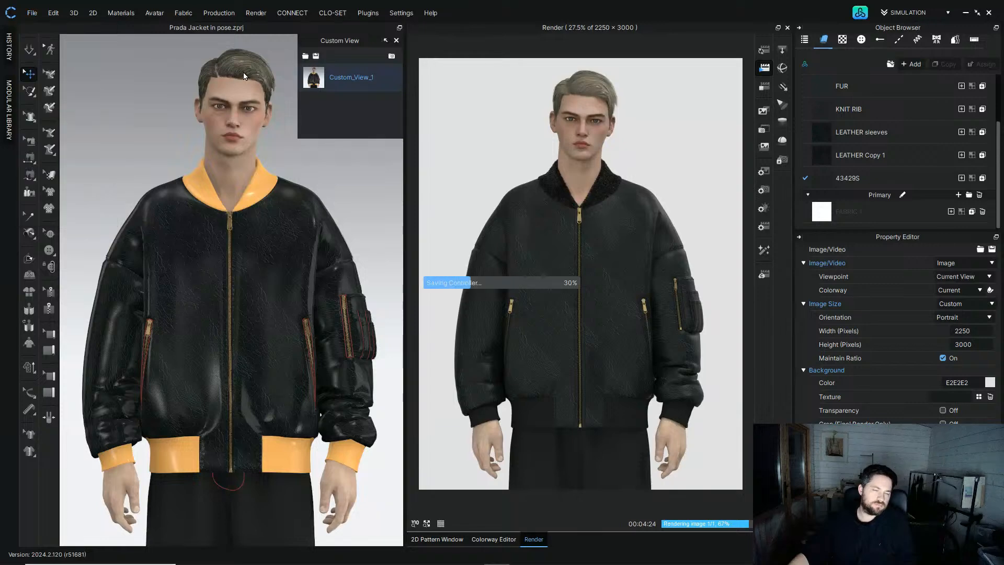
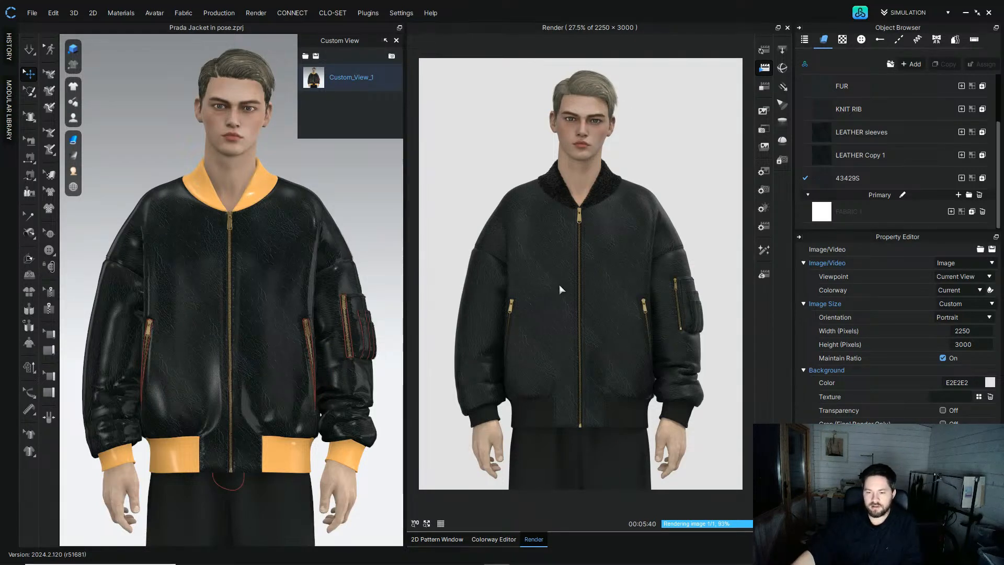
Step: Switch to the browser and close the Select Image Input dialog without confirming a selection
mouse_move(450, 562)
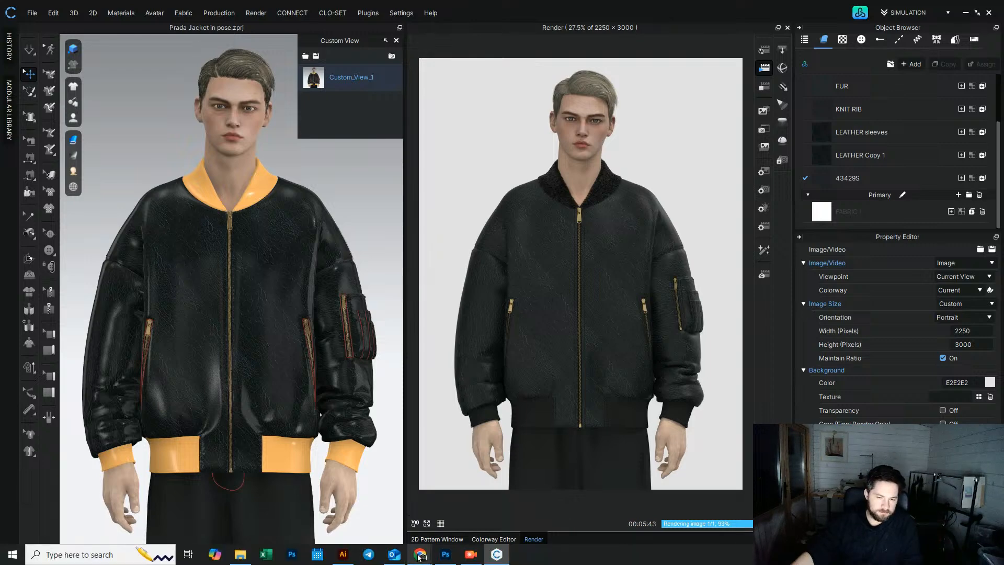
mouse_move(420, 556)
click(310, 510)
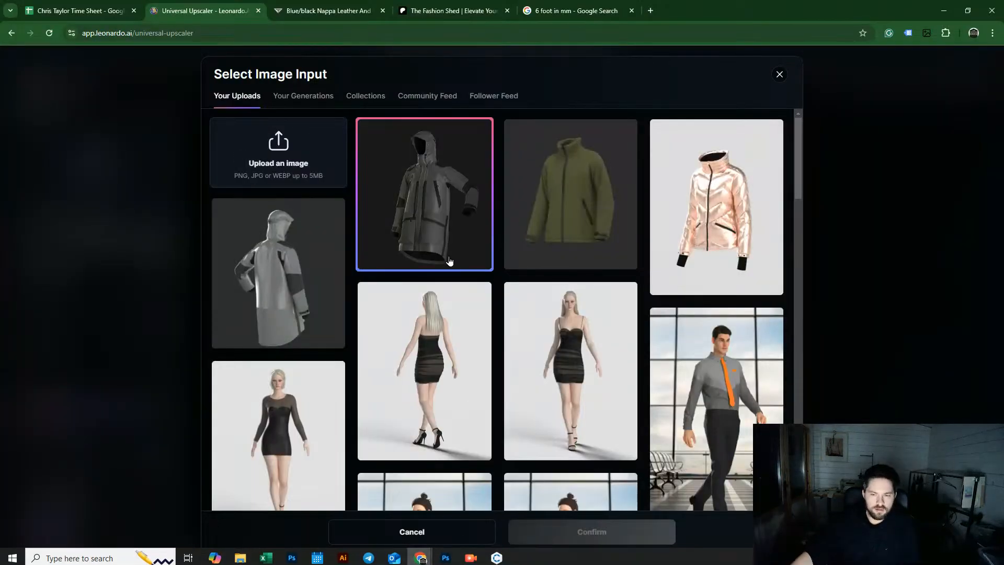
drag(799, 173, 789, 205)
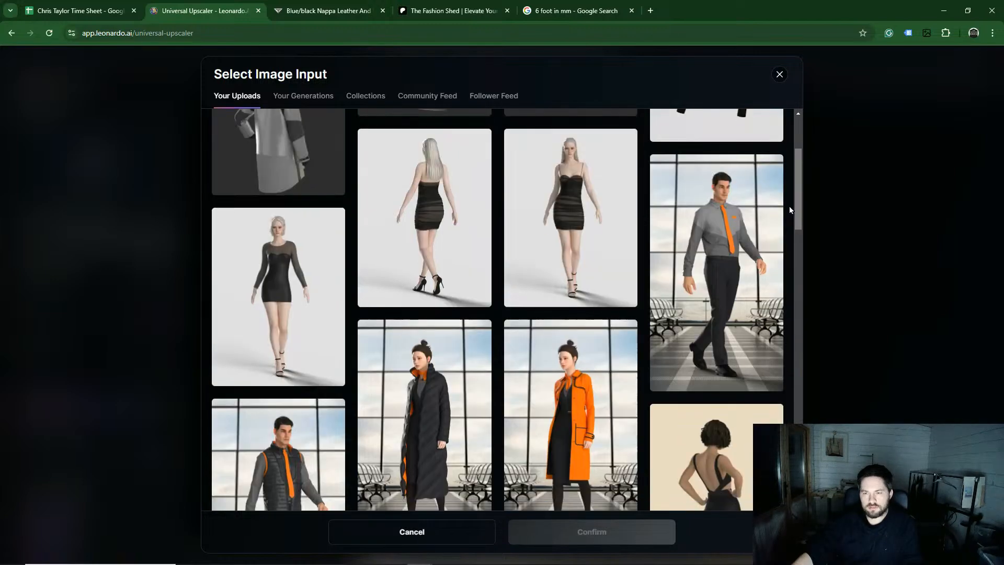
click(723, 228)
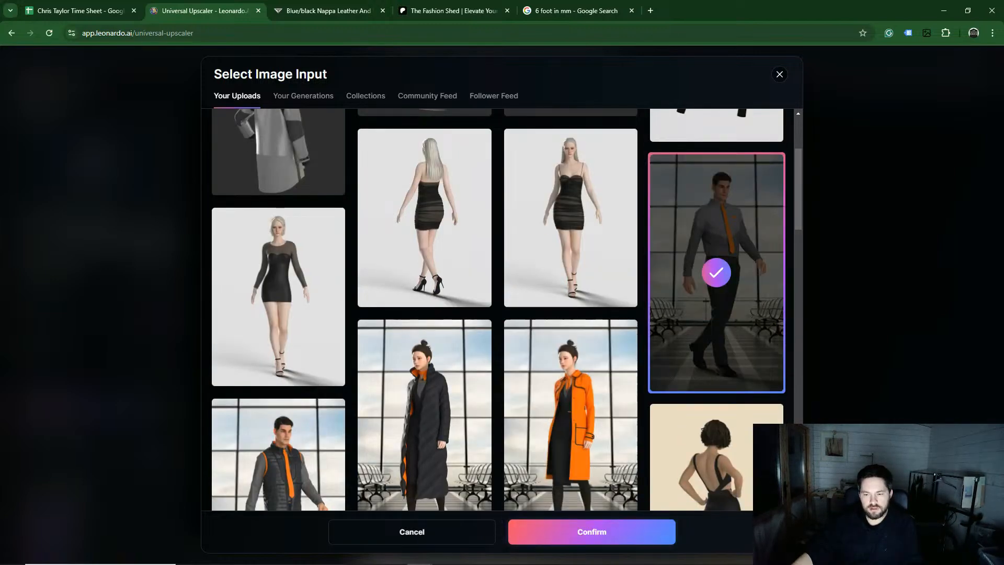
click(776, 76)
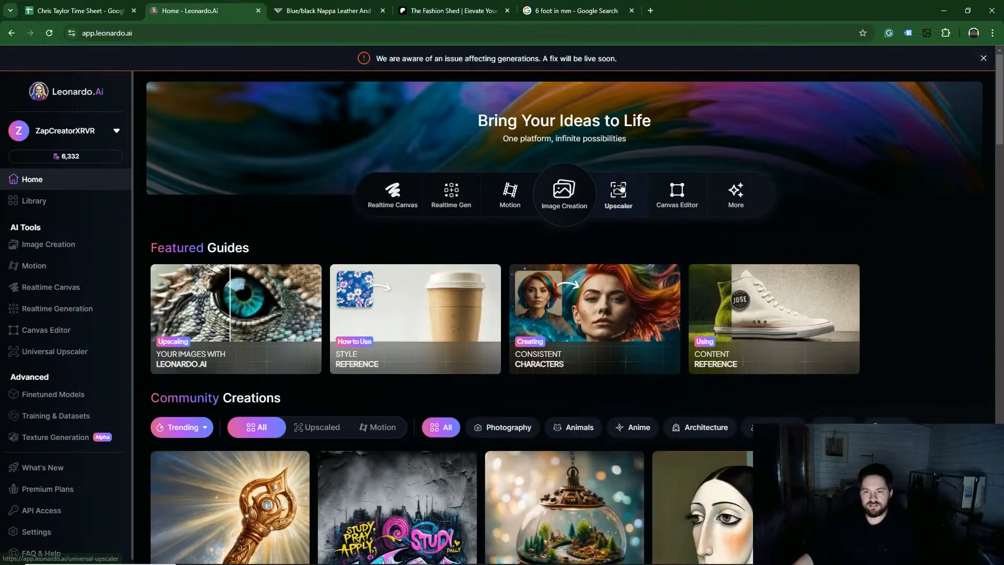
Step: Open the Universal Upscaler tool from the Leonardo.Ai home page
click(621, 189)
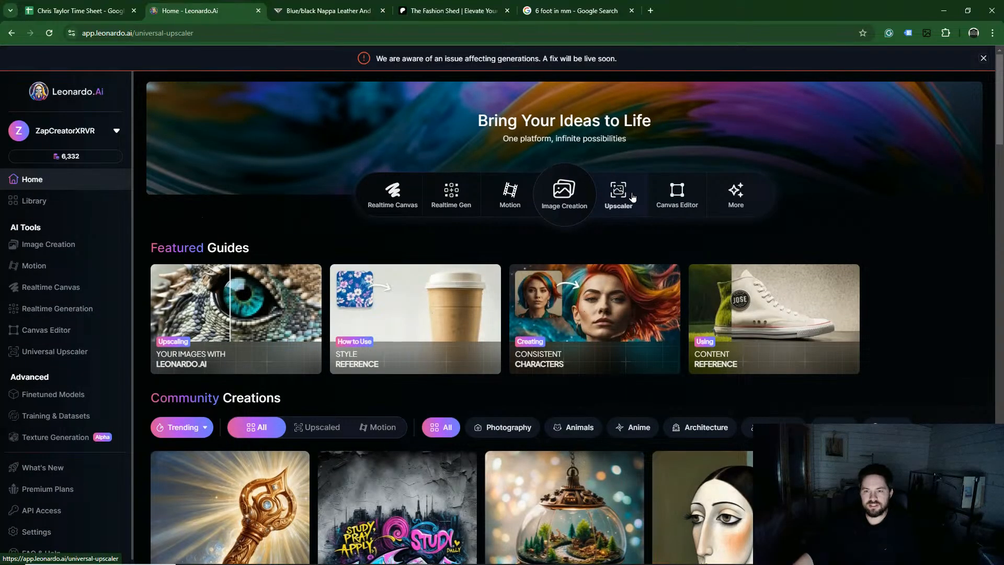
click(12, 33)
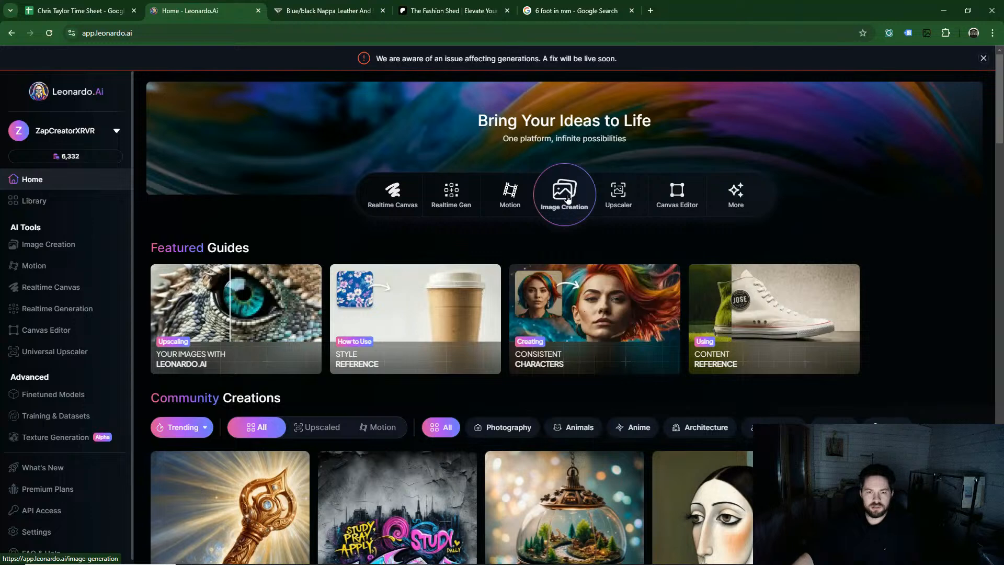
scroll(1000, 173, down, 5)
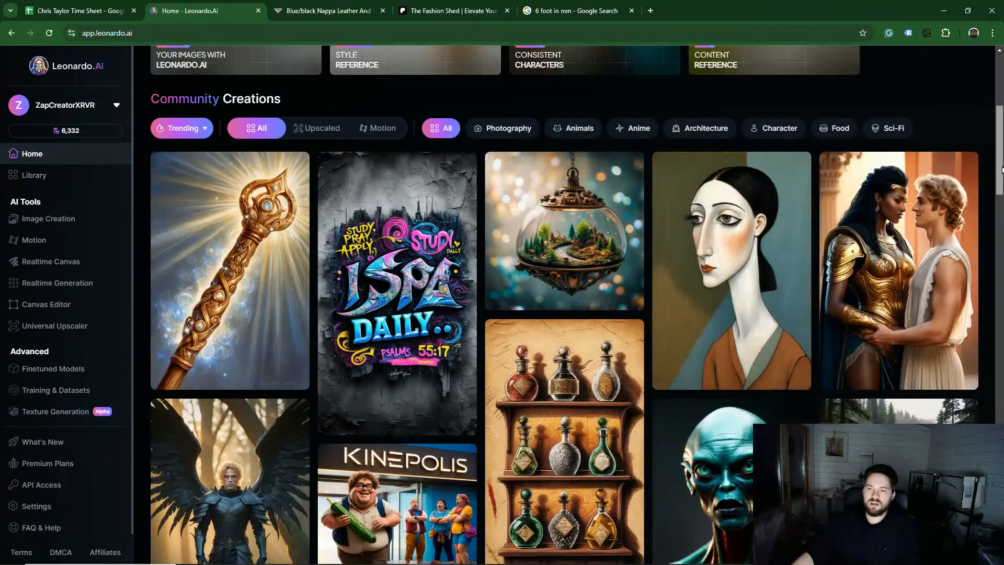
scroll(721, 240, up, 4)
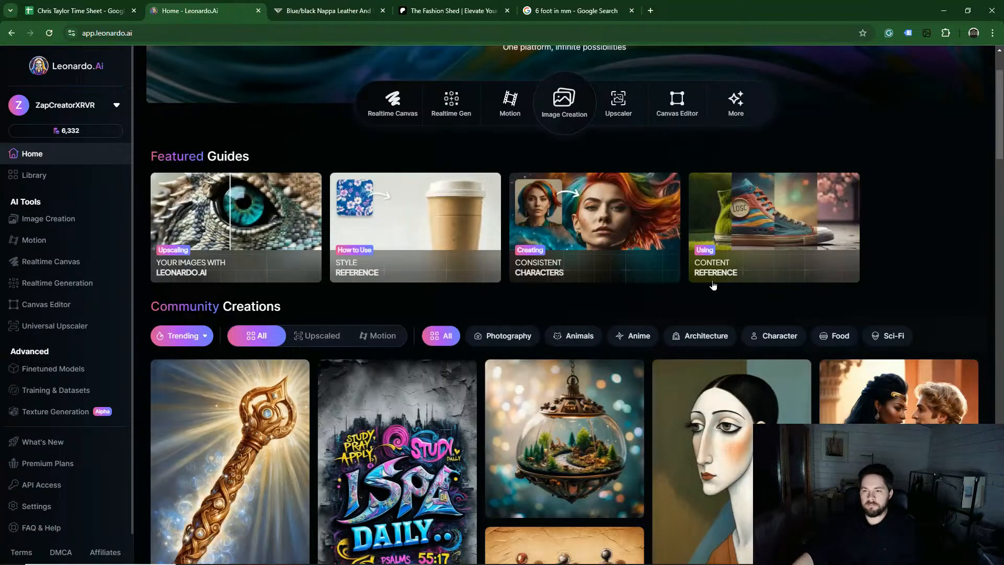
click(634, 102)
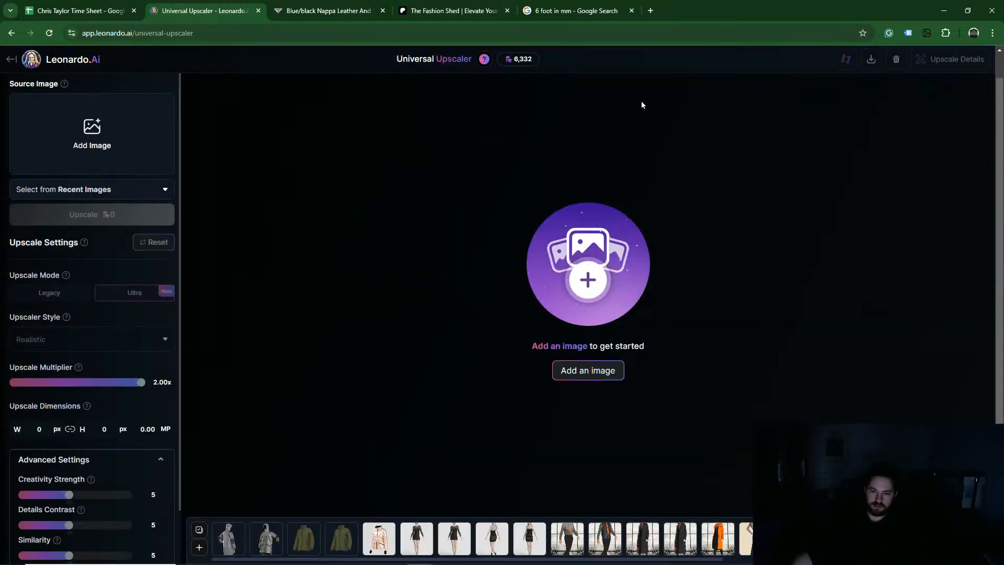
Step: Load an earlier upscale from the history strip and inspect its before/after comparison zoomed in
click(602, 536)
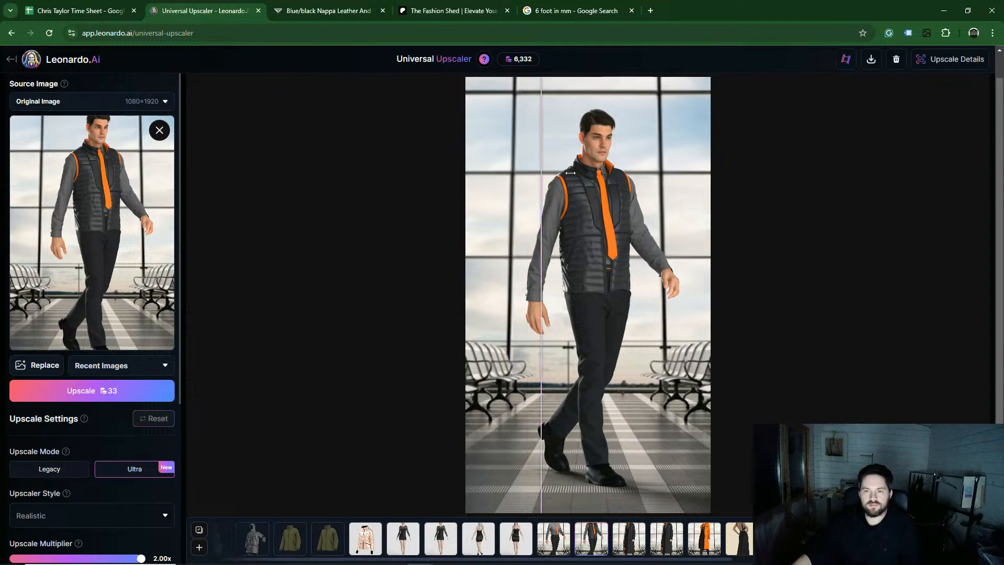
double_click(628, 162)
drag(615, 163, 594, 314)
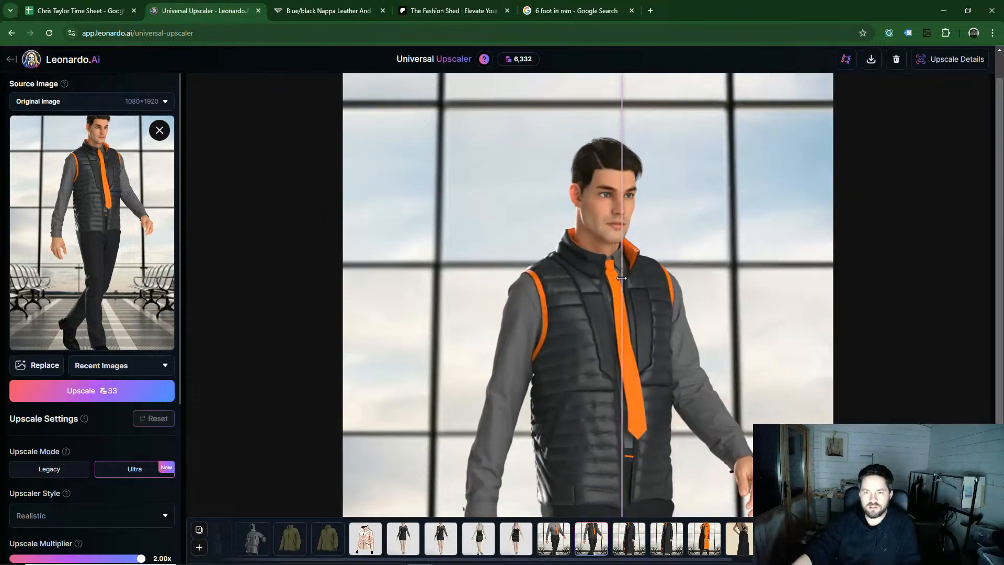
drag(455, 291, 455, 260)
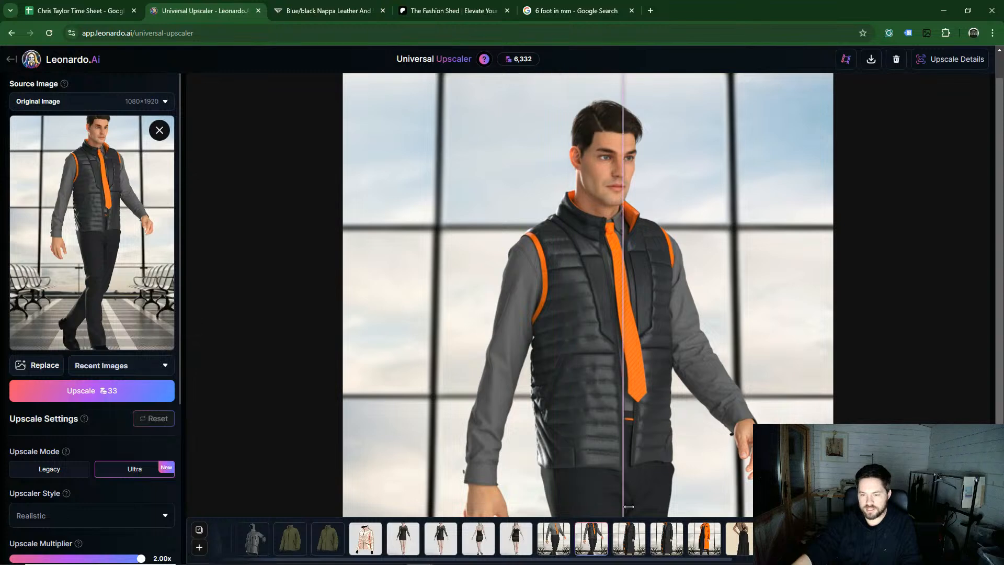
Step: Browse other earlier upscales in the history strip and inspect a dress render's comparison zoomed in
click(740, 538)
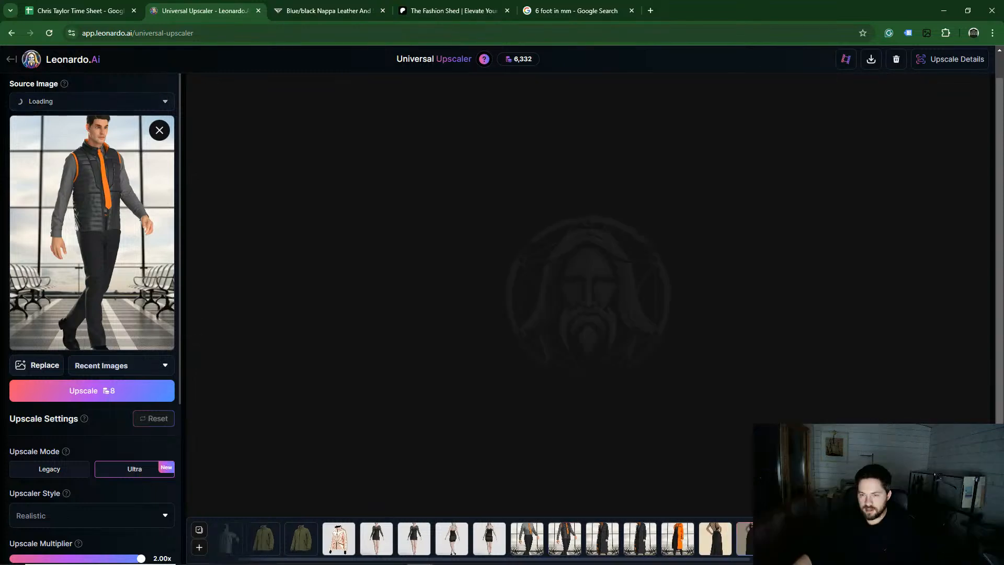
scroll(602, 293, up, 3)
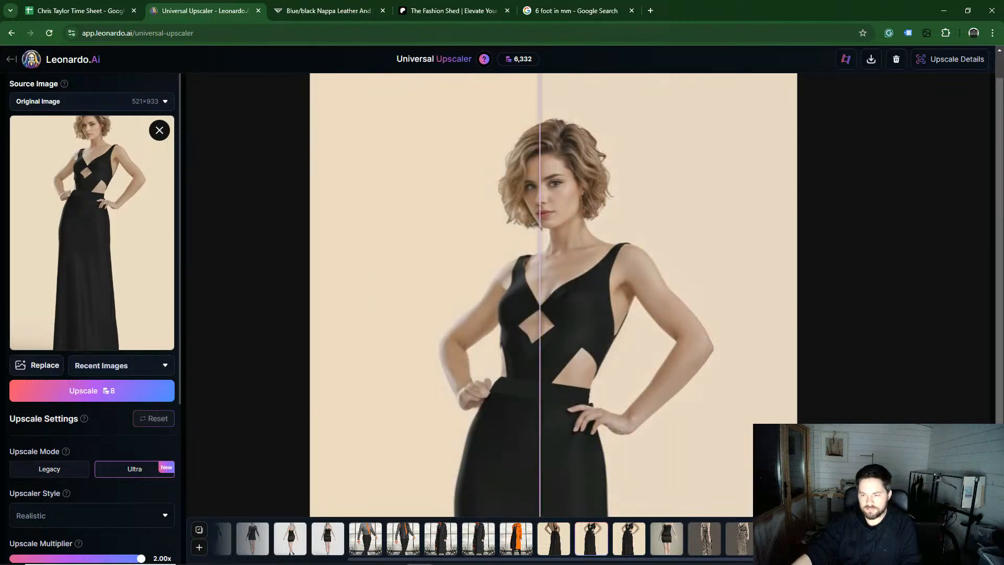
click(930, 539)
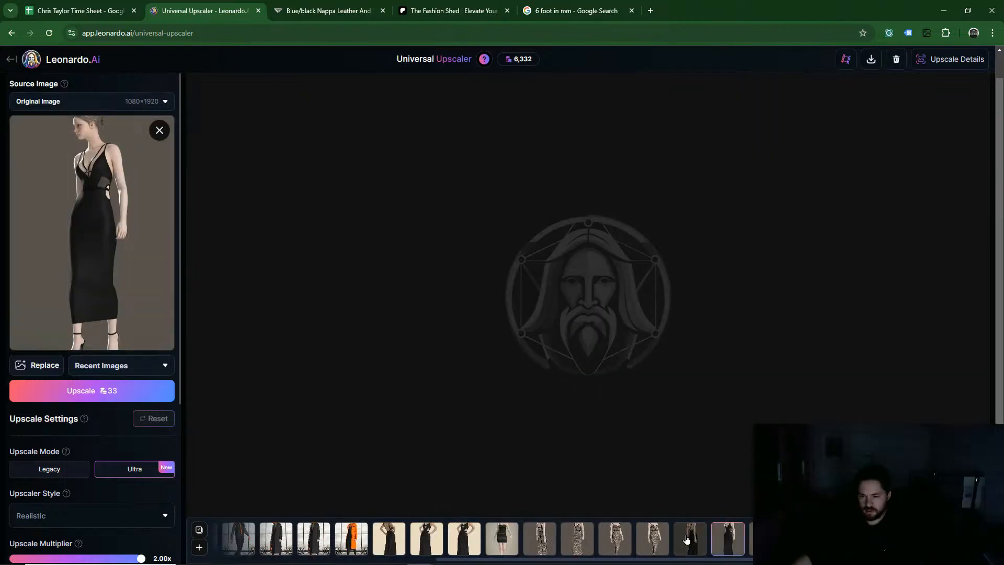
click(655, 537)
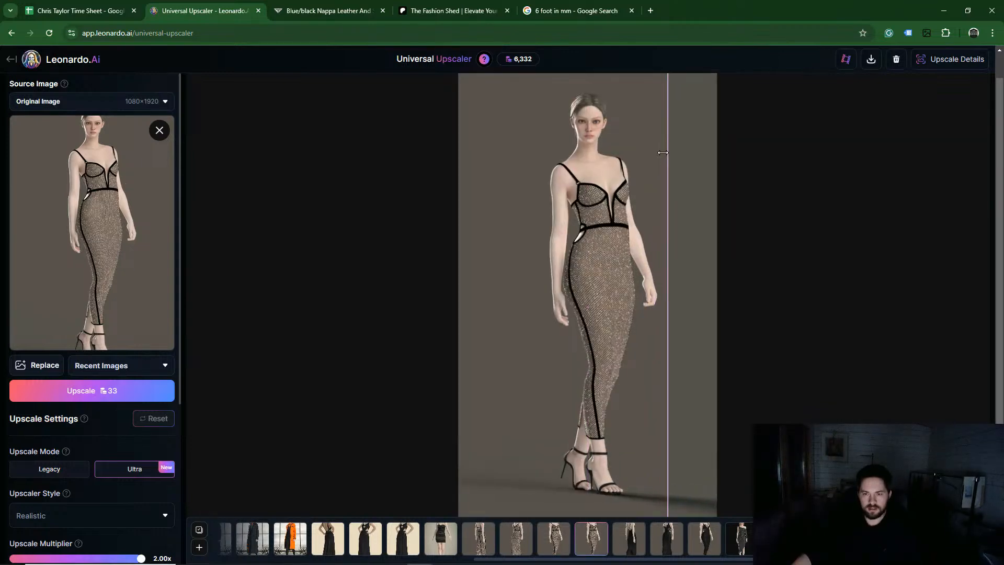
click(664, 158)
drag(620, 148, 624, 300)
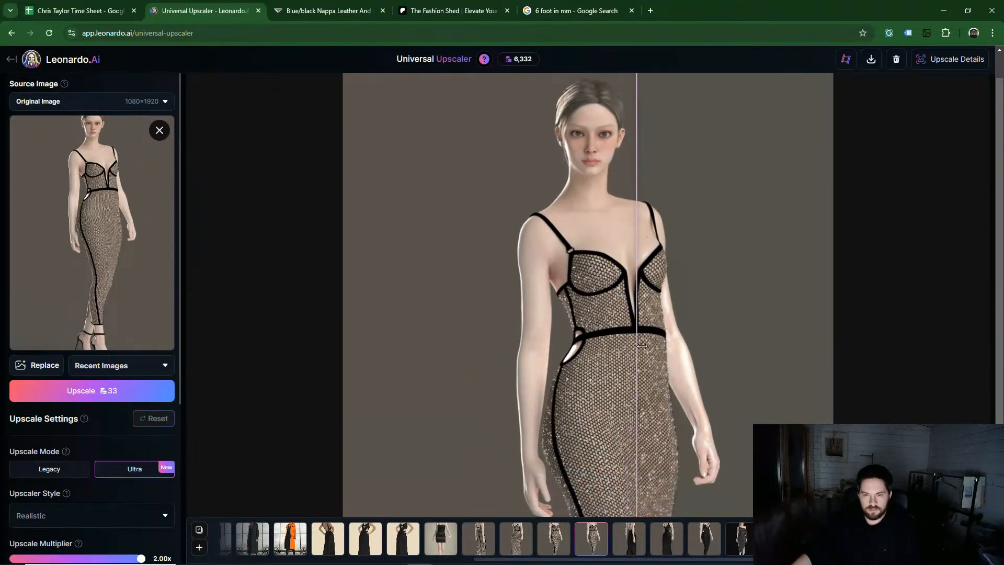
drag(650, 254, 610, 284)
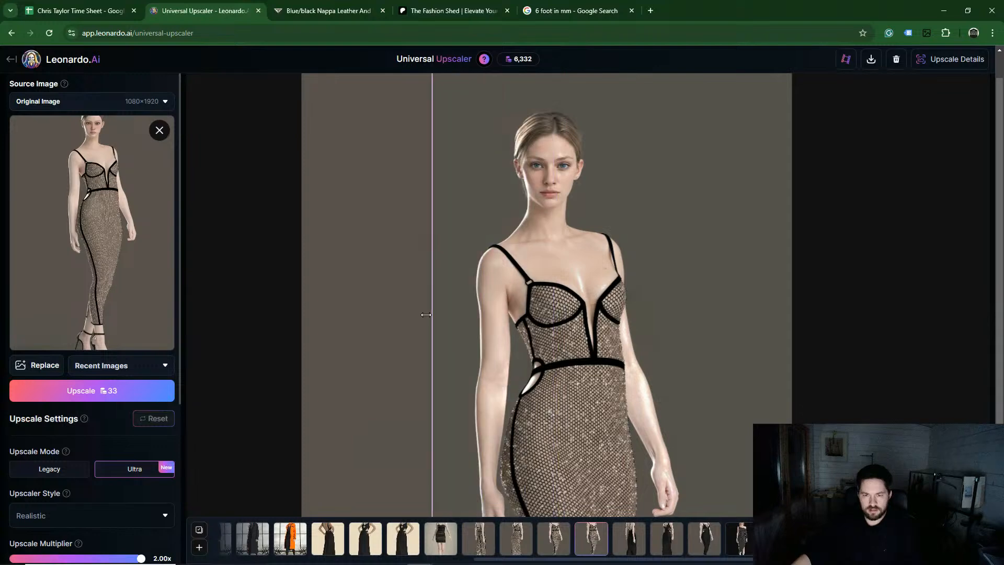
drag(362, 326, 339, 281)
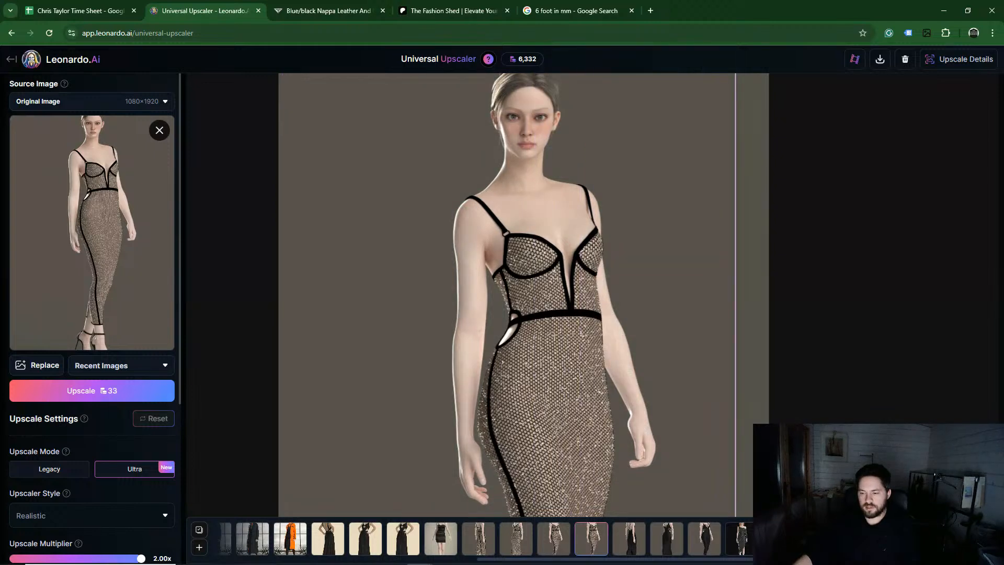
Step: Open the astronaut upscale from the history and inspect its before/after comparison zoomed in
click(858, 539)
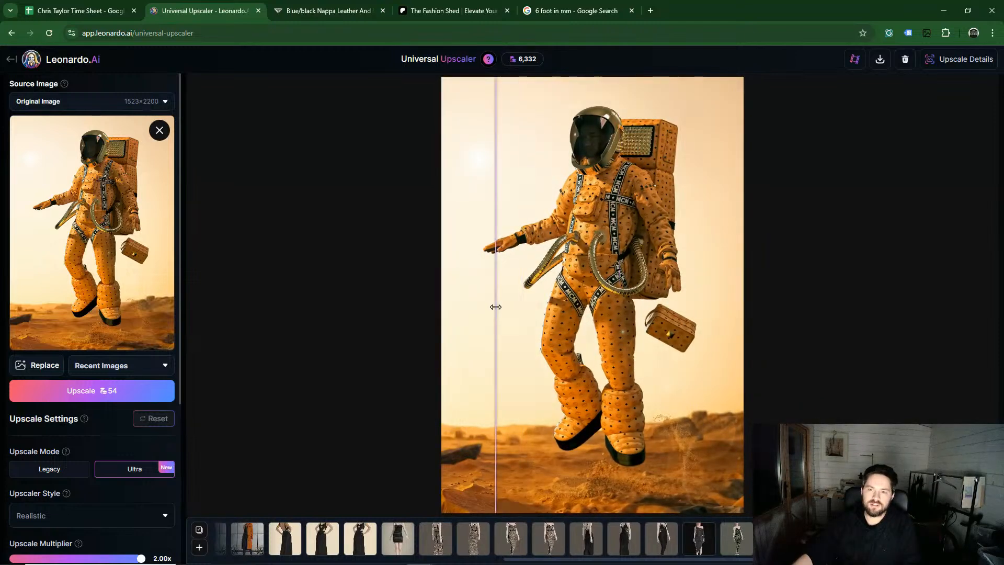
double_click(621, 123)
drag(621, 99, 584, 278)
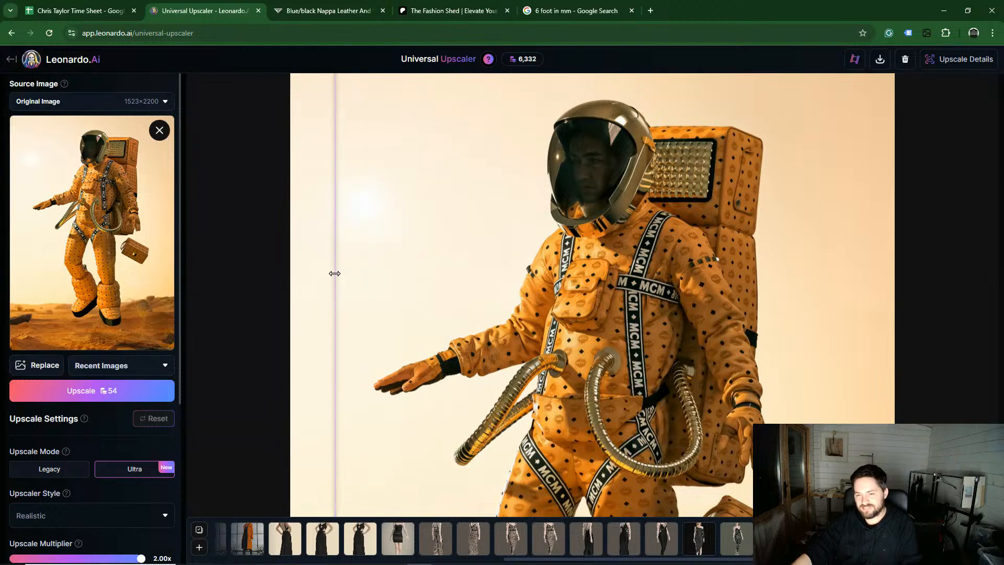
click(71, 61)
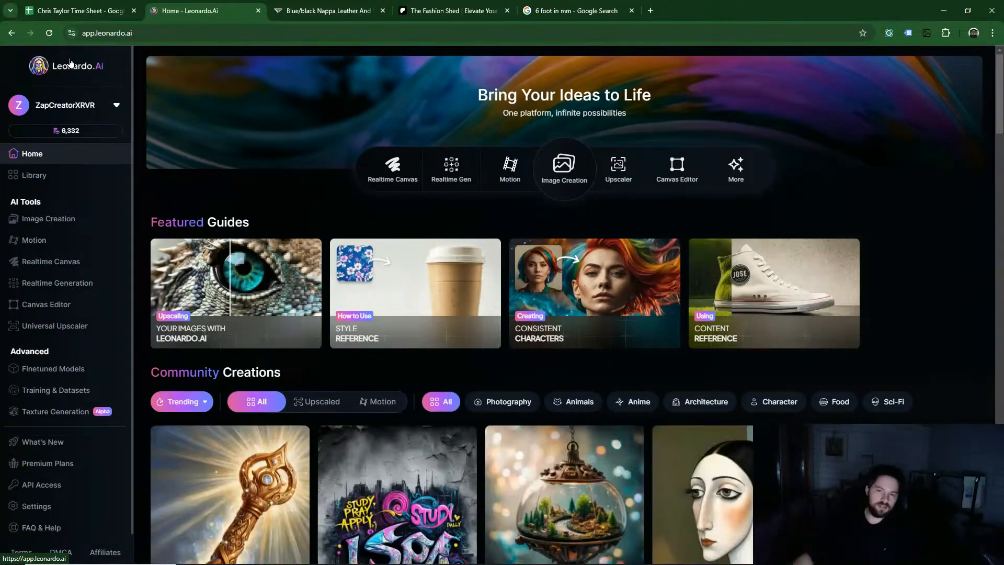
click(539, 314)
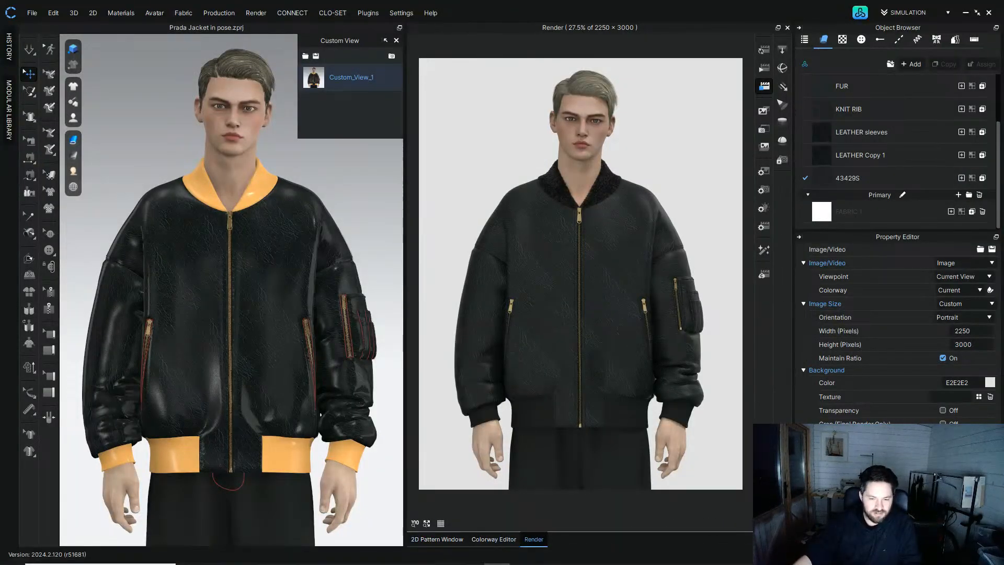
mouse_move(421, 557)
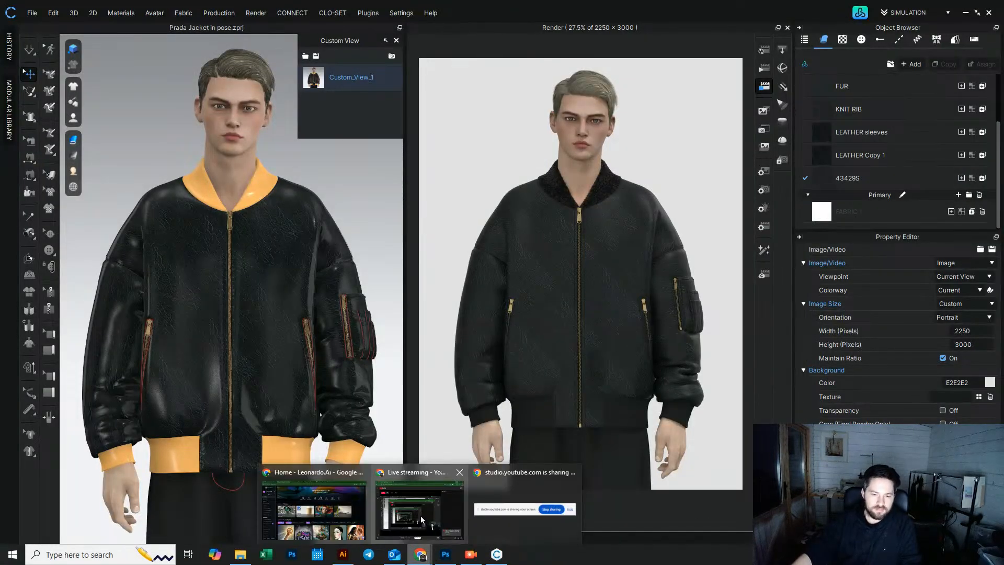
click(314, 509)
click(616, 166)
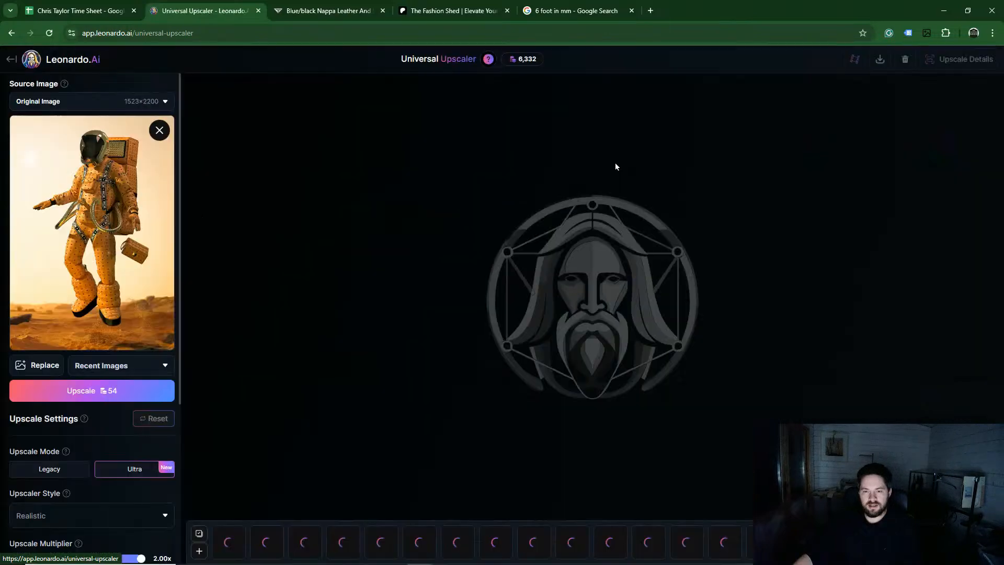
Step: Replace the source image by uploading Prada Jacket in pose_1.png from the Desktop
click(159, 130)
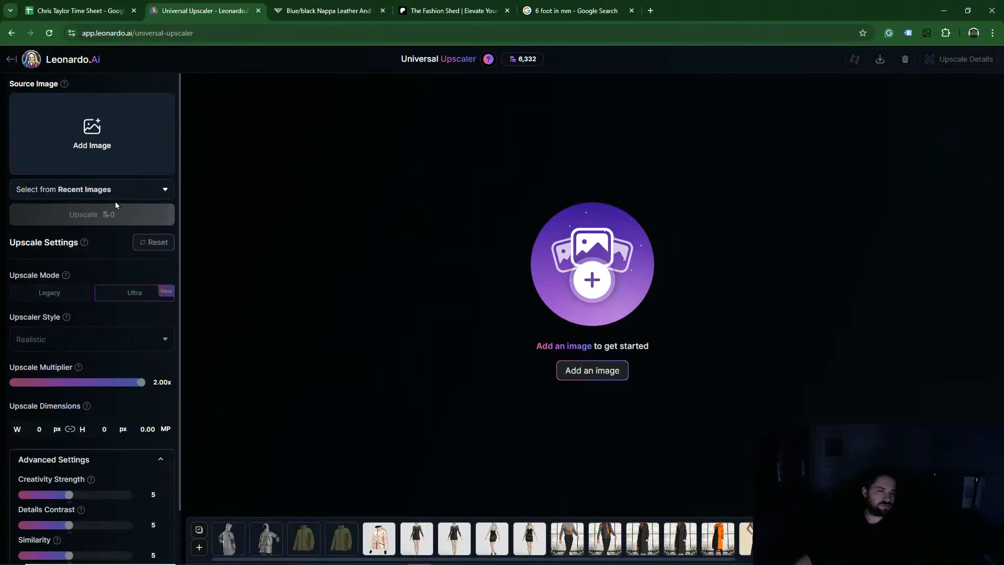
click(93, 131)
click(291, 146)
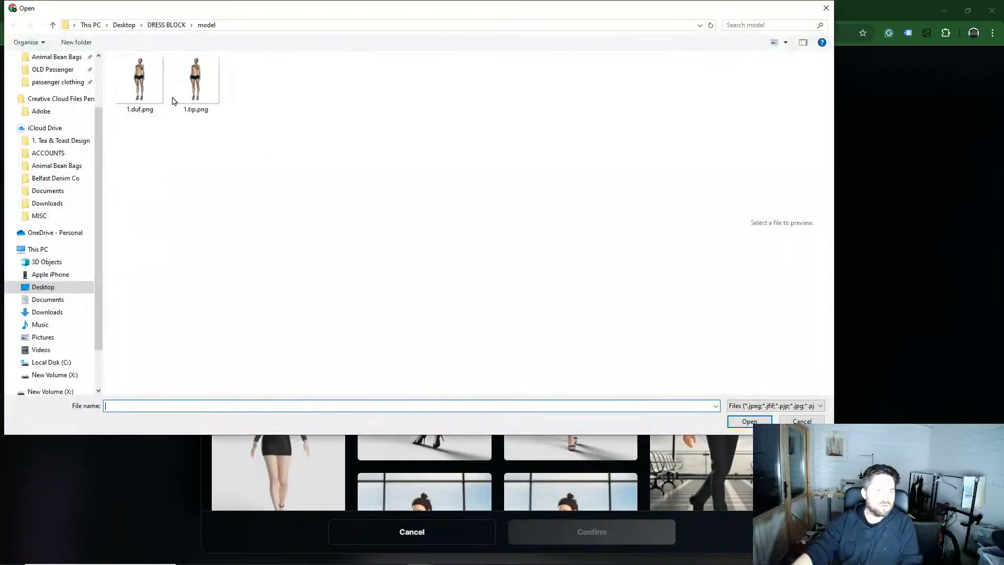
click(52, 26)
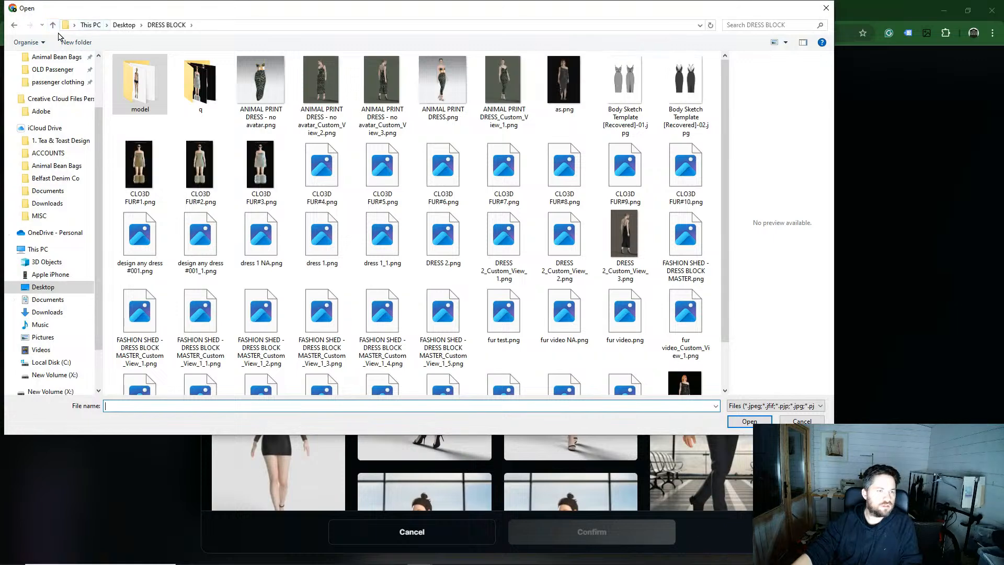
click(53, 28)
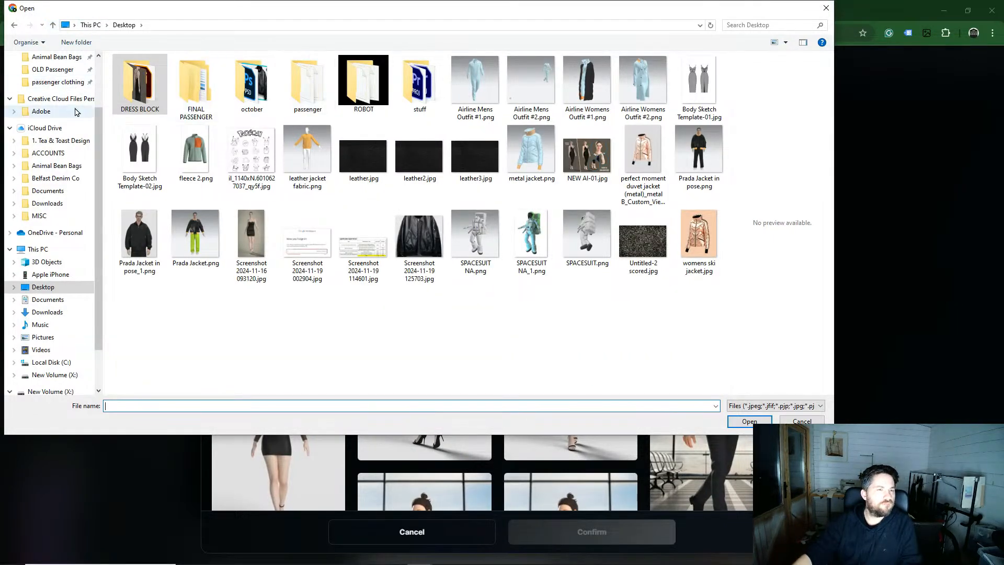
scroll(68, 104, up, 2)
click(59, 90)
click(52, 80)
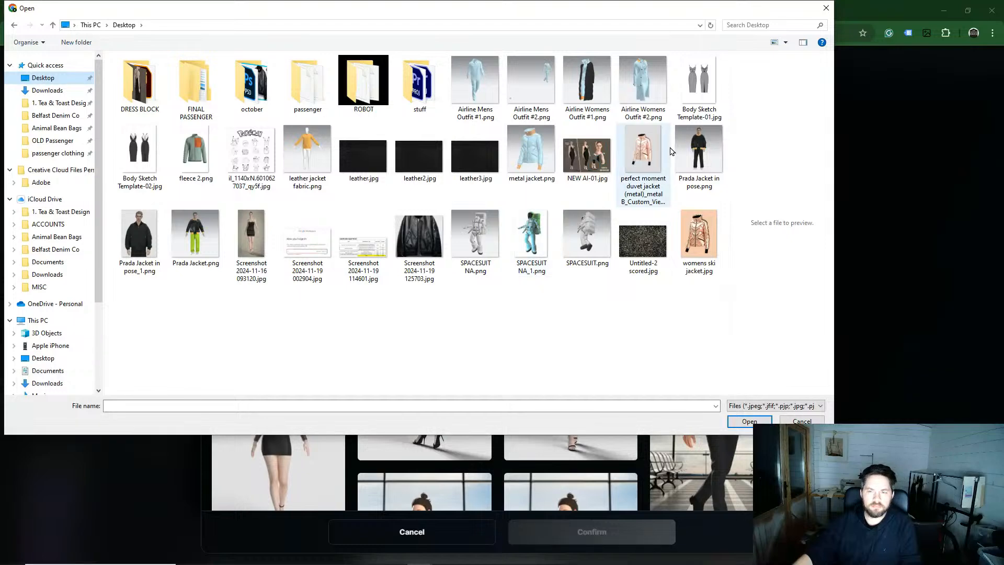
click(139, 238)
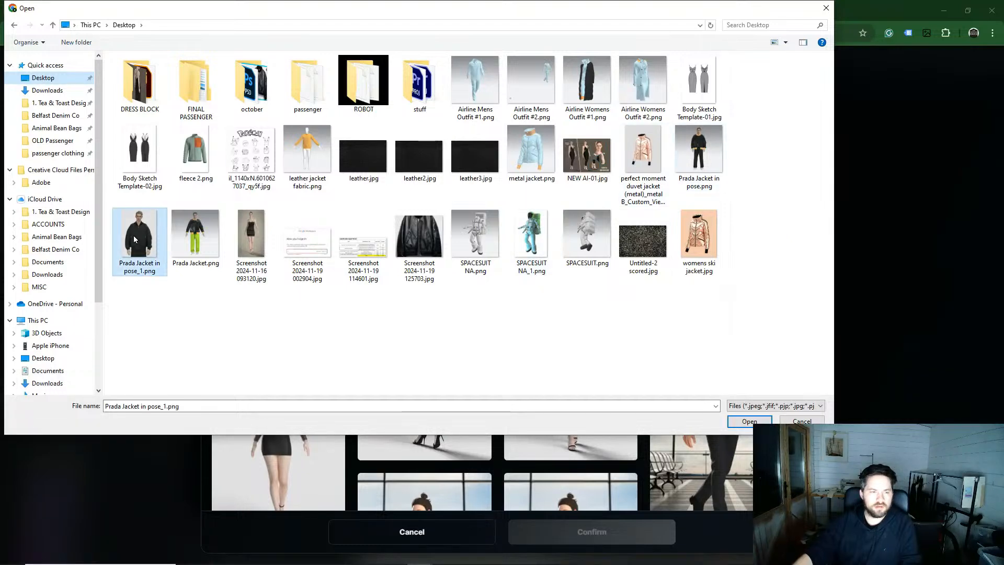
click(749, 421)
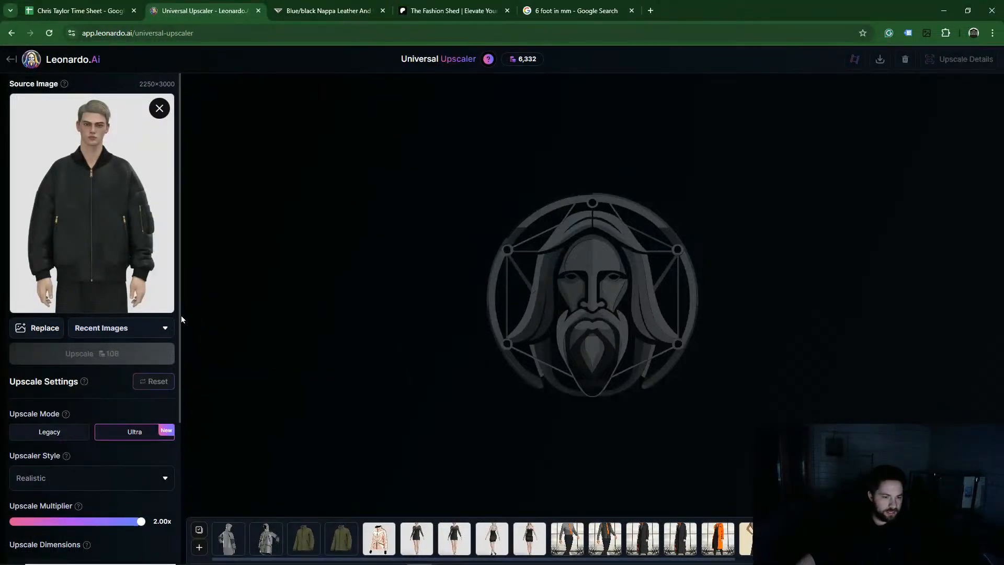
Step: Set the upscale multiplier to 1.00x
drag(179, 319, 171, 468)
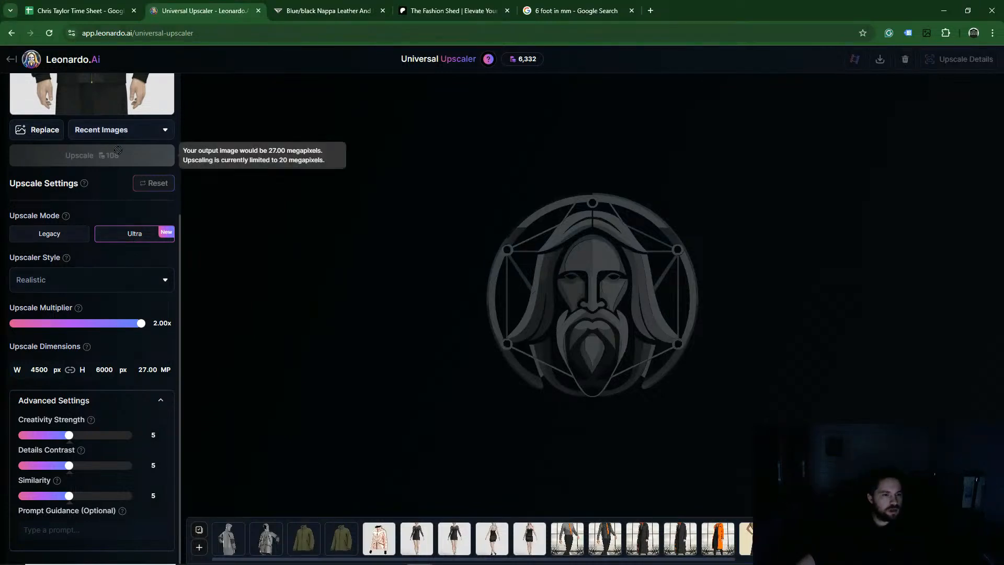
click(21, 325)
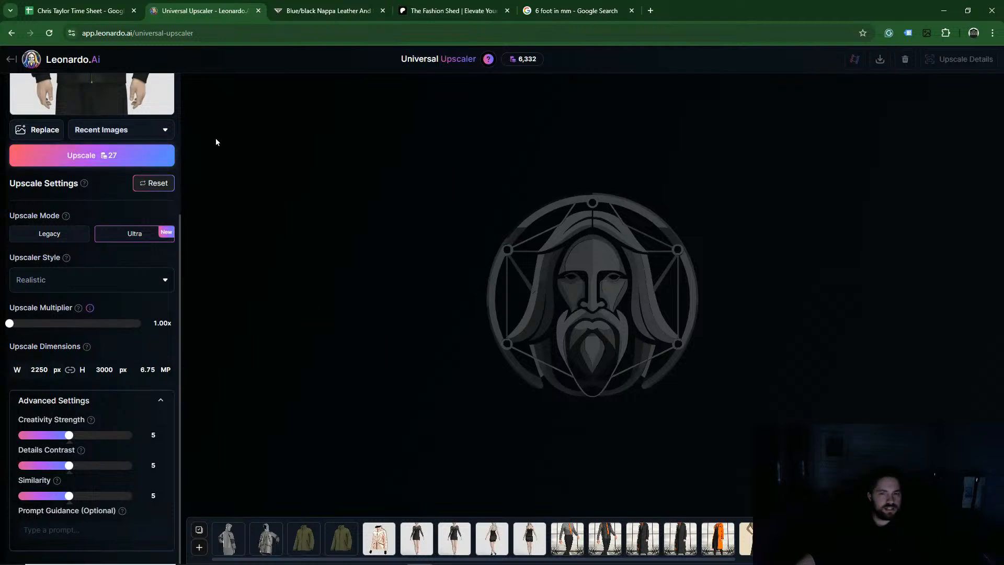
Step: Run the upscale on the jacket image at the 1.00x multiplier
mouse_move(523, 65)
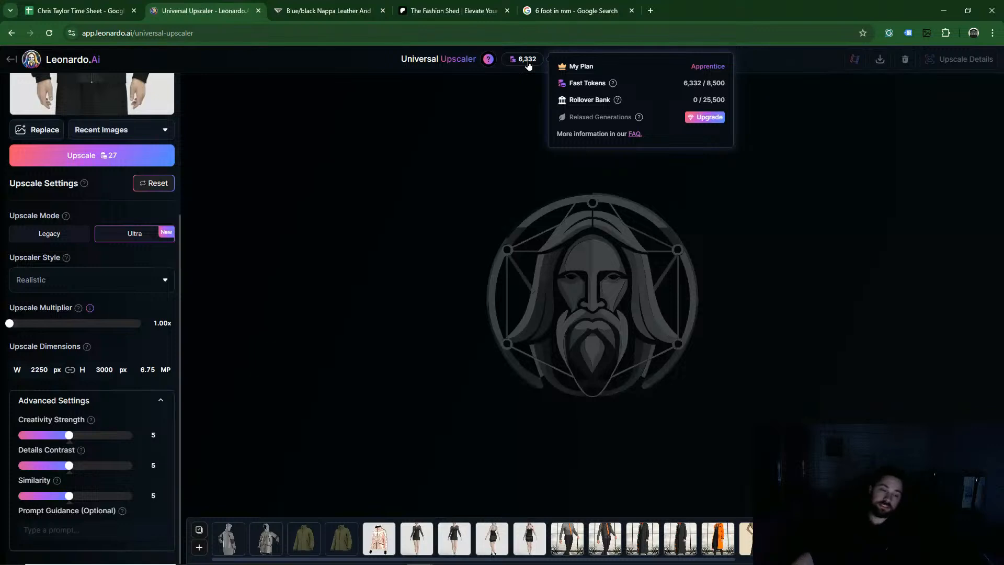
click(100, 153)
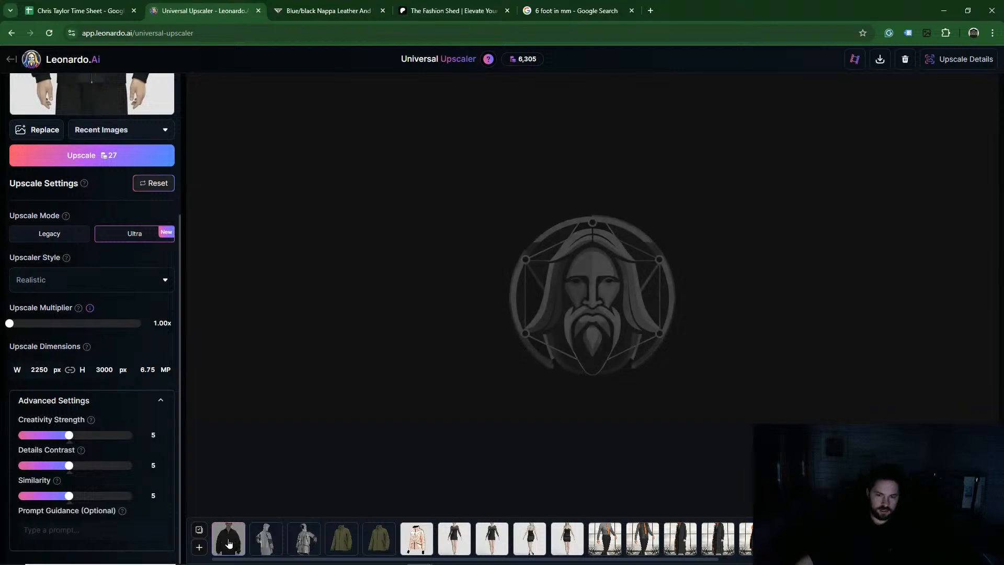
Step: Open the new jacket upscale from the history and inspect its before/after comparison zoomed in
click(229, 544)
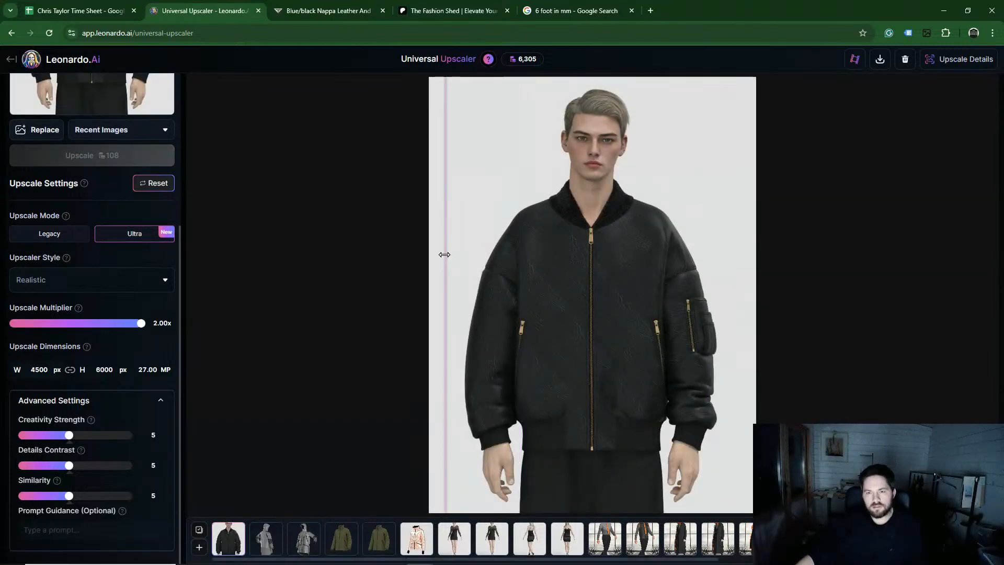
scroll(658, 212, up, 5)
drag(652, 162, 534, 395)
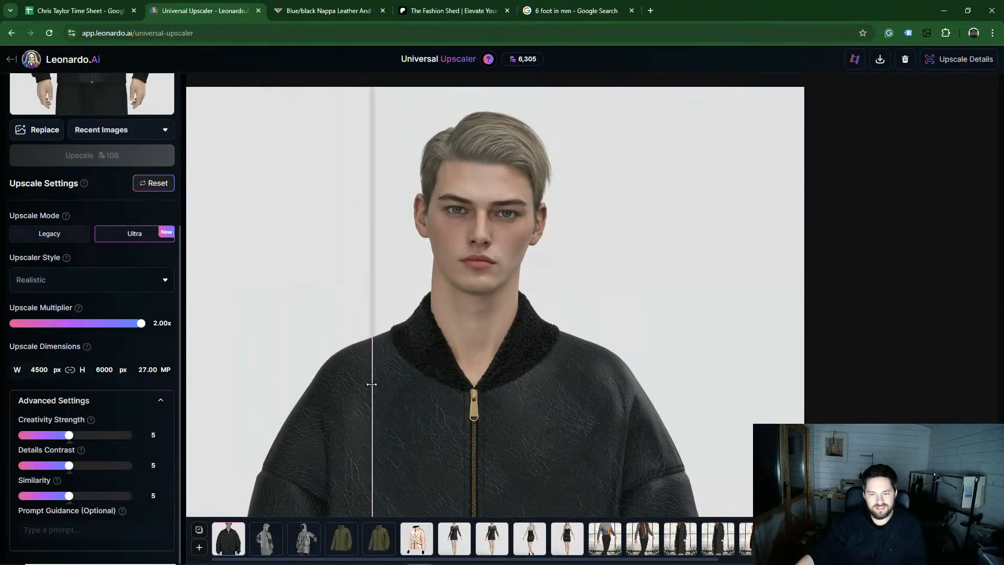
scroll(372, 385, down, 3)
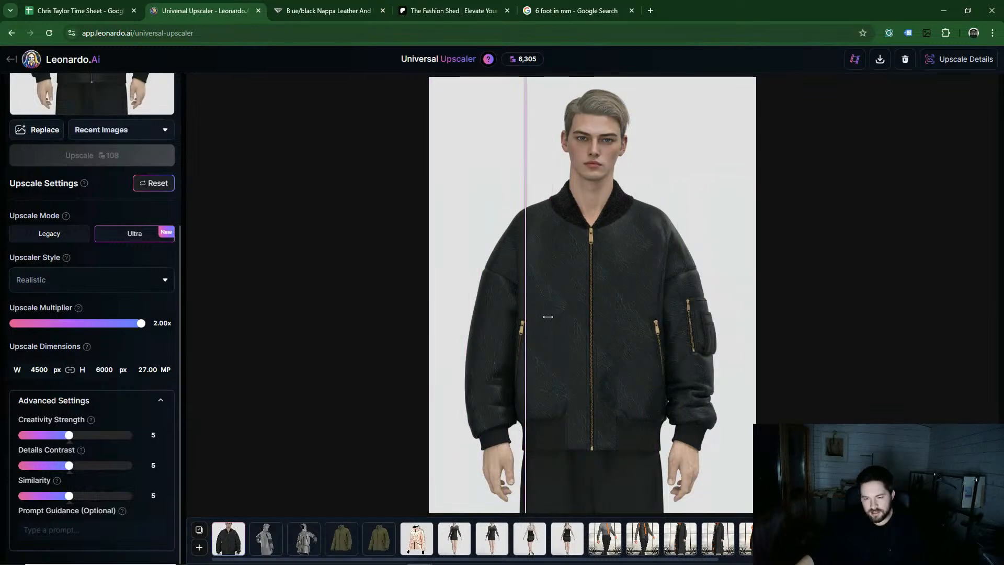
scroll(602, 303, up, 3)
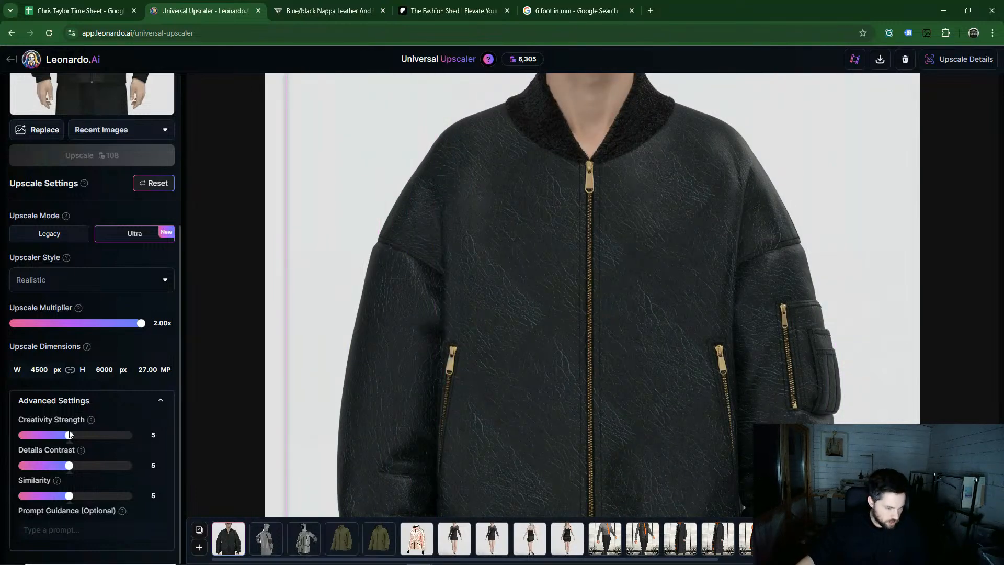
Step: Set Creativity Strength to 8, Details Contrast to 3 and Similarity to 8
click(96, 436)
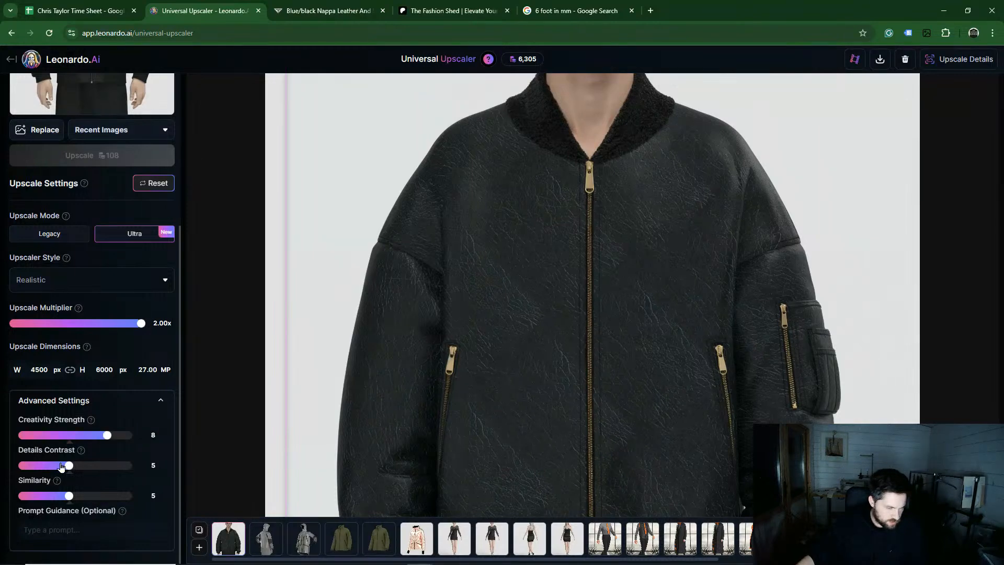
click(41, 466)
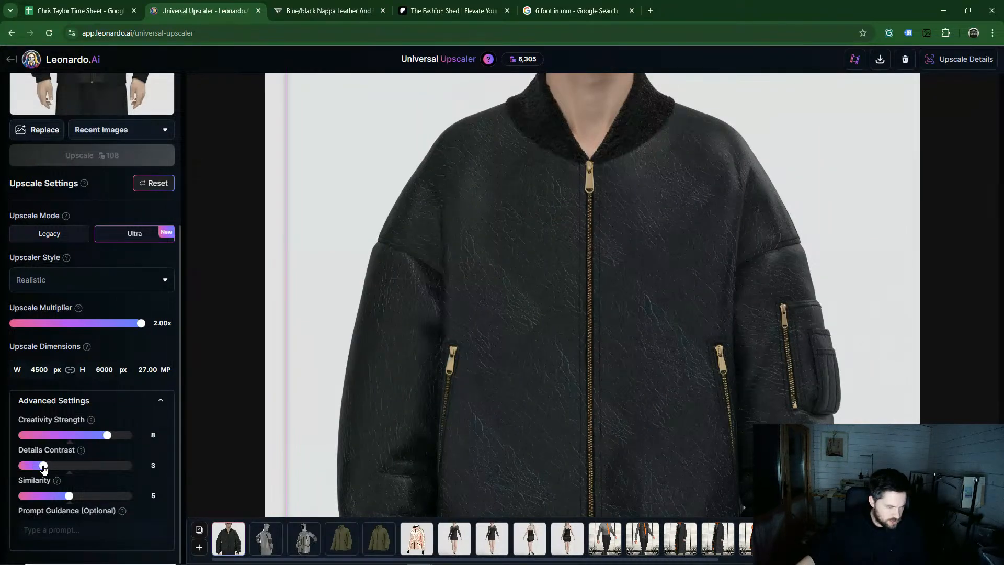
click(86, 497)
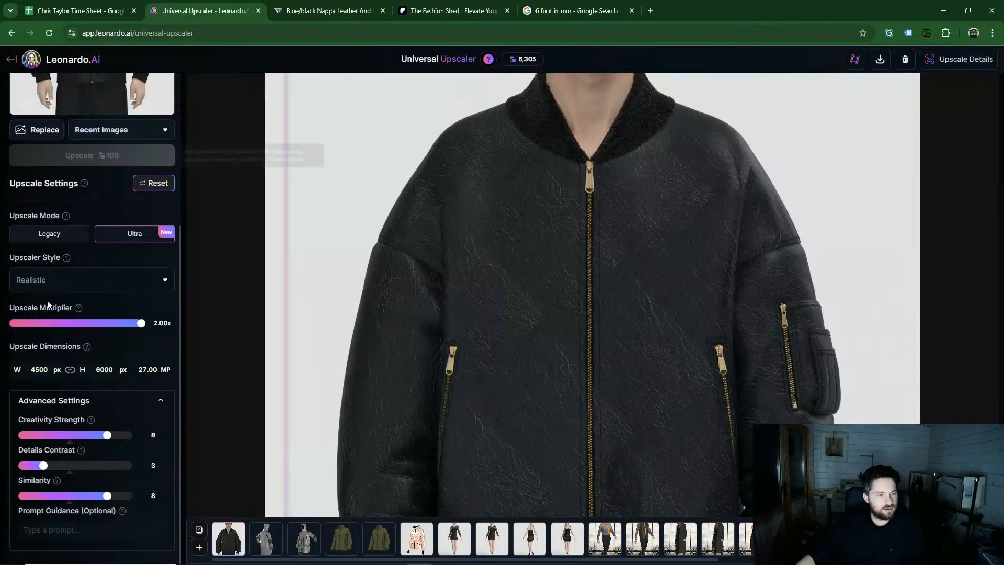
Step: Set the upscale multiplier to 1.50x and run the upscale
click(22, 326)
click(40, 325)
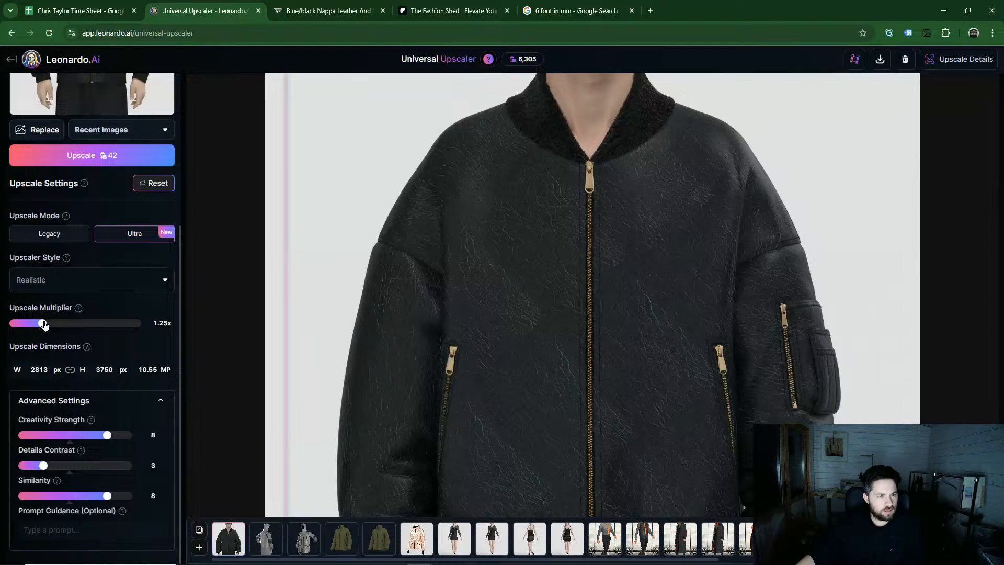
click(63, 325)
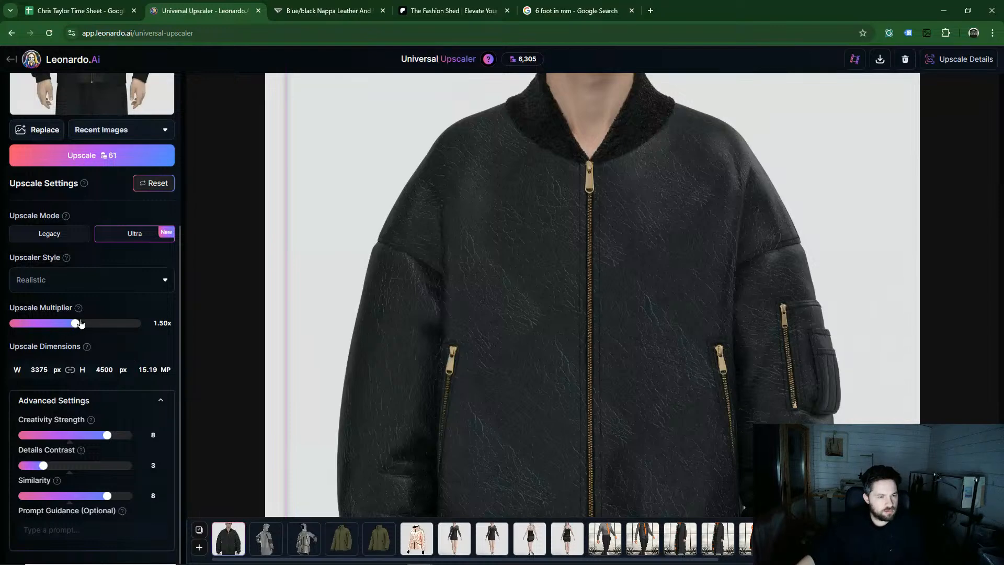
click(107, 157)
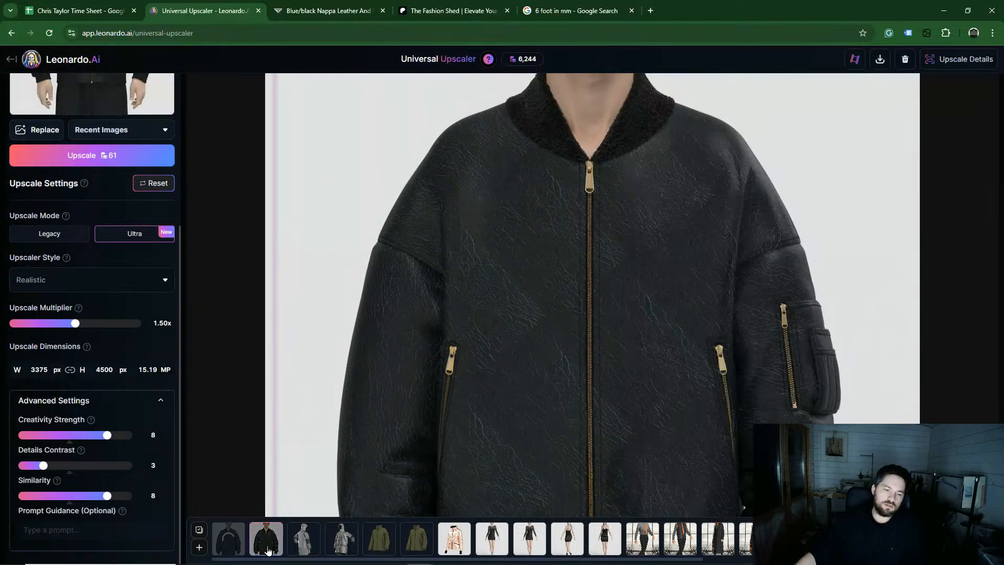
Step: Compare the before/after views of the previous jacket upscale by sliding the divider
scroll(544, 263, down, 5)
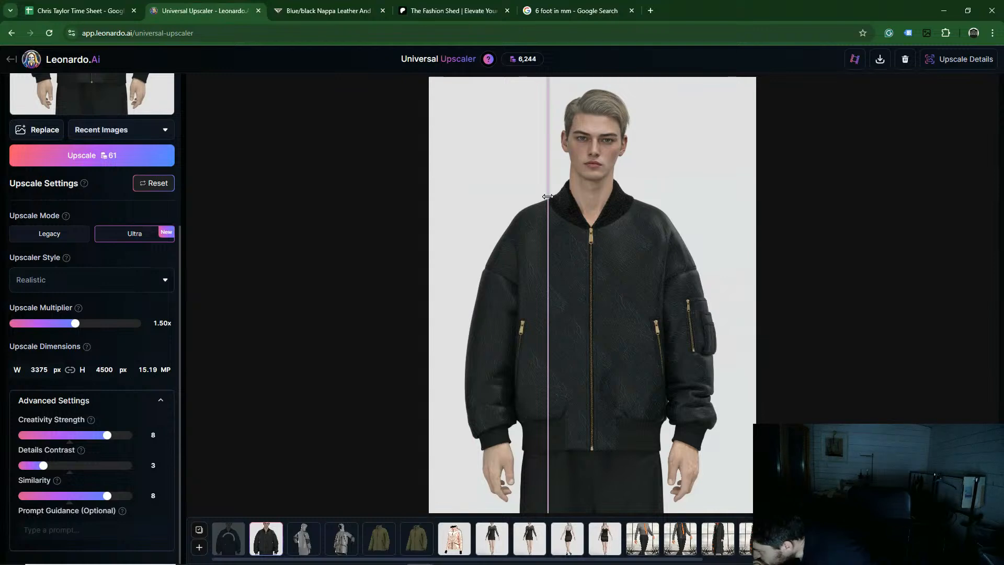
drag(548, 197, 591, 284)
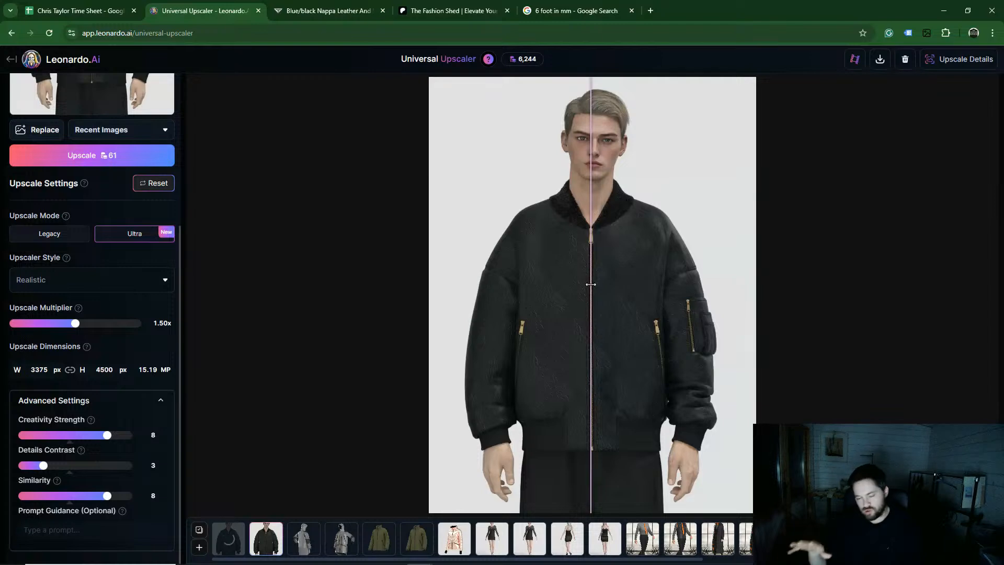
drag(591, 284, 439, 225)
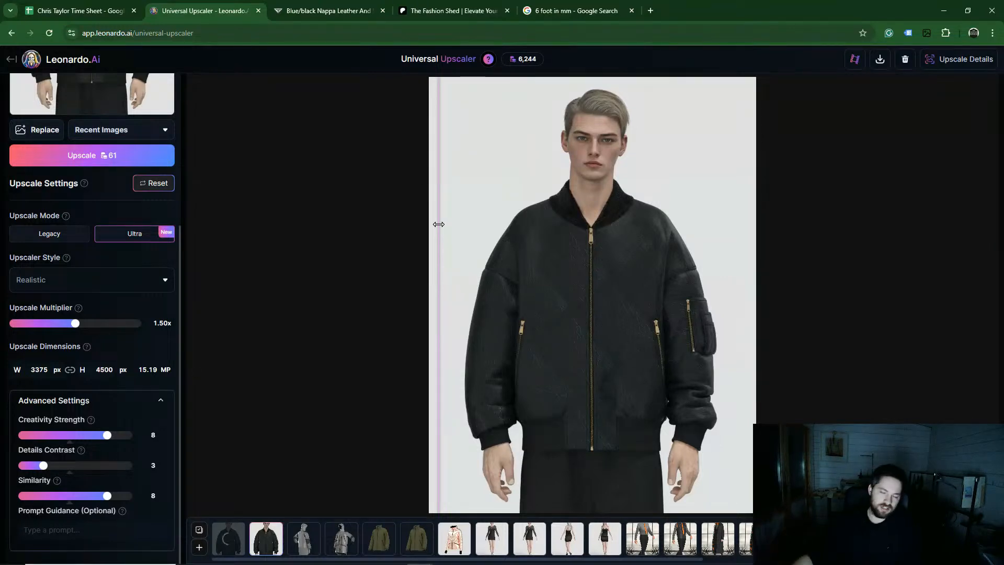
drag(439, 224, 395, 230)
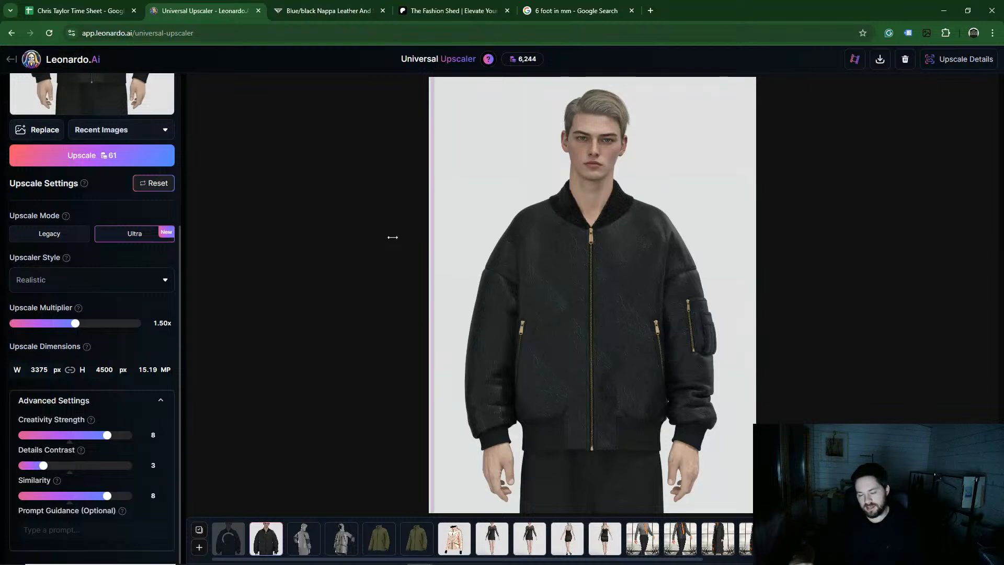
drag(413, 210, 711, 270)
drag(565, 272, 476, 300)
Step: Open the newest jacket upscale and inspect its before/after comparison zoomed in
click(228, 539)
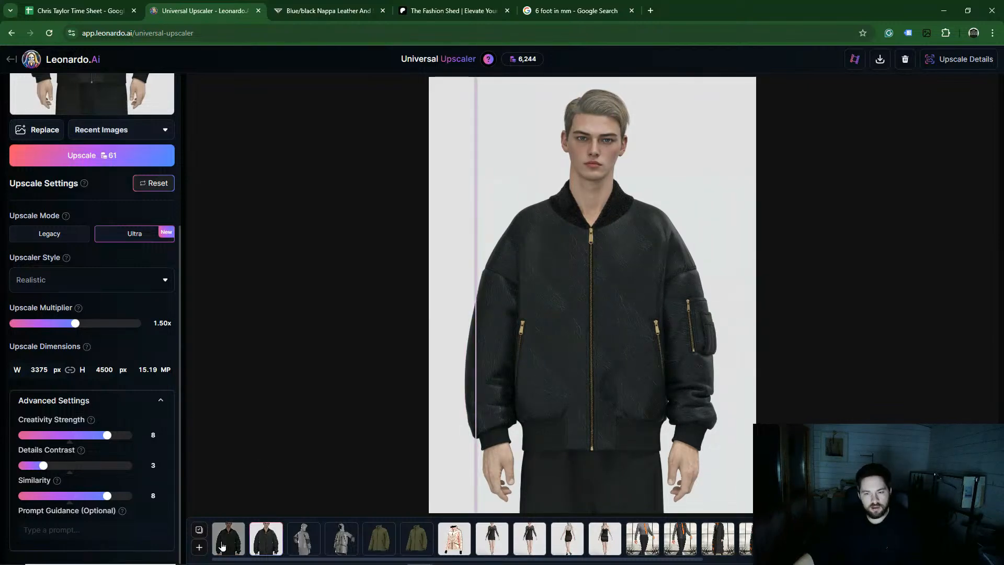
drag(650, 393, 498, 375)
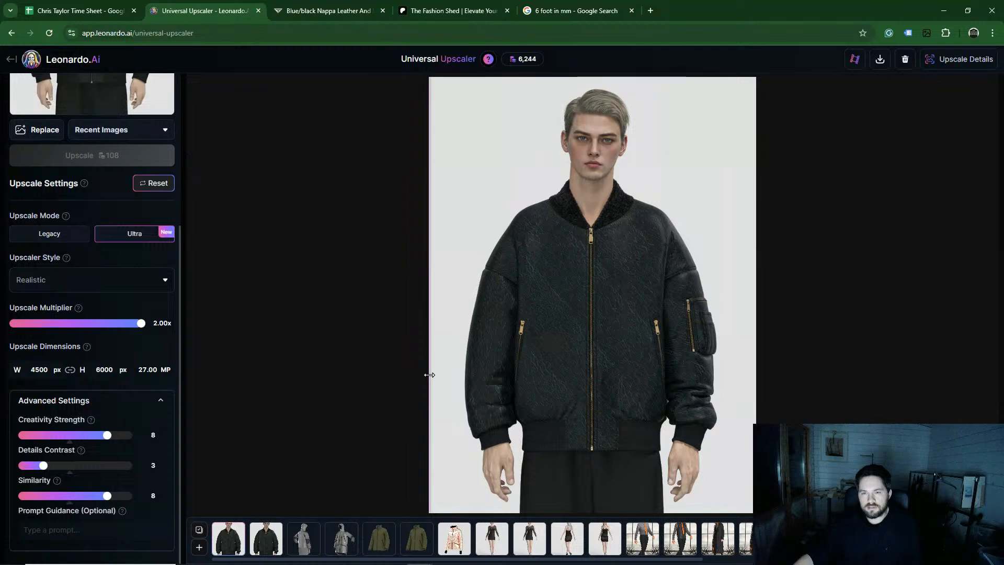
scroll(554, 211, up, 5)
scroll(588, 283, down, 5)
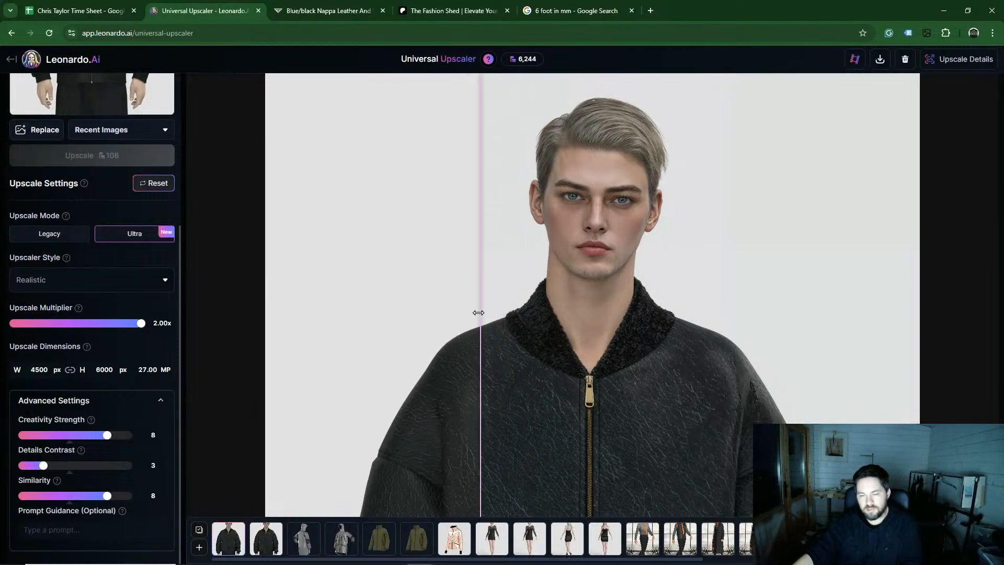
scroll(323, 332, down, 1)
scroll(323, 332, down, 3)
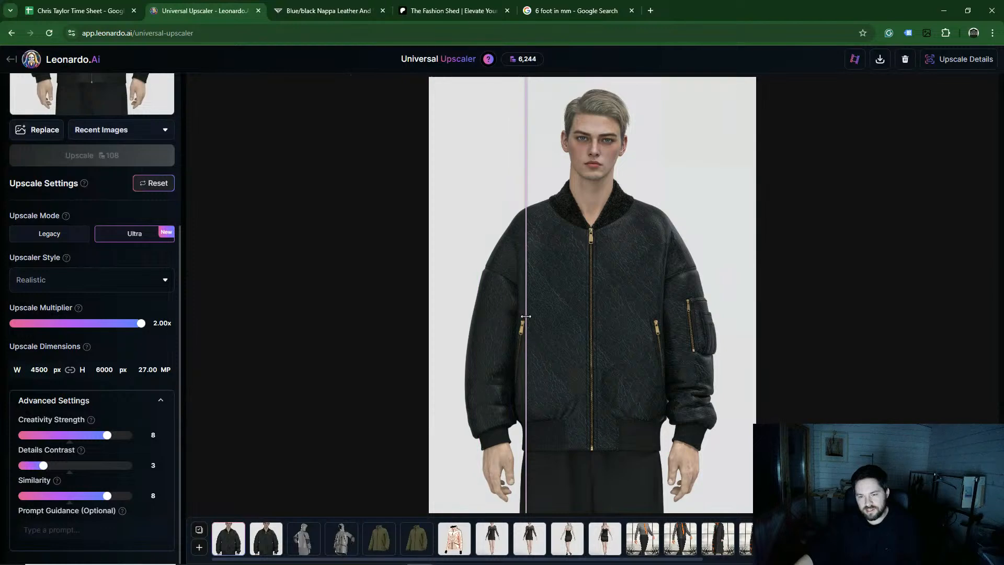
scroll(529, 327, up, 3)
Step: Set Creativity Strength to 7, Details Contrast to 5 and Similarity to 9
drag(451, 341, 461, 274)
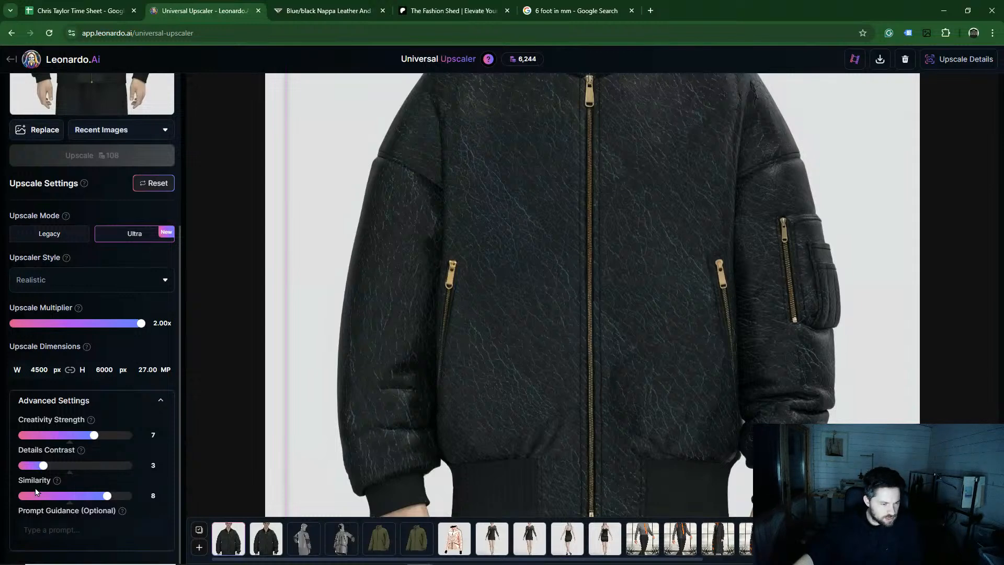
mouse_move(118, 513)
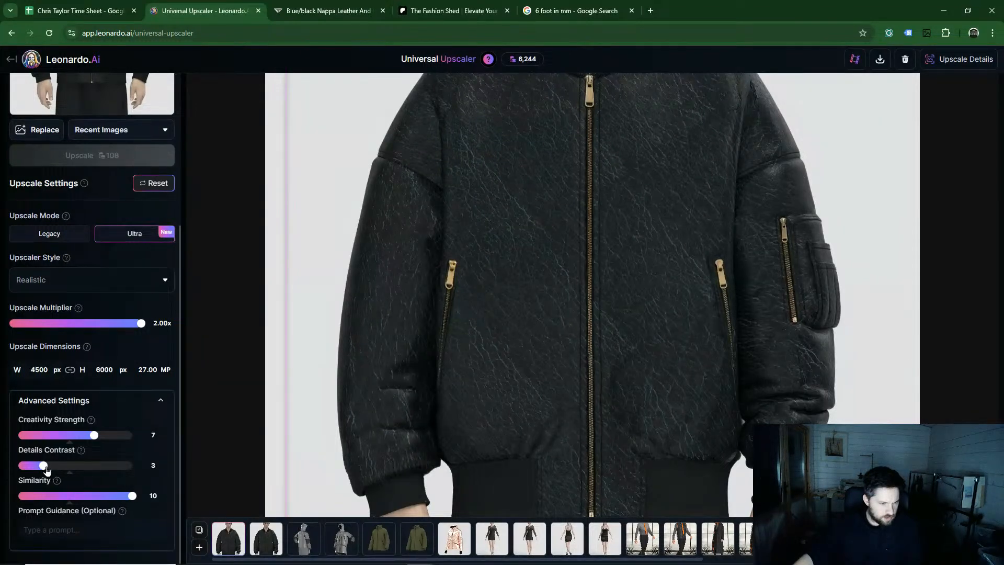
mouse_move(81, 450)
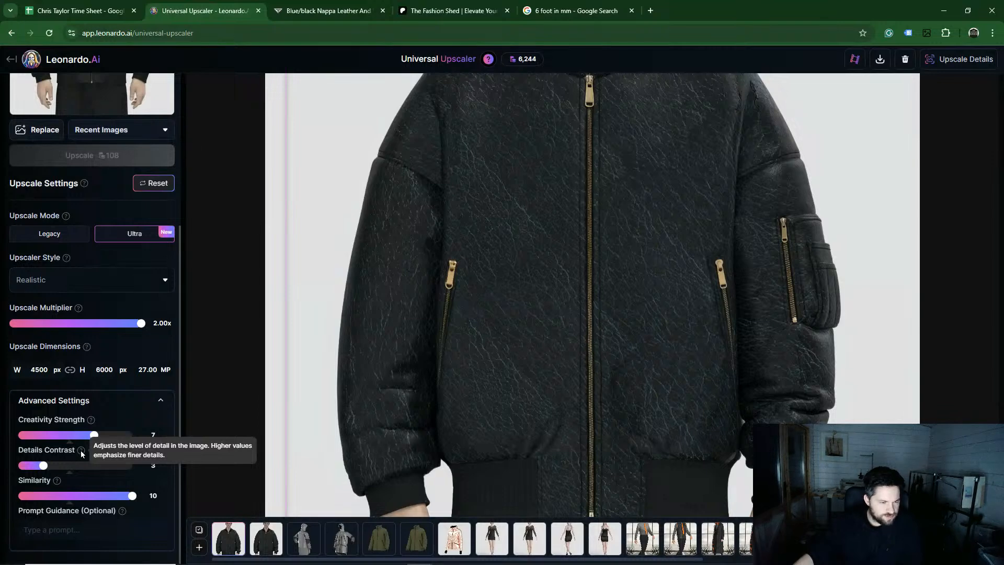
click(69, 466)
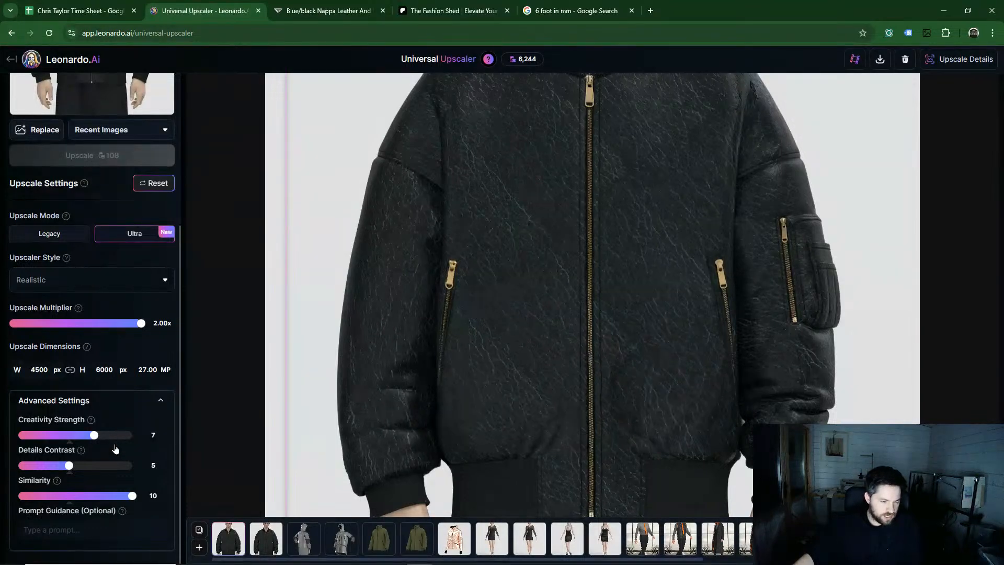
mouse_move(57, 481)
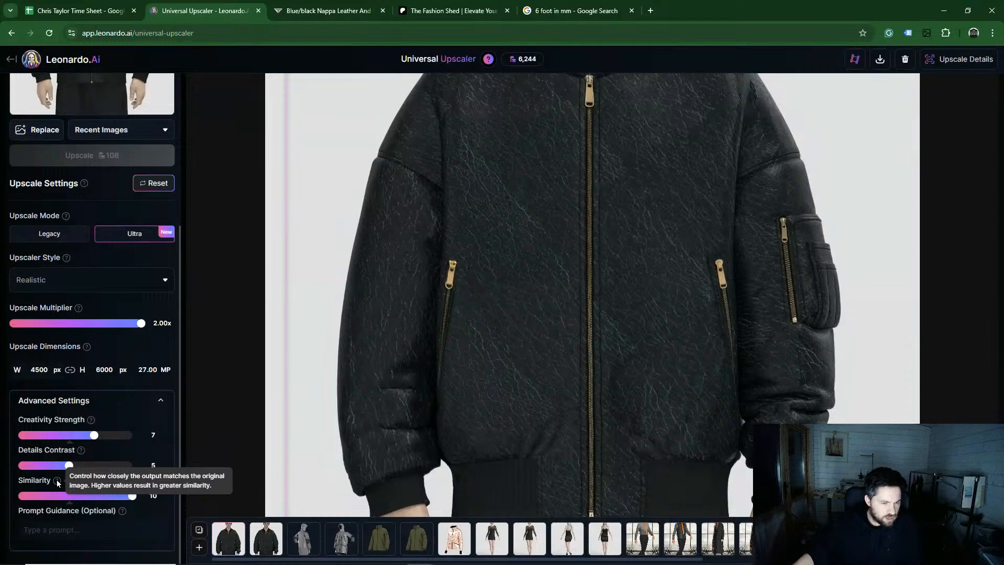
click(119, 497)
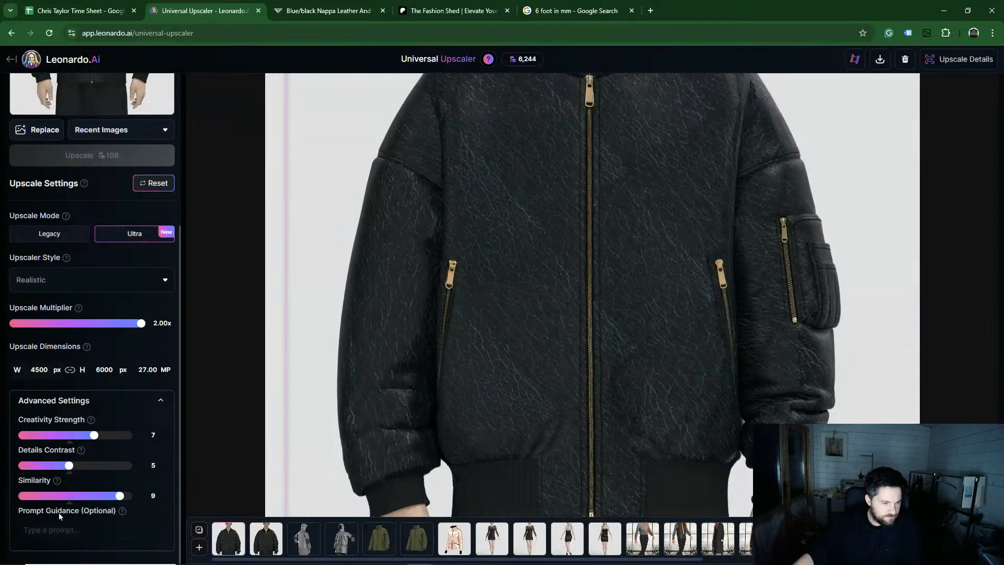
Step: Set the upscale multiplier to 1.50x and run the upscale again
click(82, 324)
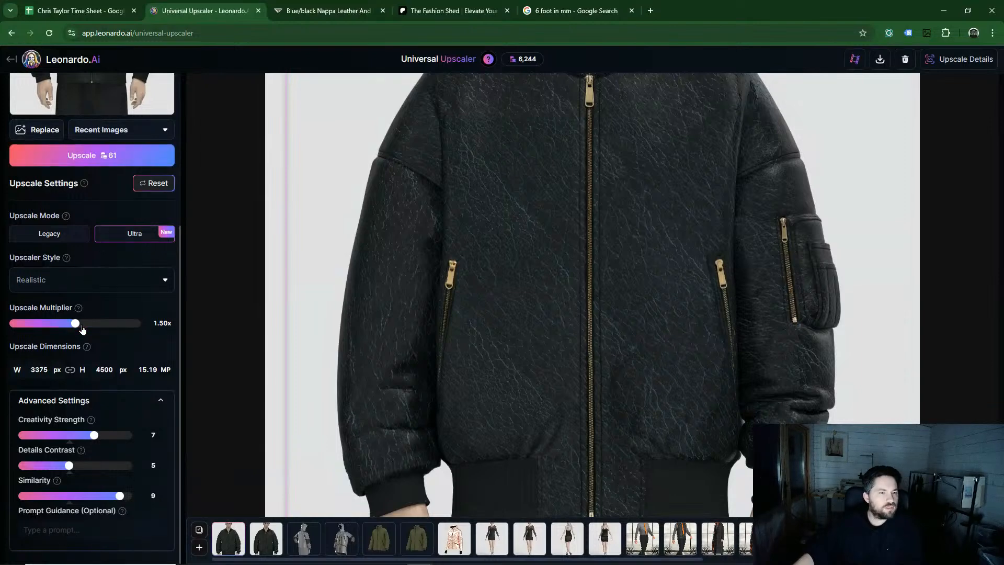
click(99, 160)
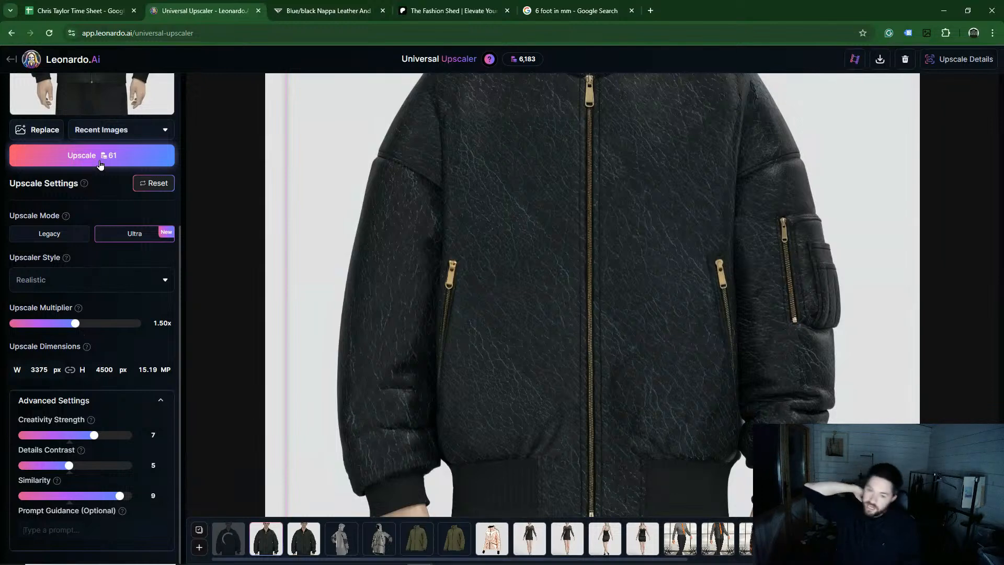
drag(519, 339, 521, 297)
drag(611, 189, 529, 236)
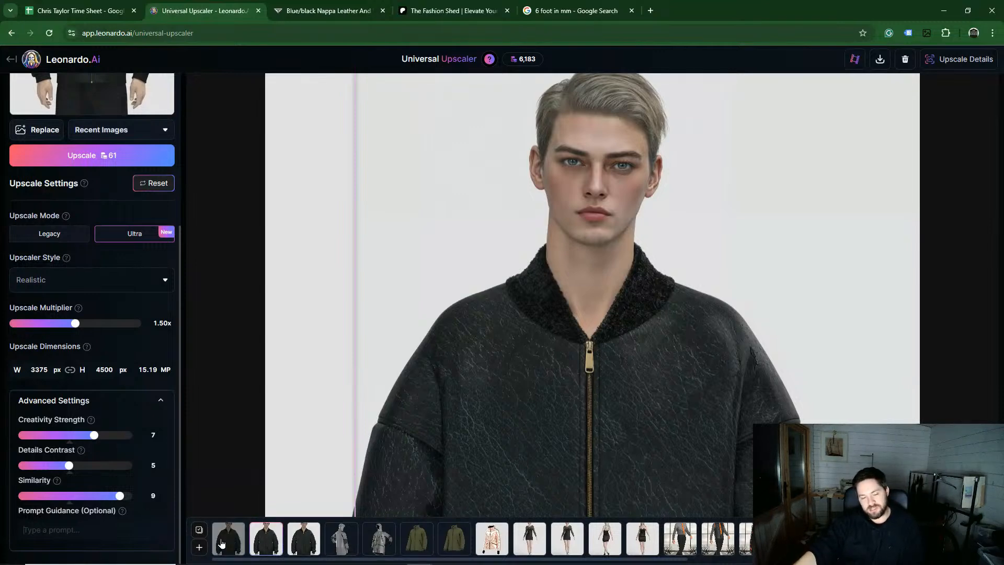
Step: Open the newest jacket upscale, compare it with the original zoomed in, and download it
click(230, 542)
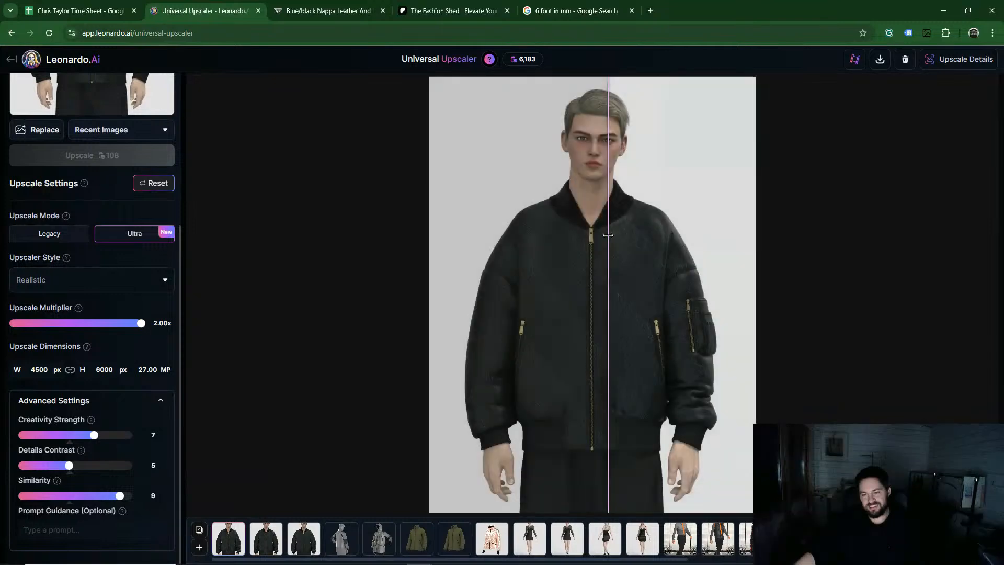
drag(518, 233, 440, 252)
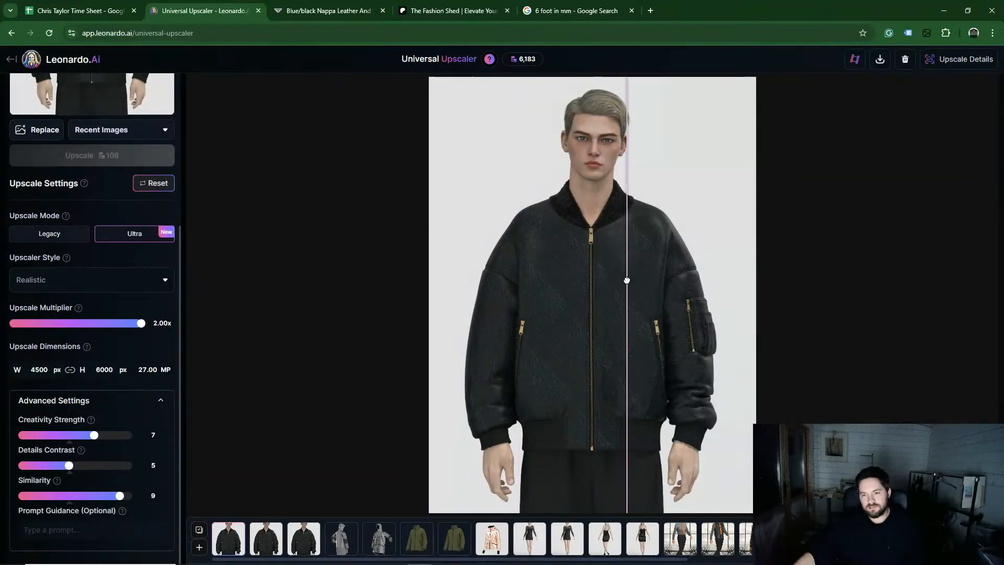
scroll(593, 316, up, 5)
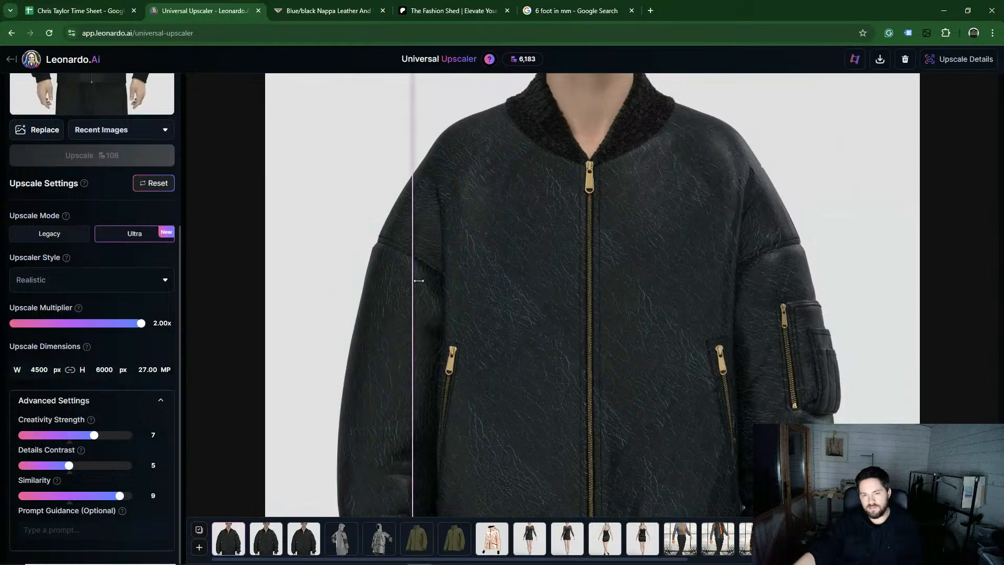
drag(482, 294, 473, 463)
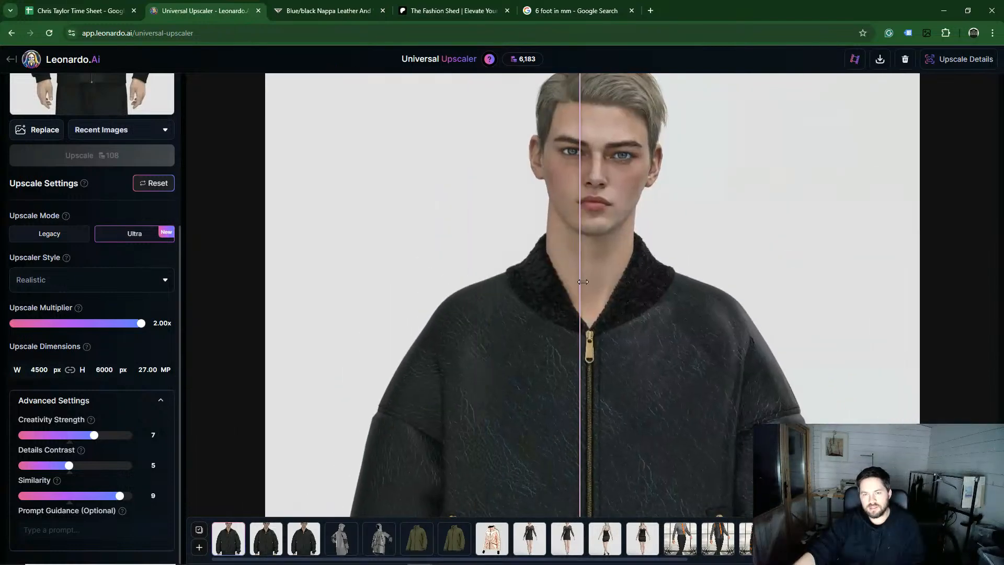
drag(605, 289, 605, 336)
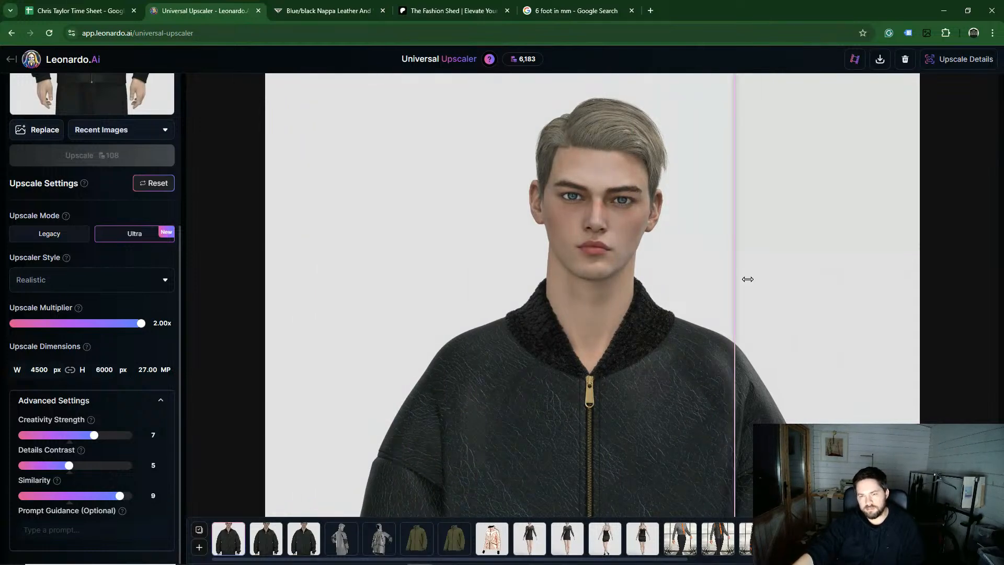
click(882, 63)
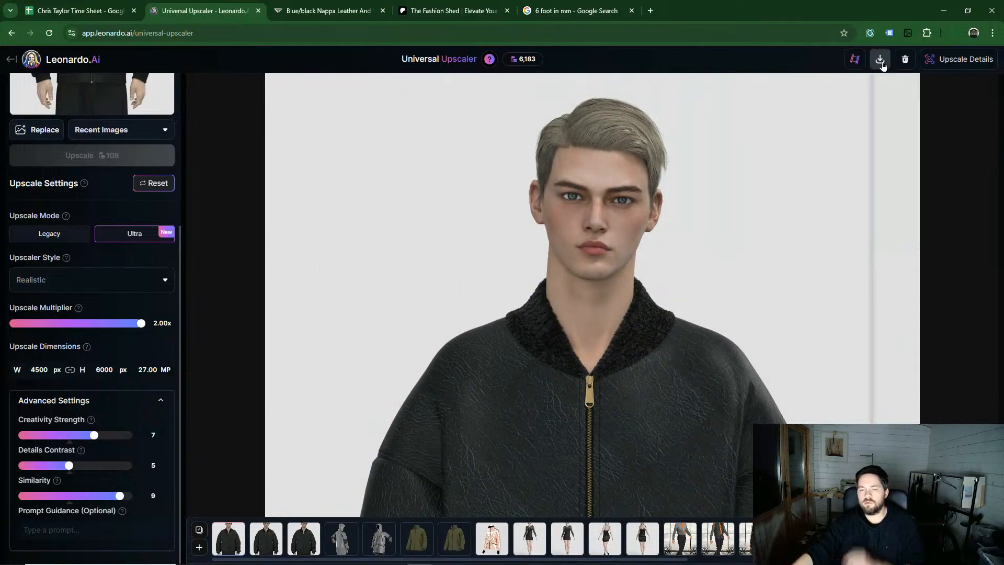
Step: Locate the downloaded jacket upscale in the Downloads folder and preview it
mouse_move(275, 548)
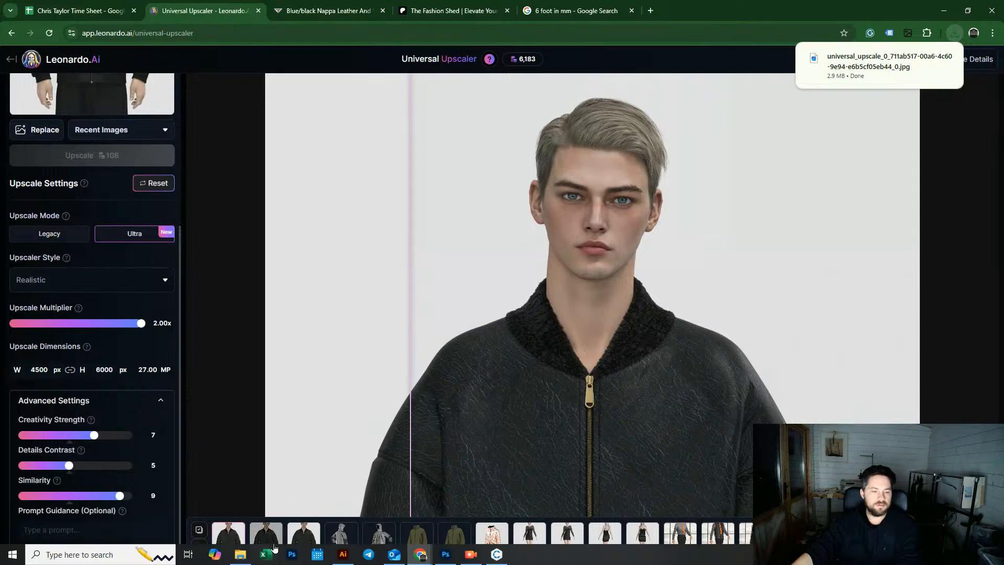
click(240, 554)
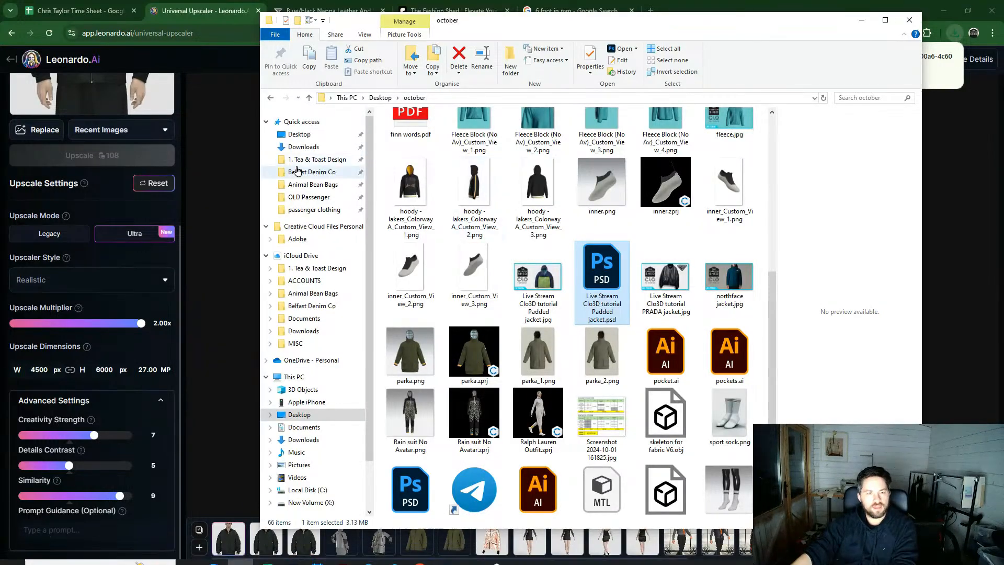
click(303, 146)
click(411, 152)
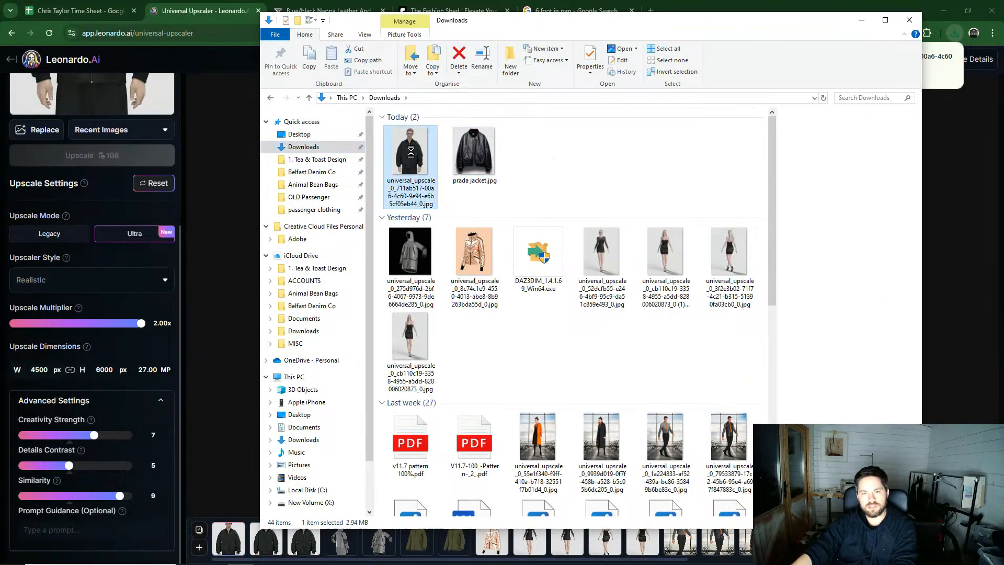
right_click(412, 152)
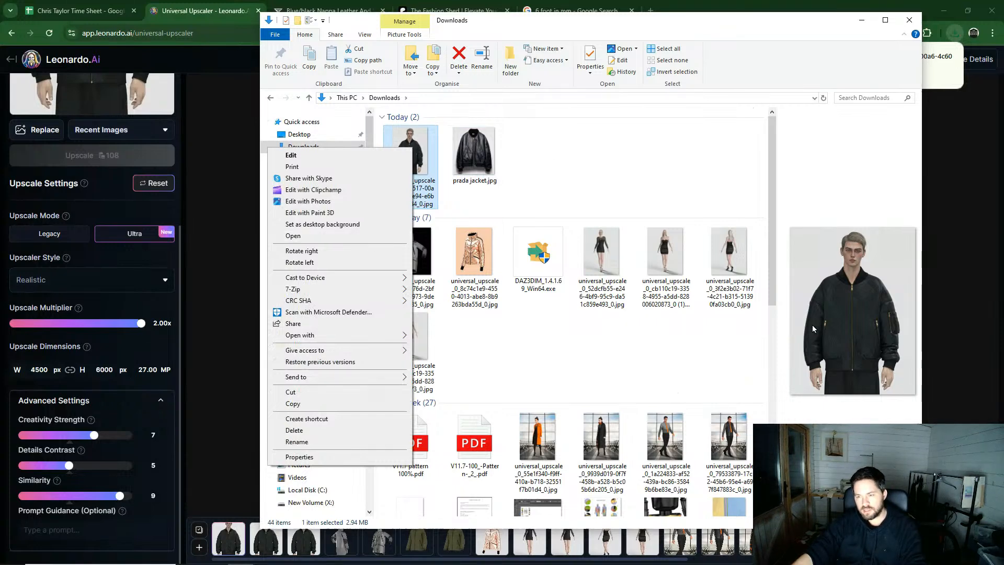
click(830, 314)
click(535, 161)
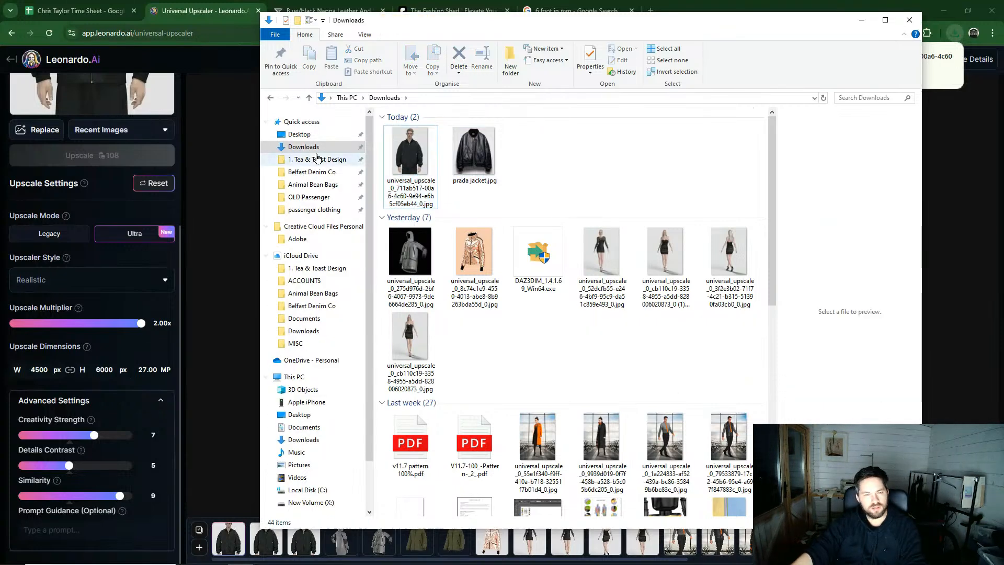
Step: Try to open the downloaded jacket upscale from the Downloads folder after browsing the Desktop
click(310, 135)
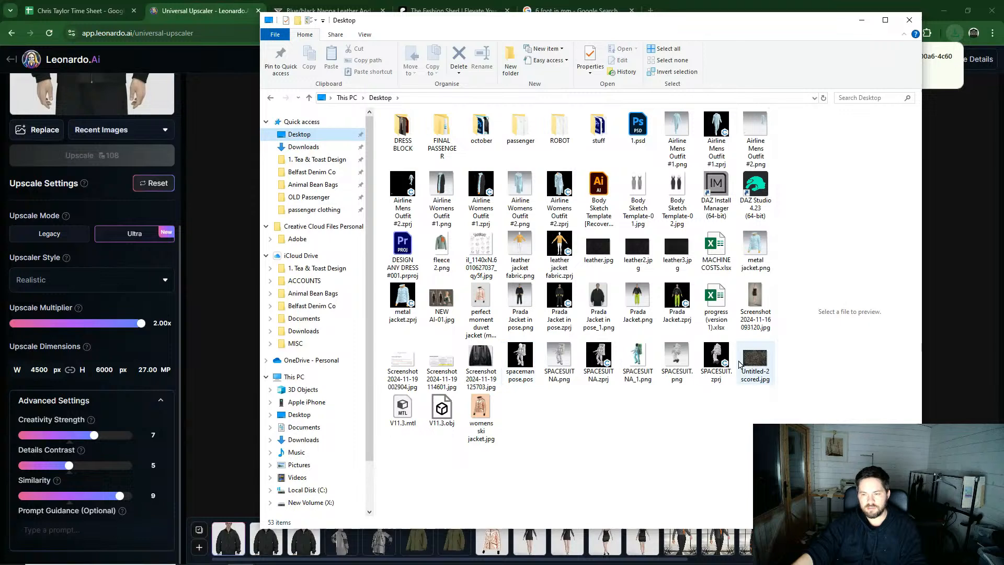
click(600, 295)
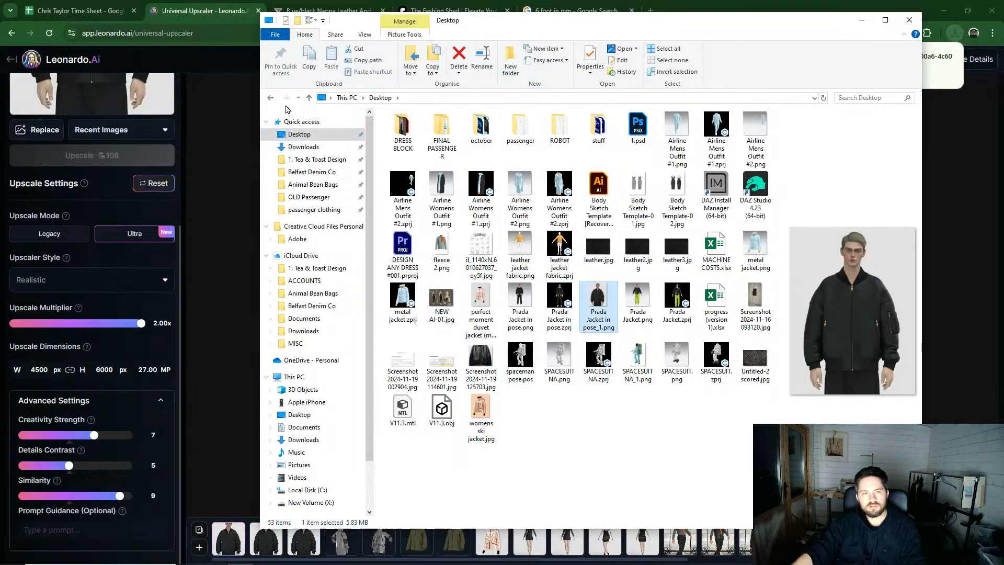
click(309, 97)
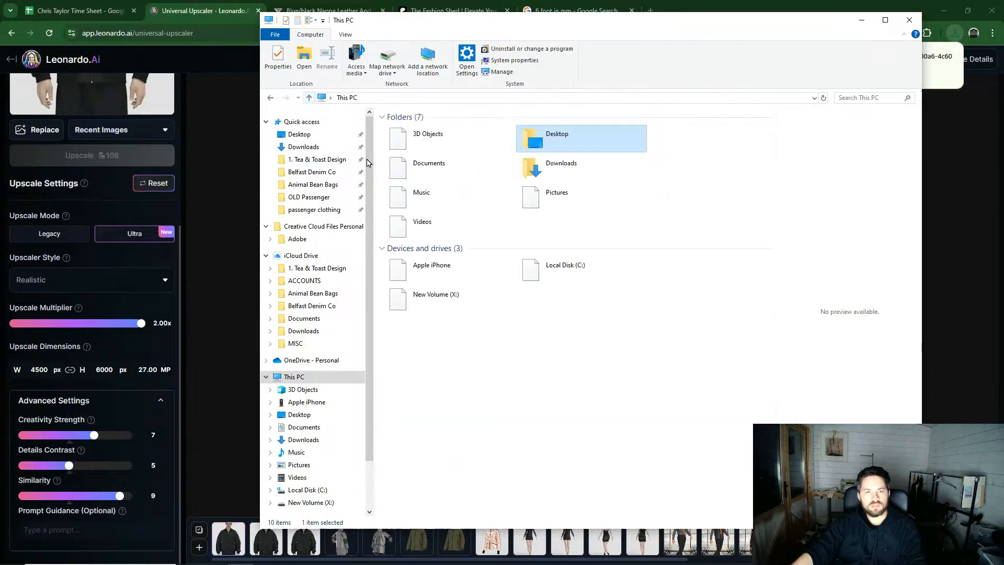
click(306, 146)
double_click(404, 141)
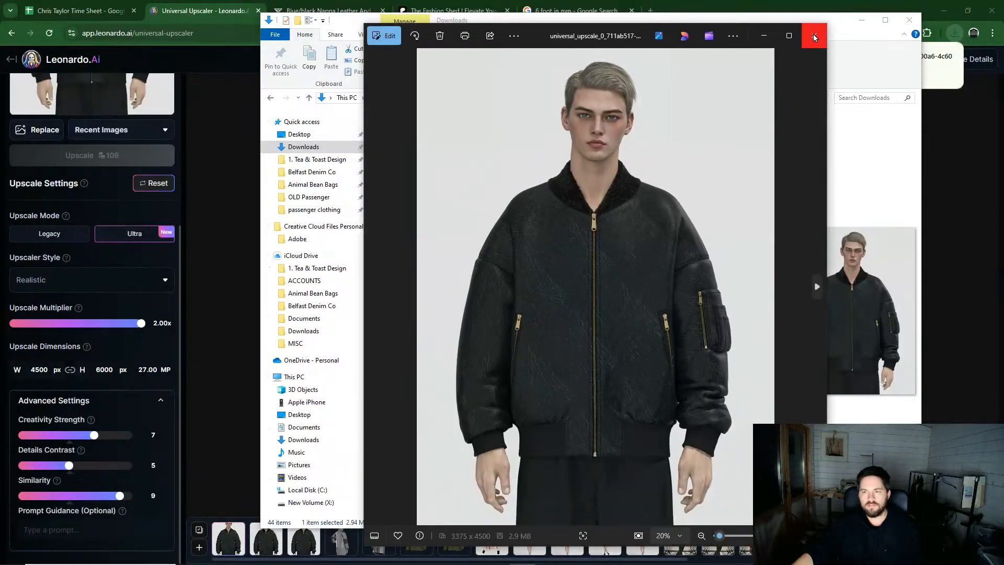
click(812, 32)
right_click(415, 150)
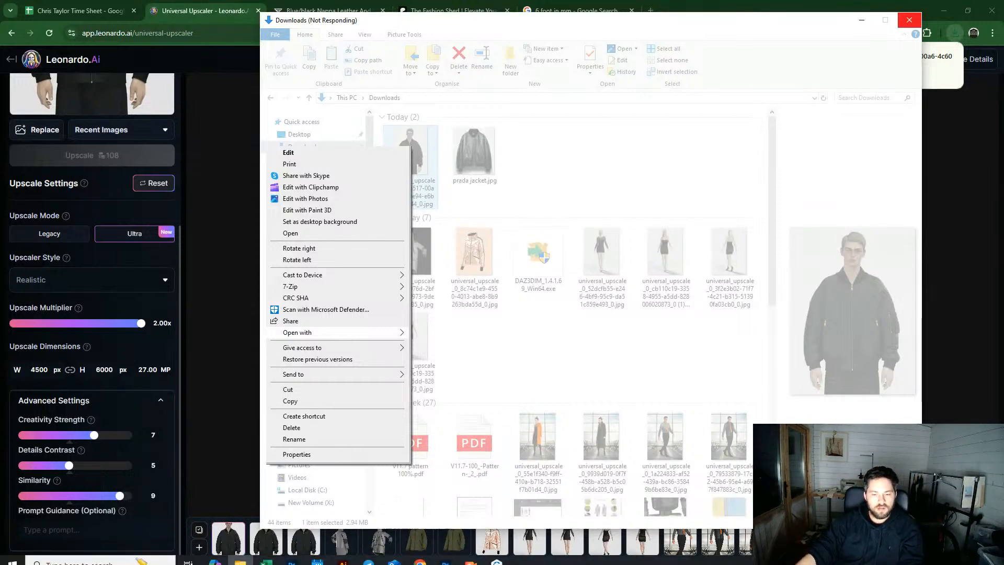
Step: Minimize the browser and CLO windows and decline the Repair Outlook prompt
click(240, 556)
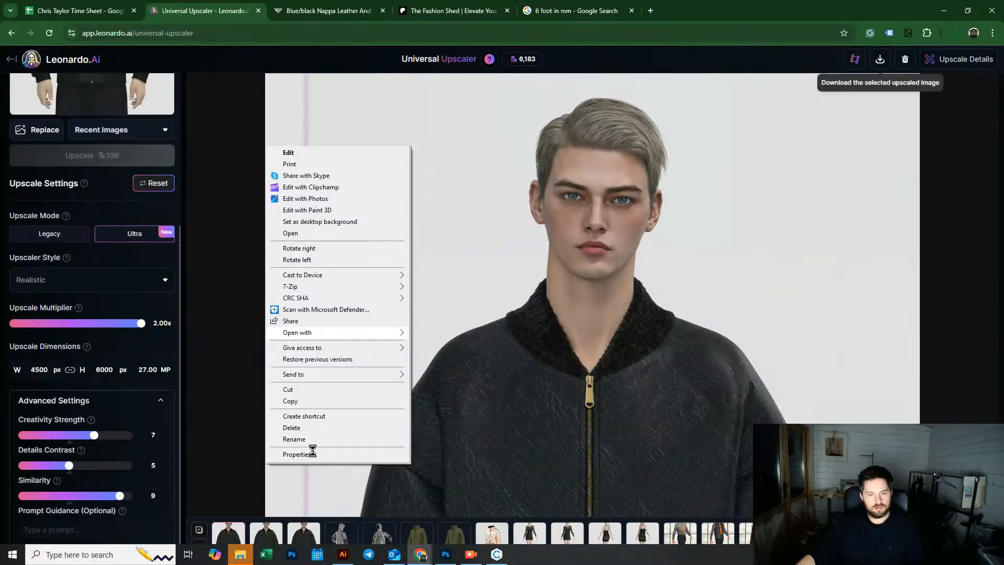
click(943, 14)
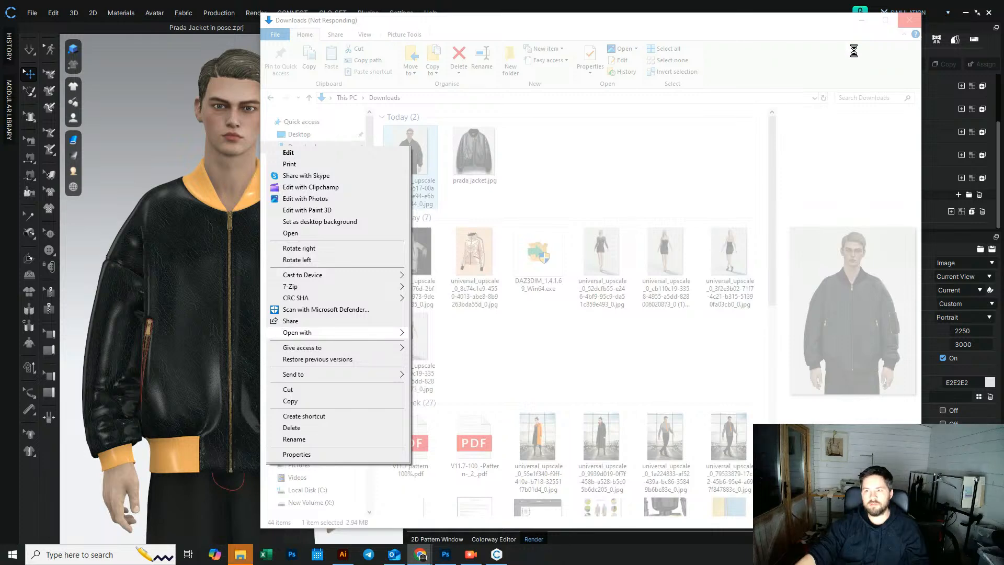
click(864, 20)
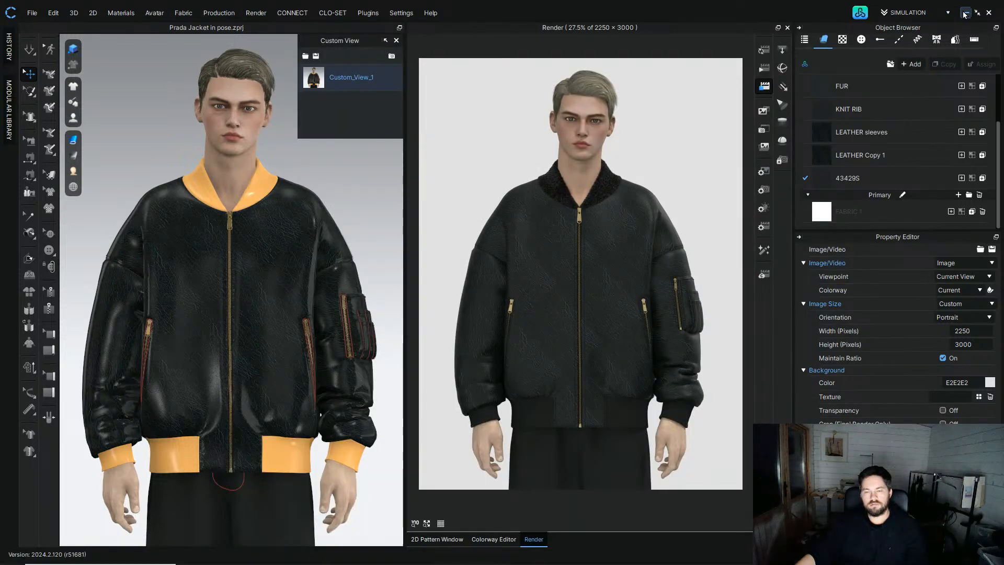
click(965, 15)
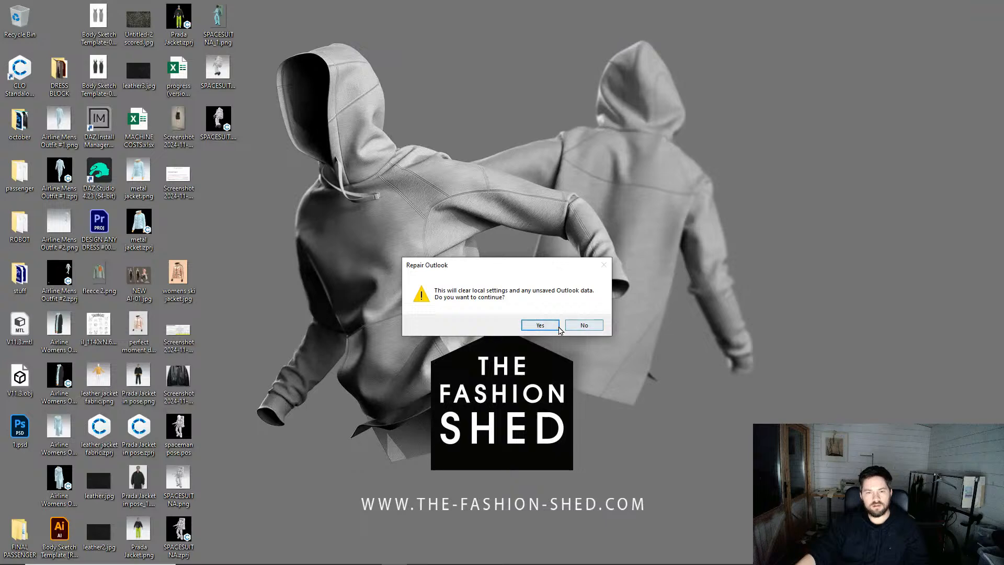
click(581, 324)
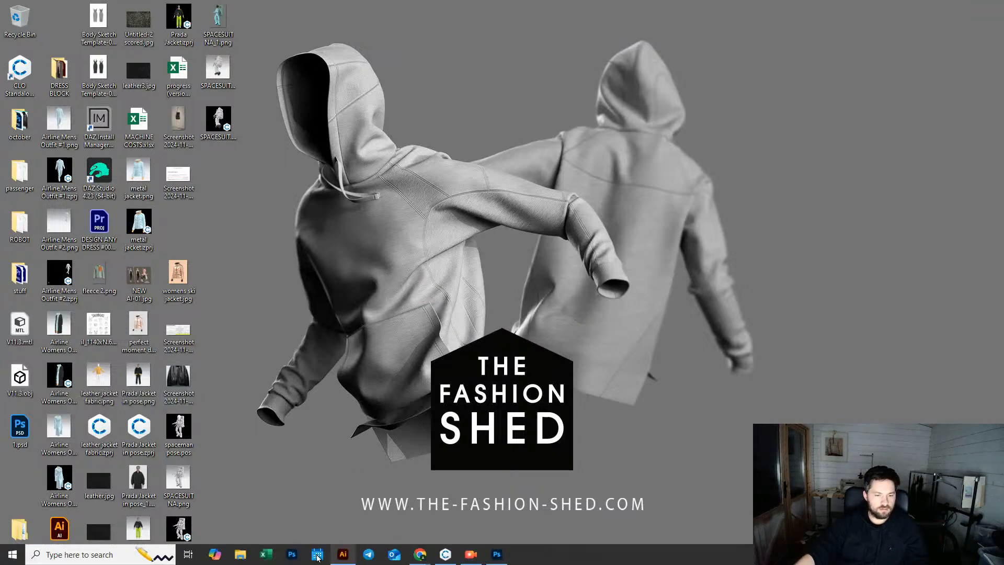
Step: Try again to open the jacket upscale from Downloads, declining the Repair Outlook prompts
click(234, 559)
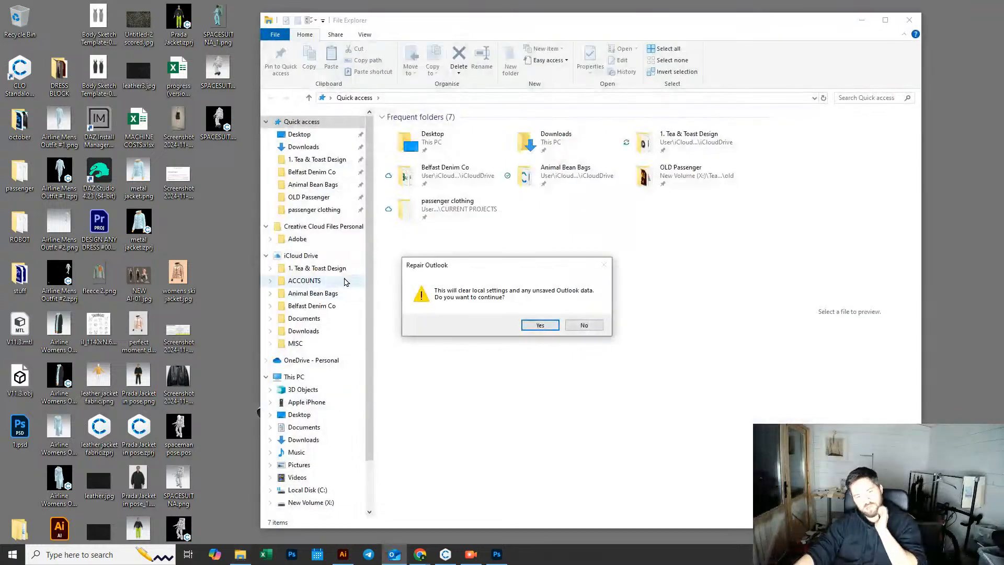
click(584, 324)
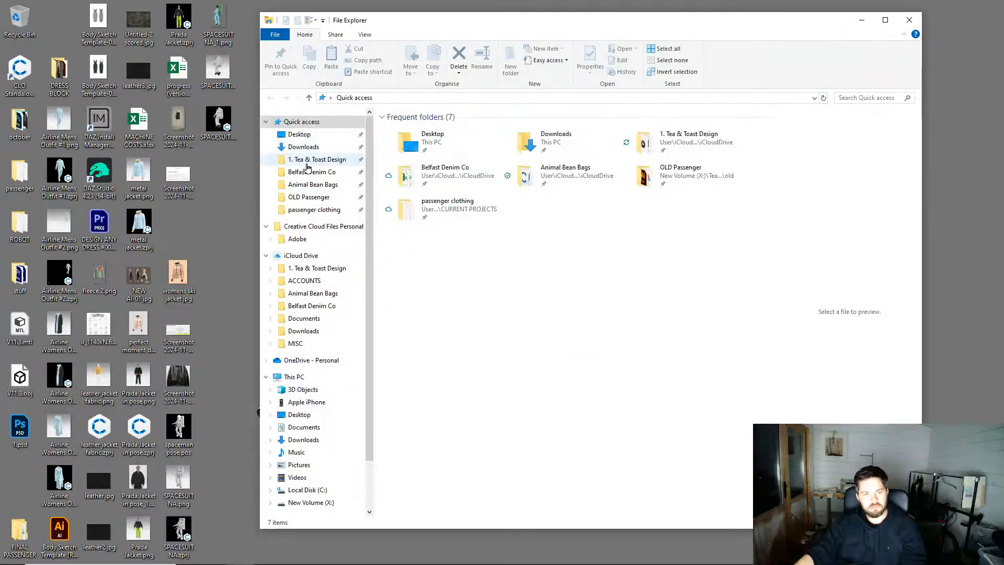
click(316, 148)
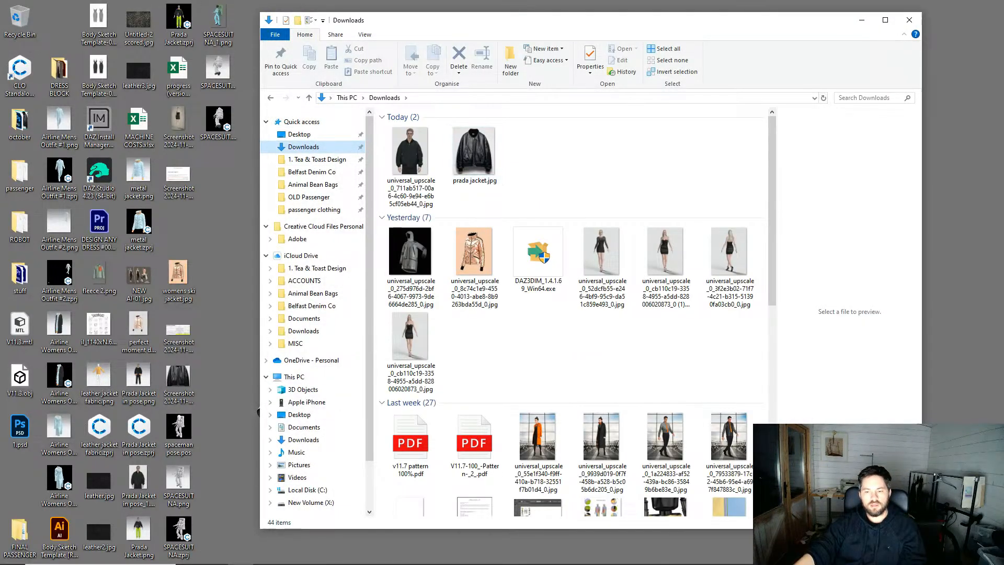
click(425, 152)
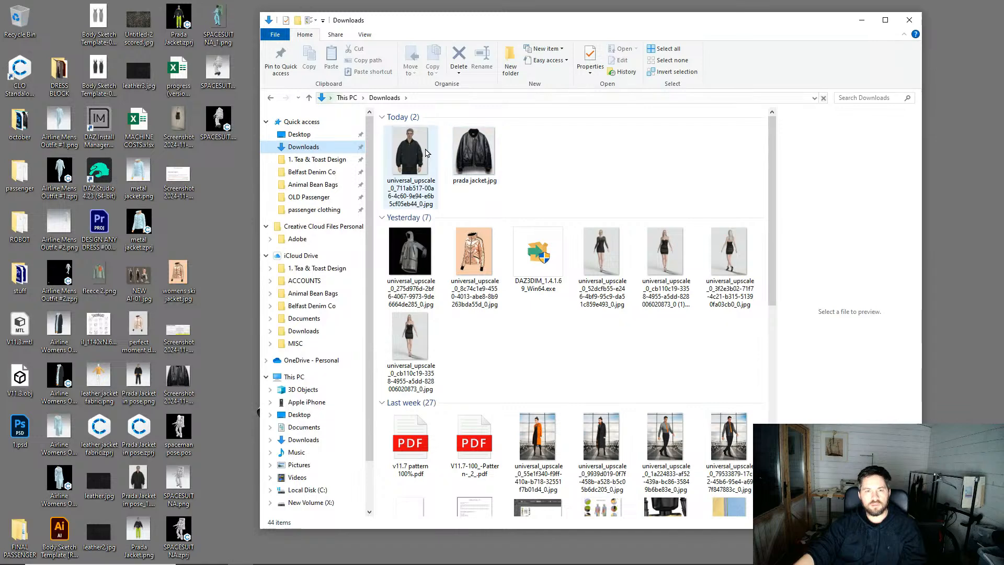
right_click(424, 152)
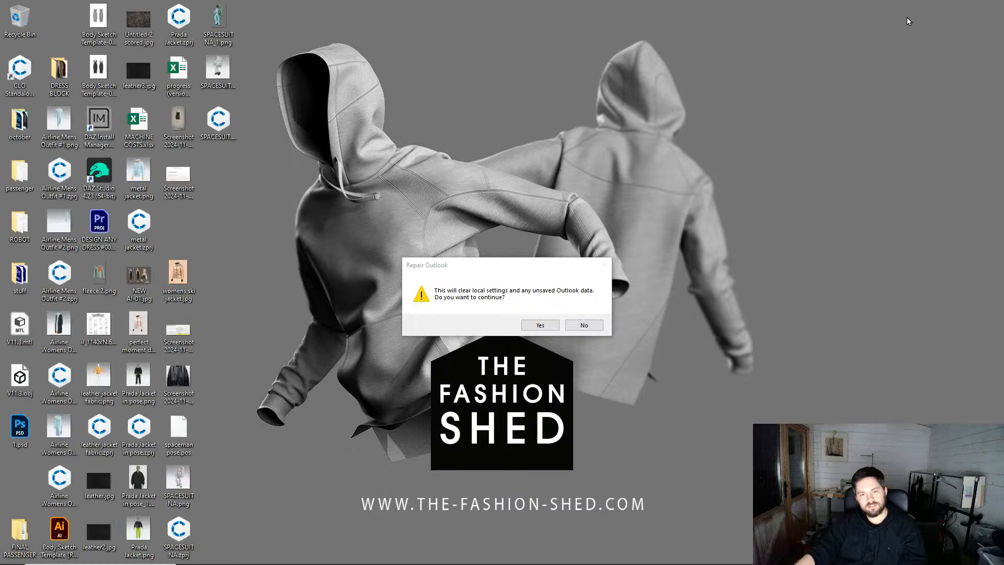
click(580, 325)
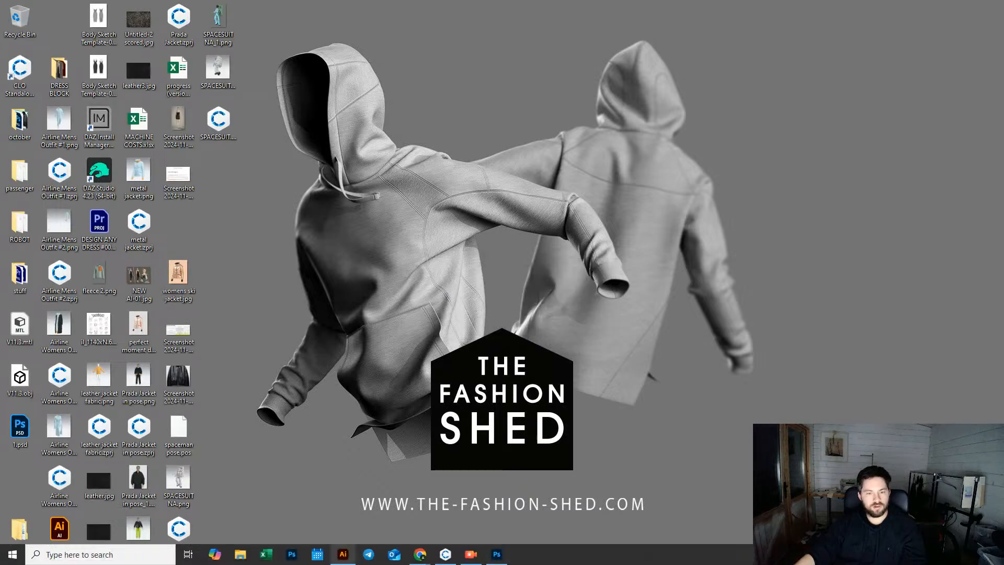
Step: Open the downloaded jacket upscale from the Downloads folder in Photoshop
click(497, 554)
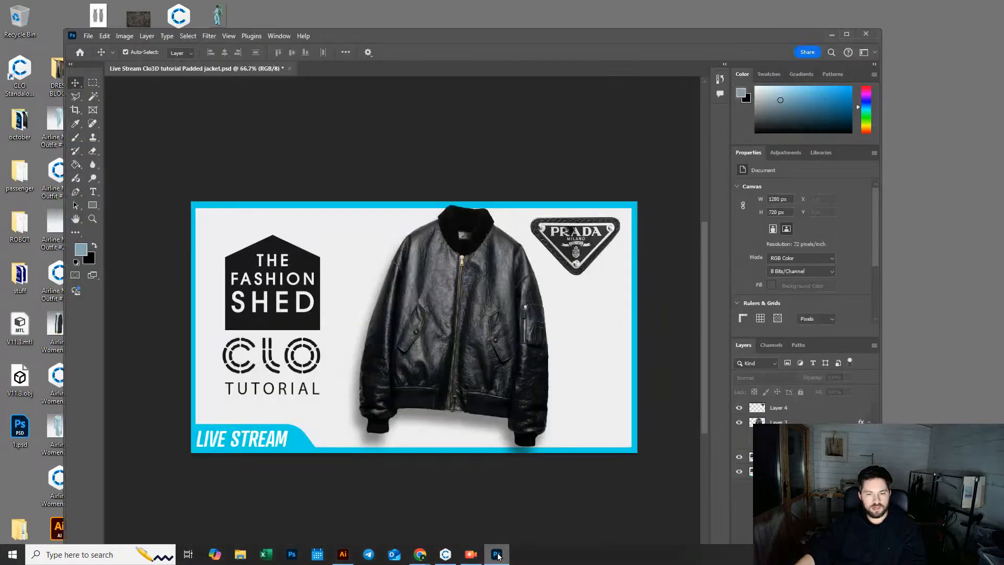
click(87, 37)
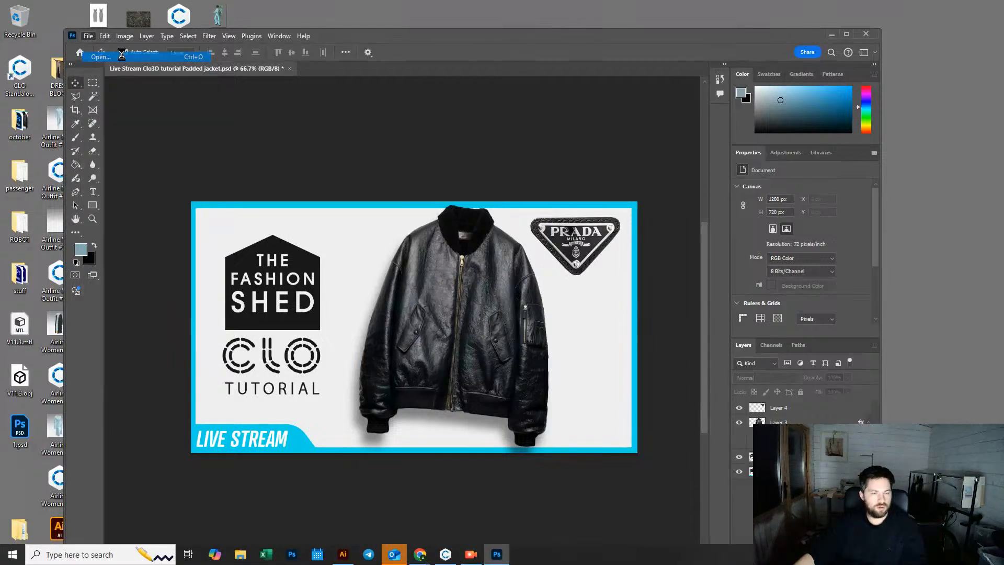
click(101, 57)
click(138, 104)
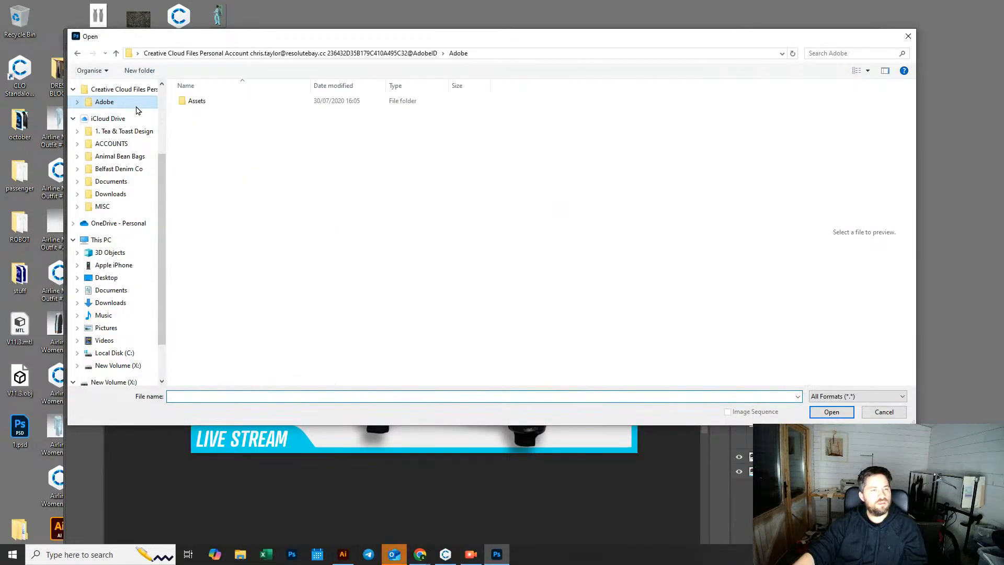
click(133, 119)
click(240, 108)
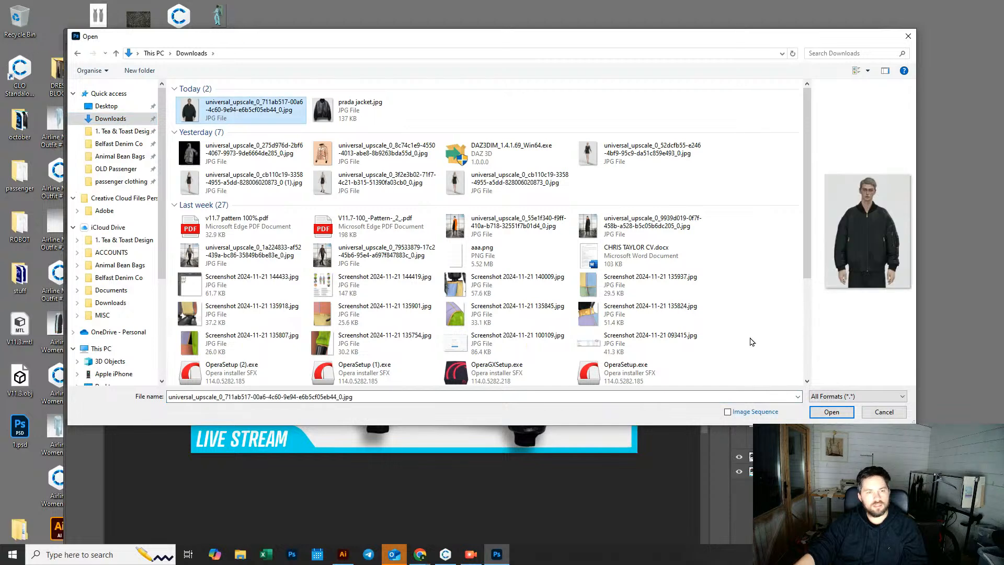
click(831, 412)
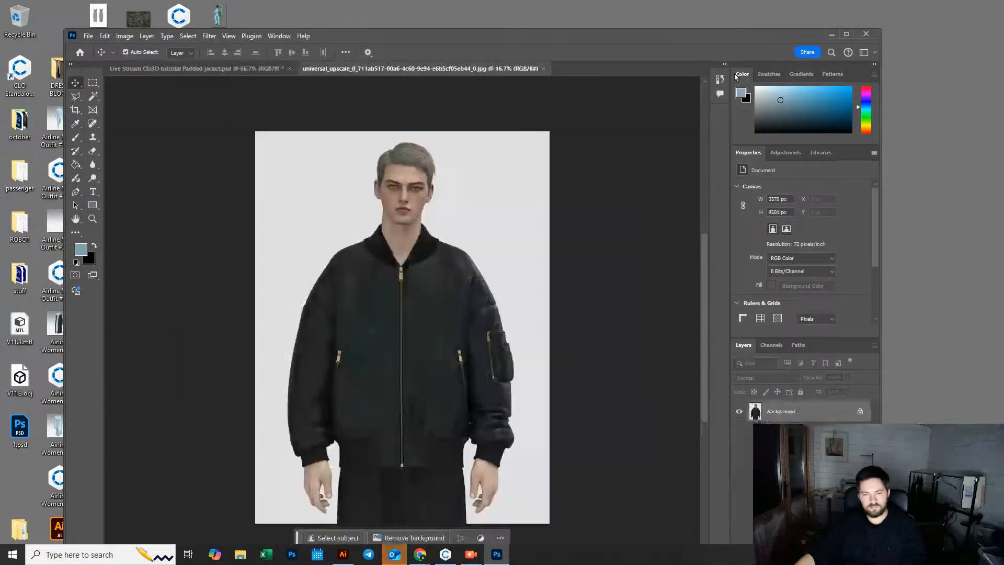
Step: Maximize the Photoshop window, select the whole image and open the Camera Raw filter
click(847, 34)
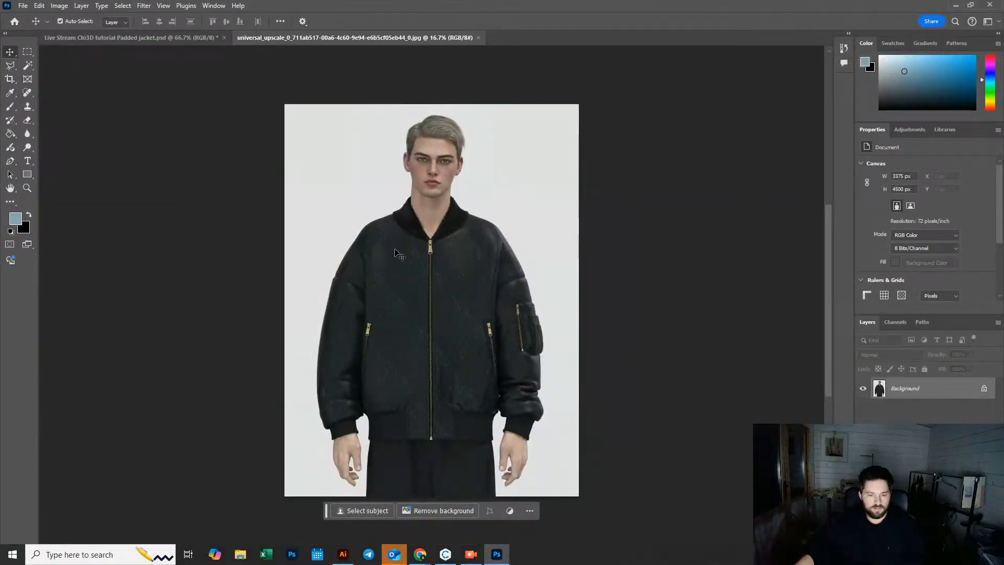
key(ctrl+a)
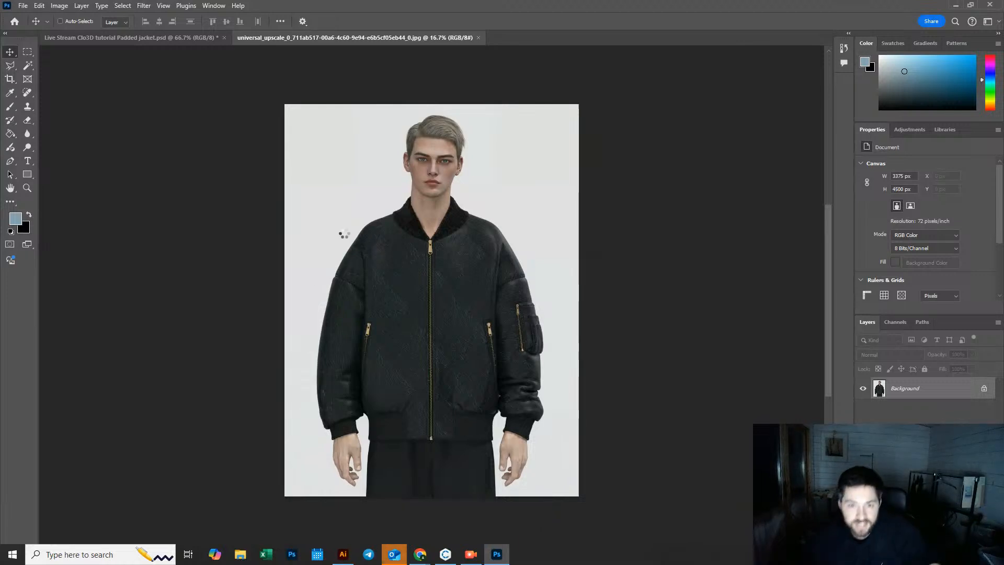
key(ctrl+shift+a)
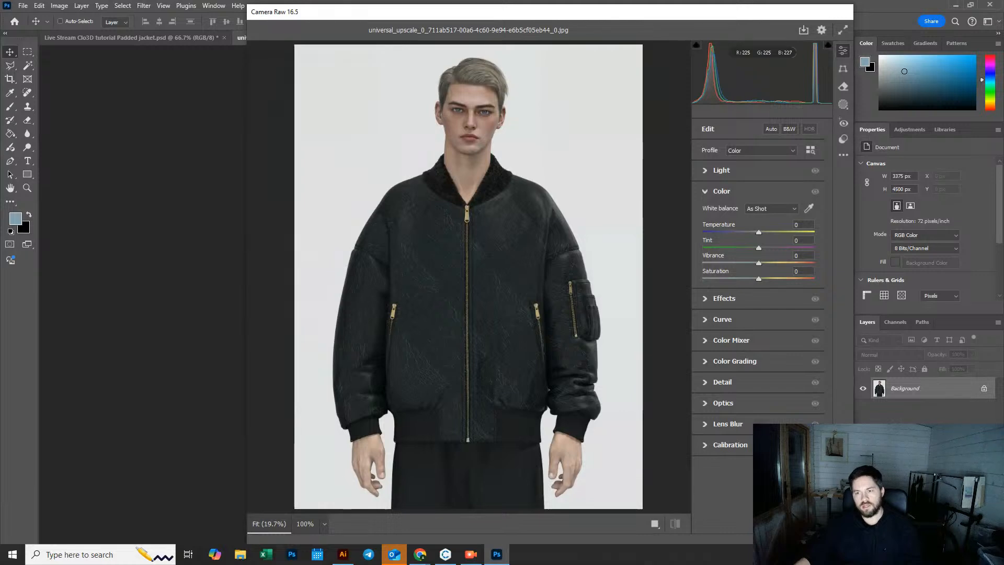
Step: In Camera Raw's Light section, set Exposure to +0.35, Contrast to +32, Highlights to +11 and Blacks to -20
click(734, 171)
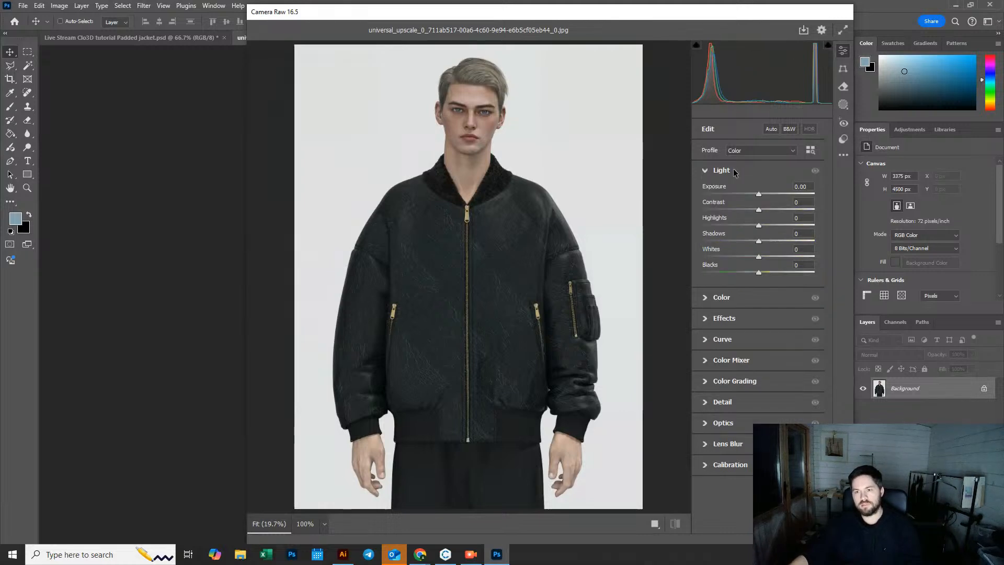
drag(759, 210, 783, 209)
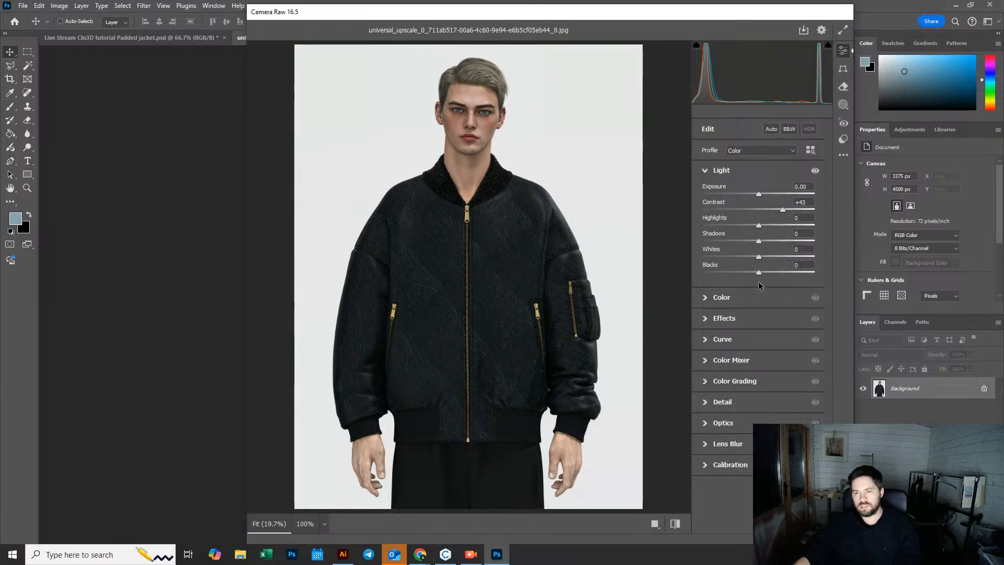
drag(759, 272, 748, 276)
mouse_move(759, 226)
mouse_down()
mouse_move(778, 228)
mouse_move(764, 228)
mouse_up()
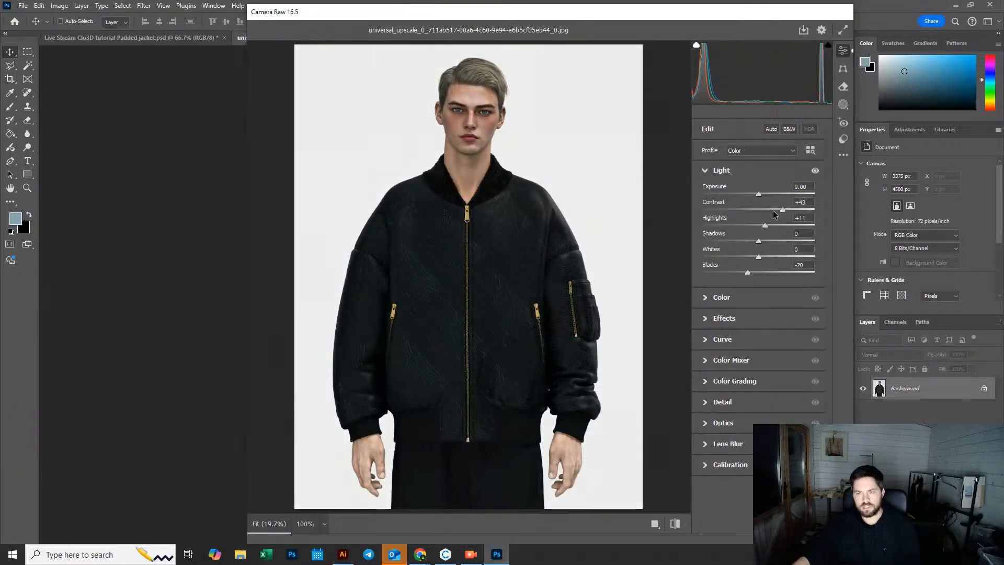
drag(776, 209, 775, 209)
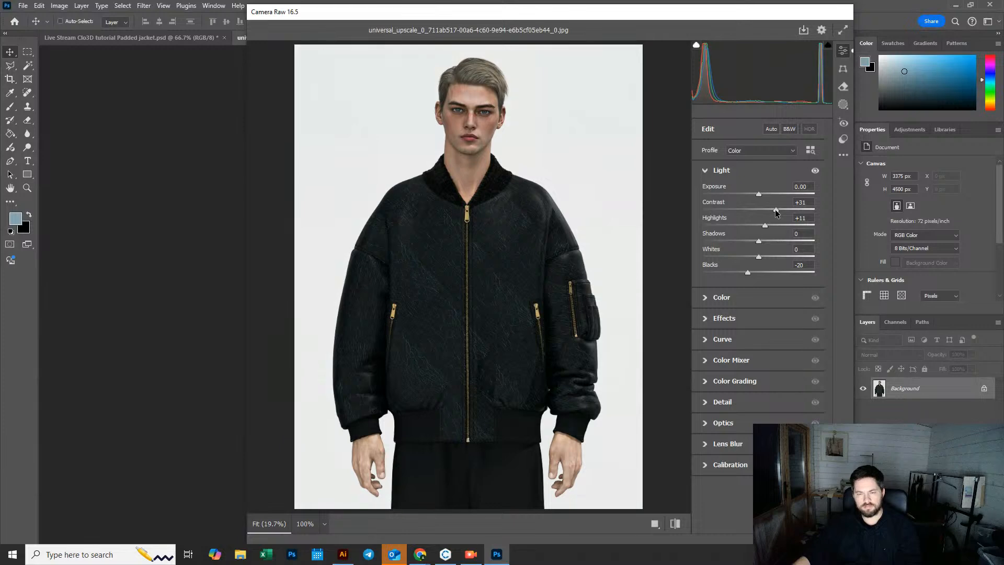
drag(759, 195, 763, 196)
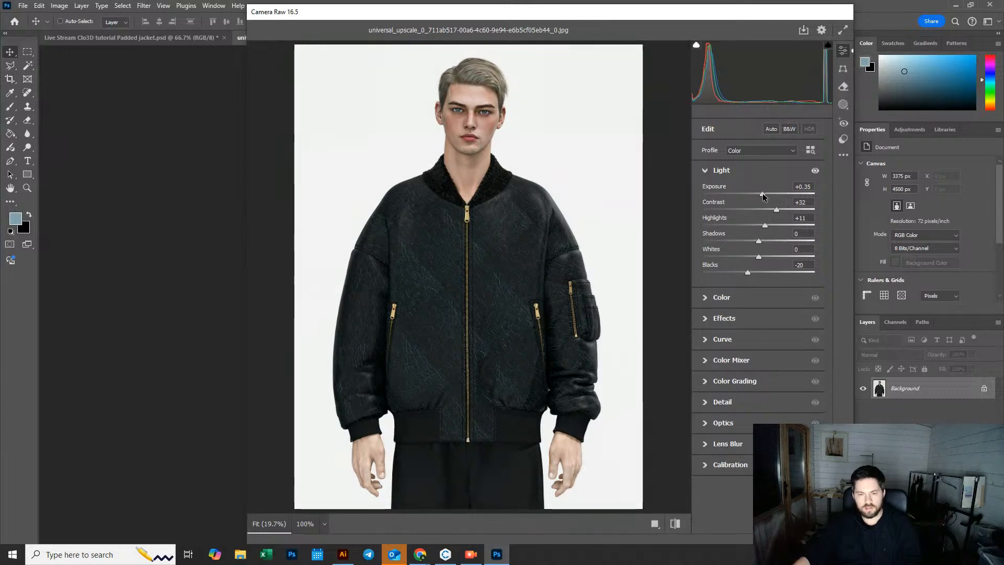
Step: In the Color section, set Temperature to +9, Vibrance to -6 and Saturation to -4
click(706, 298)
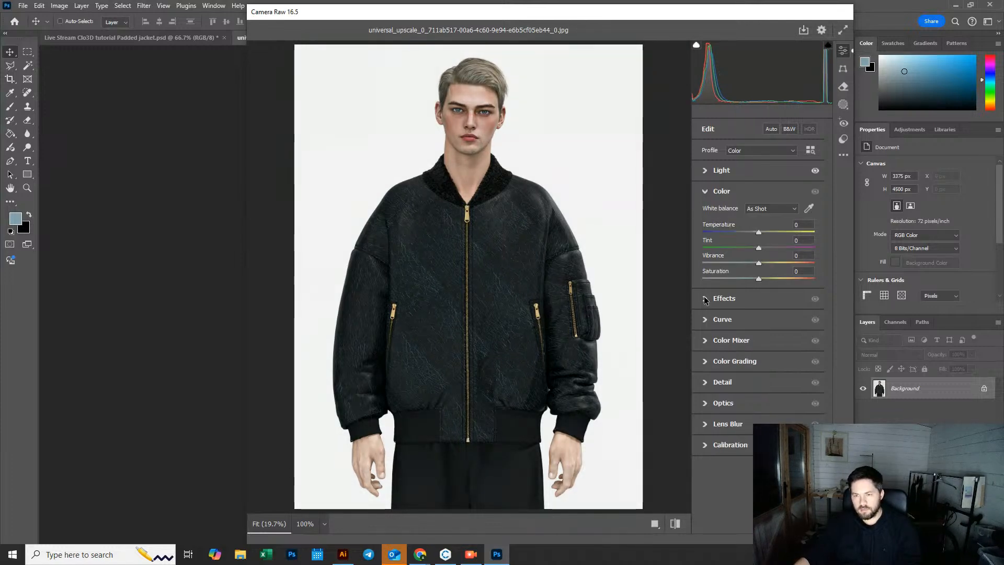
drag(759, 234, 763, 235)
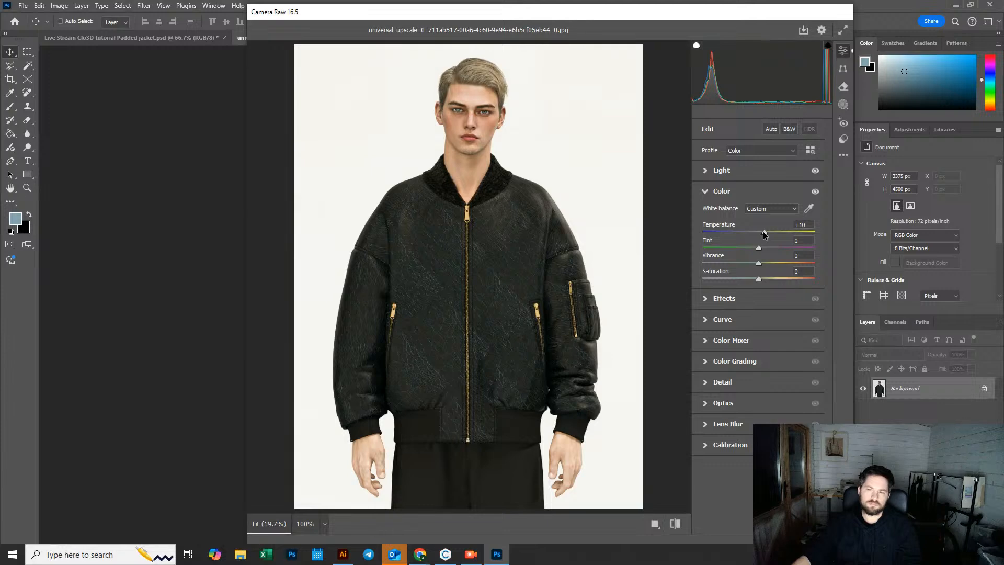
drag(764, 235, 762, 235)
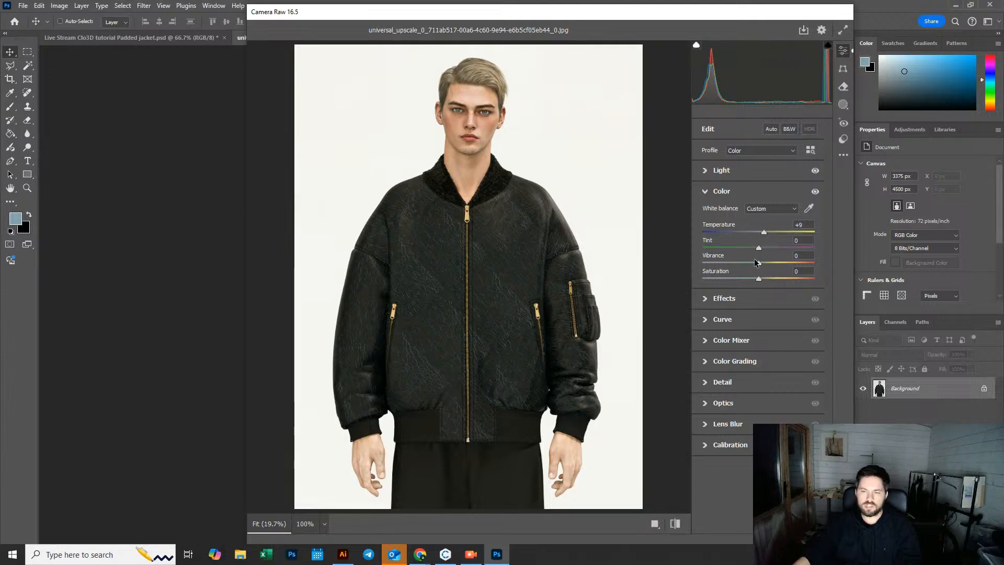
mouse_move(758, 278)
mouse_down()
mouse_move(742, 280)
mouse_move(756, 264)
mouse_up()
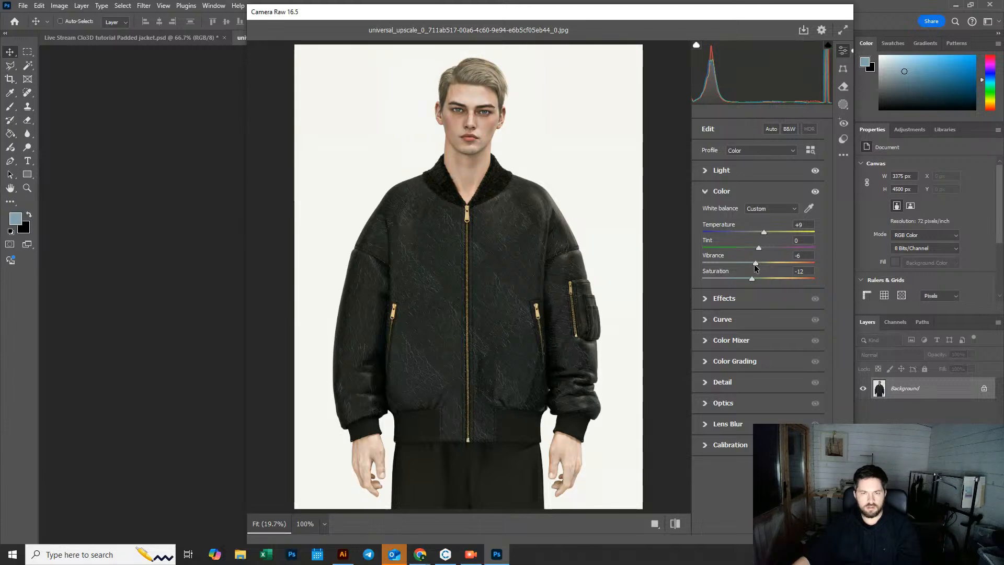
drag(752, 278, 756, 280)
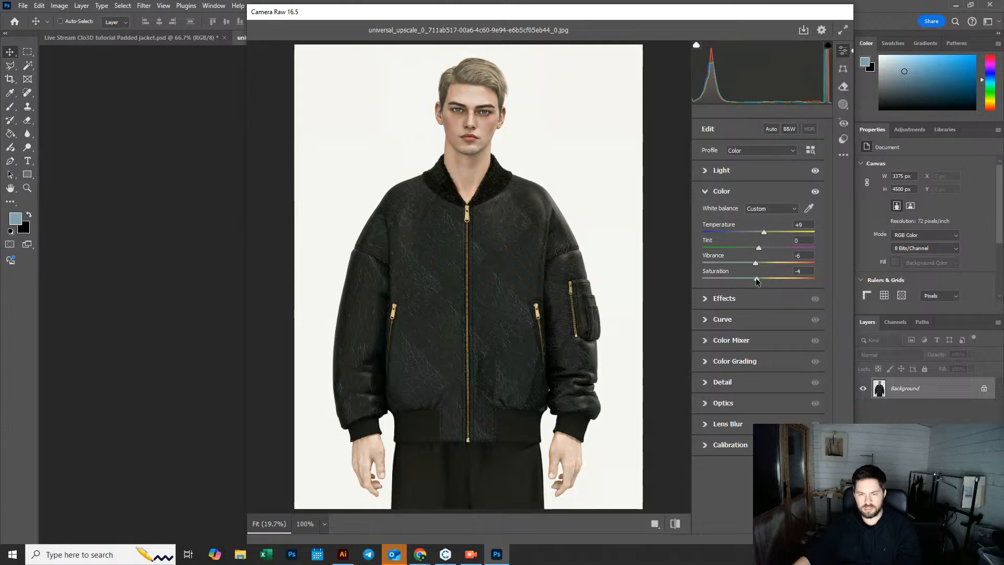
Step: In the Effects section, set Texture to +33 and Grain to 27, checking the result zoomed in on the face
click(703, 299)
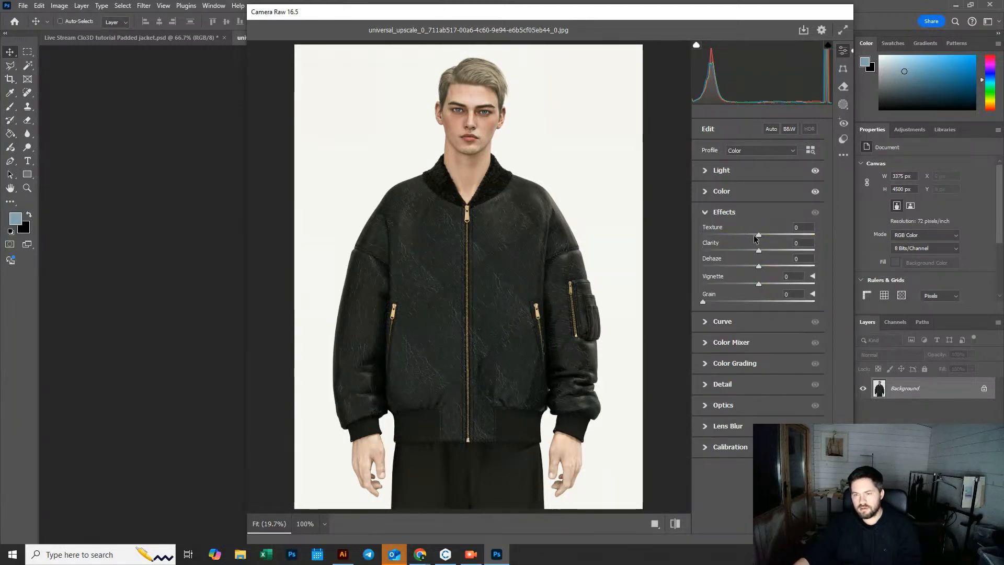
drag(759, 235, 858, 235)
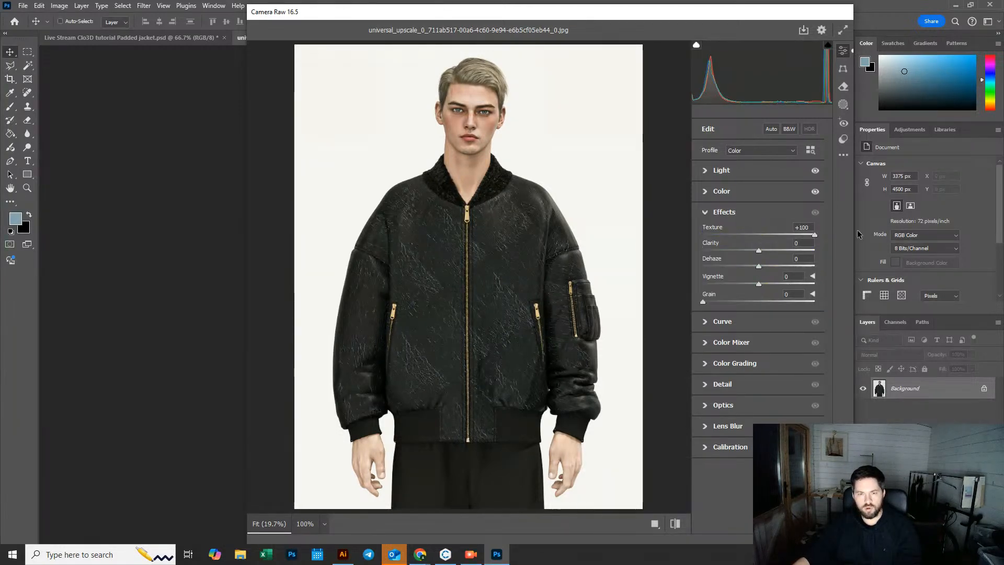
drag(786, 239, 781, 238)
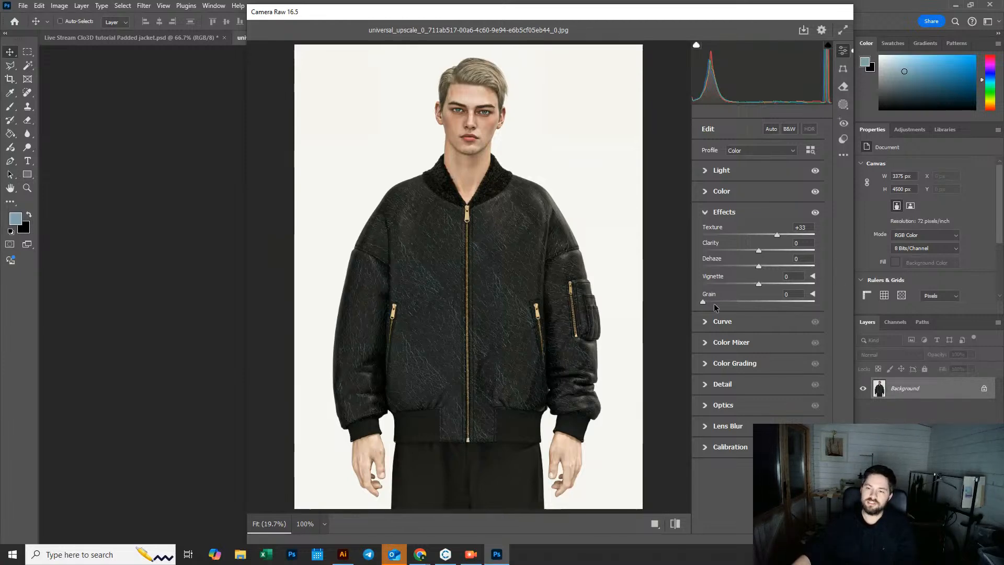
mouse_move(704, 306)
mouse_down()
mouse_move(758, 307)
mouse_move(715, 310)
mouse_up()
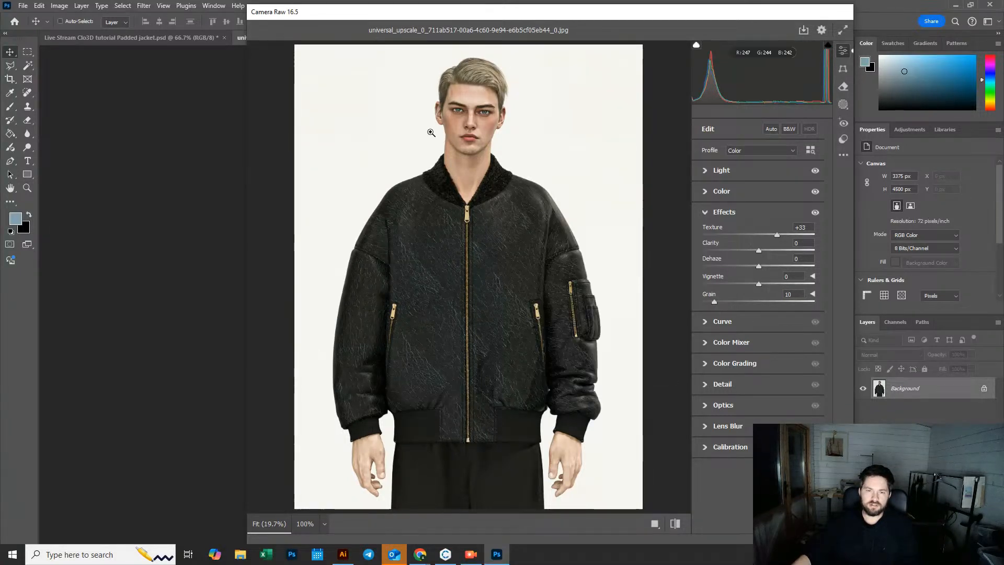
click(427, 139)
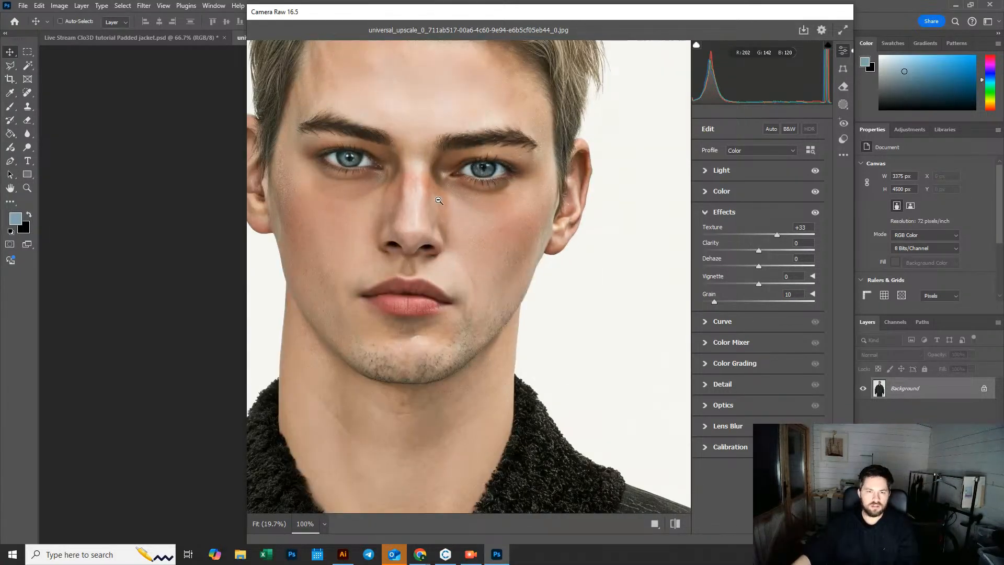
mouse_move(714, 301)
mouse_down()
mouse_move(763, 302)
mouse_move(731, 302)
mouse_up()
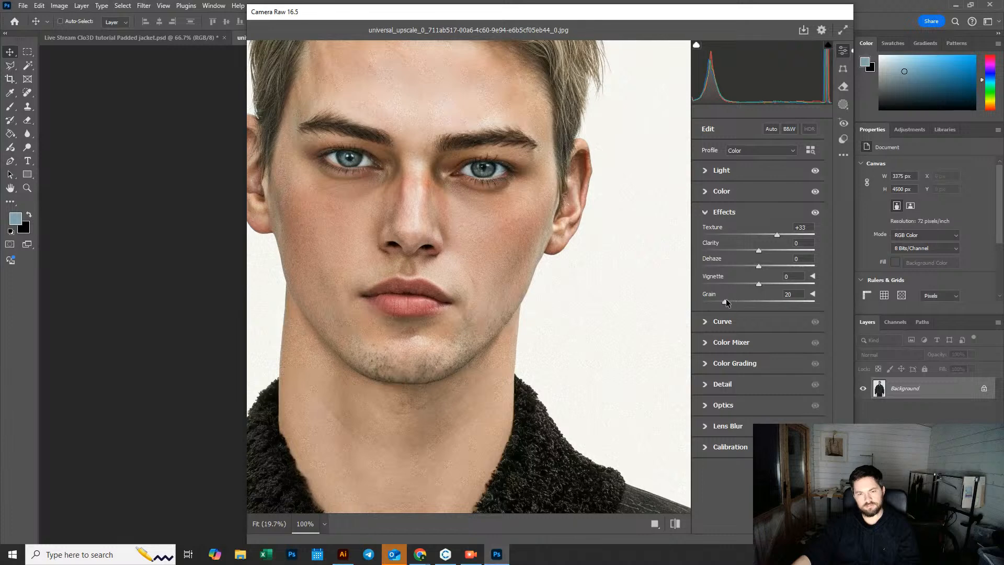
click(538, 271)
click(473, 112)
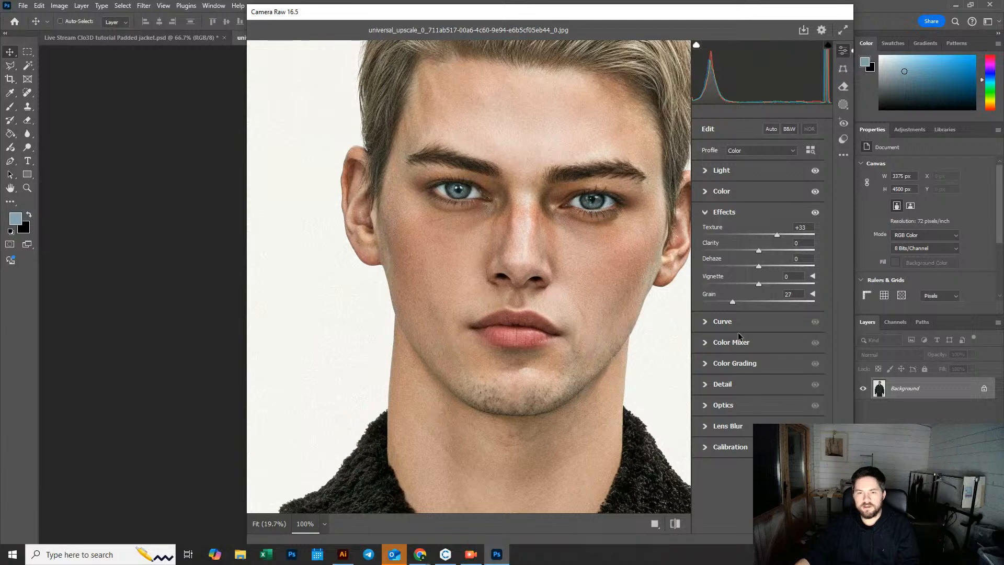
Step: Set Detail sharpening to 22, inspect the leather up close, and apply the Camera Raw filter
click(706, 324)
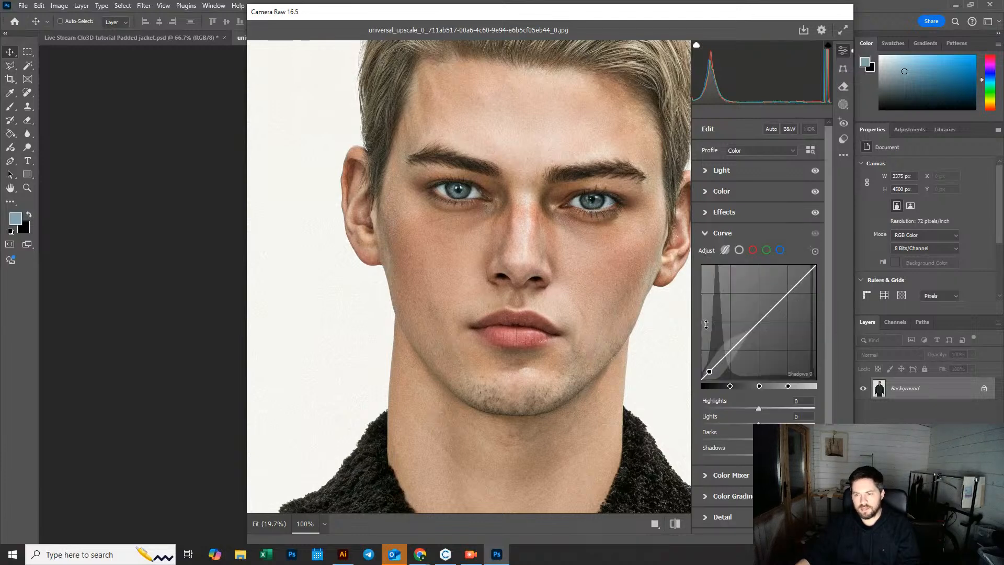
click(706, 233)
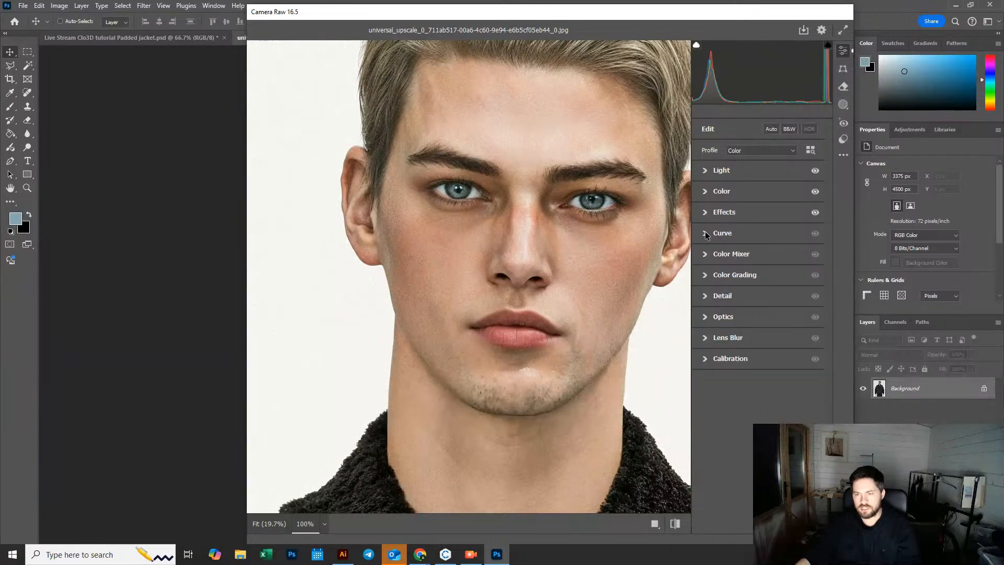
click(707, 297)
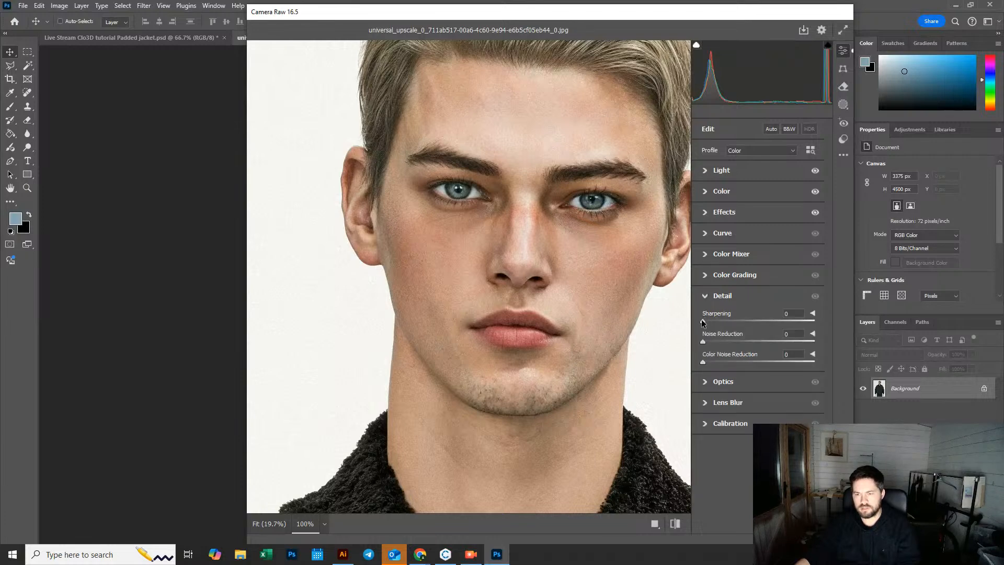
drag(779, 325, 720, 323)
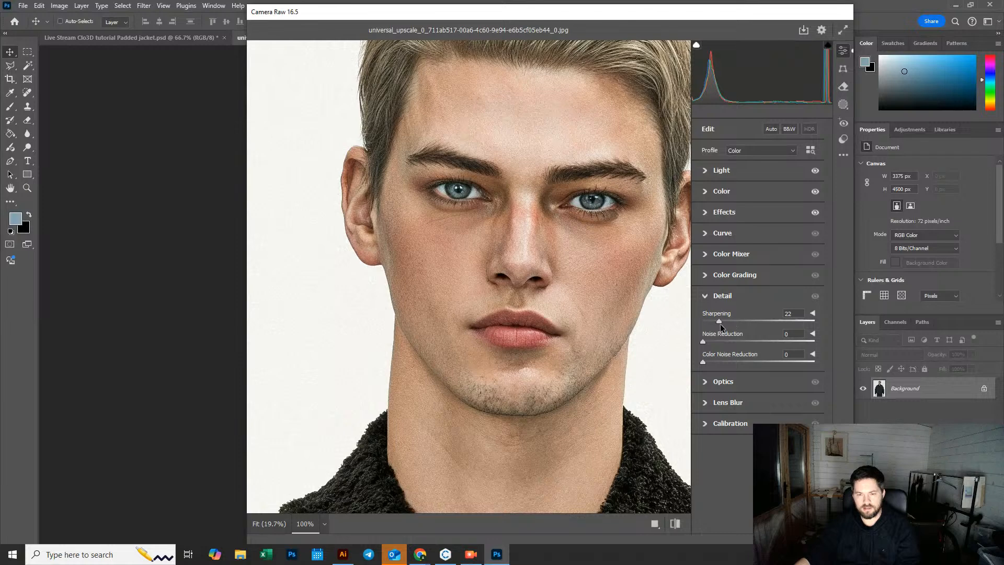
click(547, 336)
click(472, 333)
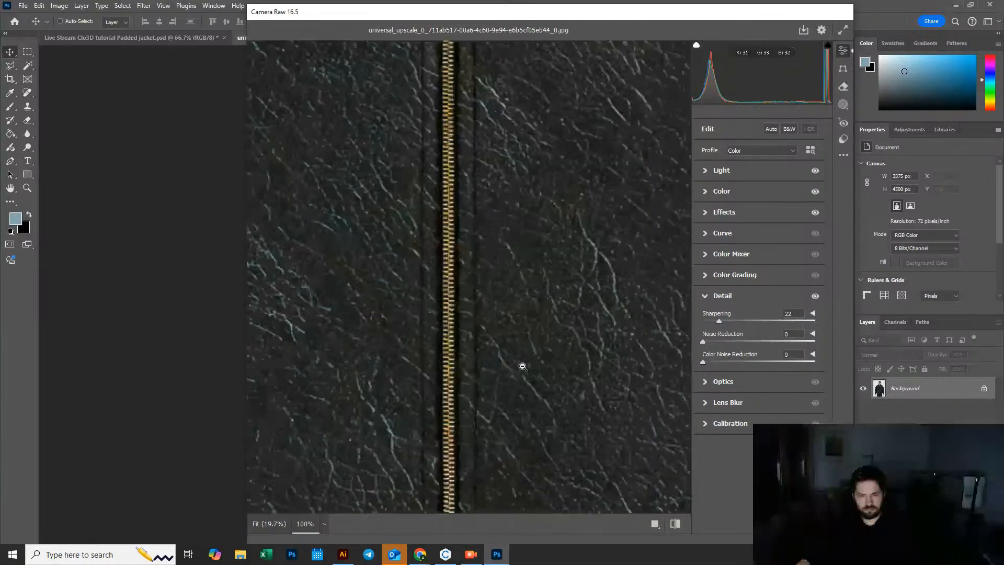
click(523, 367)
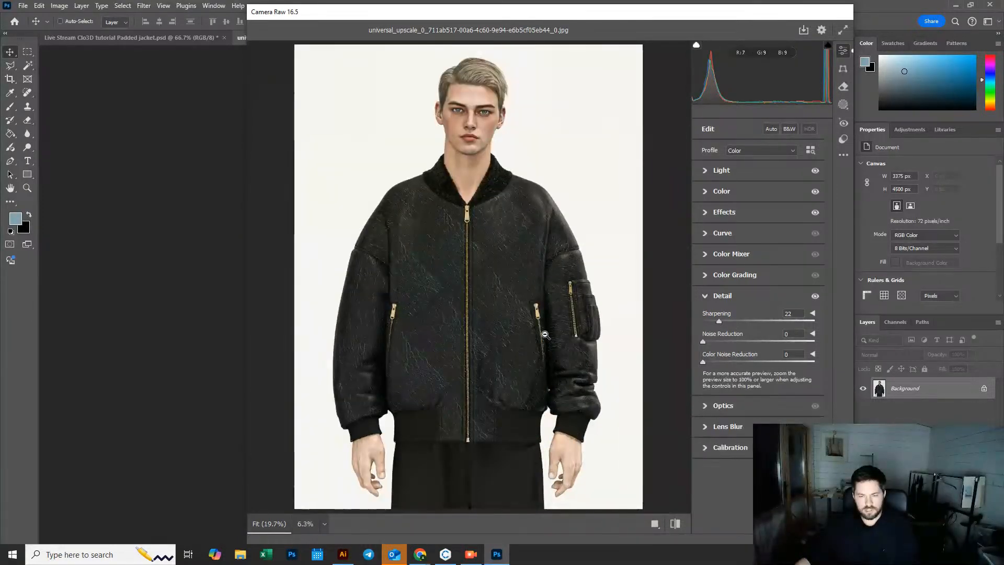
click(536, 302)
click(498, 289)
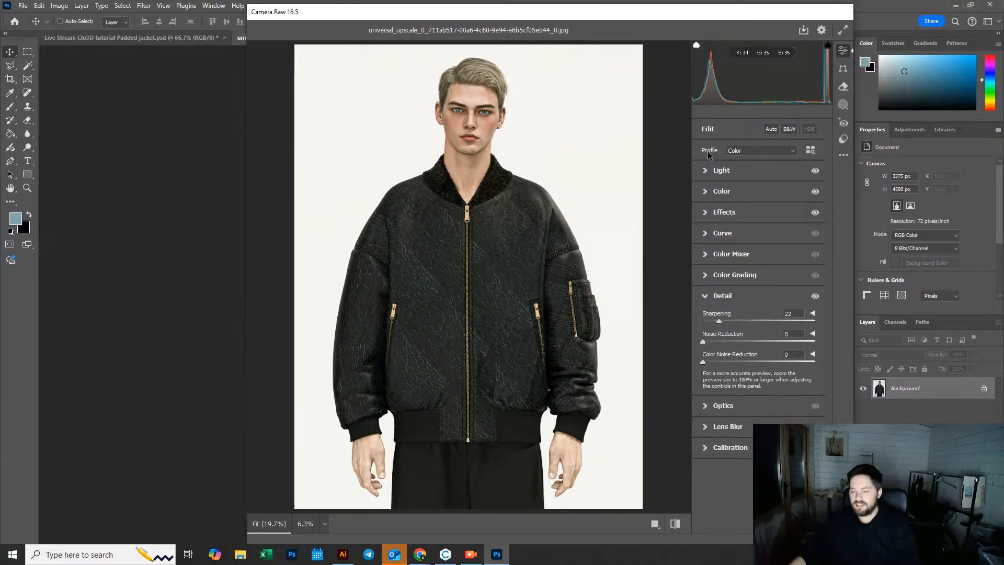
drag(760, 18, 688, 14)
click(711, 543)
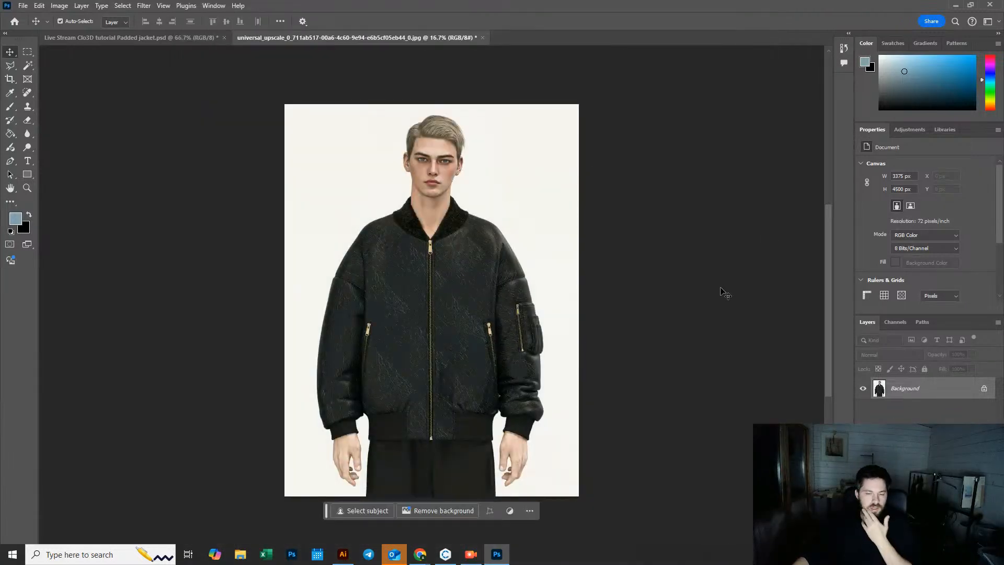
Step: Close the upscaled image, saving the changes as a JPEG at maximum quality 12
click(482, 38)
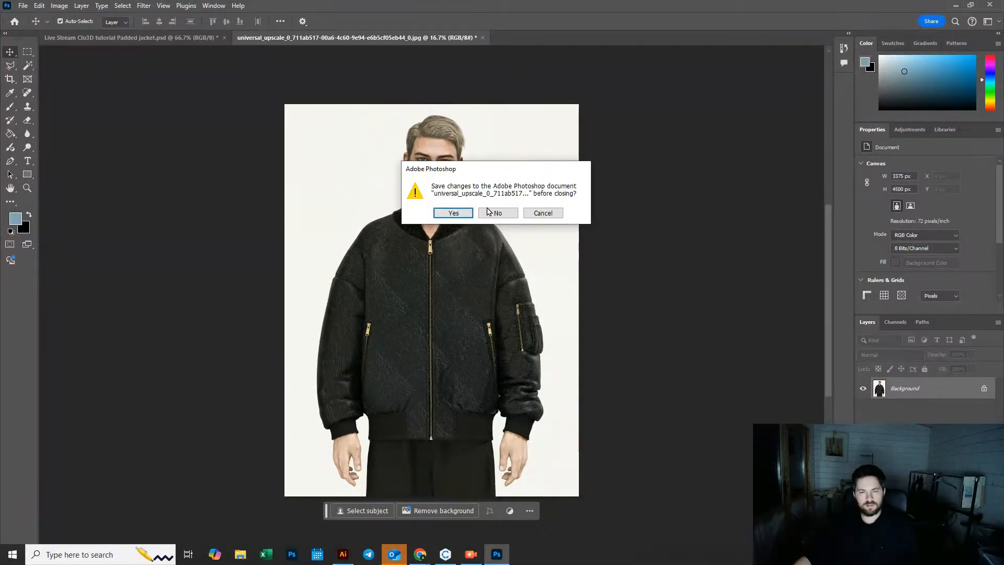
click(454, 213)
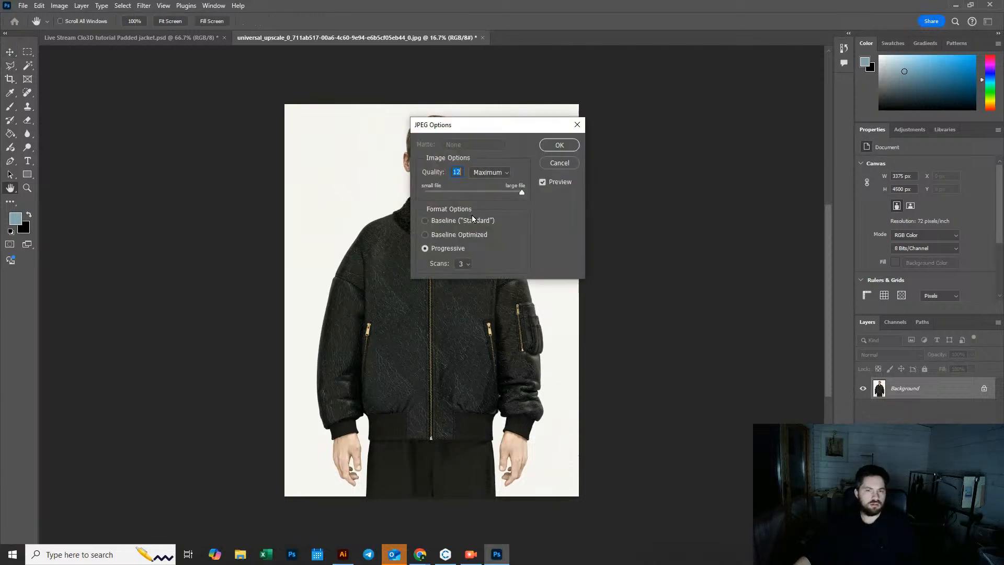
click(561, 145)
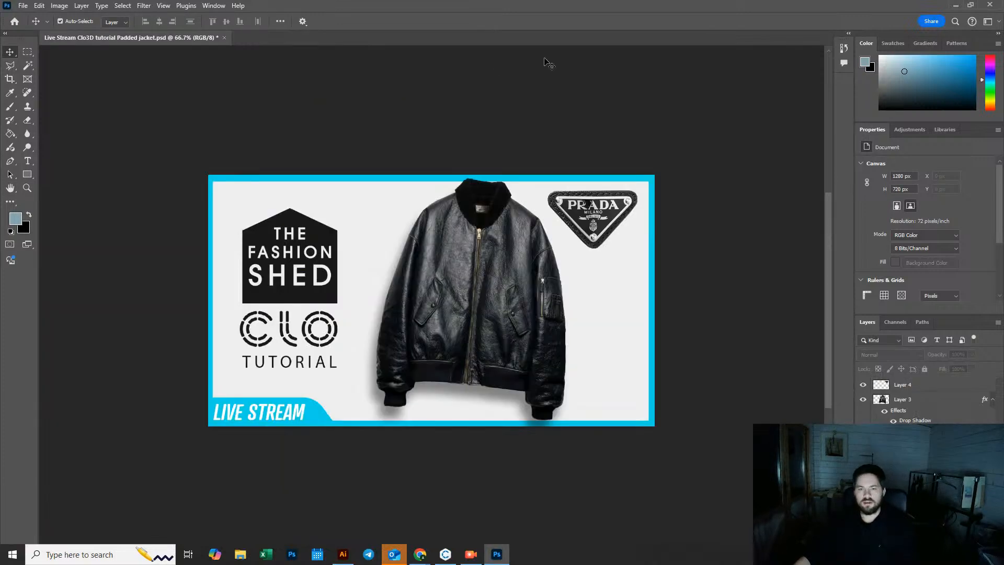
Step: Minimize Photoshop, decline the Repair Outlook prompt and switch to the Leonardo.Ai browser window
click(956, 8)
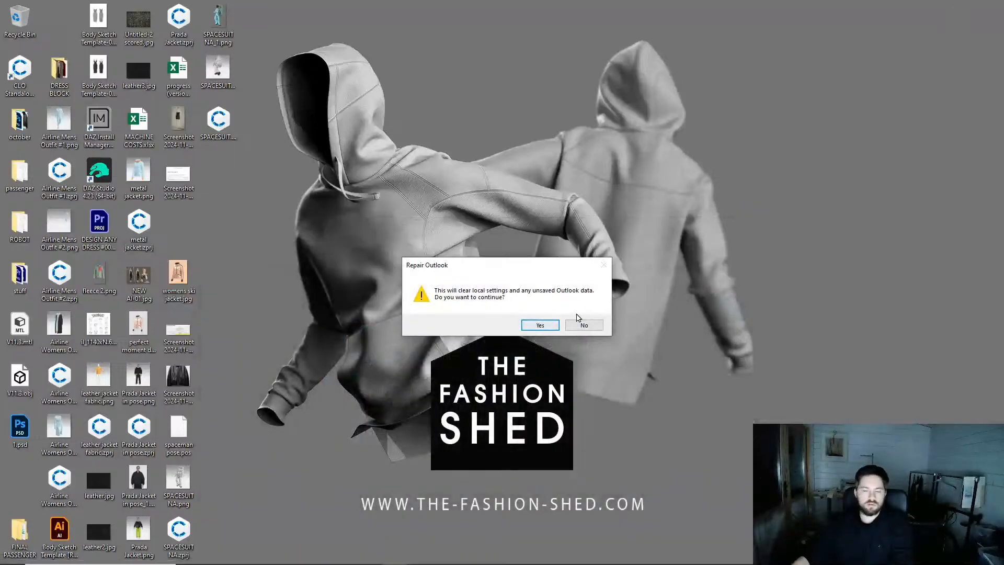
click(579, 329)
mouse_move(420, 556)
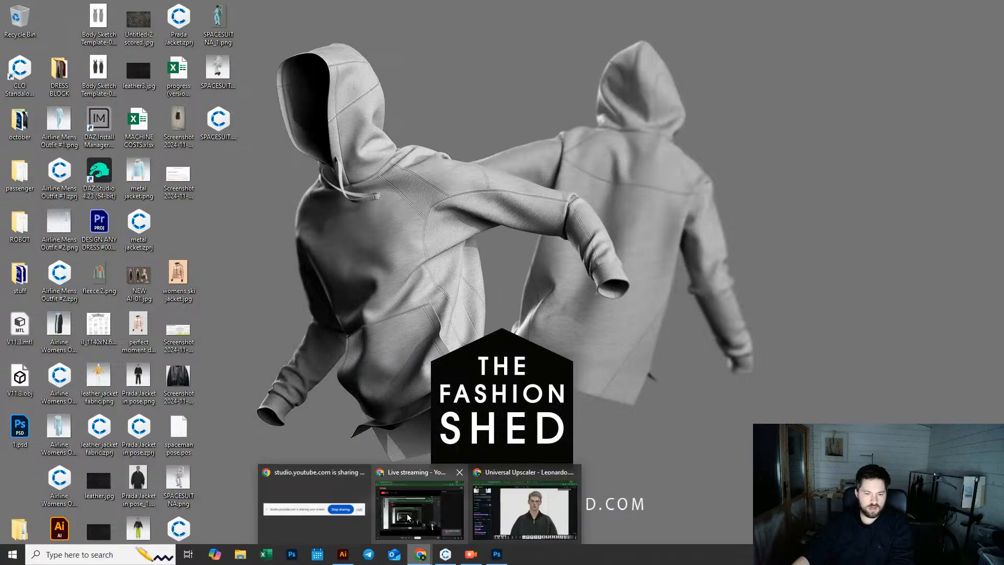
click(525, 511)
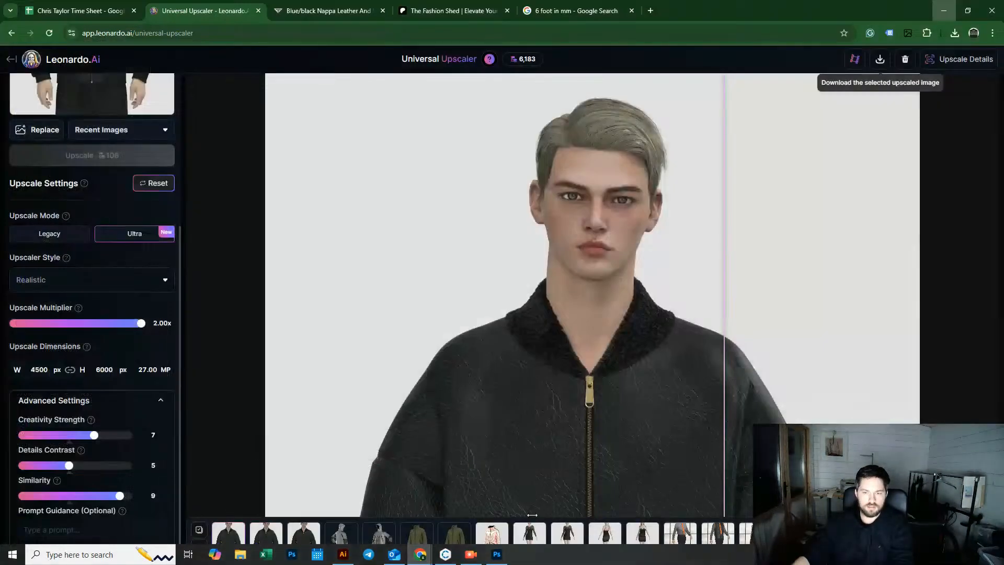
Step: Switch to the Patreon page and create a new image post with the upscaled bomber image from Downloads
click(428, 11)
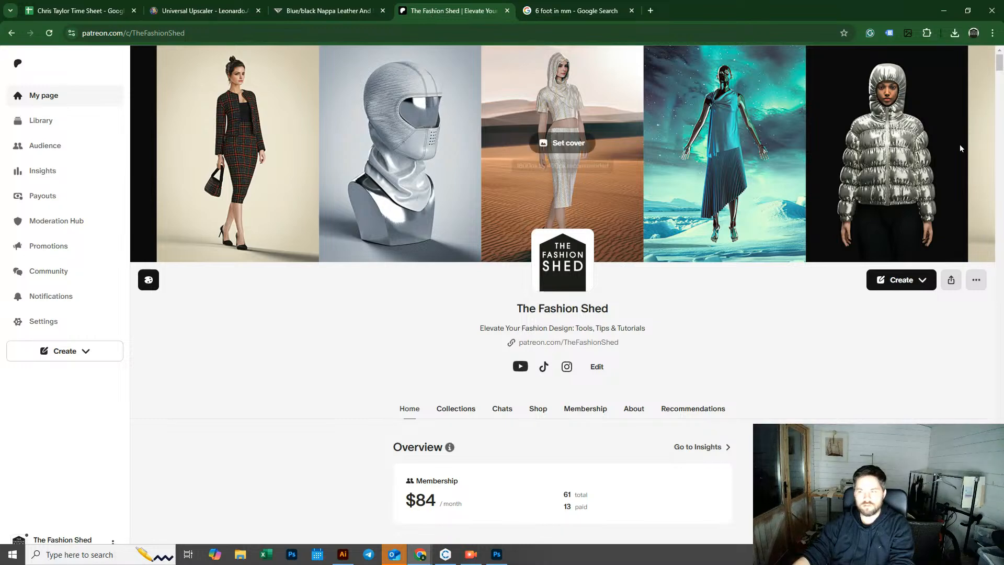
scroll(1001, 74, down, 7)
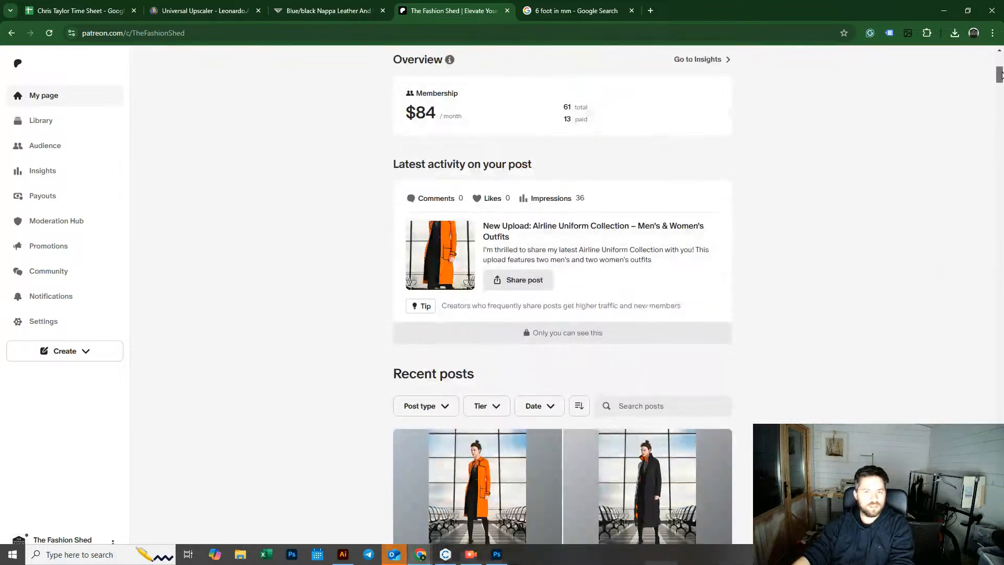
scroll(824, 158, up, 7)
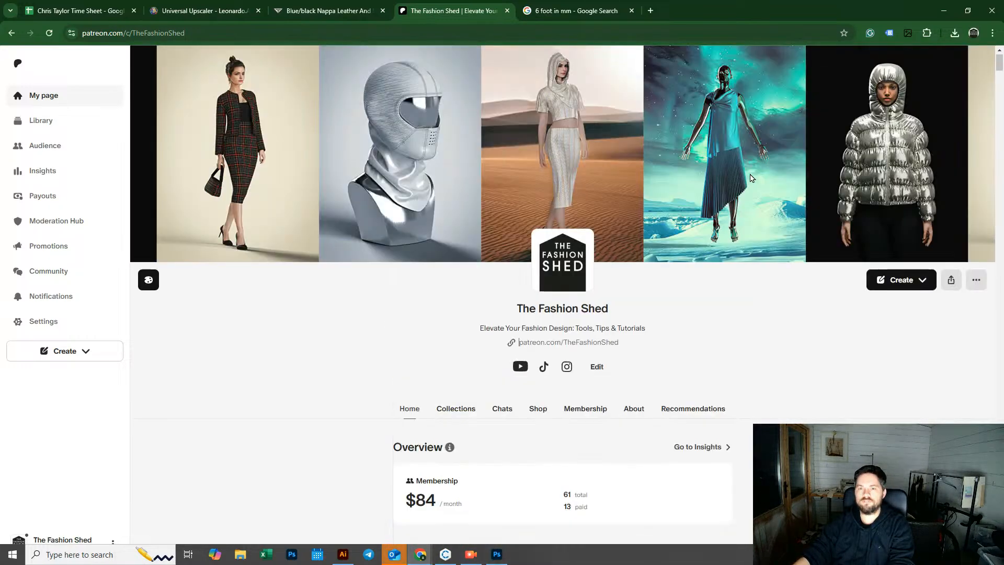
click(905, 281)
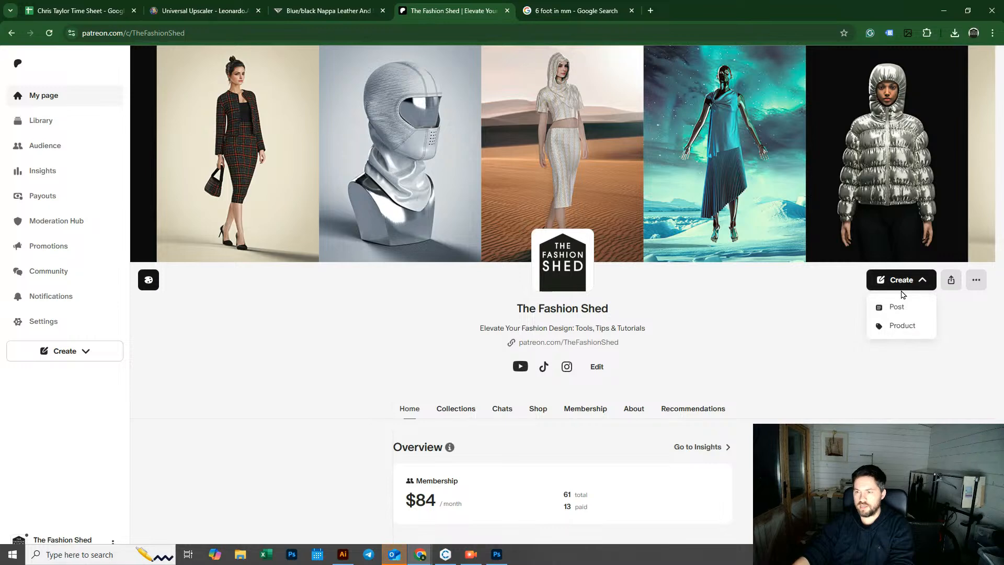
click(895, 308)
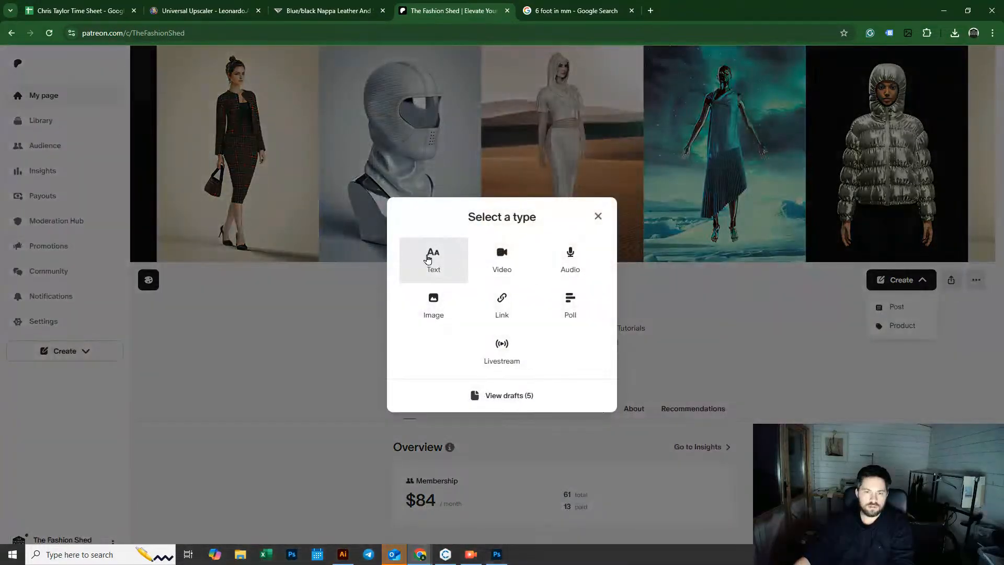
click(434, 302)
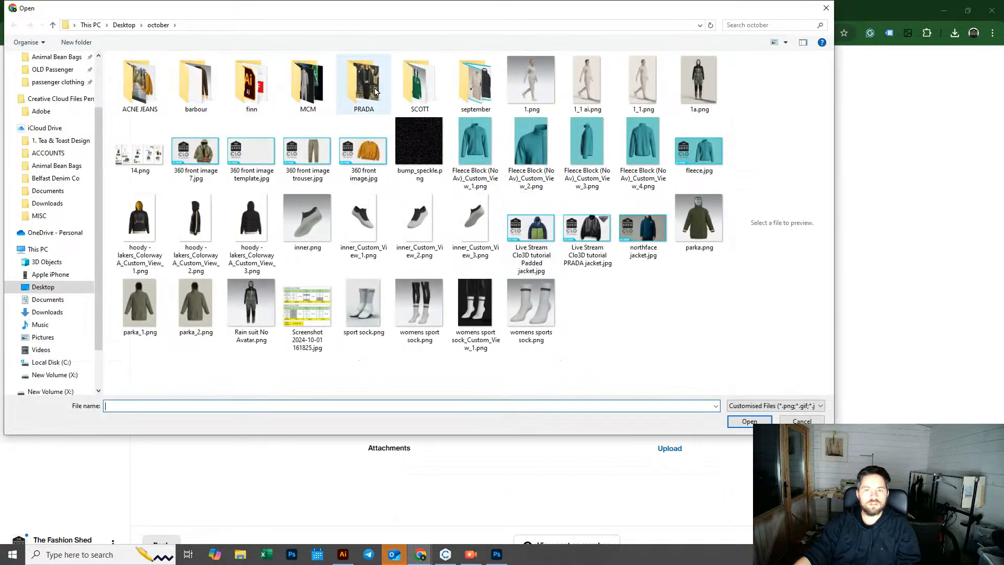
scroll(55, 108, up, 2)
click(47, 90)
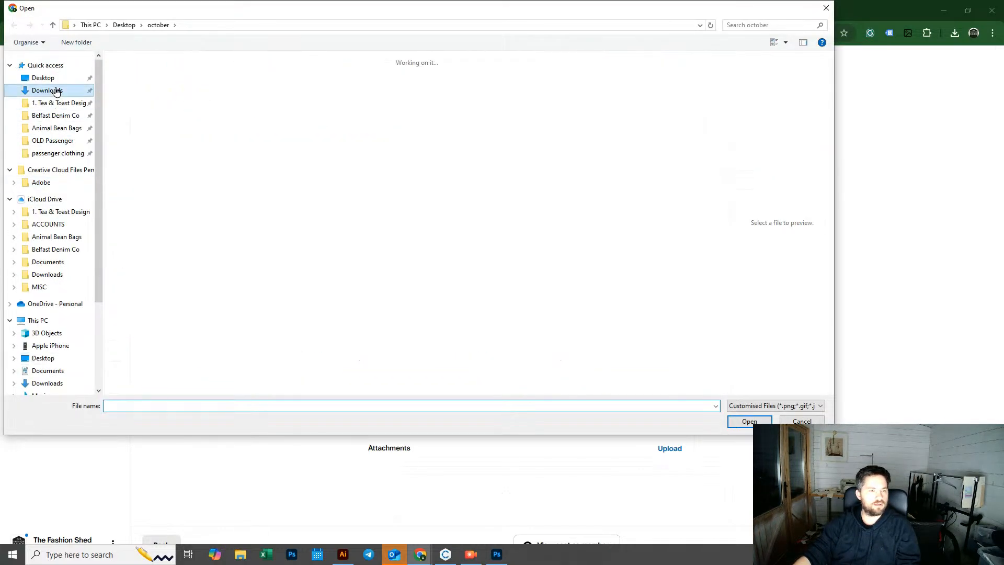
click(176, 83)
click(744, 422)
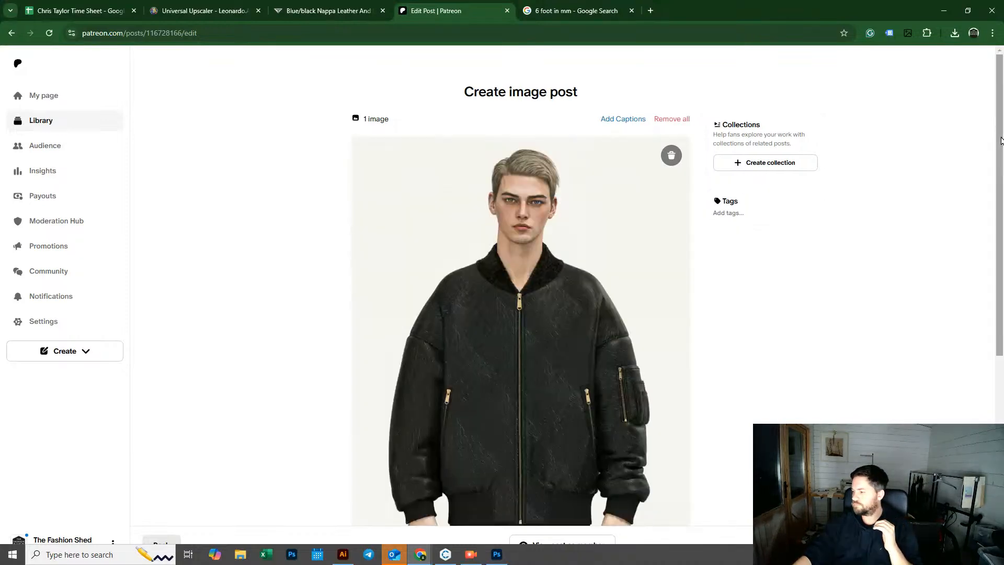
Step: Attach prada jacket.jpg from Downloads to the post's attachments
drag(999, 143, 1001, 329)
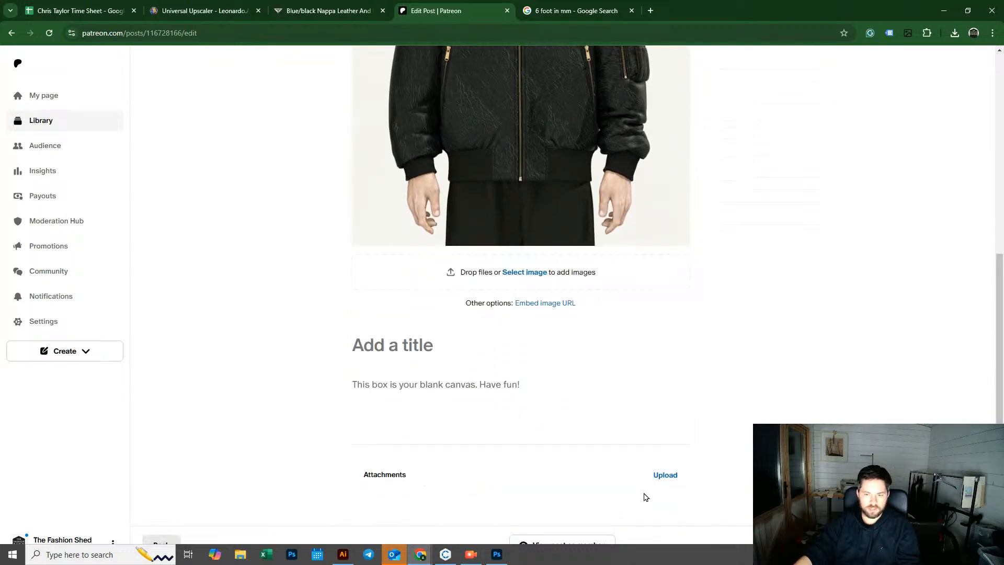
click(661, 477)
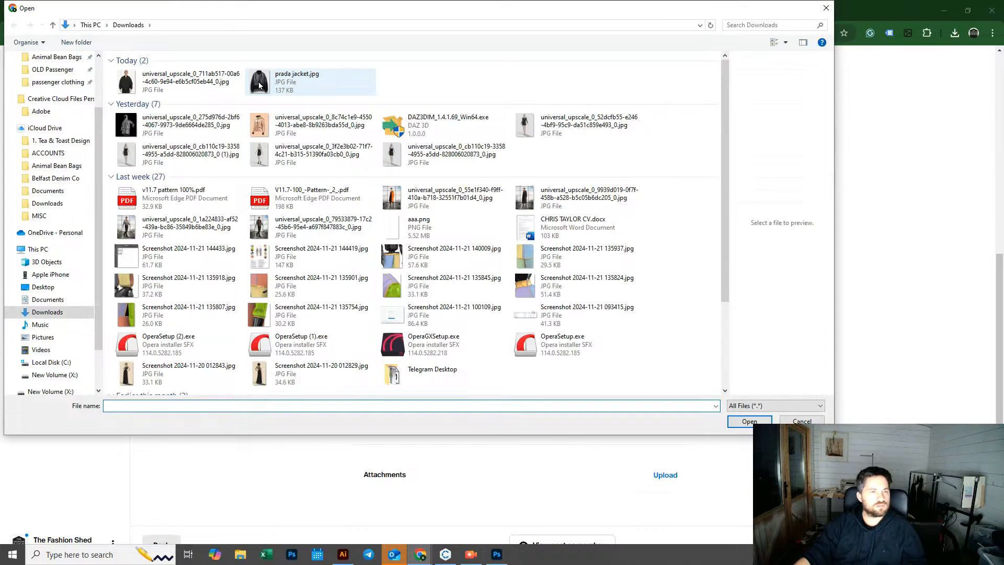
click(259, 85)
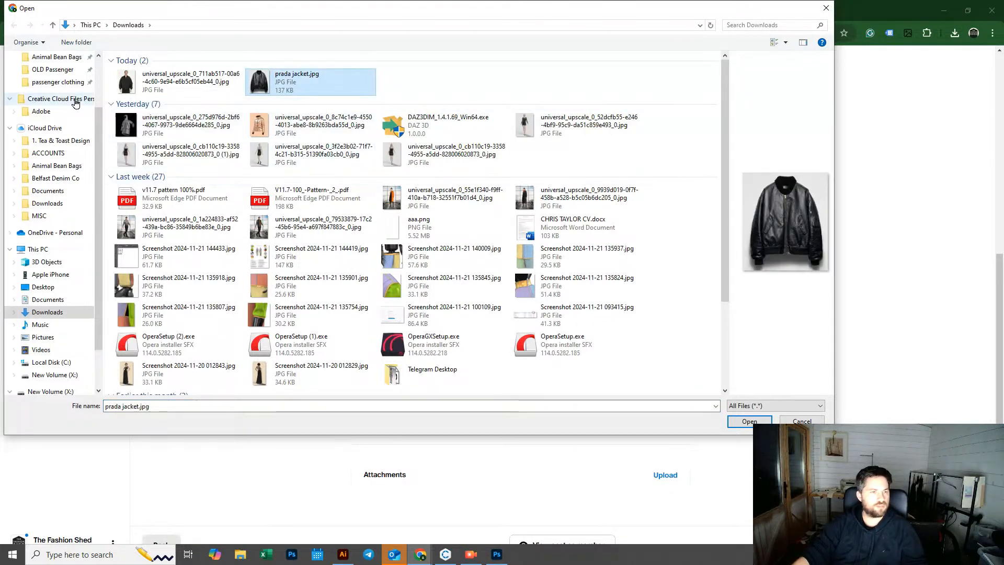
click(742, 422)
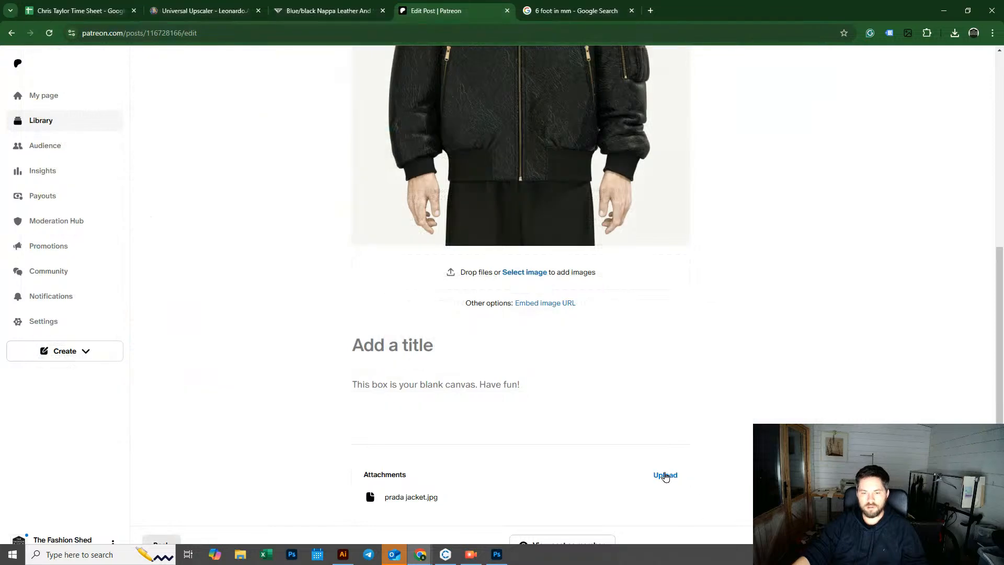
Step: Browse the Desktop in the attachment upload dialog for the Prada Jacket project files
click(665, 475)
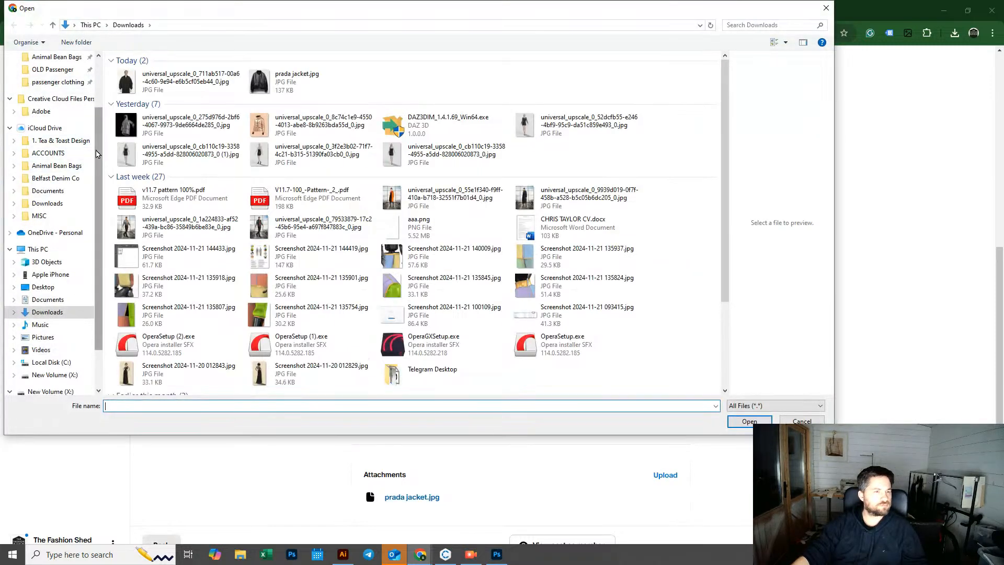
scroll(58, 121, up, 3)
click(44, 78)
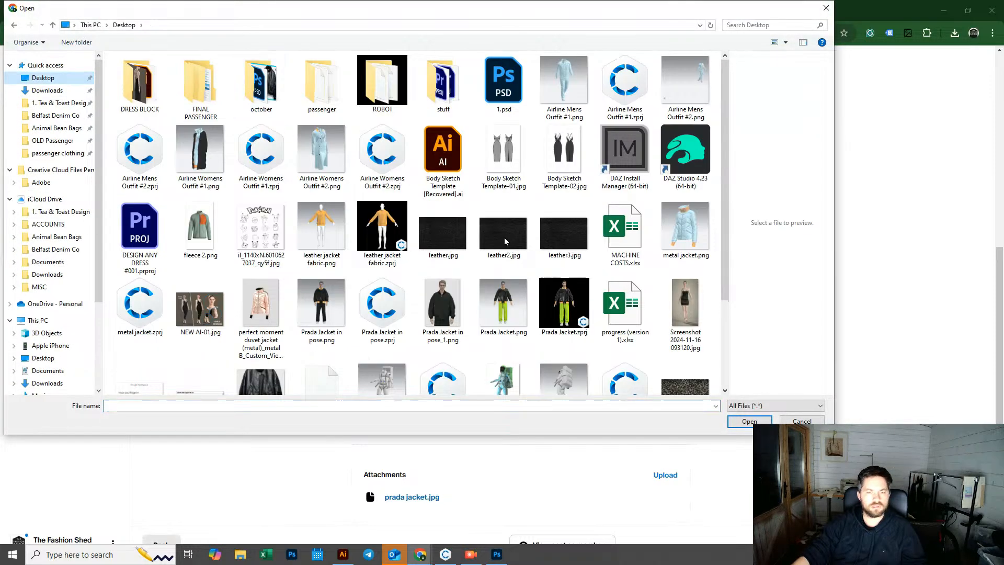
click(564, 306)
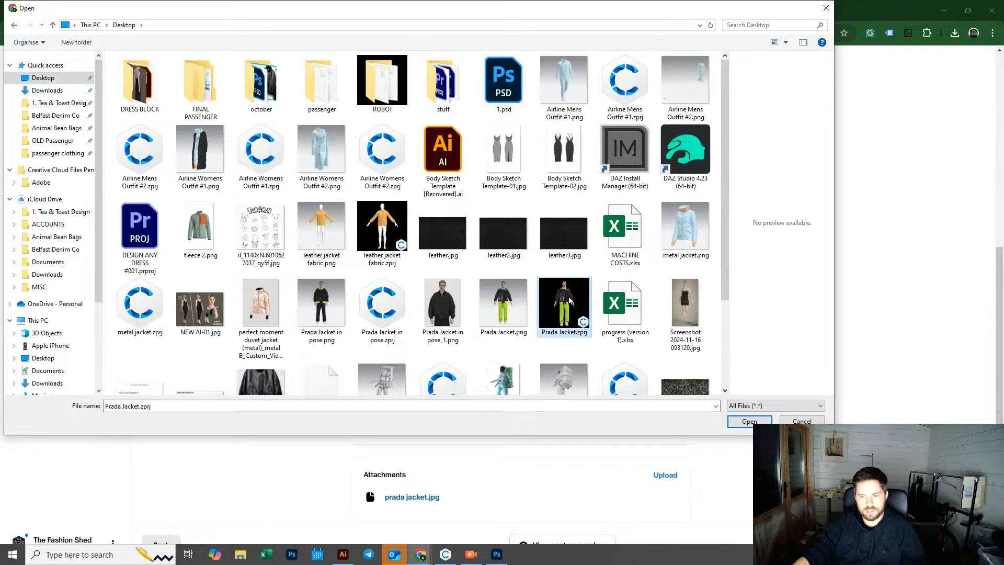
mouse_move(729, 152)
mouse_down()
mouse_move(732, 250)
mouse_move(733, 150)
mouse_up()
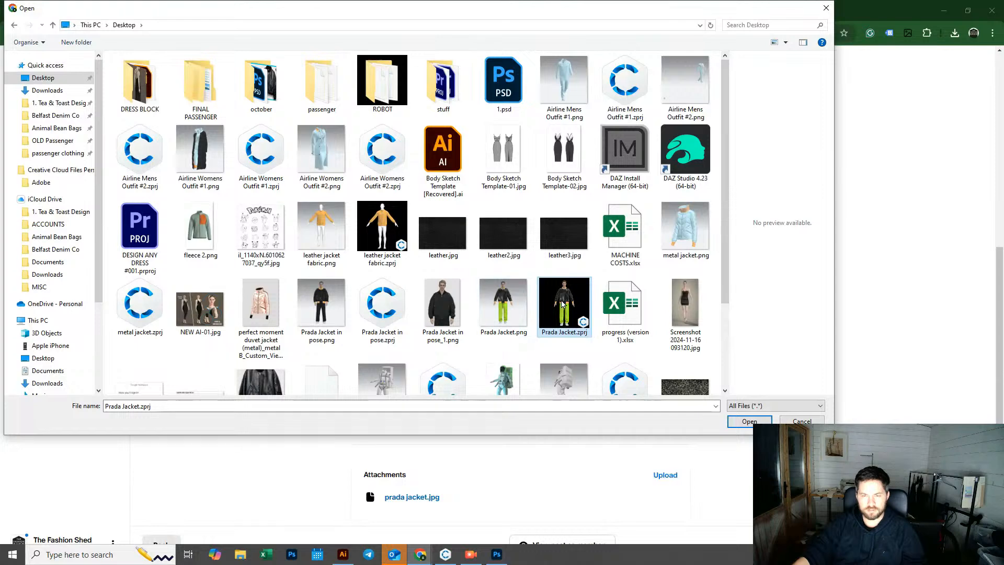
click(501, 302)
click(552, 296)
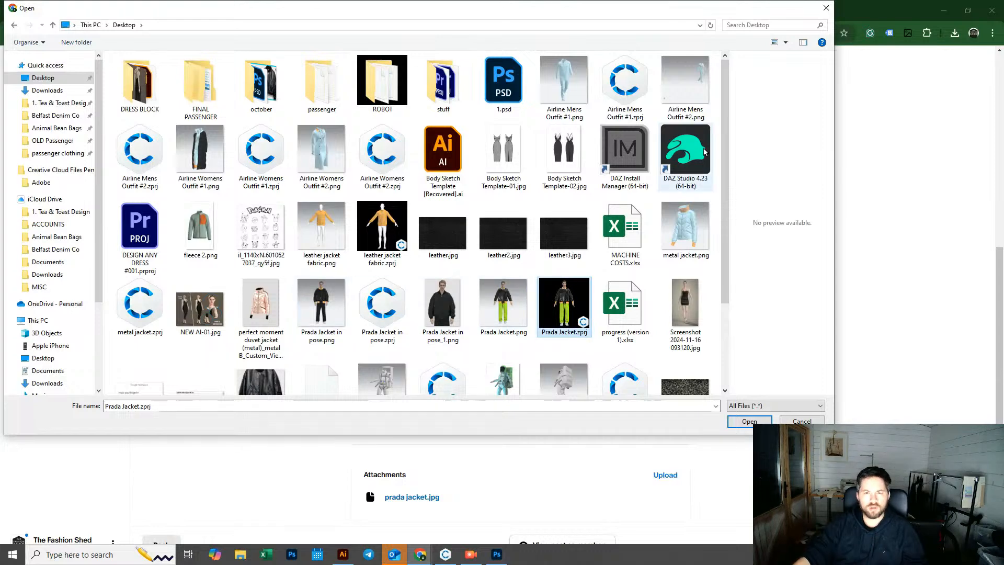
scroll(726, 140, down, 1)
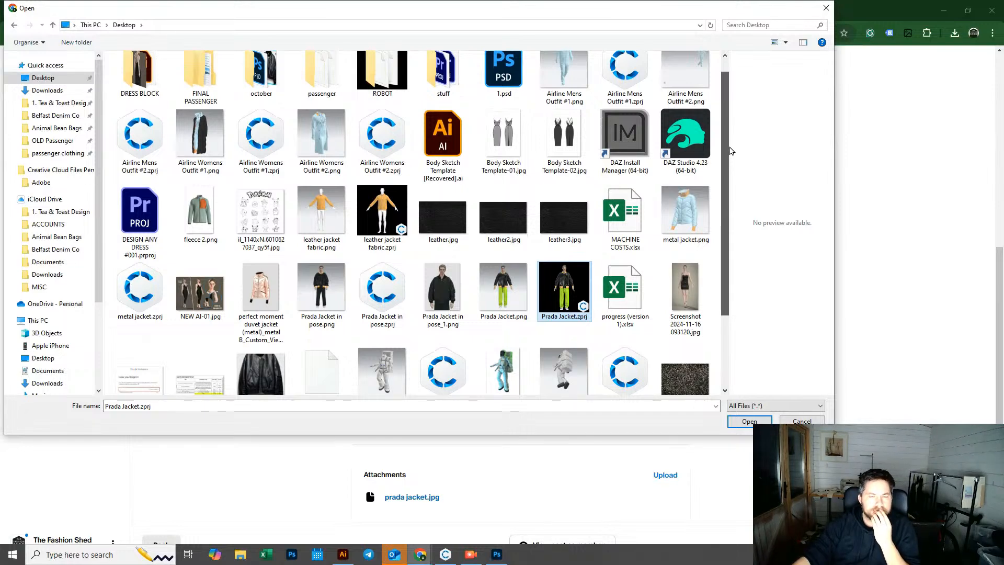
scroll(731, 183, down, 3)
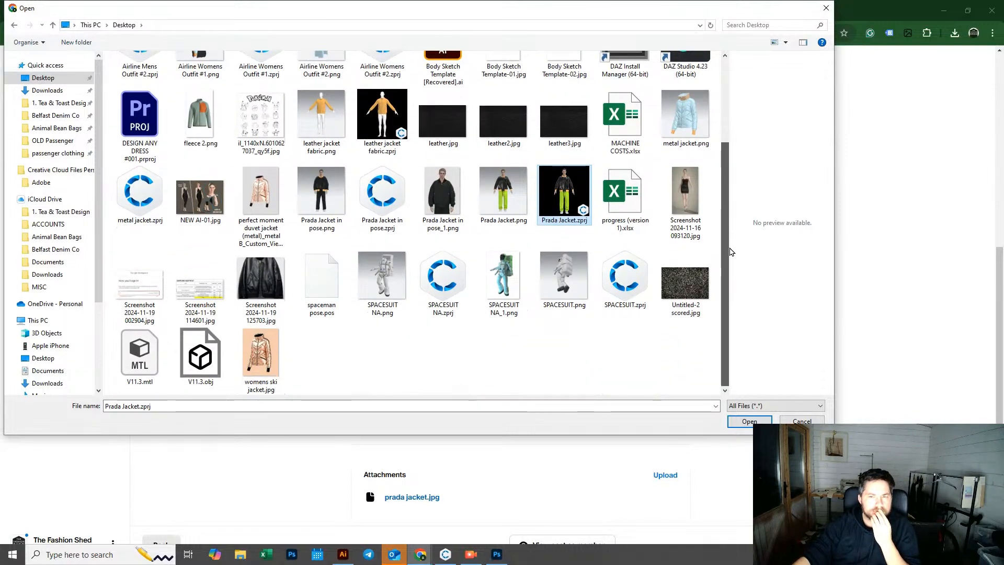
scroll(730, 252, up, 3)
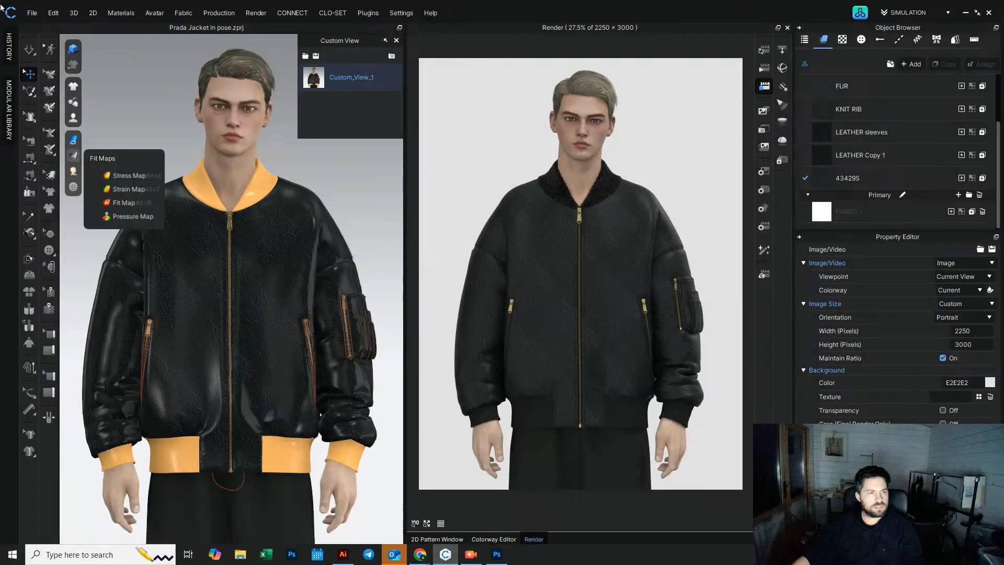
Step: Try saving the CLO project as Prada Jacket in pose on the Desktop, declining to replace the existing file
click(32, 13)
mouse_move(57, 80)
click(134, 80)
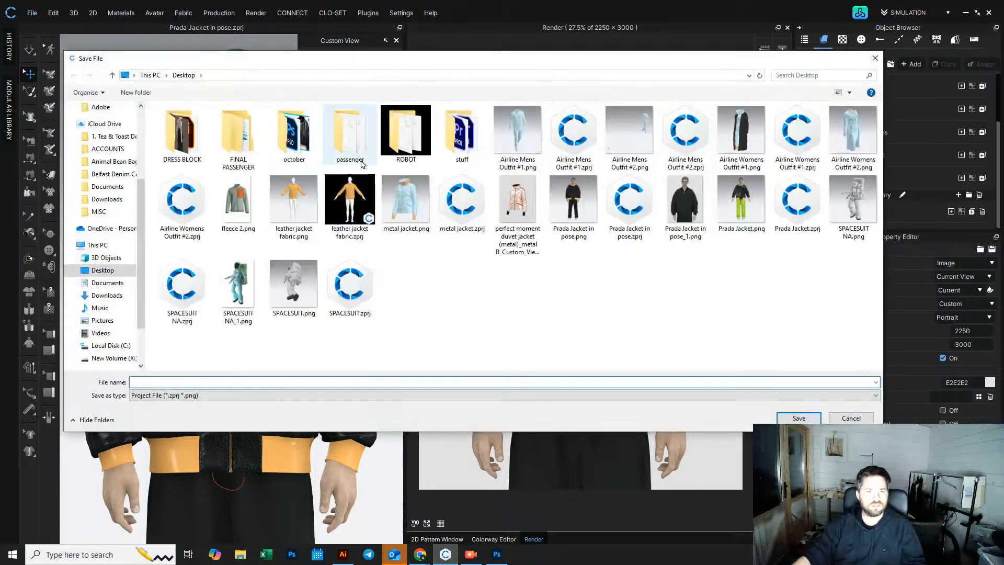
click(735, 201)
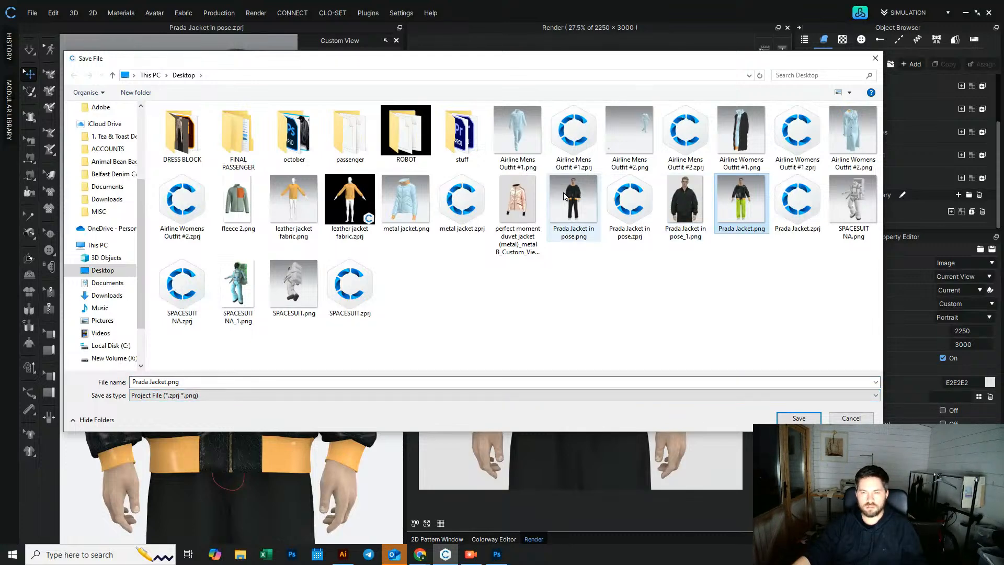
click(190, 383)
click(190, 383)
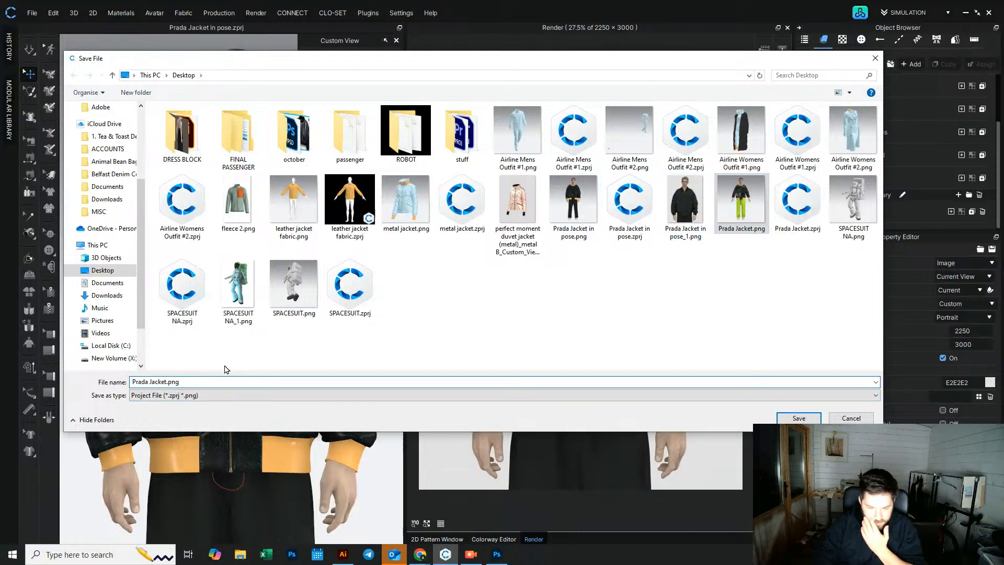
key(BackSpace)
key(BackSpace)
key(BackSpace)
key(BackSpace)
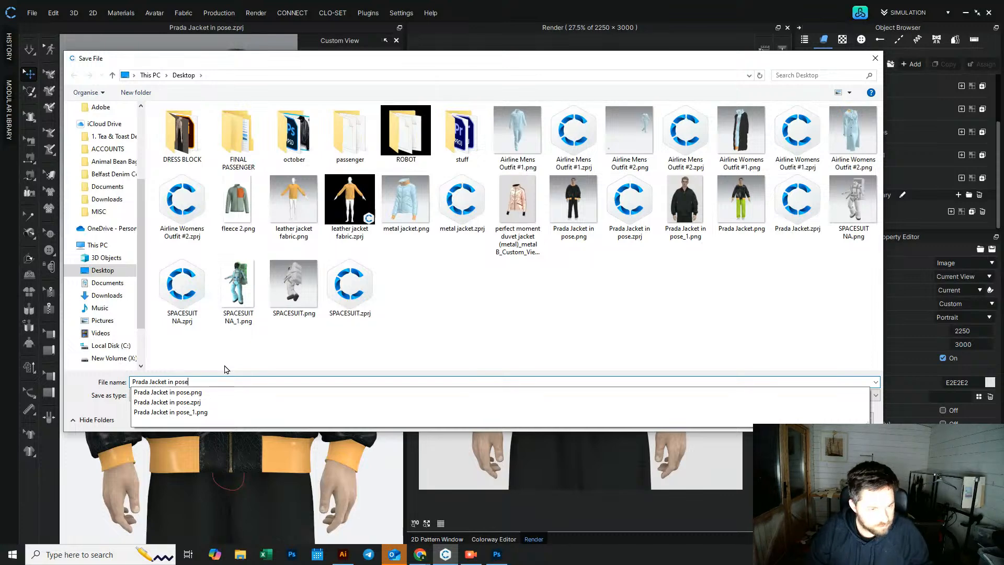
click(823, 288)
click(792, 419)
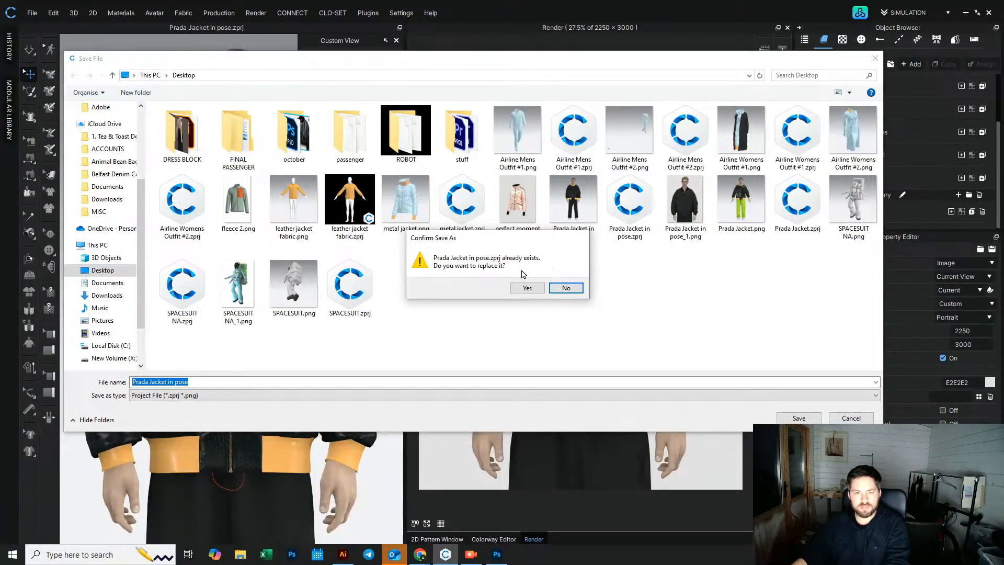
click(567, 288)
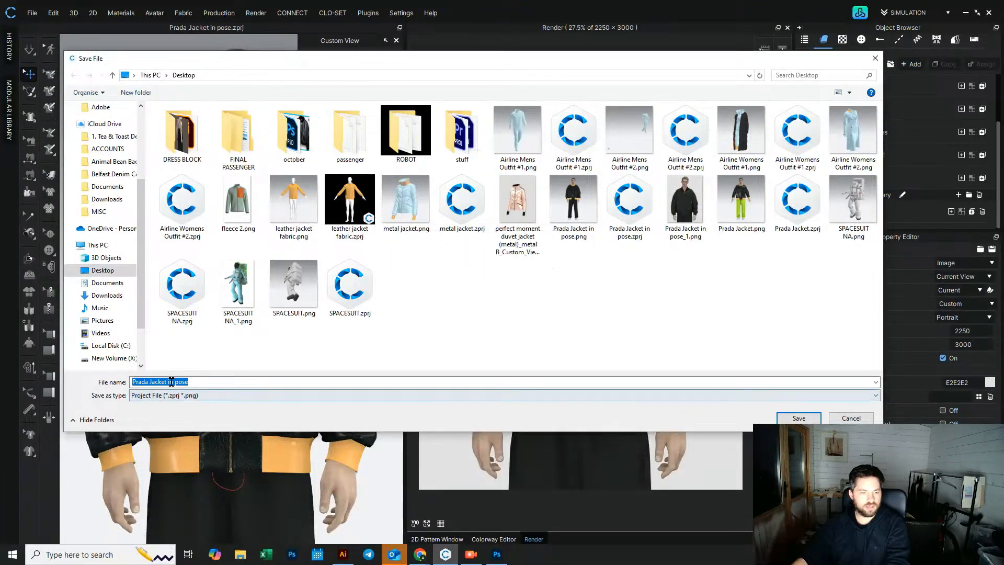
Step: Save the CLO project under the new name Prada Jacket in pose 1
click(209, 397)
click(209, 397)
click(212, 383)
click(212, 383)
text(1)
click(799, 418)
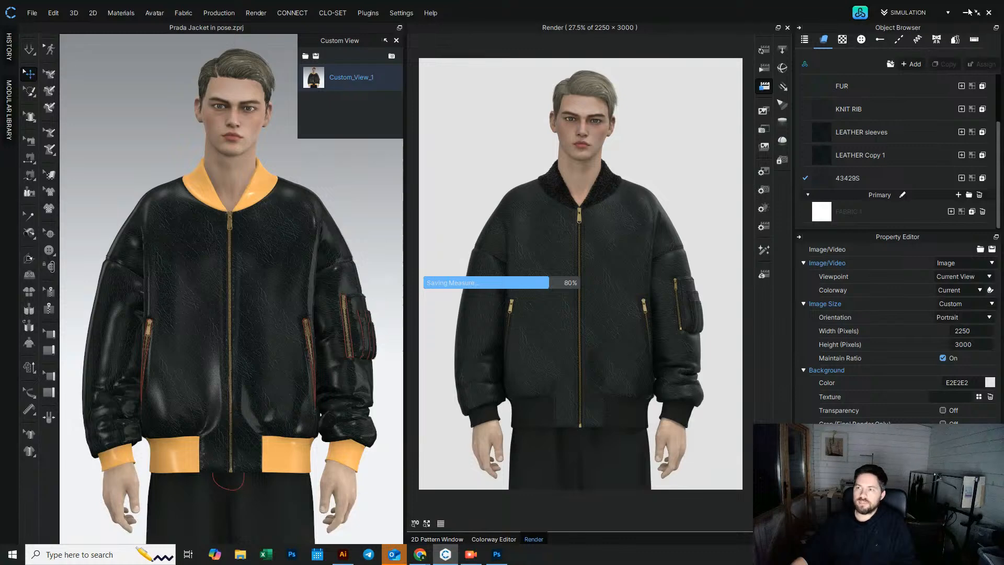
Step: Return to the Patreon post in the browser and submit the open file dialog
click(421, 555)
click(516, 517)
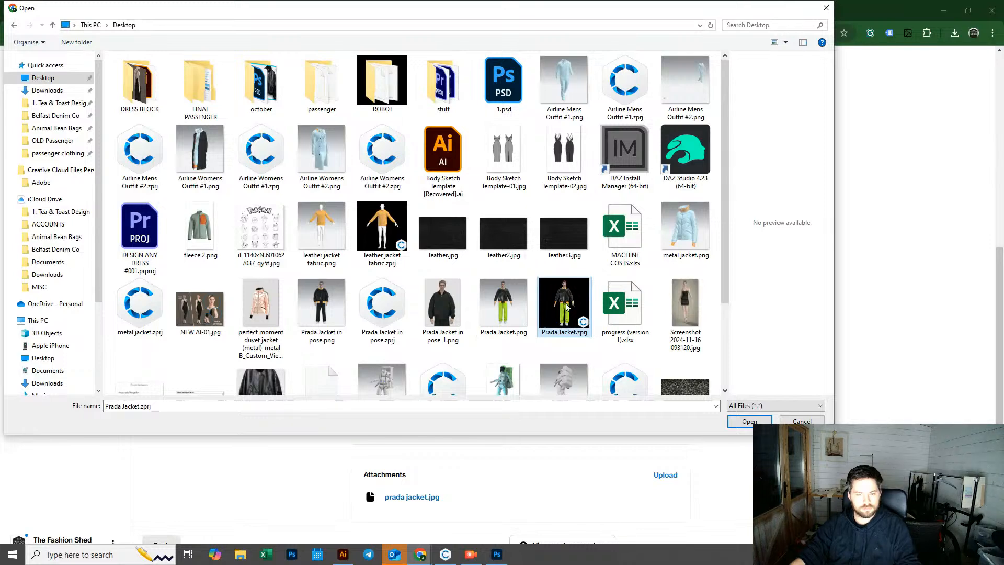
drag(727, 290, 727, 379)
click(749, 422)
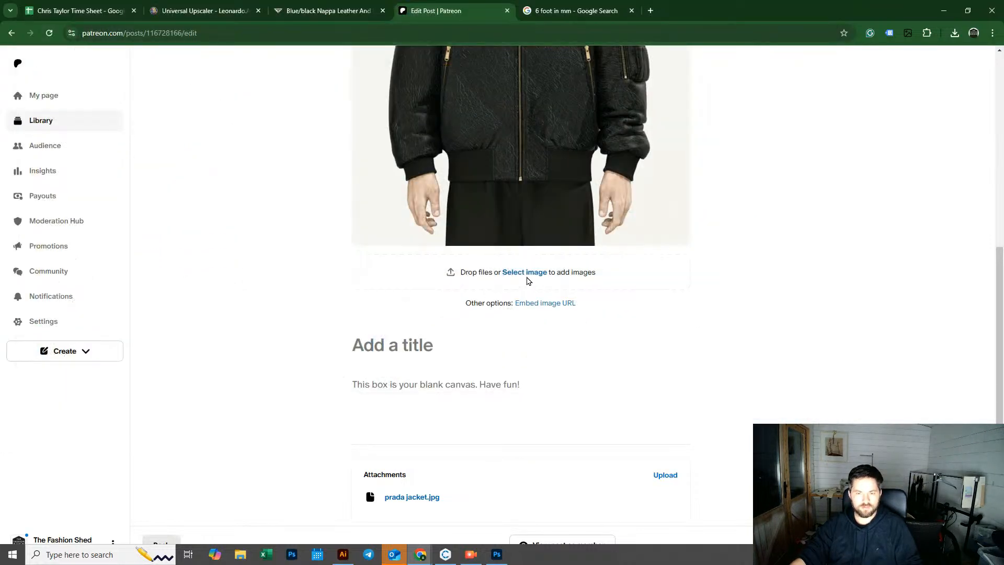
Step: Attach the project files Prada Jacket in pose 1.zprj and Prada Jacket.zprj from the Desktop to the post
click(665, 475)
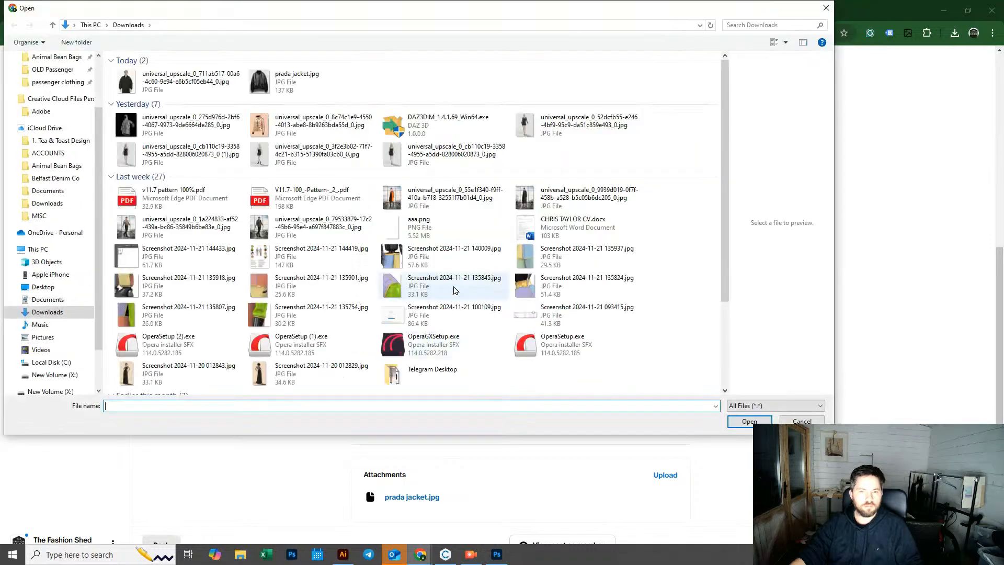
click(45, 78)
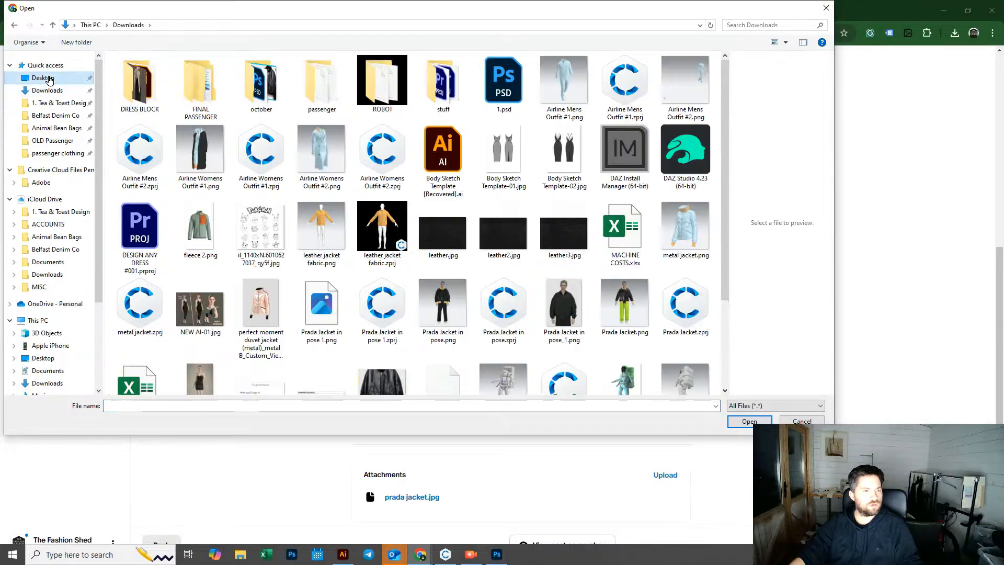
click(625, 306)
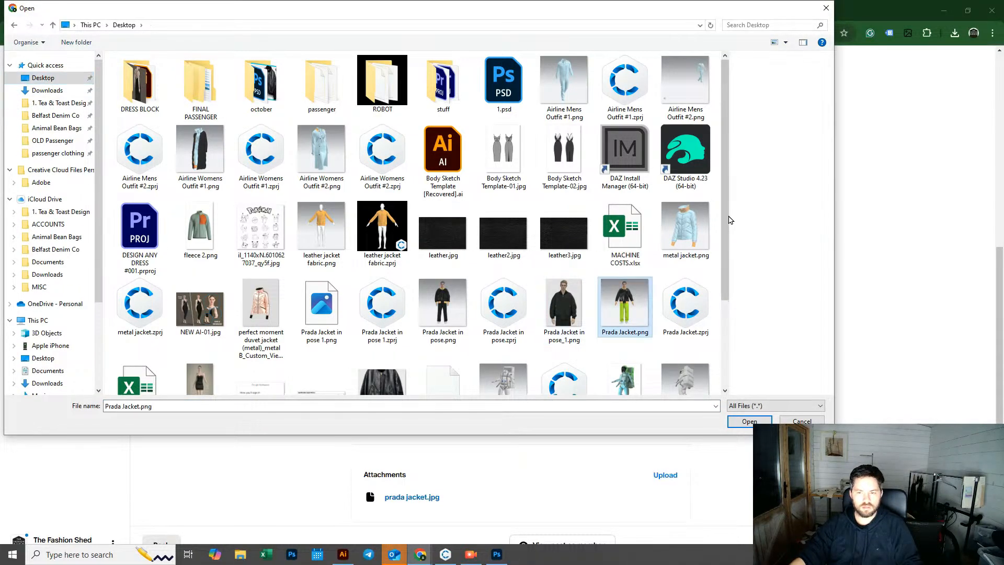
drag(729, 219, 740, 279)
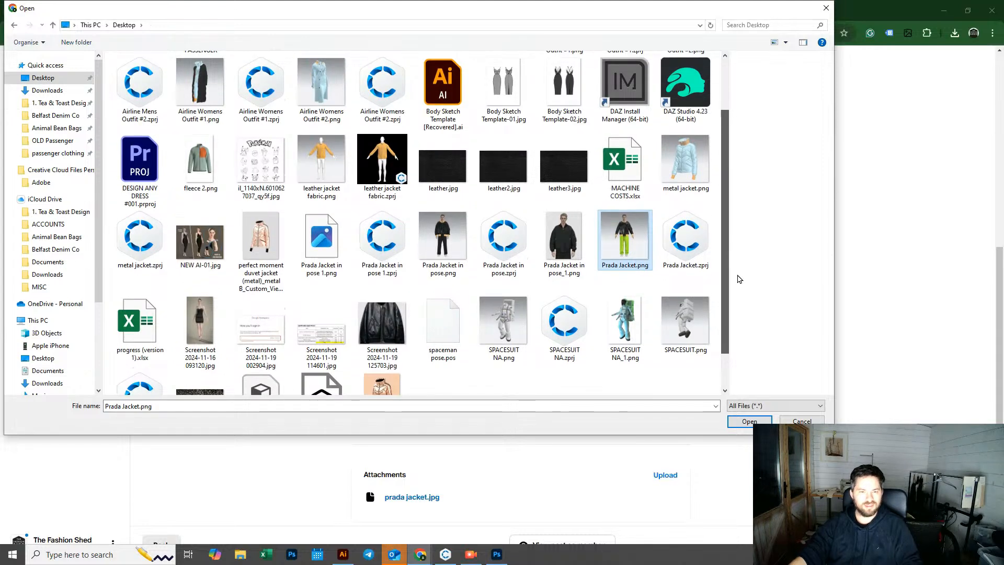
scroll(740, 279, up, 1)
click(383, 283)
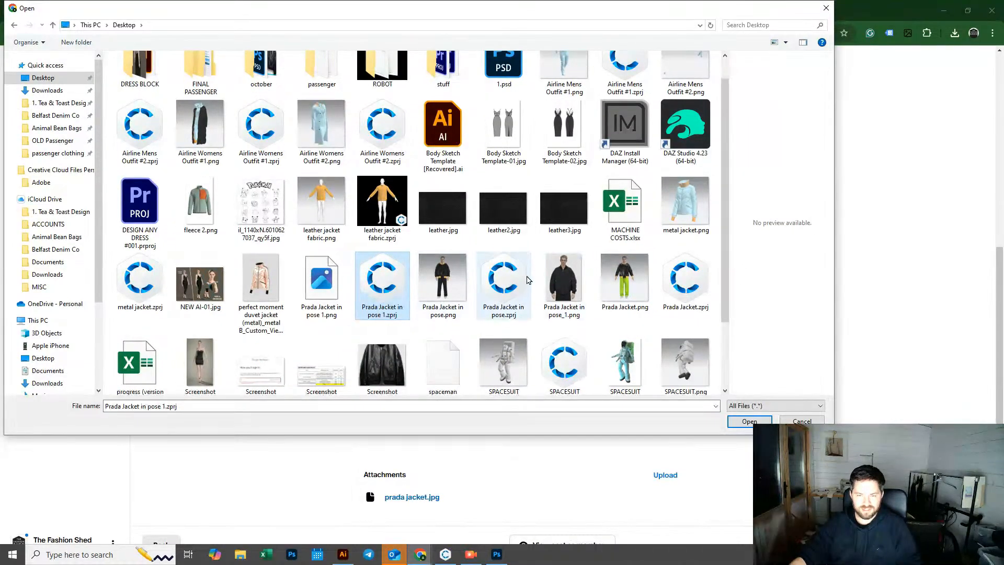
ctrl+click(517, 281)
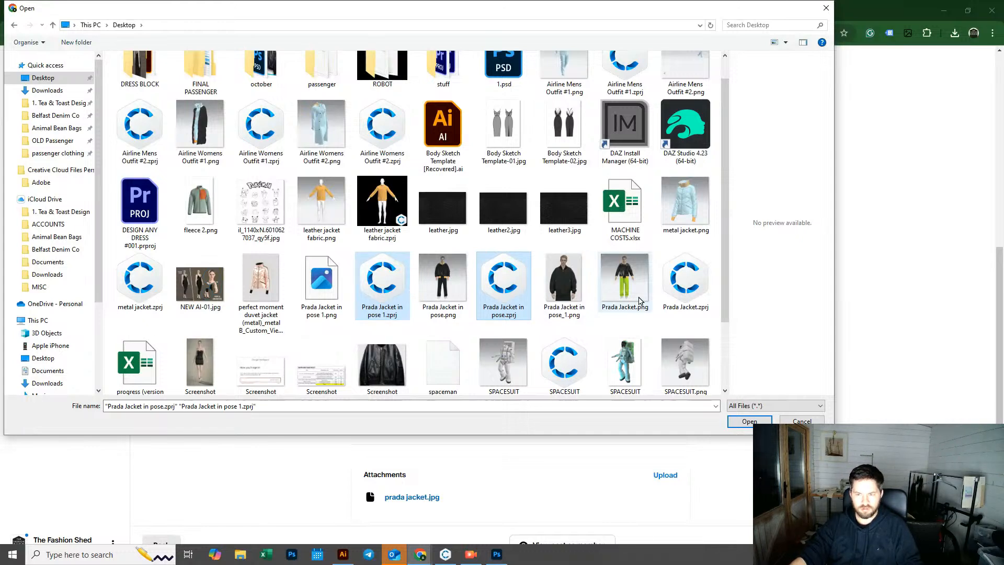
click(686, 279)
ctrl+click(382, 283)
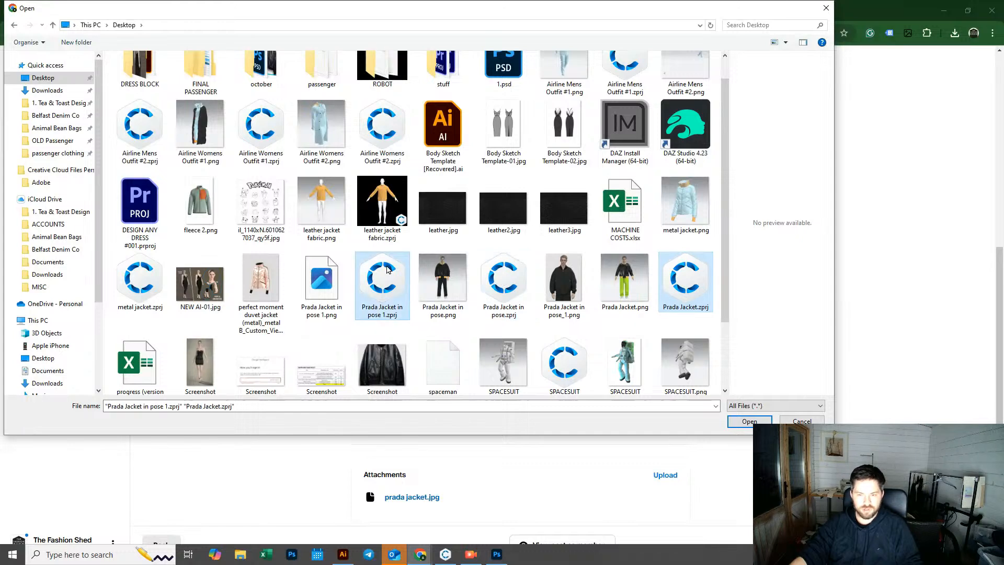
click(749, 422)
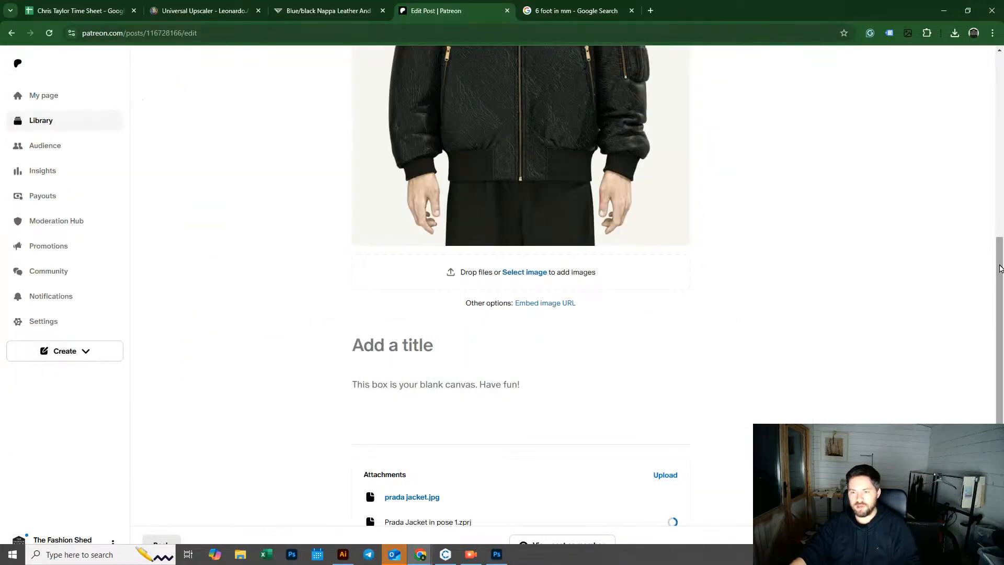
scroll(1000, 269, down, 1)
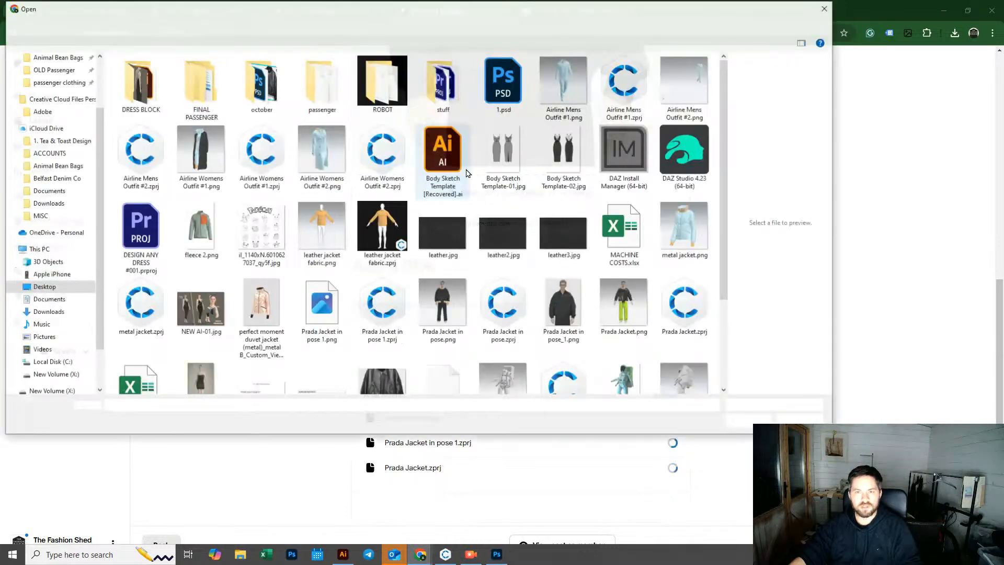
click(443, 232)
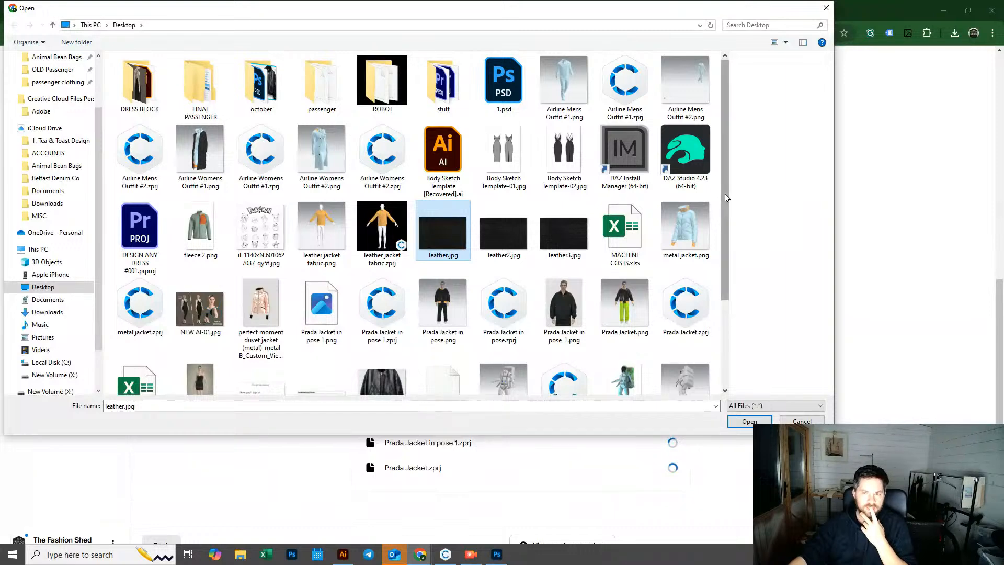
scroll(738, 289, down, 3)
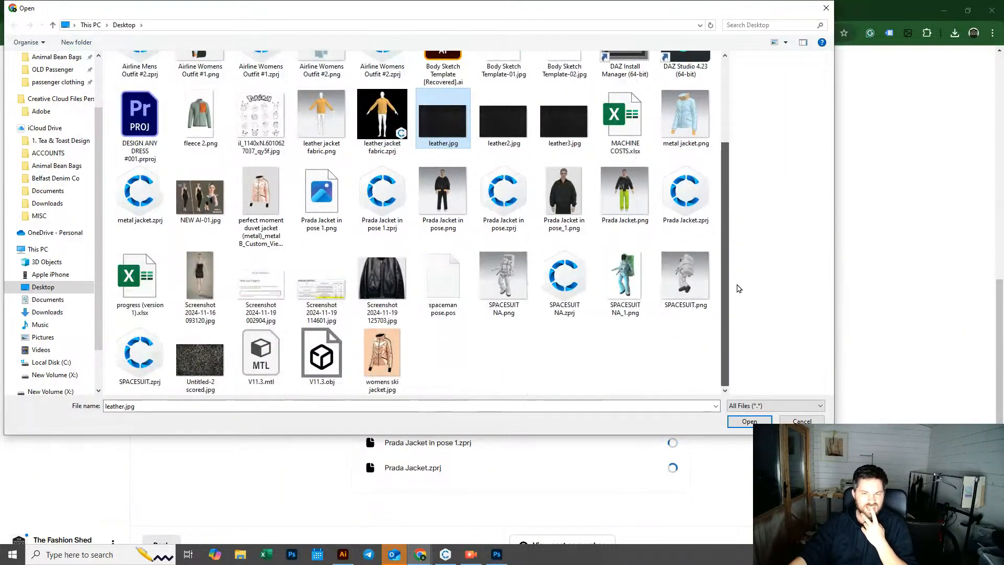
scroll(748, 227, up, 3)
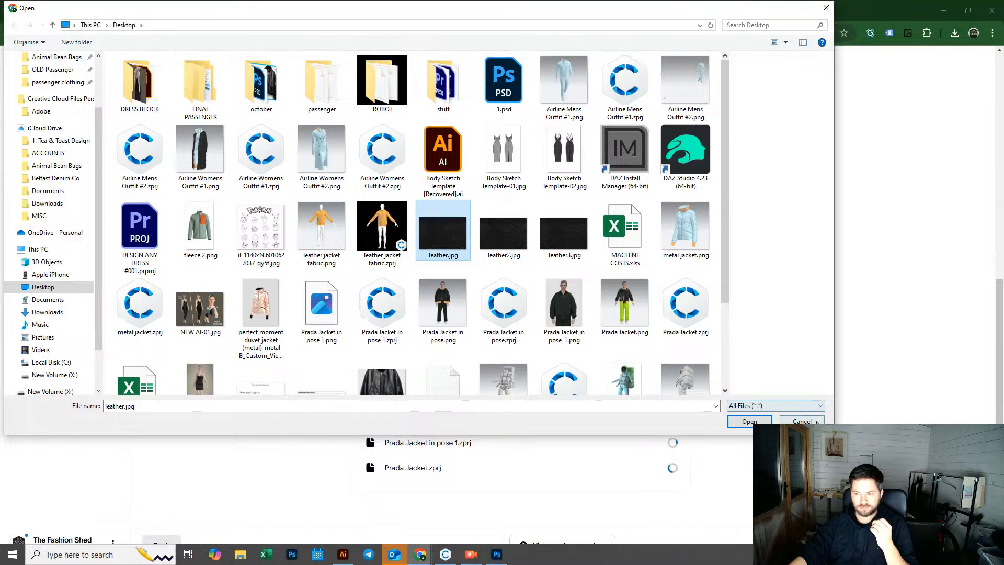
click(815, 421)
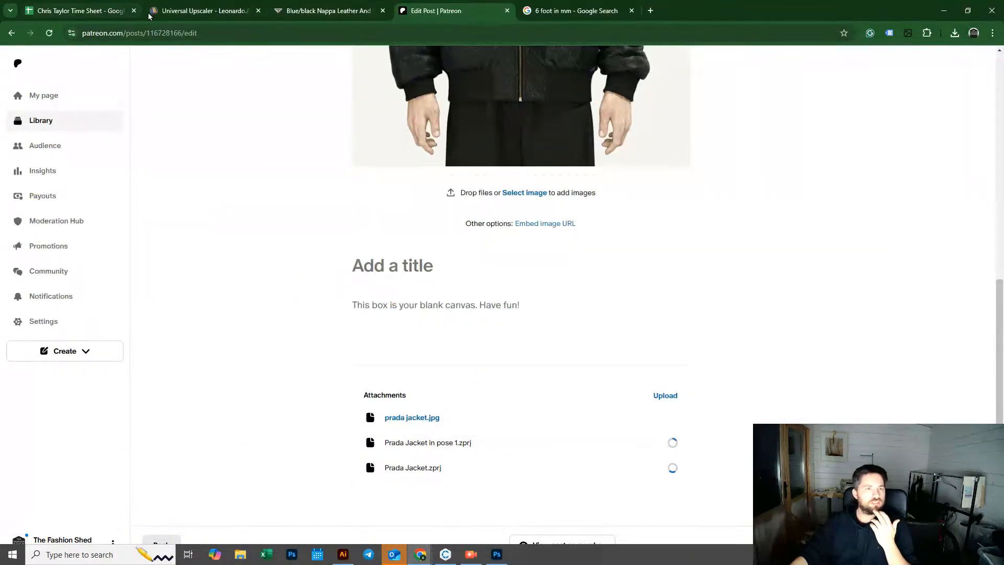
Step: Switch to ChatGPT in the browser and open the CLO3D Bomber Jacket Tutorial conversation
click(563, 13)
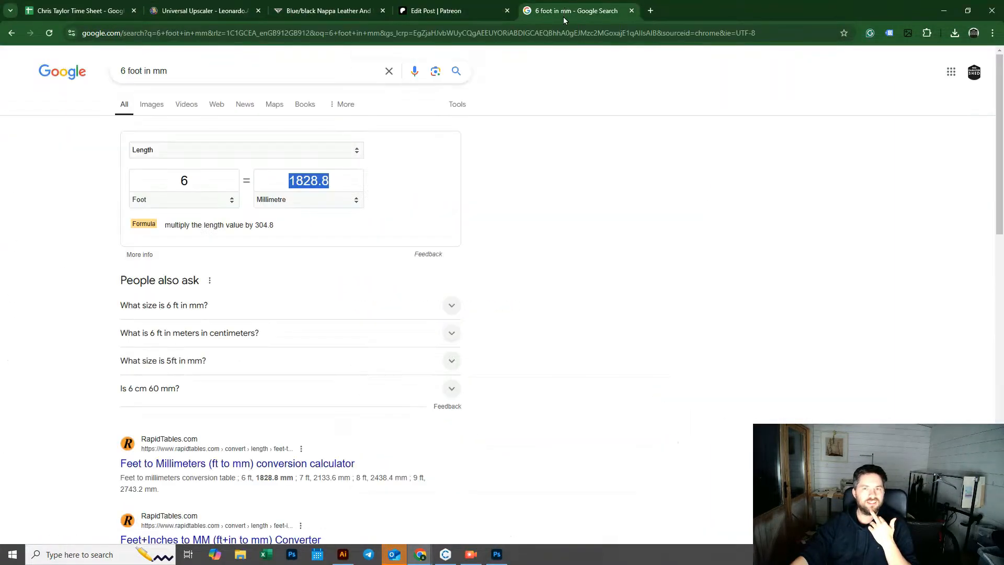
click(563, 32)
text(chat)
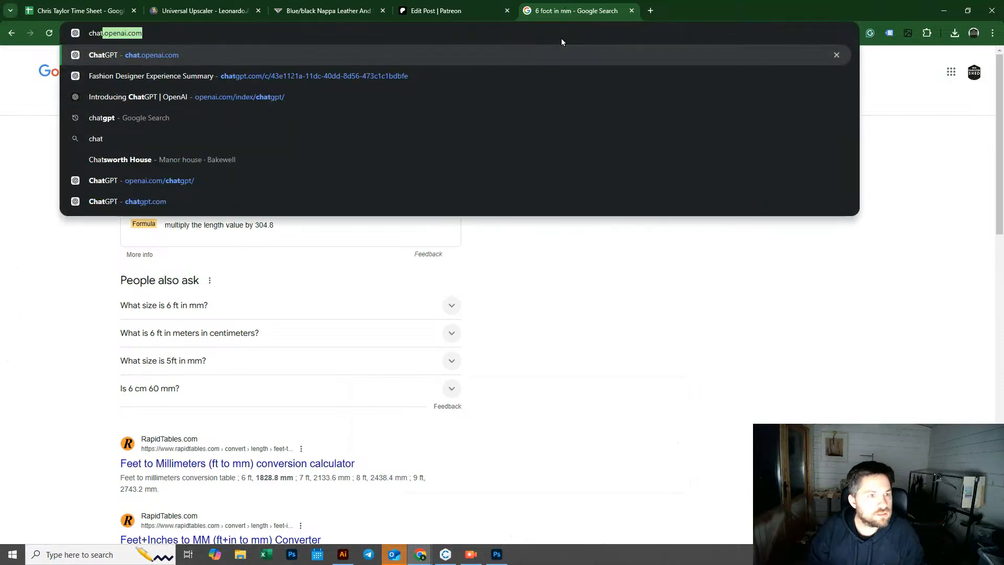
key(Return)
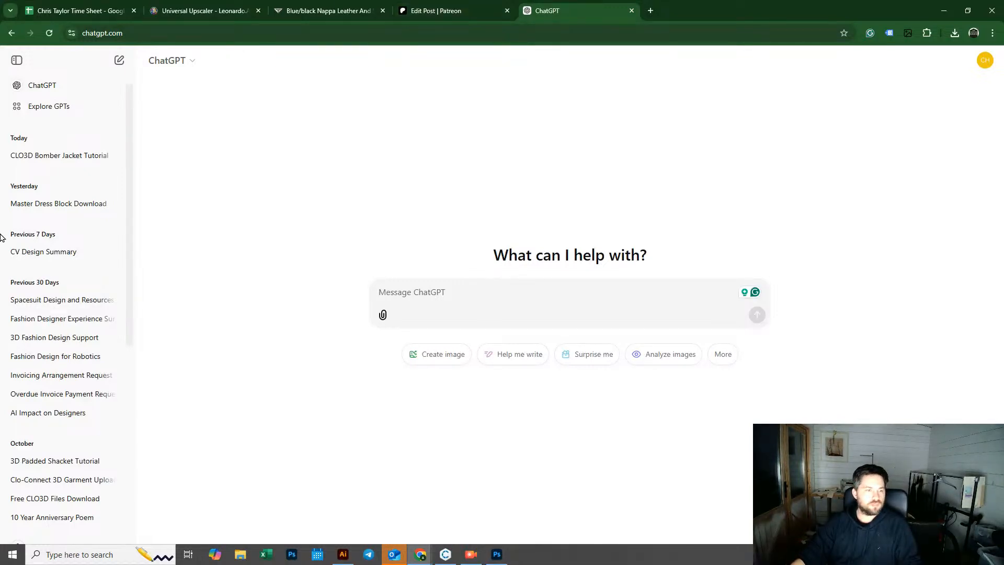
click(48, 156)
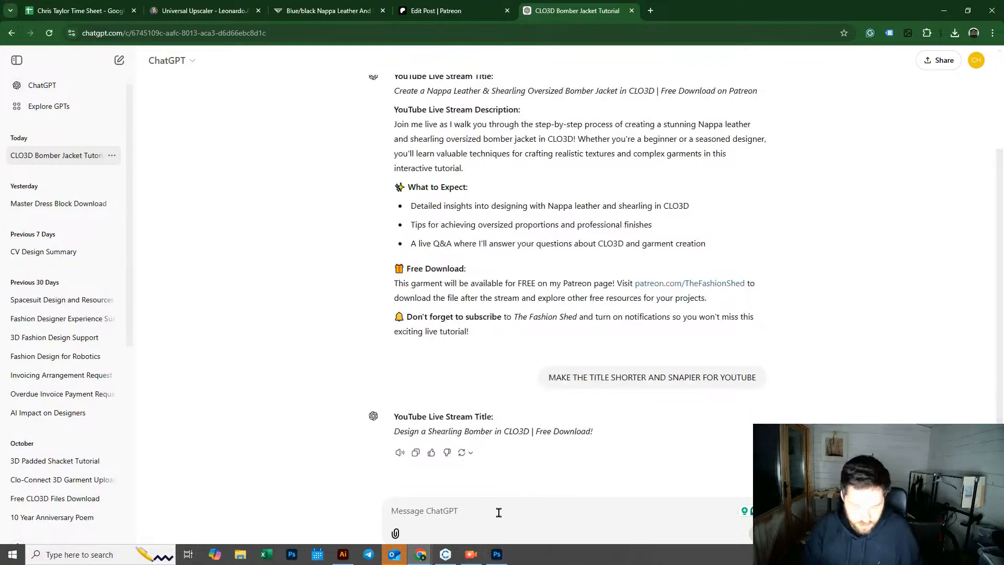
Step: Ask ChatGPT for a Patreon post title and description for a free download of the same garment
text(for th)
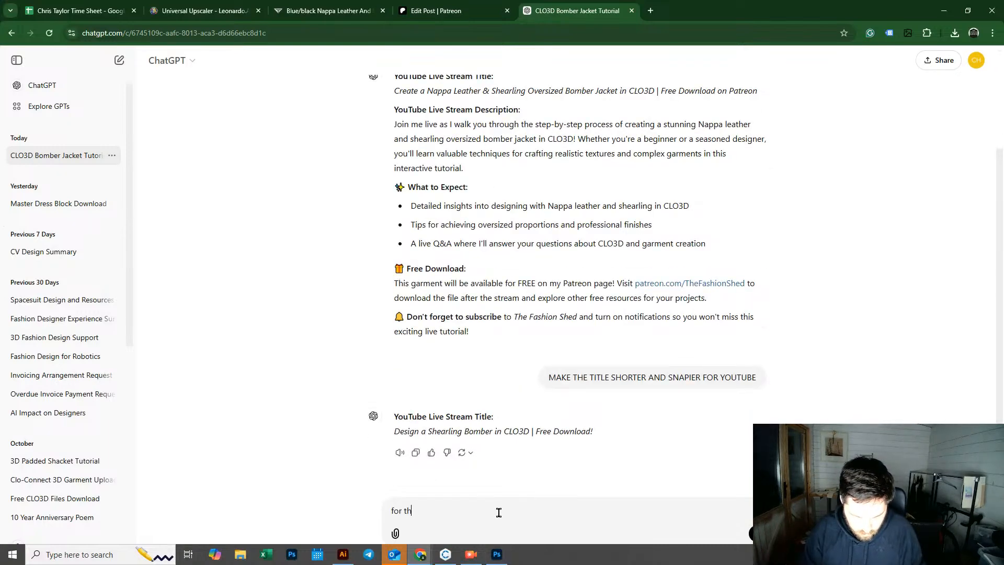
key(BackSpace)
key(BackSpace)
key(BackSpace)
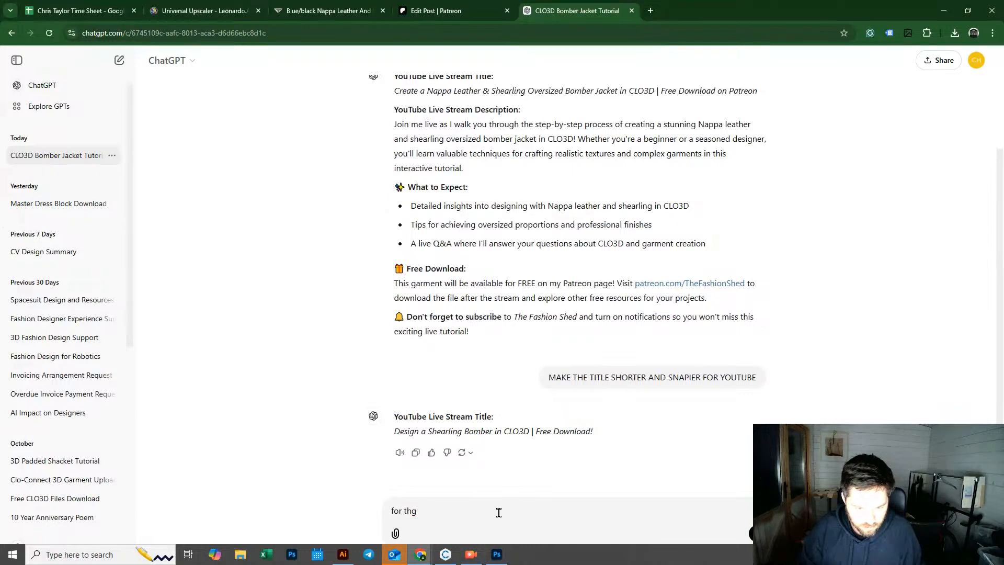
text(same ga)
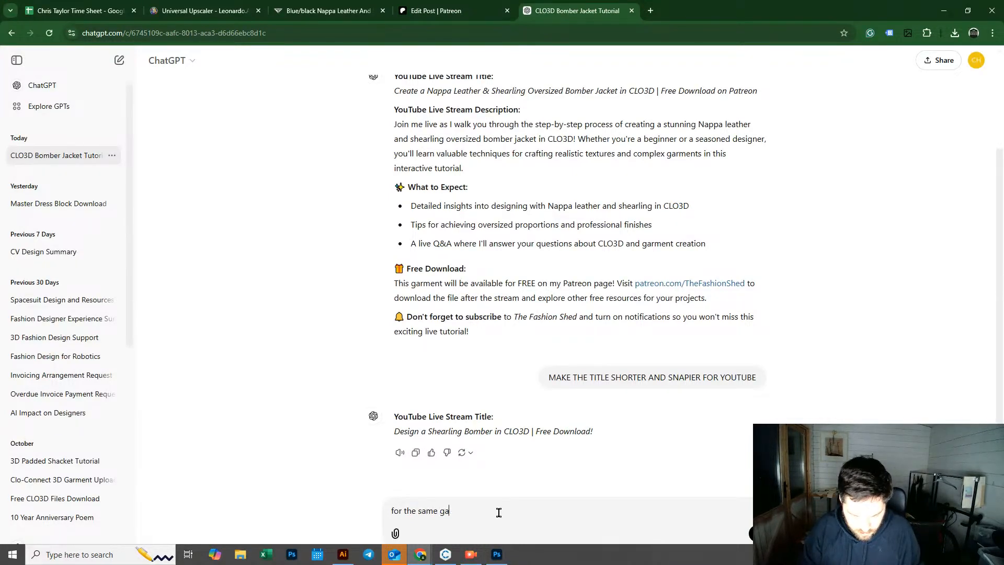
text(rment above i want)
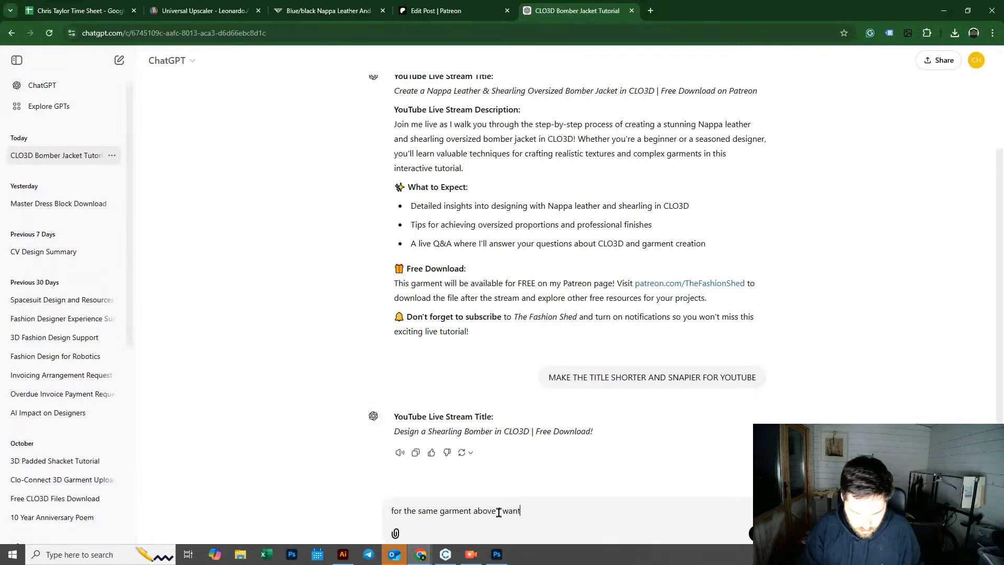
text( to create)
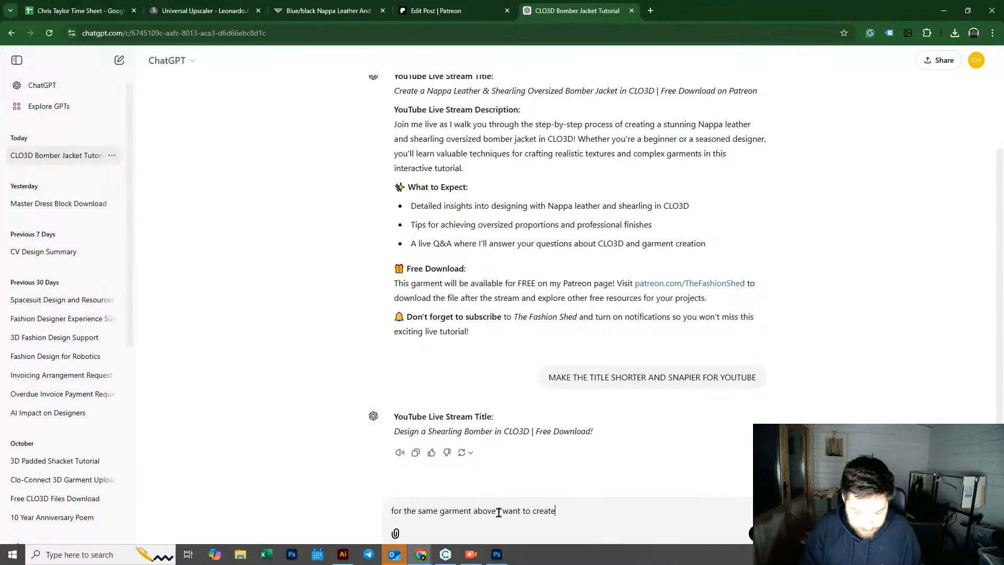
text( a patr)
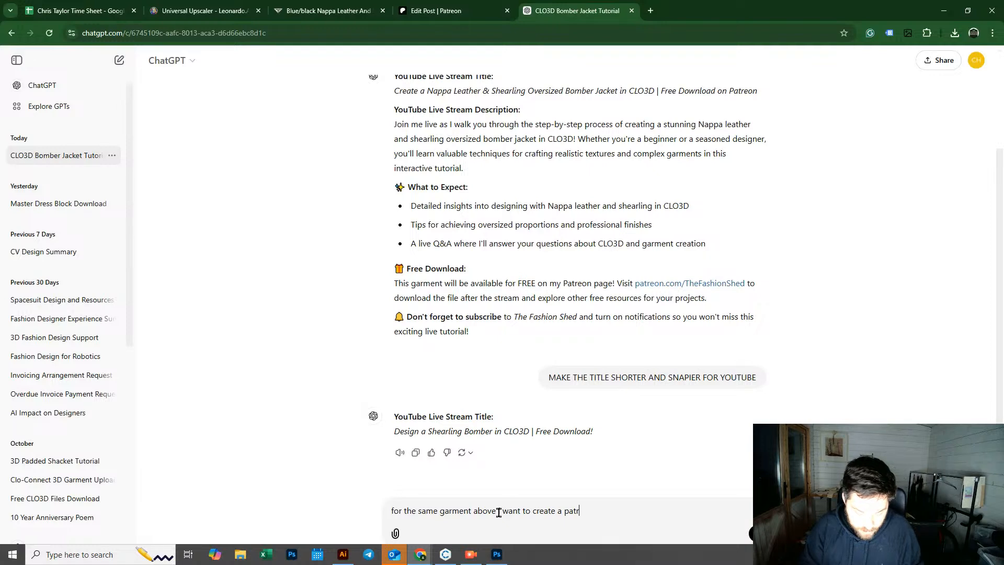
text(eon post)
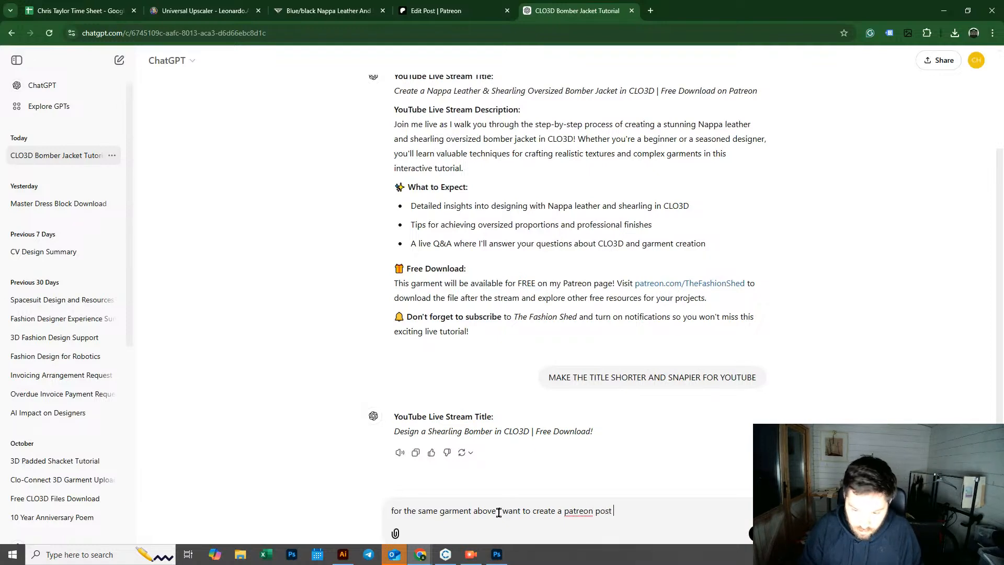
text( so need a title and )
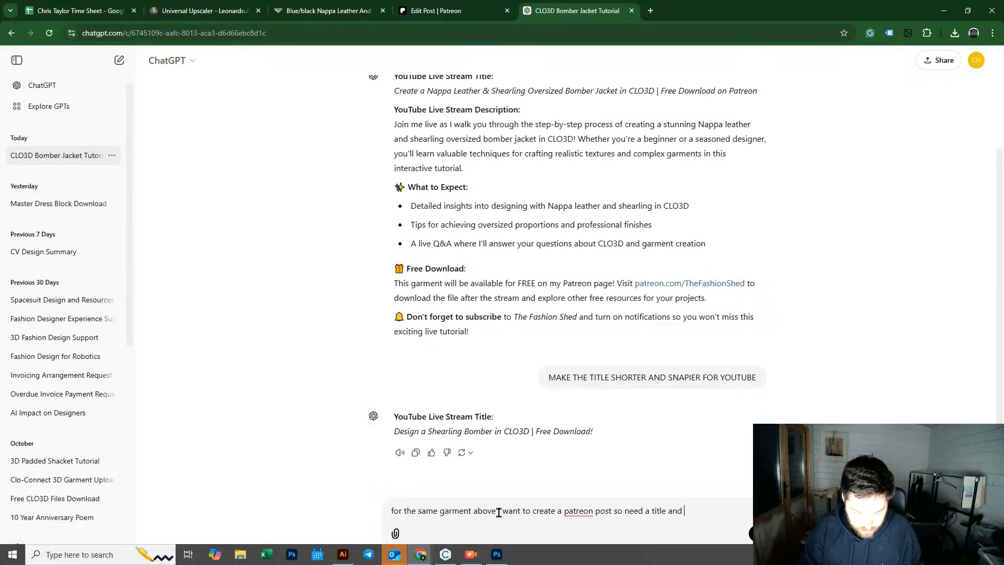
text(des)
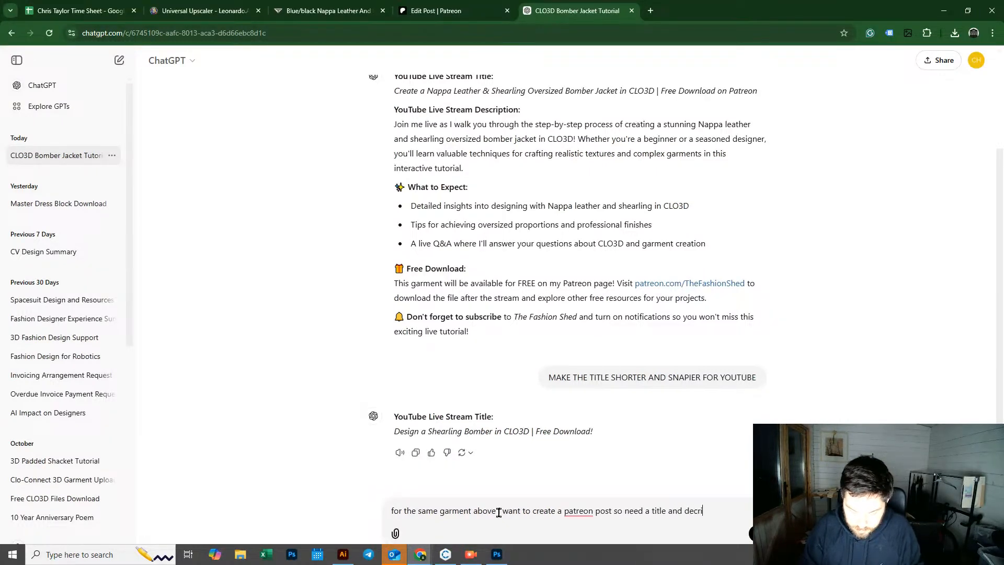
text(cription for a )
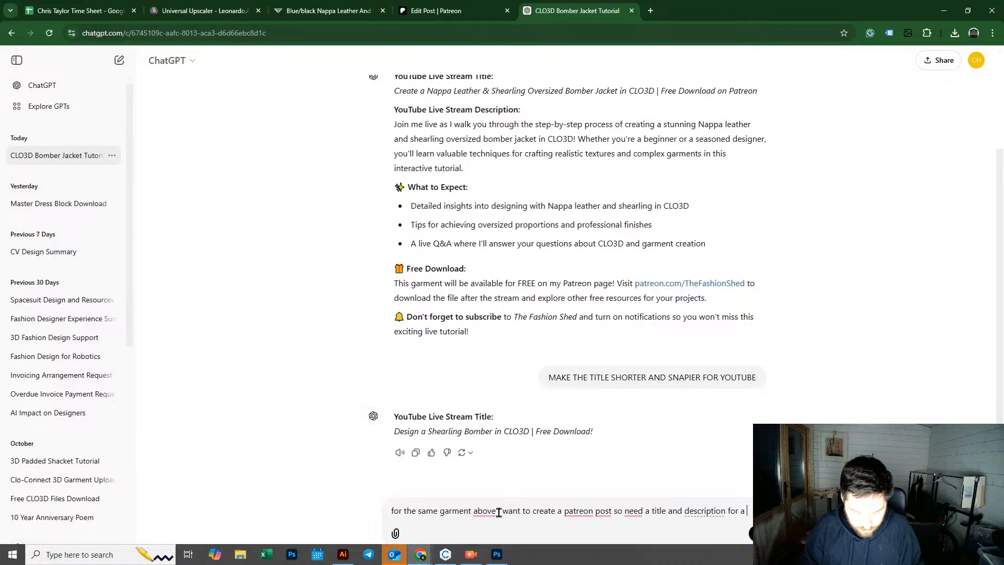
text(free download)
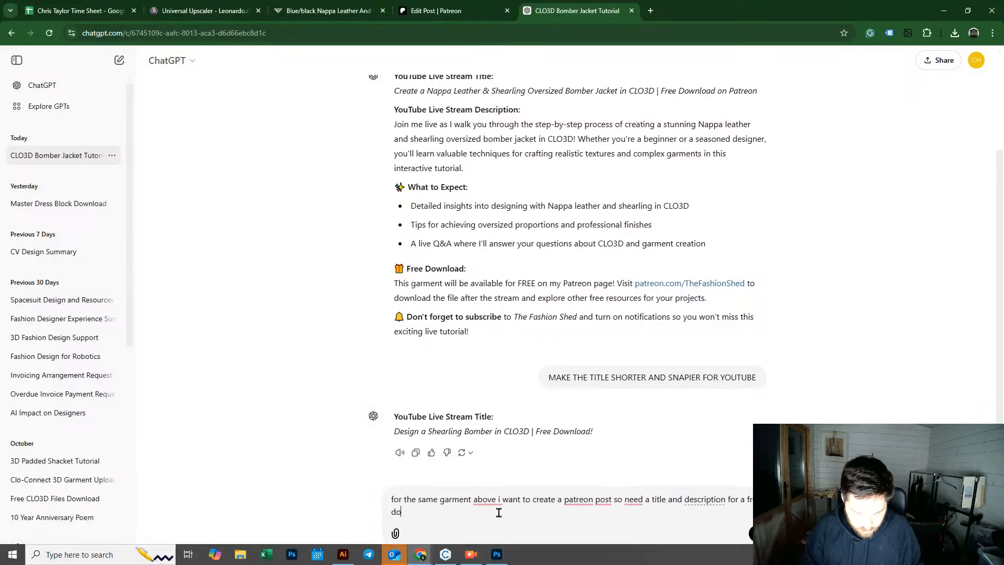
key(Return)
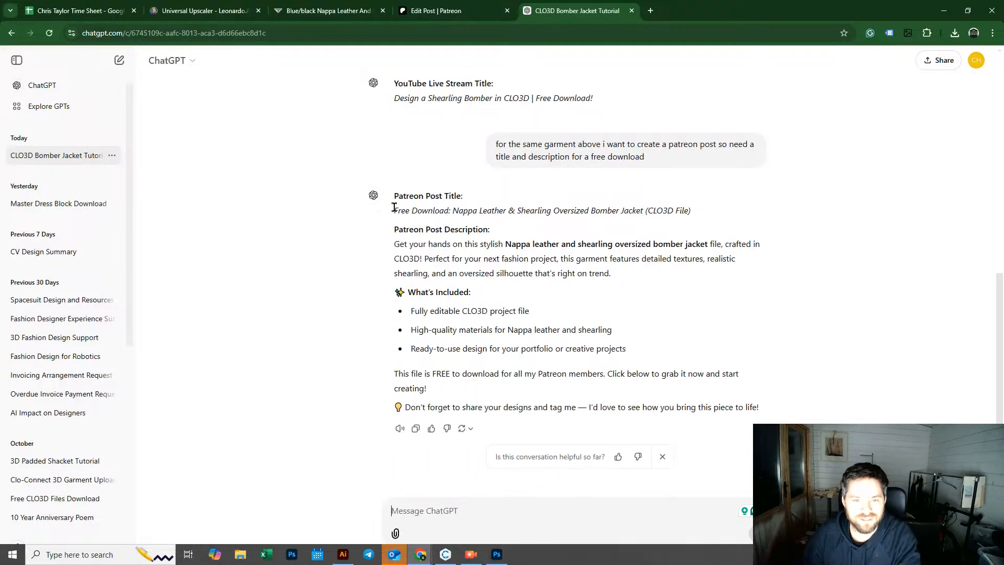
Step: Copy the suggested Patreon post title and paste it into the Patreon post's title field
drag(394, 209, 693, 215)
key(ctrl+c)
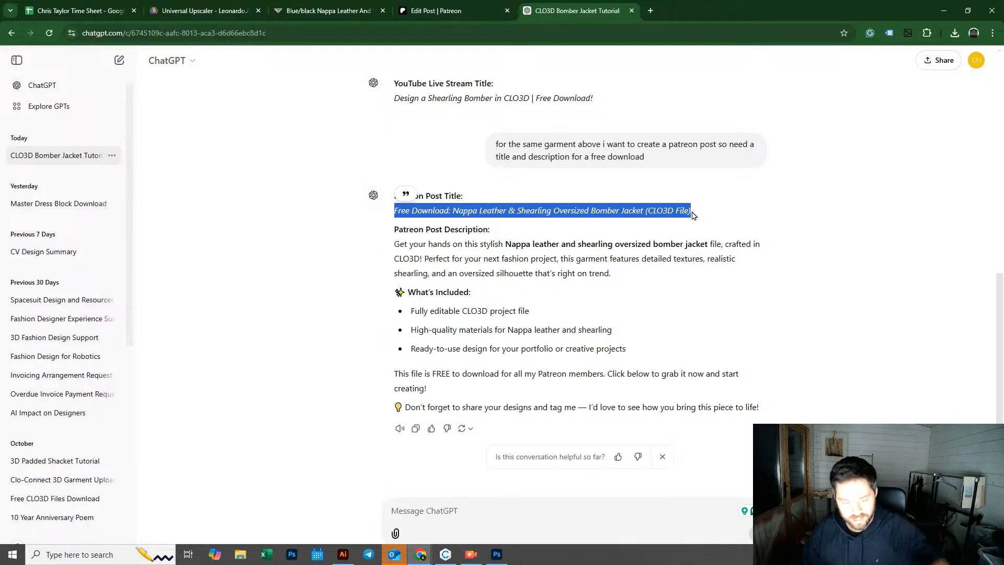
click(413, 17)
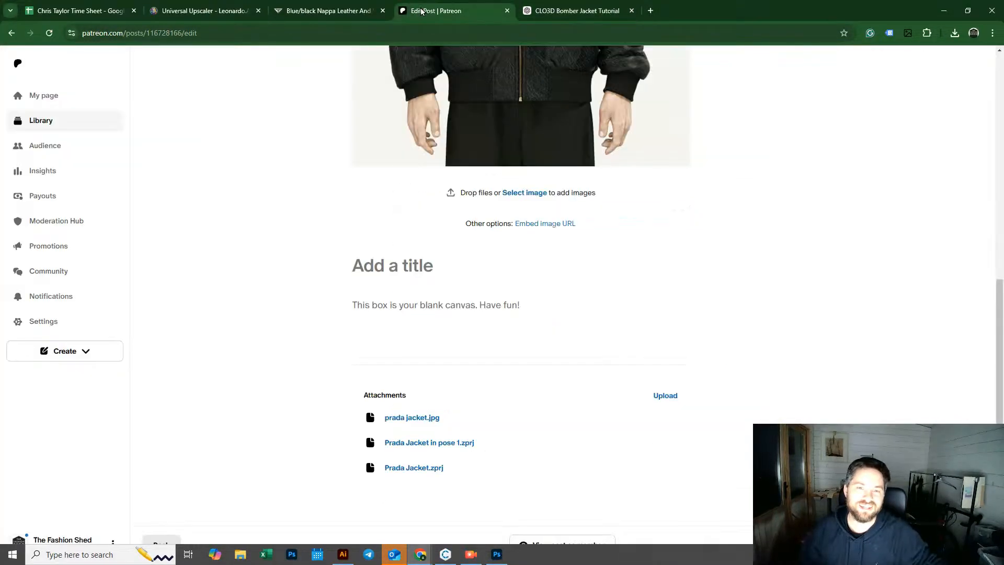
click(411, 269)
key(ctrl+v)
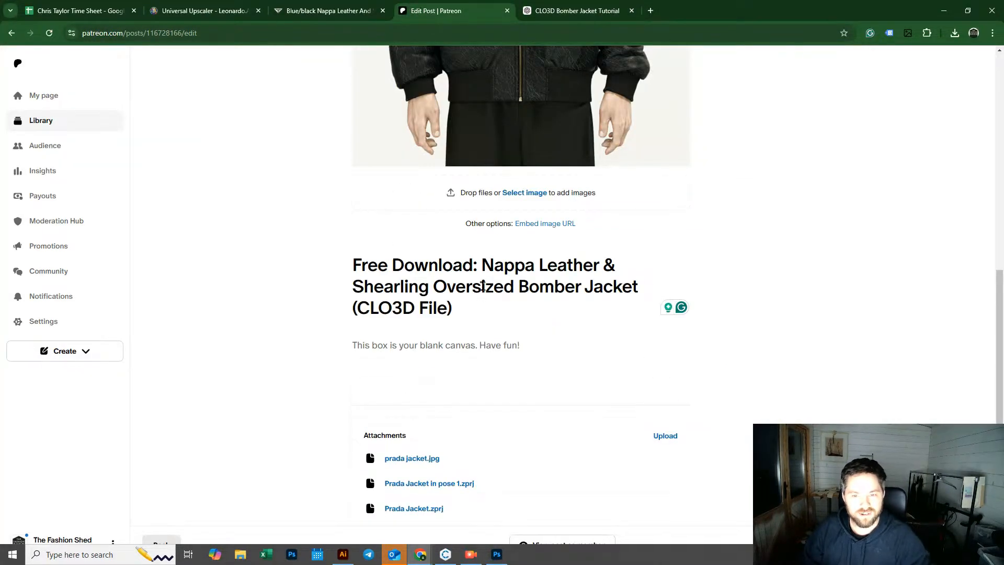
Step: Replace the title's opening words "Free Download: Nappa" with PRADA
drag(483, 270, 340, 270)
key(BackSpace)
key(BackSpace)
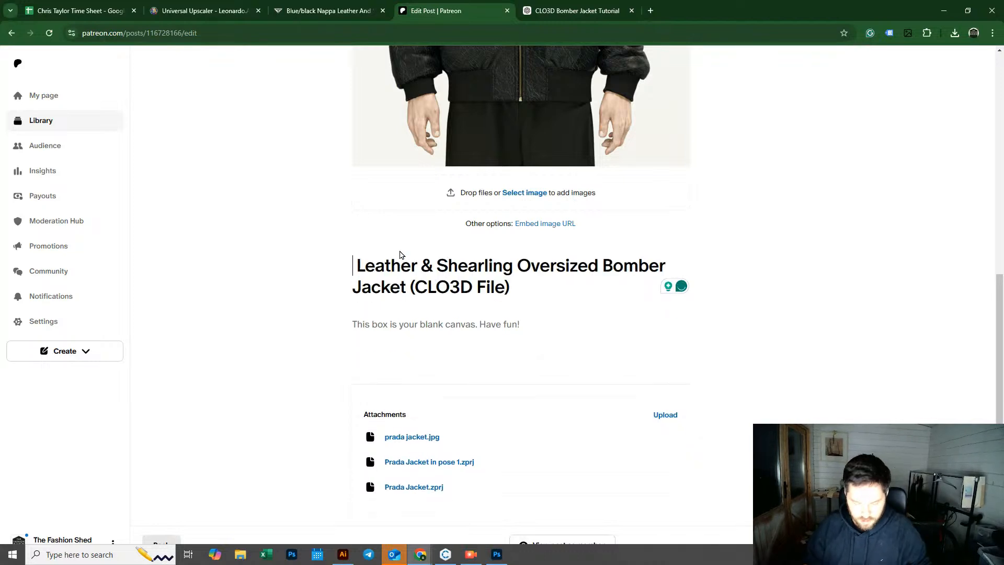
text(PR )
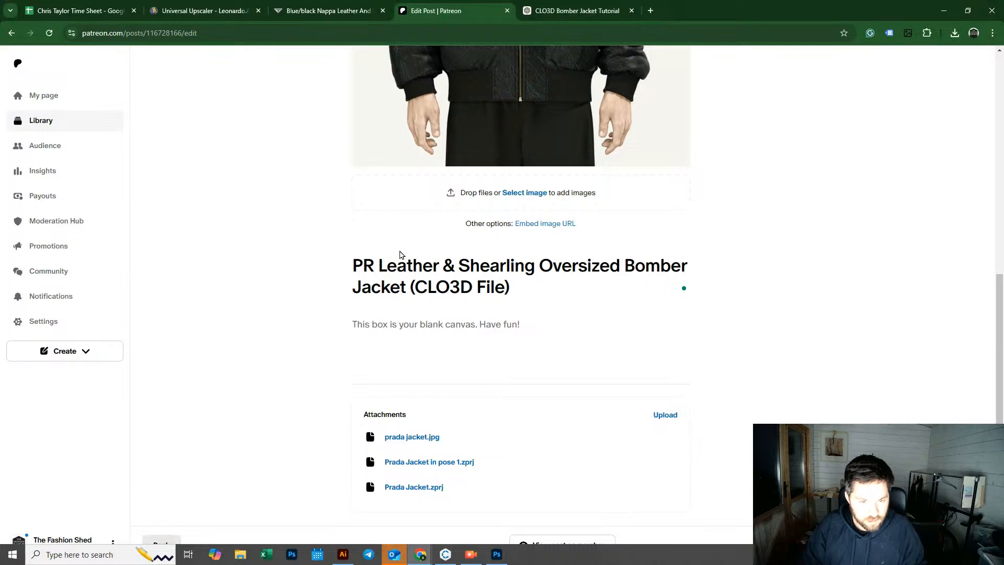
text(ADA)
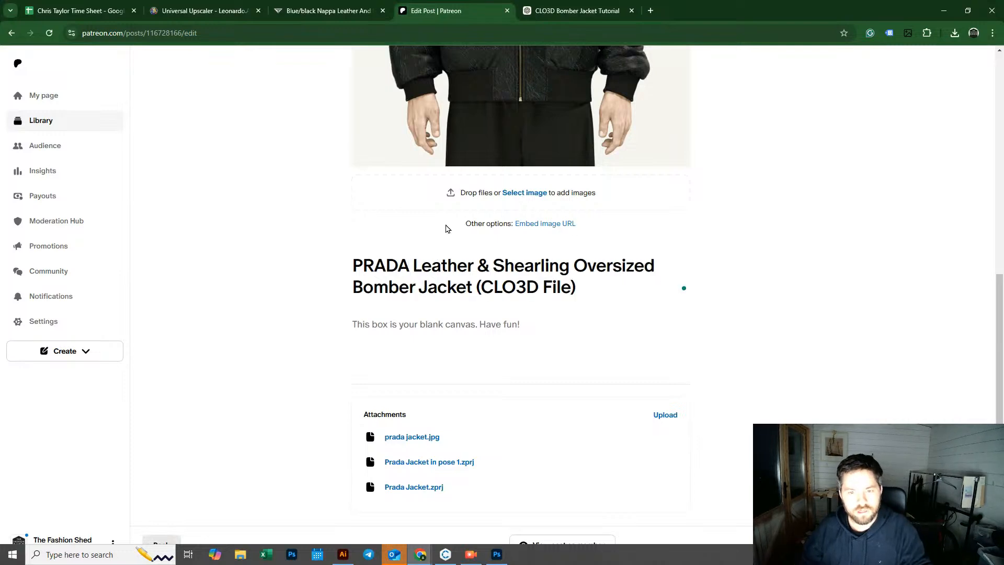
Step: Edit the post title to read "PRADA Oversized Leather Bomber Jacket (CLO3D File)", moving Oversized and removing "& Shearling"
drag(576, 264, 654, 262)
key(ctrl+c)
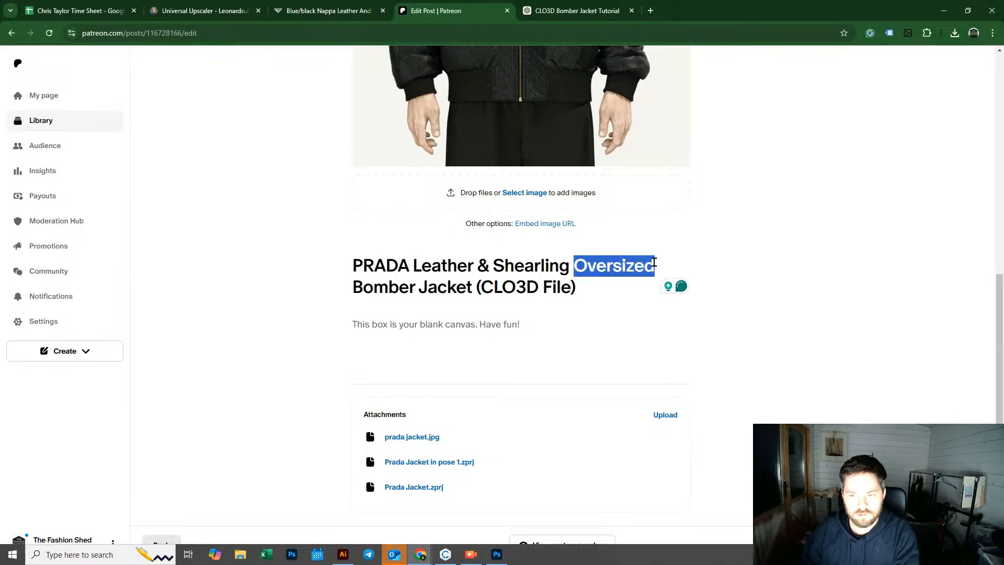
key(BackSpace)
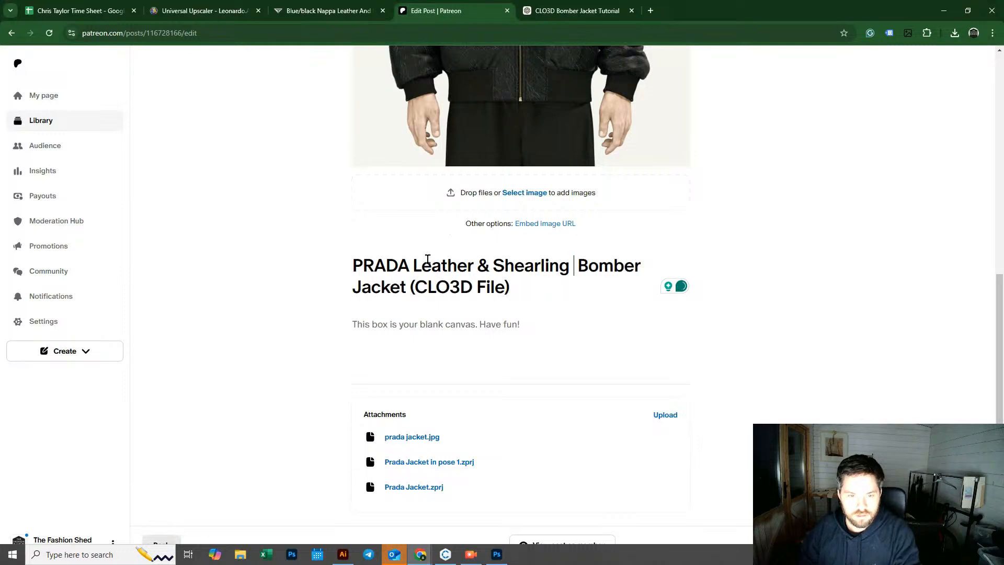
key(ctrl+v)
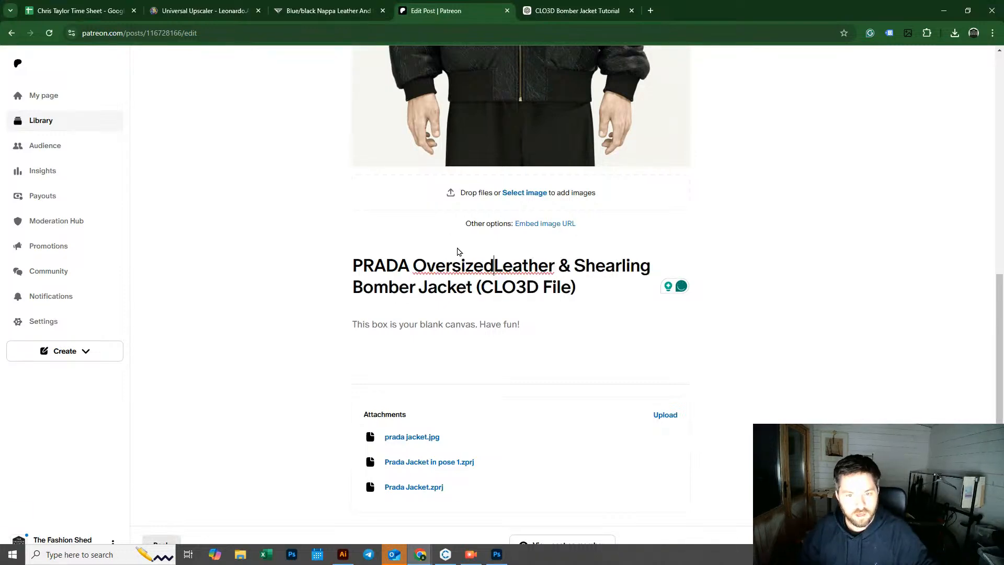
drag(567, 267, 657, 267)
key(BackSpace)
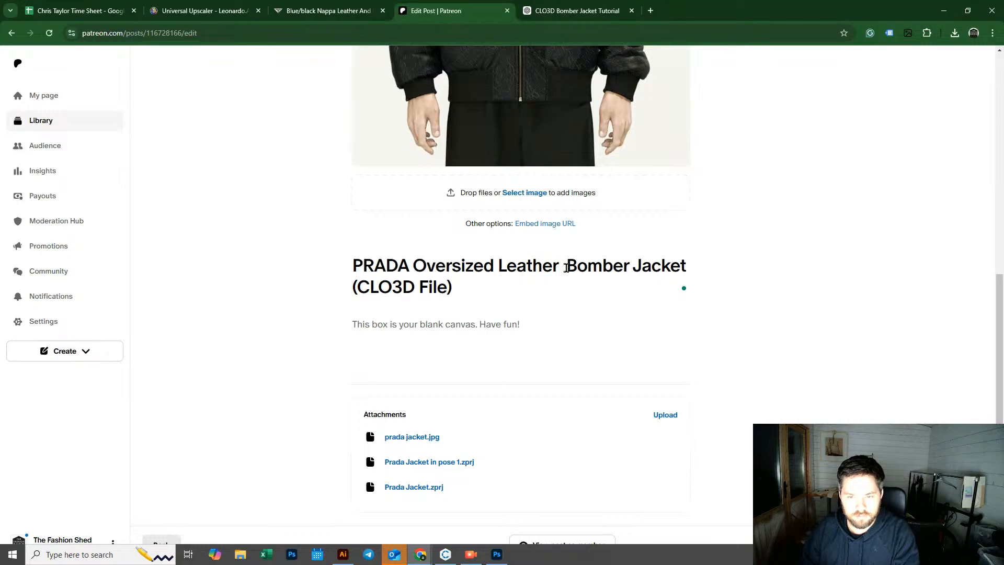
key(BackSpace)
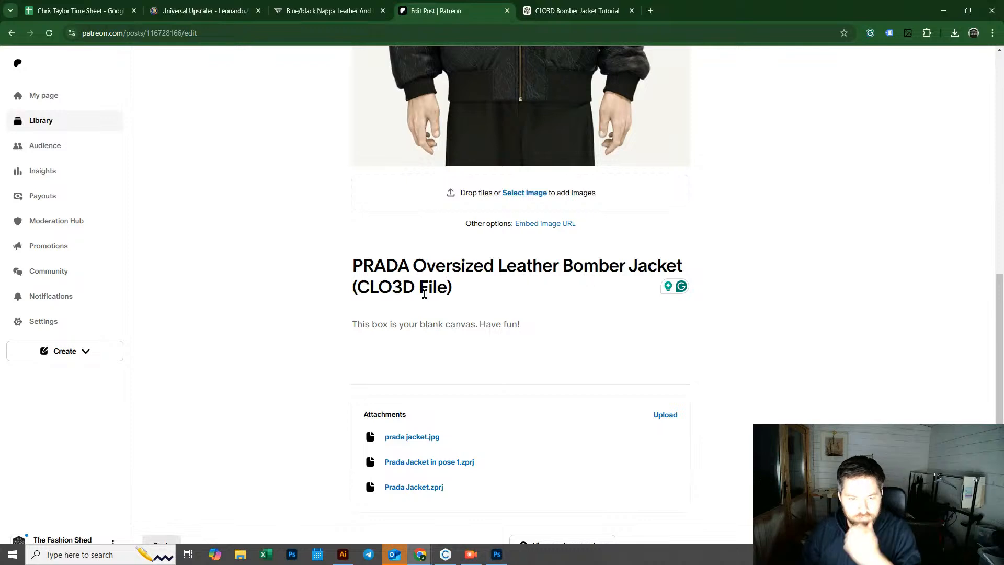
Step: Copy ChatGPT's suggested post description and paste it into the Patreon post body
click(566, 17)
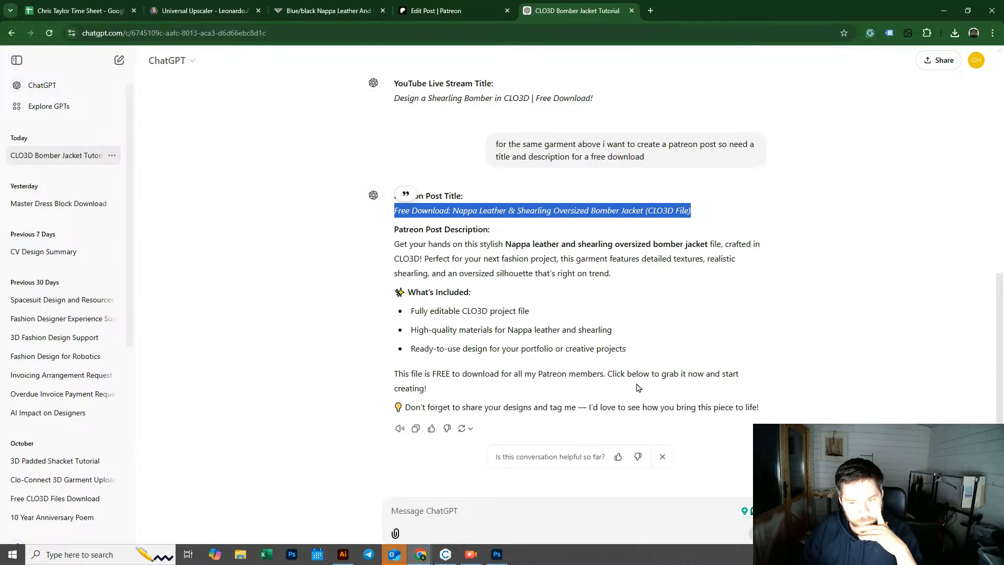
drag(430, 390, 394, 246)
key(ctrl+c)
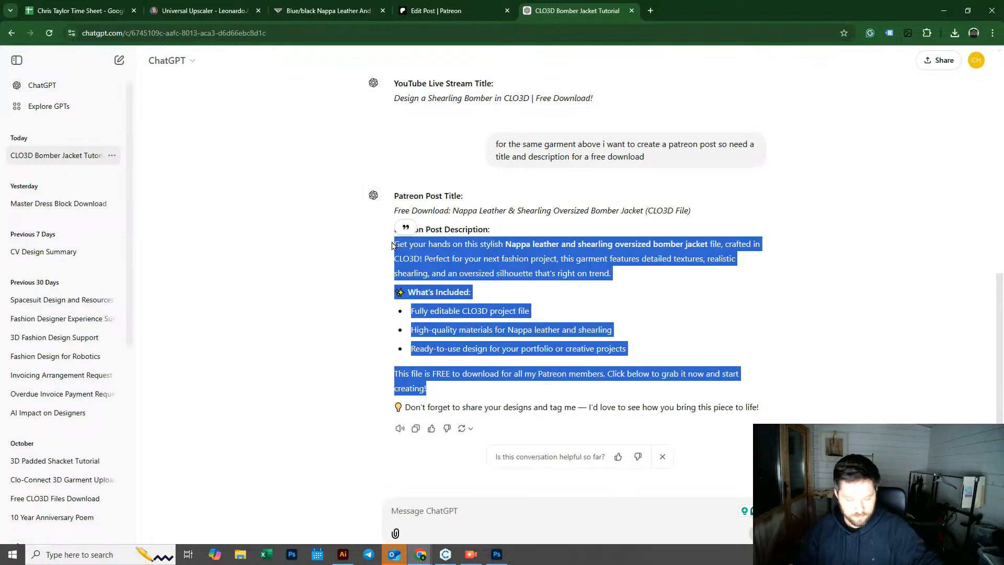
click(417, 11)
click(405, 328)
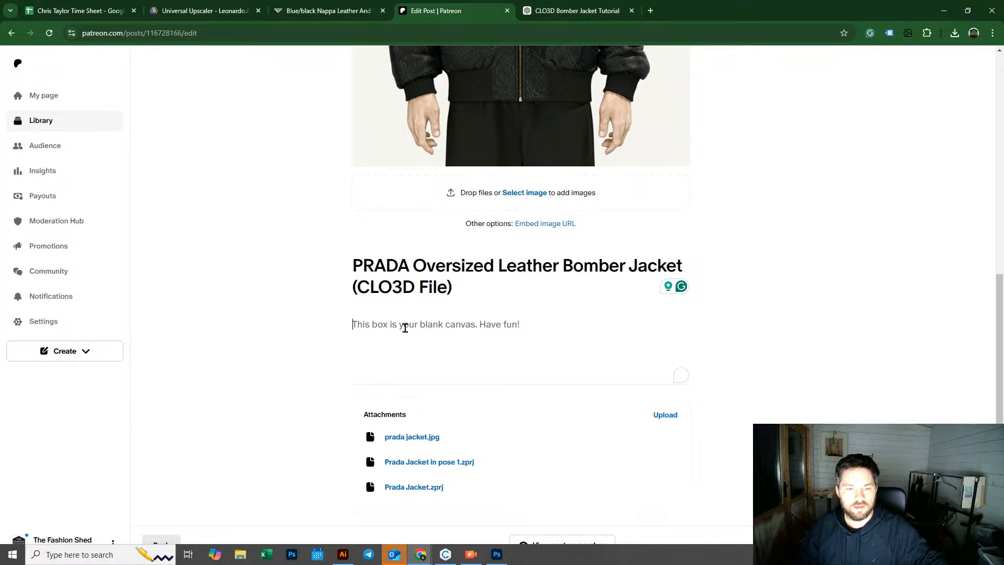
key(ctrl+v)
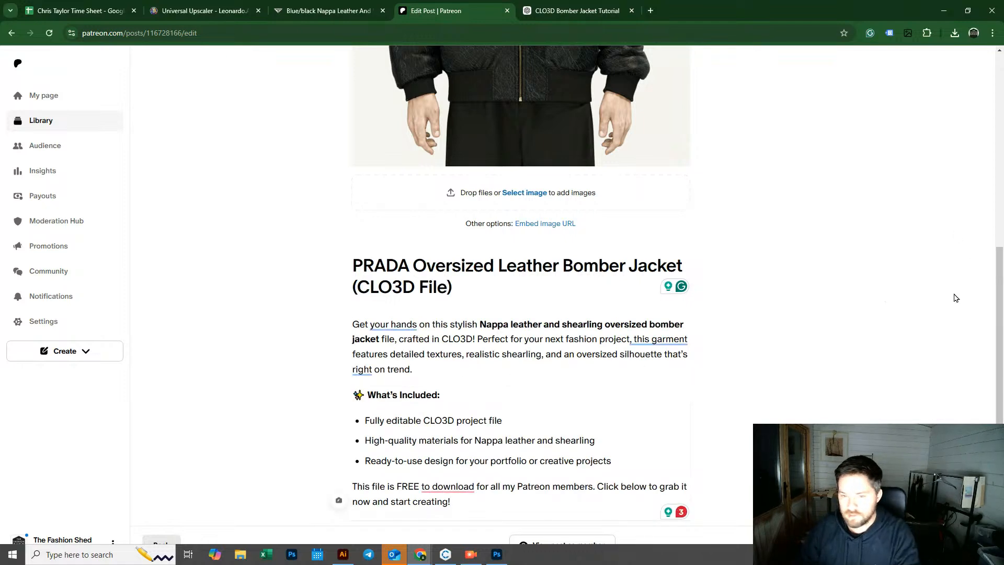
Step: Apply the grammar suggestions in the description, removing "your hands" and rephrasing the download and garment sentences
click(455, 487)
click(478, 431)
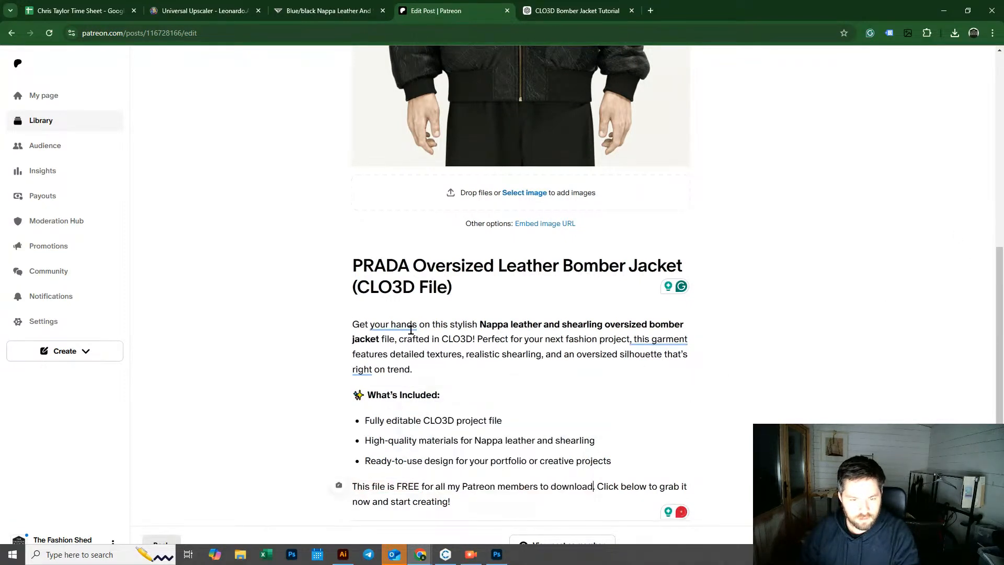
click(403, 328)
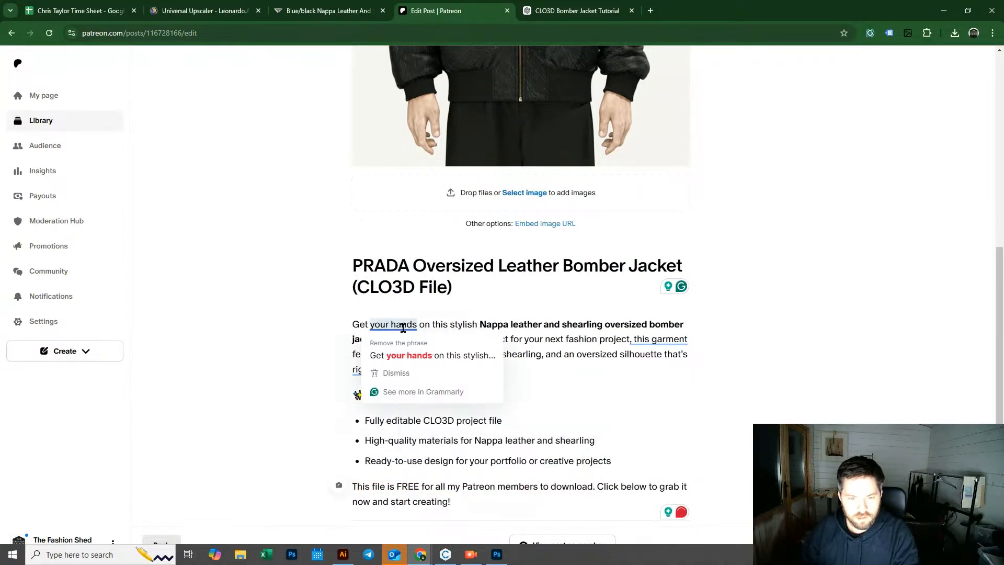
click(411, 355)
click(616, 340)
click(635, 375)
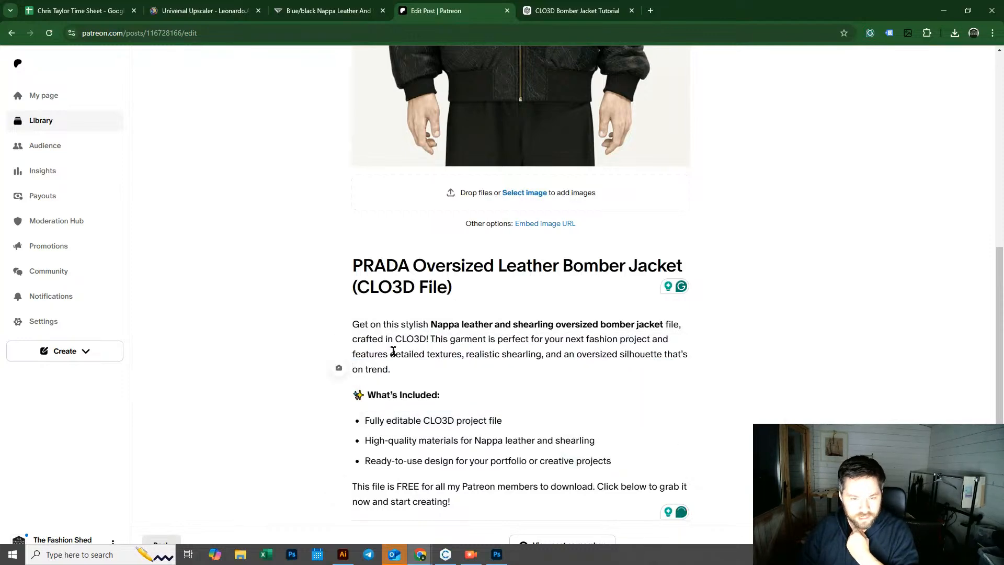
Step: Review the finished post body and its attachments down to the publishing options
drag(997, 280, 1001, 385)
drag(1001, 420, 971, 85)
drag(999, 139, 1001, 413)
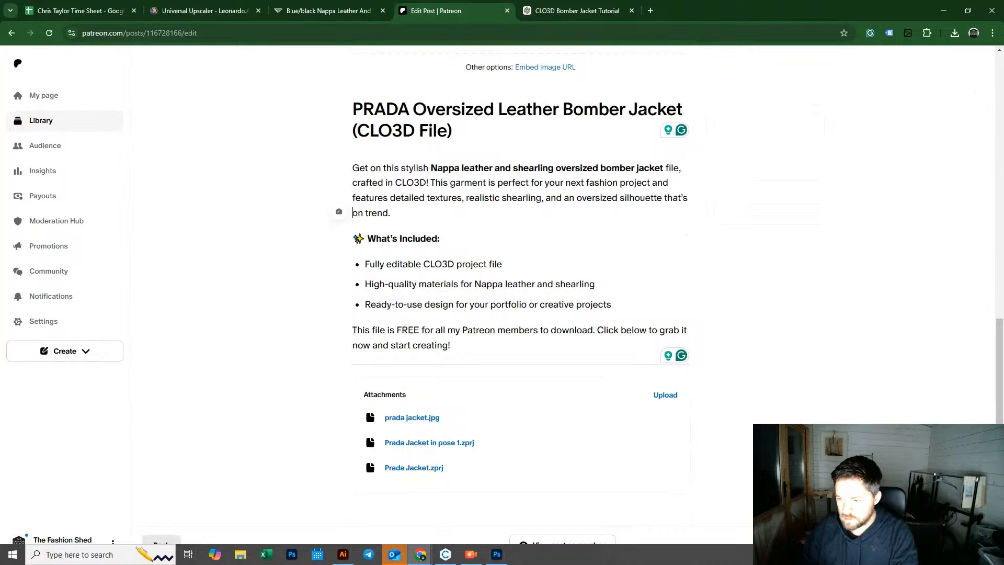
scroll(519, 225, down, 10)
scroll(493, 209, up, 4)
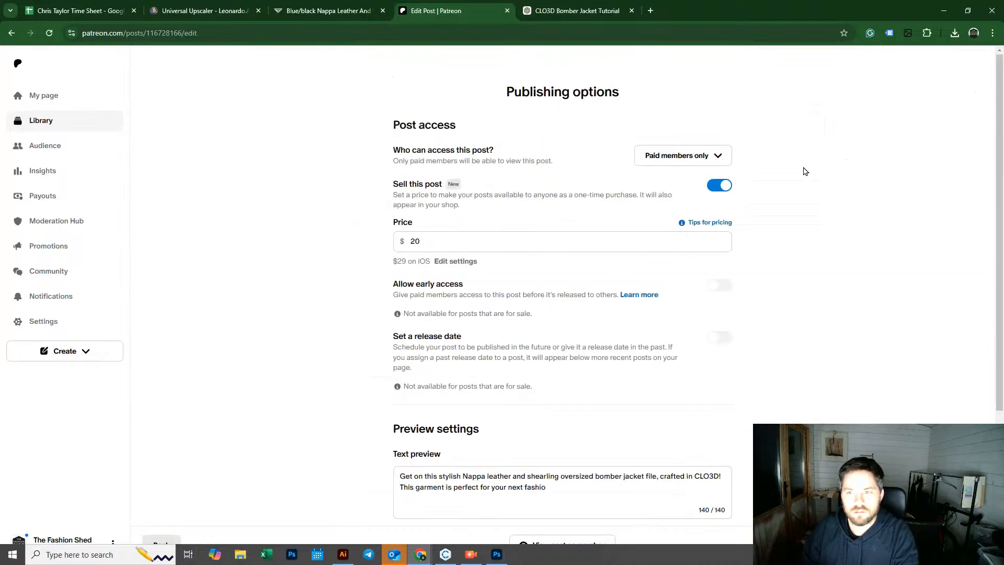
Step: Review the post access, price and preview settings in the publishing options
click(701, 155)
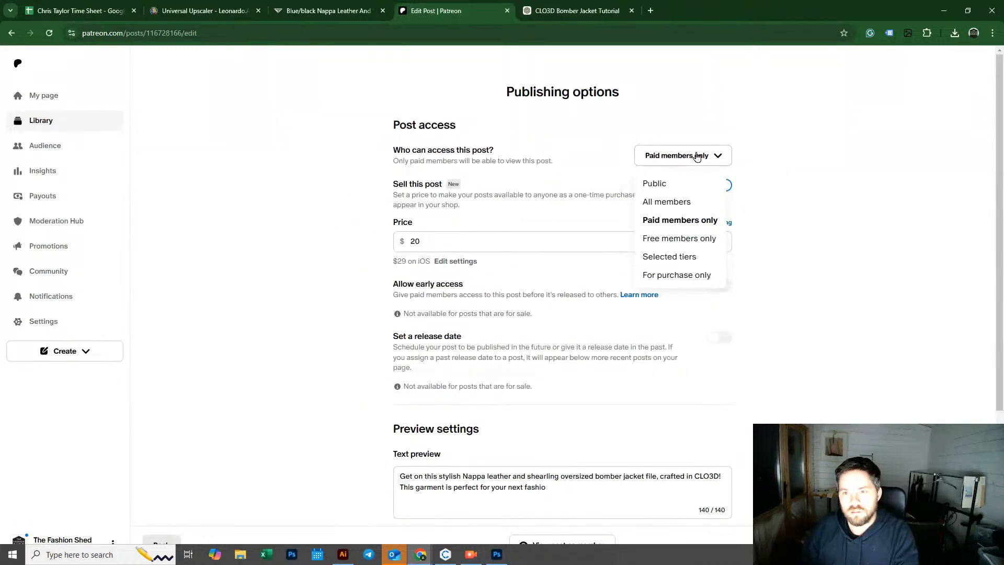
click(690, 223)
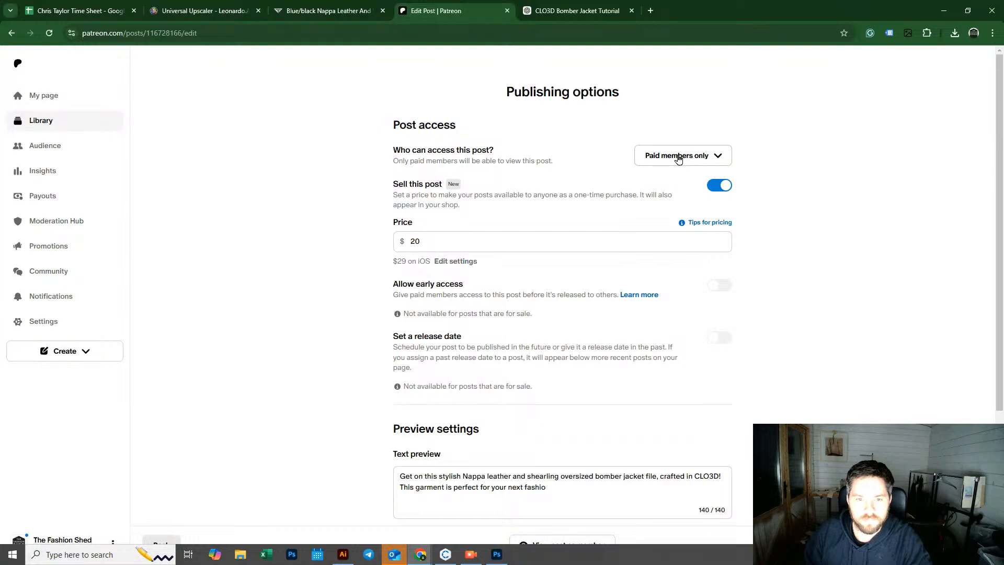
click(536, 244)
key(ctrl+a)
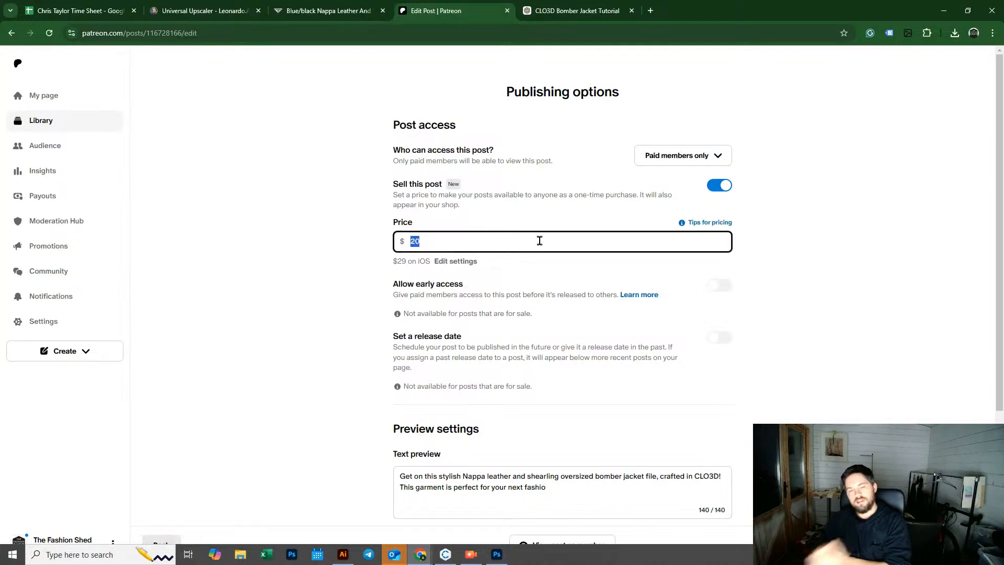
click(772, 293)
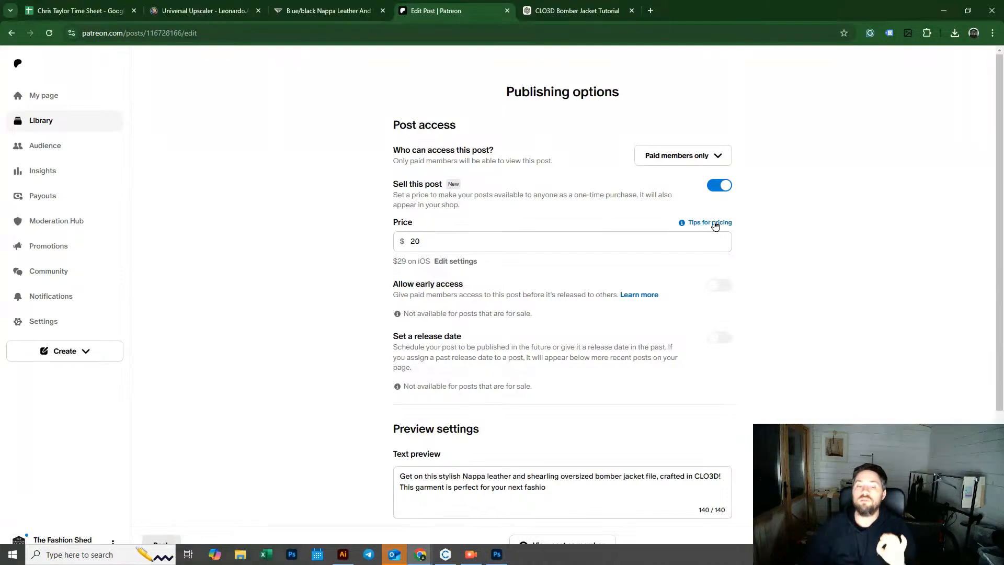
drag(1000, 278, 1000, 293)
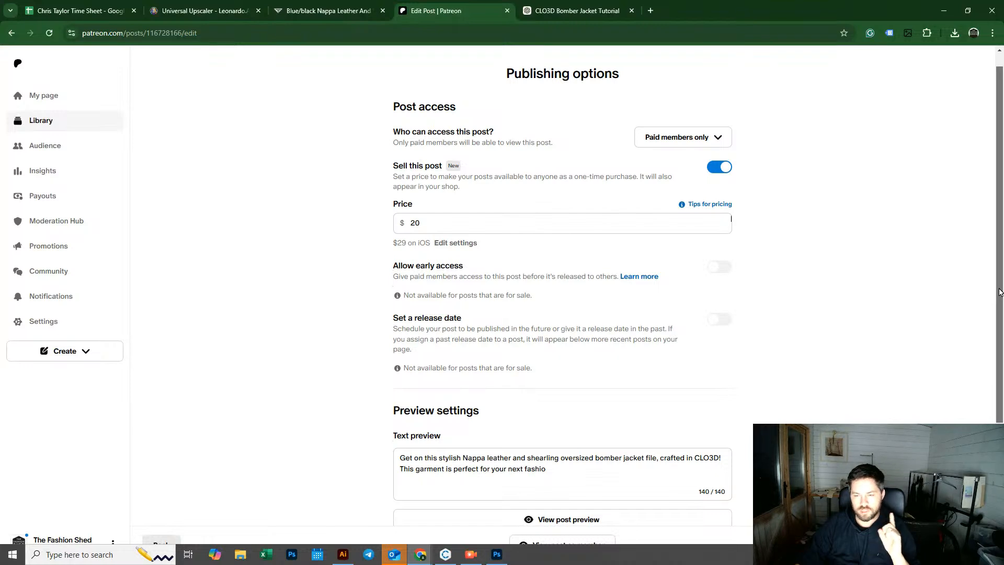
drag(1000, 291, 1000, 303)
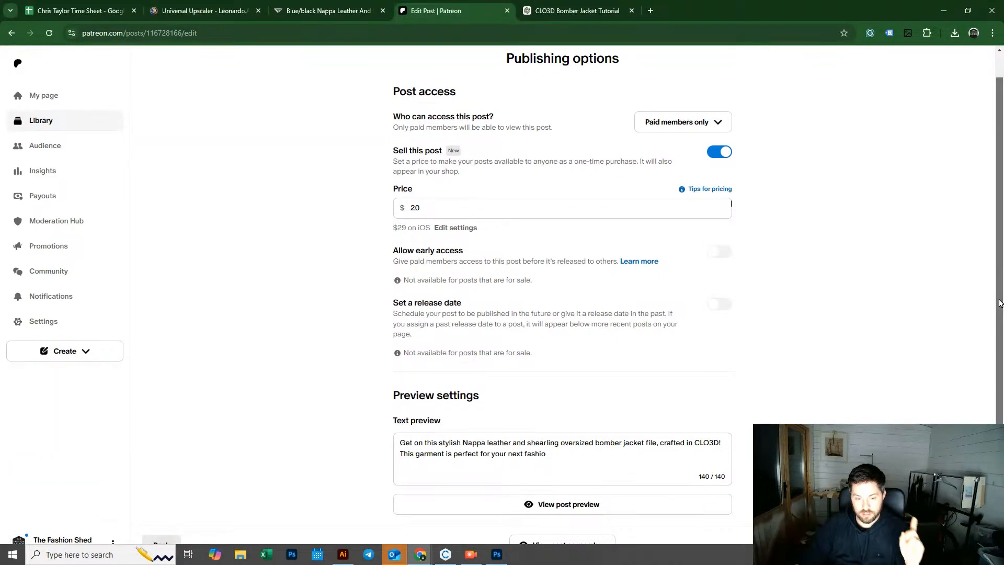
scroll(999, 299, up, 1)
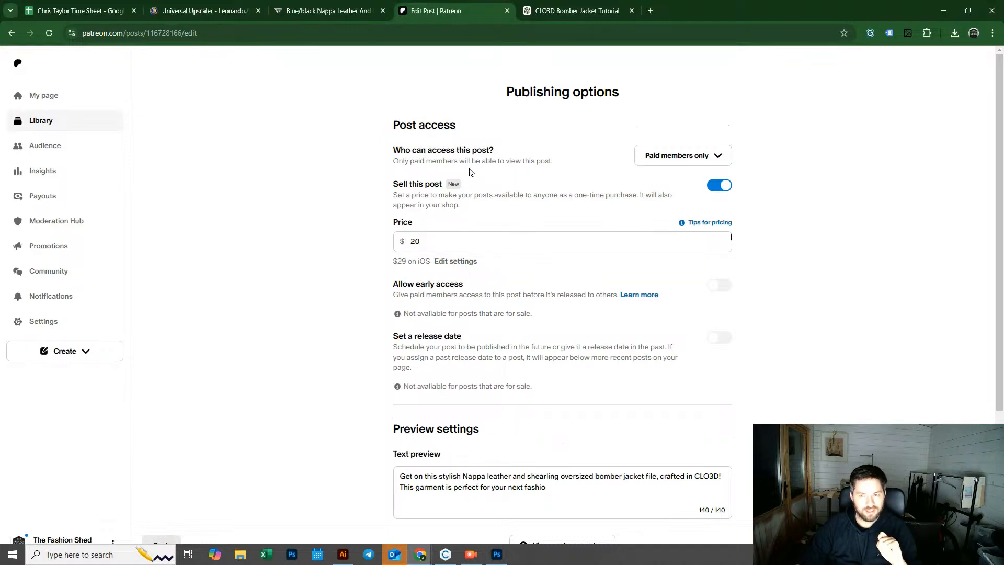
scroll(995, 237, down, 2)
scroll(994, 238, down, 2)
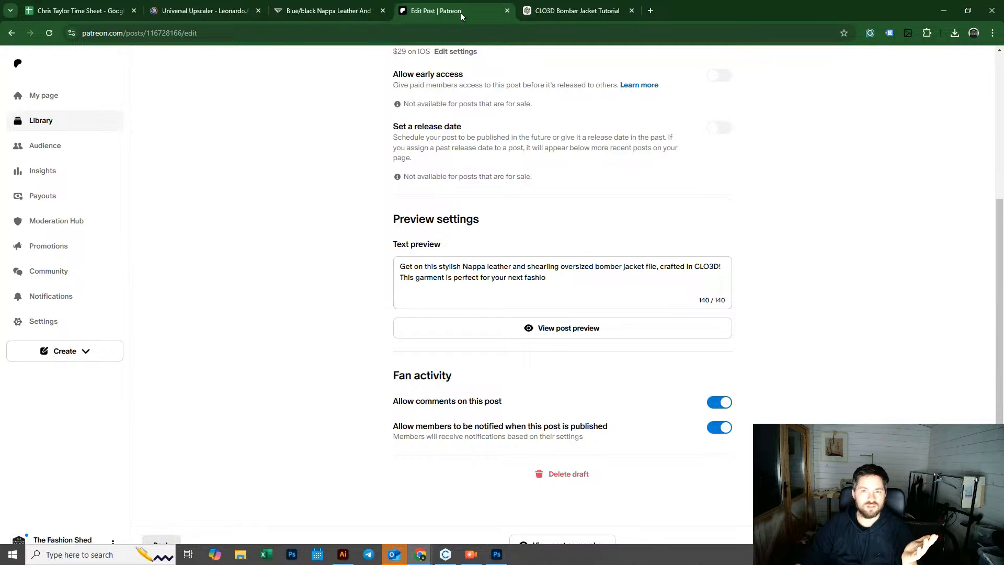
Step: Ask ChatGPT to create a 140 character preview title for the post
click(542, 12)
click(460, 516)
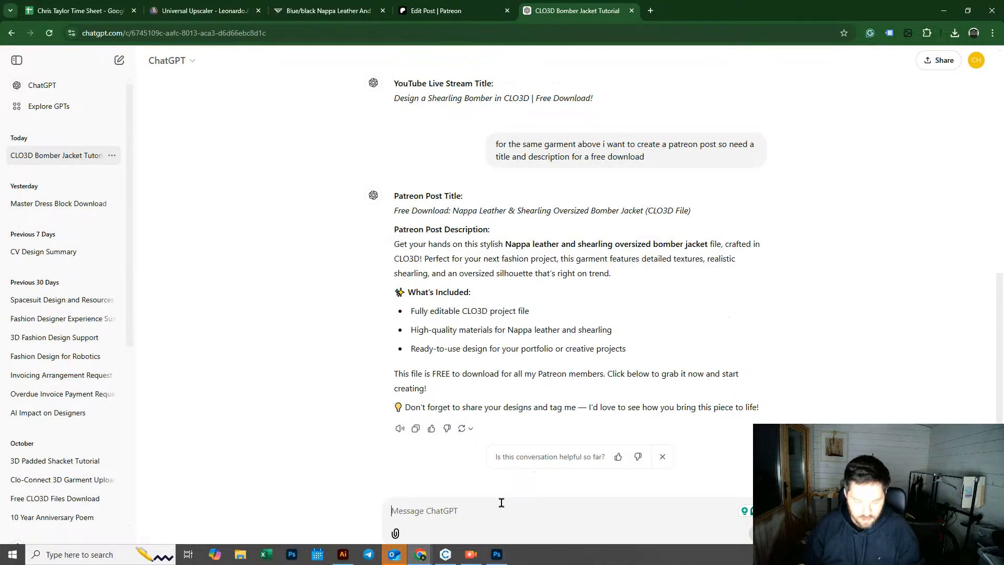
text(create )
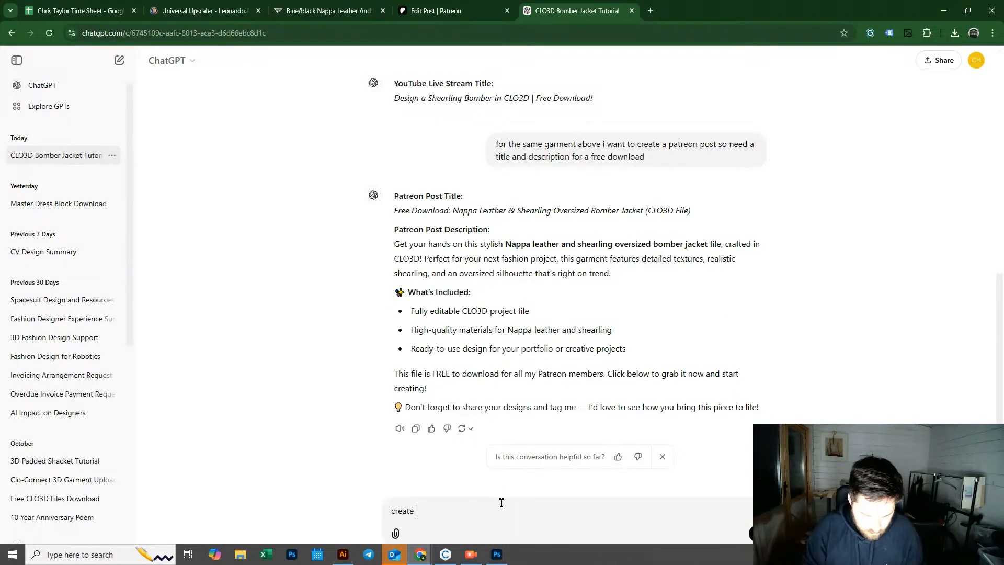
text(a 140 chara)
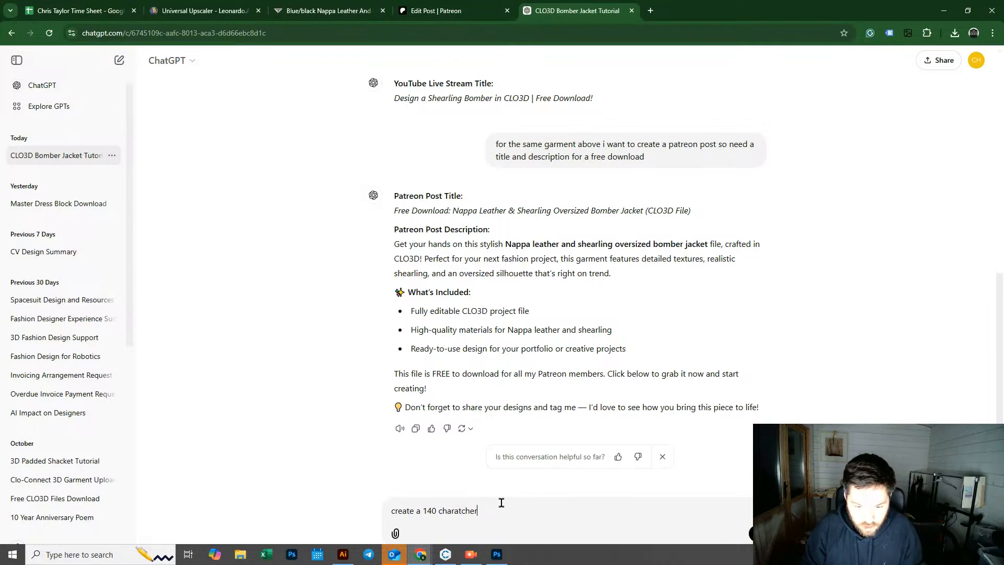
text(tcher )
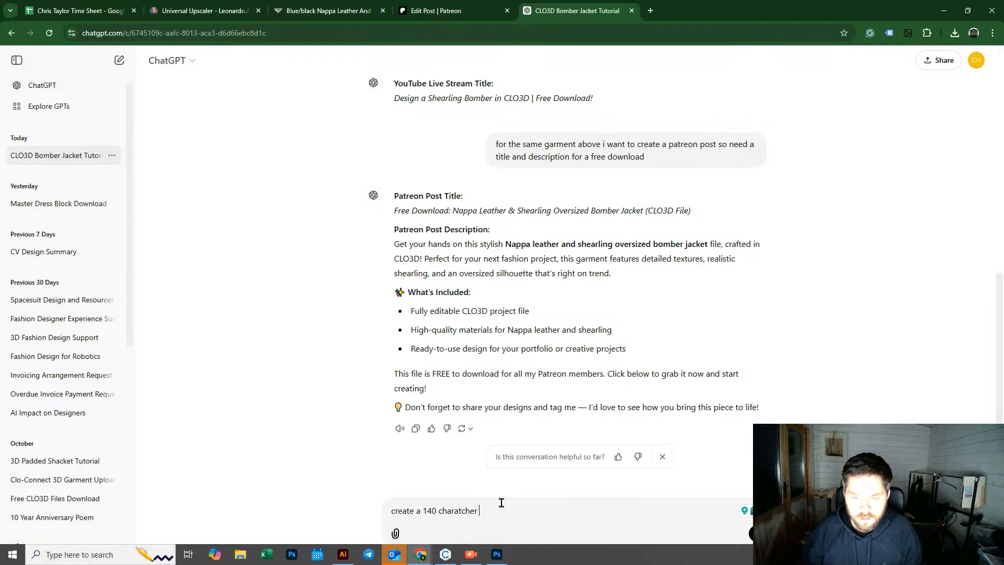
text(preview )
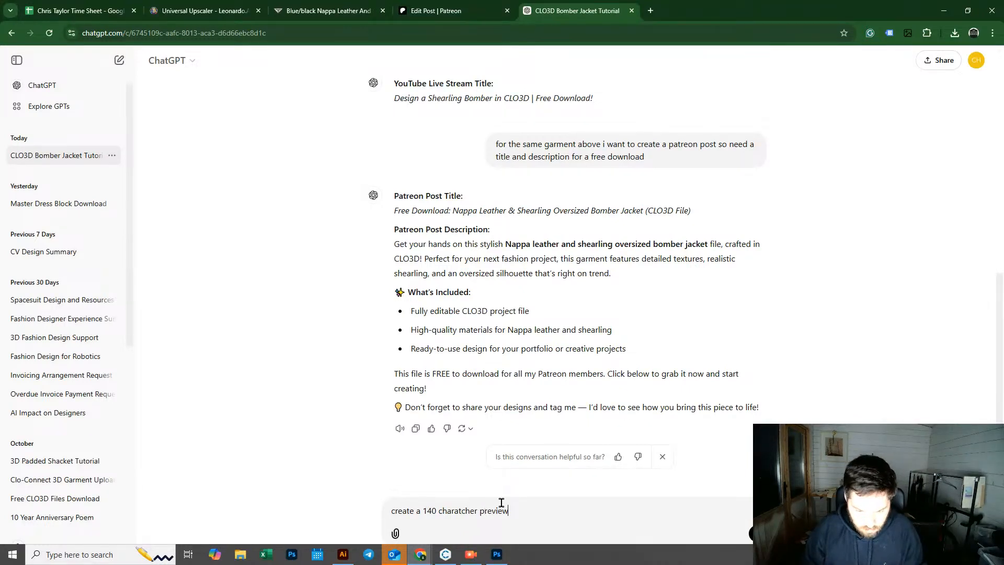
text(title)
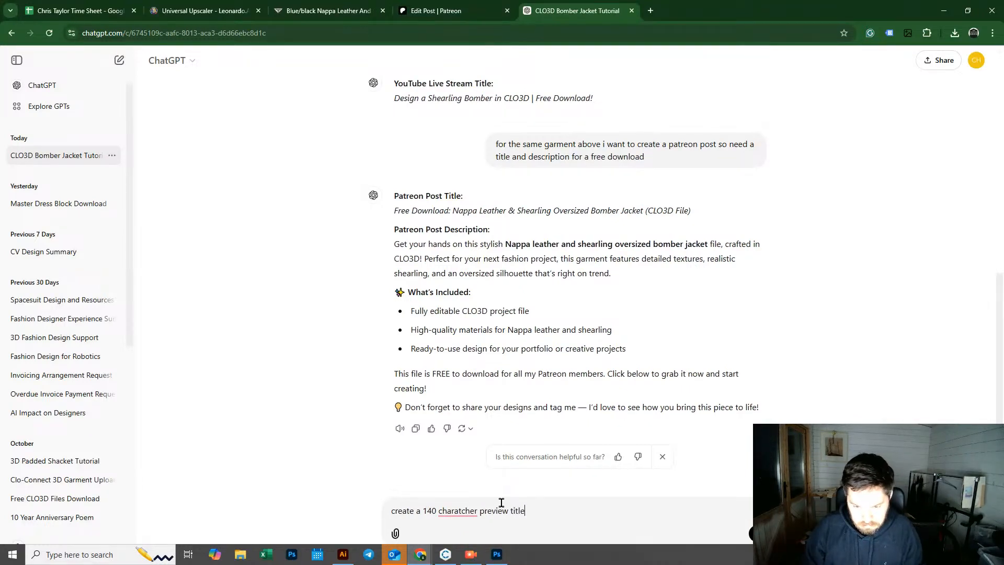
key(Return)
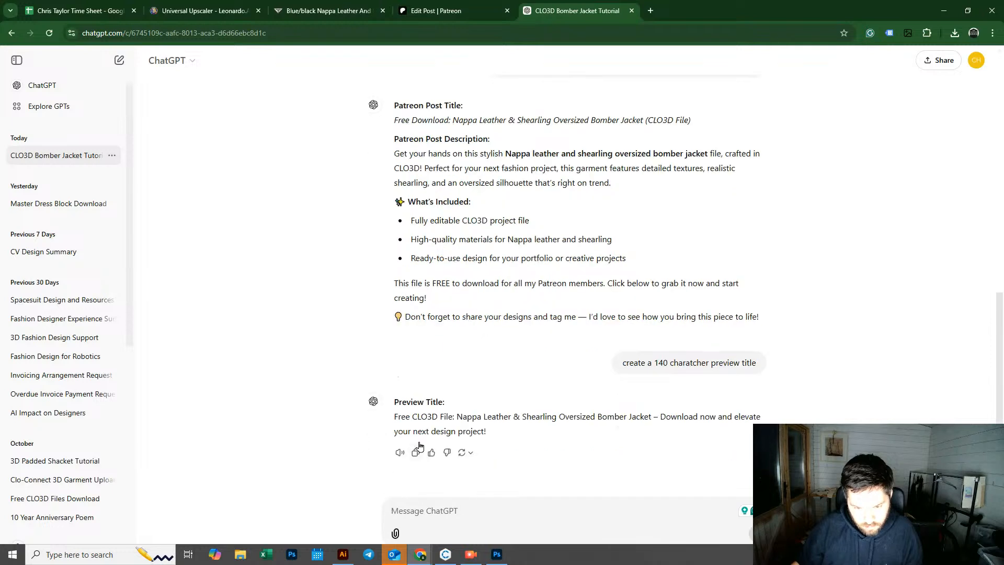
Step: Copy ChatGPT's preview title and replace the post's text preview with it
drag(394, 417, 543, 433)
key(ctrl+c)
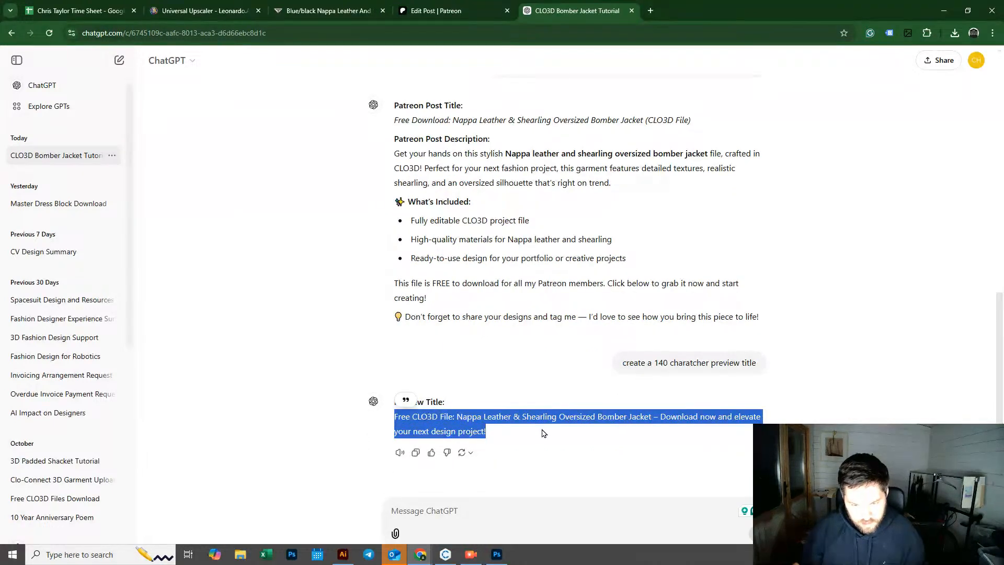
click(480, 12)
click(547, 273)
key(ctrl+a)
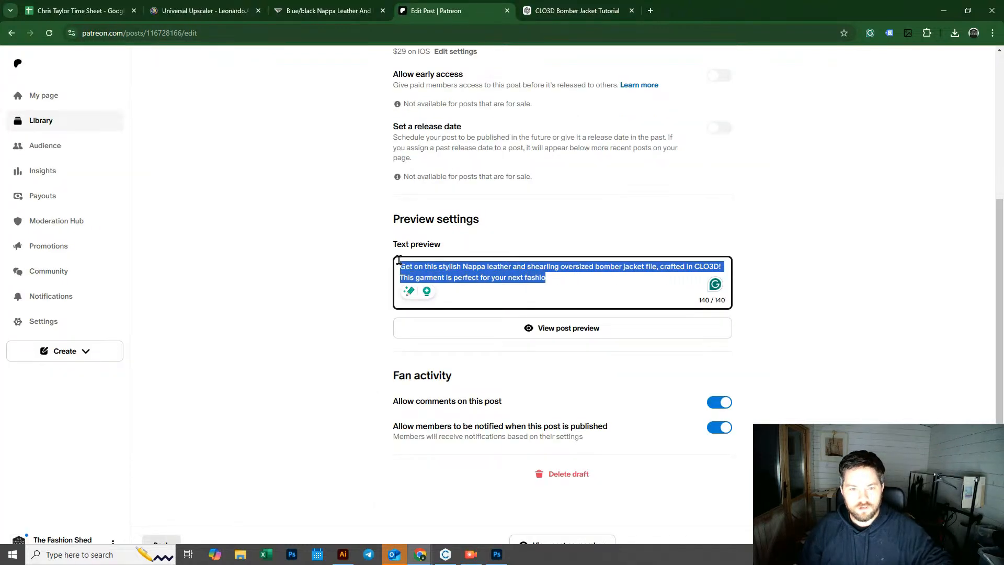
key(ctrl+v)
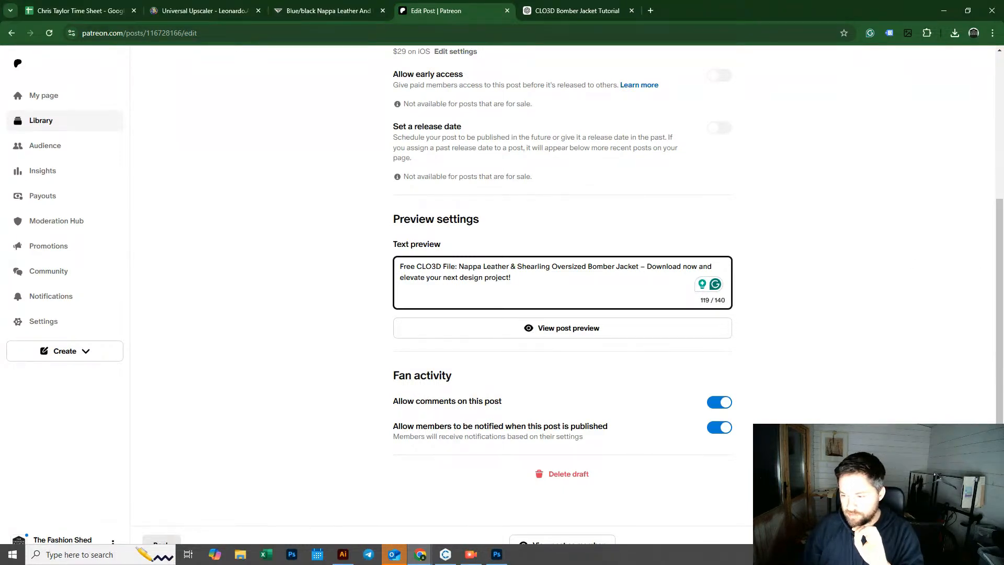
Step: Publish the post and close the sharing dialog
click(961, 540)
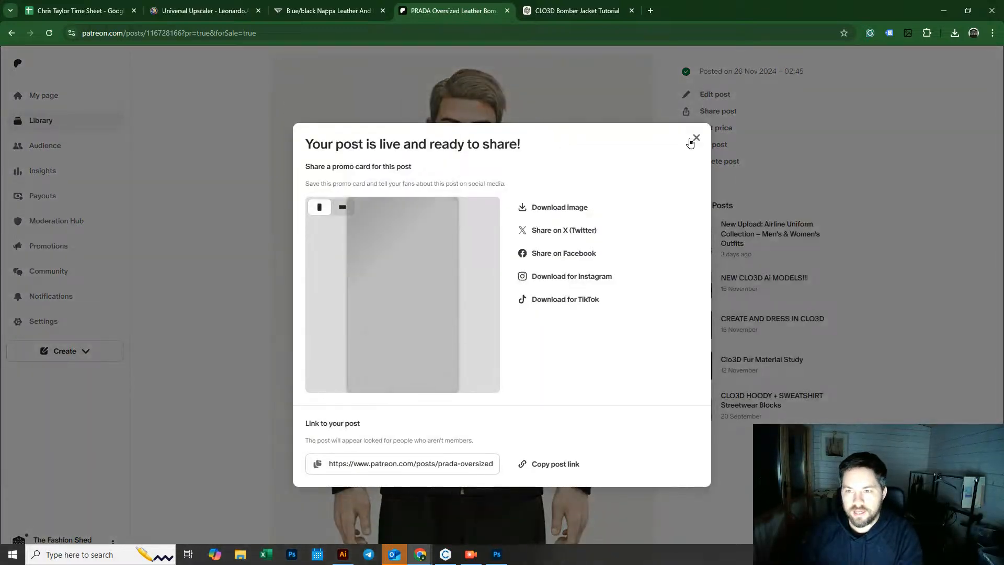
click(691, 140)
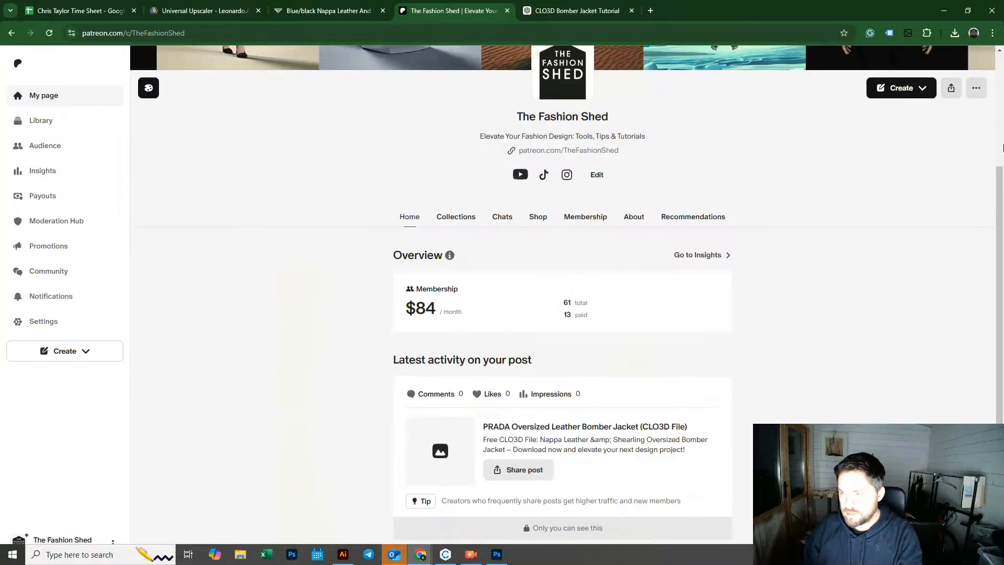
scroll(1001, 182, down, 10)
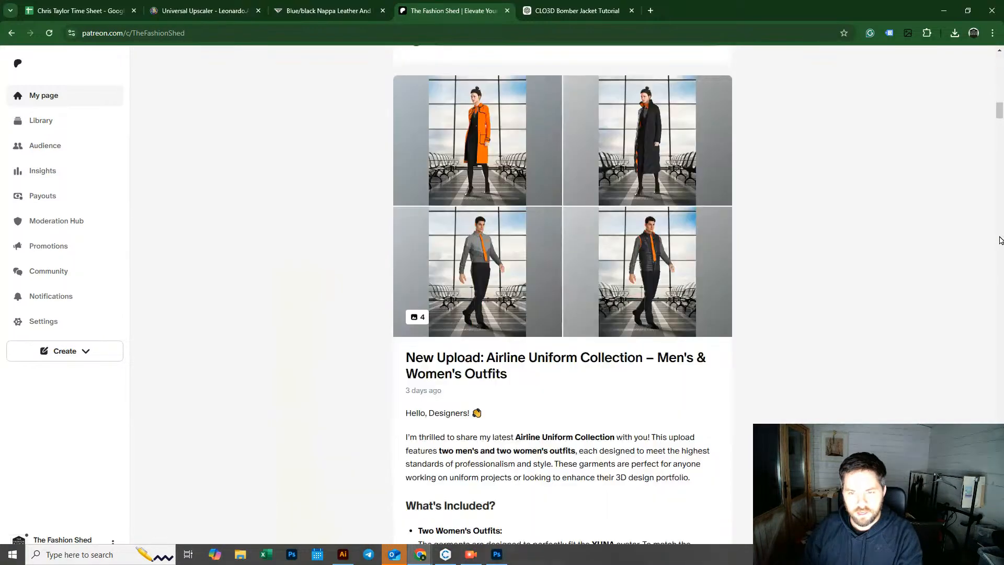
Step: Browse the creator page's posts, view the airline uniform collection images, and scroll back to the Prada bomber post
mouse_move(999, 115)
mouse_down()
mouse_move(1001, 89)
mouse_move(1000, 110)
mouse_up()
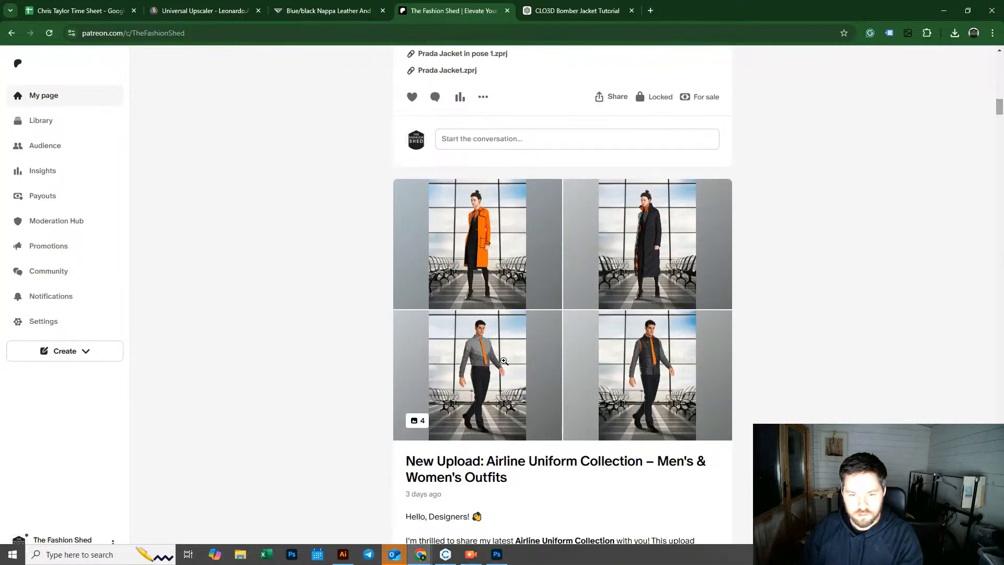
click(499, 244)
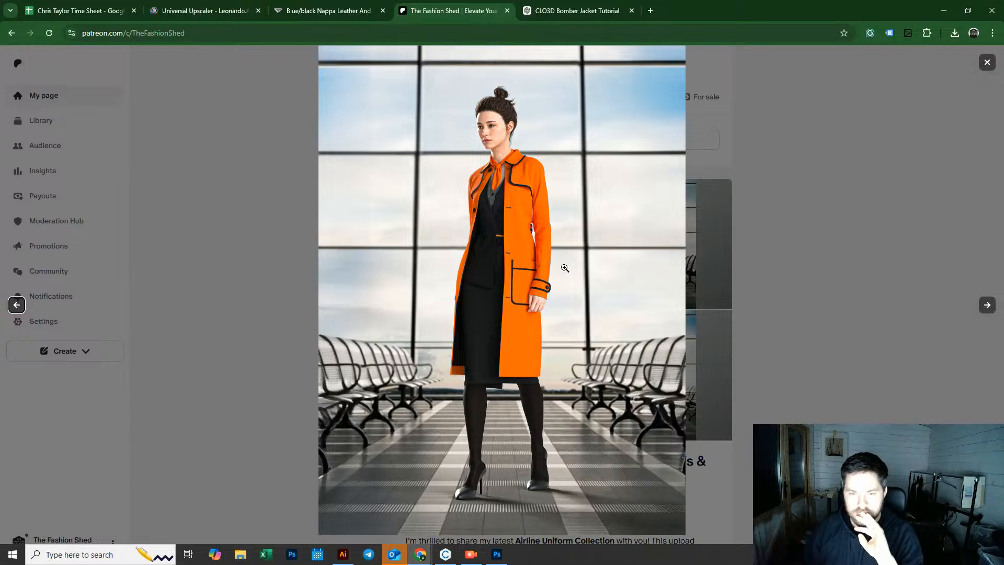
click(988, 306)
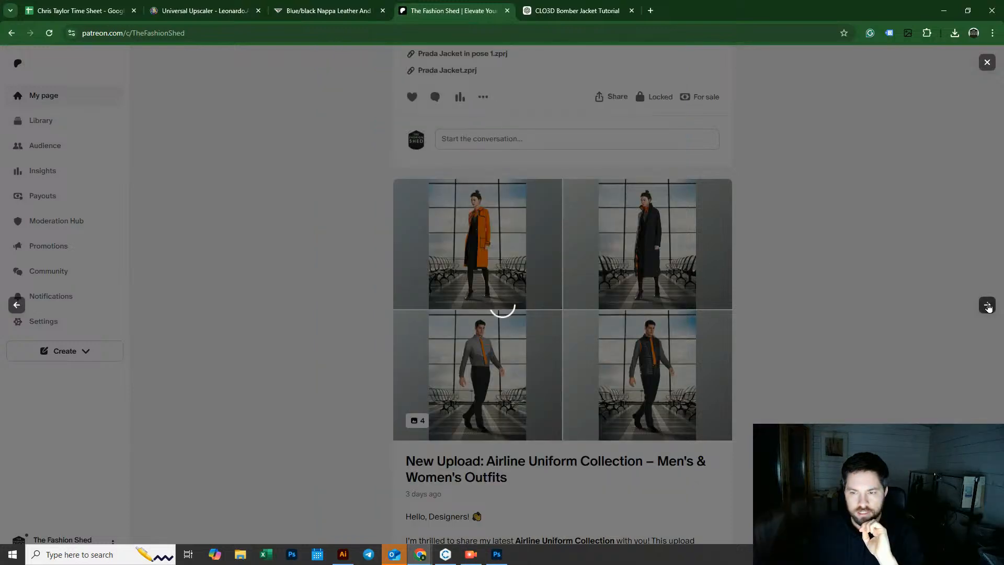
click(986, 63)
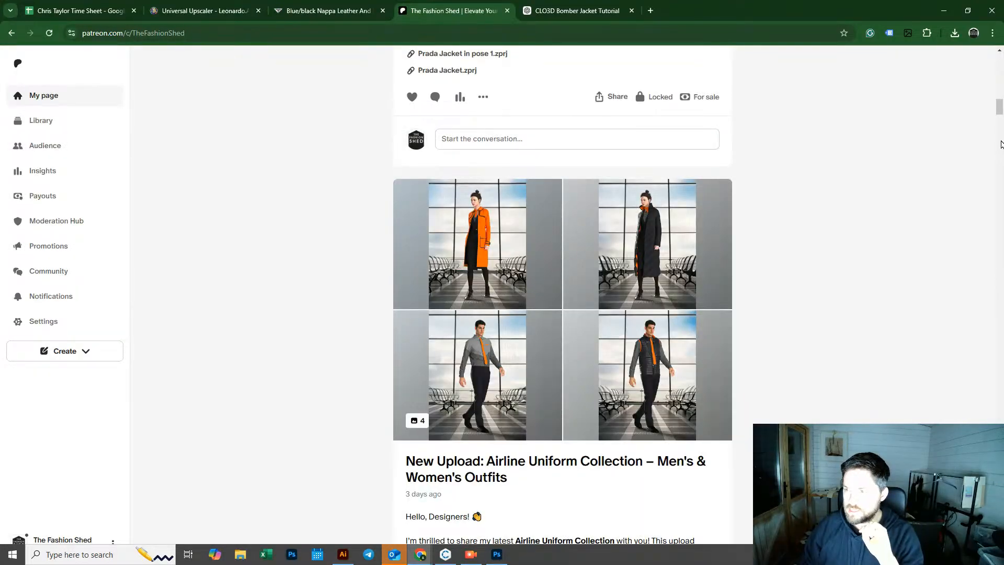
mouse_move(1000, 115)
mouse_down()
mouse_move(1001, 371)
mouse_move(999, 109)
mouse_up()
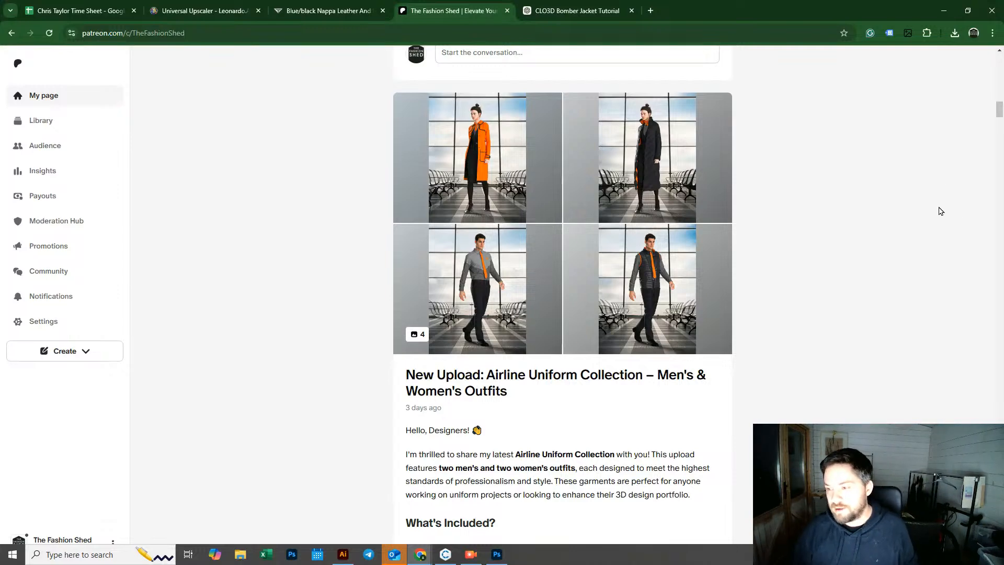
drag(999, 117, 1000, 90)
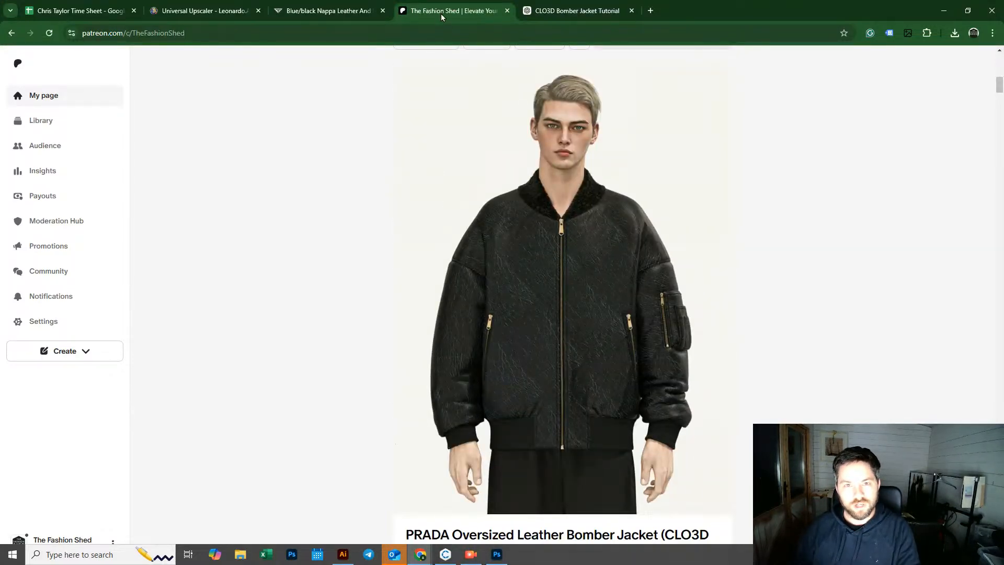
Step: Switch to the YouTube Studio live streaming window and start ending the live stream
click(476, 557)
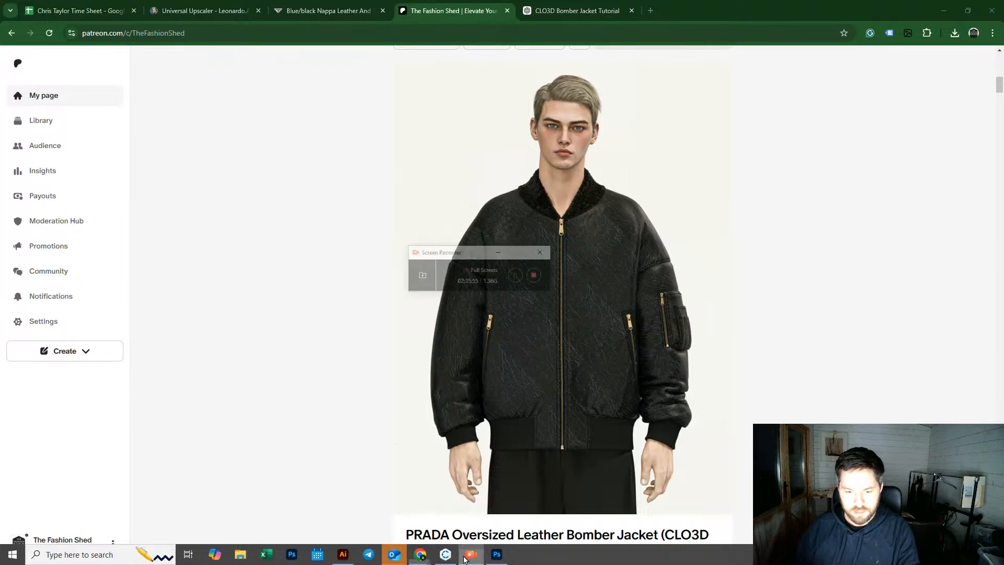
mouse_move(421, 554)
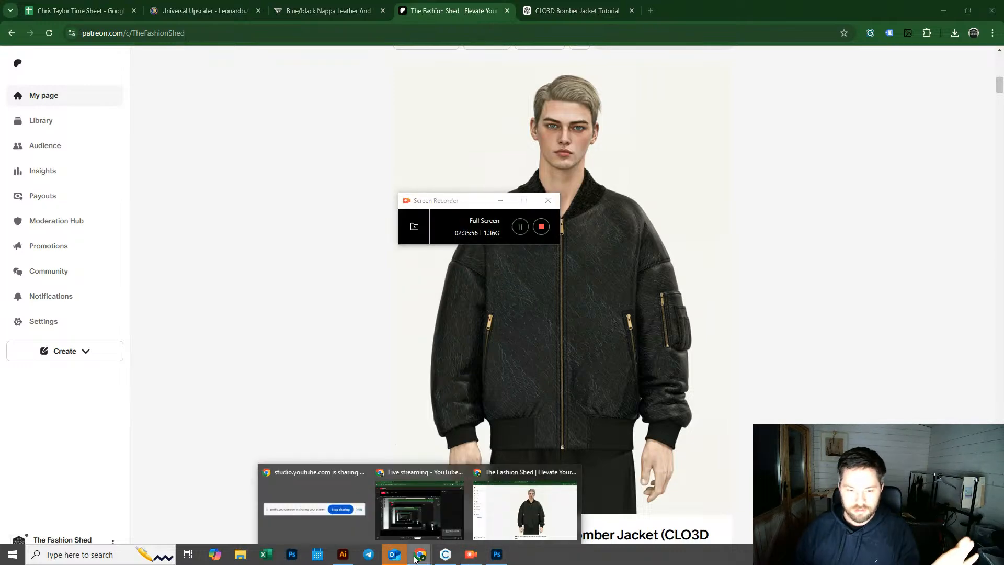
click(402, 508)
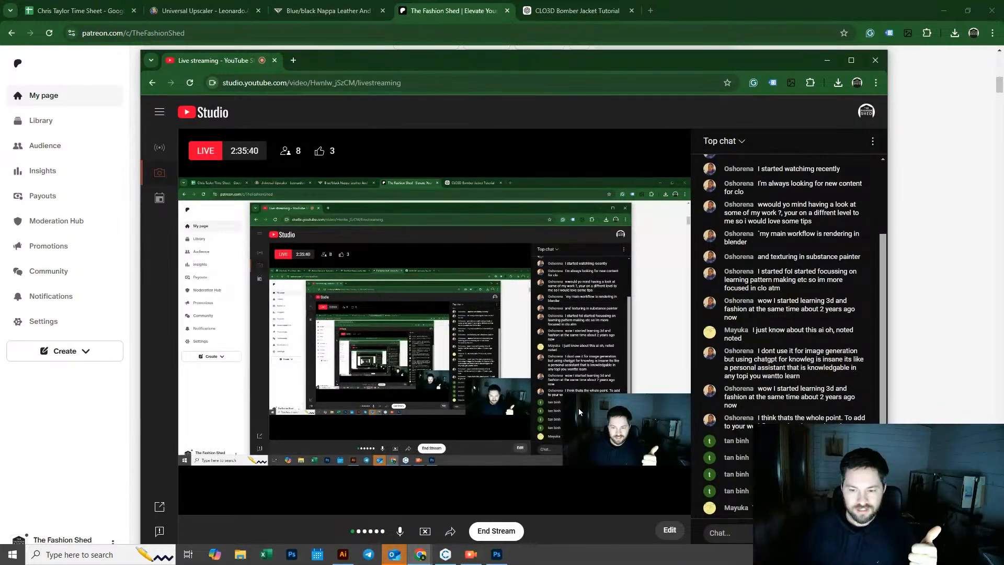
click(502, 532)
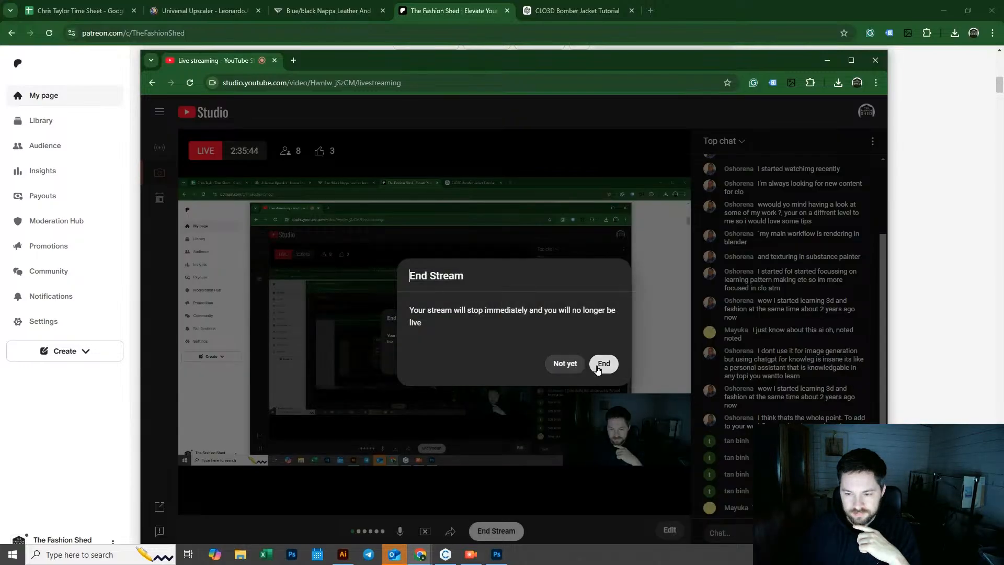